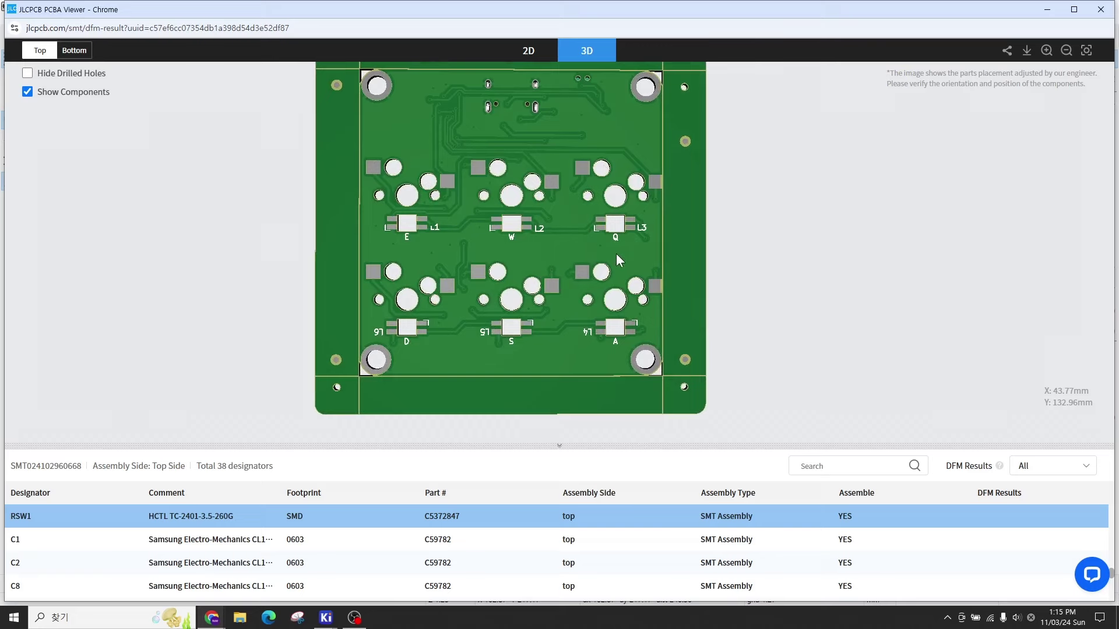
pyautogui.moveTo(562, 249); pyautogui.dragTo(623, 260, button='right')
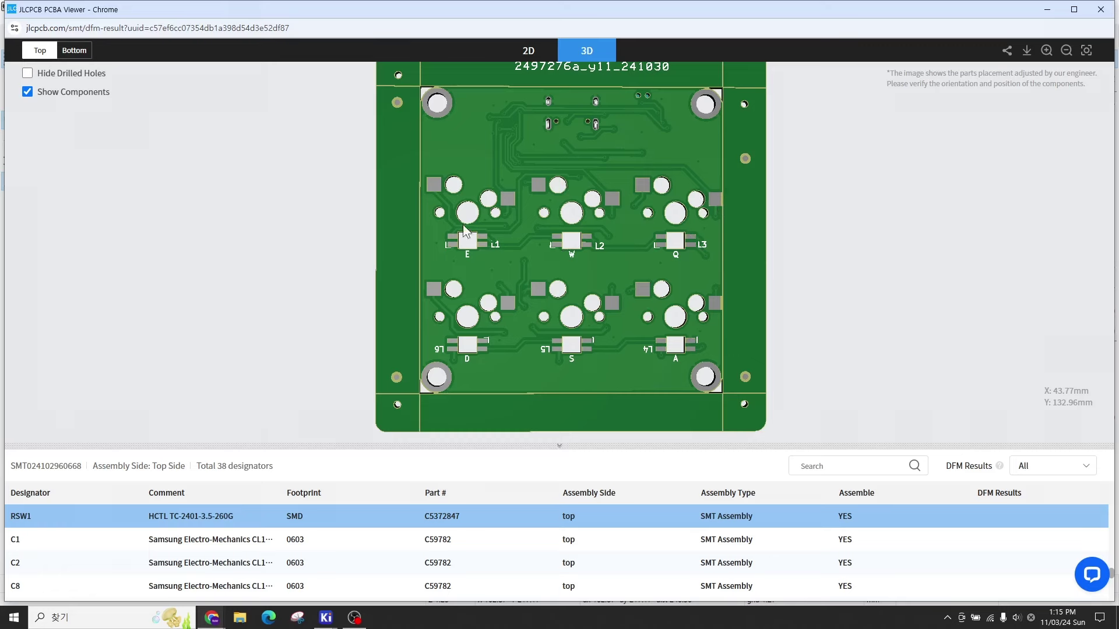
pyautogui.moveTo(645, 242); pyautogui.dragTo(638, 173)
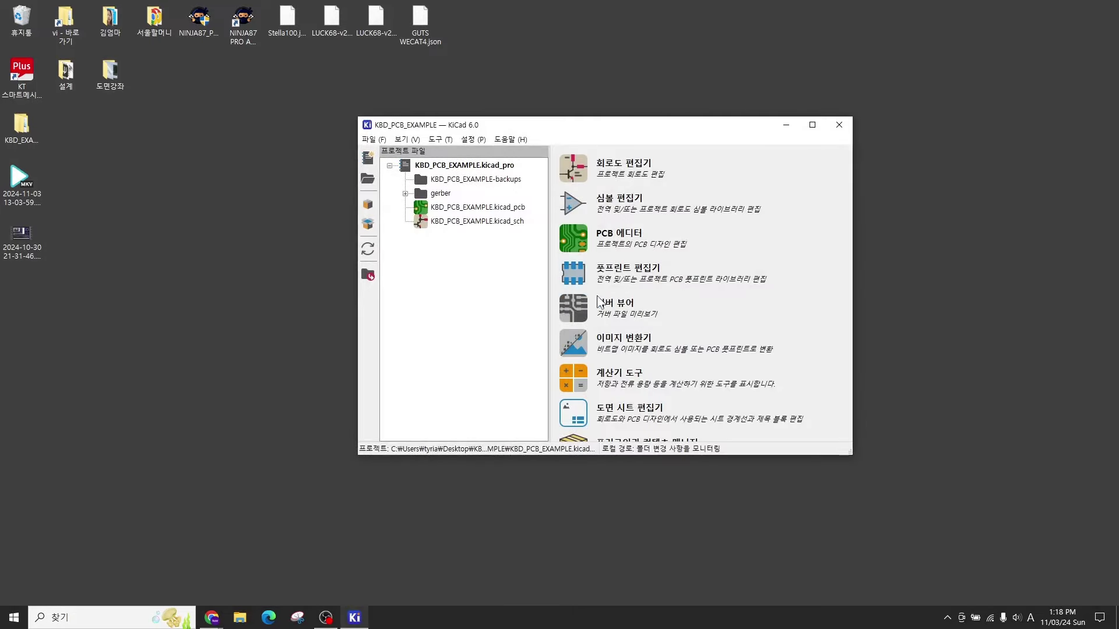
pyautogui.moveTo(652, 130); pyautogui.dragTo(600, 138)
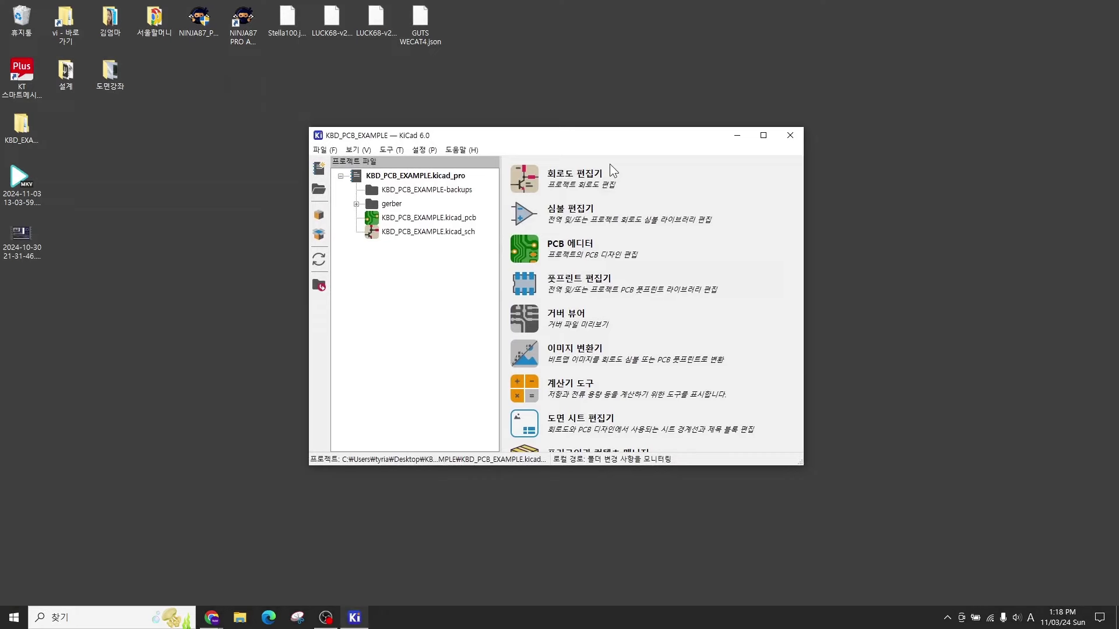
pyautogui.click(424, 150)
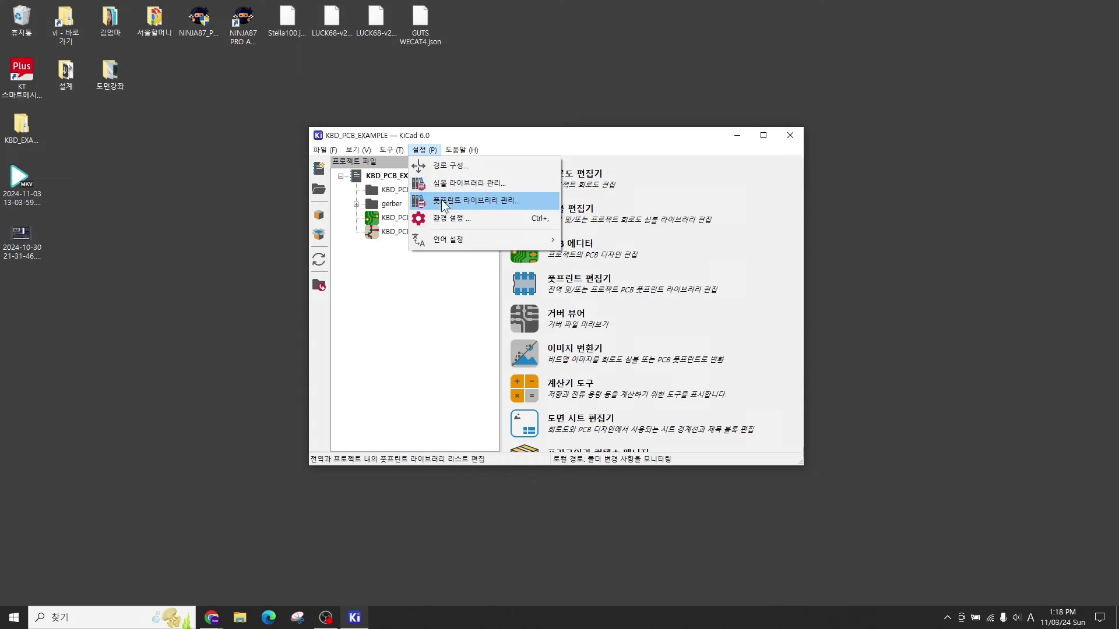
pyautogui.click(683, 250)
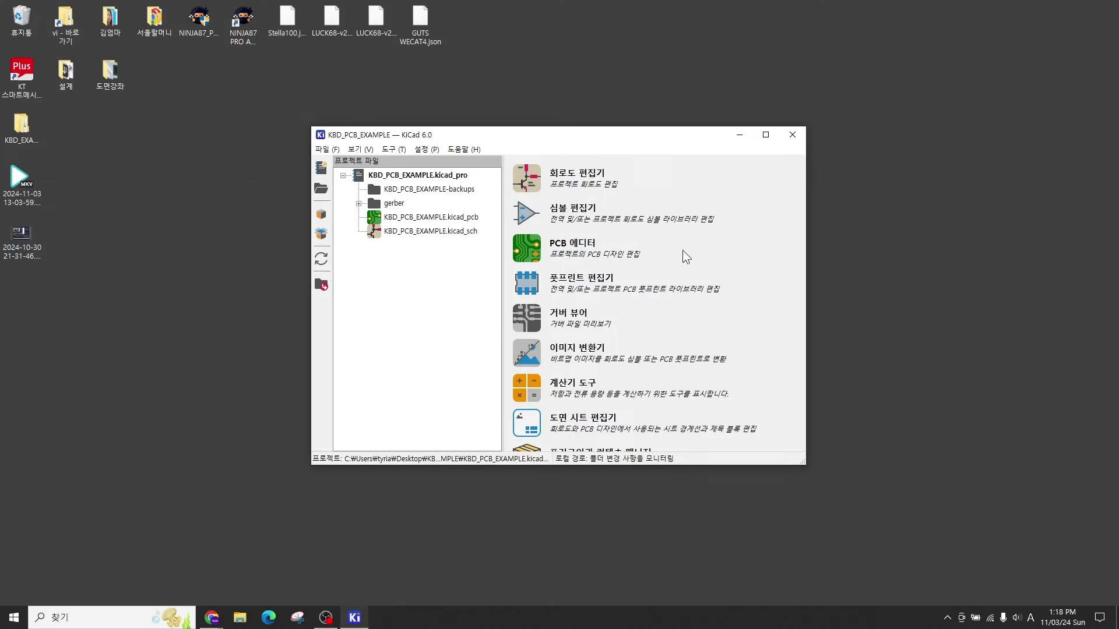
pyautogui.moveTo(550, 142); pyautogui.dragTo(560, 139)
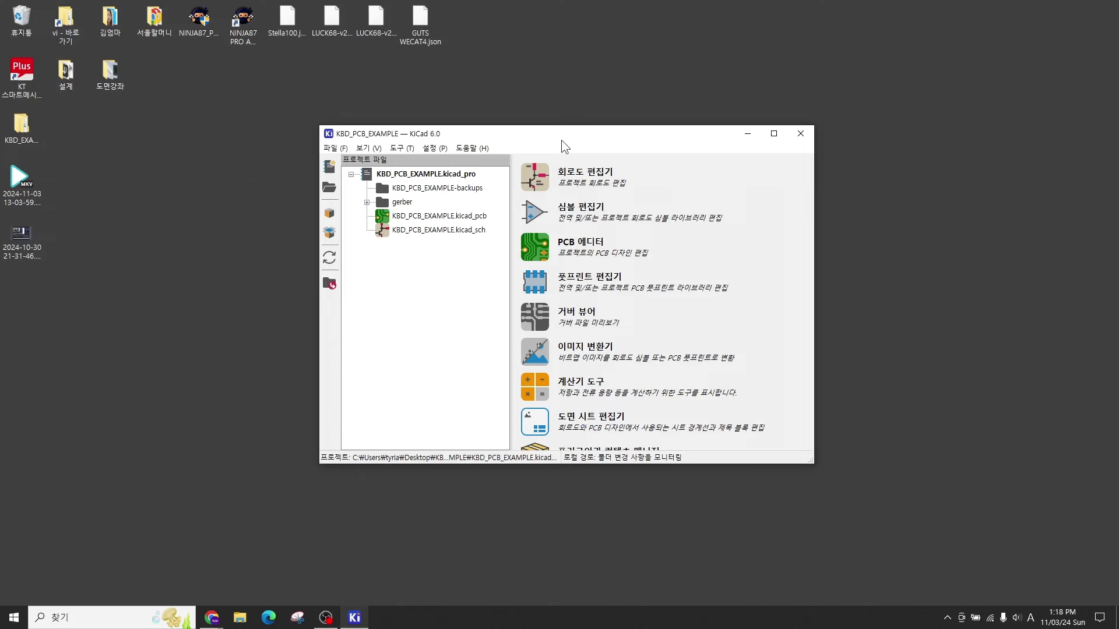
pyautogui.moveTo(563, 140); pyautogui.dragTo(565, 141)
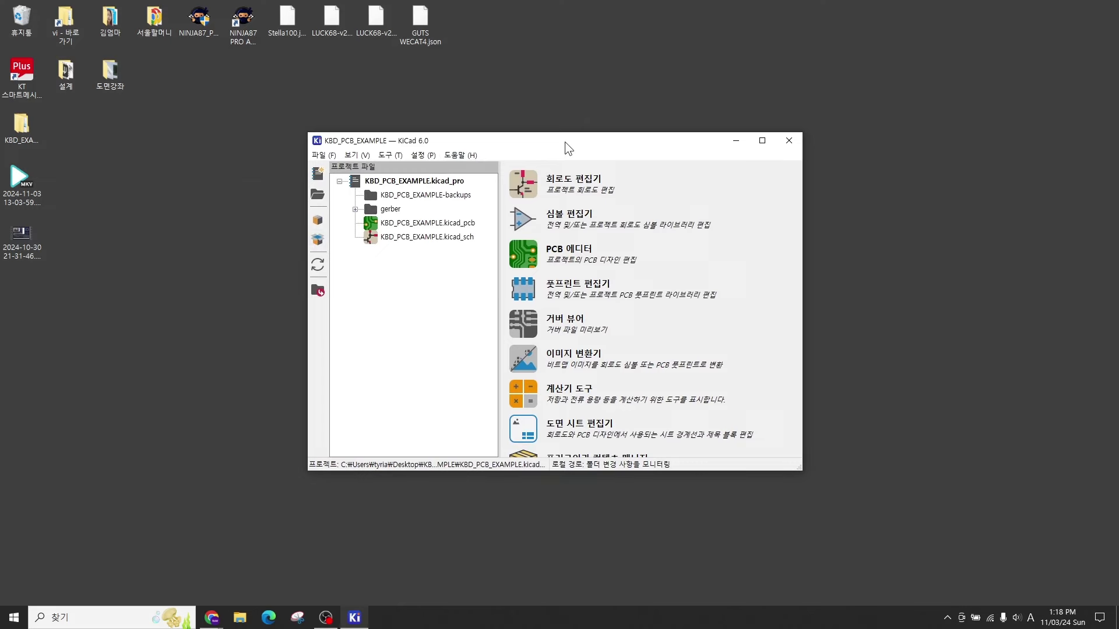
pyautogui.moveTo(542, 145); pyautogui.dragTo(525, 141)
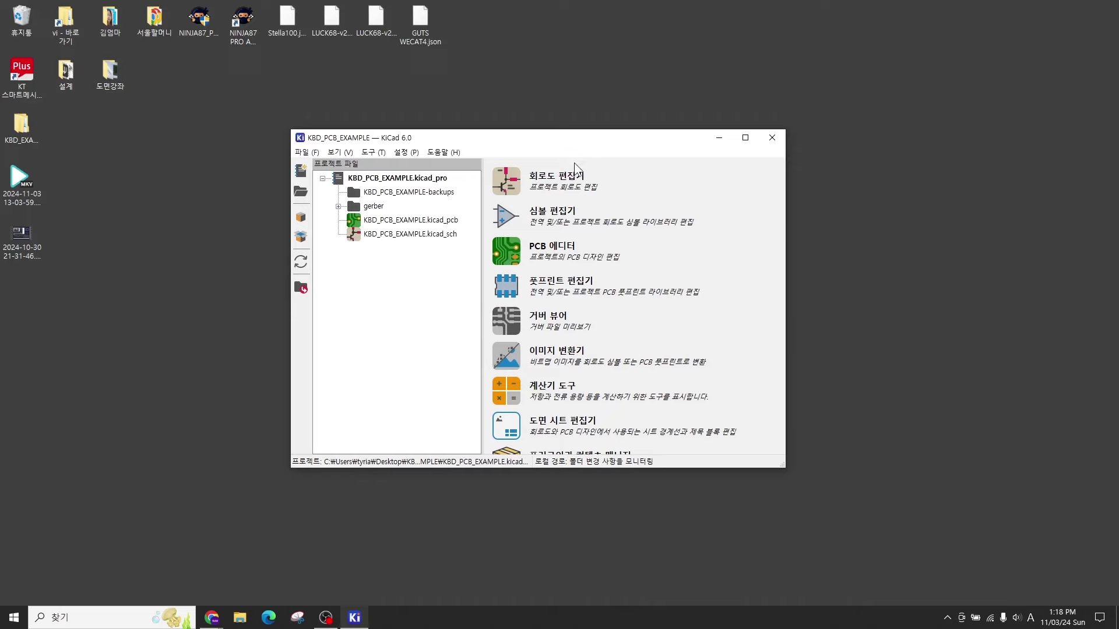
# Step: Open the KBD_PCB_EXAMPLE schematic in the schematic editor and look over the MCU, USB, LED and switch matrix circuits
pyautogui.click(520, 175)
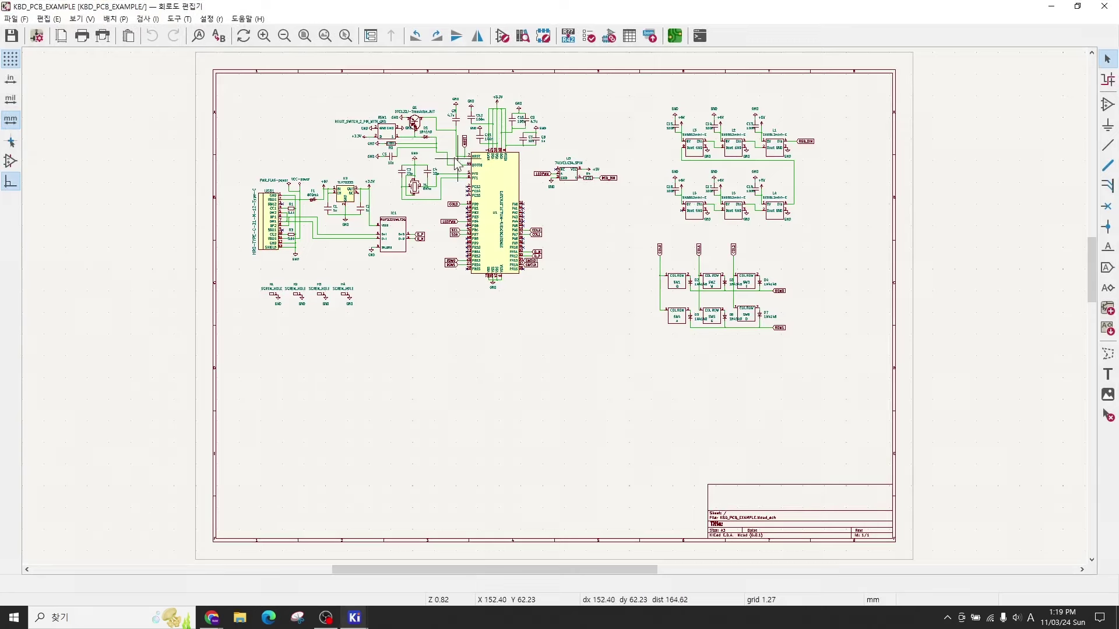
pyautogui.scroll(3, 556, 309)
pyautogui.scroll(-2, 556, 309)
pyautogui.scroll(2, 557, 308)
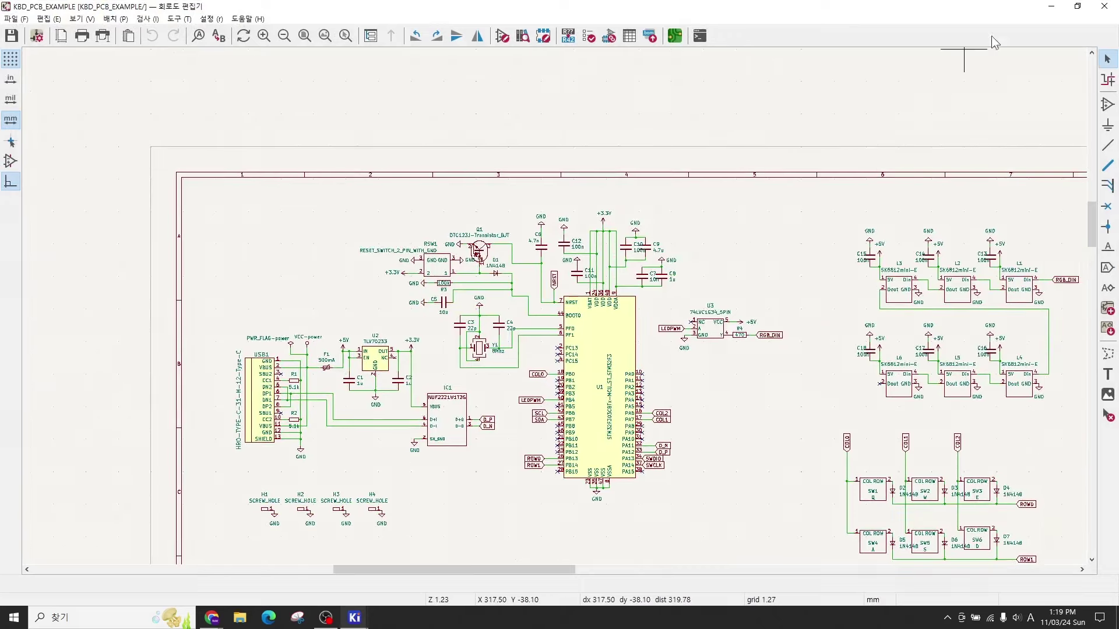
pyautogui.click(1051, 7)
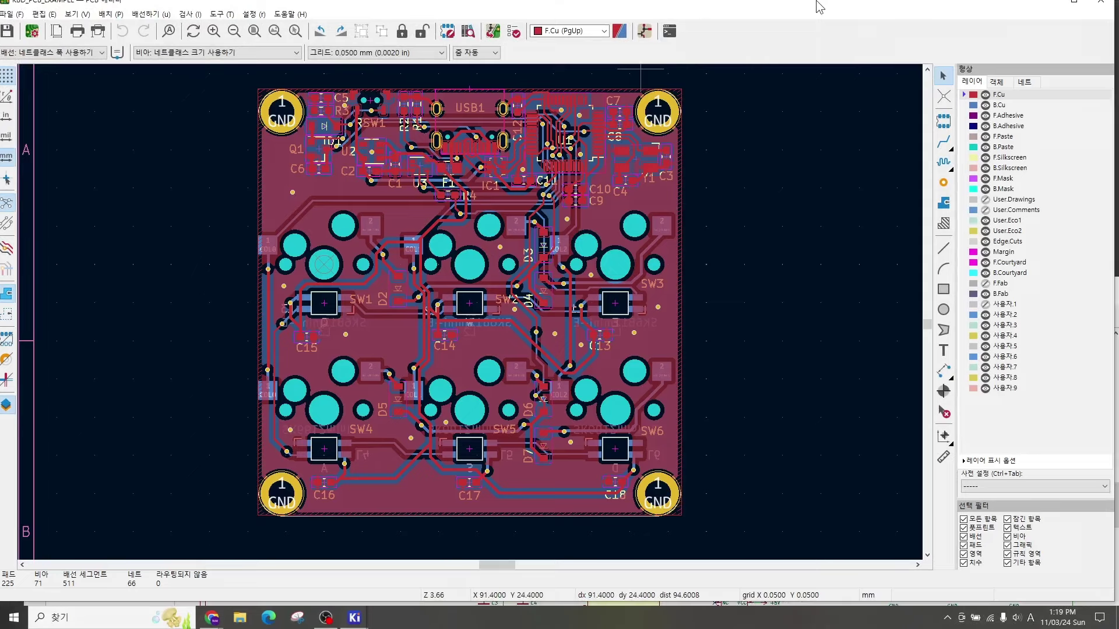
# Step: Shrink the PCB editor window and arrange it with the schematic editor window so that both can be reached on the desktop
pyautogui.moveTo(906, 8); pyautogui.dragTo(892, 47)
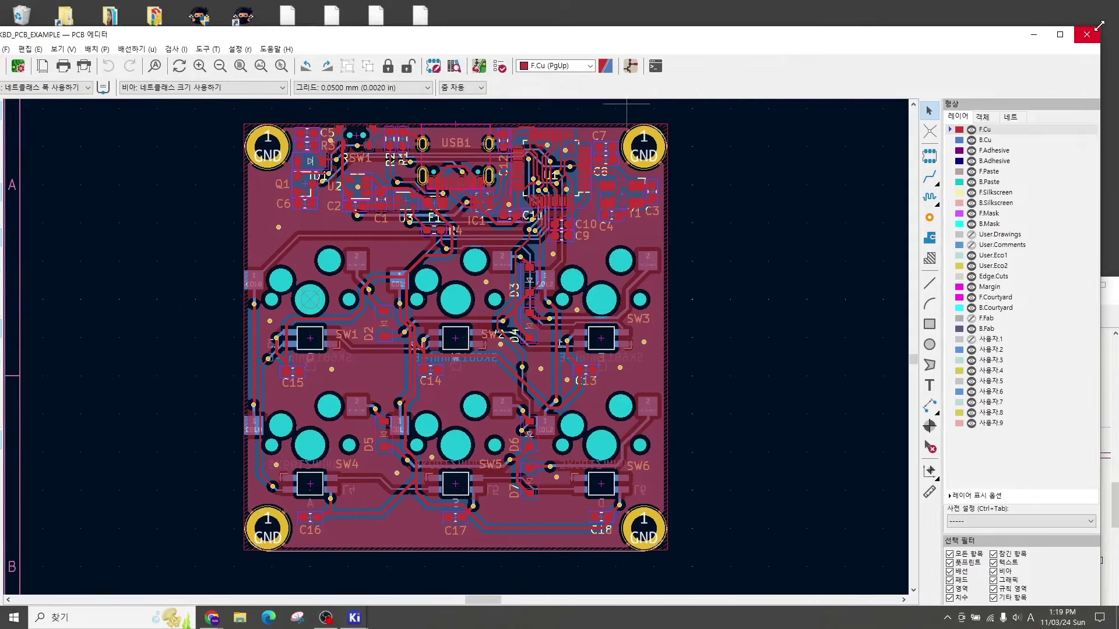
pyautogui.moveTo(1099, 26); pyautogui.dragTo(1034, 43)
pyautogui.click(539, 266)
pyautogui.scroll(3, 539, 267)
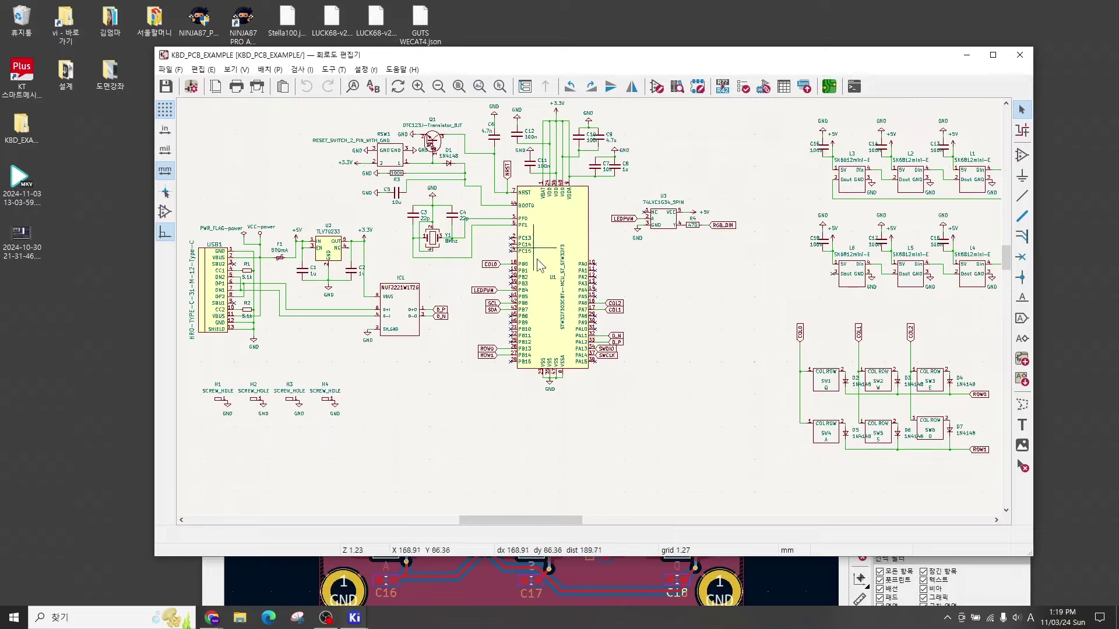
pyautogui.moveTo(636, 52); pyautogui.dragTo(615, 270)
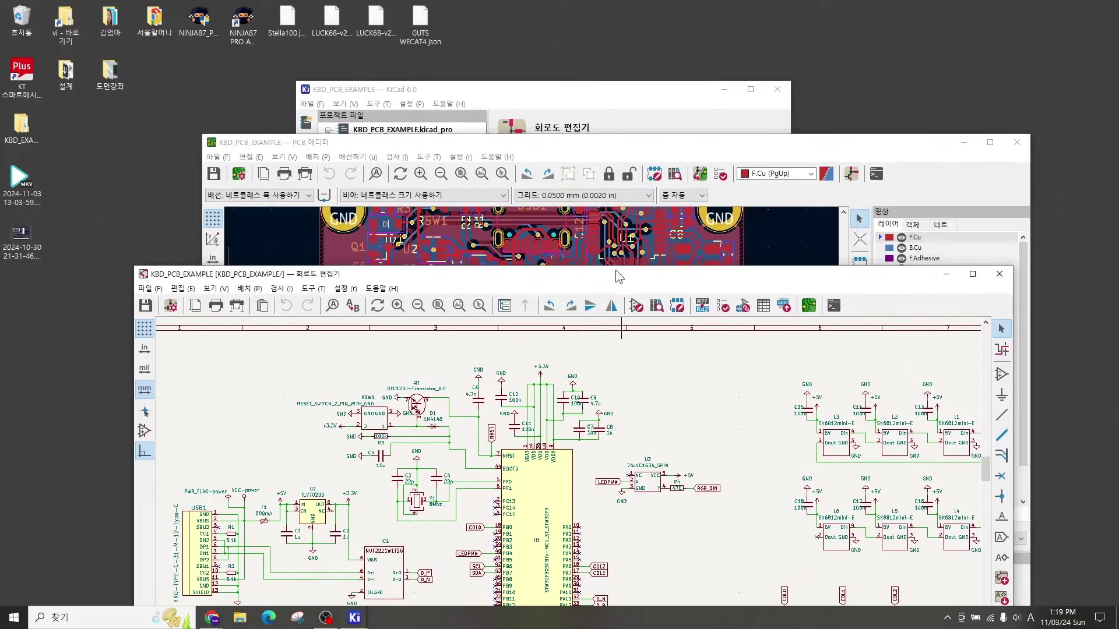
pyautogui.moveTo(618, 147); pyautogui.dragTo(638, 78)
pyautogui.scroll(3, 589, 271)
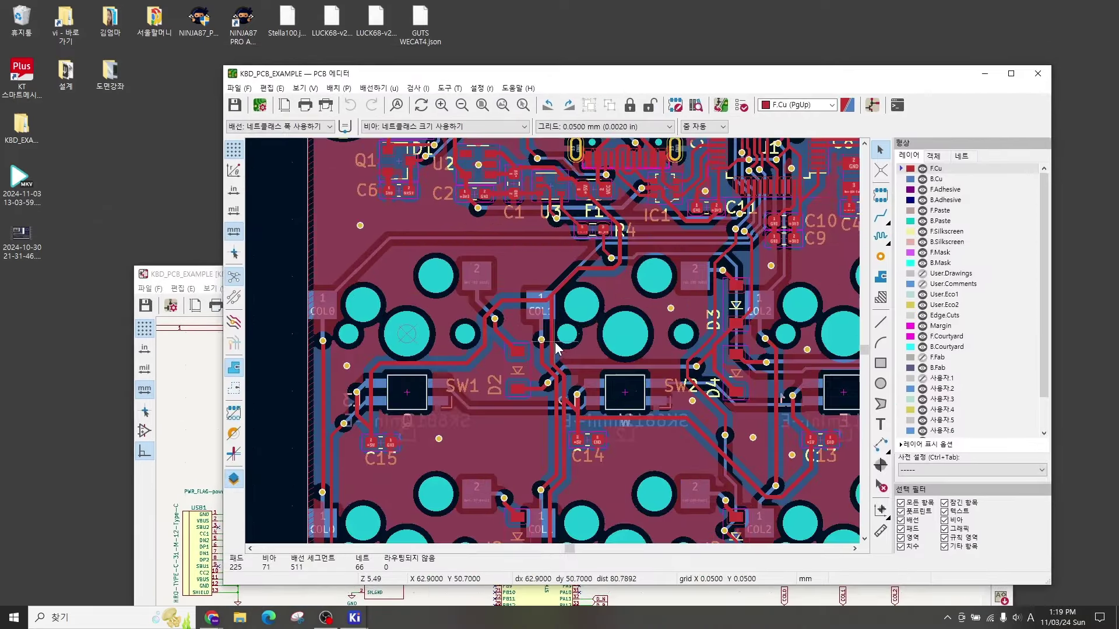
pyautogui.scroll(-1, 583, 338)
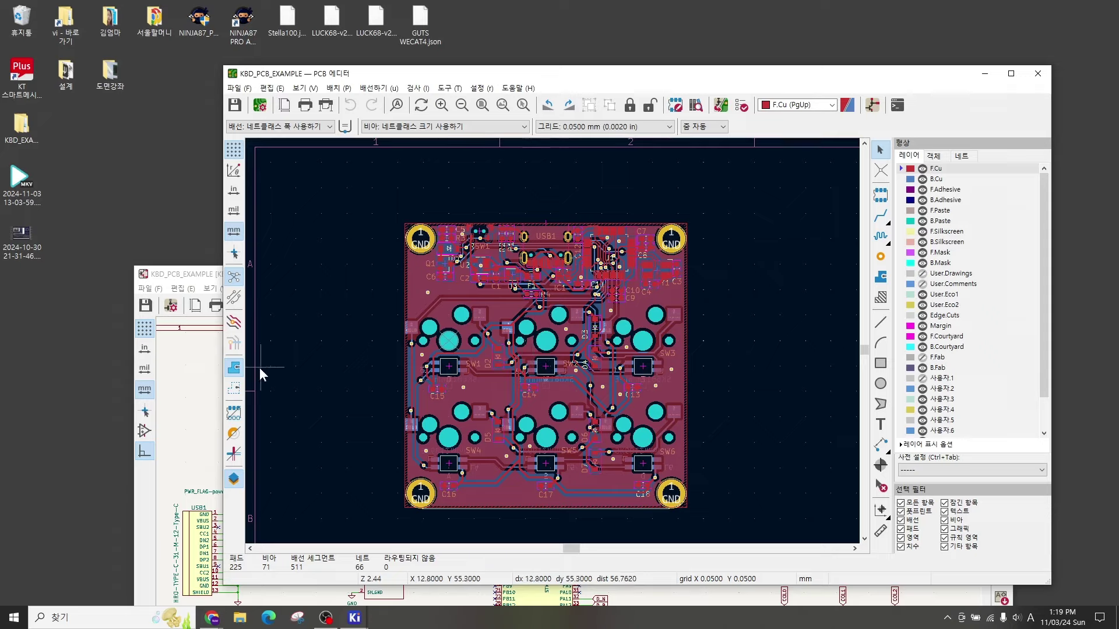
pyautogui.click(212, 406)
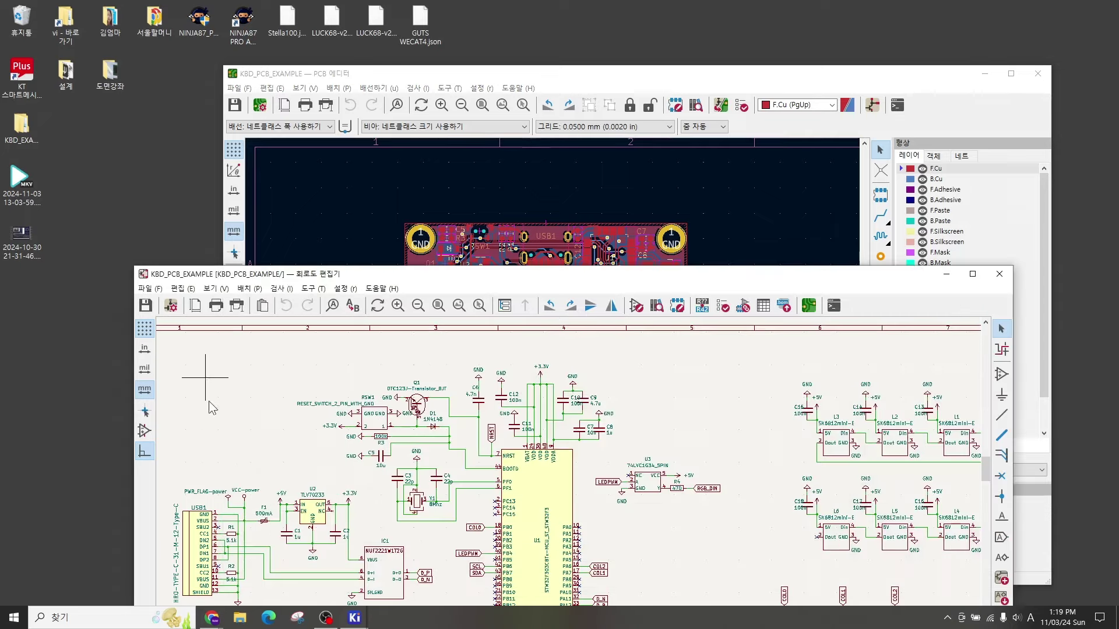
# Step: Return to the schematic editor from the project manager and select the TLV70233 regulator U2
pyautogui.click(753, 89)
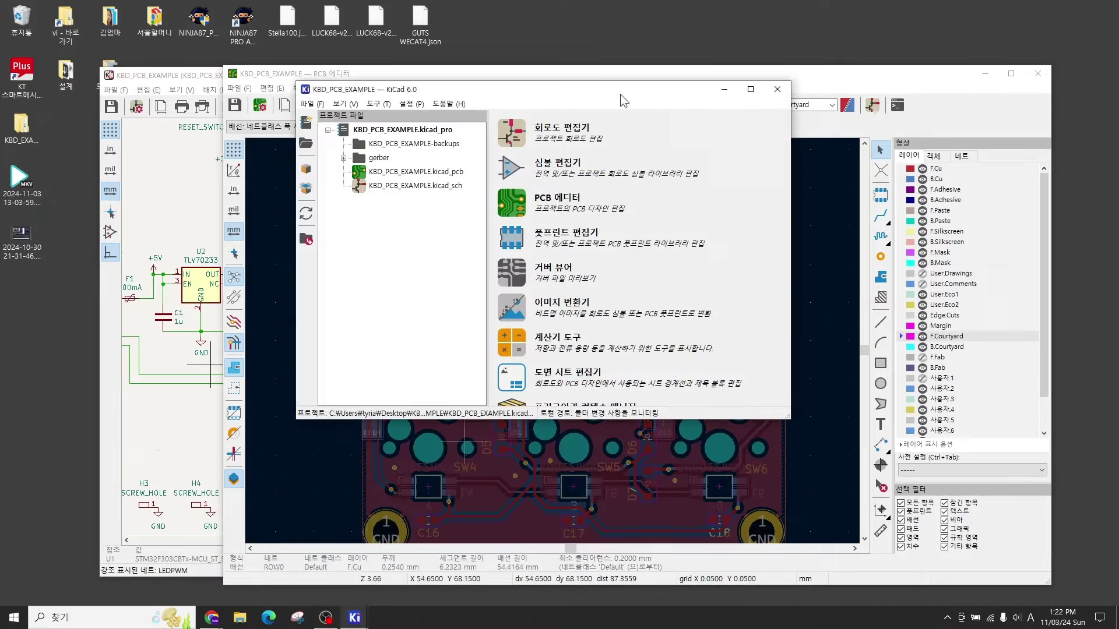
pyautogui.moveTo(620, 94); pyautogui.dragTo(695, 121)
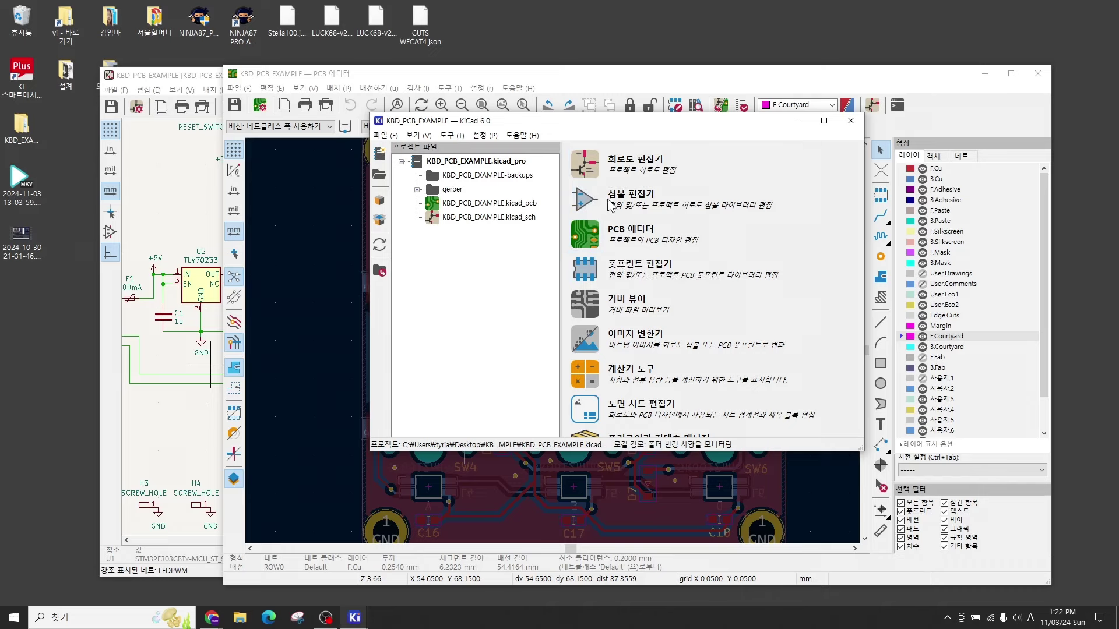
pyautogui.click(594, 163)
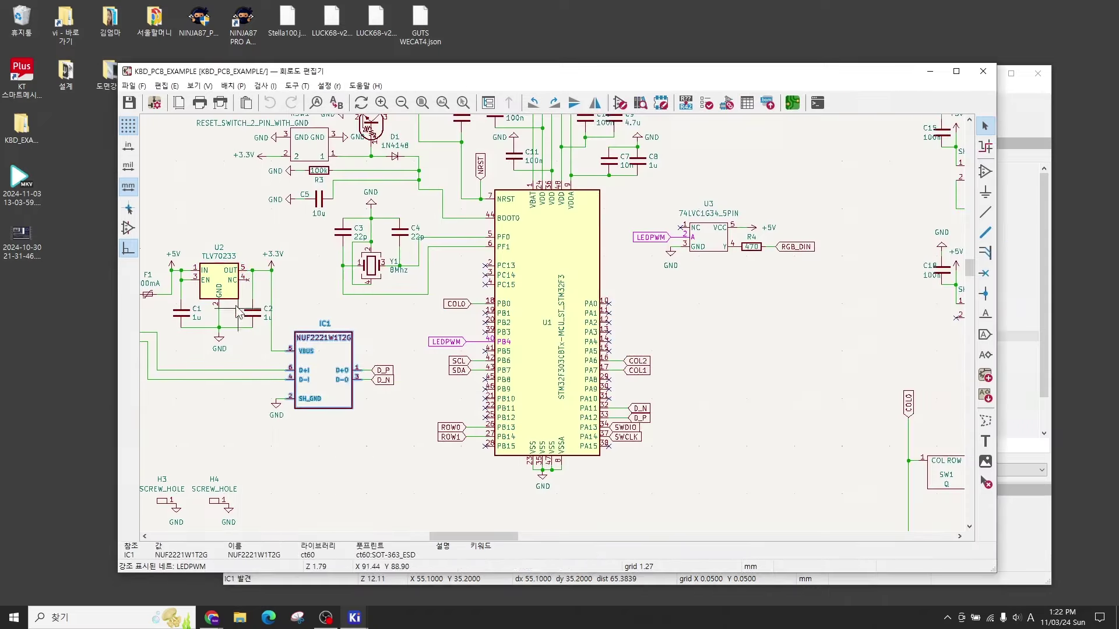
pyautogui.click(219, 284)
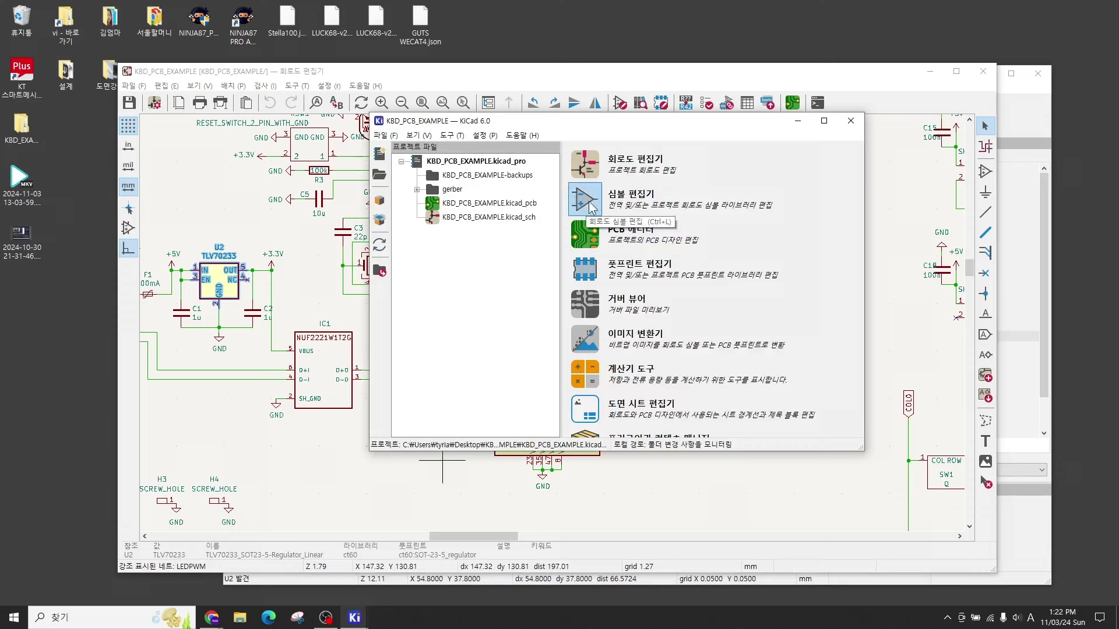
pyautogui.click(484, 135)
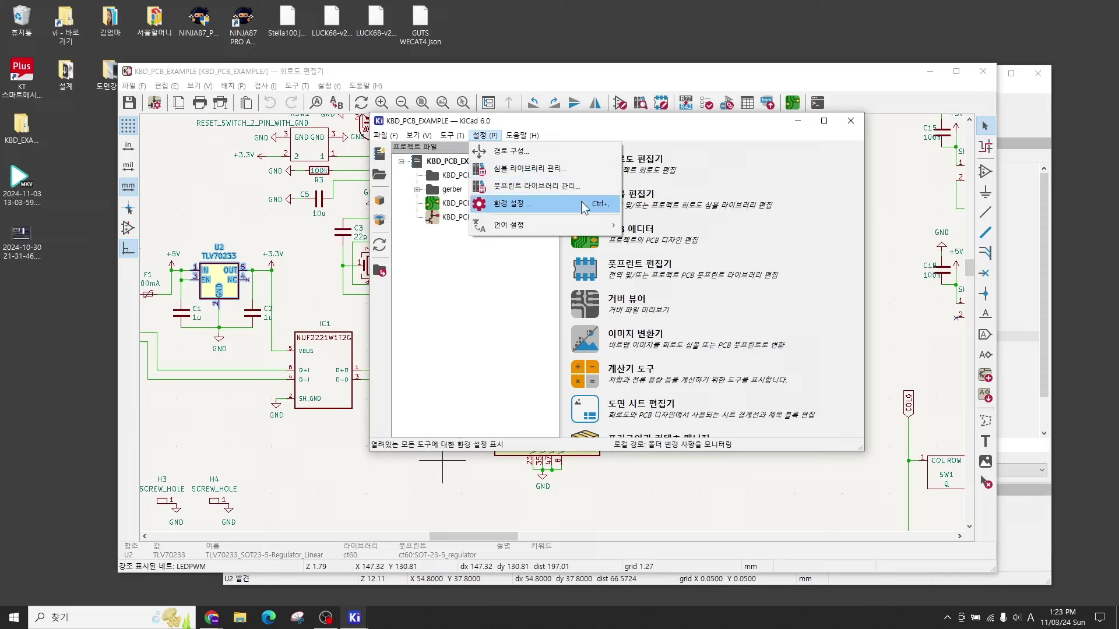
pyautogui.click(669, 131)
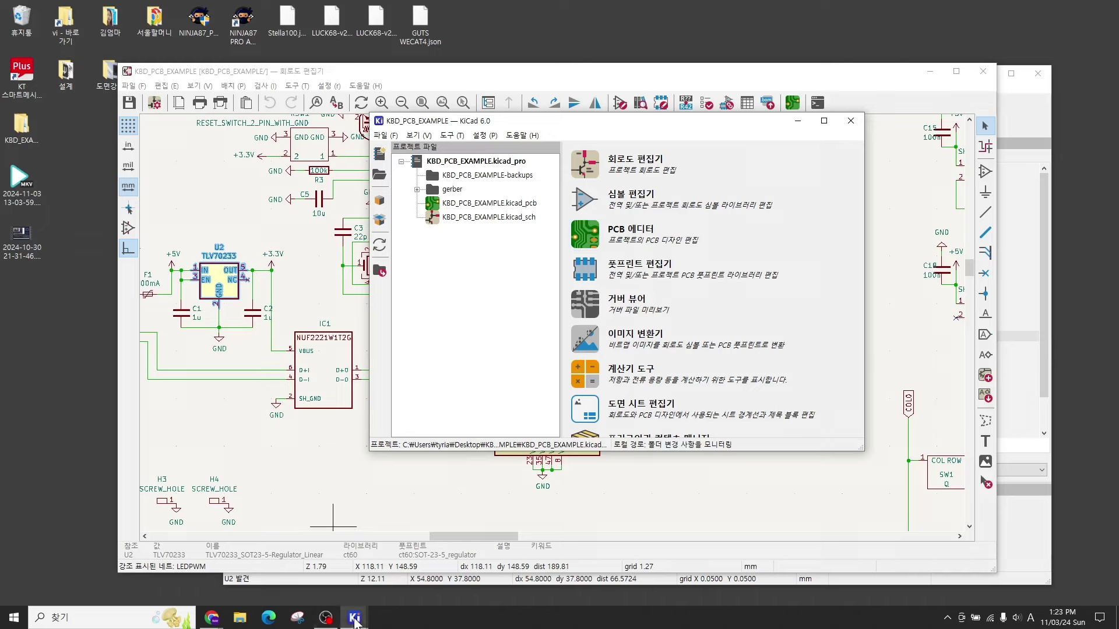
# Step: Switch to the PCB editor and select crystal Y1 and capacitor C10 on the board to locate them in the schematic
pyautogui.click(446, 562)
pyautogui.scroll(-3, 699, 288)
pyautogui.scroll(3, 574, 344)
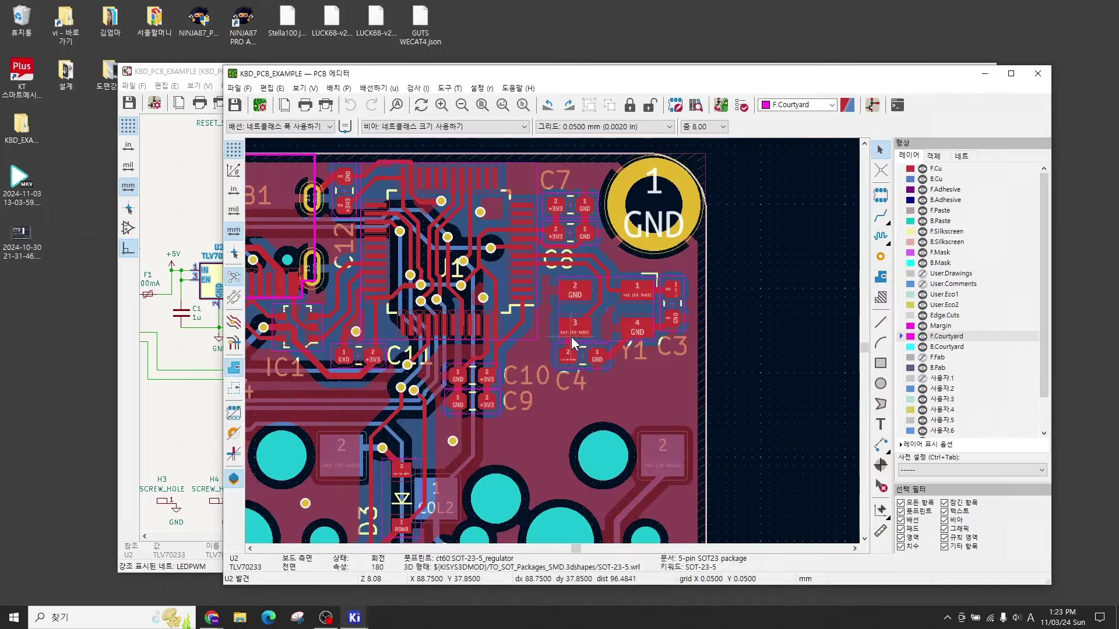
pyautogui.scroll(2, 601, 315)
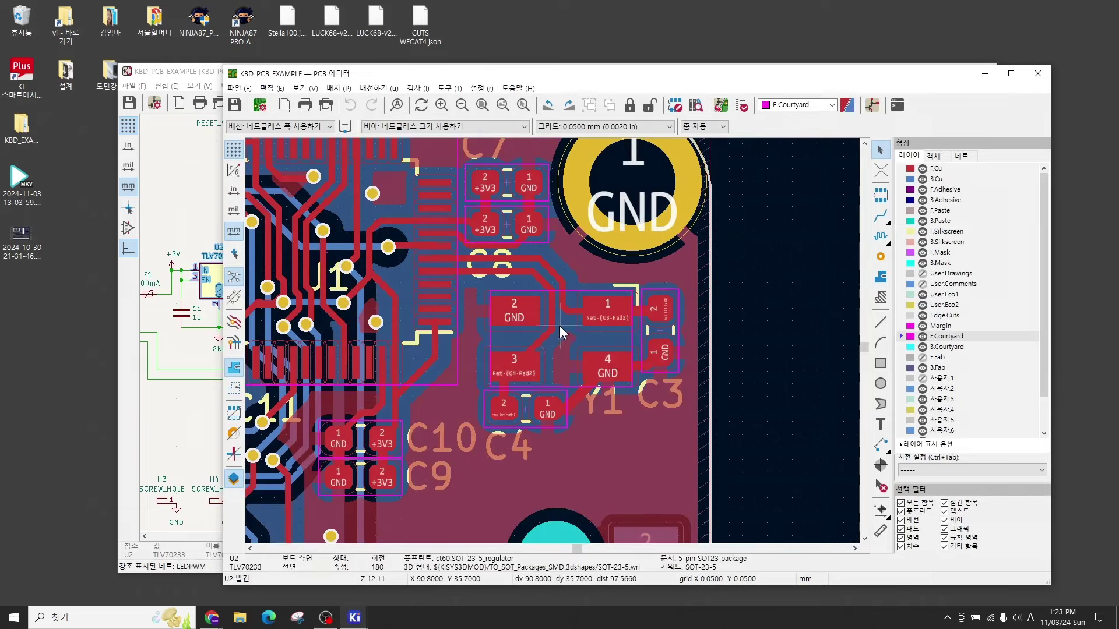
pyautogui.click(592, 315)
pyautogui.scroll(-2, 548, 349)
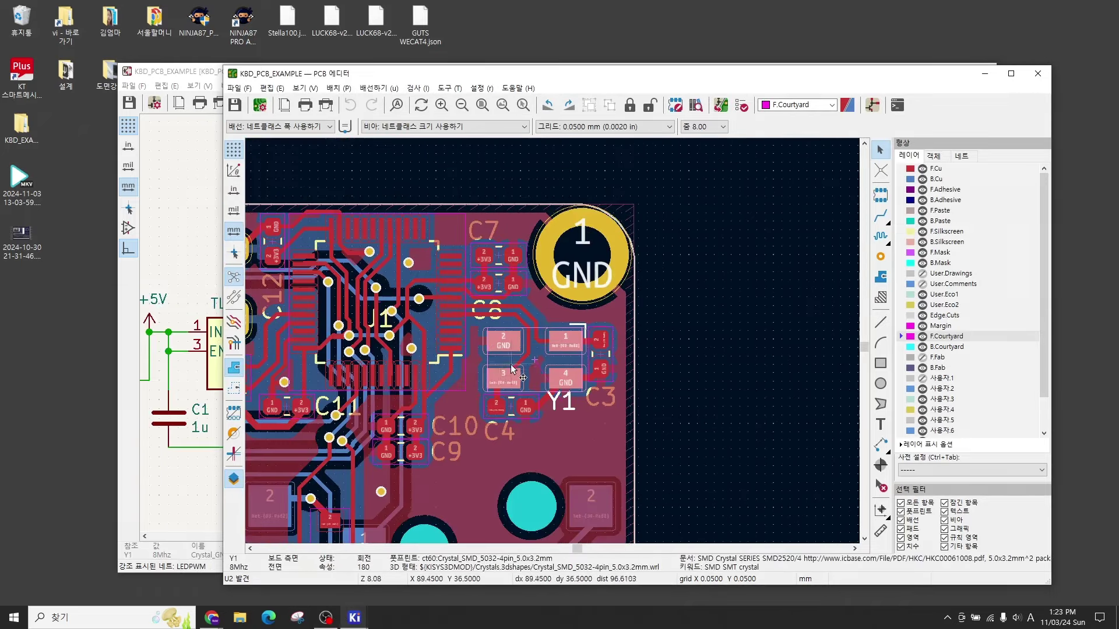
pyautogui.scroll(4, 501, 379)
pyautogui.scroll(2, 551, 340)
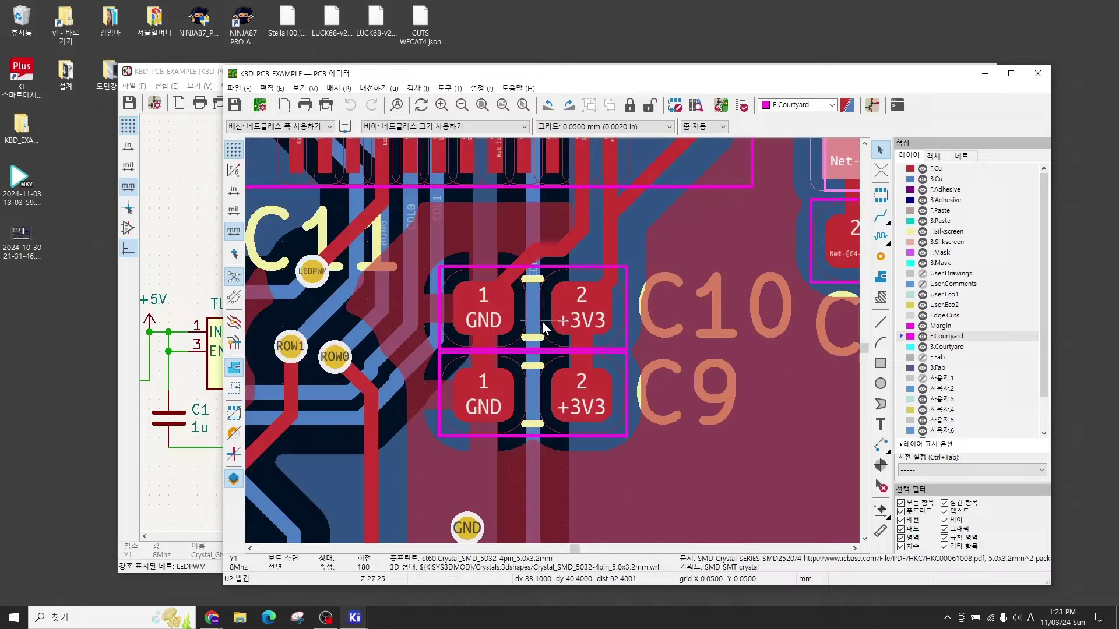
pyautogui.click(530, 316)
# Step: Select LEDs L2 and L3 and key switches SW1 and SW4 on the board, one at a time, to inspect their footprints
pyautogui.scroll(-8, 542, 361)
pyautogui.click(499, 420)
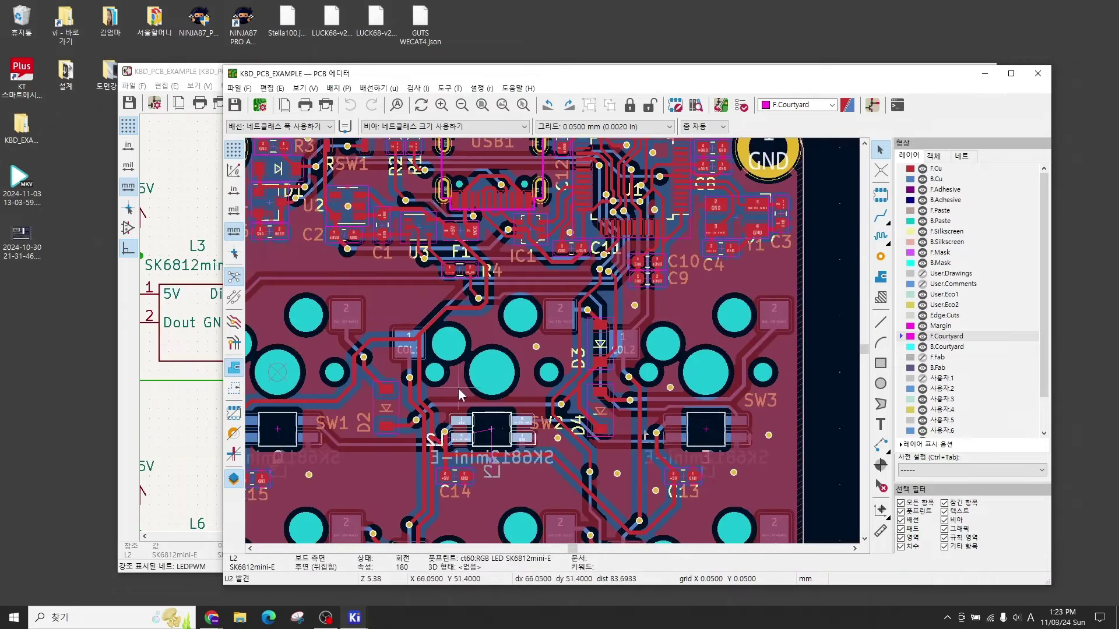
pyautogui.click(289, 421)
pyautogui.moveTo(313, 376); pyautogui.dragTo(449, 368, button='middle')
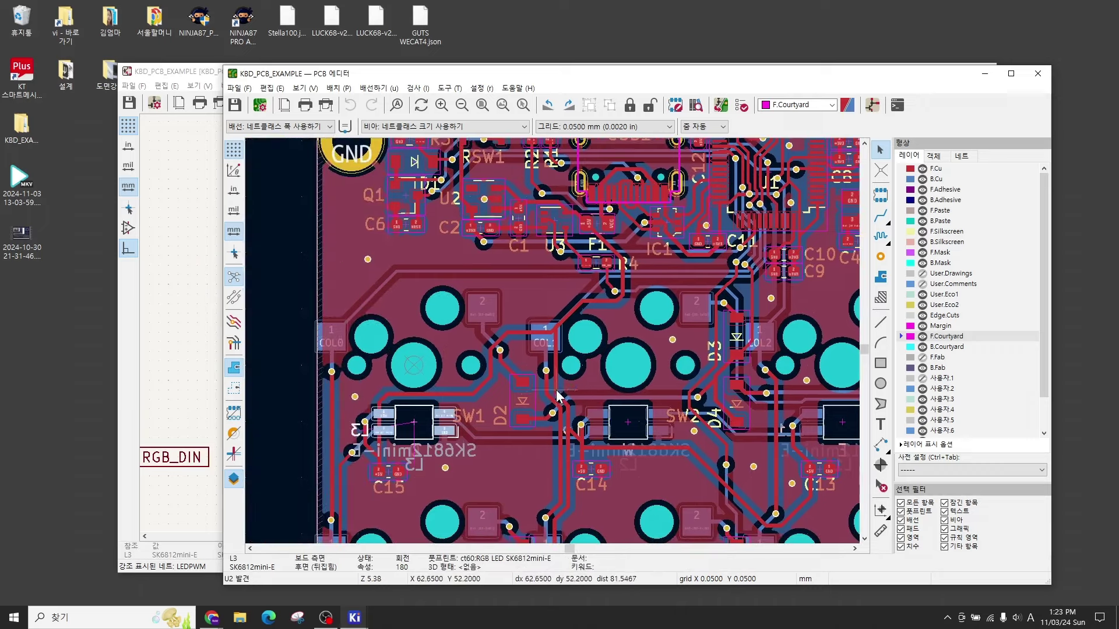
pyautogui.click(424, 375)
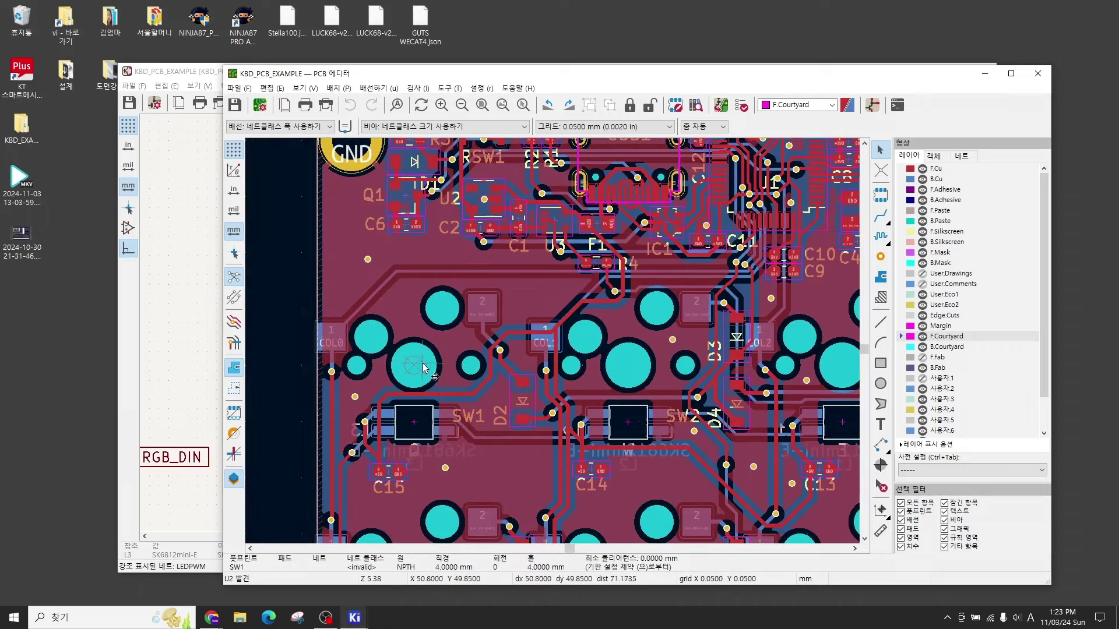
pyautogui.moveTo(440, 329); pyautogui.dragTo(536, 243, button='middle')
pyautogui.moveTo(550, 510); pyautogui.dragTo(550, 329, button='middle')
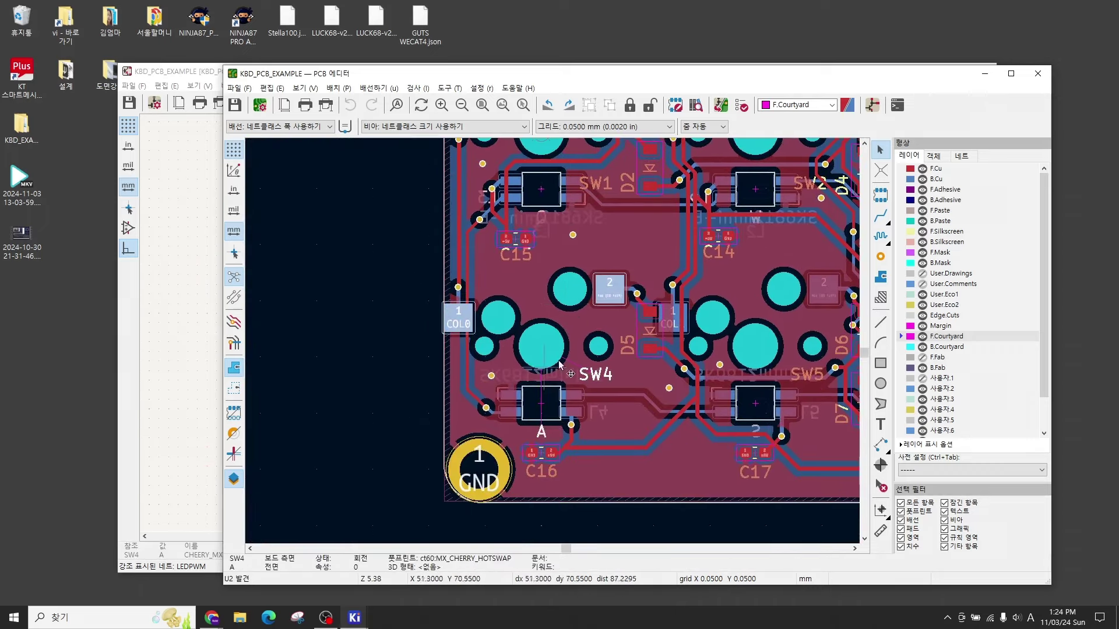
pyautogui.click(550, 329)
# Step: Select the SK6812mini-E LED L4 at switch SW4 and examine its pads and nets up close
pyautogui.click(568, 402)
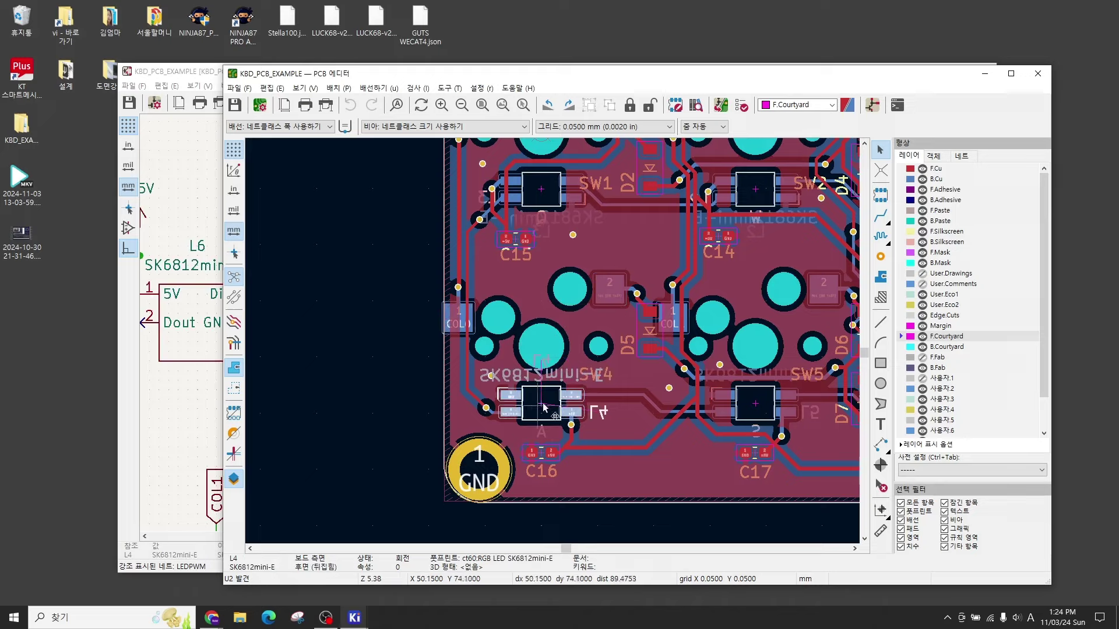
pyautogui.moveTo(621, 400); pyautogui.dragTo(425, 380, button='middle')
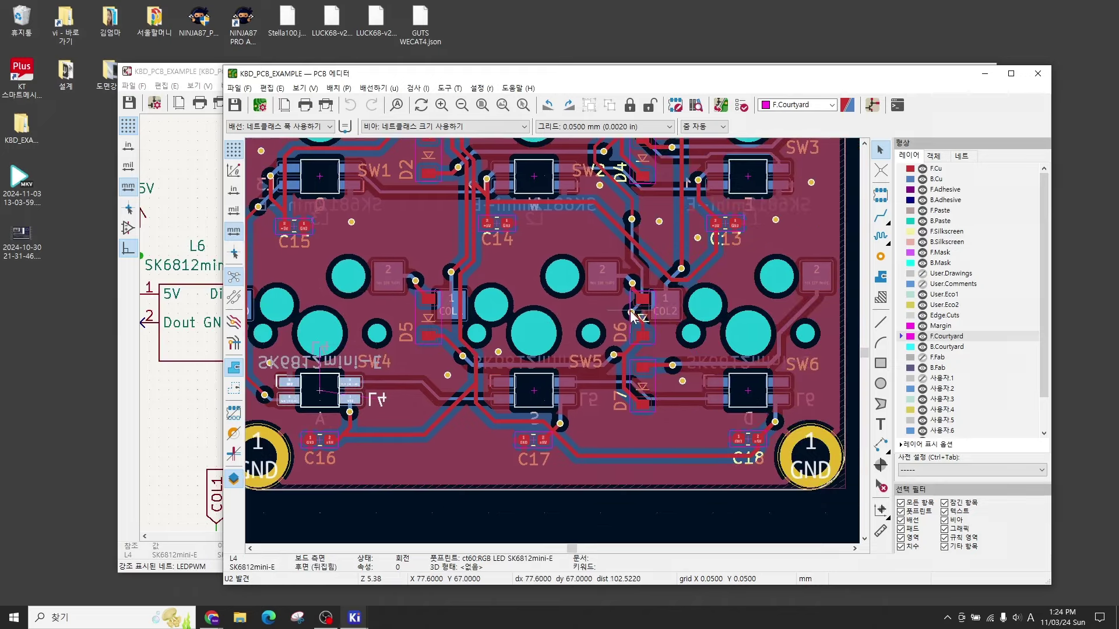
pyautogui.scroll(-2, 634, 314)
pyautogui.scroll(5, 530, 355)
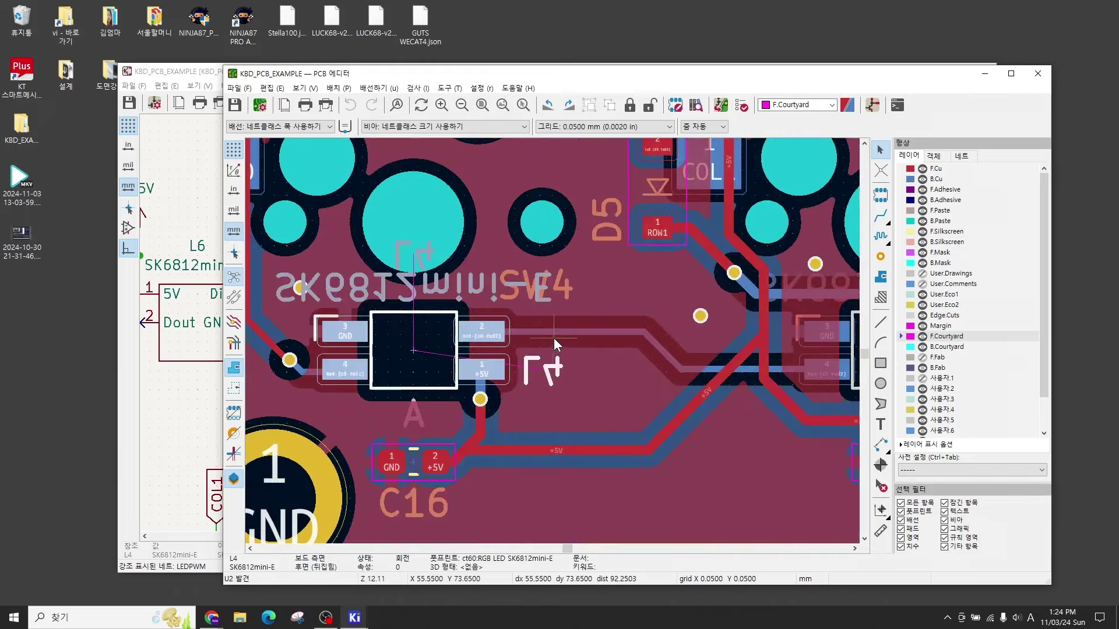
pyautogui.scroll(5, 554, 344)
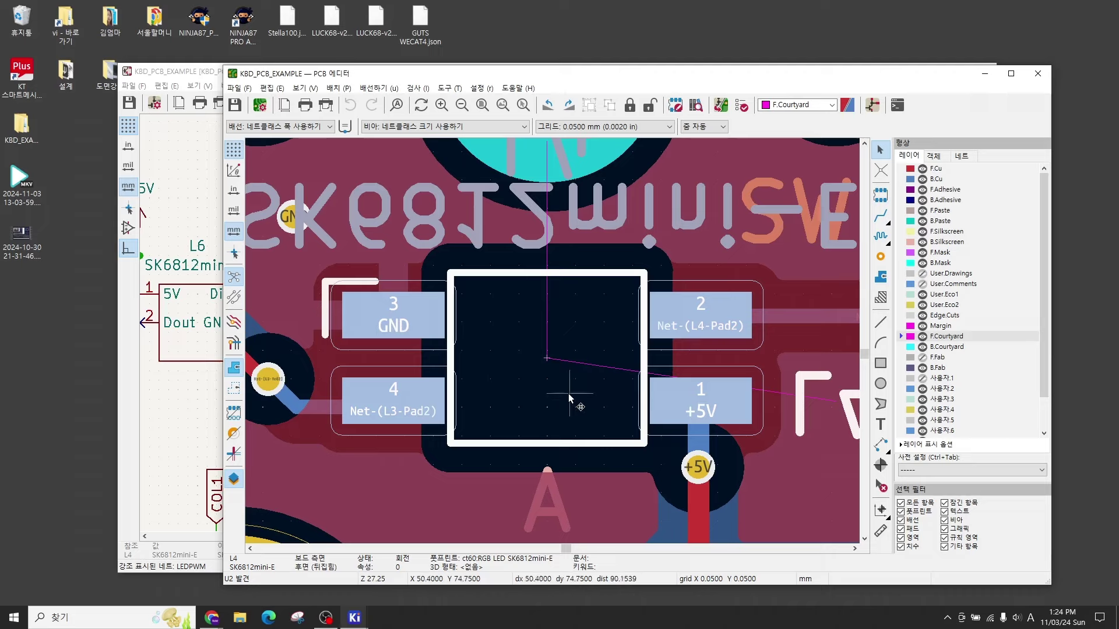
# Step: Clear the selection of L4 and select its pads 2, 3 and 4 one at a time to inspect their nets
pyautogui.press('Escape')
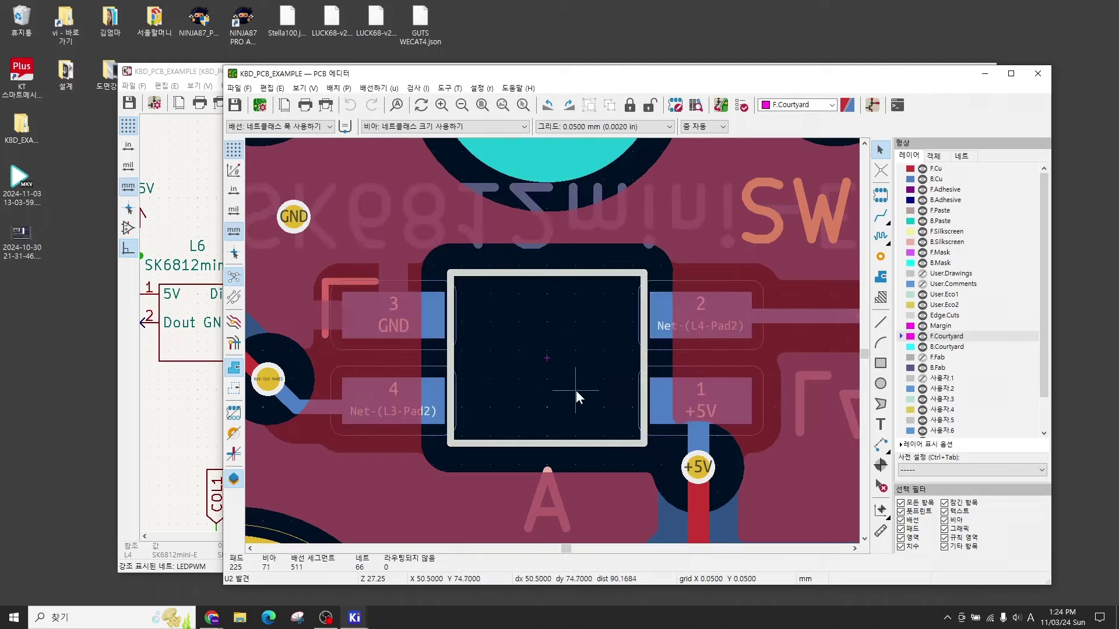
pyautogui.click(663, 303)
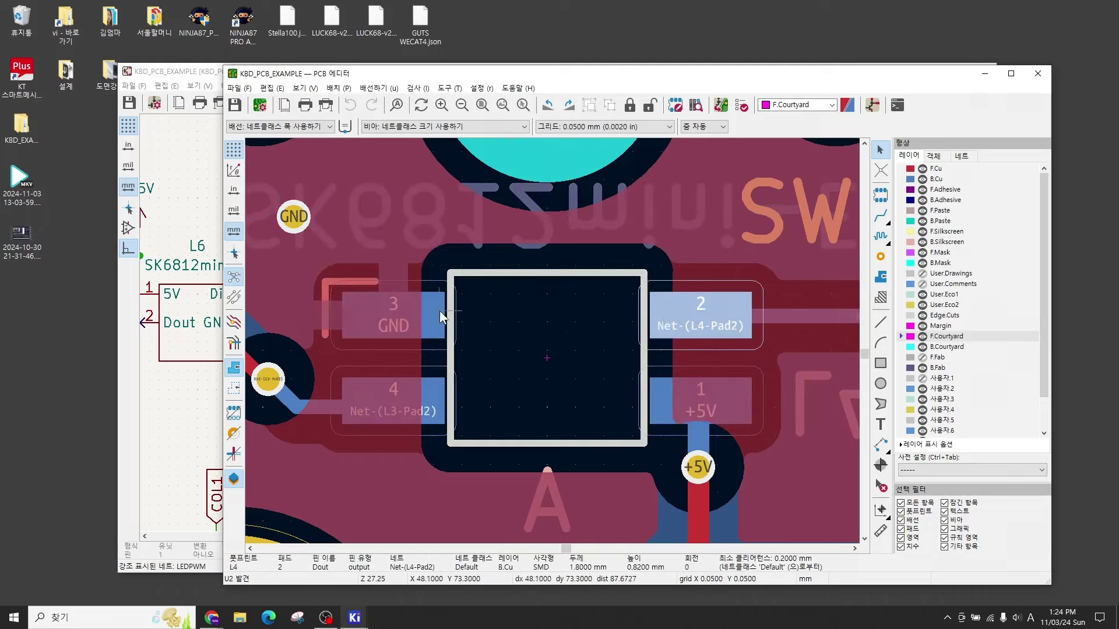
pyautogui.click(430, 314)
pyautogui.click(435, 389)
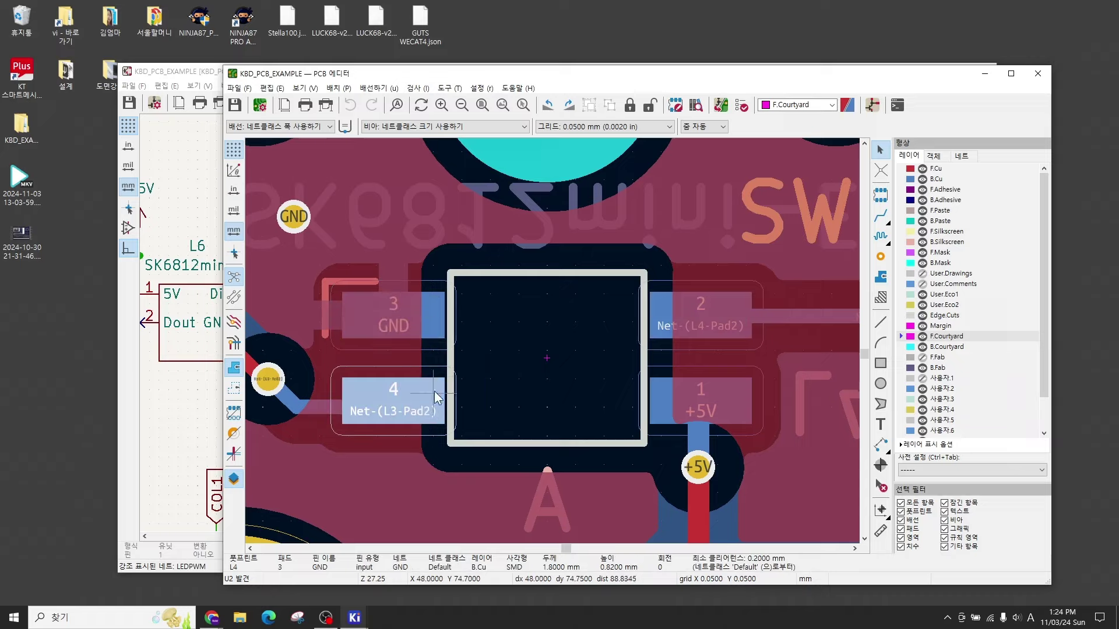
pyautogui.click(504, 387)
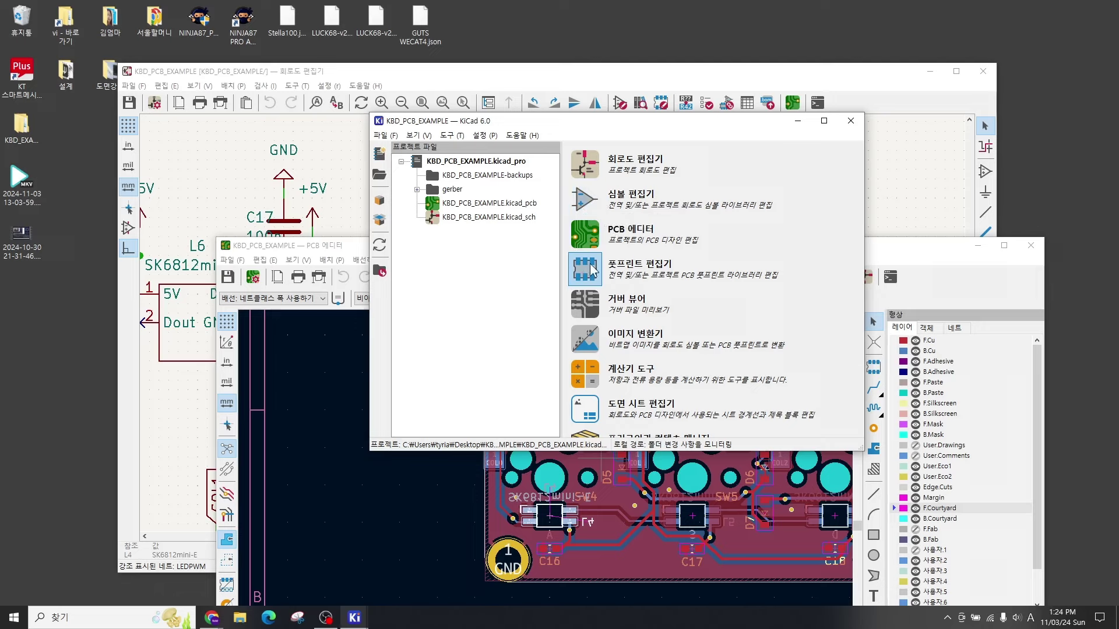
# Step: From the project manager, review the global symbol library list containing ct60 and leave it without saving changes
pyautogui.click(585, 202)
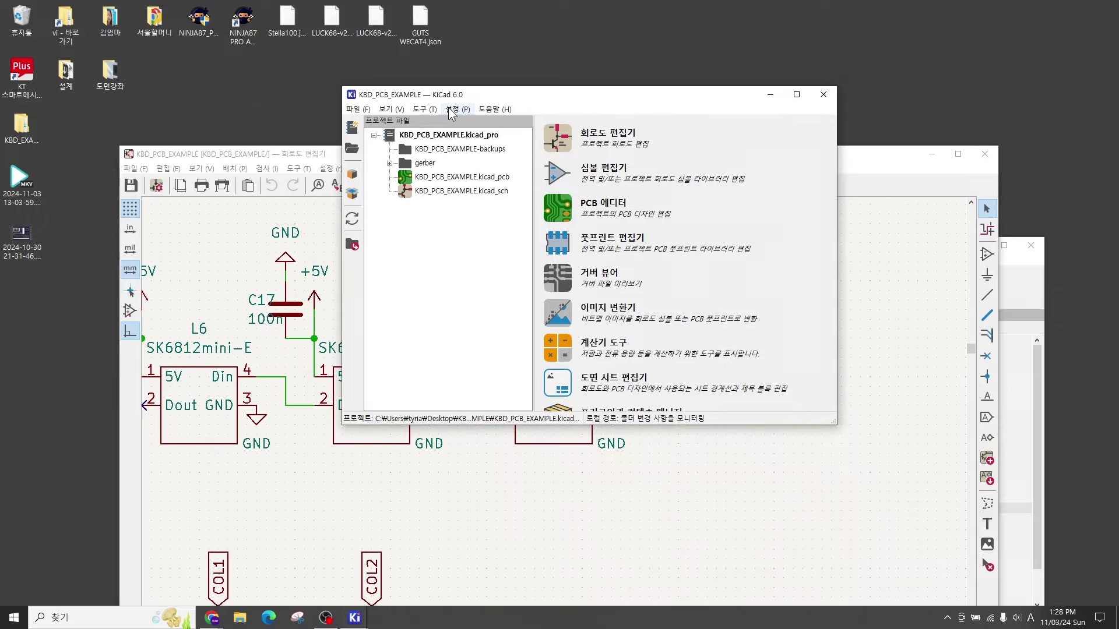
pyautogui.click(450, 110)
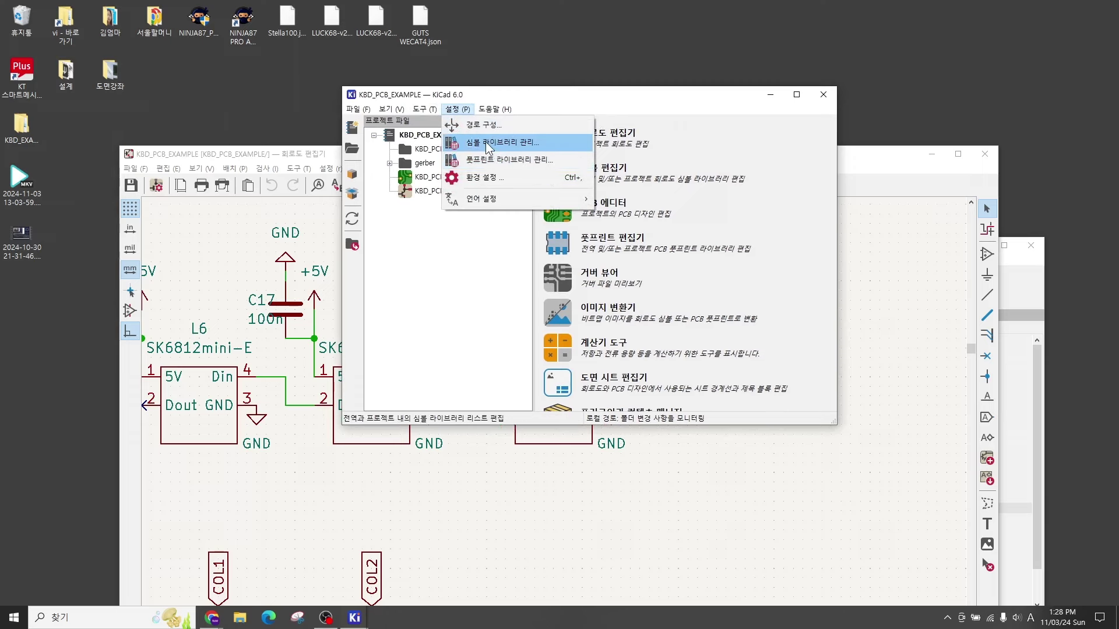
pyautogui.click(487, 141)
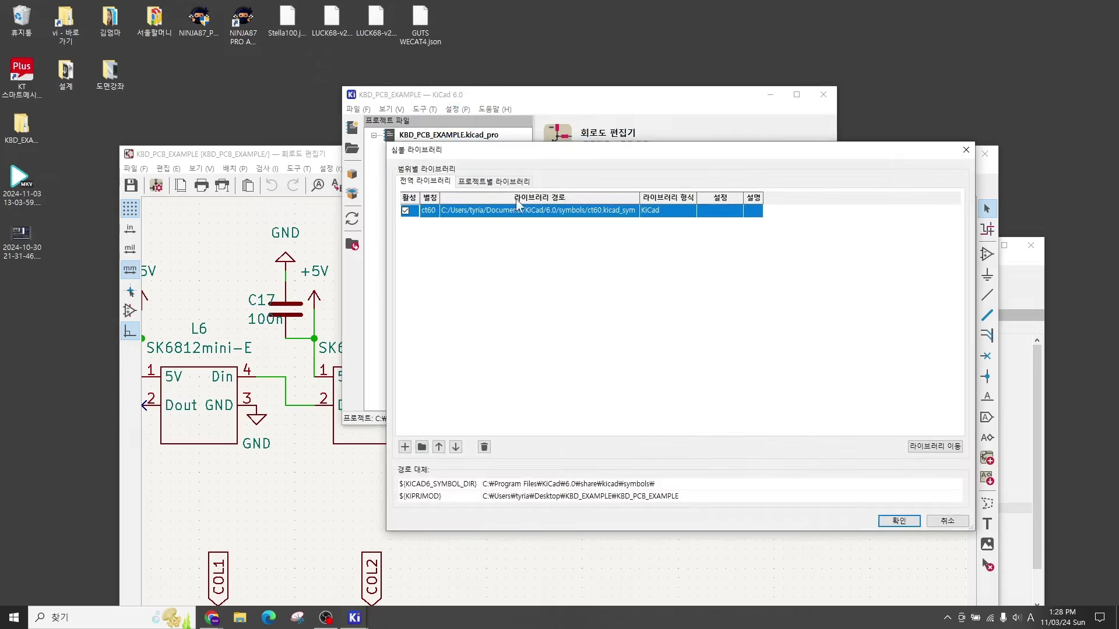
pyautogui.click(418, 186)
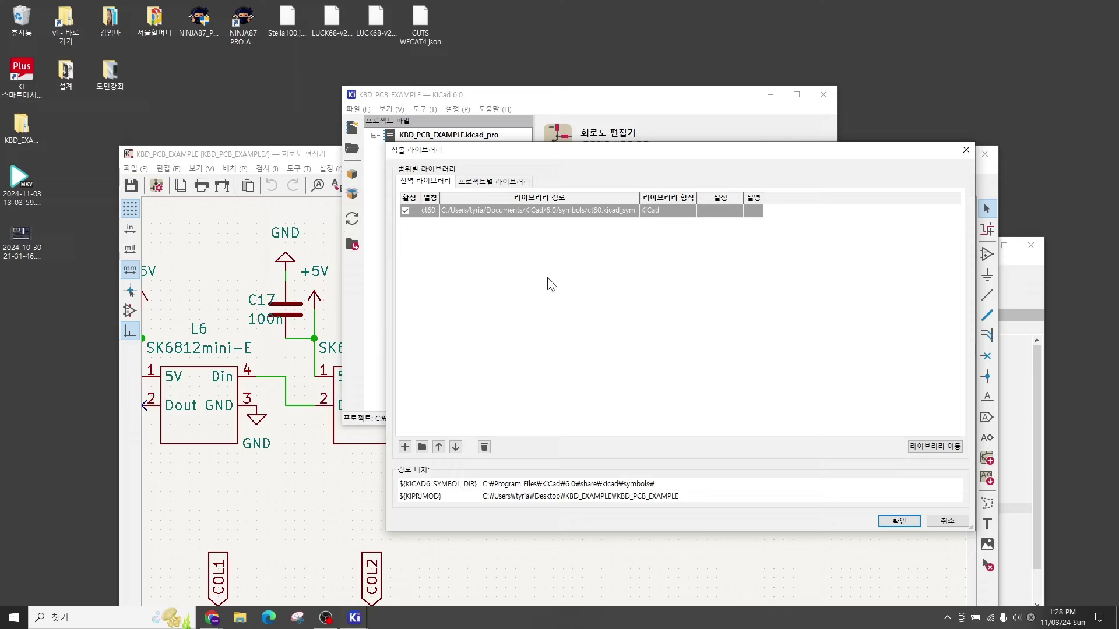
pyautogui.click(564, 262)
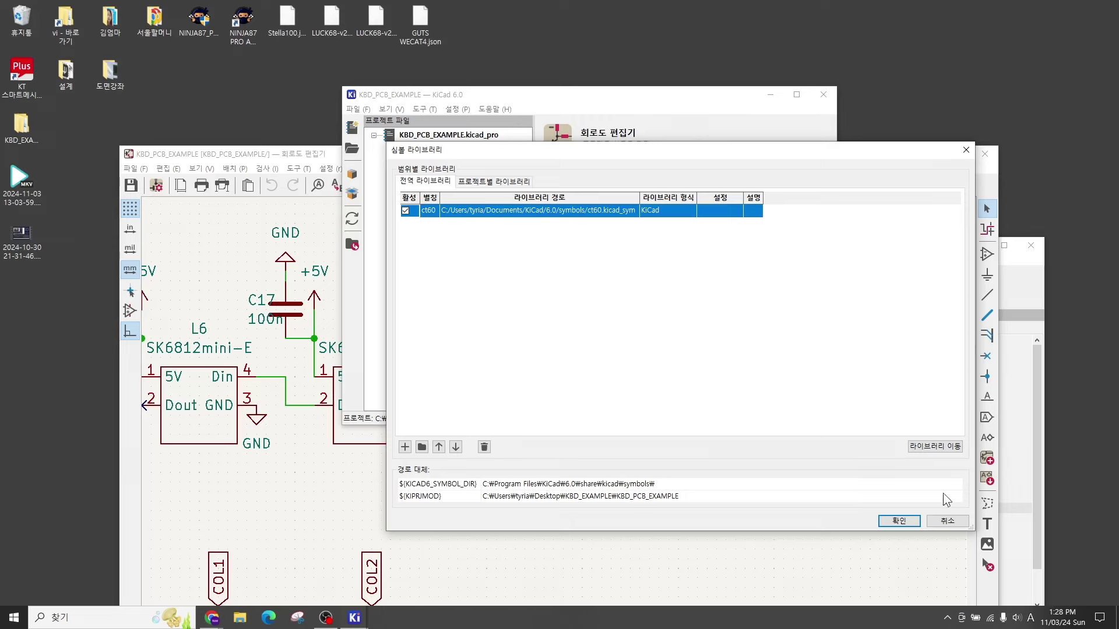
pyautogui.click(955, 522)
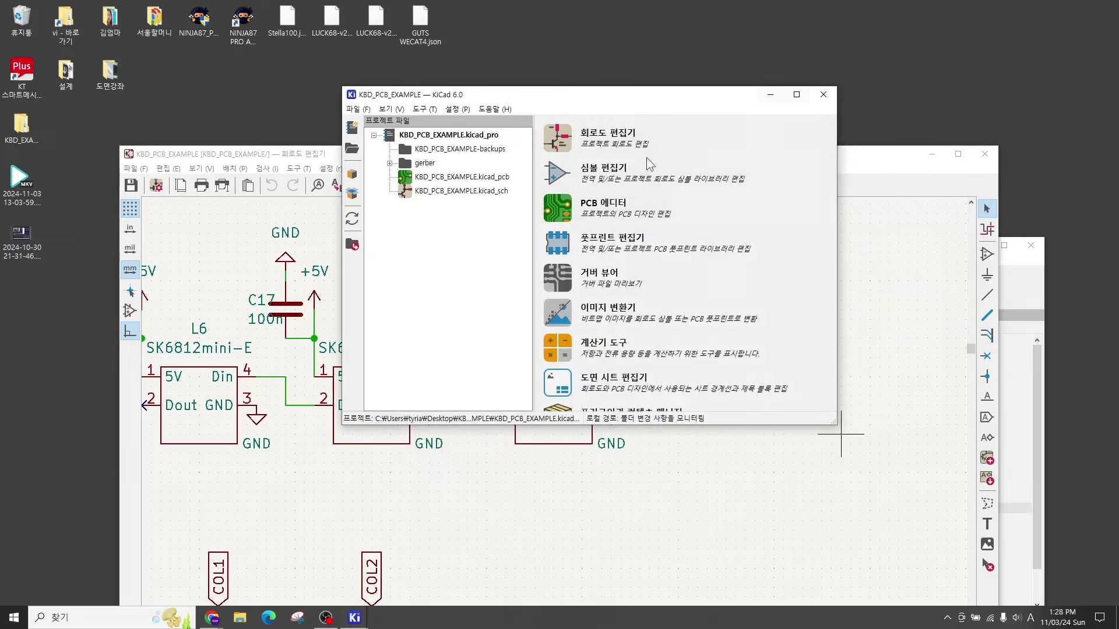
# Step: Review the global footprint library list and the path of the ct60 footprint library, then dismiss it without saving
pyautogui.click(457, 109)
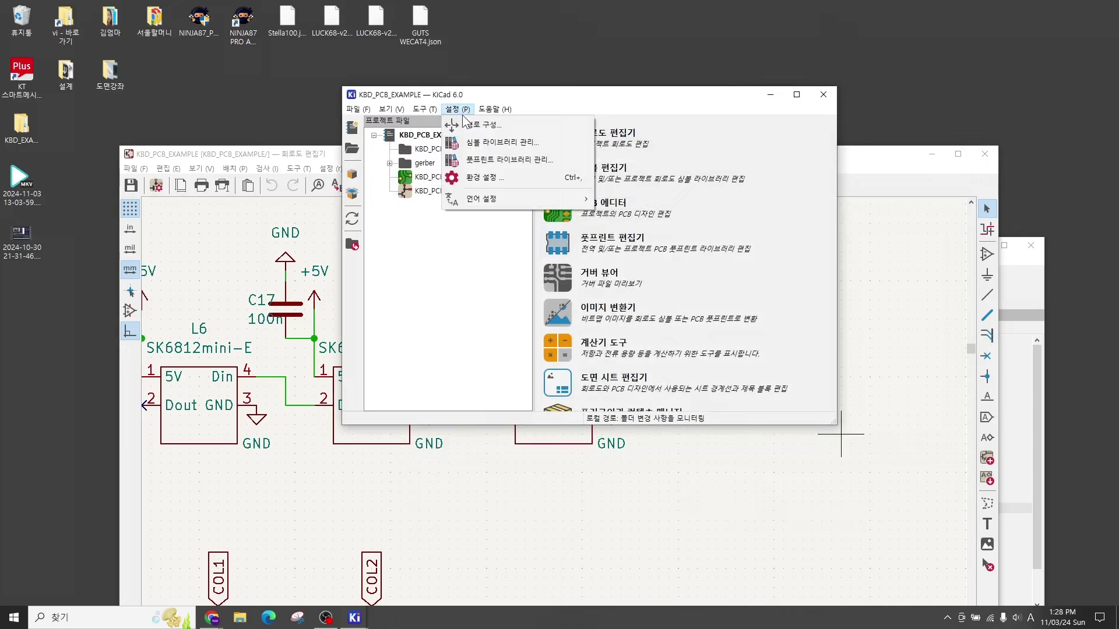
pyautogui.click(487, 158)
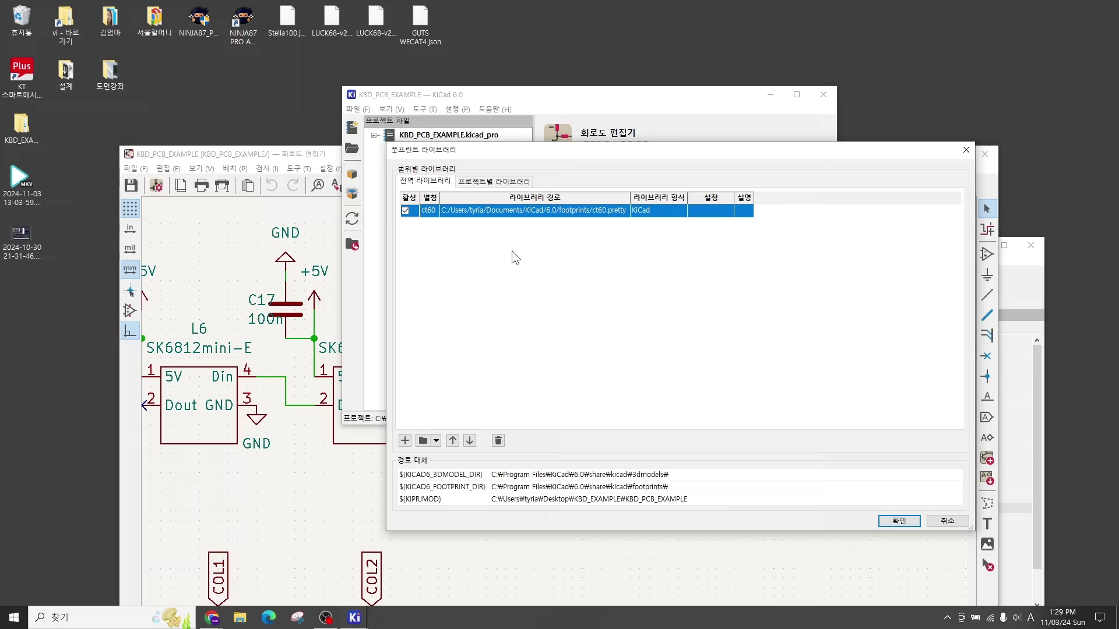
pyautogui.click(430, 185)
pyautogui.click(472, 211)
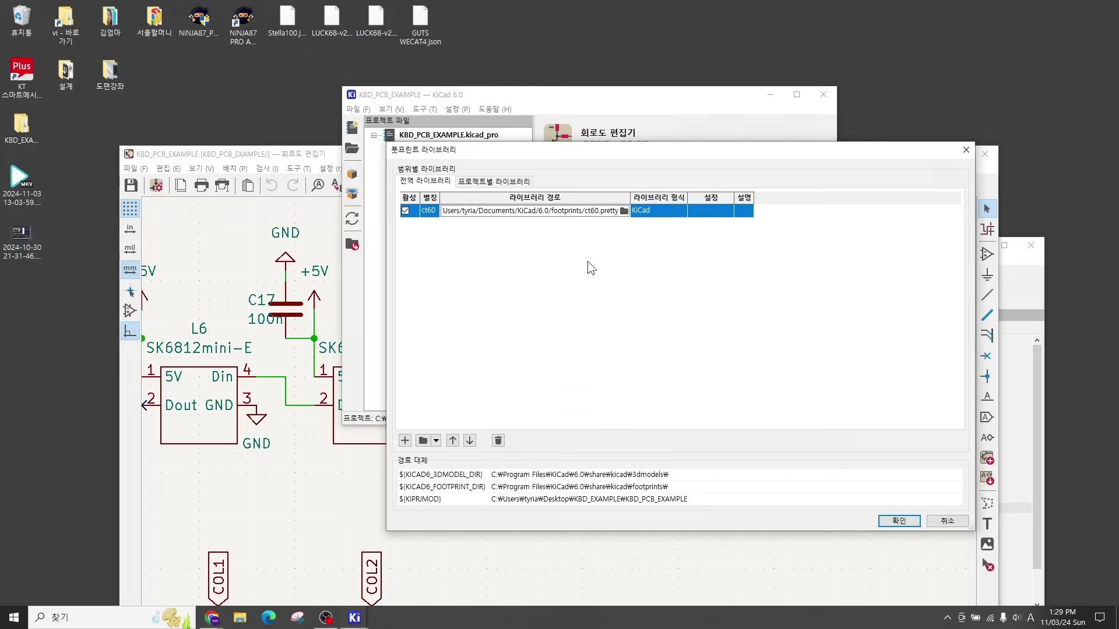
pyautogui.click(942, 518)
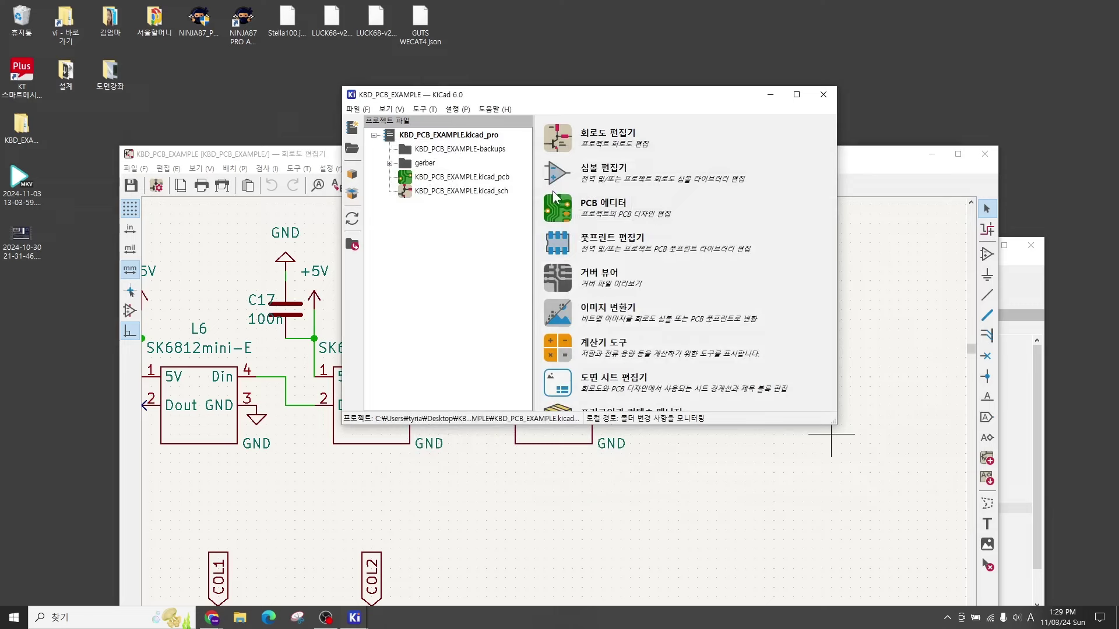
# Step: Revisit the symbol library management window twice to check the ct60 symbol library entry, cancelling it each time
pyautogui.click(457, 109)
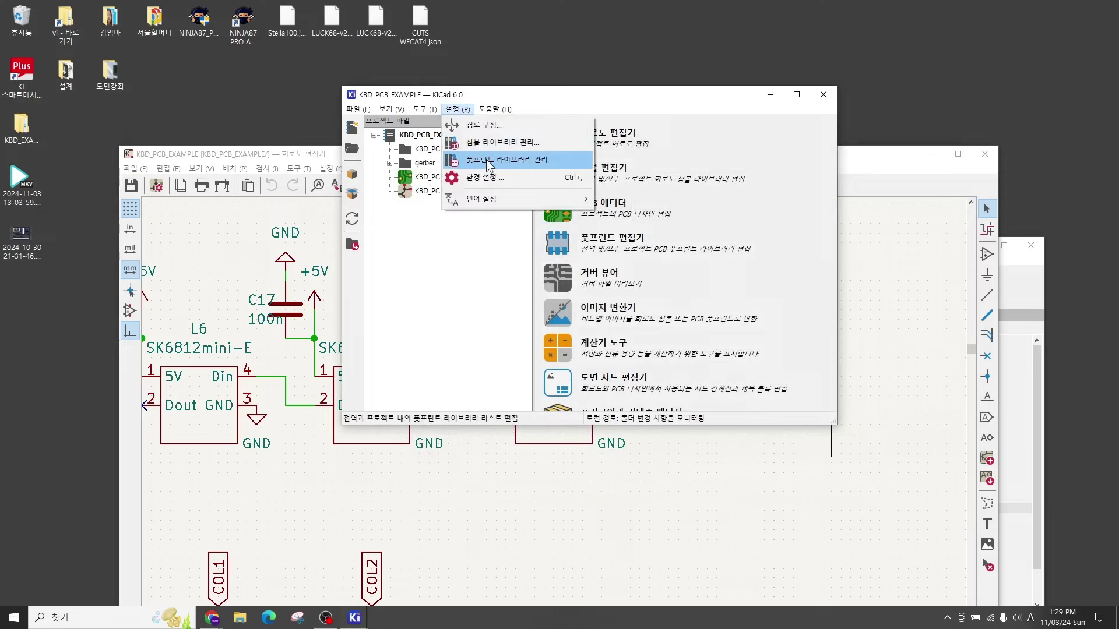
pyautogui.click(487, 146)
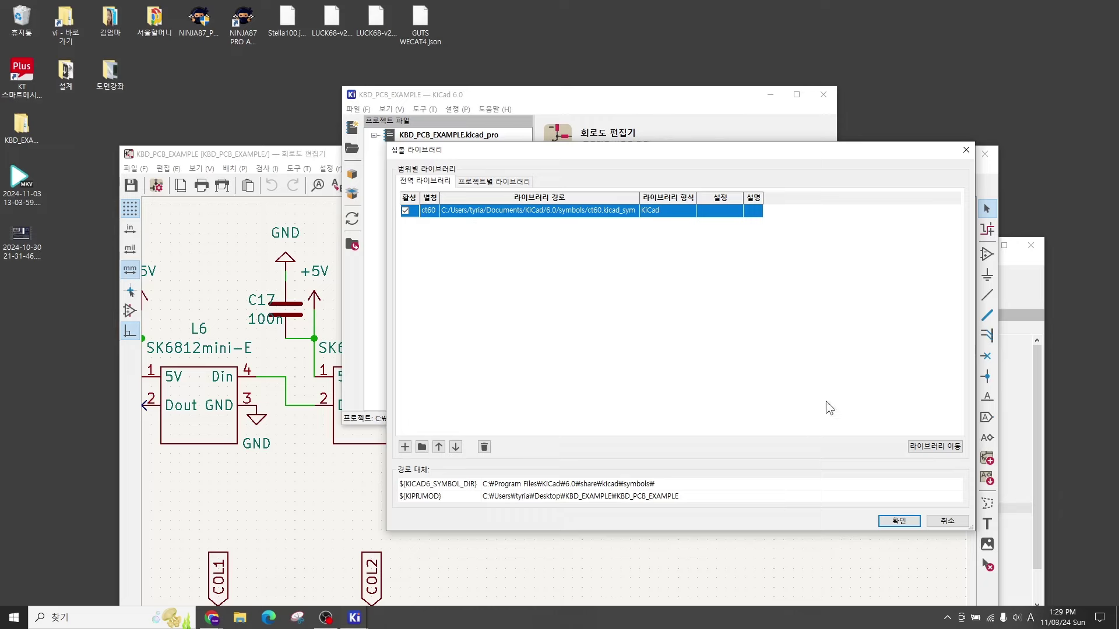
pyautogui.click(947, 520)
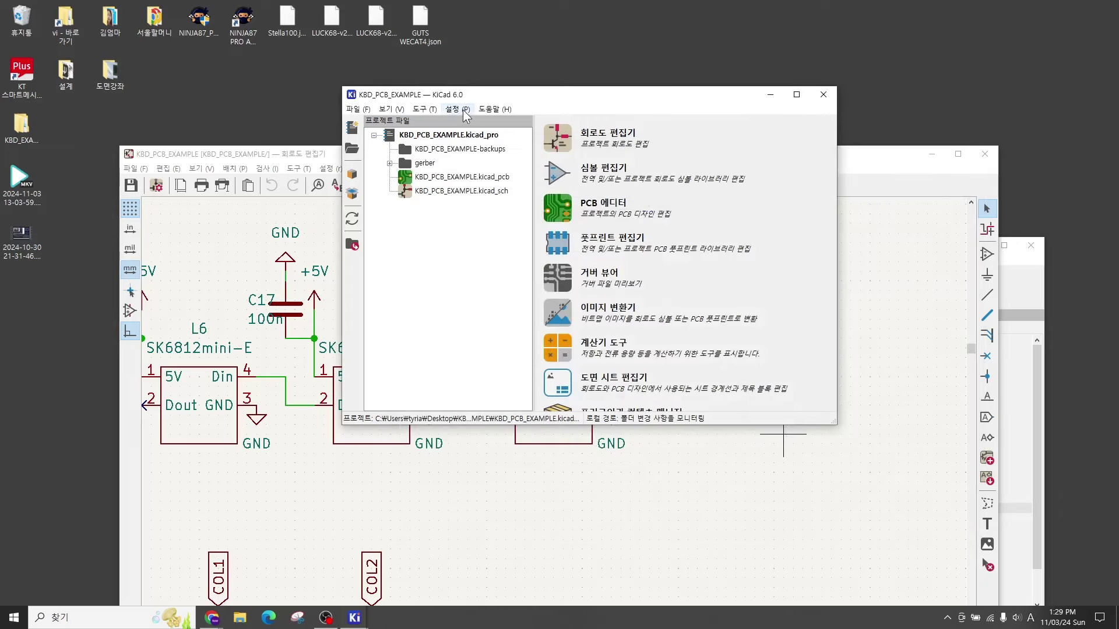
pyautogui.click(458, 110)
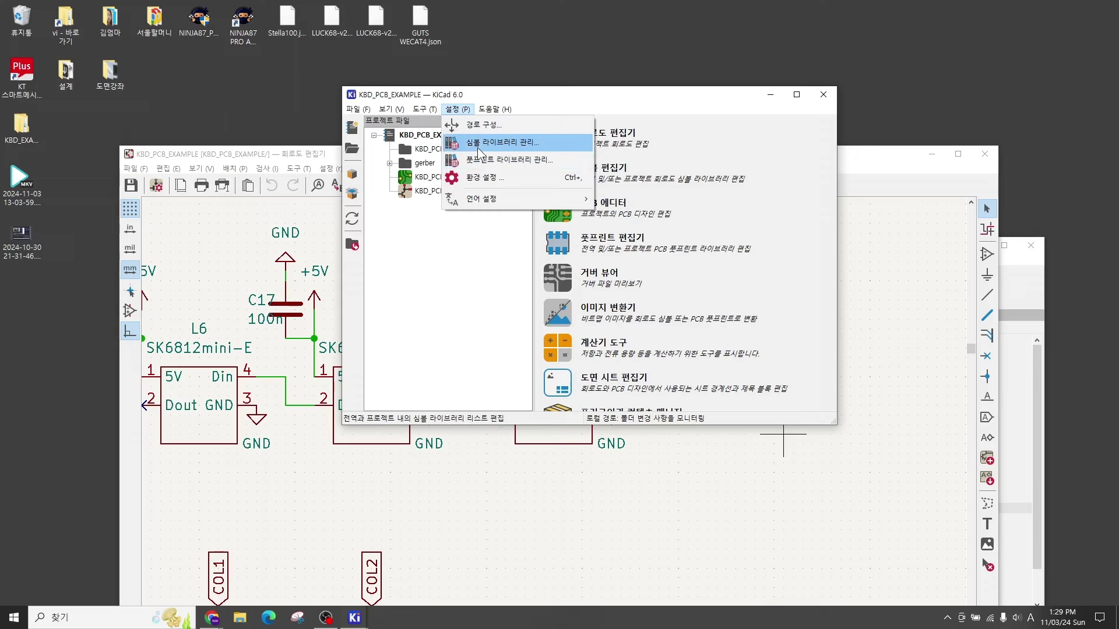
pyautogui.click(477, 142)
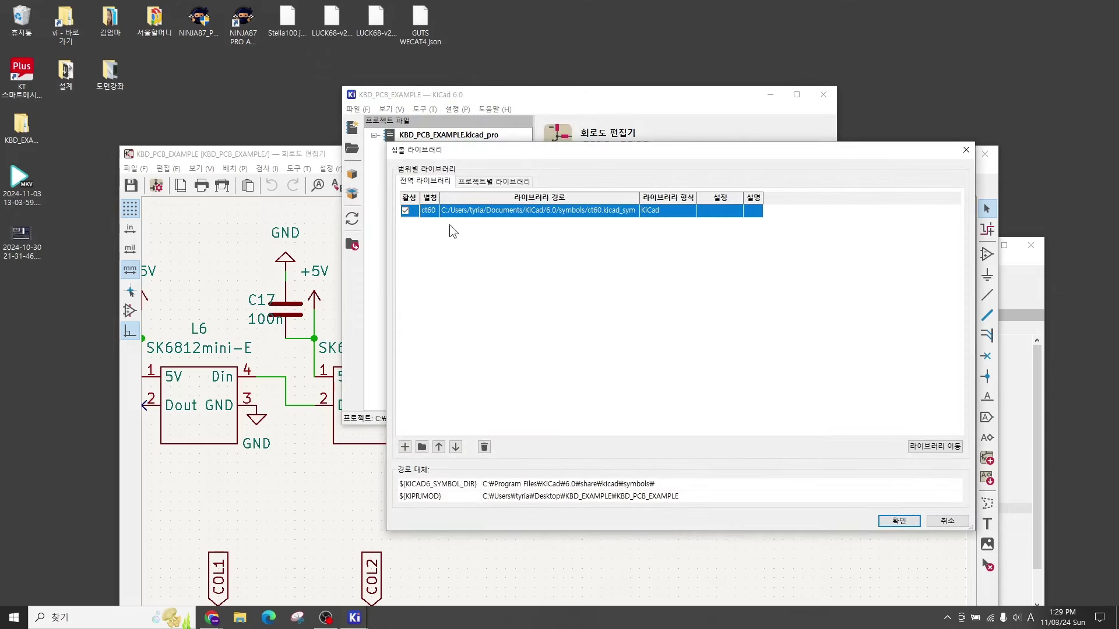
pyautogui.click(947, 520)
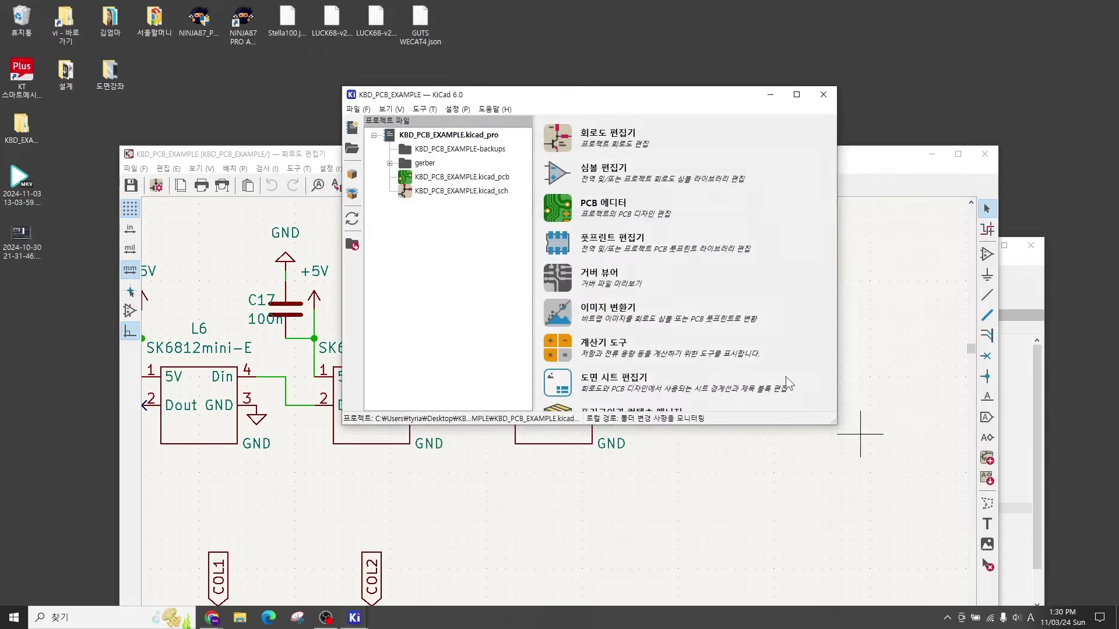
# Step: Restart KiCad and close the KBD_PCB_EXAMPLE project so that no project is loaded
pyautogui.moveTo(691, 91); pyautogui.dragTo(715, 76)
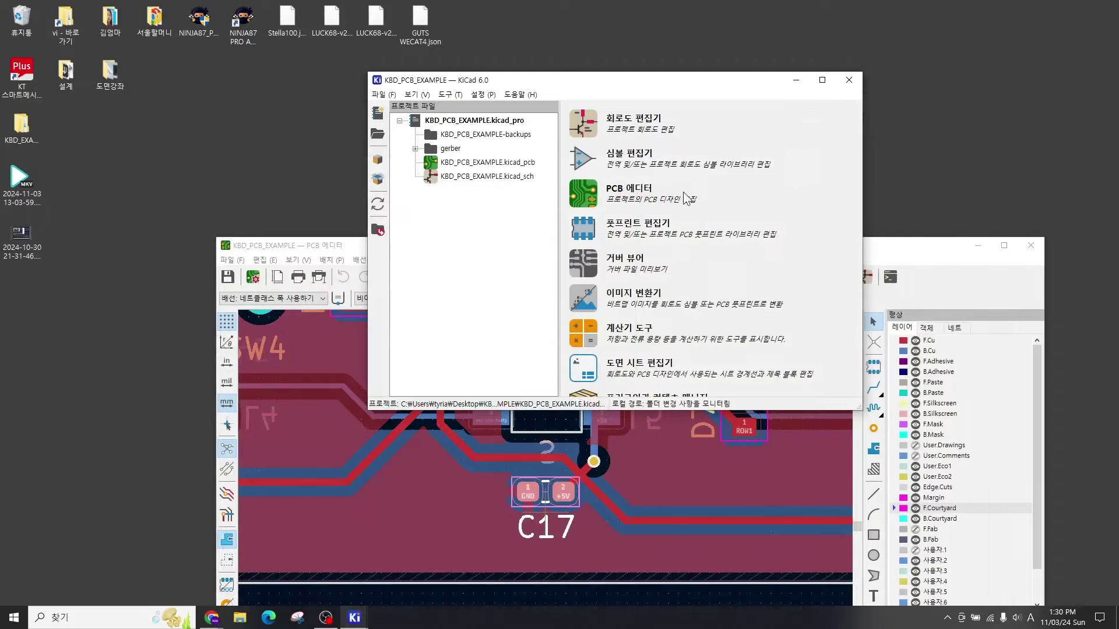
pyautogui.click(849, 81)
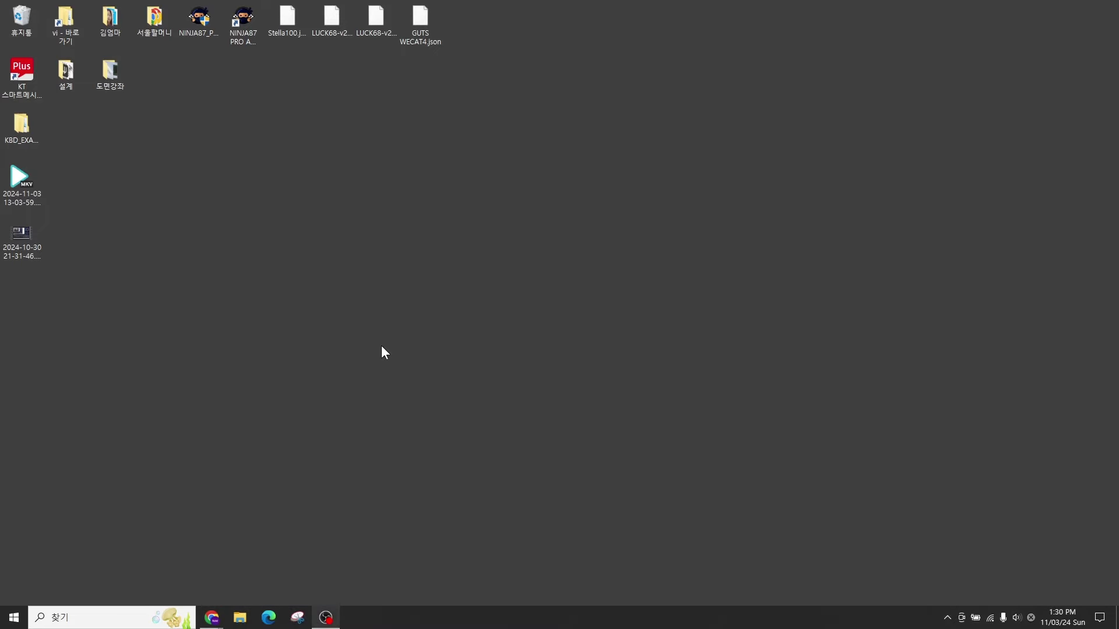
pyautogui.press('super')
pyautogui.click(277, 354)
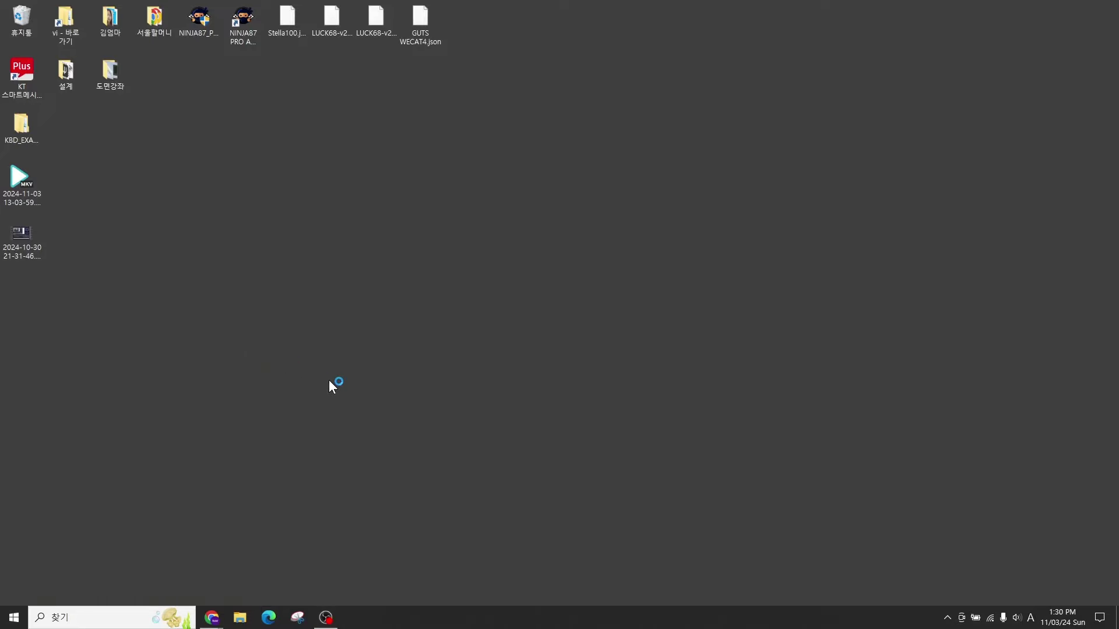
pyautogui.click(376, 95)
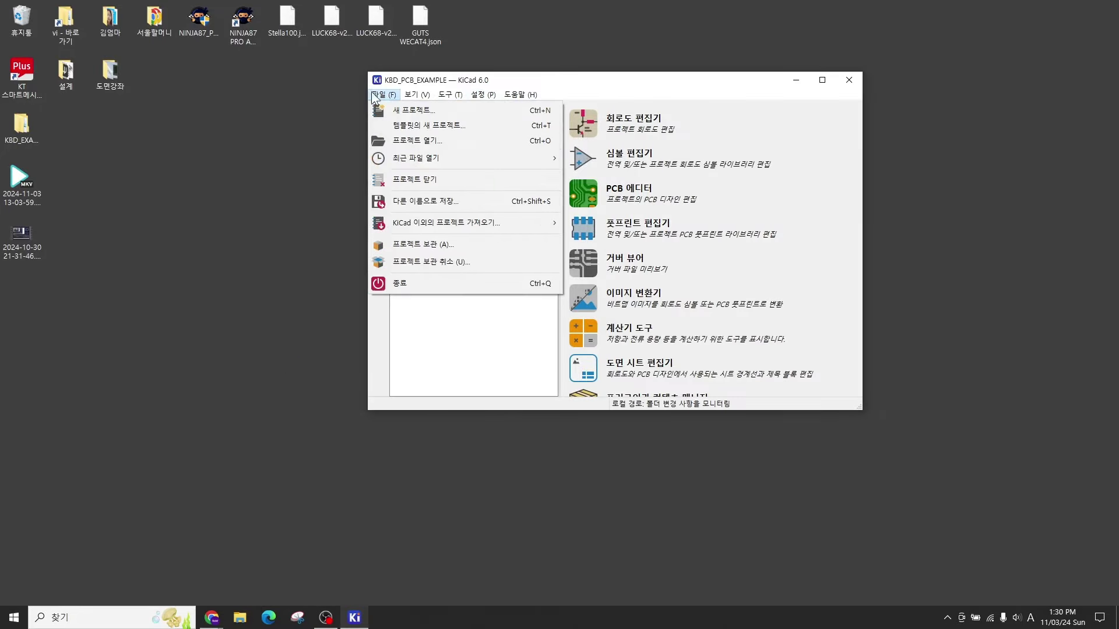
pyautogui.click(418, 180)
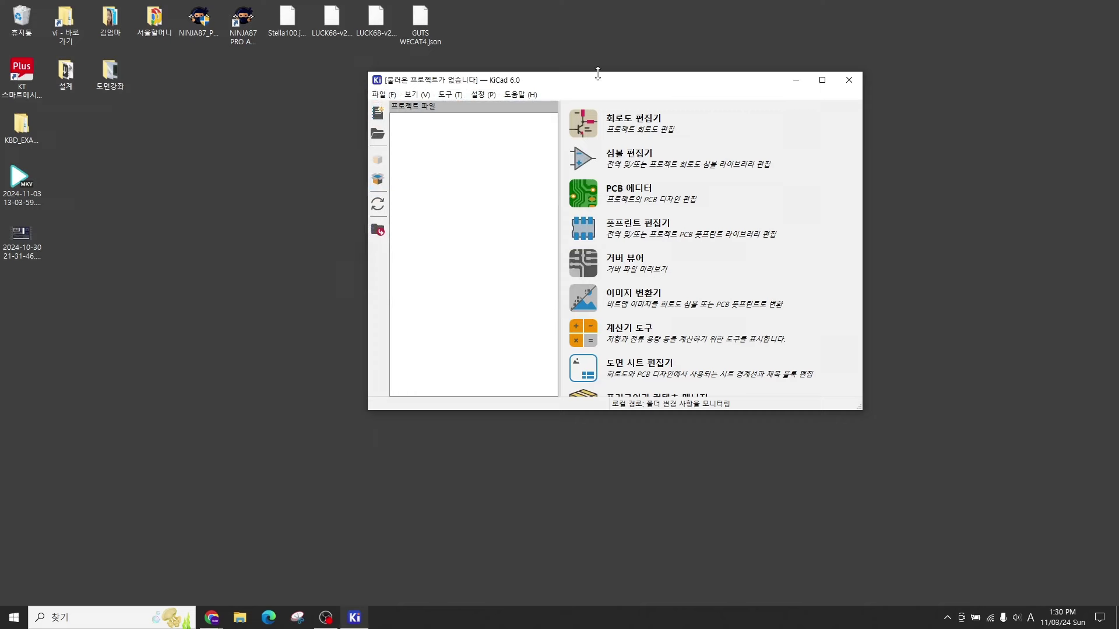
pyautogui.moveTo(597, 76); pyautogui.dragTo(589, 119)
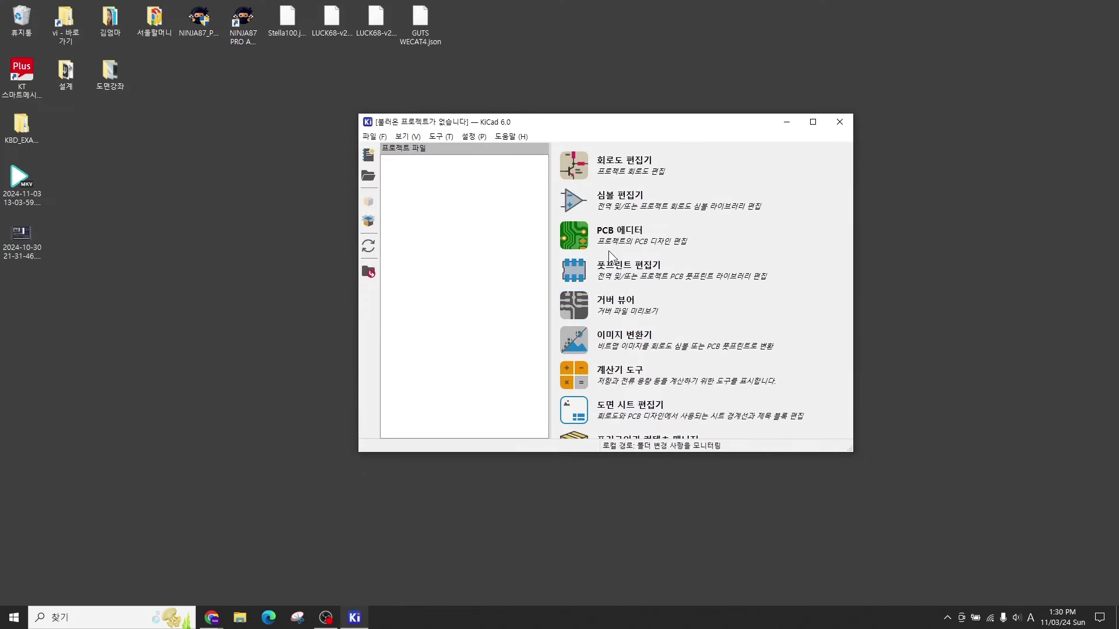
# Step: Create a new project named asdf on the desktop, in its own new folder
pyautogui.click(374, 137)
pyautogui.click(390, 150)
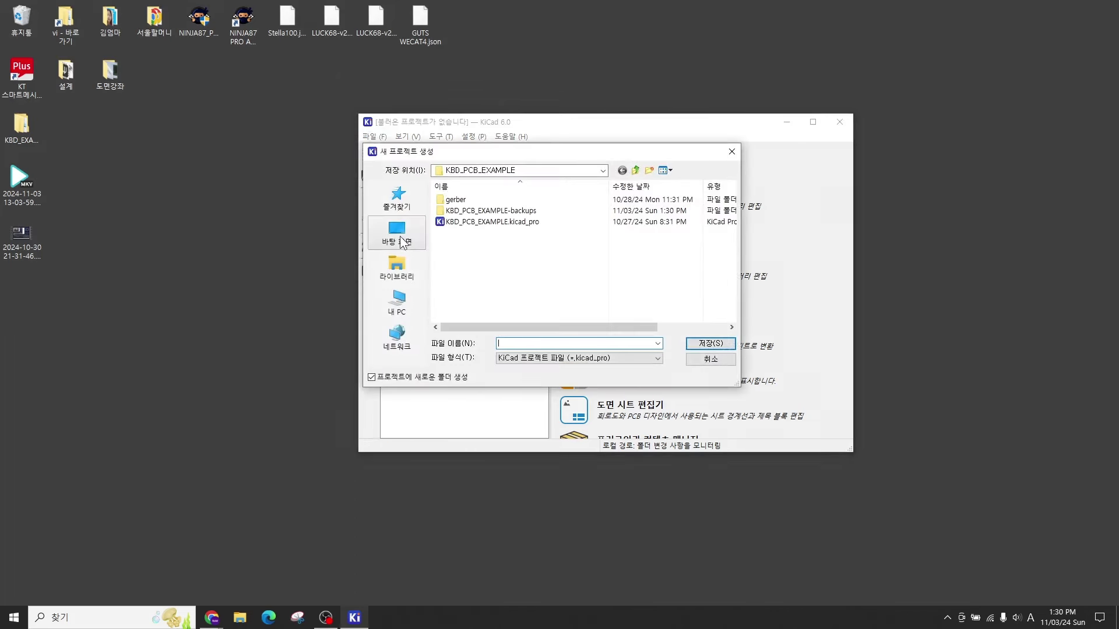
pyautogui.click(402, 240)
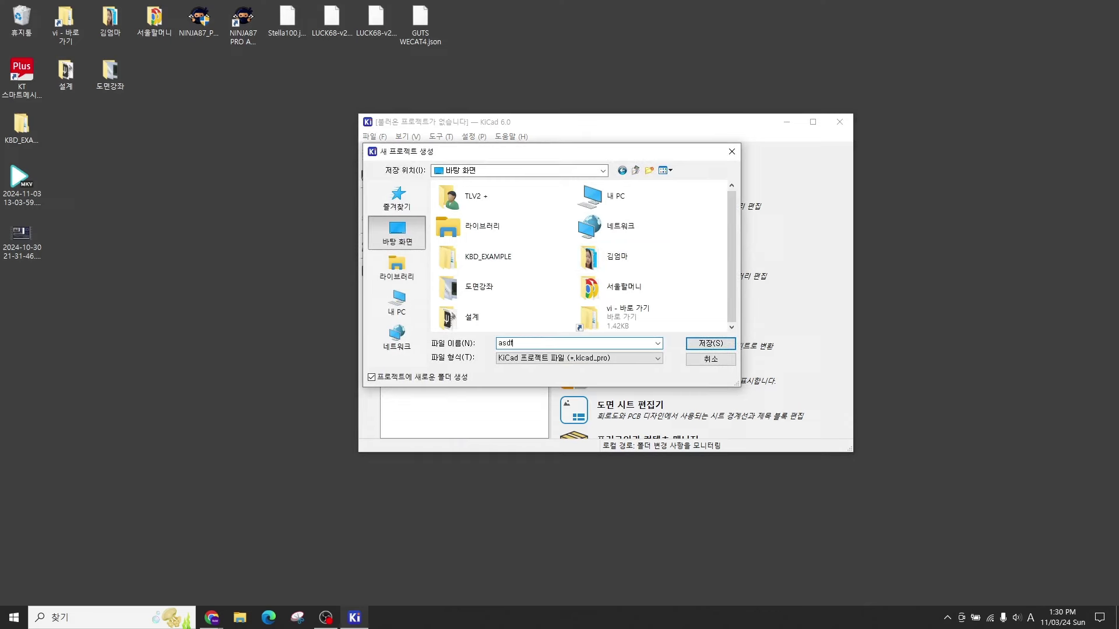
pyautogui.click(505, 343)
pyautogui.write('asdf')
pyautogui.press('Return')
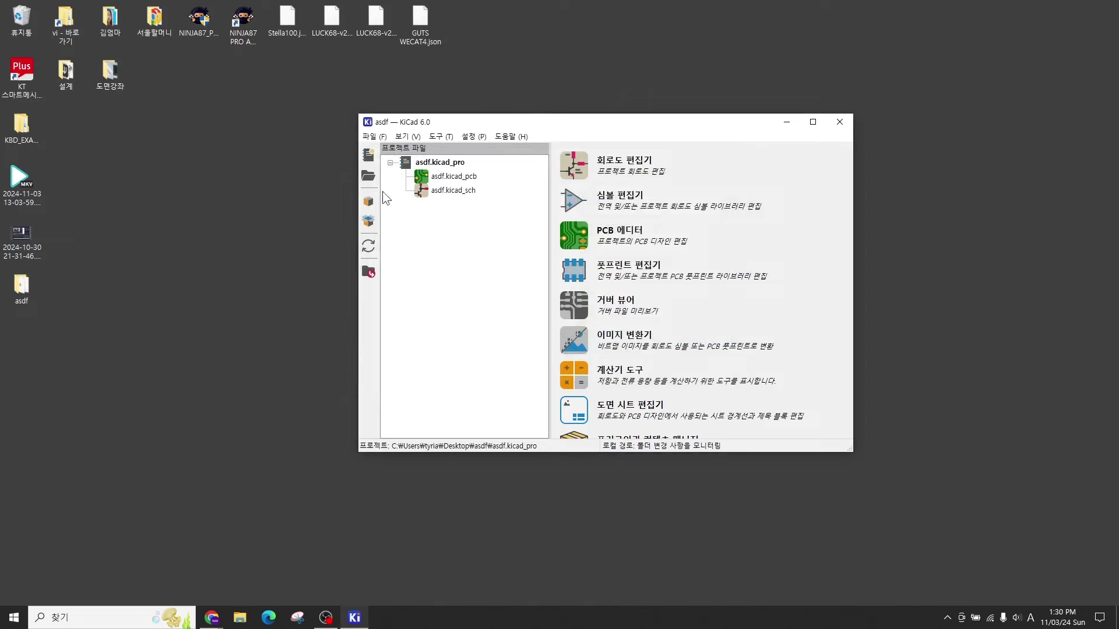
# Step: Open the asdf folder from the desktop, select its project, schematic and board files in turn, and close KiCad
pyautogui.click(22, 290)
pyautogui.doubleClick(21, 289)
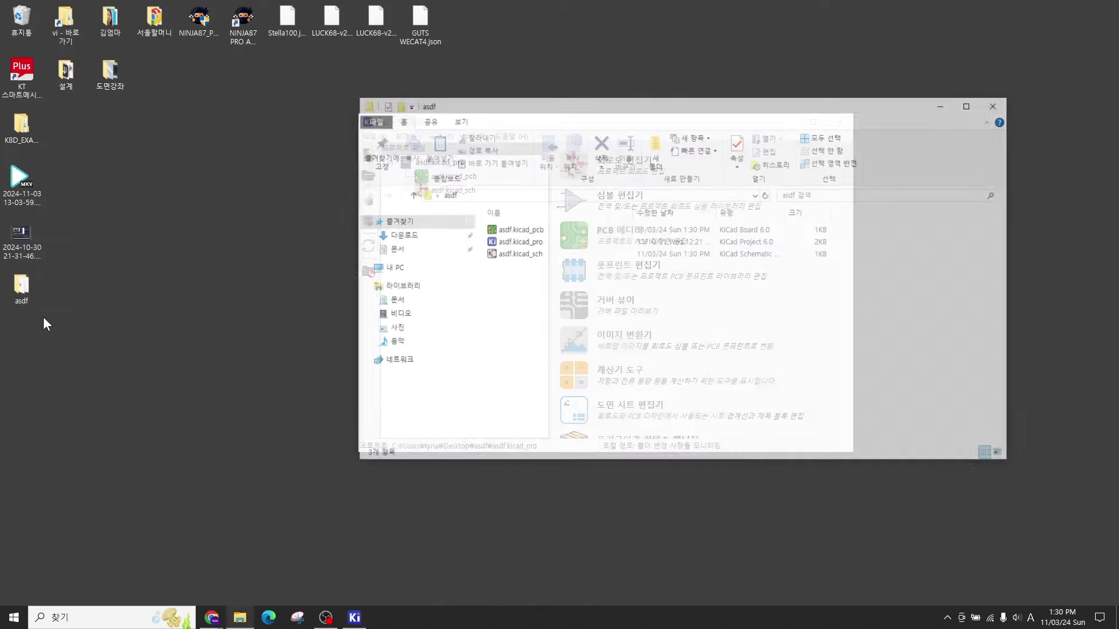
pyautogui.moveTo(704, 101); pyautogui.dragTo(485, 211)
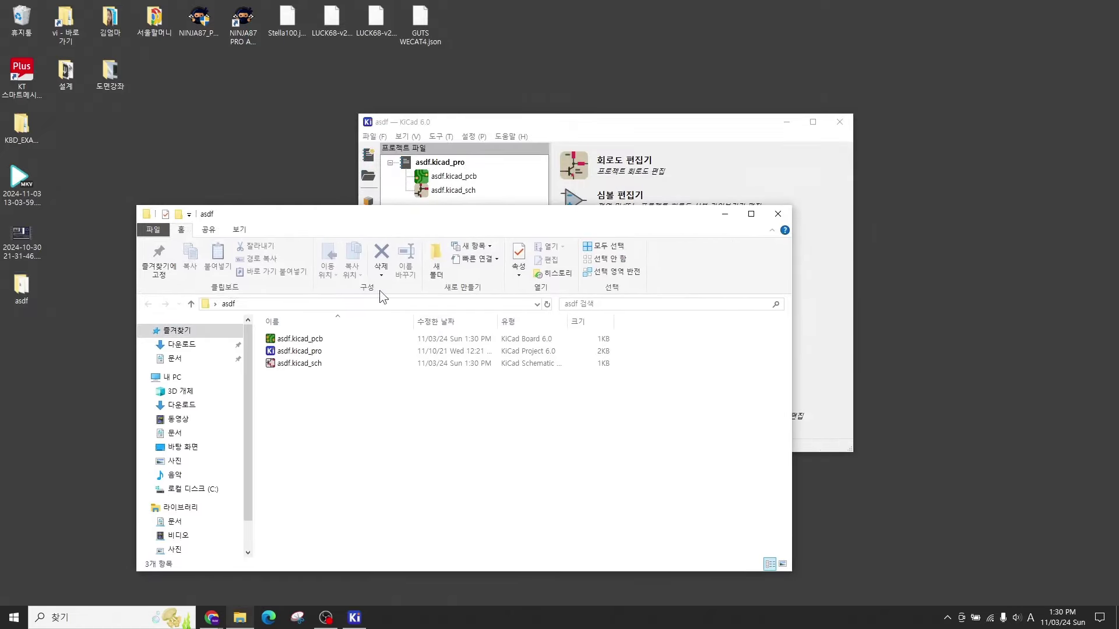
pyautogui.click(313, 352)
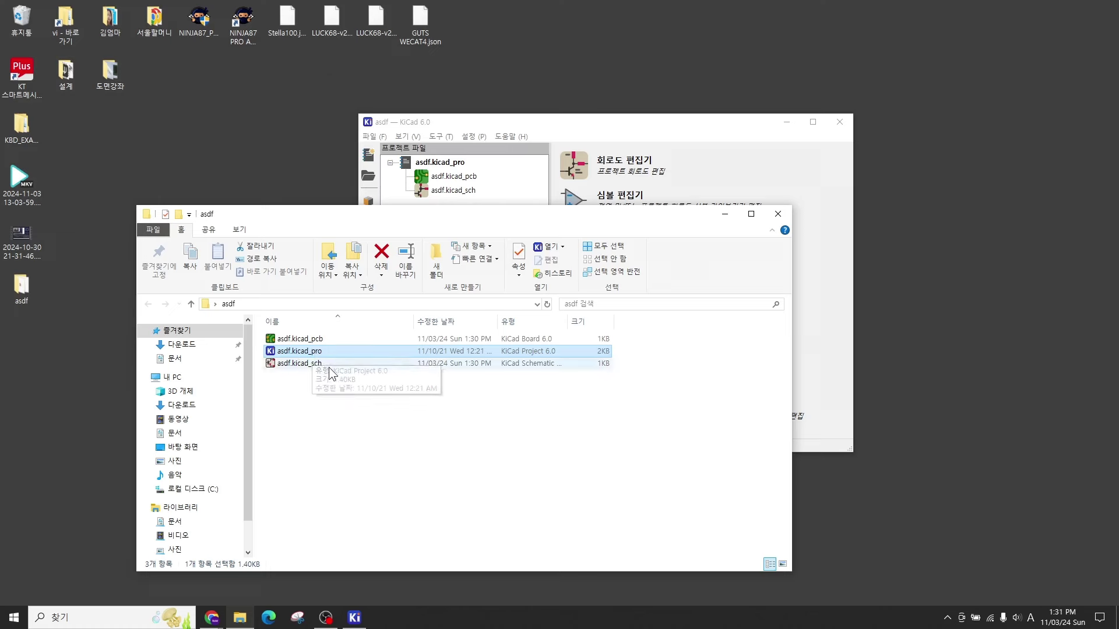
pyautogui.click(321, 367)
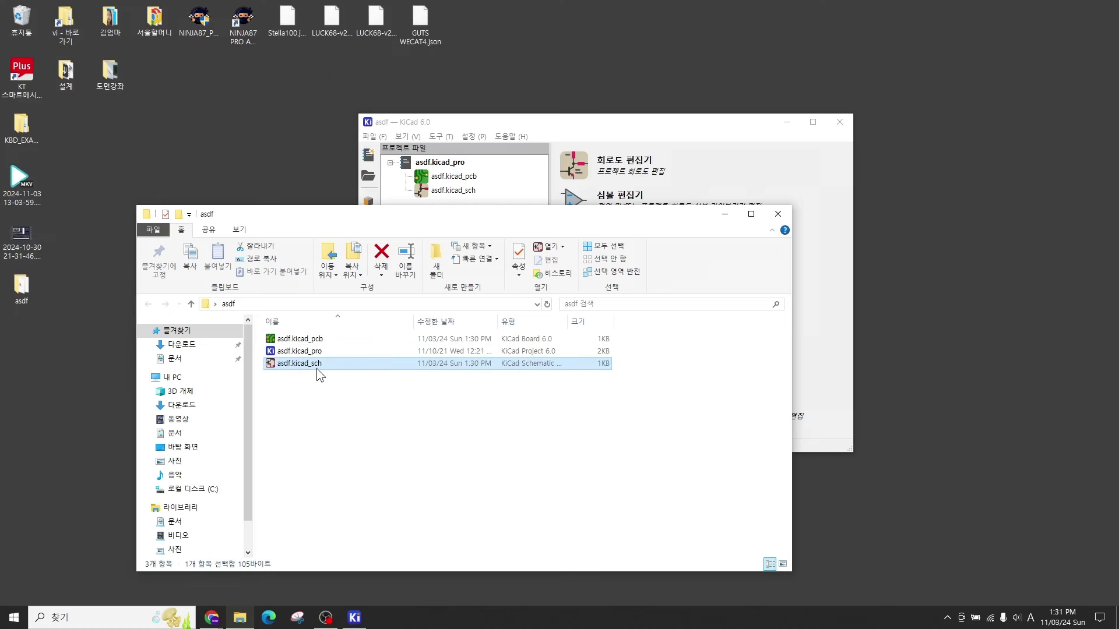
pyautogui.click(324, 339)
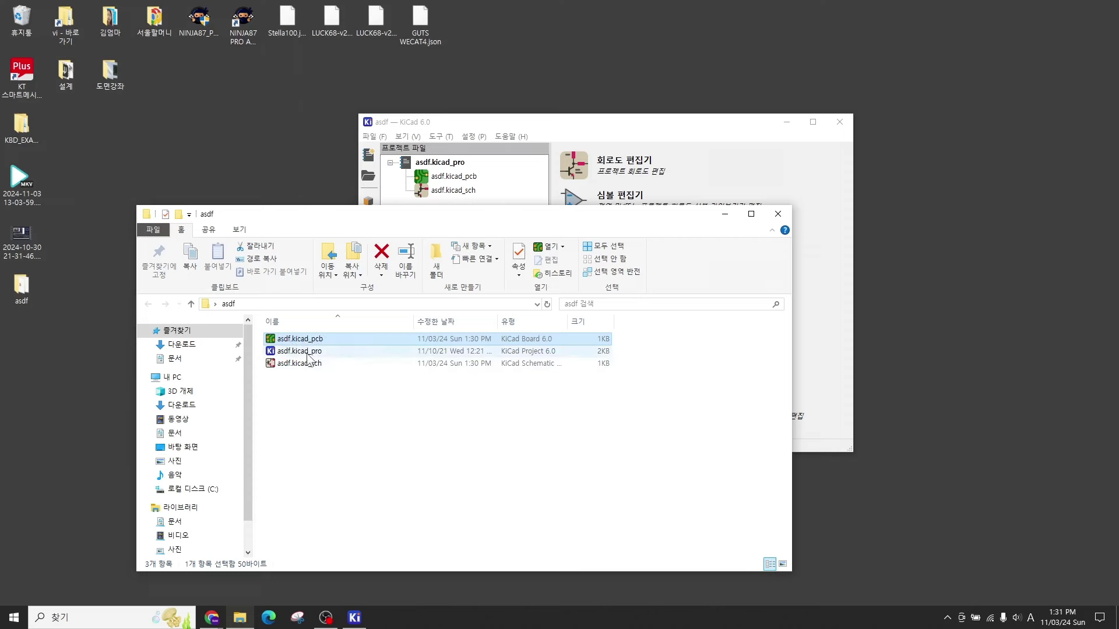
pyautogui.click(316, 399)
pyautogui.click(840, 122)
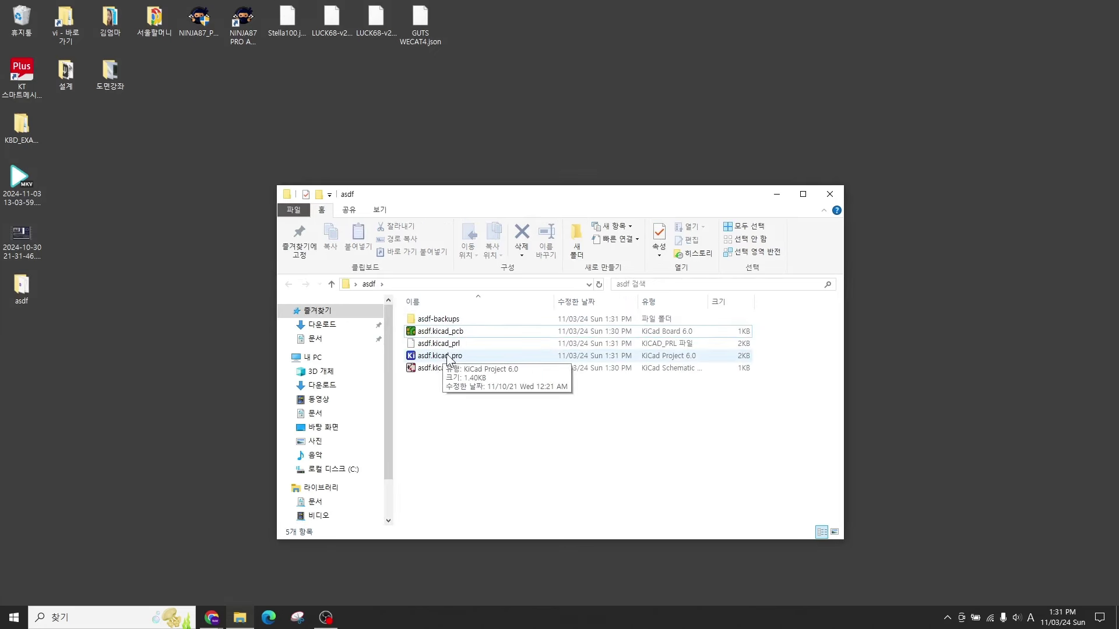
# Step: Open the asdf project from its folder, place both windows side by side, and select the schematic and board files in turn
pyautogui.doubleClick(473, 355)
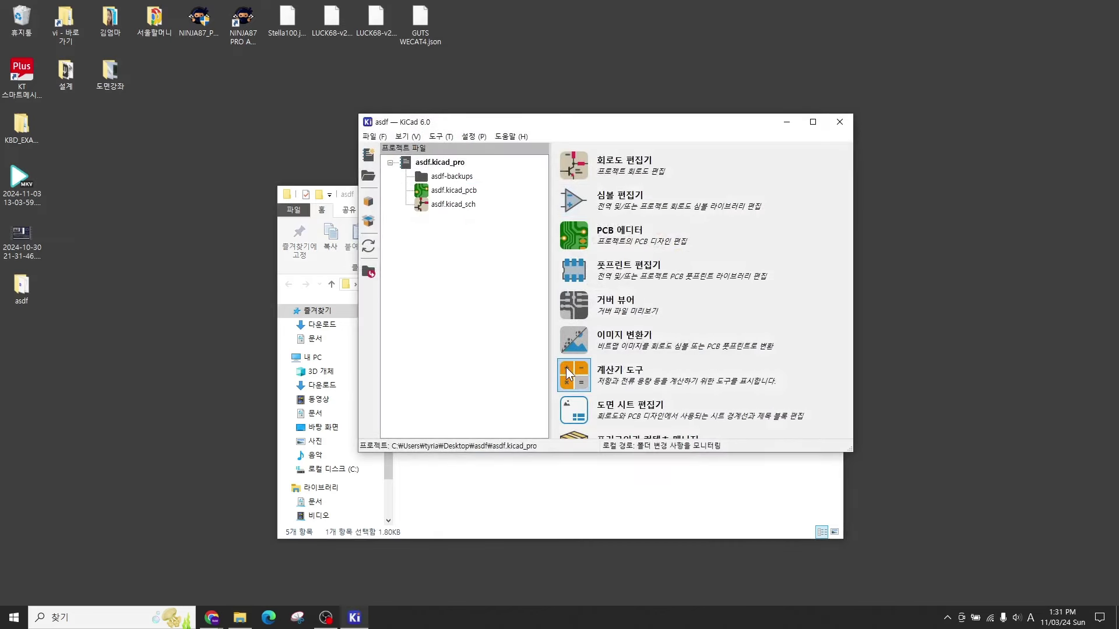
pyautogui.moveTo(588, 124); pyautogui.dragTo(726, 97)
pyautogui.moveTo(448, 195); pyautogui.dragTo(292, 221)
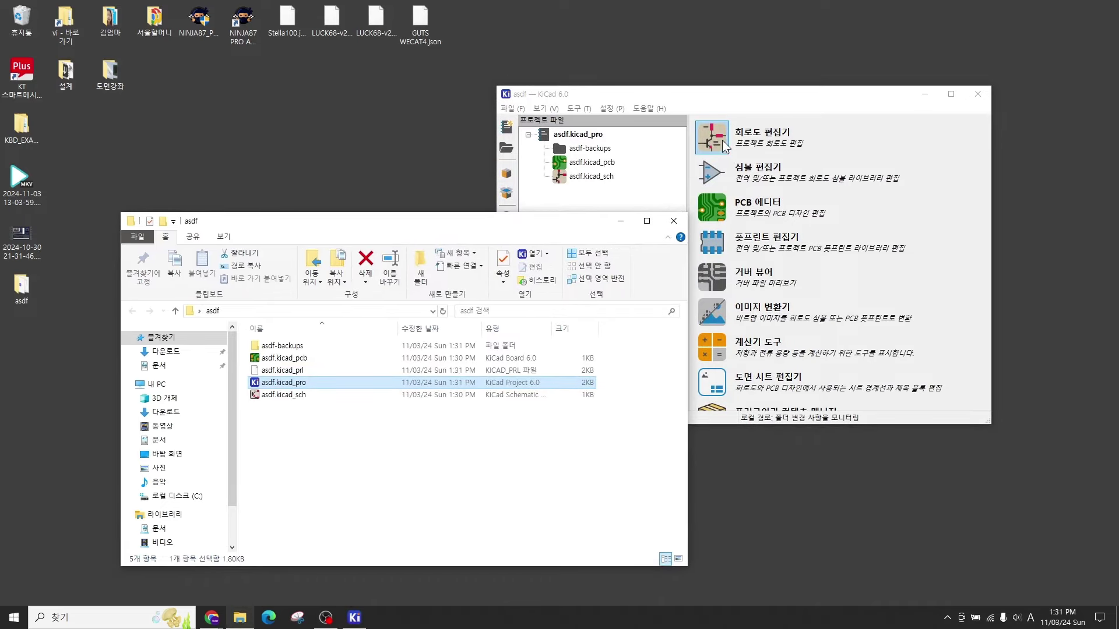
pyautogui.click(313, 396)
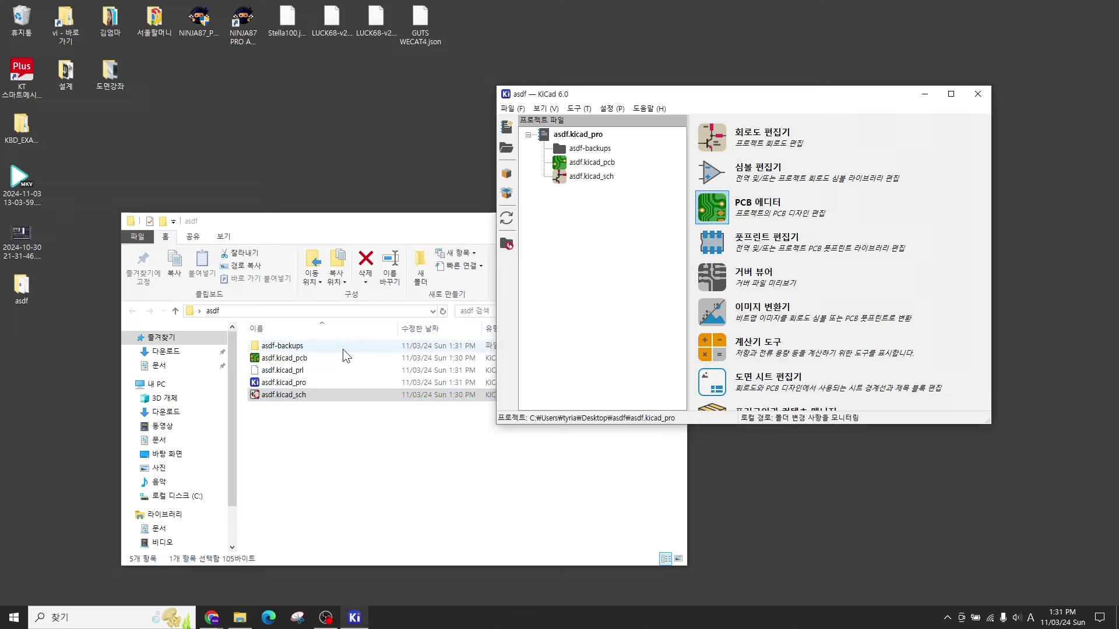
pyautogui.click(288, 360)
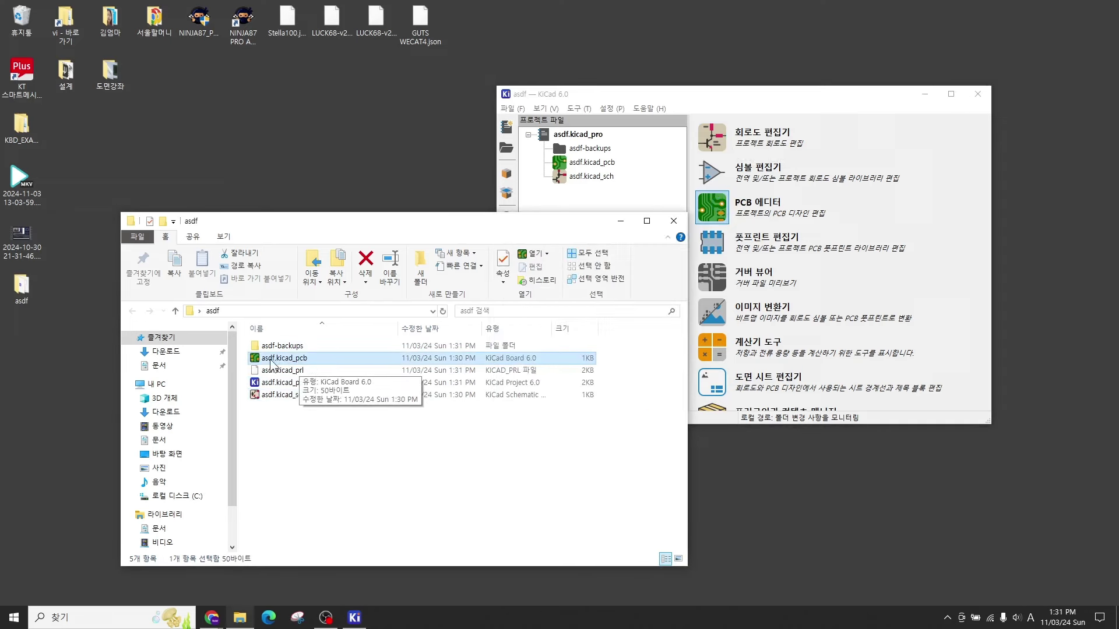
# Step: Open the asdf board file to view the empty PCB, close the PCB editor, and close the asdf folder
pyautogui.doubleClick(271, 364)
pyautogui.moveTo(802, 250); pyautogui.dragTo(826, 108)
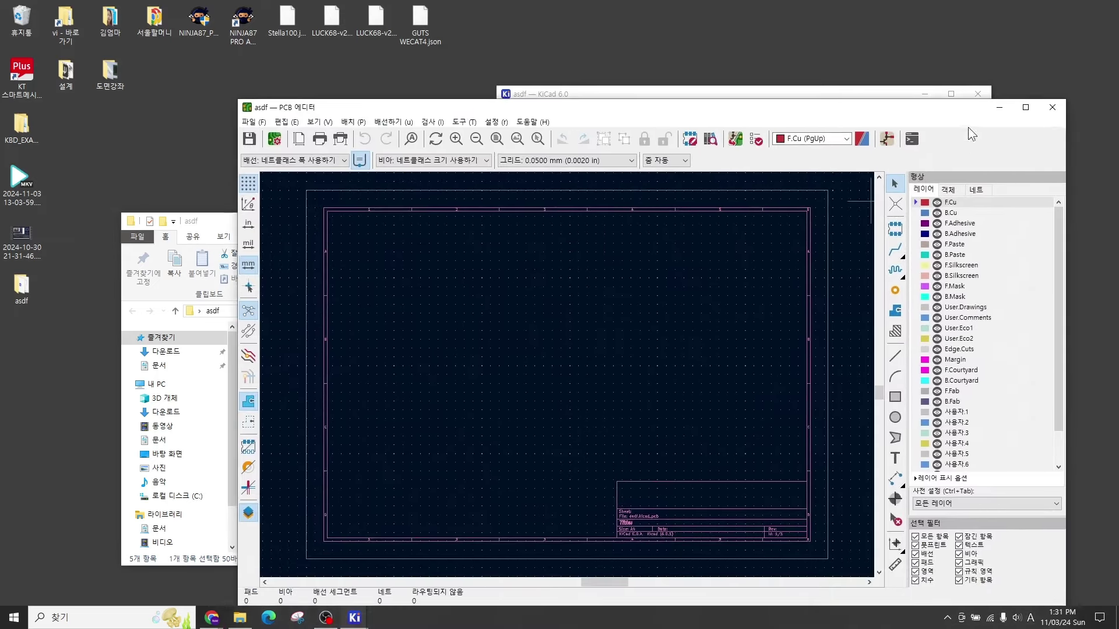
pyautogui.click(1053, 108)
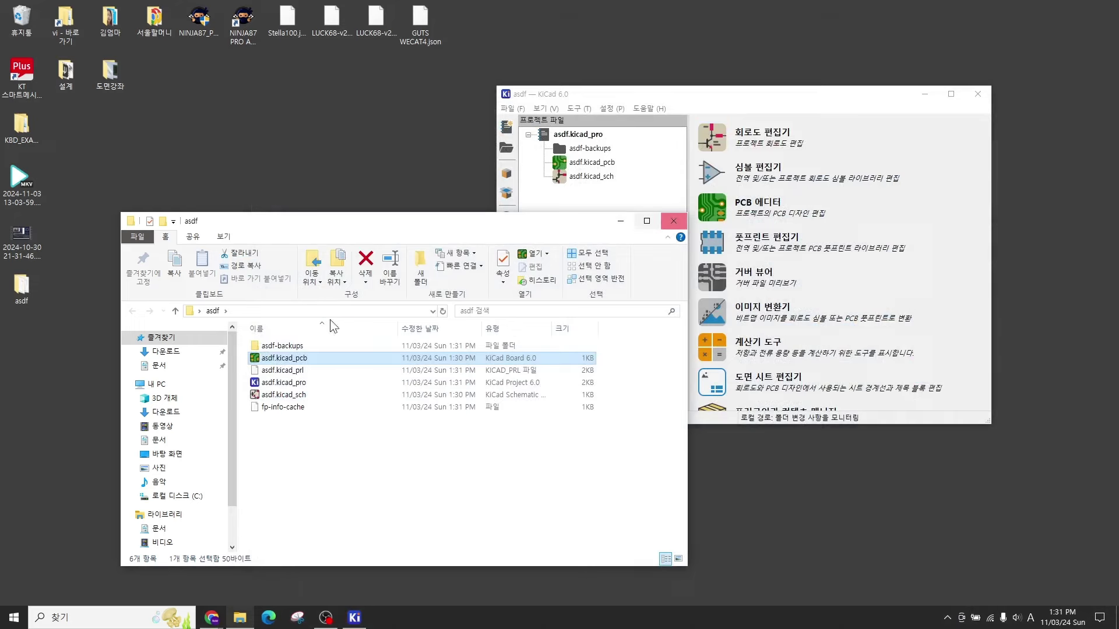
pyautogui.click(671, 221)
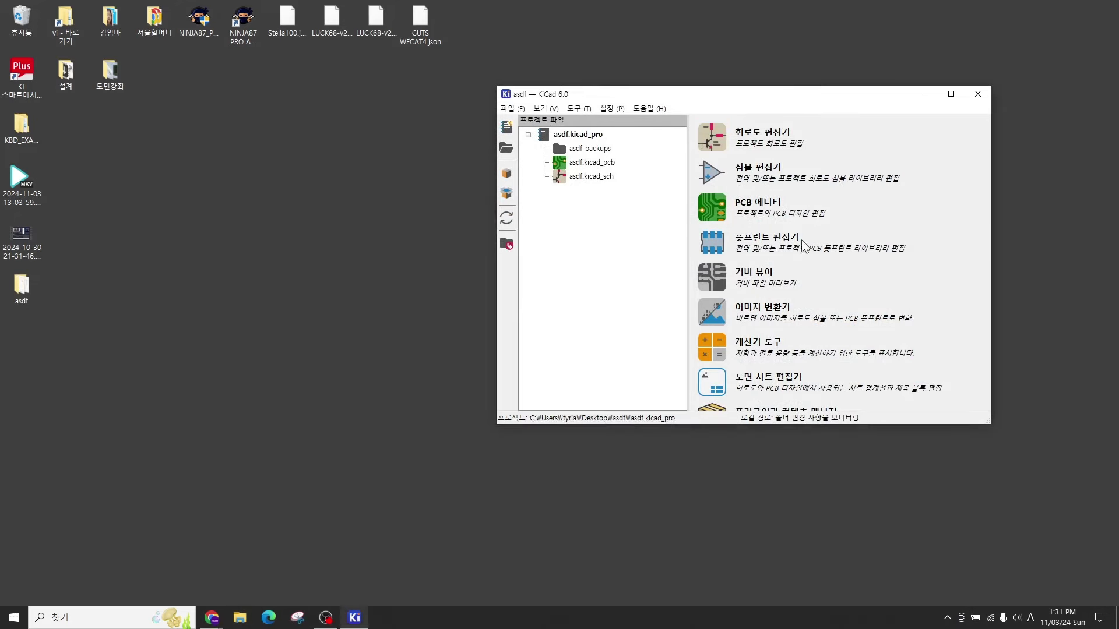
# Step: Open the KBD_PCB_EXAMPLE project from the KBD_EXAMPLE desktop folder alongside asdf, and open its schematic
pyautogui.moveTo(768, 98); pyautogui.dragTo(463, 144)
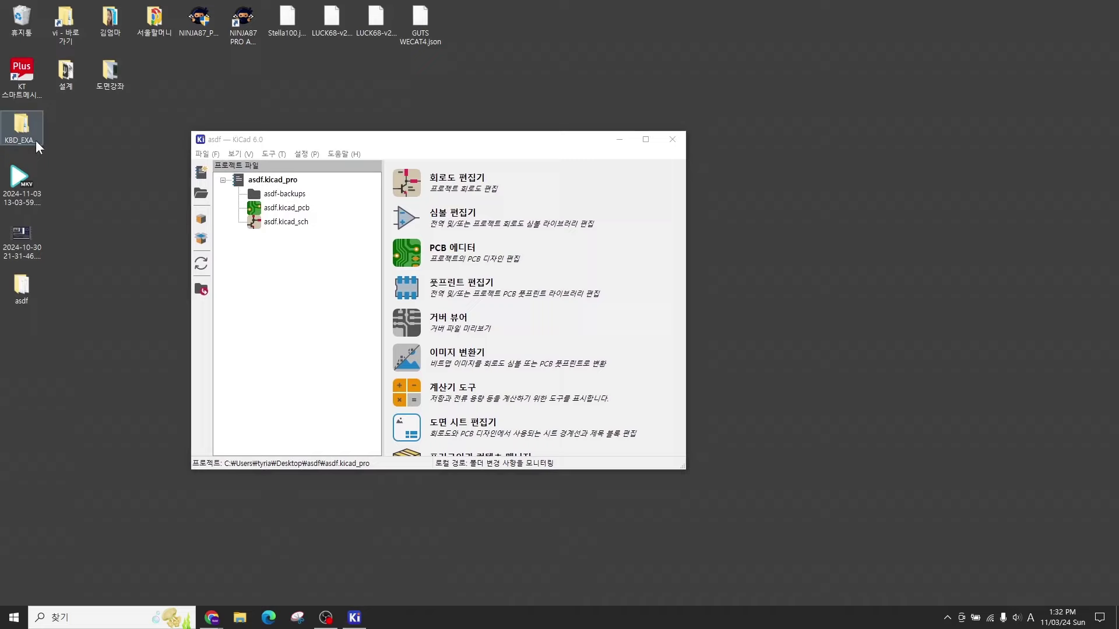
pyautogui.doubleClick(37, 142)
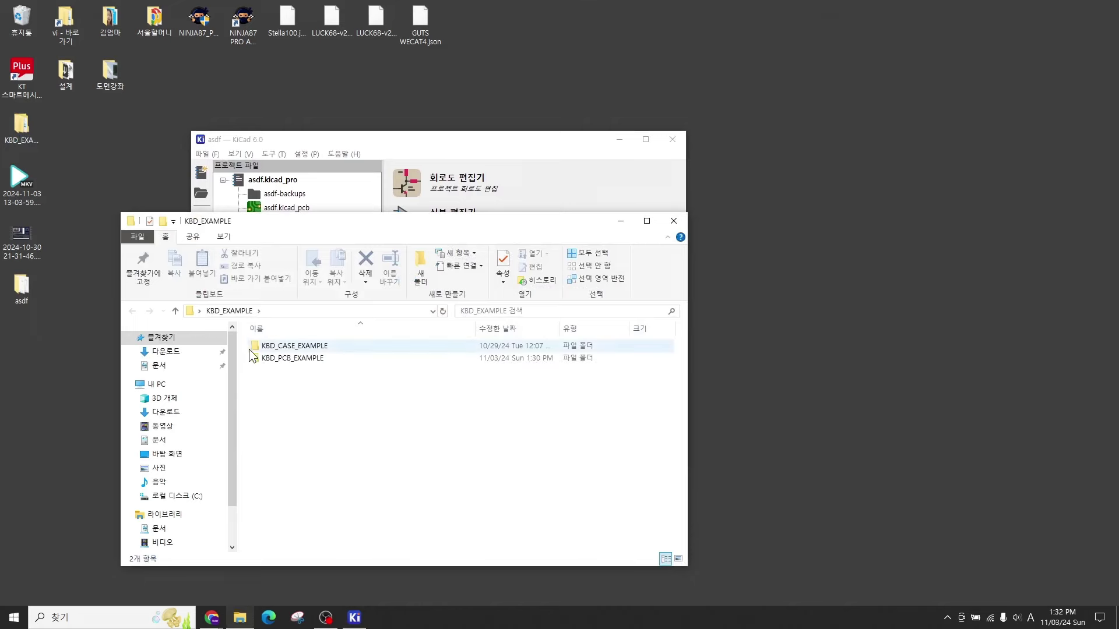
pyautogui.doubleClick(254, 358)
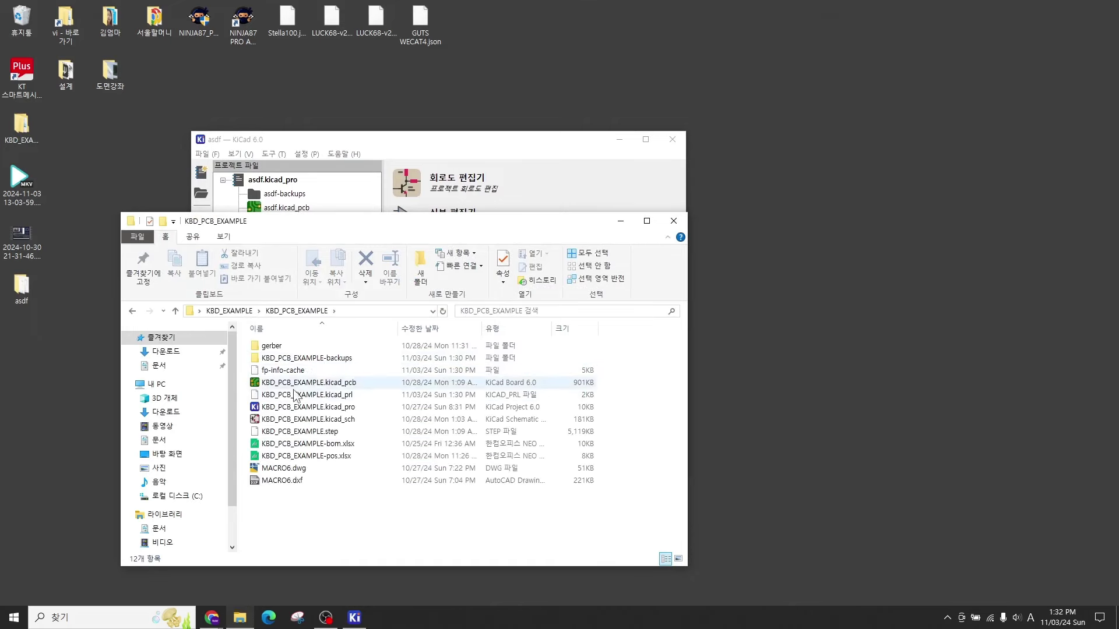
pyautogui.moveTo(373, 221); pyautogui.dragTo(486, 209)
pyautogui.click(411, 396)
pyautogui.doubleClick(501, 398)
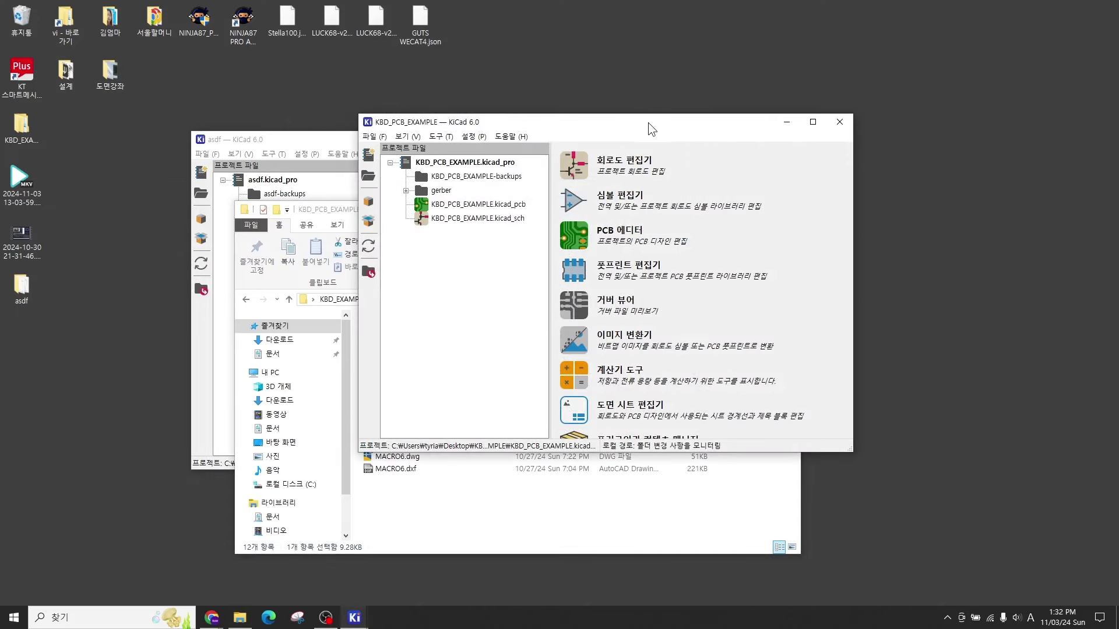
pyautogui.moveTo(648, 123); pyautogui.dragTo(909, 65)
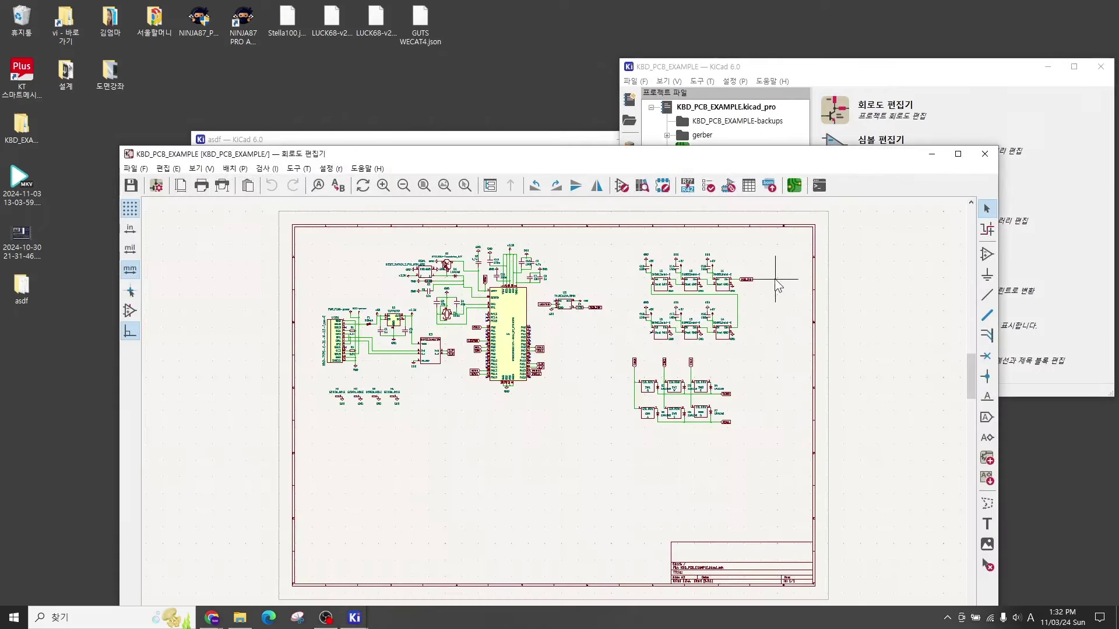
pyautogui.moveTo(603, 155); pyautogui.dragTo(707, 137)
pyautogui.scroll(3, 705, 238)
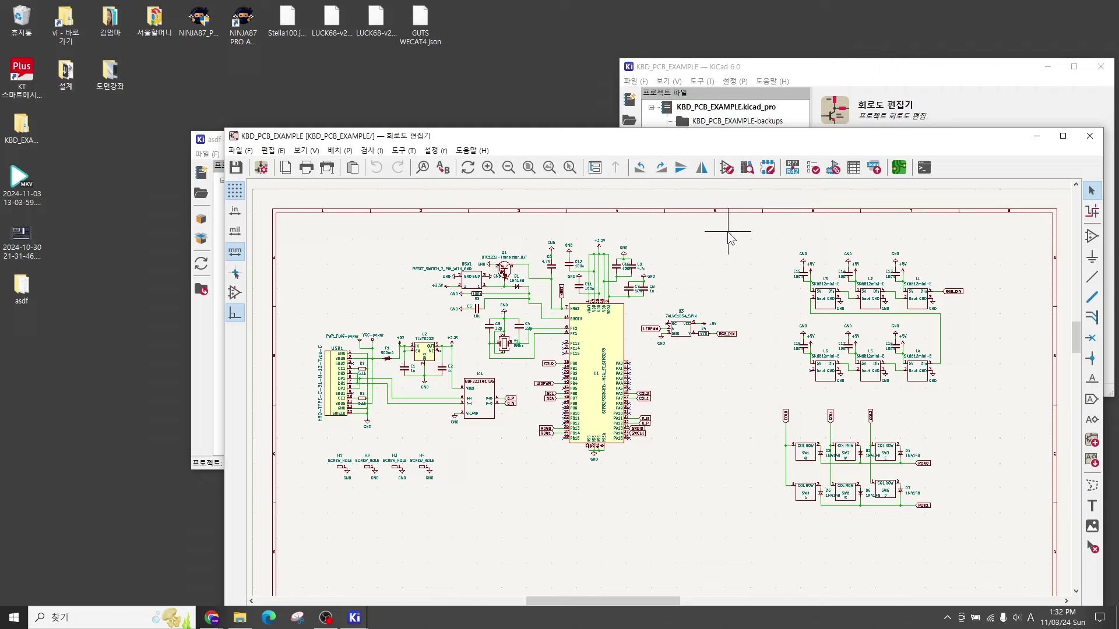
# Step: Highlight the microcontroller circuit, the LED group and the key switch matrix in turn in the example schematic
pyautogui.moveTo(753, 232); pyautogui.dragTo(309, 516)
pyautogui.click(766, 370)
pyautogui.moveTo(769, 232); pyautogui.dragTo(980, 392)
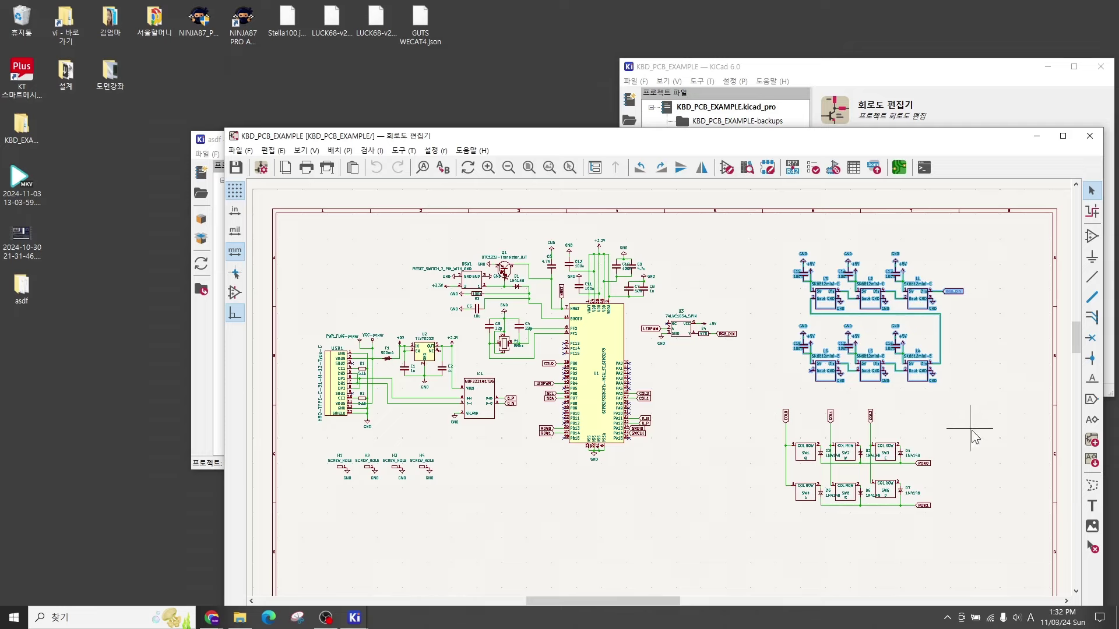
pyautogui.click(891, 435)
pyautogui.moveTo(751, 395); pyautogui.dragTo(983, 512)
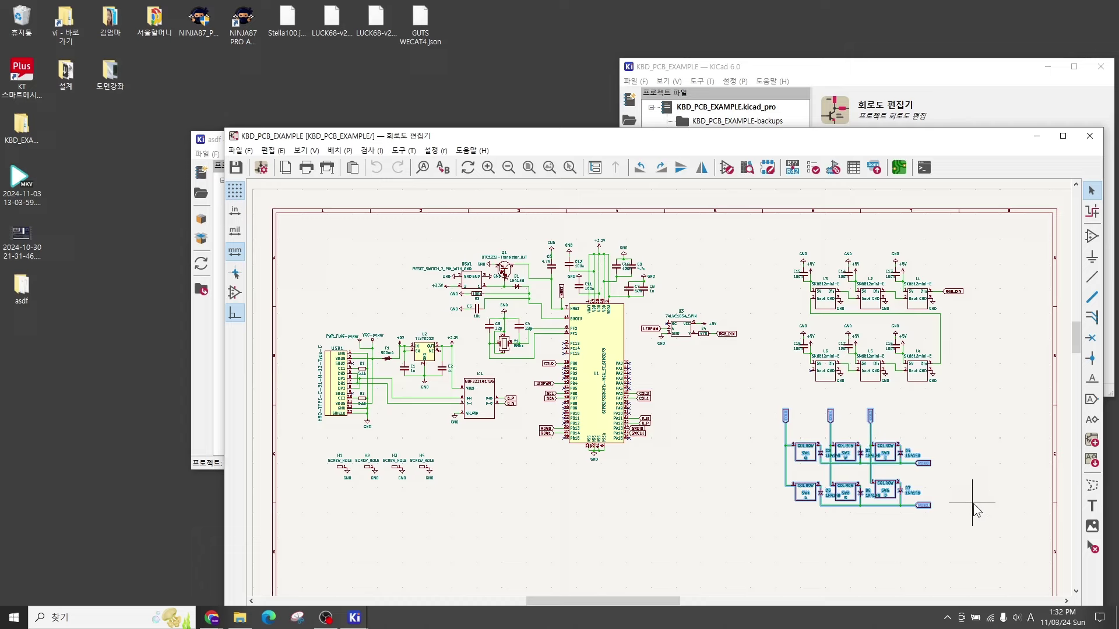
pyautogui.click(978, 511)
pyautogui.moveTo(752, 391); pyautogui.dragTo(1012, 559)
pyautogui.click(996, 536)
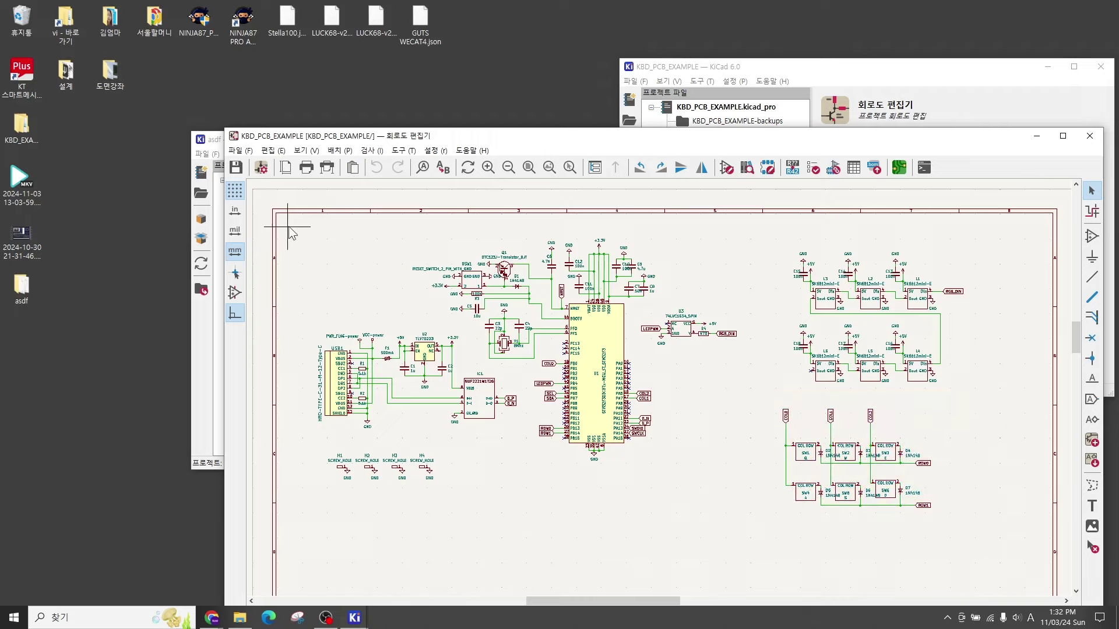
# Step: Copy the entire KBD_PCB_EXAMPLE schematic and paste it into the asdf project's schematic sheet
pyautogui.moveTo(288, 224); pyautogui.dragTo(983, 548)
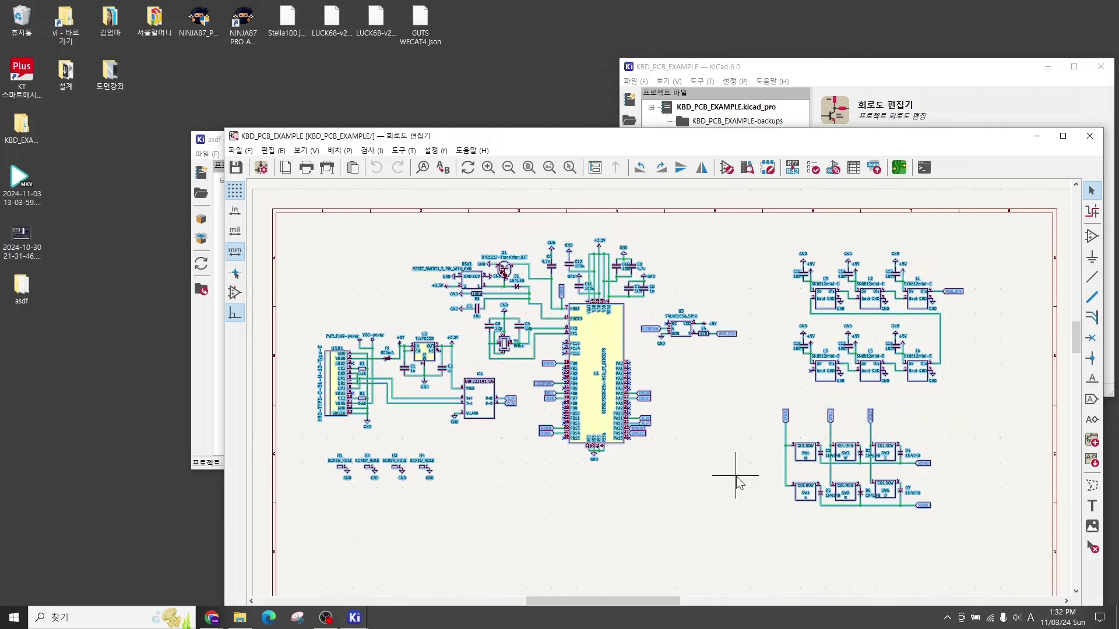
pyautogui.moveTo(690, 135); pyautogui.dragTo(621, 337)
pyautogui.click(404, 141)
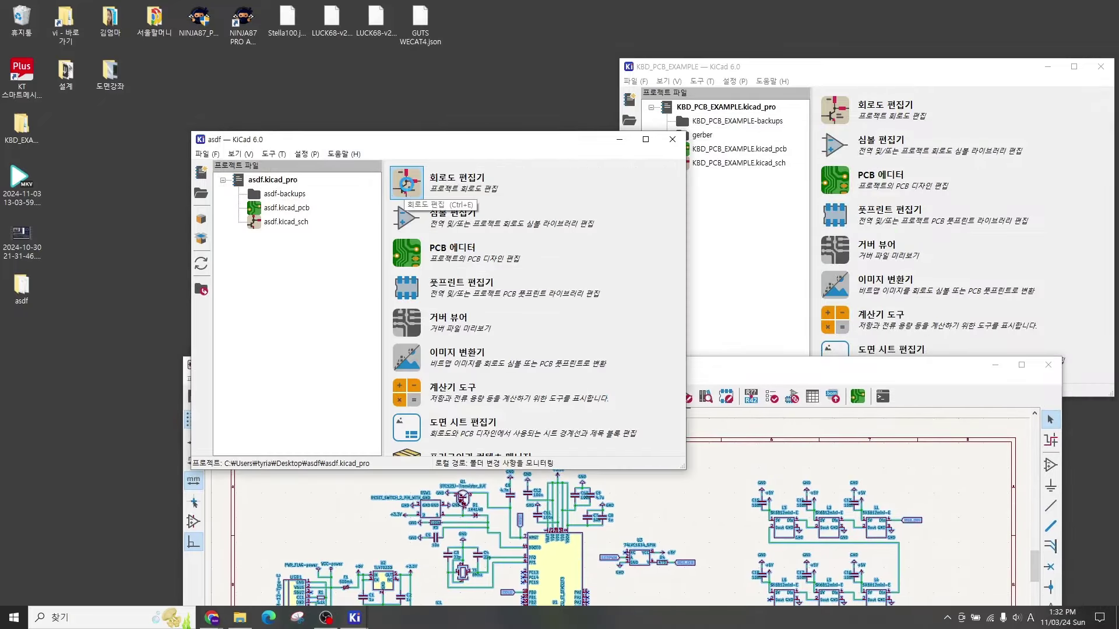
pyautogui.click(406, 184)
pyautogui.moveTo(411, 104); pyautogui.dragTo(396, 35)
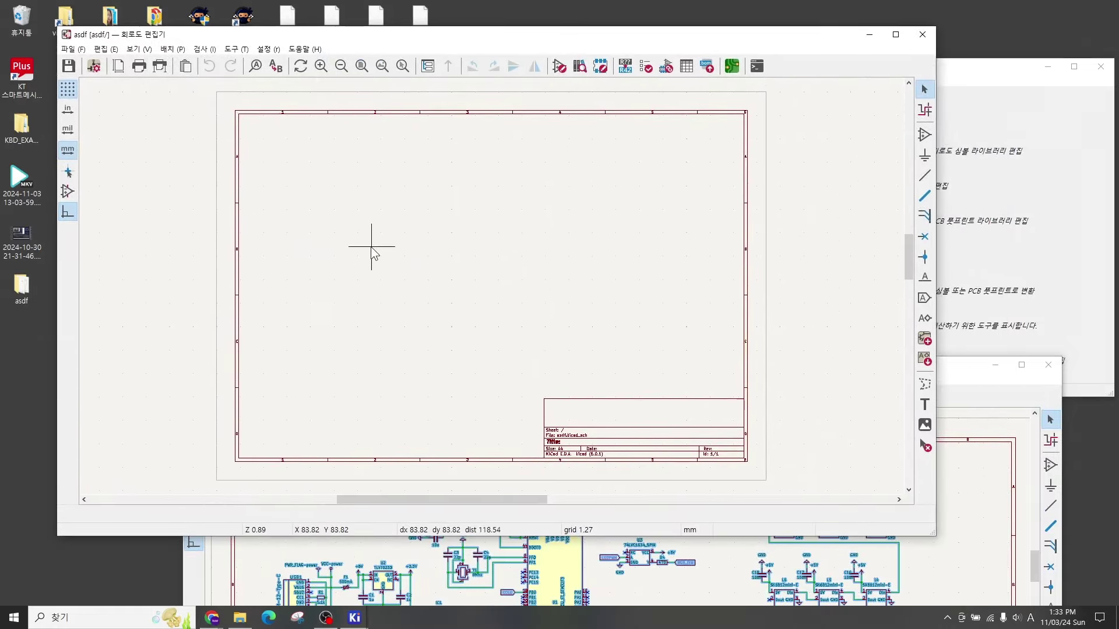
pyautogui.hotkey('ctrl', 'v')
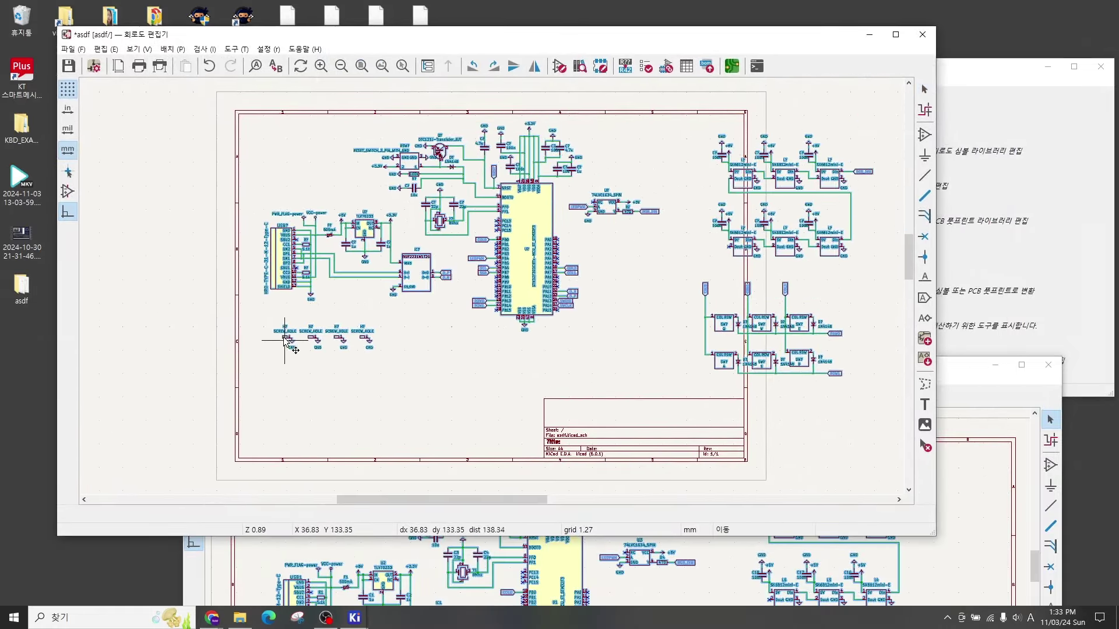
pyautogui.click(295, 350)
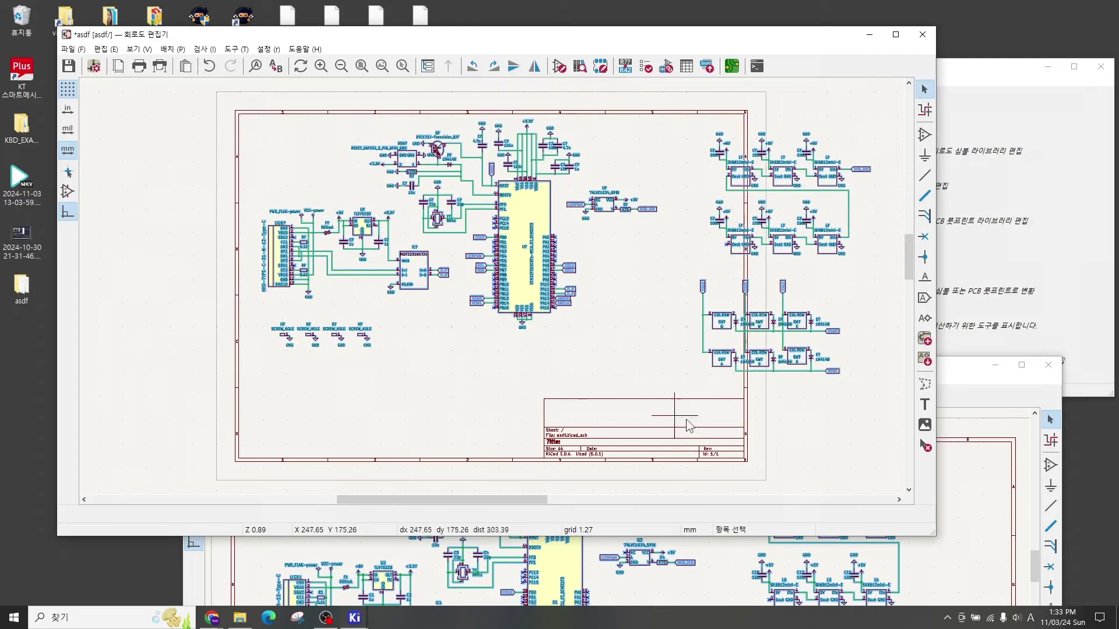
# Step: Close the KBD_PCB_EXAMPLE schematic and its project window, leaving the asdf schematic open
pyautogui.click(975, 383)
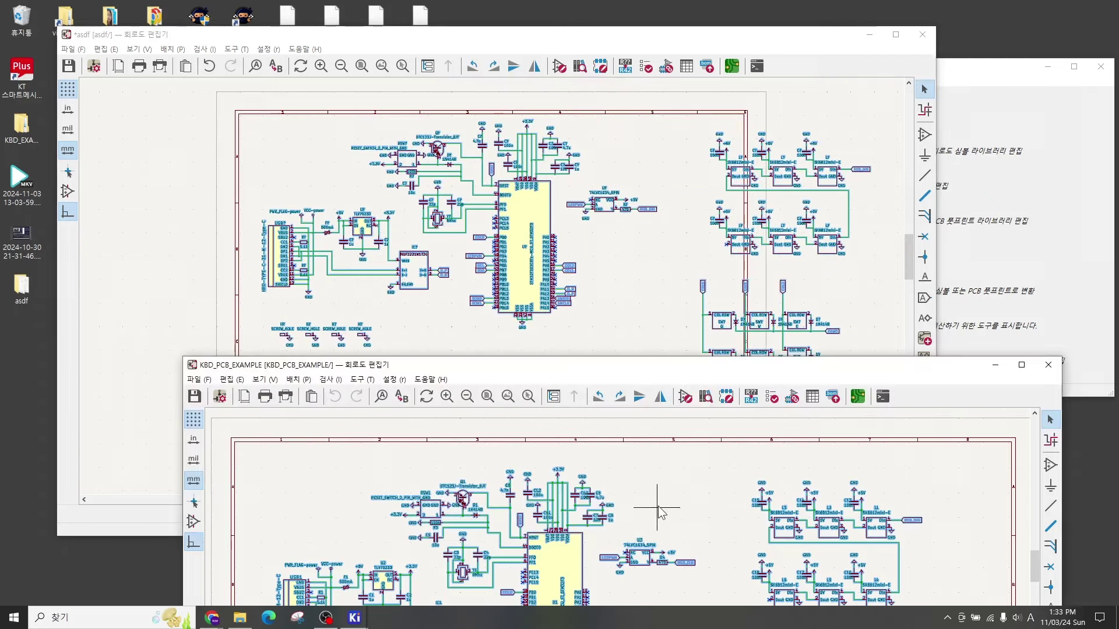
pyautogui.click(1053, 369)
pyautogui.click(985, 69)
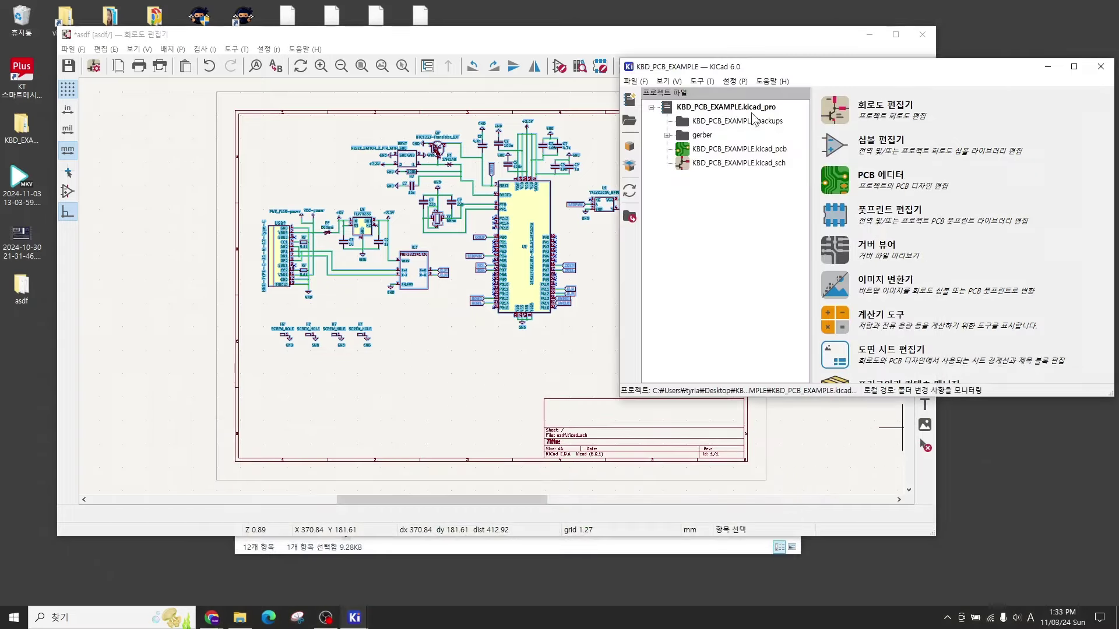
pyautogui.click(1100, 67)
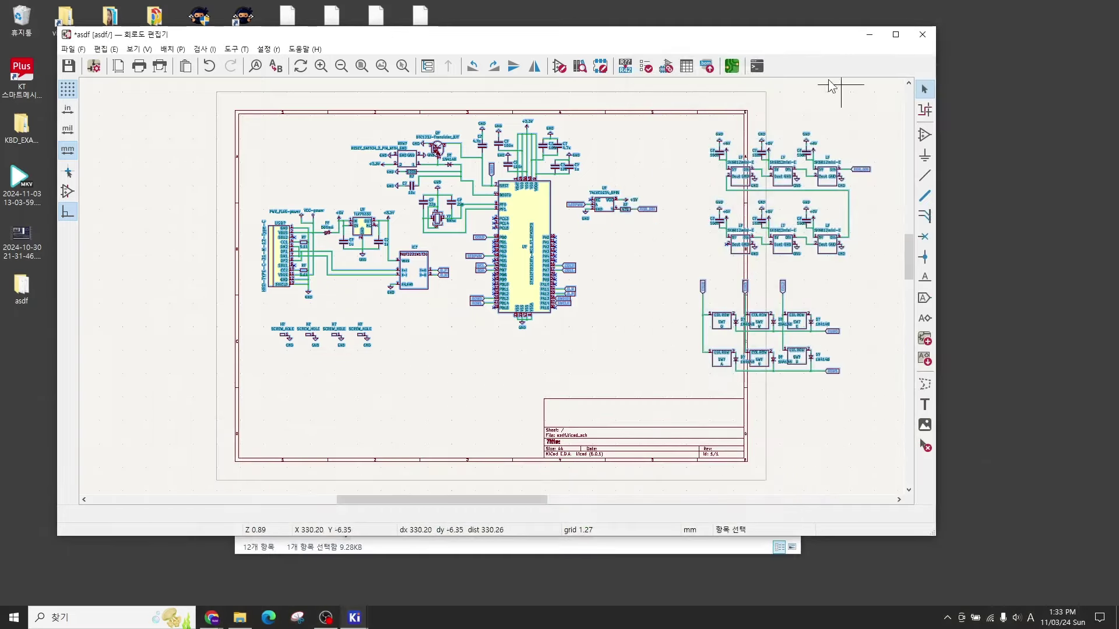
# Step: Set the asdf schematic's page size to A3 297x420mm so the sheet frame holds the pasted circuit
pyautogui.moveTo(637, 301); pyautogui.dragTo(579, 310, button='middle')
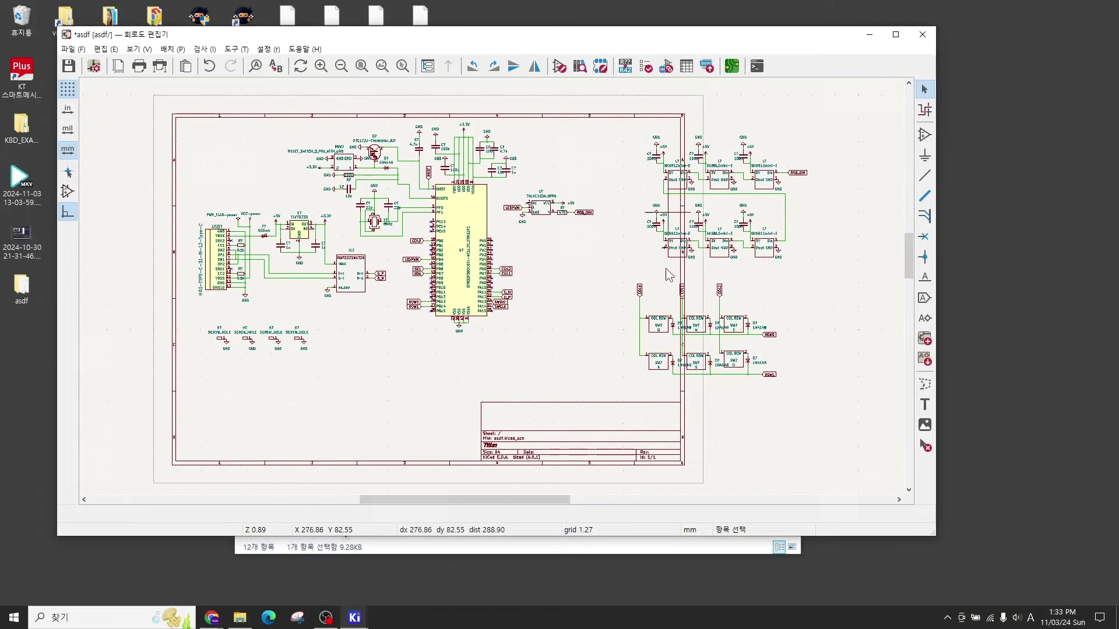
pyautogui.click(72, 50)
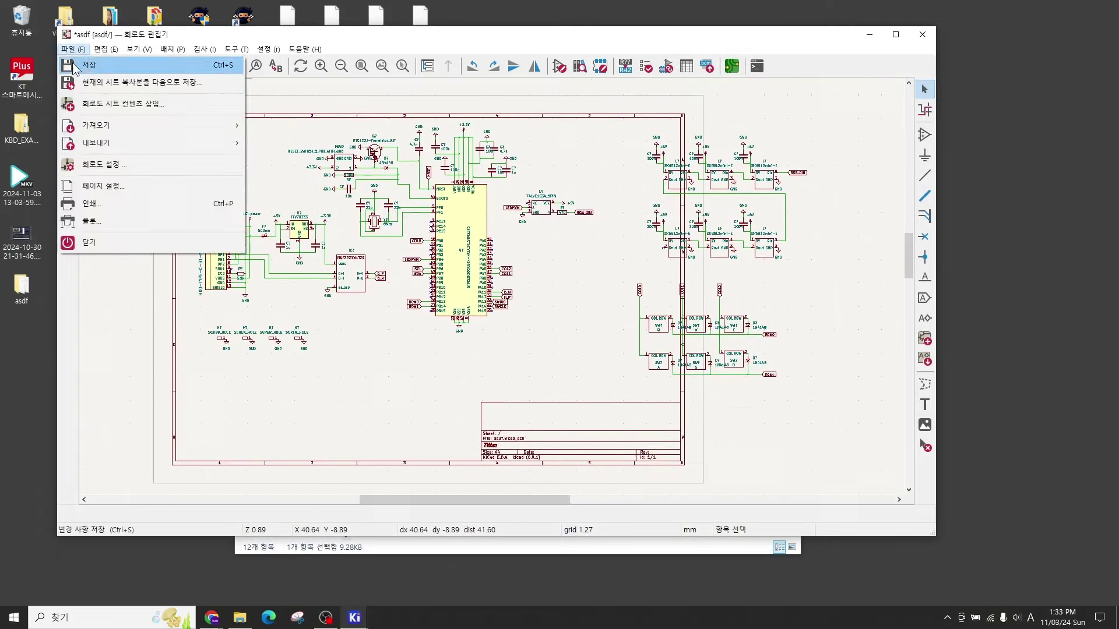
pyautogui.click(121, 186)
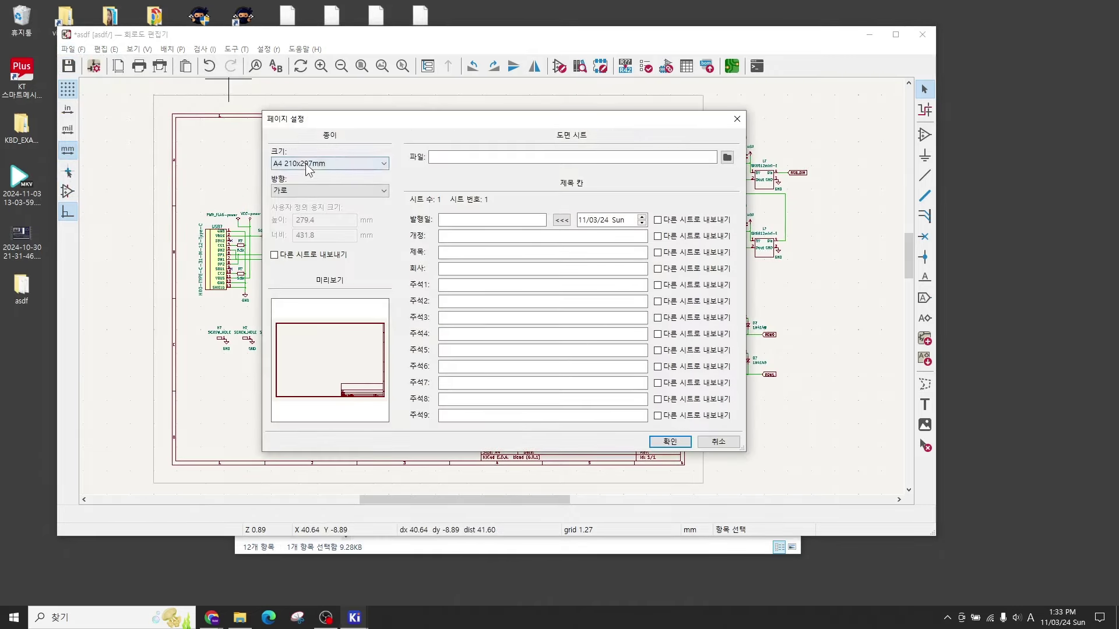
pyautogui.click(305, 164)
pyautogui.click(303, 183)
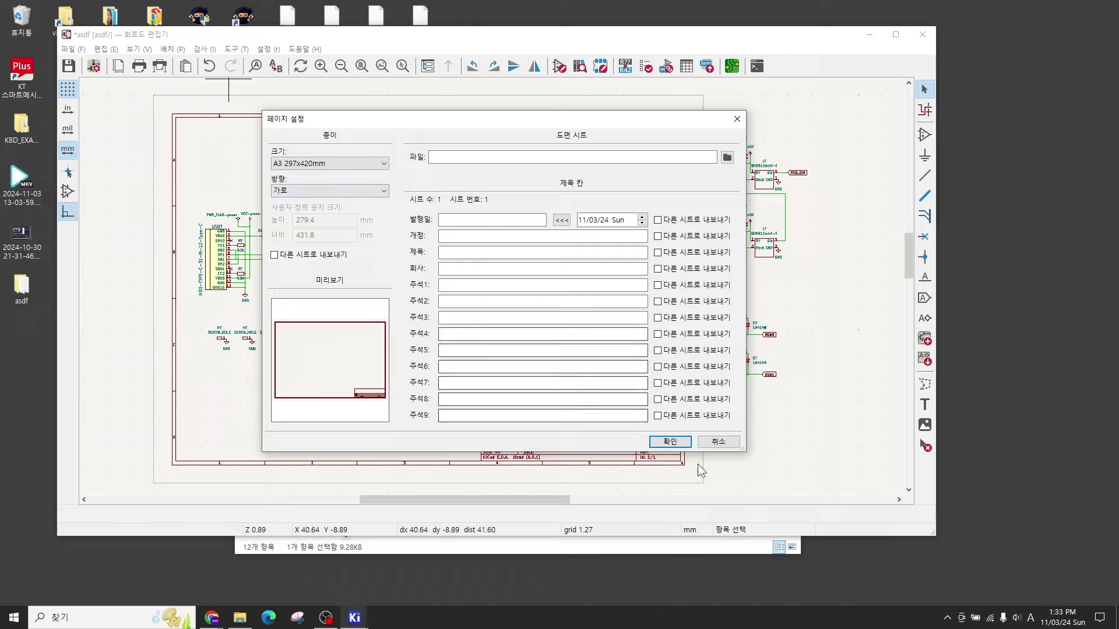
pyautogui.click(671, 442)
pyautogui.scroll(-2, 500, 300)
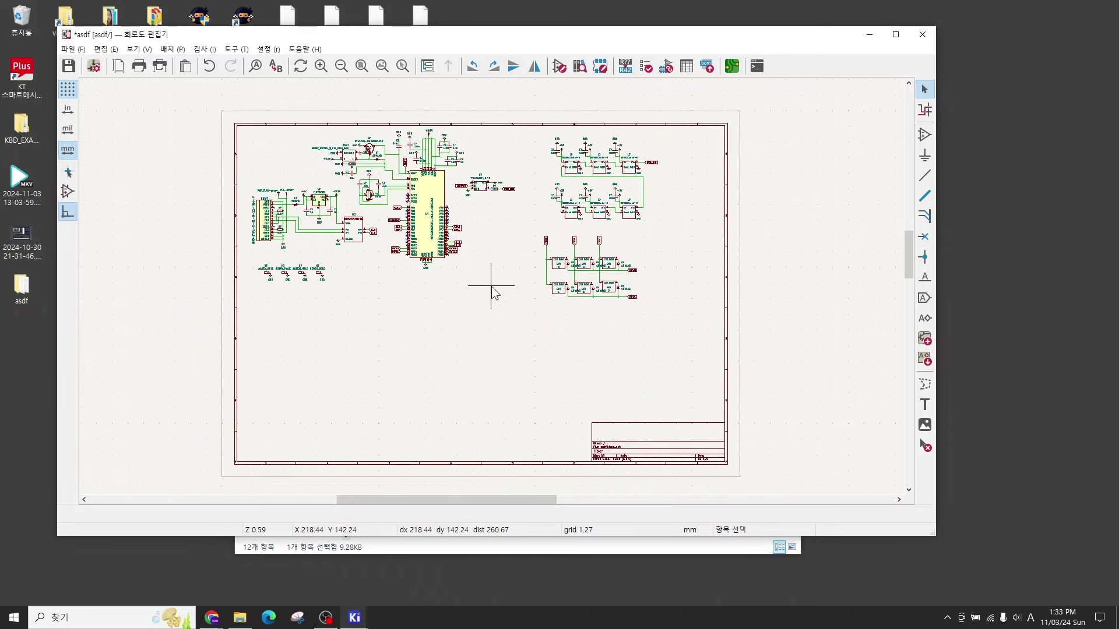
# Step: Examine the pasted circuit on the enlarged sheet, focusing on the key switch matrix with its column and row labels
pyautogui.keyDown('ctrl'); pyautogui.hscroll(-2, 494, 292); pyautogui.keyUp('ctrl')
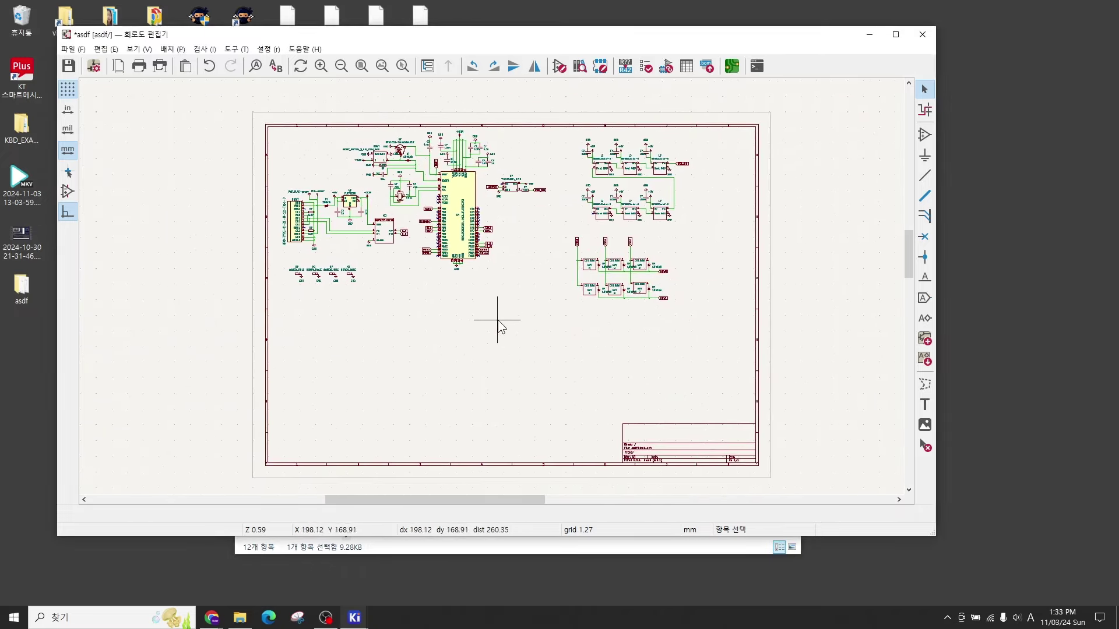
pyautogui.moveTo(520, 299); pyautogui.dragTo(539, 323, button='middle')
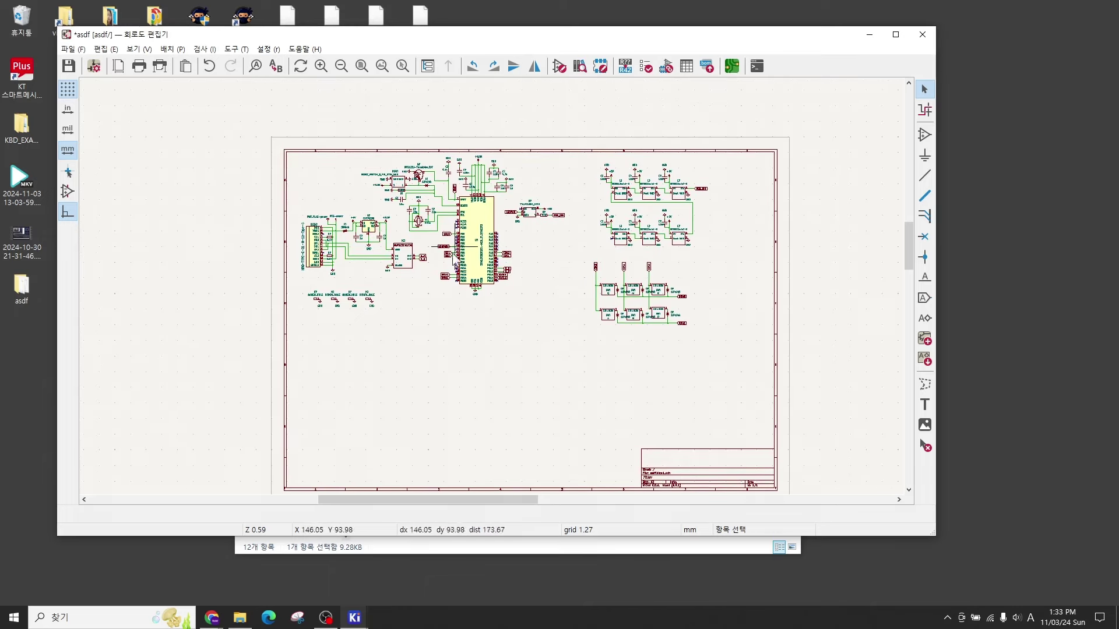
pyautogui.scroll(3, 501, 298)
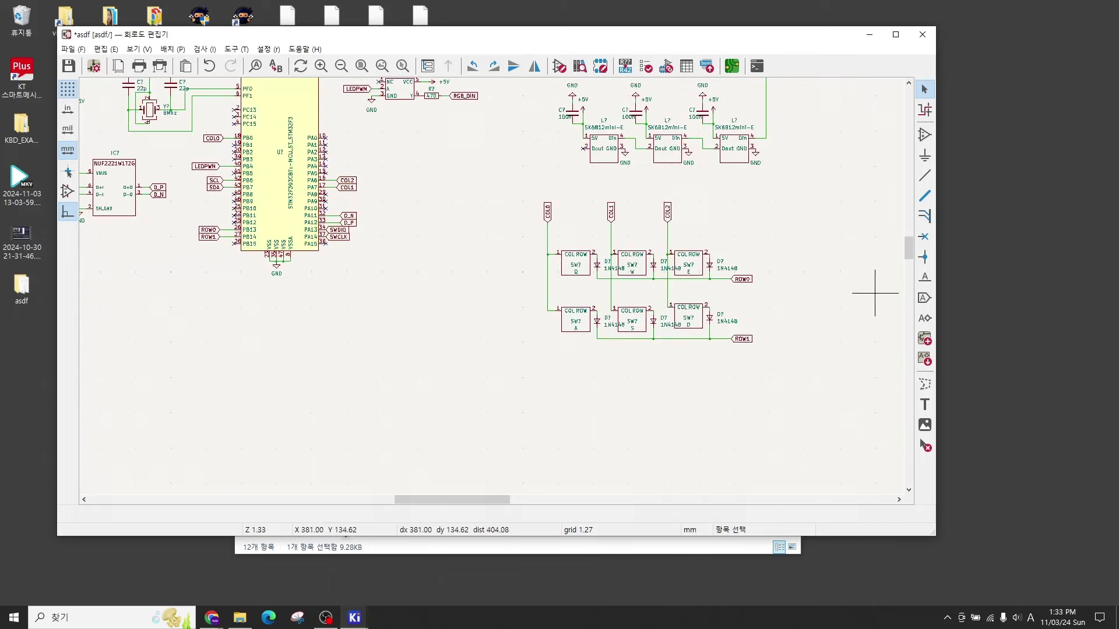
pyautogui.scroll(2, 505, 271)
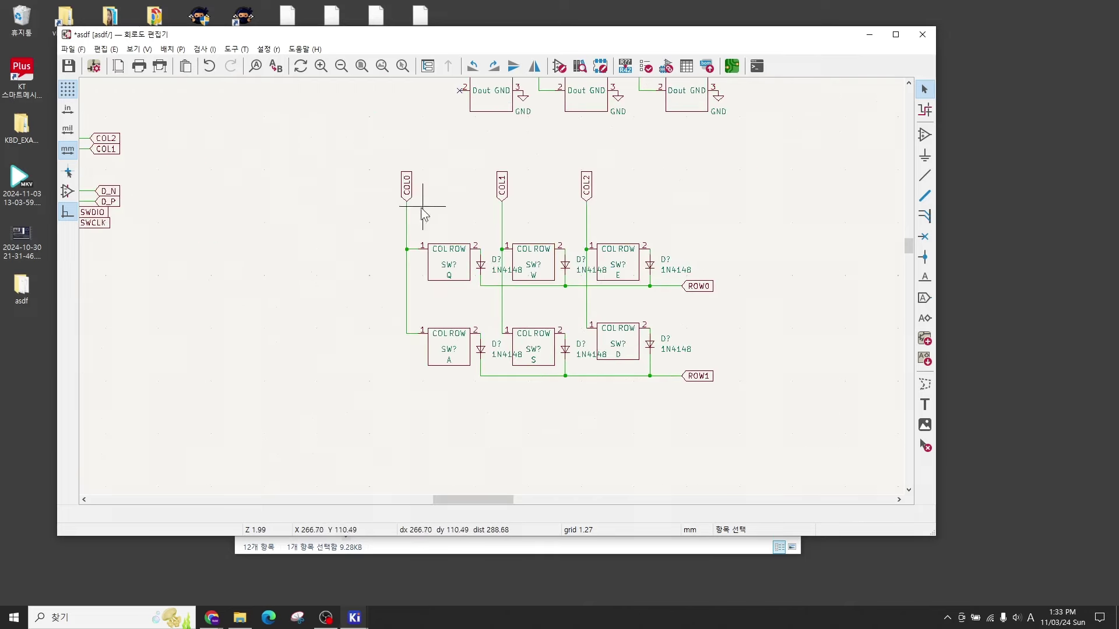
pyautogui.scroll(-2, 424, 271)
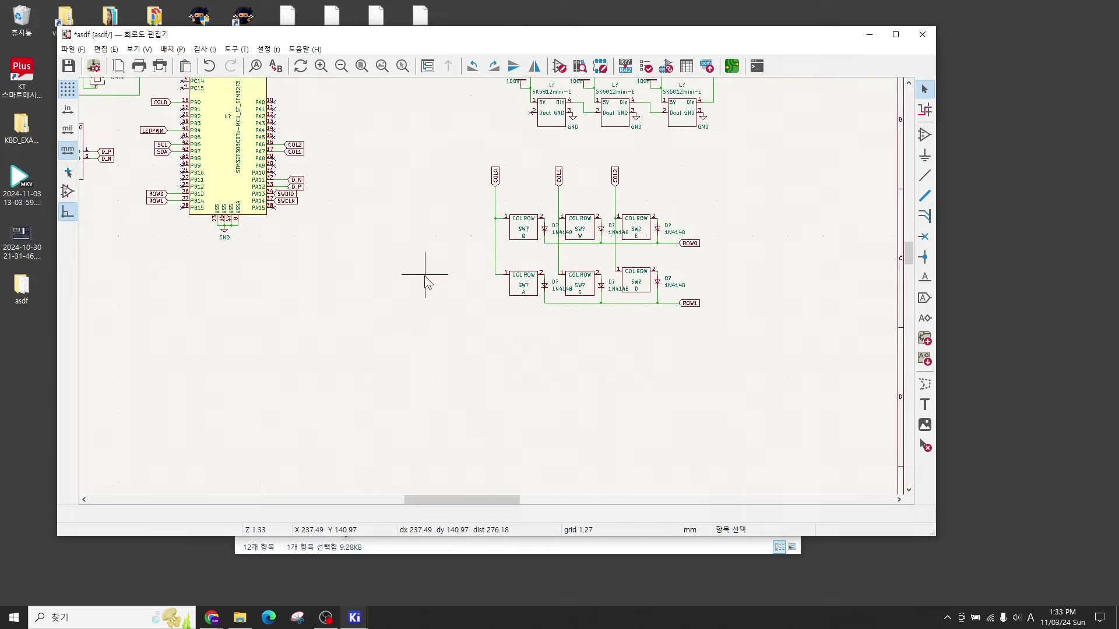
pyautogui.moveTo(379, 295); pyautogui.dragTo(450, 242, button='middle')
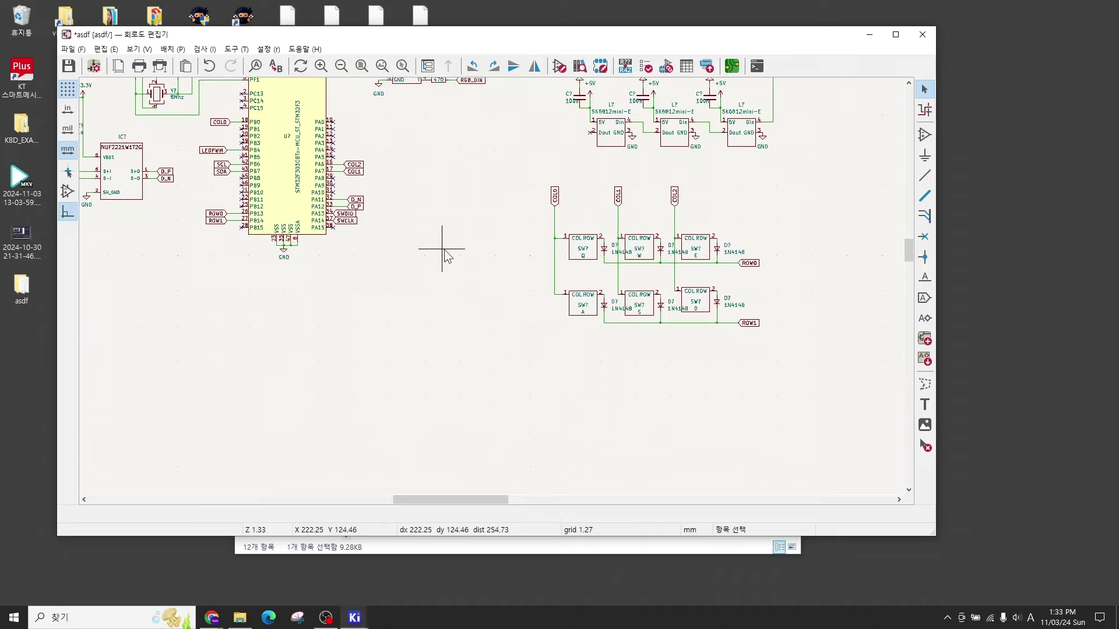
# Step: Duplicate the ROW1 line of three key switches with diodes three times below the matrix, extending it to five rows
pyautogui.moveTo(554, 303); pyautogui.dragTo(372, 350, button='middle')
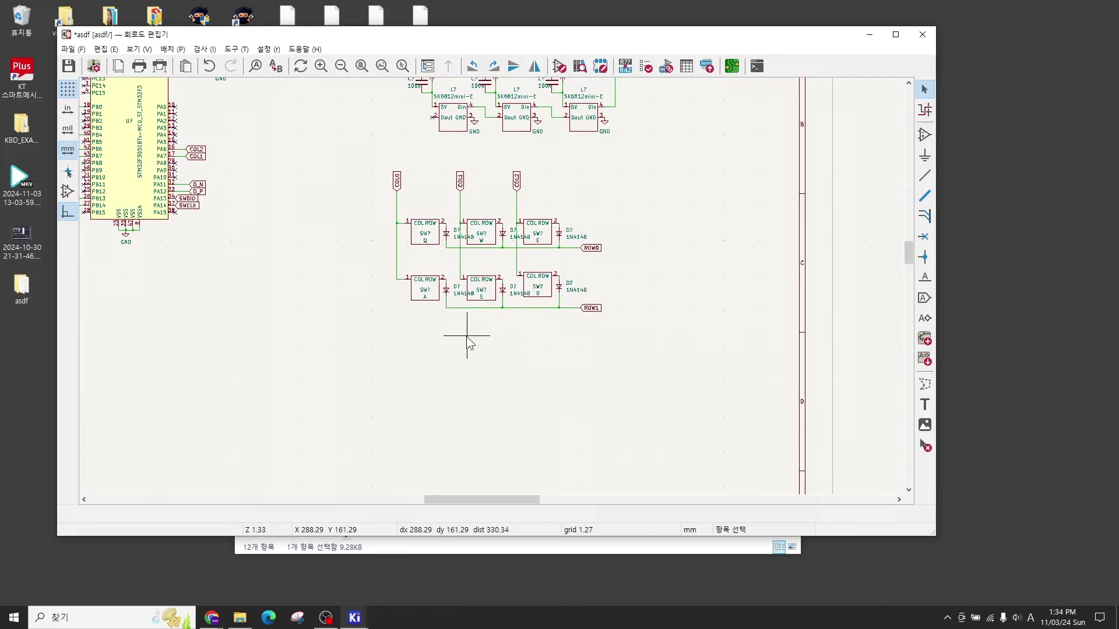
pyautogui.scroll(1, 467, 338)
pyautogui.moveTo(533, 286); pyautogui.dragTo(542, 337, button='middle')
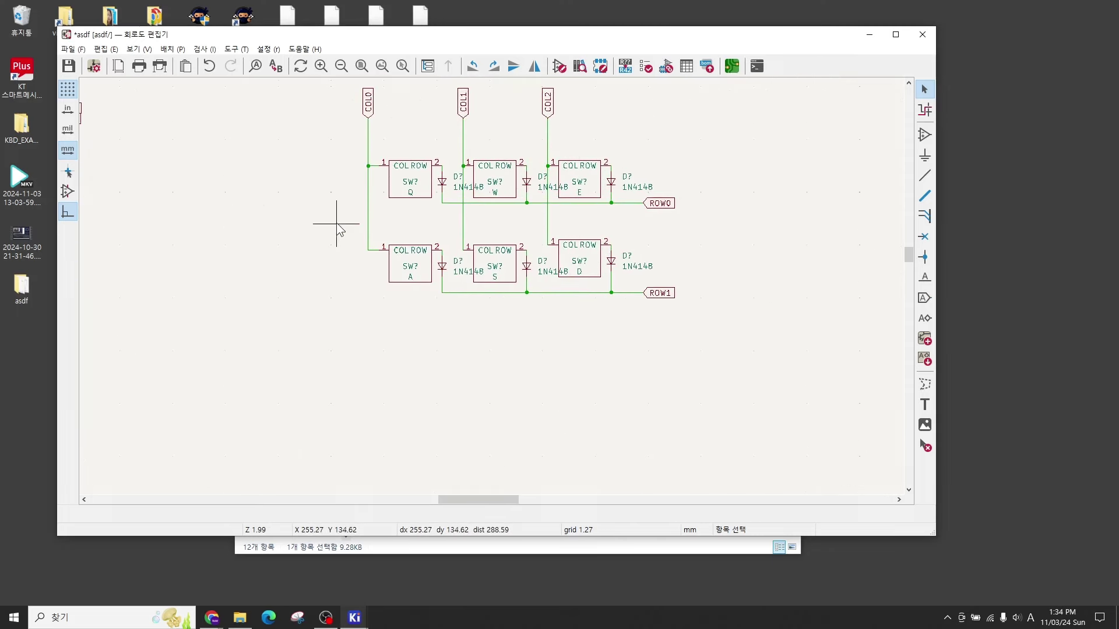
pyautogui.moveTo(327, 217); pyautogui.dragTo(727, 346)
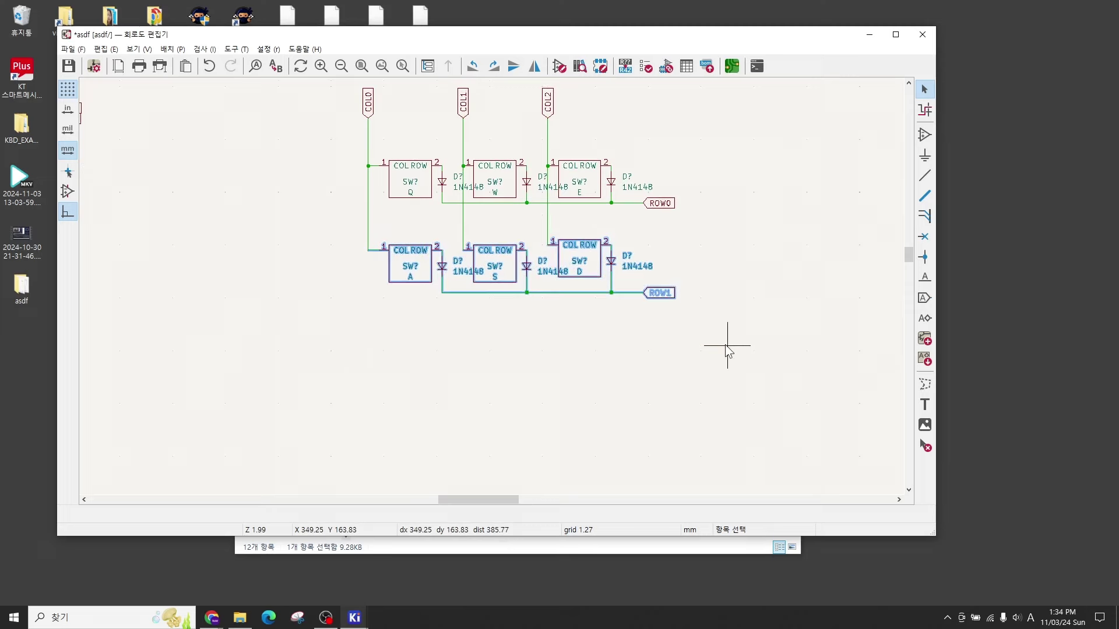
pyautogui.hotkey('ctrl', 'd')
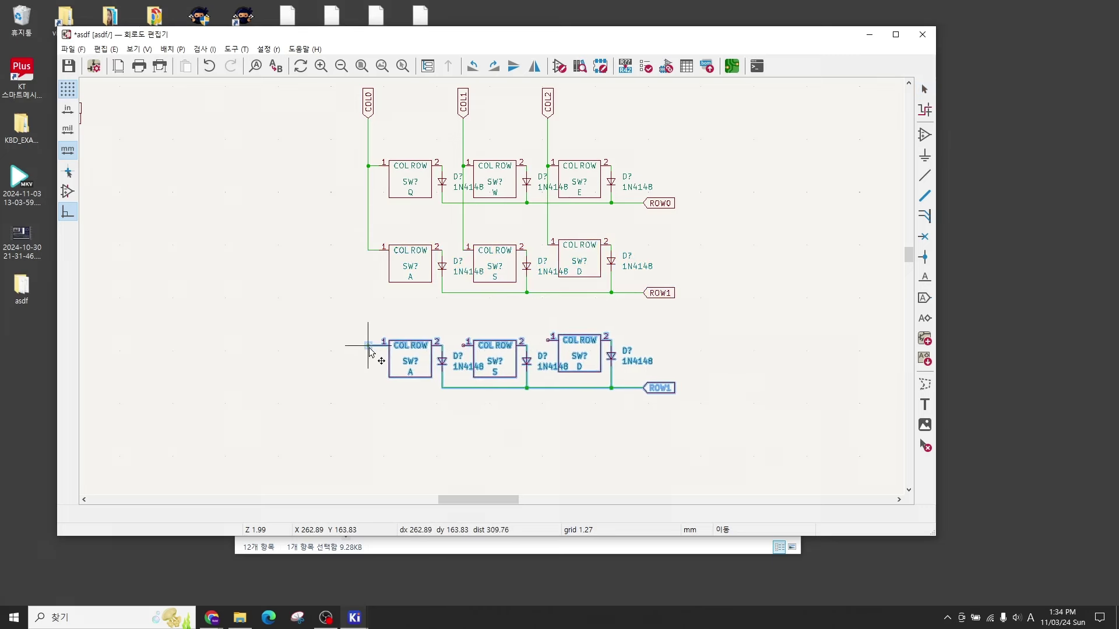
pyautogui.click(368, 346)
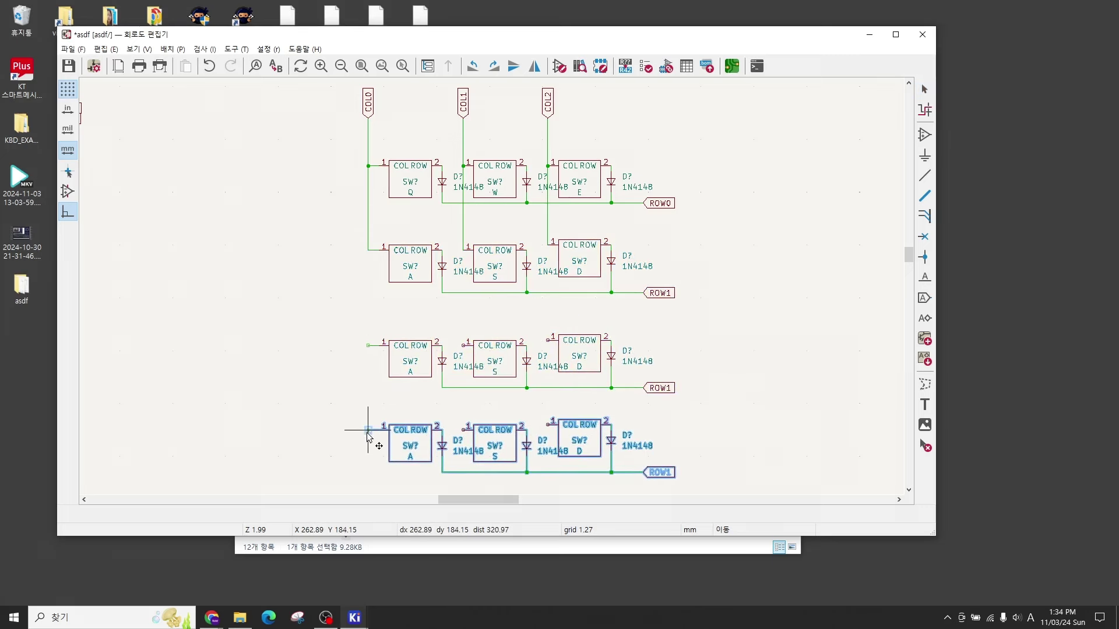
pyautogui.scroll(-2, 373, 402)
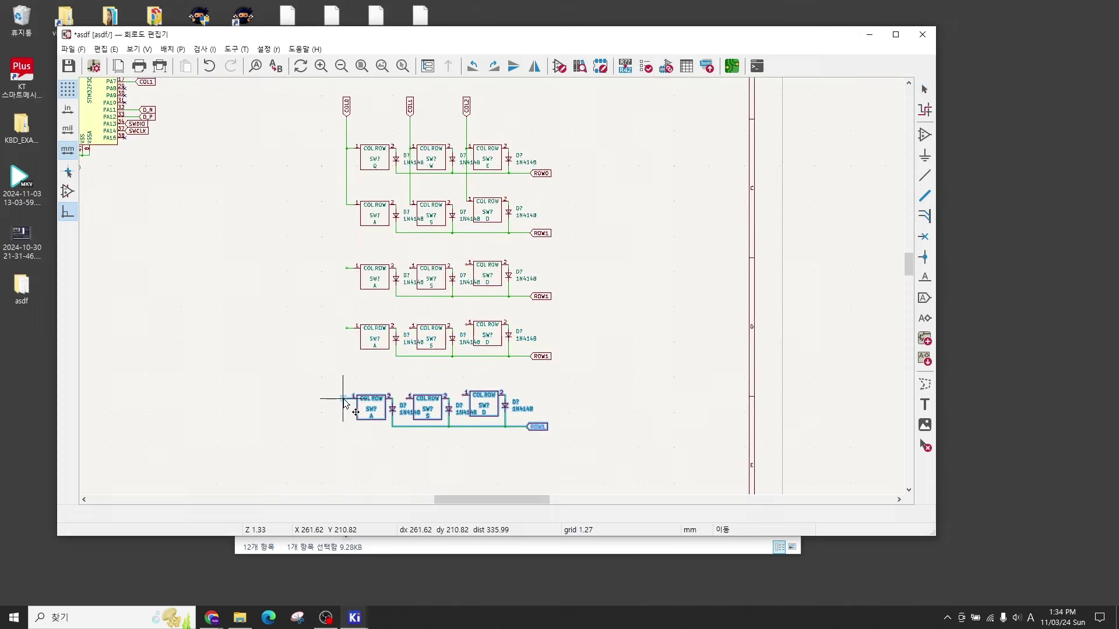
pyautogui.click(347, 401)
pyautogui.click(654, 362)
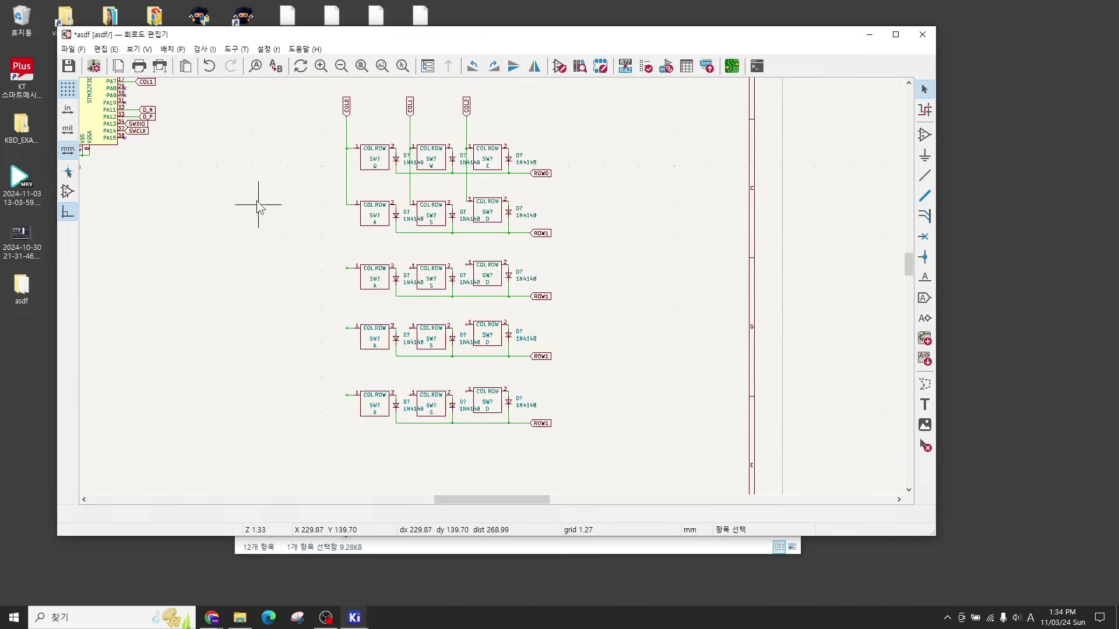
# Step: Duplicate the five-row COL0 column of switches and diodes three times alongside the matrix, away from the COL1 and COL2 columns
pyautogui.moveTo(258, 205); pyautogui.dragTo(354, 202, button='middle')
pyautogui.moveTo(393, 122); pyautogui.dragTo(495, 432)
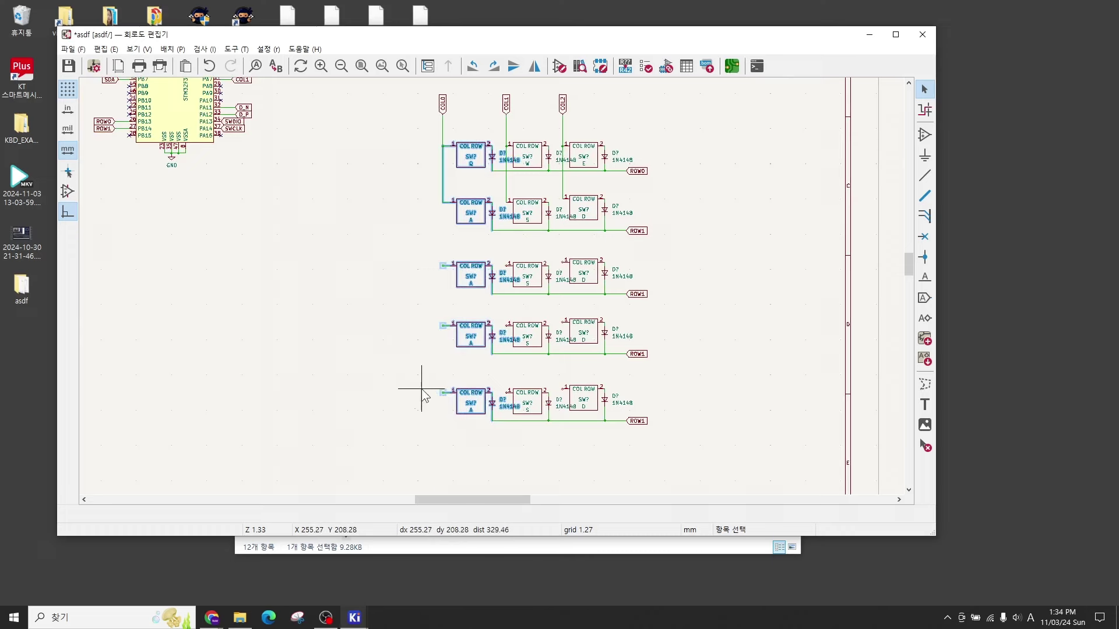
pyautogui.press('m')
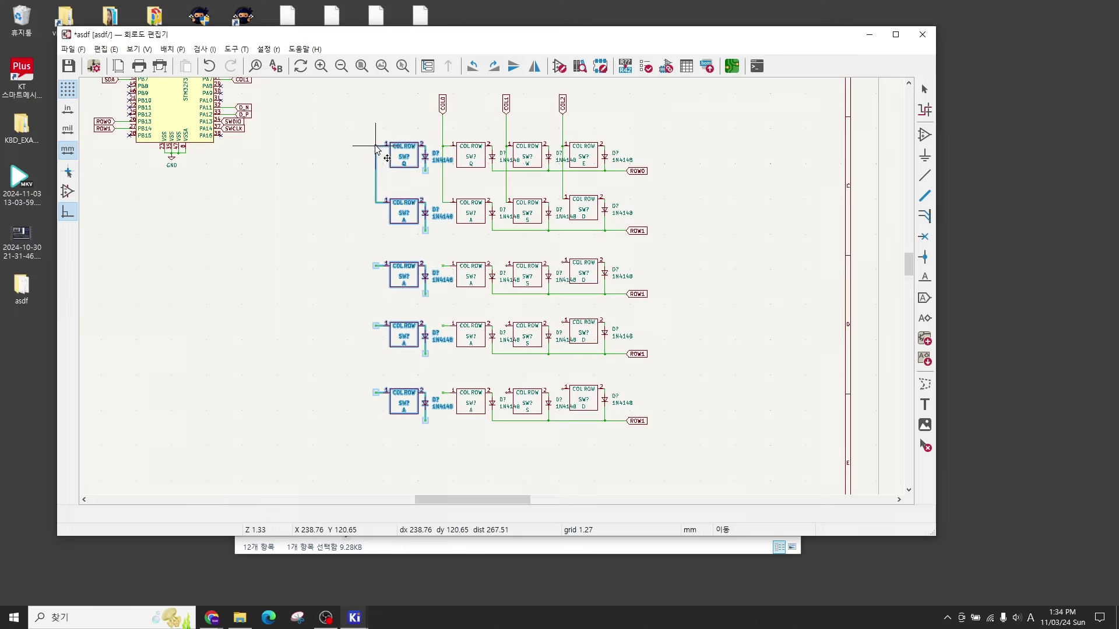
pyautogui.hotkey('ctrl', 'd')
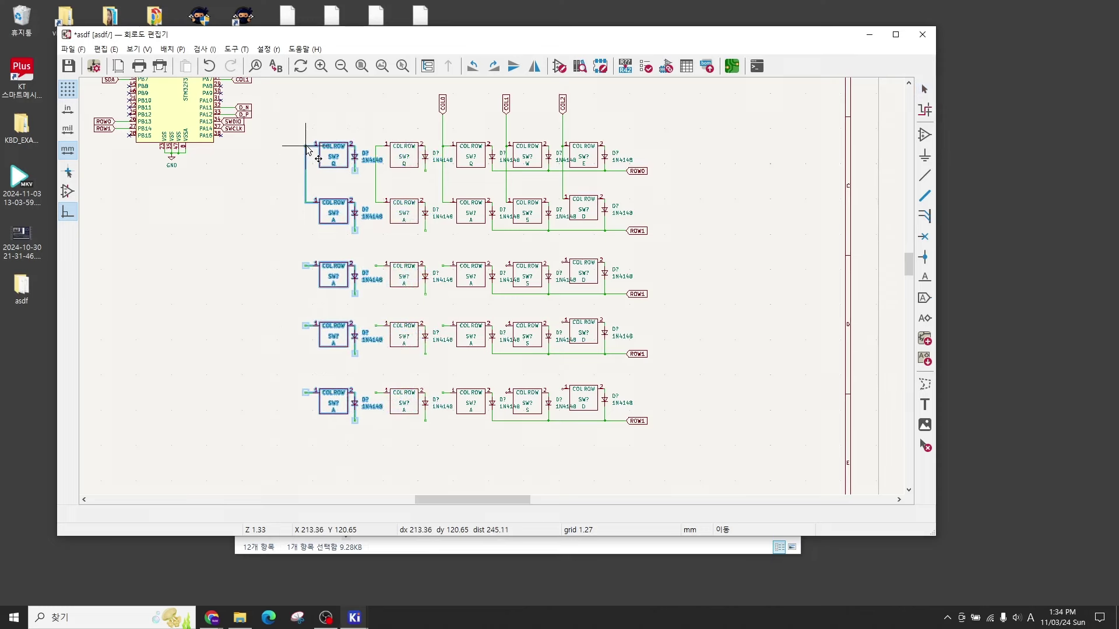
pyautogui.click(308, 151)
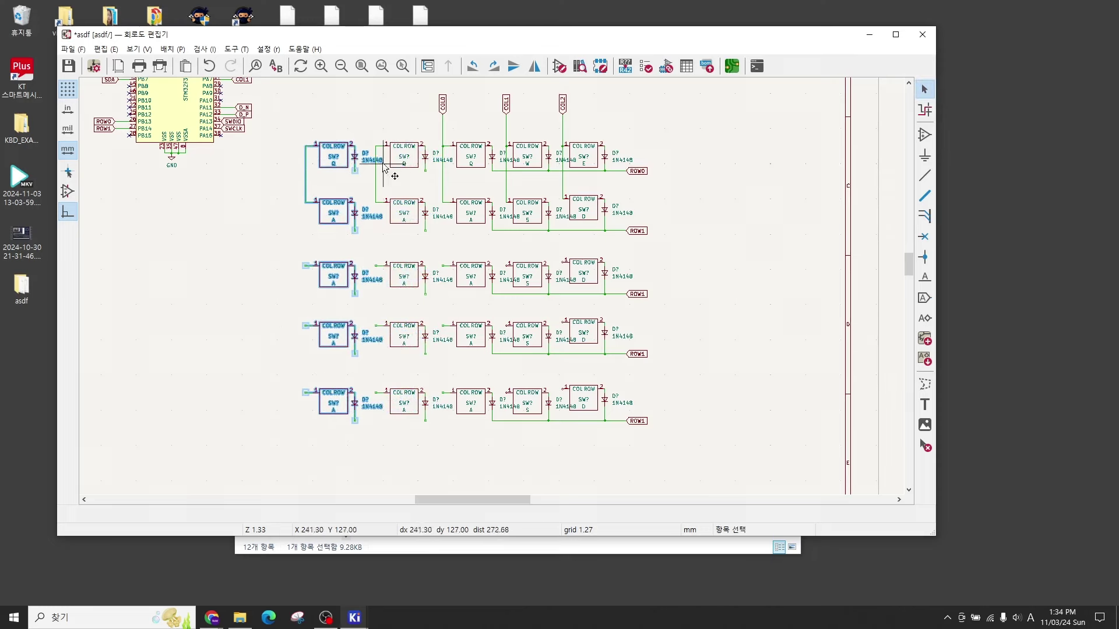
pyautogui.moveTo(308, 159); pyautogui.dragTo(239, 150)
pyautogui.click(356, 230)
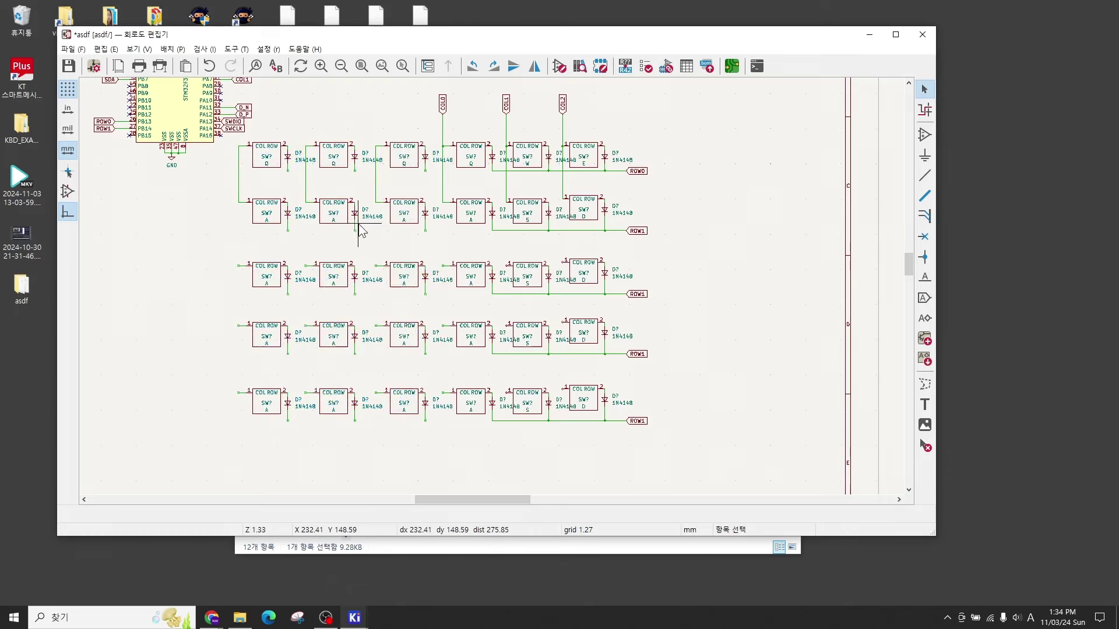
# Step: Move the whole key switch matrix with its labels down and away from the microcontroller, leaving the microcontroller's own wires and labels out
pyautogui.scroll(-2, 356, 233)
pyautogui.moveTo(734, 199); pyautogui.dragTo(399, 446)
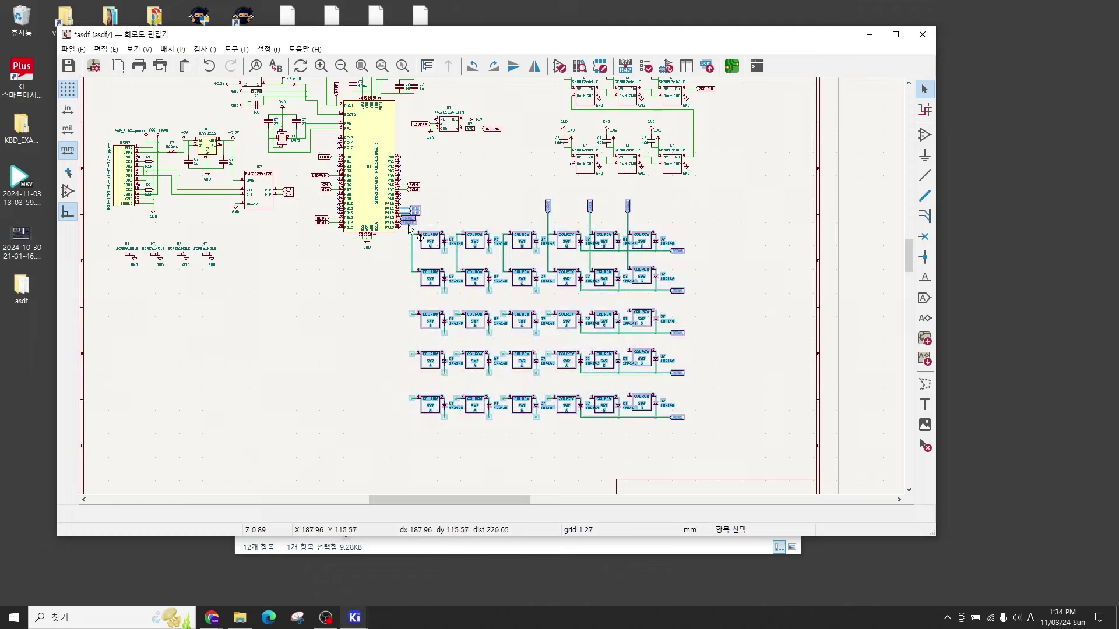
pyautogui.scroll(6, 409, 232)
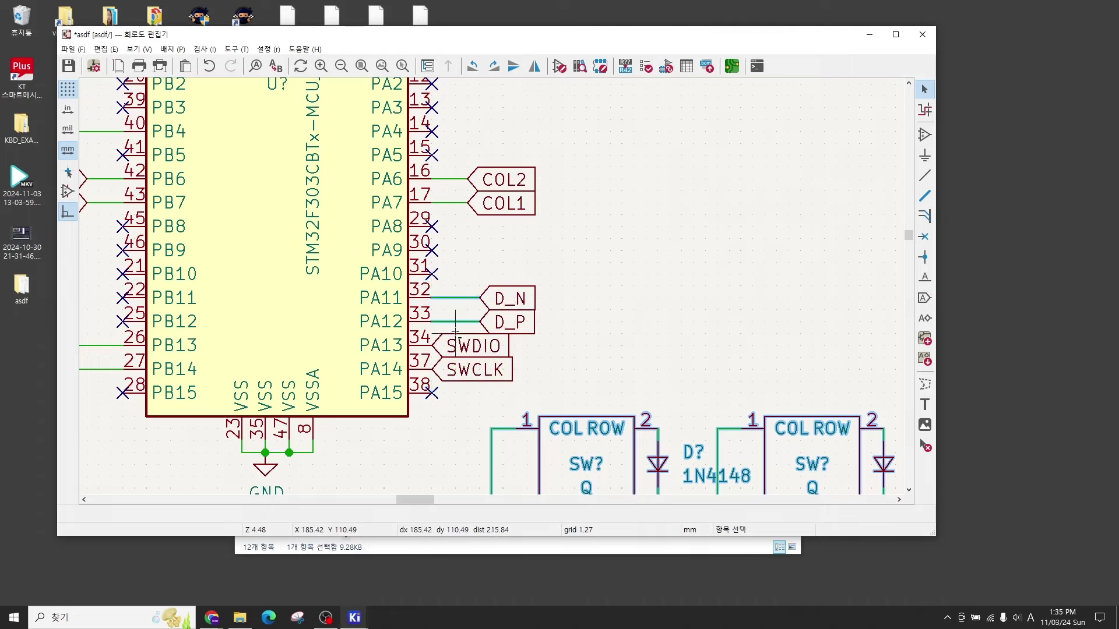
pyautogui.scroll(-8, 496, 310)
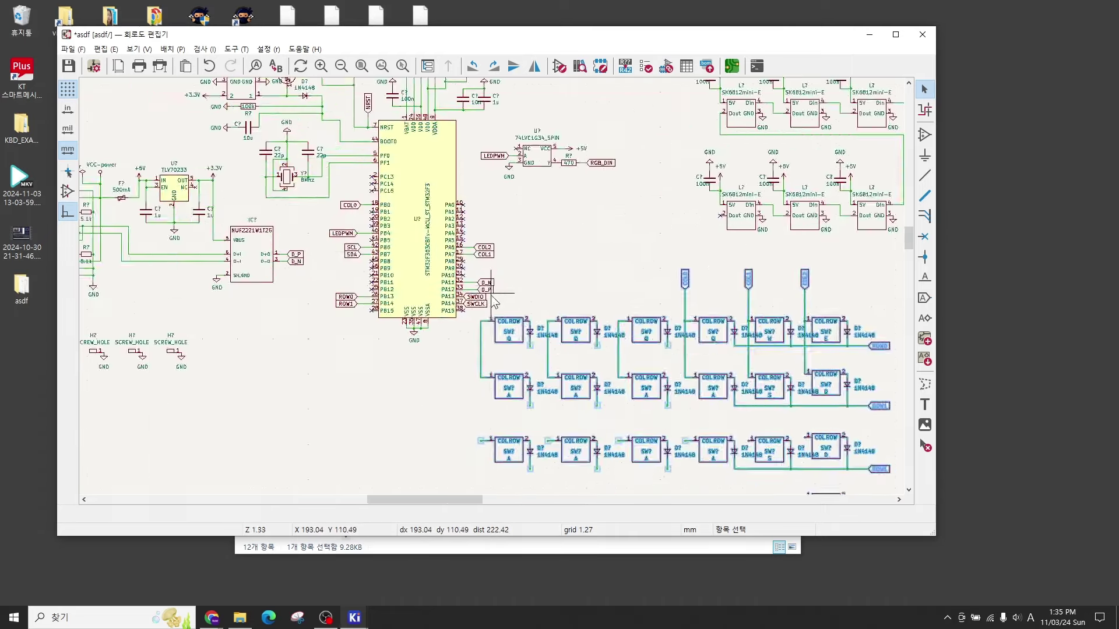
pyautogui.scroll(2, 498, 262)
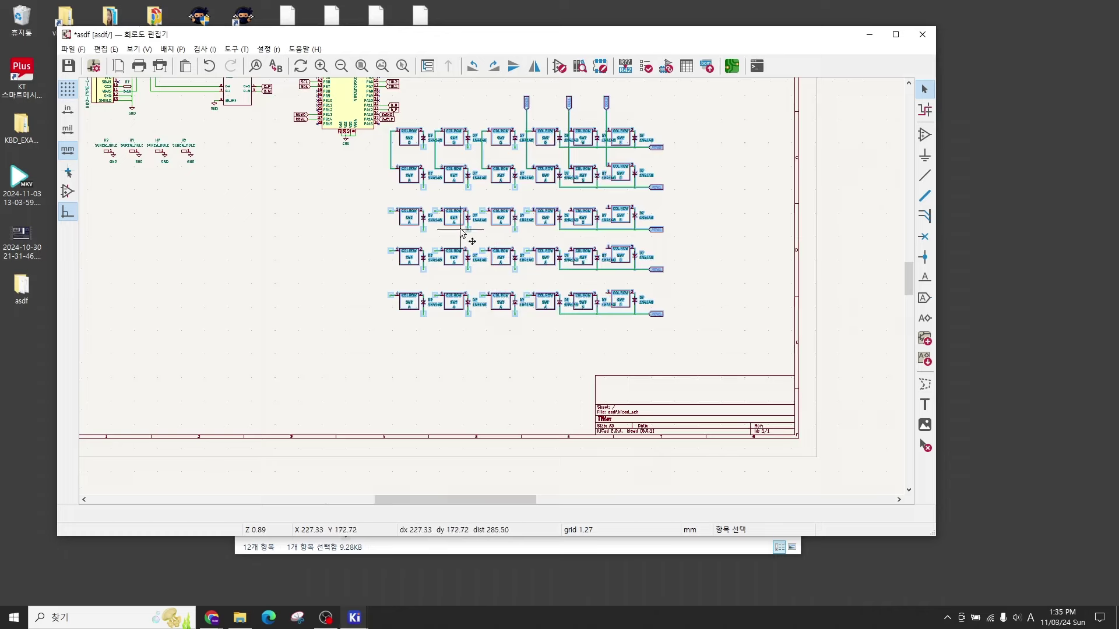
pyautogui.moveTo(487, 201); pyautogui.dragTo(539, 268, button='middle')
pyautogui.moveTo(539, 268); pyautogui.dragTo(376, 331)
pyautogui.moveTo(225, 320); pyautogui.dragTo(342, 274, button='middle')
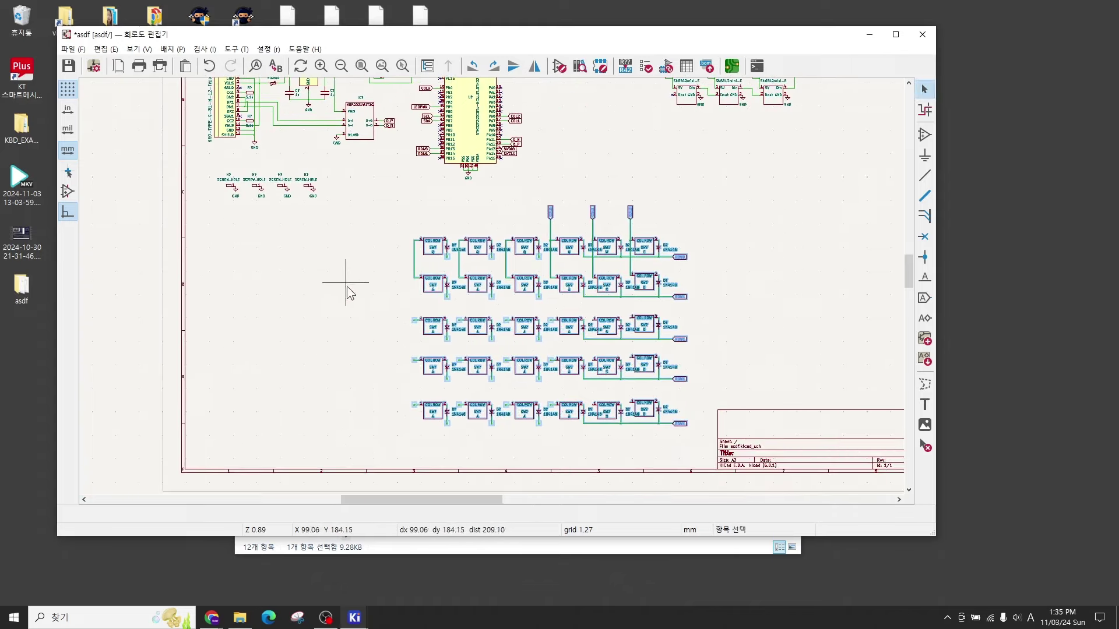
# Step: Duplicate the outermost unlabelled switch column two more times, extending the matrix to eight columns
pyautogui.scroll(3, 519, 304)
pyautogui.moveTo(519, 305); pyautogui.dragTo(323, 245, button='middle')
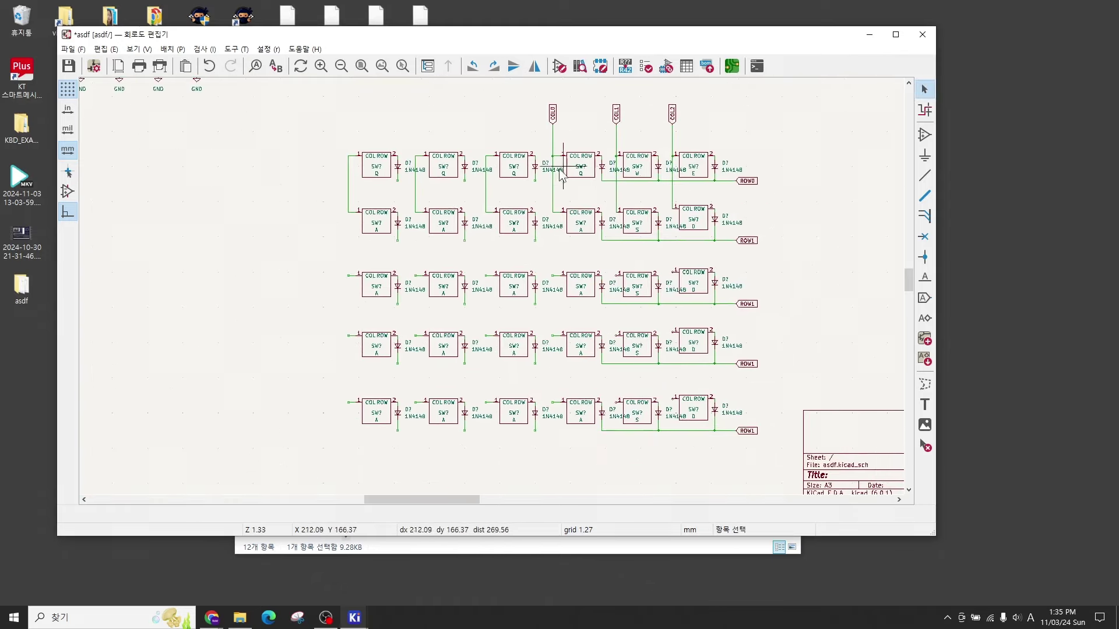
pyautogui.moveTo(291, 115); pyautogui.dragTo(408, 448)
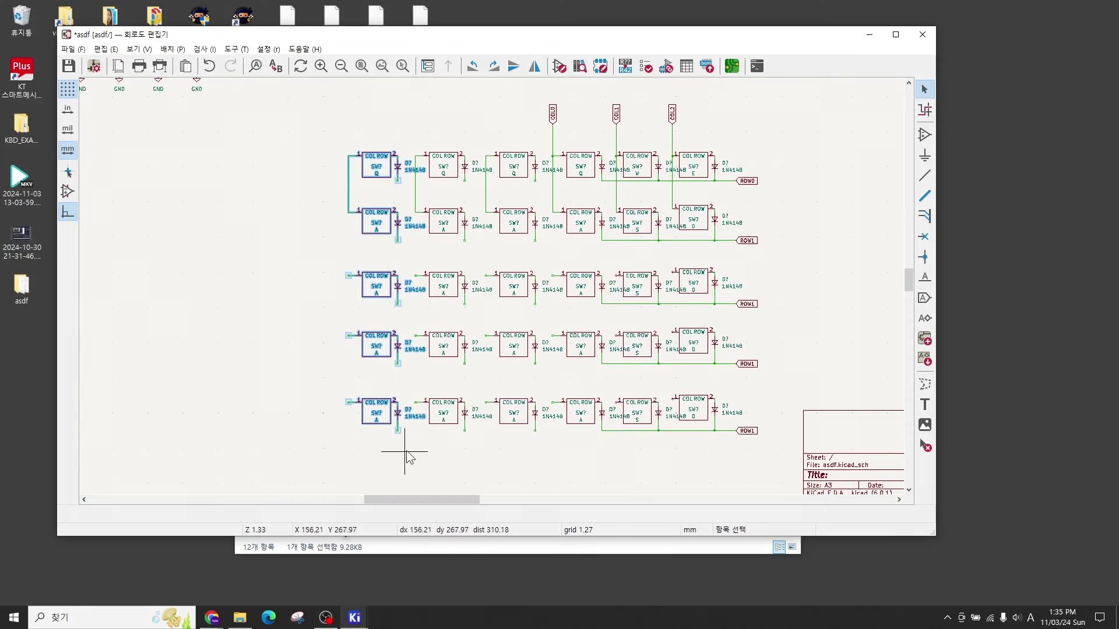
pyautogui.press('m')
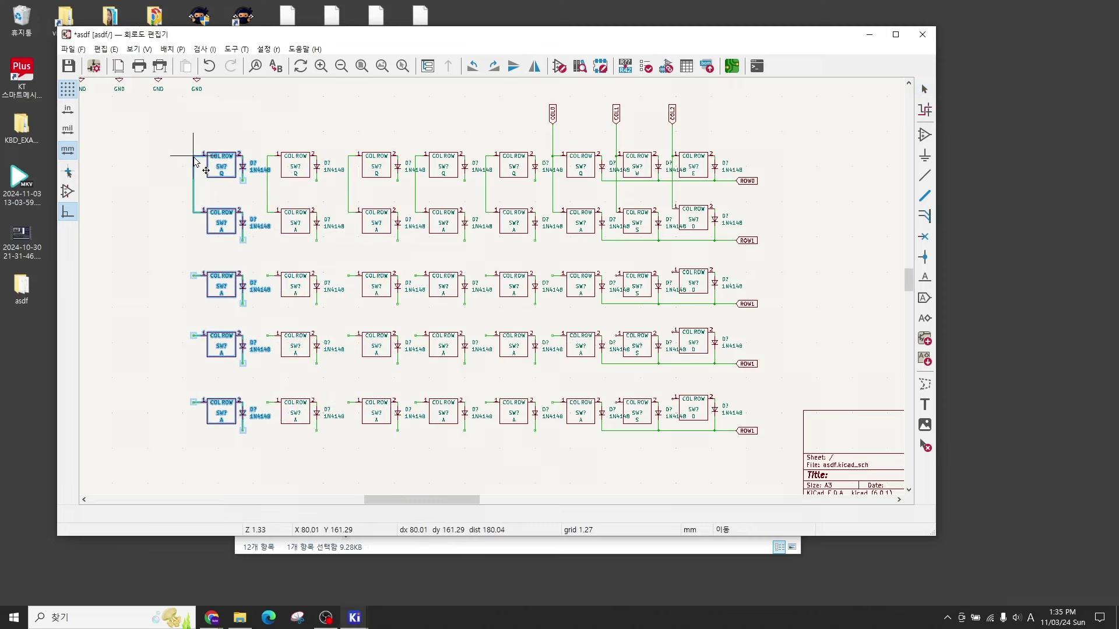
pyautogui.click(194, 161)
pyautogui.click(313, 255)
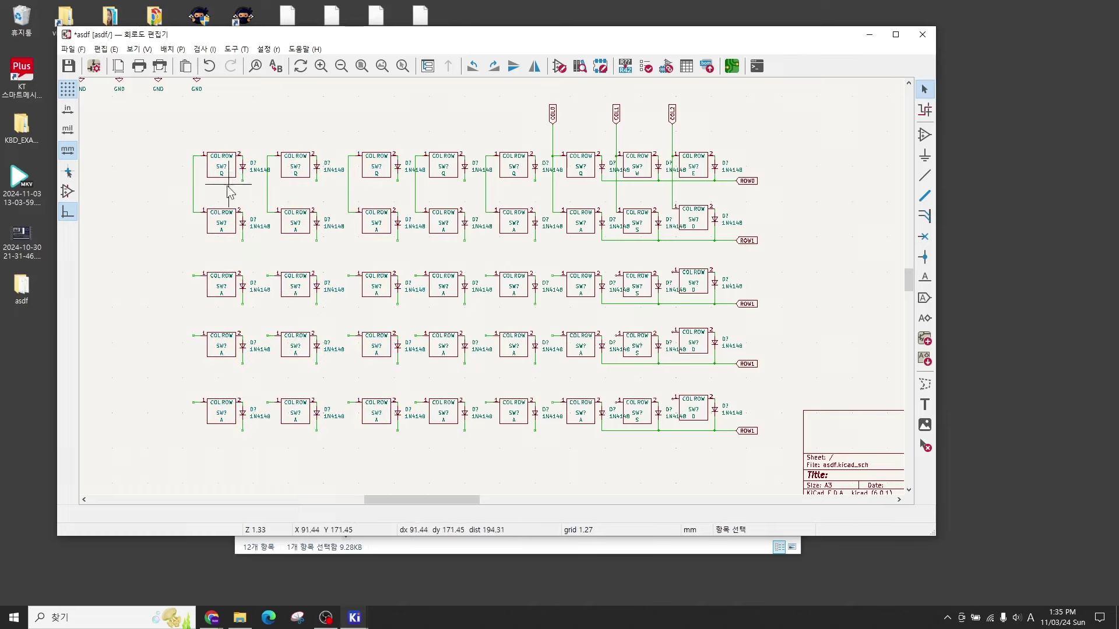
# Step: Maximize the schematic editor and wire the COL pins of the outermost unlabelled column together through all five rows
pyautogui.keyDown('ctrl'); pyautogui.hscroll(-2, 233, 187); pyautogui.keyUp('ctrl')
pyautogui.keyDown('shift'); pyautogui.scroll(-2, 251, 234); pyautogui.keyUp('shift')
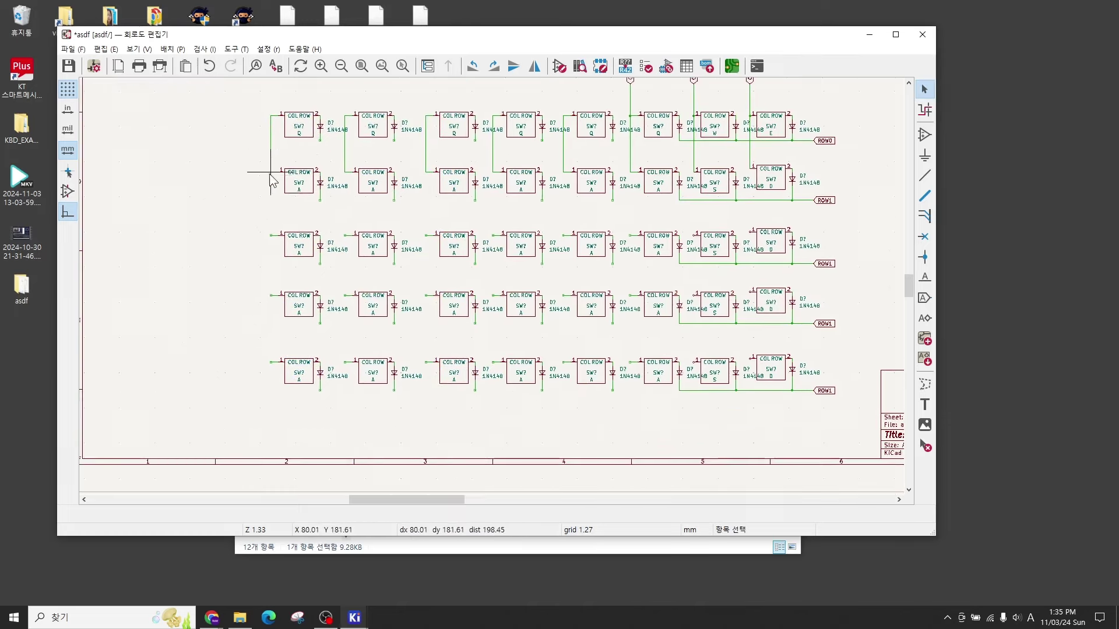
pyautogui.scroll(4, 270, 181)
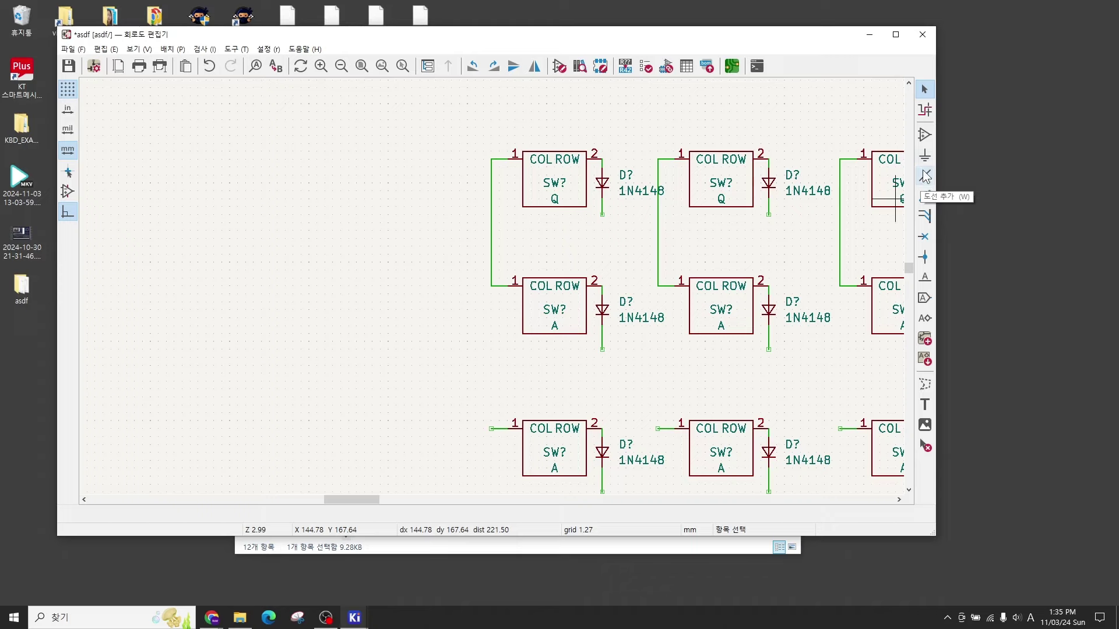
pyautogui.click(896, 35)
pyautogui.scroll(-2, 525, 347)
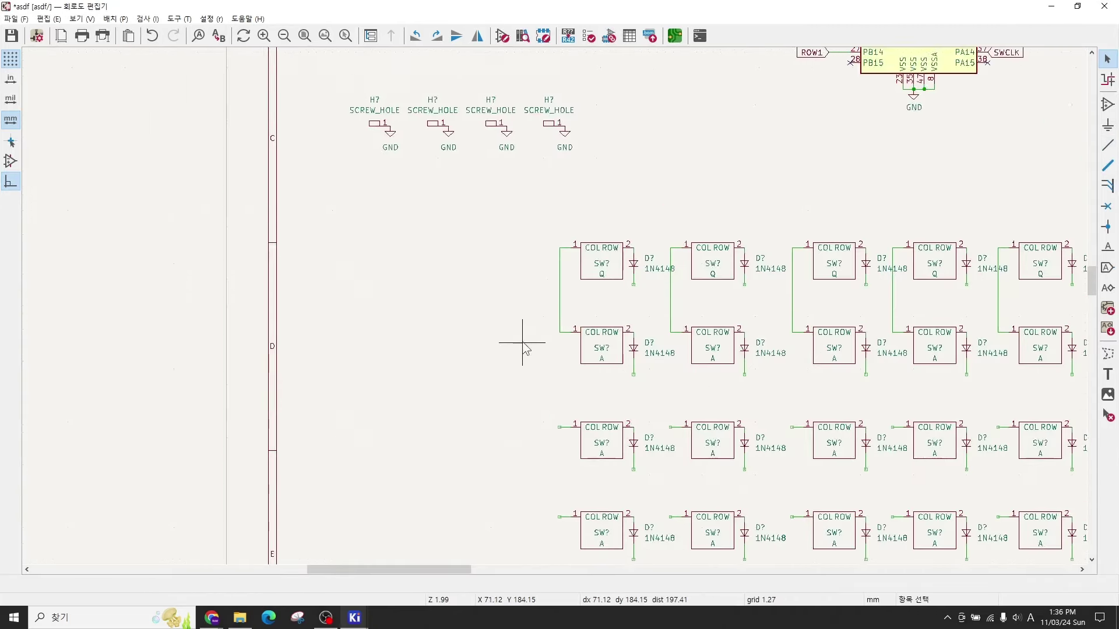
pyautogui.scroll(2, 523, 343)
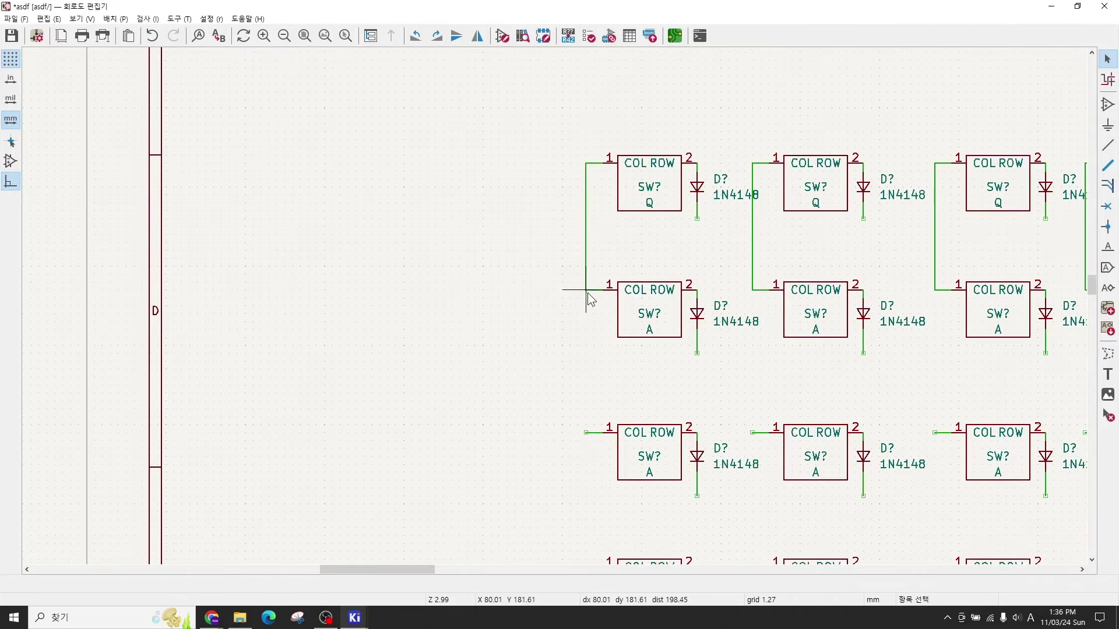
pyautogui.press('w')
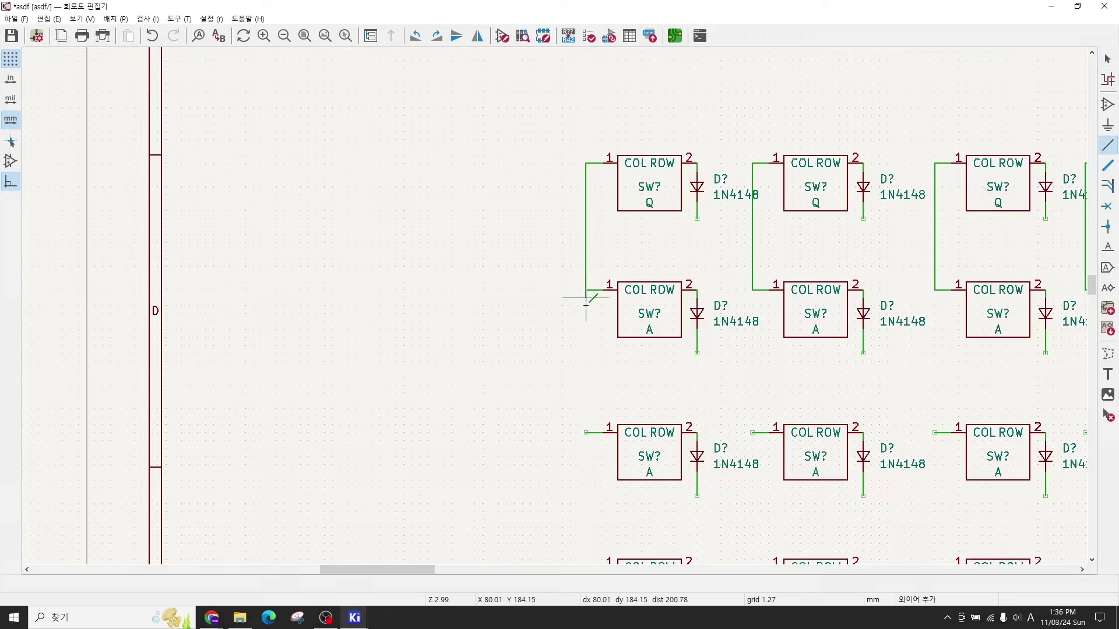
pyautogui.click(588, 433)
pyautogui.moveTo(593, 432); pyautogui.dragTo(570, 262, button='middle')
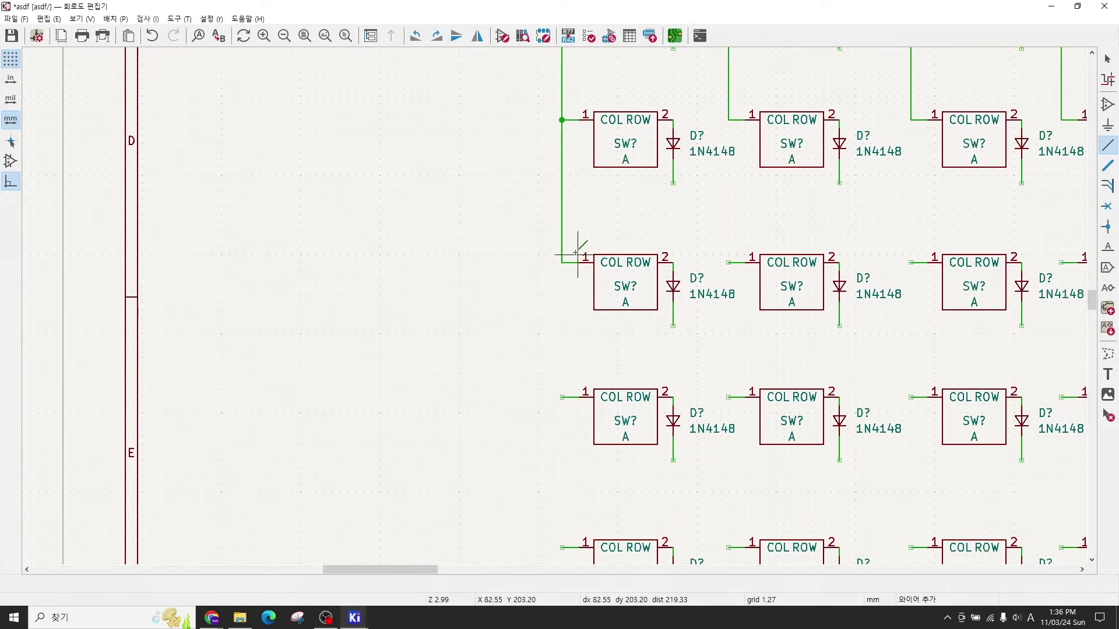
pyautogui.moveTo(562, 424); pyautogui.dragTo(553, 236, button='middle')
pyautogui.click(552, 352)
pyautogui.scroll(-3, 554, 297)
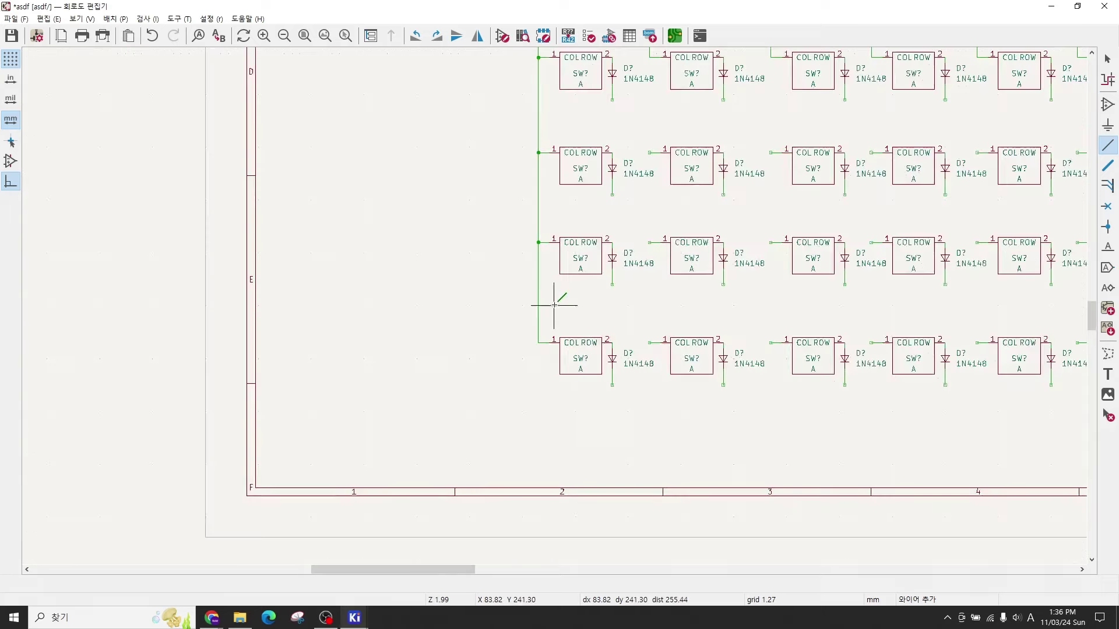
pyautogui.scroll(1, 568, 285)
pyautogui.scroll(5, 549, 270)
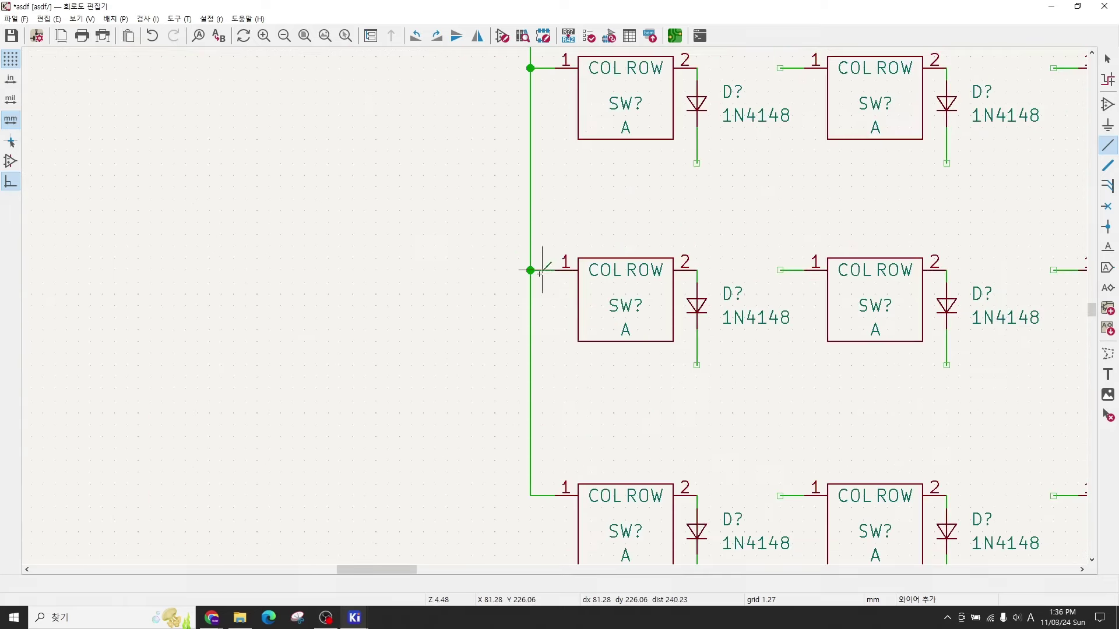
pyautogui.click(539, 273)
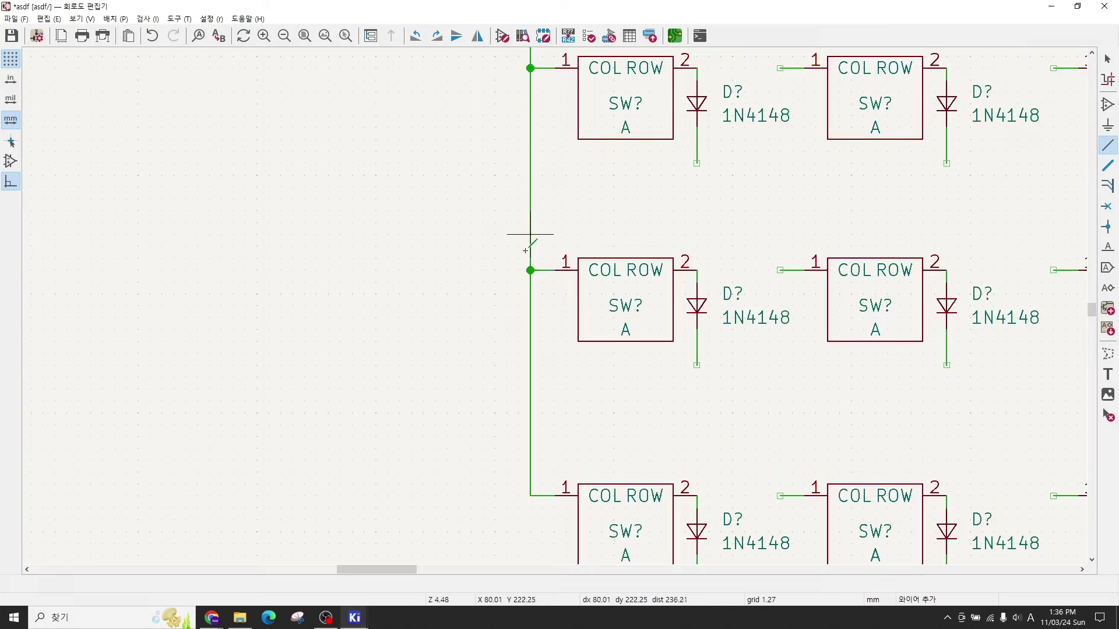
# Step: Draw a trial wire crossing the new column wire between the third and fourth switch rows, and undo it
pyautogui.scroll(-2, 530, 271)
pyautogui.moveTo(562, 302); pyautogui.dragTo(479, 299, button='middle')
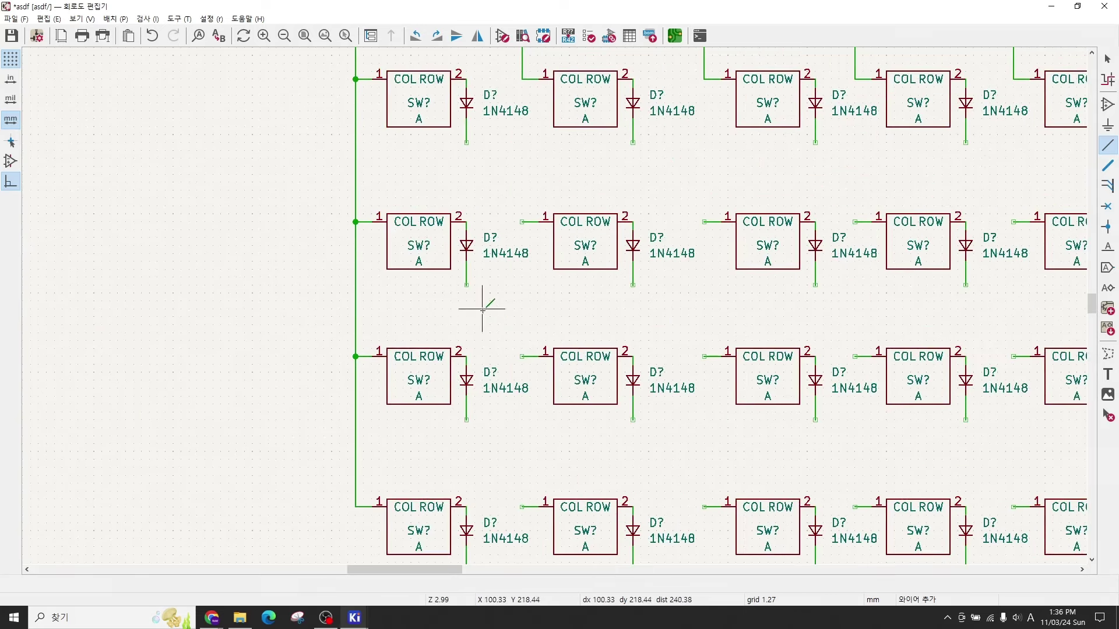
pyautogui.click(308, 309)
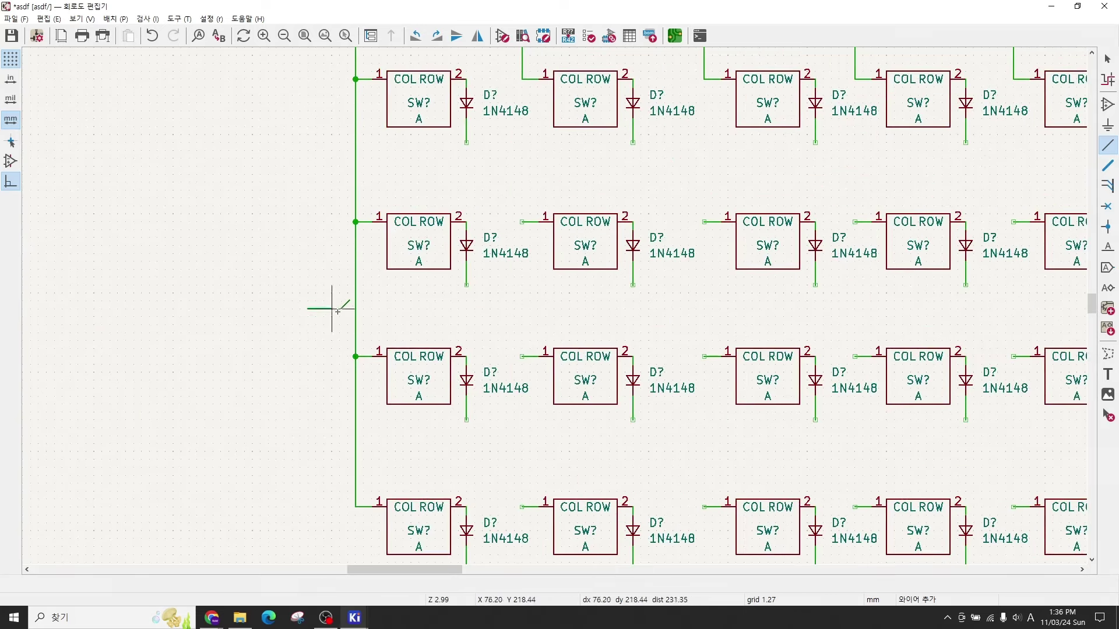
pyautogui.rightClick(471, 324)
pyautogui.click(503, 357)
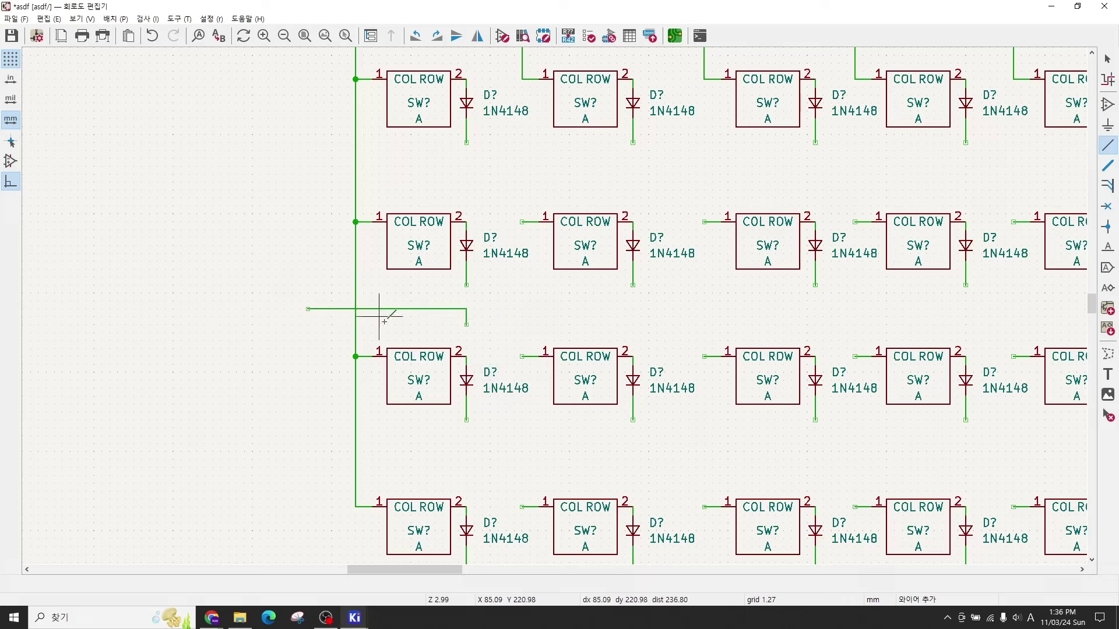
pyautogui.press('Escape')
pyautogui.hotkey('ctrl', 'z')
pyautogui.scroll(-2, 553, 315)
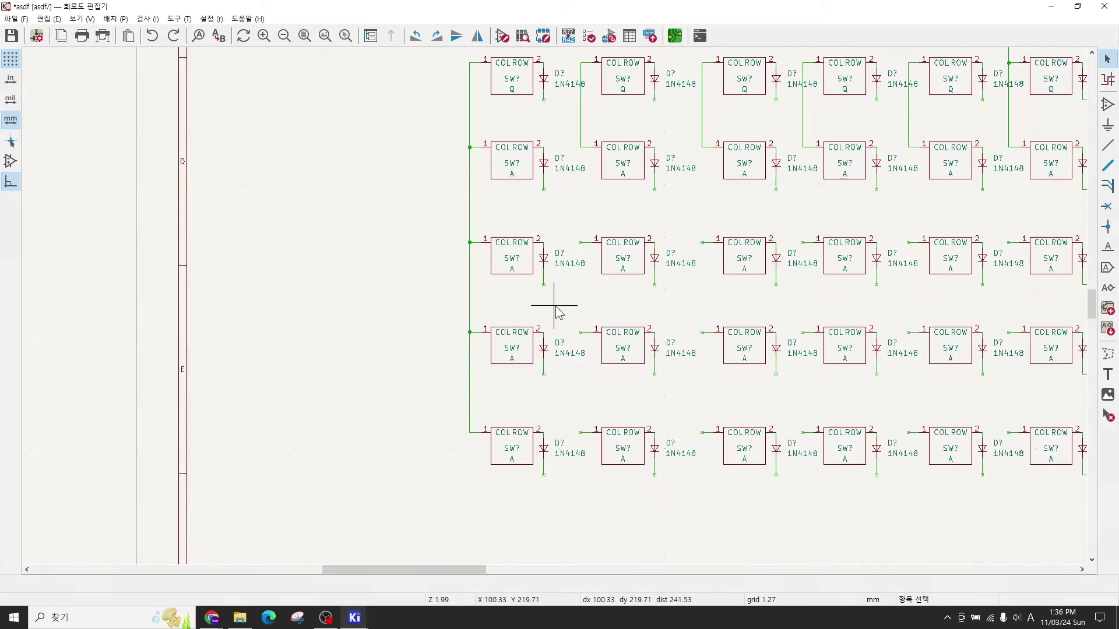
pyautogui.moveTo(580, 303); pyautogui.dragTo(516, 339, button='middle')
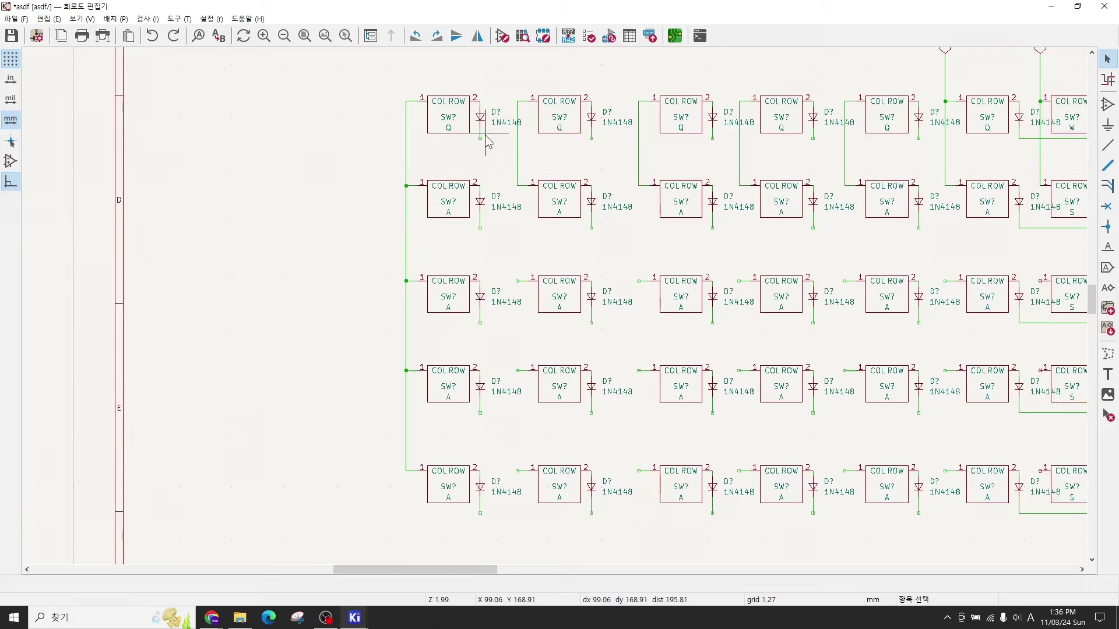
# Step: Extend the column wires of the other four unlabelled switch columns from the second row down to the fifth row's COL pins
pyautogui.moveTo(499, 169); pyautogui.dragTo(388, 169, button='middle')
pyautogui.press('w')
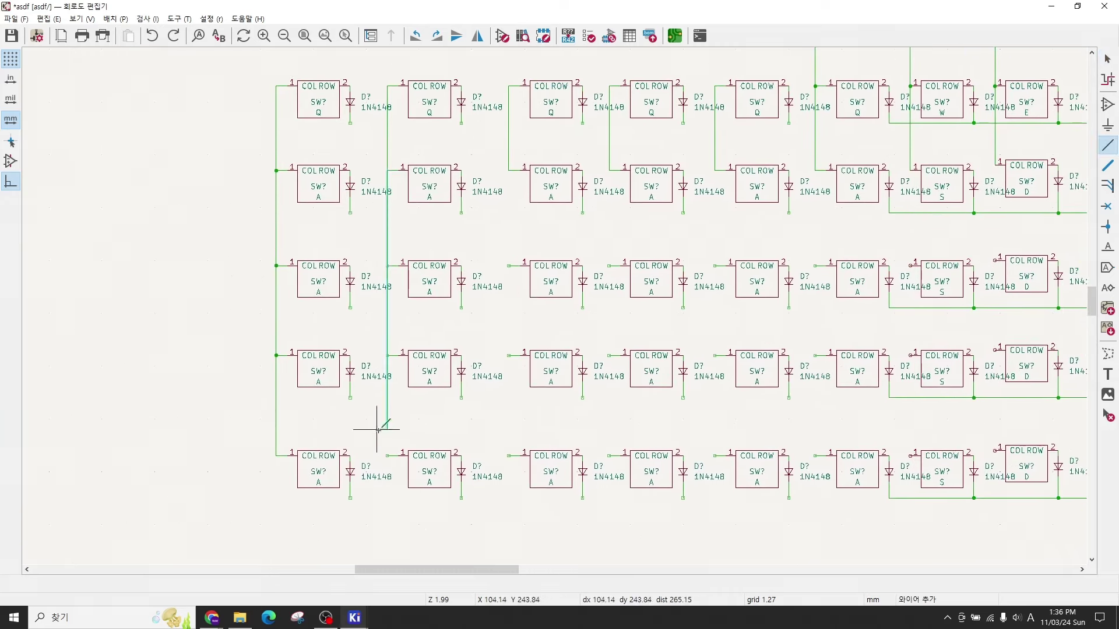
pyautogui.click(390, 456)
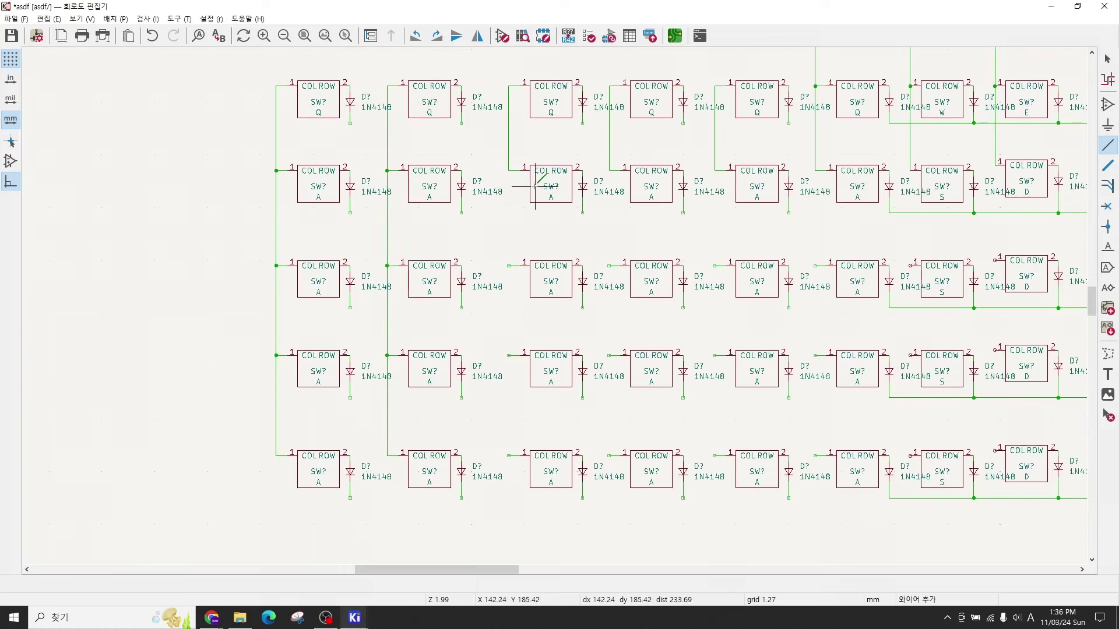
pyautogui.click(510, 170)
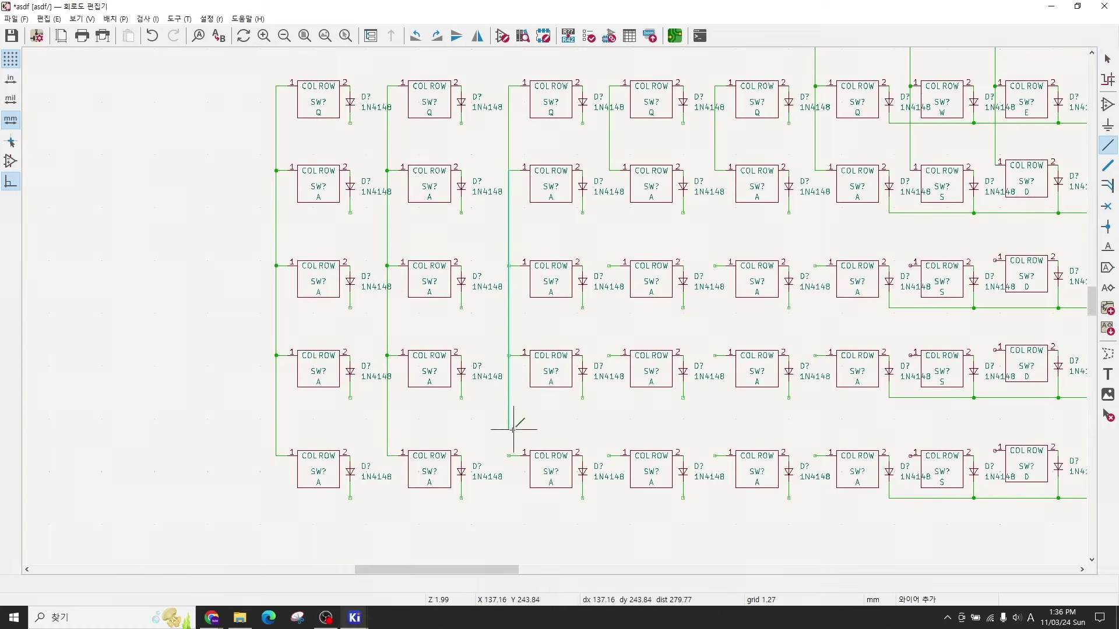
pyautogui.click(508, 456)
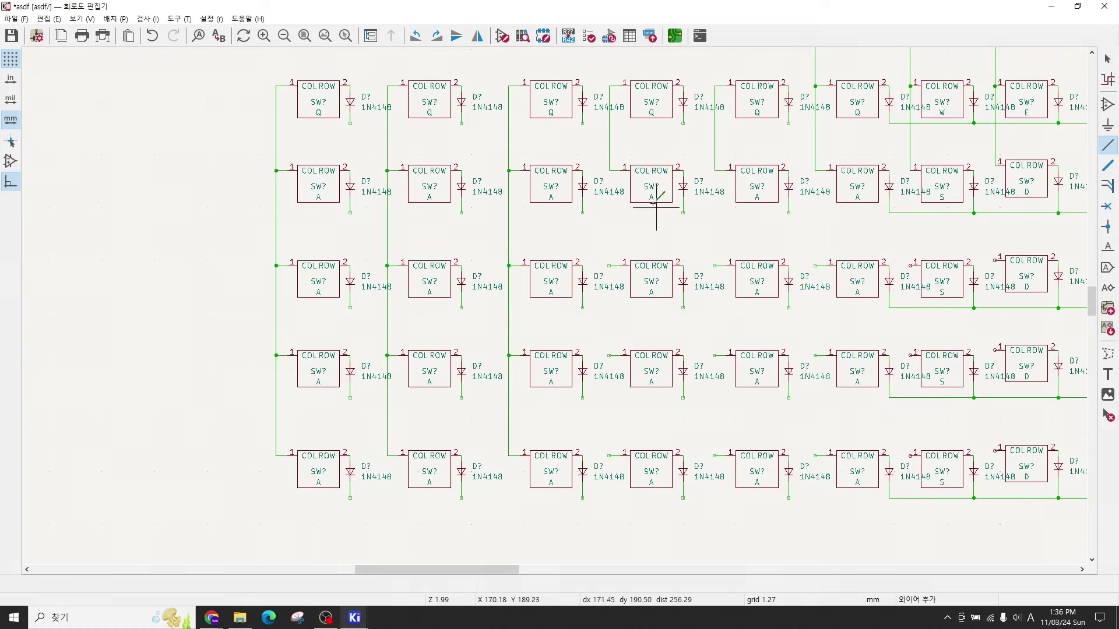
pyautogui.click(611, 171)
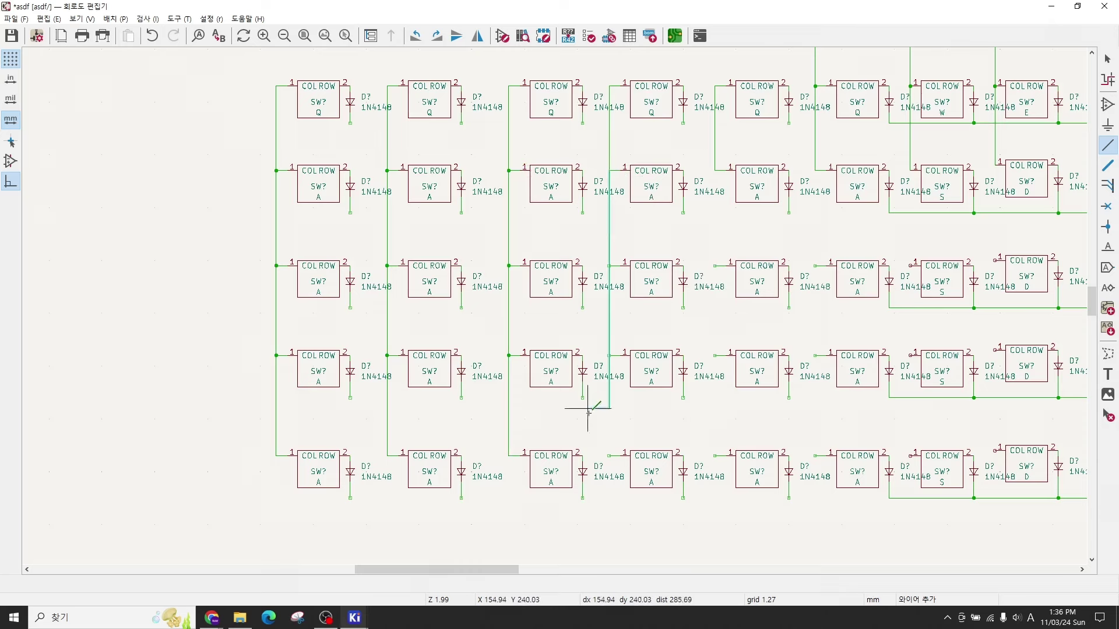
pyautogui.click(609, 455)
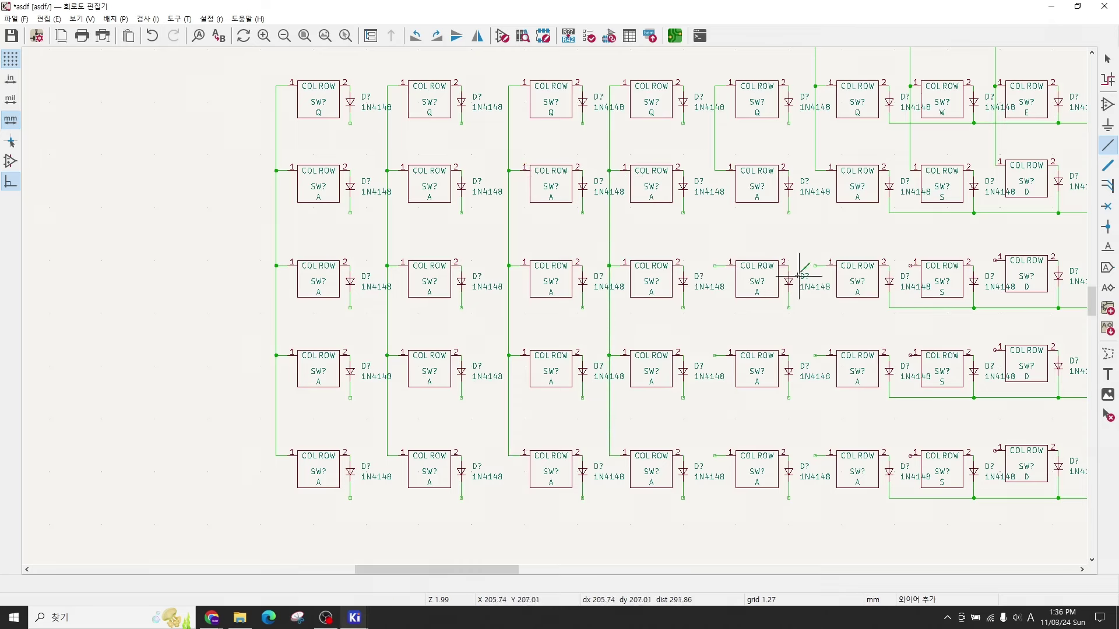
pyautogui.click(715, 171)
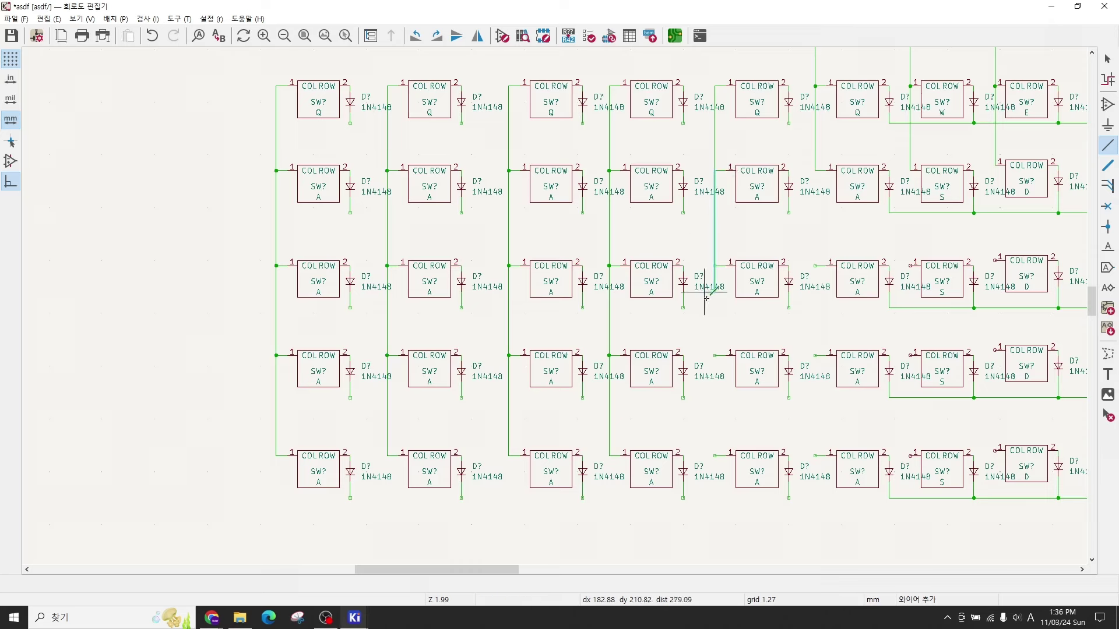
pyautogui.click(715, 455)
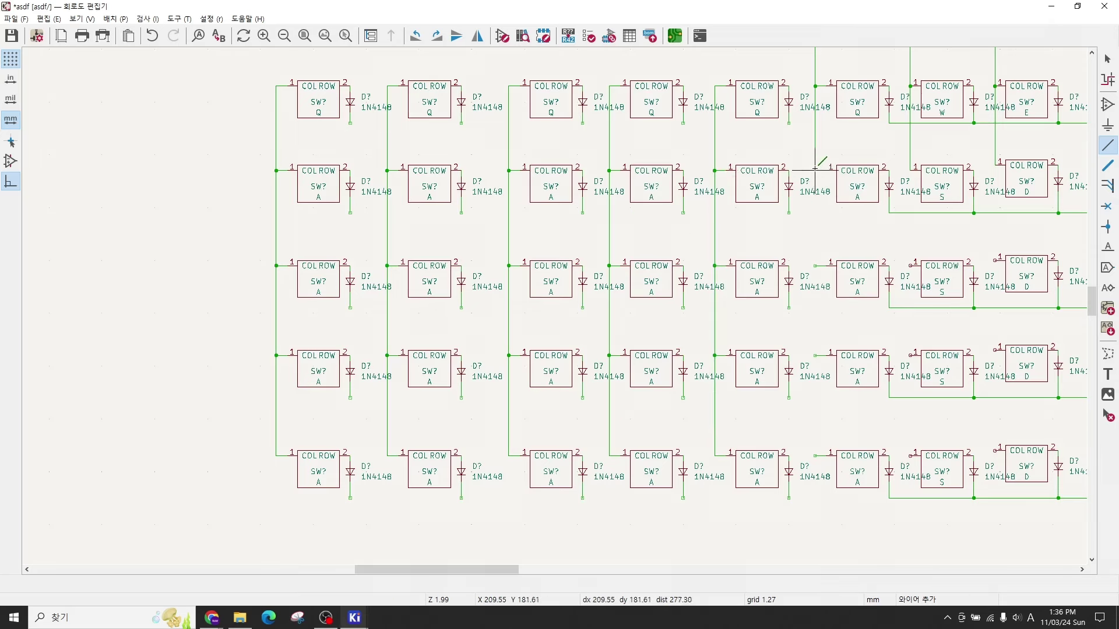
# Step: Extend the COL0, COL1 and COL2 column wires from the second switch row down to the fifth row's COL pins
pyautogui.click(815, 169)
pyautogui.click(817, 455)
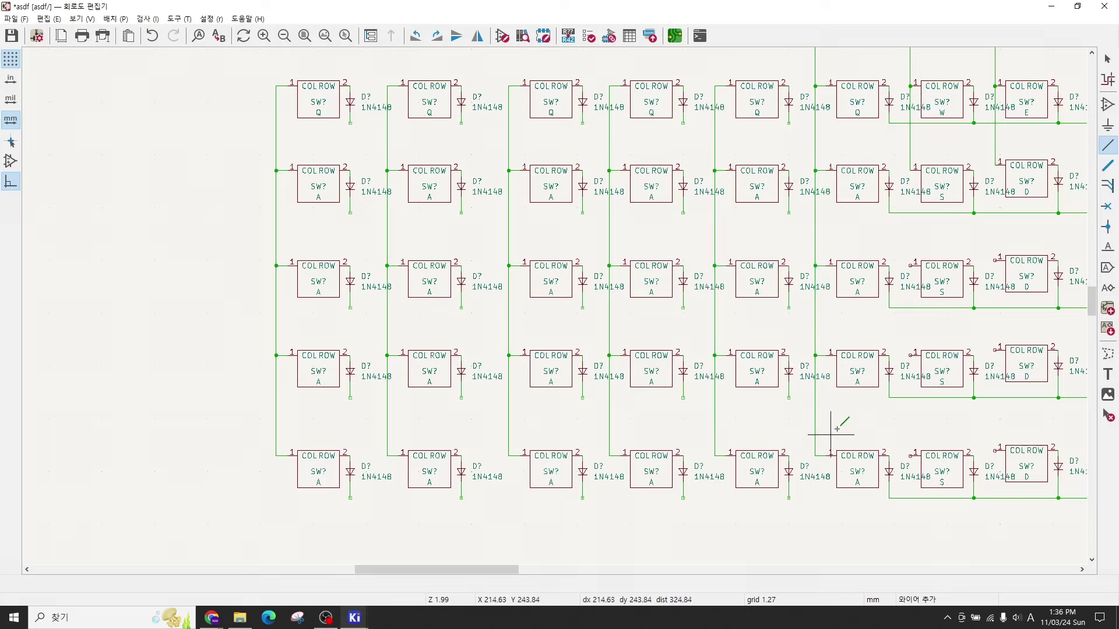
pyautogui.scroll(-3, 807, 445)
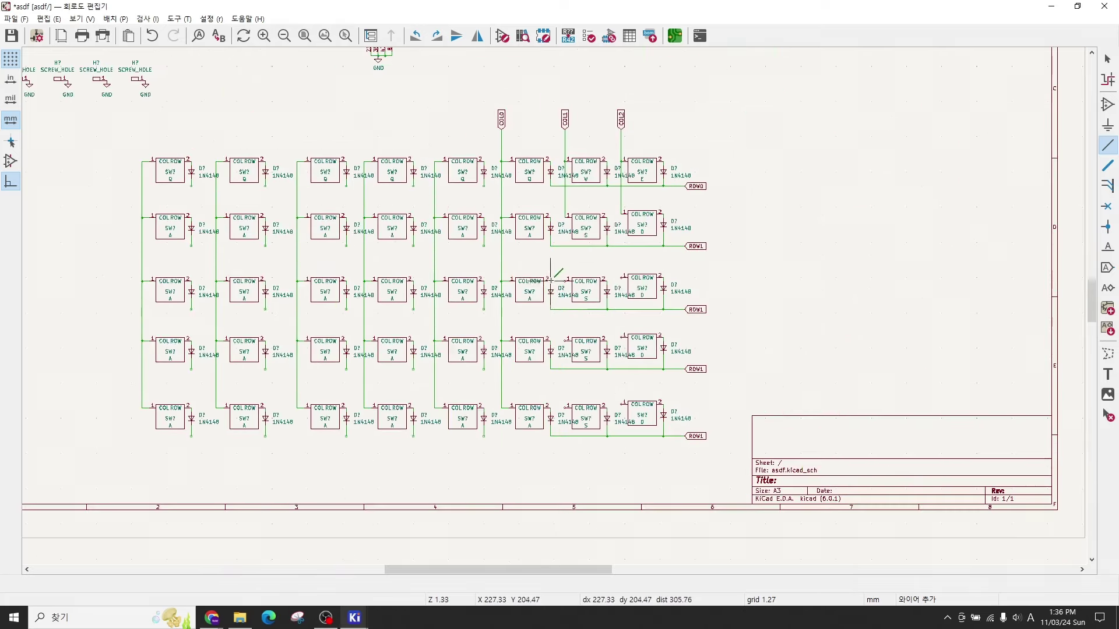
pyautogui.scroll(2, 550, 280)
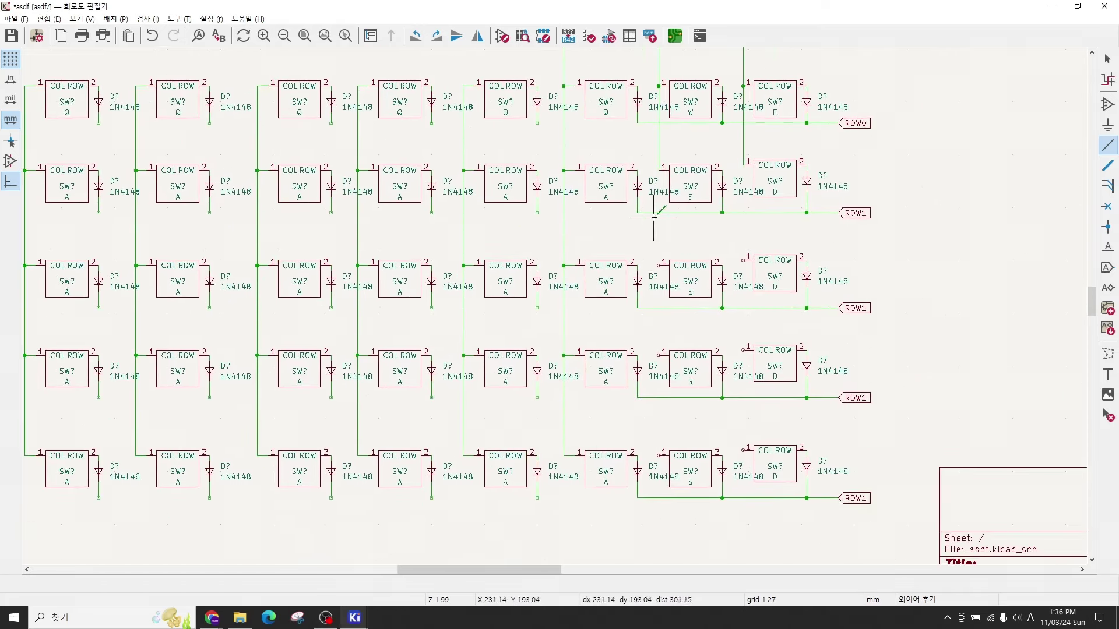
pyautogui.keyDown('shift'); pyautogui.hscroll(-2, 670, 209); pyautogui.keyUp('shift')
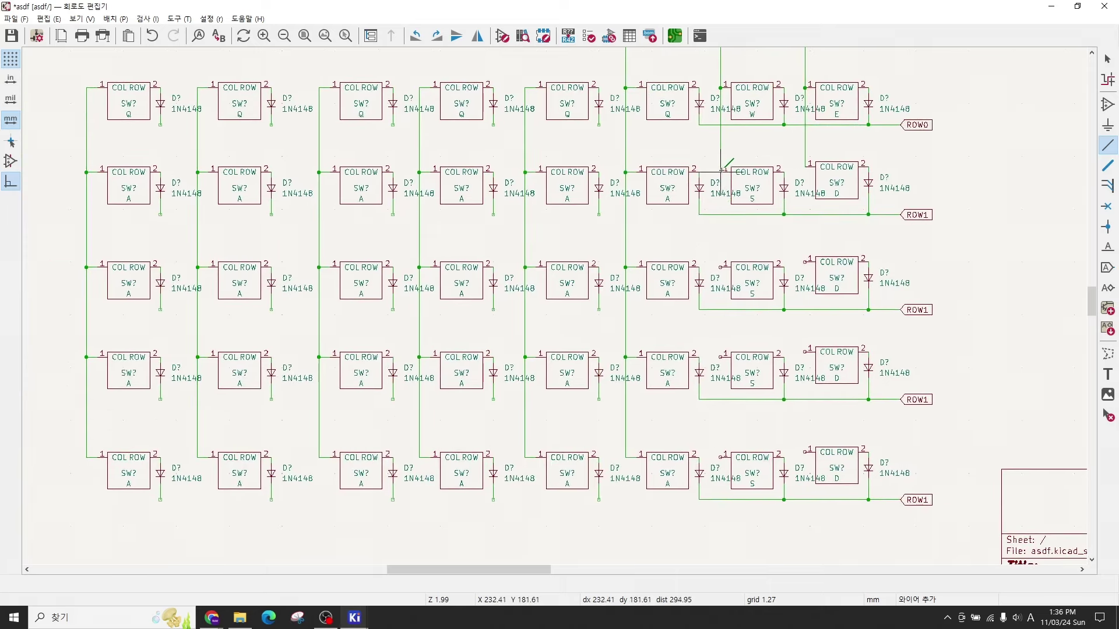
pyautogui.click(723, 173)
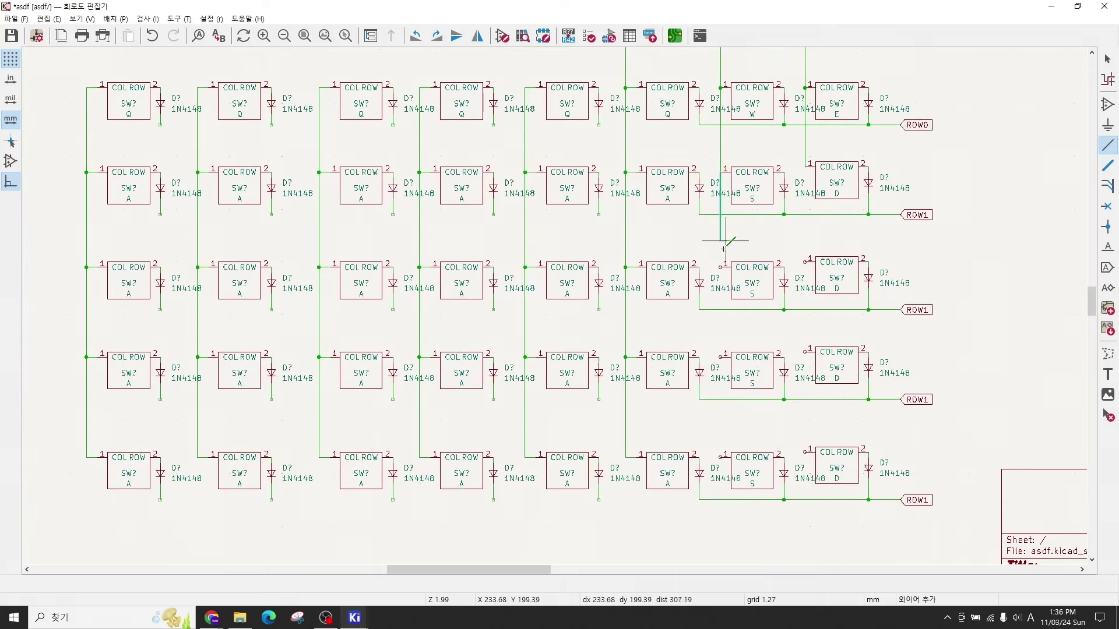
pyautogui.click(721, 458)
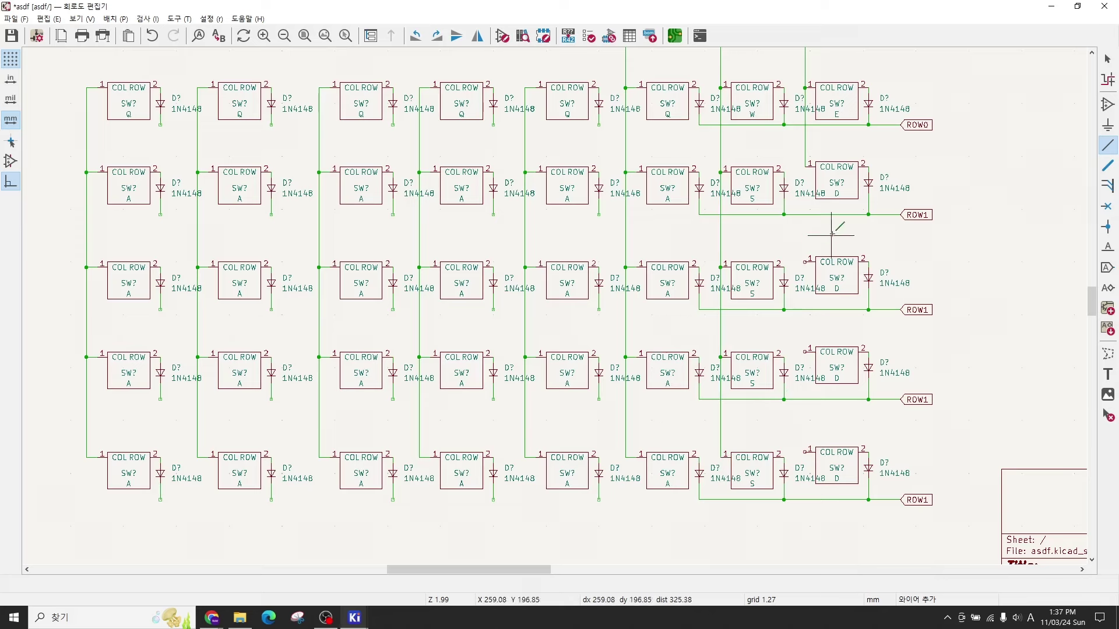
pyautogui.click(807, 166)
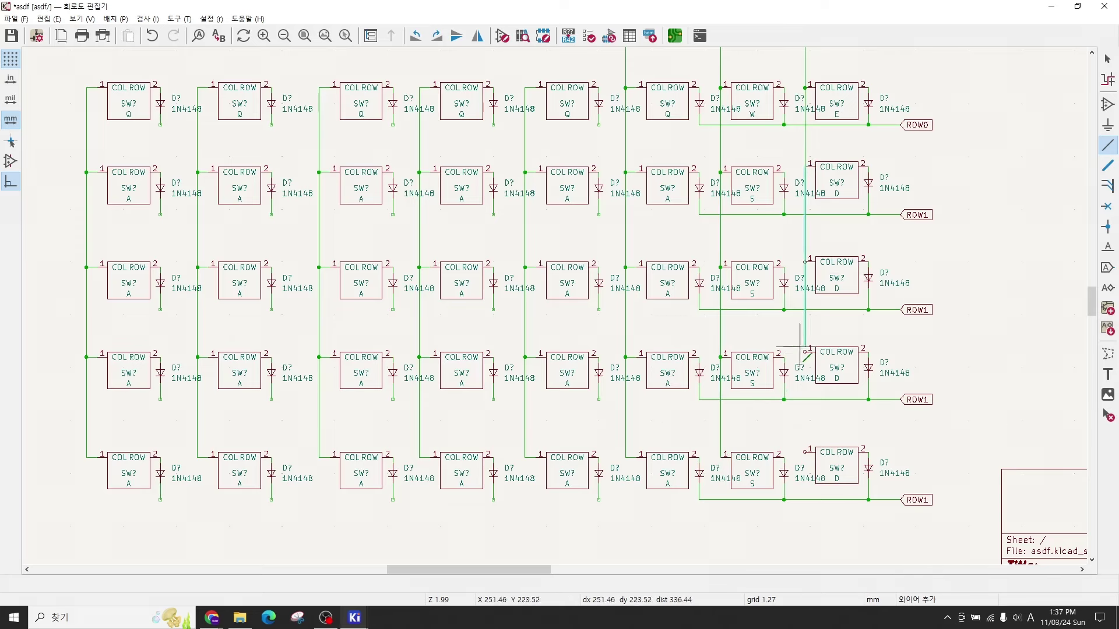
pyautogui.click(807, 450)
# Step: Extend the row wires of the third, fourth and fifth switch rows across the diodes of all five unlabelled columns
pyautogui.hscroll(-1, 629, 329)
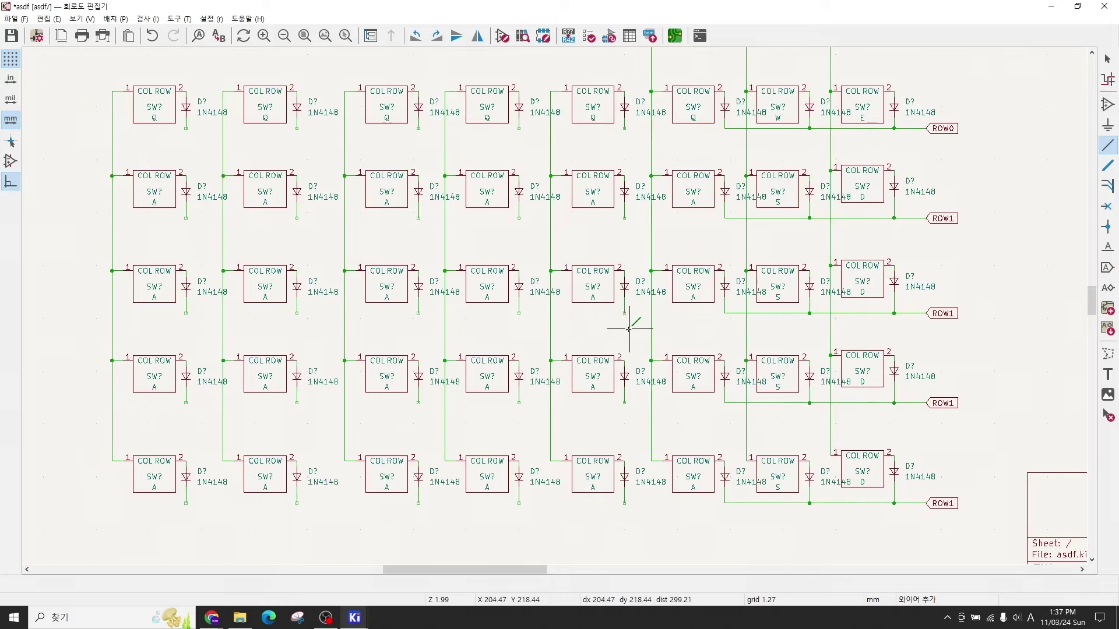
pyautogui.click(725, 313)
pyautogui.click(186, 313)
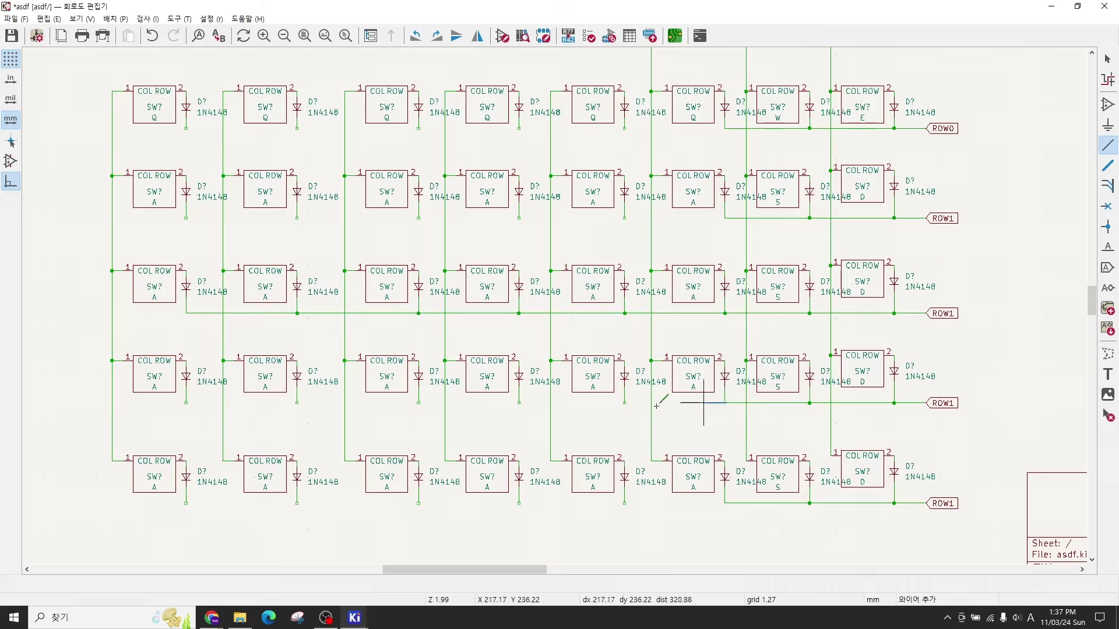
pyautogui.click(185, 402)
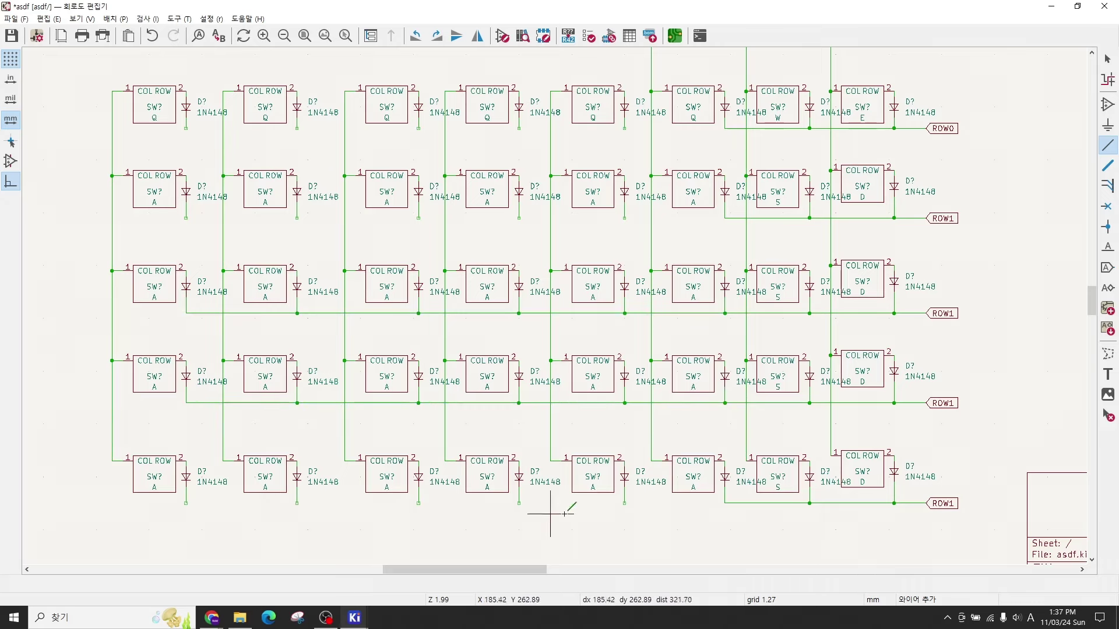
pyautogui.click(726, 503)
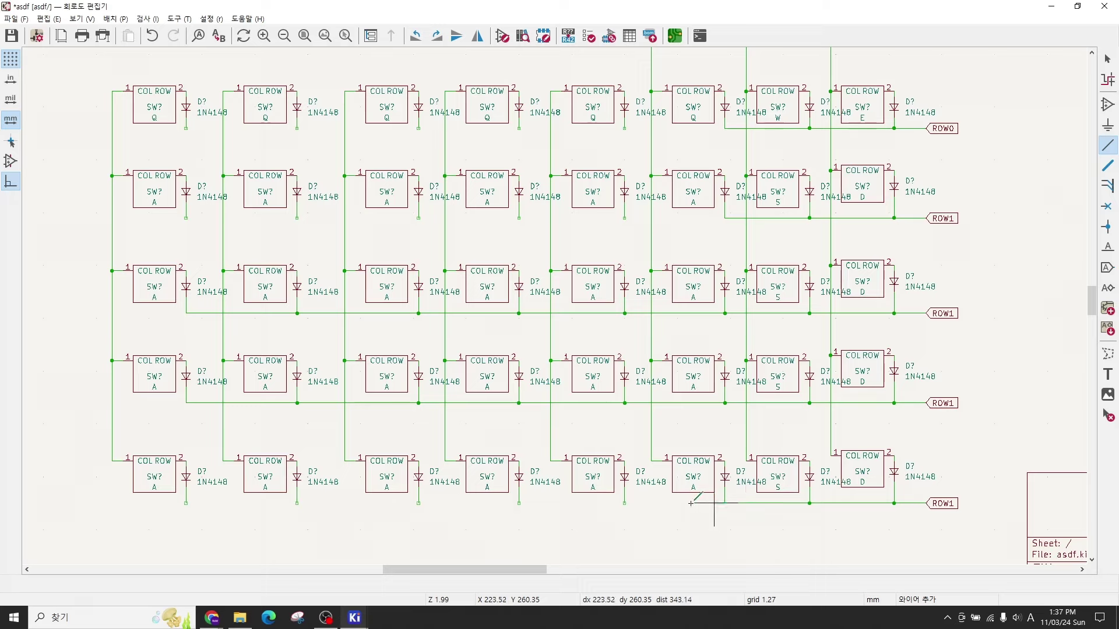
pyautogui.click(186, 503)
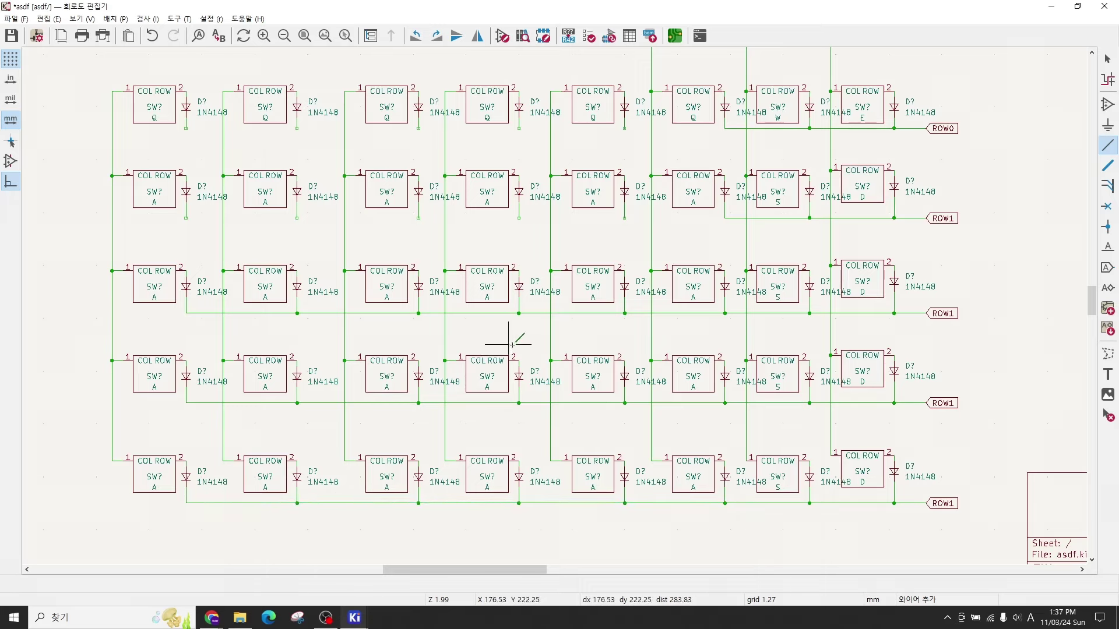
# Step: Extend the second row's ROW1 wire and the first row's ROW0 wire across the diodes of all five unlabelled columns
pyautogui.click(725, 218)
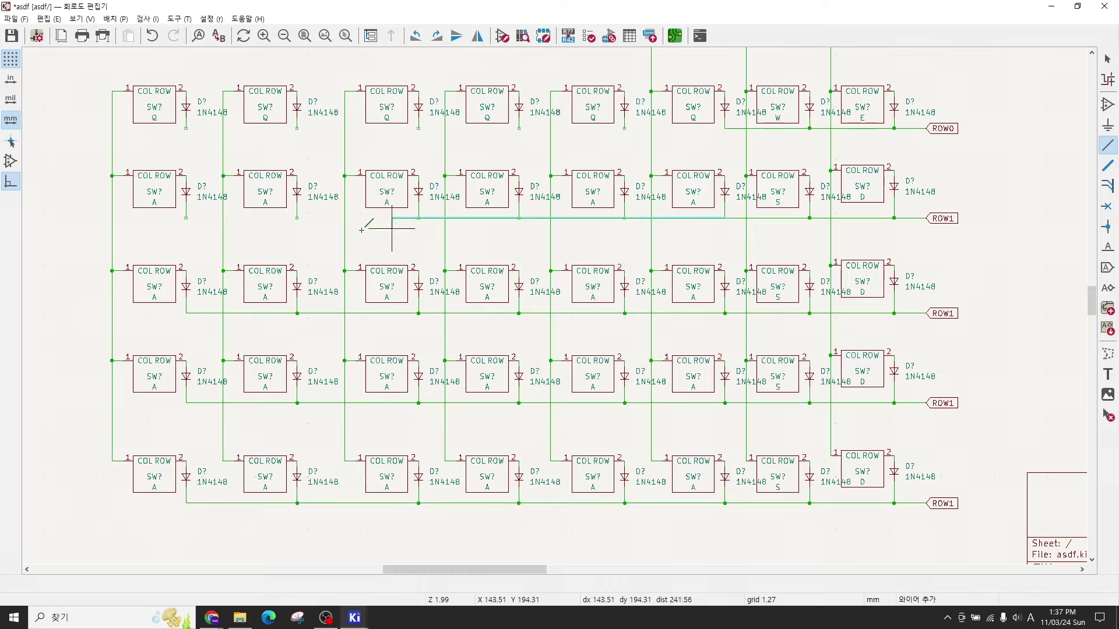
pyautogui.click(186, 218)
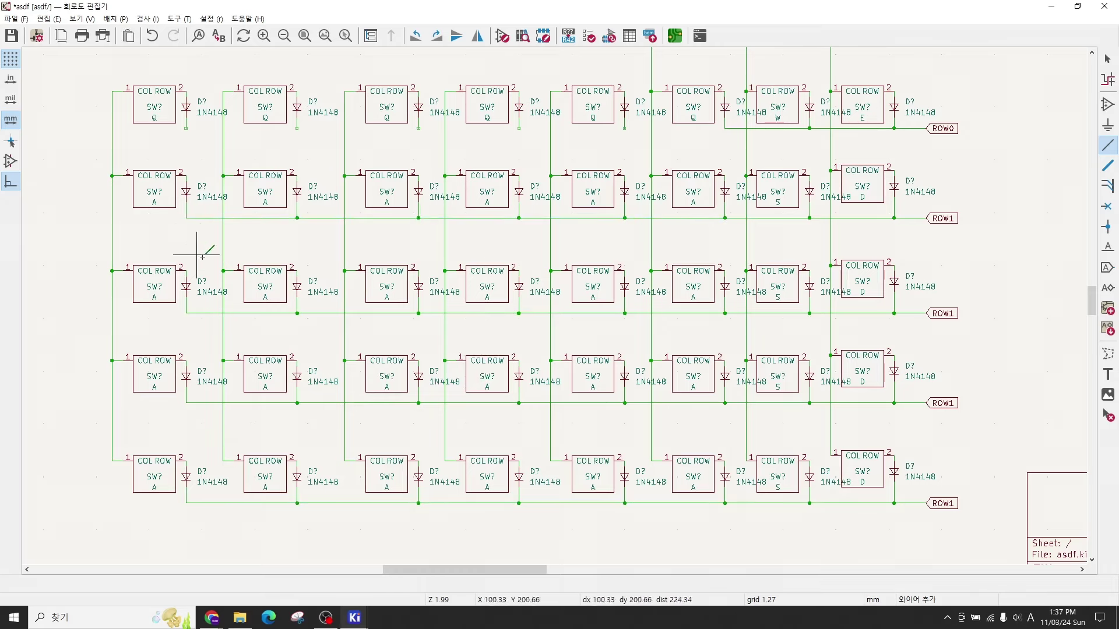
pyautogui.click(725, 128)
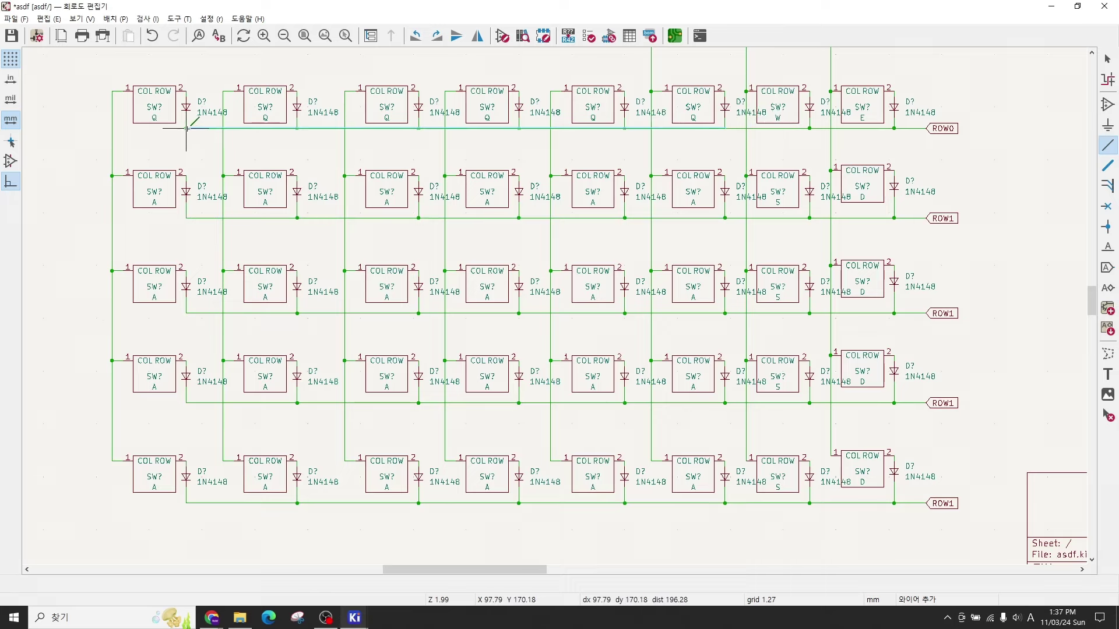
pyautogui.click(186, 128)
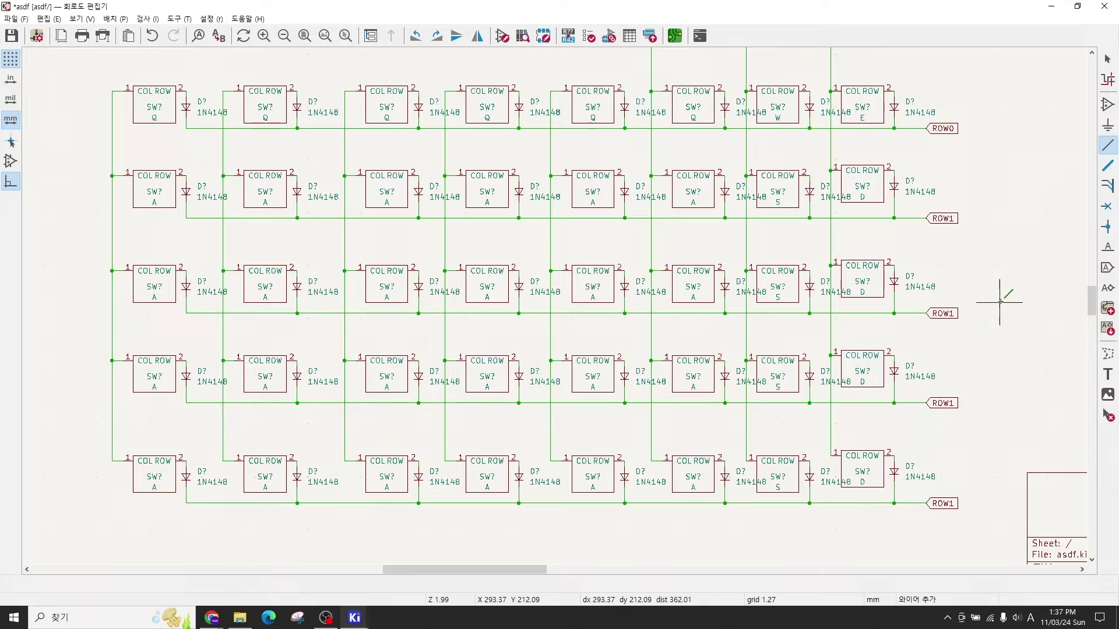
pyautogui.scroll(-2, 941, 440)
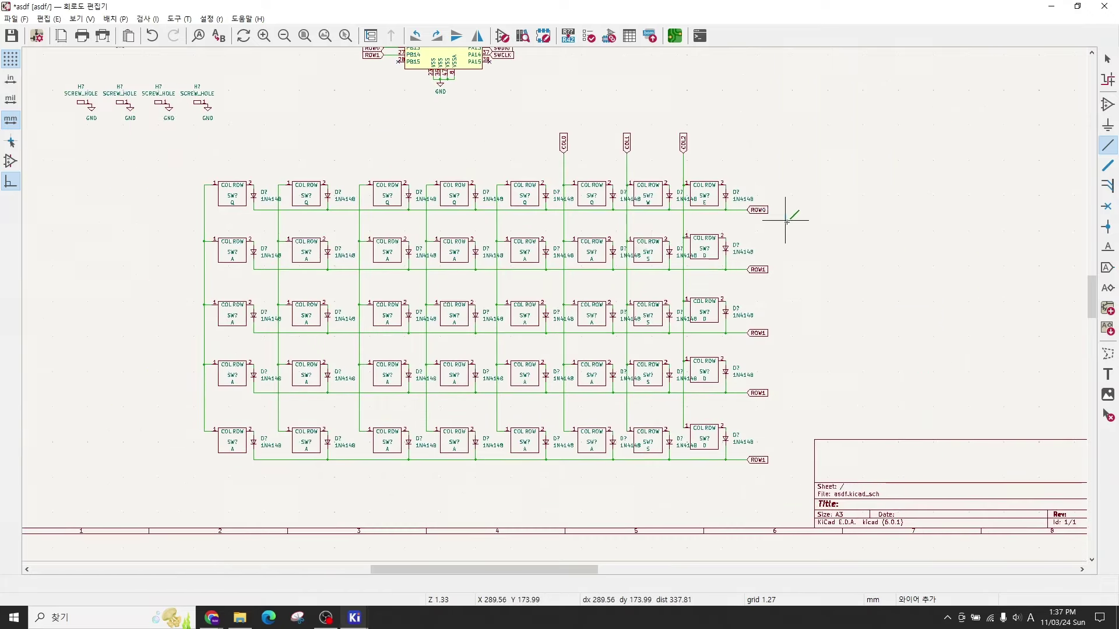
pyautogui.press('Escape')
# Step: Rename the third switch row's global label as ROW2
pyautogui.scroll(2, 556, 312)
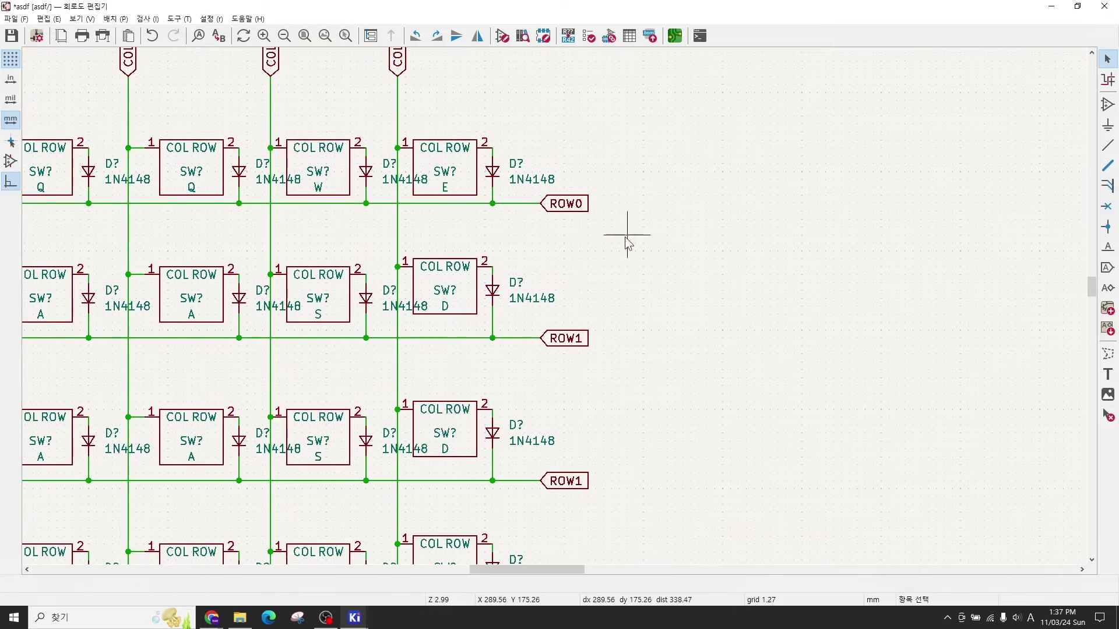
pyautogui.scroll(-3, 587, 384)
pyautogui.hscroll(-2, 588, 385)
pyautogui.doubleClick(699, 283)
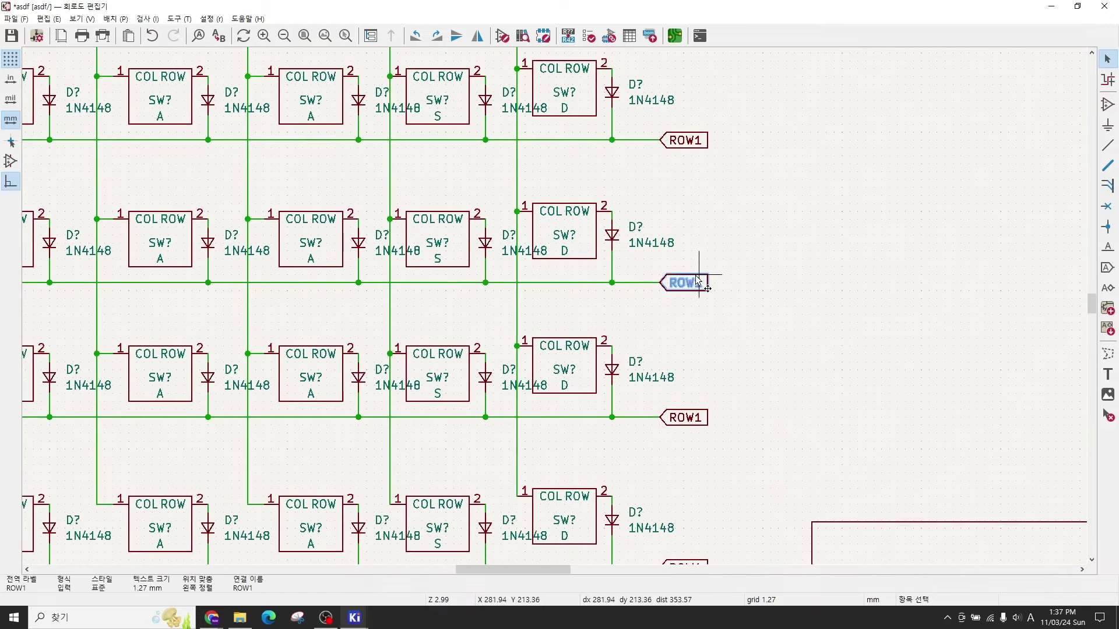
pyautogui.click(142, 82)
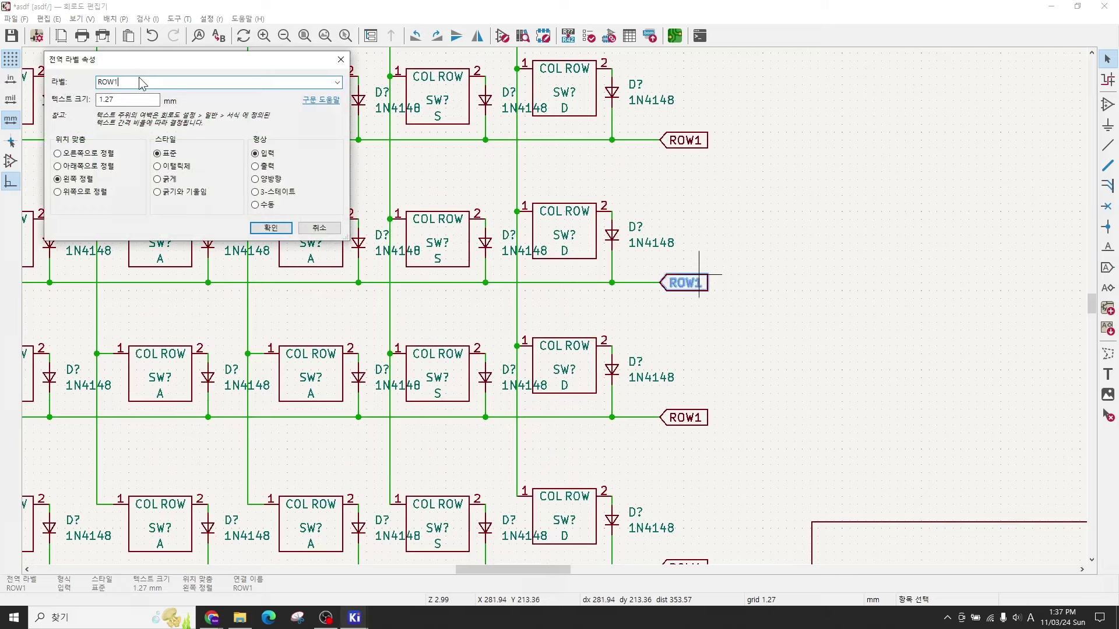
pyautogui.write('2')
pyautogui.press('Return')
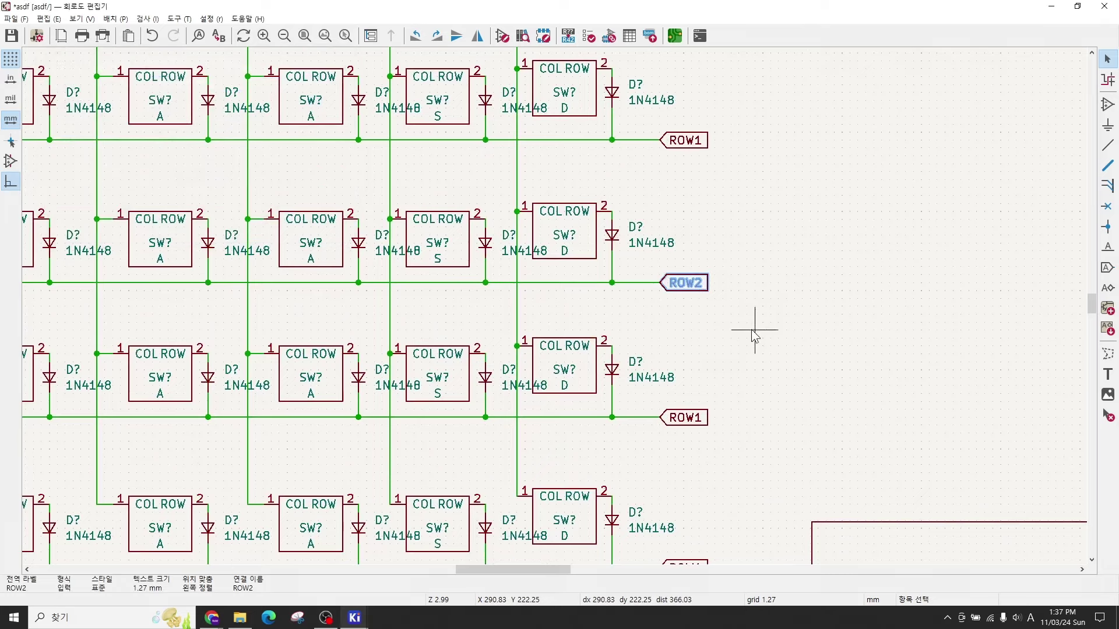
# Step: Rename the fourth switch row's global label as ROW3
pyautogui.scroll(-1, 768, 315)
pyautogui.doubleClick(700, 356)
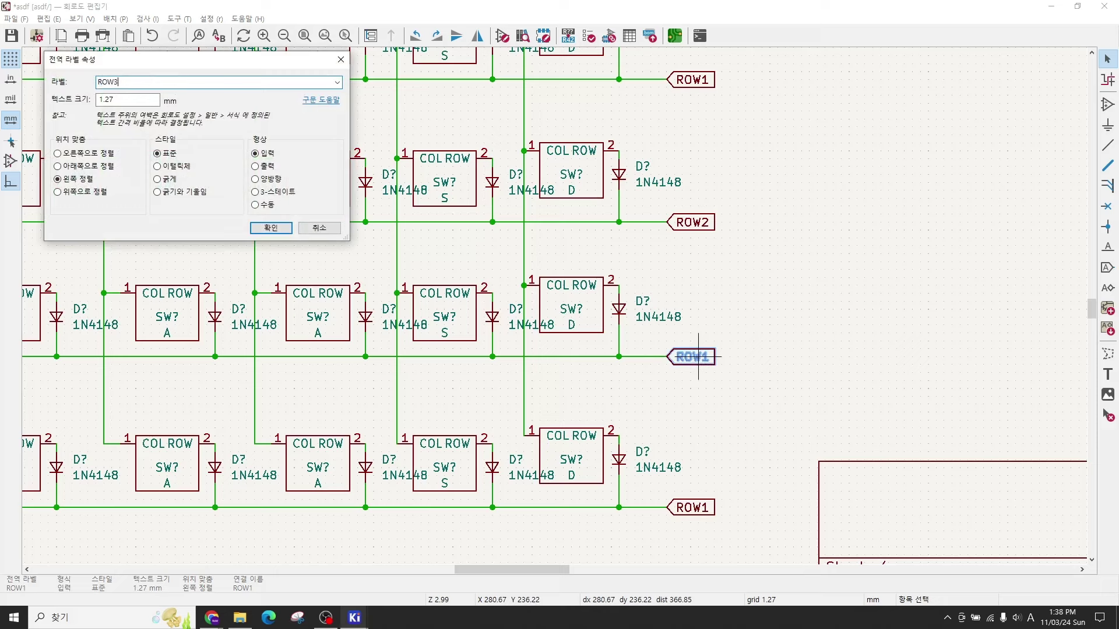
pyautogui.write('3')
pyautogui.click(271, 227)
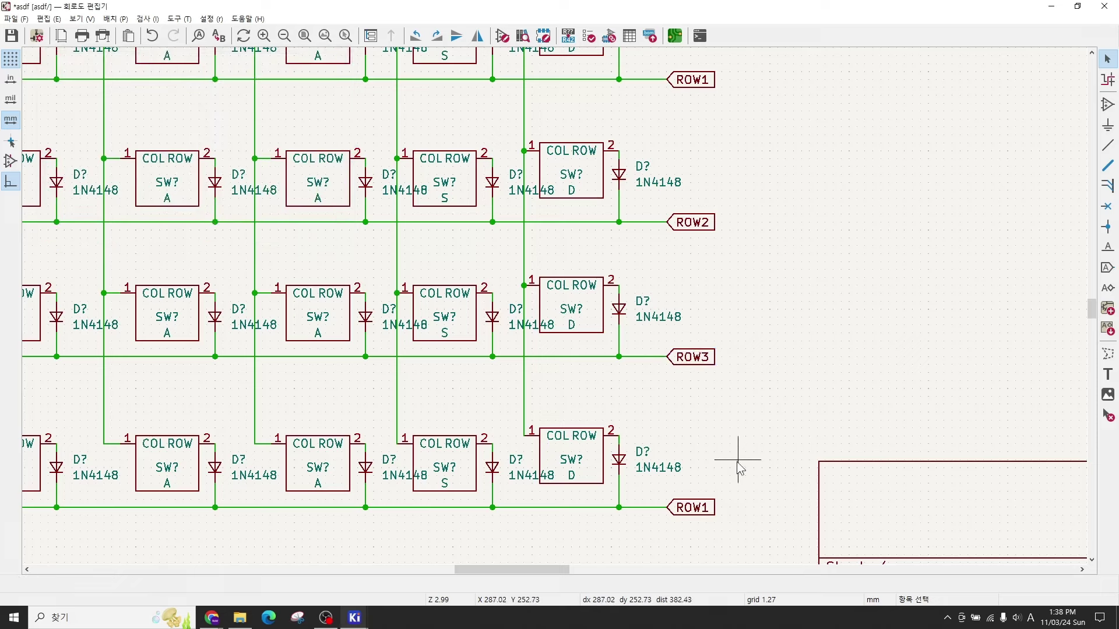
# Step: Rename the fifth switch row's global label as ROW4
pyautogui.click(695, 512)
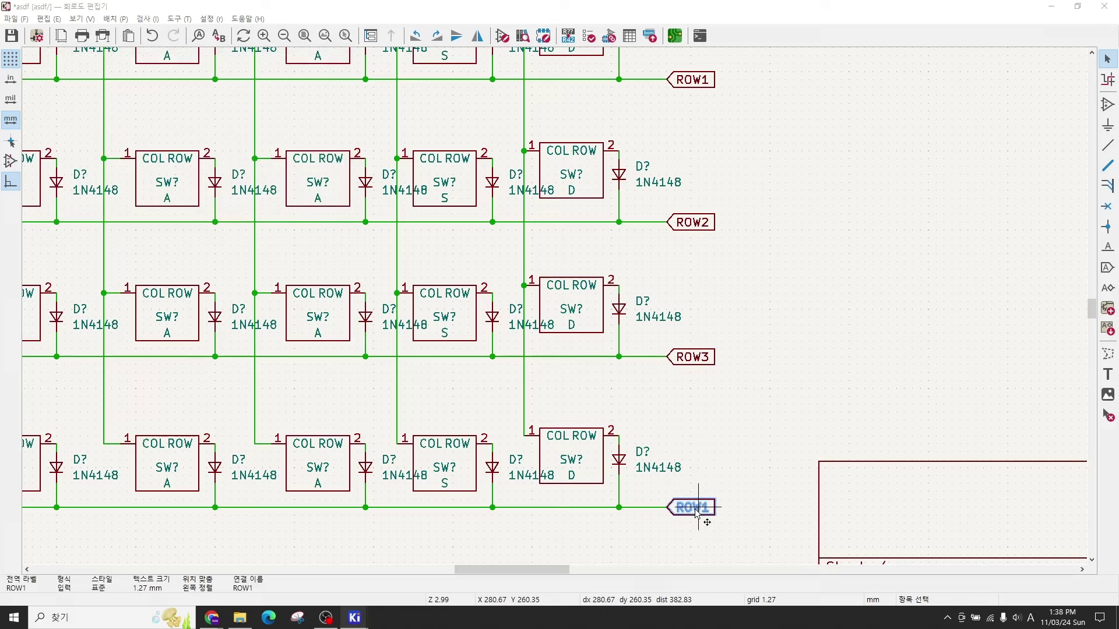
pyautogui.doubleClick(695, 513)
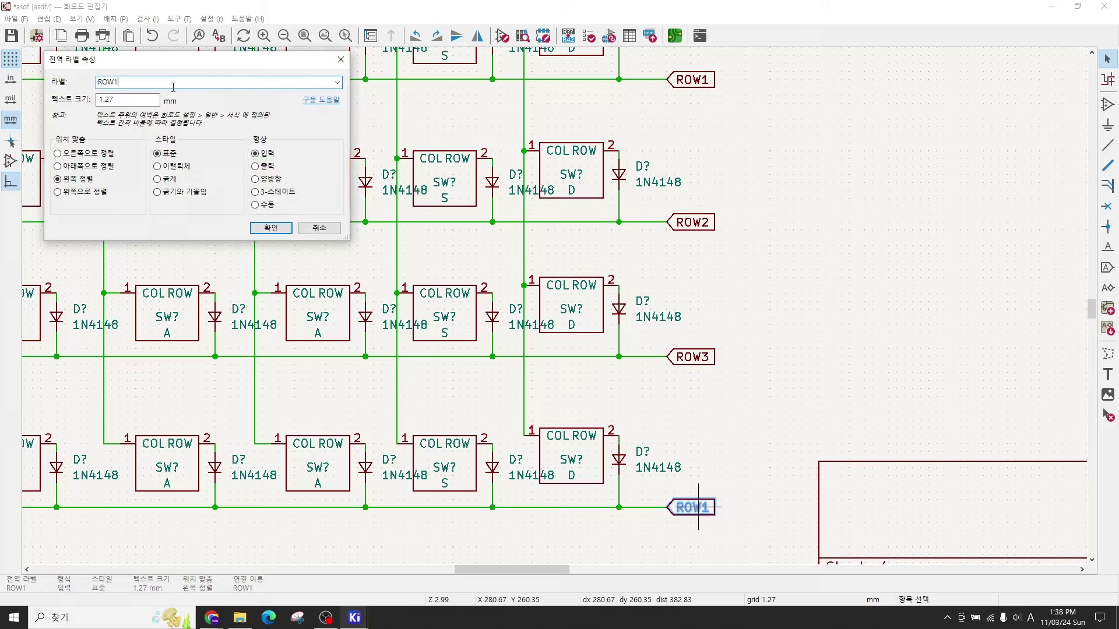
pyautogui.press('Return')
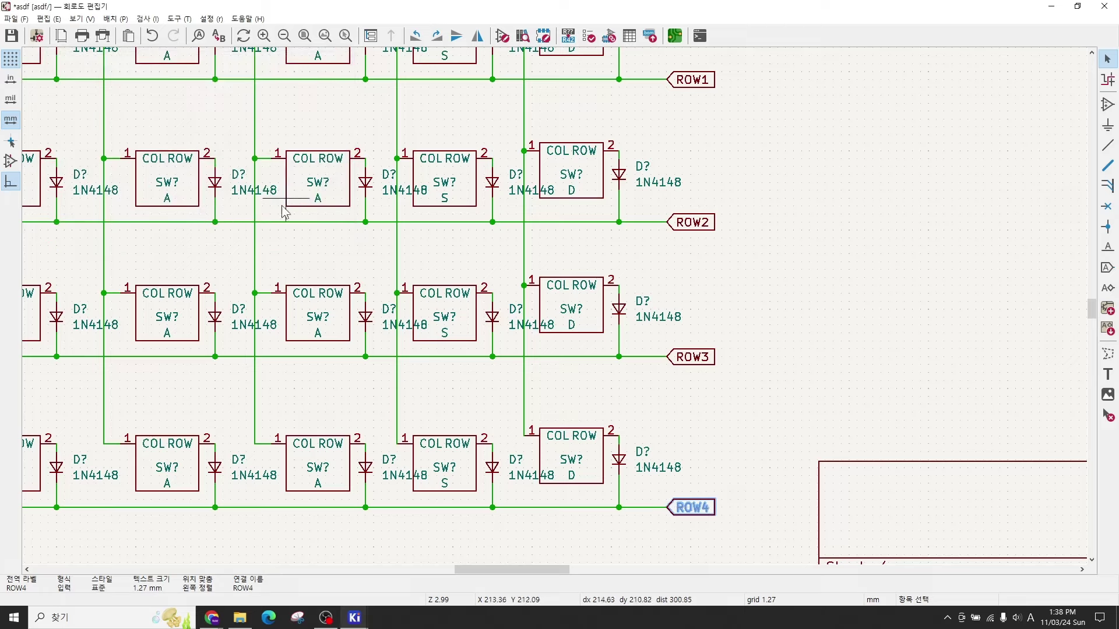
pyautogui.scroll(-3, 569, 317)
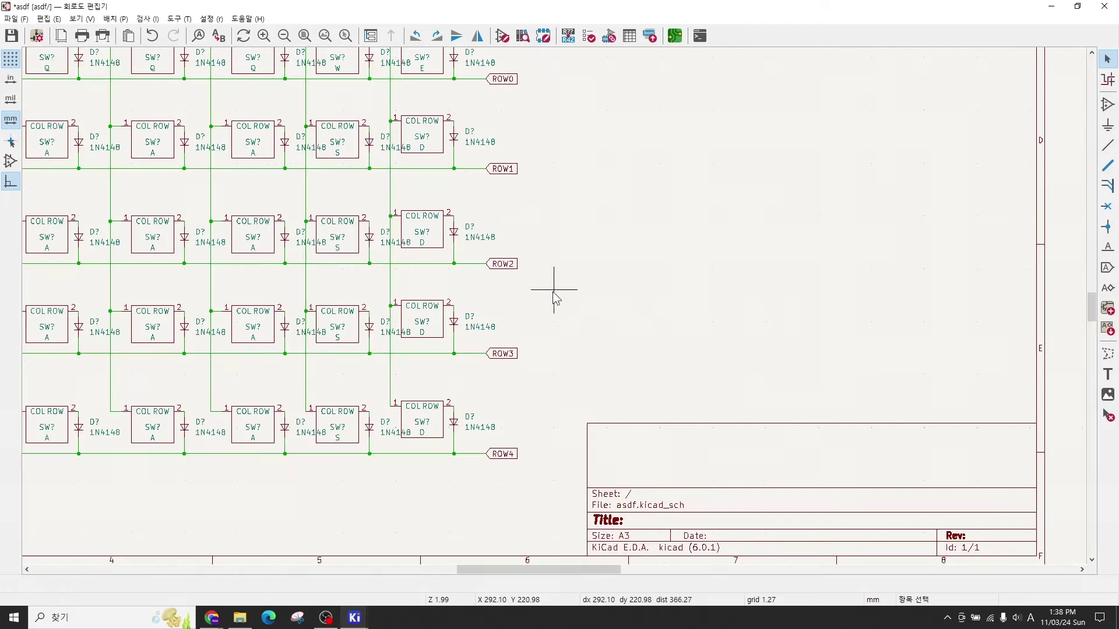
# Step: Duplicate the COL0 global label with its short wire onto the first switch column's wire
pyautogui.scroll(2, 617, 283)
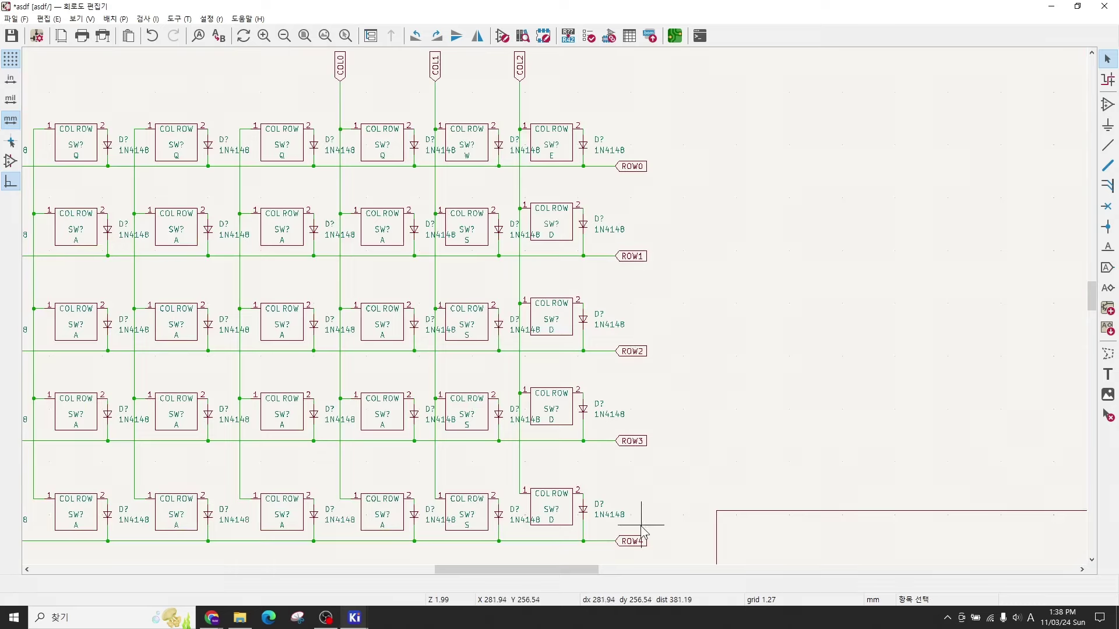
pyautogui.moveTo(685, 452); pyautogui.dragTo(762, 380, button='middle')
pyautogui.keyDown('shift'); pyautogui.scroll(3, 512, 304); pyautogui.keyUp('shift')
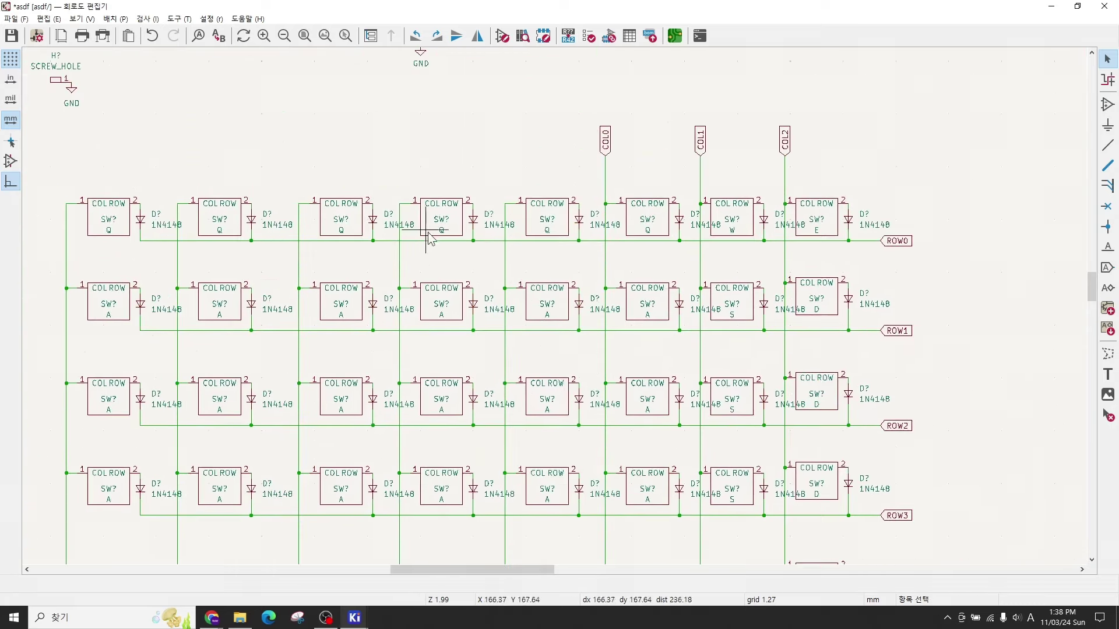
pyautogui.scroll(2, 429, 240)
pyautogui.scroll(-2, 481, 302)
pyautogui.moveTo(761, 274); pyautogui.dragTo(625, 270, button='middle')
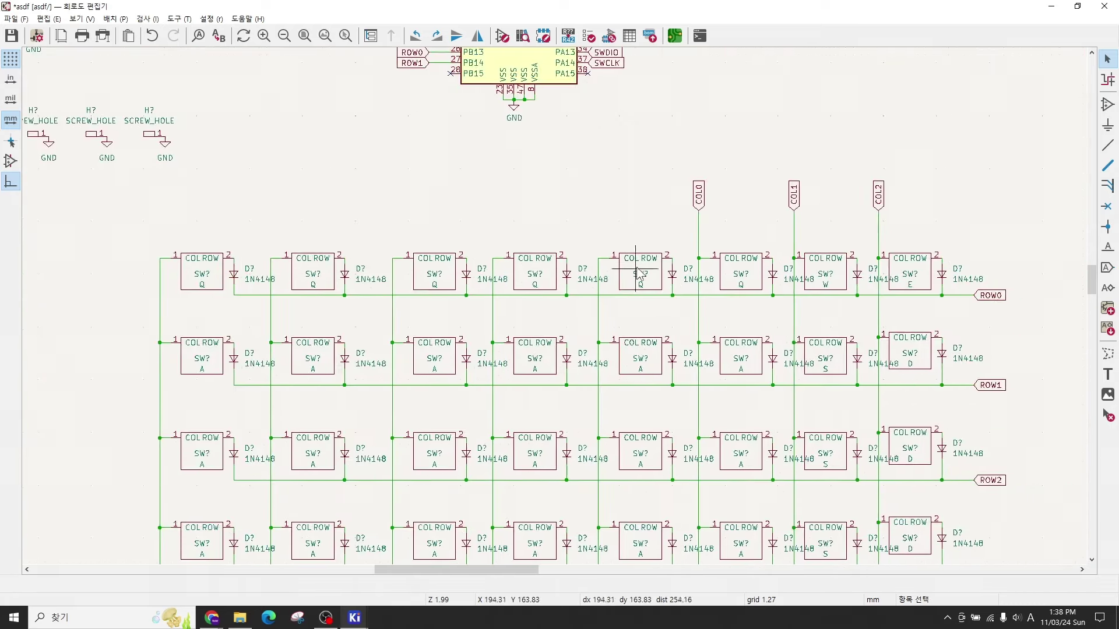
pyautogui.moveTo(477, 226); pyautogui.dragTo(493, 237, button='middle')
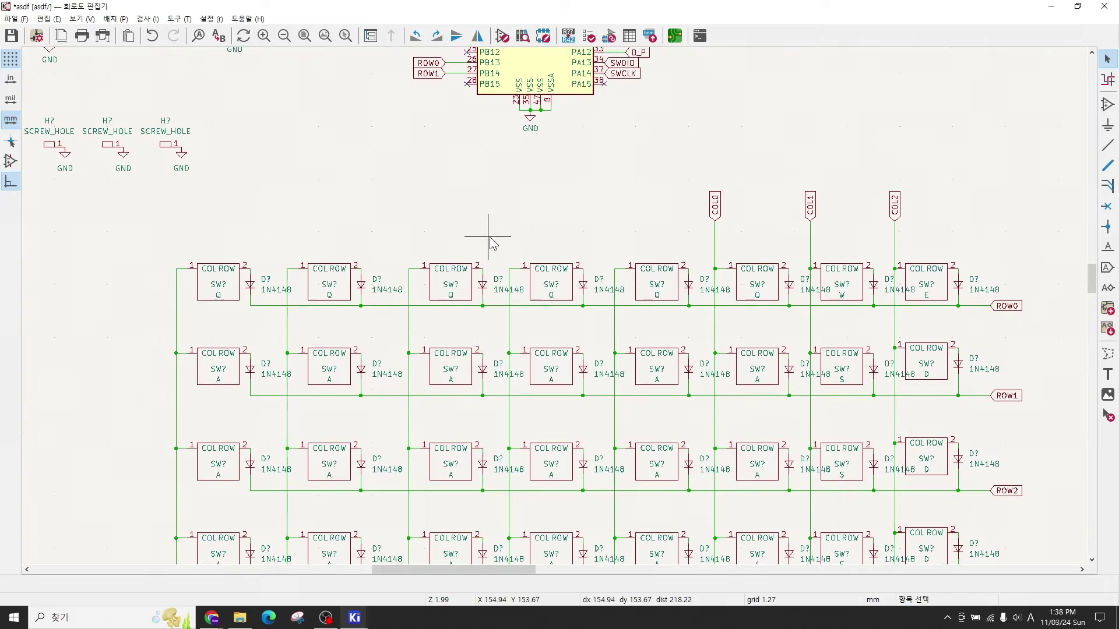
pyautogui.click(714, 209)
pyautogui.keyDown('shift'); pyautogui.click(715, 242); pyautogui.keyUp('shift')
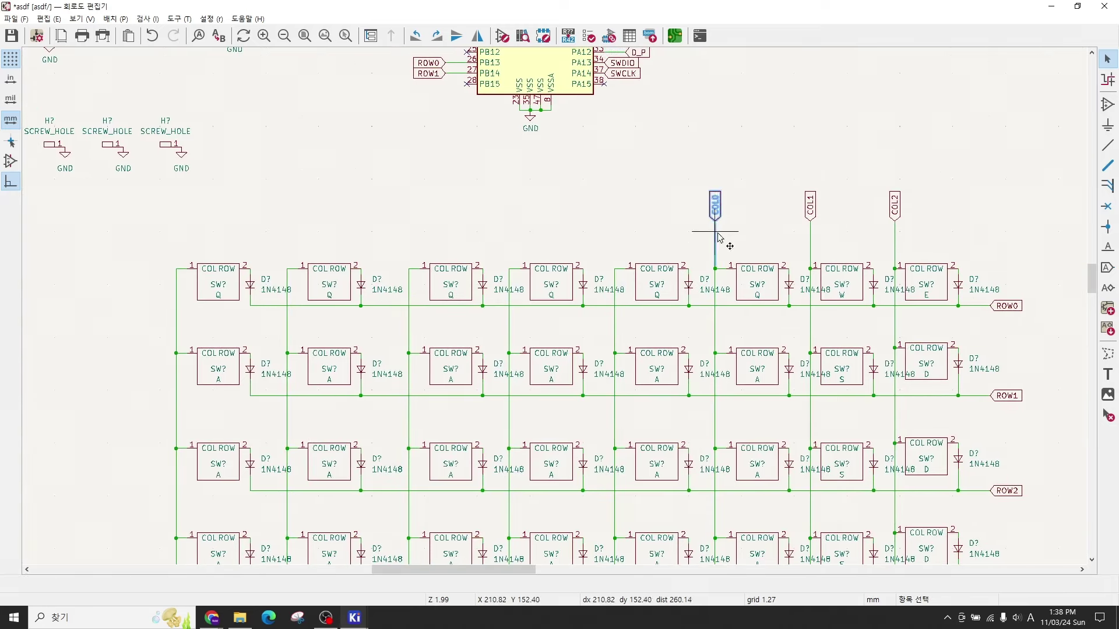
pyautogui.hotkey('ctrl', 'd')
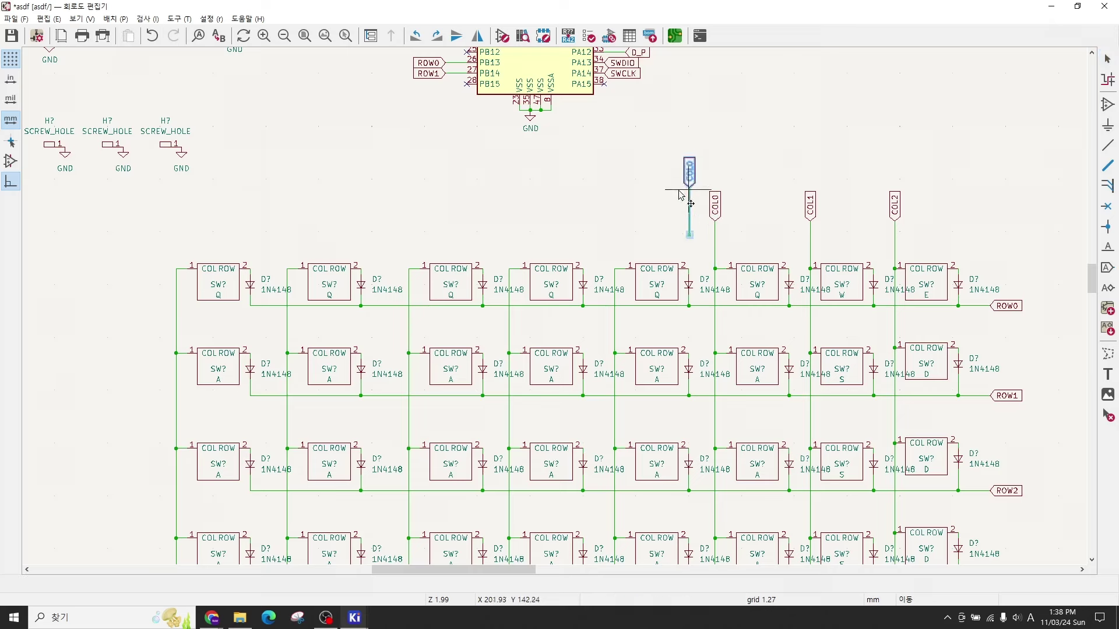
pyautogui.click(177, 221)
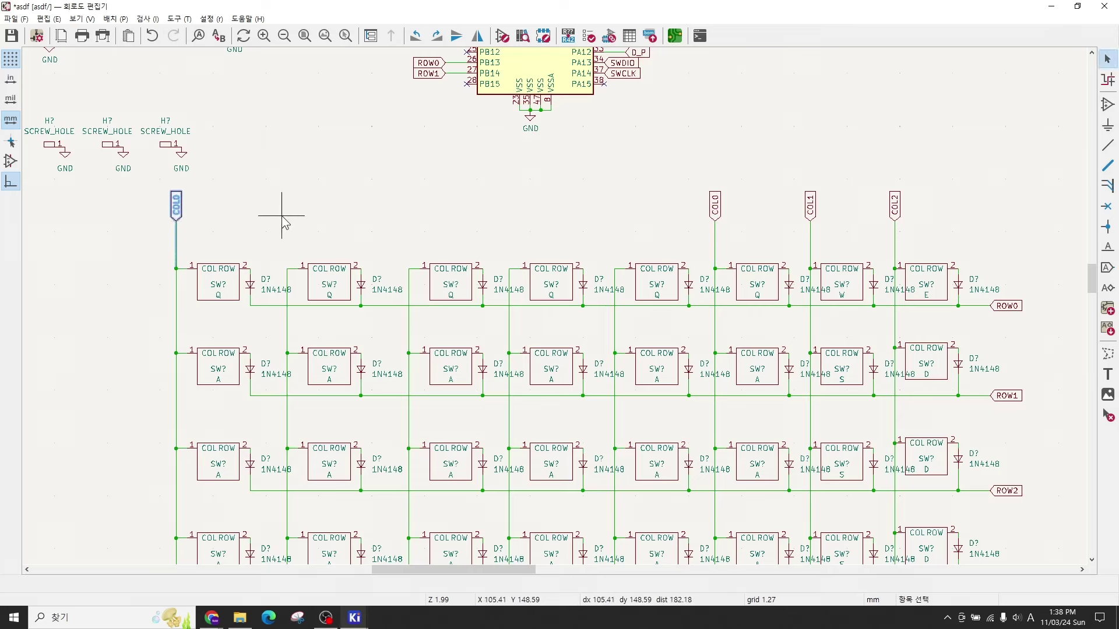
# Step: Place further copies of the COL0 label and its short wire on the second, third, fourth and fifth switch columns
pyautogui.hotkey('ctrl', 'd')
pyautogui.click(287, 222)
pyautogui.hotkey('ctrl', 'd')
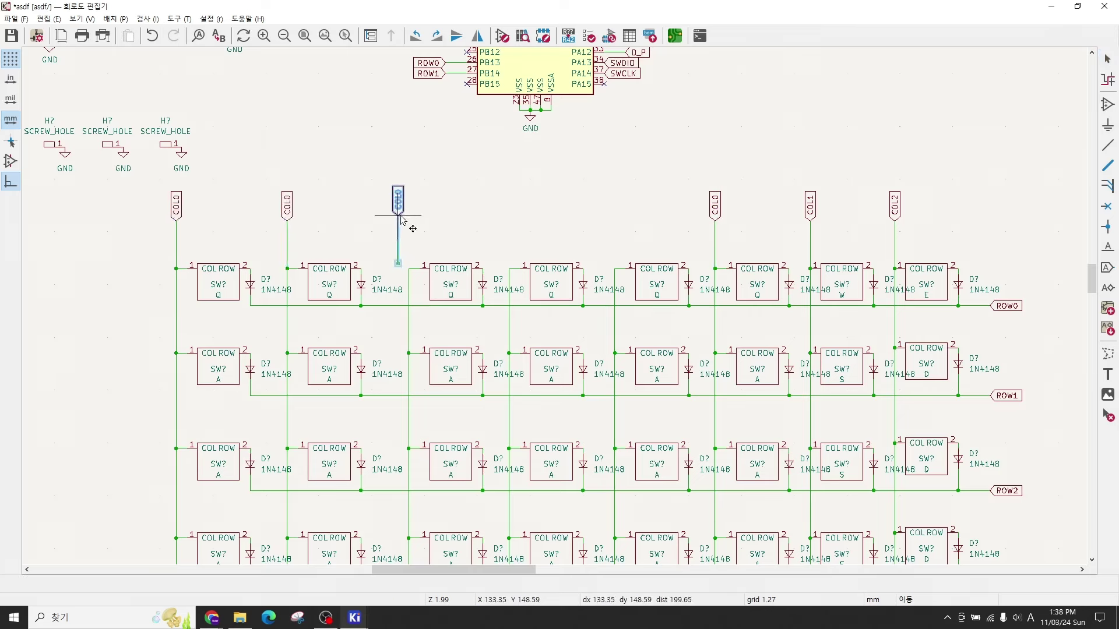
pyautogui.click(408, 222)
pyautogui.hotkey('ctrl', 'd')
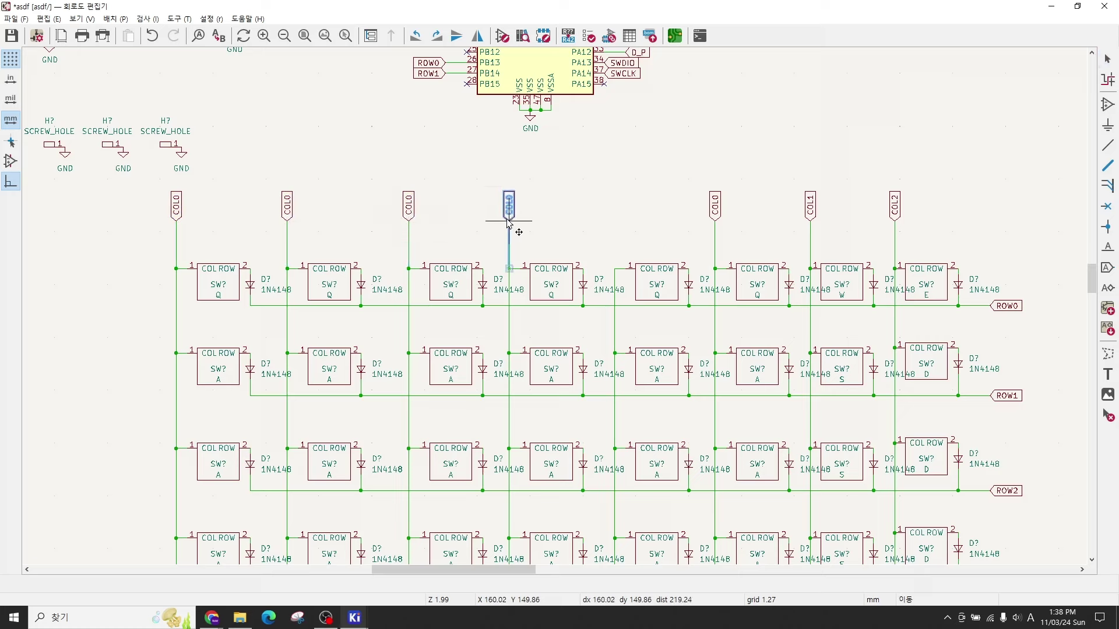
pyautogui.click(509, 222)
pyautogui.hotkey('ctrl', 'd')
pyautogui.click(613, 222)
pyautogui.click(593, 237)
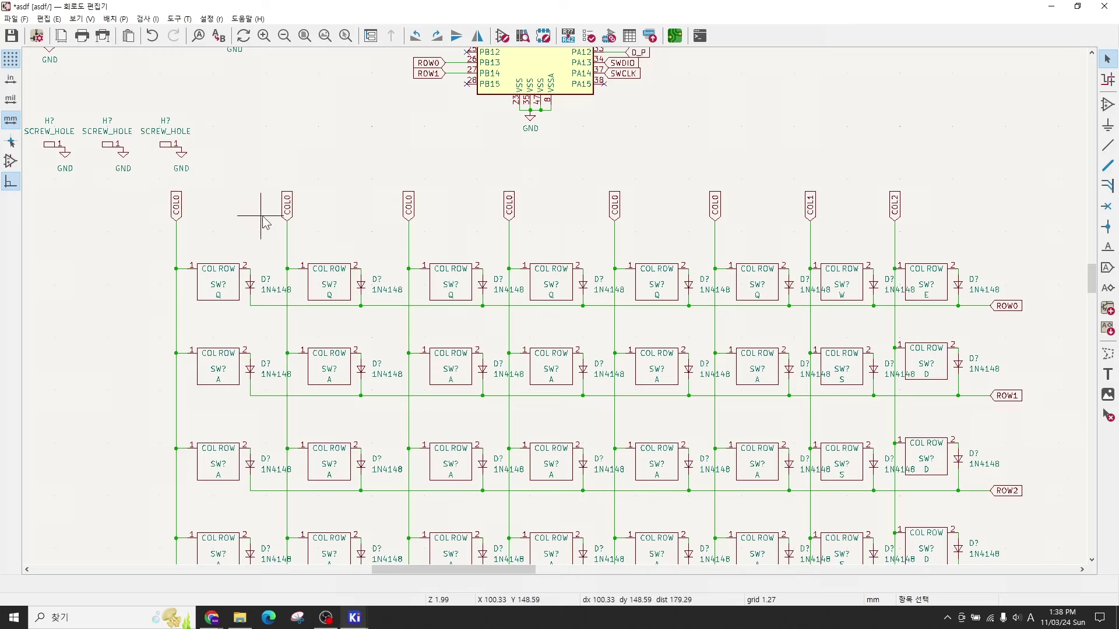
# Step: Rename the second column's global label as COL1 and the third column's as COL2
pyautogui.doubleClick(287, 213)
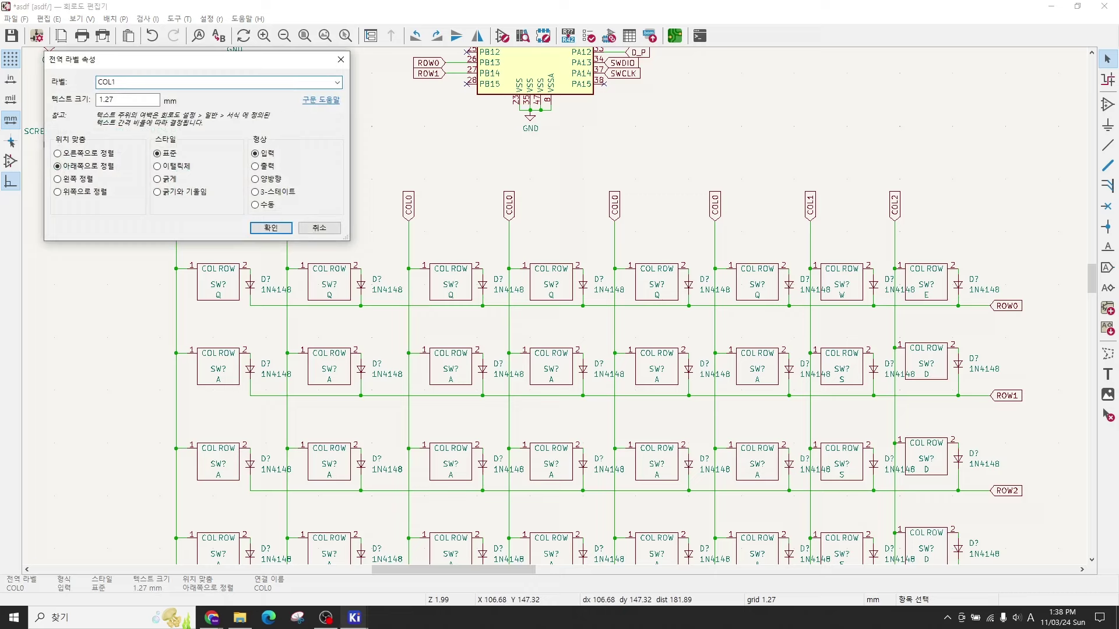
pyautogui.click(277, 232)
pyautogui.doubleClick(408, 205)
pyautogui.click(179, 85)
pyautogui.write('2')
pyautogui.press('Return')
# Step: Rename the fourth column's global label as COL3 and the fifth column's as COL4
pyautogui.doubleClick(509, 205)
pyautogui.click(179, 83)
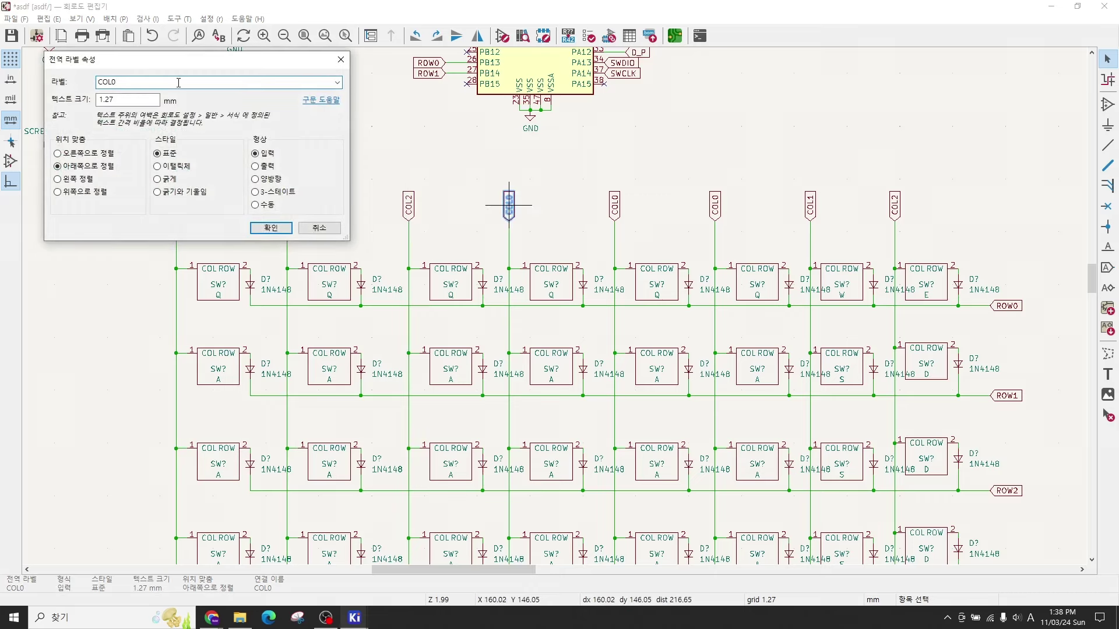
pyautogui.press('Return')
pyautogui.doubleClick(615, 205)
pyautogui.press('BackSpace')
pyautogui.press('4')
pyautogui.press('Return')
# Step: Rename the global labels of the sixth, seventh and eighth switch columns as COL5, COL6 and COL7
pyautogui.doubleClick(715, 205)
pyautogui.press('BackSpace')
pyautogui.press('5')
pyautogui.press('Return')
pyautogui.doubleClick(810, 205)
pyautogui.press('BackSpace')
pyautogui.write('6')
pyautogui.press('Return')
pyautogui.doubleClick(895, 205)
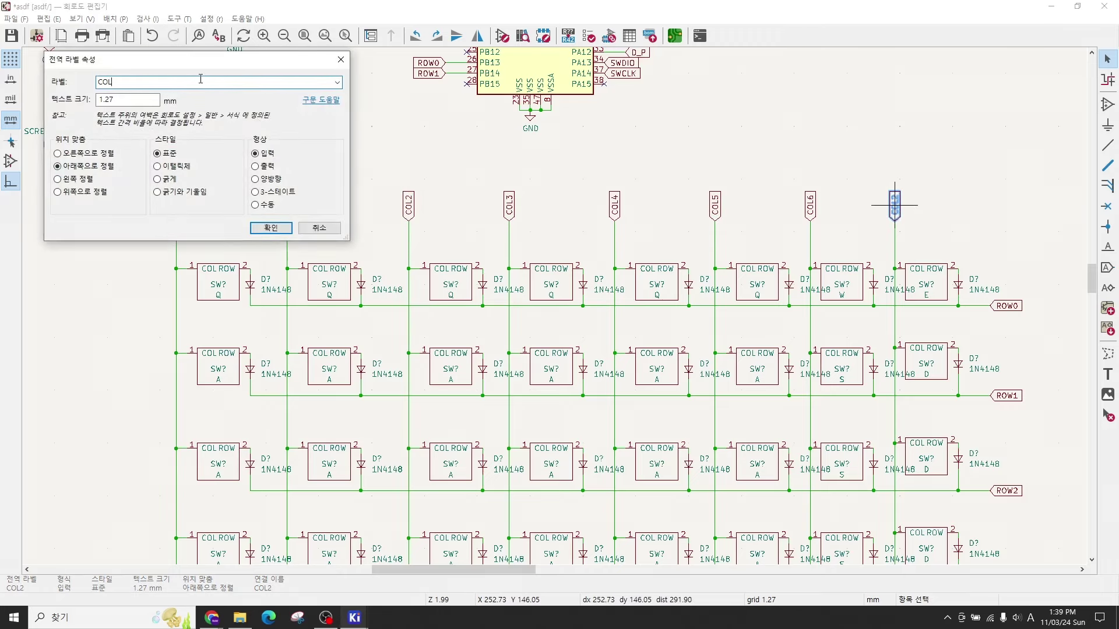
pyautogui.press('Return')
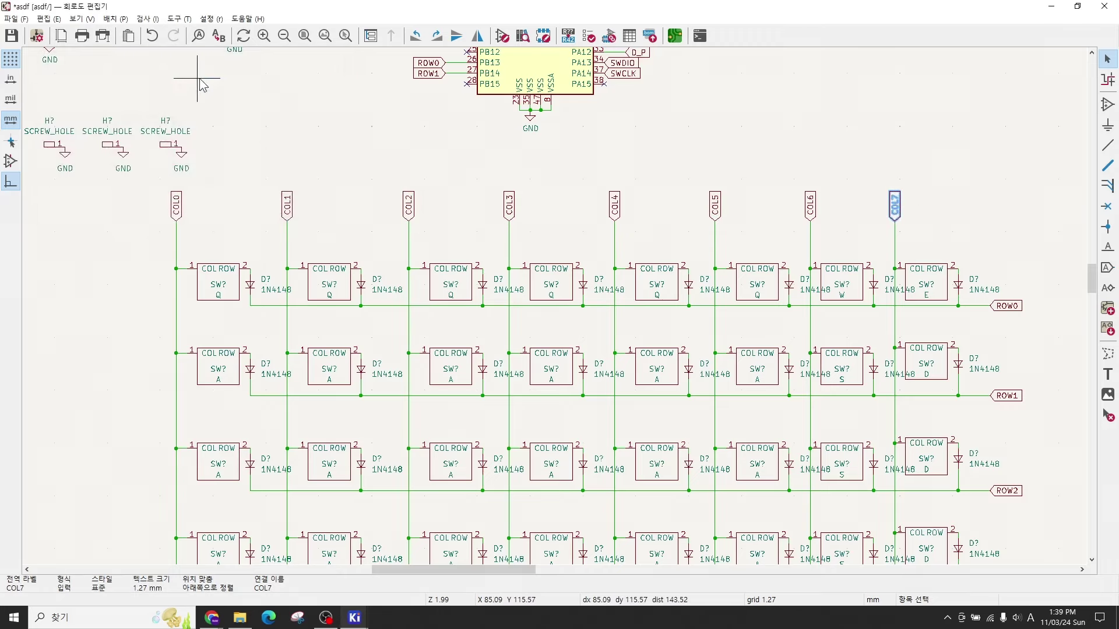
pyautogui.click(355, 239)
# Step: Duplicate the COL1 label and its wire from the microcontroller's PA7 pin onto pin PA3
pyautogui.scroll(5, 392, 257)
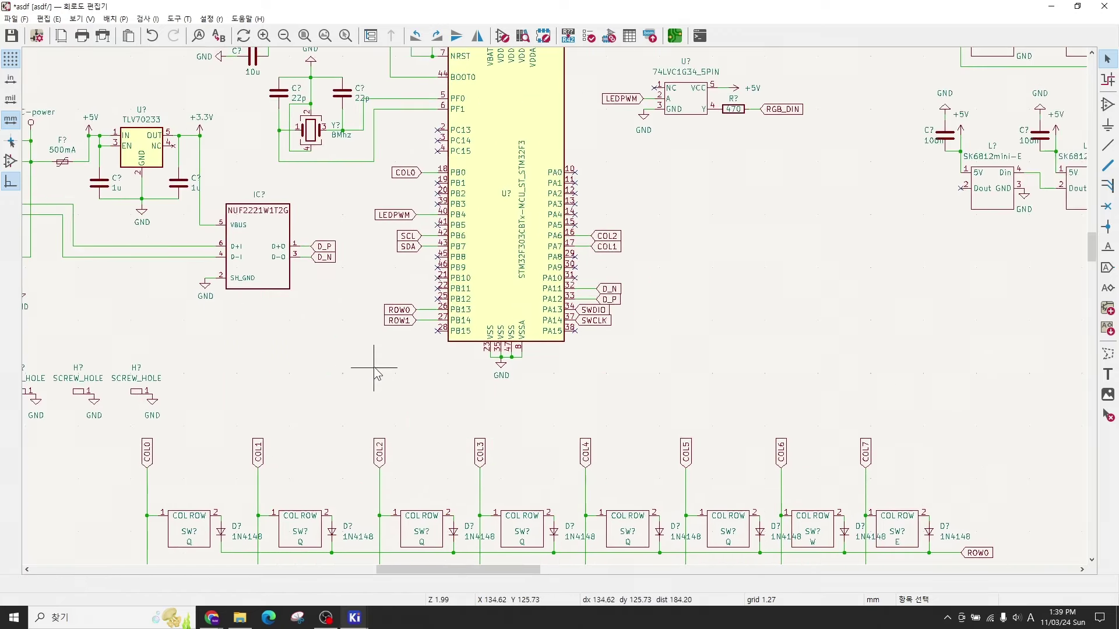
pyautogui.scroll(3, 485, 256)
pyautogui.scroll(-2, 559, 309)
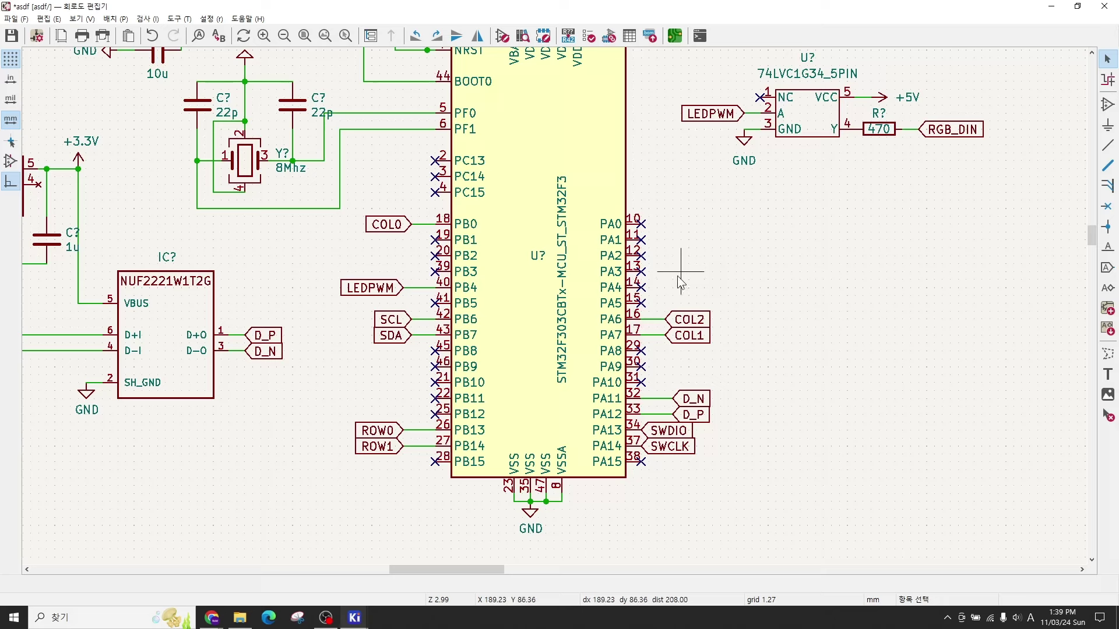
pyautogui.scroll(1, 677, 275)
pyautogui.scroll(-1, 551, 290)
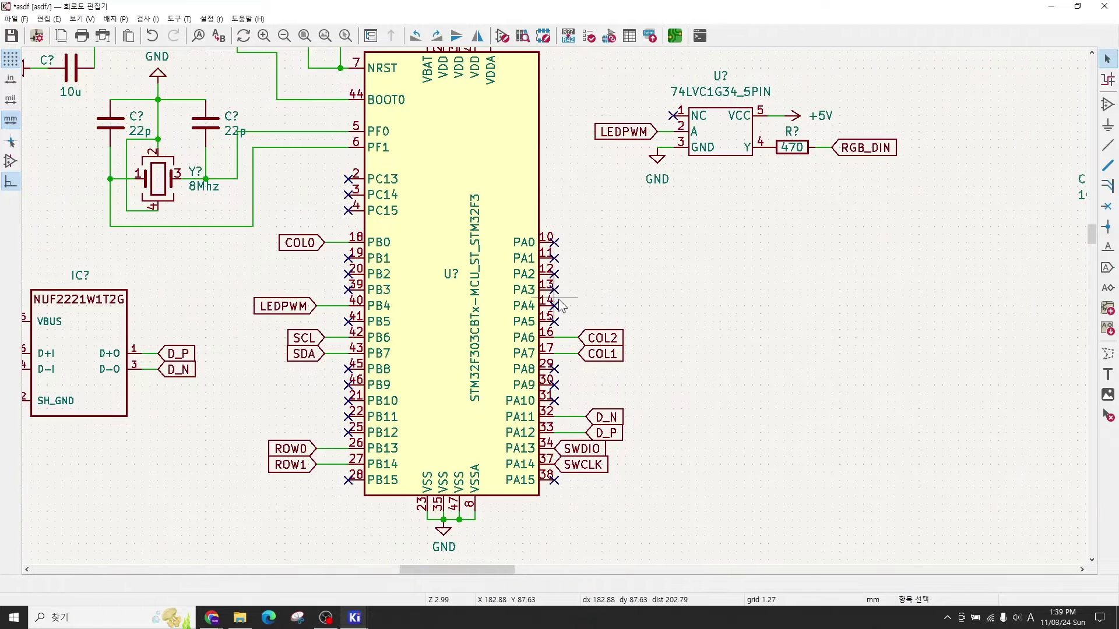
pyautogui.scroll(1, 554, 297)
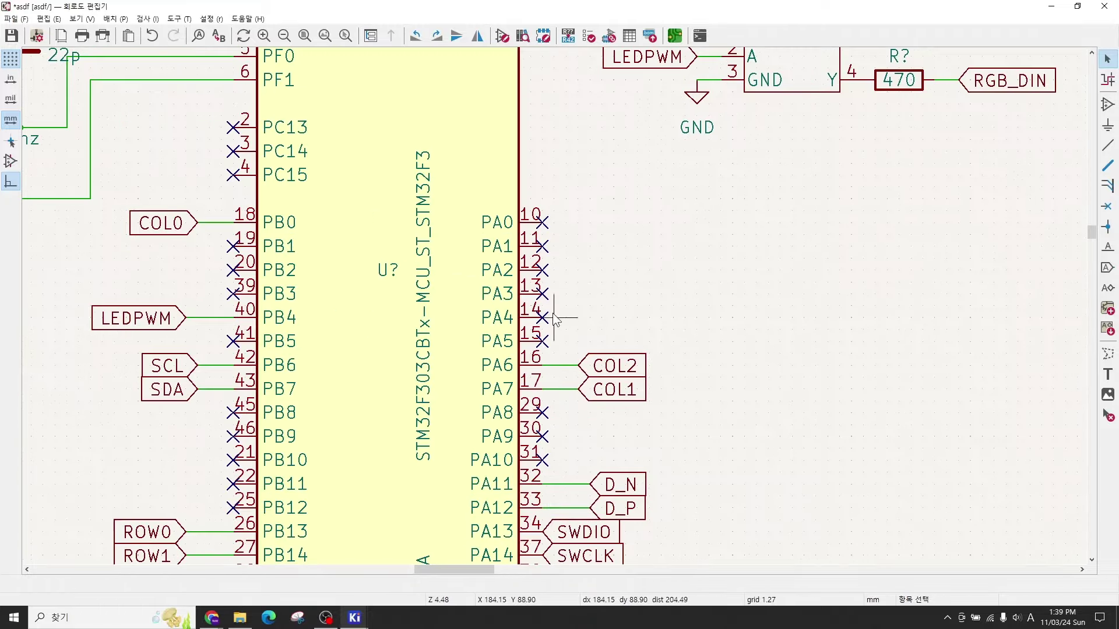
pyautogui.click(623, 394)
pyautogui.click(565, 395)
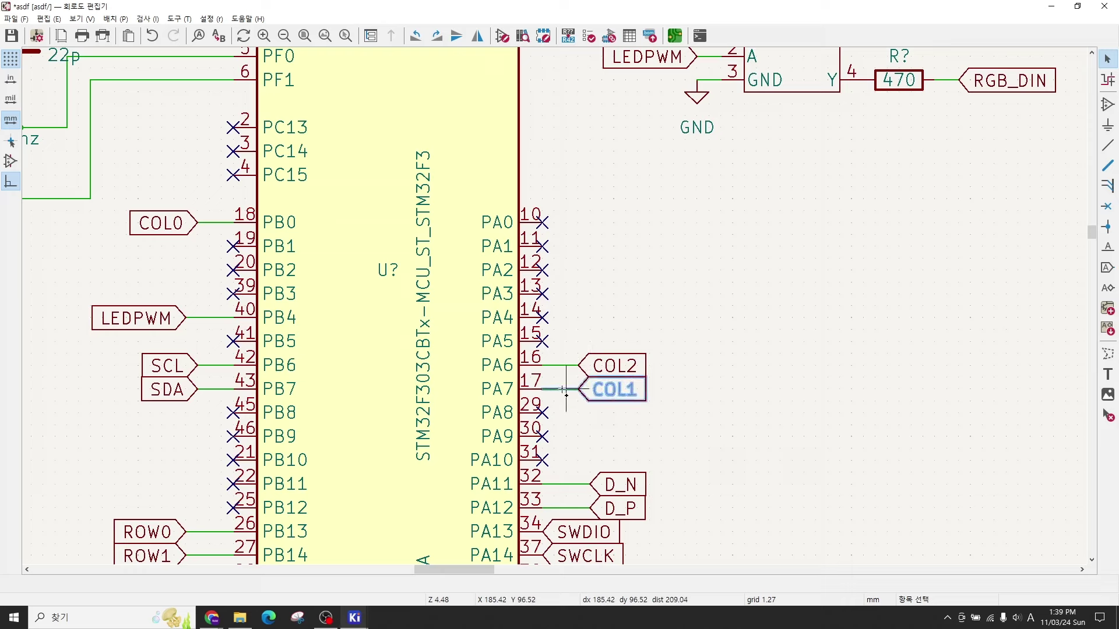
pyautogui.hotkey('ctrl', 'd')
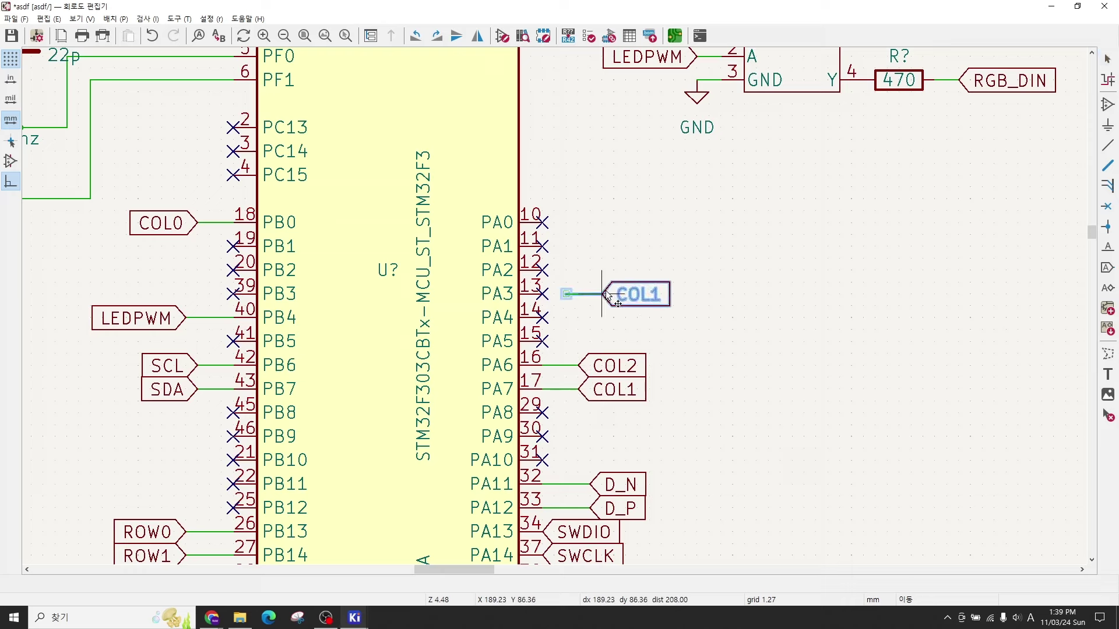
pyautogui.click(577, 269)
# Step: Place further copies of the COL1 label and its wire at microcontroller pins PA2, PA1 and PA0
pyautogui.hotkey('ctrl', 'd')
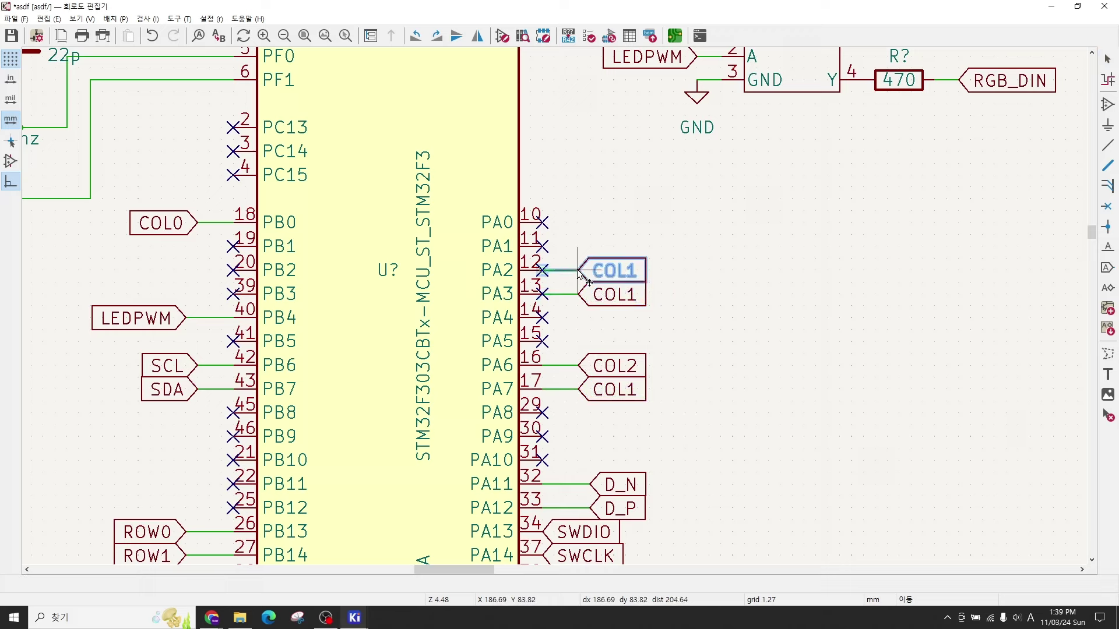
pyautogui.click(578, 256)
pyautogui.hotkey('ctrl', 'd')
pyautogui.click(578, 240)
pyautogui.hotkey('ctrl', 'd')
pyautogui.click(580, 225)
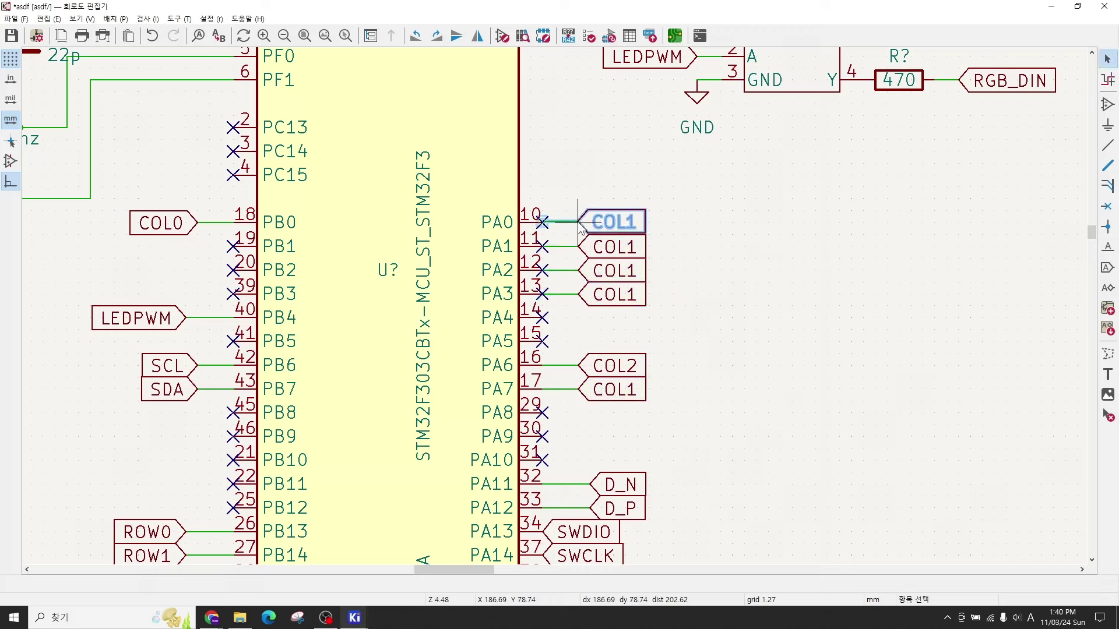
pyautogui.click(695, 250)
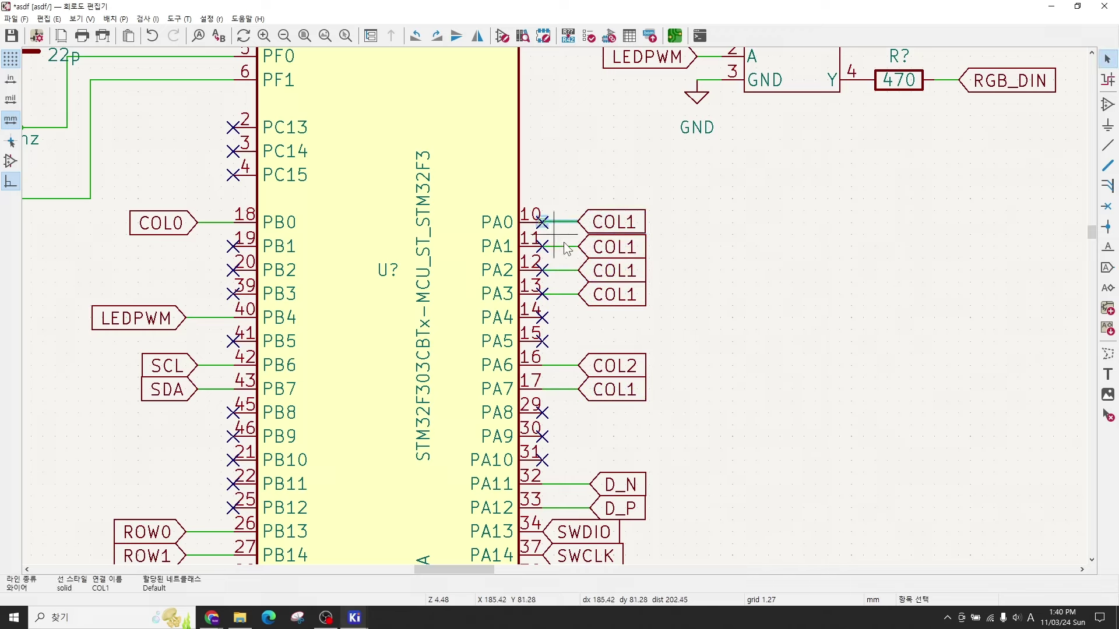
# Step: Delete the no-connect flags from microcontroller pins PA0 and PA1
pyautogui.click(545, 226)
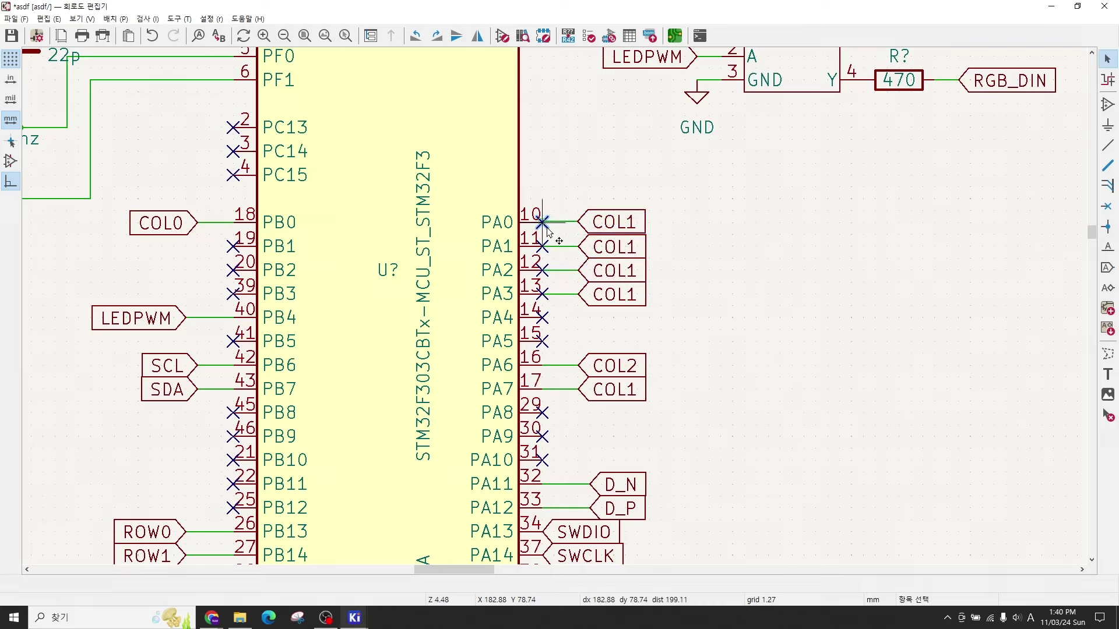
pyautogui.press('Delete')
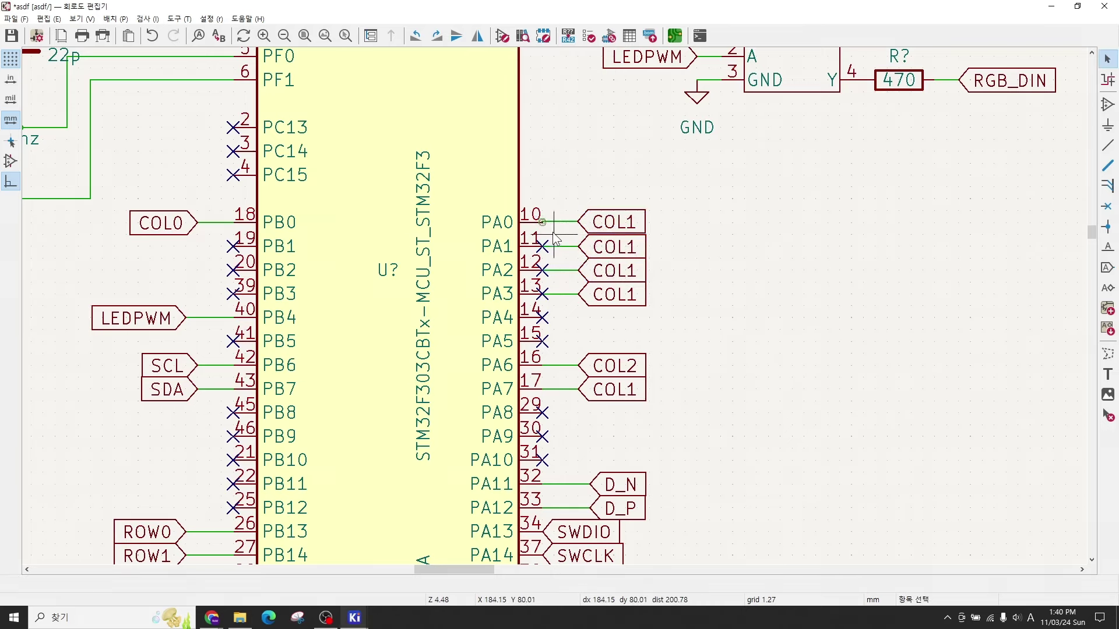
pyautogui.scroll(4, 554, 238)
pyautogui.press('Delete')
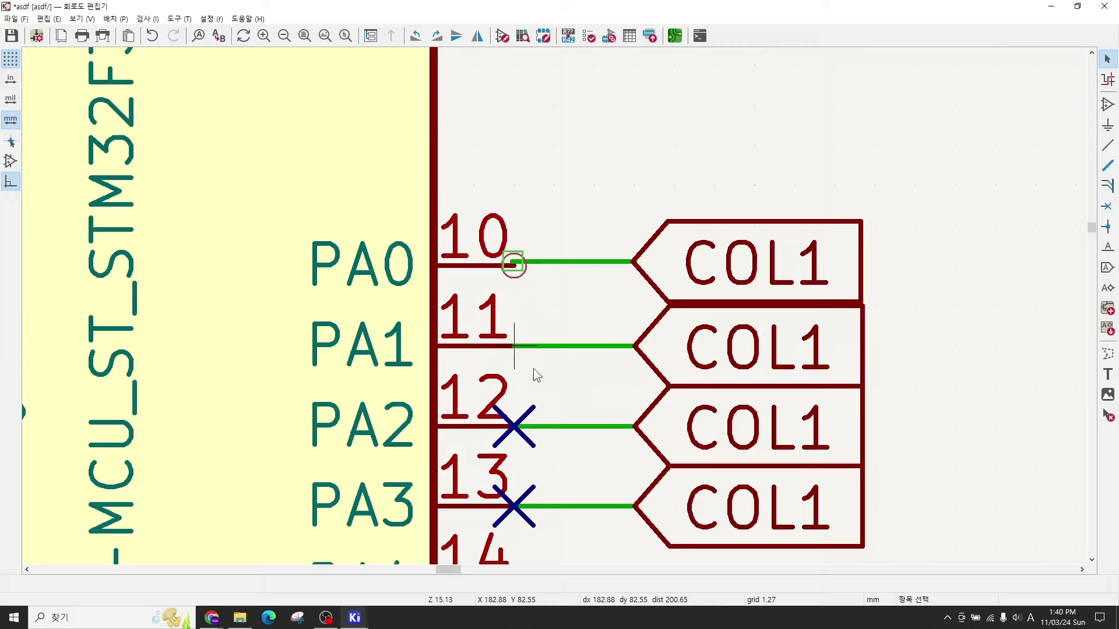
# Step: Delete the no-connect flags on pins PA2 and PA3, along with the copied wires between pins PA0–PA3 and their labels
pyautogui.press('Delete')
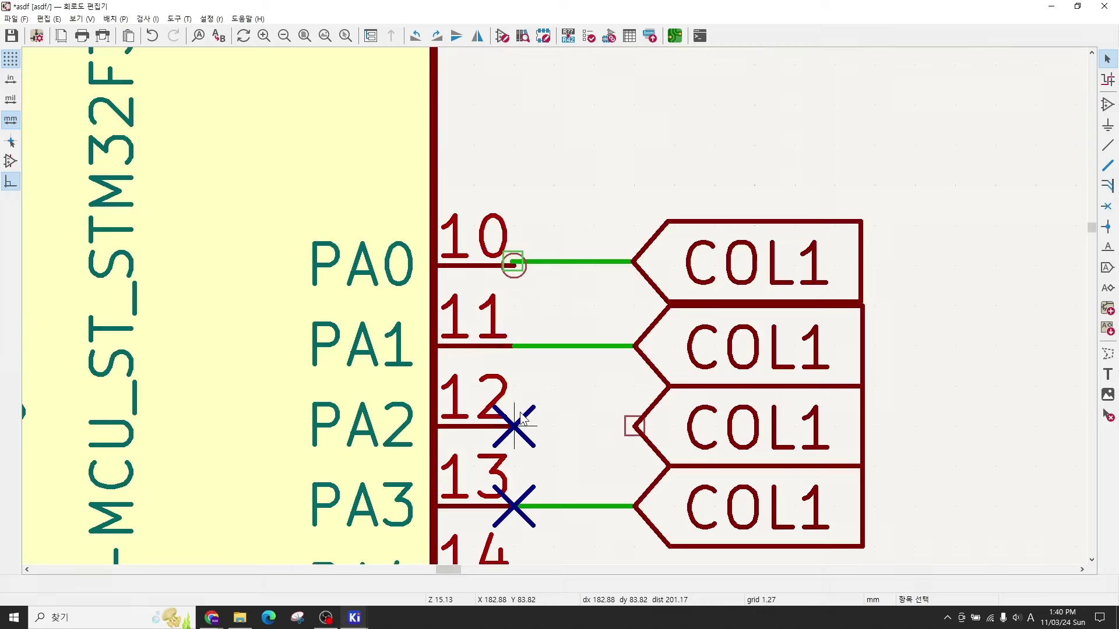
pyautogui.press('Delete')
pyautogui.press('Delete')
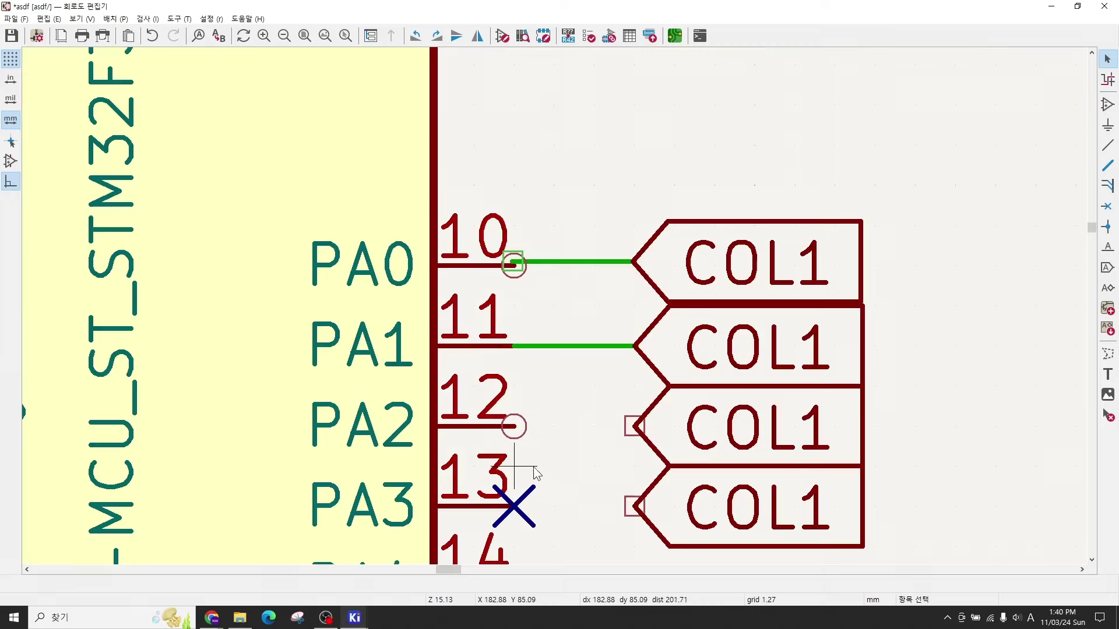
pyautogui.press('Delete')
pyautogui.press('Delete')
pyautogui.press('Delete')
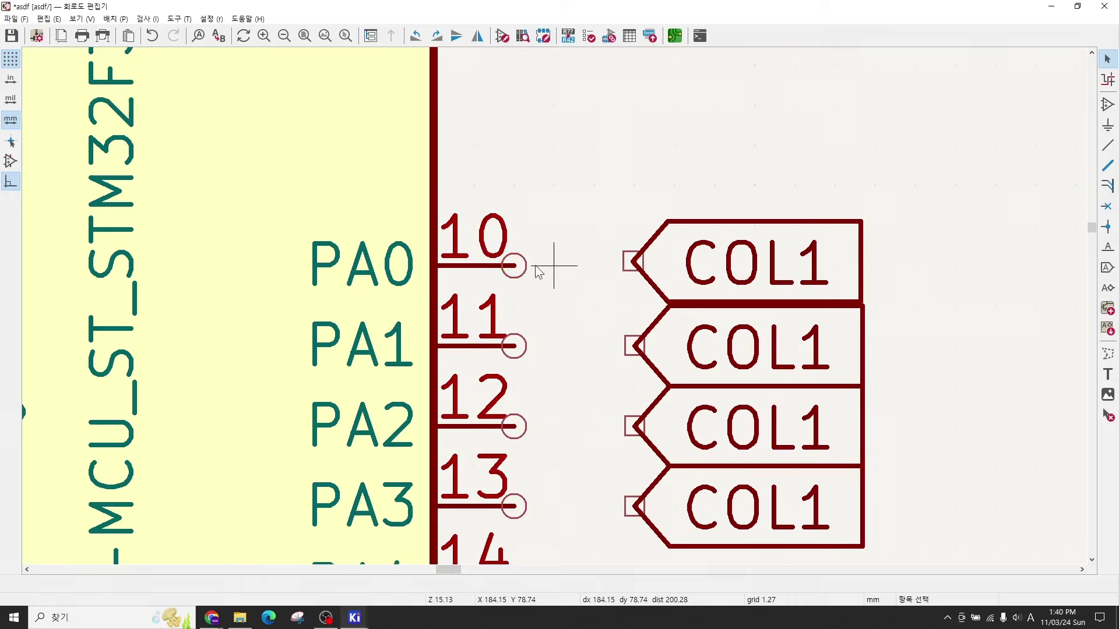
# Step: Replace the misaligned COL1 label beside PA0 with a copy of PA1's label, aligned with the pin
pyautogui.click(722, 274)
pyautogui.moveTo(722, 274); pyautogui.dragTo(716, 340)
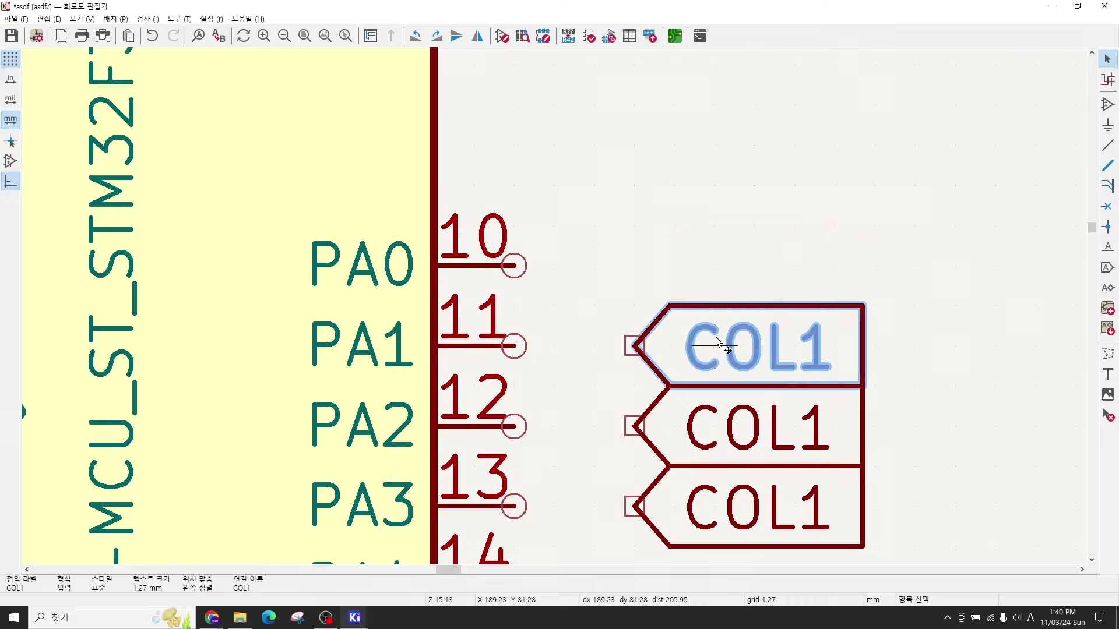
pyautogui.hotkey('ctrl', 'd')
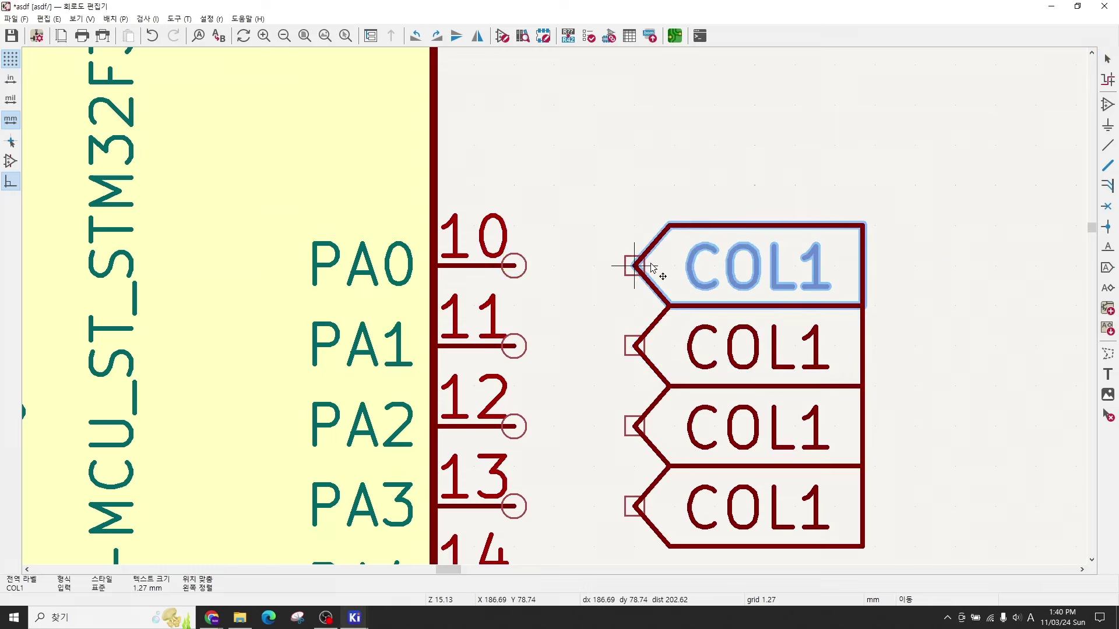
pyautogui.click(635, 266)
pyautogui.press('Escape')
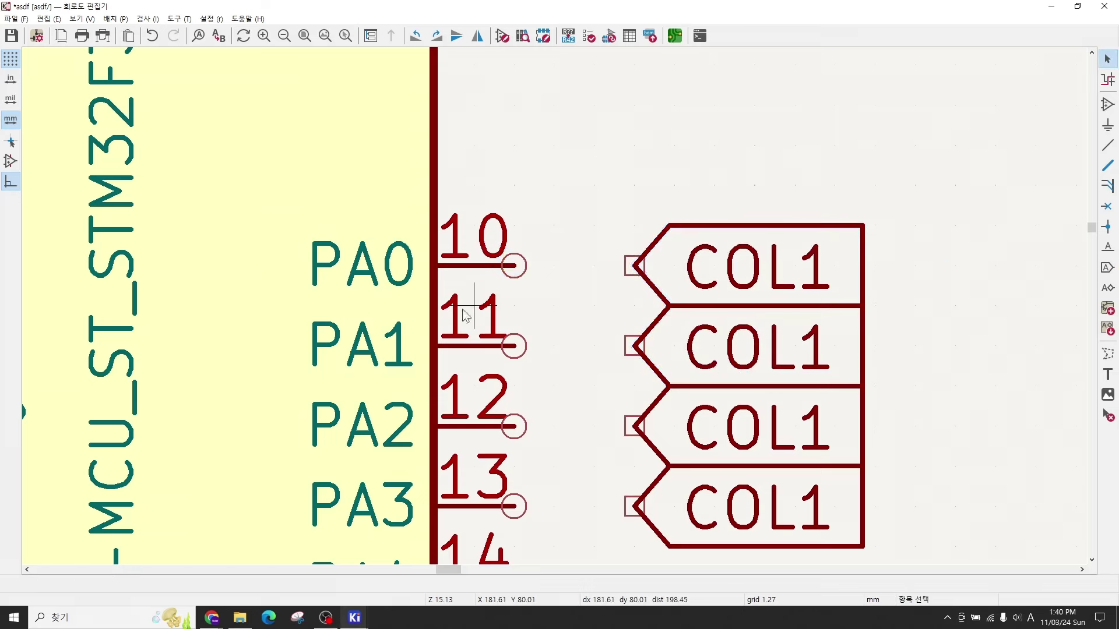
# Step: Wire microcontroller pins PA0, PA1, PA2 and PA3 straight to the COL1 labels beside them
pyautogui.click(514, 265)
pyautogui.click(634, 266)
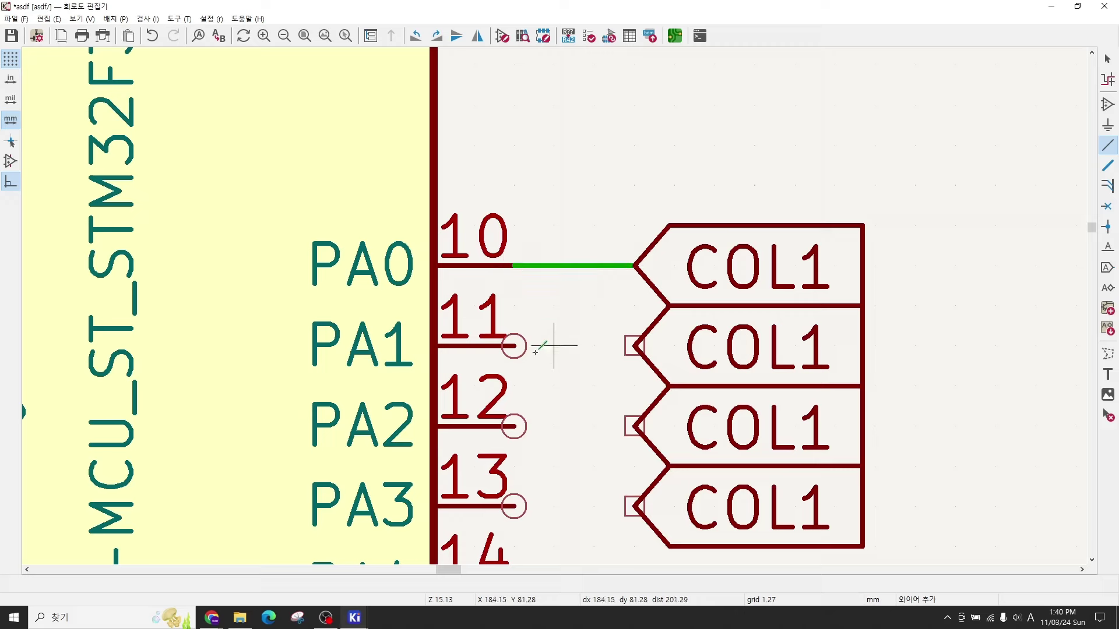
pyautogui.click(514, 346)
pyautogui.click(634, 346)
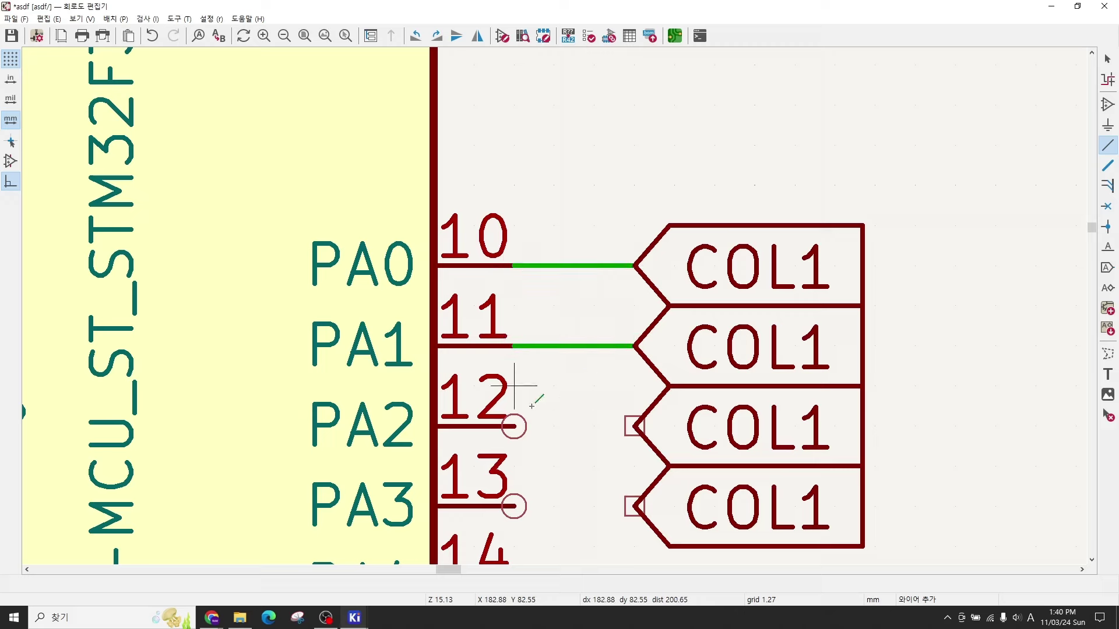
pyautogui.click(514, 425)
pyautogui.click(634, 426)
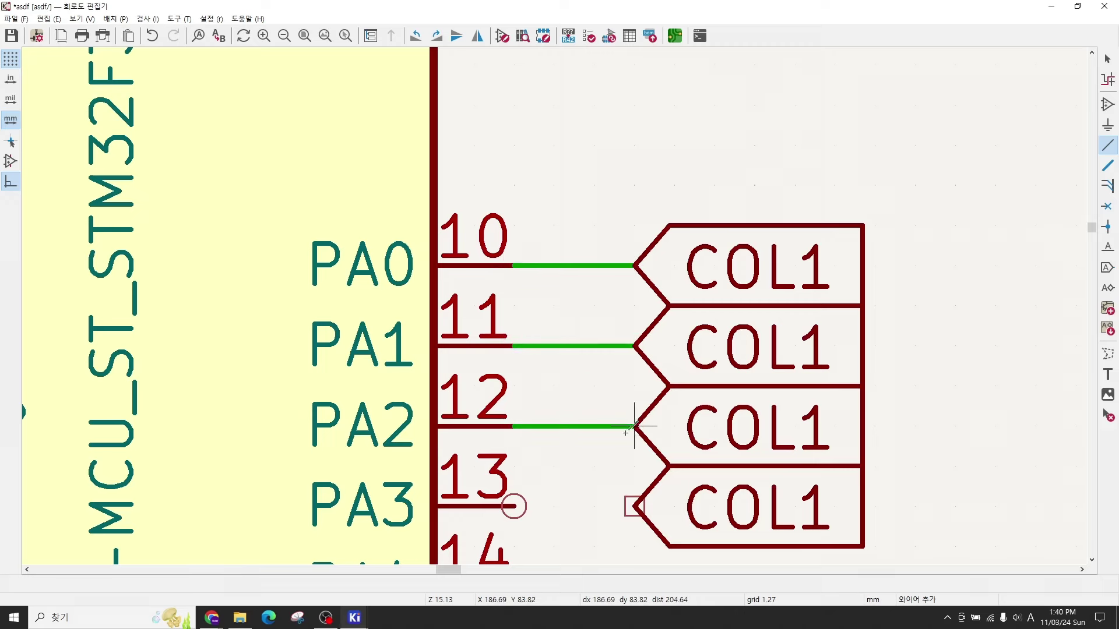
pyautogui.click(514, 505)
pyautogui.click(634, 506)
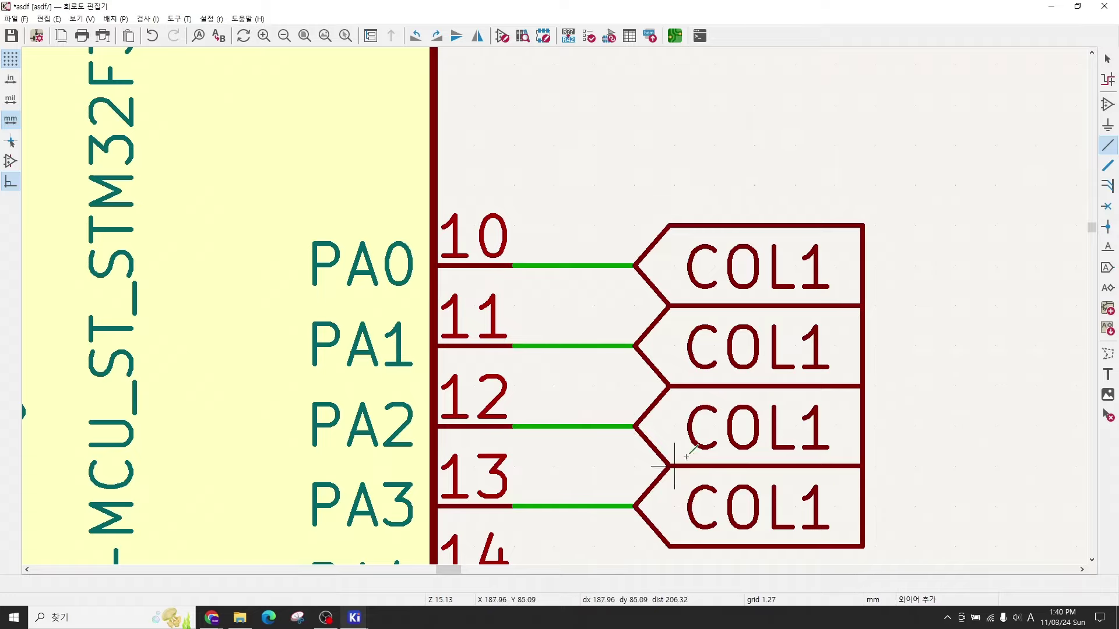
pyautogui.press('Escape')
# Step: Check the column labels attached to the microcontroller's PB0, PA0–PA3, PA6 and PA7 pins
pyautogui.scroll(-5, 634, 386)
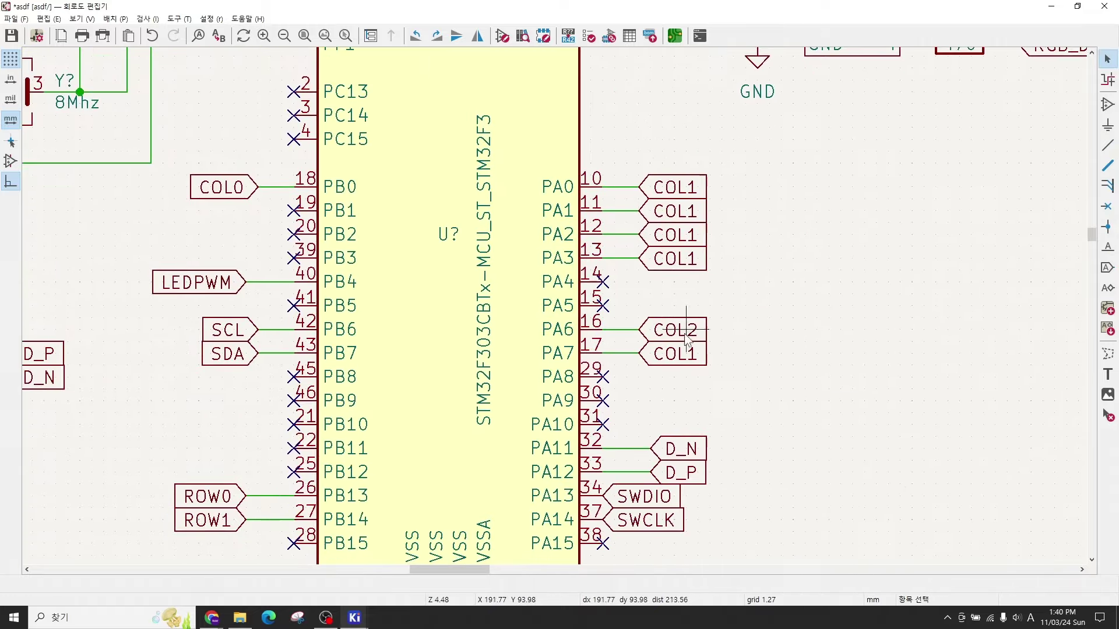
pyautogui.scroll(-2, 708, 365)
pyautogui.scroll(-2, 577, 326)
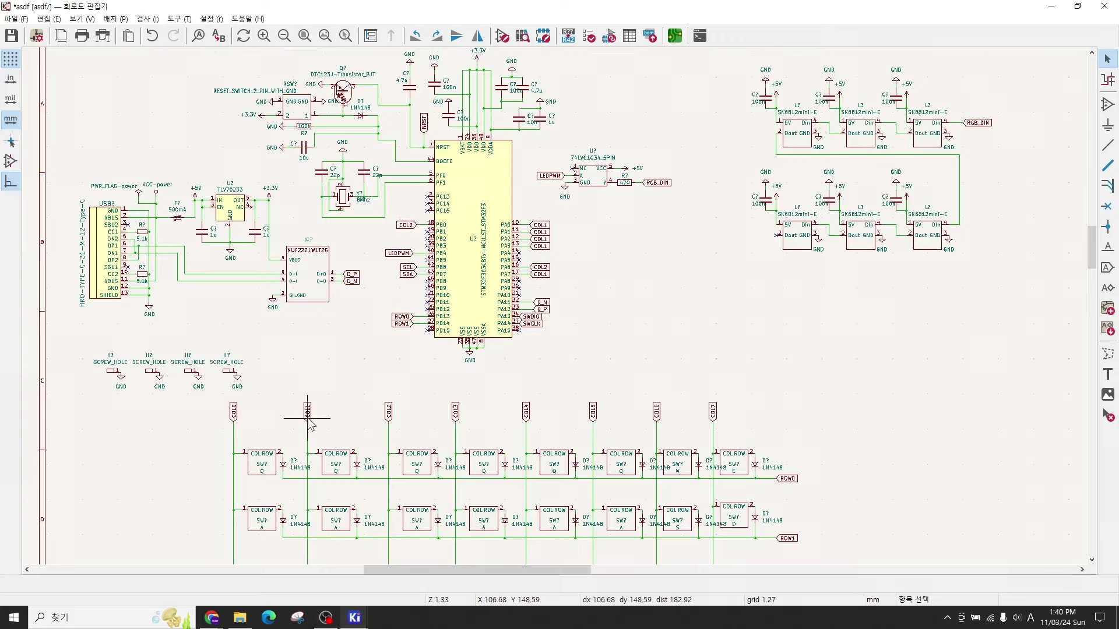
pyautogui.scroll(1, 484, 286)
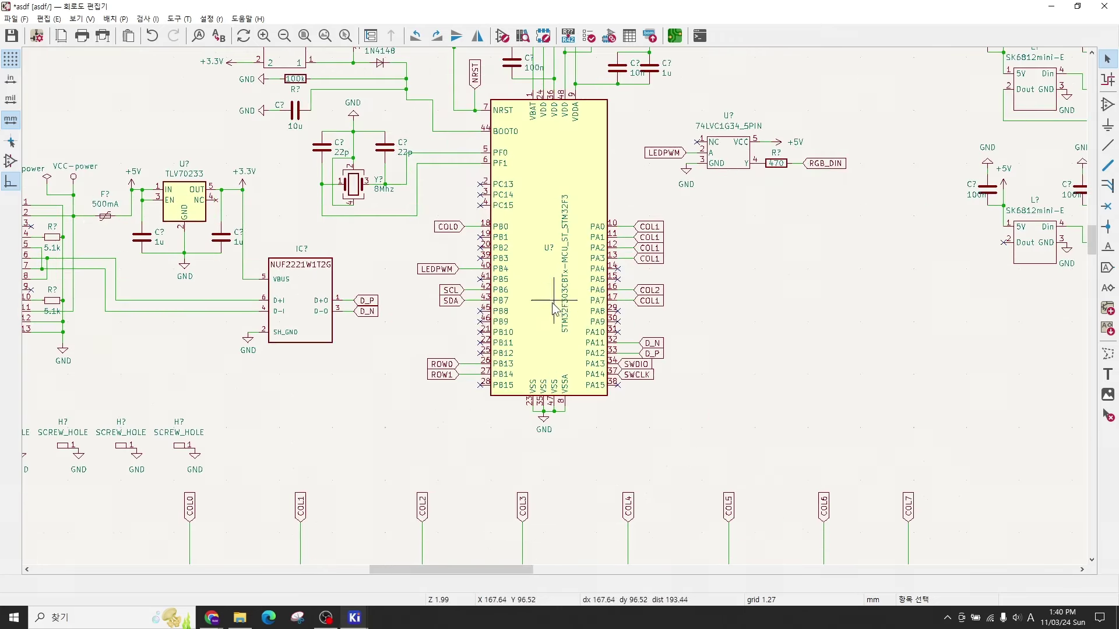
pyautogui.scroll(1, 555, 308)
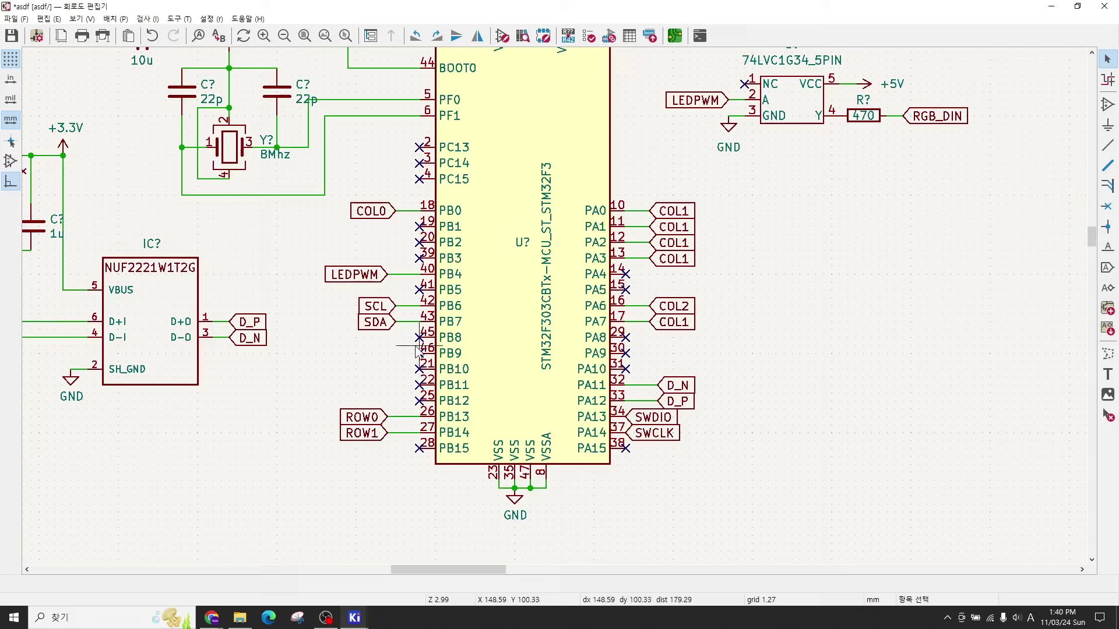
pyautogui.click(364, 211)
pyautogui.click(672, 324)
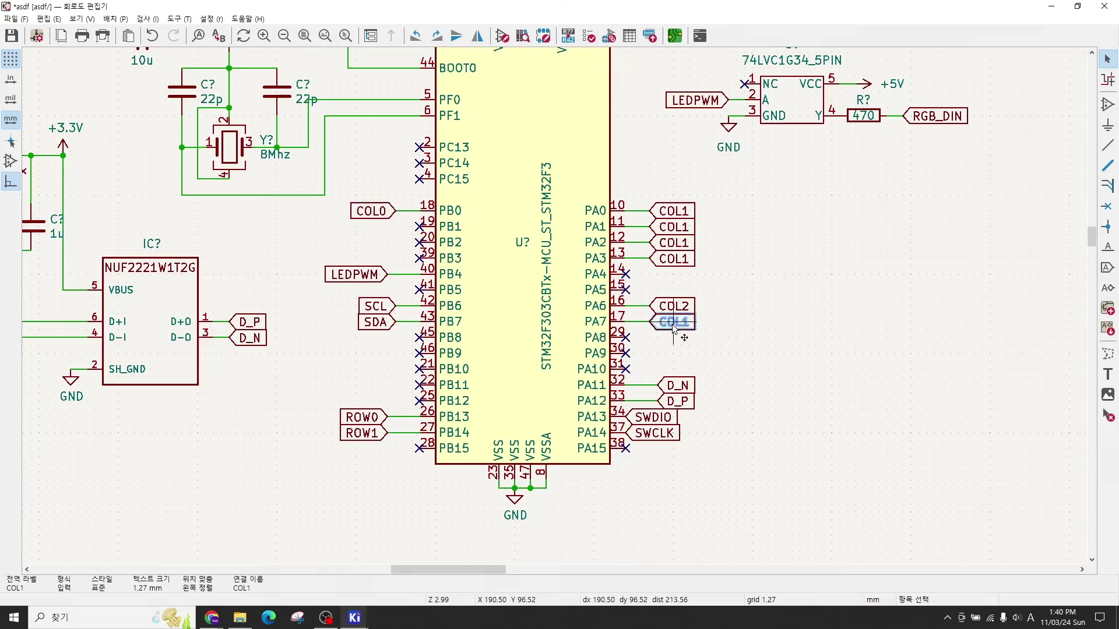
pyautogui.click(674, 307)
pyautogui.click(677, 260)
pyautogui.click(679, 244)
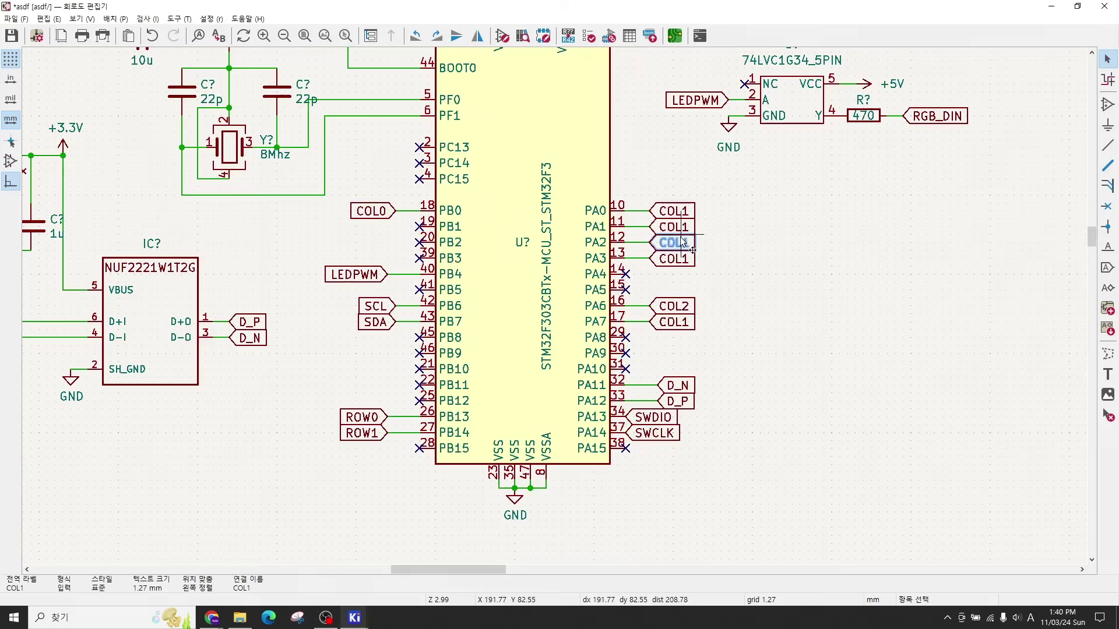
pyautogui.click(680, 228)
pyautogui.click(682, 214)
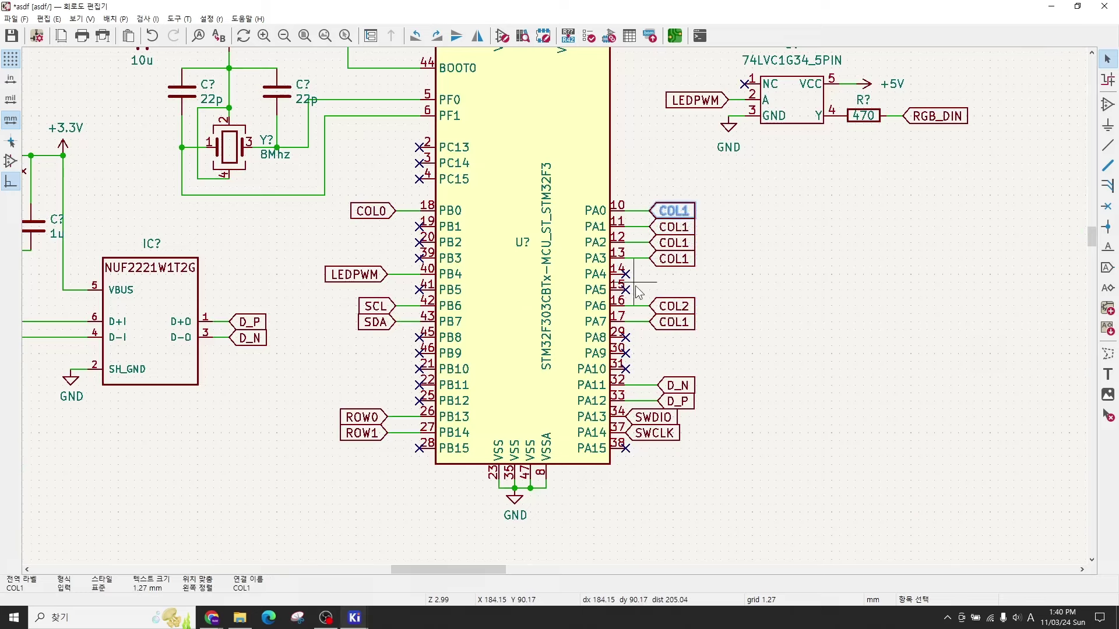
# Step: Compare the microcontroller's column labels with the COL0–COL7 labels above the key matrix
pyautogui.scroll(-2, 640, 290)
pyautogui.scroll(1, 242, 312)
pyautogui.scroll(1, 302, 323)
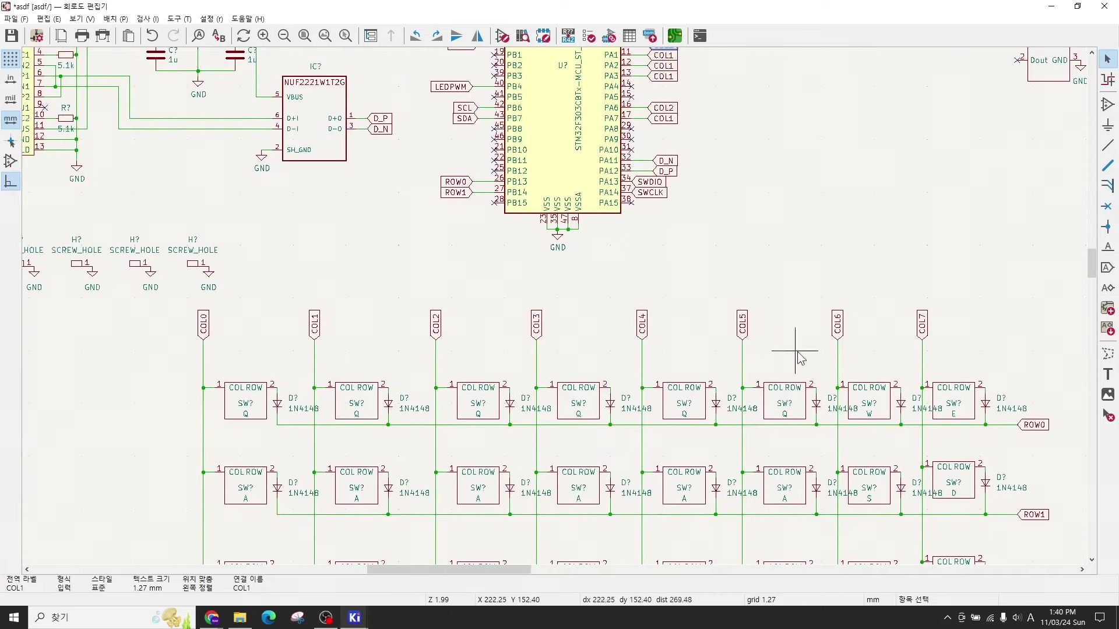
pyautogui.moveTo(411, 365); pyautogui.dragTo(519, 187, button='middle')
pyautogui.keyDown('ctrl'); pyautogui.hscroll(5, 716, 193); pyautogui.keyUp('ctrl')
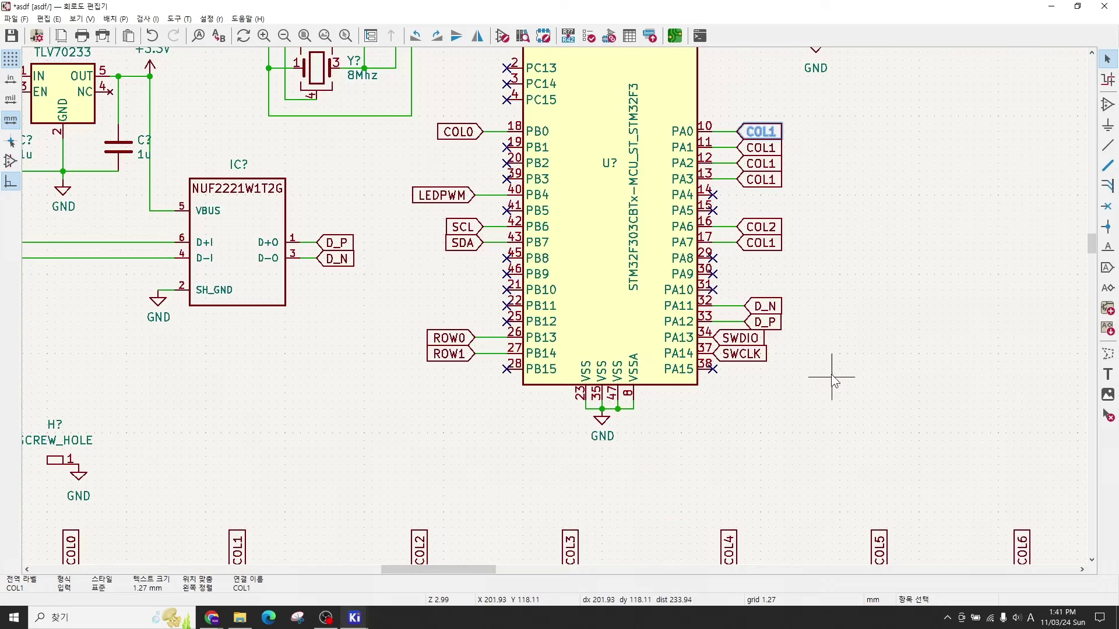
pyautogui.scroll(-4, 830, 372)
pyautogui.scroll(3, 612, 292)
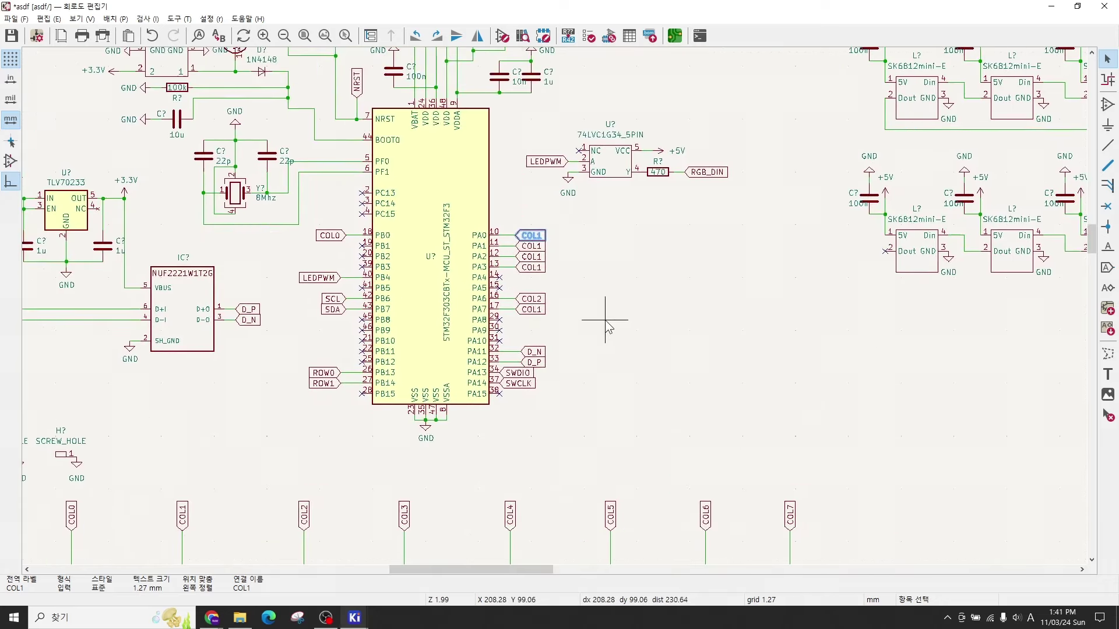
pyautogui.moveTo(600, 319); pyautogui.dragTo(631, 325, button='middle')
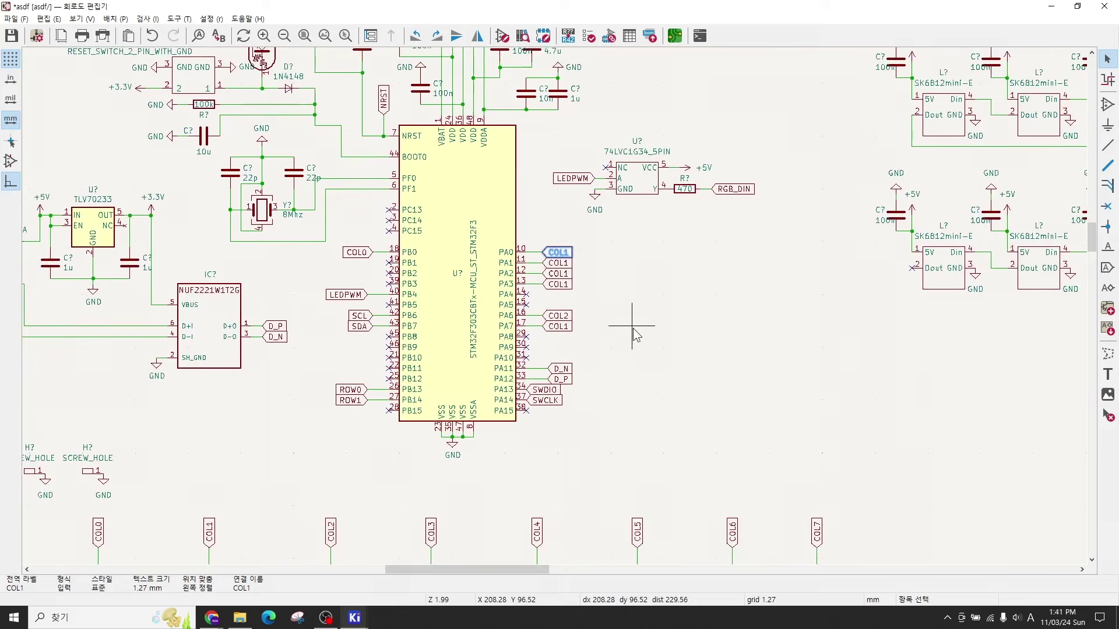
# Step: Examine the component references in the reset switch, transistor and decoupling capacitor circuits
pyautogui.scroll(-1, 577, 303)
pyautogui.scroll(-2, 574, 341)
pyautogui.scroll(-1, 574, 344)
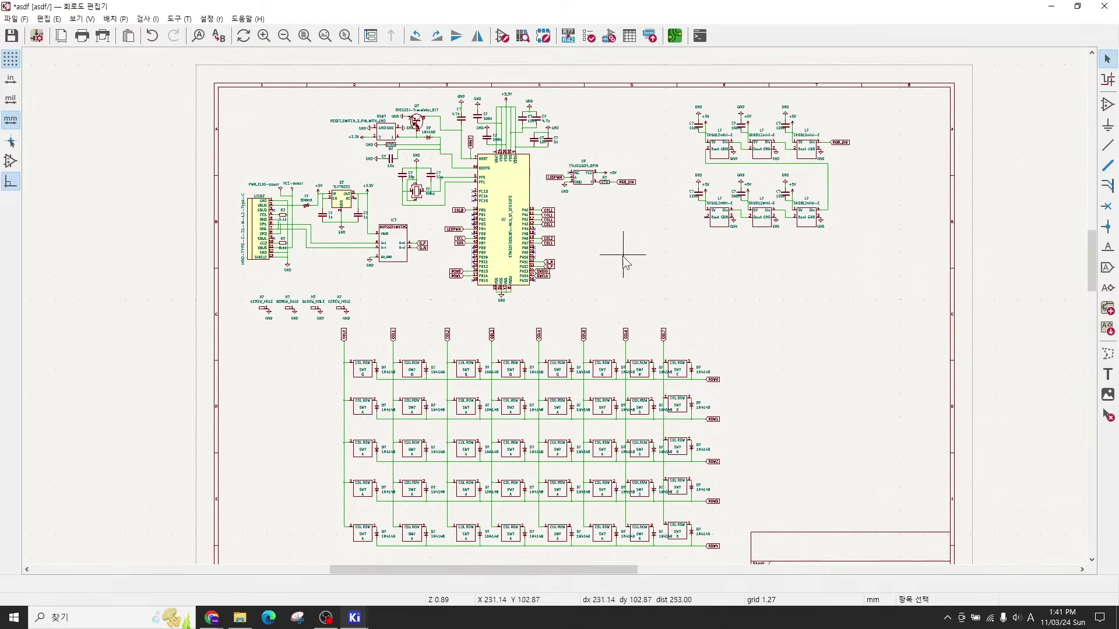
pyautogui.scroll(9, 384, 125)
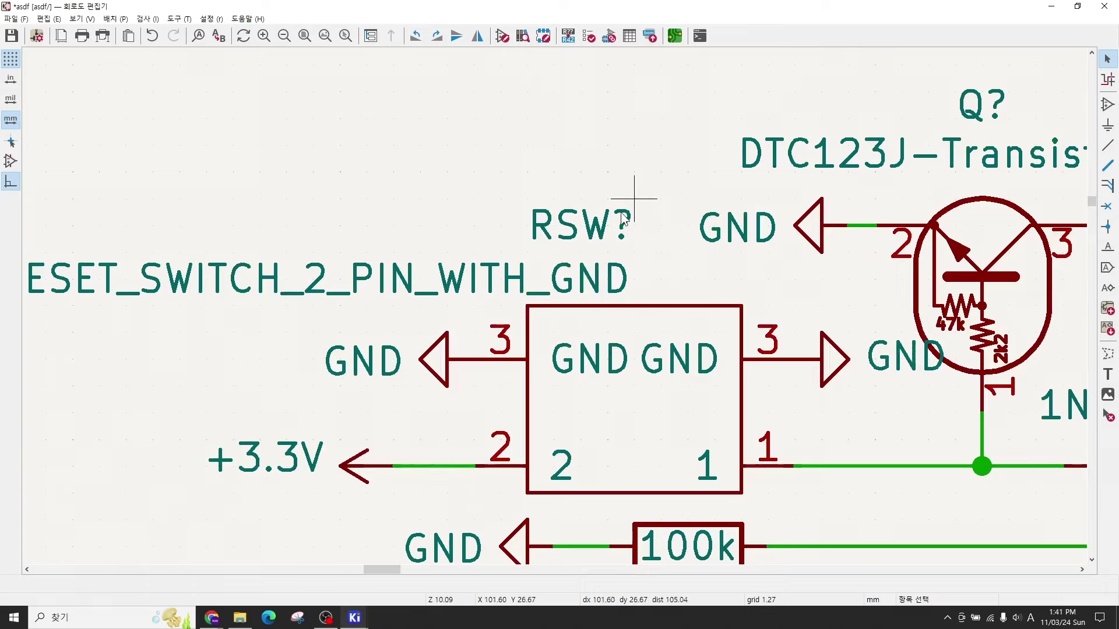
pyautogui.scroll(-3, 637, 227)
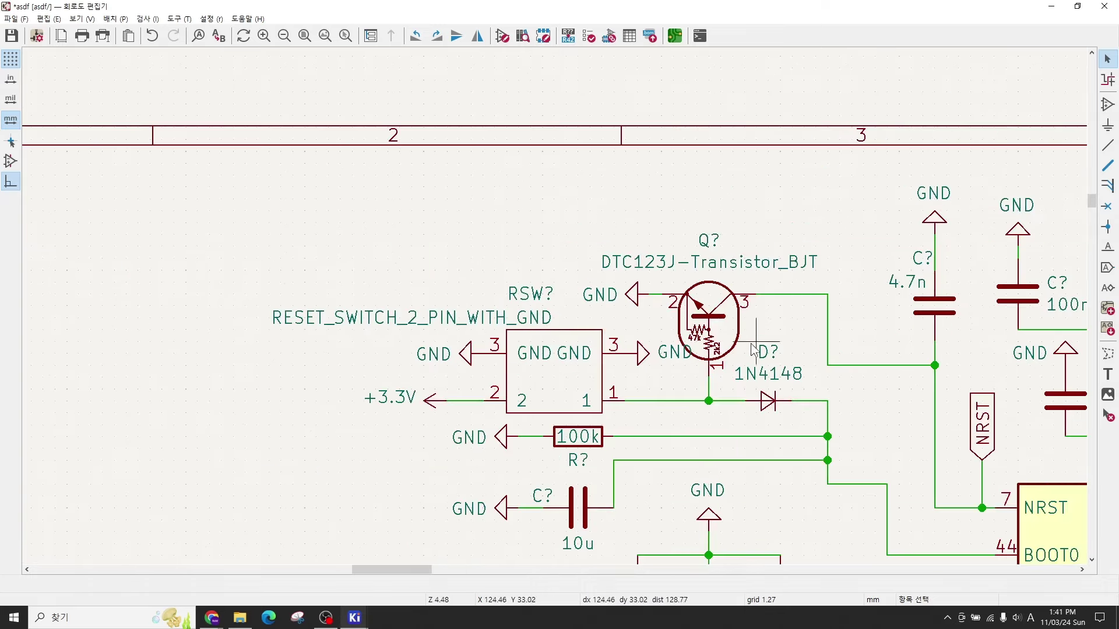
pyautogui.moveTo(781, 363); pyautogui.dragTo(498, 274, button='middle')
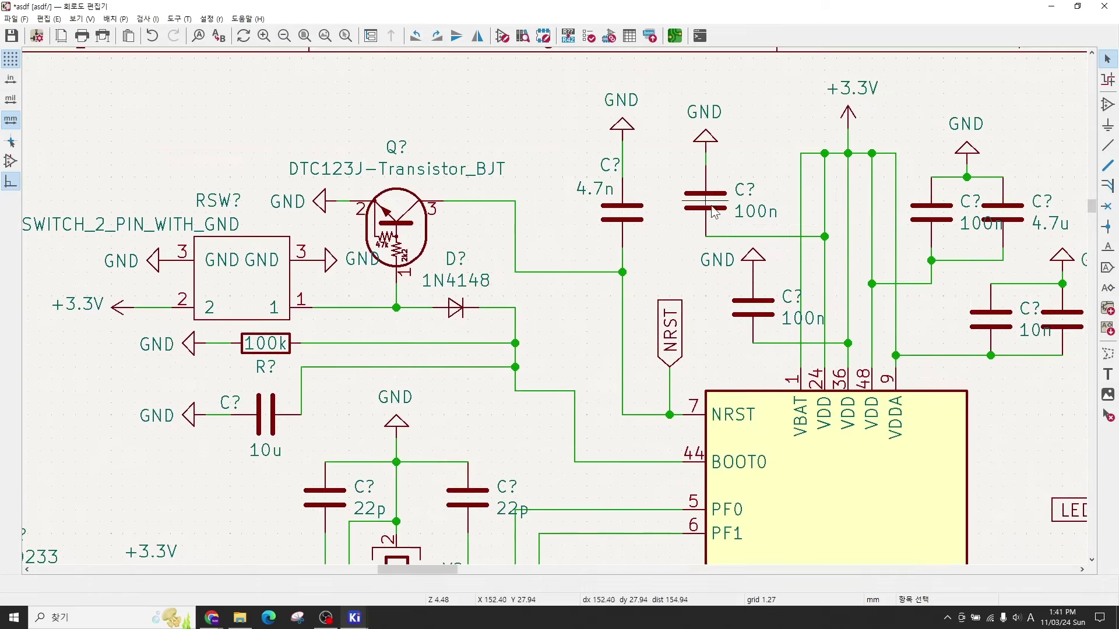
pyautogui.moveTo(739, 193); pyautogui.dragTo(659, 258, button='middle')
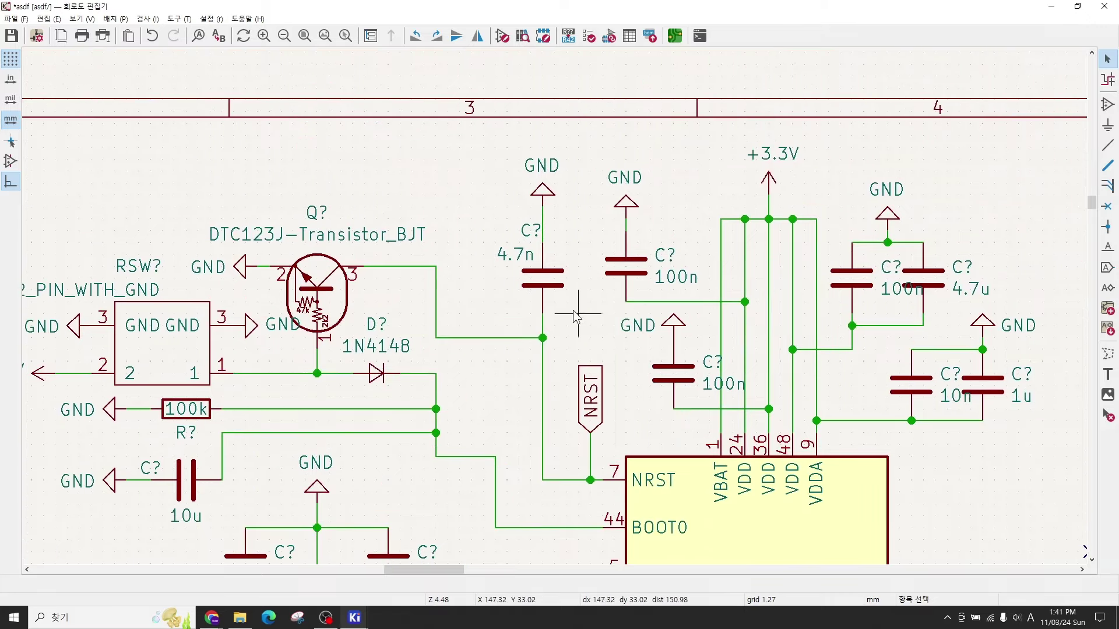
pyautogui.scroll(-3, 572, 310)
pyautogui.moveTo(427, 331); pyautogui.dragTo(487, 321, button='middle')
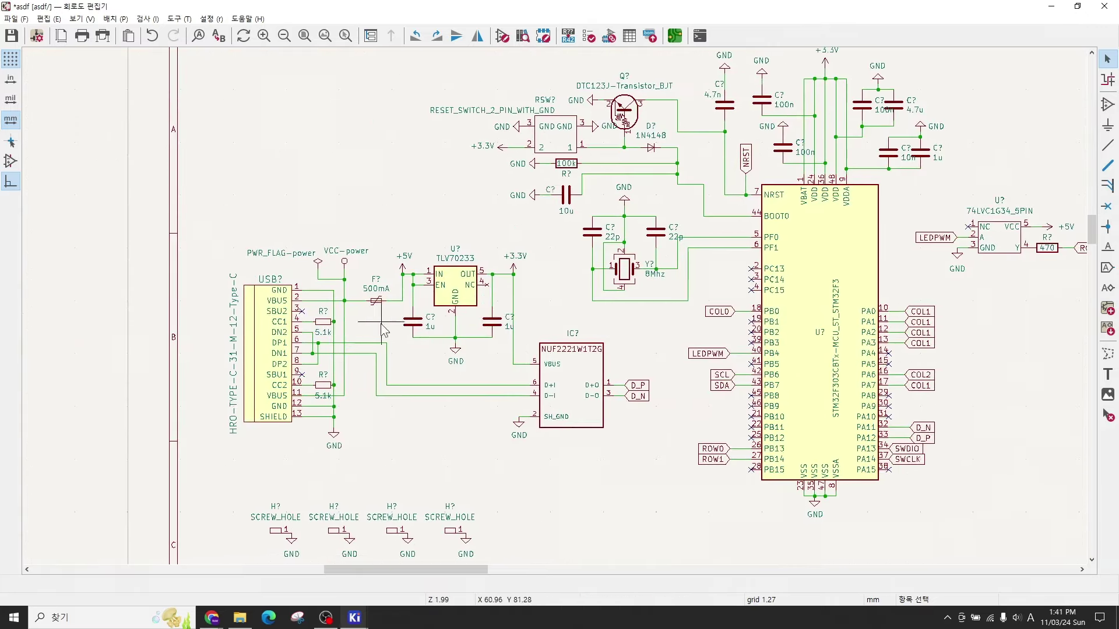
# Step: Set the references of the 5.1k resistors on the USB connector's CC1 and CC2 pins to R1 and R2
pyautogui.scroll(6, 353, 322)
pyautogui.moveTo(555, 300); pyautogui.dragTo(557, 192, button='middle')
pyautogui.scroll(-2, 558, 213)
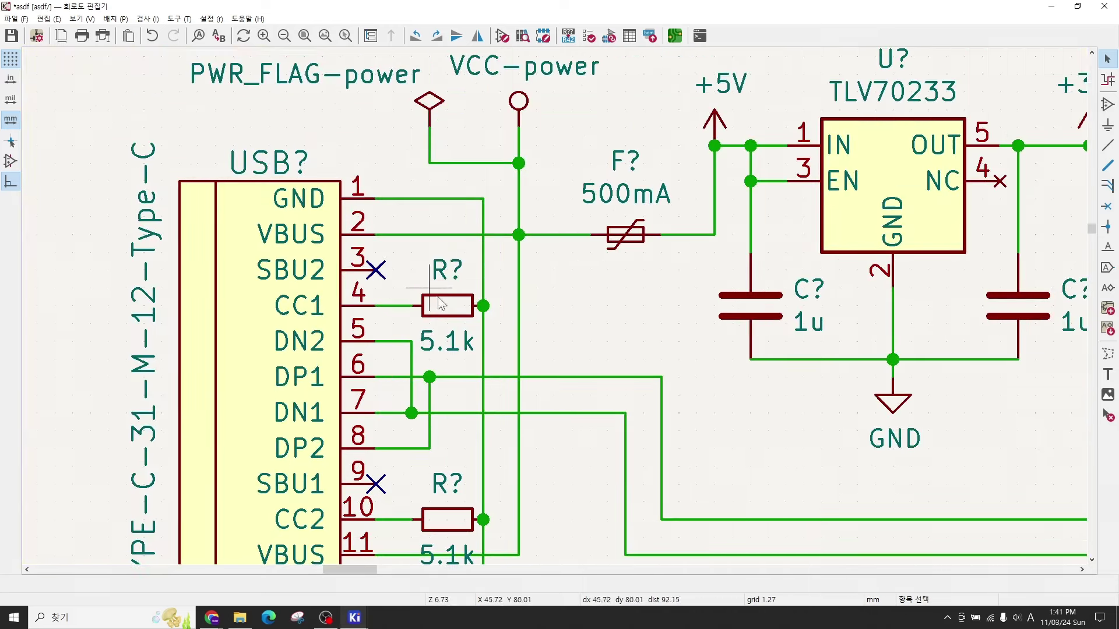
pyautogui.doubleClick(447, 269)
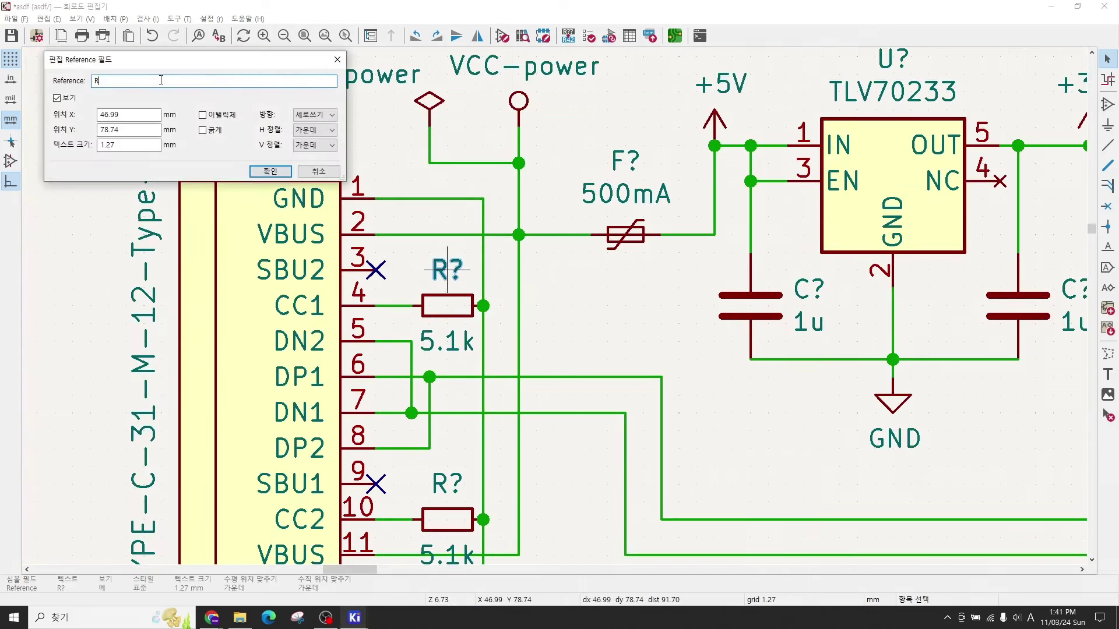
pyautogui.write('1')
pyautogui.press('Return')
pyautogui.doubleClick(448, 485)
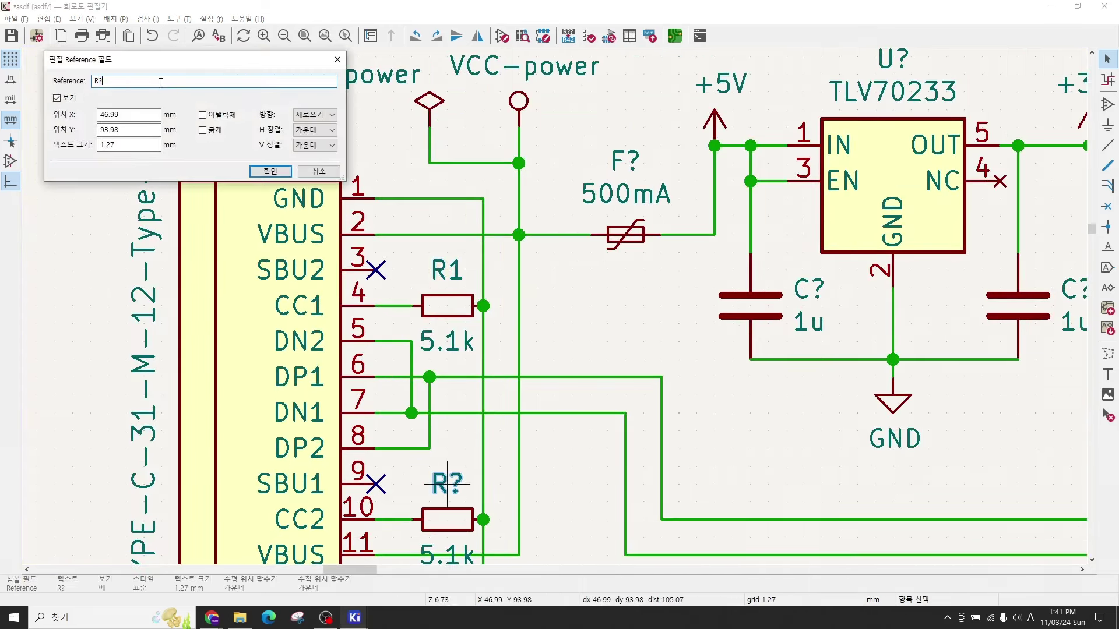
pyautogui.press('Return')
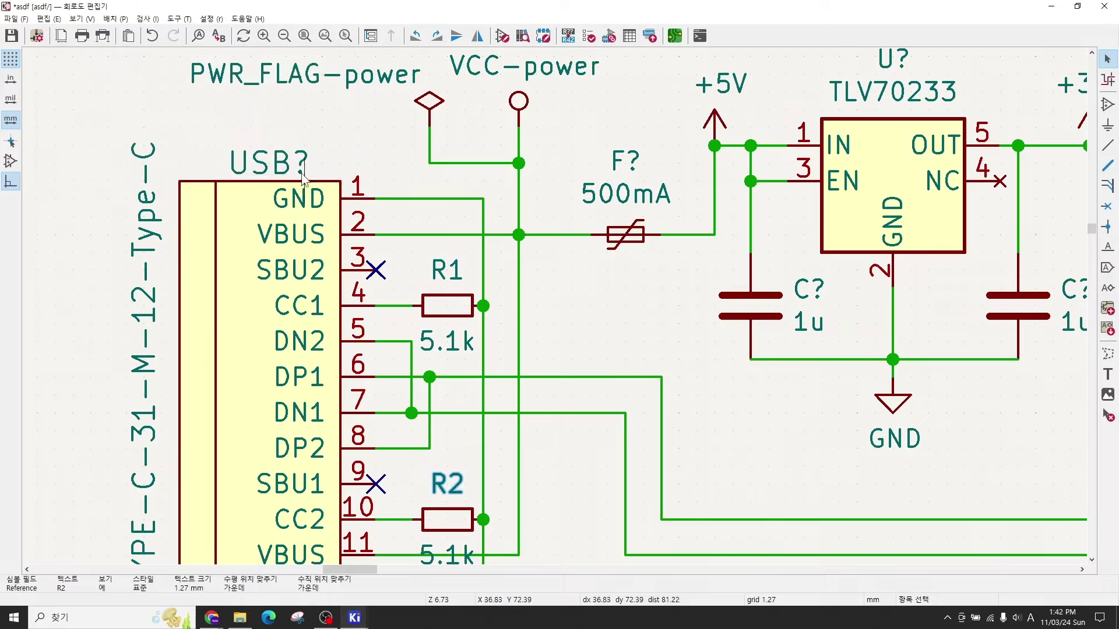
# Step: Annotate the entire schematic, keeping existing annotations, sorting symbols by Y position and using the first free number after 0
pyautogui.scroll(-2, 1055, 481)
pyautogui.moveTo(585, 410); pyautogui.dragTo(534, 293, button='middle')
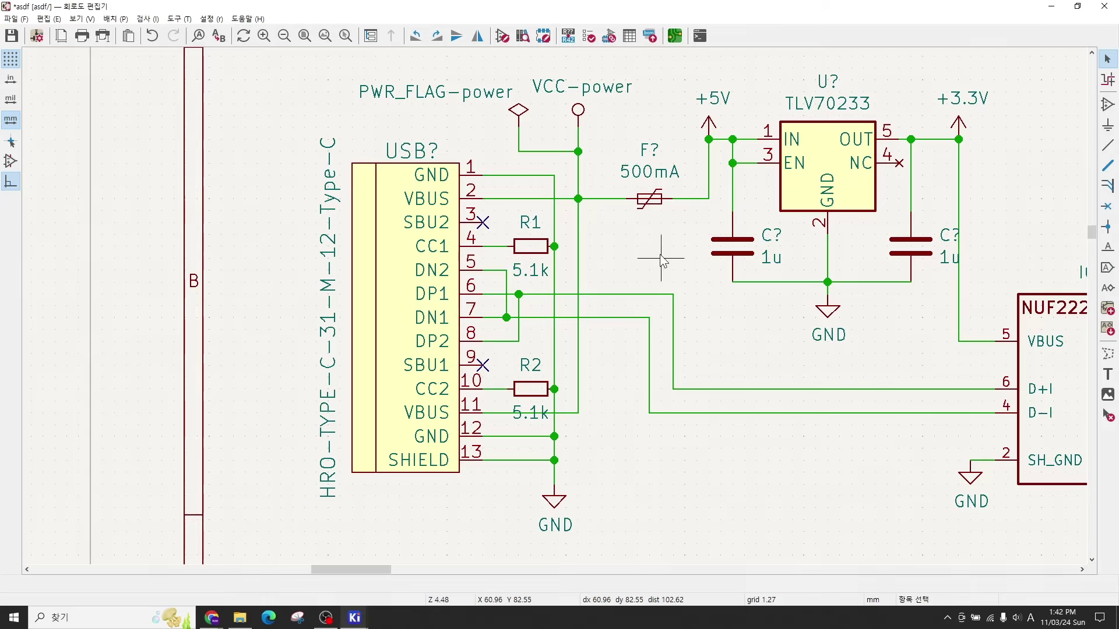
pyautogui.scroll(-2, 532, 279)
pyautogui.scroll(6, 523, 320)
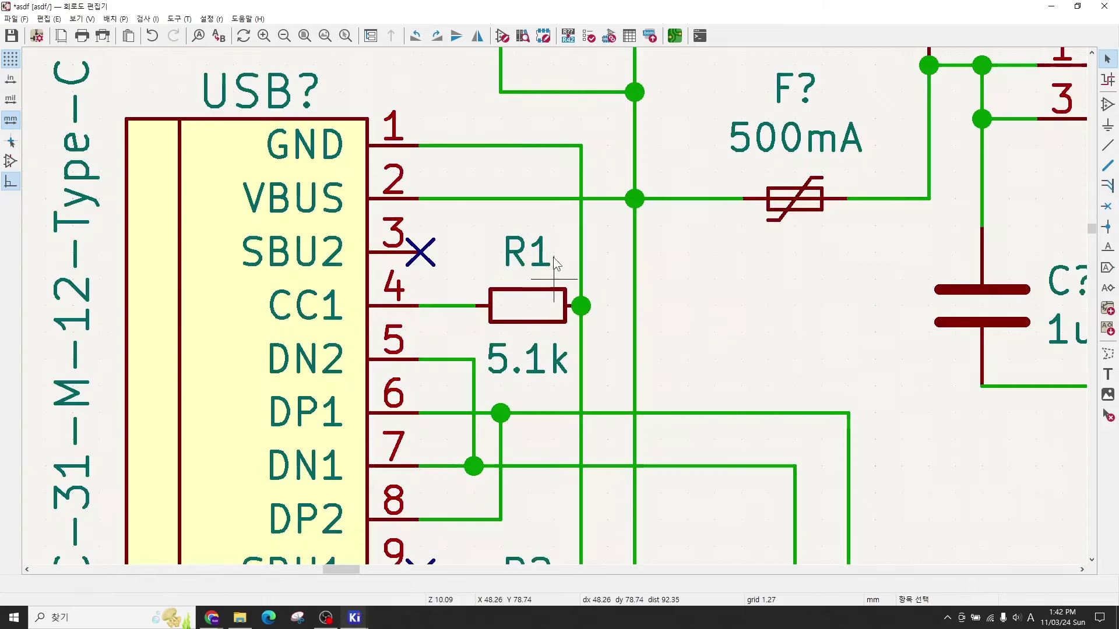
pyautogui.scroll(-6, 590, 252)
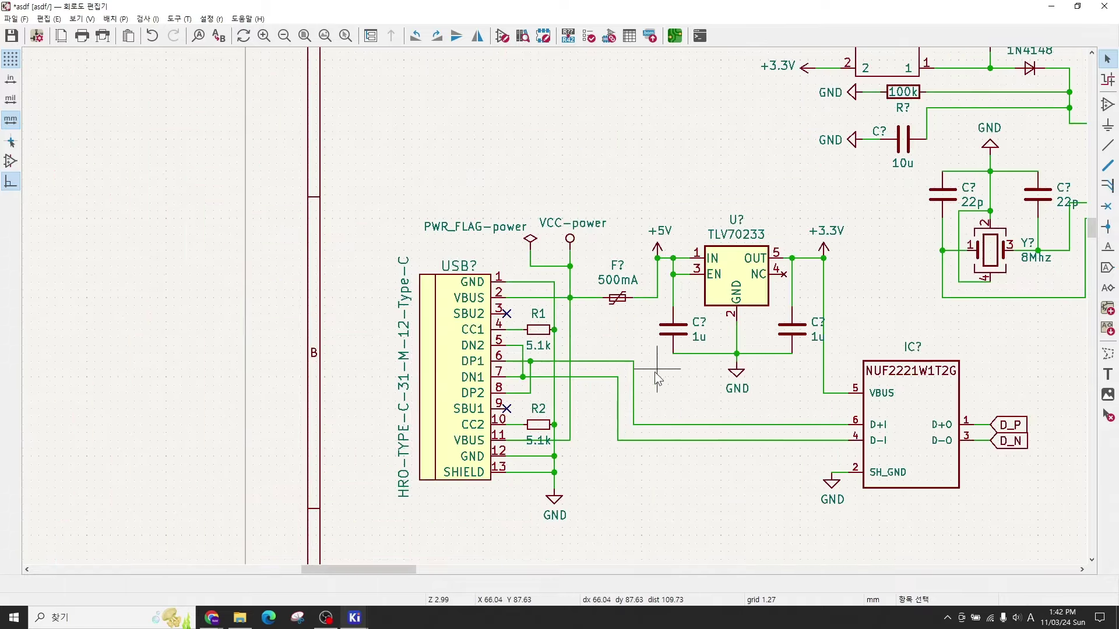
pyautogui.scroll(-2, 527, 294)
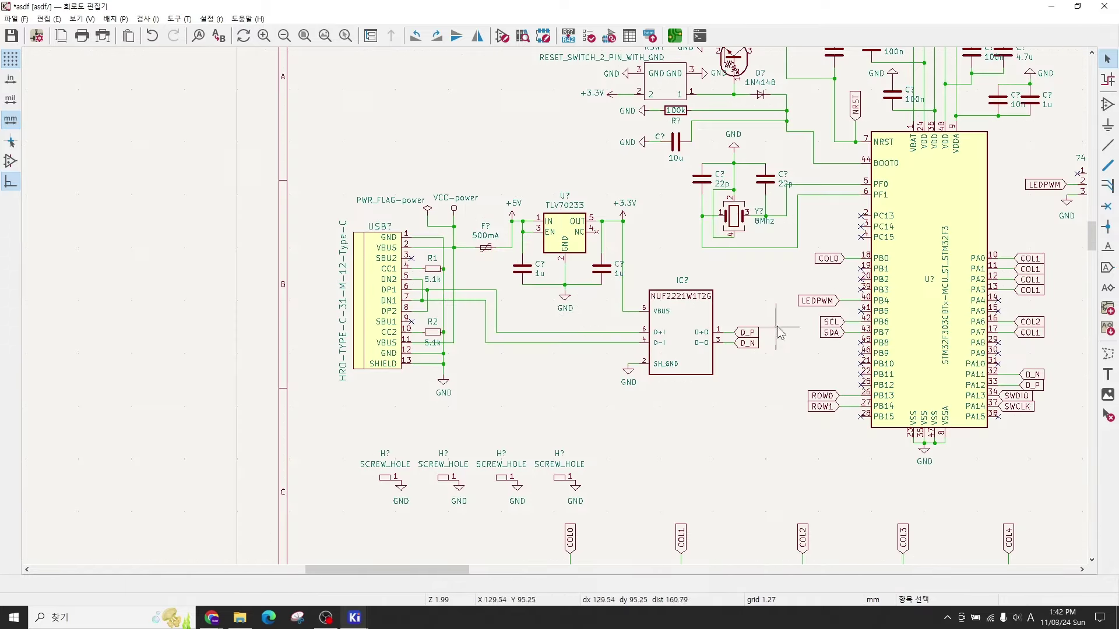
pyautogui.scroll(-2, 533, 300)
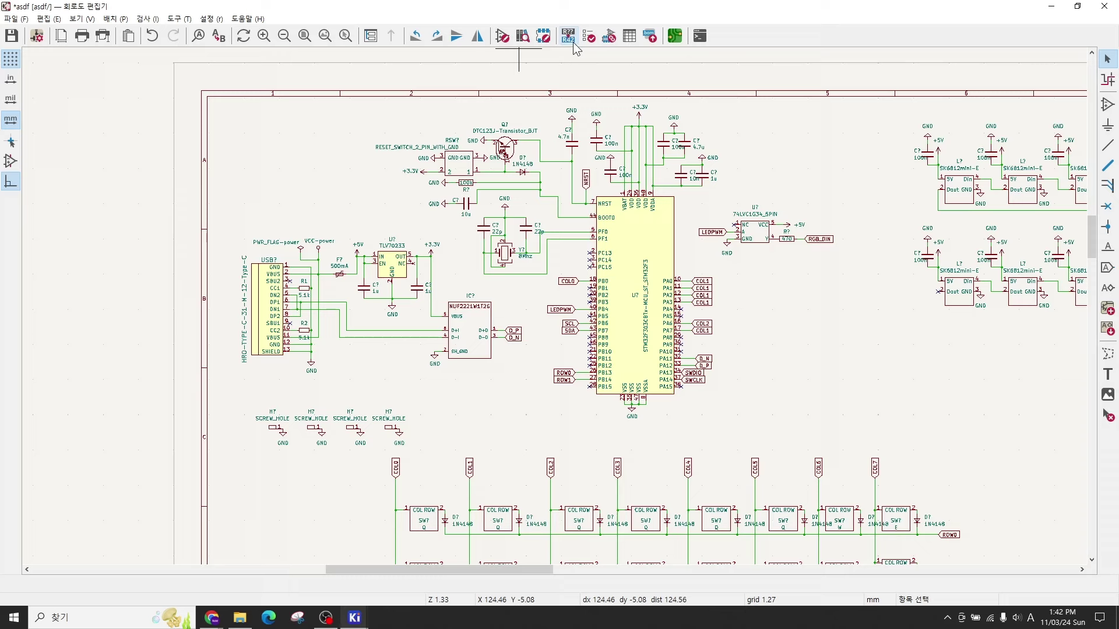
pyautogui.click(569, 38)
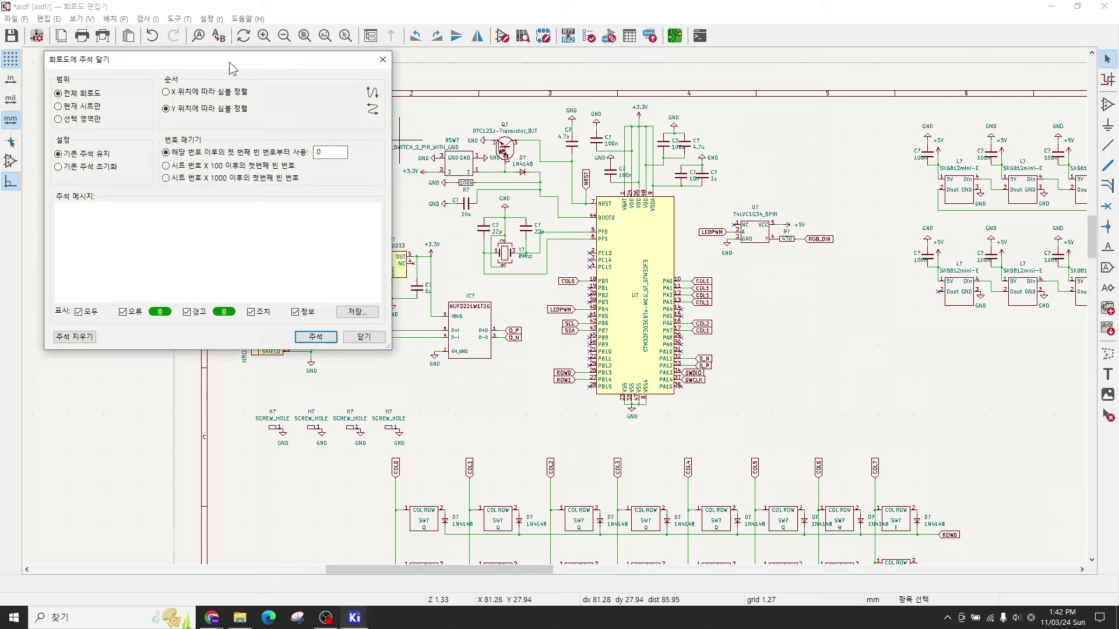
pyautogui.moveTo(229, 62)
pyautogui.mouseDown()
pyautogui.moveTo(288, 109)
pyautogui.moveTo(291, 129)
pyautogui.mouseUp()
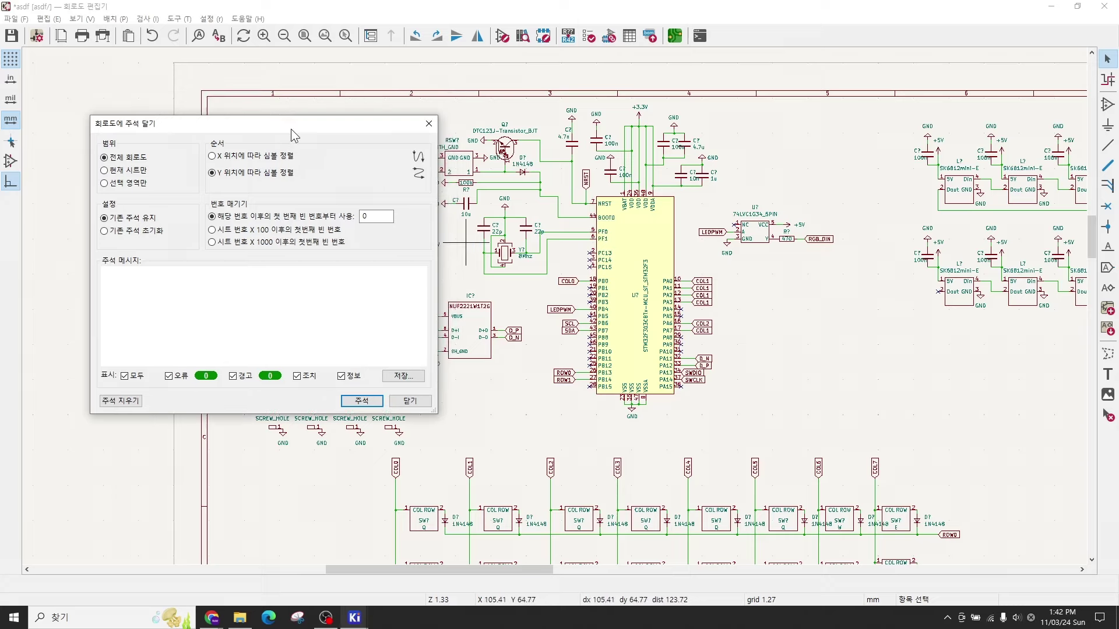
pyautogui.click(362, 402)
pyautogui.click(411, 400)
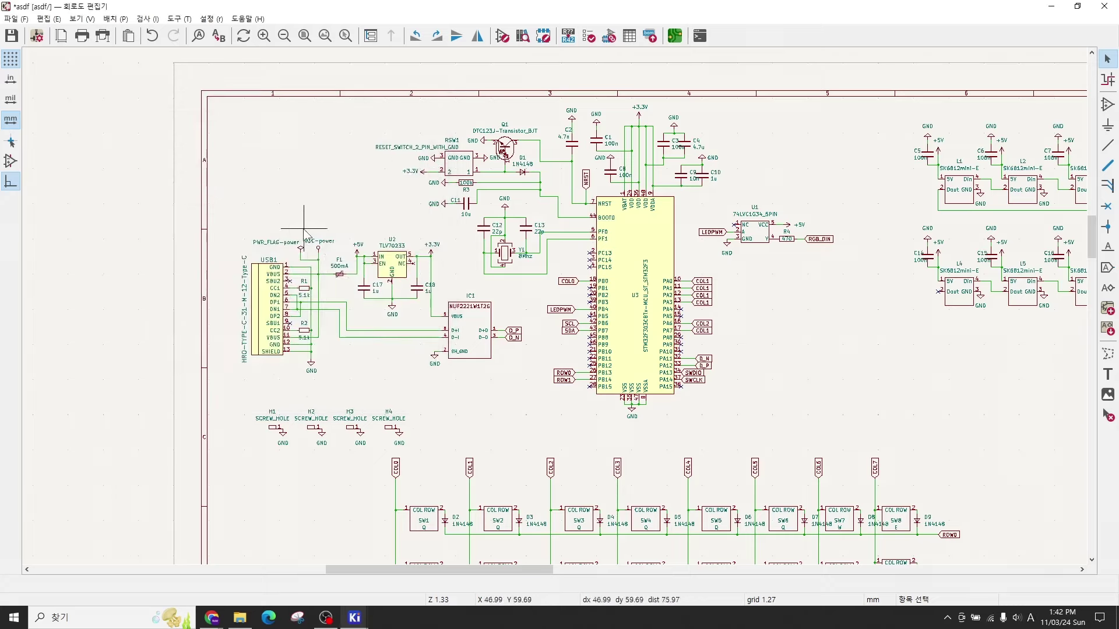
# Step: Check the annotated references around the USB connector, including the fuse, the regulator and both 5.1k resistors
pyautogui.scroll(6, 329, 268)
pyautogui.click(643, 252)
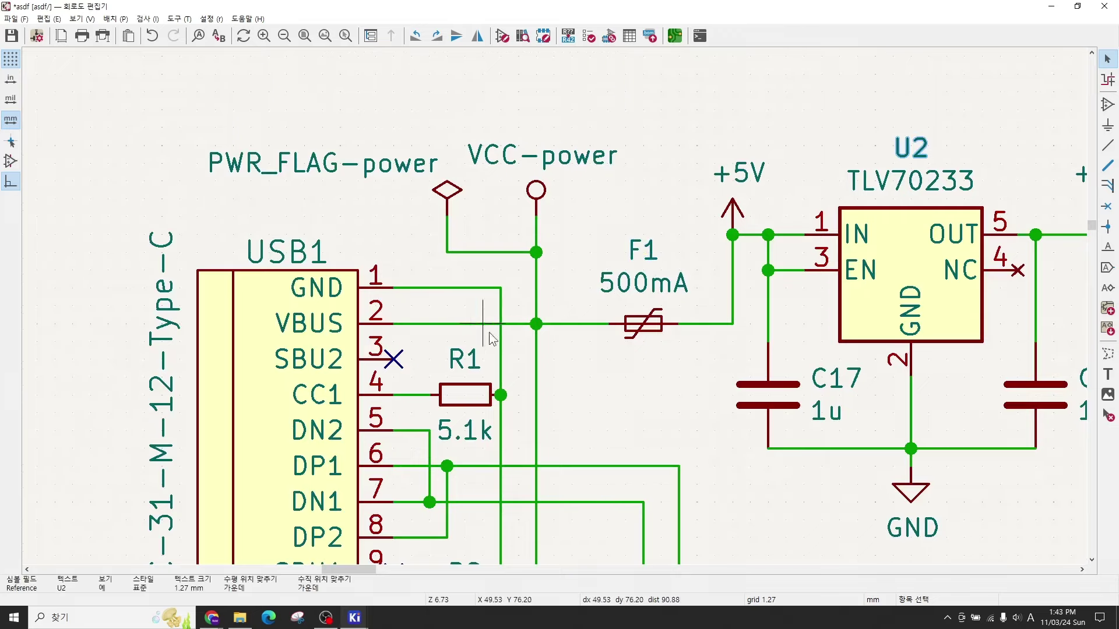
pyautogui.click(477, 363)
pyautogui.keyDown('shift'); pyautogui.scroll(-5, 555, 405); pyautogui.keyUp('shift')
pyautogui.click(440, 348)
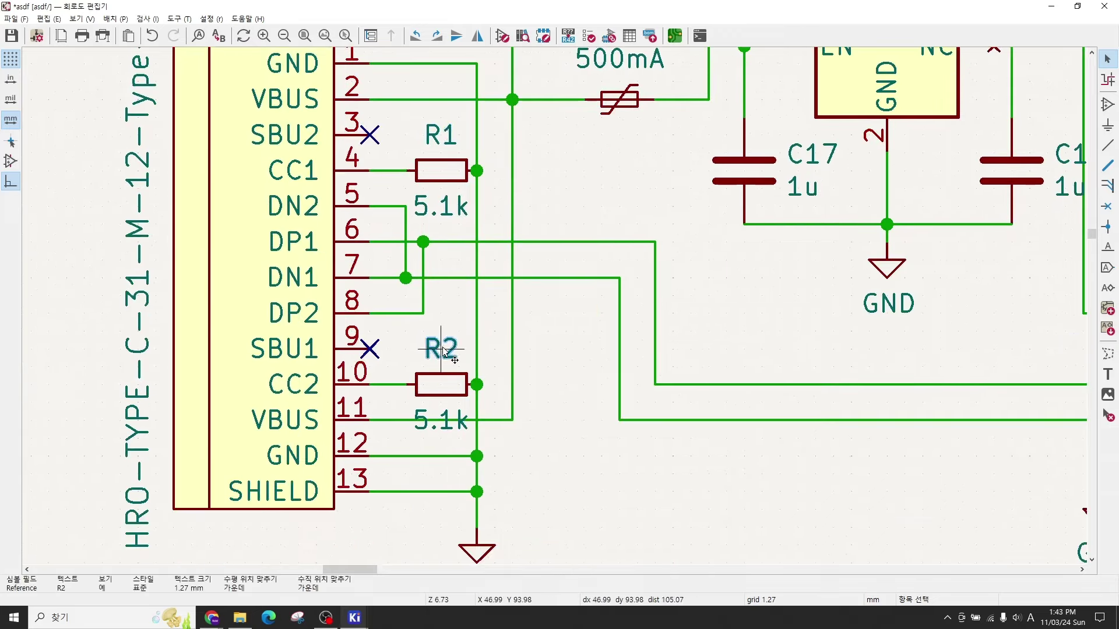
# Step: Check the annotated references of the USB filter IC, regulator, crystal circuit and the capacitors around the microcontroller
pyautogui.scroll(-3, 440, 349)
pyautogui.moveTo(744, 338); pyautogui.dragTo(594, 355, button='middle')
pyautogui.click(762, 280)
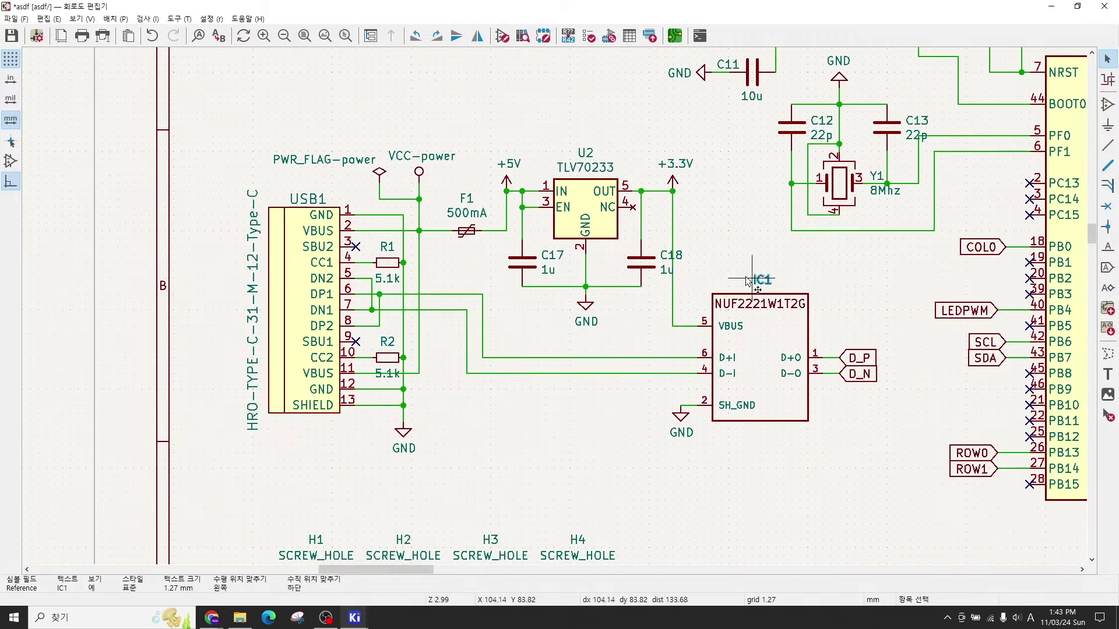
pyautogui.click(585, 153)
pyautogui.moveTo(787, 181); pyautogui.dragTo(623, 293, button='middle')
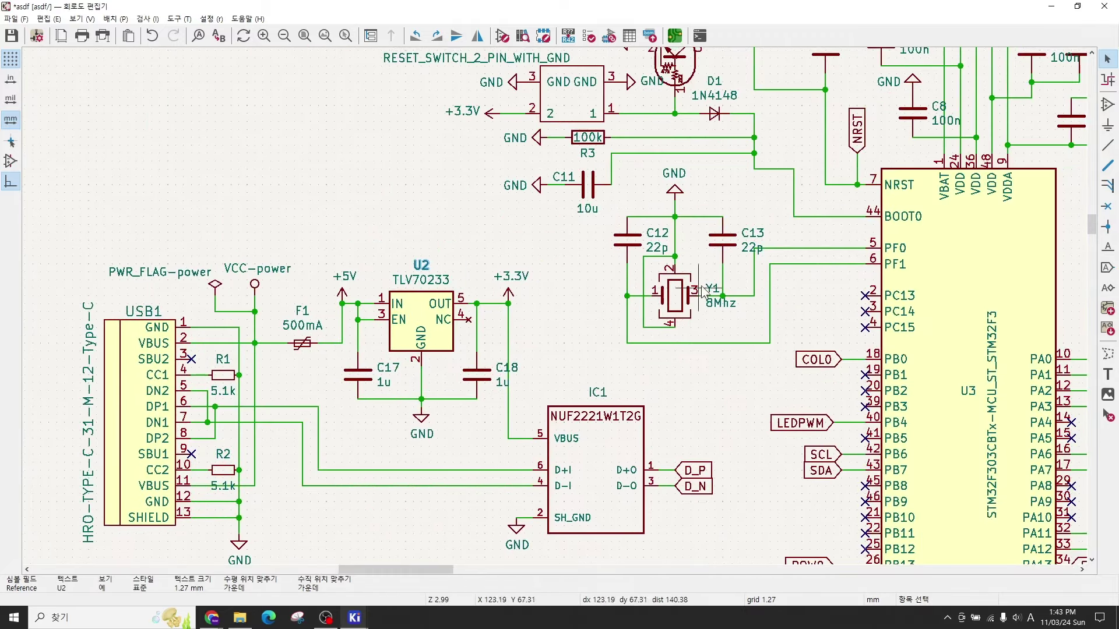
pyautogui.click(666, 242)
pyautogui.scroll(-2, 670, 244)
pyautogui.click(747, 128)
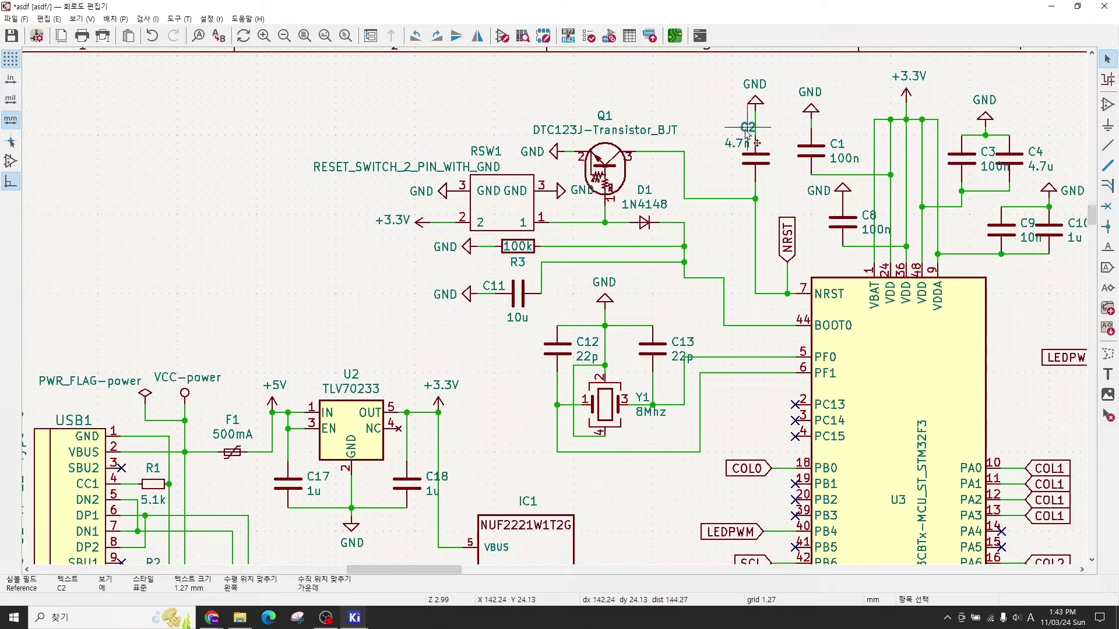
pyautogui.click(868, 219)
# Step: Look over the whole annotated schematic, from the USB circuit and screw holes to the key matrix
pyautogui.scroll(-2, 781, 407)
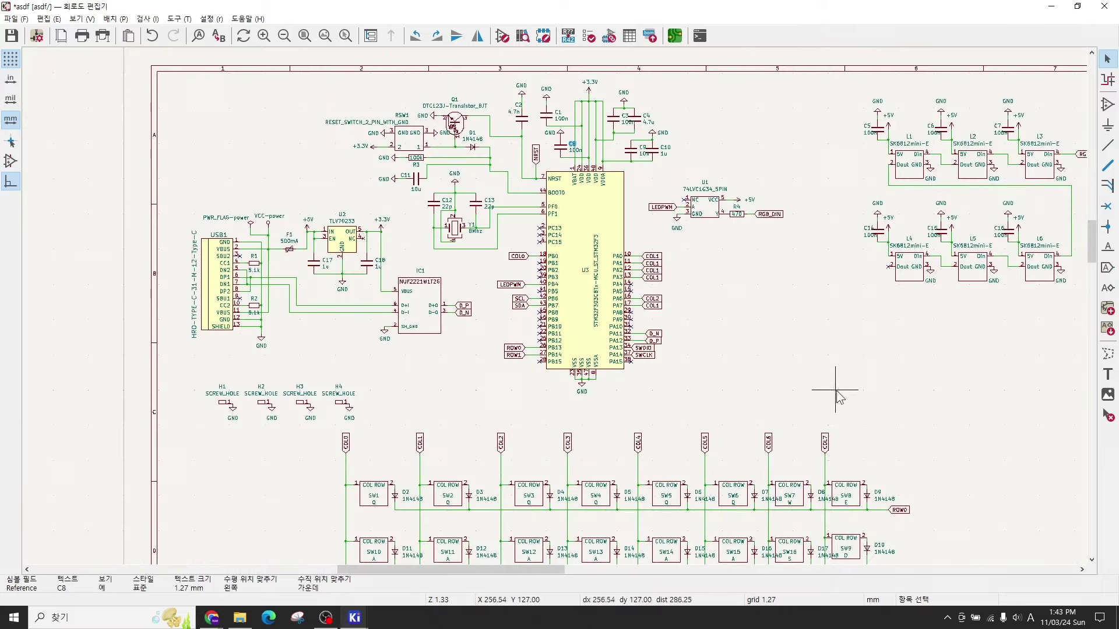
pyautogui.scroll(-3, 891, 349)
pyautogui.scroll(4, 556, 311)
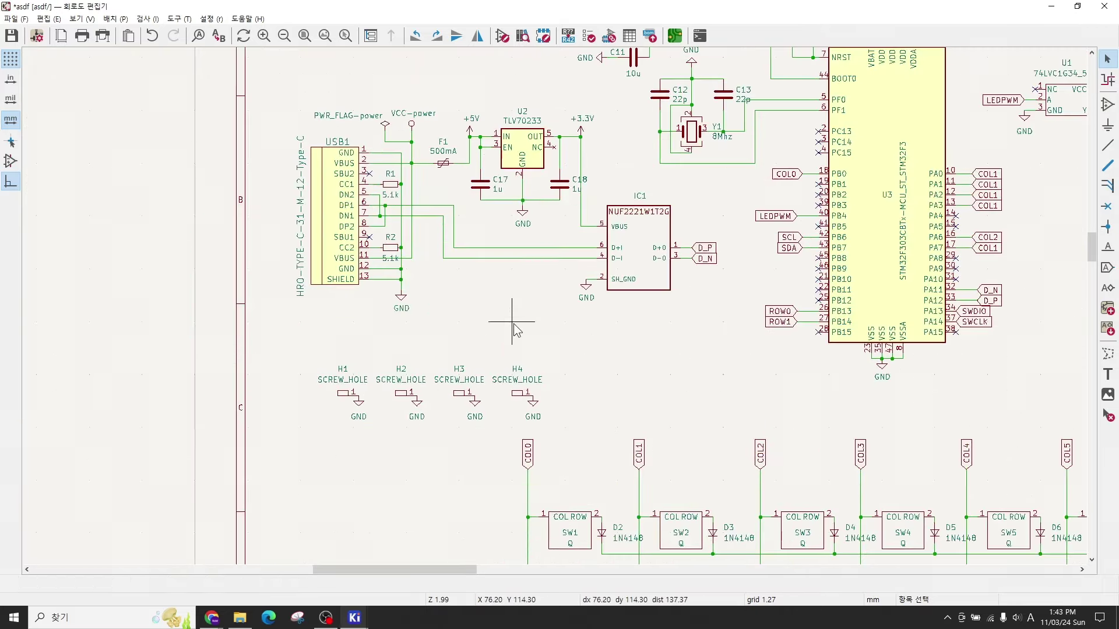
pyautogui.scroll(-3, 556, 344)
pyautogui.scroll(3, 493, 363)
pyautogui.scroll(-2, 493, 362)
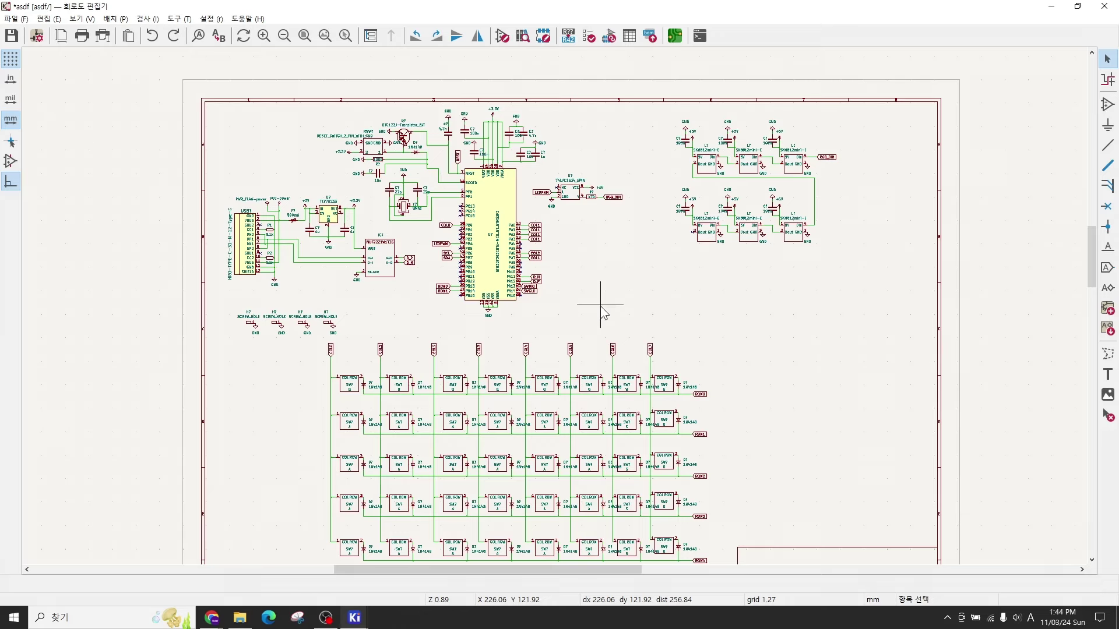
# Step: Inspect the unannotated references across the schematic and redo the annotation
pyautogui.scroll(2, 606, 299)
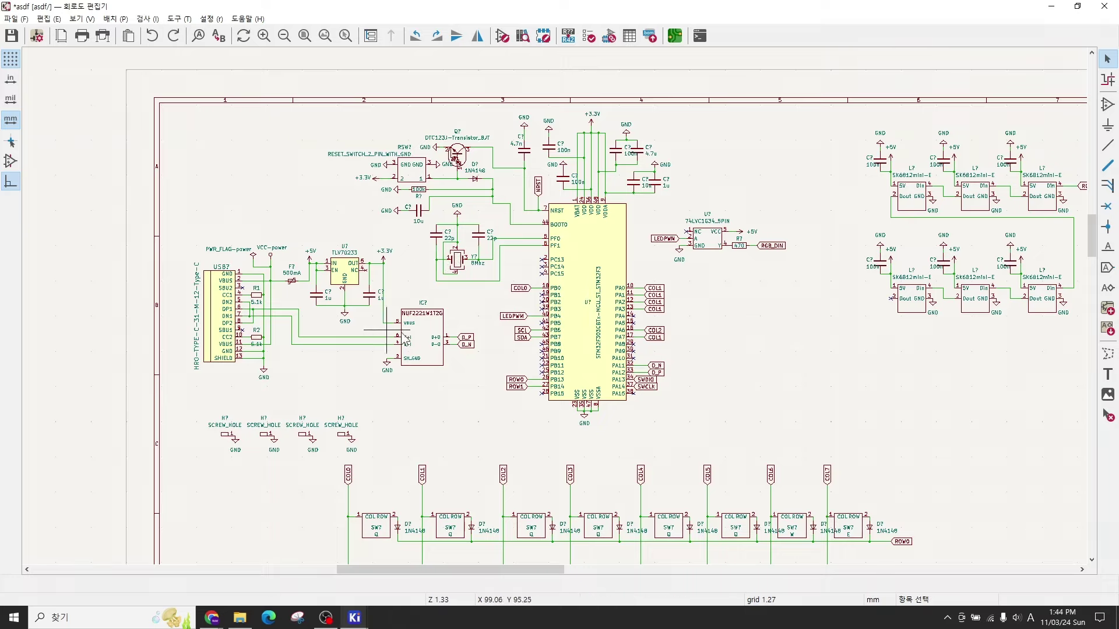
pyautogui.scroll(5, 422, 310)
pyautogui.scroll(-5, 557, 325)
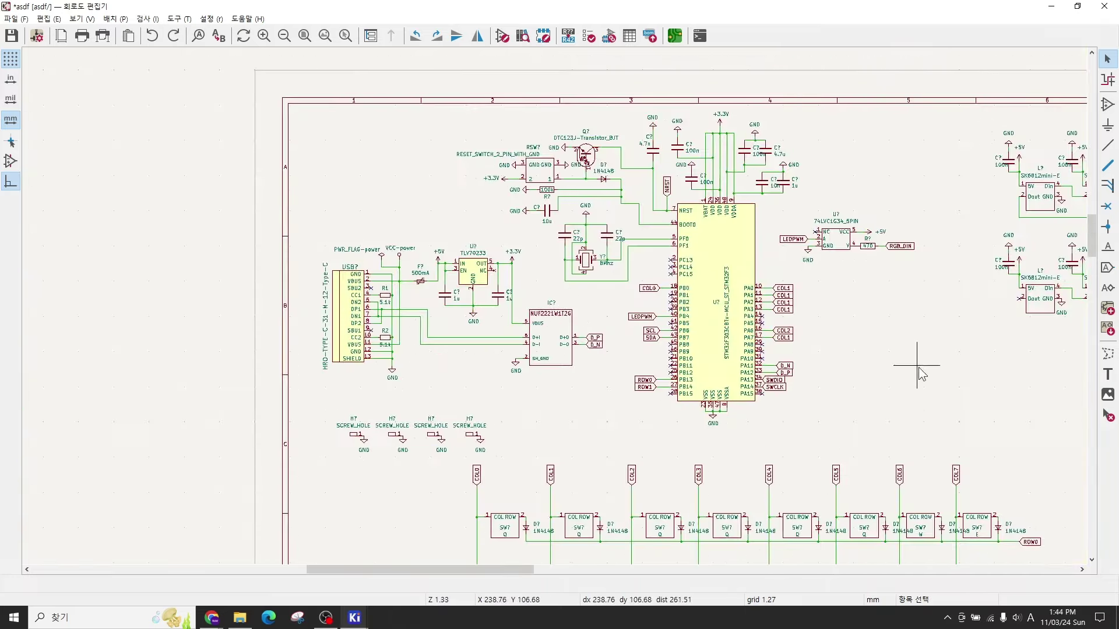
pyautogui.scroll(-3, 918, 373)
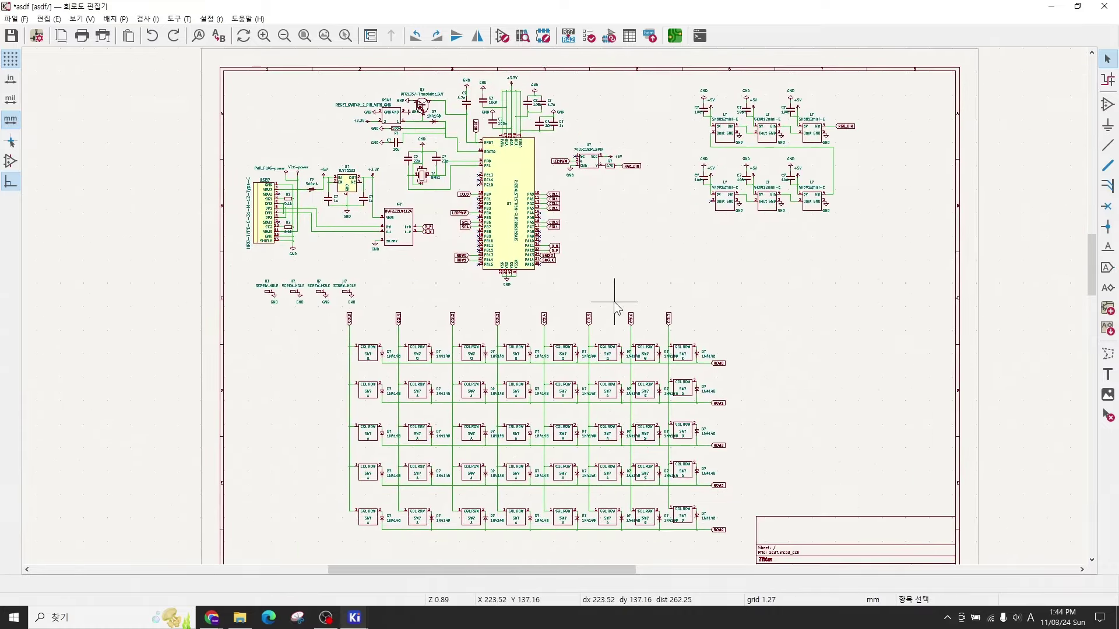
pyautogui.scroll(1, 612, 303)
pyautogui.hotkey('ctrl', 'y')
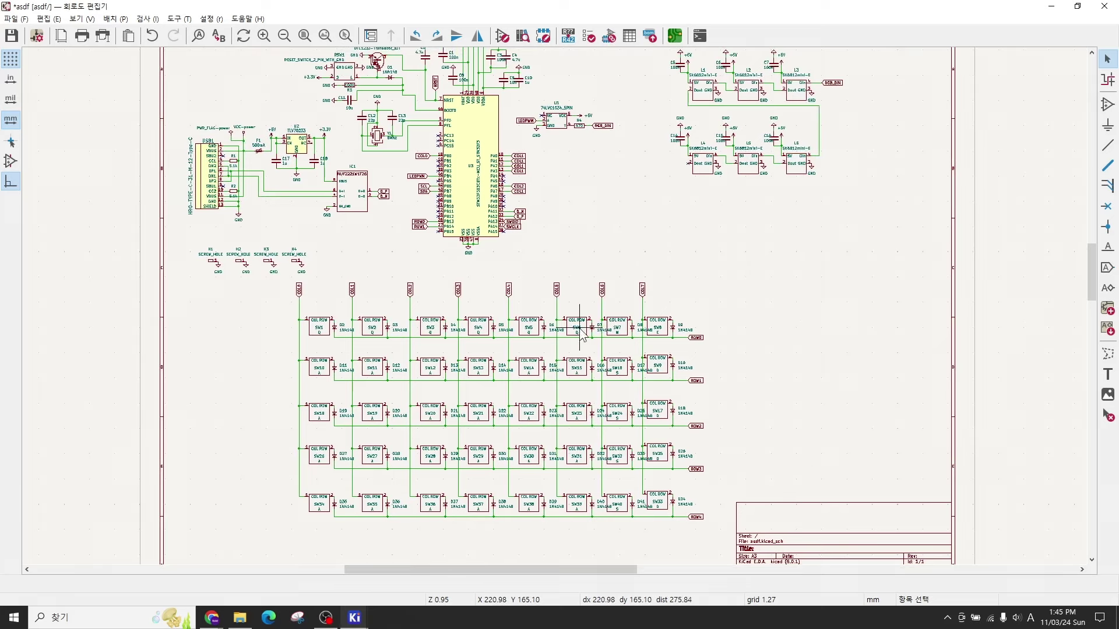
# Step: Check the annotated switch references along the key matrix's ROW0, from the sixth column back to the first
pyautogui.click(578, 329)
pyautogui.click(534, 328)
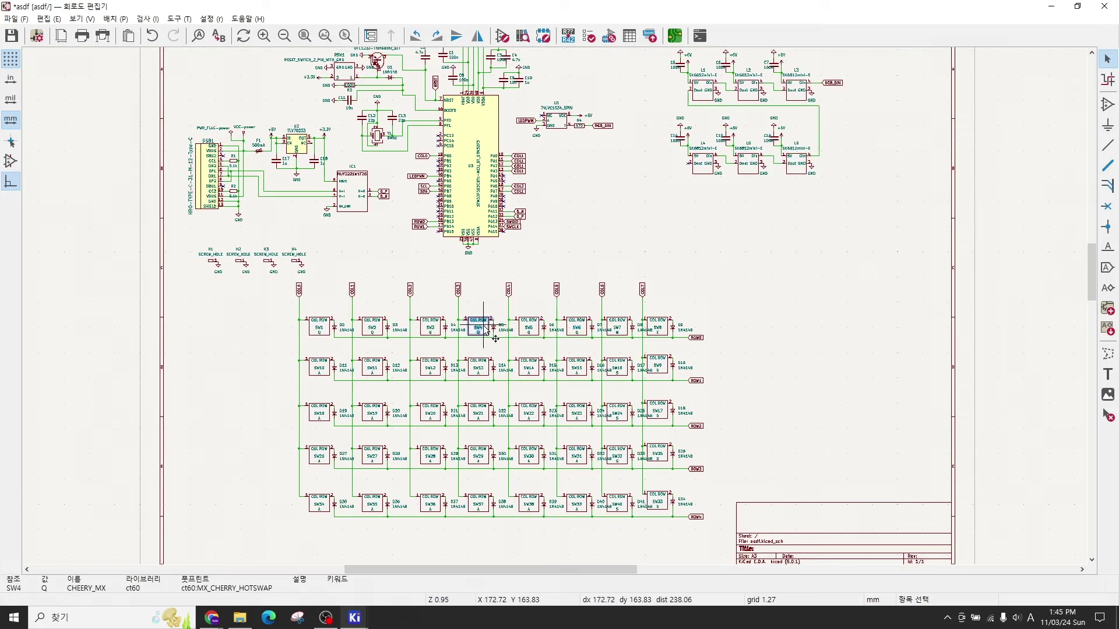
pyautogui.click(440, 330)
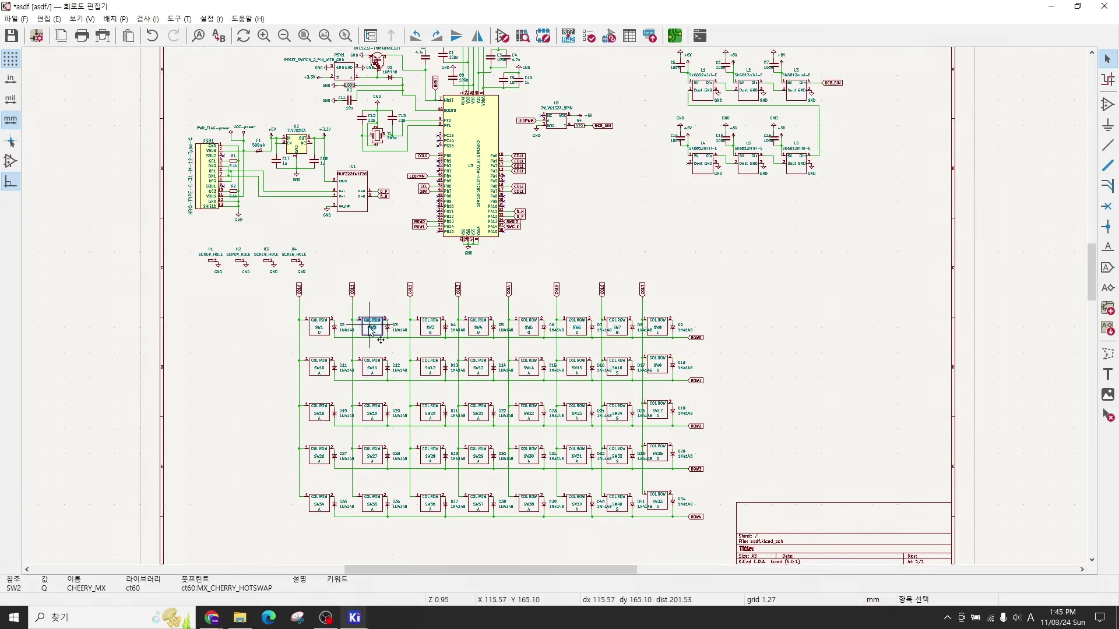
pyautogui.click(318, 327)
pyautogui.click(784, 276)
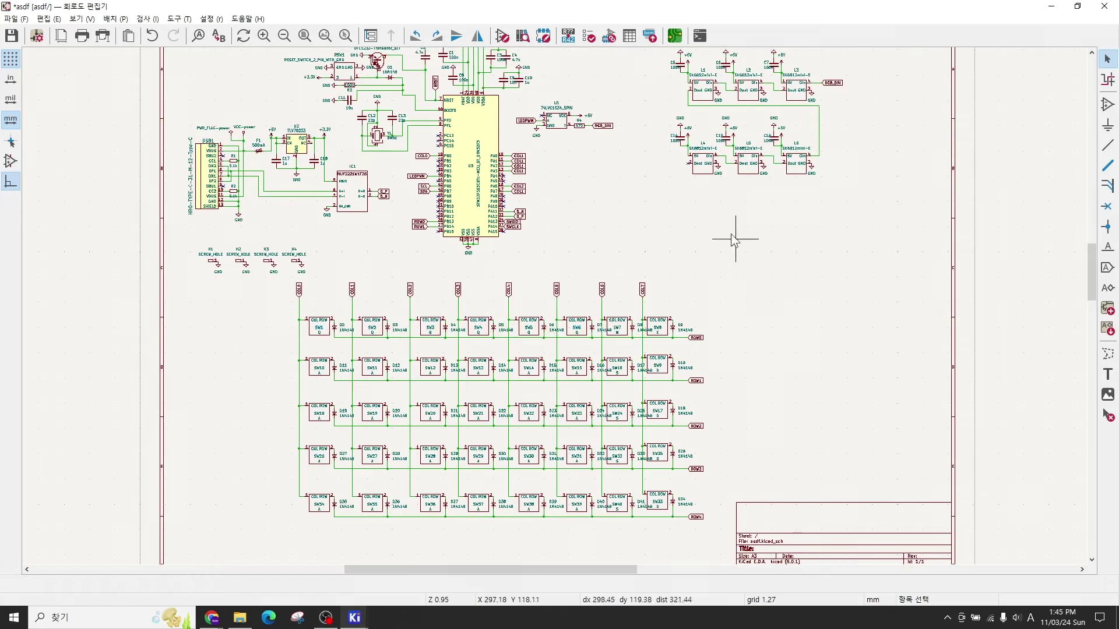
# Step: Open the footprint assignments and examine the footprints assigned to the capacitors, diodes, switches and ICs
pyautogui.click(610, 37)
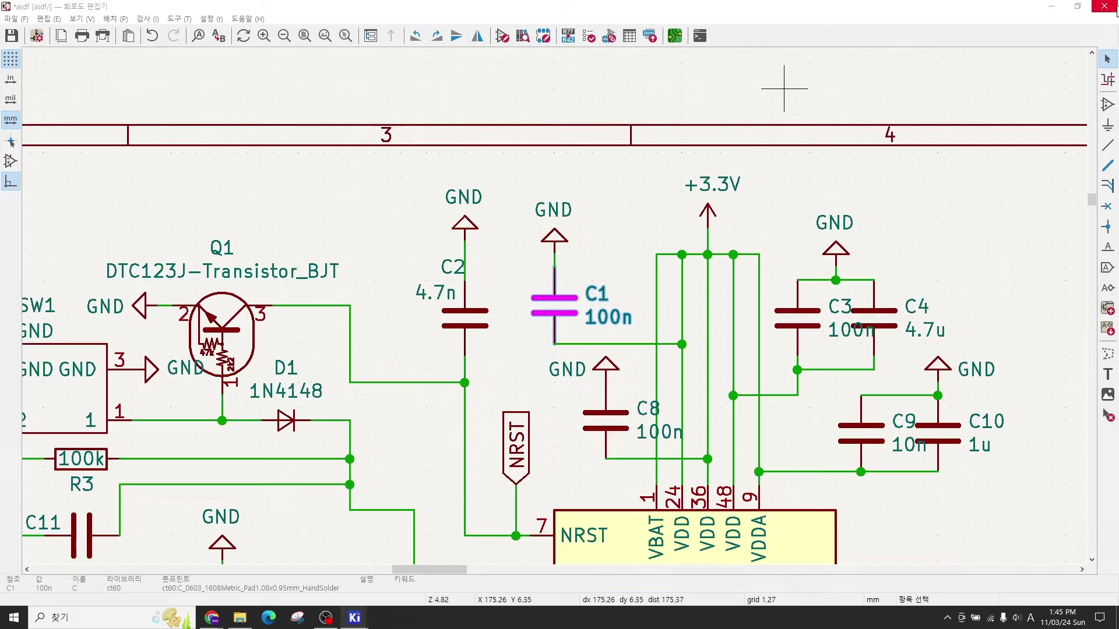
pyautogui.scroll(-5, 555, 313)
pyautogui.scroll(-3, 554, 313)
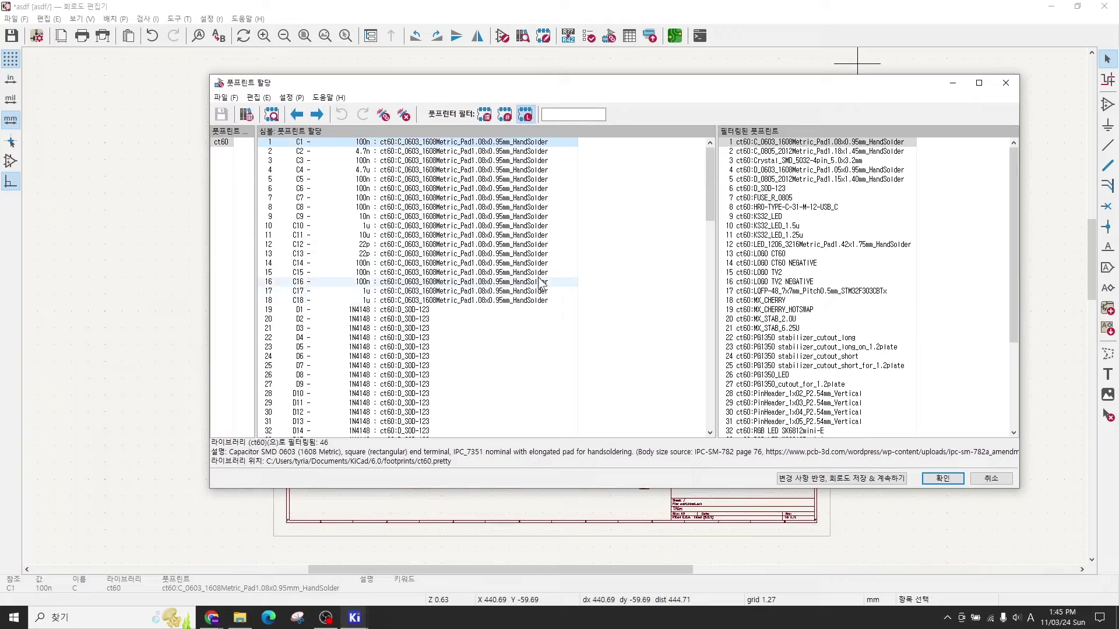
pyautogui.click(482, 151)
pyautogui.click(475, 244)
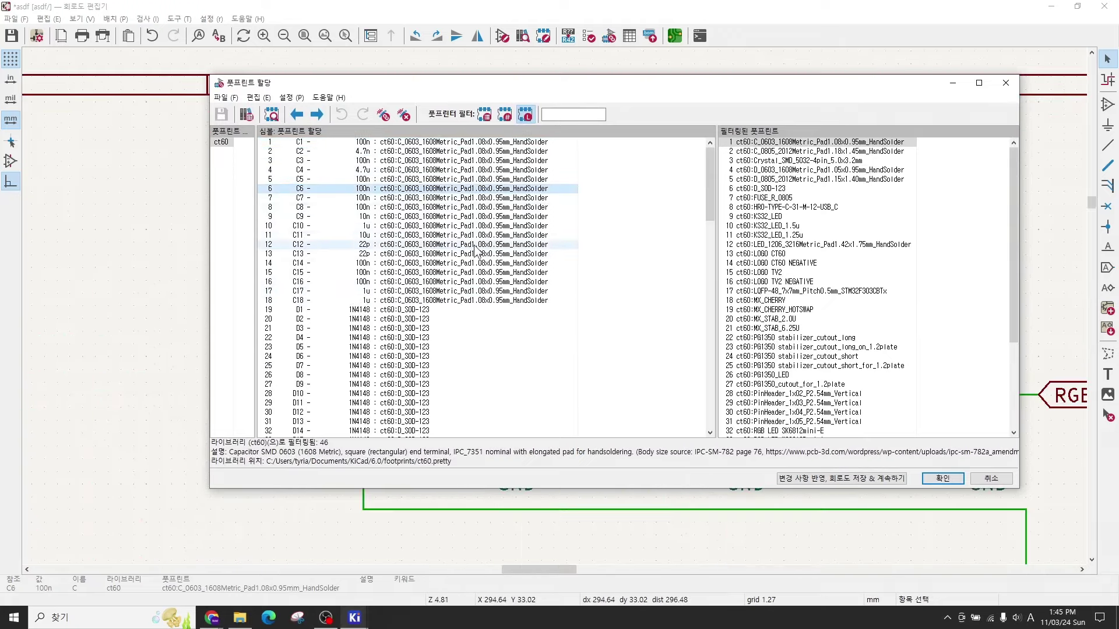
pyautogui.click(473, 291)
pyautogui.click(473, 310)
pyautogui.click(468, 338)
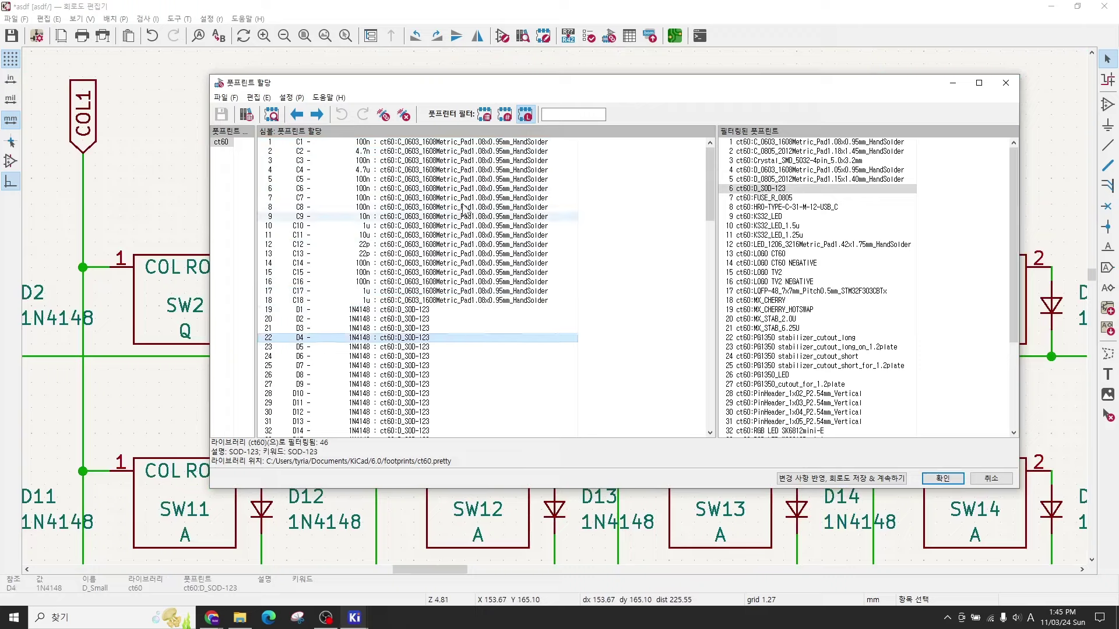
pyautogui.scroll(-14, 490, 312)
pyautogui.scroll(-16, 488, 312)
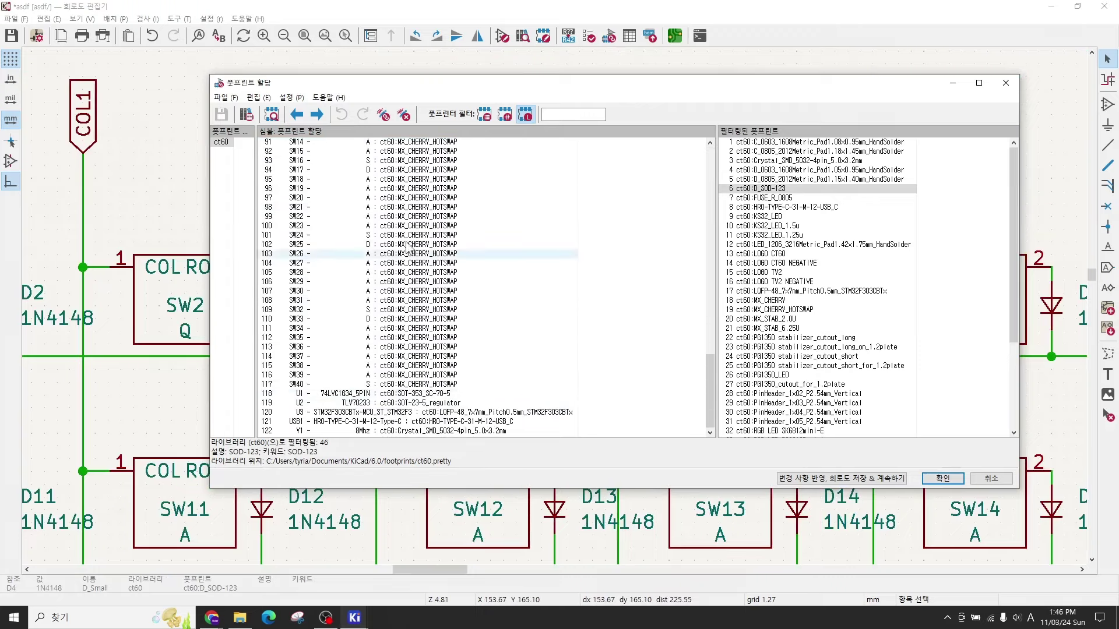
pyautogui.scroll(20, 431, 210)
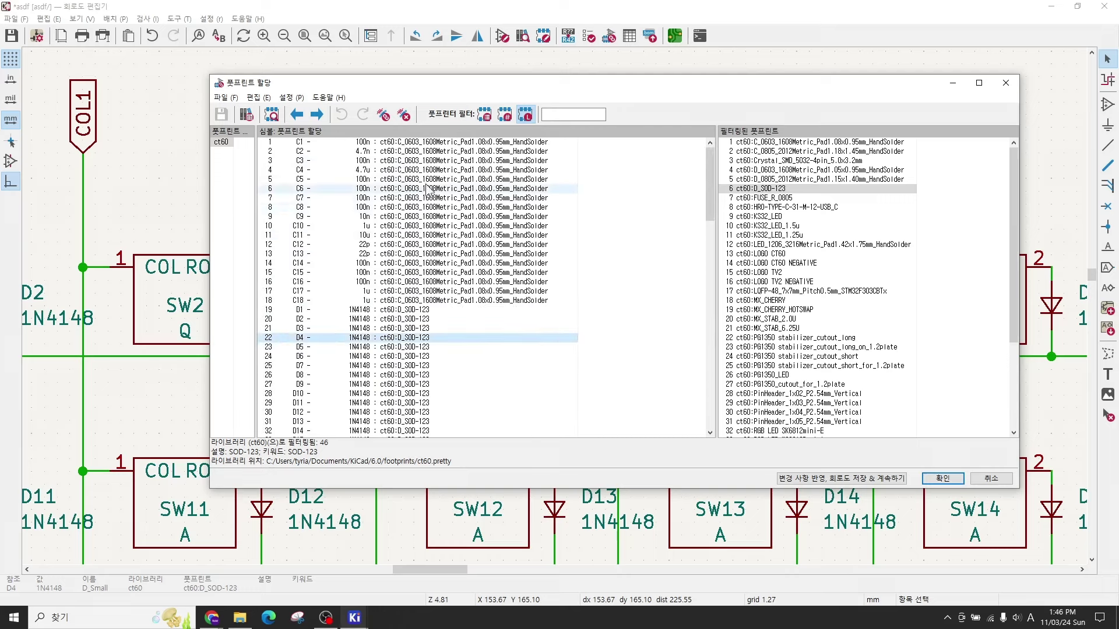
pyautogui.scroll(-20, 458, 344)
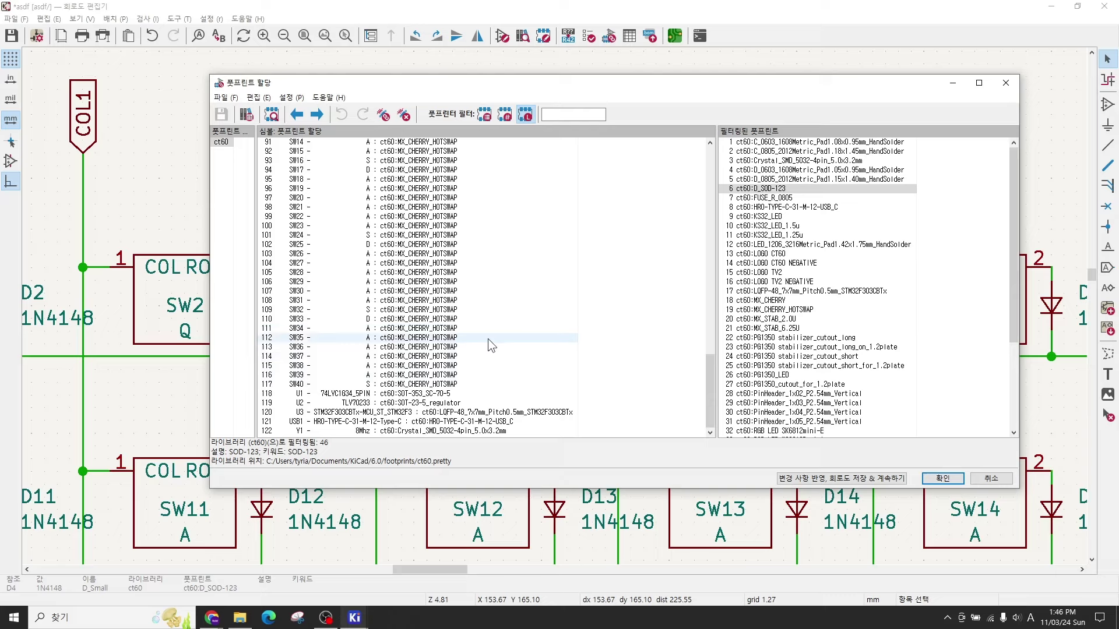
# Step: Clear SW40's footprint and reassign ct60:MX_CHERRY_HOTSWAP to it, discarding the changes when closing the footprint assignments
pyautogui.click(480, 385)
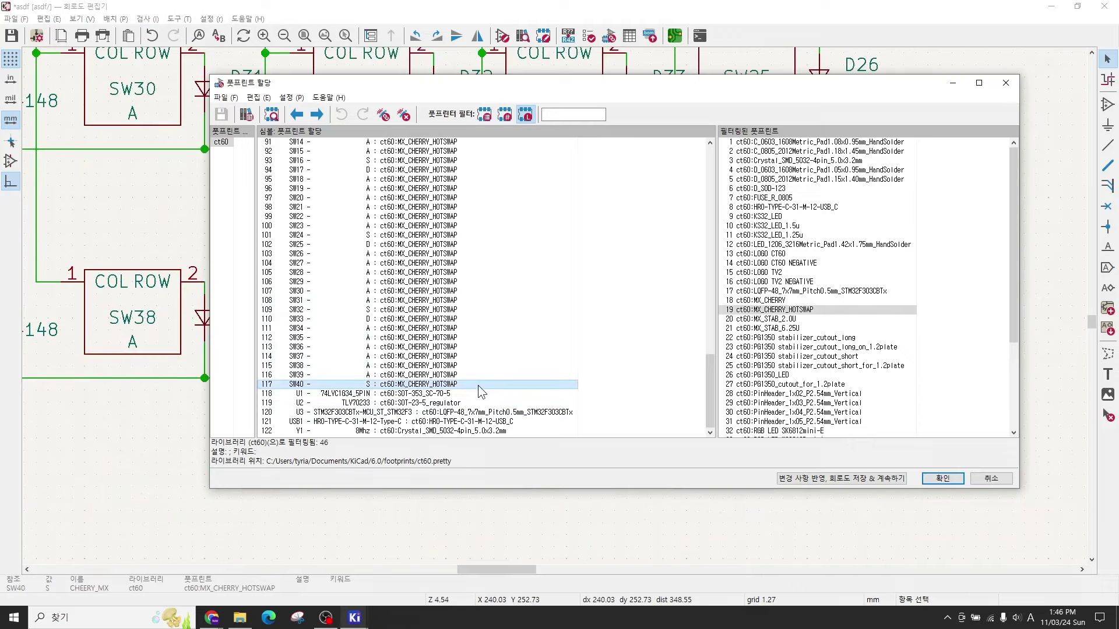
pyautogui.press('Delete')
pyautogui.click(443, 403)
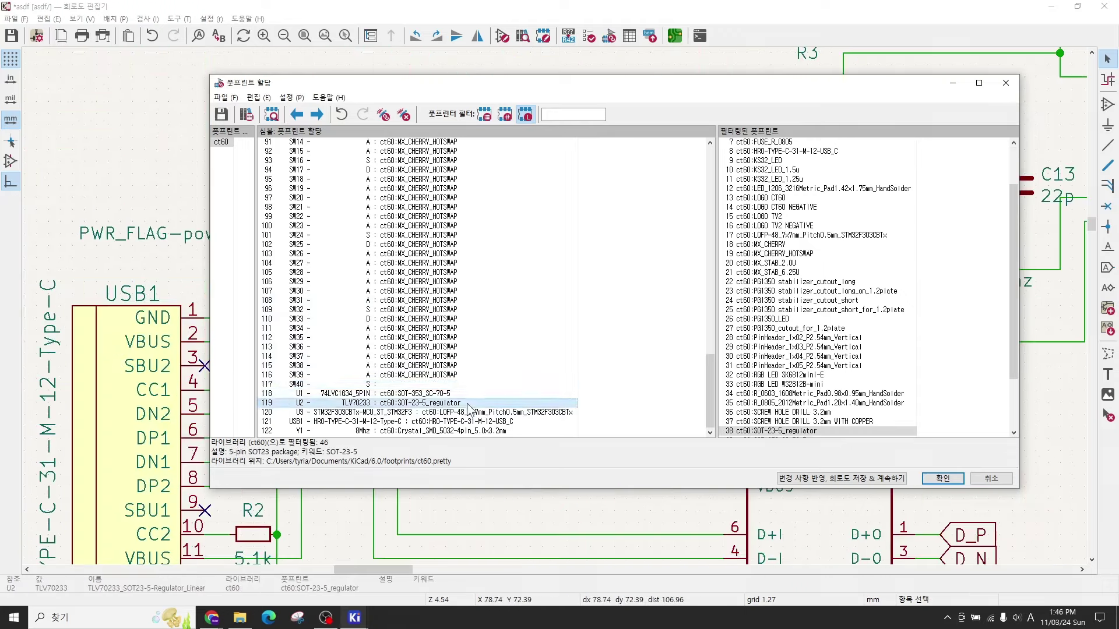
pyautogui.click(460, 386)
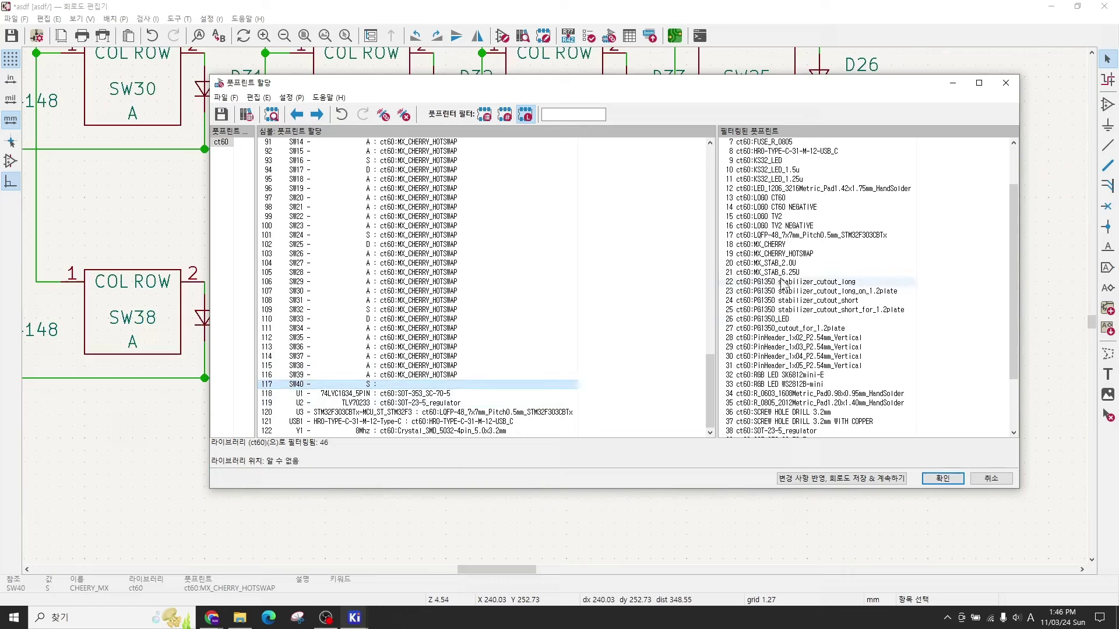
pyautogui.doubleClick(797, 255)
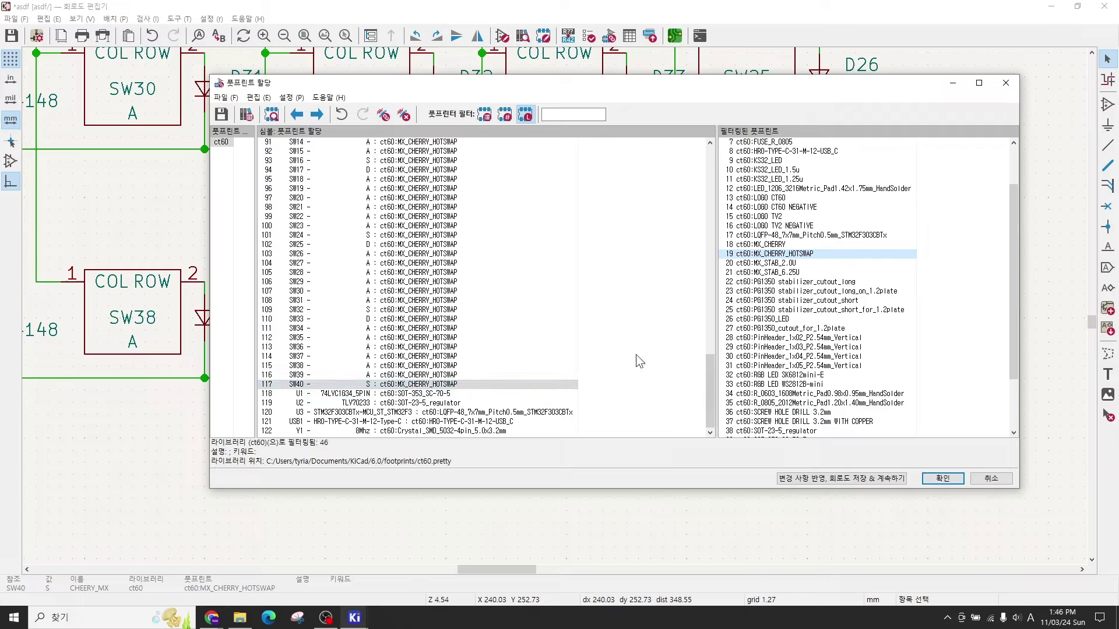
pyautogui.click(997, 478)
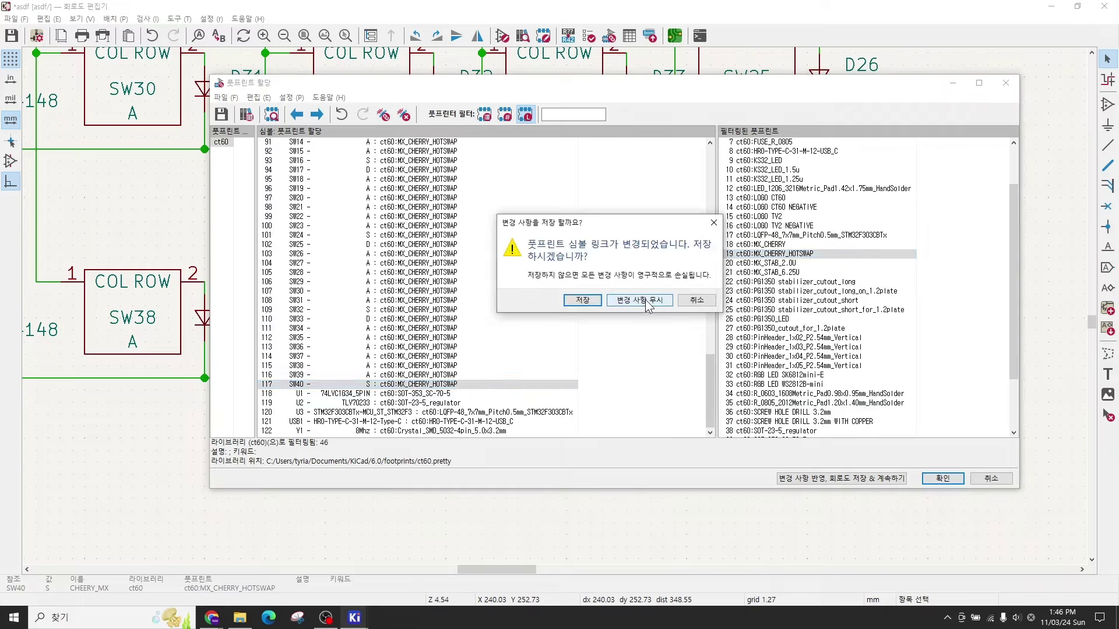
pyautogui.click(640, 300)
# Step: Examine the switches and diodes throughout the five-row, eight-column key matrix
pyautogui.scroll(-5, 512, 227)
pyautogui.click(512, 226)
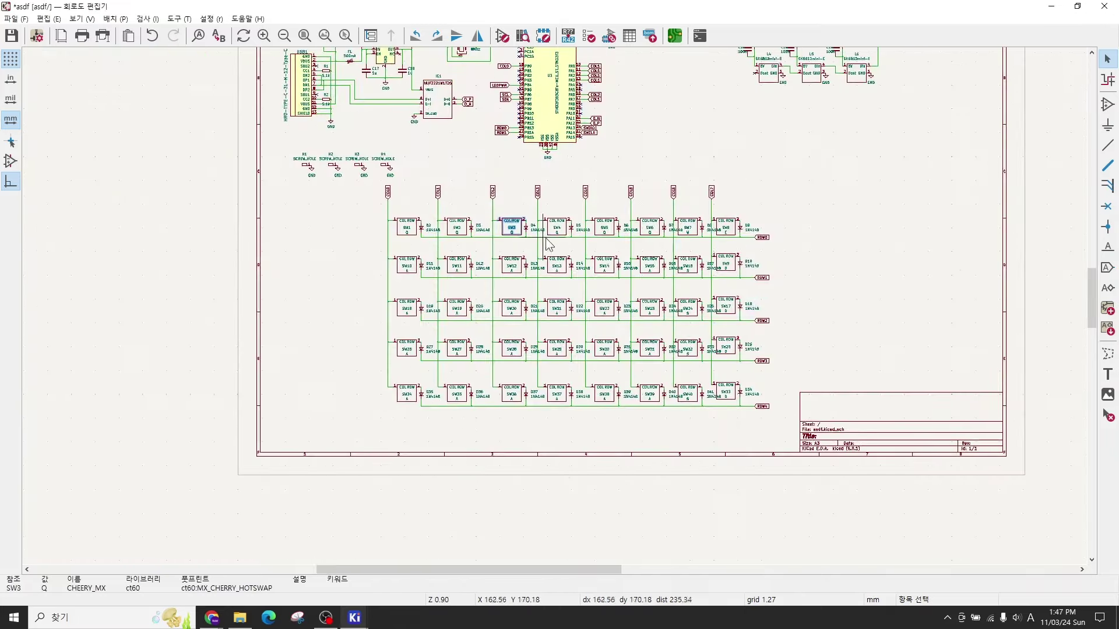
pyautogui.click(559, 232)
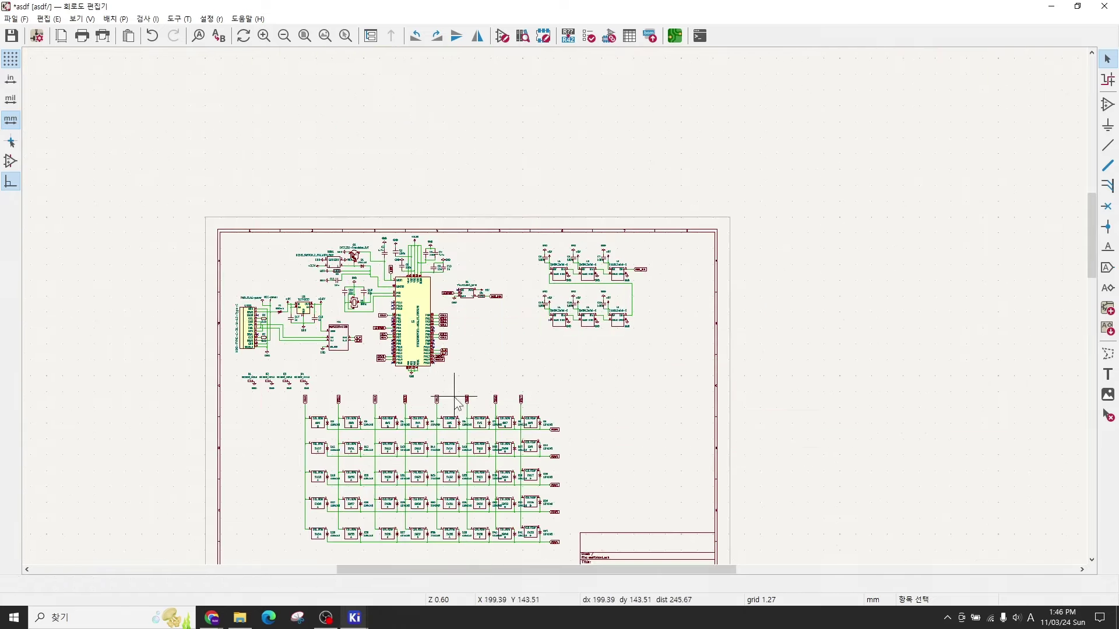
pyautogui.scroll(5, 597, 343)
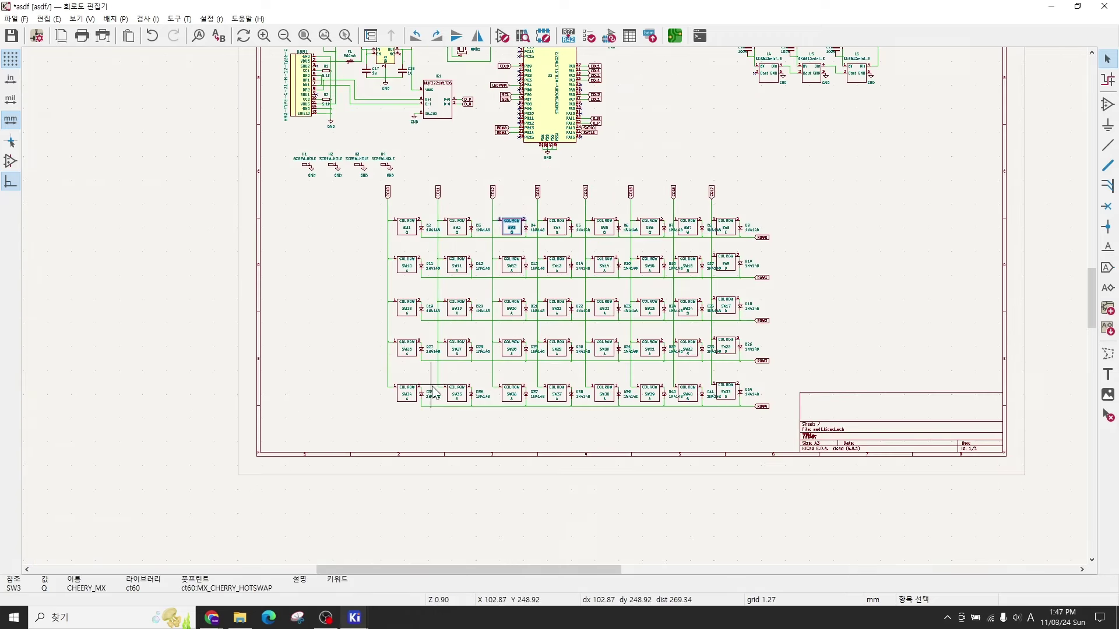
pyautogui.hscroll(2, 476, 366)
pyautogui.scroll(1, 476, 366)
pyautogui.click(706, 236)
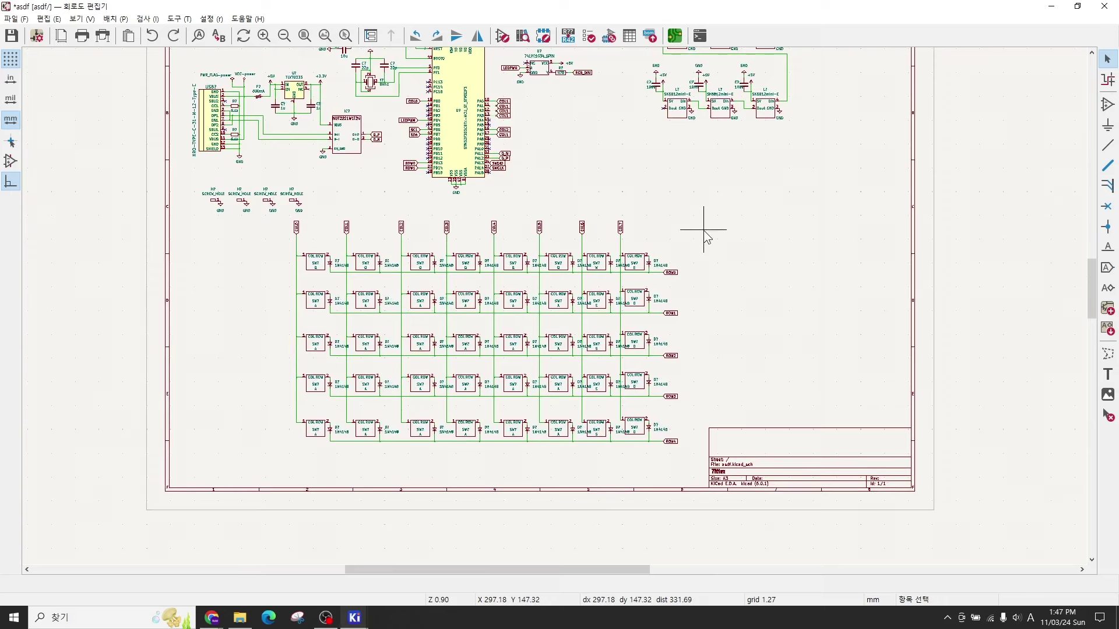
# Step: Undo the key matrix expansion edits back to the original matrix of two rows and three columns
pyautogui.hotkey('ctrl', 'z')
pyautogui.hotkey('ctrl', 'z')
pyautogui.hotkey('ctrl', 'z')
pyautogui.hotkey('ctrl', 'z')
pyautogui.hotkey('ctrl', 'z')
pyautogui.hotkey('ctrl', 'z')
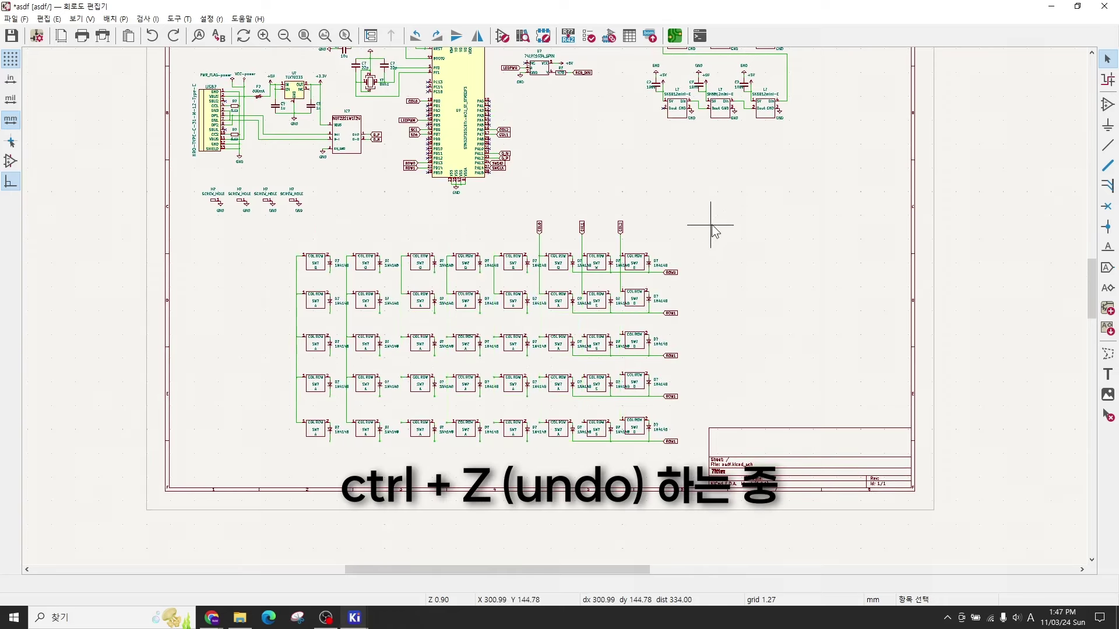
pyautogui.hotkey('ctrl', 'z')
pyautogui.hotkey('ctrl', 'z')
pyautogui.hotkey('ctrl', 'z')
pyautogui.hotkey('ctrl', 'z')
pyautogui.scroll(4, 604, 349)
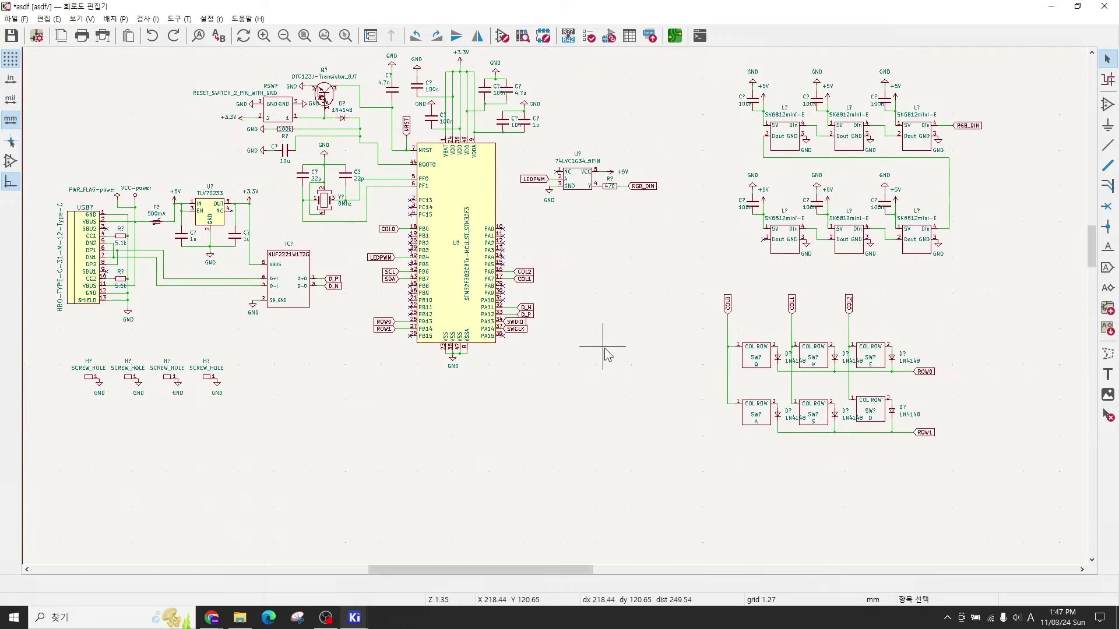
pyautogui.moveTo(593, 337); pyautogui.dragTo(618, 368, button='middle')
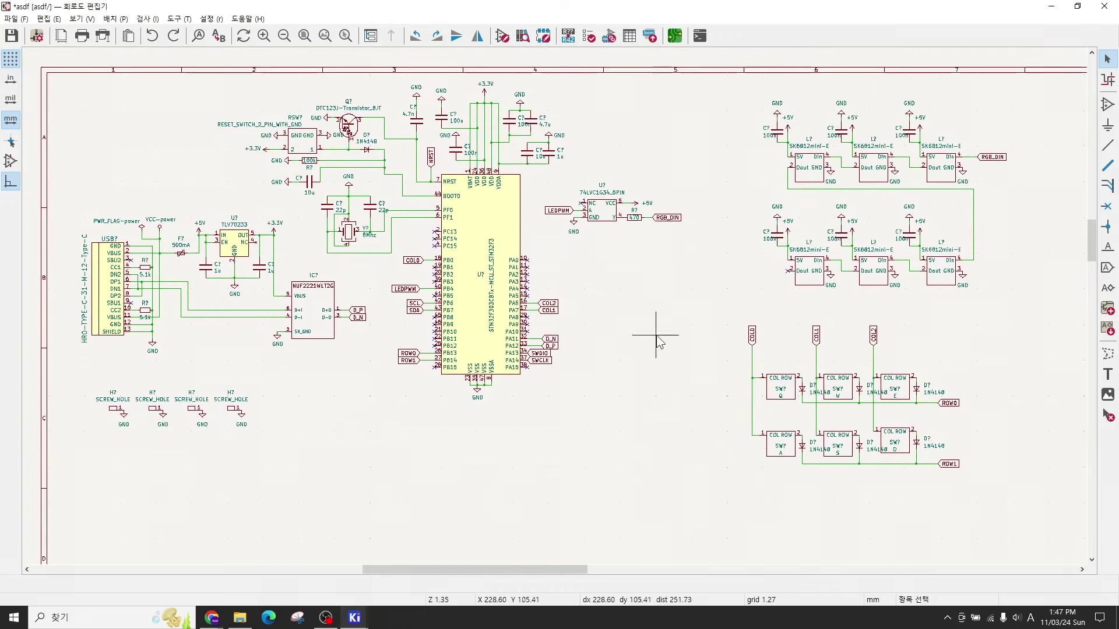
# Step: Annotate the entire restored schematic, keeping existing annotations, sorting symbols by Y position and using the first free number after 0
pyautogui.click(568, 36)
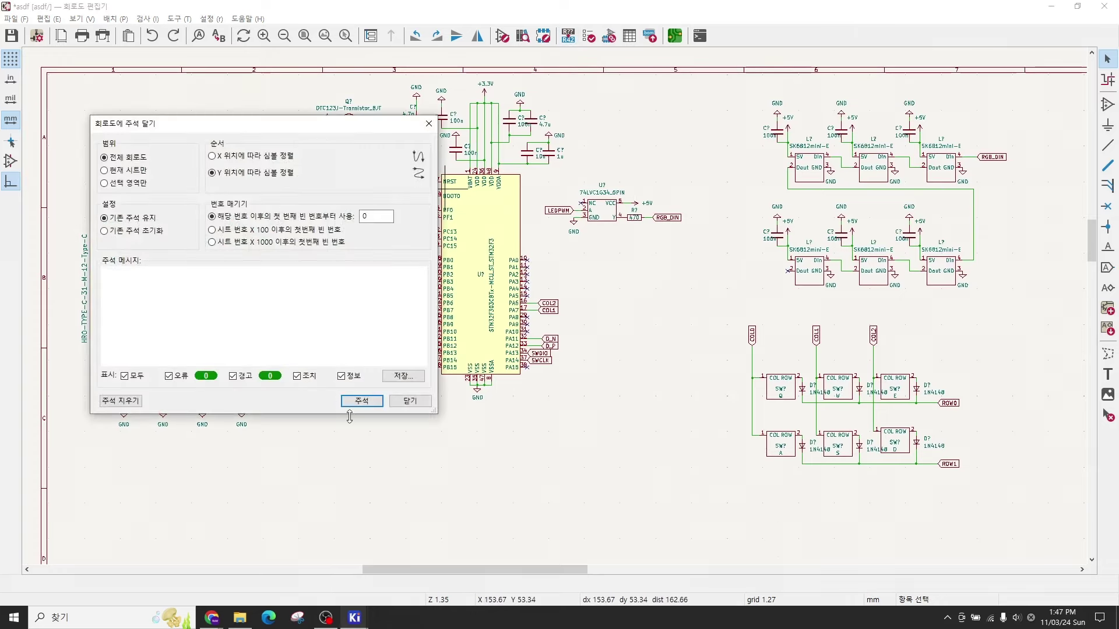
pyautogui.click(362, 401)
pyautogui.press('Return')
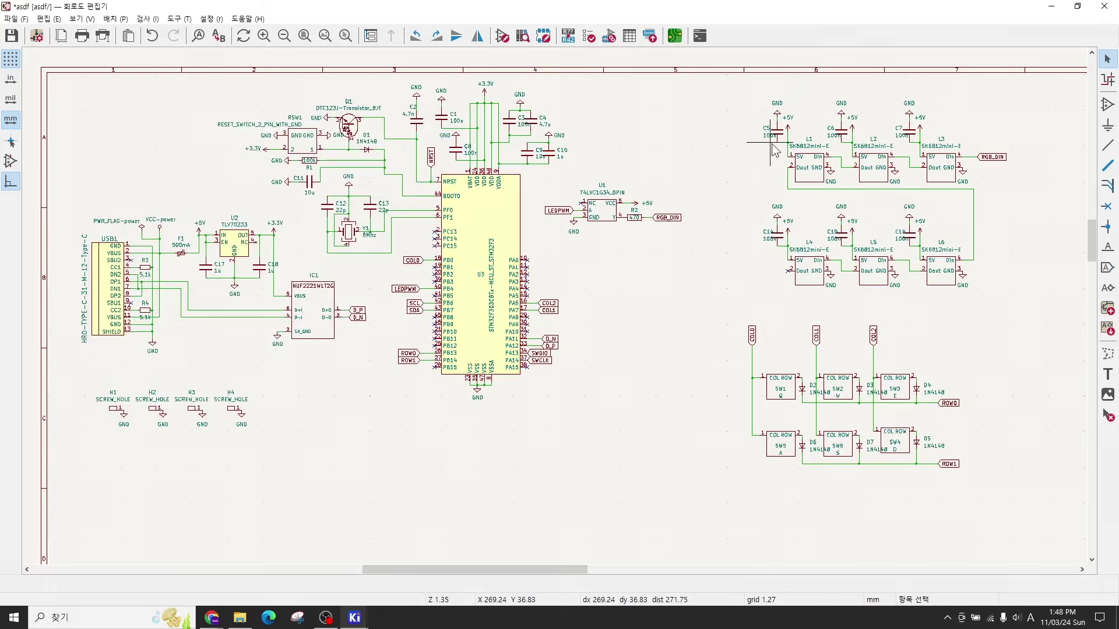
# Step: Save the asdf schematic and close its schematic editor
pyautogui.hotkey('ctrl', 's')
pyautogui.click(1103, 8)
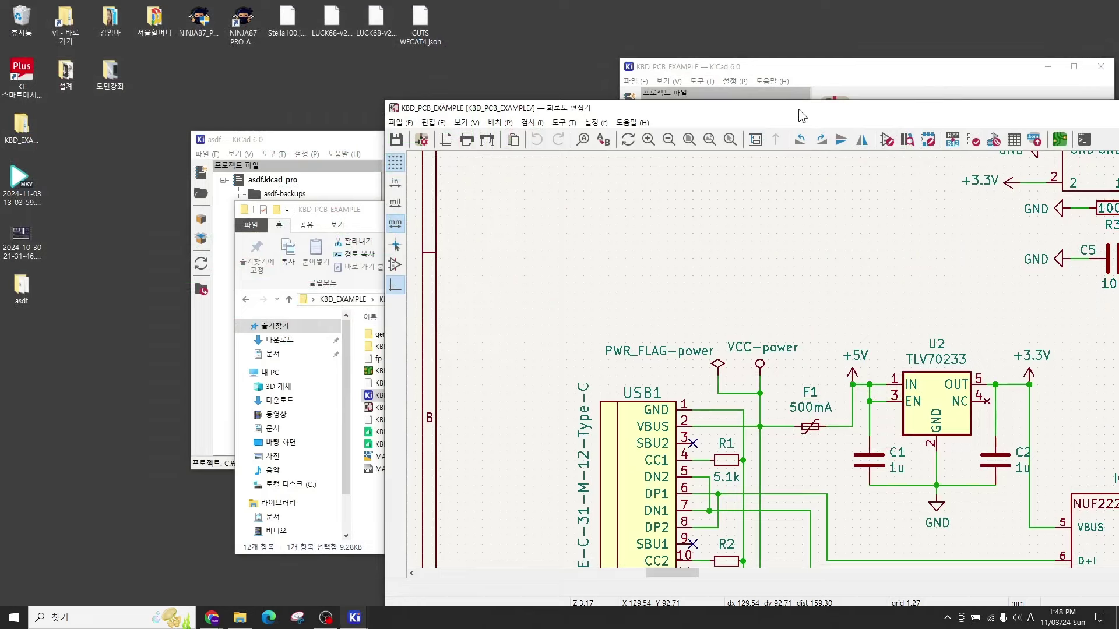
# Step: Close the KBD_PCB_EXAMPLE schematic editor and project windows, and open the PCB editor of the asdf project
pyautogui.moveTo(797, 109); pyautogui.dragTo(550, 98)
pyautogui.click(999, 96)
pyautogui.moveTo(937, 67); pyautogui.dragTo(857, 72)
pyautogui.click(1020, 71)
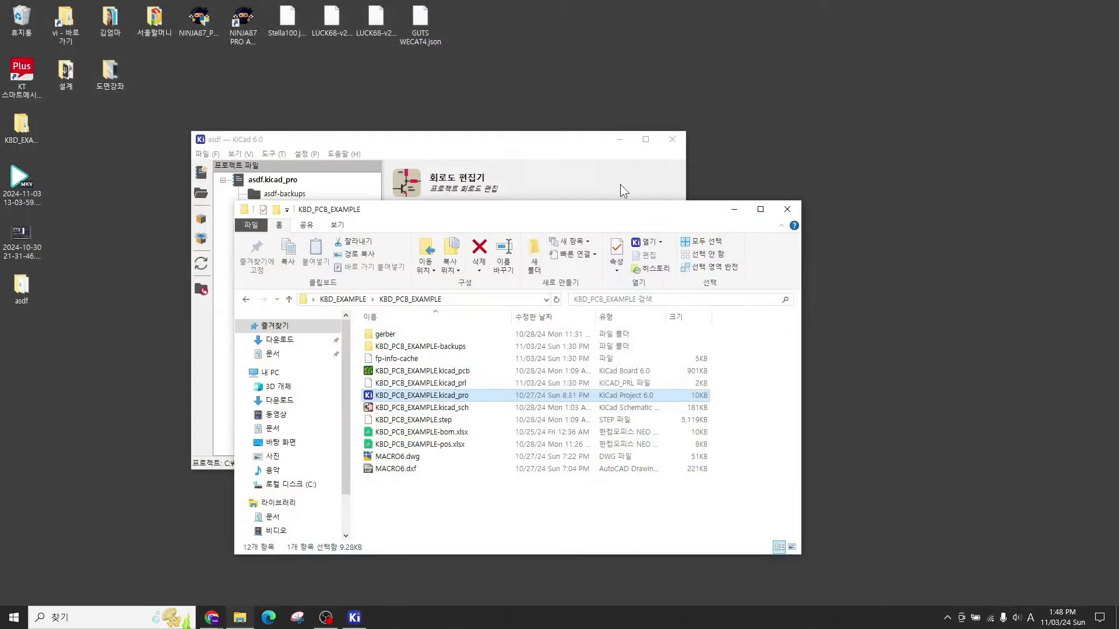
pyautogui.click(461, 138)
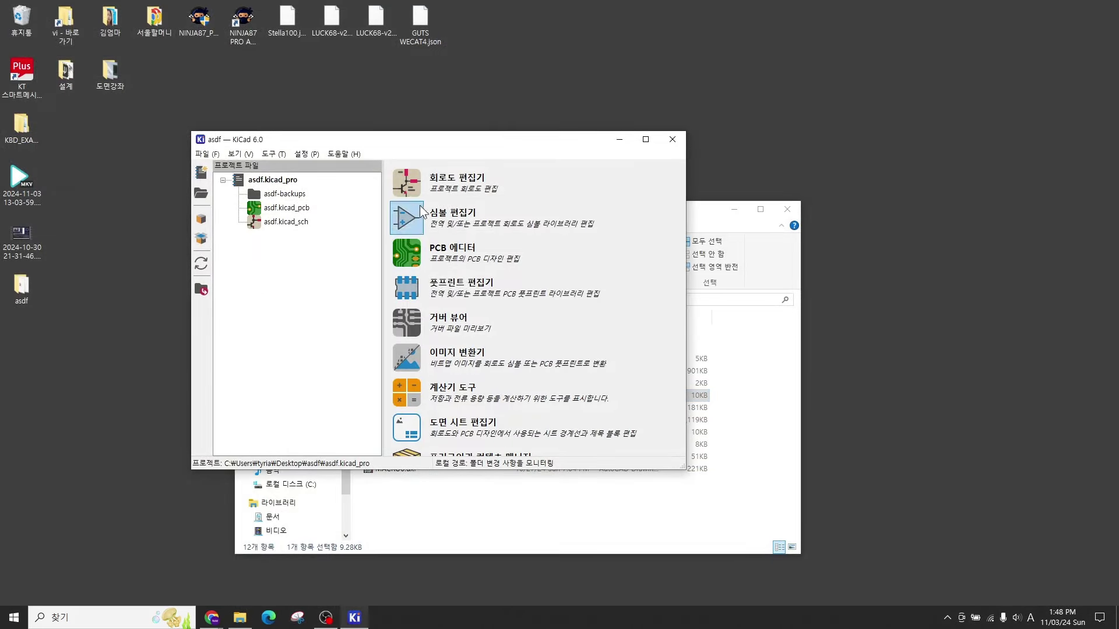
pyautogui.click(410, 258)
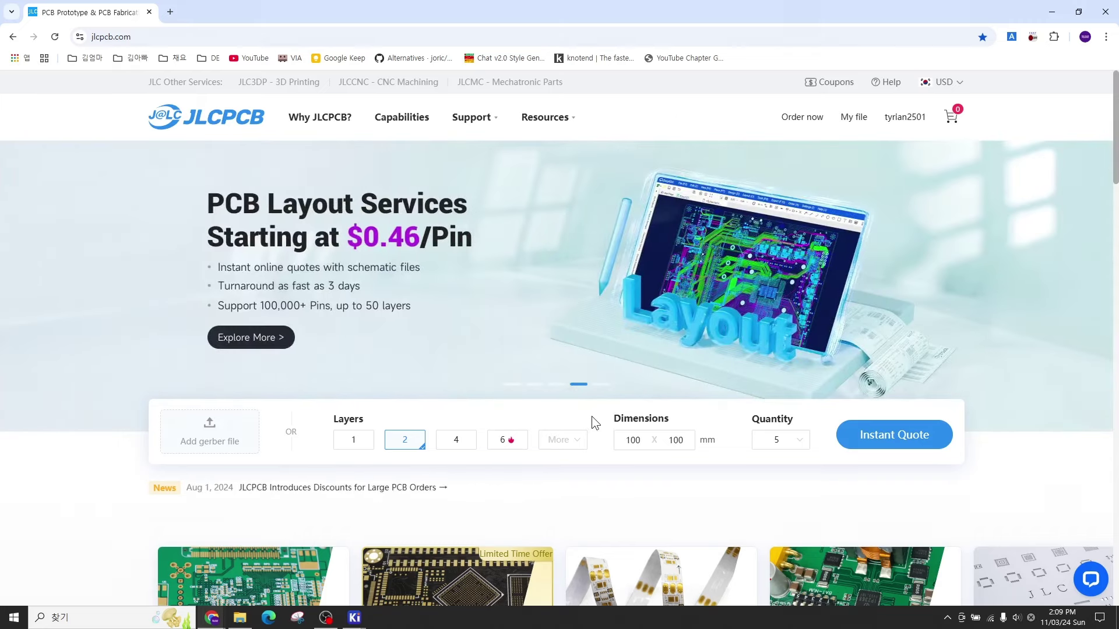
# Step: Switch to the JLCPCB website in the browser and look over its homepage banners, instant quote form and service sections
pyautogui.scroll(-1, 492, 260)
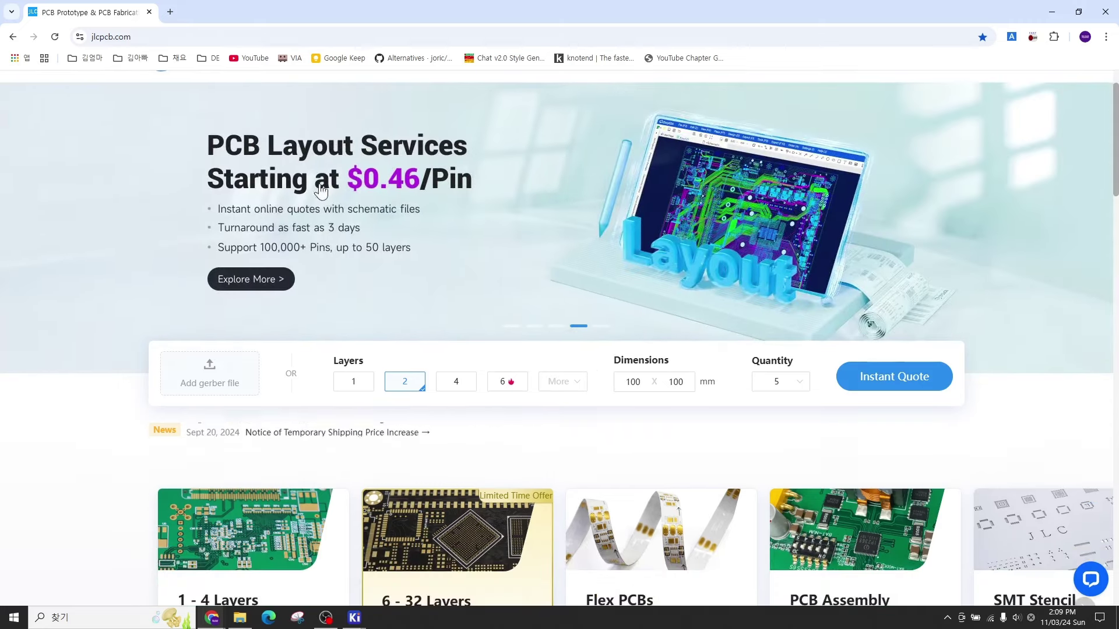
pyautogui.scroll(1, 530, 348)
pyautogui.scroll(-18, 574, 357)
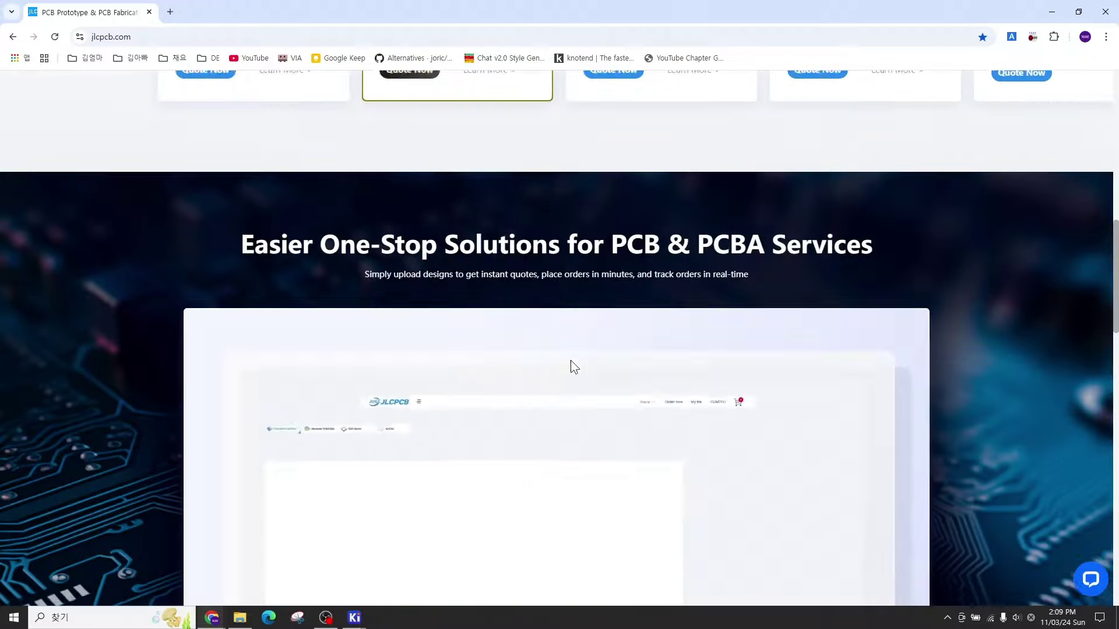
pyautogui.scroll(-12, 573, 366)
pyautogui.scroll(20, 573, 366)
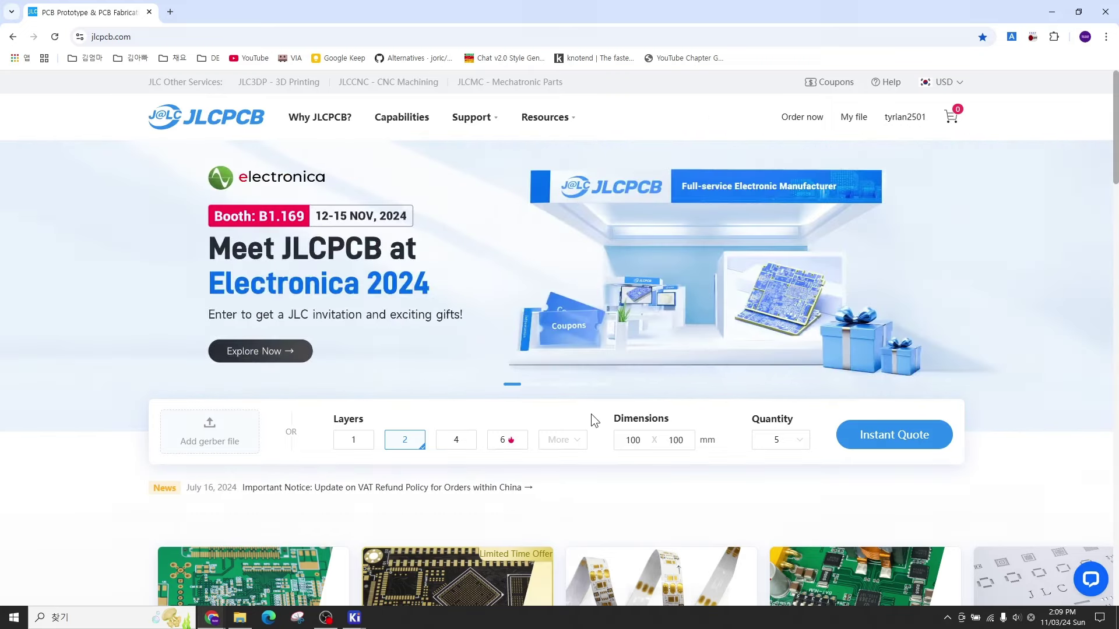
pyautogui.scroll(-1, 591, 414)
pyautogui.scroll(1, 591, 418)
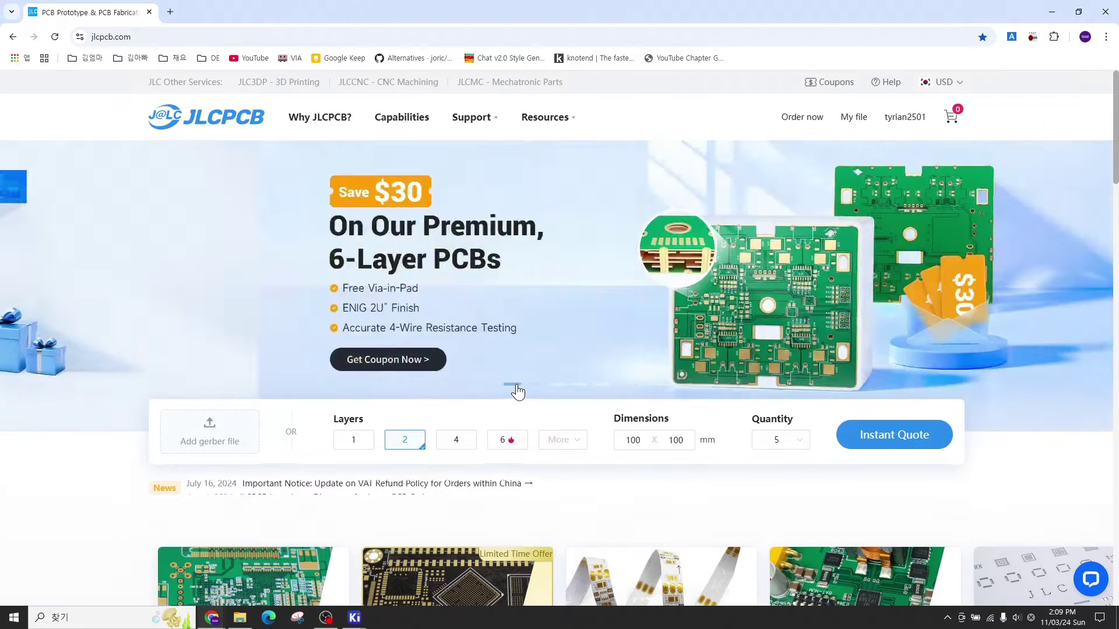
pyautogui.click(515, 387)
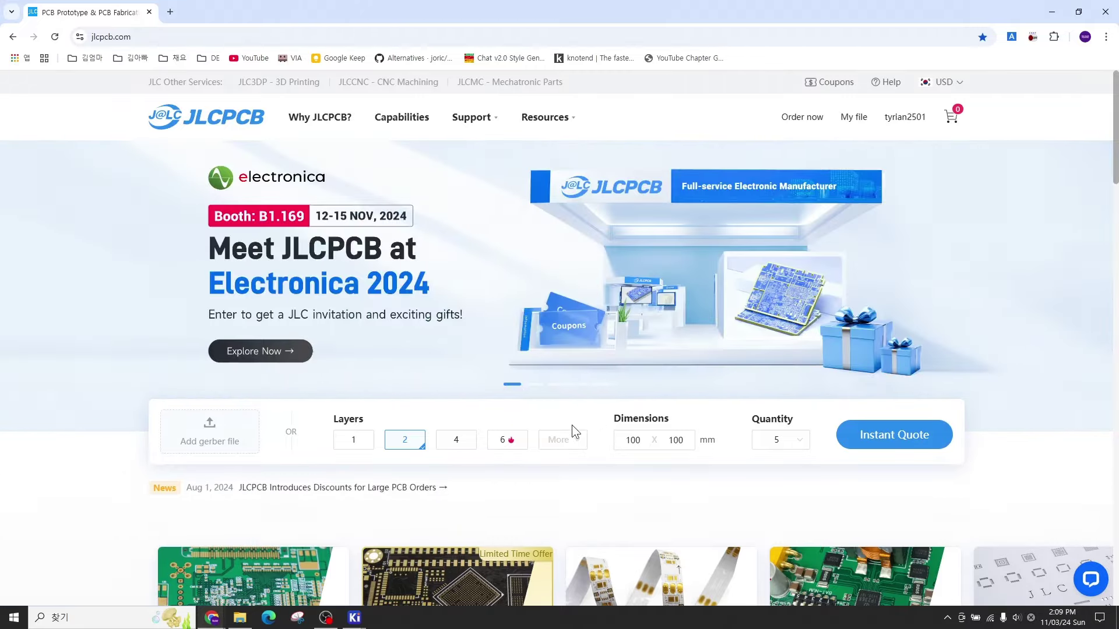
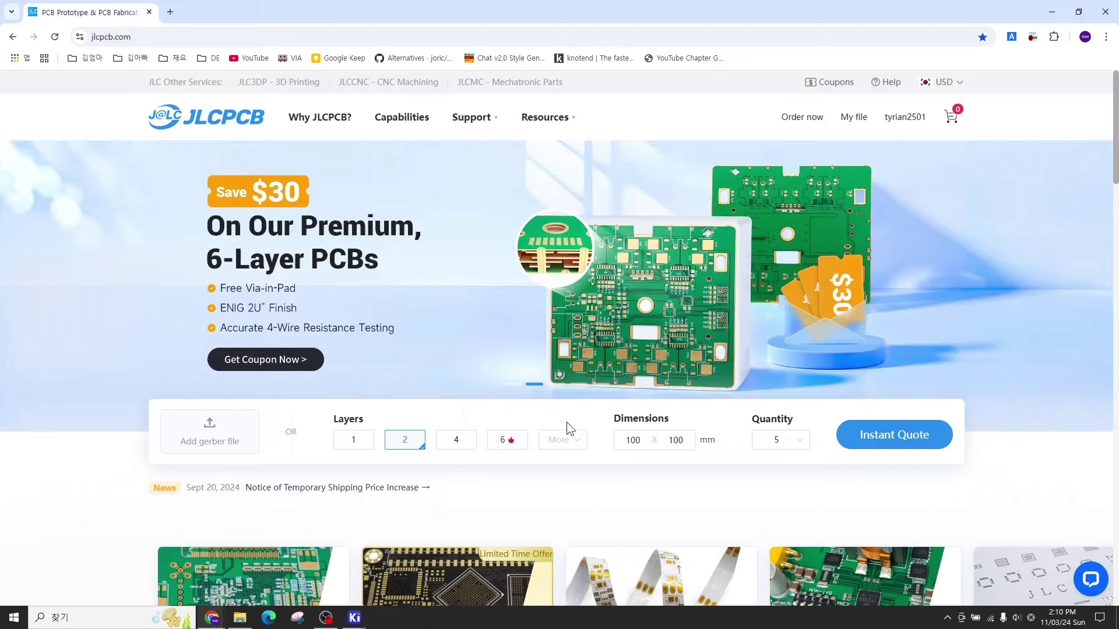
# Step: Examine the PCB fabrication and assembly offers on the JLCPCB homepage, from 1-4 layer boards to PCB Assembly
pyautogui.scroll(-3, 565, 426)
pyautogui.scroll(-9, 571, 454)
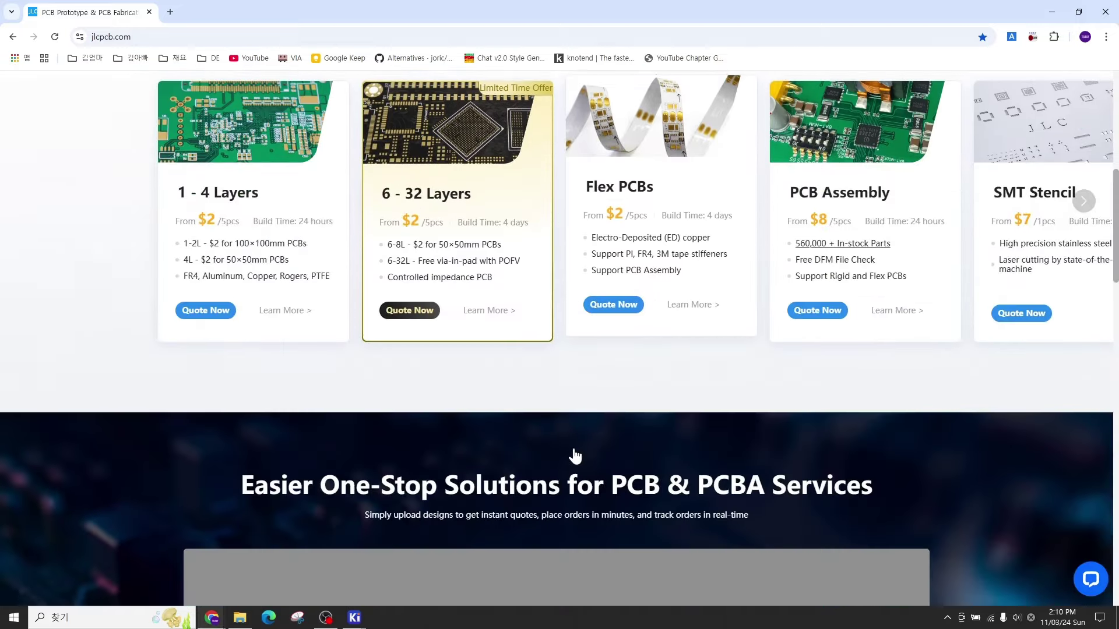
pyautogui.scroll(-19, 571, 448)
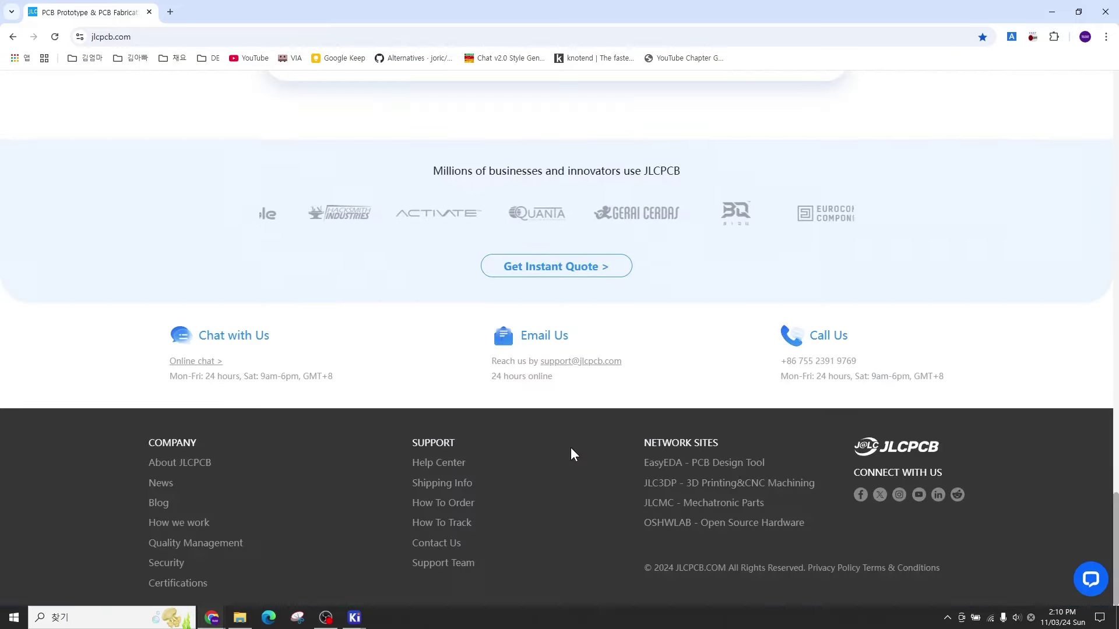
pyautogui.scroll(15, 571, 448)
pyautogui.scroll(16, 570, 447)
pyautogui.scroll(-4, 565, 442)
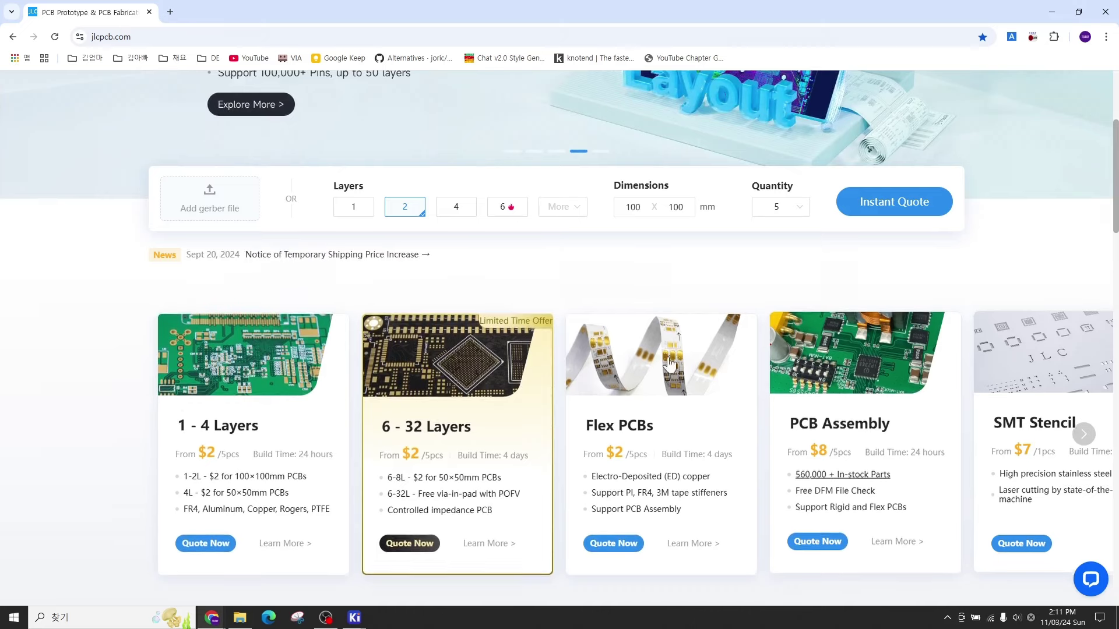
pyautogui.scroll(-1, 303, 316)
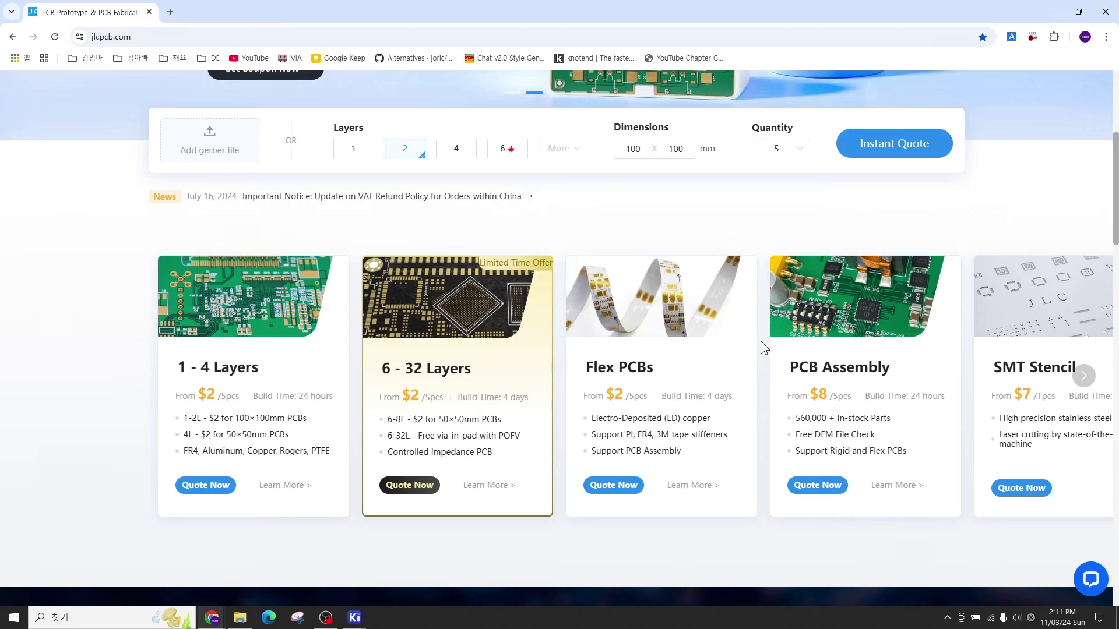
pyautogui.scroll(5, 762, 345)
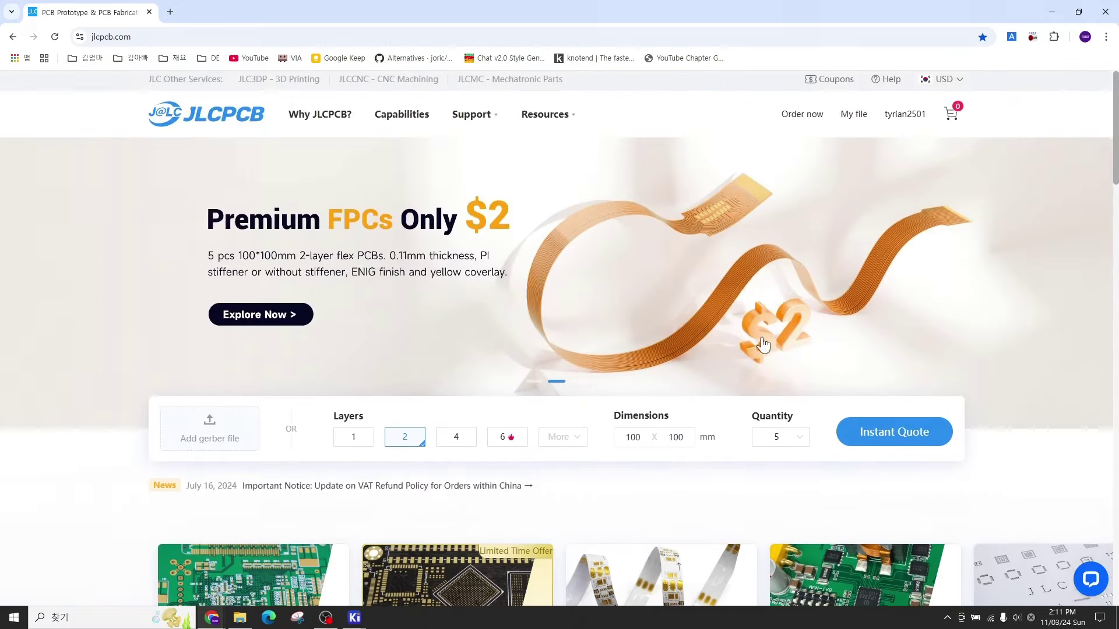
pyautogui.scroll(-3, 764, 346)
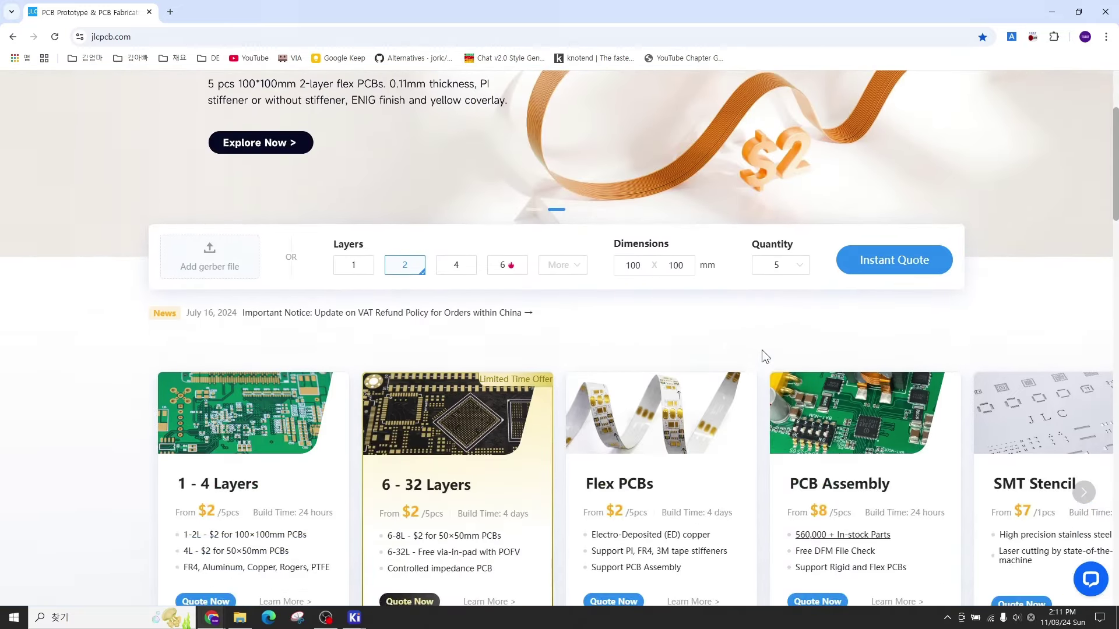
pyautogui.scroll(-1, 764, 337)
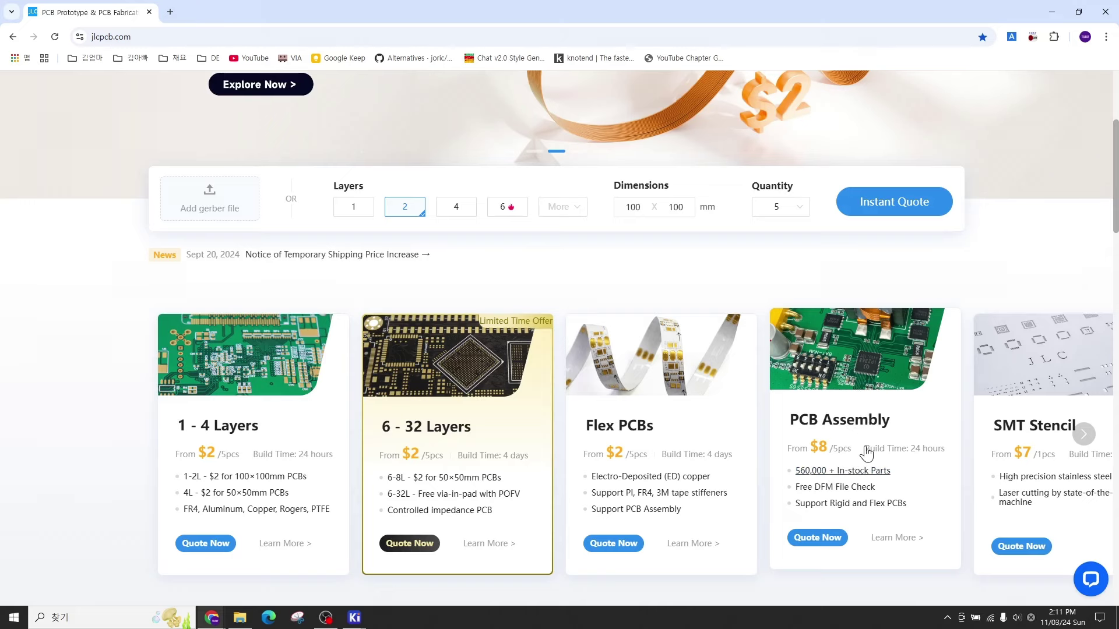
# Step: Show the remaining JLCPCB service cards, including 3D Printing, CNC Machining and Mechatronic Part, and skim the rest of the homepage
pyautogui.moveTo(880, 404); pyautogui.dragTo(488, 436)
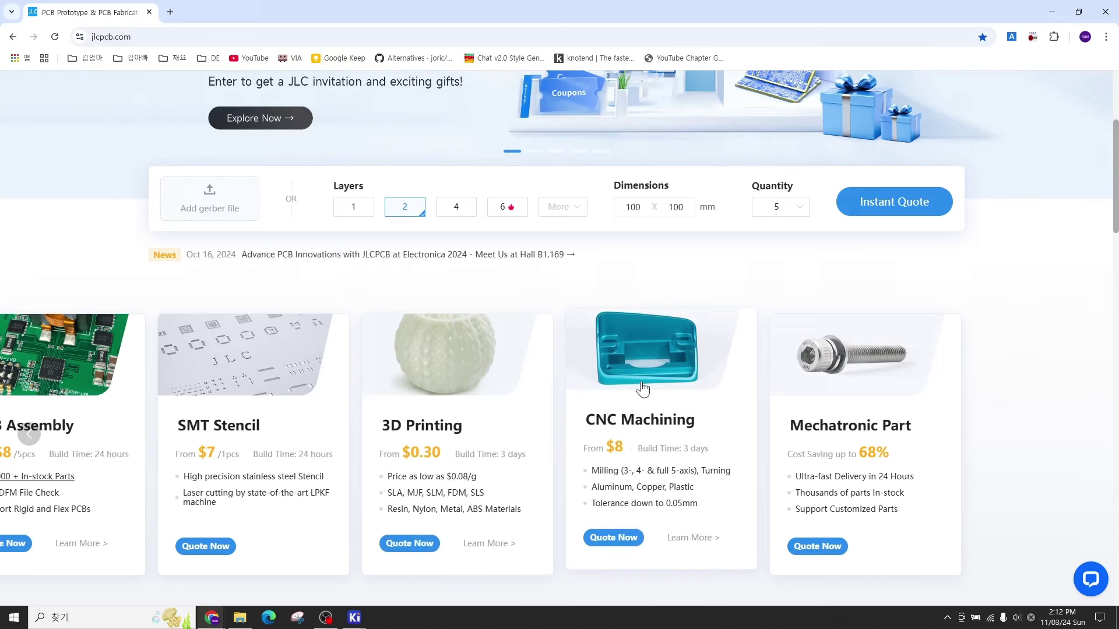
pyautogui.scroll(2, 624, 373)
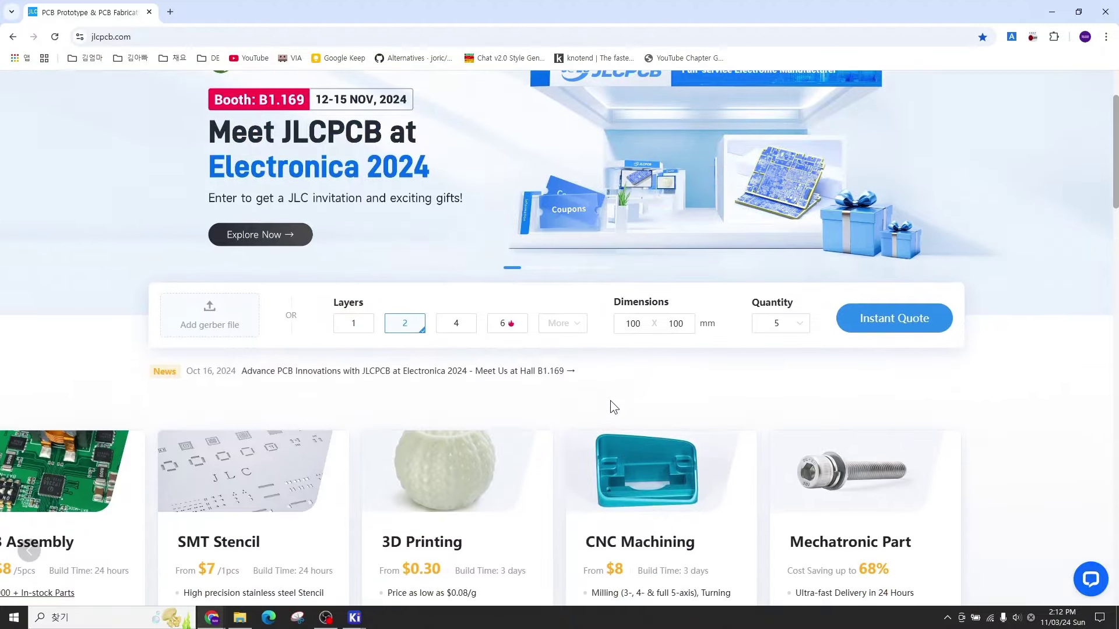
pyautogui.scroll(-7, 613, 408)
pyautogui.scroll(-15, 610, 400)
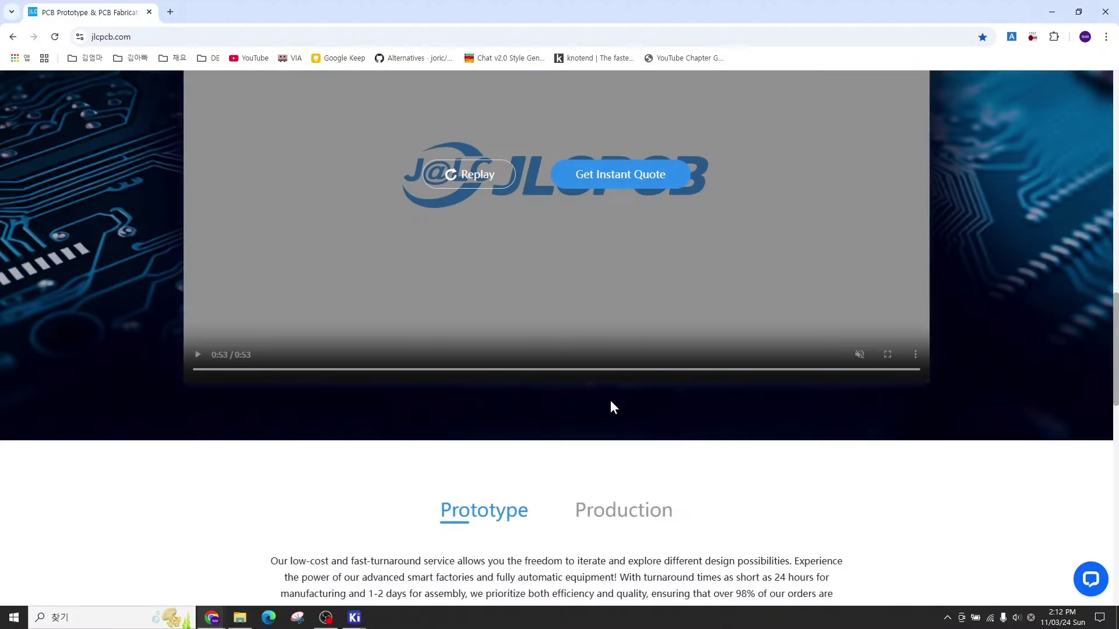
pyautogui.scroll(20, 610, 400)
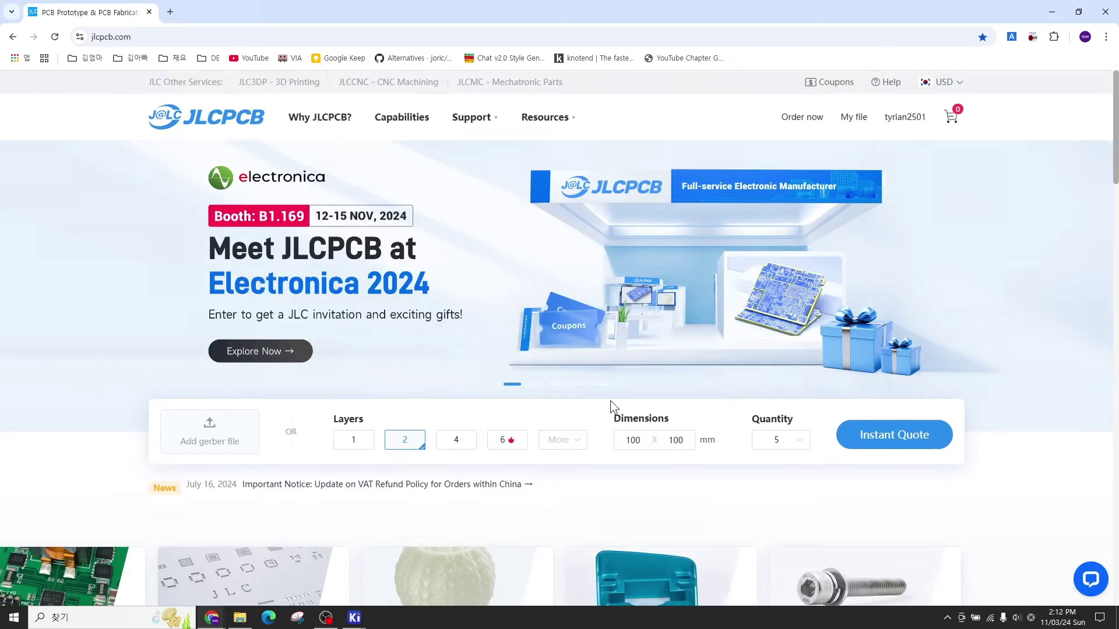
# Step: Open the LCSC Electronics website and look over its featured selections, popular products and warehouse section
pyautogui.click(591, 413)
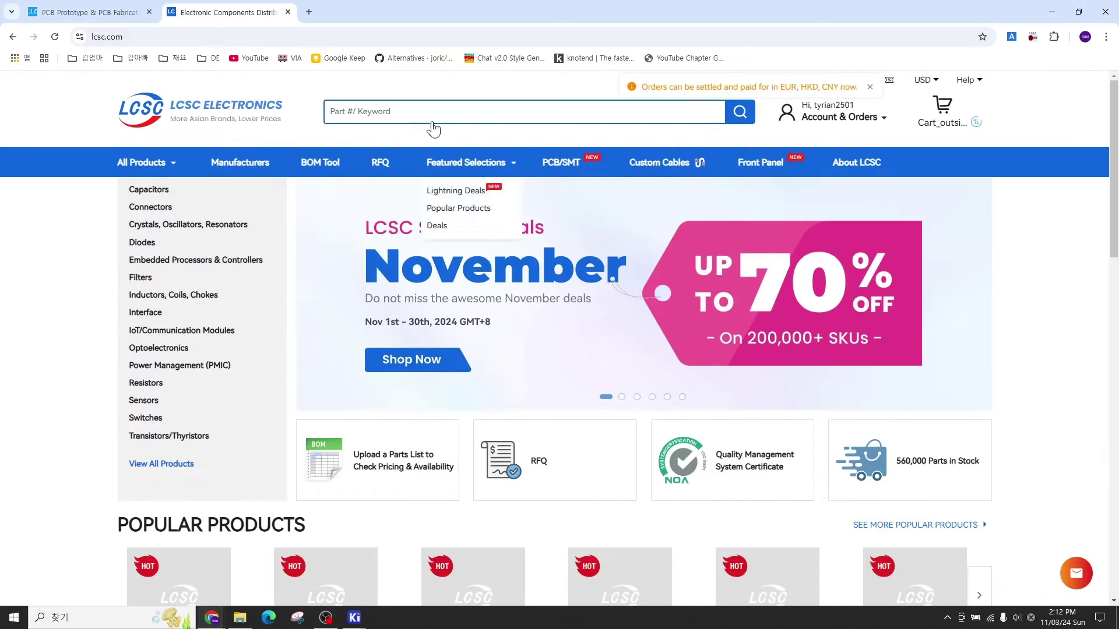
pyautogui.moveTo(468, 162)
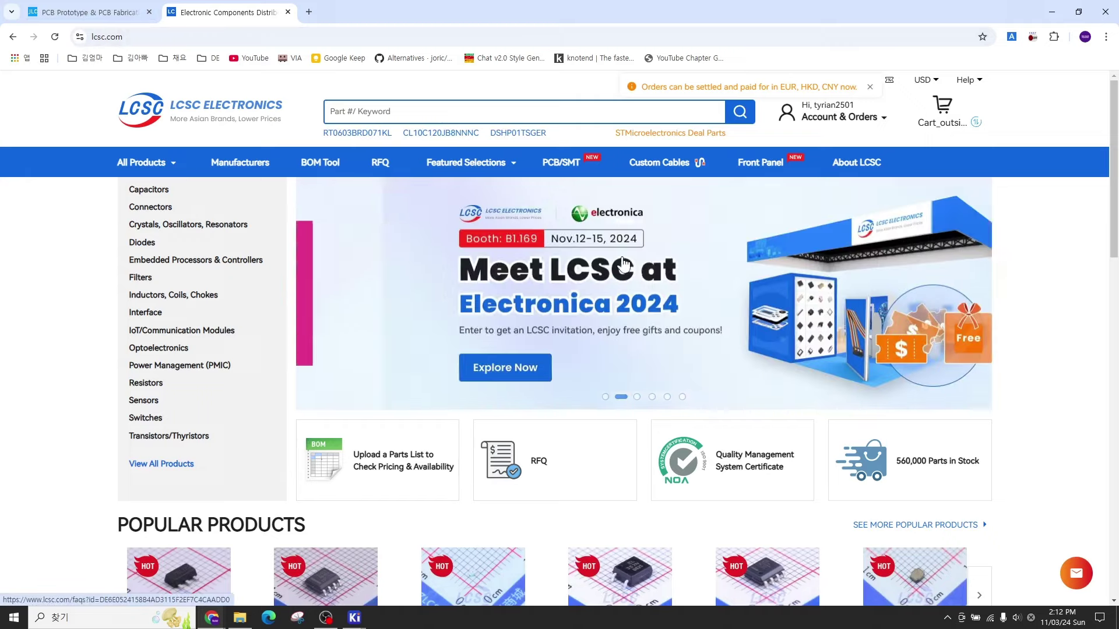
pyautogui.scroll(-5, 615, 258)
pyautogui.scroll(4, 617, 257)
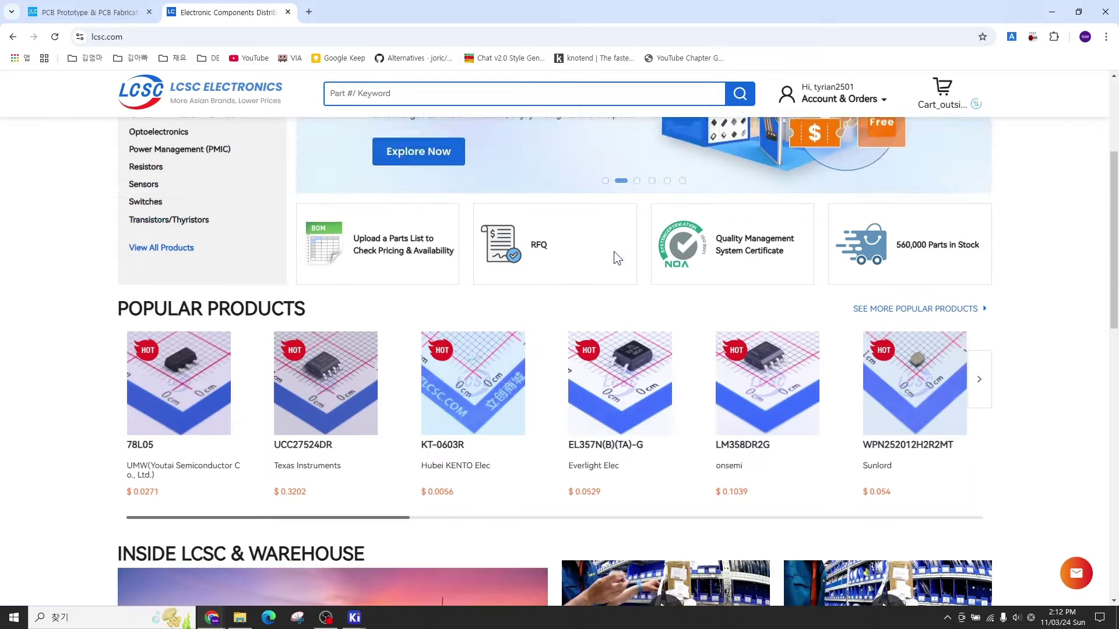
pyautogui.scroll(-8, 578, 313)
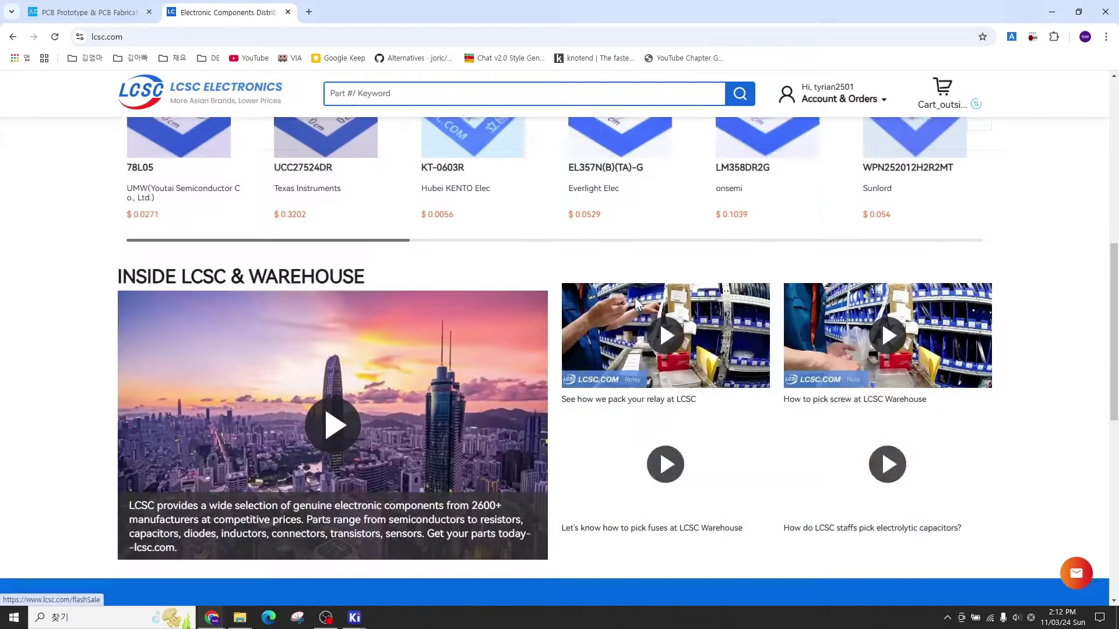
pyautogui.scroll(3, 595, 327)
pyautogui.scroll(6, 613, 341)
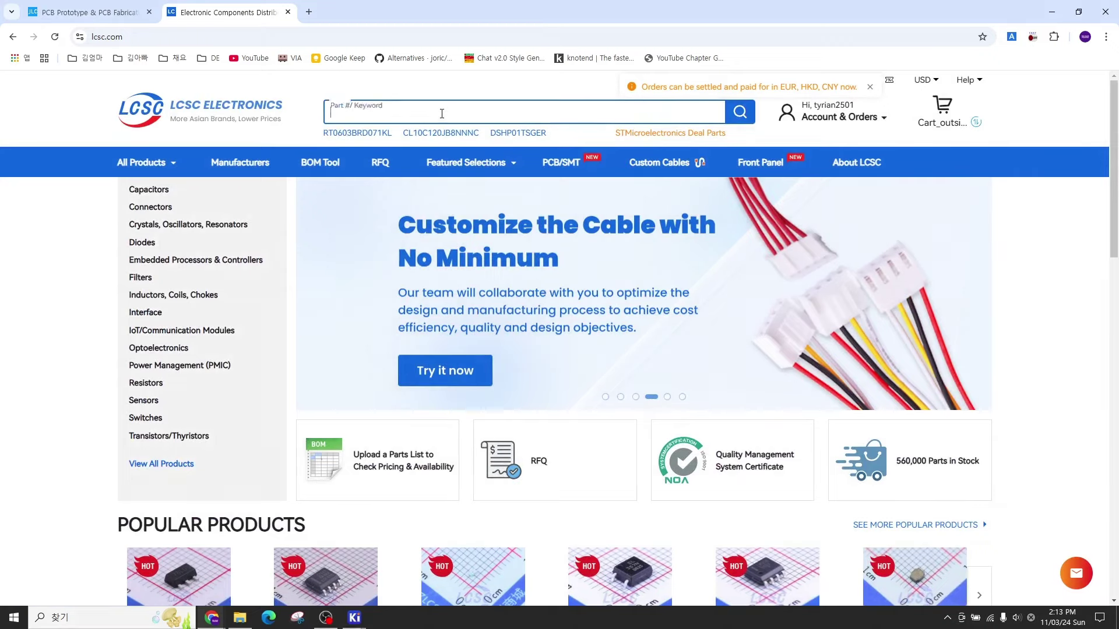
# Step: View the LCSC part search history, open the popular product UCC27524DR and highlight its LCSC part number
pyautogui.click(440, 112)
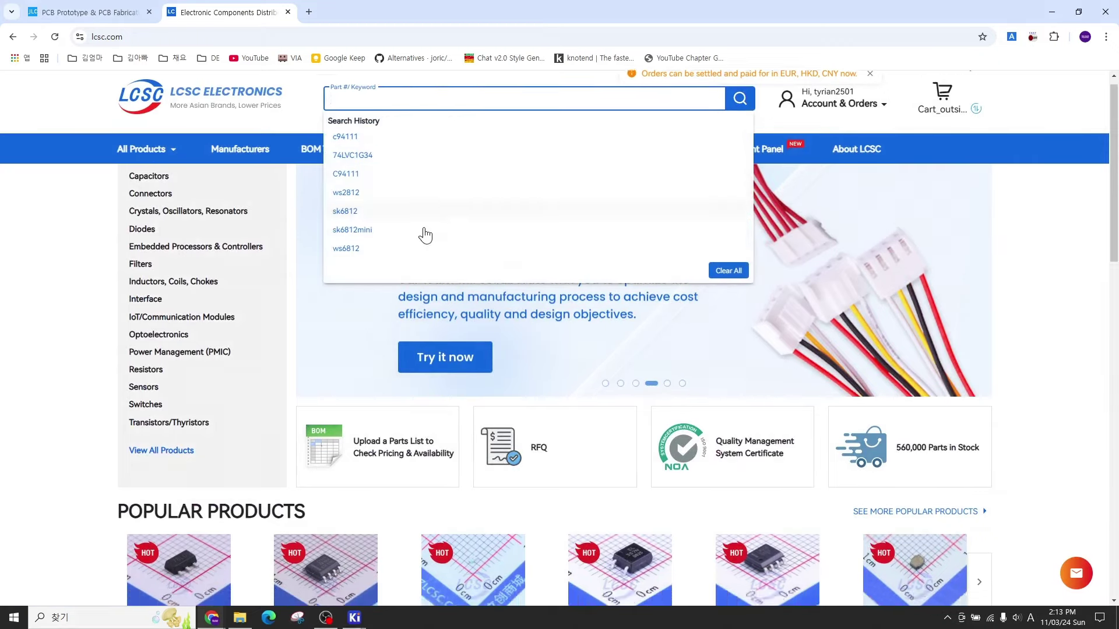
pyautogui.scroll(-6, 425, 235)
pyautogui.click(309, 249)
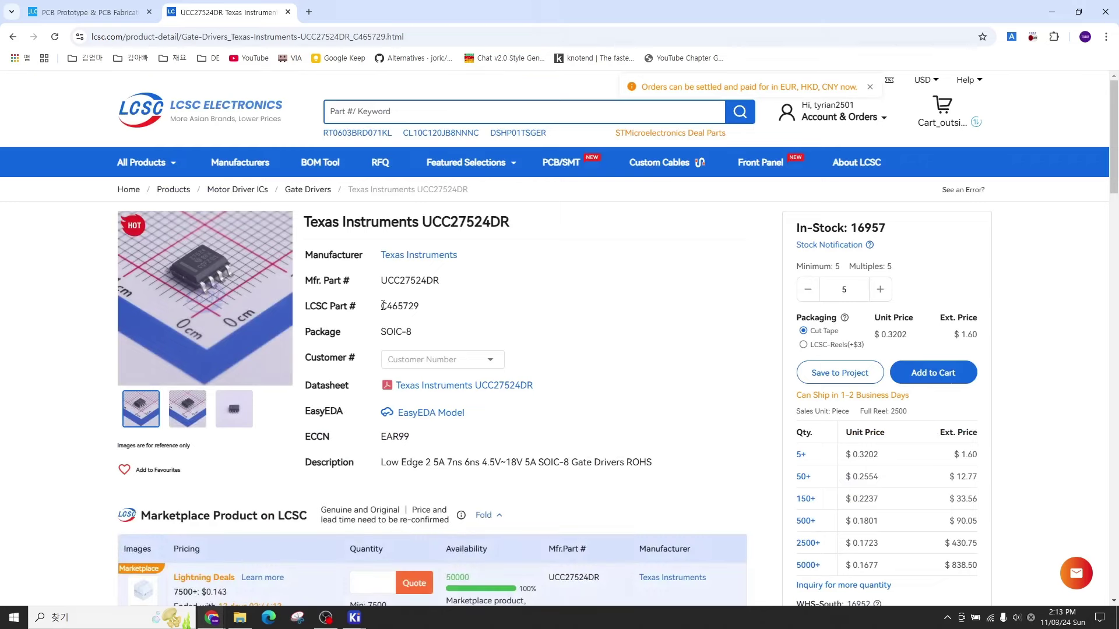
pyautogui.moveTo(394, 304); pyautogui.dragTo(425, 307)
# Step: Return to the JLCPCB homepage and skim its service cards and one-stop solutions section
pyautogui.click(95, 12)
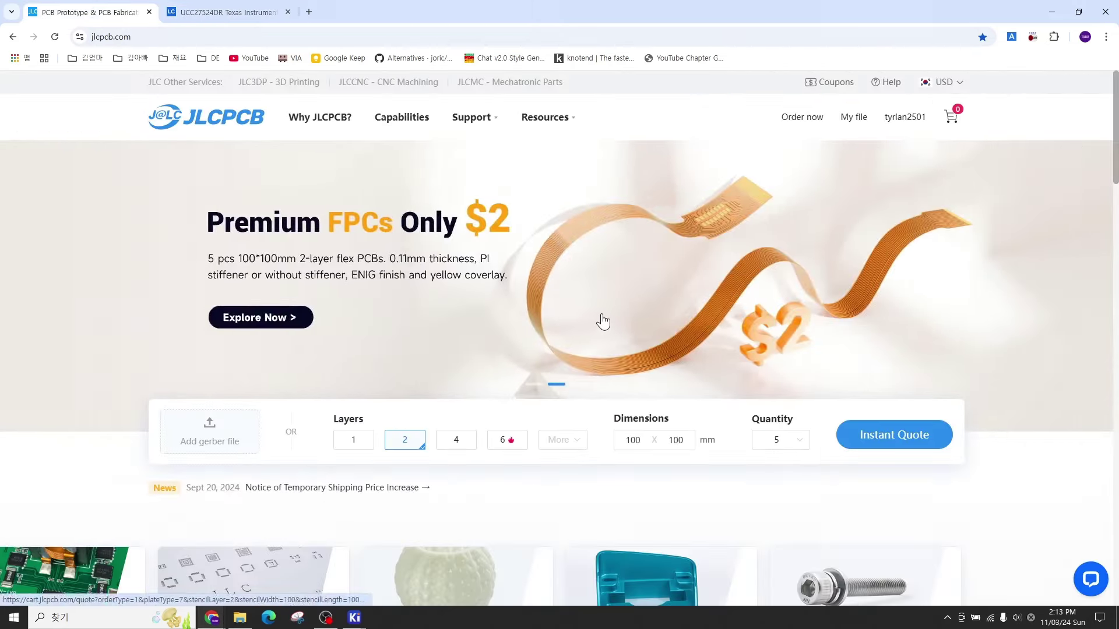
pyautogui.scroll(-12, 494, 308)
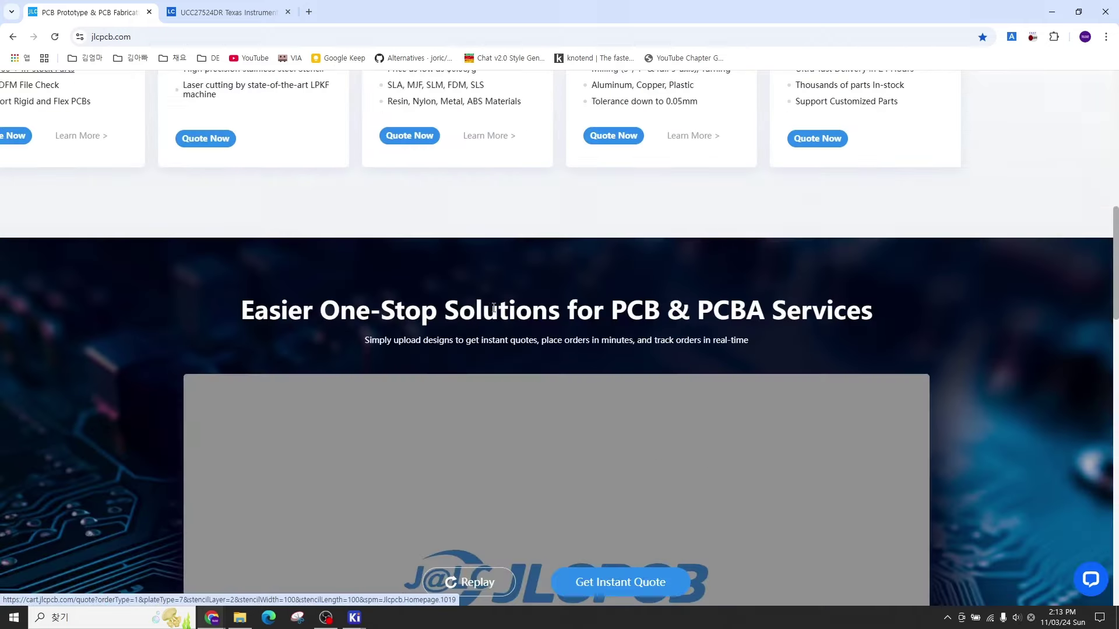
pyautogui.scroll(12, 493, 307)
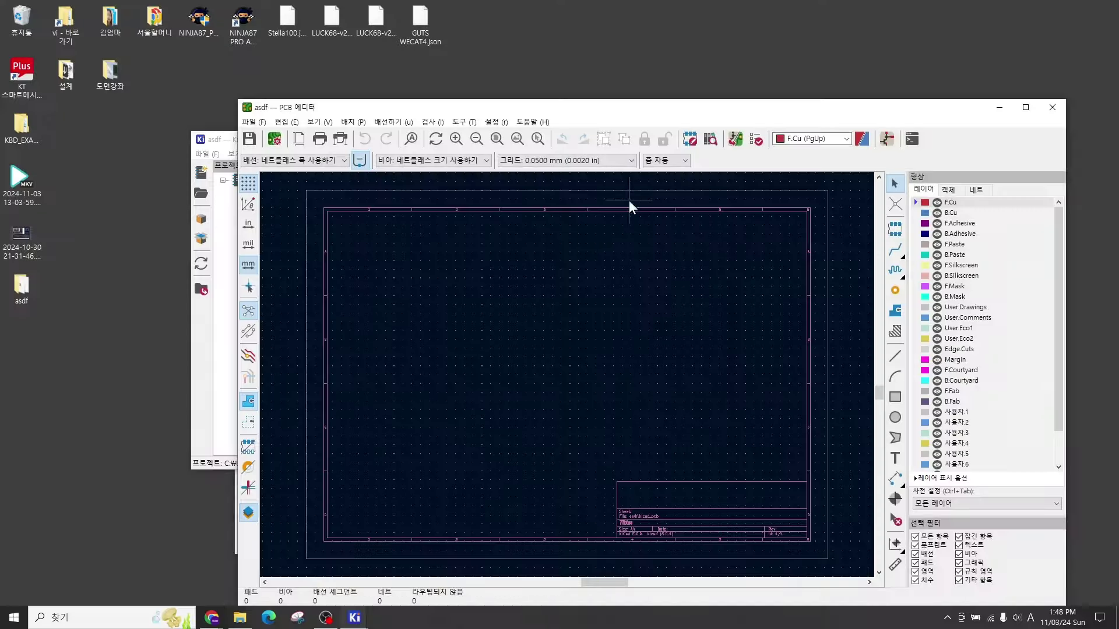
# Step: Maximize the PCB editor and add predefined track widths of 0.254 mm and 0.381 mm in the board setup
pyautogui.moveTo(631, 111); pyautogui.dragTo(604, 43)
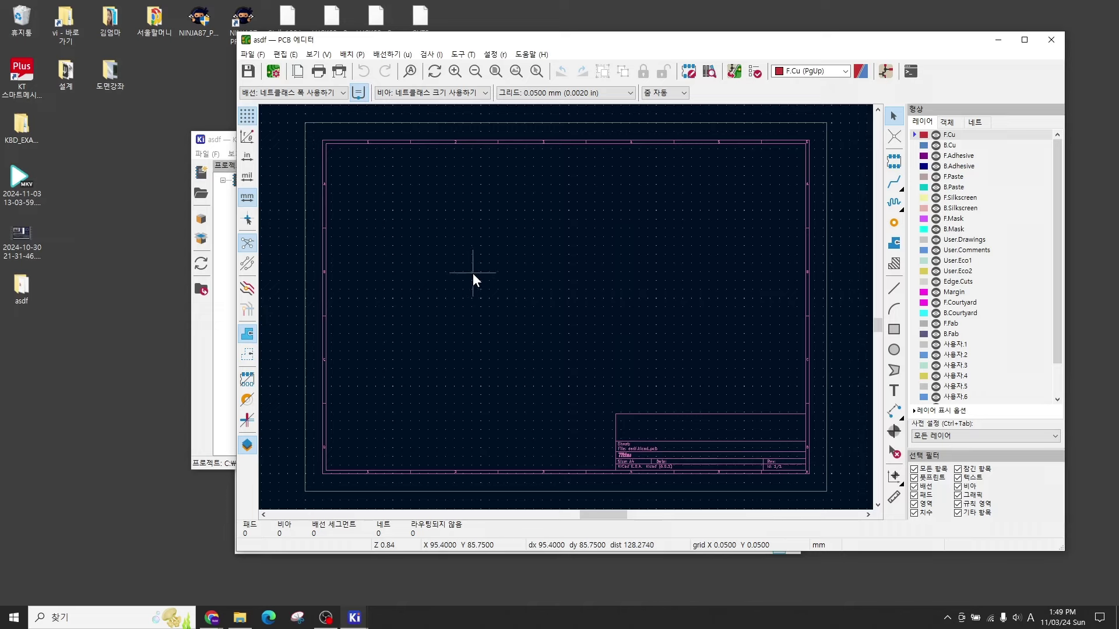
pyautogui.press('super+Up')
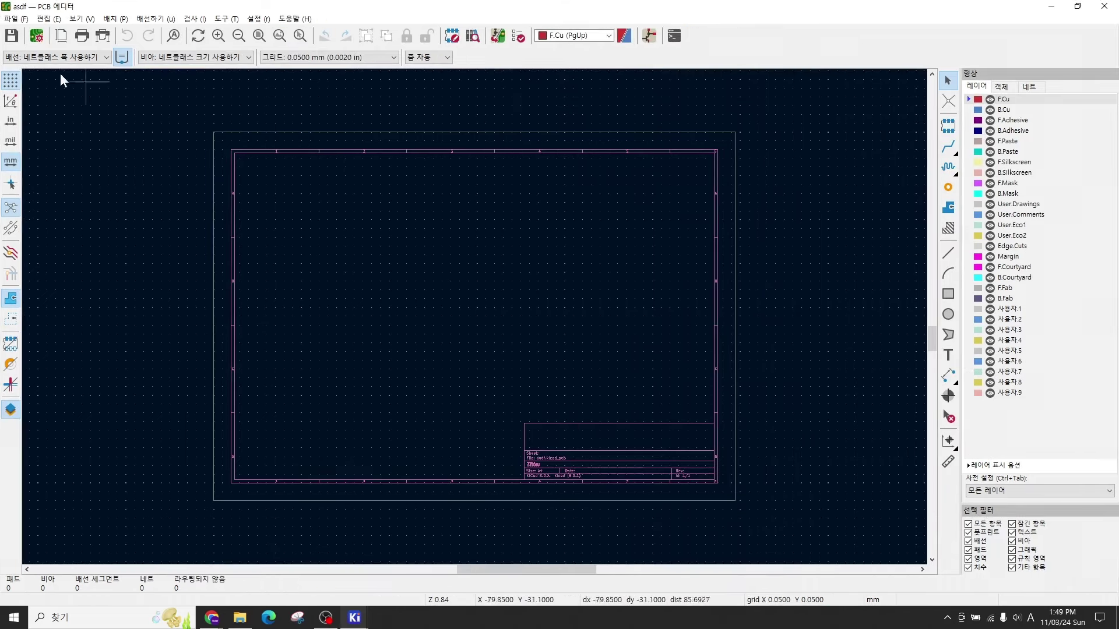
pyautogui.click(15, 19)
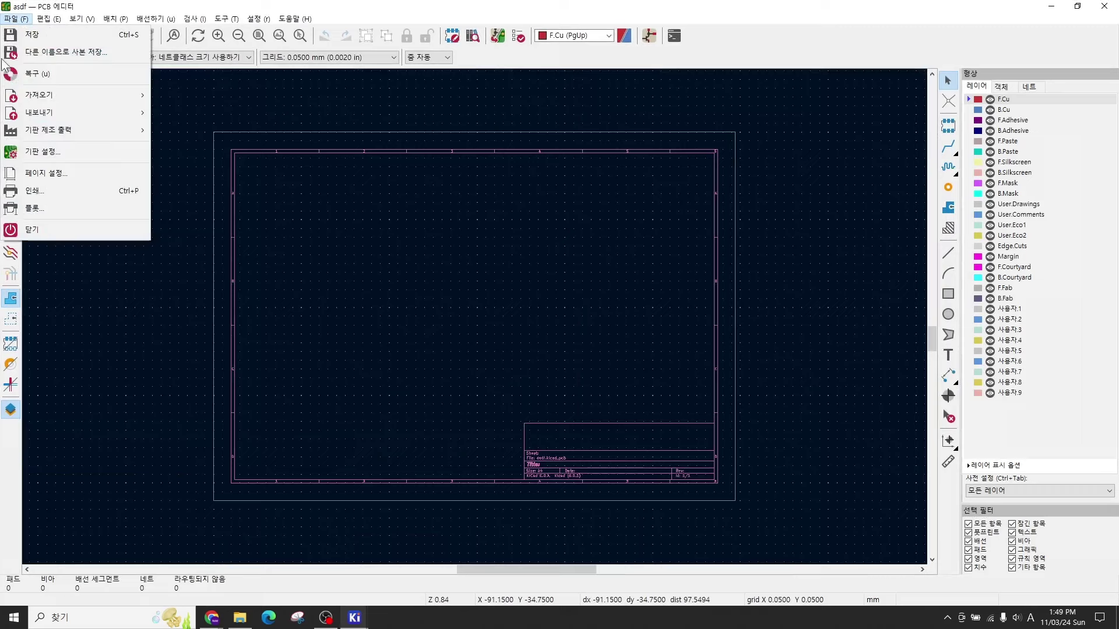
pyautogui.click(43, 153)
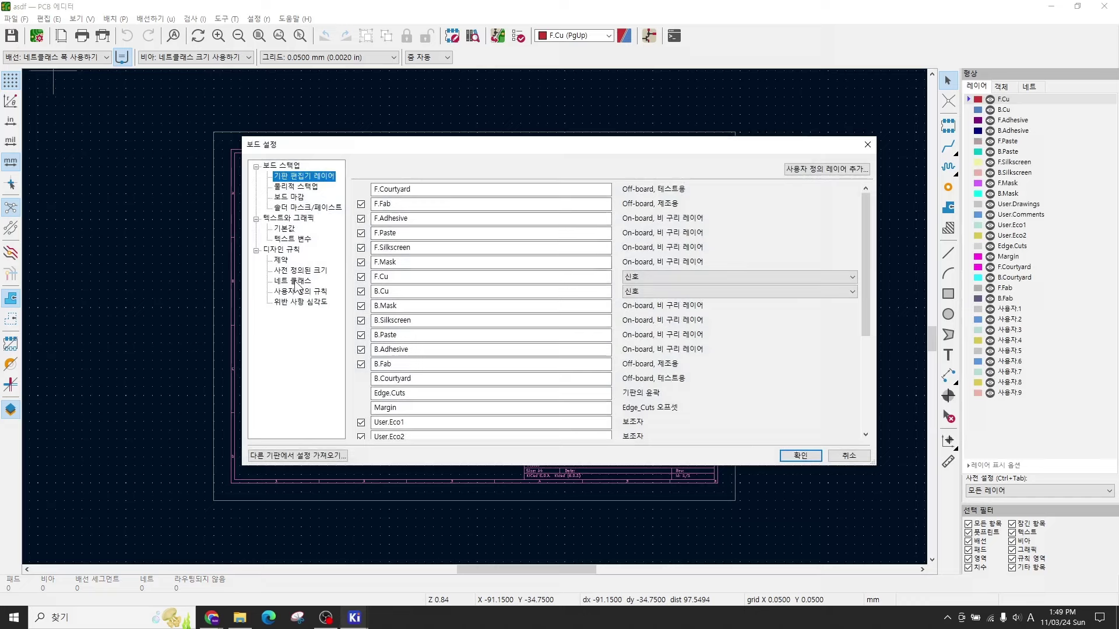
pyautogui.click(285, 270)
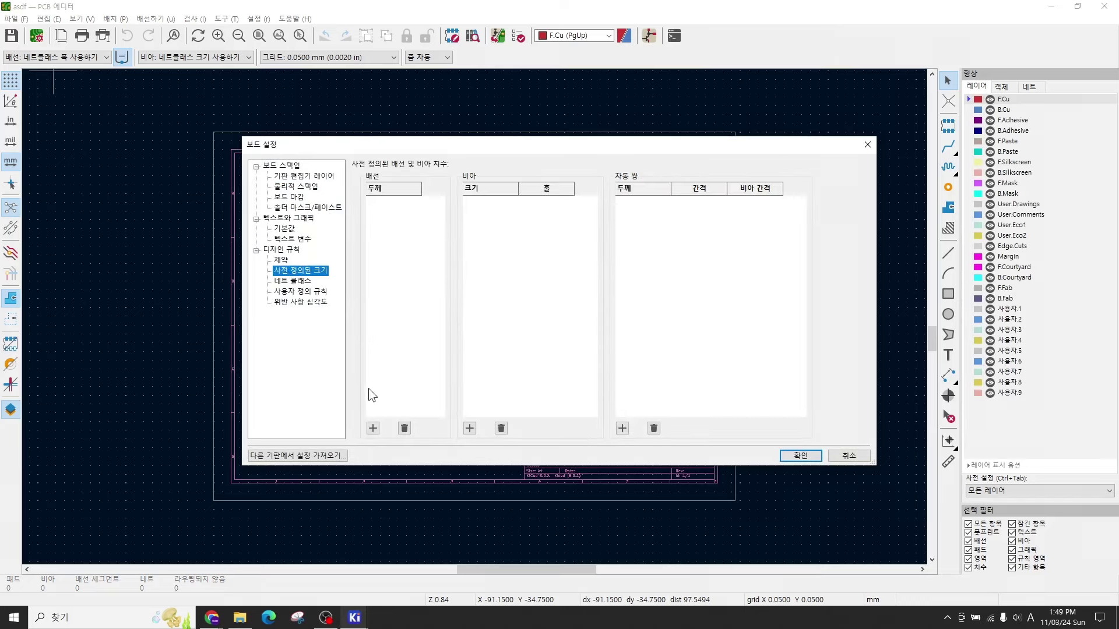
pyautogui.click(372, 429)
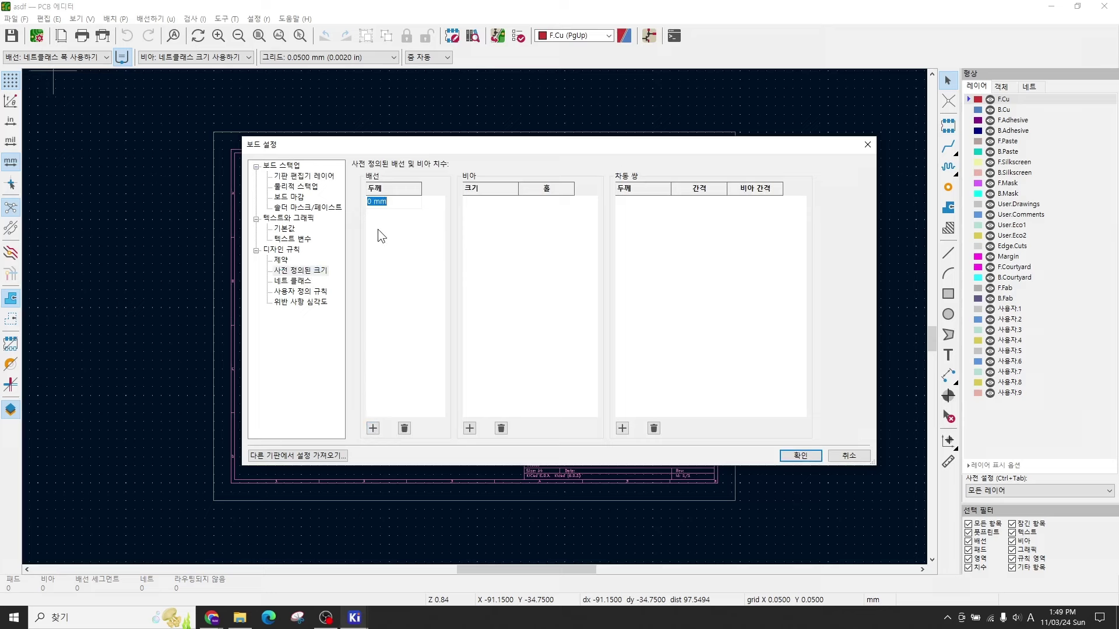
pyautogui.write('0.254')
pyautogui.click(373, 429)
pyautogui.write('0')
pyautogui.click(373, 431)
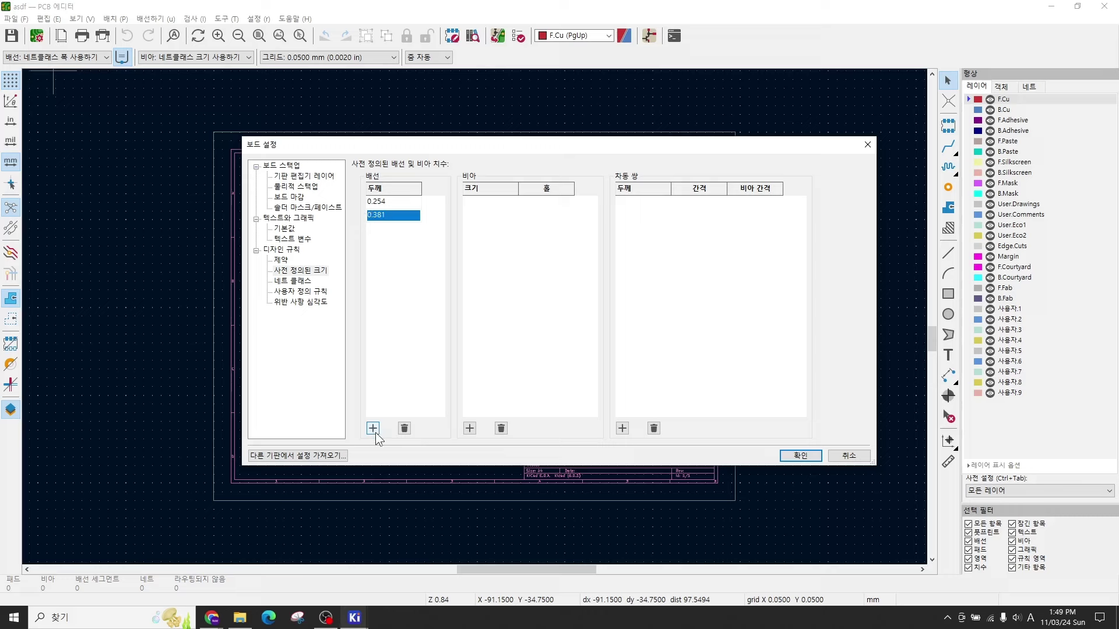
# Step: Add a predefined via size of 0.6 mm with a 0.4 mm hole and apply the board setup
pyautogui.click(470, 429)
pyautogui.write('0.6')
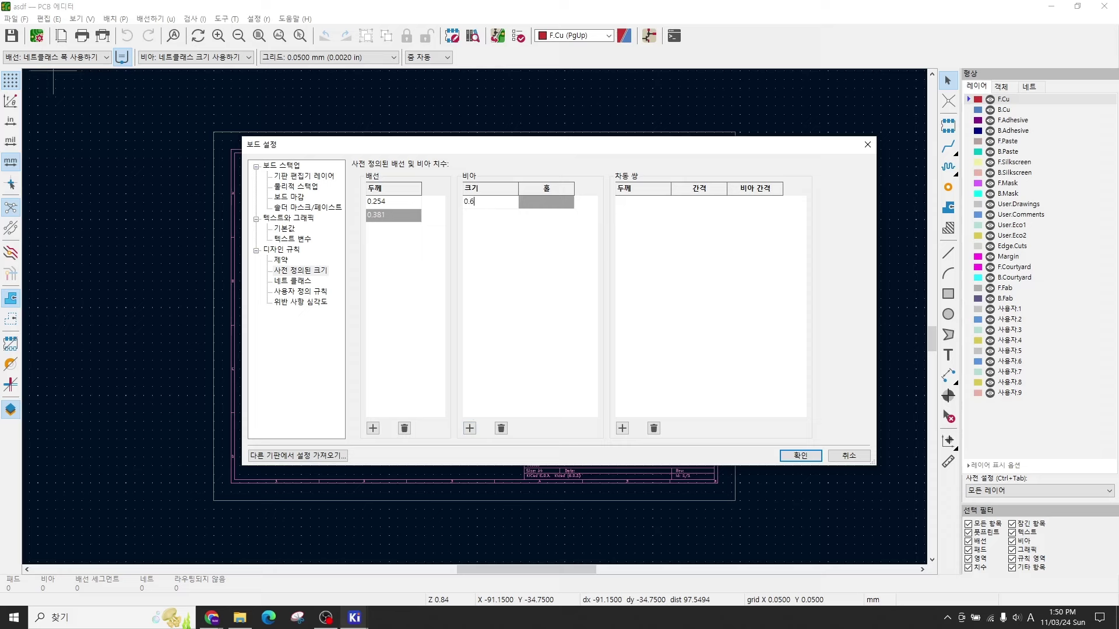
pyautogui.click(553, 206)
pyautogui.write('0.4')
pyautogui.press('Return')
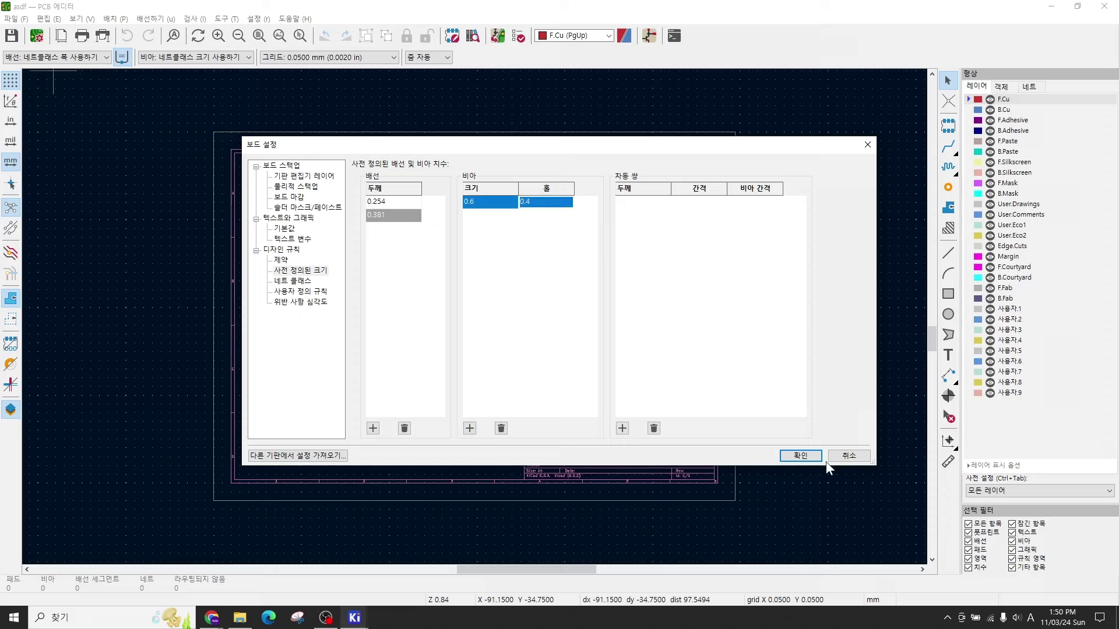
pyautogui.click(799, 455)
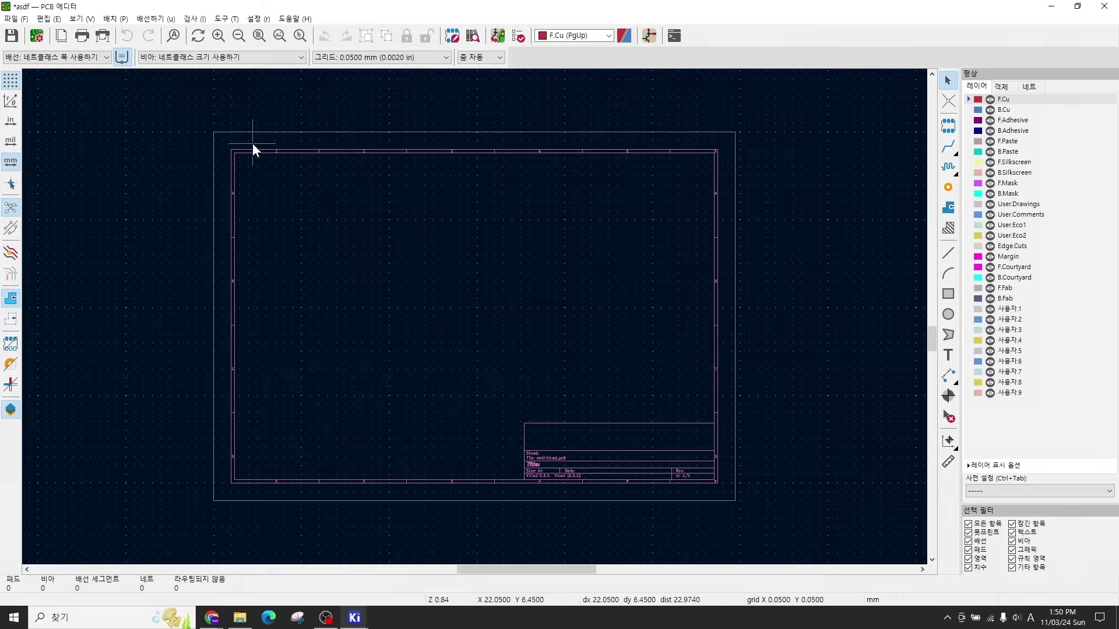
# Step: Show the available track width choices for routing, leaving the selection as it is
pyautogui.click(87, 56)
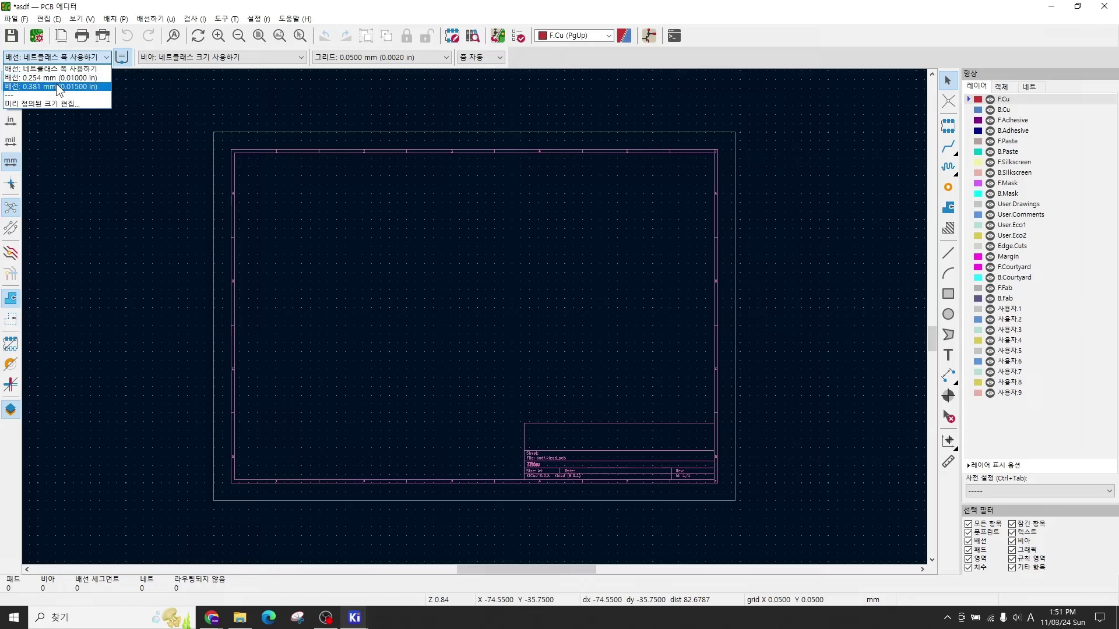
pyautogui.click(323, 285)
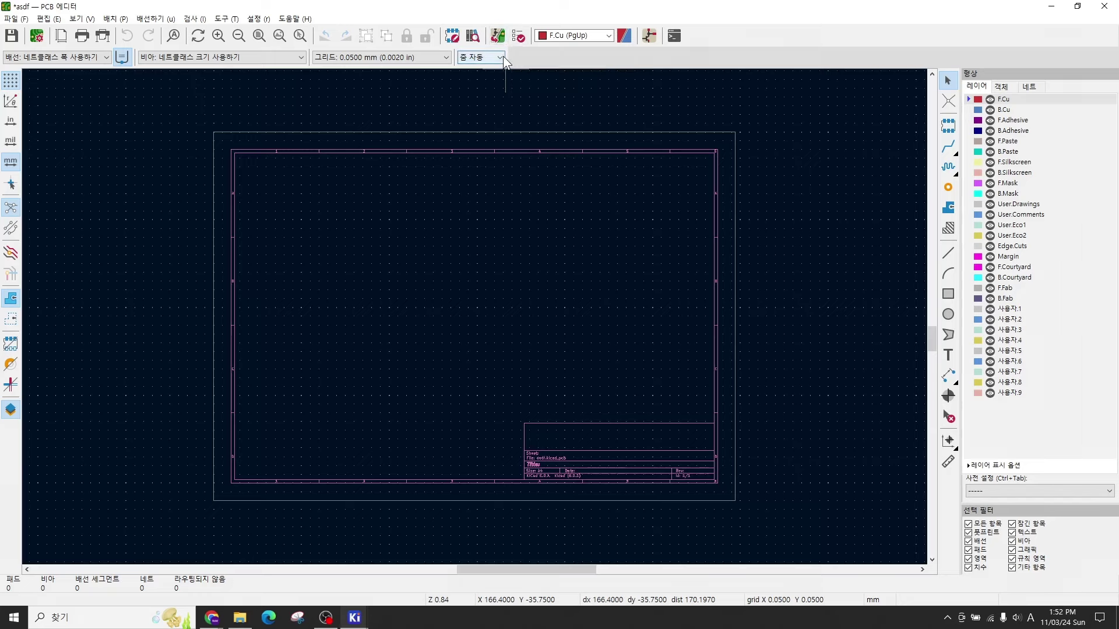
pyautogui.keyDown('shift'); pyautogui.scroll(2, 341, 265); pyautogui.keyUp('shift')
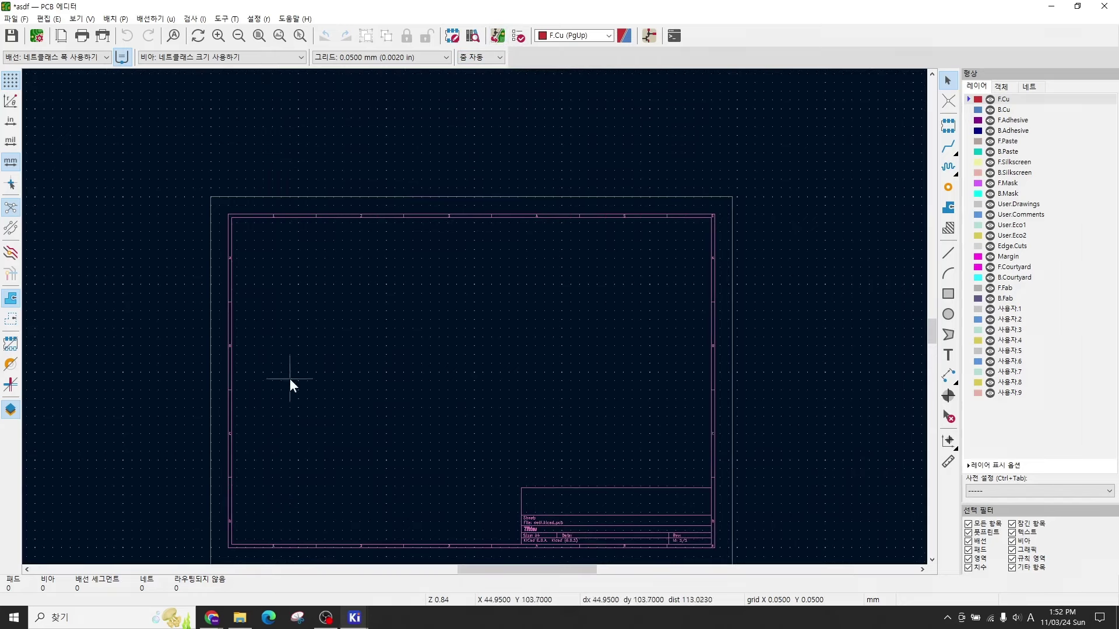
pyautogui.moveTo(390, 401); pyautogui.dragTo(392, 316, button='middle')
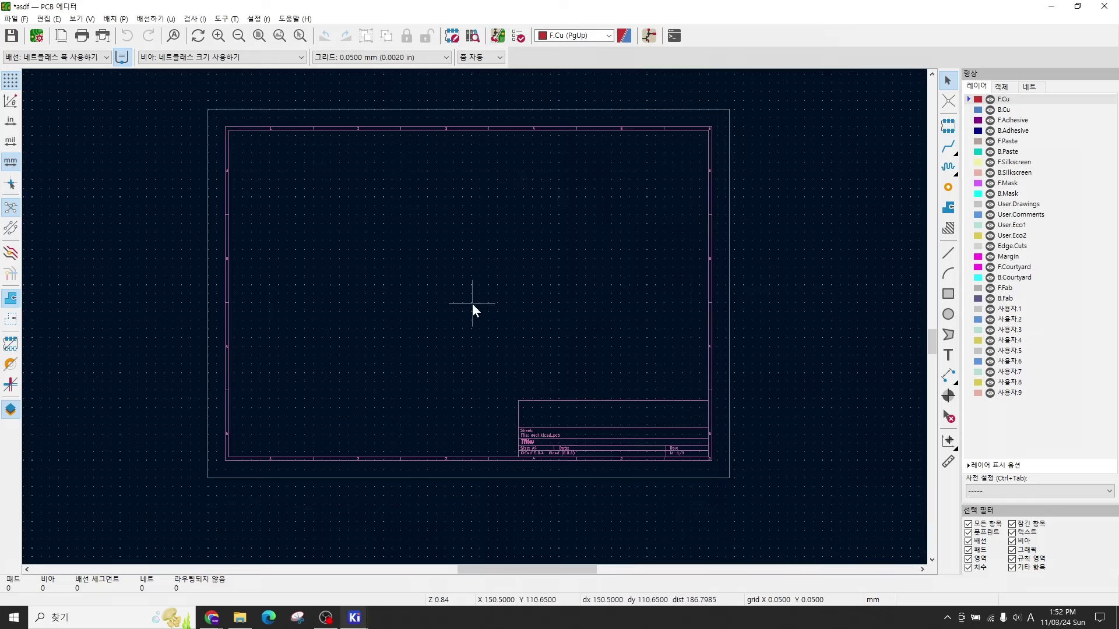
# Step: Update the PCB from the schematic after reviewing the pending changes, and place the imported footprints near the middle of the sheet
pyautogui.click(498, 38)
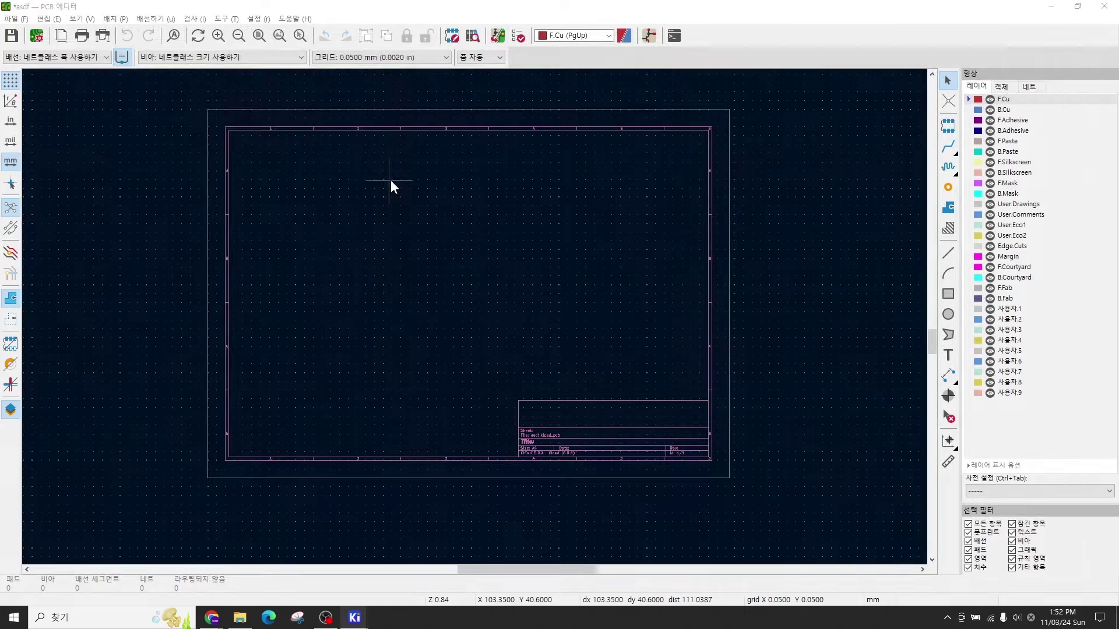
pyautogui.scroll(10, 132, 156)
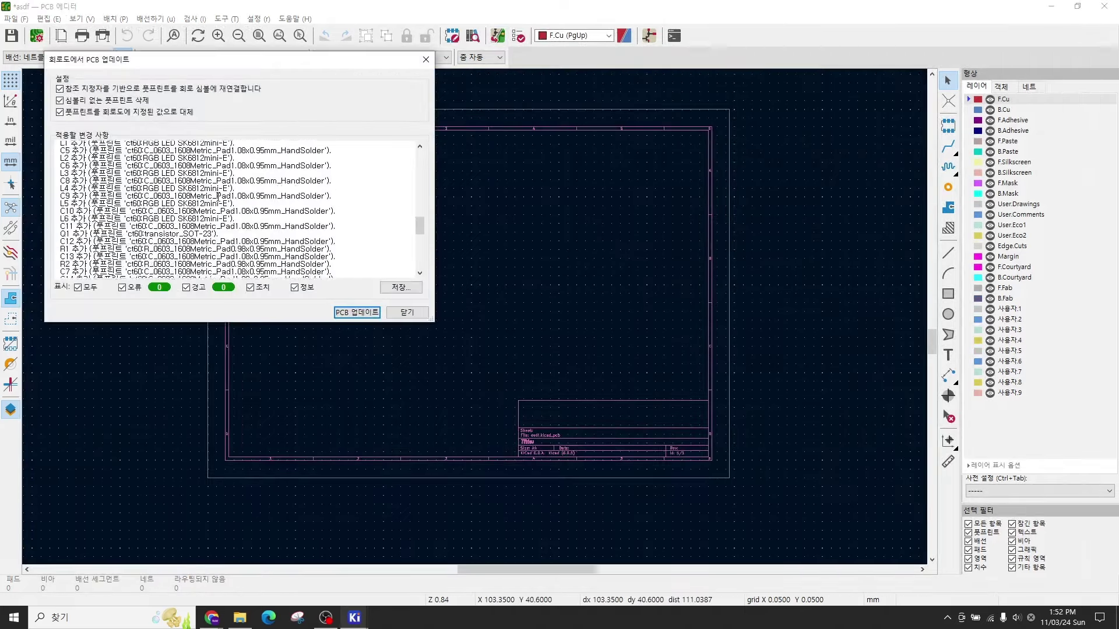
pyautogui.scroll(-10, 218, 195)
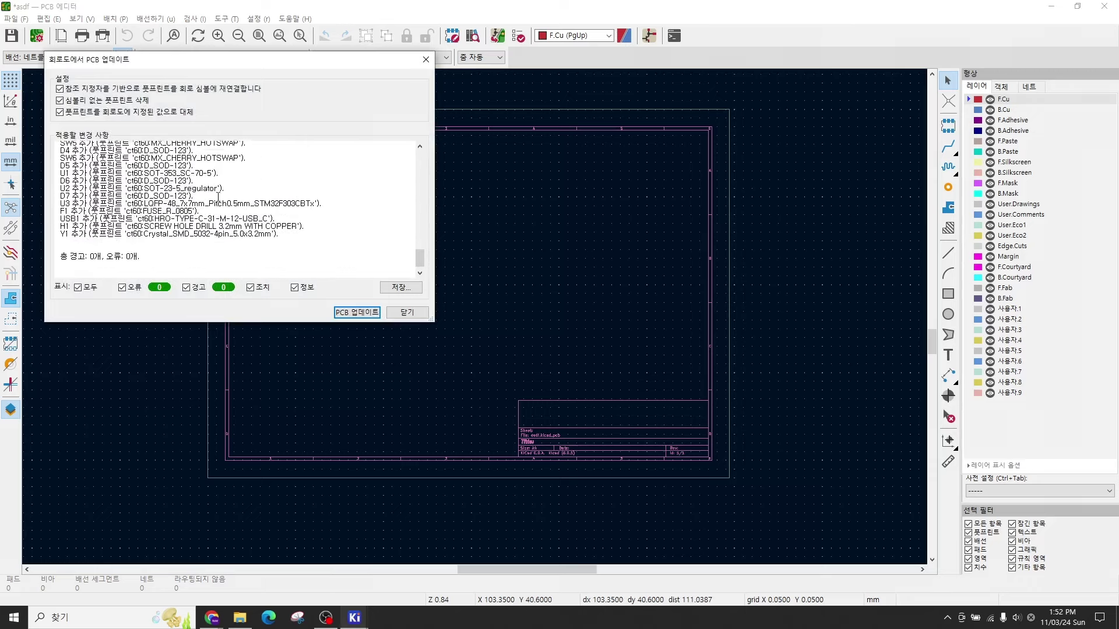
pyautogui.scroll(15, 244, 237)
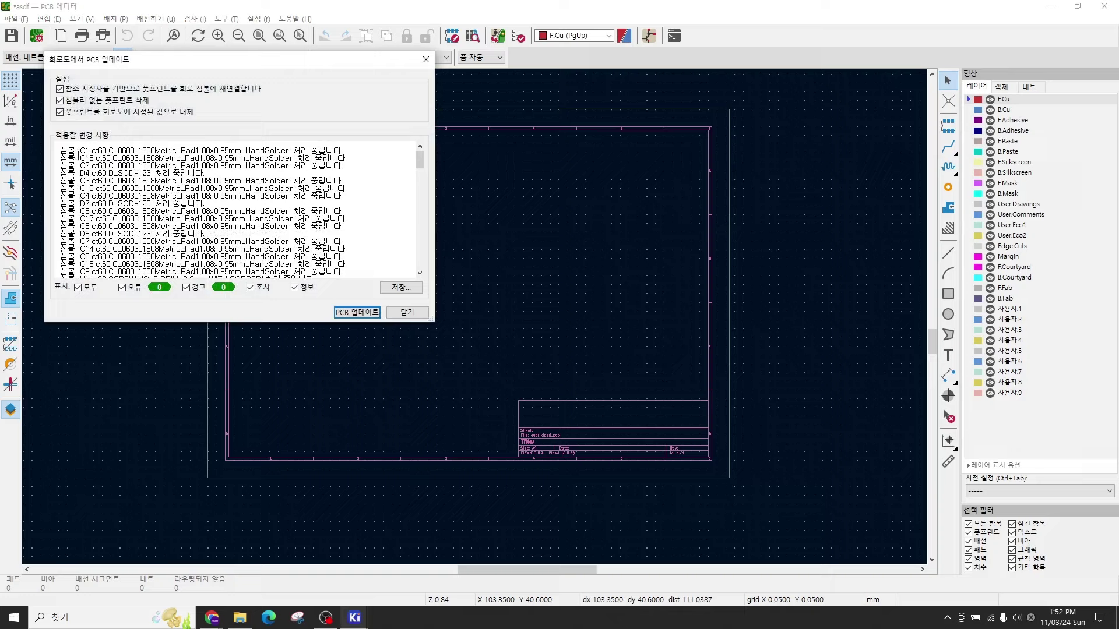
pyautogui.scroll(-15, 214, 166)
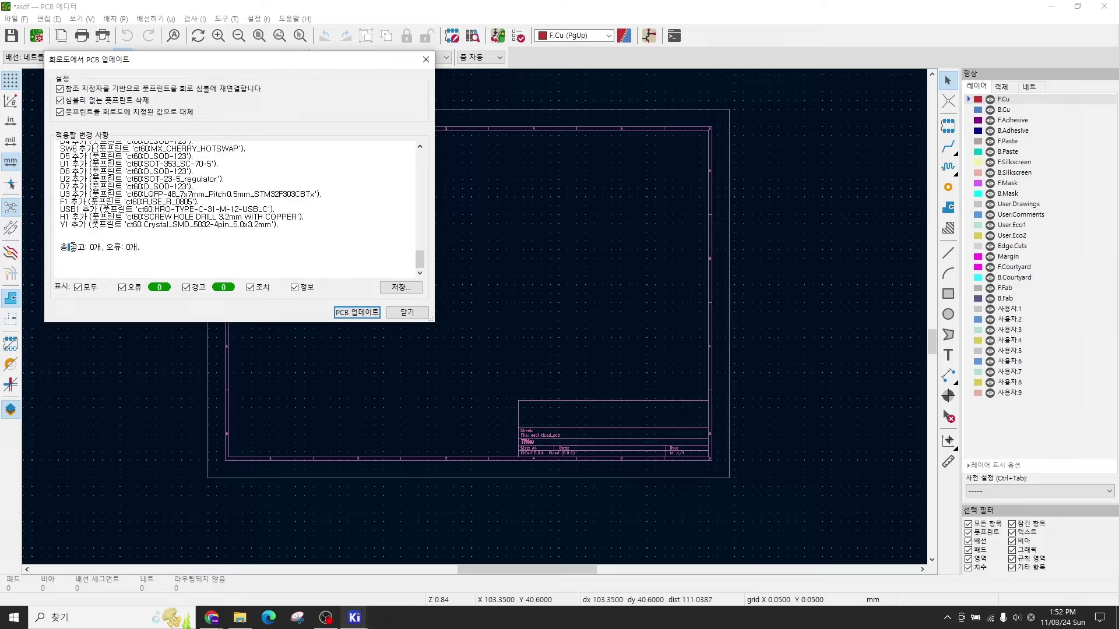
pyautogui.click(358, 313)
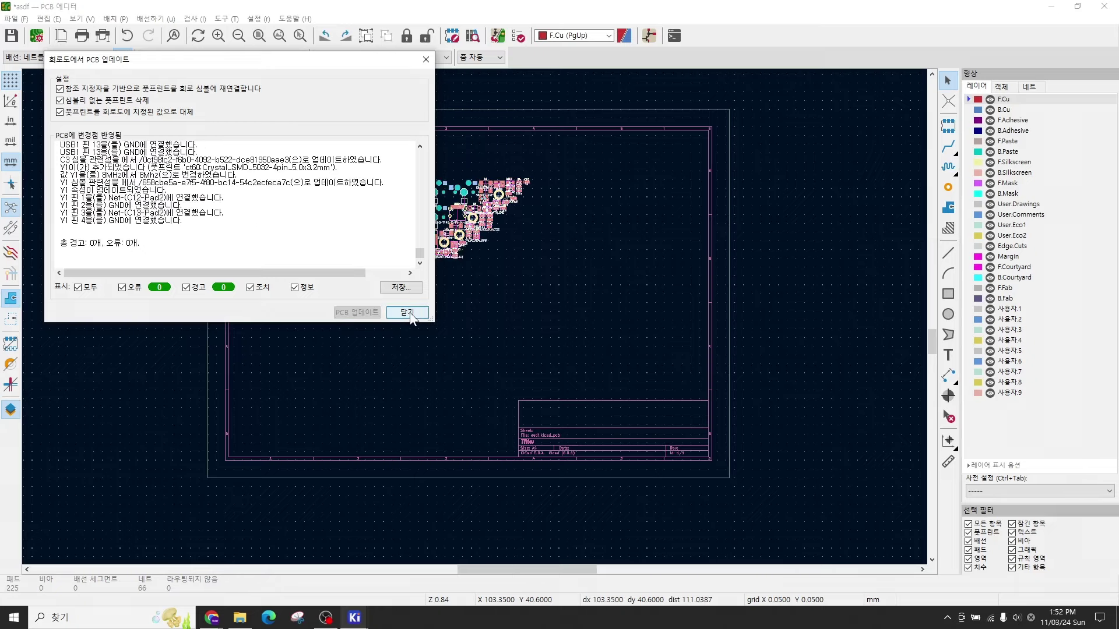
pyautogui.click(407, 314)
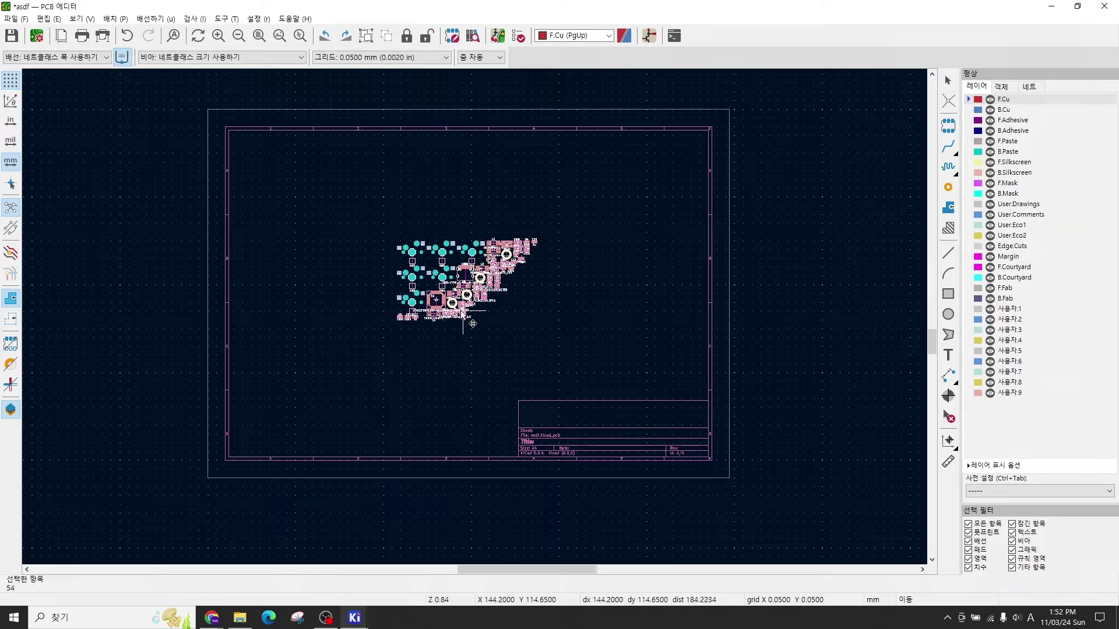
pyautogui.click(456, 310)
# Step: Examine the imported footprints and their connection lines up close, including switch SW2 and the area around the USB connector
pyautogui.scroll(3, 475, 319)
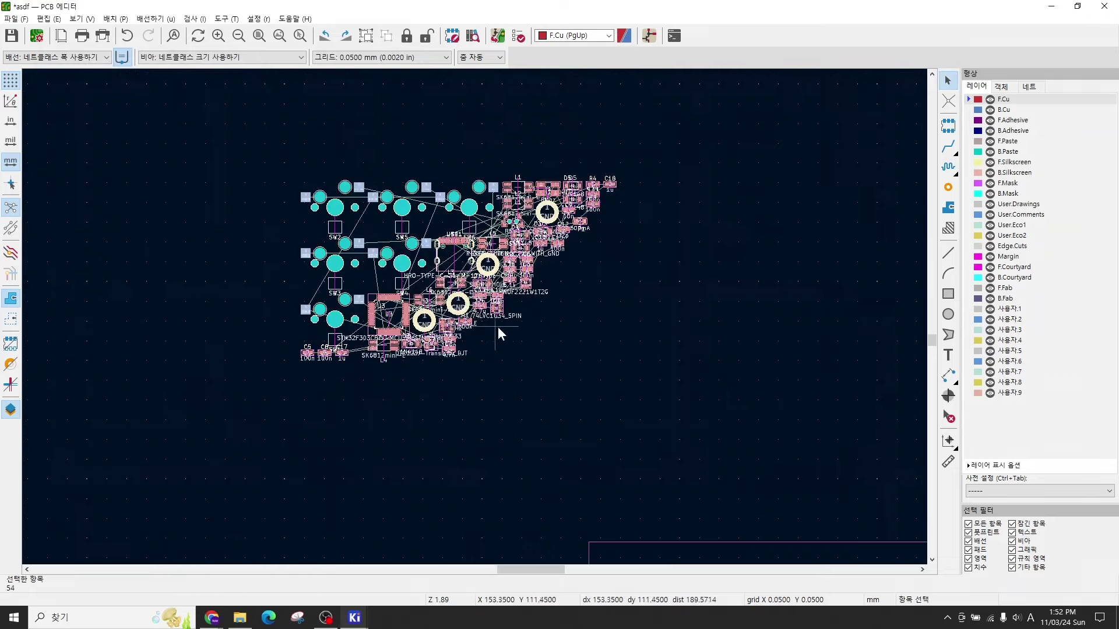
pyautogui.scroll(2, 497, 327)
pyautogui.scroll(-3, 468, 319)
pyautogui.scroll(3, 633, 342)
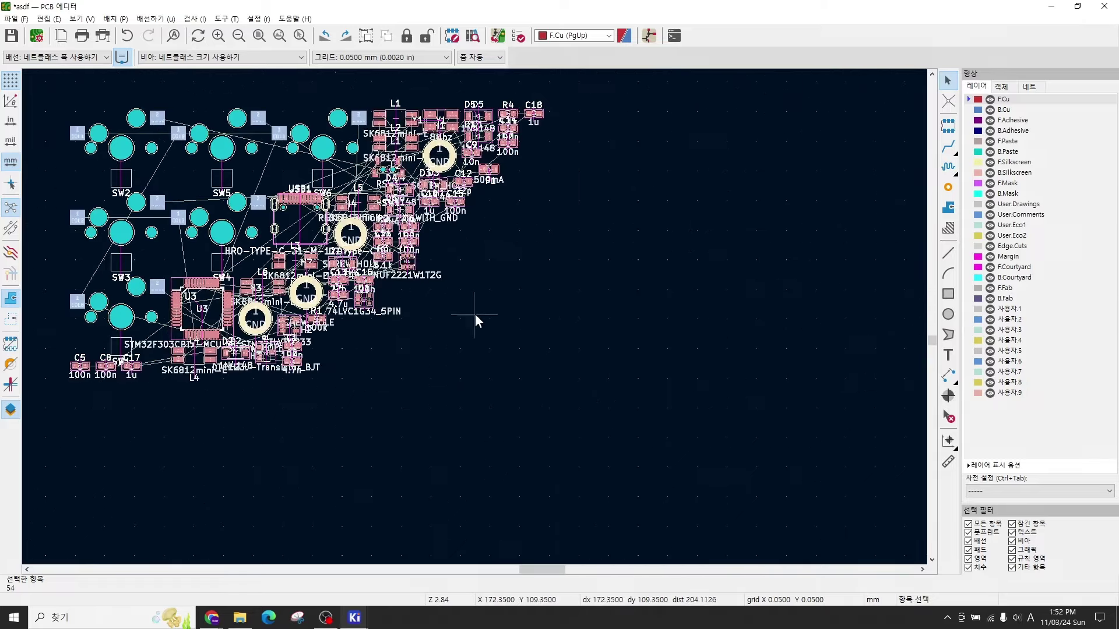
pyautogui.moveTo(474, 319); pyautogui.dragTo(631, 383, button='middle')
pyautogui.click(679, 304)
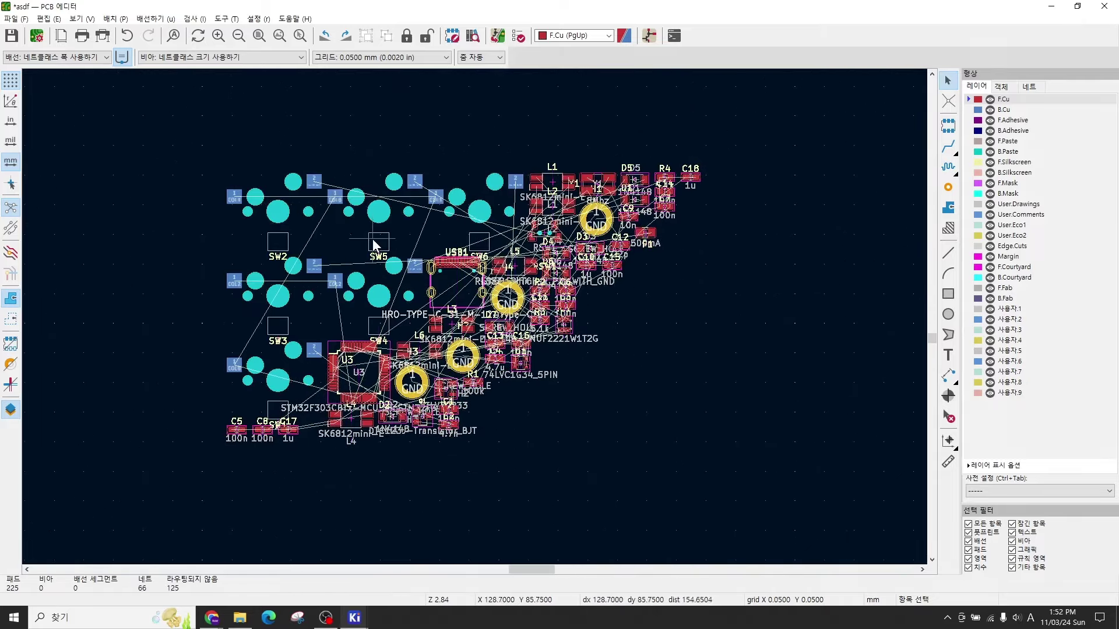
pyautogui.click(301, 213)
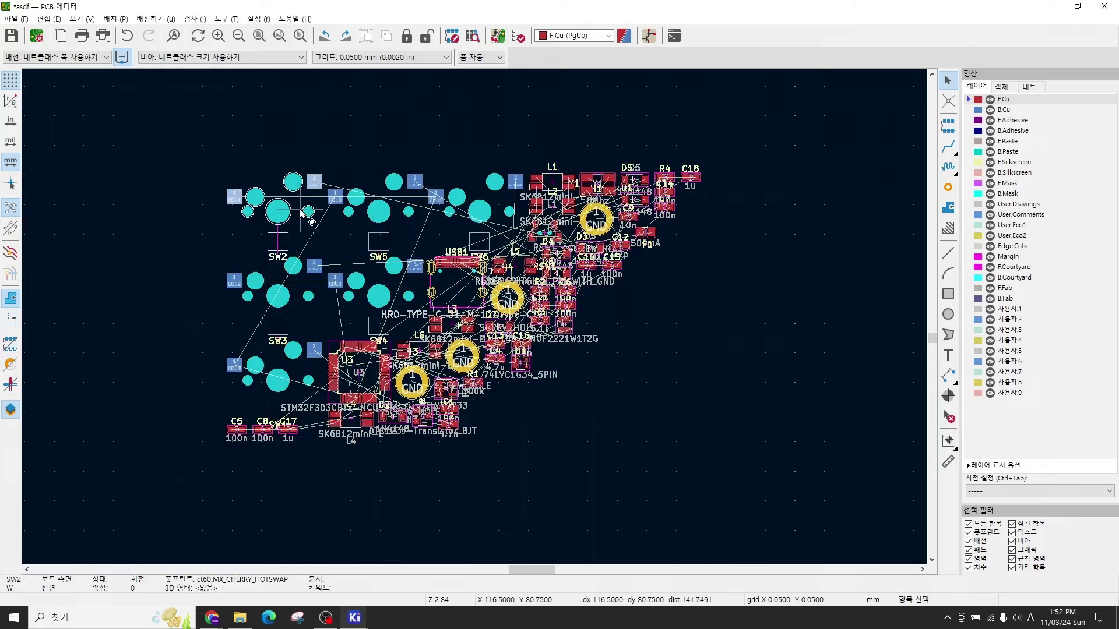
pyautogui.click(614, 334)
pyautogui.scroll(5, 501, 356)
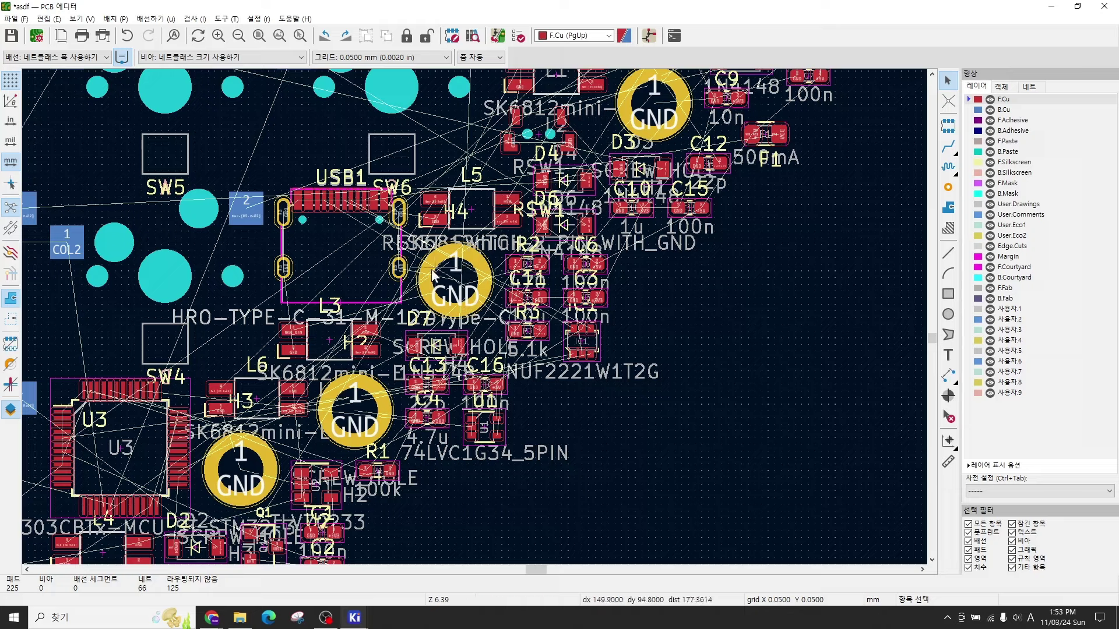
# Step: Move switch footprints SW3 and SW4 out of the cluster into the empty area beside it, SW4 below SW3
pyautogui.moveTo(436, 280); pyautogui.dragTo(611, 212, button='middle')
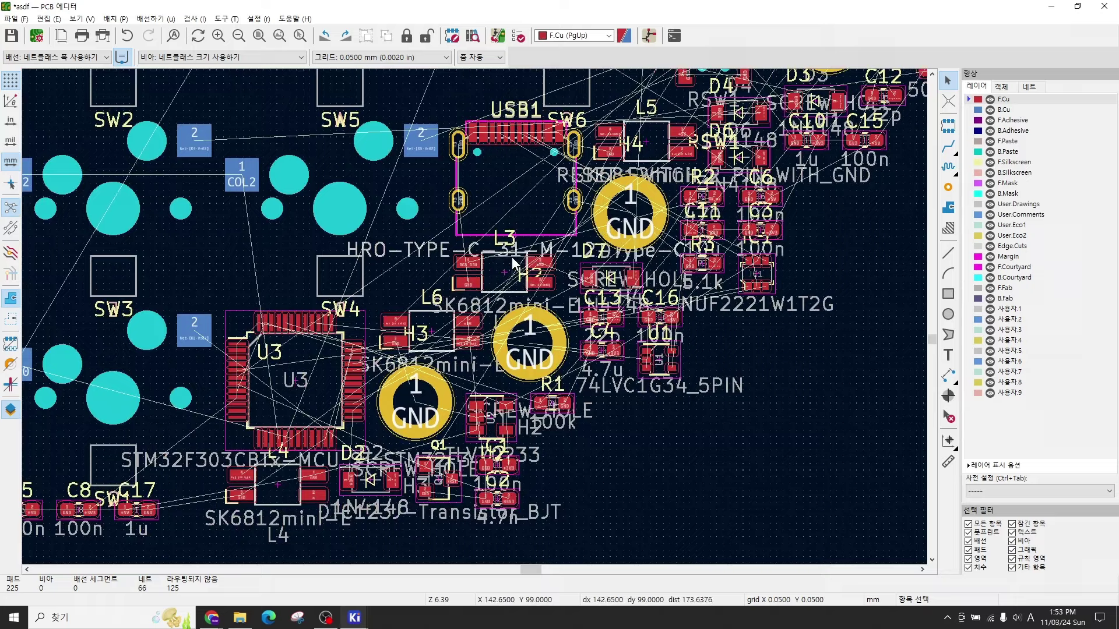
pyautogui.scroll(-2, 475, 323)
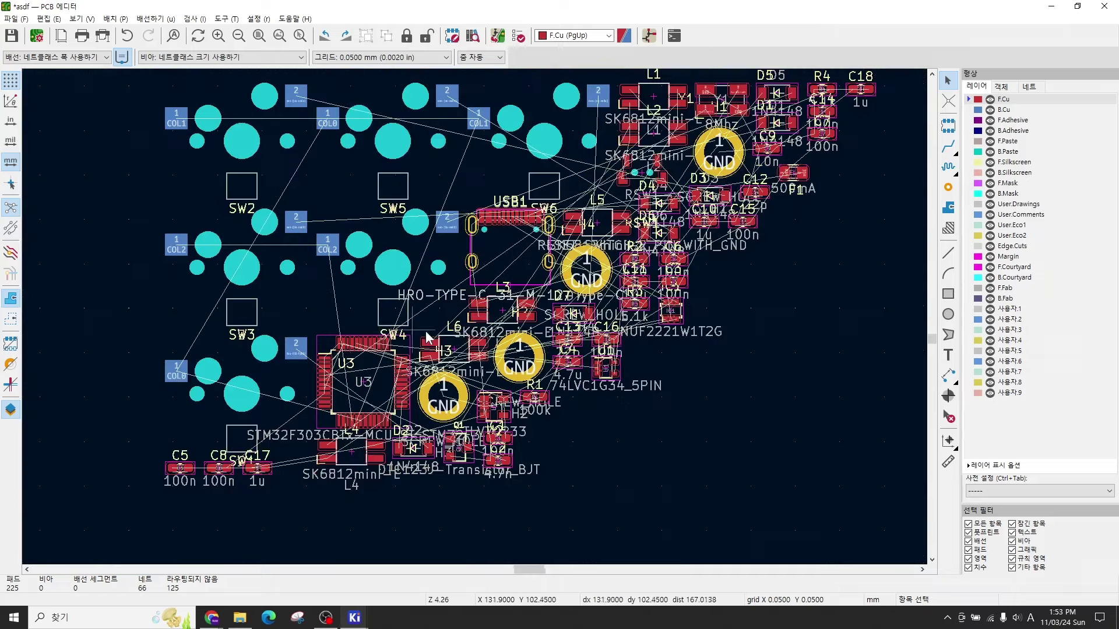
pyautogui.scroll(1, 387, 262)
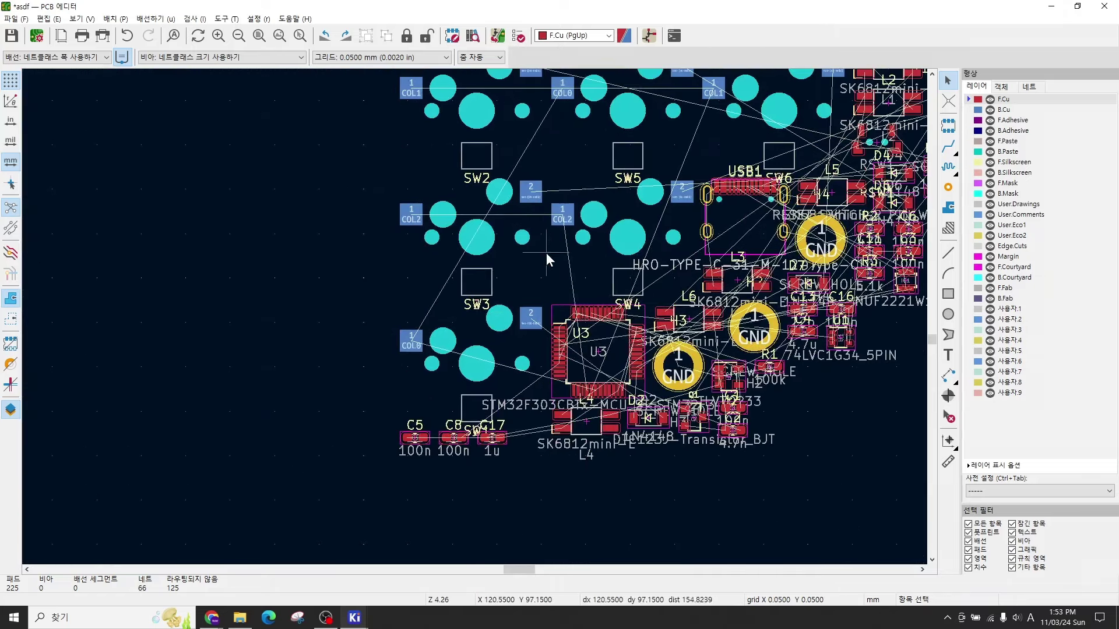
pyautogui.click(500, 232)
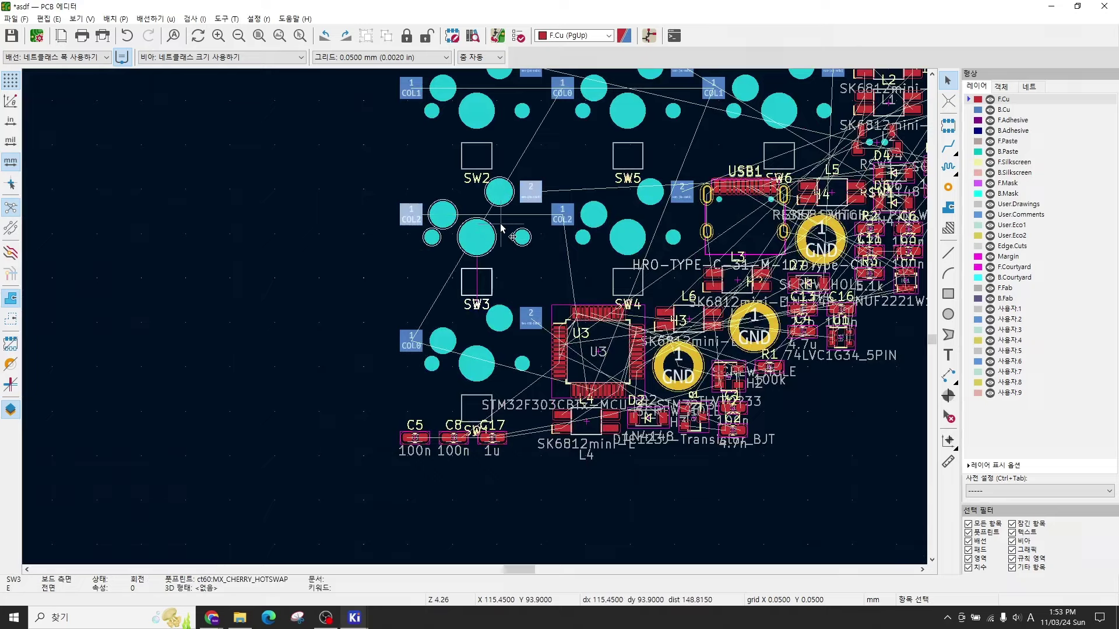
pyautogui.moveTo(500, 229); pyautogui.dragTo(186, 263)
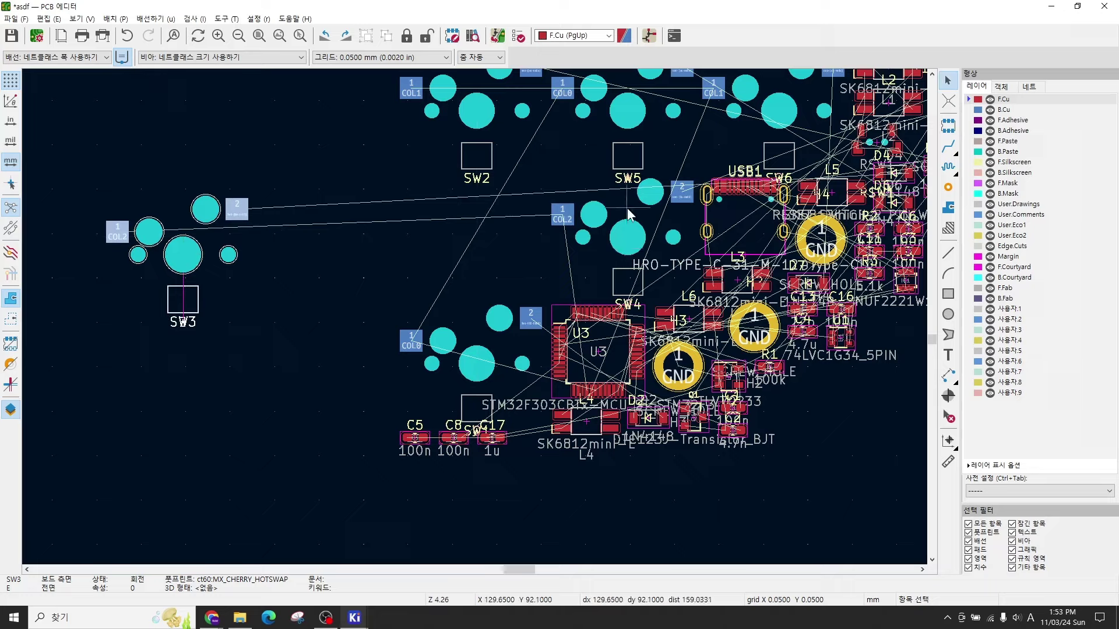
pyautogui.moveTo(638, 245); pyautogui.dragTo(159, 443)
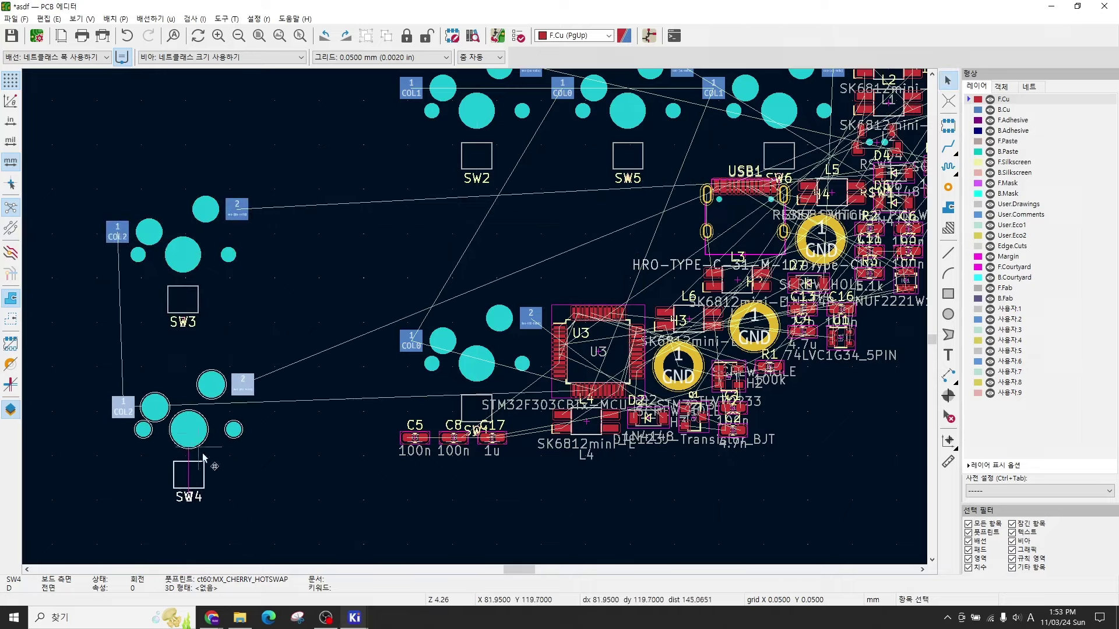
pyautogui.click(266, 450)
# Step: Examine the COL2 connection between pad 1 of SW3 and pad 1 of SW4, and the remaining ratsnest lines
pyautogui.moveTo(306, 447); pyautogui.dragTo(452, 414, button='middle')
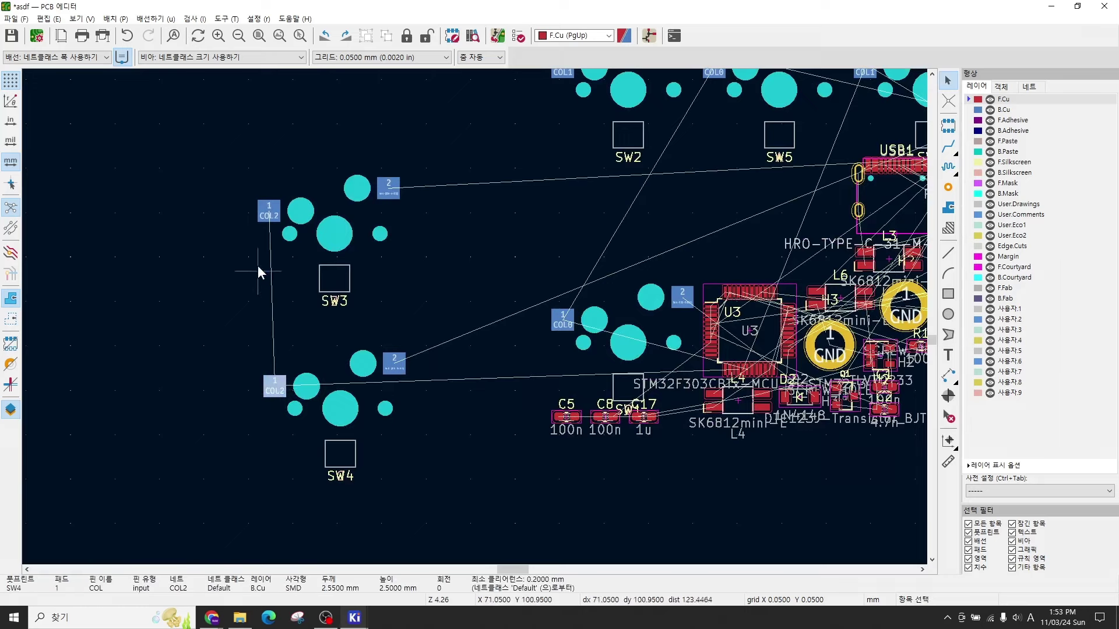
pyautogui.click(264, 223)
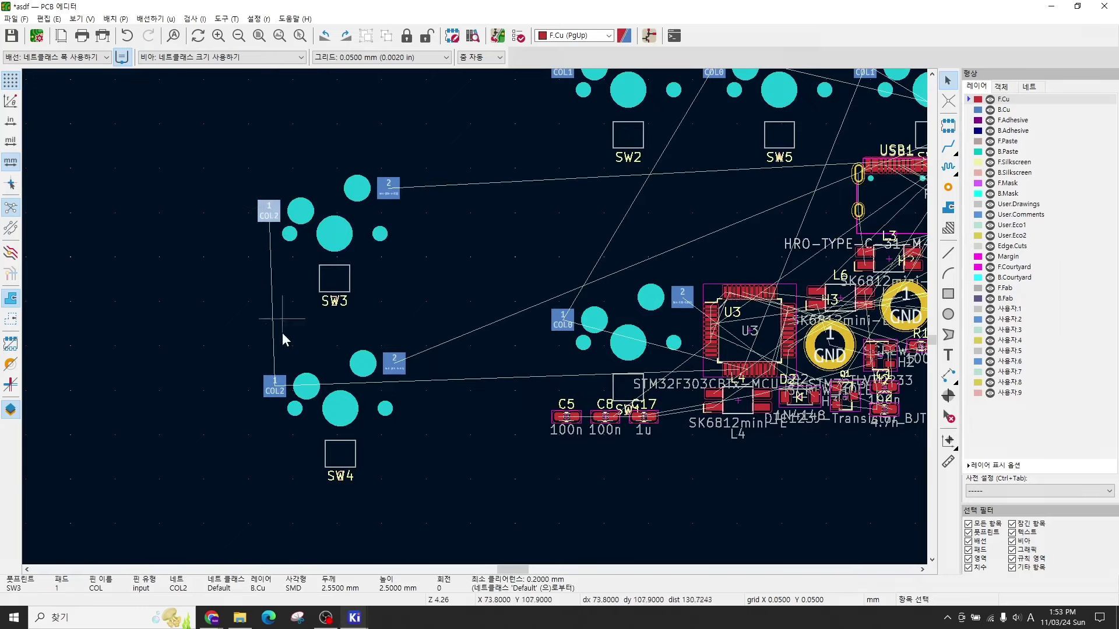
pyautogui.click(252, 356)
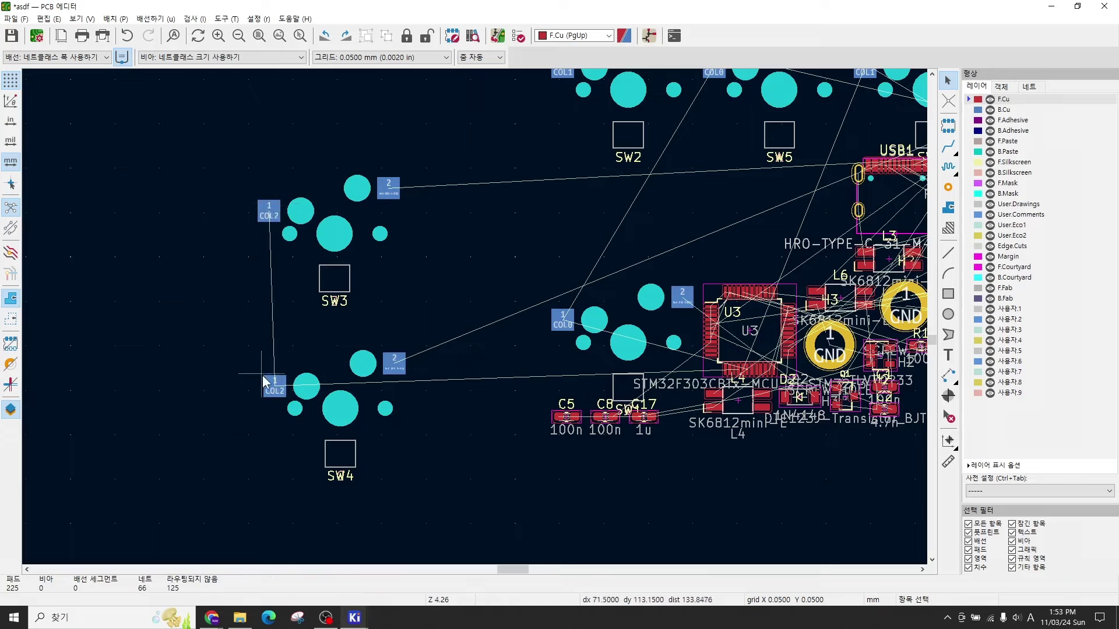
pyautogui.moveTo(628, 367); pyautogui.dragTo(476, 336, button='middle')
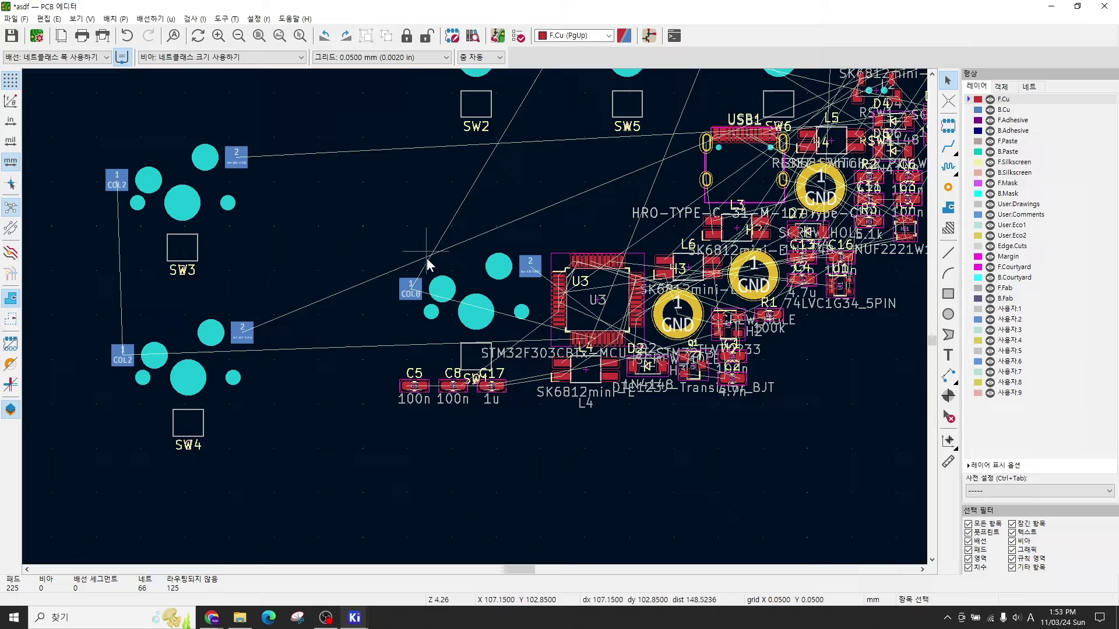
pyautogui.scroll(-3, 460, 291)
pyautogui.scroll(1, 485, 317)
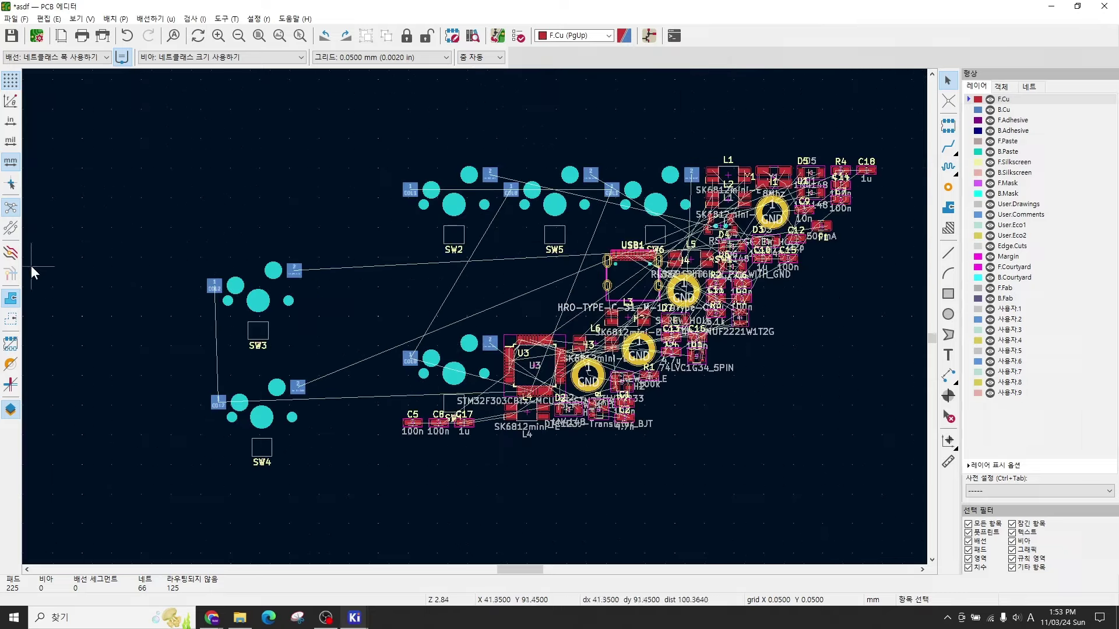
# Step: Switch the ratsnest from straight to curved lines
pyautogui.click(11, 231)
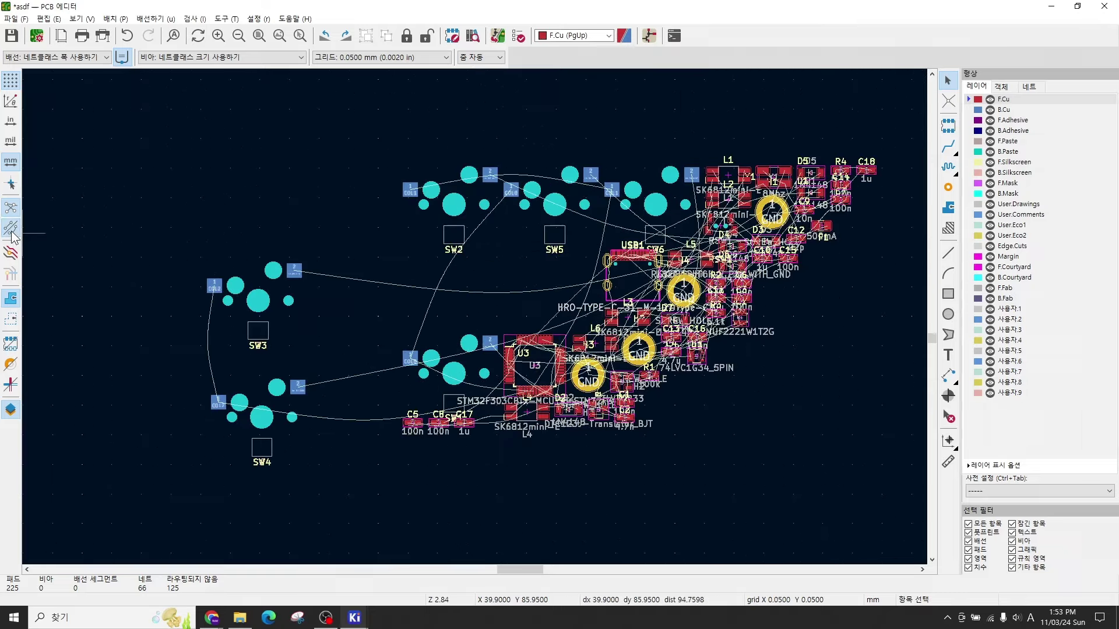
pyautogui.click(11, 231)
pyautogui.click(11, 231)
pyautogui.click(11, 231)
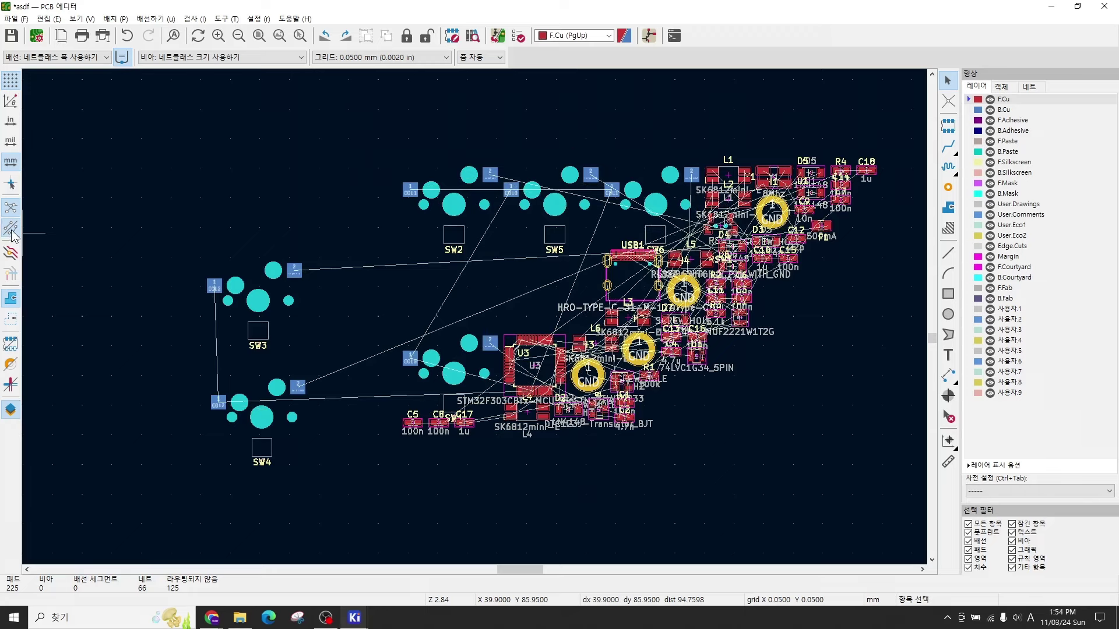
pyautogui.click(11, 230)
# Step: Hide the ratsnest lines and show them again
pyautogui.click(11, 208)
pyautogui.click(12, 208)
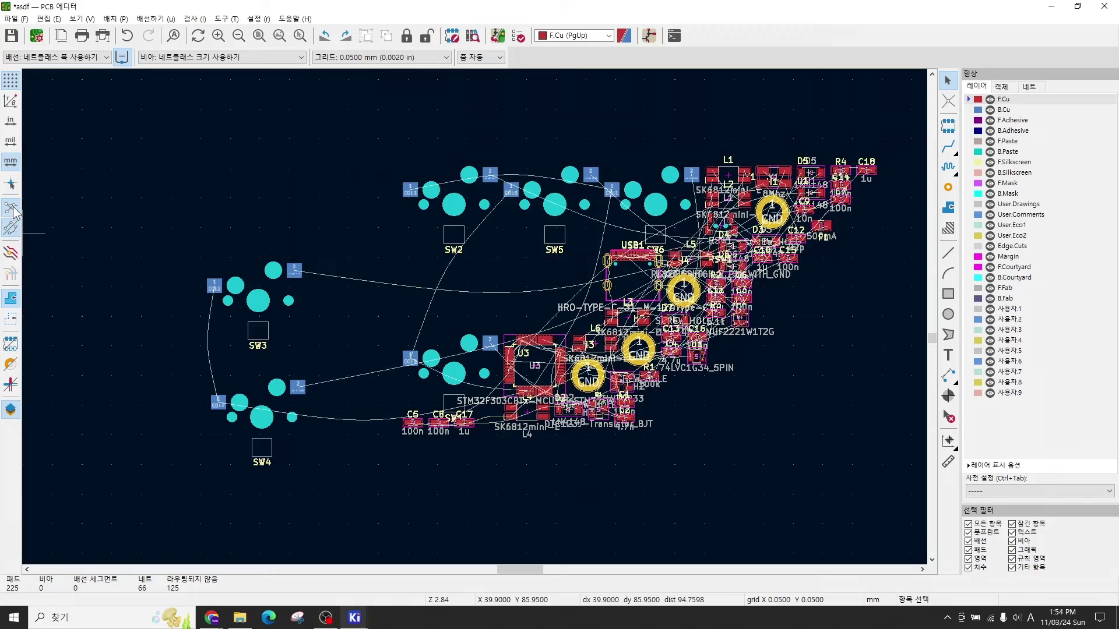
pyautogui.click(12, 208)
pyautogui.click(12, 208)
pyautogui.click(12, 208)
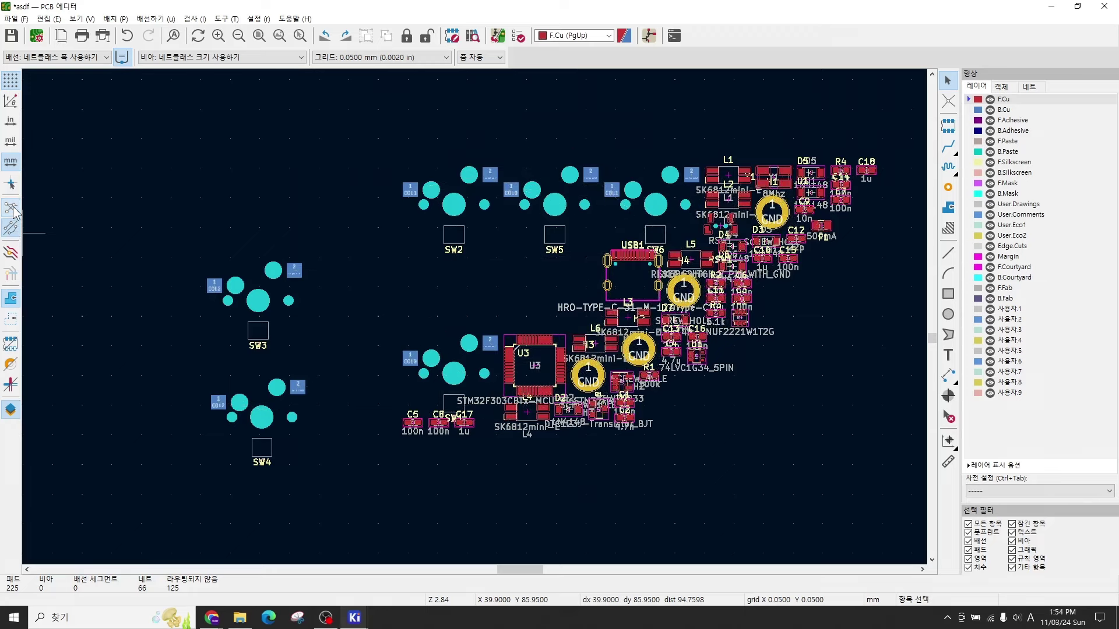
pyautogui.click(12, 208)
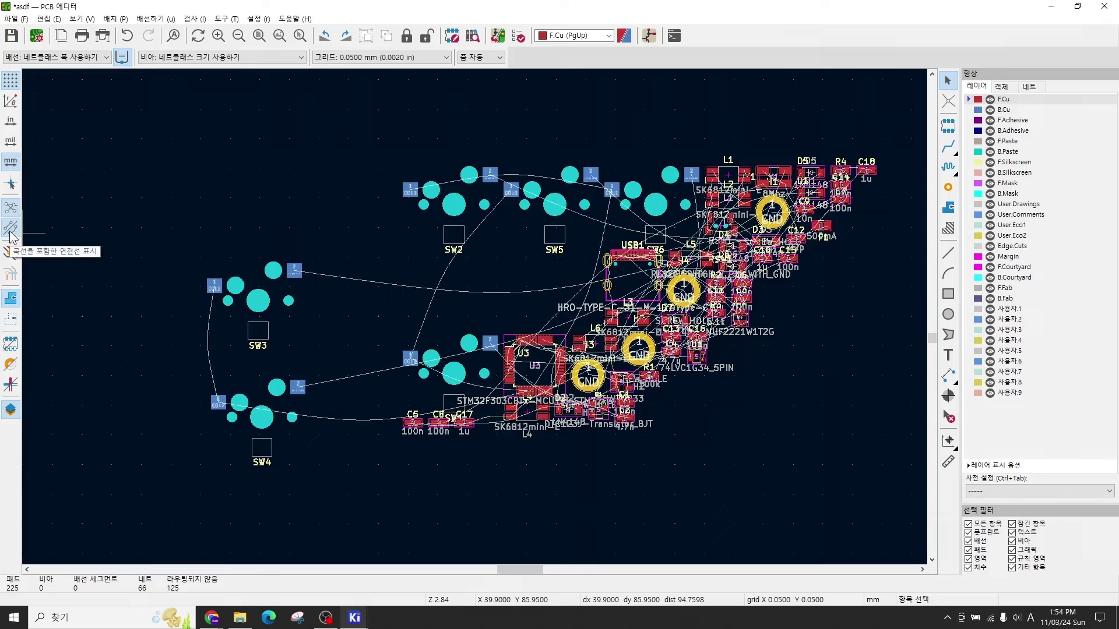
# Step: Inspect the component models from different angles in the 3D viewer, then close it
pyautogui.moveTo(419, 328); pyautogui.dragTo(473, 354, button='middle')
pyautogui.scroll(-2, 474, 354)
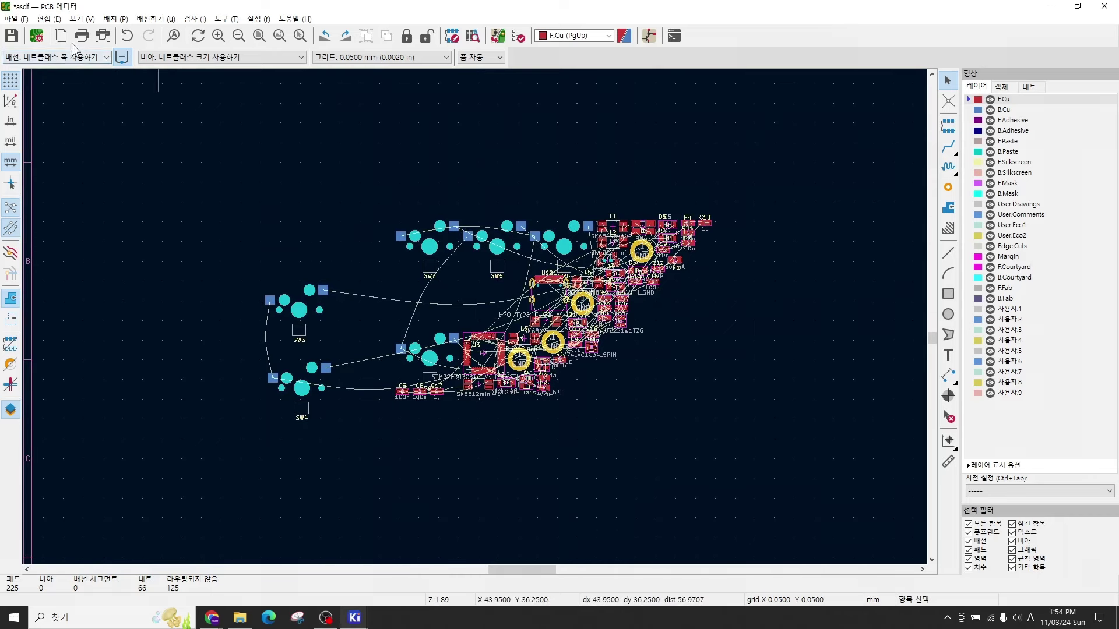
pyautogui.click(82, 19)
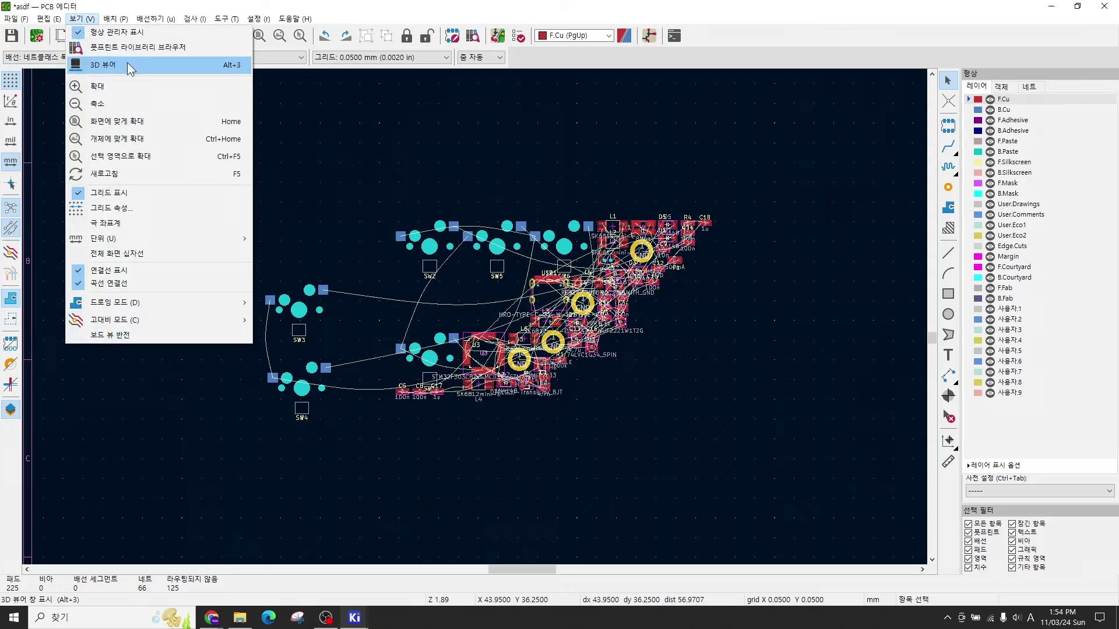
pyautogui.click(346, 199)
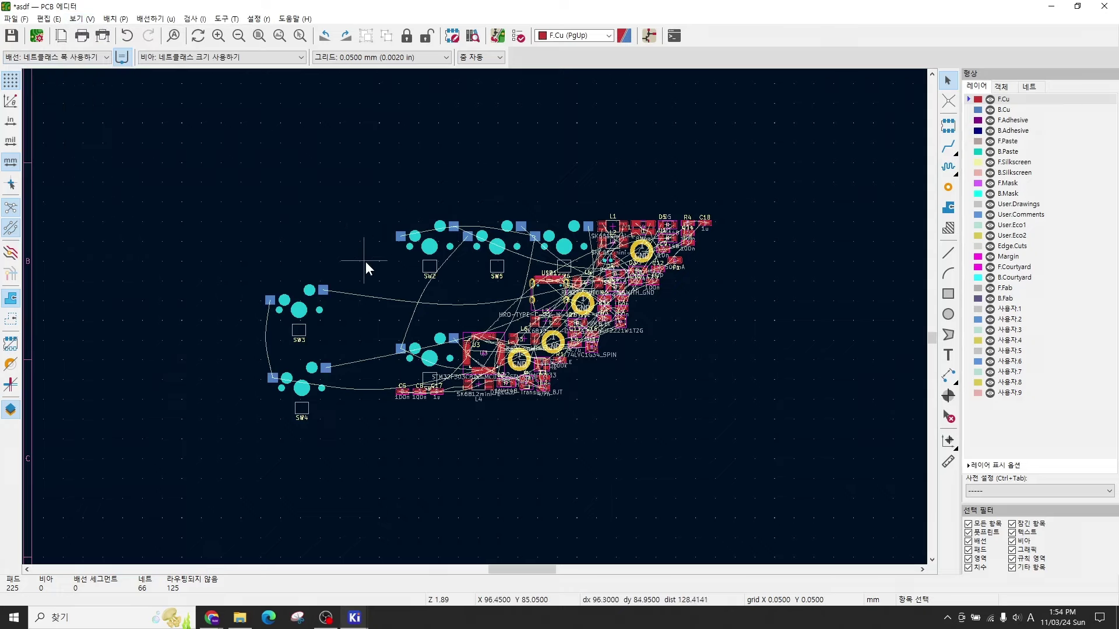
pyautogui.hotkey('alt', '3')
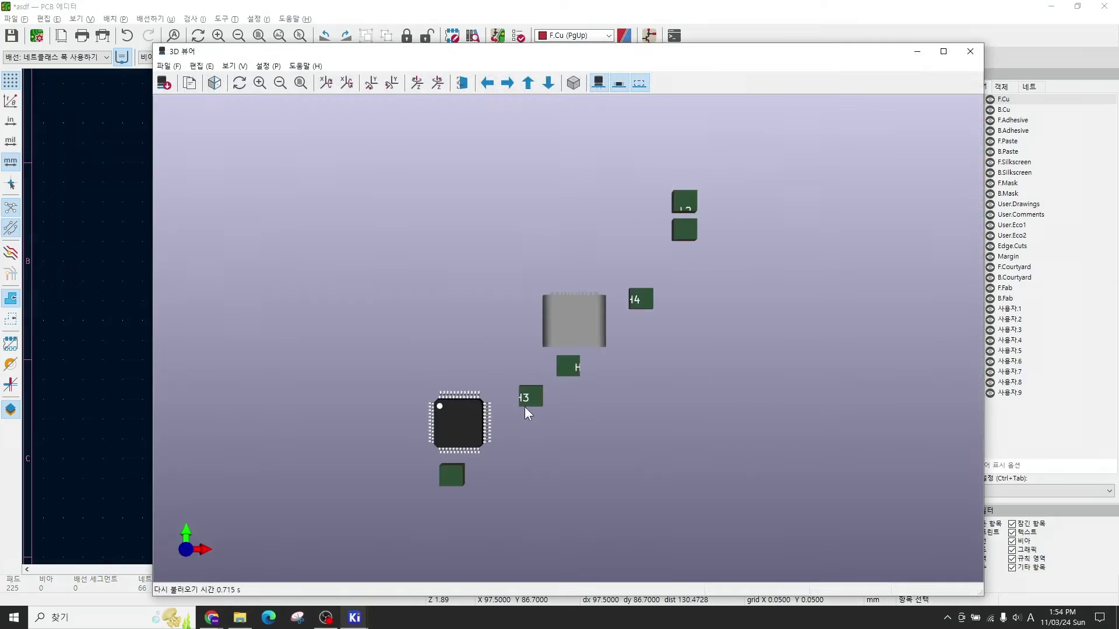
pyautogui.moveTo(581, 454); pyautogui.dragTo(484, 326)
pyautogui.click(969, 52)
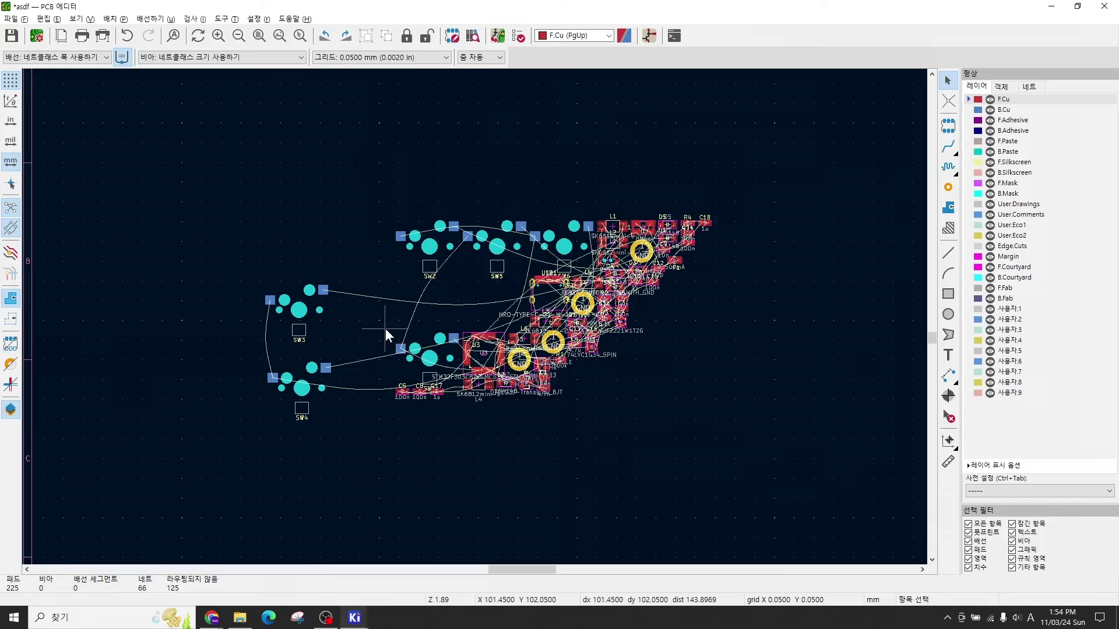
pyautogui.hotkey('alt', '3')
pyautogui.moveTo(525, 357); pyautogui.dragTo(366, 352)
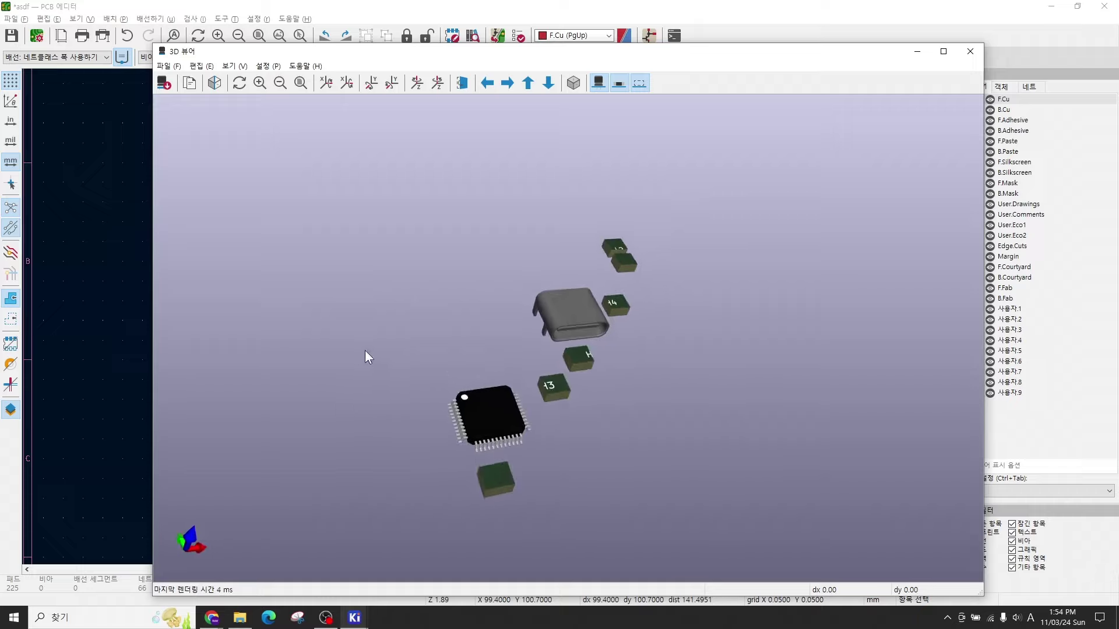
pyautogui.hotkey('alt', 'F4')
# Step: Draw a rectangular board outline on the Edge.Cuts layer enclosing all the footprints
pyautogui.scroll(-4, 351, 317)
pyautogui.scroll(3, 480, 324)
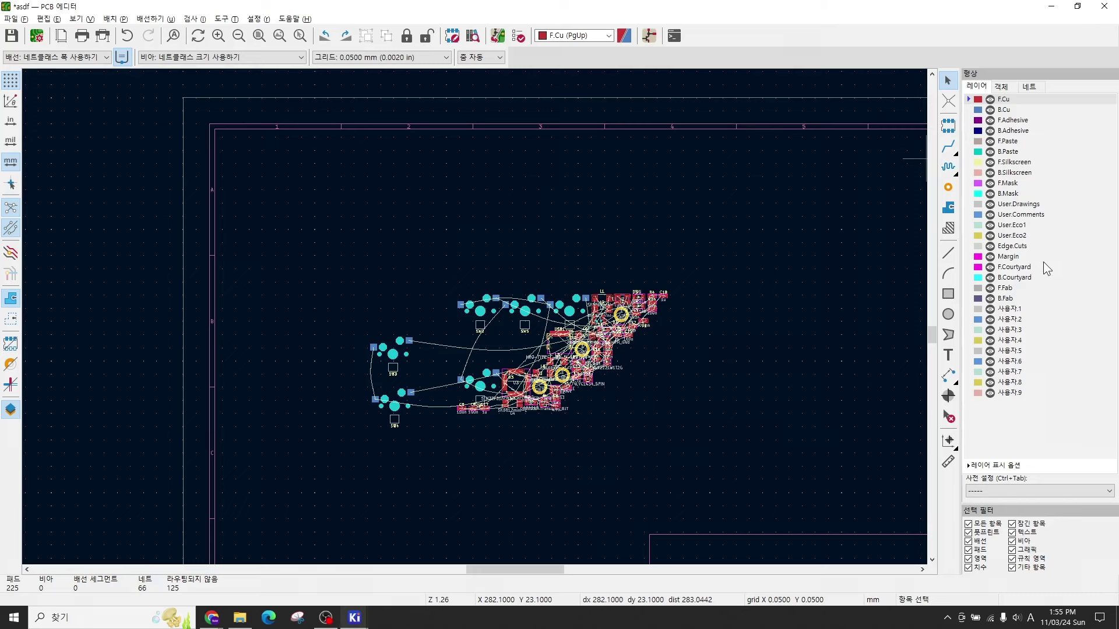
pyautogui.click(1035, 246)
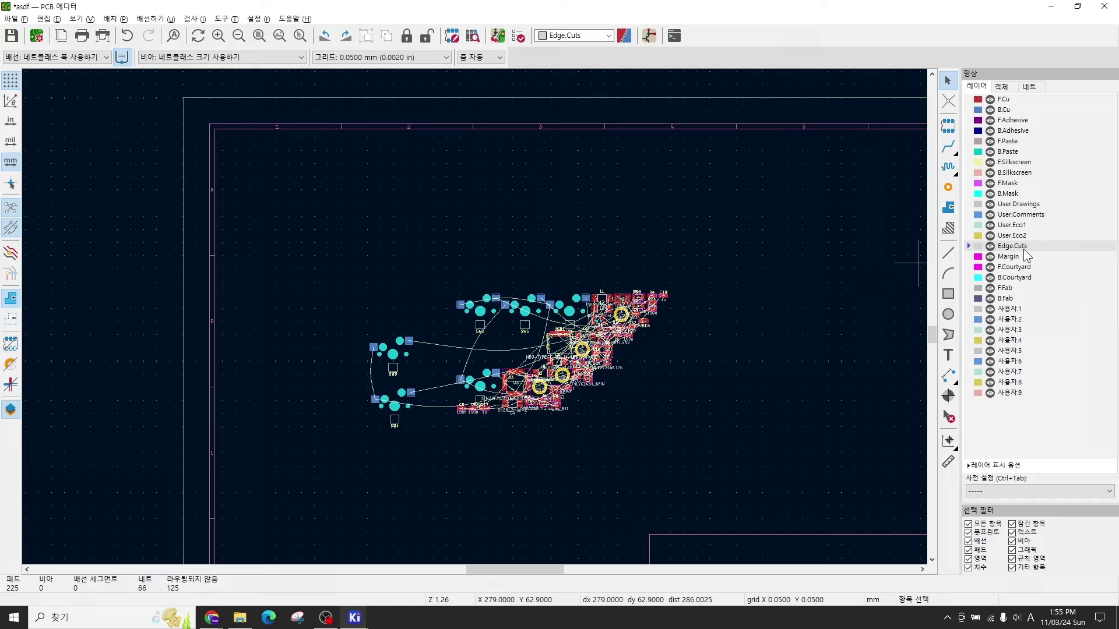
pyautogui.click(947, 296)
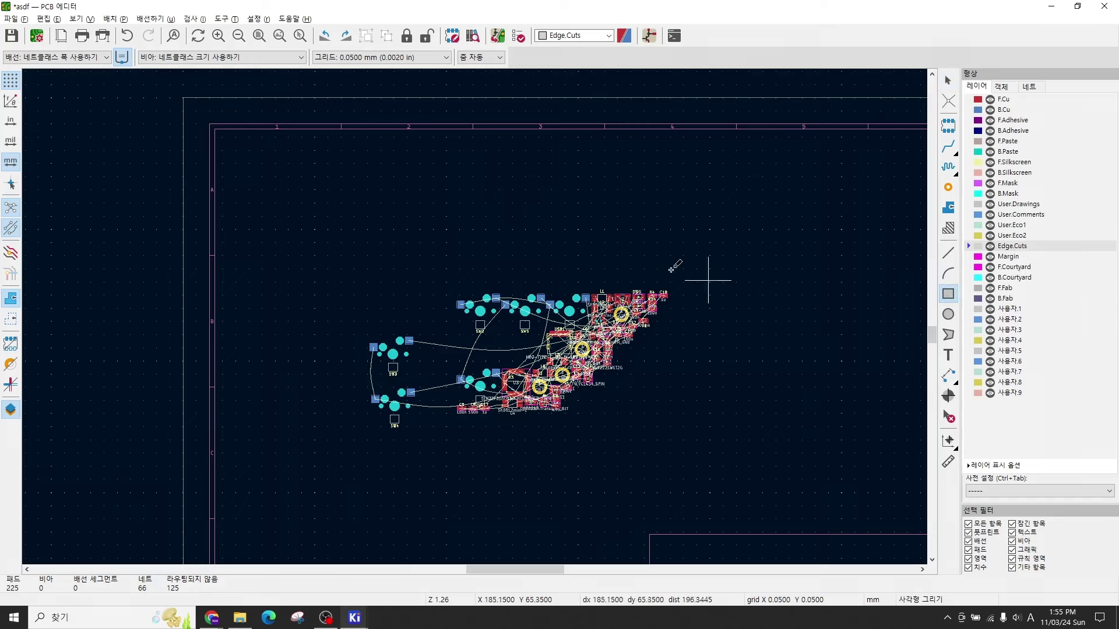
pyautogui.click(330, 228)
pyautogui.click(747, 464)
pyautogui.press('Escape')
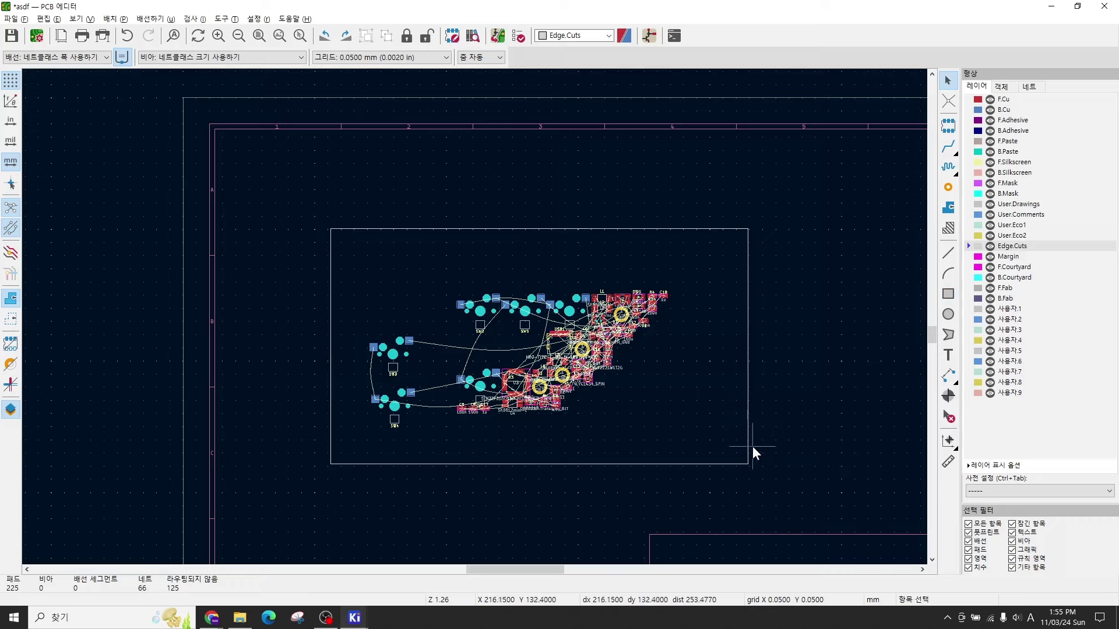
# Step: Examine the outlined board in the 3D viewer from several angles, checking the switch holes, microcontroller, USB connector and screw holes
pyautogui.hotkey('alt', '3')
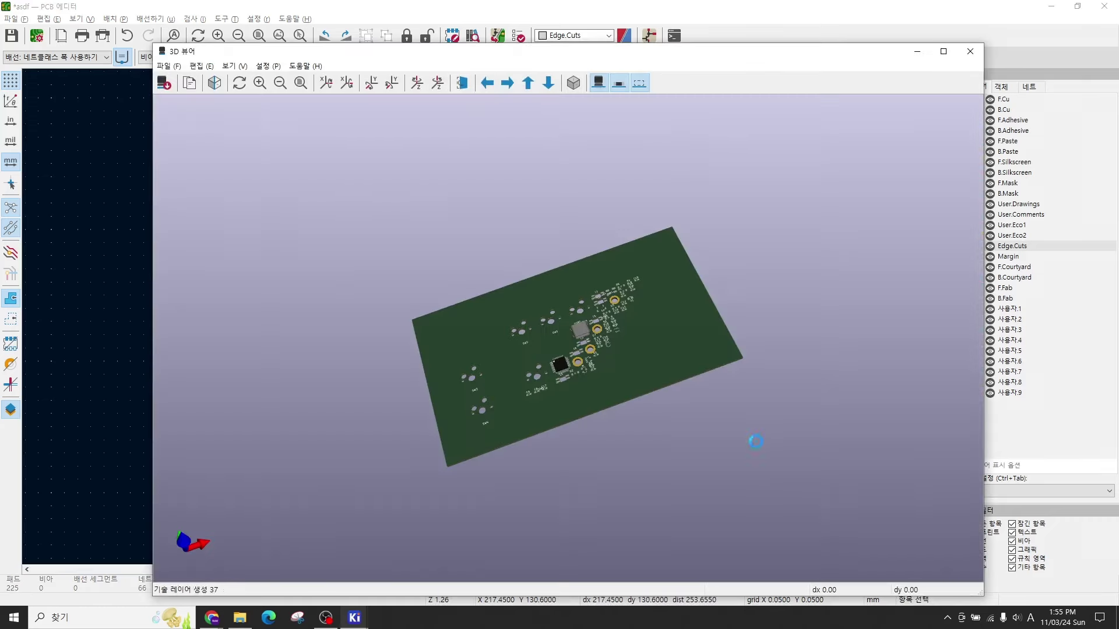
pyautogui.scroll(3, 567, 351)
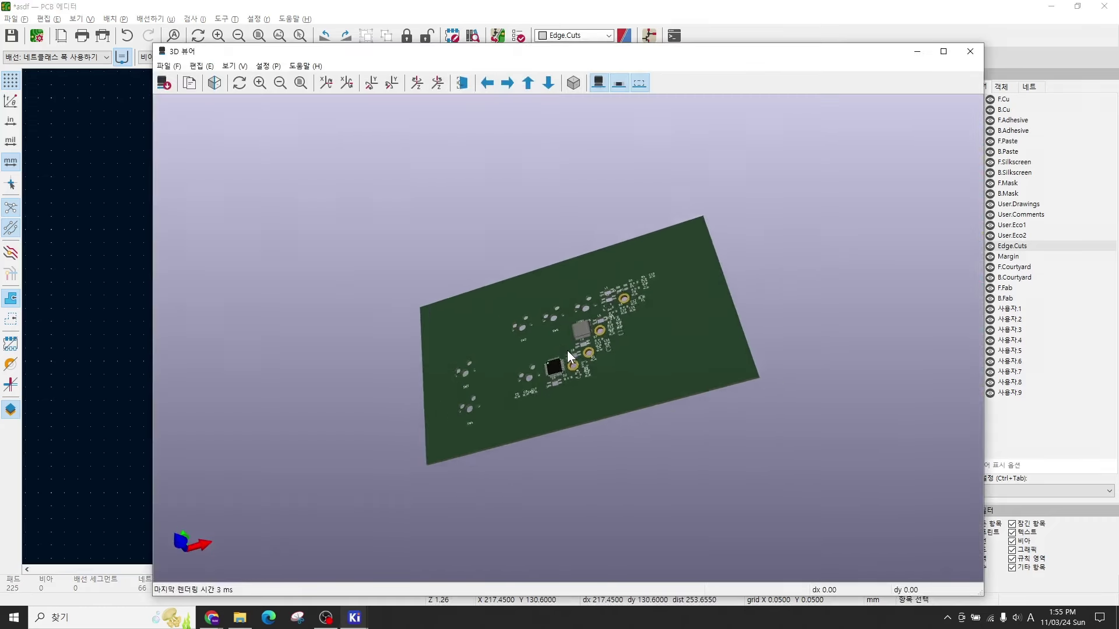
pyautogui.moveTo(566, 350); pyautogui.dragTo(706, 422)
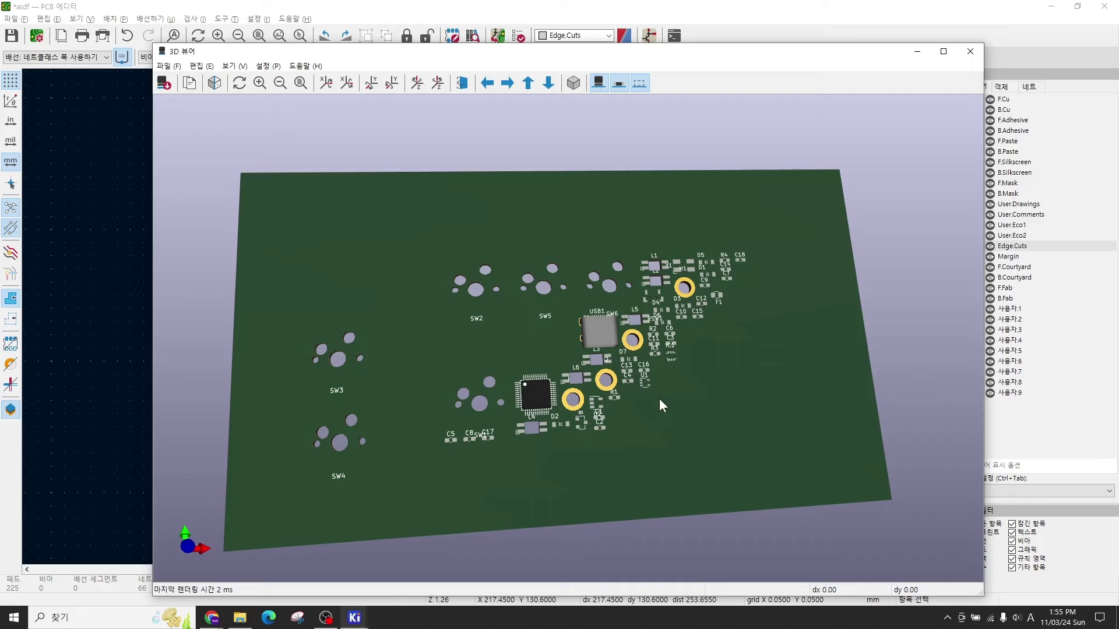
pyautogui.scroll(3, 531, 432)
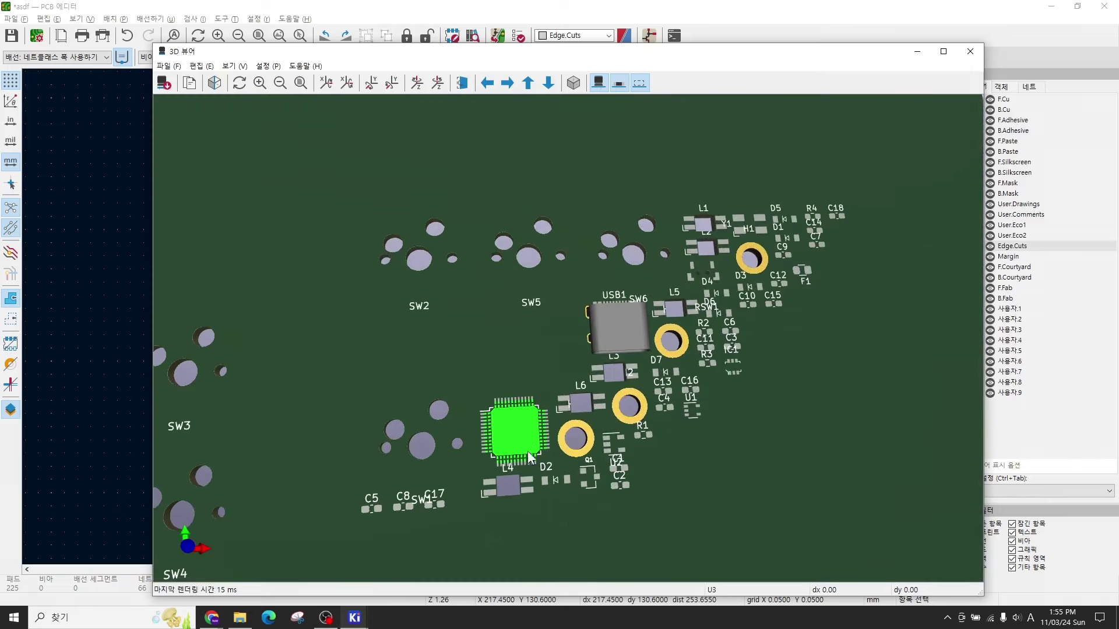
pyautogui.rightClick(596, 471)
pyautogui.moveTo(783, 476); pyautogui.dragTo(746, 501)
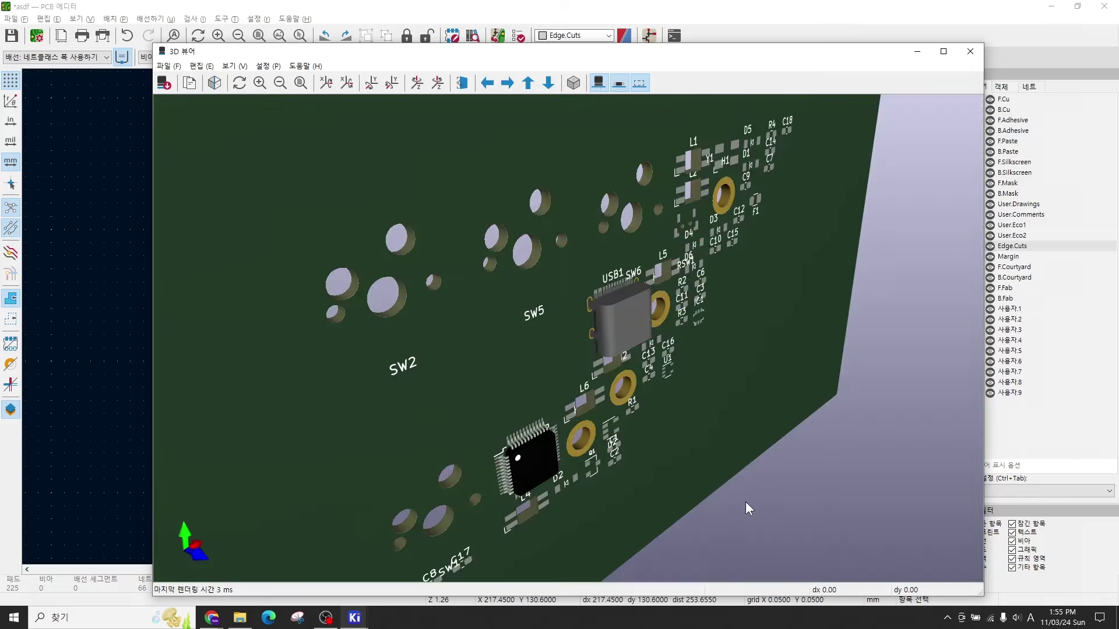
pyautogui.moveTo(631, 473); pyautogui.dragTo(570, 398)
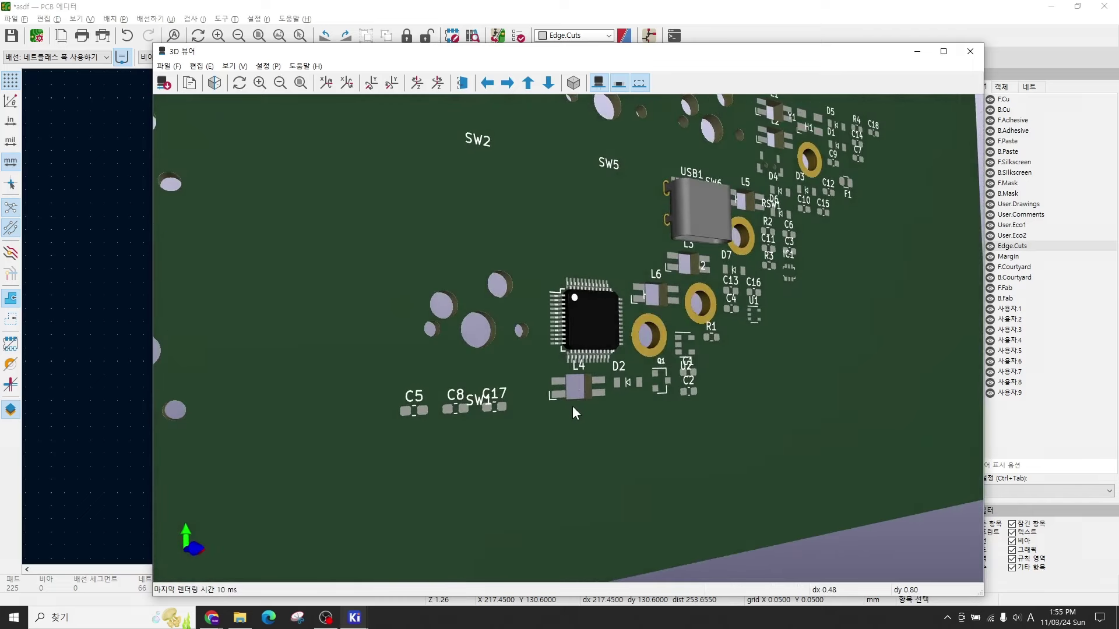
pyautogui.moveTo(571, 406); pyautogui.dragTo(570, 357)
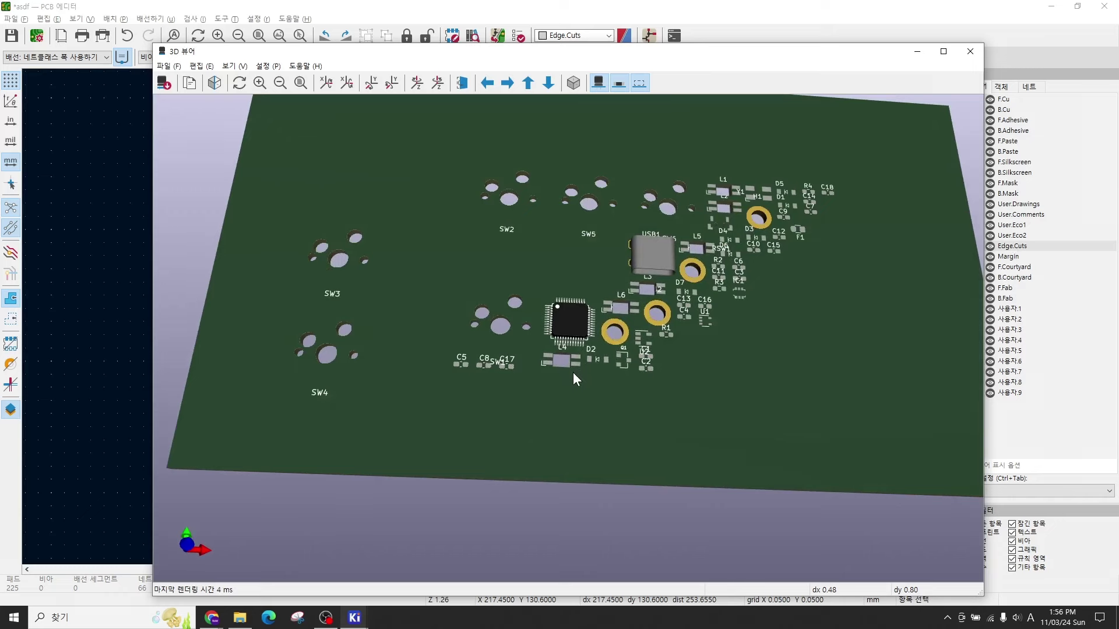
pyautogui.scroll(-2, 572, 371)
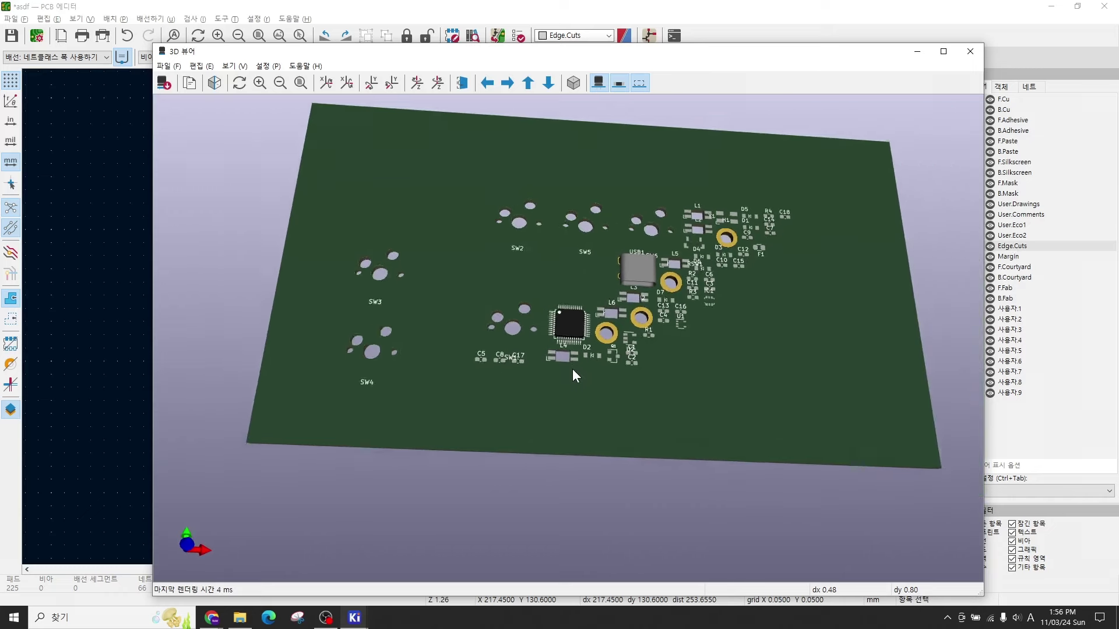
pyautogui.rightClick(577, 405)
pyautogui.moveTo(549, 392); pyautogui.dragTo(616, 408)
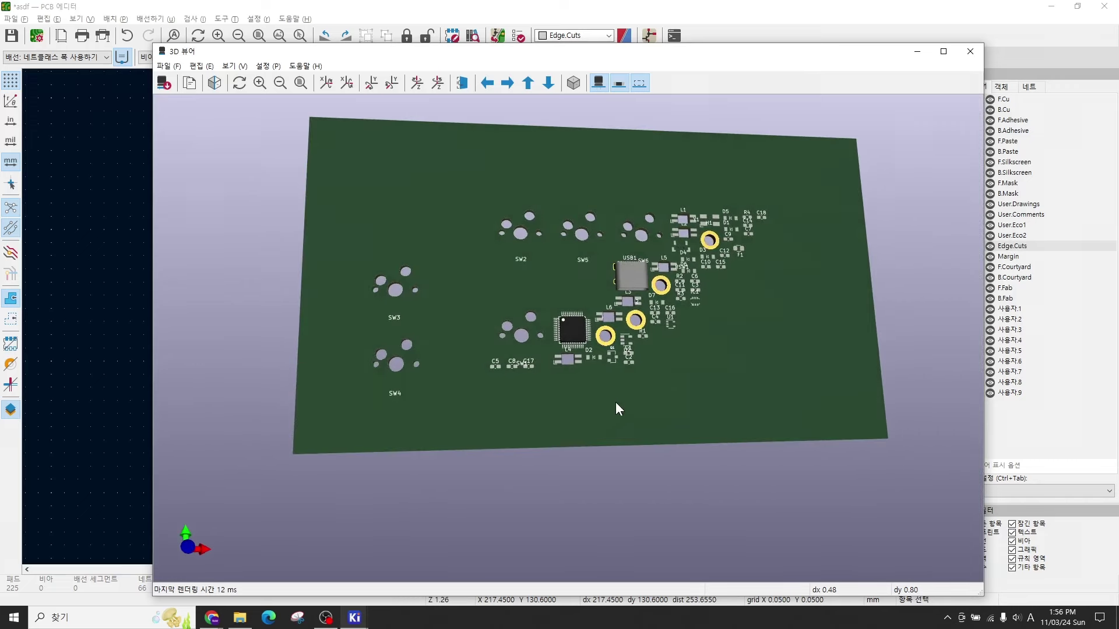
# Step: Look over the whole board in the 3D viewer, then close it and view the outline in the PCB layout
pyautogui.moveTo(560, 336); pyautogui.dragTo(652, 322)
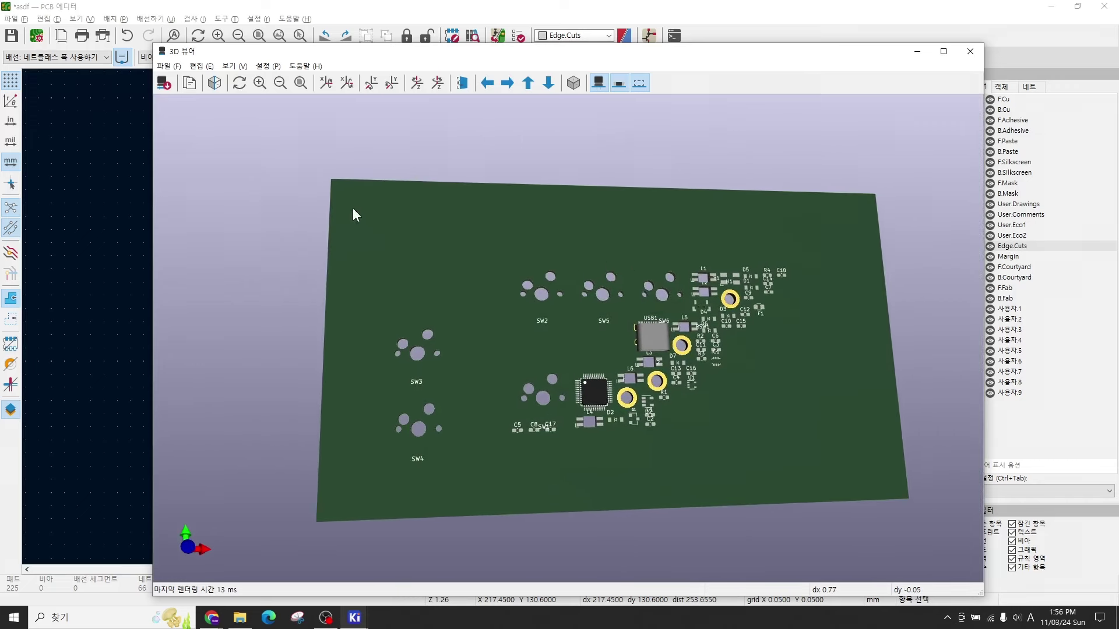
pyautogui.moveTo(583, 320); pyautogui.dragTo(706, 313)
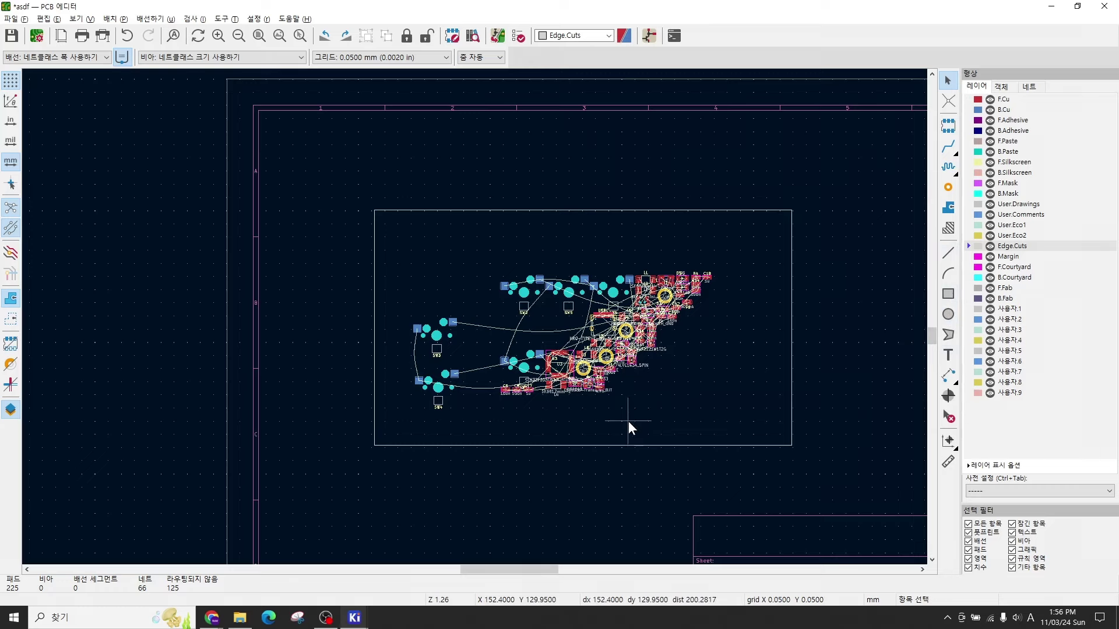
pyautogui.scroll(2, 539, 293)
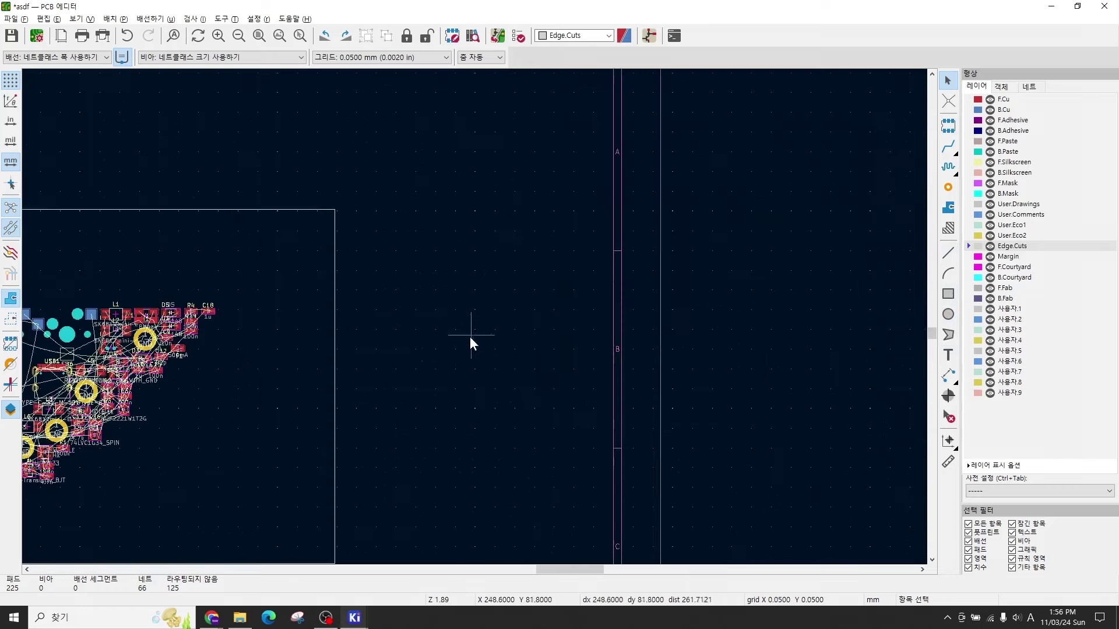
pyautogui.scroll(-3, 470, 337)
pyautogui.moveTo(372, 382); pyautogui.dragTo(593, 355, button='middle')
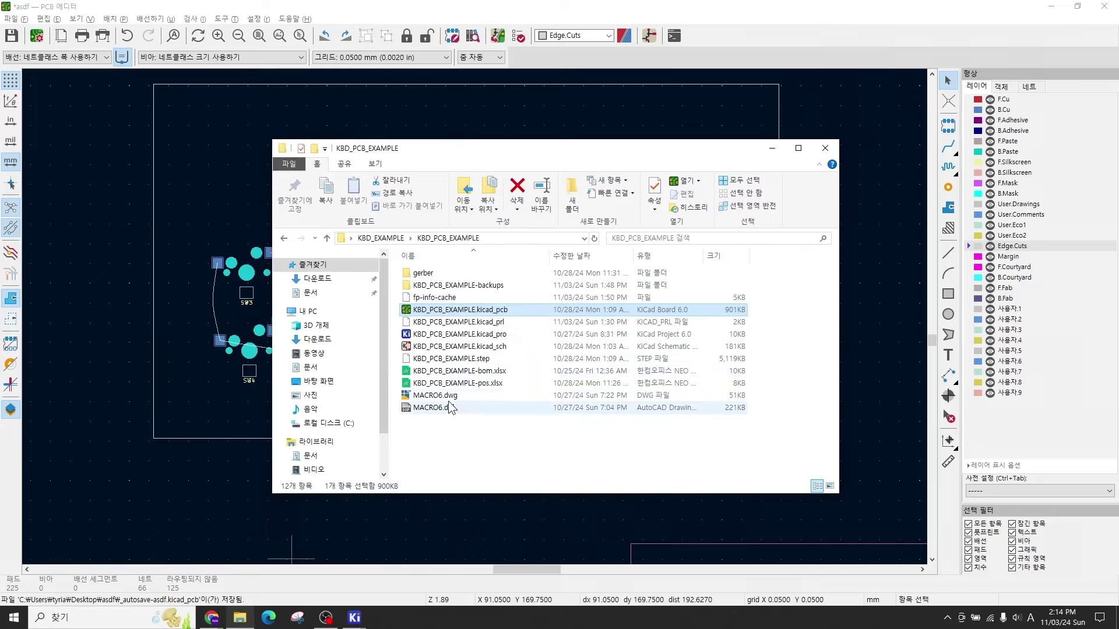
# Step: Open the drawing MACRO6.dwg from the KBD_PCB_EXAMPLE folder in AutoCAD and fit the whole layout in view
pyautogui.doubleClick(430, 399)
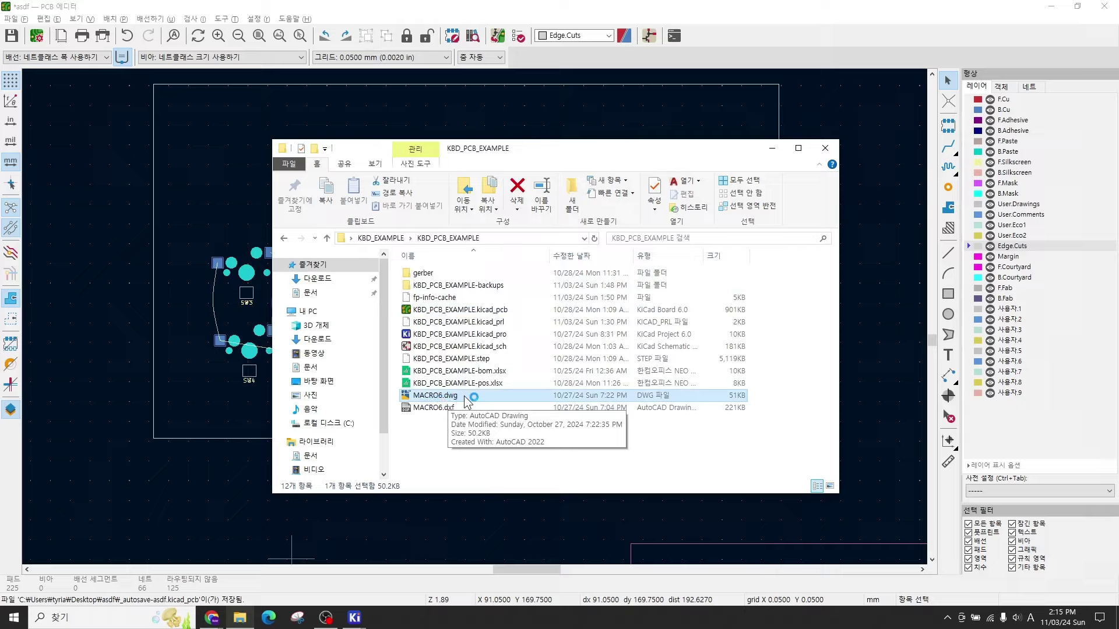
pyautogui.scroll(-1, 570, 364)
pyautogui.scroll(3, 577, 369)
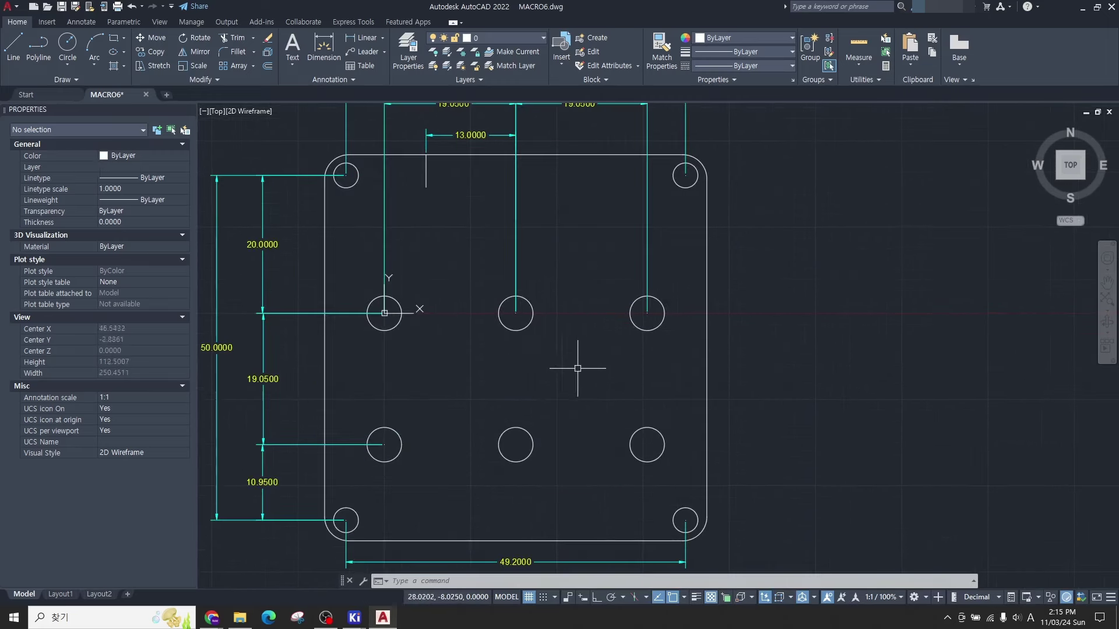
pyautogui.scroll(-3, 578, 368)
pyautogui.scroll(2, 580, 367)
pyautogui.moveTo(584, 375)
pyautogui.mouseDown(button='middle')
pyautogui.moveTo(649, 341)
pyautogui.moveTo(668, 371)
pyautogui.mouseUp(button='middle')
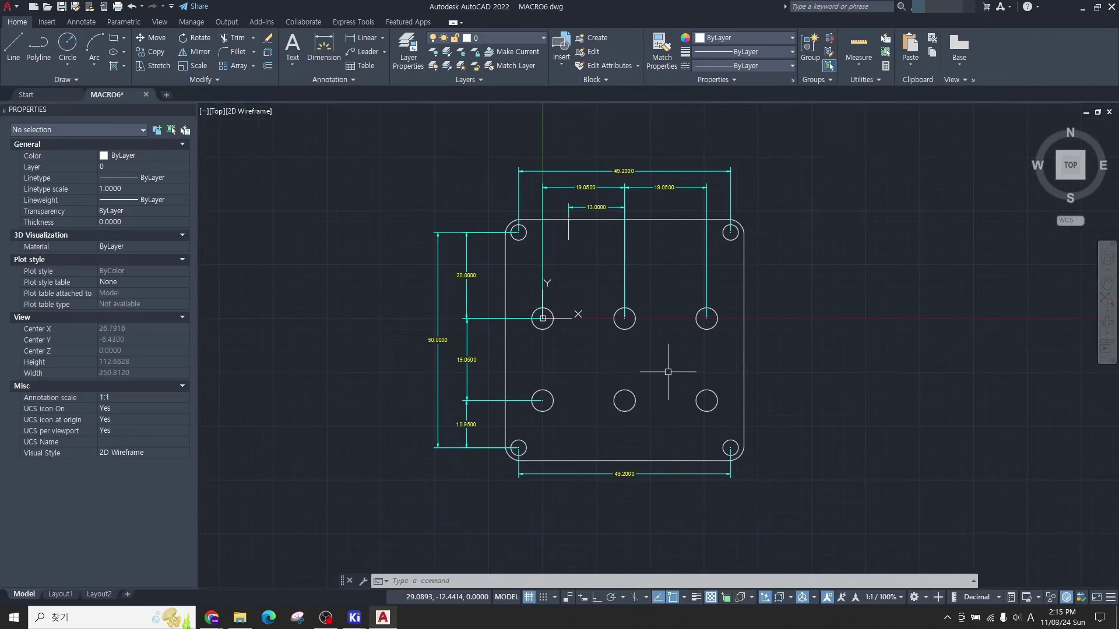
# Step: Inspect the rounded board outline and the six switch-center circles by selecting them, and leave nothing selected
pyautogui.click(549, 219)
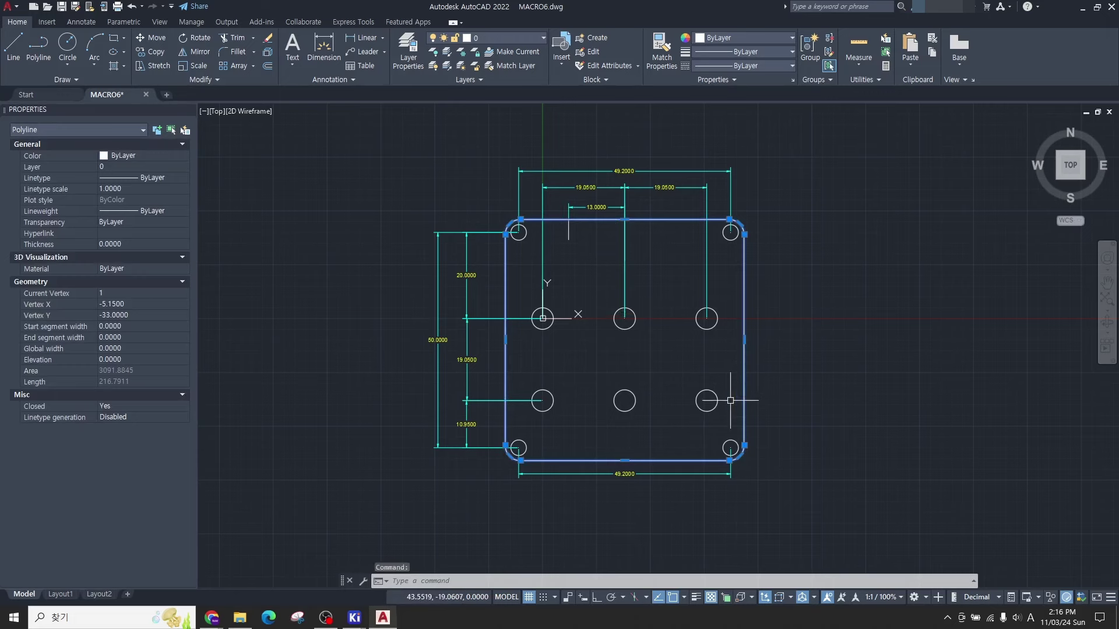
pyautogui.press('Escape')
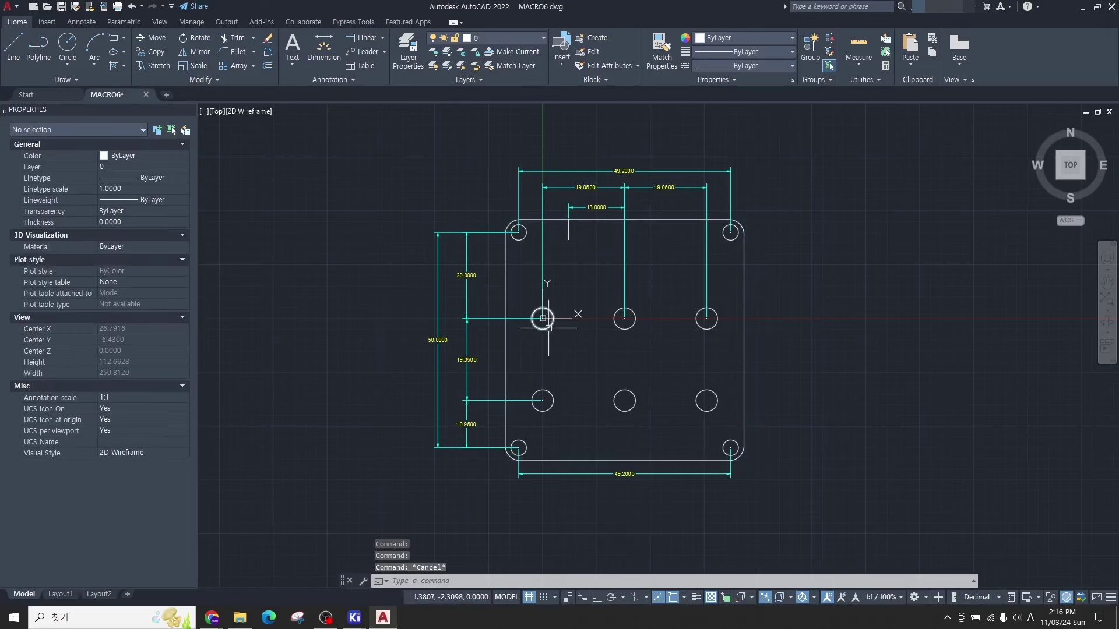
pyautogui.click(548, 328)
pyautogui.click(630, 327)
pyautogui.click(712, 328)
pyautogui.click(548, 409)
pyautogui.click(617, 409)
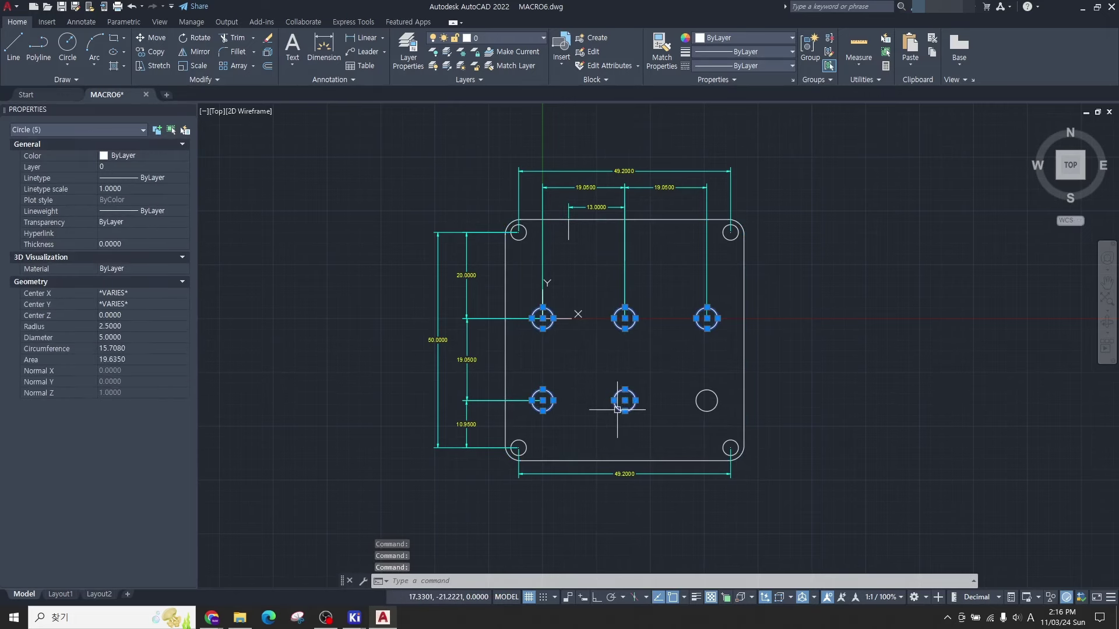
pyautogui.click(706, 400)
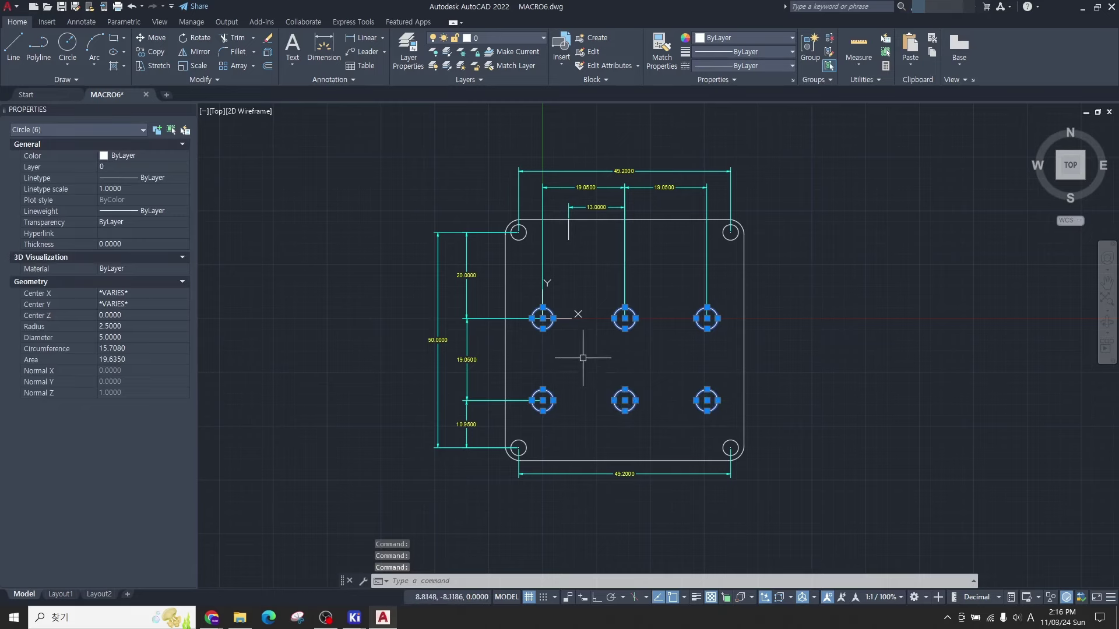
pyautogui.scroll(2, 662, 345)
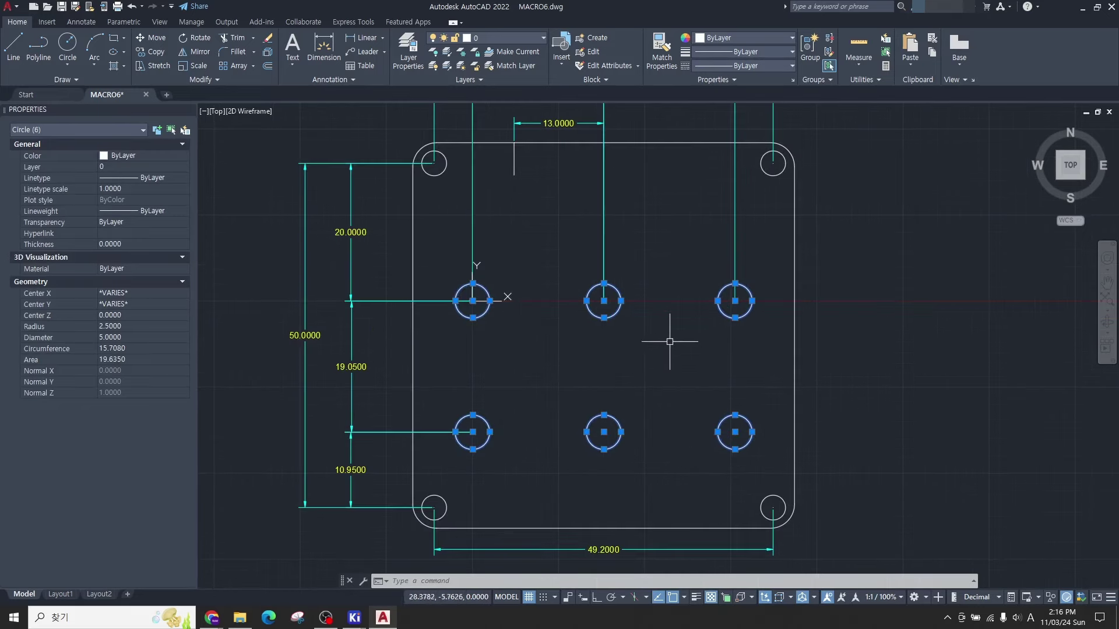
pyautogui.press('Escape')
pyautogui.click(611, 315)
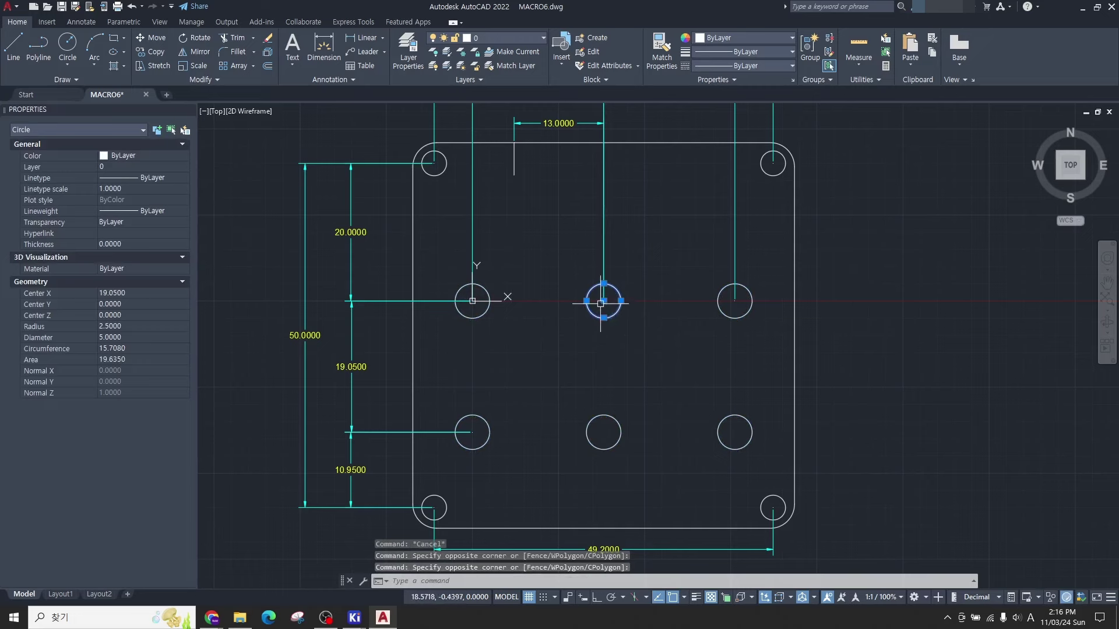
pyautogui.press('Escape')
# Step: Inspect the four screw-hole circles in the corners of the board outline, and clear the selection
pyautogui.click(422, 164)
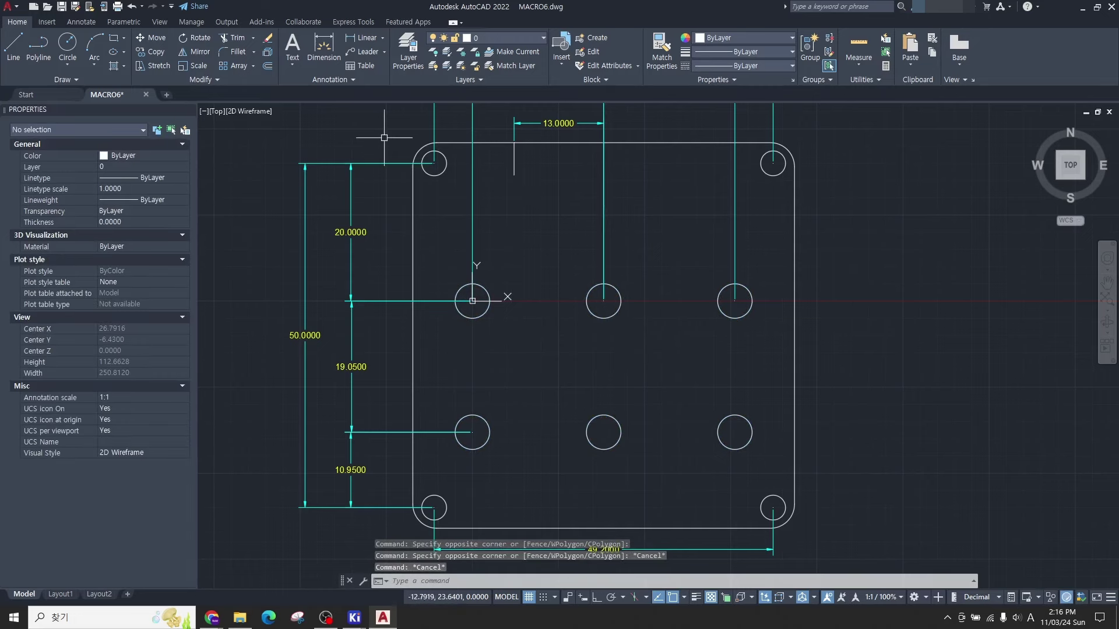
pyautogui.click(767, 174)
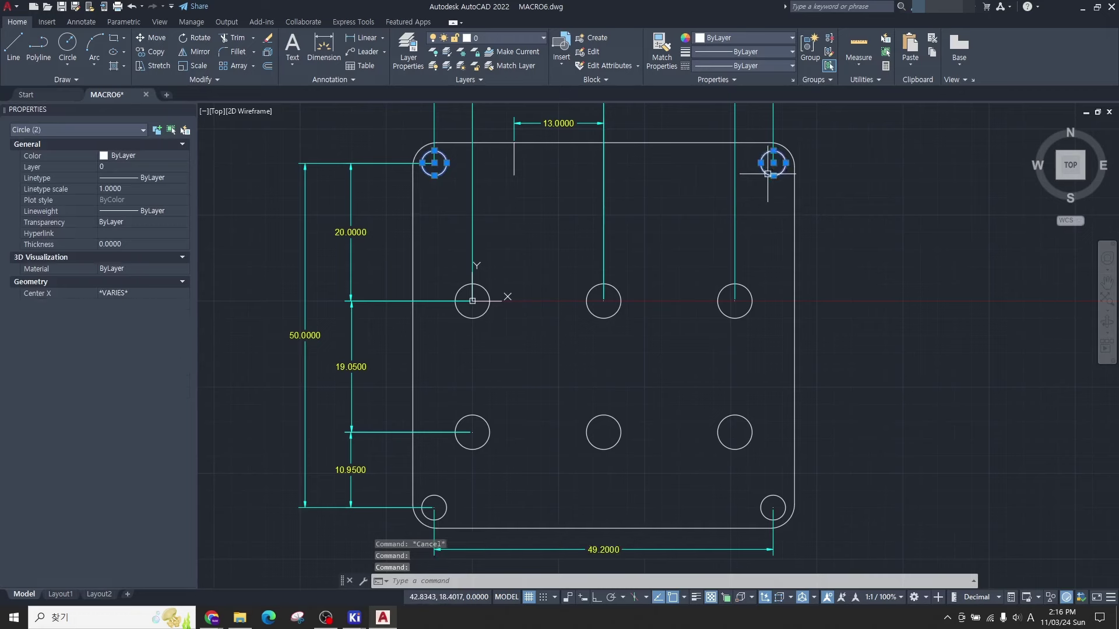
pyautogui.click(763, 499)
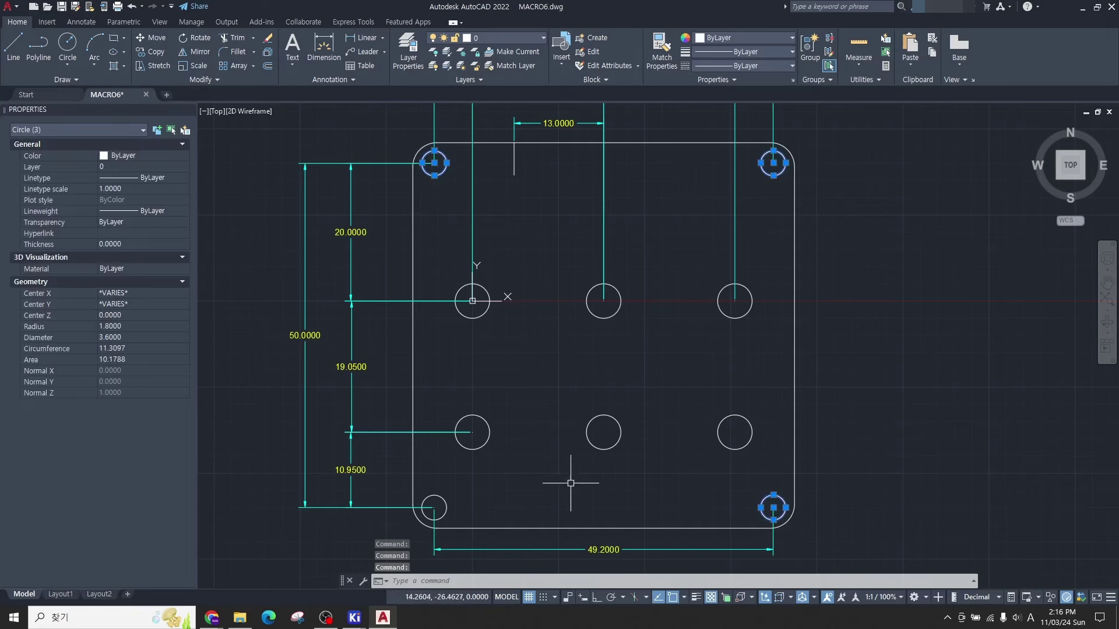
pyautogui.click(446, 501)
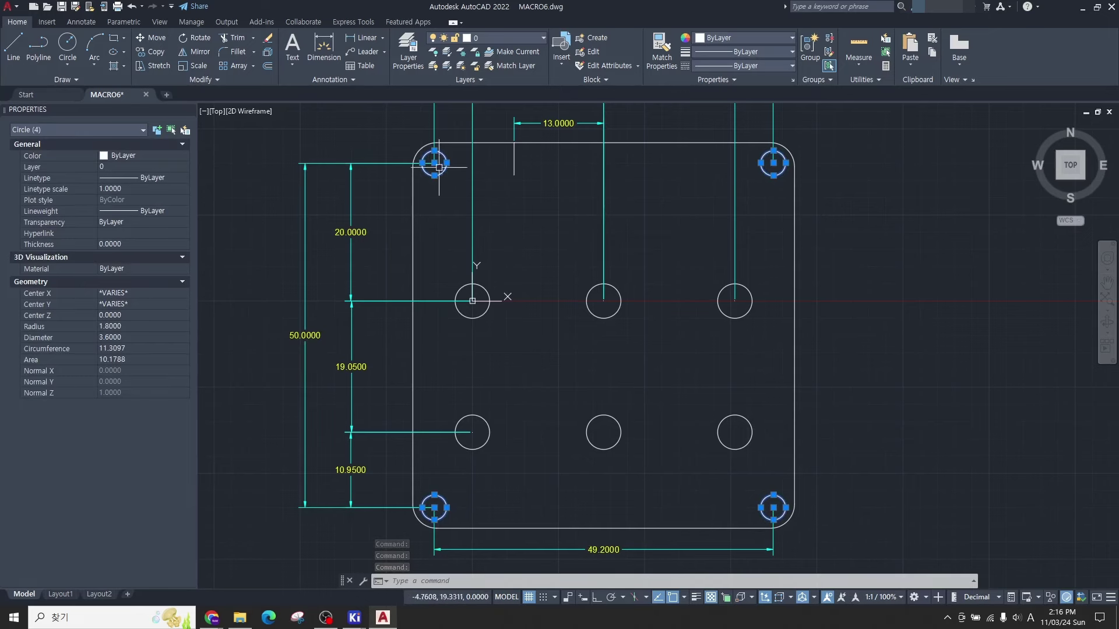
pyautogui.scroll(-2, 544, 270)
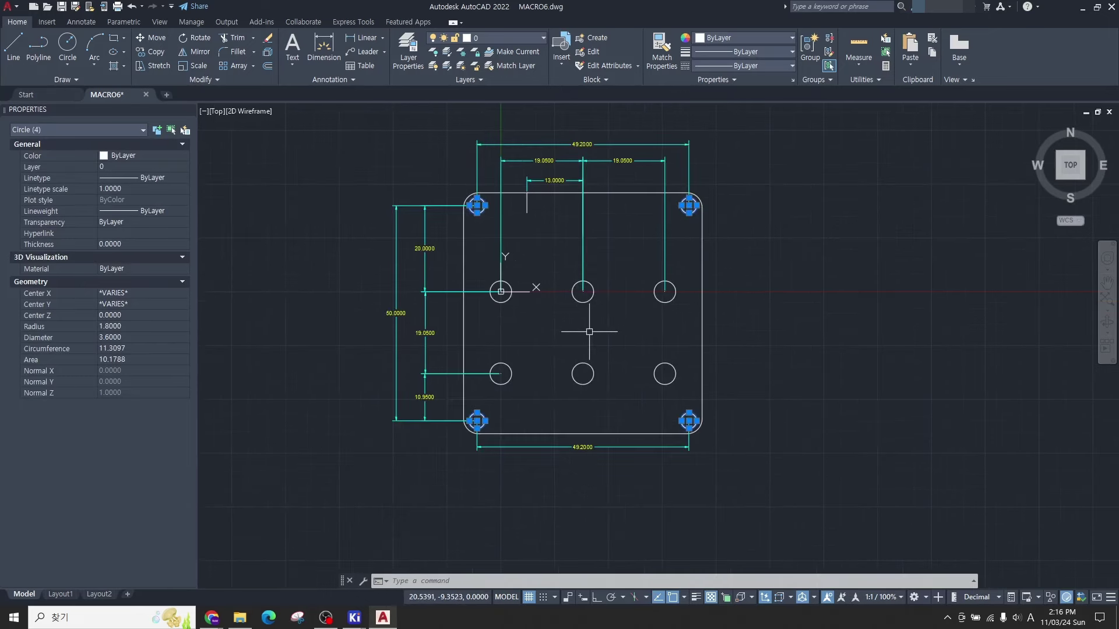
pyautogui.scroll(2, 580, 334)
pyautogui.press('Escape')
pyautogui.scroll(-2, 580, 334)
# Step: Delete the two 19.05 dimensions and the 13 dimension above the board outline
pyautogui.click(581, 167)
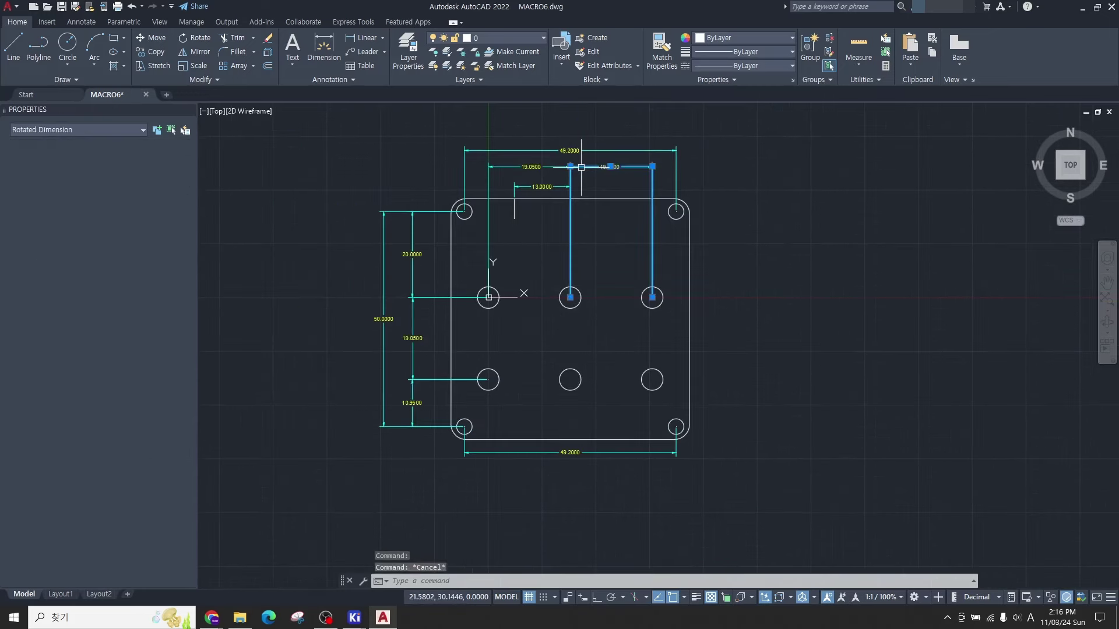
pyautogui.moveTo(581, 167); pyautogui.dragTo(555, 212)
pyautogui.press('Delete')
# Step: Inspect the two short vertical reference lines at the board's upper edge, together and one at a time
pyautogui.click(569, 219)
pyautogui.click(514, 213)
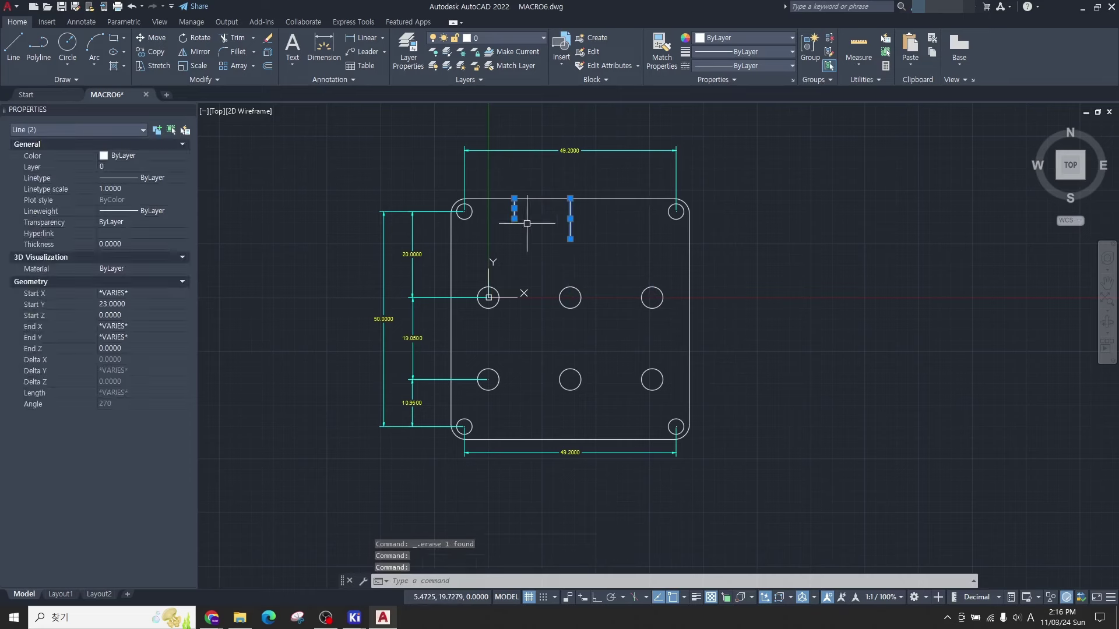
pyautogui.press('Escape')
pyautogui.click(570, 219)
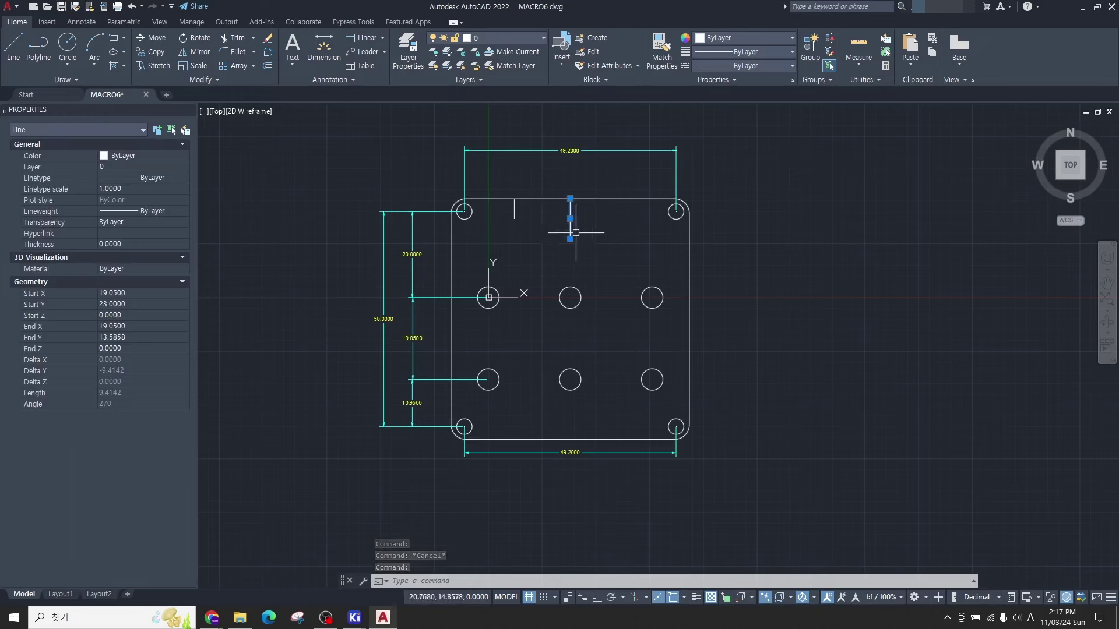
pyautogui.press('Escape')
pyautogui.click(512, 212)
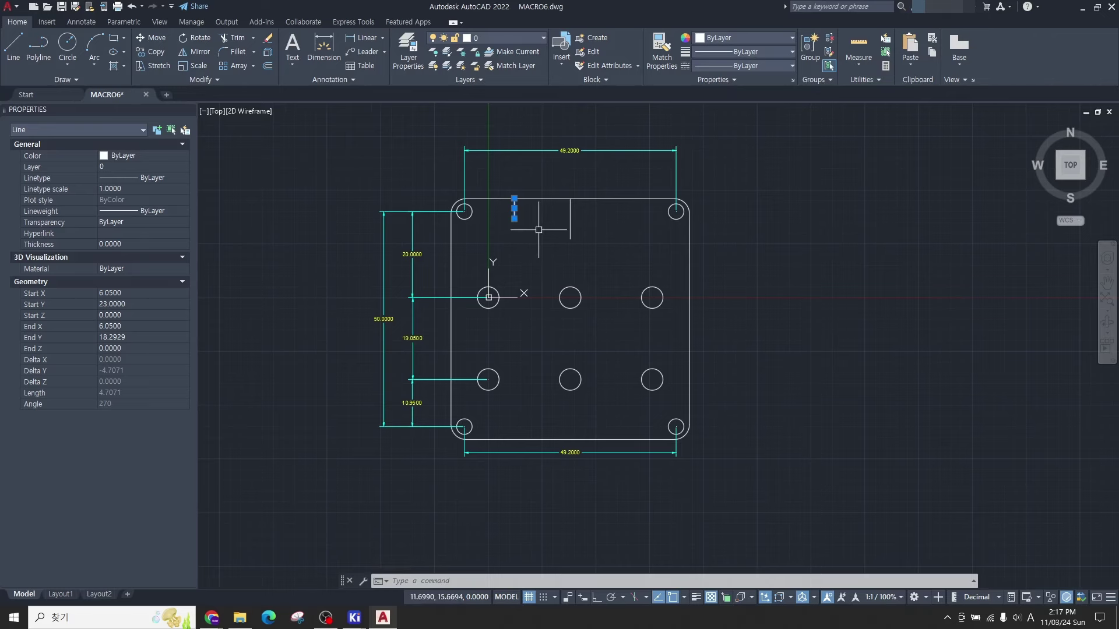
pyautogui.scroll(2, 538, 230)
pyautogui.press('Escape')
pyautogui.scroll(-2, 527, 215)
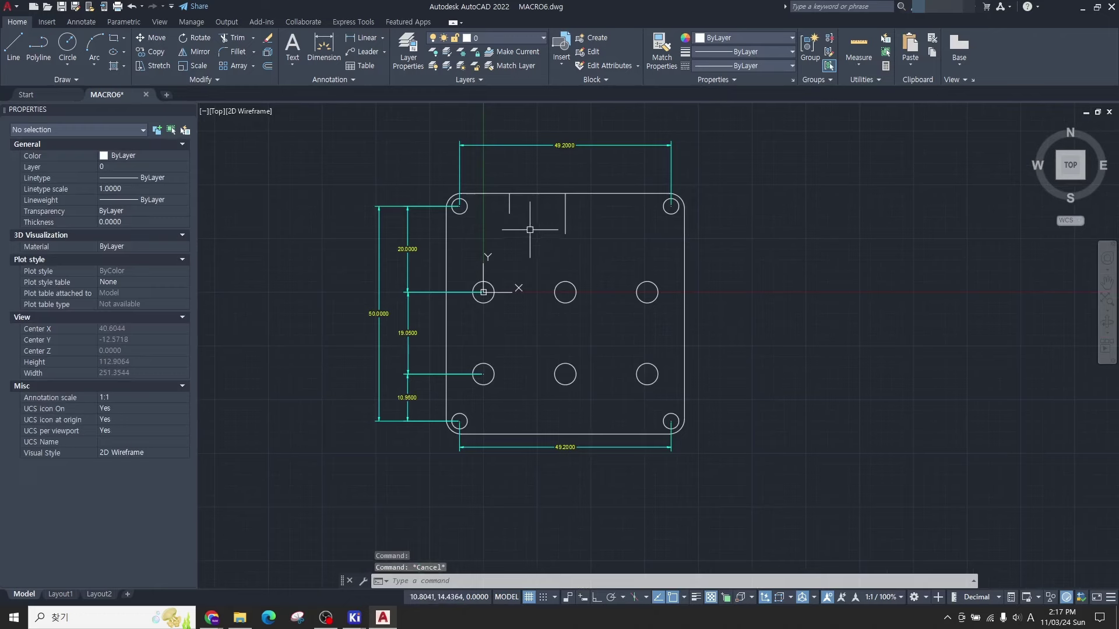
# Step: Delete all remaining dimensions around the board so only the outline, circles and reference lines are left
pyautogui.click(586, 169)
pyautogui.click(512, 139)
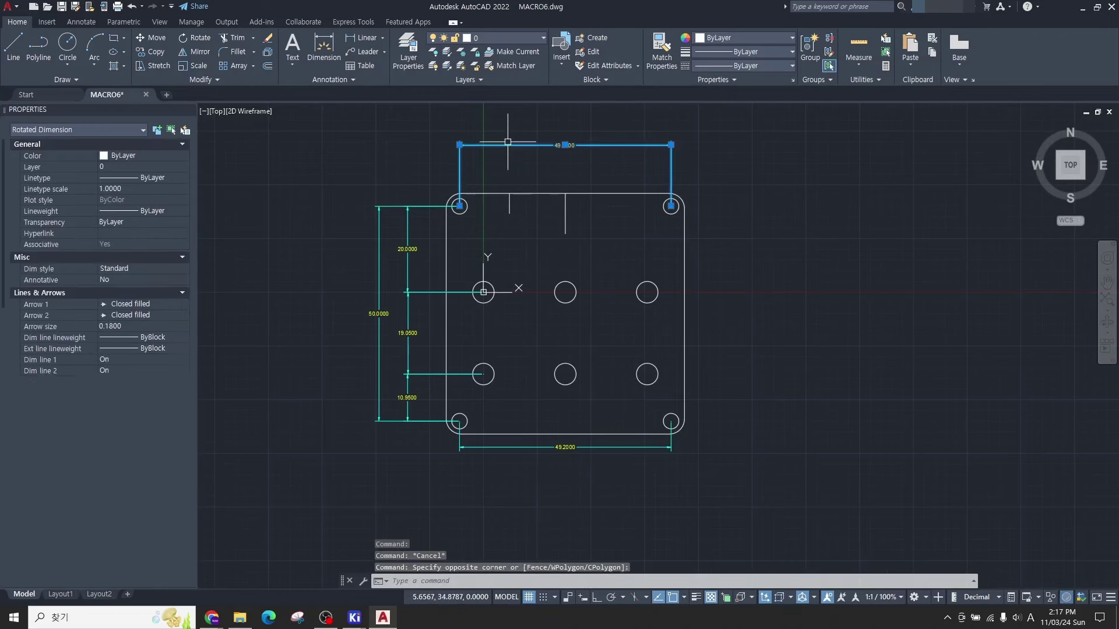
pyautogui.click(457, 431)
pyautogui.click(352, 176)
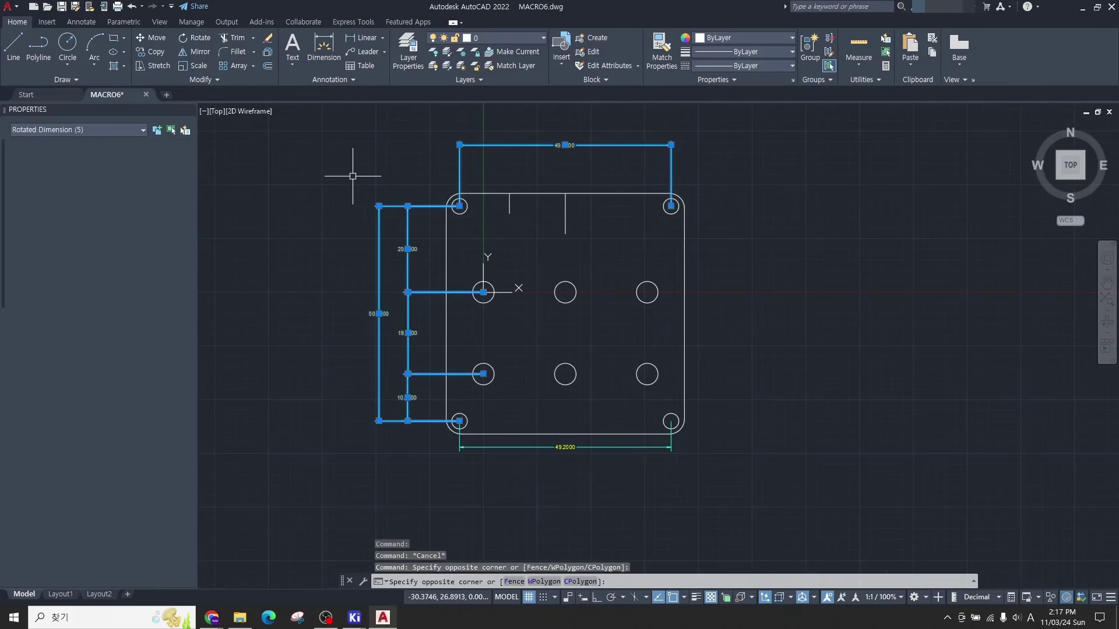
pyautogui.press('Delete')
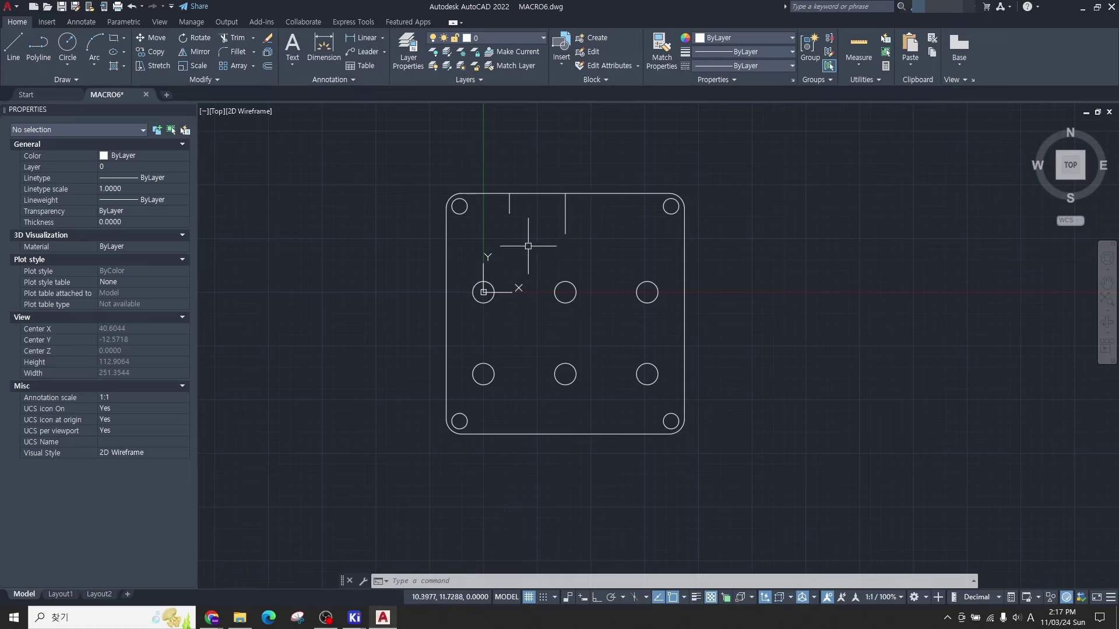
# Step: Move the whole board layout away from the origin, up and to the right
pyautogui.scroll(-8, 522, 270)
pyautogui.moveTo(671, 235)
pyautogui.mouseDown(button='middle')
pyautogui.moveTo(468, 341)
pyautogui.moveTo(592, 350)
pyautogui.moveTo(644, 324)
pyautogui.mouseUp(button='middle')
pyautogui.scroll(6, 532, 367)
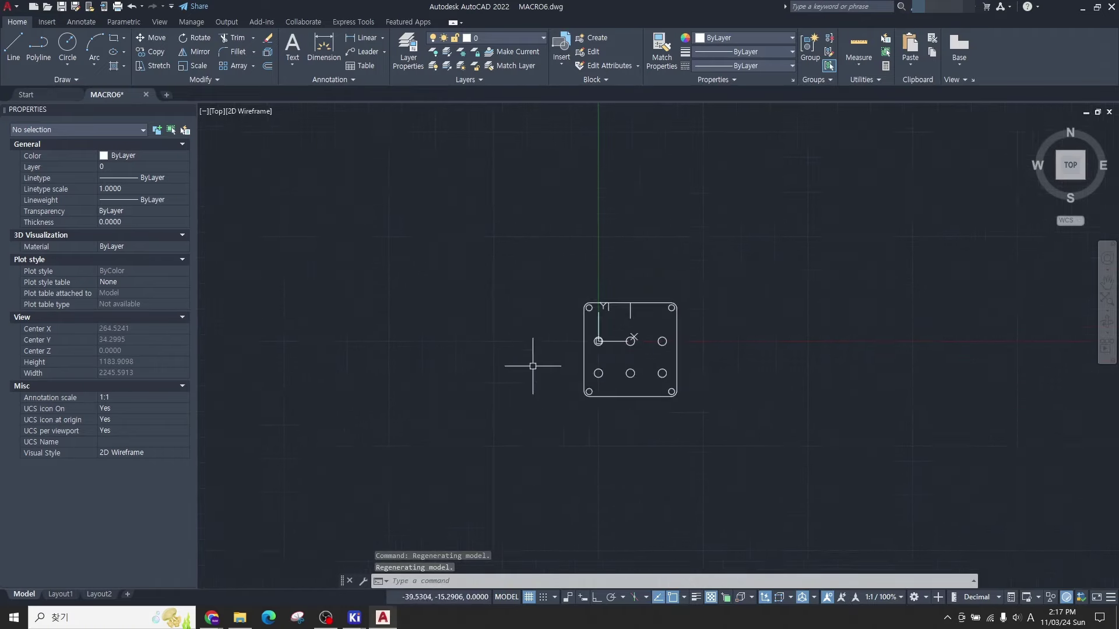
pyautogui.scroll(-2, 440, 353)
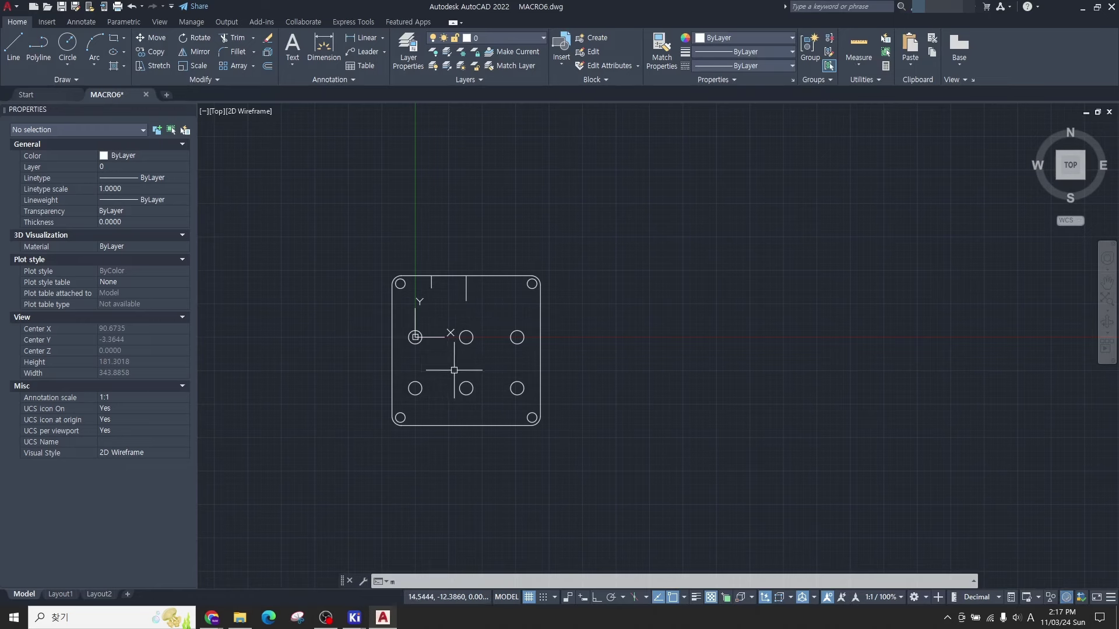
pyautogui.press('Return')
pyautogui.click(356, 249)
pyautogui.click(587, 458)
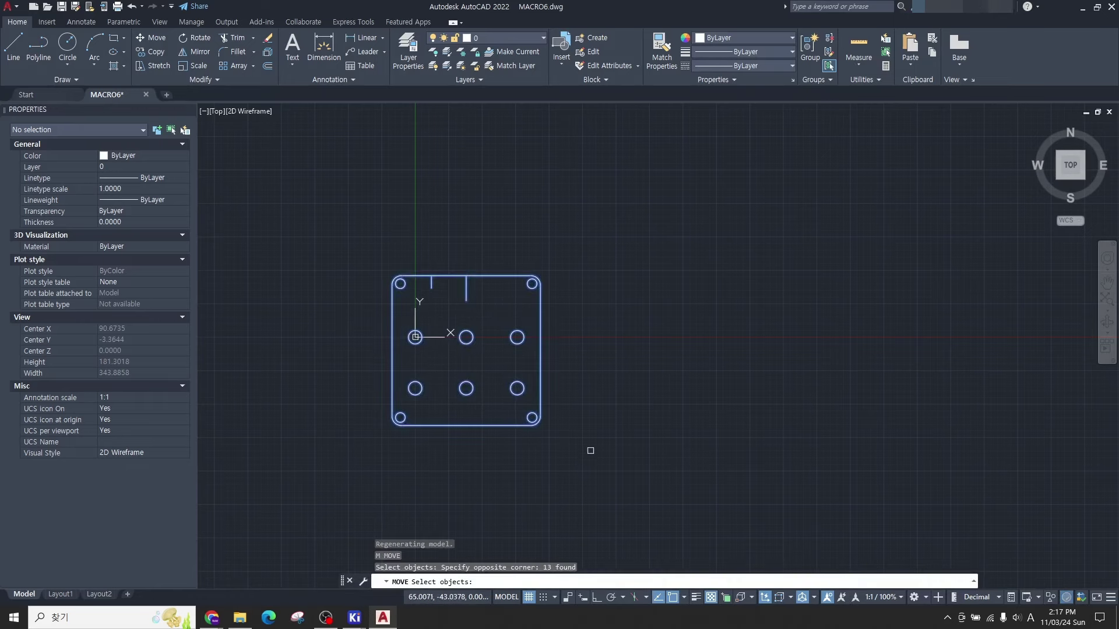
pyautogui.press('Return')
pyautogui.click(592, 450)
pyautogui.click(752, 324)
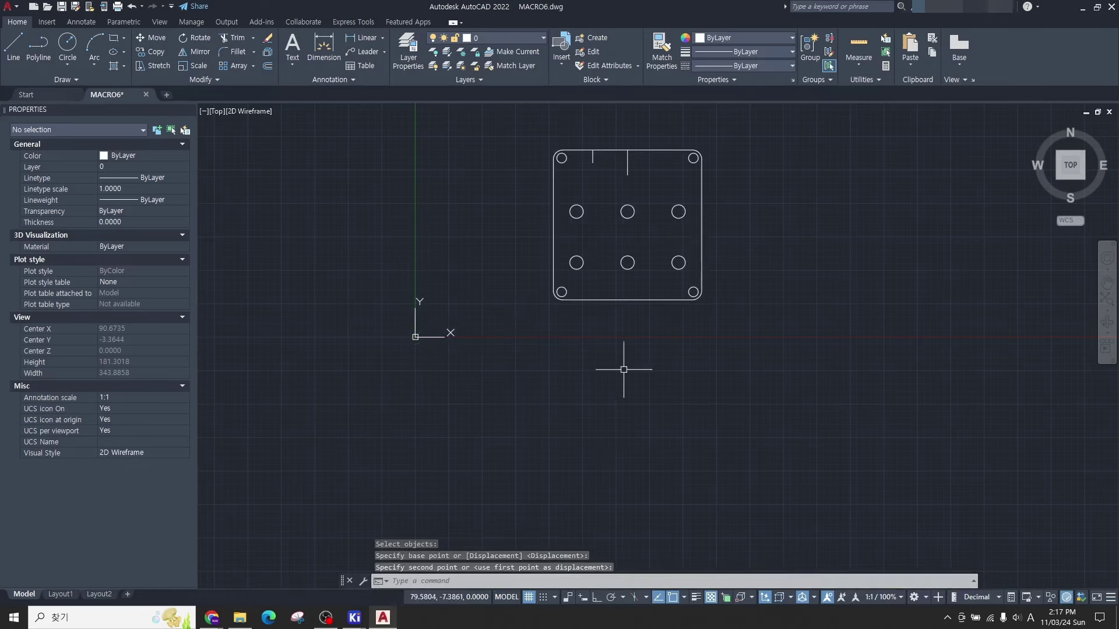
# Step: Move the whole board layout so the center of its upper-left switch circle sits at 0,0
pyautogui.moveTo(722, 368); pyautogui.dragTo(699, 449, button='middle')
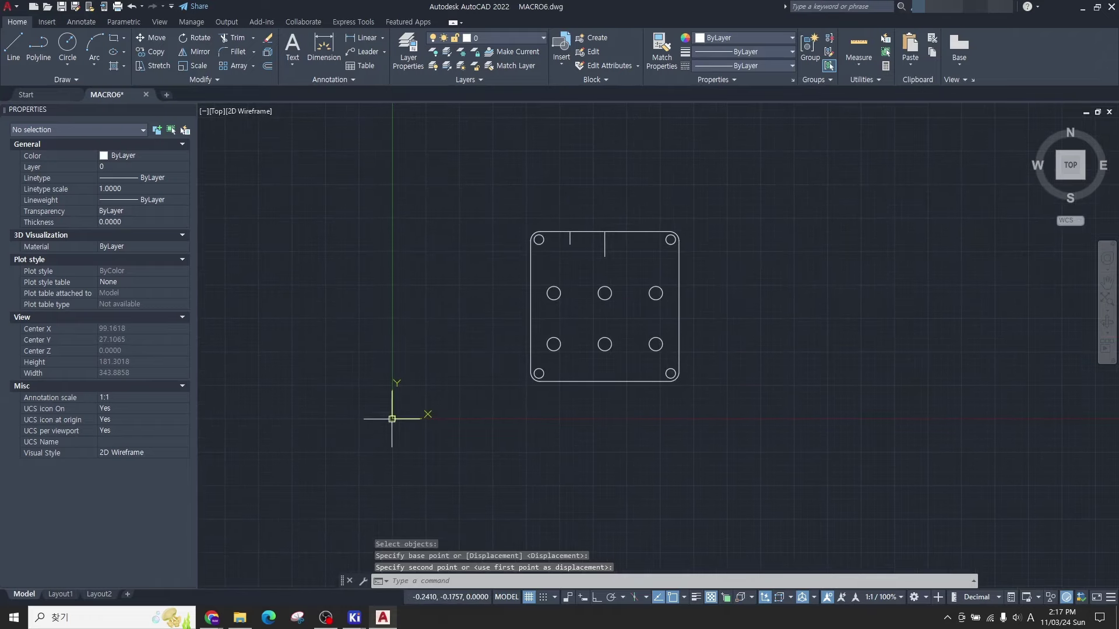
pyautogui.moveTo(590, 414); pyautogui.dragTo(533, 436, button='middle')
pyautogui.write('m')
pyautogui.press('Return')
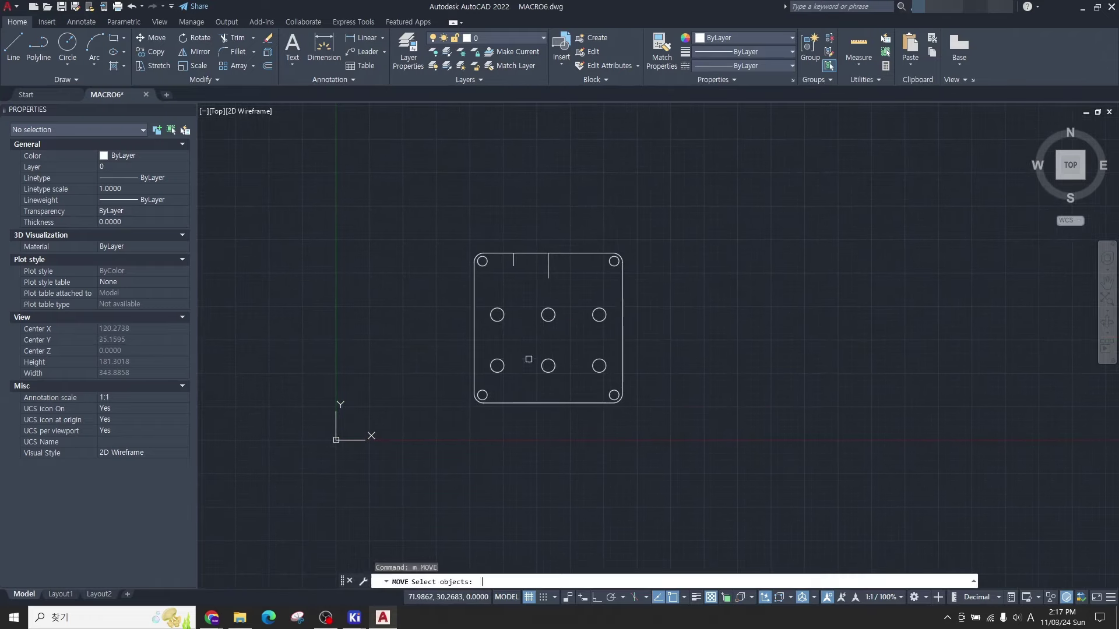
pyautogui.click(437, 205)
pyautogui.click(696, 455)
pyautogui.press('Return')
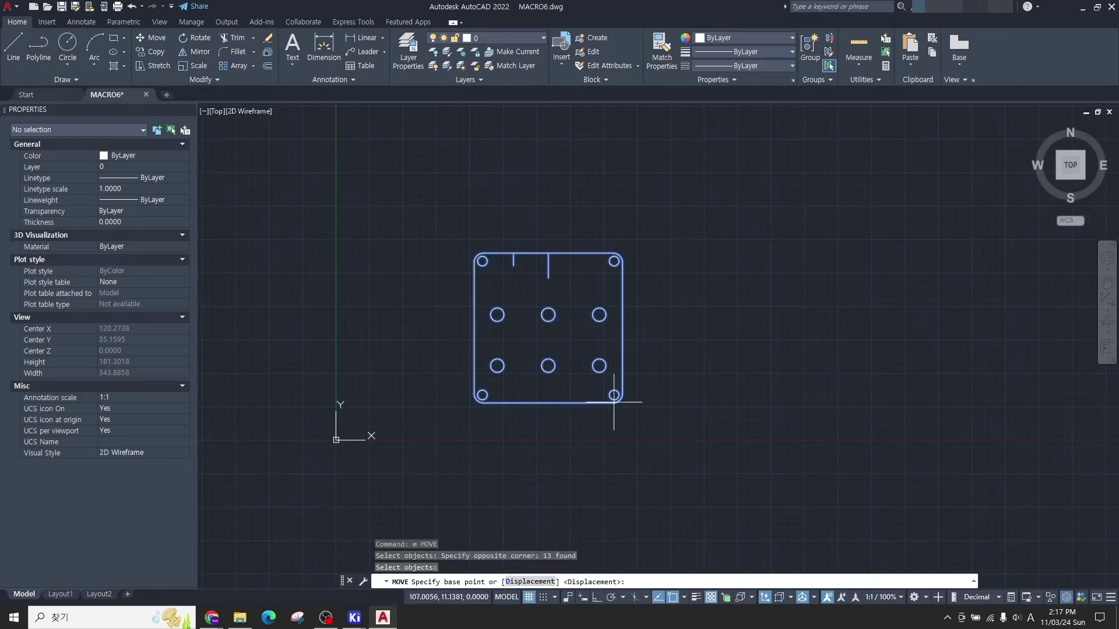
pyautogui.click(497, 315)
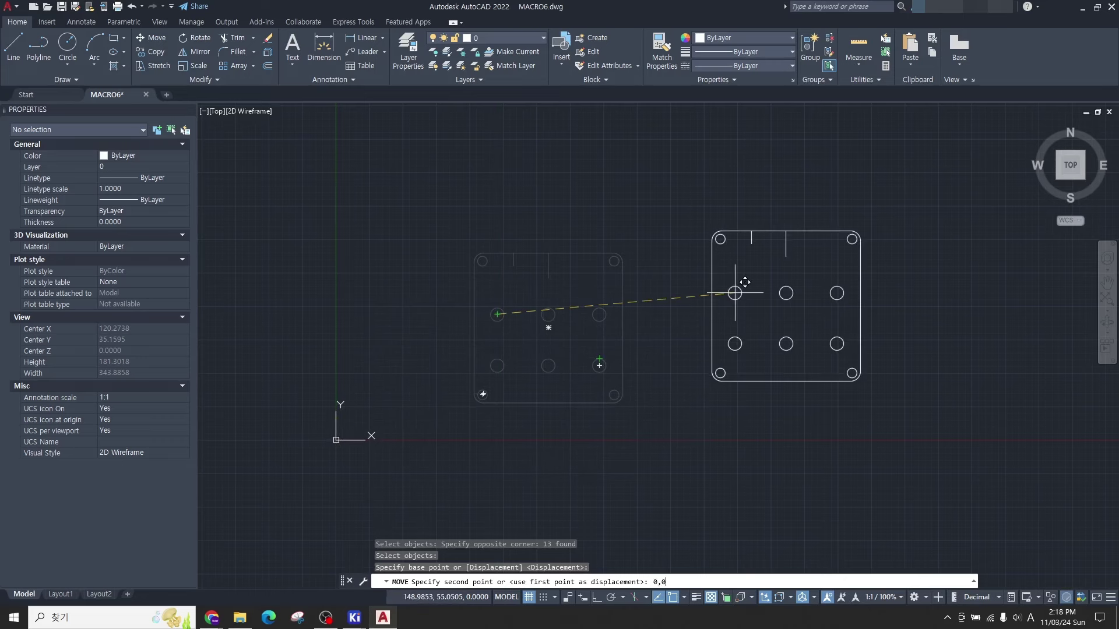
pyautogui.write('0,0')
pyautogui.press('Return')
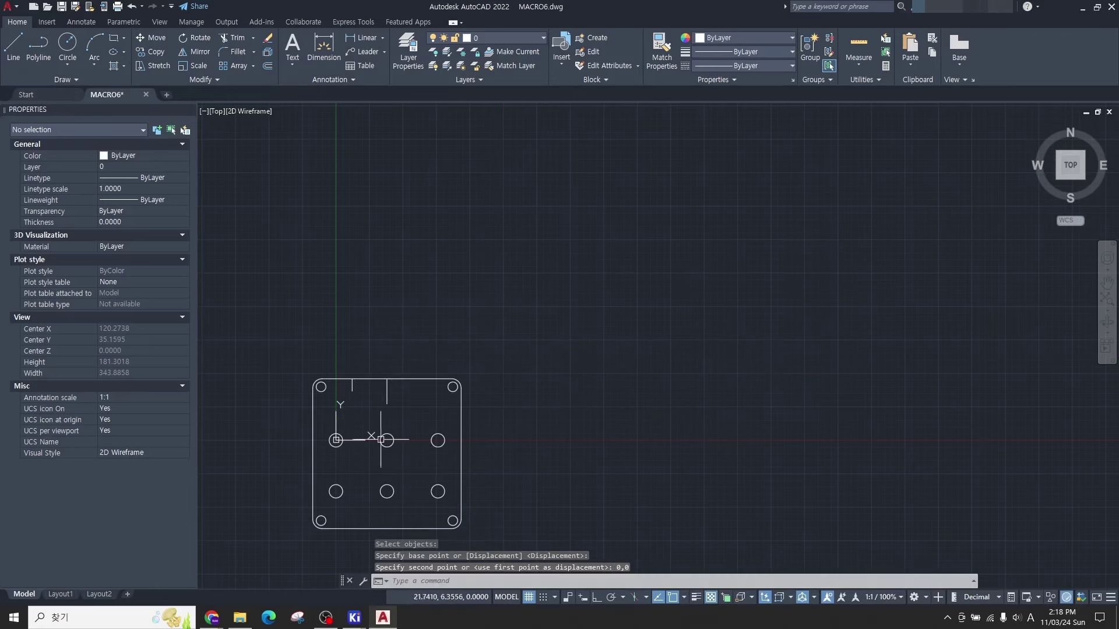
# Step: Try to save a copy of the board drawing as an AutoCAD 2007/LT2007 DXF file
pyautogui.moveTo(483, 447); pyautogui.dragTo(544, 394, button='middle')
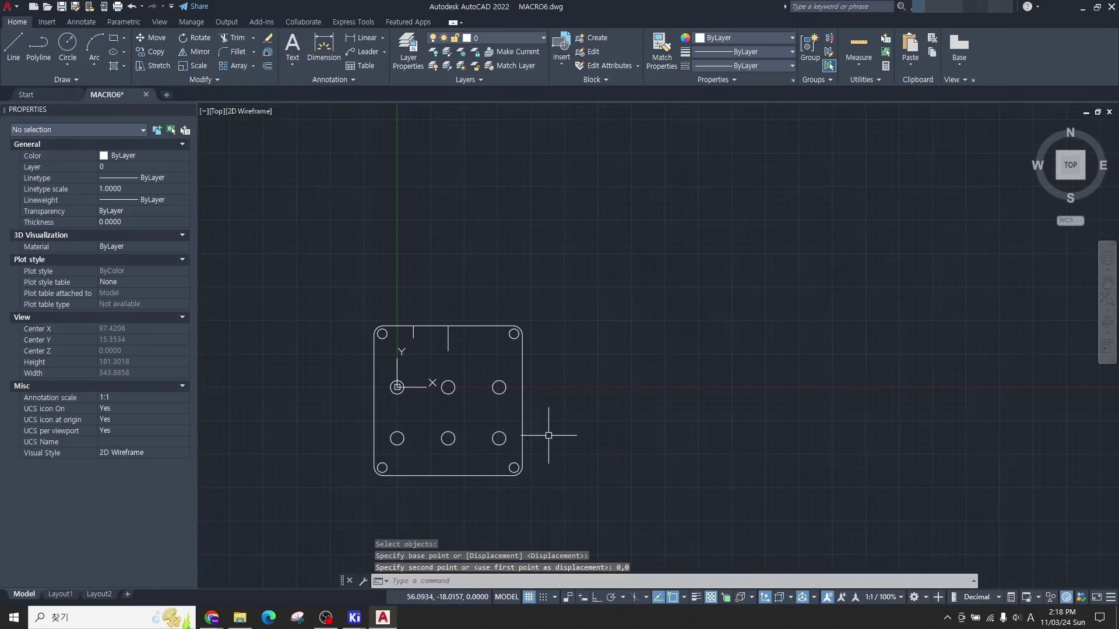
pyautogui.press('Escape')
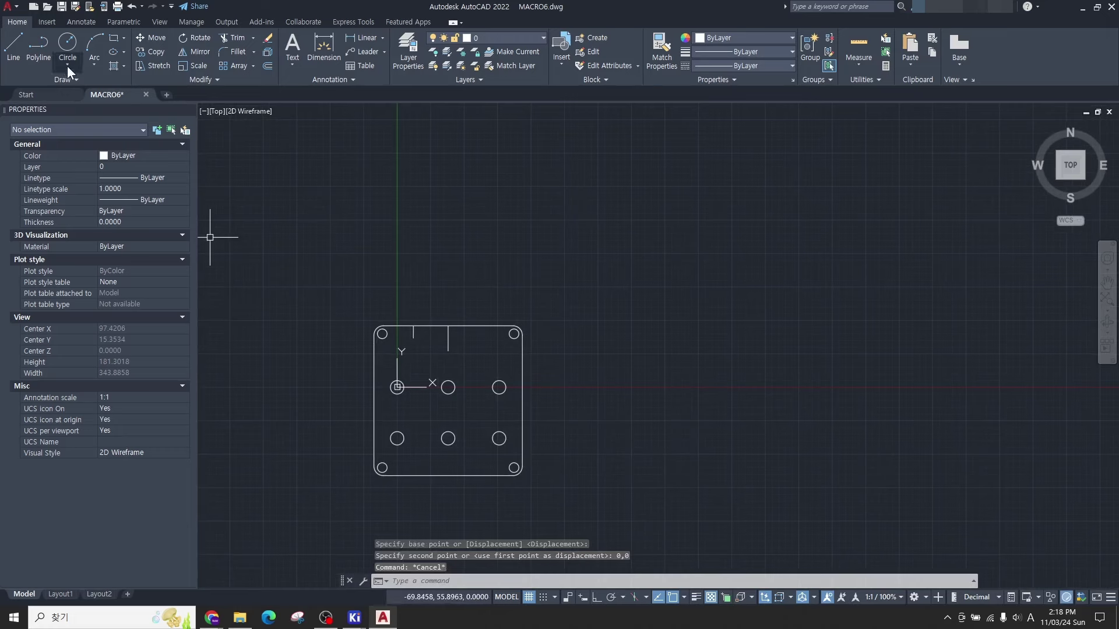
pyautogui.click(9, 11)
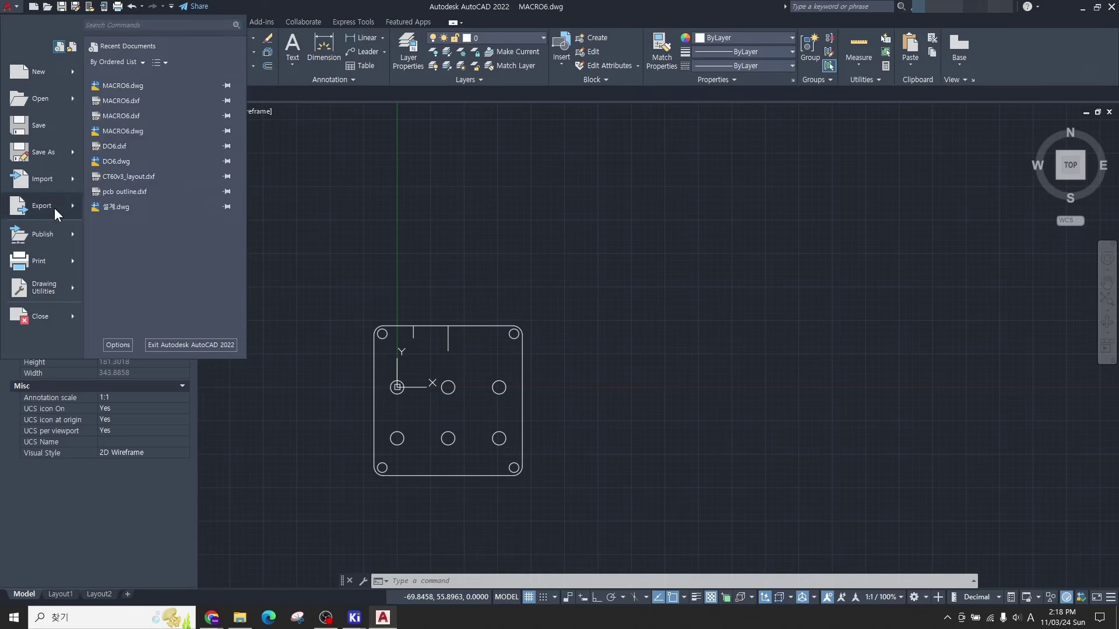
pyautogui.moveTo(54, 208)
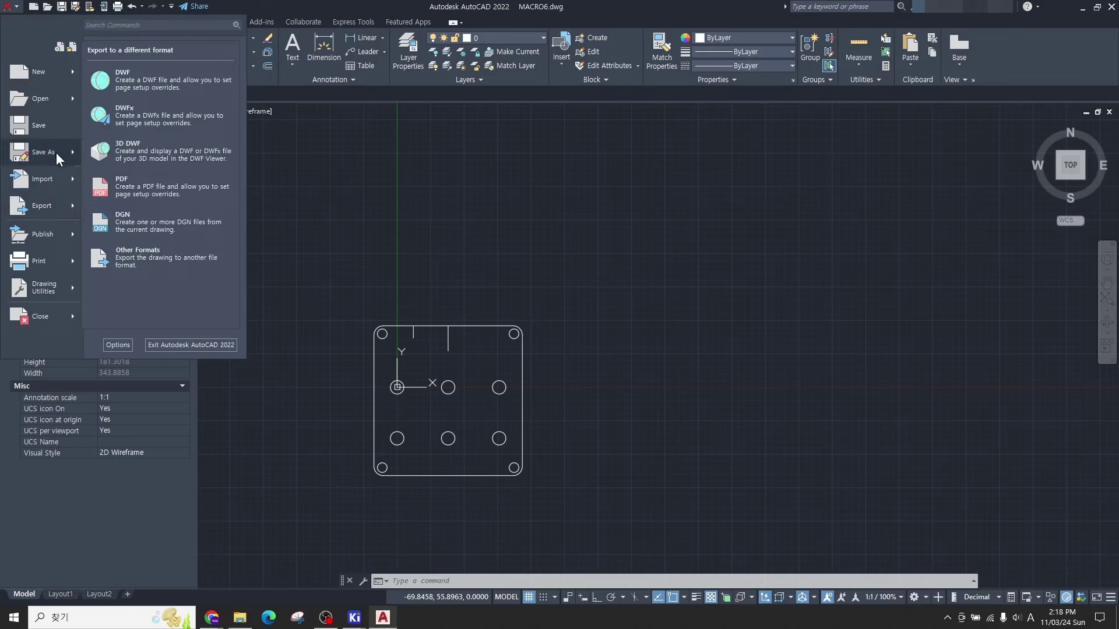
pyautogui.moveTo(56, 153)
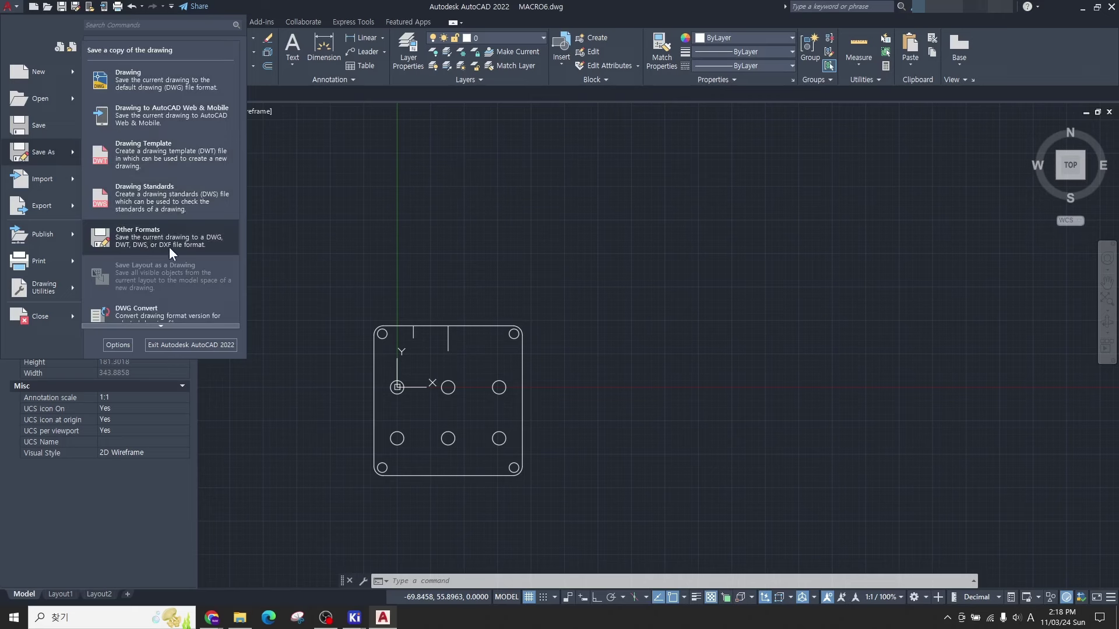
pyautogui.click(166, 234)
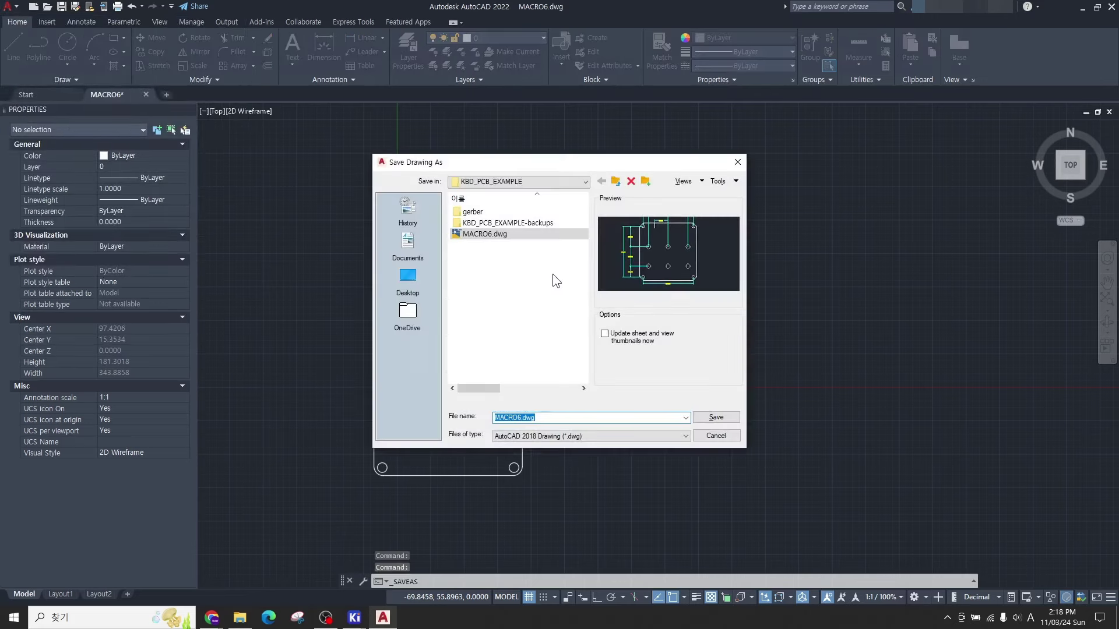
pyautogui.click(557, 435)
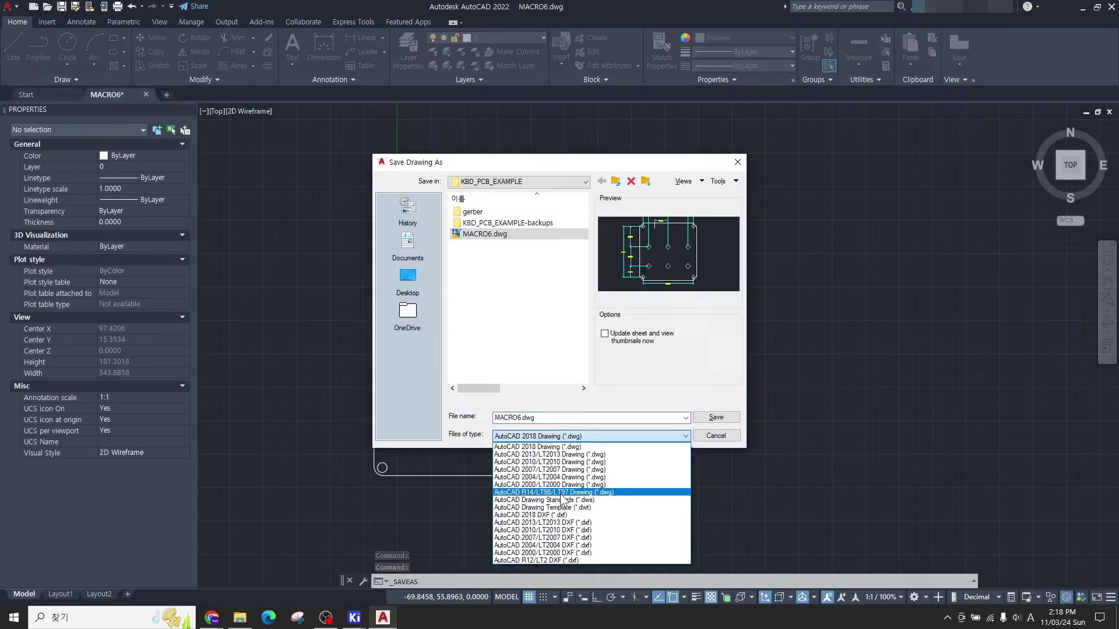
pyautogui.click(577, 537)
pyautogui.press('Return')
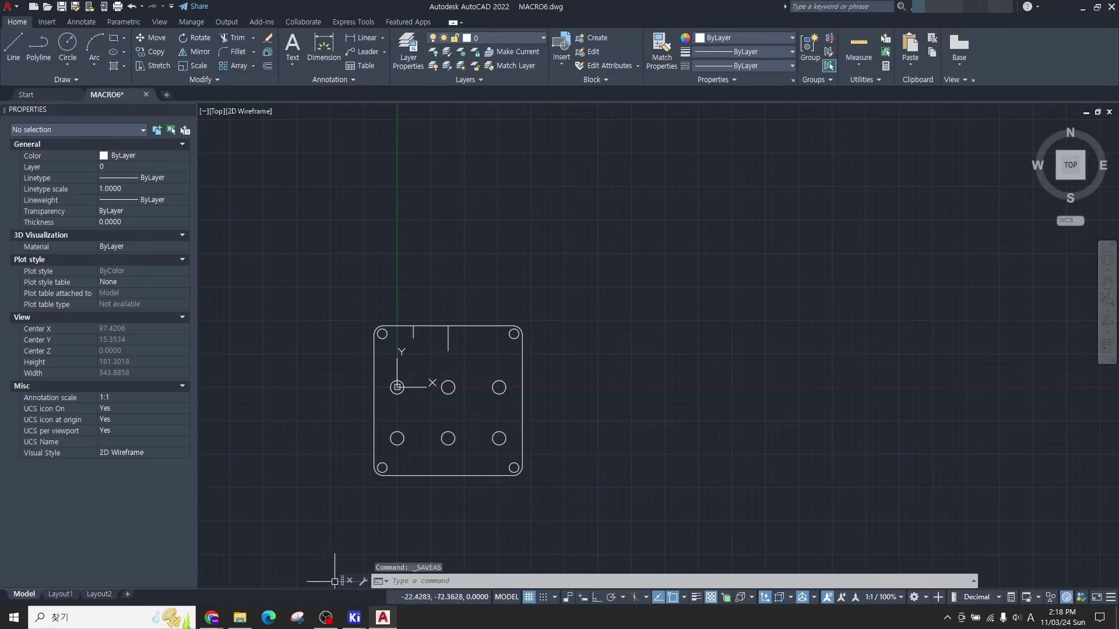
# Step: Open MACRO6.dxf from the KBD_PCB_EXAMPLE folder to check the board layout at the origin
pyautogui.click(240, 619)
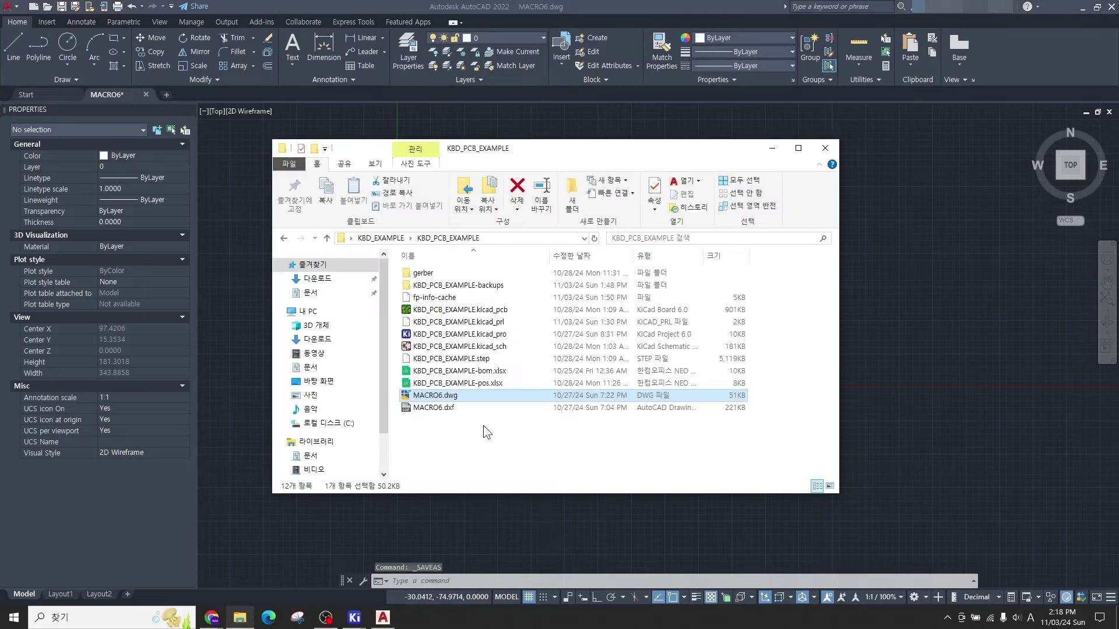
pyautogui.click(460, 409)
pyautogui.doubleClick(460, 409)
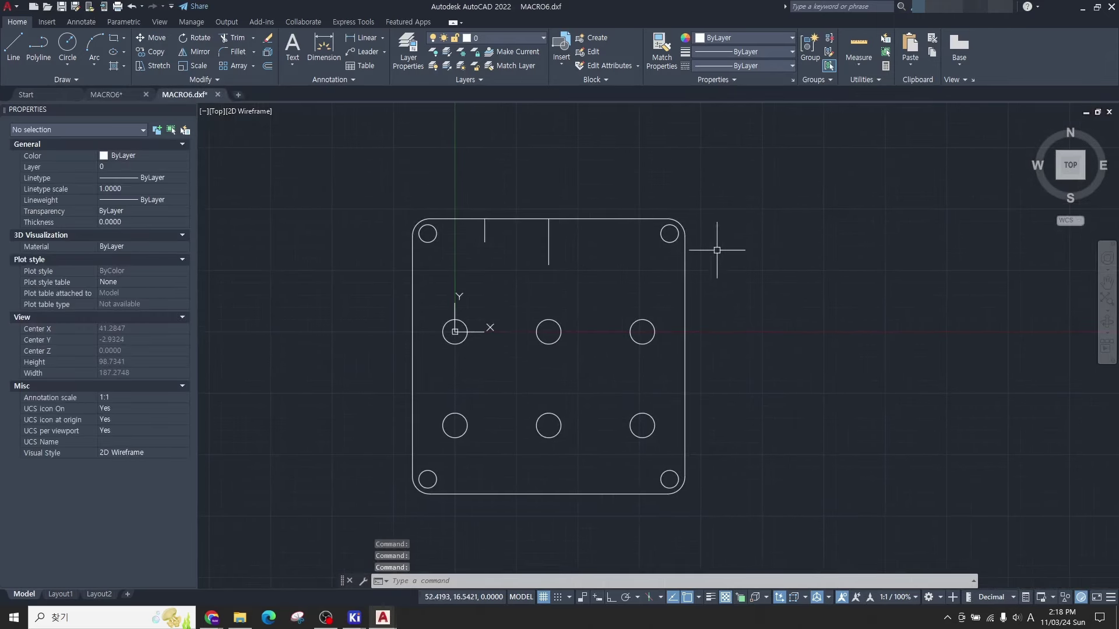
pyautogui.press('Escape')
pyautogui.press('Escape')
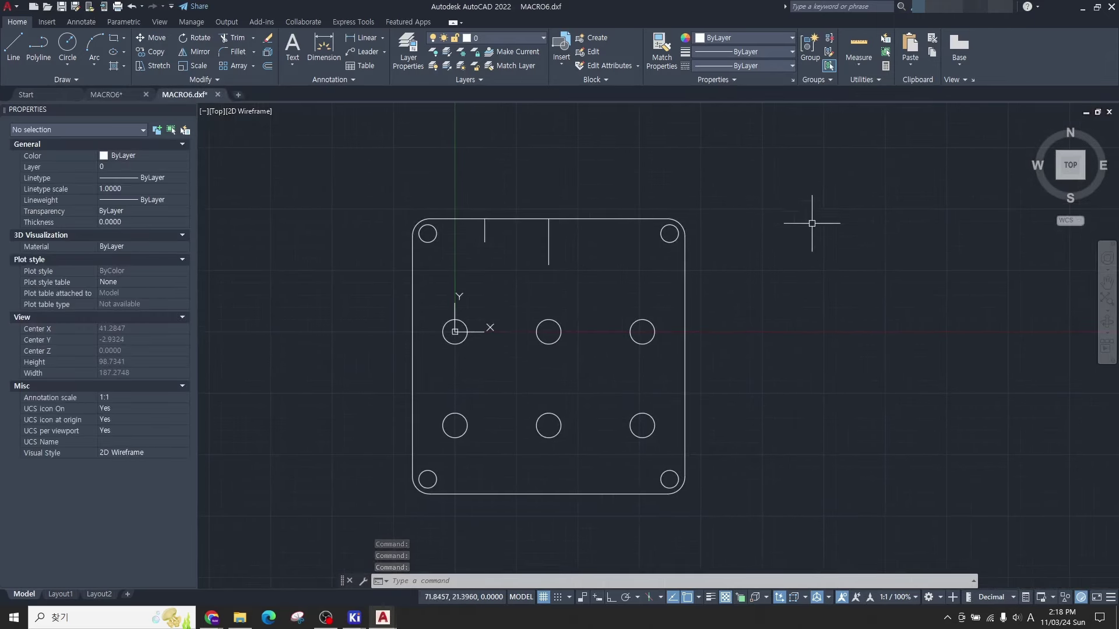
# Step: Close AutoCAD, return to the KiCad PCB editor and start a vector graphics import
pyautogui.hotkey('alt', 'F4')
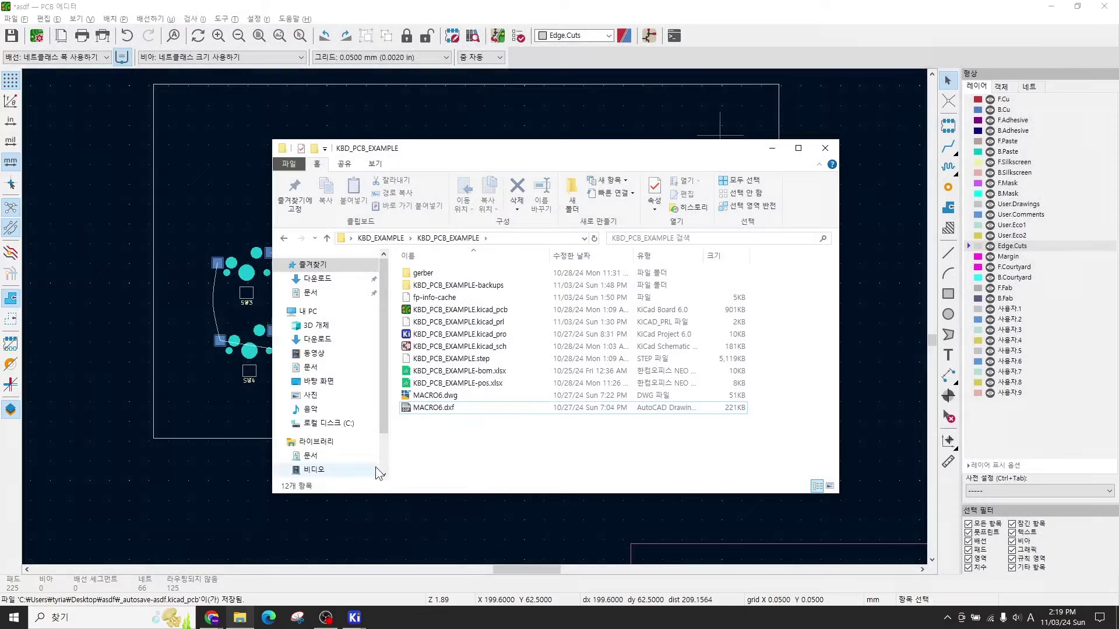
pyautogui.click(172, 493)
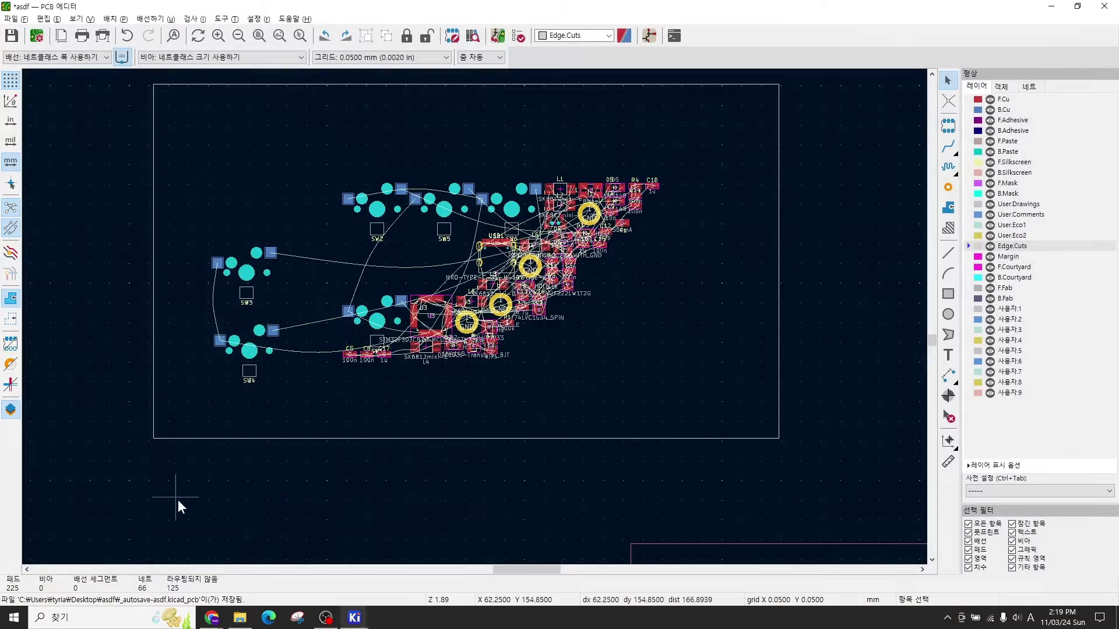
pyautogui.click(14, 19)
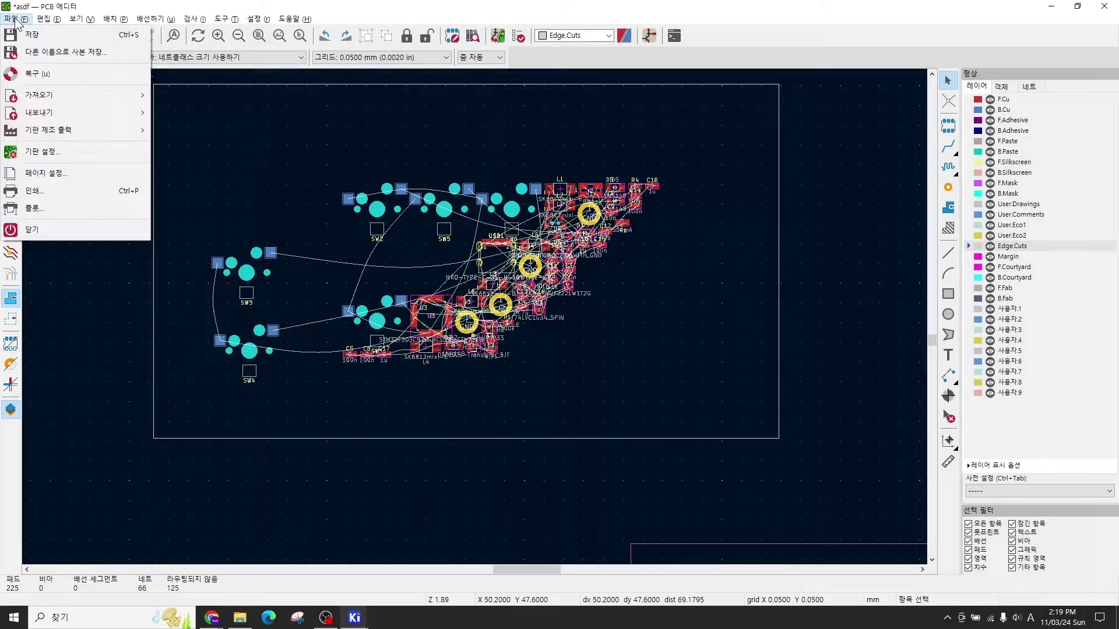
pyautogui.moveTo(103, 94)
pyautogui.click(188, 132)
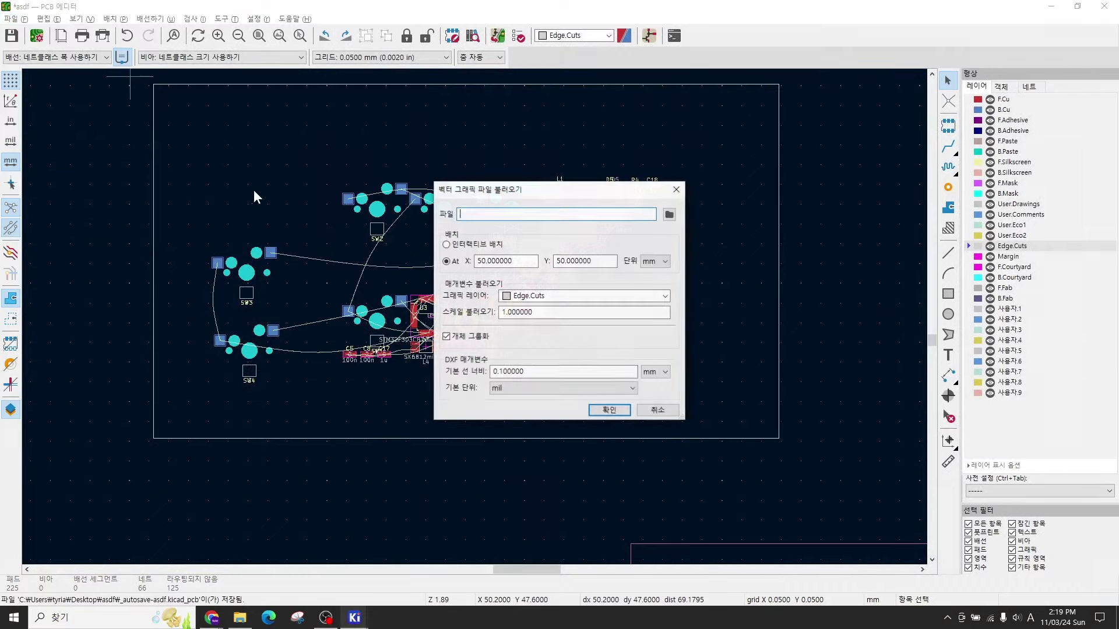
# Step: Choose MACRO6.dxf from KBD_EXAMPLE\KBD_PCB_EXAMPLE on the desktop as the graphic to import, filtering for AutoCAD DXF files
pyautogui.click(670, 216)
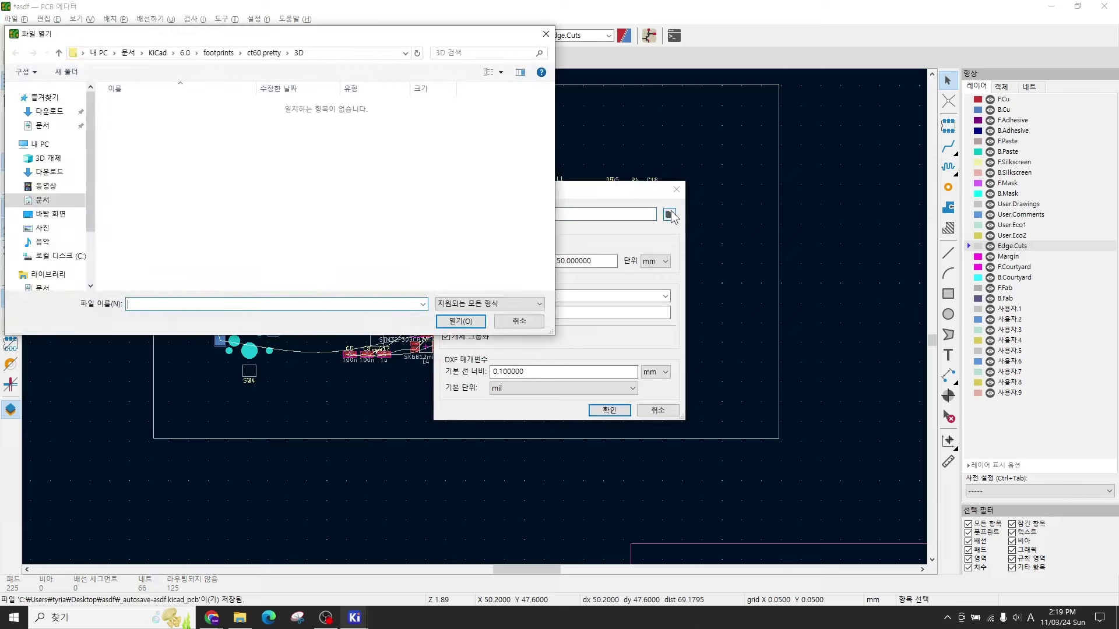
pyautogui.click(489, 303)
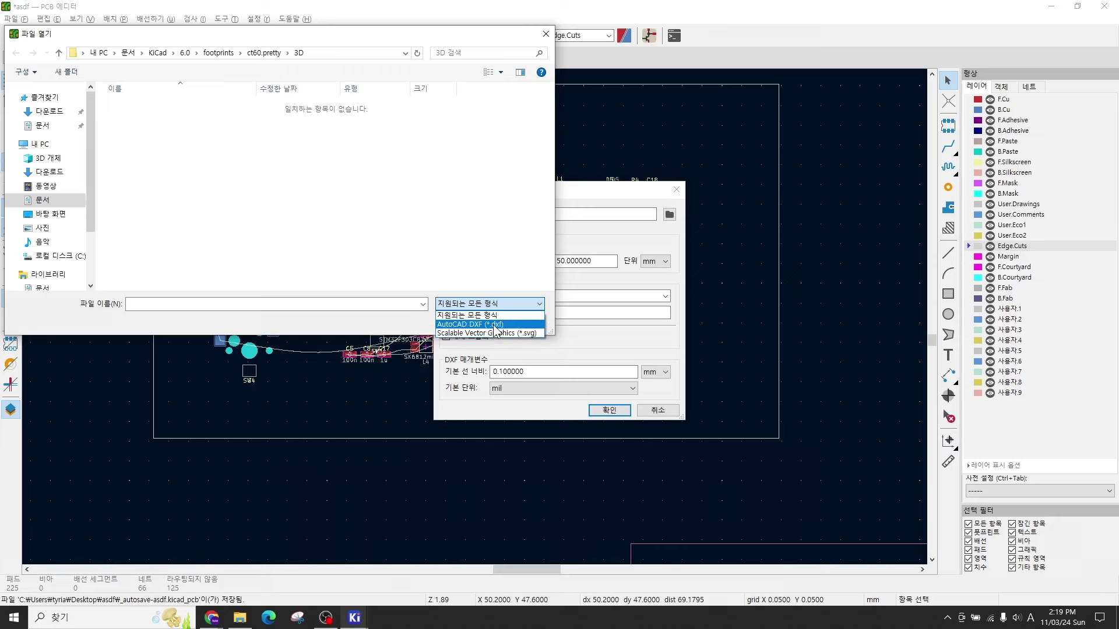
pyautogui.click(497, 325)
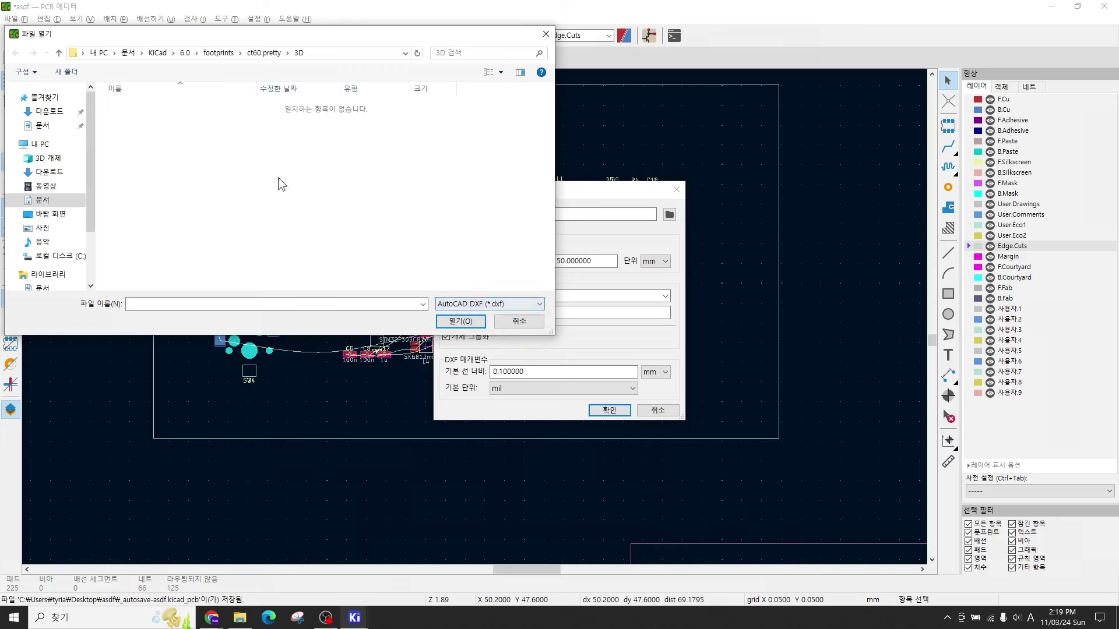
pyautogui.click(51, 214)
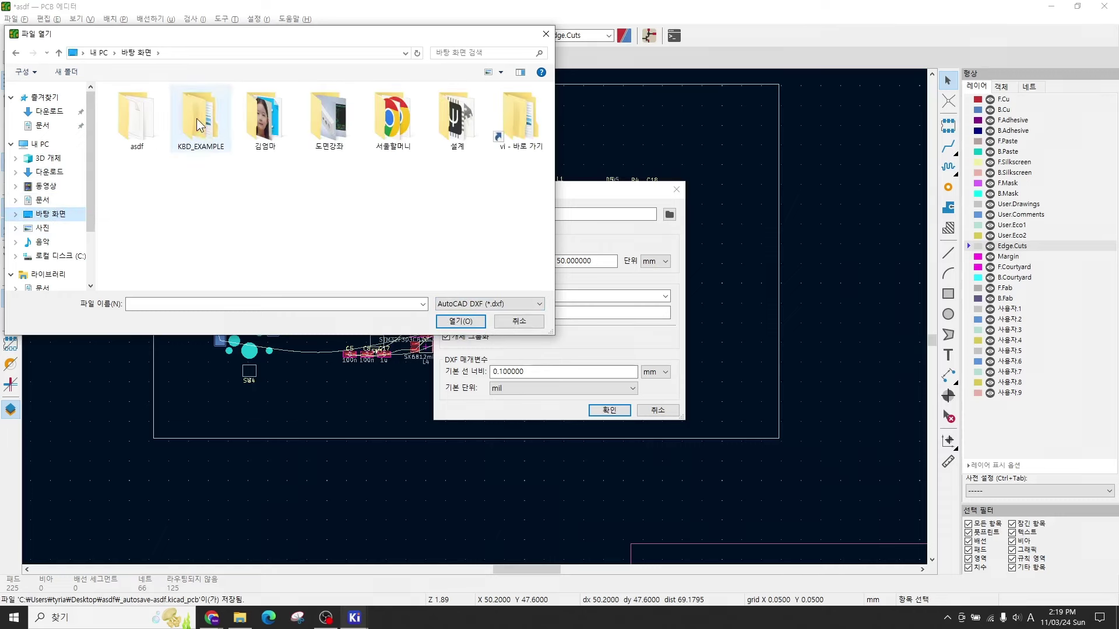
pyautogui.doubleClick(189, 150)
pyautogui.doubleClick(187, 120)
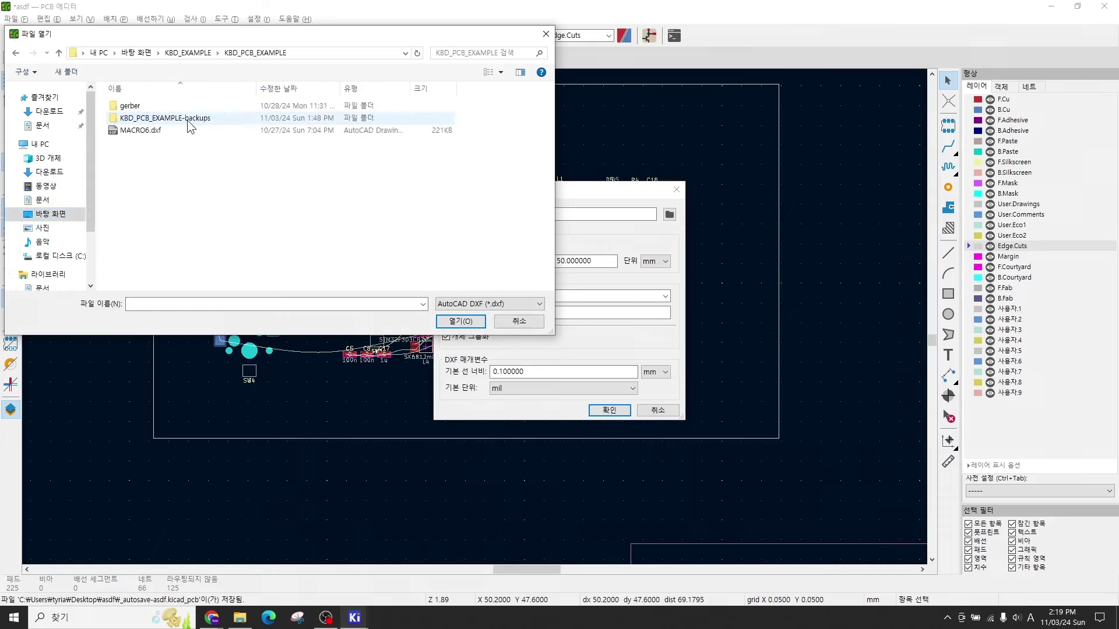
pyautogui.click(156, 130)
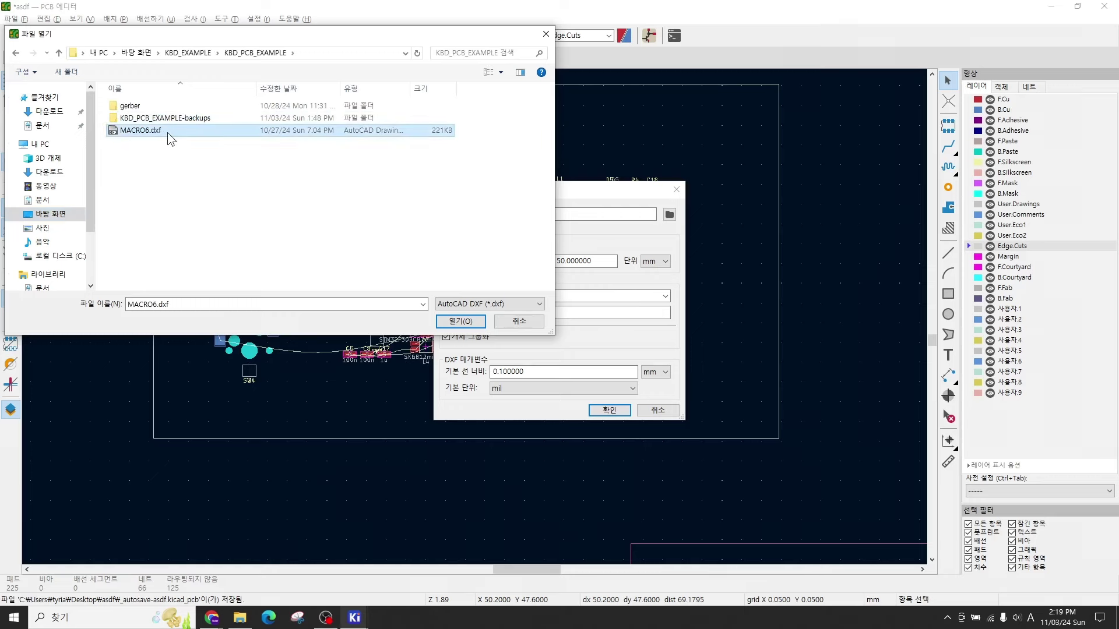
pyautogui.doubleClick(170, 131)
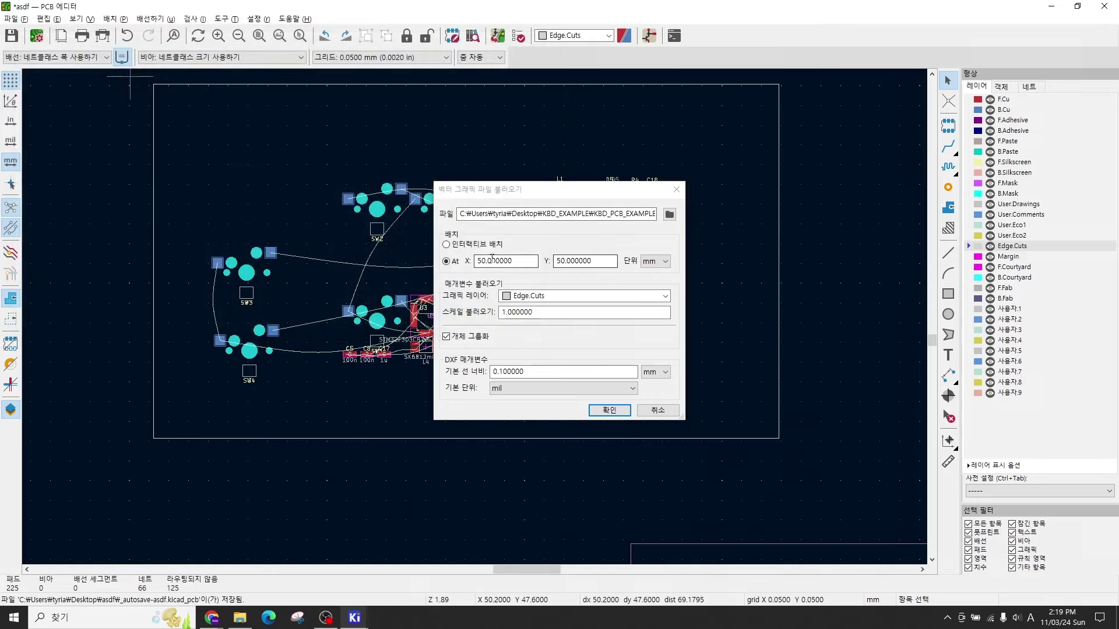
# Step: Import the graphic at X 0, Y 0 onto the Edge.Cuts layer
pyautogui.click(440, 263)
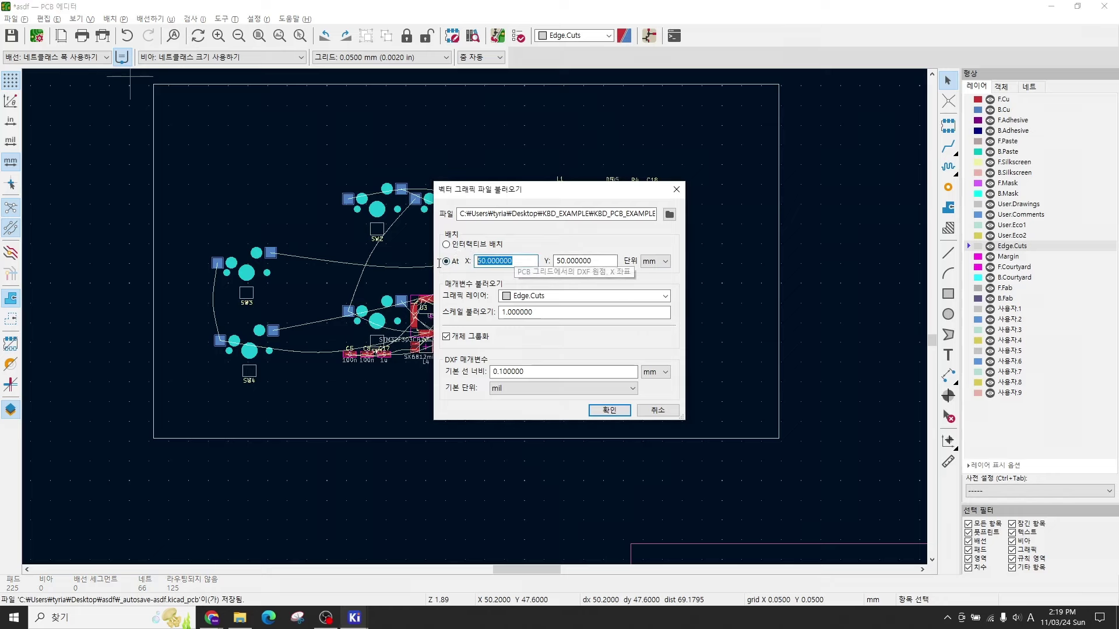
pyautogui.write('0')
pyautogui.click(560, 261)
pyautogui.write('0')
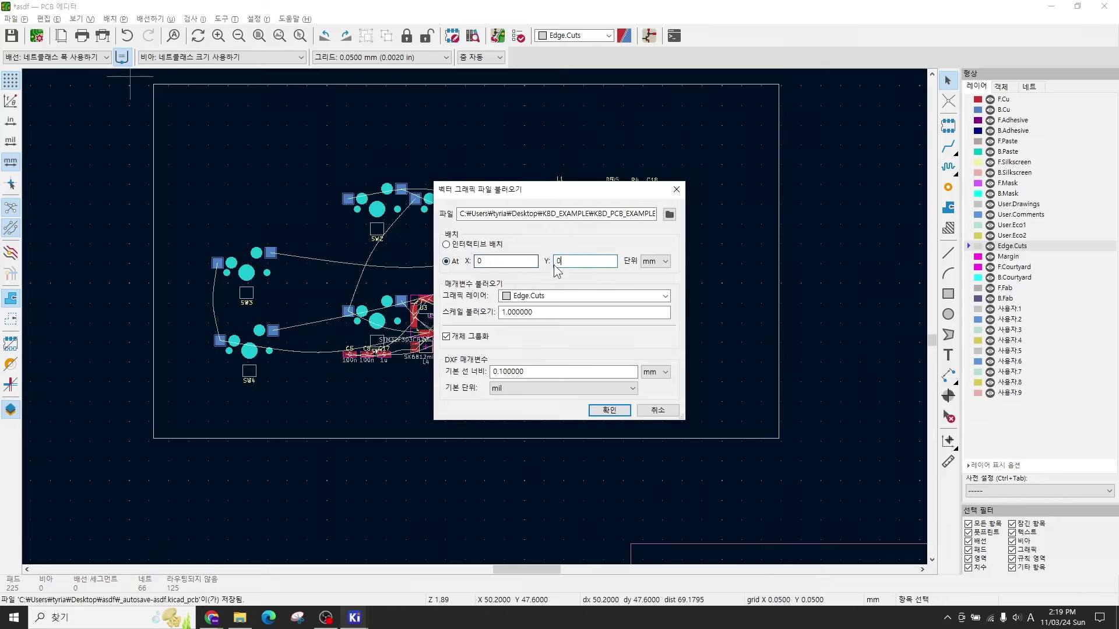
pyautogui.click(507, 261)
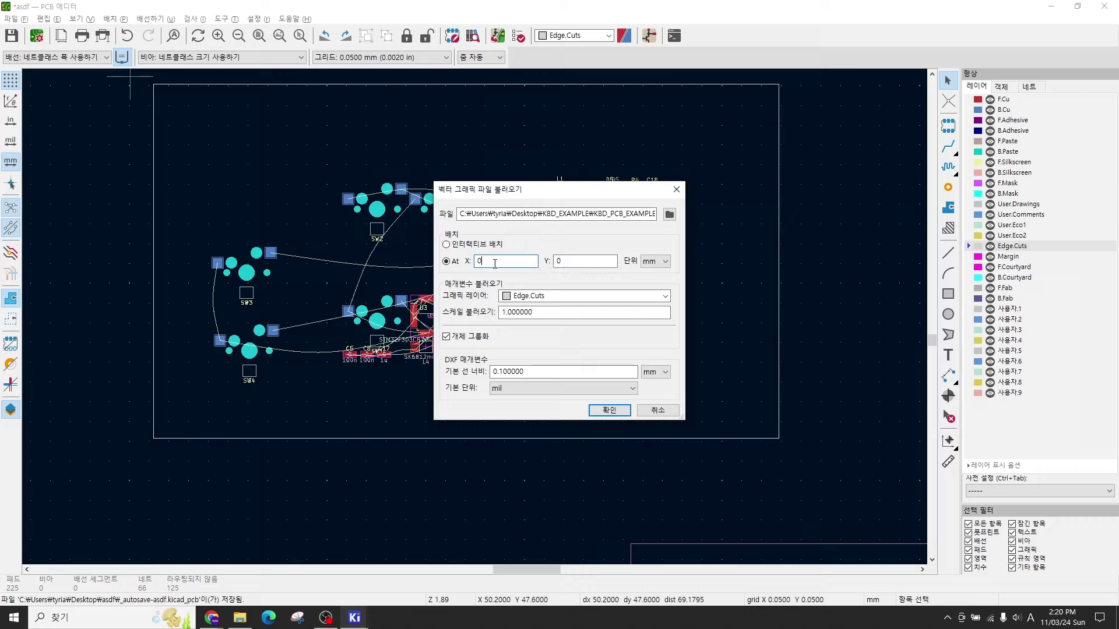
pyautogui.click(570, 260)
pyautogui.click(665, 296)
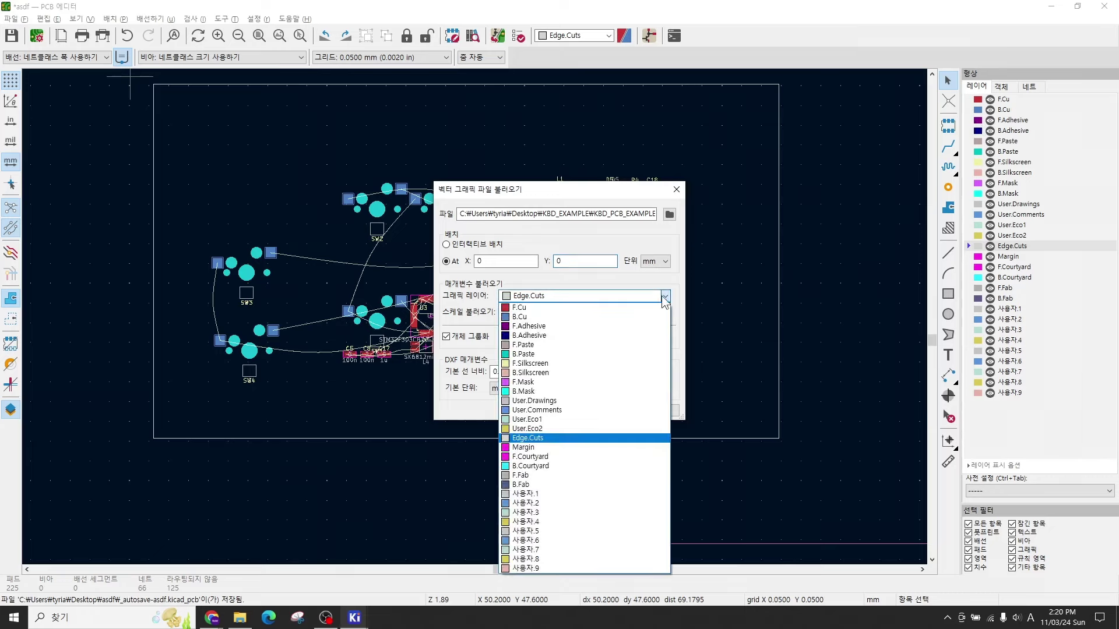
pyautogui.click(576, 438)
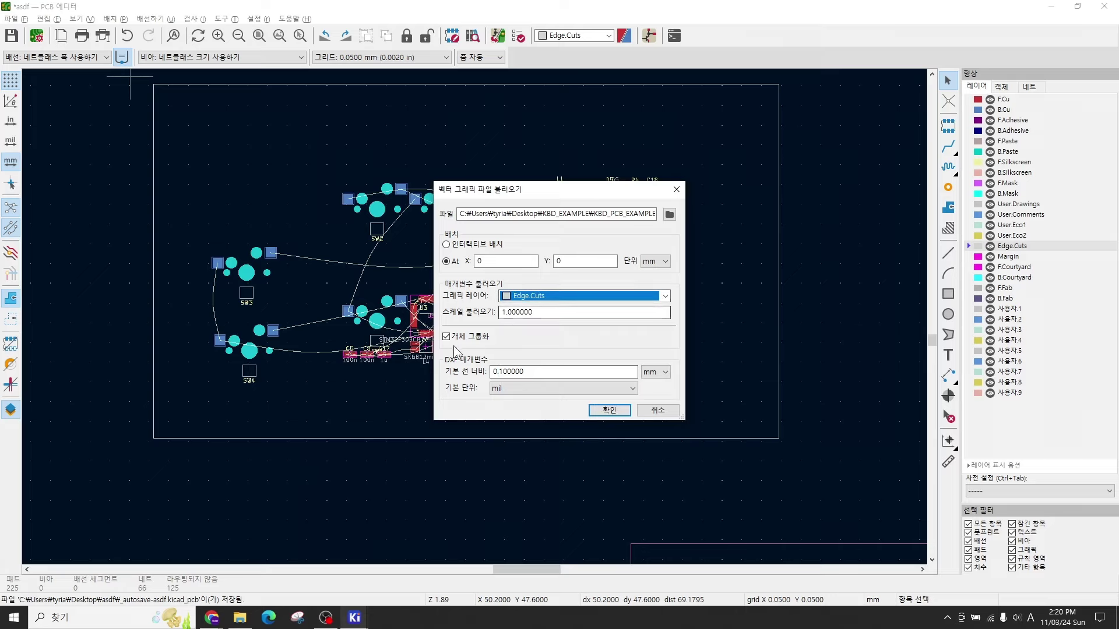
pyautogui.click(610, 411)
# Step: Examine where the imported board outline and its upper-left switch circle sit relative to the sheet corner and existing rectangle
pyautogui.scroll(-2, 474, 317)
pyautogui.scroll(-2, 474, 316)
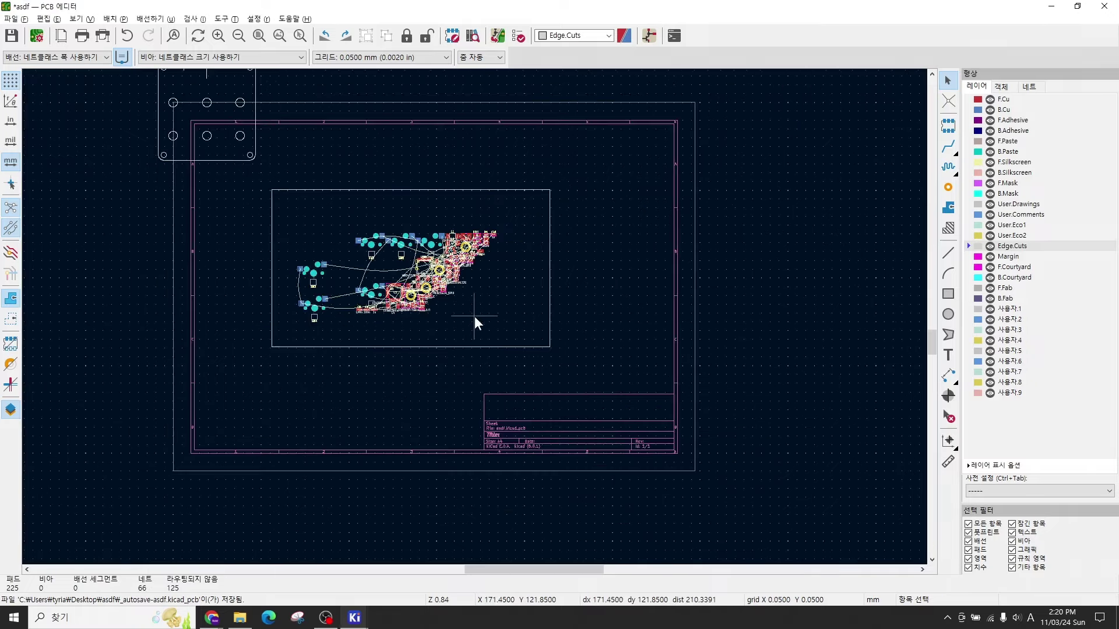
pyautogui.moveTo(334, 258); pyautogui.dragTo(480, 352, button='middle')
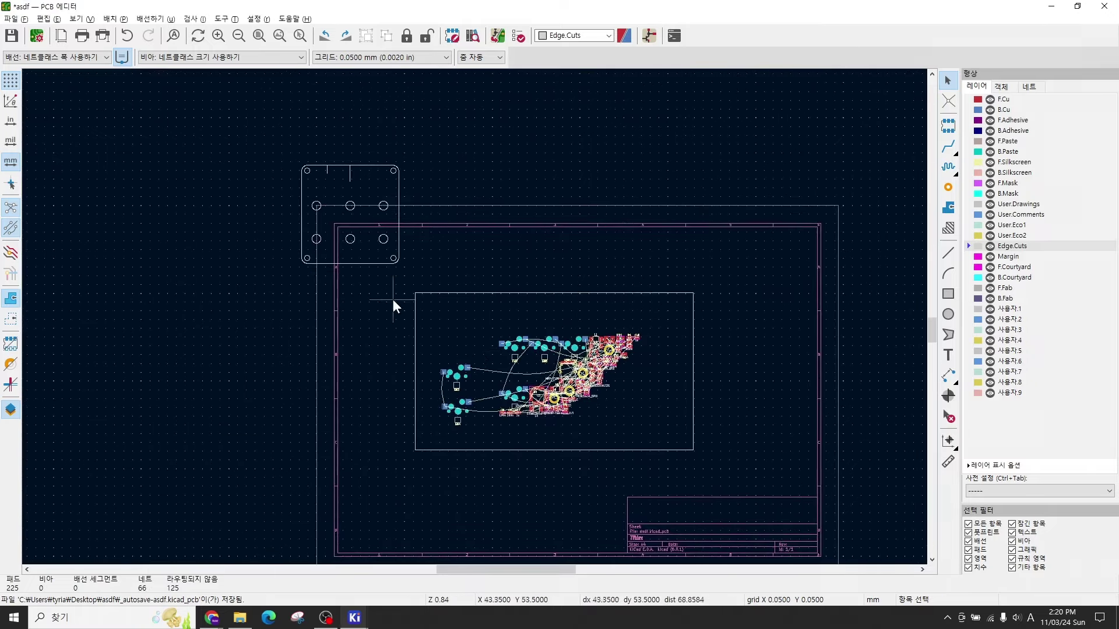
pyautogui.scroll(4, 320, 205)
pyautogui.scroll(2, 480, 348)
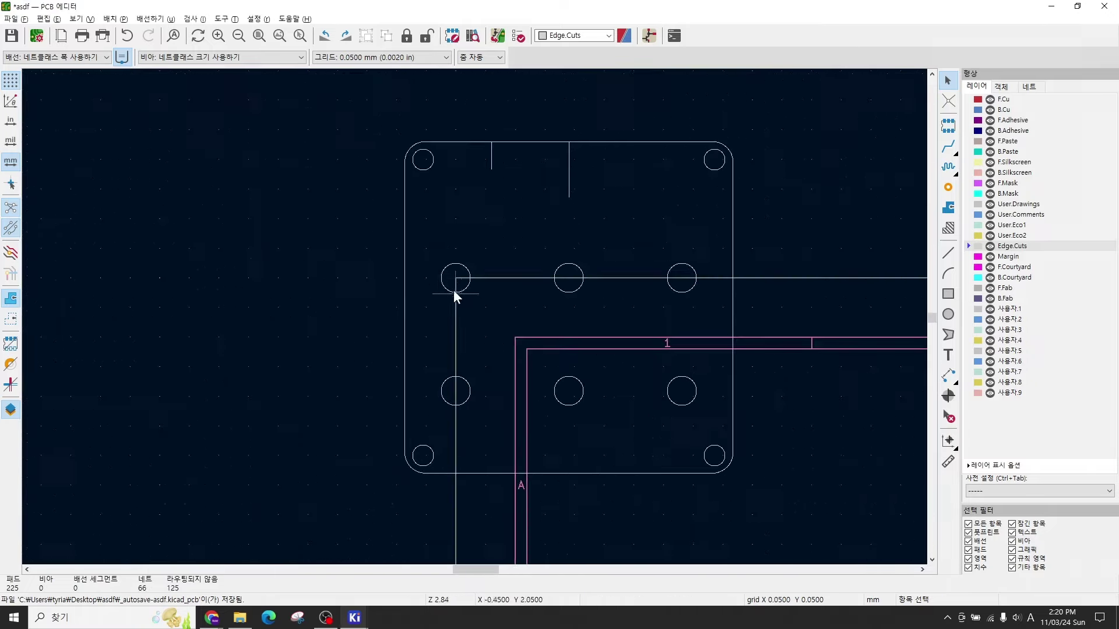
pyautogui.scroll(-10, 455, 289)
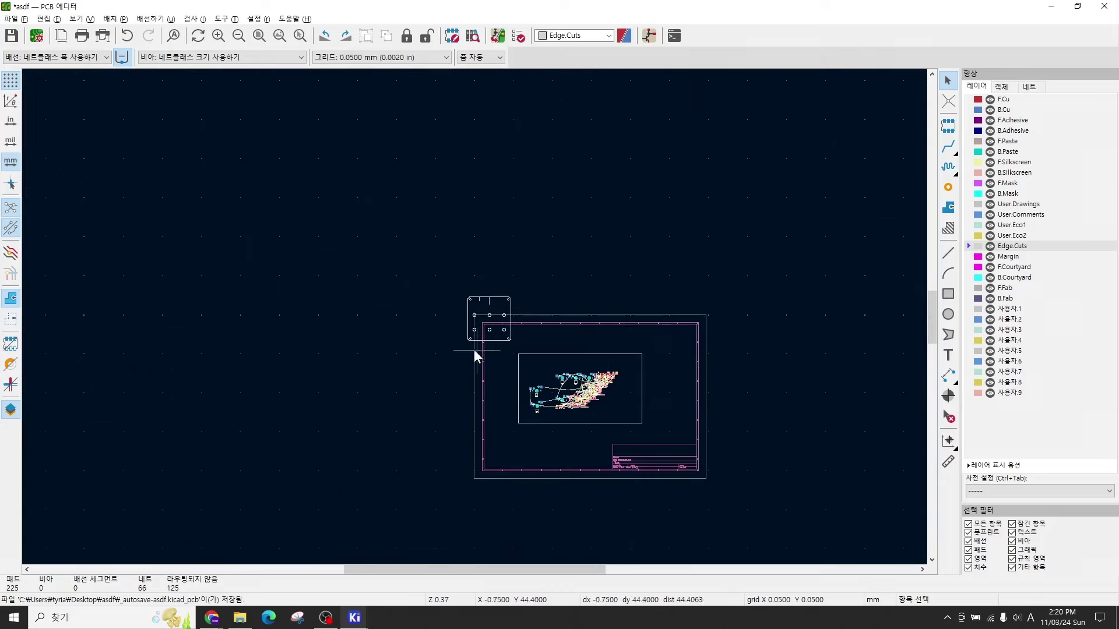
pyautogui.scroll(10, 476, 331)
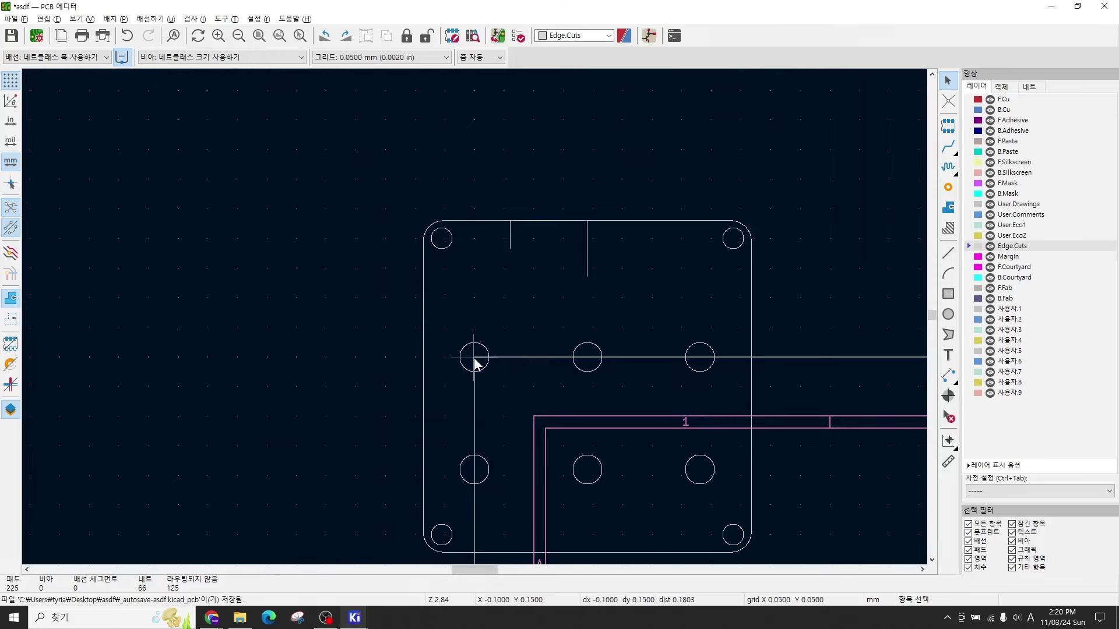
pyautogui.scroll(-7, 474, 360)
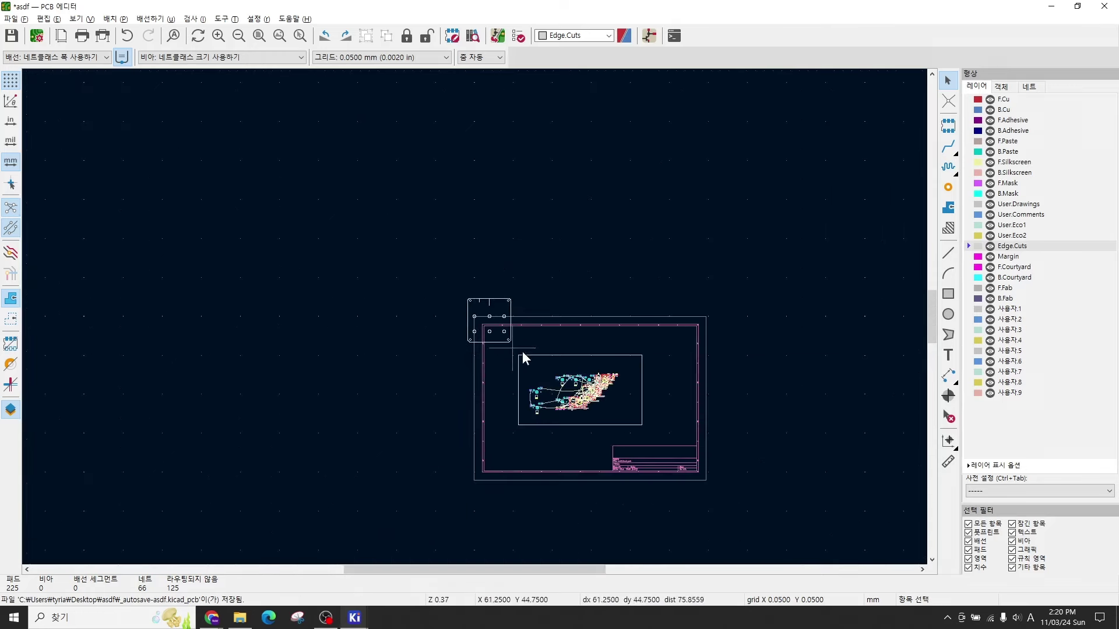
pyautogui.moveTo(524, 357); pyautogui.dragTo(439, 325, button='middle')
pyautogui.scroll(3, 501, 335)
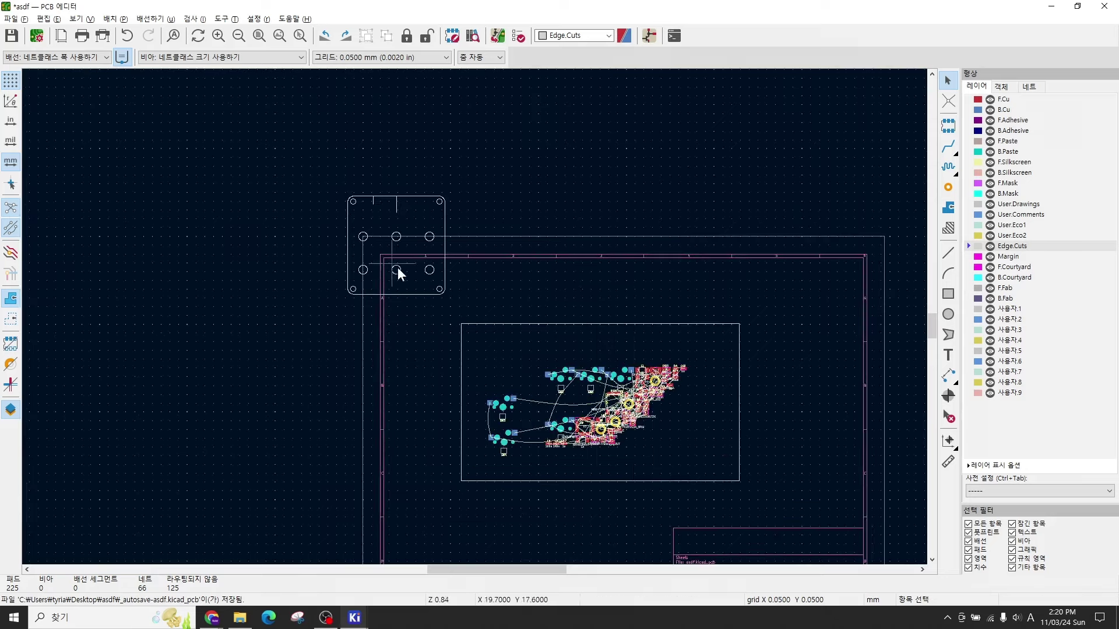
pyautogui.scroll(1, 408, 275)
pyautogui.scroll(-1, 463, 300)
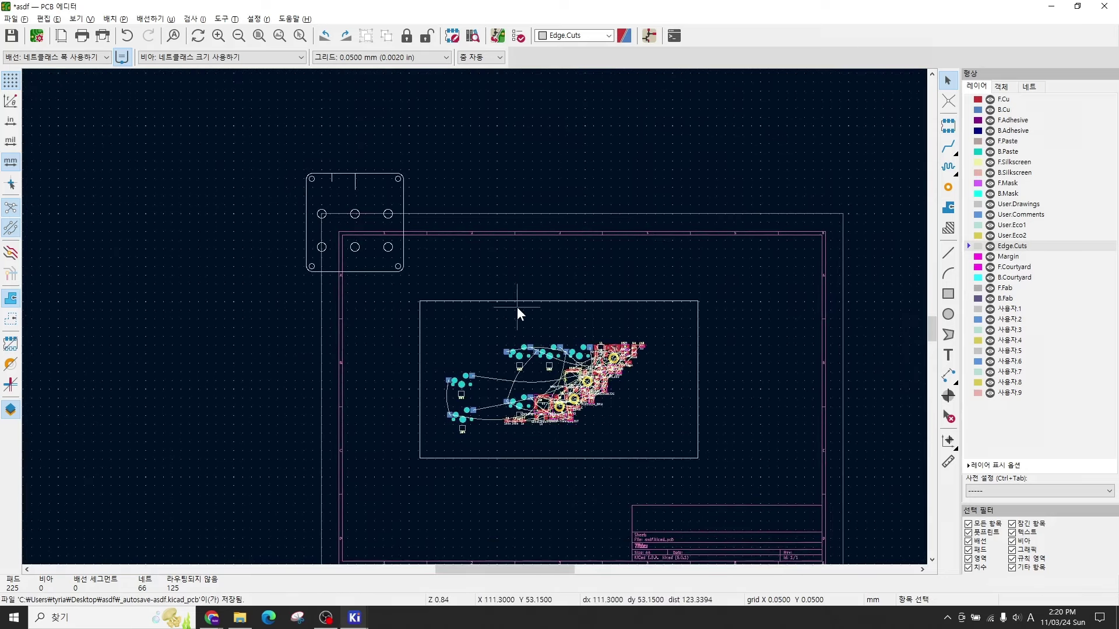
# Step: Undo the graphic import, then import MACRO6.dxf again at X 50, Y 50 mm onto the Edge.Cuts layer
pyautogui.hotkey('ctrl', 'z')
pyautogui.click(11, 20)
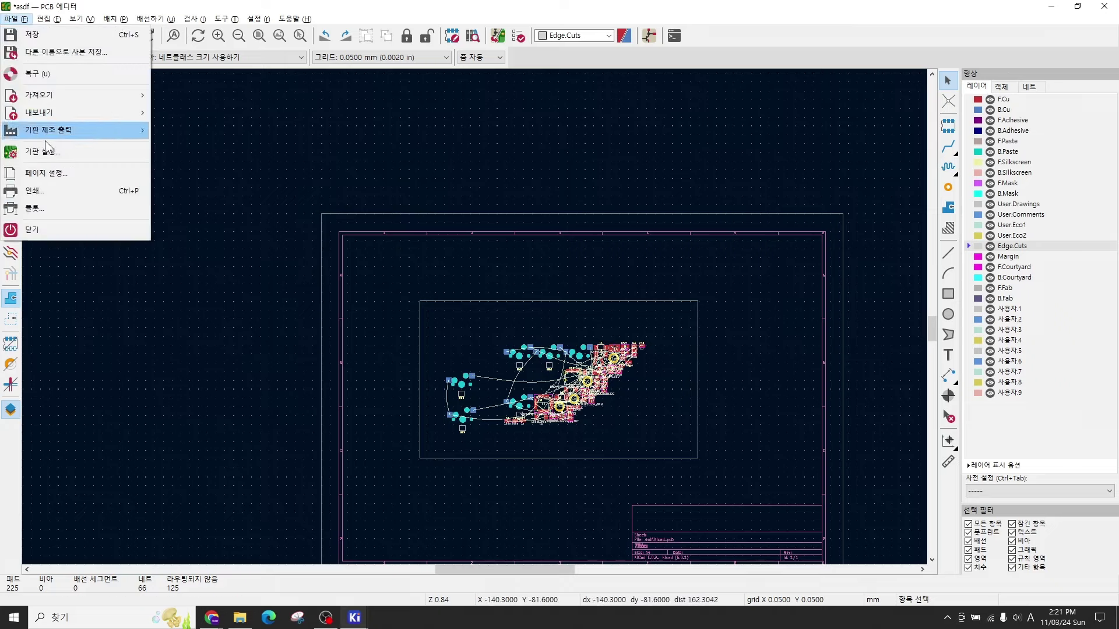
pyautogui.moveTo(100, 96)
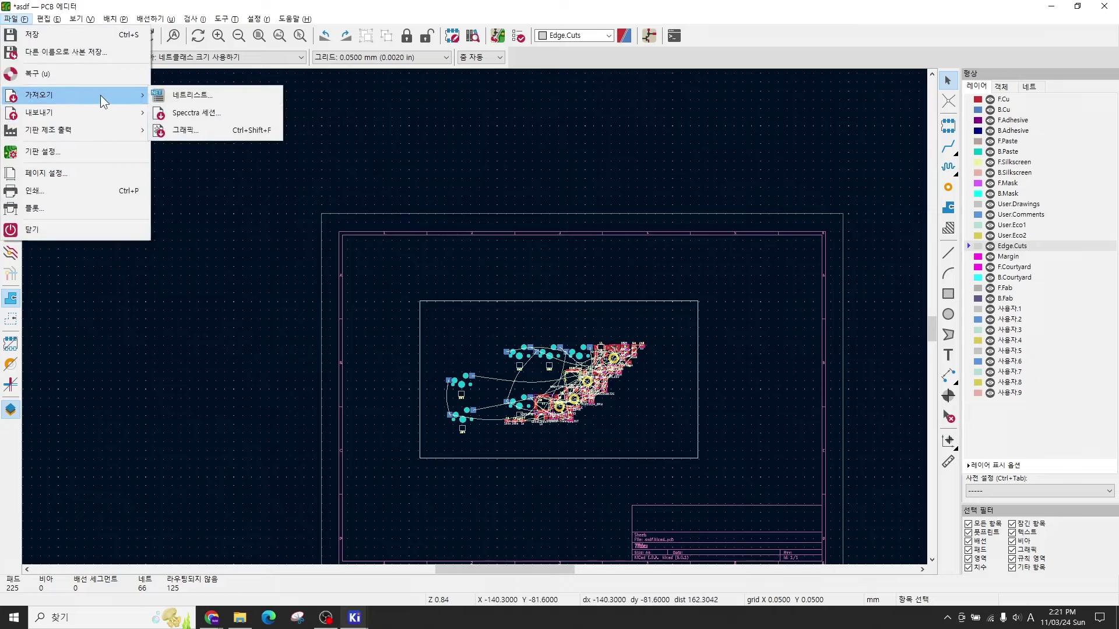
pyautogui.click(192, 130)
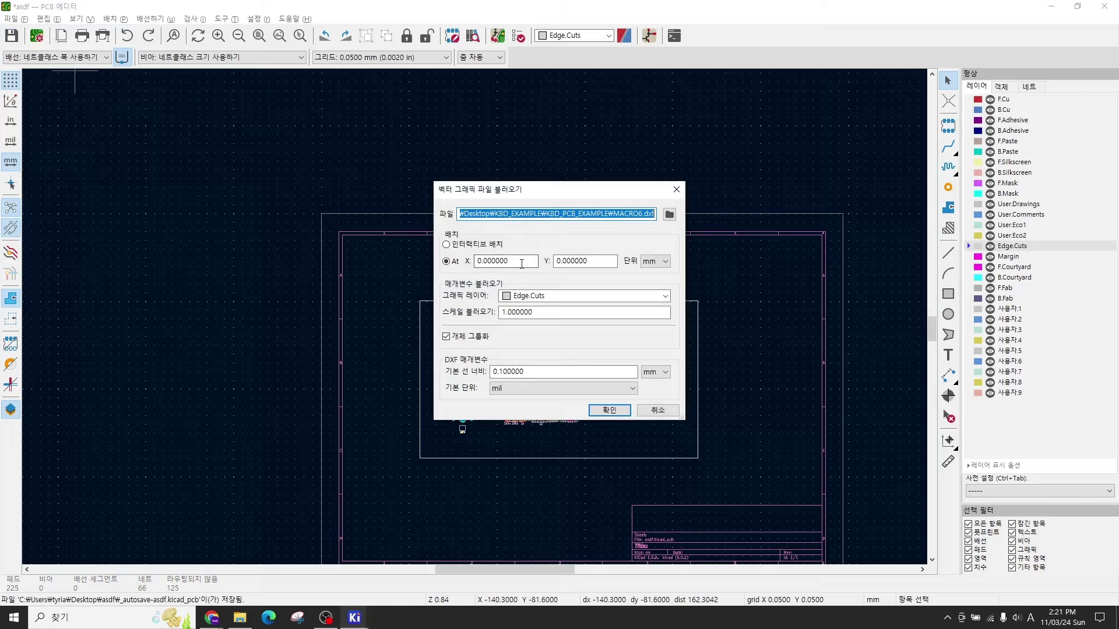
pyautogui.press('Tab')
pyautogui.write('50')
pyautogui.press('Tab')
pyautogui.write('5')
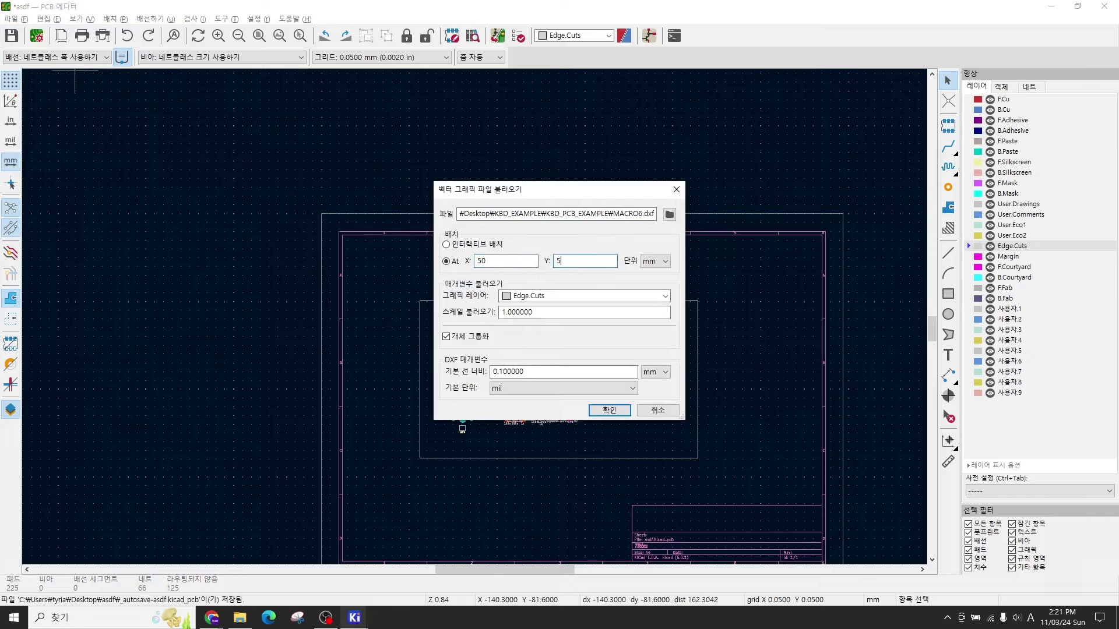
pyautogui.write('0')
pyautogui.click(610, 410)
# Step: Delete the old large board rectangle that surrounds the footprints and overlaps the imported outline
pyautogui.scroll(6, 416, 305)
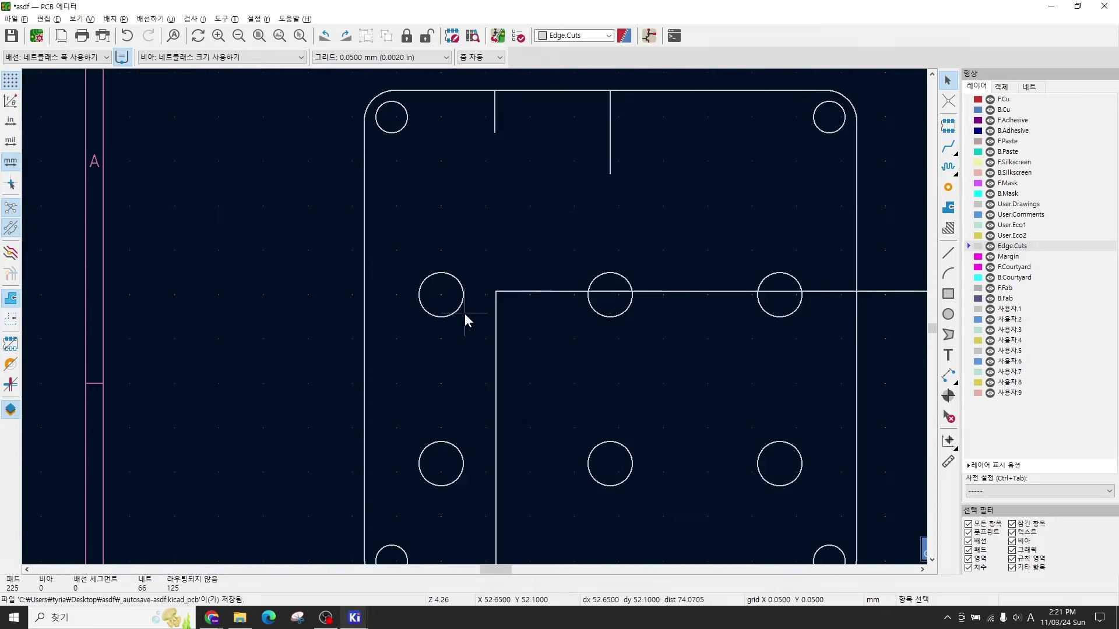
pyautogui.scroll(2, 443, 295)
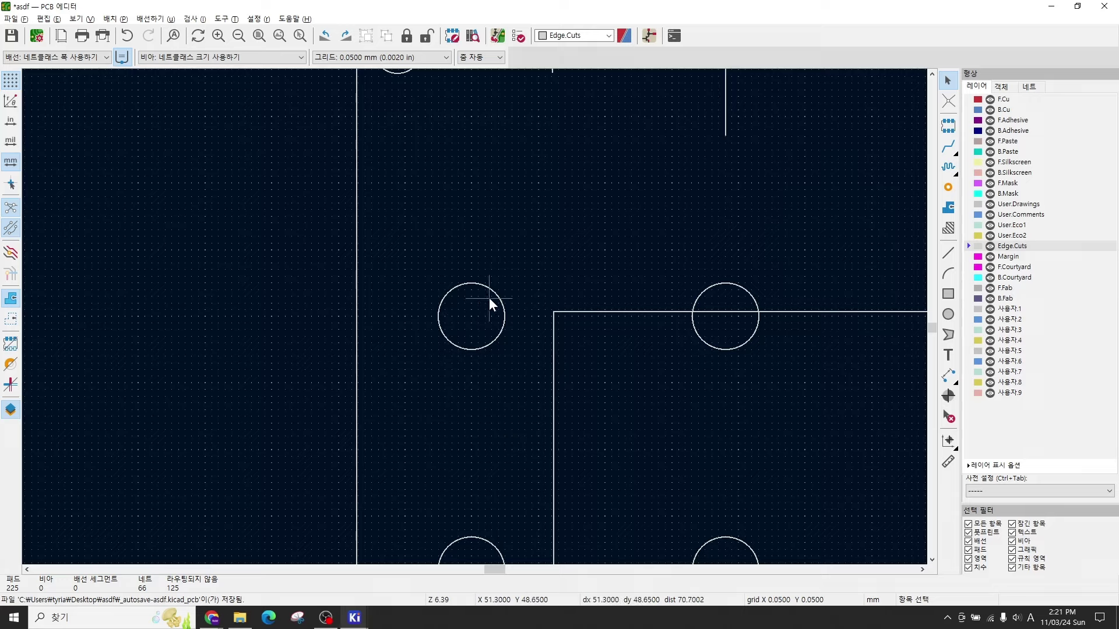
pyautogui.scroll(-8, 483, 303)
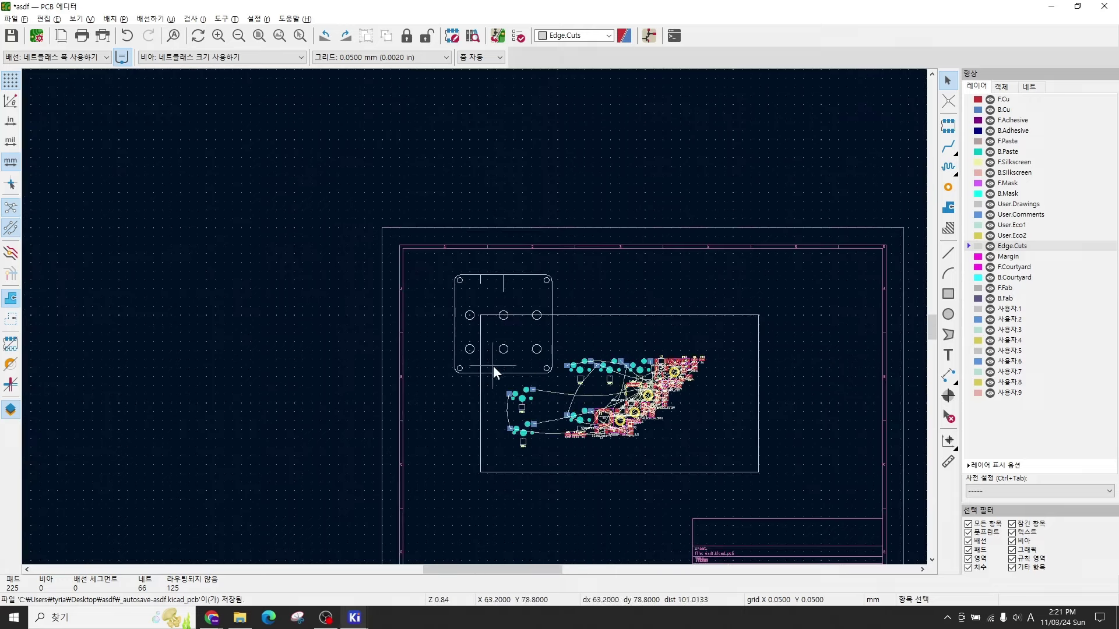
pyautogui.moveTo(610, 333); pyautogui.dragTo(586, 323, button='middle')
pyautogui.click(586, 322)
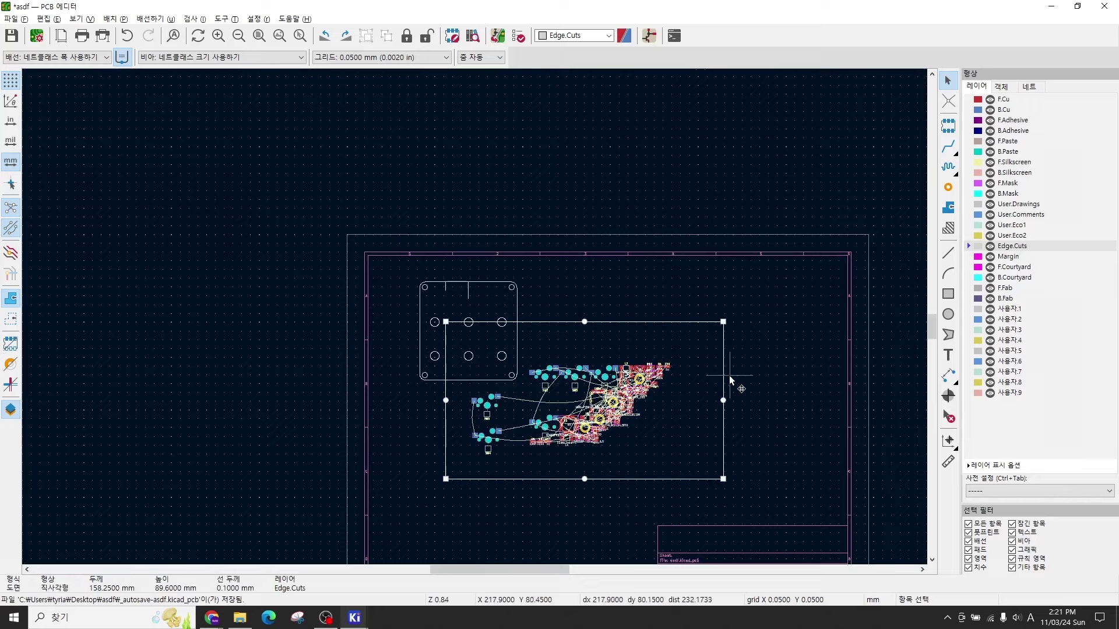
pyautogui.press('Delete')
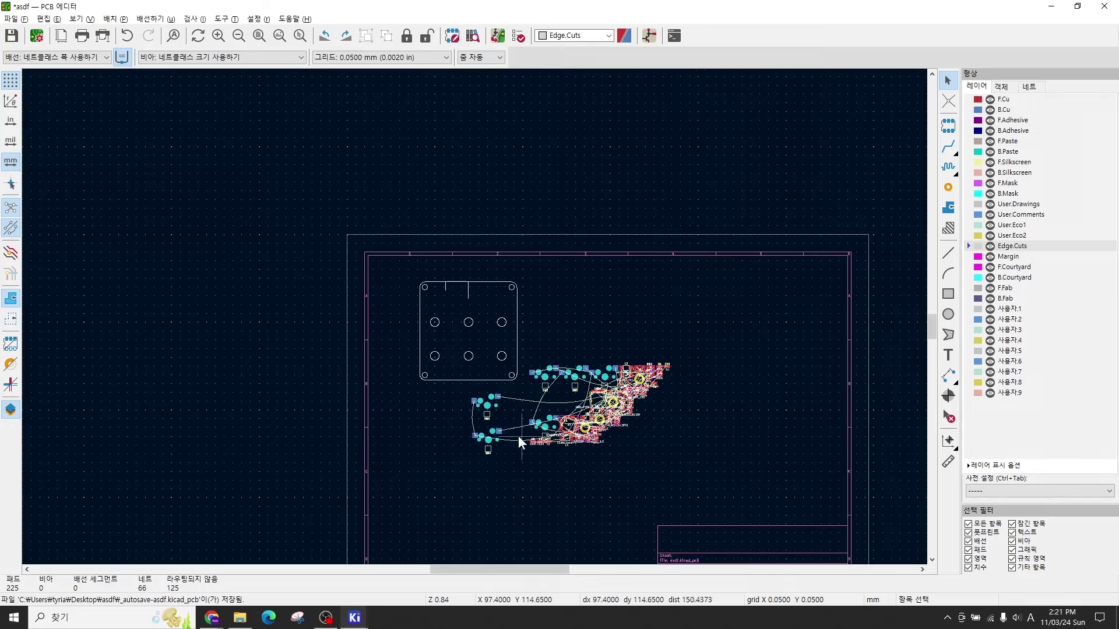
# Step: Check the board shape in the 3D viewer and close the viewer
pyautogui.scroll(2, 457, 432)
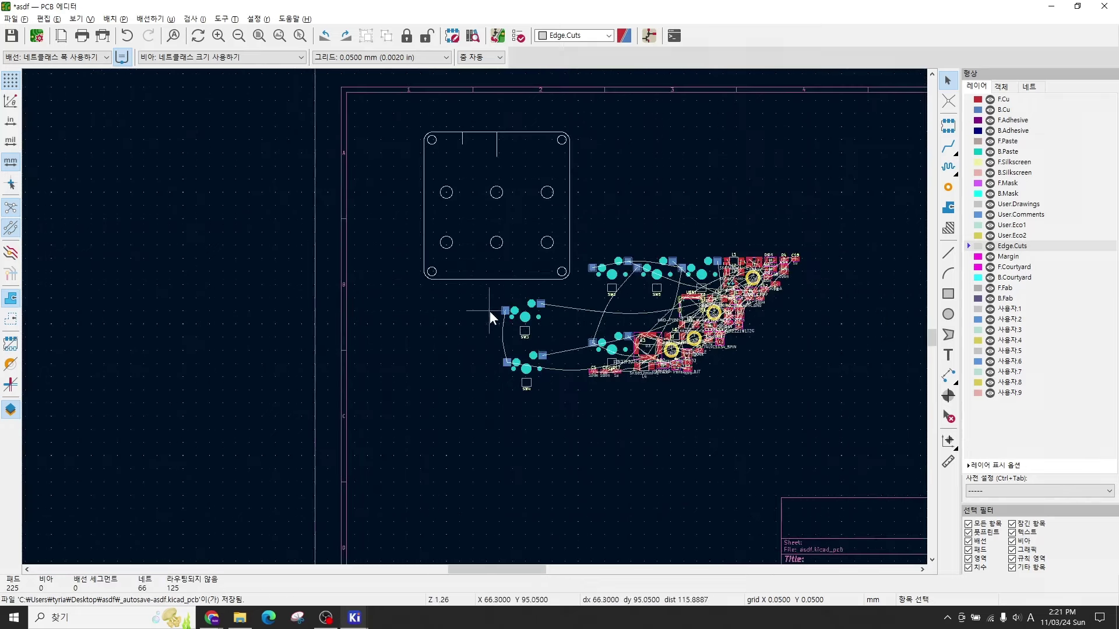
pyautogui.keyDown('shift'); pyautogui.scroll(1, 484, 349); pyautogui.keyUp('shift')
pyautogui.hotkey('alt', '3')
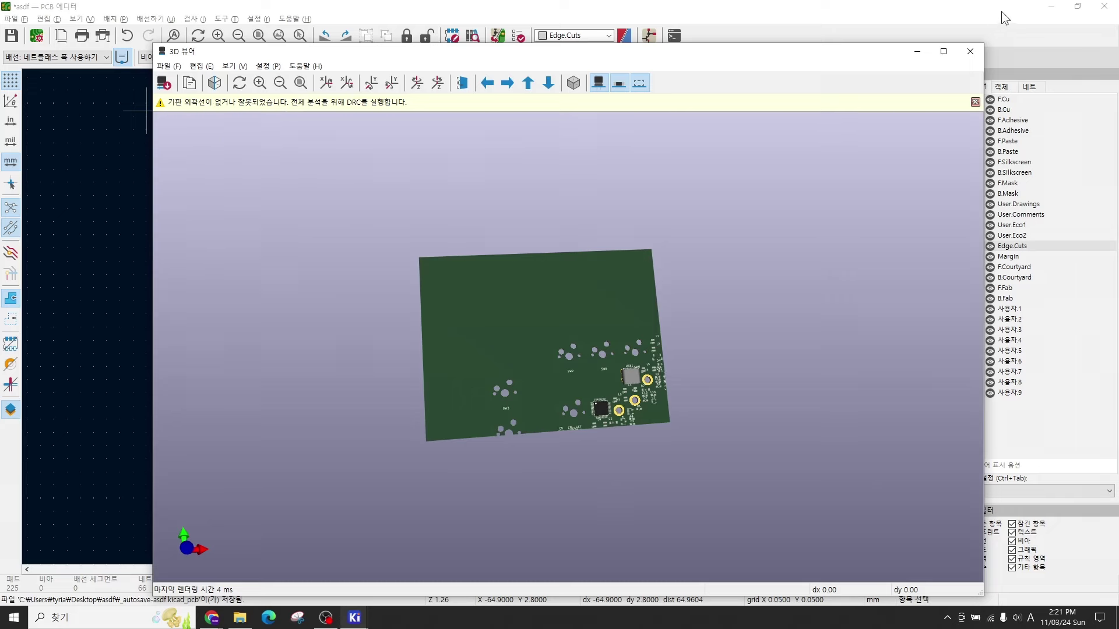
pyautogui.click(970, 52)
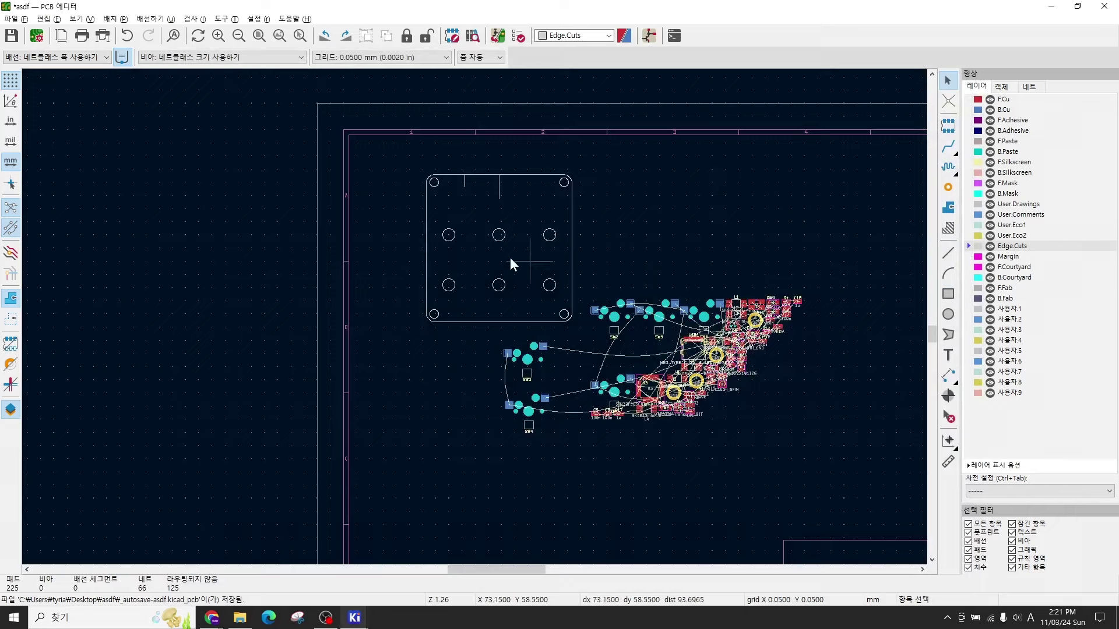
# Step: Enter the imported graphic group and change the upper-left screw-hole circle's layer to 사용자.2
pyautogui.scroll(3, 490, 291)
pyautogui.scroll(-1, 493, 302)
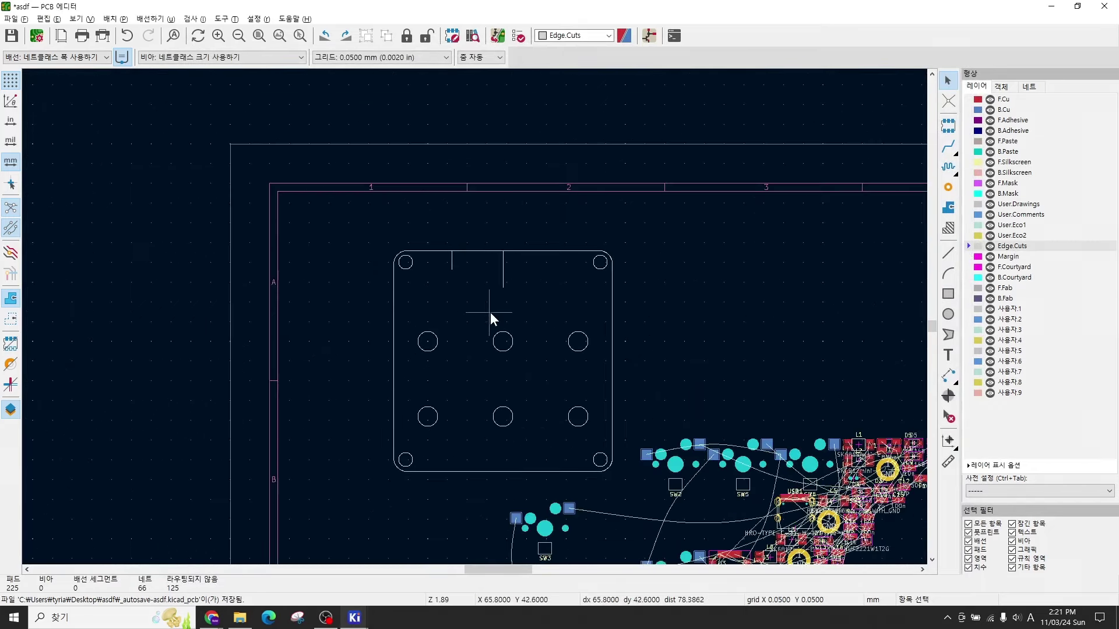
pyautogui.scroll(1, 491, 312)
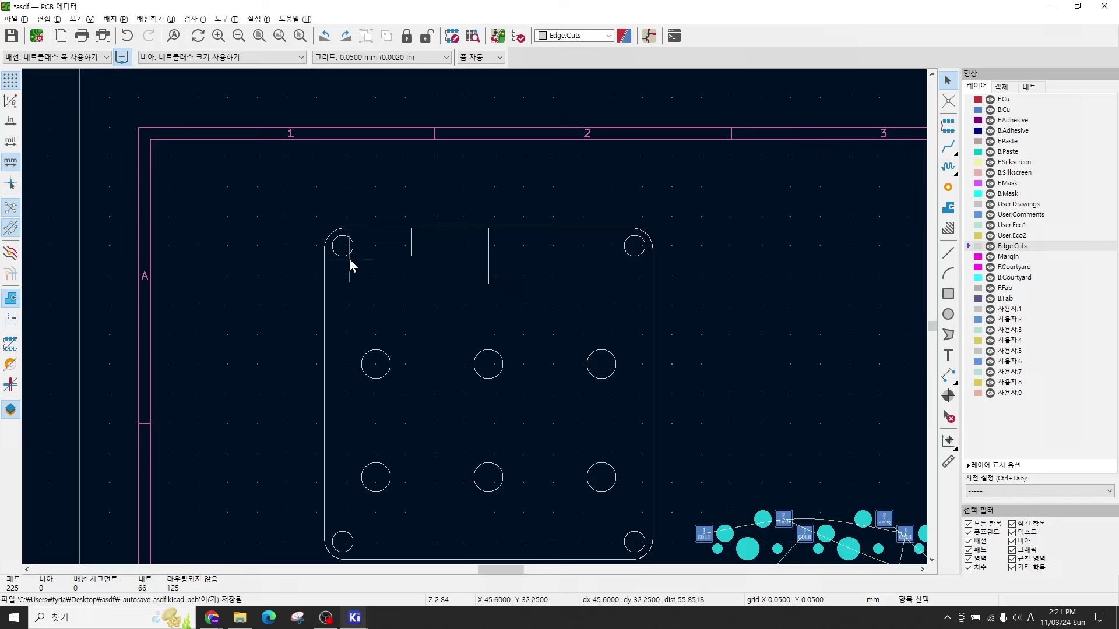
pyautogui.click(373, 227)
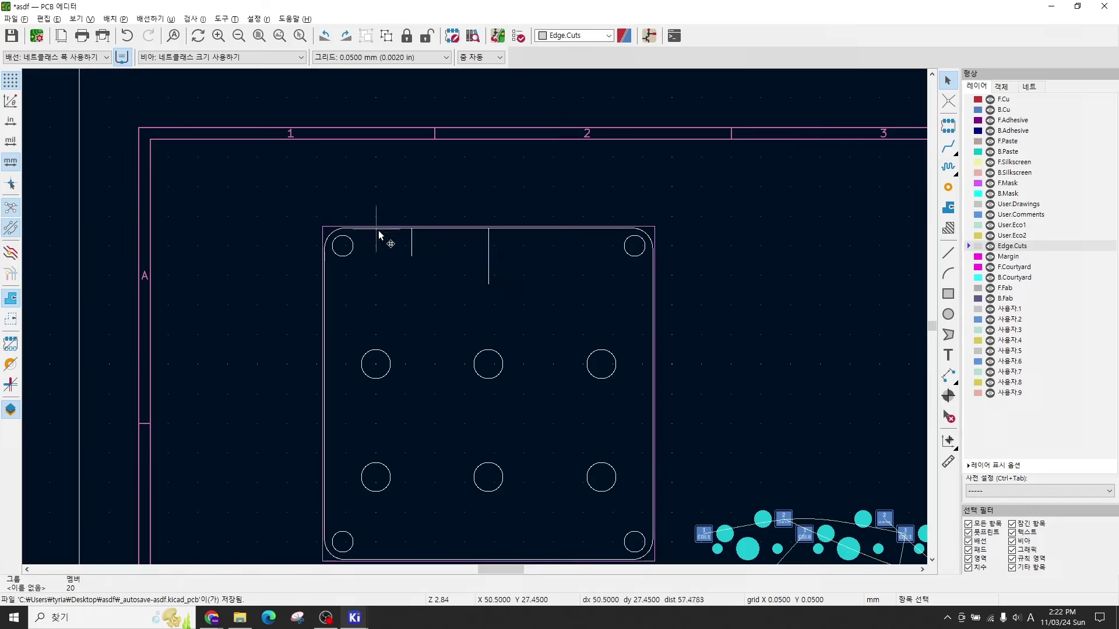
pyautogui.press('Escape')
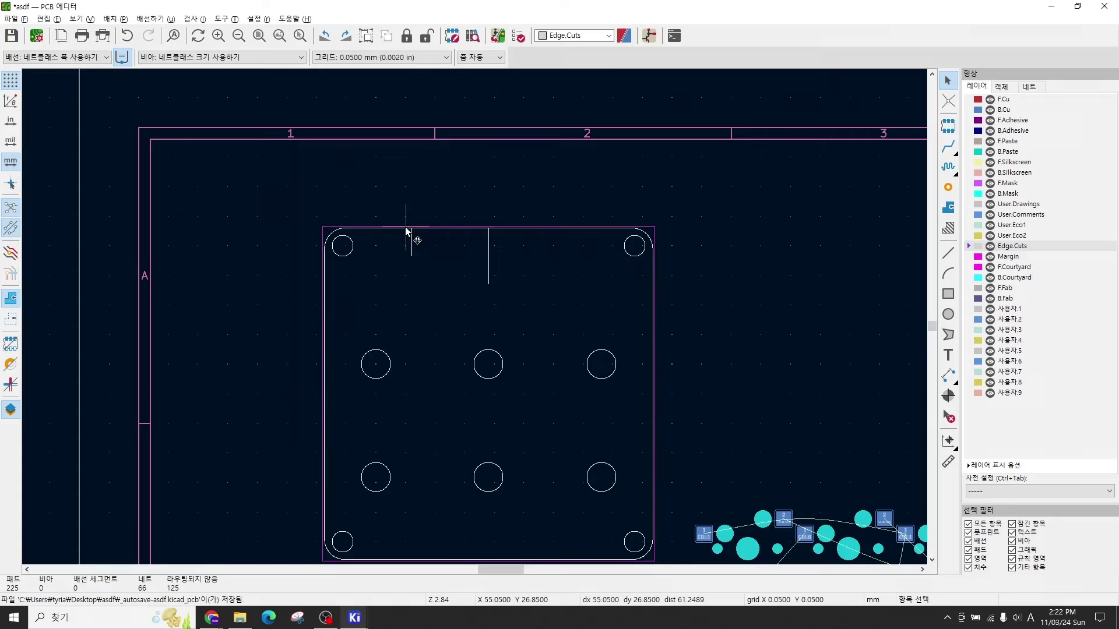
pyautogui.click(356, 257)
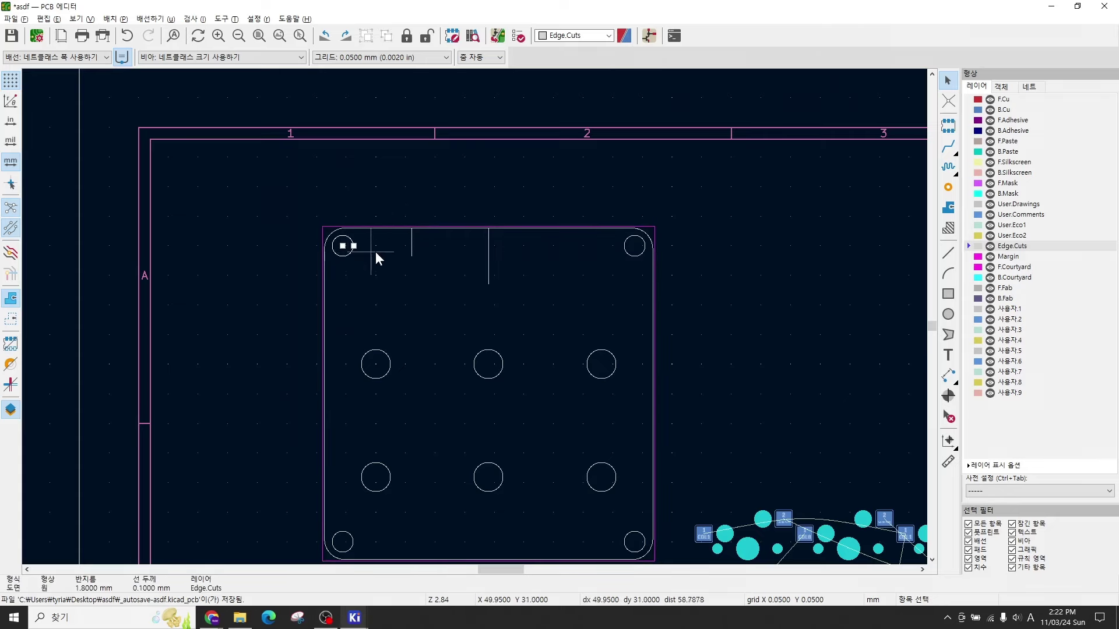
pyautogui.moveTo(414, 248); pyautogui.dragTo(397, 217, button='middle')
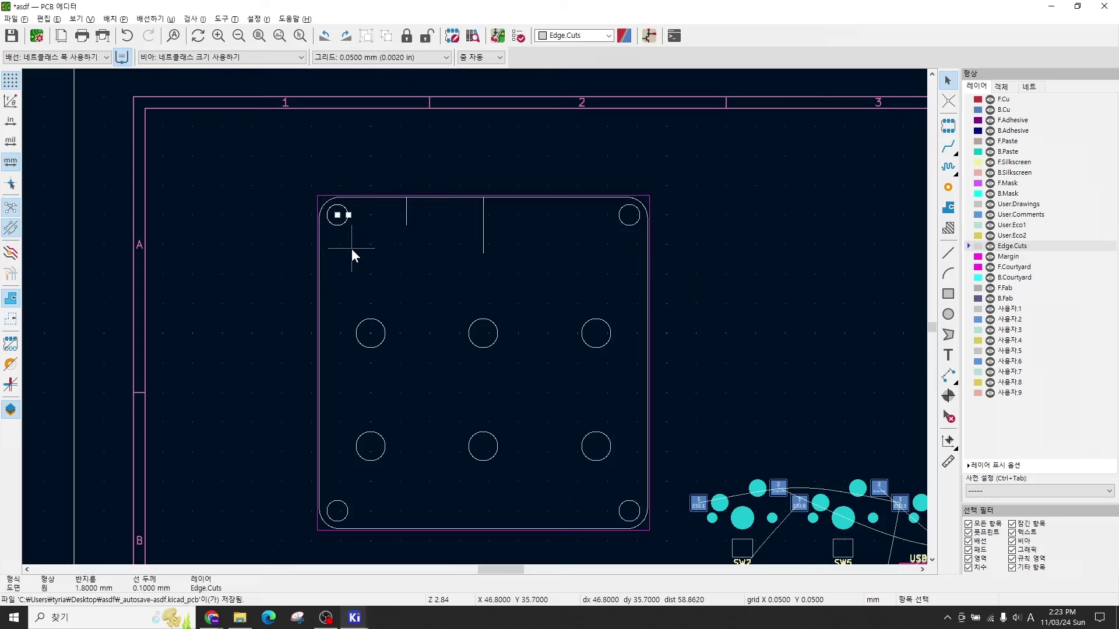
pyautogui.press('e')
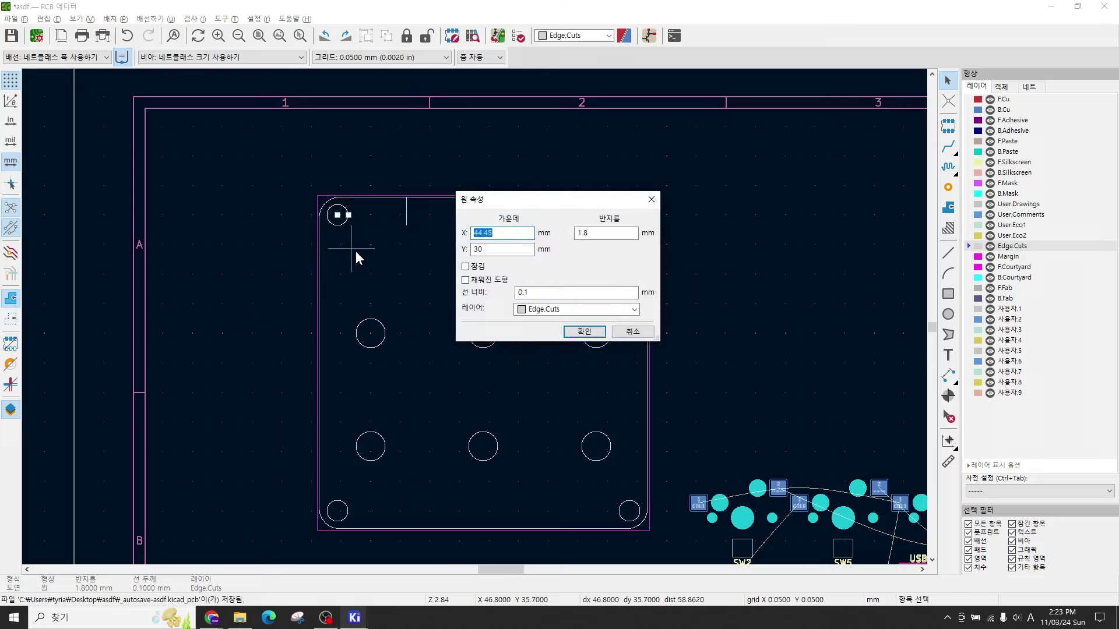
pyautogui.click(565, 310)
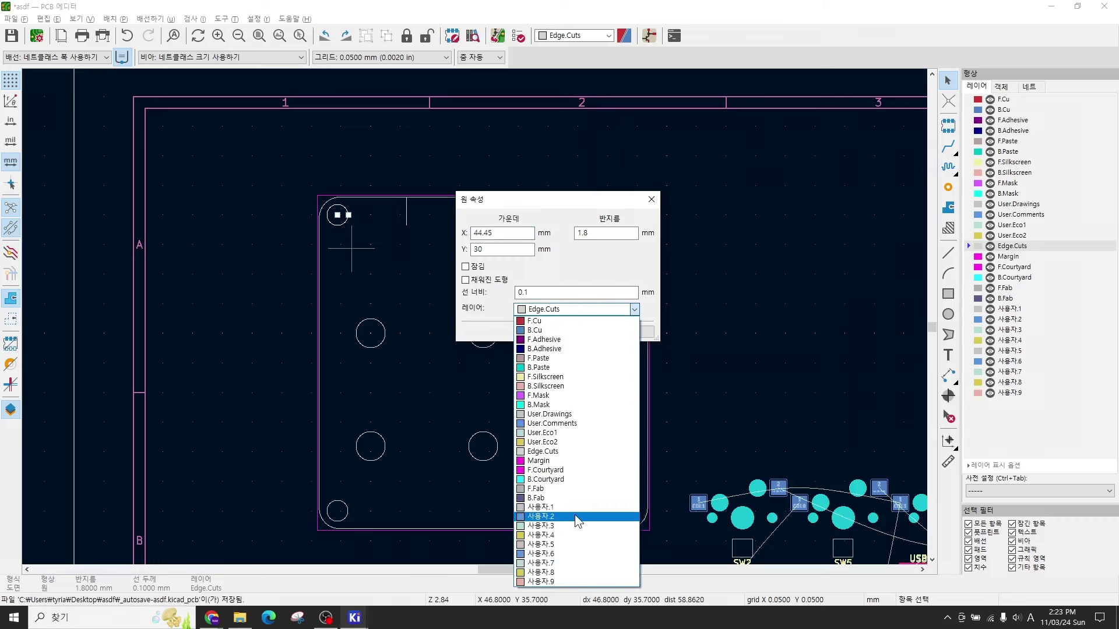
pyautogui.click(540, 517)
pyautogui.click(583, 332)
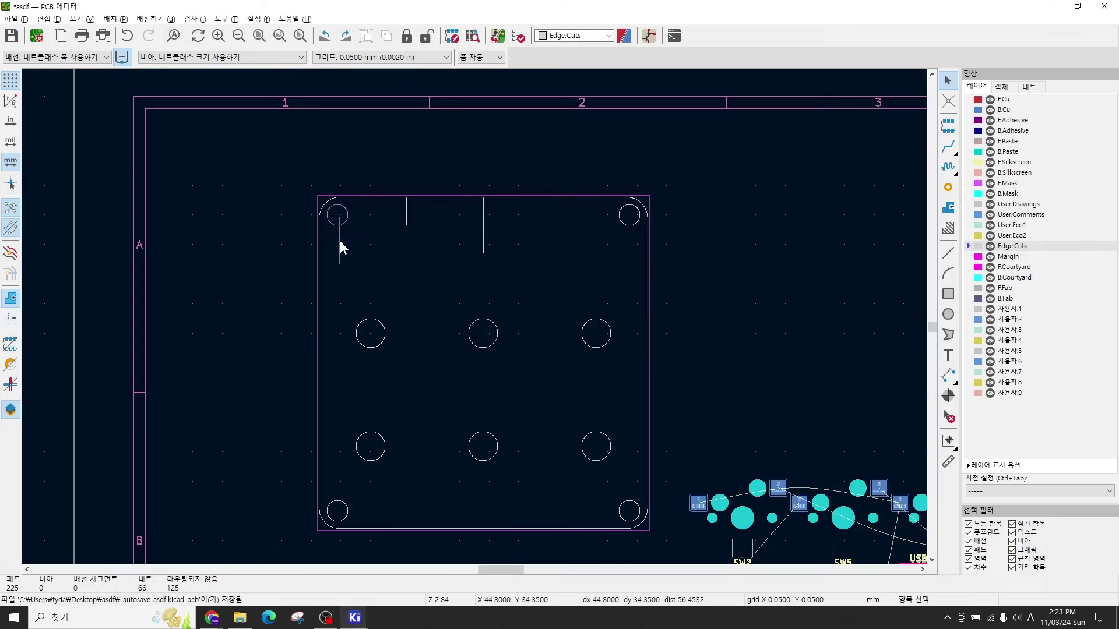
# Step: Change the layer of both vertical guide lines at the outline's upper edge to 사용자.2
pyautogui.click(407, 212)
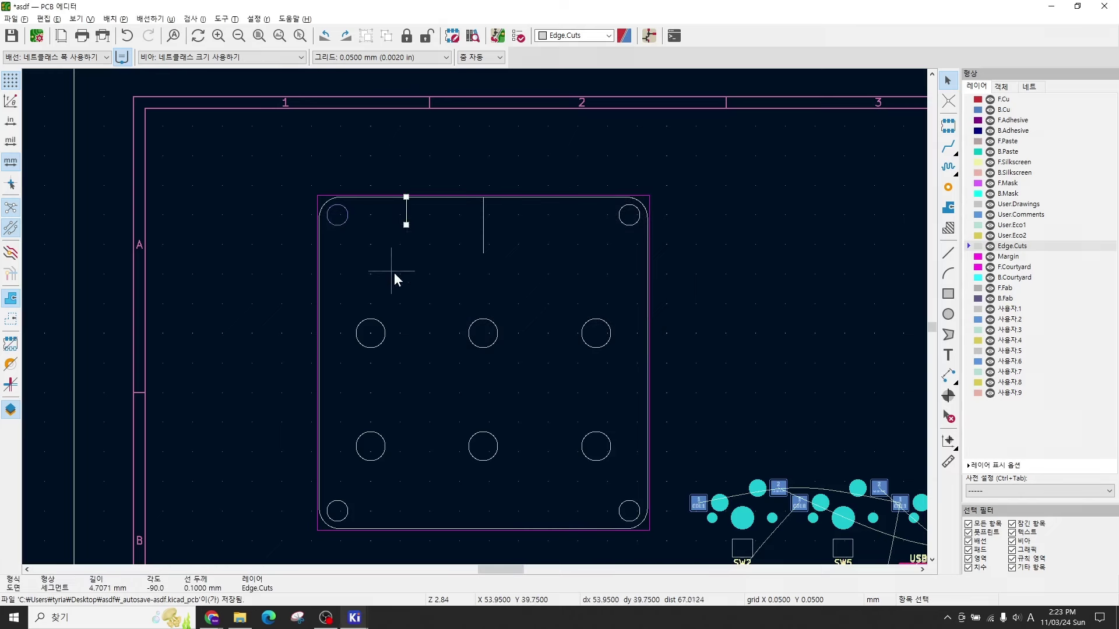
pyautogui.doubleClick(411, 223)
pyautogui.click(541, 313)
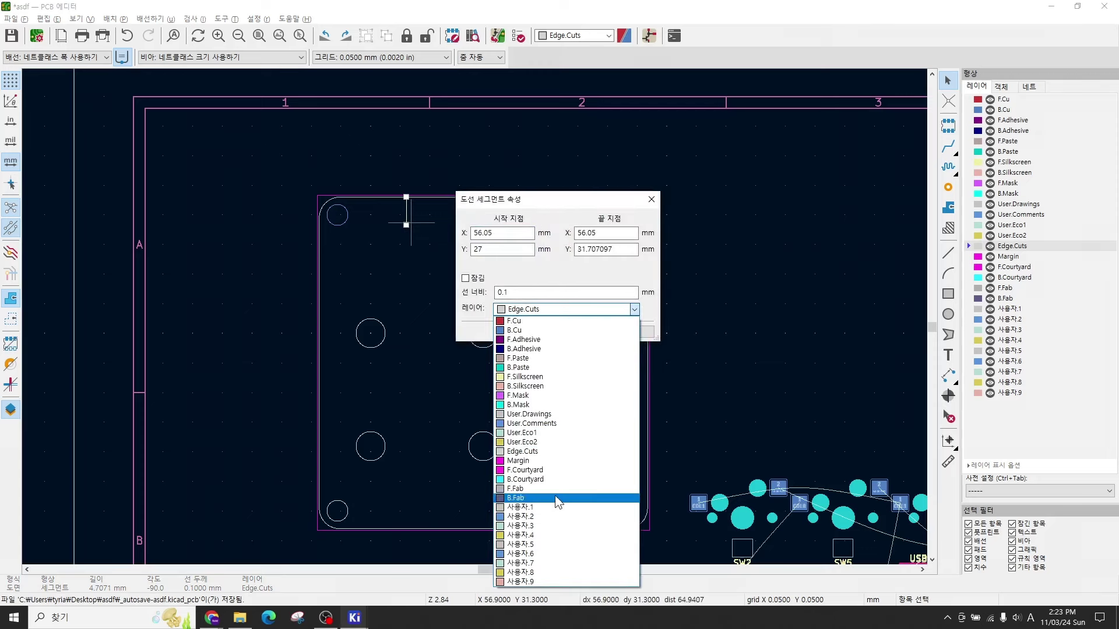
pyautogui.click(555, 516)
pyautogui.click(589, 332)
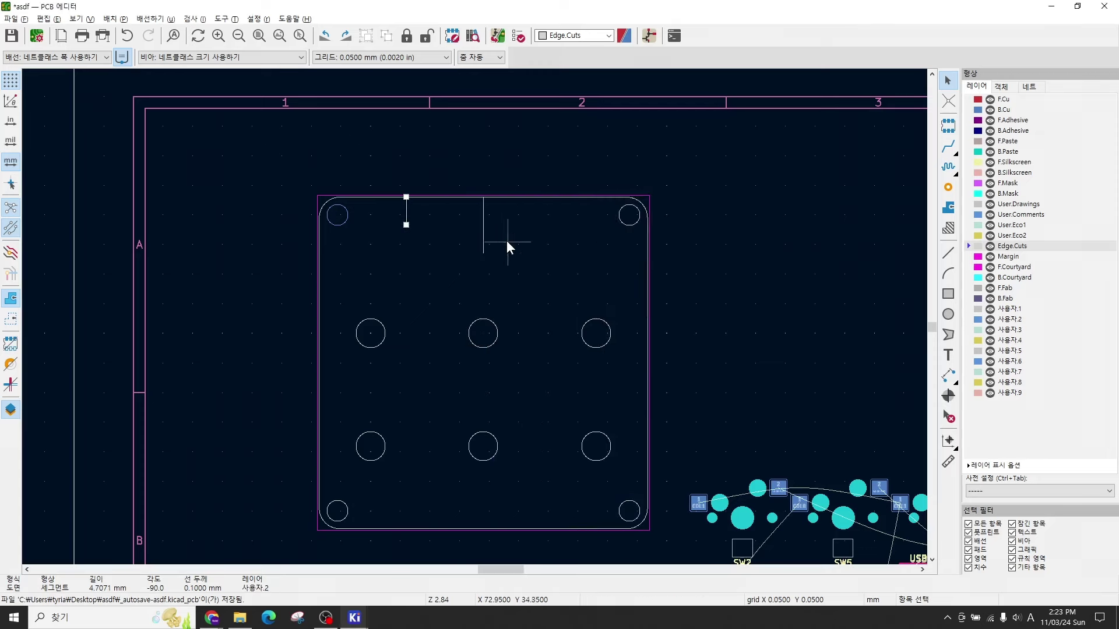
pyautogui.doubleClick(483, 228)
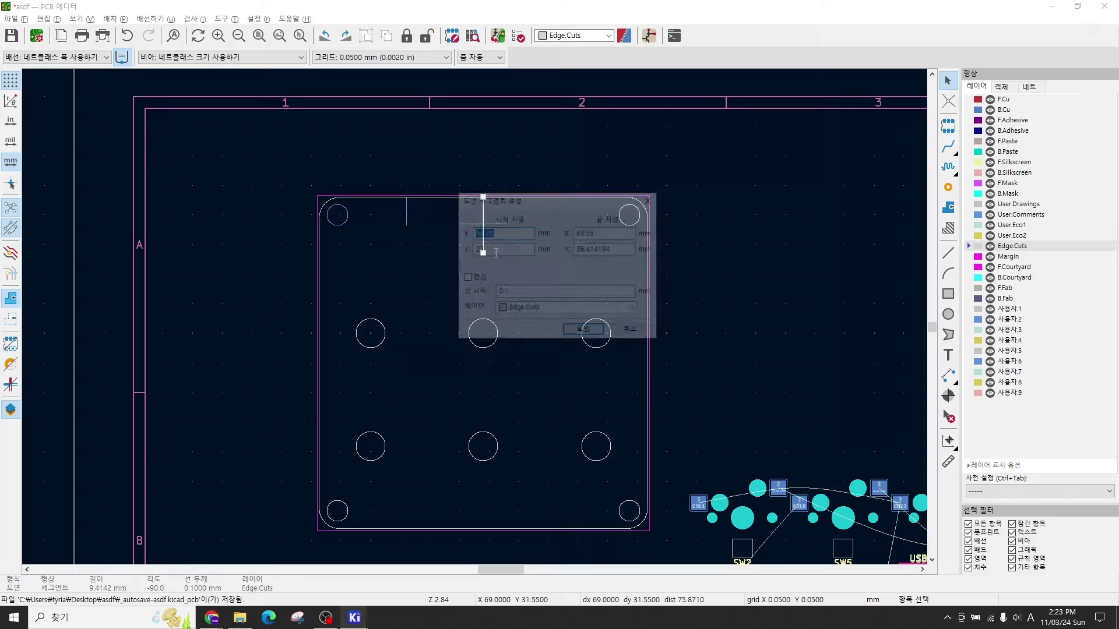
pyautogui.click(555, 310)
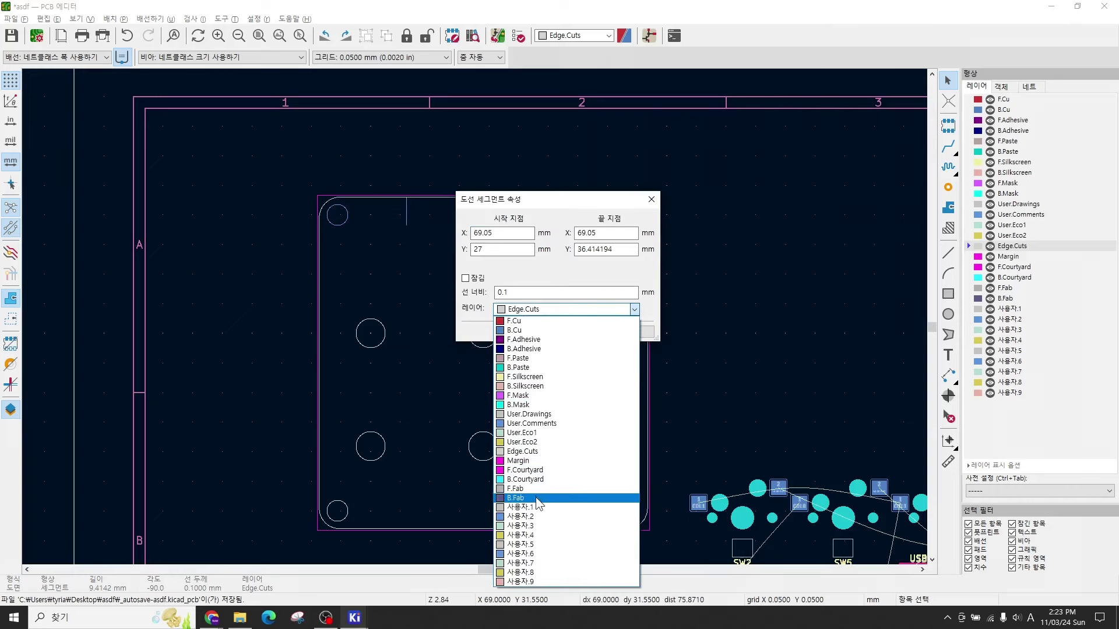
pyautogui.click(541, 517)
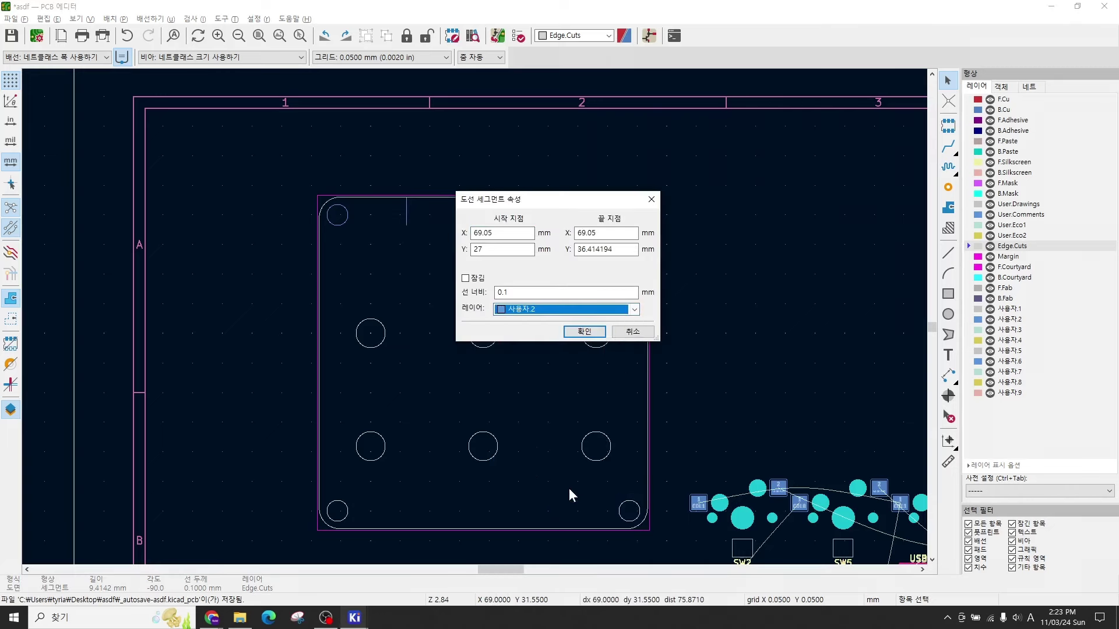
pyautogui.click(564, 338)
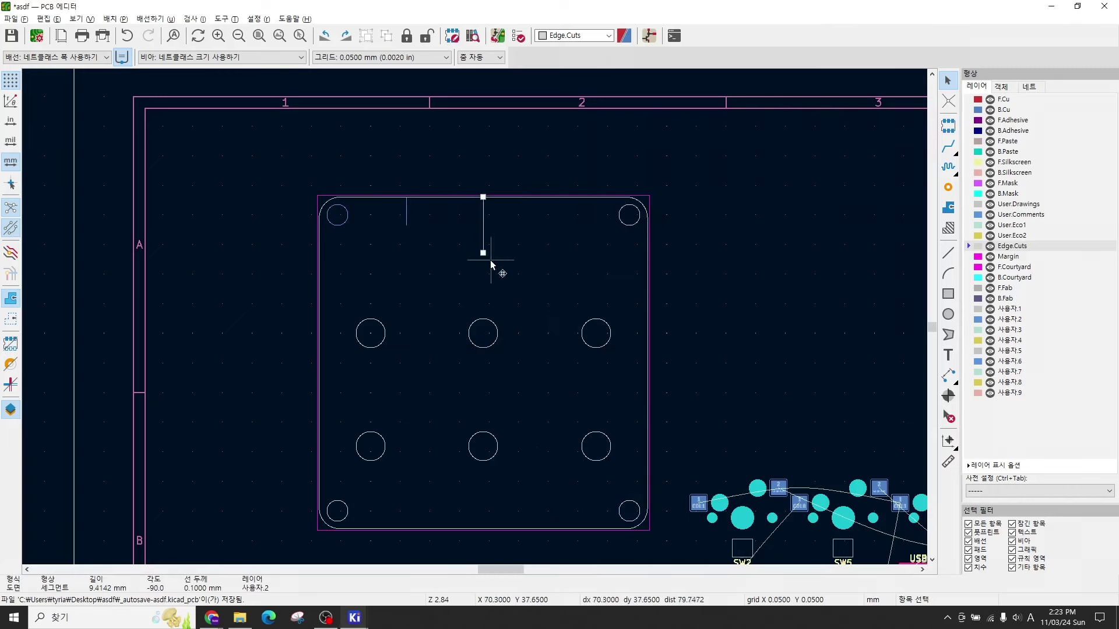
# Step: Change the upper-right screw-hole circle and the upper-left switch circle to the 사용자.2 layer
pyautogui.doubleClick(629, 224)
pyautogui.click(575, 309)
pyautogui.press('Escape')
pyautogui.press('Escape')
pyautogui.doubleClick(370, 333)
pyautogui.click(576, 309)
pyautogui.click(542, 516)
pyautogui.click(584, 332)
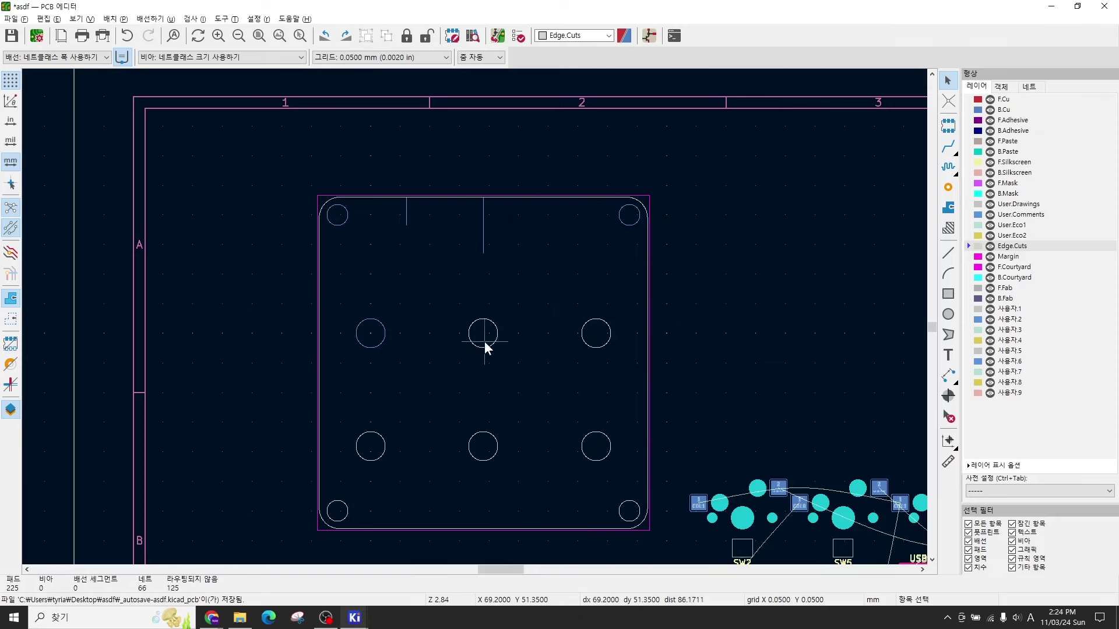
# Step: Change the middle and right switch circles of the upper row to the 사용자.2 layer
pyautogui.doubleClick(484, 345)
pyautogui.click(575, 310)
pyautogui.press('Escape')
pyautogui.press('Escape')
pyautogui.doubleClick(598, 345)
pyautogui.click(575, 309)
pyautogui.click(542, 516)
pyautogui.click(584, 332)
# Step: Change all three switch circles of the lower row to the 사용자.2 layer
pyautogui.doubleClick(370, 447)
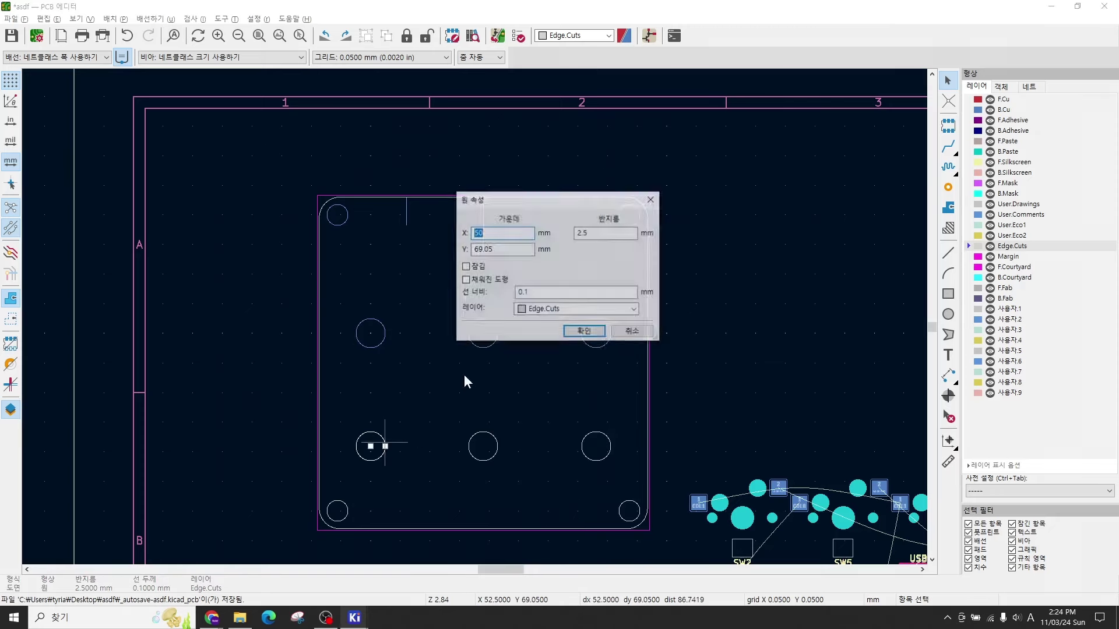
pyautogui.click(576, 309)
pyautogui.click(542, 516)
pyautogui.click(584, 332)
pyautogui.doubleClick(483, 446)
pyautogui.click(542, 516)
pyautogui.click(584, 331)
pyautogui.doubleClick(593, 432)
pyautogui.click(542, 516)
pyautogui.click(584, 331)
# Step: Change the two lower screw-hole circles to the 사용자.2 layer and leave the group
pyautogui.doubleClick(331, 508)
pyautogui.click(576, 310)
pyautogui.click(542, 516)
pyautogui.click(584, 331)
pyautogui.doubleClick(623, 503)
pyautogui.press('Escape')
pyautogui.press('Escape')
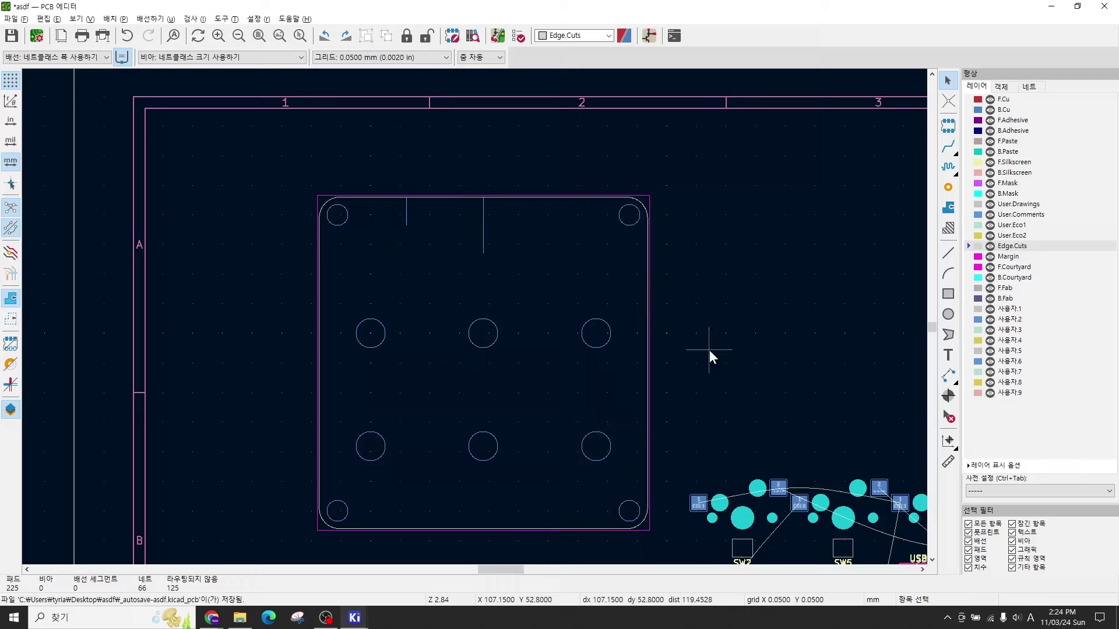
# Step: Examine the board outline in the 3D viewer from several angles
pyautogui.scroll(-2, 476, 333)
pyautogui.keyDown('shift'); pyautogui.scroll(-2, 502, 307); pyautogui.keyUp('shift')
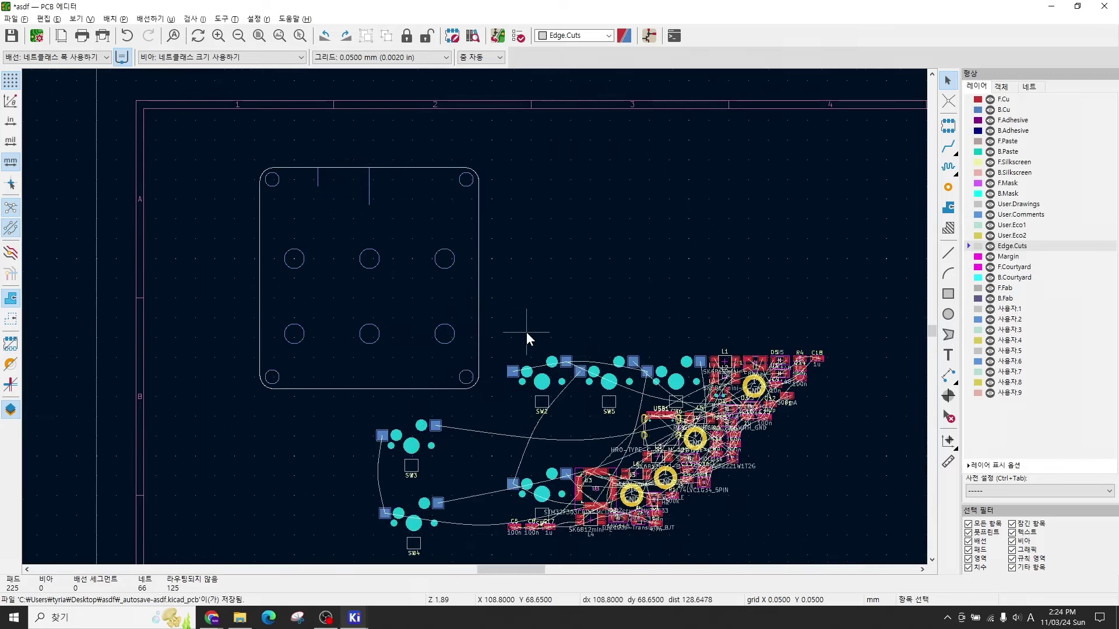
pyautogui.hotkey('alt', '3')
pyautogui.moveTo(497, 396); pyautogui.dragTo(499, 351)
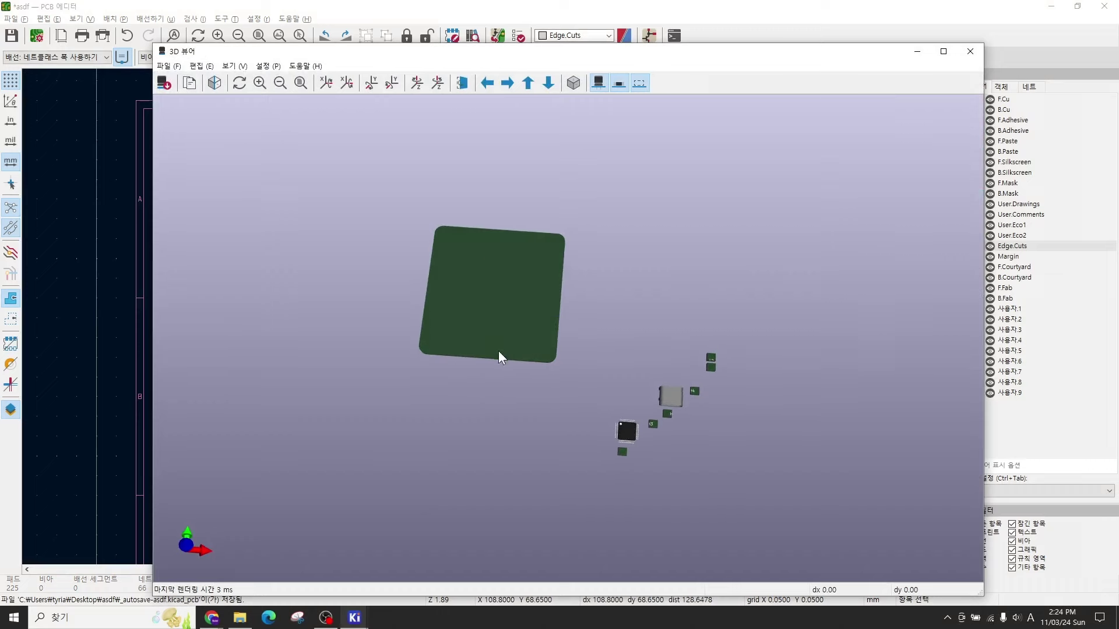
pyautogui.moveTo(512, 299); pyautogui.dragTo(386, 252)
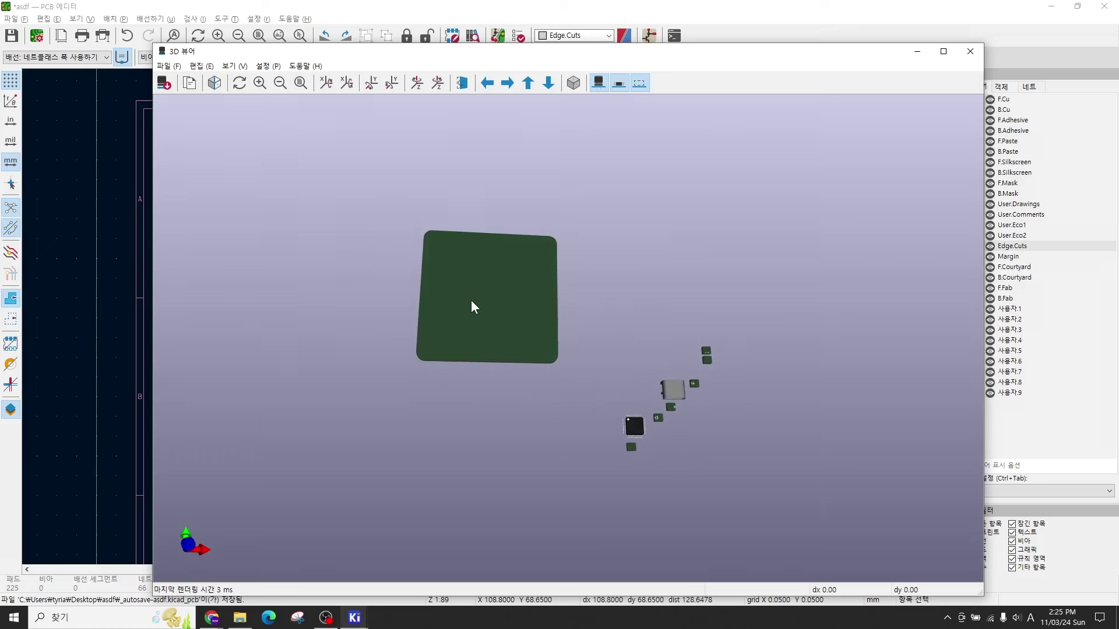
pyautogui.scroll(2, 469, 300)
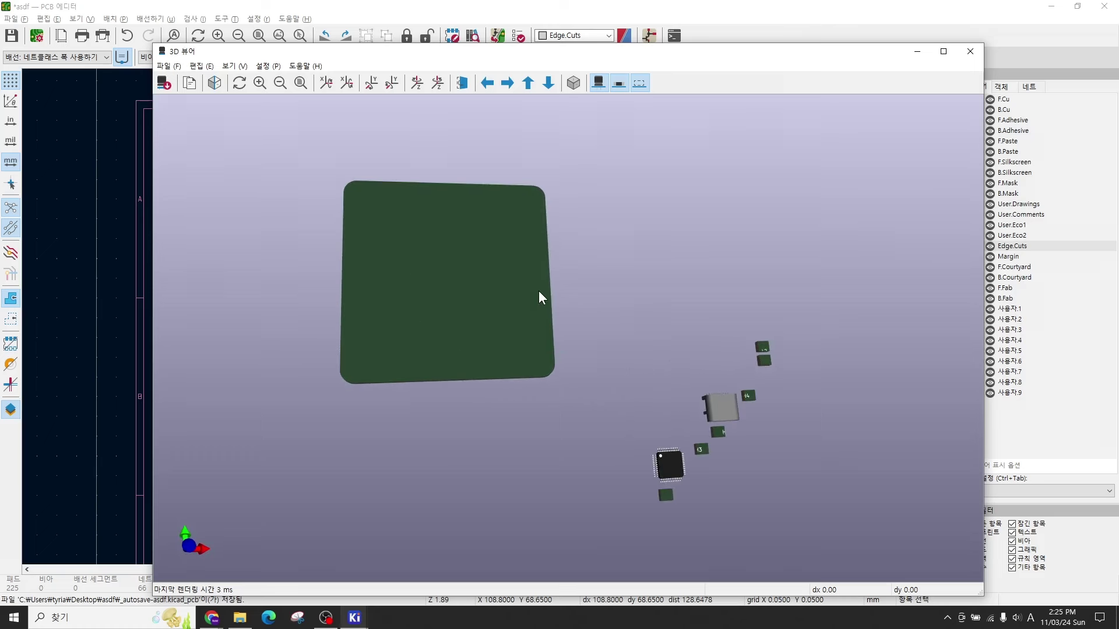
# Step: Close the 3D viewer and move switch SW6 out of the footprint cluster into the free area beside the board outline
pyautogui.scroll(-2, 471, 278)
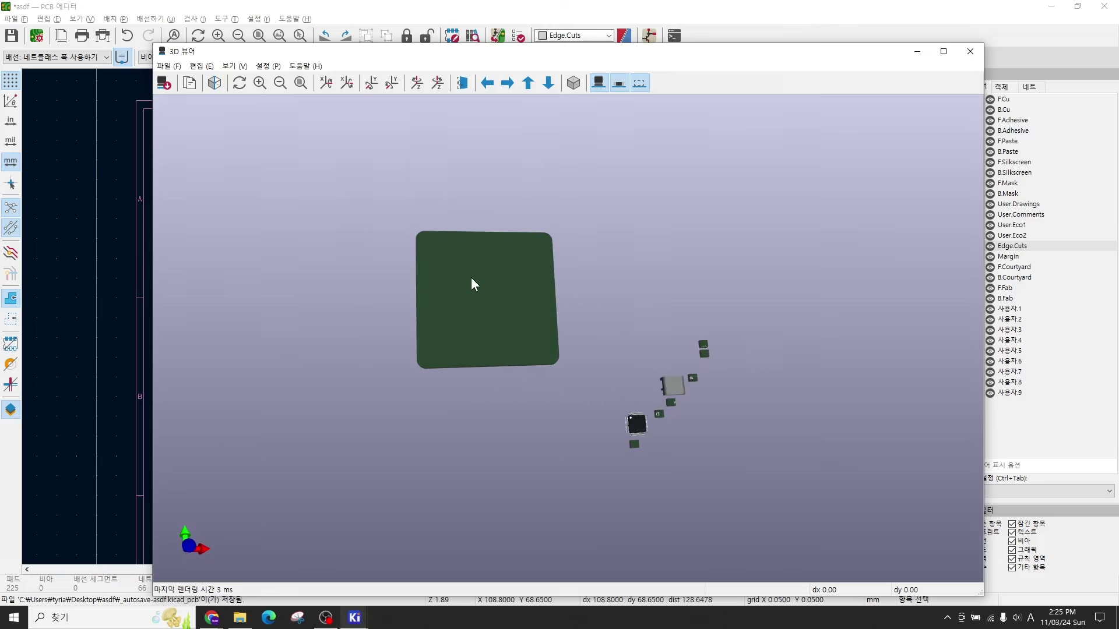
pyautogui.click(970, 51)
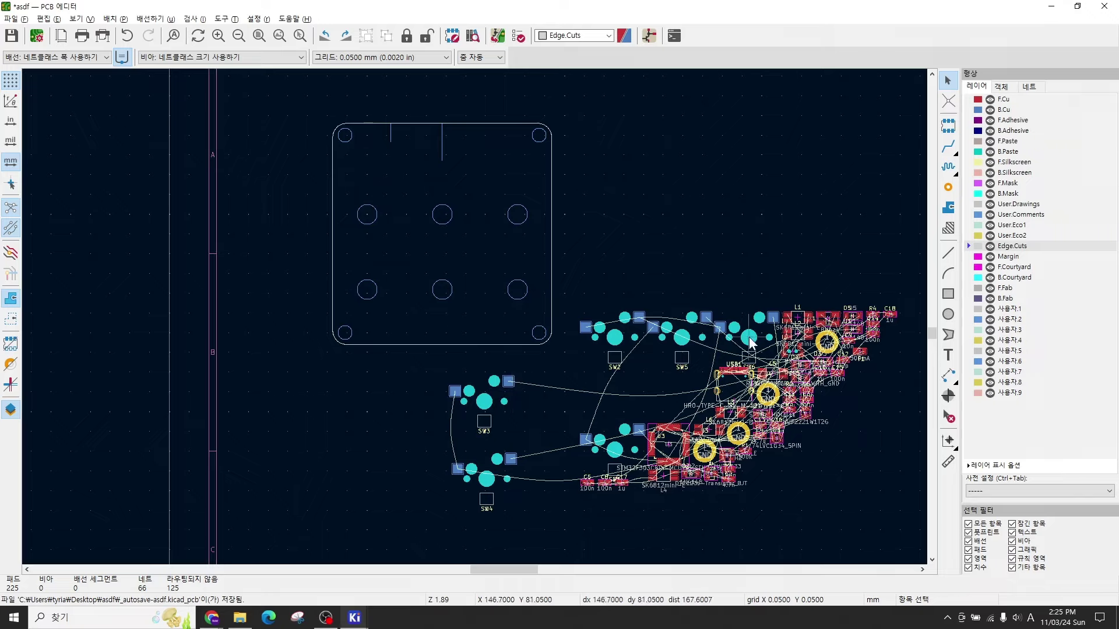
pyautogui.scroll(3, 749, 345)
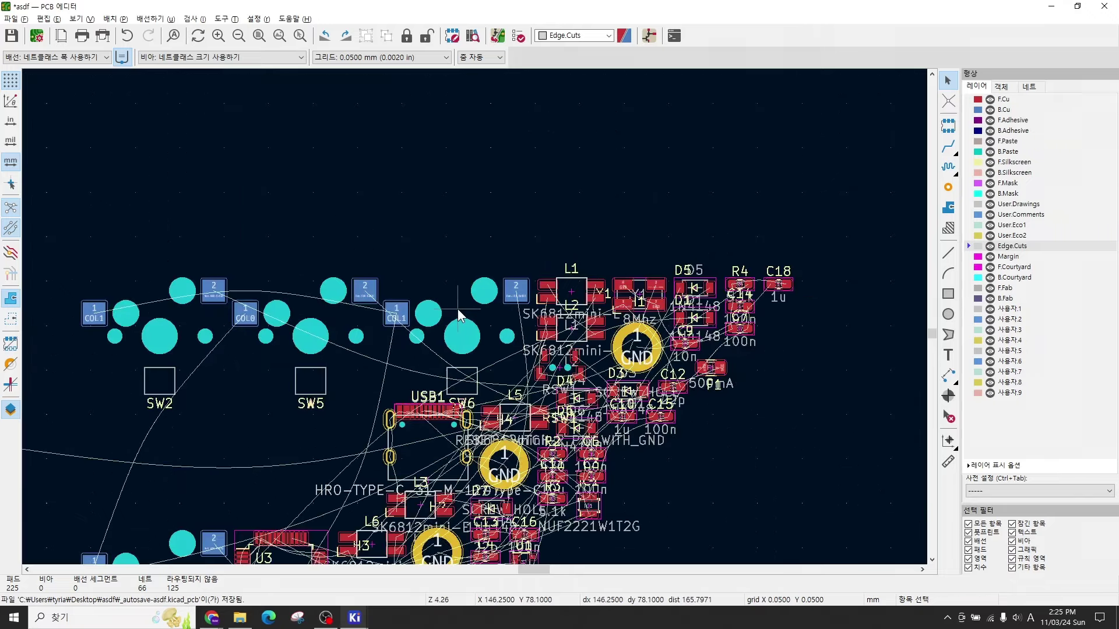
pyautogui.click(458, 315)
pyautogui.press('m')
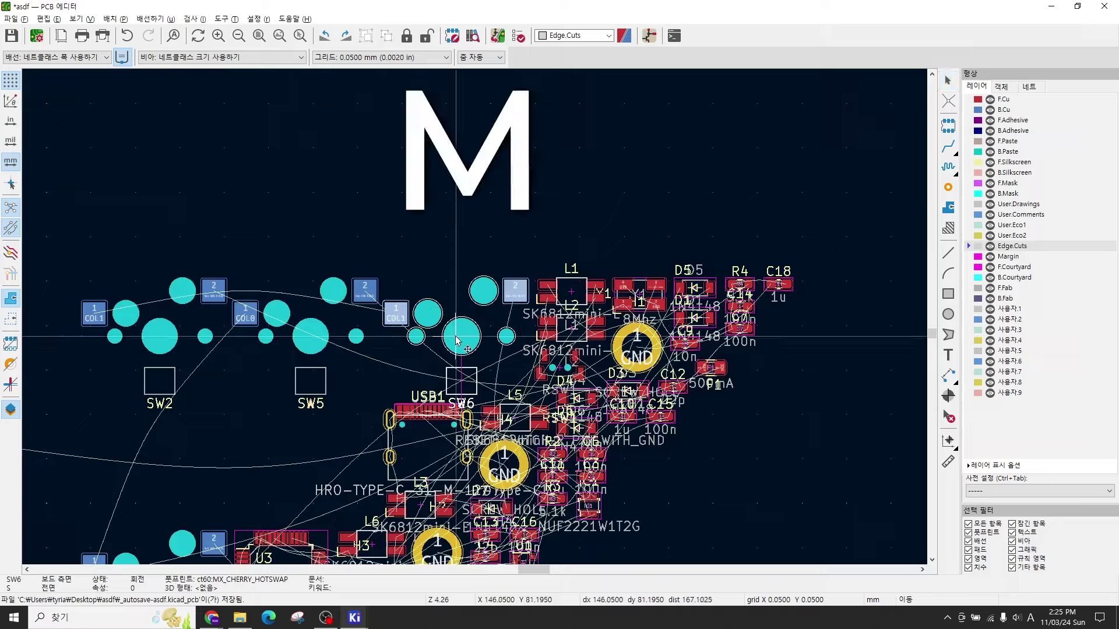
pyautogui.scroll(-5, 457, 324)
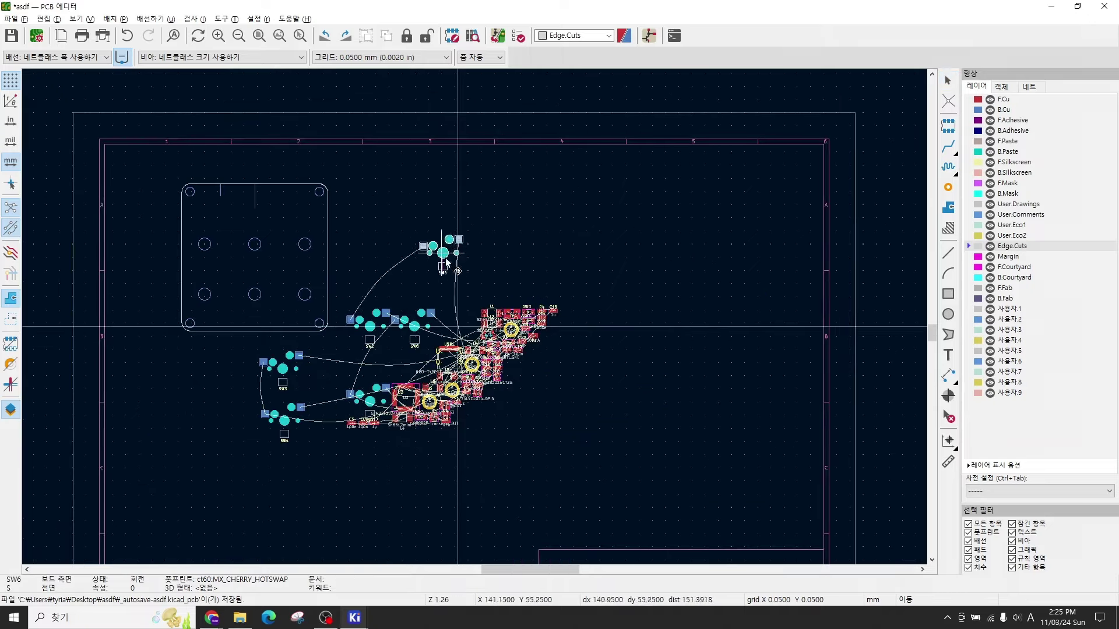
pyautogui.keyDown('ctrl'); pyautogui.hscroll(-3, 544, 258); pyautogui.keyUp('ctrl')
pyautogui.scroll(2, 544, 258)
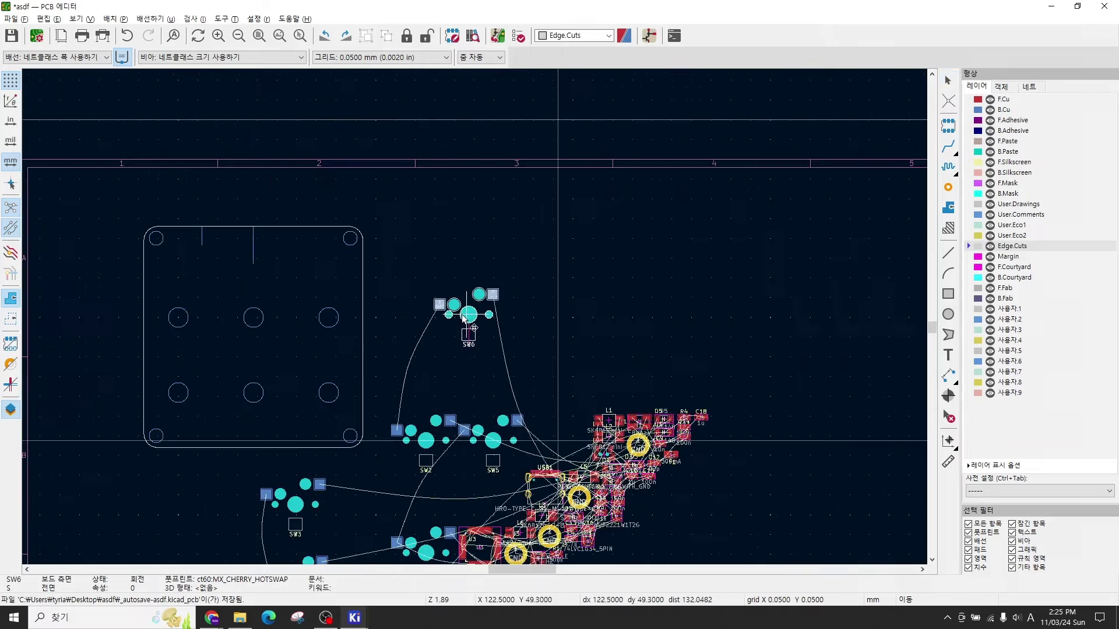
pyautogui.click(432, 295)
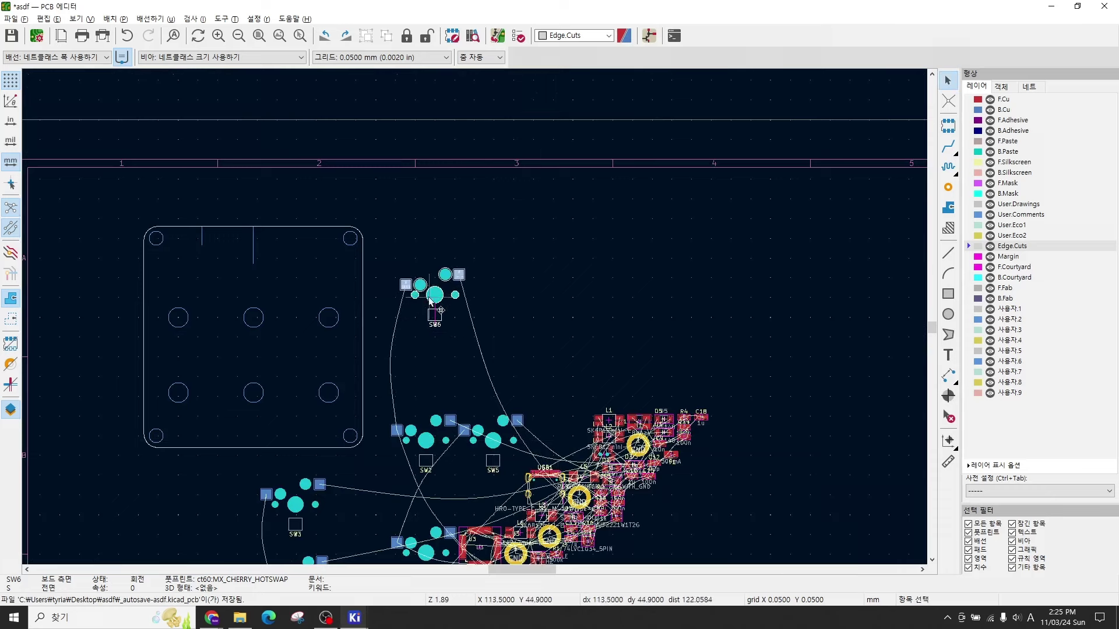
pyautogui.click(460, 355)
# Step: Move switch SW5 out of the footprint cluster to the free area above and to the right of SW6
pyautogui.click(491, 437)
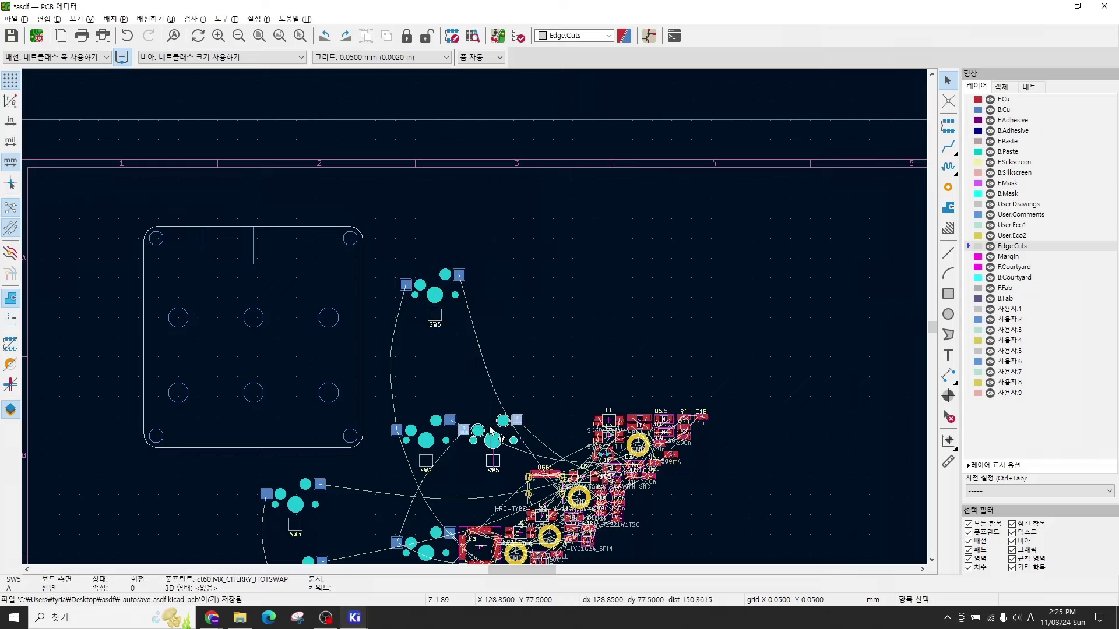
pyautogui.press('m')
pyautogui.press('Escape')
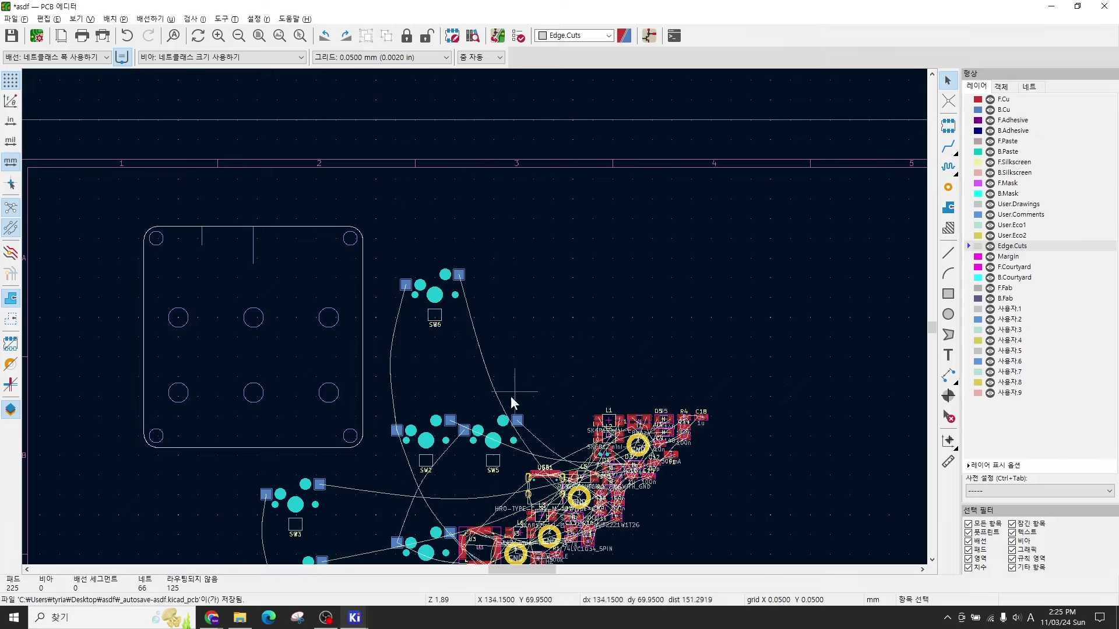
pyautogui.click(492, 425)
pyautogui.press('m')
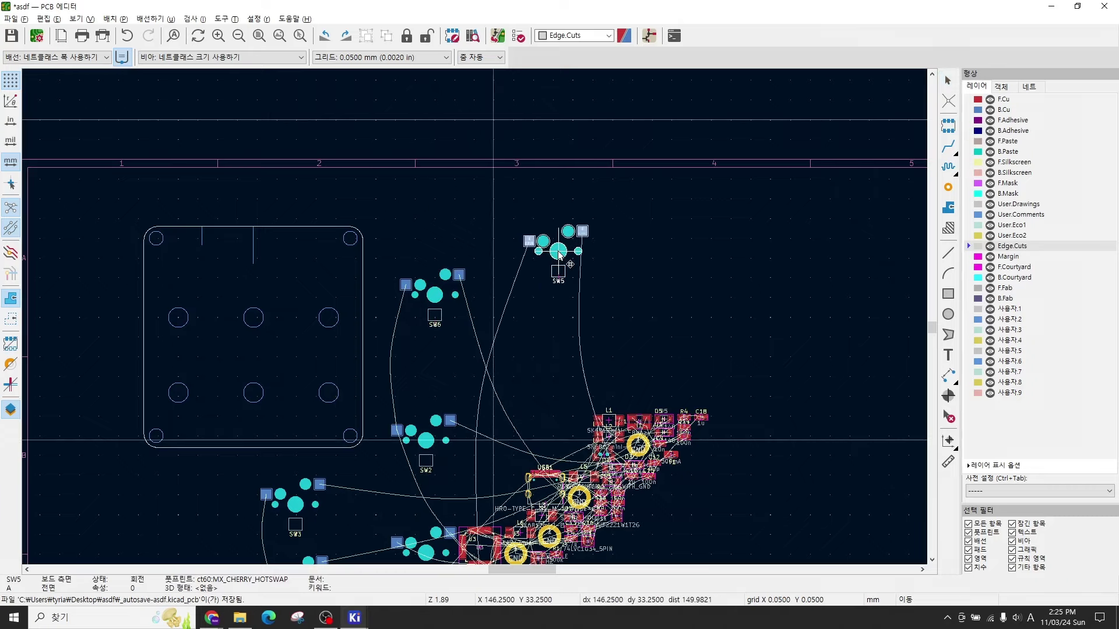
pyautogui.click(558, 254)
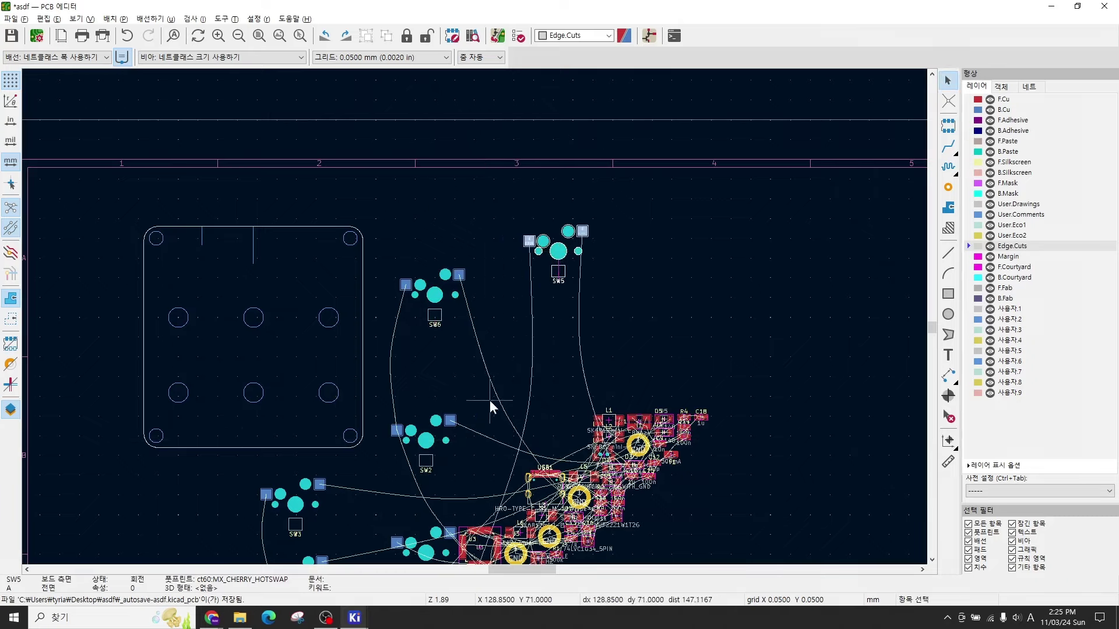
# Step: Move switches SW2 and SW1 up into the free area below SW6 and SW5, clear of the footprint cluster
pyautogui.scroll(-3, 507, 384)
pyautogui.hscroll(-3, 518, 376)
pyautogui.click(493, 365)
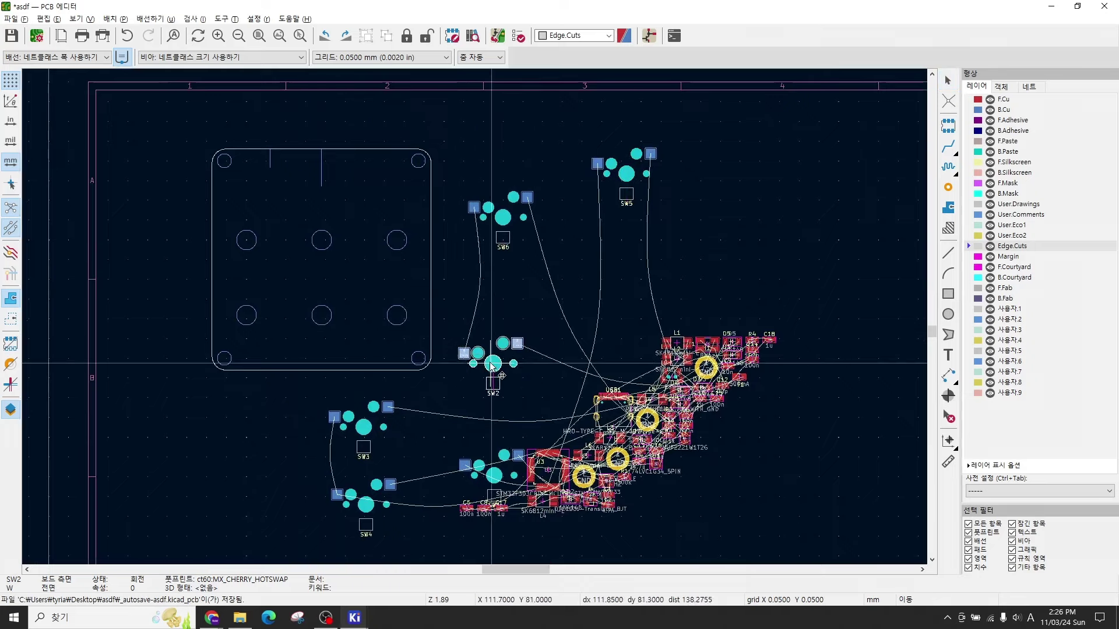
pyautogui.moveTo(493, 364); pyautogui.dragTo(517, 296)
pyautogui.moveTo(483, 464); pyautogui.dragTo(593, 261)
# Step: Move switches SW3 and SW4 side by side into the free area below the board outline
pyautogui.click(378, 430)
pyautogui.moveTo(379, 430); pyautogui.dragTo(256, 433)
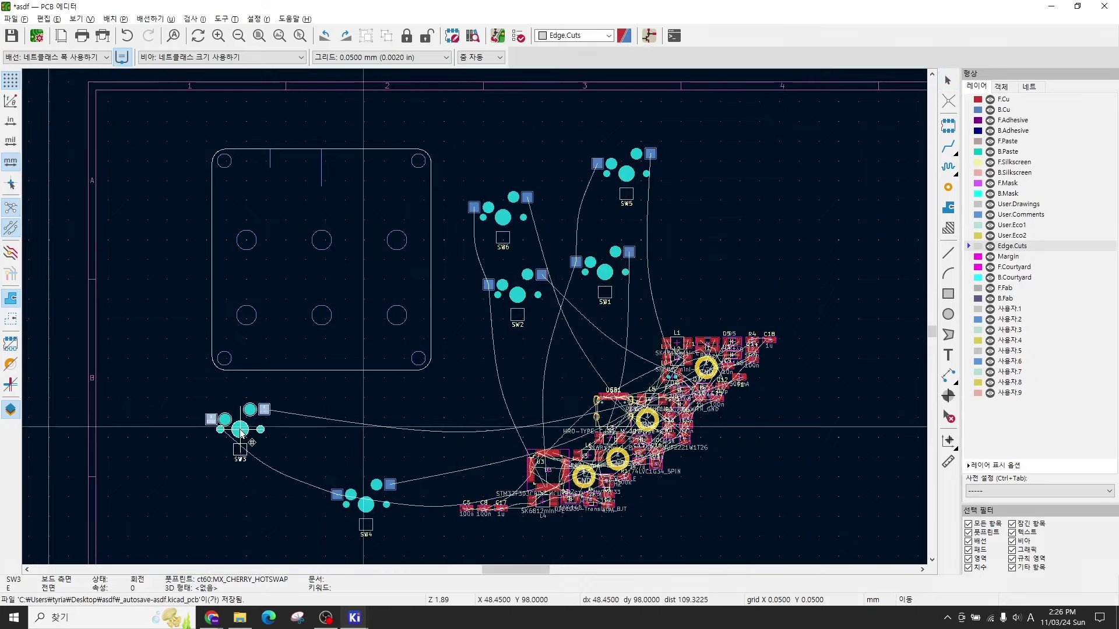
pyautogui.click(359, 499)
pyautogui.moveTo(359, 498); pyautogui.dragTo(324, 430)
pyautogui.moveTo(425, 405); pyautogui.dragTo(481, 422, button='middle')
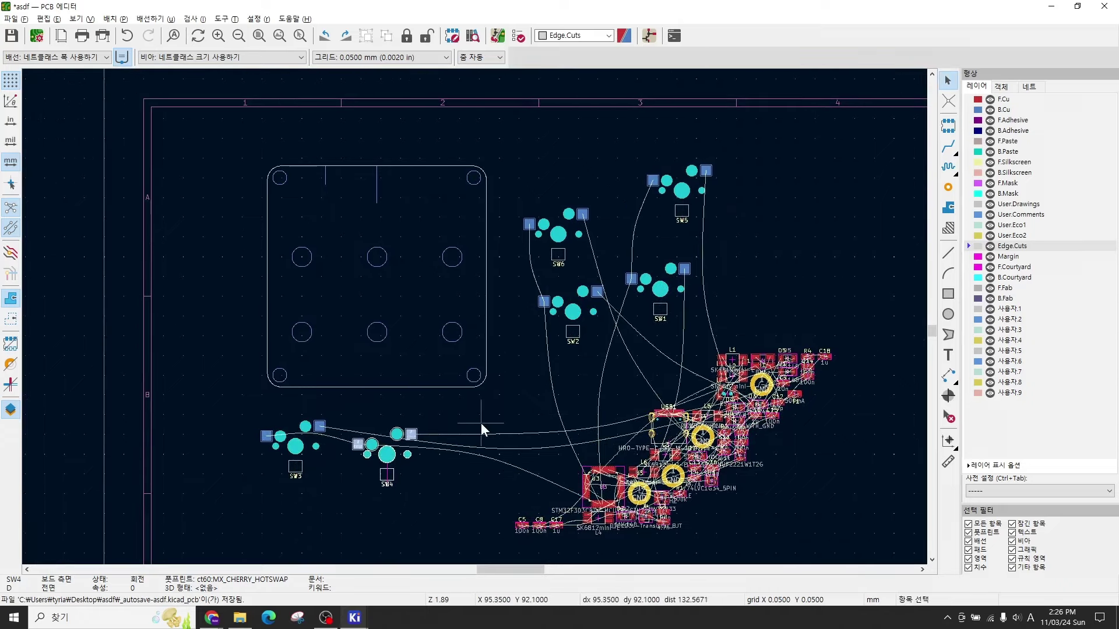
# Step: Switch to the schematic editor, examine the order of the switches in the key matrix rows and columns, and return to the PCB editor
pyautogui.click(665, 285)
pyautogui.hotkey('alt', 'Tab')
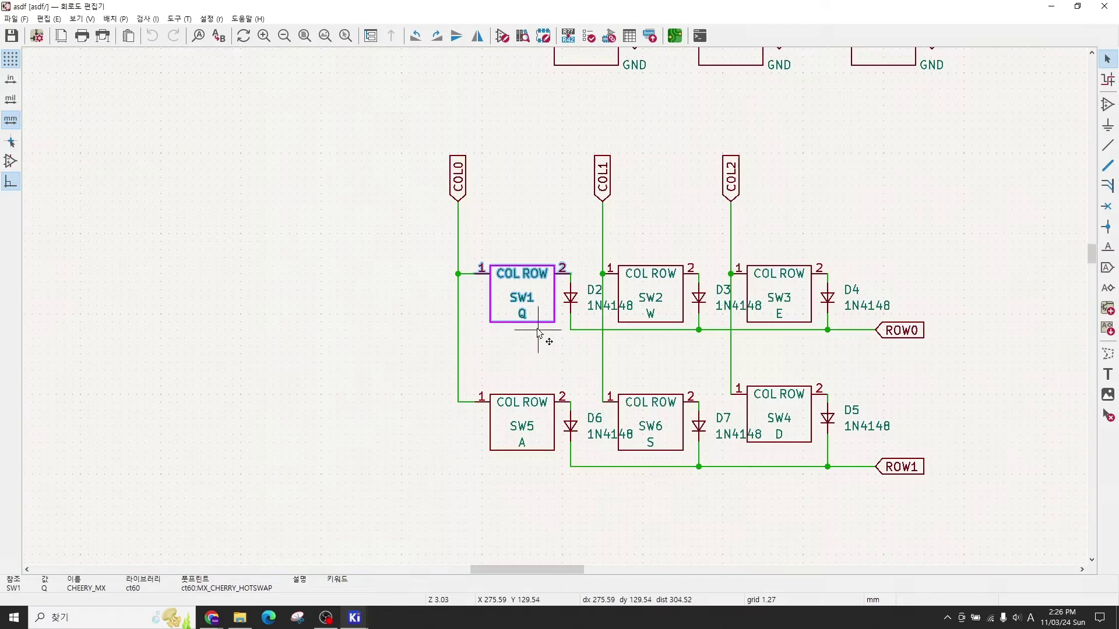
pyautogui.scroll(-2, 539, 308)
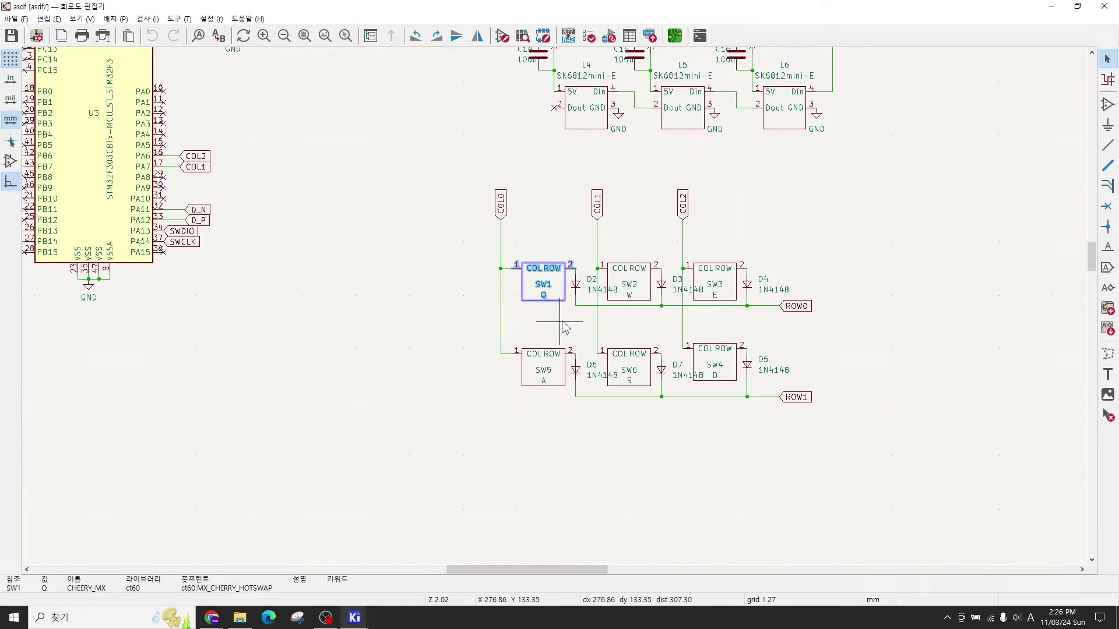
pyautogui.click(548, 338)
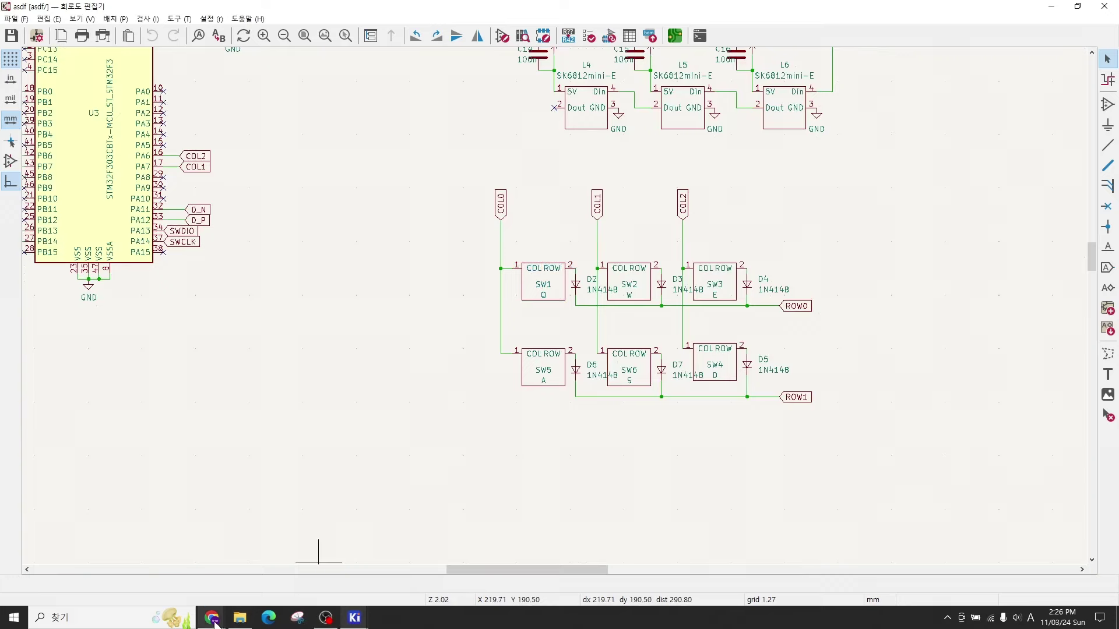
pyautogui.moveTo(353, 621)
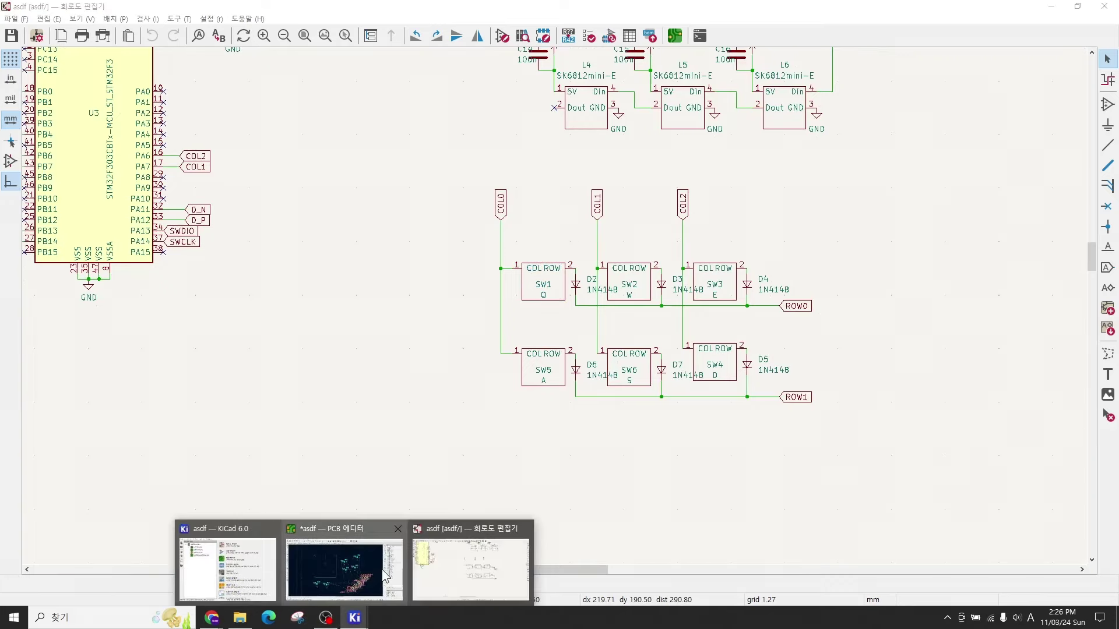
pyautogui.click(360, 562)
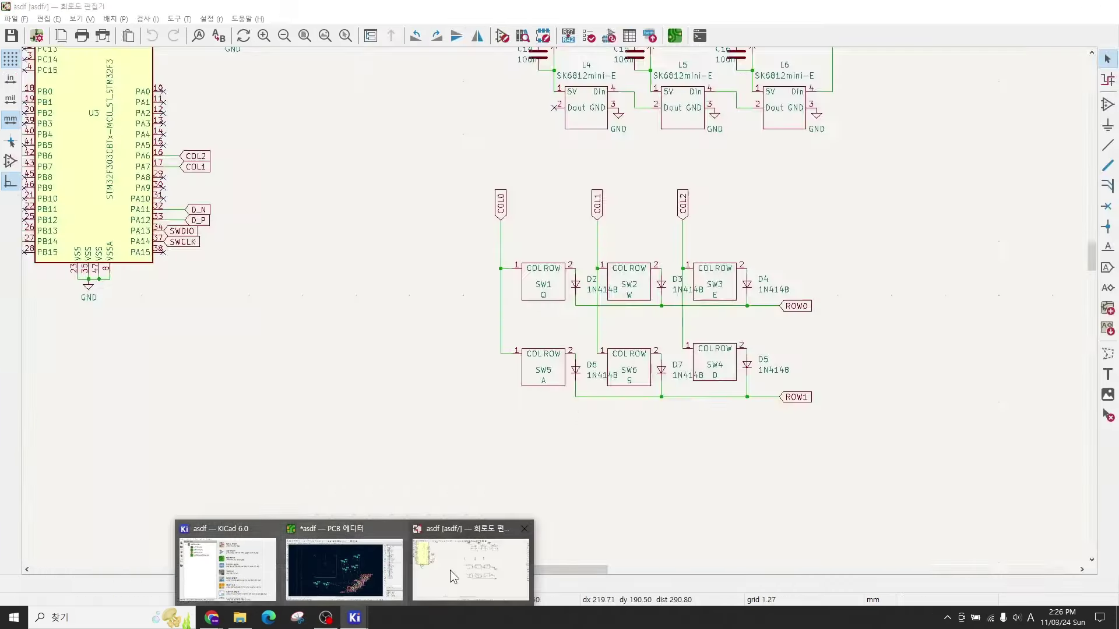
pyautogui.click(457, 571)
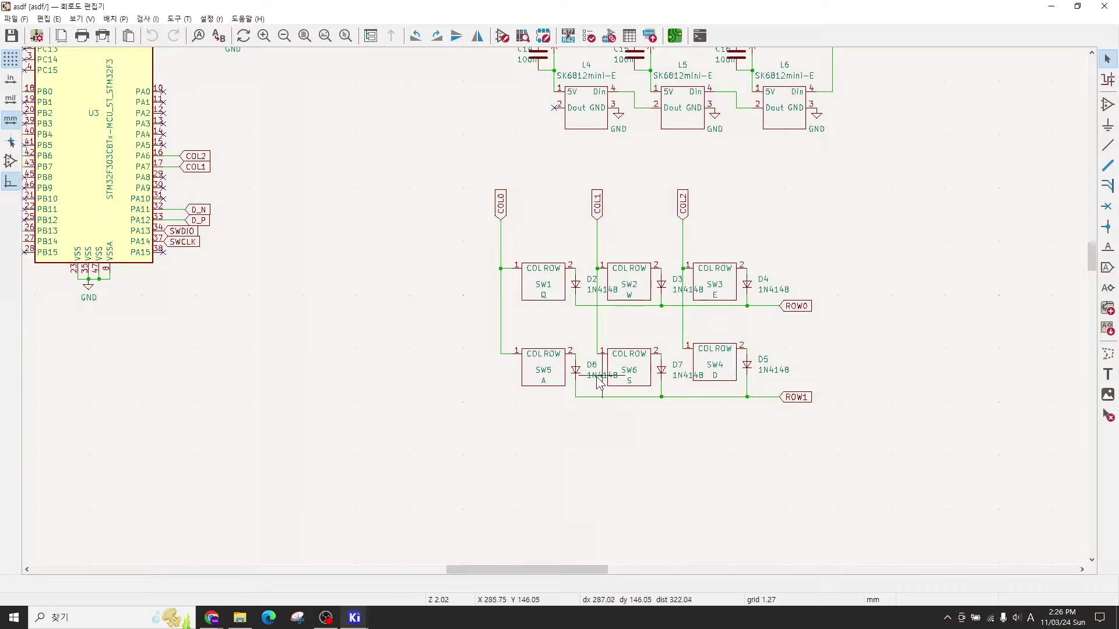
pyautogui.click(356, 619)
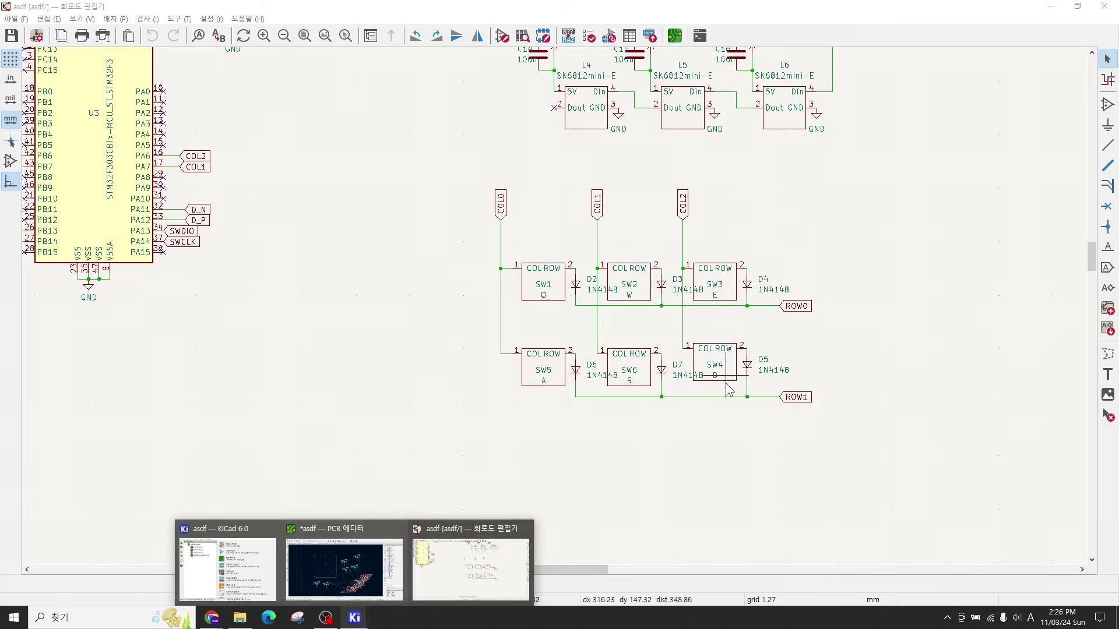
pyautogui.click(362, 533)
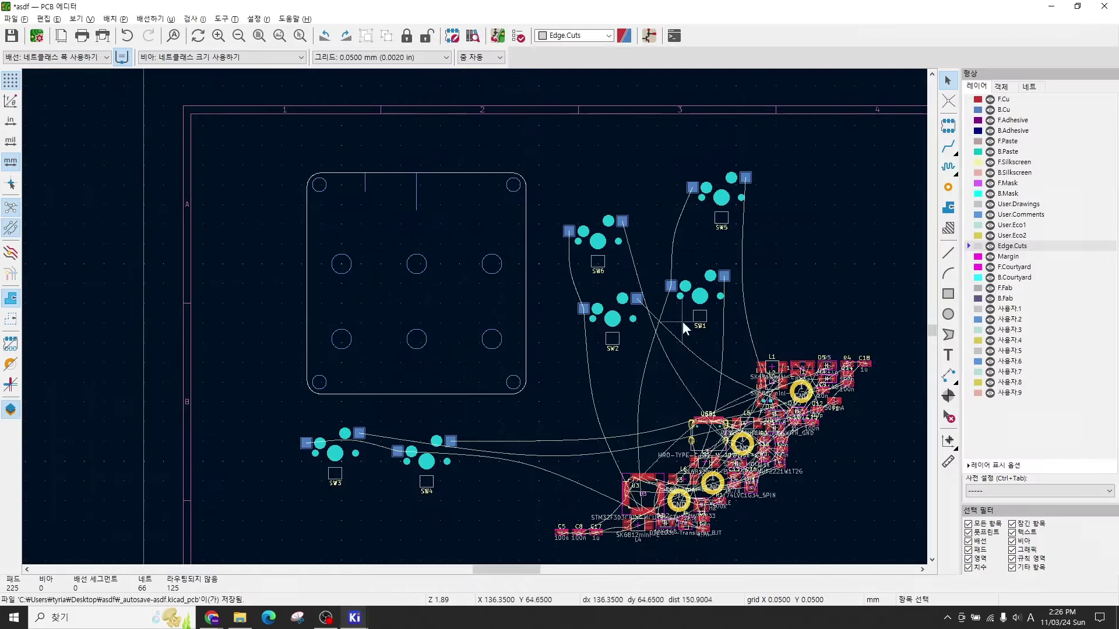
# Step: Move switch SW1 onto the left guide circle of the board's upper row
pyautogui.click(705, 308)
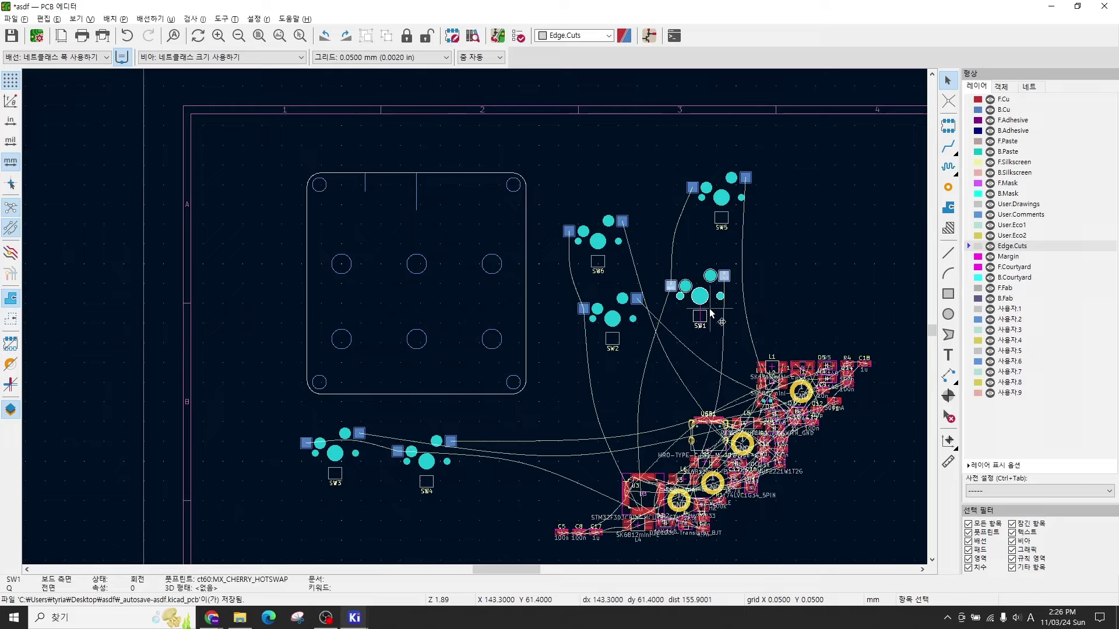
pyautogui.press('m')
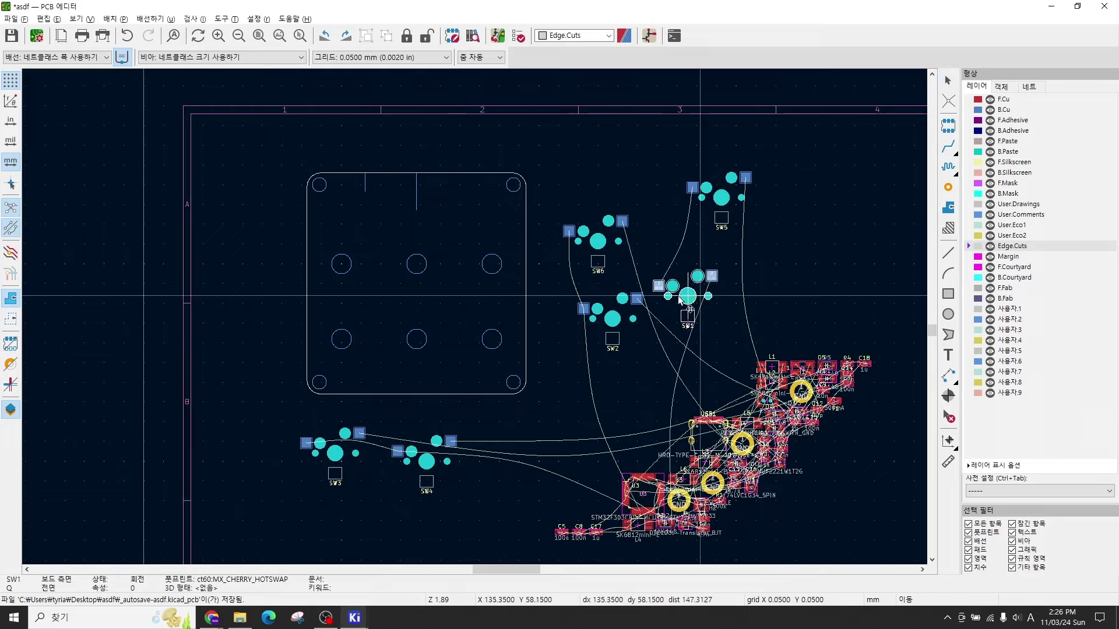
pyautogui.scroll(3, 343, 270)
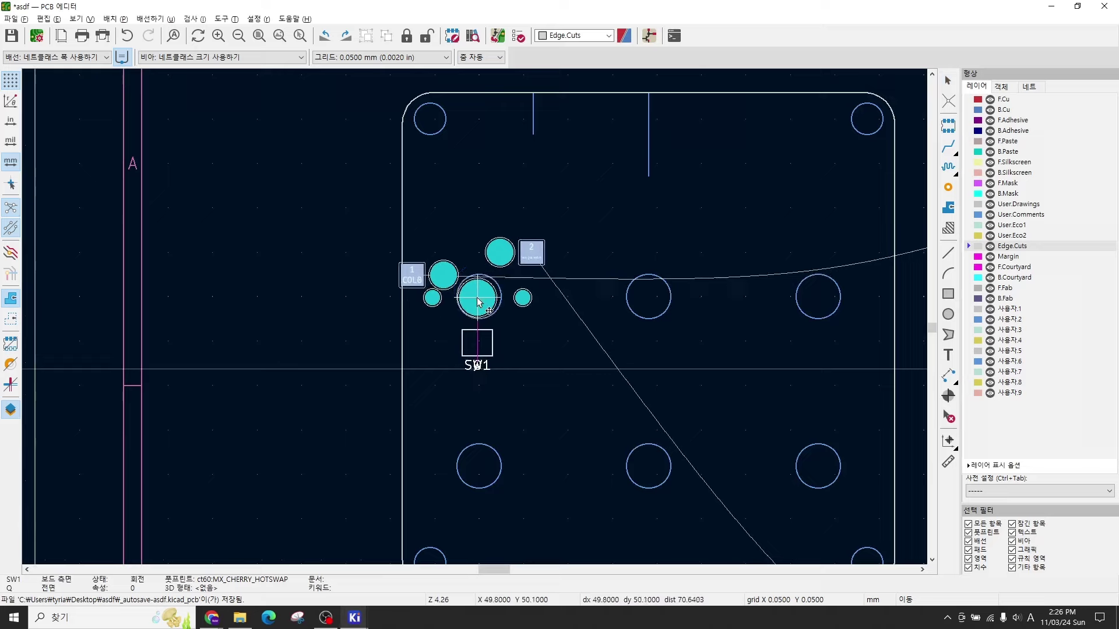
pyautogui.click(473, 315)
# Step: Move switches SW2 and SW3 roughly onto the middle and right guide circles of the board's upper row
pyautogui.scroll(-3, 475, 324)
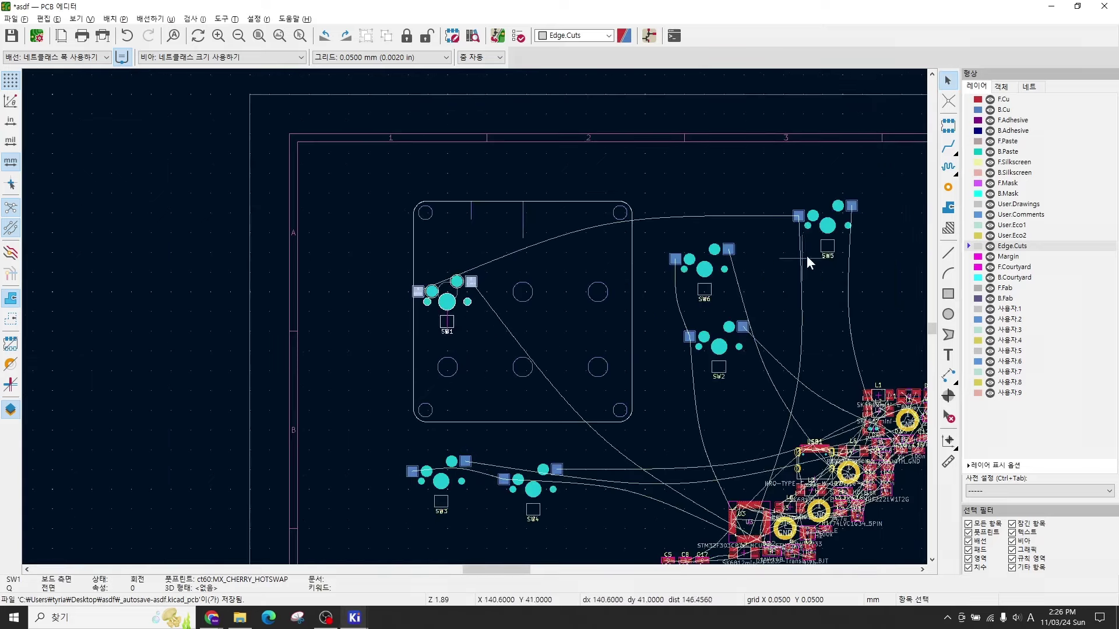
pyautogui.moveTo(722, 337); pyautogui.dragTo(521, 290)
pyautogui.moveTo(463, 460); pyautogui.dragTo(618, 276)
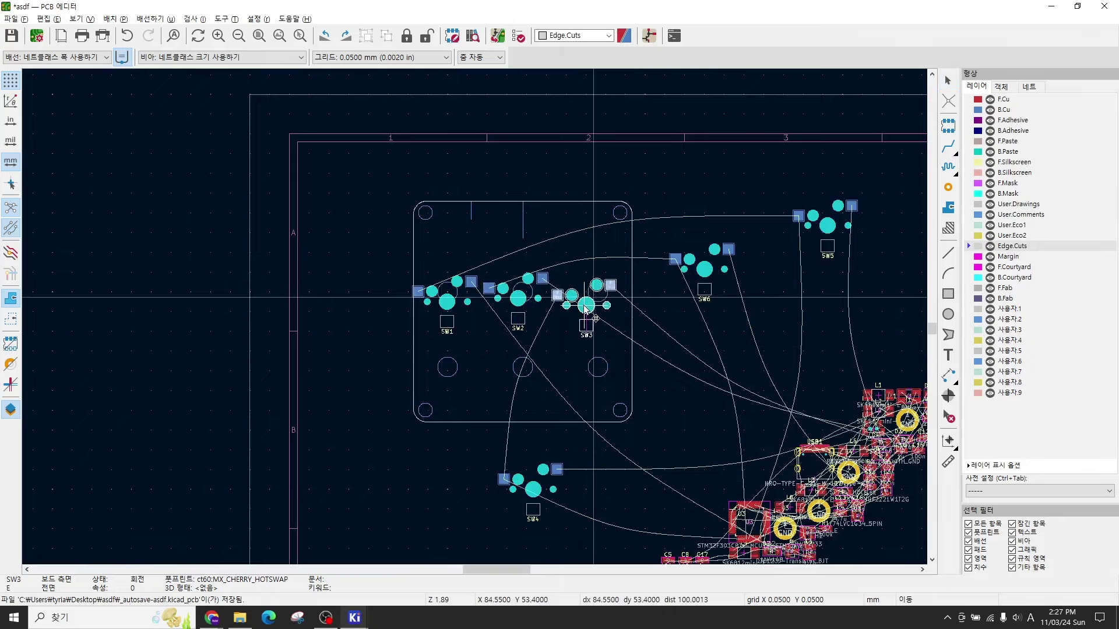
pyautogui.press('Escape')
# Step: Move SW4, SW5 and SW6 roughly onto the right, middle and left guide circles of the board's lower row
pyautogui.moveTo(546, 486); pyautogui.dragTo(566, 280)
pyautogui.scroll(-2, 554, 495)
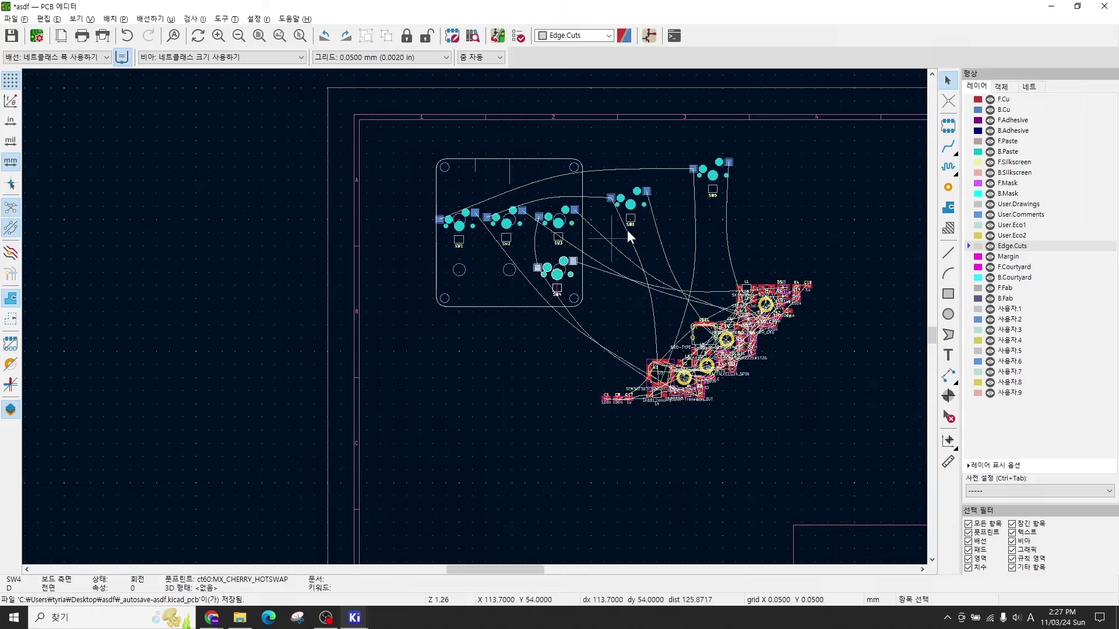
pyautogui.moveTo(699, 174); pyautogui.dragTo(510, 278)
pyautogui.moveTo(630, 201); pyautogui.dragTo(459, 281)
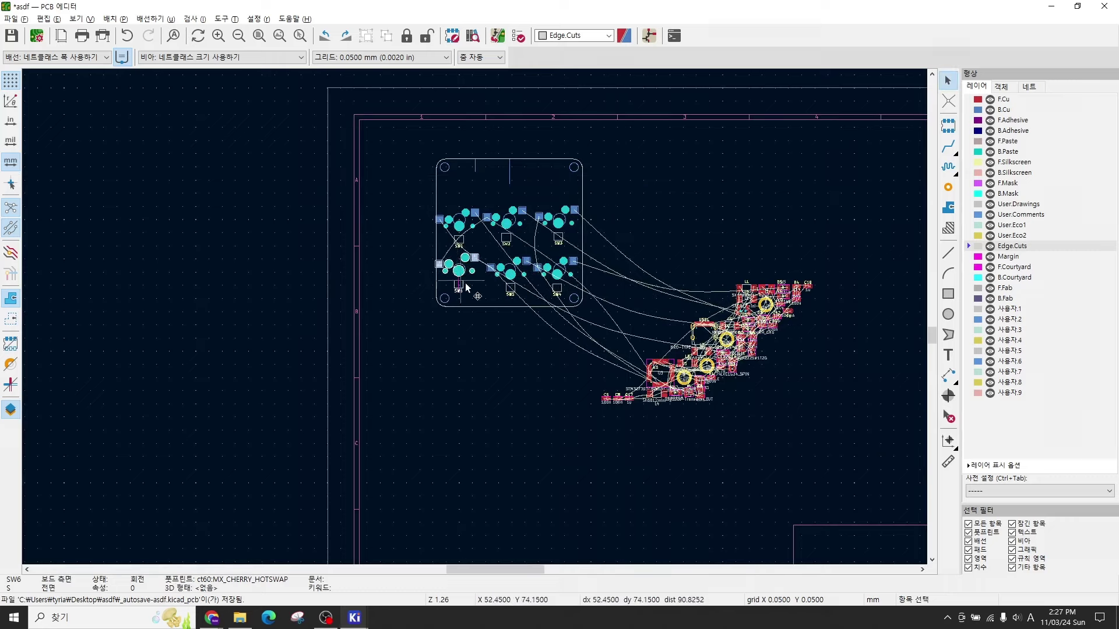
pyautogui.scroll(2, 475, 316)
pyautogui.scroll(3, 467, 315)
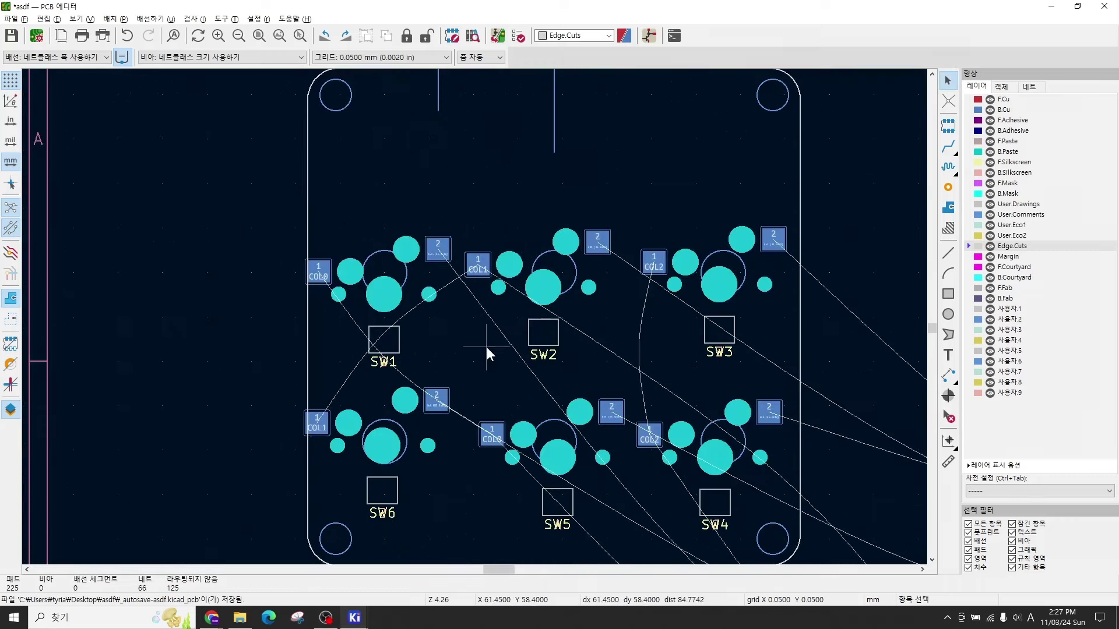
# Step: Set the position of switch SW1 to X 50 mm and Y 50 mm in its footprint properties
pyautogui.click(406, 291)
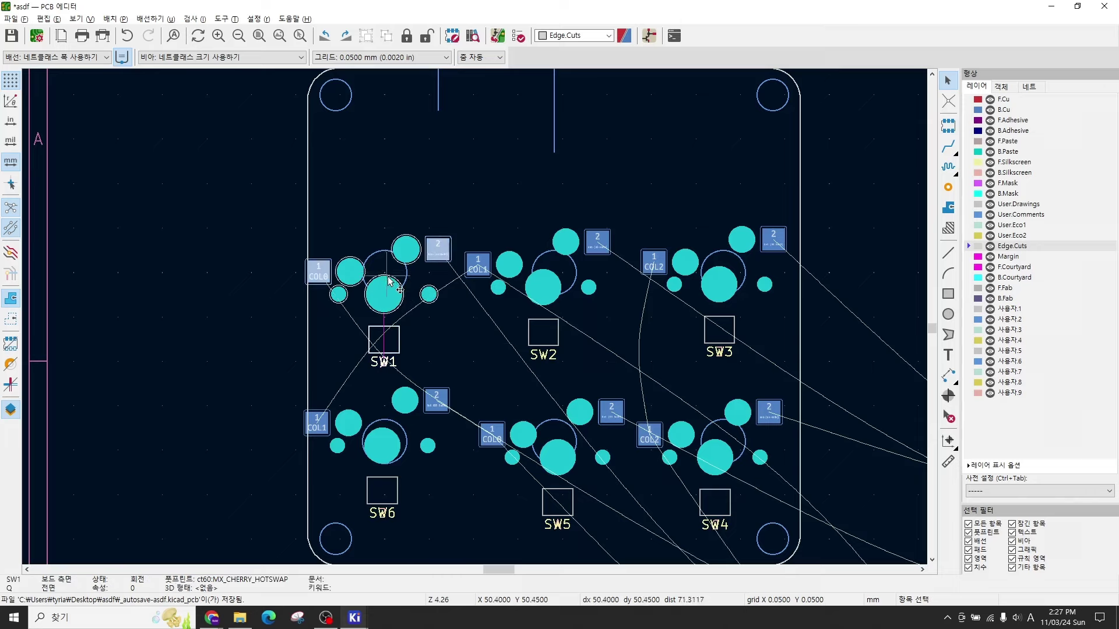
pyautogui.click(441, 340)
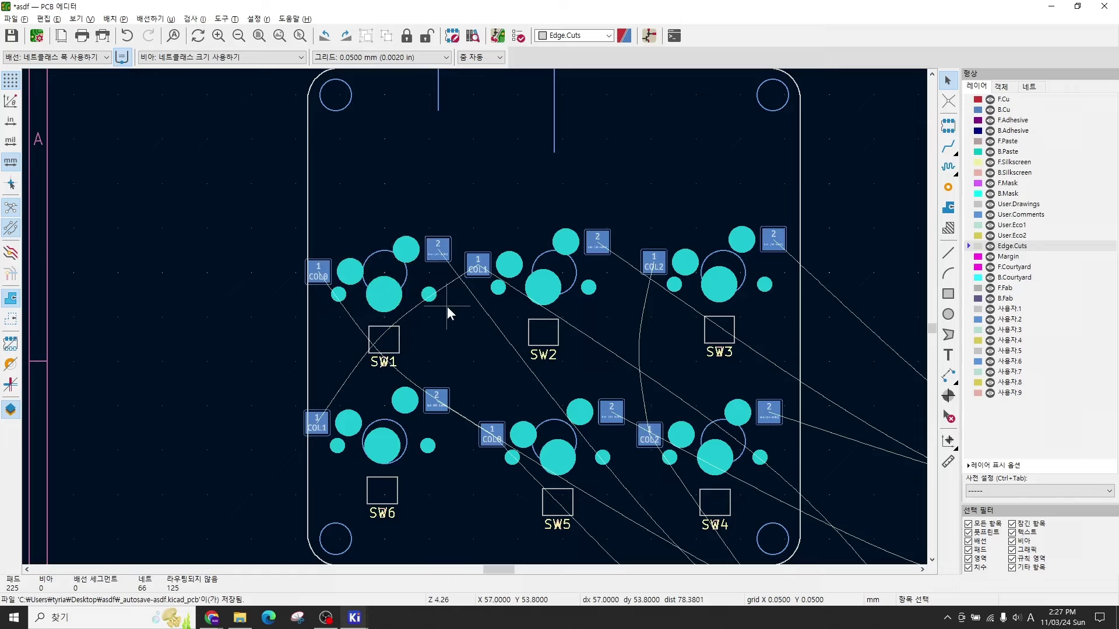
pyautogui.click(413, 308)
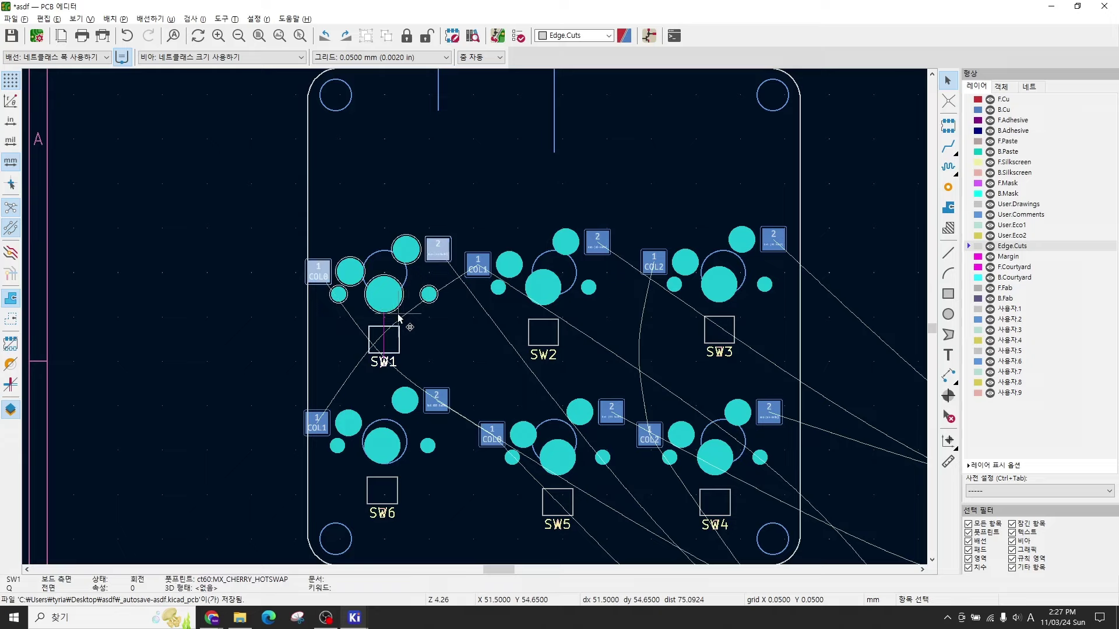
pyautogui.doubleClick(398, 317)
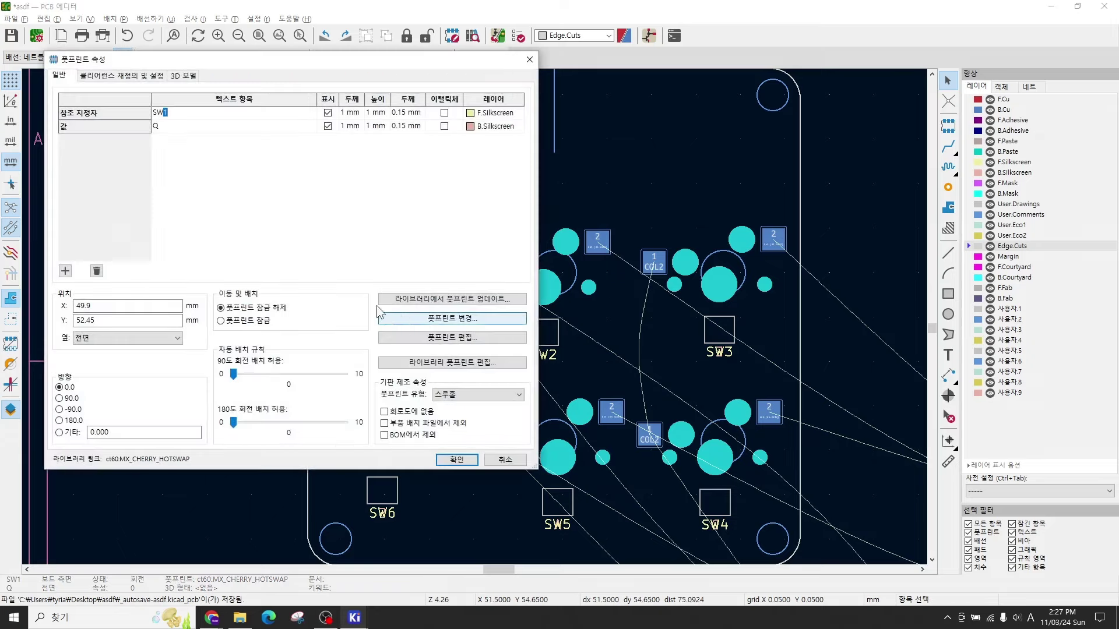
pyautogui.moveTo(95, 321); pyautogui.dragTo(76, 320)
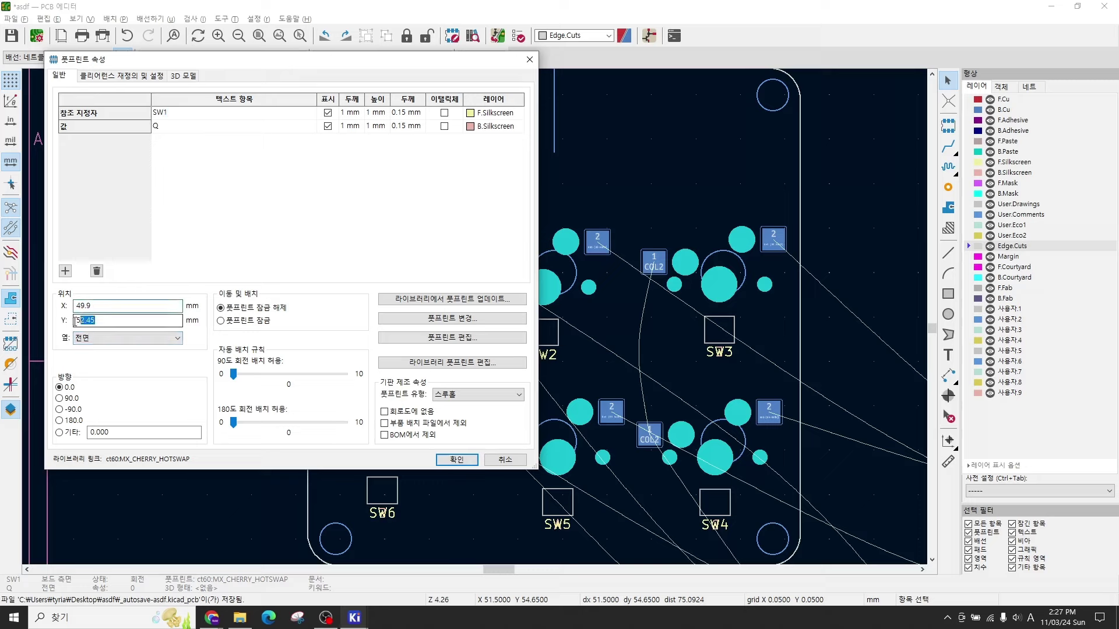
pyautogui.doubleClick(84, 321)
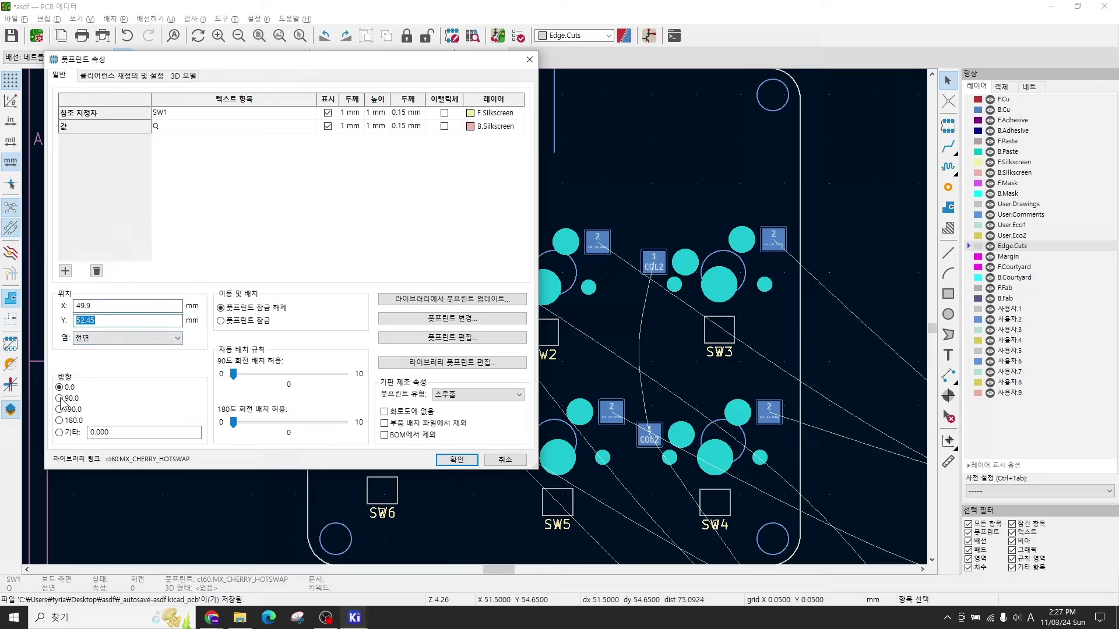
pyautogui.click(111, 306)
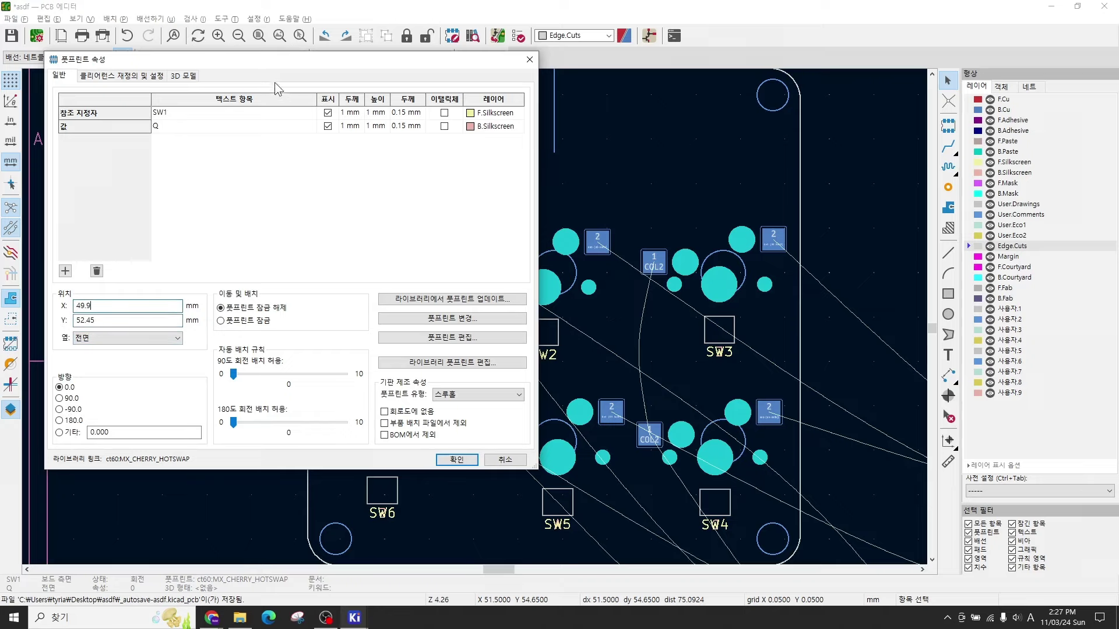
pyautogui.moveTo(259, 62); pyautogui.dragTo(732, 90)
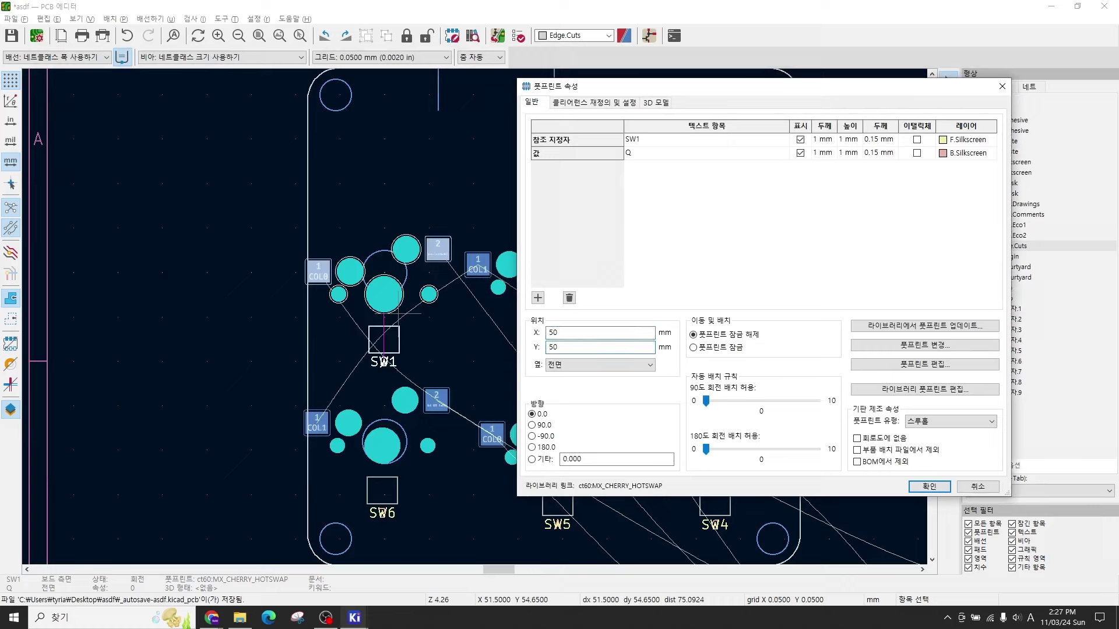
pyautogui.click(930, 487)
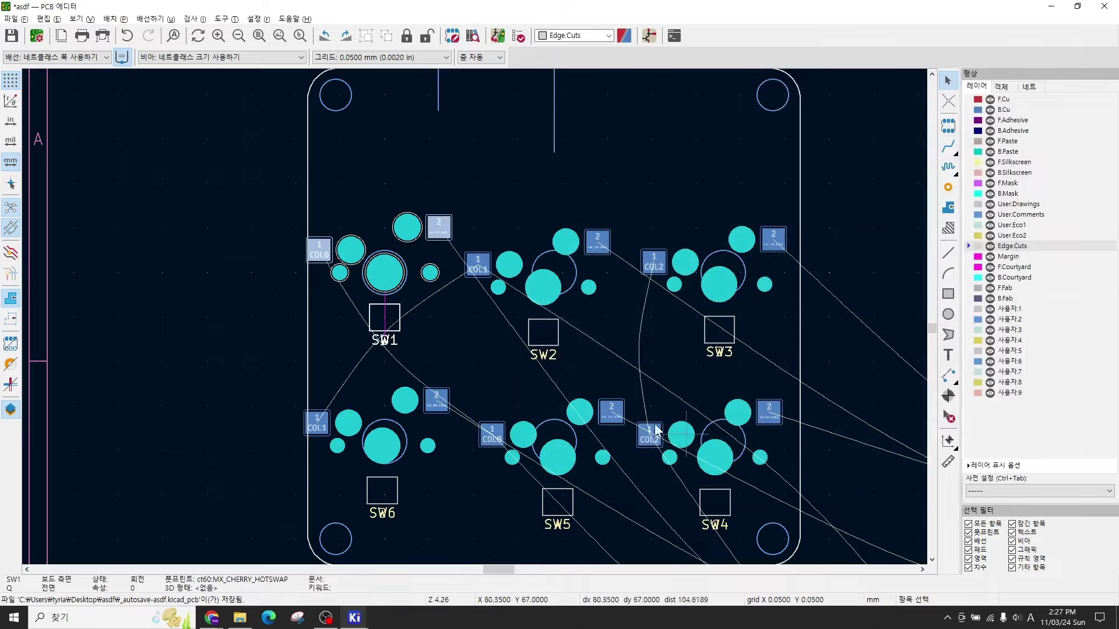
pyautogui.click(432, 313)
# Step: Set the position of switch SW2 to X 69.05 mm and Y 50 mm in its footprint properties
pyautogui.scroll(9, 431, 314)
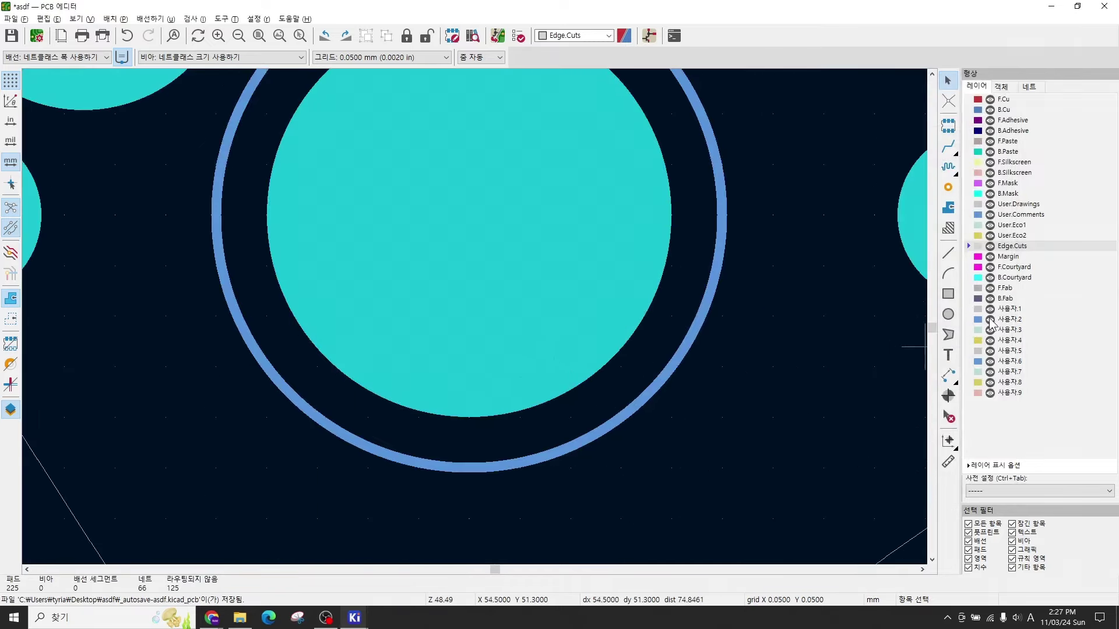
pyautogui.scroll(-3, 474, 316)
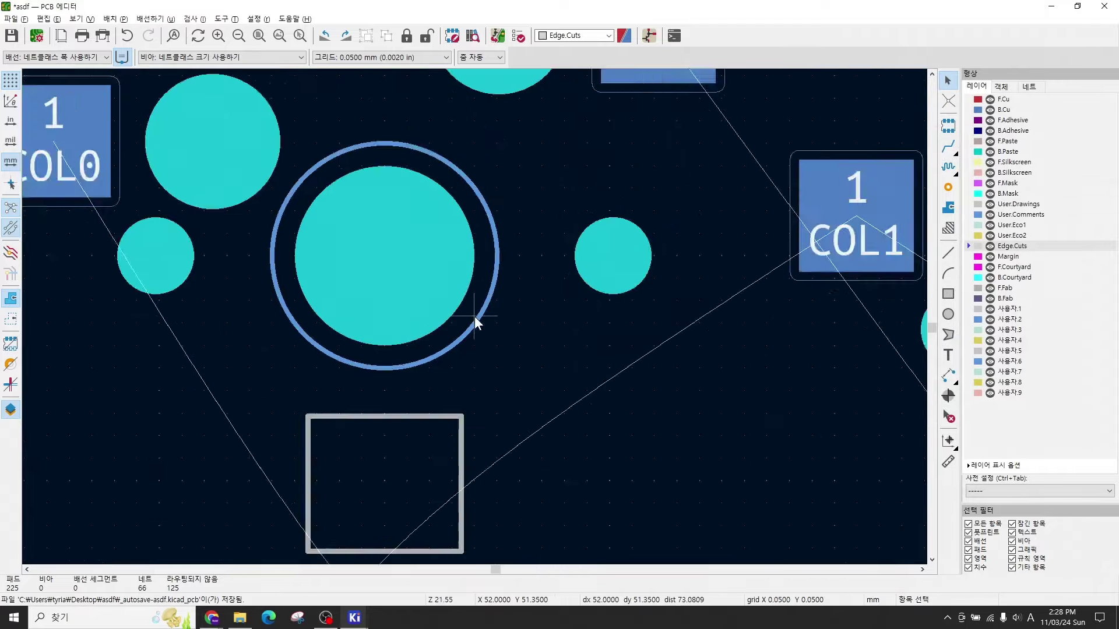
pyautogui.scroll(-5, 474, 316)
pyautogui.scroll(3, 474, 317)
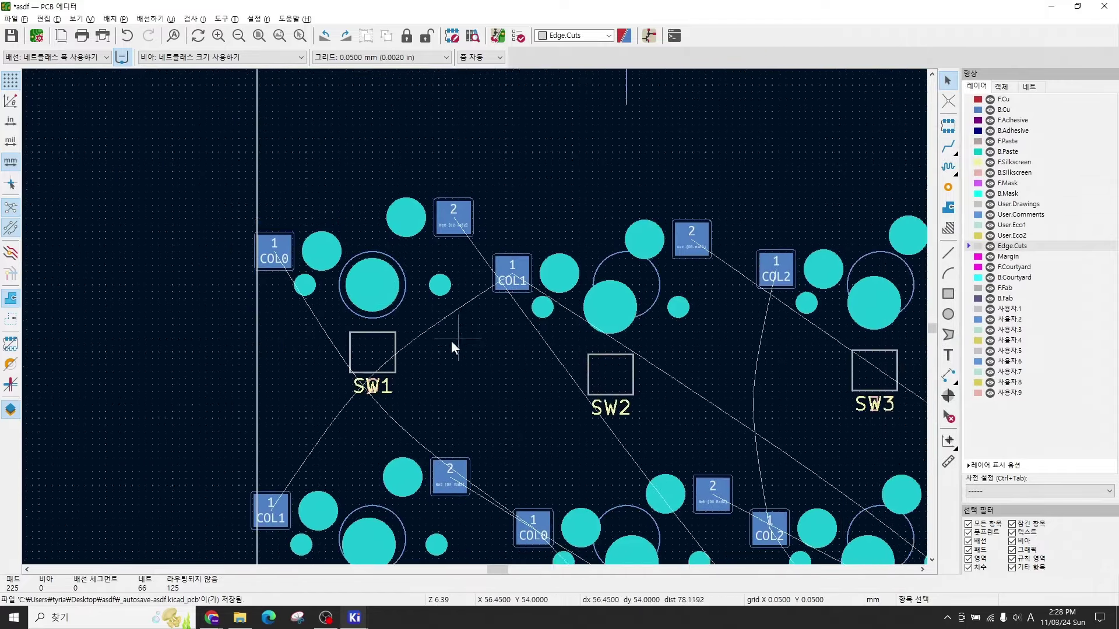
pyautogui.scroll(1, 470, 319)
pyautogui.scroll(-3, 470, 319)
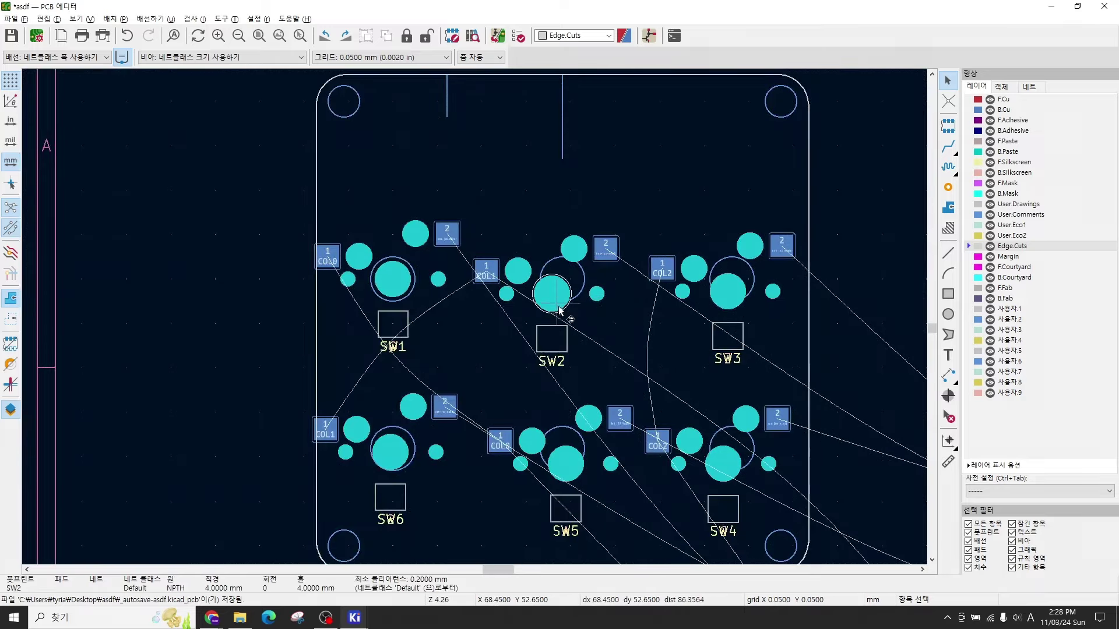
pyautogui.click(585, 308)
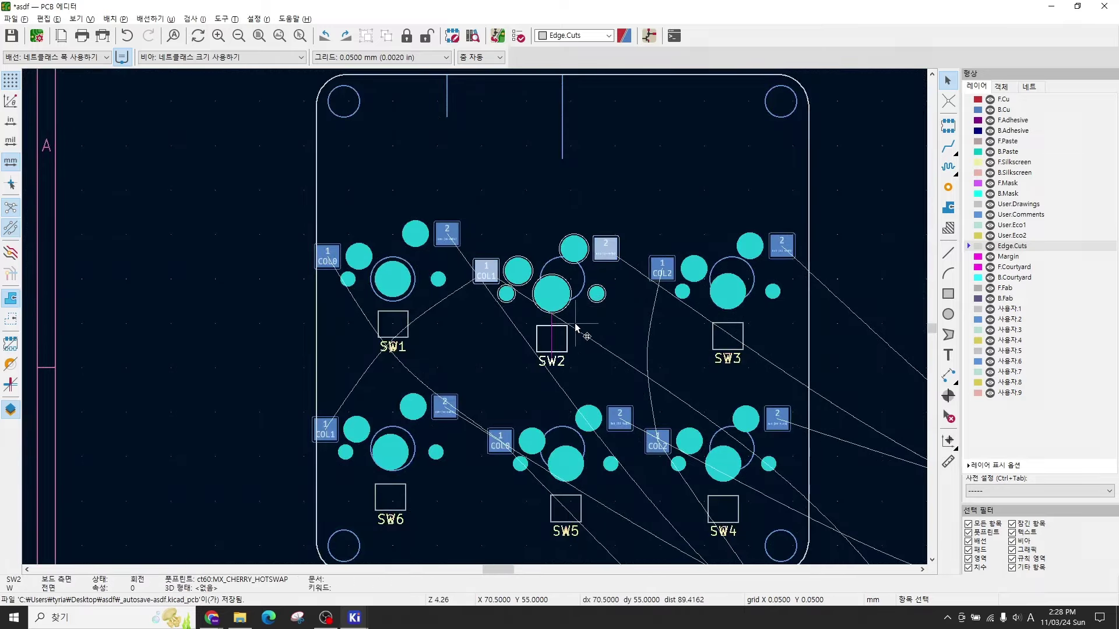
pyautogui.doubleClick(576, 328)
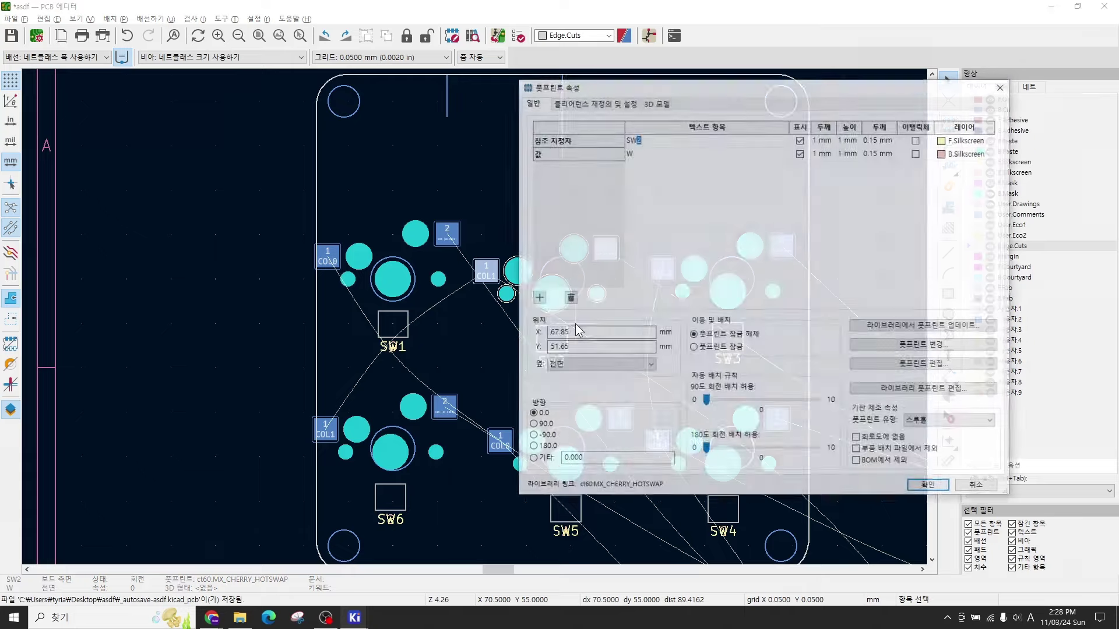
pyautogui.moveTo(577, 332); pyautogui.dragTo(527, 334)
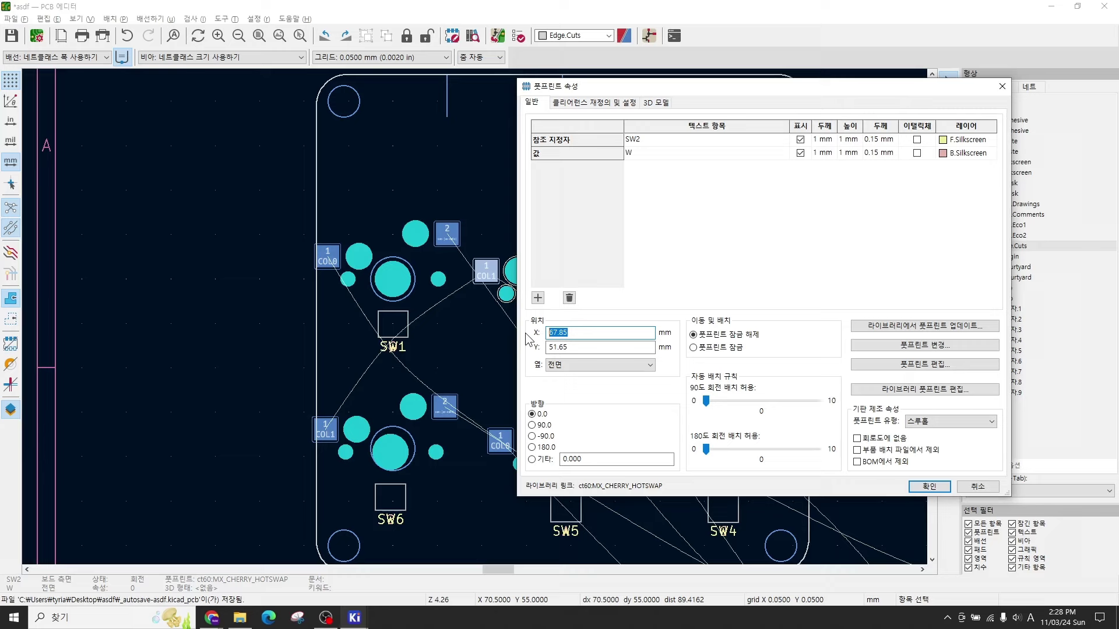
pyautogui.write('50')
pyautogui.press('Tab')
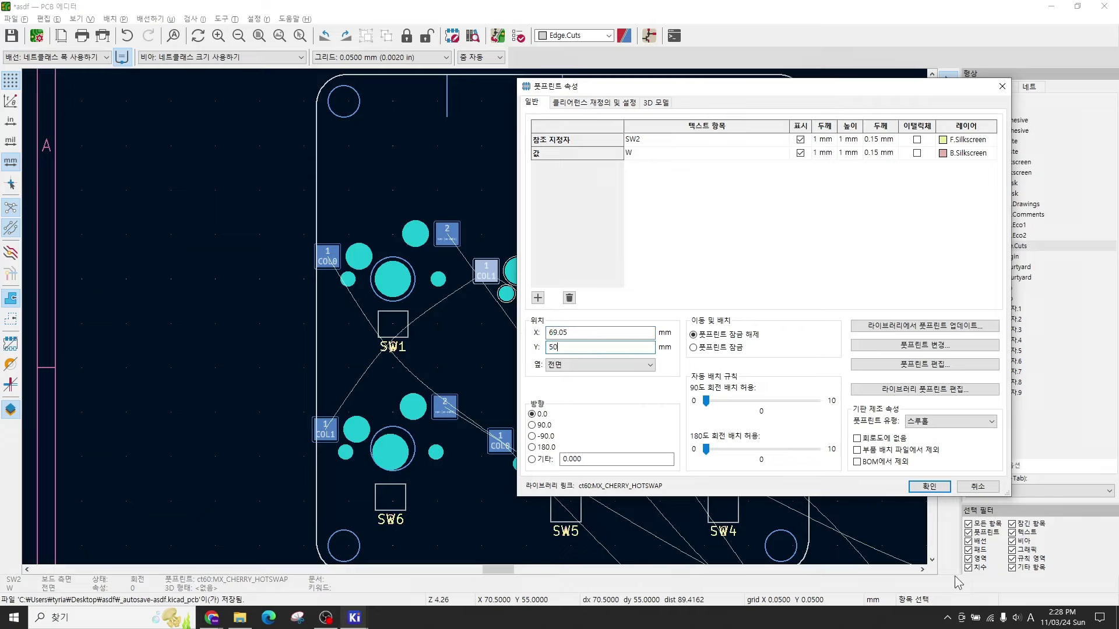
pyautogui.click(927, 486)
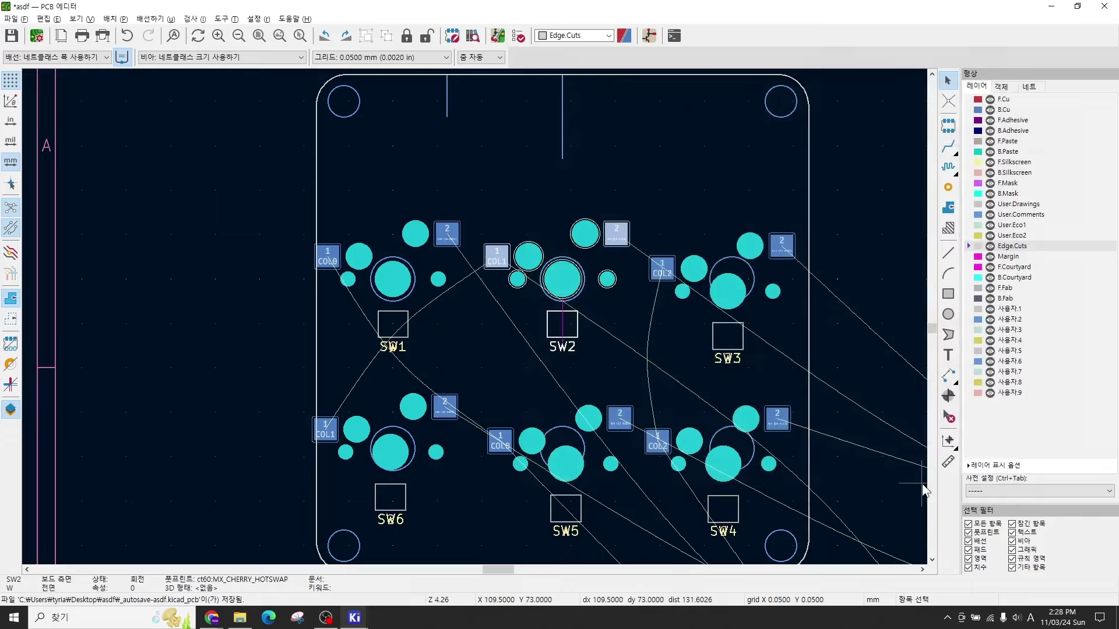
pyautogui.click(589, 305)
# Step: Set the grid origin to X 50 mm, Y 50 mm and the user-defined grid size to 19.05 mm in both directions
pyautogui.scroll(3, 589, 305)
pyautogui.scroll(-5, 475, 321)
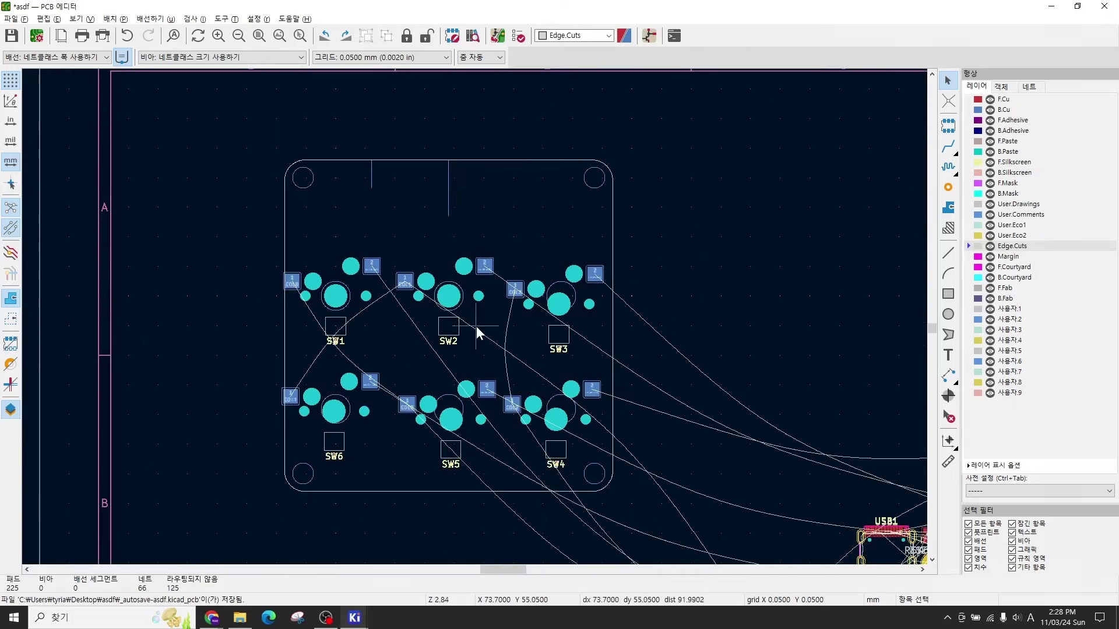
pyautogui.scroll(2, 476, 322)
pyautogui.scroll(-2, 476, 322)
pyautogui.moveTo(477, 313); pyautogui.dragTo(495, 304, button='middle')
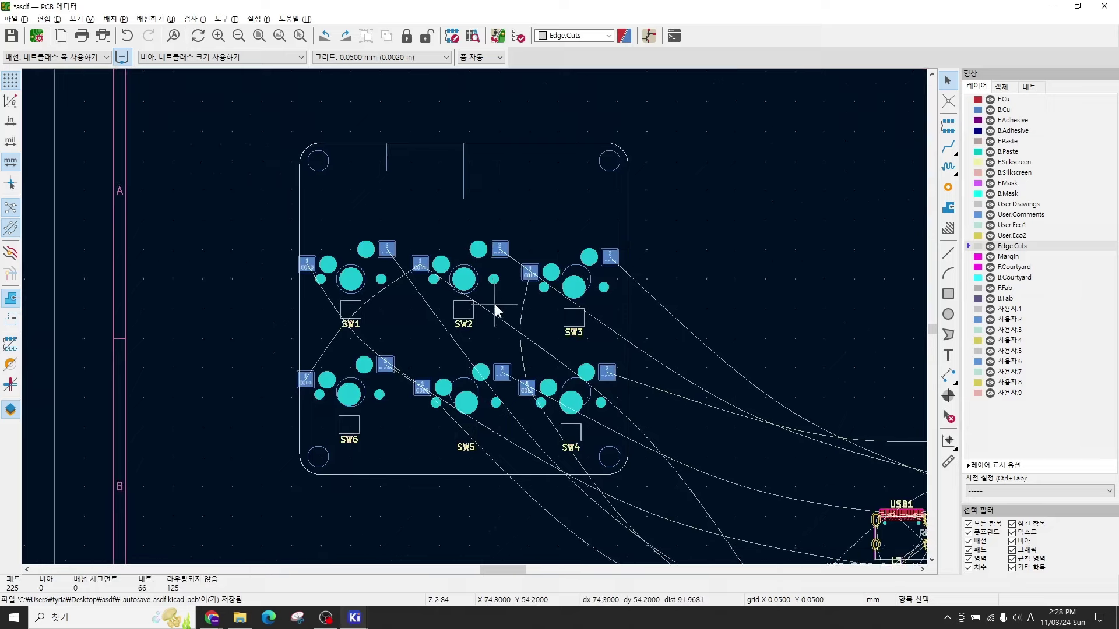
pyautogui.click(368, 58)
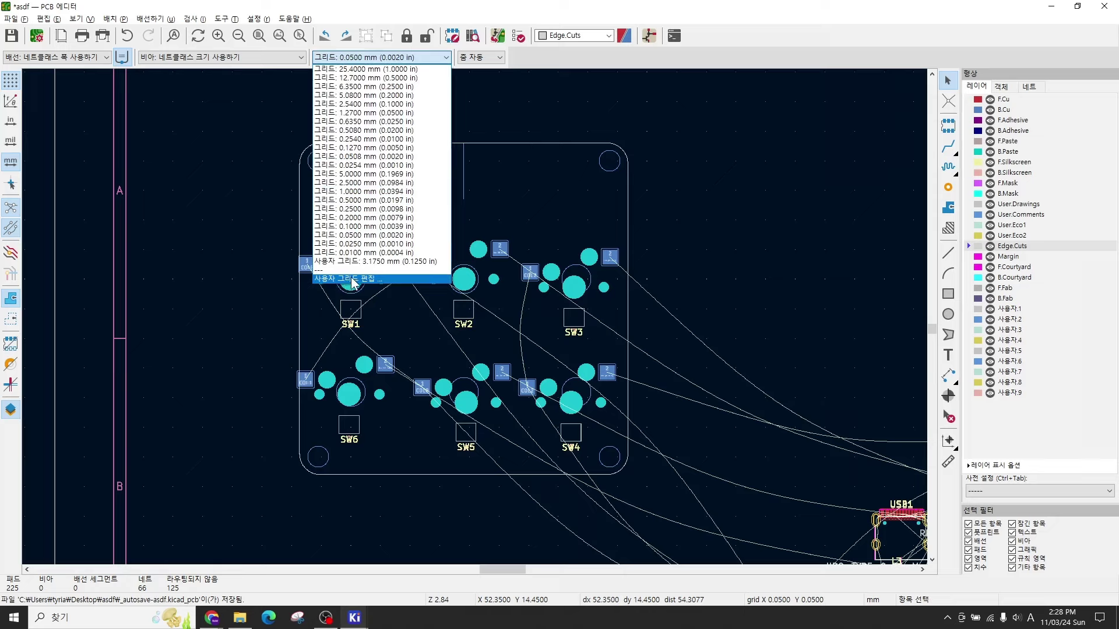
pyautogui.click(353, 280)
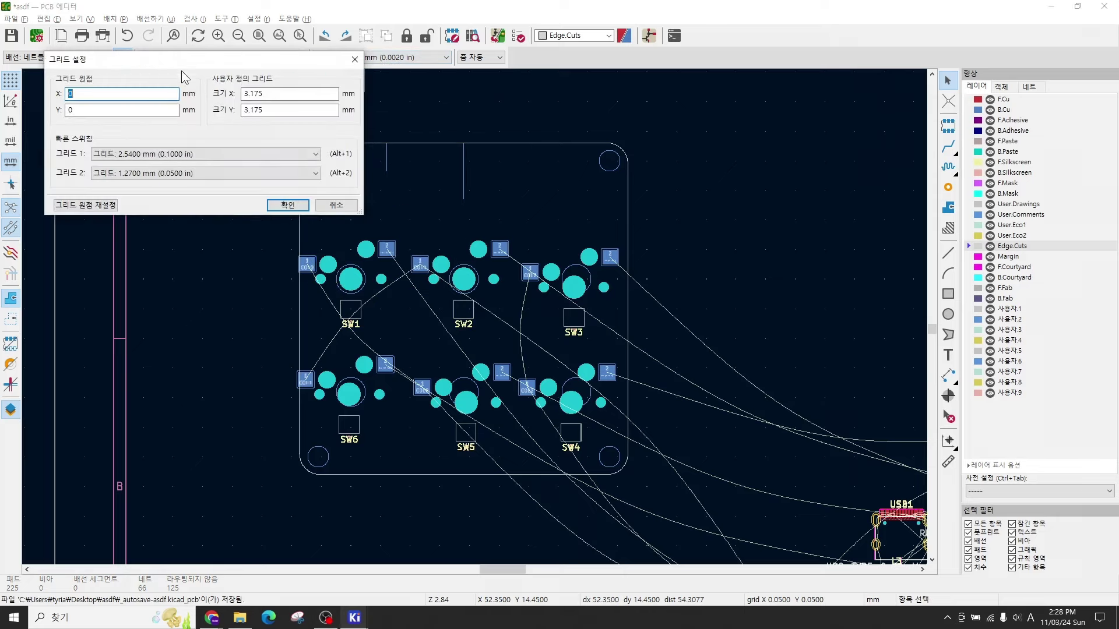
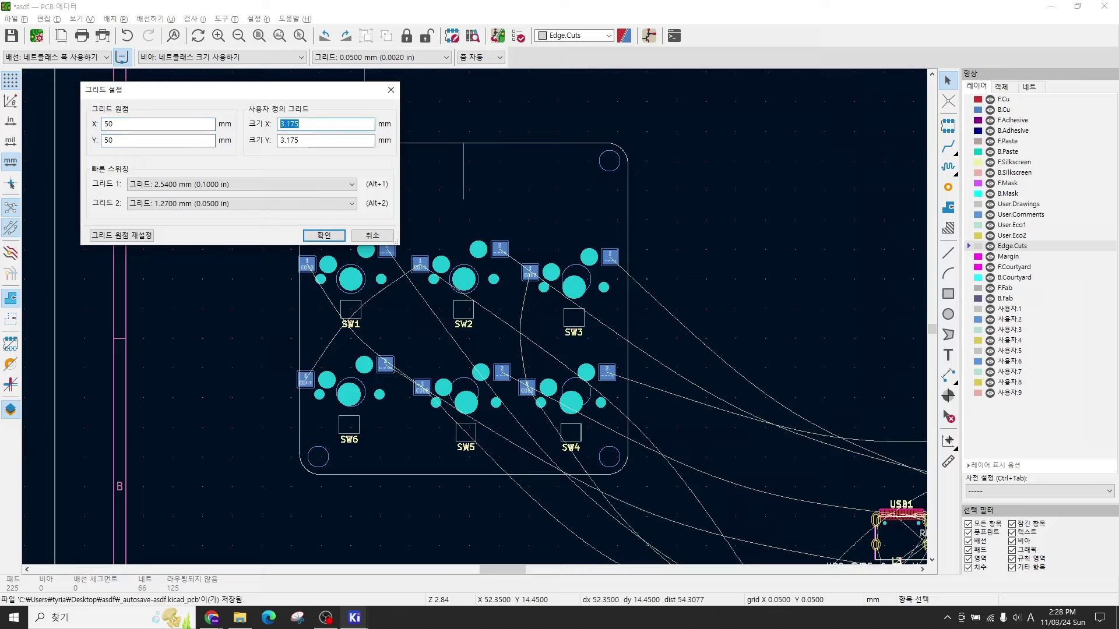
pyautogui.press('Tab')
pyautogui.write('19.05')
pyautogui.click(322, 236)
# Step: Make the 19.05 mm user-defined grid the active grid
pyautogui.scroll(5, 473, 316)
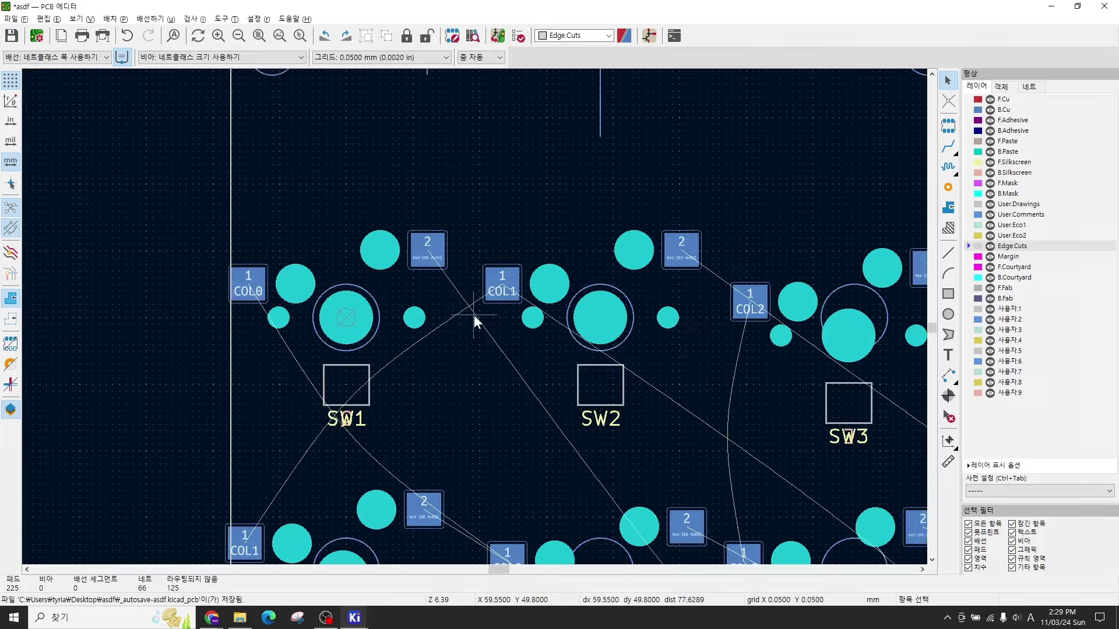
pyautogui.scroll(-2, 475, 314)
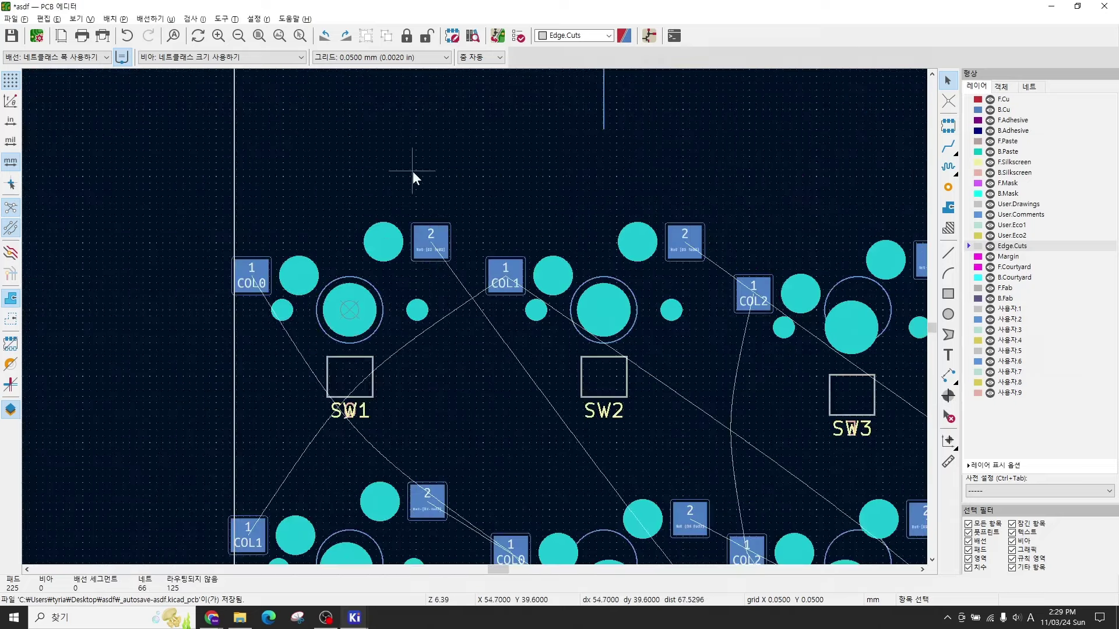
pyautogui.scroll(-1, 501, 357)
pyautogui.scroll(-1, 472, 260)
pyautogui.scroll(3, 474, 320)
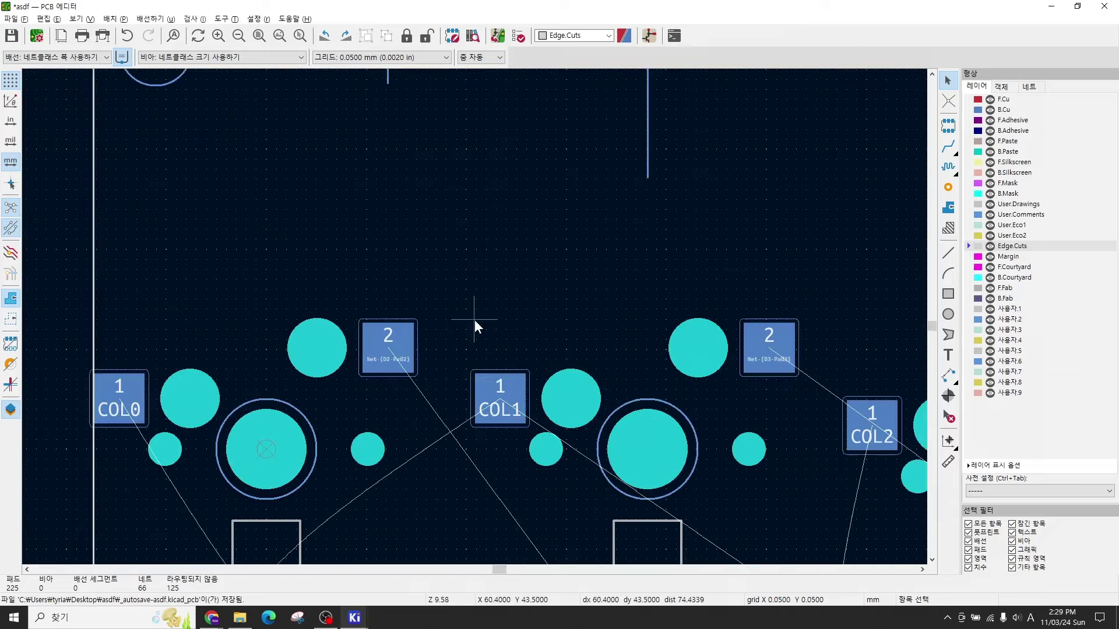
pyautogui.click(382, 57)
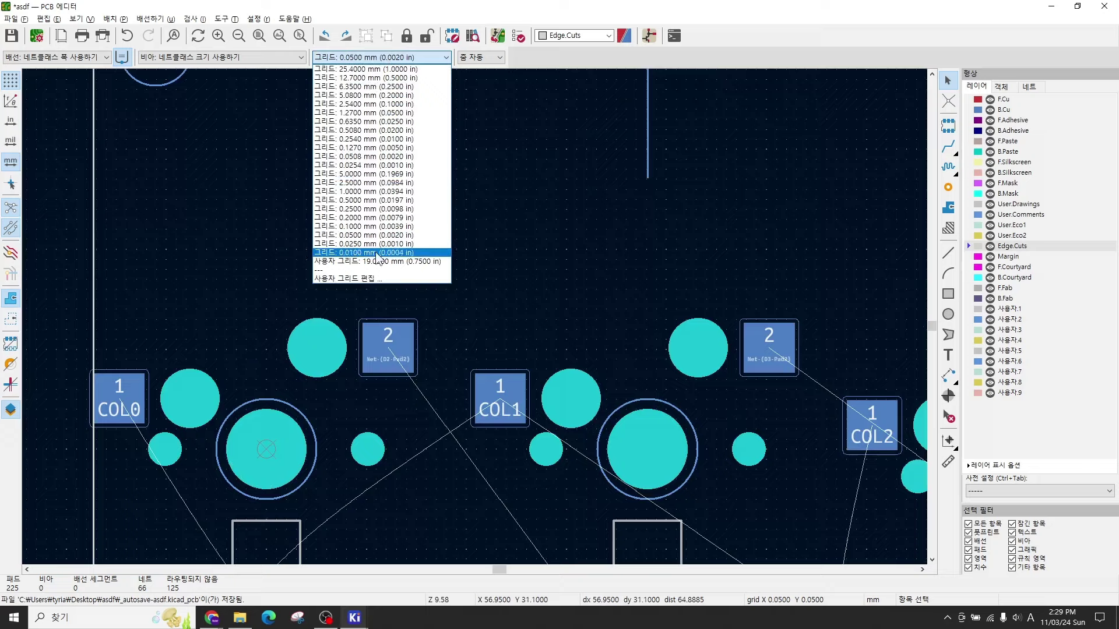
pyautogui.click(376, 261)
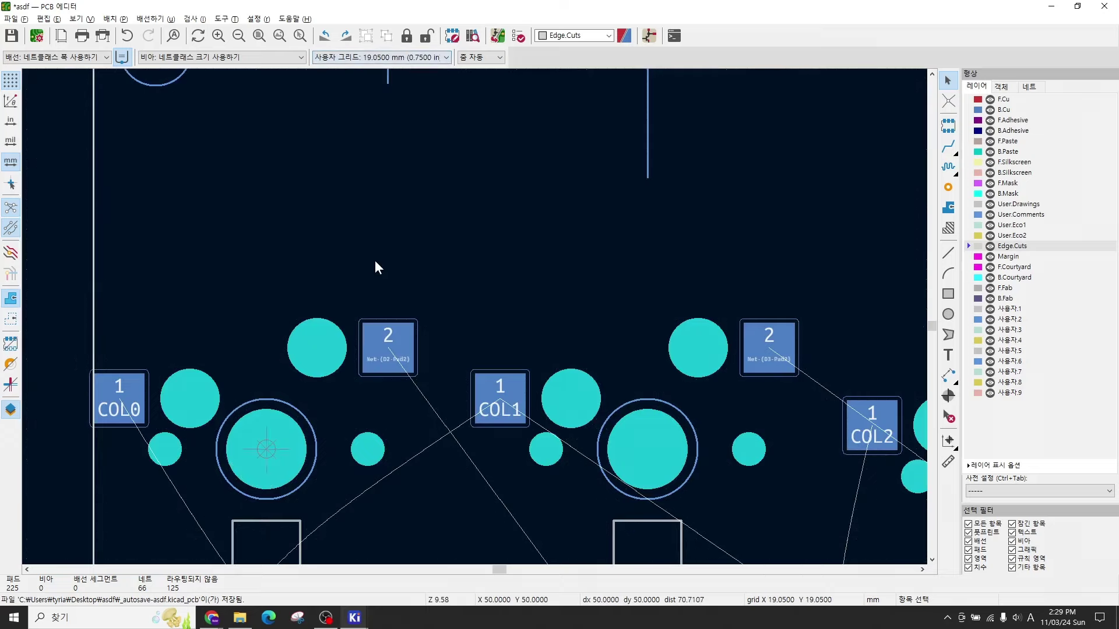
# Step: Move switch SW3 onto the grid point at X 88.1, Y 50 mm, centred on the upper row's right guide circle
pyautogui.scroll(-3, 474, 321)
pyautogui.scroll(4, 475, 318)
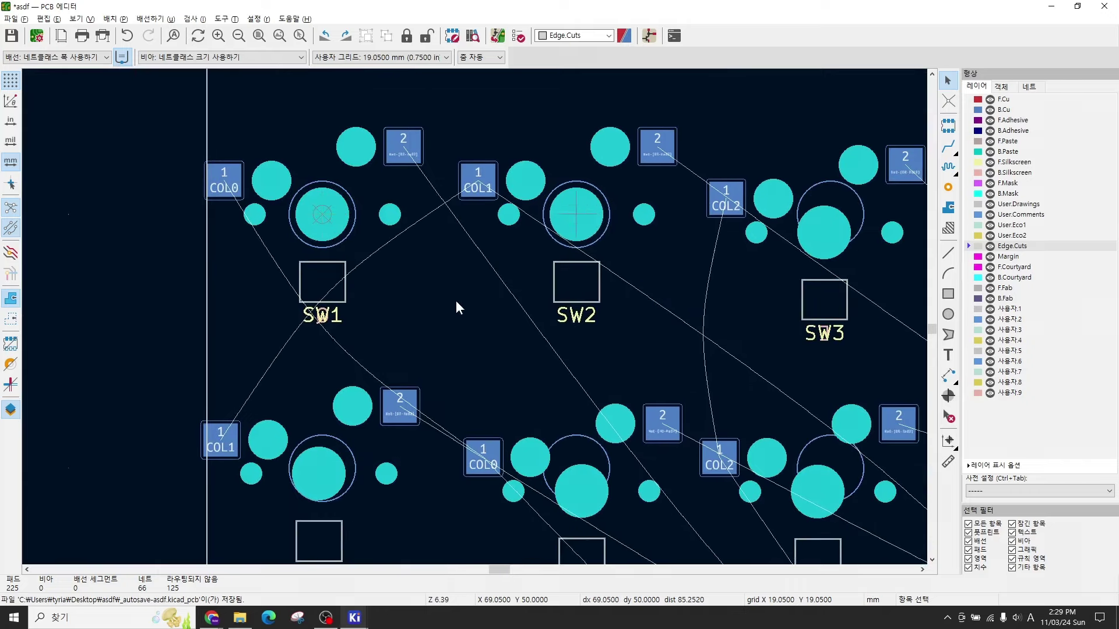
pyautogui.scroll(-2, 466, 308)
pyautogui.moveTo(587, 348); pyautogui.dragTo(582, 303, button='middle')
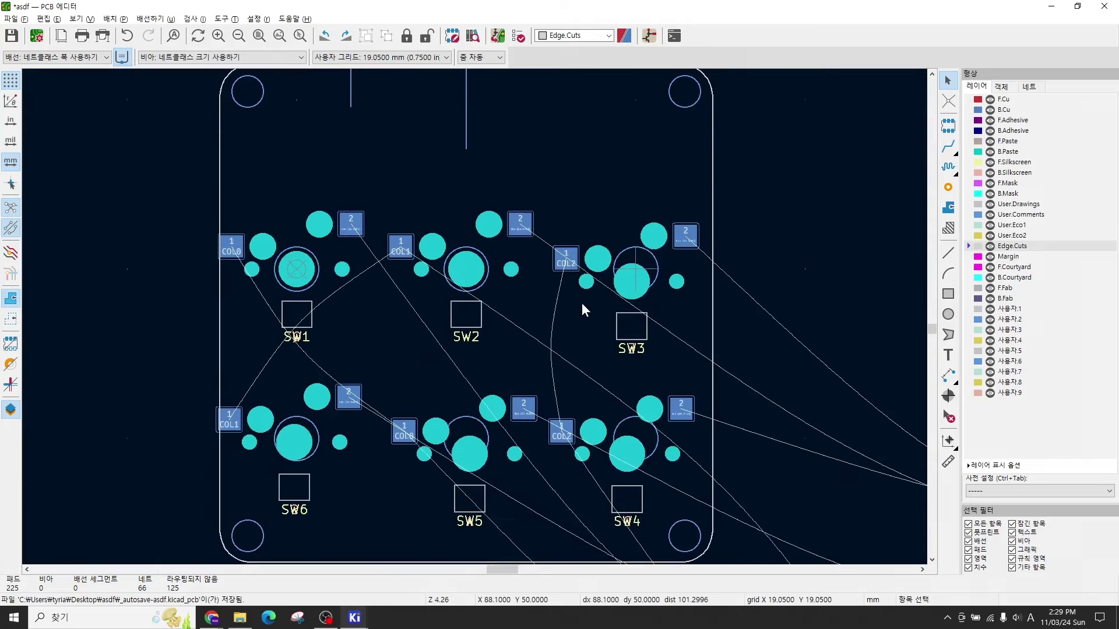
pyautogui.click(668, 282)
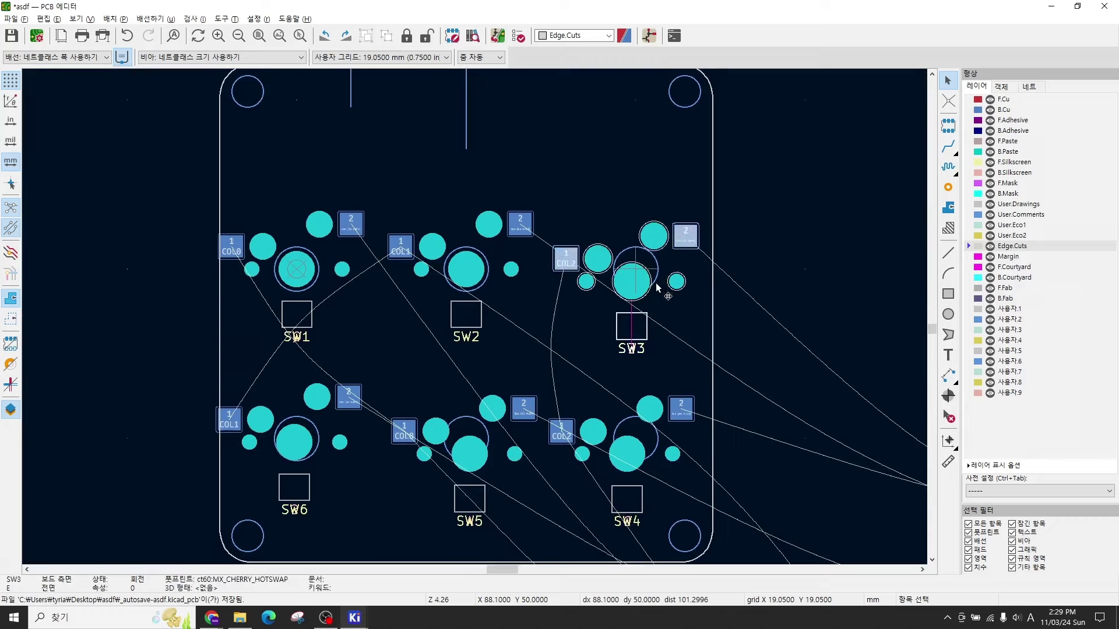
pyautogui.press('m')
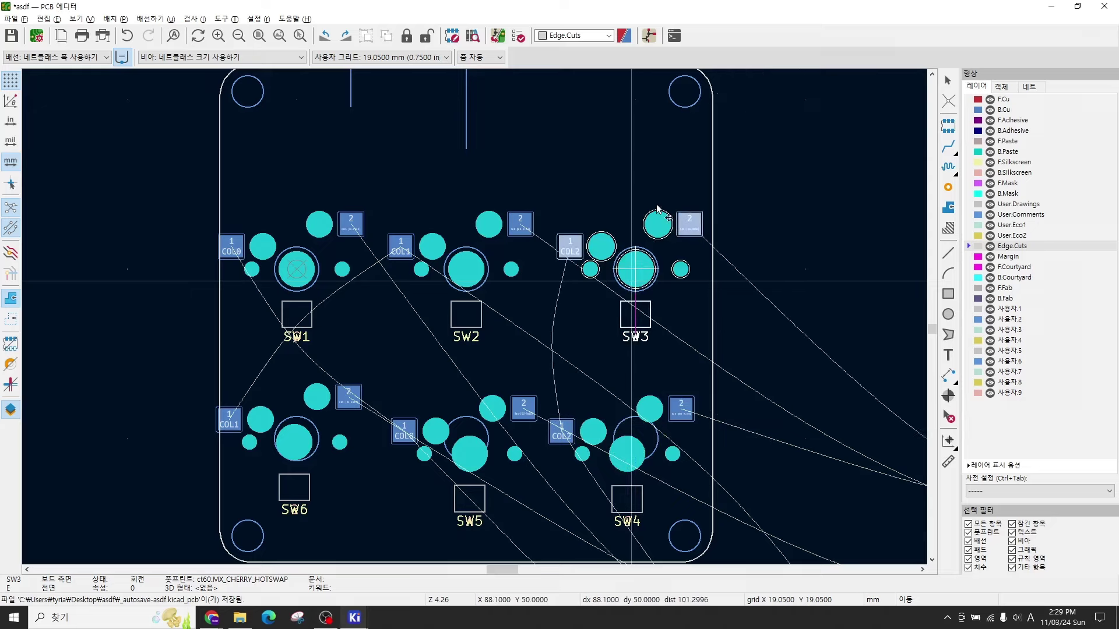
pyautogui.click(656, 236)
# Step: Move switch SW4 onto the grid point at X 88.1, Y 69.05 mm, centred on the lower row's right guide circle
pyautogui.scroll(-3, 524, 344)
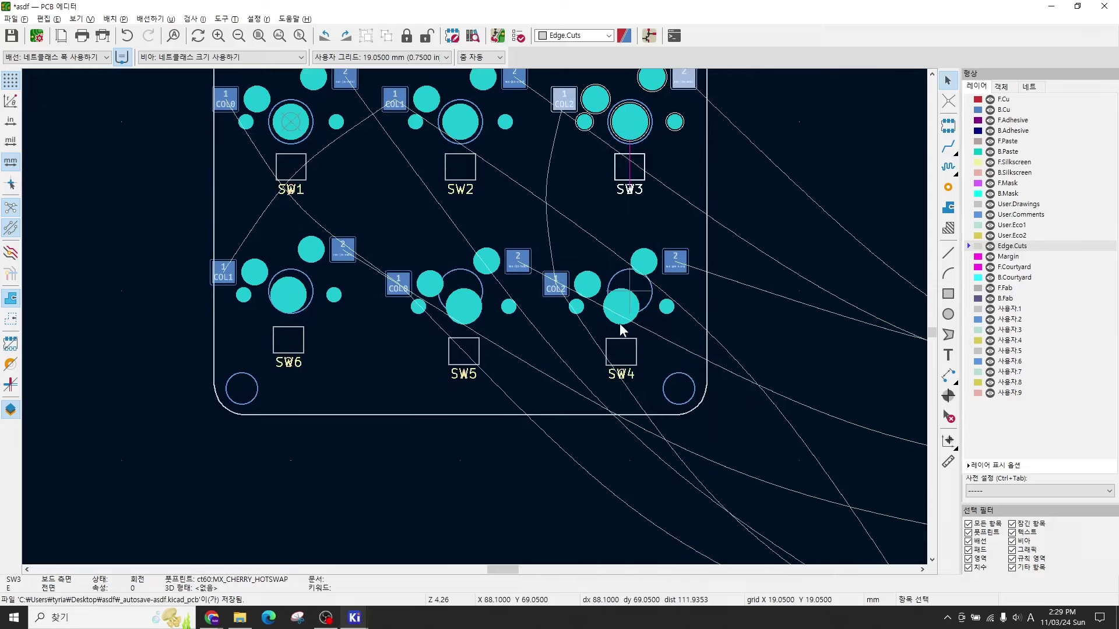
pyautogui.click(624, 319)
pyautogui.press('m')
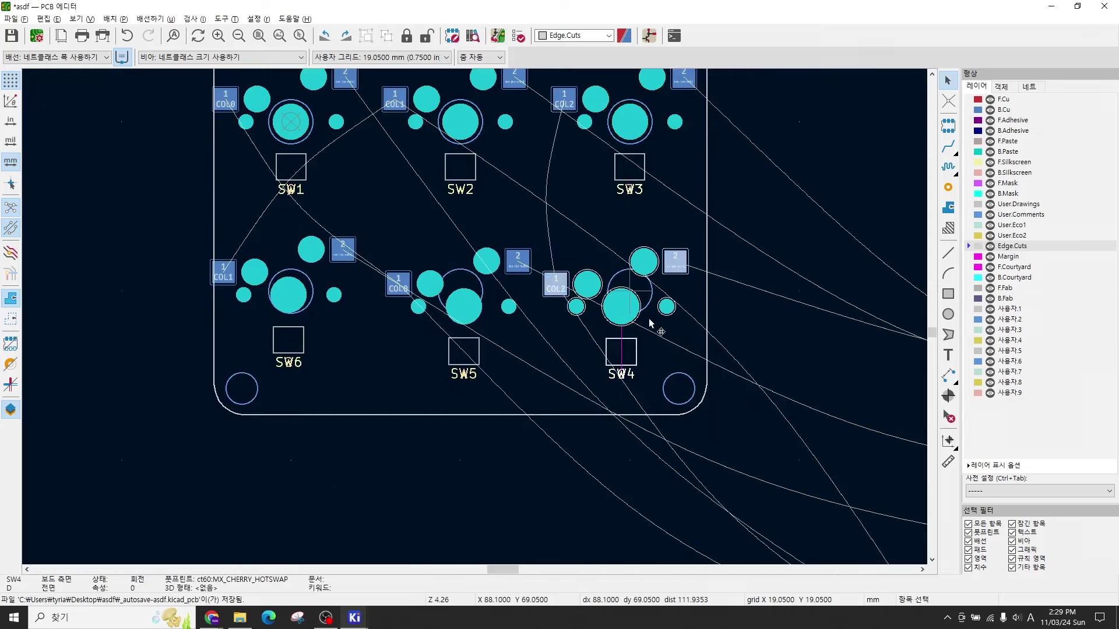
pyautogui.click(630, 298)
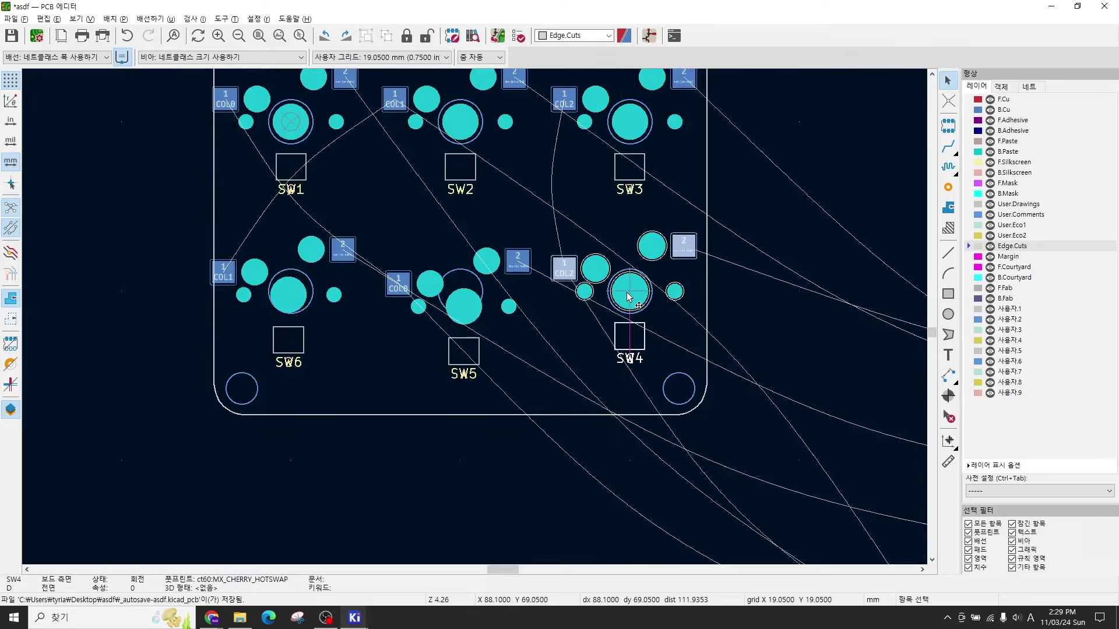
# Step: Move switch SW5 onto the grid point at X 69.05, Y 69.05 mm, centred on the lower row's middle guide circle
pyautogui.click(476, 312)
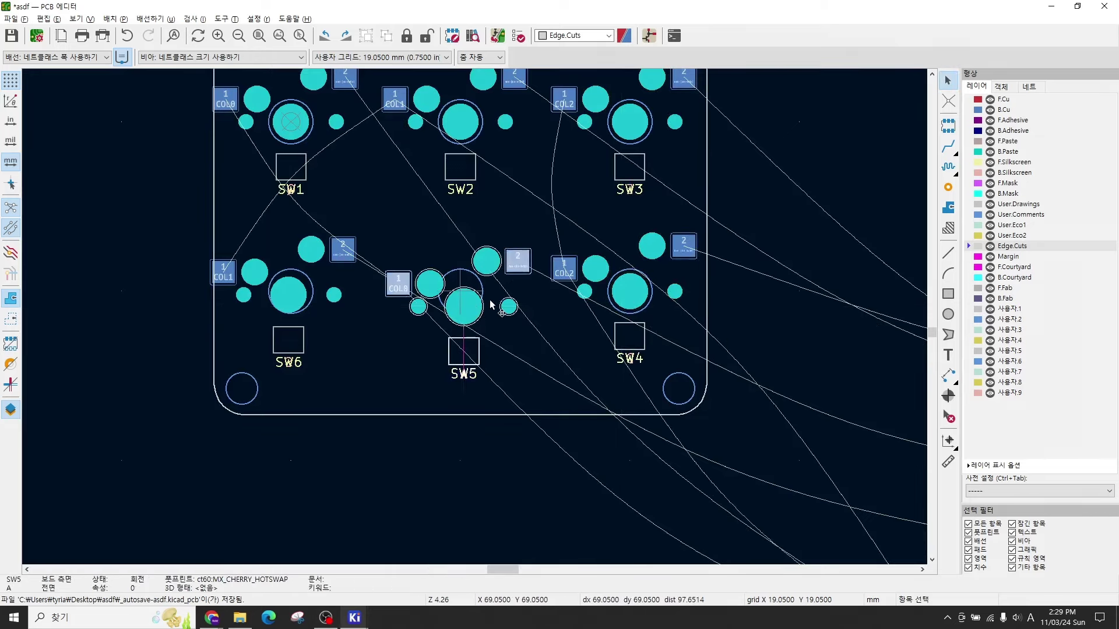
pyautogui.press('m')
pyautogui.click(458, 302)
# Step: Move switch SW6 onto the grid point at X 50, Y 69.05 mm, centred on the lower row's left guide circle
pyautogui.click(301, 294)
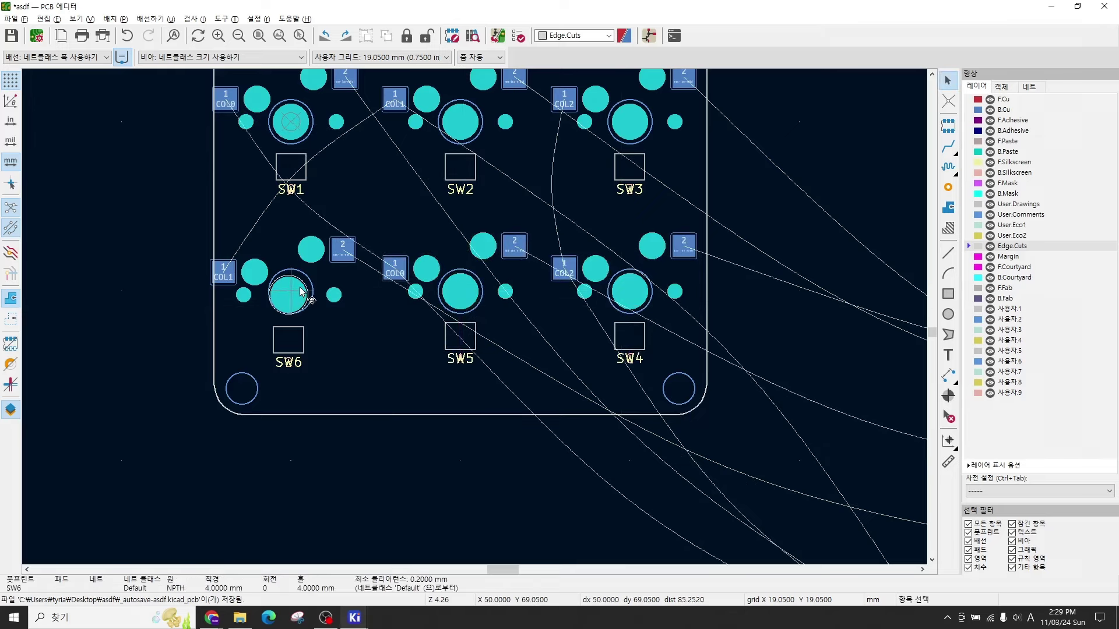
pyautogui.click(302, 283)
pyautogui.press('m')
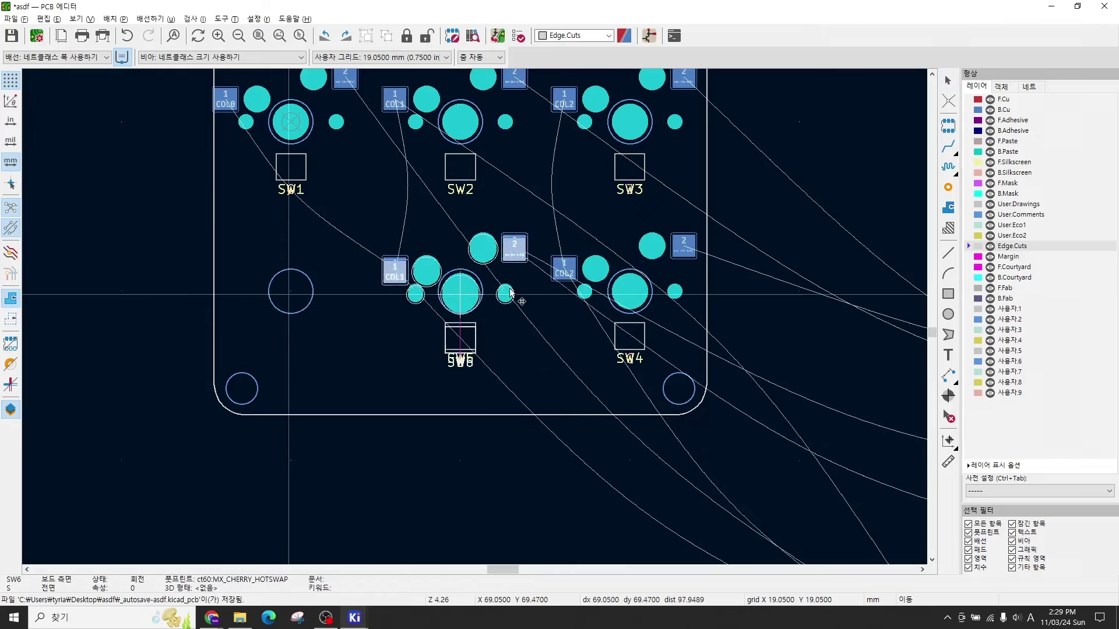
pyautogui.click(325, 291)
pyautogui.press('Escape')
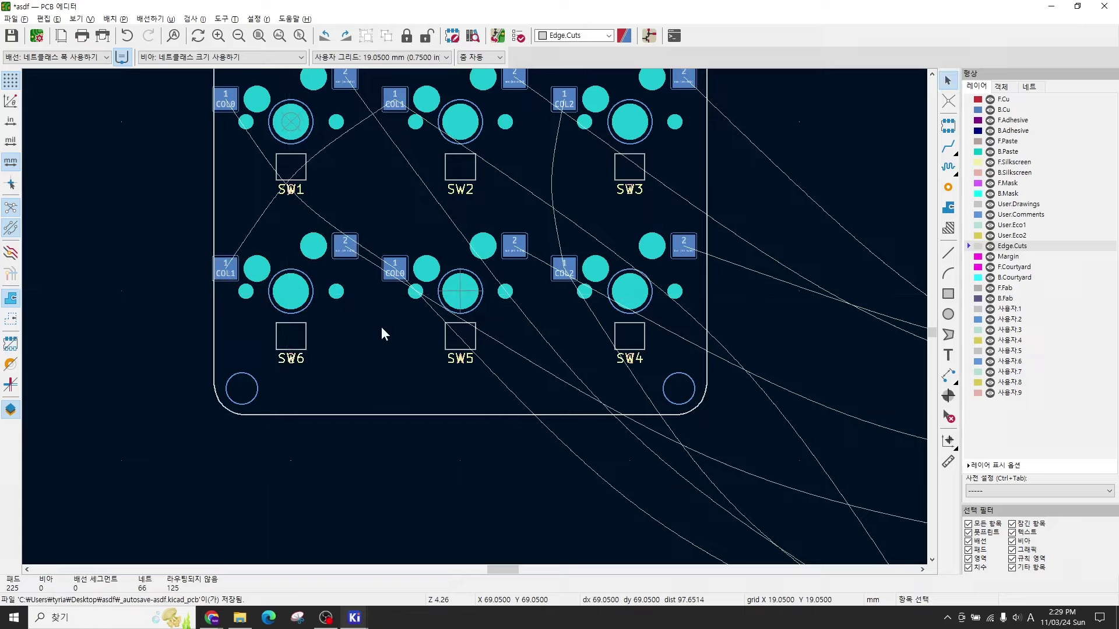
# Step: Change the active grid to 0.2 mm
pyautogui.scroll(-2, 384, 327)
pyautogui.scroll(-3, 431, 265)
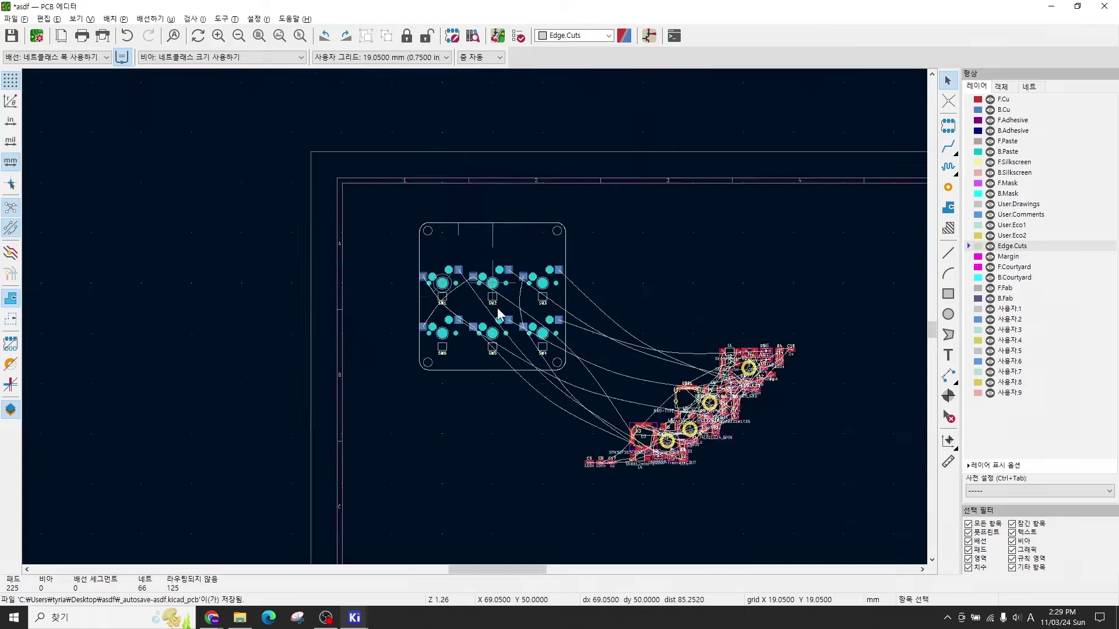
pyautogui.scroll(3, 475, 320)
pyautogui.moveTo(479, 285); pyautogui.dragTo(479, 332, button='middle')
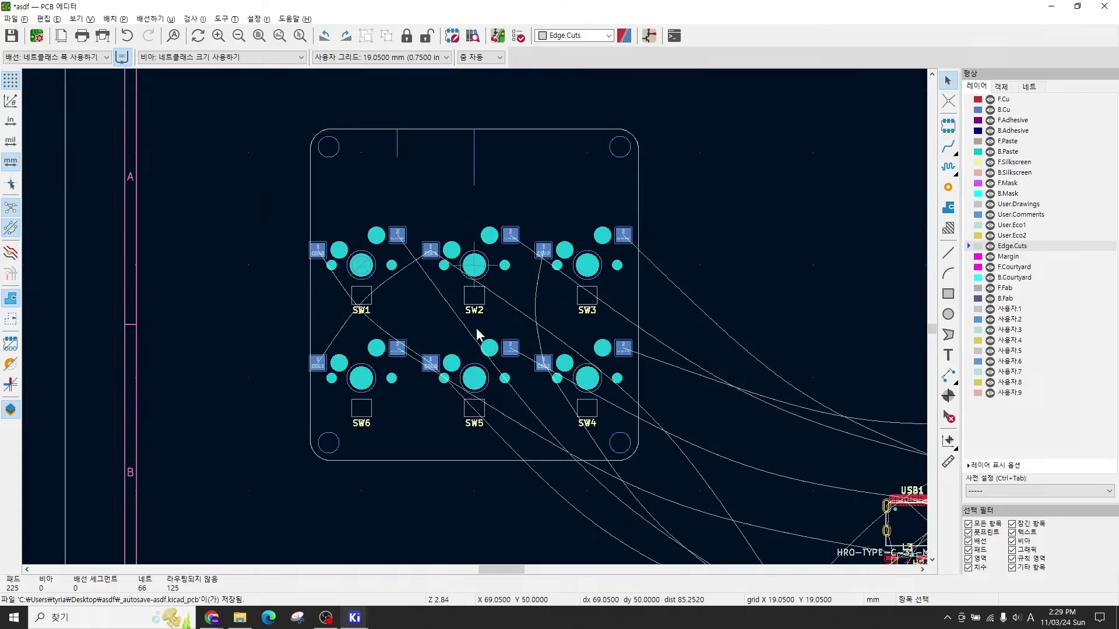
pyautogui.click(398, 59)
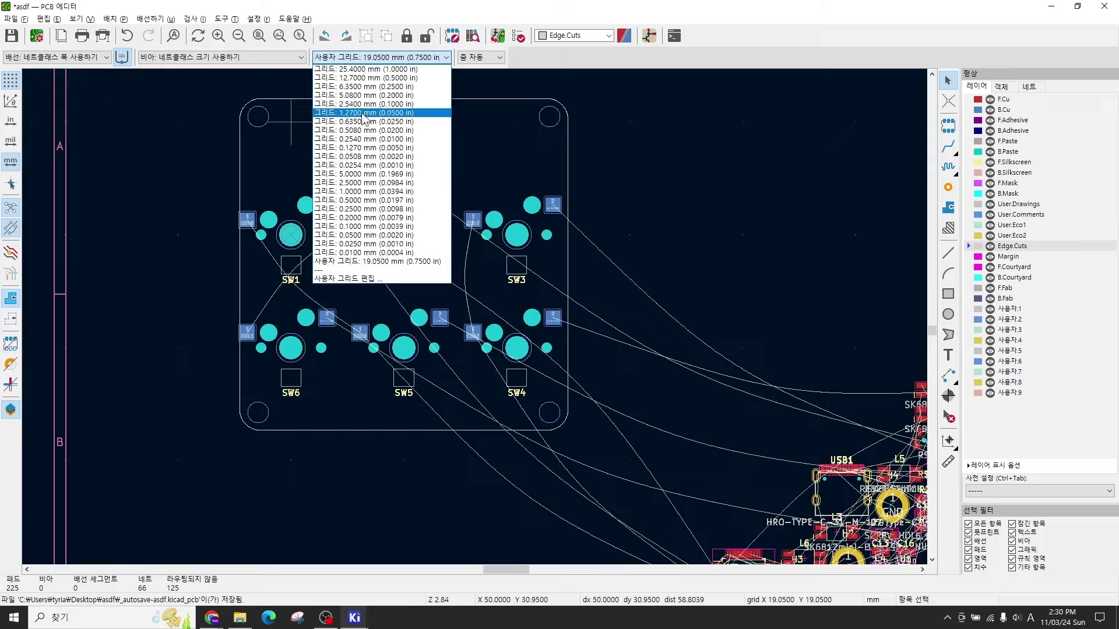
pyautogui.click(360, 218)
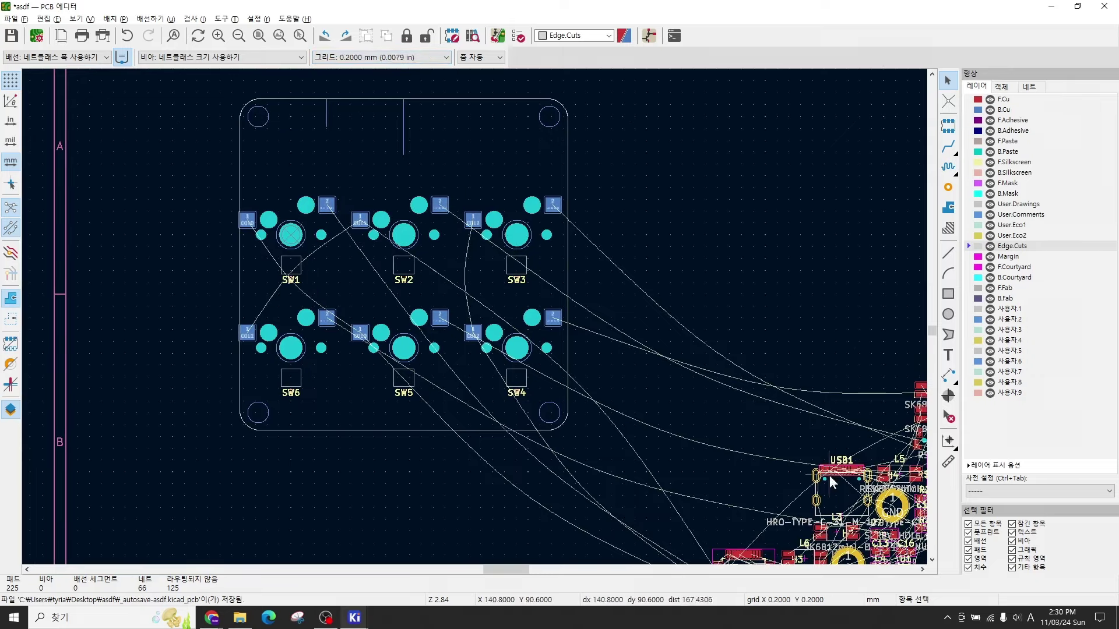
# Step: Move the USB1 connector to the board's upper edge at the central guide line and rotate it 180 degrees
pyautogui.moveTo(838, 494); pyautogui.dragTo(434, 185)
pyautogui.scroll(2, 433, 185)
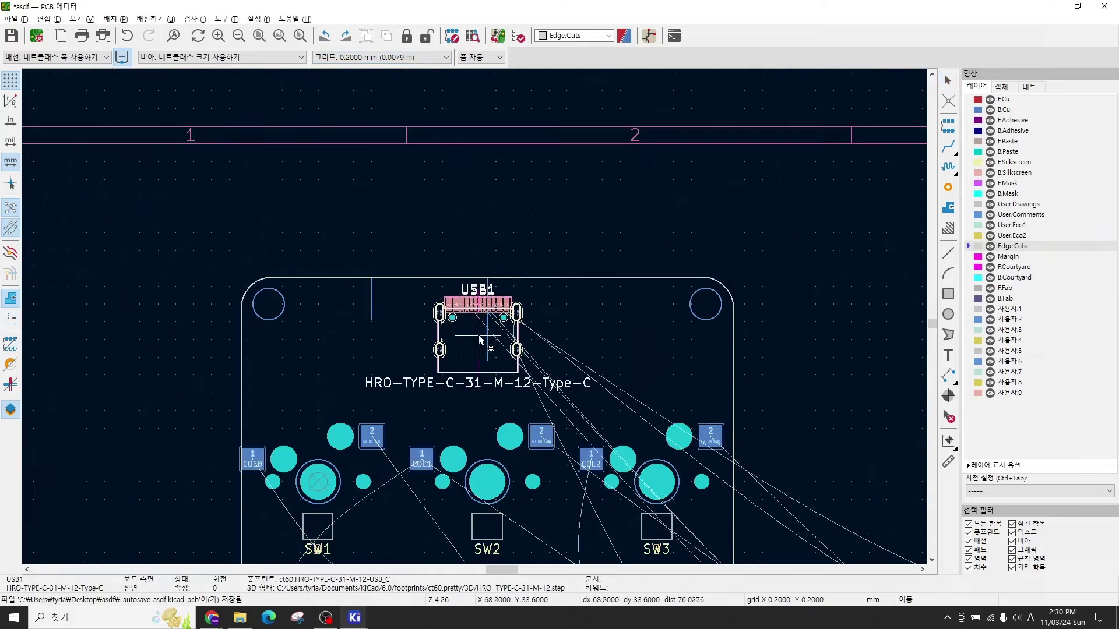
pyautogui.moveTo(486, 326)
pyautogui.mouseDown()
pyautogui.moveTo(495, 300)
pyautogui.moveTo(540, 286)
pyautogui.moveTo(544, 253)
pyautogui.moveTo(506, 247)
pyautogui.moveTo(487, 319)
pyautogui.moveTo(475, 319)
pyautogui.mouseUp()
pyautogui.press('r')
pyautogui.press('r')
pyautogui.scroll(3, 487, 319)
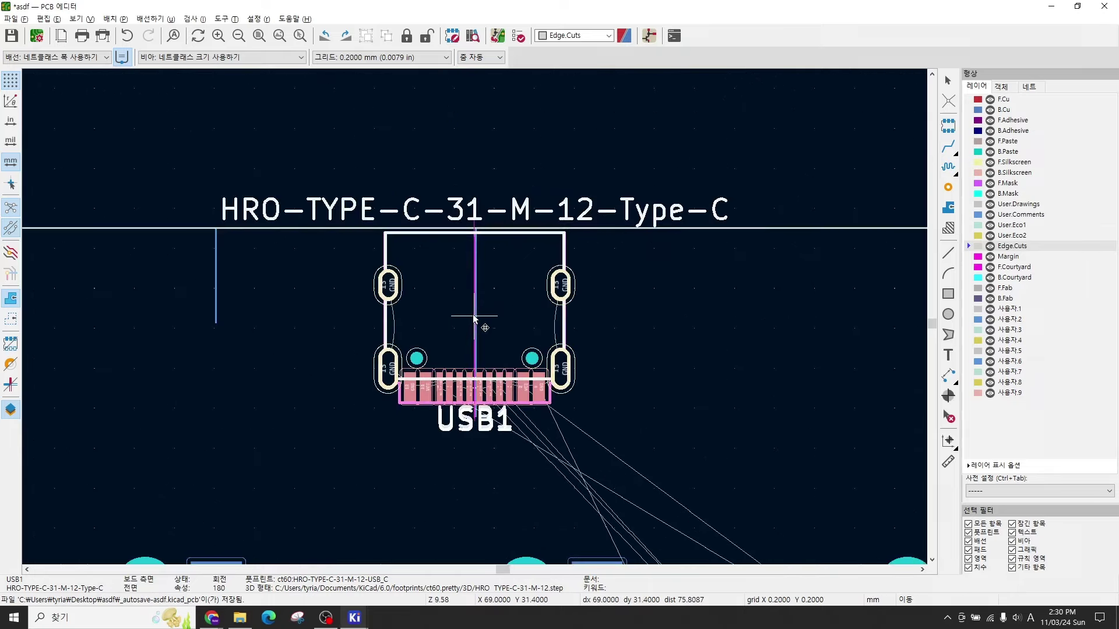
pyautogui.scroll(3, 475, 318)
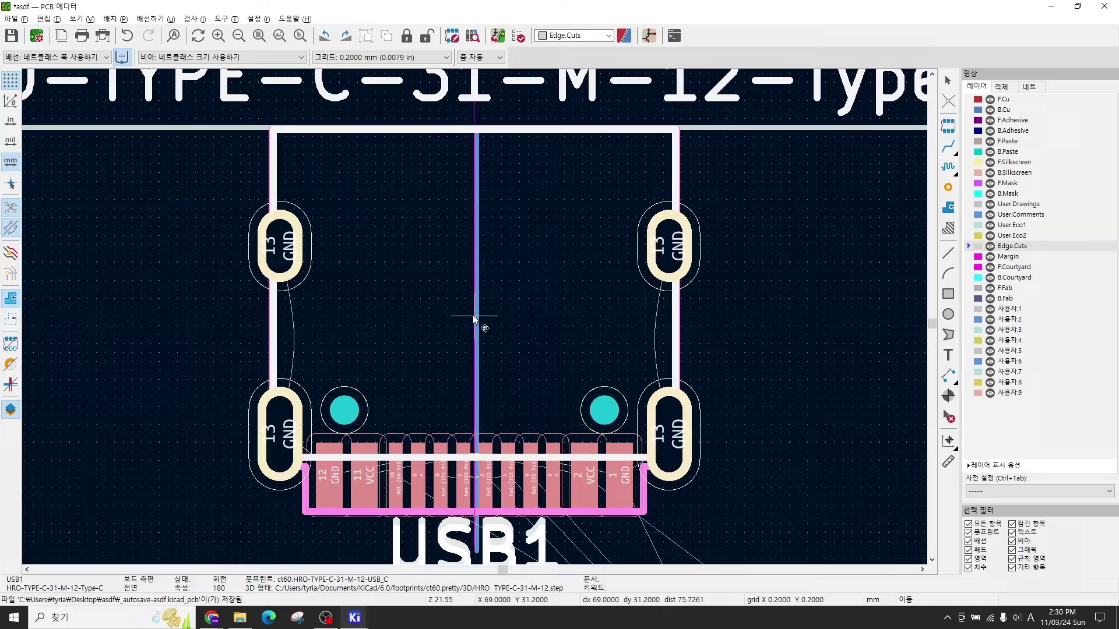
pyautogui.scroll(-3, 472, 318)
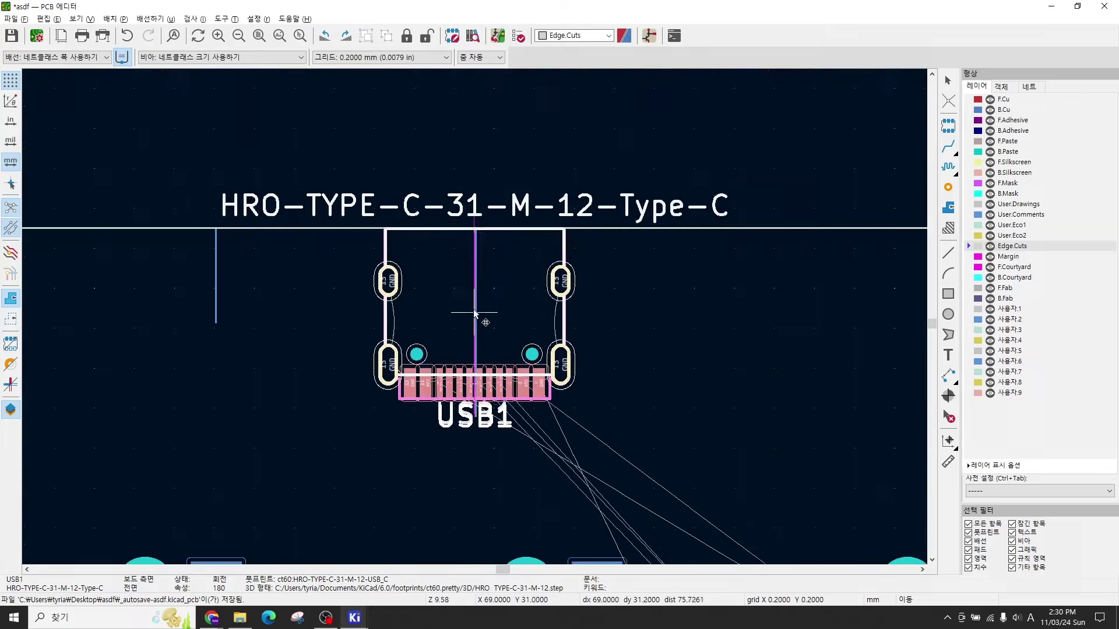
pyautogui.scroll(1, 473, 317)
# Step: Refine the grid to 0.1 mm and finally 0.05 mm, and place USB1 centred on the guide line, aligned with the board's upper edge
pyautogui.click(420, 57)
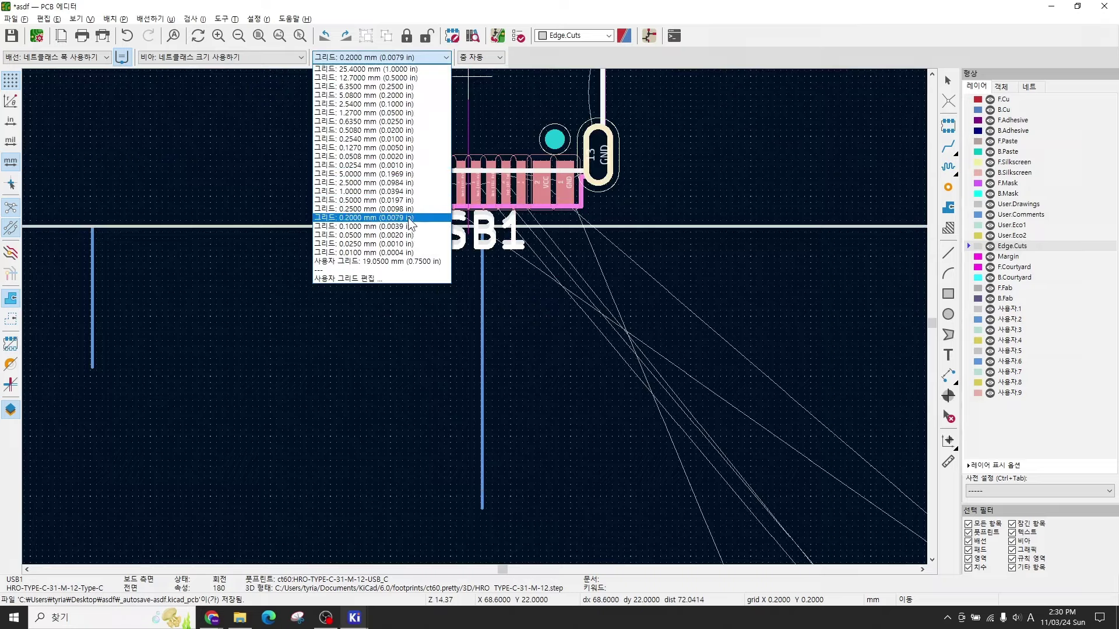
pyautogui.click(408, 226)
pyautogui.scroll(4, 493, 314)
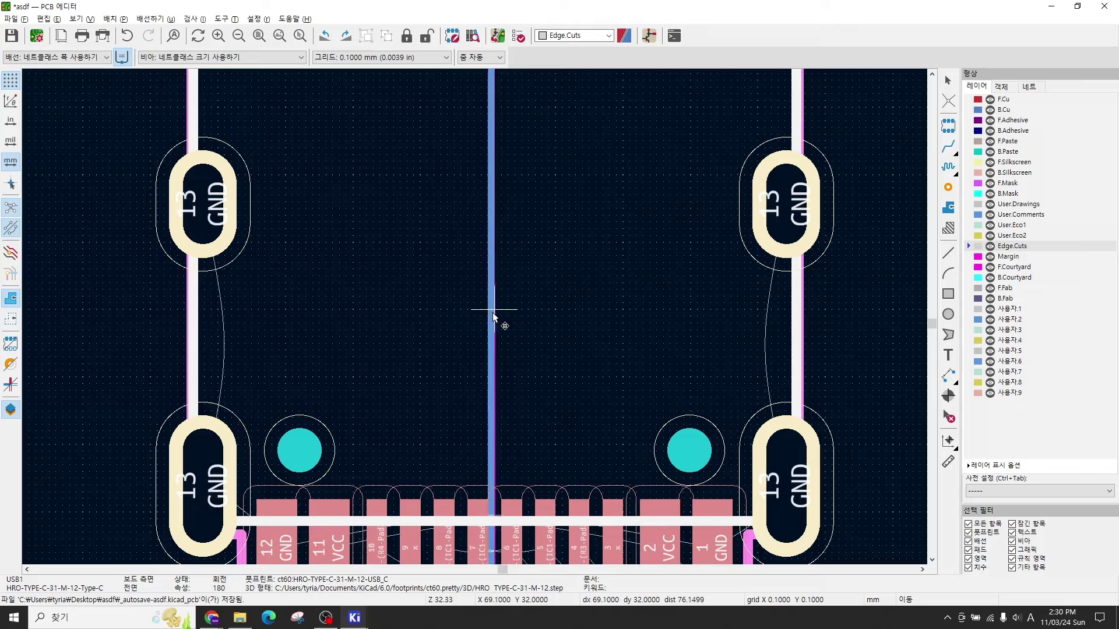
pyautogui.click(406, 58)
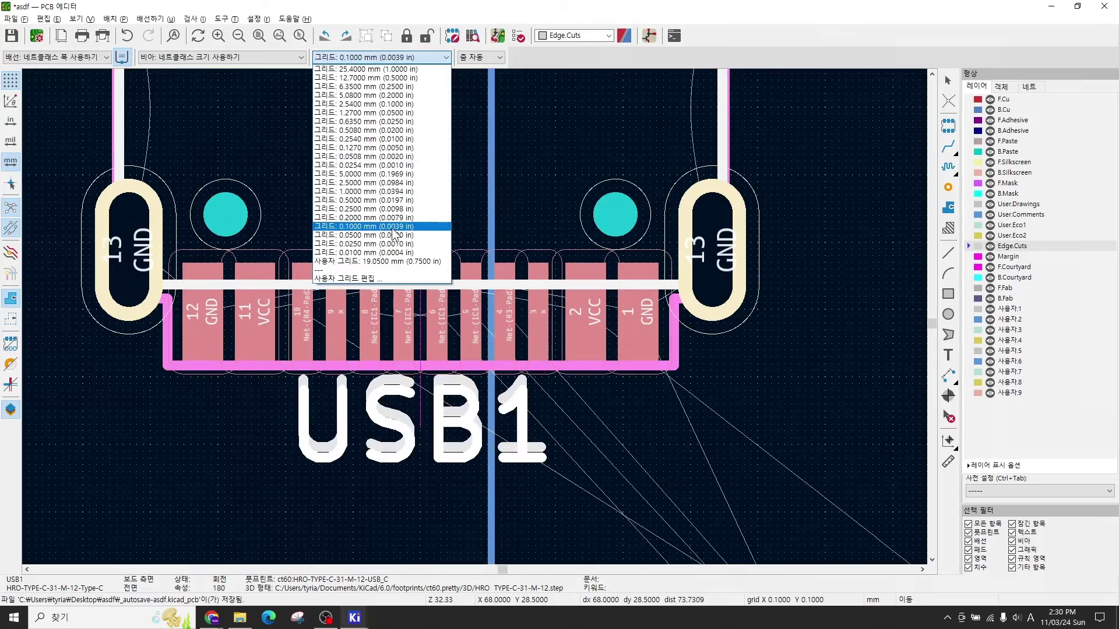
pyautogui.click(394, 237)
pyautogui.scroll(-2, 475, 320)
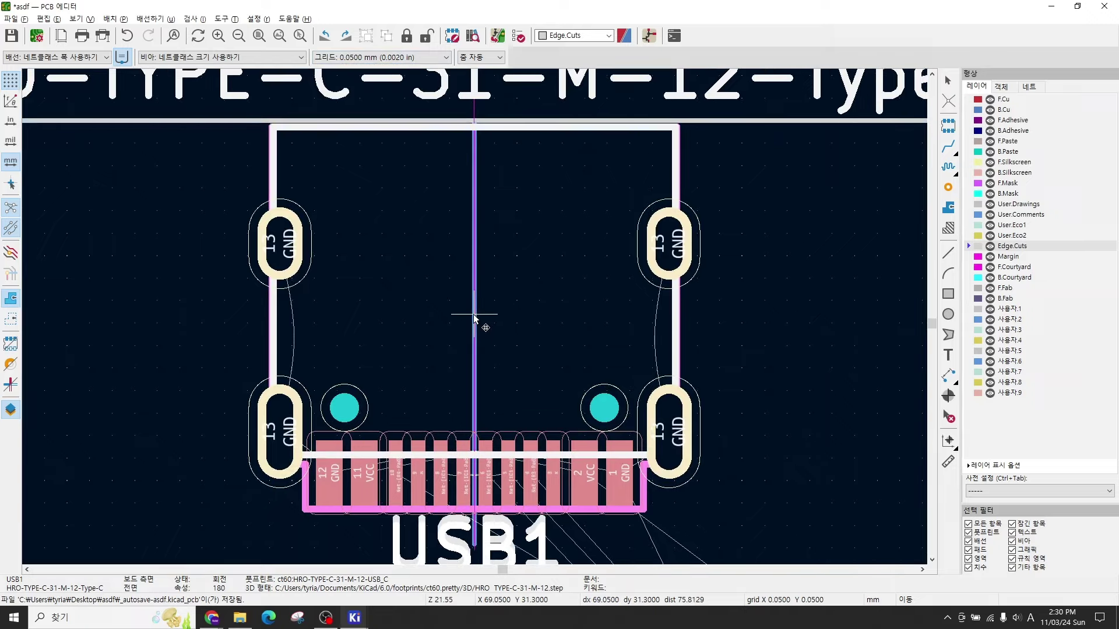
pyautogui.click(475, 319)
pyautogui.scroll(-3, 562, 312)
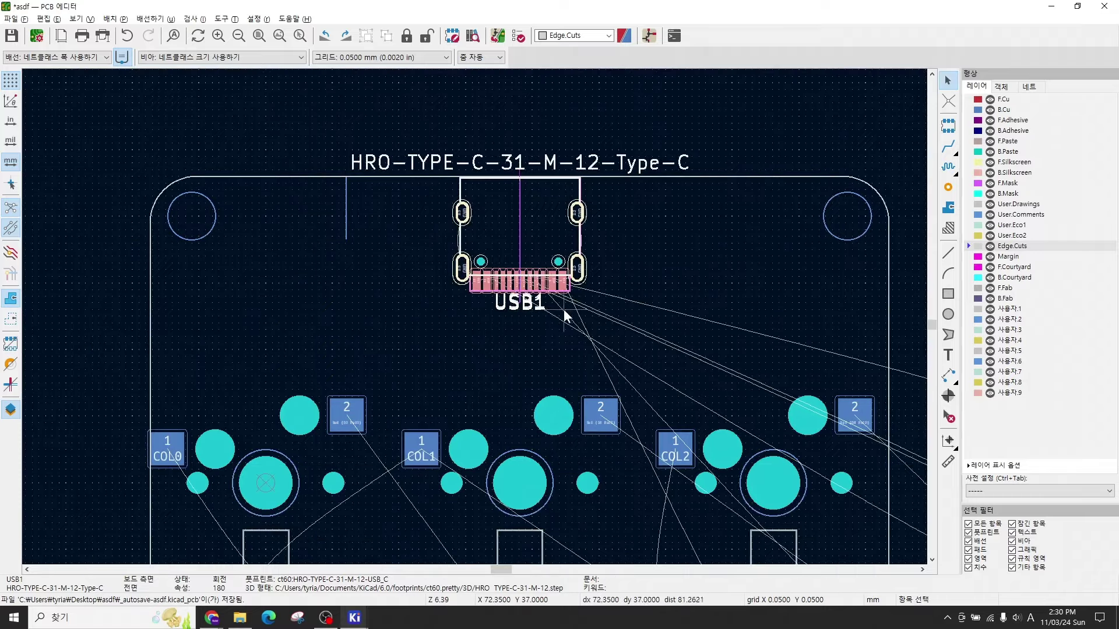
pyautogui.click(564, 309)
# Step: Move reset switch RSW1 from the unplaced parts onto the short guide line left of USB1, with its pads just inside the board's upper edge
pyautogui.scroll(-2, 319, 312)
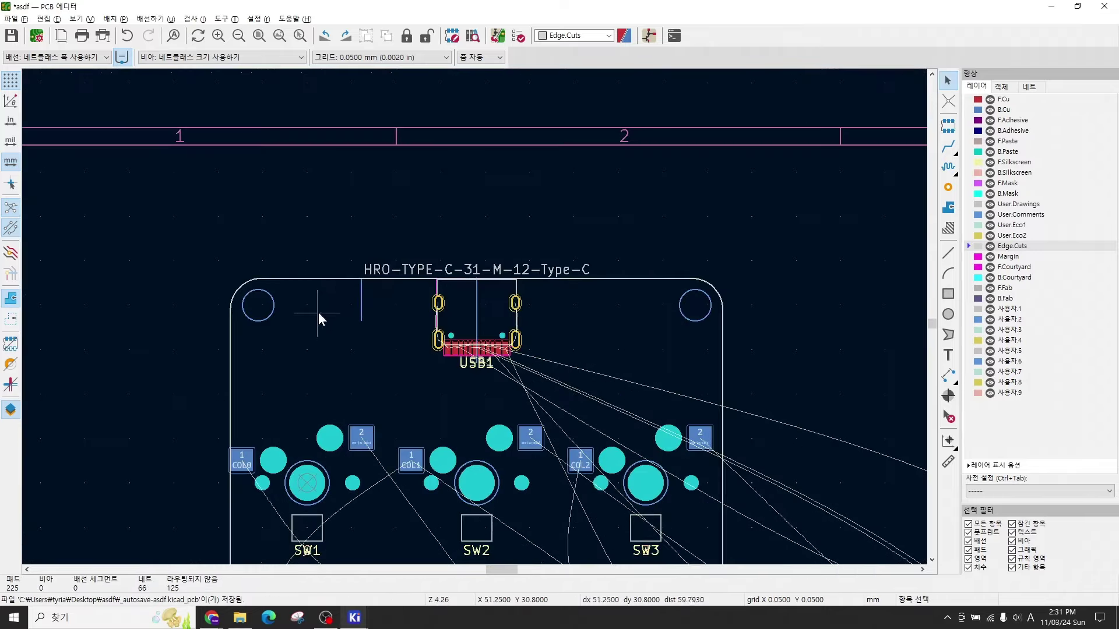
pyautogui.scroll(-1, 363, 305)
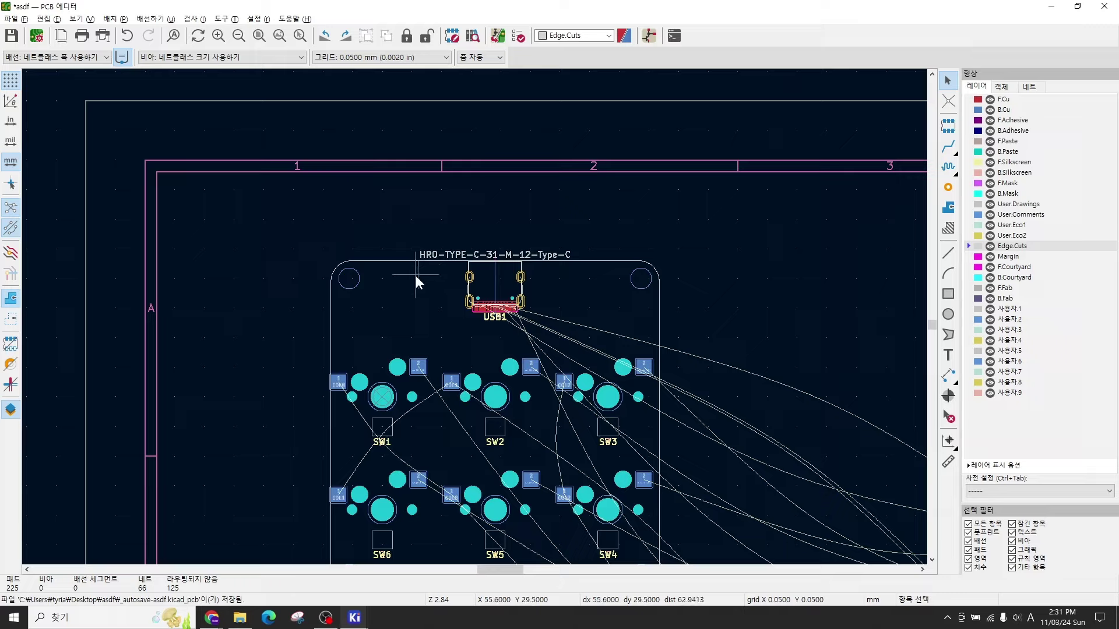
pyautogui.scroll(-1, 583, 314)
pyautogui.moveTo(686, 460); pyautogui.dragTo(624, 358, button='middle')
pyautogui.scroll(1, 624, 359)
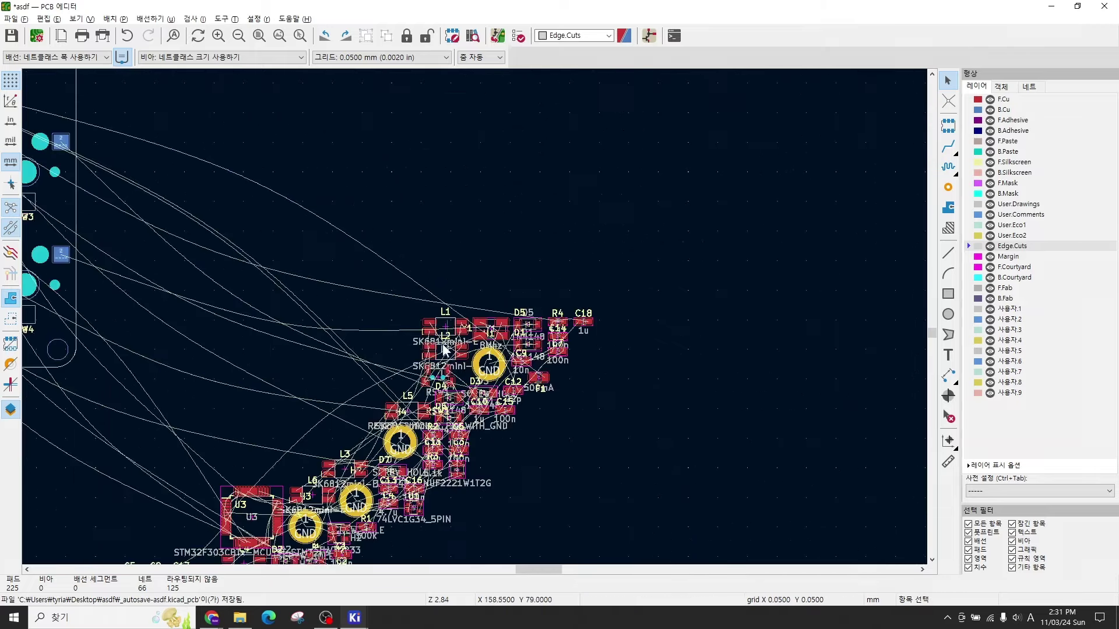
pyautogui.scroll(1, 475, 316)
pyautogui.scroll(1, 395, 400)
pyautogui.moveTo(395, 400); pyautogui.dragTo(520, 230, button='middle')
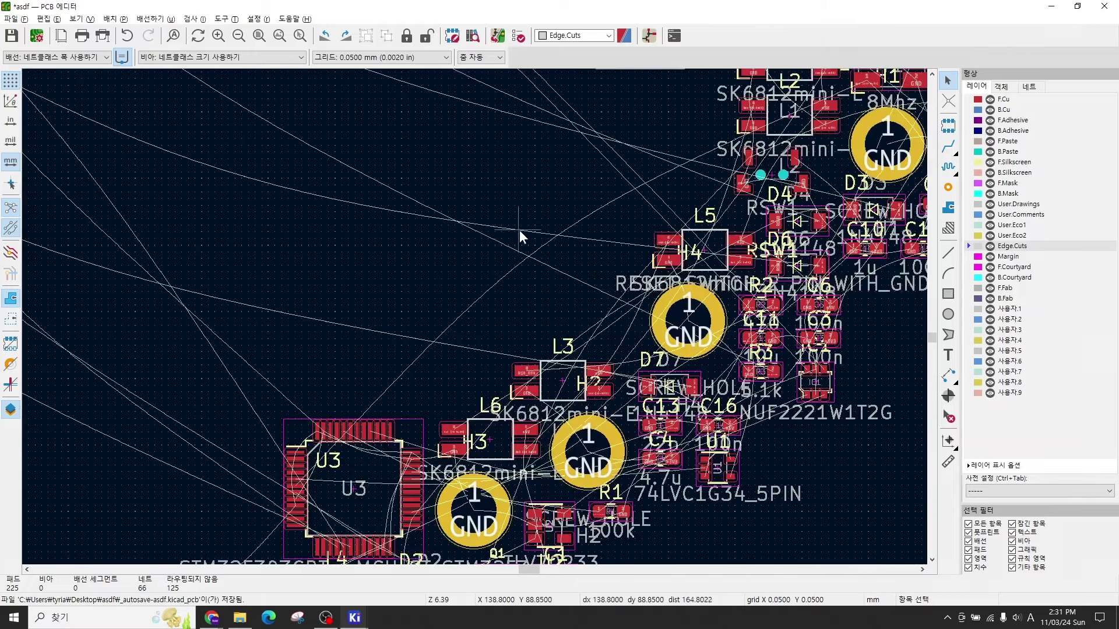
pyautogui.click(769, 170)
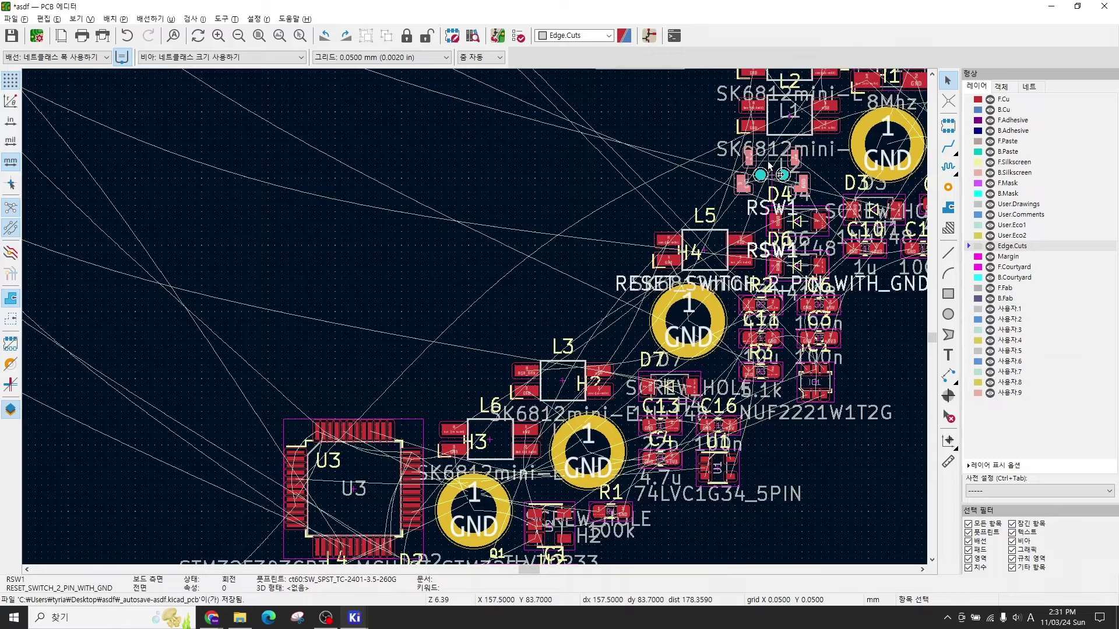
pyautogui.press('m')
pyautogui.scroll(-4, 770, 166)
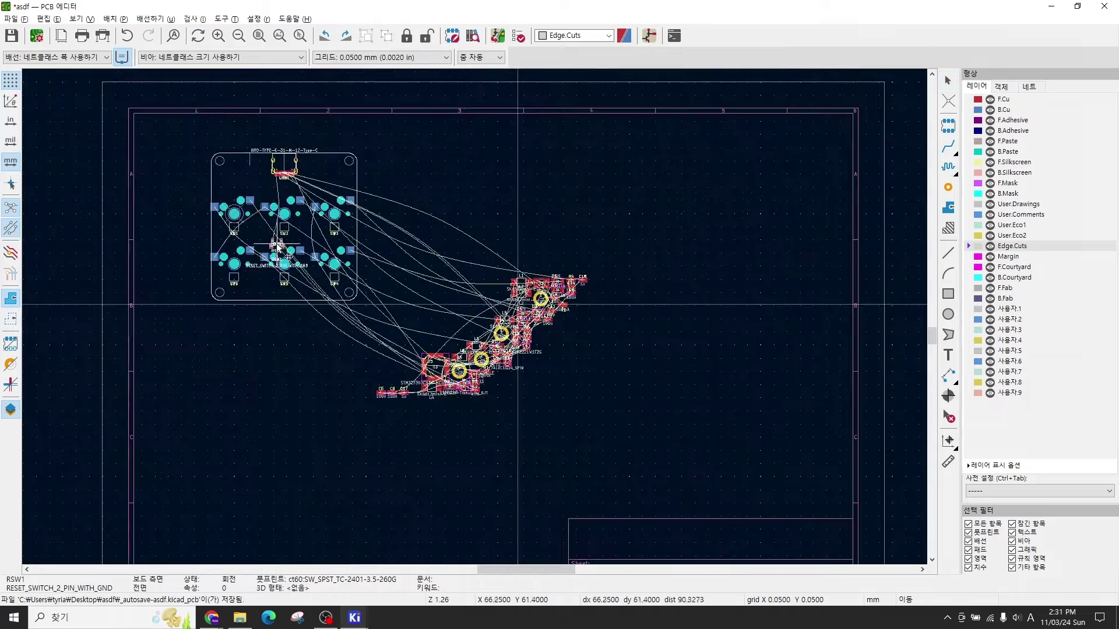
pyautogui.scroll(9, 401, 312)
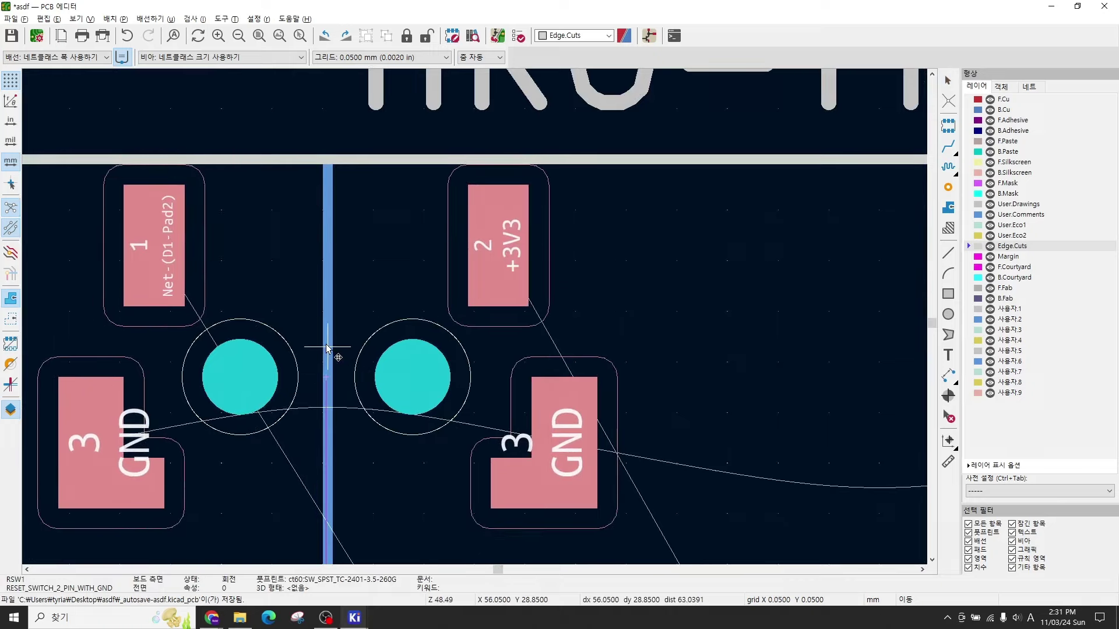
pyautogui.click(327, 348)
pyautogui.scroll(-5, 475, 318)
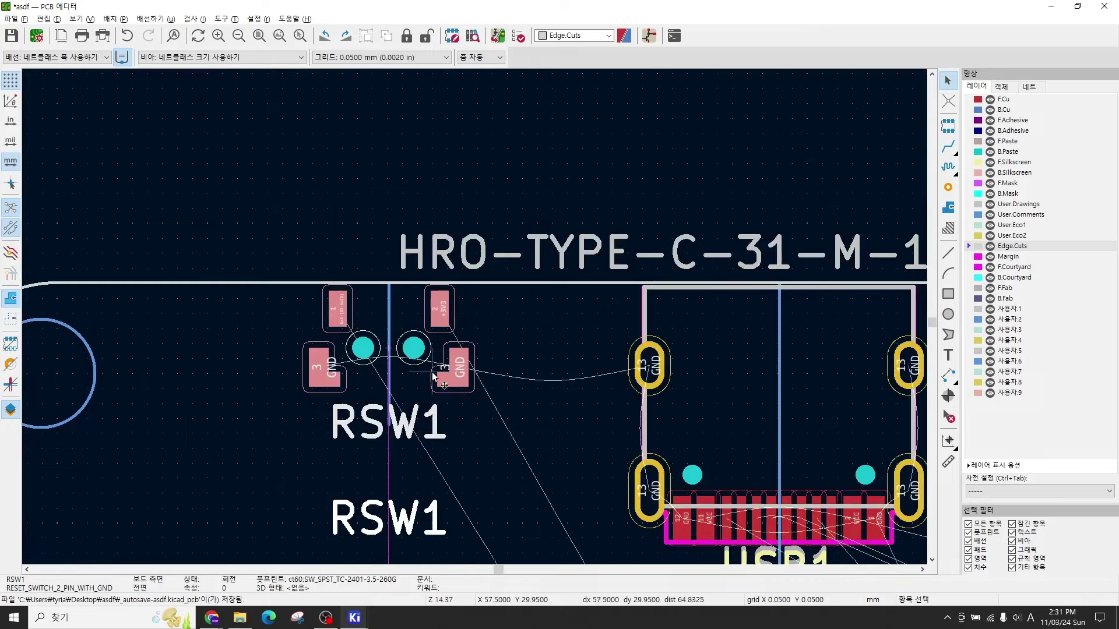
pyautogui.scroll(2, 494, 337)
pyautogui.click(503, 317)
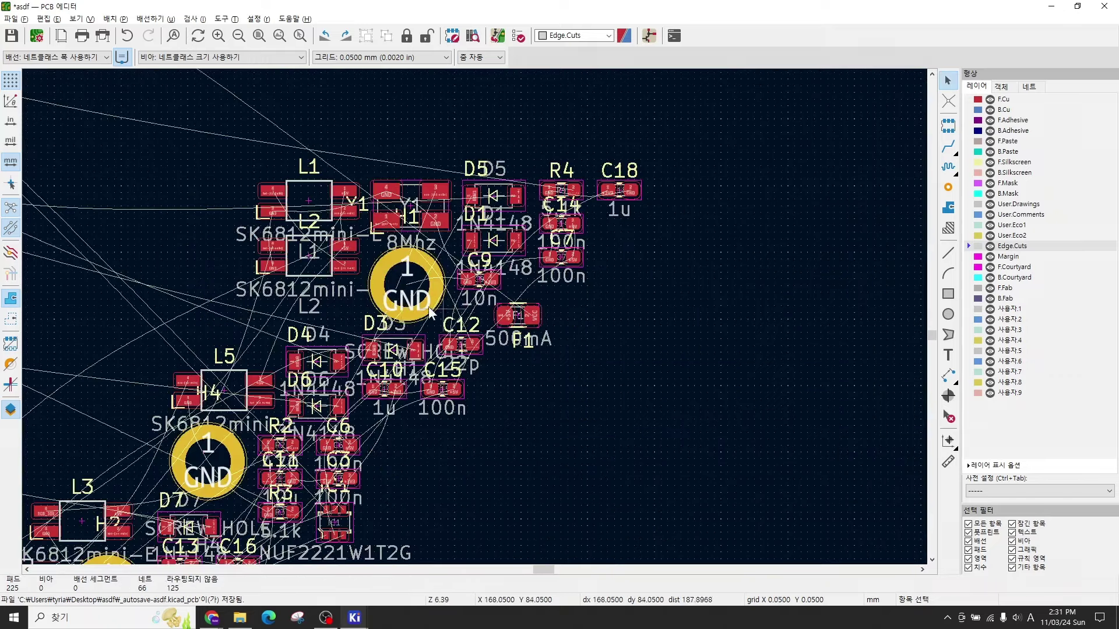
# Step: Pick the footprint of screw hole H1 and move it to the board's upper-left corner near the guide circle
pyautogui.click(399, 279)
pyautogui.click(401, 286)
pyautogui.click(401, 286)
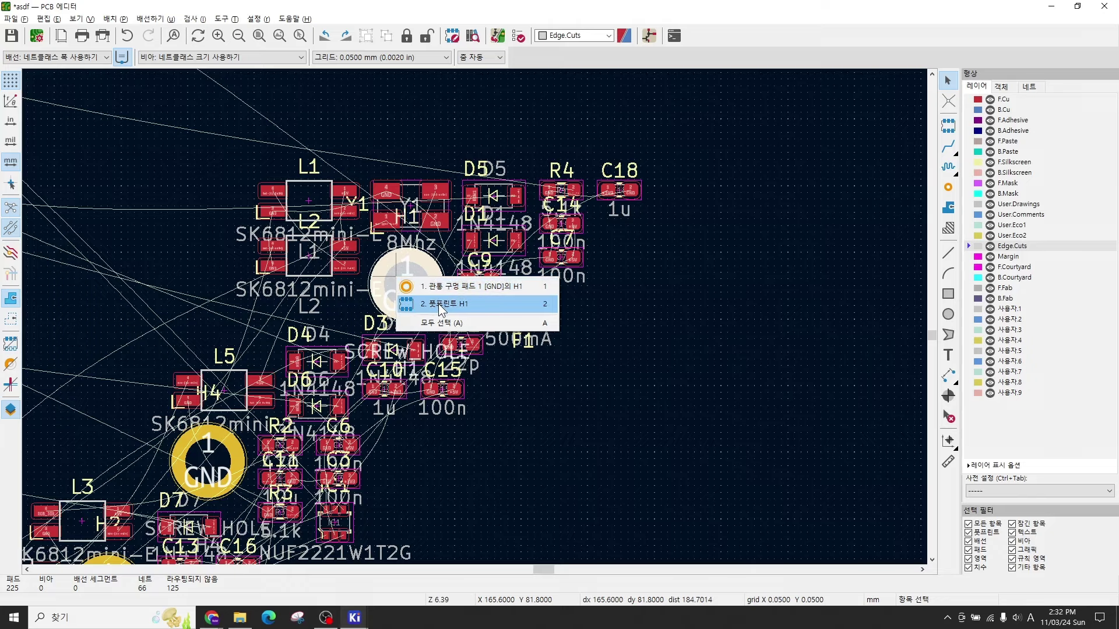
pyautogui.click(438, 303)
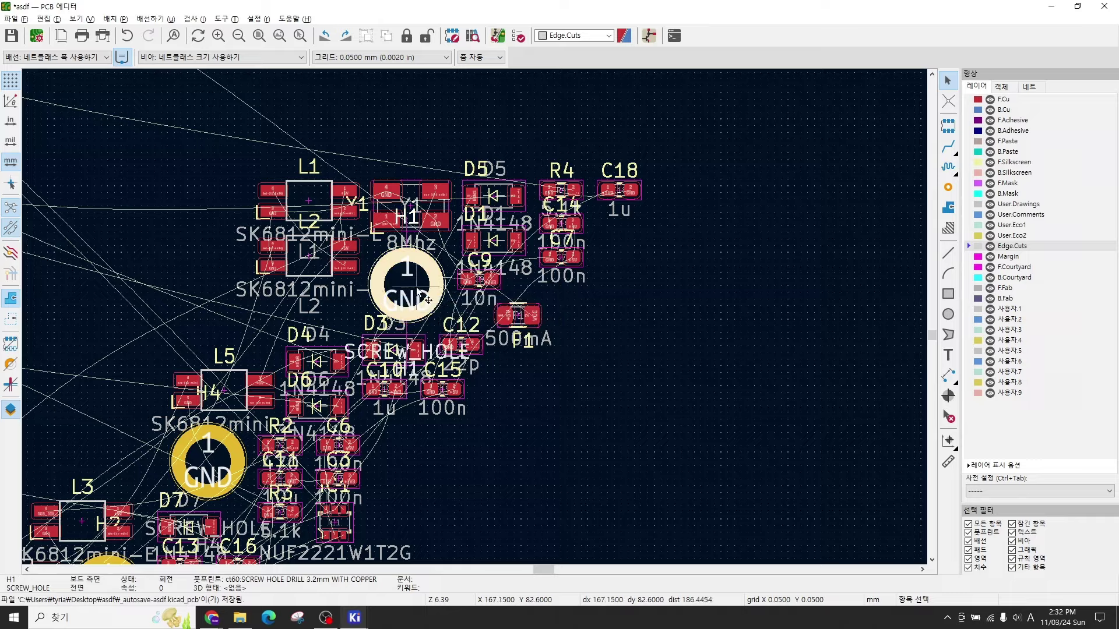
pyautogui.press('m')
pyautogui.scroll(-5, 423, 297)
pyautogui.scroll(5, 474, 318)
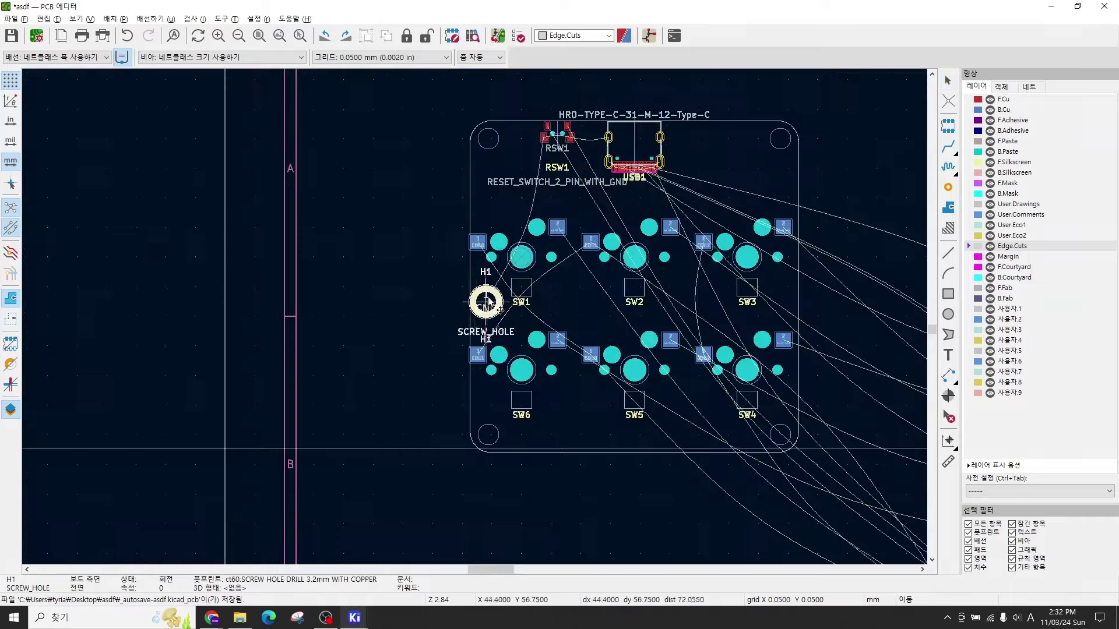
pyautogui.scroll(4, 482, 175)
pyautogui.click(350, 325)
# Step: Move screw hole H4 to the board's upper-right corner near the guide circle
pyautogui.scroll(-8, 462, 312)
pyautogui.scroll(10, 643, 437)
pyautogui.click(569, 292)
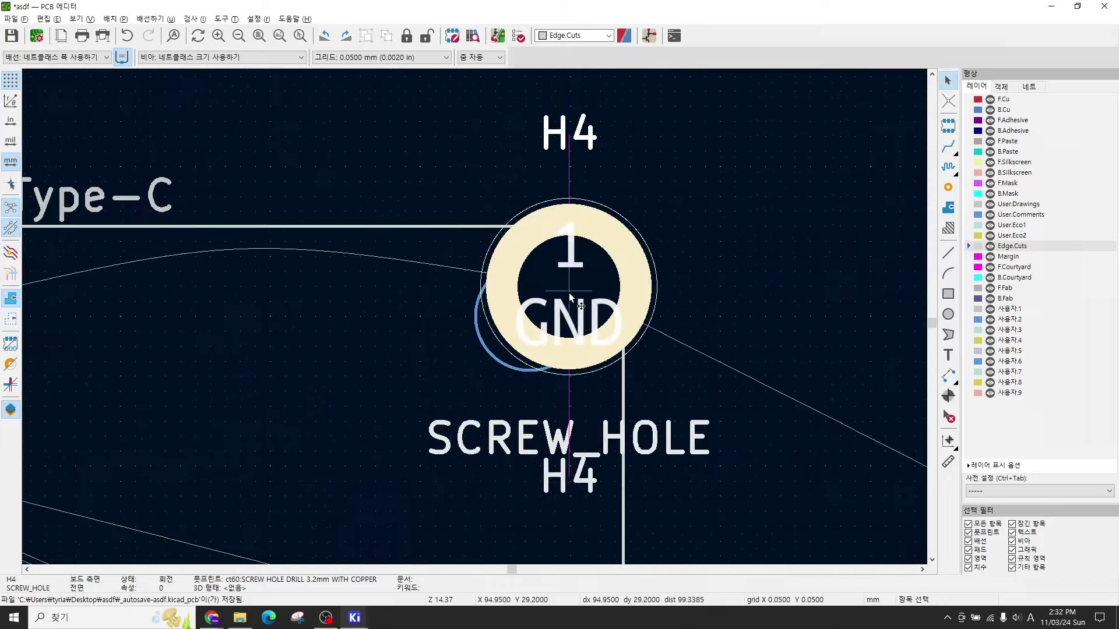
# Step: Move screw hole H2 to the board's lower-left corner near the guide circle
pyautogui.scroll(-10, 569, 292)
pyautogui.scroll(7, 475, 280)
pyautogui.click(475, 273)
# Step: Move screw hole H3 to the board's lower-right corner near the guide circle
pyautogui.scroll(-6, 474, 316)
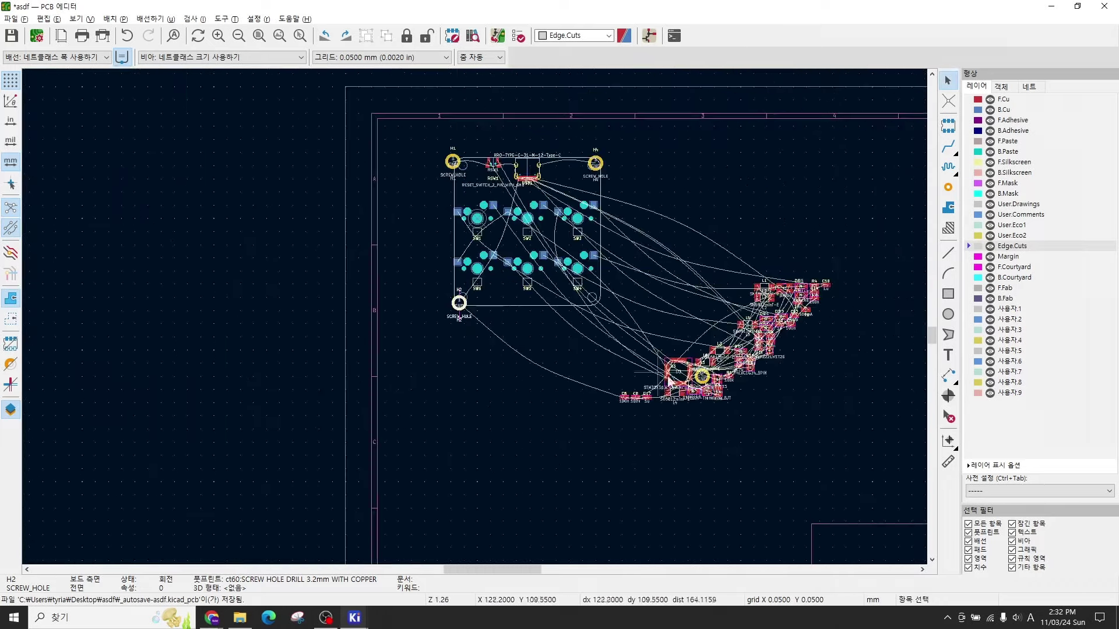
pyautogui.scroll(6, 669, 380)
pyautogui.click(498, 288)
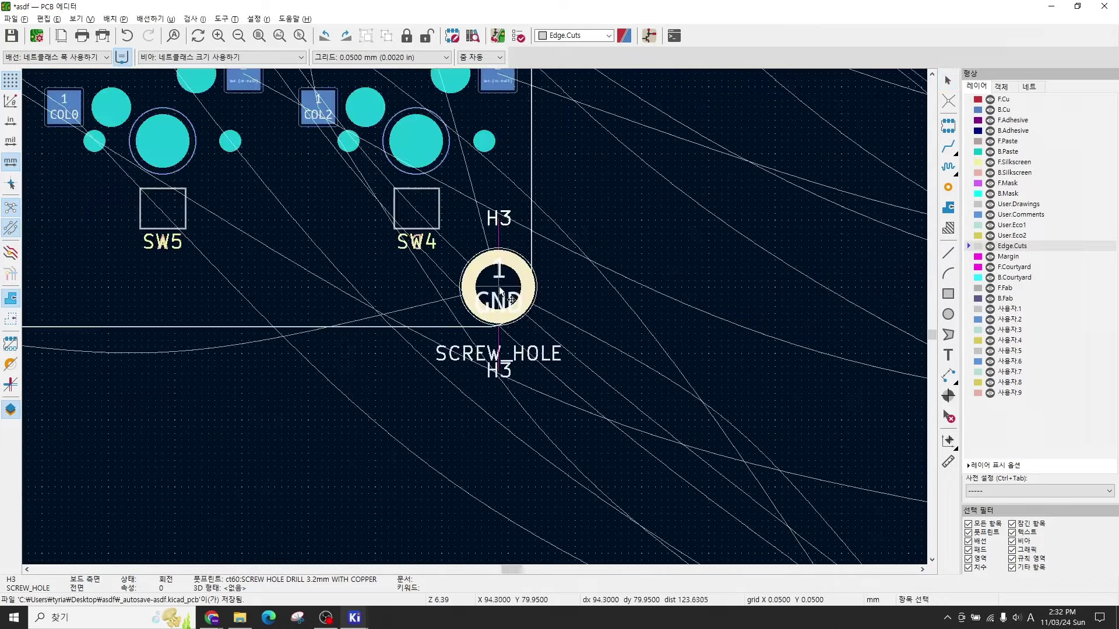
pyautogui.click(574, 316)
# Step: Make the 사용자.2 (User.2) layer active so the guide circle shows over screw hole H3
pyautogui.scroll(4, 573, 316)
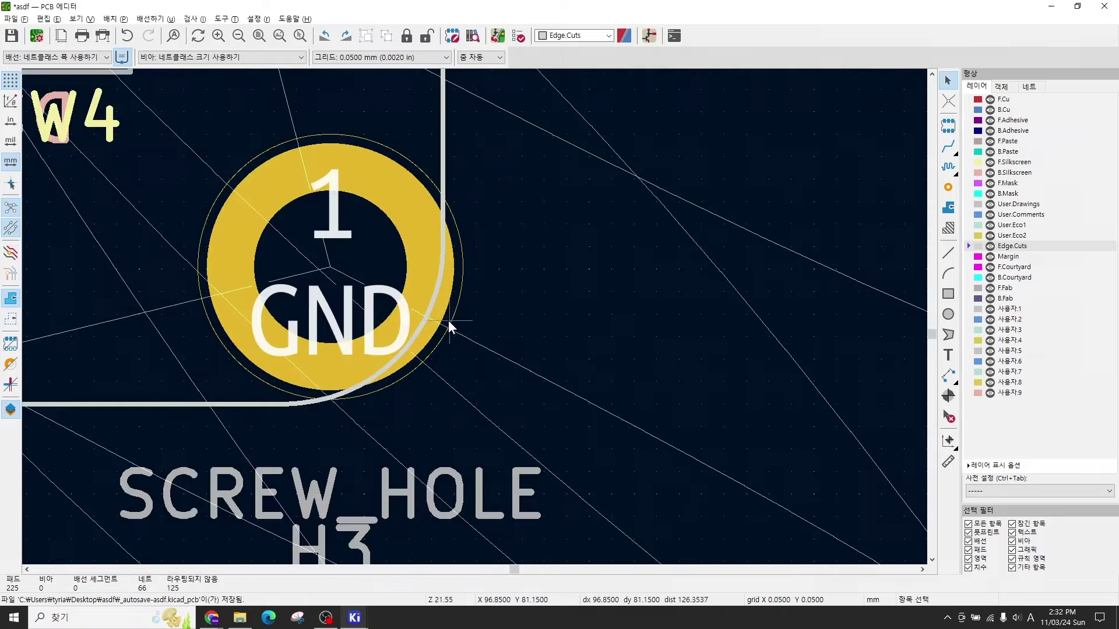
pyautogui.click(1034, 319)
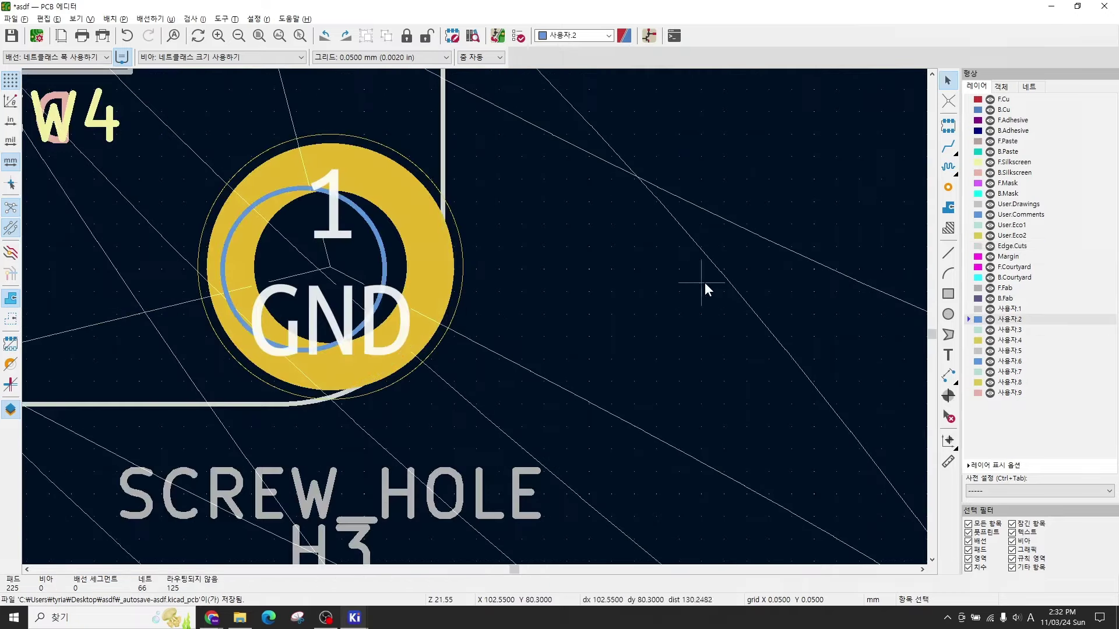
pyautogui.scroll(-3, 474, 316)
pyautogui.scroll(3, 474, 316)
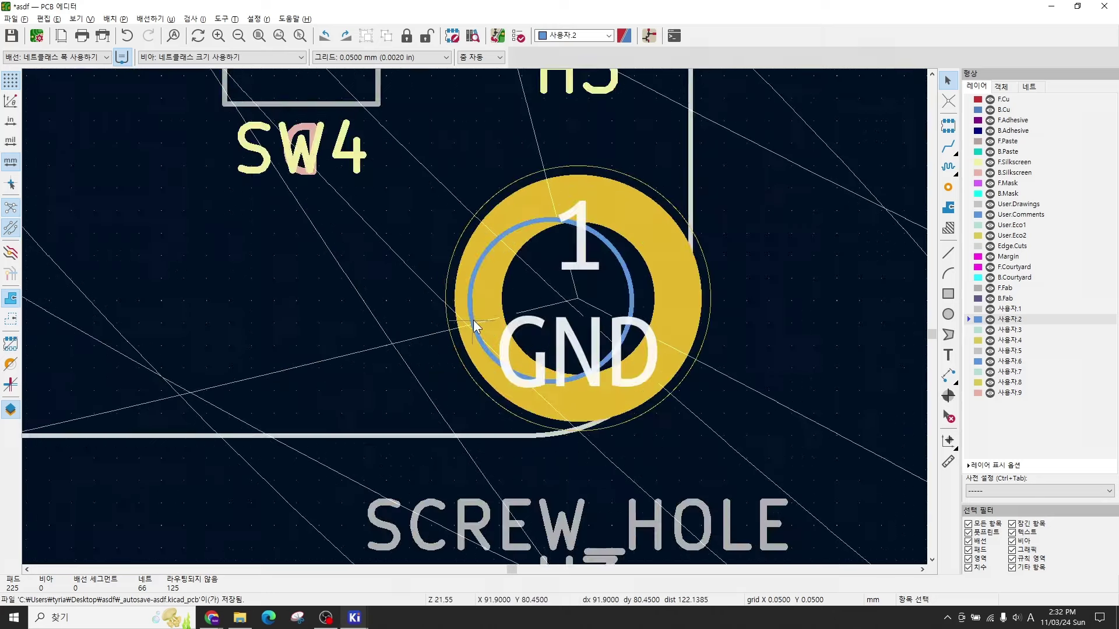
# Step: Read the guide circle's center coordinates and set screw hole H3's position to X 93.65 mm, Y 80 mm
pyautogui.click(612, 255)
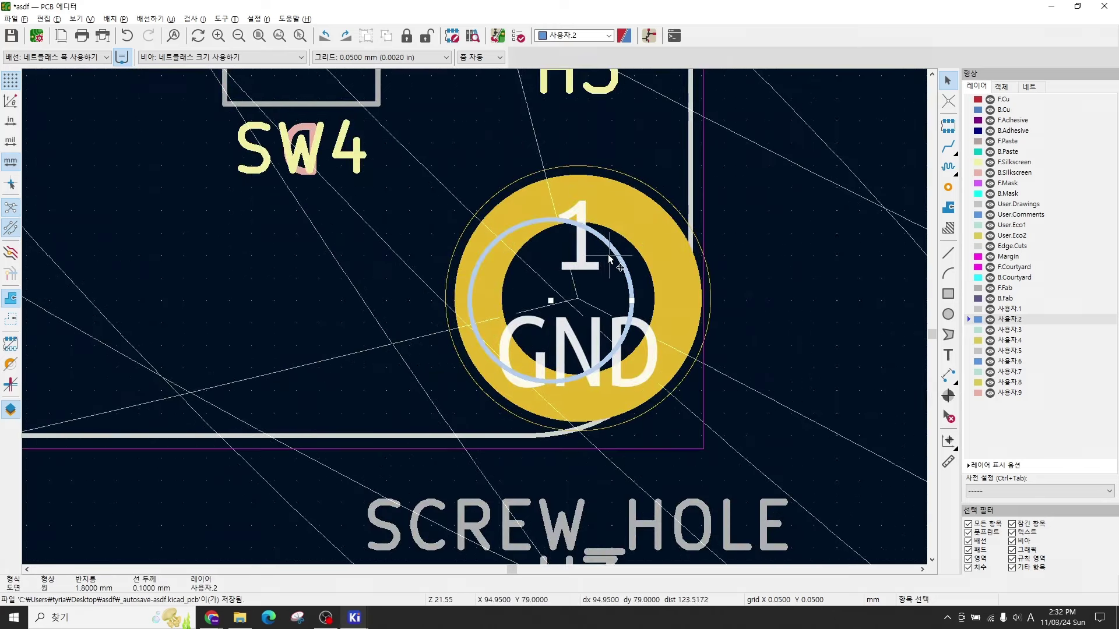
pyautogui.doubleClick(610, 255)
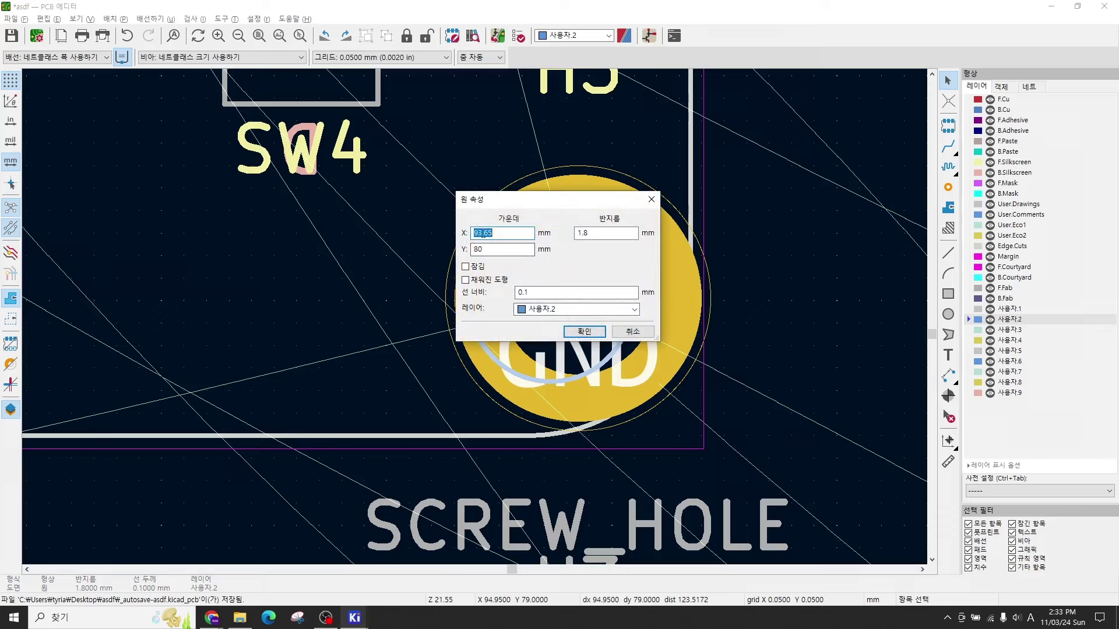
pyautogui.click(633, 332)
pyautogui.click(660, 247)
pyautogui.click(697, 274)
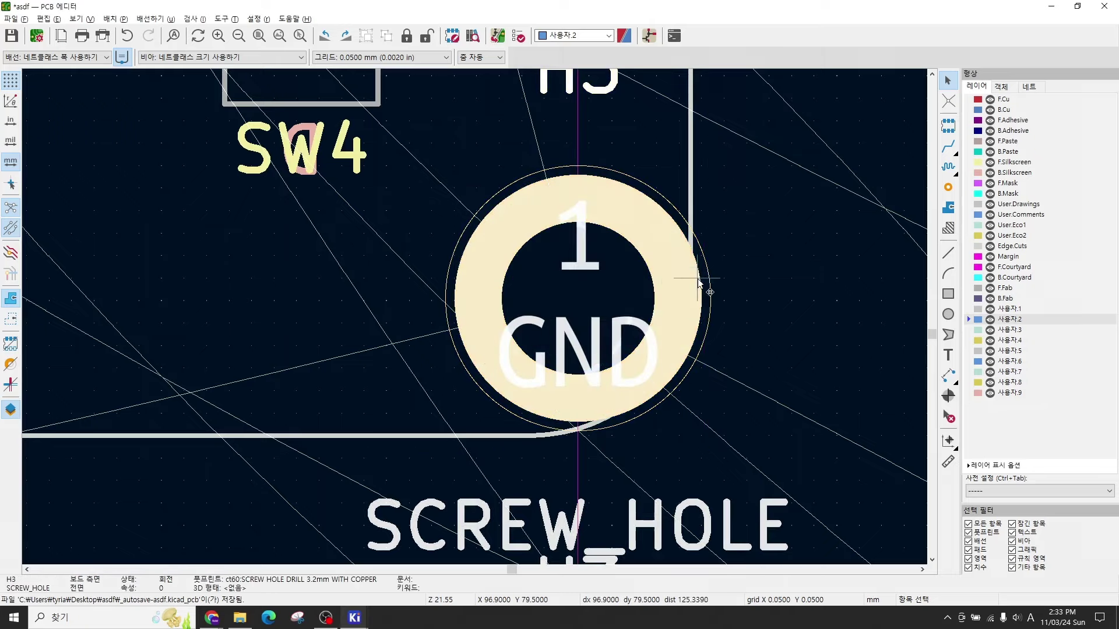
pyautogui.press('e')
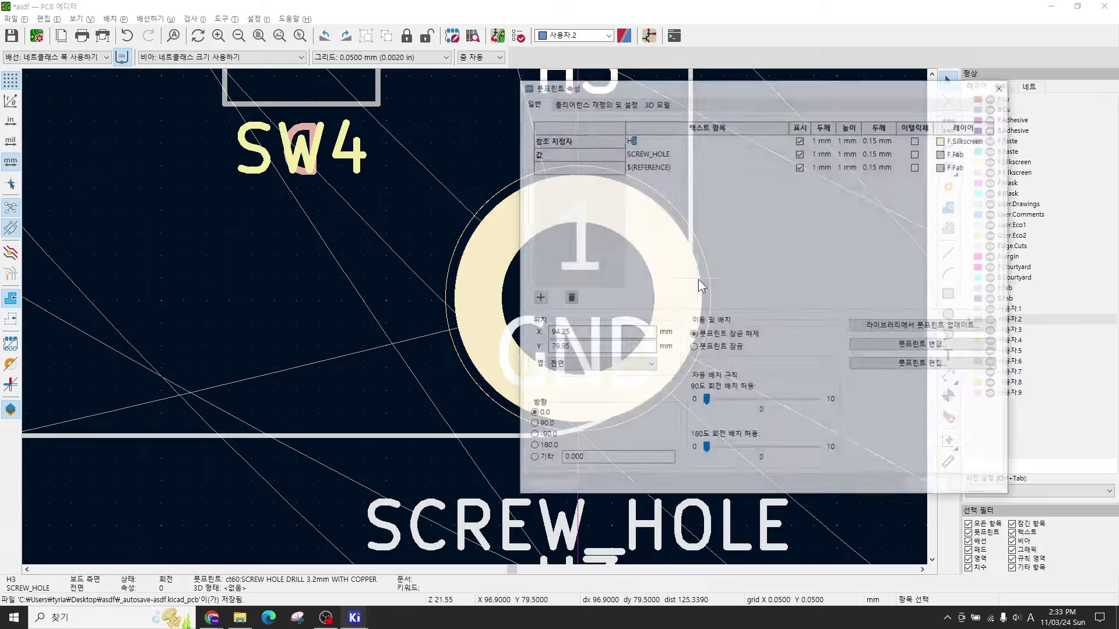
pyautogui.write('93.6')
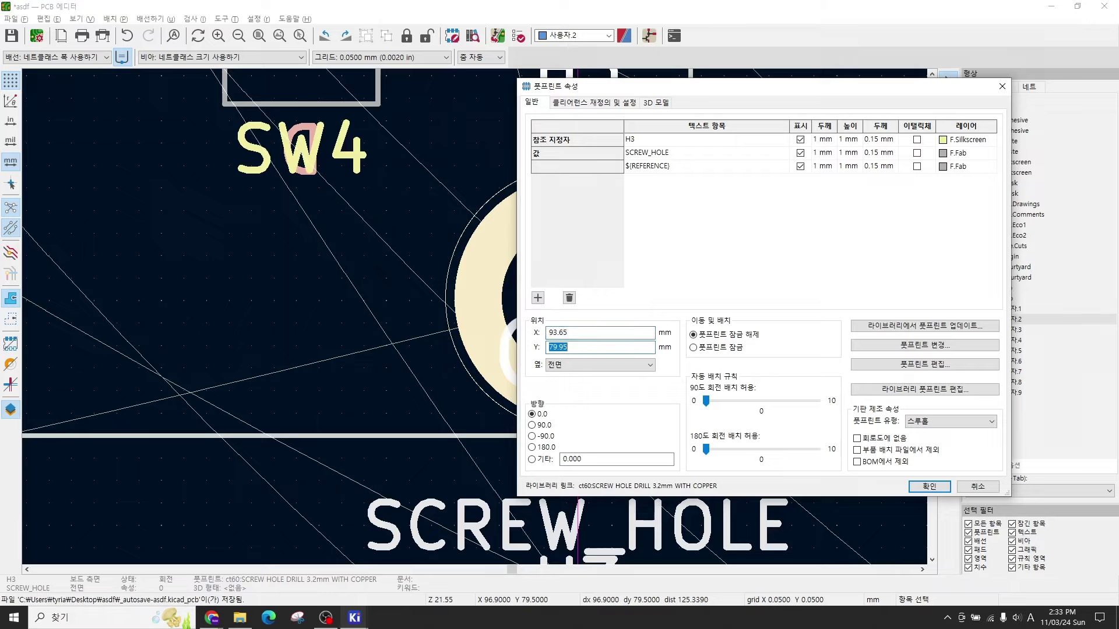
pyautogui.press('Return')
pyautogui.scroll(-2, 564, 341)
pyautogui.scroll(-1, 499, 341)
pyautogui.scroll(6, 475, 318)
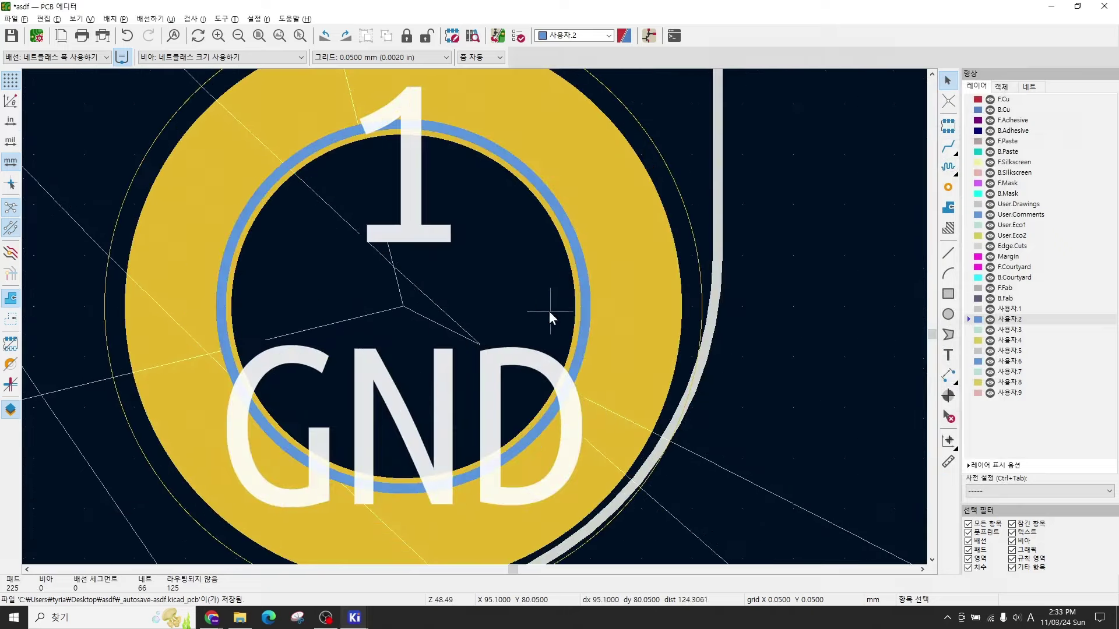
# Step: Read the center of the guide circle near H2 and set screw hole H2's position to X 44.45 mm, Y 80 mm
pyautogui.scroll(-3, 474, 320)
pyautogui.doubleClick(452, 318)
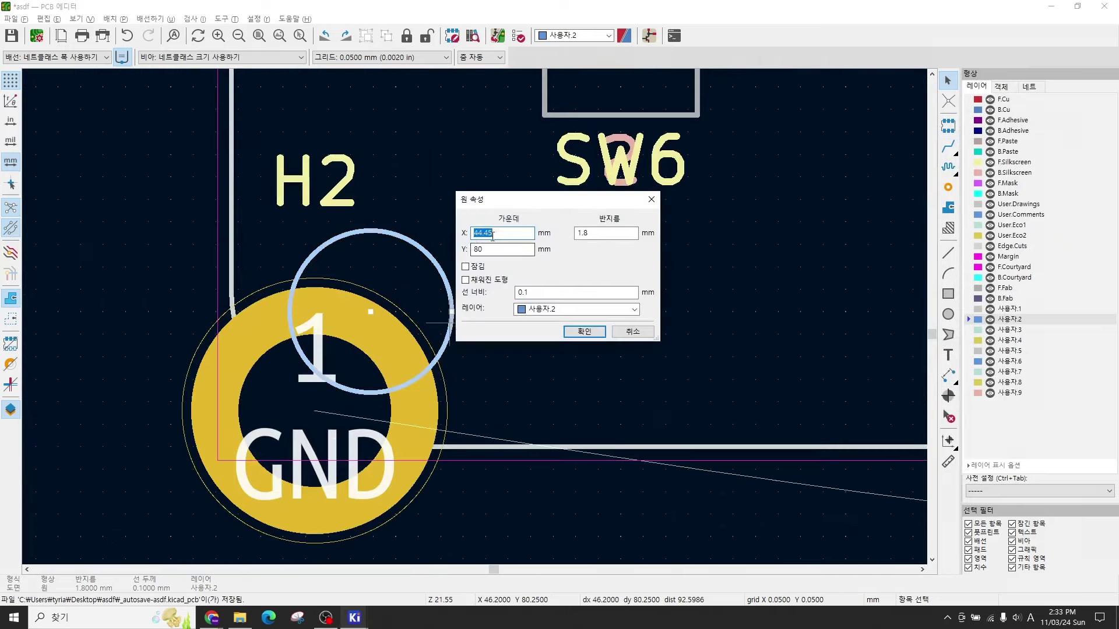
pyautogui.press('Escape')
pyautogui.doubleClick(460, 428)
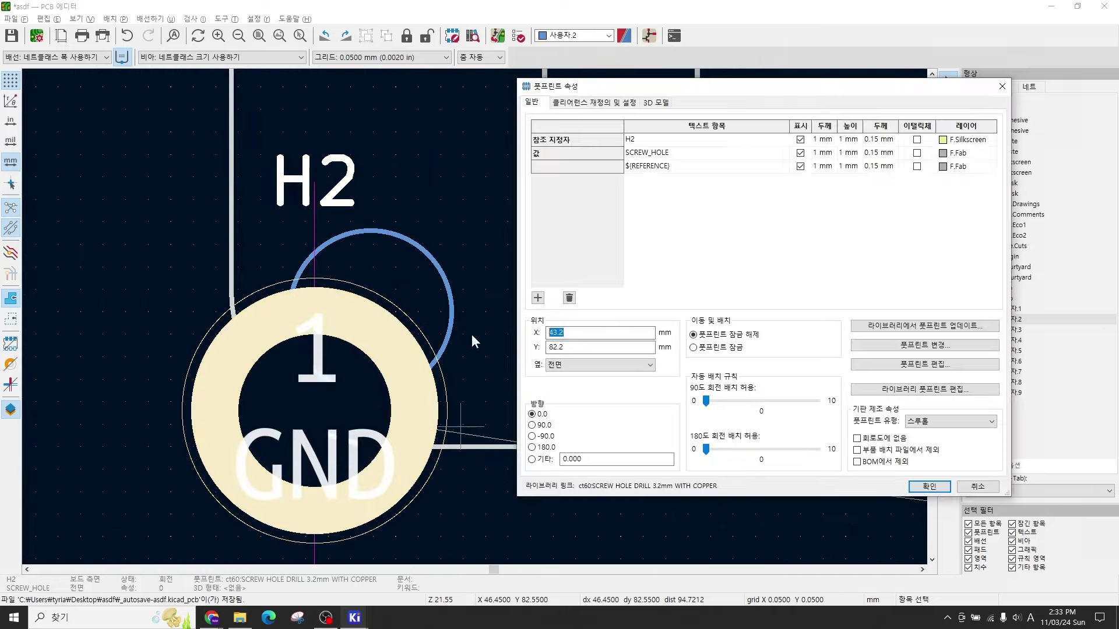
pyautogui.write('44.4582.2')
pyautogui.press('Return')
pyautogui.scroll(-8, 512, 211)
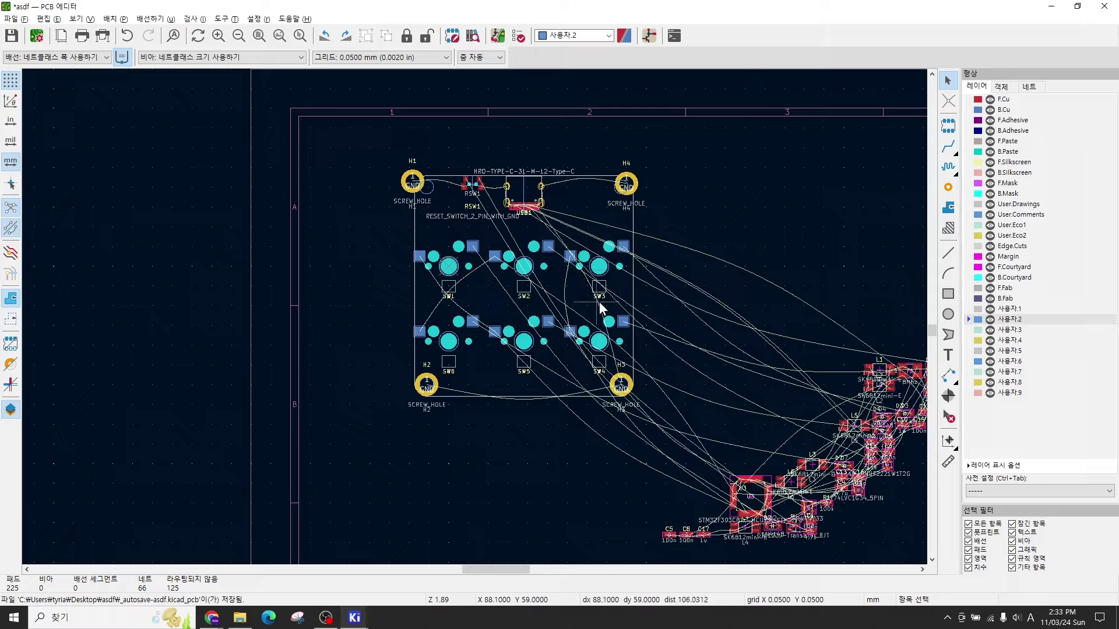
# Step: Move LED L1 from the unplaced component cluster onto the board, roughly at switch SW1's LED outline
pyautogui.scroll(2, 677, 321)
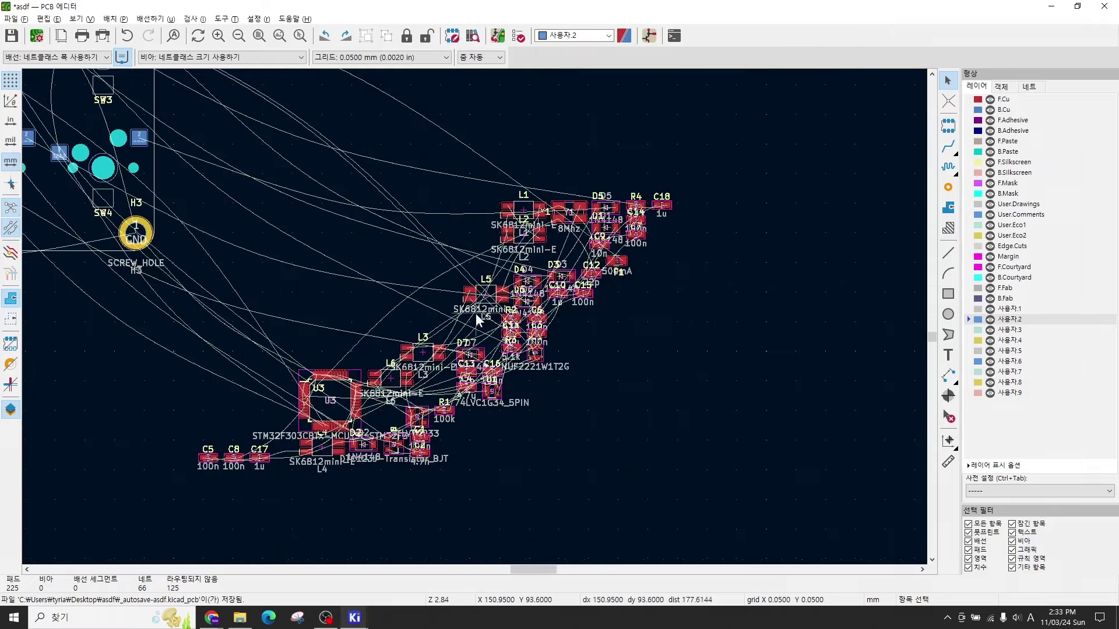
pyautogui.click(520, 210)
pyautogui.press('m')
pyautogui.scroll(2, 290, 212)
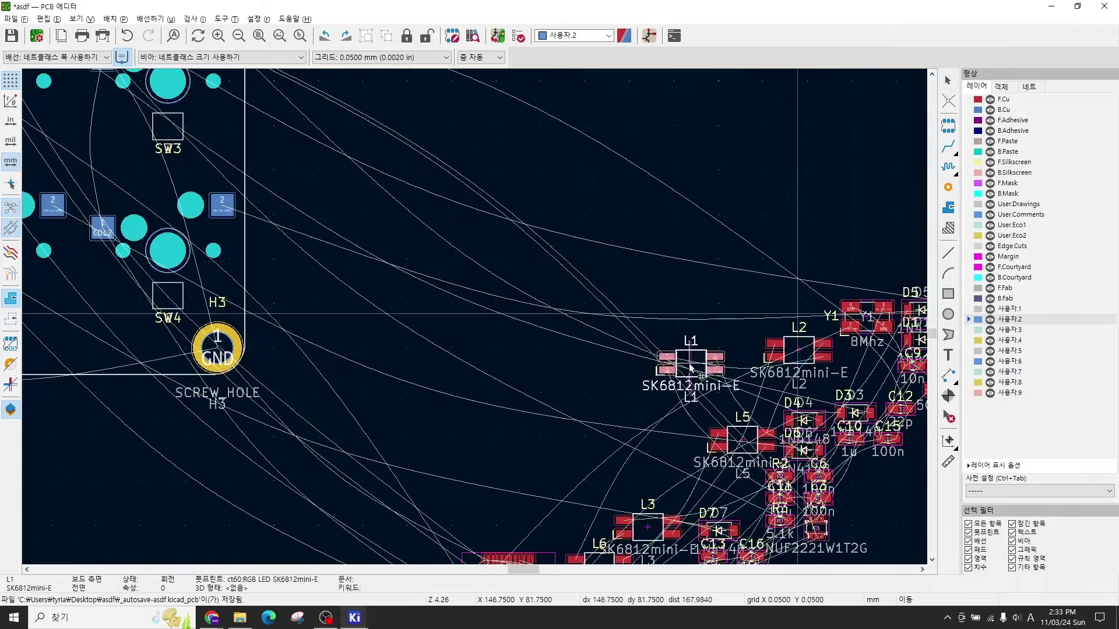
pyautogui.scroll(2, 483, 307)
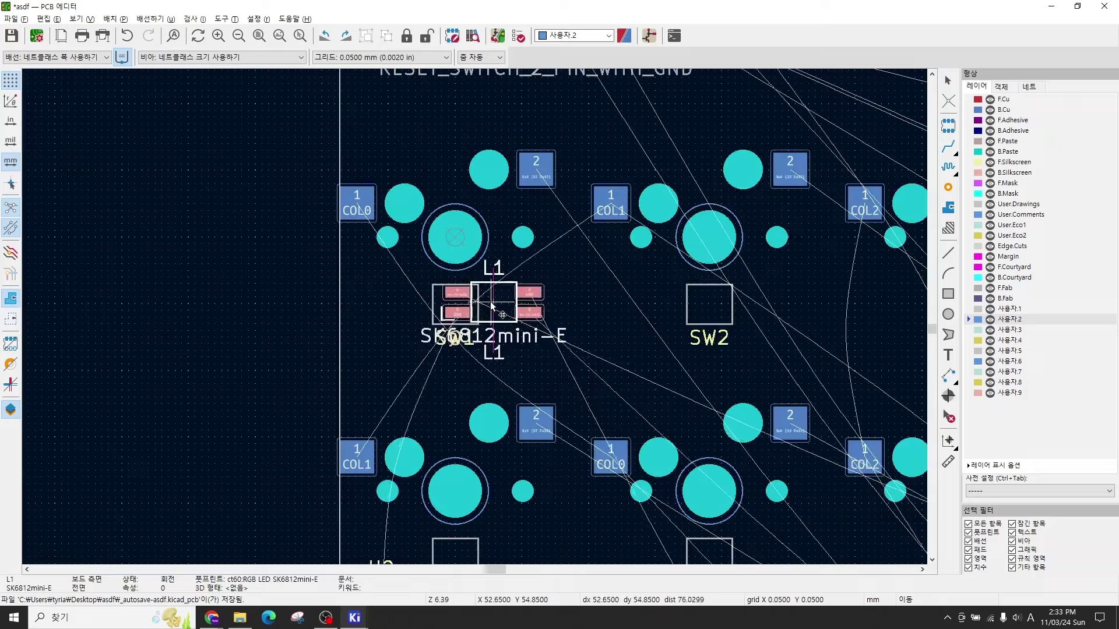
pyautogui.click(499, 314)
# Step: Move LED L2 roughly to switch SW2's LED outline and LED L3 roughly to SW3's
pyautogui.scroll(-2, 499, 314)
pyautogui.hscroll(3, 780, 396)
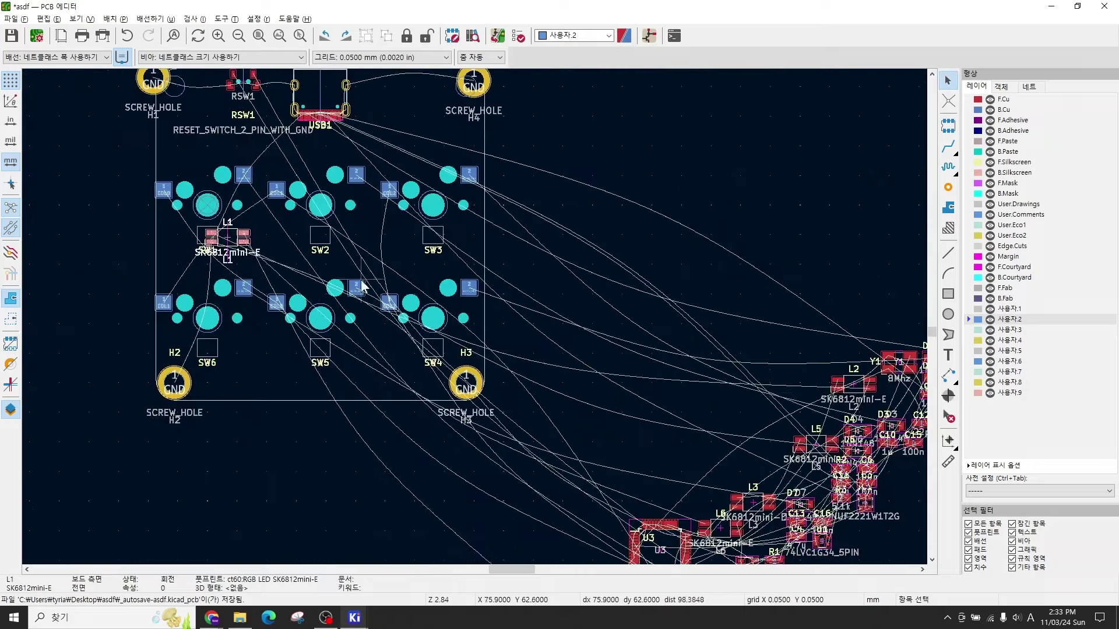
pyautogui.press('m')
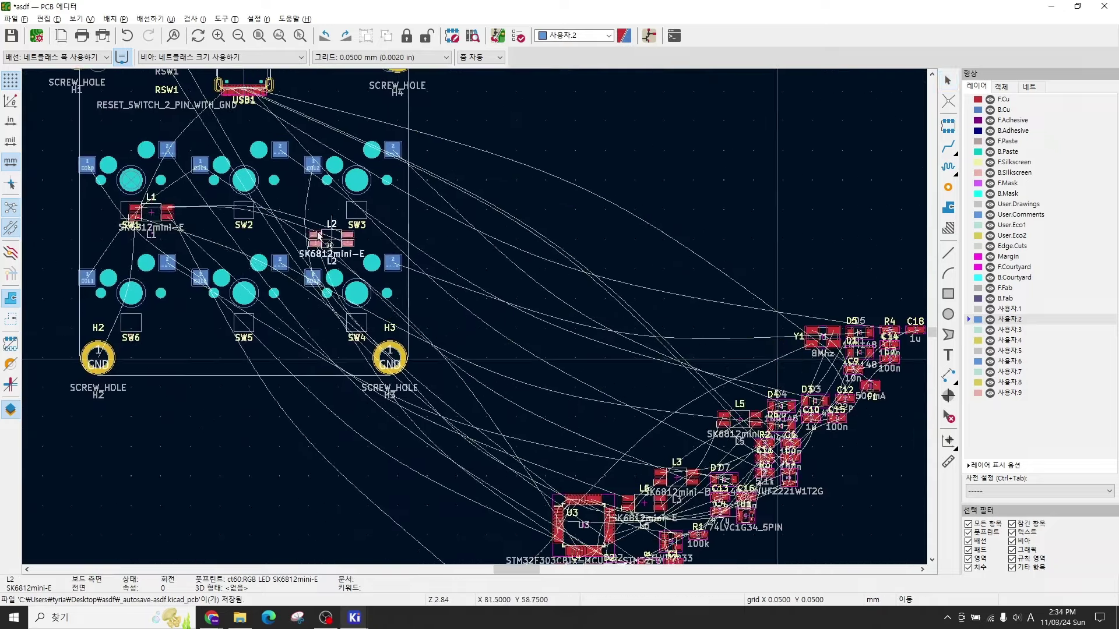
pyautogui.click(259, 214)
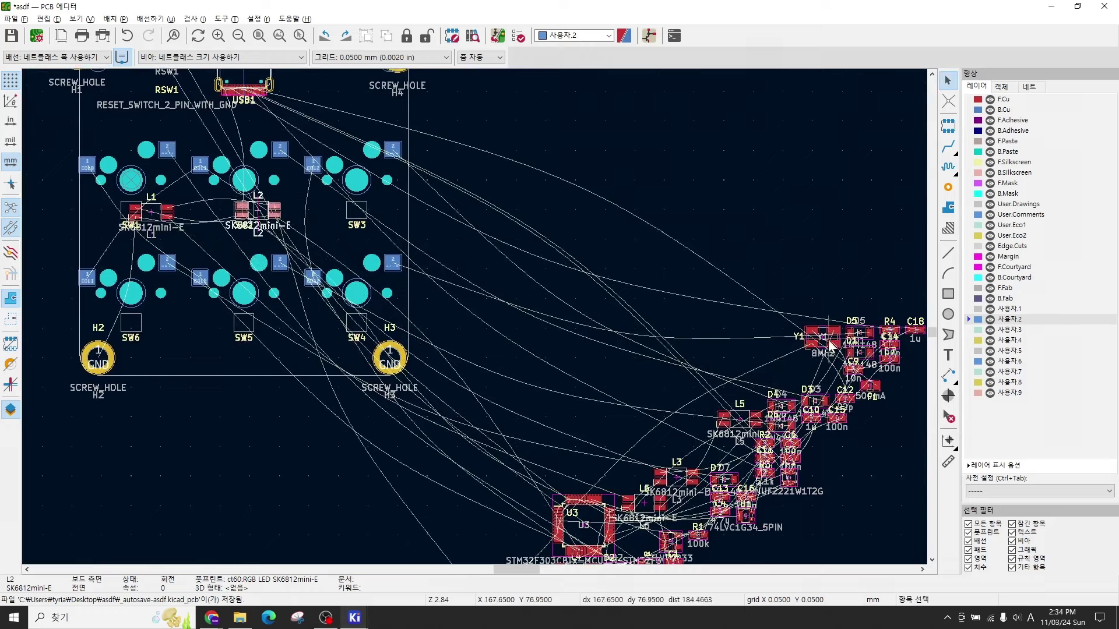
pyautogui.press('m')
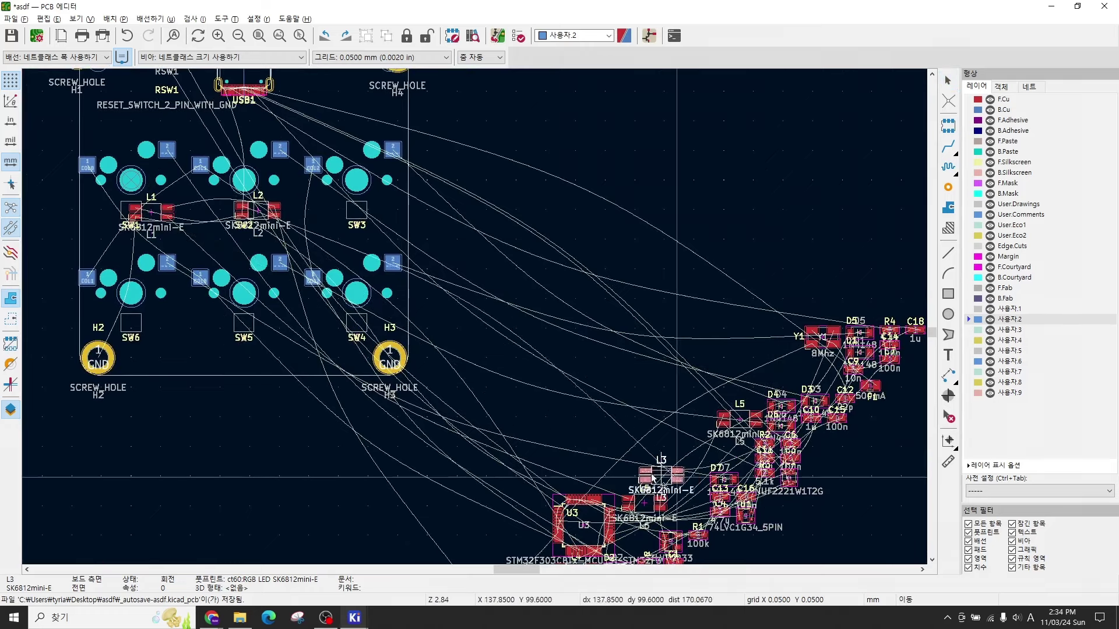
pyautogui.click(354, 217)
# Step: Switch to the schematic editor and check the order in which LEDs L1 to L6 are chained
pyautogui.hotkey('alt', 'Tab')
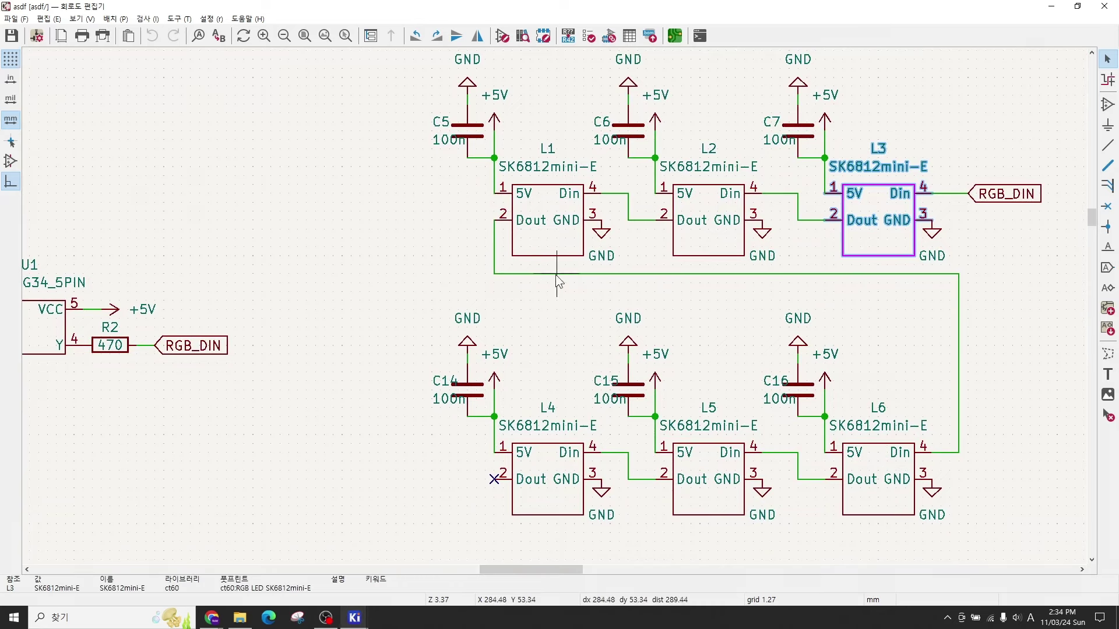
pyautogui.click(995, 321)
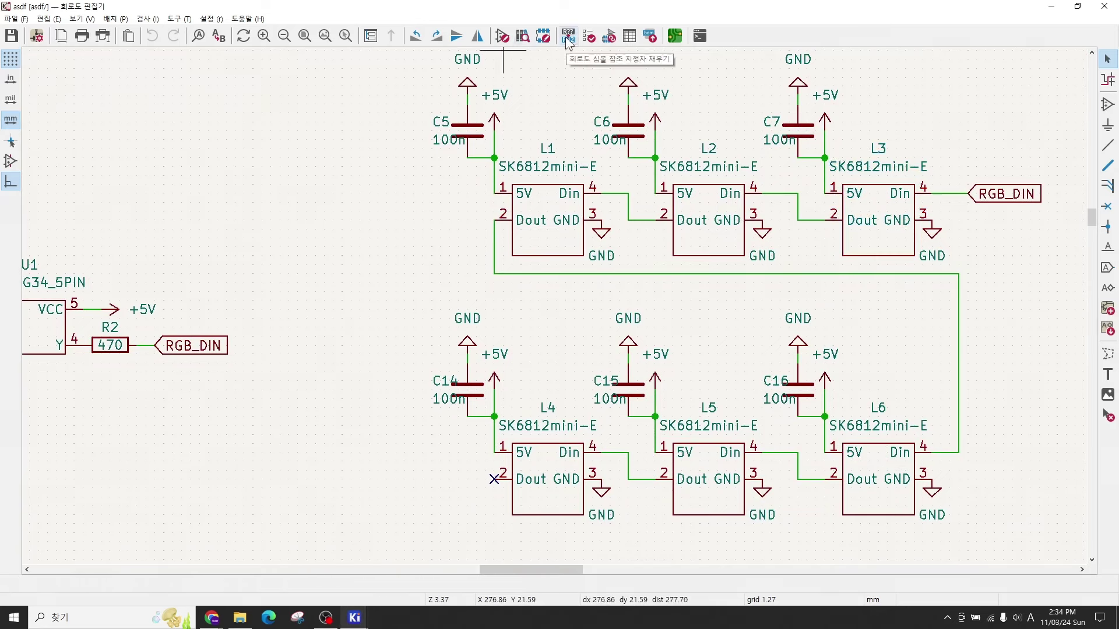
pyautogui.scroll(-3, 590, 359)
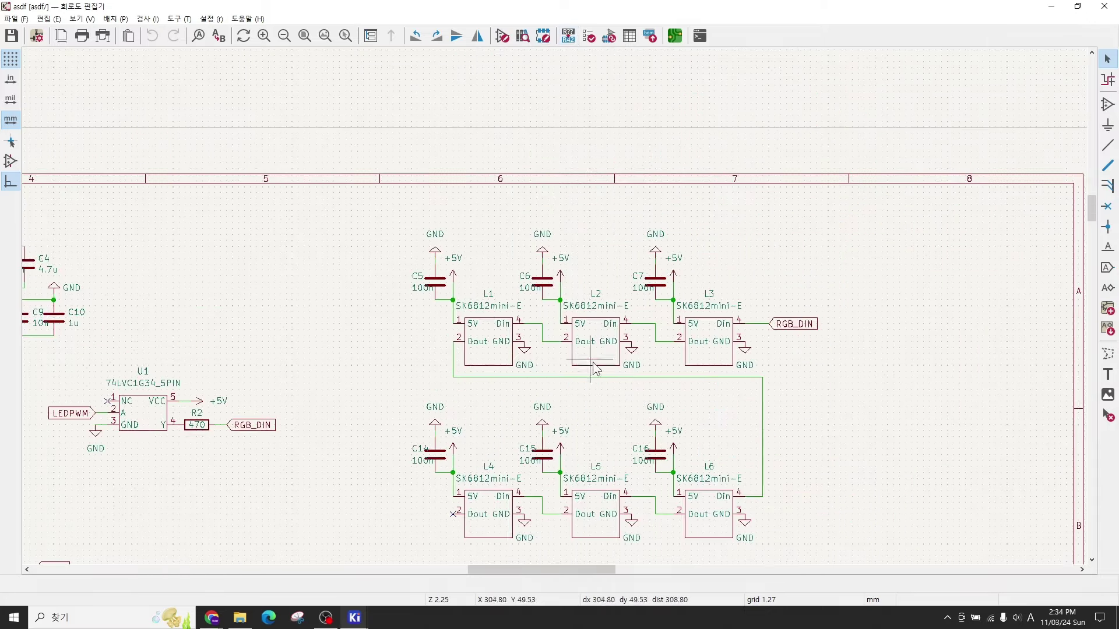
pyautogui.scroll(3, 632, 371)
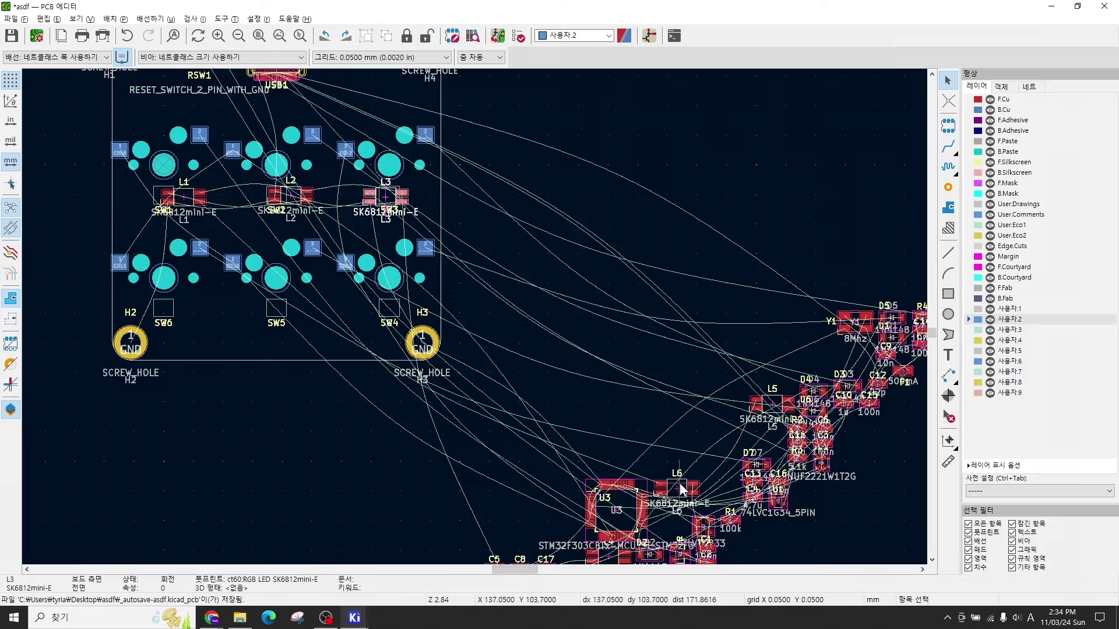
# Step: In the PCB editor, move LED L6 roughly to switch SW6's LED outline
pyautogui.click(681, 490)
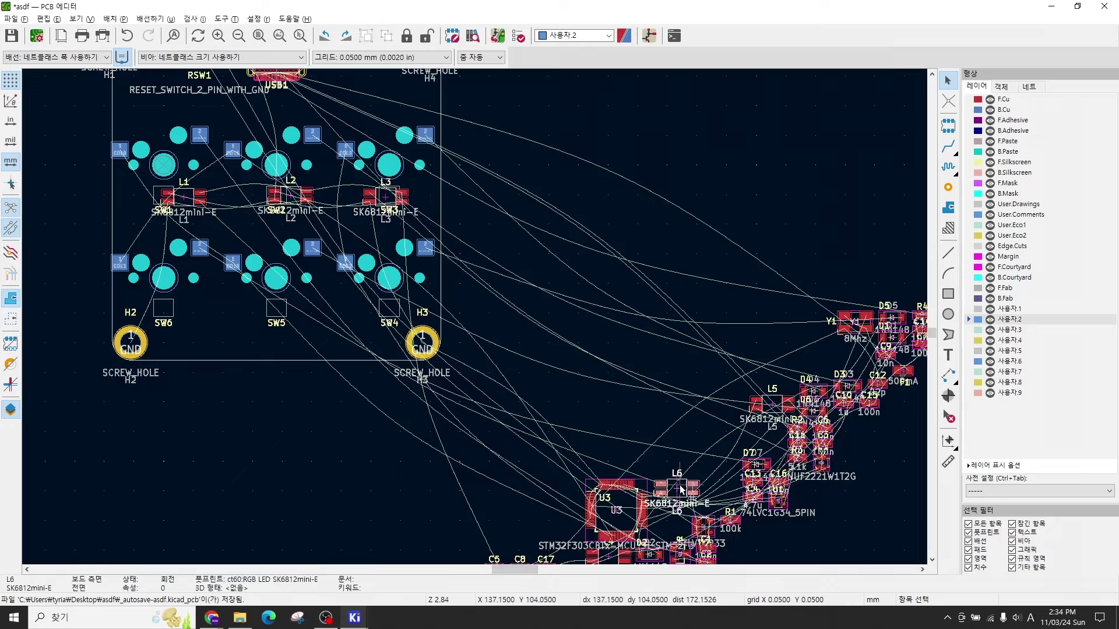
pyautogui.press('m')
pyautogui.click(172, 310)
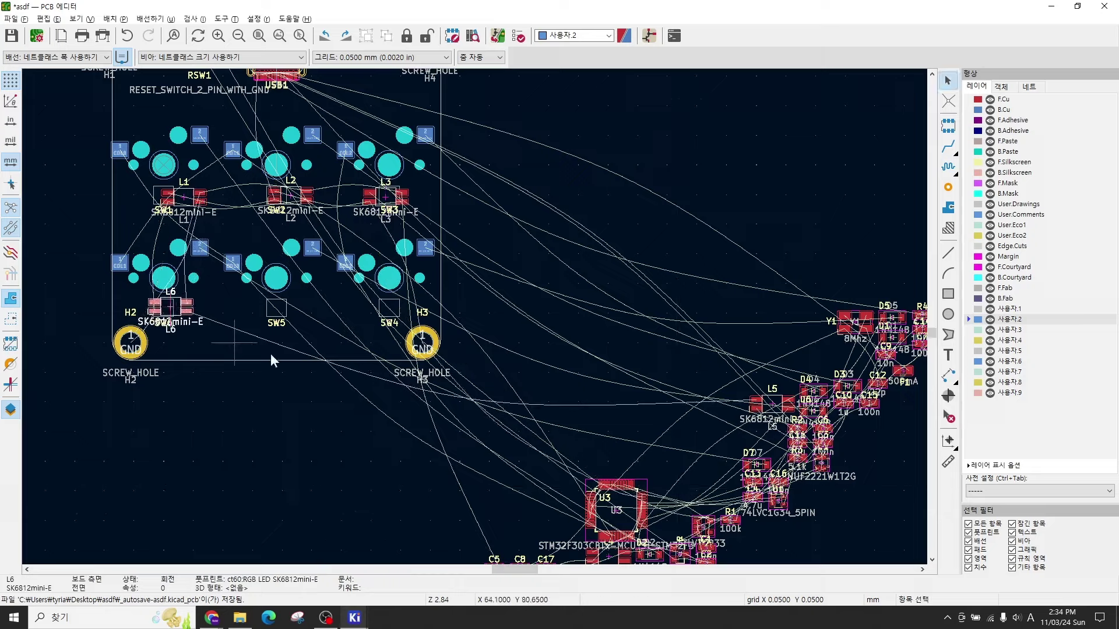
# Step: Move LED L5 roughly to switch SW5's LED outline, turning it through its rotations back to the original orientation
pyautogui.click(762, 411)
pyautogui.press('m')
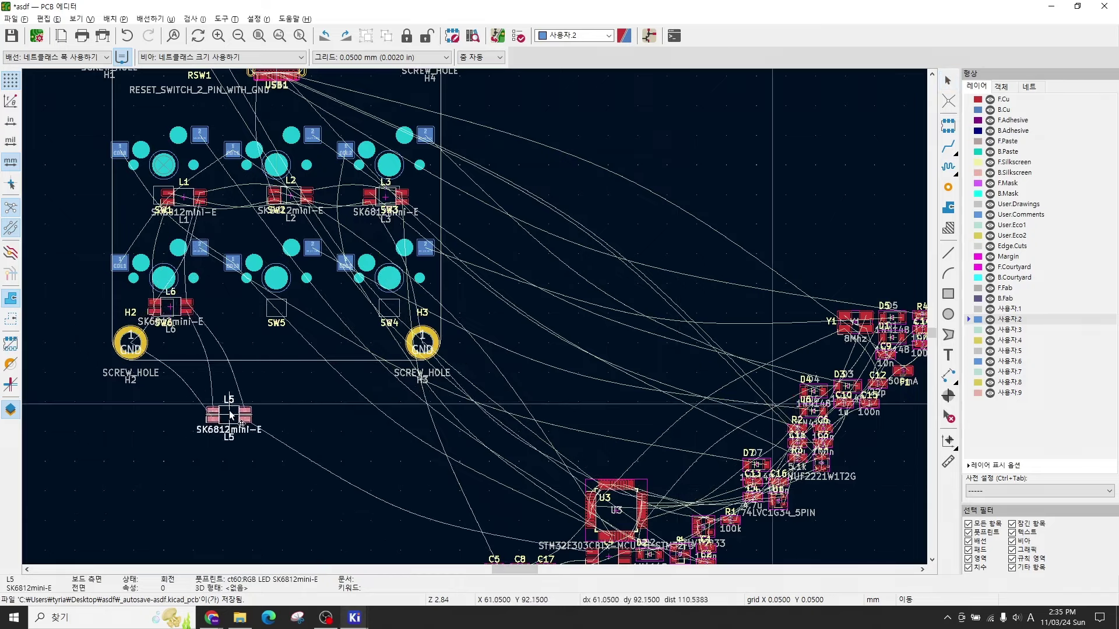
pyautogui.press('r')
pyautogui.press('r')
pyautogui.press('r')
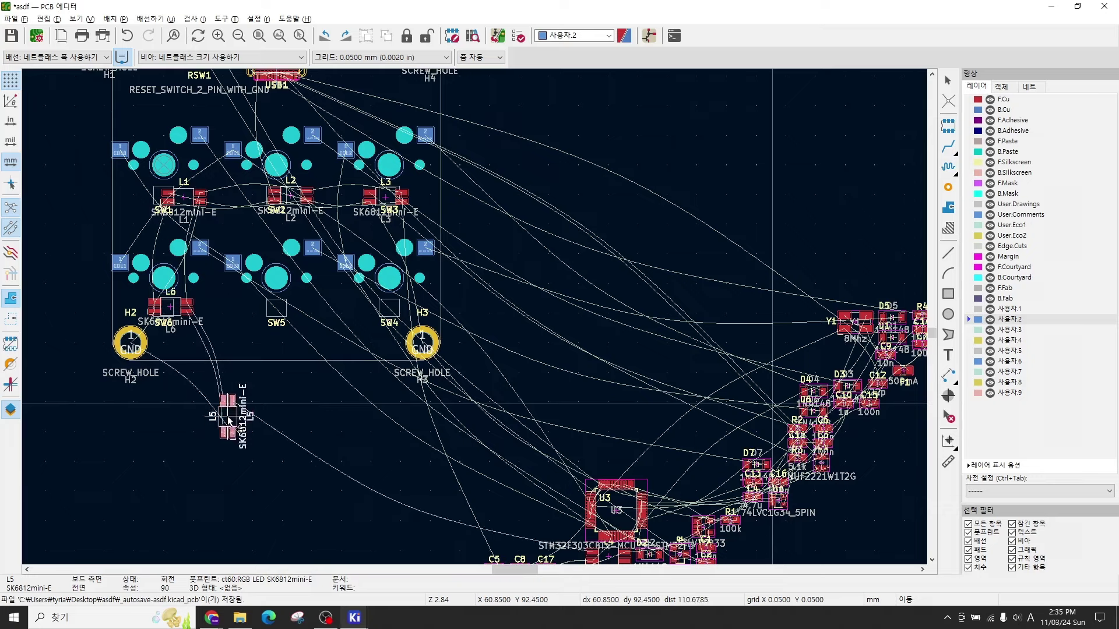
pyautogui.press('r')
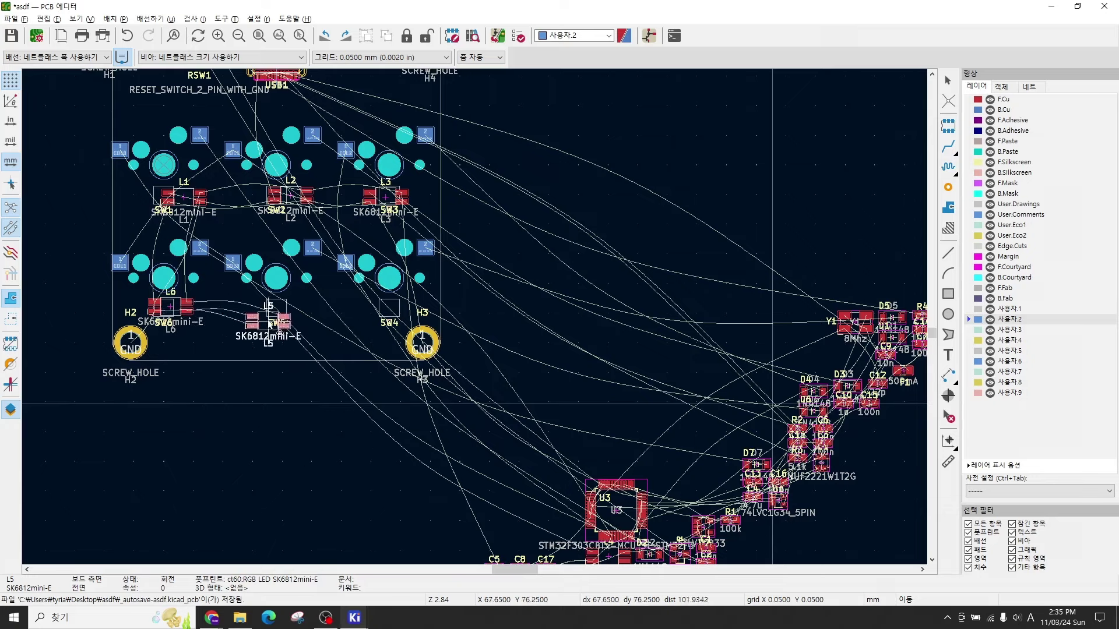
pyautogui.click(262, 310)
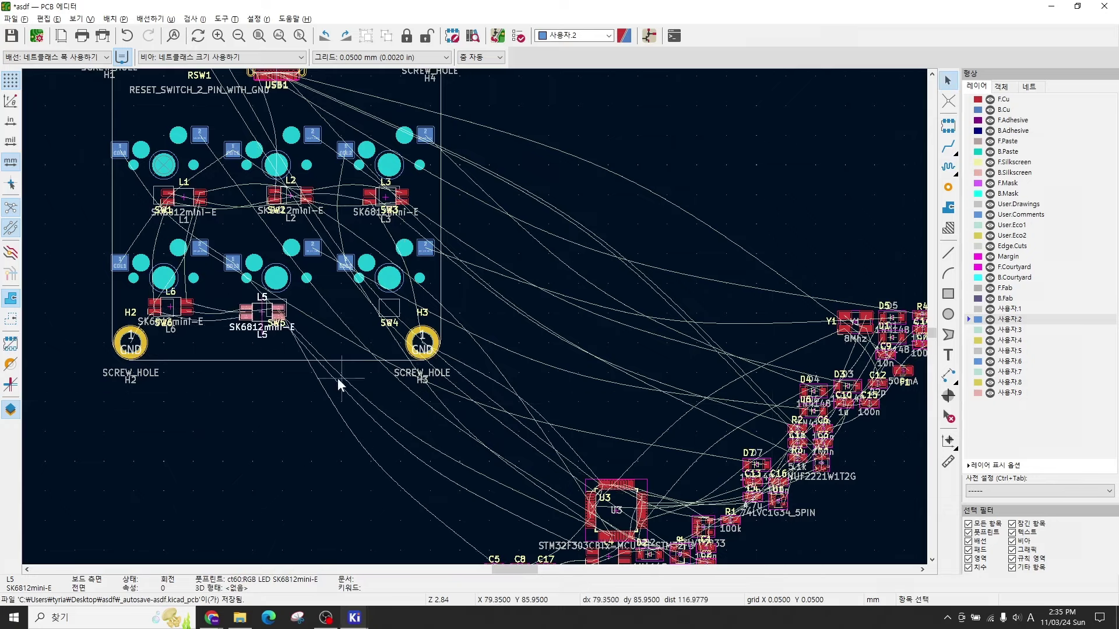
# Step: Try LED L5 rotated 180° below the board, restore its orientation and return it to switch SW5
pyautogui.moveTo(338, 378); pyautogui.dragTo(393, 410, button='middle')
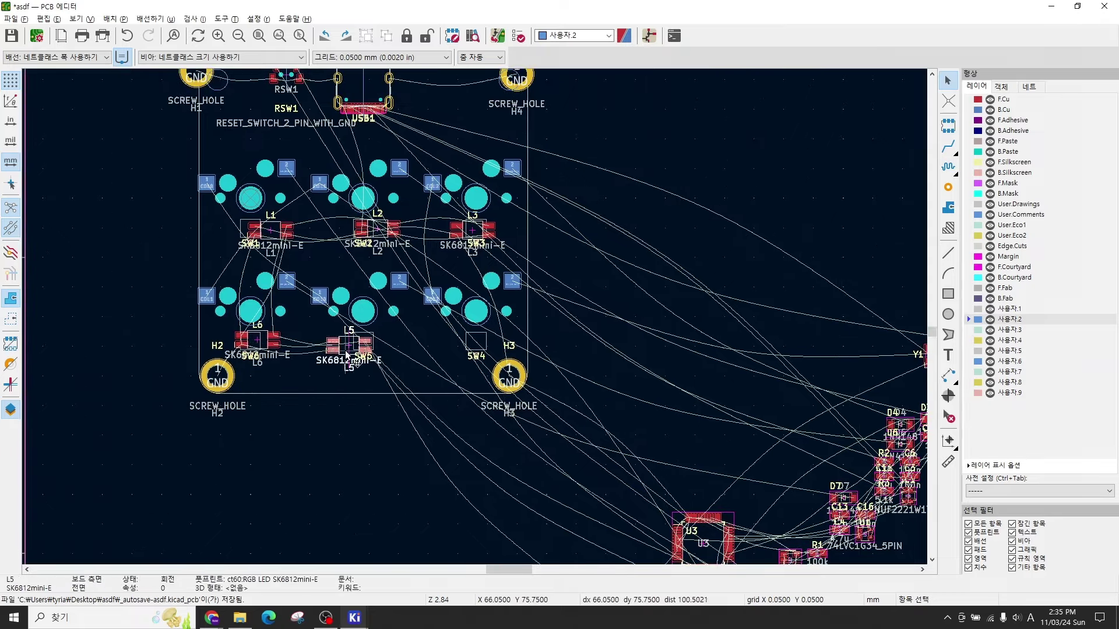
pyautogui.moveTo(347, 355); pyautogui.dragTo(350, 446)
pyautogui.press('r')
pyautogui.press('r')
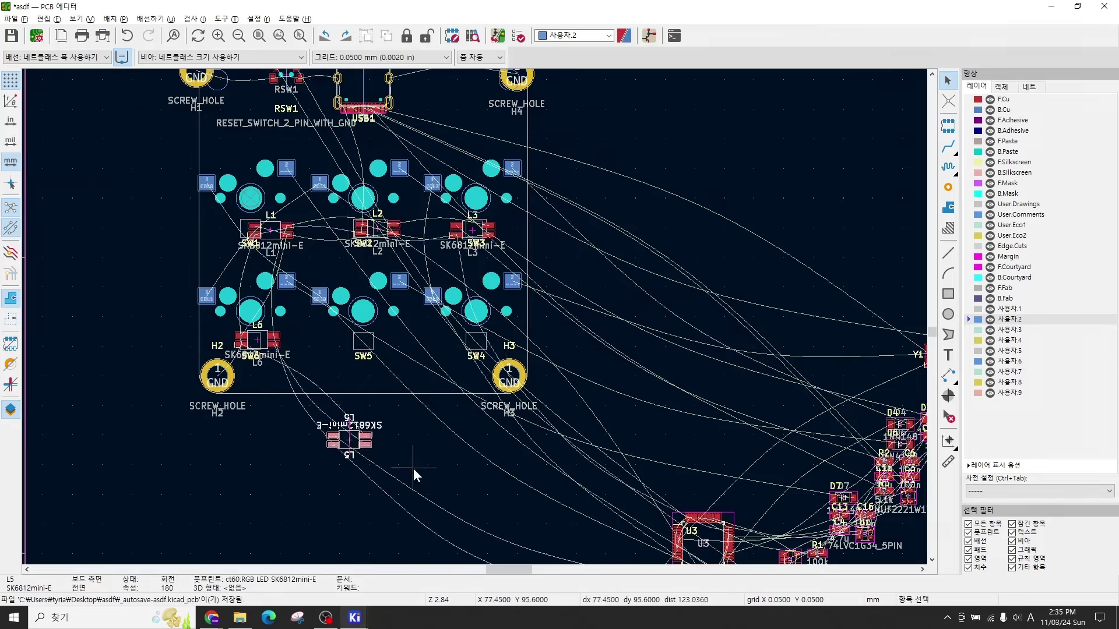
pyautogui.click(435, 488)
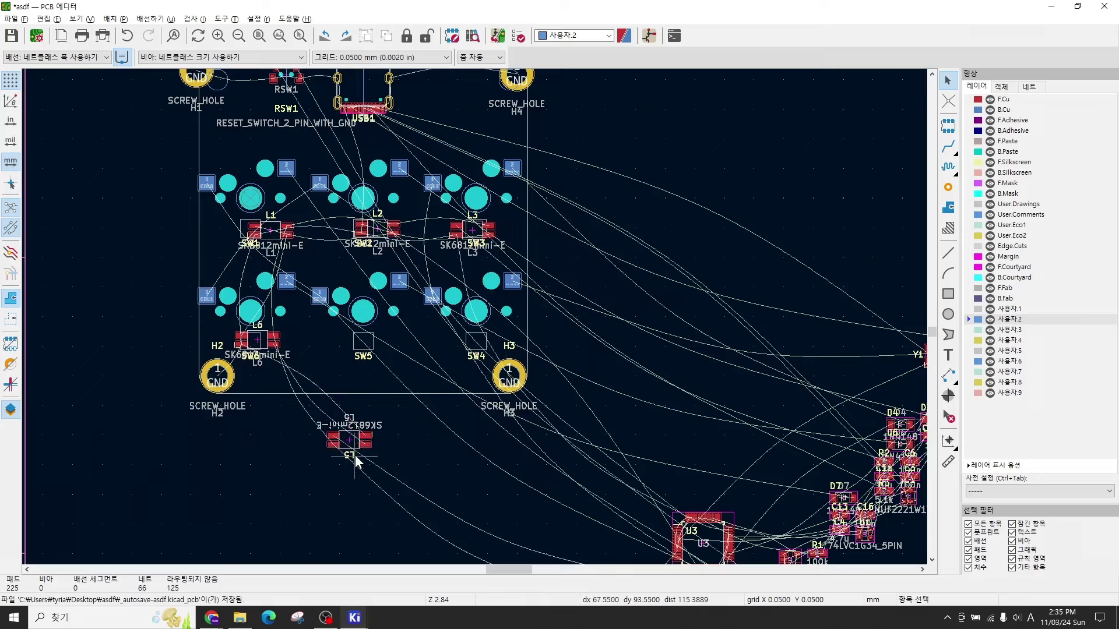
pyautogui.click(346, 440)
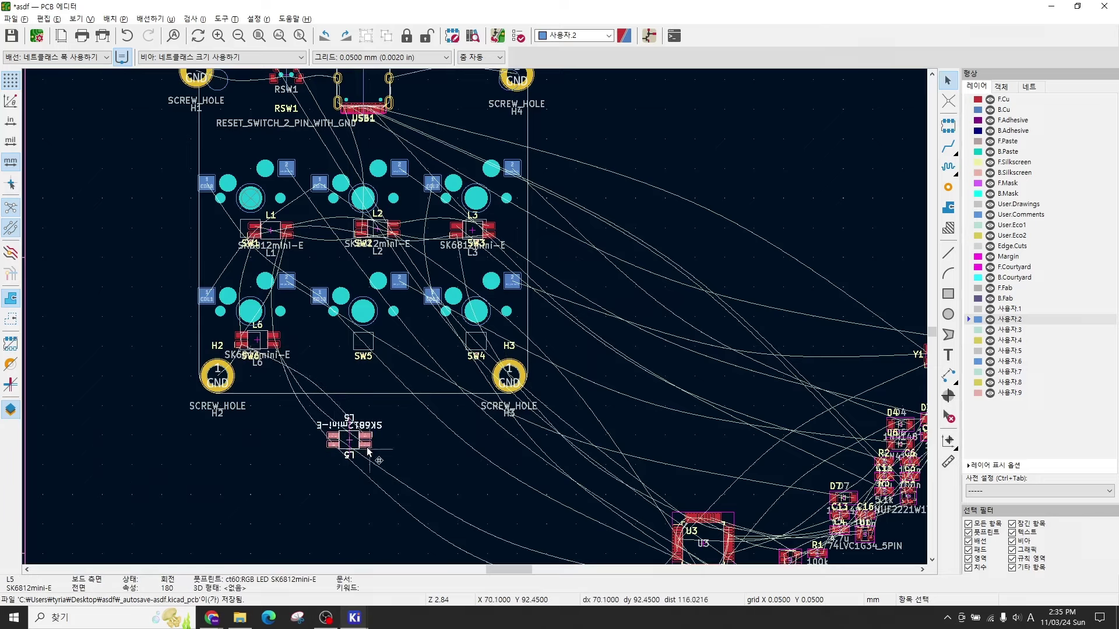
pyautogui.press('r')
pyautogui.press('r')
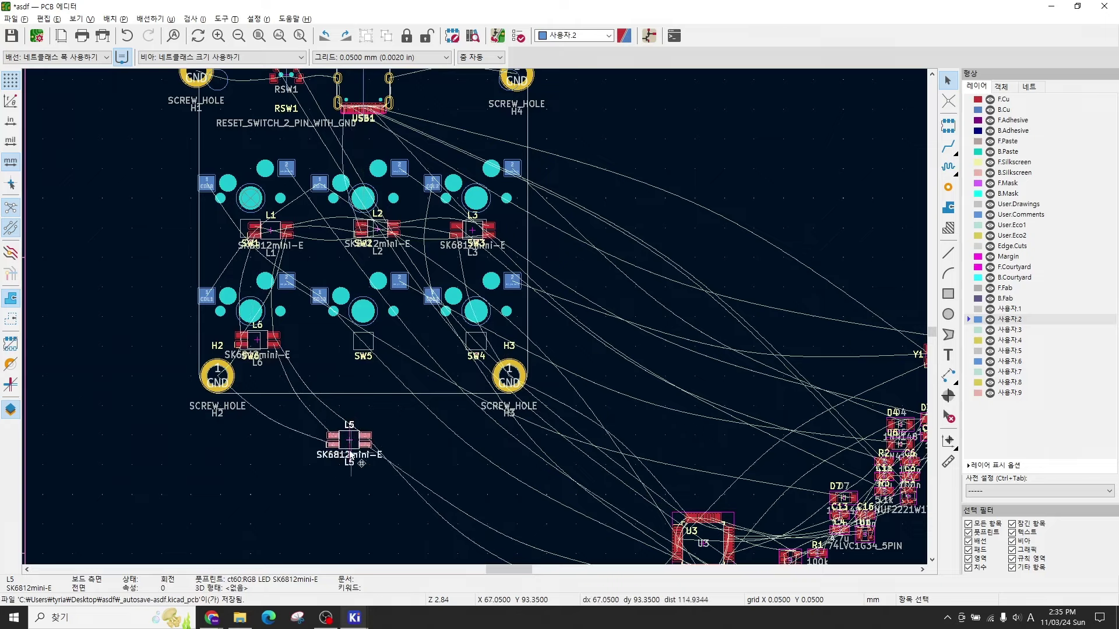
pyautogui.moveTo(349, 447); pyautogui.dragTo(354, 350)
# Step: Move LED L4 from beside the microcontroller U3 roughly to switch SW4's LED outline
pyautogui.scroll(-3, 426, 396)
pyautogui.scroll(6, 474, 320)
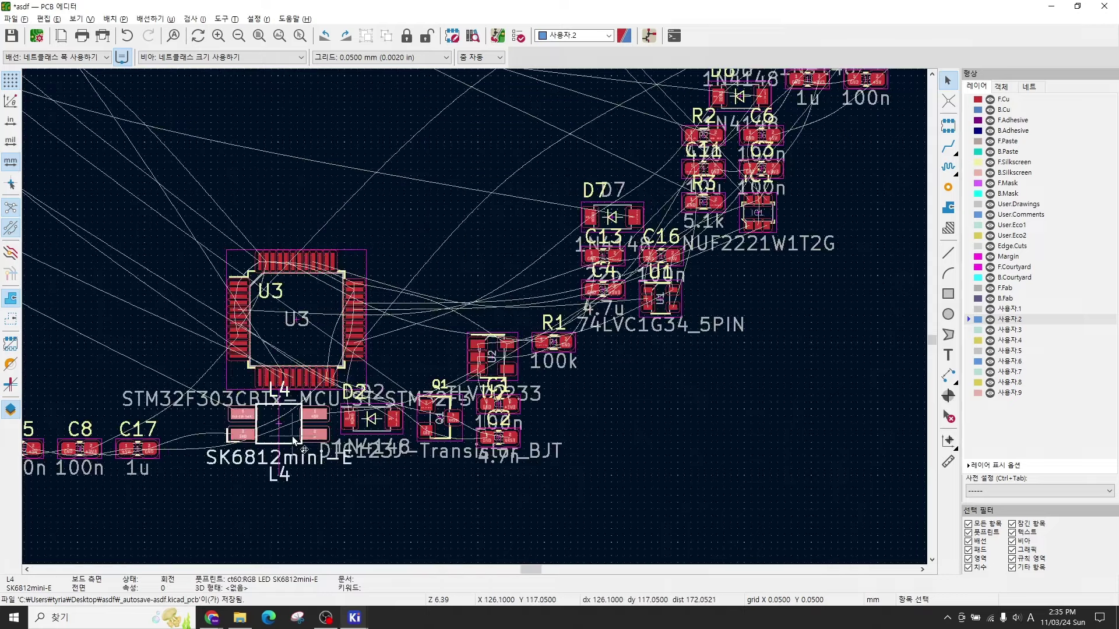
pyautogui.scroll(-5, 291, 436)
pyautogui.moveTo(291, 436); pyautogui.dragTo(525, 330)
pyautogui.scroll(-1, 461, 327)
pyautogui.scroll(6, 478, 332)
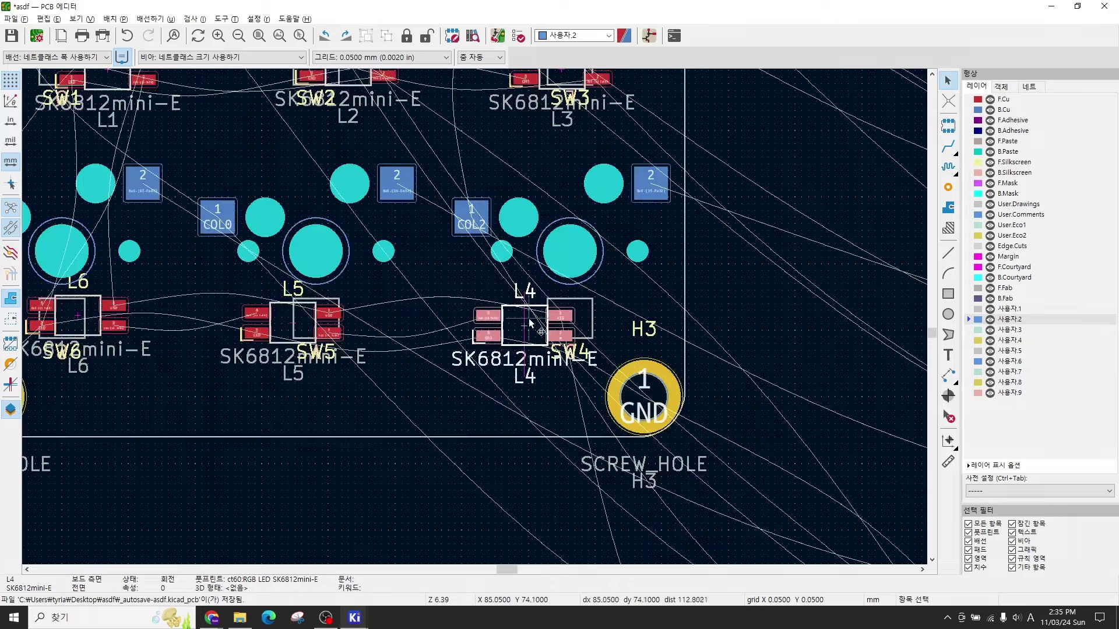
pyautogui.click(447, 374)
pyautogui.moveTo(451, 365); pyautogui.dragTo(574, 402, button='middle')
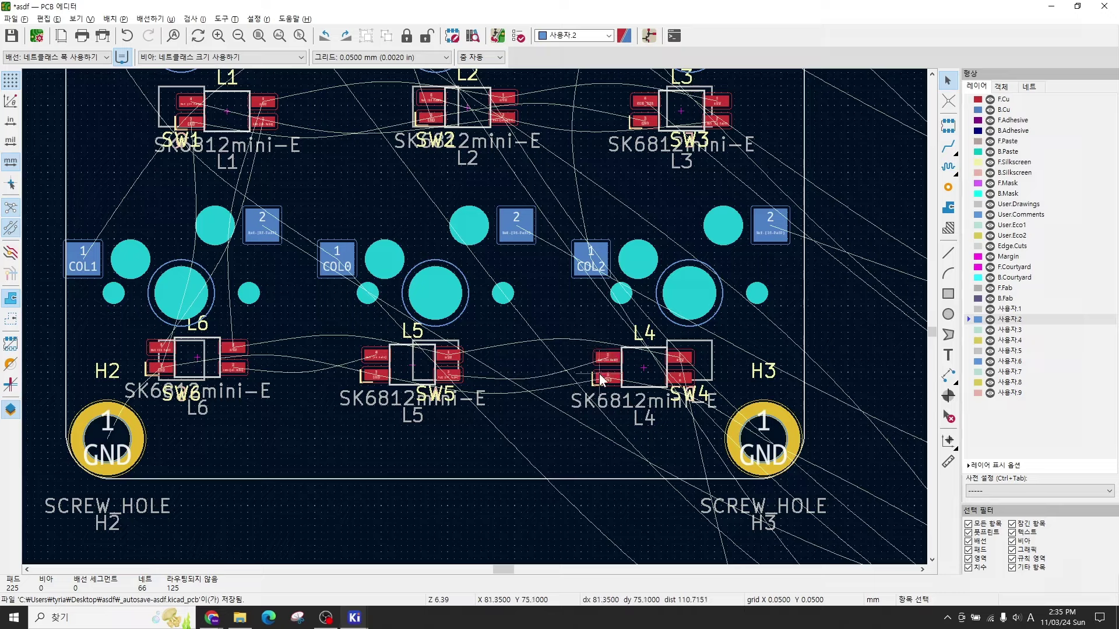
pyautogui.scroll(2, 538, 348)
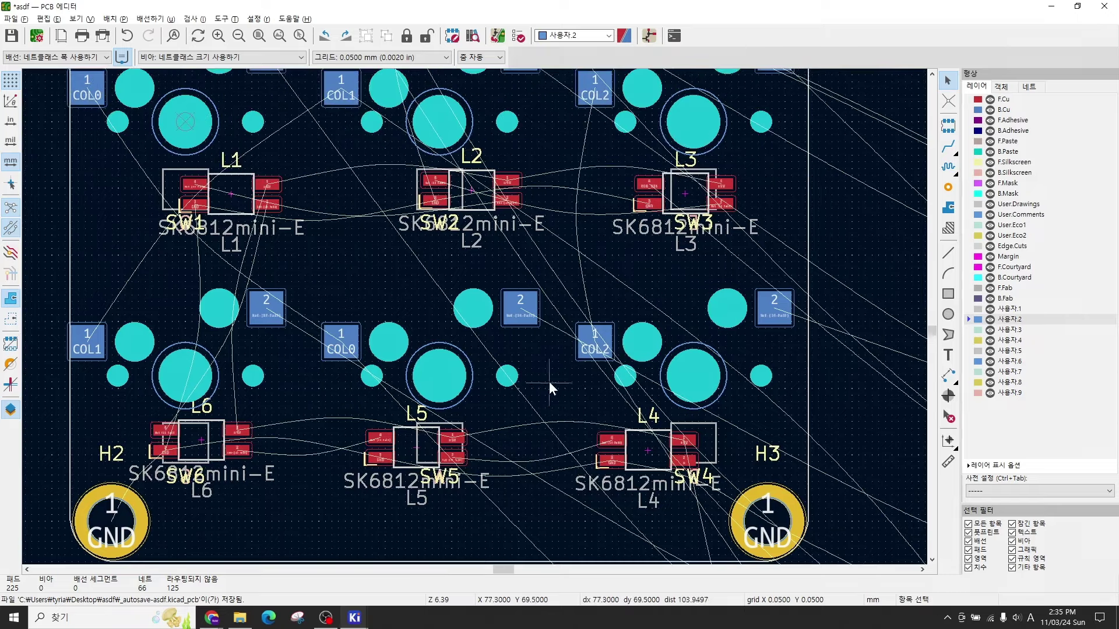
# Step: Inspect the individual pads of LED L3 at switch SW3 and compare them with the neighbouring LEDs
pyautogui.scroll(-2, 560, 316)
pyautogui.scroll(4, 462, 341)
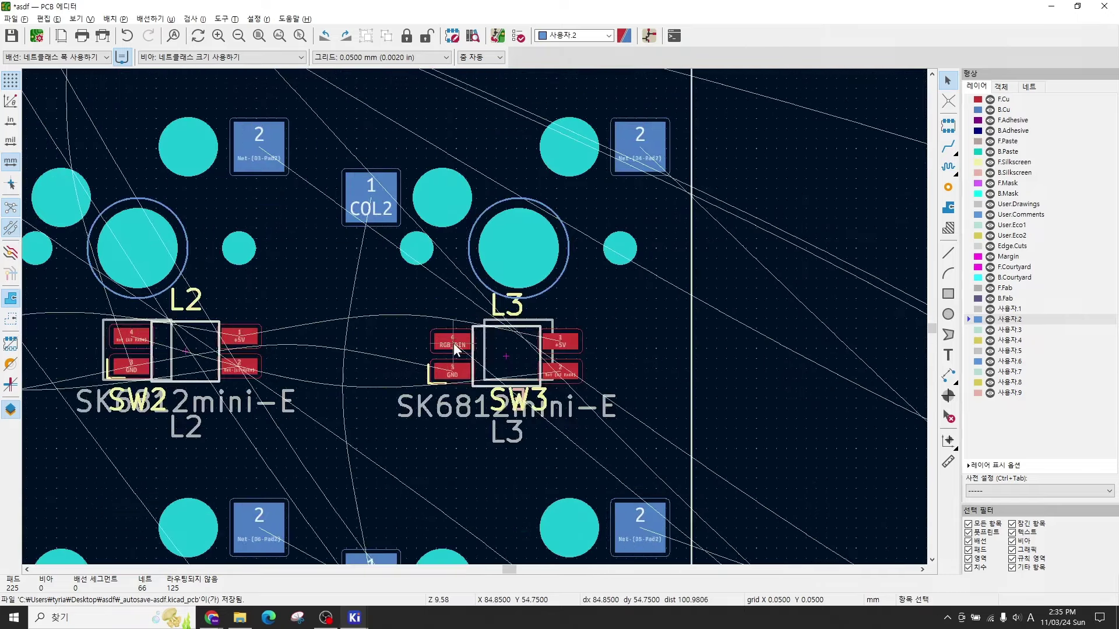
pyautogui.click(454, 344)
pyautogui.click(484, 353)
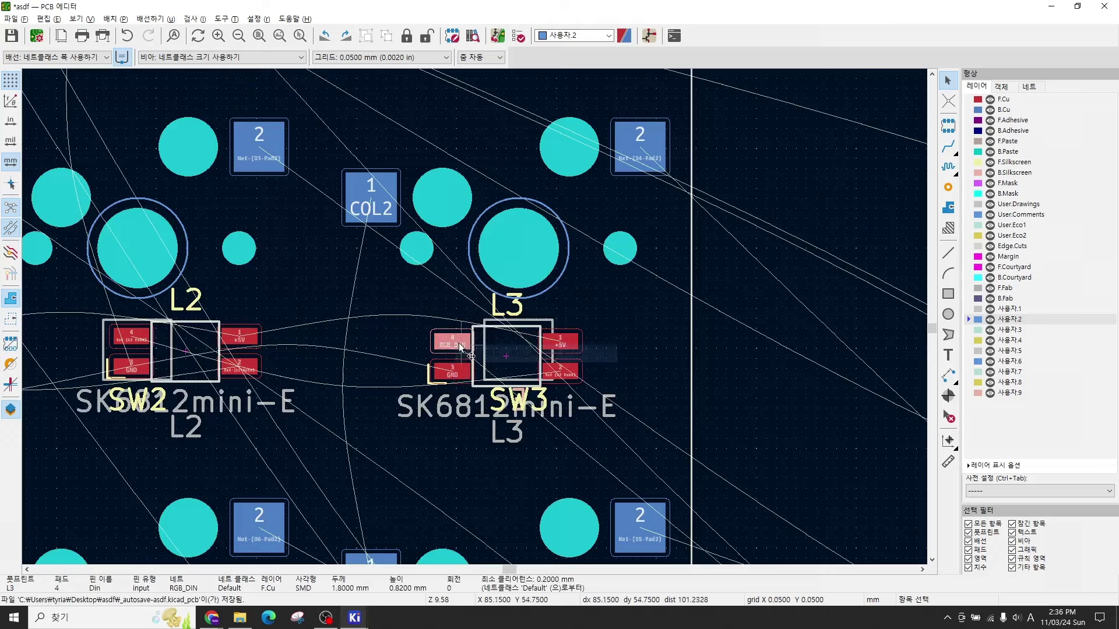
pyautogui.click(448, 373)
pyautogui.click(559, 339)
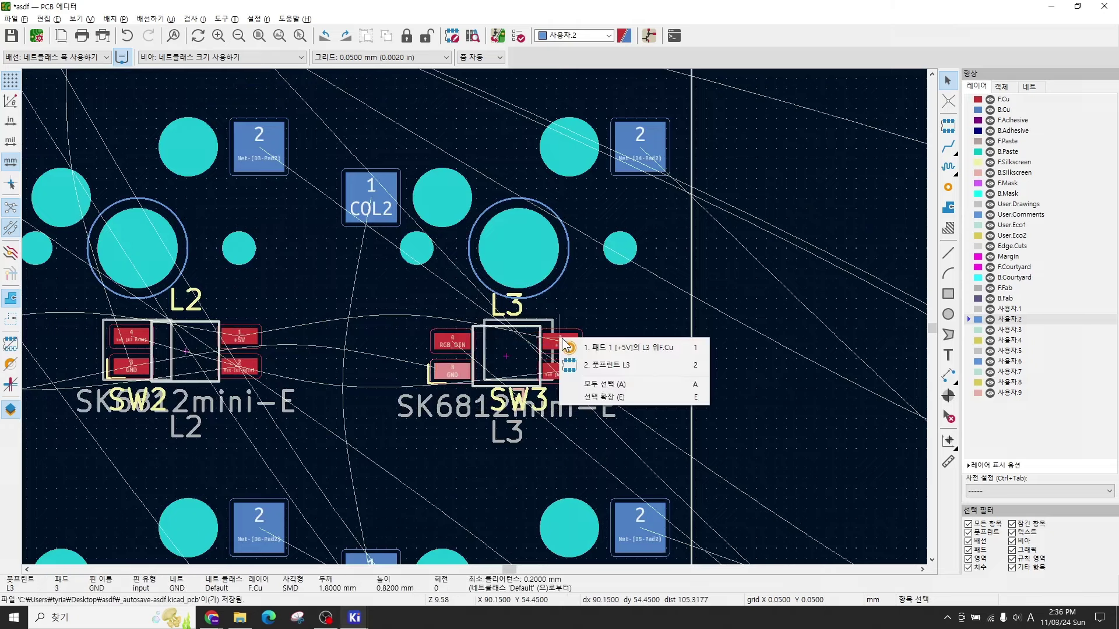
pyautogui.press('Escape')
pyautogui.click(580, 340)
pyautogui.press('Escape')
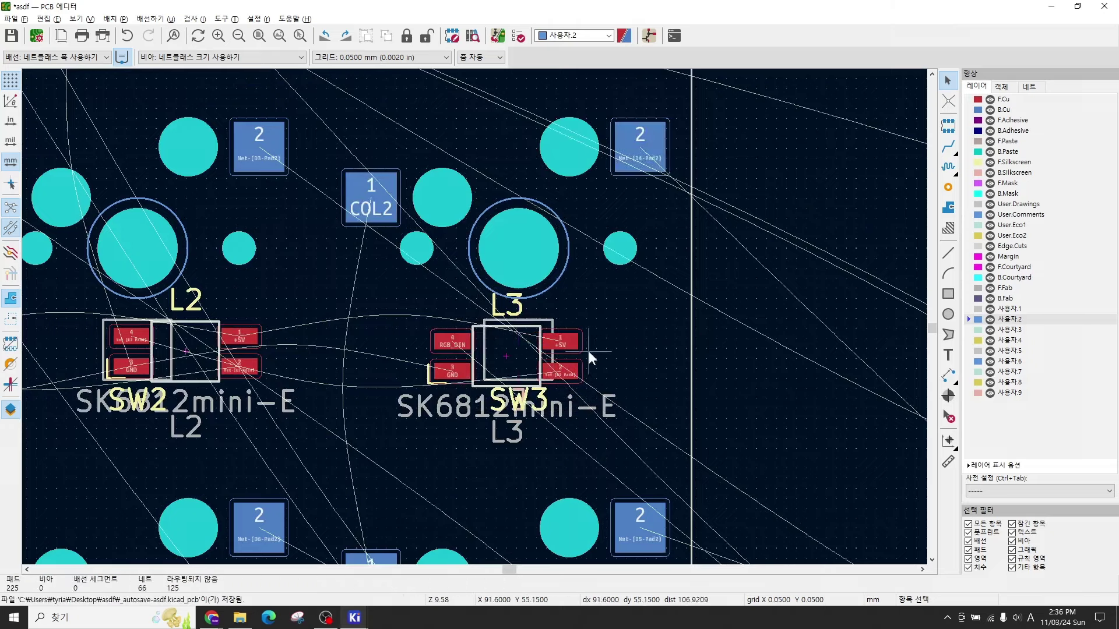
pyautogui.scroll(-3, 499, 360)
pyautogui.scroll(3, 425, 341)
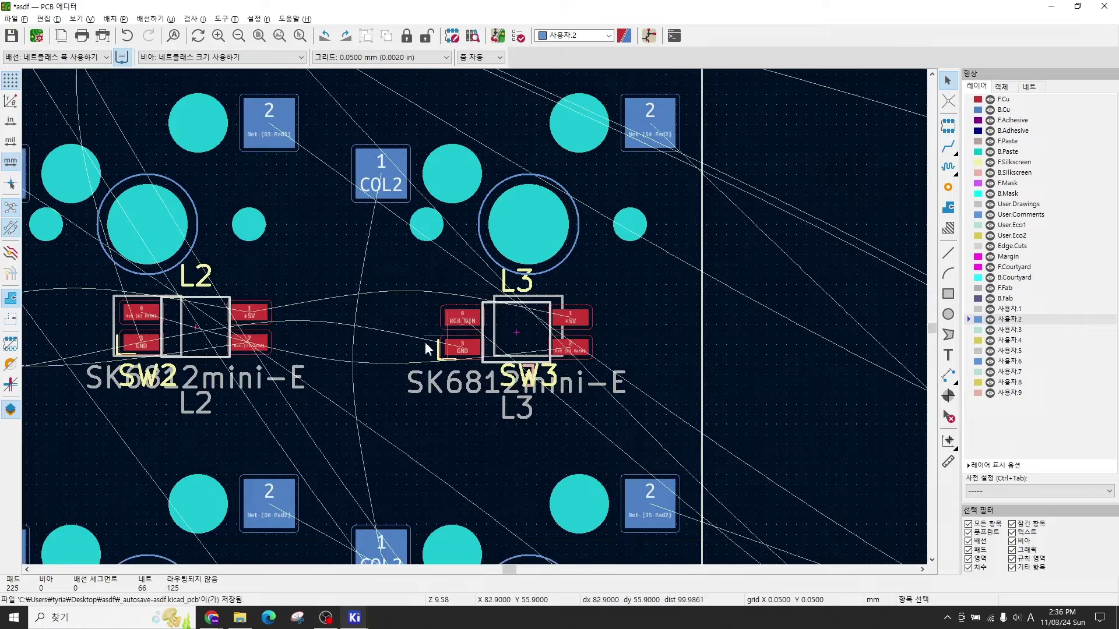
pyautogui.moveTo(424, 341); pyautogui.dragTo(557, 362, button='middle')
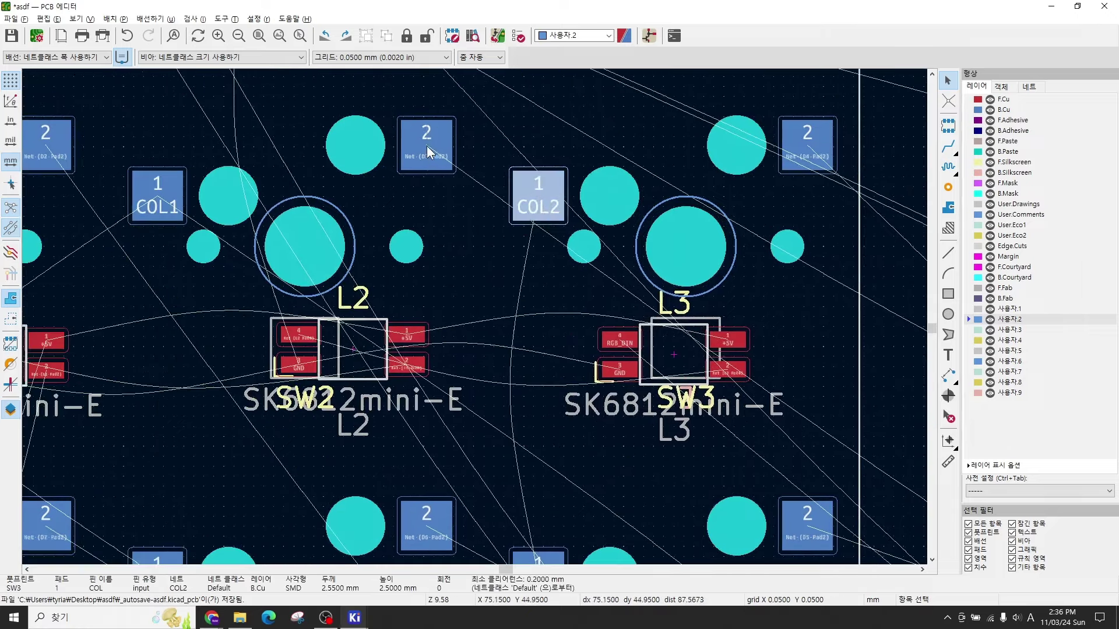
pyautogui.scroll(-2, 474, 316)
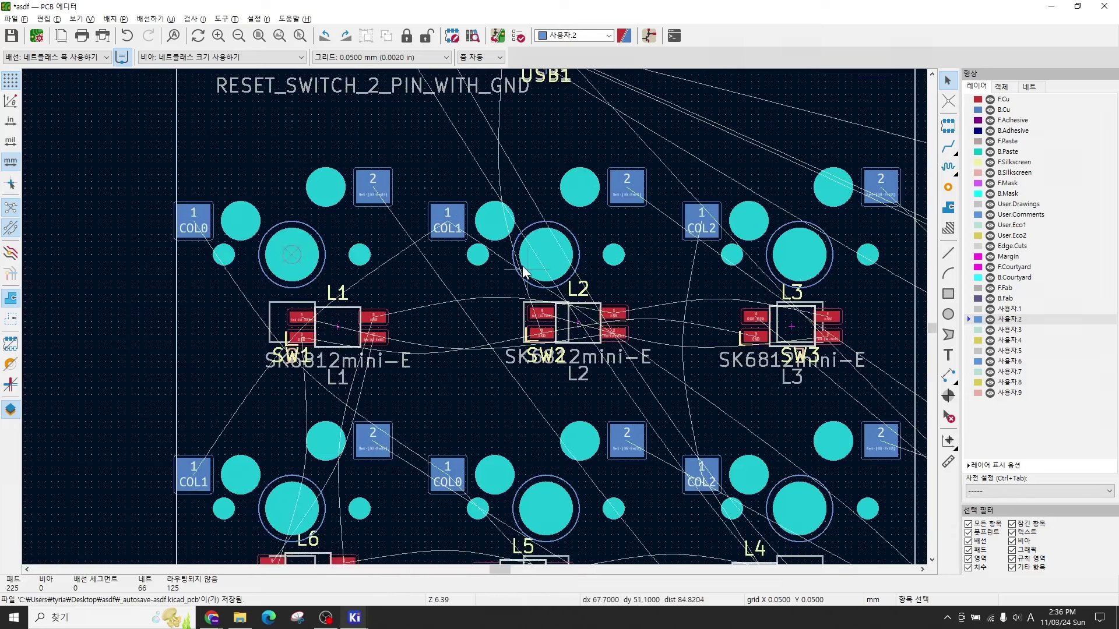
# Step: Alternate the active layer between F.Cu and B.Cu, leaving B.Cu active
pyautogui.click(1012, 100)
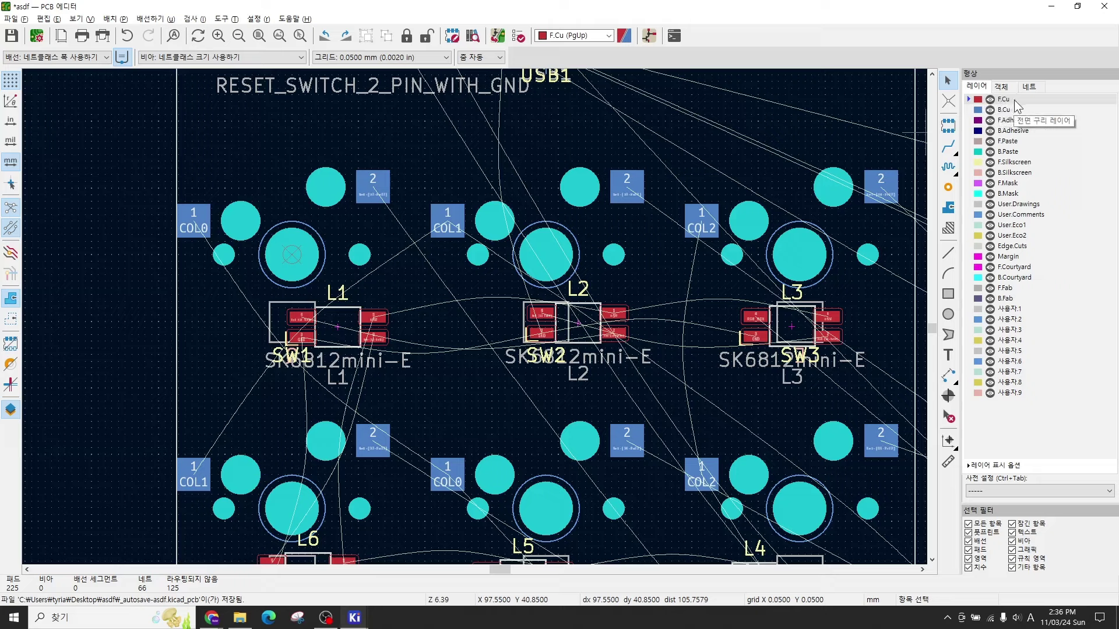
pyautogui.click(1012, 110)
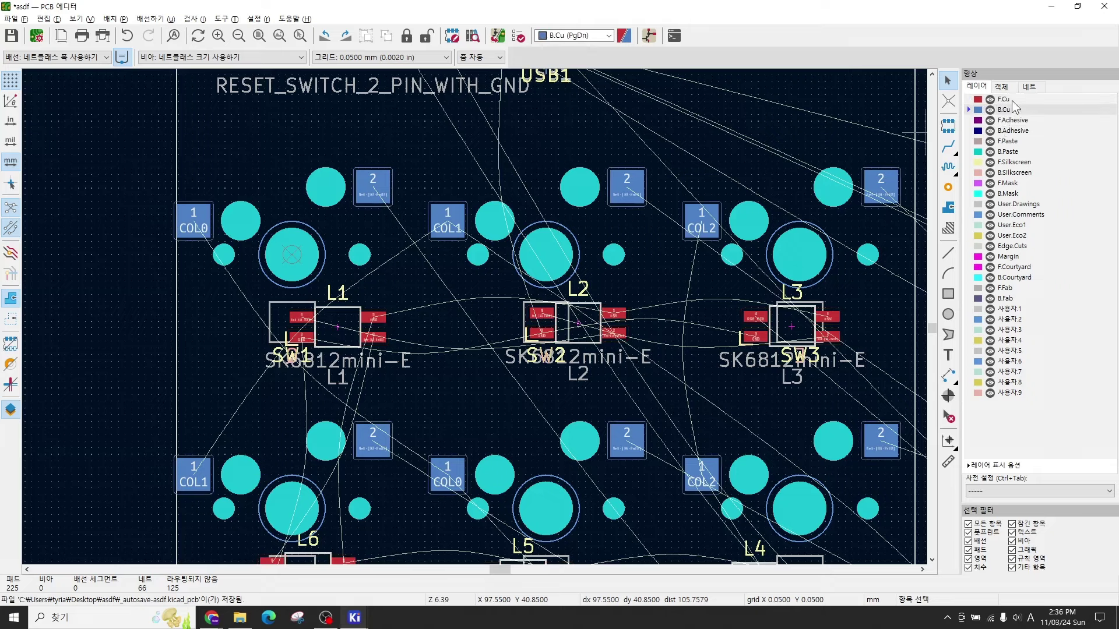
pyautogui.click(1001, 100)
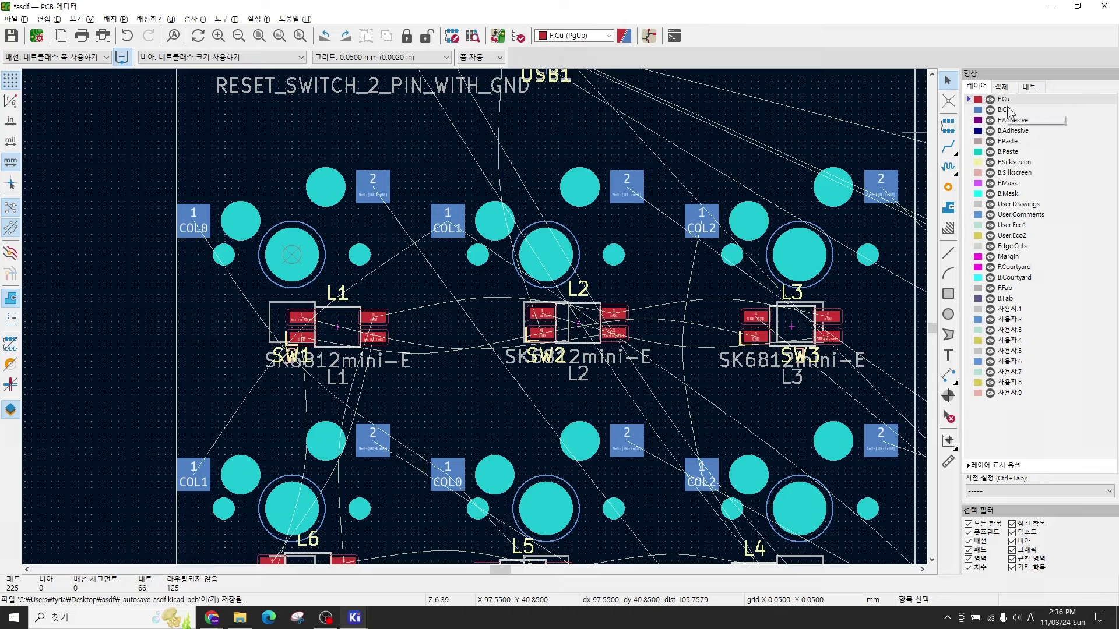
pyautogui.click(1017, 110)
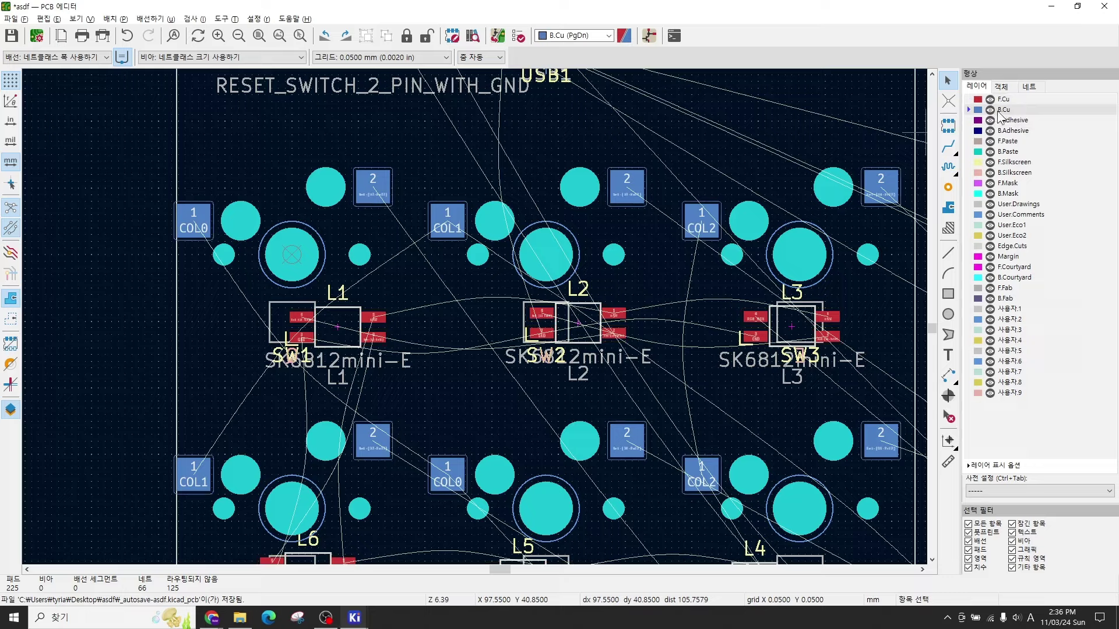
# Step: Check the LED placement on the front of the board in the 3D viewer, tilting the model slightly, and close the viewer
pyautogui.scroll(-3, 641, 309)
pyautogui.scroll(2, 431, 343)
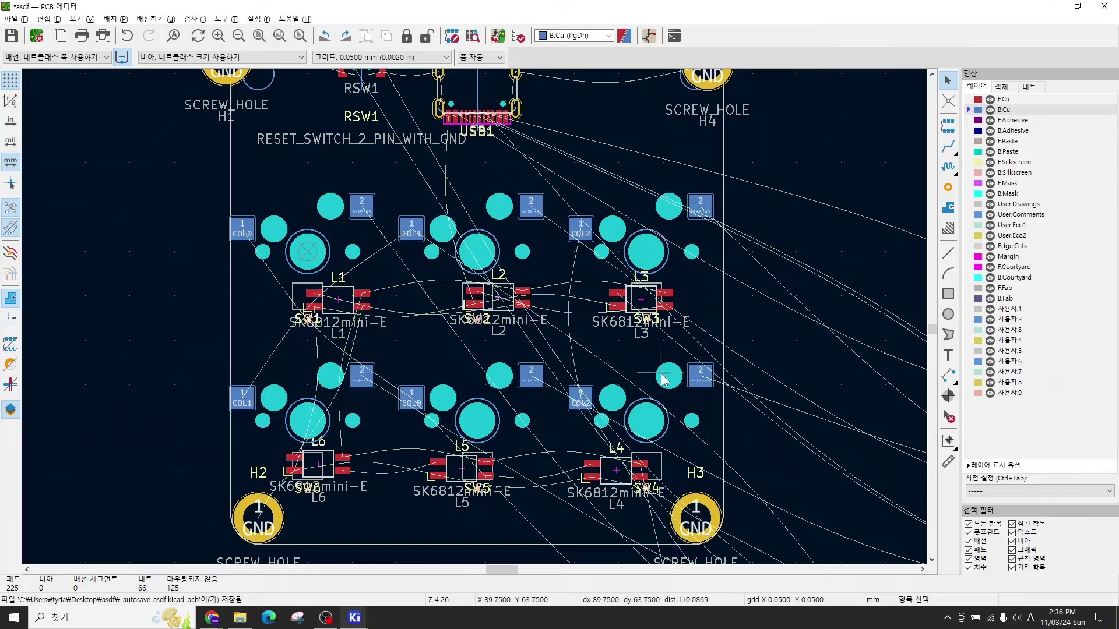
pyautogui.scroll(-2, 475, 317)
pyautogui.moveTo(501, 313); pyautogui.dragTo(514, 324, button='middle')
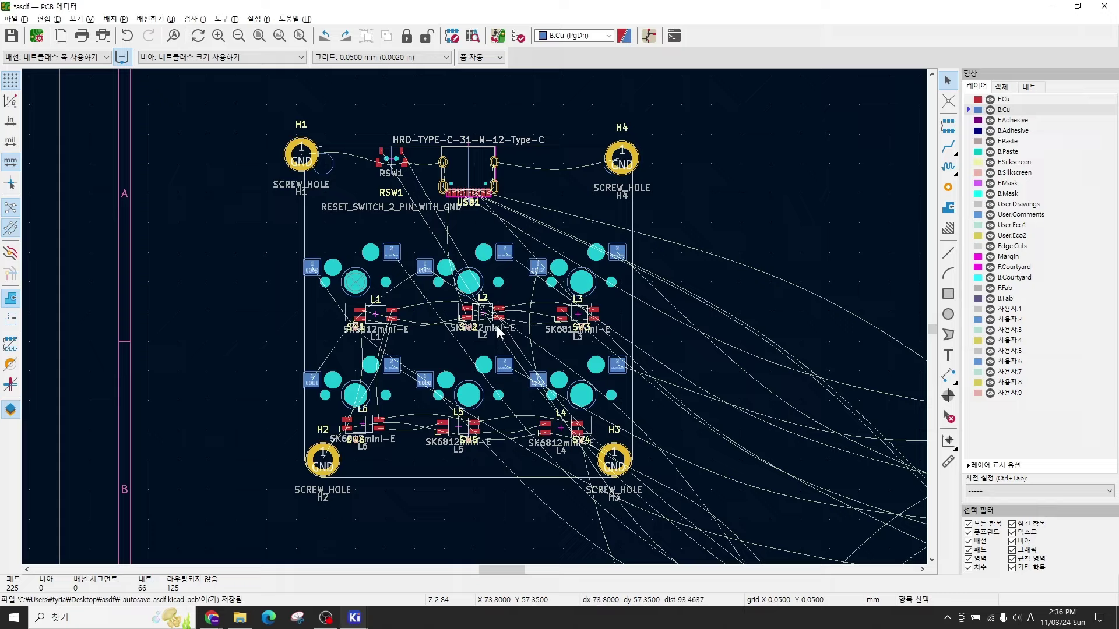
pyautogui.hotkey('alt', '3')
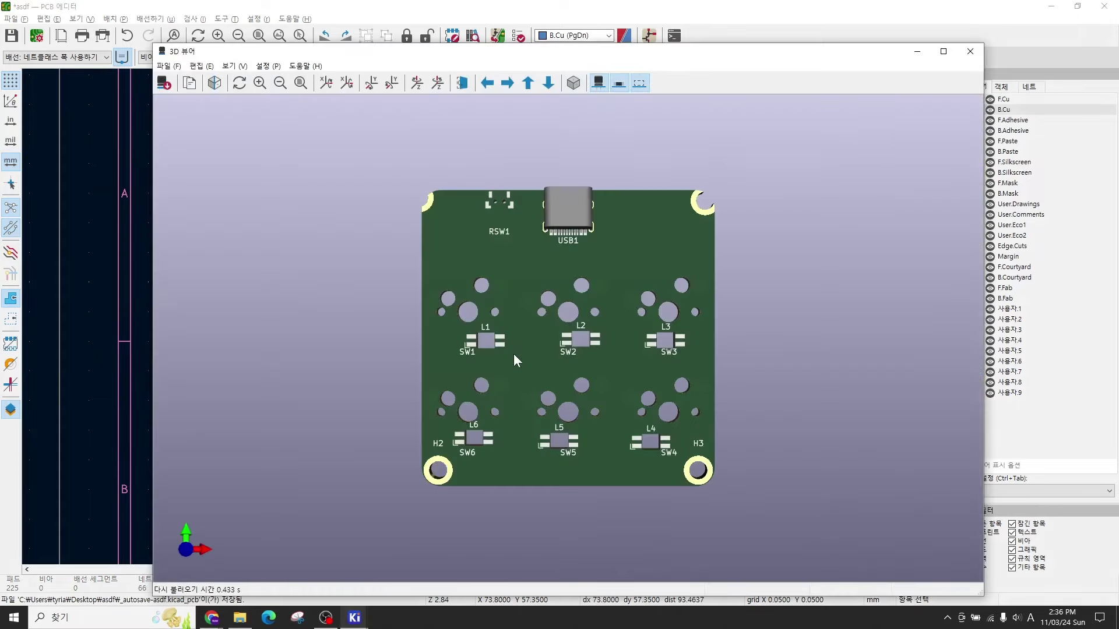
pyautogui.moveTo(533, 356); pyautogui.dragTo(513, 324)
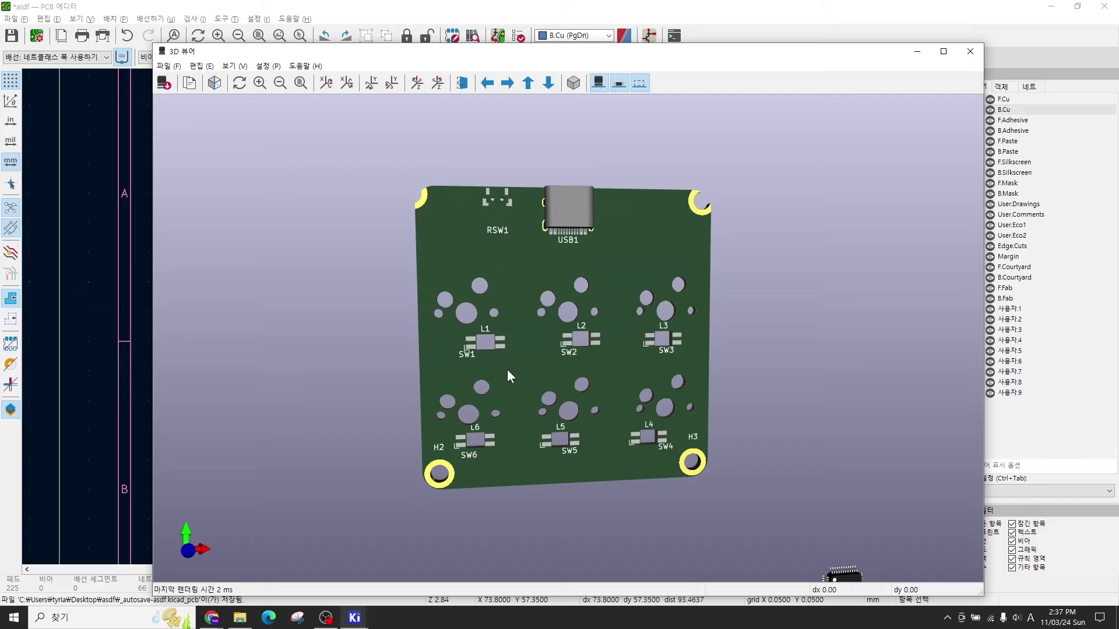
pyautogui.moveTo(605, 357); pyautogui.dragTo(561, 352)
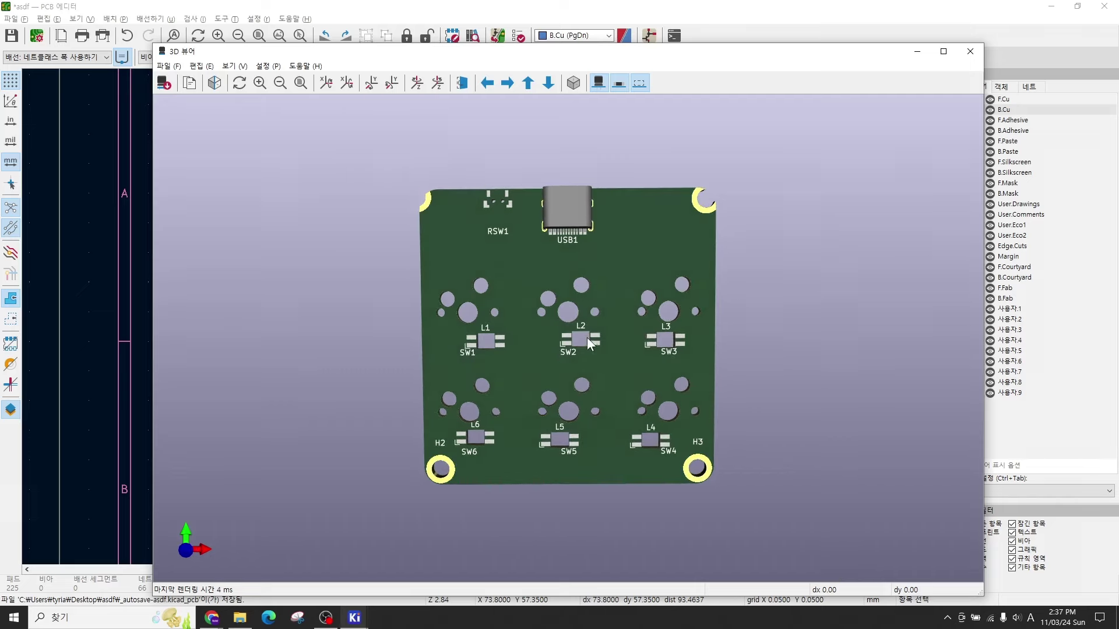
pyautogui.click(978, 50)
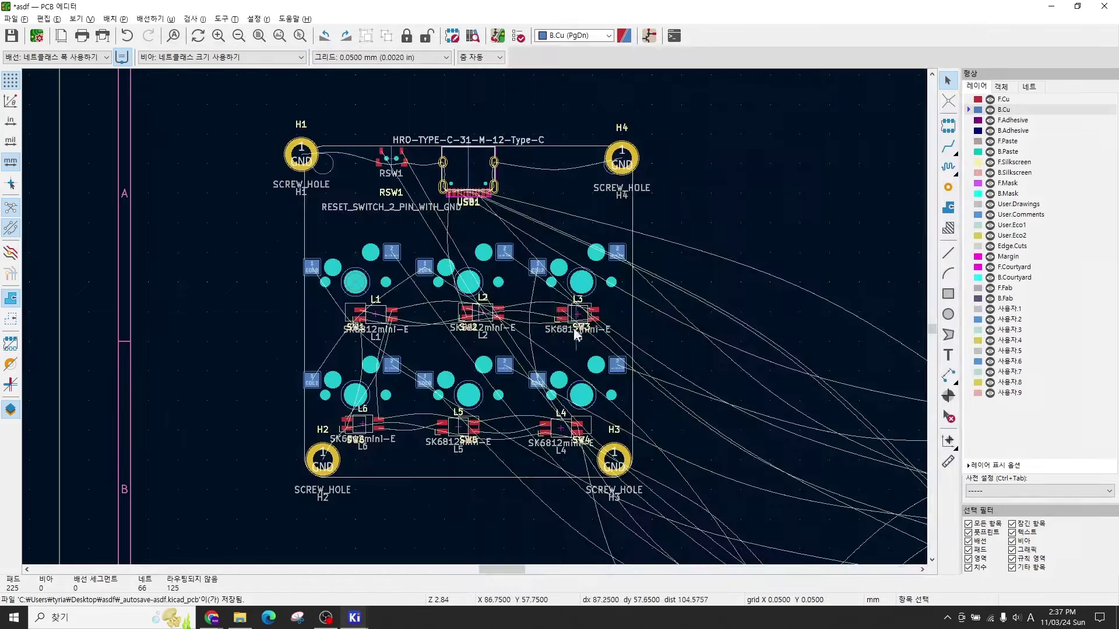
# Step: Flip LED L1 at switch SW1 to the back side of the board
pyautogui.scroll(3, 400, 319)
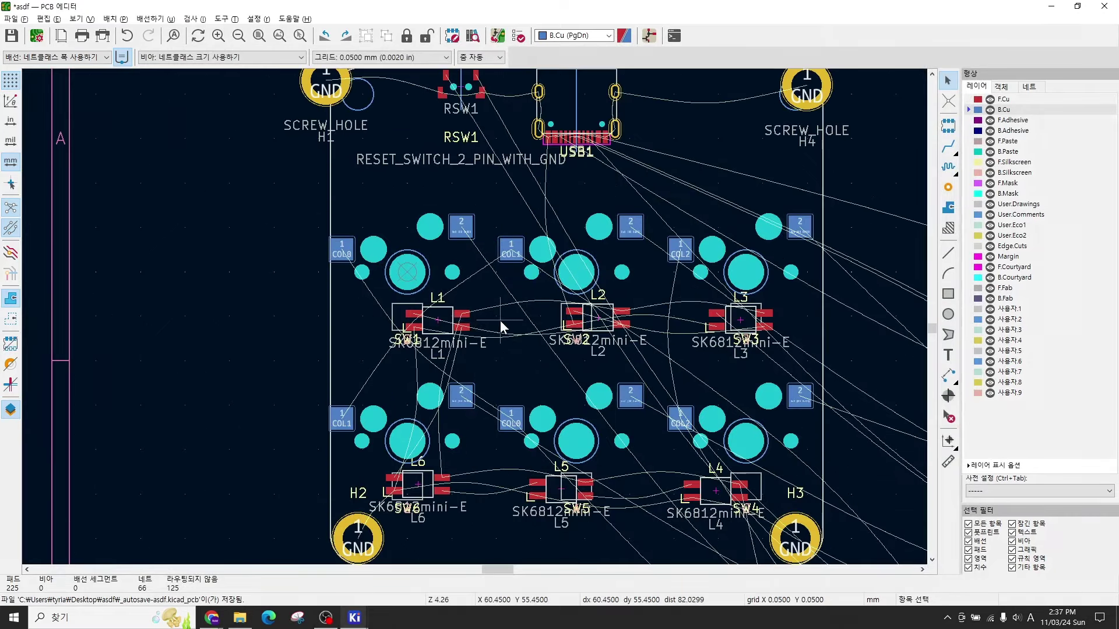
pyautogui.scroll(1, 474, 308)
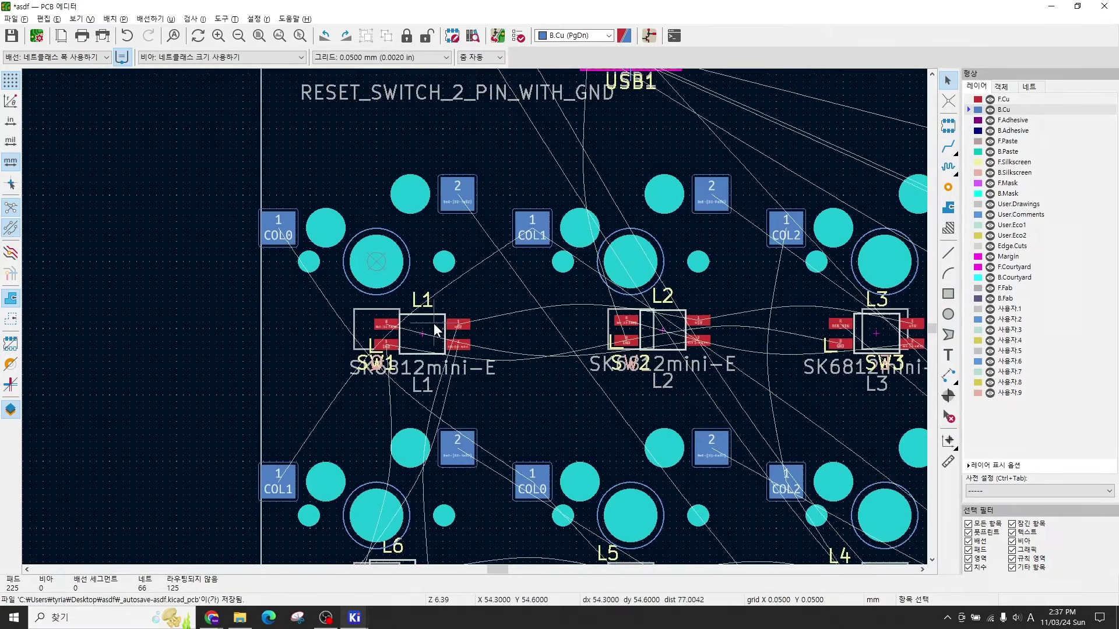
pyautogui.click(434, 326)
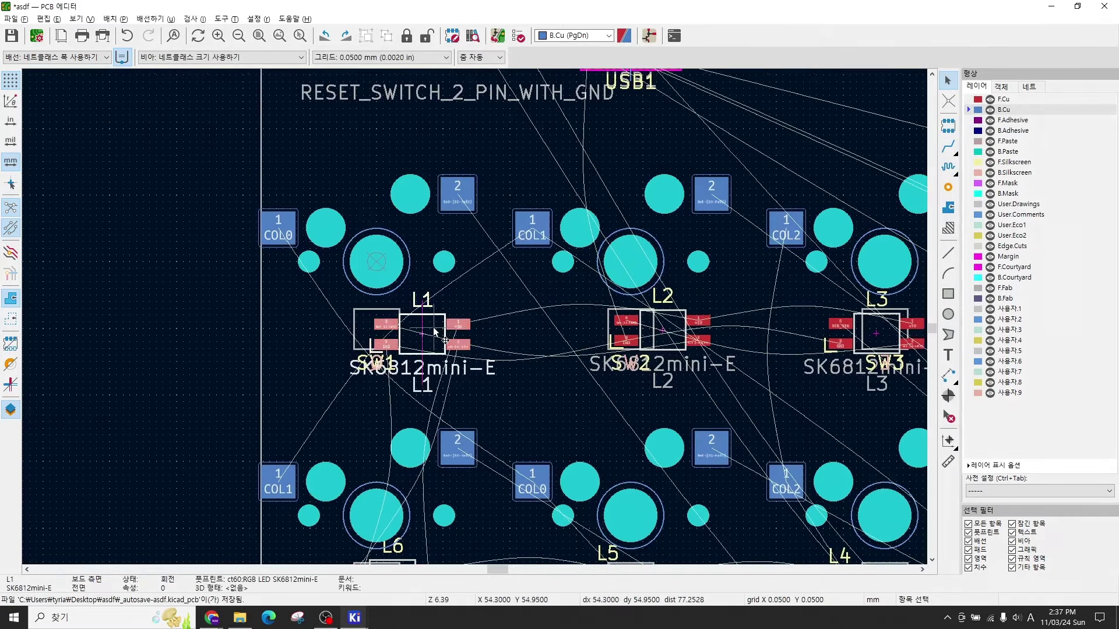
pyautogui.press('f')
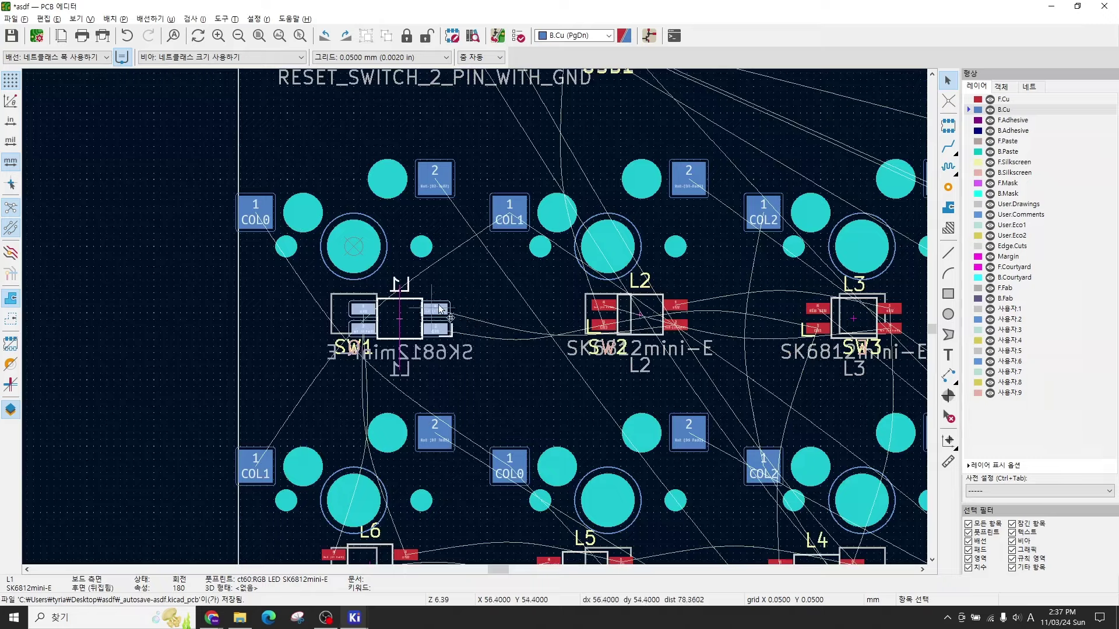
# Step: Check the flipped LED L1 on the rotated board in the 3D viewer and return to the PCB editor
pyautogui.hotkey('alt', '3')
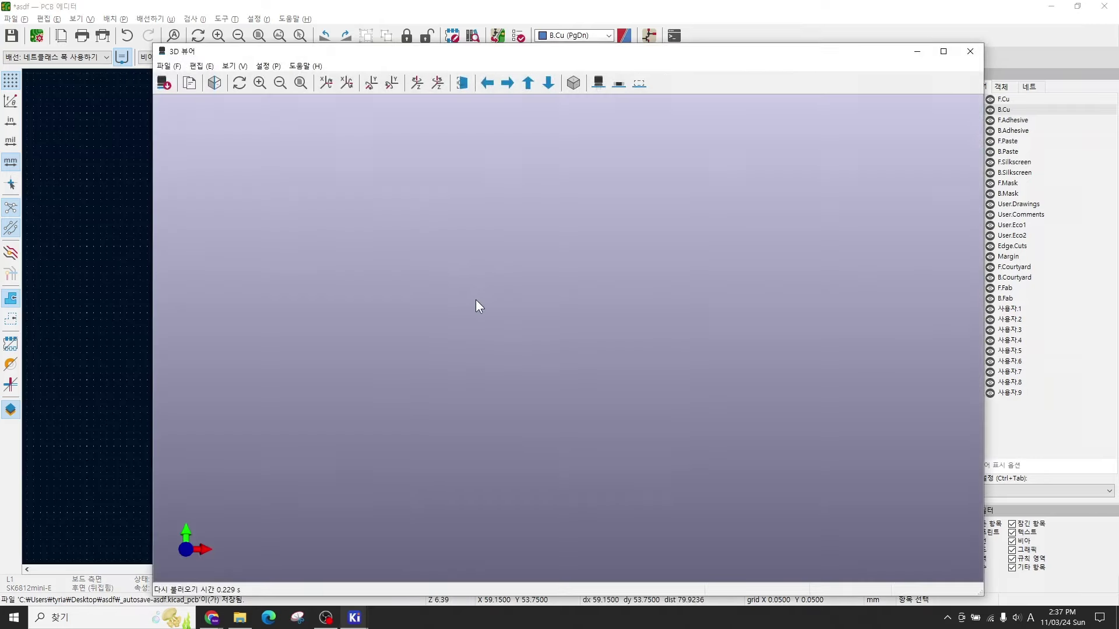
pyautogui.moveTo(476, 329); pyautogui.dragTo(687, 303)
pyautogui.click(968, 52)
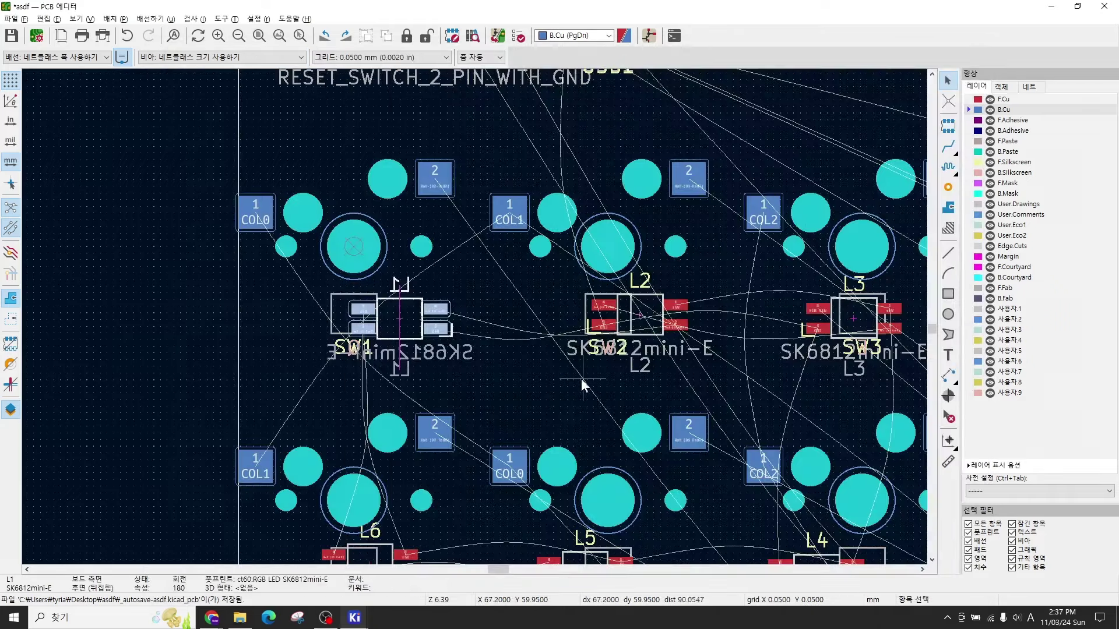
# Step: Flip the remaining LEDs L2, L3, L6, L5 and L4 to the back side of the board
pyautogui.click(619, 318)
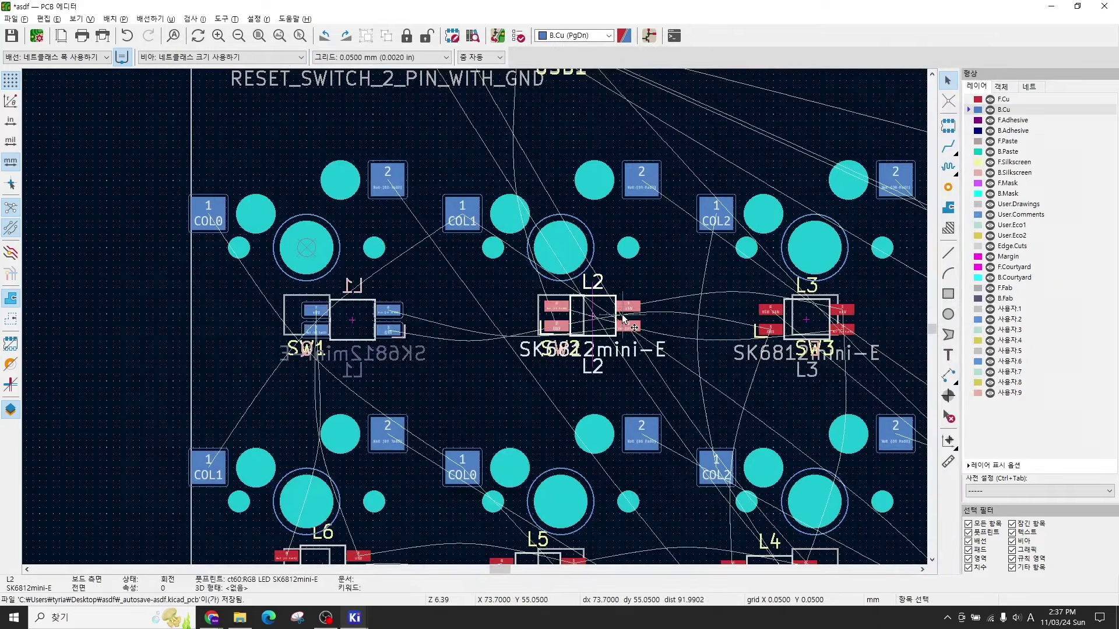
pyautogui.press('f')
pyautogui.click(806, 317)
pyautogui.press('f')
pyautogui.moveTo(525, 408); pyautogui.dragTo(522, 325, button='middle')
pyautogui.click(319, 483)
pyautogui.press('f')
pyautogui.click(535, 486)
pyautogui.press('f')
pyautogui.click(741, 500)
pyautogui.press('f')
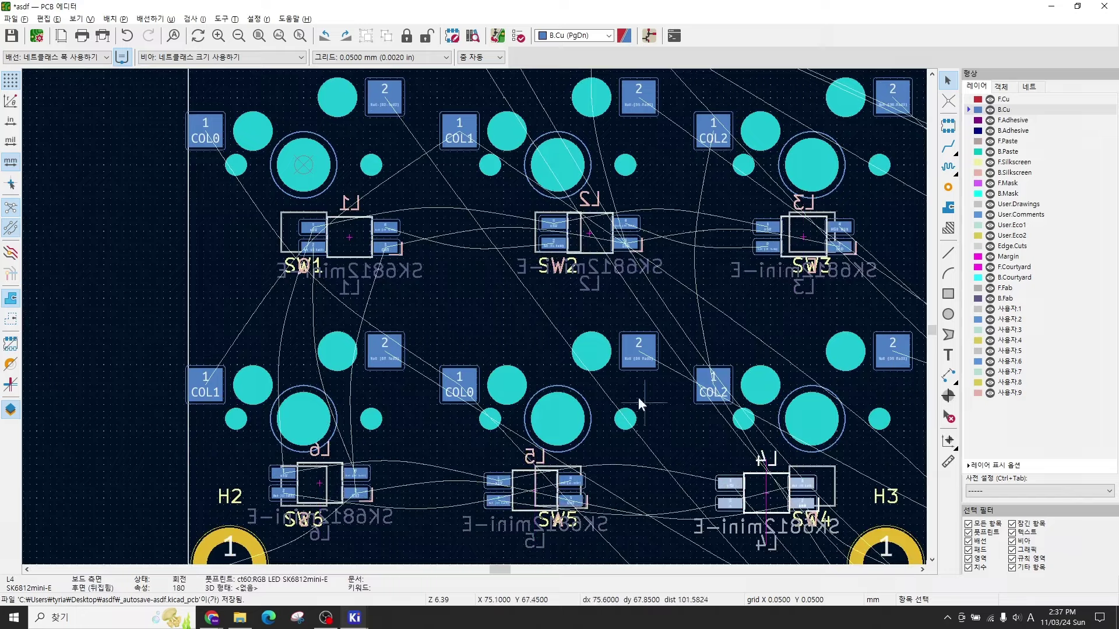
# Step: Try to move LED L1 exactly onto switch SW1's LED outline with the 0.05 mm grid
pyautogui.scroll(5, 326, 233)
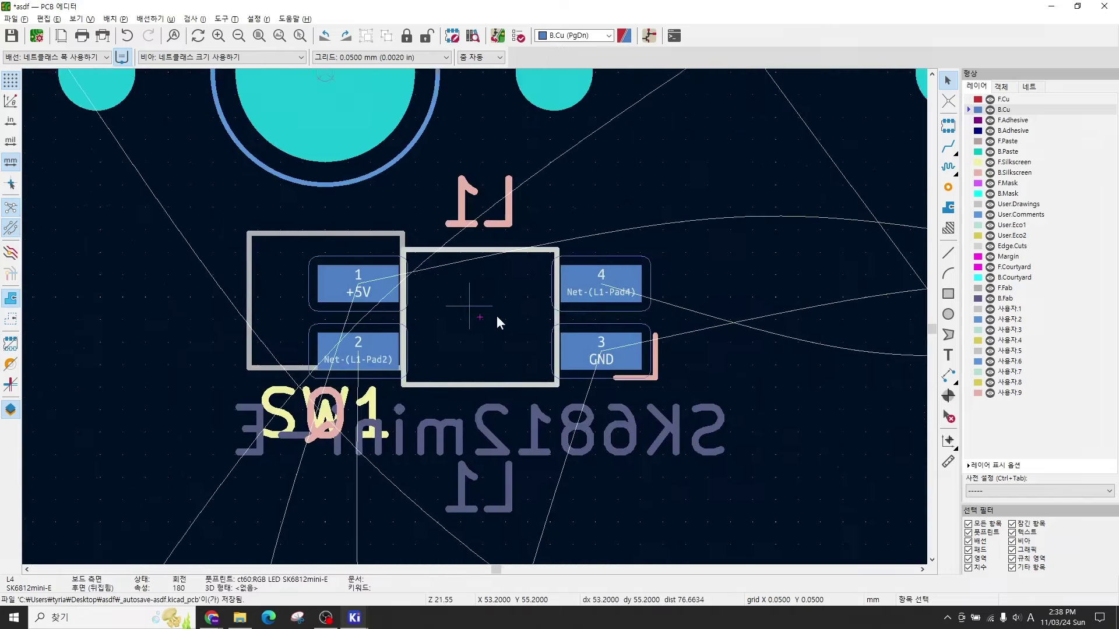
pyautogui.click(593, 331)
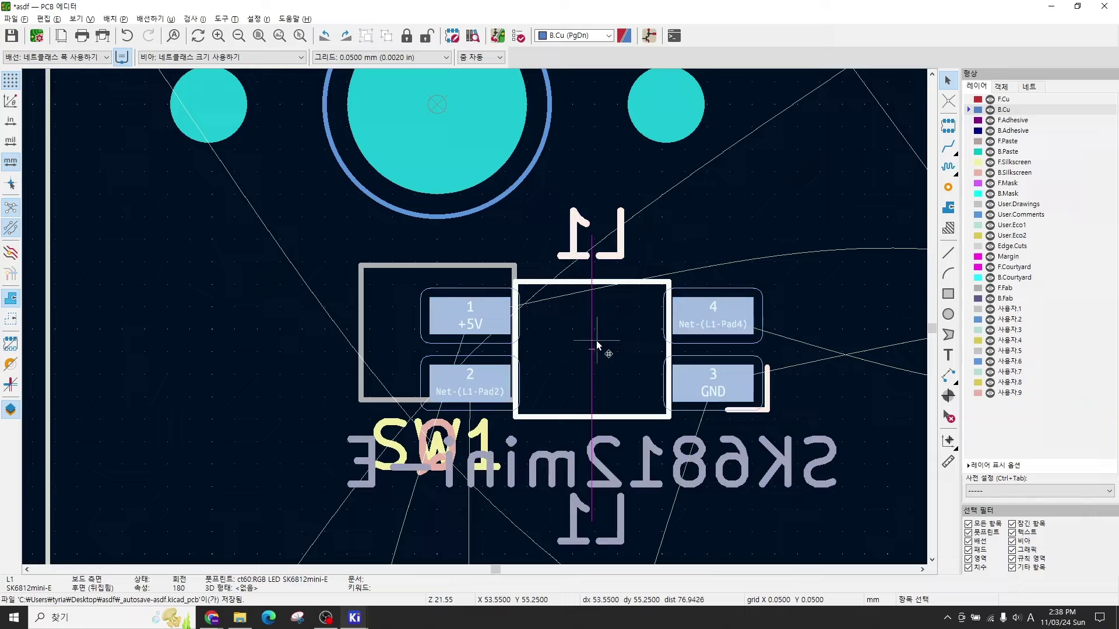
pyautogui.press('m')
pyautogui.click(447, 337)
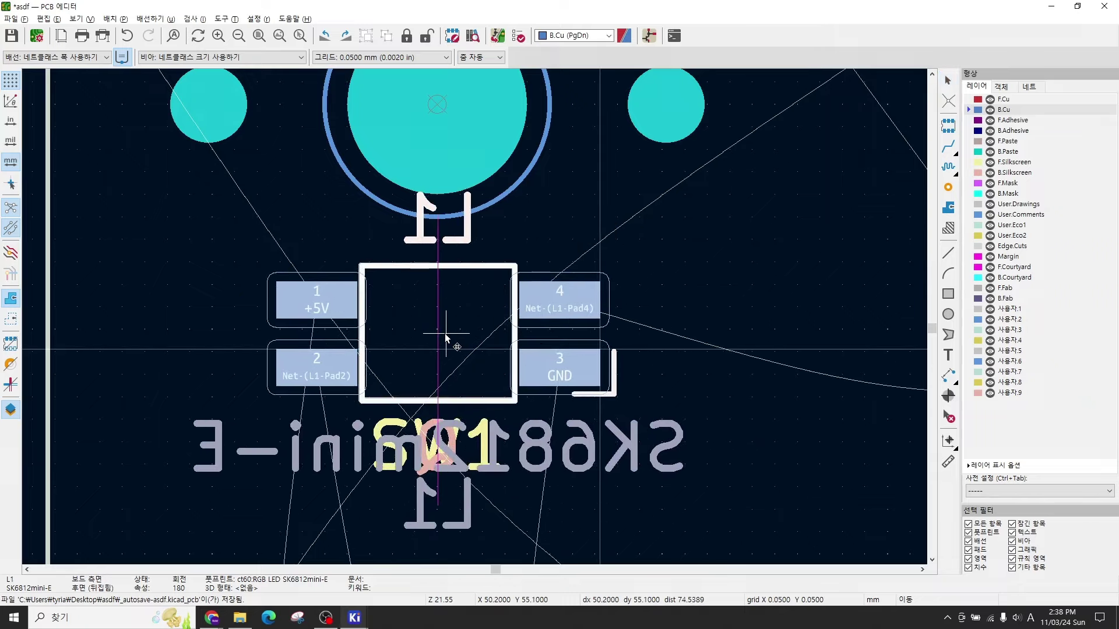
pyautogui.scroll(3, 445, 334)
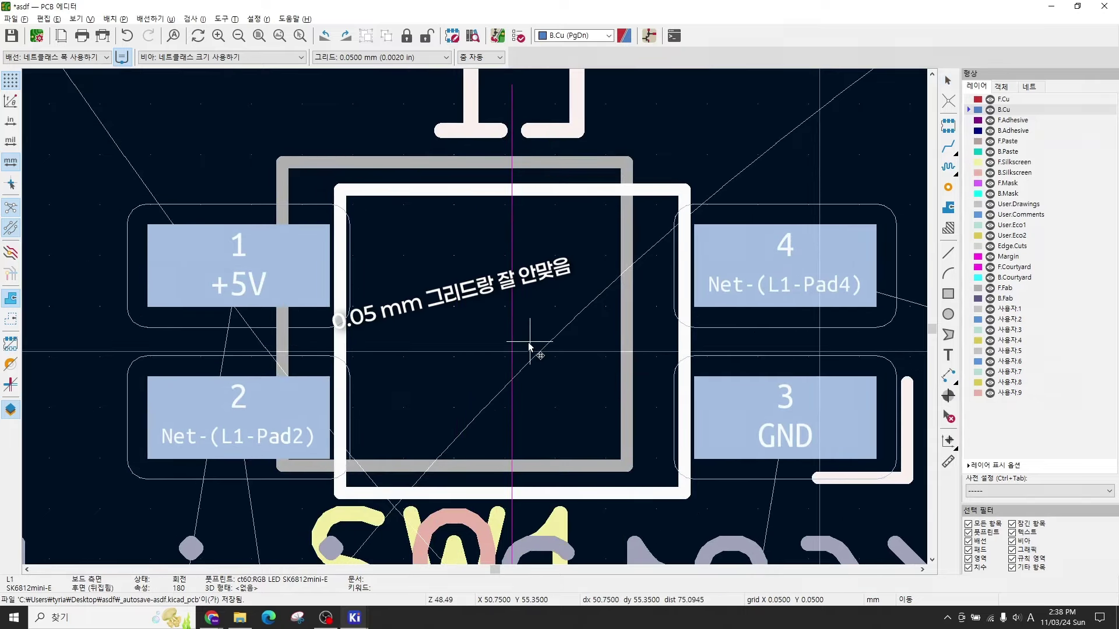
pyautogui.press('Escape')
# Step: Set the grid to 1.27 mm and move LED L1 exactly onto switch SW1's LED outline
pyautogui.scroll(-5, 481, 319)
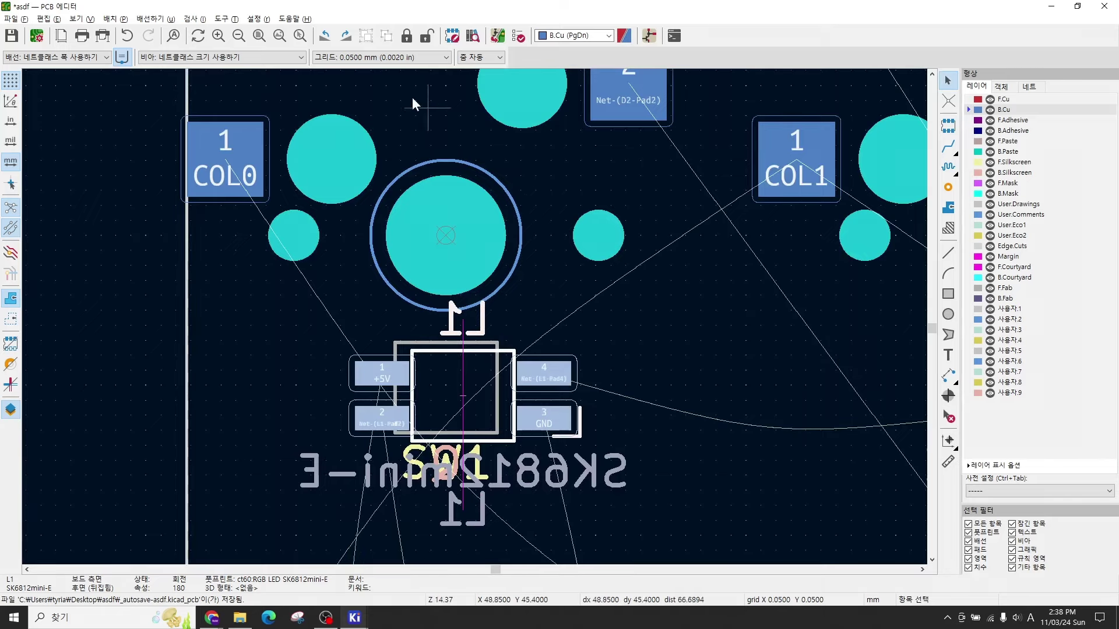
pyautogui.click(376, 57)
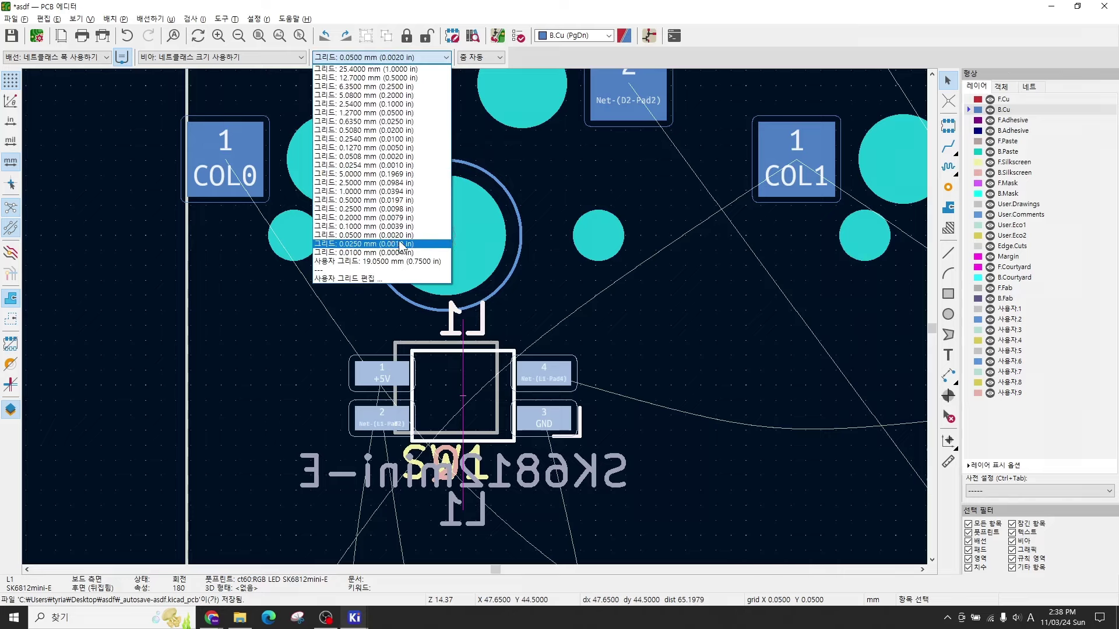
pyautogui.click(388, 113)
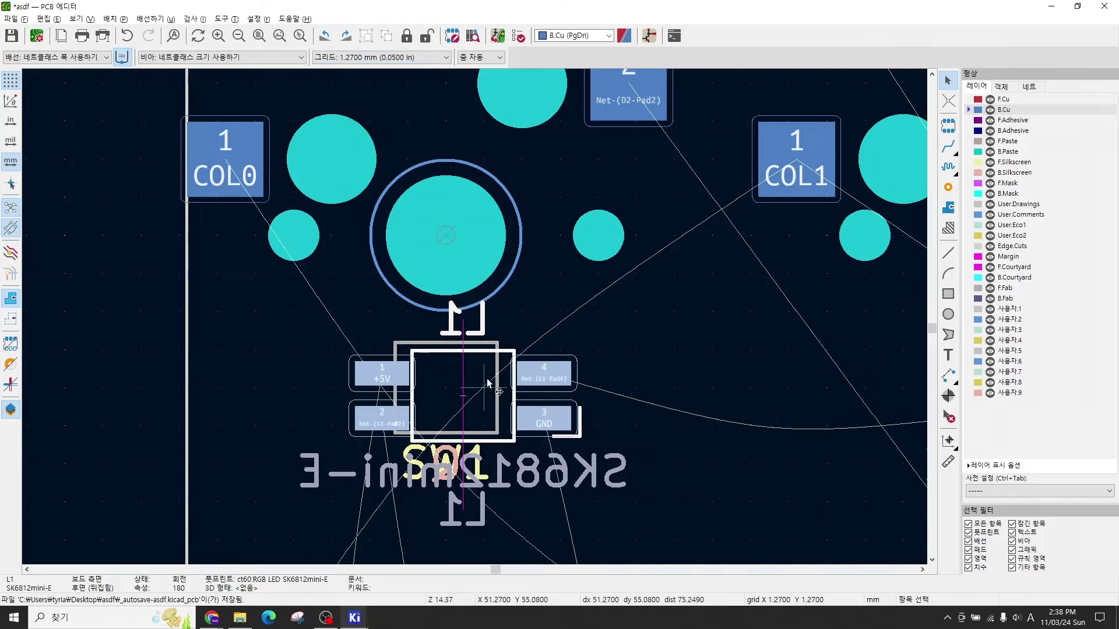
pyautogui.scroll(2, 504, 402)
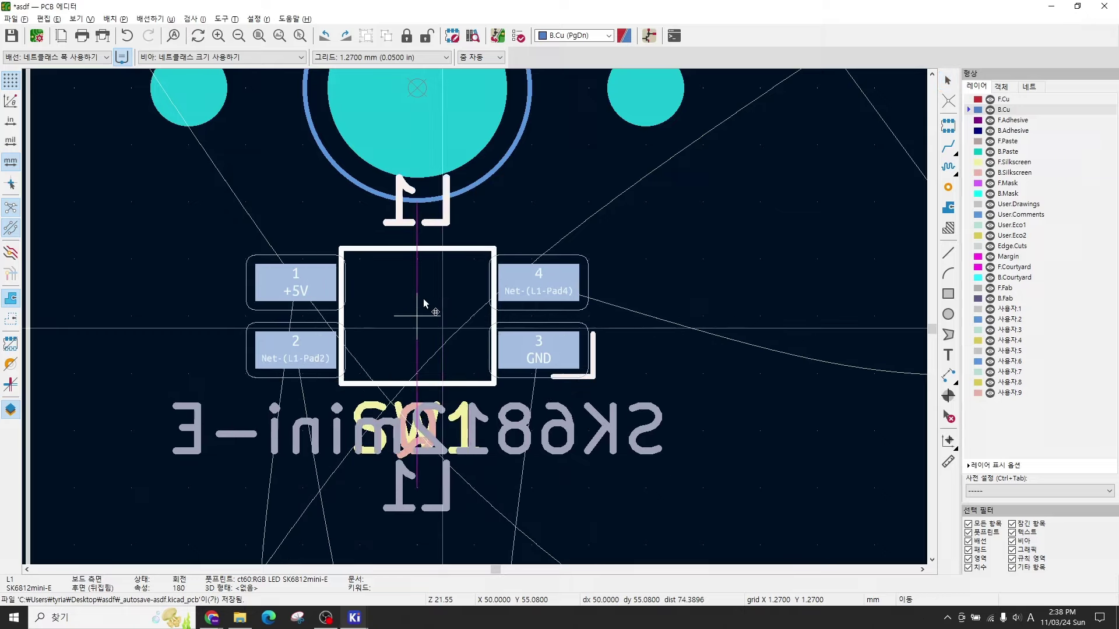
pyautogui.click(417, 315)
# Step: Move LED L2 exactly onto switch SW2's LED outline
pyautogui.scroll(-4, 484, 326)
pyautogui.scroll(4, 494, 327)
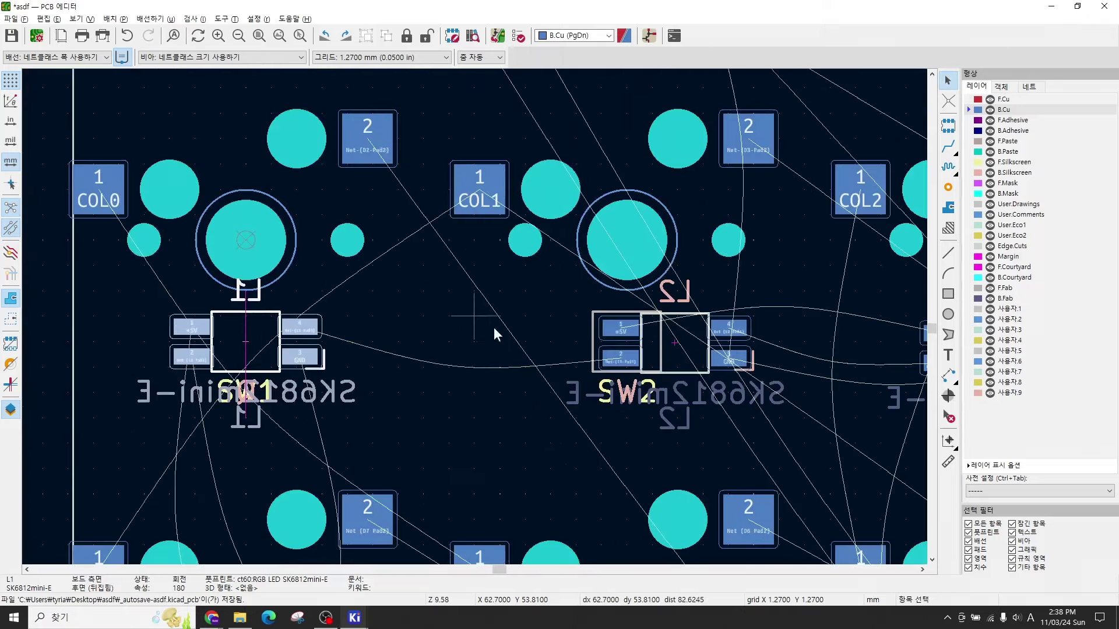
pyautogui.click(609, 327)
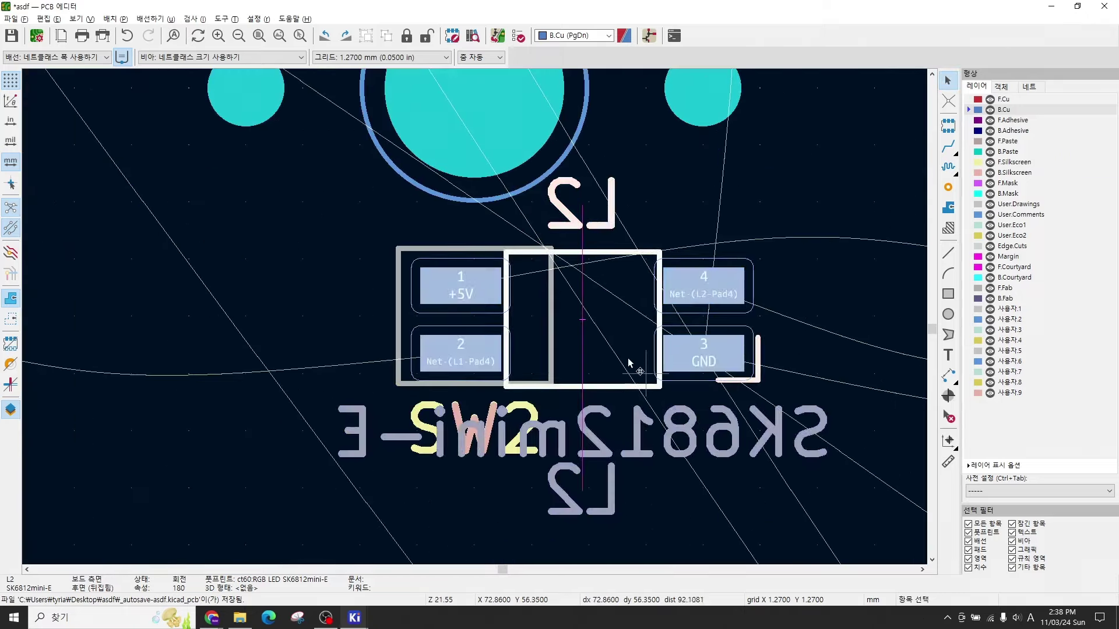
pyautogui.scroll(-4, 626, 333)
pyautogui.scroll(2, 544, 294)
# Step: Move LED L3 clear of switch SW3's LED outline and inspect the LED cutouts in the 3D viewer
pyautogui.press('Escape')
pyautogui.moveTo(541, 289); pyautogui.dragTo(372, 402)
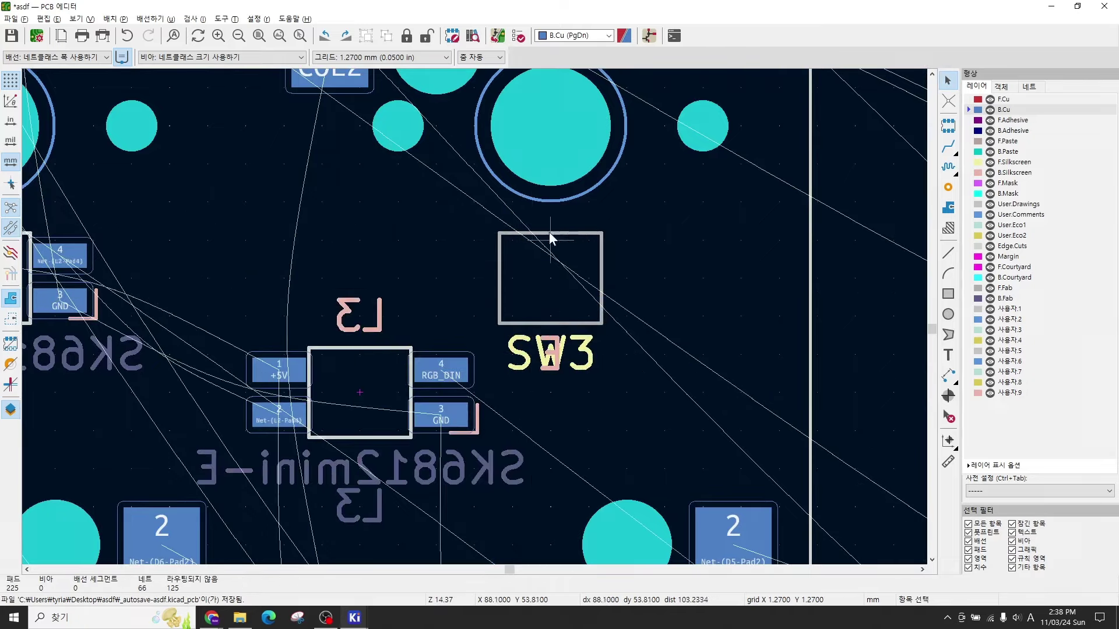
pyautogui.scroll(-4, 611, 218)
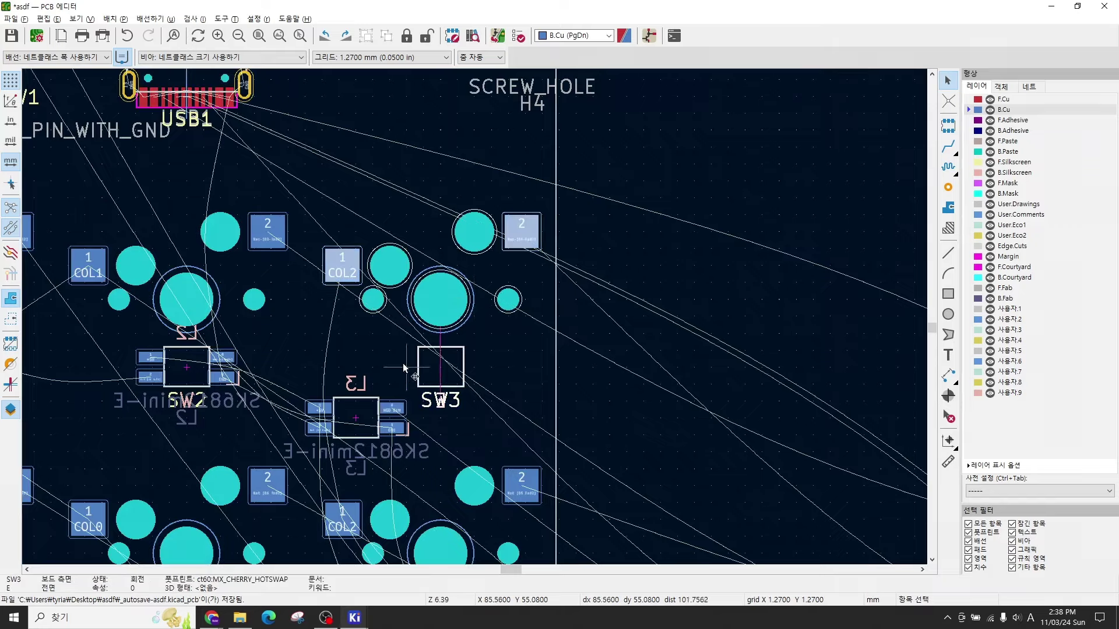
pyautogui.click(442, 373)
pyautogui.scroll(4, 441, 373)
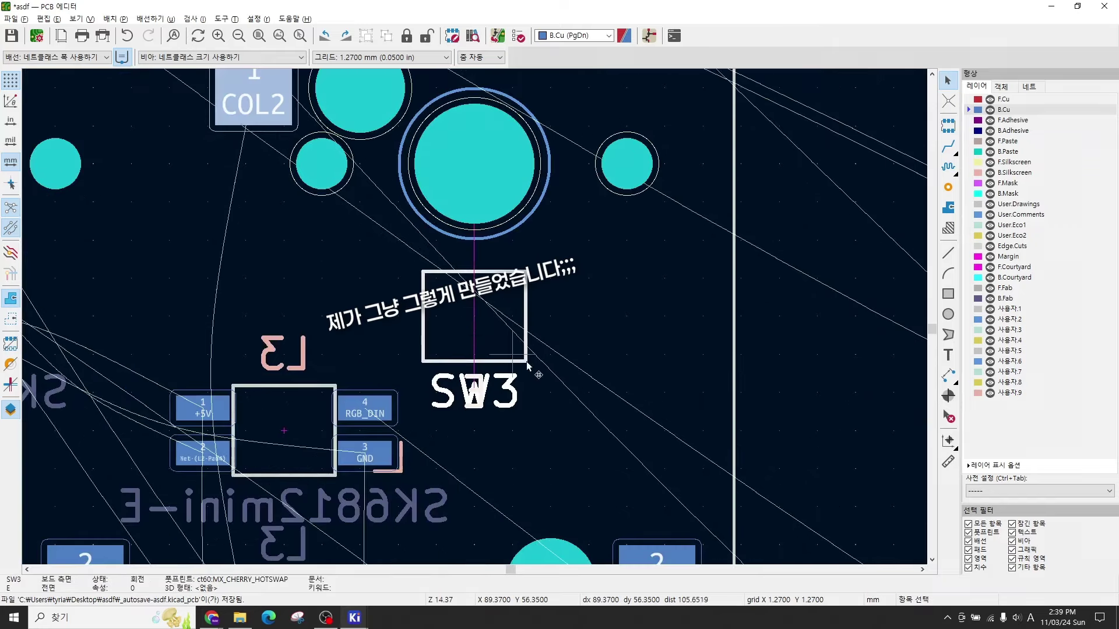
pyautogui.hotkey('alt', '3')
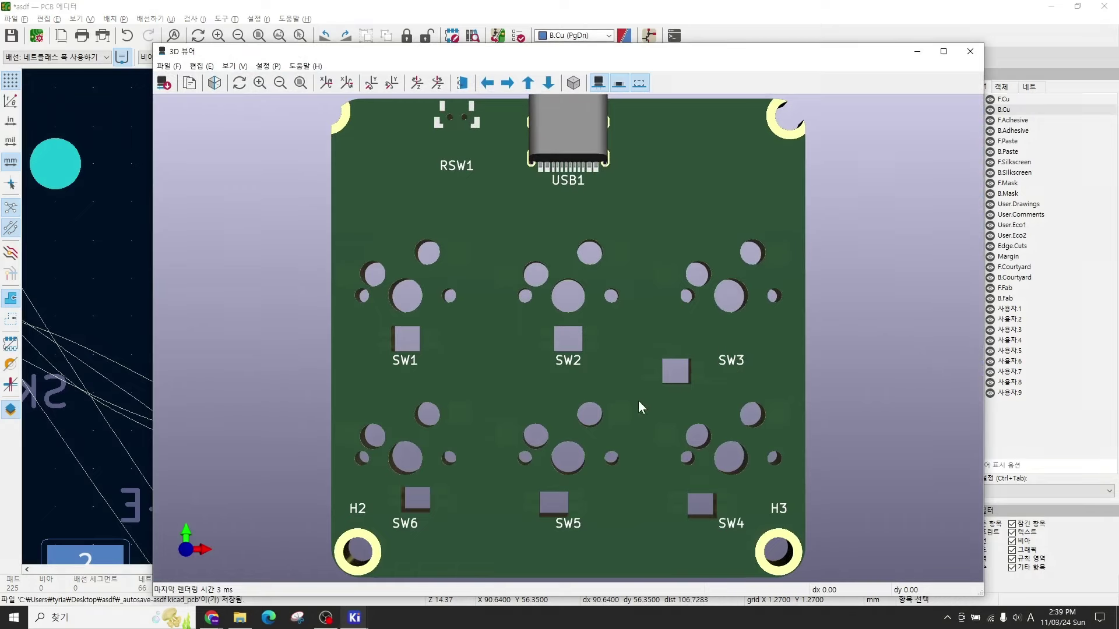
pyautogui.click(970, 51)
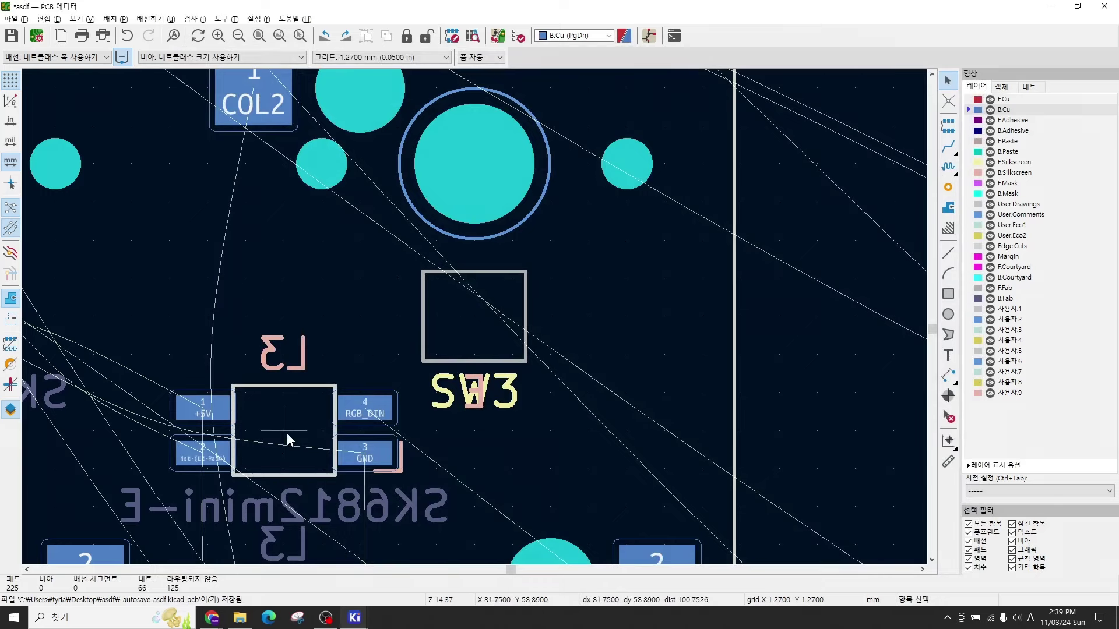
# Step: Move LED L3 exactly onto switch SW3's LED outline and check the alignment up close
pyautogui.moveTo(286, 435); pyautogui.dragTo(468, 318)
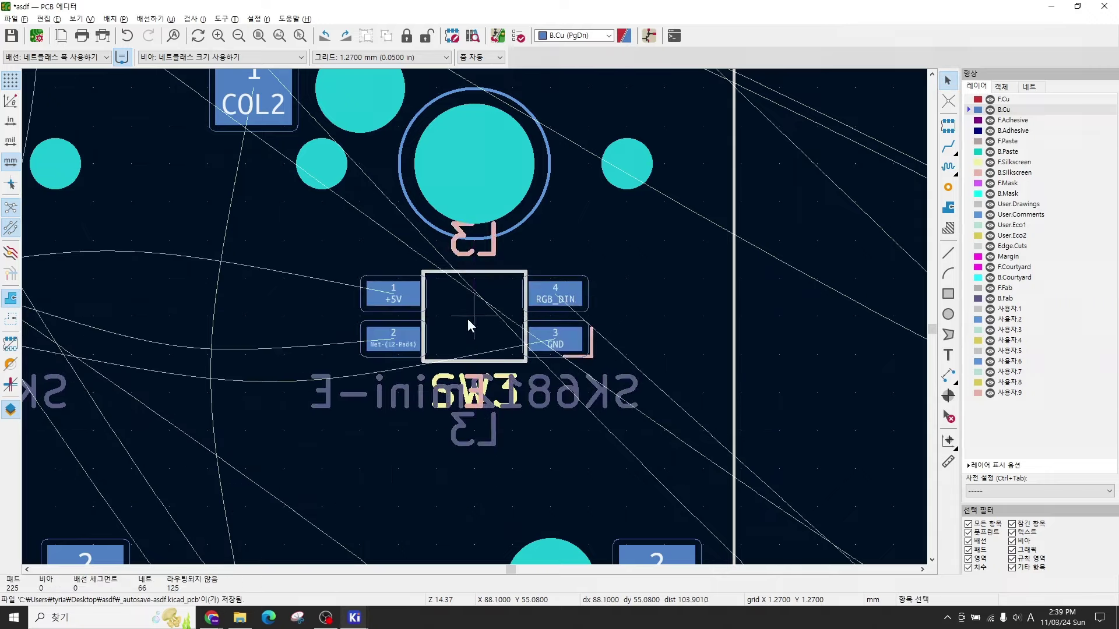
pyautogui.scroll(5, 467, 318)
pyautogui.scroll(-5, 475, 317)
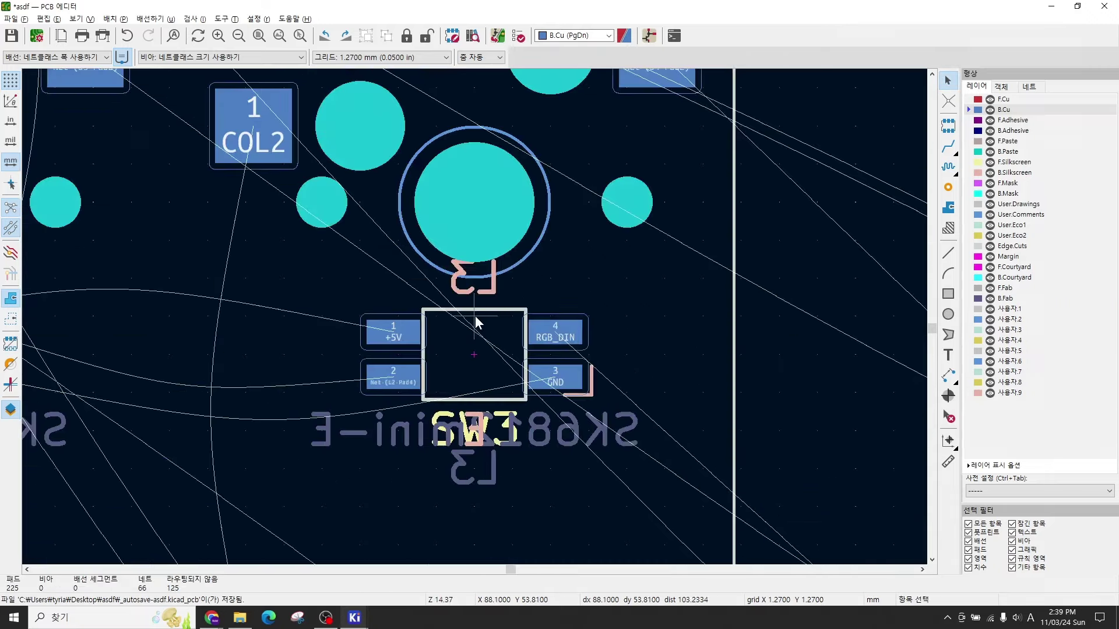
# Step: Move LED L6 exactly onto switch SW6's LED outline
pyautogui.scroll(-6, 474, 318)
pyautogui.scroll(2, 343, 433)
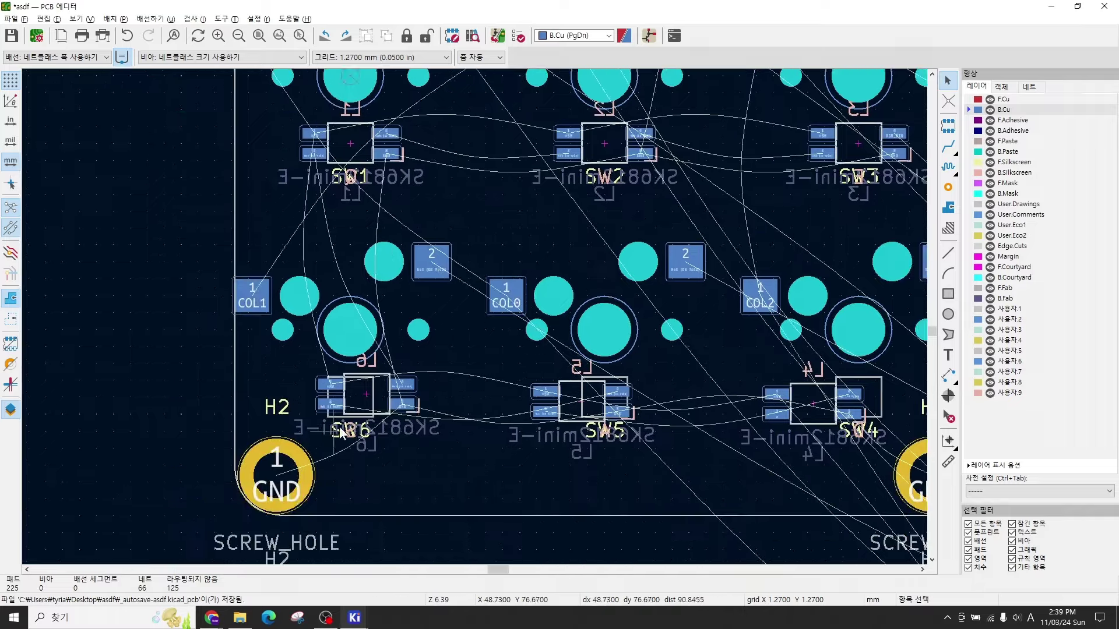
pyautogui.scroll(4, 340, 434)
pyautogui.moveTo(584, 237); pyautogui.dragTo(525, 237)
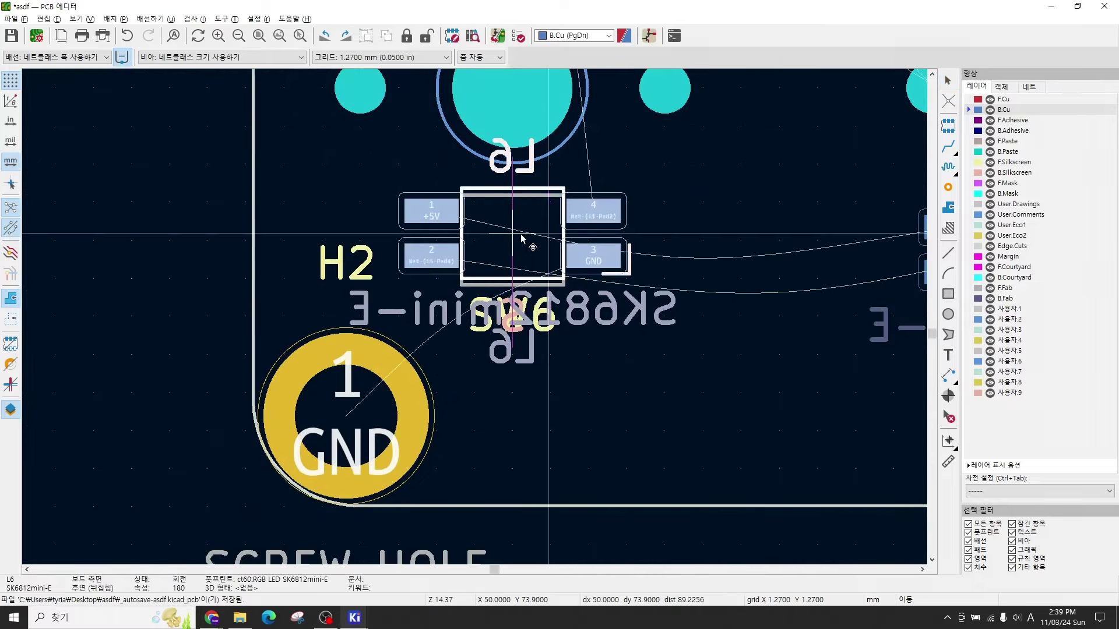
pyautogui.click(505, 251)
pyautogui.moveTo(705, 258); pyautogui.dragTo(242, 320, button='middle')
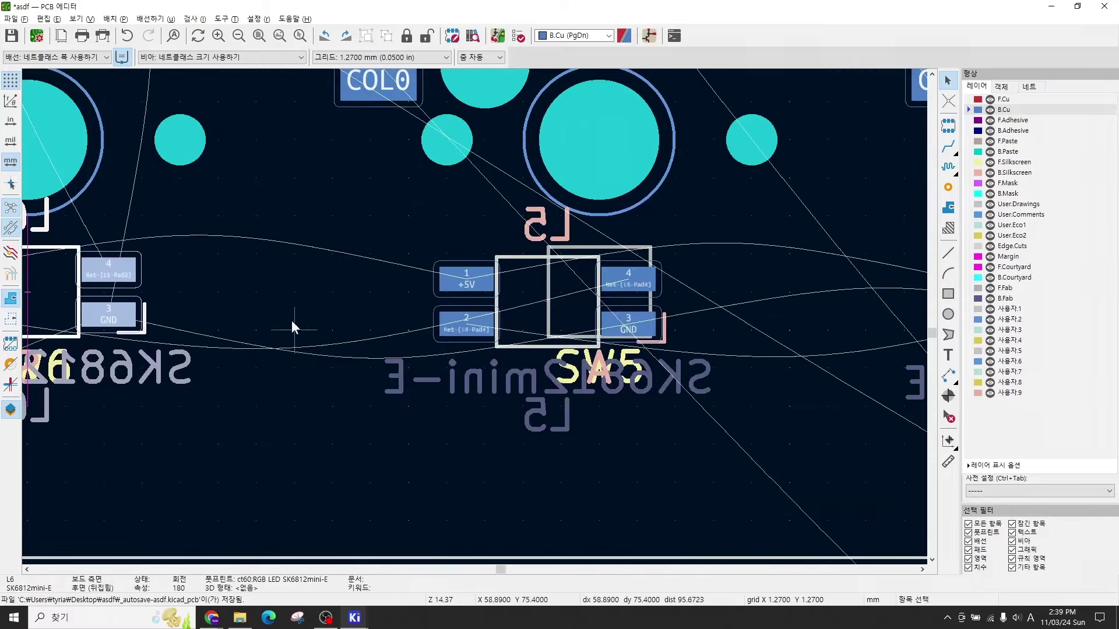
pyautogui.press('m')
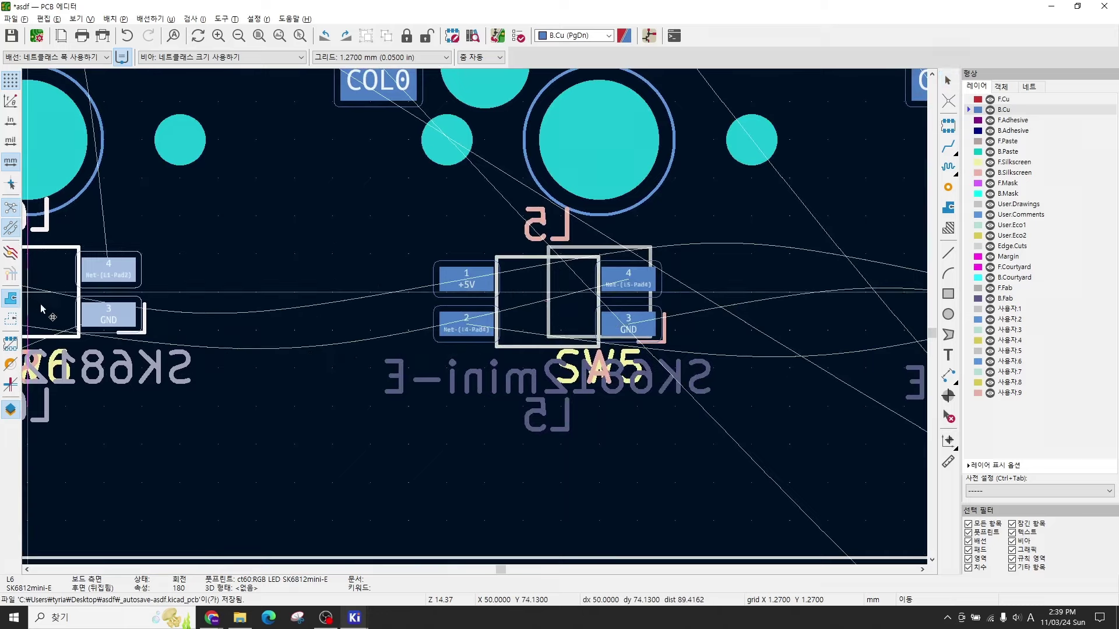
pyautogui.press('Escape')
# Step: Move LEDs L5 and L4 exactly onto the LED outlines of switches SW5 and SW4
pyautogui.click(515, 320)
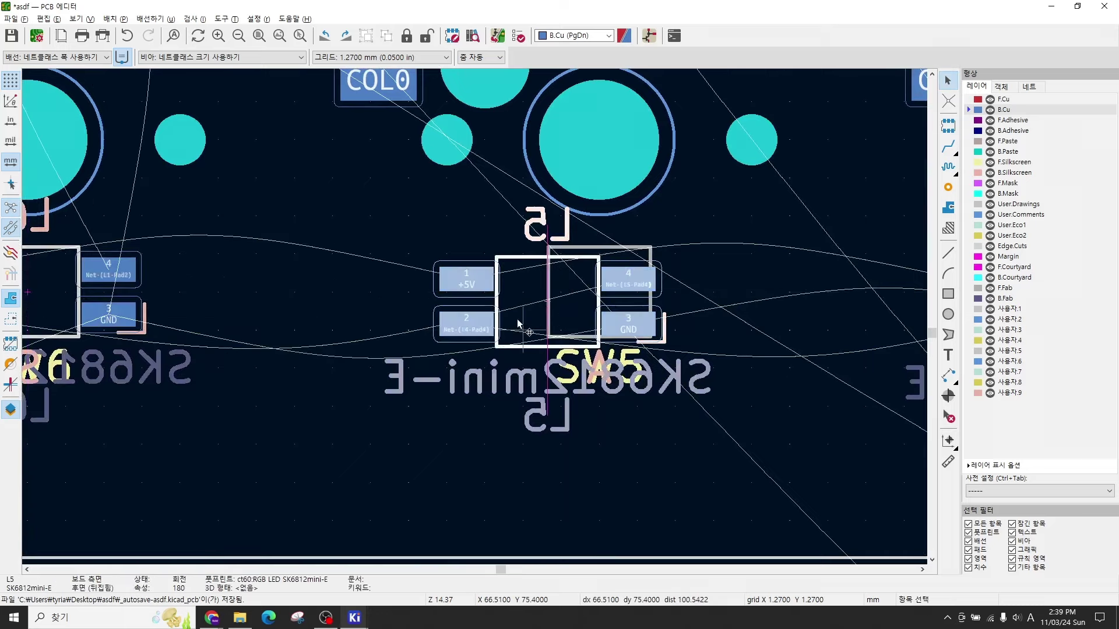
pyautogui.moveTo(531, 315); pyautogui.dragTo(583, 304)
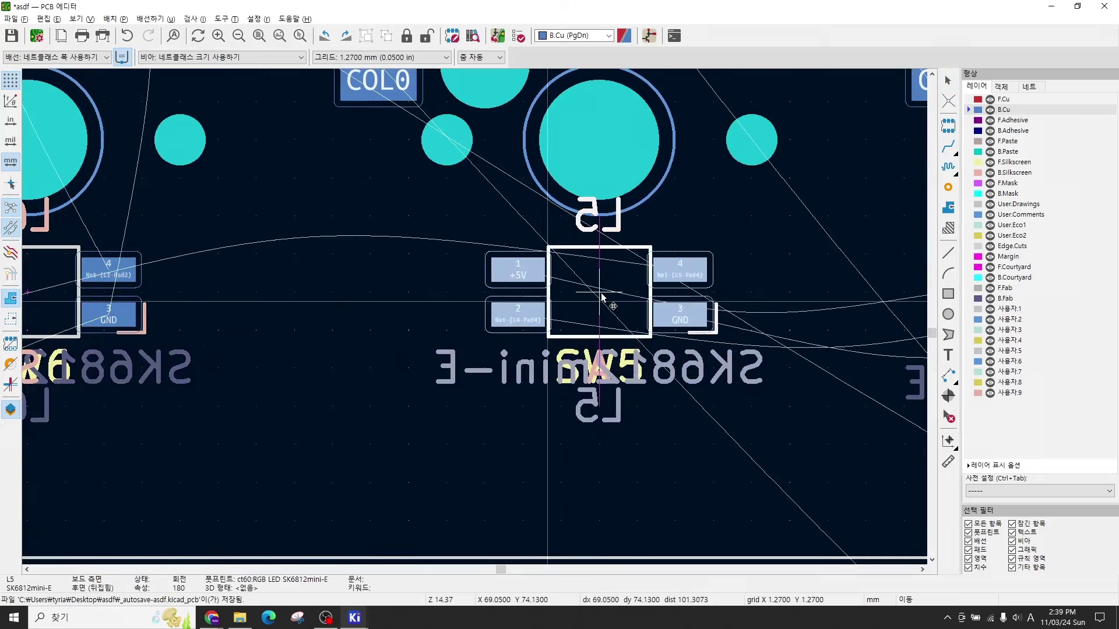
pyautogui.moveTo(739, 315); pyautogui.dragTo(708, 322, button='middle')
pyautogui.hscroll(5, 710, 322)
pyautogui.click(557, 329)
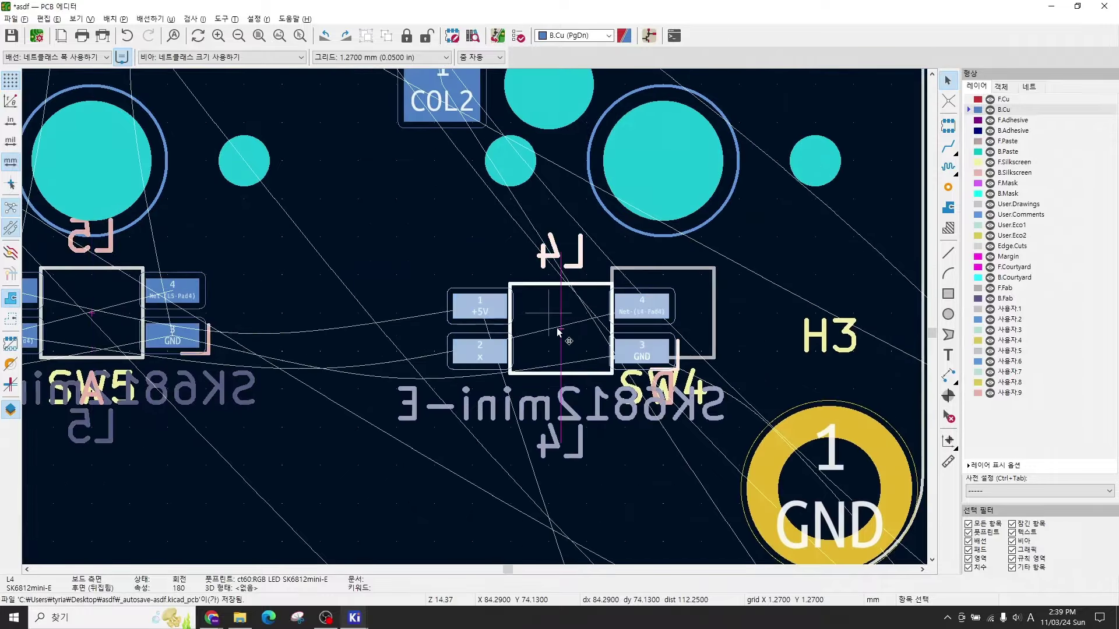
pyautogui.moveTo(561, 332); pyautogui.dragTo(656, 319)
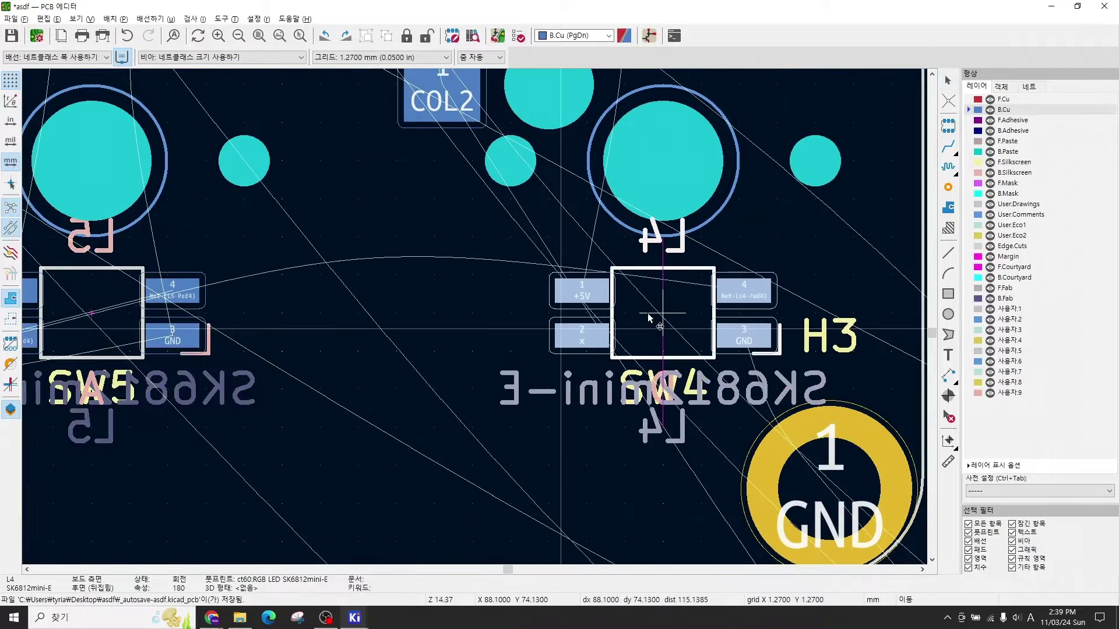
# Step: Inspect screw hole H4 and the overall layout, and check the tilted board with its LED cutouts in the 3D viewer
pyautogui.scroll(-6, 688, 322)
pyautogui.scroll(2, 488, 391)
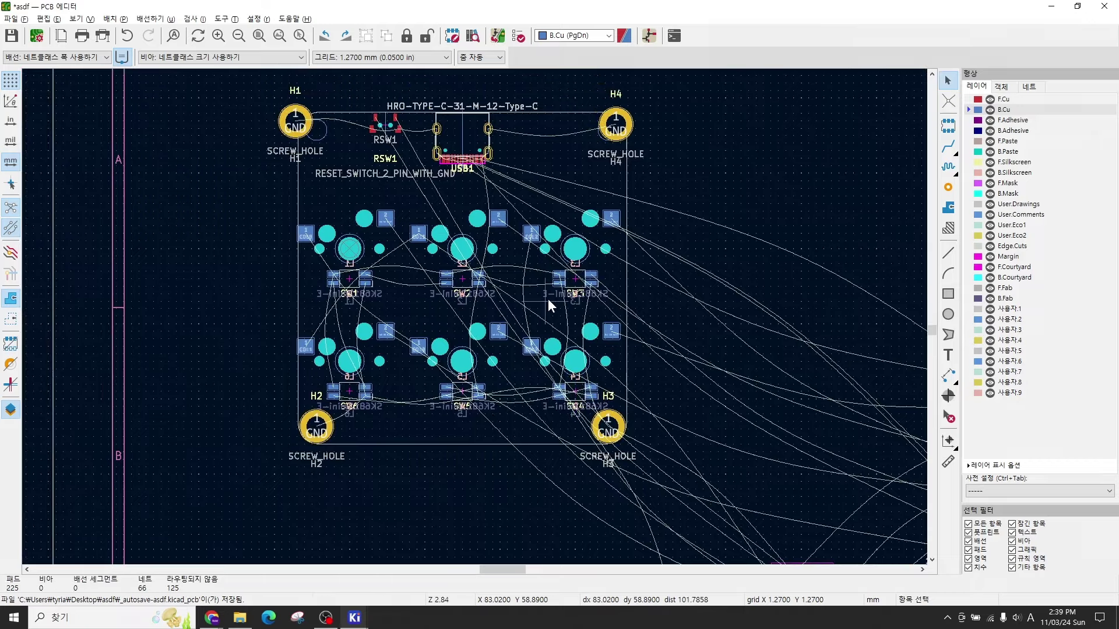
pyautogui.scroll(4, 319, 124)
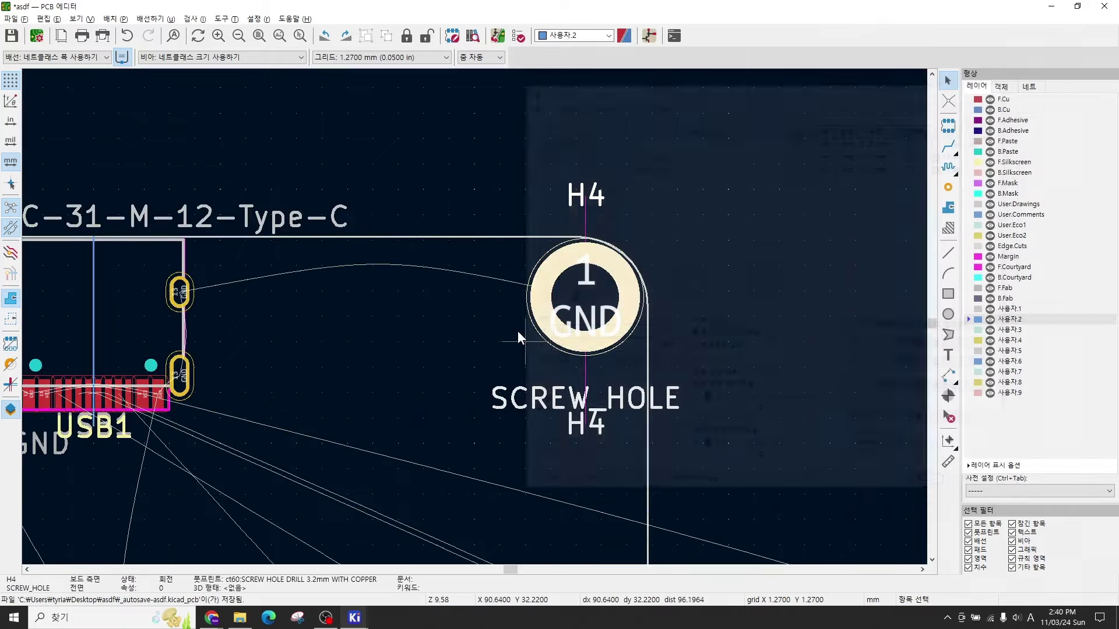
pyautogui.click(490, 379)
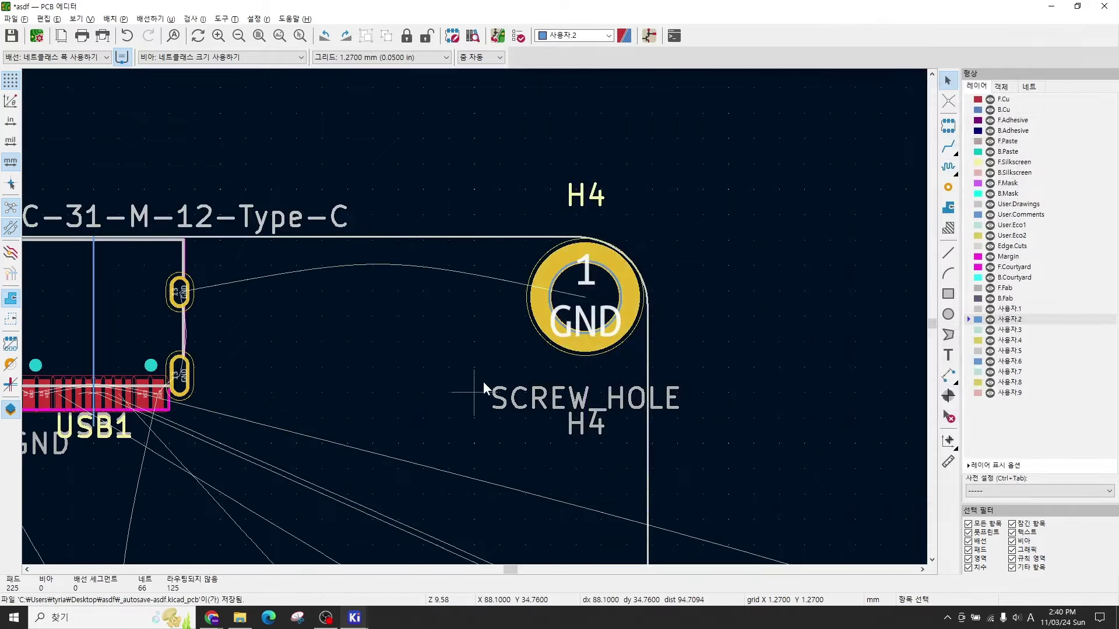
pyautogui.scroll(-4, 487, 376)
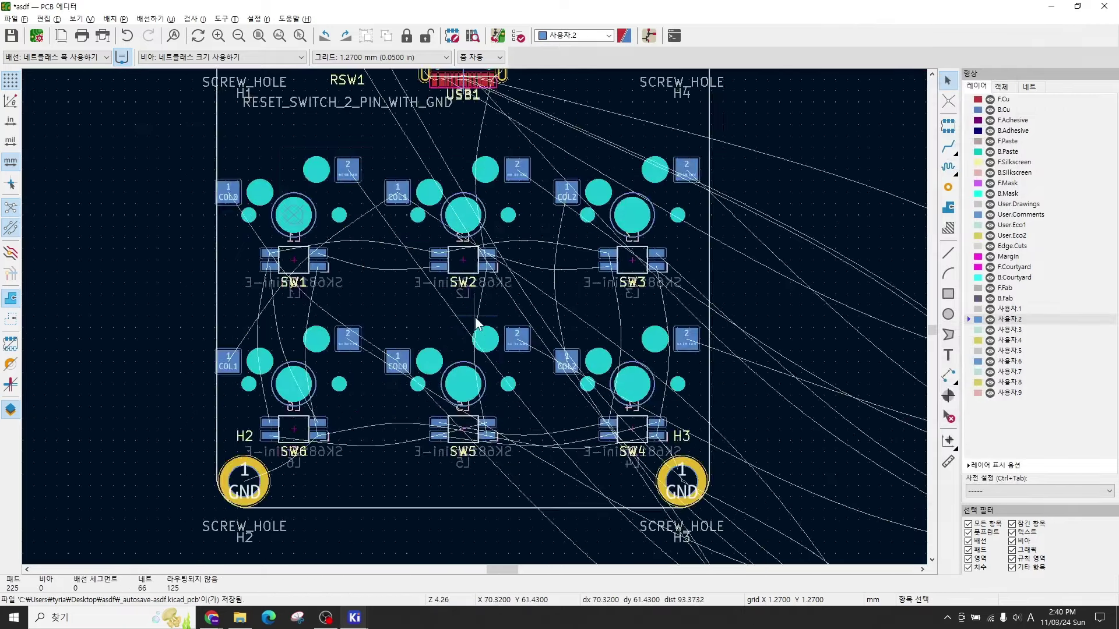
pyautogui.moveTo(475, 302); pyautogui.dragTo(467, 351, button='middle')
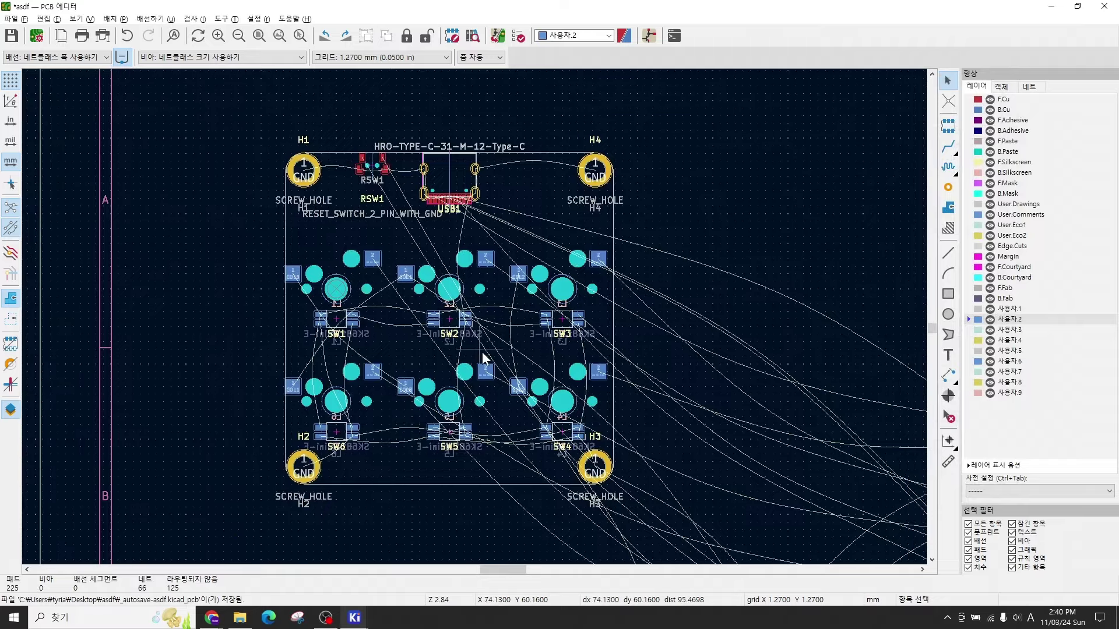
pyautogui.hotkey('alt', '3')
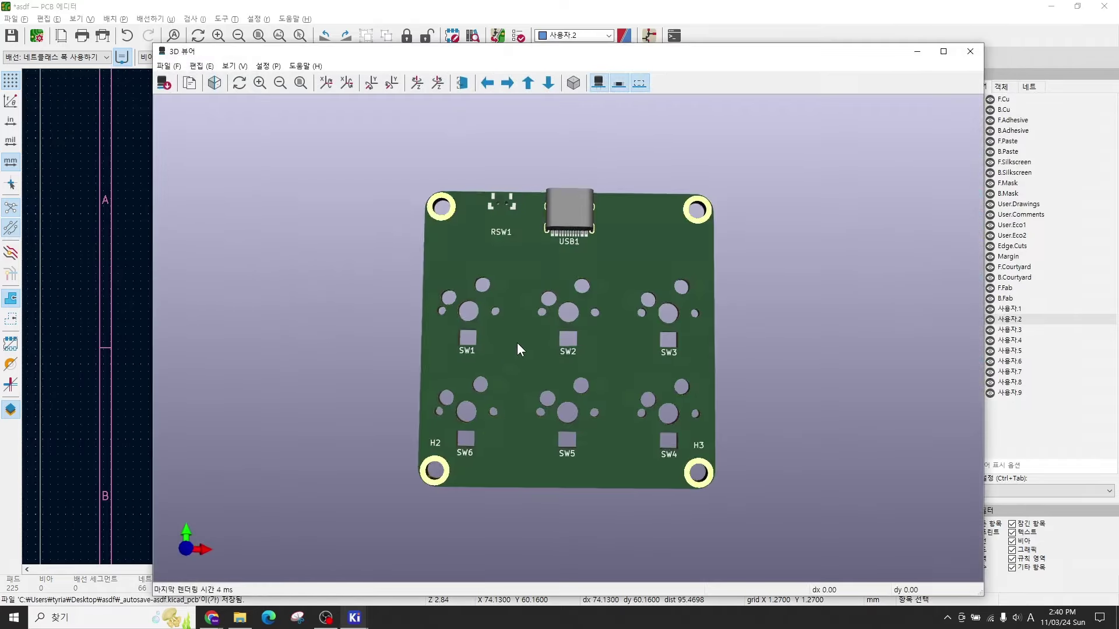
pyautogui.moveTo(518, 348); pyautogui.dragTo(562, 333)
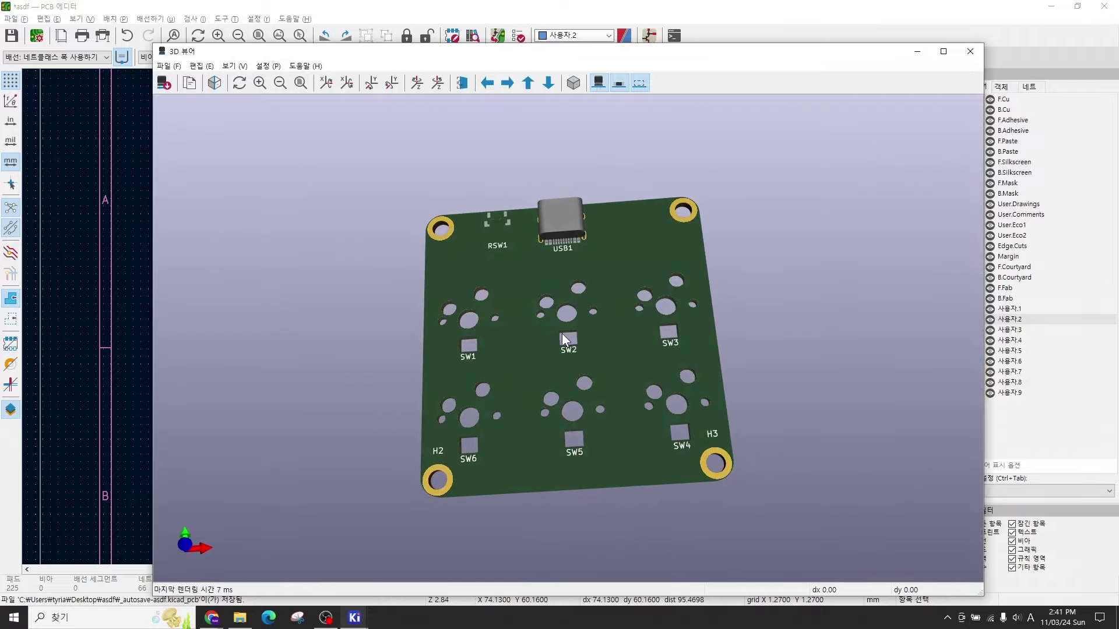
pyautogui.hotkey('alt', 'F4')
# Step: Place the STM32F303CBTx microcontroller U3 on the board between connector USB1 and screw hole H4
pyautogui.scroll(-2, 475, 320)
pyautogui.scroll(-2, 475, 320)
pyautogui.scroll(3, 374, 150)
pyautogui.click(491, 342)
pyautogui.scroll(-3, 496, 341)
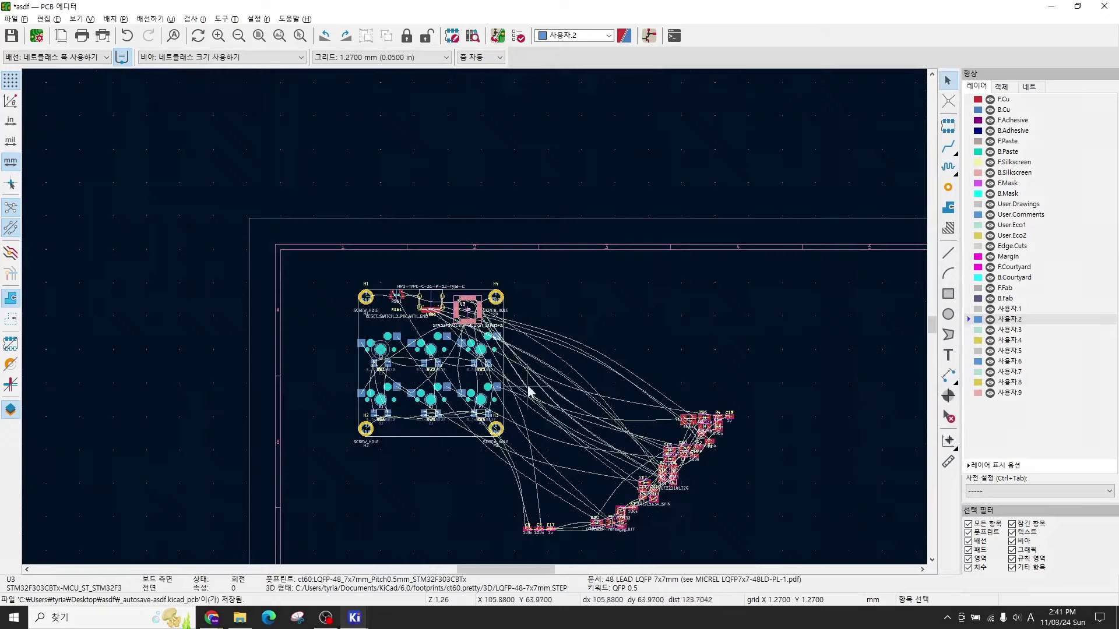
# Step: Move the selected cluster of unplaced footprints (Y1, D3–D7 and nearby capacitors and resistors) to just beside the board's right edge
pyautogui.scroll(3, 638, 446)
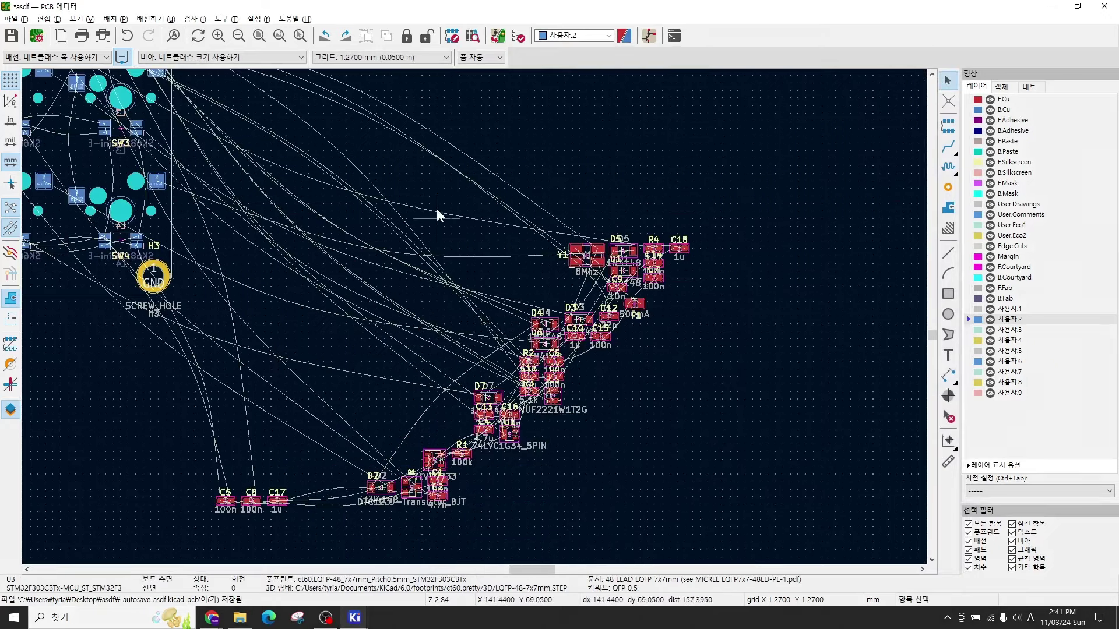
pyautogui.moveTo(436, 189); pyautogui.dragTo(720, 452)
pyautogui.press('m')
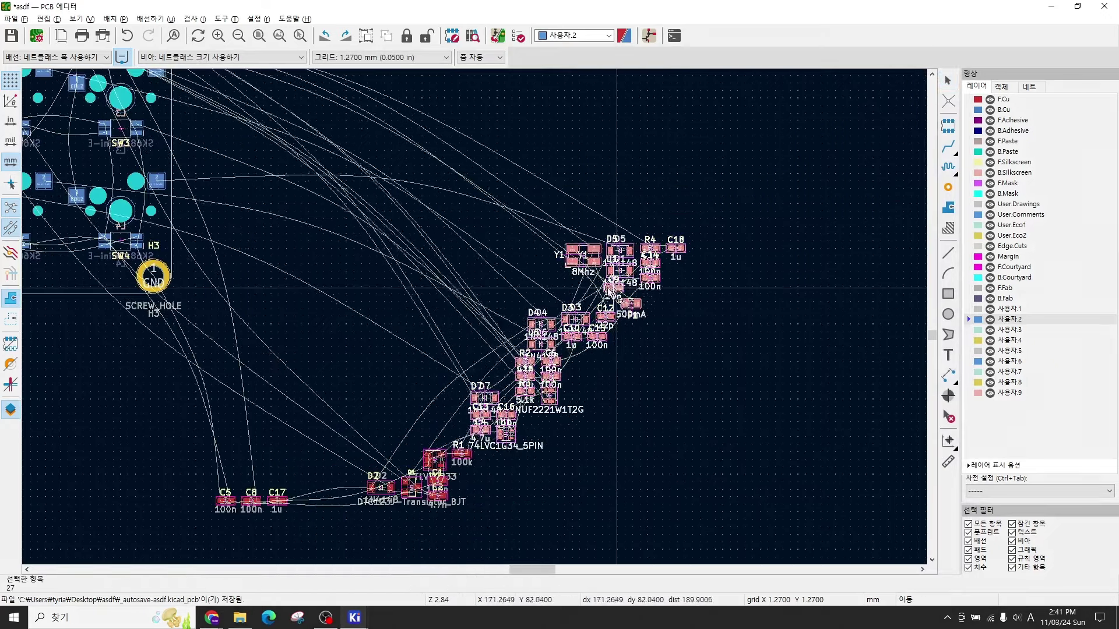
pyautogui.moveTo(436, 262); pyautogui.dragTo(830, 441, button='middle')
pyautogui.click(694, 230)
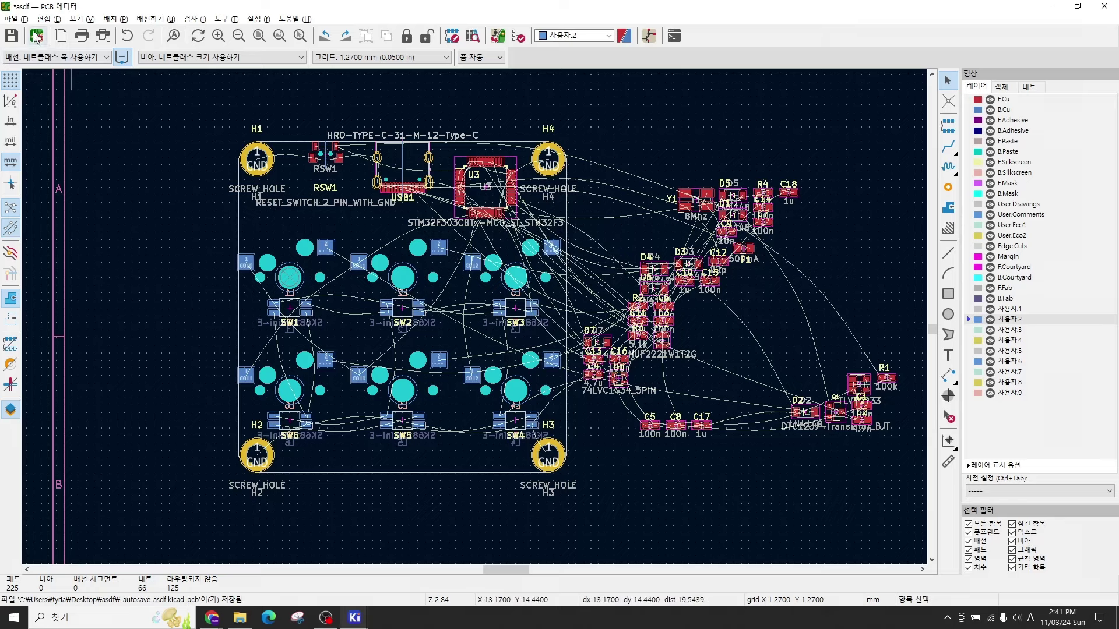
# Step: Leave the asdf board and bring up the KBD_PCB_EXAMPLE board layout
pyautogui.click(1077, 7)
pyautogui.click(1058, 52)
pyautogui.click(684, 323)
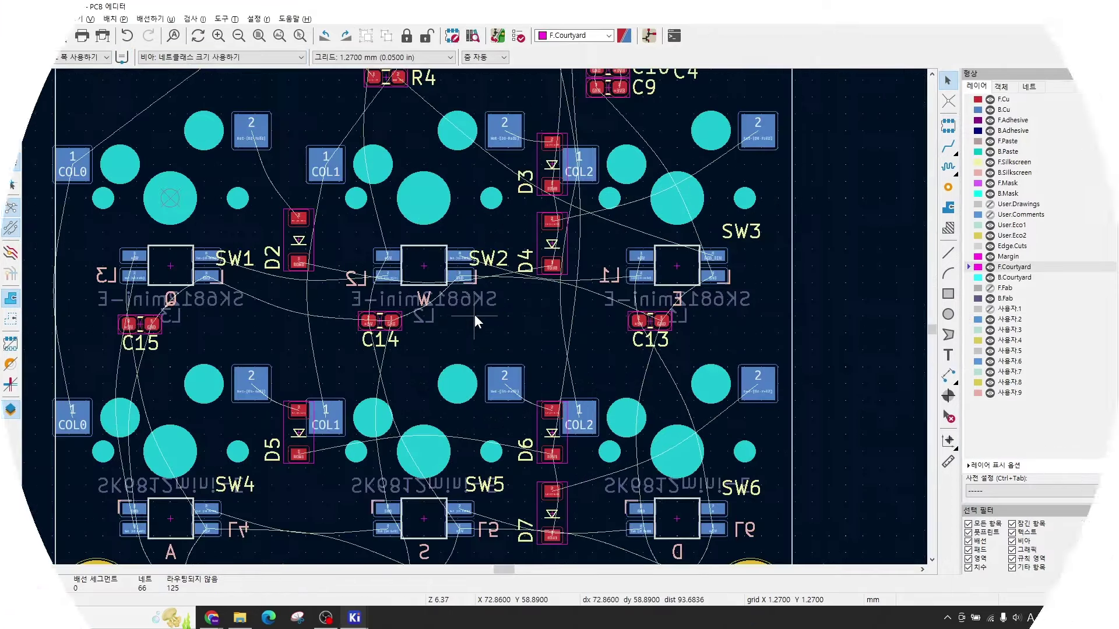
# Step: Examine the component placement across the whole board, especially around the USB connector and microcontroller along the top edge
pyautogui.scroll(-3, 474, 313)
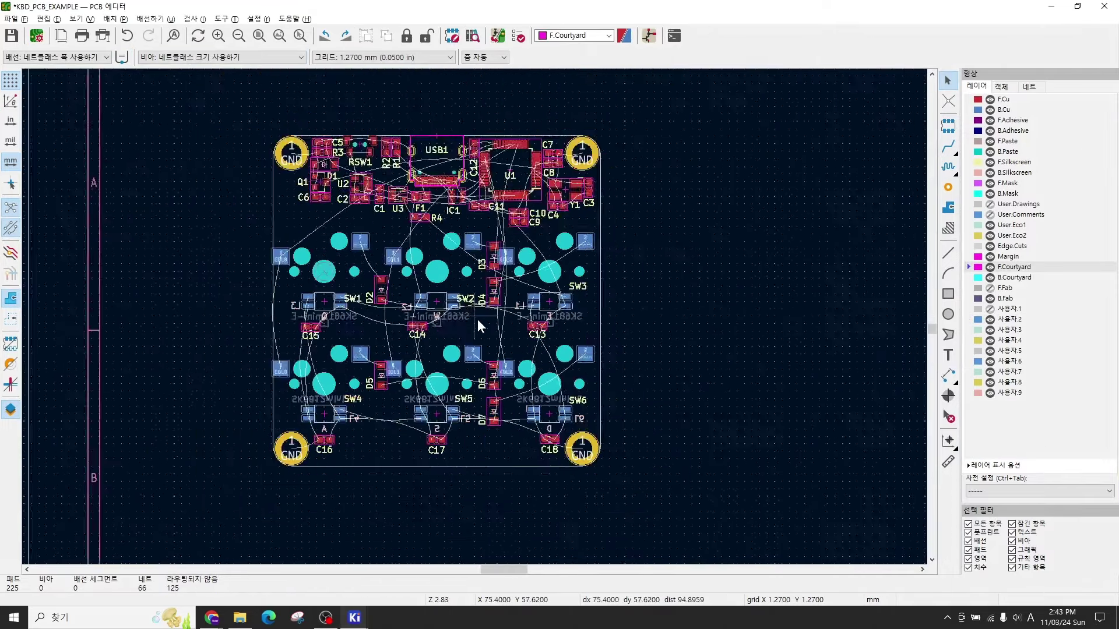
pyautogui.scroll(2, 475, 318)
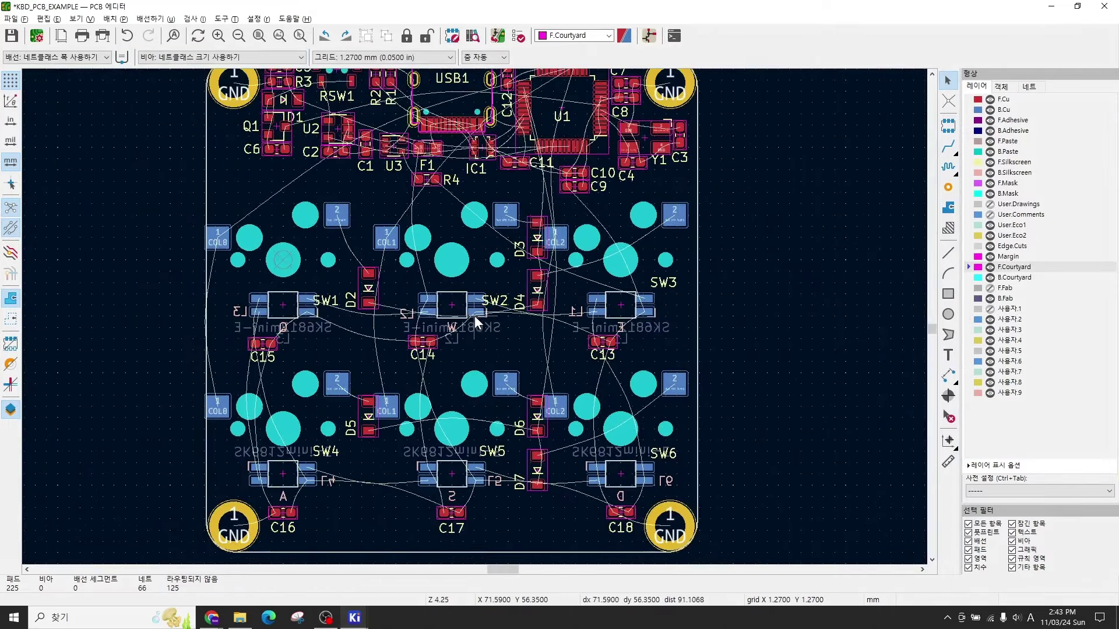
pyautogui.keyDown('shift'); pyautogui.scroll(3, 531, 294); pyautogui.keyUp('shift')
pyautogui.scroll(1, 495, 217)
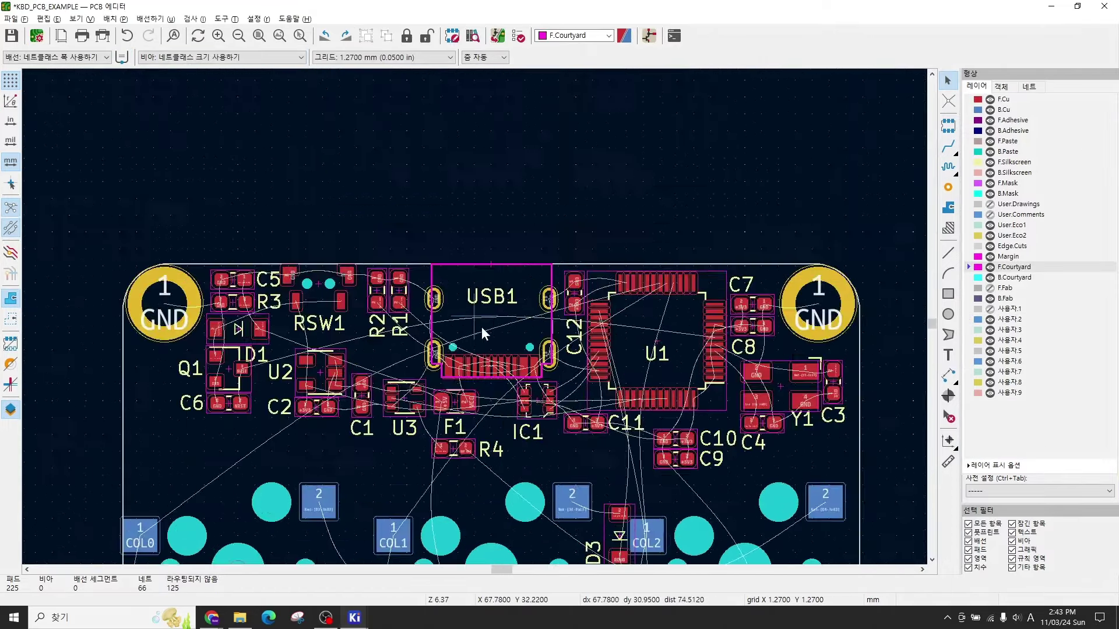
pyautogui.scroll(-2, 482, 257)
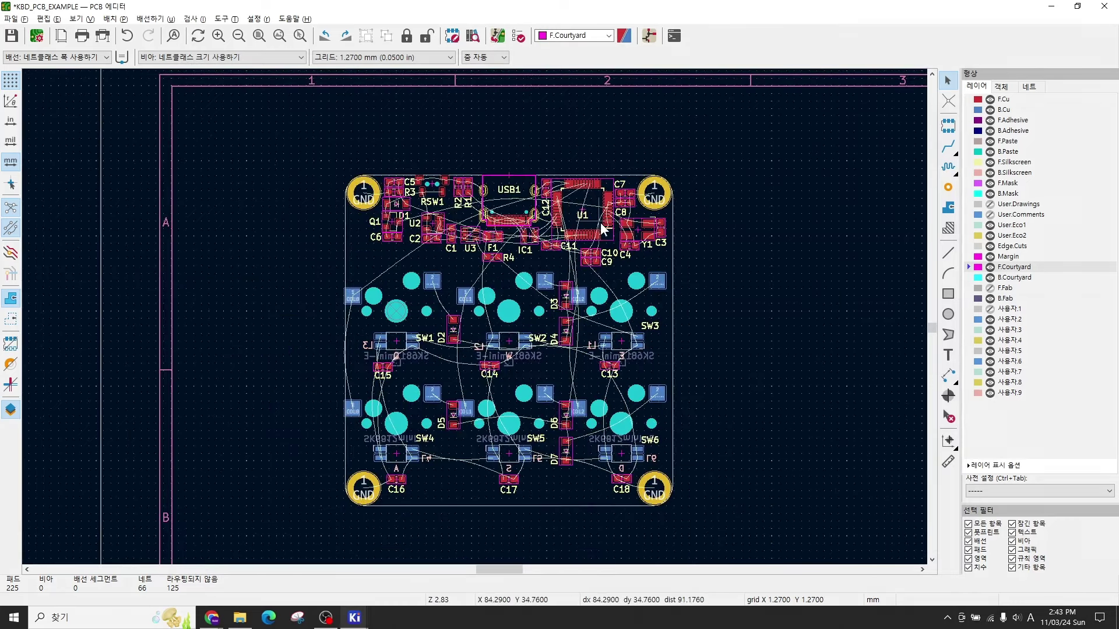
pyautogui.scroll(4, 568, 236)
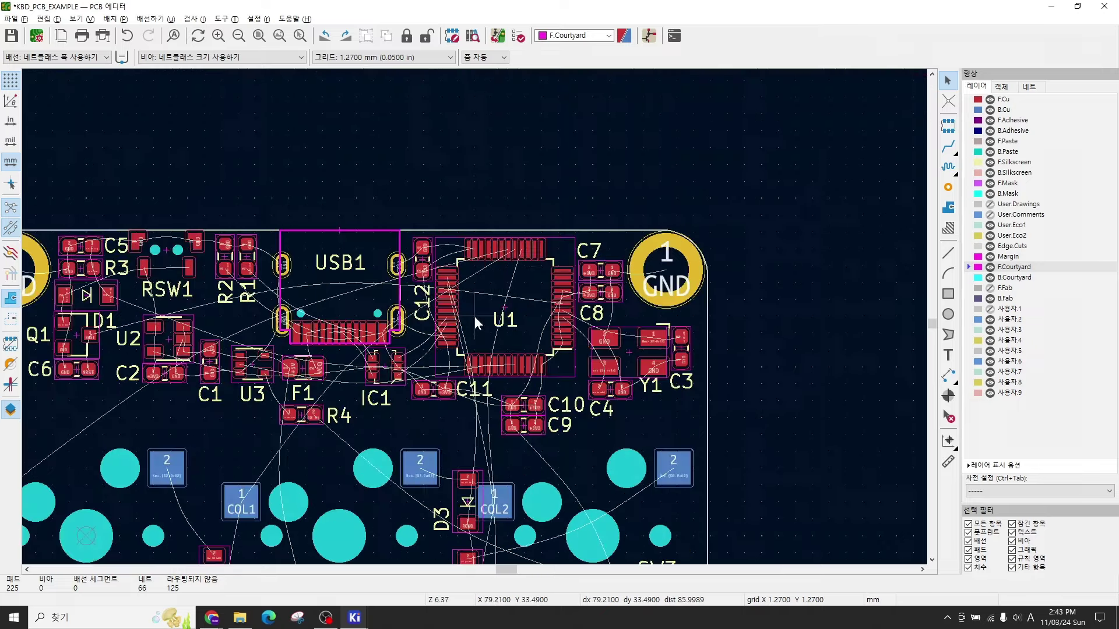
pyautogui.scroll(2, 474, 316)
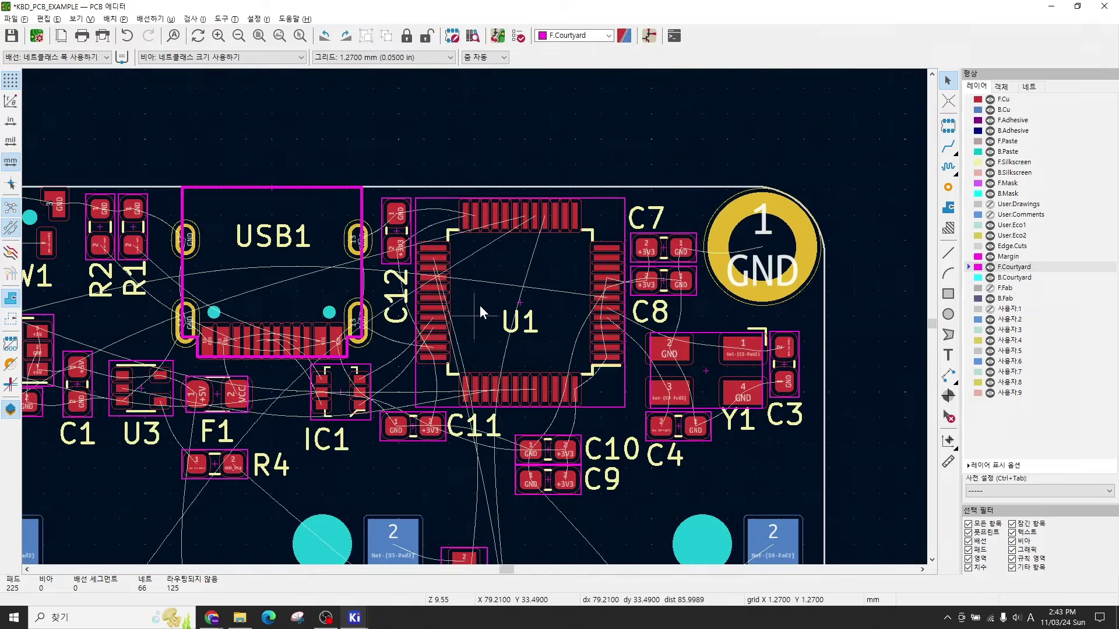
pyautogui.hscroll(-5, 408, 294)
# Step: Highlight the USB1 connector and inspect its placement and that of reset switch RSW1 along the board's top edge
pyautogui.click(539, 303)
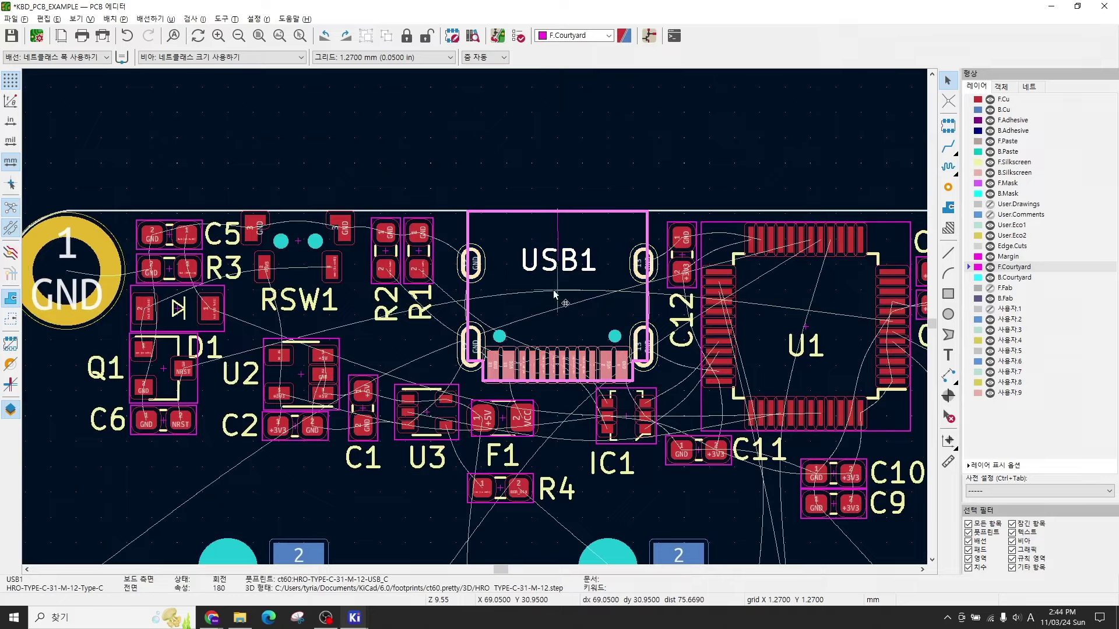
pyautogui.scroll(2, 548, 284)
pyautogui.scroll(-2, 467, 300)
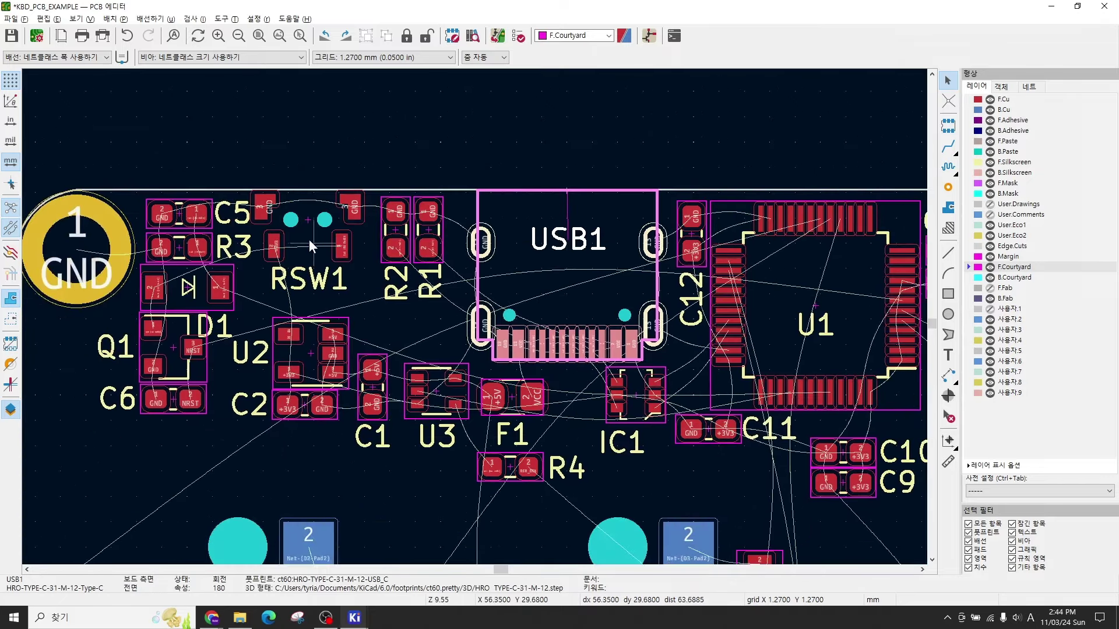
pyautogui.scroll(-2, 309, 239)
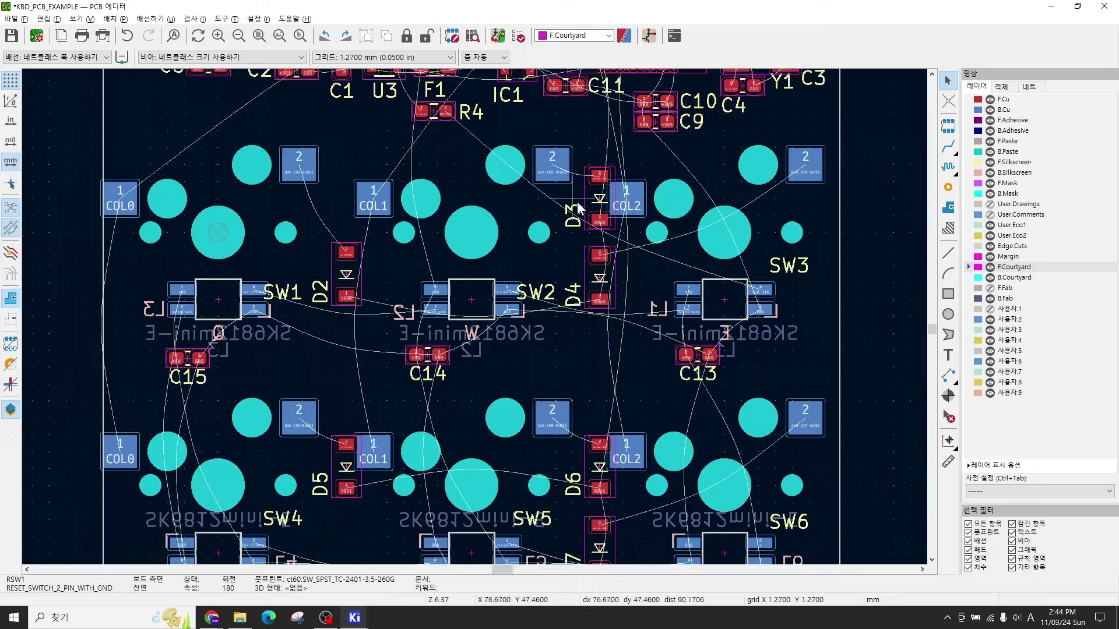
# Step: Highlight the key switch footprints SW1, SW2, SW4, SW5 and SW6 one by one to review their grid placement
pyautogui.scroll(-2, 258, 326)
pyautogui.click(258, 326)
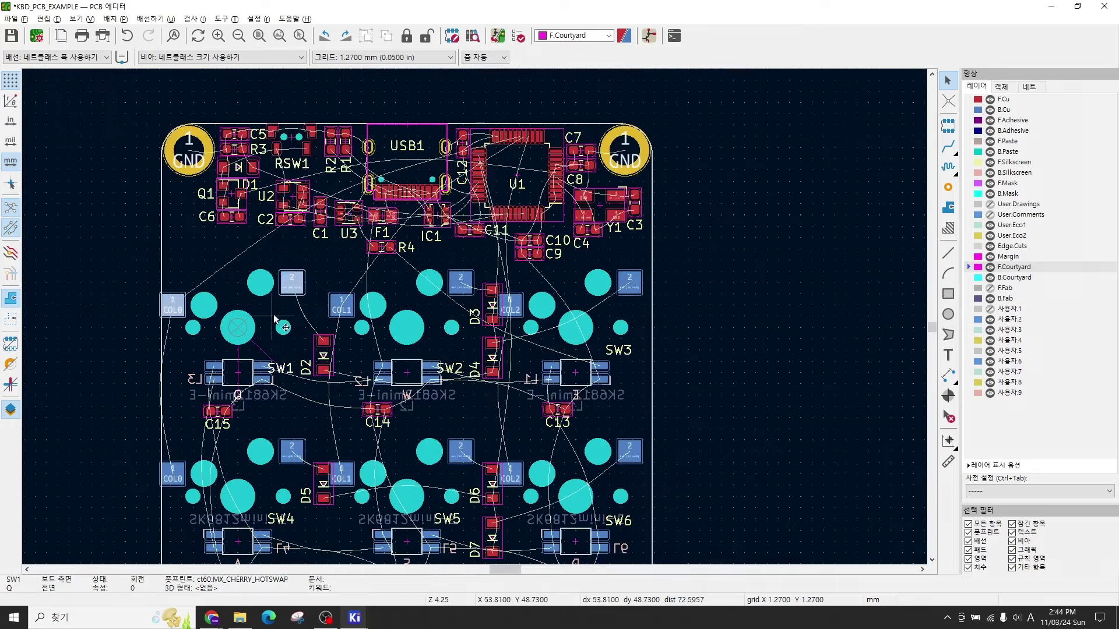
pyautogui.click(408, 303)
pyautogui.scroll(-2, 531, 381)
pyautogui.click(285, 458)
pyautogui.click(446, 412)
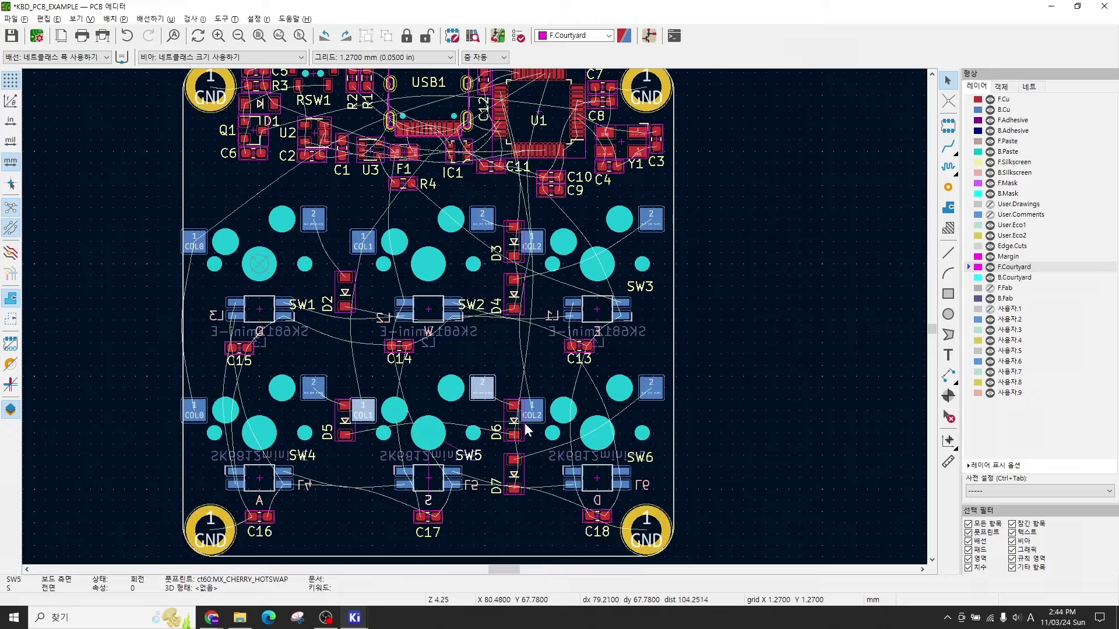
pyautogui.click(589, 403)
# Step: Highlight the back-side RGB LEDs L3, L2, L1 and L4 in turn to review their placement under the switches
pyautogui.click(252, 324)
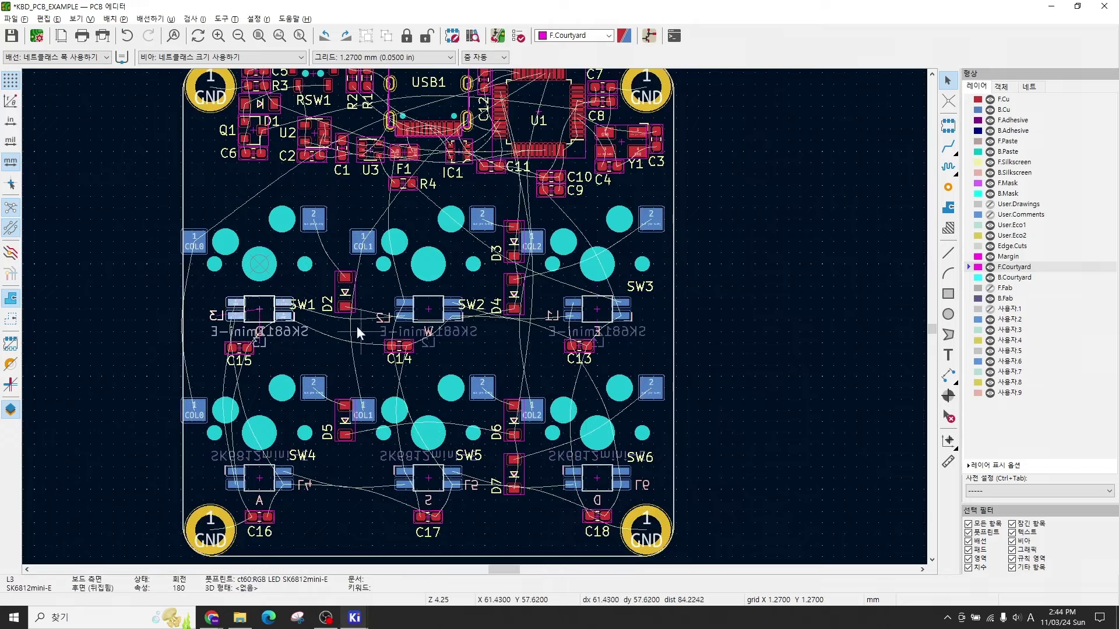
pyautogui.click(436, 322)
pyautogui.click(600, 319)
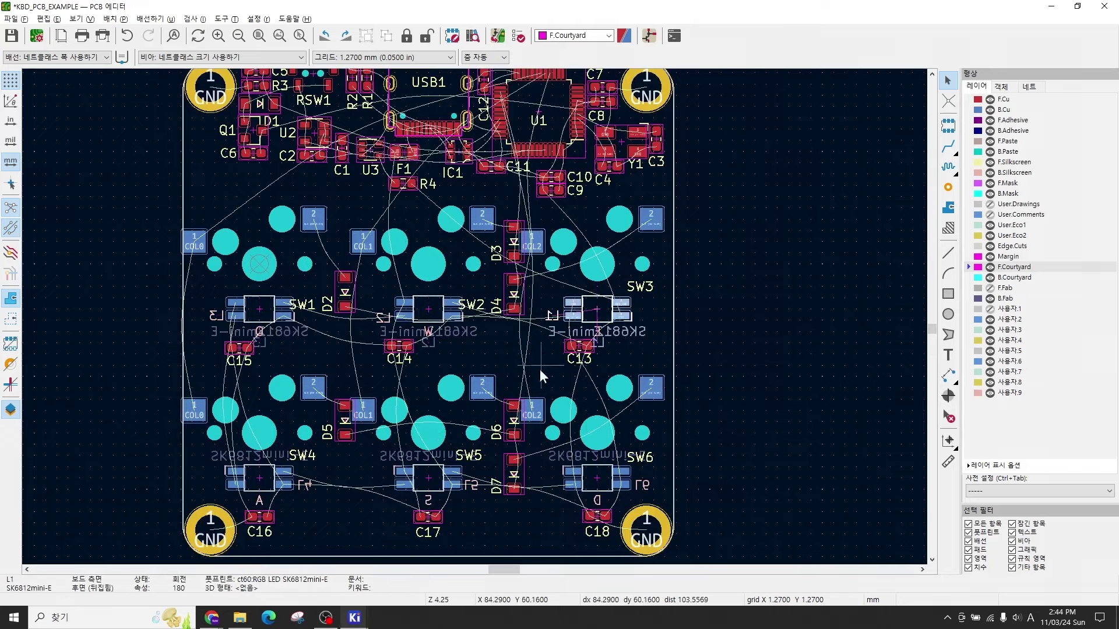
pyautogui.click(281, 497)
# Step: Highlight microcontroller U1 and inspect its position relative to the surrounding capacitors and crystal Y1
pyautogui.keyDown('shift'); pyautogui.scroll(3, 510, 344); pyautogui.keyUp('shift')
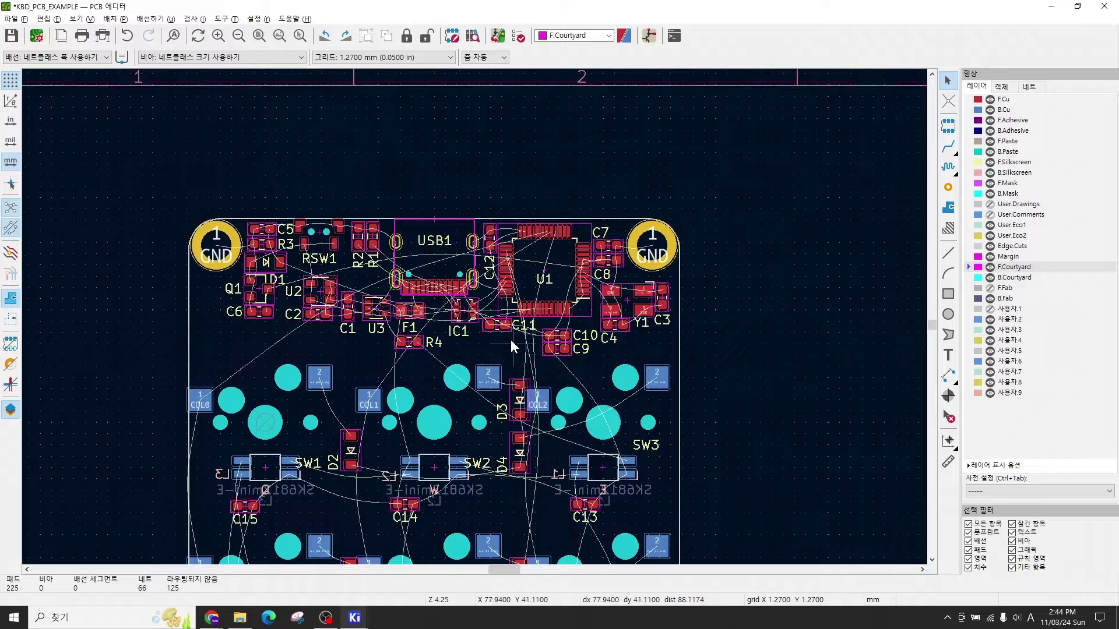
pyautogui.scroll(3, 511, 344)
pyautogui.click(520, 315)
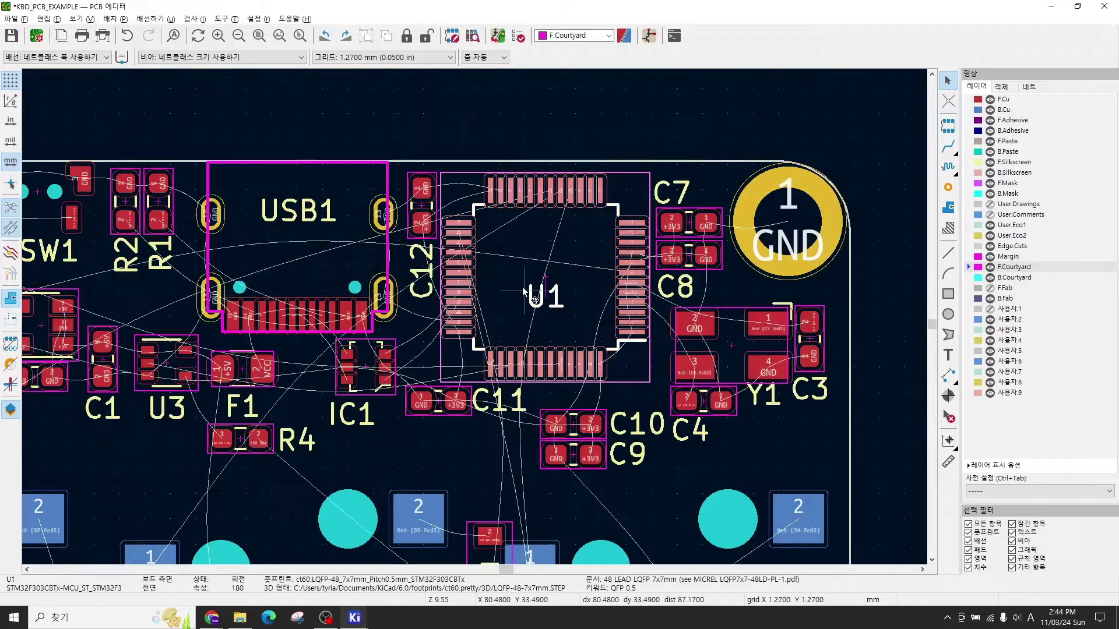
pyautogui.scroll(2, 520, 326)
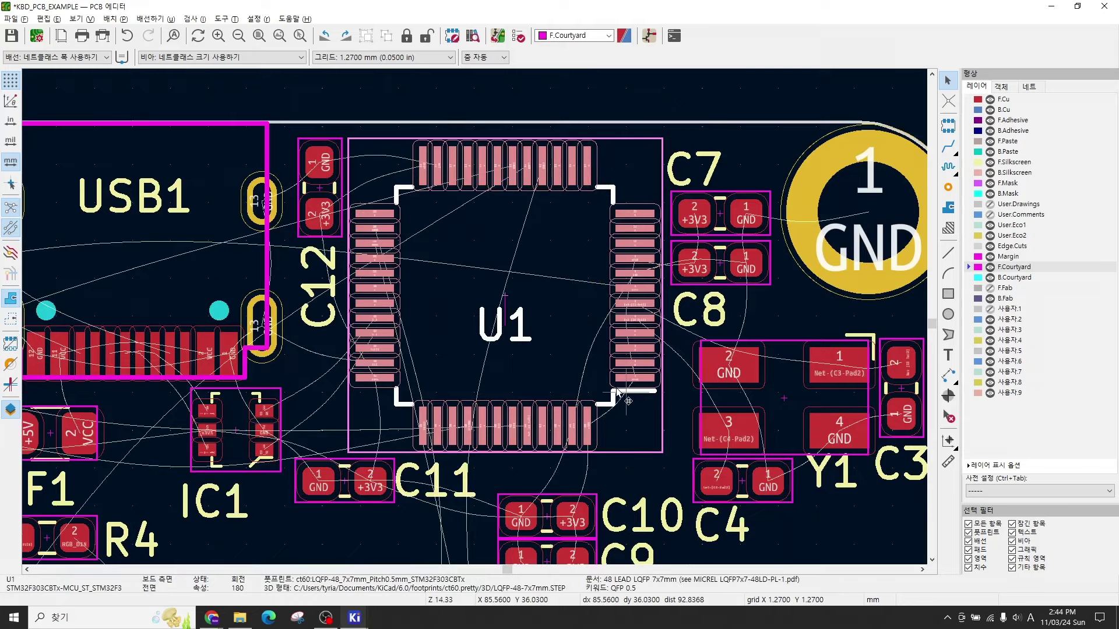
pyautogui.scroll(-2, 619, 396)
# Step: Inspect the pad nets and placement of C11, IC1, F1, R4 and U3 below the USB connector
pyautogui.moveTo(273, 431); pyautogui.dragTo(604, 338, button='middle')
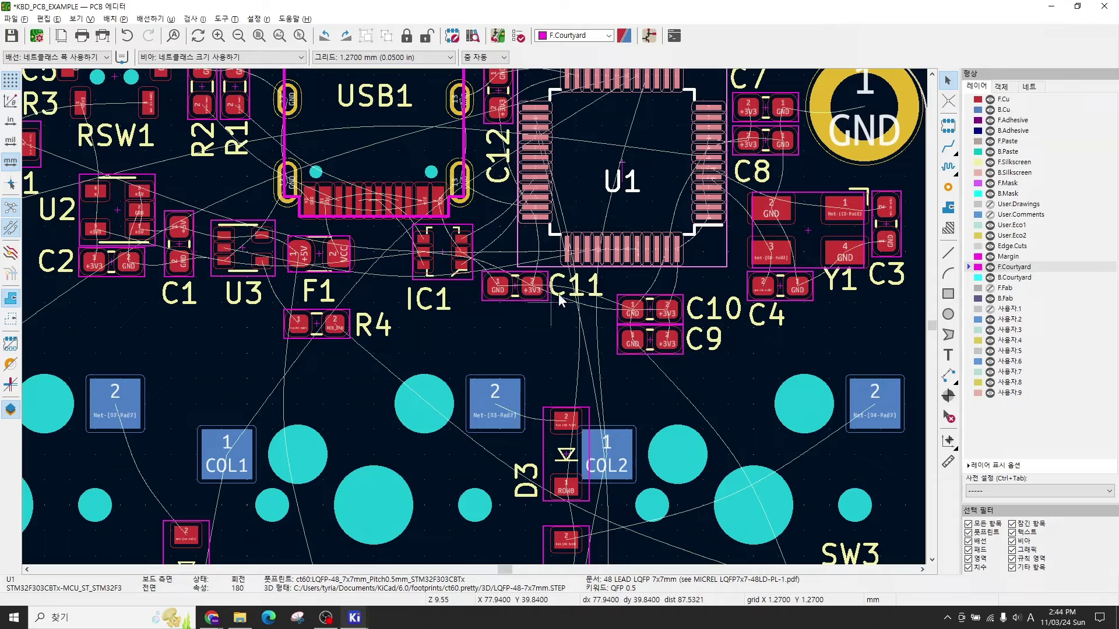
pyautogui.scroll(3, 514, 297)
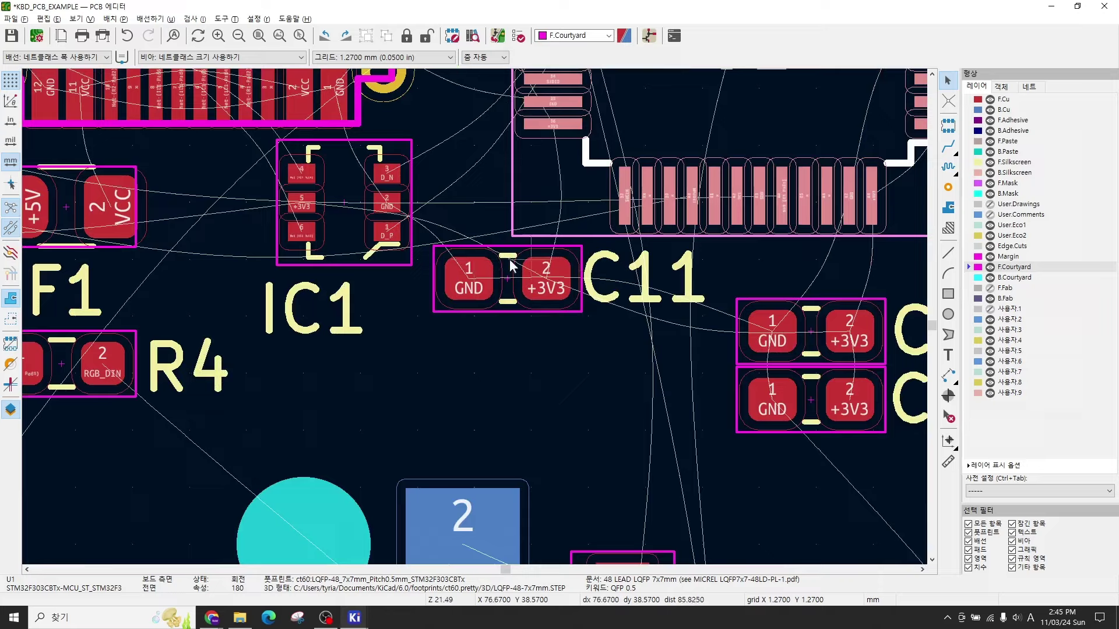
pyautogui.scroll(-2, 474, 316)
pyautogui.scroll(-1, 475, 316)
pyautogui.scroll(2, 366, 317)
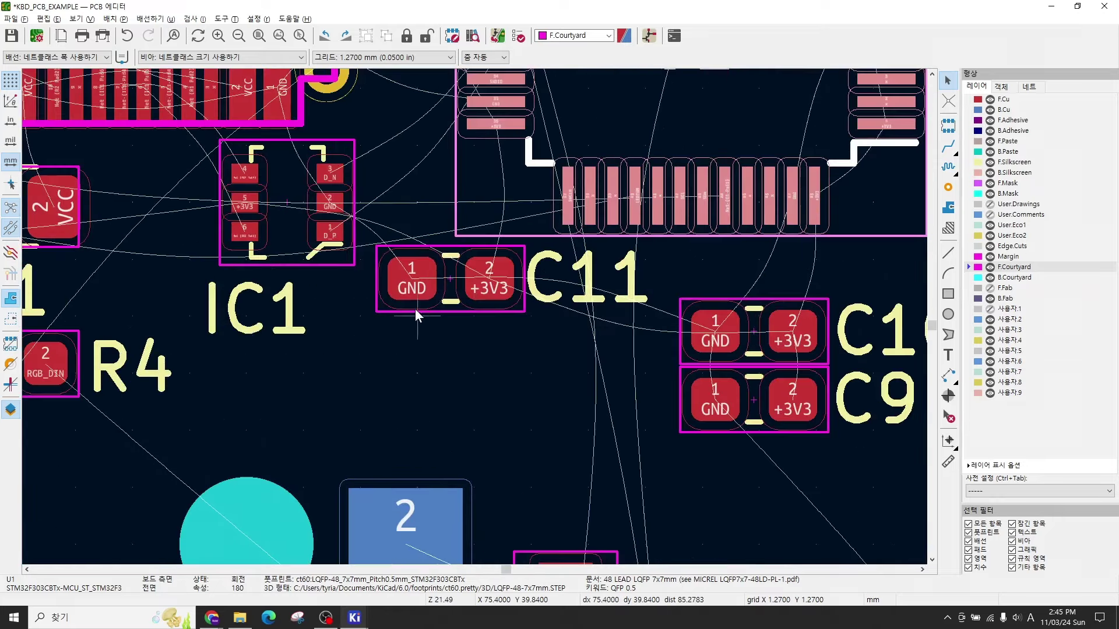
pyautogui.scroll(1, 669, 365)
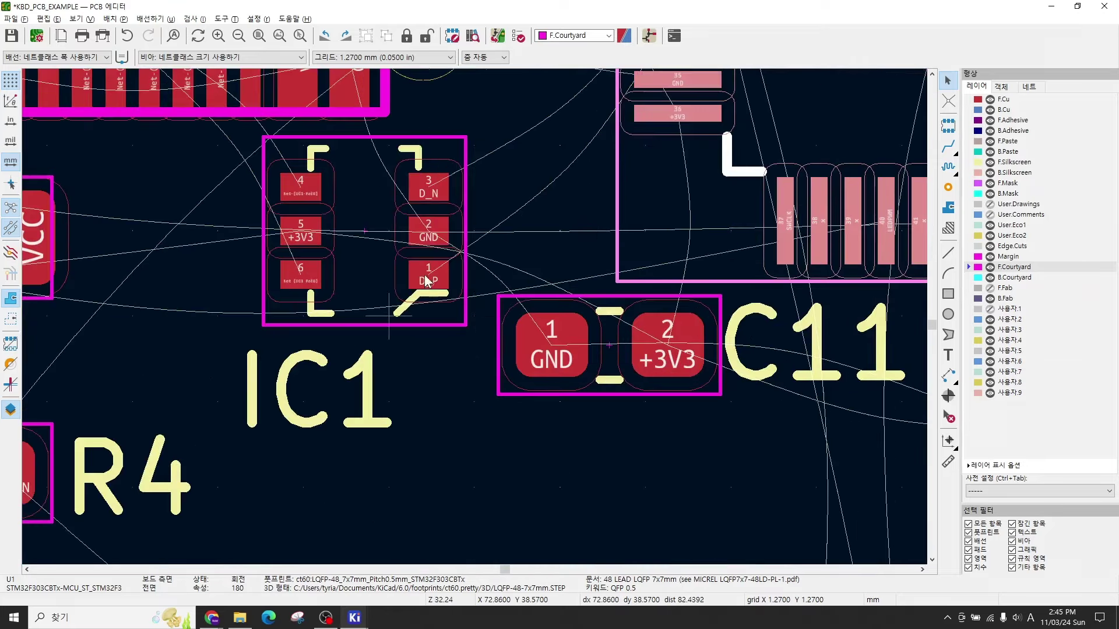
pyautogui.scroll(-1, 430, 297)
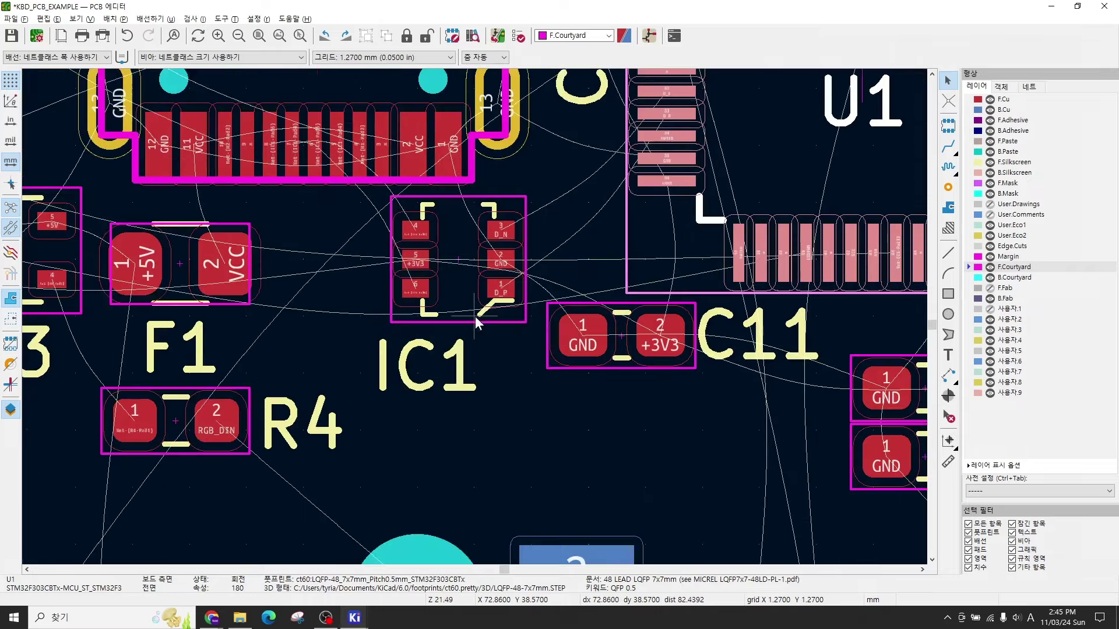
pyautogui.moveTo(148, 368); pyautogui.dragTo(574, 375, button='middle')
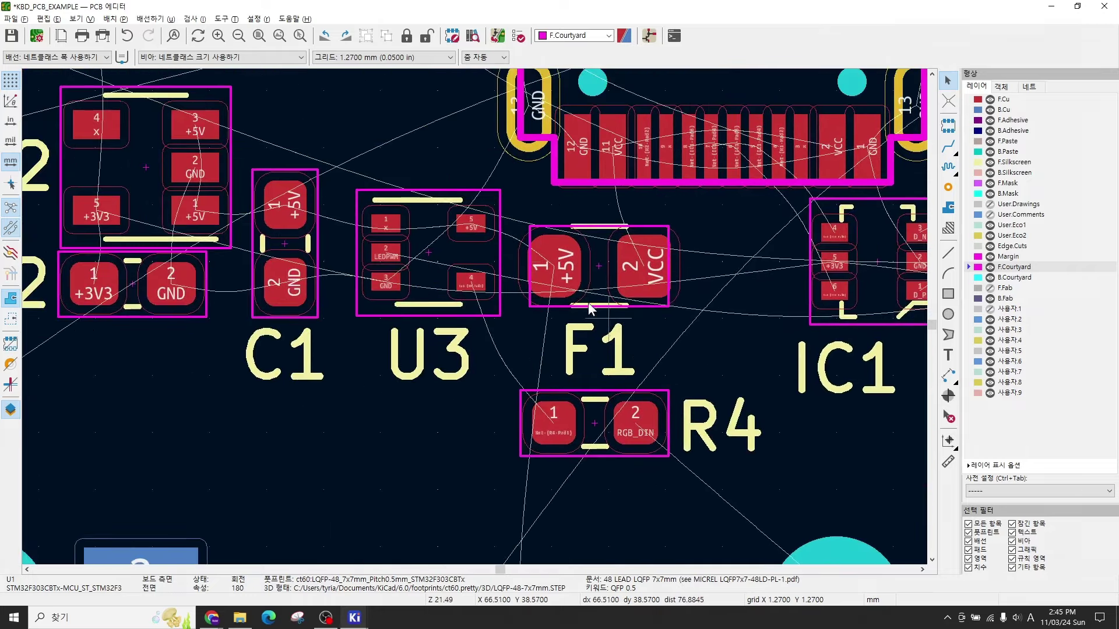
pyautogui.moveTo(500, 336); pyautogui.dragTo(644, 367, button='middle')
pyautogui.scroll(1, 643, 367)
pyautogui.scroll(1, 474, 317)
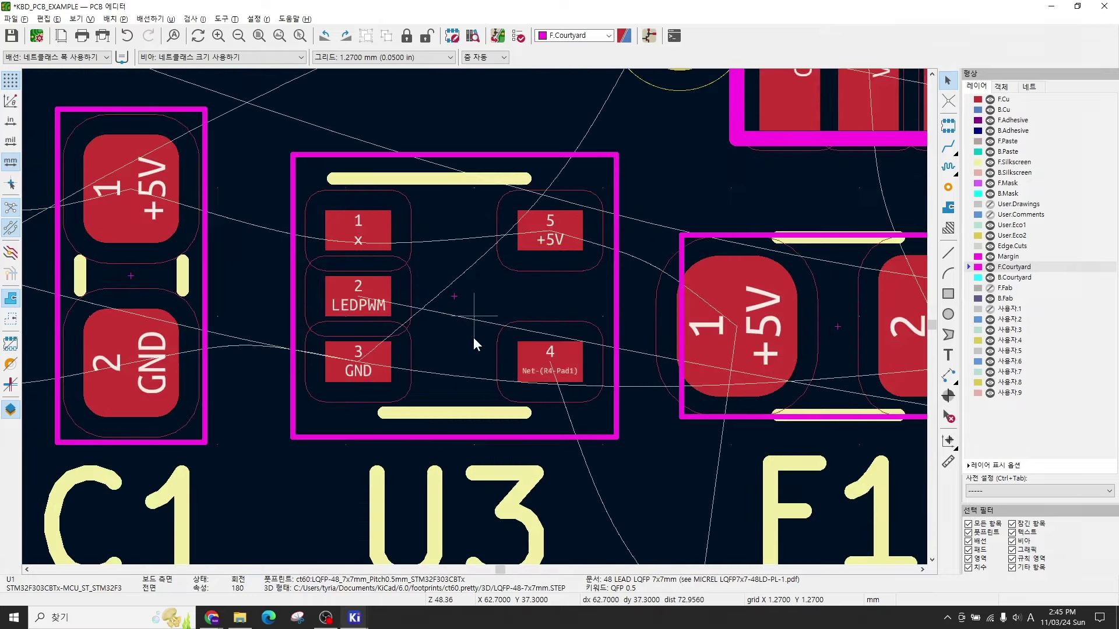
pyautogui.scroll(-1, 473, 337)
# Step: Check the component layout in the 3D Viewer, including the area around diode D1, and close the viewer
pyautogui.hotkey('alt', '3')
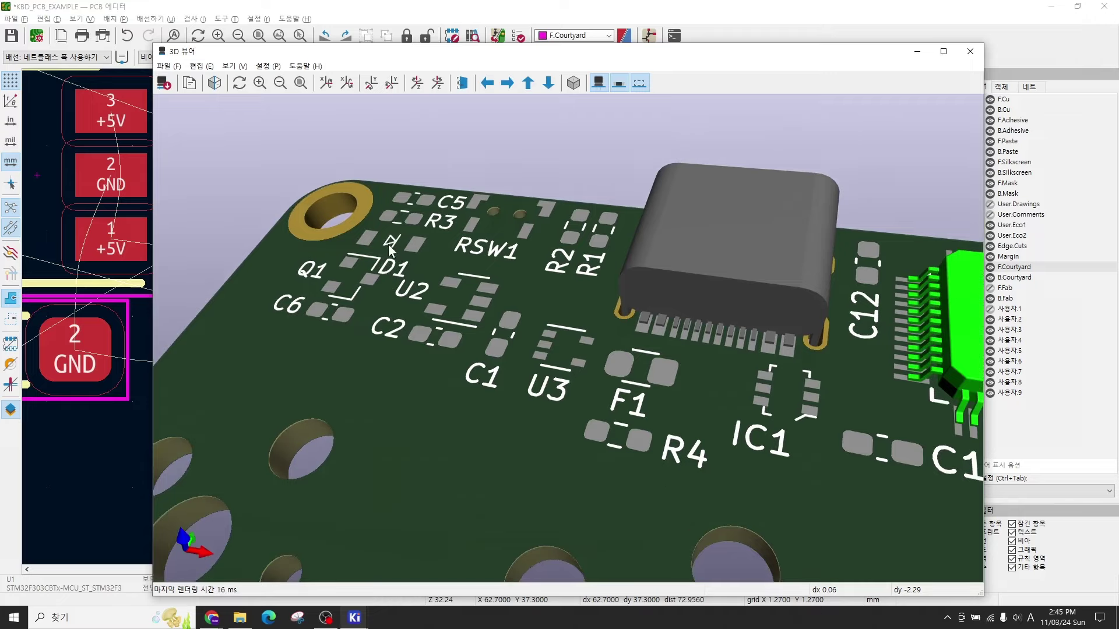
pyautogui.scroll(-4, 390, 243)
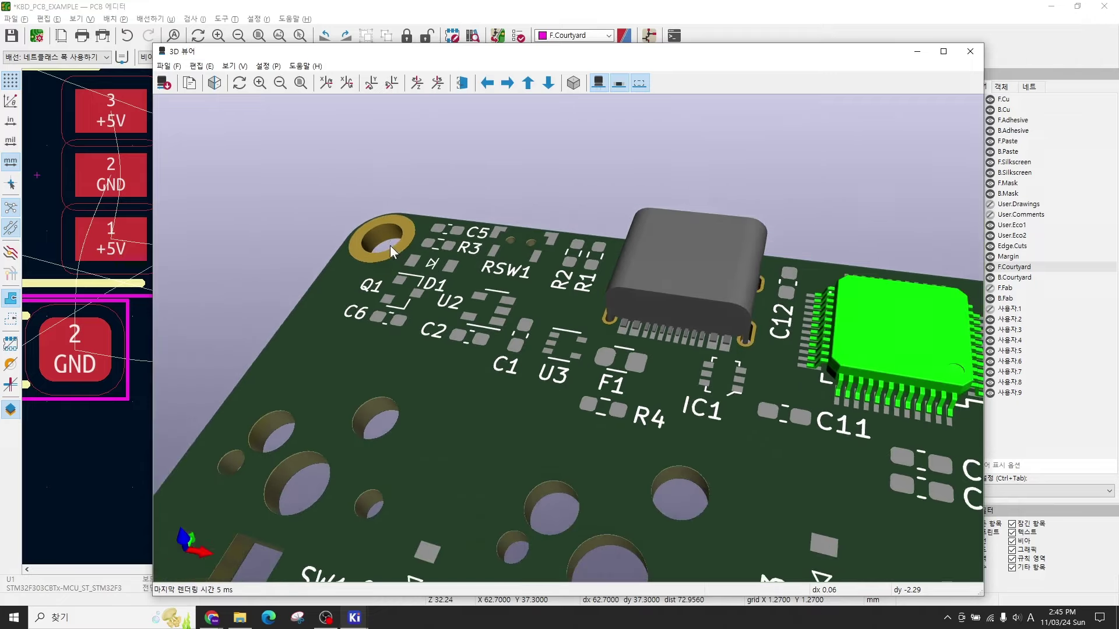
pyautogui.hotkey('alt', 'F4')
# Step: Check U1's orientation in its footprint properties, cancel without changes, and inspect its pads and neighbouring capacitors
pyautogui.scroll(5, 435, 346)
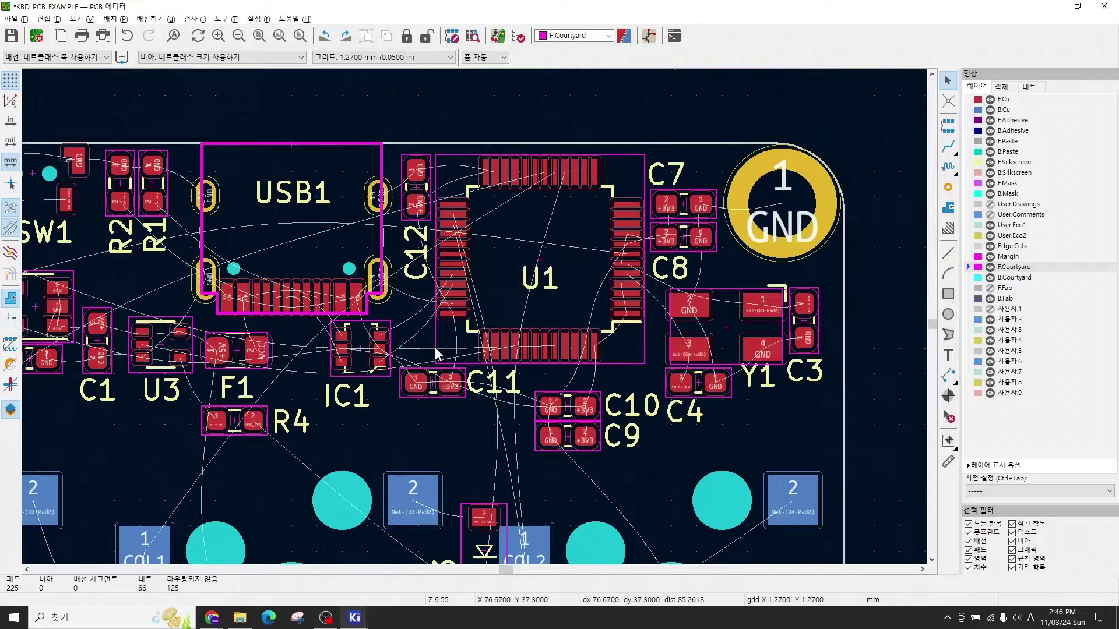
pyautogui.moveTo(425, 323); pyautogui.dragTo(589, 388, button='middle')
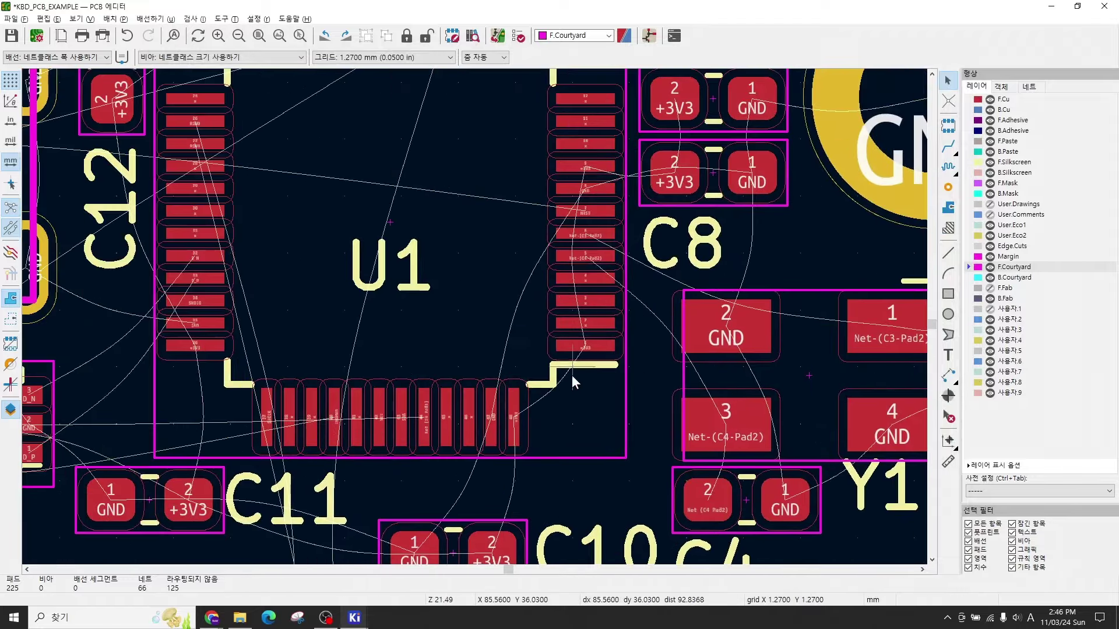
pyautogui.click(477, 292)
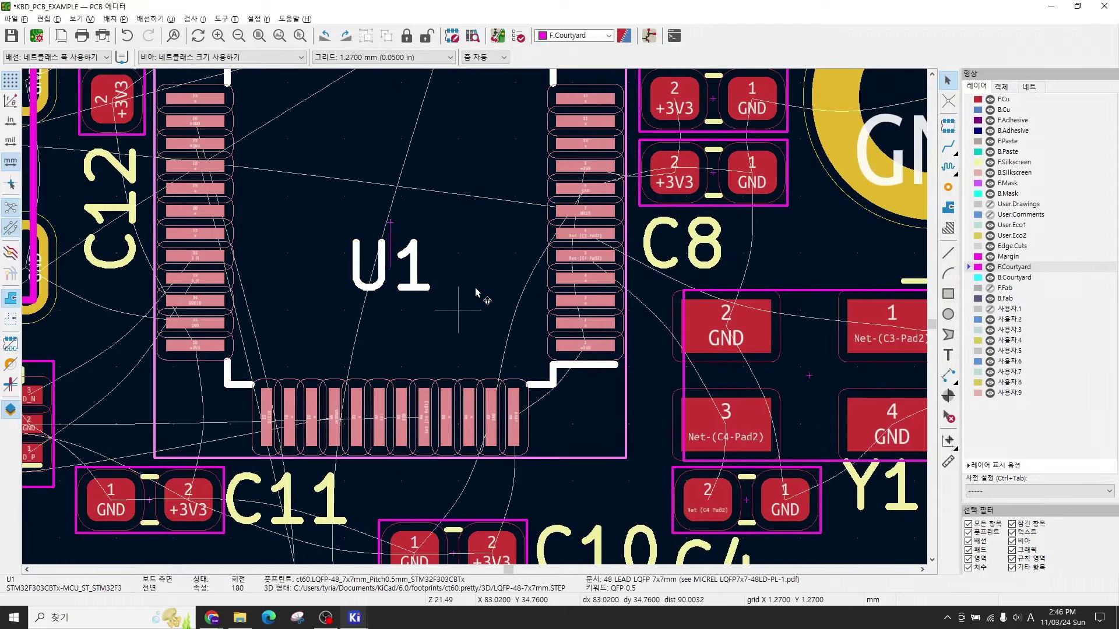
pyautogui.doubleClick(476, 292)
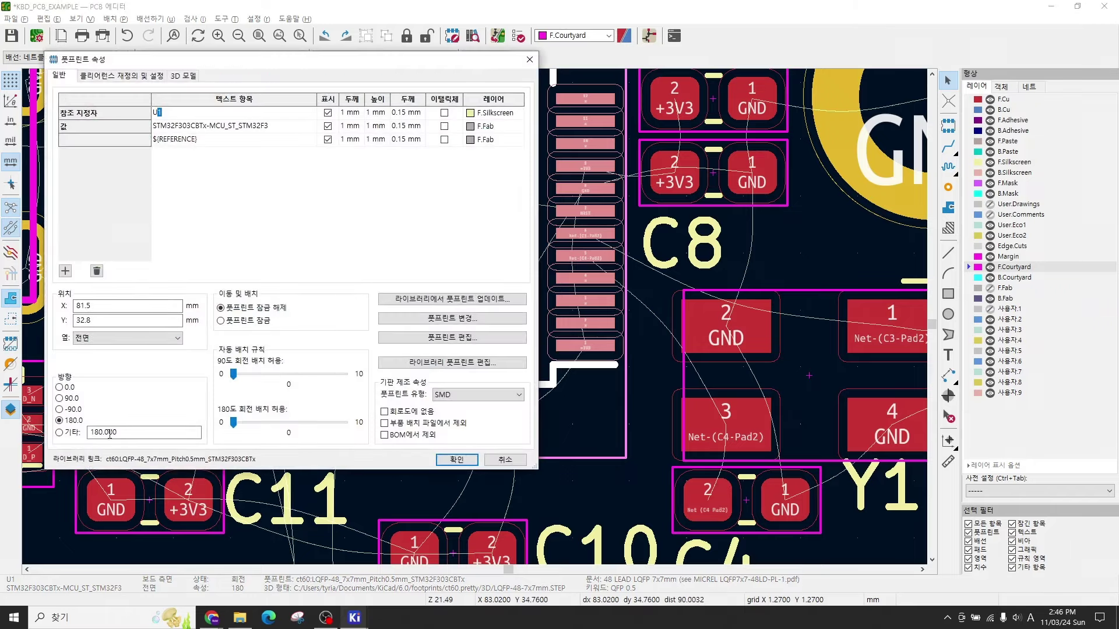
pyautogui.click(504, 459)
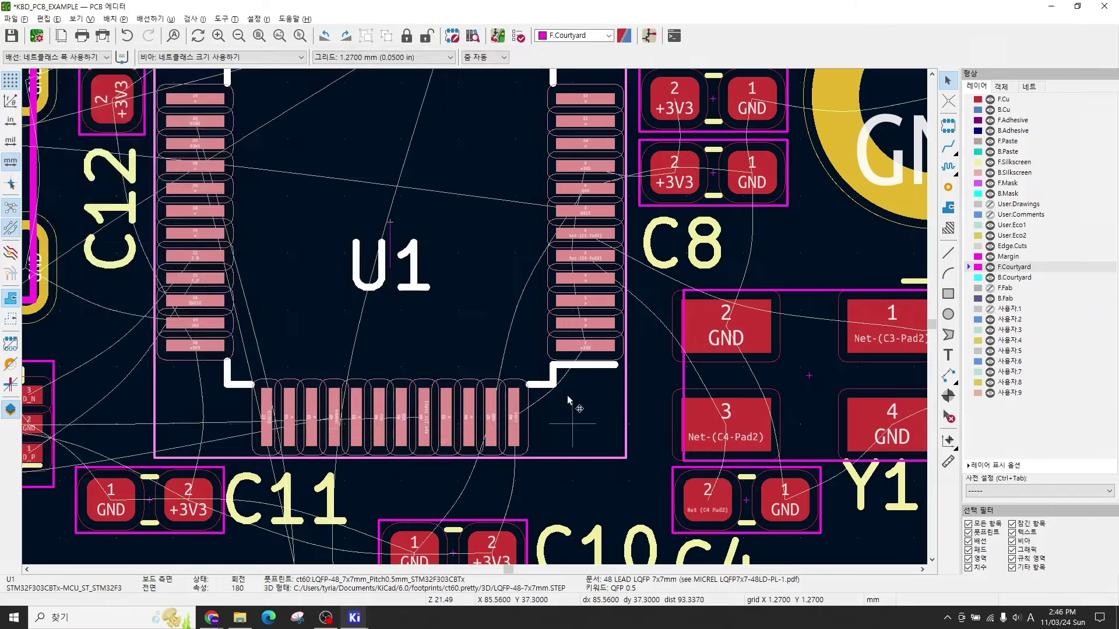
pyautogui.scroll(-3, 575, 400)
pyautogui.scroll(2, 441, 302)
pyautogui.moveTo(356, 136); pyautogui.dragTo(486, 192, button='middle')
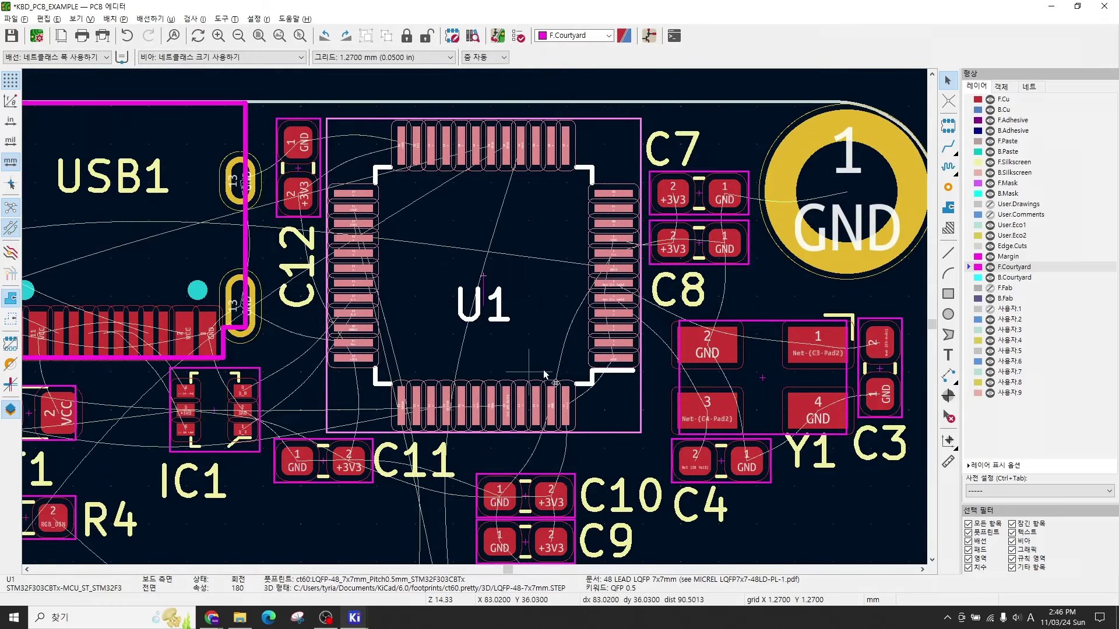
# Step: Inspect crystal Y1 and its capacitors C3 and C4, and their placement relative to microcontroller U1
pyautogui.press('Escape')
pyautogui.click(882, 376)
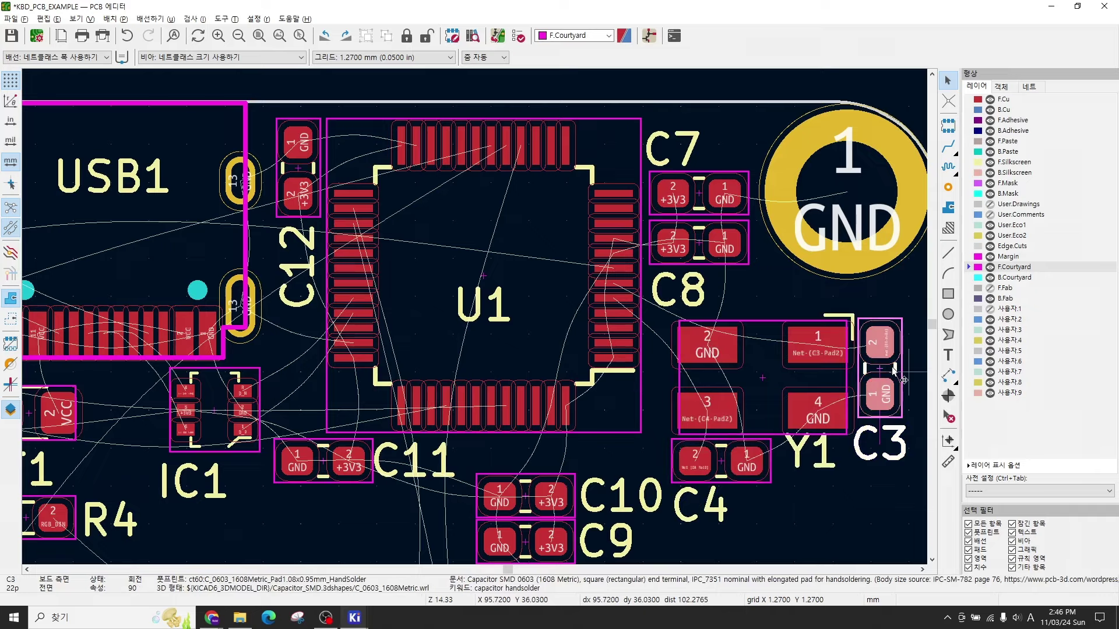
pyautogui.press('Escape')
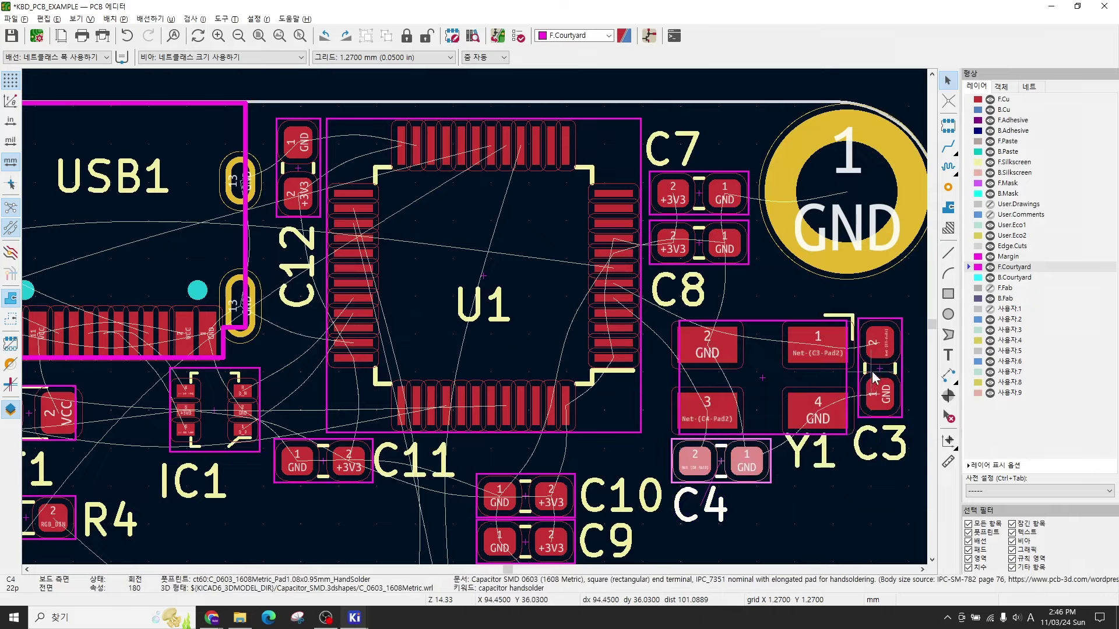
pyautogui.click(767, 367)
pyautogui.click(548, 310)
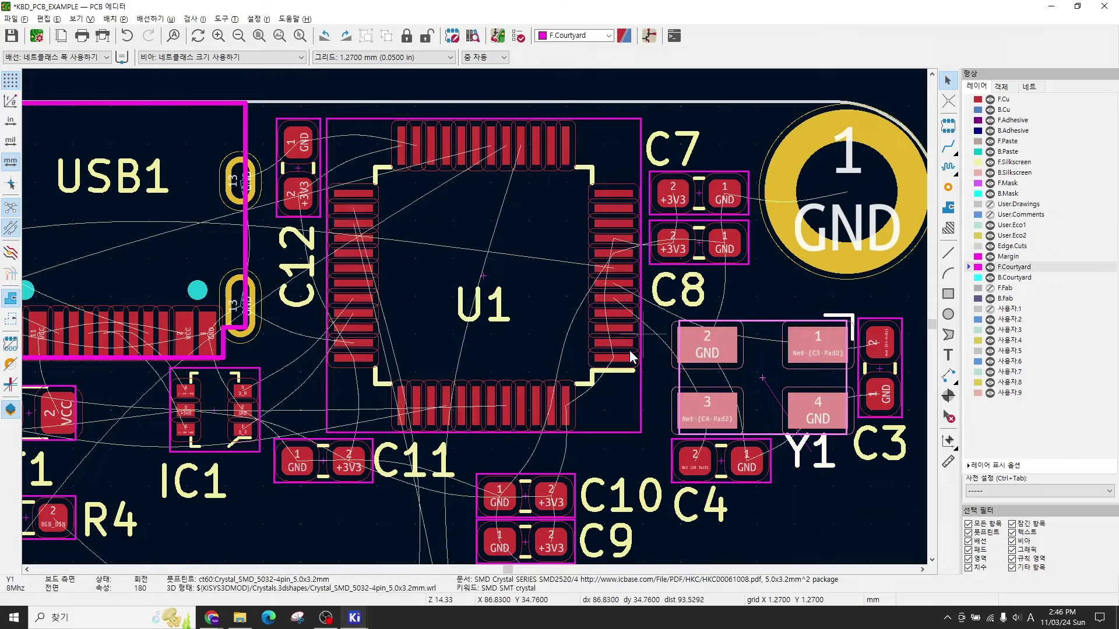
pyautogui.click(781, 358)
pyautogui.scroll(3, 646, 303)
pyautogui.scroll(-4, 472, 327)
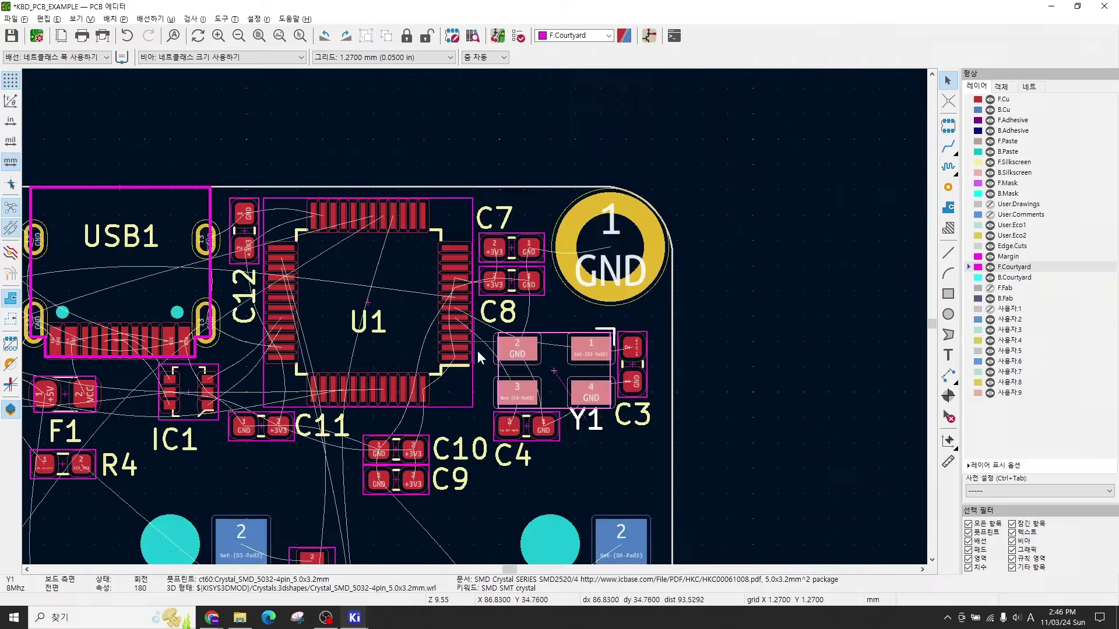
pyautogui.scroll(3, 474, 349)
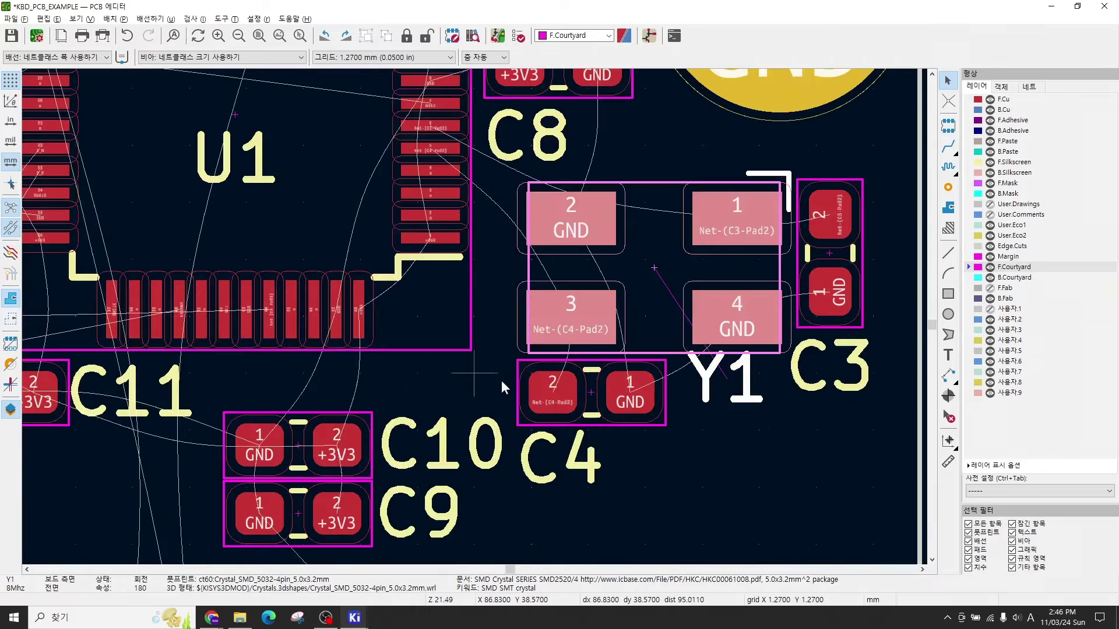
pyautogui.click(596, 404)
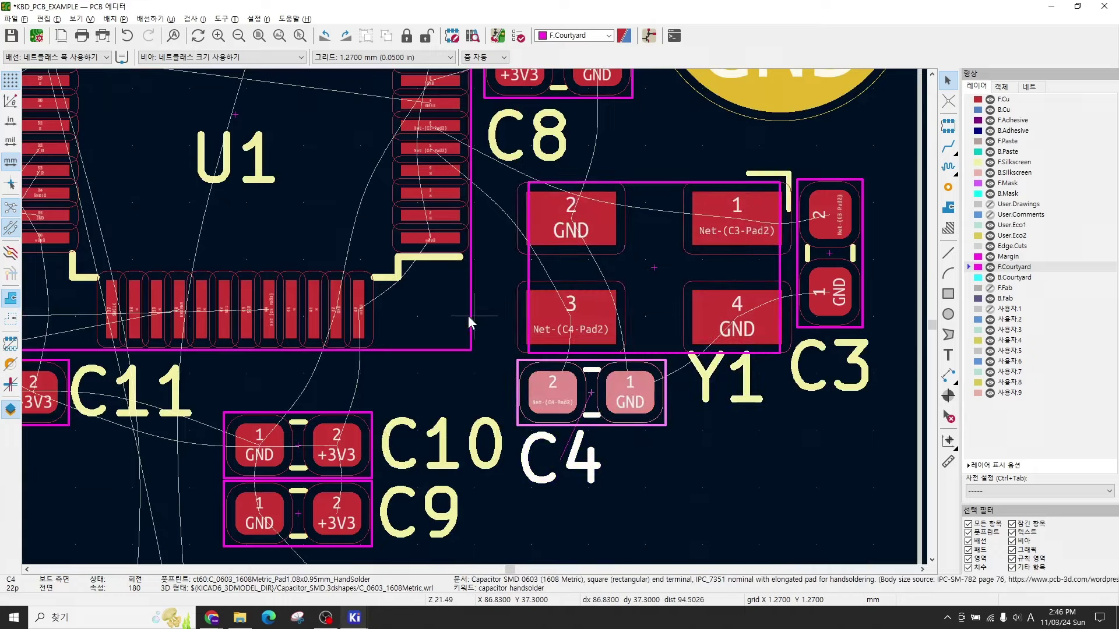
# Step: Try moving crystal Y1 closer to U1 so that it overlaps C4, and undo the move
pyautogui.moveTo(533, 210); pyautogui.dragTo(472, 320)
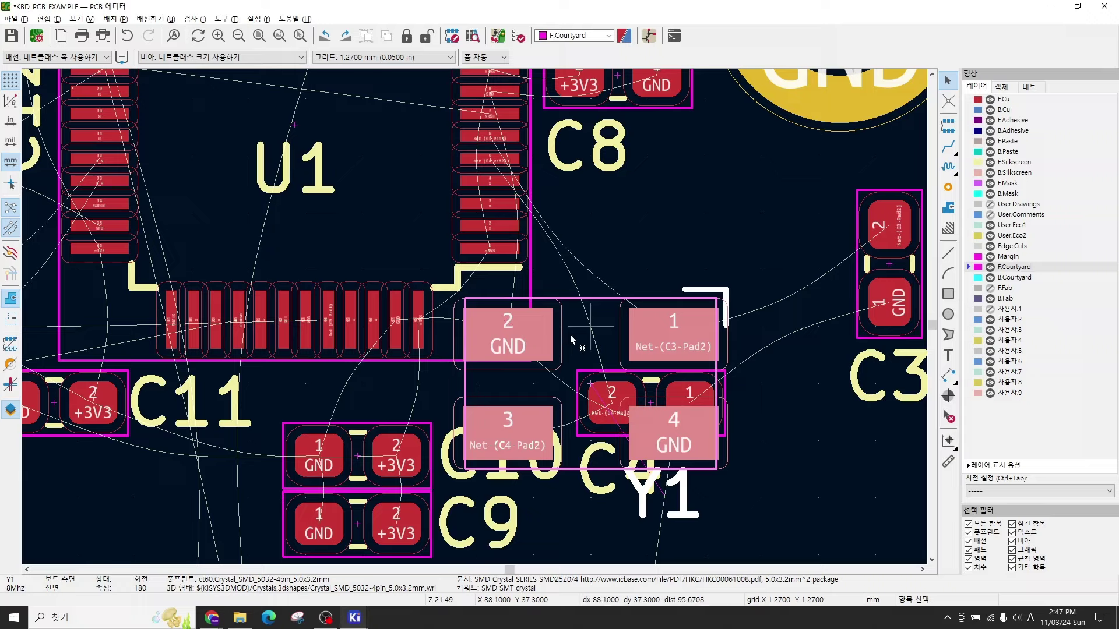
pyautogui.hotkey('ctrl', 'z')
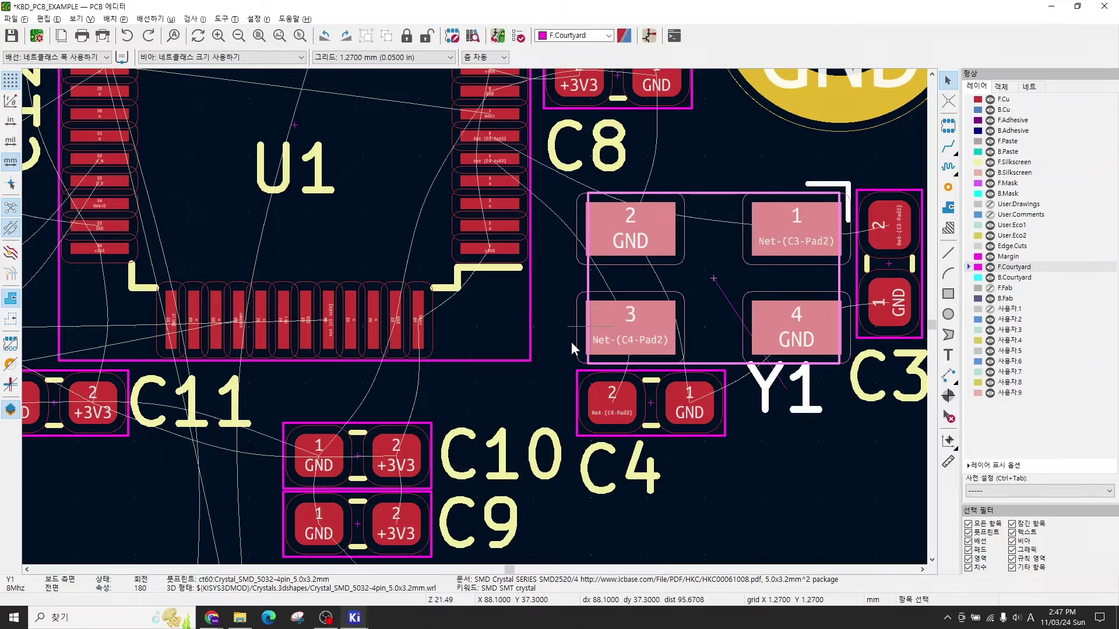
pyautogui.click(753, 452)
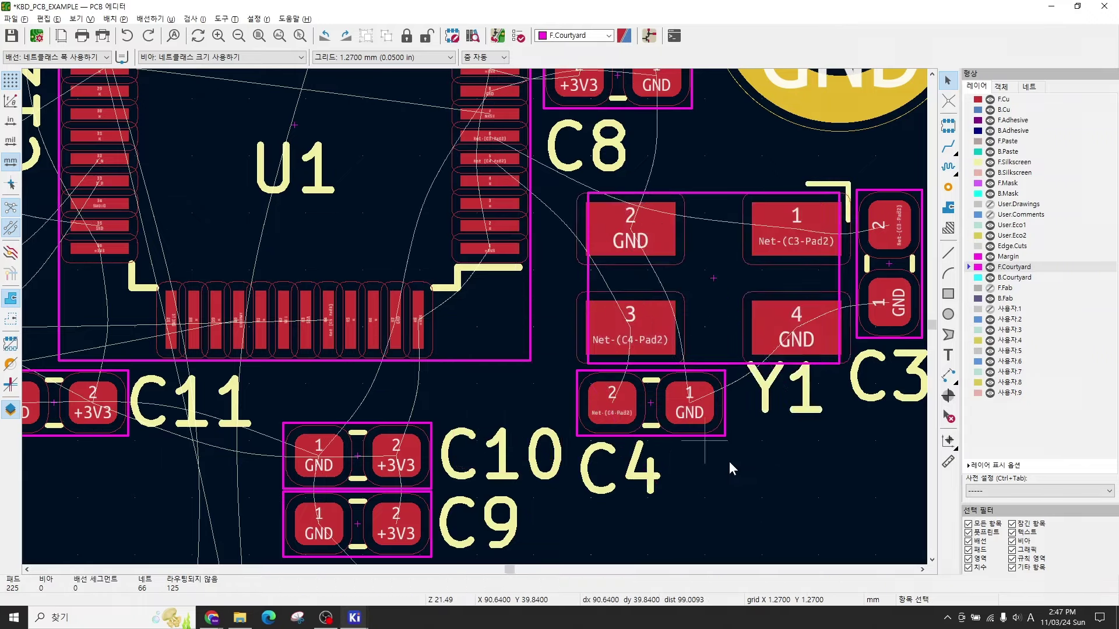
# Step: Inspect U1's crystal pads, highlight the Net-(C3-Pad2) net connecting U1, Y1 and C3, and clear the highlight
pyautogui.scroll(-2, 729, 445)
pyautogui.scroll(3, 506, 303)
pyautogui.click(505, 315)
pyautogui.click(505, 296)
pyautogui.scroll(-3, 506, 295)
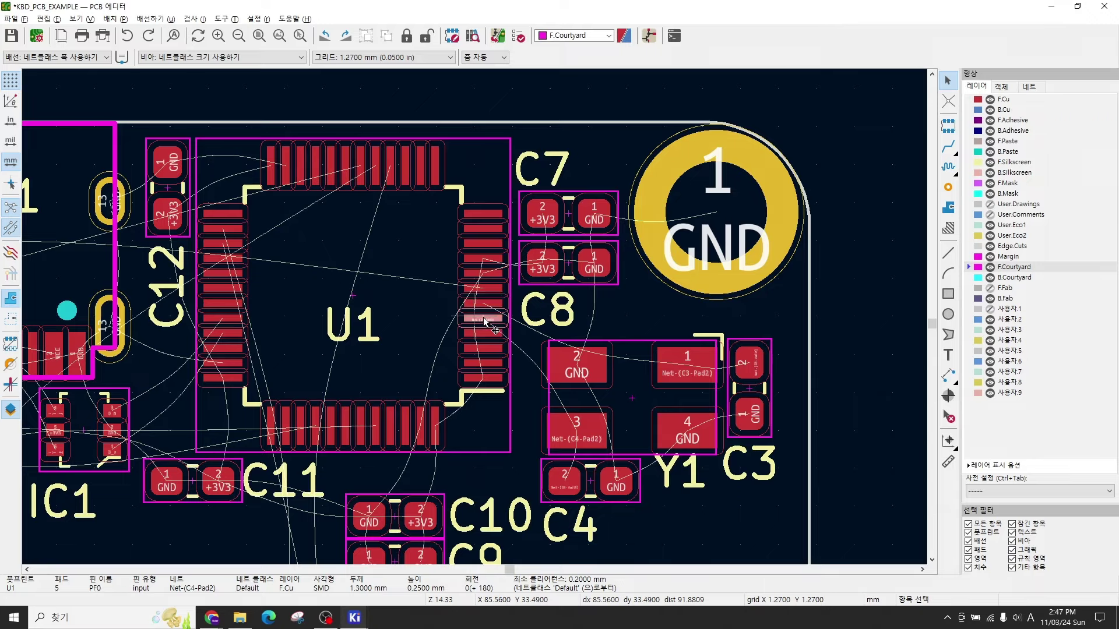
pyautogui.scroll(2, 483, 318)
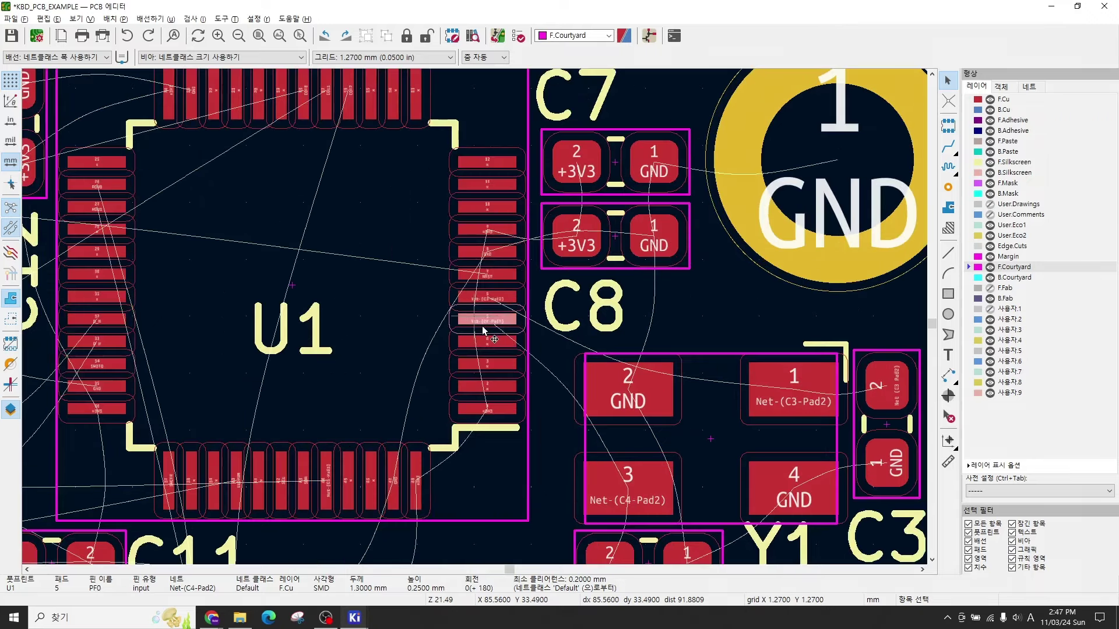
pyautogui.scroll(-2, 428, 297)
pyautogui.press('`')
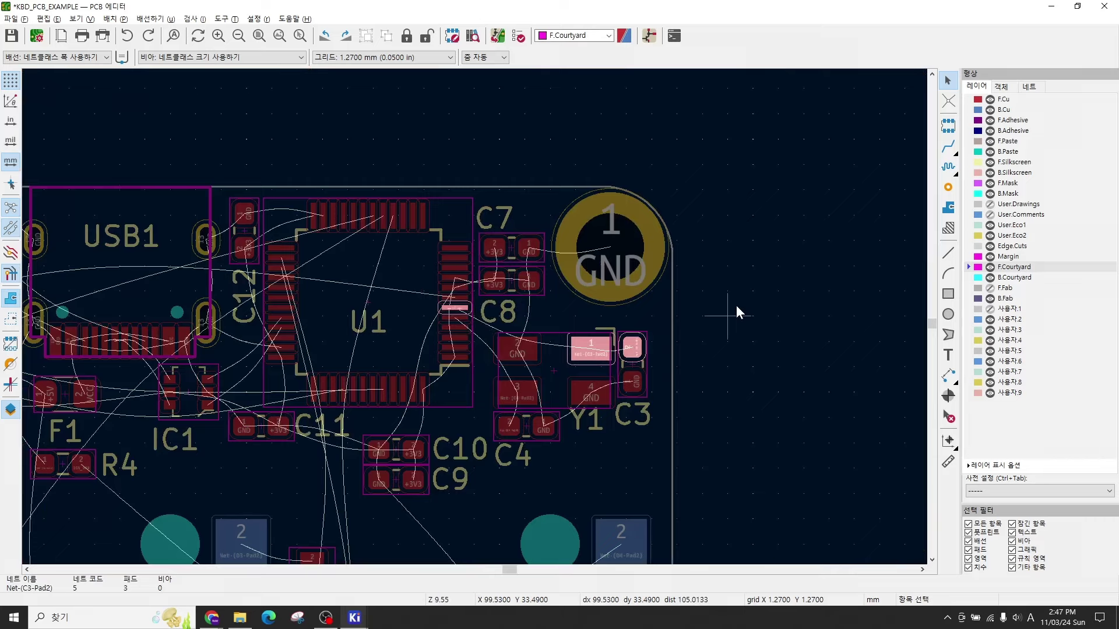
pyautogui.press('`')
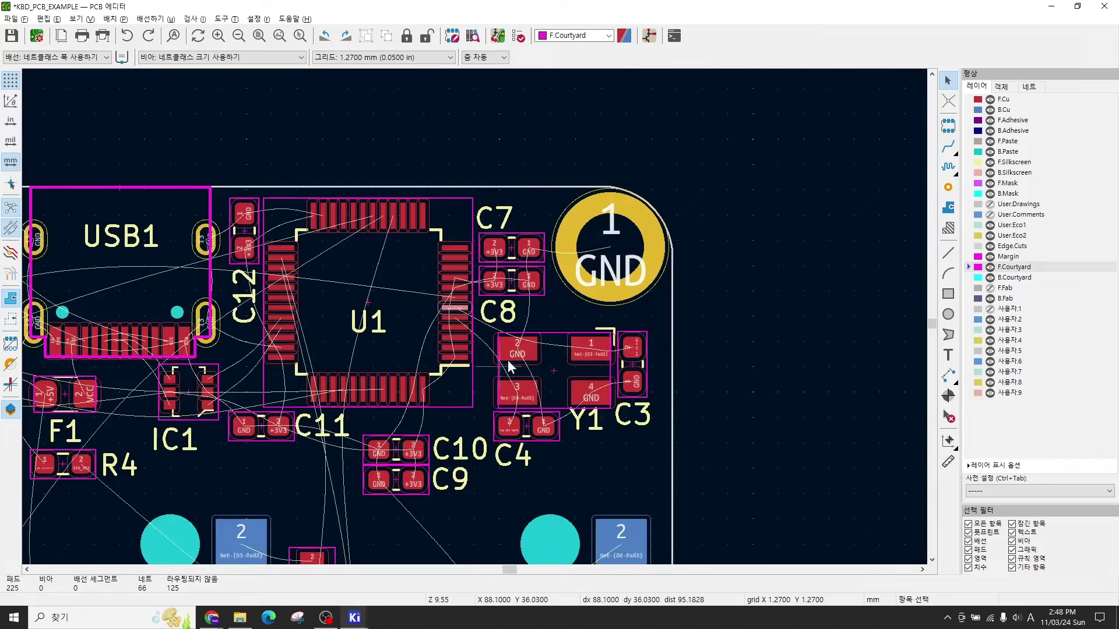
# Step: Highlight the Net-(C4-Pad2) net from U1 pad 5 to trace its connections to Y1 and C4
pyautogui.scroll(2, 508, 359)
pyautogui.click(360, 244)
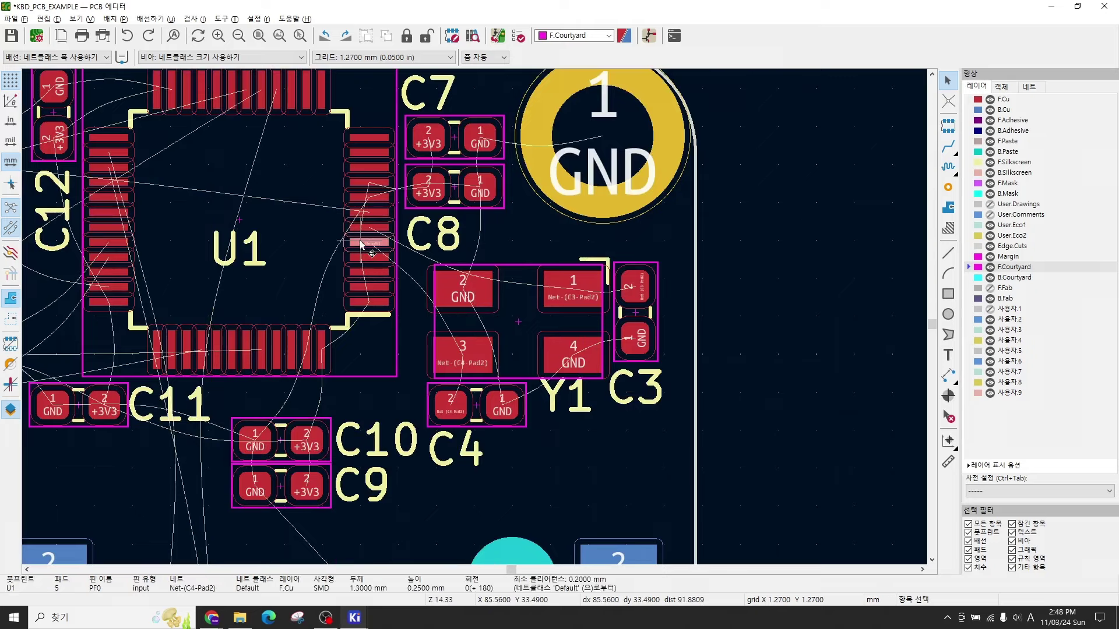
pyautogui.press('`')
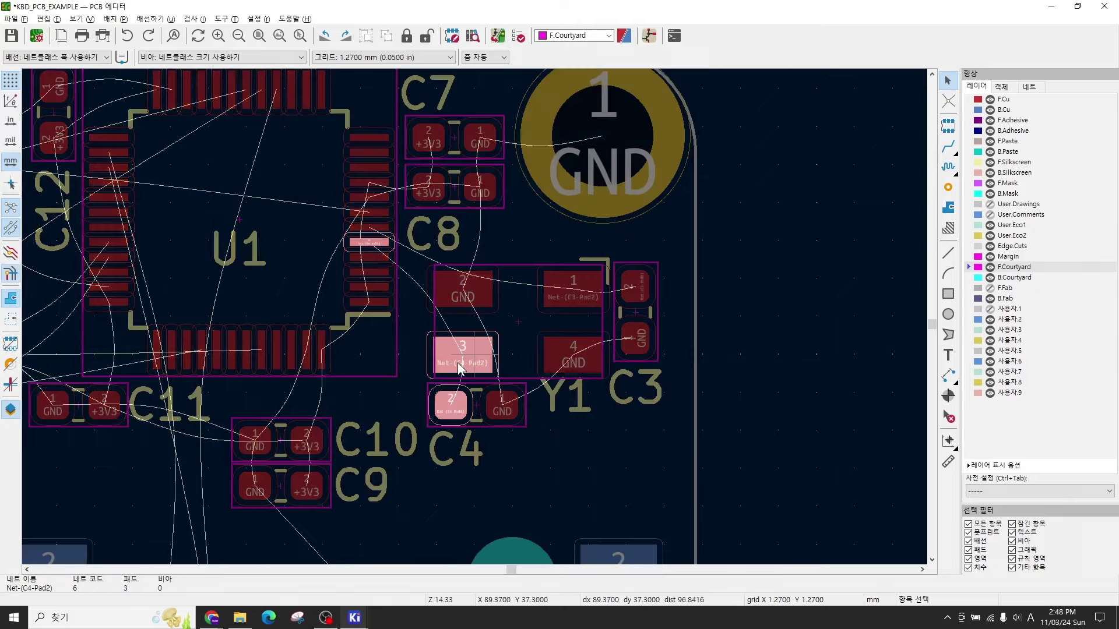
pyautogui.click(509, 247)
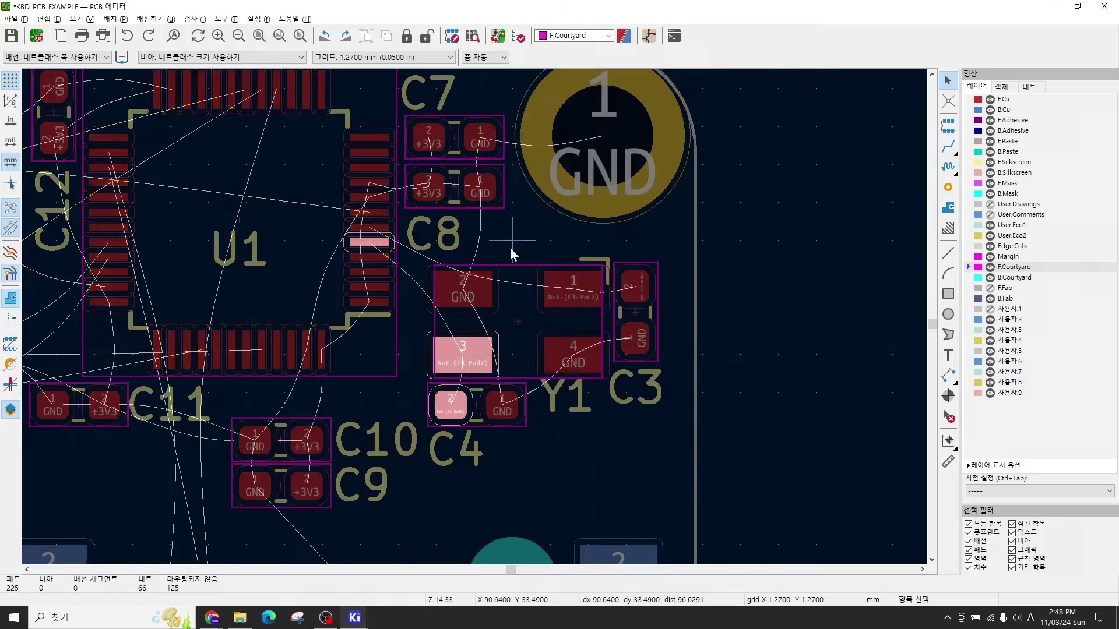
# Step: Highlight the Net-(C3-Pad2) net from U1 pad 6 and trace it to Y1 pad 1 and C3
pyautogui.press('`')
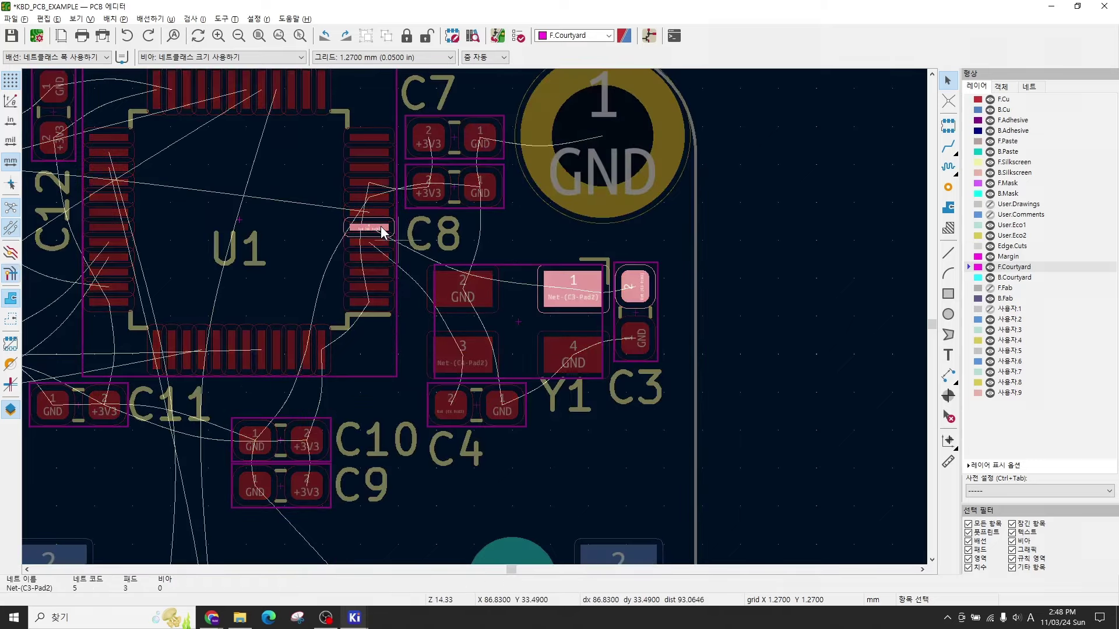
pyautogui.scroll(3, 399, 240)
pyautogui.scroll(-2, 484, 307)
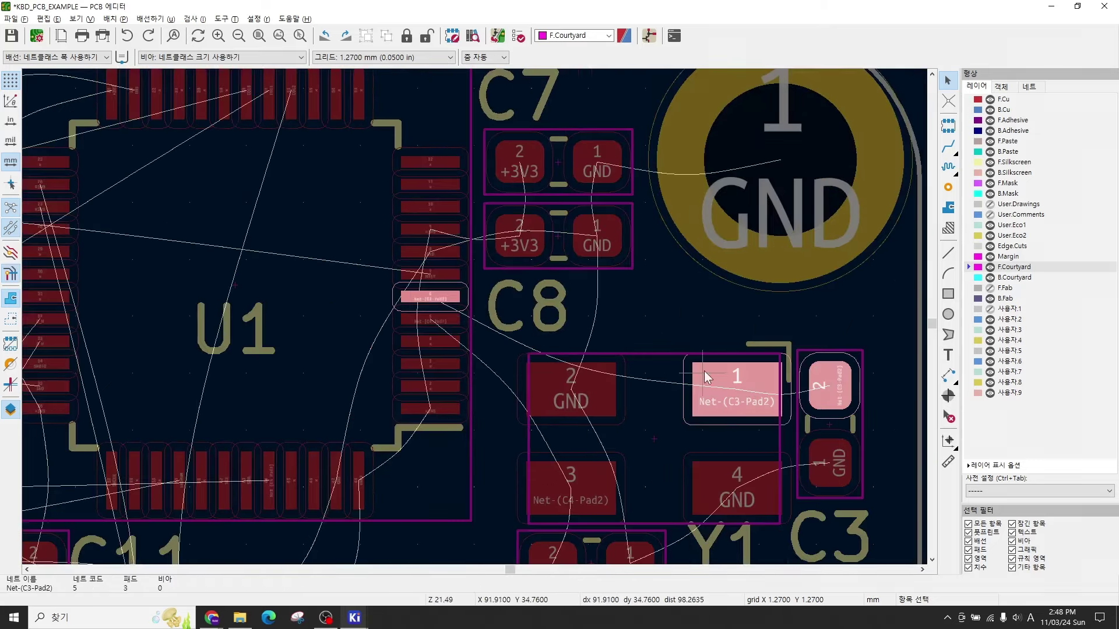
pyautogui.scroll(-2, 134, 210)
# Step: Highlight U1, crystal Y1 and capacitors C3 and C4 in turn to review how they are placed together
pyautogui.click(201, 286)
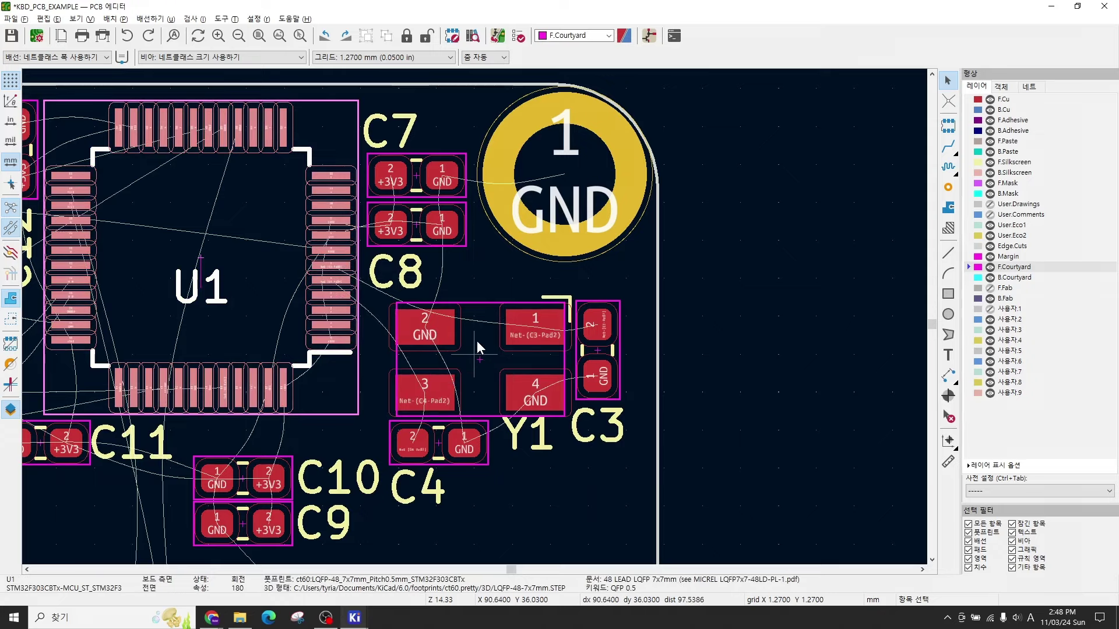
pyautogui.moveTo(481, 337); pyautogui.dragTo(670, 294, button='middle')
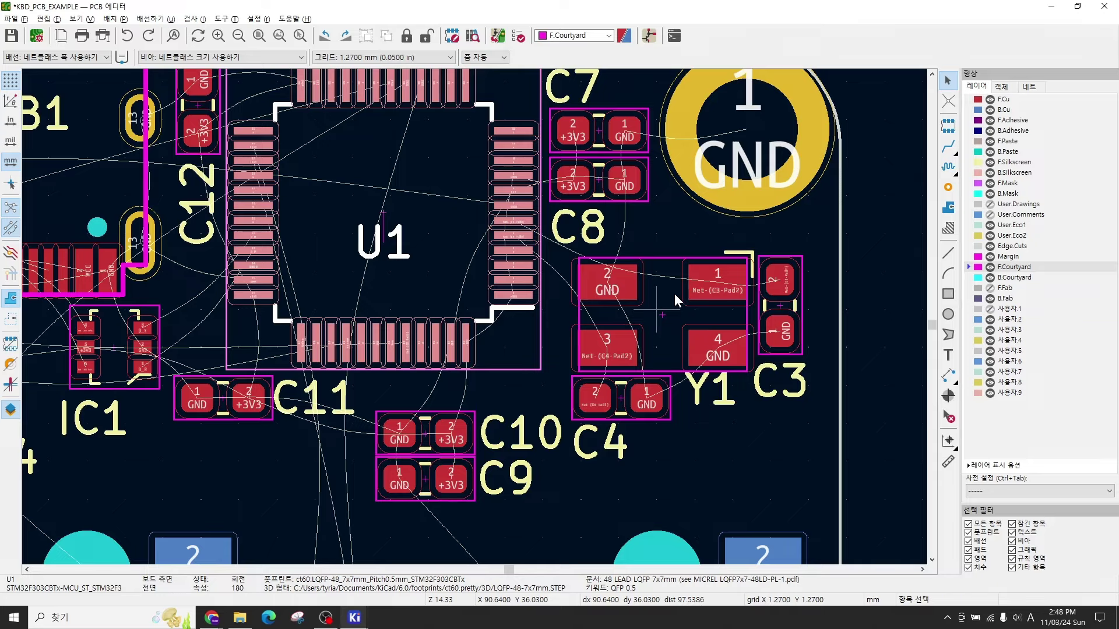
pyautogui.moveTo(673, 293); pyautogui.dragTo(643, 345, button='middle')
pyautogui.click(746, 344)
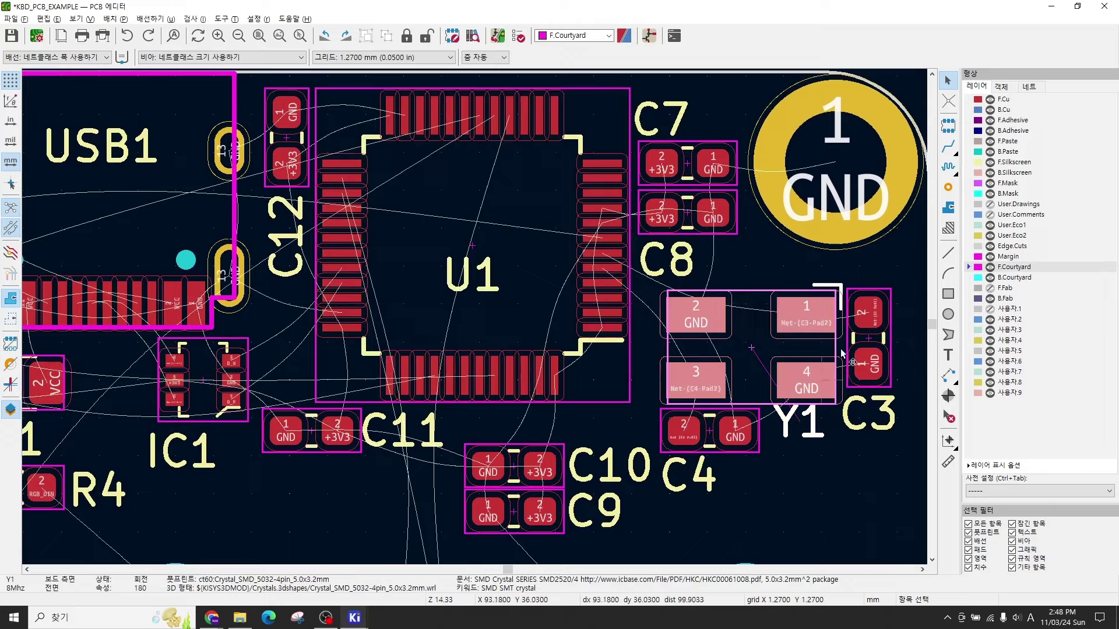
pyautogui.click(883, 334)
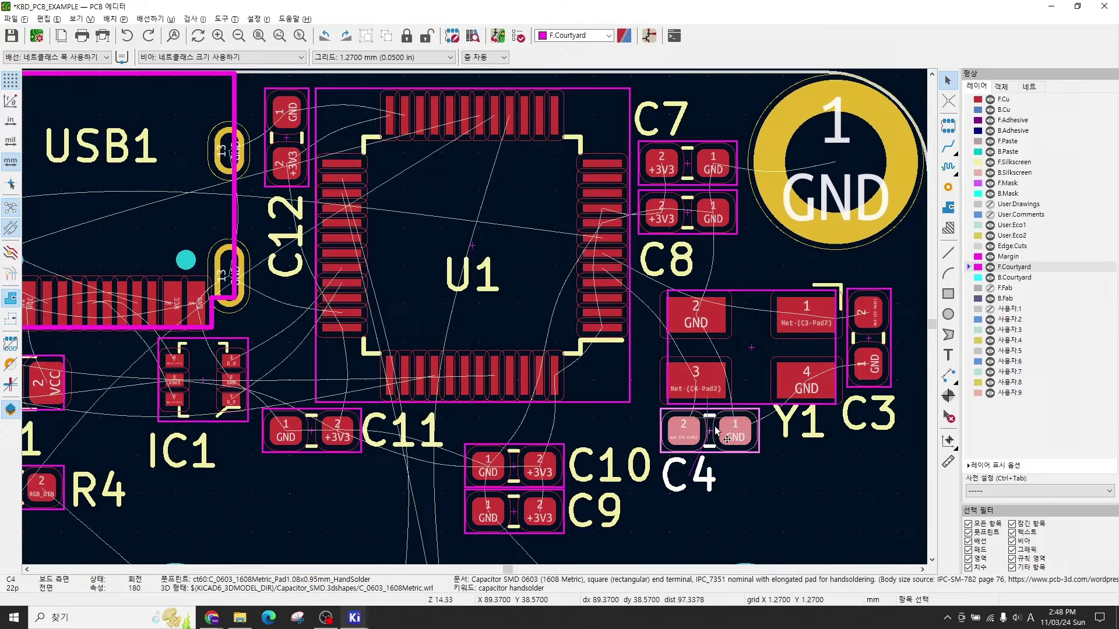
pyautogui.click(865, 352)
pyautogui.click(822, 348)
pyautogui.click(533, 293)
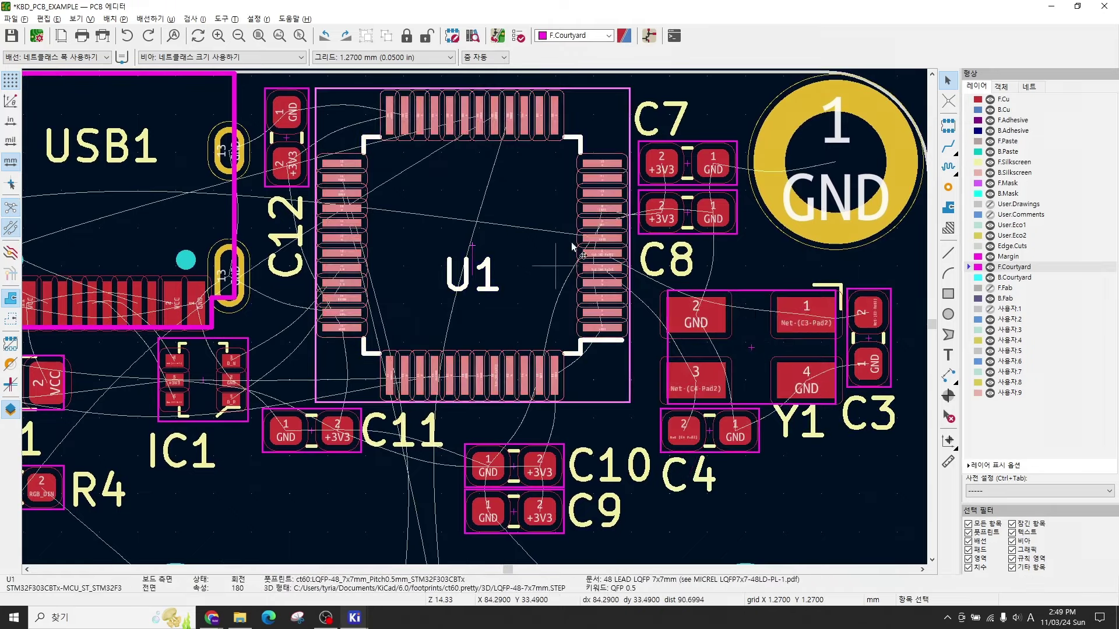
# Step: Highlight capacitors C7, C8, C10, C9 and C11 in turn to review their placement around U1
pyautogui.moveTo(422, 289); pyautogui.dragTo(468, 270, button='middle')
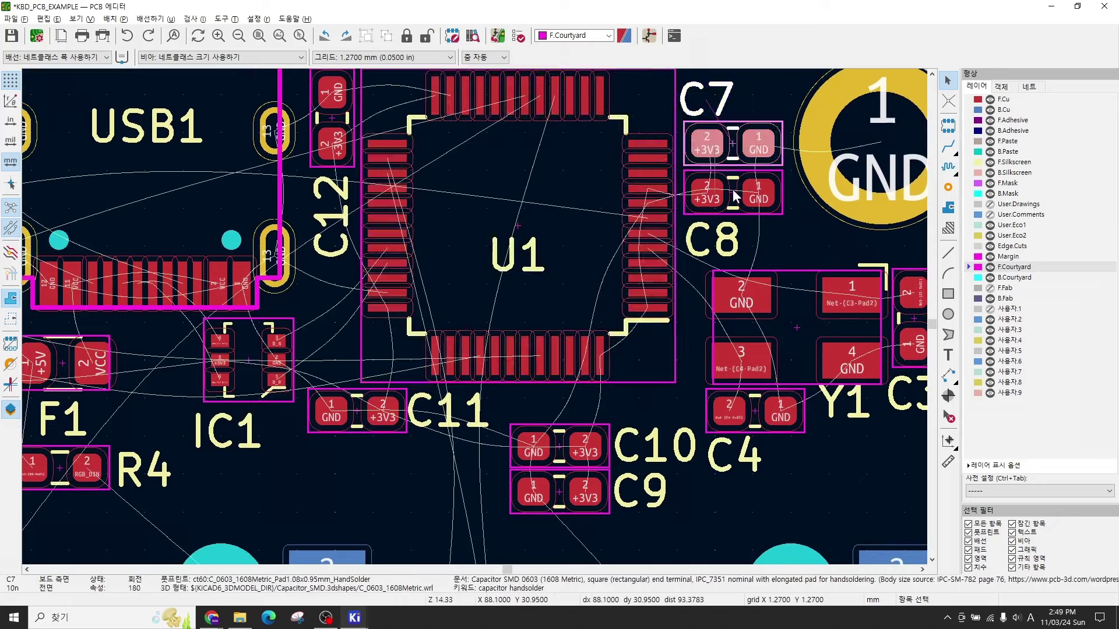
pyautogui.click(736, 195)
pyautogui.click(561, 444)
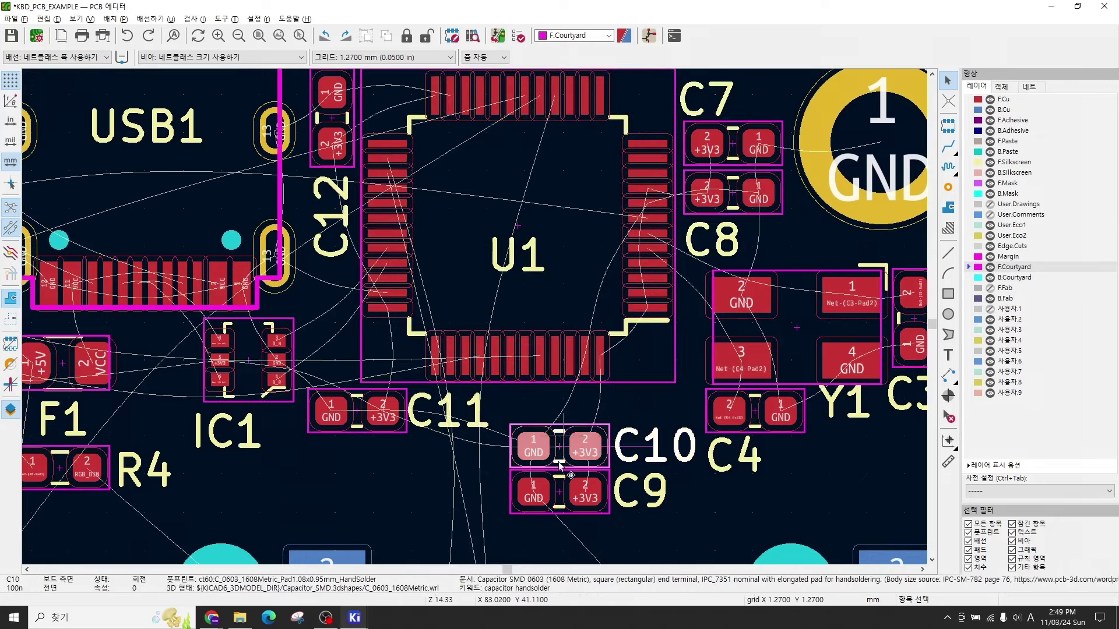
pyautogui.click(558, 490)
pyautogui.click(359, 402)
pyautogui.scroll(-2, 475, 316)
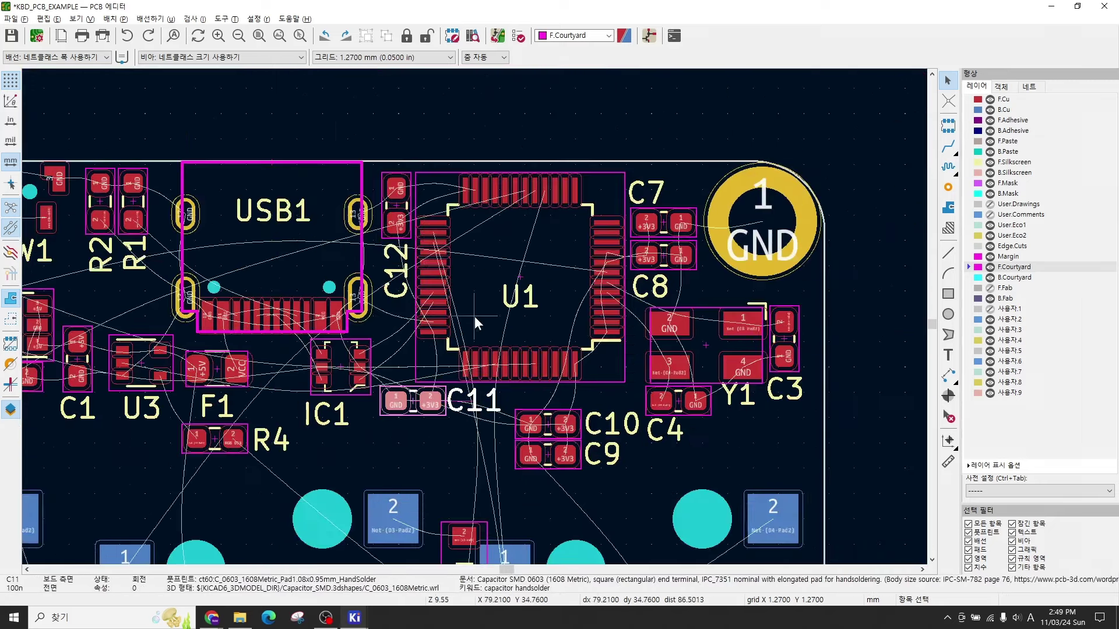
# Step: Inspect the pad nets of U1 beside C7 and C8, including the +3V3 pad 9 and GND pad 8
pyautogui.moveTo(575, 235); pyautogui.dragTo(608, 267, button='middle')
pyautogui.scroll(5, 474, 316)
pyautogui.click(500, 325)
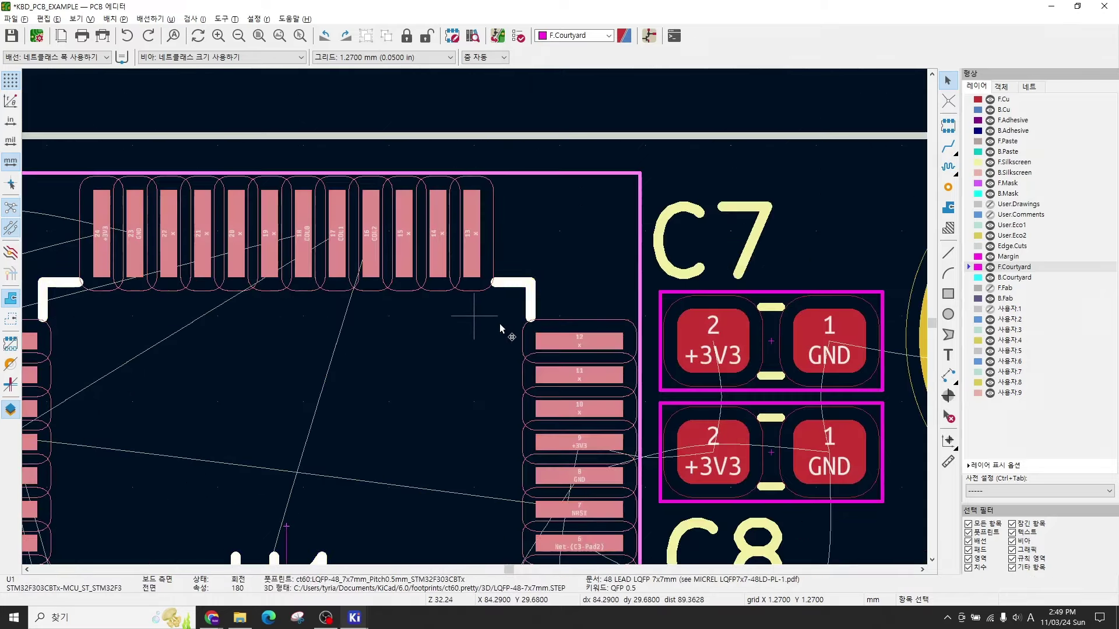
pyautogui.moveTo(498, 330); pyautogui.dragTo(452, 268, button='middle')
pyautogui.scroll(2, 474, 316)
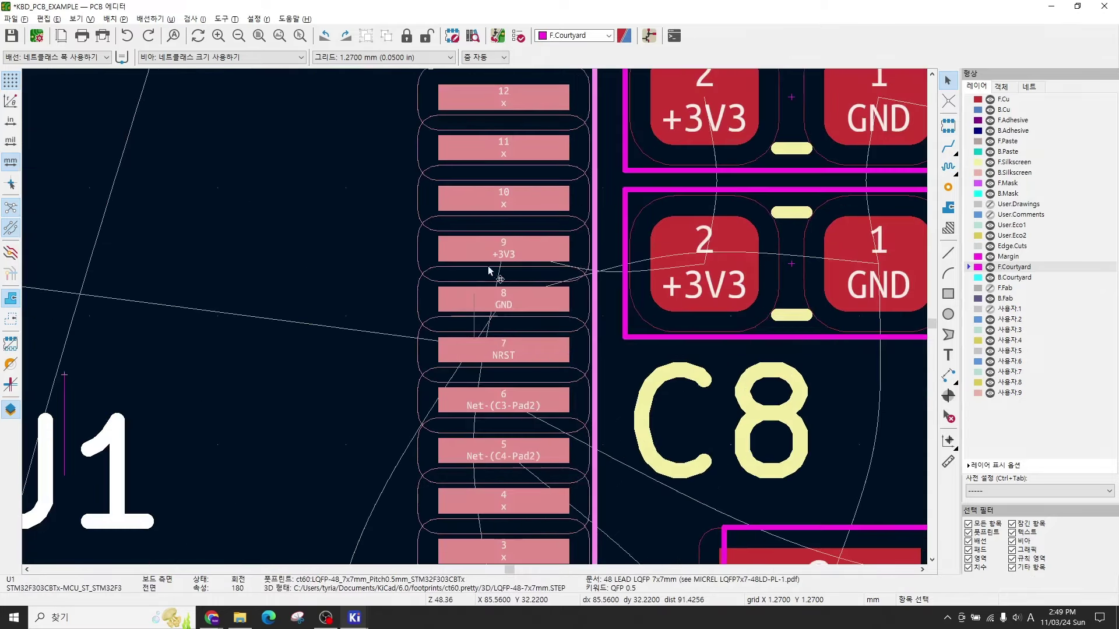
pyautogui.scroll(-1, 488, 268)
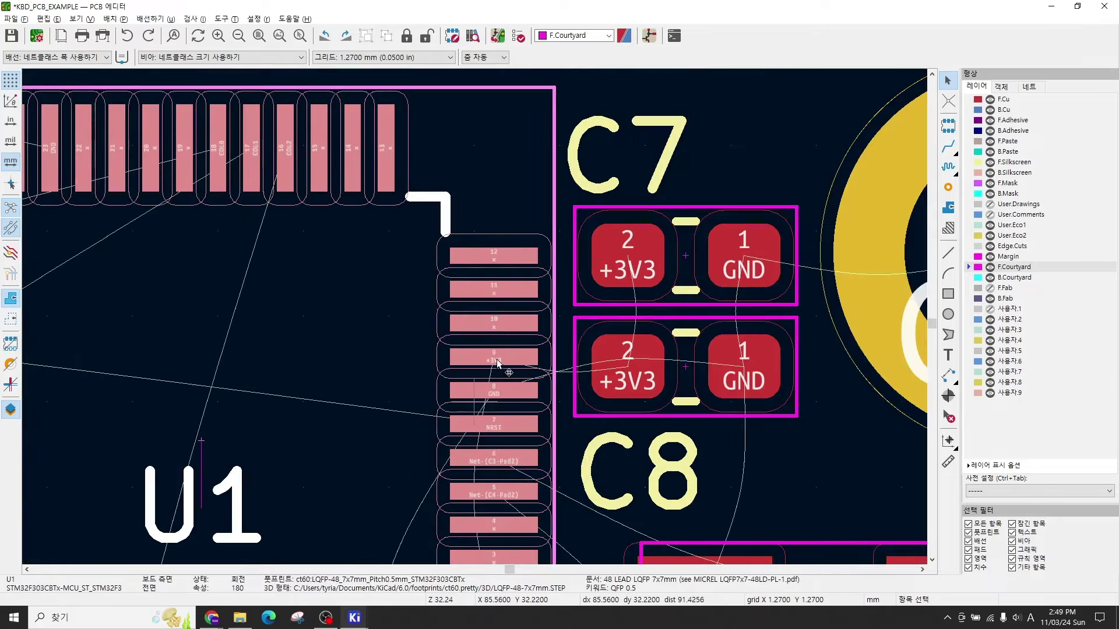
pyautogui.scroll(-2, 494, 367)
# Step: Inspect the position of capacitor C12 relative to U1's +3V3 pad 24 and GND pad 23
pyautogui.scroll(2, 482, 379)
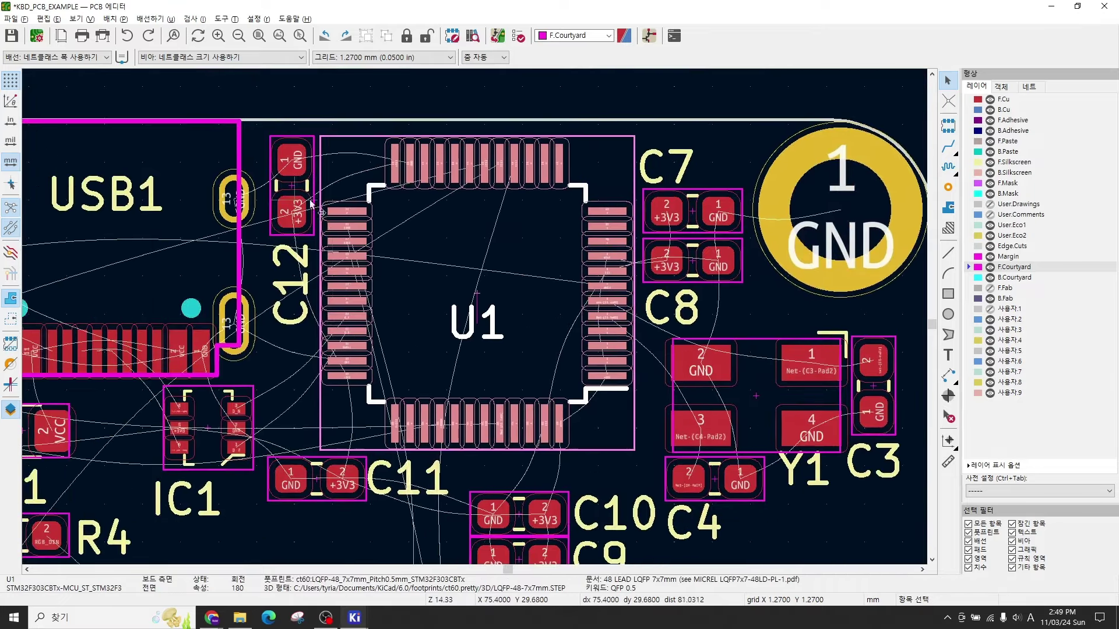
pyautogui.scroll(1, 481, 379)
pyautogui.scroll(-1, 472, 250)
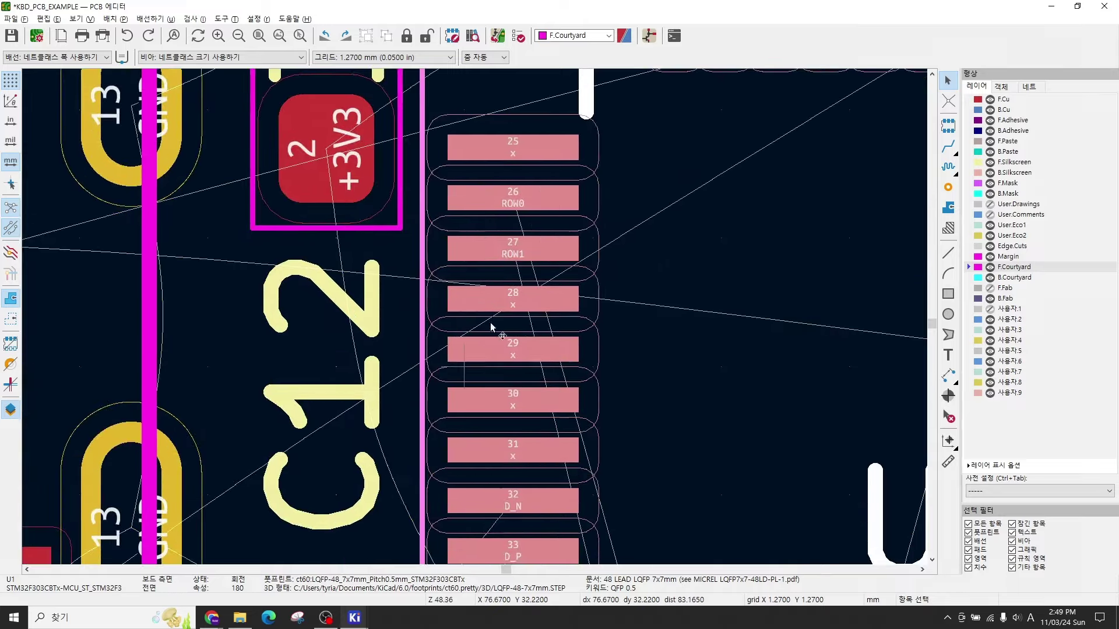
pyautogui.scroll(-2, 460, 233)
pyautogui.scroll(-3, 460, 244)
pyautogui.scroll(2, 452, 219)
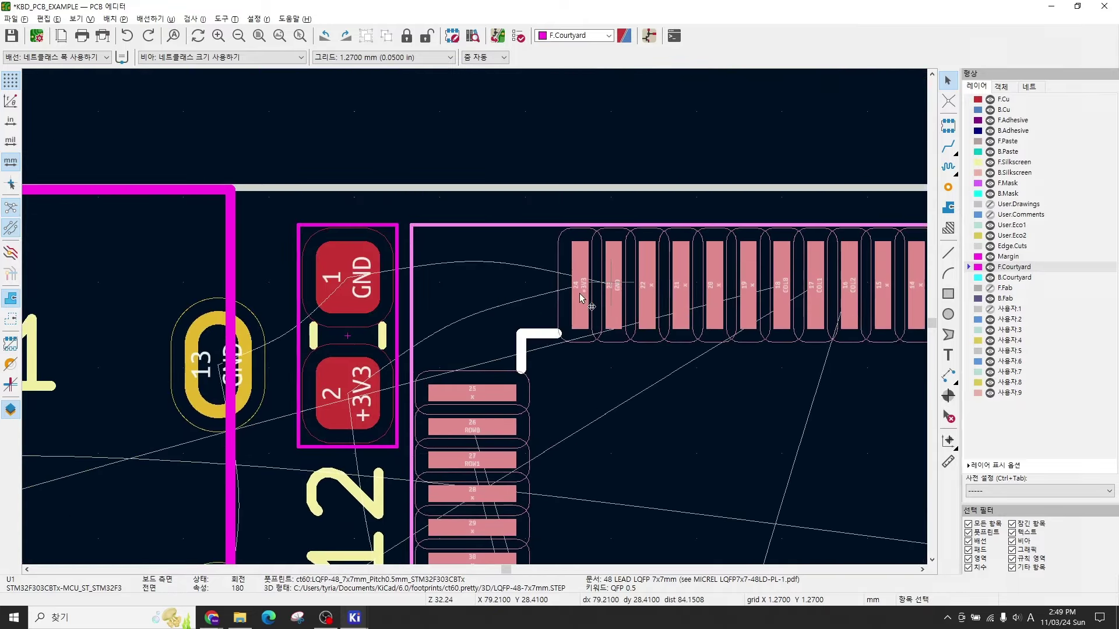
pyautogui.scroll(2, 575, 305)
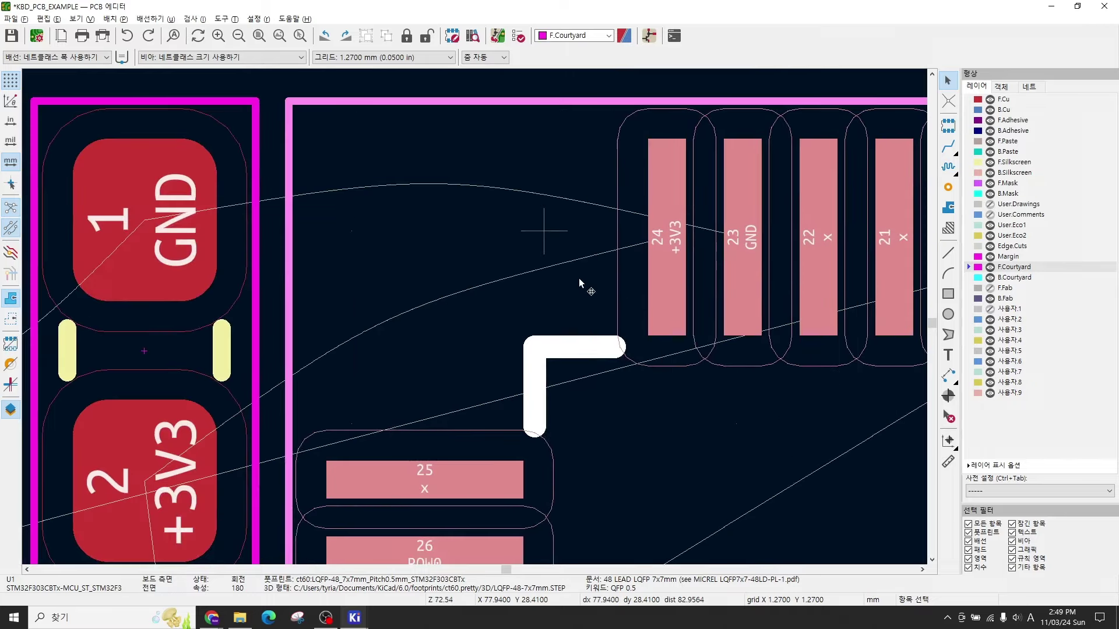
# Step: Switch to the schematic, highlight capacitors C7 and C8 at U1's VDDA pin 9, and check their placement on the board
pyautogui.moveTo(354, 617)
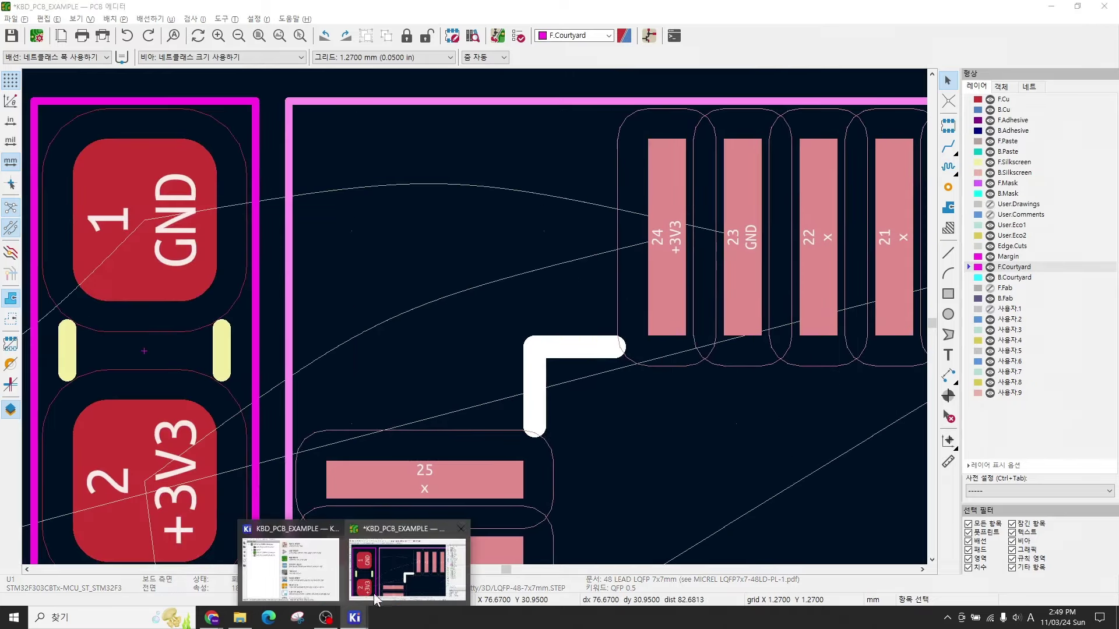
pyautogui.click(291, 562)
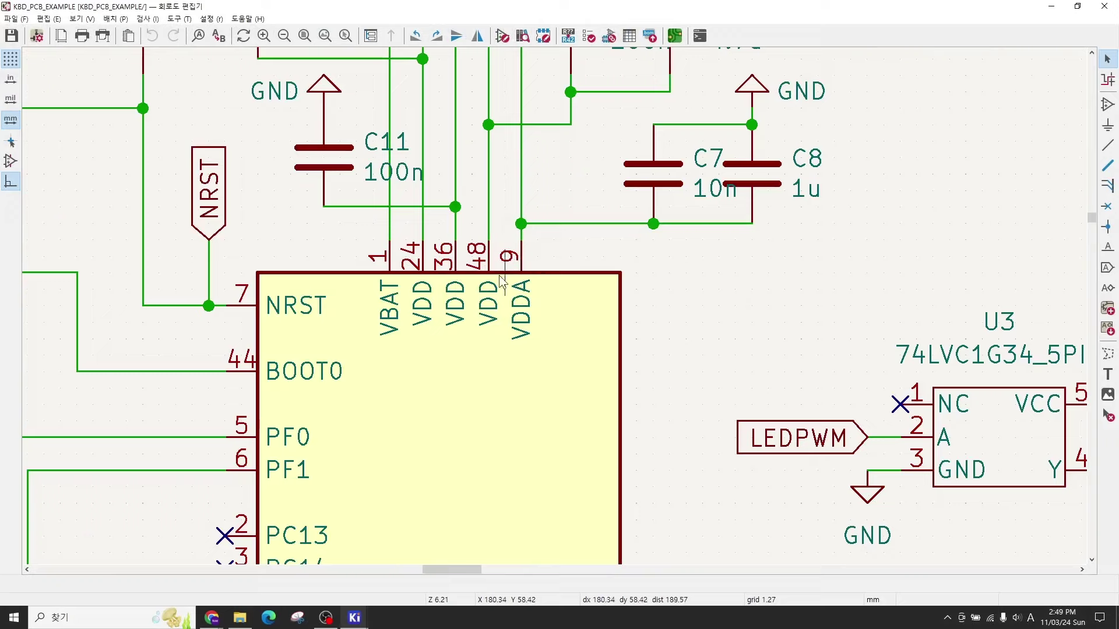
pyautogui.scroll(3, 518, 279)
pyautogui.hscroll(-2, 518, 280)
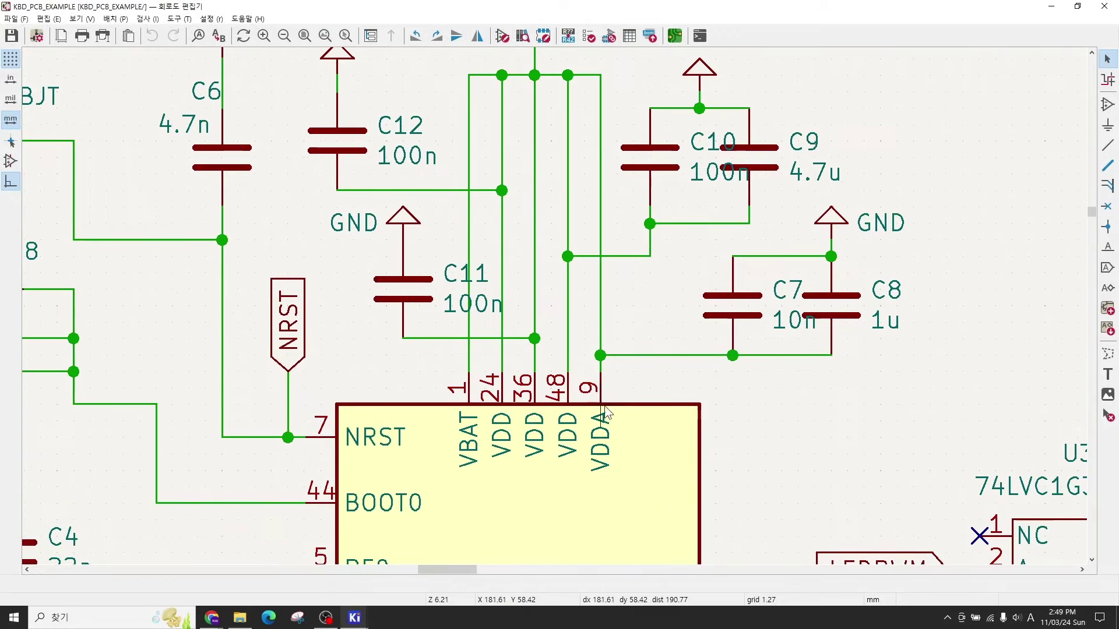
pyautogui.click(767, 303)
pyautogui.click(884, 325)
pyautogui.hotkey('alt', 'Tab')
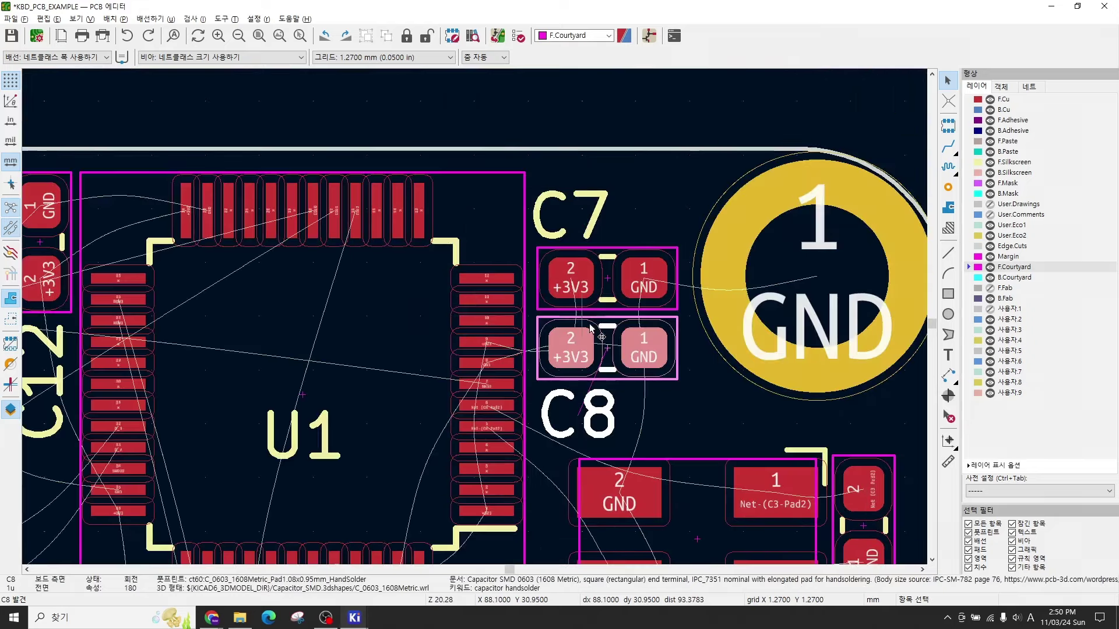
pyautogui.moveTo(361, 380); pyautogui.dragTo(605, 434, button='middle')
# Step: Highlight U1's pin 48 supply wire and capacitors C9 and C10 in the schematic, and compare them with board pad 48
pyautogui.hotkey('alt', 'Tab')
pyautogui.click(573, 292)
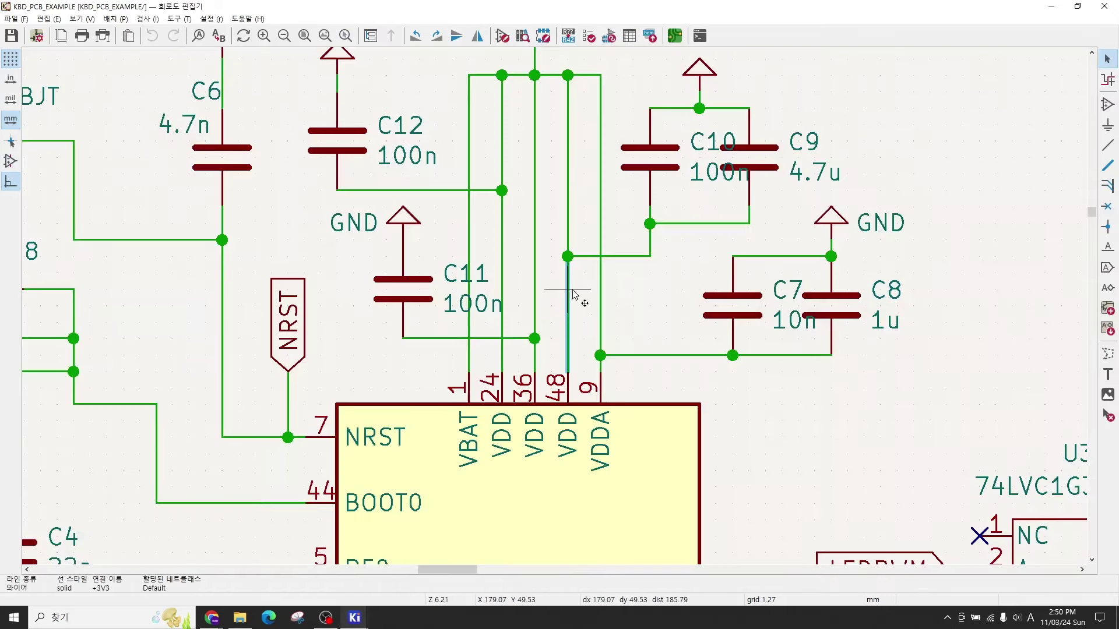
pyautogui.moveTo(573, 293); pyautogui.dragTo(610, 397, button='middle')
pyautogui.click(838, 269)
pyautogui.click(746, 259)
pyautogui.hotkey('alt', 'Tab')
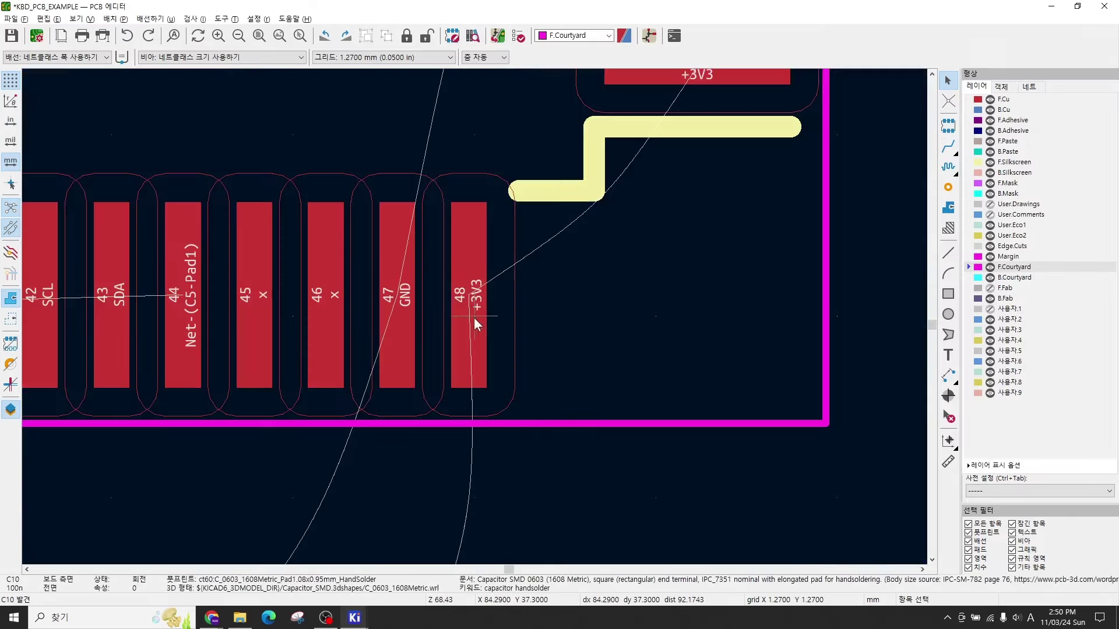
pyautogui.scroll(-2, 515, 383)
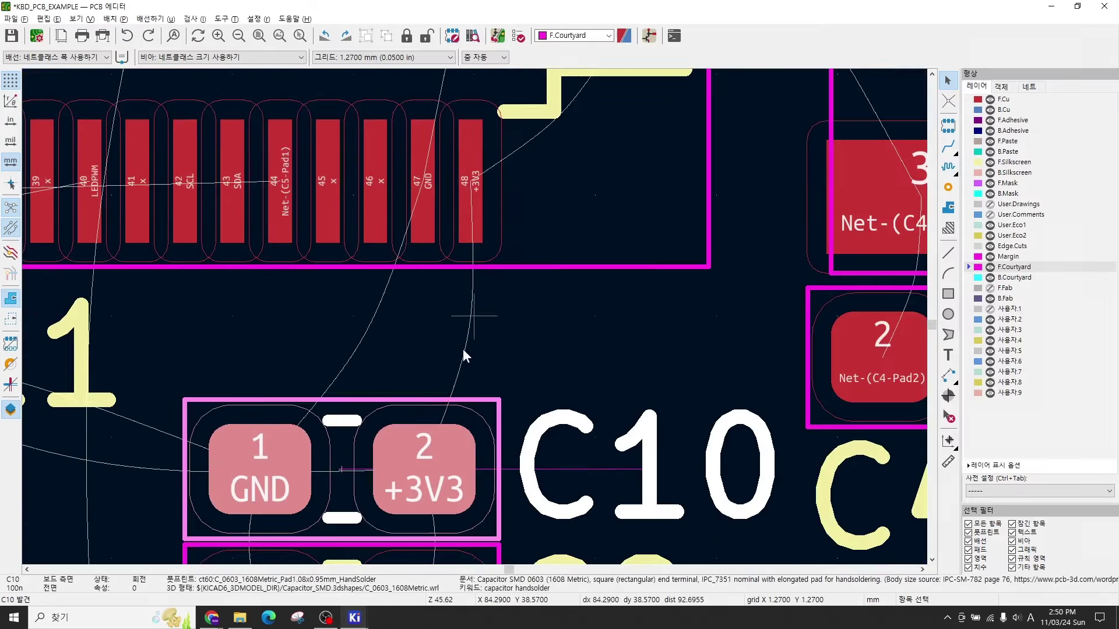
pyautogui.scroll(-2, 404, 466)
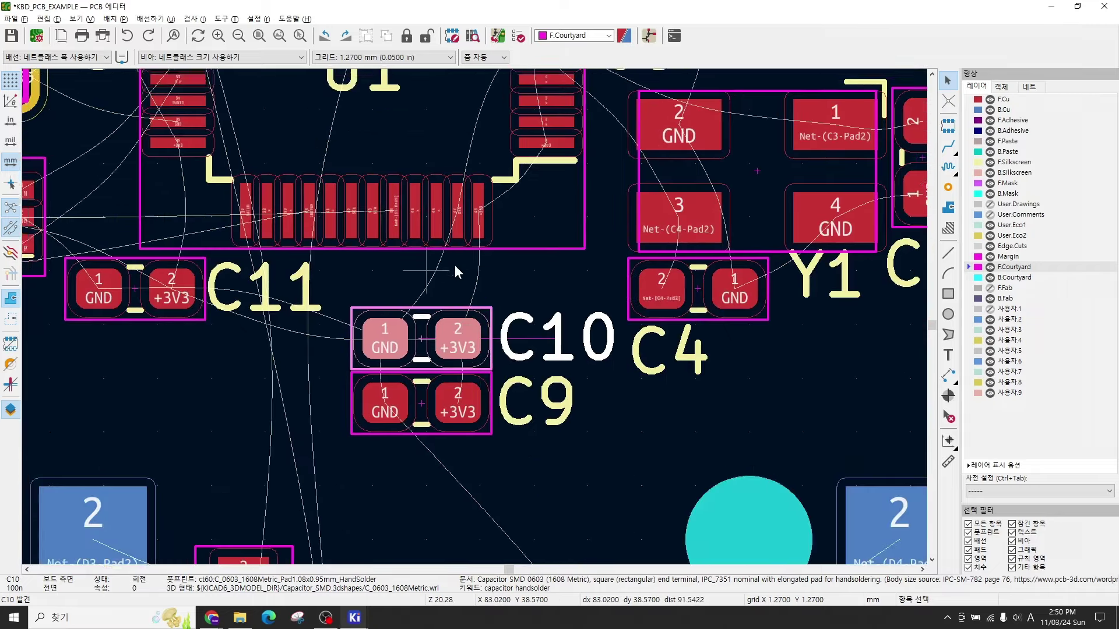
pyautogui.scroll(-2, 540, 348)
# Step: Highlight the schematic's +3.3V wires to U1 pins 24 and 1 and capacitor C12 to review the supply decoupling
pyautogui.hotkey('alt', 'Tab')
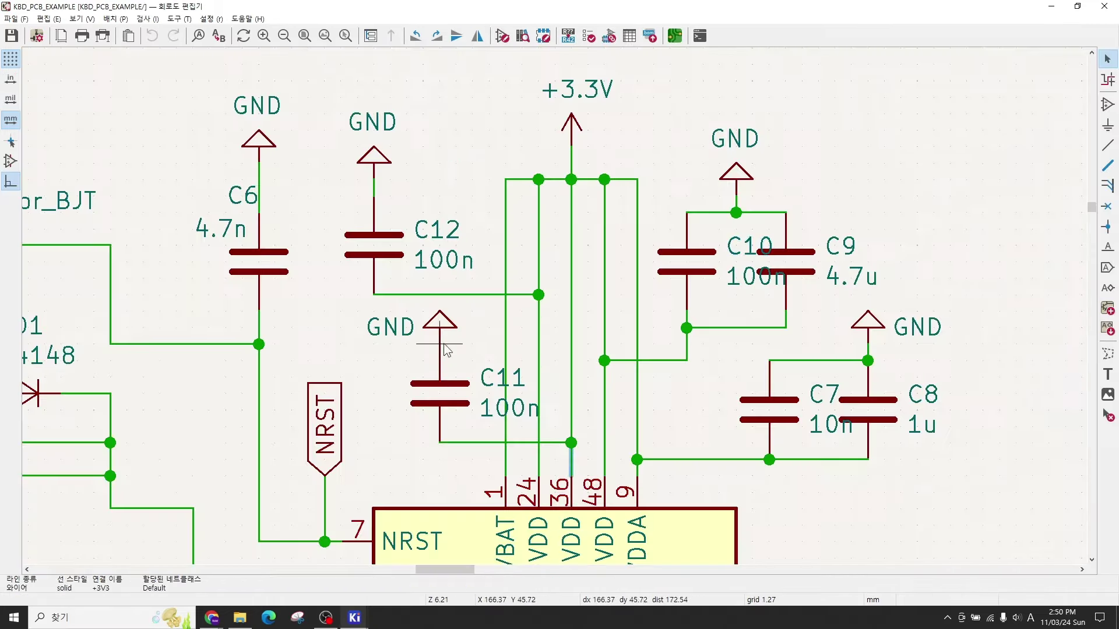
pyautogui.click(539, 467)
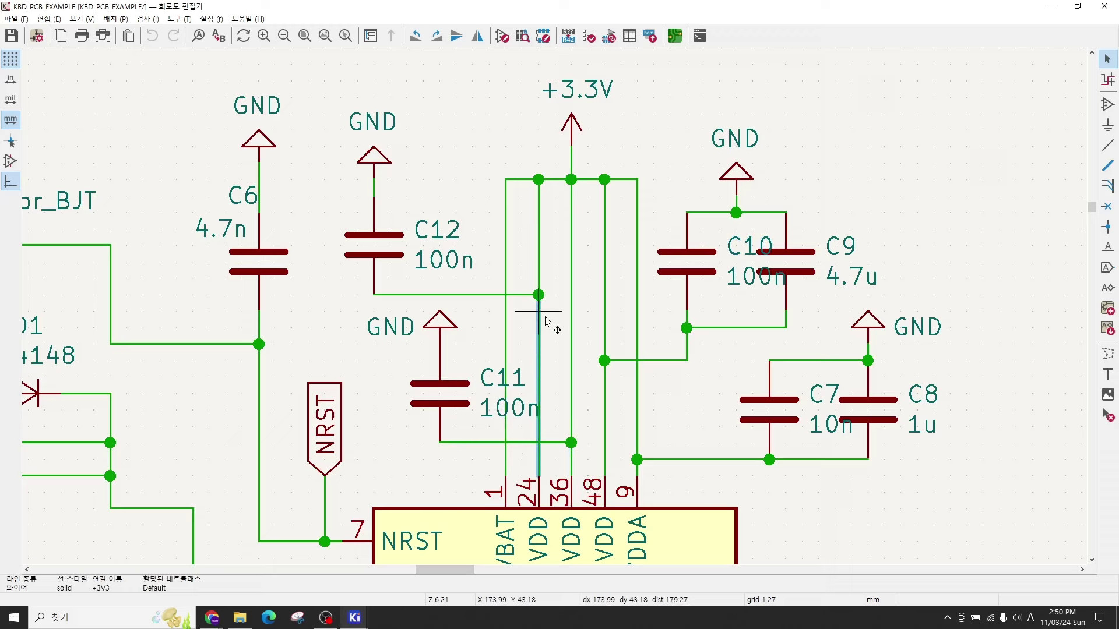
pyautogui.click(506, 467)
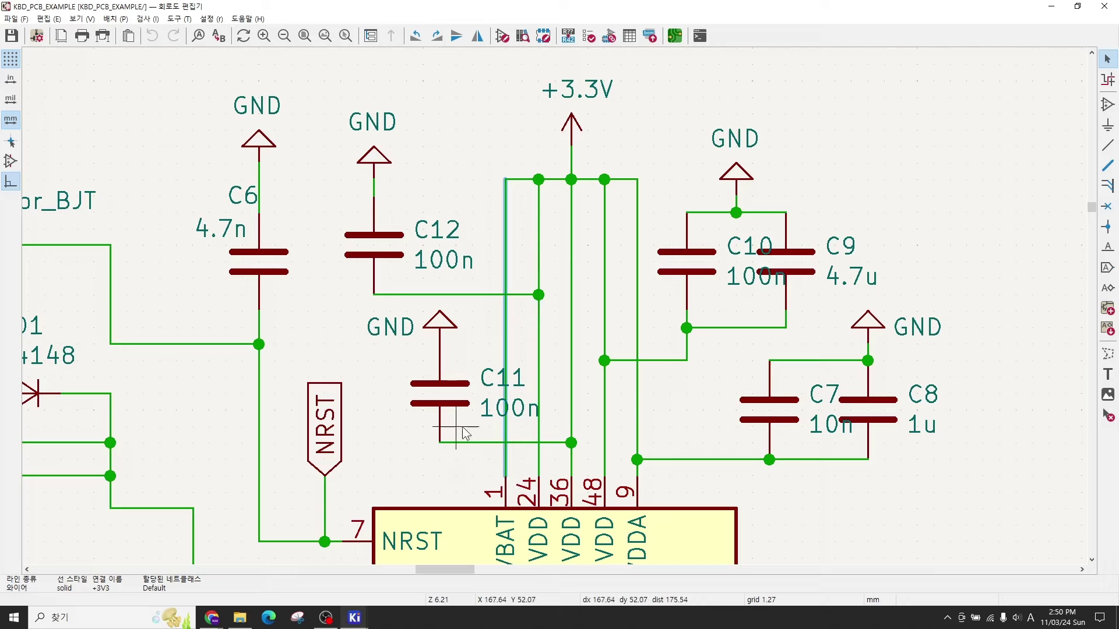
pyautogui.scroll(-2, 553, 359)
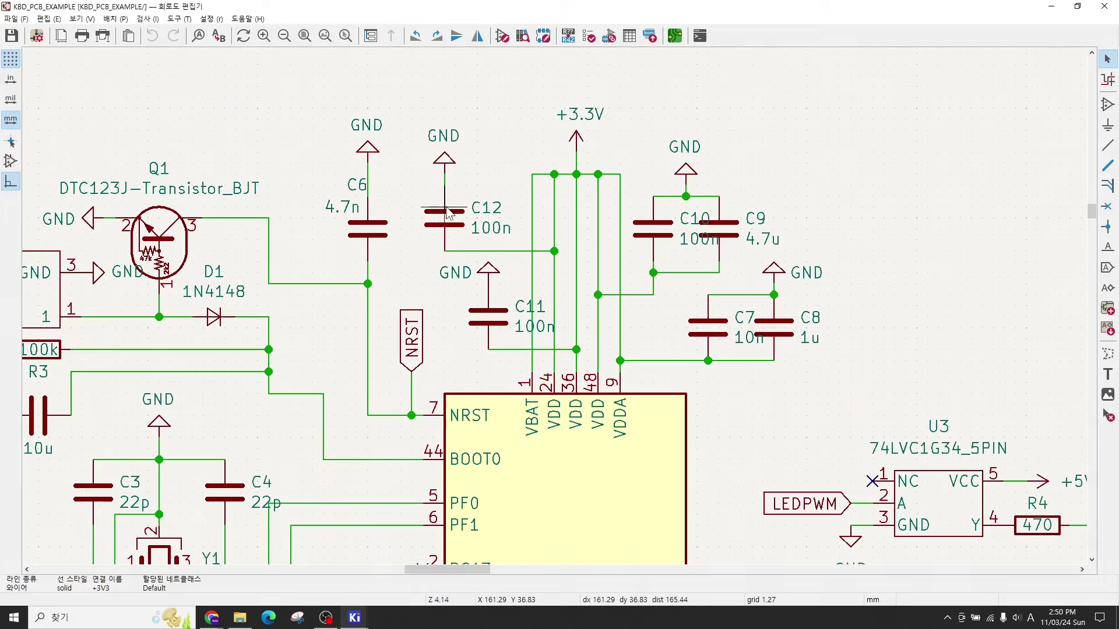
pyautogui.click(481, 229)
pyautogui.click(732, 406)
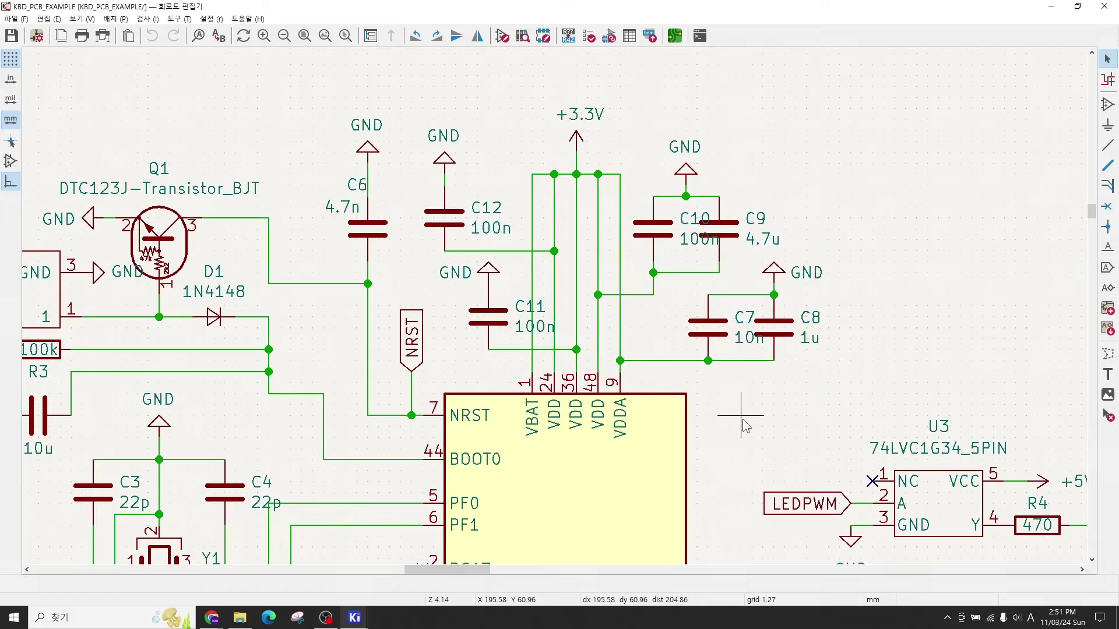
pyautogui.scroll(-2, 731, 407)
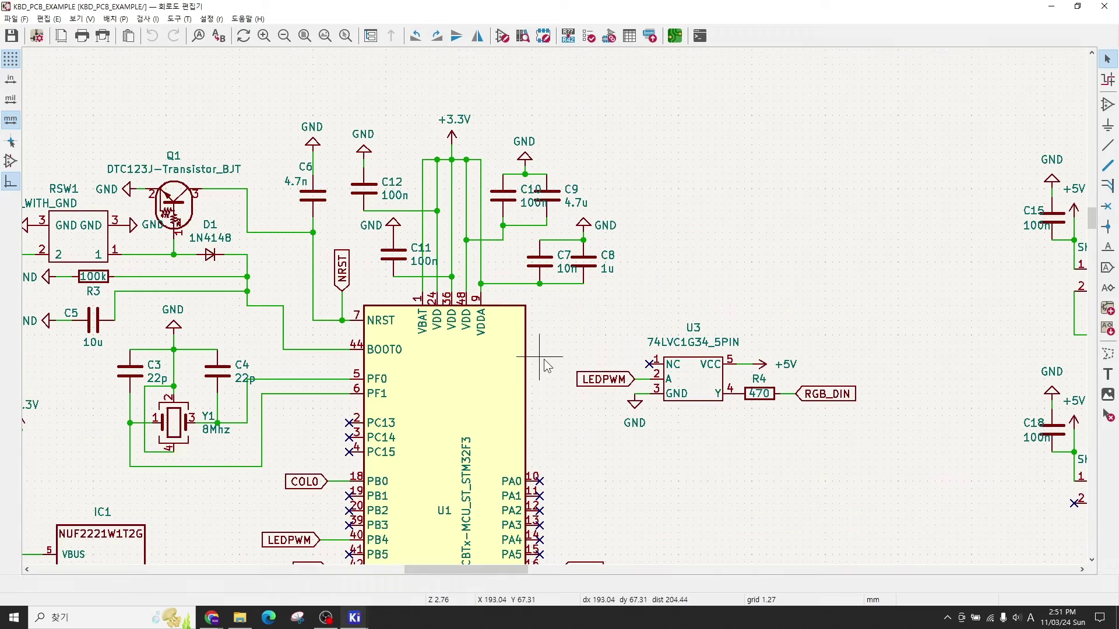
pyautogui.scroll(-1, 606, 259)
pyautogui.moveTo(606, 259); pyautogui.dragTo(615, 280, button='middle')
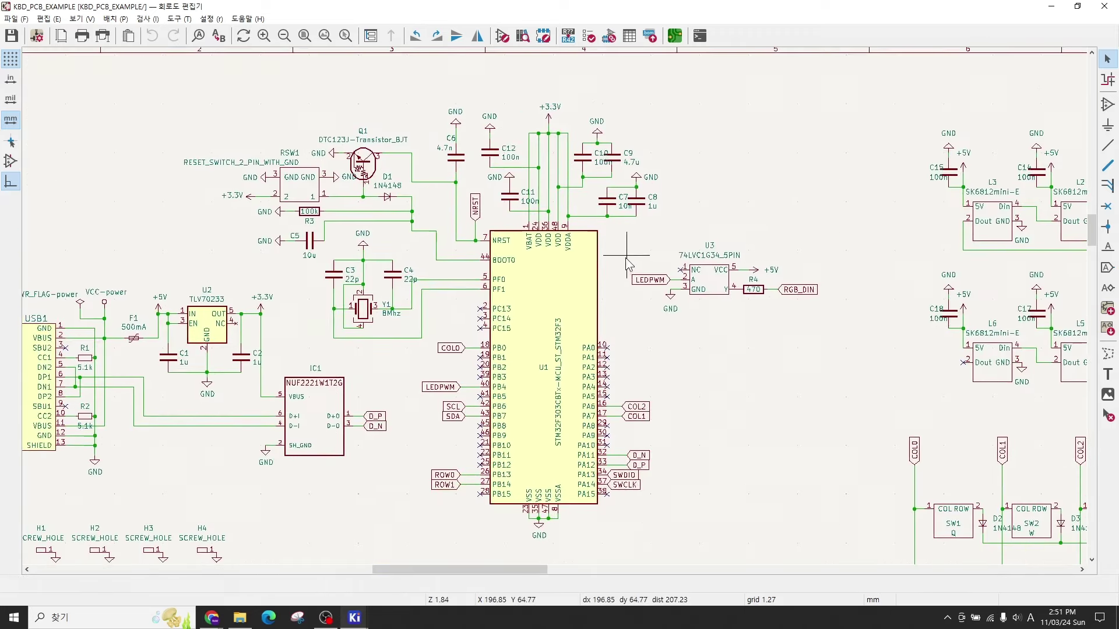
# Step: Return to the board and inspect C12's GND and +3V3 pads beside U1's pads 23 and 24
pyautogui.moveTo(355, 612)
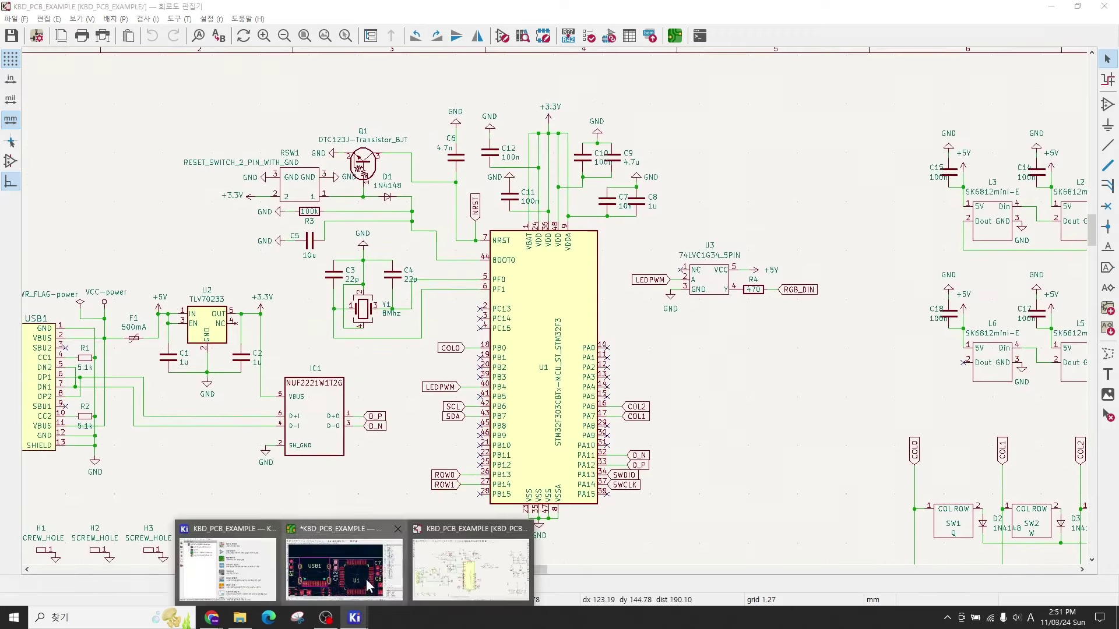
pyautogui.click(342, 560)
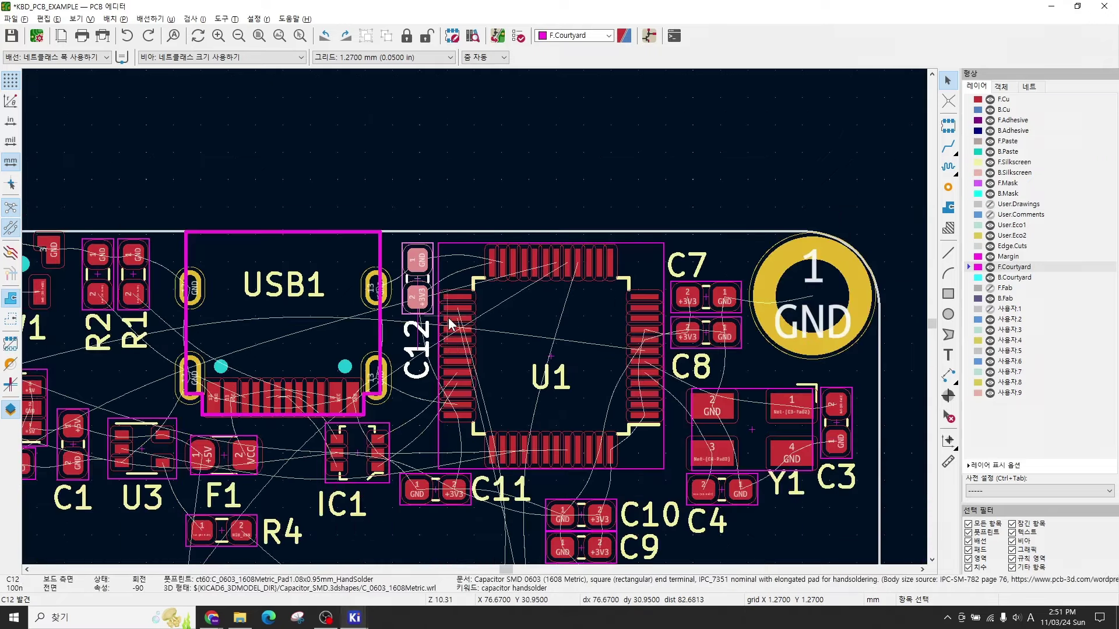
pyautogui.scroll(6, 417, 290)
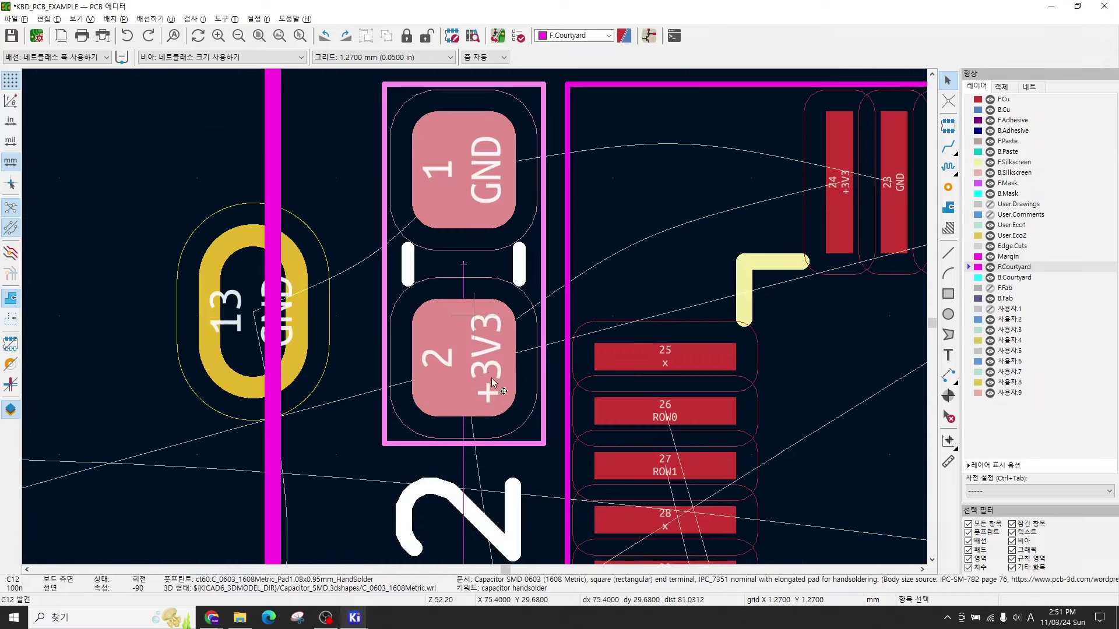
pyautogui.scroll(-2, 491, 378)
pyautogui.press('x')
pyautogui.scroll(-4, 499, 305)
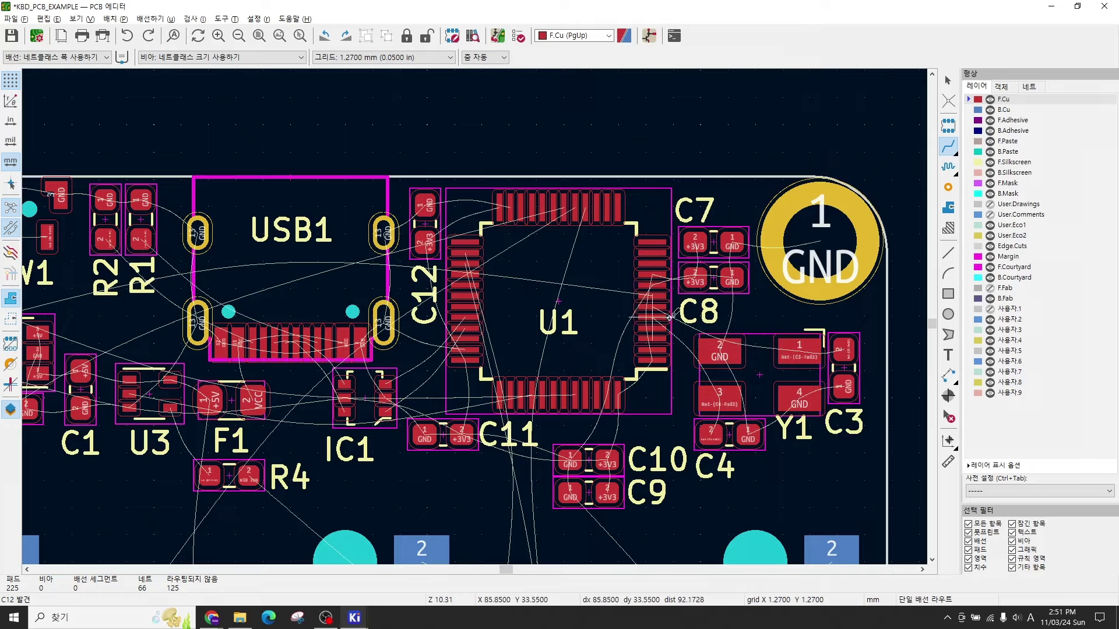
pyautogui.click(439, 224)
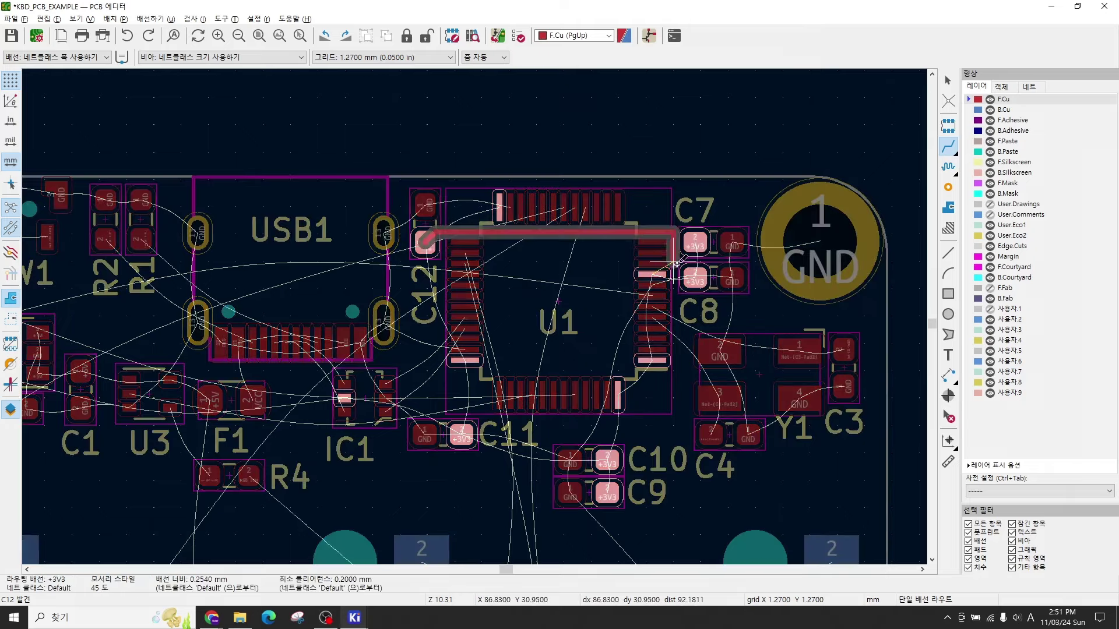
pyautogui.press('Escape')
pyautogui.press('Escape')
# Step: Highlight C12, C7, C8, C9, C11 and C10 together to review the decoupling capacitors around U1, and clear the selection
pyautogui.click(430, 227)
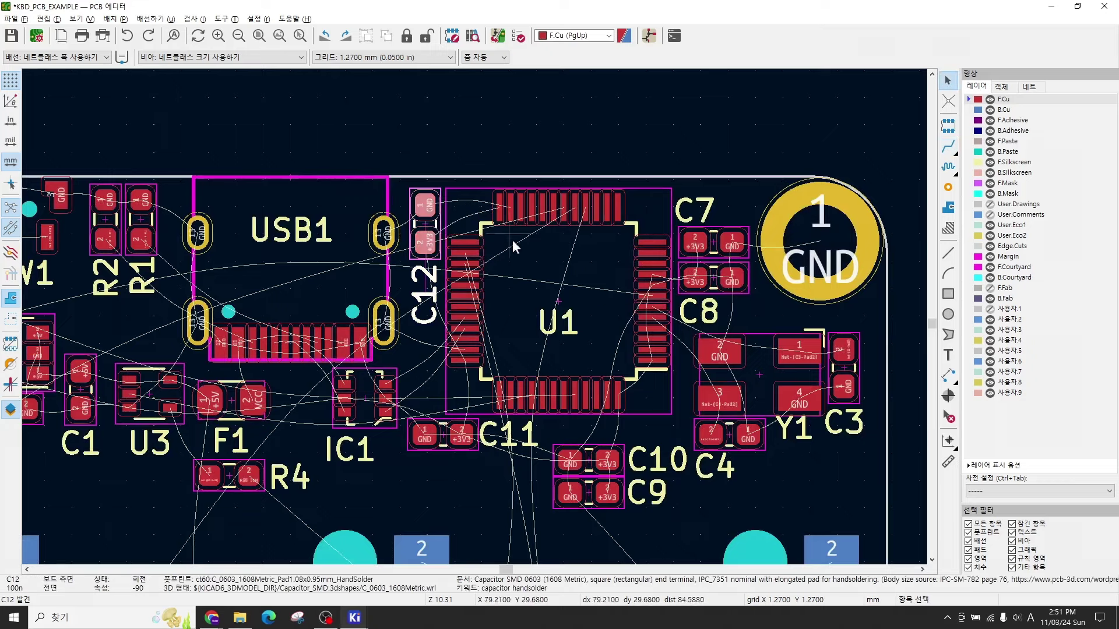
pyautogui.keyDown('shift'); pyautogui.click(716, 255); pyautogui.keyUp('shift')
pyautogui.keyDown('shift'); pyautogui.click(720, 282); pyautogui.keyUp('shift')
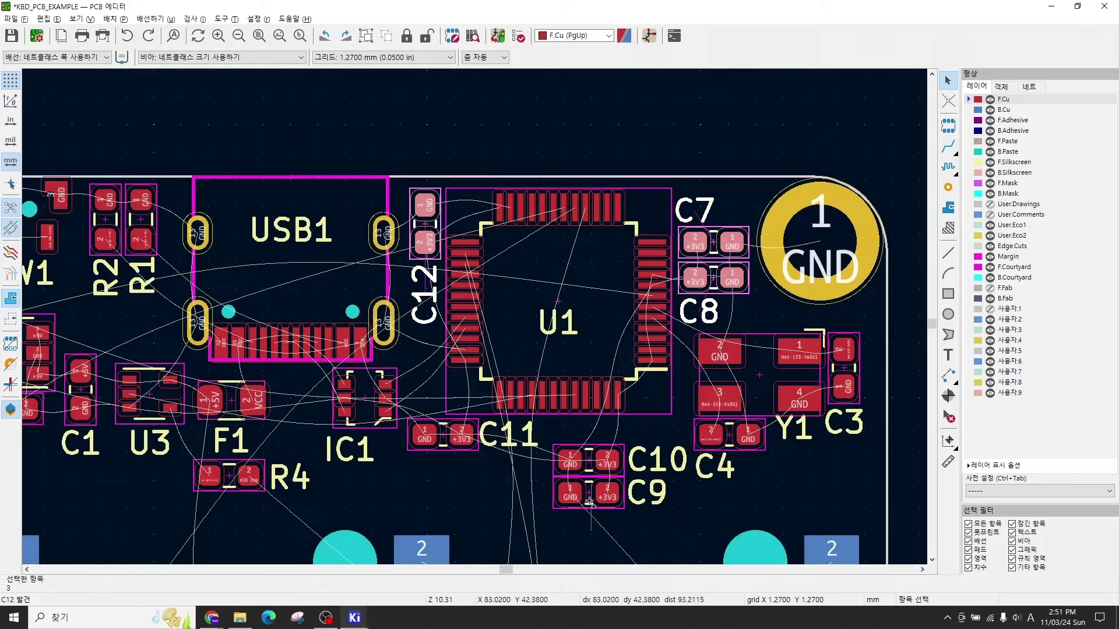
pyautogui.keyDown('shift'); pyautogui.click(589, 492); pyautogui.keyUp('shift')
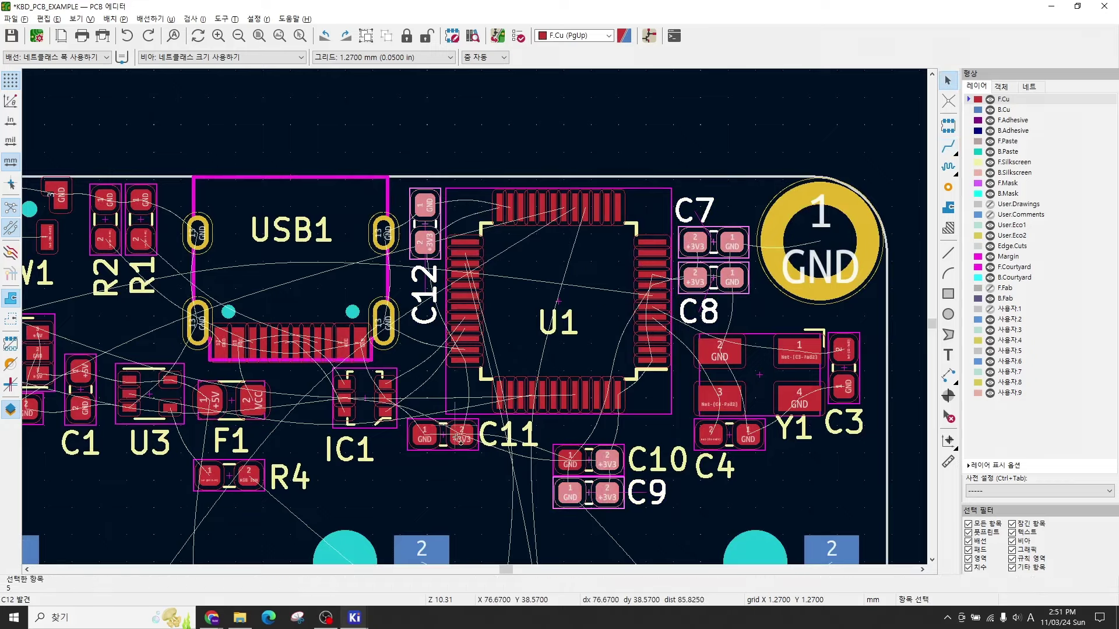
pyautogui.keyDown('shift'); pyautogui.click(460, 435); pyautogui.keyUp('shift')
pyautogui.keyDown('shift'); pyautogui.click(590, 466); pyautogui.keyUp('shift')
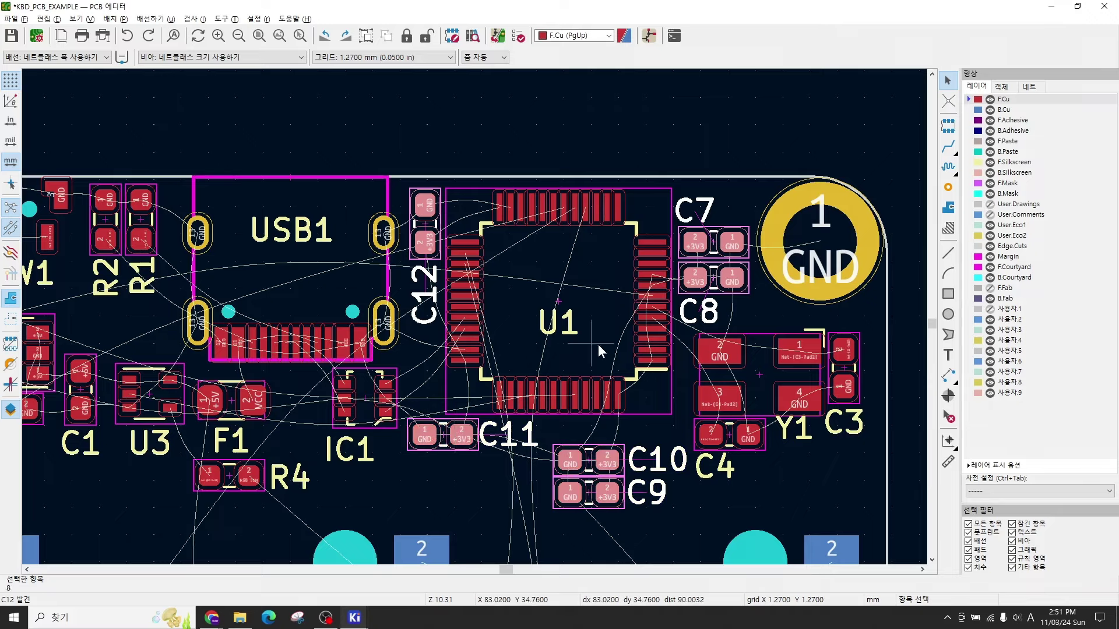
pyautogui.press('Escape')
# Step: Inspect the net names on connector USB1's pads, including the R1, R2 and IC1 connections on pads 4 to 10
pyautogui.moveTo(522, 396); pyautogui.dragTo(757, 344, button='middle')
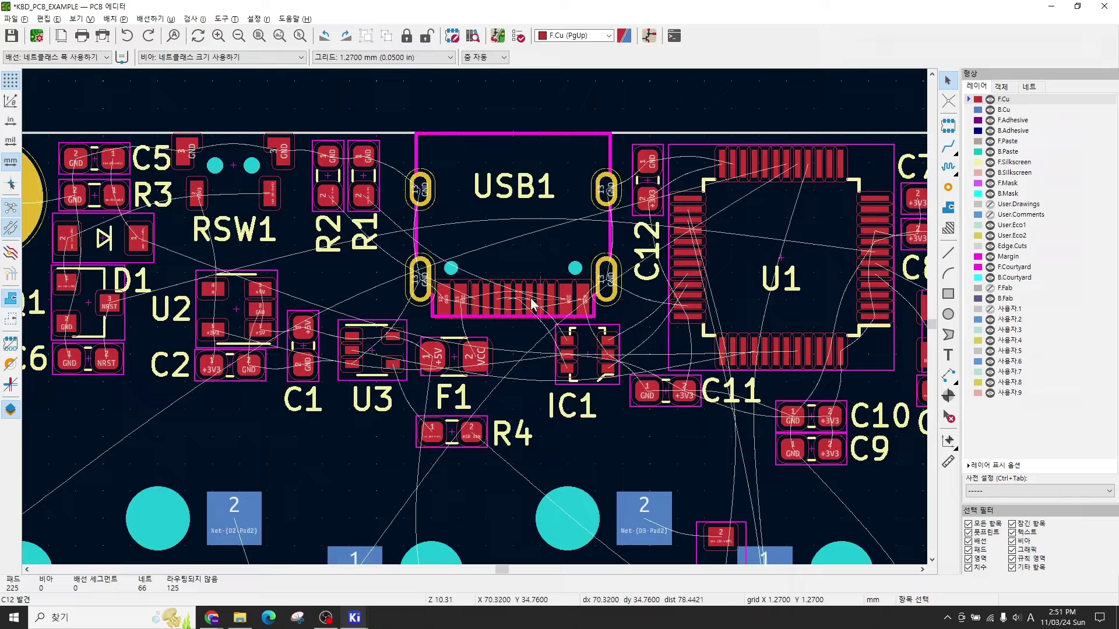
pyautogui.scroll(2, 488, 326)
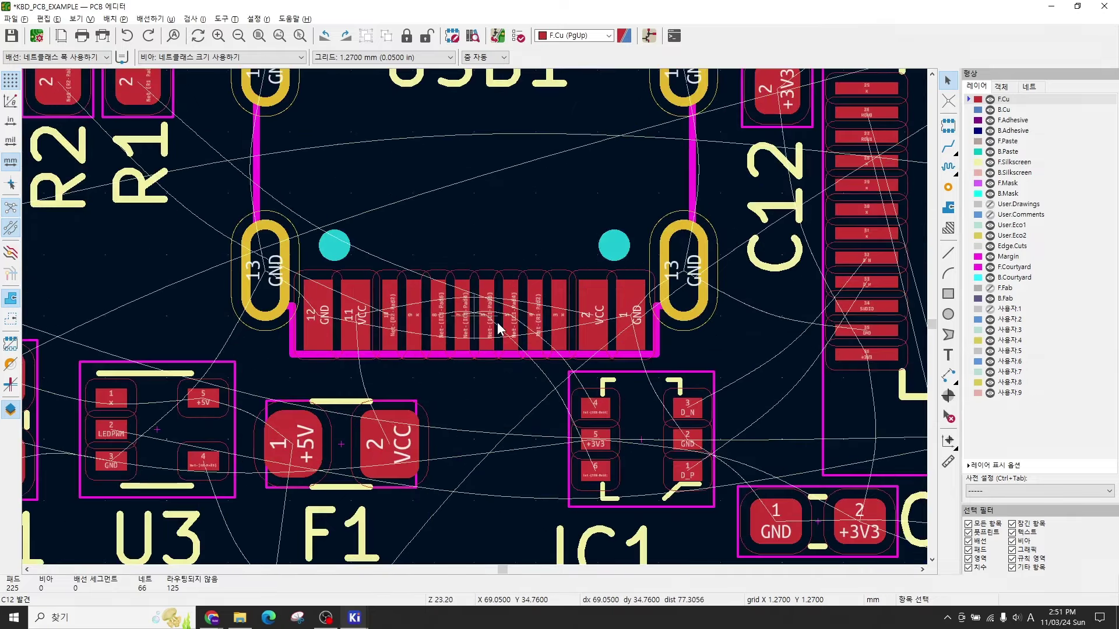
pyautogui.scroll(-1, 489, 327)
pyautogui.scroll(1, 478, 324)
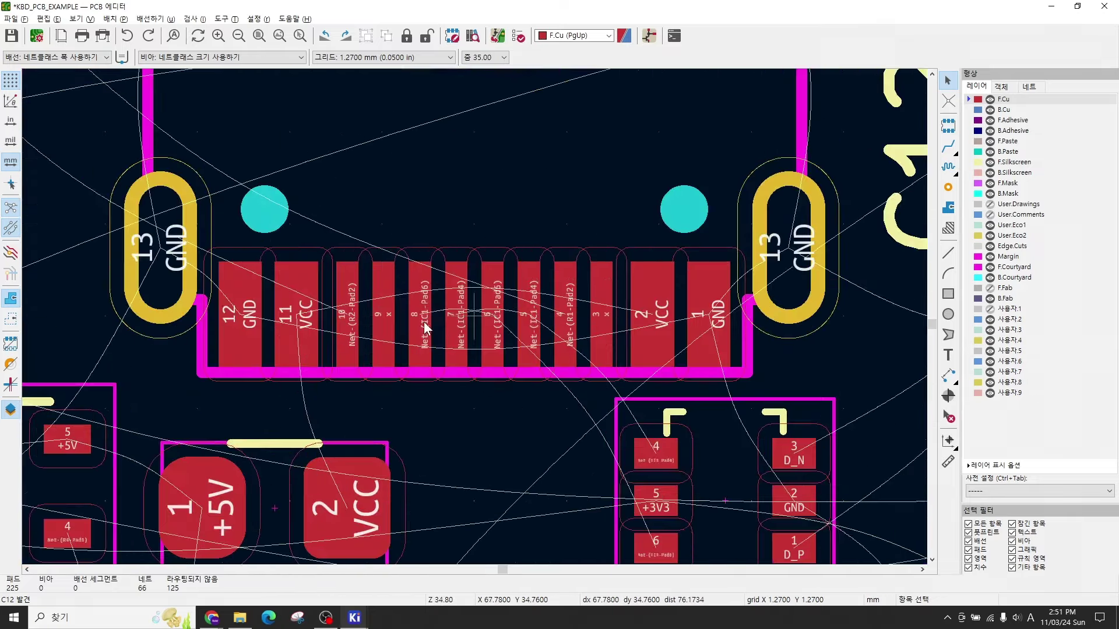
pyautogui.scroll(1, 445, 320)
pyautogui.scroll(-1, 533, 313)
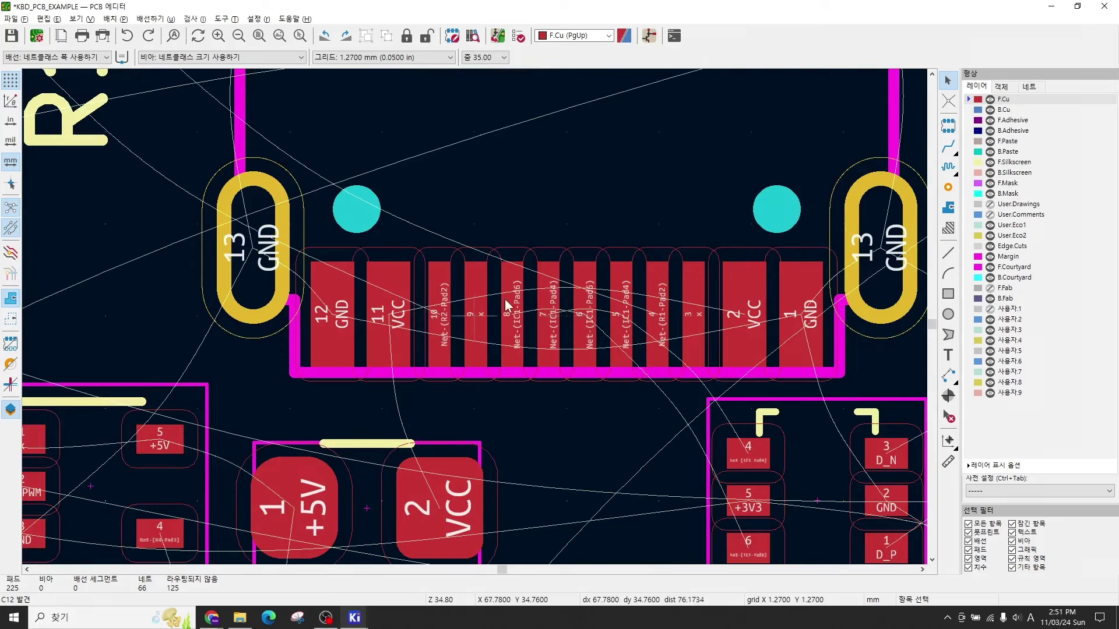
pyautogui.scroll(1, 618, 219)
pyautogui.scroll(-1, 572, 231)
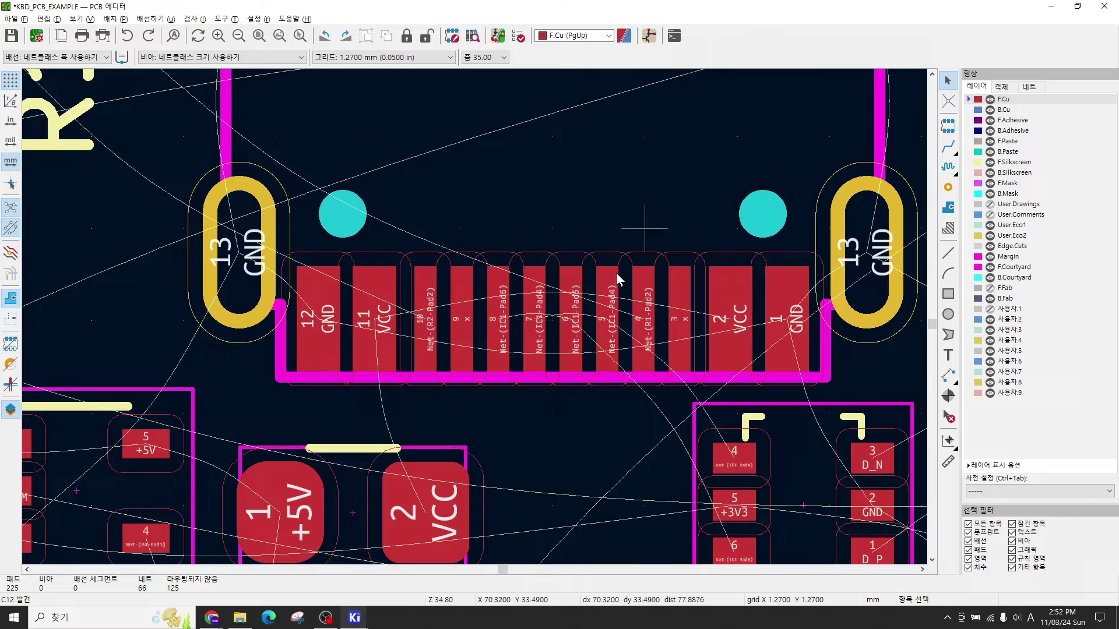
pyautogui.scroll(1, 644, 323)
pyautogui.scroll(-1, 430, 322)
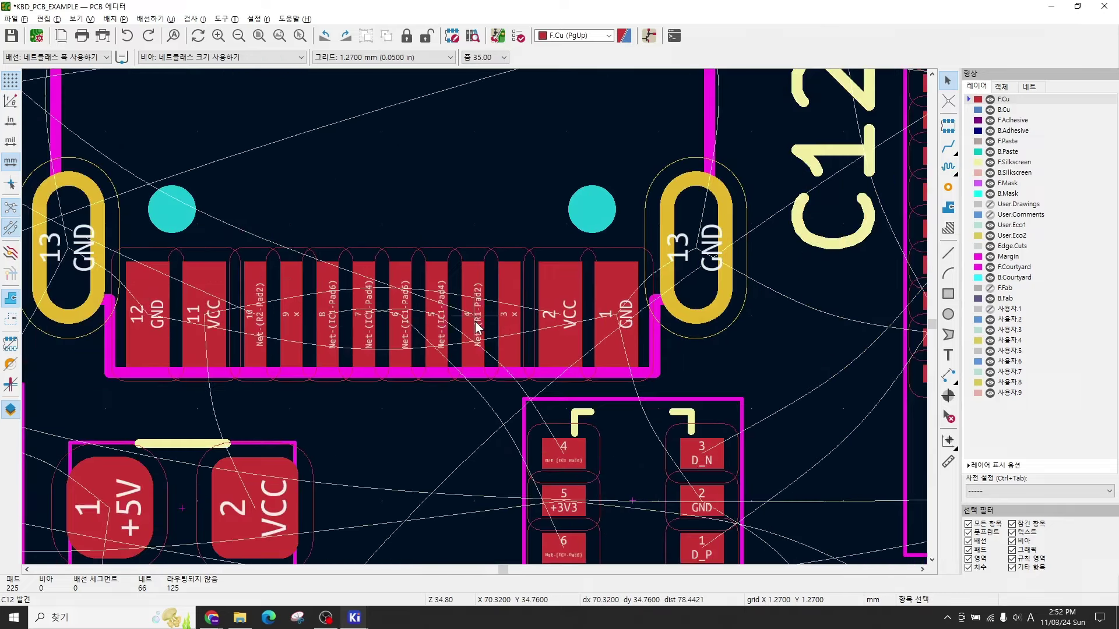
# Step: Compare USB1's data pads 5 to 8 and nearby IC1 with the connector's DN and DP pins in the schematic
pyautogui.scroll(-1, 449, 316)
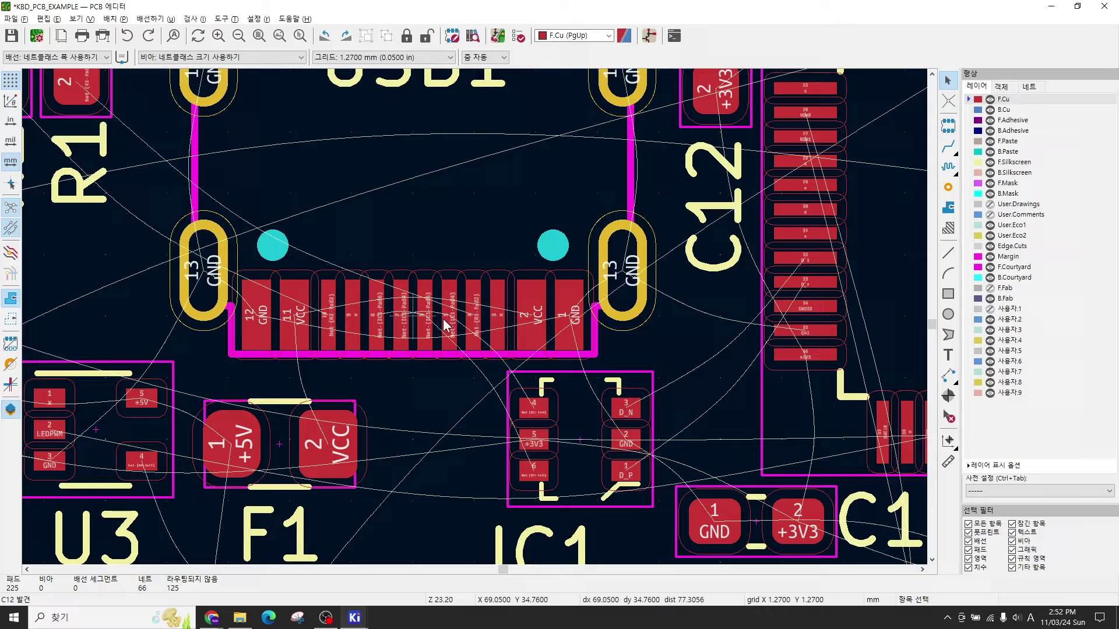
pyautogui.scroll(2, 449, 315)
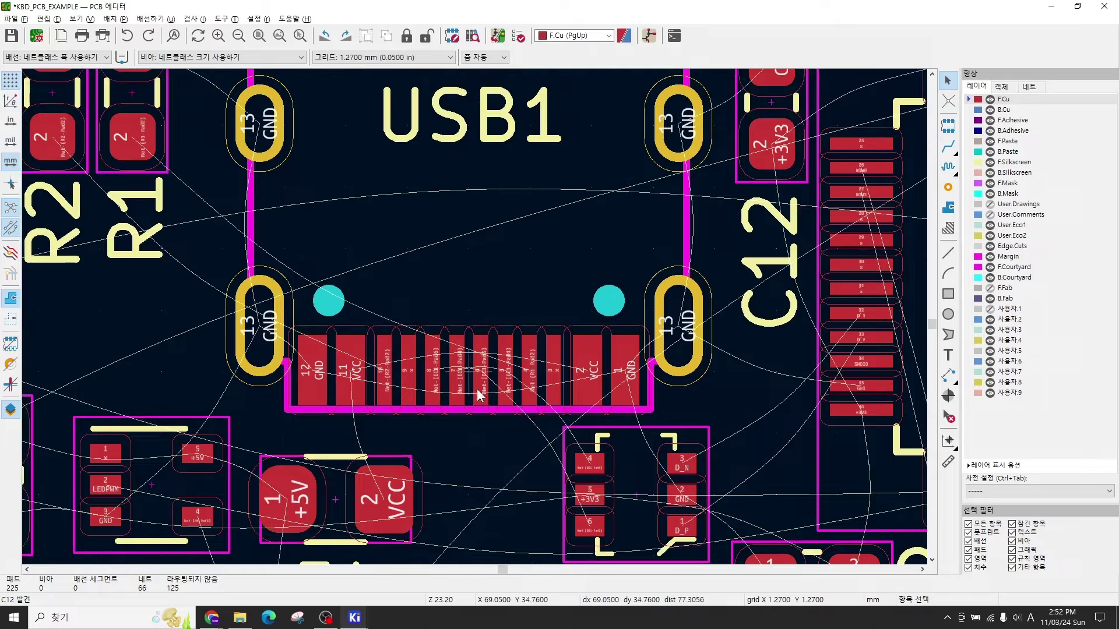
pyautogui.scroll(-3, 474, 319)
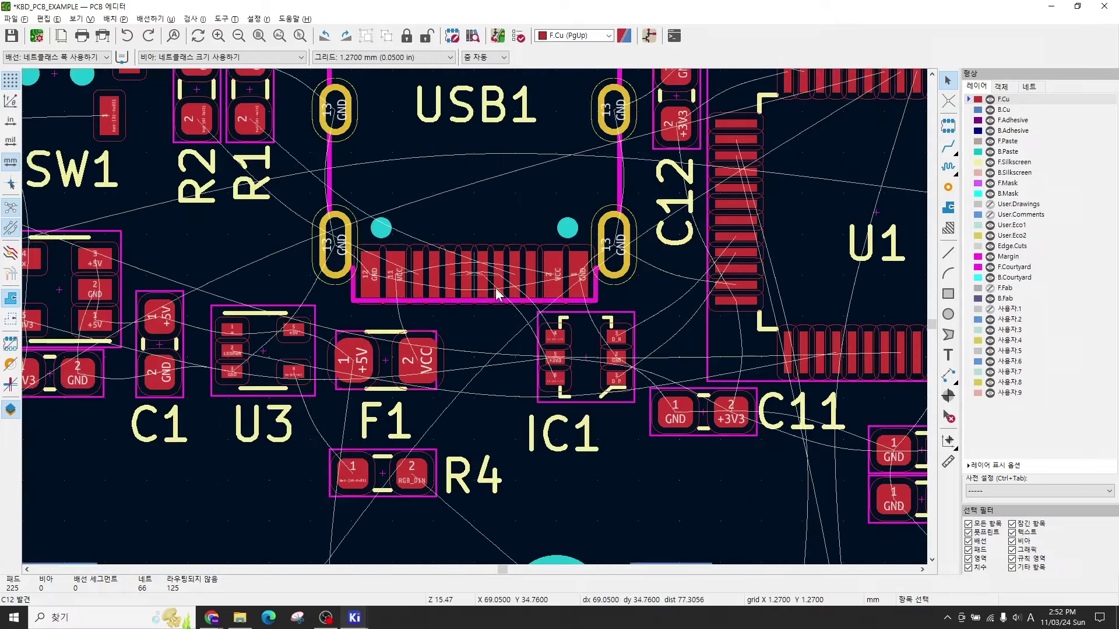
pyautogui.scroll(1, 477, 321)
pyautogui.scroll(2, 476, 322)
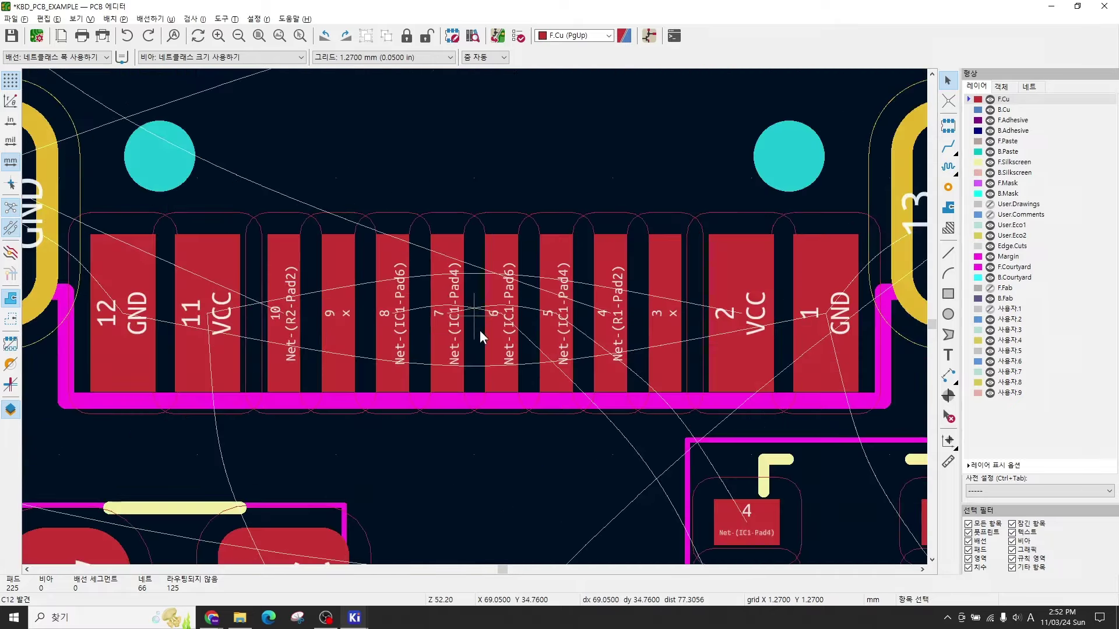
pyautogui.hotkey('alt', 'Tab')
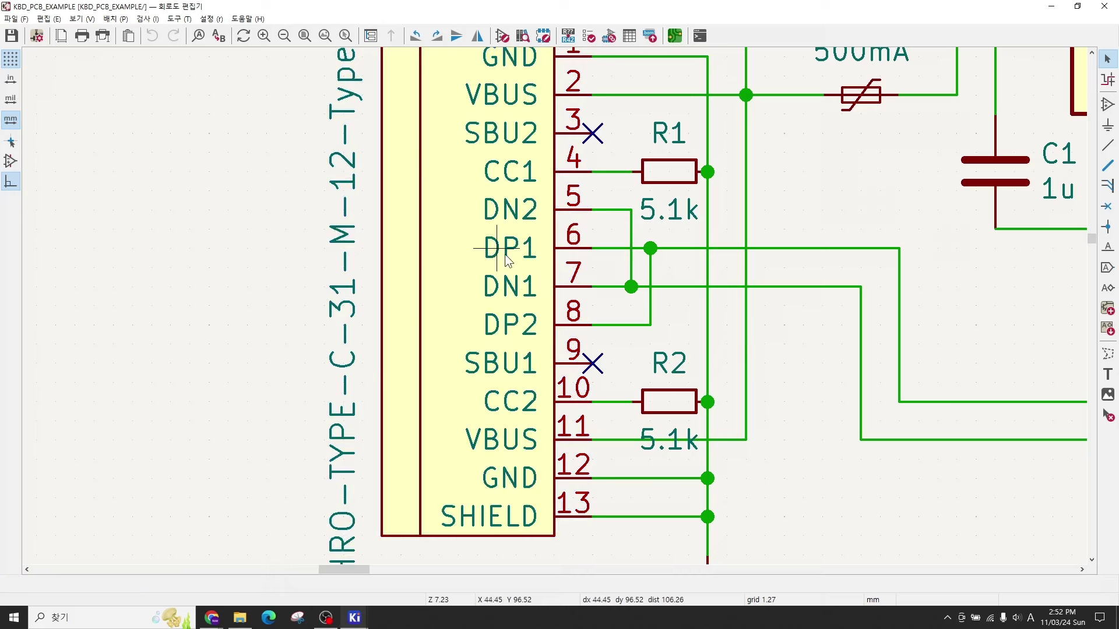
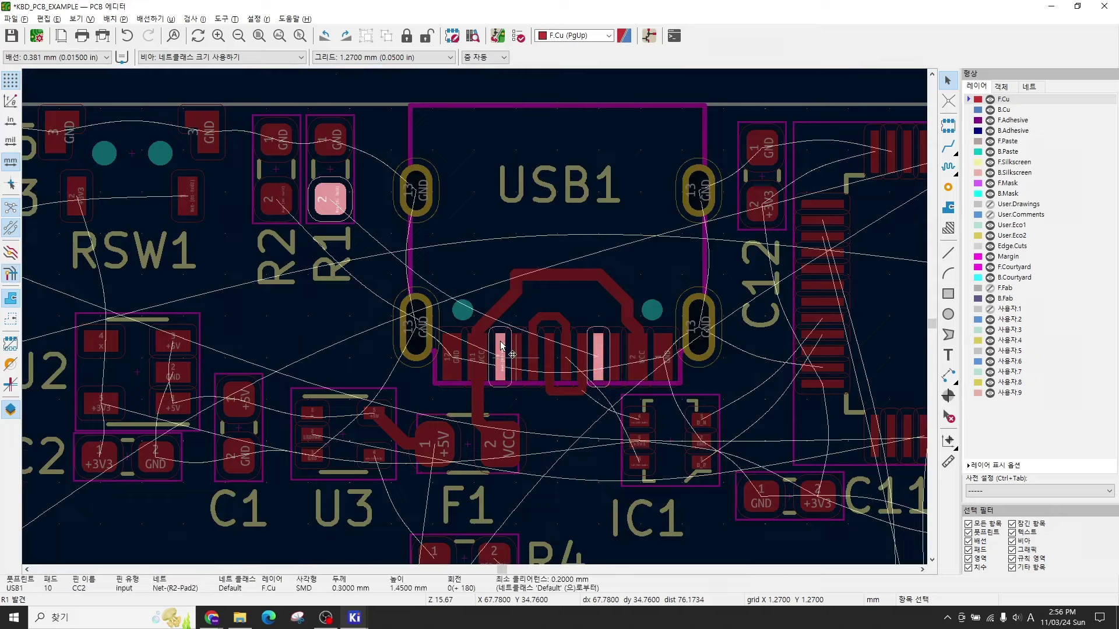
# Step: Highlight the net between R2's pad 2 and USB1's pad 10, then clear the highlight
pyautogui.click(275, 201)
pyautogui.click(327, 308)
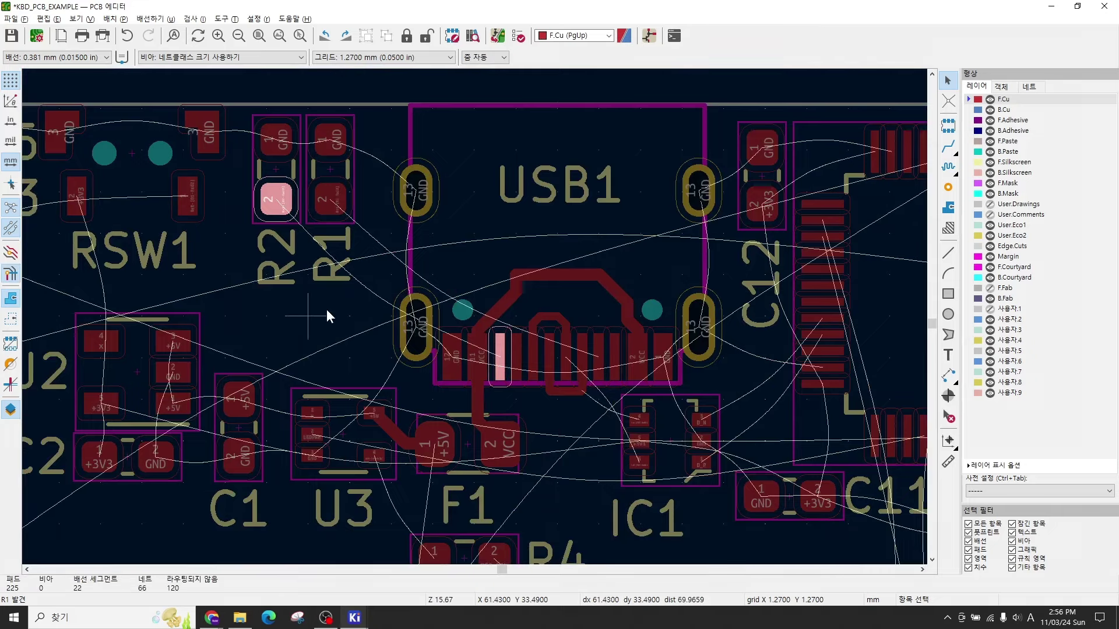
pyautogui.moveTo(327, 309); pyautogui.dragTo(411, 295, button='middle')
pyautogui.press('`')
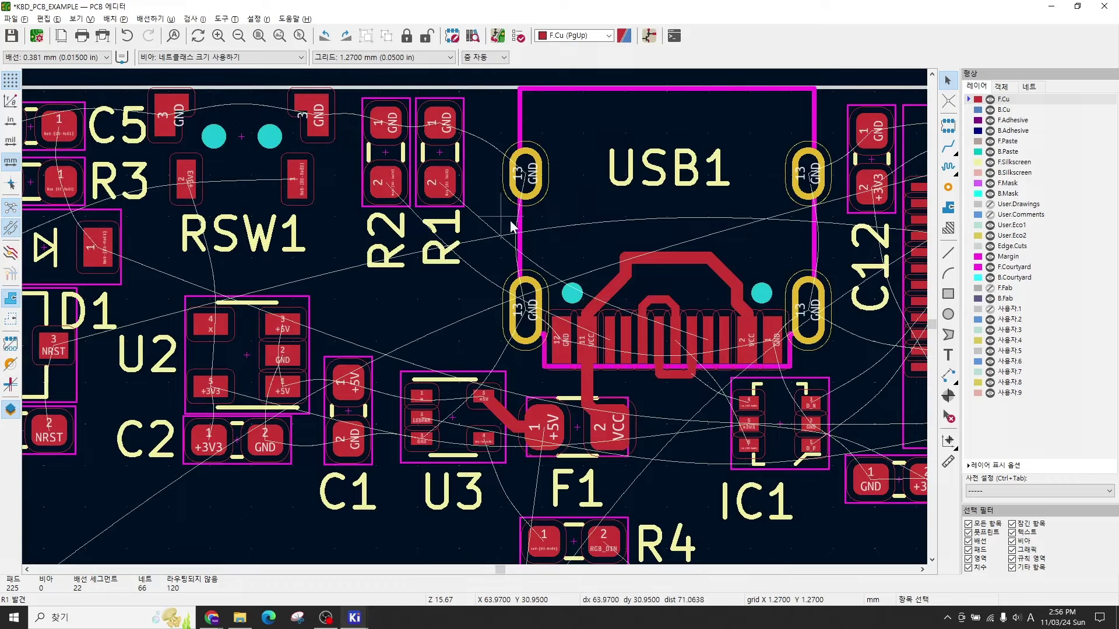
# Step: Review the power path by selecting U1, USB1 and regulator U2, inspecting the pads around F1, U3 and C1
pyautogui.scroll(-2, 479, 148)
pyautogui.moveTo(885, 295); pyautogui.dragTo(617, 334, button='middle')
pyautogui.click(616, 334)
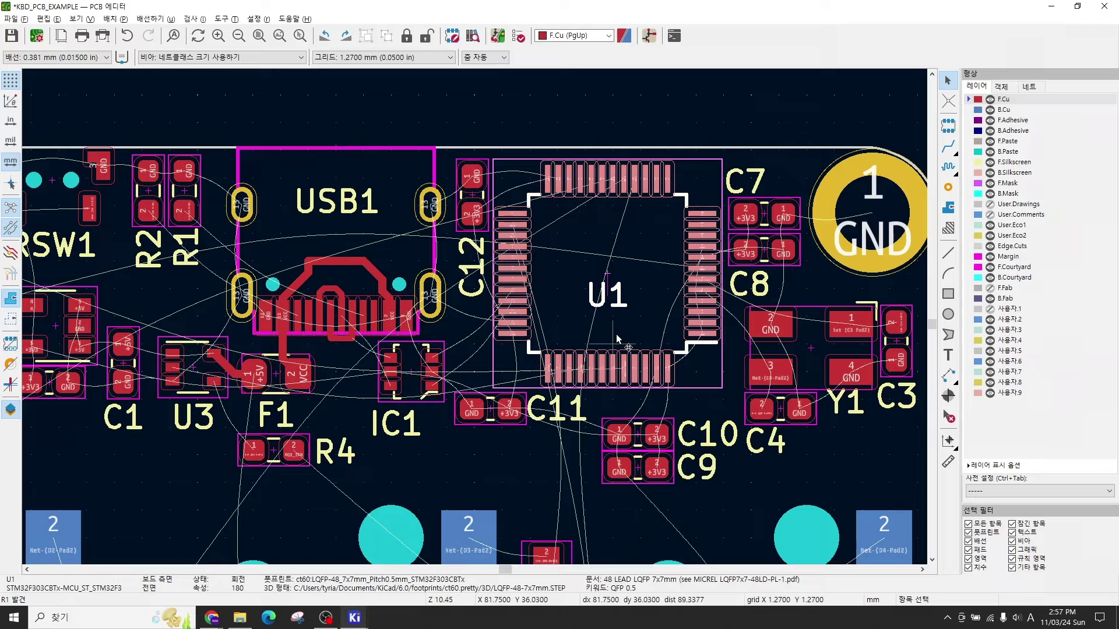
pyautogui.moveTo(328, 230); pyautogui.dragTo(470, 197, button='middle')
pyautogui.click(475, 195)
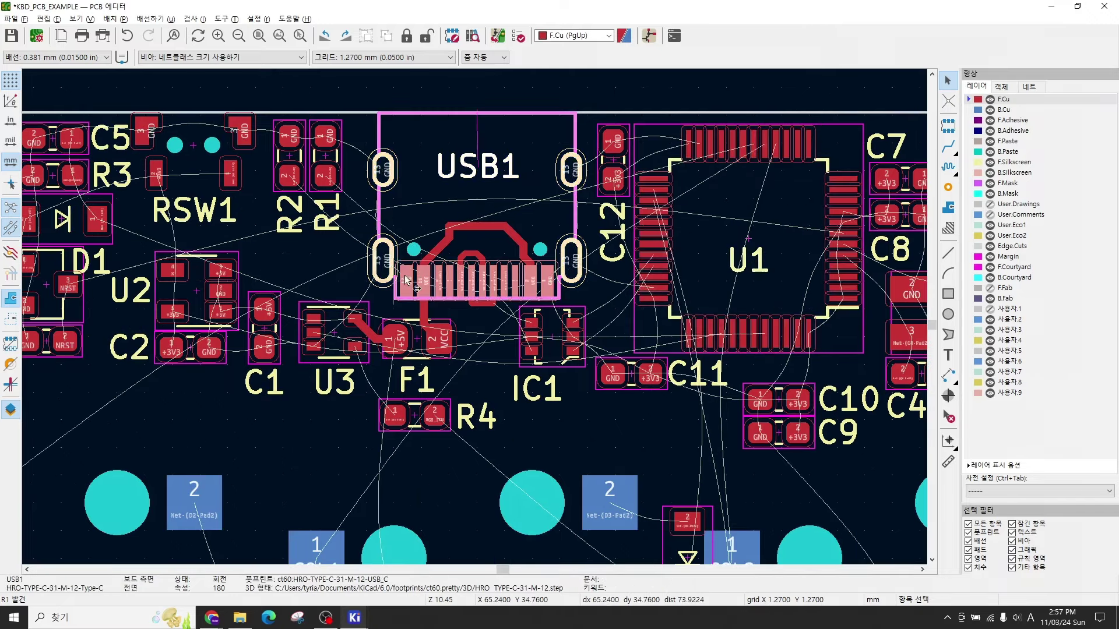
pyautogui.scroll(3, 389, 340)
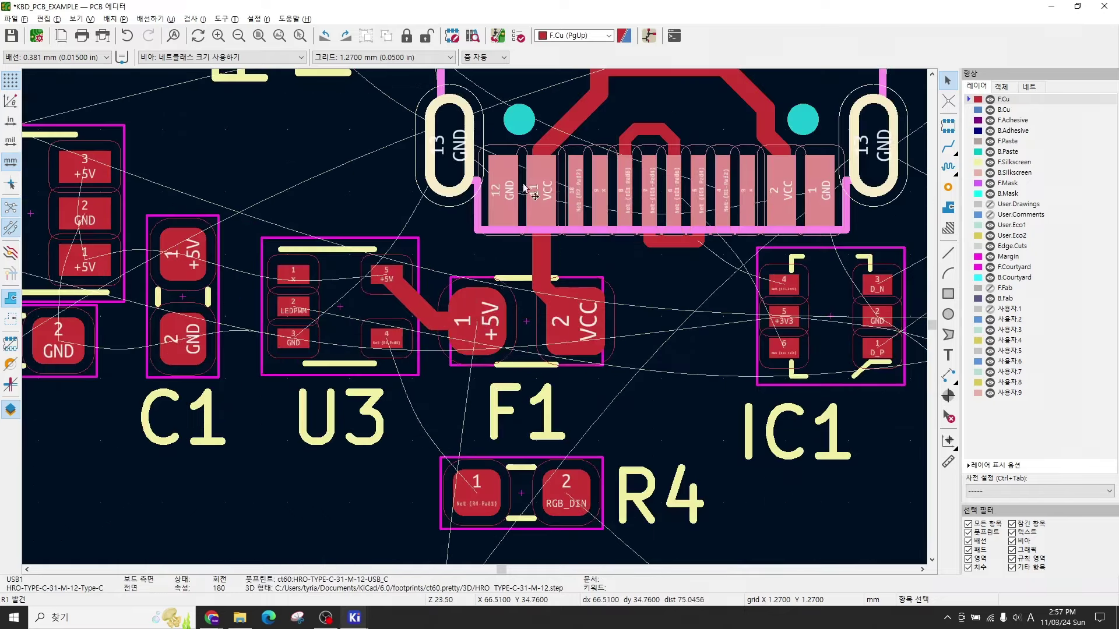
pyautogui.moveTo(453, 278); pyautogui.dragTo(606, 298, button='middle')
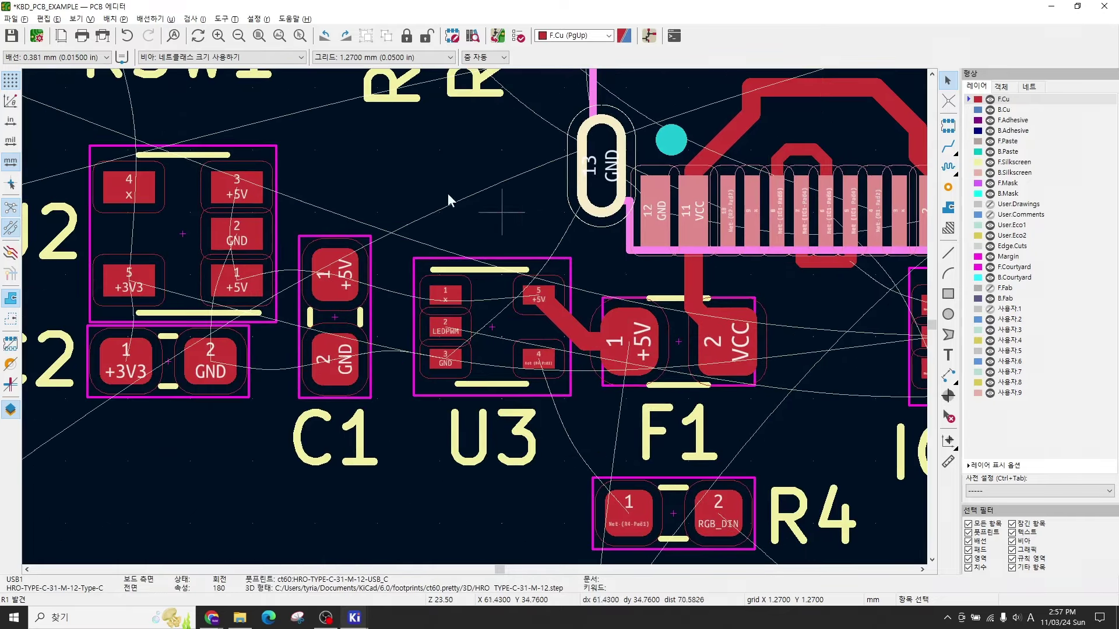
pyautogui.click(259, 168)
# Step: Route a 0.381 mm +5V track on F.Cu from F1's pad 1 to U2's pad 3, with a branch to U2's pad 1
pyautogui.scroll(-2, 440, 213)
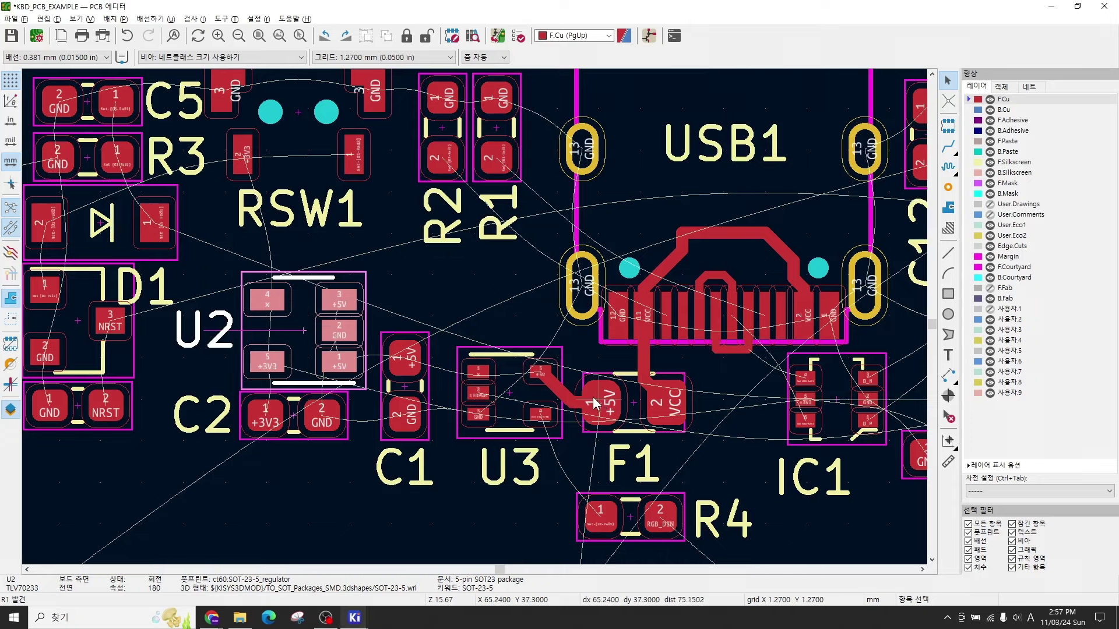
pyautogui.press('x')
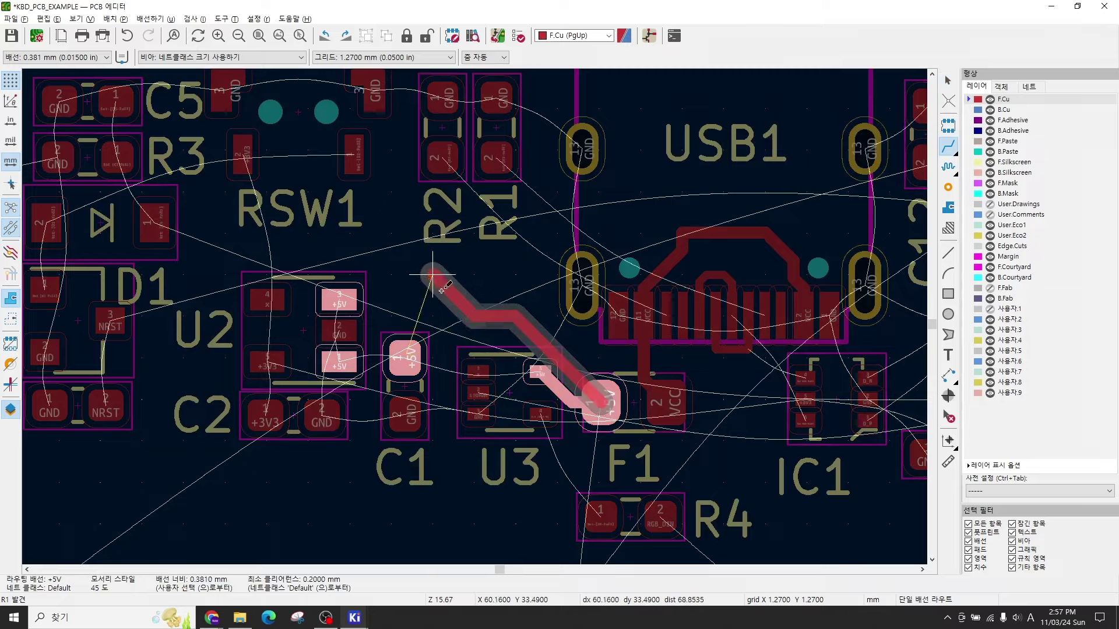
pyautogui.click(338, 302)
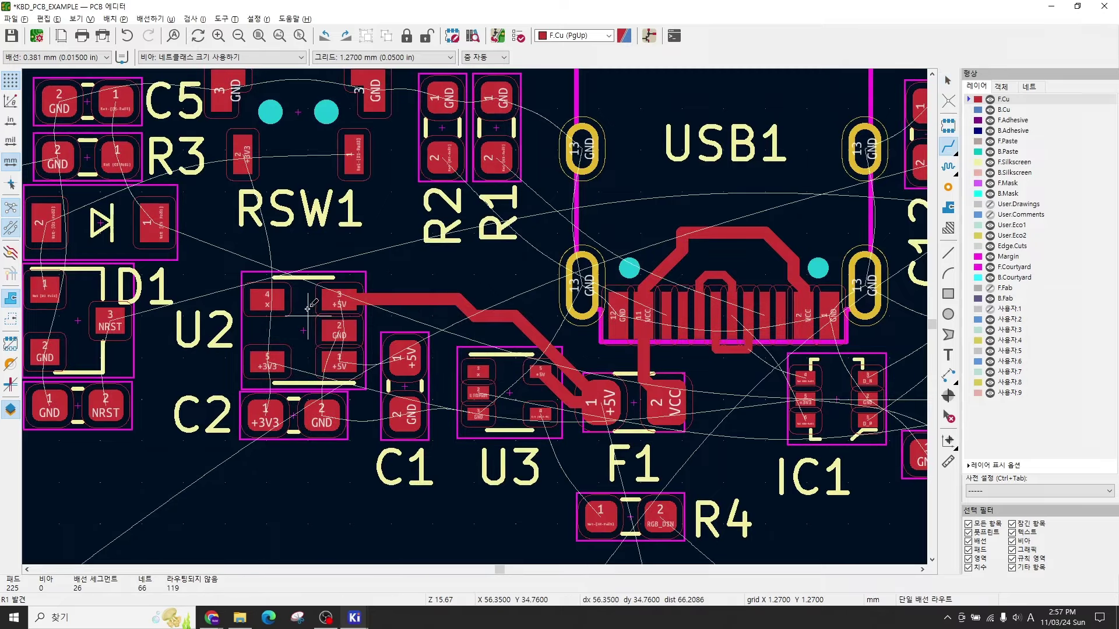
pyautogui.scroll(2, 341, 358)
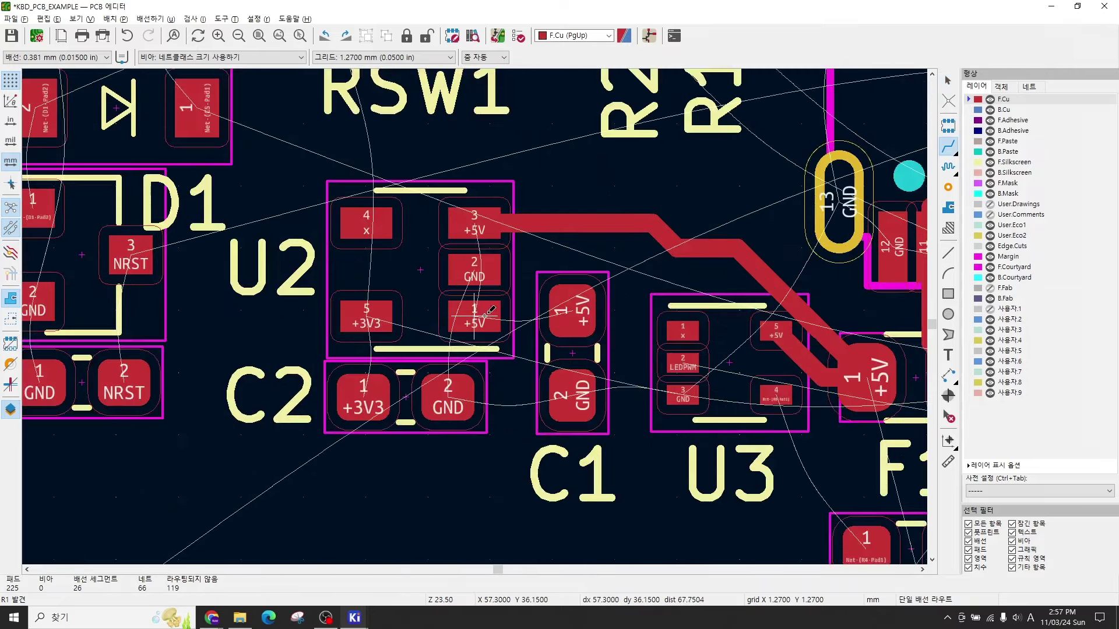
pyautogui.click(486, 315)
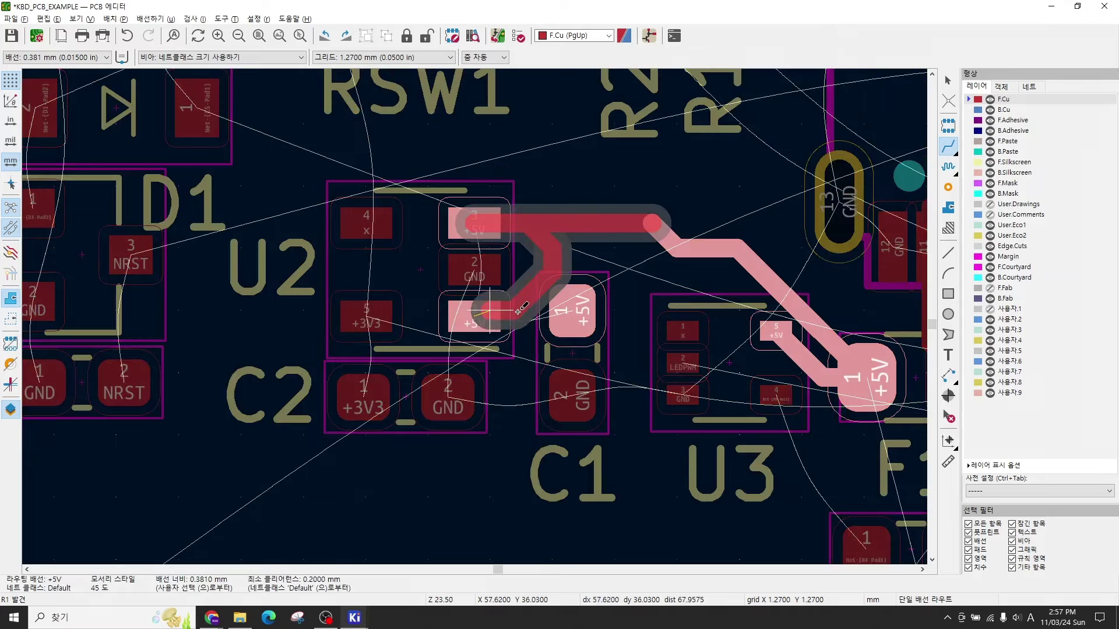
pyautogui.click(519, 312)
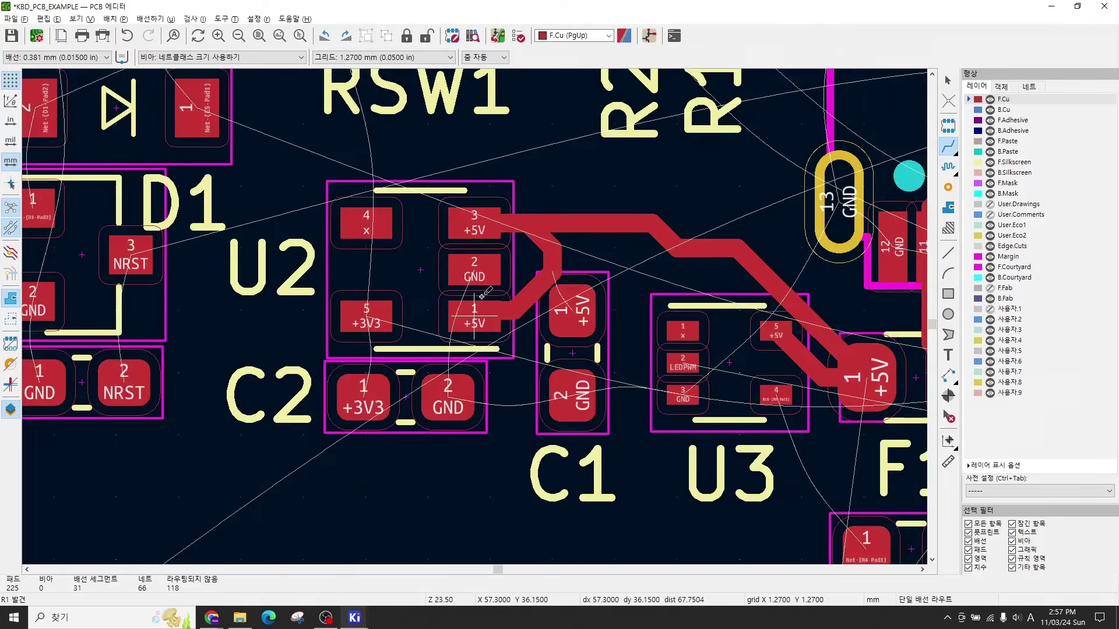
# Step: Route a 0.381 mm +3V3 track from U2's pad 5 below R4 through pad 2 of C9 and C10, ending just below U1's pad 47
pyautogui.keyDown('ctrl'); pyautogui.hscroll(-2, 482, 296); pyautogui.keyUp('ctrl')
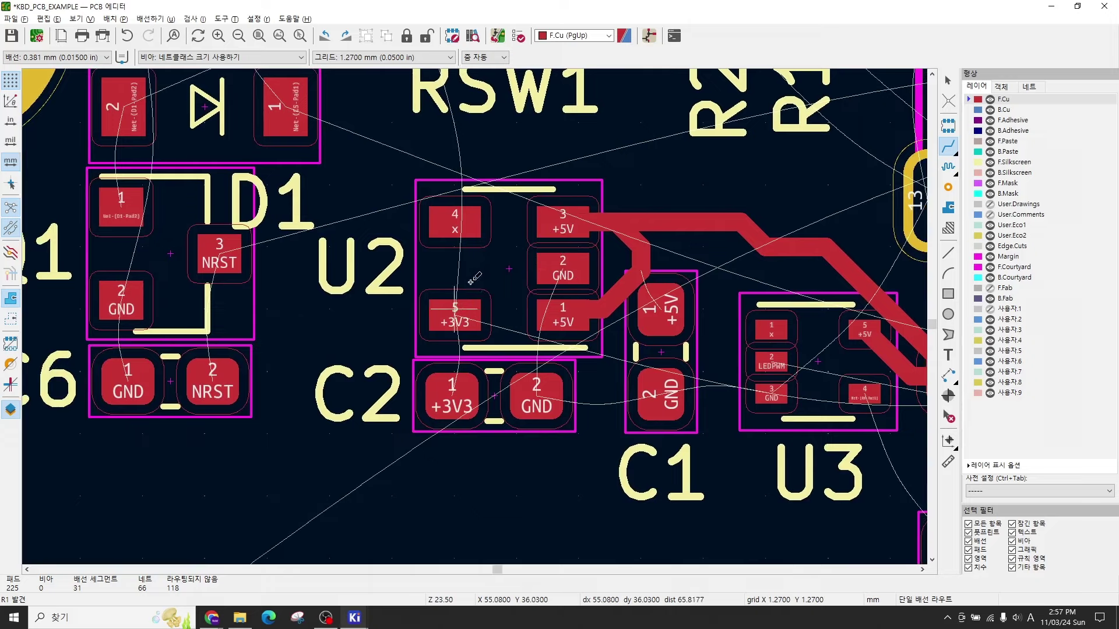
pyautogui.click(454, 309)
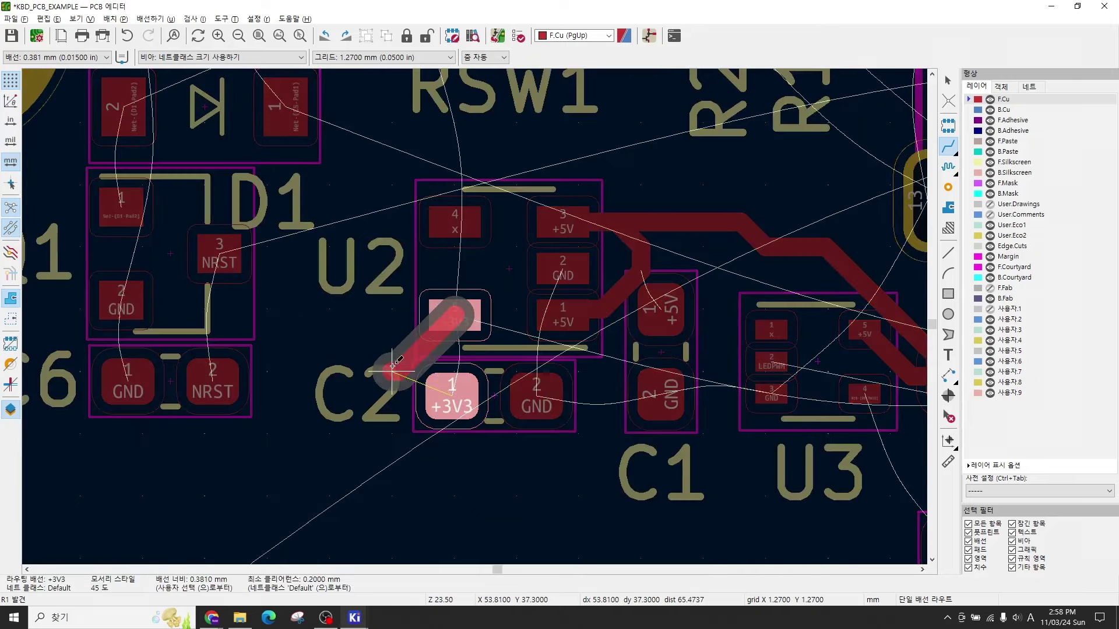
pyautogui.scroll(-4, 326, 426)
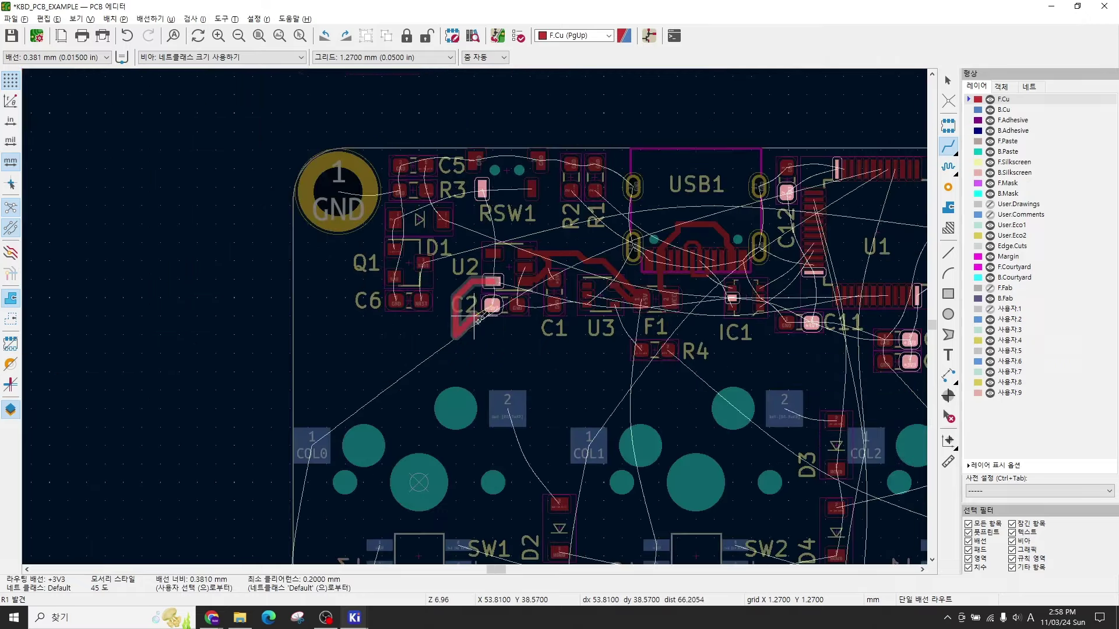
pyautogui.scroll(2, 738, 380)
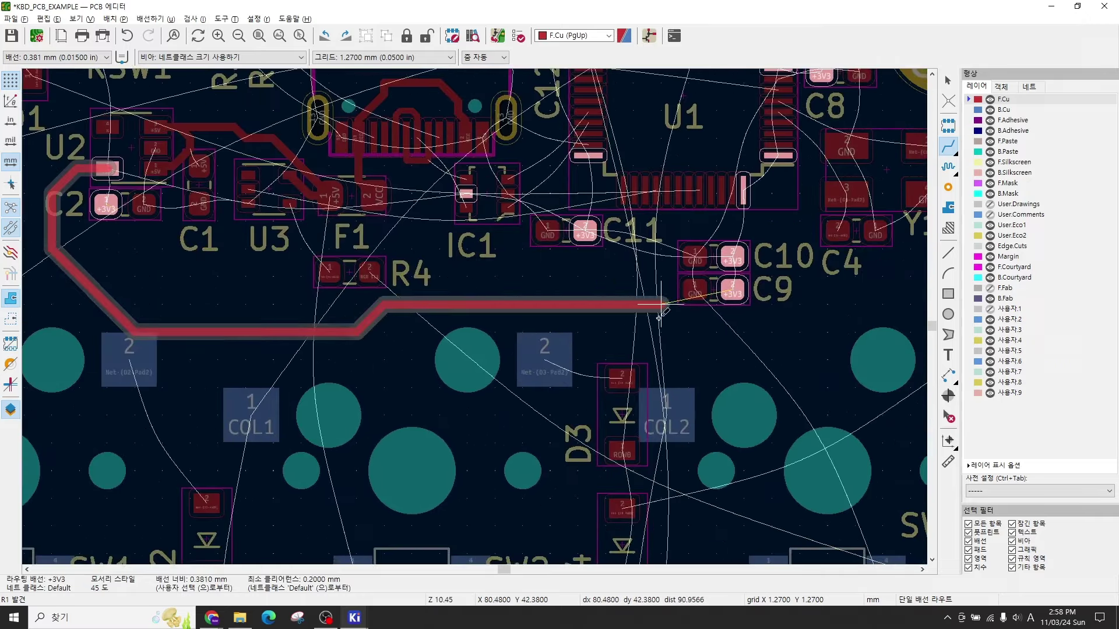
pyautogui.scroll(3, 724, 217)
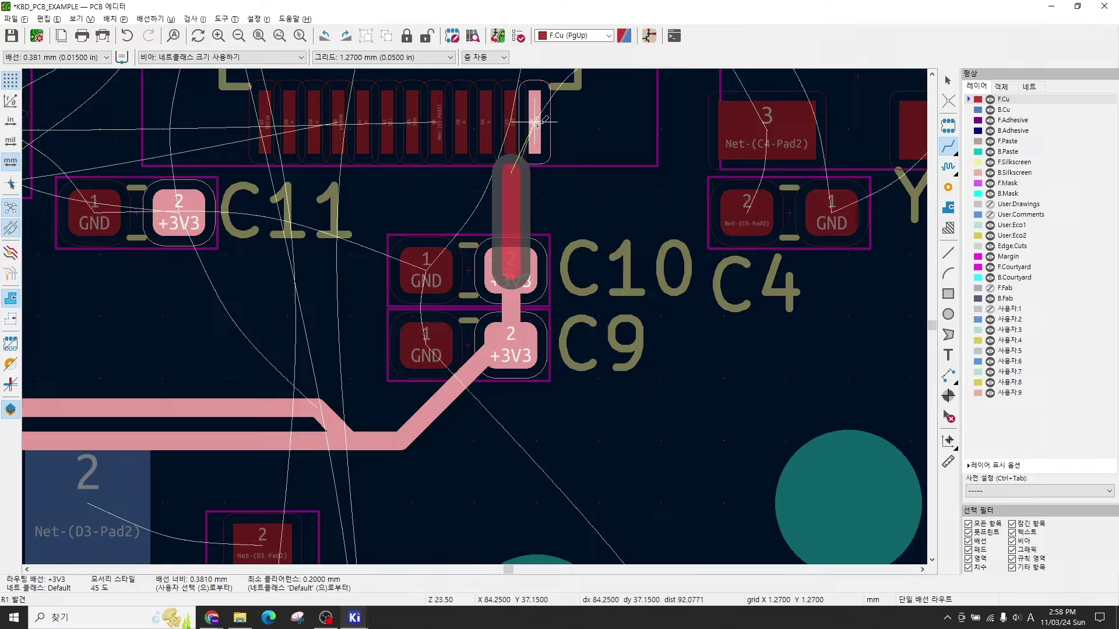
pyautogui.click(534, 123)
pyautogui.scroll(5, 475, 317)
pyautogui.scroll(-3, 475, 318)
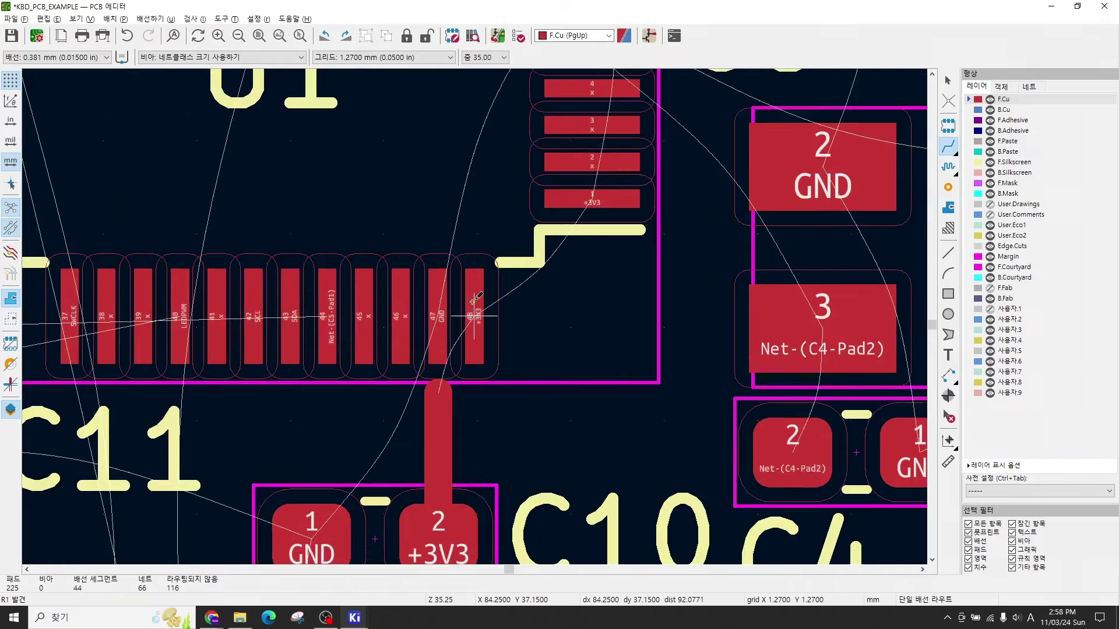
pyautogui.scroll(3, 475, 318)
pyautogui.scroll(-3, 475, 318)
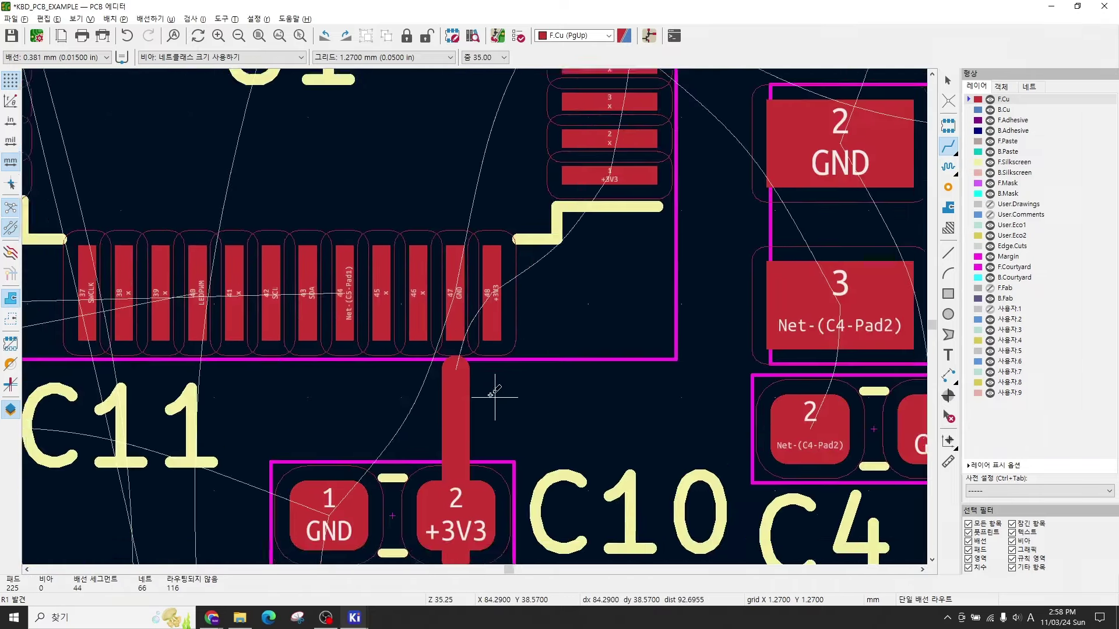
pyautogui.click(477, 402)
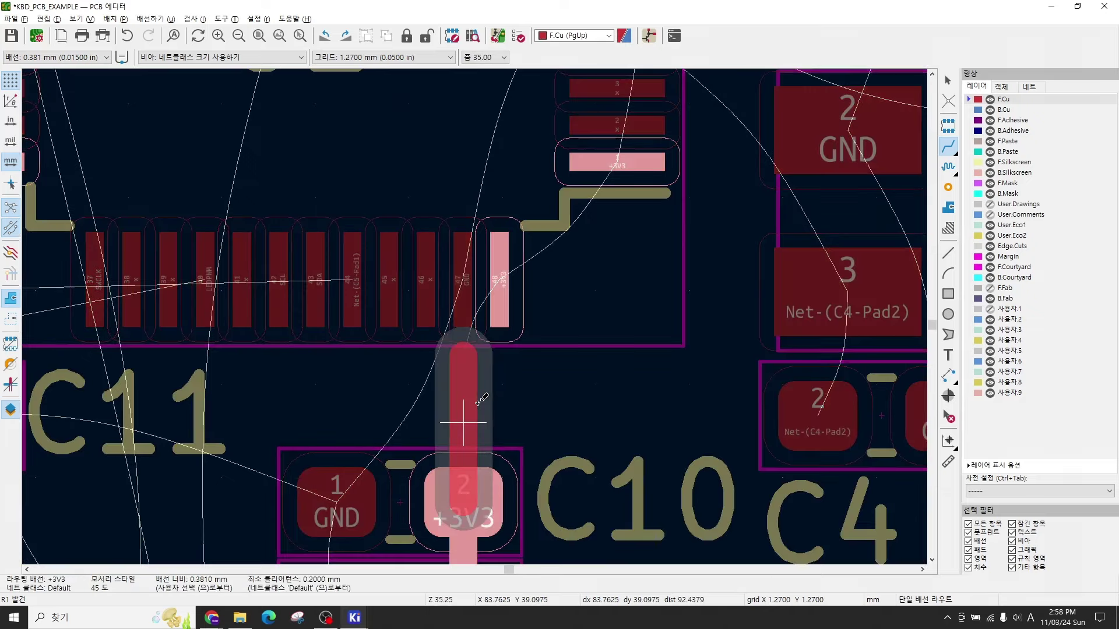
pyautogui.press('Escape')
pyautogui.click(471, 399)
pyautogui.press('Escape')
pyautogui.press('Escape')
# Step: Delete the vertical +3V3 track segment between C10's pad 2 and the underside of U1's pad 47
pyautogui.scroll(2, 470, 400)
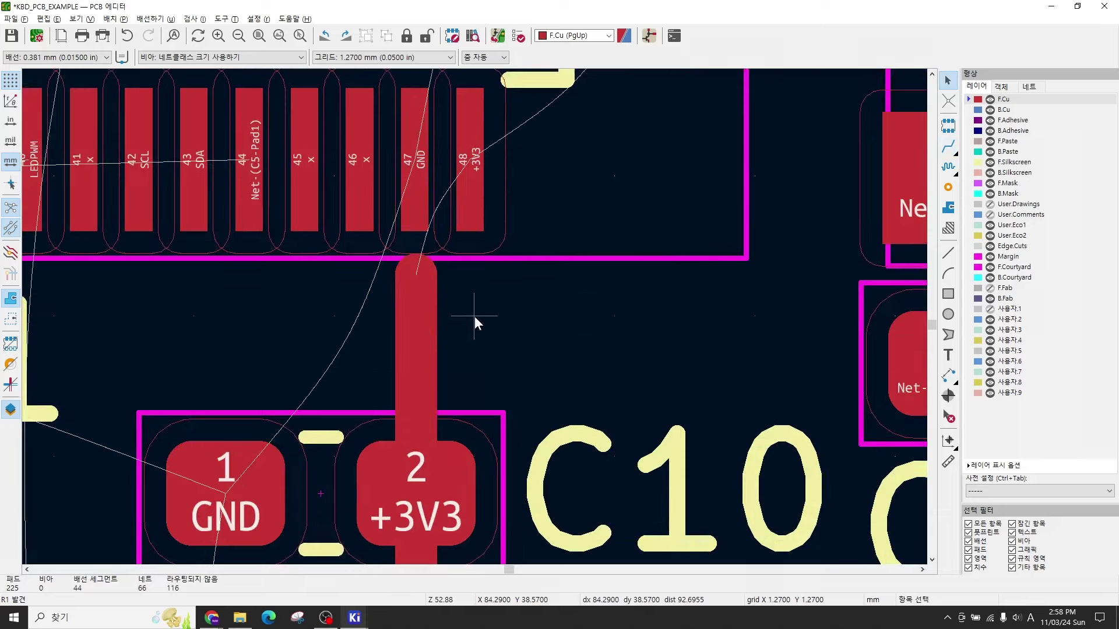
pyautogui.click(416, 338)
pyautogui.press('Delete')
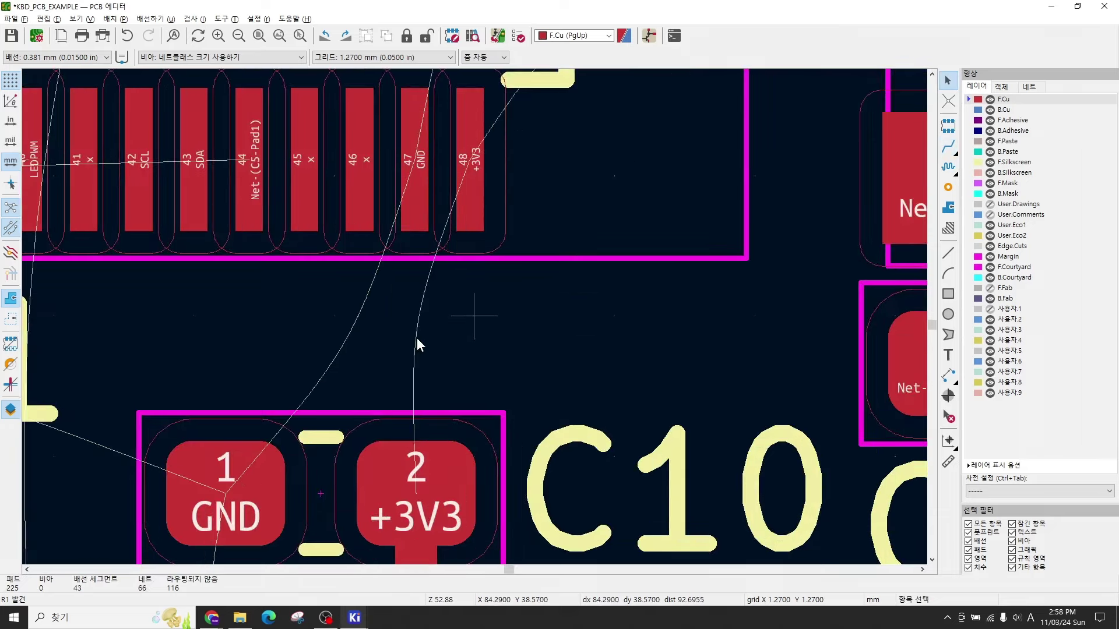
# Step: Set the track width to 0.254 mm and route +3V3 from C10's pad 2 to U1's pad 48
pyautogui.scroll(-2, 426, 333)
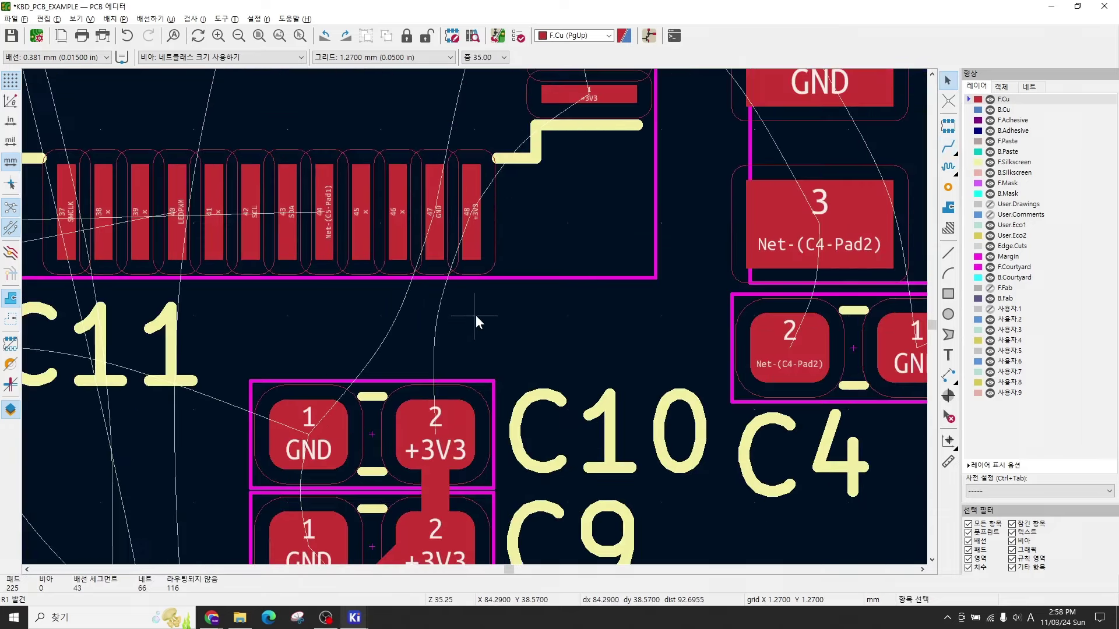
pyautogui.click(64, 57)
pyautogui.click(66, 78)
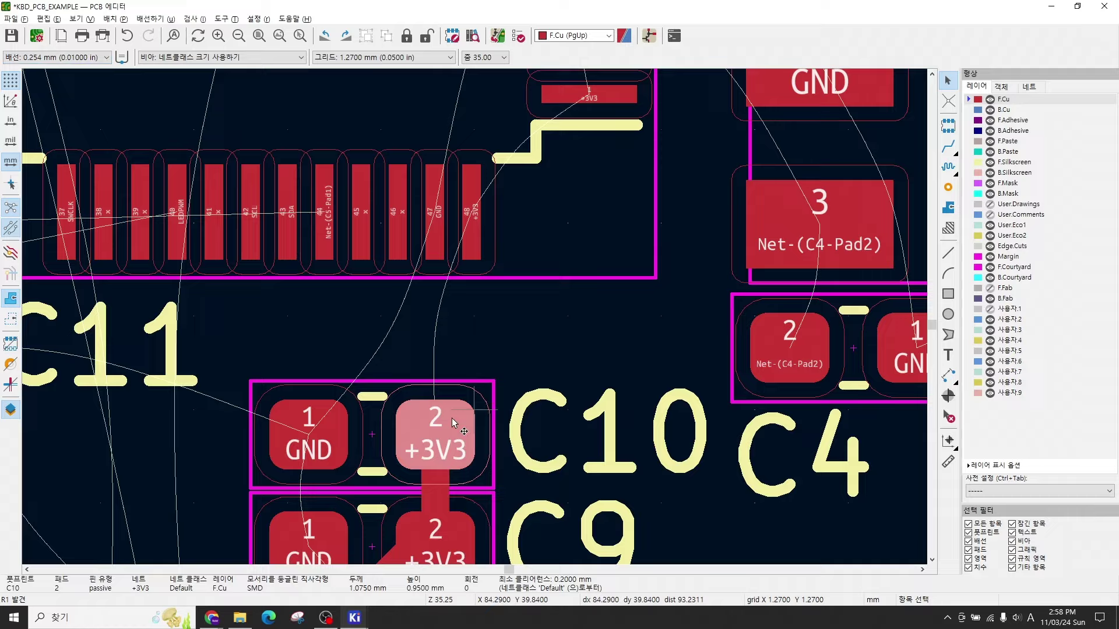
pyautogui.press('x')
pyautogui.scroll(-8, 478, 240)
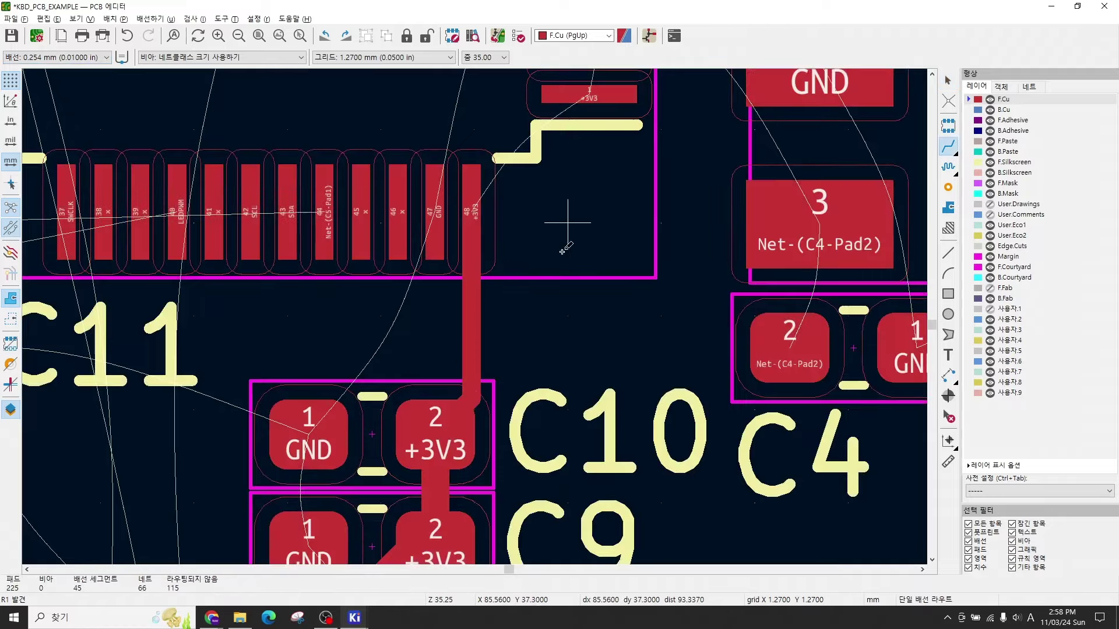
# Step: Leave the routing tool and remove the redundant parallel stretch of the long +3V3 track below R4 and C11
pyautogui.scroll(6, 512, 317)
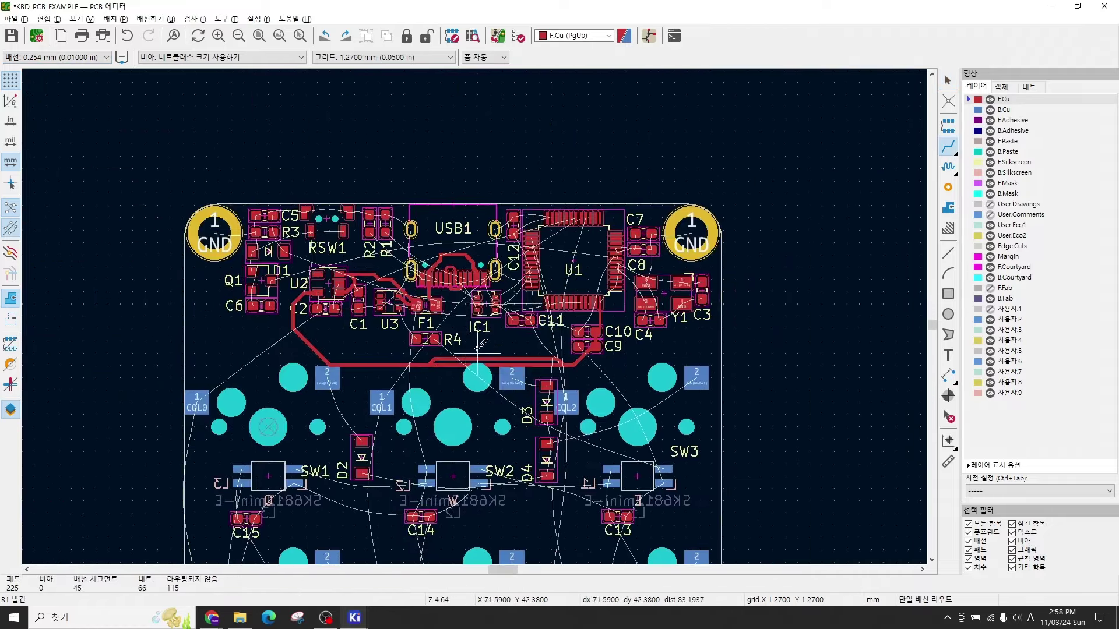
pyautogui.press('Escape')
pyautogui.press('Escape')
pyautogui.scroll(-5, 441, 384)
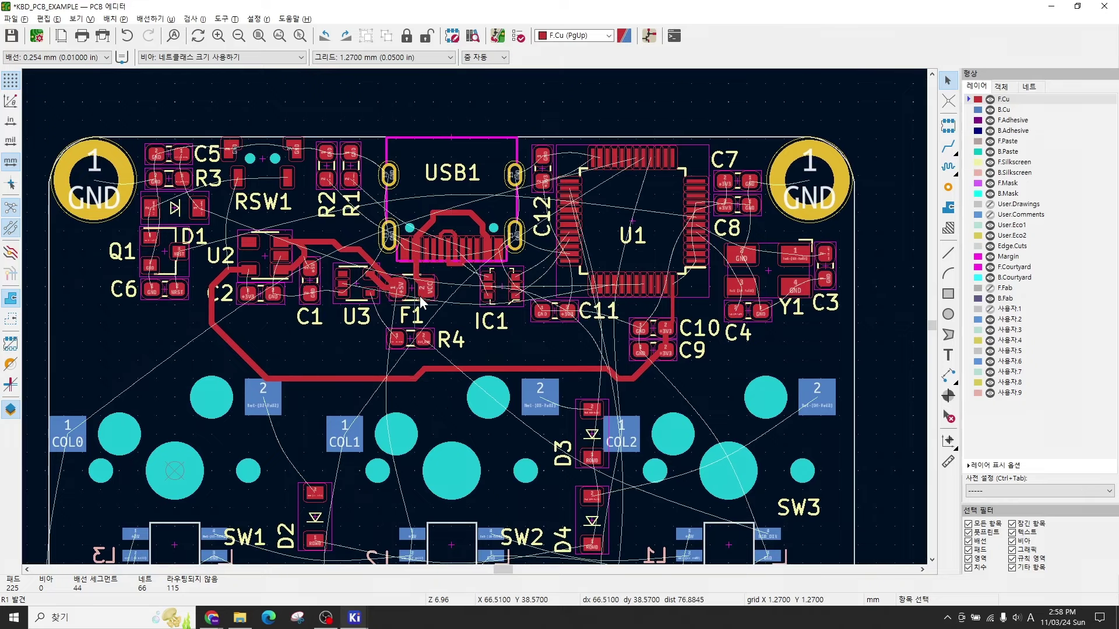
# Step: Trace the VCC track from USB1 into F1's pad 2 by selecting its segments
pyautogui.scroll(2, 410, 289)
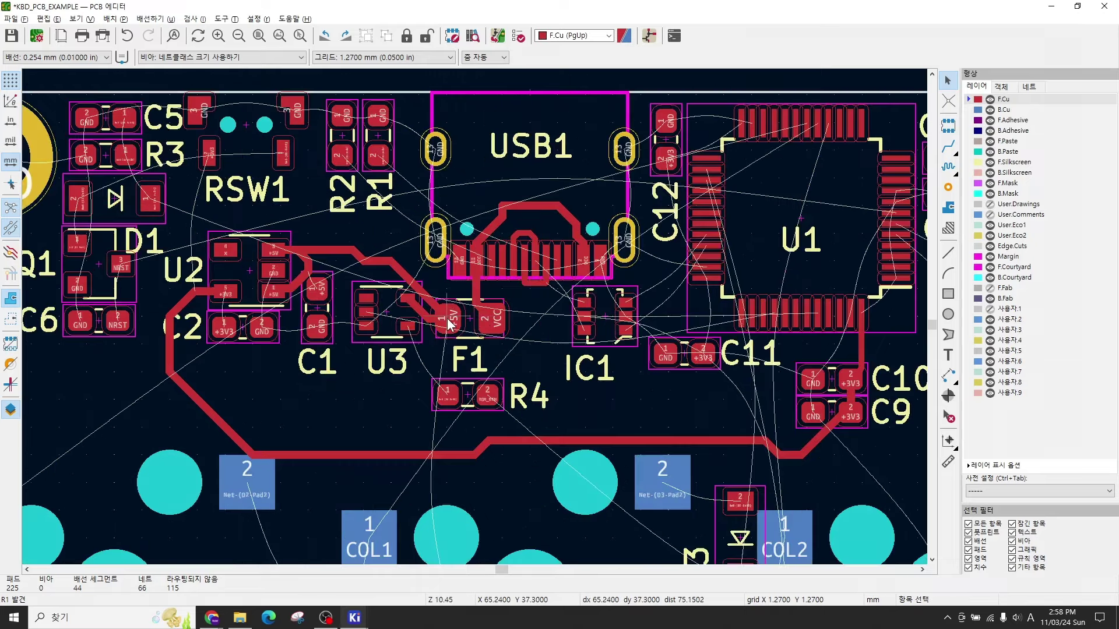
pyautogui.click(447, 318)
pyautogui.click(502, 295)
pyautogui.click(478, 289)
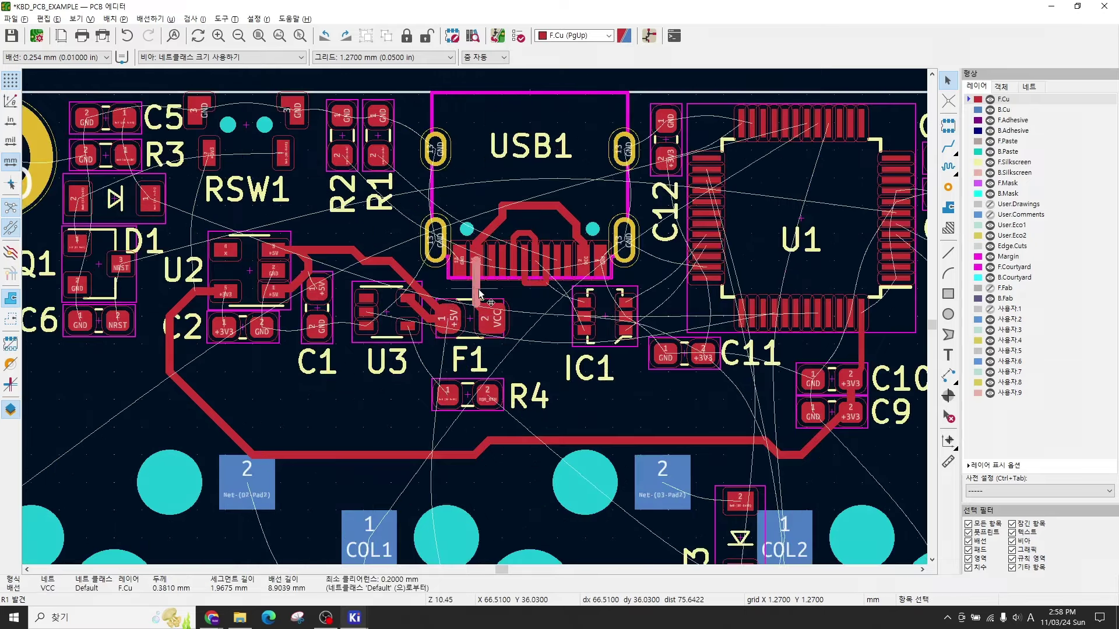
pyautogui.moveTo(488, 318); pyautogui.dragTo(493, 317)
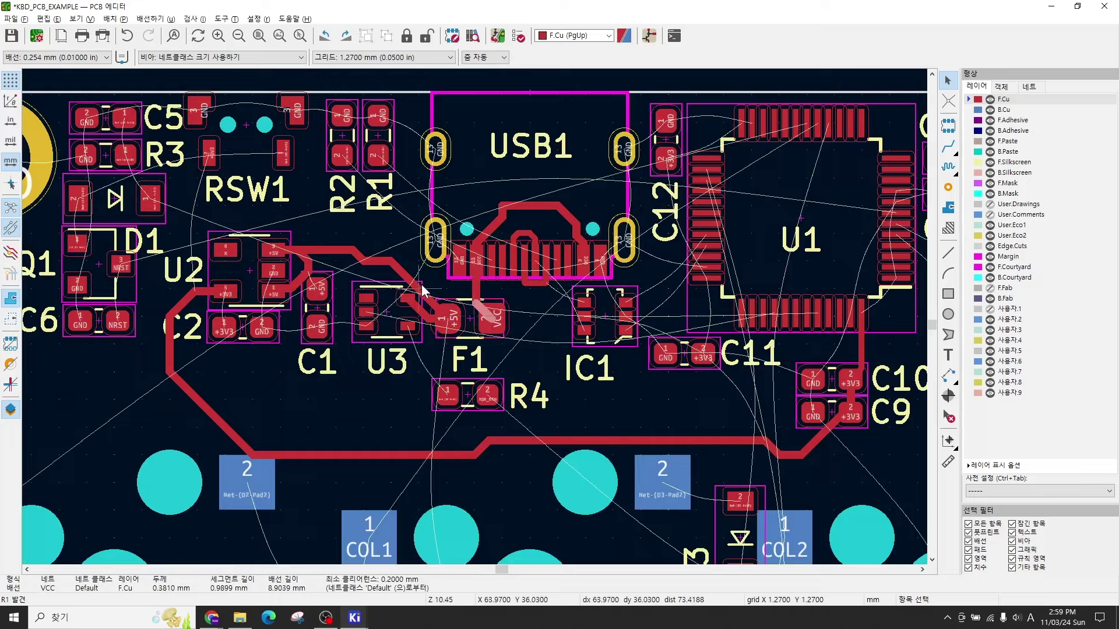
# Step: Trace the +5V track from F1's pad 1 to U2's +5V pads by selecting its segments
pyautogui.click(328, 249)
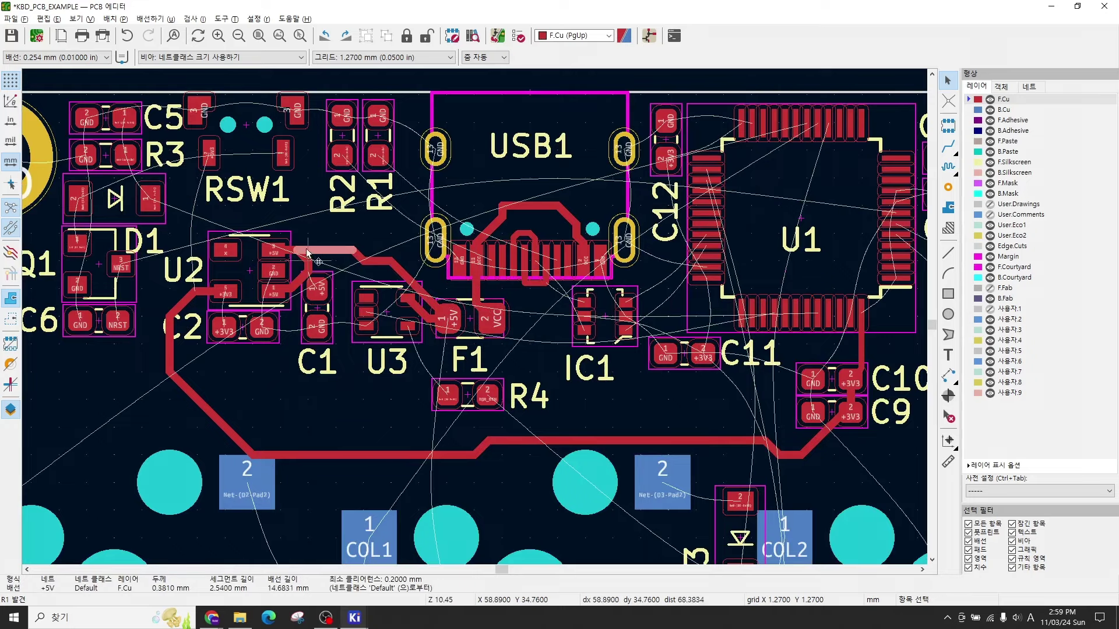
pyautogui.click(274, 252)
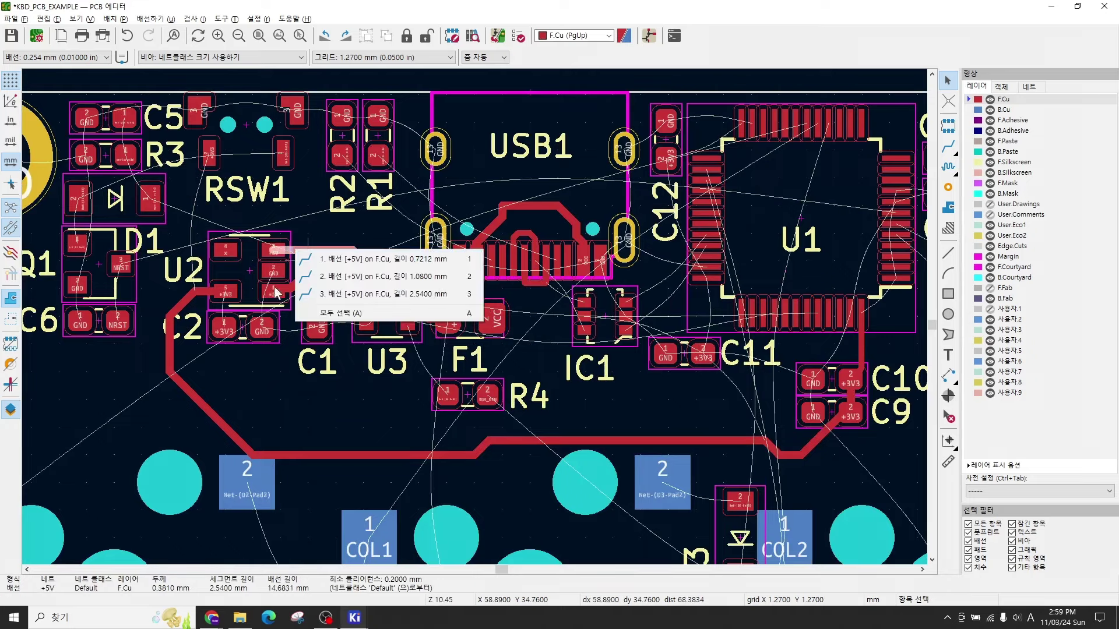
pyautogui.click(238, 272)
# Step: Trace the +3V3 track from U2's output pad along the long run to U1 by selecting its segments
pyautogui.click(195, 295)
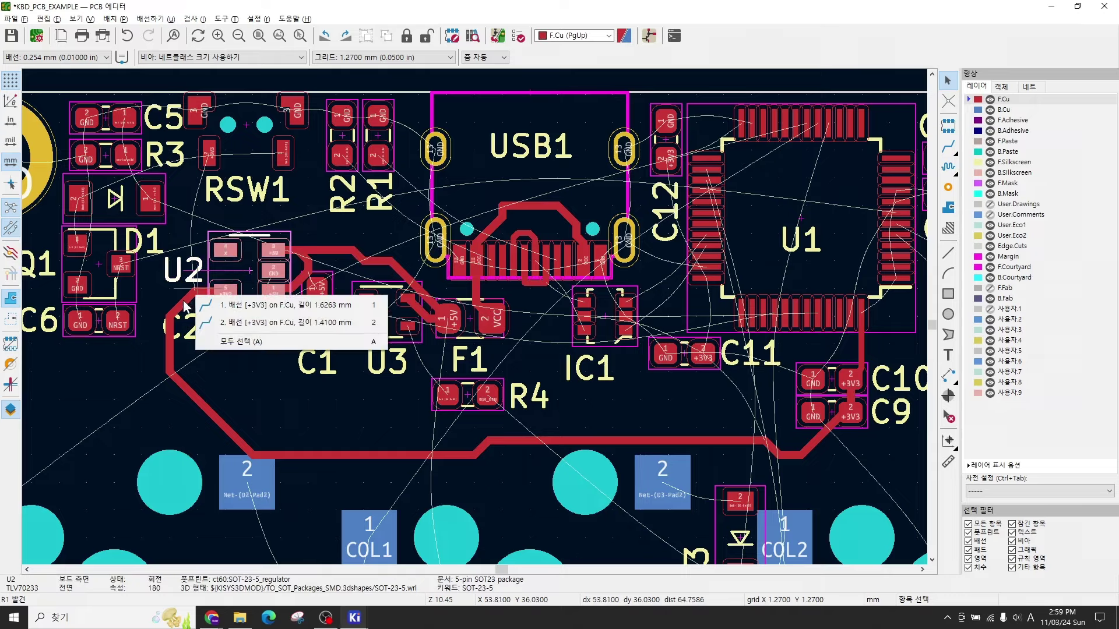
pyautogui.click(184, 302)
pyautogui.click(190, 391)
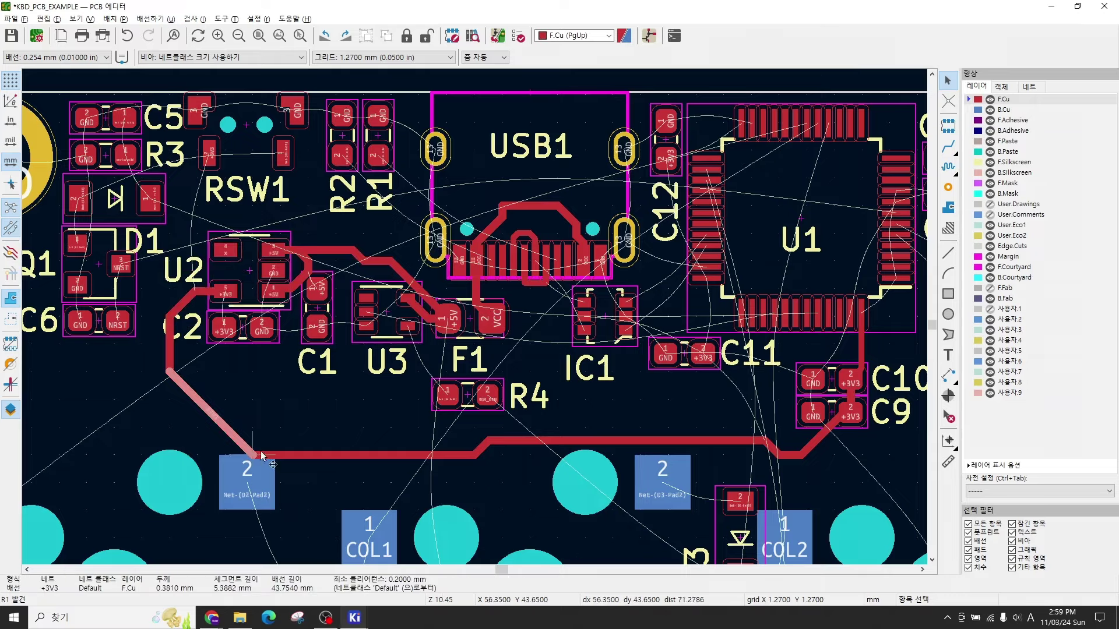
pyautogui.click(290, 452)
pyautogui.scroll(-3, 470, 310)
pyautogui.scroll(1, 516, 321)
pyautogui.click(636, 441)
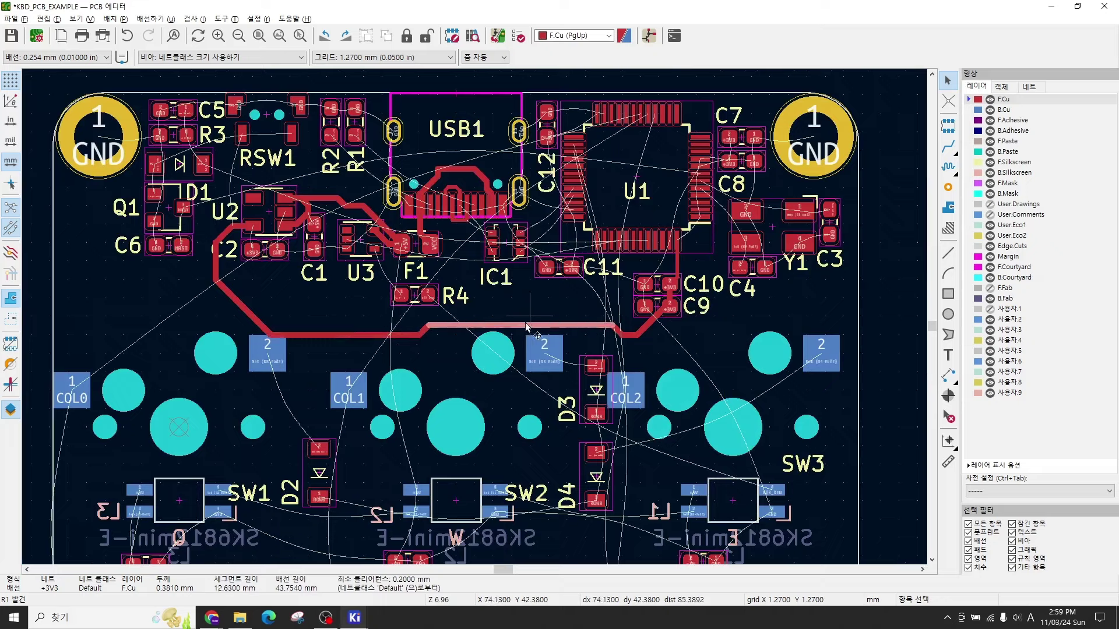
pyautogui.click(672, 197)
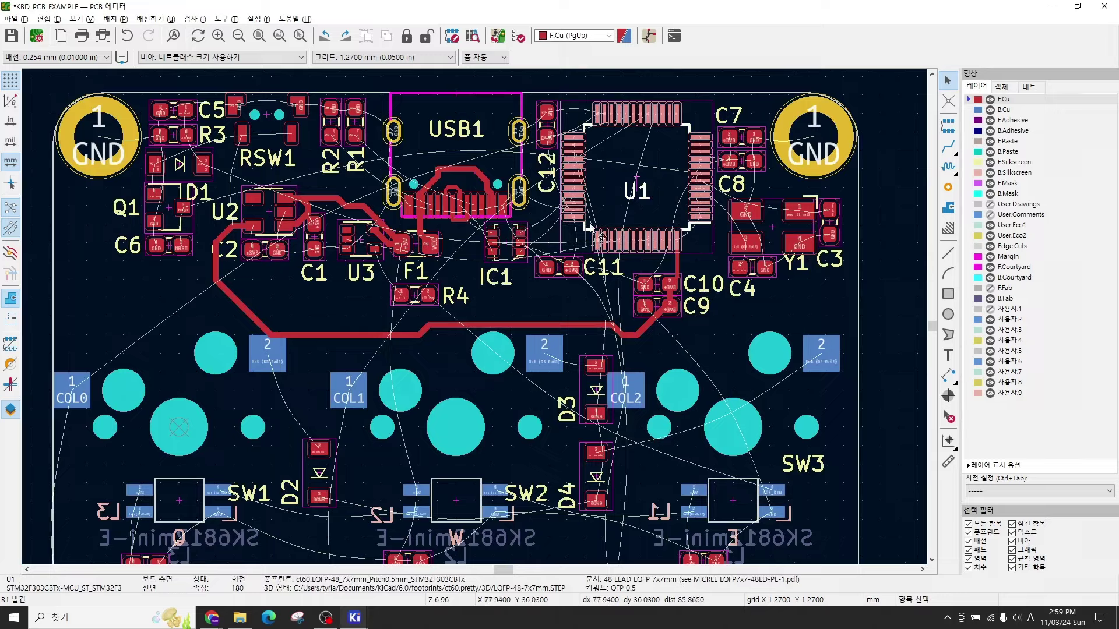
pyautogui.scroll(1, 621, 226)
pyautogui.scroll(-1, 438, 298)
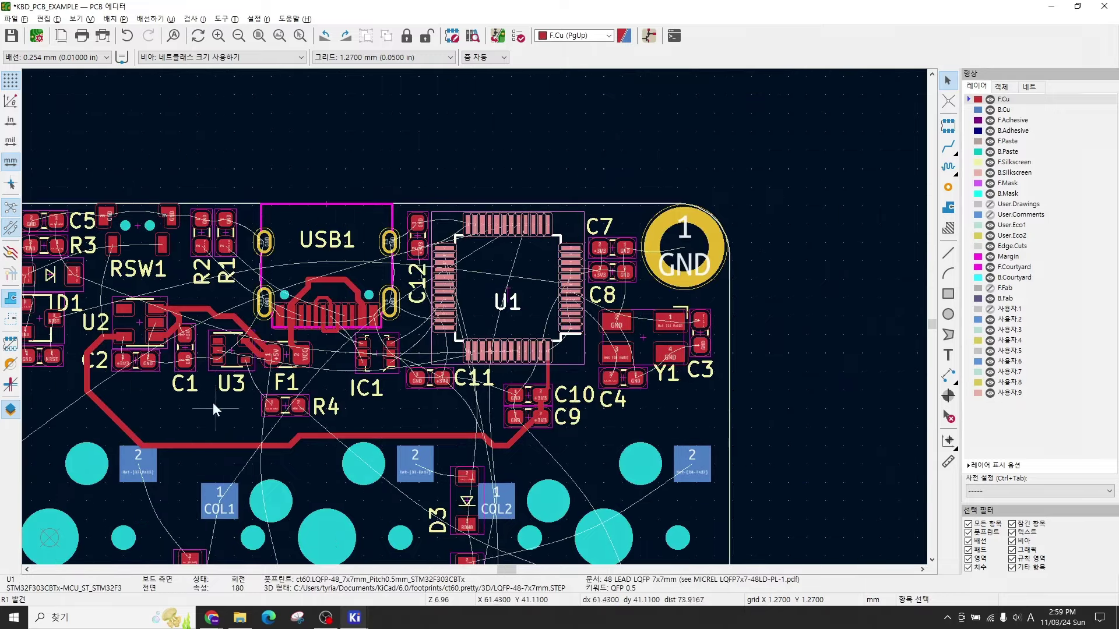
# Step: Inspect capacitor C5 and reset switch RSW1 on the PCB by selecting each footprint
pyautogui.scroll(1, 212, 404)
pyautogui.scroll(-2, 683, 291)
pyautogui.scroll(2, 474, 315)
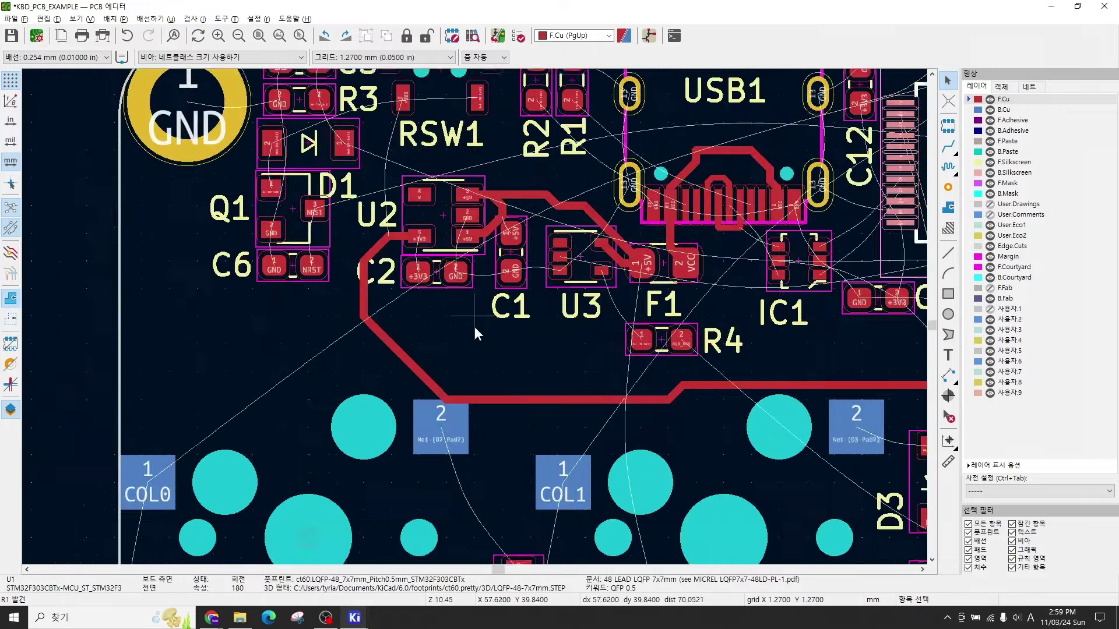
pyautogui.moveTo(372, 194); pyautogui.dragTo(432, 263, button='middle')
pyautogui.click(355, 210)
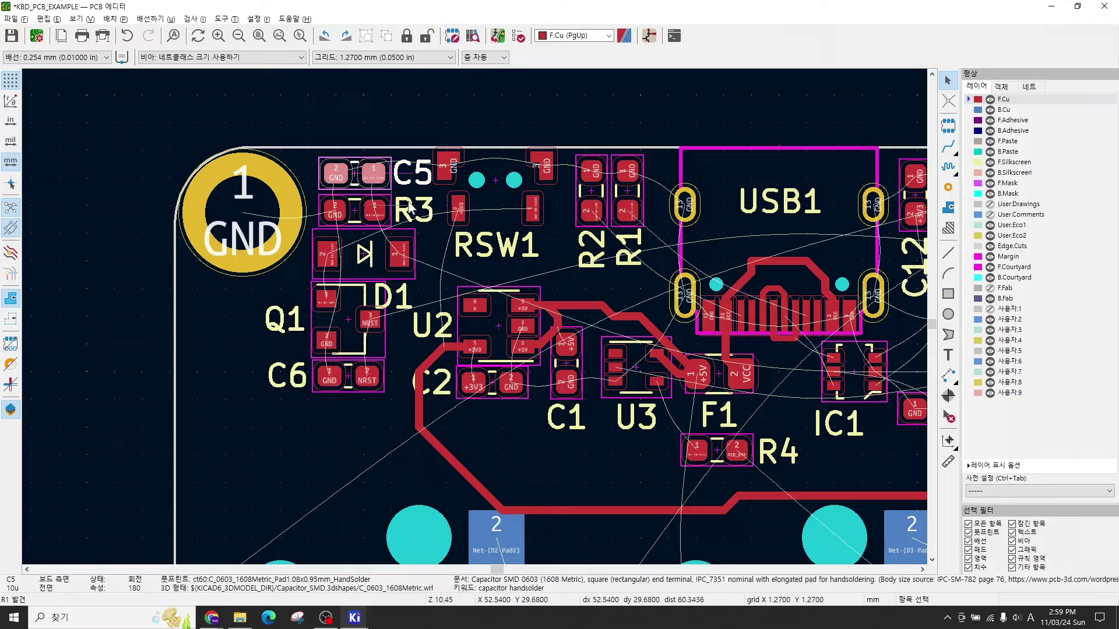
pyautogui.click(502, 200)
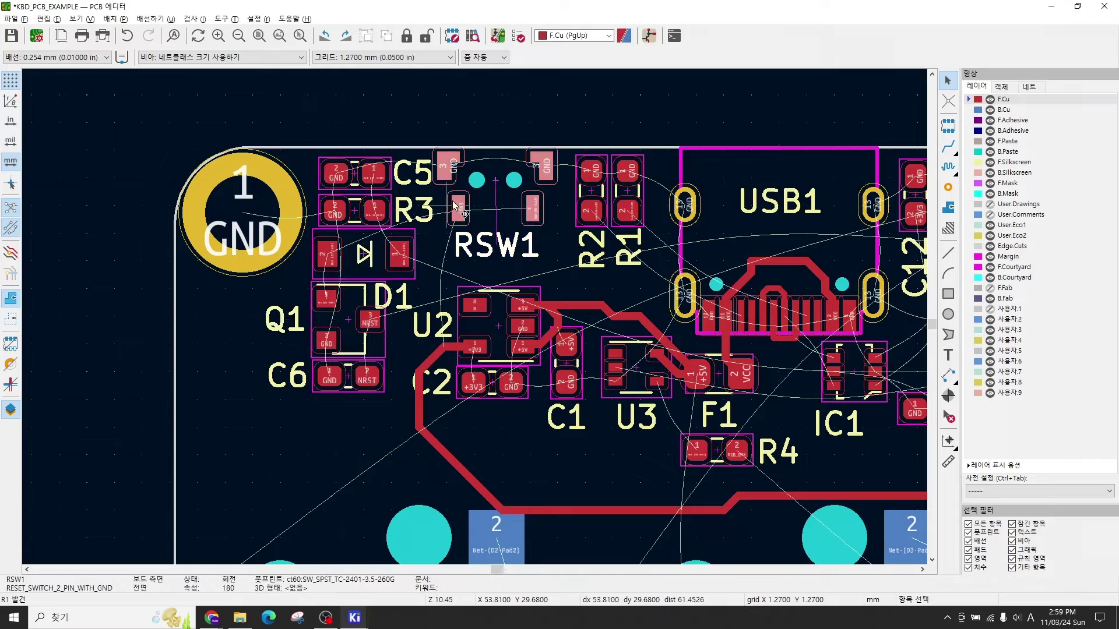
pyautogui.scroll(2, 419, 344)
# Step: Switch to the schematic editor and examine the reset circuit around RSW1, Q1, D1, R3, C5 and C6
pyautogui.moveTo(360, 610)
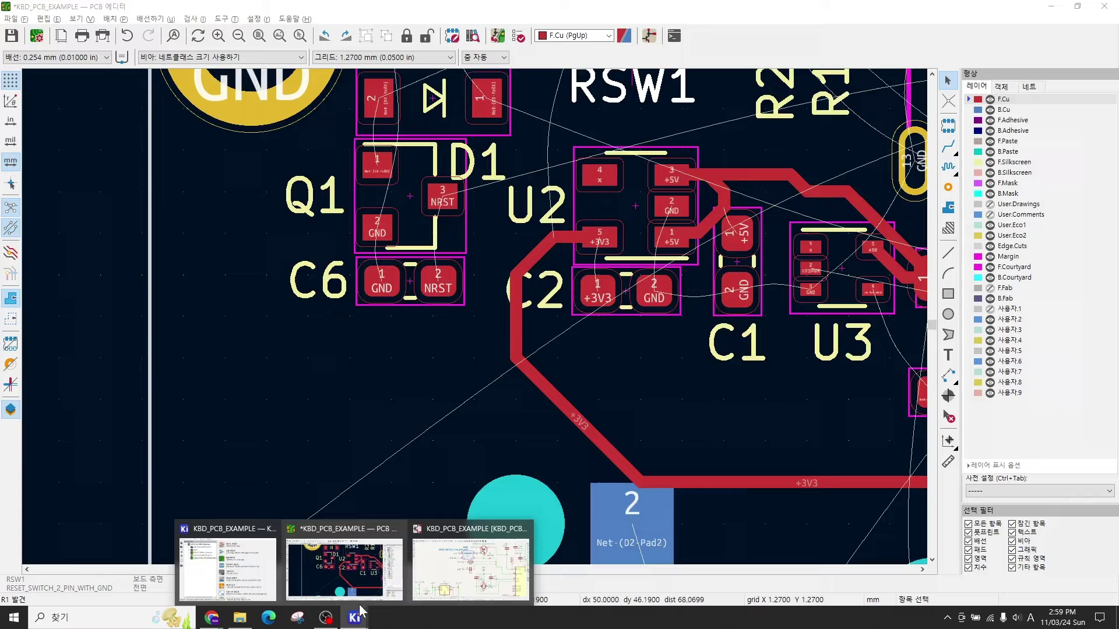
pyautogui.click(471, 562)
pyautogui.scroll(-2, 692, 300)
pyautogui.scroll(2, 693, 300)
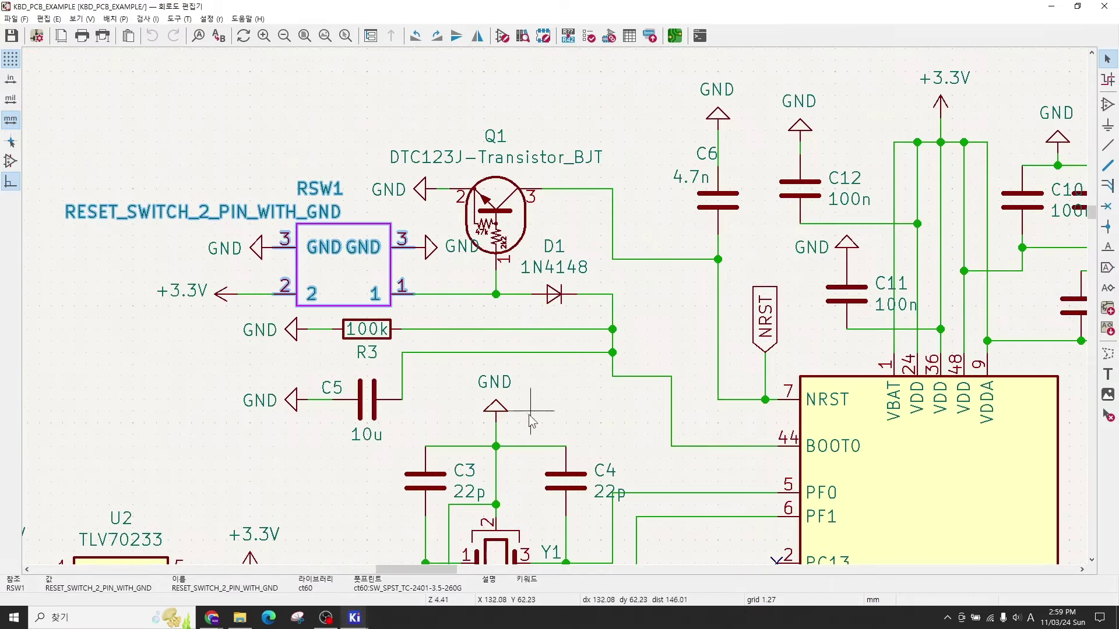
pyautogui.press('Escape')
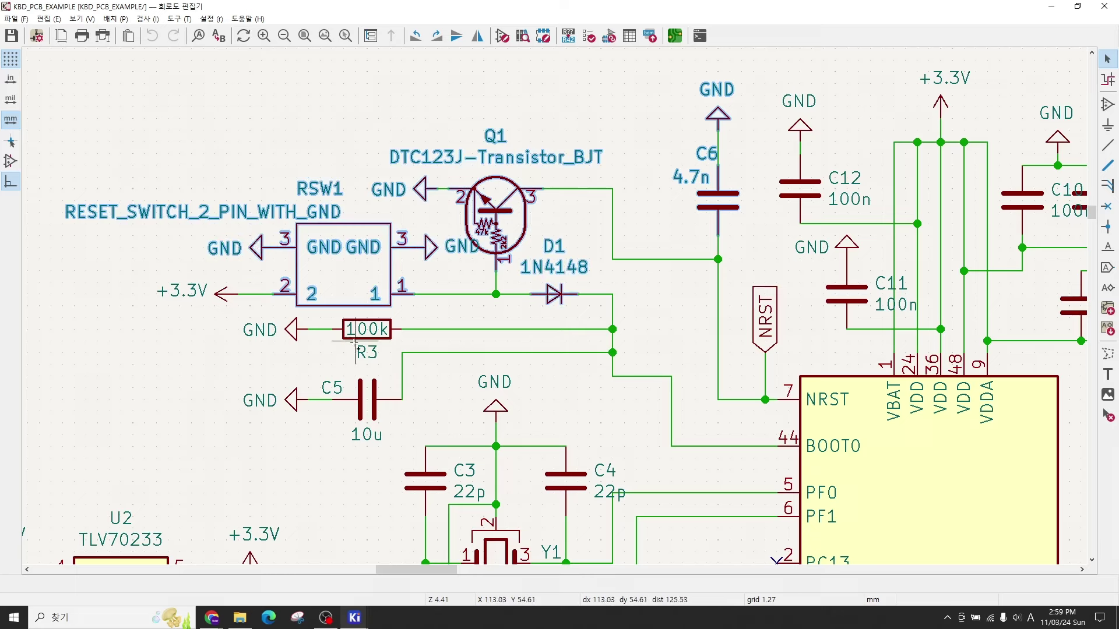
pyautogui.scroll(2, 369, 404)
pyautogui.click(610, 226)
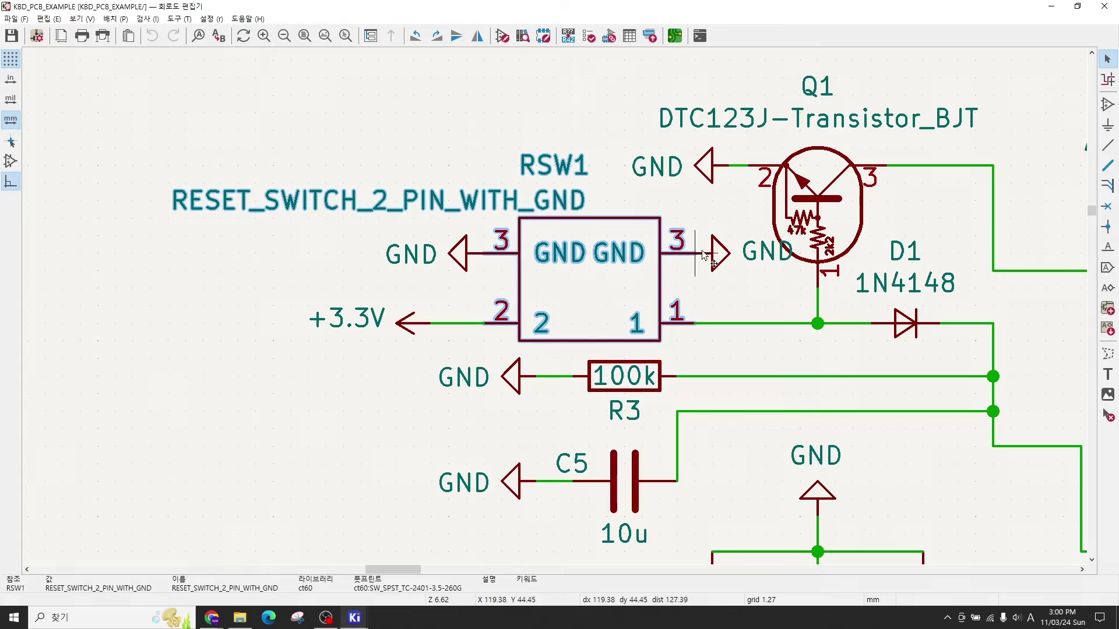
# Step: Return to the PCB editor and inspect the key matrix area, selecting C15 and diodes D2, D3 and D4
pyautogui.hotkey('alt', 'Tab')
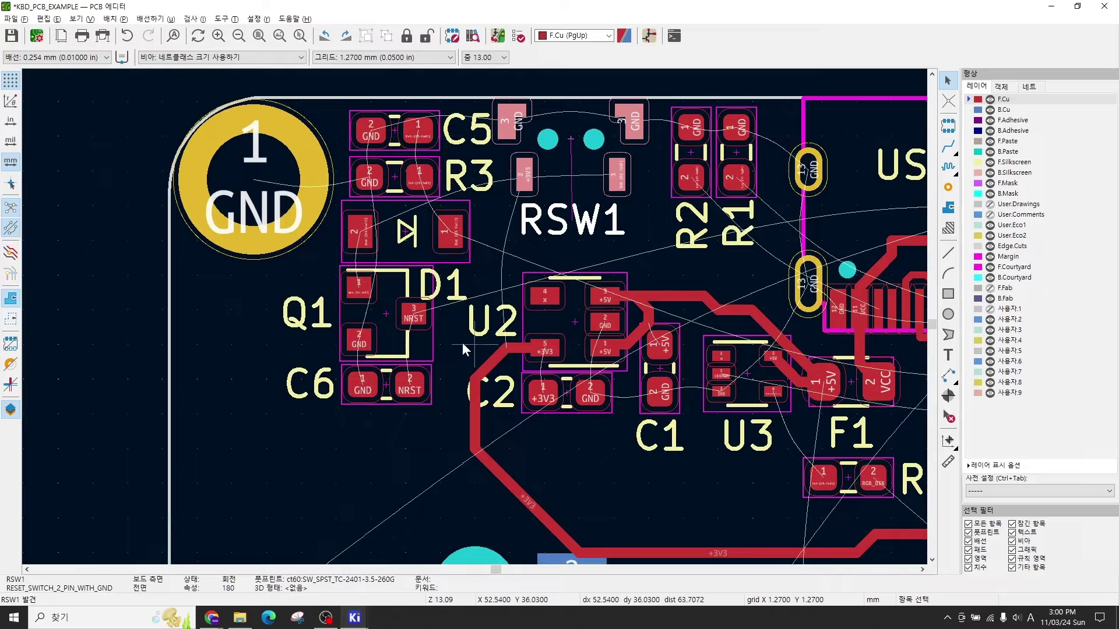
pyautogui.click(443, 326)
pyautogui.scroll(-5, 443, 179)
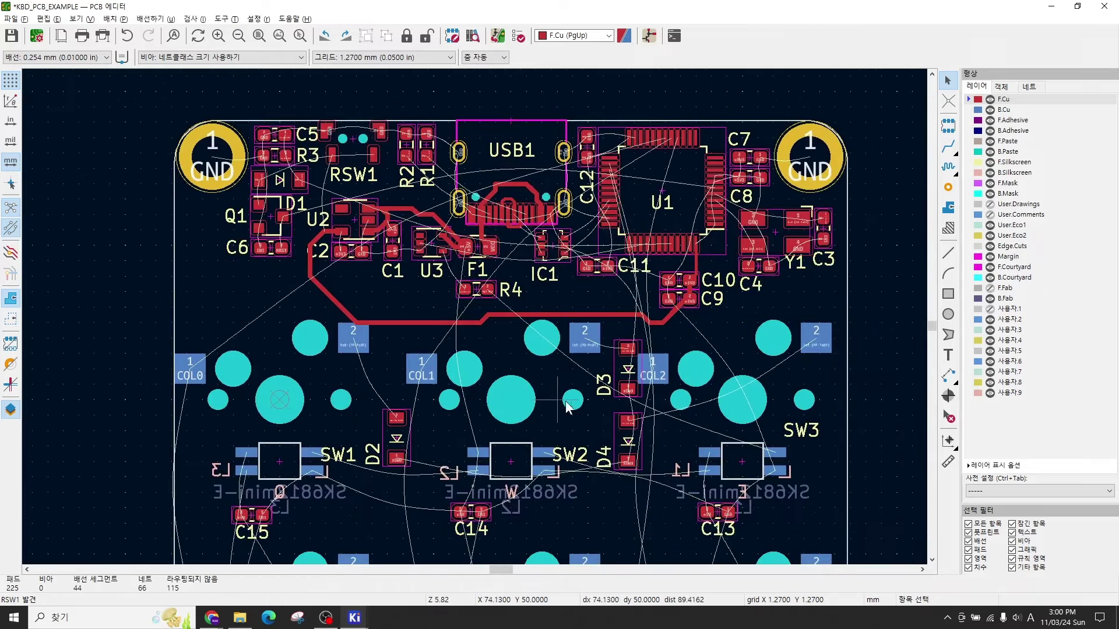
pyautogui.keyDown('shift'); pyautogui.scroll(-1, 348, 408); pyautogui.keyUp('shift')
pyautogui.click(263, 448)
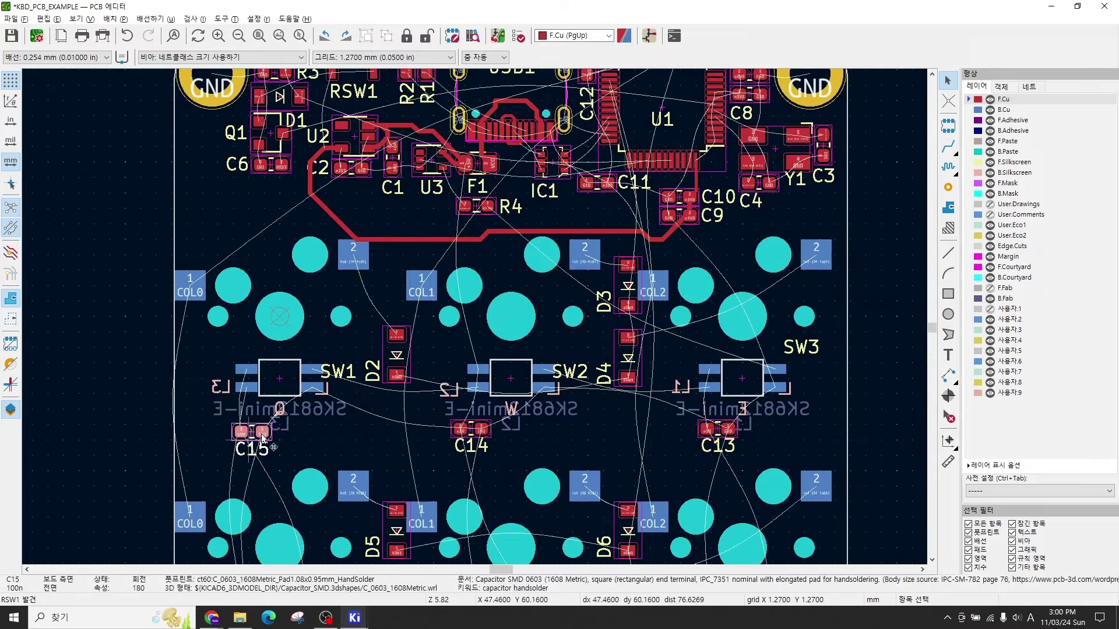
pyautogui.click(367, 407)
pyautogui.click(397, 352)
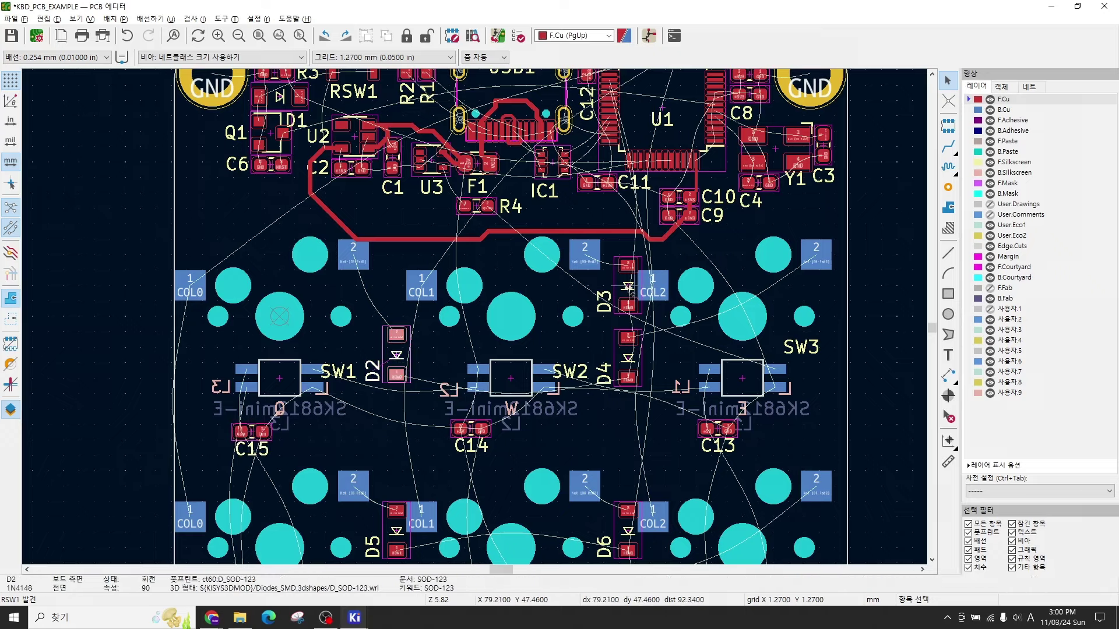
pyautogui.keyDown('shift'); pyautogui.click(628, 285); pyautogui.keyUp('shift')
pyautogui.keyDown('shift'); pyautogui.click(627, 337); pyautogui.keyUp('shift')
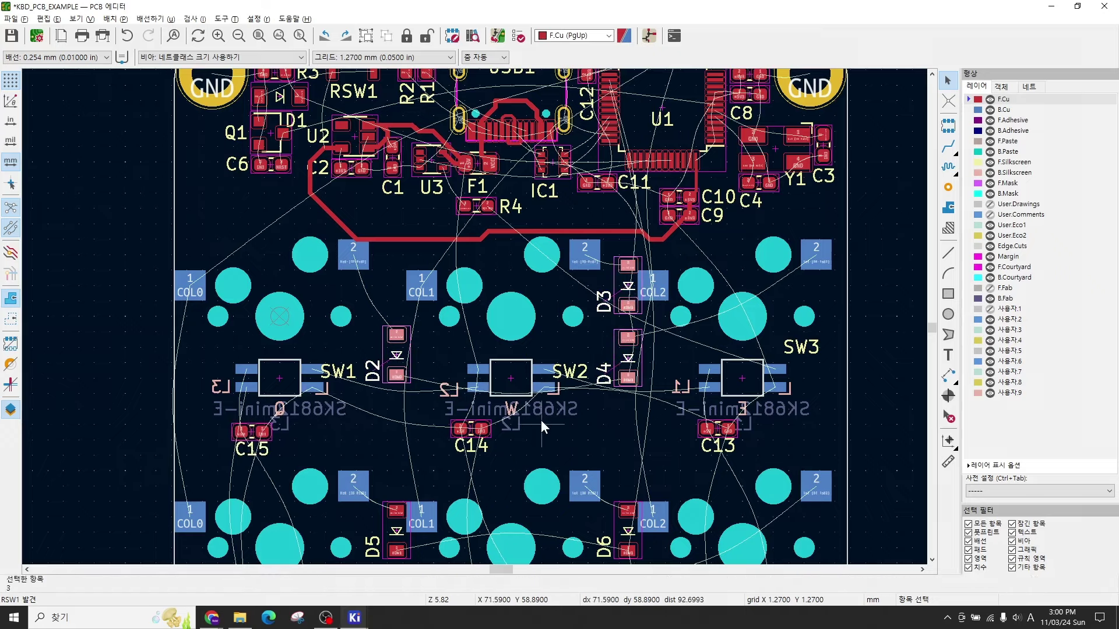
pyautogui.scroll(-3, 541, 421)
pyautogui.keyDown('shift'); pyautogui.click(441, 444); pyautogui.keyUp('shift')
# Step: Switch to the schematic editor and review the key matrix diodes D3 to D7 on the ROW0 and ROW1 lines
pyautogui.hotkey('alt', 'Tab')
pyautogui.click(679, 305)
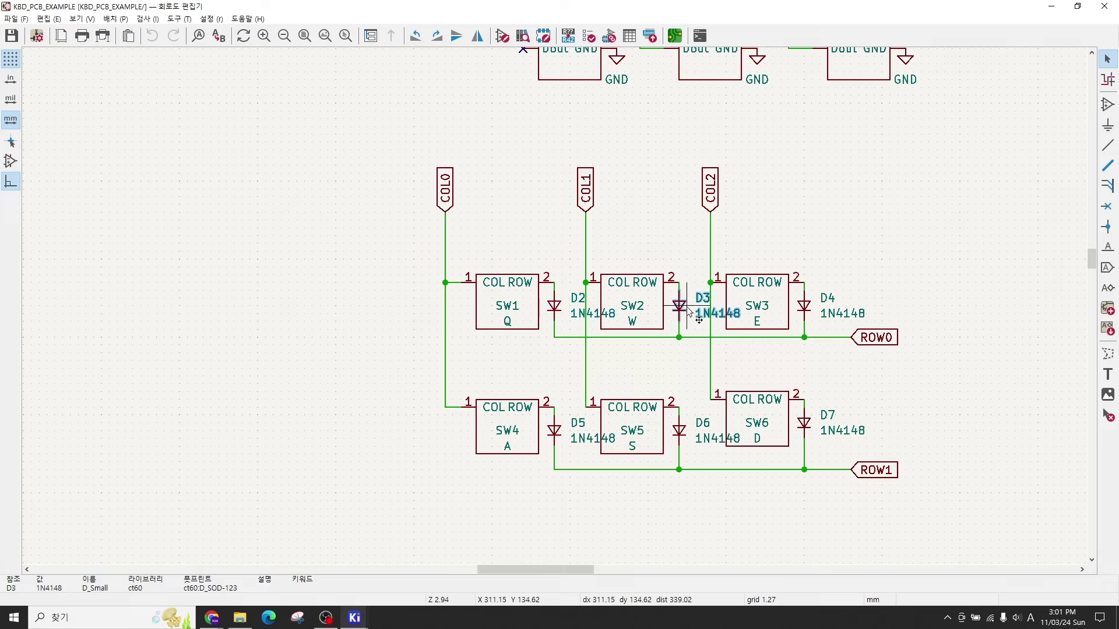
pyautogui.click(800, 312)
pyautogui.click(554, 431)
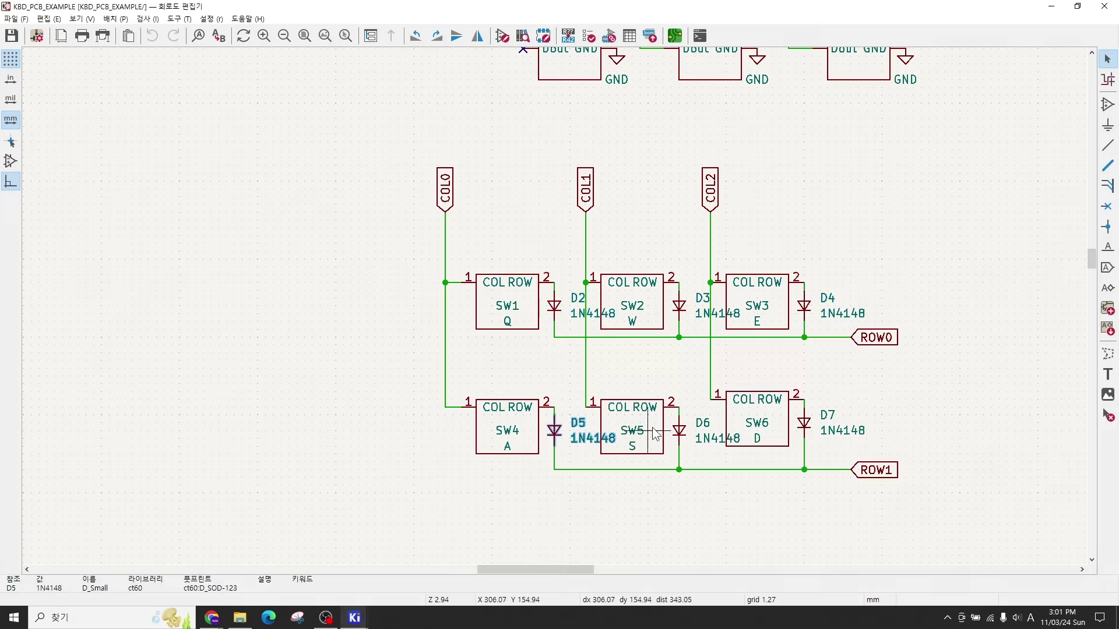
pyautogui.click(678, 431)
pyautogui.click(804, 424)
# Step: Return to the PCB editor and inspect key switch SW1's footprint relative to the power circuit above
pyautogui.moveTo(355, 618)
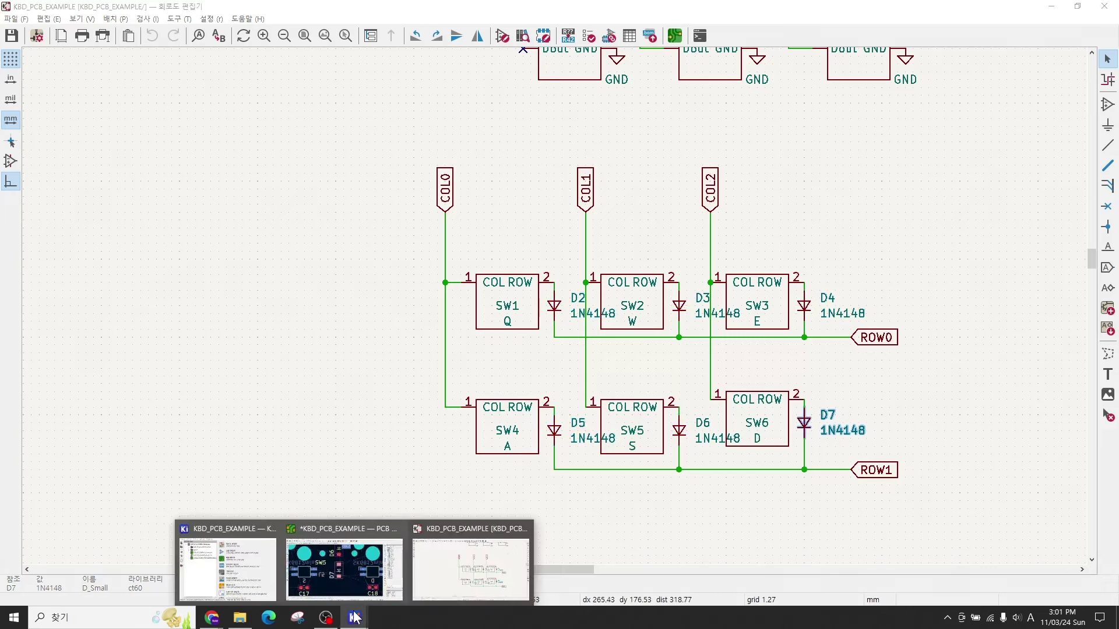
pyautogui.click(344, 506)
pyautogui.scroll(3, 330, 383)
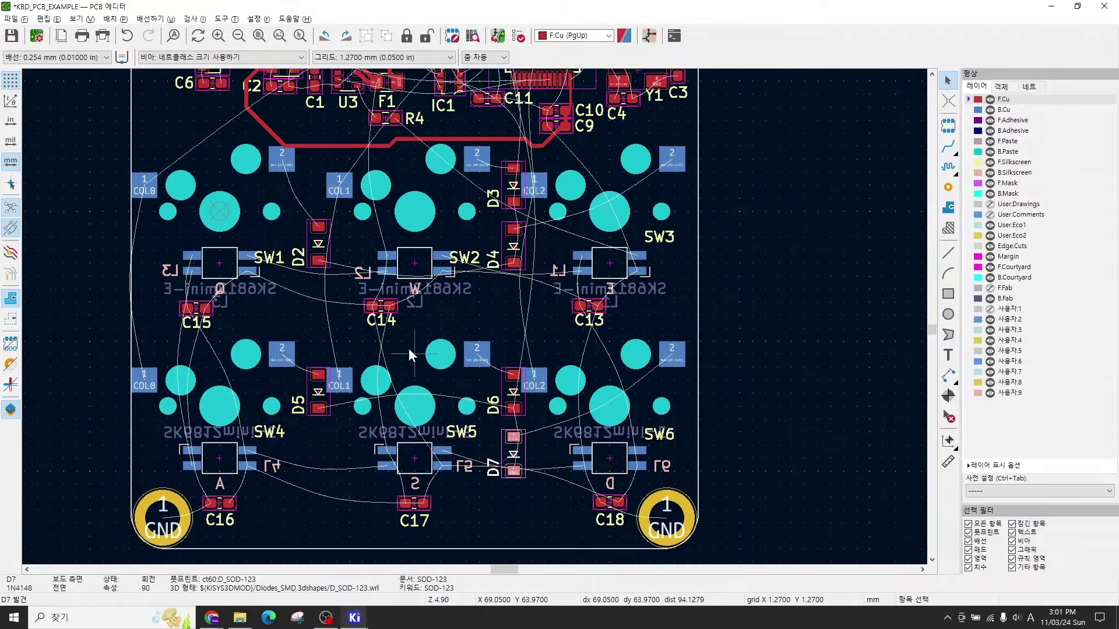
pyautogui.click(239, 228)
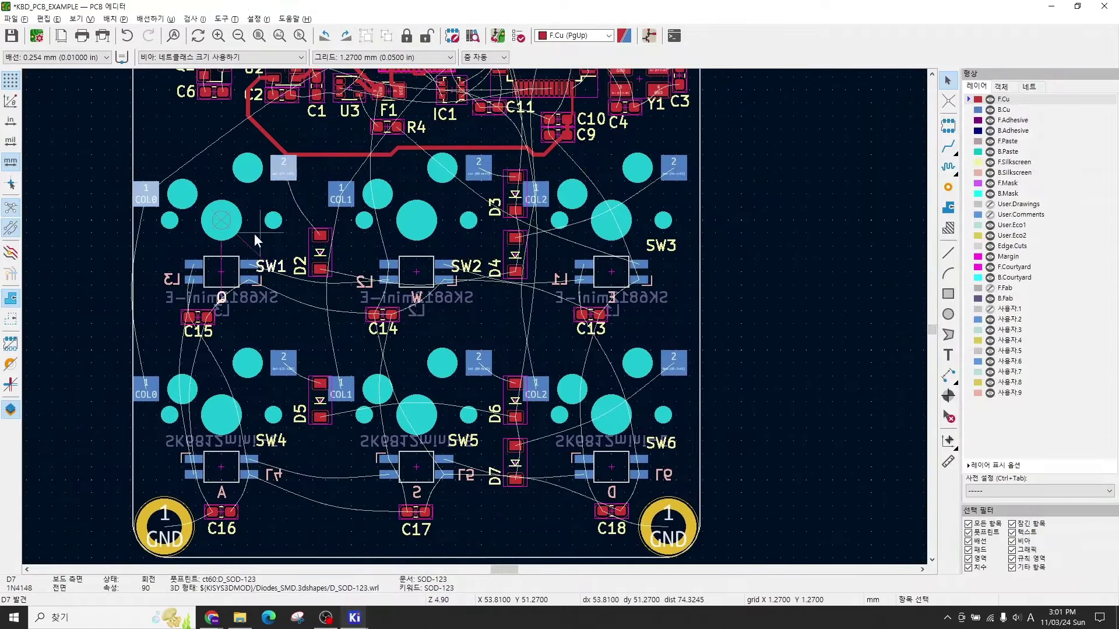
pyautogui.scroll(3, 371, 261)
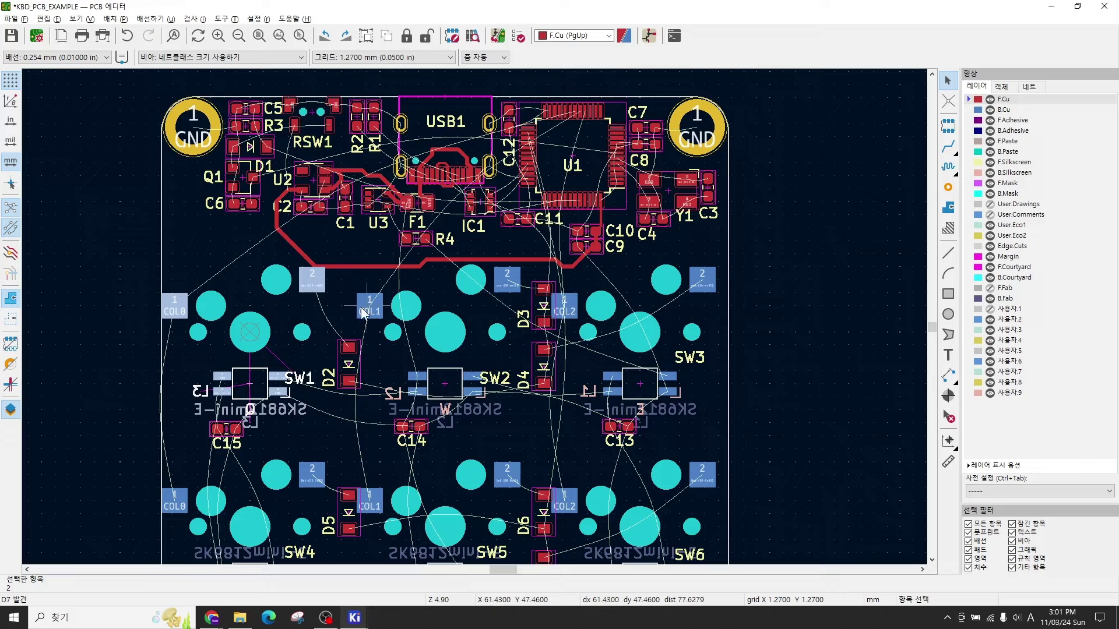
pyautogui.click(367, 244)
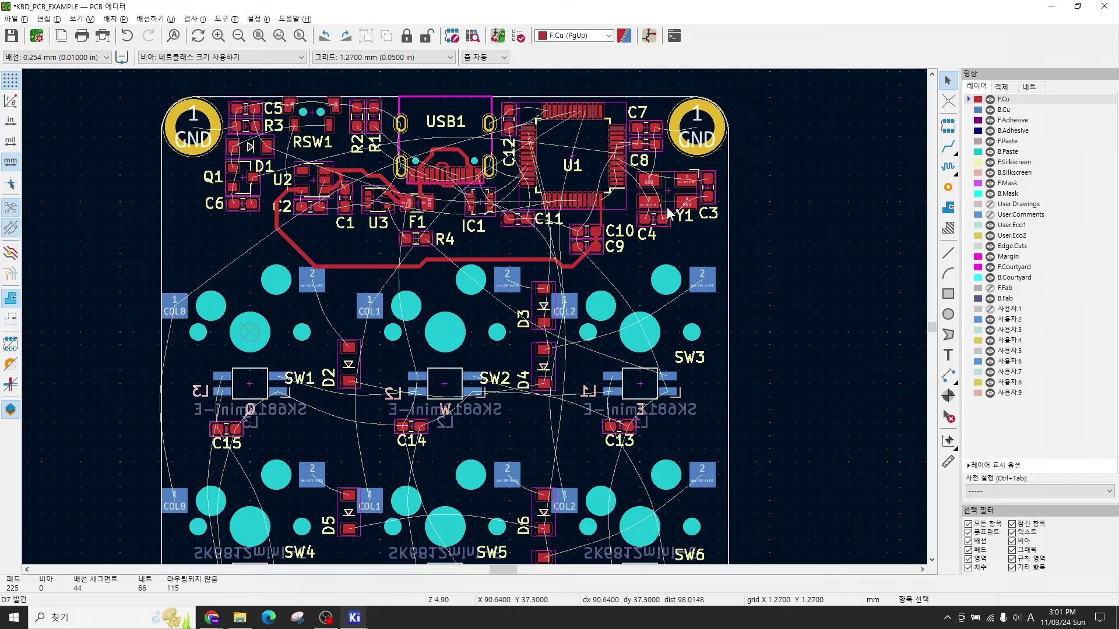
# Step: Check the placement of matrix diodes D2 to D7 between the key switches by selecting them in turn
pyautogui.scroll(-1, 608, 269)
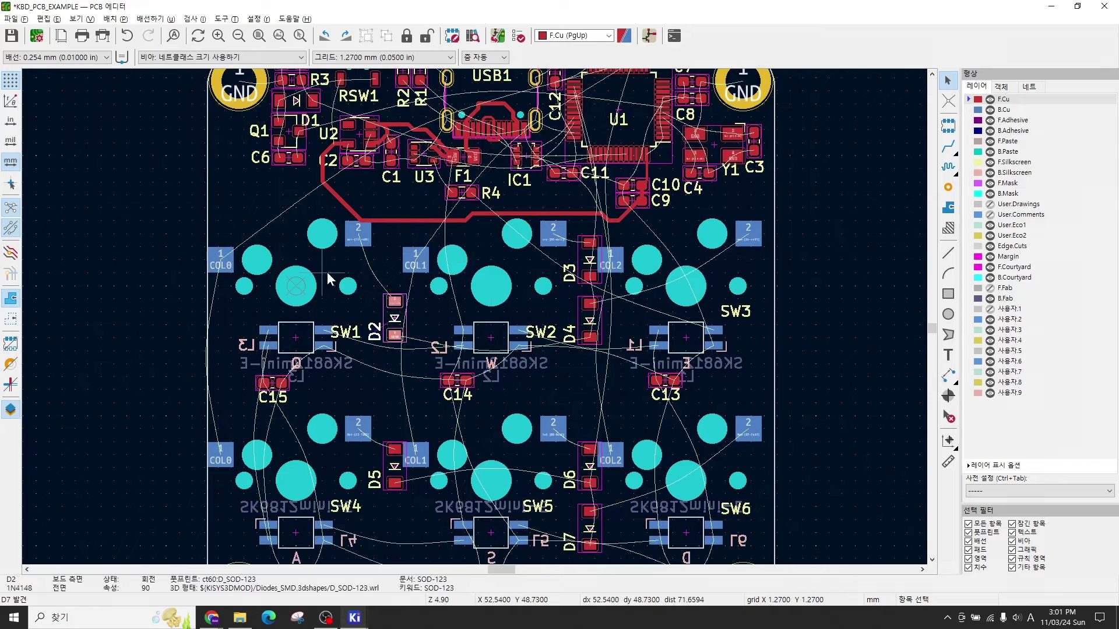
pyautogui.click(521, 262)
pyautogui.click(397, 320)
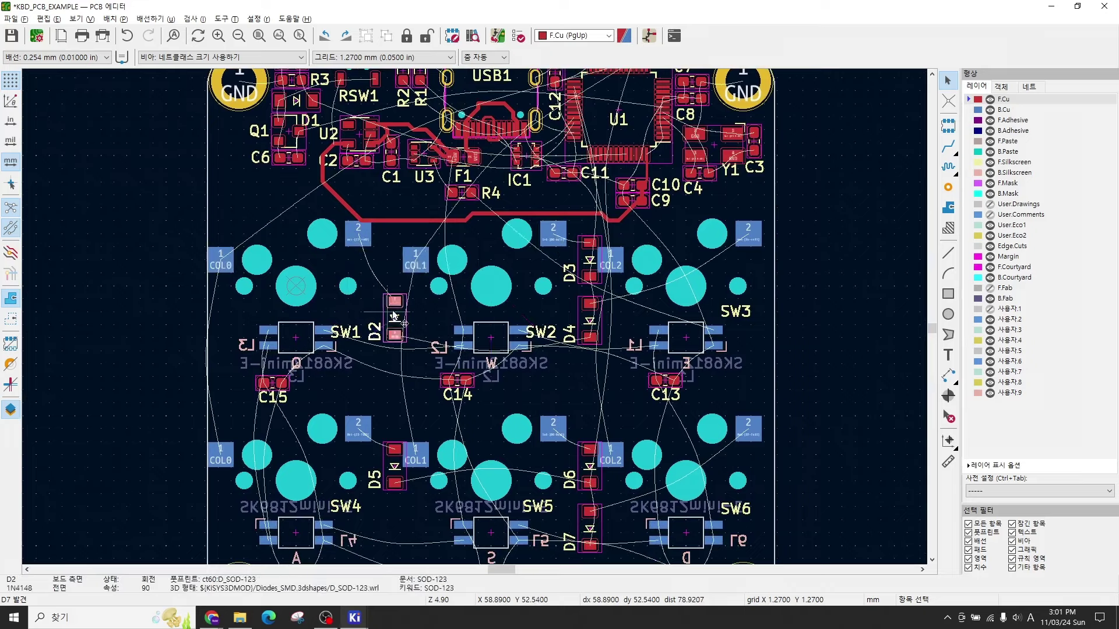
pyautogui.press('Escape')
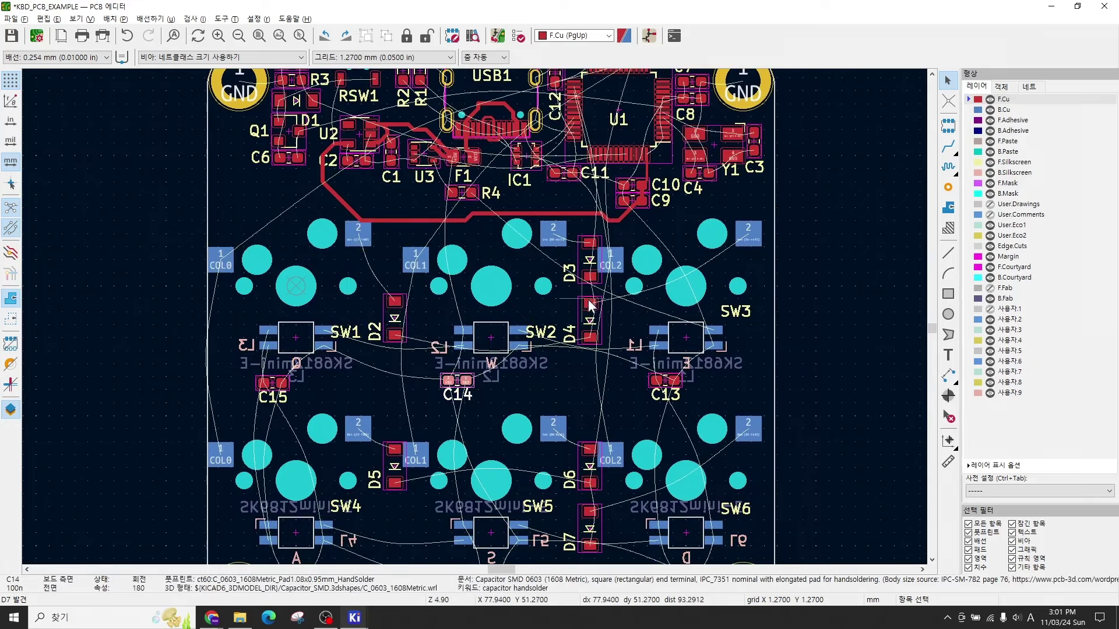
pyautogui.click(591, 273)
pyautogui.click(593, 321)
pyautogui.click(591, 466)
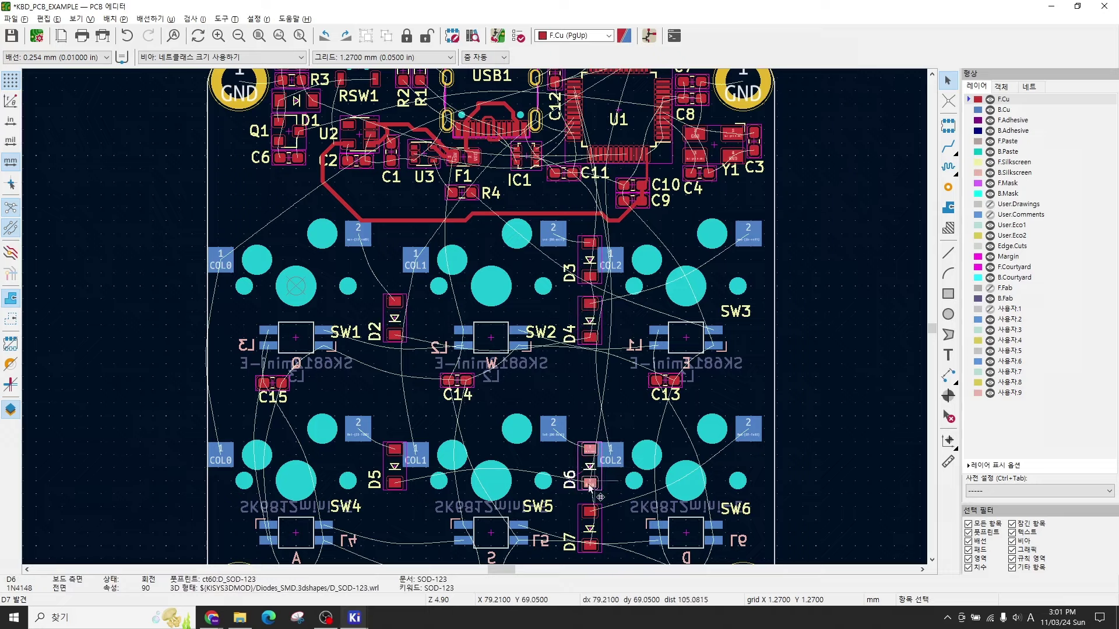
pyautogui.click(590, 527)
pyautogui.click(400, 482)
pyautogui.press('Escape')
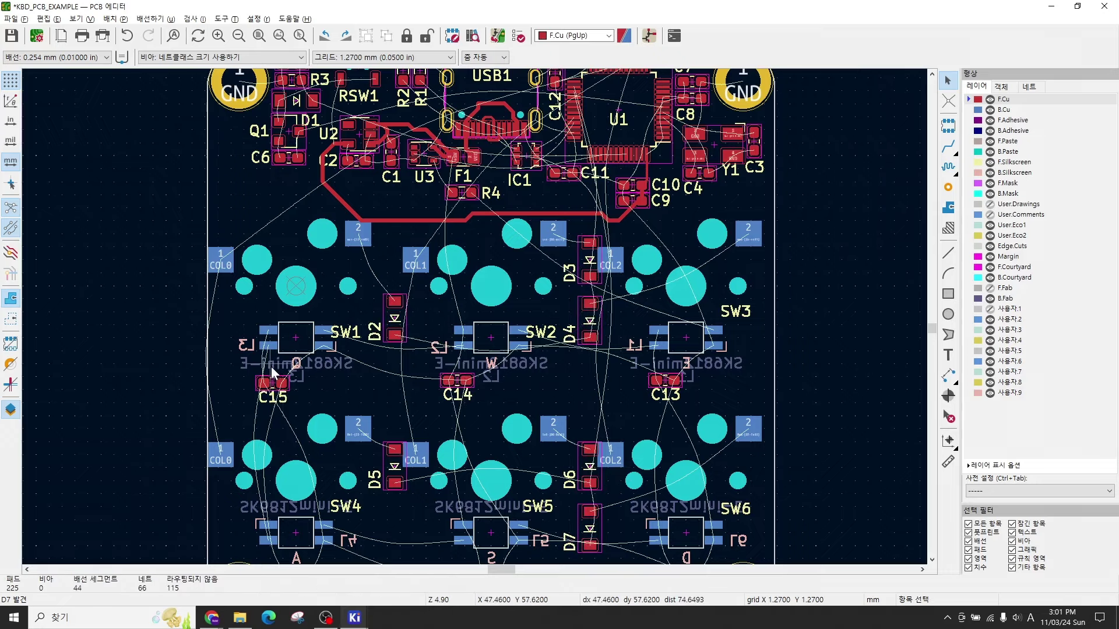
# Step: Inspect LED L1 and its capacitor C13 beneath SW3, examining their +5V and GND pads up close
pyautogui.scroll(1, 271, 366)
pyautogui.scroll(-1, 558, 341)
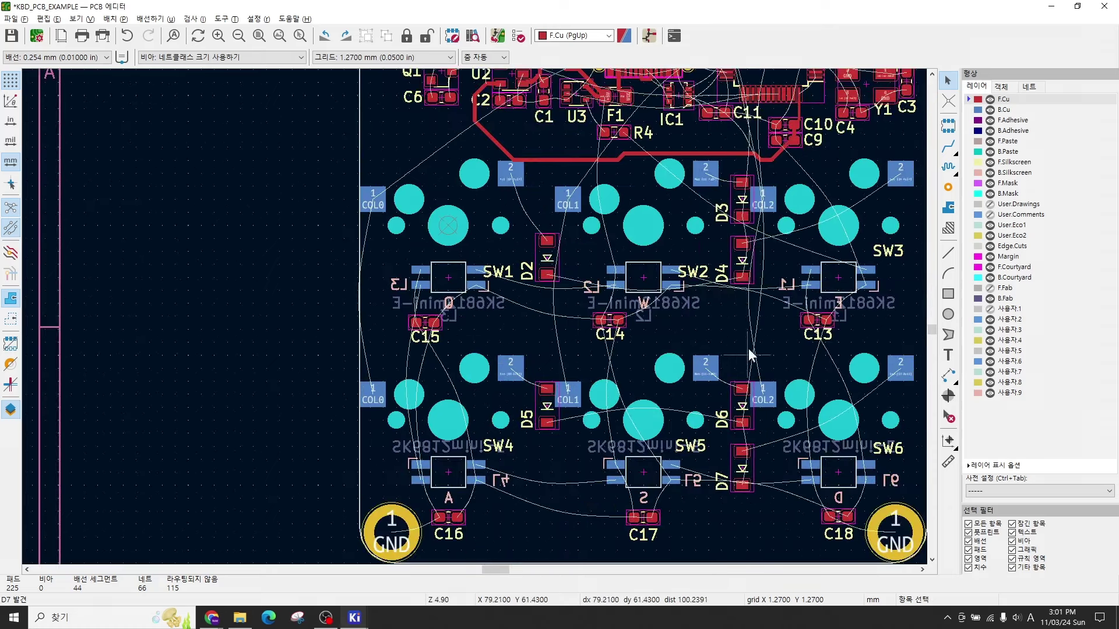
pyautogui.click(811, 283)
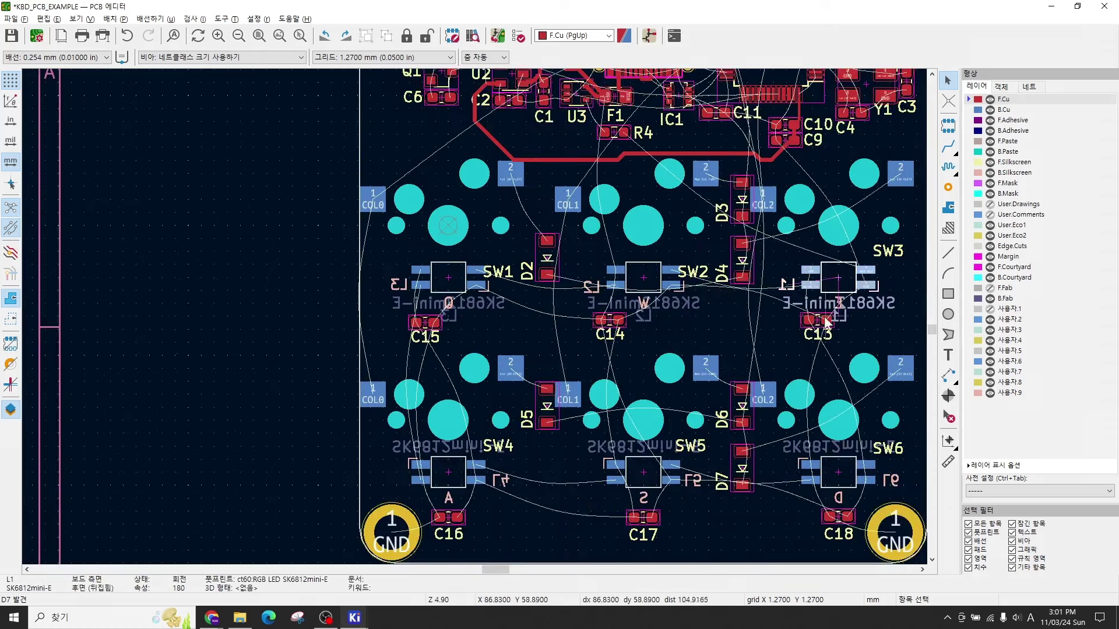
pyautogui.scroll(3, 812, 283)
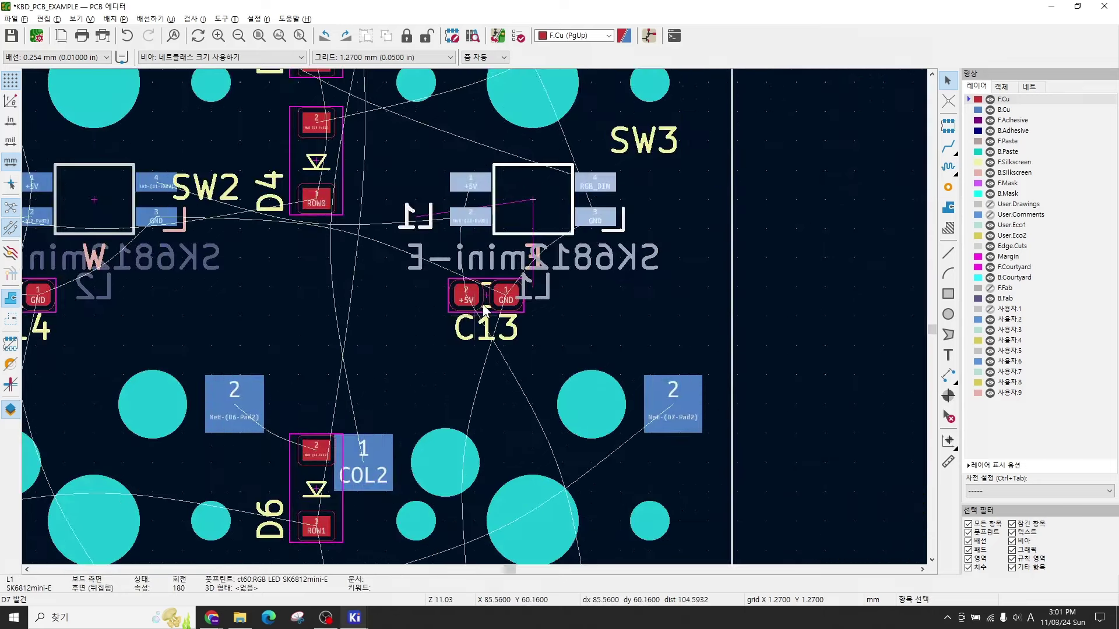
pyautogui.click(487, 306)
pyautogui.scroll(3, 475, 318)
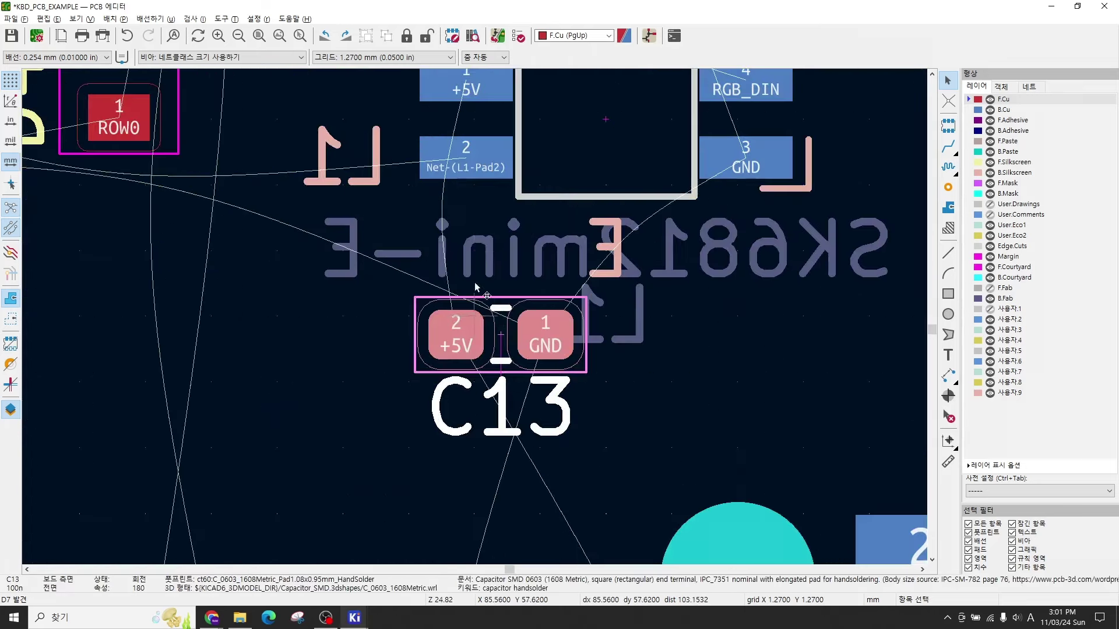
# Step: Check LED L1's +5V pad against capacitor C13 and view the placement of the same capacitors under the neighbouring key switches
pyautogui.click(463, 208)
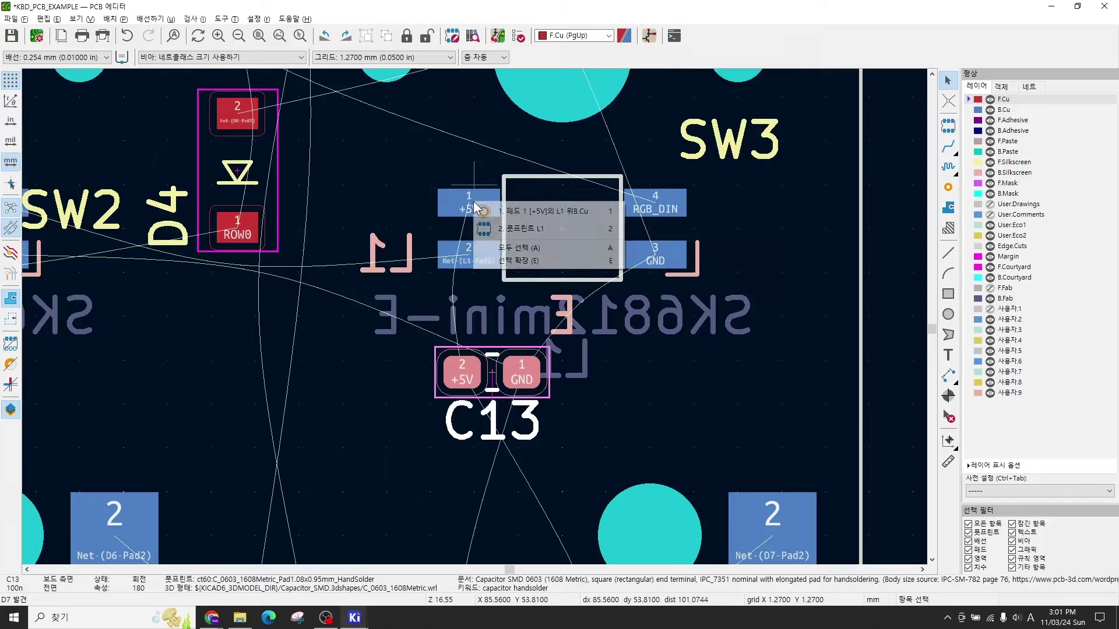
pyautogui.press('Escape')
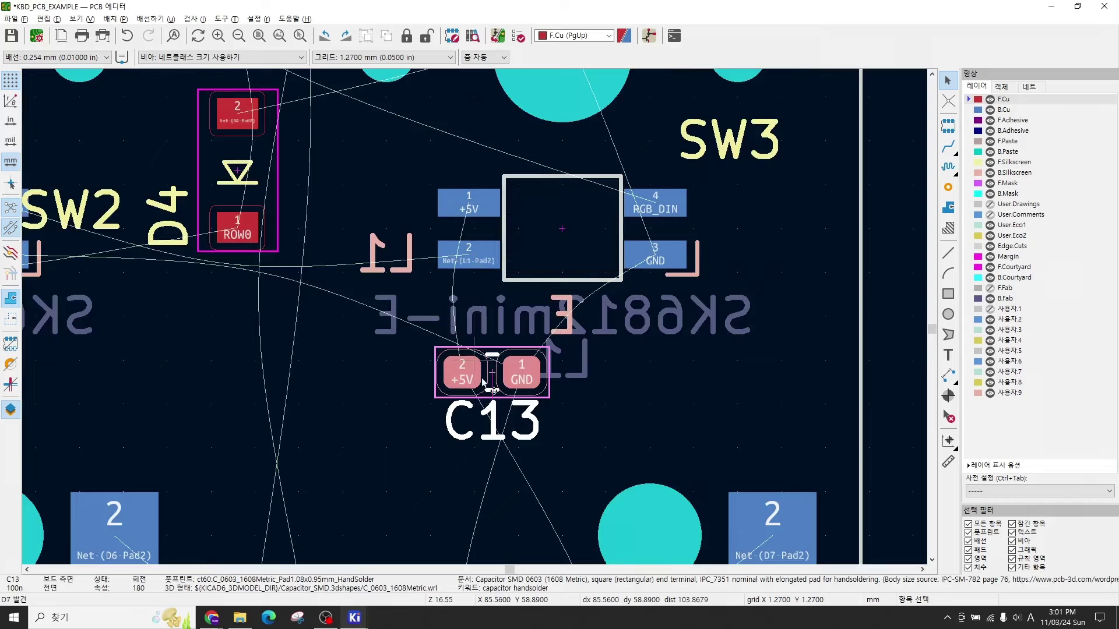
pyautogui.click(643, 393)
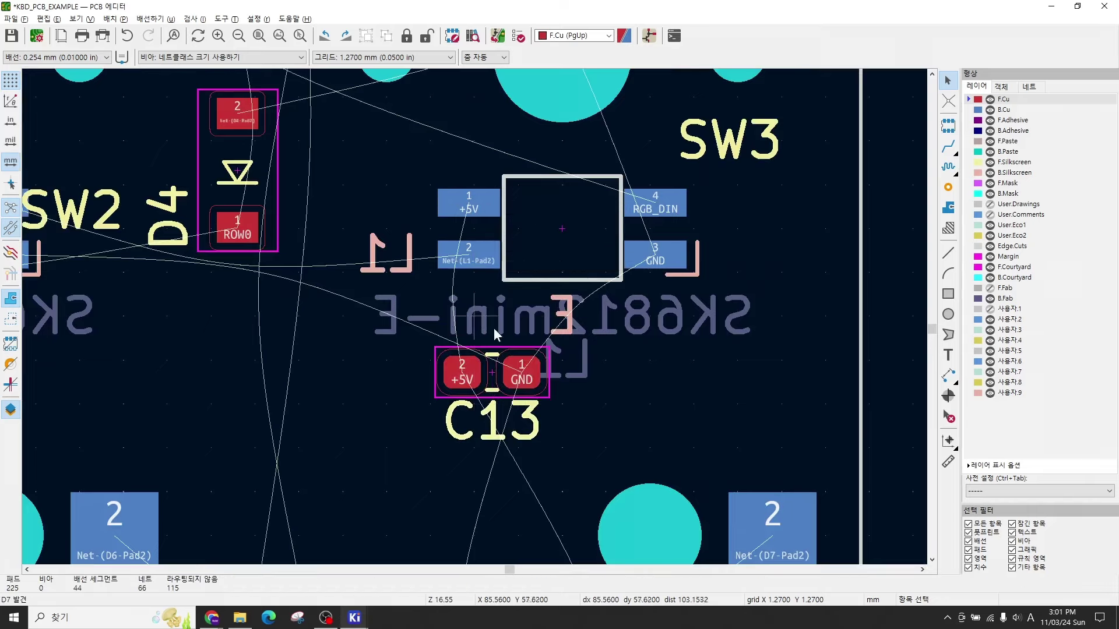
pyautogui.scroll(-6, 523, 333)
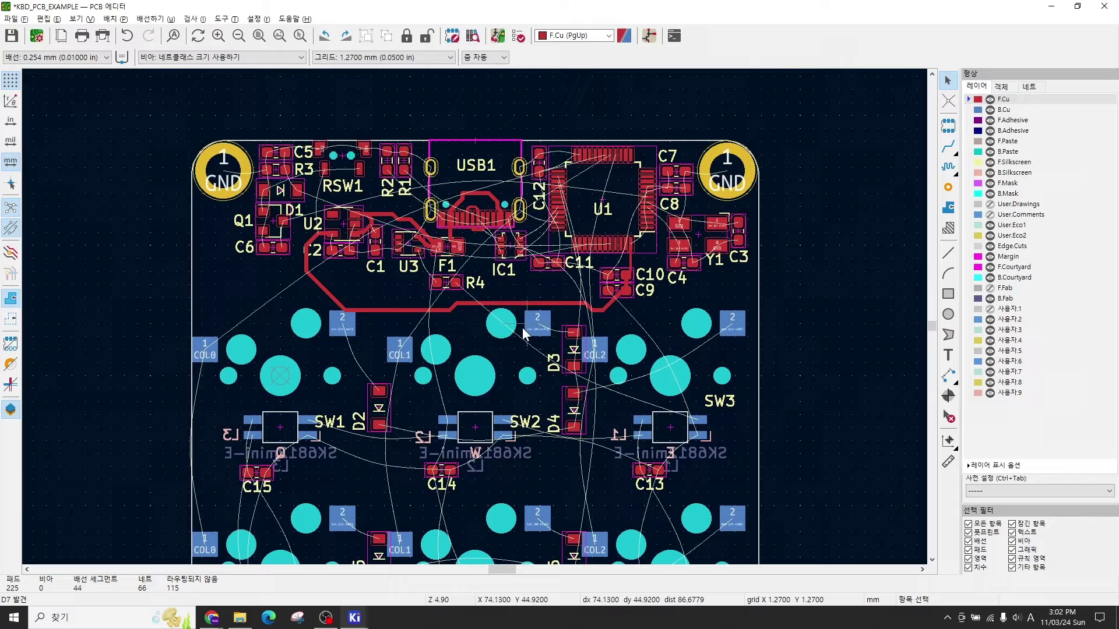
pyautogui.moveTo(565, 467); pyautogui.dragTo(585, 400, button='middle')
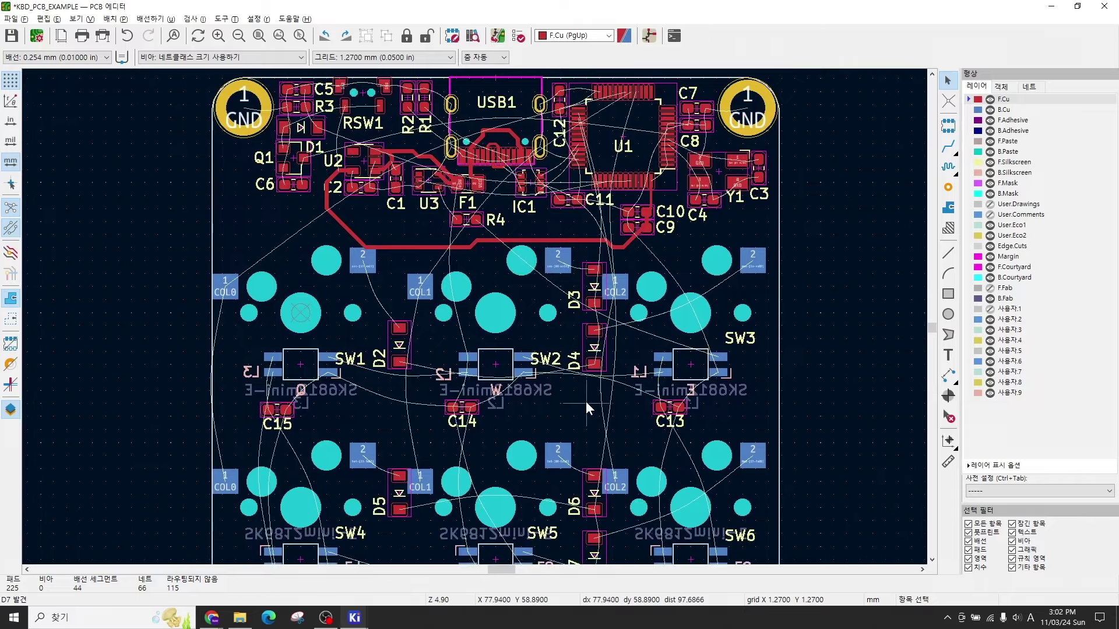
# Step: Examine the looped data tracks joining USB1's duplicate pads and the pad layout of IC1 below the connector
pyautogui.scroll(8, 480, 317)
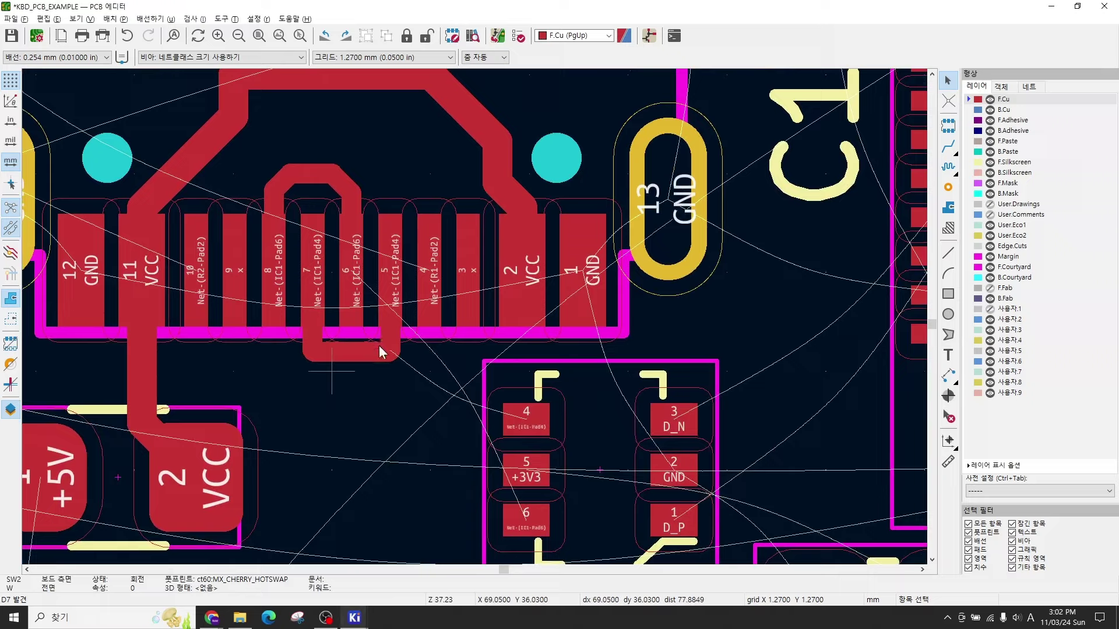
pyautogui.click(379, 345)
pyautogui.click(351, 257)
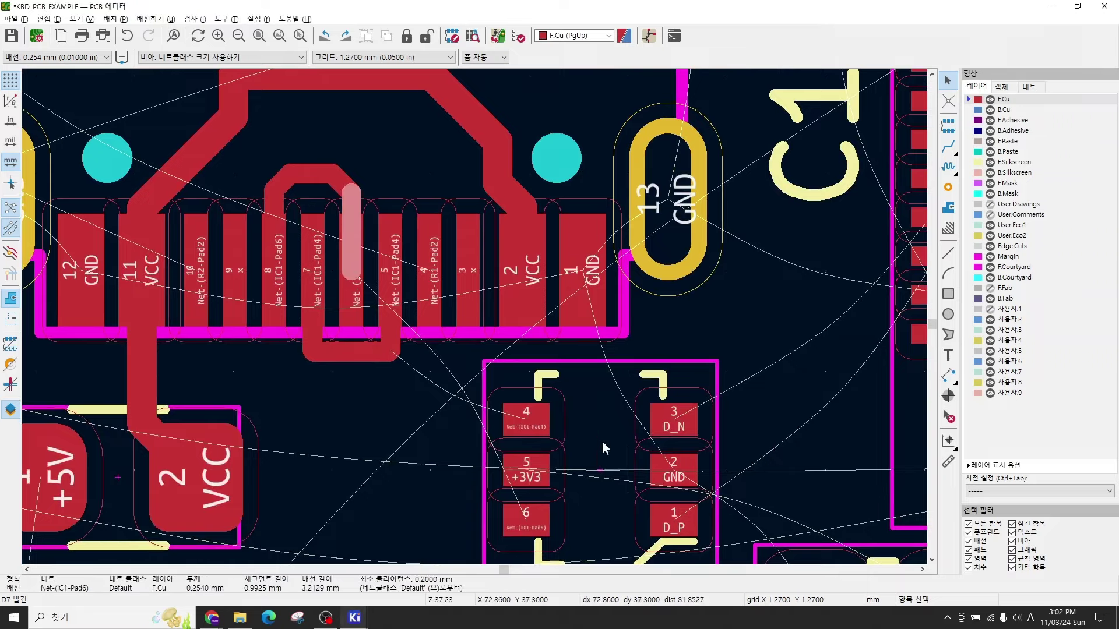
pyautogui.click(602, 377)
pyautogui.scroll(-4, 601, 377)
pyautogui.scroll(3, 475, 318)
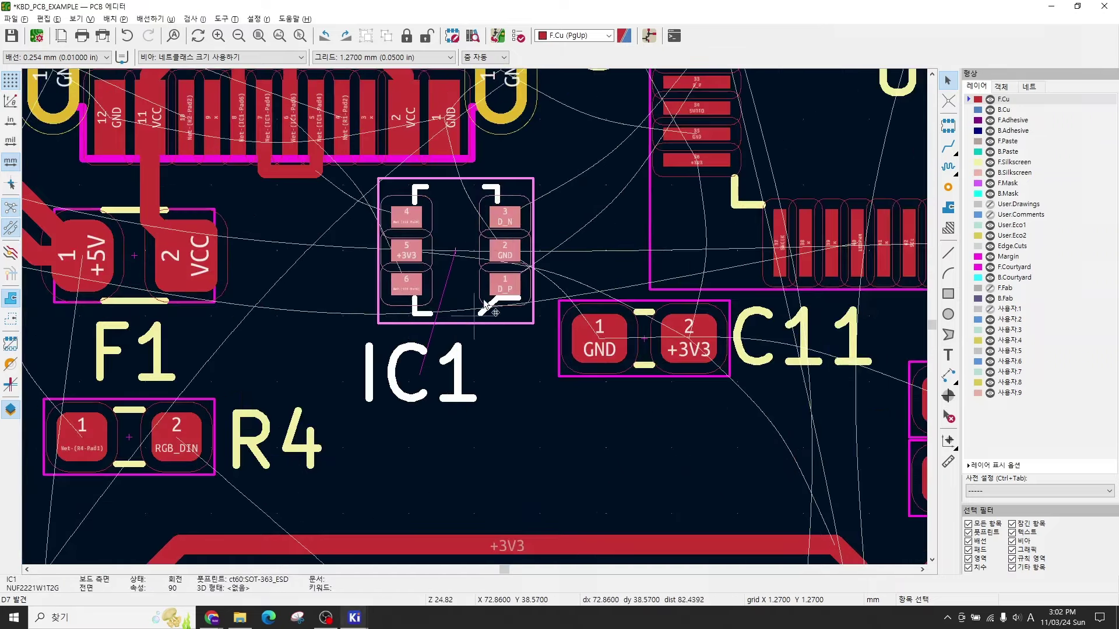
# Step: Route 0.254 mm front-copper tracks from USB1's data pads to IC1: Net-(IC1-Pad4) to pad 4 and Net-(IC1-Pad6) to pad 6
pyautogui.moveTo(464, 256); pyautogui.dragTo(530, 322, button='middle')
pyautogui.click(376, 237)
pyautogui.press('x')
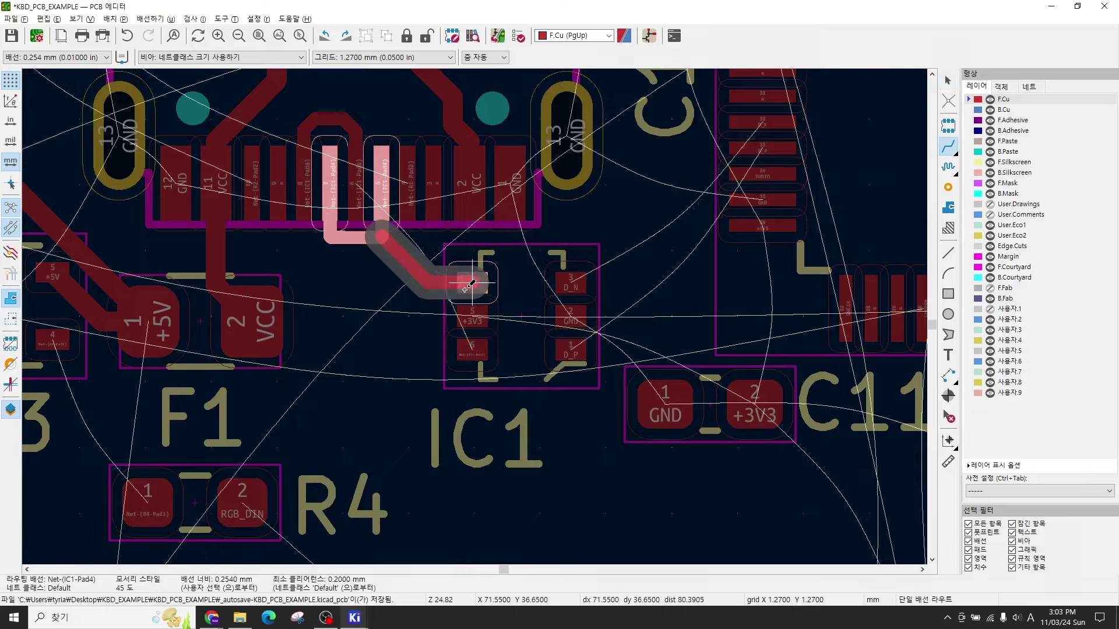
pyautogui.click(471, 284)
pyautogui.press('x')
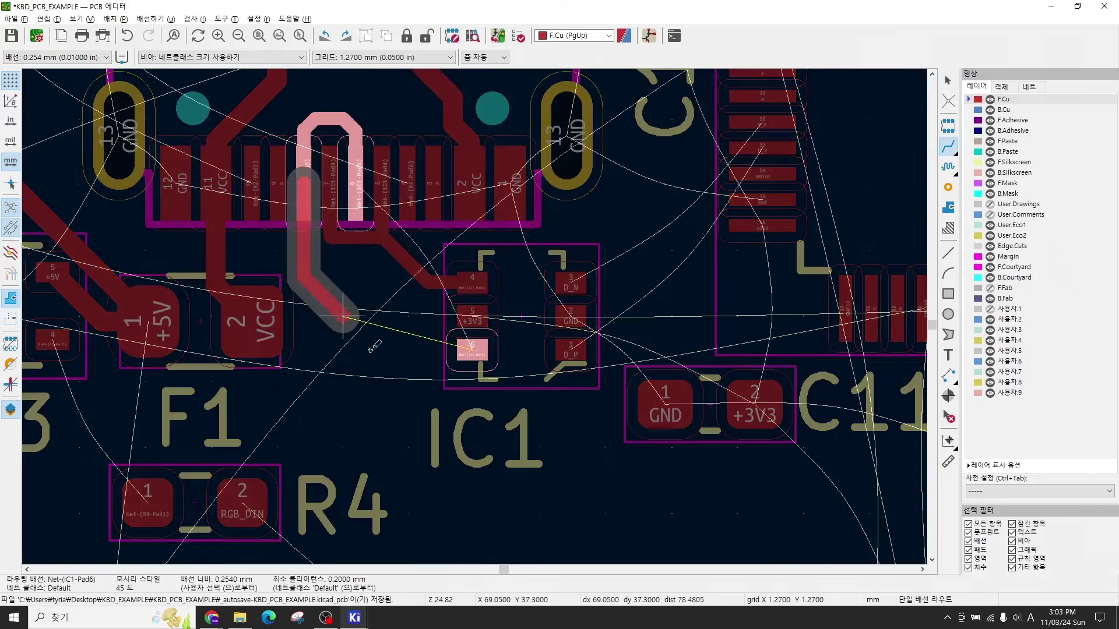
pyautogui.click(470, 350)
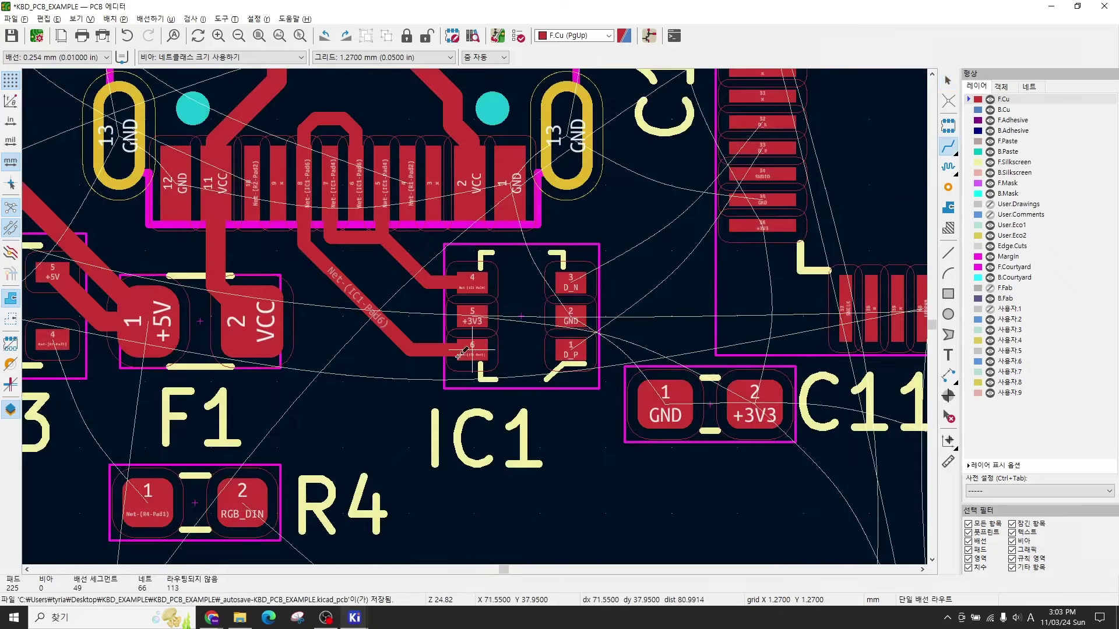
pyautogui.scroll(2, 483, 315)
pyautogui.press('Escape')
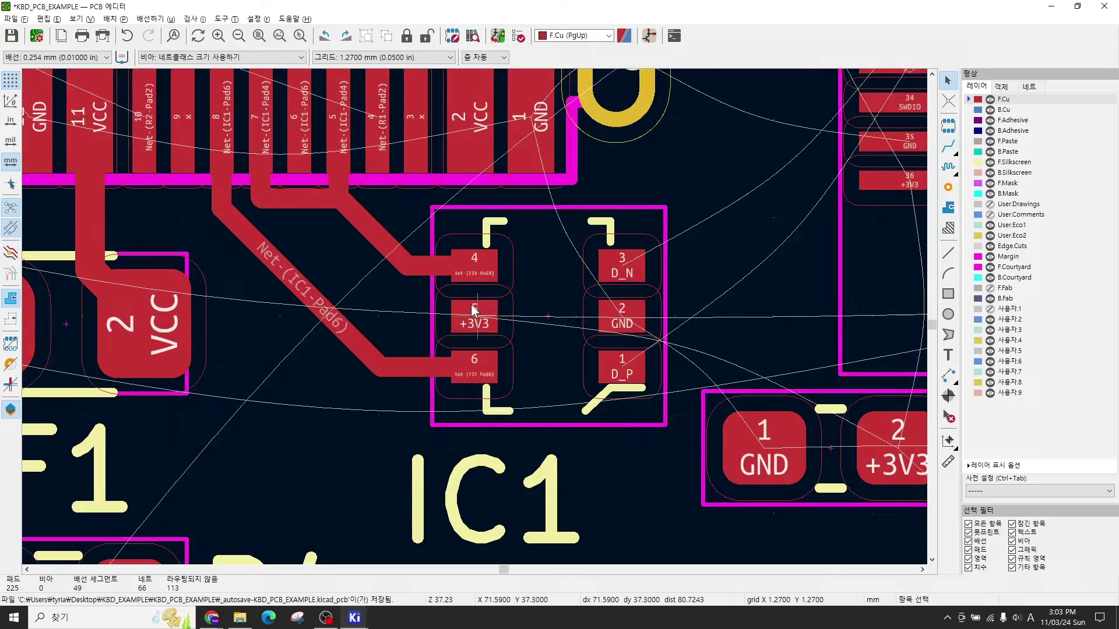
# Step: Set the grid to 0.0250 mm (0.0010 in) for finer routing near IC1
pyautogui.scroll(-1, 292, 370)
pyautogui.scroll(-1, 445, 315)
pyautogui.scroll(-1, 207, 313)
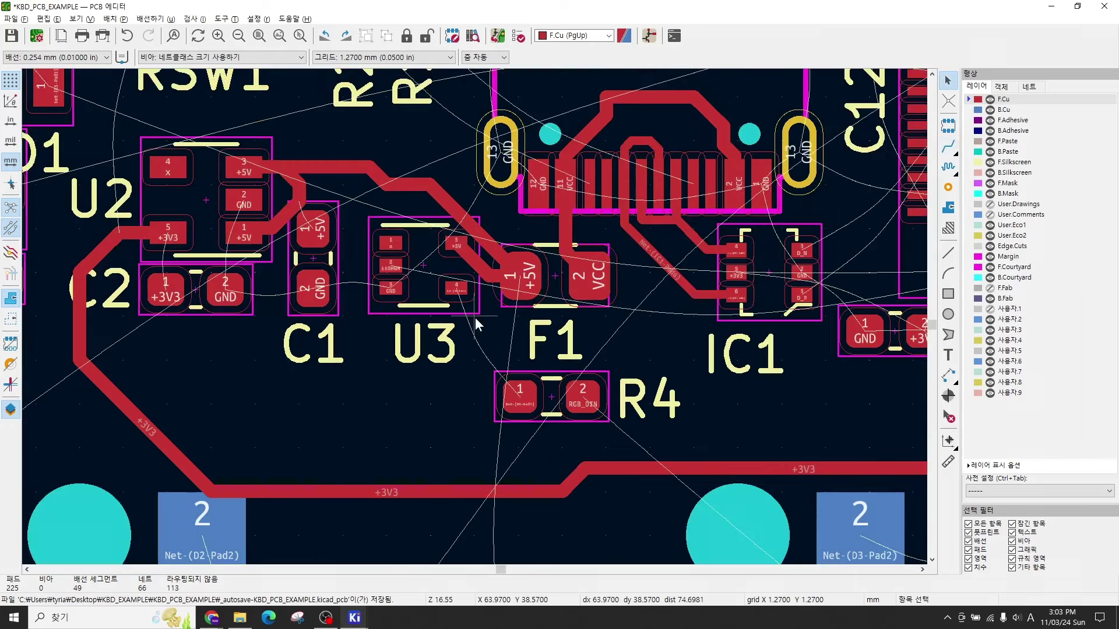
pyautogui.moveTo(639, 432); pyautogui.dragTo(501, 489, button='middle')
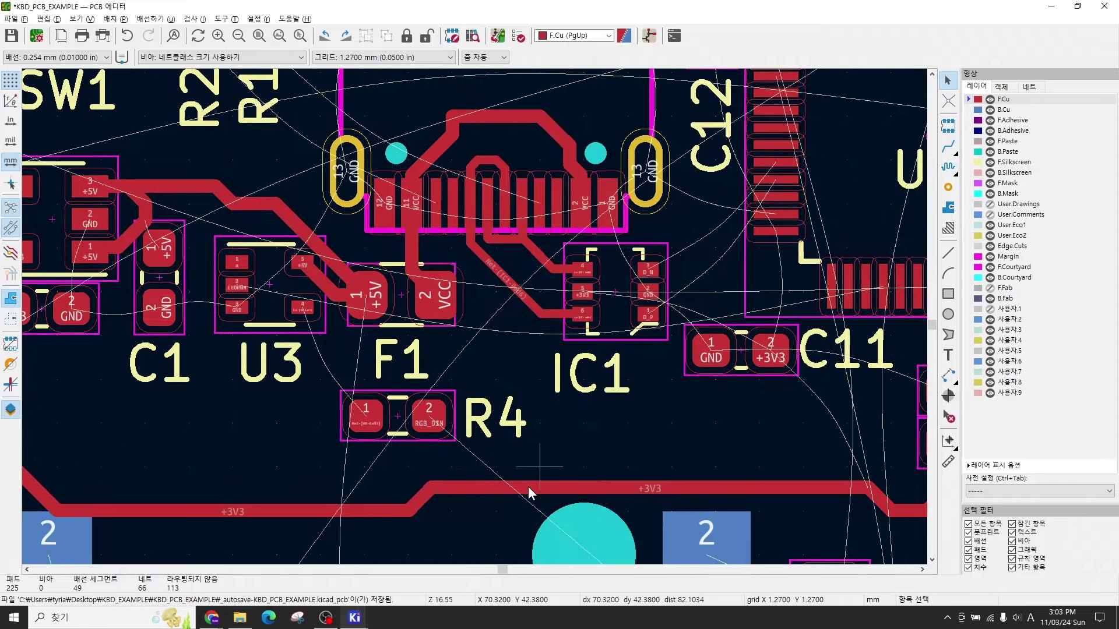
pyautogui.press('x')
pyautogui.press('Escape')
pyautogui.click(384, 57)
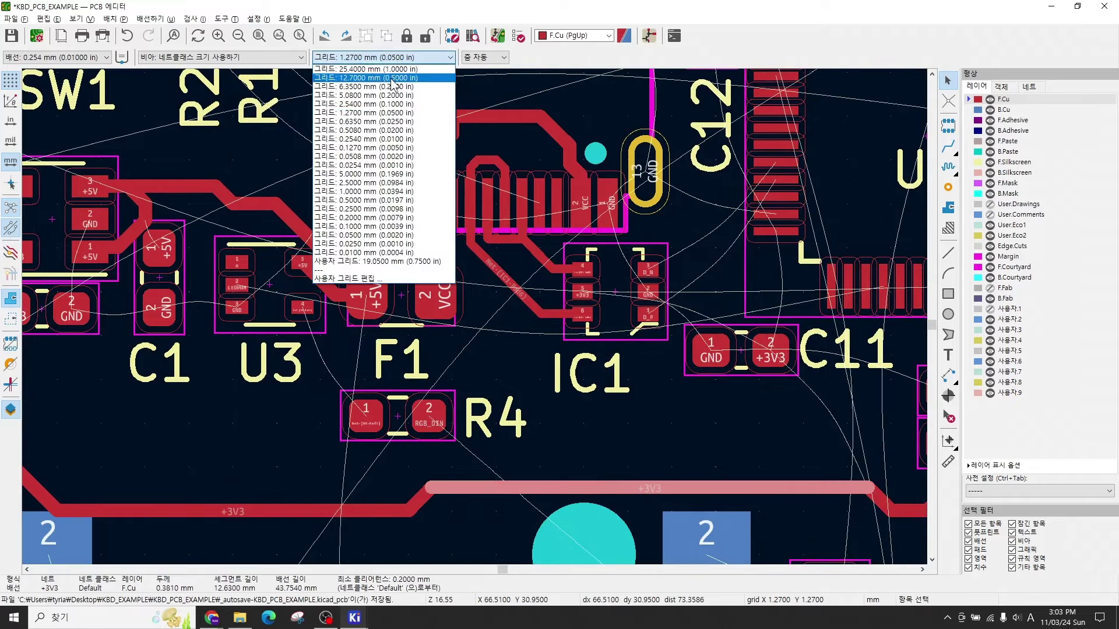
pyautogui.click(387, 244)
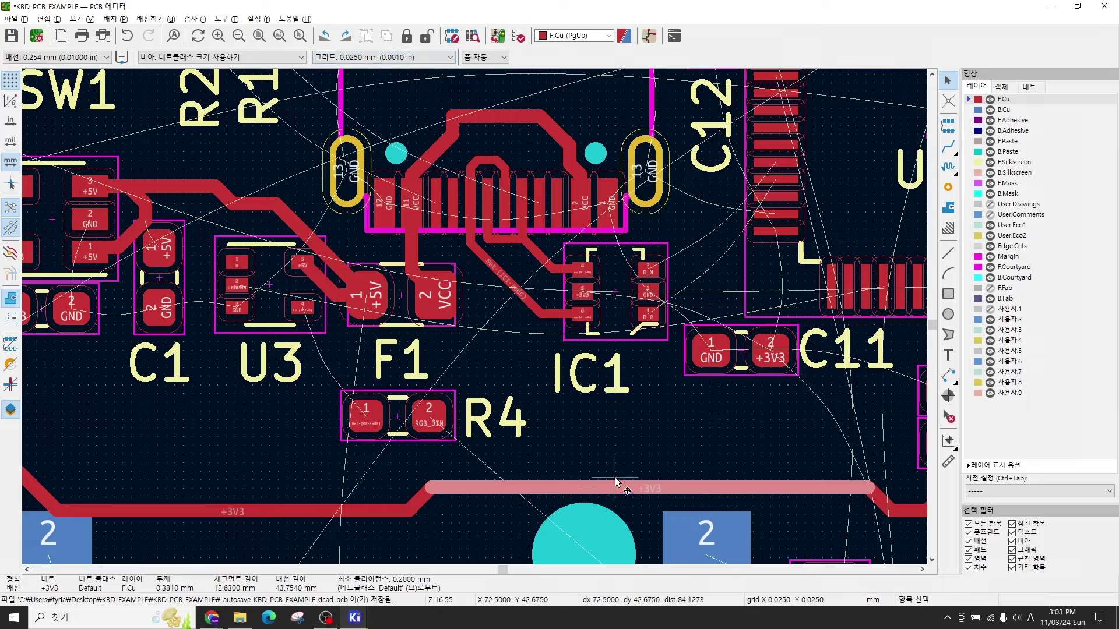
# Step: Route a 0.254 mm +3V3 branch from the long horizontal +3V3 track up to IC1 pad 5
pyautogui.press('x')
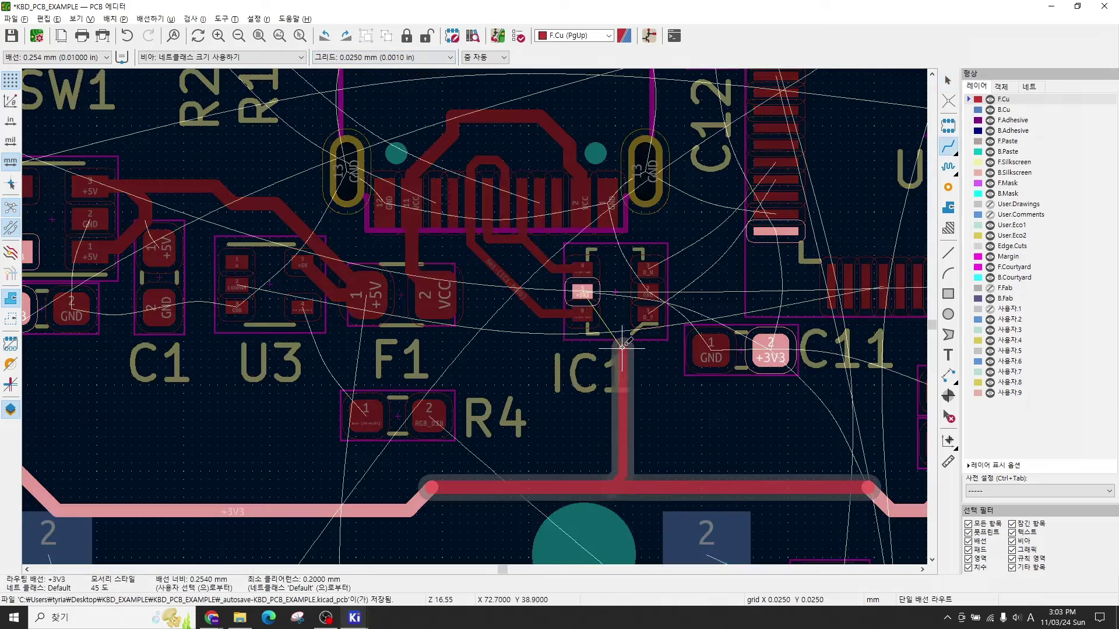
pyautogui.click(583, 293)
pyautogui.scroll(2, 611, 349)
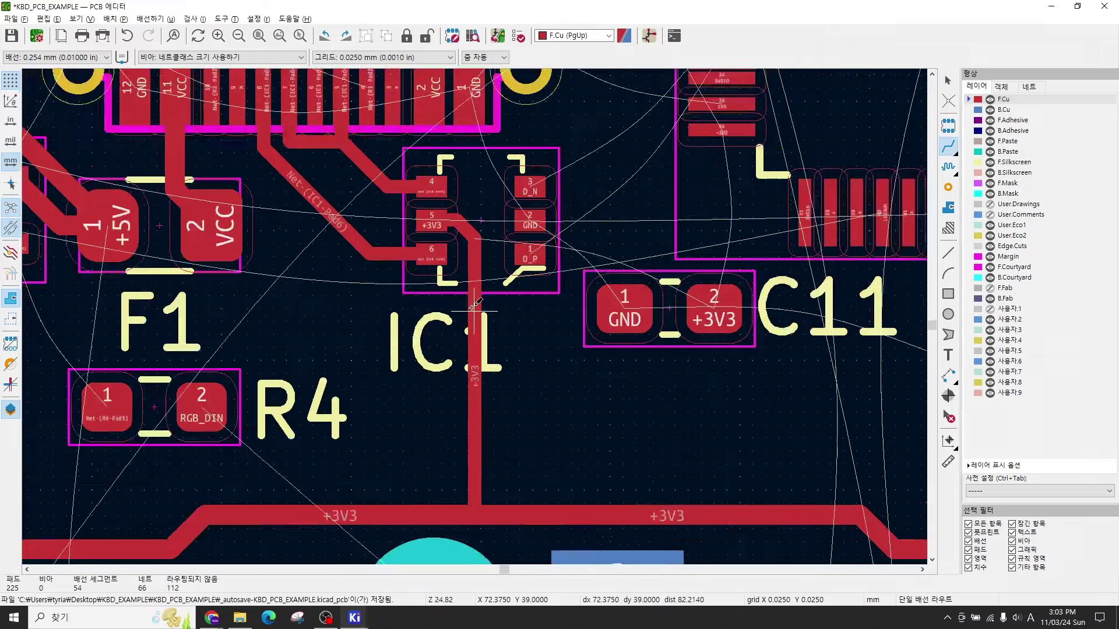
pyautogui.scroll(1, 474, 308)
pyautogui.scroll(-3, 476, 311)
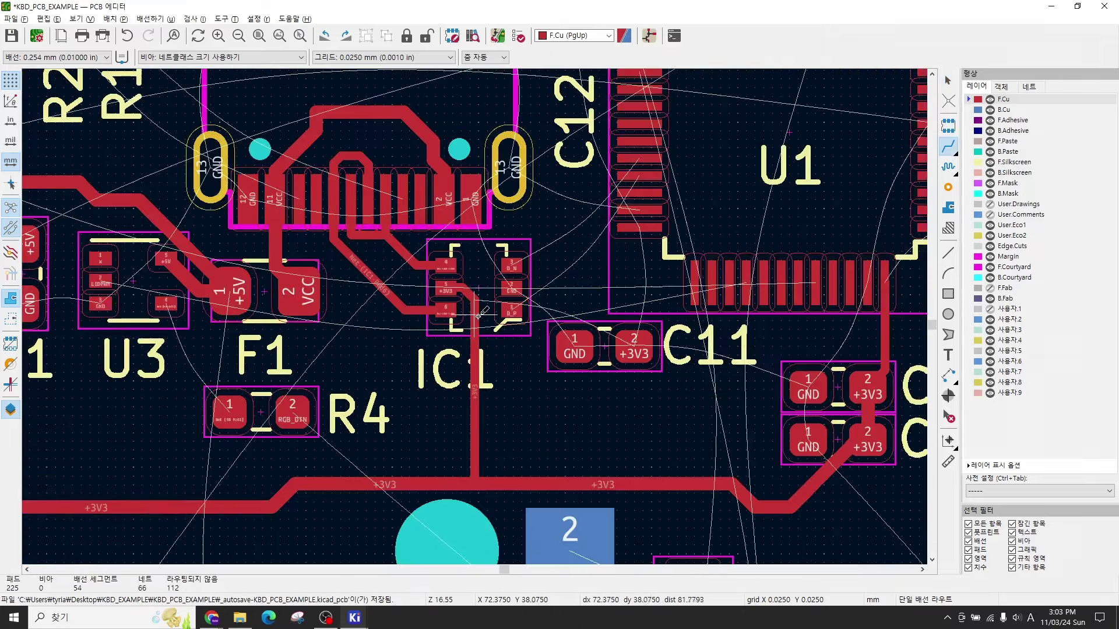
# Step: Tidy the Net-(IC1-Pad4) junction beneath USB1 with a short vertical track into pad 5
pyautogui.scroll(3, 477, 315)
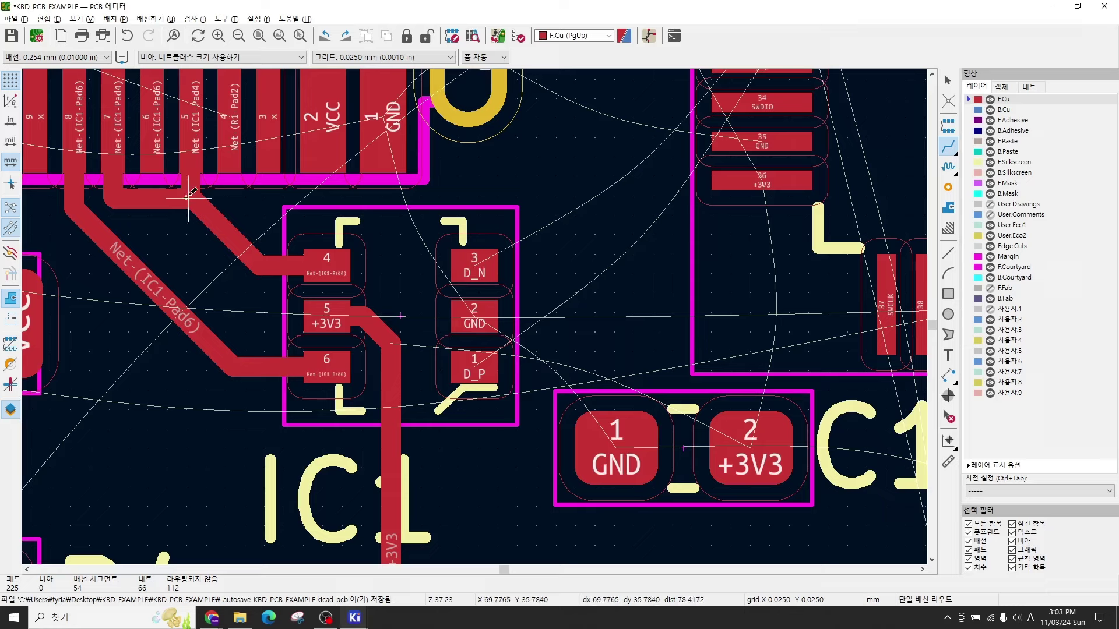
pyautogui.click(188, 197)
pyautogui.click(188, 178)
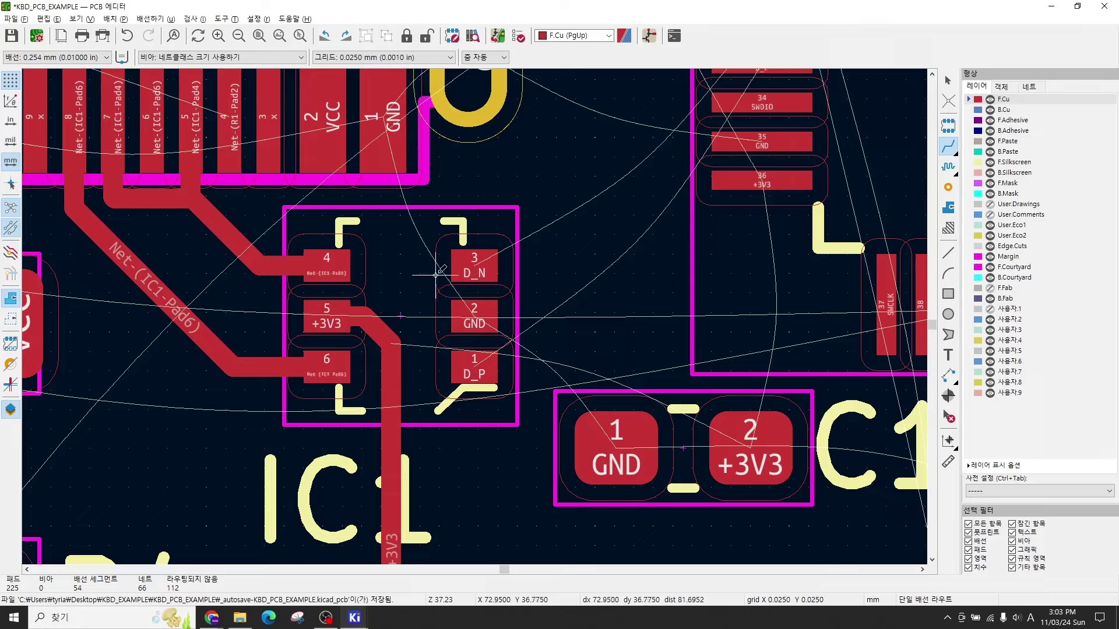
# Step: Route the D_N track from IC1 pad 3 to U1's D_N pad
pyautogui.scroll(-1, 475, 314)
pyautogui.moveTo(507, 296); pyautogui.dragTo(417, 380, button='middle')
pyautogui.click(402, 384)
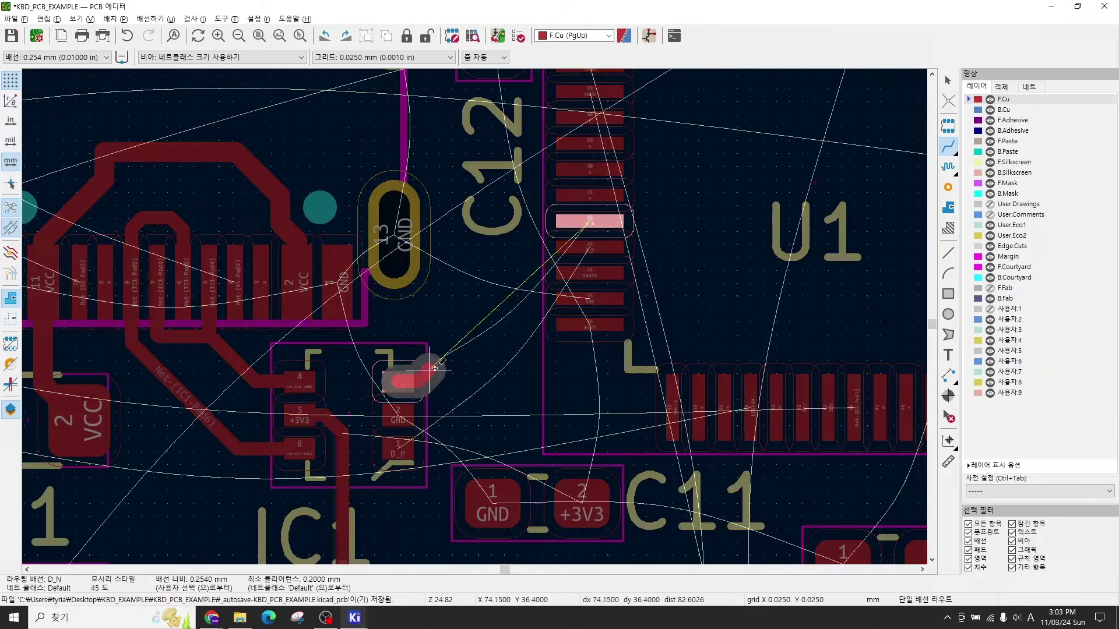
pyautogui.click(583, 222)
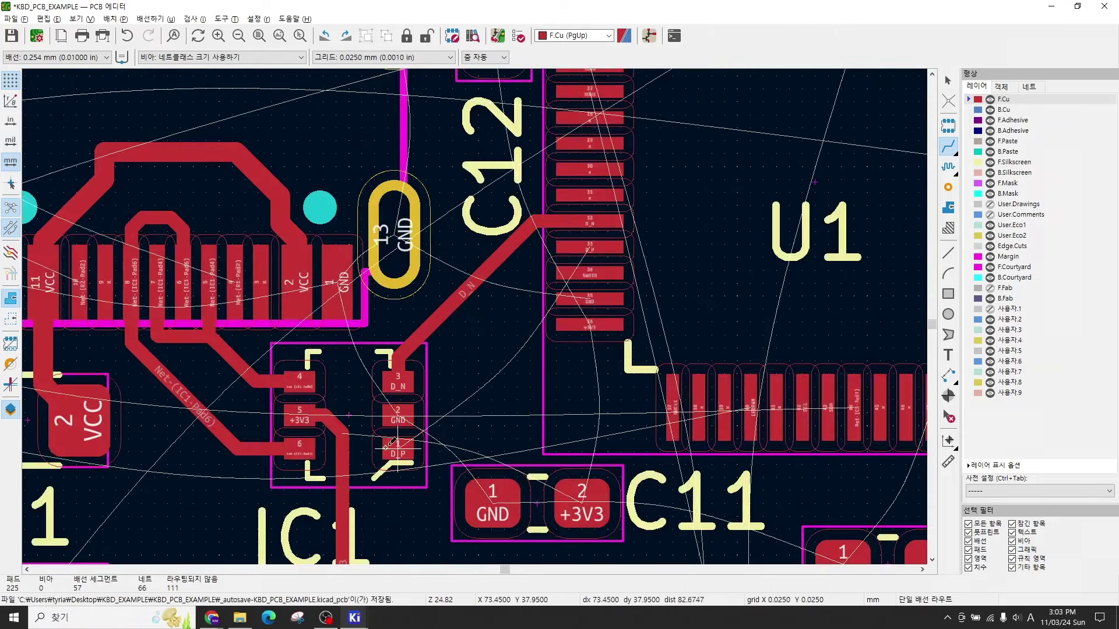
# Step: Try a GND track from IC1 pad 2 between the D_N and D_P tracks, and undo and restore the two data tracks
pyautogui.click(398, 417)
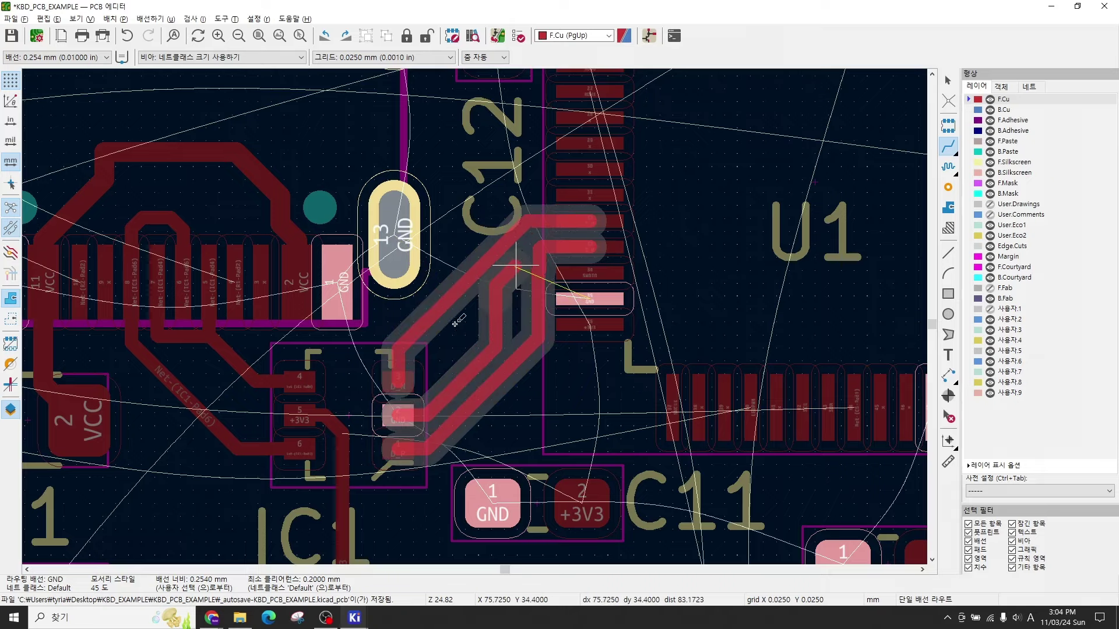
pyautogui.press('Escape')
pyautogui.press('Escape')
pyautogui.hotkey('ctrl', 'z')
pyautogui.hotkey('ctrl', 'z')
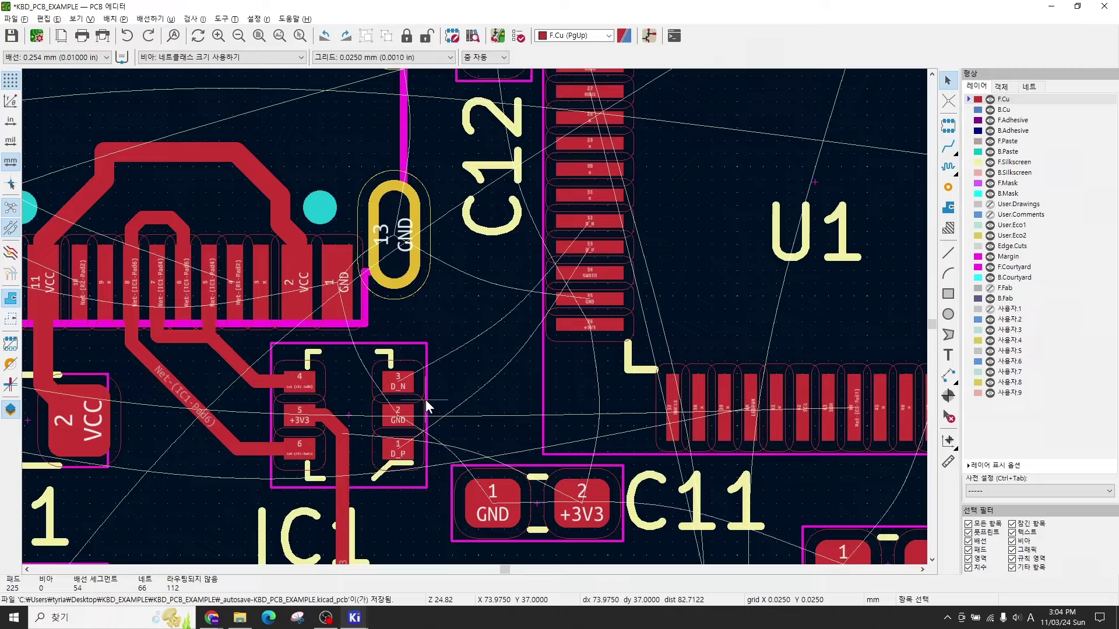
pyautogui.hotkey('ctrl', 'y')
pyautogui.hotkey('ctrl', 'y')
# Step: Switch the display units to inches and review the routing between USB1, IC1, U2 and U1
pyautogui.hotkey('ctrl', 'u')
pyautogui.scroll(-2, 482, 322)
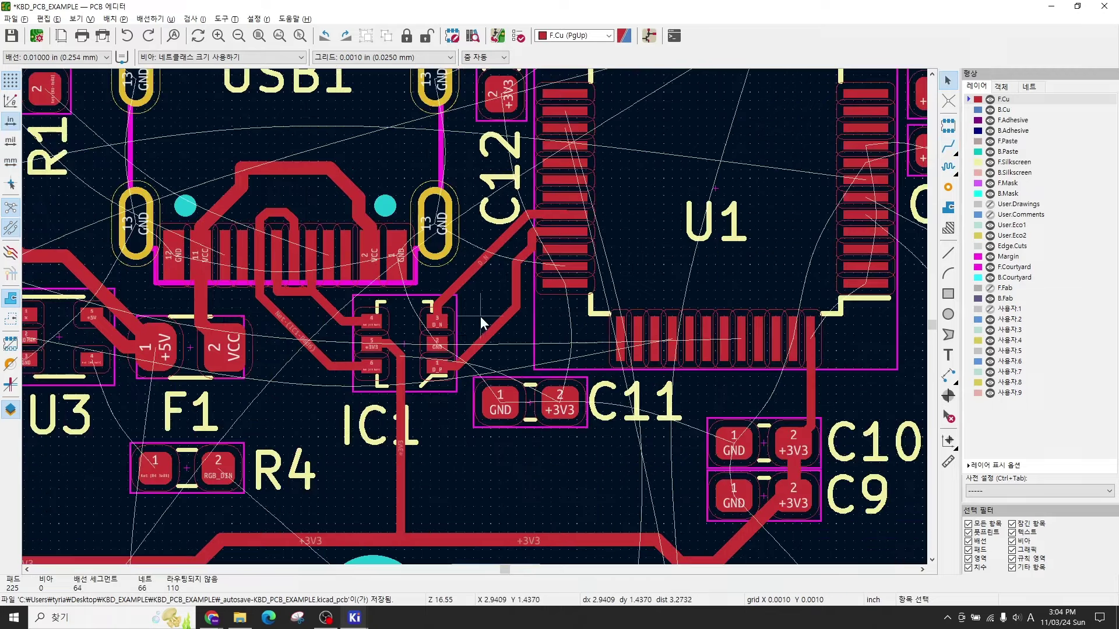
pyautogui.scroll(-3, 424, 344)
pyautogui.scroll(2, 409, 288)
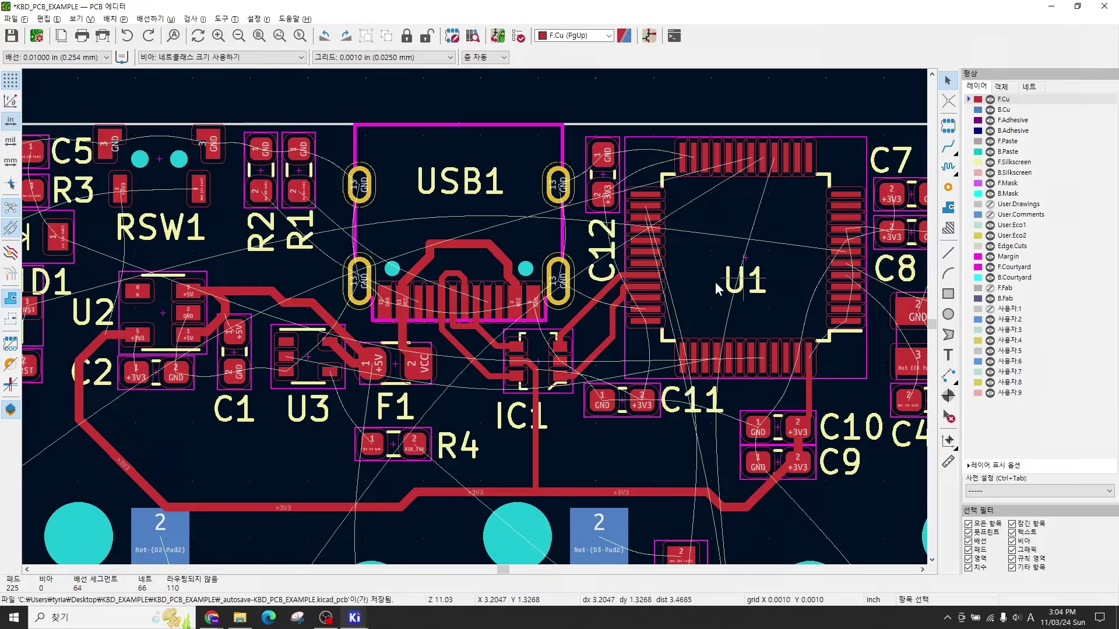
pyautogui.moveTo(718, 288); pyautogui.dragTo(629, 313, button='middle')
pyautogui.scroll(-6, 214, 348)
pyautogui.scroll(4, 380, 369)
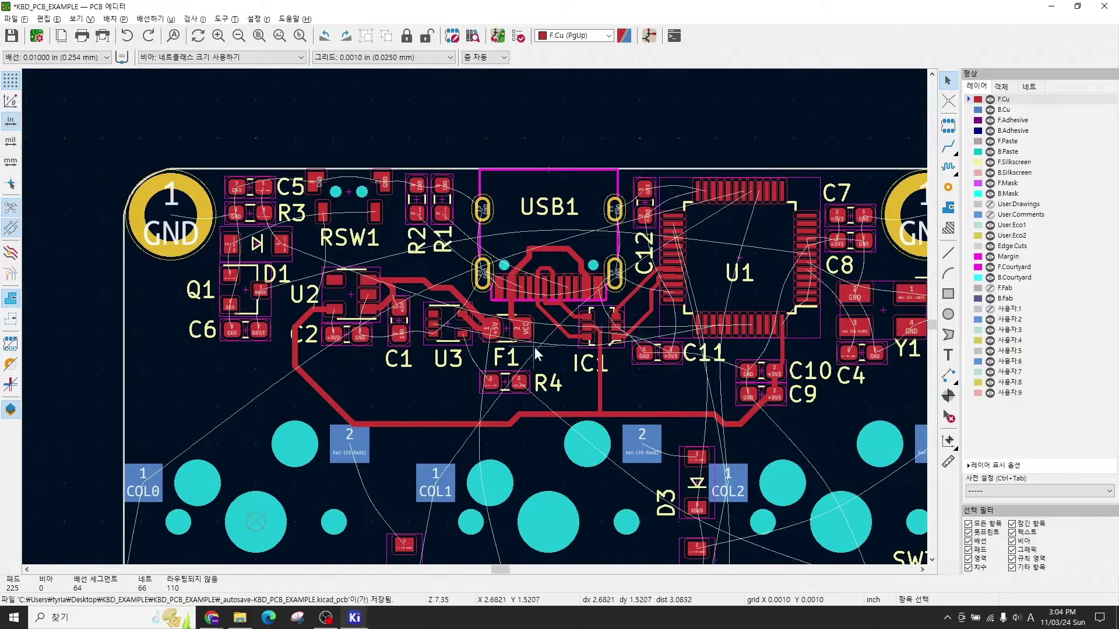
pyautogui.hscroll(2, 559, 367)
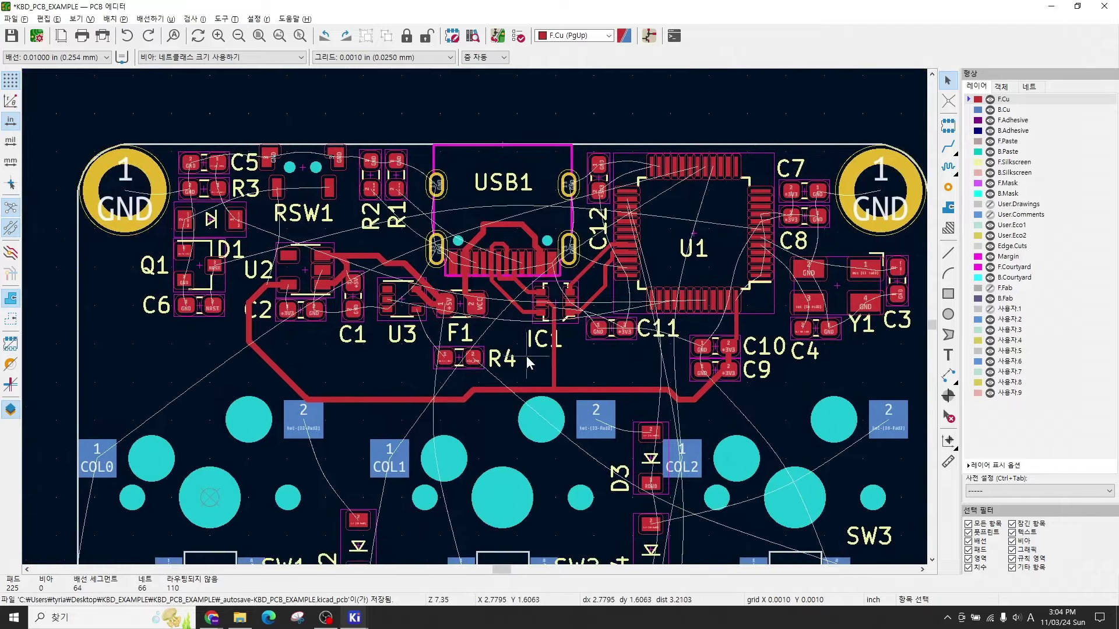
# Step: Inspect buffer U3's pads and its LEDPWM input on pad 2 in relation to microcontroller U1
pyautogui.scroll(6, 474, 316)
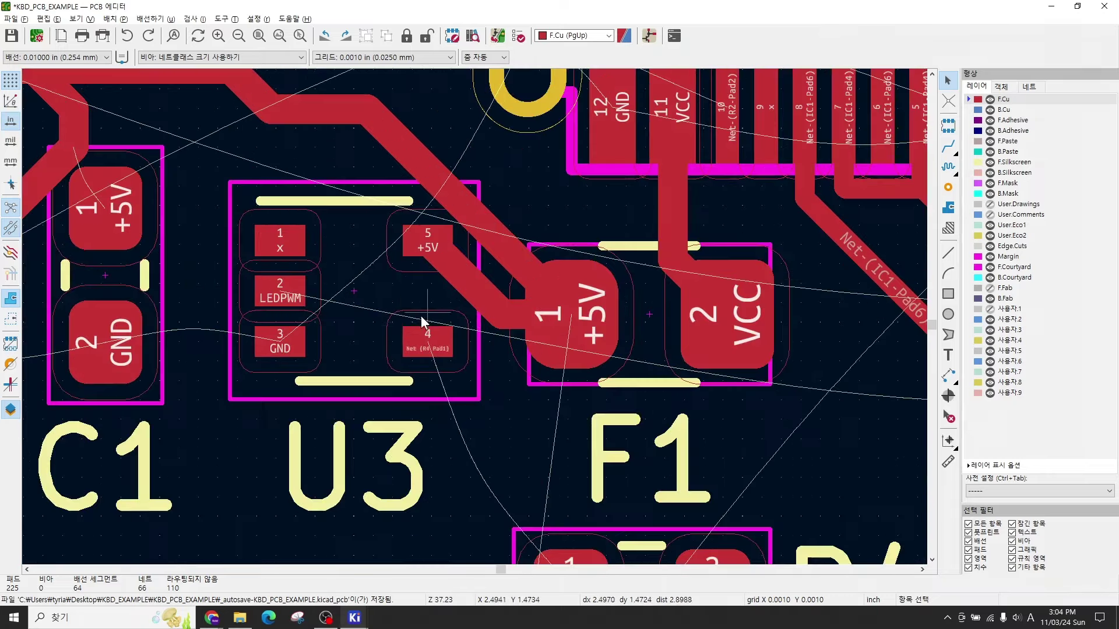
pyautogui.click(350, 336)
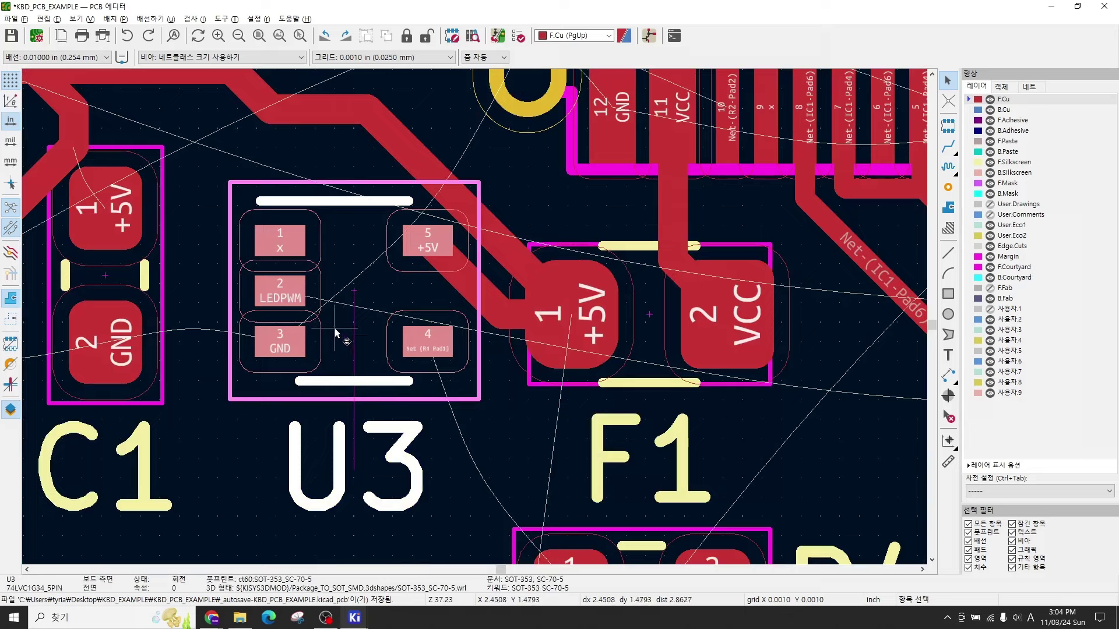
pyautogui.scroll(-5, 350, 316)
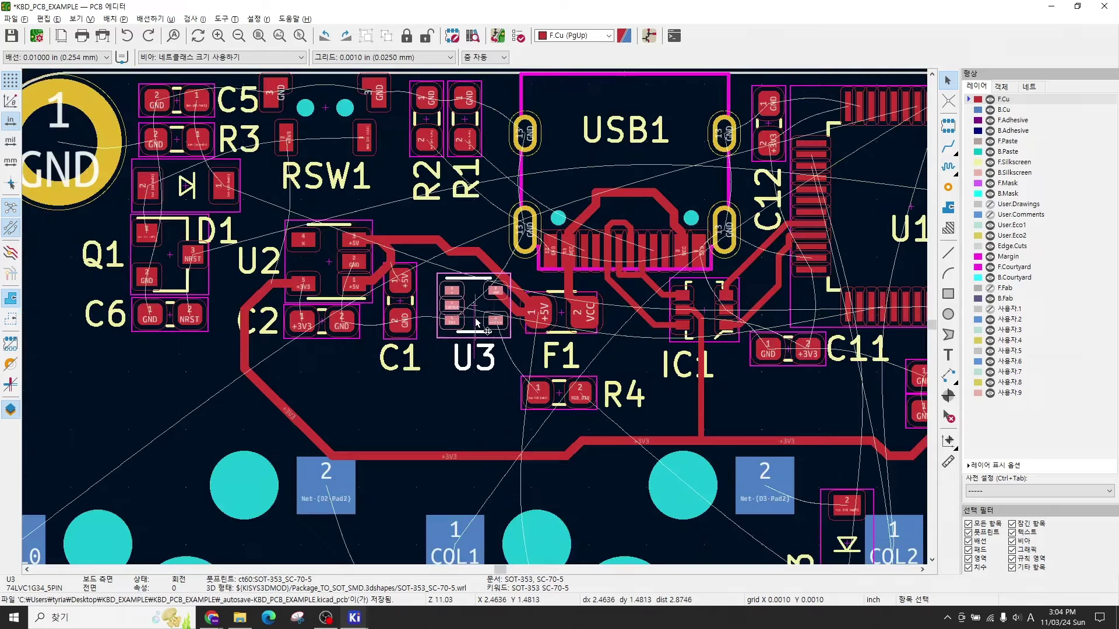
pyautogui.keyDown('ctrl'); pyautogui.hscroll(5, 322, 353); pyautogui.keyUp('ctrl')
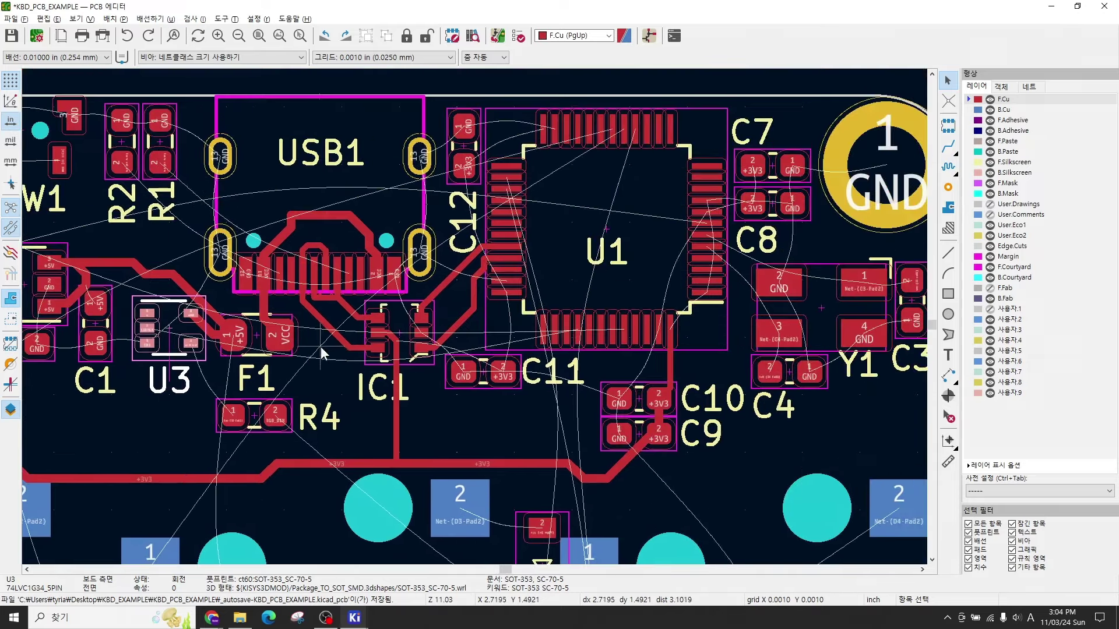
pyautogui.click(635, 277)
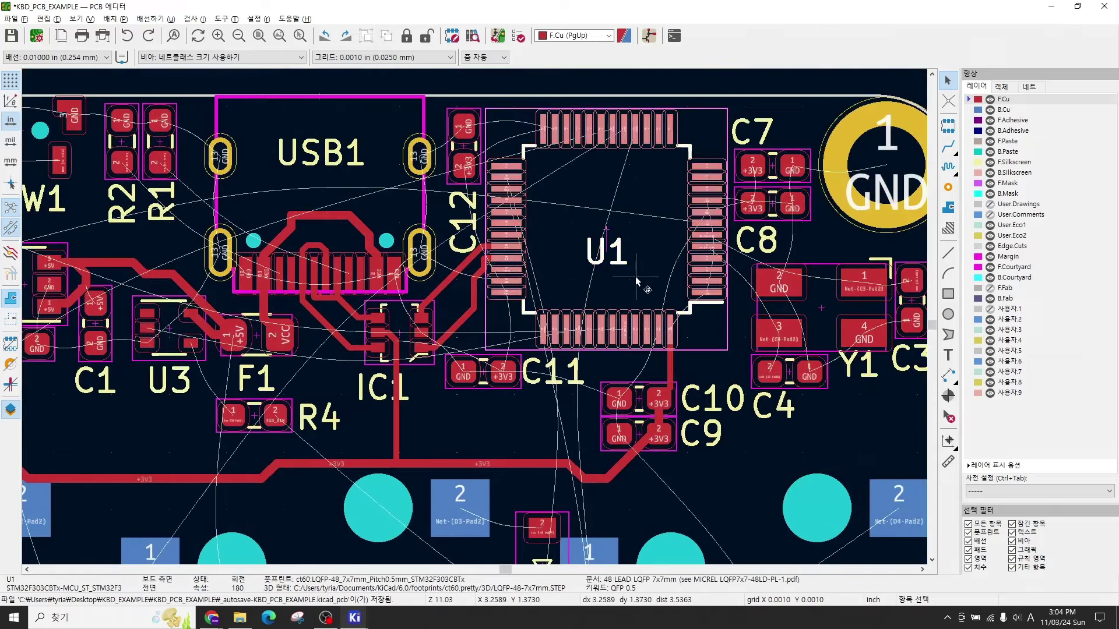
pyautogui.click(168, 350)
pyautogui.scroll(3, 168, 337)
pyautogui.click(149, 330)
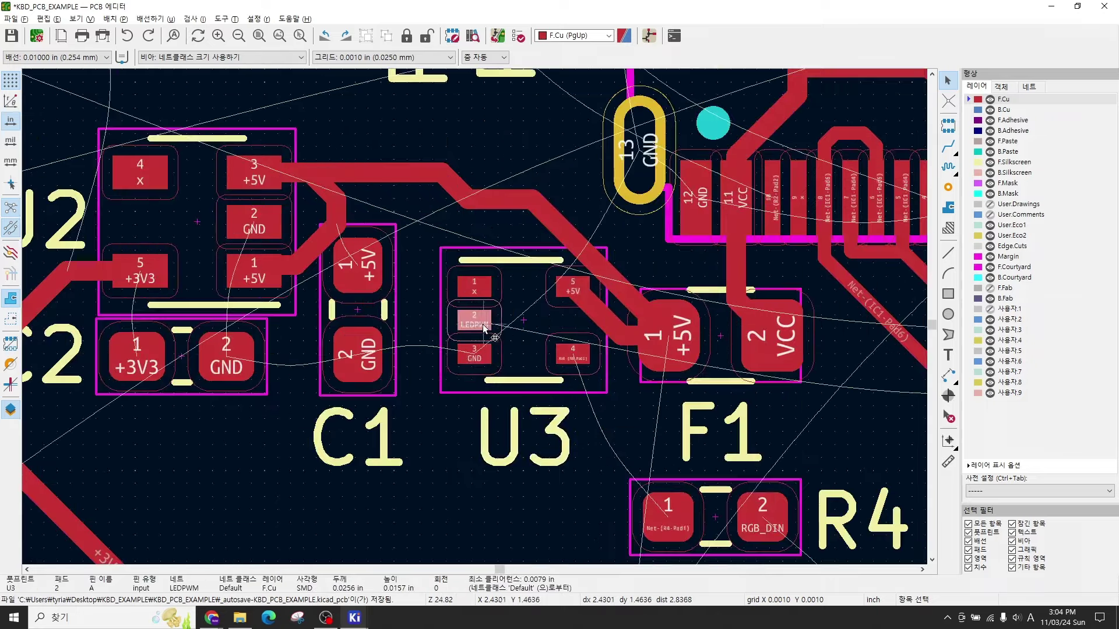
# Step: Highlight the LEDPWM net and trace it between U3's pad 2 and the matching pad on microcontroller U1
pyautogui.scroll(-5, 485, 327)
pyautogui.press('`')
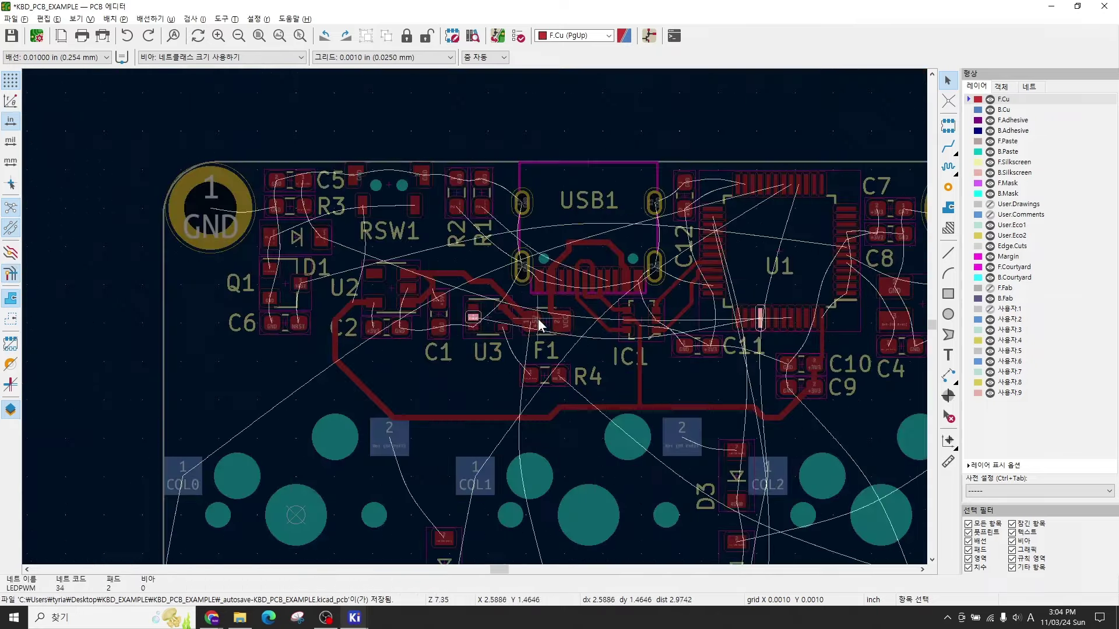
pyautogui.scroll(7, 761, 317)
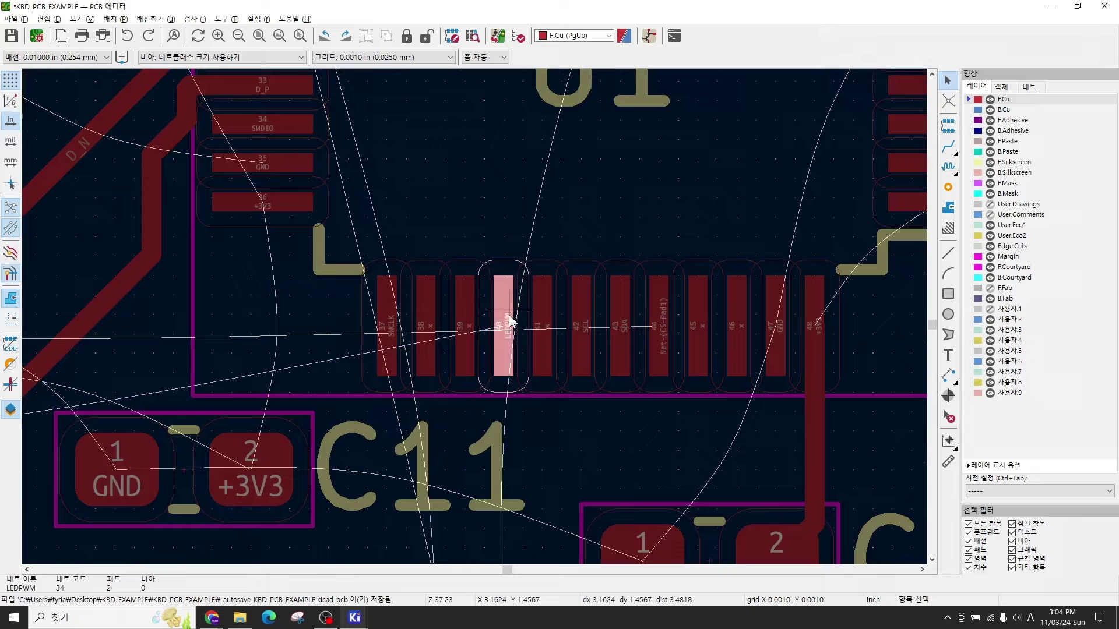
pyautogui.scroll(-5, 474, 316)
pyautogui.scroll(-3, 474, 319)
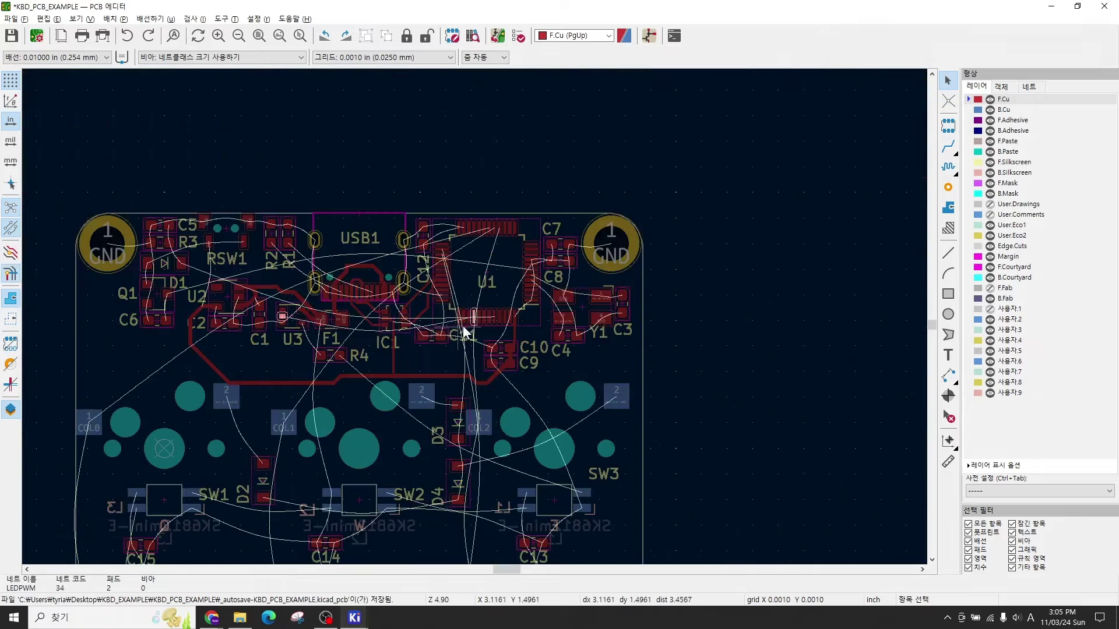
pyautogui.scroll(2, 290, 322)
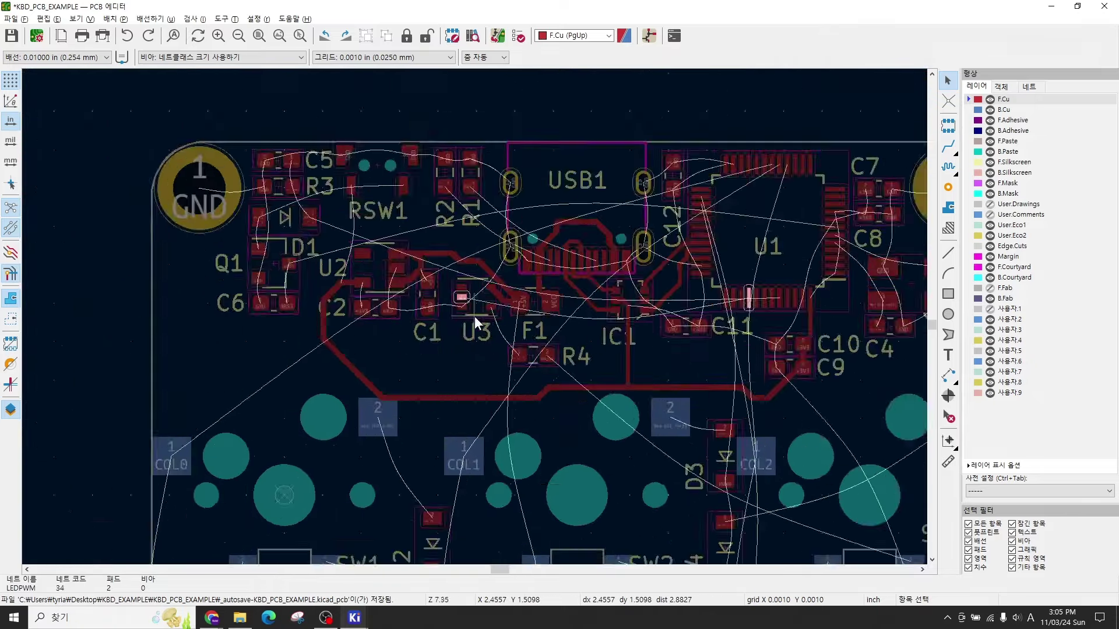
pyautogui.scroll(1, 475, 315)
pyautogui.scroll(-1, 479, 306)
pyautogui.scroll(3, 746, 304)
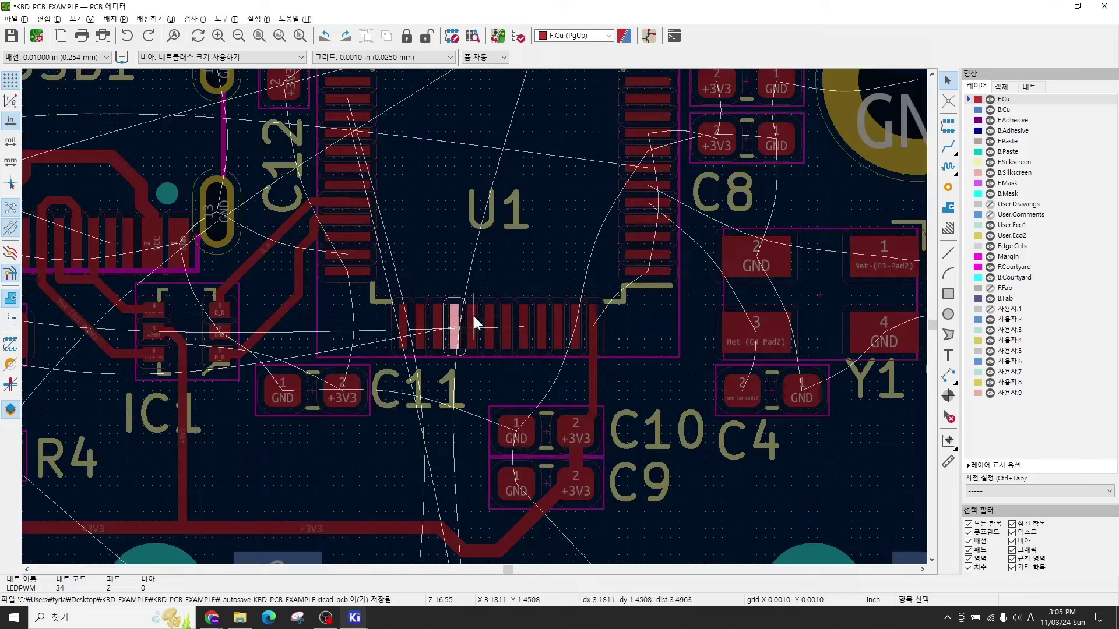
pyautogui.scroll(4, 474, 316)
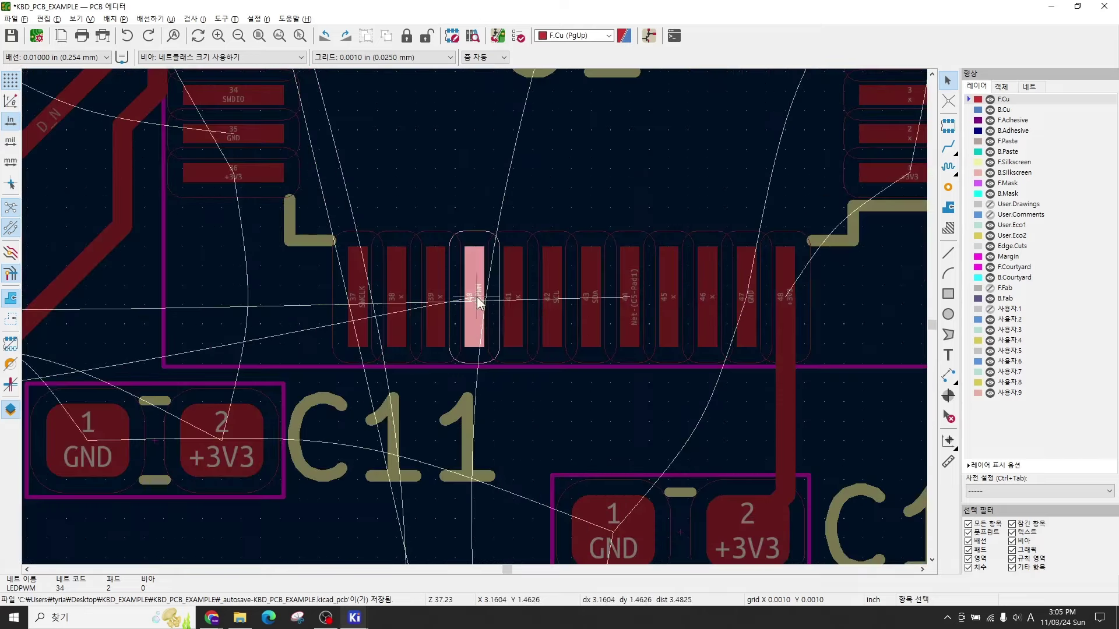
pyautogui.scroll(5, 477, 296)
pyautogui.scroll(-10, 491, 296)
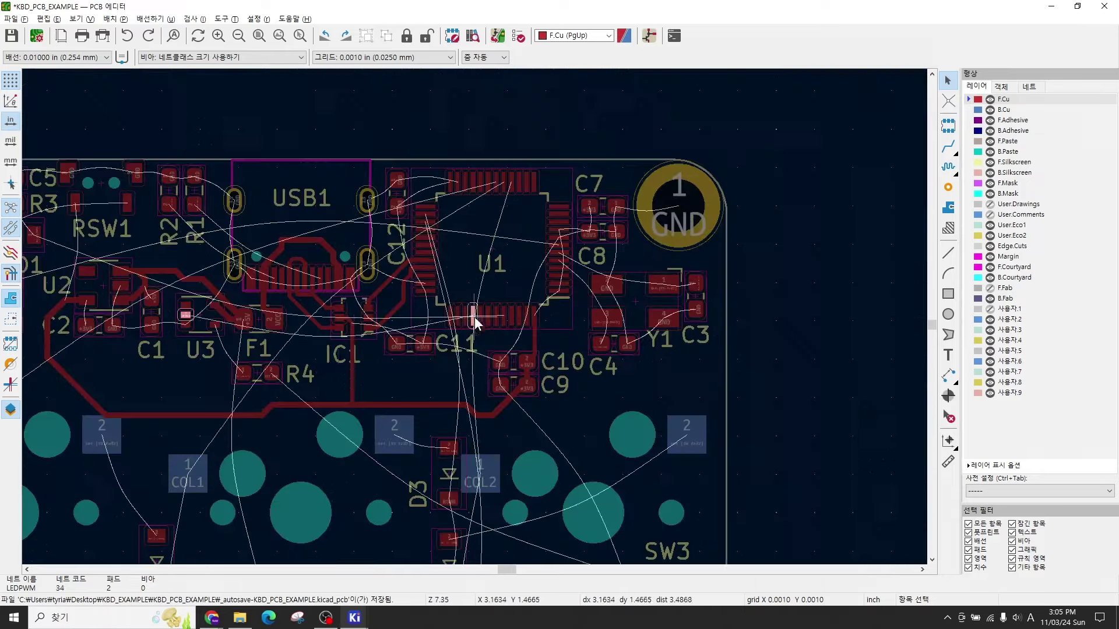
pyautogui.moveTo(226, 364); pyautogui.dragTo(323, 365, button='middle')
pyautogui.scroll(5, 309, 332)
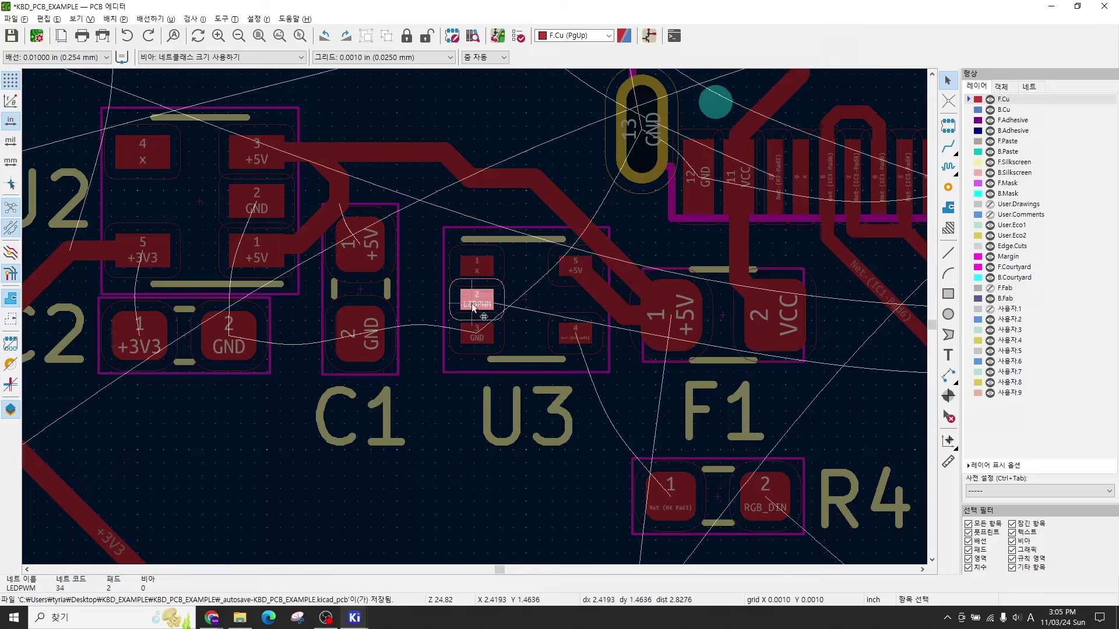
pyautogui.scroll(-4, 483, 317)
# Step: Select microcontroller U1 and examine its pads around LEDPWM pad 40
pyautogui.click(775, 288)
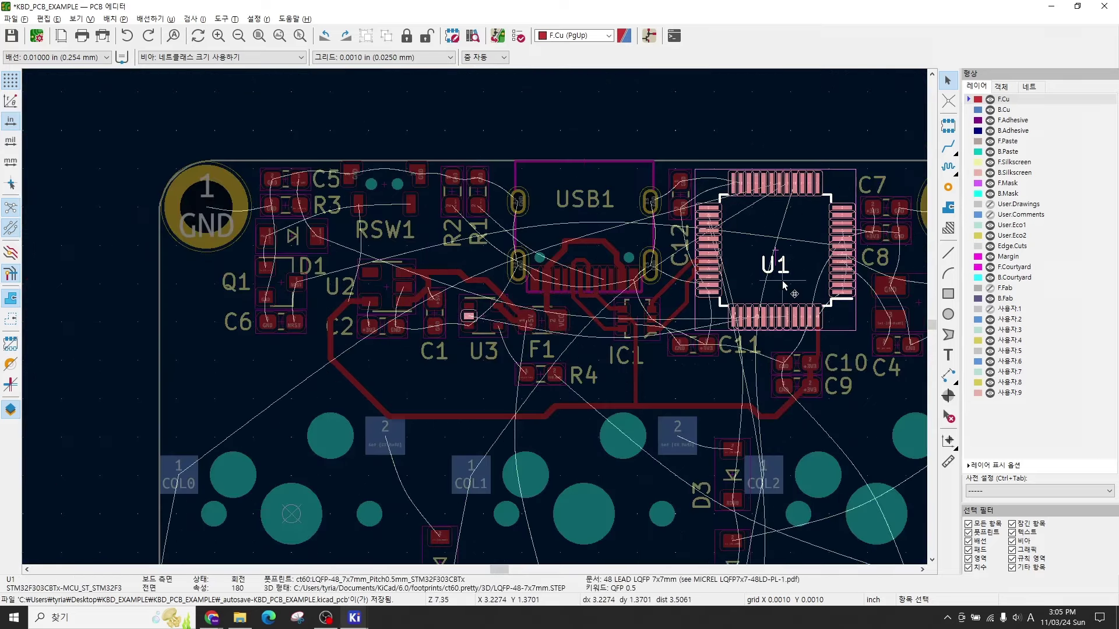
pyautogui.scroll(3, 772, 298)
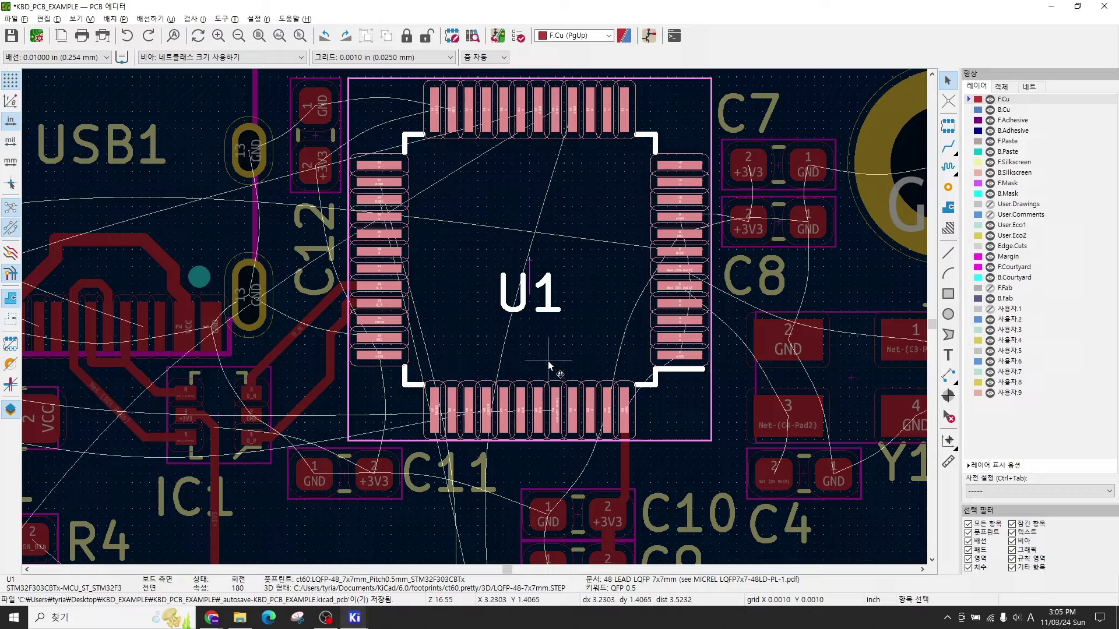
pyautogui.moveTo(550, 364); pyautogui.dragTo(694, 275, button='middle')
pyautogui.scroll(5, 694, 275)
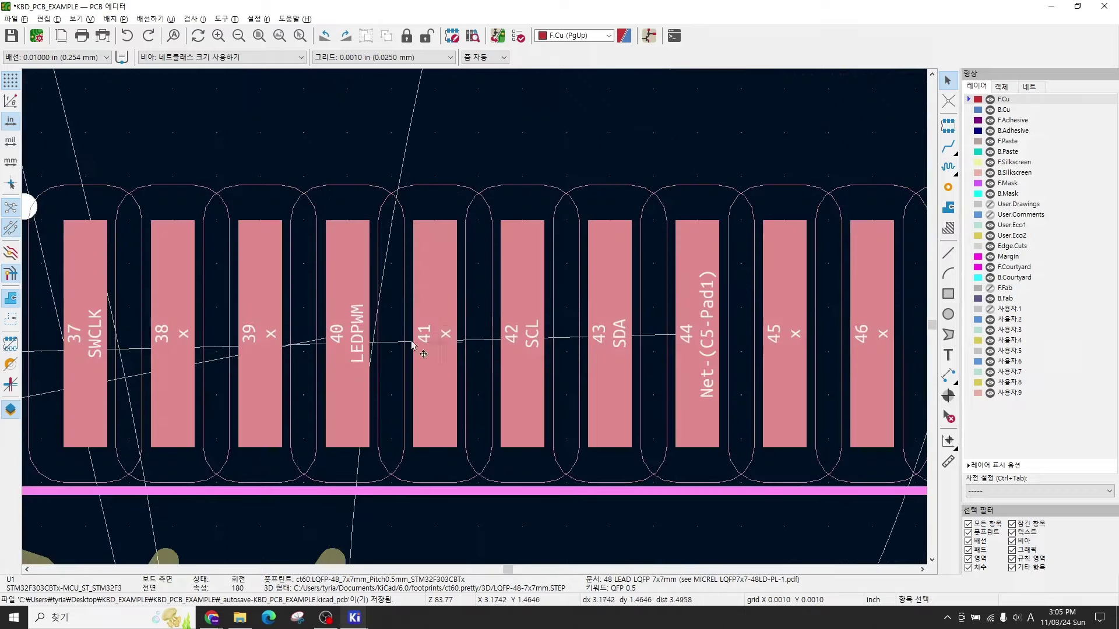
pyautogui.scroll(-8, 383, 316)
pyautogui.scroll(-3, 328, 360)
# Step: Examine the pads of LED L3 beneath switch SW1 and compare its position with microcontroller U1
pyautogui.scroll(5, 350, 348)
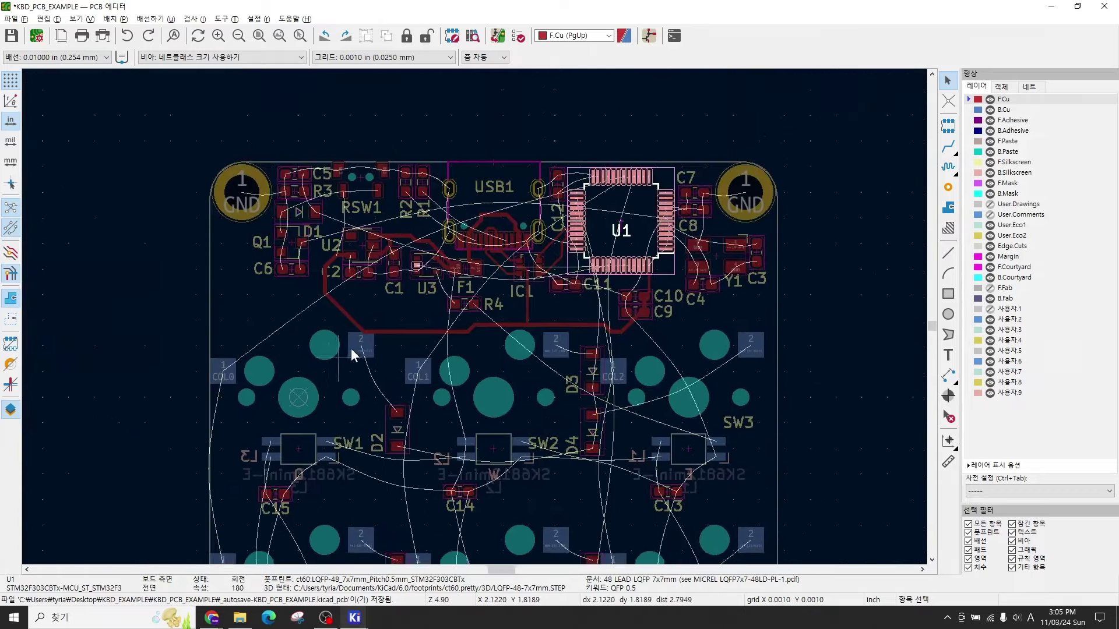
pyautogui.click(384, 378)
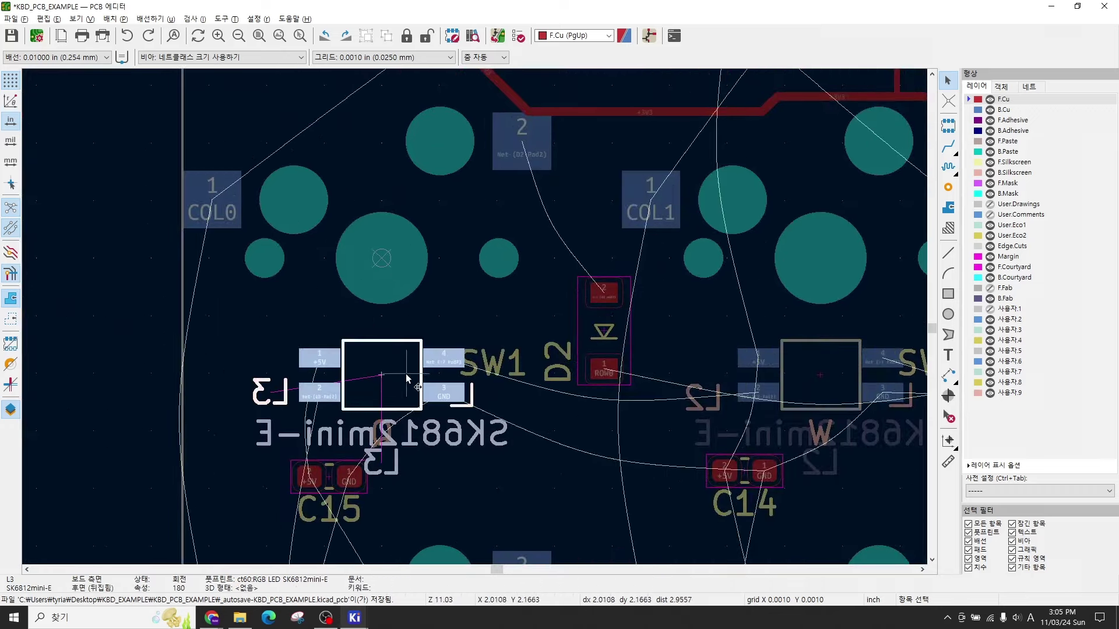
pyautogui.scroll(4, 395, 375)
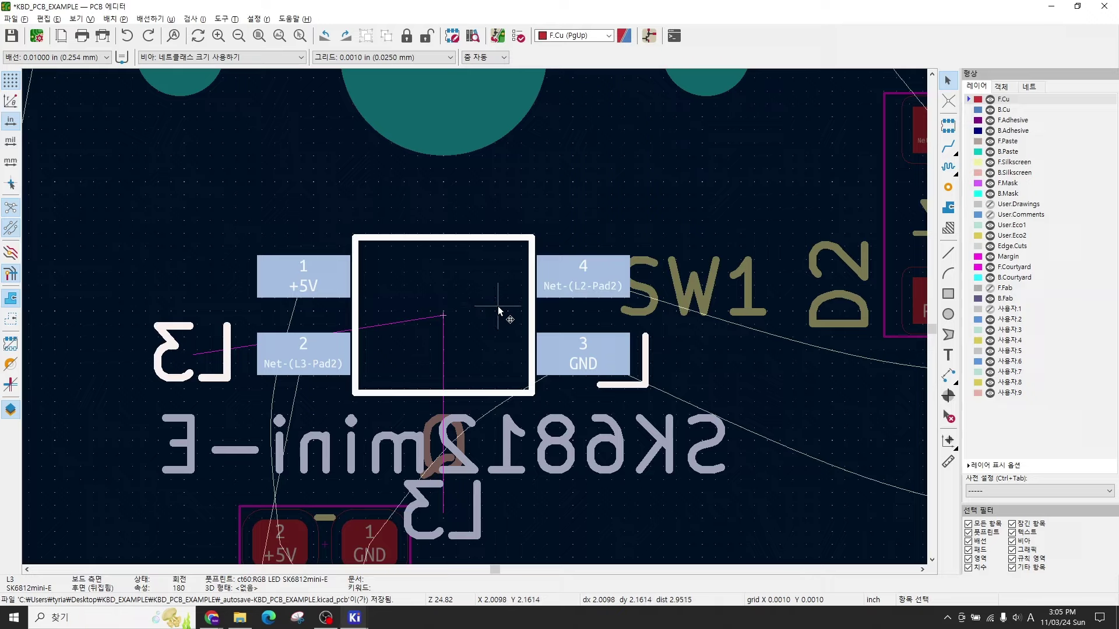
pyautogui.scroll(-5, 474, 316)
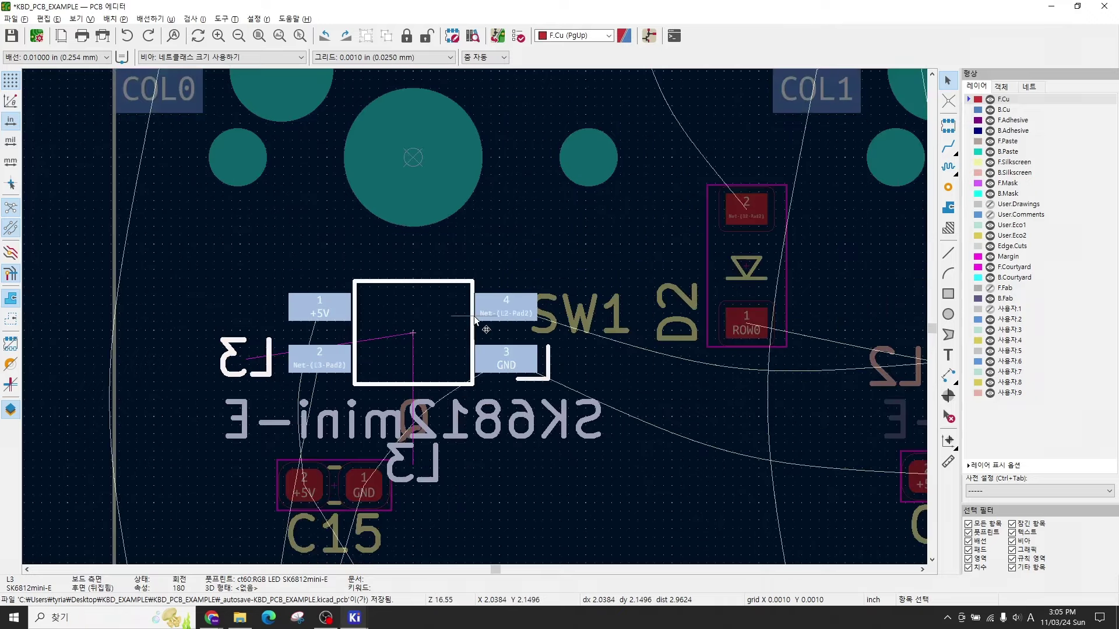
pyautogui.scroll(3, 518, 296)
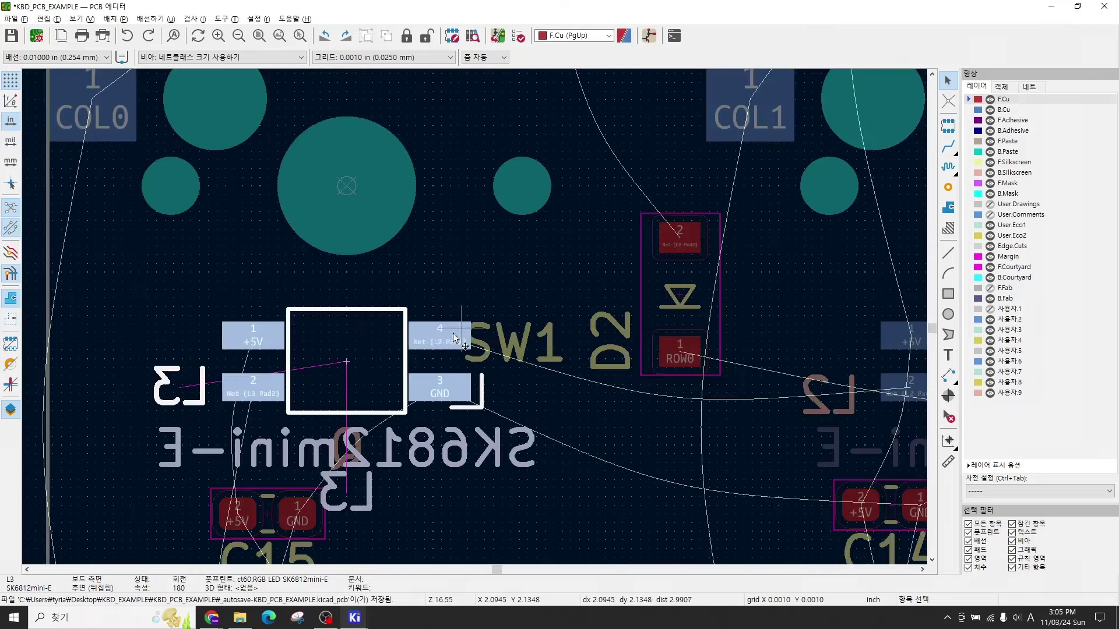
pyautogui.scroll(-5, 484, 309)
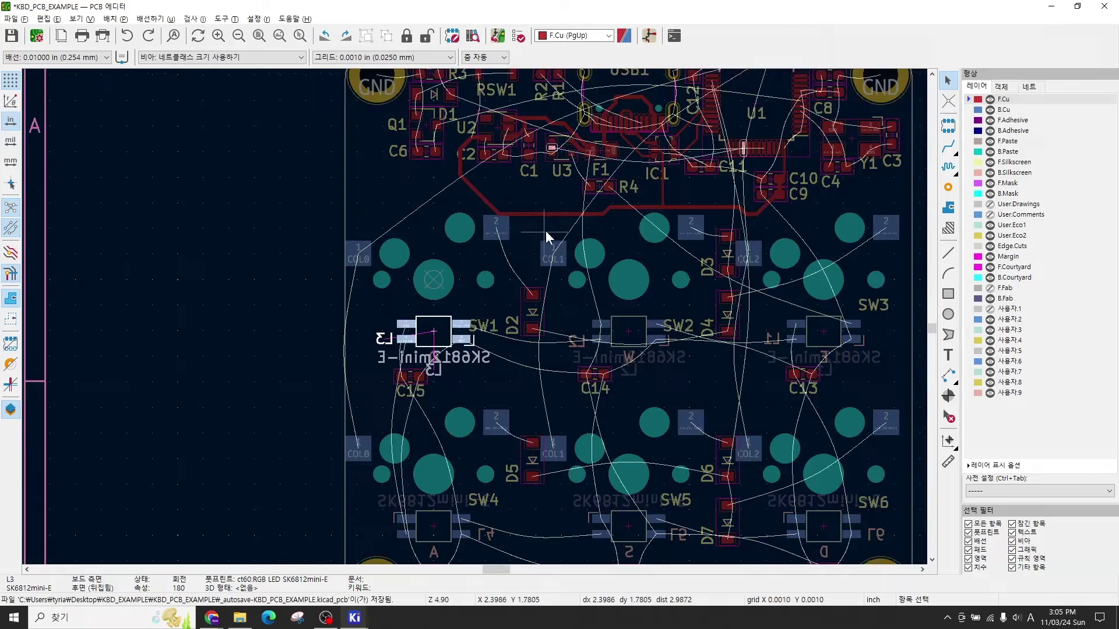
pyautogui.scroll(4, 429, 361)
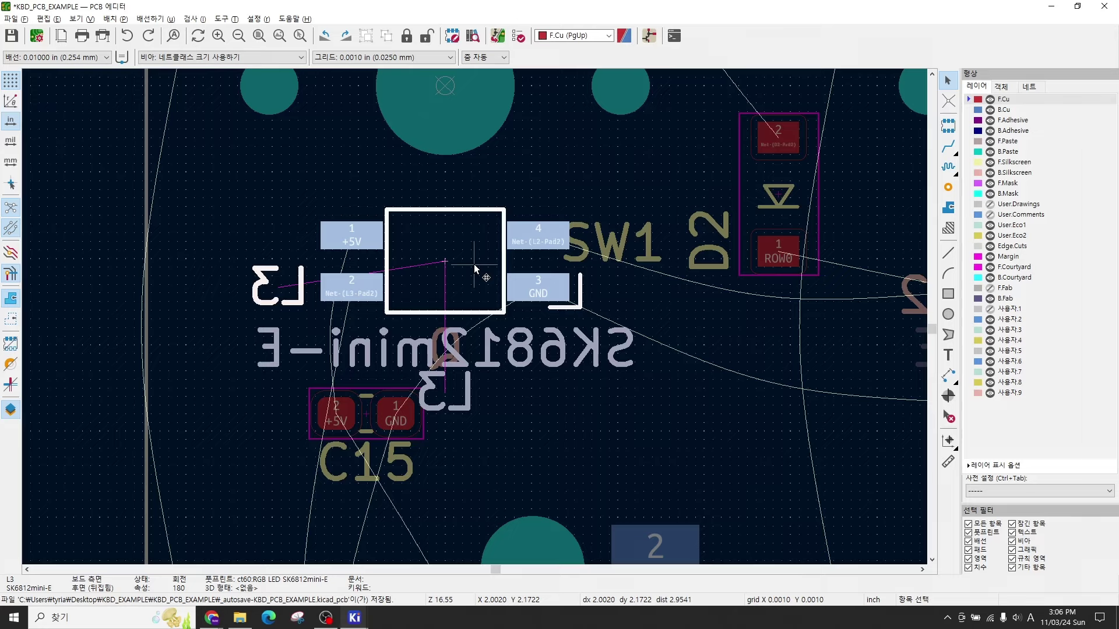
pyautogui.scroll(-5, 473, 264)
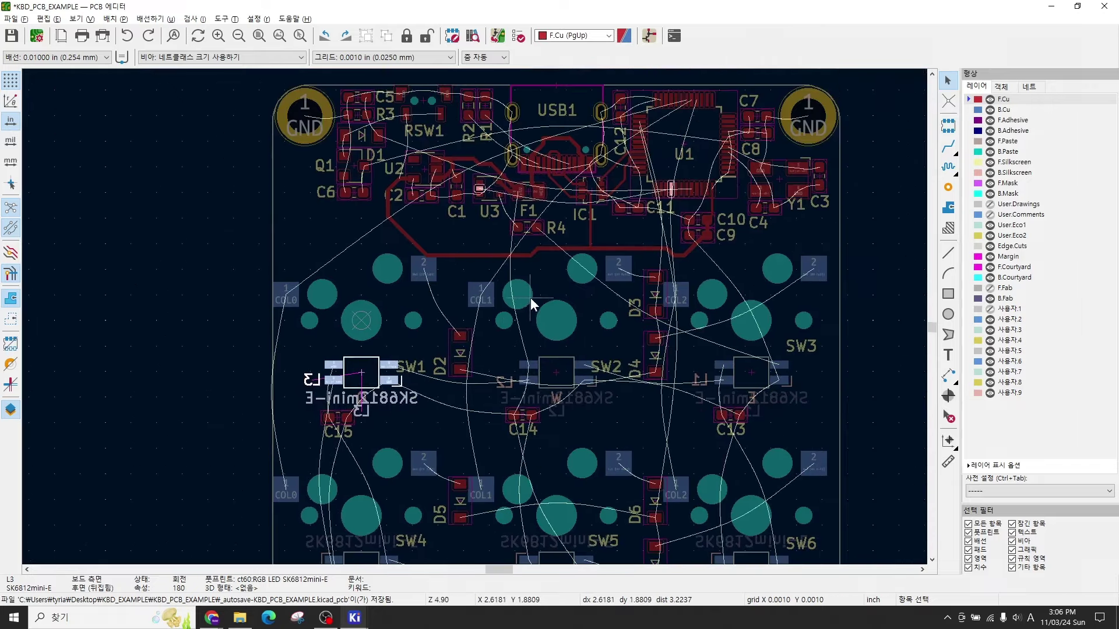
pyautogui.click(700, 156)
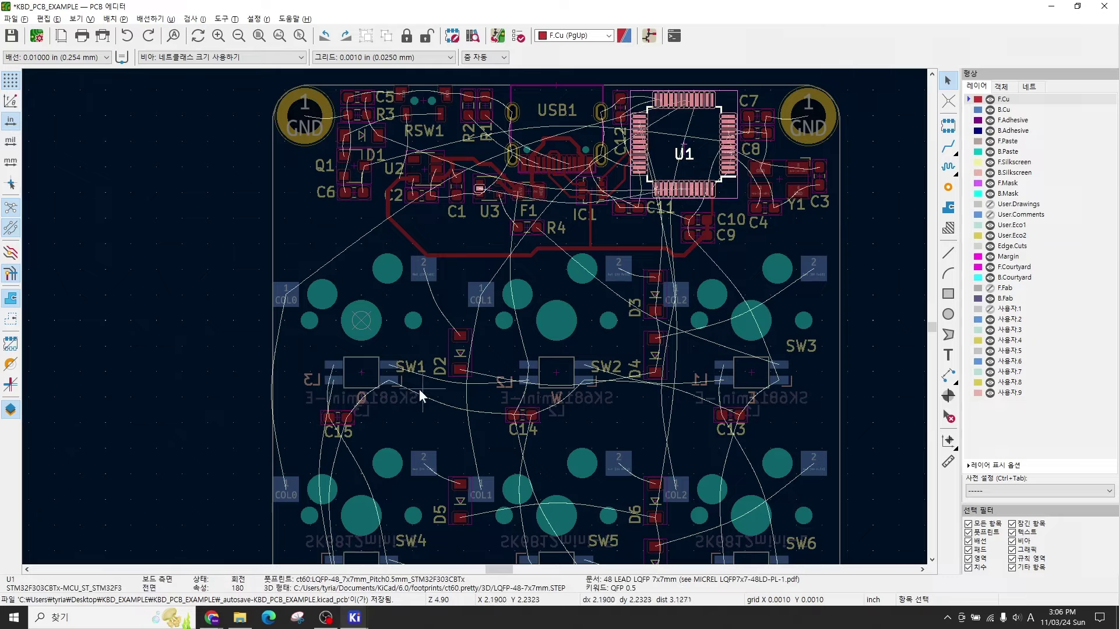
pyautogui.click(378, 371)
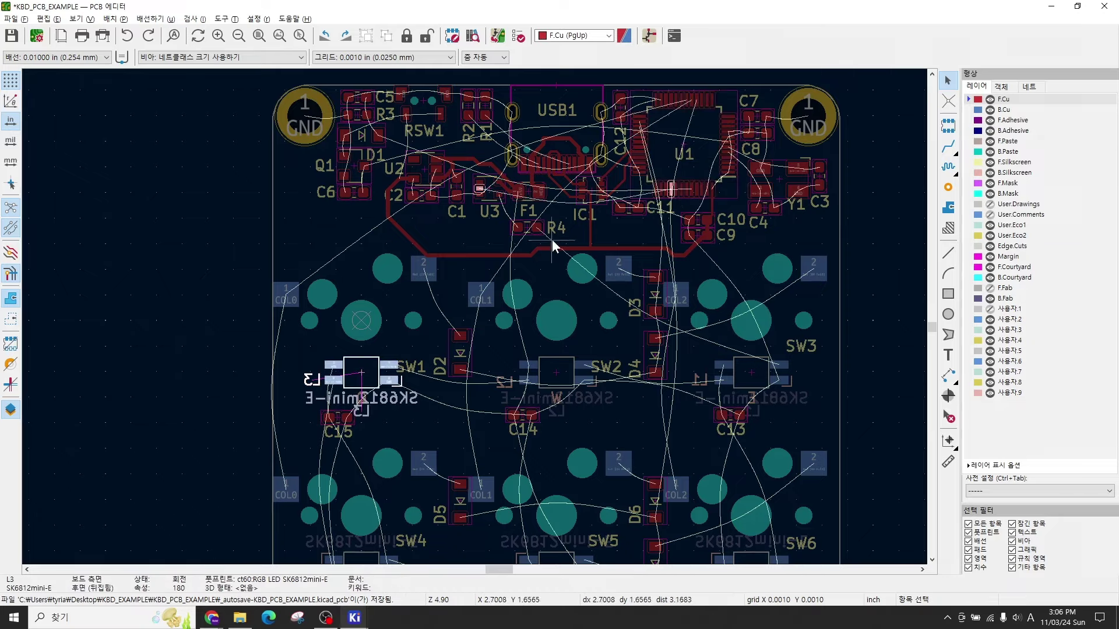
# Step: Select buffer U3 and examine its supply, ground and signal pads, including LEDPWM pad 2
pyautogui.scroll(3, 513, 187)
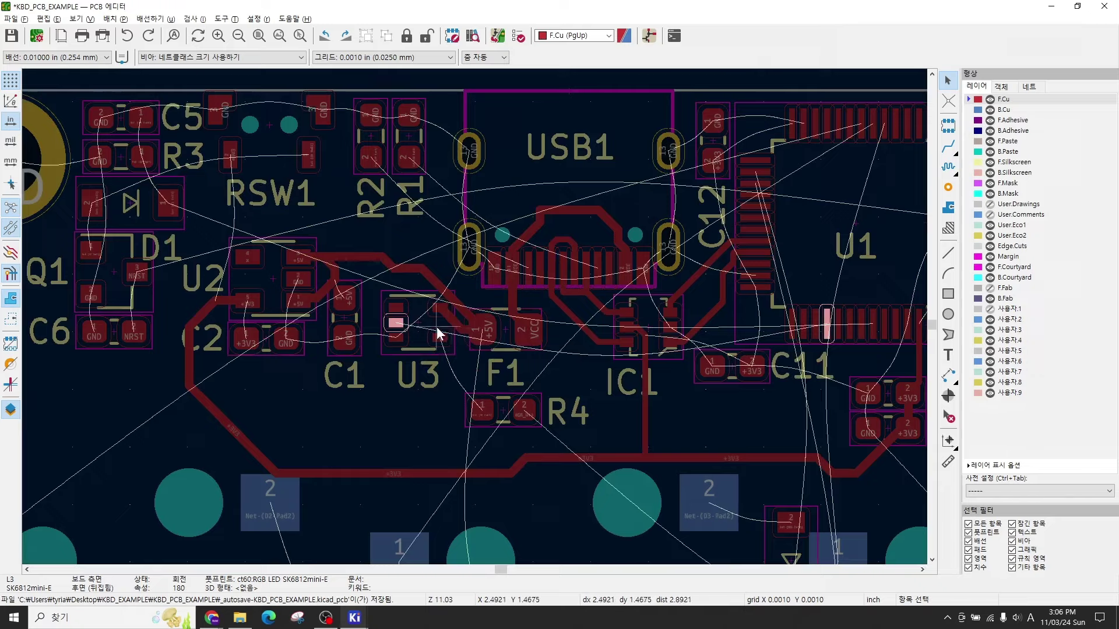
pyautogui.scroll(2, 436, 327)
pyautogui.scroll(2, 463, 314)
pyautogui.click(474, 315)
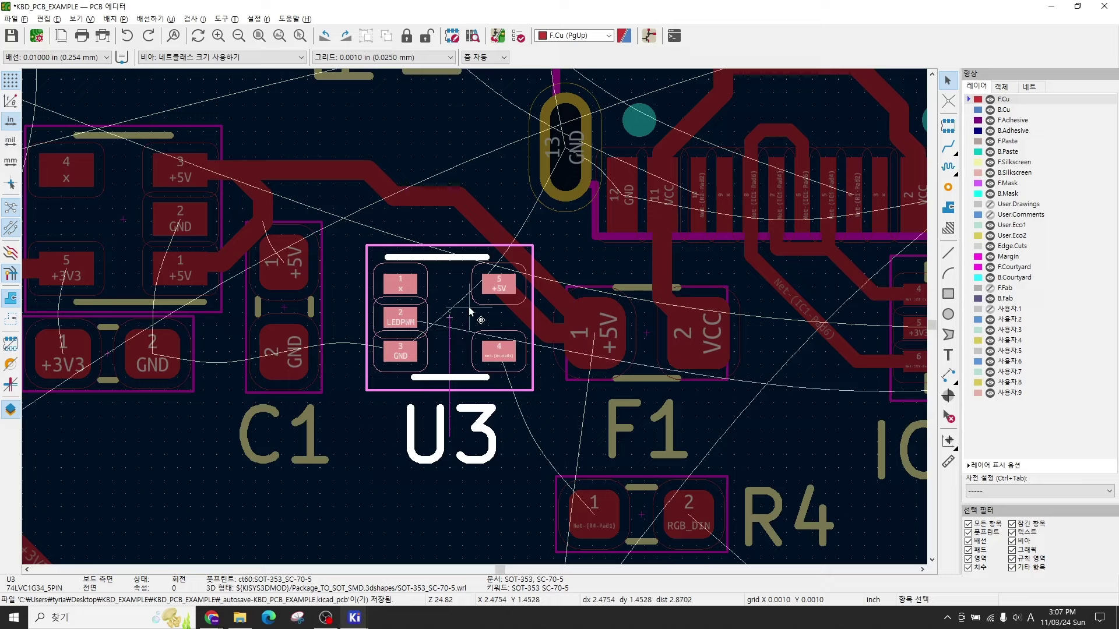
pyautogui.click(459, 353)
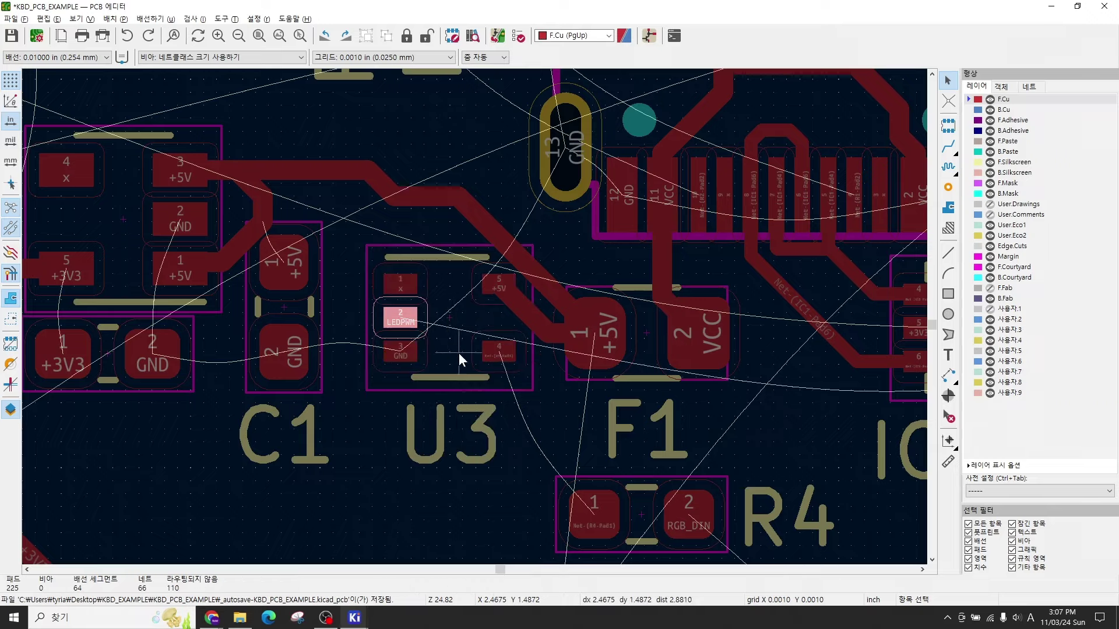
pyautogui.click(465, 324)
pyautogui.scroll(2, 465, 324)
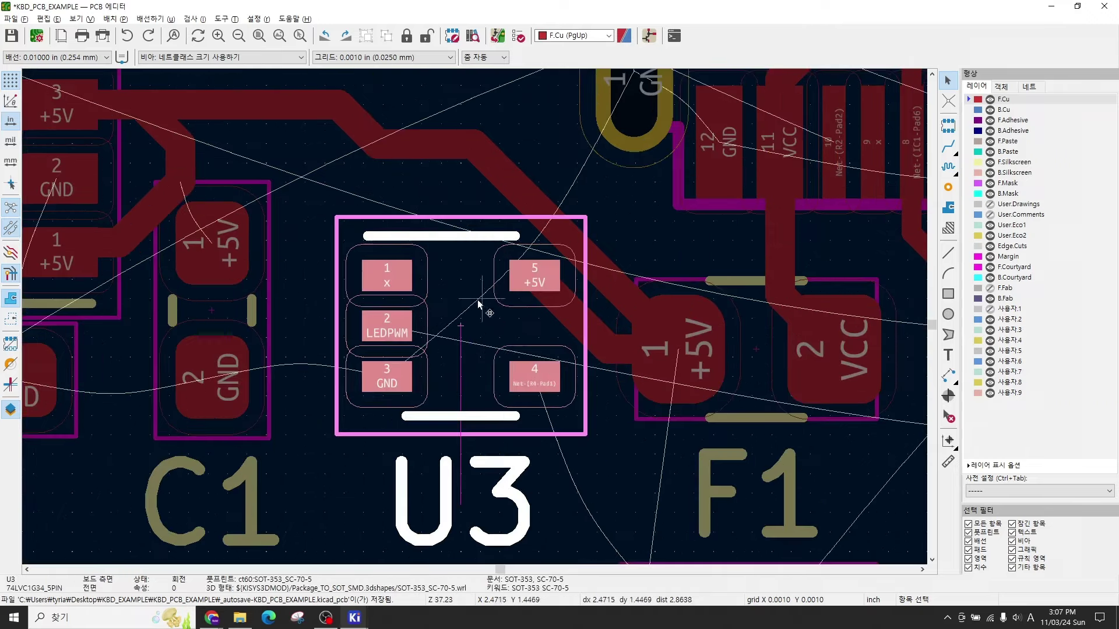
pyautogui.scroll(-1, 474, 315)
pyautogui.scroll(3, 474, 316)
pyautogui.click(365, 321)
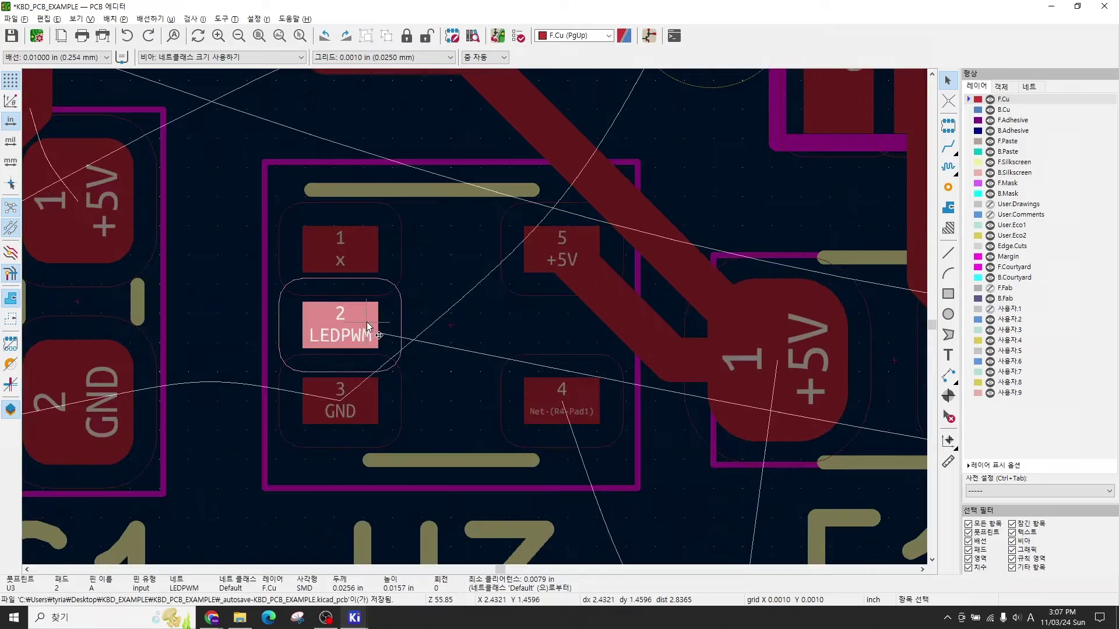
# Step: Review the LEDPWM connection to U3 and compare the buffer's input pad 2 with its output pad 4
pyautogui.scroll(-8, 367, 323)
pyautogui.scroll(3, 704, 310)
pyautogui.scroll(-3, 704, 310)
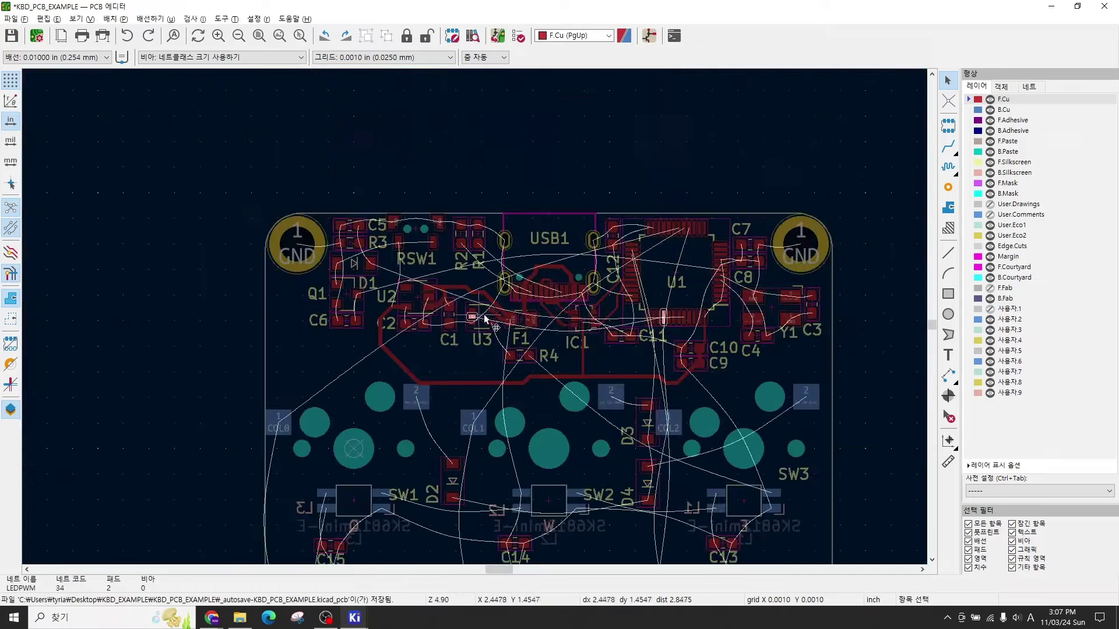
pyautogui.scroll(1, 705, 310)
pyautogui.scroll(5, 475, 316)
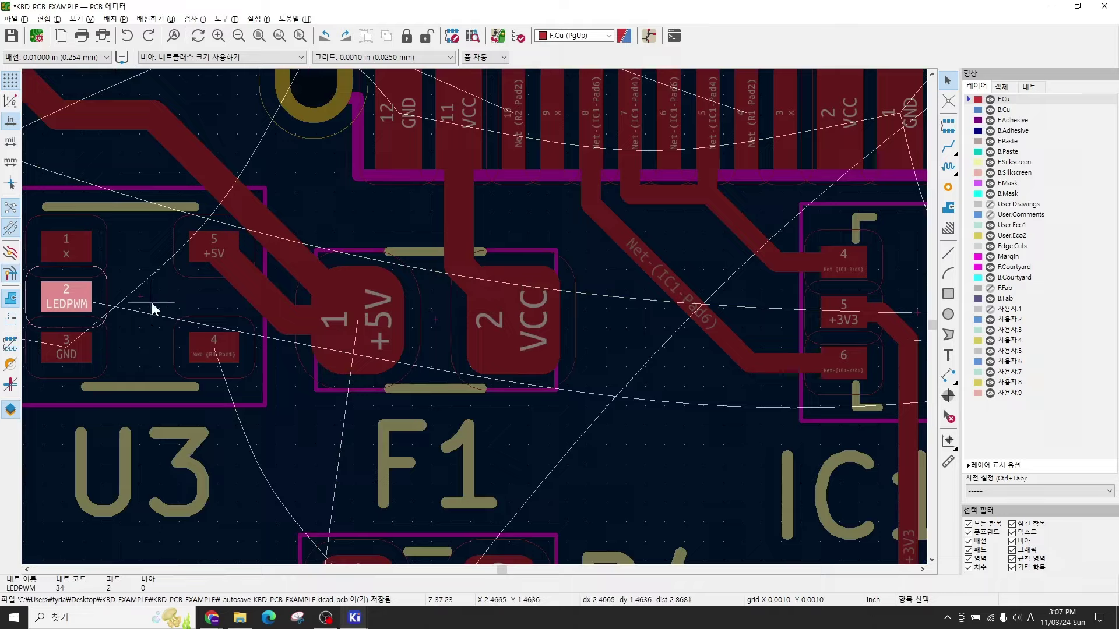
pyautogui.moveTo(152, 302); pyautogui.dragTo(409, 244, button='middle')
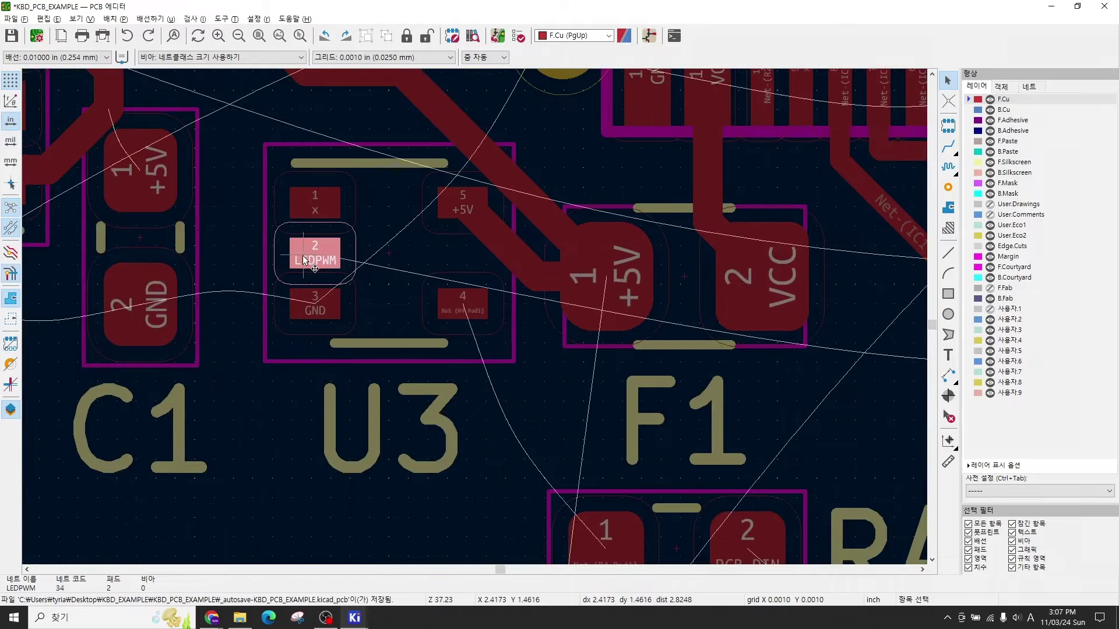
pyautogui.click(458, 323)
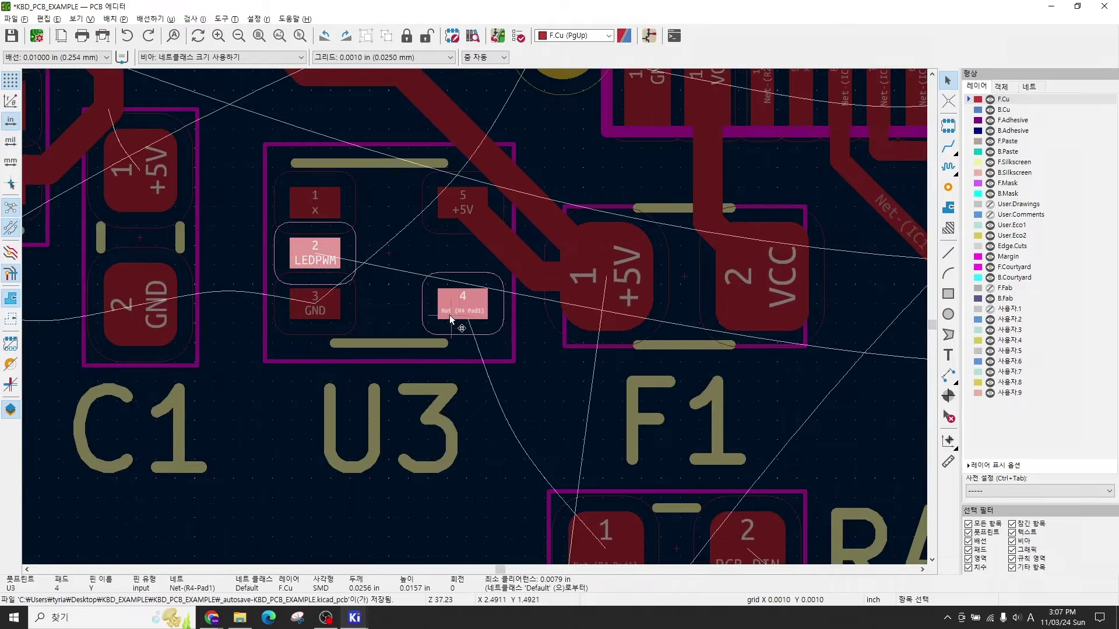
pyautogui.click(329, 246)
pyautogui.click(483, 313)
# Step: Trace the LED signal from U3's pad 4 through R4 to L1's Din pad, and highlight the RGB_DIN net
pyautogui.scroll(-5, 473, 309)
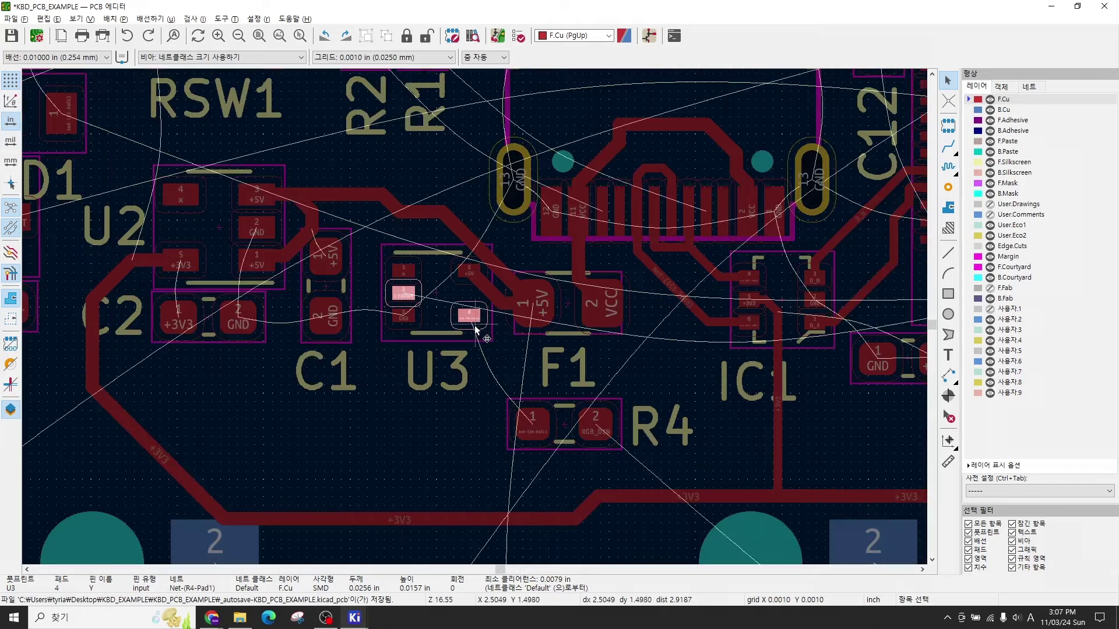
pyautogui.scroll(4, 475, 342)
pyautogui.click(551, 353)
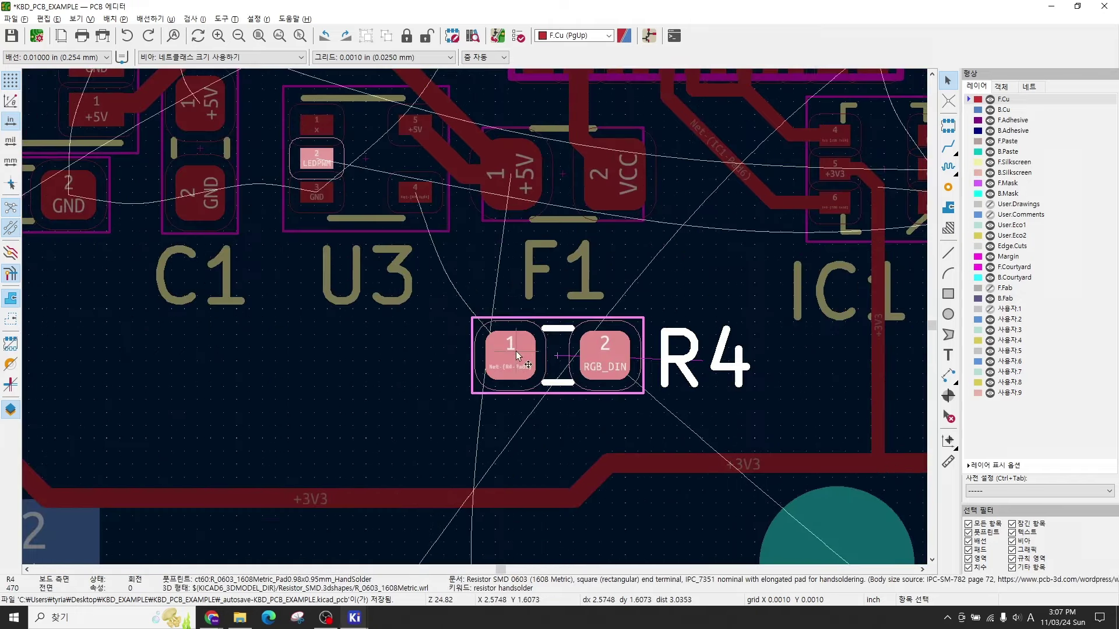
pyautogui.scroll(-3, 482, 332)
pyautogui.scroll(-3, 482, 329)
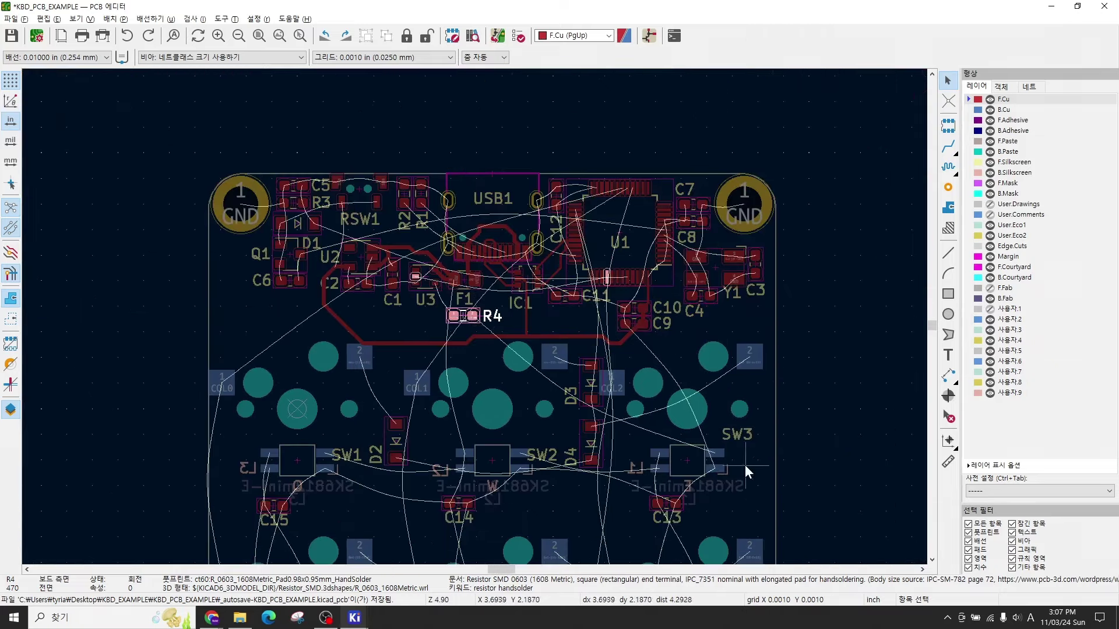
pyautogui.click(720, 452)
pyautogui.click(723, 461)
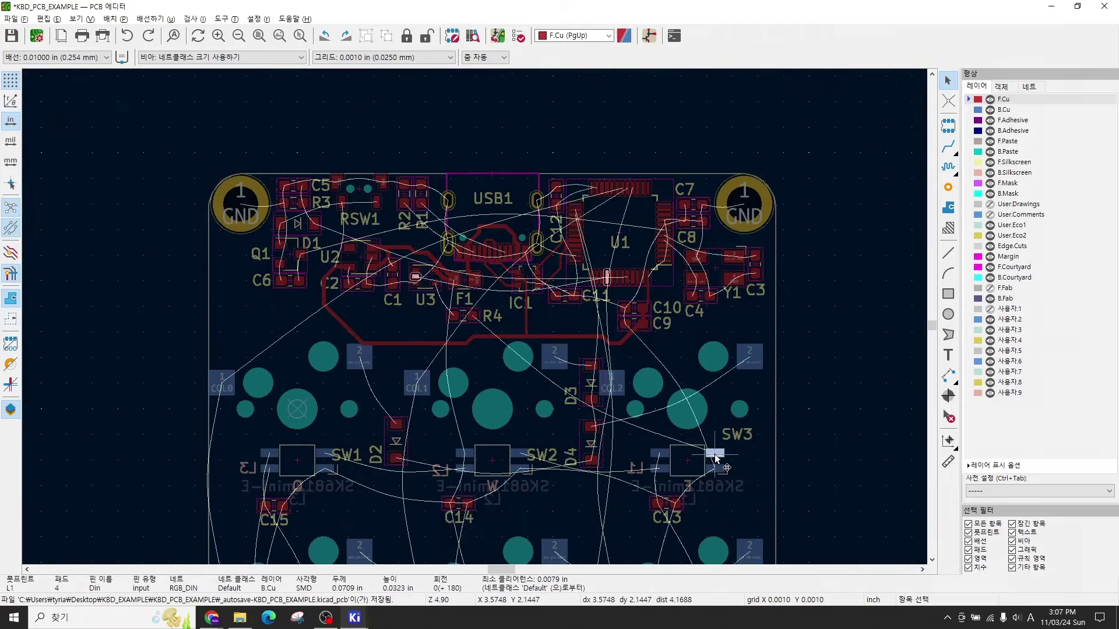
pyautogui.press('`')
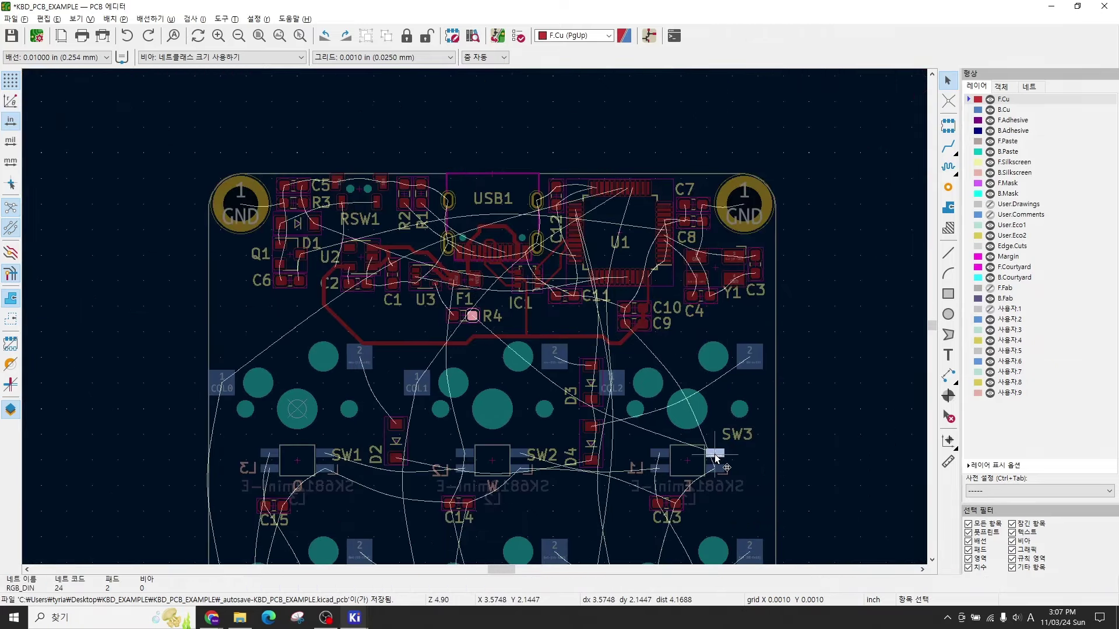
# Step: Switch to the schematic editor and locate the LEDPWM label on U1's PB4 pin 40
pyautogui.click(596, 406)
pyautogui.click(355, 619)
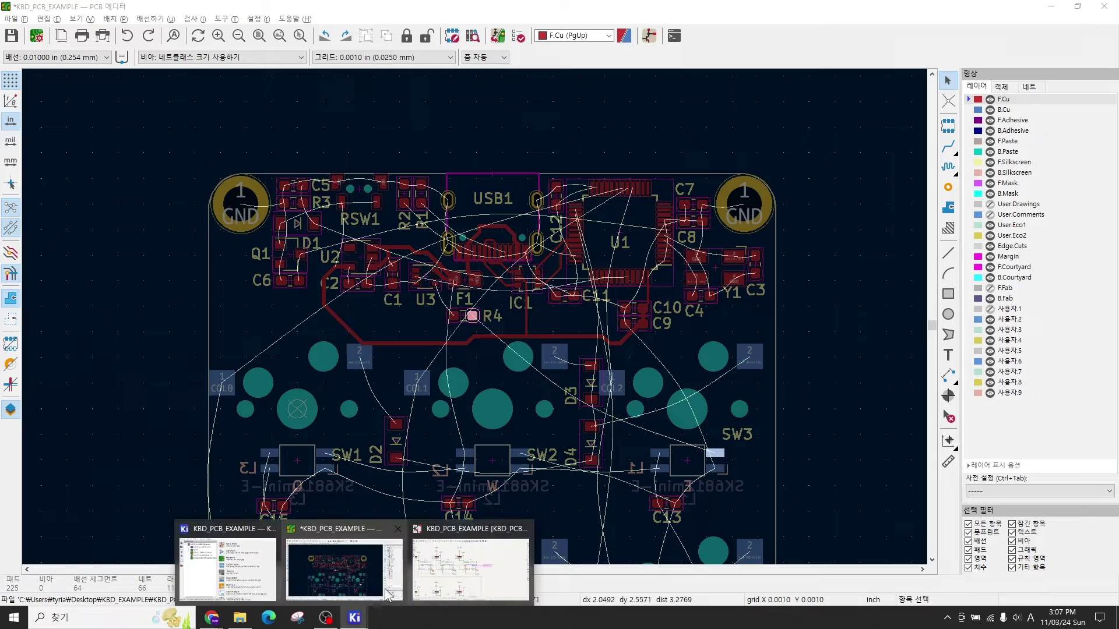
pyautogui.click(475, 565)
pyautogui.scroll(3, 557, 317)
pyautogui.scroll(-3, 558, 318)
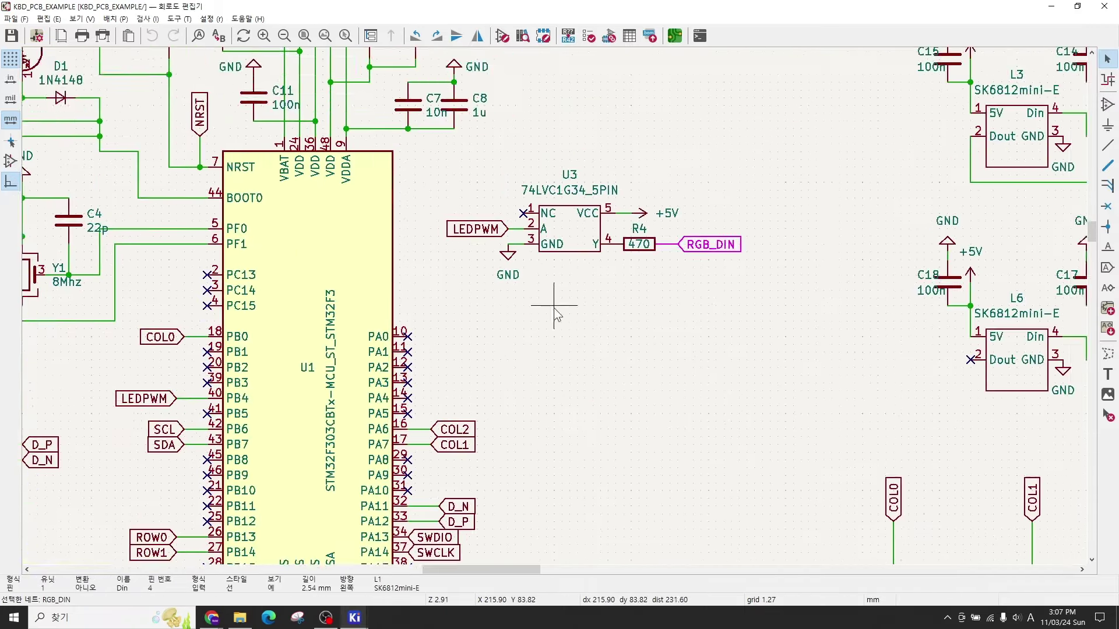
pyautogui.keyDown('shift'); pyautogui.scroll(-2, 569, 305); pyautogui.keyUp('shift')
pyautogui.click(187, 341)
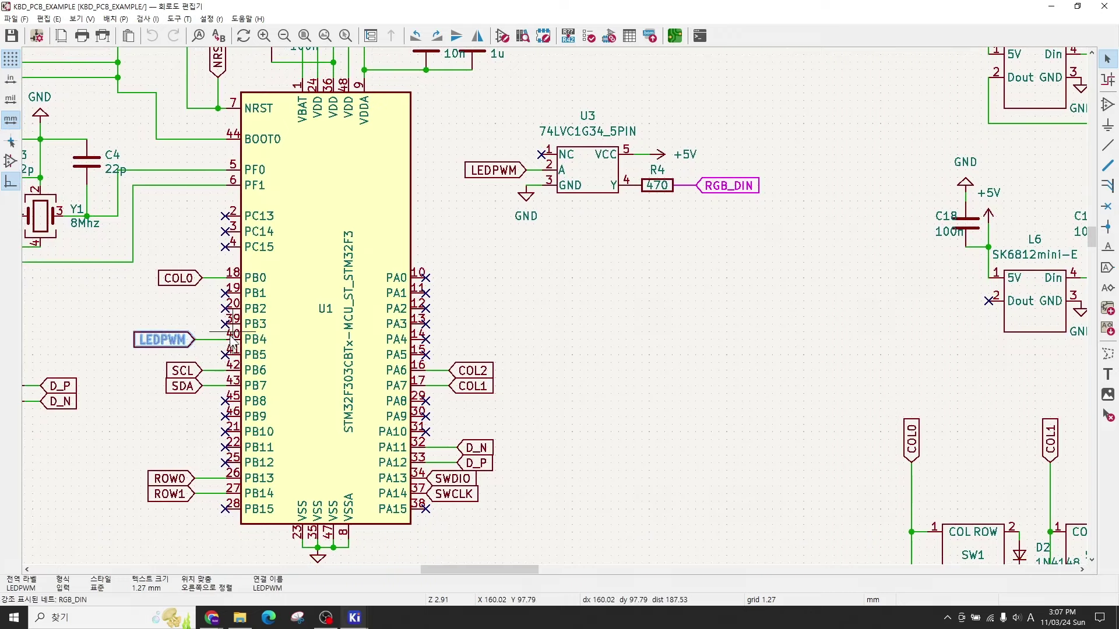
# Step: Trace the RGB_DIN net in the schematic from U3's output through R4 to L1's Din pin
pyautogui.click(575, 250)
pyautogui.moveTo(575, 250); pyautogui.dragTo(573, 315, button='middle')
pyautogui.scroll(2, 574, 314)
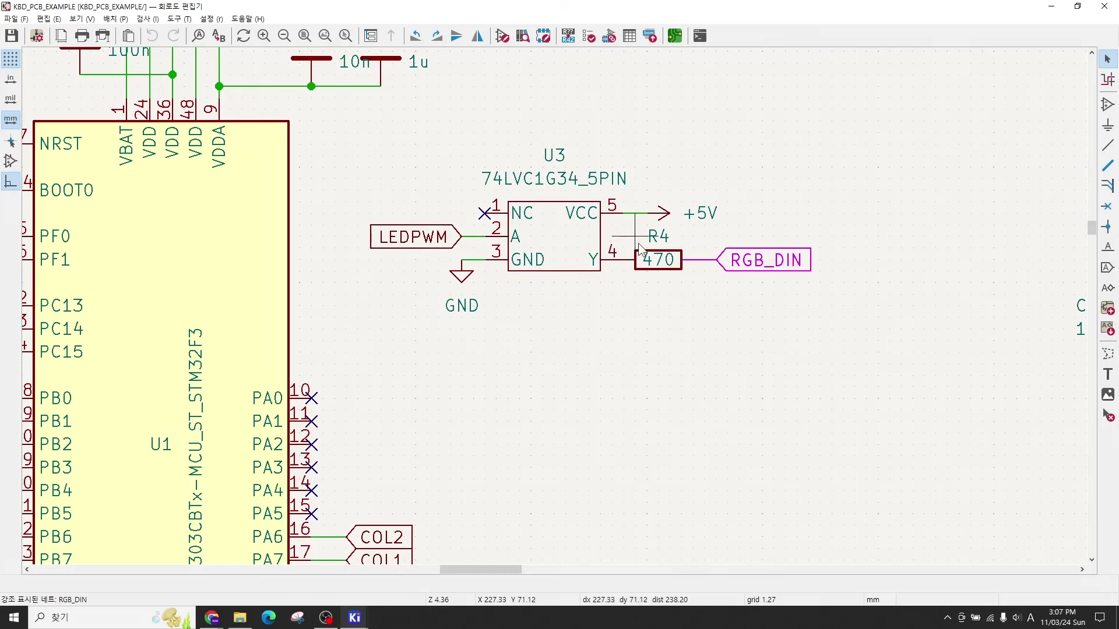
pyautogui.click(767, 261)
pyautogui.scroll(-2, 798, 284)
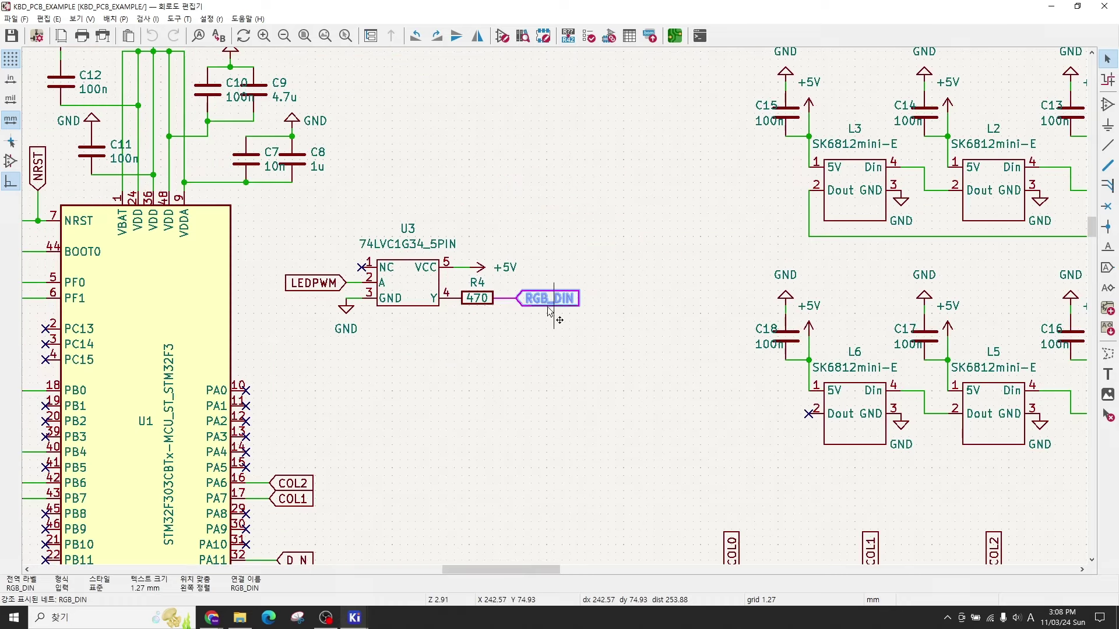
pyautogui.moveTo(590, 300); pyautogui.dragTo(455, 254, button='middle')
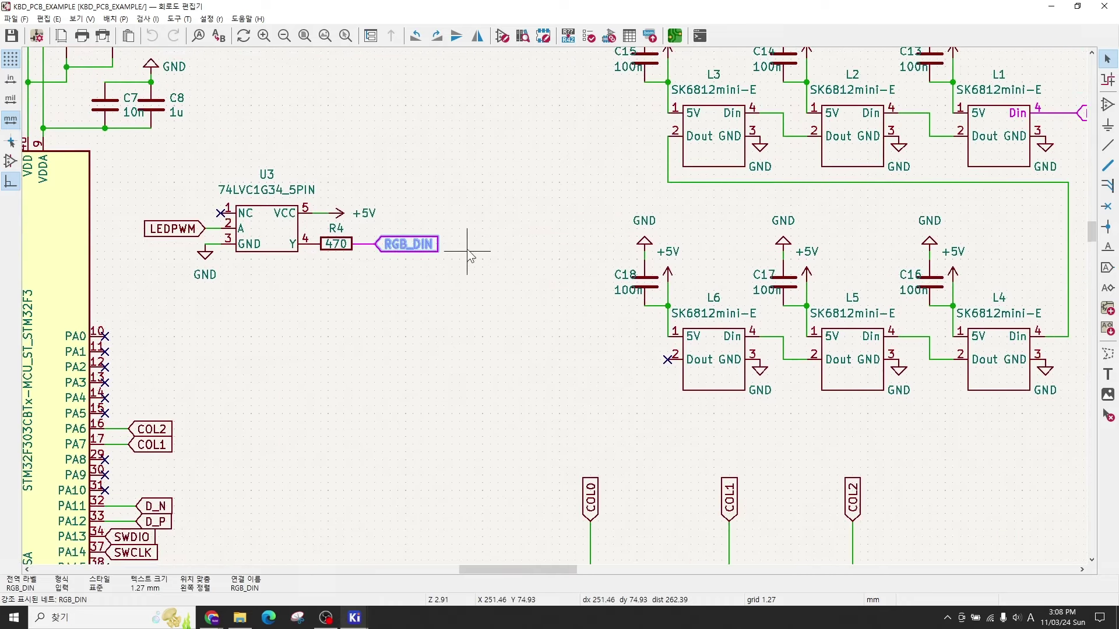
pyautogui.hscroll(3, 500, 243)
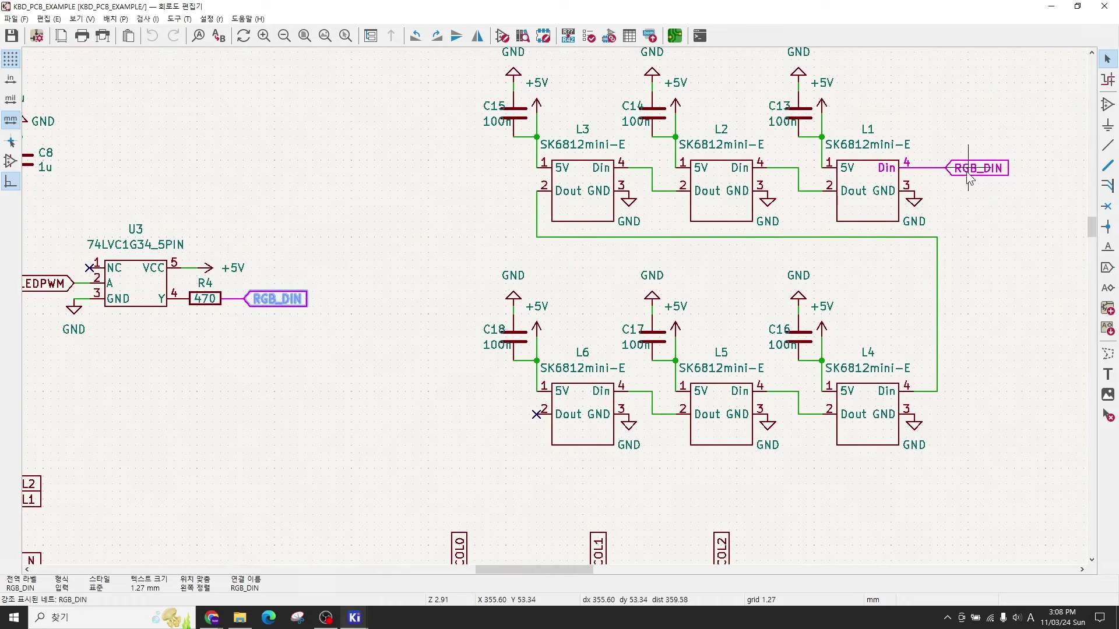
pyautogui.click(944, 172)
# Step: Examine buffer U3's LEDPWM input label and the RGB_DIN label following resistor R4
pyautogui.moveTo(399, 325); pyautogui.dragTo(641, 315, button='middle')
pyautogui.scroll(3, 577, 320)
pyautogui.scroll(-2, 565, 320)
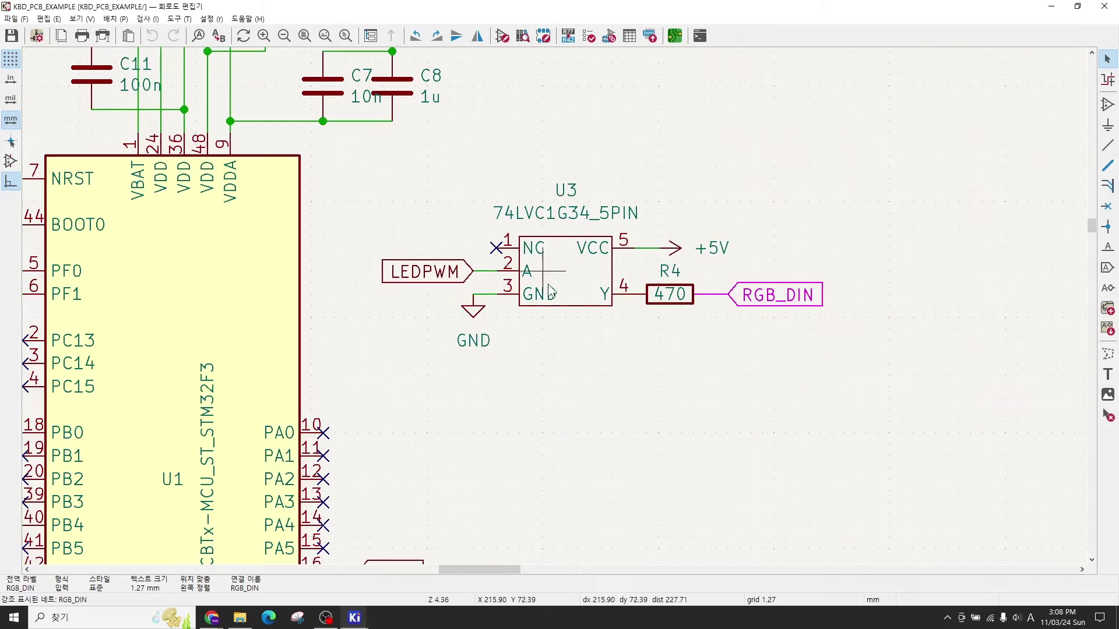
pyautogui.click(448, 279)
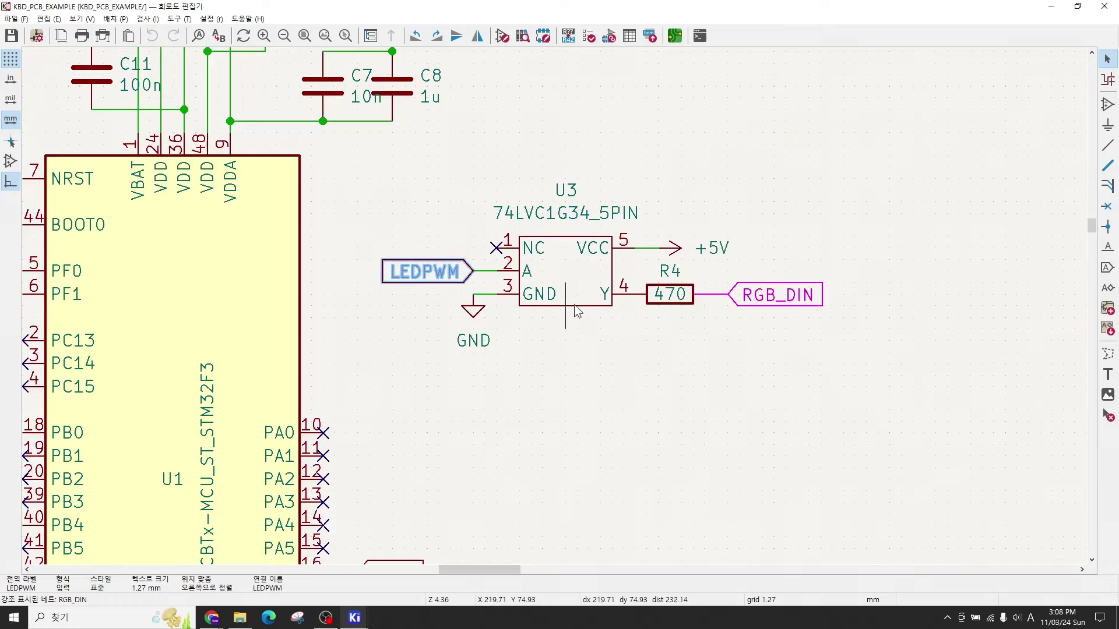
pyautogui.click(735, 314)
pyautogui.click(773, 296)
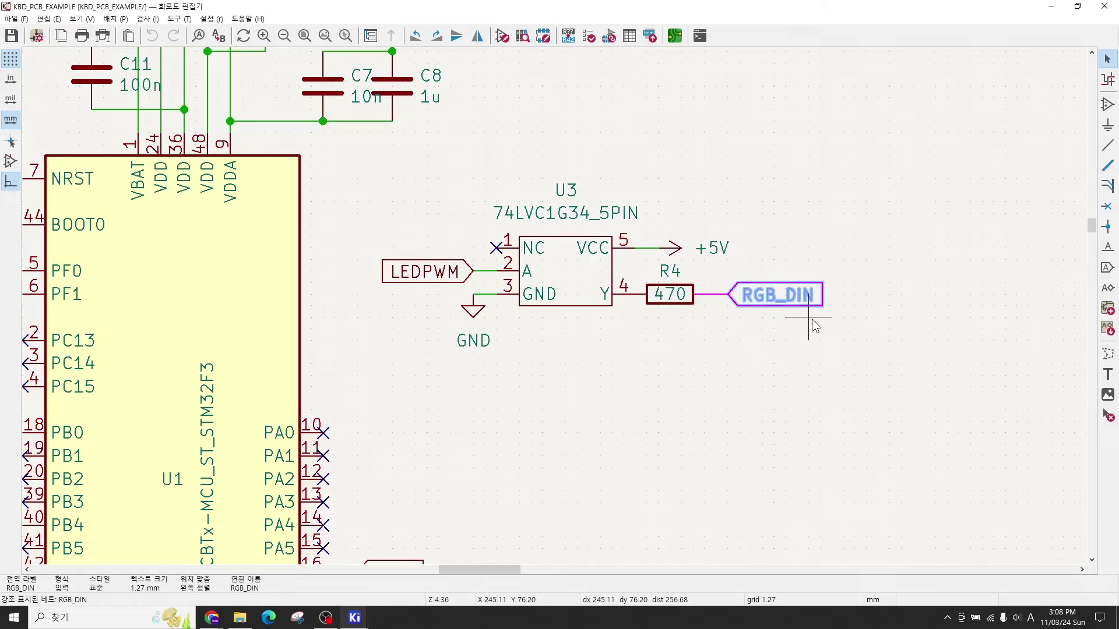
# Step: Select buffer U3 and microcontroller U1 in turn to review how they relate in the LED signal path
pyautogui.scroll(-3, 375, 310)
pyautogui.scroll(3, 442, 317)
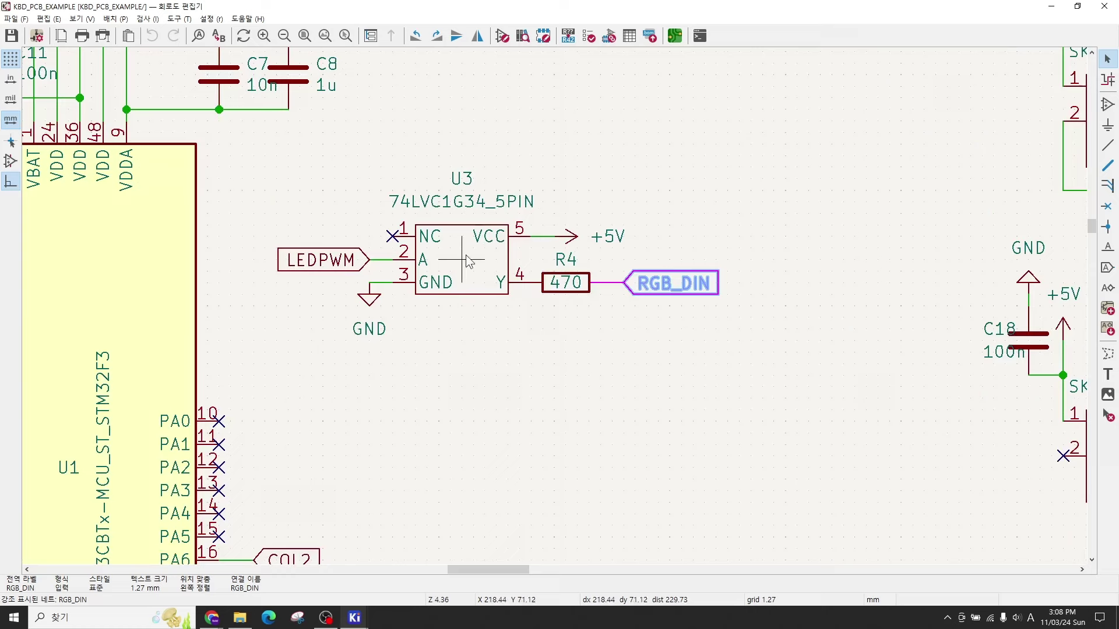
pyautogui.click(471, 292)
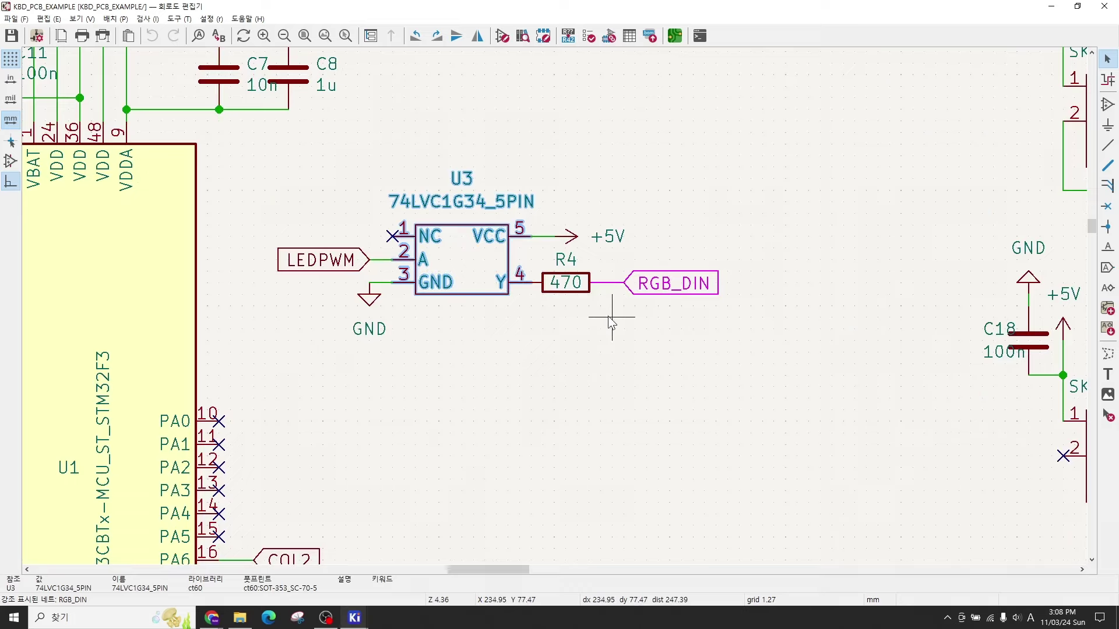
pyautogui.scroll(-4, 607, 316)
pyautogui.scroll(1, 392, 285)
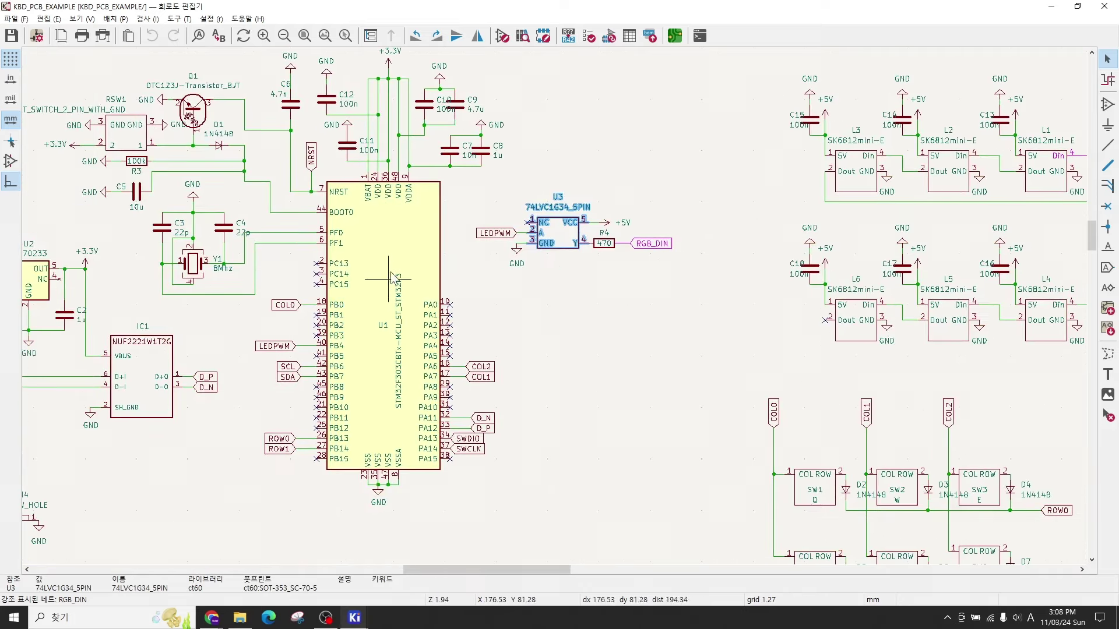
pyautogui.click(392, 284)
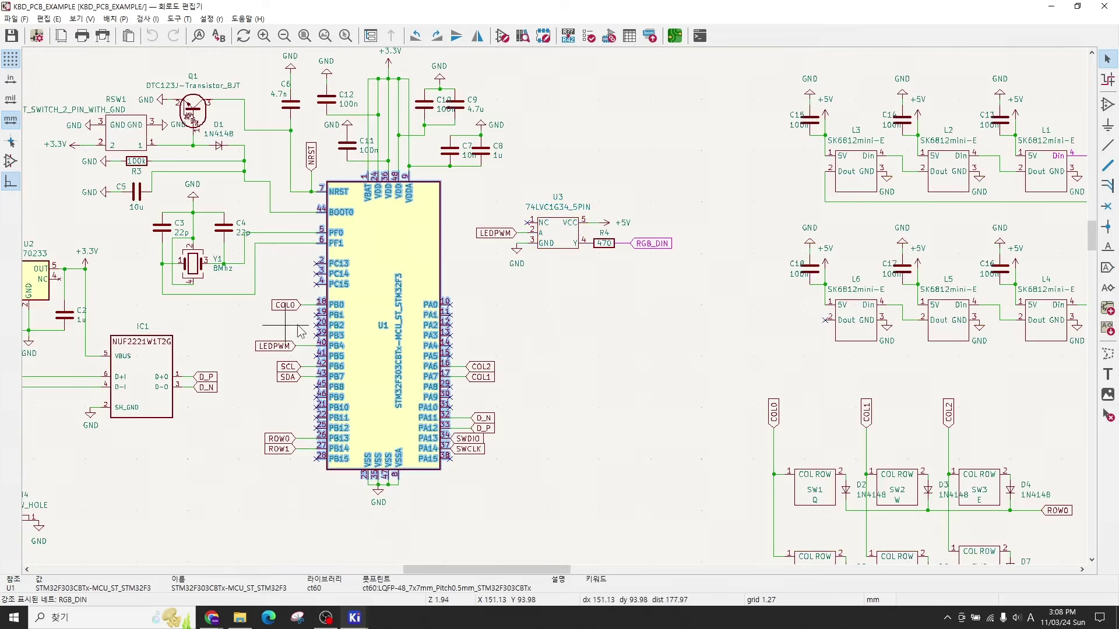
pyautogui.click(545, 244)
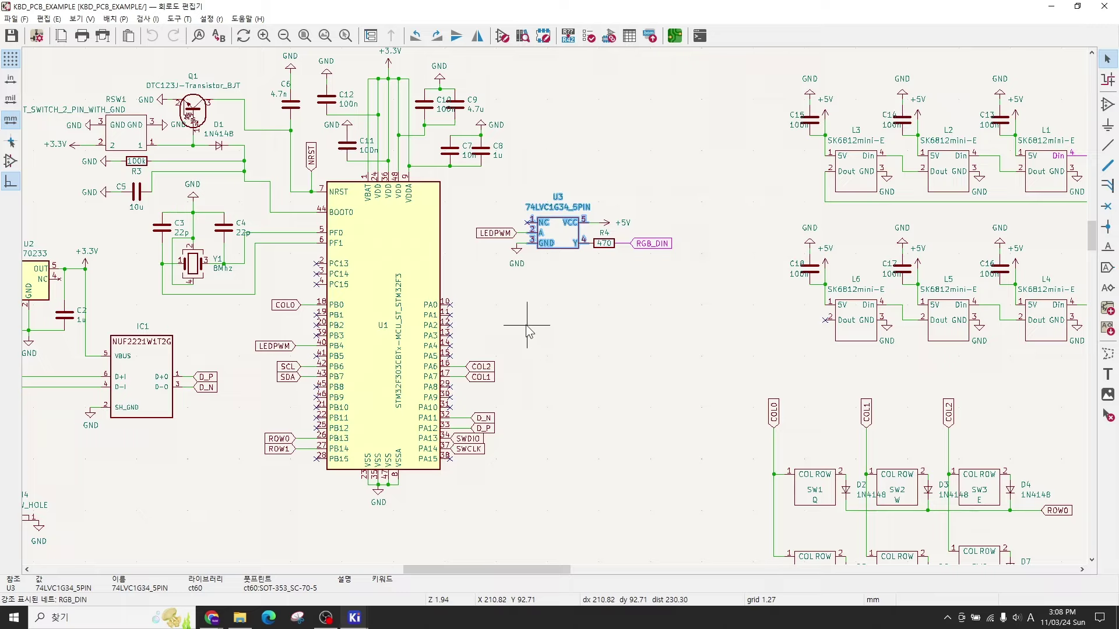
# Step: Switch to the PCB editor and examine the placement of U3 and R4 relative to U1 and the switch LEDs
pyautogui.scroll(3, 532, 330)
pyautogui.hscroll(-5, 532, 329)
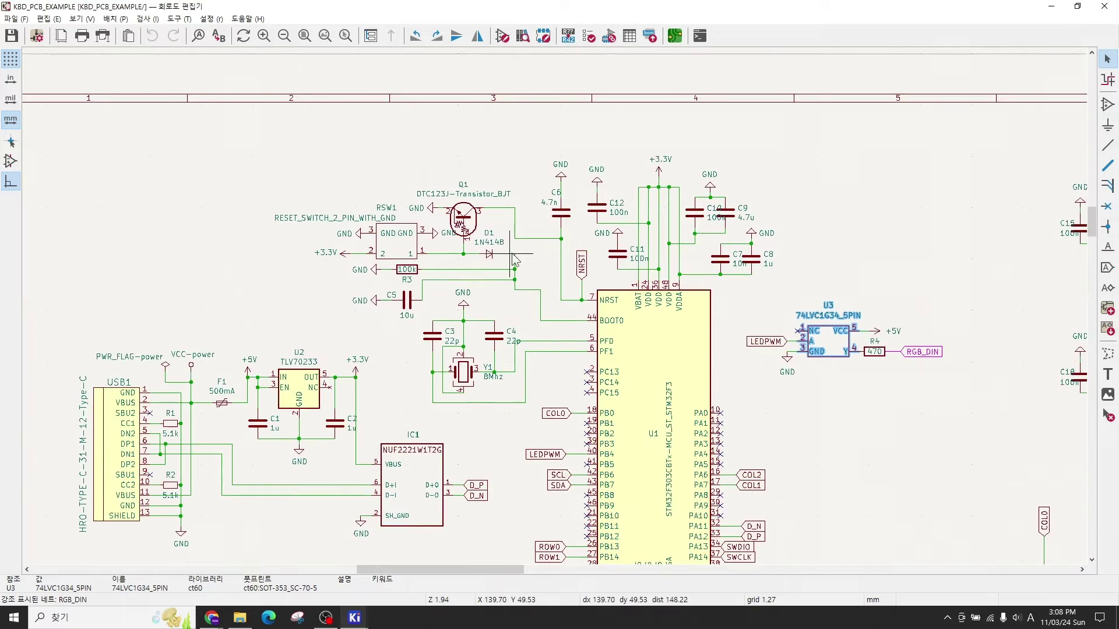
pyautogui.scroll(-2, 562, 318)
pyautogui.moveTo(798, 422); pyautogui.dragTo(618, 346, button='middle')
pyautogui.hotkey('alt', 'Tab')
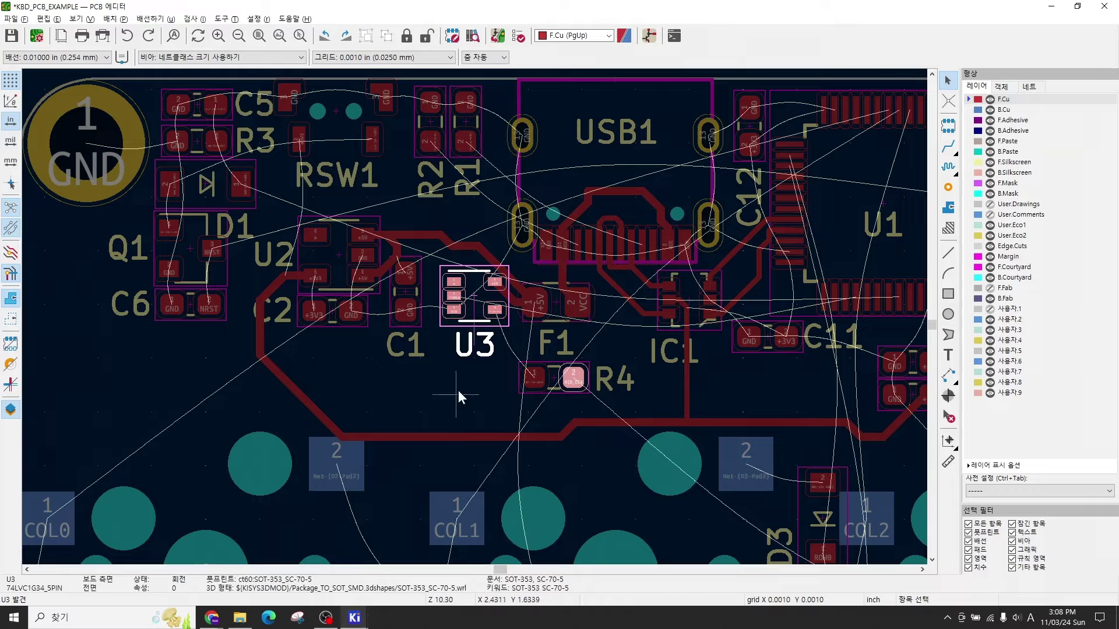
pyautogui.scroll(-3, 460, 350)
pyautogui.scroll(6, 469, 327)
pyautogui.scroll(1, 474, 317)
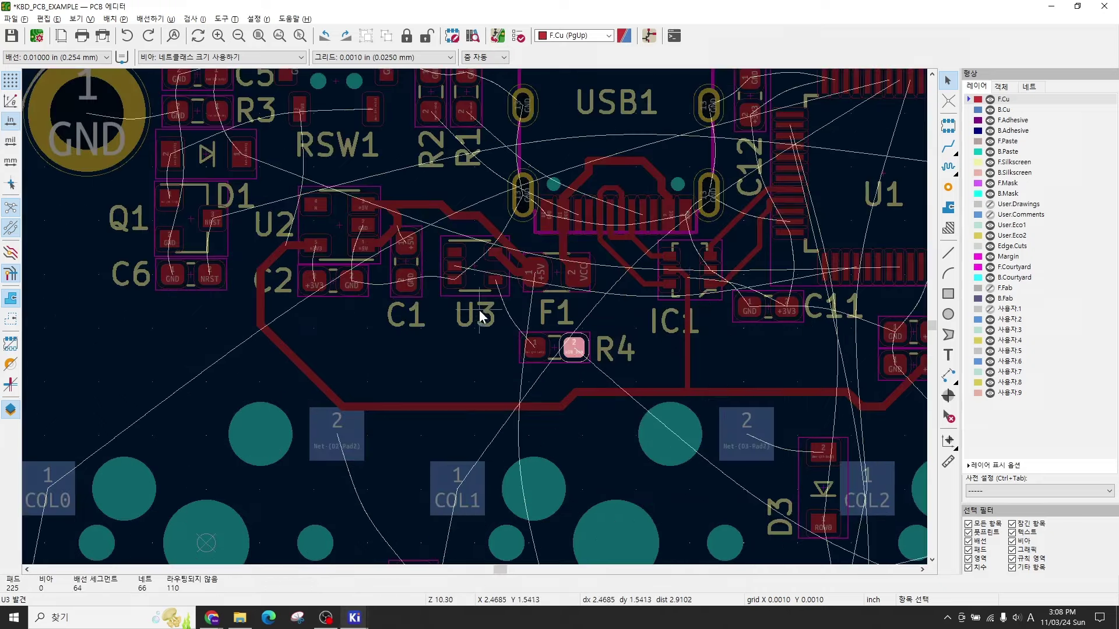
pyautogui.scroll(-3, 468, 341)
pyautogui.scroll(3, 470, 352)
pyautogui.scroll(-2, 471, 351)
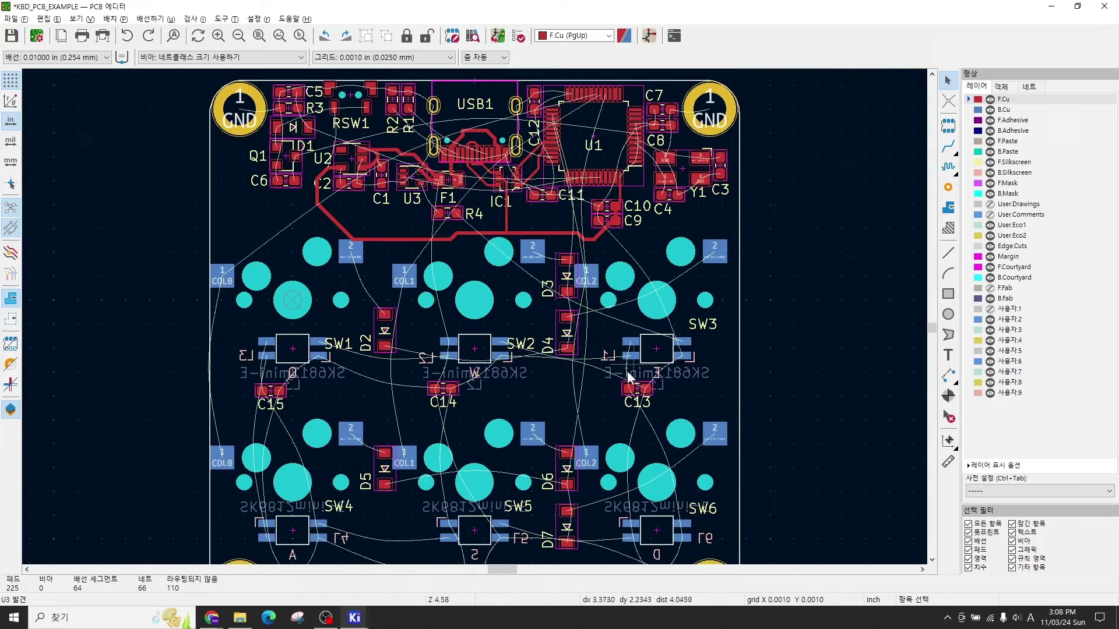
# Step: Return to the schematic editor and follow the LED daisy chain through L1, L2 and L3 towards L4
pyautogui.moveTo(354, 618)
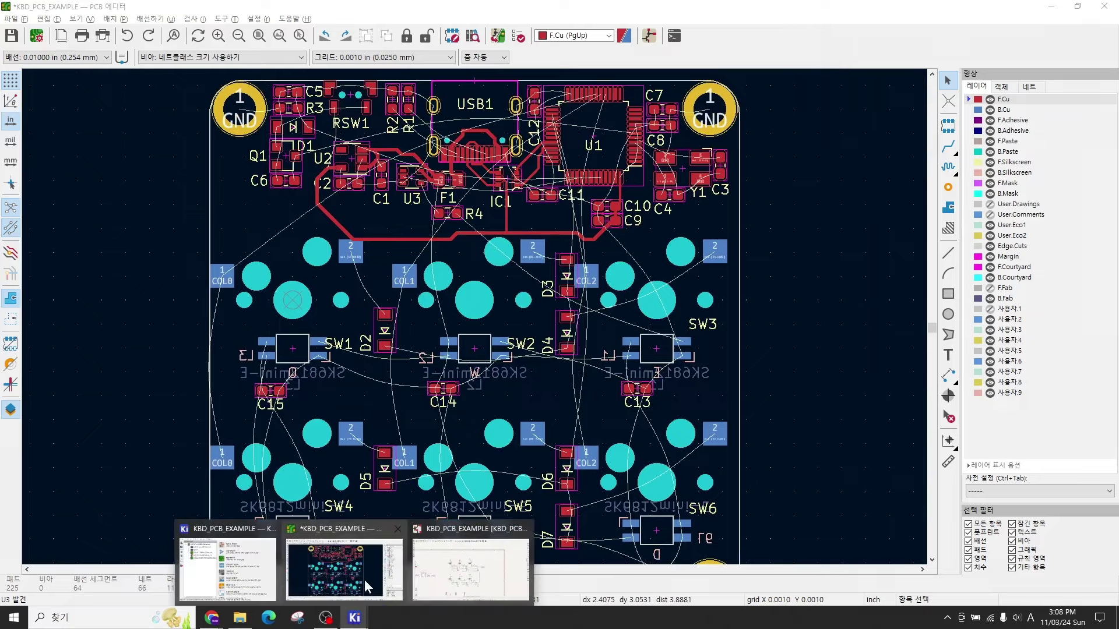
pyautogui.click(471, 565)
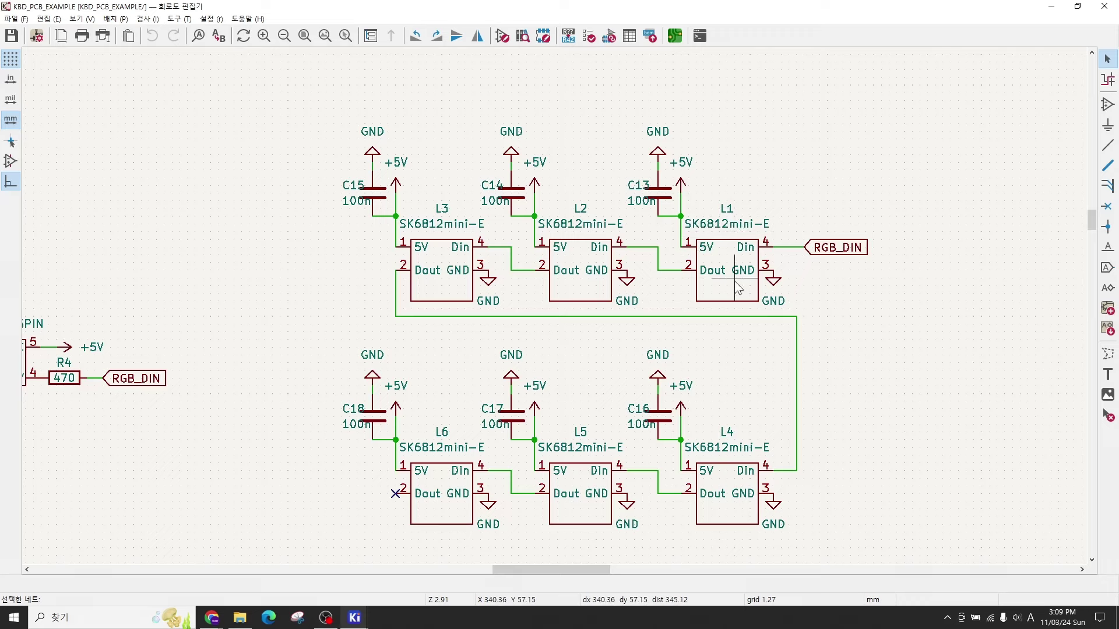
pyautogui.scroll(2, 722, 286)
pyautogui.scroll(-2, 533, 315)
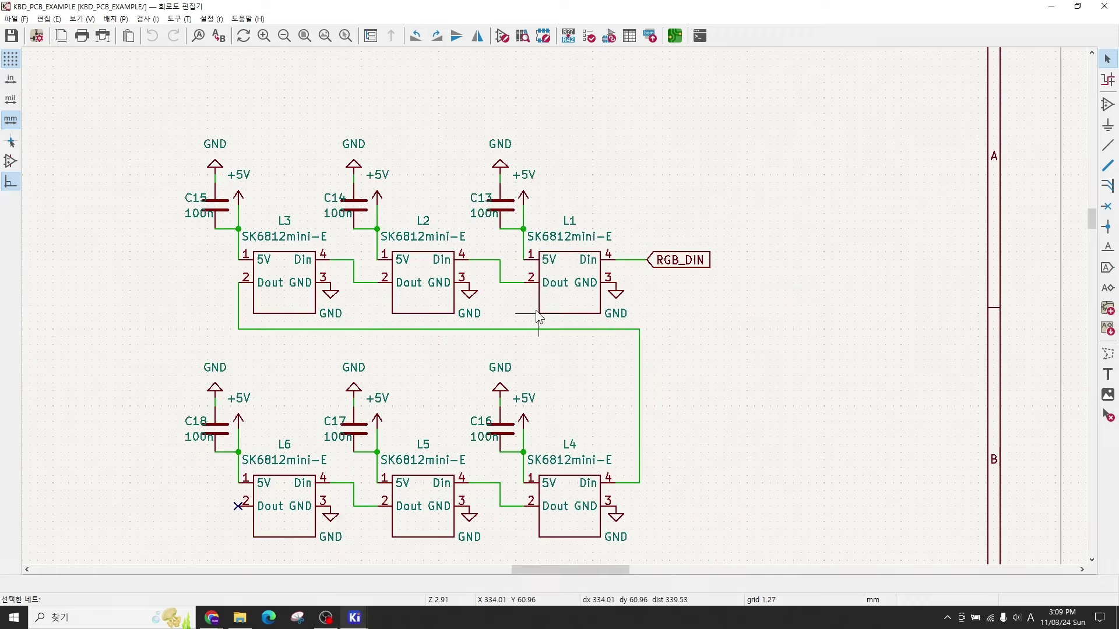
pyautogui.moveTo(538, 314); pyautogui.dragTo(757, 253, button='middle')
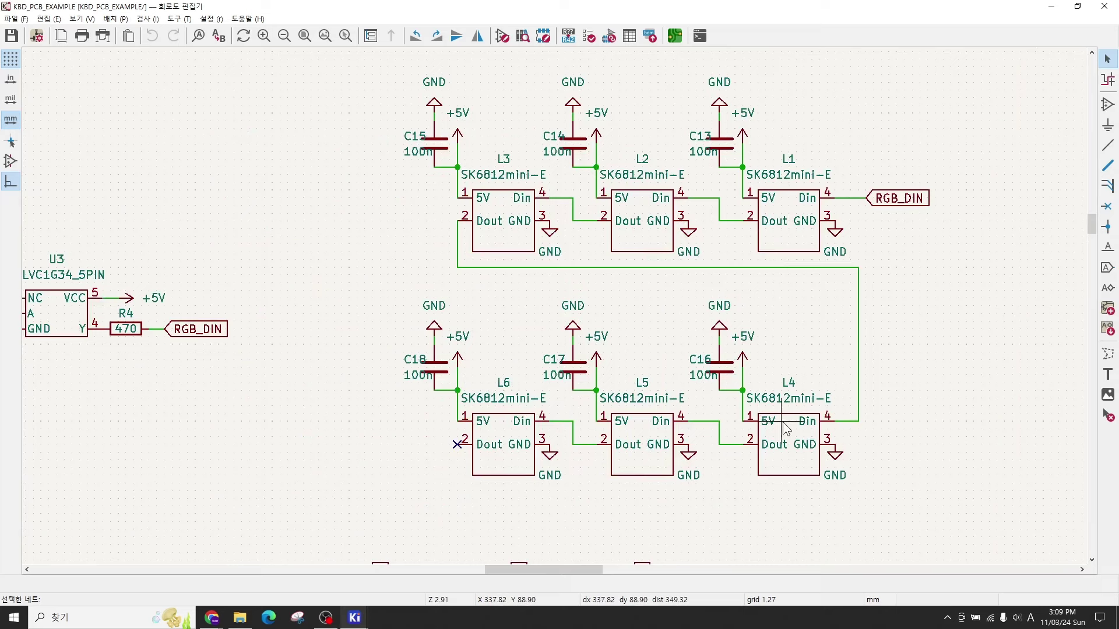
pyautogui.click(779, 230)
pyautogui.click(622, 232)
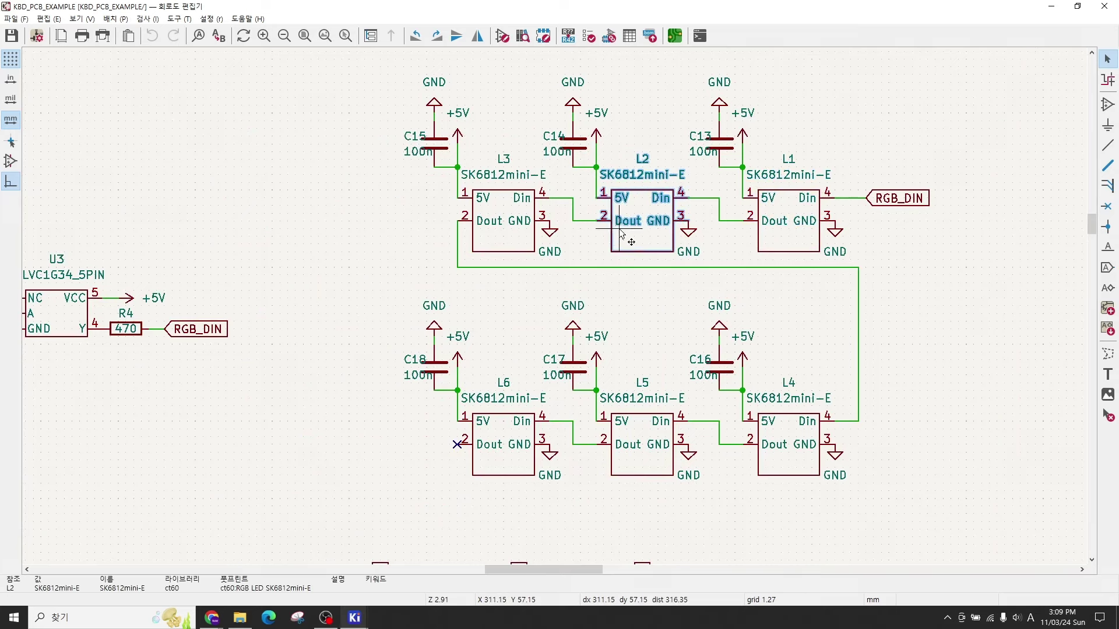
pyautogui.click(520, 244)
pyautogui.scroll(-2, 542, 315)
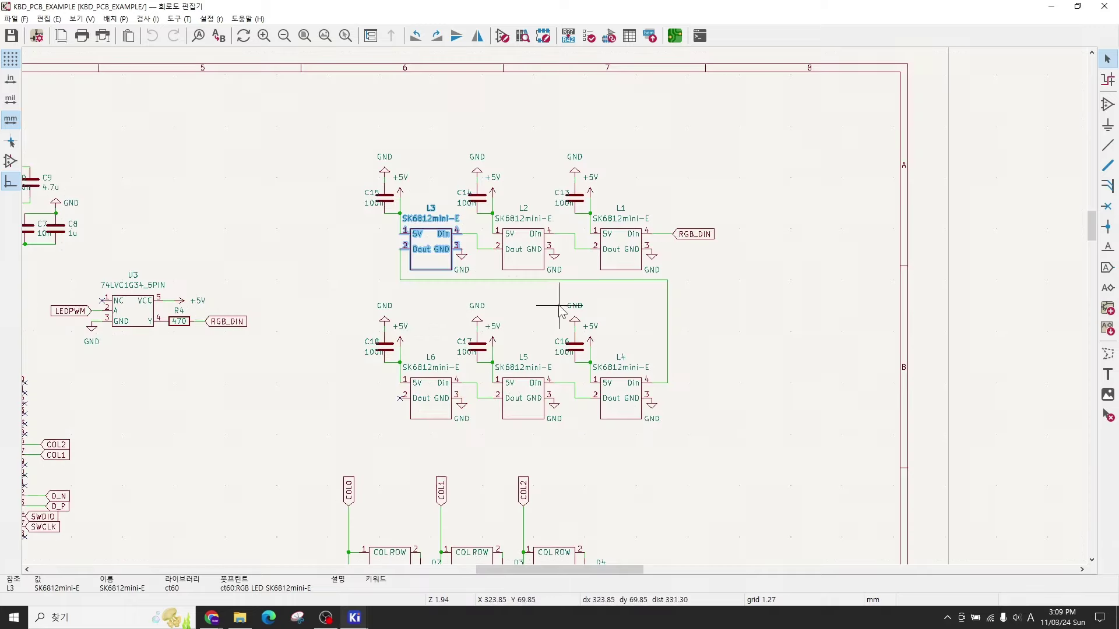
pyautogui.moveTo(434, 329); pyautogui.dragTo(581, 291, button='middle')
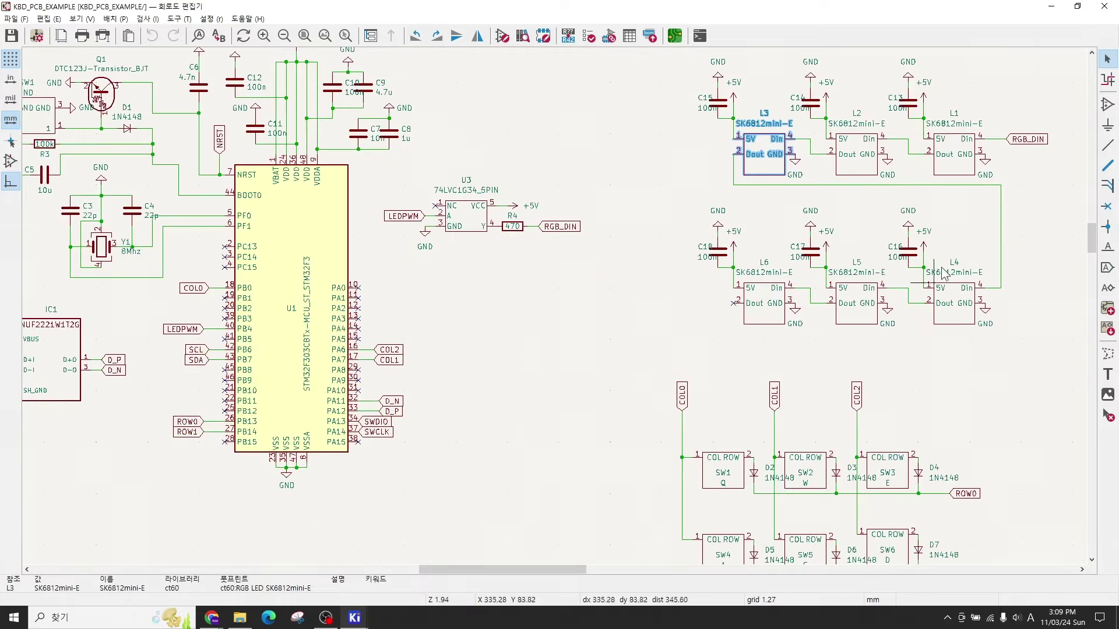
# Step: Trace LEDPWM from U1's PB4 pin to U3's input and on to the RGB_DIN label after R4
pyautogui.scroll(5, 200, 339)
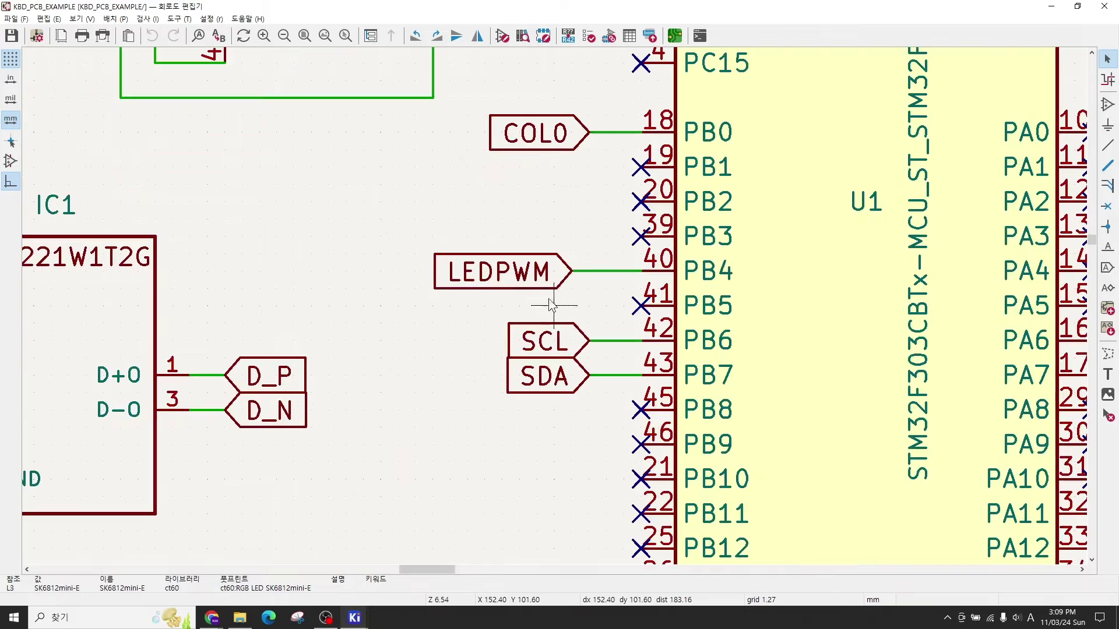
pyautogui.click(551, 278)
pyautogui.scroll(-3, 574, 288)
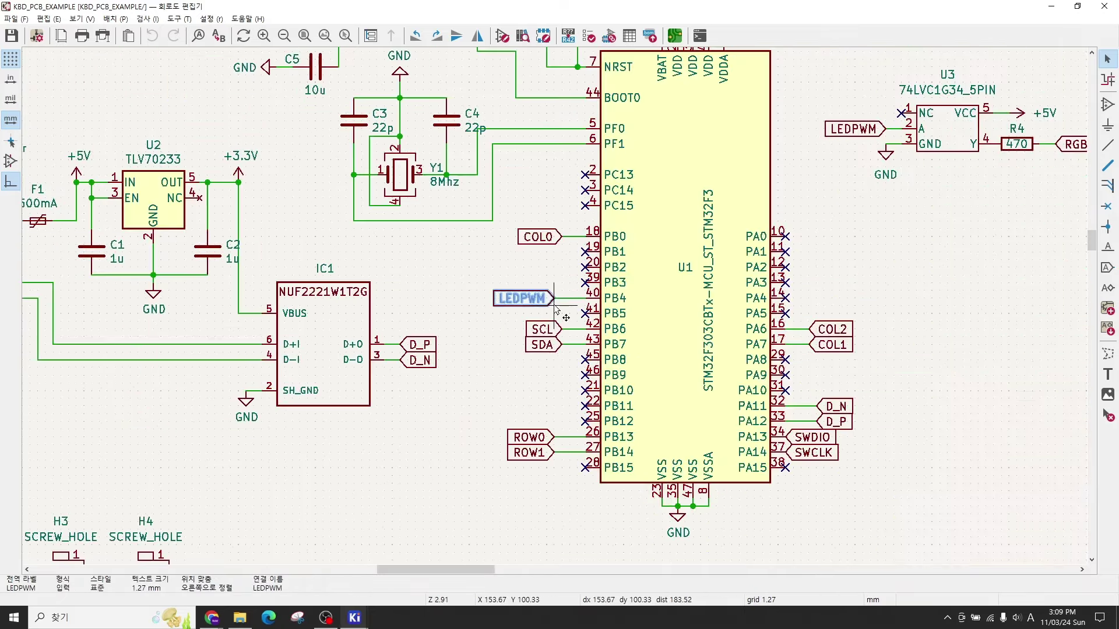
pyautogui.scroll(-2, 639, 303)
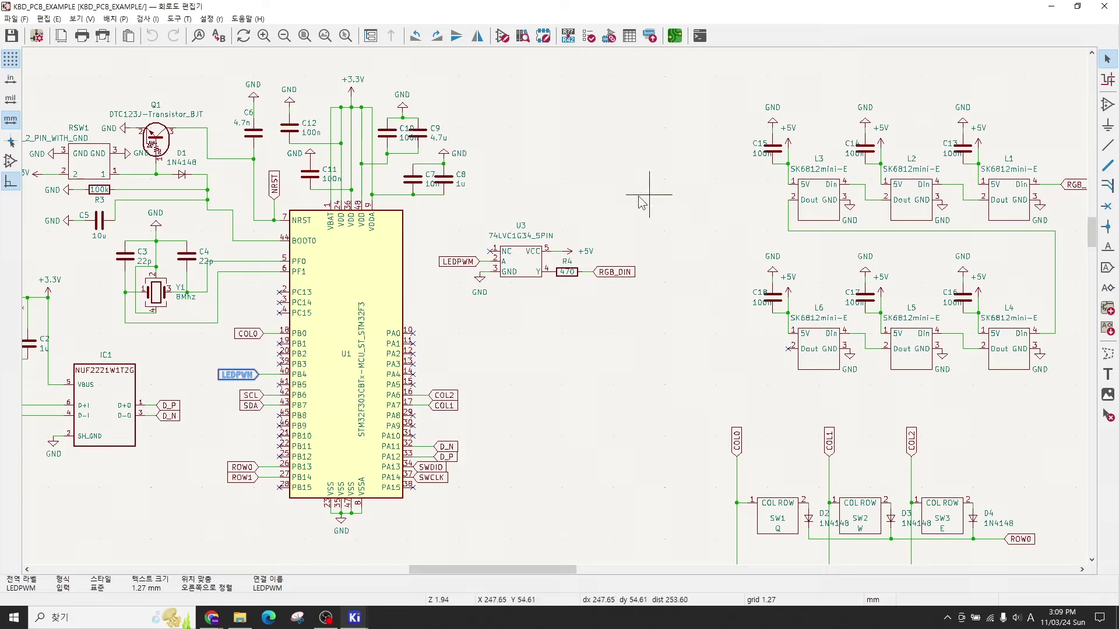
pyautogui.click(458, 261)
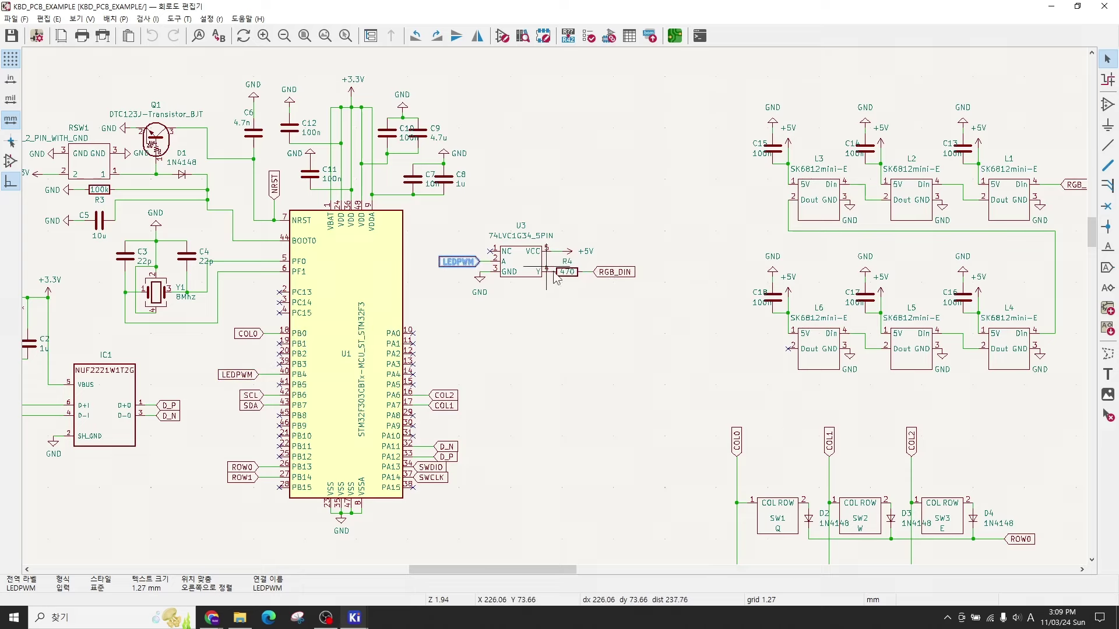
pyautogui.click(611, 273)
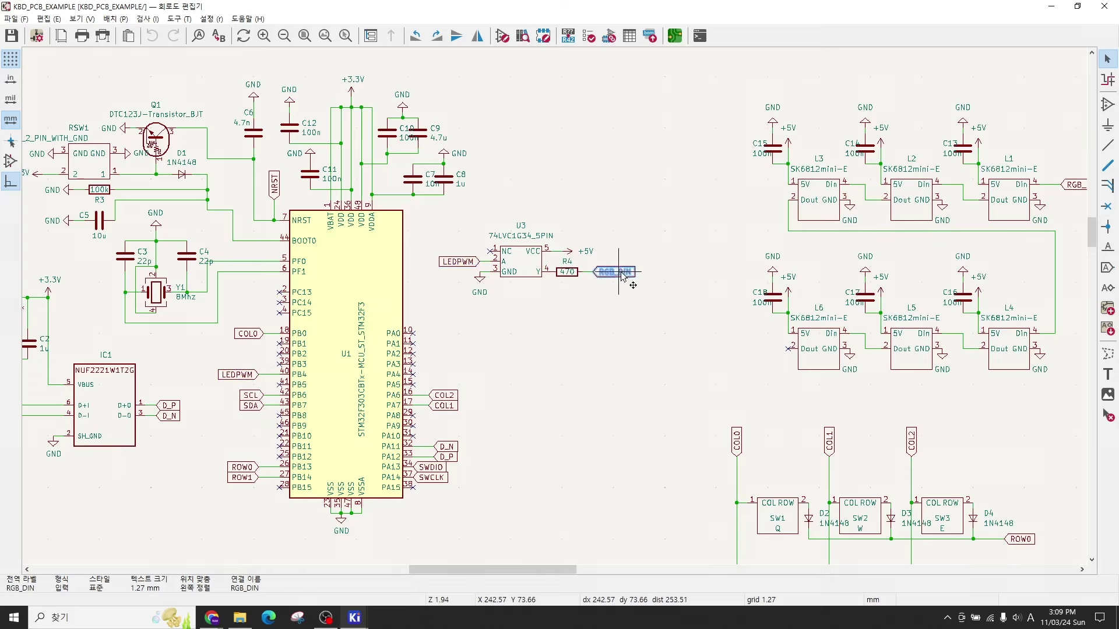
# Step: Select the RGB_DIN label beside LED L1 and examine its connection to L1's Din pin
pyautogui.moveTo(711, 277); pyautogui.dragTo(592, 309, button='middle')
pyautogui.click(964, 223)
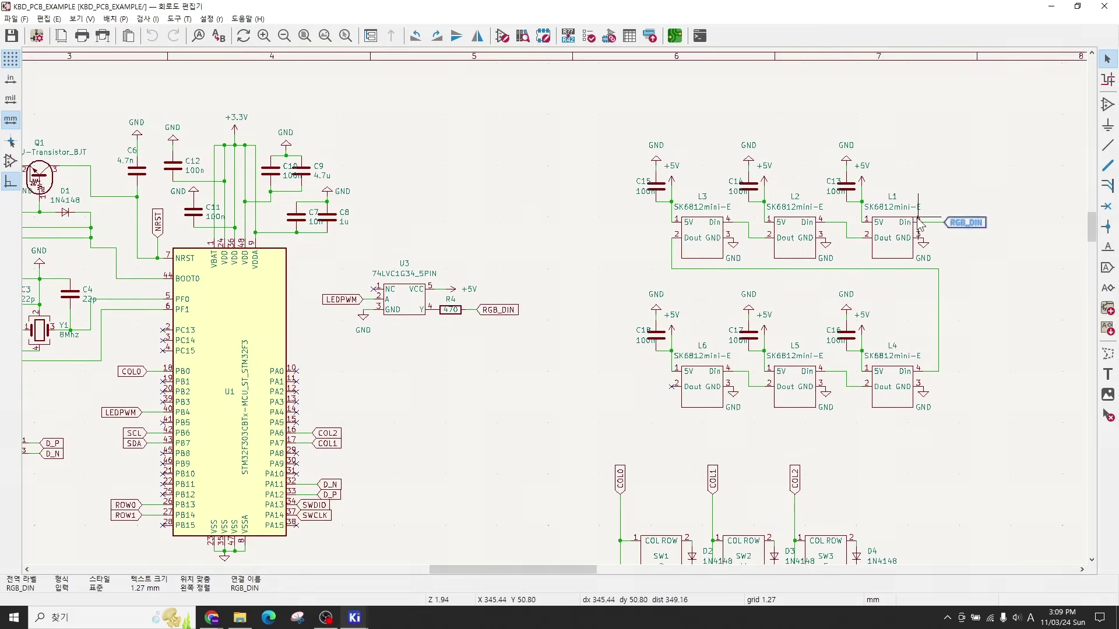
pyautogui.scroll(2, 895, 227)
pyautogui.scroll(2, 560, 313)
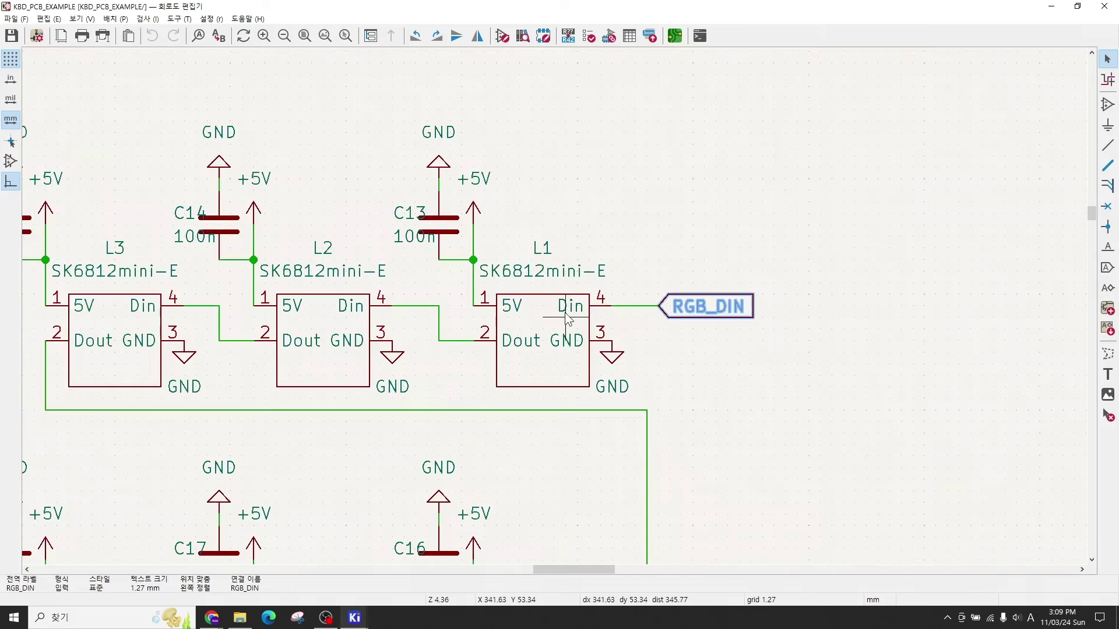
pyautogui.click(569, 314)
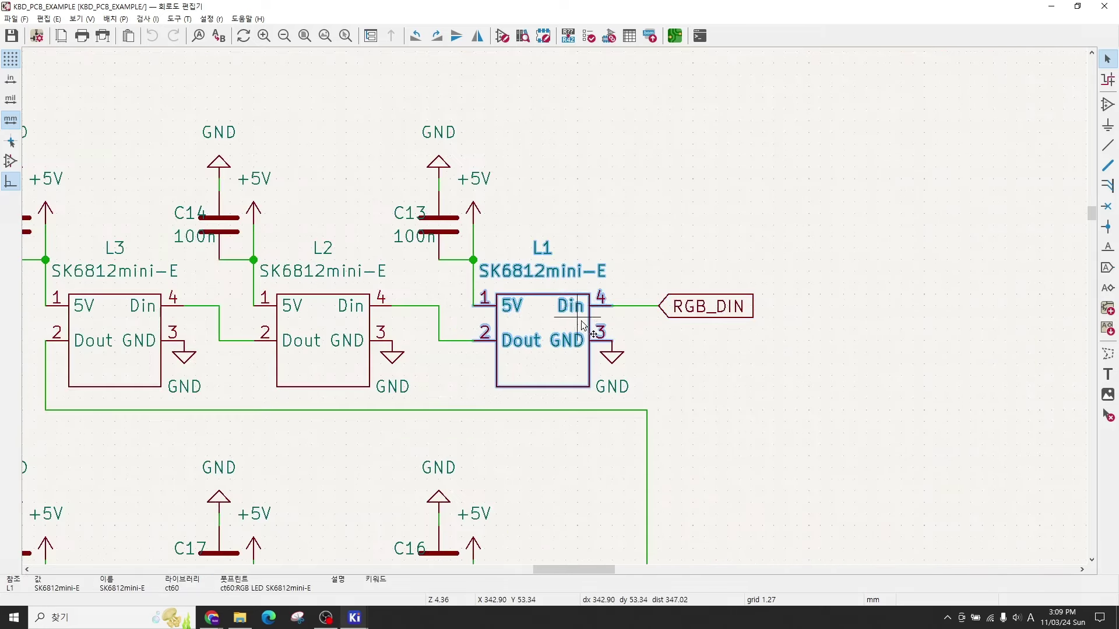
pyautogui.click(681, 350)
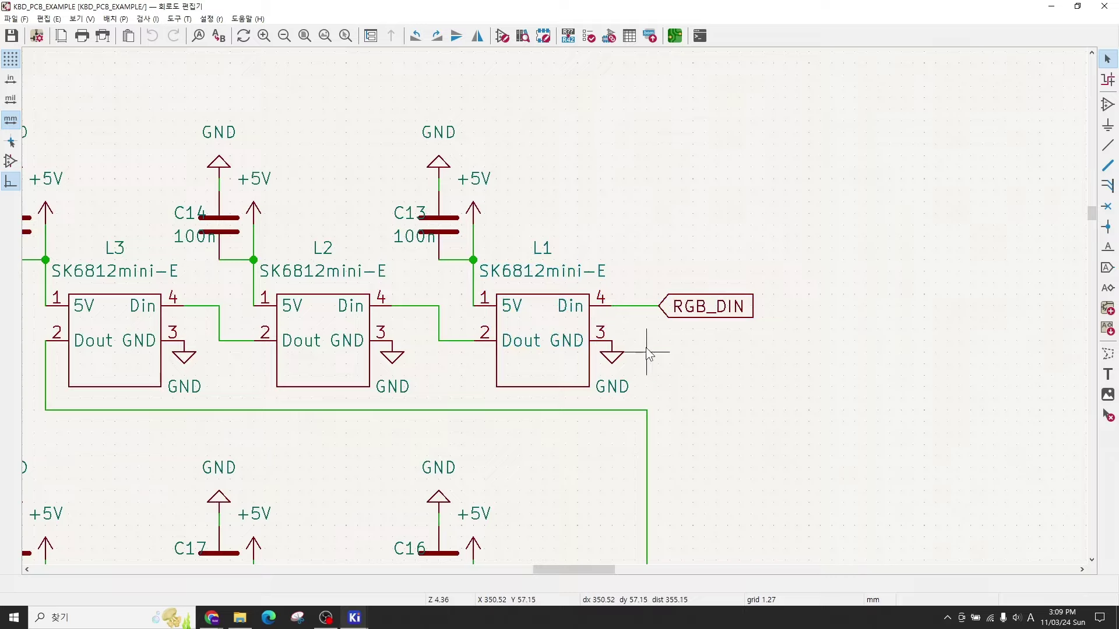
# Step: Select LEDs L1, L2 and L3 in turn and follow the data line from each Dout pin to the next Din pin
pyautogui.moveTo(647, 348); pyautogui.dragTo(814, 276, button='middle')
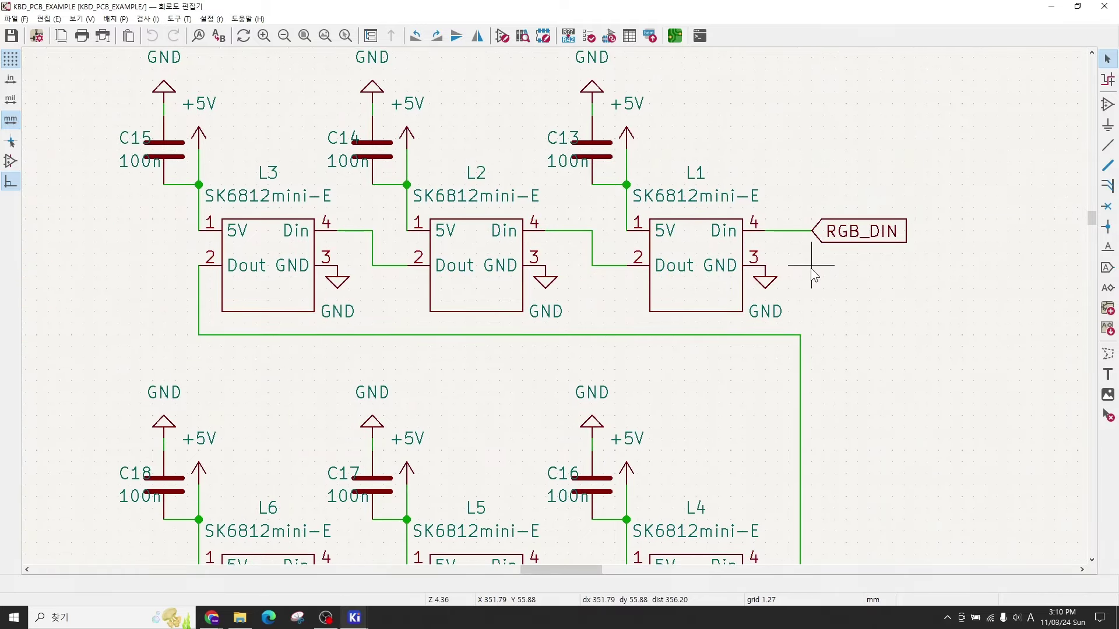
pyautogui.click(699, 255)
pyautogui.moveTo(697, 261); pyautogui.dragTo(801, 265, button='middle')
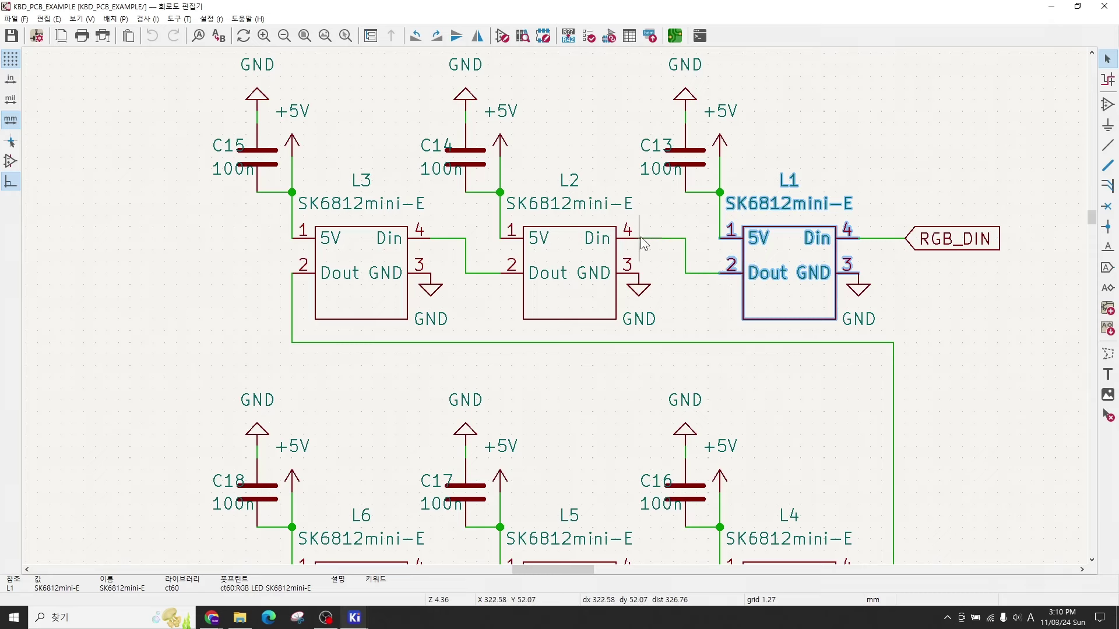
pyautogui.click(574, 256)
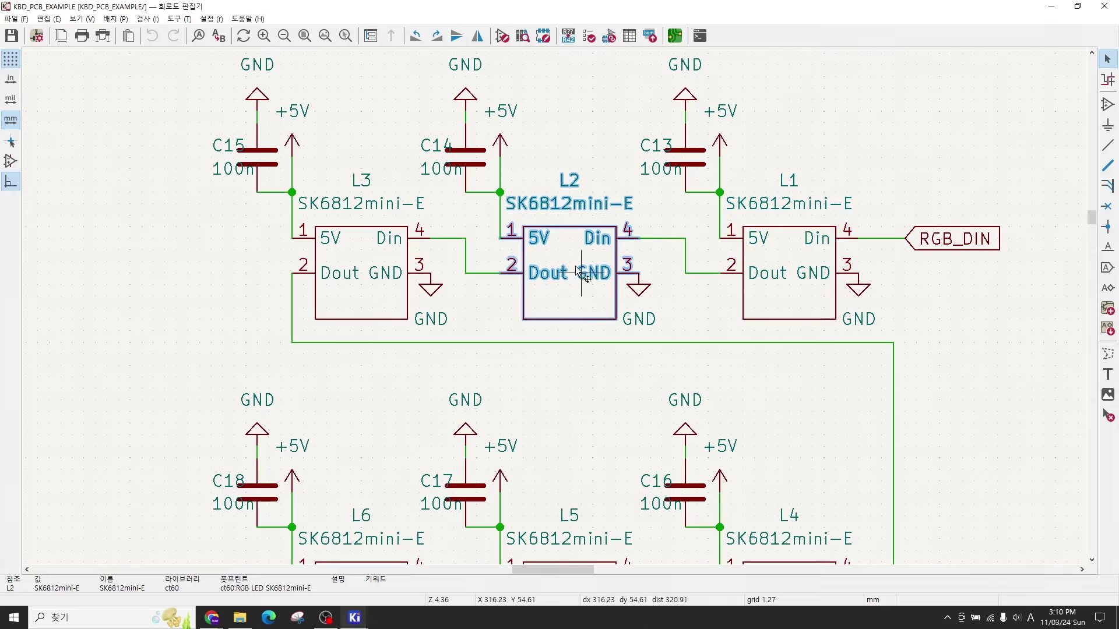
pyautogui.moveTo(582, 272); pyautogui.dragTo(682, 285, button='middle')
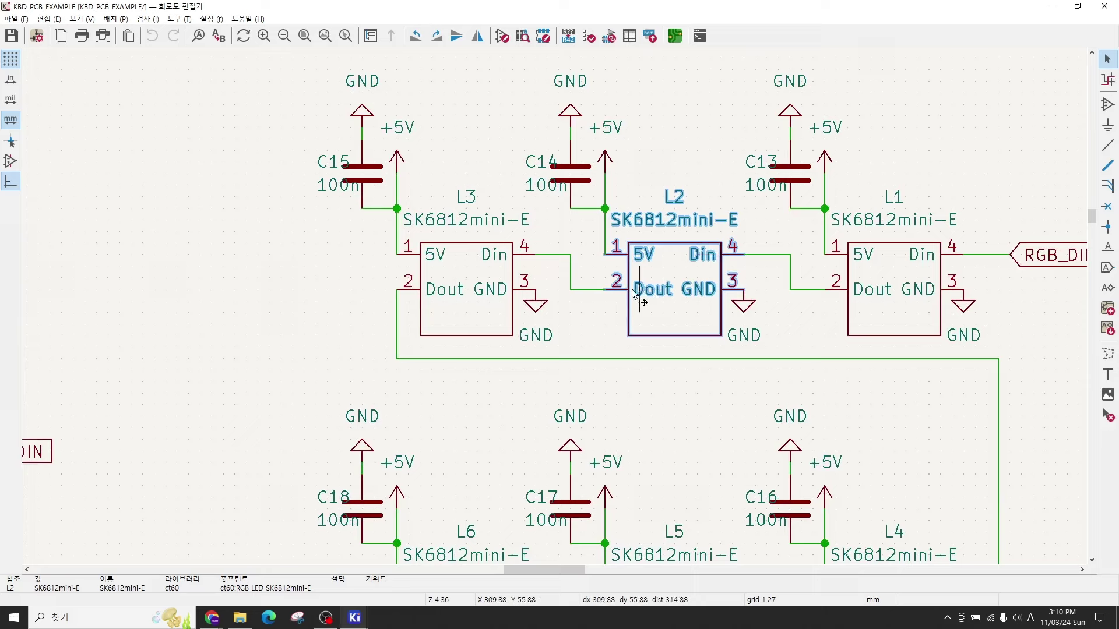
pyautogui.click(489, 274)
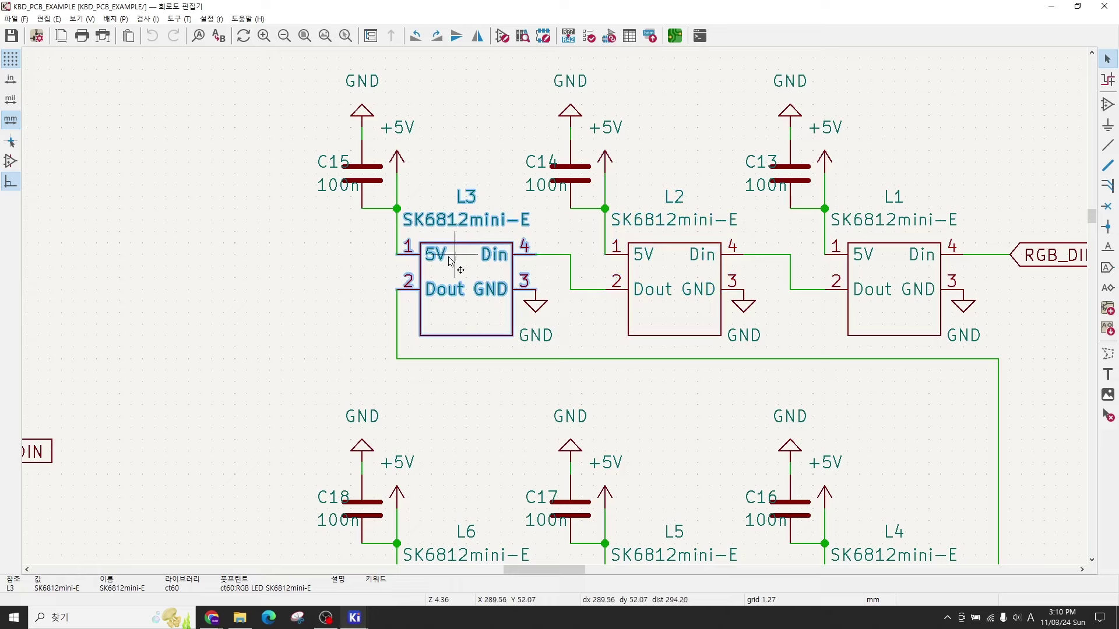
pyautogui.scroll(-3, 560, 329)
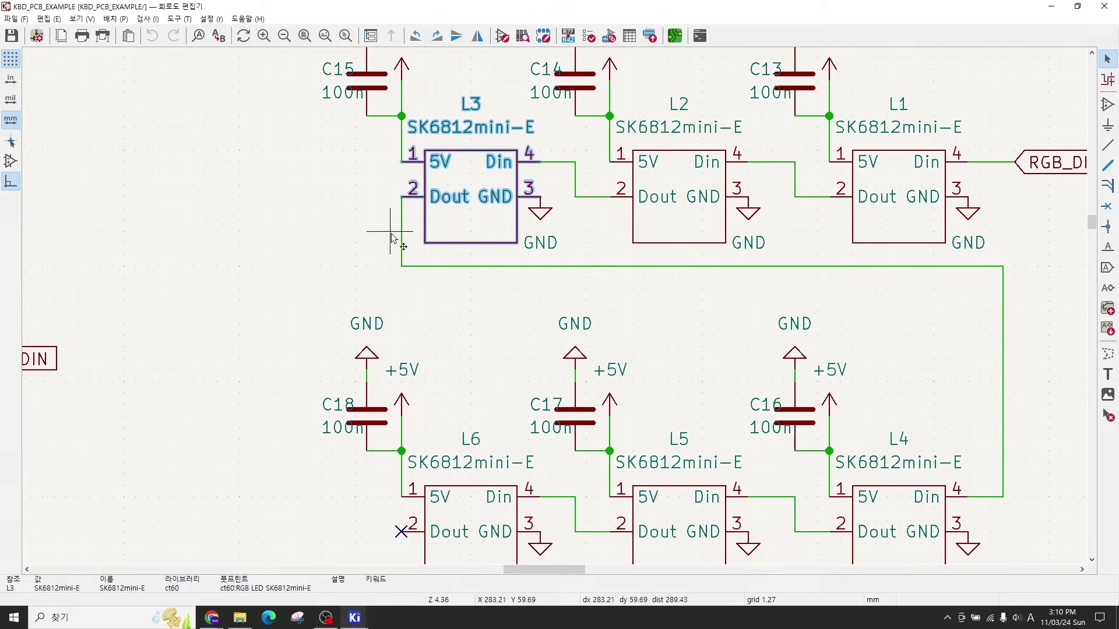
# Step: Follow the data line from L3 into L4's Din pin and on to L6's Dout pin, selecting L4, L5 and L6 in turn
pyautogui.scroll(3, 1012, 331)
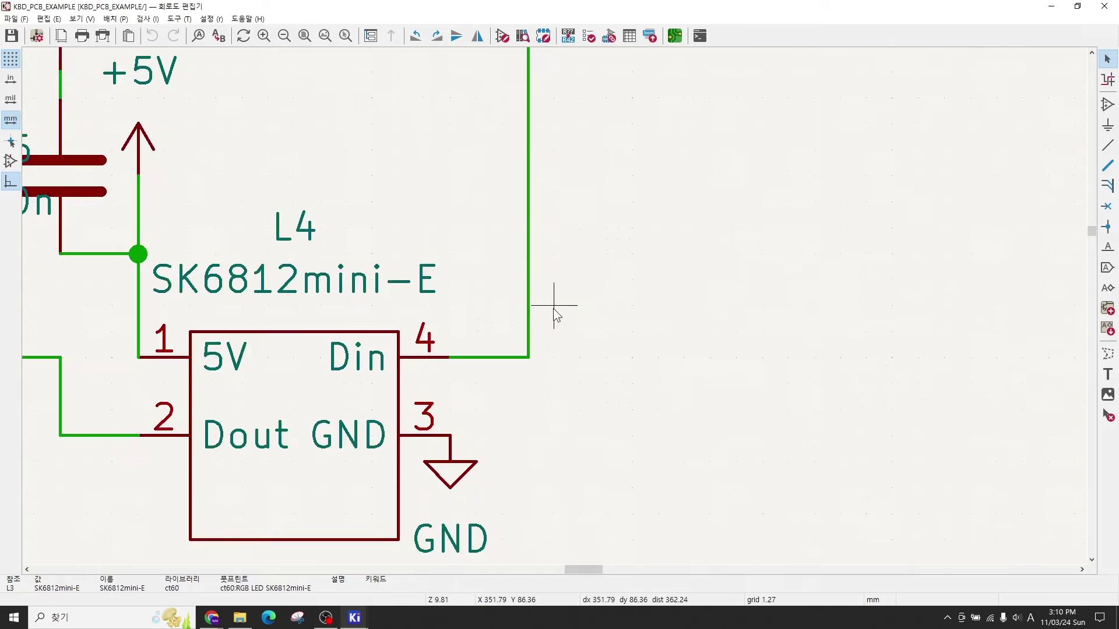
pyautogui.click(309, 390)
pyautogui.scroll(-5, 309, 391)
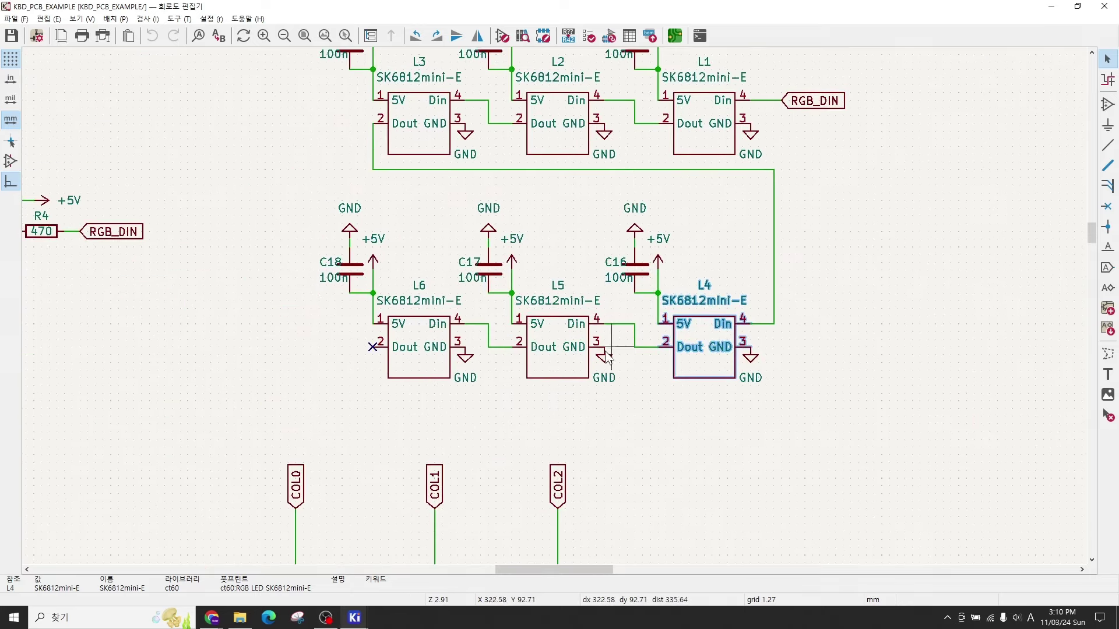
pyautogui.click(557, 345)
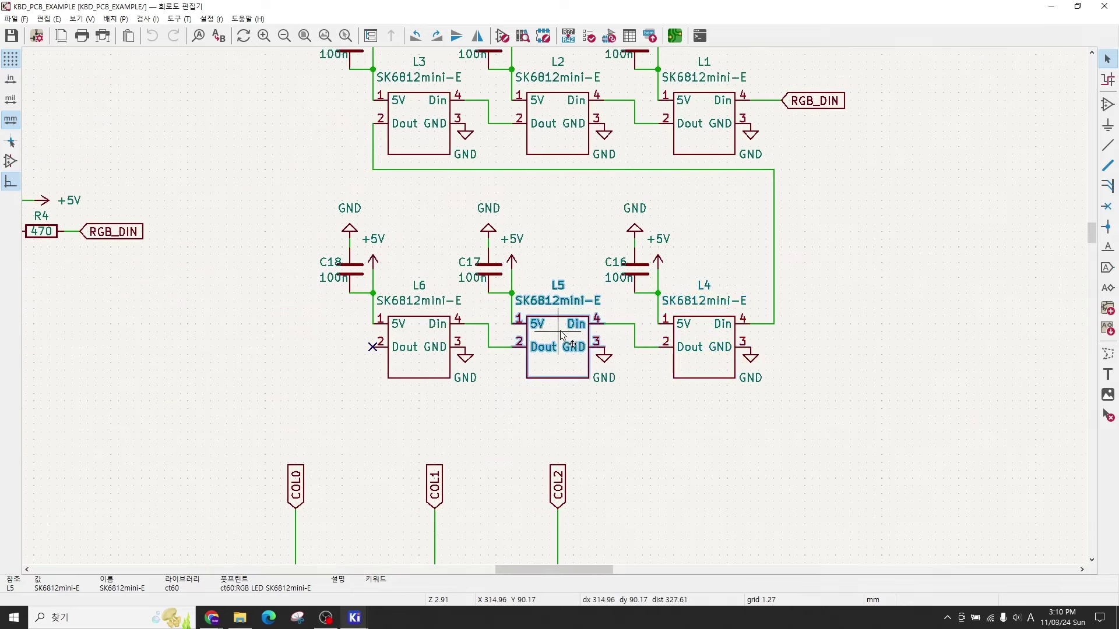
pyautogui.click(424, 345)
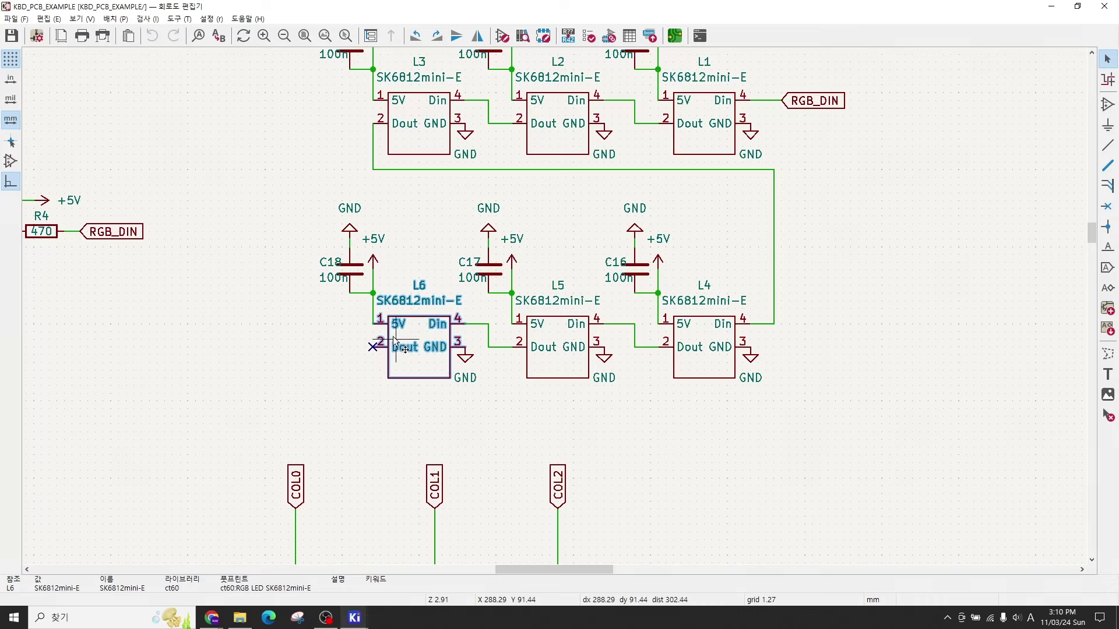
pyautogui.click(319, 348)
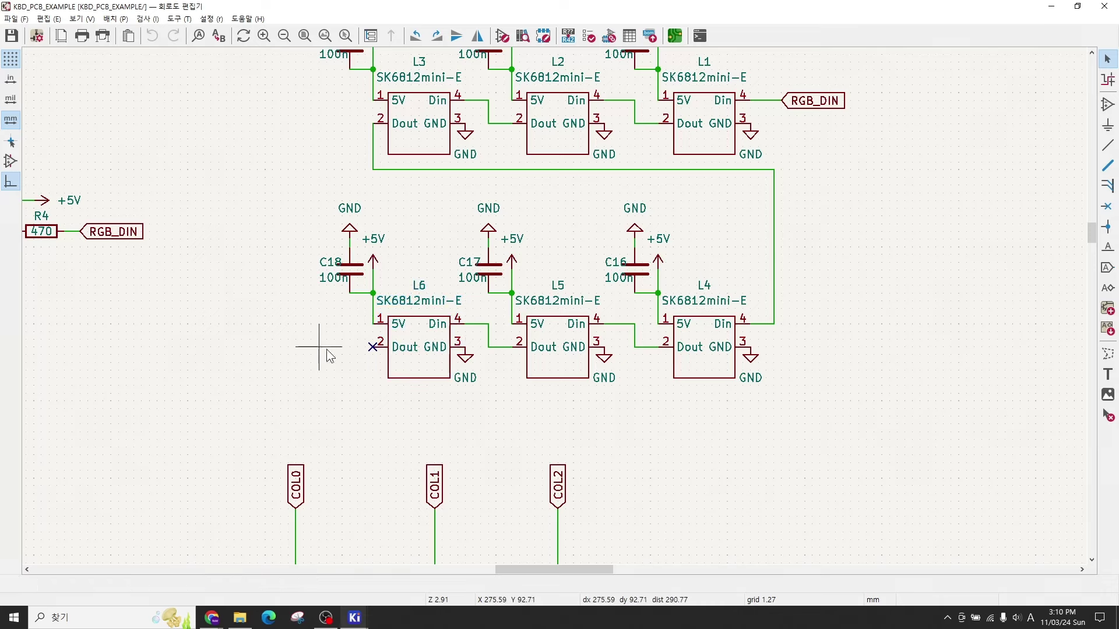
# Step: Review the schematic's LED block as a whole and select L1 and L2 again to examine the start of the chain
pyautogui.scroll(-3, 412, 337)
pyautogui.scroll(-1, 462, 312)
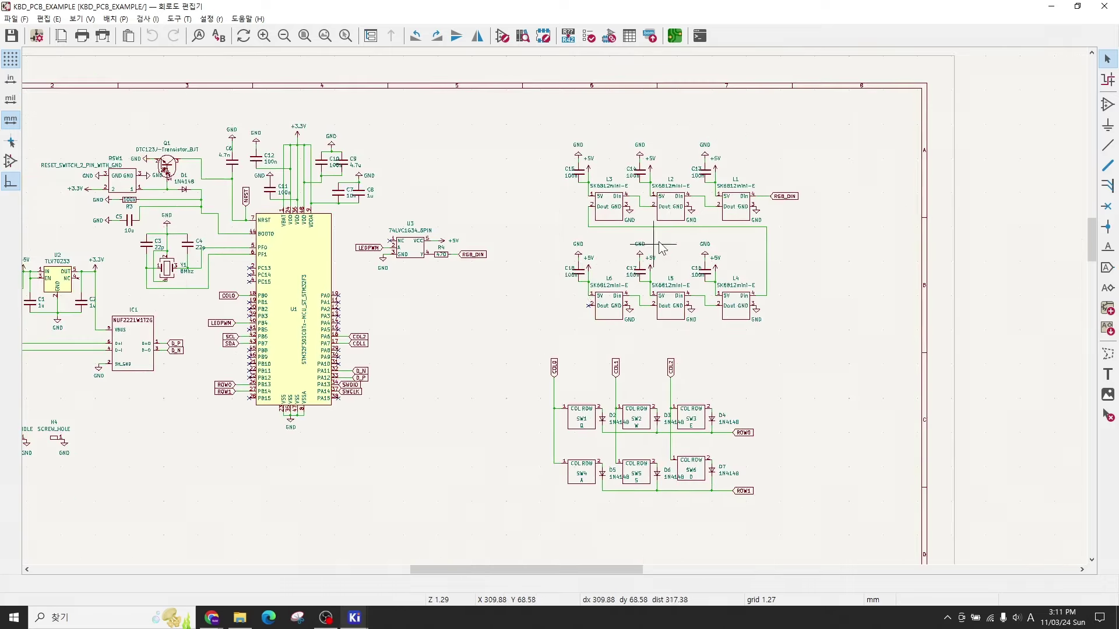
pyautogui.scroll(4, 563, 317)
pyautogui.scroll(3, 643, 308)
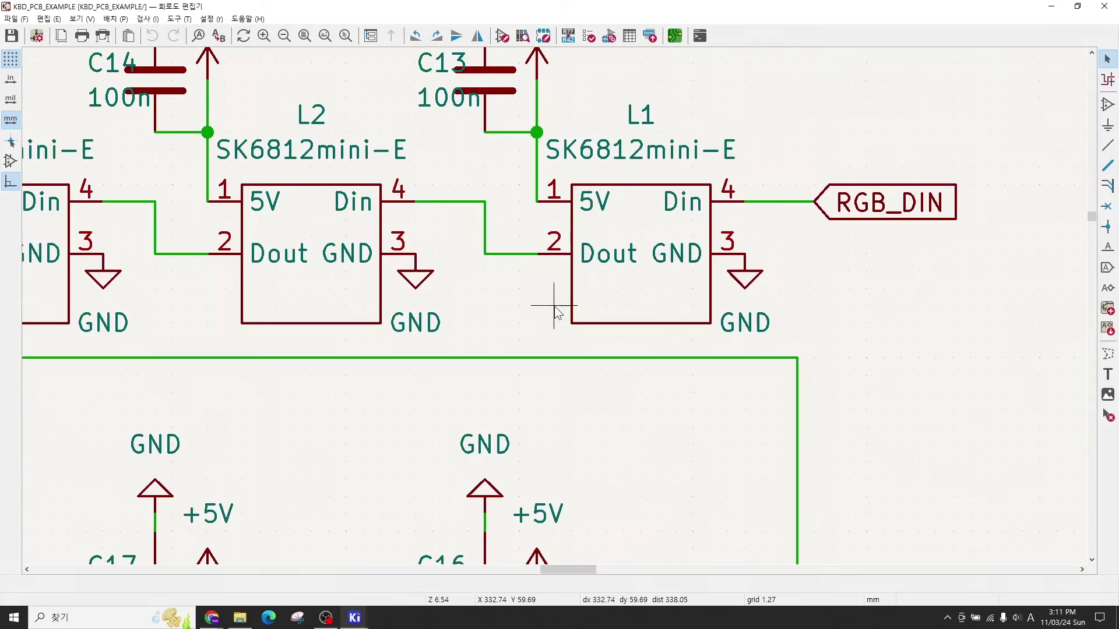
pyautogui.click(616, 291)
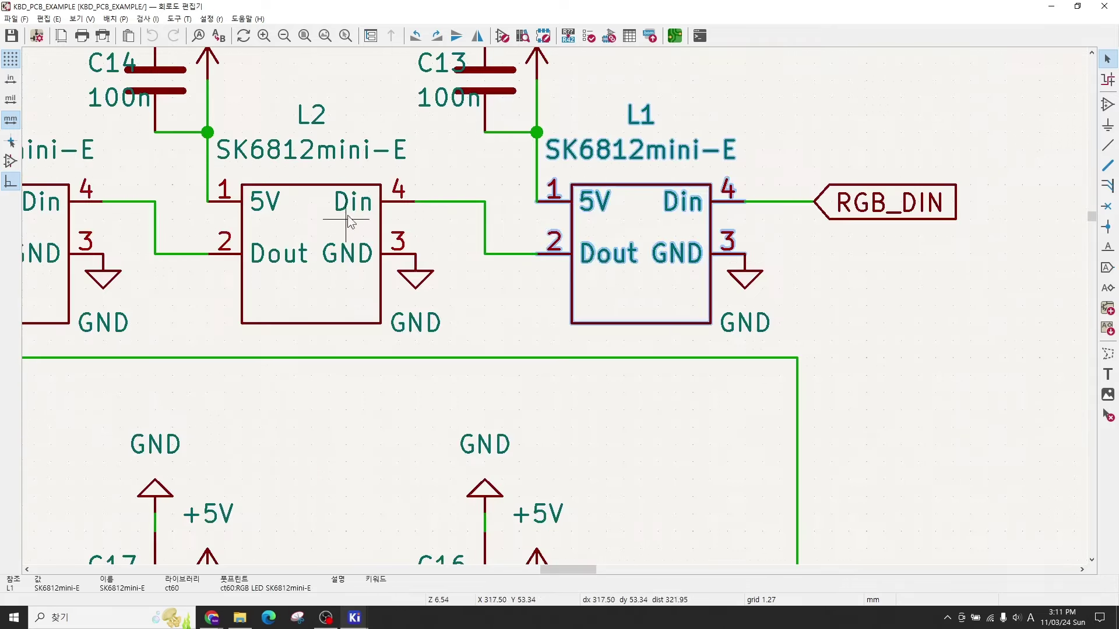
pyautogui.click(327, 286)
pyautogui.scroll(-3, 437, 270)
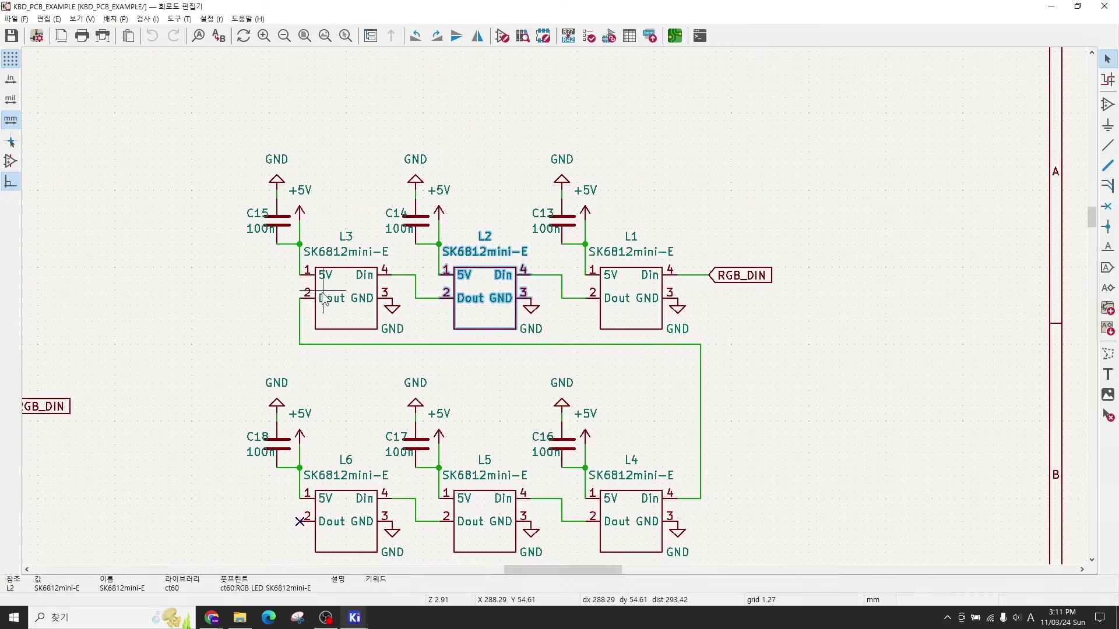
pyautogui.click(626, 300)
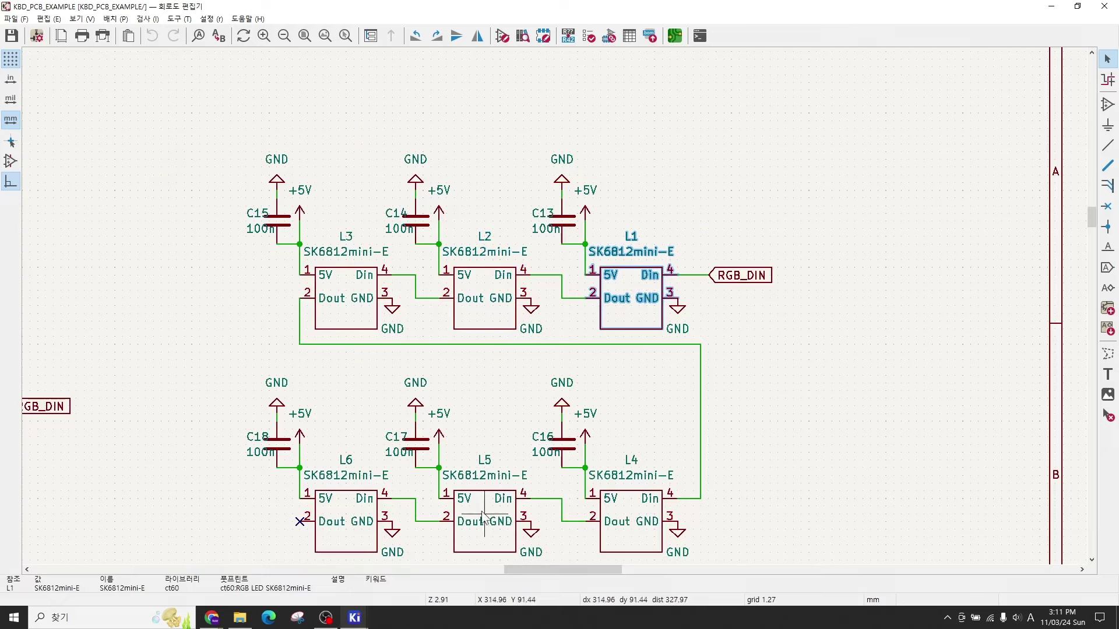
pyautogui.click(782, 487)
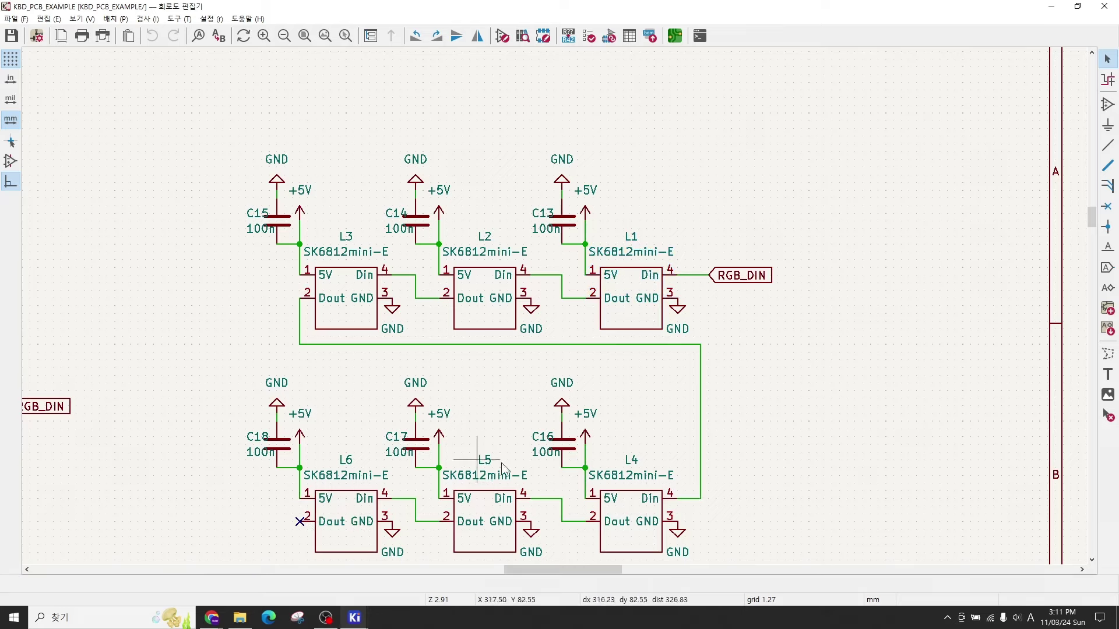
# Step: Select the LEDPWM label at U1's PB4 pin and trace the signal through U3 and R4 to the RGB_DIN input of the LED chain
pyautogui.scroll(-5, 716, 356)
pyautogui.scroll(5, 571, 294)
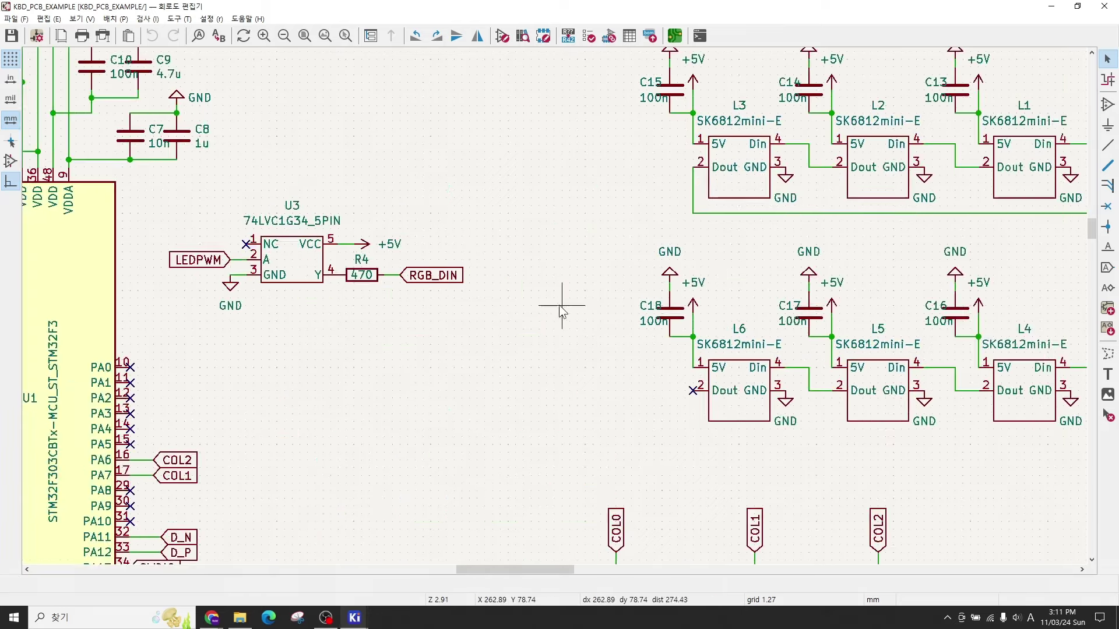
pyautogui.scroll(-3, 582, 309)
pyautogui.scroll(3, 263, 354)
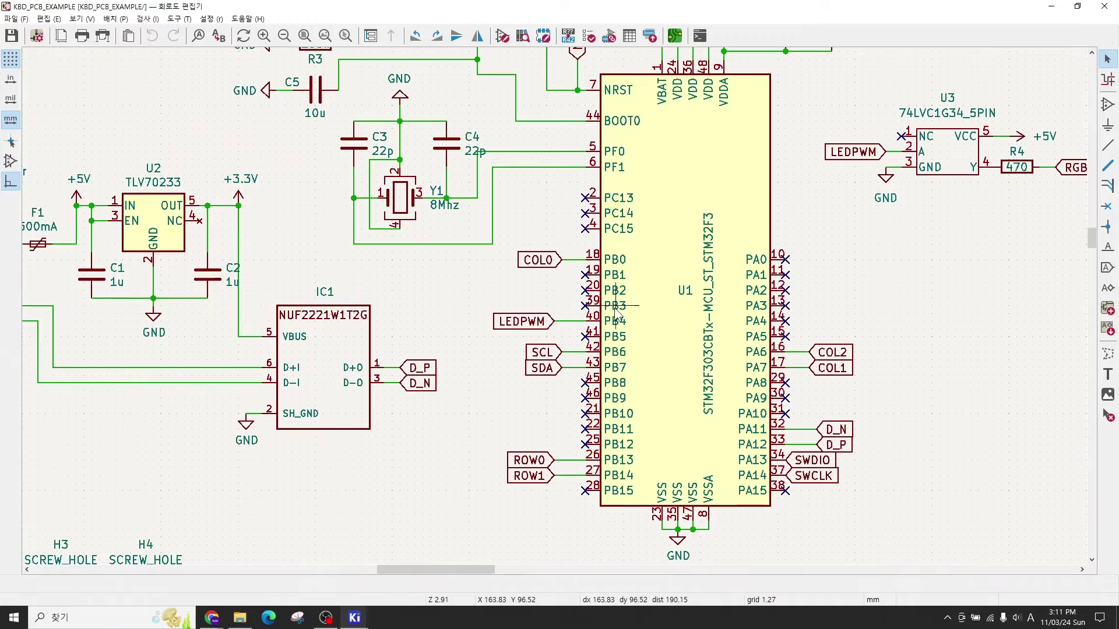
pyautogui.click(554, 323)
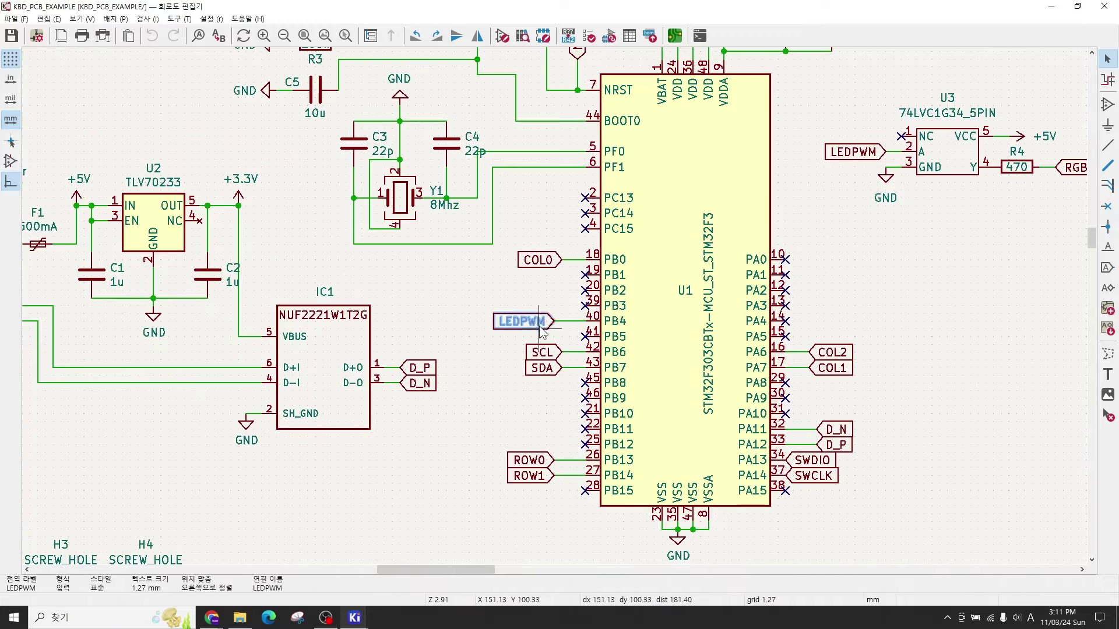
pyautogui.scroll(-2, 558, 330)
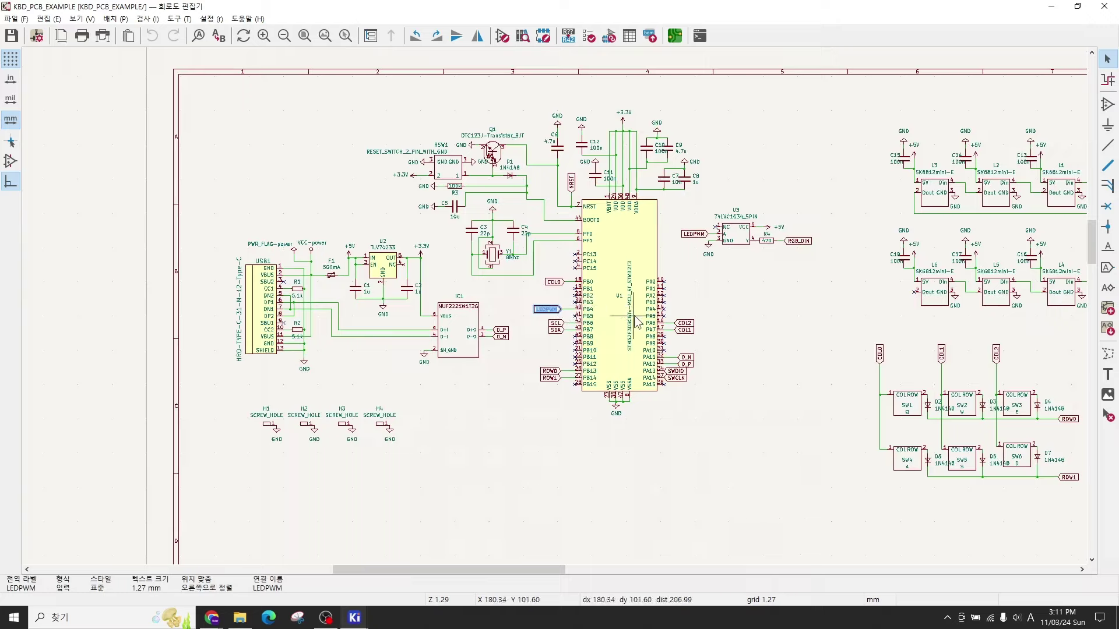
pyautogui.scroll(-1, 697, 321)
pyautogui.scroll(2, 698, 324)
pyautogui.scroll(-1, 560, 295)
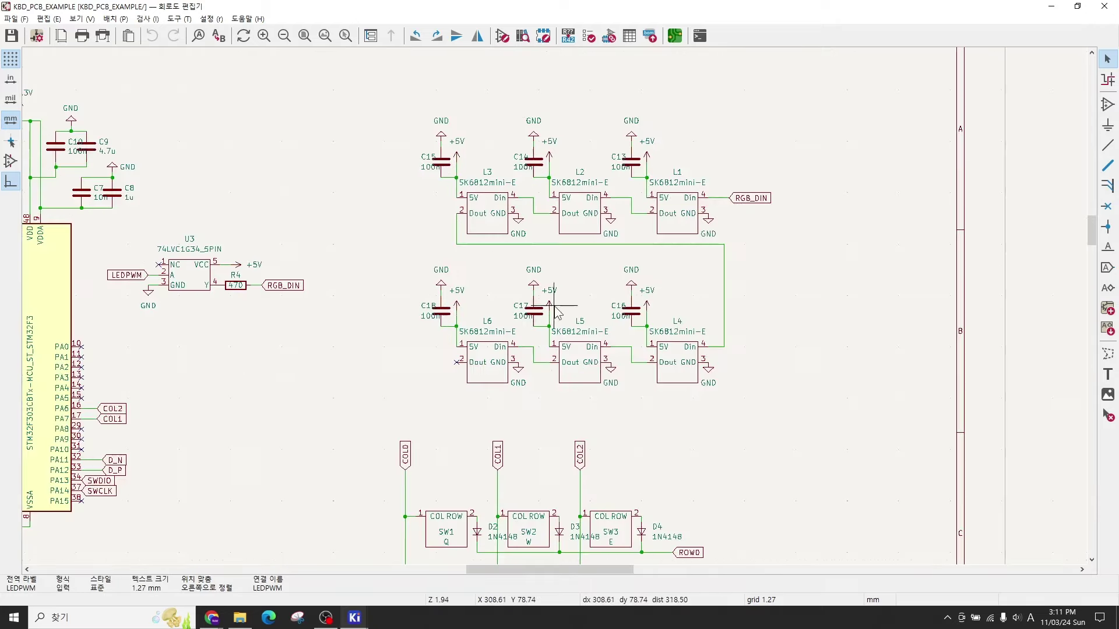
pyautogui.moveTo(270, 380); pyautogui.dragTo(453, 338, button='middle')
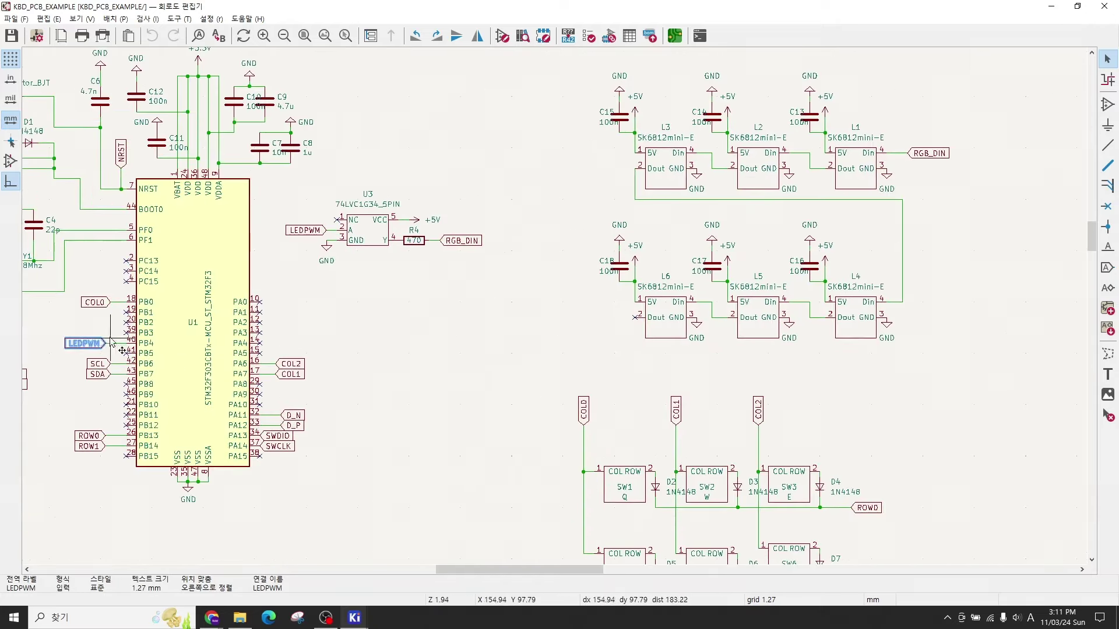
pyautogui.moveTo(424, 341); pyautogui.dragTo(386, 365, button='middle')
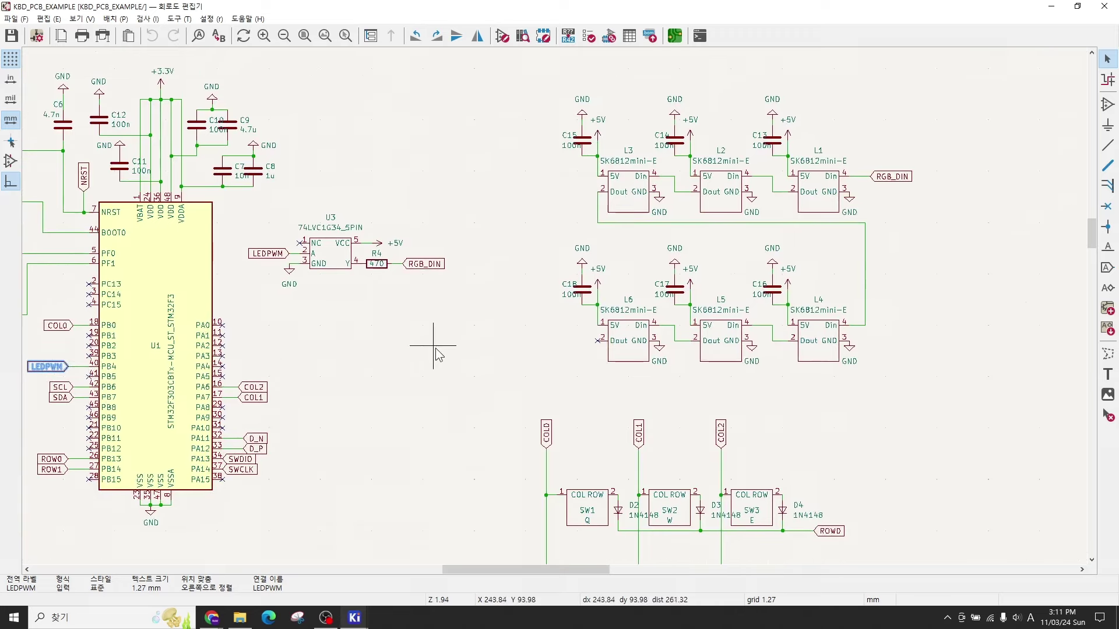
pyautogui.moveTo(534, 307); pyautogui.dragTo(632, 325, button='middle')
pyautogui.scroll(2, 554, 306)
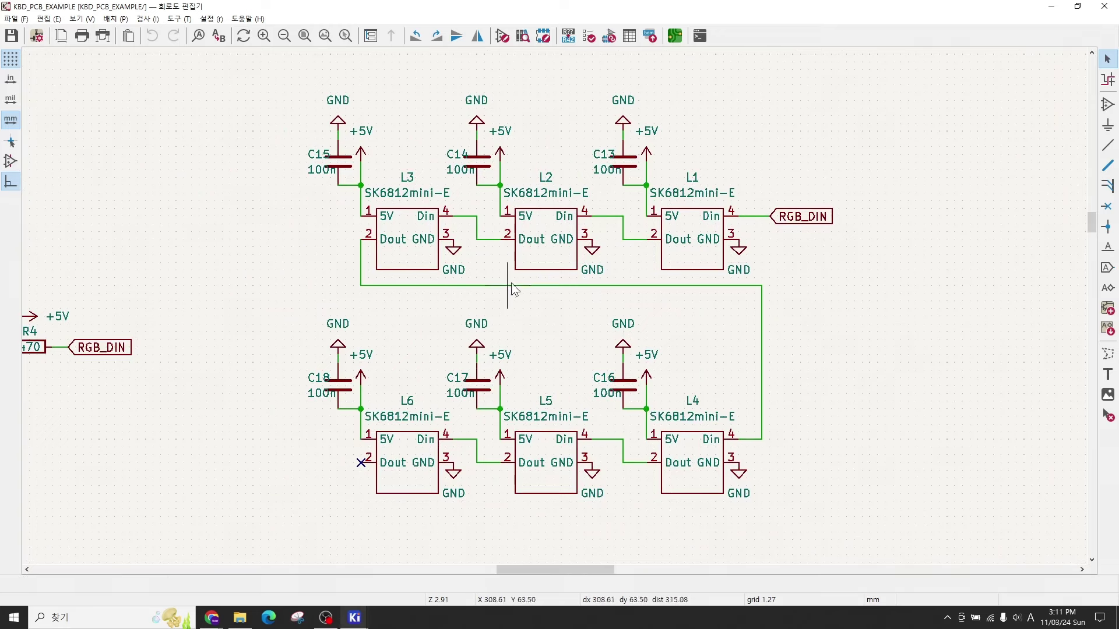
# Step: Retrace the link from L3's Dout to L4 and on through L5 to L6, selecting each LED and clearing the selection at the end
pyautogui.click(412, 232)
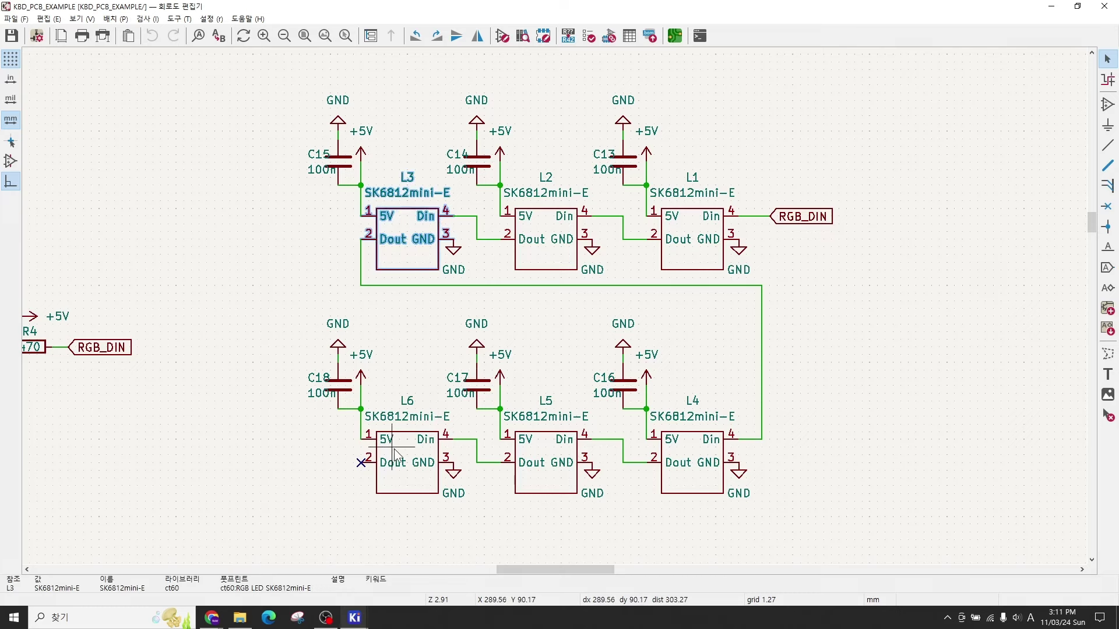
pyautogui.click(681, 458)
pyautogui.press('Escape')
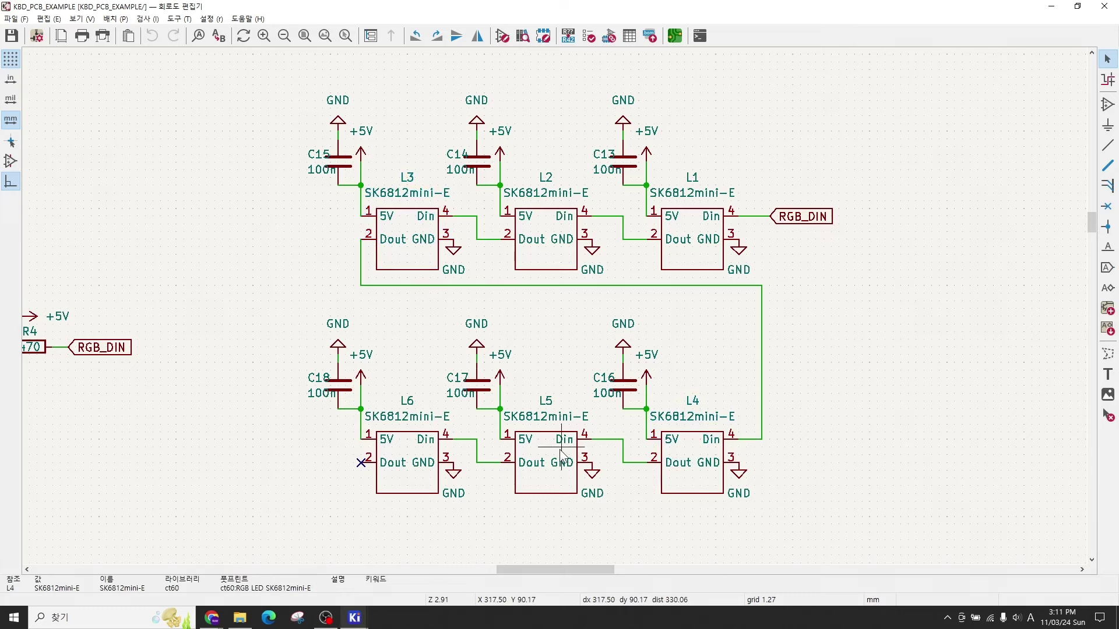
pyautogui.click(561, 454)
pyautogui.click(406, 454)
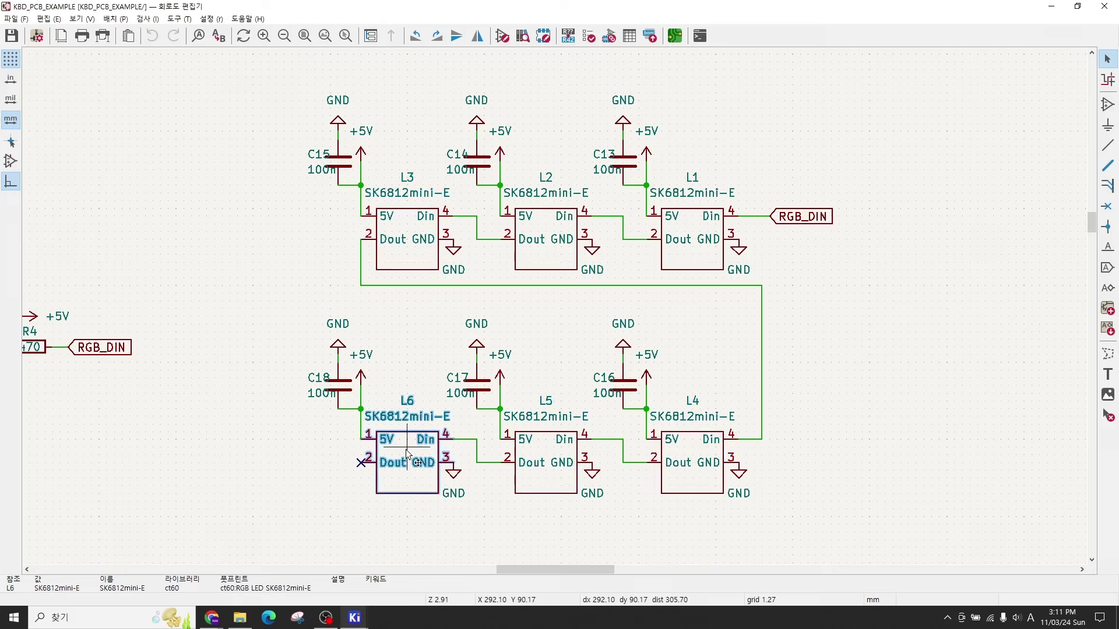
pyautogui.click(826, 399)
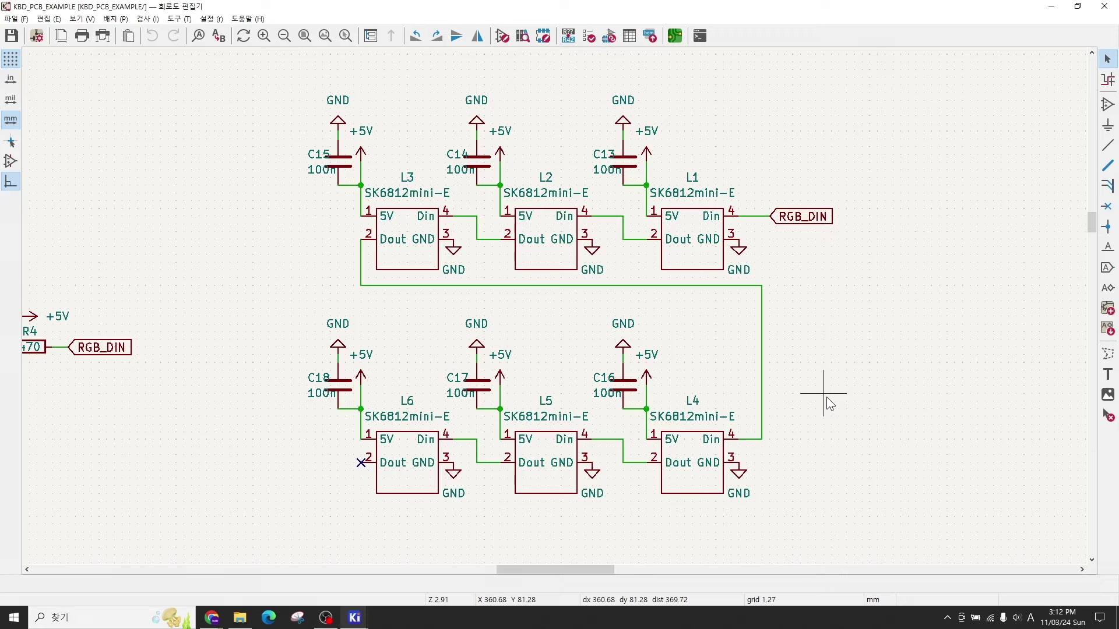
# Step: Switch to the PCB editor, examine the placement of LEDs L1 to L6 under the switches, and inspect the board in the 3D viewer
pyautogui.scroll(-2, 575, 312)
pyautogui.scroll(2, 568, 313)
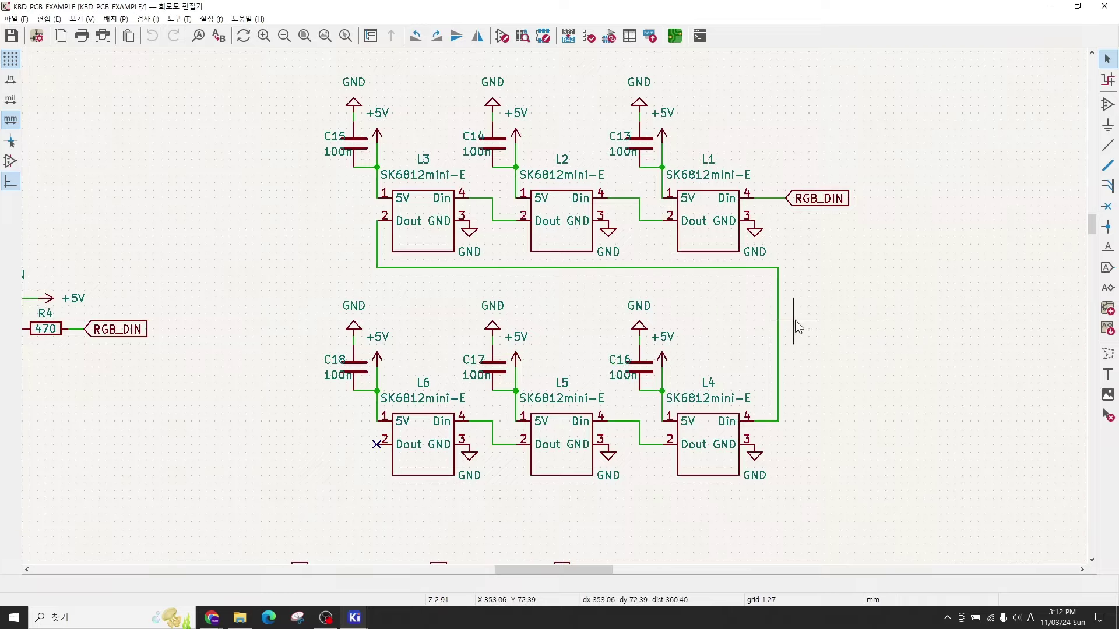
pyautogui.scroll(-2, 569, 309)
pyautogui.hotkey('alt', 'Tab')
pyautogui.scroll(-6, 547, 322)
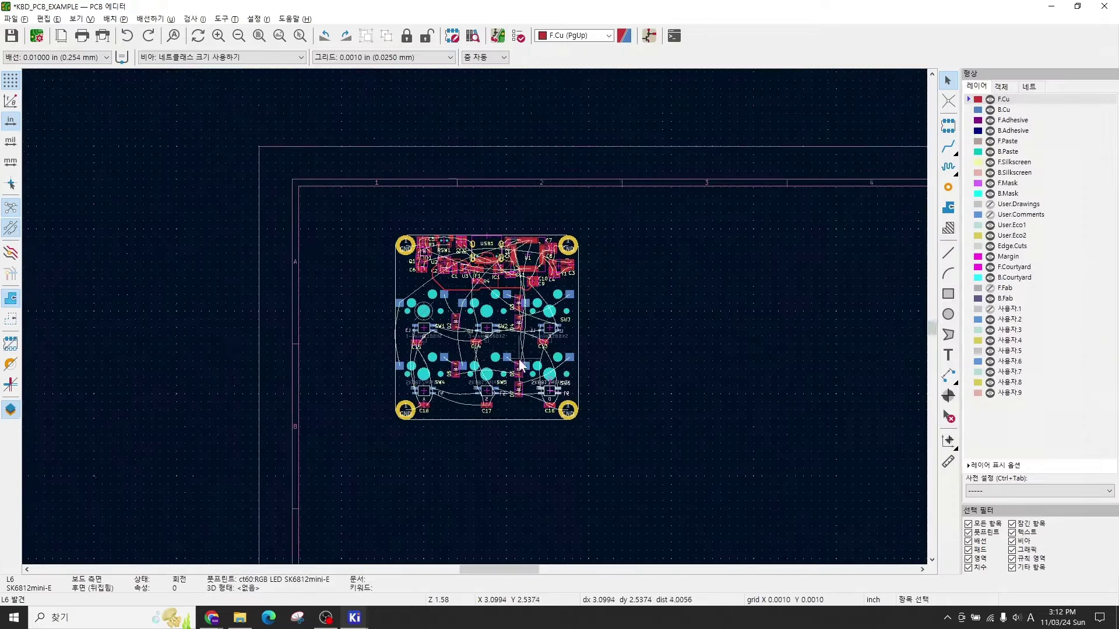
pyautogui.scroll(4, 411, 309)
pyautogui.scroll(-3, 477, 316)
pyautogui.scroll(2, 477, 316)
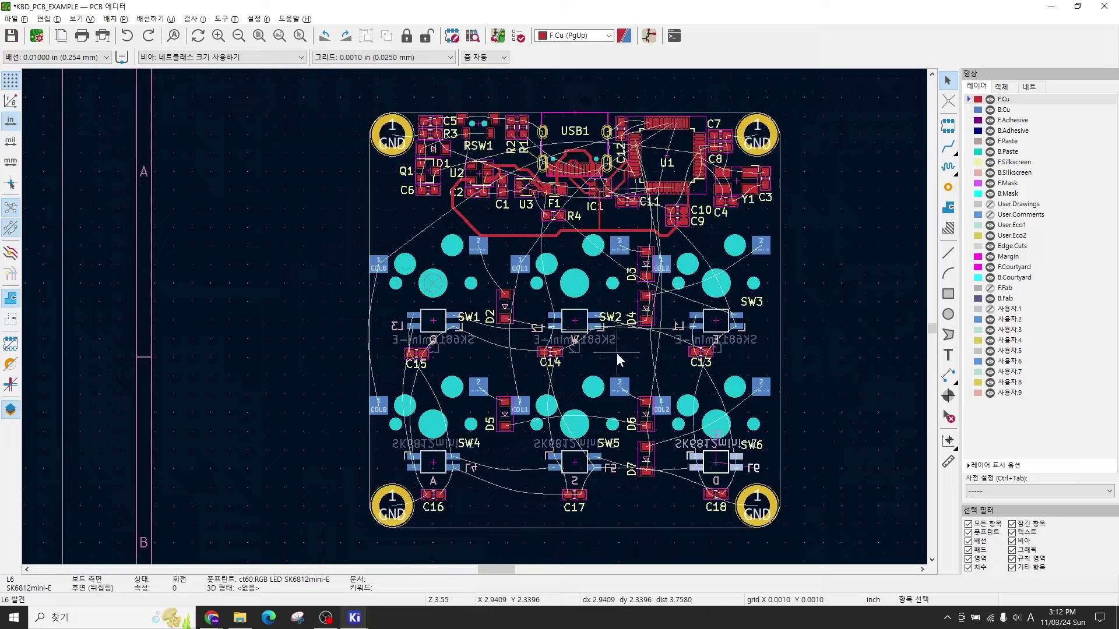
pyautogui.hotkey('alt', '3')
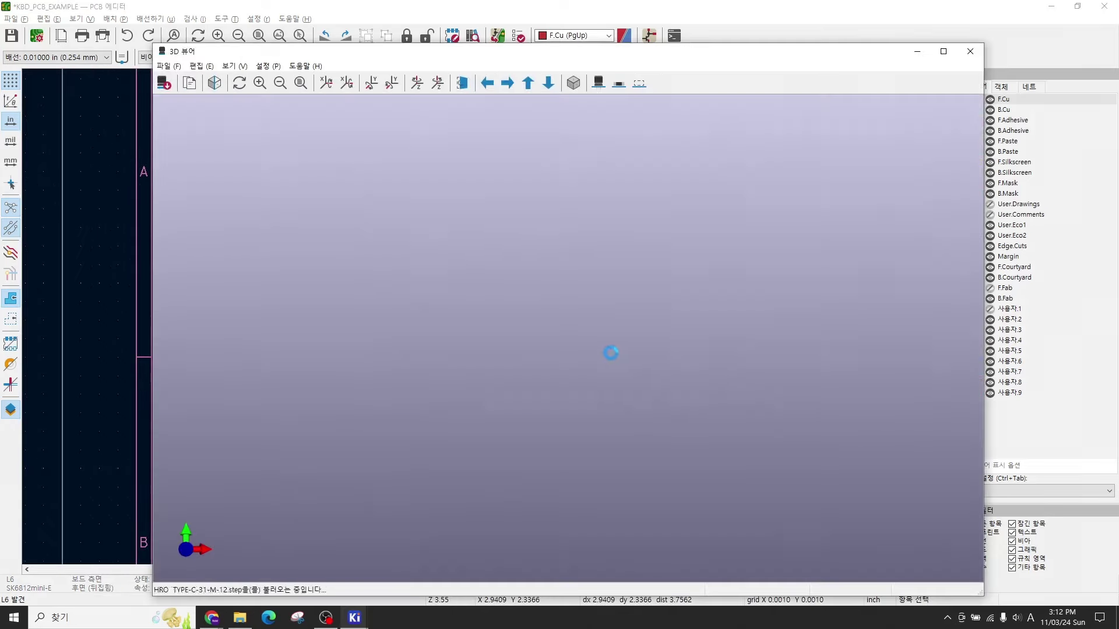
pyautogui.moveTo(587, 353); pyautogui.dragTo(497, 345)
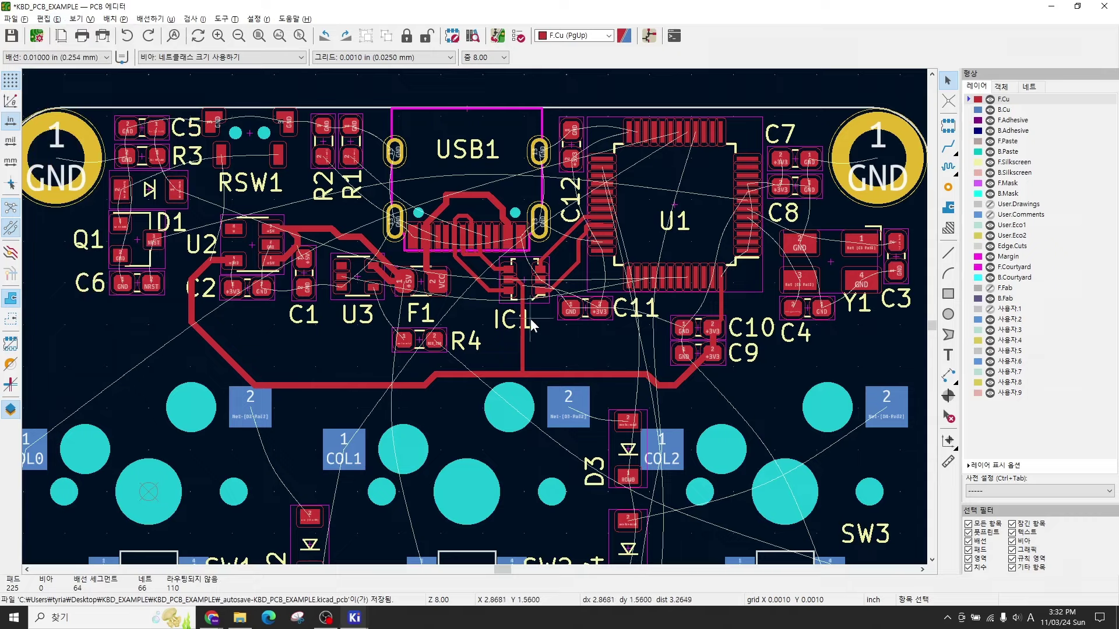
# Step: Delete all unlocked tracks and all vias on every layer of the board with a global deletion
pyautogui.click(47, 19)
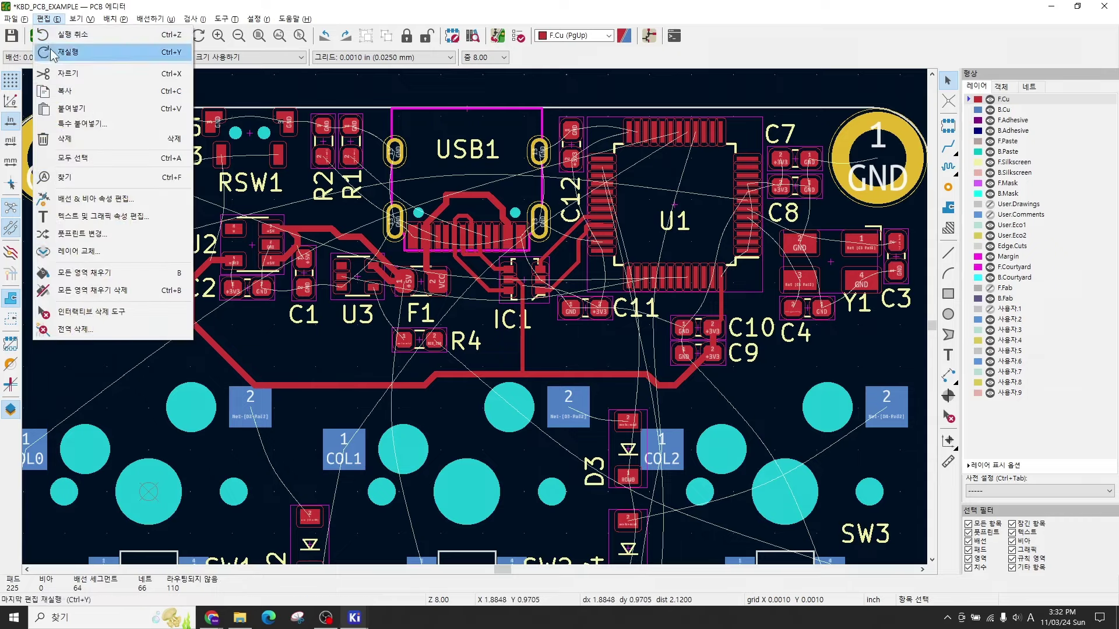
pyautogui.click(105, 328)
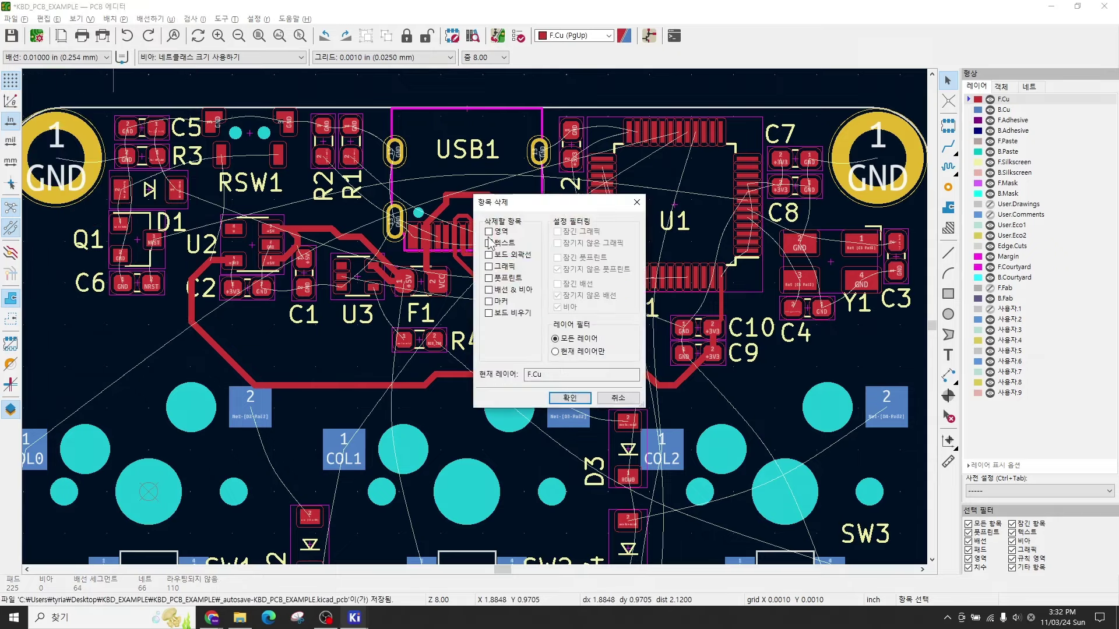
pyautogui.click(489, 290)
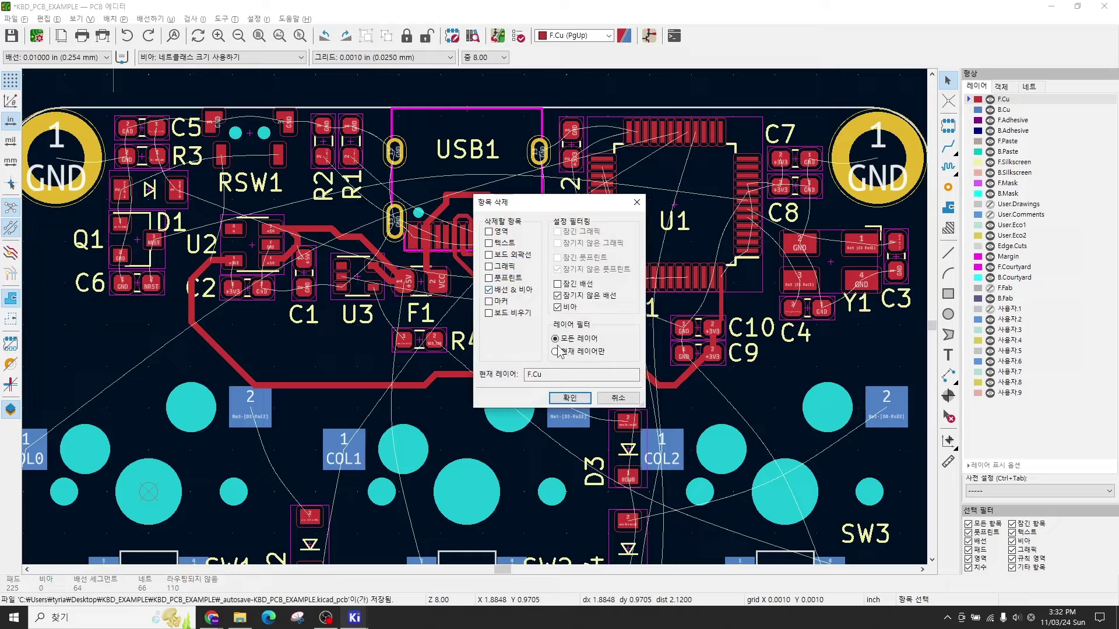
pyautogui.click(569, 398)
pyautogui.click(573, 305)
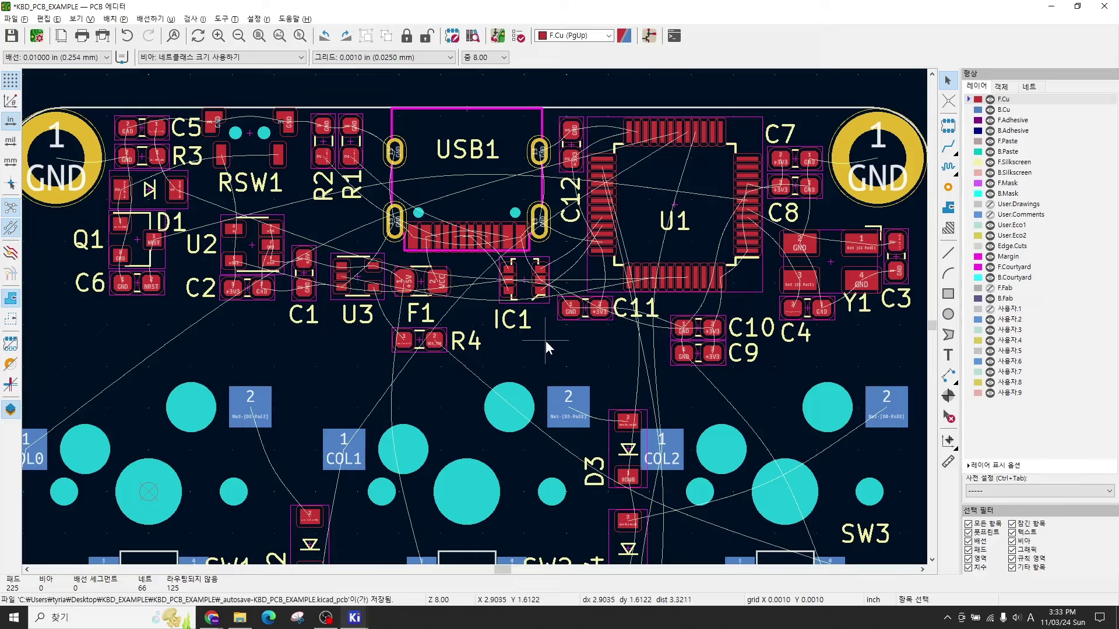
# Step: Route a VCC track on F.Cu from USB1 pad 11 to USB1 pad 2, arching it above the connector's pad row
pyautogui.scroll(6, 512, 333)
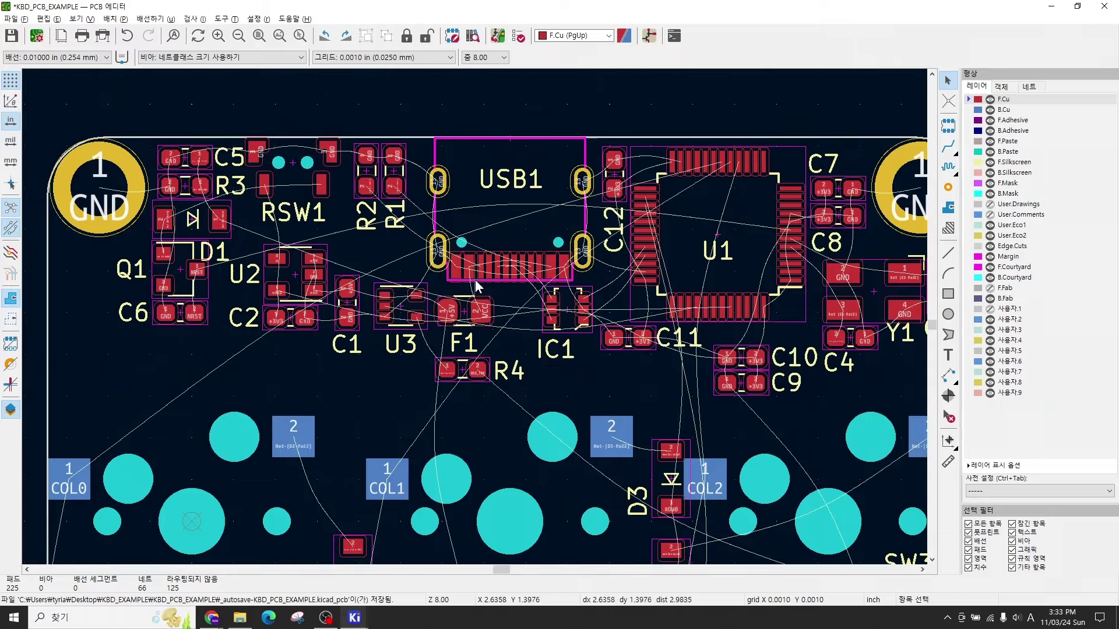
pyautogui.scroll(2, 501, 323)
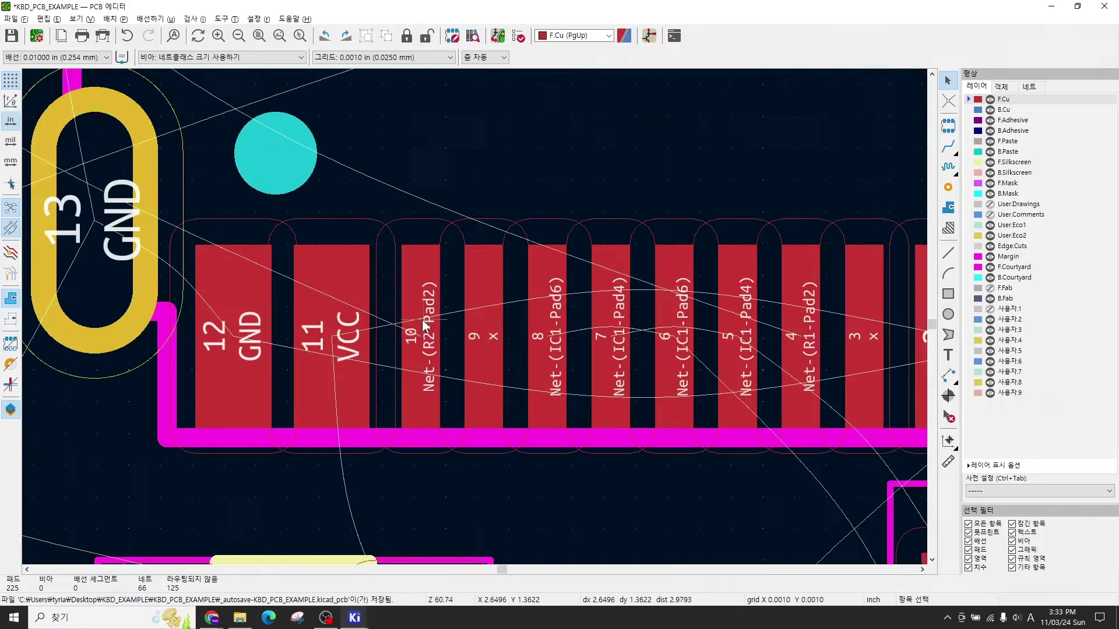
pyautogui.scroll(-2, 450, 326)
pyautogui.click(452, 329)
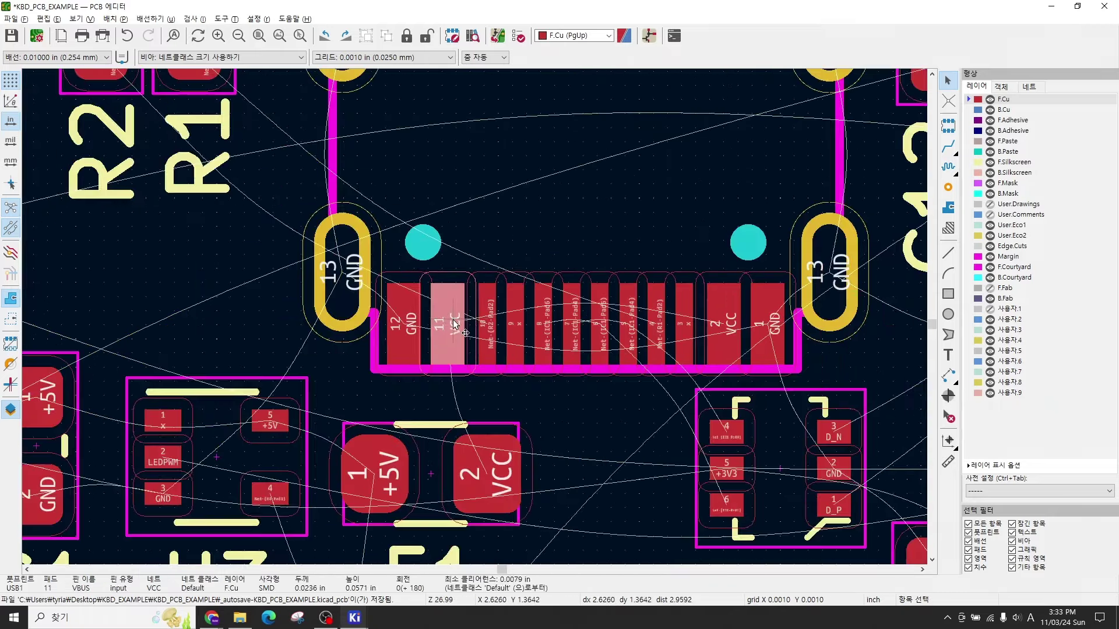
pyautogui.press('x')
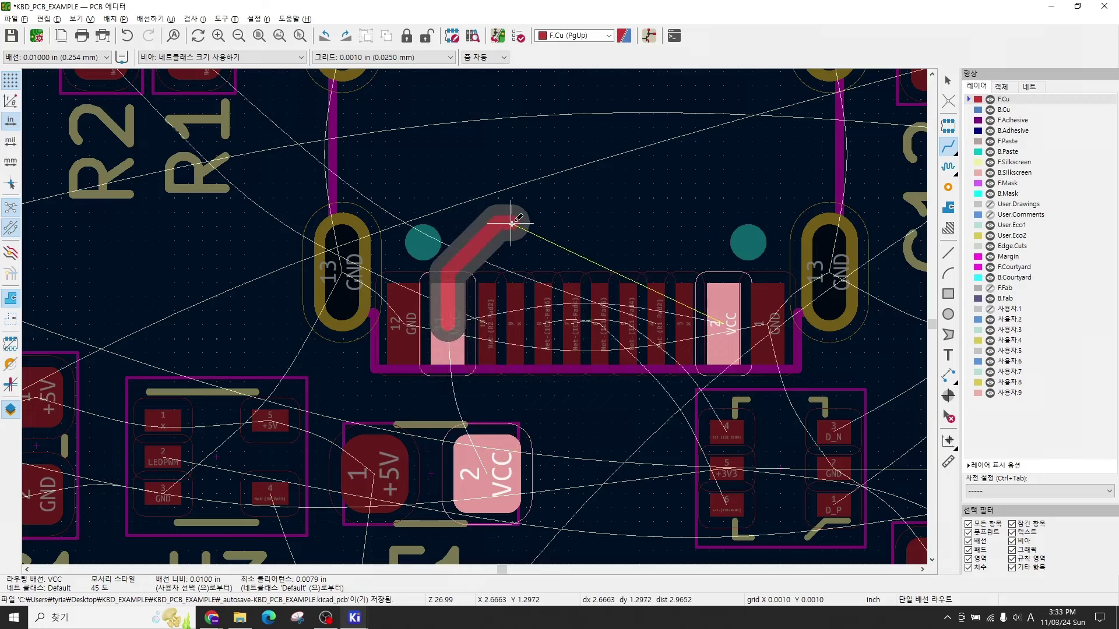
pyautogui.click(569, 189)
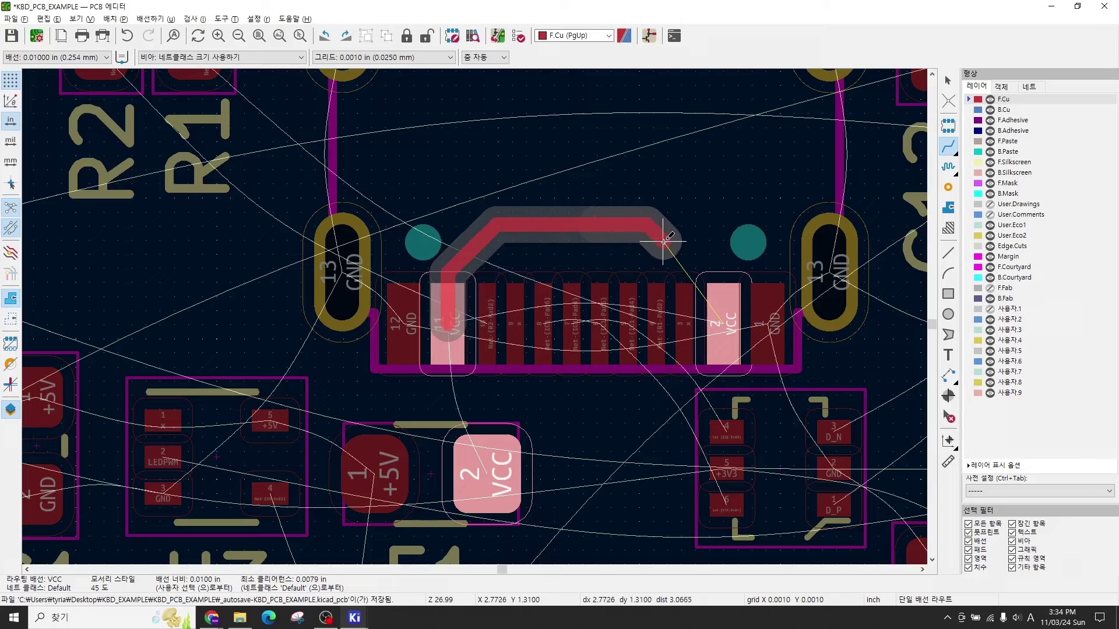
pyautogui.click(726, 309)
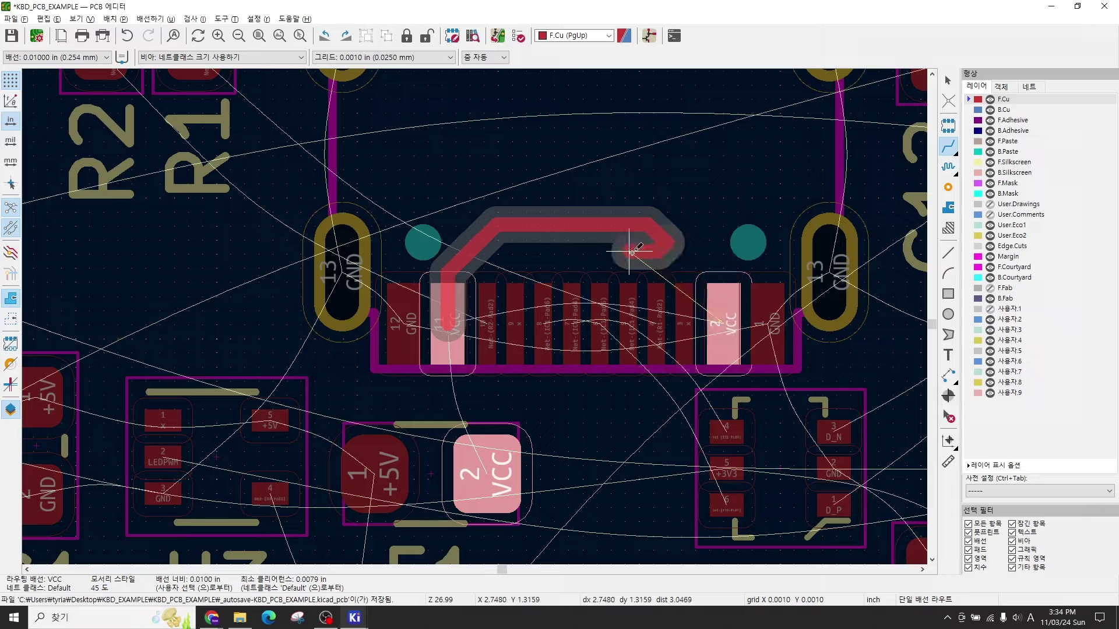
# Step: Try a B.Cu track from SW2's COL1 pad to the COL1 pad of the switch directly below, and undo it
pyautogui.scroll(-2, 726, 309)
pyautogui.scroll(-5, 473, 315)
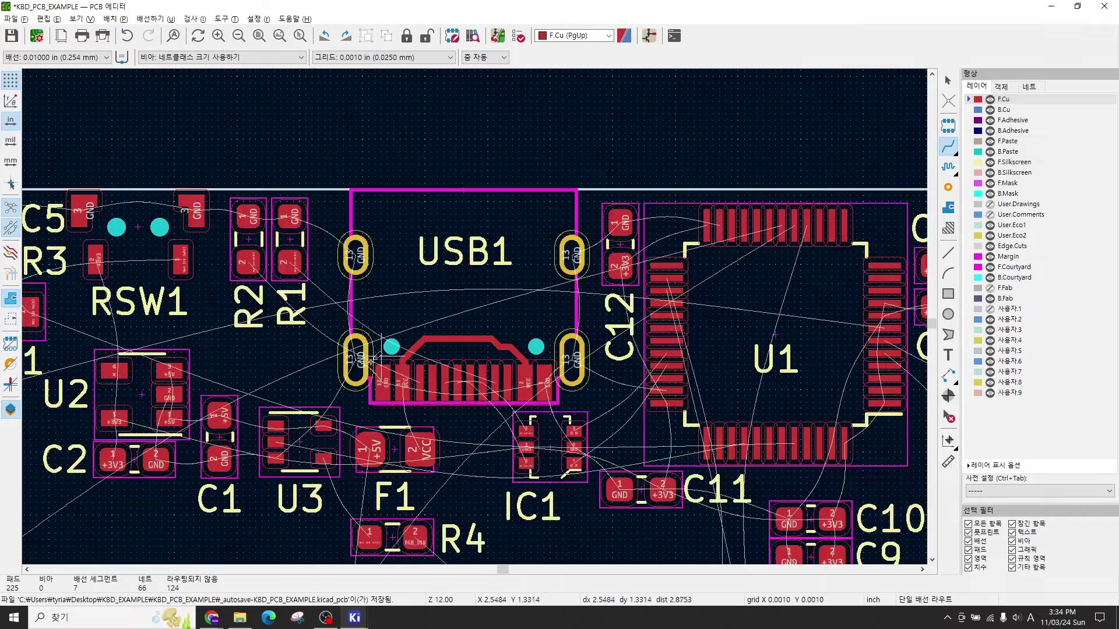
pyautogui.scroll(3, 455, 368)
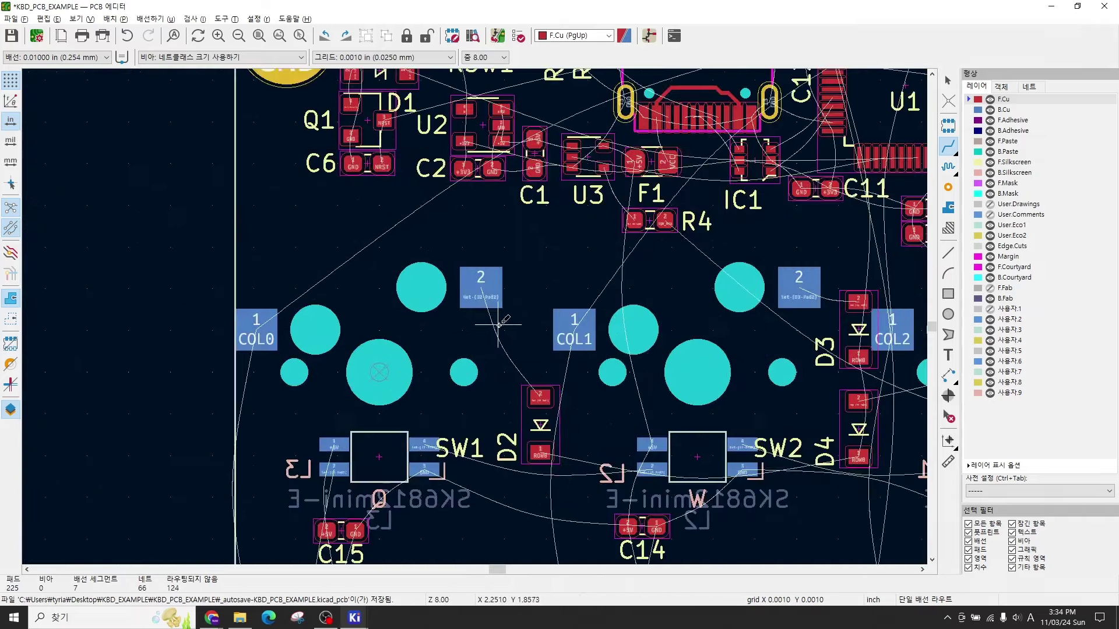
pyautogui.scroll(-2, 387, 251)
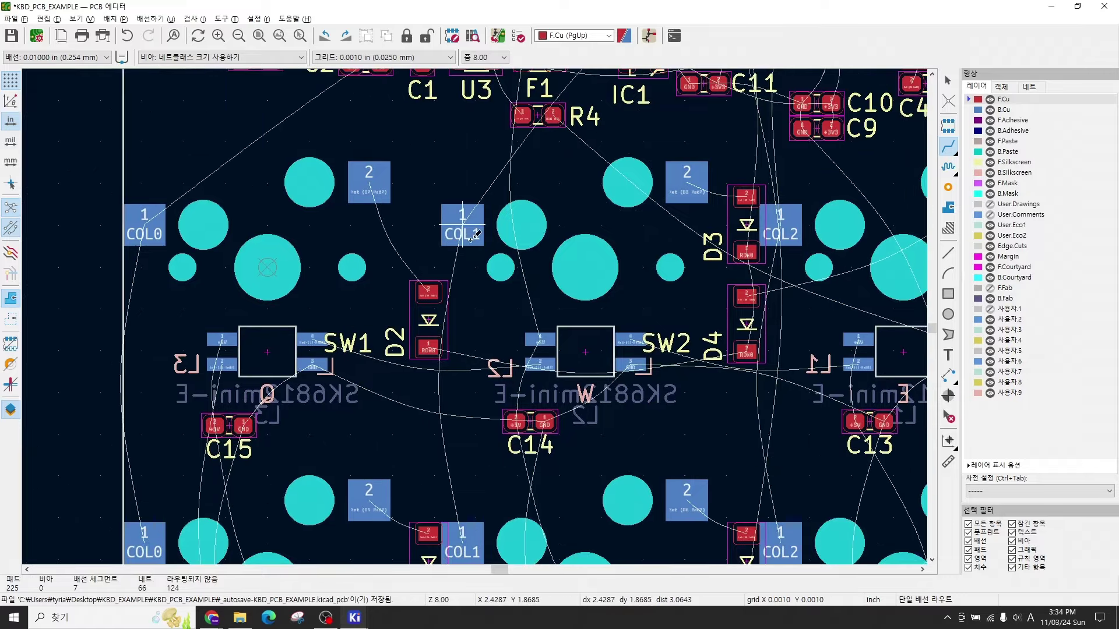
pyautogui.click(469, 227)
pyautogui.press('pagedown')
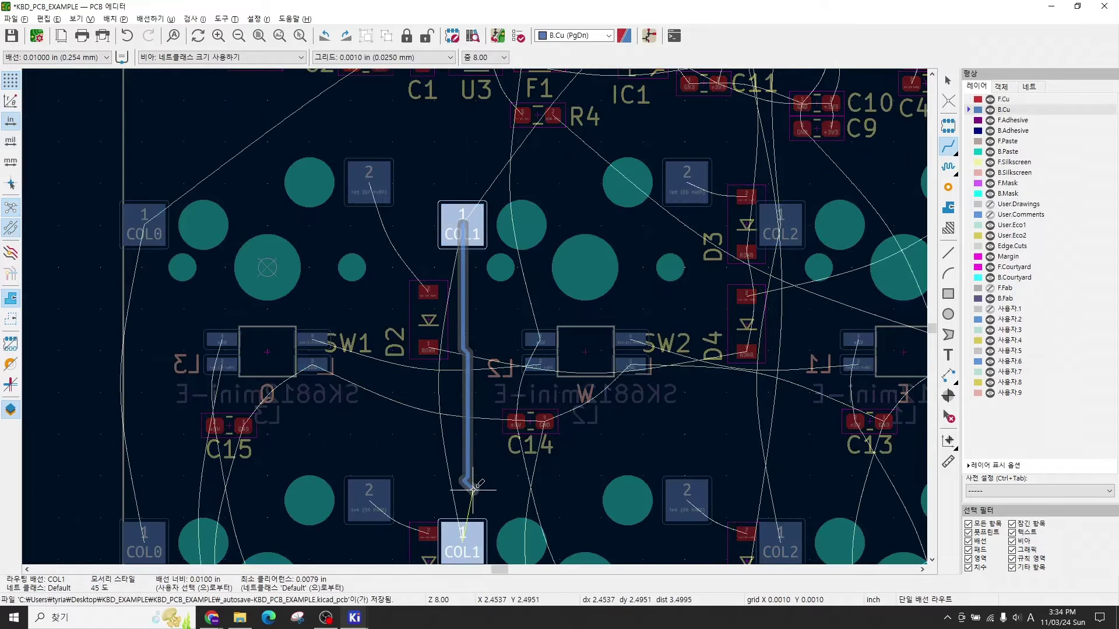
pyautogui.click(463, 539)
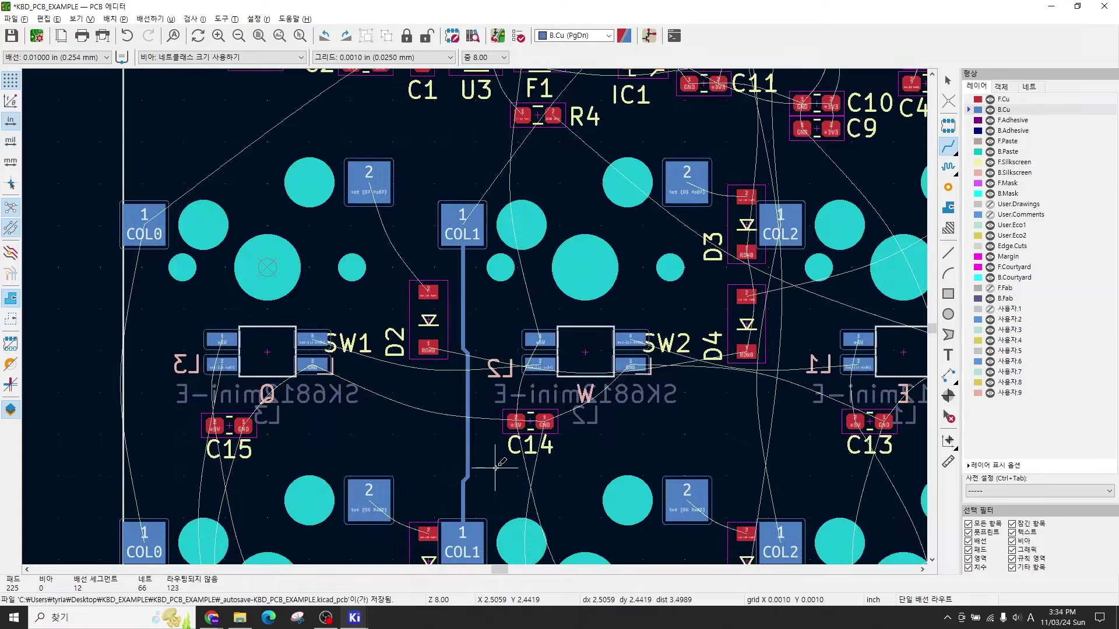
pyautogui.hotkey('ctrl', 'z')
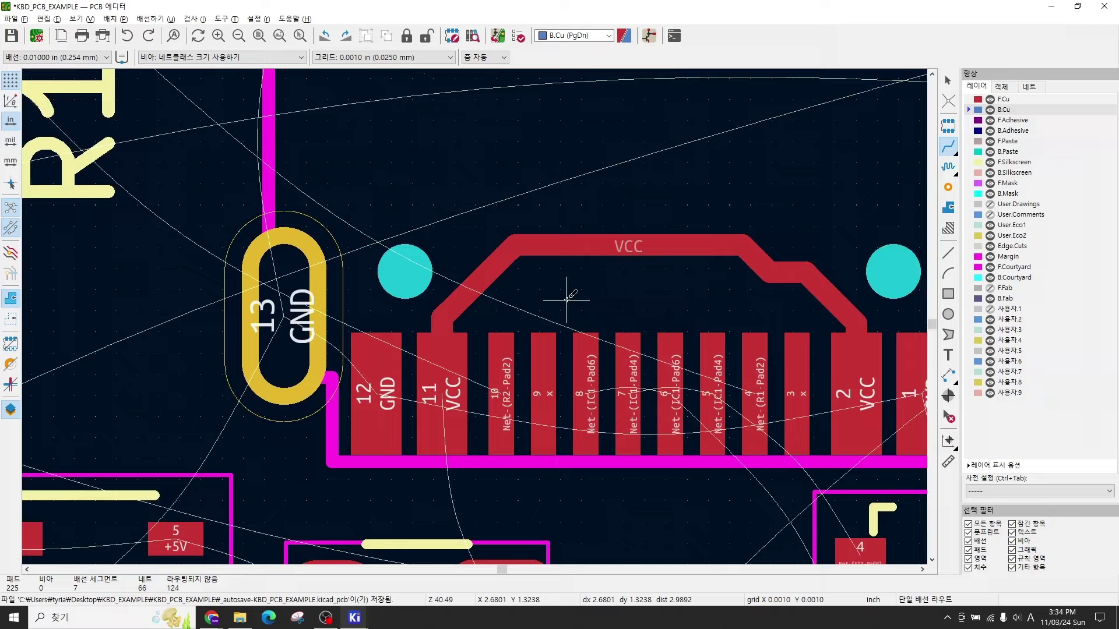
# Step: Route USB1 pad 10 on F.Cu to a via inside the VCC arch, and continue the track on B.Cu toward R2 pad 2
pyautogui.moveTo(531, 304); pyautogui.dragTo(620, 360, button='middle')
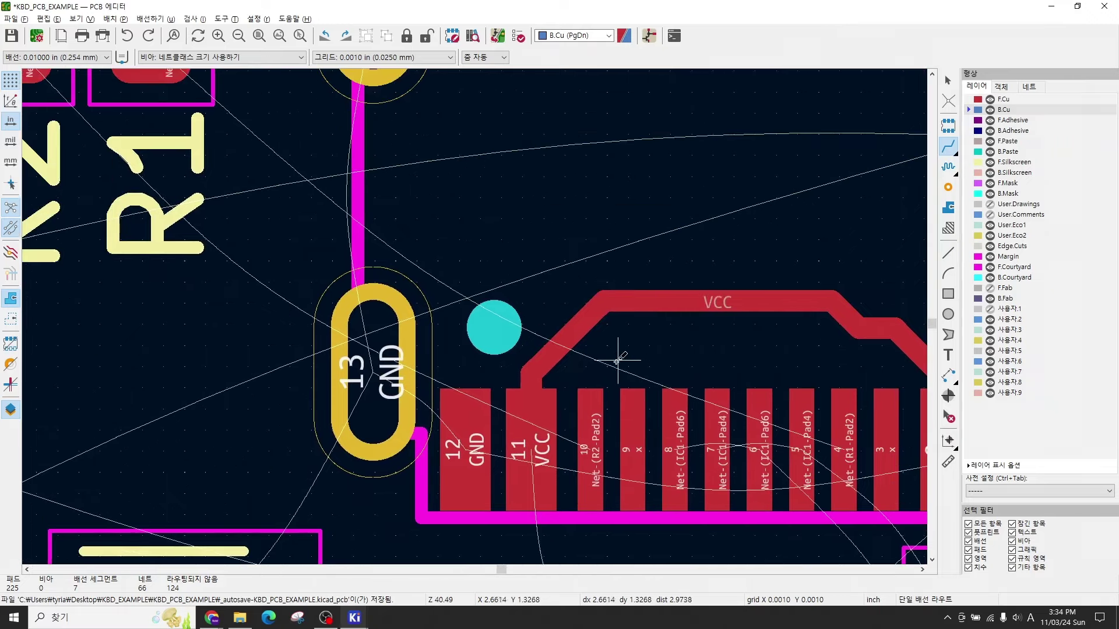
pyautogui.click(595, 448)
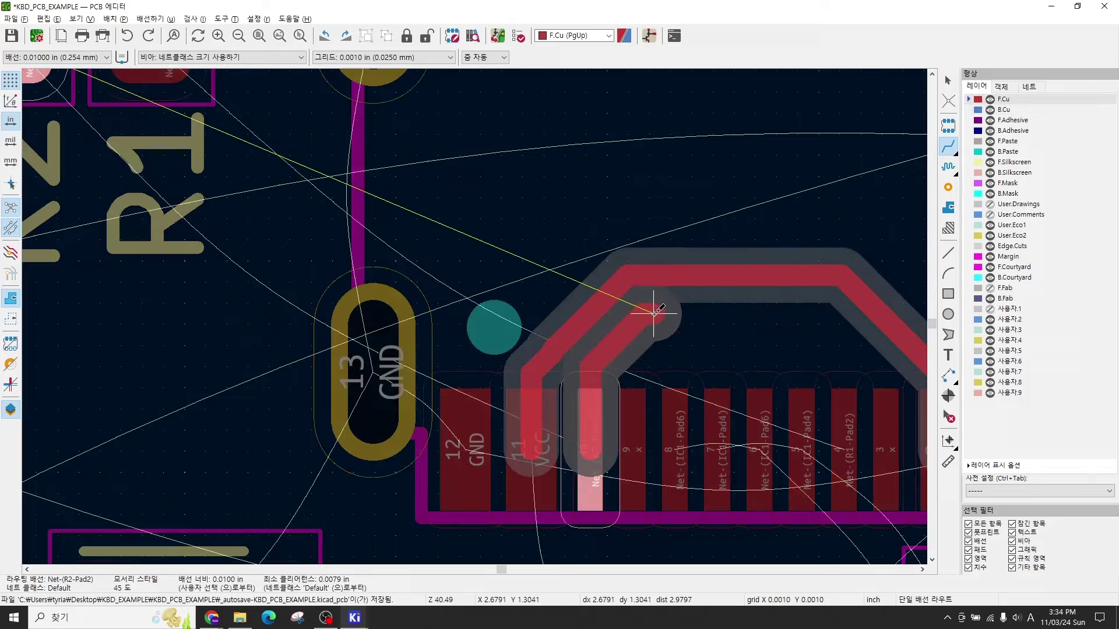
pyautogui.scroll(-3, 654, 313)
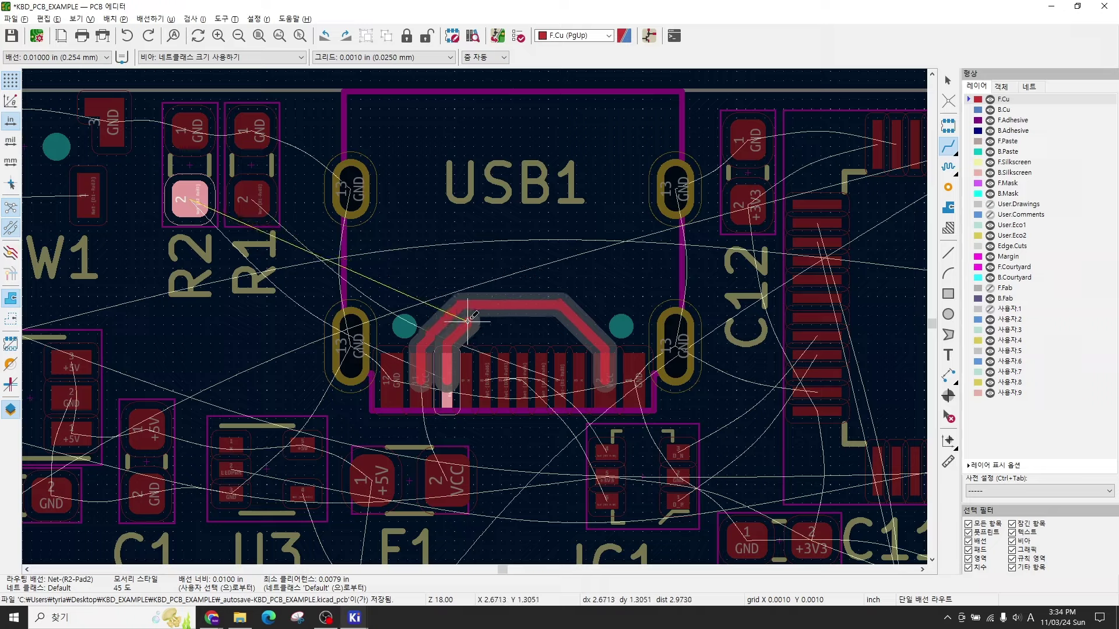
pyautogui.scroll(3, 468, 320)
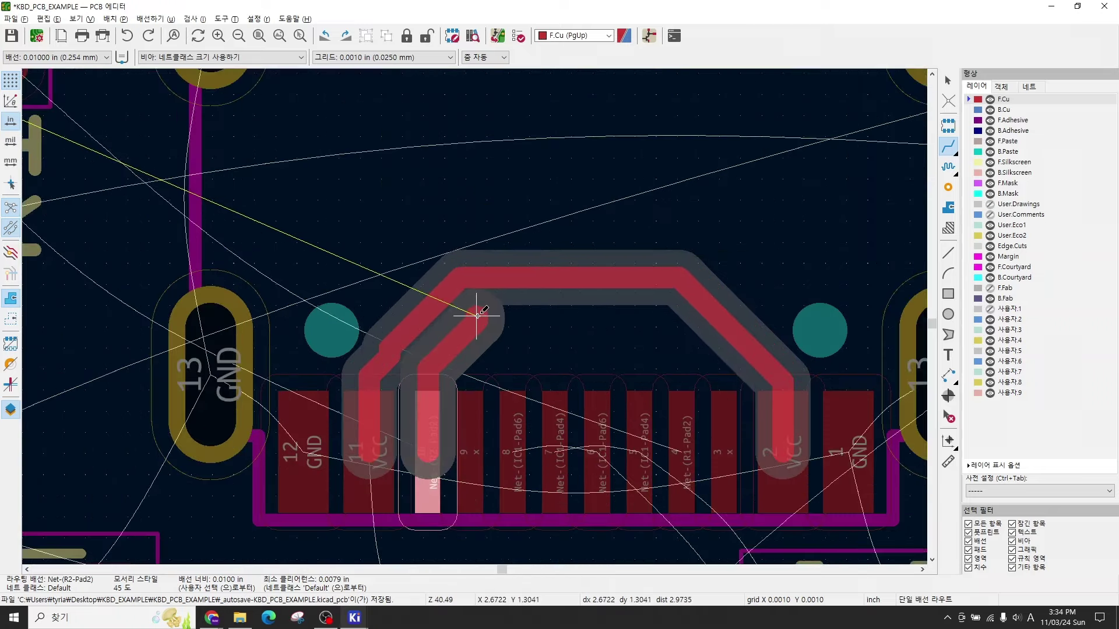
pyautogui.press('v')
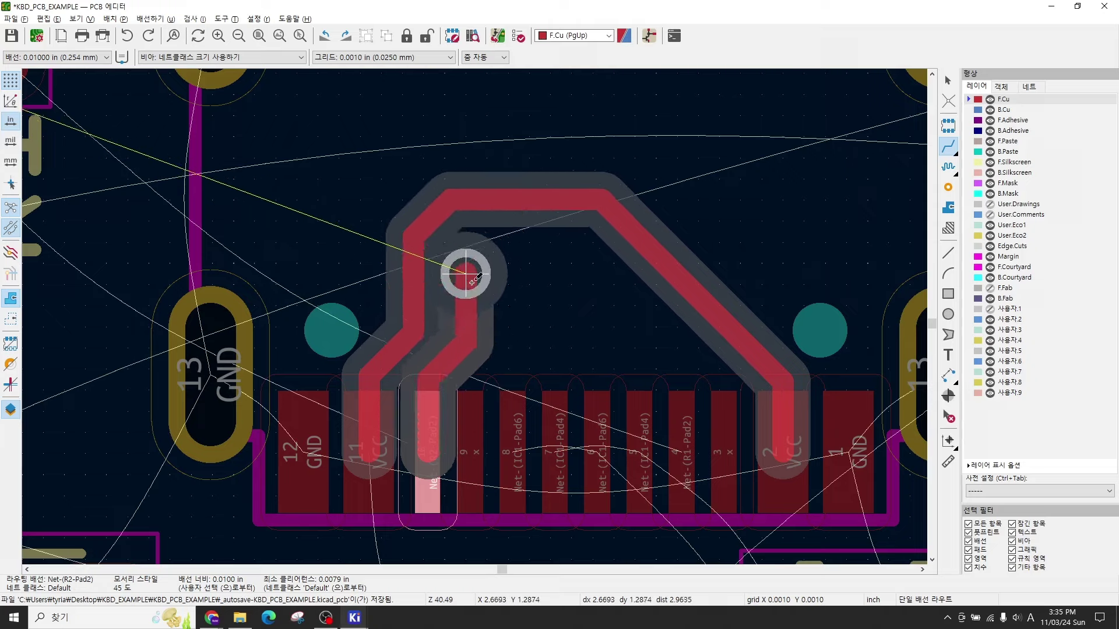
pyautogui.moveTo(487, 287); pyautogui.dragTo(665, 374, button='middle')
pyautogui.scroll(-2, 665, 374)
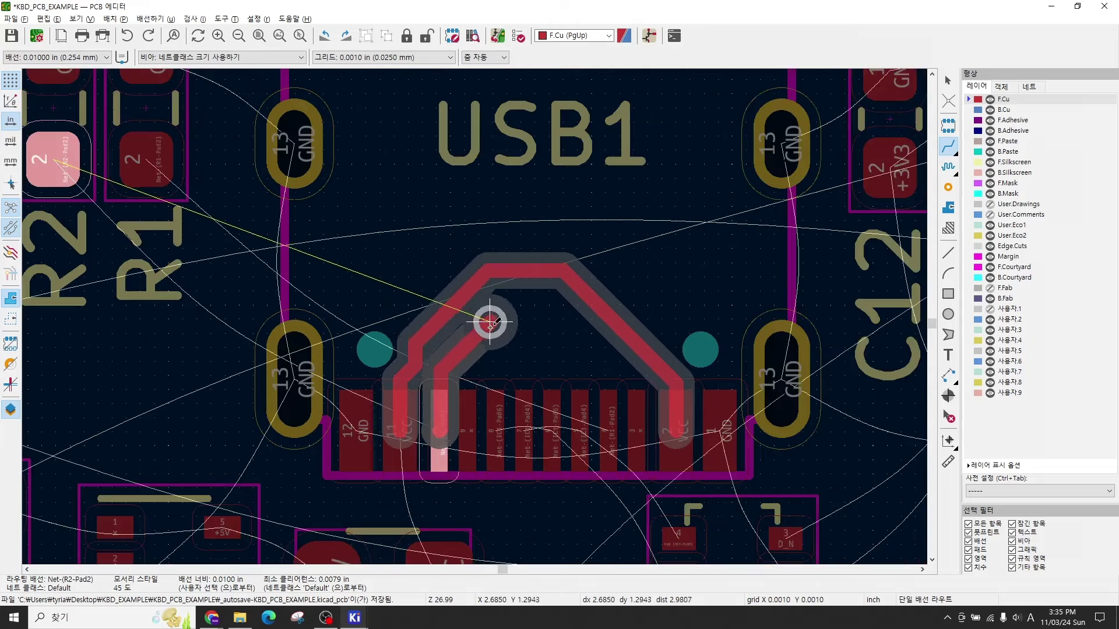
pyautogui.click(497, 321)
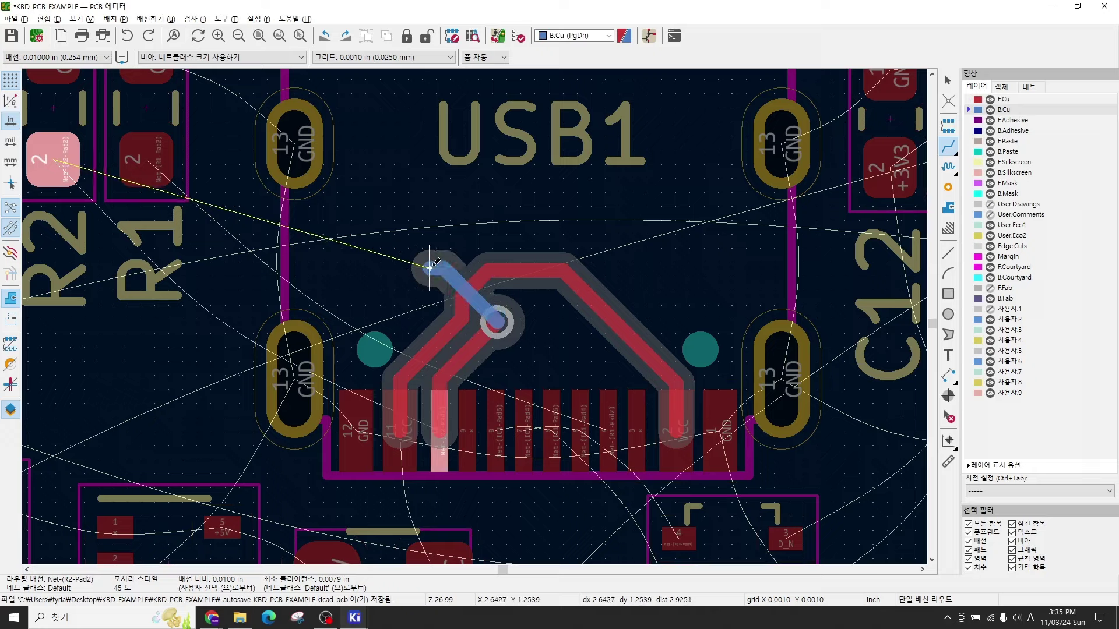
pyautogui.moveTo(422, 266); pyautogui.dragTo(551, 308, button='middle')
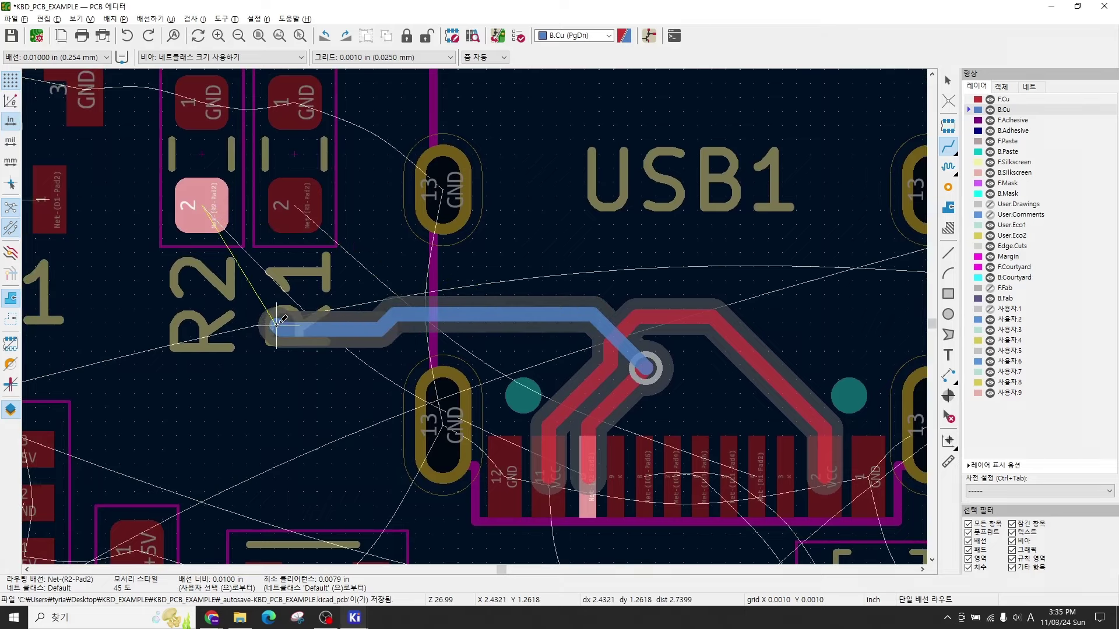
# Step: Place a via below R2 on the Net-(R2-Pad2) trace and finish the route on F.Cu to R2 pad 2
pyautogui.press('v')
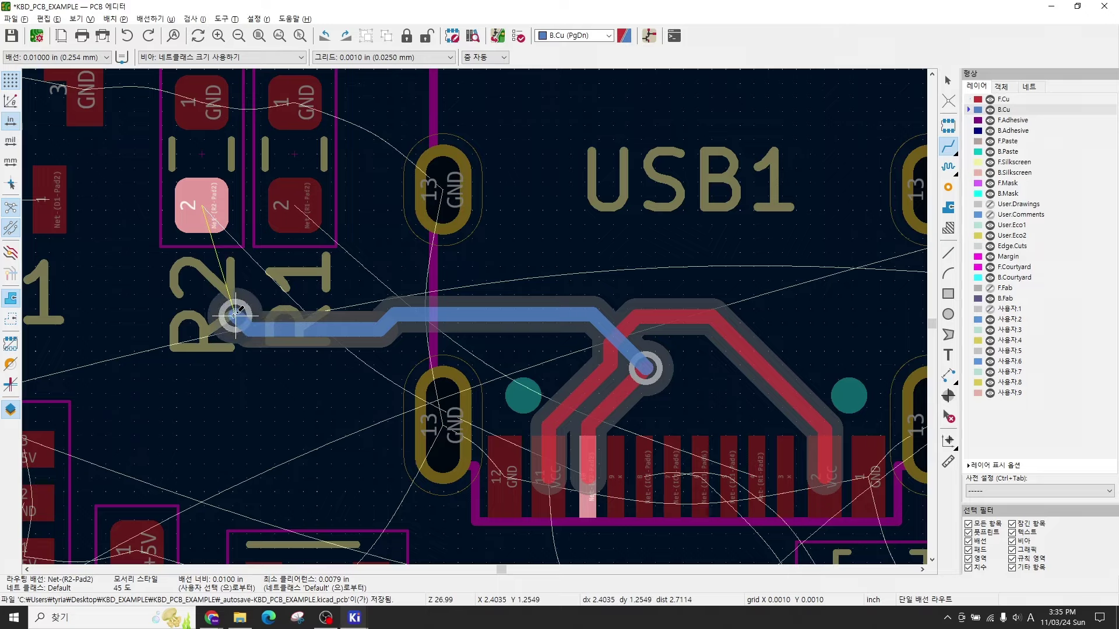
pyautogui.click(235, 315)
pyautogui.click(202, 207)
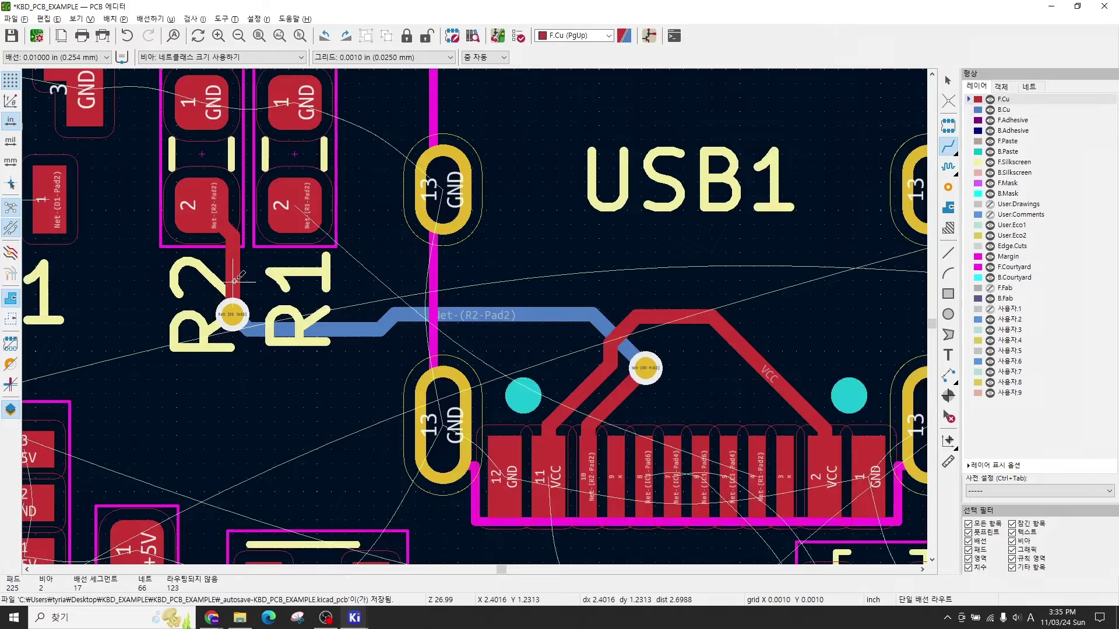
# Step: Examine the GND pads of R1, R2 and USB1 and the unrouted connections around the USB connector
pyautogui.moveTo(268, 286); pyautogui.dragTo(321, 316, button='middle')
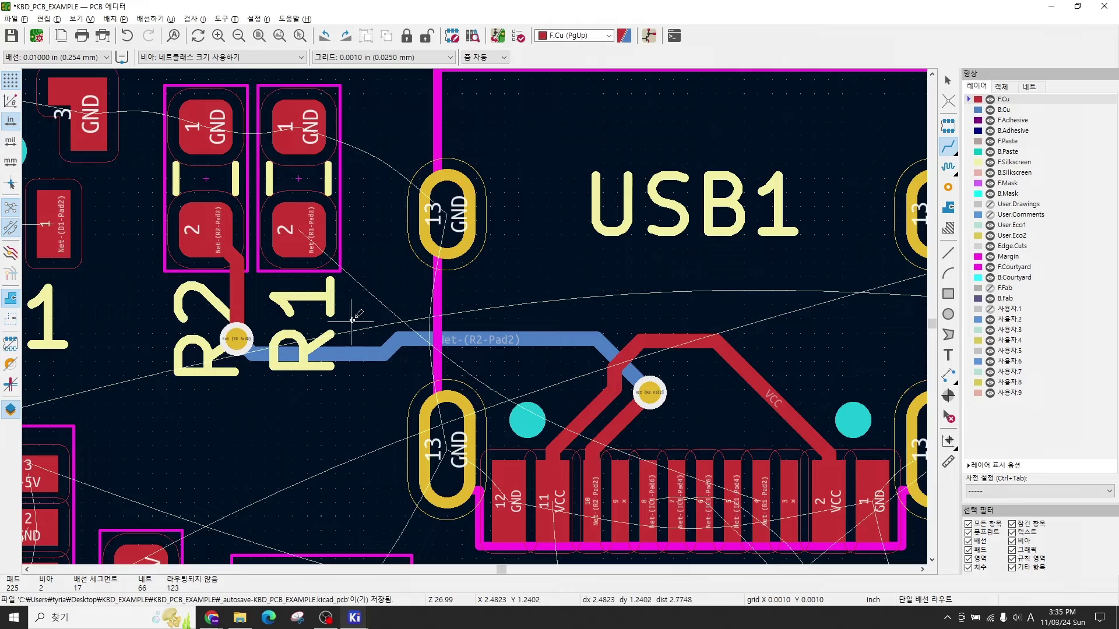
pyautogui.scroll(3, 350, 324)
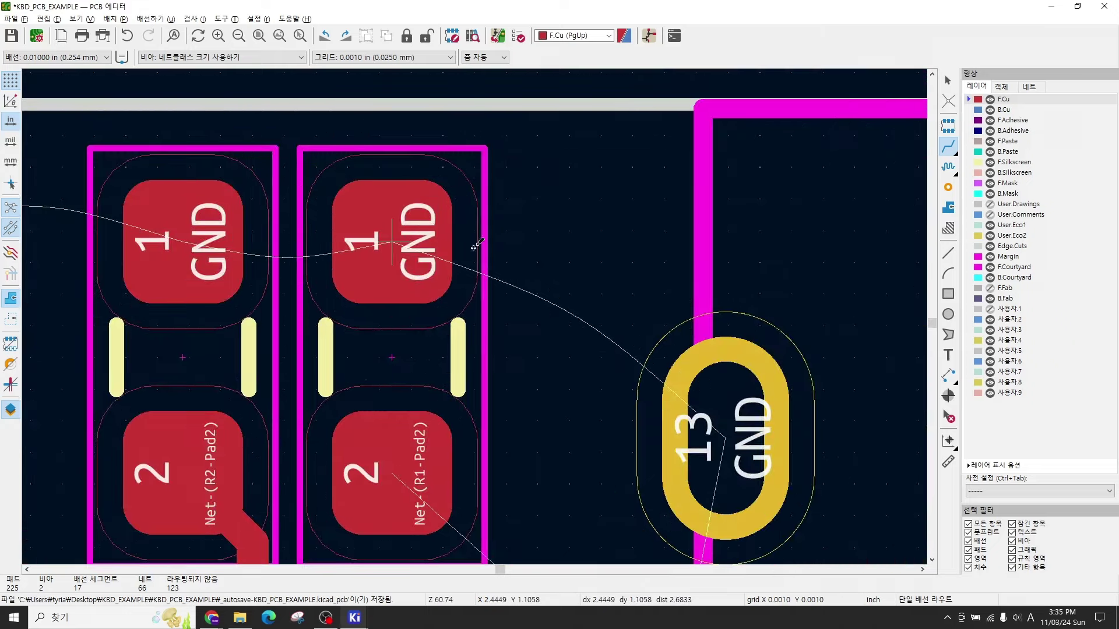
pyautogui.scroll(-5, 474, 248)
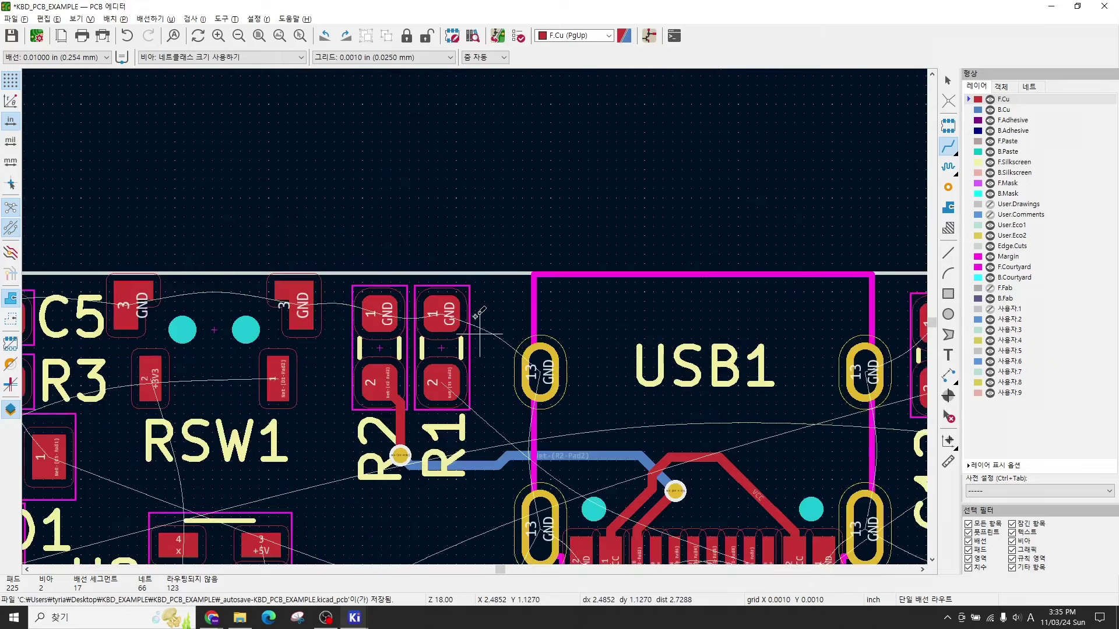
pyautogui.scroll(3, 479, 314)
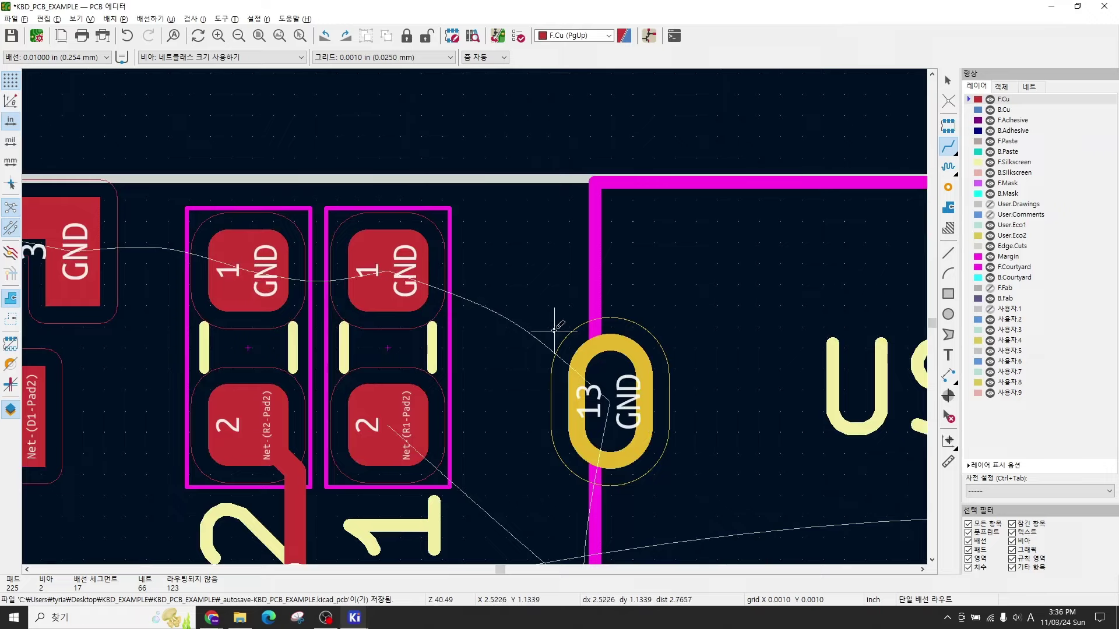
pyautogui.scroll(-2, 606, 402)
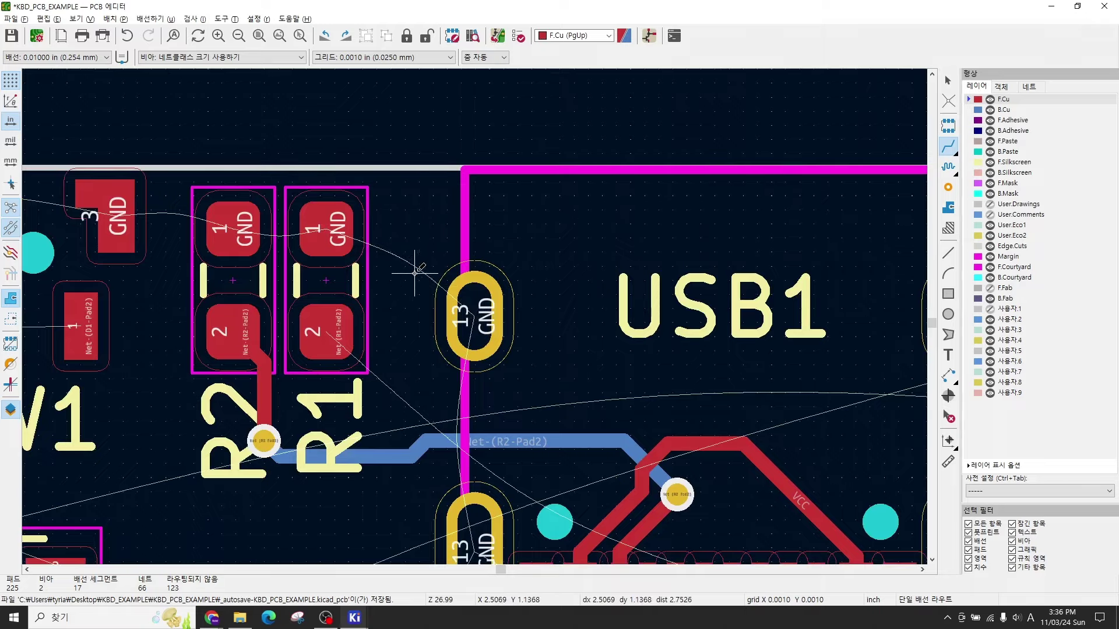
pyautogui.scroll(-4, 413, 275)
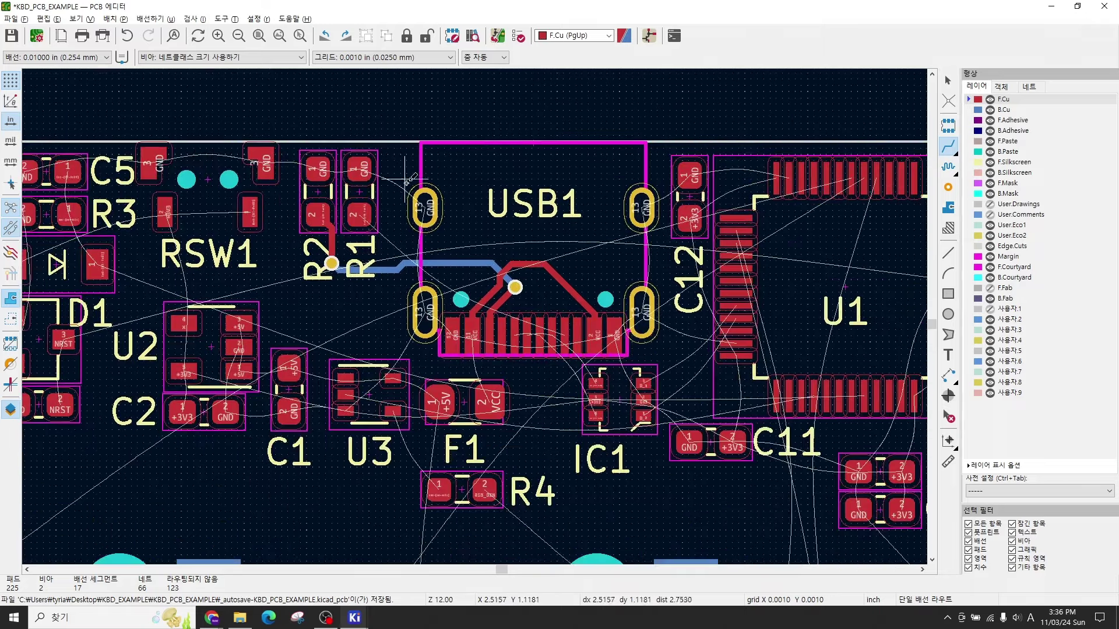
pyautogui.scroll(-2, 612, 284)
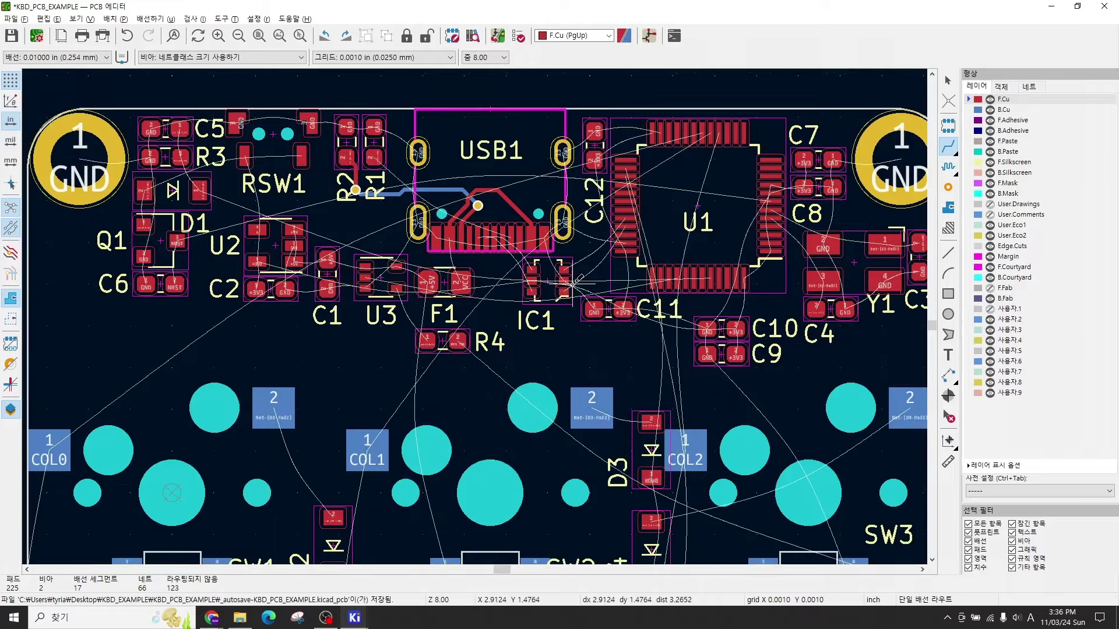
pyautogui.moveTo(504, 207); pyautogui.dragTo(601, 301, button='middle')
pyautogui.scroll(2, 601, 302)
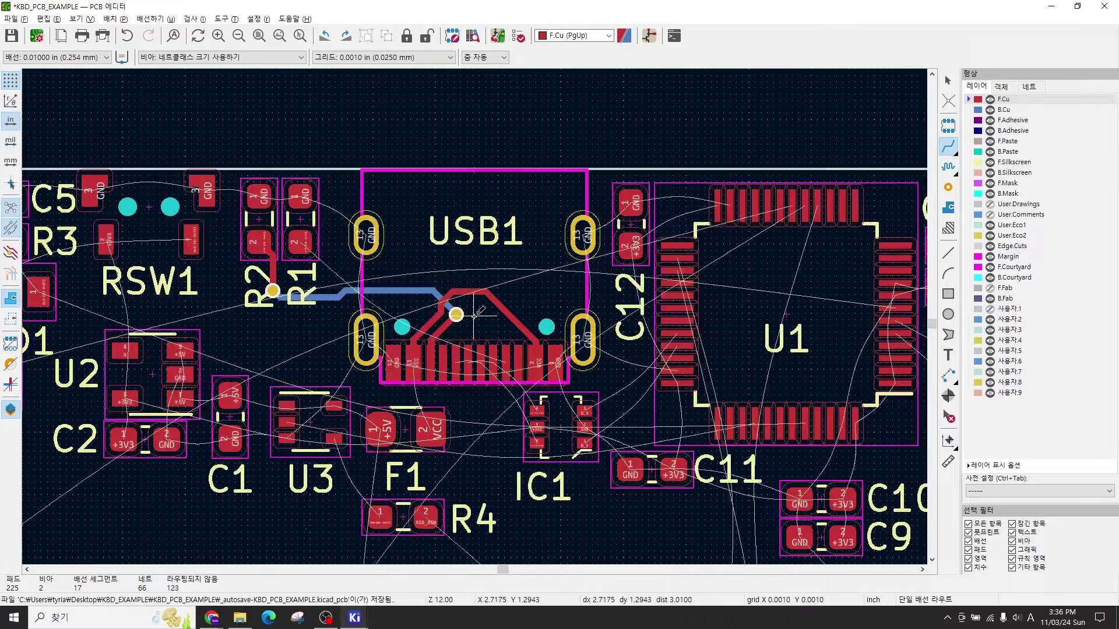
pyautogui.scroll(2, 472, 317)
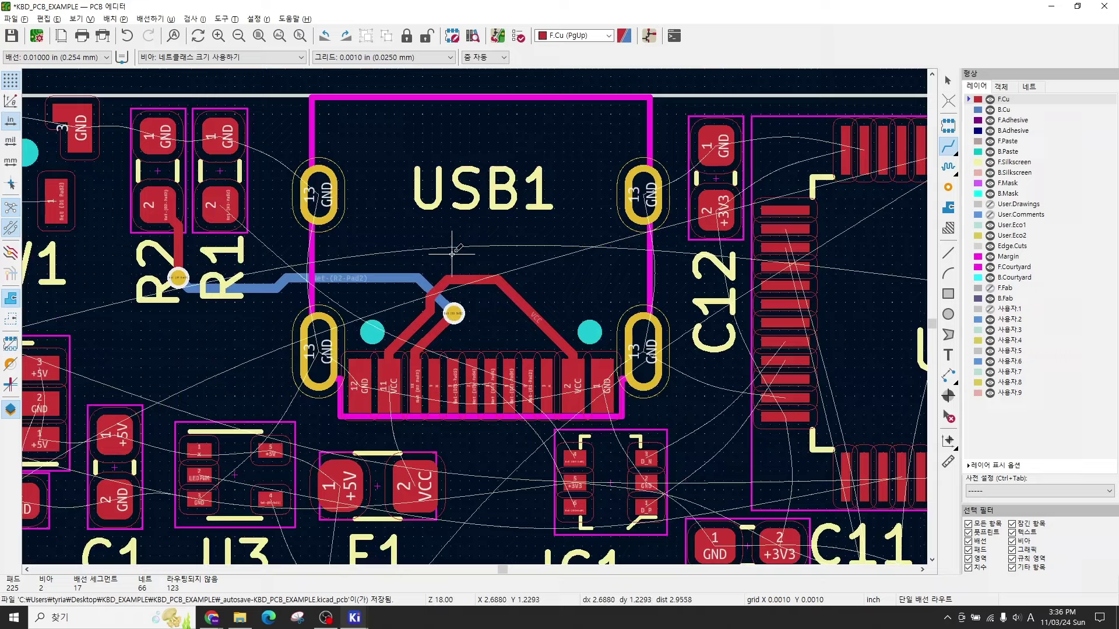
pyautogui.moveTo(451, 256); pyautogui.dragTo(594, 255, button='middle')
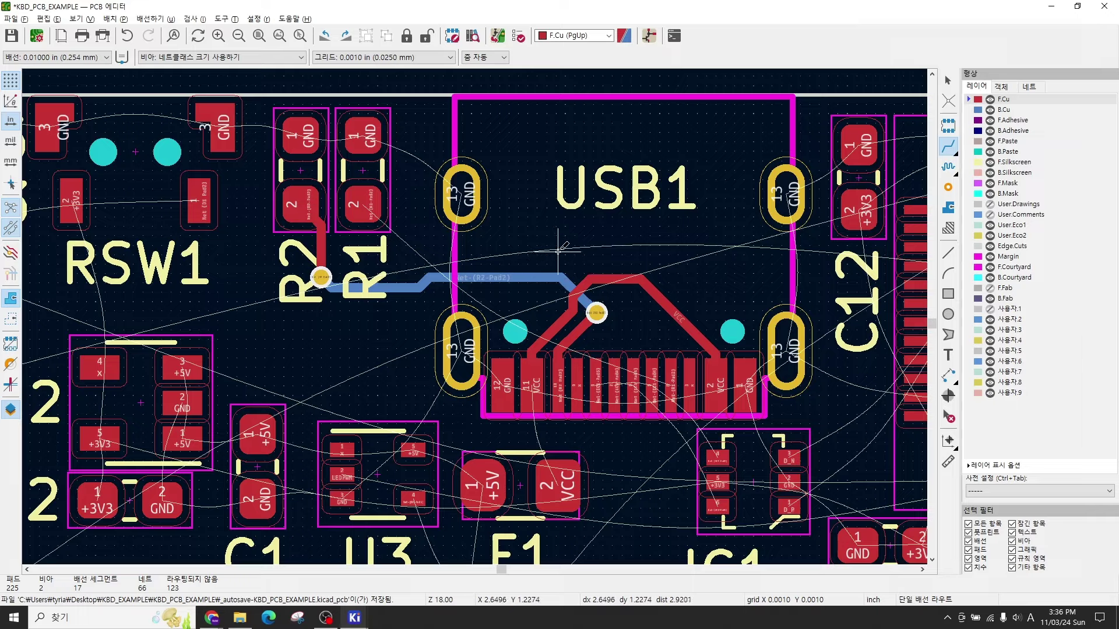
# Step: Examine the +3V3 and GND pads around the edges of U1
pyautogui.scroll(3, 543, 252)
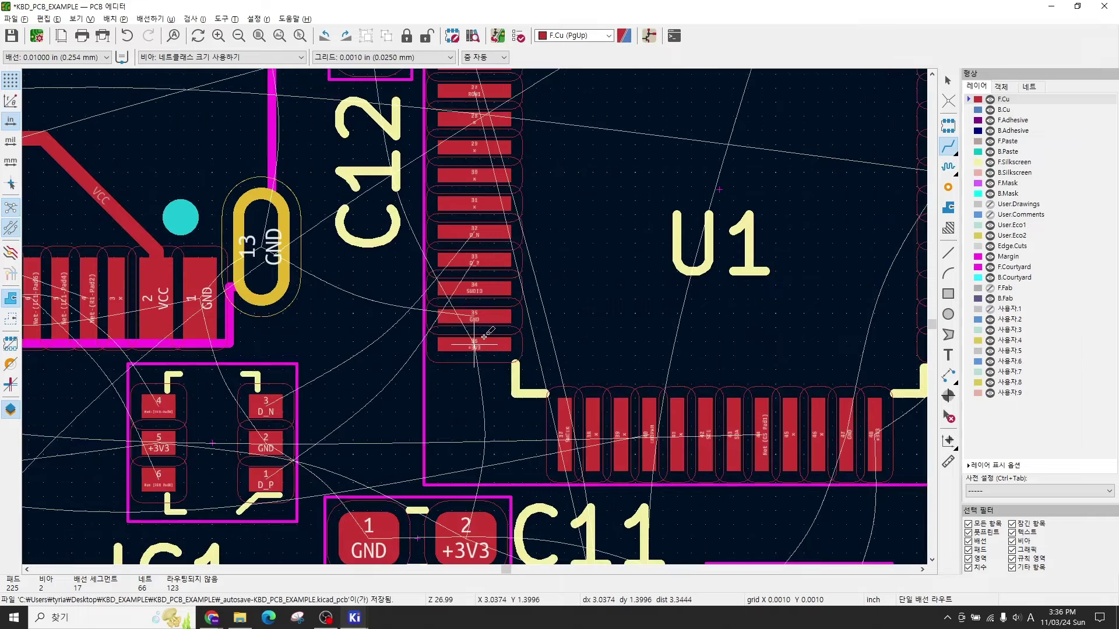
pyautogui.scroll(3, 474, 315)
pyautogui.scroll(-4, 474, 316)
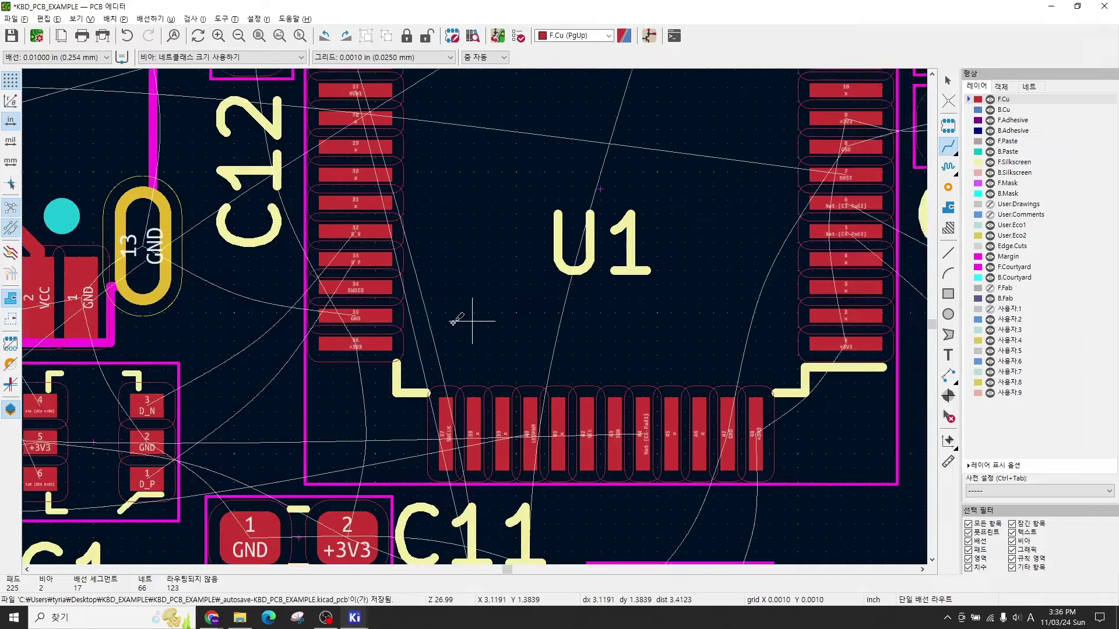
pyautogui.scroll(2, 305, 326)
pyautogui.scroll(-2, 357, 355)
pyautogui.scroll(1, 475, 312)
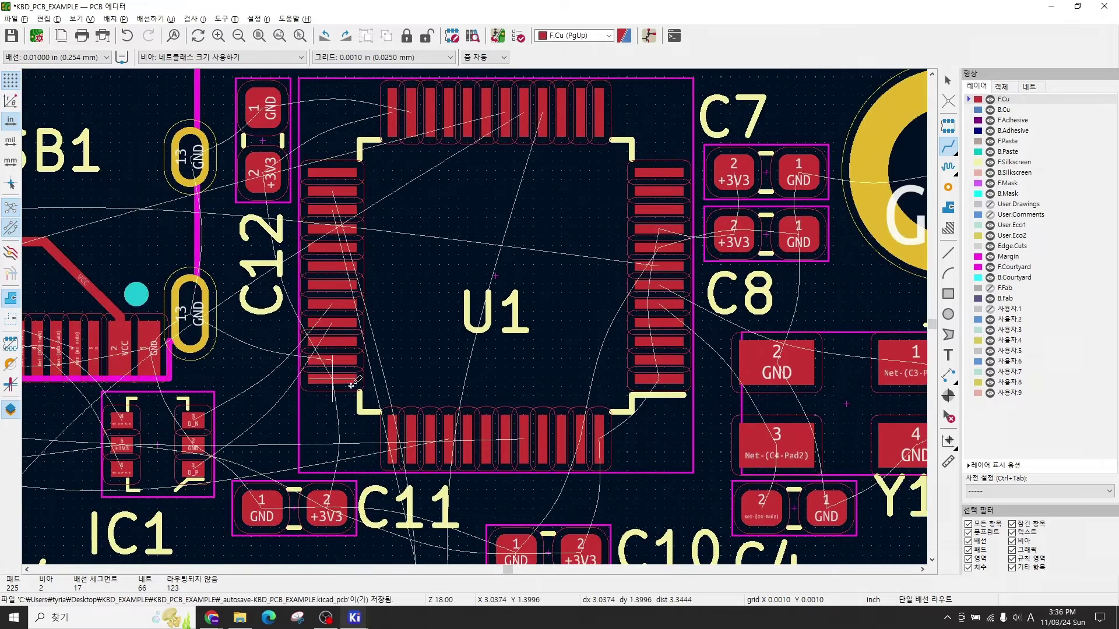
pyautogui.scroll(2, 384, 373)
pyautogui.scroll(1, 441, 316)
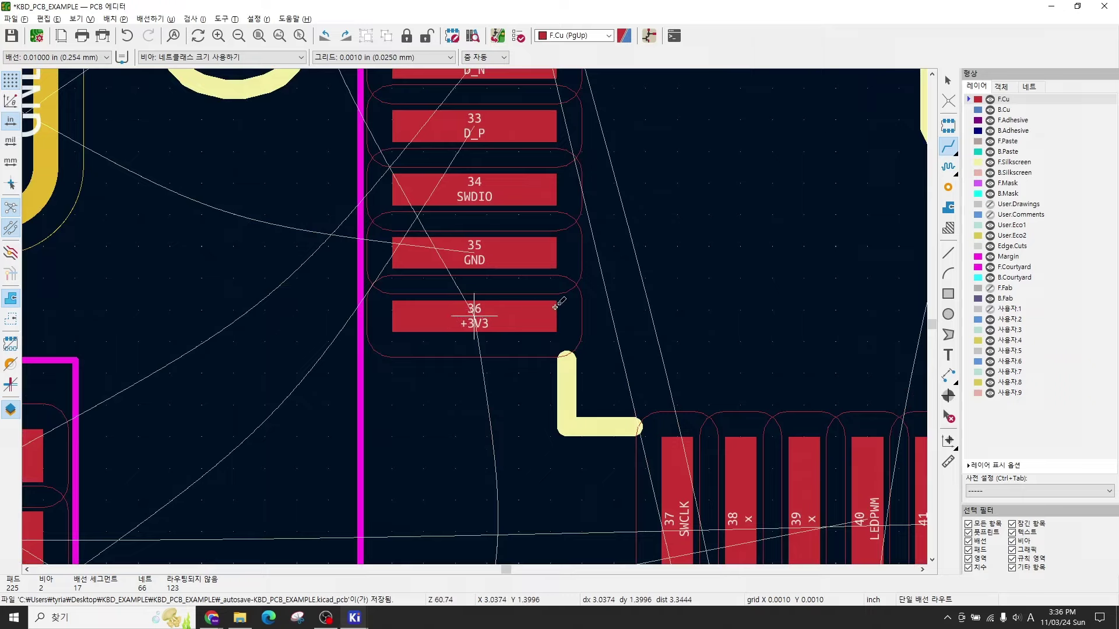
pyautogui.moveTo(657, 299); pyautogui.dragTo(512, 305, button='middle')
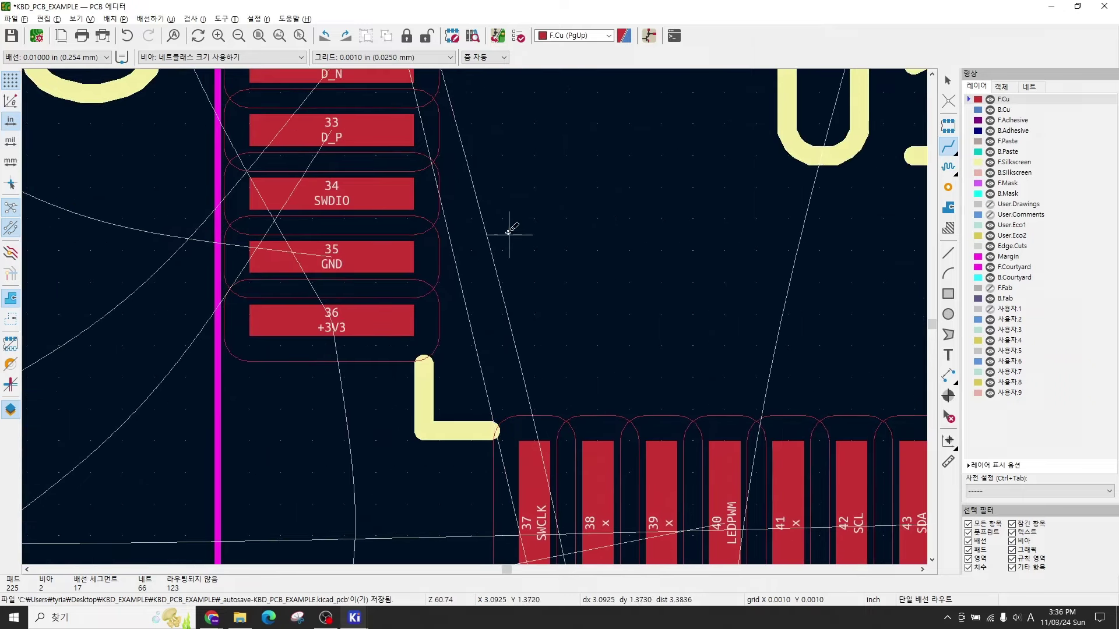
pyautogui.scroll(10, 509, 237)
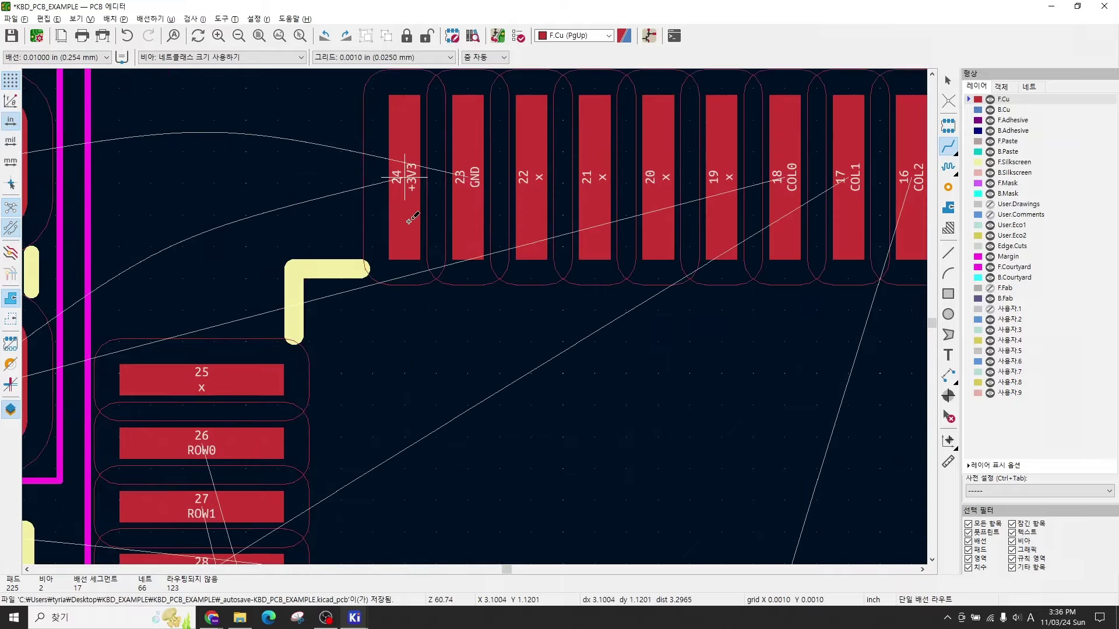
# Step: Highlight the +3V3 net from U1 pad 24 and inspect its pads around the chip
pyautogui.click(412, 218)
pyautogui.scroll(-6, 414, 217)
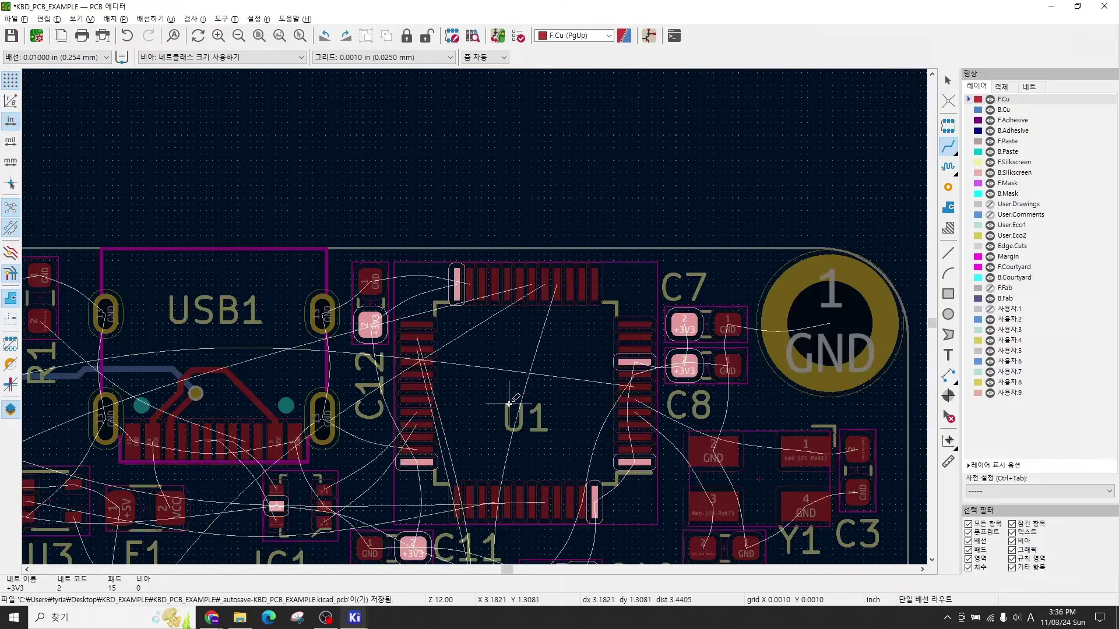
pyautogui.scroll(2, 509, 402)
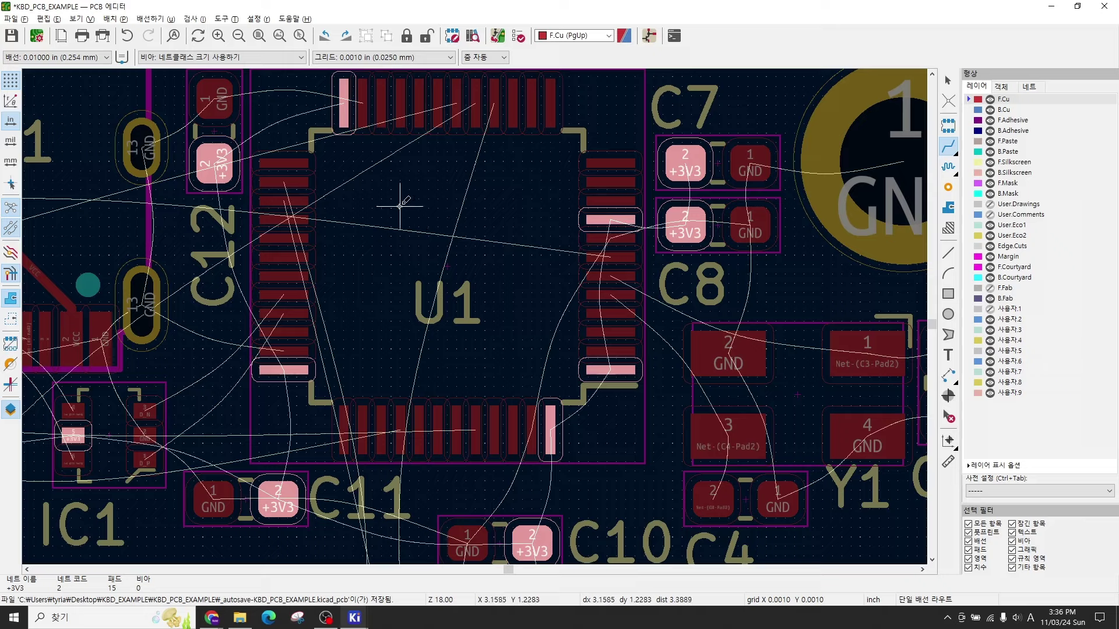
pyautogui.keyDown('ctrl'); pyautogui.hscroll(-4, 365, 157); pyautogui.keyUp('ctrl')
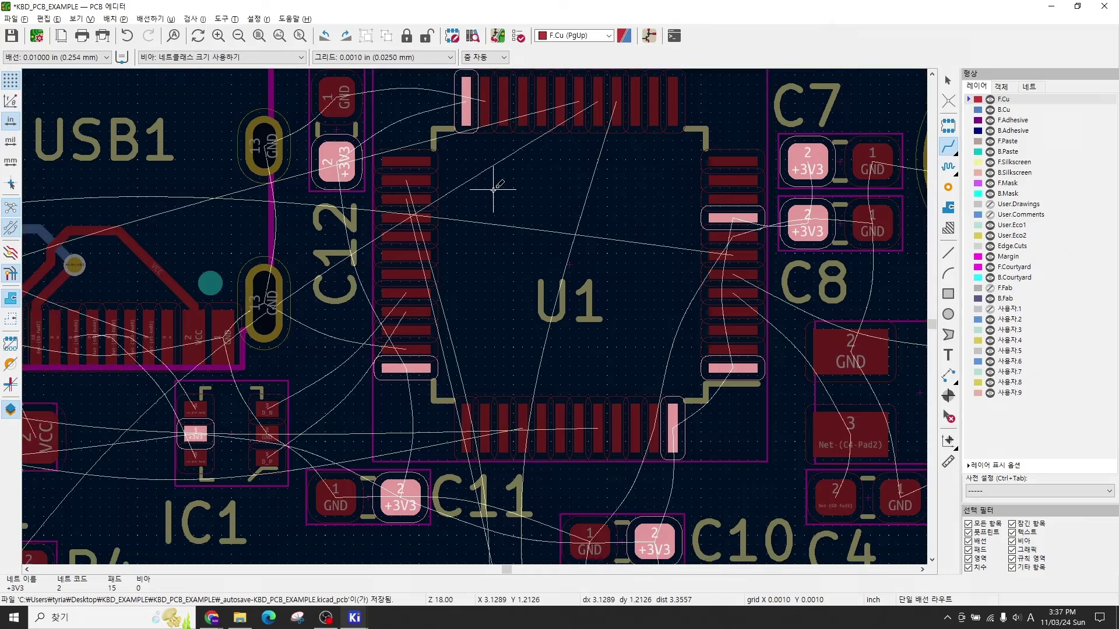
# Step: Route 0.010 in +3V3 traces on F.Cu inside U1, from pad 24 to pad 36, with a branch to pad 9
pyautogui.click(468, 117)
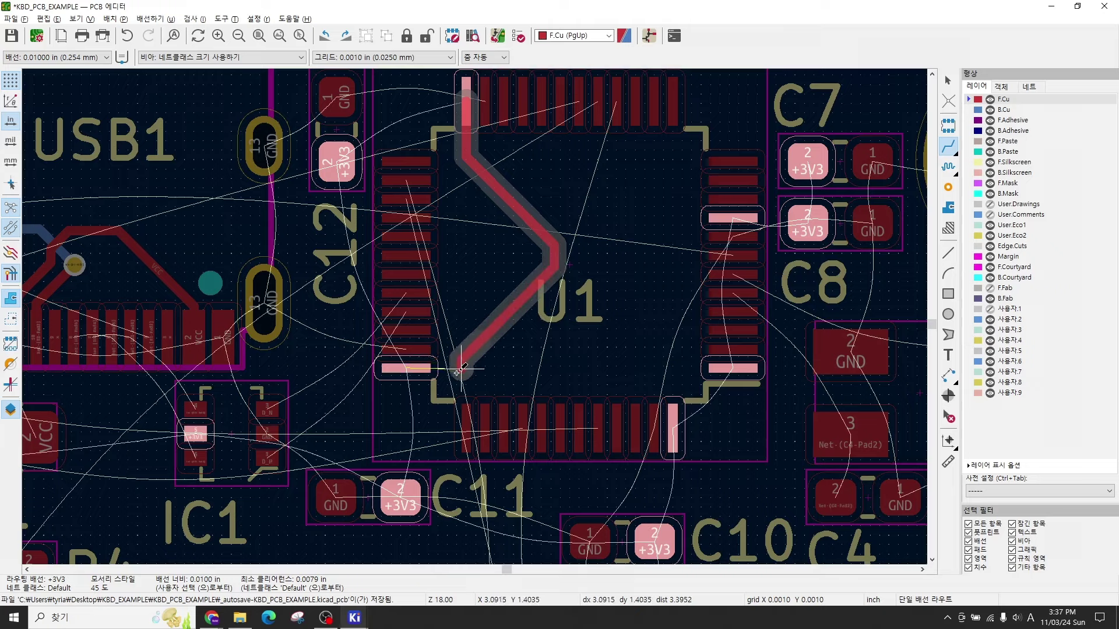
pyautogui.click(408, 369)
pyautogui.click(554, 263)
pyautogui.click(722, 218)
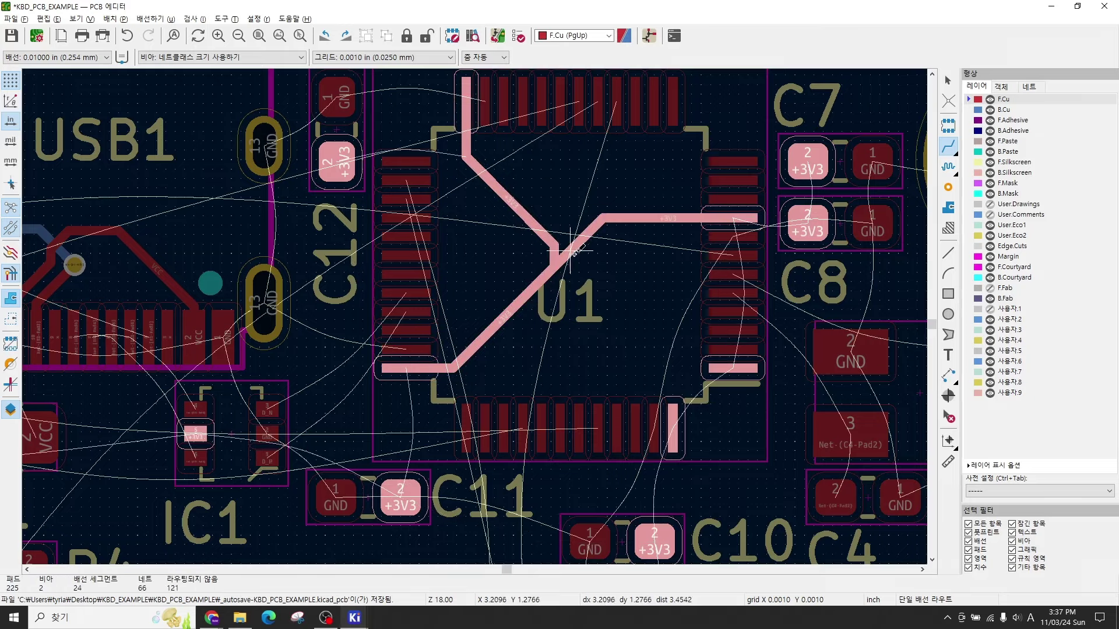
# Step: Branch the +3V3 trace from the middle of U1 to pad 48, and connect it across to pad 1
pyautogui.click(577, 248)
pyautogui.click(673, 431)
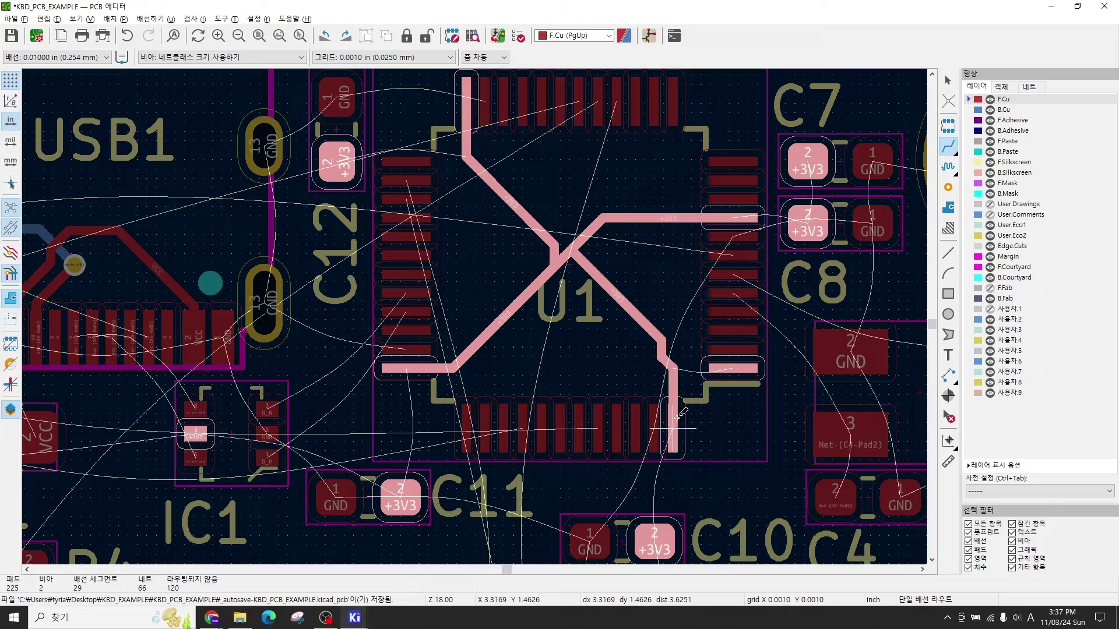
pyautogui.click(675, 367)
pyautogui.click(732, 368)
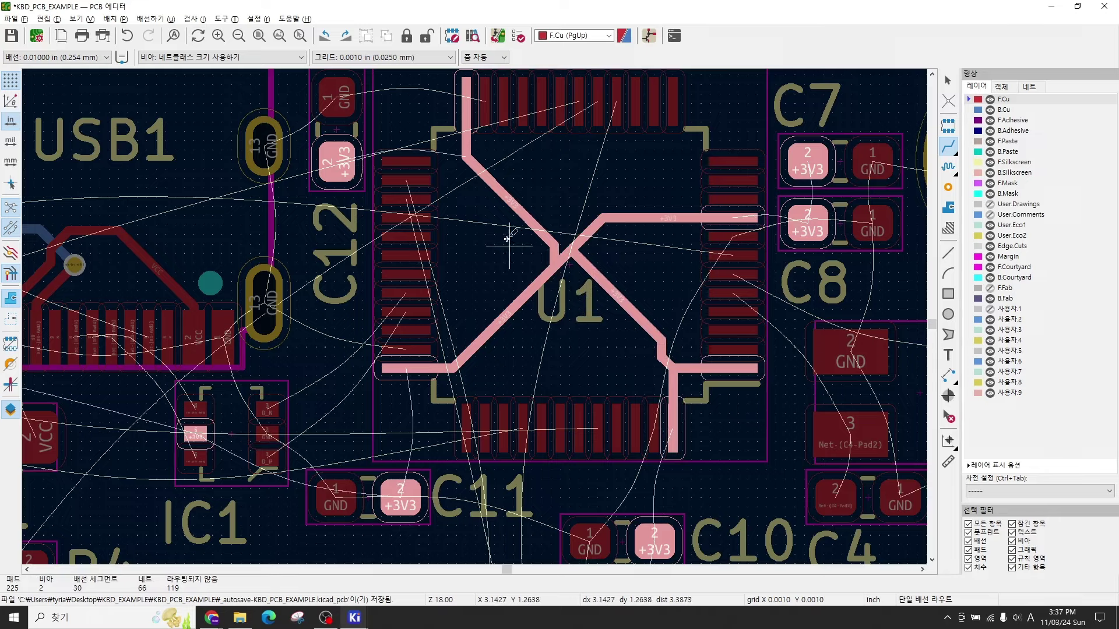
# Step: Review the +3V3 routing inside U1, the parts around it and the available track widths
pyautogui.moveTo(469, 157); pyautogui.dragTo(507, 232, button='middle')
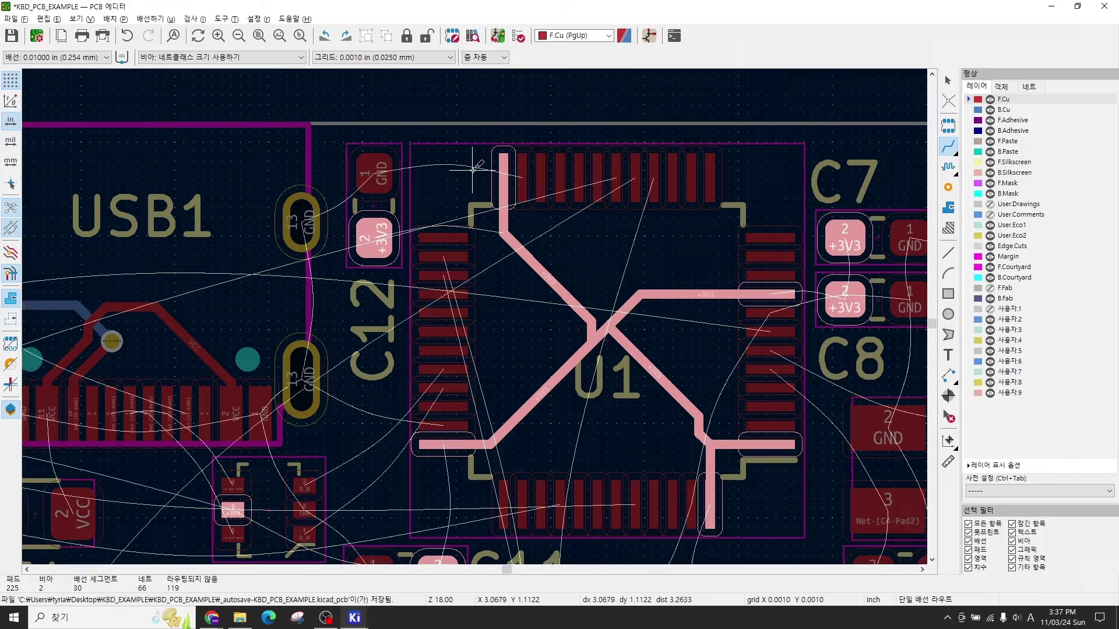
pyautogui.moveTo(628, 392); pyautogui.dragTo(457, 373, button='middle')
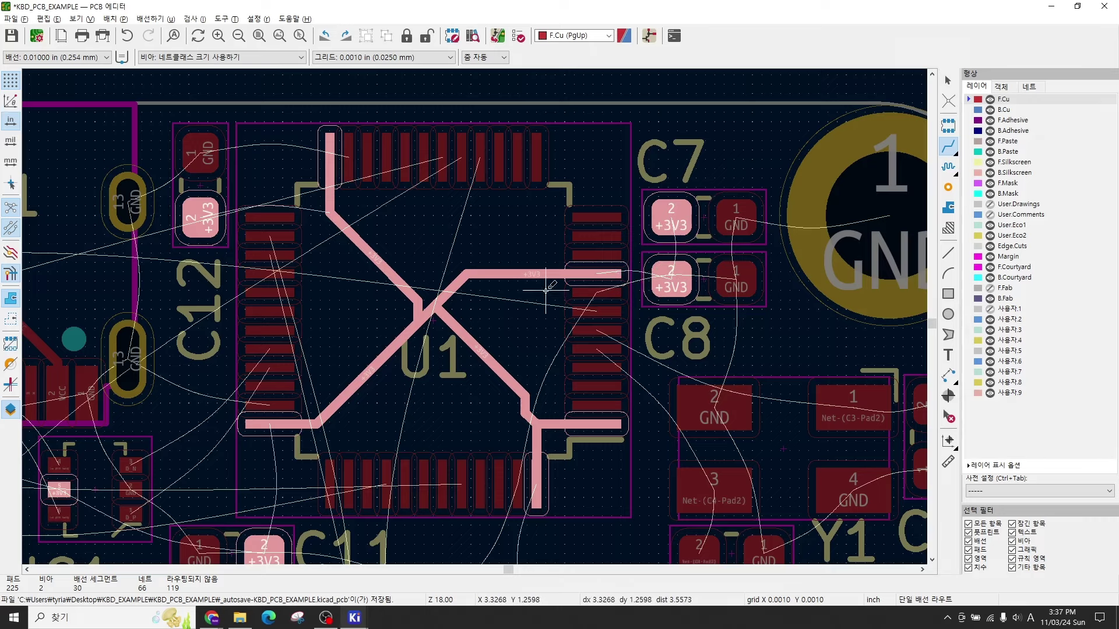
pyautogui.moveTo(513, 317); pyautogui.dragTo(570, 282, button='middle')
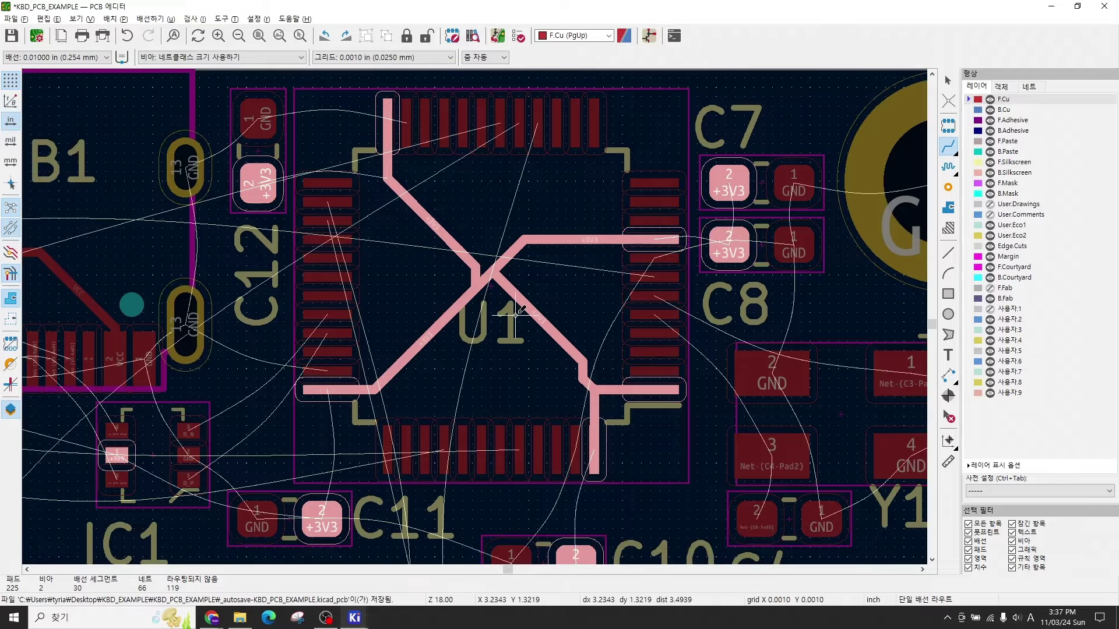
pyautogui.scroll(-2, 514, 307)
pyautogui.moveTo(699, 364); pyautogui.dragTo(676, 332, button='middle')
pyautogui.scroll(3, 514, 307)
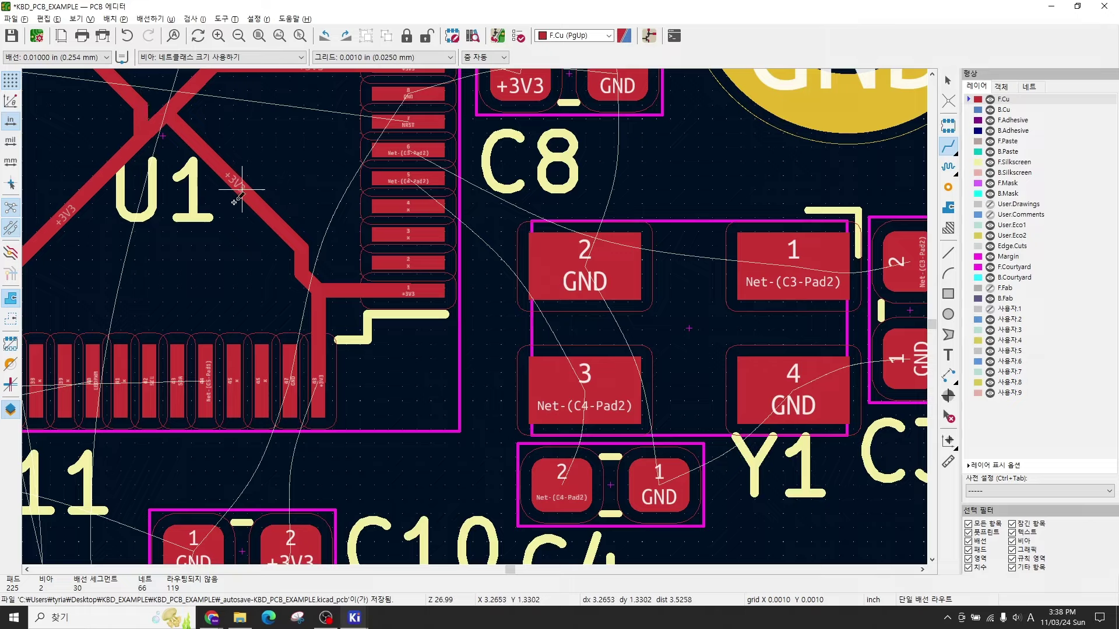
pyautogui.scroll(-2, 260, 207)
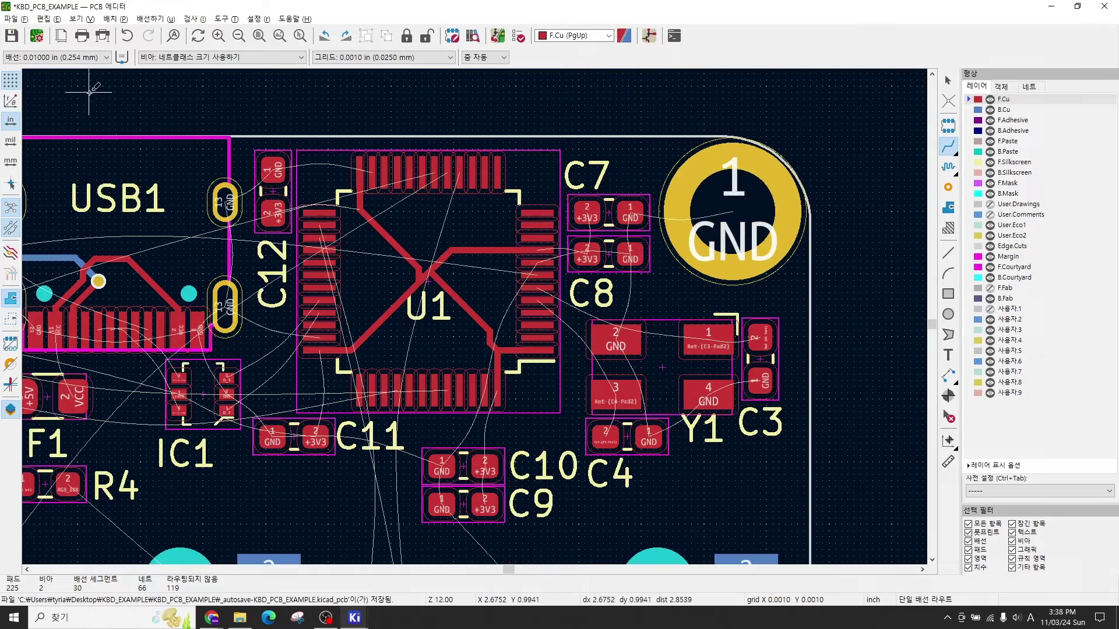
pyautogui.click(99, 57)
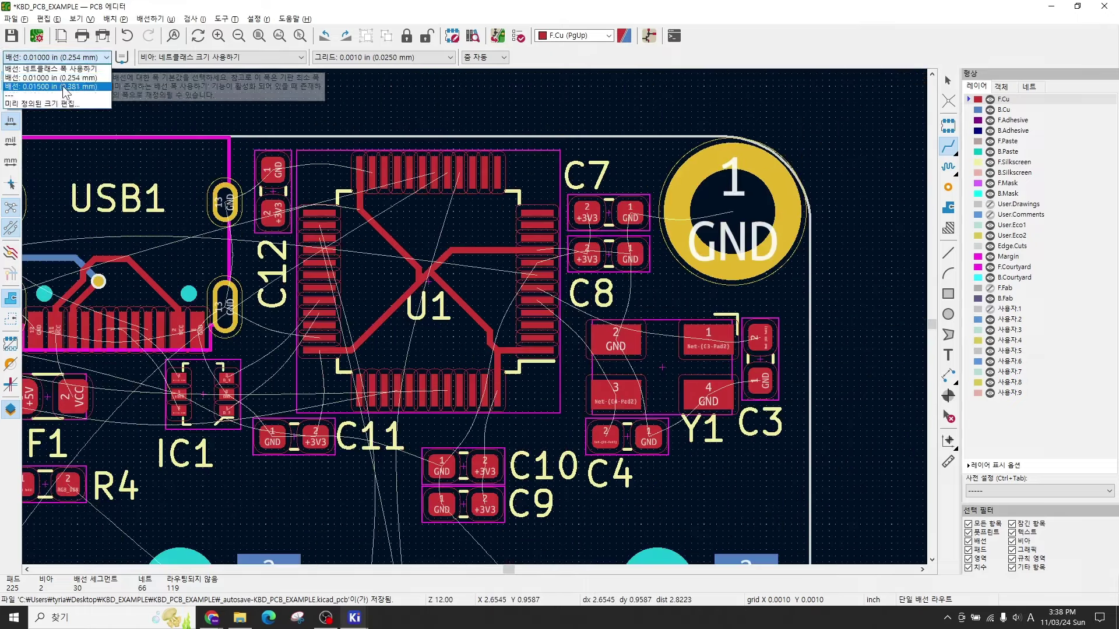
pyautogui.press('Escape')
# Step: Route the Net-(C3-Pad2) trace on F.Cu from crystal Y1 pad 1 to U1 pad 6, 0.010 in wide
pyautogui.scroll(2, 617, 342)
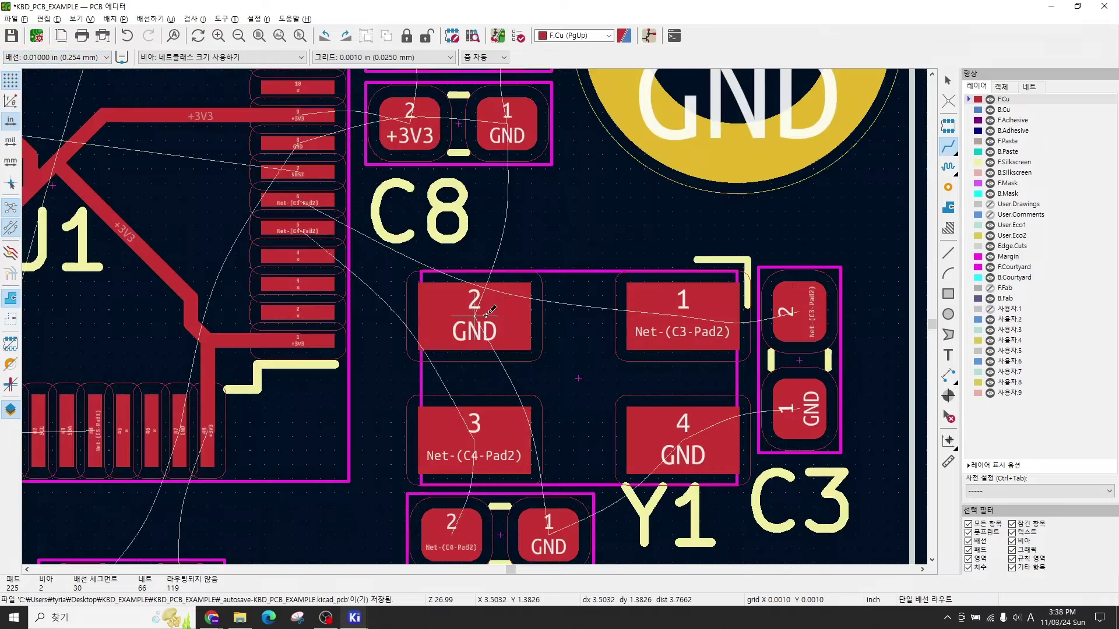
pyautogui.click(680, 303)
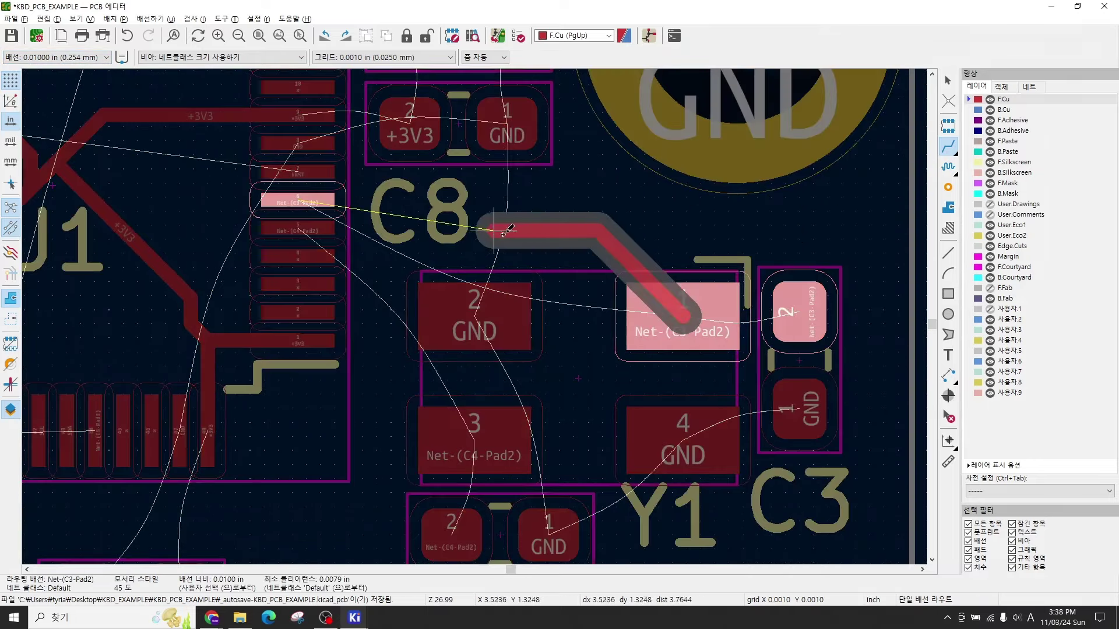
pyautogui.click(297, 202)
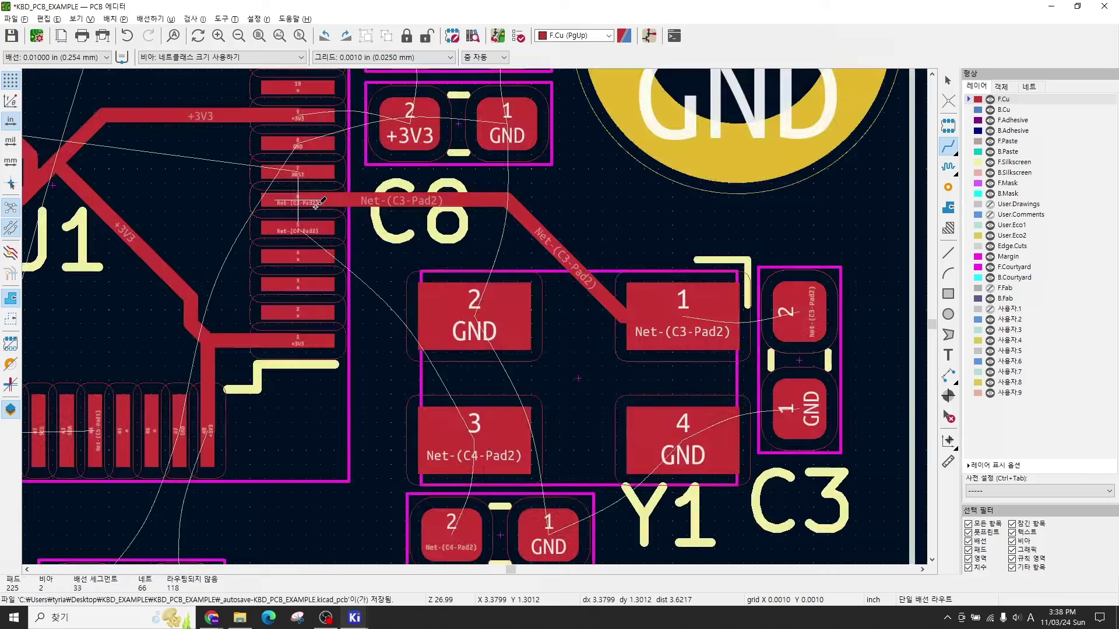
# Step: Route the Net-(C4-Pad2) trace on F.Cu from crystal Y1 pad 3 to U1 pad 5, 0.010 in wide
pyautogui.click(484, 435)
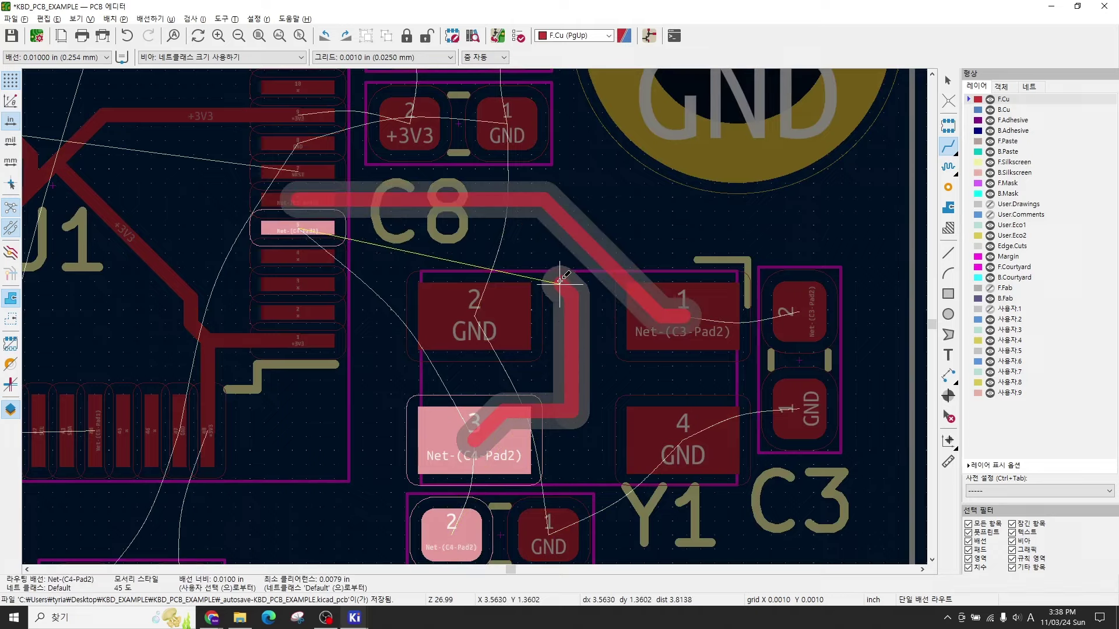
pyautogui.click(314, 230)
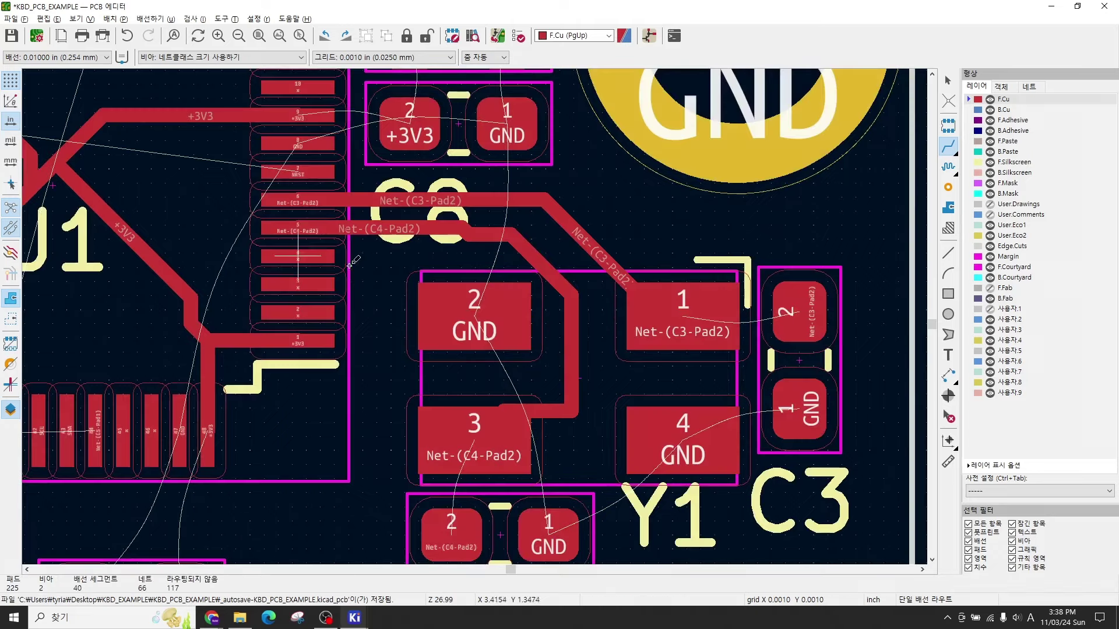
pyautogui.press('Escape')
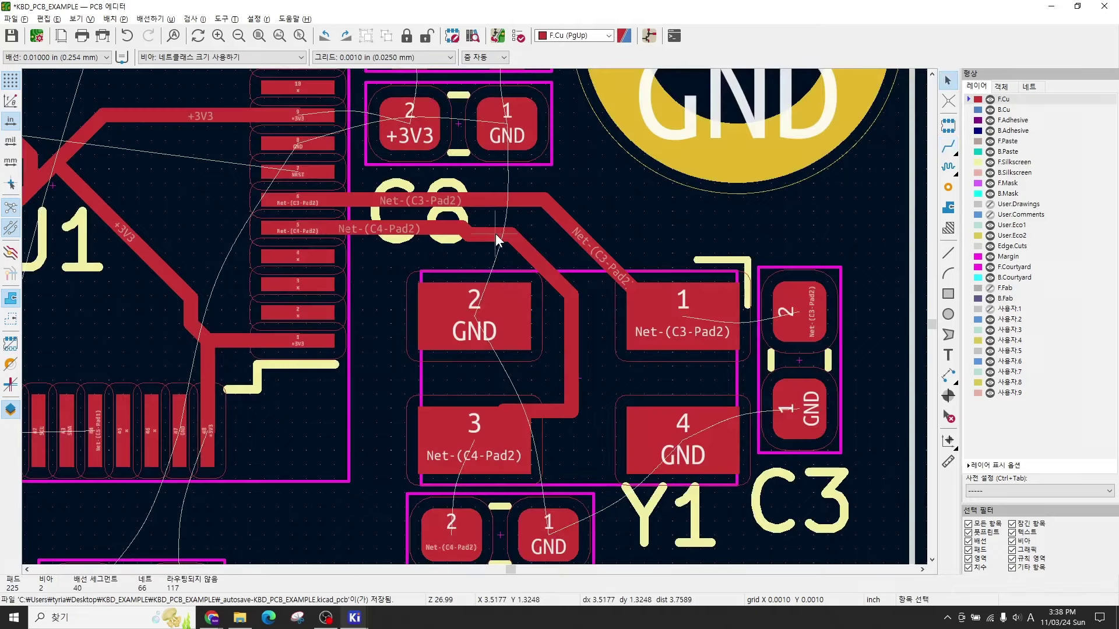
# Step: Switch the units to millimetres and compare the routed lengths of the Net-(C4-Pad2) and Net-(C3-Pad2) crystal traces
pyautogui.click(495, 235)
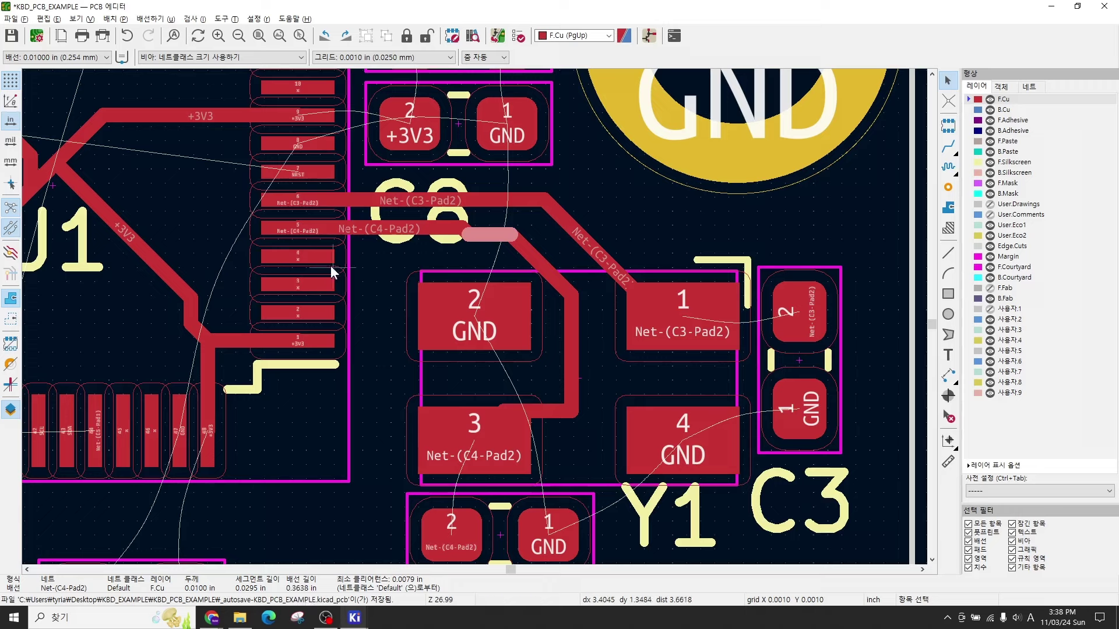
pyautogui.click(13, 166)
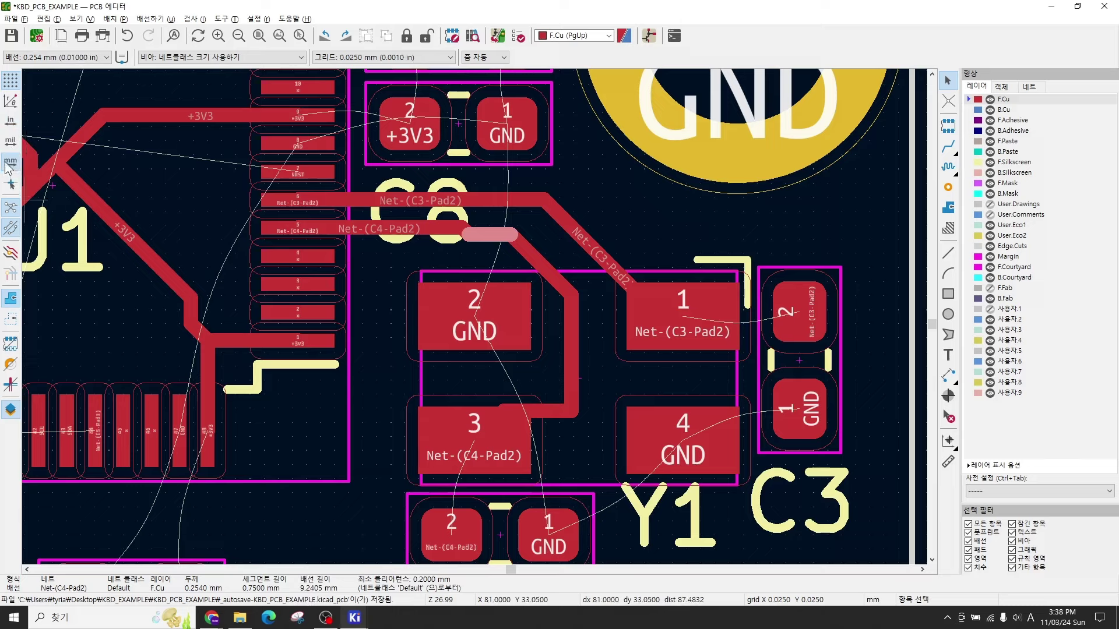
pyautogui.click(547, 245)
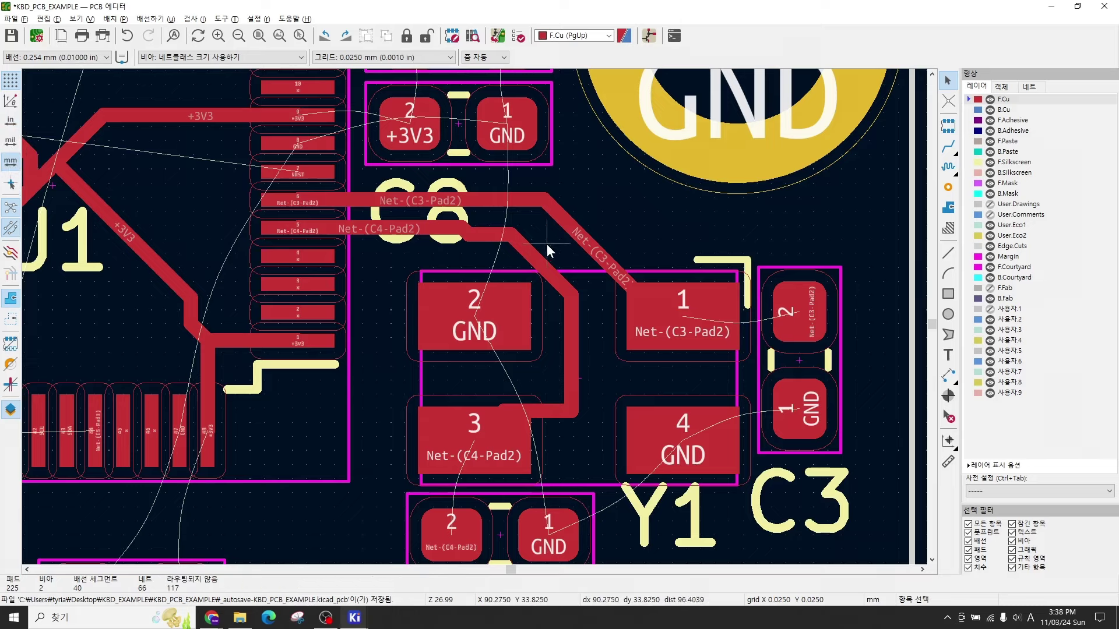
pyautogui.click(498, 234)
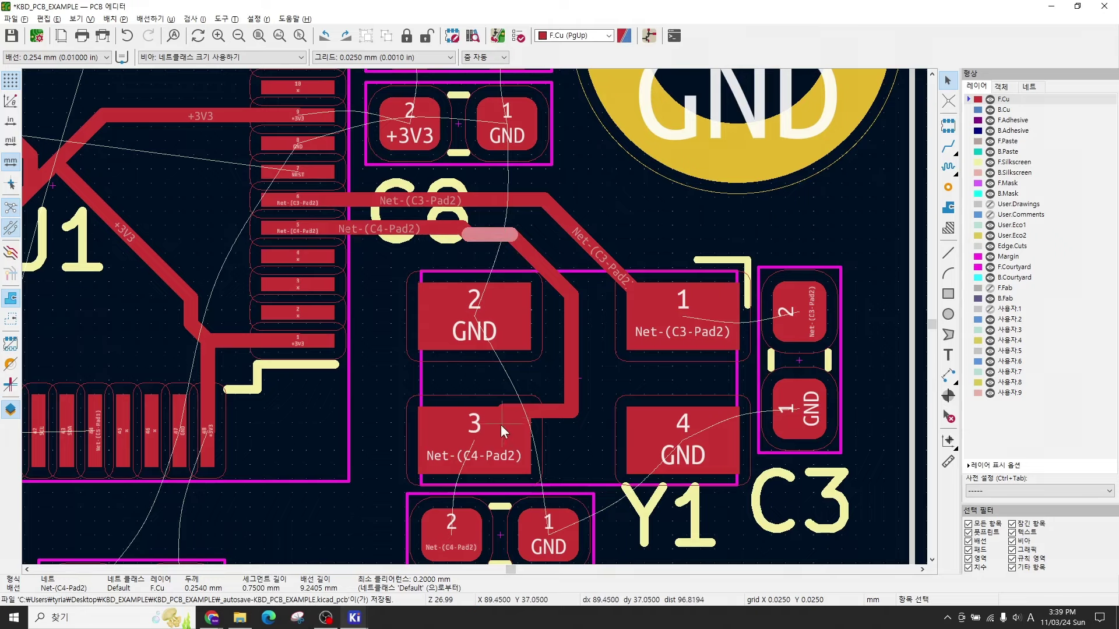
pyautogui.click(529, 254)
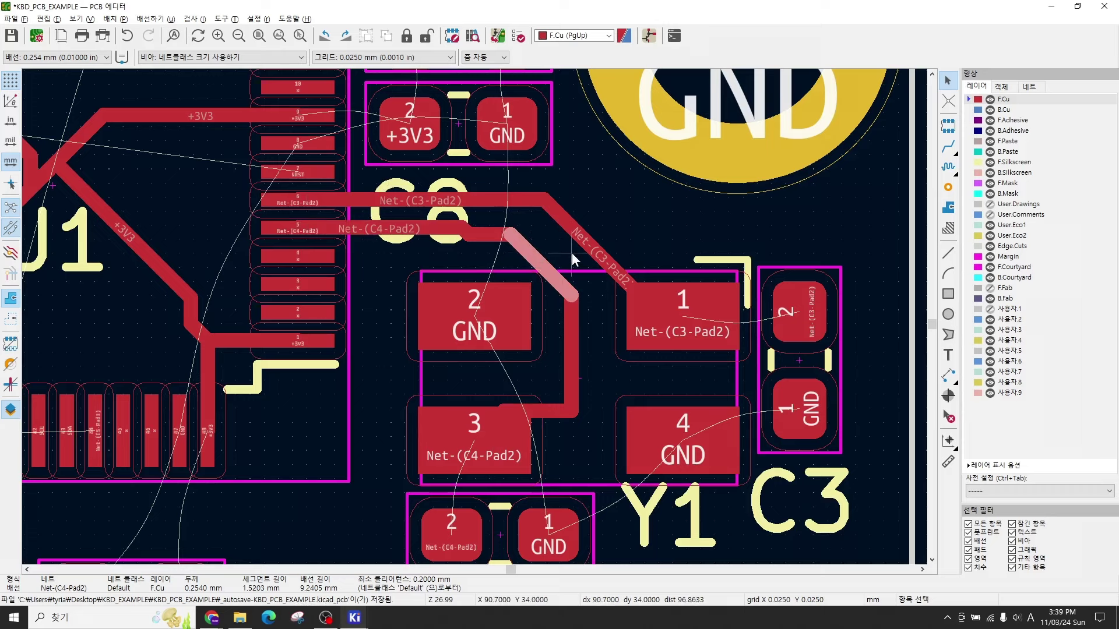
pyautogui.click(585, 239)
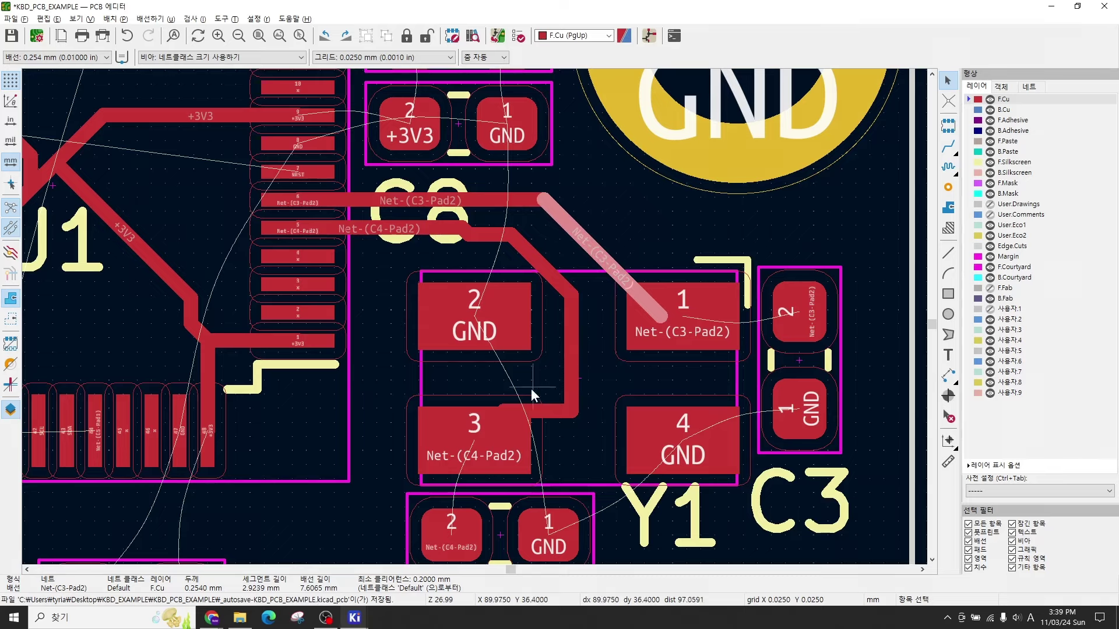
# Step: Delete the Net-(C4-Pad2) trace segments running between Y1's pads down to pad 3, keeping the part beside U1
pyautogui.click(494, 438)
pyautogui.click(557, 411)
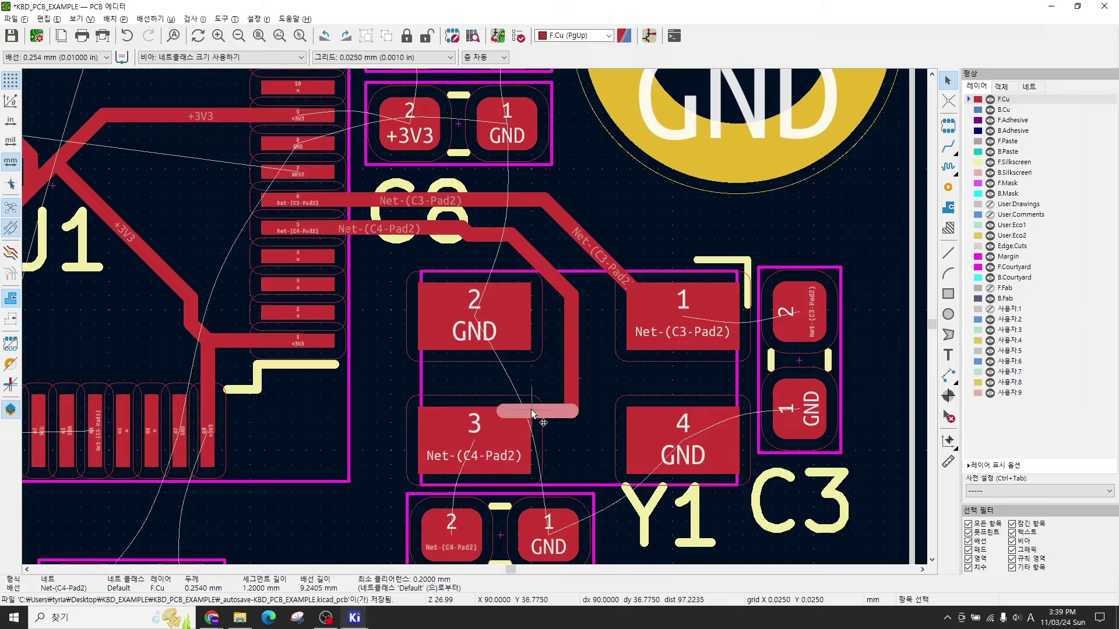
pyautogui.press('Delete')
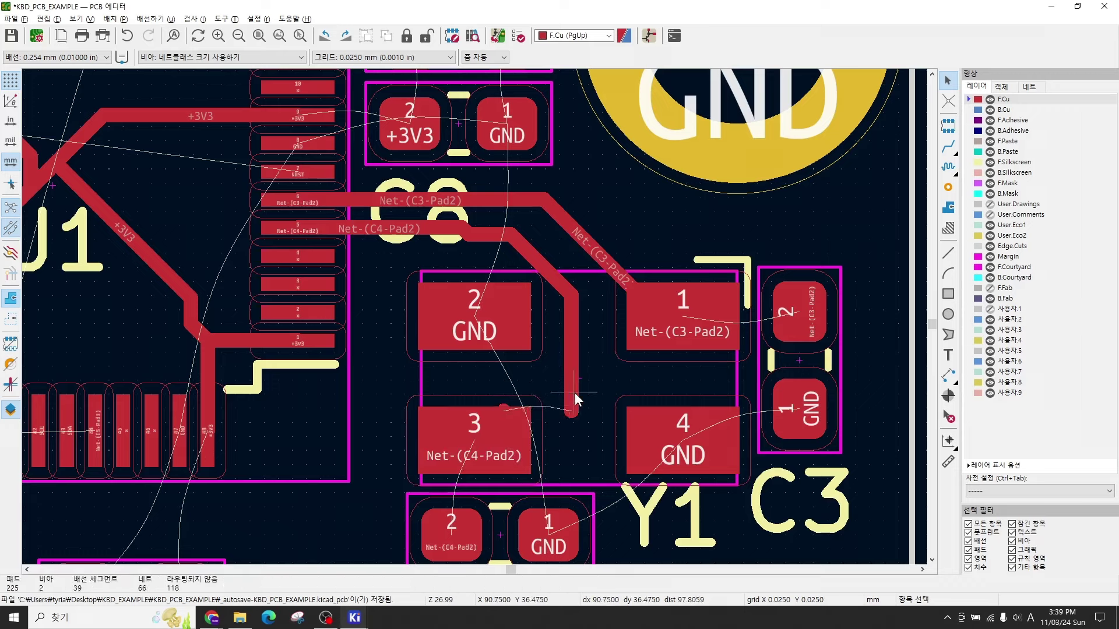
pyautogui.click(573, 391)
pyautogui.press('Delete')
pyautogui.click(503, 408)
pyautogui.press('Delete')
pyautogui.click(549, 269)
pyautogui.press('Delete')
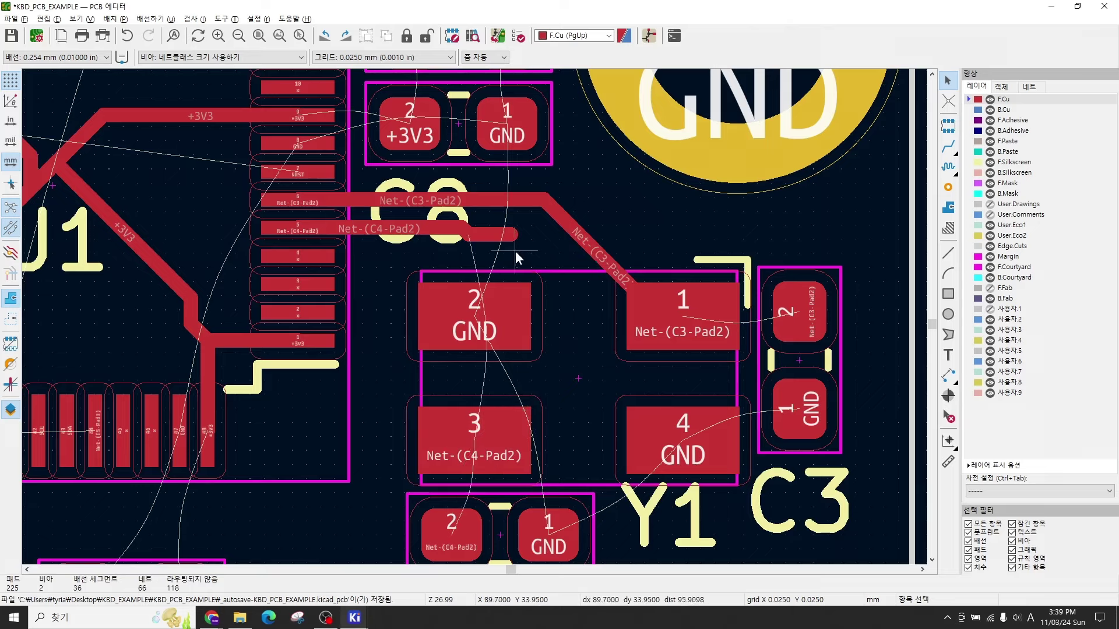
# Step: Reroute Net-(C4-Pad2) from Y1 pad 3 closely around pad 2 to the remaining trace, and compare its length with Net-(C3-Pad2)
pyautogui.click(489, 437)
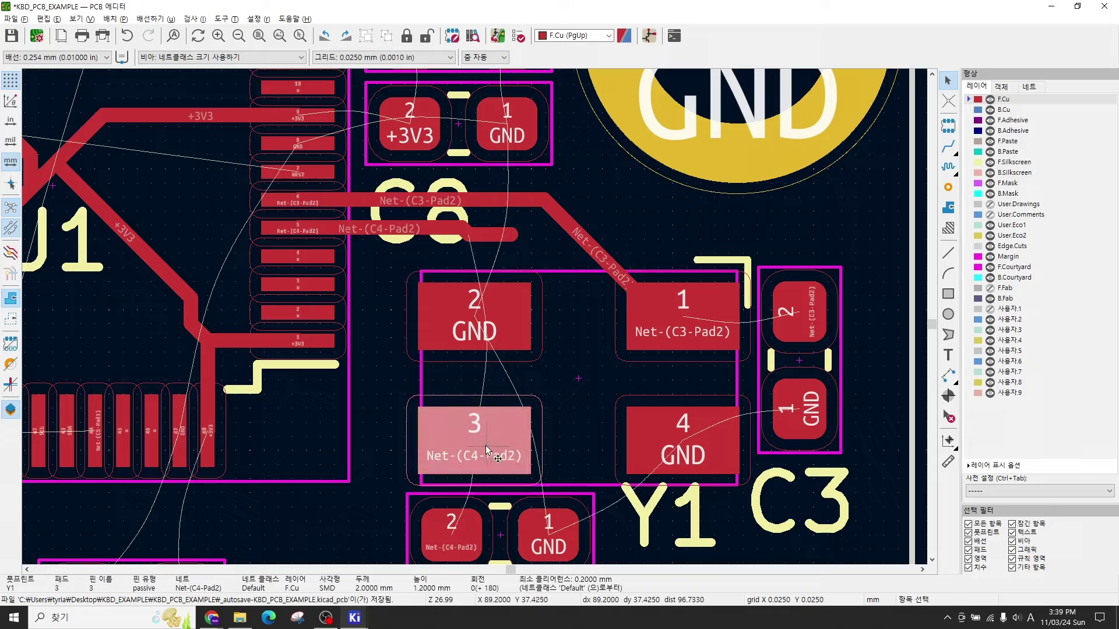
pyautogui.press('x')
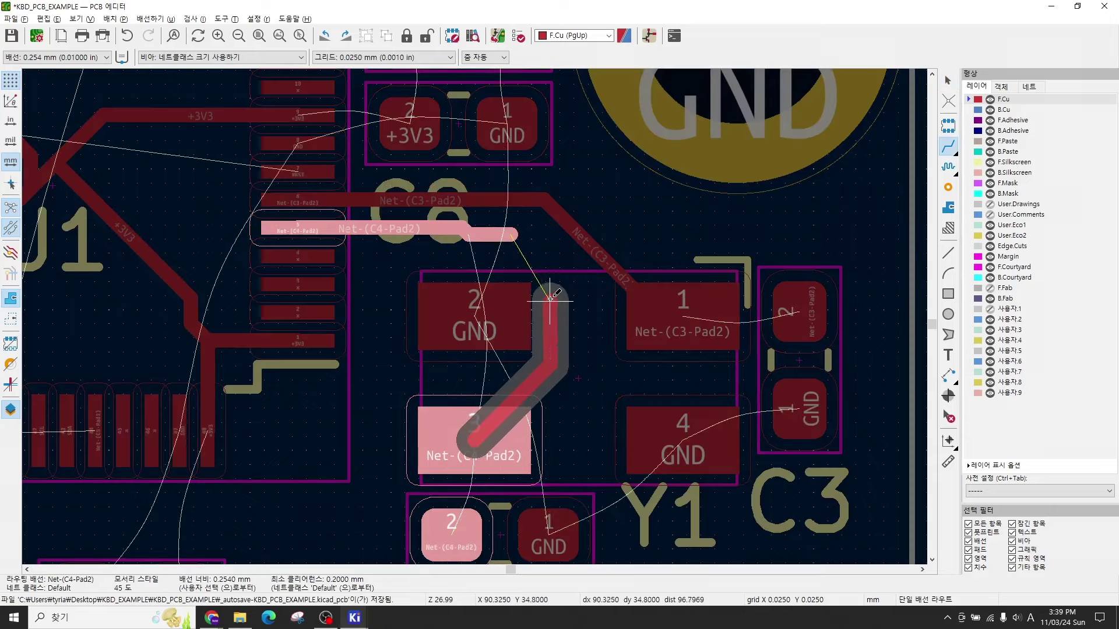
pyautogui.click(489, 236)
pyautogui.press('Escape')
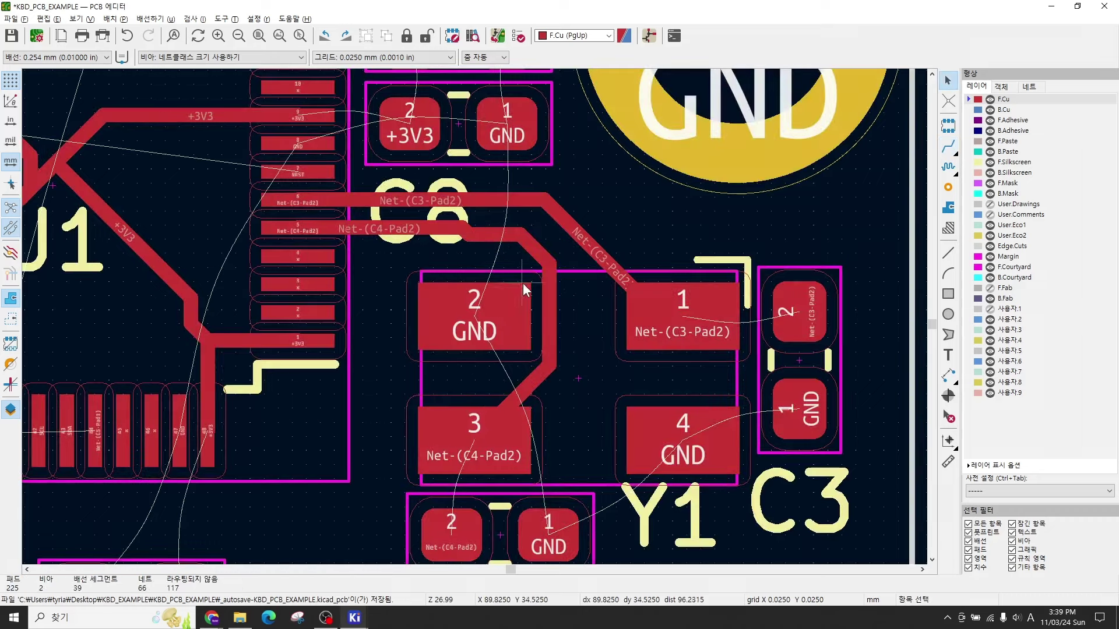
pyautogui.click(541, 253)
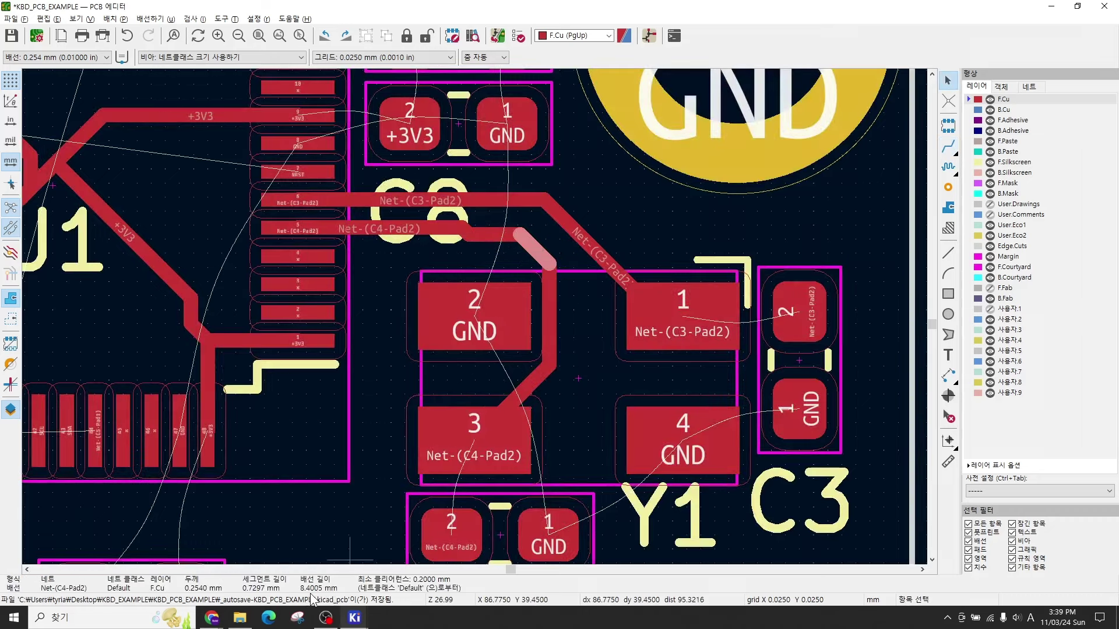
pyautogui.click(568, 272)
pyautogui.click(584, 250)
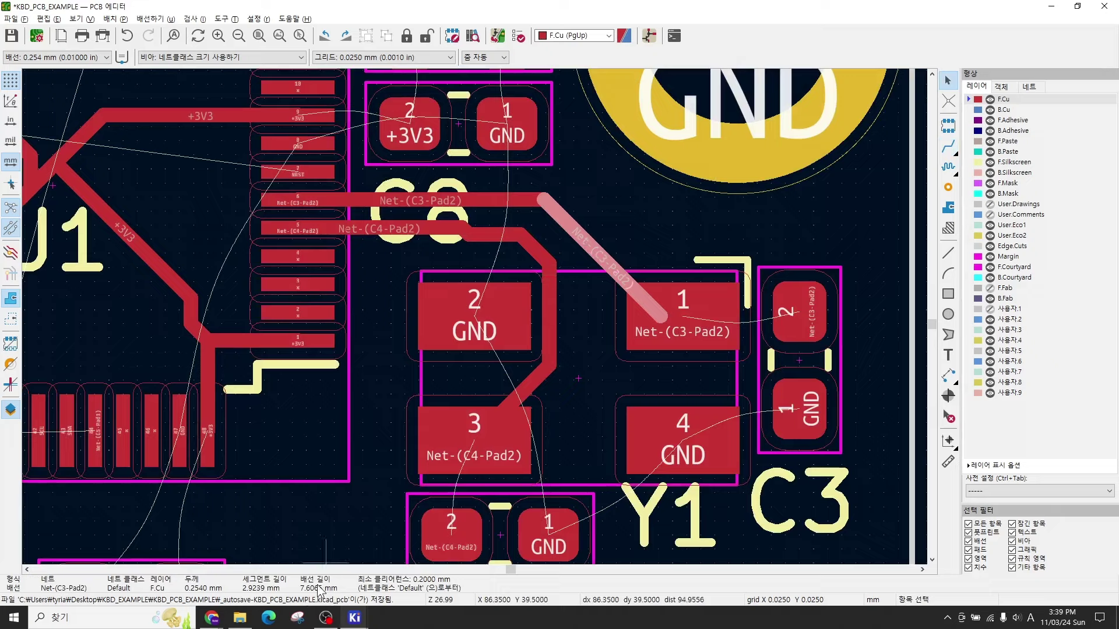
pyautogui.click(600, 272)
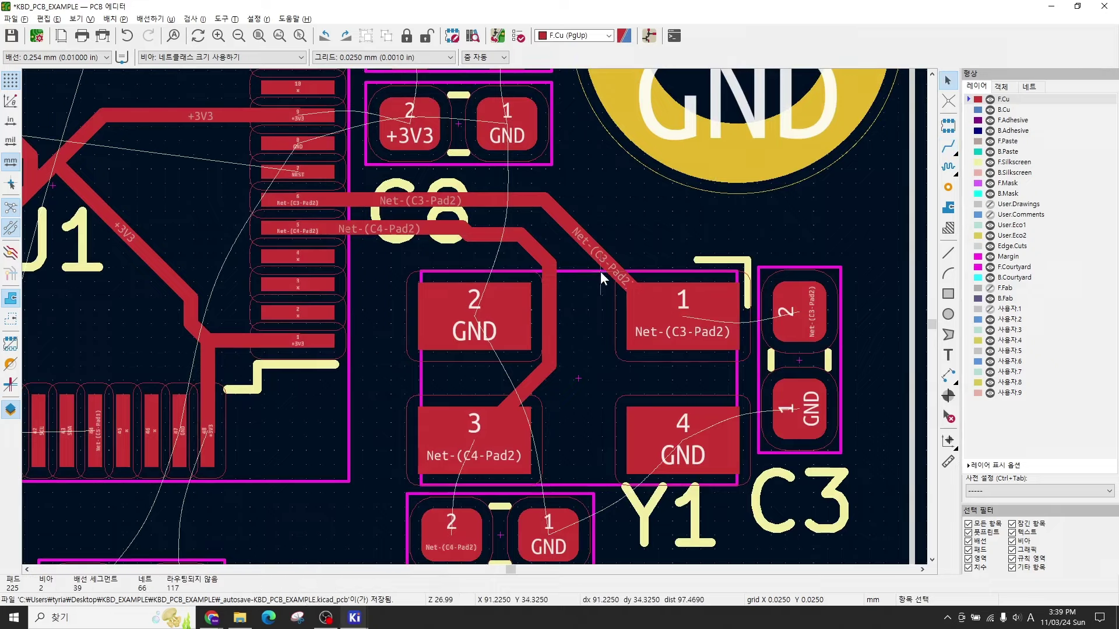
# Step: Delete the Net-(C3-Pad2) trace and reroute it from Y1 pad 1 to U1 pad 6 along a longer path above the crystal
pyautogui.click(602, 265)
pyautogui.press('Delete')
pyautogui.click(511, 199)
pyautogui.press('Delete')
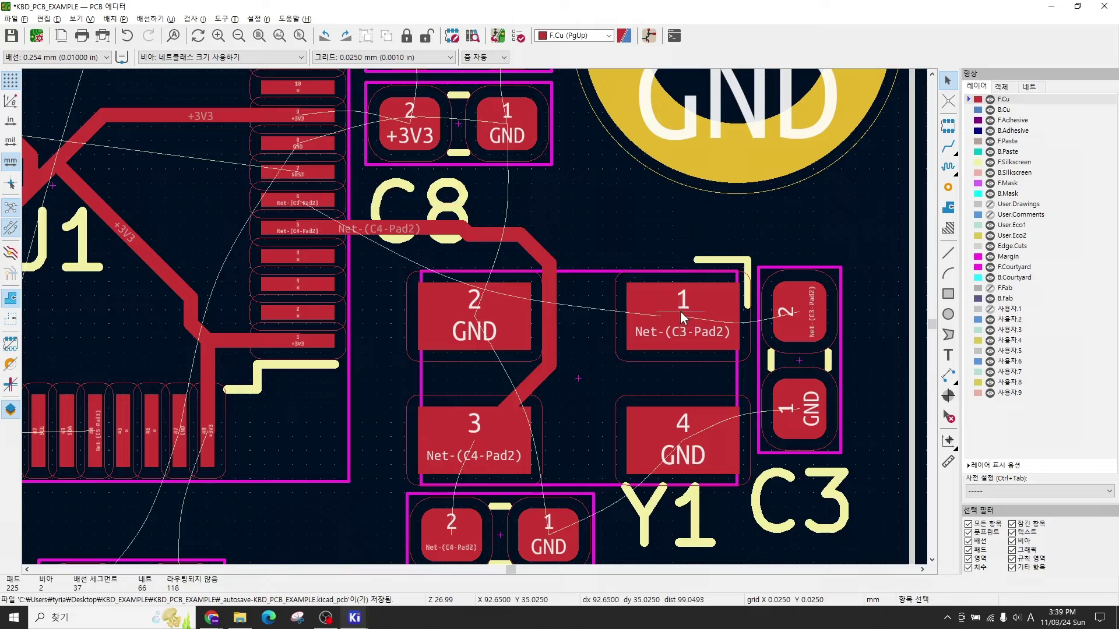
pyautogui.press('x')
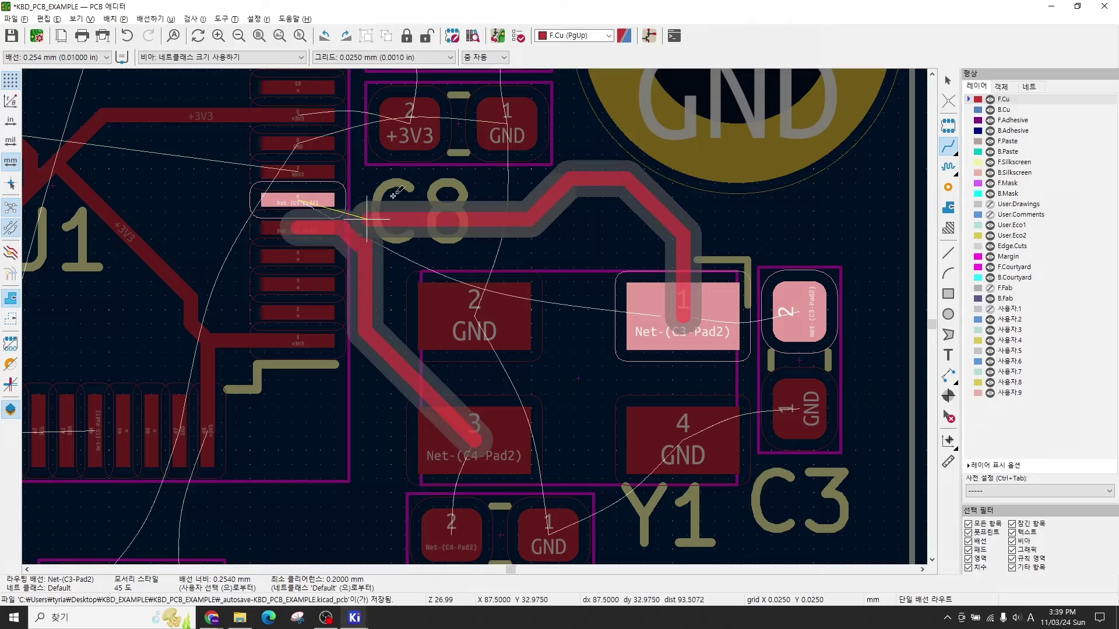
pyautogui.click(314, 202)
pyautogui.press('Escape')
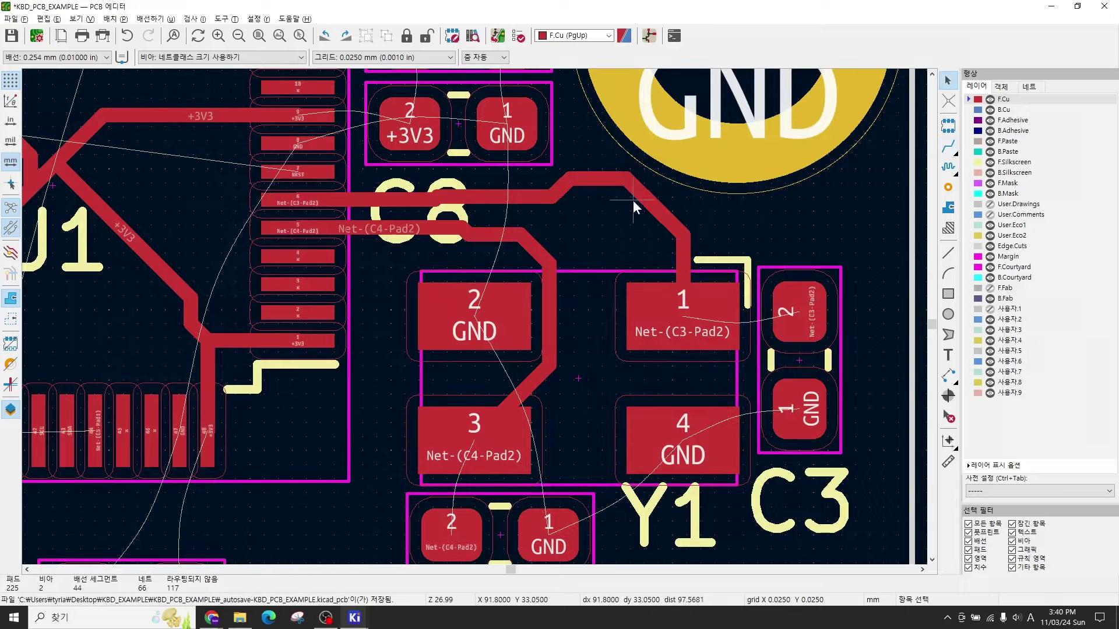
# Step: Replace the raised bend in the Net-(C3-Pad2) trace with a straight run and one diagonal, and check its length against Net-(C4-Pad2)
pyautogui.click(642, 197)
pyautogui.click(540, 251)
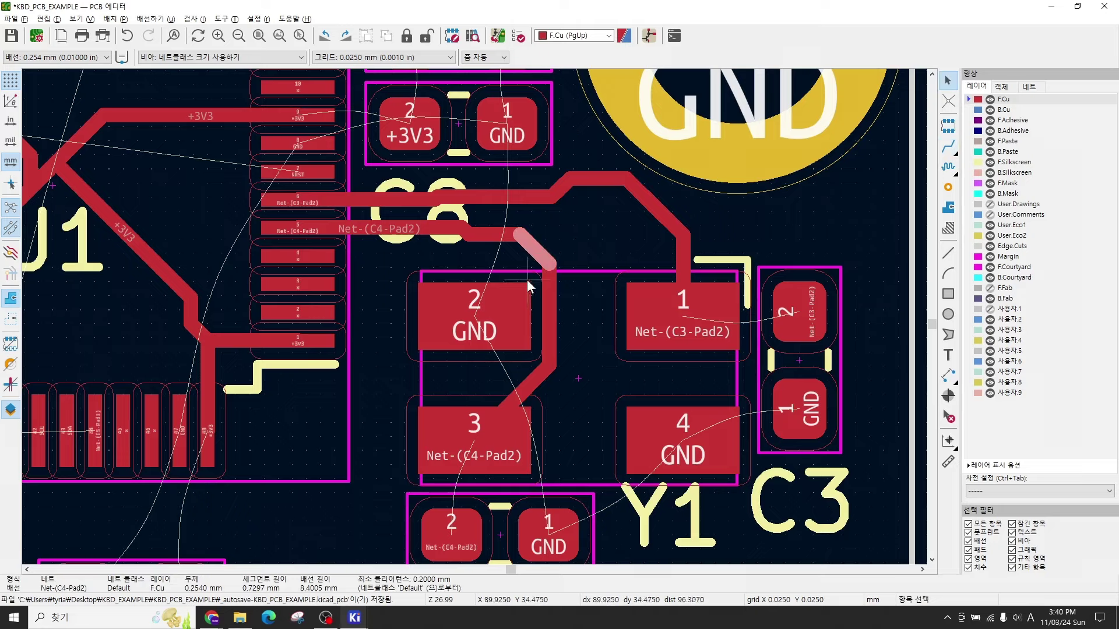
pyautogui.click(614, 226)
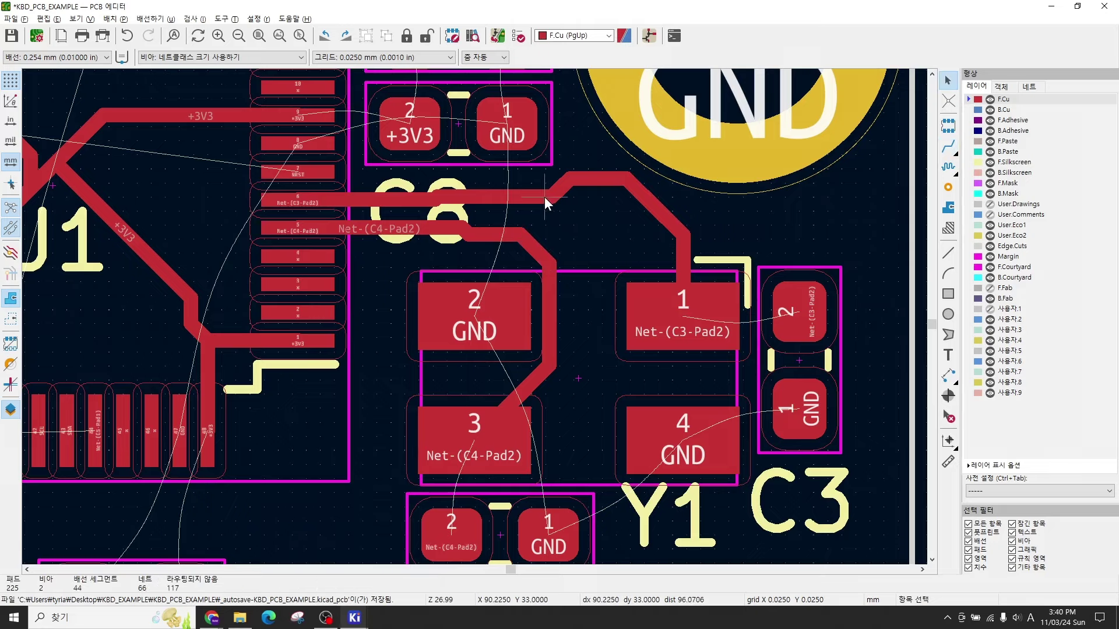
pyautogui.press('d')
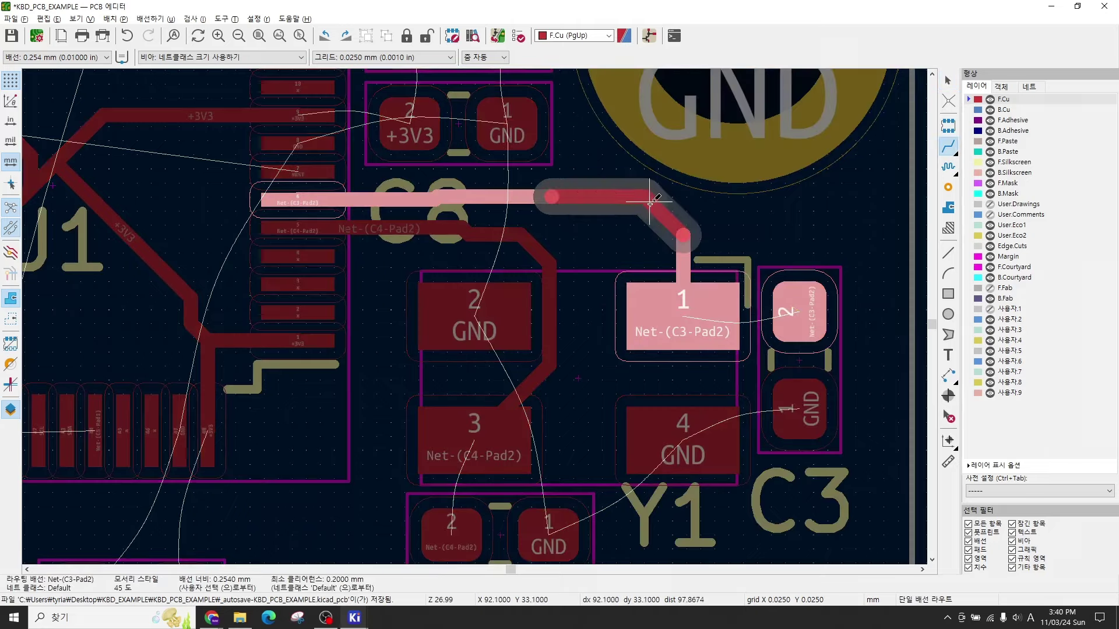
pyautogui.click(650, 202)
pyautogui.click(620, 197)
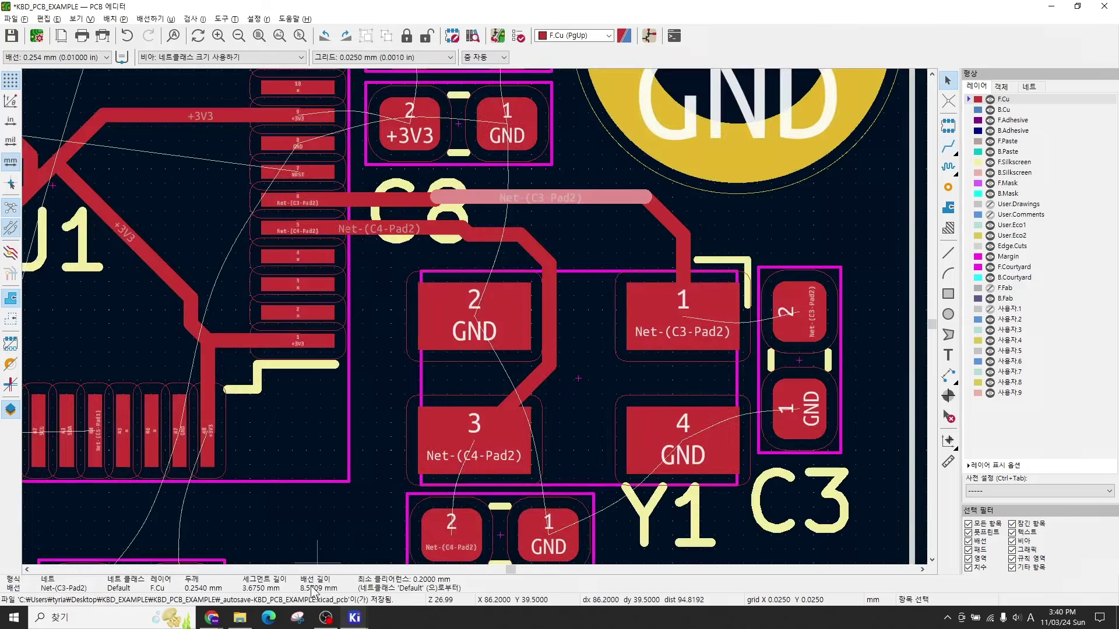
pyautogui.press('Escape')
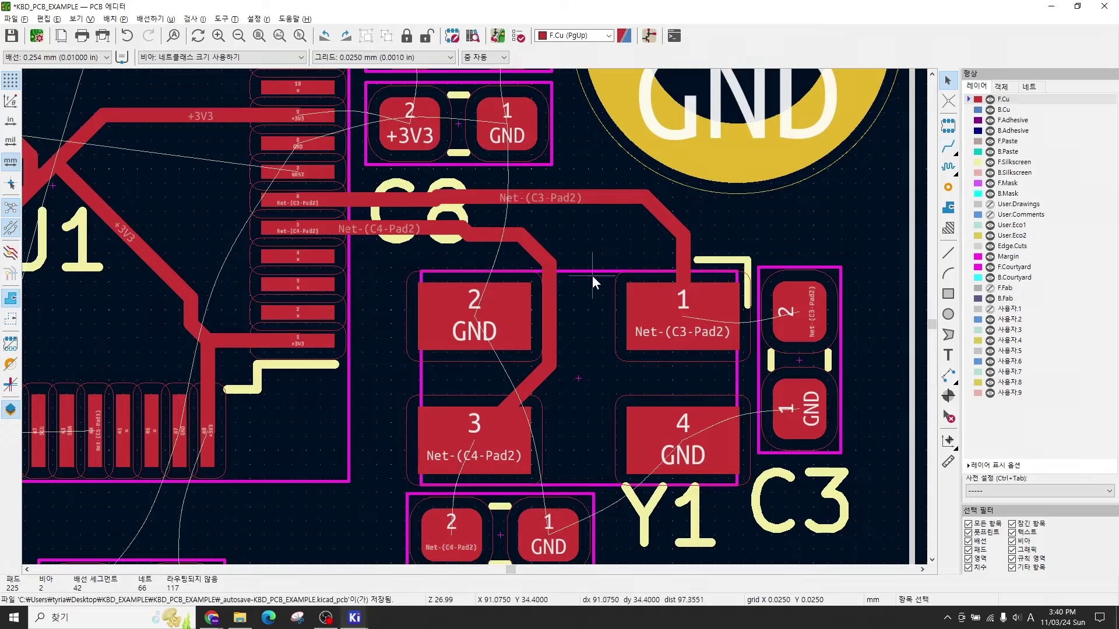
# Step: Route 0.254 mm traces on F.Cu from C3 pad 2 to Y1 pad 1 and from C4 pad 2 to Y1 pad 3
pyautogui.scroll(-2, 626, 315)
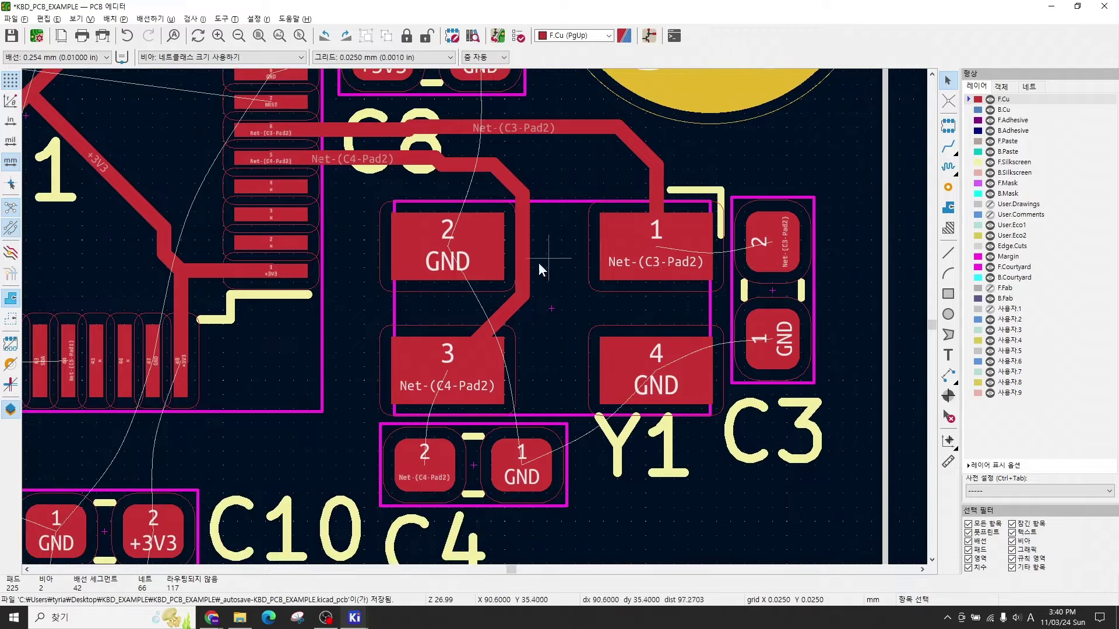
pyautogui.click(775, 246)
pyautogui.press('x')
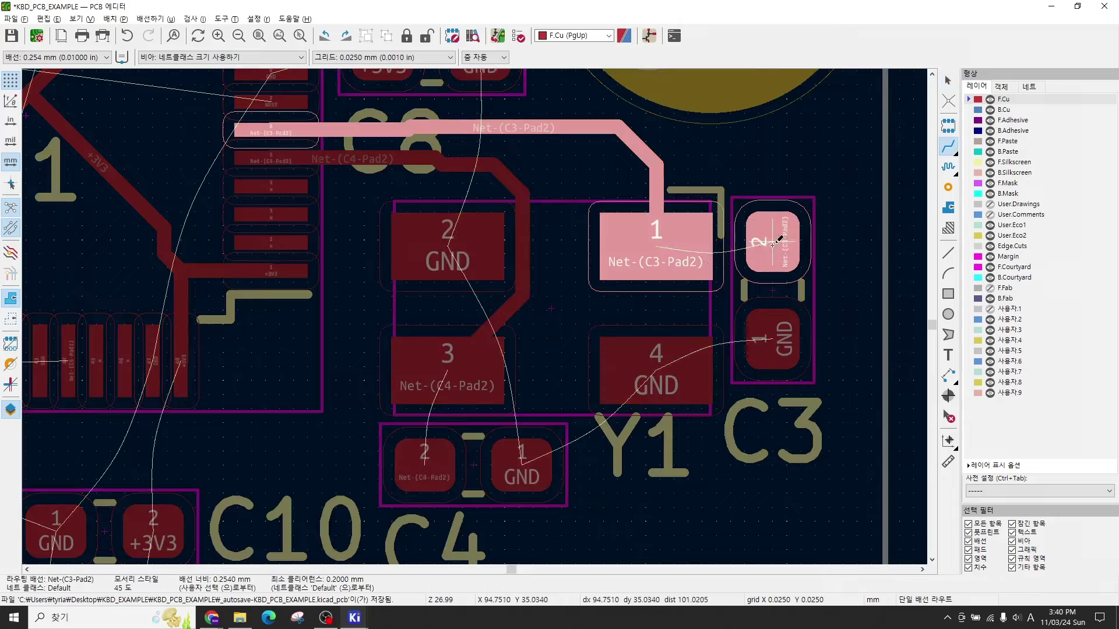
pyautogui.click(665, 246)
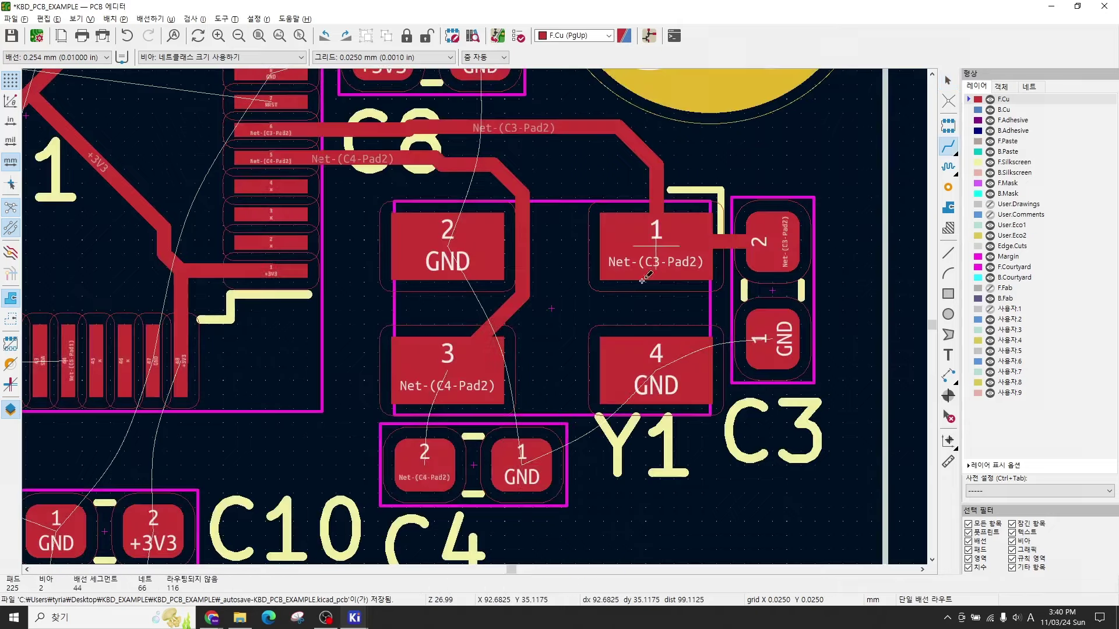
pyautogui.click(434, 464)
pyautogui.click(450, 373)
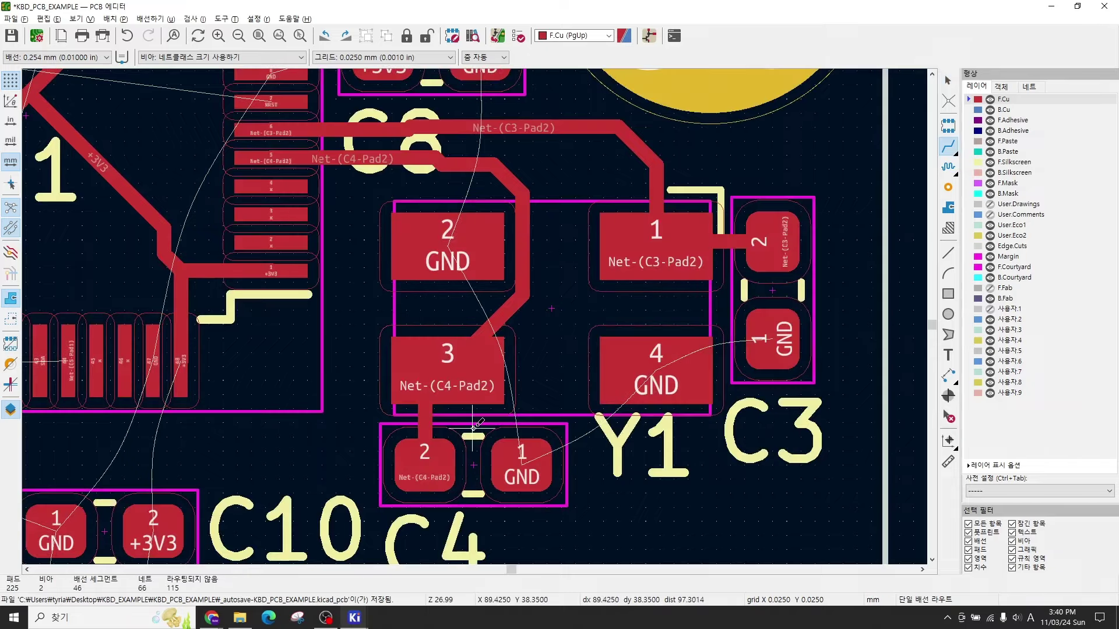
# Step: Check how Y1, C3 and C4 are wired in the schematic editor, and return to the crystal area in the PCB editor
pyautogui.scroll(-2, 703, 272)
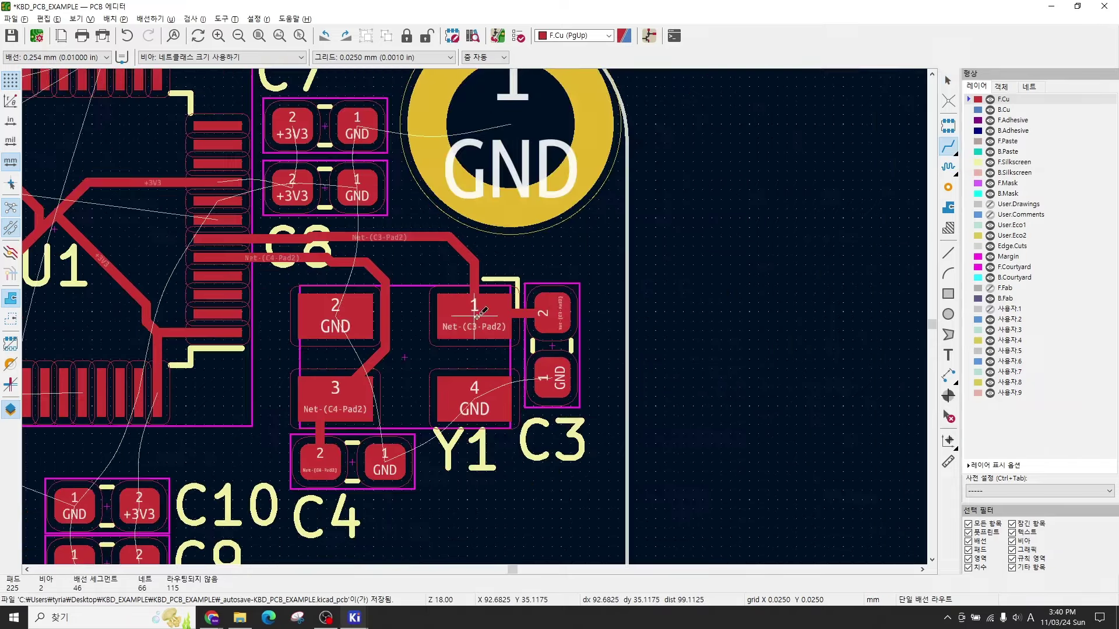
pyautogui.hotkey('alt', 'Tab')
pyautogui.scroll(1, 535, 309)
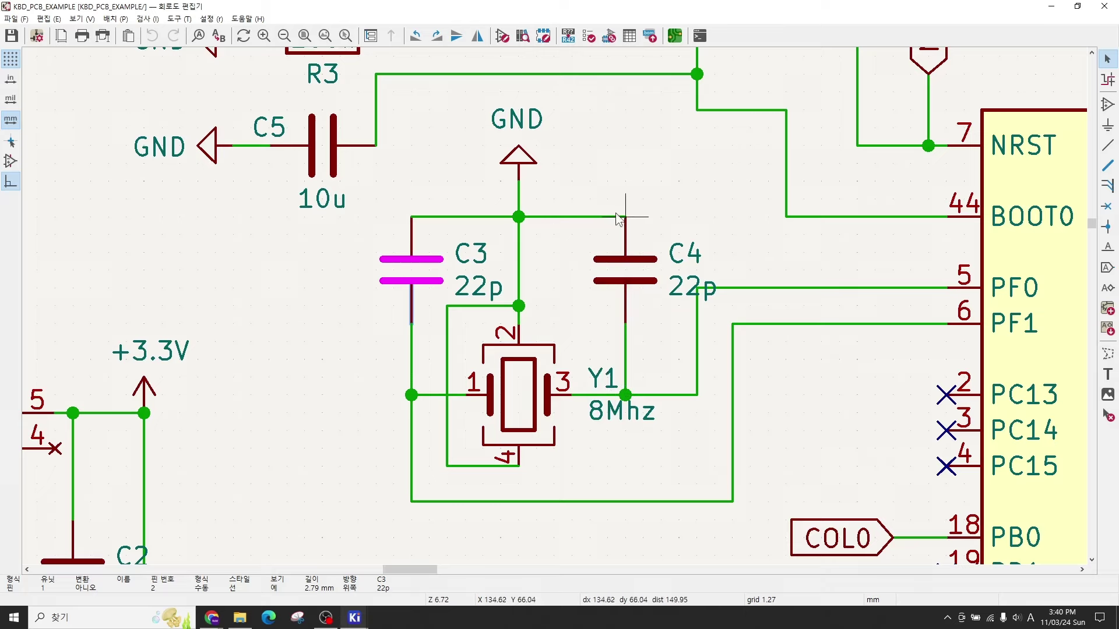
pyautogui.click(353, 618)
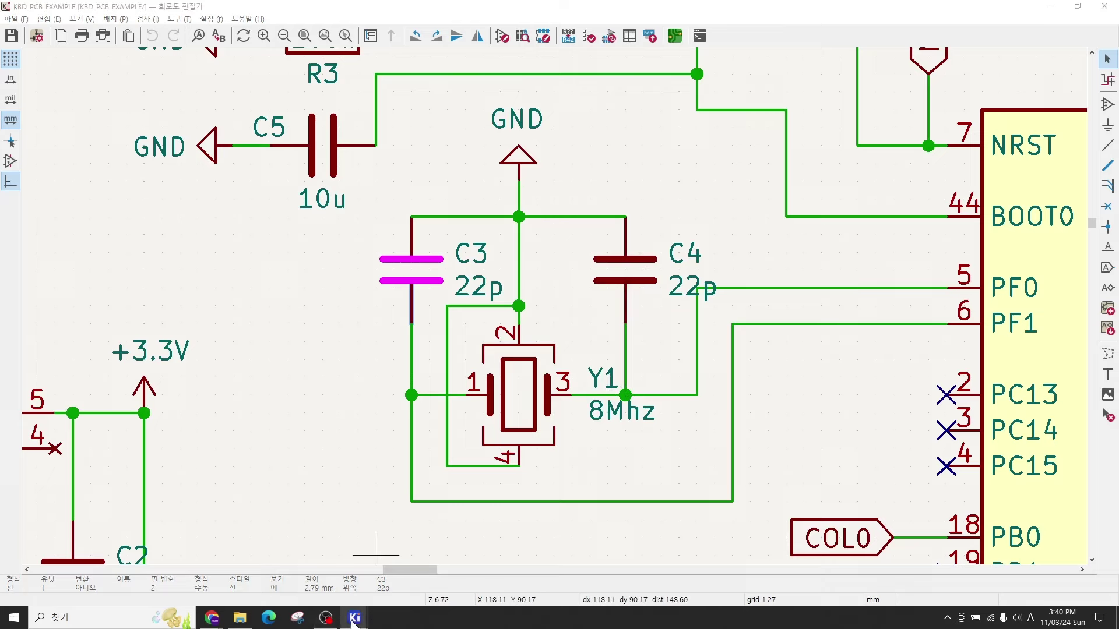
pyautogui.click(379, 589)
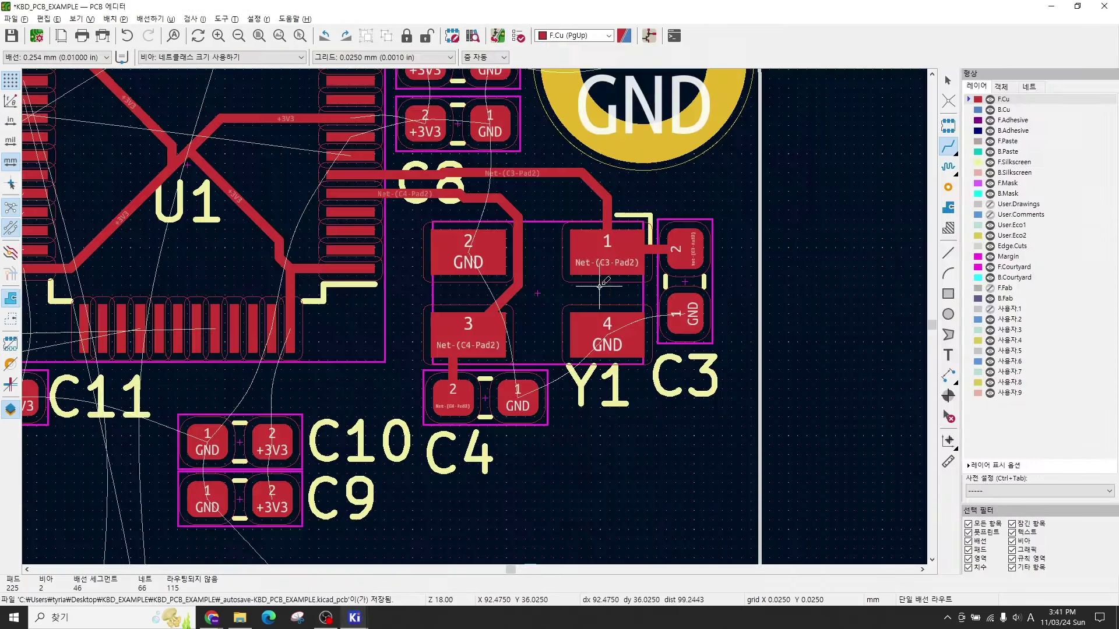
pyautogui.moveTo(559, 318); pyautogui.dragTo(606, 295, button='middle')
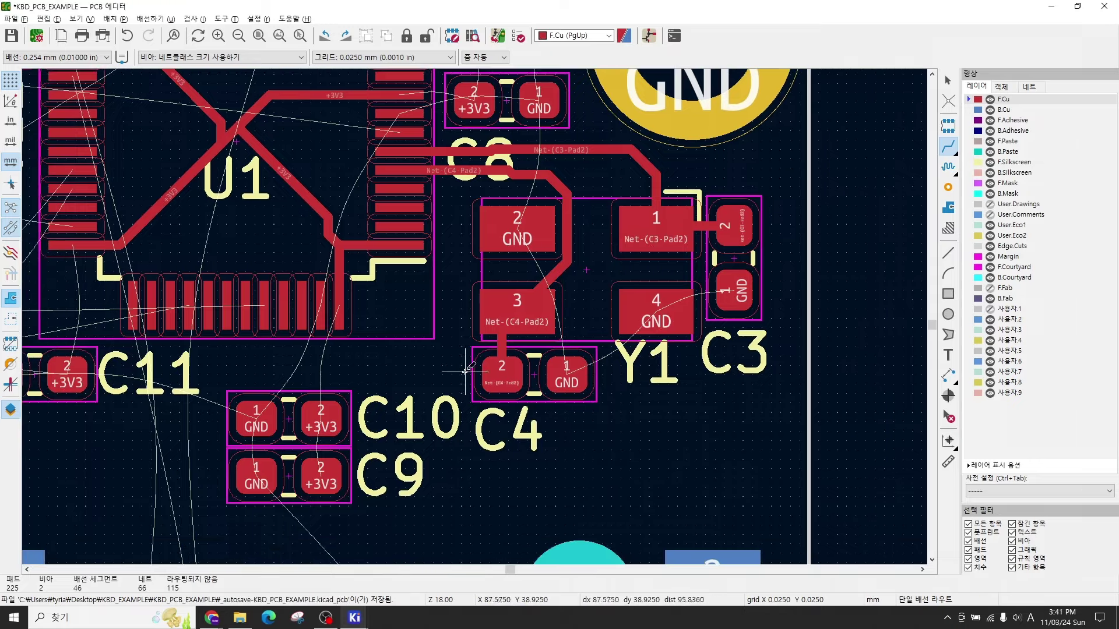
# Step: Set the track width to 0.381 mm and route a straight +3V3 trace from C7 pad 2 to C8 pad 2
pyautogui.scroll(-2, 466, 370)
pyautogui.scroll(2, 665, 294)
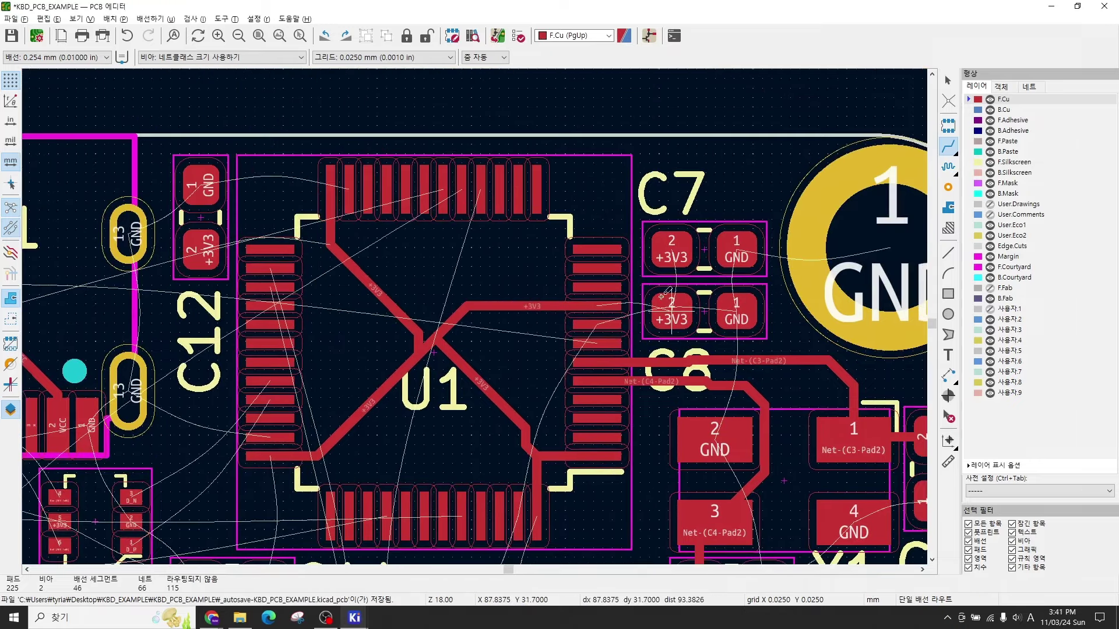
pyautogui.scroll(2, 667, 294)
pyautogui.click(56, 57)
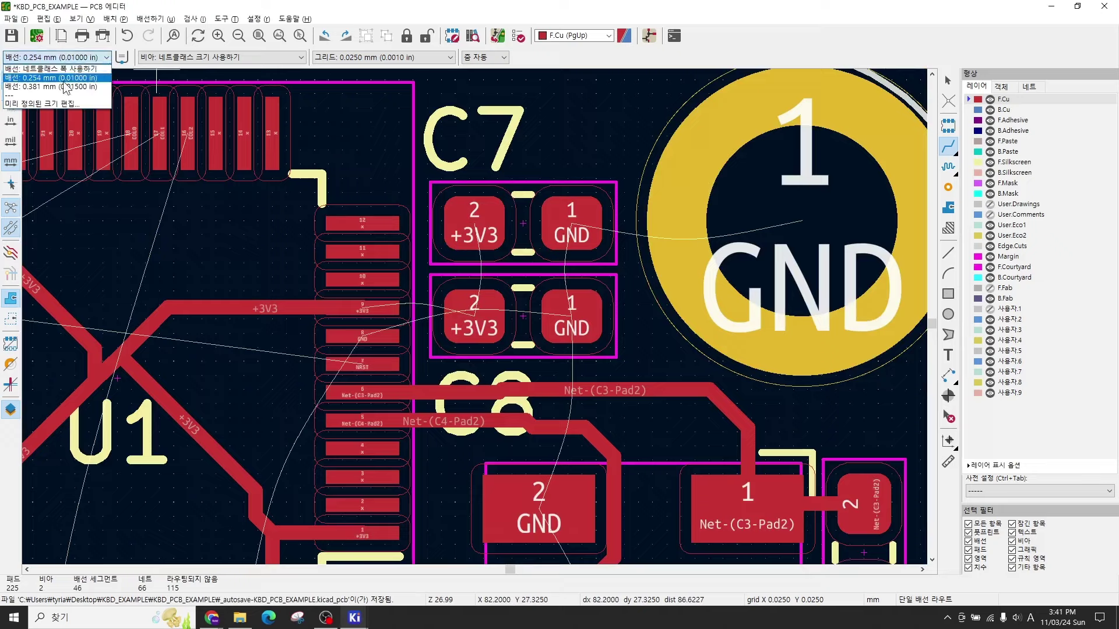
pyautogui.click(66, 87)
pyautogui.click(479, 220)
pyautogui.click(478, 302)
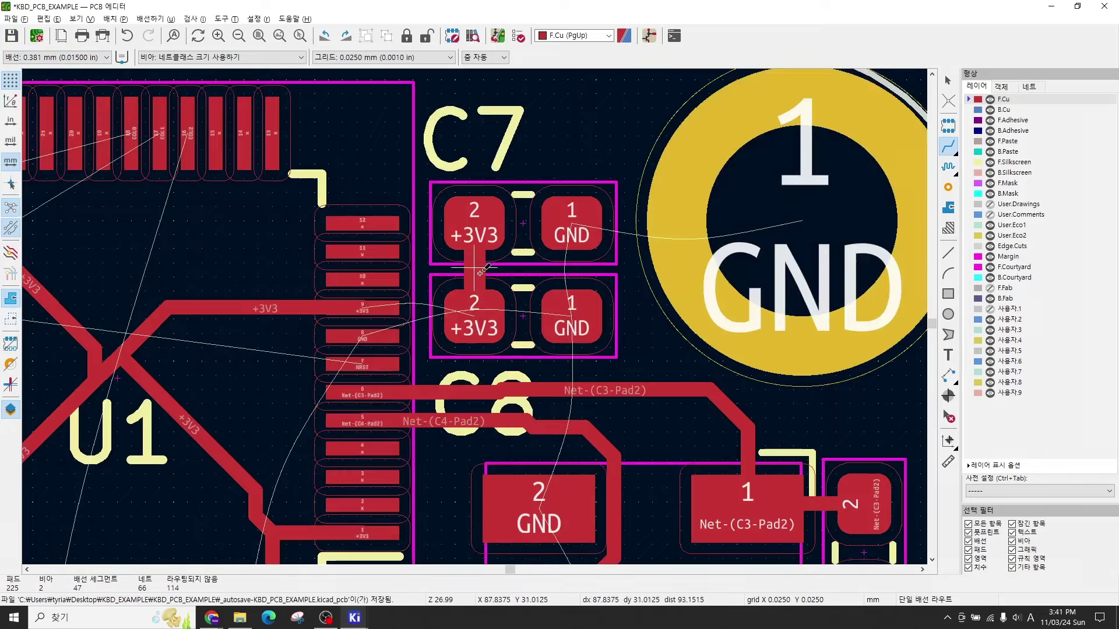
pyautogui.scroll(2, 476, 319)
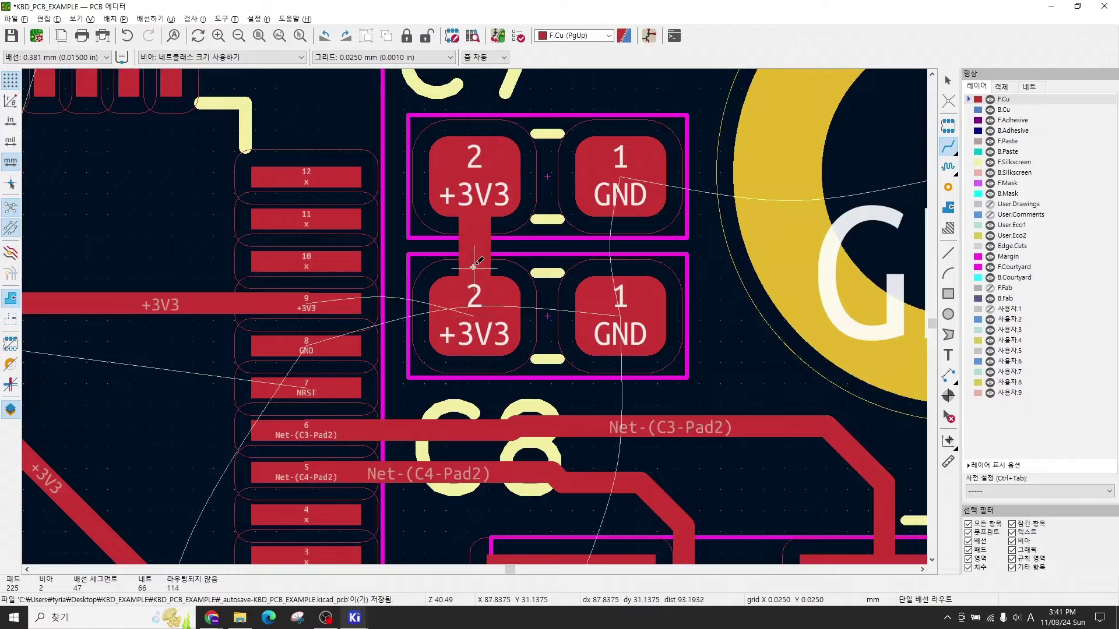
# Step: Route a 0.381 mm +3V3 trace on F.Cu from C9 pad 2 to C10 pad 2
pyautogui.scroll(-5, 491, 333)
pyautogui.scroll(4, 518, 384)
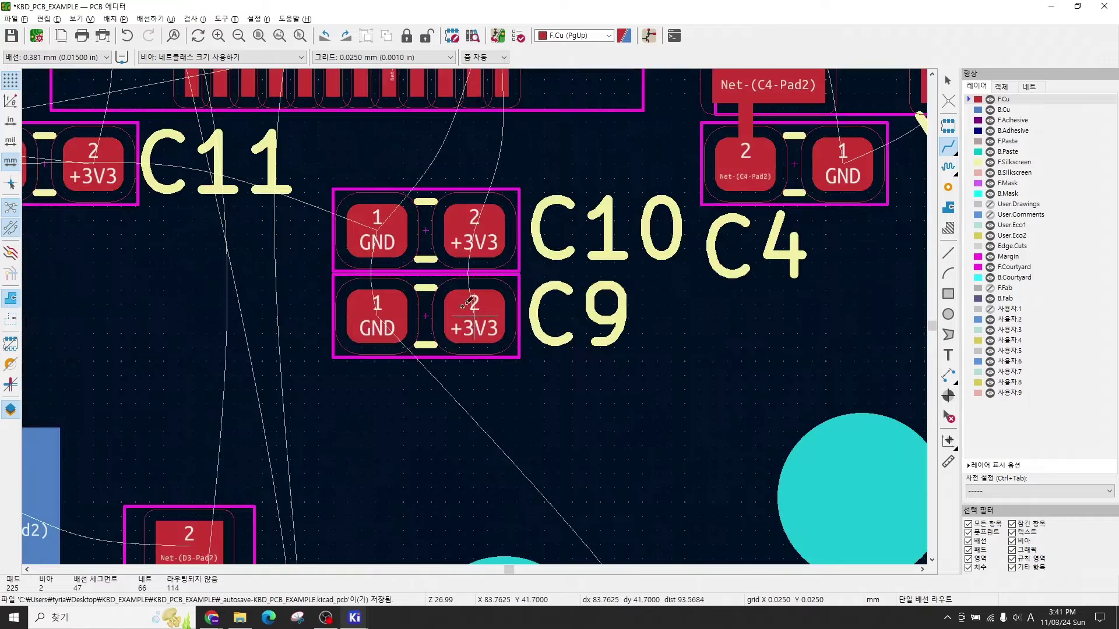
pyautogui.click(479, 317)
pyautogui.click(474, 233)
pyautogui.scroll(-1, 471, 234)
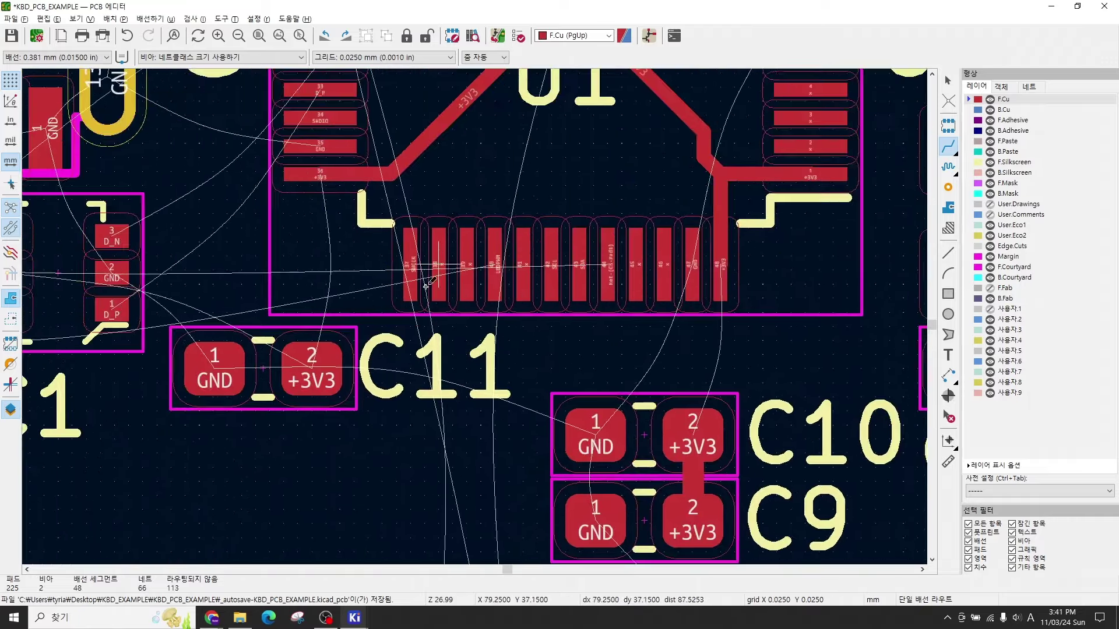
# Step: Set the track width to 0.254 mm and route a +3V3 trace from U1 pad 9 to C8 pad 2
pyautogui.scroll(1, 475, 233)
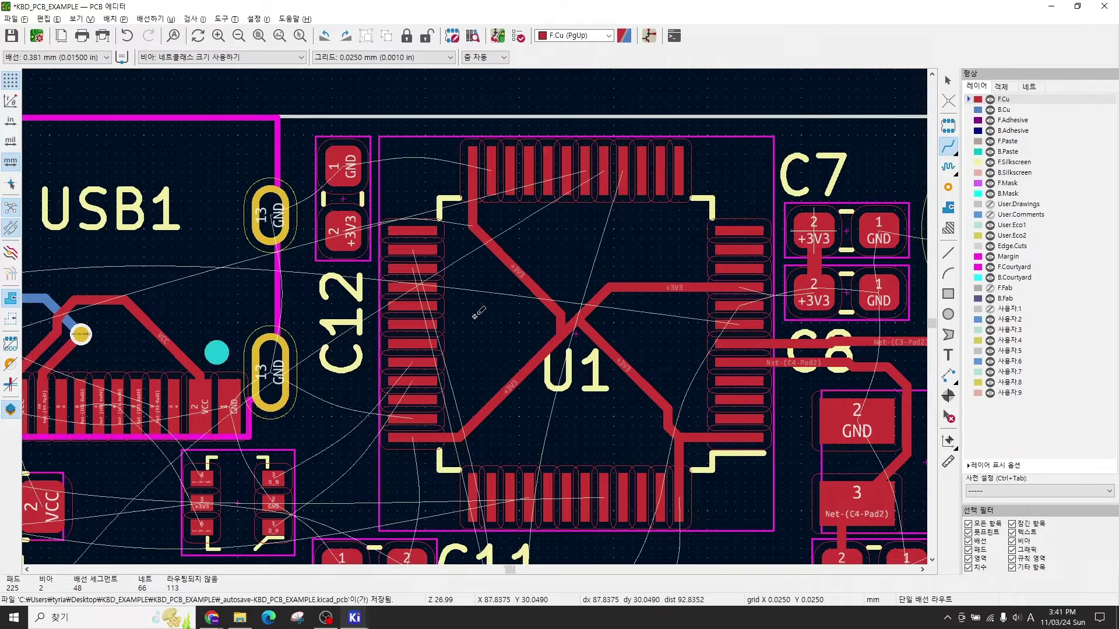
pyautogui.scroll(1, 813, 231)
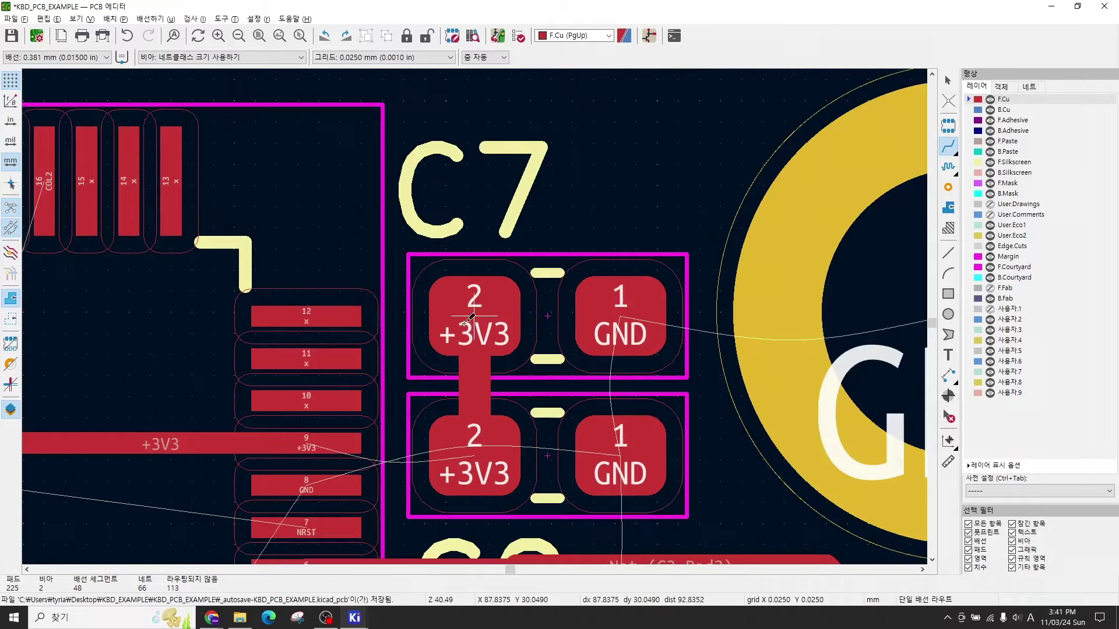
pyautogui.click(89, 57)
pyautogui.click(91, 78)
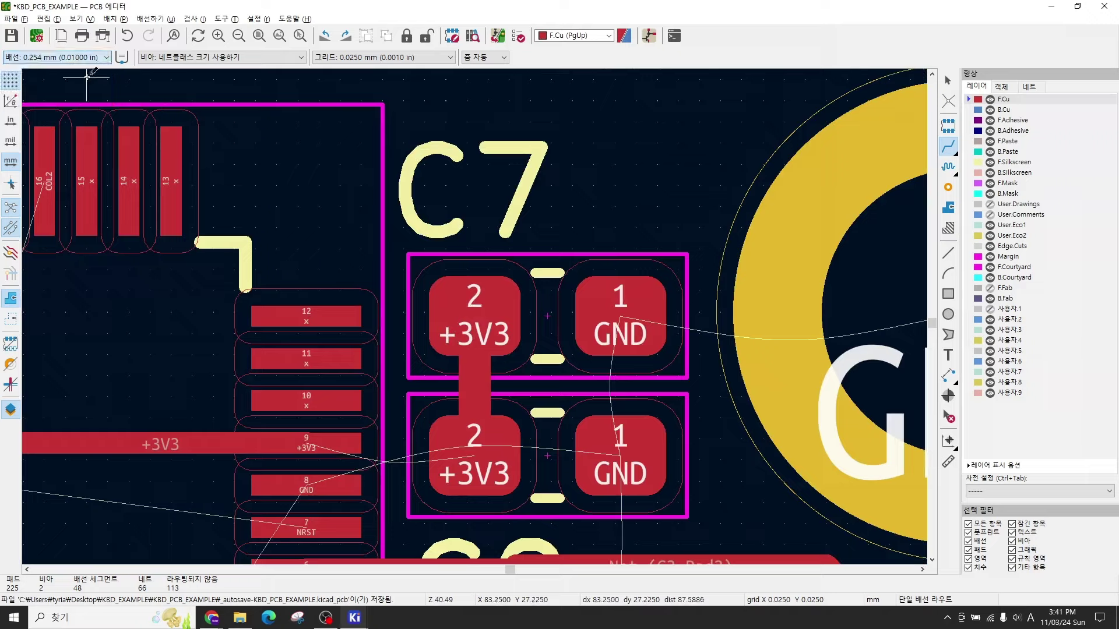
pyautogui.moveTo(369, 455); pyautogui.dragTo(378, 358, button='middle')
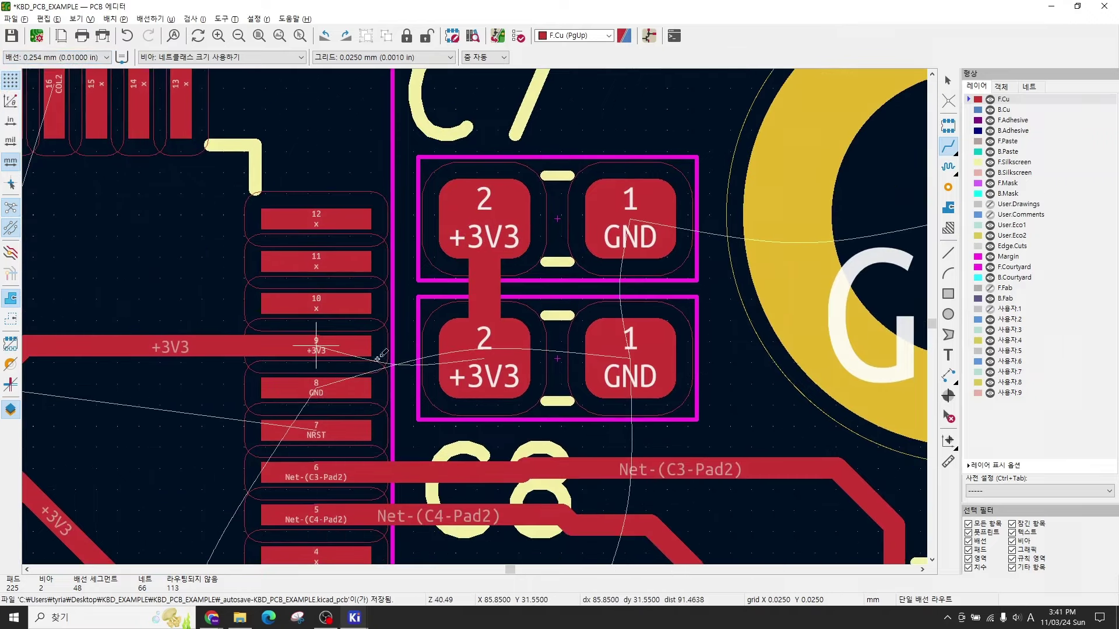
pyautogui.click(343, 346)
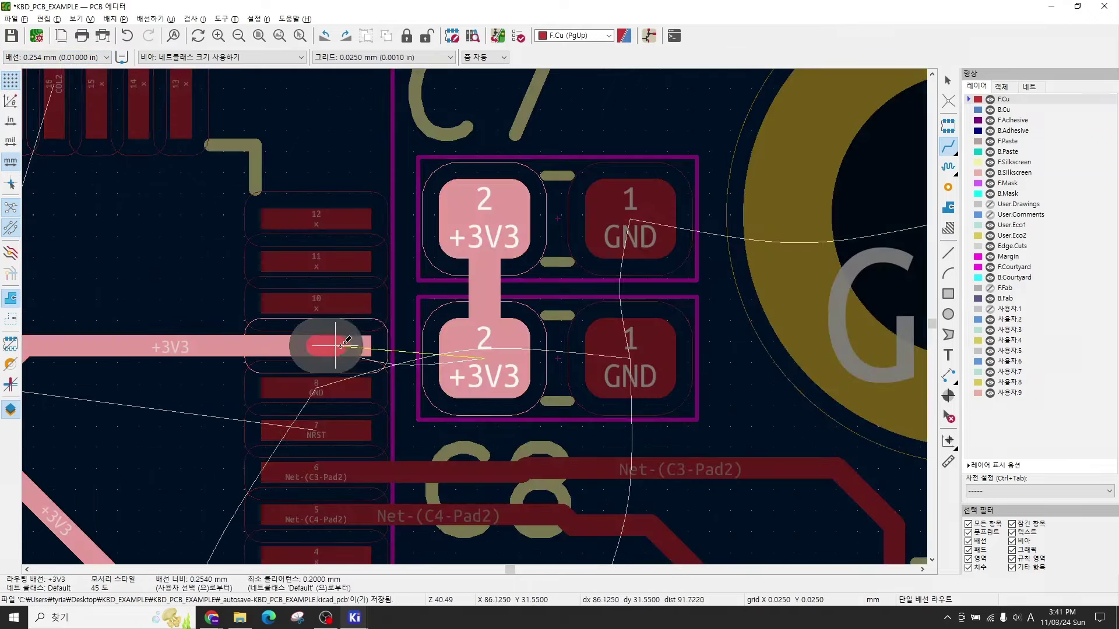
pyautogui.click(466, 345)
pyautogui.scroll(-2, 457, 317)
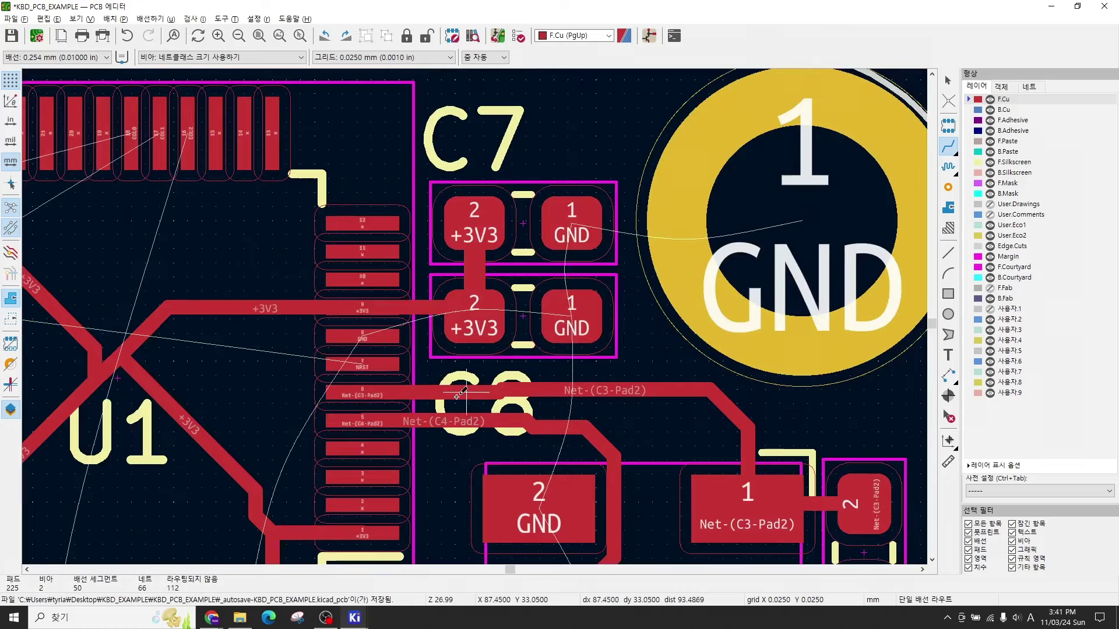
# Step: Route a 0.254 mm +3V3 trace on F.Cu from C10 pad 2 to U1 pad 48
pyautogui.keyDown('shift'); pyautogui.scroll(-4, 466, 379); pyautogui.keyUp('shift')
pyautogui.moveTo(474, 429); pyautogui.dragTo(611, 284, button='middle')
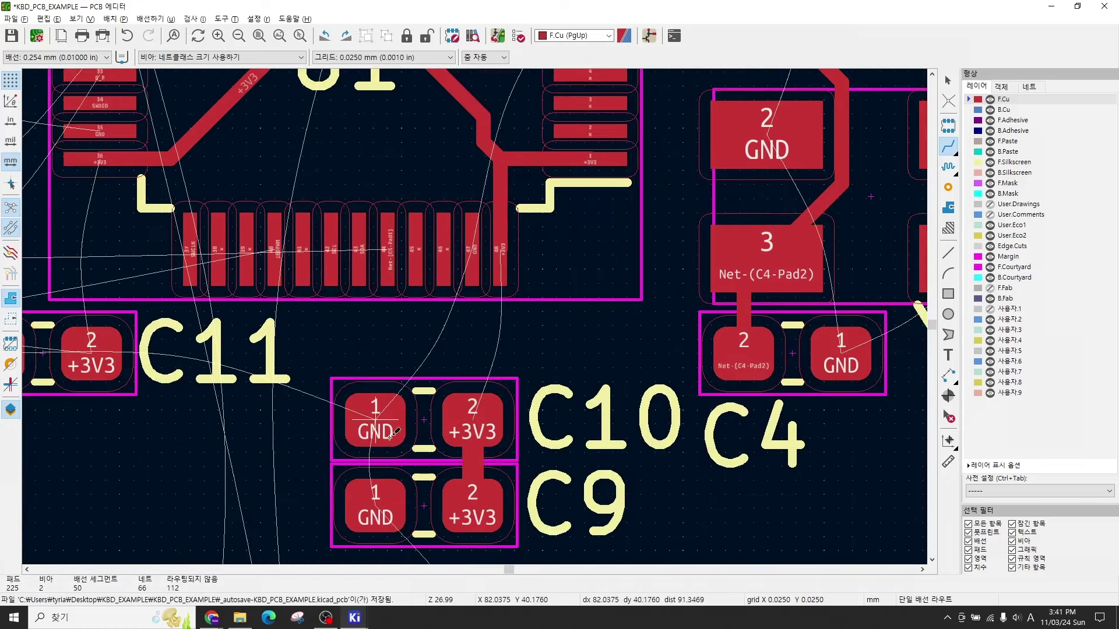
pyautogui.click(472, 420)
pyautogui.click(505, 275)
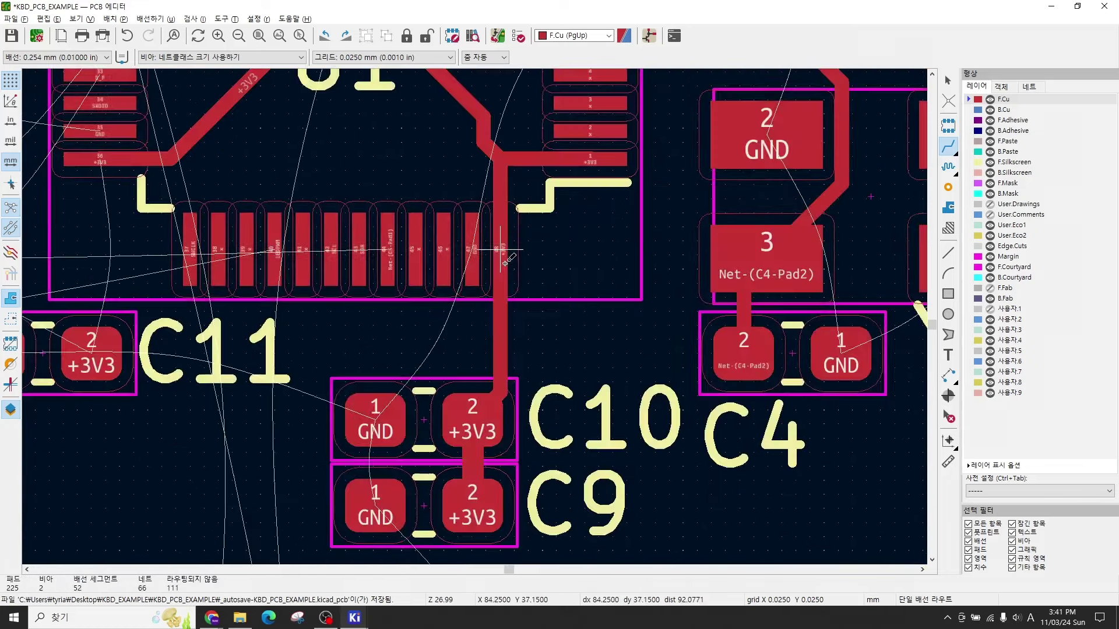
# Step: Route a 0.254 mm +3V3 trace on F.Cu from C11 pad 2 to U1 pad 36
pyautogui.moveTo(476, 323); pyautogui.dragTo(625, 387, button='middle')
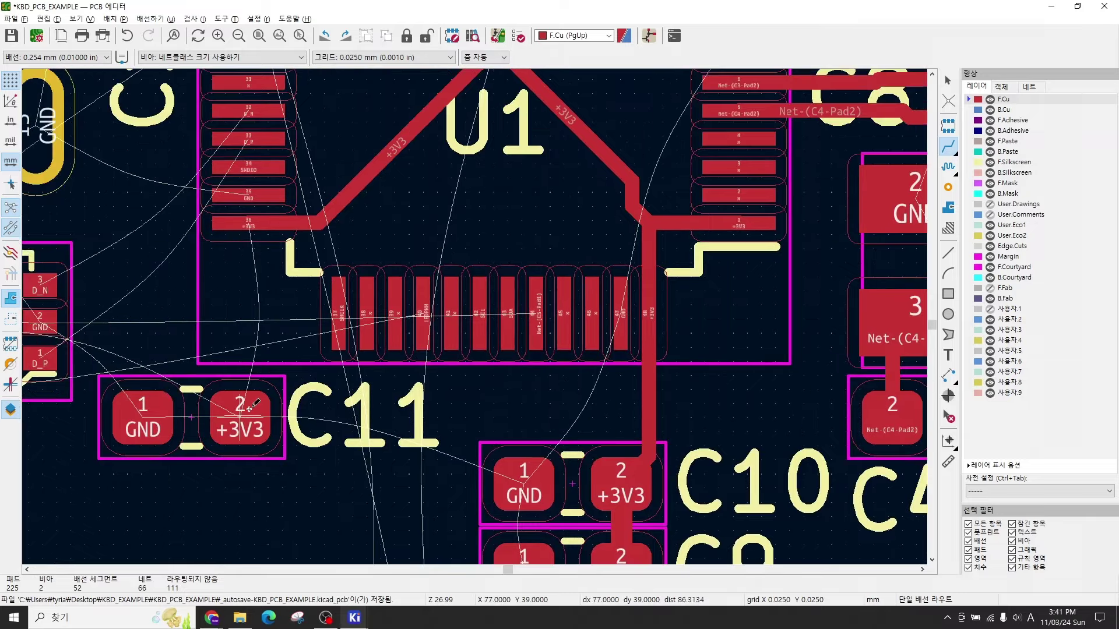
pyautogui.scroll(4, 251, 406)
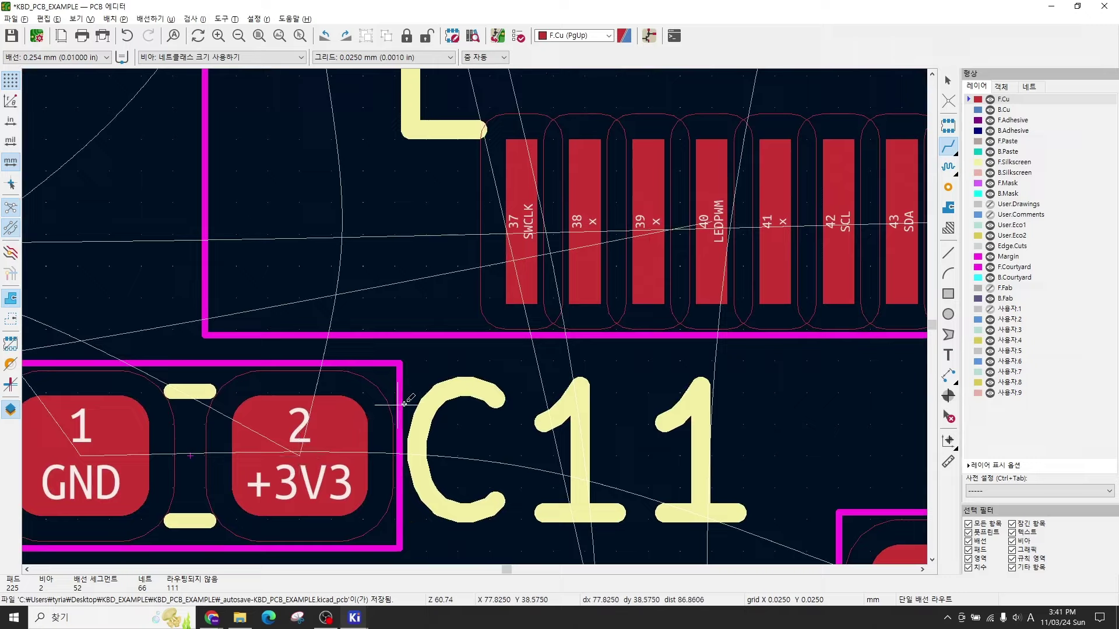
pyautogui.scroll(-4, 396, 403)
pyautogui.keyDown('shift'); pyautogui.scroll(2, 434, 350); pyautogui.keyUp('shift')
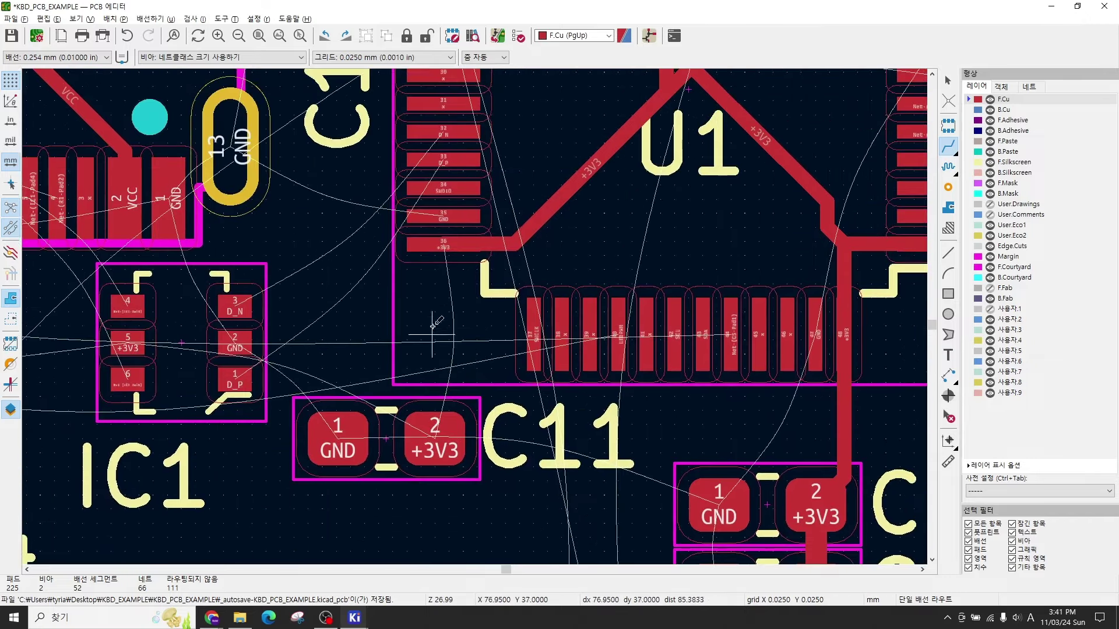
pyautogui.scroll(2, 444, 214)
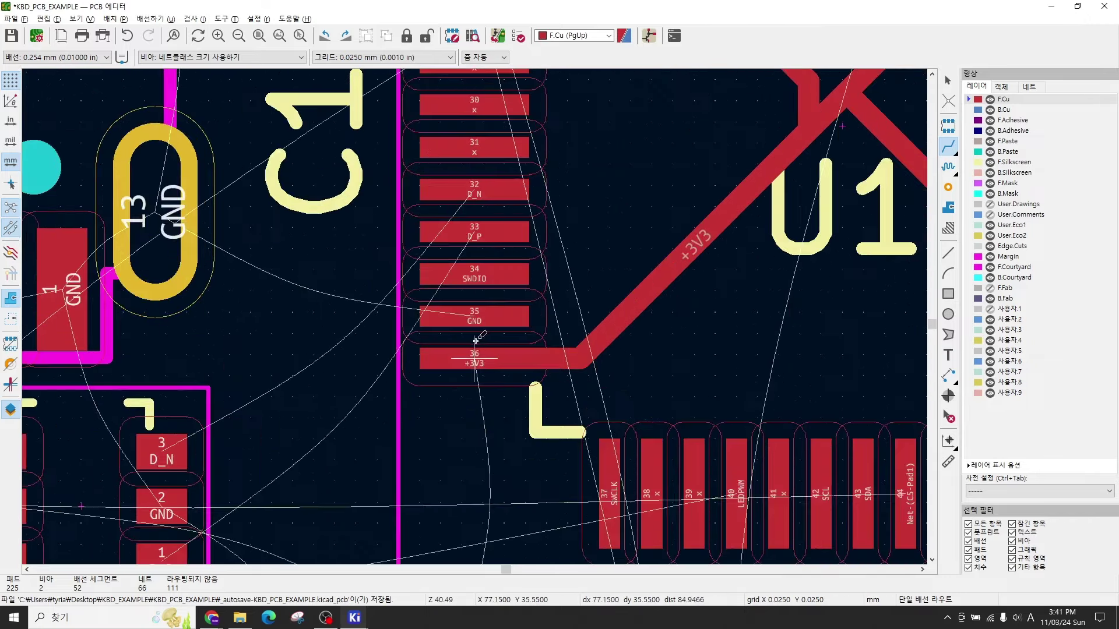
pyautogui.scroll(-6, 476, 358)
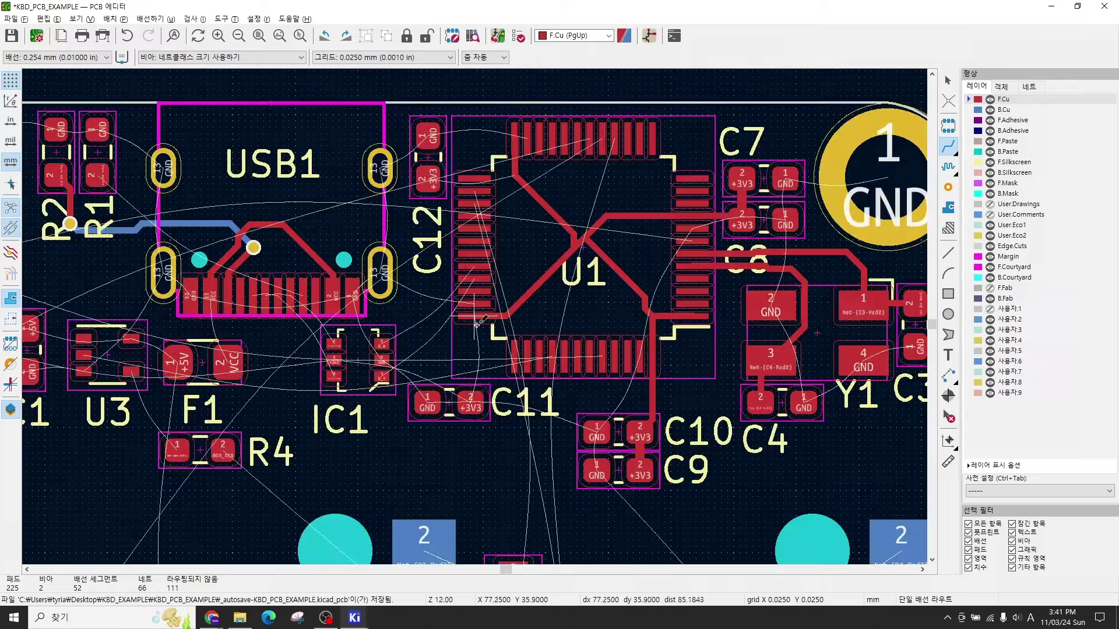
pyautogui.click(476, 401)
pyautogui.scroll(2, 476, 314)
pyautogui.click(473, 315)
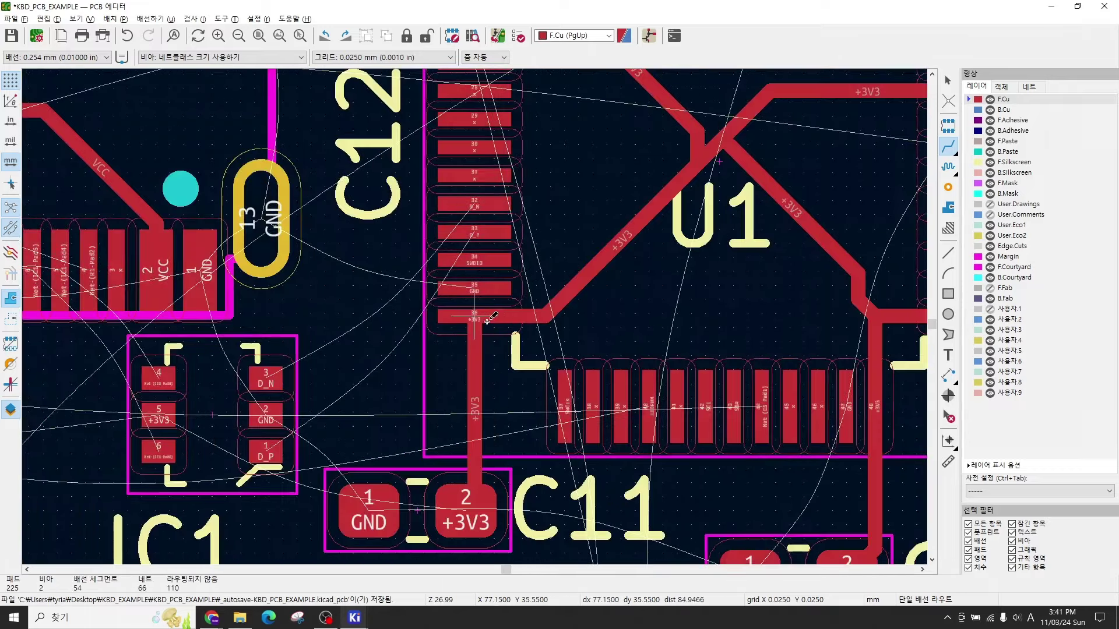
pyautogui.scroll(-2, 507, 319)
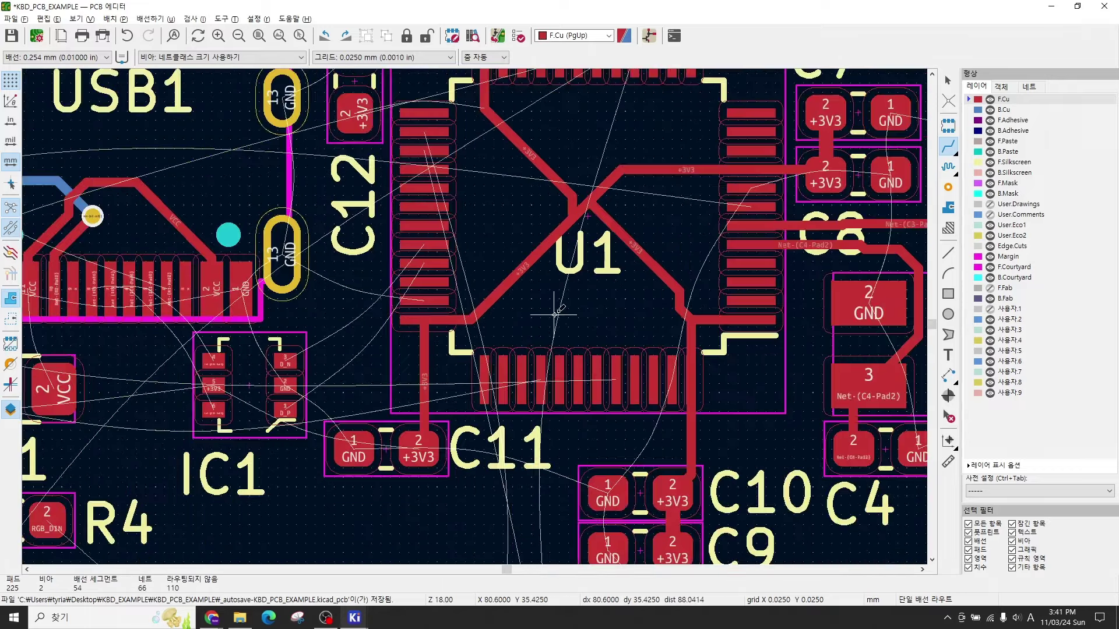
# Step: Route a 0.254 mm +3V3 trace on F.Cu from C12 pad 2 to U1 pad 24 with one diagonal bend
pyautogui.scroll(3, 511, 257)
pyautogui.scroll(1, 481, 310)
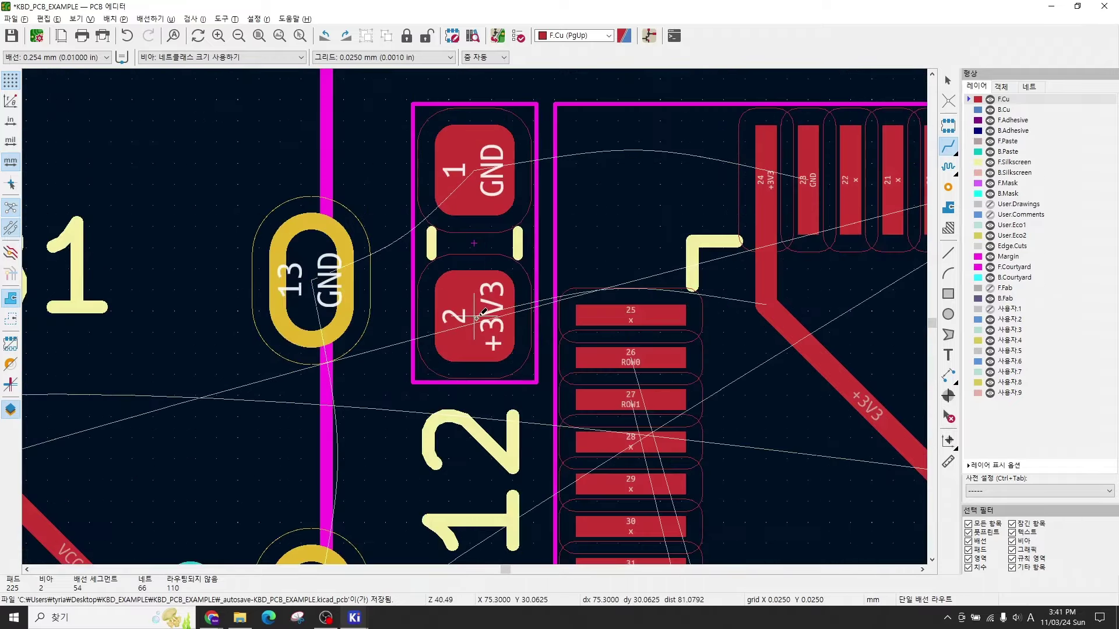
pyautogui.moveTo(630, 314); pyautogui.dragTo(513, 381, button='middle')
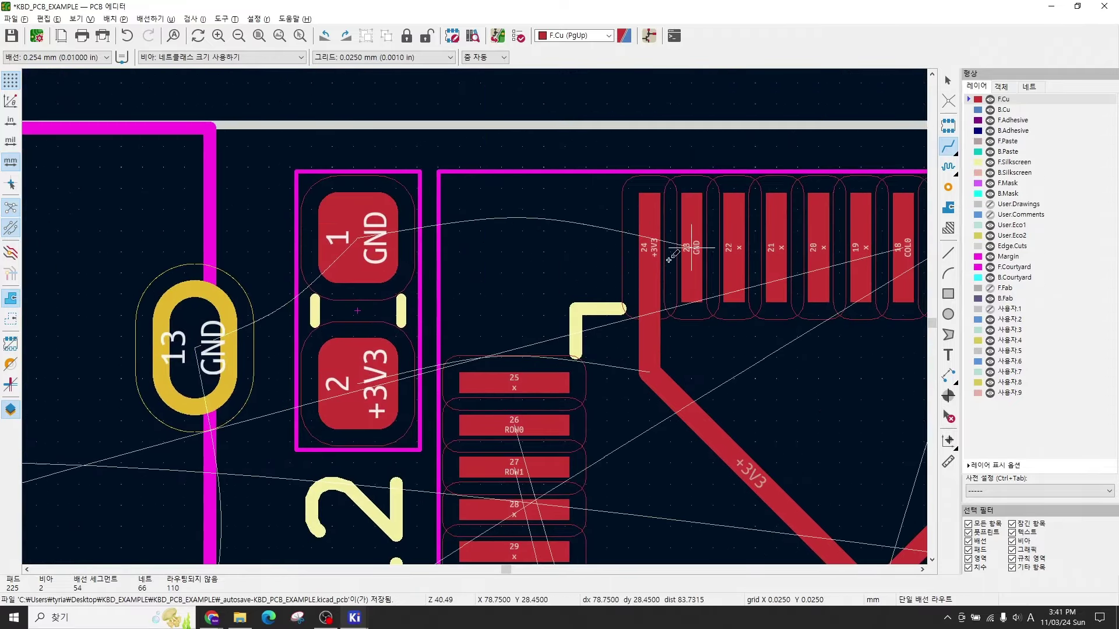
pyautogui.click(371, 385)
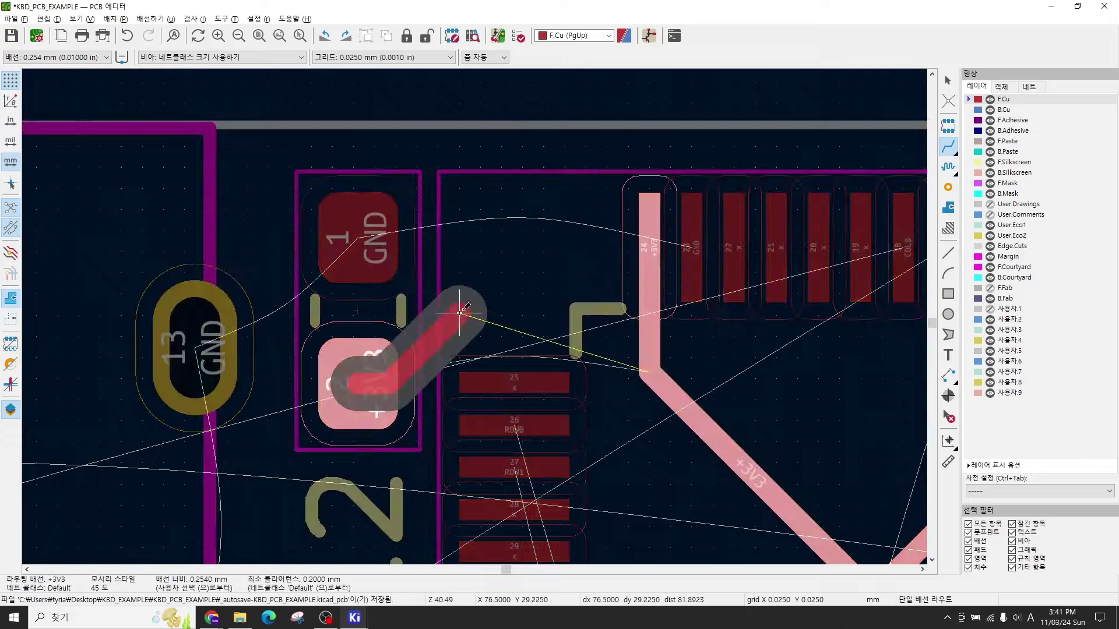
pyautogui.click(648, 248)
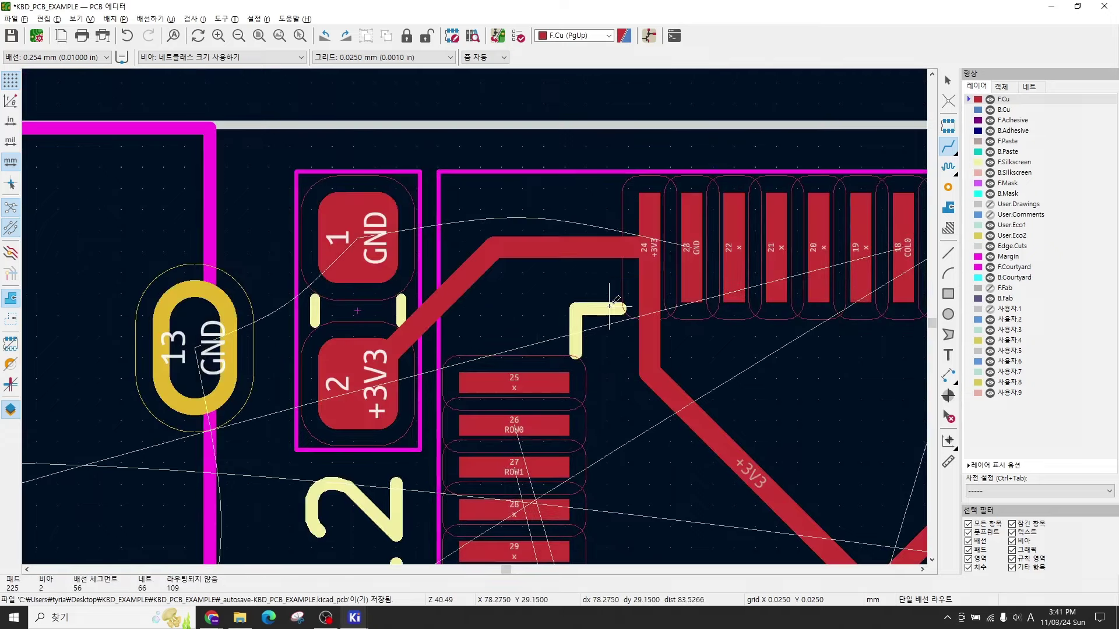
pyautogui.scroll(-1, 612, 303)
pyautogui.scroll(-3, 469, 388)
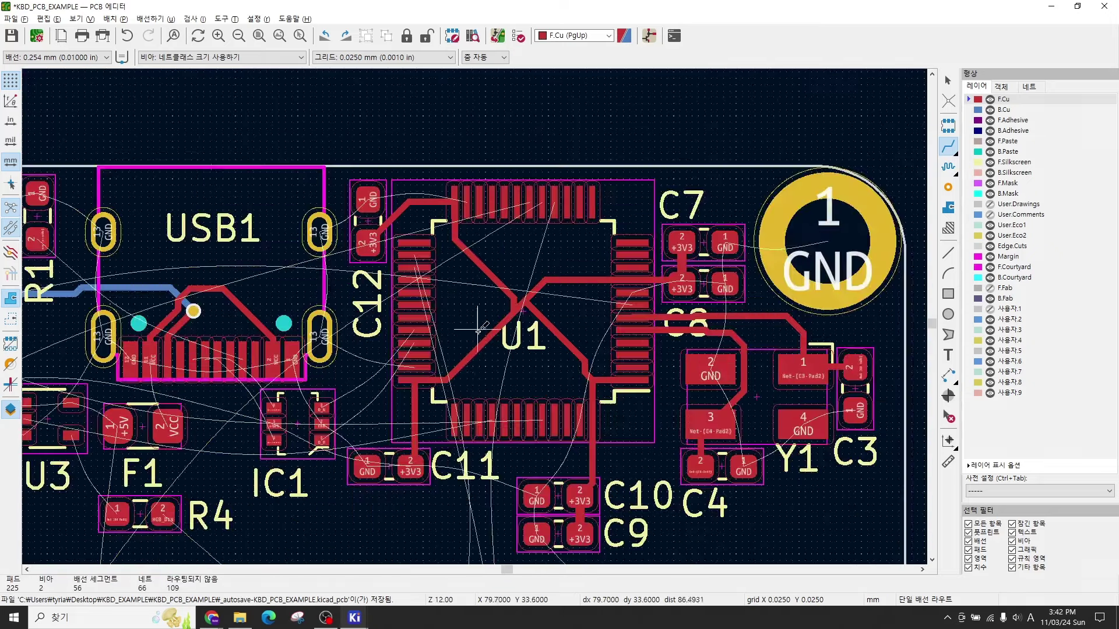
# Step: Join USB1 pads 8 and 6 of Net-(IC1-Pad6) with a 0.254 mm trace looping above pad 7
pyautogui.moveTo(494, 360); pyautogui.dragTo(533, 353, button='middle')
pyautogui.scroll(-1, 494, 362)
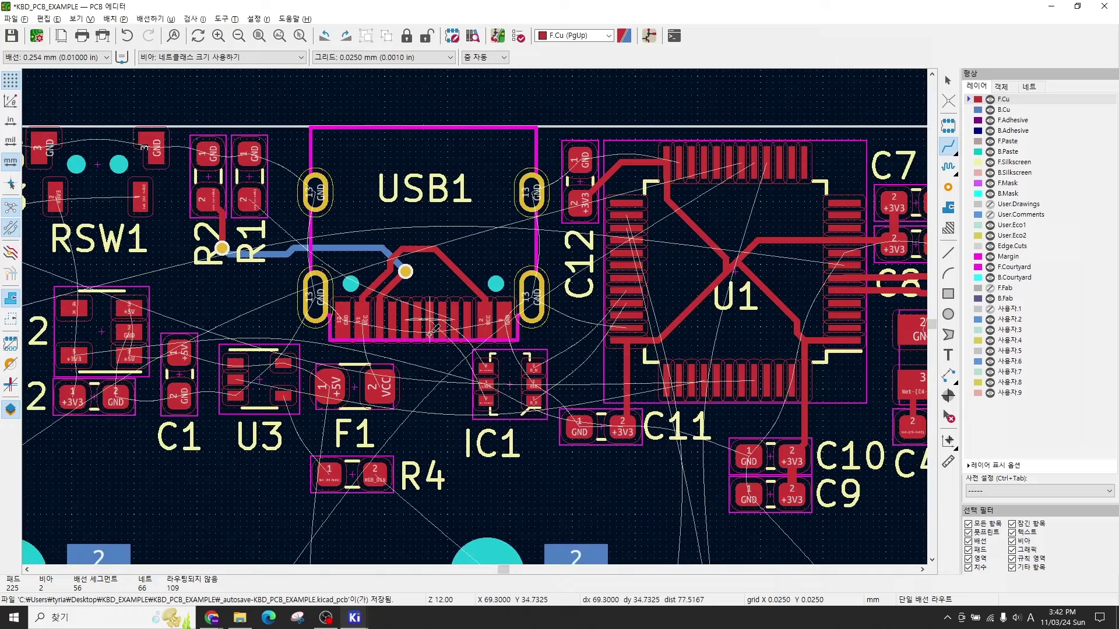
pyautogui.scroll(6, 425, 326)
pyautogui.moveTo(527, 300); pyautogui.dragTo(389, 286, button='middle')
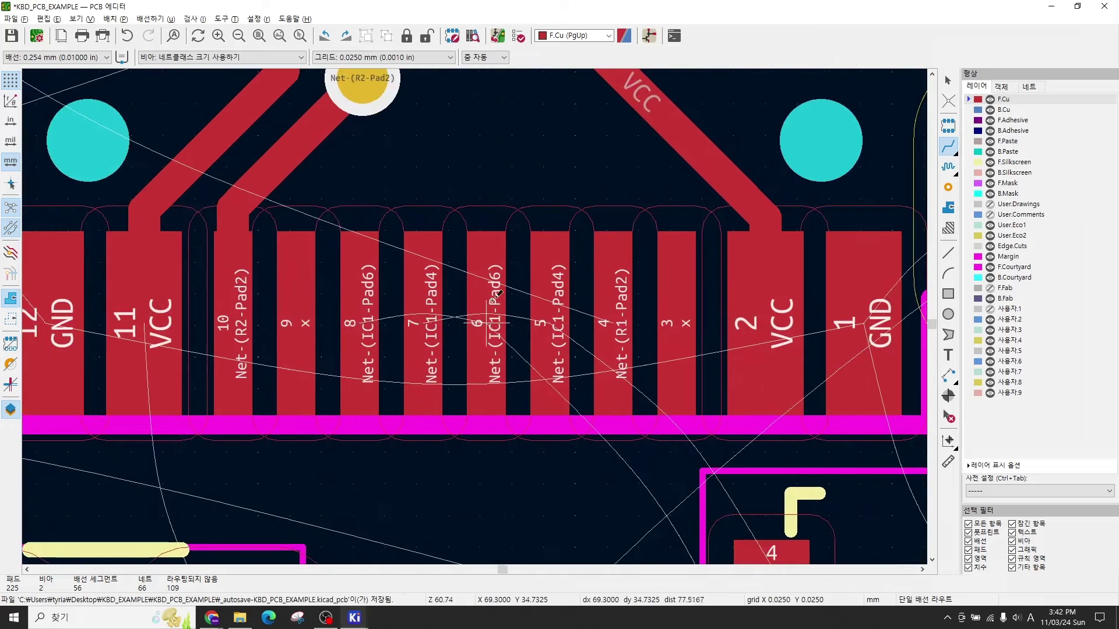
pyautogui.click(365, 320)
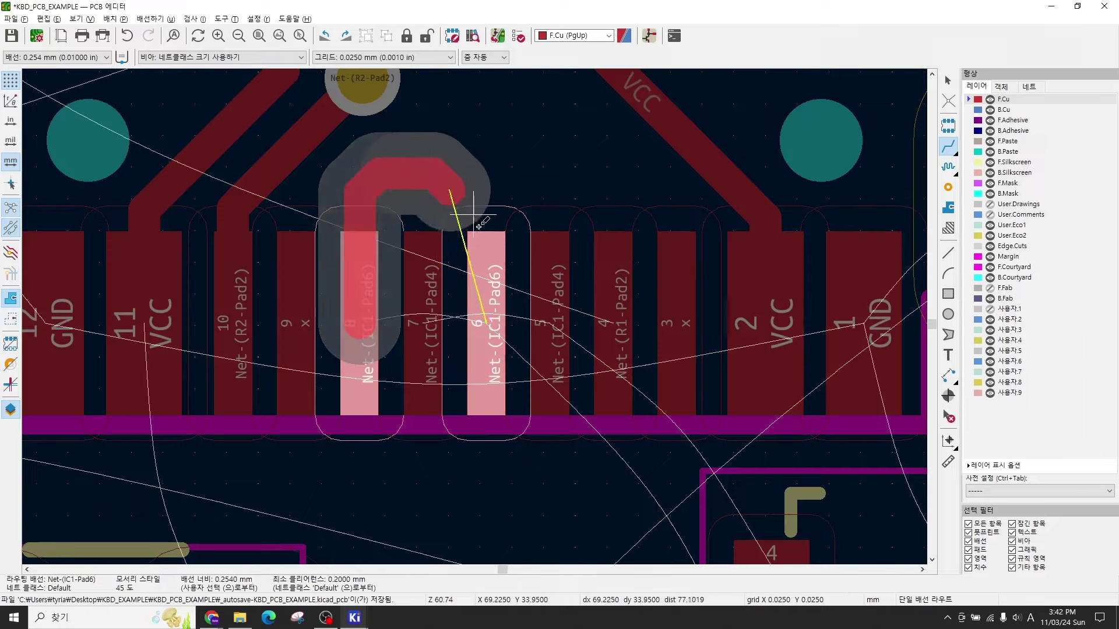
pyautogui.click(487, 297)
# Step: Join USB1 pads 7 and 5 of Net-(IC1-Pad4) with a 0.254 mm trace looping below pad 6
pyautogui.moveTo(486, 297); pyautogui.dragTo(443, 201, button='middle')
pyautogui.click(370, 245)
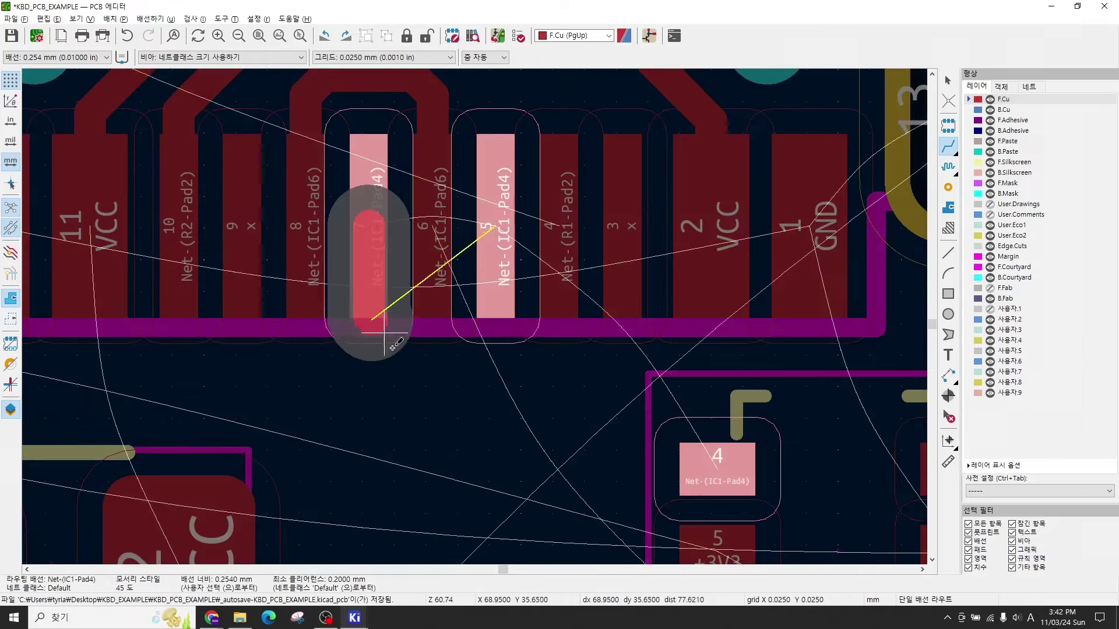
pyautogui.click(499, 226)
pyautogui.scroll(-3, 500, 226)
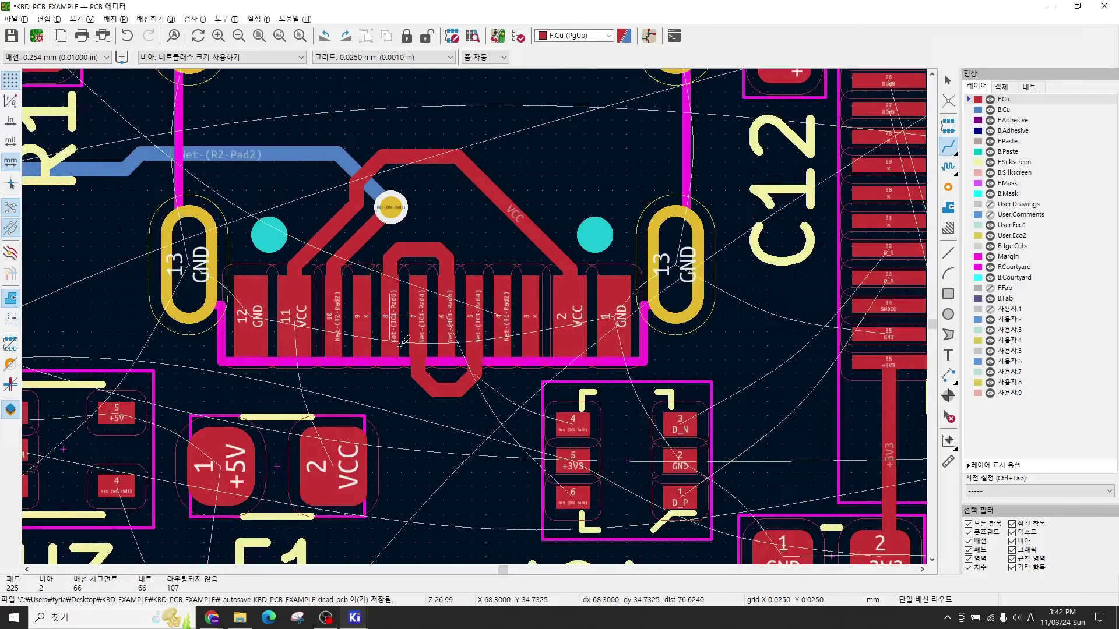
# Step: Route a 0.254 mm trace from the Net-(IC1-Pad4) loop below USB1 to IC1 pad 4
pyautogui.moveTo(458, 389); pyautogui.dragTo(408, 314, button='middle')
pyautogui.scroll(2, 474, 312)
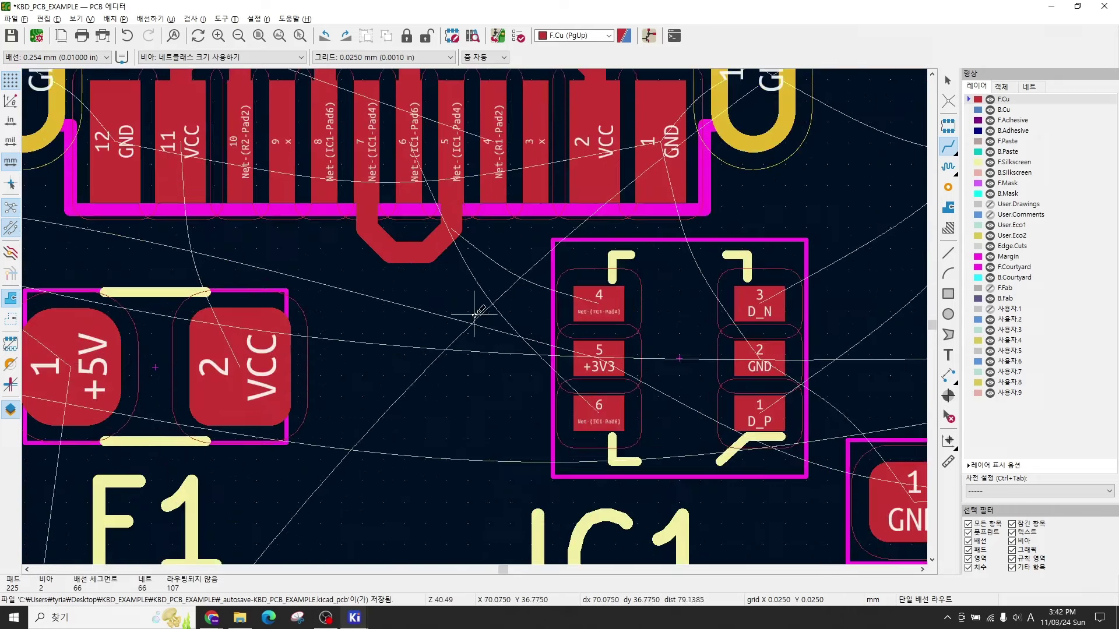
pyautogui.click(436, 256)
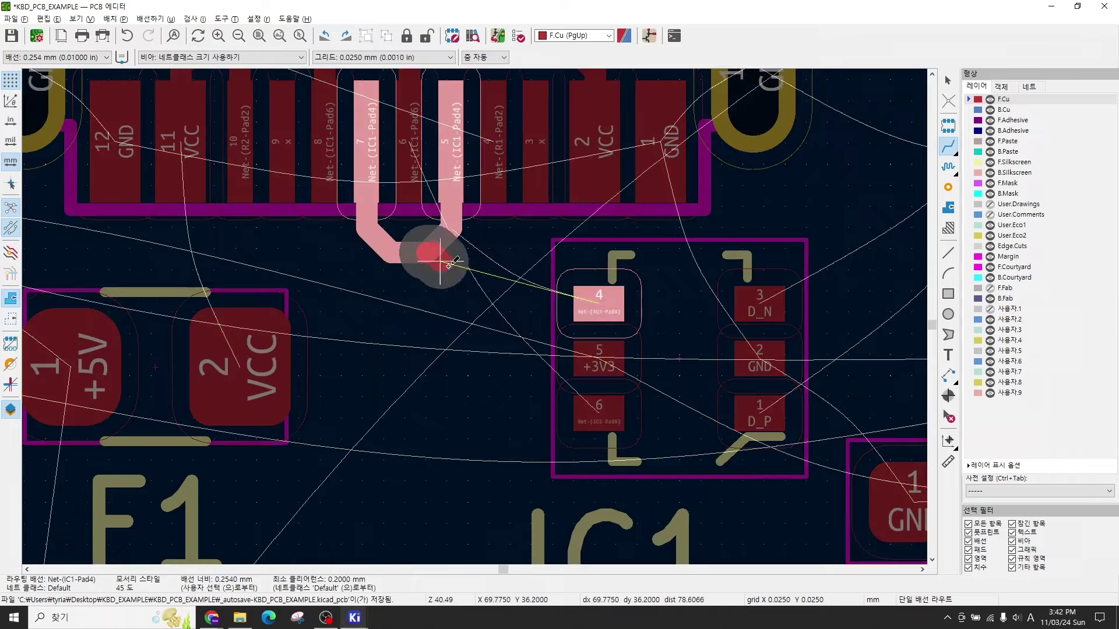
pyautogui.click(597, 302)
# Step: Route a 0.254 mm Net-(IC1-Pad6) trace on F.Cu from USB1 pad 8 to IC1 pad 6, passing below the Net-(IC1-Pad4) loop
pyautogui.scroll(-2, 333, 194)
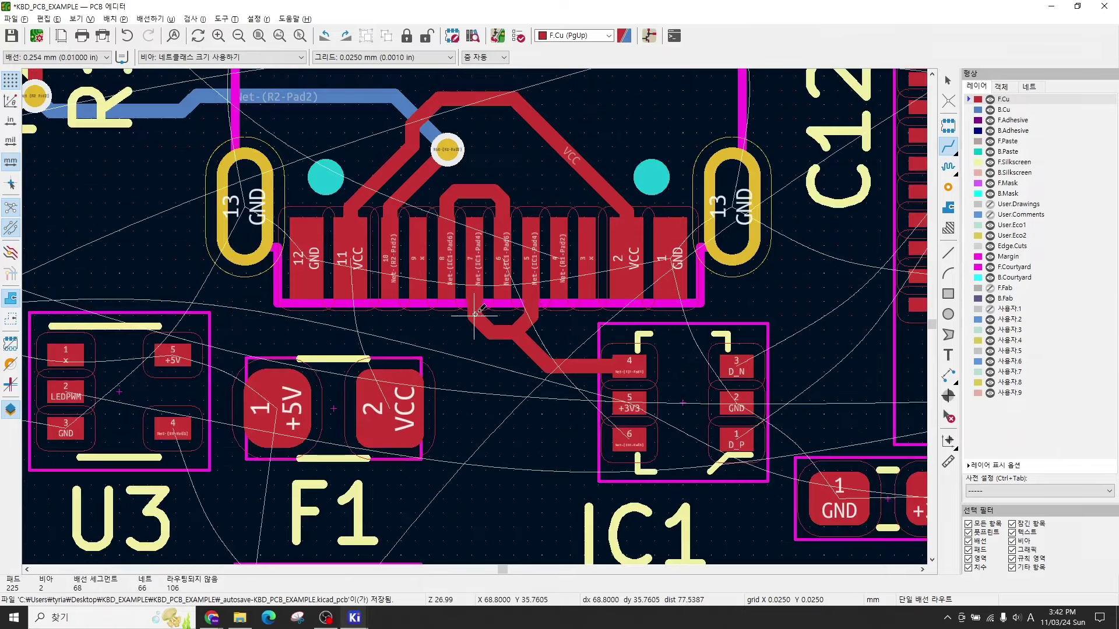
pyautogui.click(447, 288)
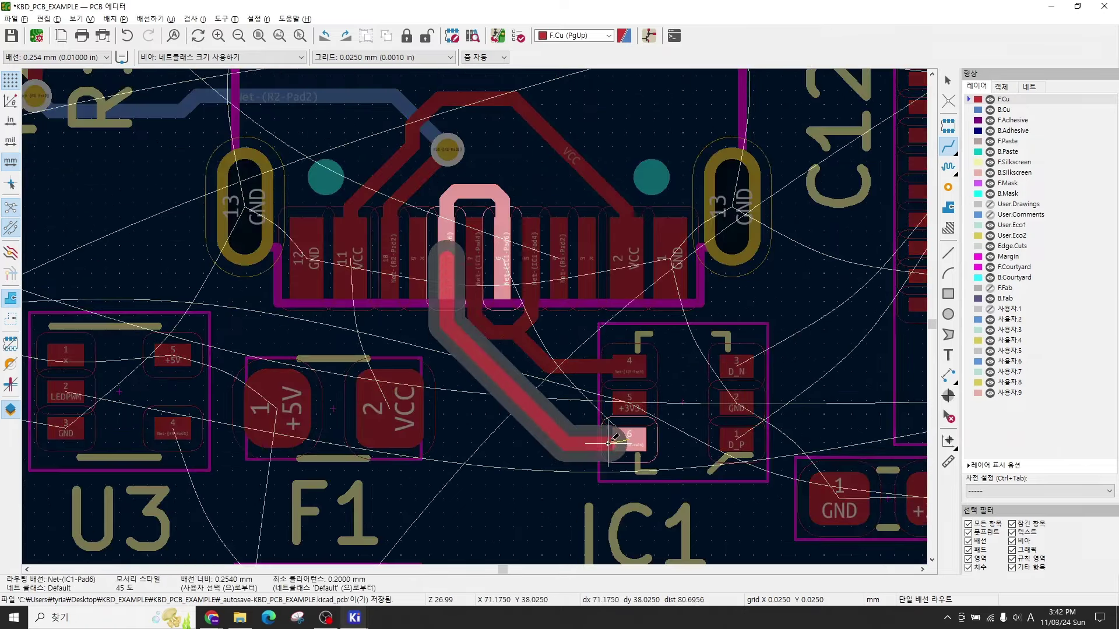
pyautogui.click(630, 440)
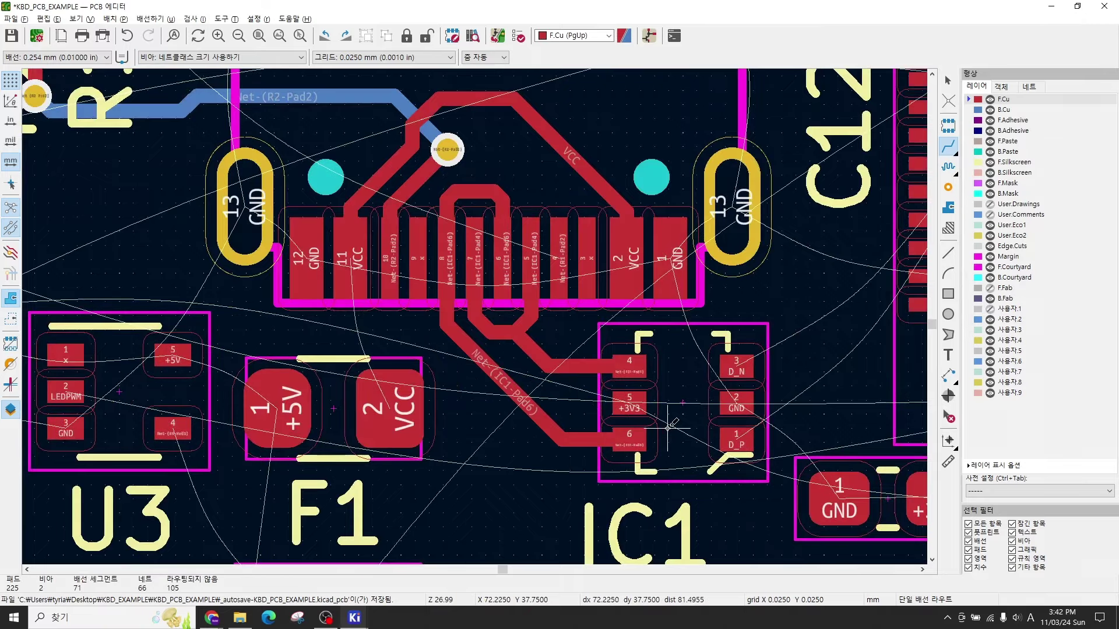
# Step: Route a 0.254 mm D_N trace on F.Cu from IC1 pad 3 to U1 pad 32 with one long diagonal
pyautogui.moveTo(667, 428); pyautogui.dragTo(470, 451, button='middle')
pyautogui.click(447, 432)
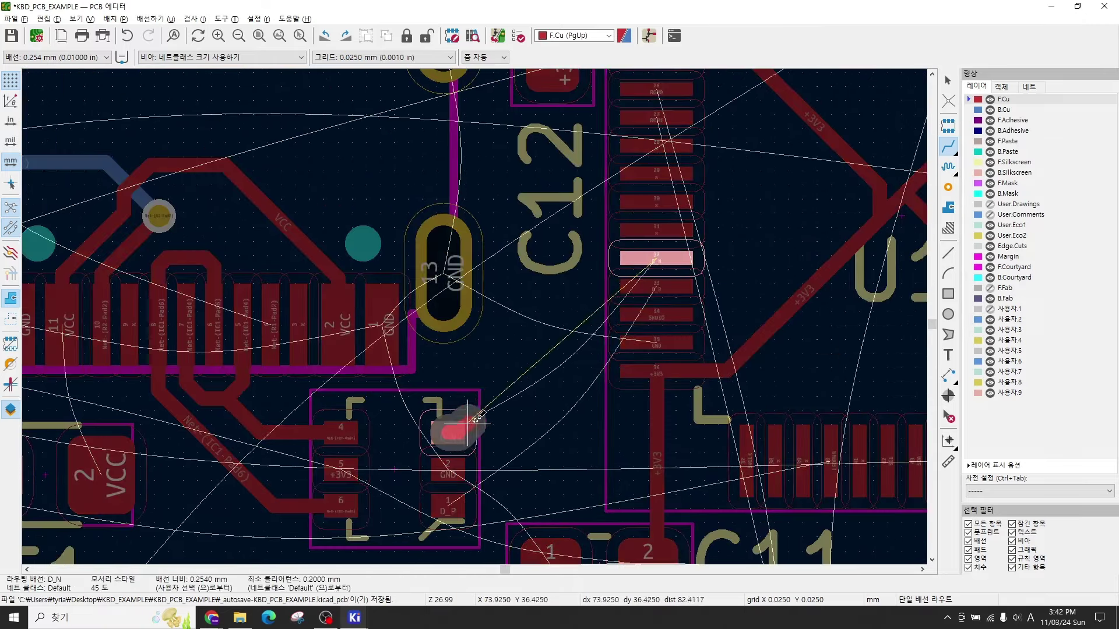
pyautogui.click(643, 256)
# Step: Route a 0.254 mm D_P trace on F.Cu from IC1 pad 1 to U1 pad 33
pyautogui.click(448, 505)
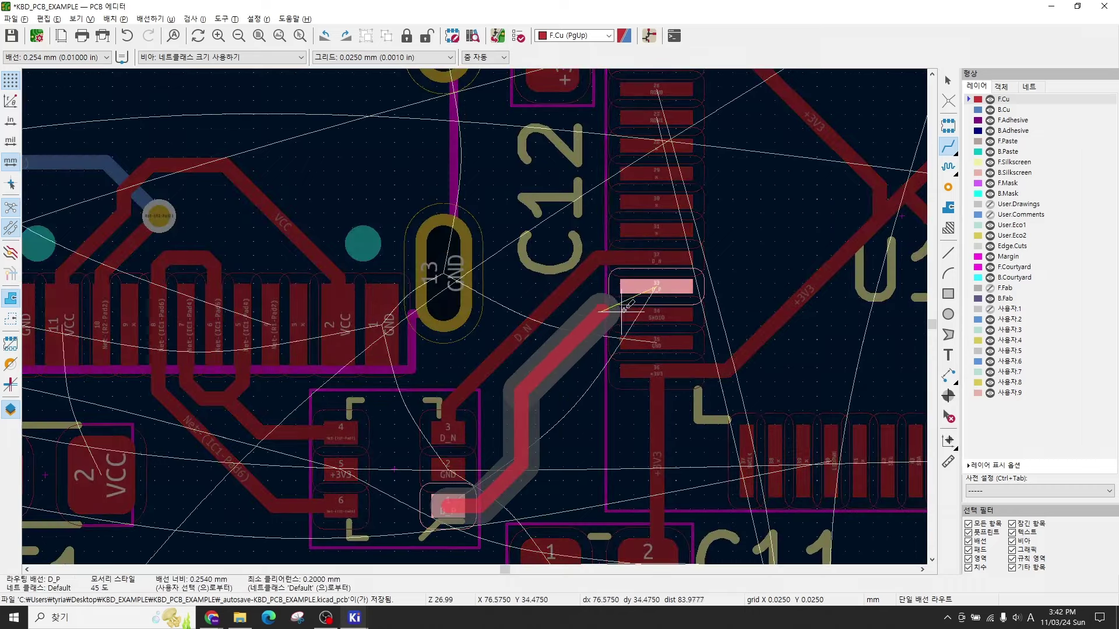
pyautogui.click(653, 287)
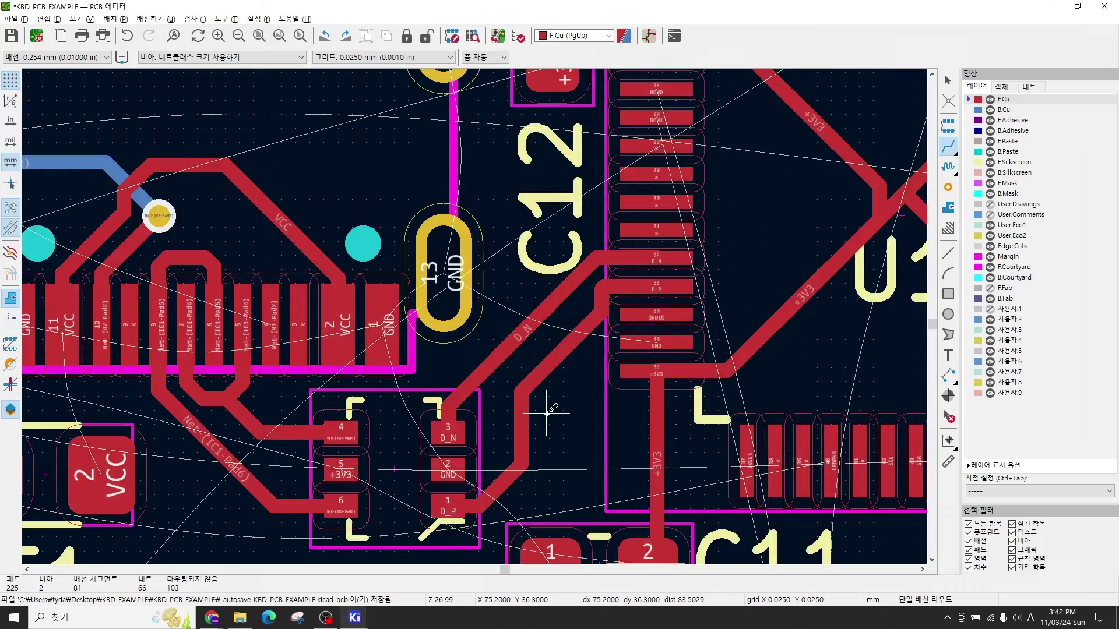
pyautogui.press('Escape')
# Step: Highlight the D_P and D_N nets between IC1 and U1 to compare their routed lengths
pyautogui.click(520, 415)
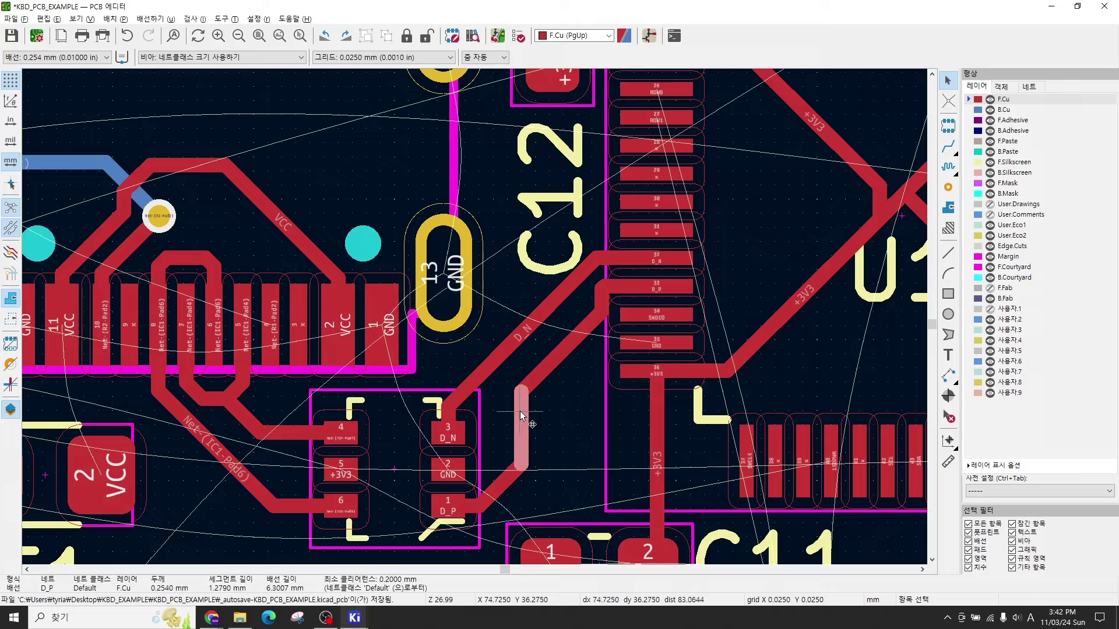
pyautogui.press('`')
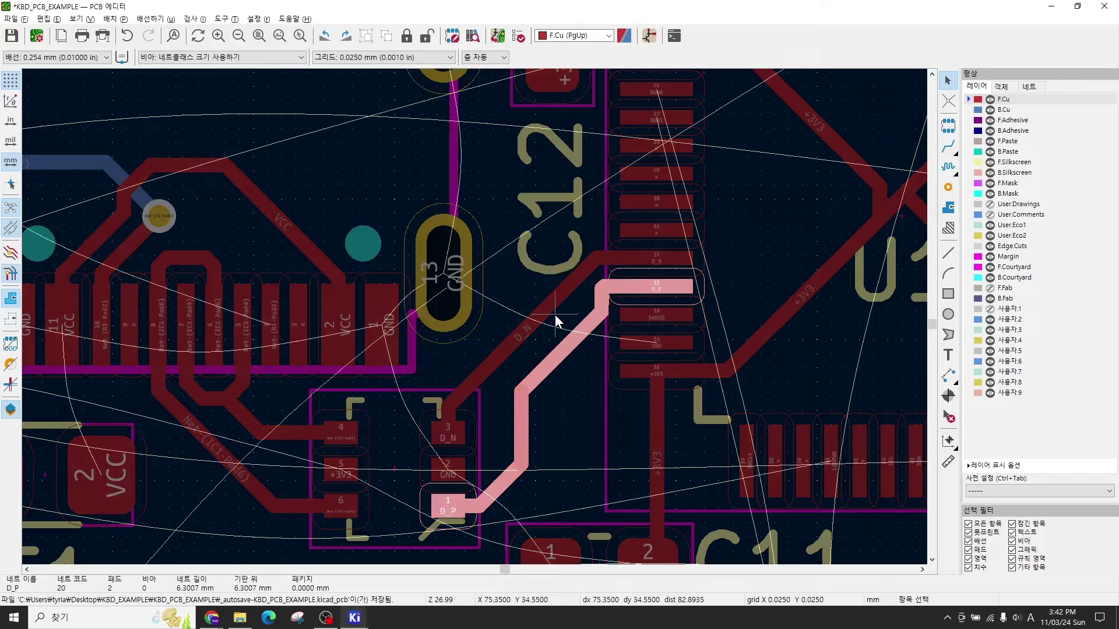
pyautogui.press('Escape')
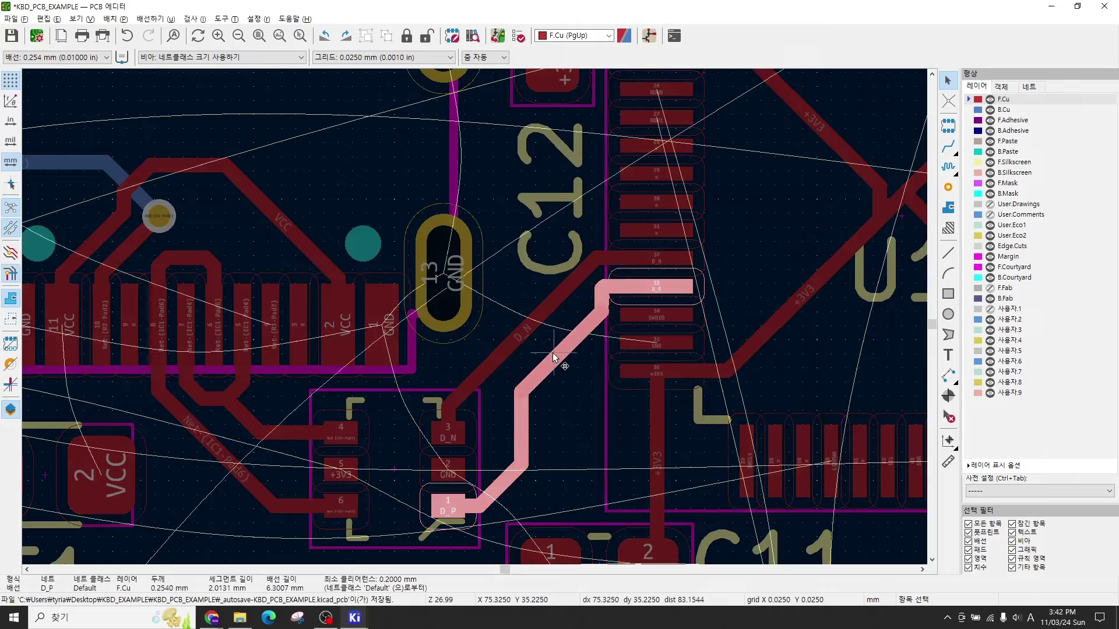
pyautogui.click(536, 320)
pyautogui.press('u')
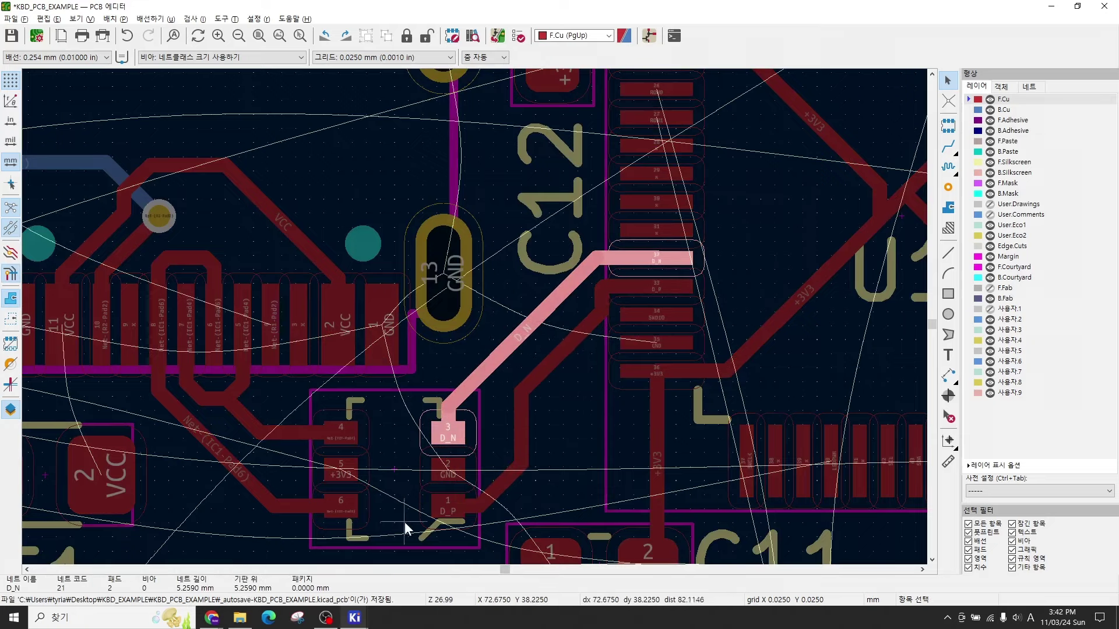
pyautogui.press('Escape')
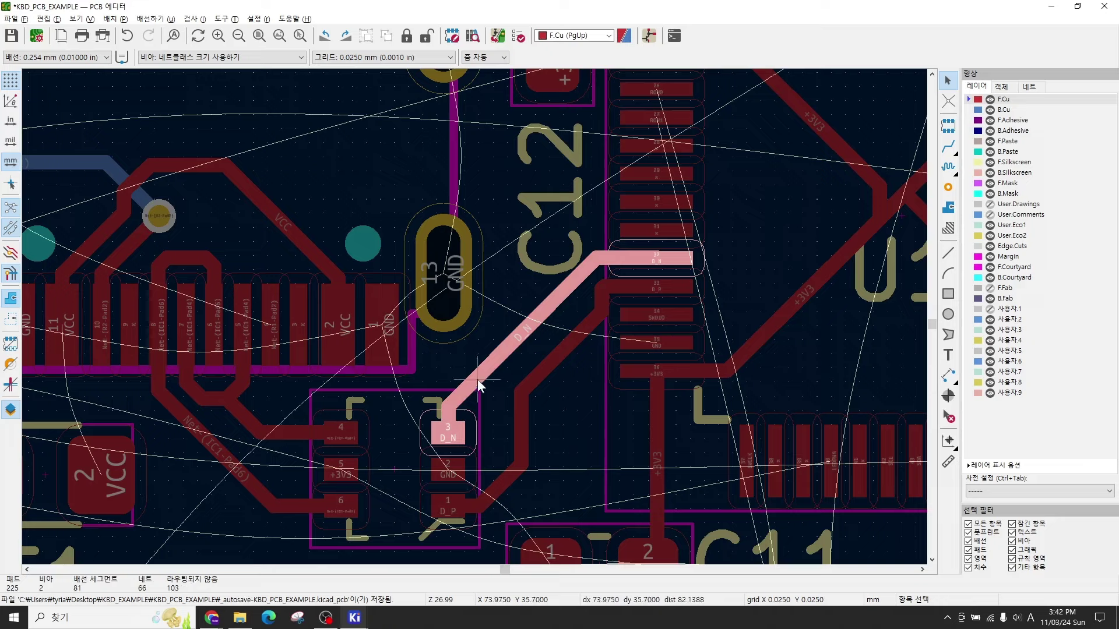
pyautogui.press('Escape')
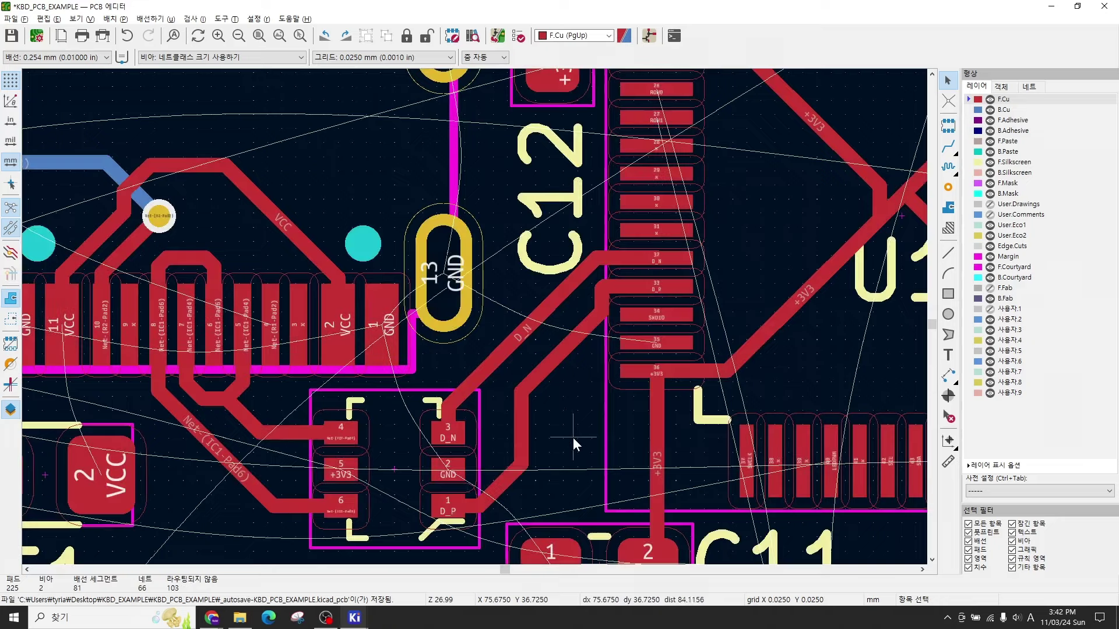
# Step: Delete all segments of the D_N trace between IC1 pad 3 and U1 pad 32
pyautogui.click(498, 357)
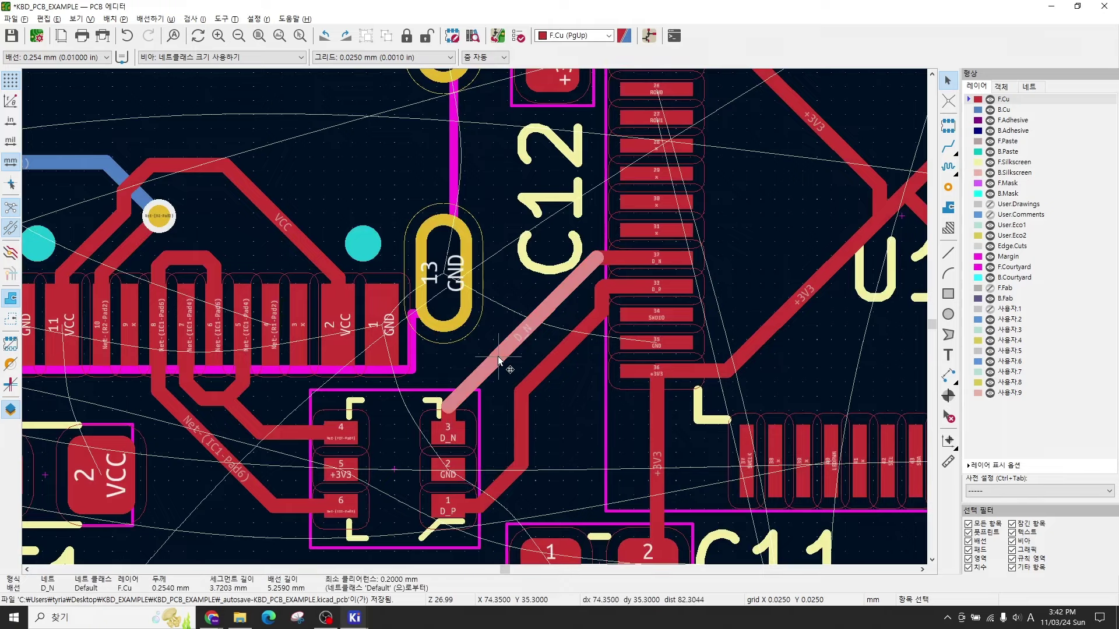
pyautogui.press('Delete')
pyautogui.press('Delete')
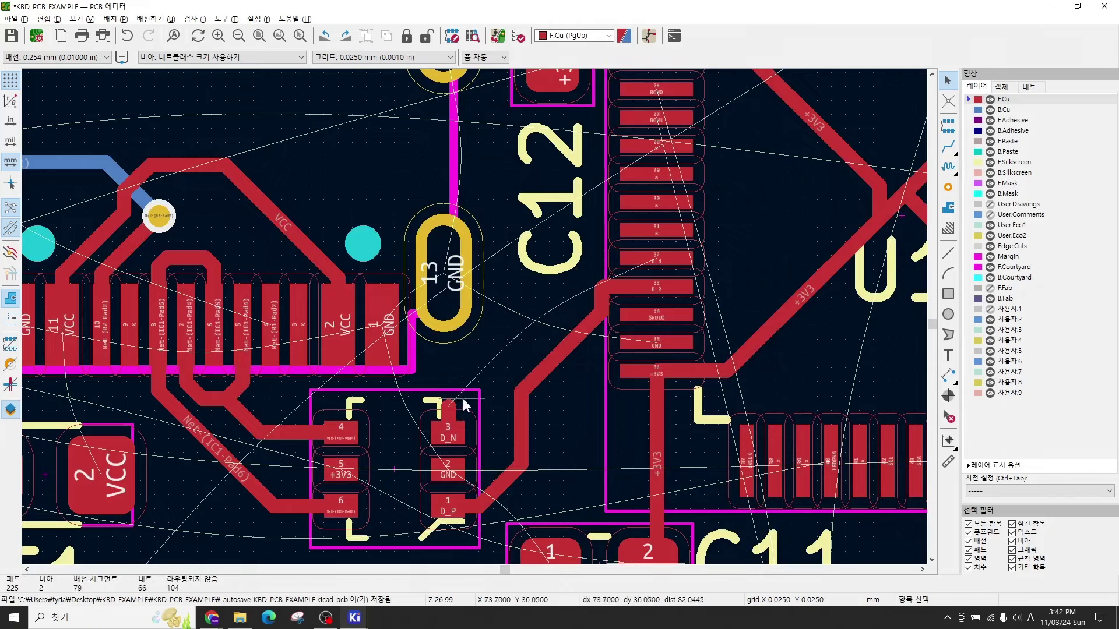
pyautogui.press('Delete')
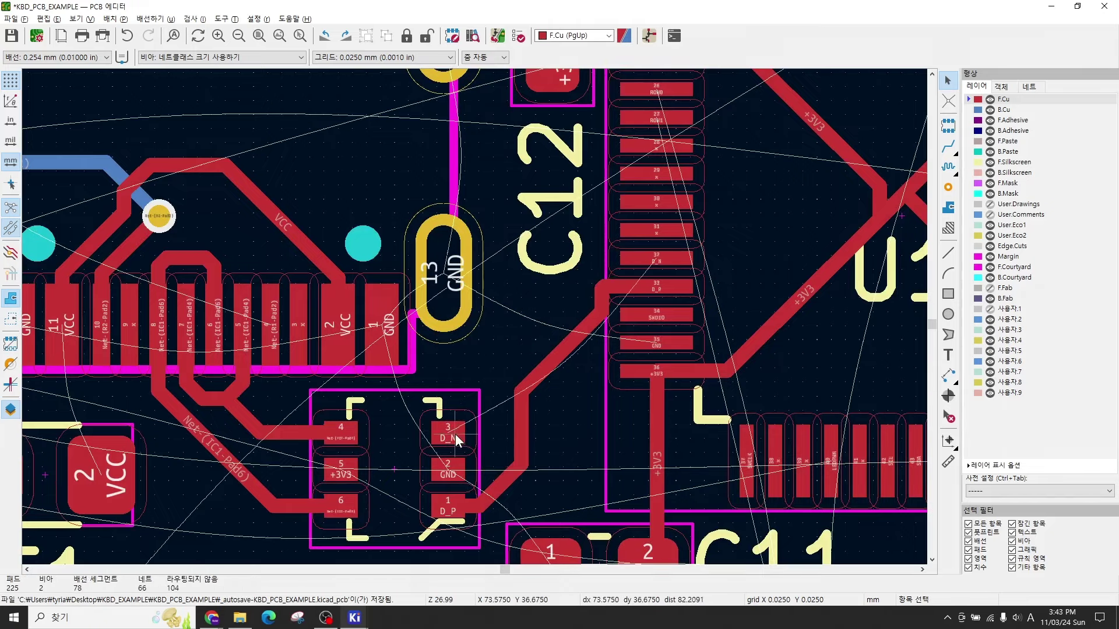
# Step: Route D_N on F.Cu from IC1 pad 3 to U1 pad 32 with a horizontal start, pushing the D_P trace closer to U1
pyautogui.press('x')
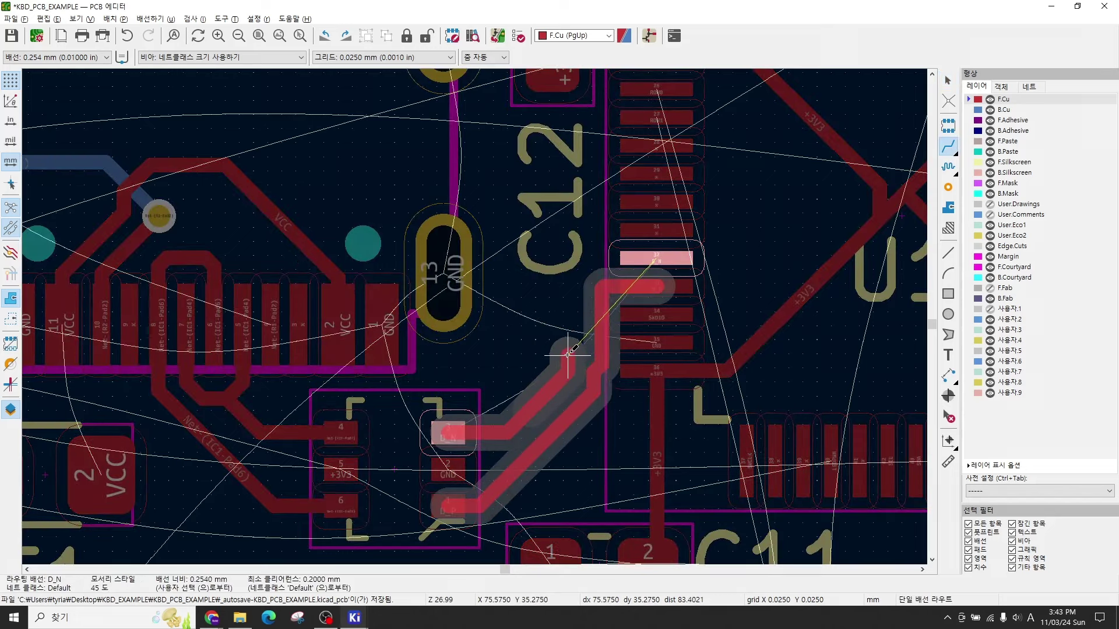
pyautogui.click(641, 256)
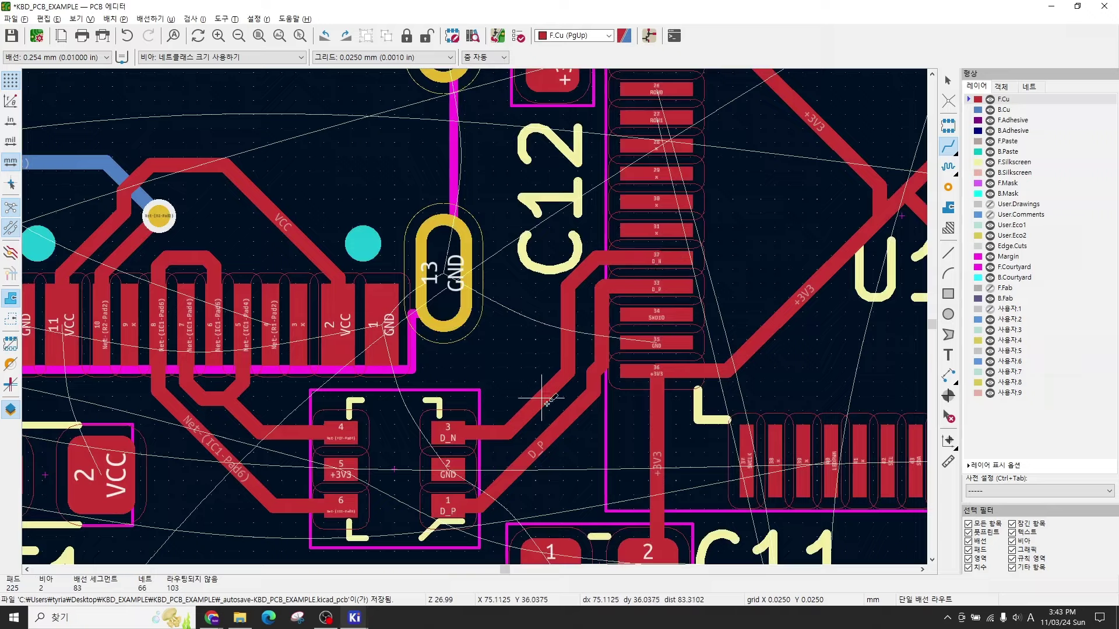
pyautogui.scroll(2, 549, 375)
pyautogui.scroll(2, 479, 313)
pyautogui.scroll(-2, 479, 315)
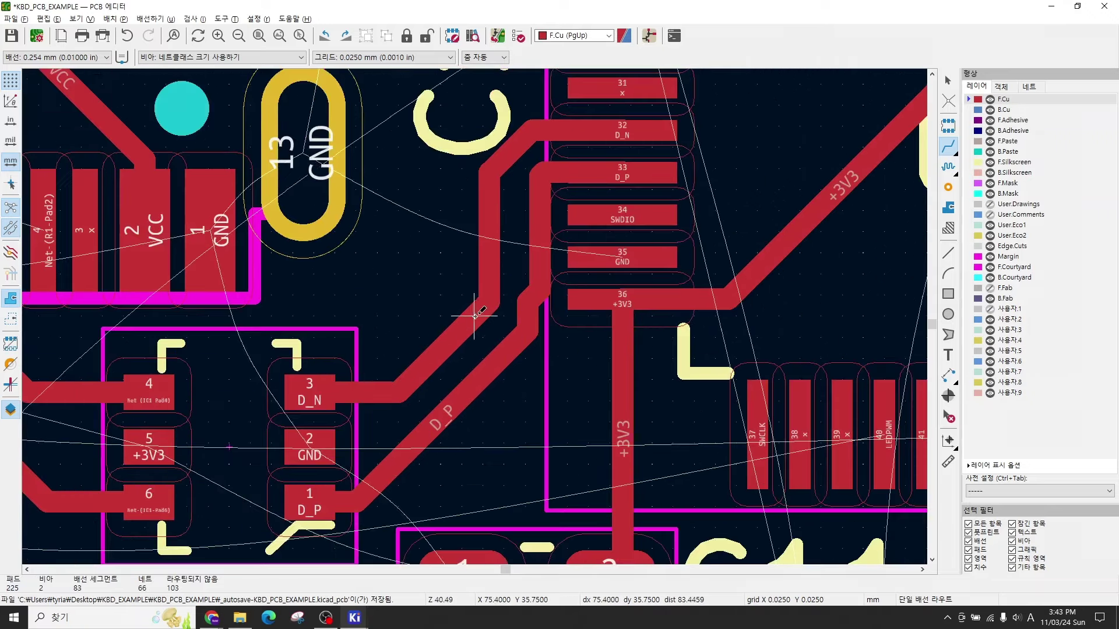
# Step: Select the diagonal segments of D_P and D_N to compare the two traces' routed lengths
pyautogui.press('Escape')
pyautogui.click(489, 371)
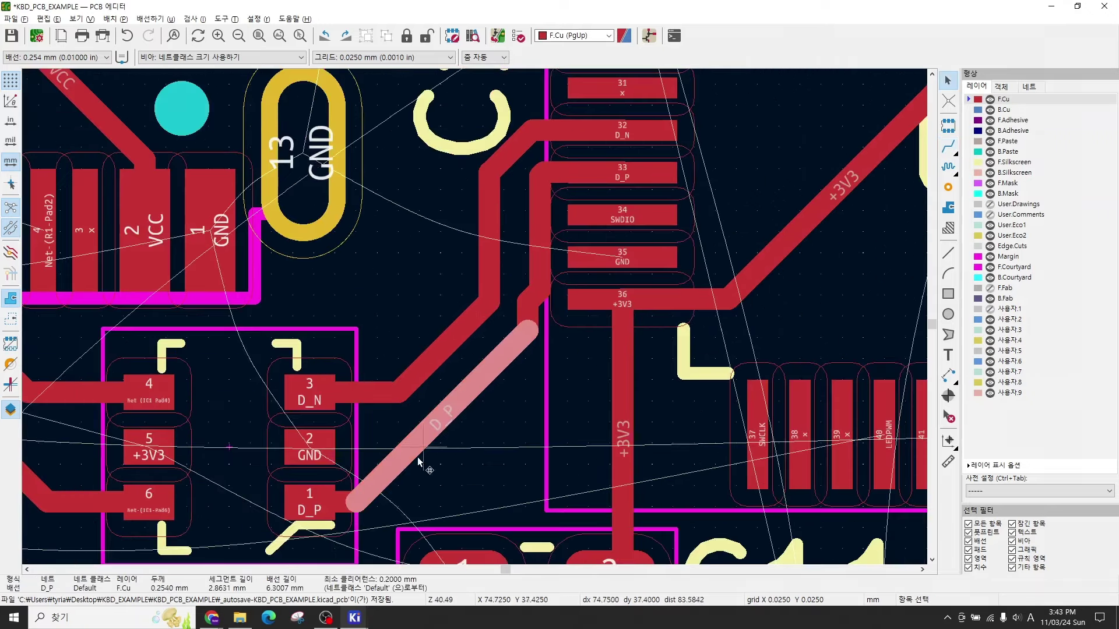
pyautogui.click(433, 352)
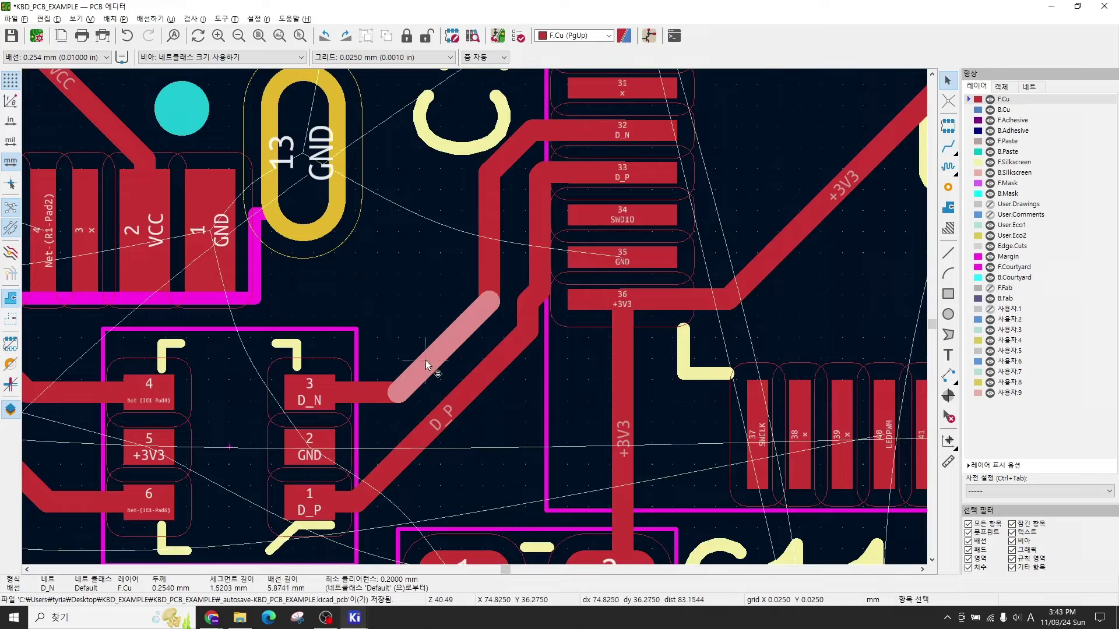
pyautogui.scroll(-2, 443, 386)
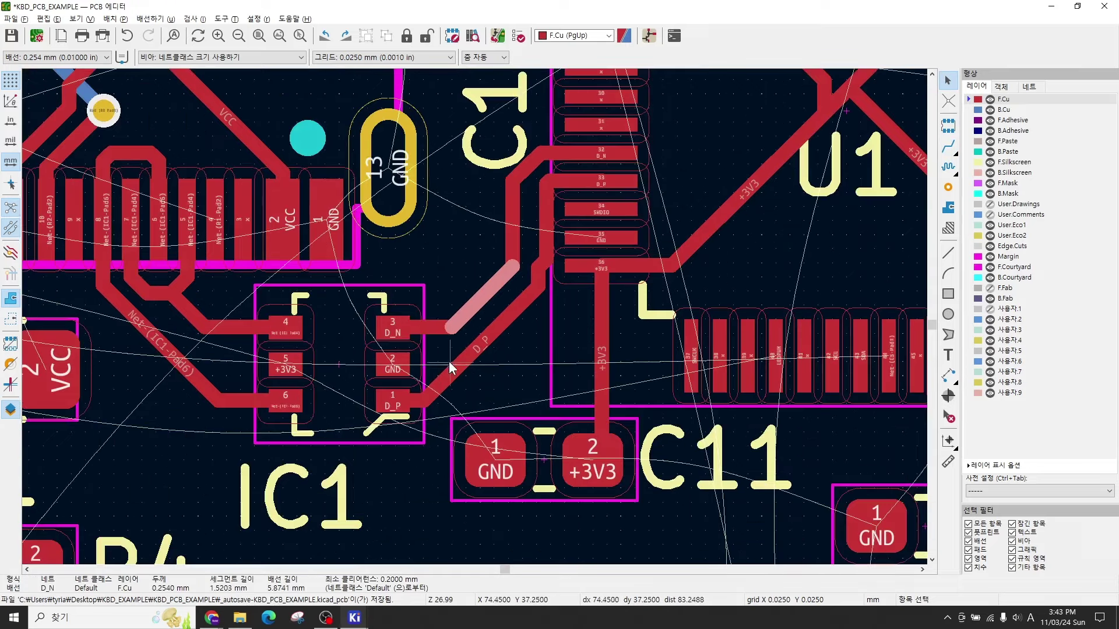
# Step: Reroute D_N from IC1 pad 3 with a short diagonal, a vertical run beside USB1 and a horizontal run into U1 pad 32
pyautogui.press('x')
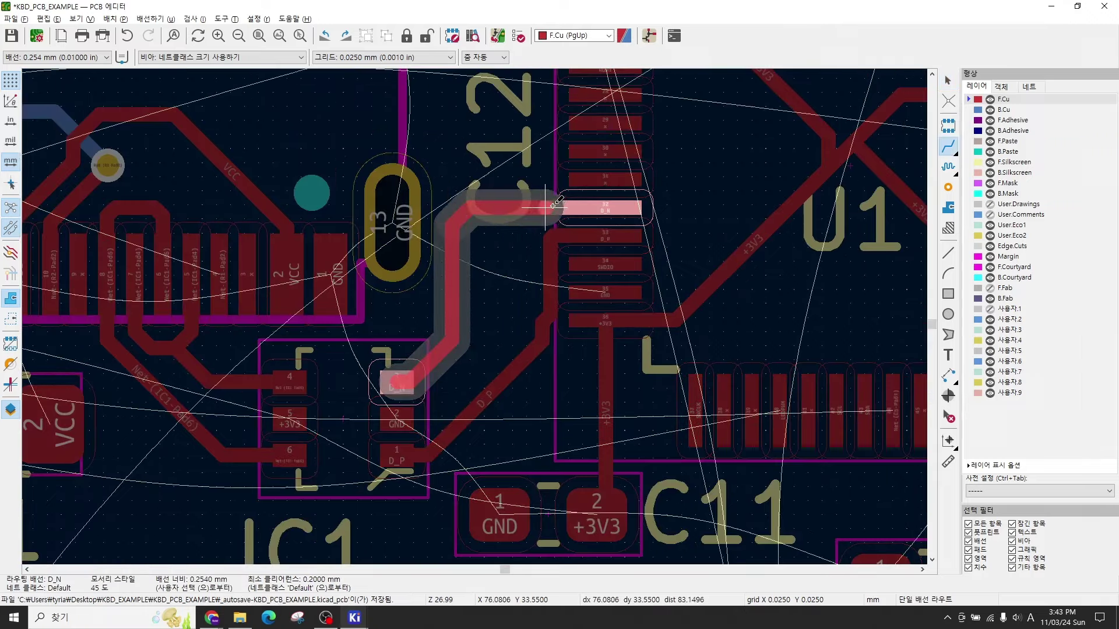
pyautogui.click(587, 205)
pyautogui.press('Escape')
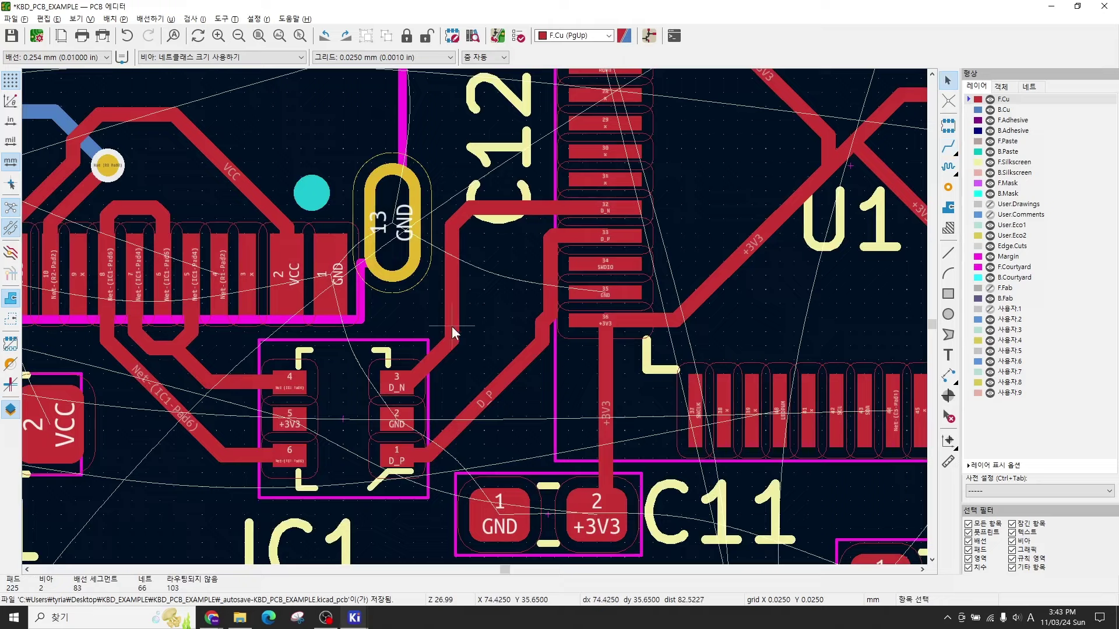
# Step: Check the lengths of the rerouted D_N and the D_P trace, and inspect the routing between USB1, IC1 and U1
pyautogui.click(452, 326)
pyautogui.click(490, 390)
pyautogui.press('Escape')
pyautogui.scroll(-2, 475, 316)
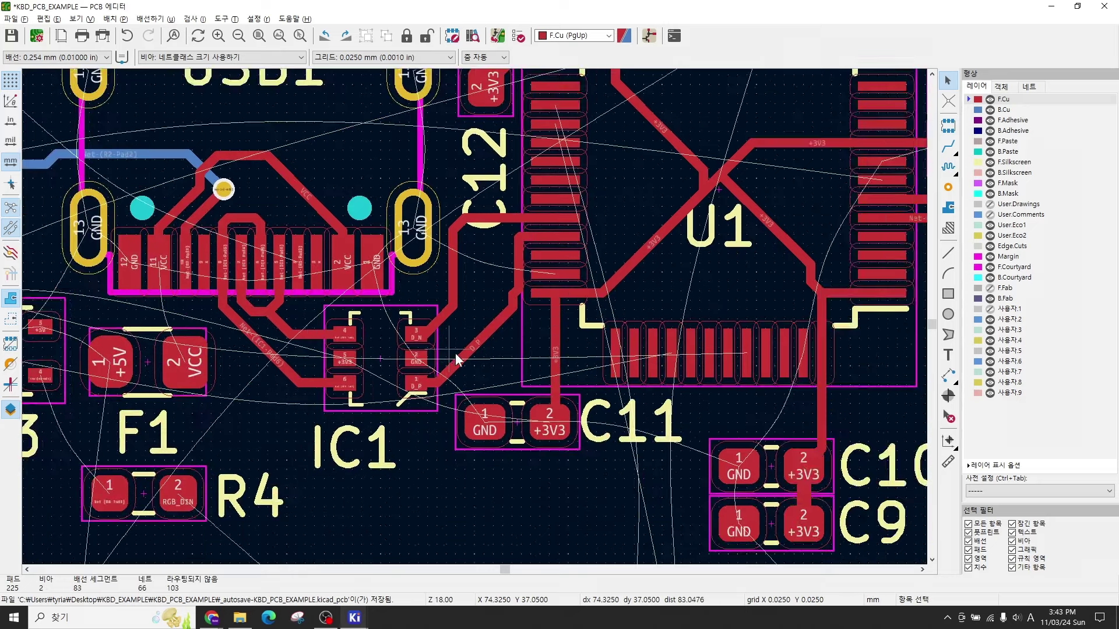
pyautogui.moveTo(455, 354); pyautogui.dragTo(535, 390, button='middle')
pyautogui.moveTo(569, 356); pyautogui.dragTo(611, 382, button='middle')
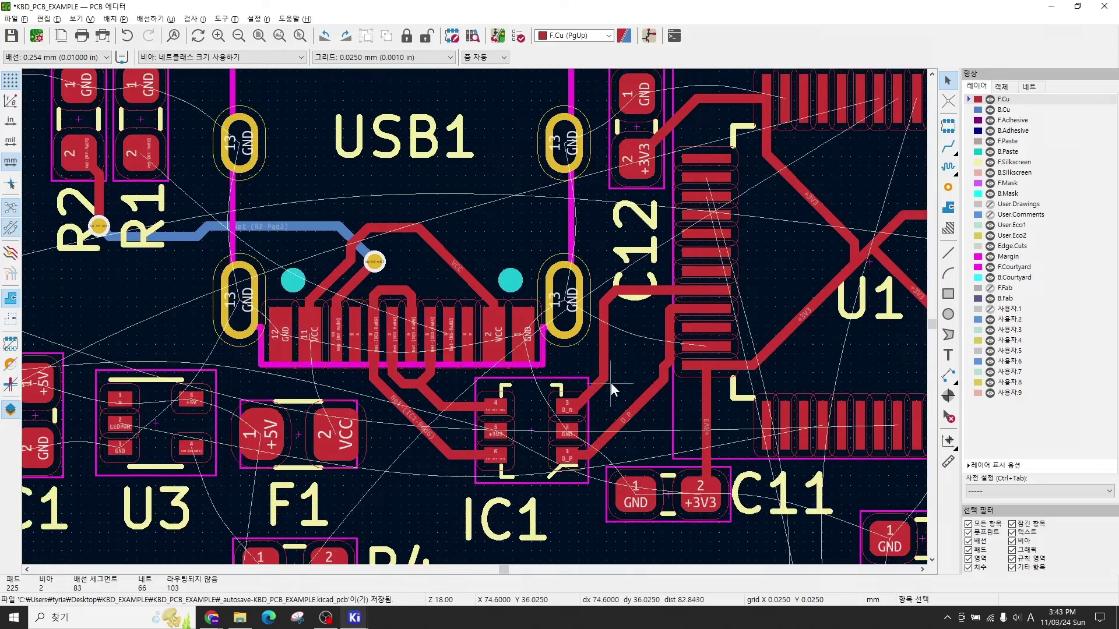
pyautogui.scroll(-2, 595, 405)
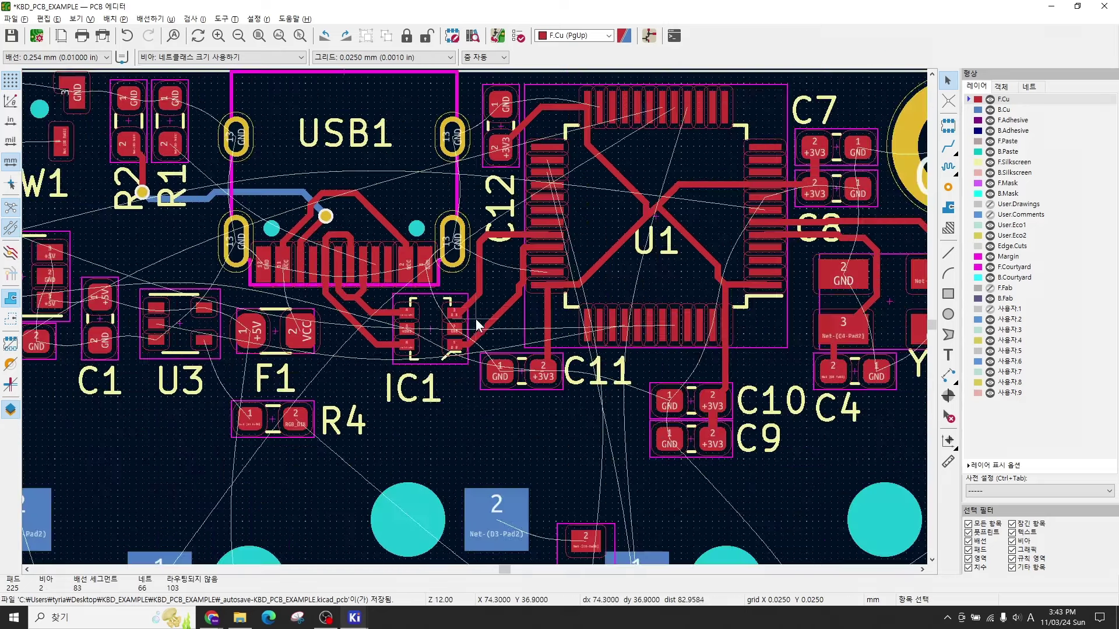
pyautogui.scroll(2, 500, 317)
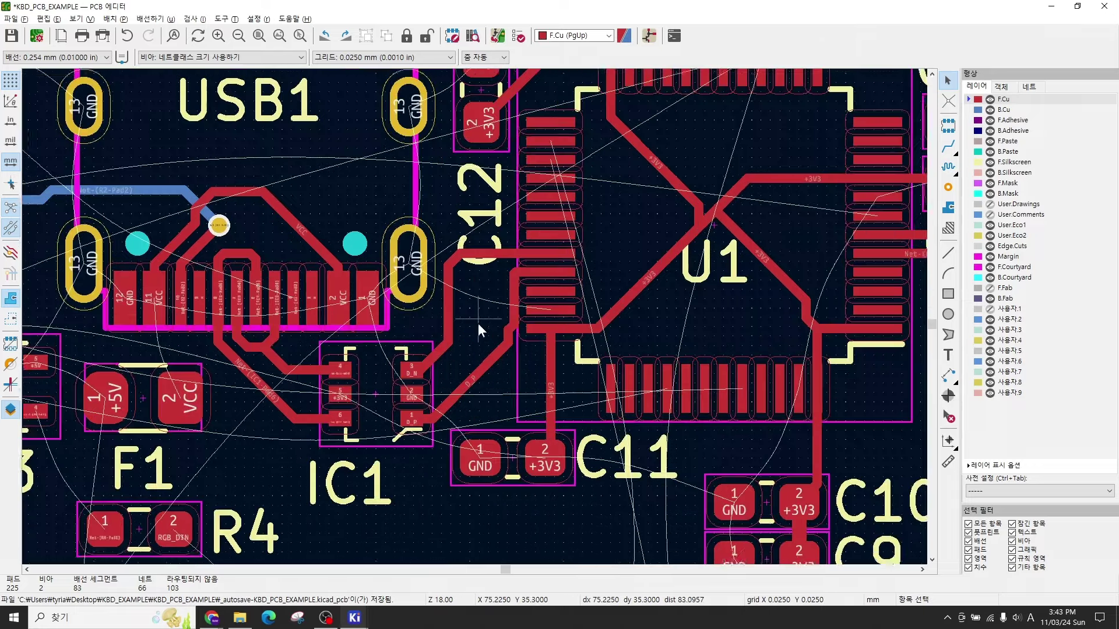
pyautogui.scroll(-2, 502, 328)
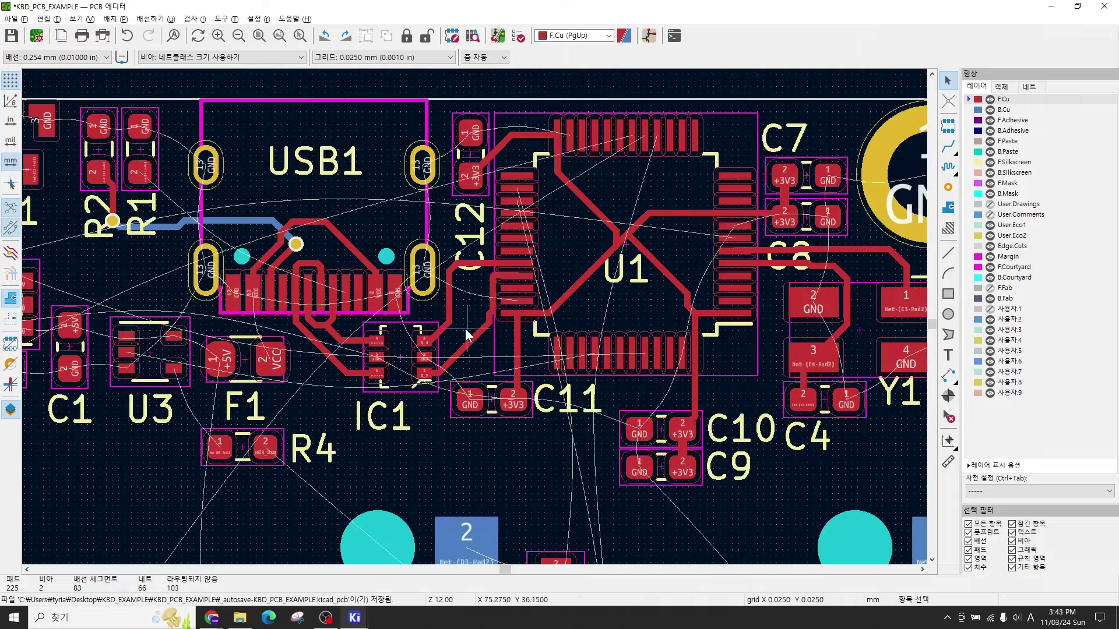
pyautogui.scroll(2, 493, 309)
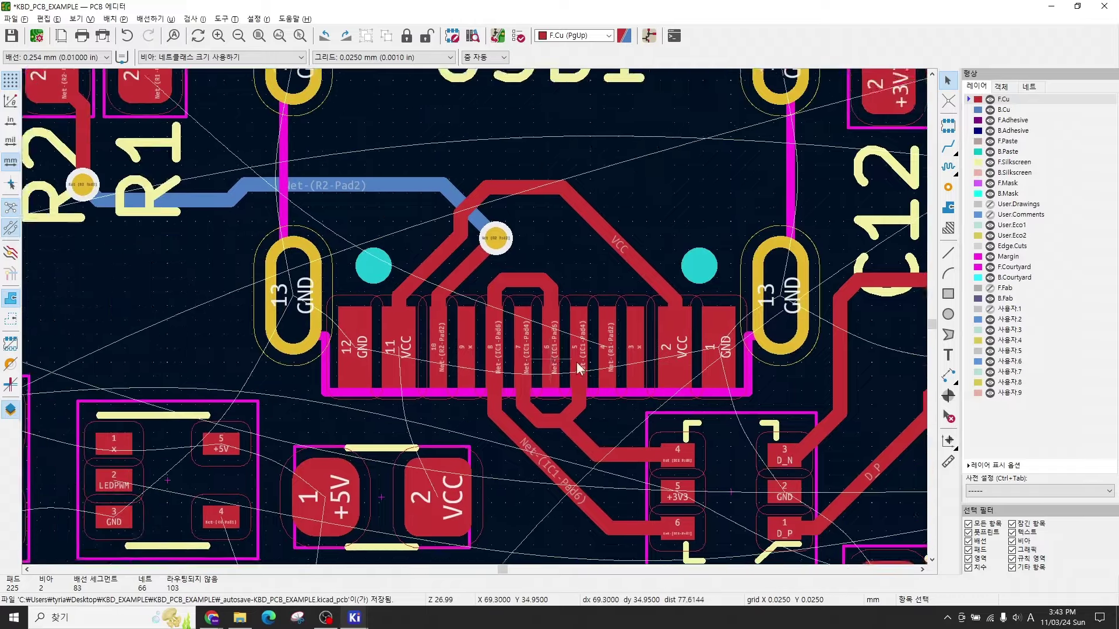
# Step: Select resistors R2 and R1 beside USB1 in turn and examine their placement and unrouted connections
pyautogui.moveTo(211, 128); pyautogui.dragTo(269, 207, button='middle')
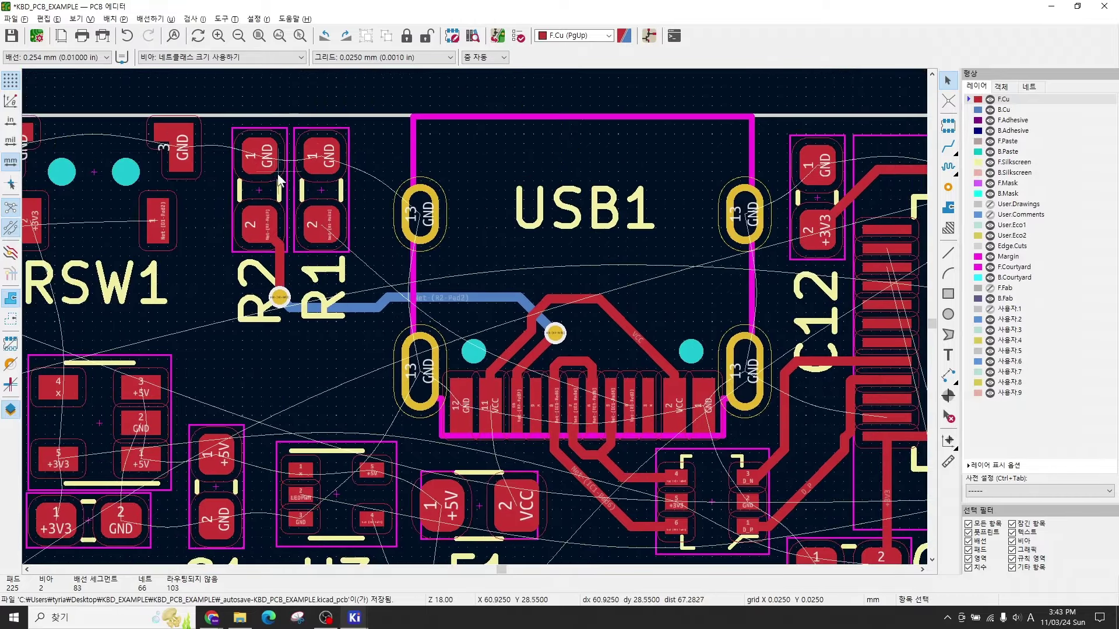
pyautogui.click(271, 192)
pyautogui.click(313, 198)
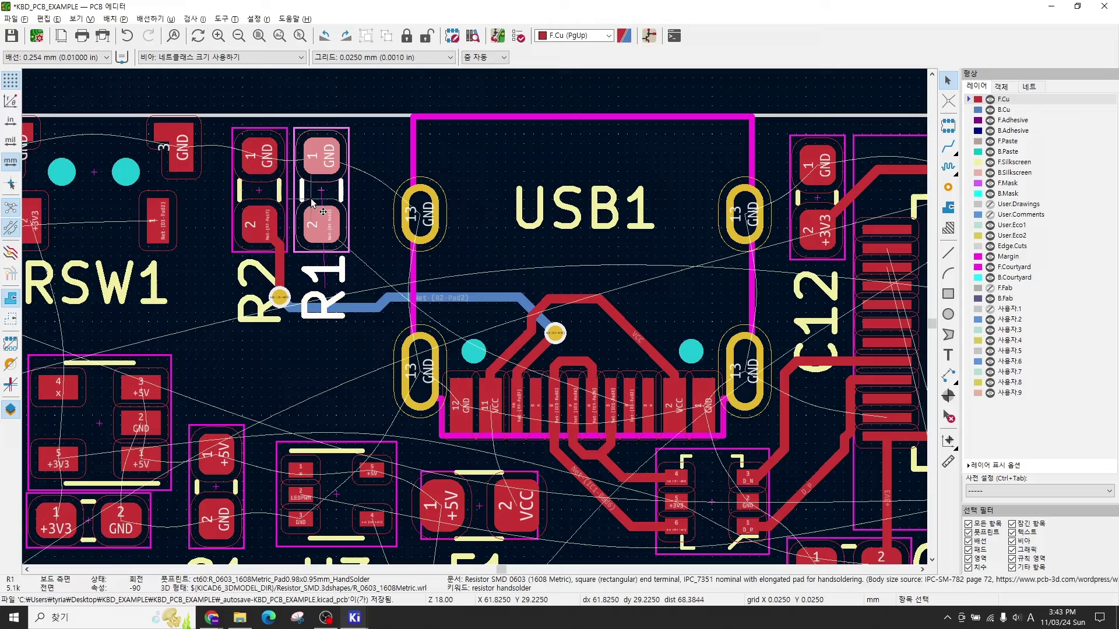
pyautogui.click(260, 186)
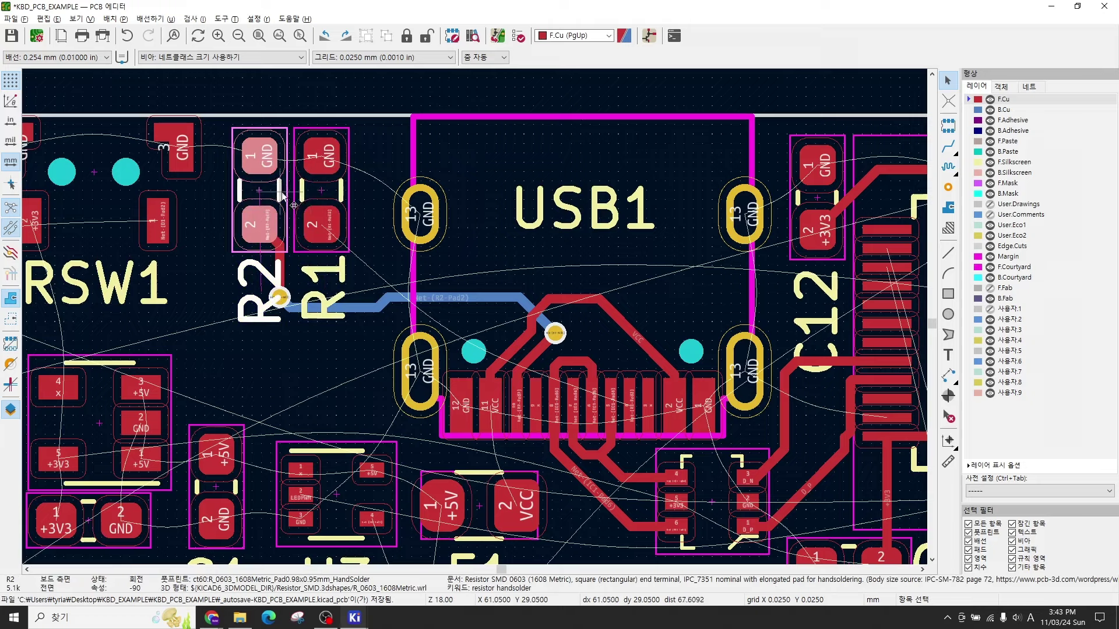
pyautogui.click(315, 195)
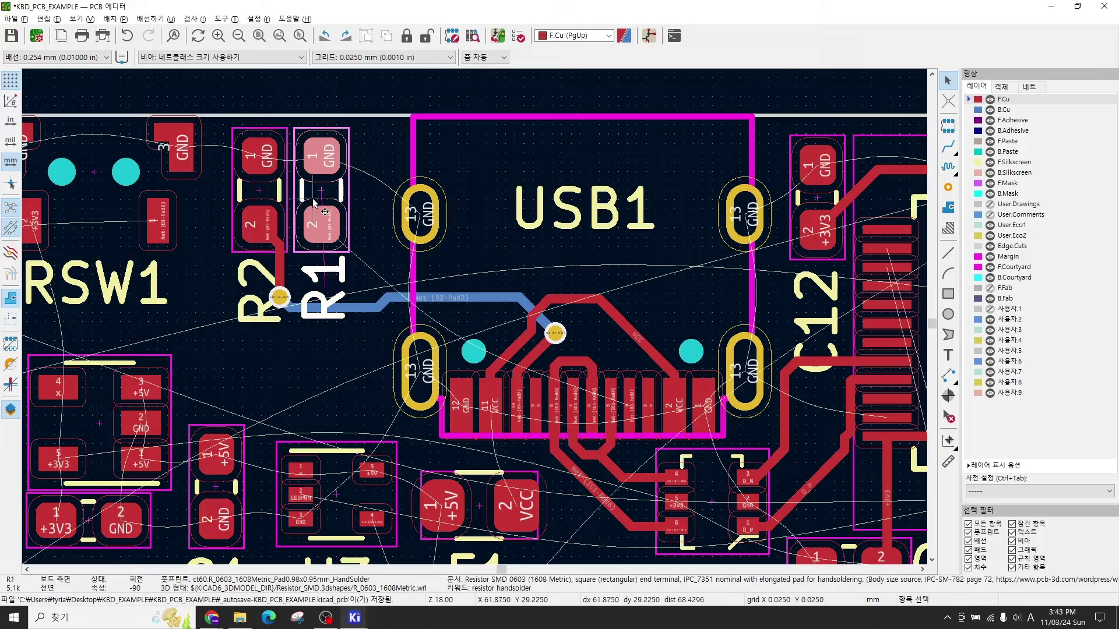
pyautogui.scroll(-3, 495, 356)
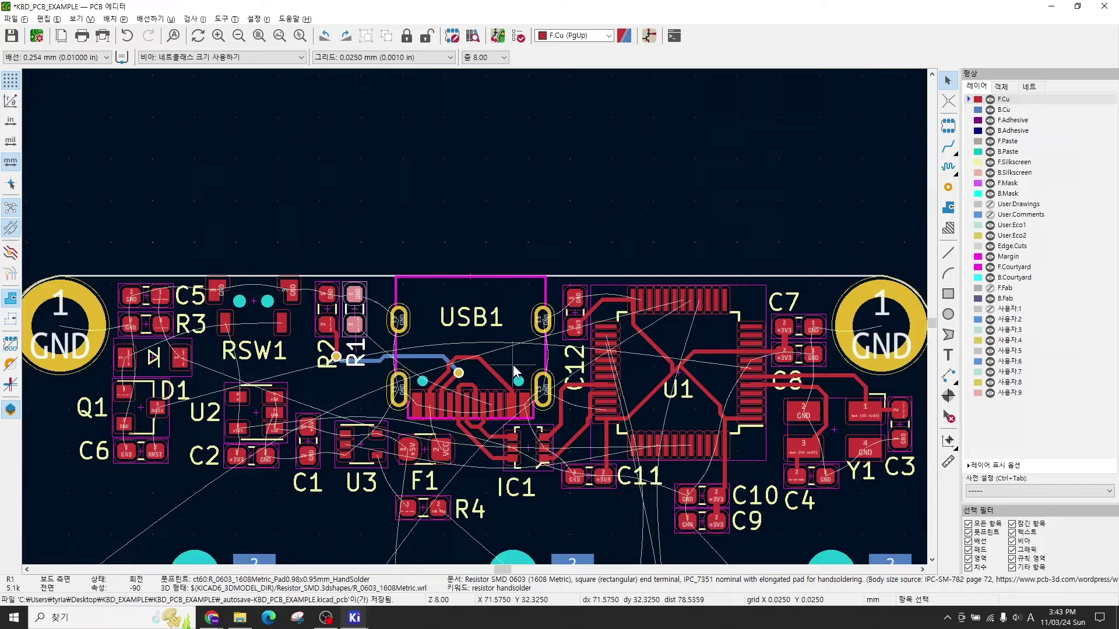
pyautogui.scroll(2, 376, 330)
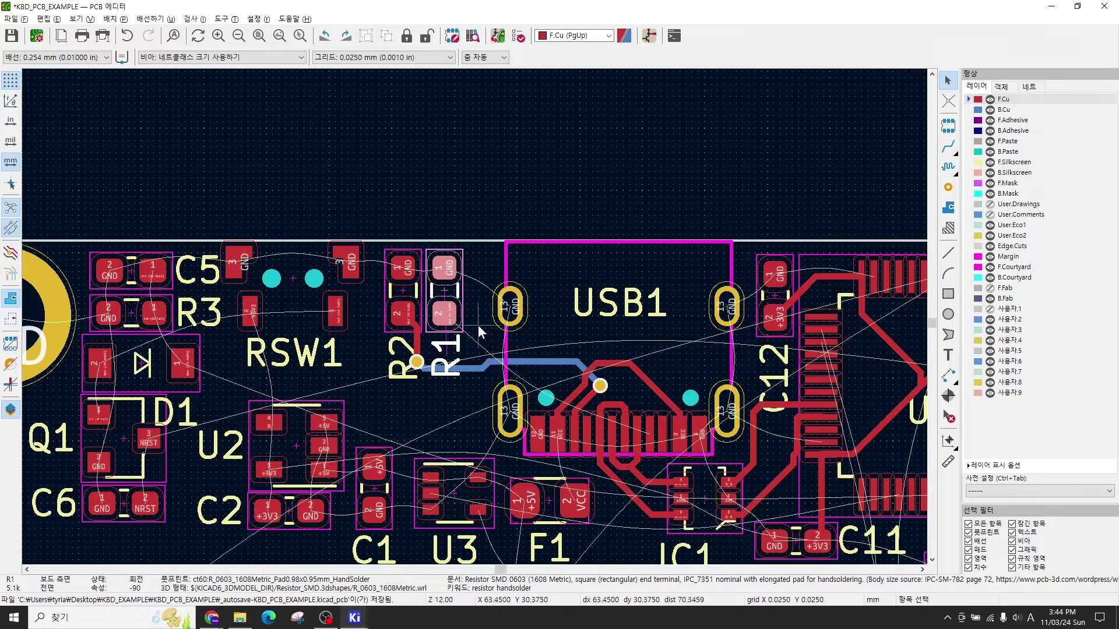
# Step: Route USB1 pad 4 to R1 pad 2, crossing on B.Cu between one via inside USB1 and another below R1
pyautogui.scroll(1, 466, 324)
pyautogui.scroll(1, 539, 326)
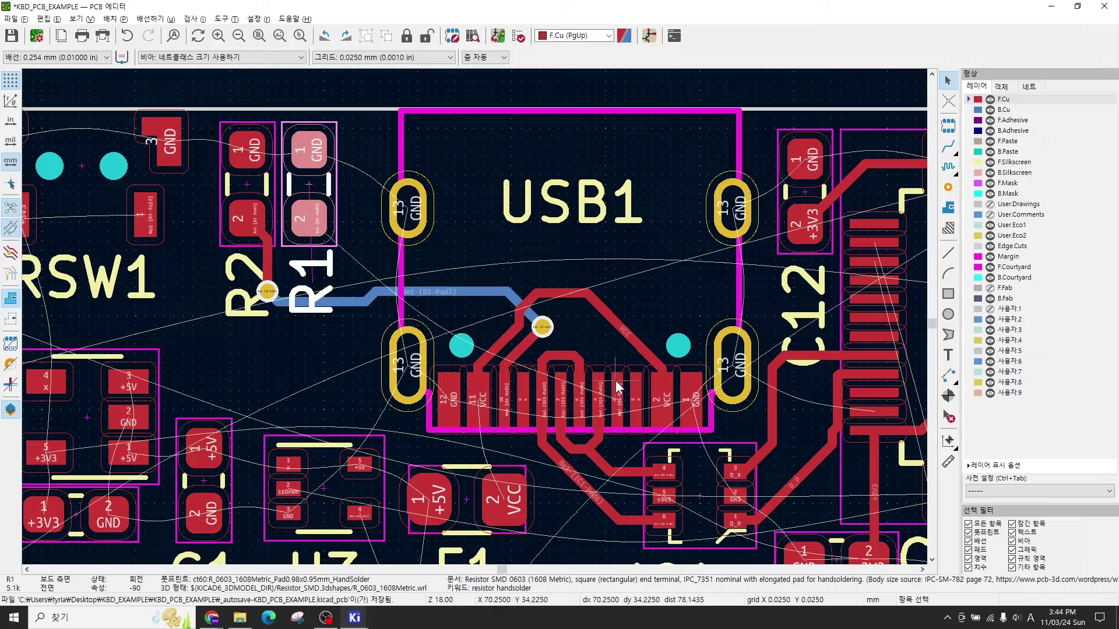
pyautogui.scroll(1, 617, 394)
pyautogui.moveTo(451, 257); pyautogui.dragTo(643, 341, button='middle')
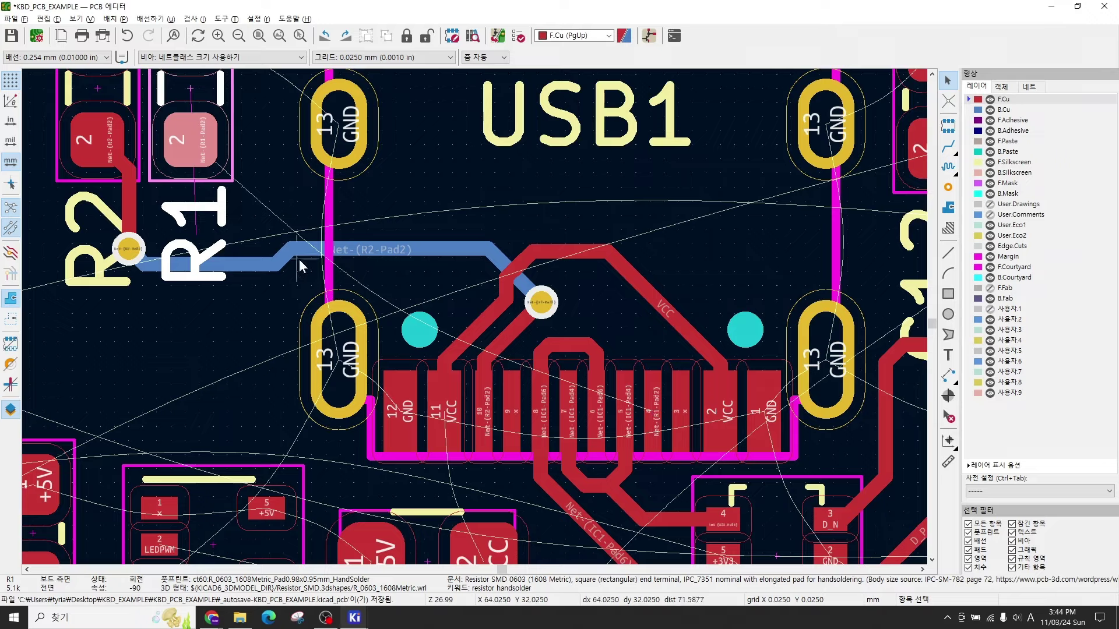
pyautogui.moveTo(299, 260); pyautogui.dragTo(404, 313, button='middle')
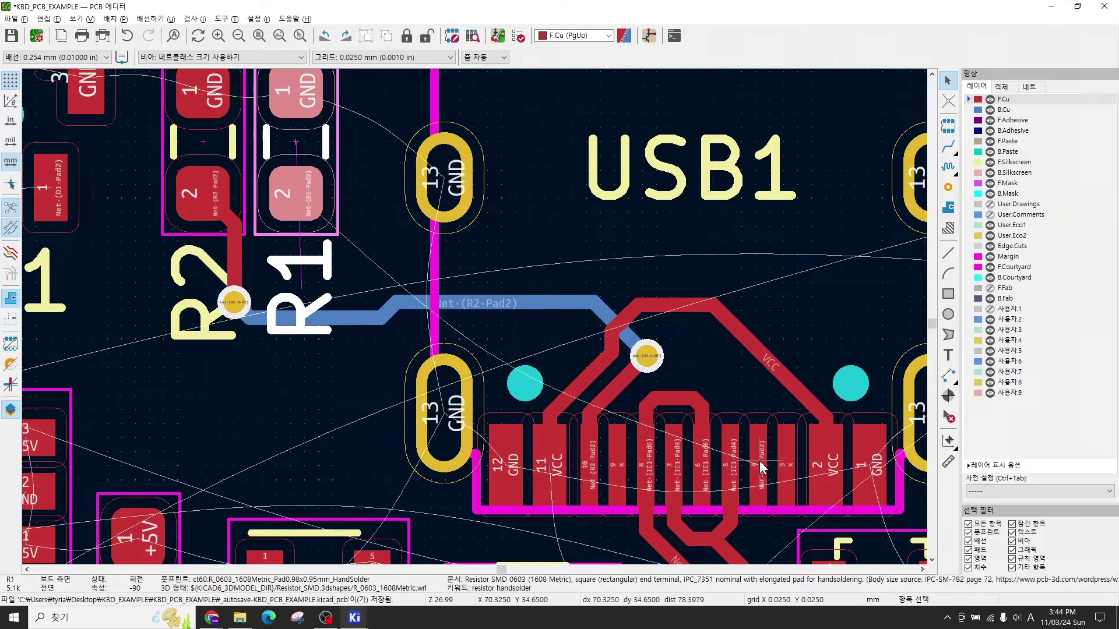
pyautogui.moveTo(760, 467); pyautogui.dragTo(791, 483, button='middle')
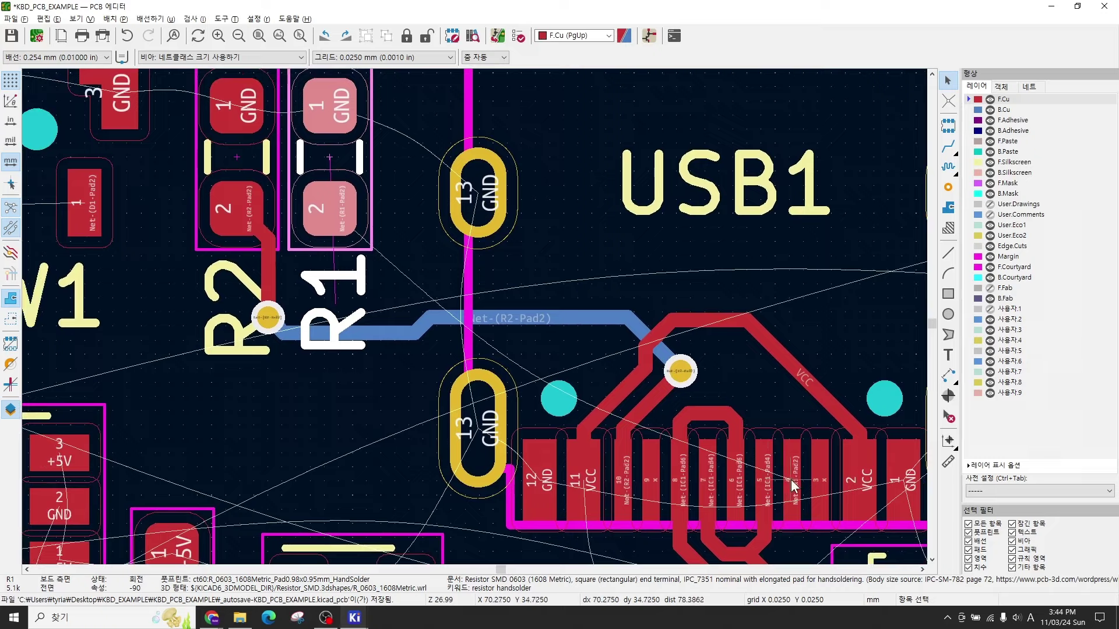
pyautogui.press('x')
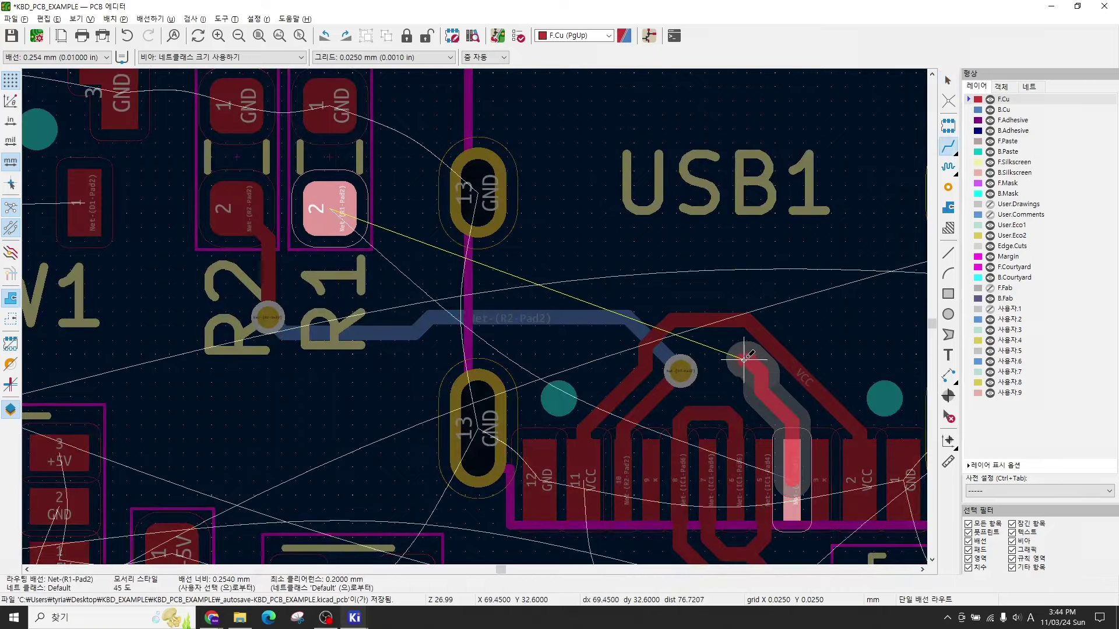
pyautogui.press('v')
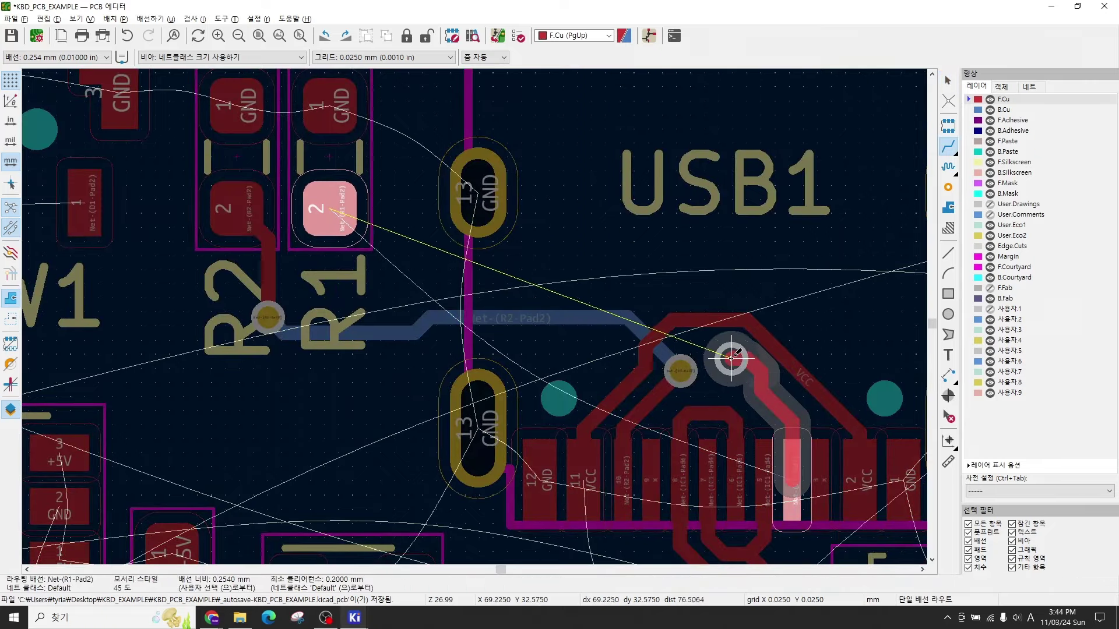
pyautogui.click(732, 357)
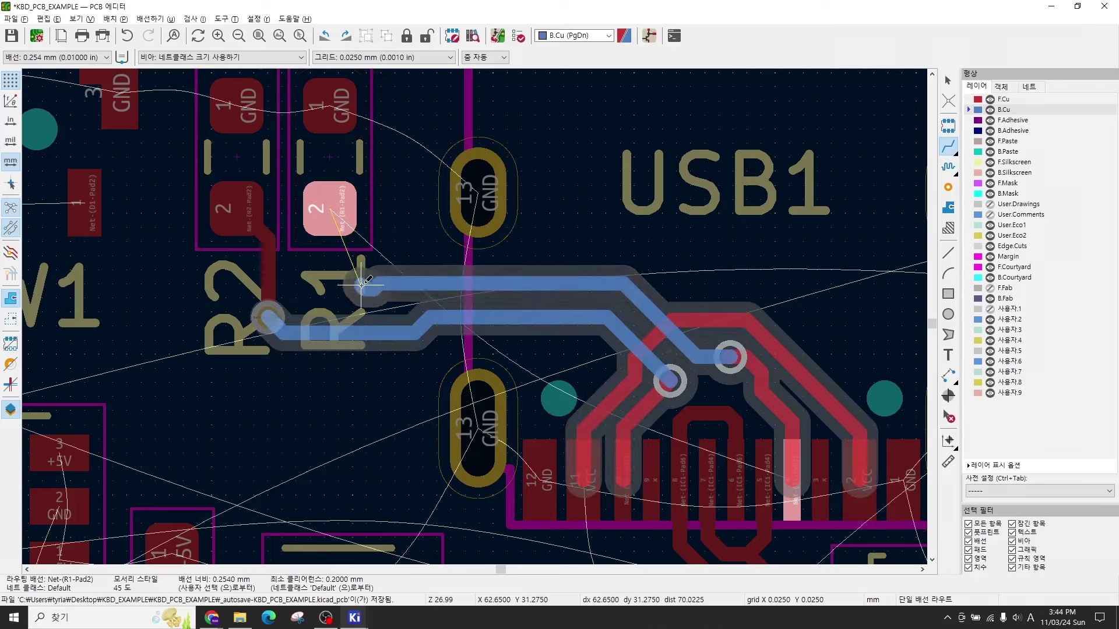
pyautogui.press('v')
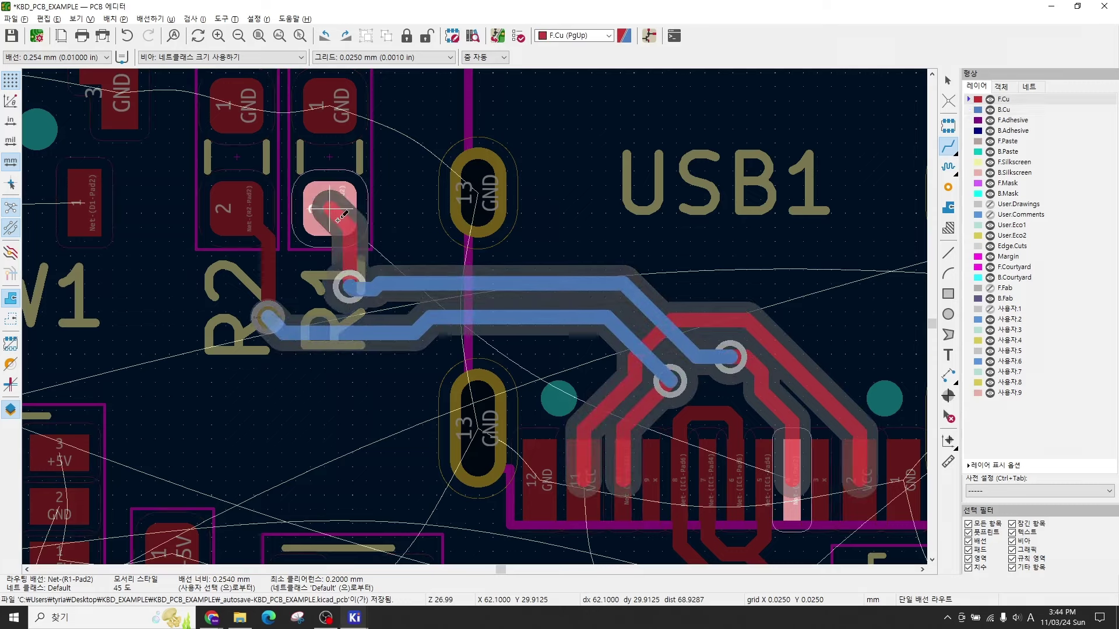
pyautogui.click(338, 216)
pyautogui.scroll(-2, 454, 321)
pyautogui.scroll(3, 461, 315)
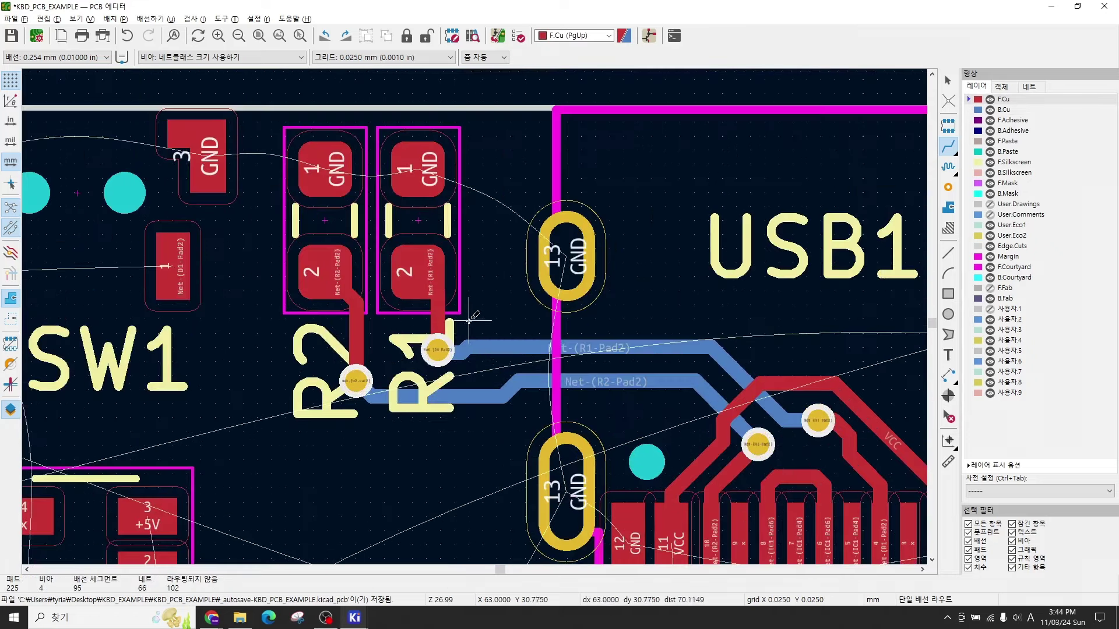
# Step: Set the track width to 0.381 mm and route VCC on F.Cu from USB1 pad 11 to F1 pad 2
pyautogui.scroll(-3, 654, 375)
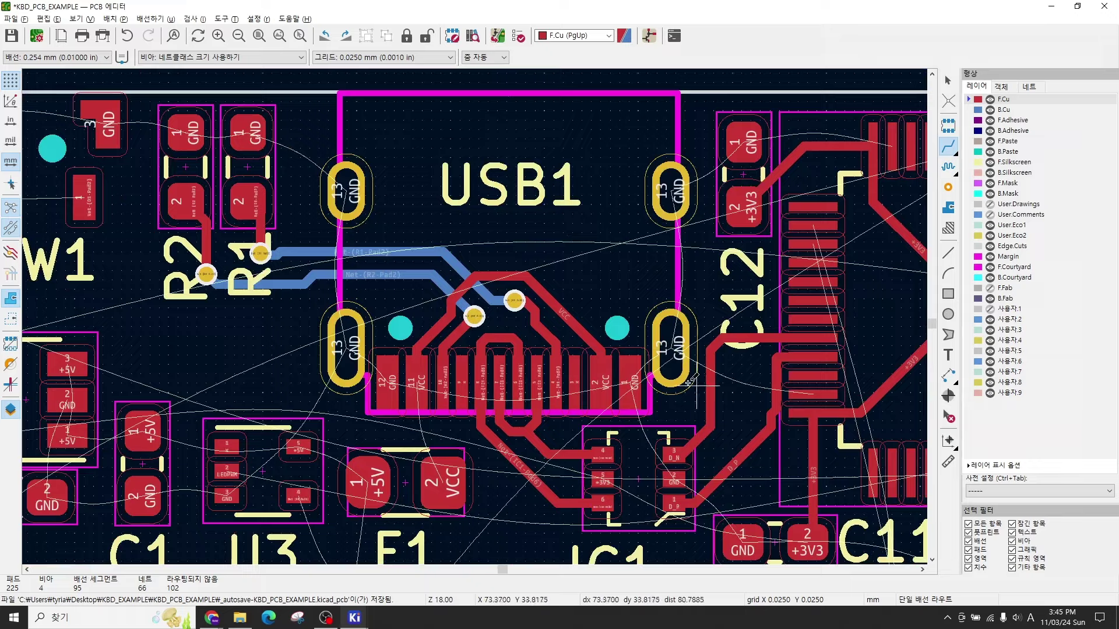
pyautogui.scroll(5, 224, 223)
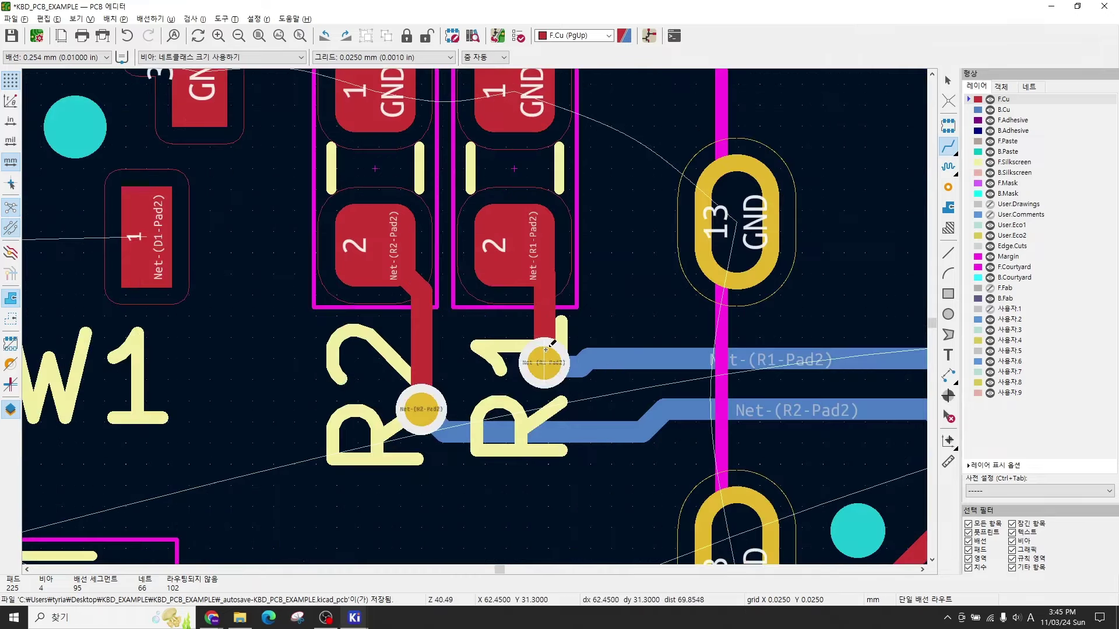
pyautogui.scroll(-5, 478, 314)
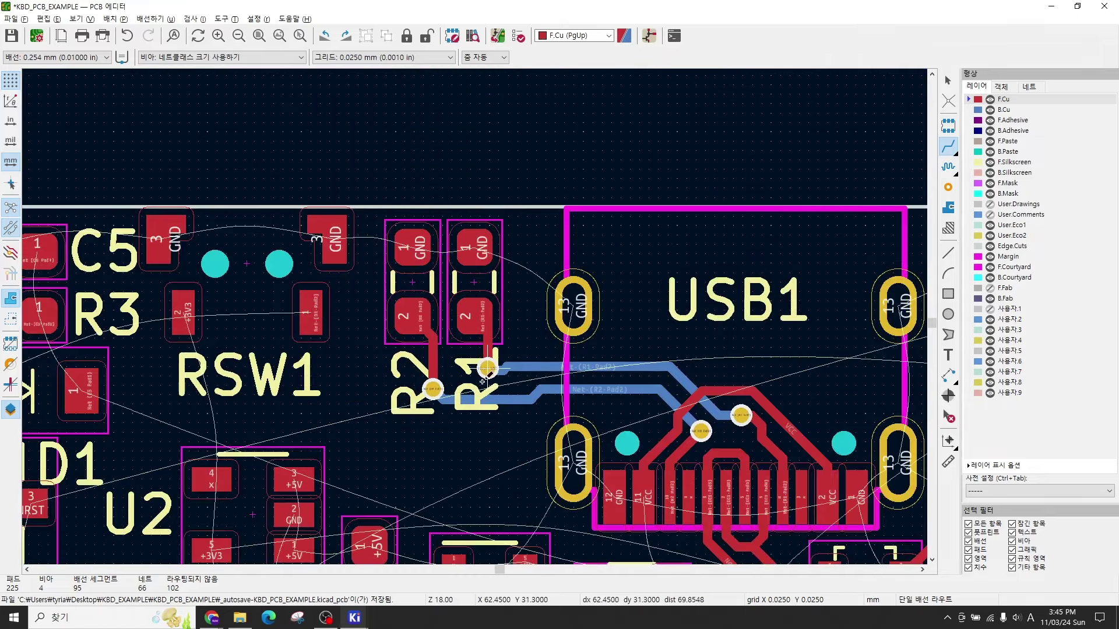
pyautogui.moveTo(488, 327); pyautogui.dragTo(557, 251, button='middle')
pyautogui.moveTo(638, 326); pyautogui.dragTo(475, 265, button='middle')
pyautogui.scroll(3, 568, 364)
pyautogui.scroll(-2, 478, 309)
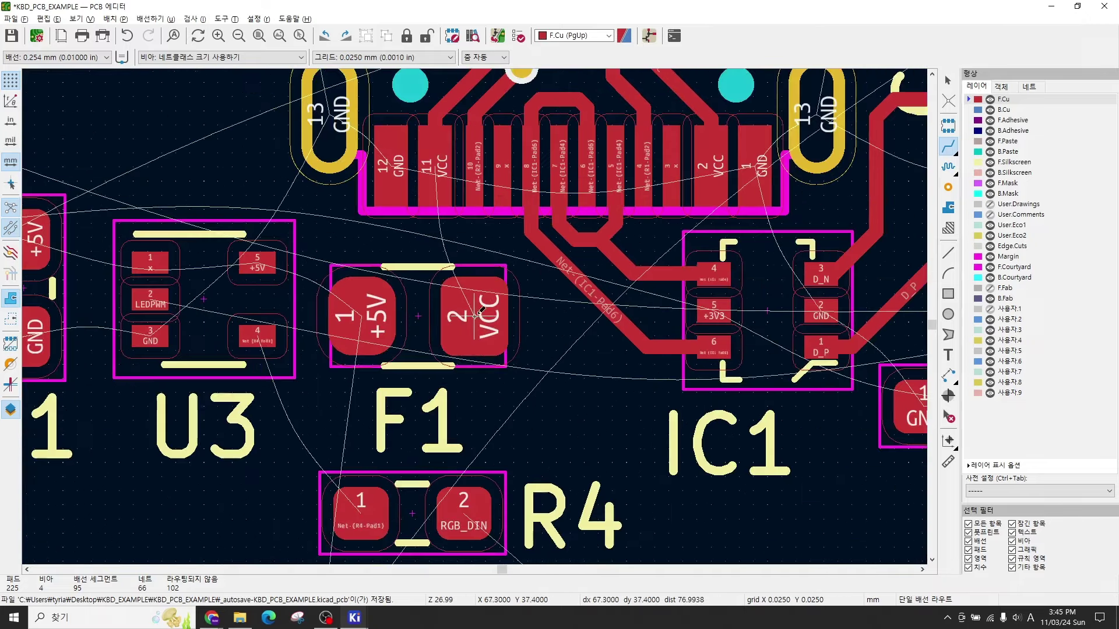
pyautogui.scroll(1, 431, 217)
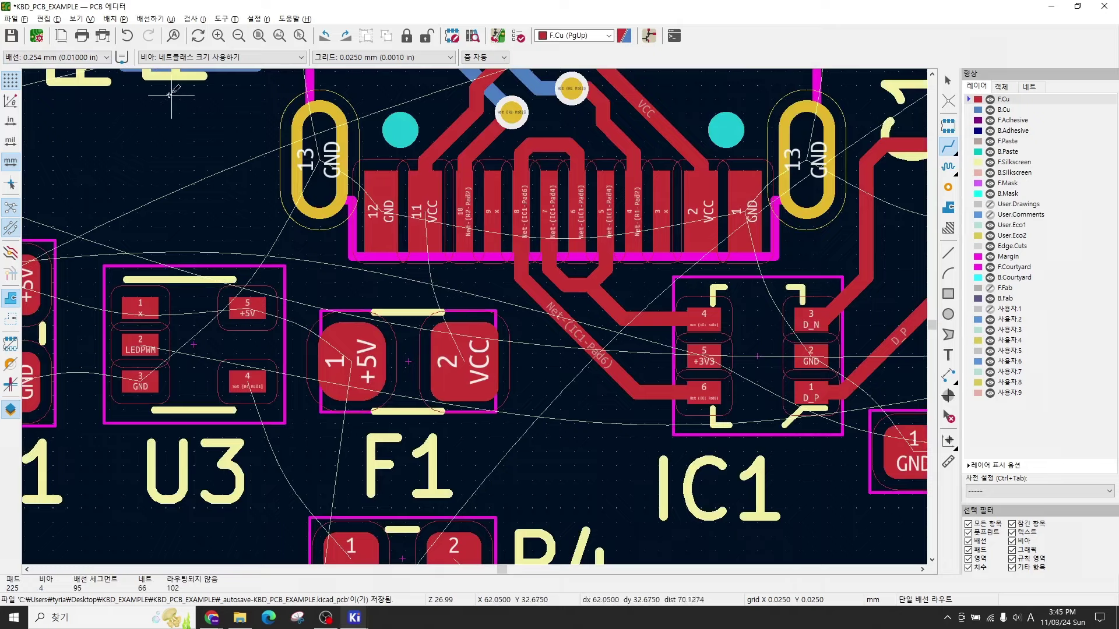
pyautogui.click(106, 57)
pyautogui.click(77, 87)
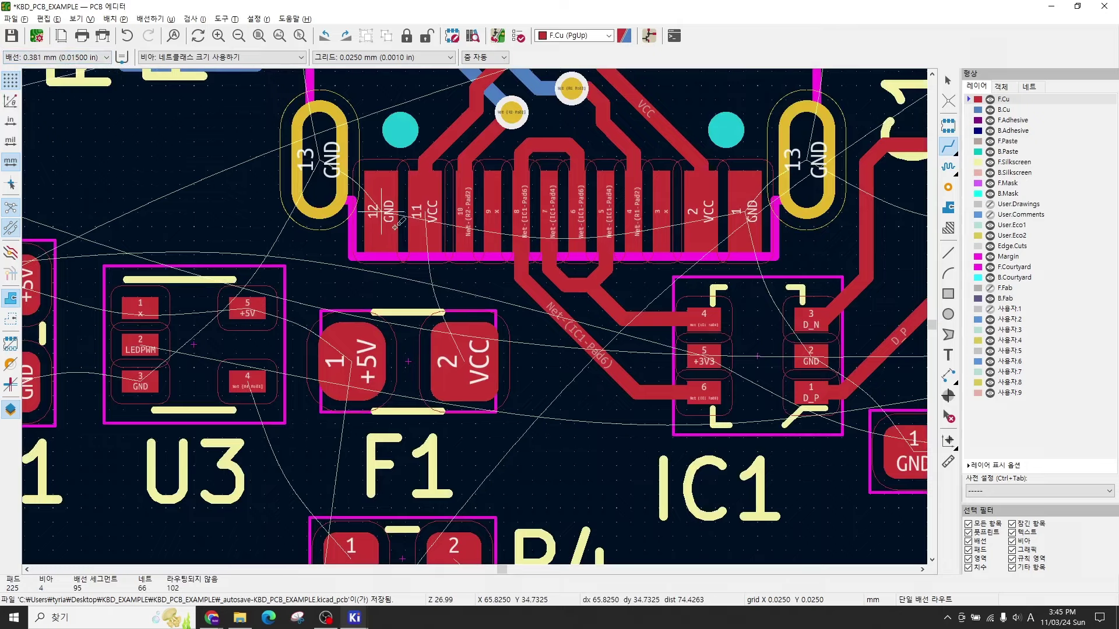
pyautogui.click(426, 212)
pyautogui.click(464, 356)
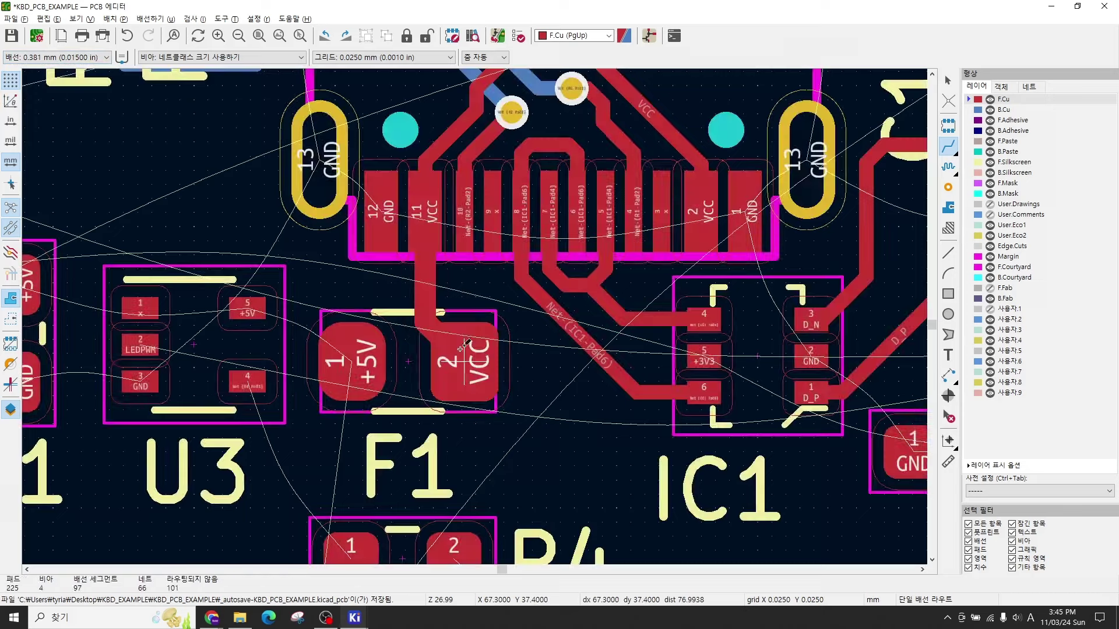
# Step: Route the +5V trace on F.Cu from F1 pad 1 to U3 pad 5
pyautogui.scroll(-2, 465, 356)
pyautogui.moveTo(495, 399); pyautogui.dragTo(529, 334, button='middle')
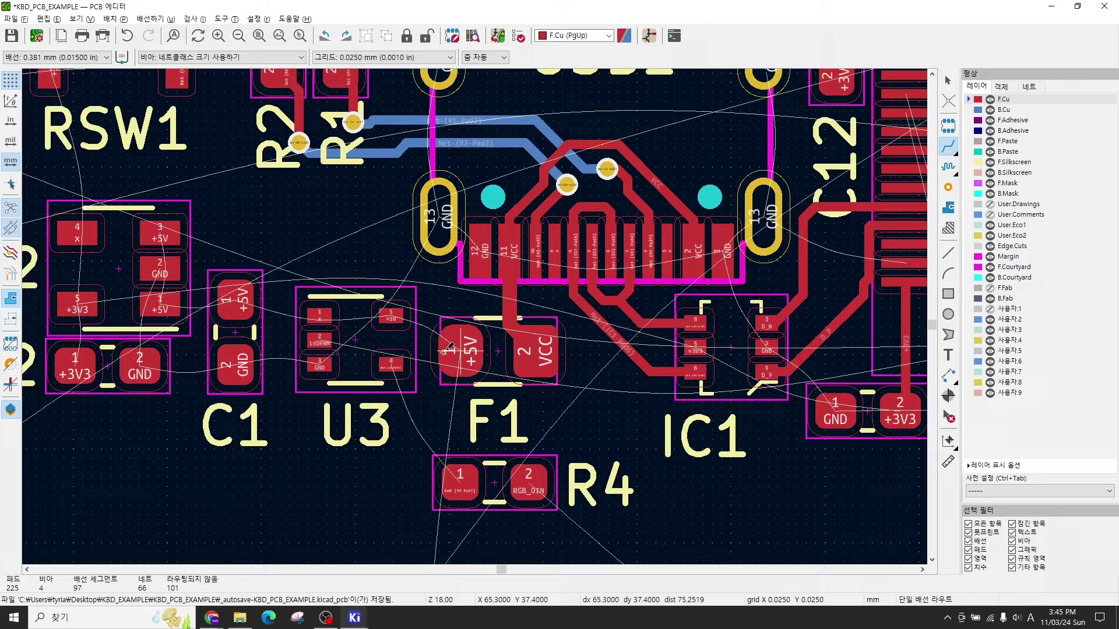
pyautogui.moveTo(455, 350); pyautogui.dragTo(519, 327, button='middle')
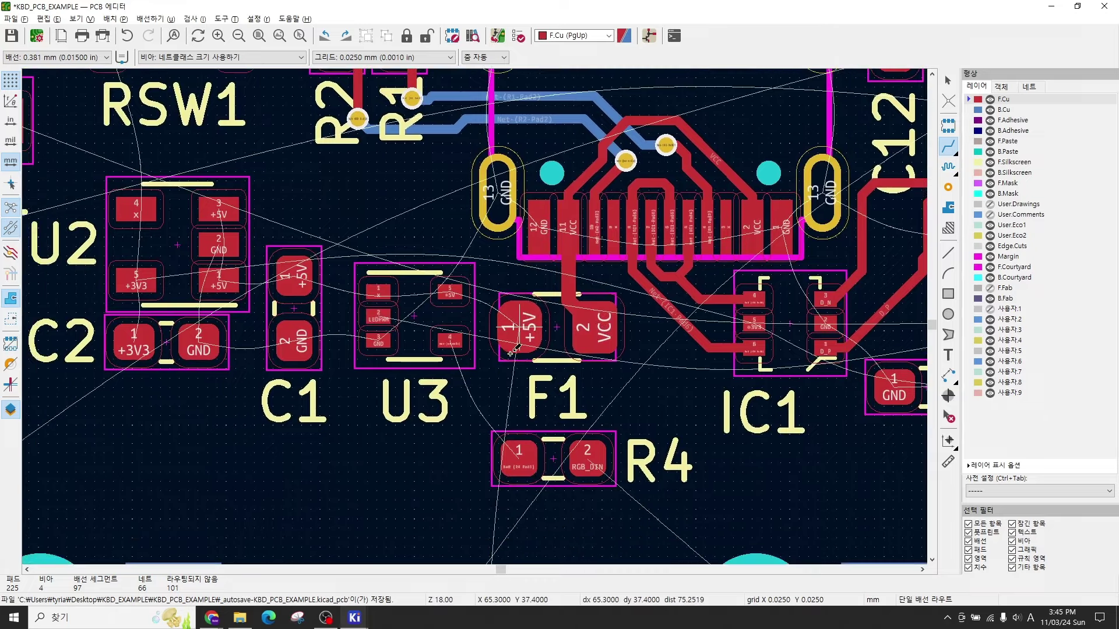
pyautogui.scroll(2, 503, 330)
pyautogui.click(476, 315)
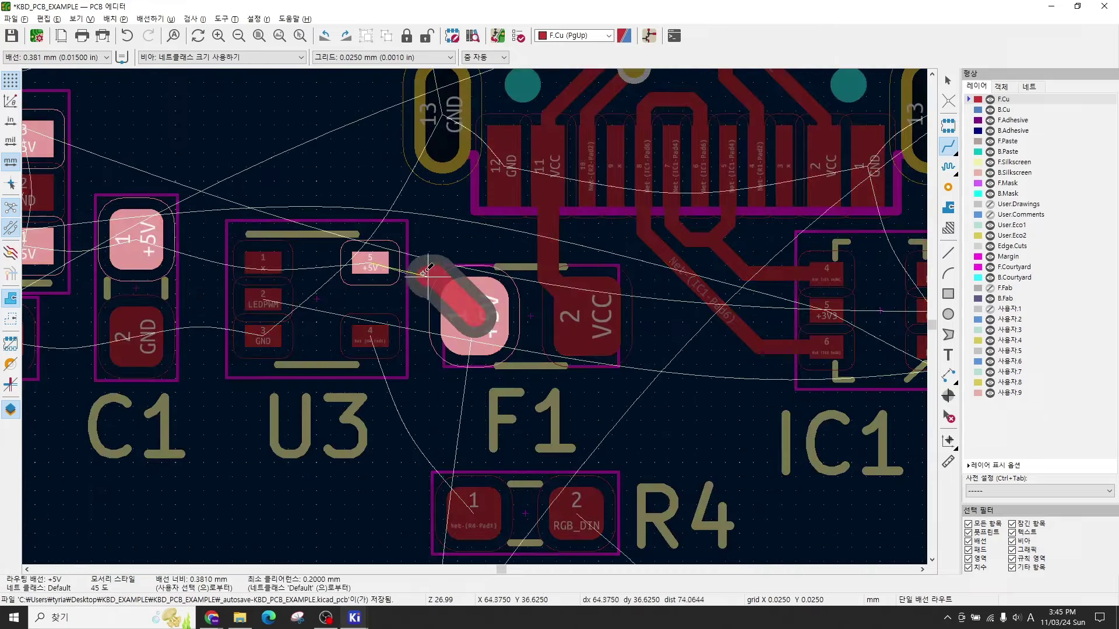
pyautogui.click(370, 264)
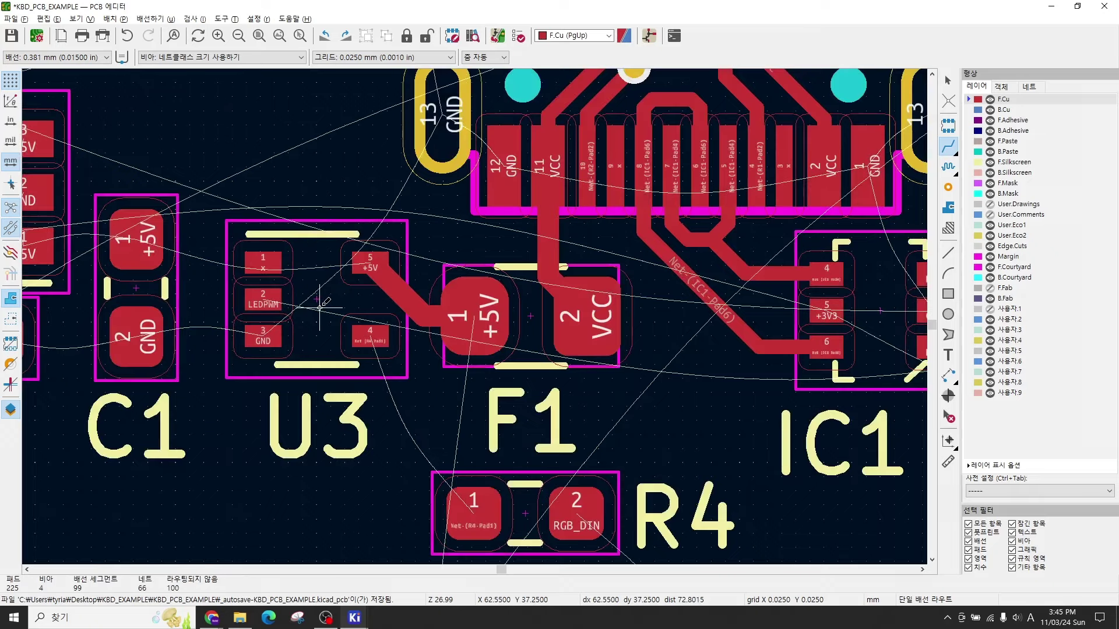
# Step: Extend +5V from U3 pad 5 over the upper side of U3 to C1 pad 1, and on to U2 pad 1
pyautogui.keyDown('ctrl'); pyautogui.hscroll(-4, 319, 307); pyautogui.keyUp('ctrl')
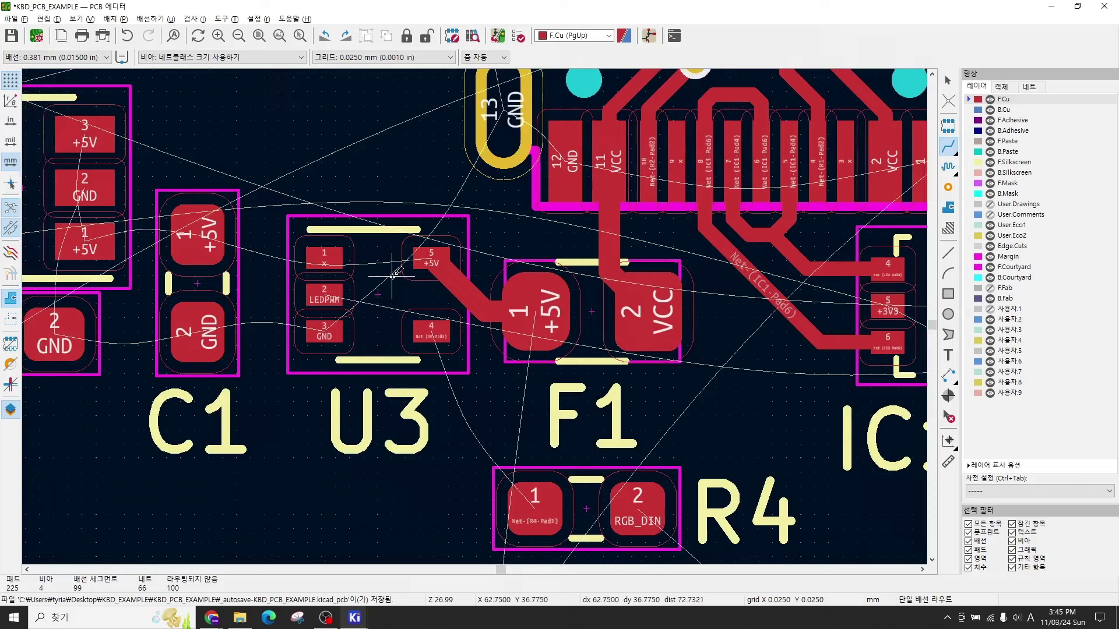
pyautogui.click(523, 310)
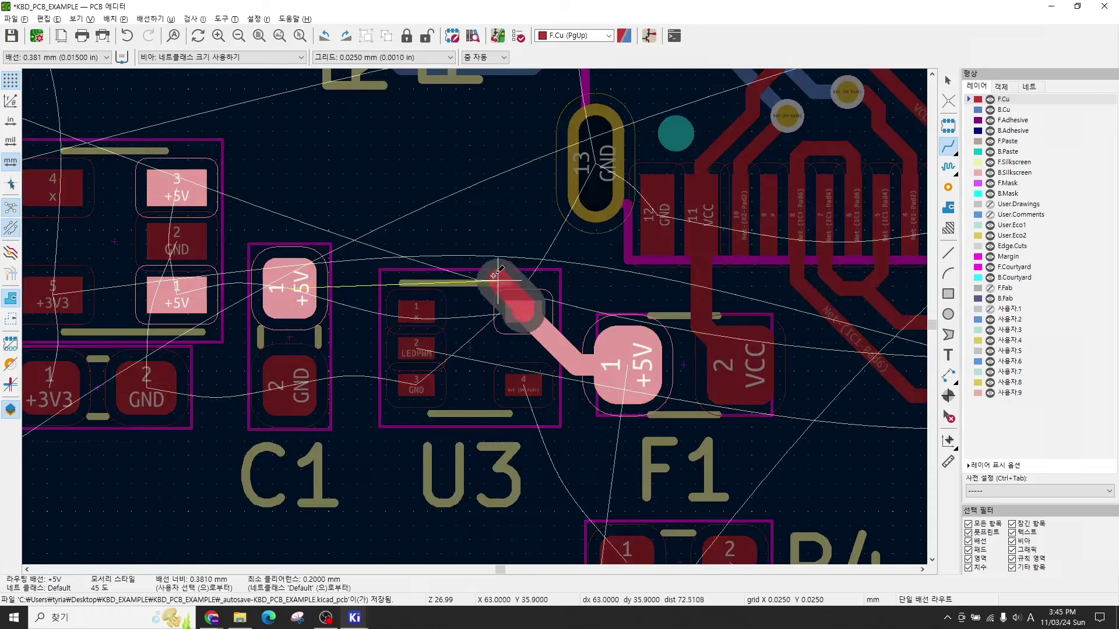
pyautogui.click(280, 277)
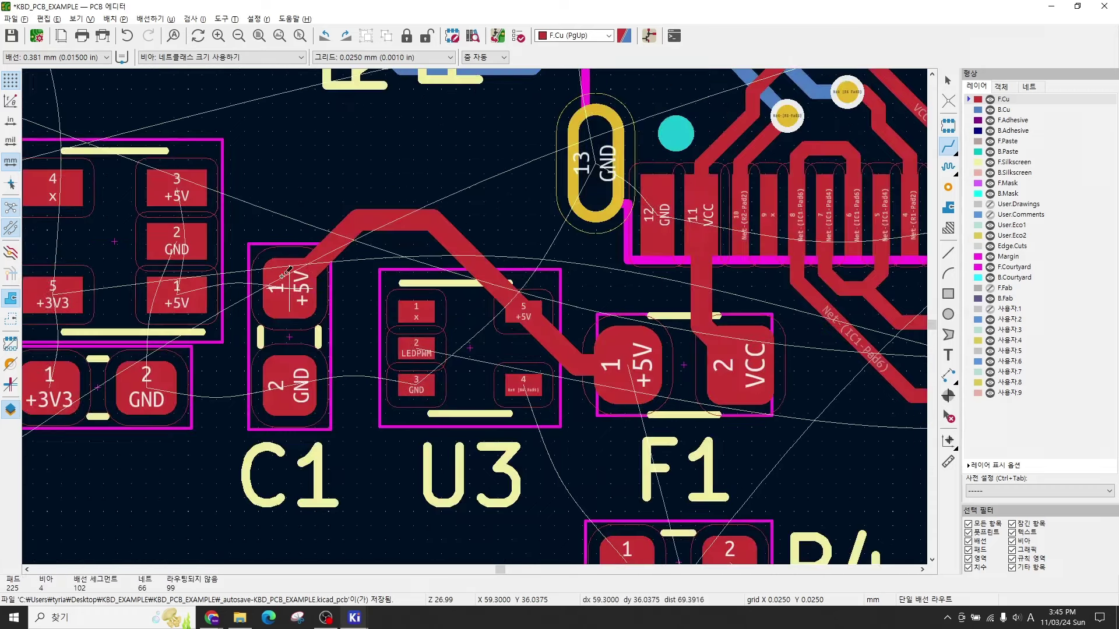
pyautogui.click(304, 276)
pyautogui.click(185, 296)
# Step: Branch the +5V trace from its bend above C1 to U2 pad 3
pyautogui.moveTo(194, 266); pyautogui.dragTo(461, 280, button='middle')
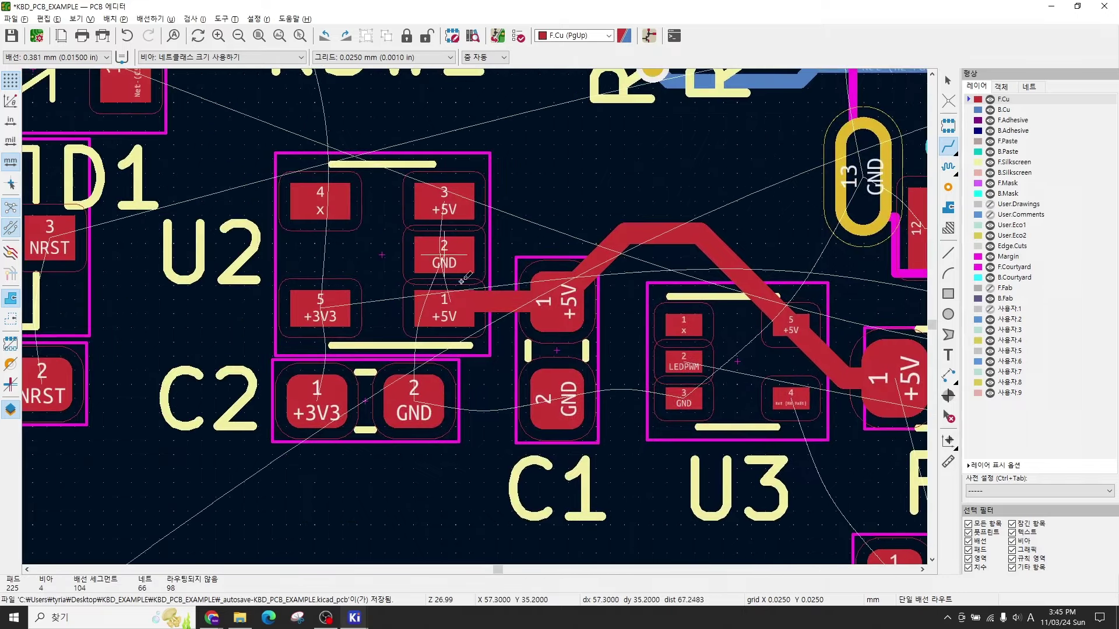
pyautogui.click(627, 232)
pyautogui.click(457, 200)
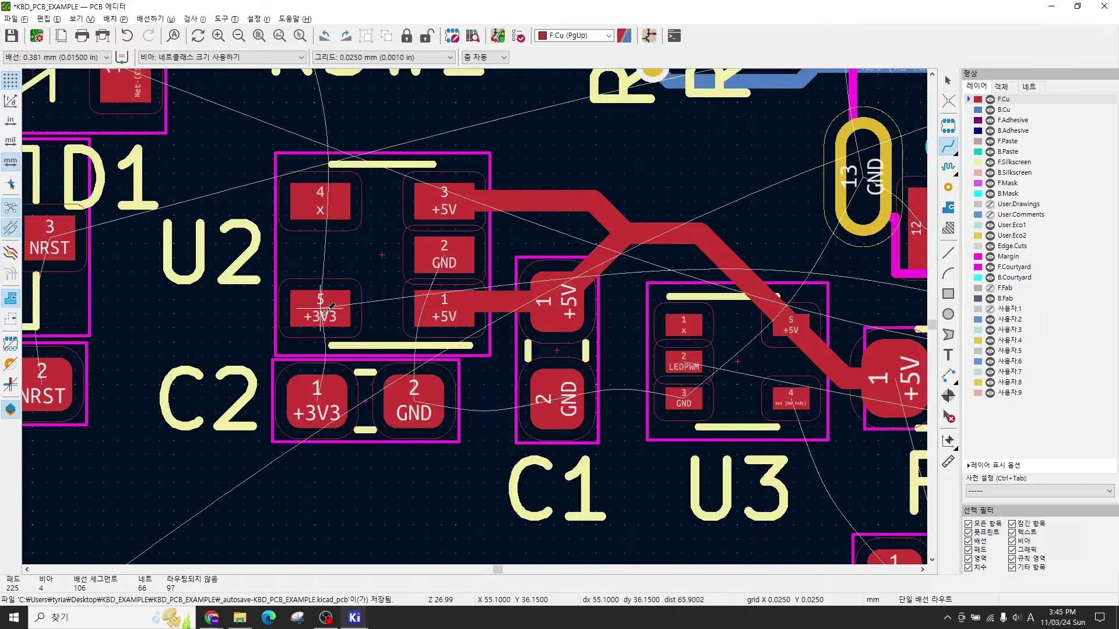
# Step: Route the +3V3 trace on F.Cu from U2 pad 5 to C2 pad 1
pyautogui.scroll(-2, 358, 284)
pyautogui.scroll(2, 479, 311)
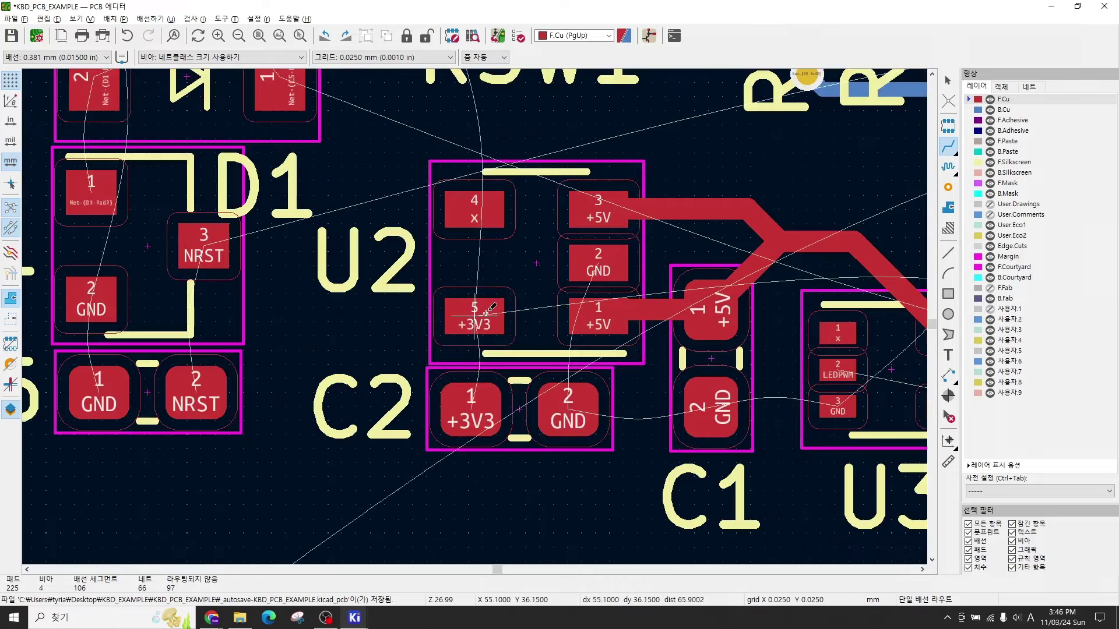
pyautogui.click(490, 314)
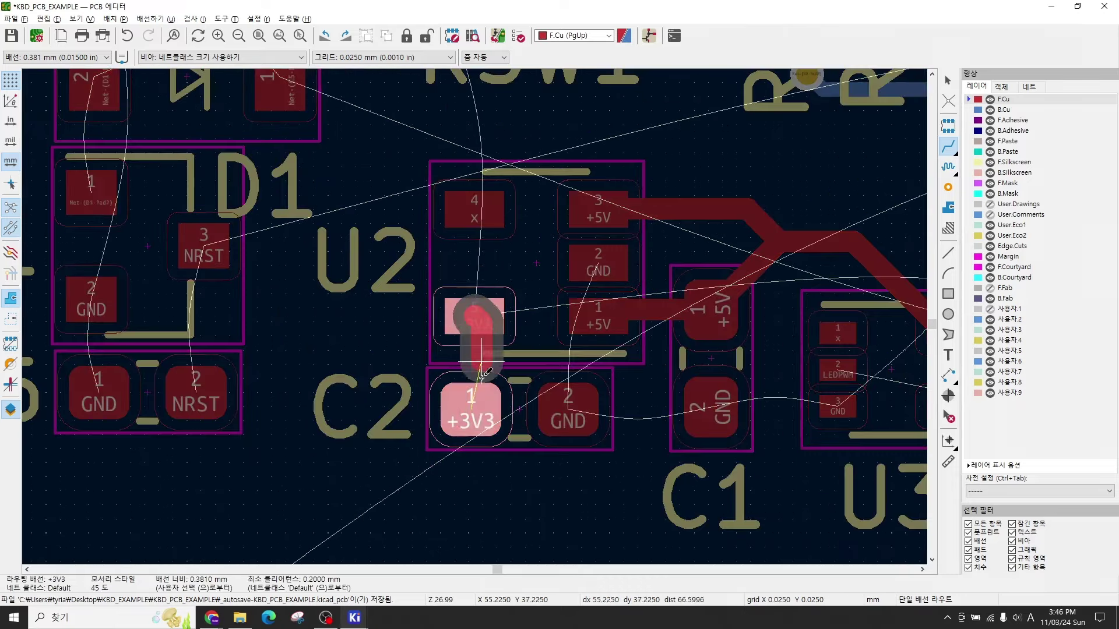
pyautogui.click(471, 402)
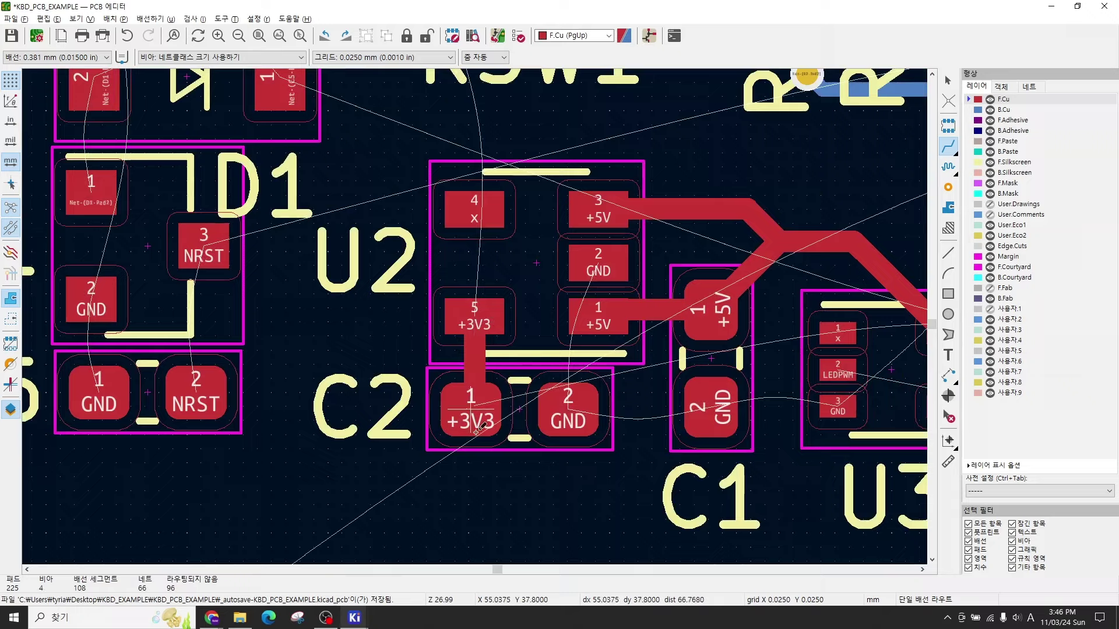
# Step: Switch to the schematic editor and examine the power circuit from USB1 through F1 to regulator U2 with capacitors C1 and C2
pyautogui.scroll(-2, 477, 315)
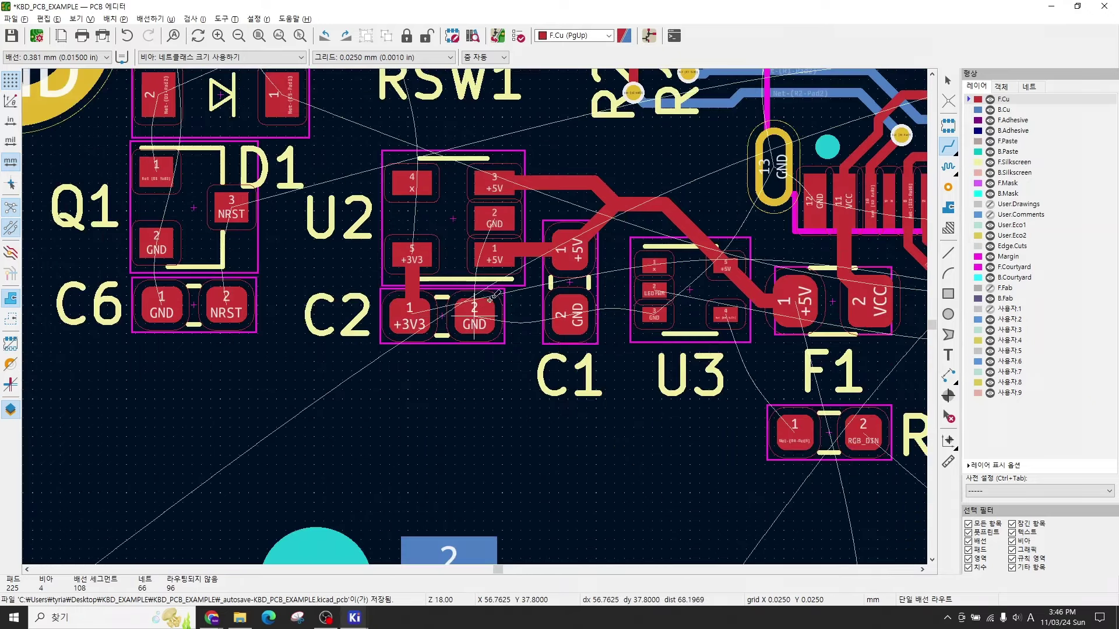
pyautogui.scroll(2, 489, 302)
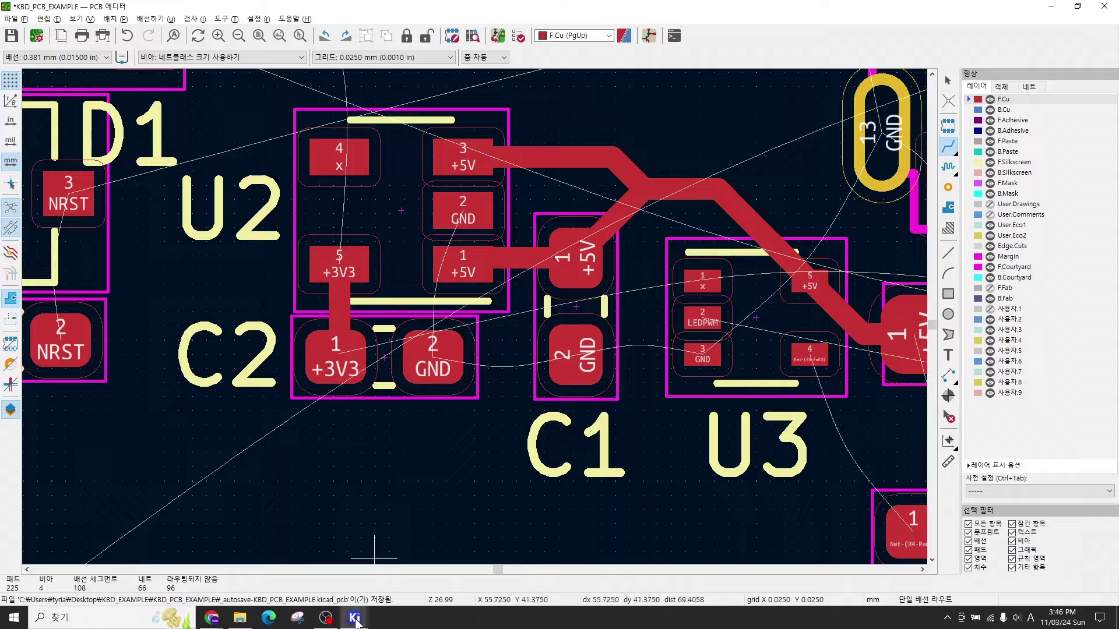
pyautogui.moveTo(357, 622)
pyautogui.click(470, 574)
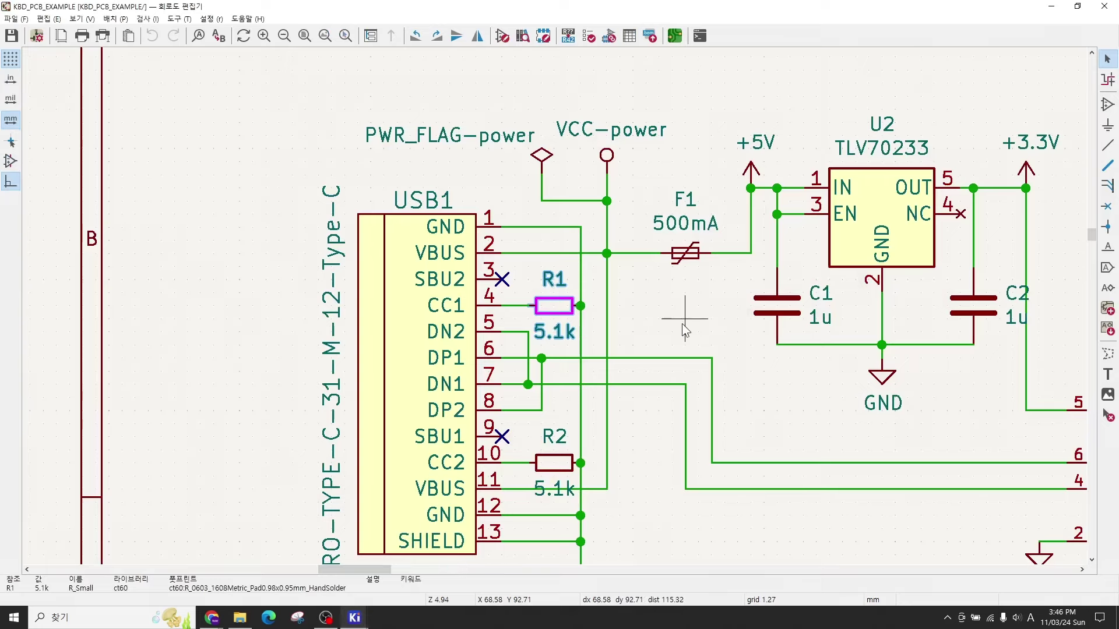
pyautogui.scroll(-3, 682, 323)
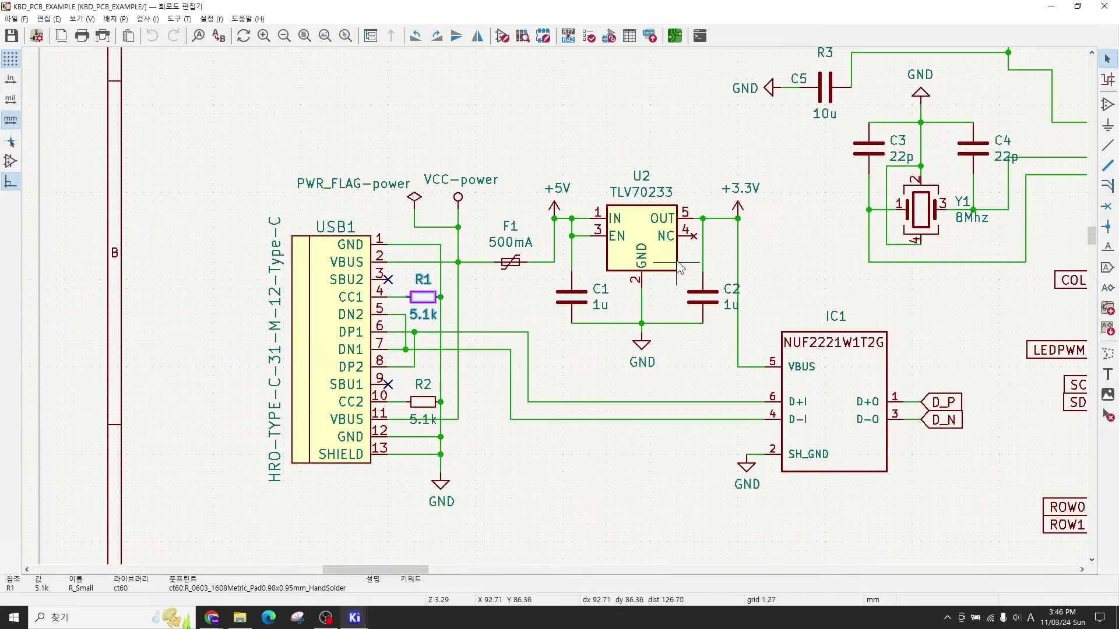
pyautogui.scroll(3, 676, 218)
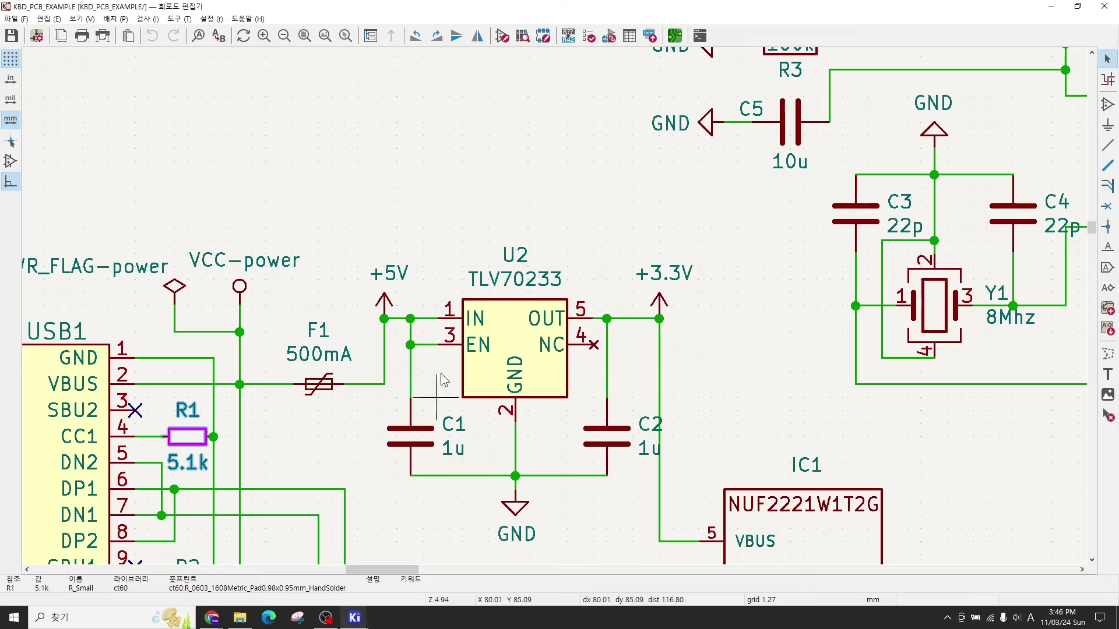
pyautogui.scroll(-1, 431, 408)
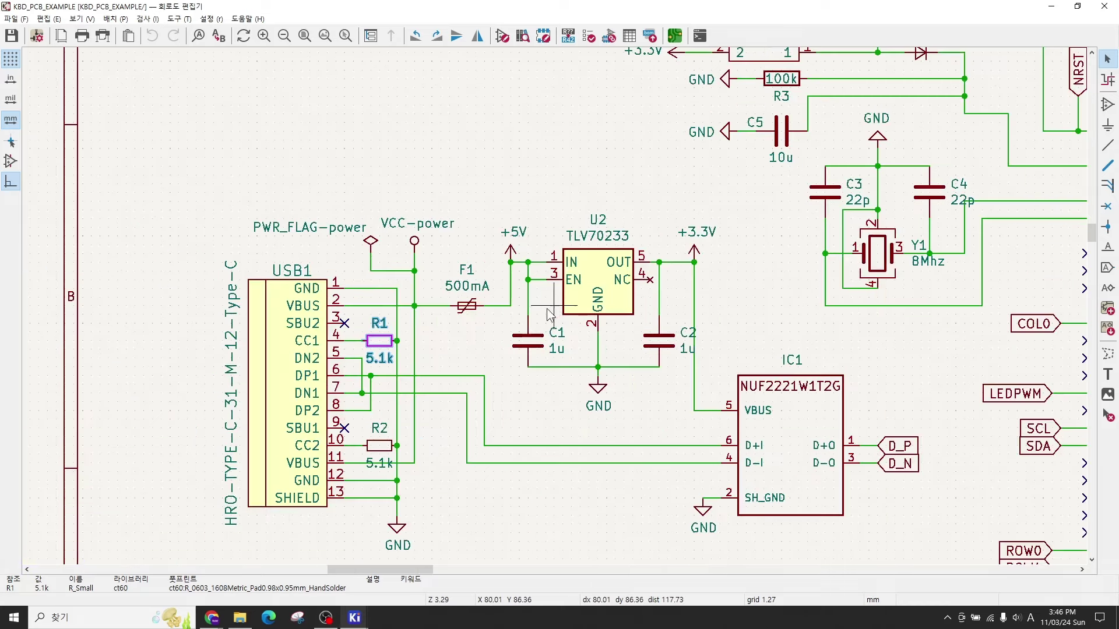
pyautogui.scroll(3, 542, 299)
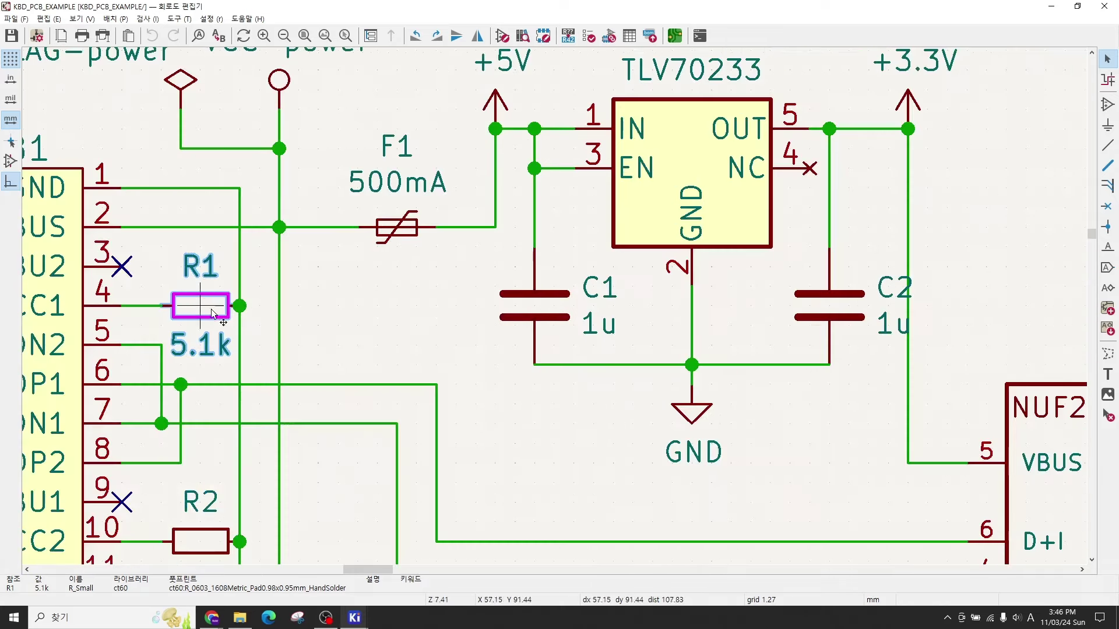
# Step: Return to the PCB editor and route a 0.381 mm F.Cu trace from U3 pad 4 to R4 pad 1
pyautogui.moveTo(424, 289); pyautogui.dragTo(541, 257, button='middle')
pyautogui.scroll(-3, 542, 261)
pyautogui.hotkey('alt', 'Tab')
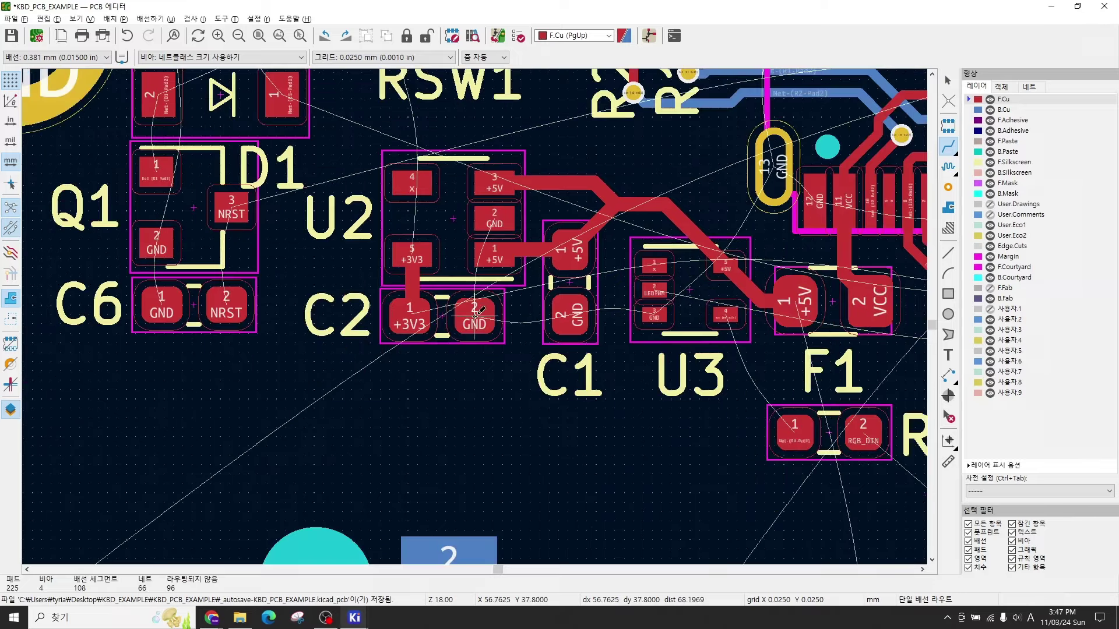
pyautogui.moveTo(434, 365); pyautogui.dragTo(467, 400, button='middle')
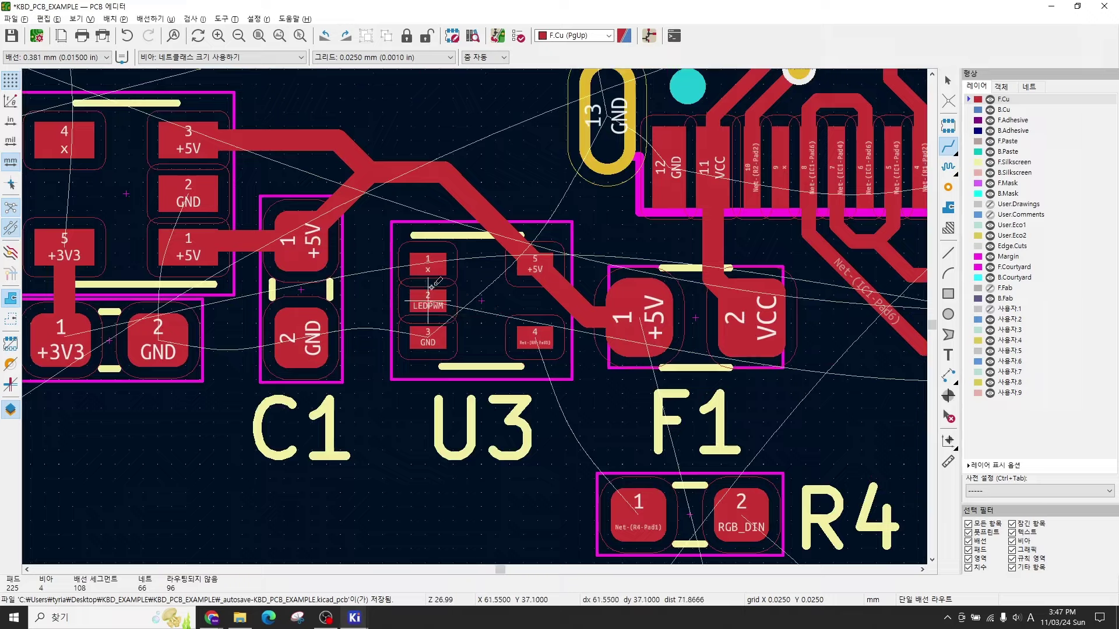
pyautogui.scroll(-2, 453, 299)
pyautogui.scroll(-1, 419, 341)
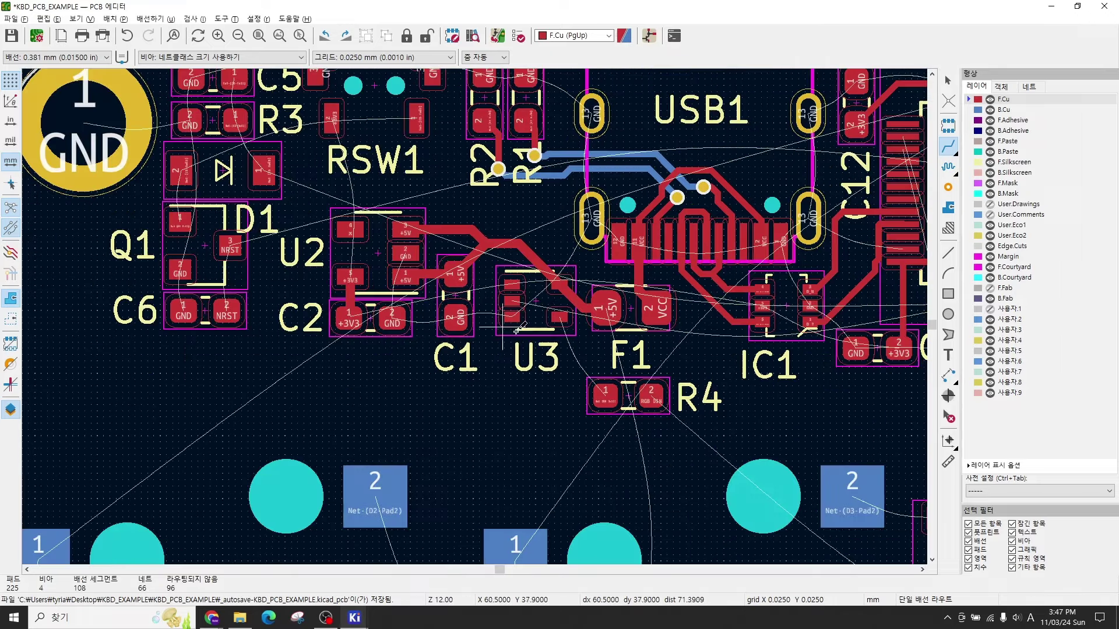
pyautogui.scroll(2, 525, 385)
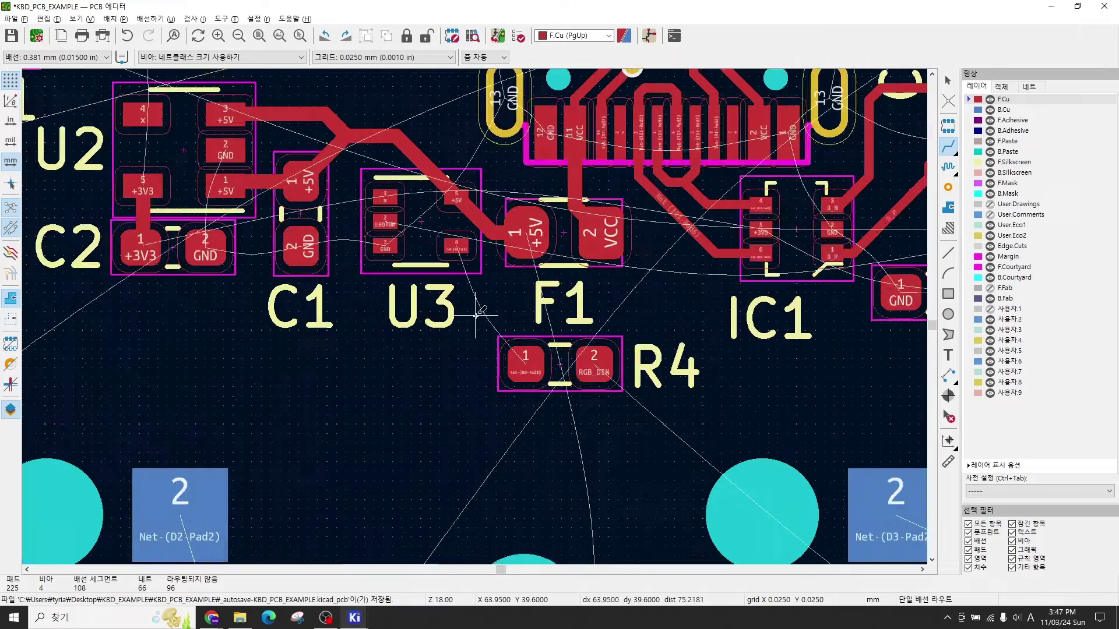
pyautogui.click(440, 221)
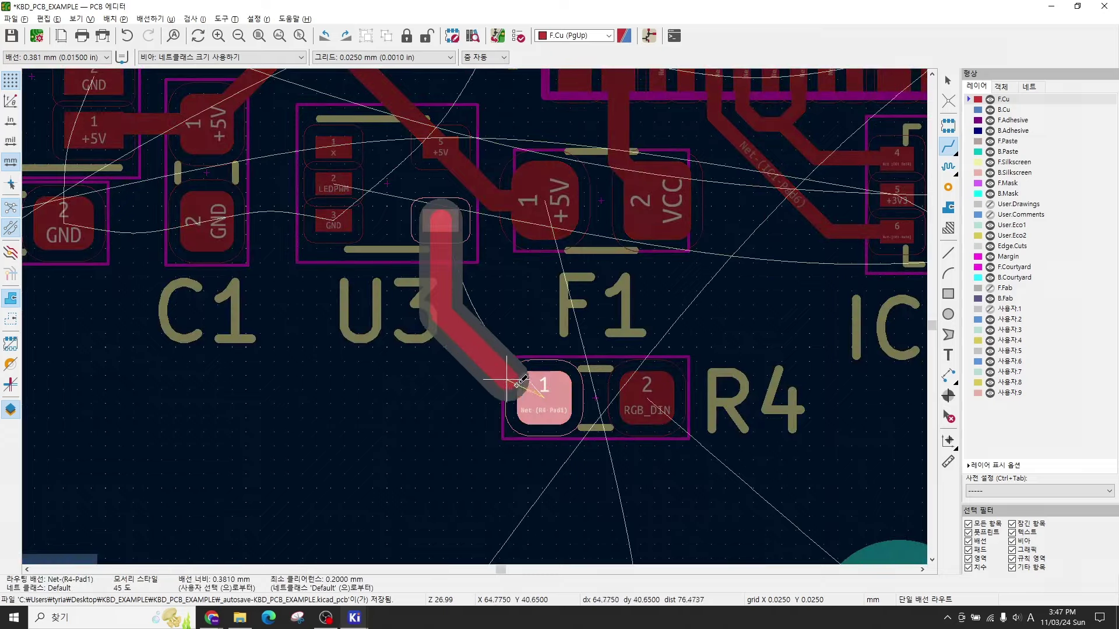
pyautogui.click(544, 402)
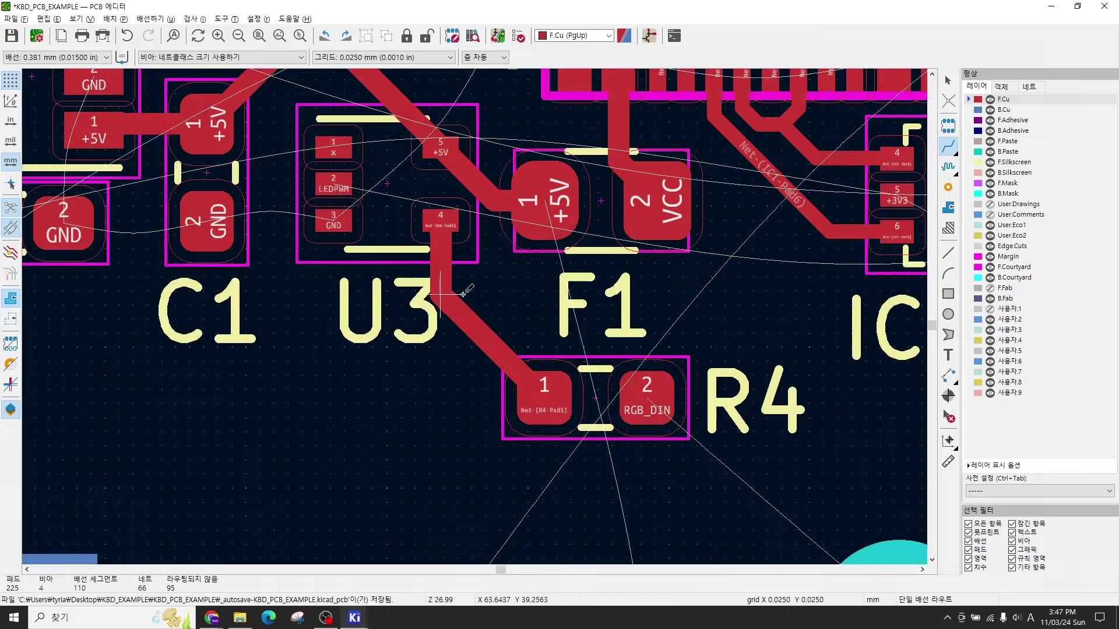
# Step: Set the track width to 0.254 mm and bring the parts C5, R3, D1, Q1 and C6 into view
pyautogui.scroll(1, 440, 250)
pyautogui.scroll(-2, 537, 396)
pyautogui.moveTo(369, 290); pyautogui.dragTo(528, 362, button='middle')
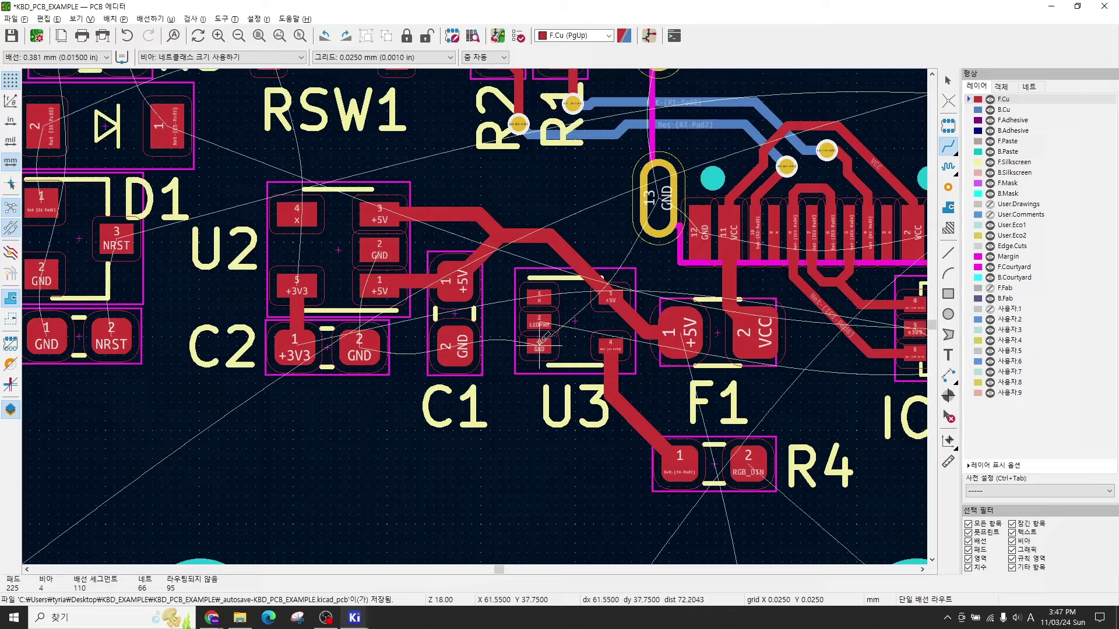
pyautogui.click(76, 59)
pyautogui.click(58, 76)
pyautogui.moveTo(262, 195); pyautogui.dragTo(386, 381, button='middle')
pyautogui.scroll(2, 640, 254)
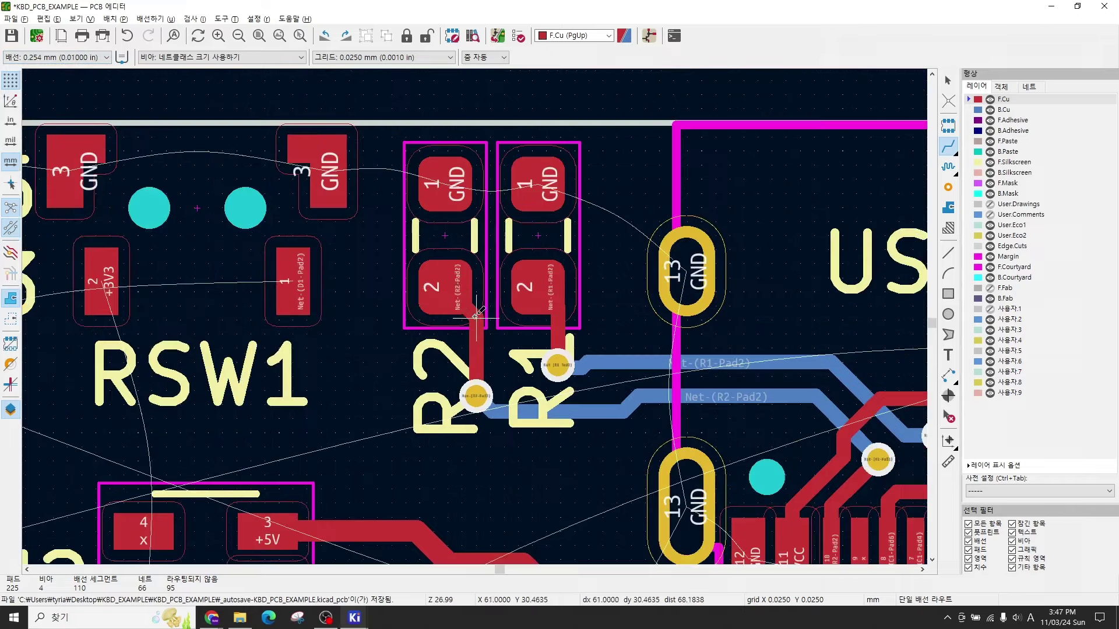
pyautogui.scroll(-2, 443, 309)
pyautogui.moveTo(275, 388); pyautogui.dragTo(446, 341, button='middle')
pyautogui.scroll(2, 417, 322)
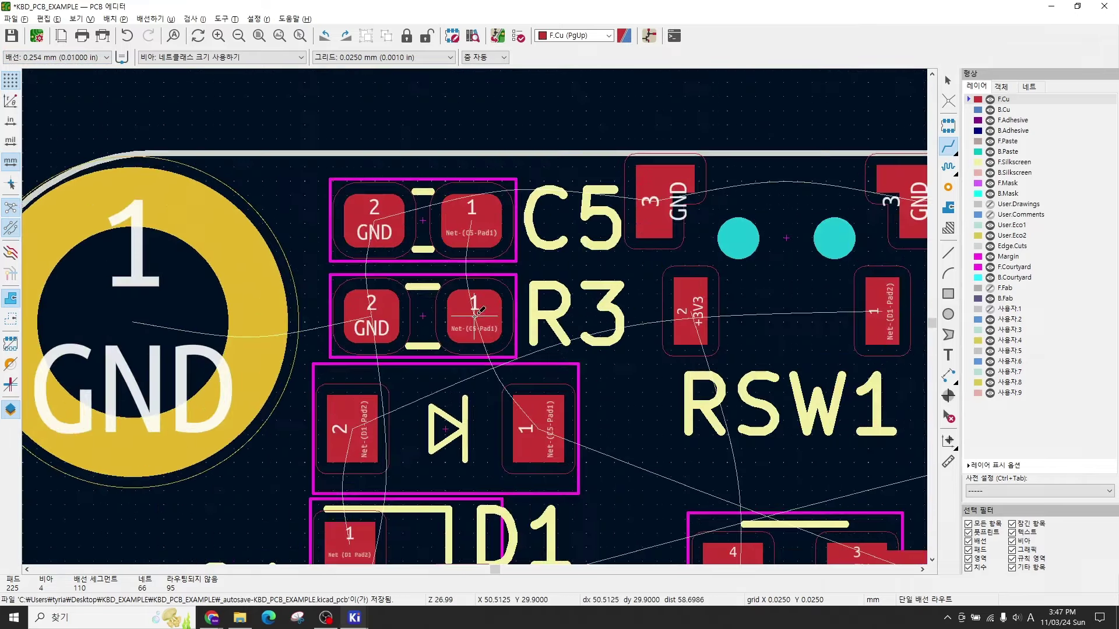
pyautogui.scroll(-2, 505, 328)
pyautogui.moveTo(521, 429); pyautogui.dragTo(396, 304, button='middle')
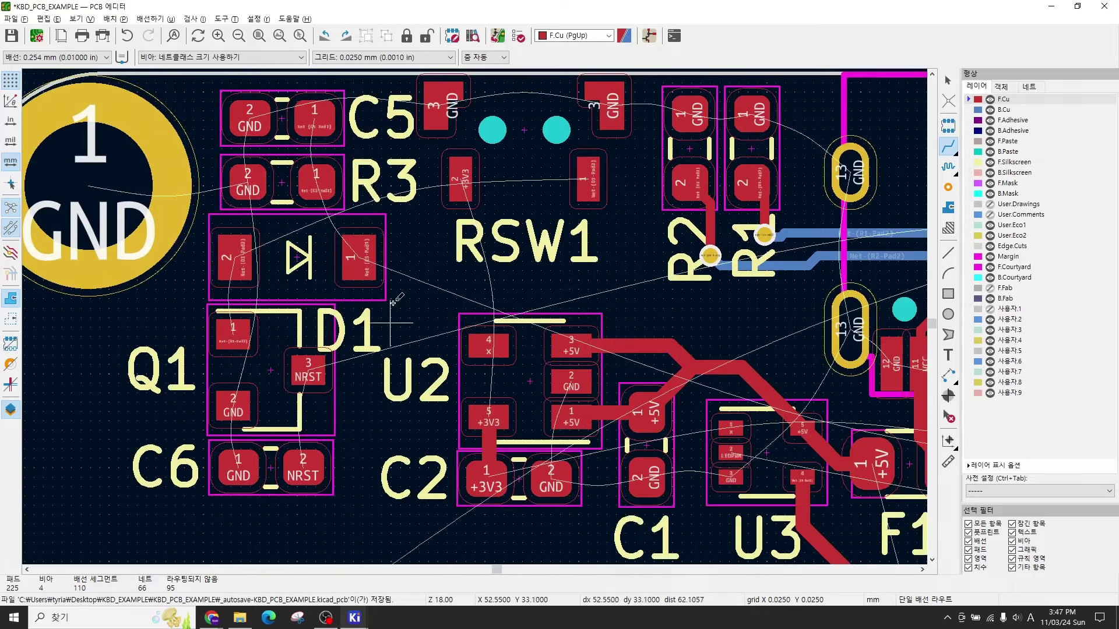
# Step: Try a GND trace on F.Cu from C6 pad 1 to Q1 pad 2
pyautogui.click(238, 461)
pyautogui.click(233, 400)
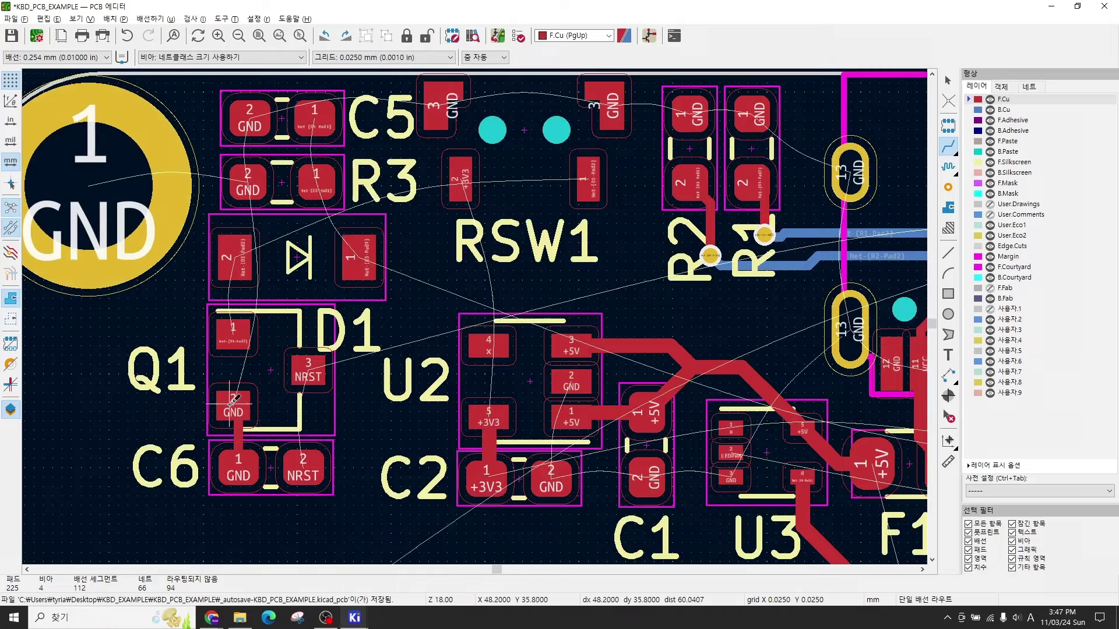
# Step: Route NRST from C6 pad 2 to Q1 pad 3, and connect Q1 pad 1 to D1 pad 2, both on F.Cu
pyautogui.click(305, 463)
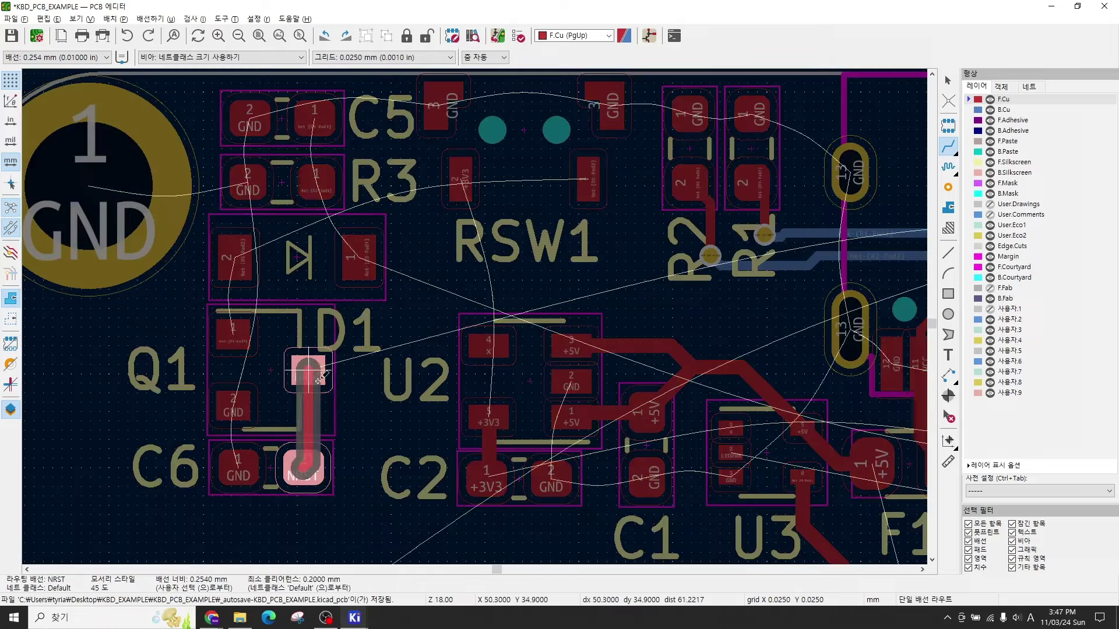
pyautogui.click(316, 367)
pyautogui.click(233, 332)
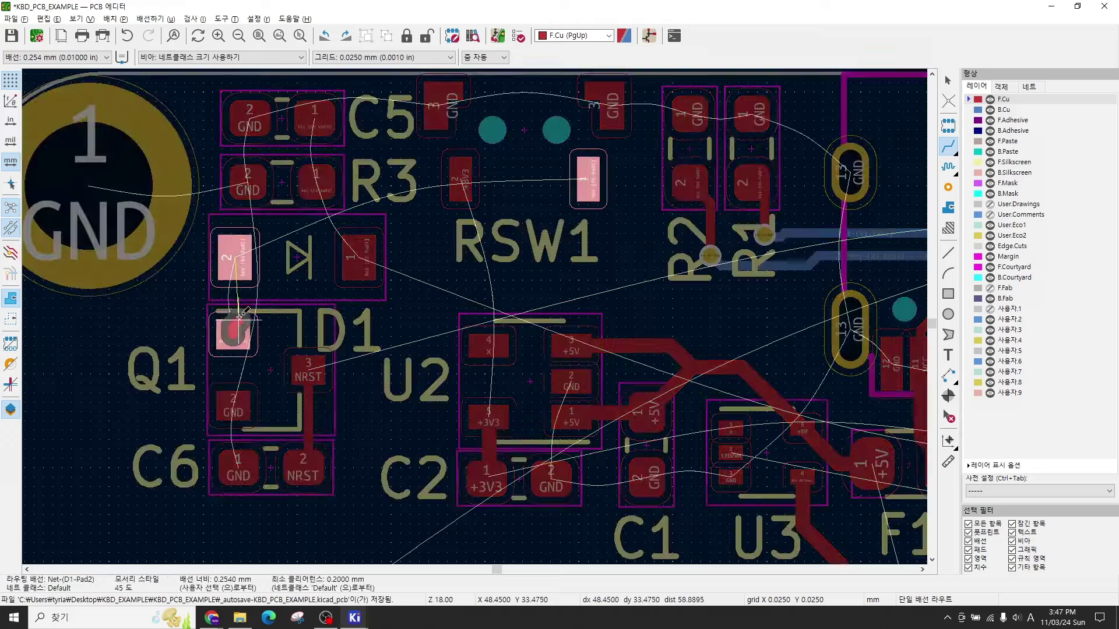
pyautogui.click(238, 255)
# Step: Route the F.Cu trace from D1 pad 1 to R3 pad 1 and on to C5 pad 1
pyautogui.moveTo(241, 257); pyautogui.dragTo(296, 321, button='middle')
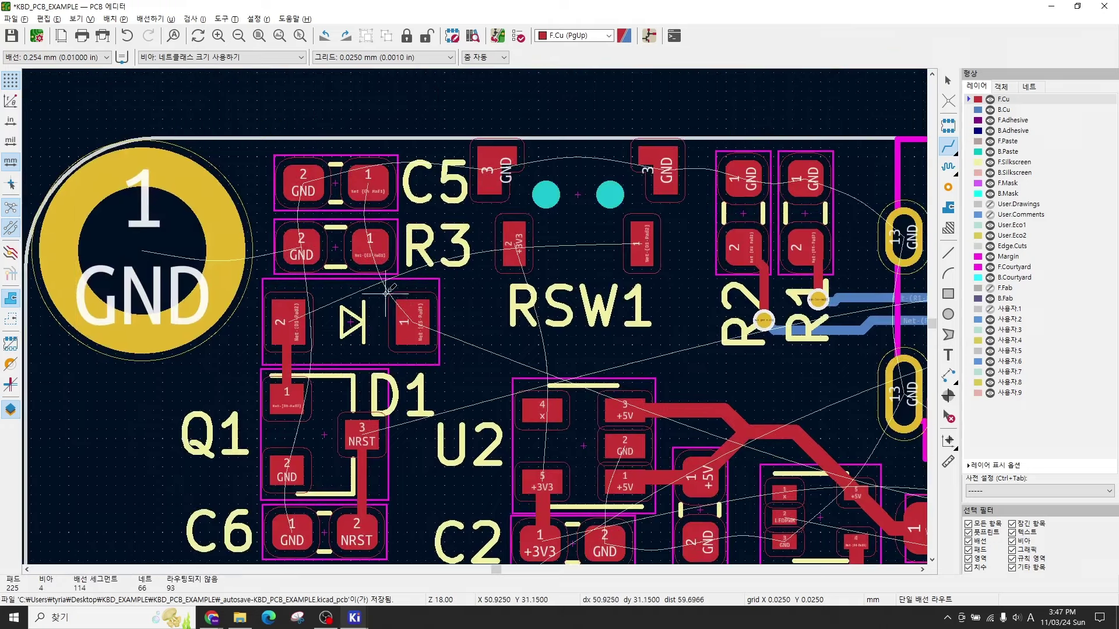
pyautogui.click(414, 319)
pyautogui.click(370, 241)
pyautogui.click(373, 233)
pyautogui.click(368, 185)
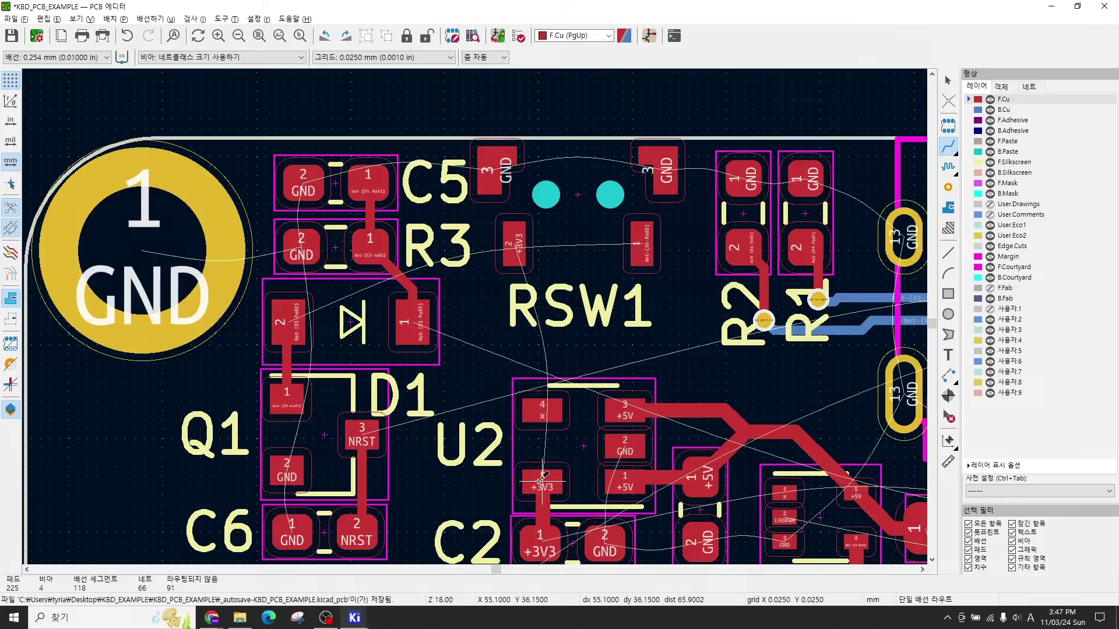
# Step: Route +3V3 with a 0.381 mm track from RSW1 pad 2 around the pad 4 side of U2 to U2 pad 5
pyautogui.click(81, 62)
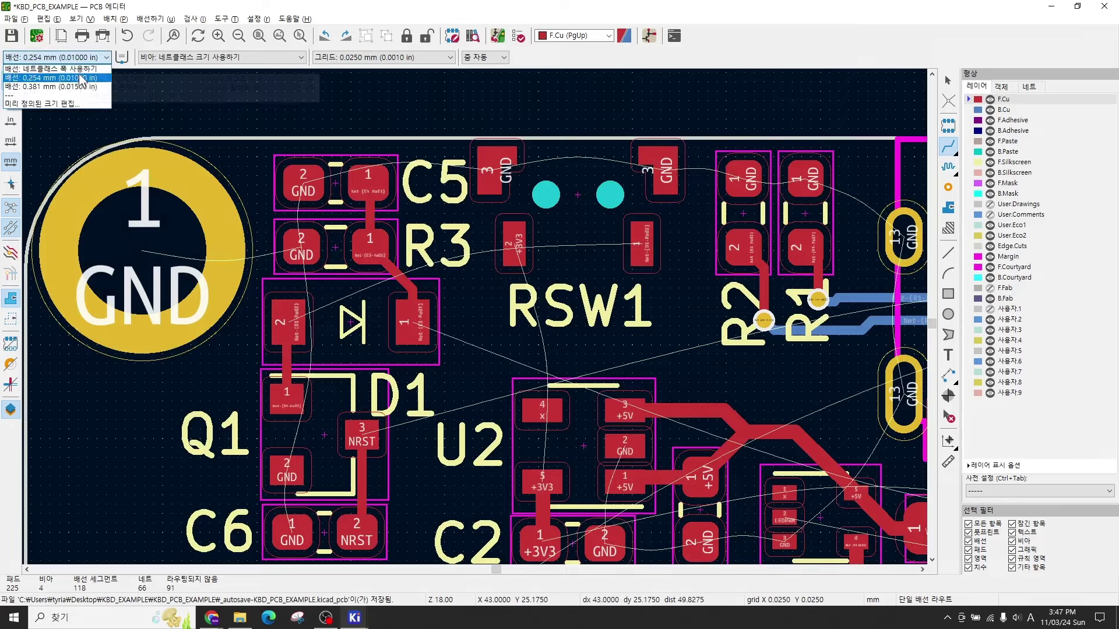
pyautogui.click(59, 87)
pyautogui.click(527, 240)
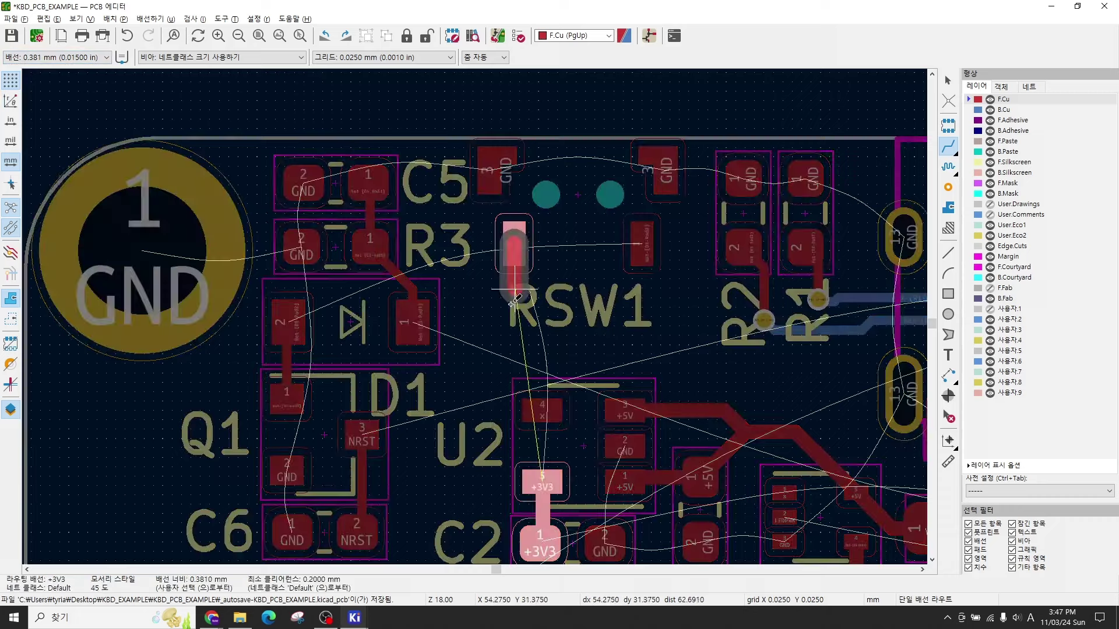
pyautogui.rightClick(501, 387)
pyautogui.press('Escape')
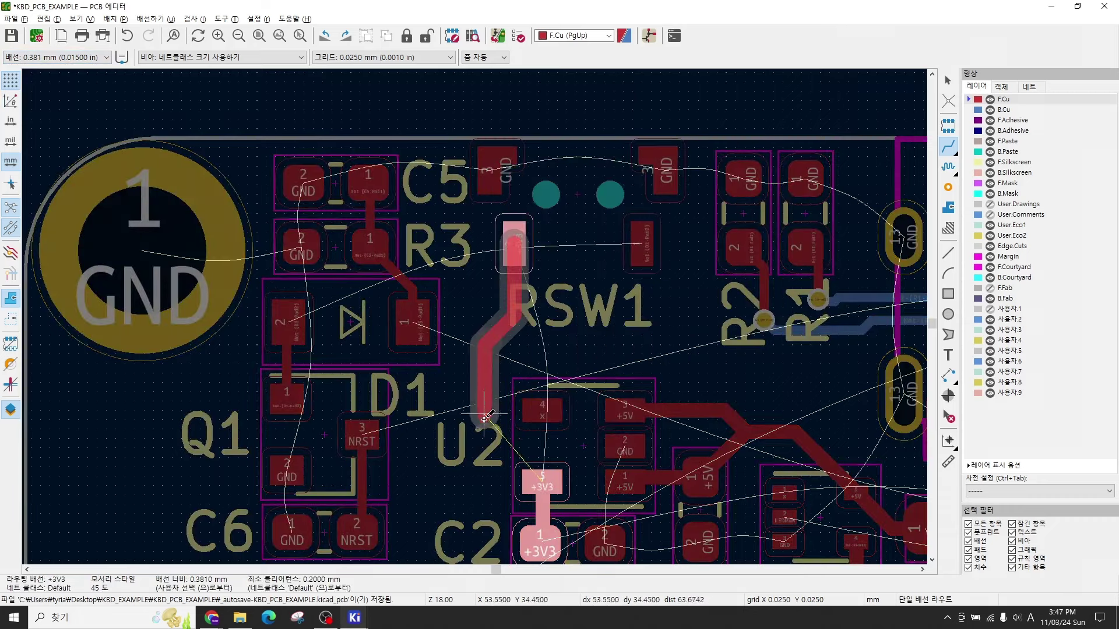
pyautogui.click(542, 484)
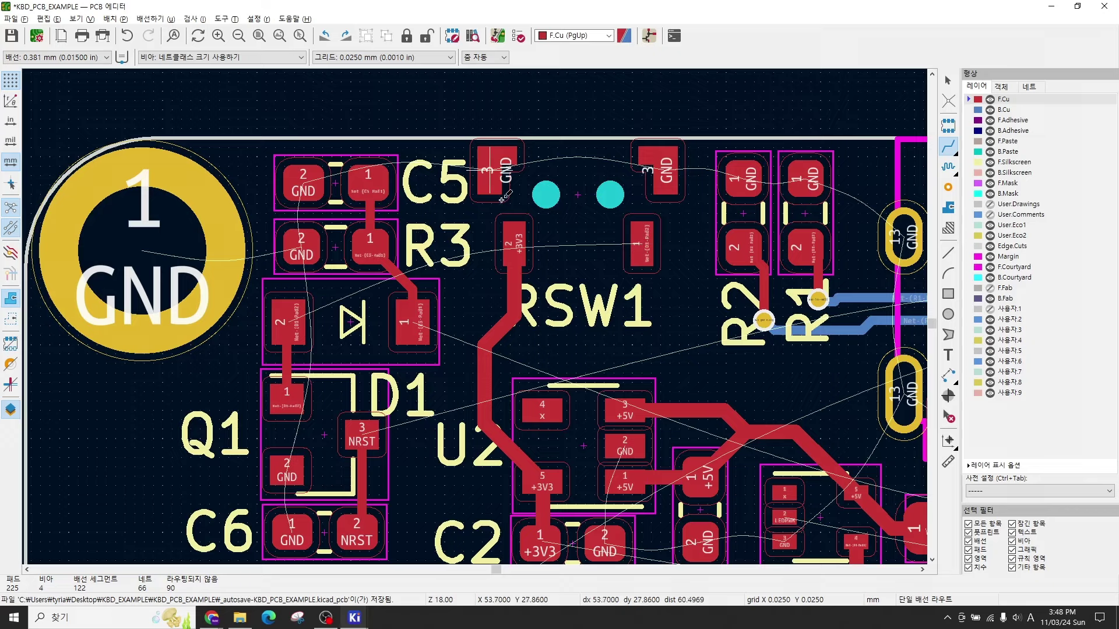
# Step: Connect RSW1 pad 1 to D1 pad 2, using vias and a B.Cu segment to cross under the +3V3 trace
pyautogui.click(641, 246)
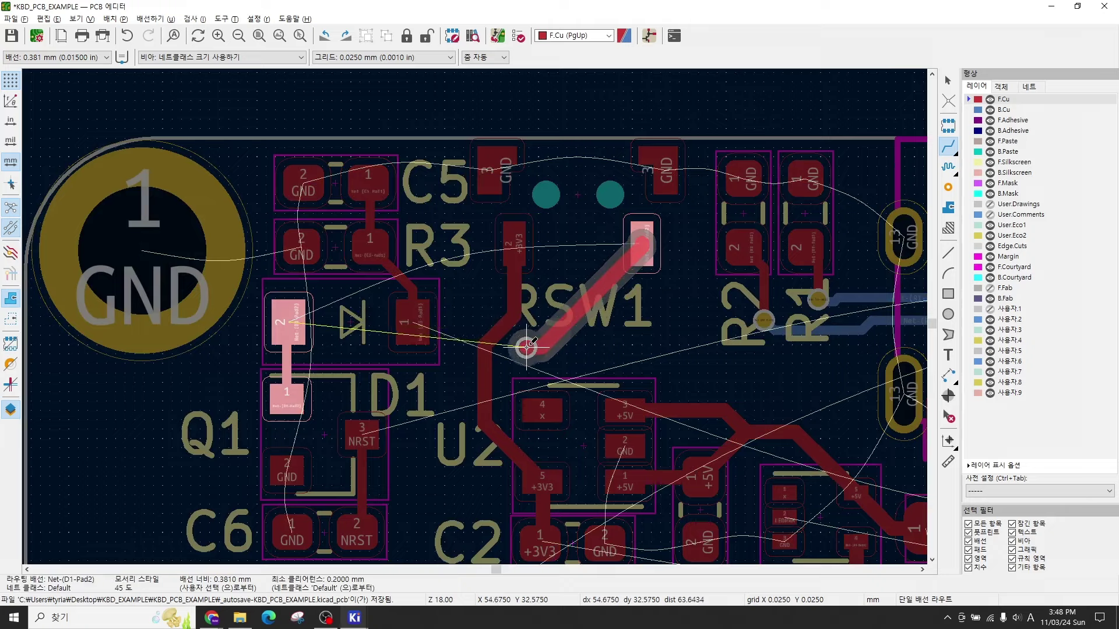
pyautogui.press('v')
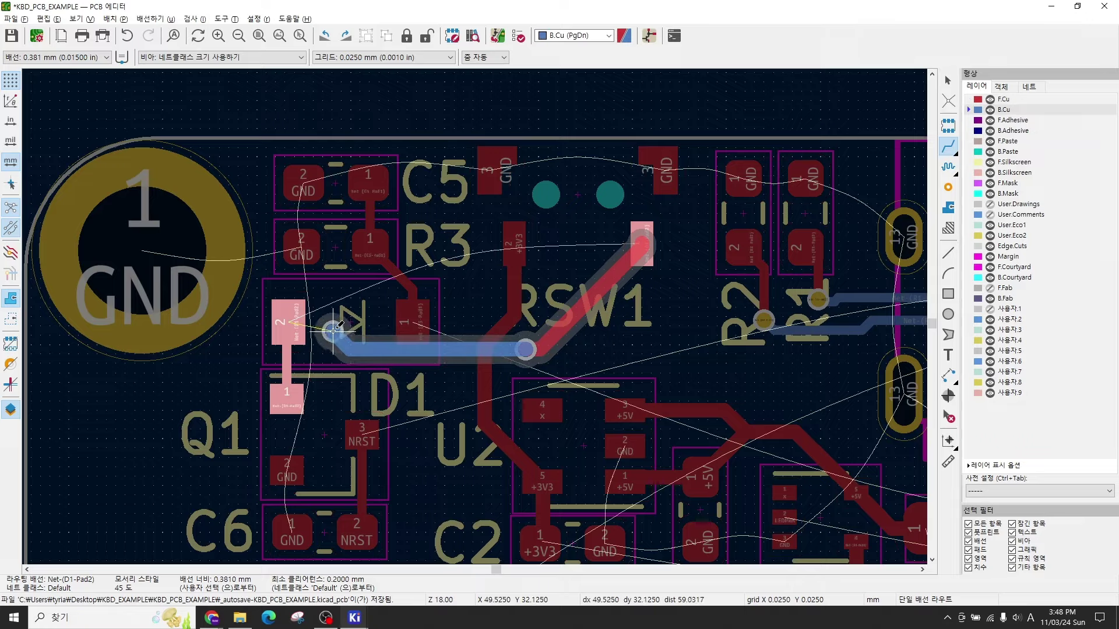
pyautogui.click(295, 326)
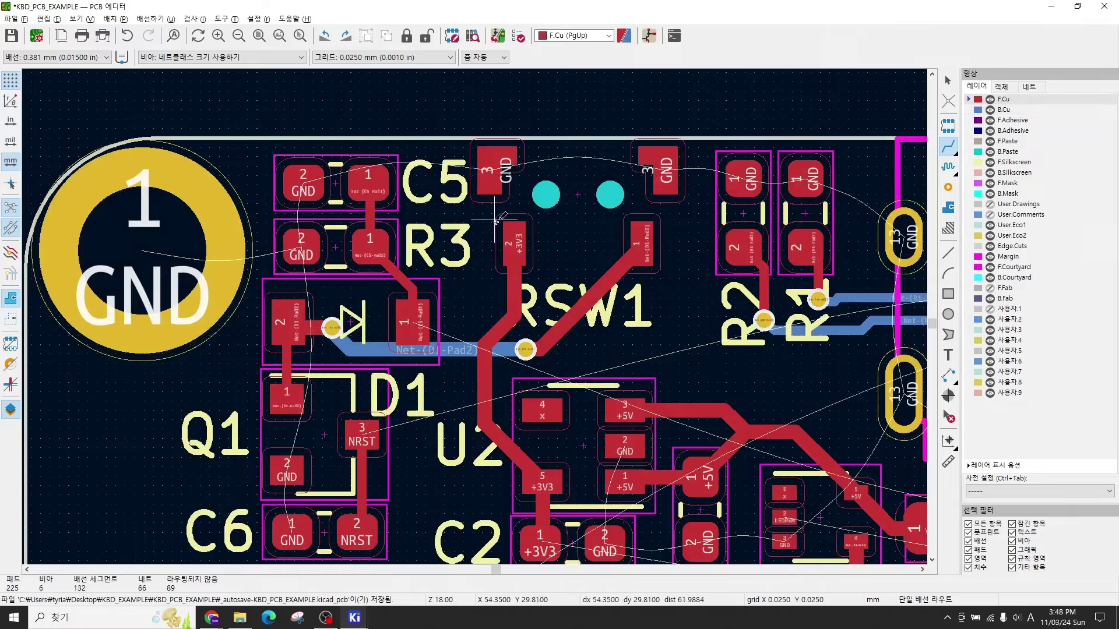
# Step: Survey the routed area and follow the LEDPWM net from U3 pad 2 to its matching pad on U1
pyautogui.scroll(-1, 503, 409)
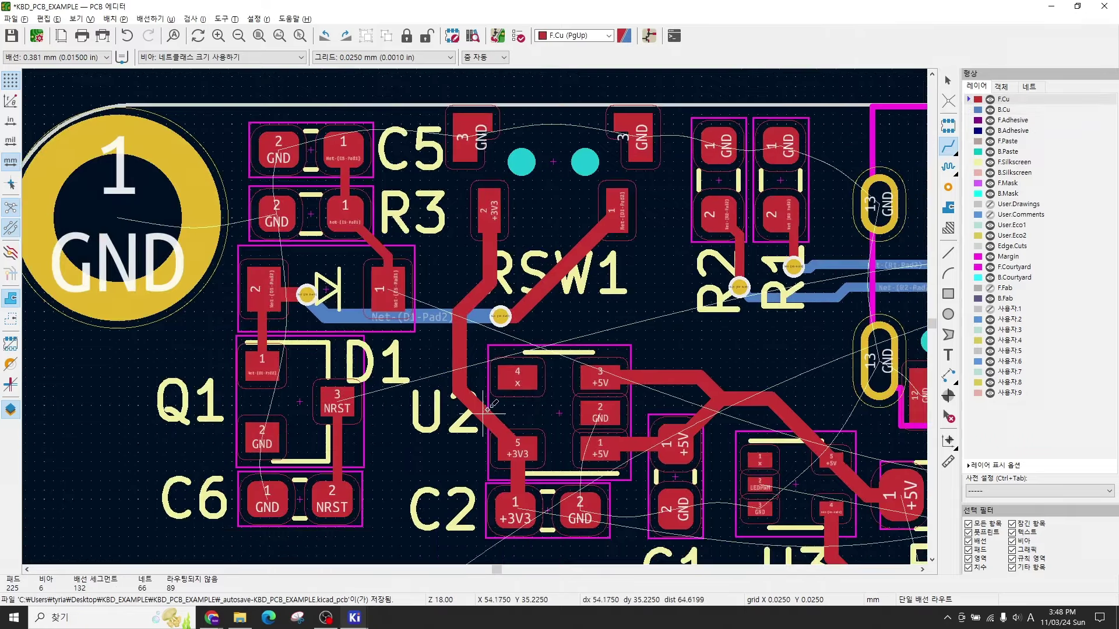
pyautogui.scroll(-1, 483, 402)
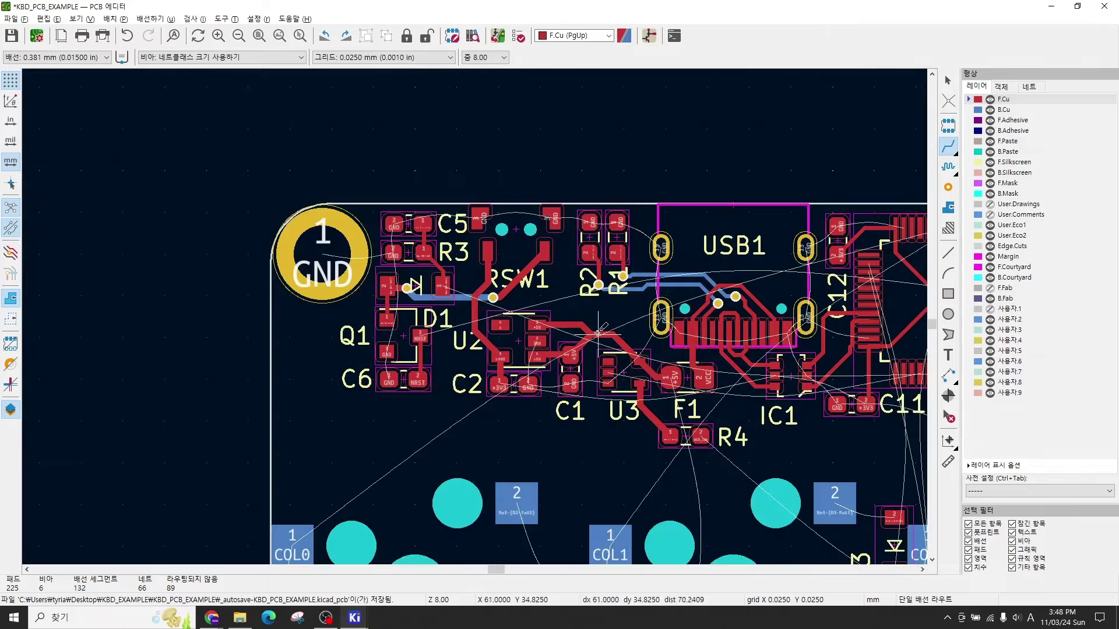
pyautogui.scroll(-1, 595, 335)
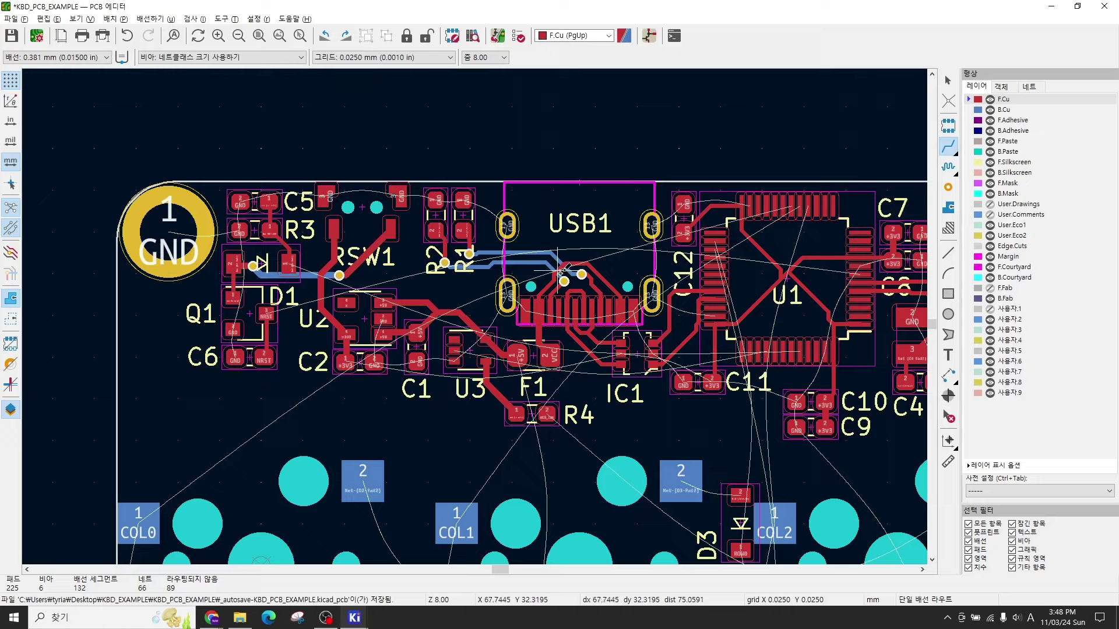
pyautogui.hscroll(3, 583, 335)
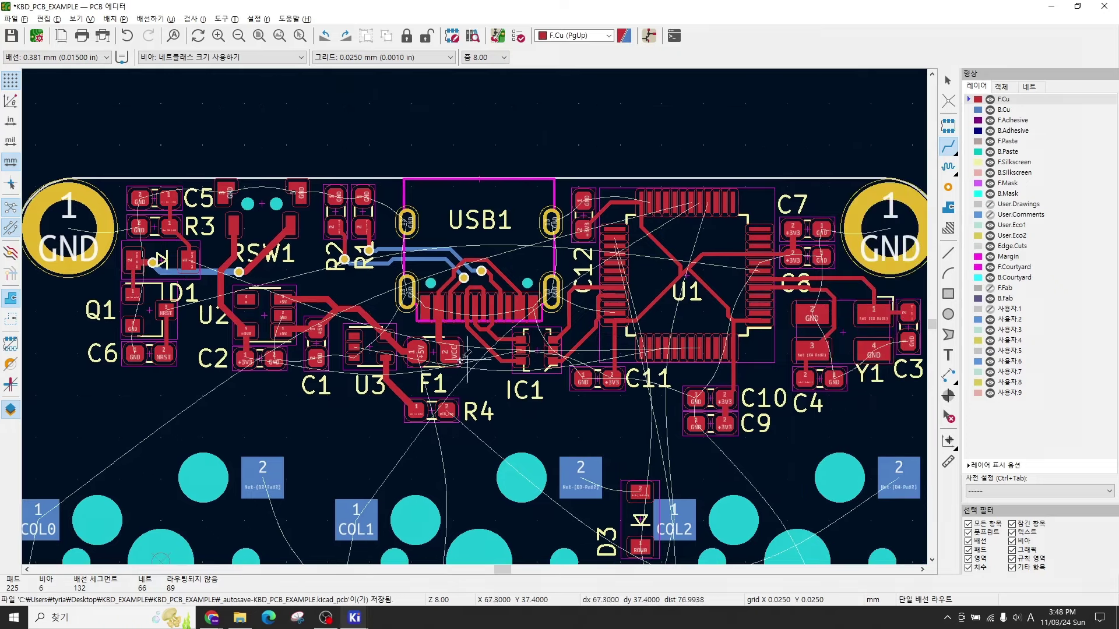
pyautogui.hscroll(5, 699, 394)
pyautogui.scroll(-1, 699, 393)
pyautogui.hscroll(-3, 612, 386)
pyautogui.scroll(-1, 612, 386)
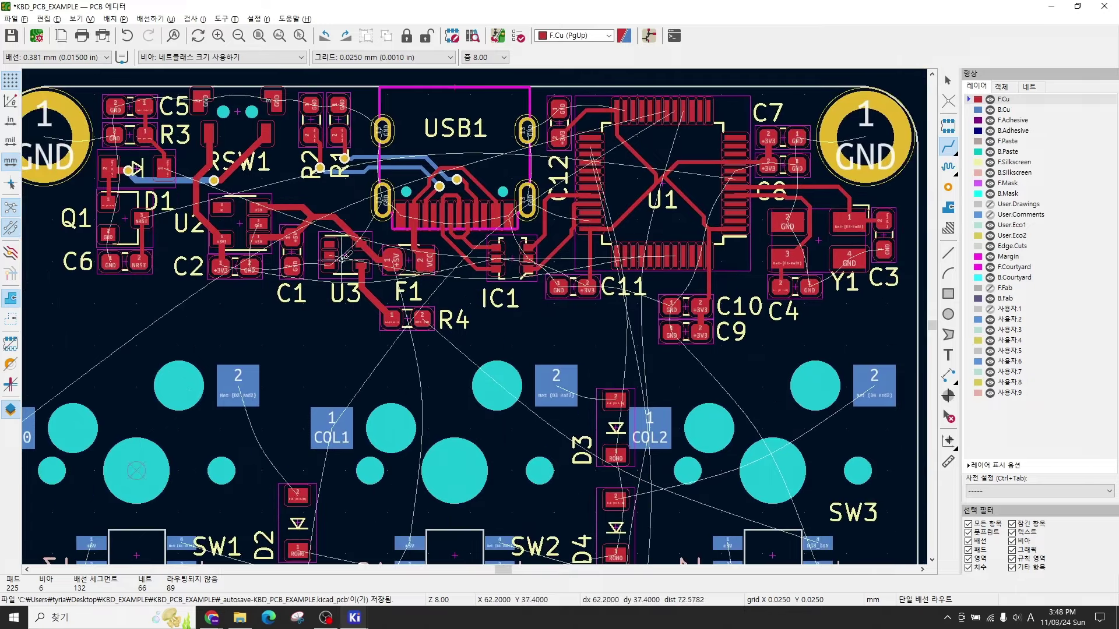
pyautogui.scroll(6, 335, 280)
pyautogui.click(483, 269)
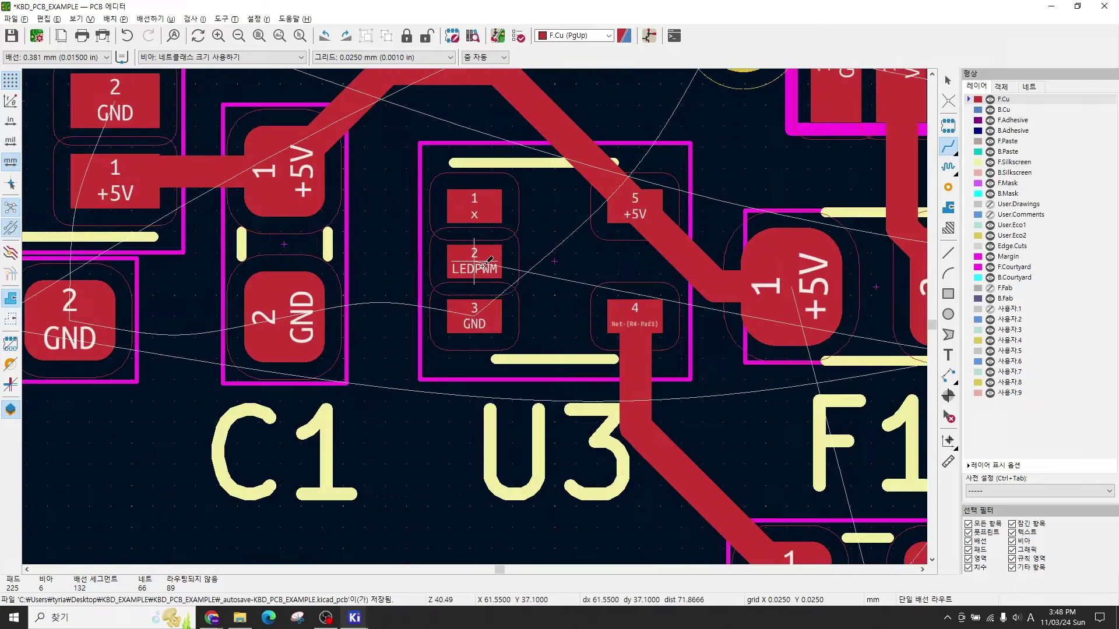
pyautogui.scroll(-9, 487, 283)
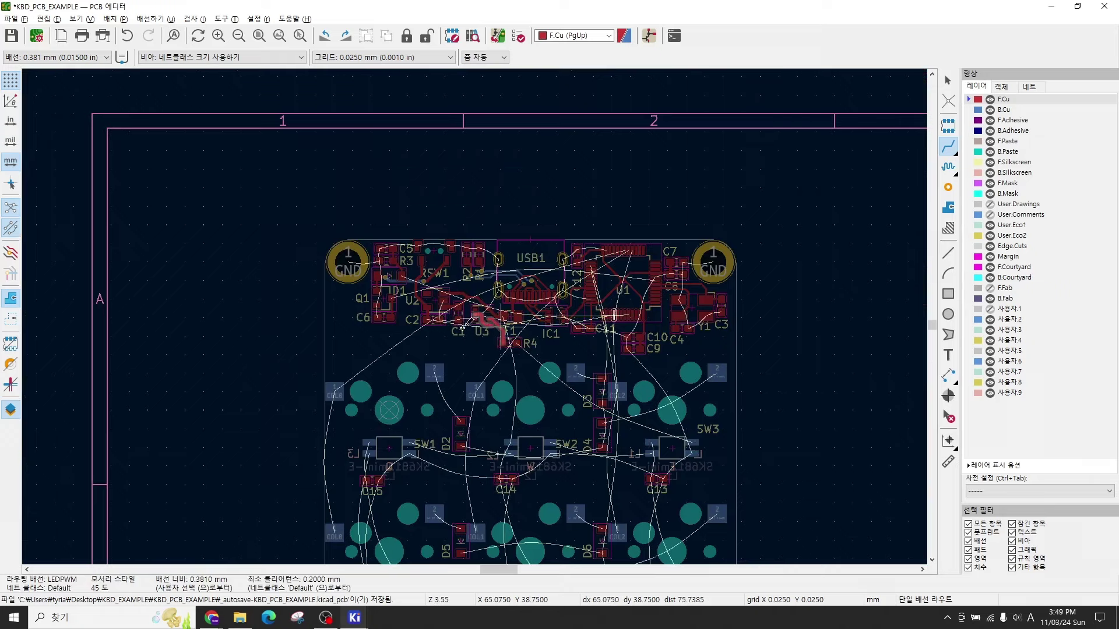
pyautogui.press('Escape')
pyautogui.press('Escape')
pyautogui.scroll(5, 475, 318)
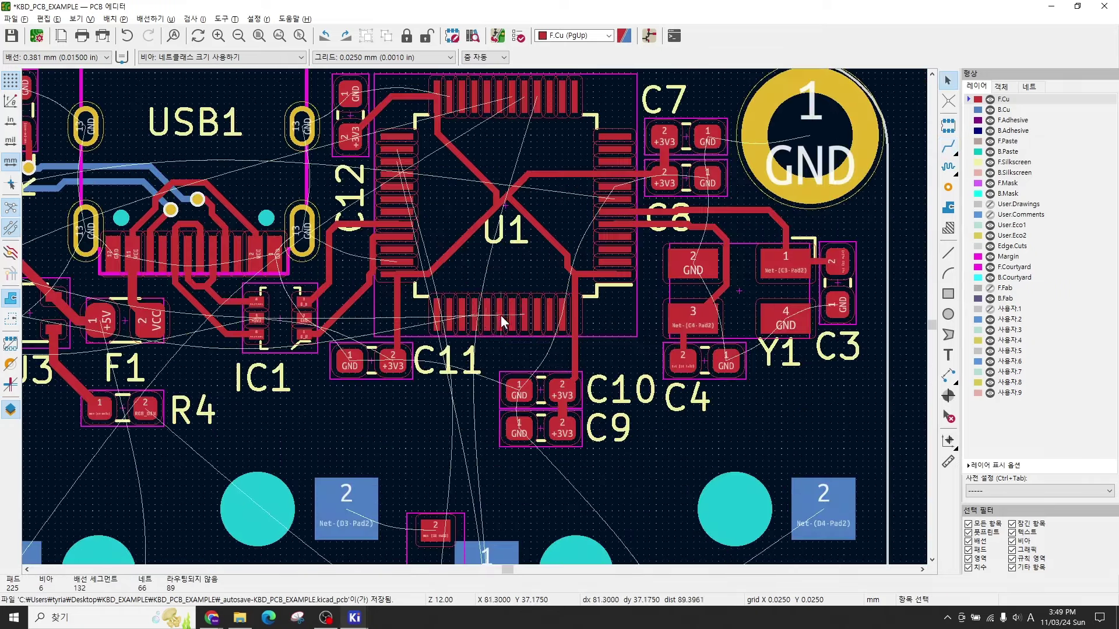
pyautogui.scroll(3, 474, 315)
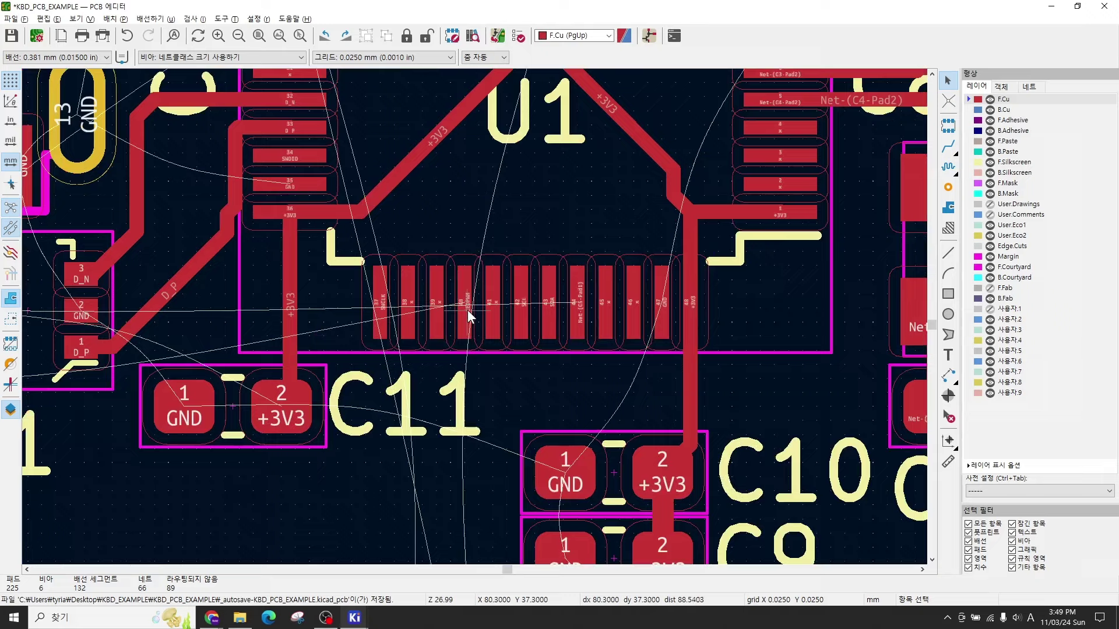
pyautogui.click(465, 315)
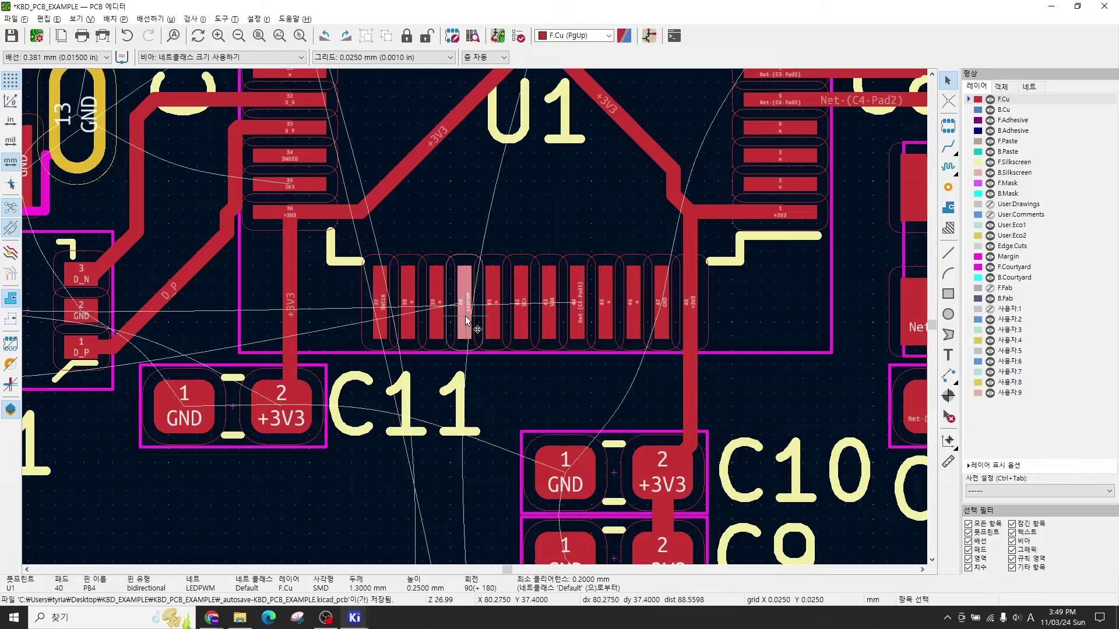
pyautogui.press('x')
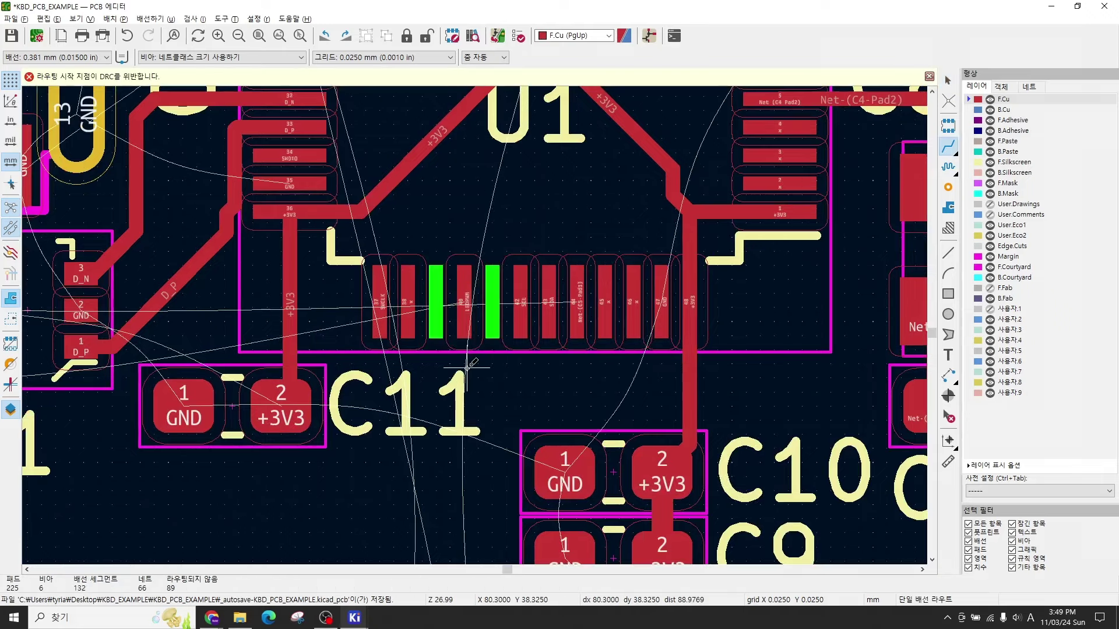
pyautogui.press('Escape')
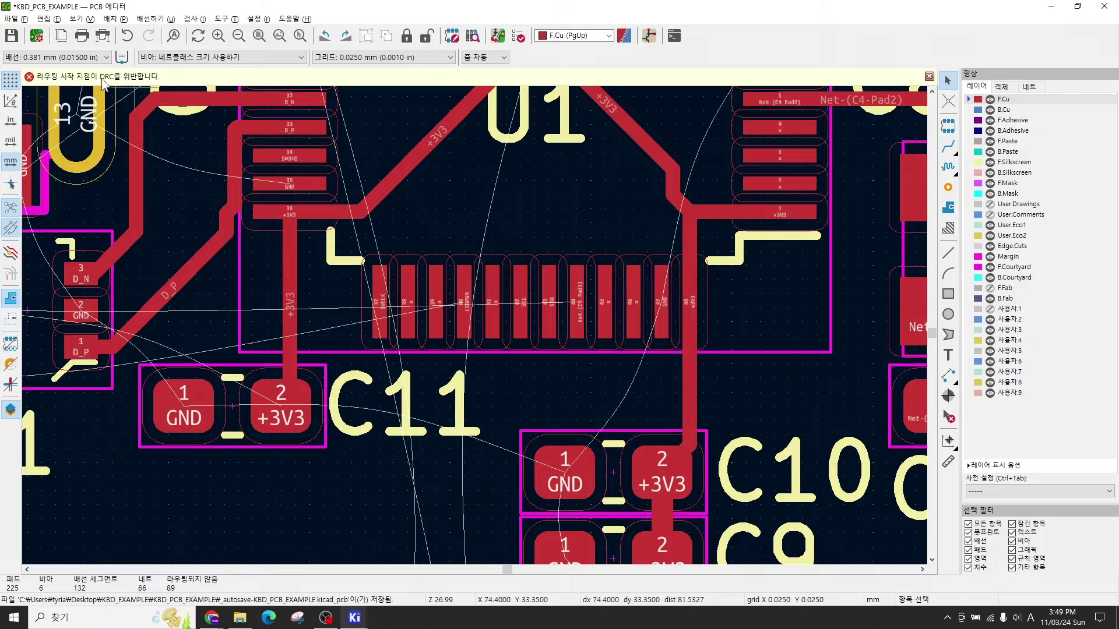
# Step: Route LEDPWM with a 0.254 mm track from U1 pad 40 to U3 pad 2, using two vias and a B.Cu segment beneath C11 and IC1
pyautogui.click(79, 57)
pyautogui.click(52, 80)
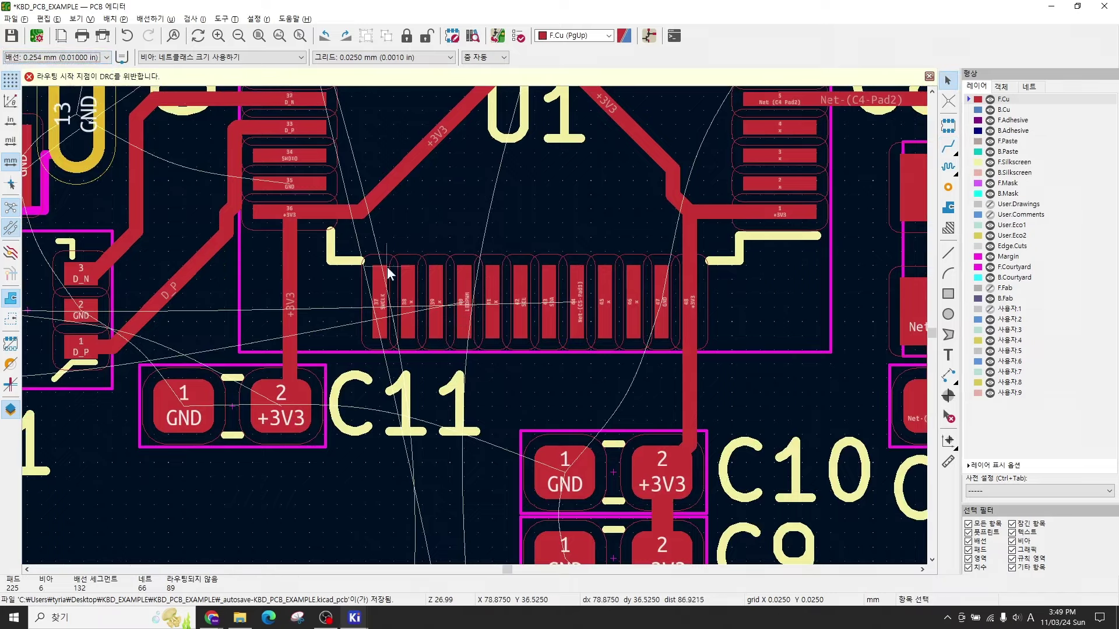
pyautogui.scroll(3, 485, 337)
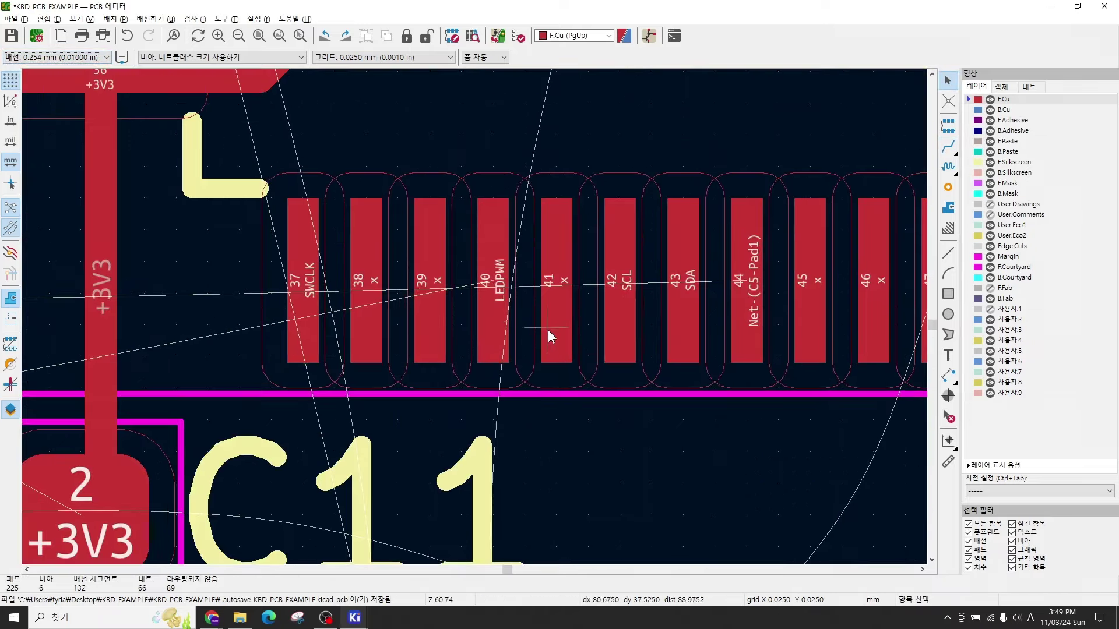
pyautogui.scroll(-2, 489, 312)
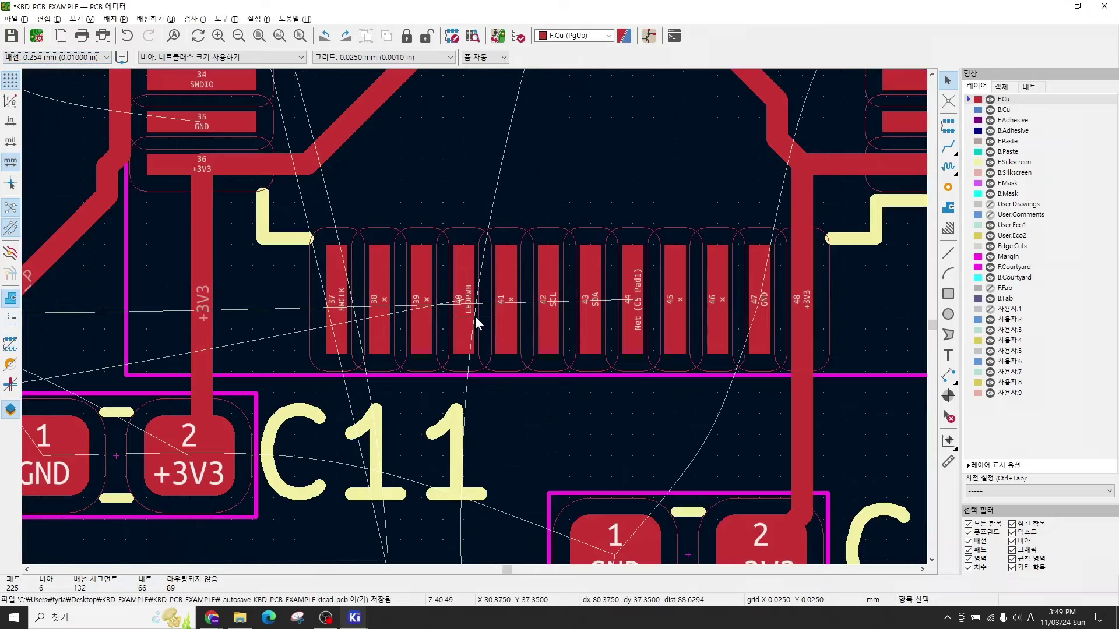
pyautogui.click(465, 303)
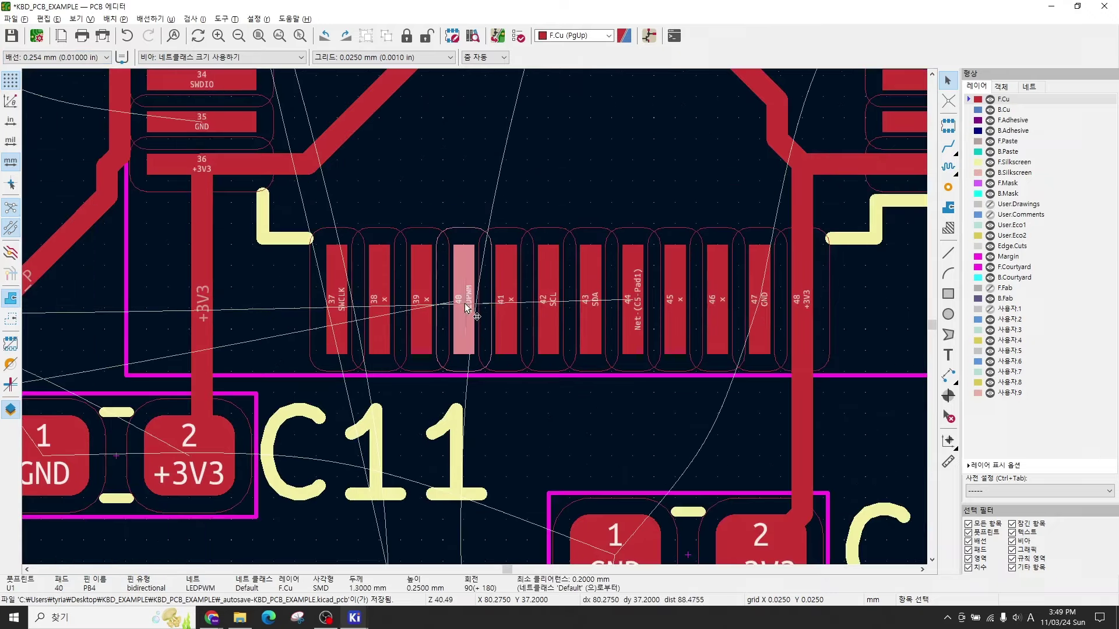
pyautogui.press('x')
pyautogui.scroll(-3, 466, 316)
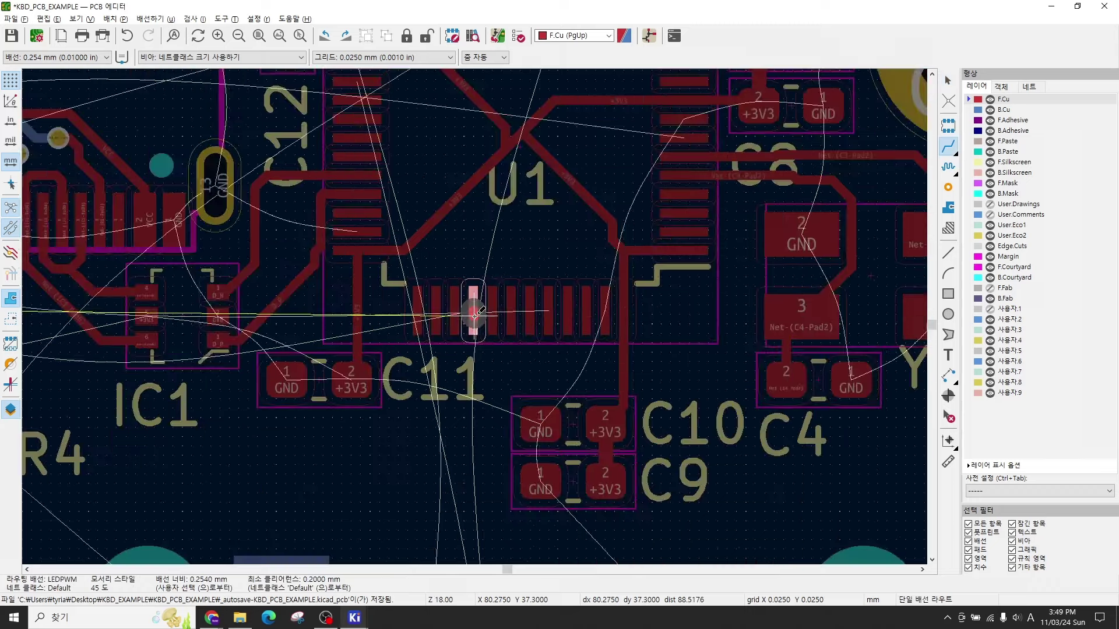
pyautogui.moveTo(607, 260); pyautogui.dragTo(804, 257, button='middle')
pyautogui.press('v')
pyautogui.click(800, 257)
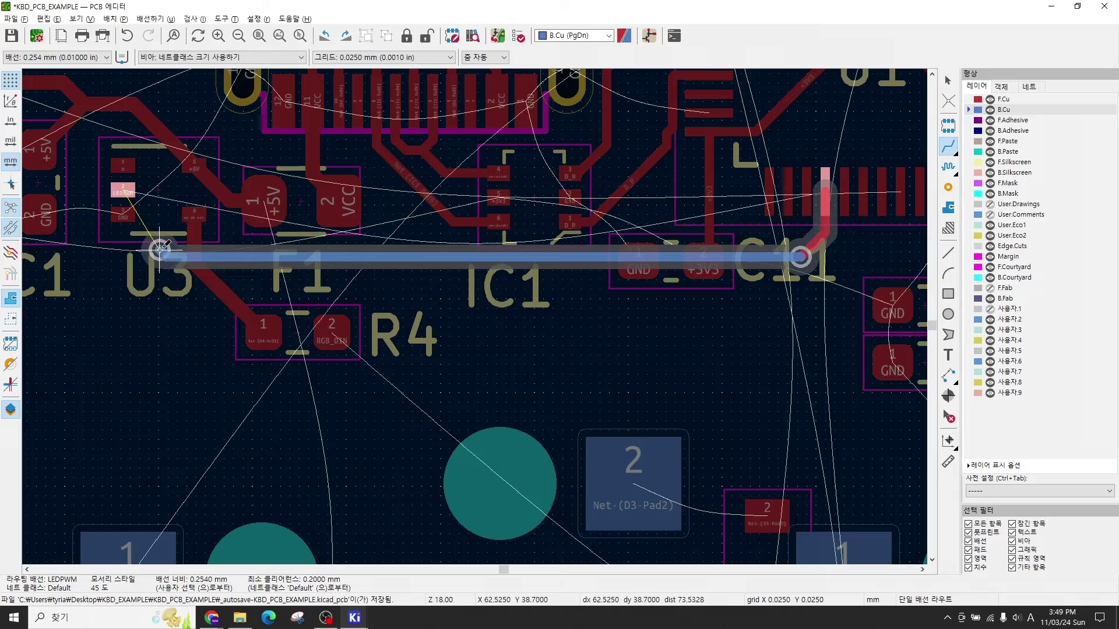
pyautogui.press('v')
pyautogui.click(123, 191)
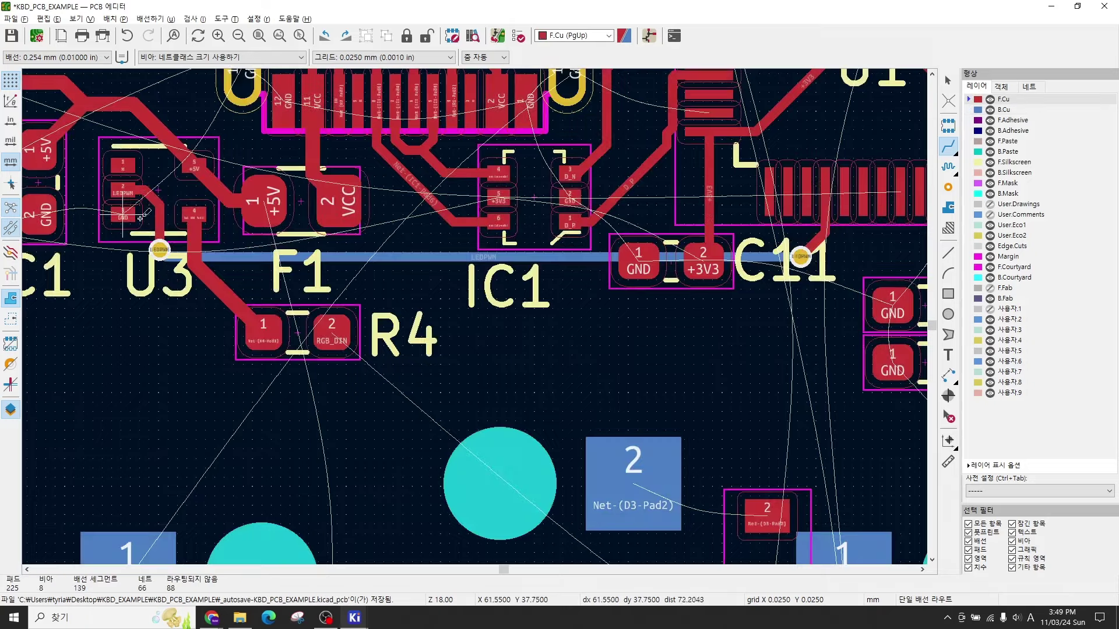
# Step: Route RGB_DIN at 0.254 mm from R4 pad 2 to L1 pad 4, alternating F.Cu and B.Cu through three vias around SW3's switch holes
pyautogui.moveTo(443, 270); pyautogui.dragTo(364, 223, button='middle')
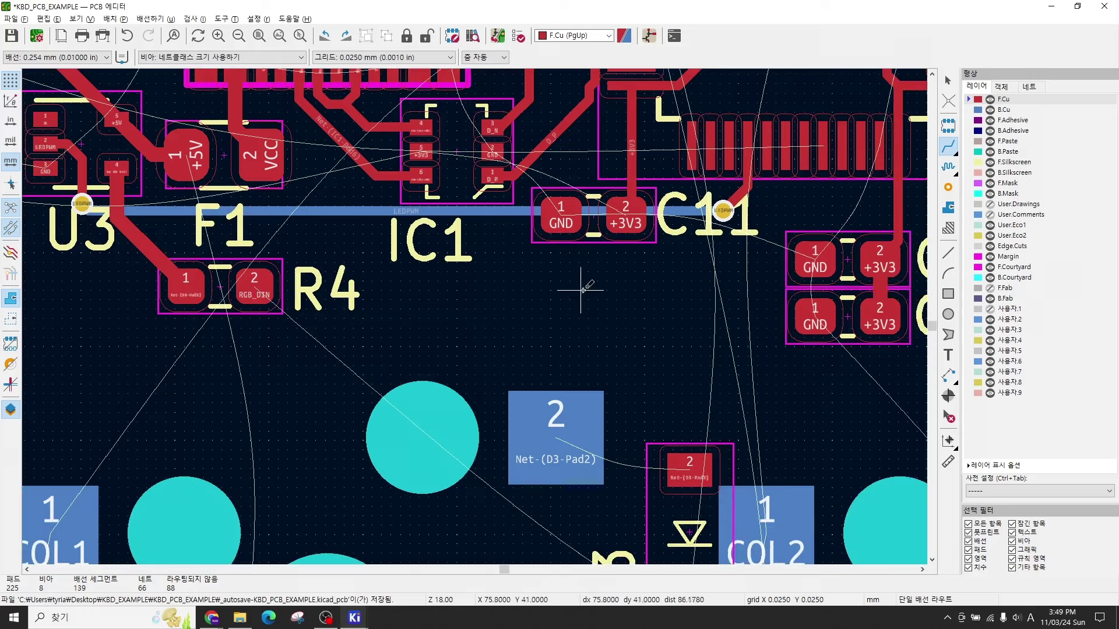
pyautogui.scroll(2, 755, 140)
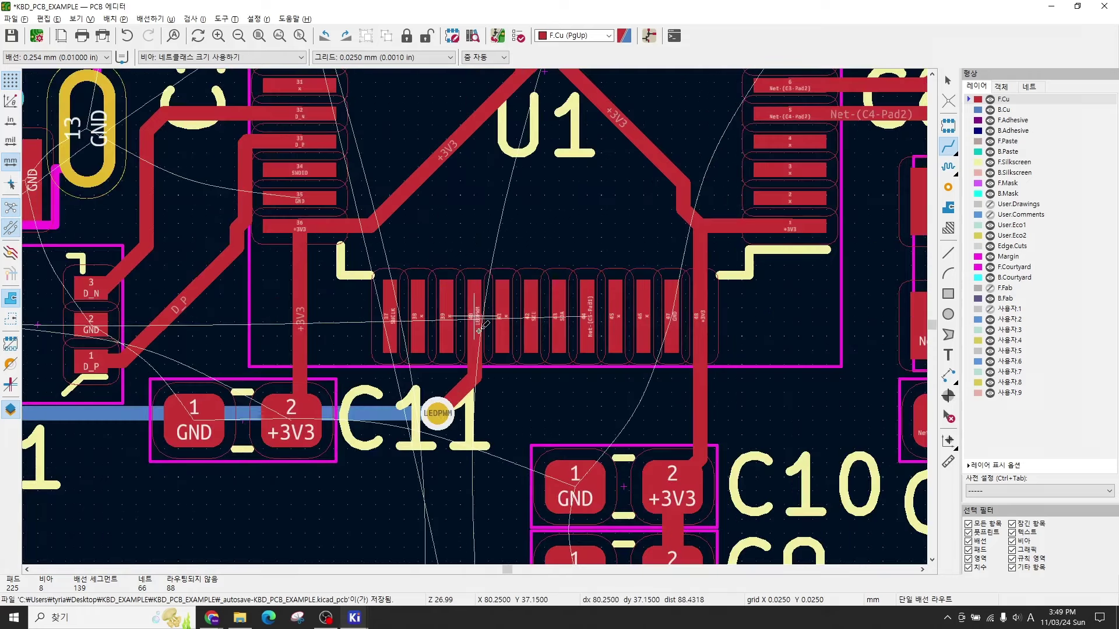
pyautogui.keyDown('ctrl'); pyautogui.hscroll(-5, 192, 402); pyautogui.keyUp('ctrl')
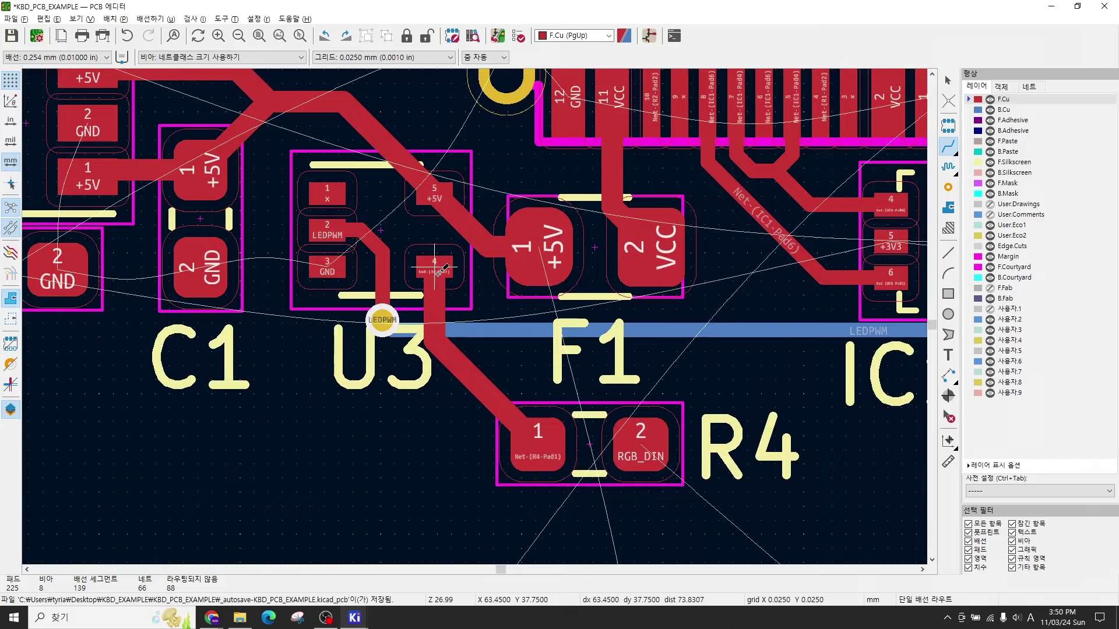
pyautogui.scroll(-1, 538, 407)
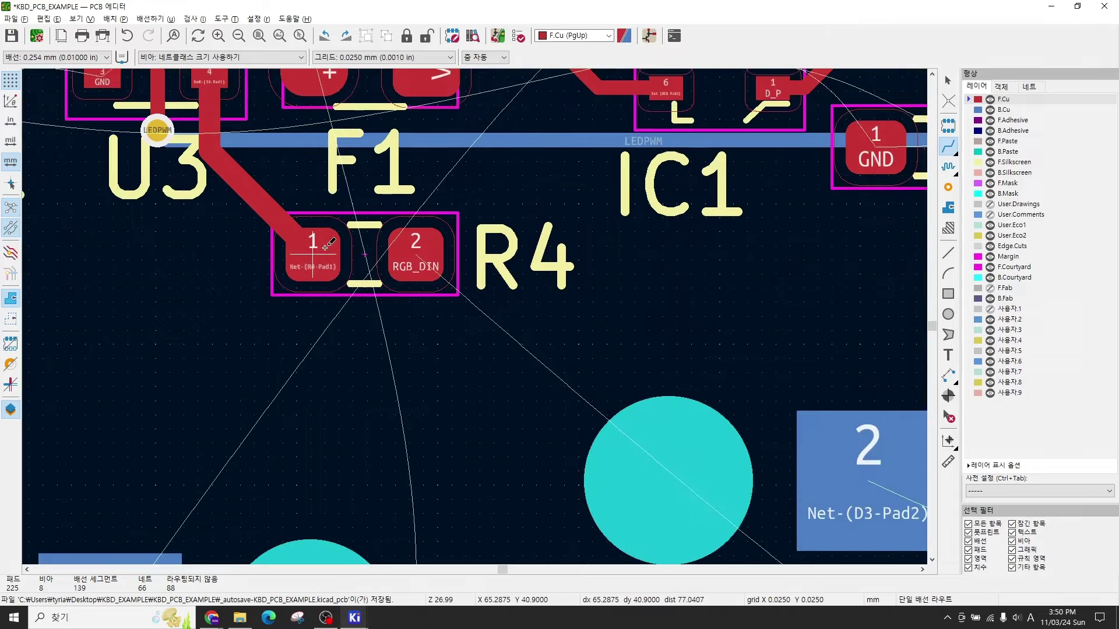
pyautogui.scroll(-2, 413, 250)
pyautogui.moveTo(475, 318); pyautogui.dragTo(284, 208, button='middle')
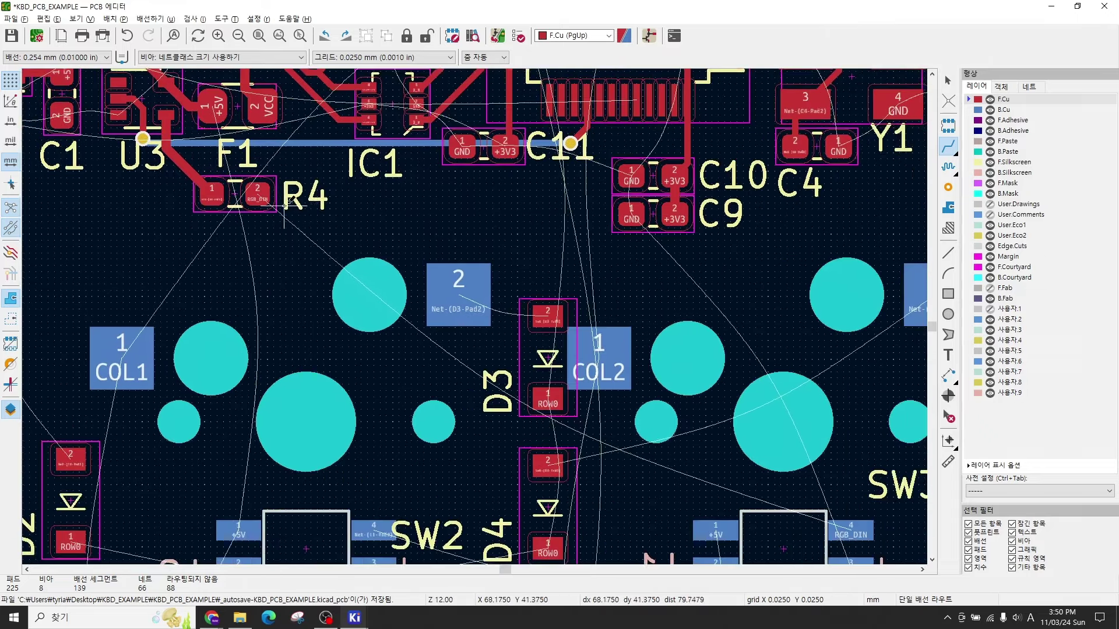
pyautogui.scroll(3, 266, 192)
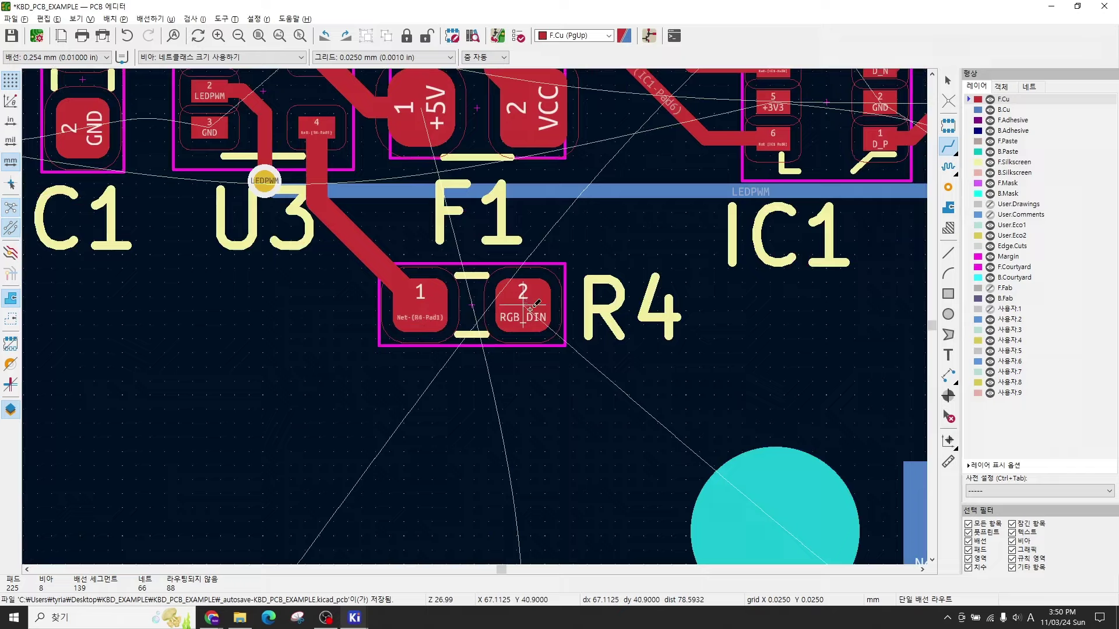
pyautogui.click(530, 308)
pyautogui.scroll(-3, 530, 308)
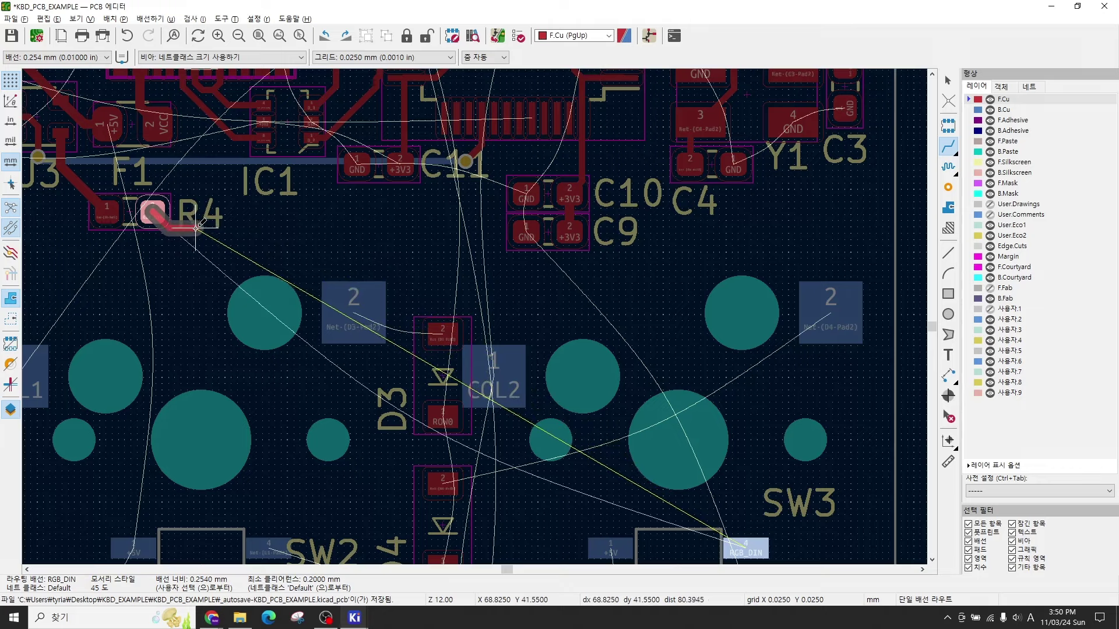
pyautogui.press('v')
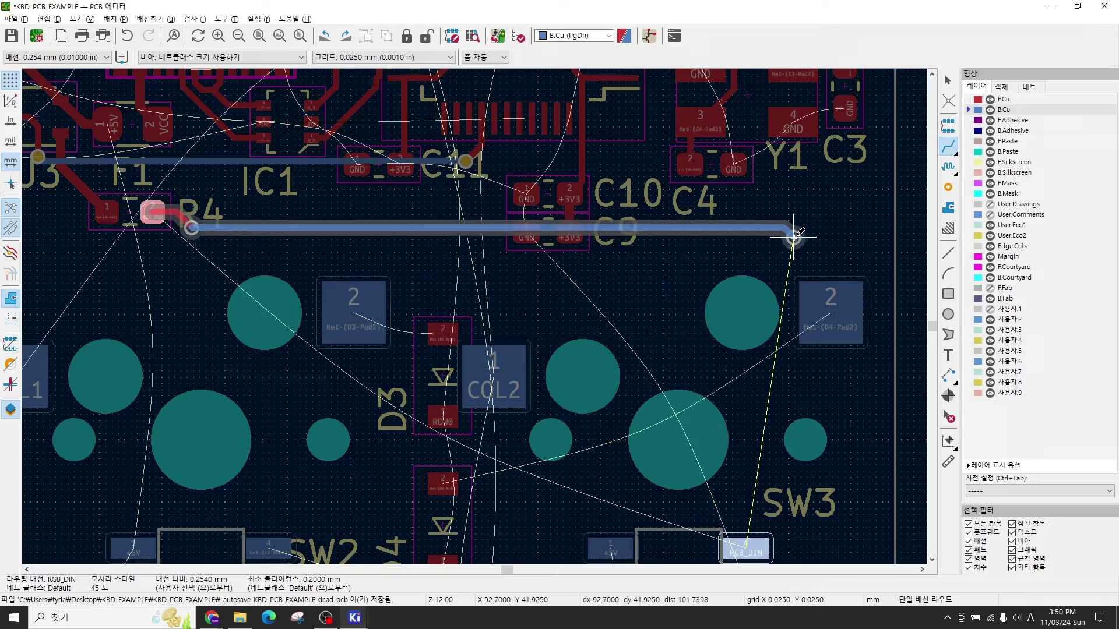
pyautogui.press('v')
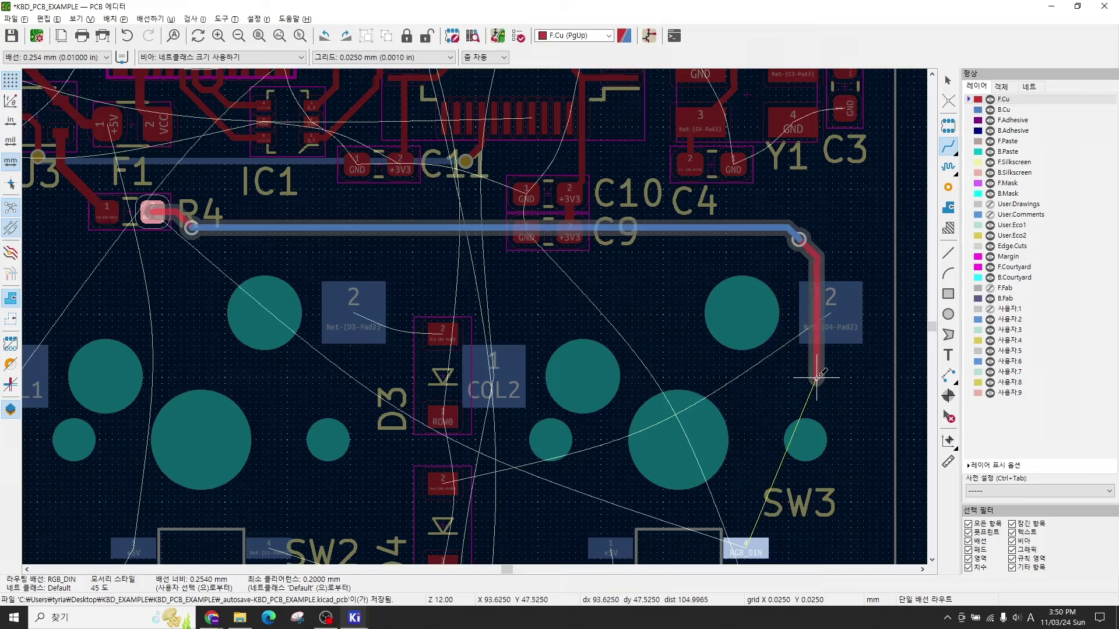
pyautogui.scroll(-1, 778, 368)
pyautogui.scroll(-3, 778, 368)
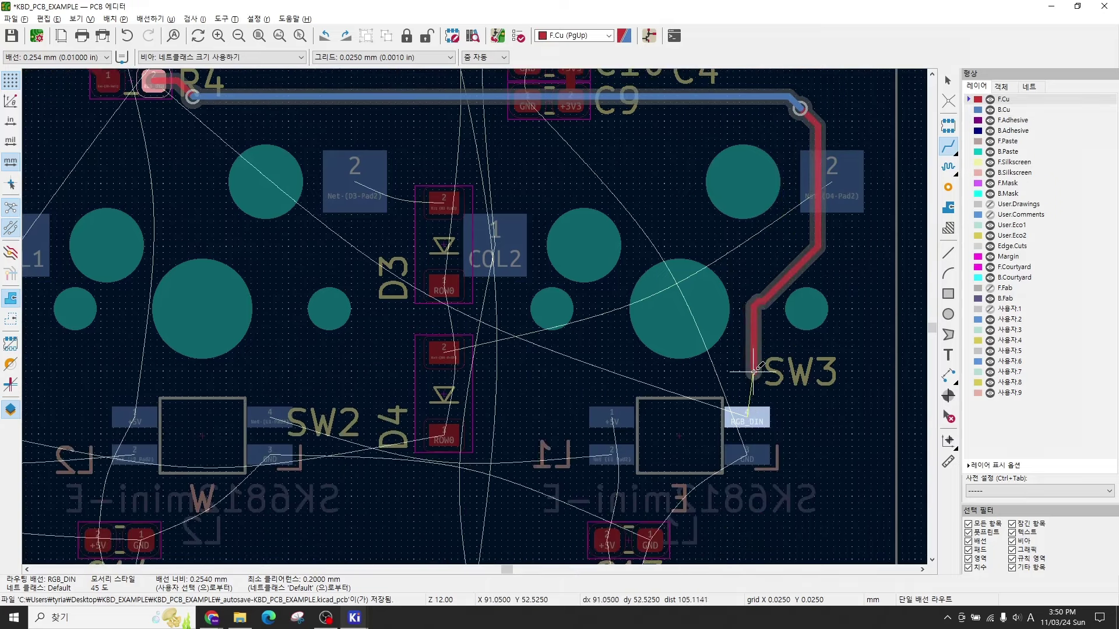
pyautogui.press('pagedown')
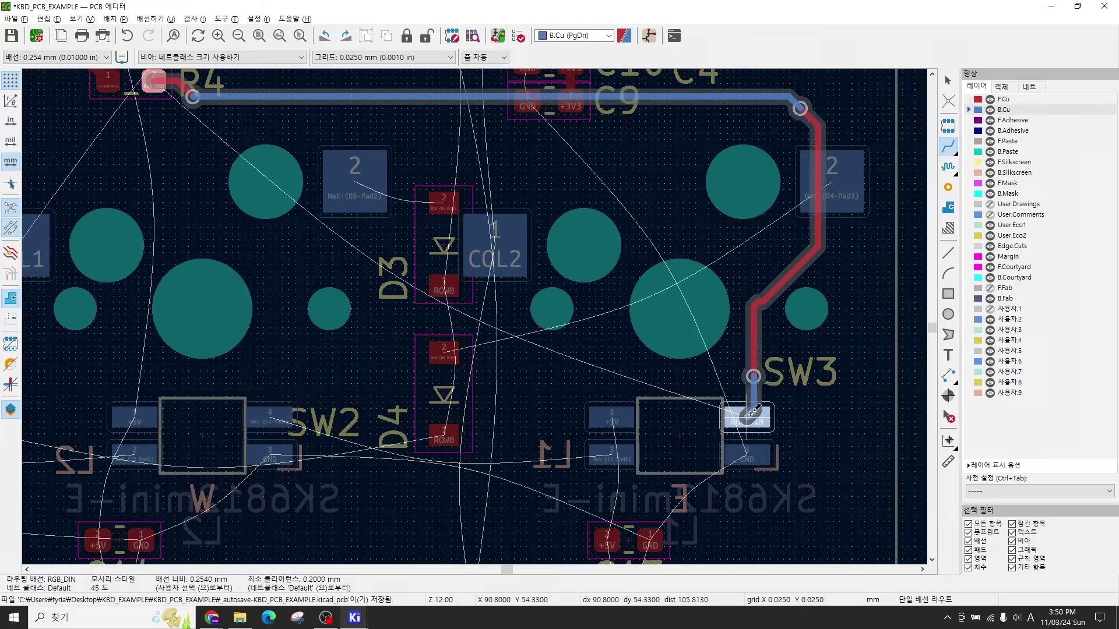
pyautogui.click(755, 412)
# Step: Alternate the active layer between F.Cu and B.Cu to examine where the RGB_DIN trace crosses SW3 pad 2, finishing on F.Cu
pyautogui.scroll(-2, 755, 350)
pyautogui.moveTo(475, 318); pyautogui.dragTo(680, 359, button='middle')
pyautogui.scroll(2, 600, 262)
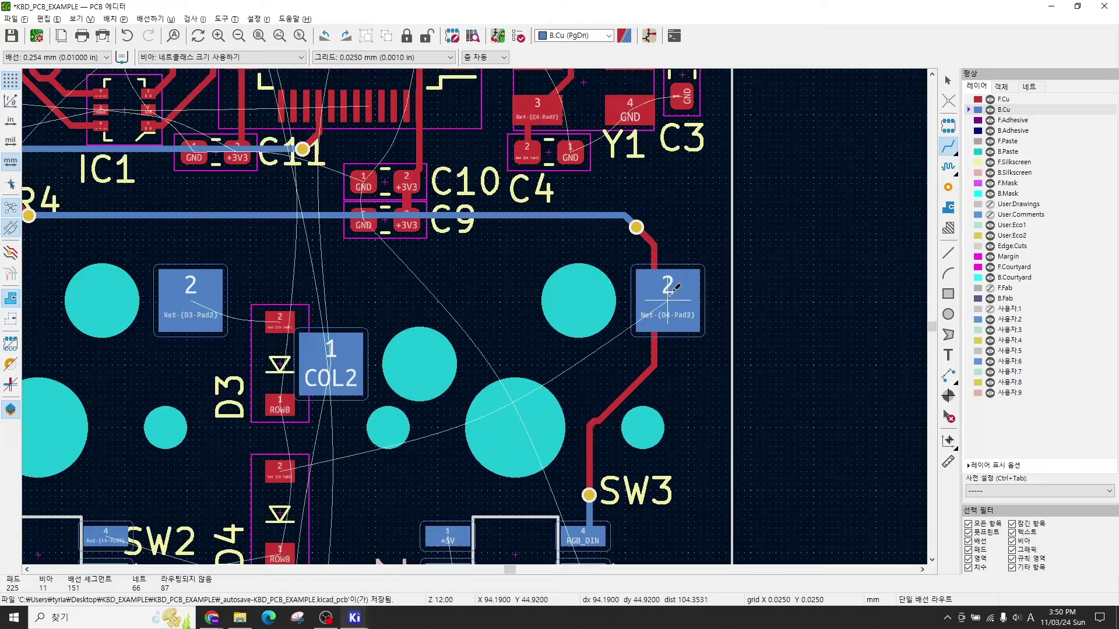
pyautogui.press('Escape')
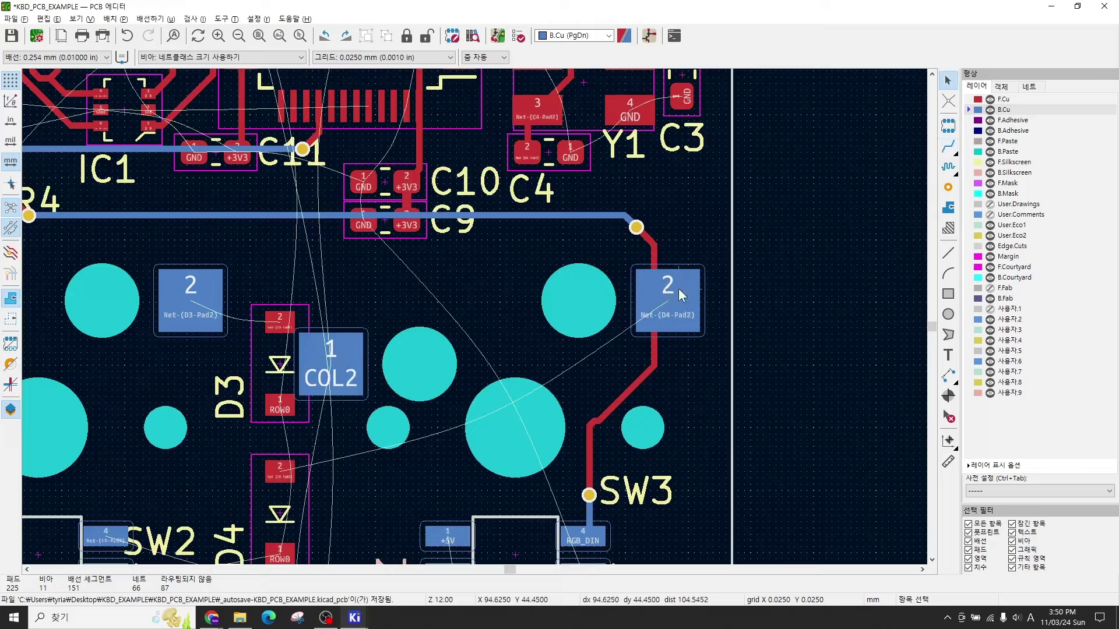
pyautogui.click(1008, 99)
pyautogui.click(1008, 110)
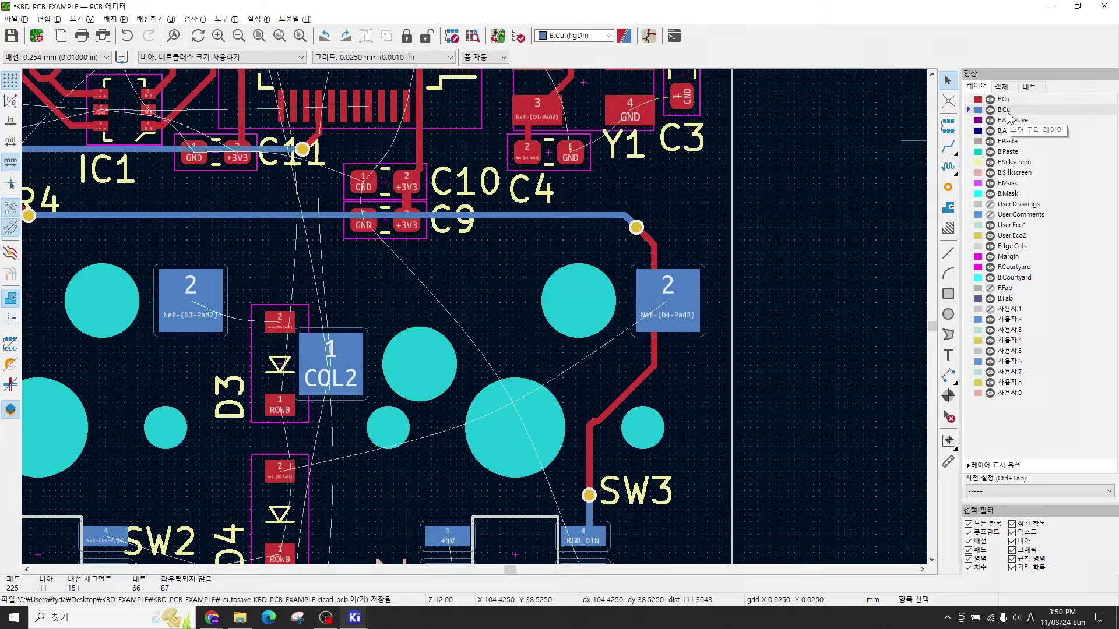
pyautogui.click(1008, 99)
pyautogui.click(1008, 110)
pyautogui.click(1008, 100)
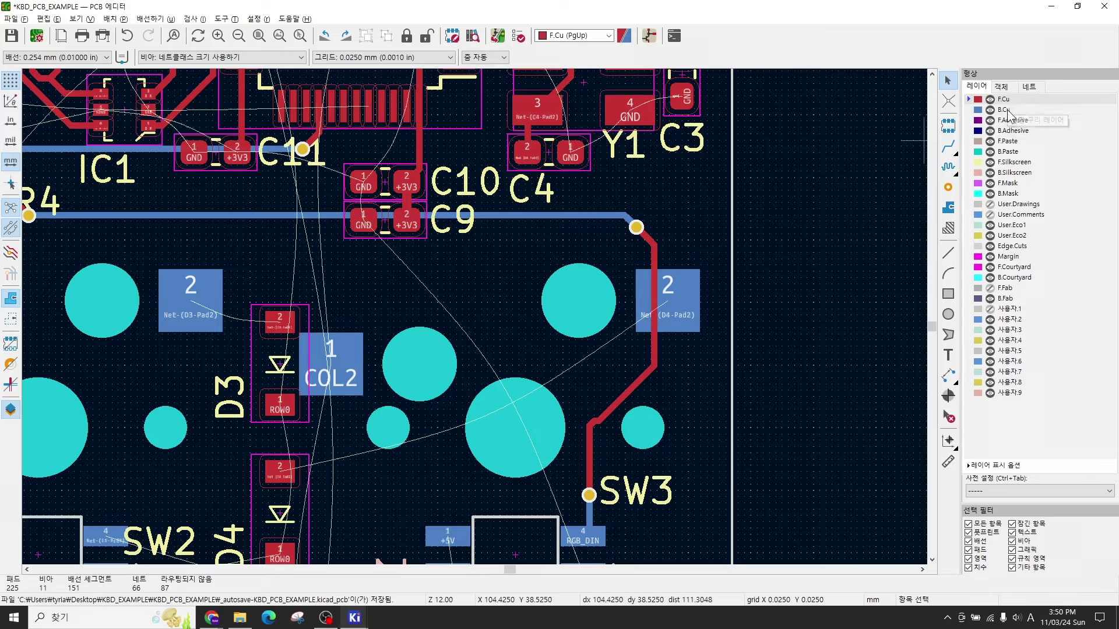
pyautogui.click(1009, 110)
pyautogui.click(1008, 99)
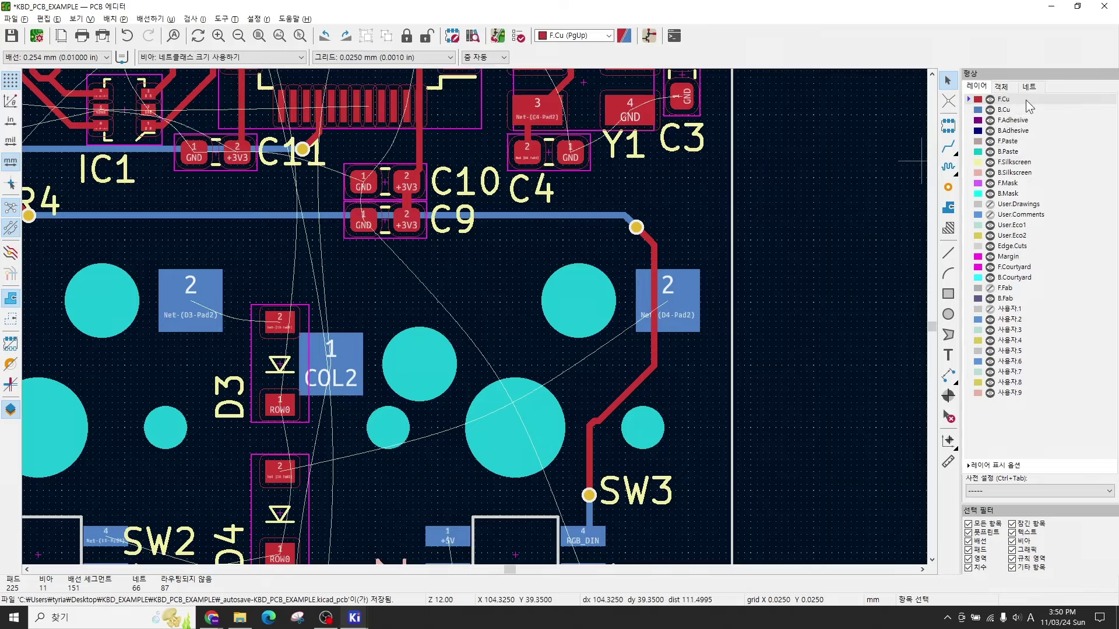
# Step: Connect the COL0 pads of SW1 and SW4 with a straight 0.254 mm trace, using two vias to run its middle section on F.Cu
pyautogui.moveTo(496, 290); pyautogui.dragTo(614, 235, button='middle')
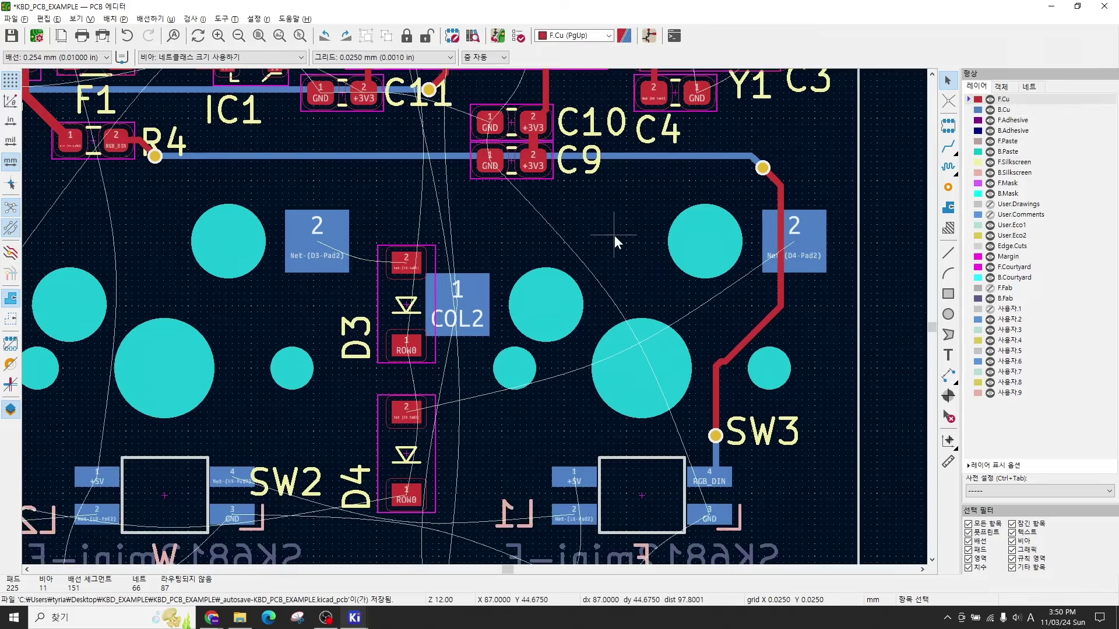
pyautogui.scroll(-3, 474, 317)
pyautogui.scroll(2, 477, 325)
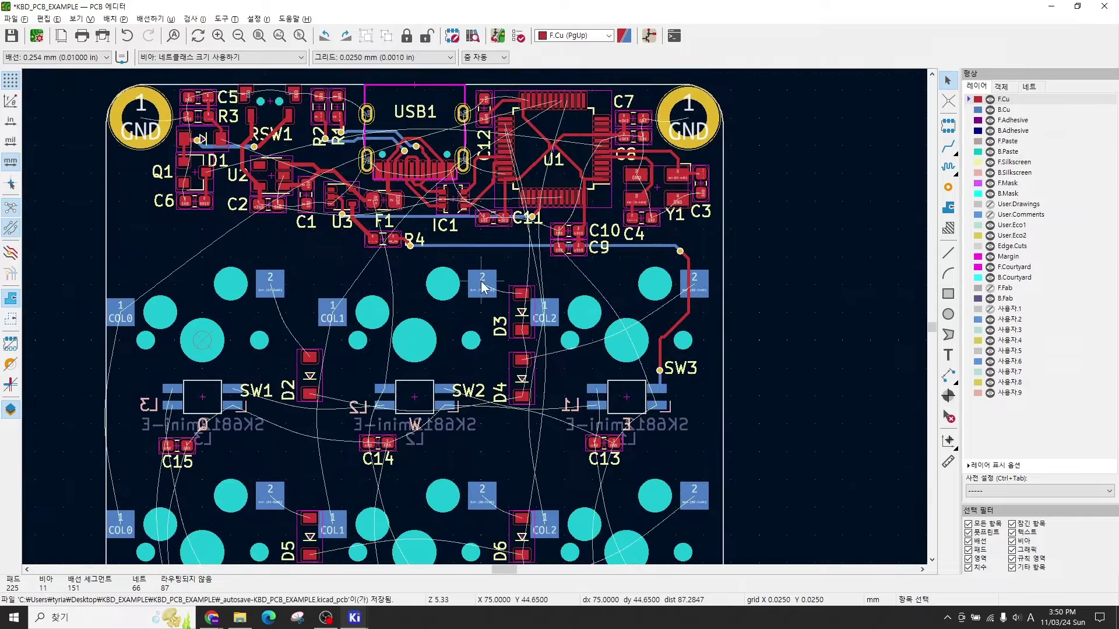
pyautogui.moveTo(488, 351); pyautogui.dragTo(522, 316, button='middle')
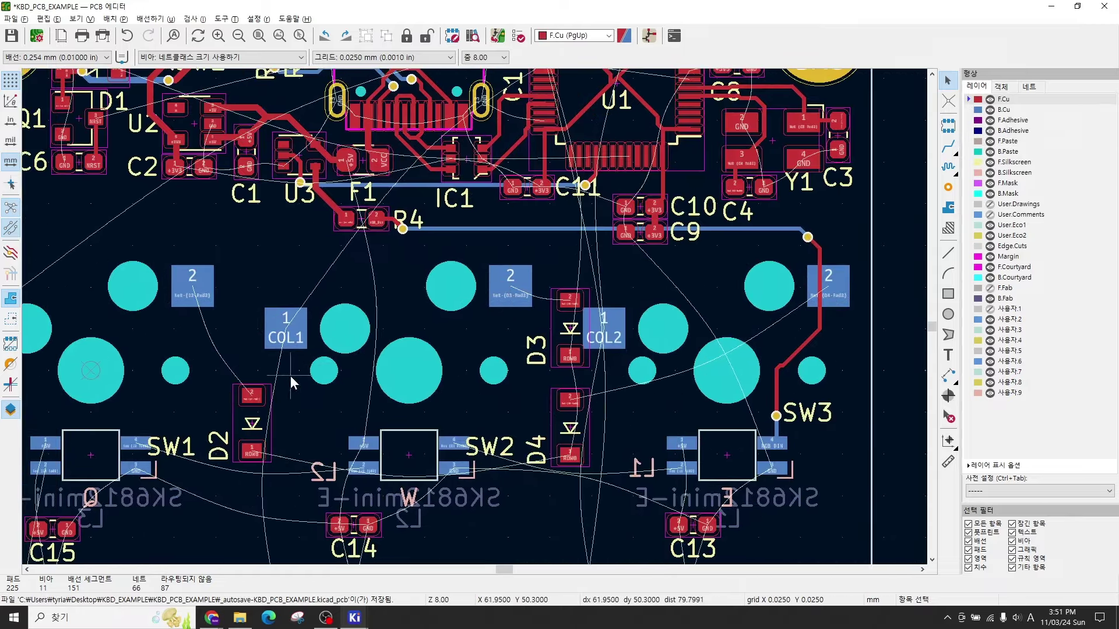
pyautogui.moveTo(291, 375); pyautogui.dragTo(425, 337, button='middle')
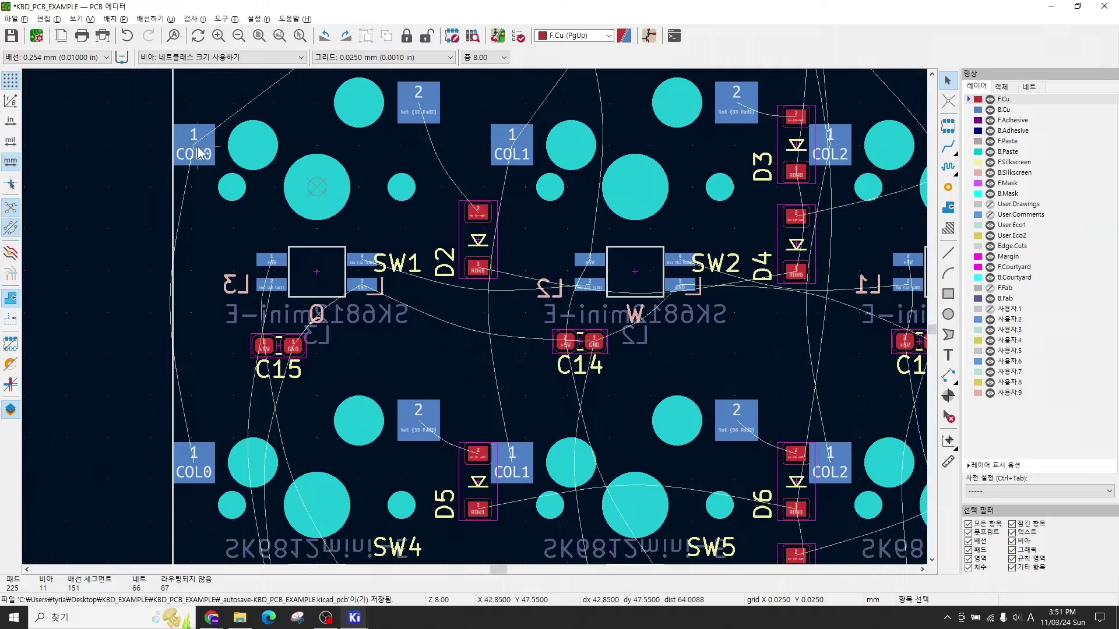
pyautogui.press('x')
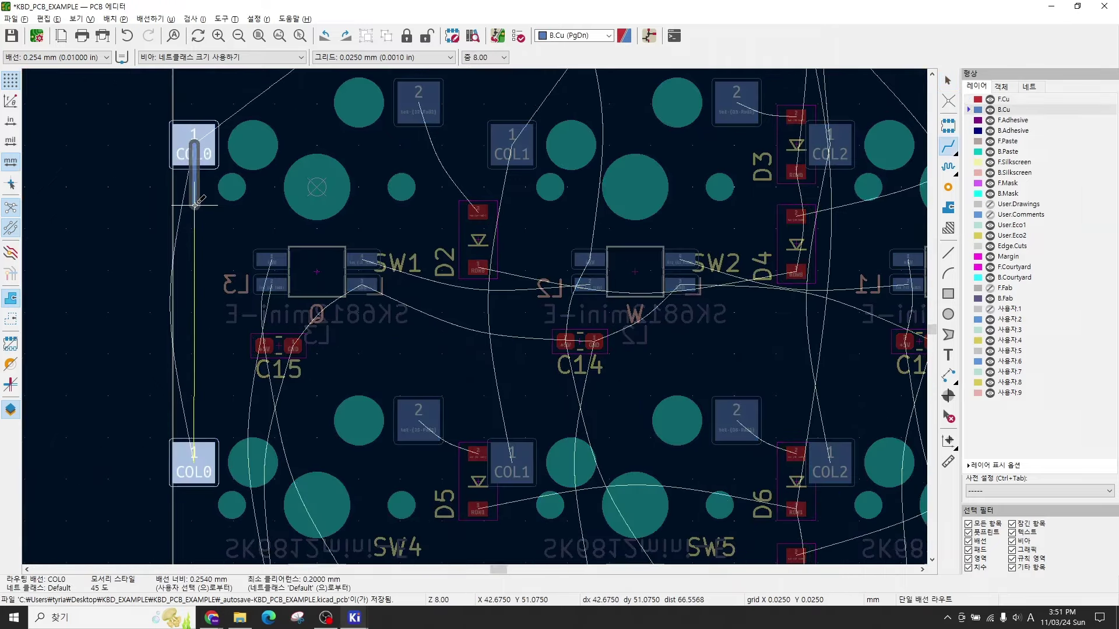
pyautogui.press('v')
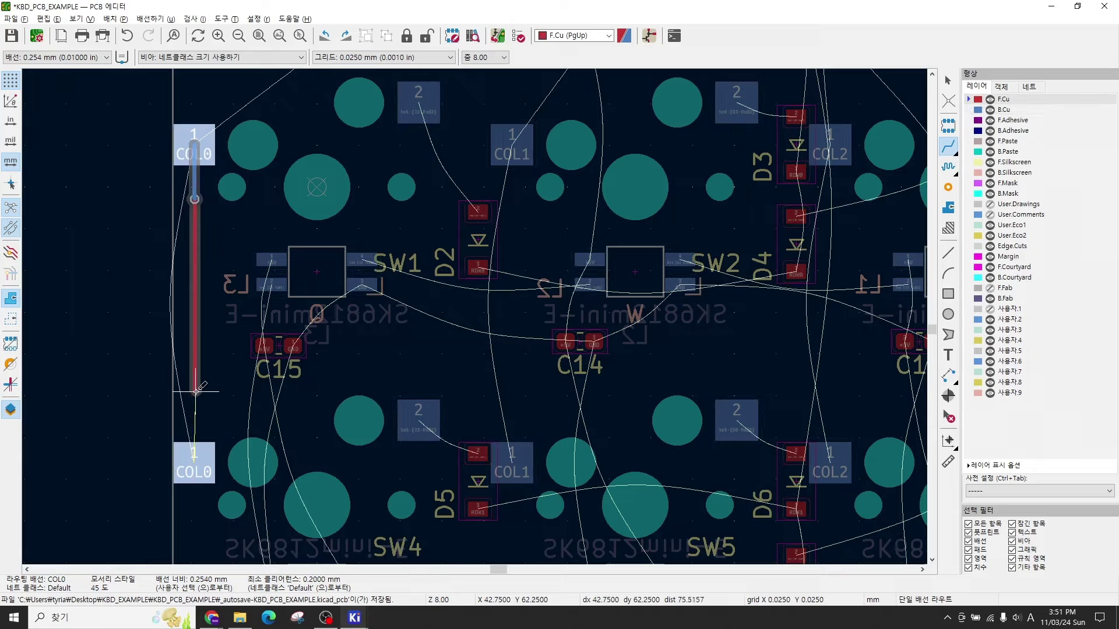
pyautogui.press('v')
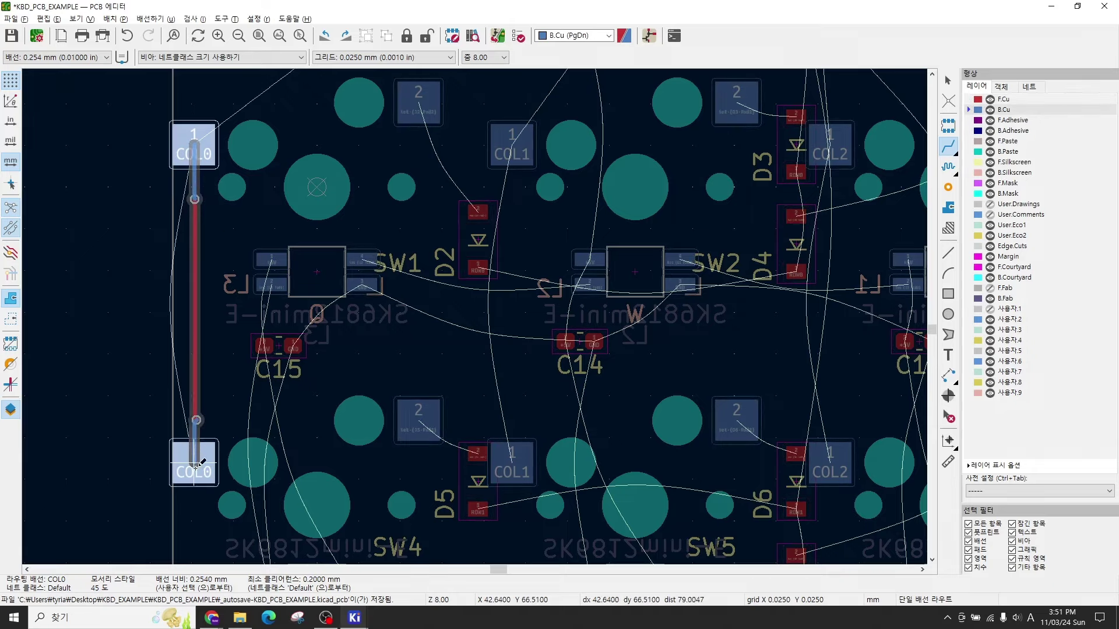
pyautogui.click(197, 420)
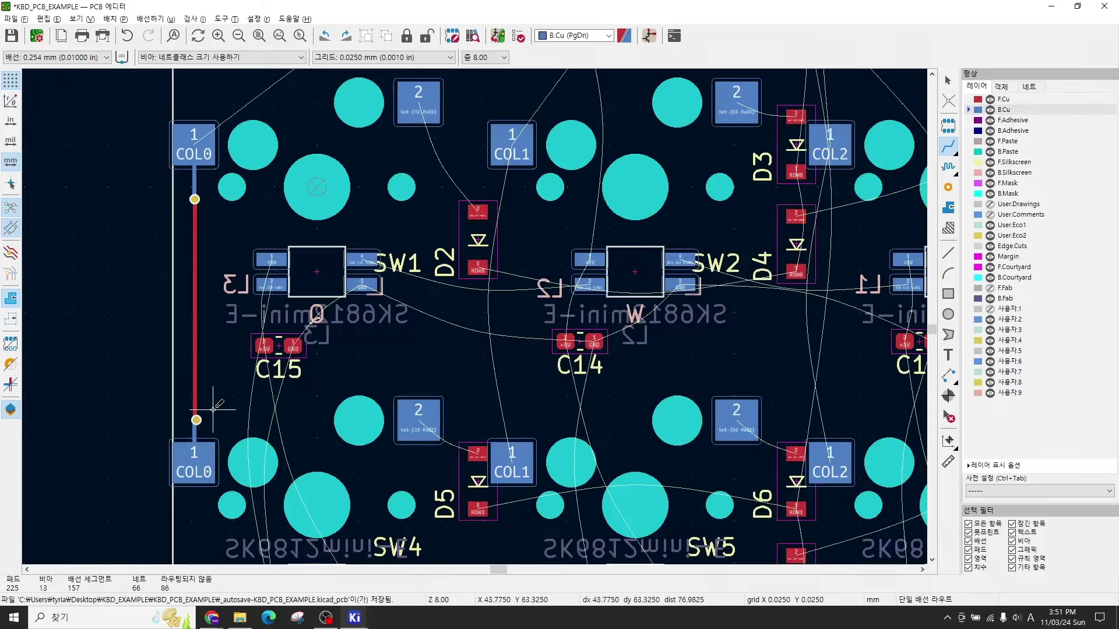
# Step: Connect the COL1 pads of SW2 and SW5 at 0.254 mm, using two vias to run the long section on F.Cu
pyautogui.moveTo(285, 418); pyautogui.dragTo(199, 395, button='middle')
pyautogui.click(429, 123)
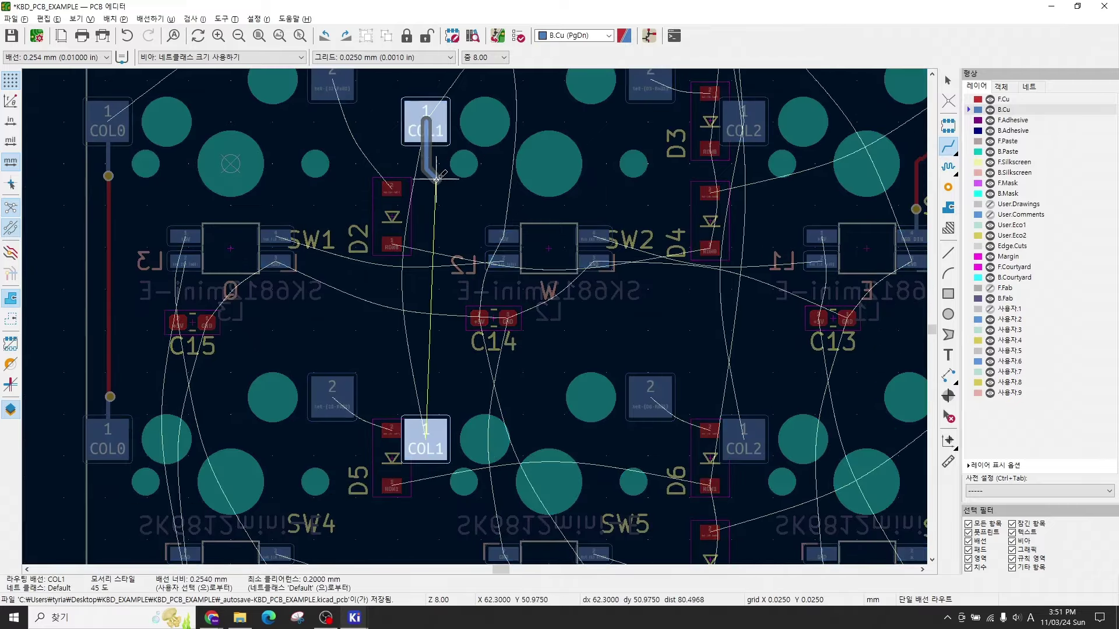
pyautogui.press('v')
pyautogui.click(428, 170)
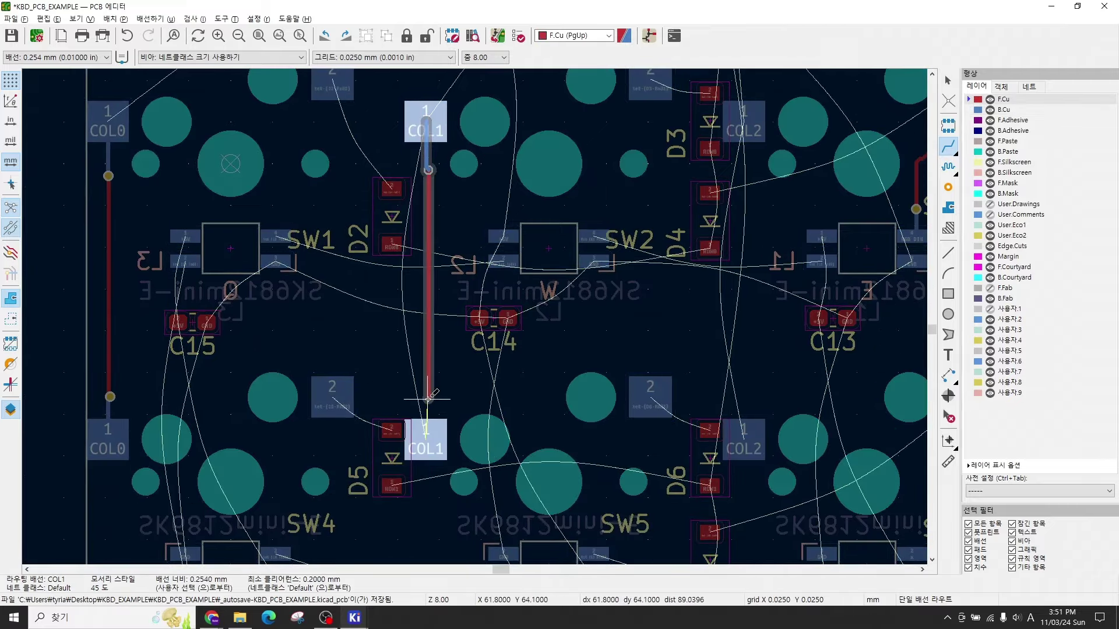
pyautogui.click(428, 437)
# Step: Connect the COL2 pads of SW3 and SW6 at 0.254 mm, with short B.Cu ends and two vias around an F.Cu section
pyautogui.moveTo(662, 243); pyautogui.dragTo(550, 247, button='middle')
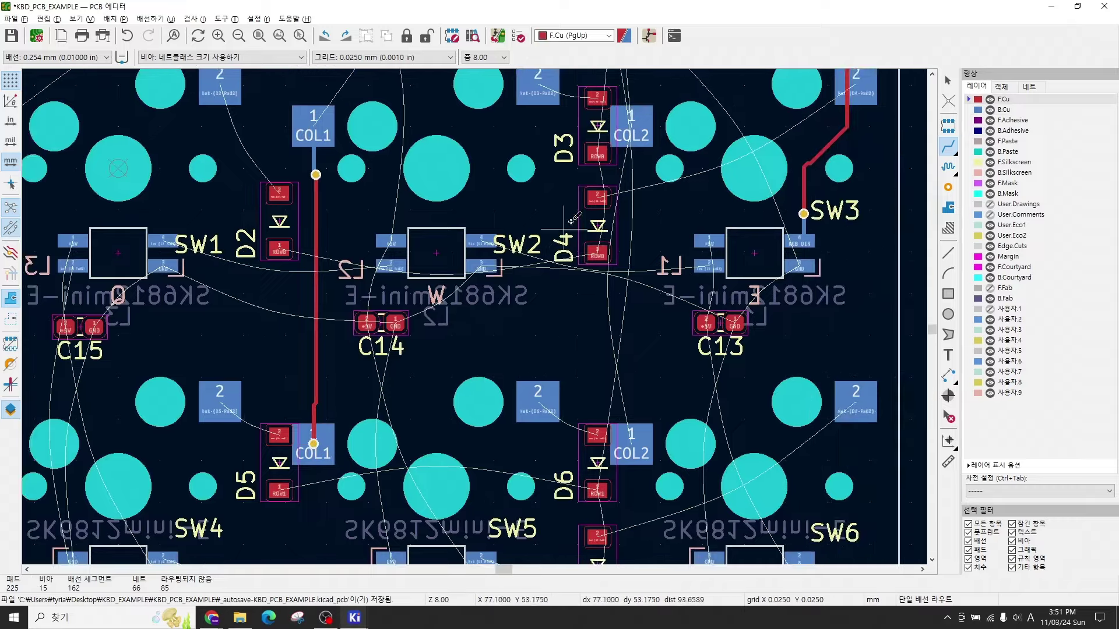
pyautogui.click(632, 126)
pyautogui.press('v')
pyautogui.click(635, 170)
pyautogui.scroll(2, 632, 394)
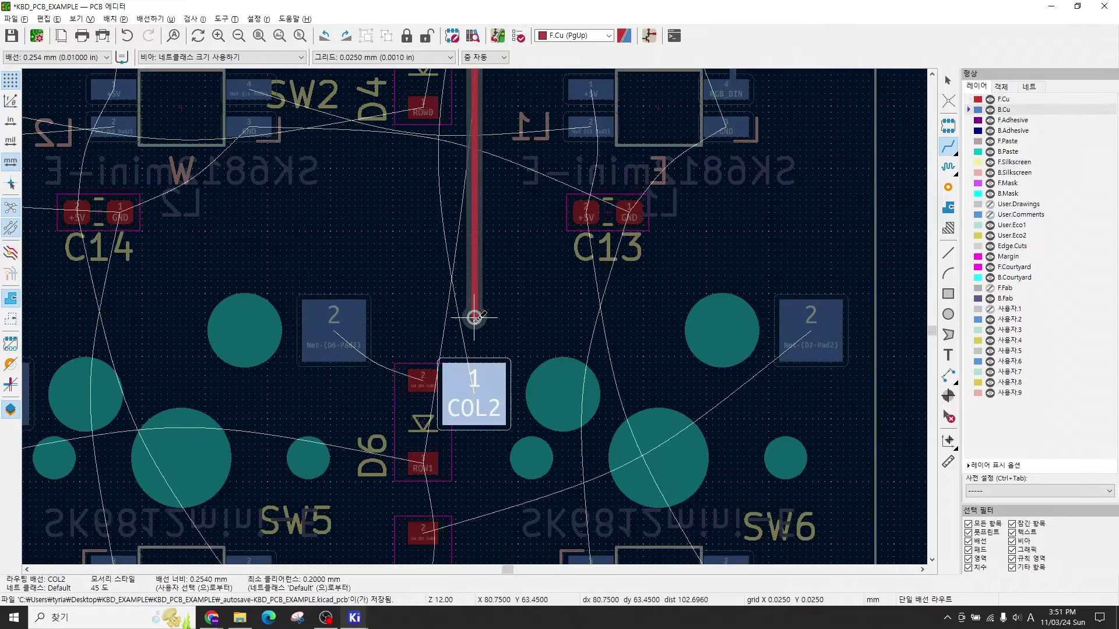
pyautogui.press('v')
pyautogui.click(474, 382)
pyautogui.scroll(-2, 484, 301)
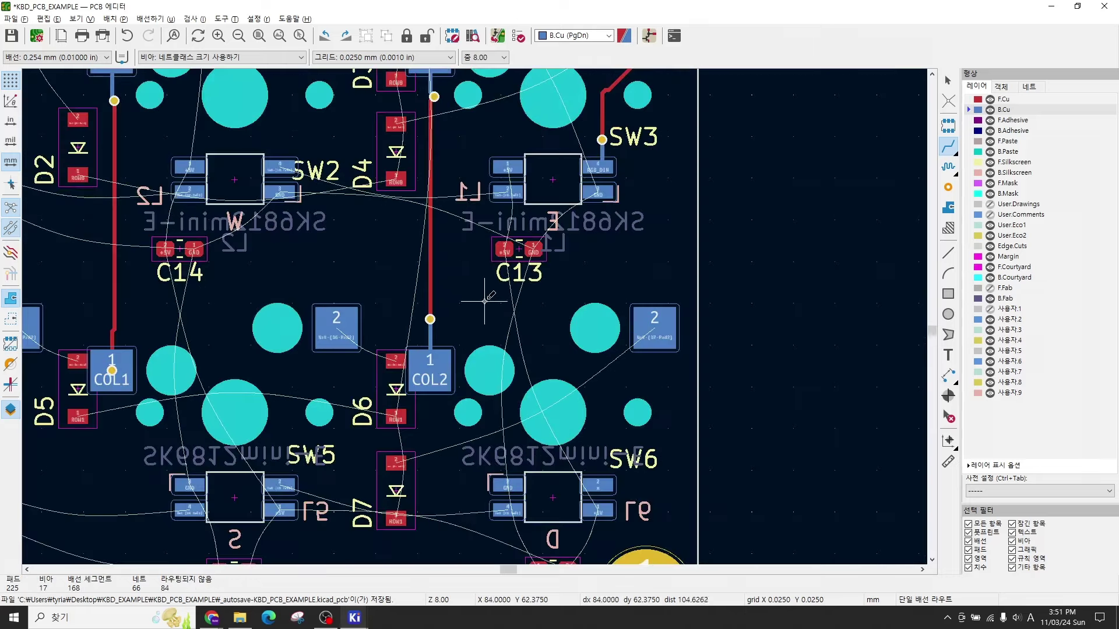
# Step: Route SW1 pad 2 on B.Cu to a via just above D2, finishing on F.Cu at D2 pad 2
pyautogui.scroll(-2, 484, 301)
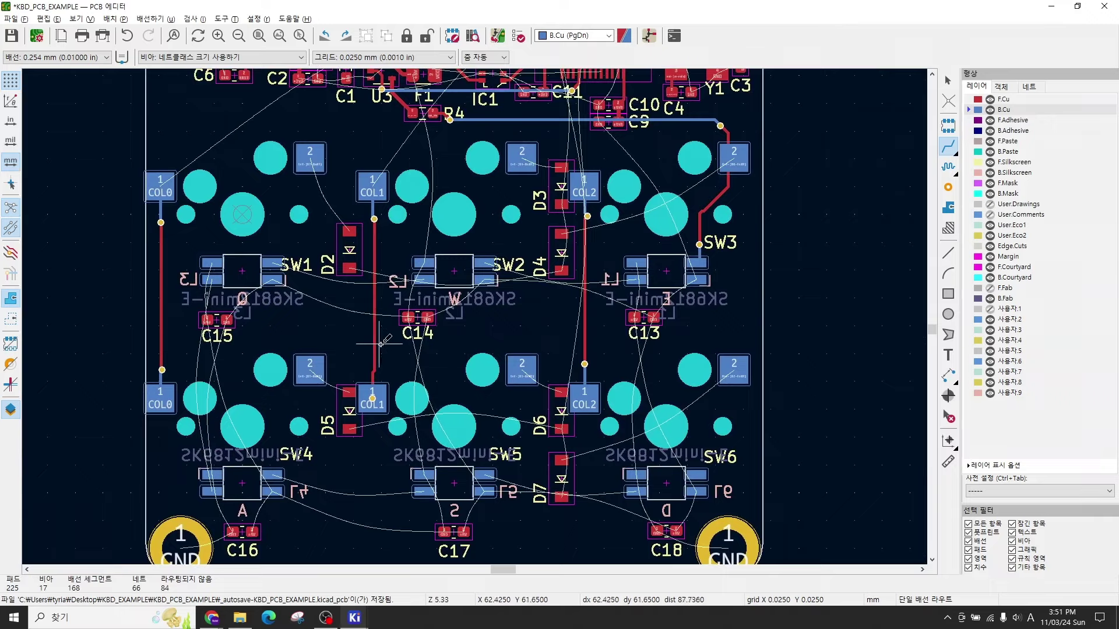
pyautogui.moveTo(324, 342); pyautogui.dragTo(374, 369, button='middle')
pyautogui.scroll(1, 388, 265)
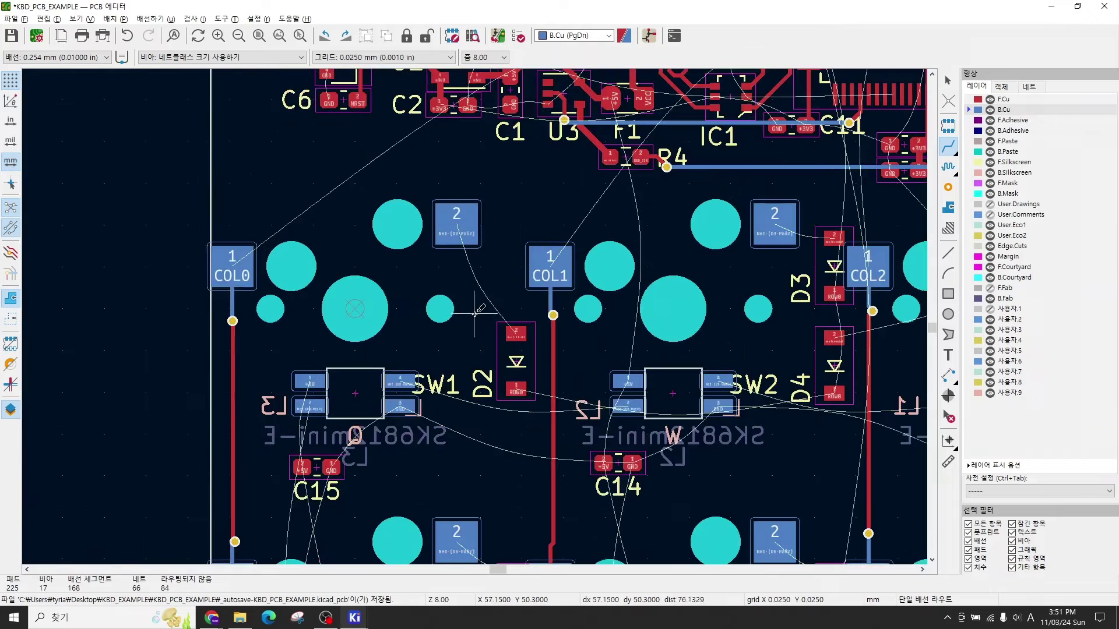
pyautogui.click(458, 220)
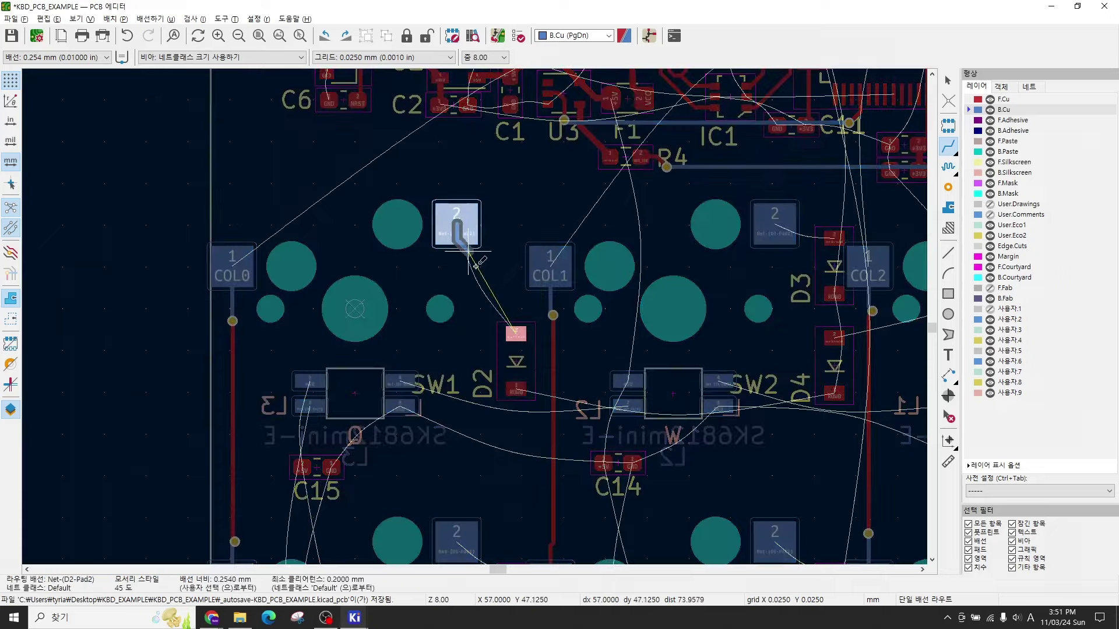
pyautogui.press('v')
pyautogui.doubleClick(511, 315)
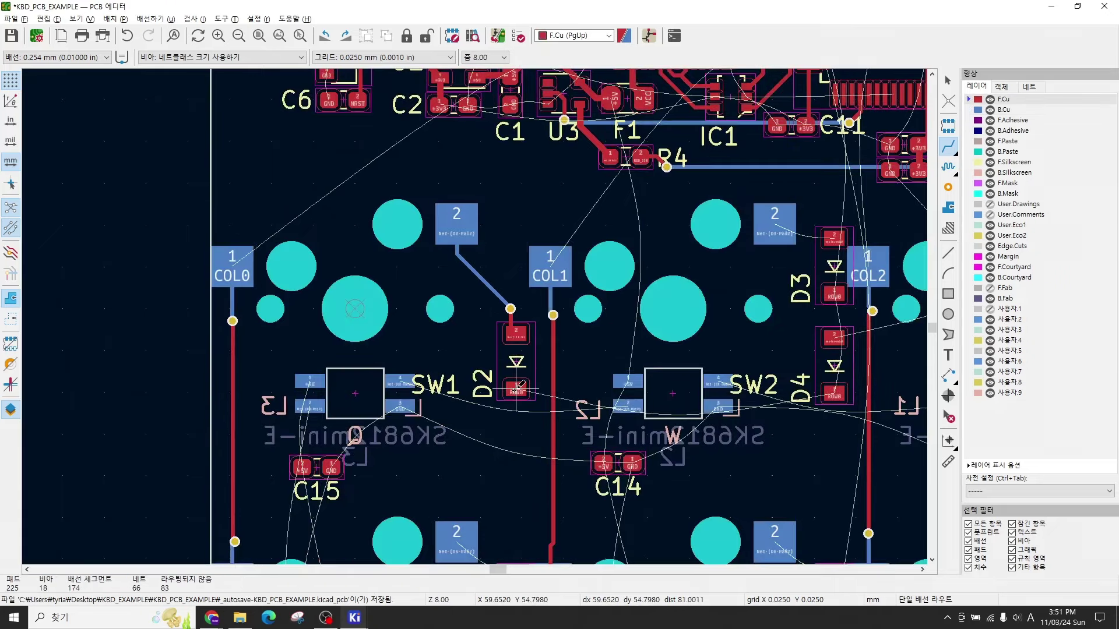
# Step: Route SW2 pad 2 on B.Cu to a through via beside it, finishing on F.Cu at D3 pad 2
pyautogui.moveTo(518, 388); pyautogui.dragTo(529, 287, button='middle')
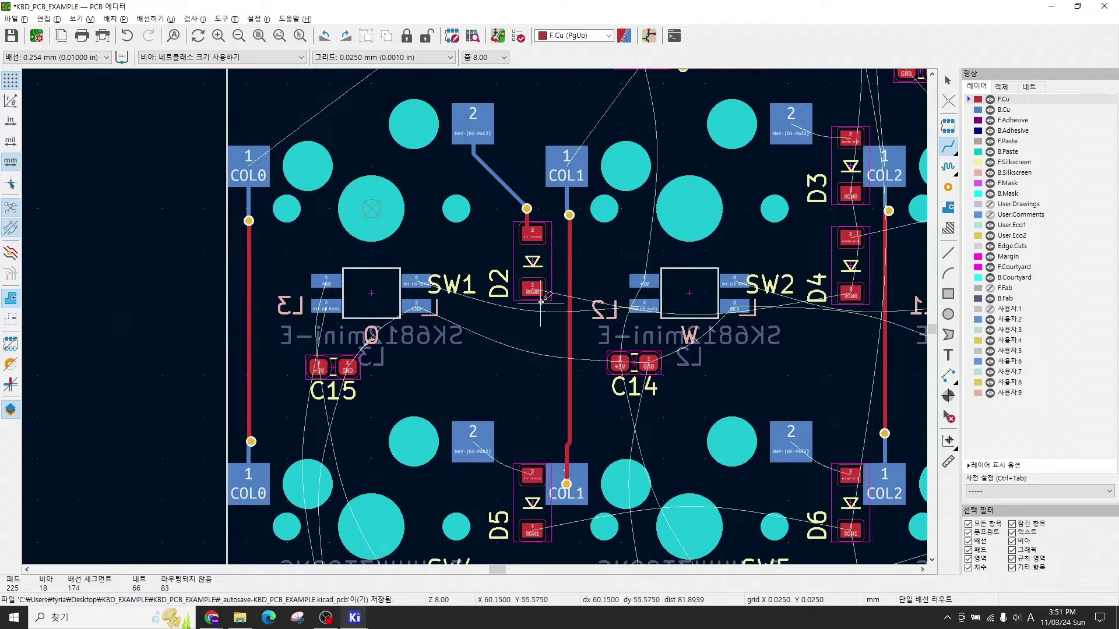
pyautogui.moveTo(792, 125); pyautogui.dragTo(739, 156, button='middle')
pyautogui.click(739, 156)
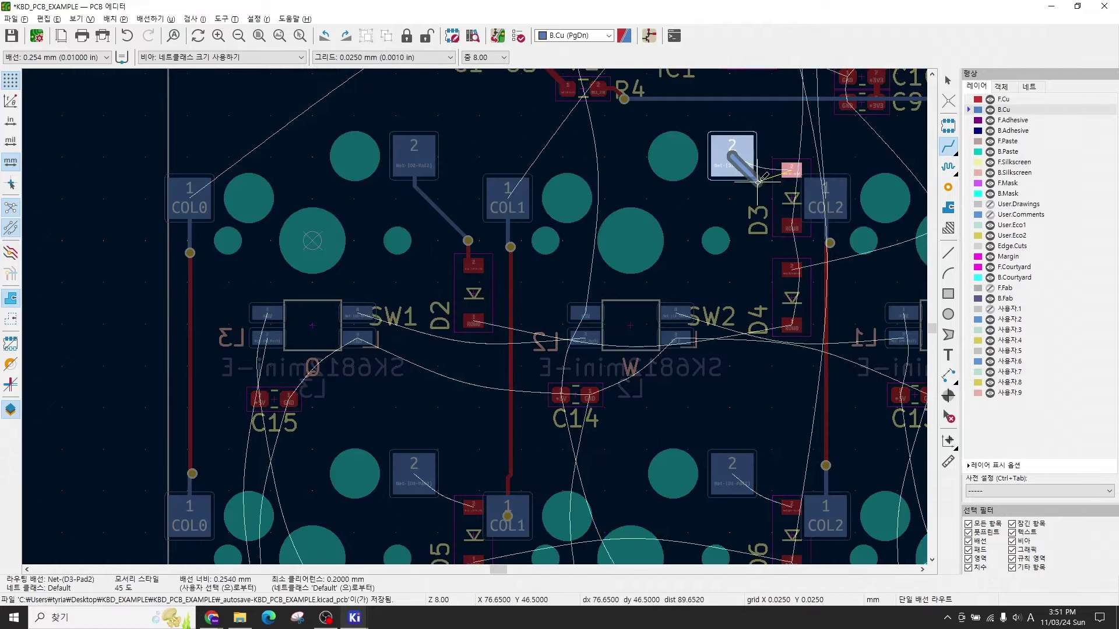
pyautogui.rightClick(774, 143)
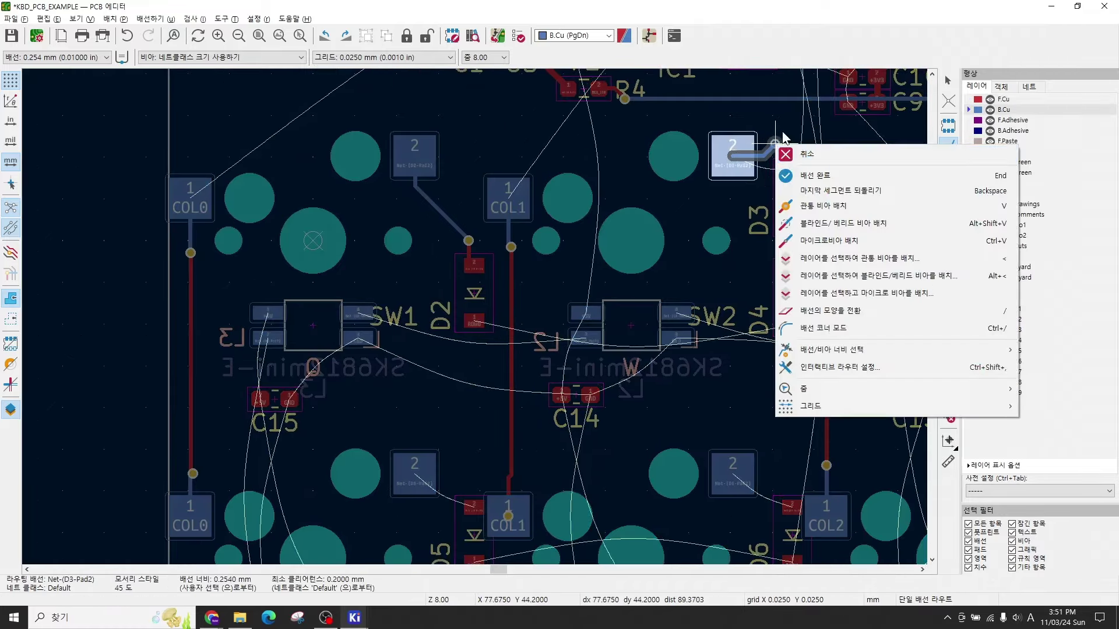
pyautogui.click(815, 205)
pyautogui.click(792, 169)
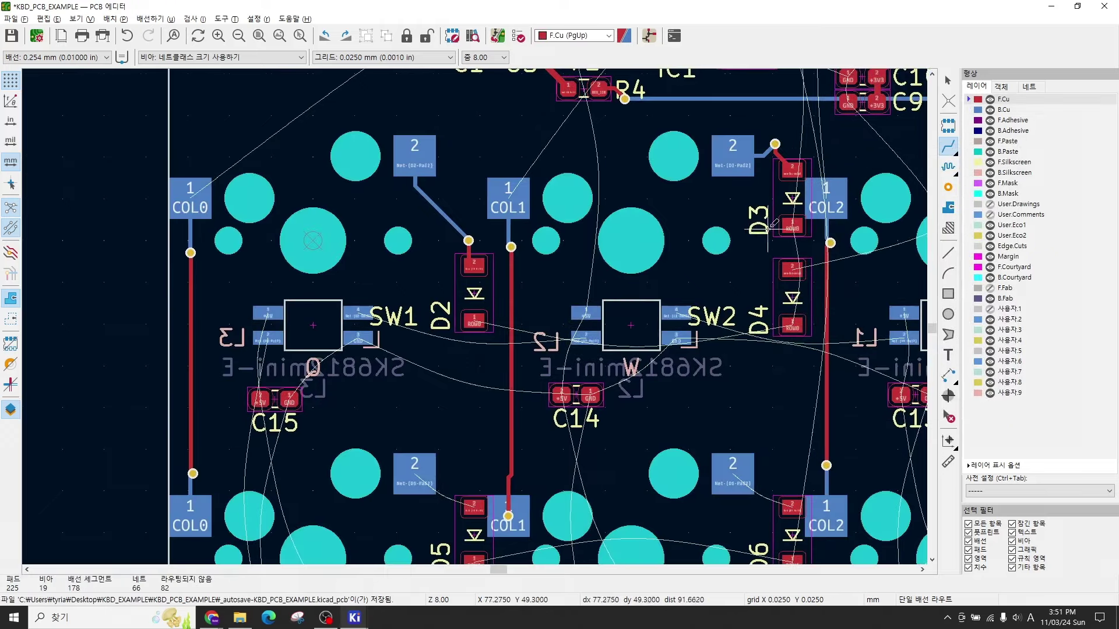
pyautogui.moveTo(770, 226); pyautogui.dragTo(508, 240, button='middle')
pyautogui.scroll(5, 774, 144)
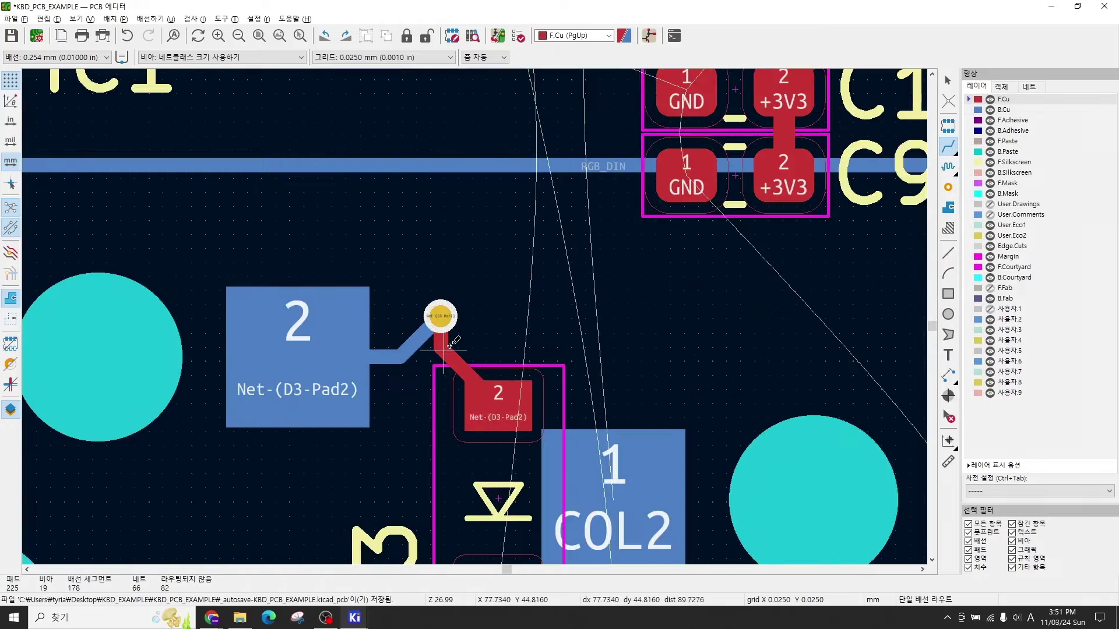
pyautogui.press('Escape')
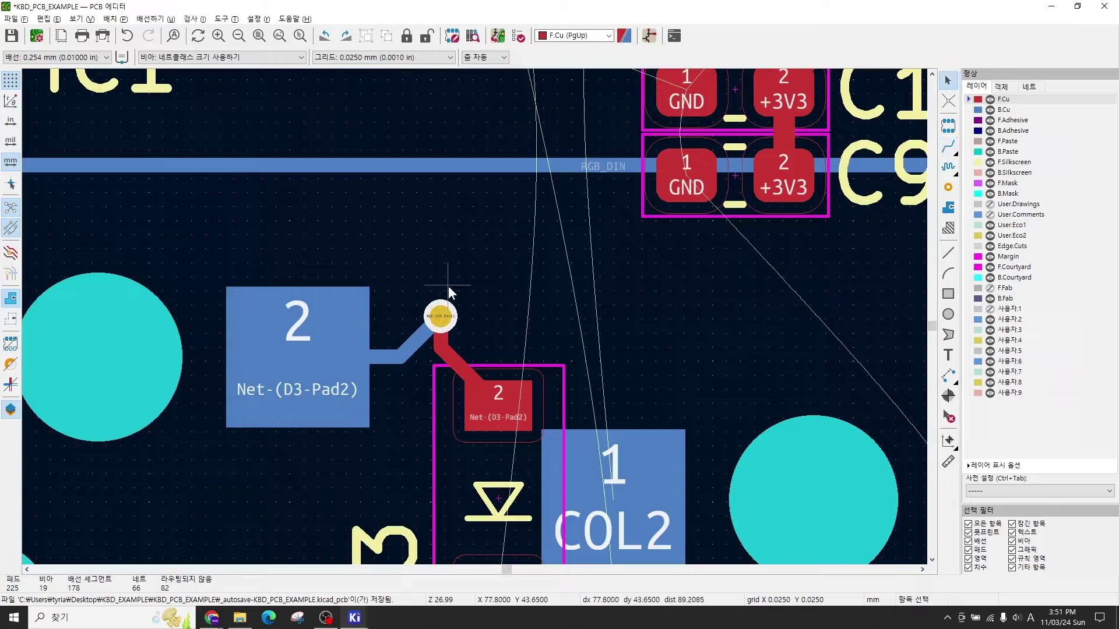
pyautogui.scroll(-5, 443, 318)
# Step: Route SW3 pad 2 on B.Cu above the COL2 pad to a via, continuing on F.Cu past D3 to D4 pad 2
pyautogui.moveTo(634, 378); pyautogui.dragTo(533, 348, button='middle')
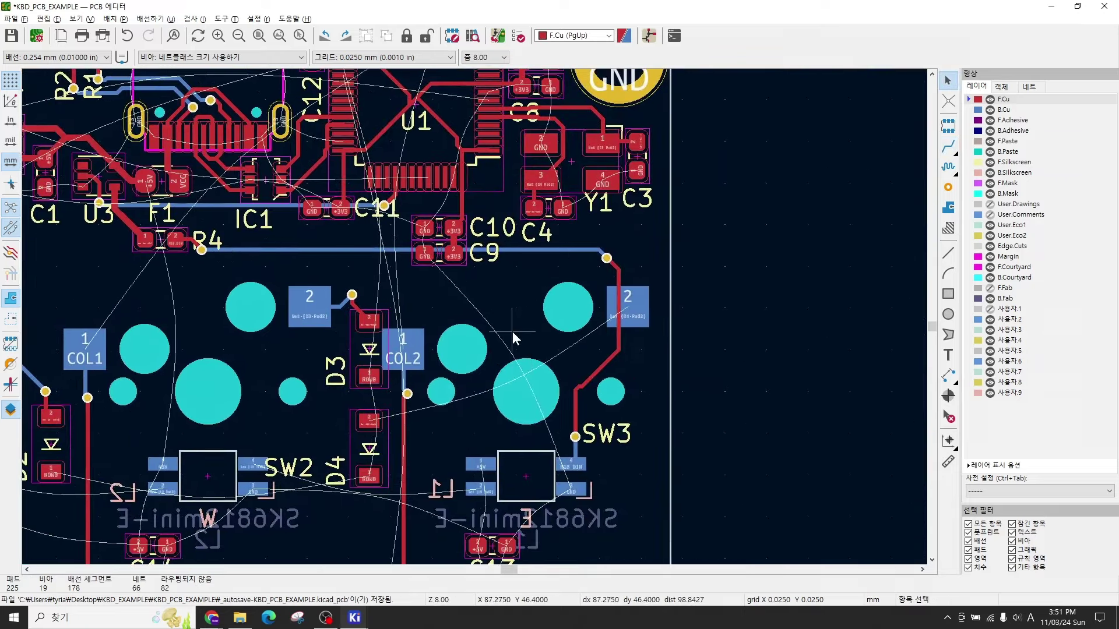
pyautogui.moveTo(512, 331); pyautogui.dragTo(592, 289, button='middle')
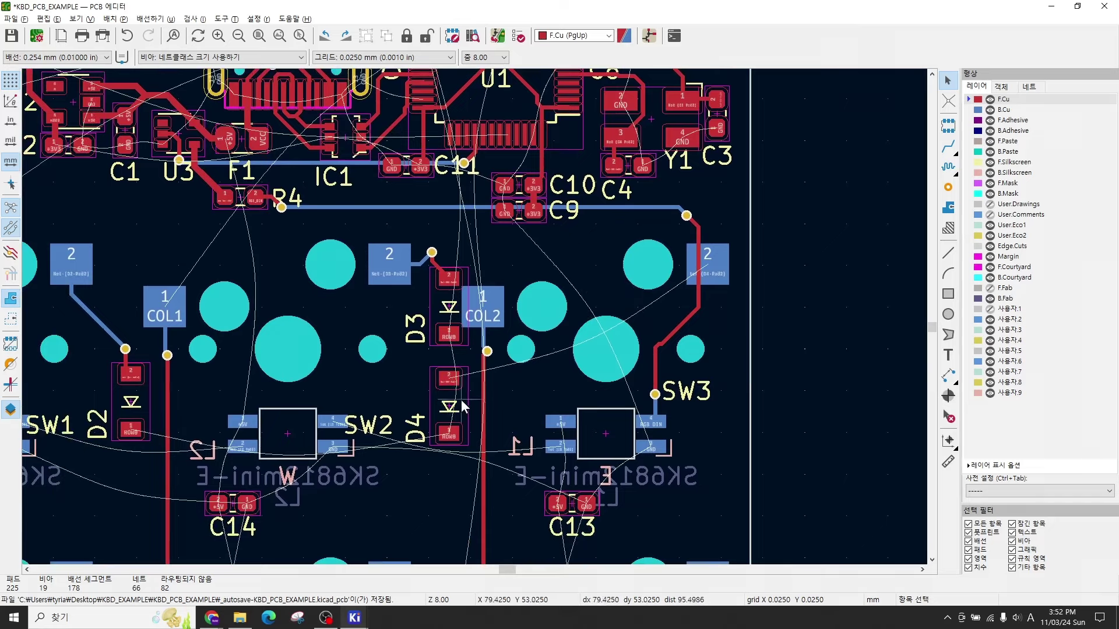
pyautogui.press('x')
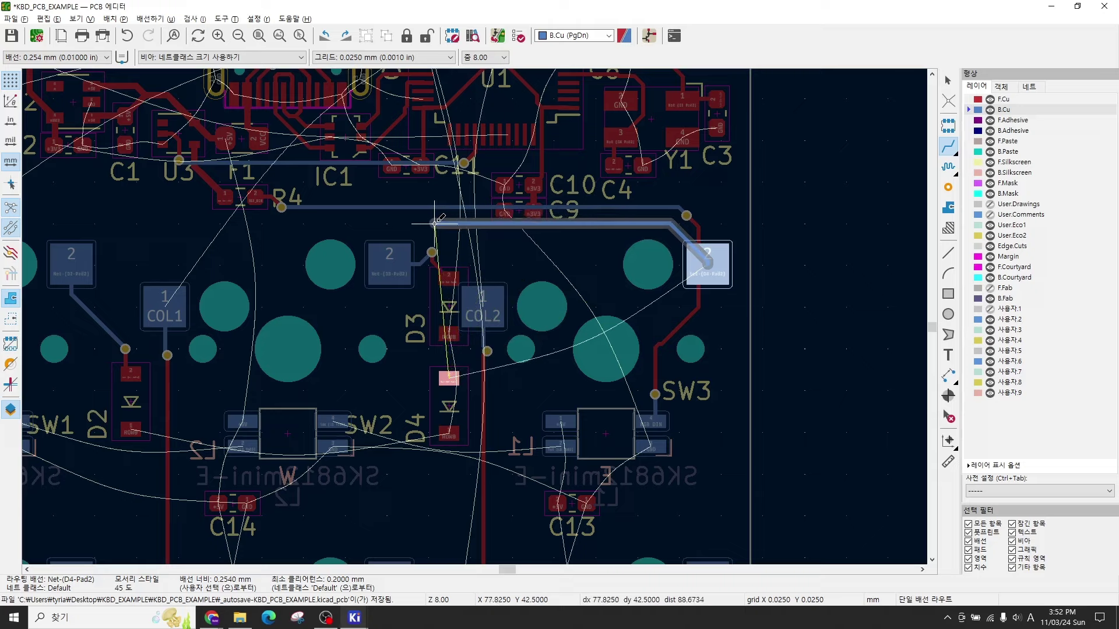
pyautogui.press('pageup')
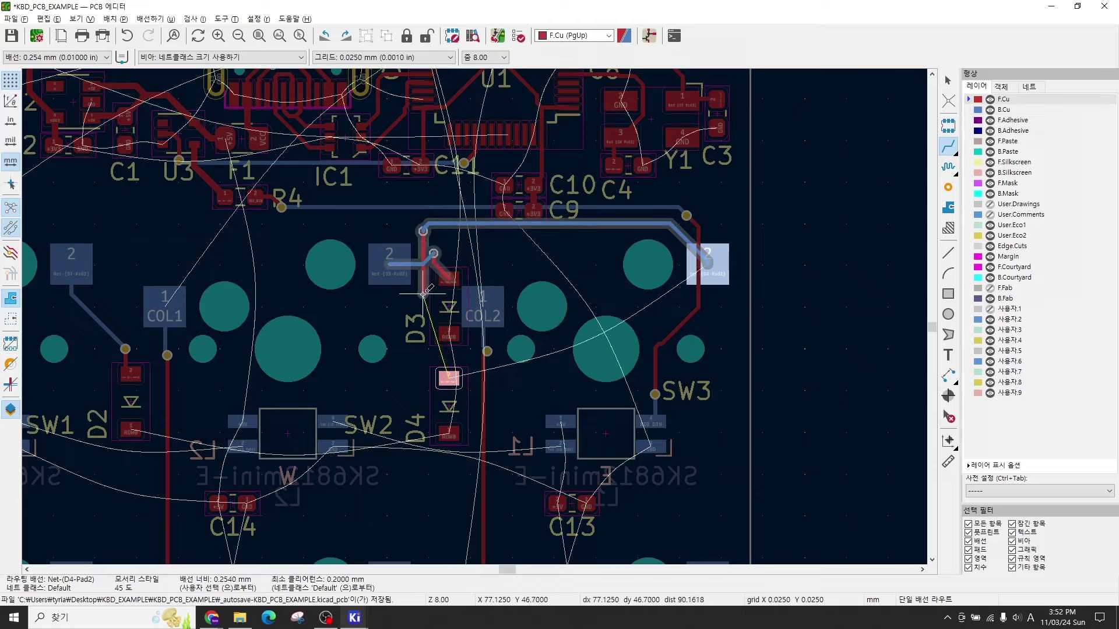
pyautogui.click(447, 379)
# Step: Connect the ROW0 pads of D3 and D4 with a 0.254 mm F.Cu track passing between D4 pad 2 and the COL2 trace
pyautogui.scroll(2, 460, 364)
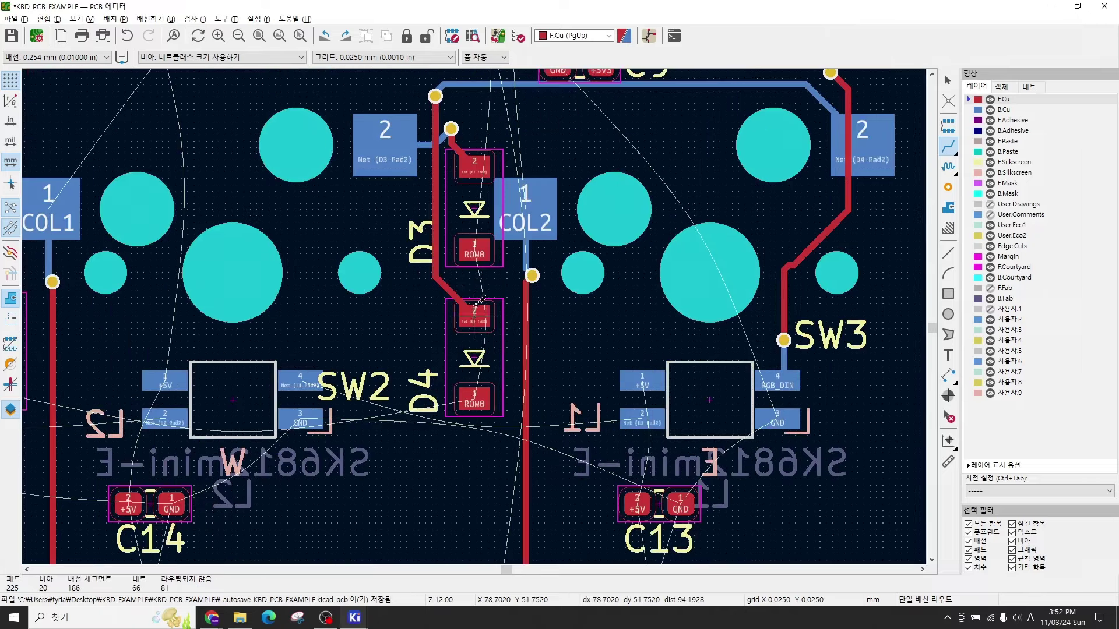
pyautogui.click(482, 257)
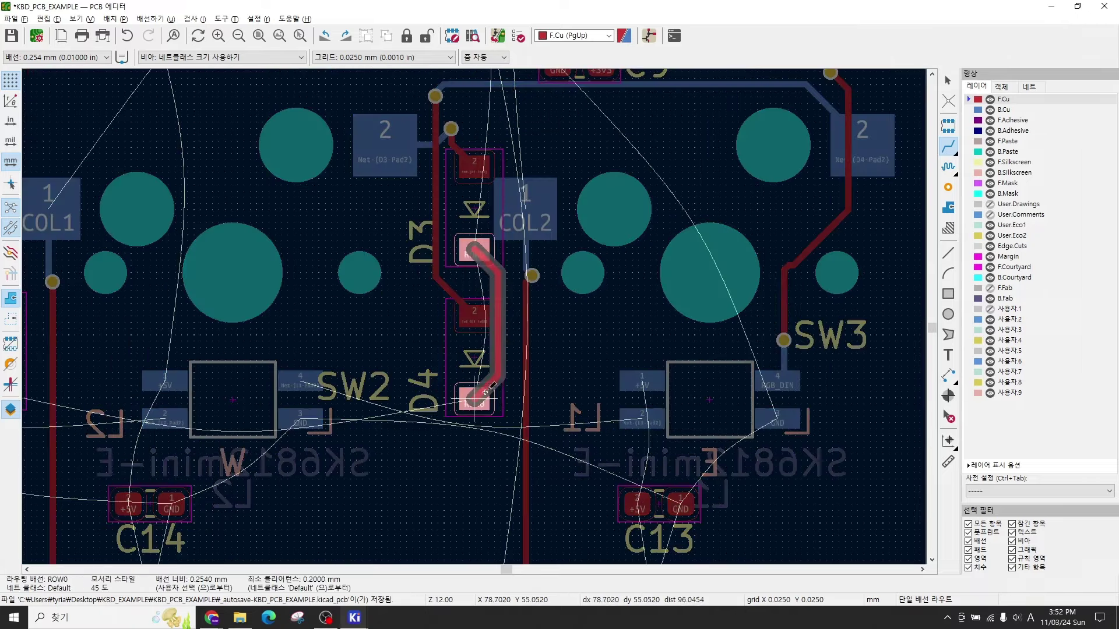
pyautogui.click(476, 398)
pyautogui.scroll(-2, 534, 303)
# Step: Route SW4 pad 2 on B.Cu to a via above D5, finishing on F.Cu at D5 pad 2
pyautogui.moveTo(94, 524); pyautogui.dragTo(373, 273, button='middle')
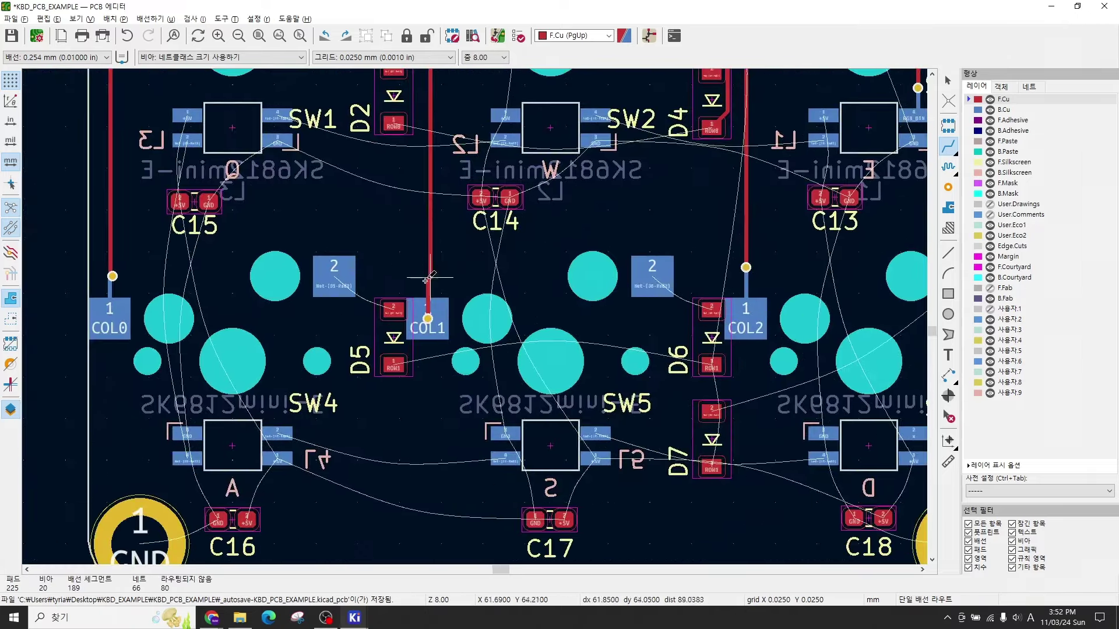
pyautogui.click(337, 276)
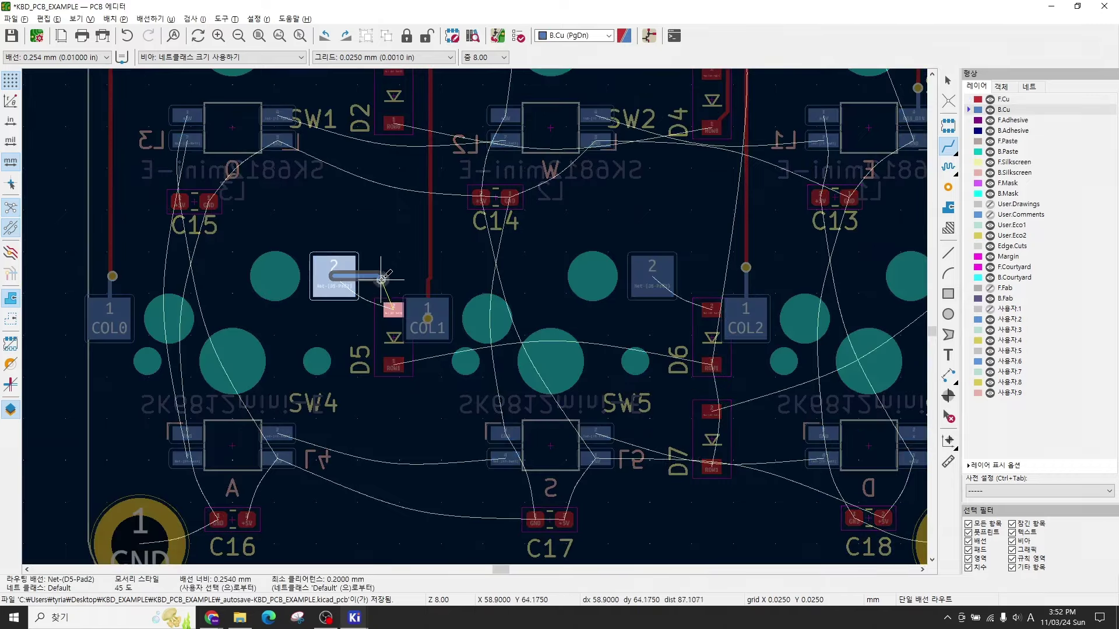
pyautogui.press('v')
pyautogui.click(382, 280)
pyautogui.click(393, 306)
# Step: Route SW5 pad 2 on B.Cu to a via above D6, finishing on F.Cu at D6 pad 2
pyautogui.moveTo(595, 351); pyautogui.dragTo(550, 337, button='middle')
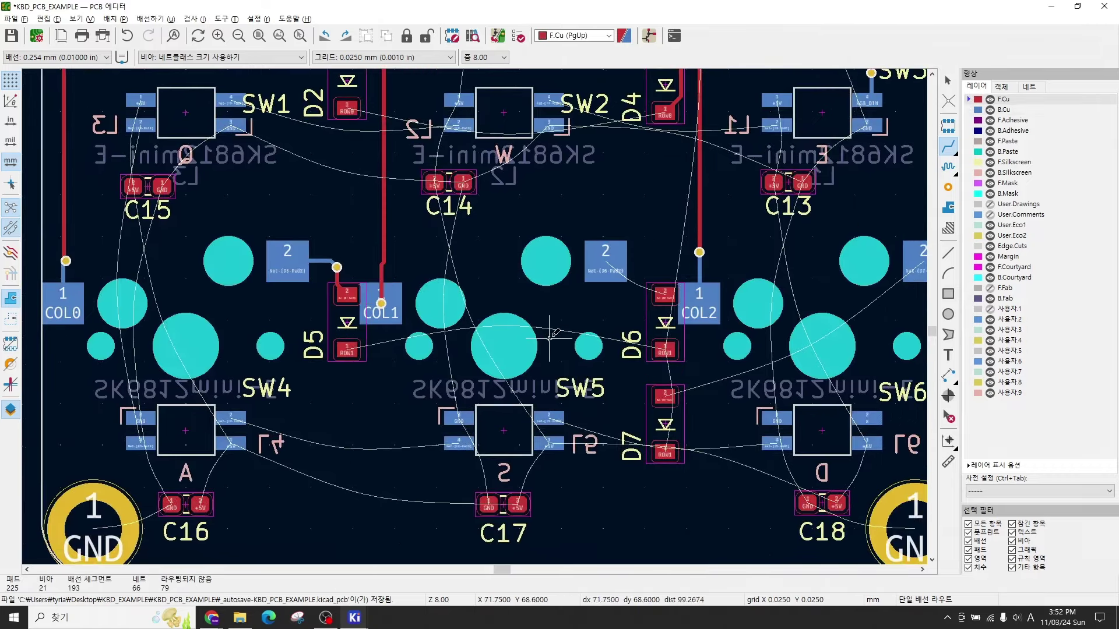
pyautogui.click(607, 259)
pyautogui.press('v')
pyautogui.click(659, 269)
pyautogui.click(664, 294)
# Step: Route SW6 pad 2 to D7 pad 2 through one via from B.Cu to F.Cu, and connect the ROW1 pads of D6 and D7
pyautogui.moveTo(760, 324); pyautogui.dragTo(495, 277, button='middle')
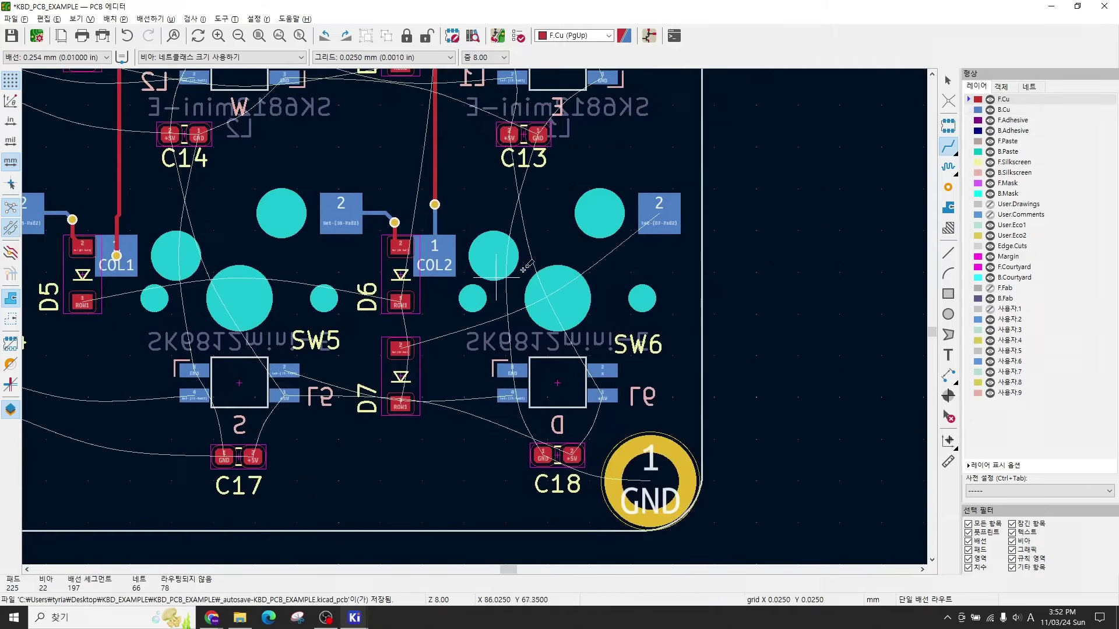
pyautogui.click(663, 212)
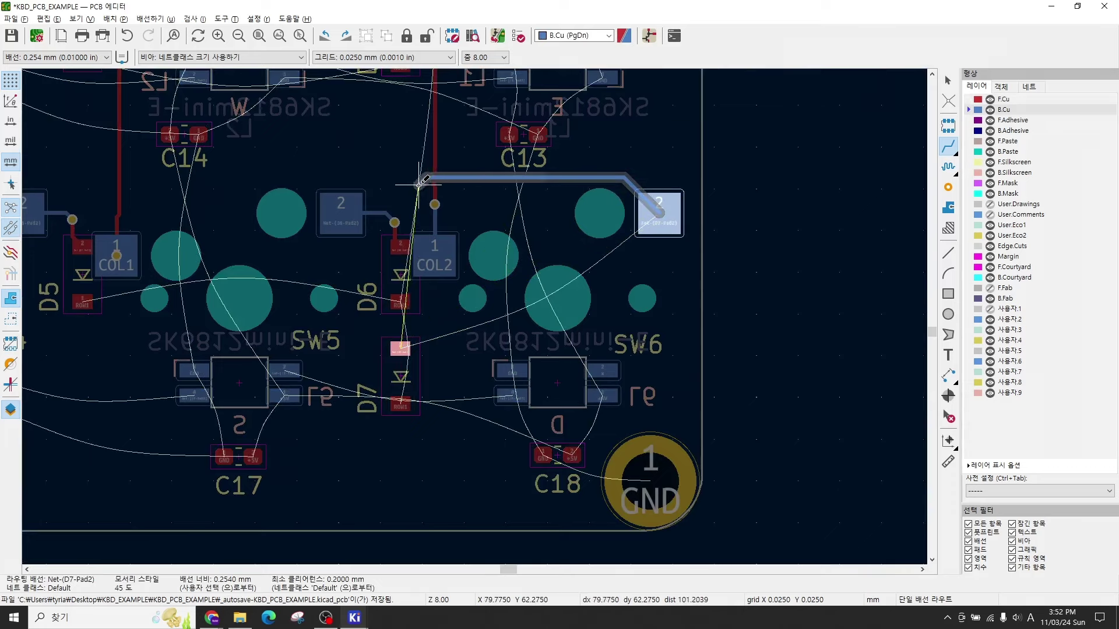
pyautogui.press('v')
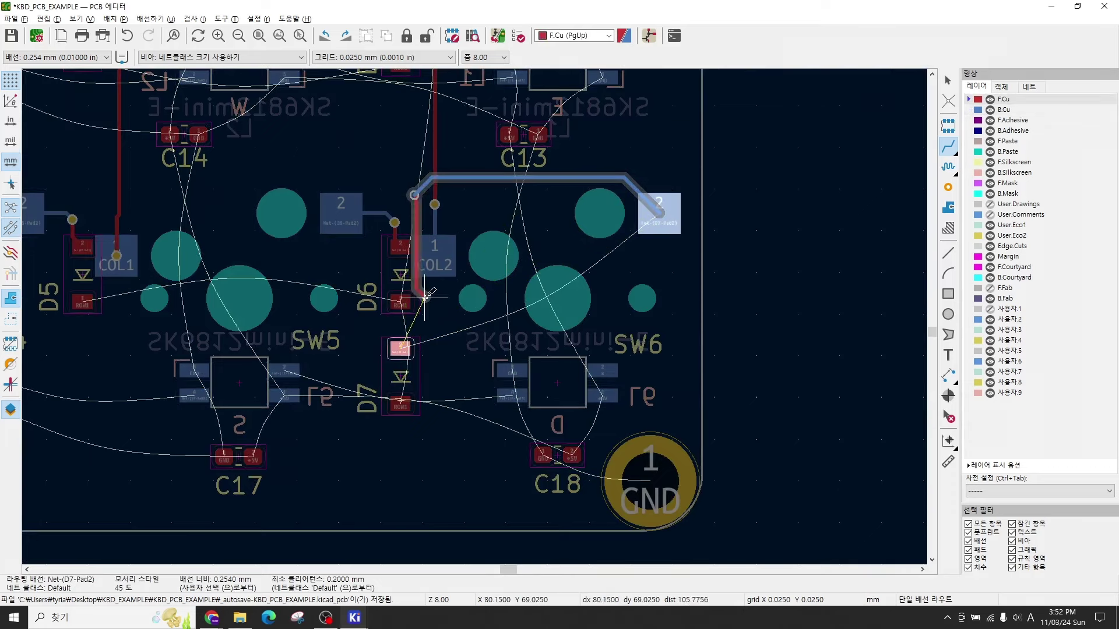
pyautogui.click(403, 332)
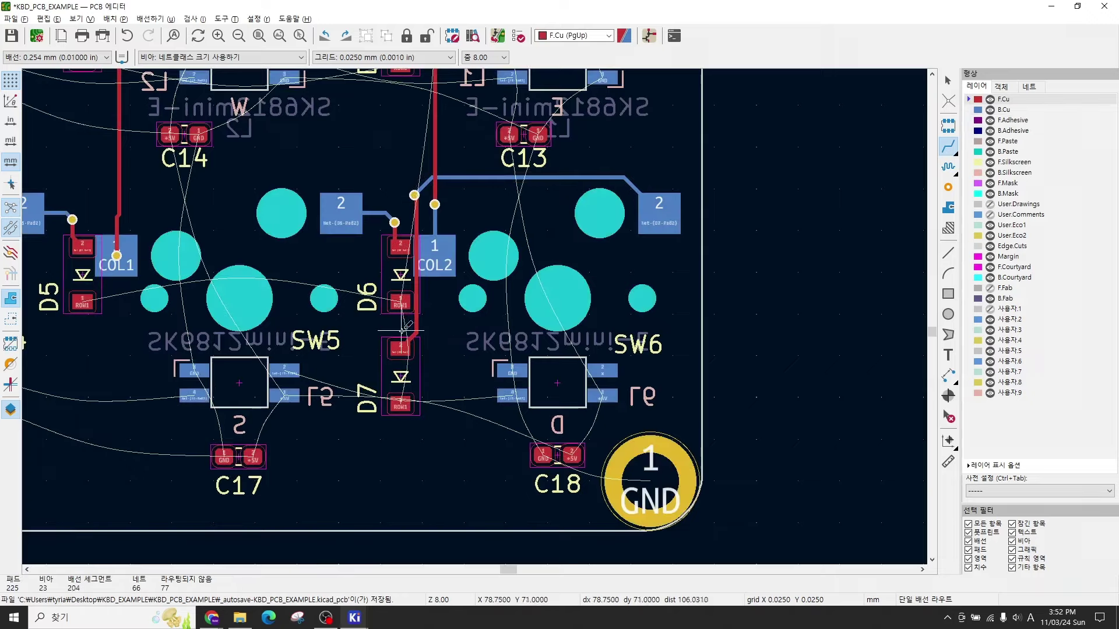
pyautogui.click(403, 300)
pyautogui.click(400, 403)
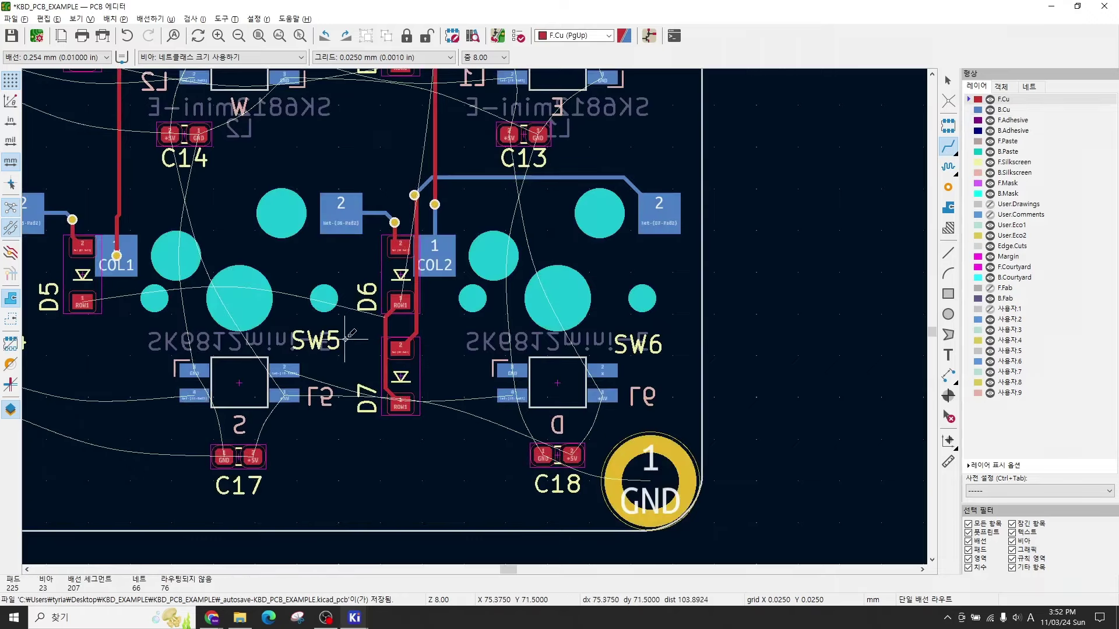
# Step: Check the COL and ROW wiring of SW1 to SW6 in the schematic editor, and return to the PCB editor to view the whole board
pyautogui.moveTo(346, 336); pyautogui.dragTo(428, 366, button='middle')
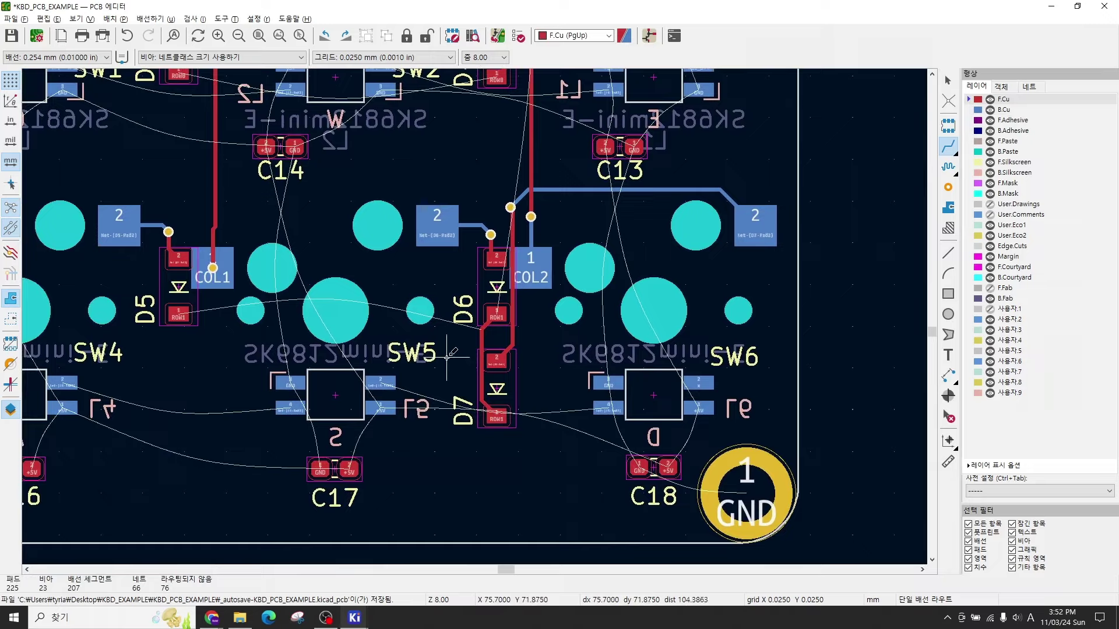
pyautogui.moveTo(353, 619)
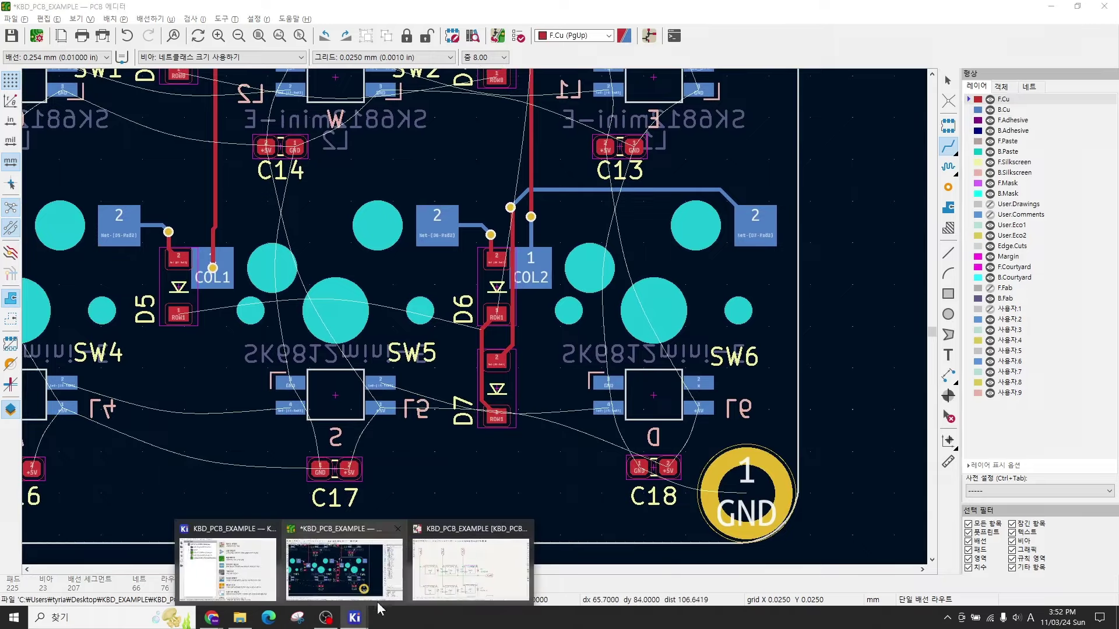
pyautogui.click(447, 583)
pyautogui.scroll(2, 548, 348)
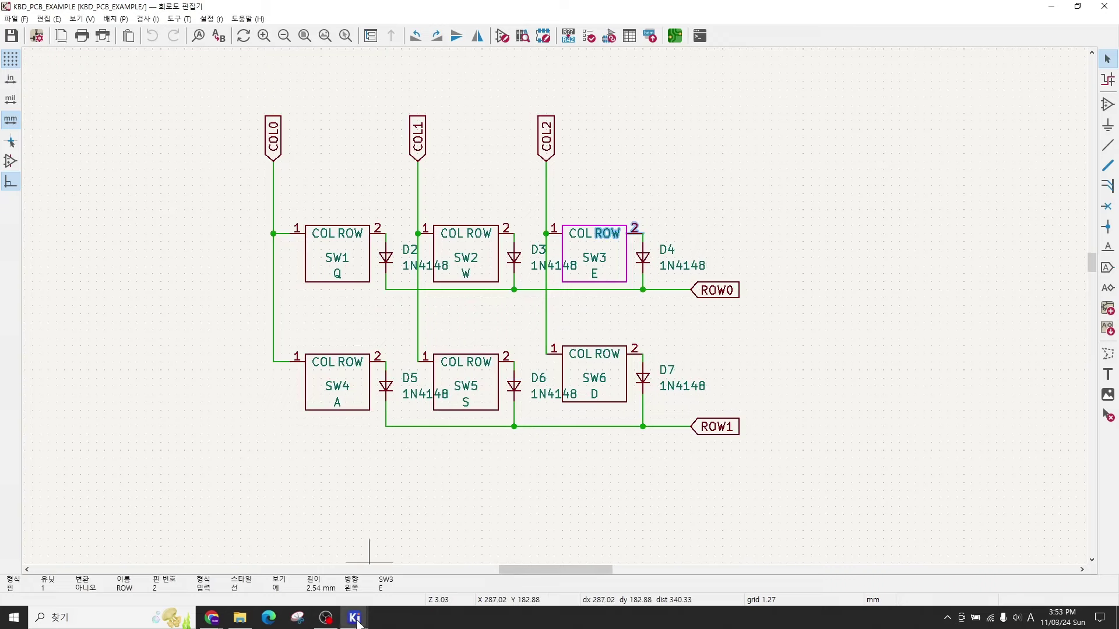
pyautogui.moveTo(354, 618)
pyautogui.click(344, 560)
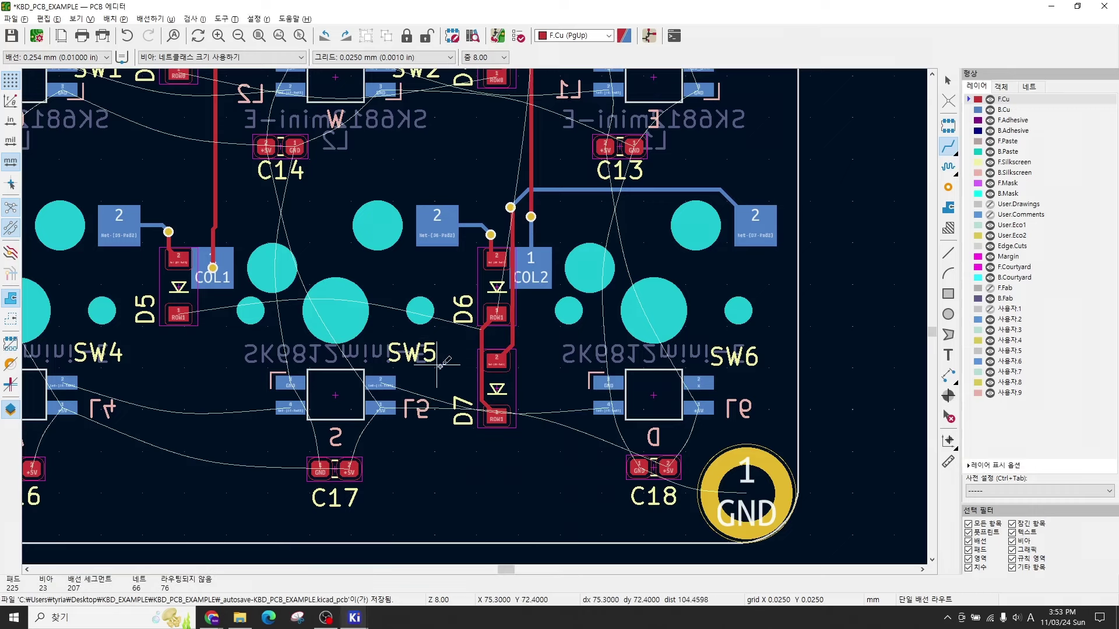
pyautogui.moveTo(437, 364); pyautogui.dragTo(513, 379, button='middle')
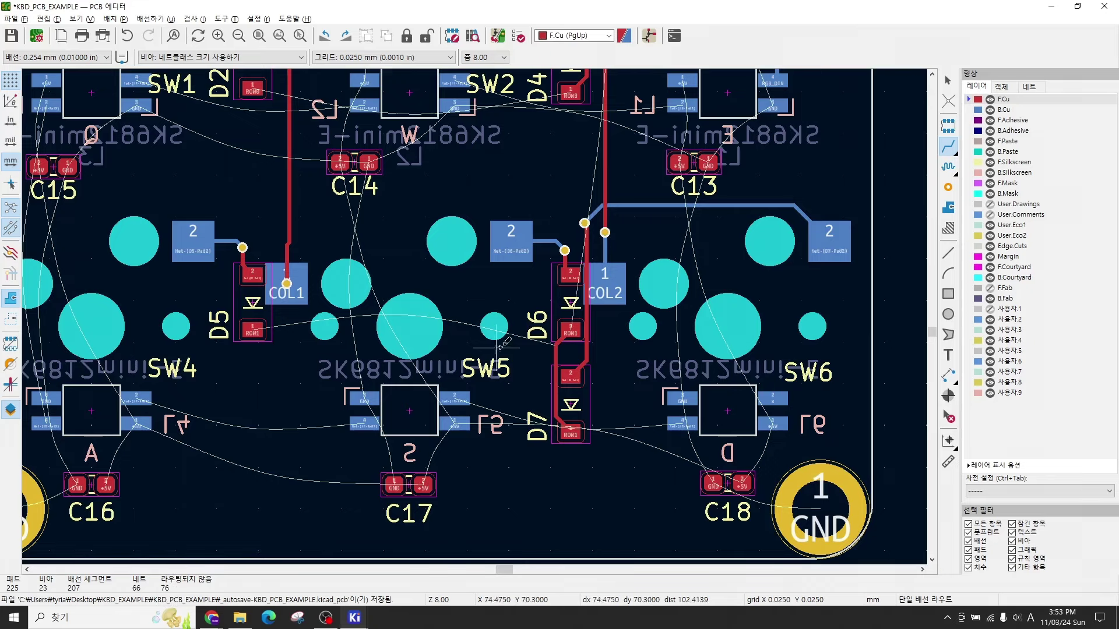
pyautogui.scroll(-2, 496, 348)
pyautogui.scroll(-1, 535, 354)
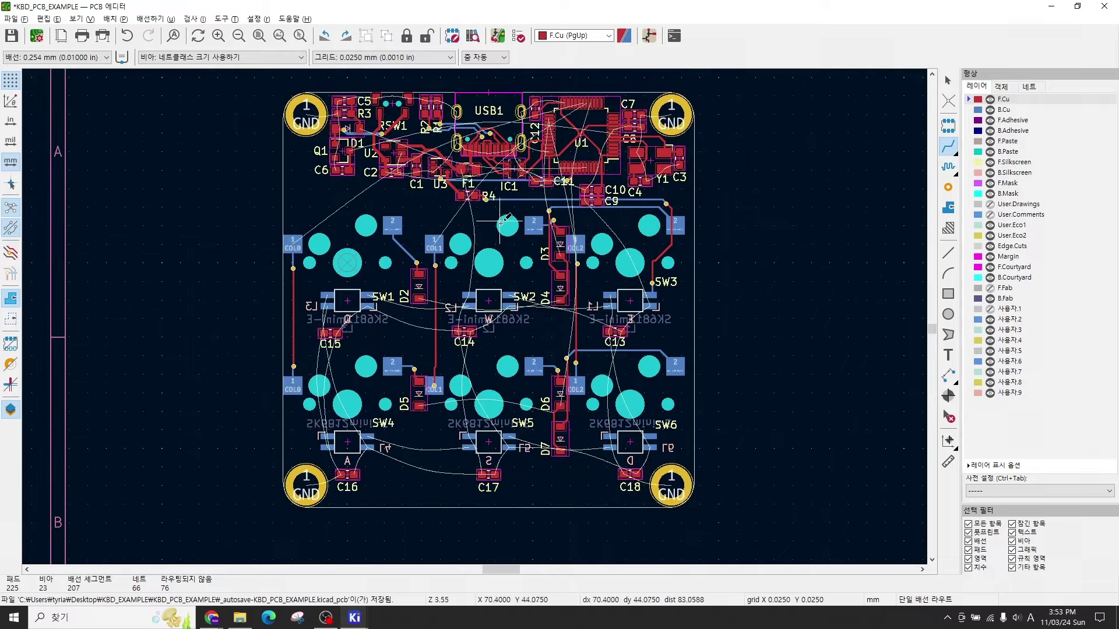
# Step: Highlight the COL0, COL1 and COL2 nets at pad 1 of SW1, SW2 and SW3 to examine their connections to U1
pyautogui.scroll(2, 408, 332)
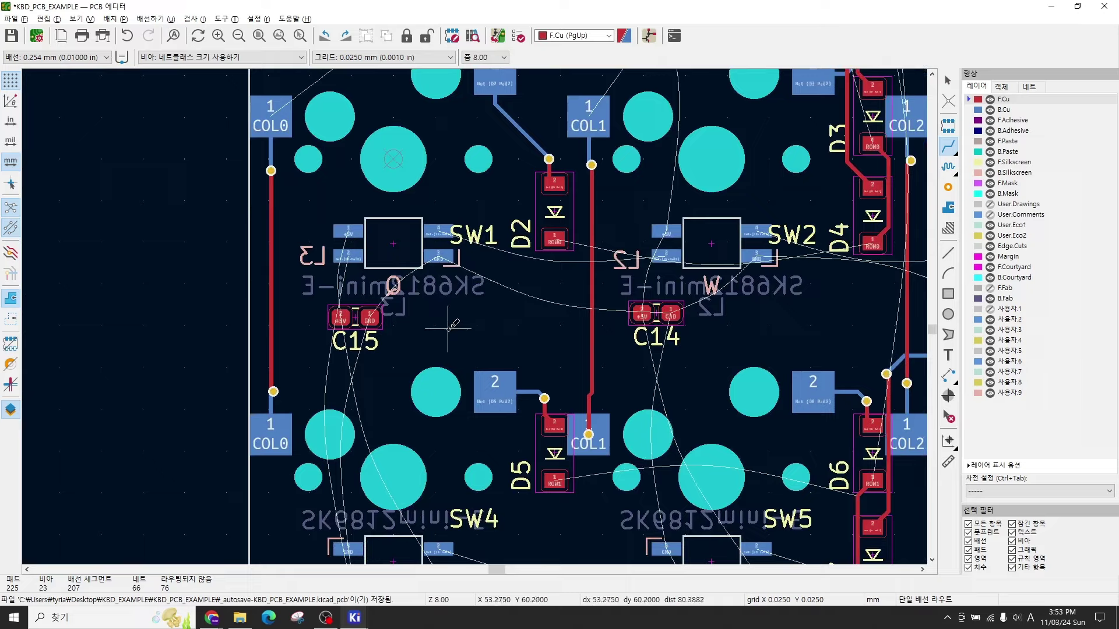
pyautogui.scroll(-1, 490, 325)
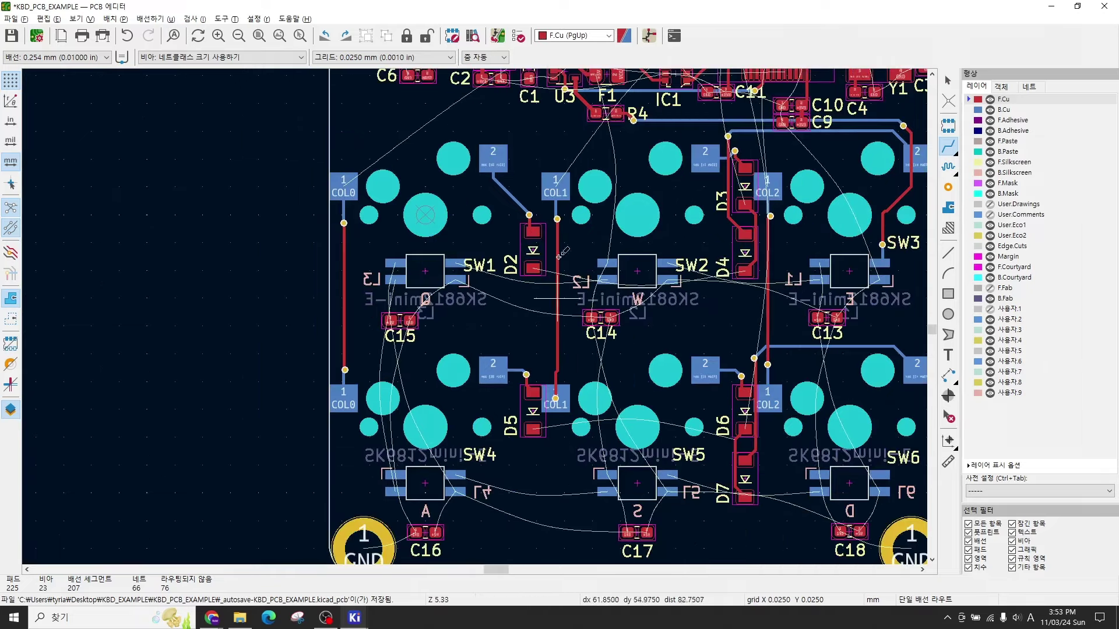
pyautogui.moveTo(644, 266); pyautogui.dragTo(571, 353, button='middle')
pyautogui.scroll(1, 614, 167)
pyautogui.scroll(-1, 478, 315)
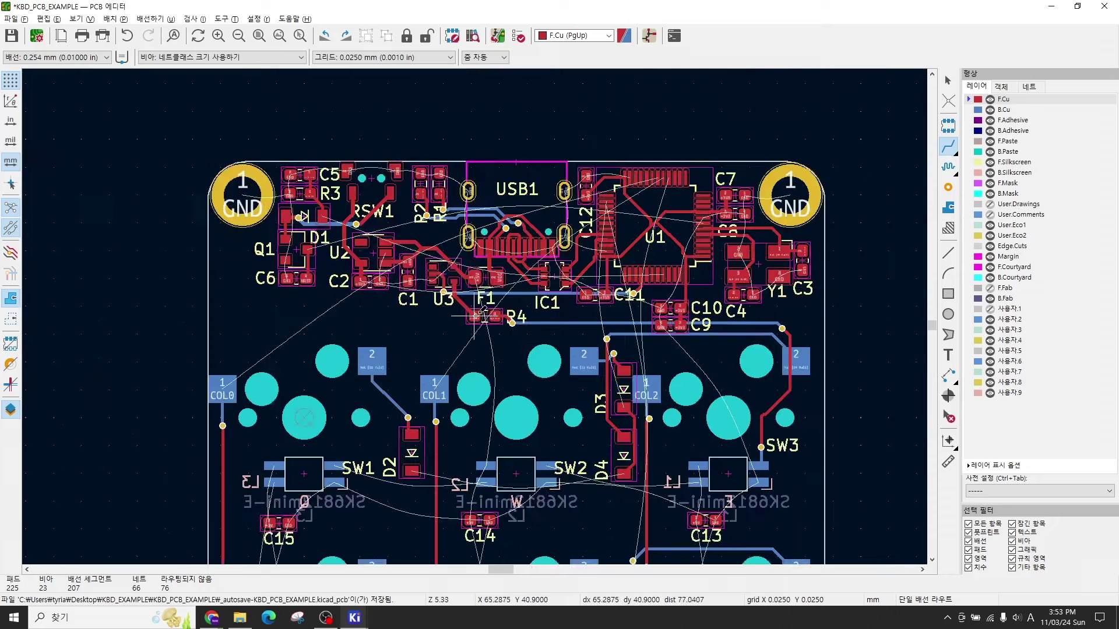
pyautogui.press('Escape')
pyautogui.click(223, 385)
pyautogui.press('`')
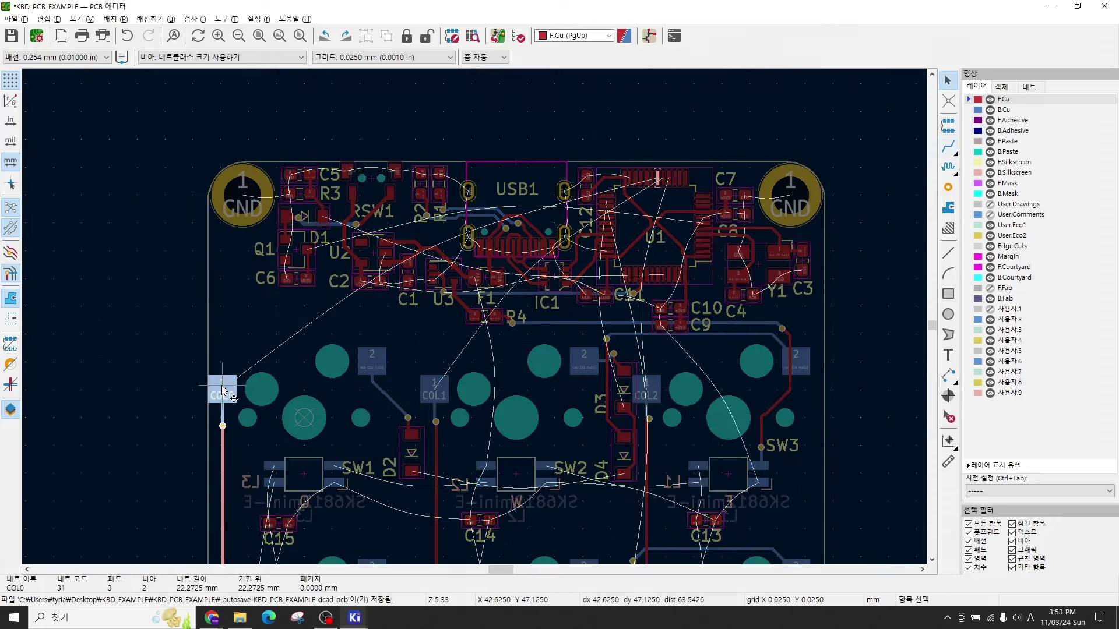
pyautogui.click(437, 396)
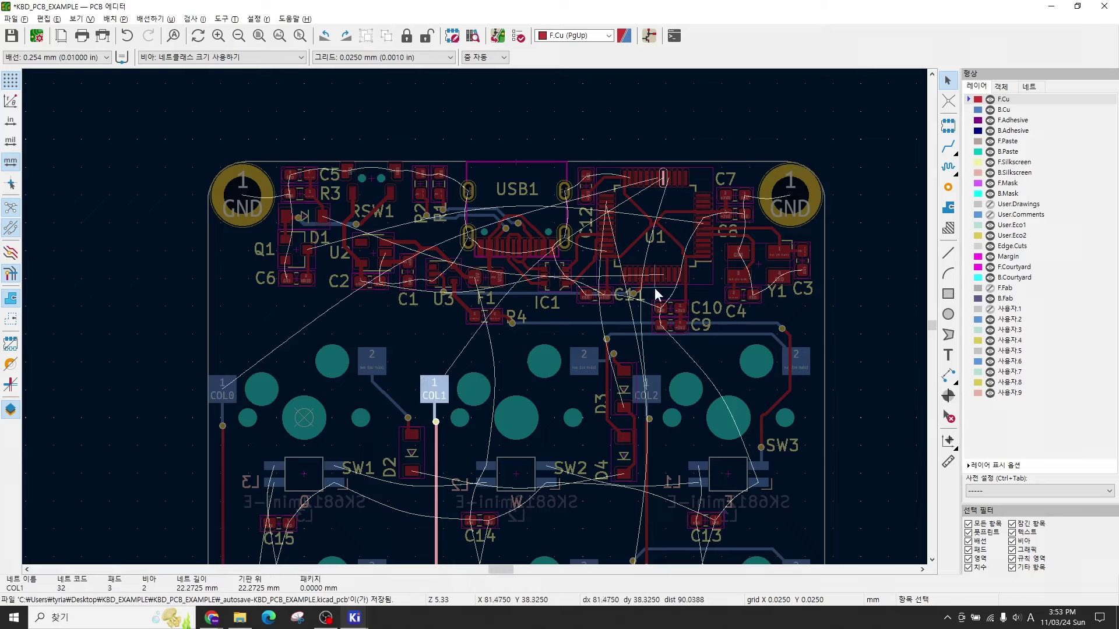
pyautogui.click(647, 390)
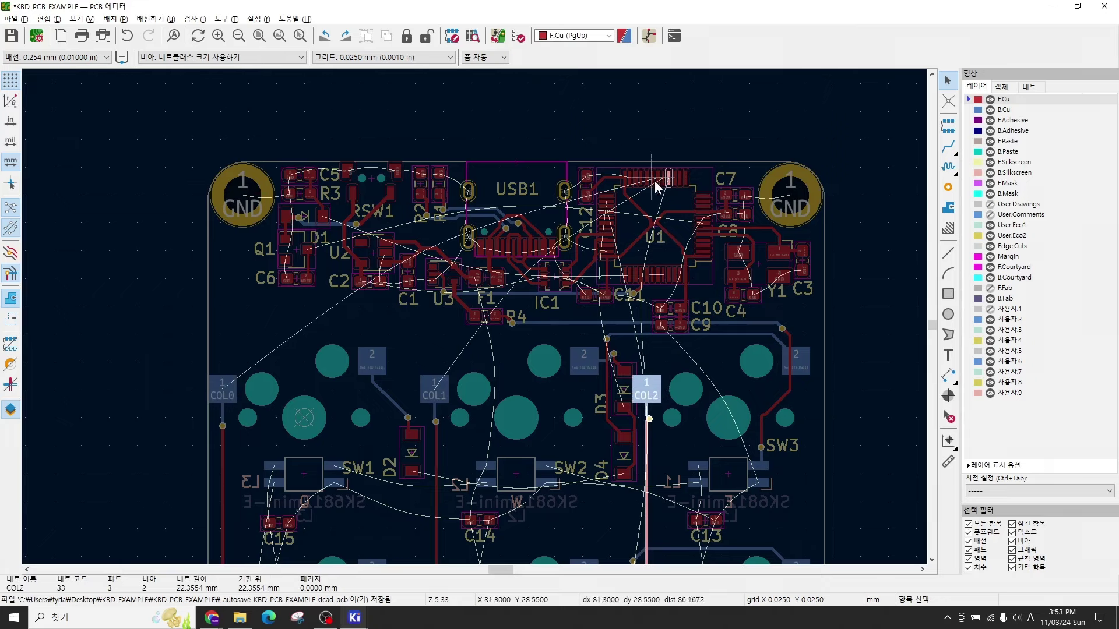
pyautogui.scroll(-5, 555, 366)
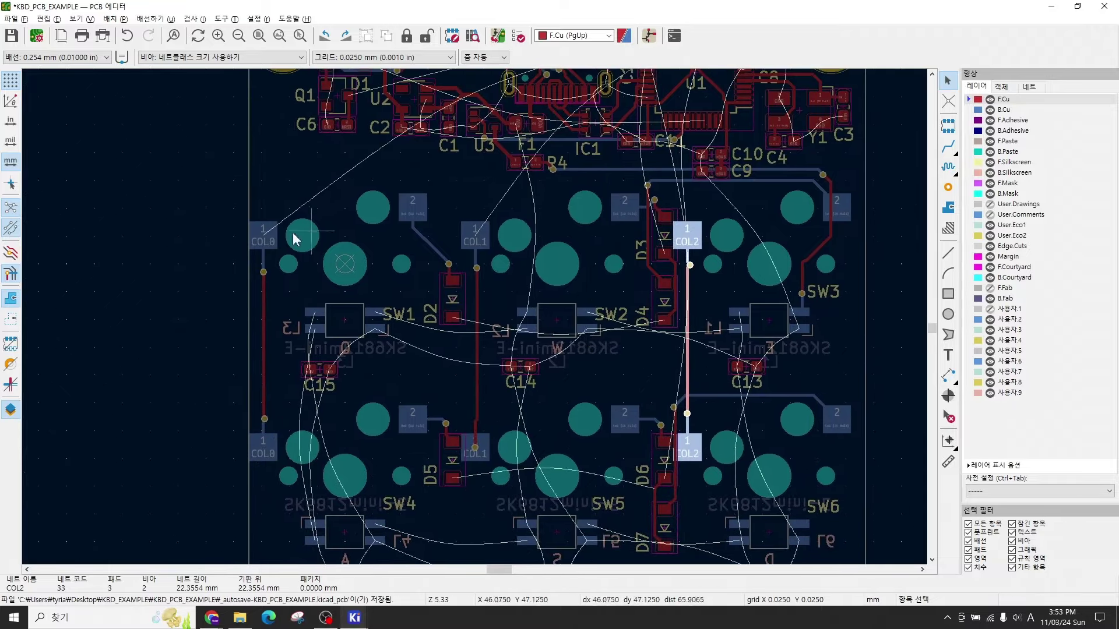
pyautogui.click(257, 237)
pyautogui.click(466, 239)
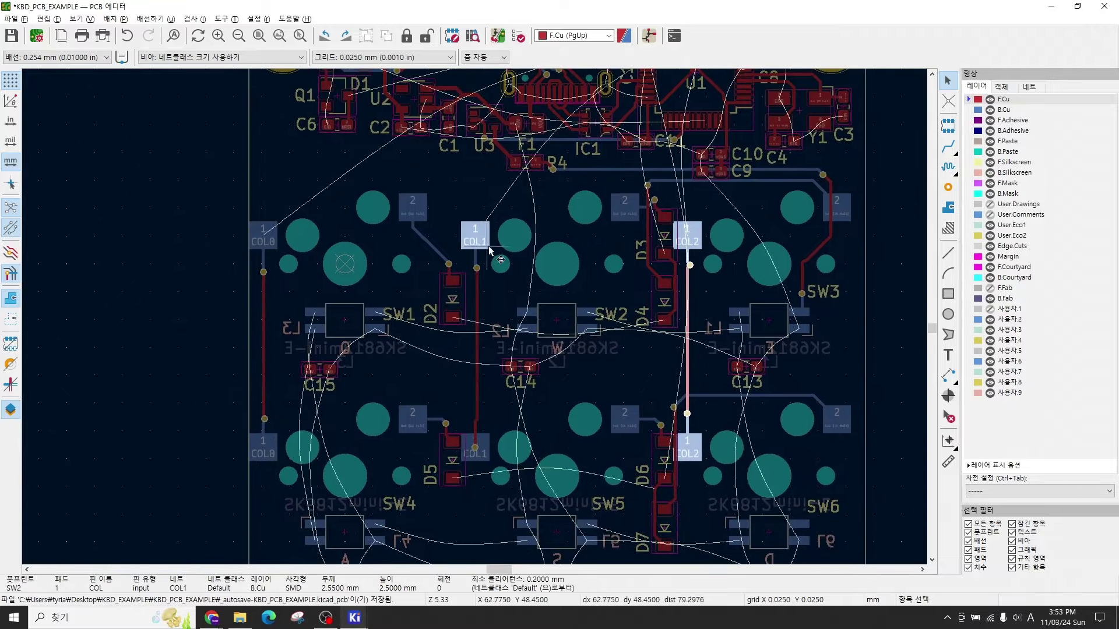
pyautogui.click(690, 244)
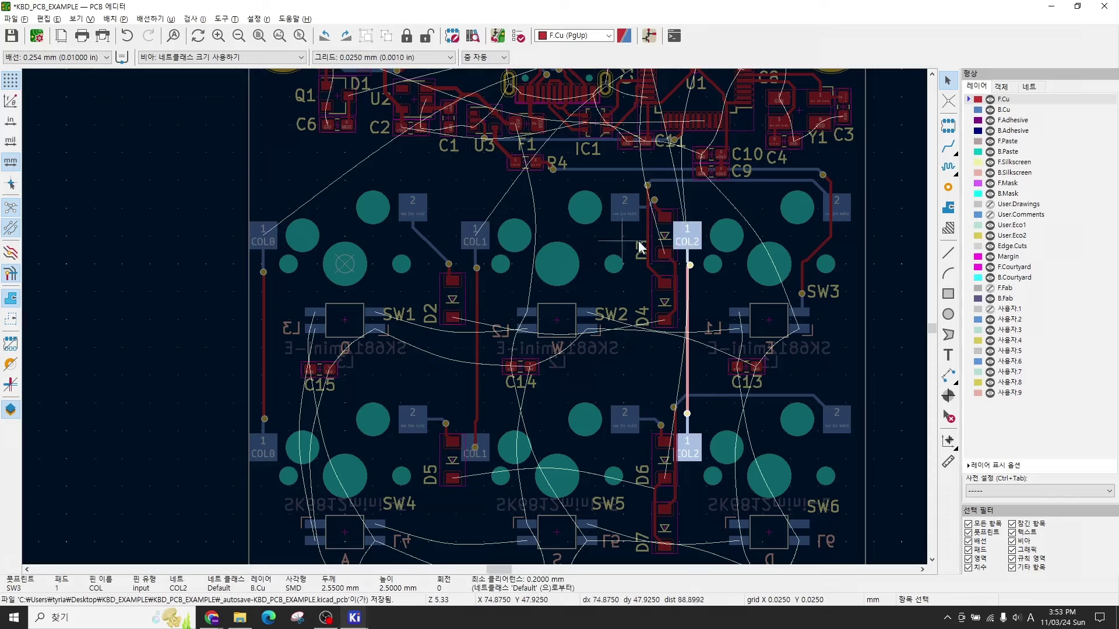
# Step: Examine the switch-to-diode connections by highlighting the pad 2 nets of D2, D3, D4 and D7, and check D5 and D6
pyautogui.click(418, 215)
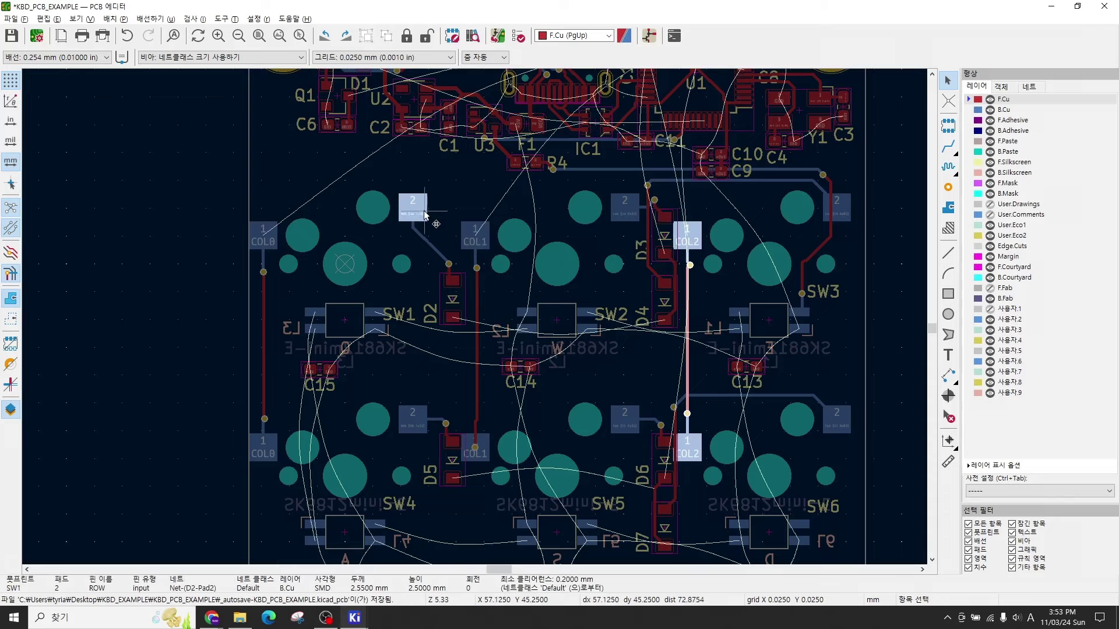
pyautogui.keyDown('ctrl'); pyautogui.click(424, 216); pyautogui.keyUp('ctrl')
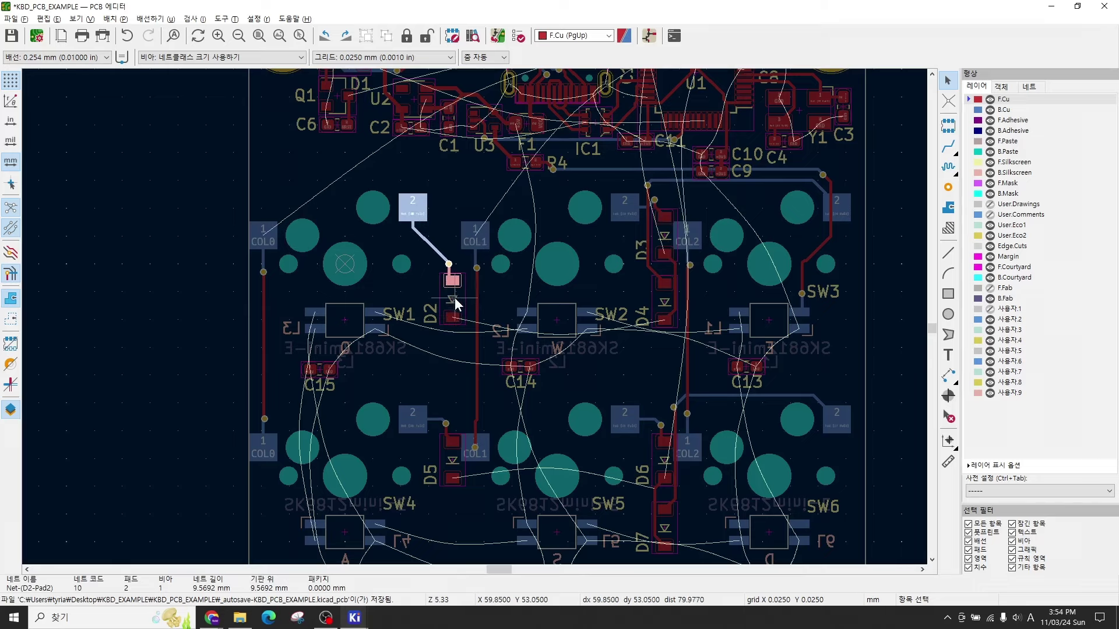
pyautogui.click(665, 304)
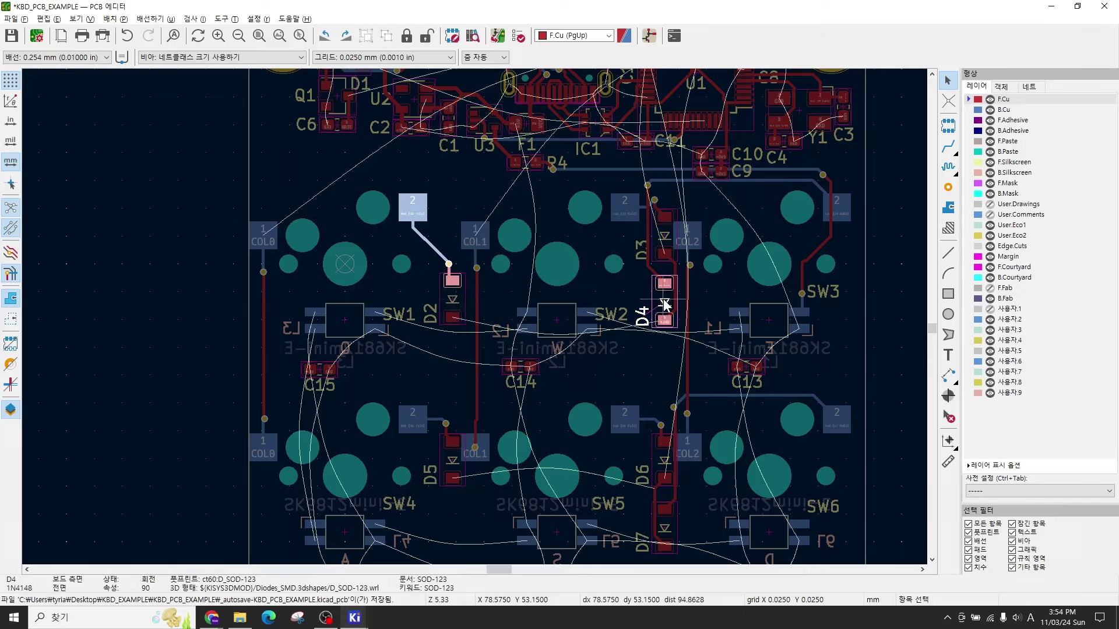
pyautogui.click(669, 234)
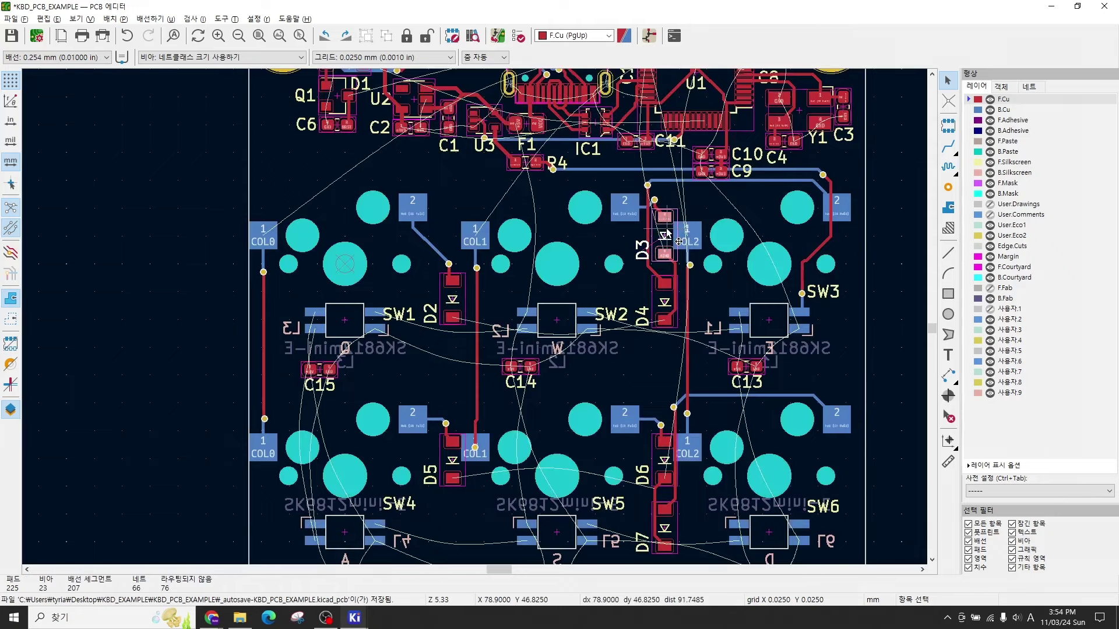
pyautogui.click(665, 221)
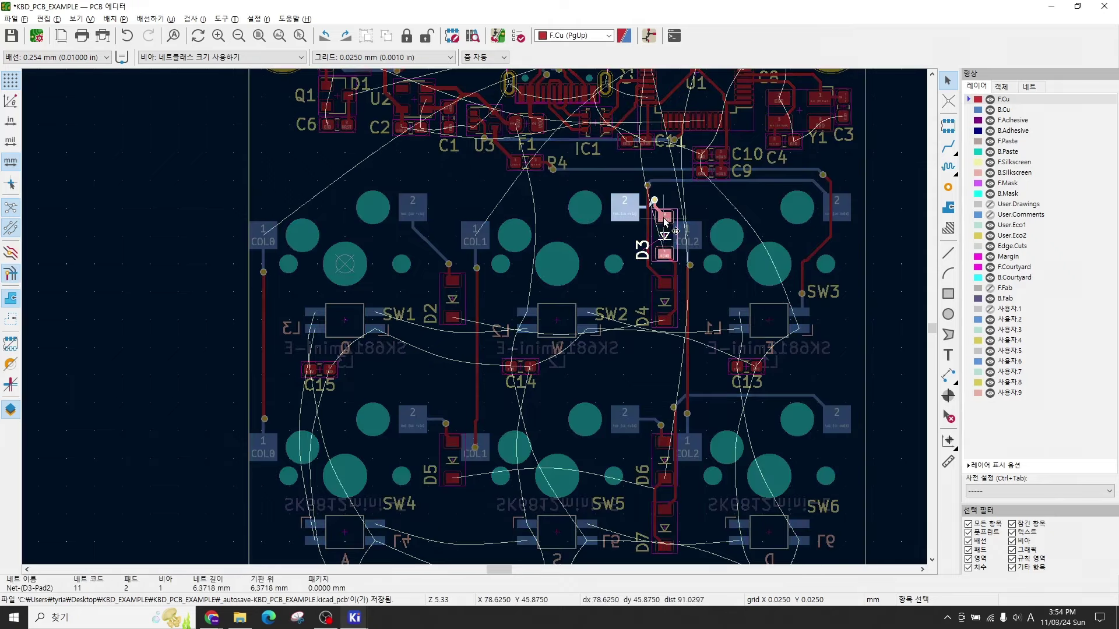
pyautogui.click(663, 282)
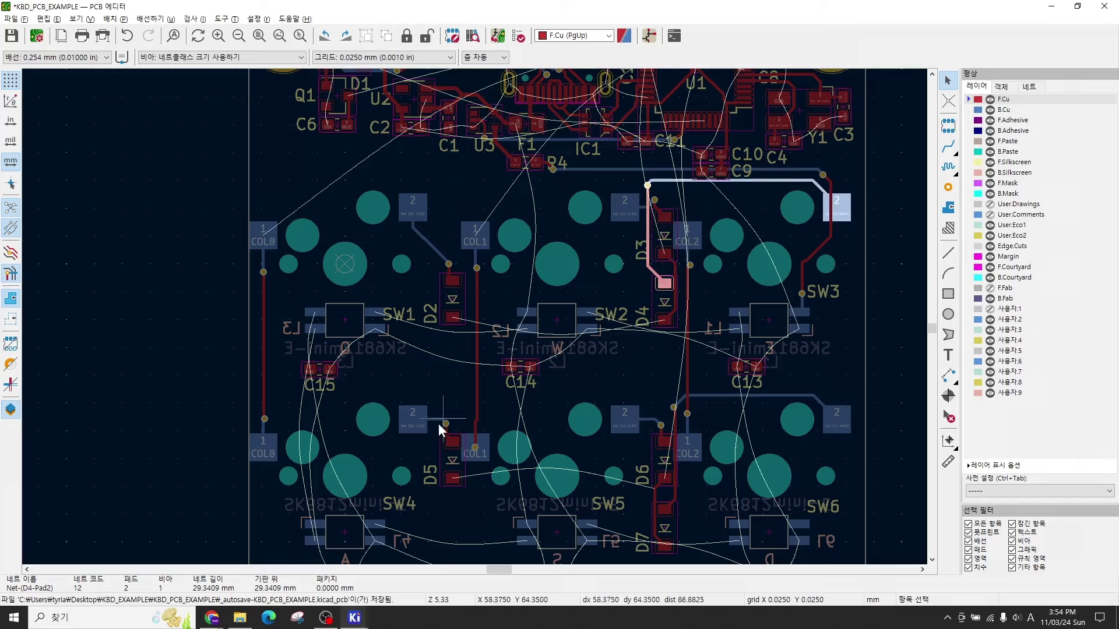
pyautogui.click(456, 441)
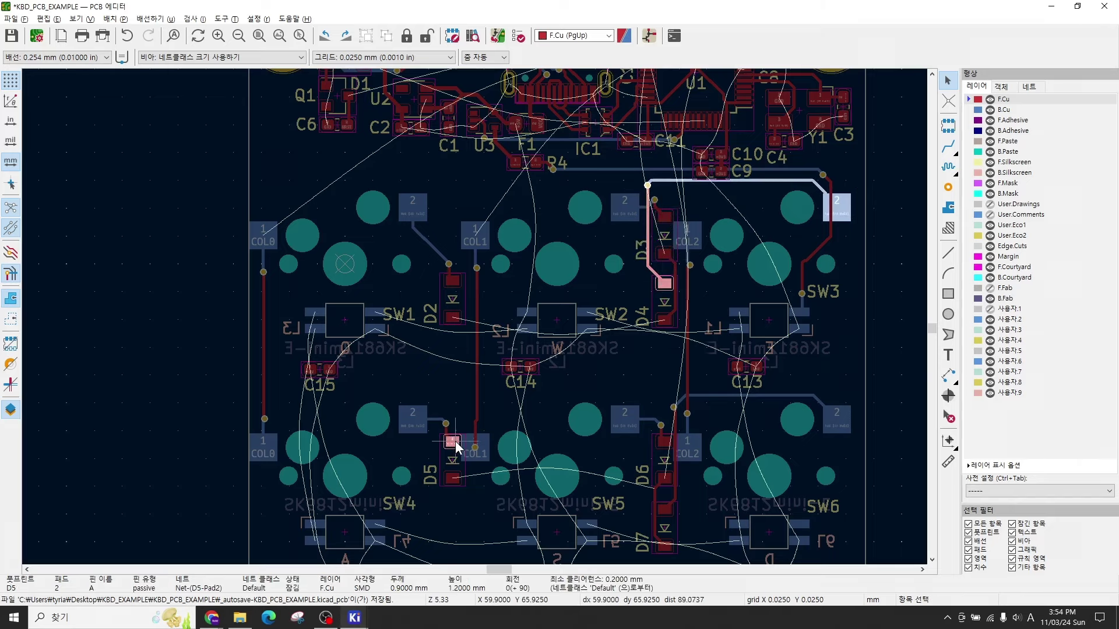
pyautogui.click(666, 441)
pyautogui.click(664, 510)
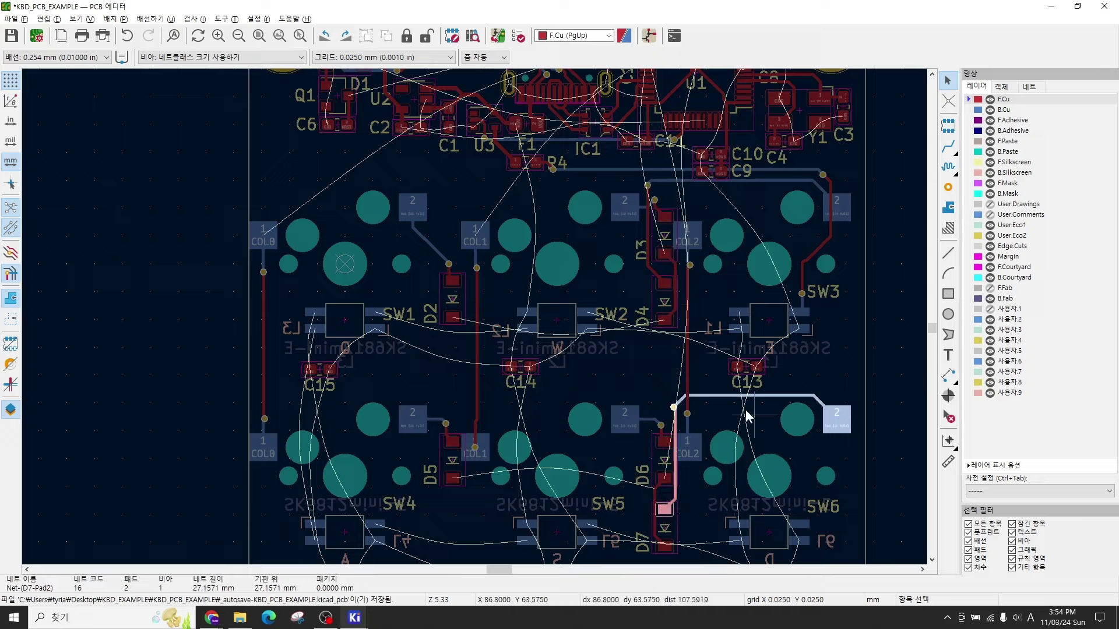
pyautogui.click(457, 369)
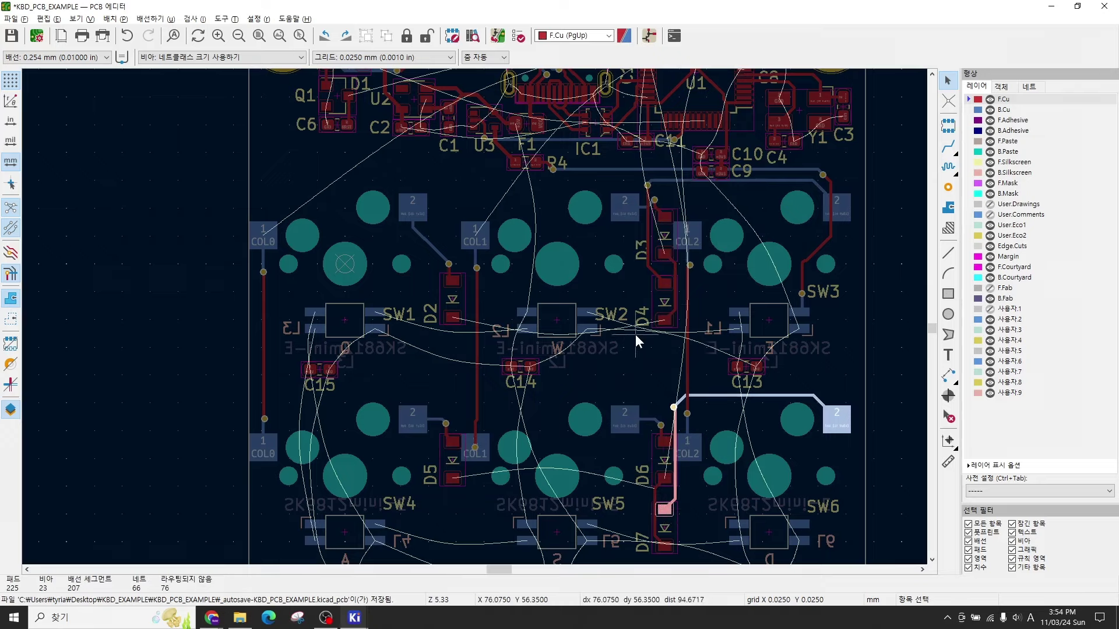
# Step: Route ROW0 from D2 pad 1 through a via to B.Cu below SW2, and through a second via to D4 pad 1 on F.Cu
pyautogui.scroll(3, 616, 362)
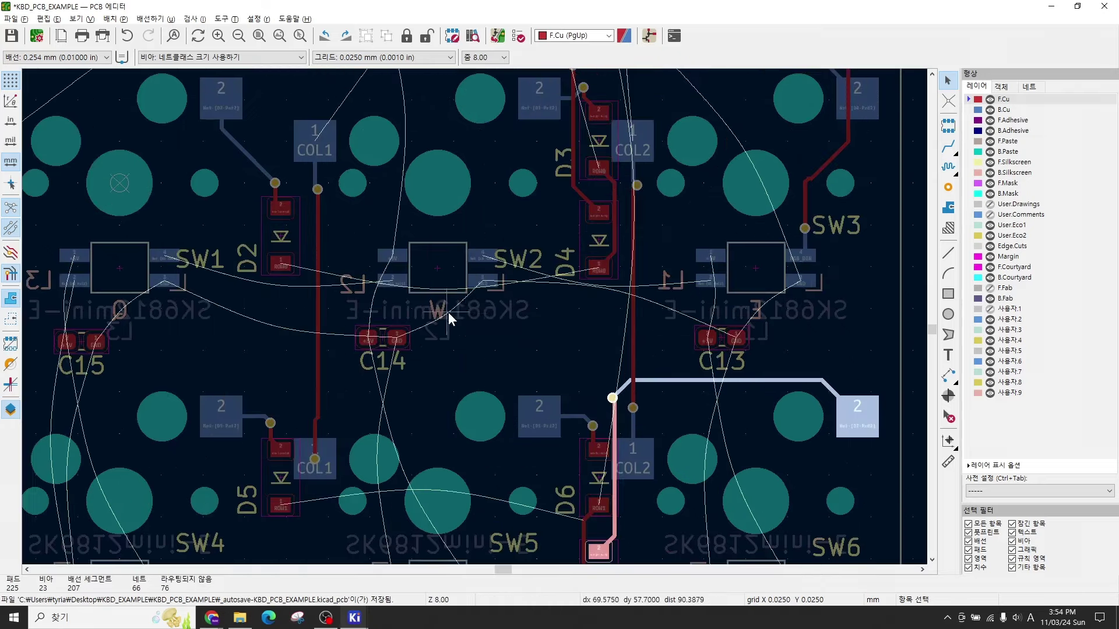
pyautogui.moveTo(444, 309); pyautogui.dragTo(480, 335, button='middle')
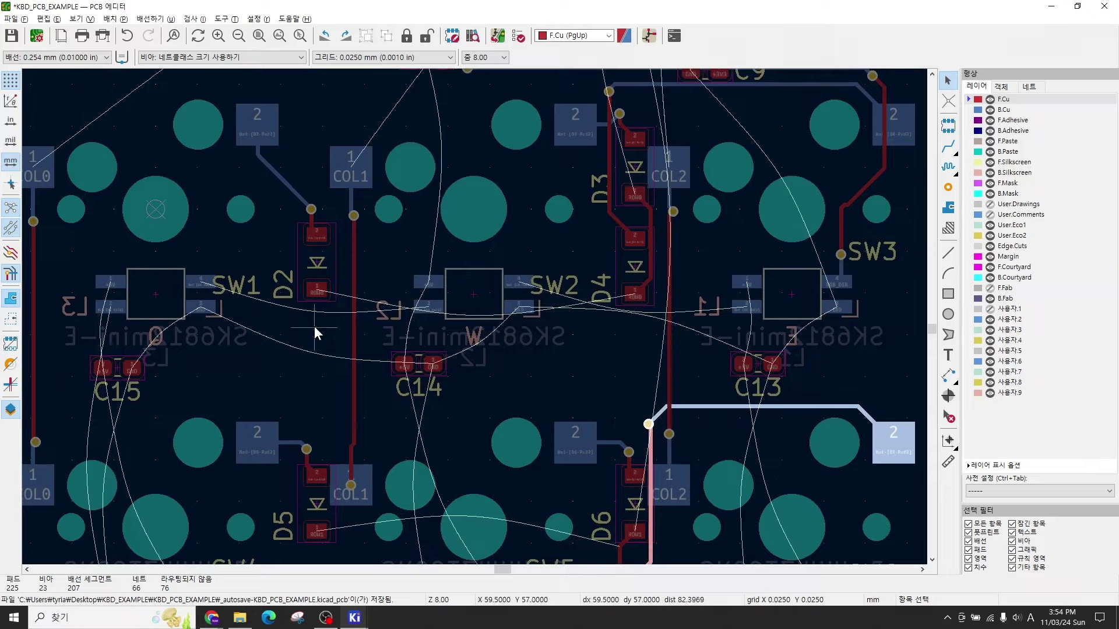
pyautogui.moveTo(320, 287); pyautogui.dragTo(333, 316, button='middle')
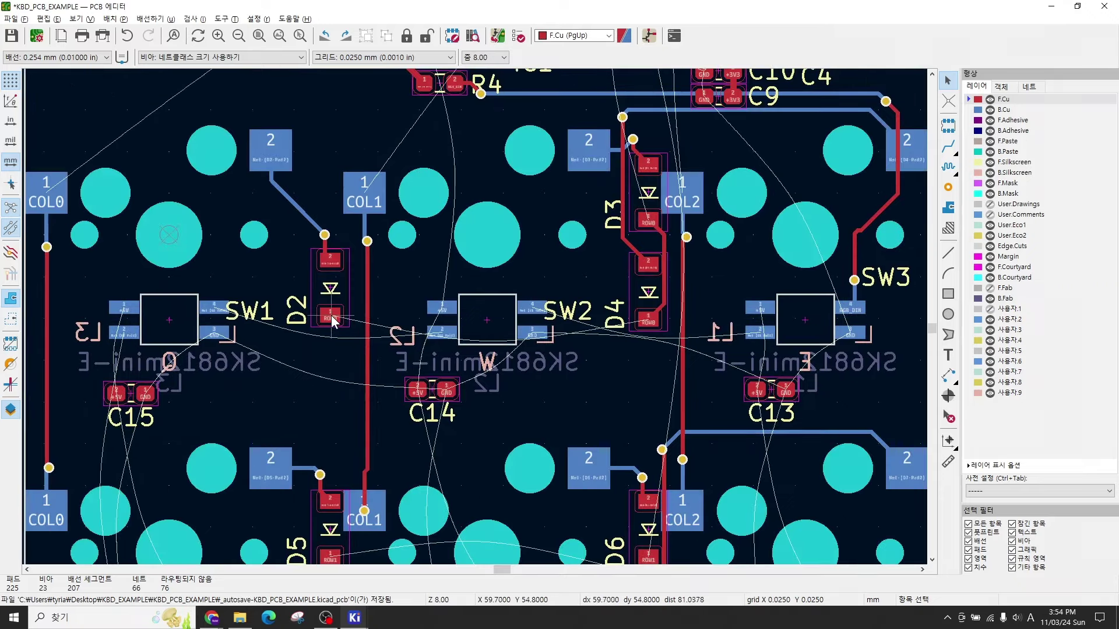
pyautogui.scroll(-5, 474, 316)
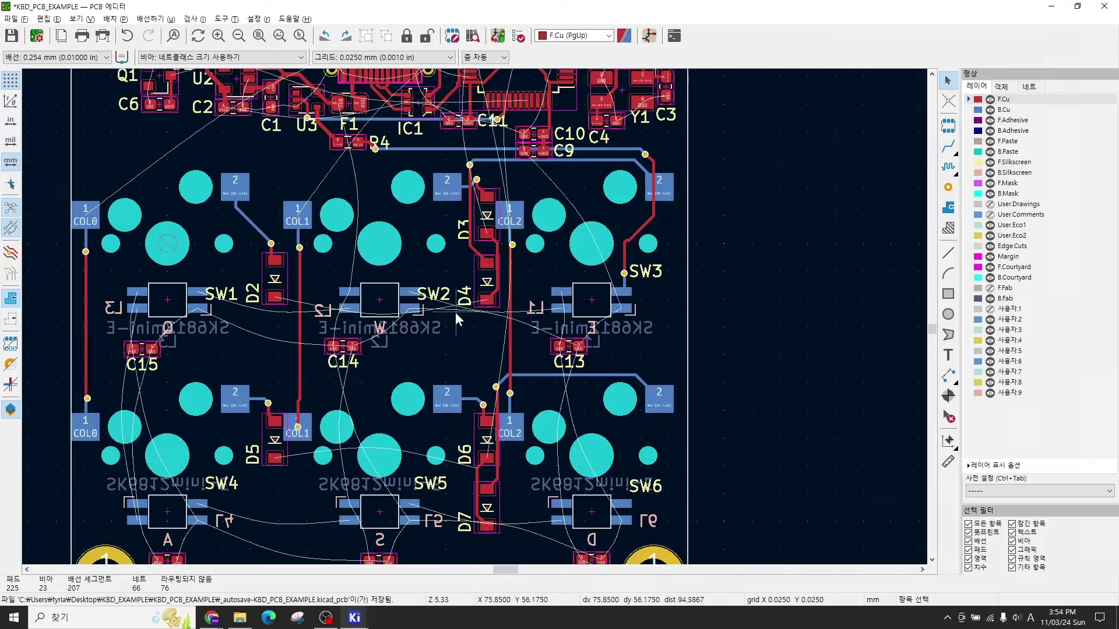
pyautogui.scroll(5, 455, 312)
pyautogui.click(200, 331)
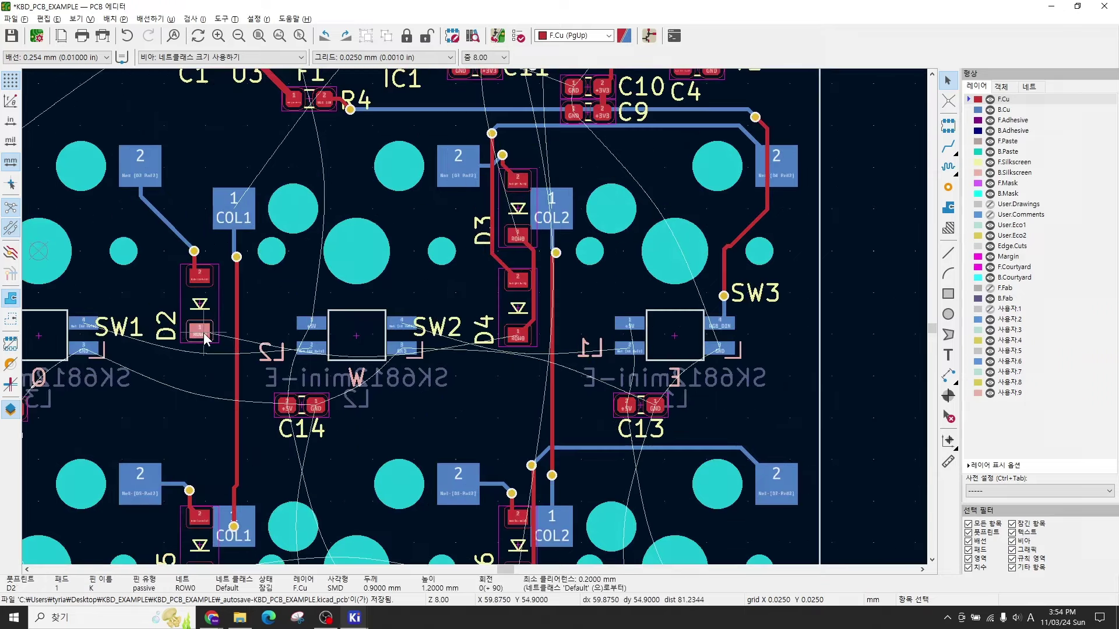
pyautogui.press('`')
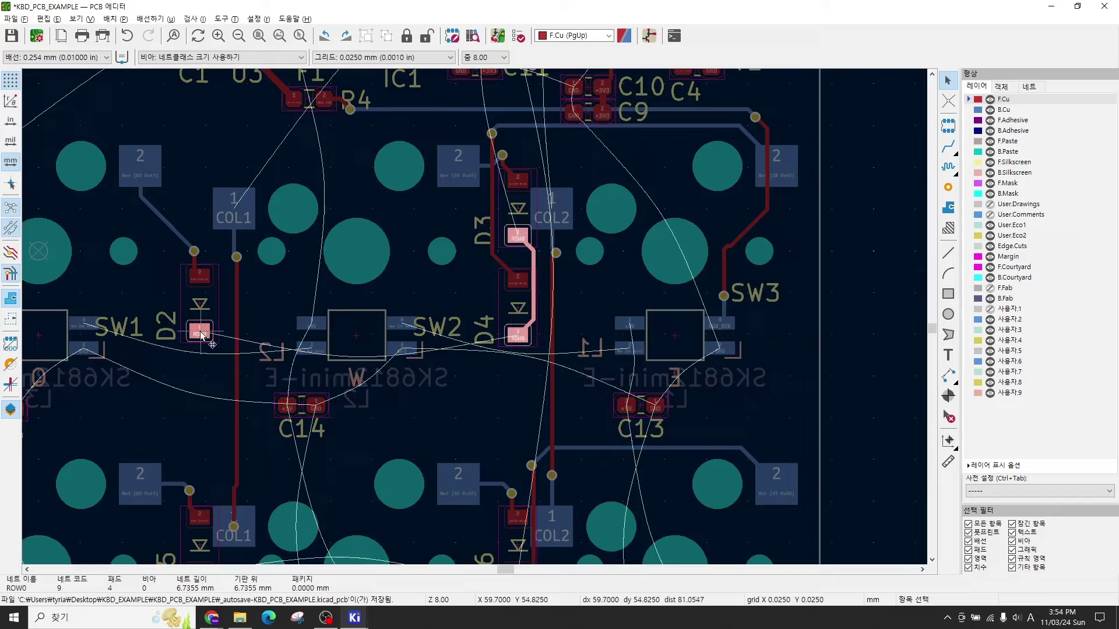
pyautogui.press('Escape')
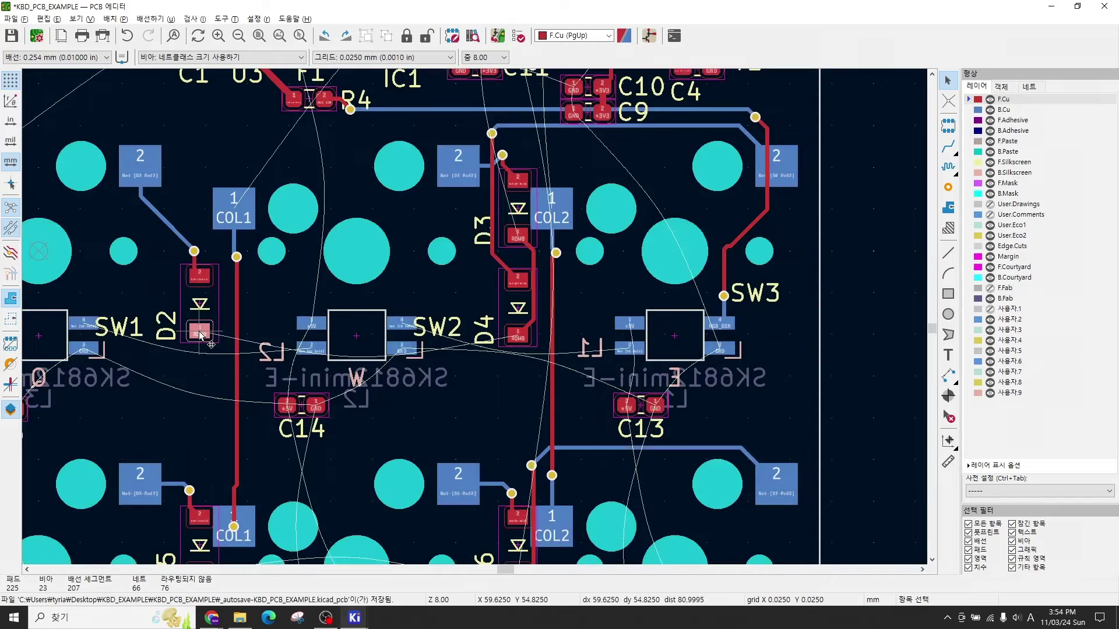
pyautogui.press('x')
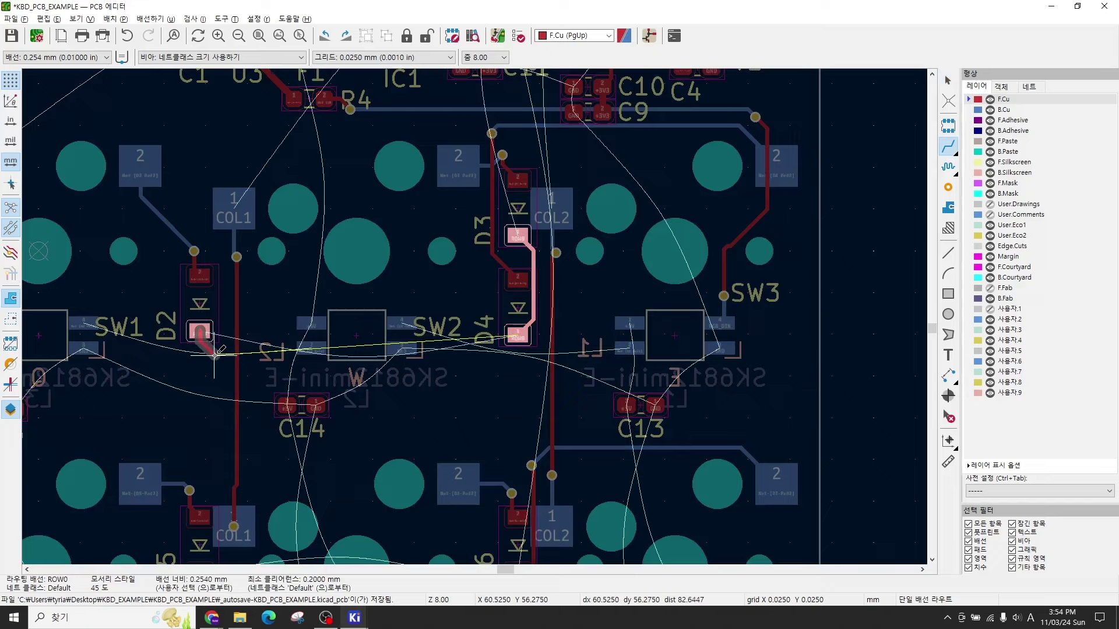
pyautogui.press('v')
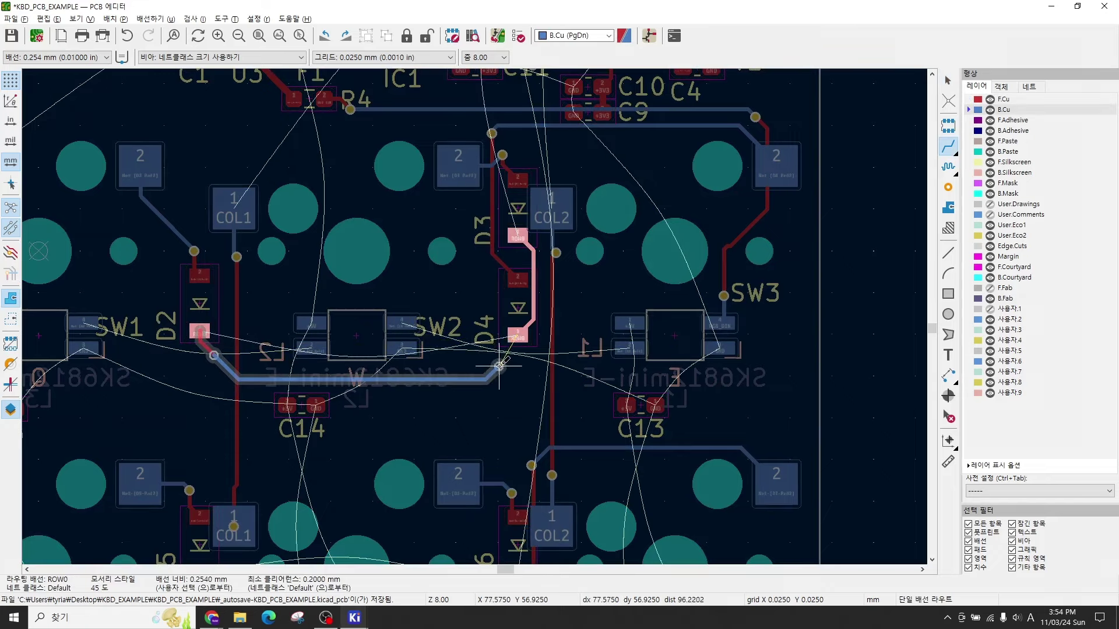
pyautogui.press('v')
pyautogui.click(518, 337)
# Step: Route ROW1 from D5 pad 1 through a via to B.Cu, around the lower side of L5, and through a second via to D7 pad 1
pyautogui.scroll(-3, 472, 414)
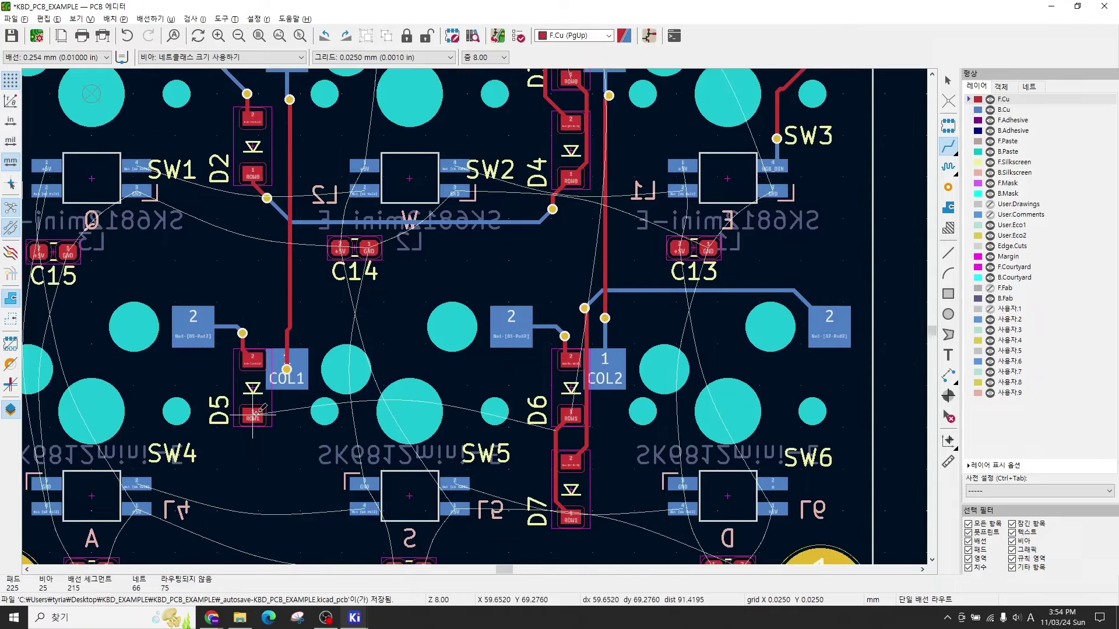
pyautogui.click(252, 415)
pyautogui.press('v')
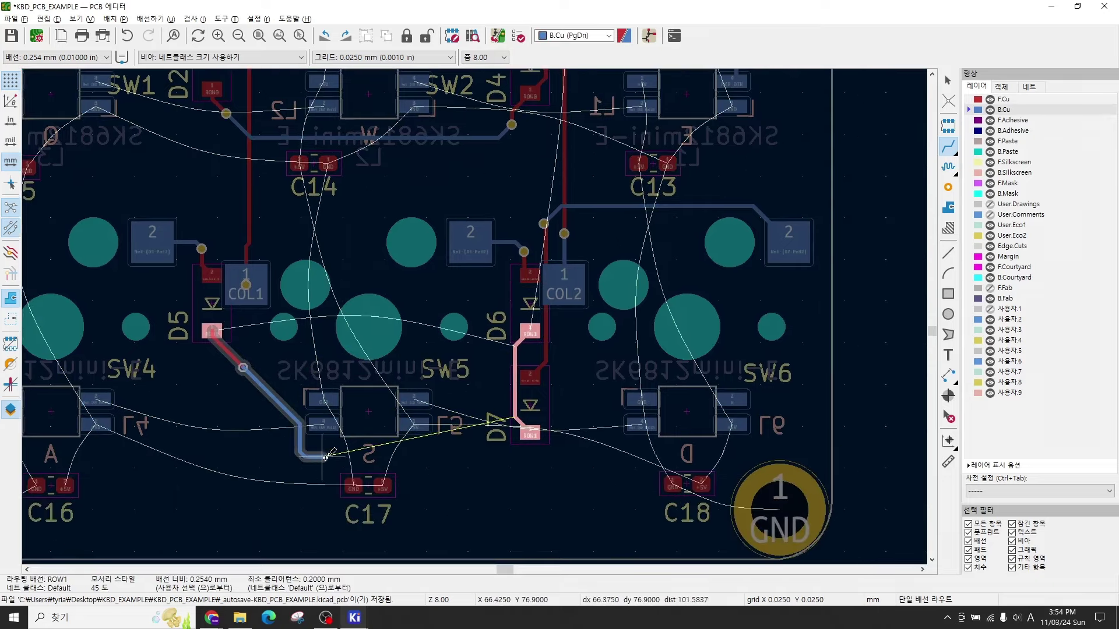
pyautogui.press('v')
pyautogui.click(559, 432)
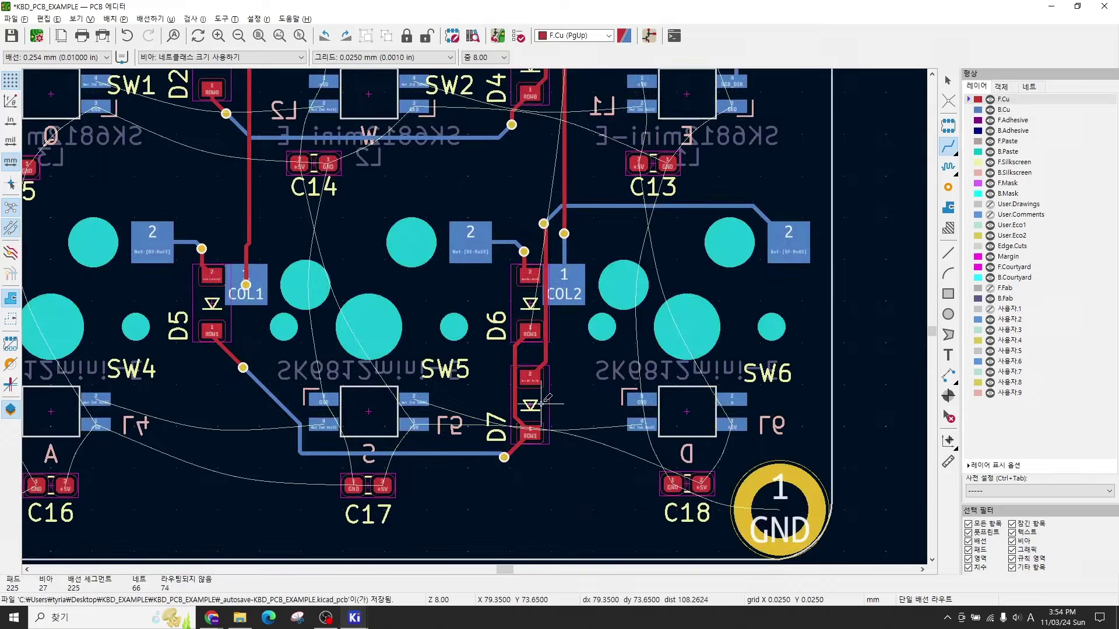
# Step: Route +5V from C15 pad 2 on F.Cu through a via to B.Cu and up to L3 pad 1 at SW1
pyautogui.scroll(-1, 542, 402)
pyautogui.scroll(2, 324, 328)
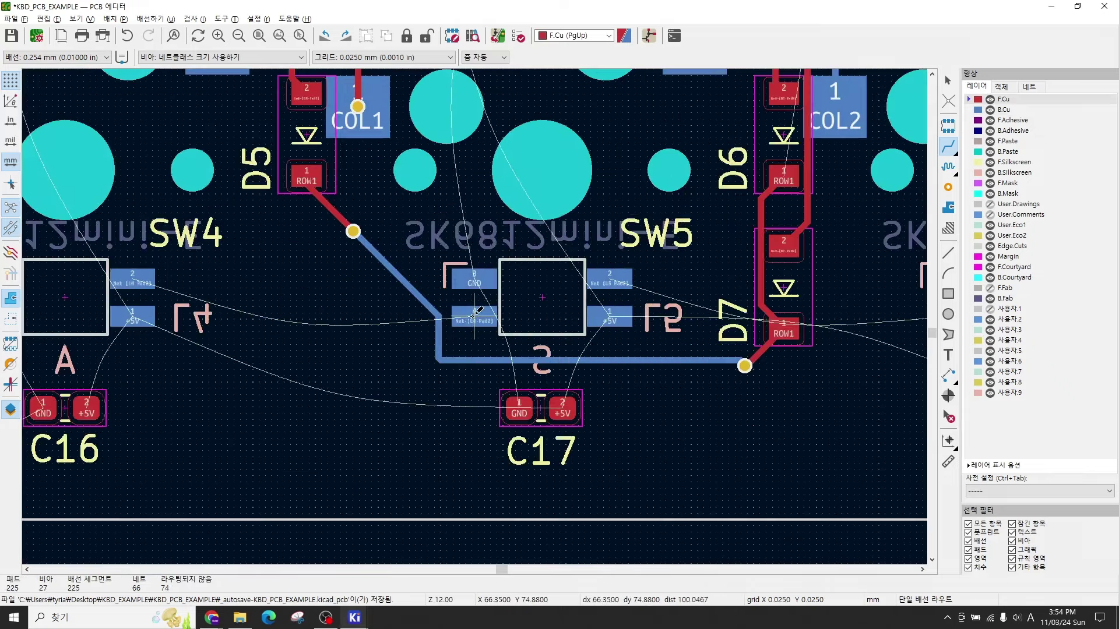
pyautogui.scroll(-1, 474, 315)
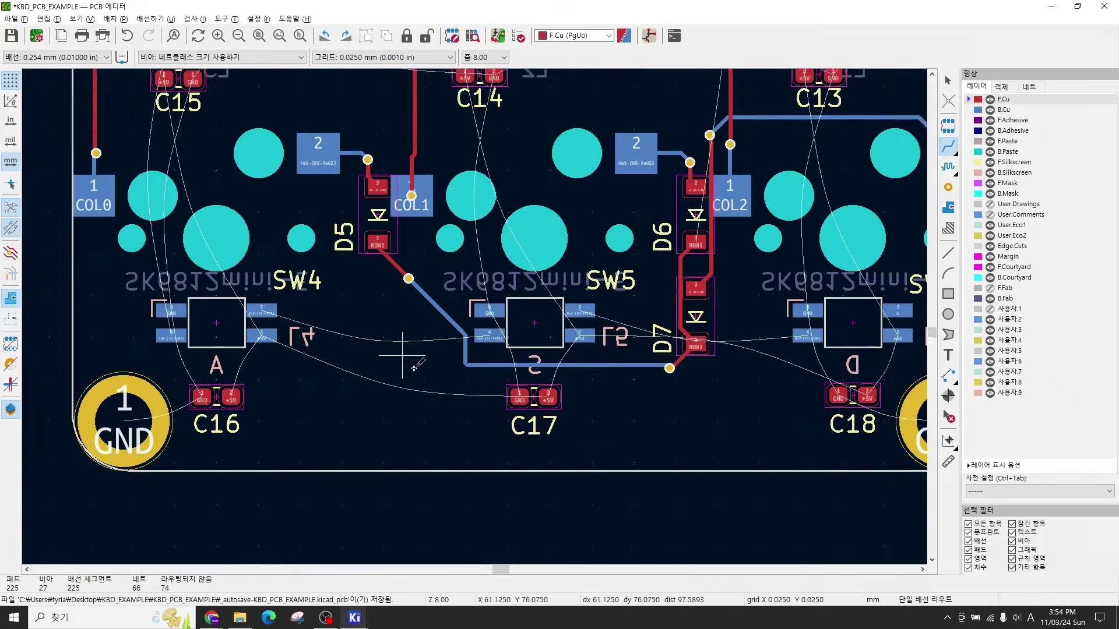
pyautogui.scroll(5, 418, 338)
pyautogui.scroll(3, 417, 420)
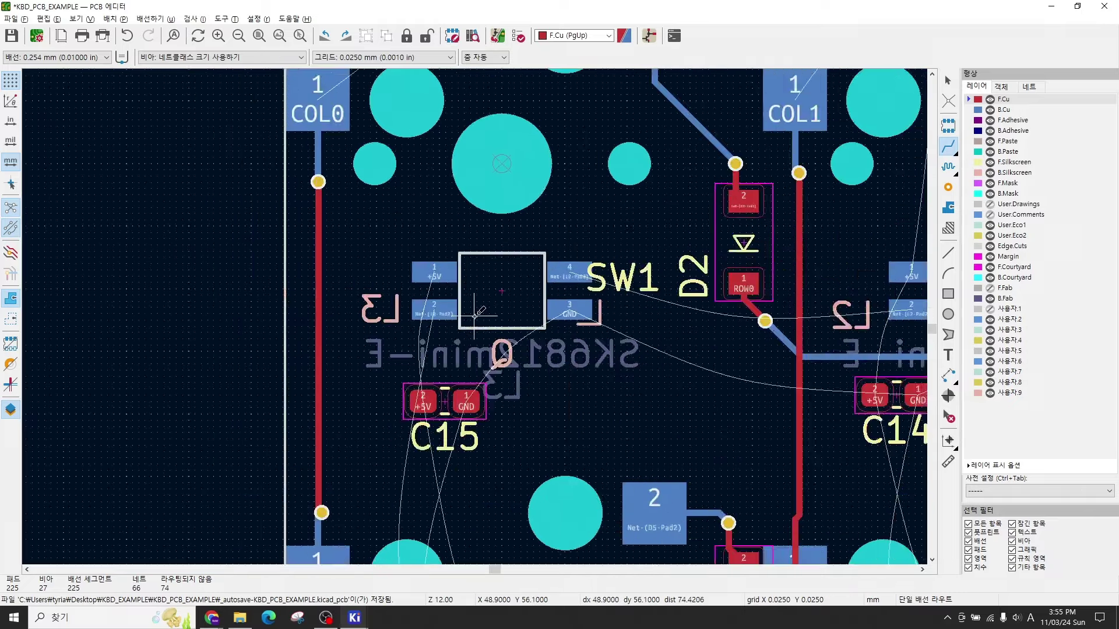
pyautogui.moveTo(431, 343); pyautogui.dragTo(418, 302, button='middle')
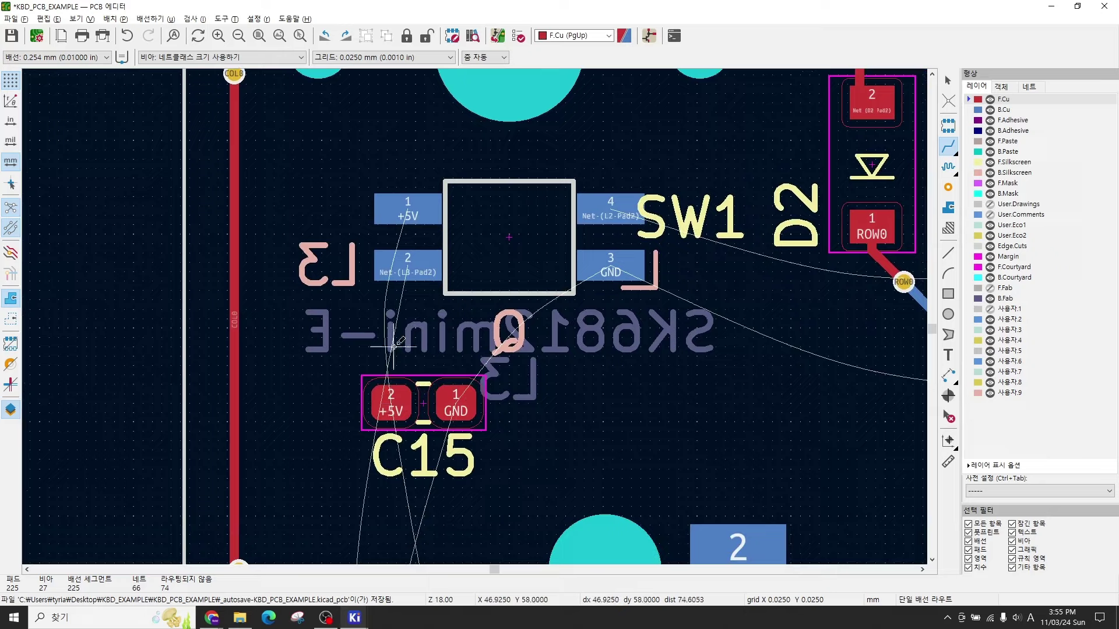
pyautogui.click(394, 394)
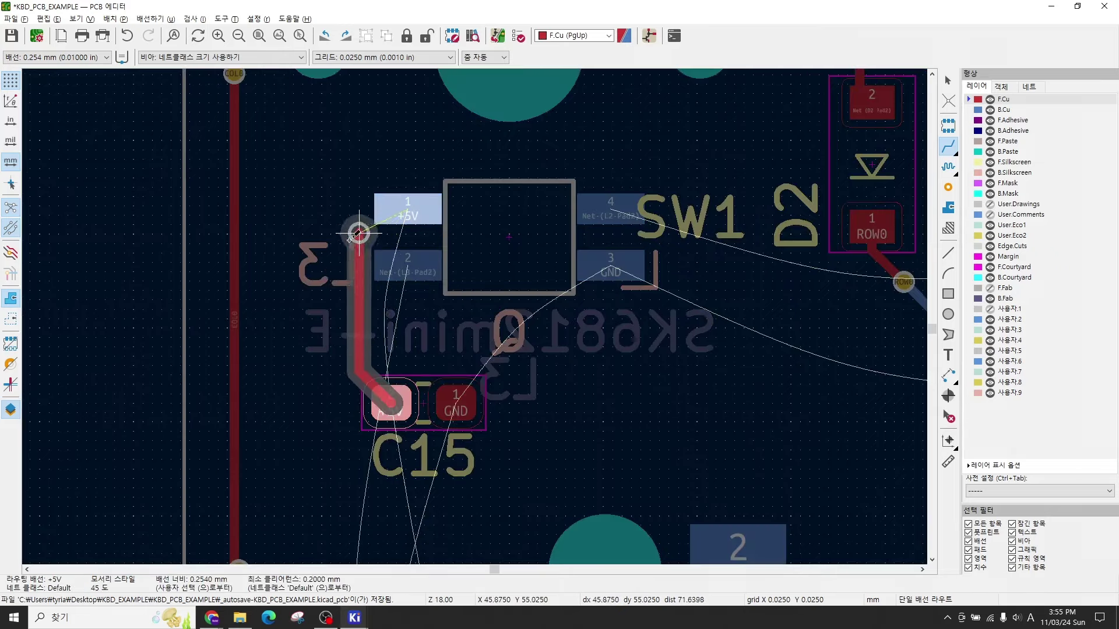
pyautogui.press('v')
pyautogui.click(401, 209)
pyautogui.scroll(-2, 476, 319)
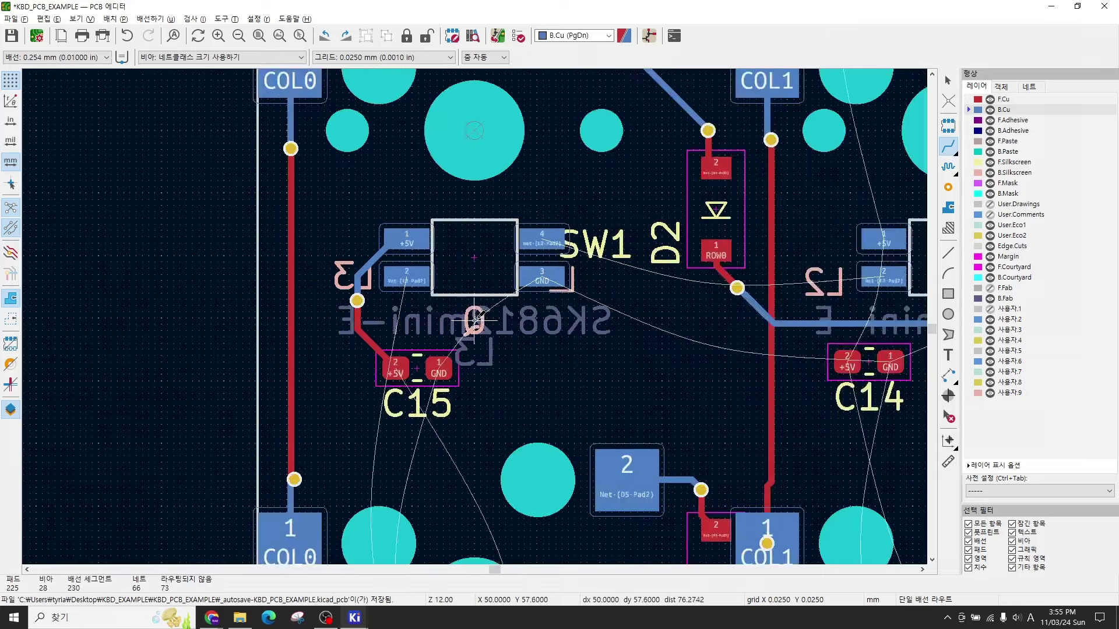
# Step: Route +5V from C14 pad 2 on F.Cu through a via beside L2, ending on B.Cu at L2 pad 1
pyautogui.scroll(-2, 476, 319)
pyautogui.scroll(2, 297, 312)
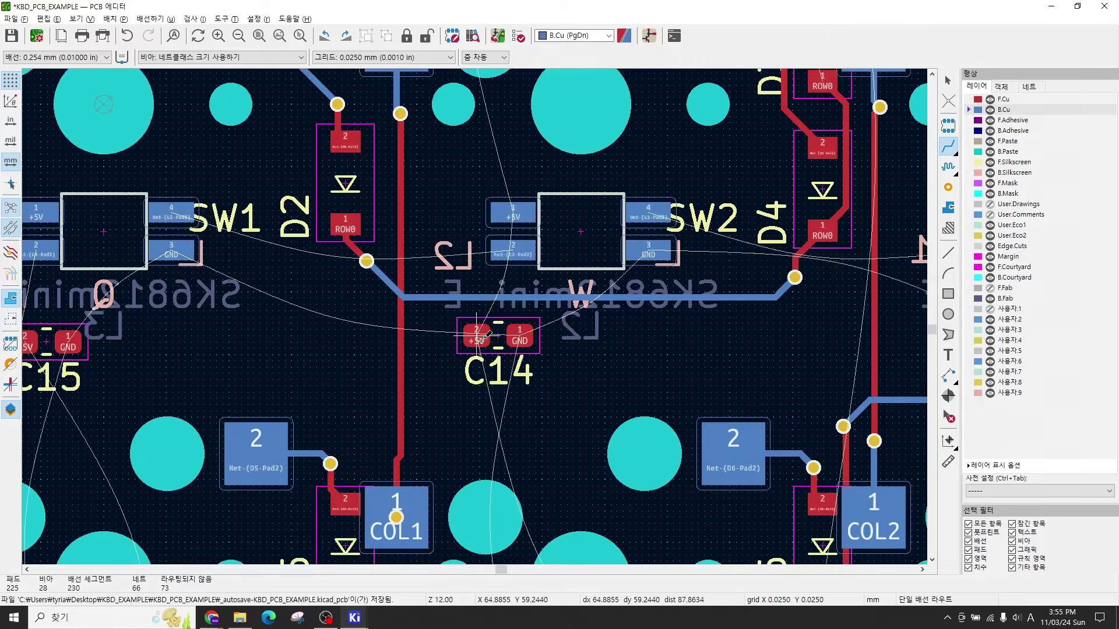
pyautogui.click(478, 331)
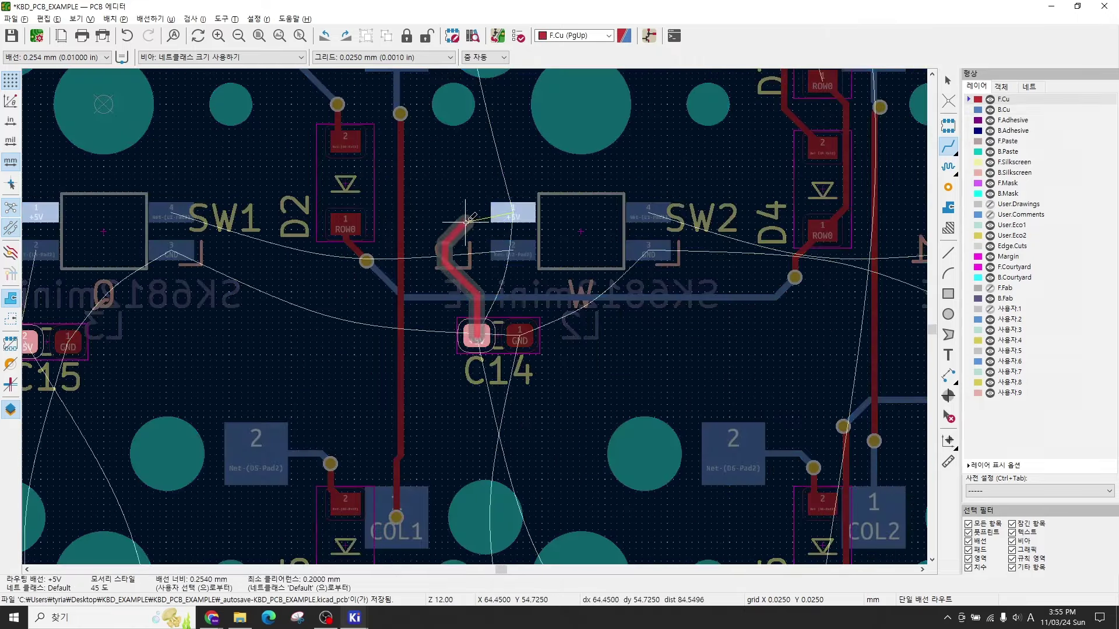
pyautogui.press('v')
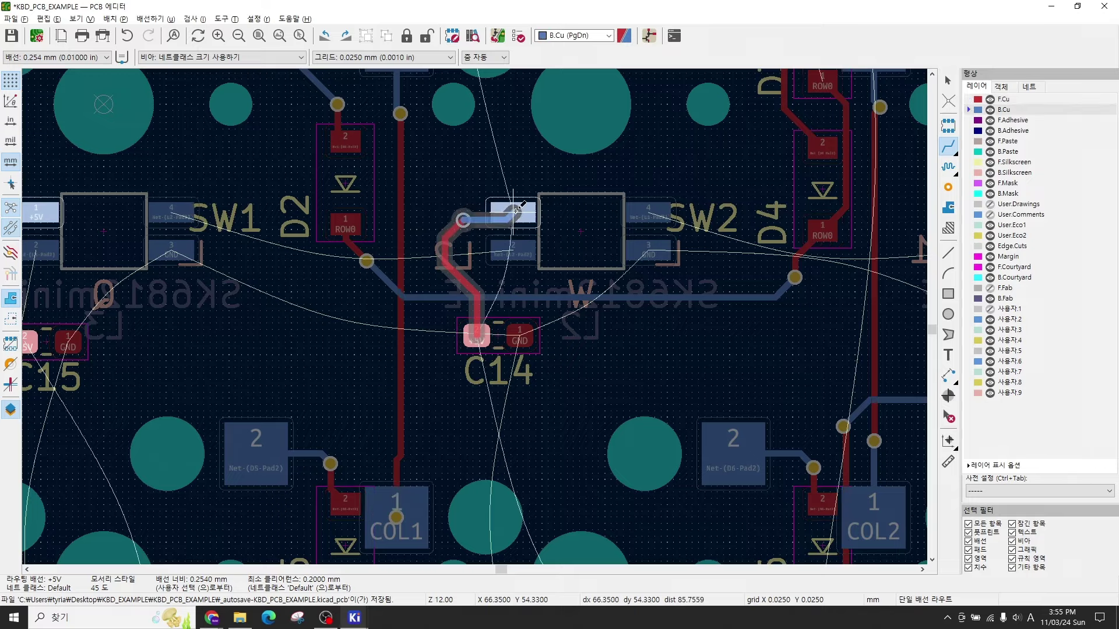
pyautogui.click(513, 215)
# Step: Route +5V from C13 pad 2 on F.Cu through a via to B.Cu, ending at L1 pad 1
pyautogui.scroll(-2, 530, 247)
pyautogui.scroll(3, 596, 369)
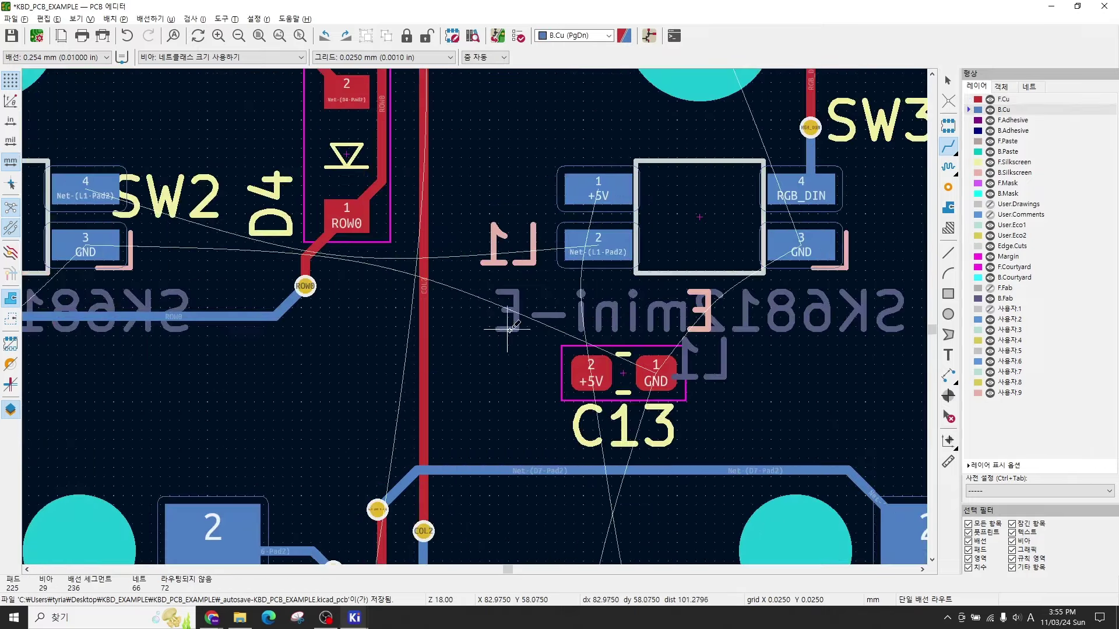
pyautogui.click(594, 368)
pyautogui.press('v')
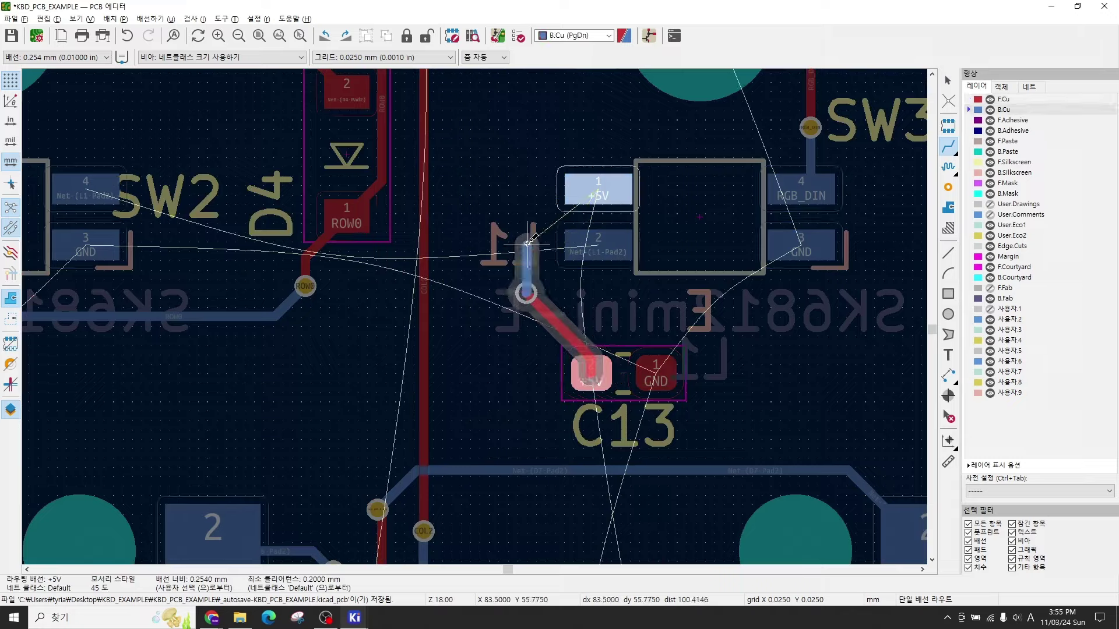
pyautogui.click(598, 188)
# Step: Examine the unrouted connections of L4, L5 and L6 and their capacitors C16, C17 and C18 along the lower switch row
pyautogui.scroll(-3, 225, 442)
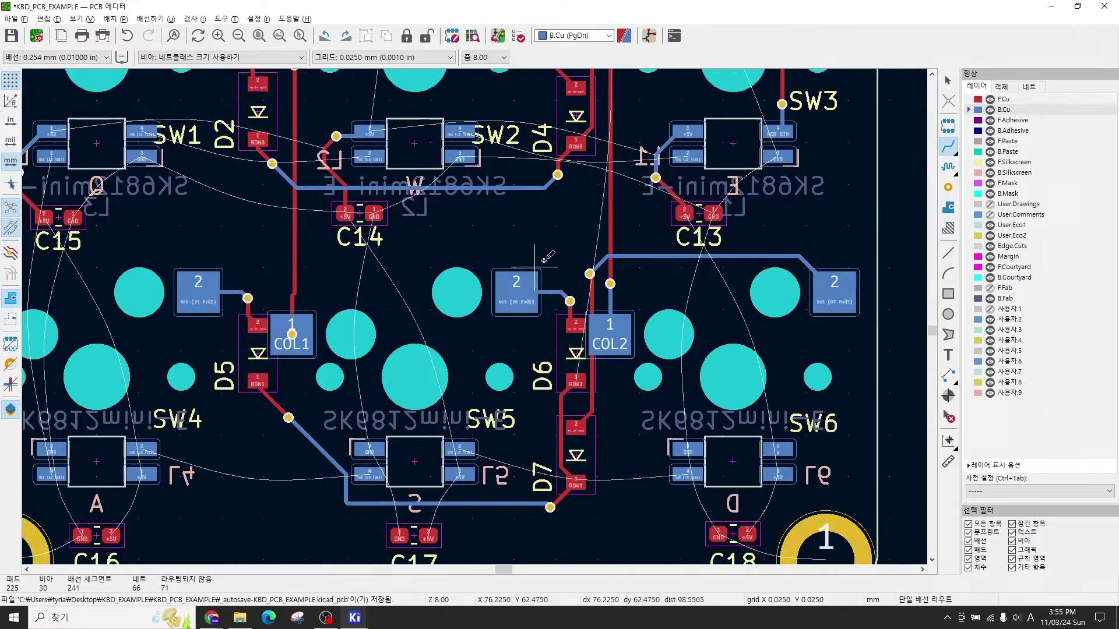
pyautogui.scroll(2, 103, 519)
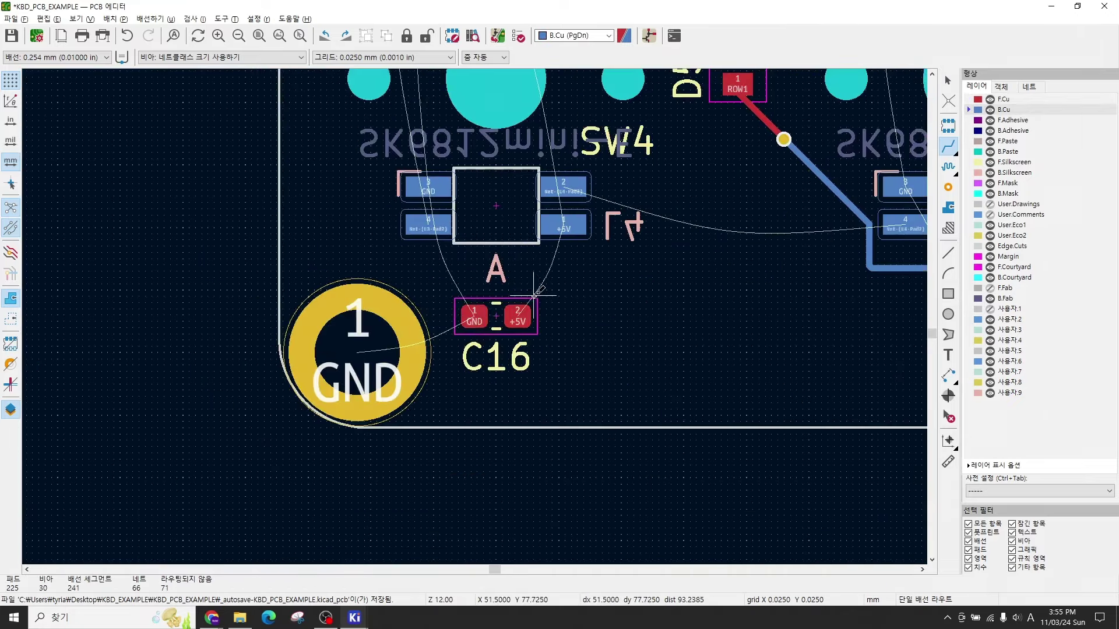
pyautogui.scroll(2, 534, 295)
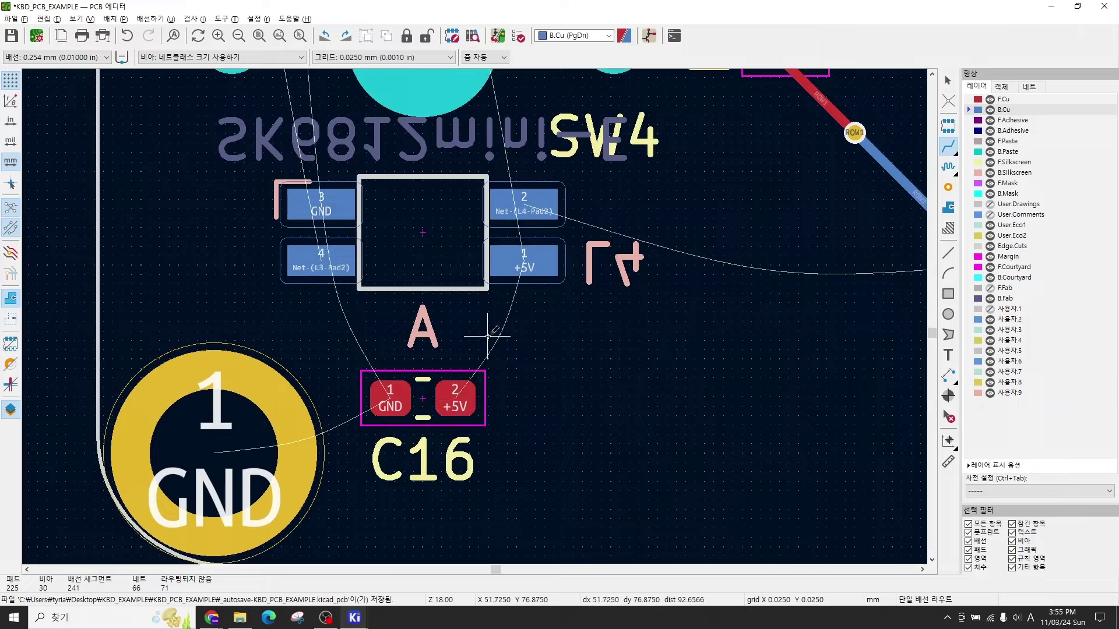
pyautogui.scroll(-4, 488, 335)
pyautogui.keyDown('shift'); pyautogui.scroll(3, 484, 373); pyautogui.keyUp('shift')
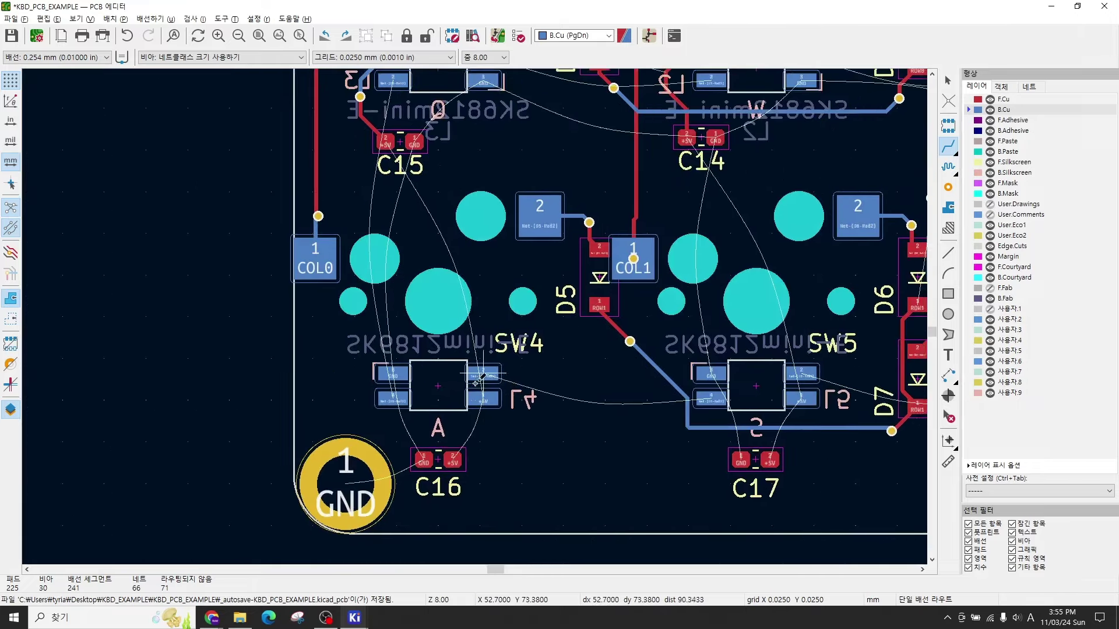
pyautogui.scroll(5, 477, 383)
pyautogui.scroll(-4, 455, 284)
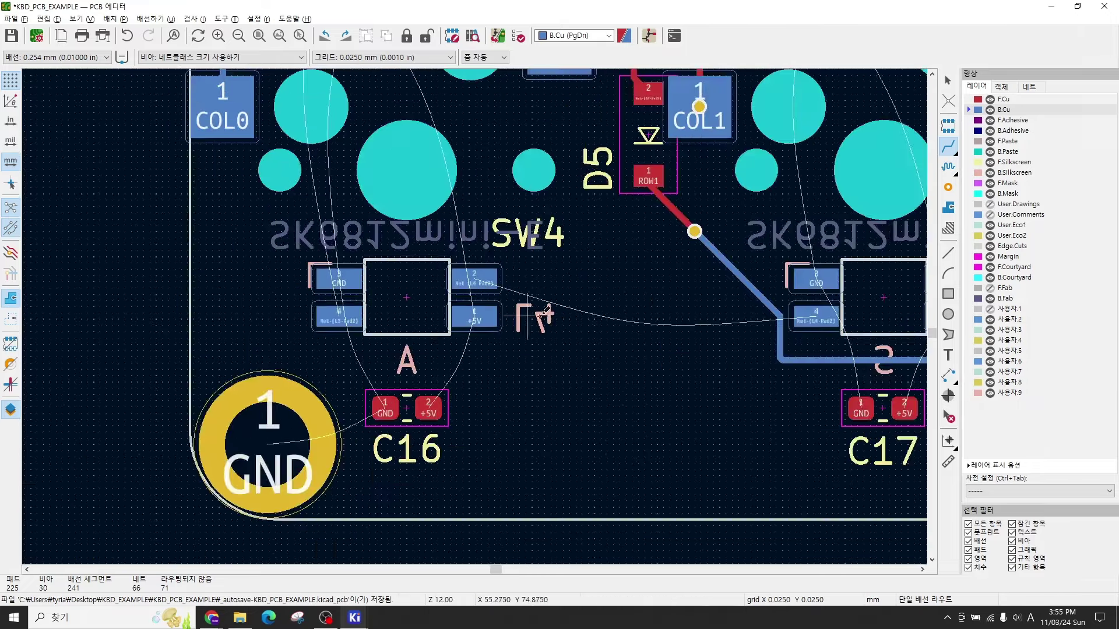
pyautogui.keyDown('ctrl'); pyautogui.hscroll(3, 682, 321); pyautogui.keyUp('ctrl')
pyautogui.keyDown('ctrl'); pyautogui.hscroll(4, 616, 309); pyautogui.keyUp('ctrl')
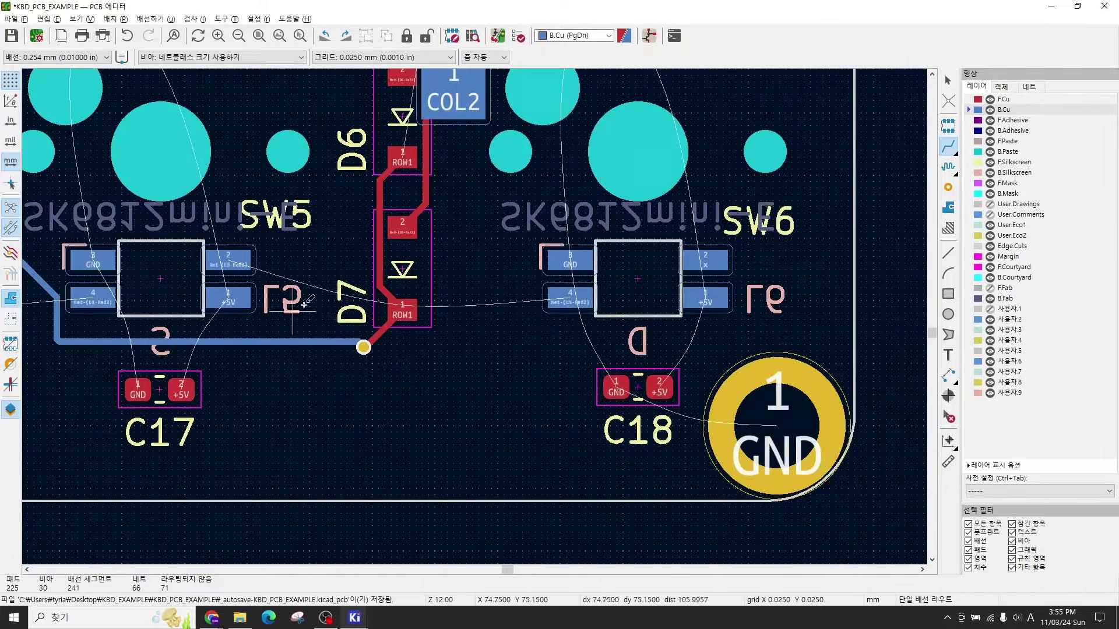
pyautogui.keyDown('ctrl'); pyautogui.hscroll(-5, 225, 304); pyautogui.keyUp('ctrl')
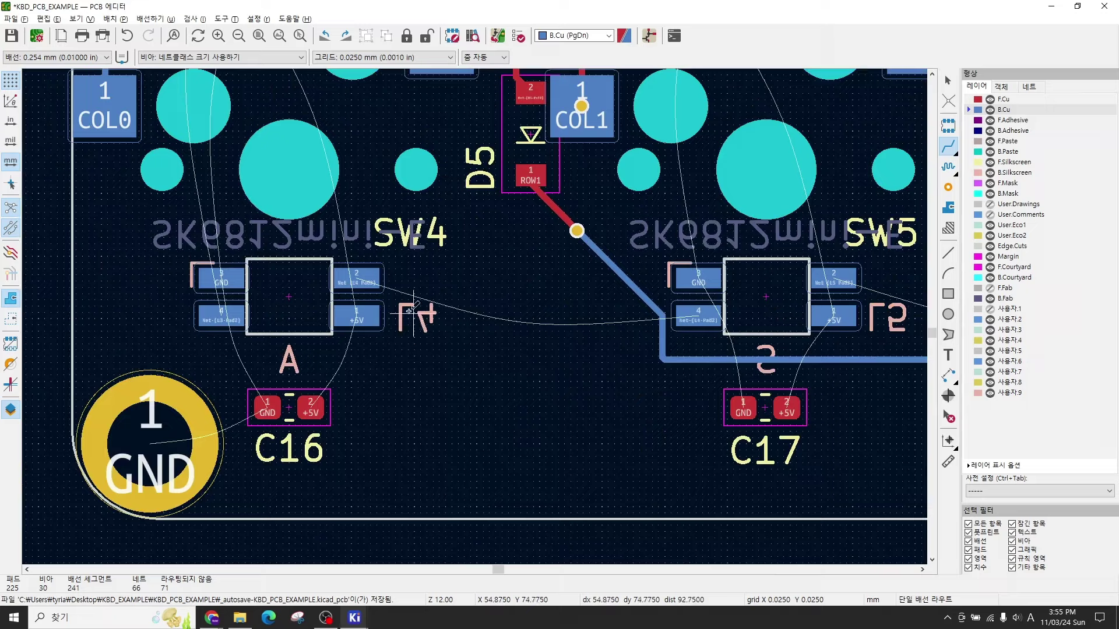
pyautogui.moveTo(287, 295); pyautogui.dragTo(374, 367, button='middle')
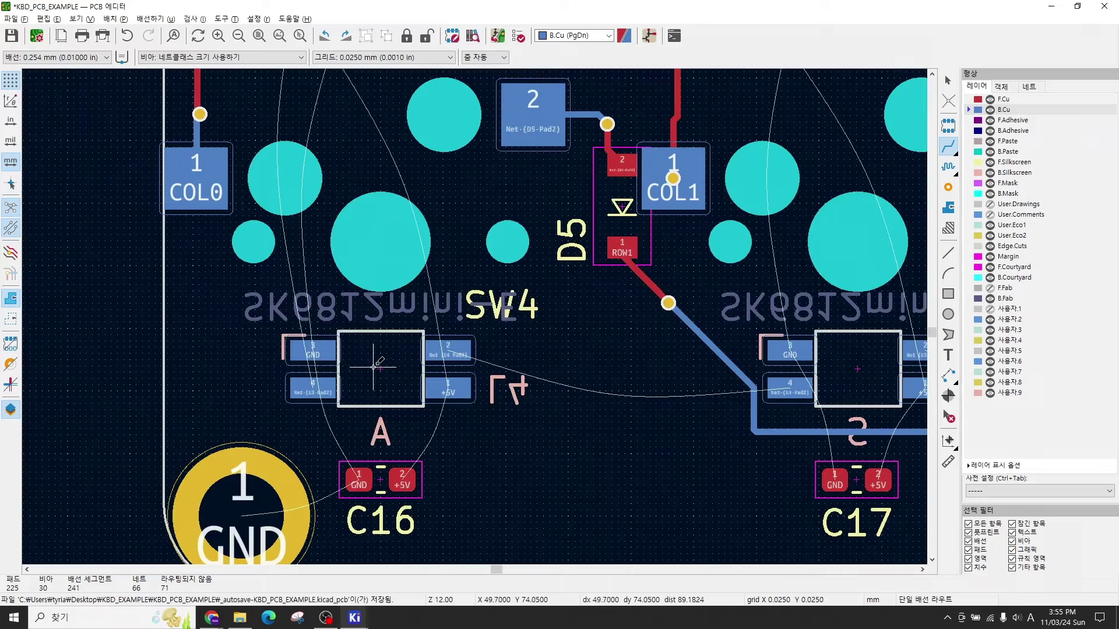
pyautogui.scroll(-2, 365, 364)
pyautogui.scroll(2, 487, 317)
pyautogui.scroll(-2, 475, 317)
pyautogui.scroll(-4, 478, 308)
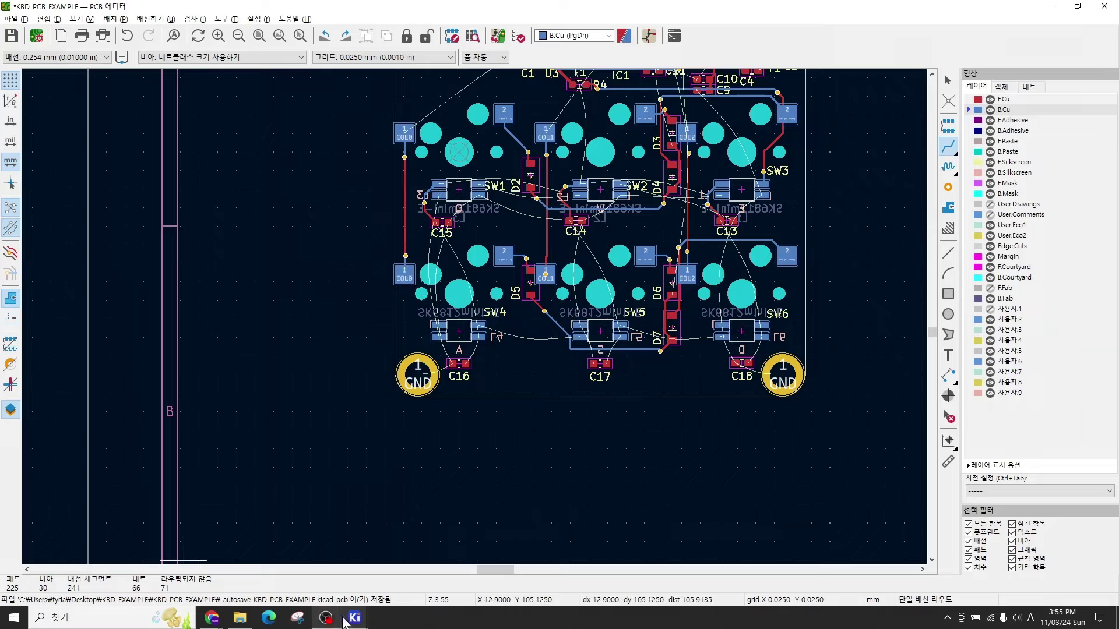
# Step: Switch to the schematic editor and examine the wiring of the SK6812mini-E LEDs L1 to L6 and their capacitors
pyautogui.moveTo(354, 617)
pyautogui.click(463, 562)
pyautogui.scroll(-5, 527, 411)
pyautogui.scroll(5, 557, 308)
pyautogui.moveTo(546, 249); pyautogui.dragTo(532, 342, button='middle')
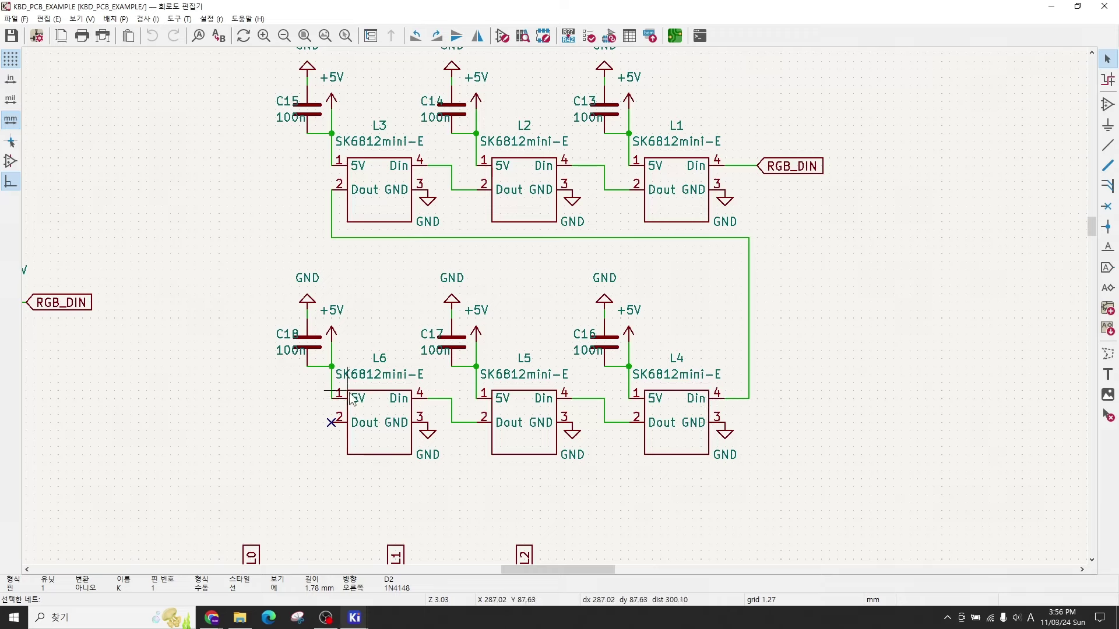
# Step: Return to the PCB editor and compare the pad arrangement of L3 and C15 with that of L4 and C16
pyautogui.moveTo(355, 618)
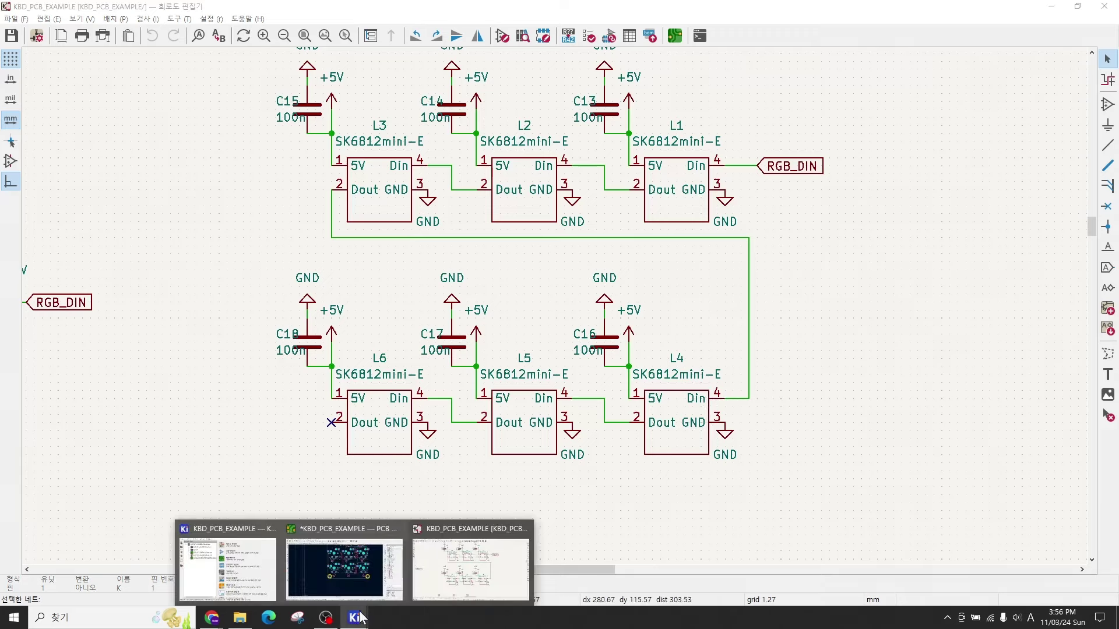
pyautogui.click(366, 577)
pyautogui.scroll(1, 475, 227)
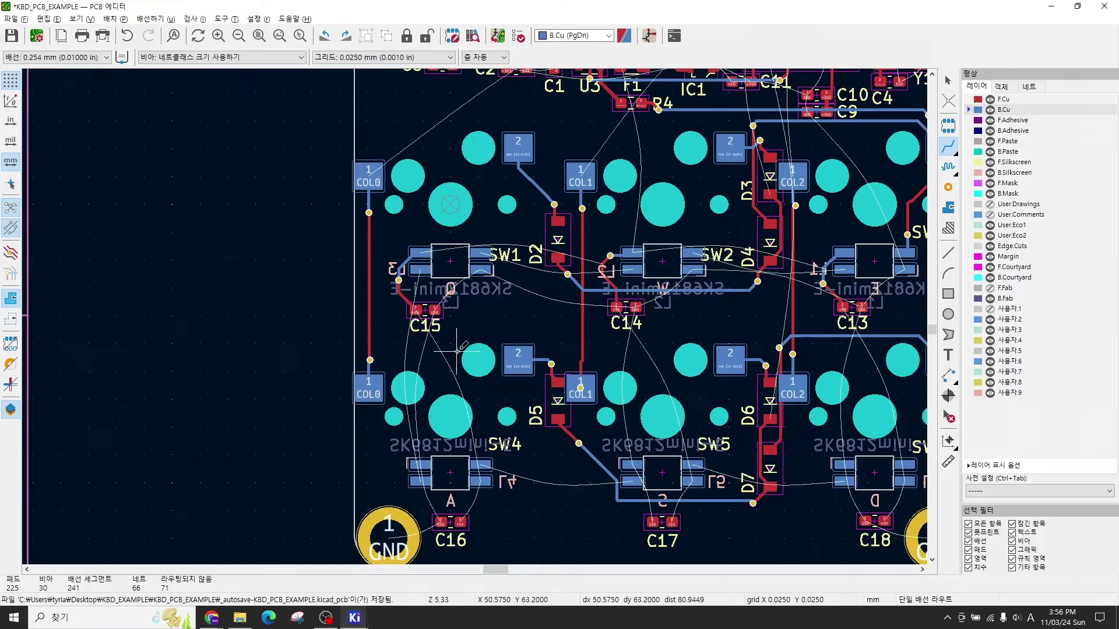
pyautogui.scroll(1, 465, 337)
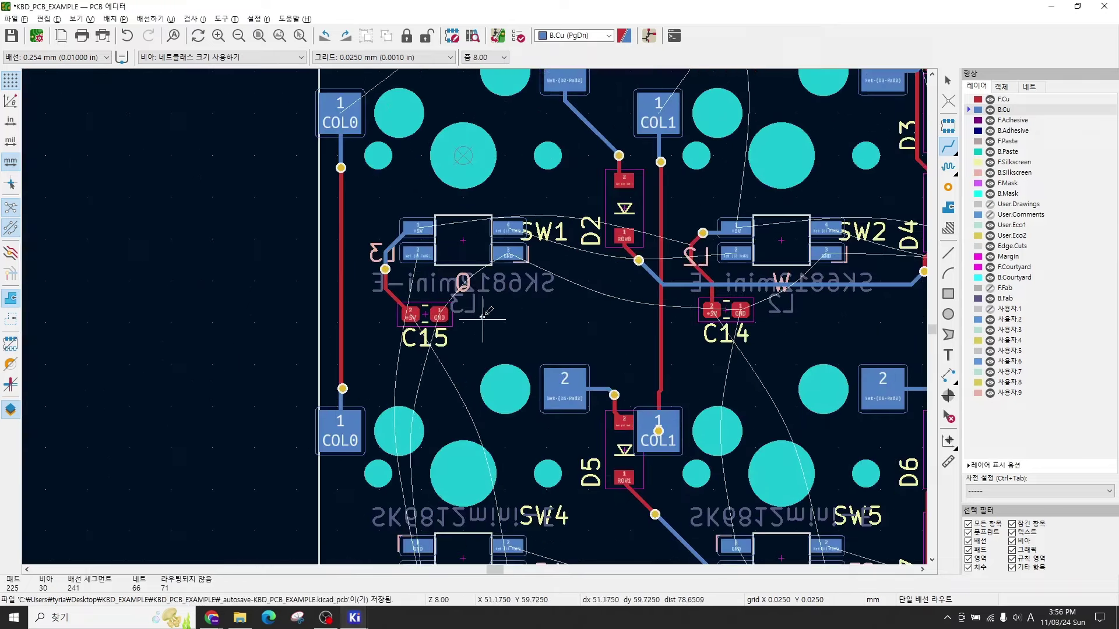
pyautogui.scroll(-1, 475, 300)
pyautogui.moveTo(501, 327); pyautogui.dragTo(469, 260, button='middle')
pyautogui.scroll(1, 455, 431)
pyautogui.scroll(2, 431, 345)
pyautogui.moveTo(635, 199); pyautogui.dragTo(577, 265, button='middle')
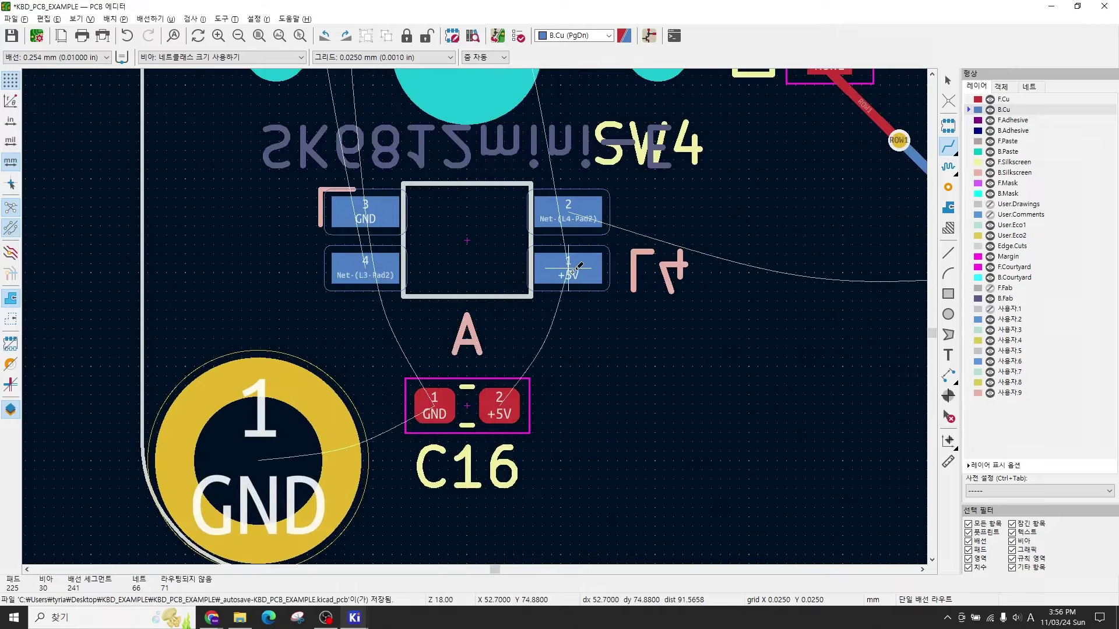
pyautogui.scroll(-2, 573, 274)
pyautogui.scroll(1, 434, 177)
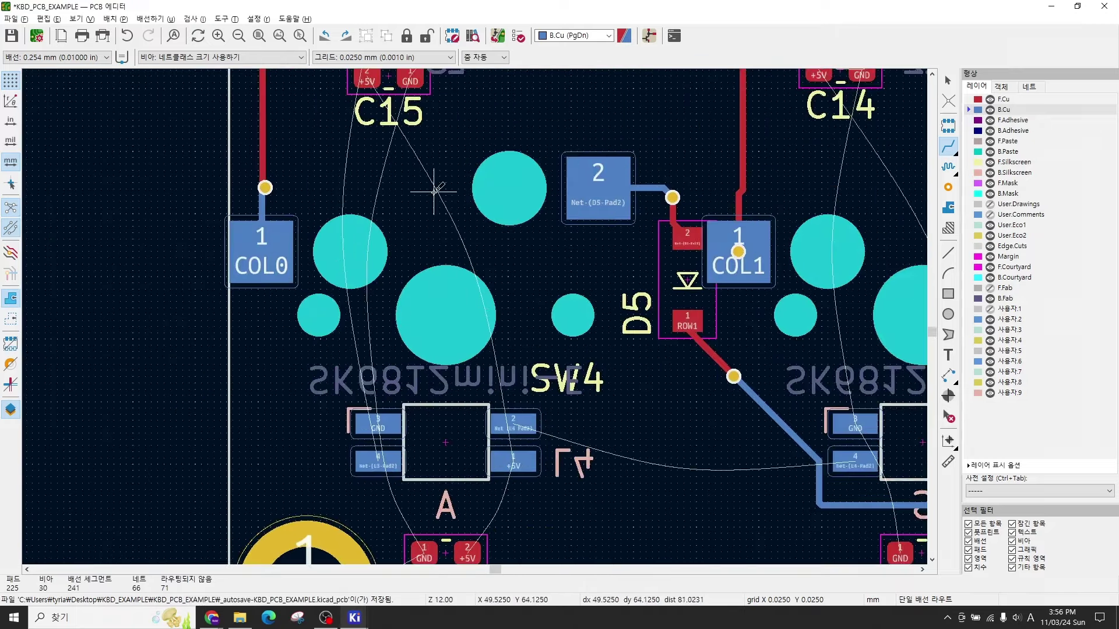
pyautogui.scroll(-1, 443, 175)
pyautogui.moveTo(480, 303); pyautogui.dragTo(491, 356, button='middle')
pyautogui.scroll(2, 538, 232)
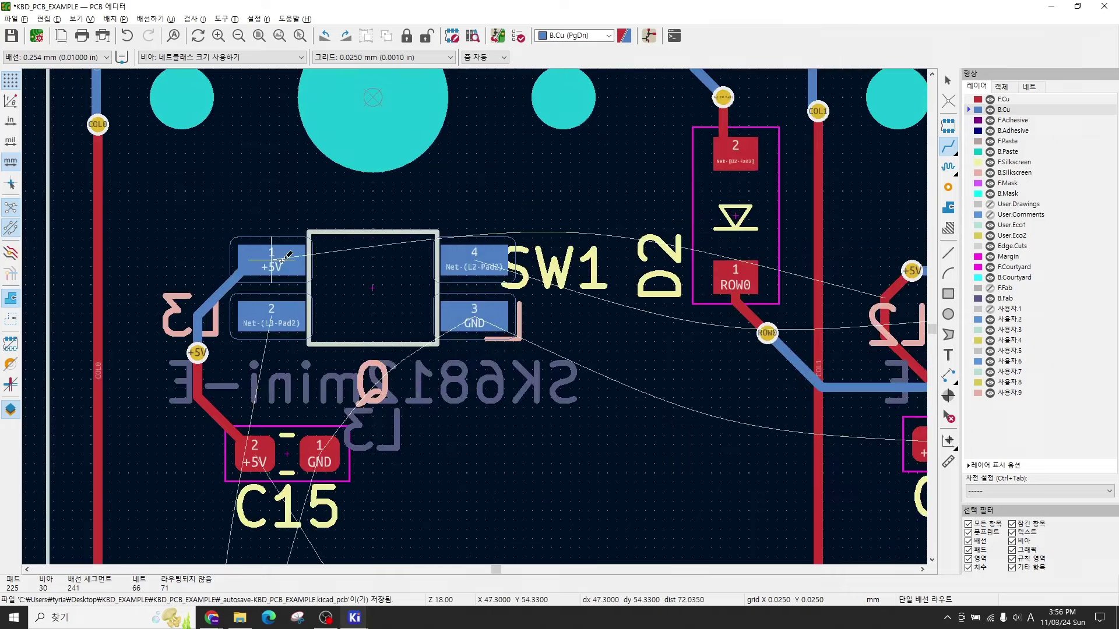
pyautogui.scroll(-3, 367, 294)
pyautogui.scroll(3, 473, 315)
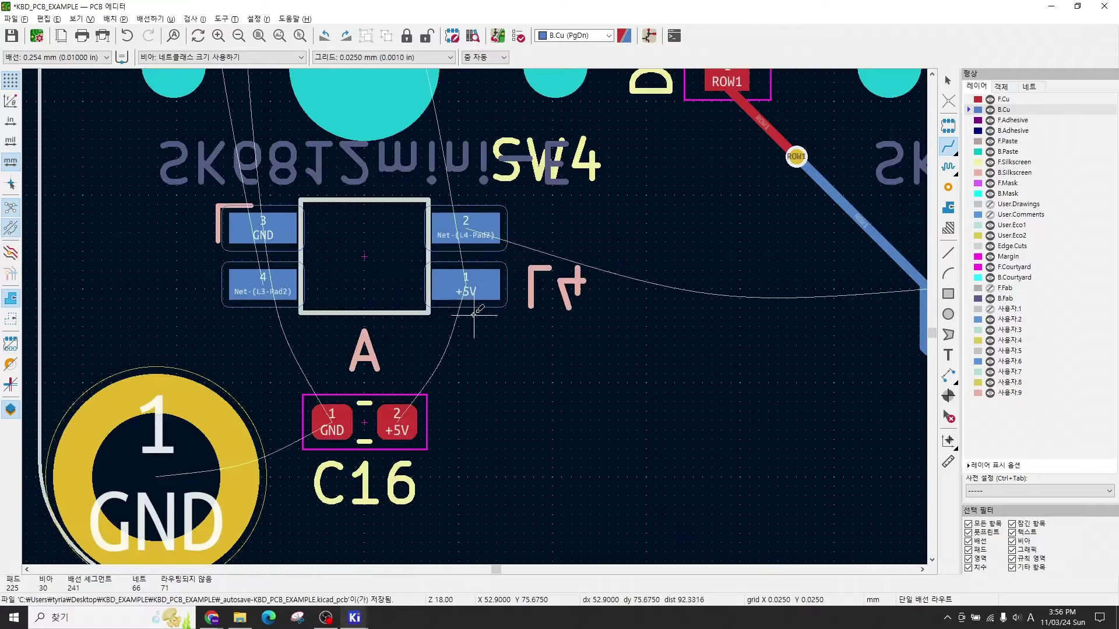
pyautogui.scroll(1, 474, 315)
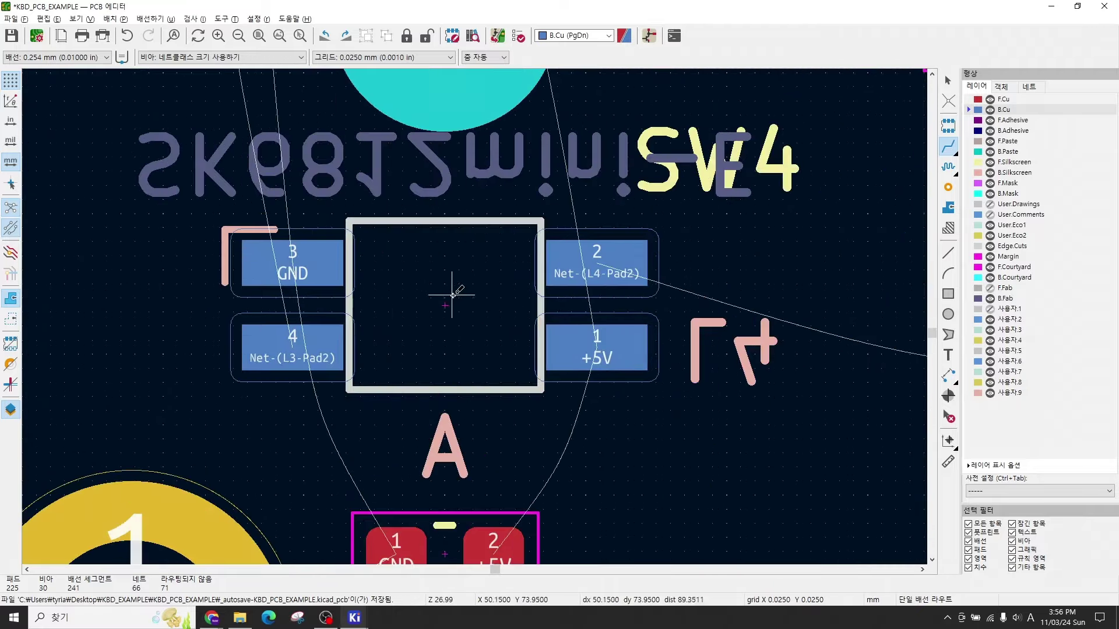
# Step: Route +5V from C16 pad 2 on F.Cu to a via just below L4 pad 1
pyautogui.scroll(-1, 641, 368)
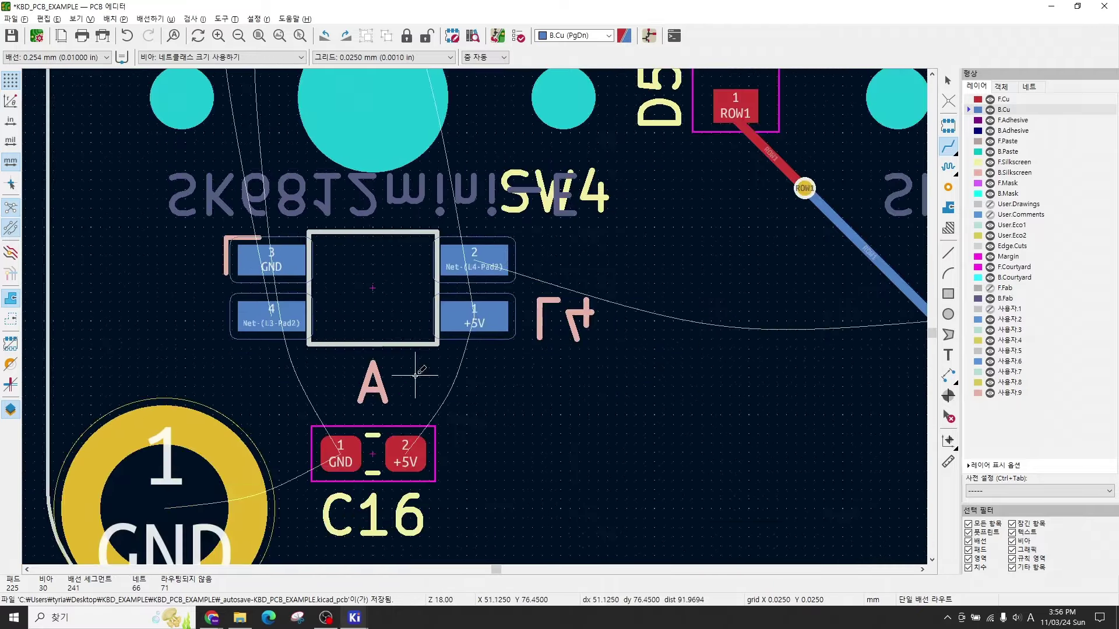
pyautogui.click(406, 452)
pyautogui.press('v')
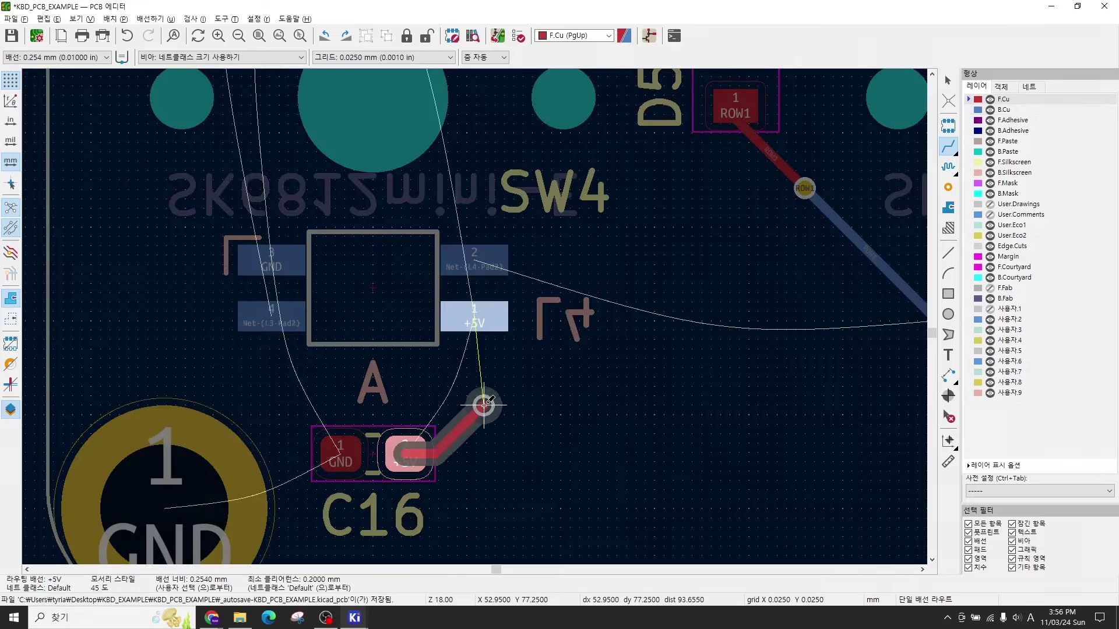
# Step: Complete the +5V connection from C16 to L4, and route C17's +5V pad to L5's +5V pad through a via
pyautogui.click(476, 326)
pyautogui.keyDown('ctrl'); pyautogui.hscroll(5, 518, 343); pyautogui.keyUp('ctrl')
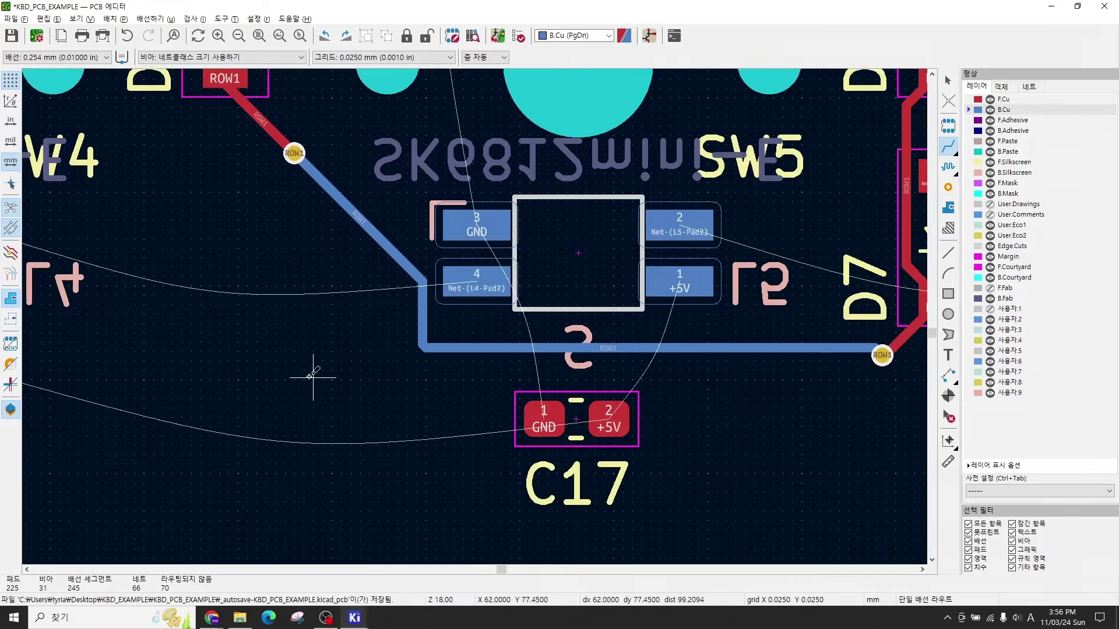
pyautogui.click(603, 416)
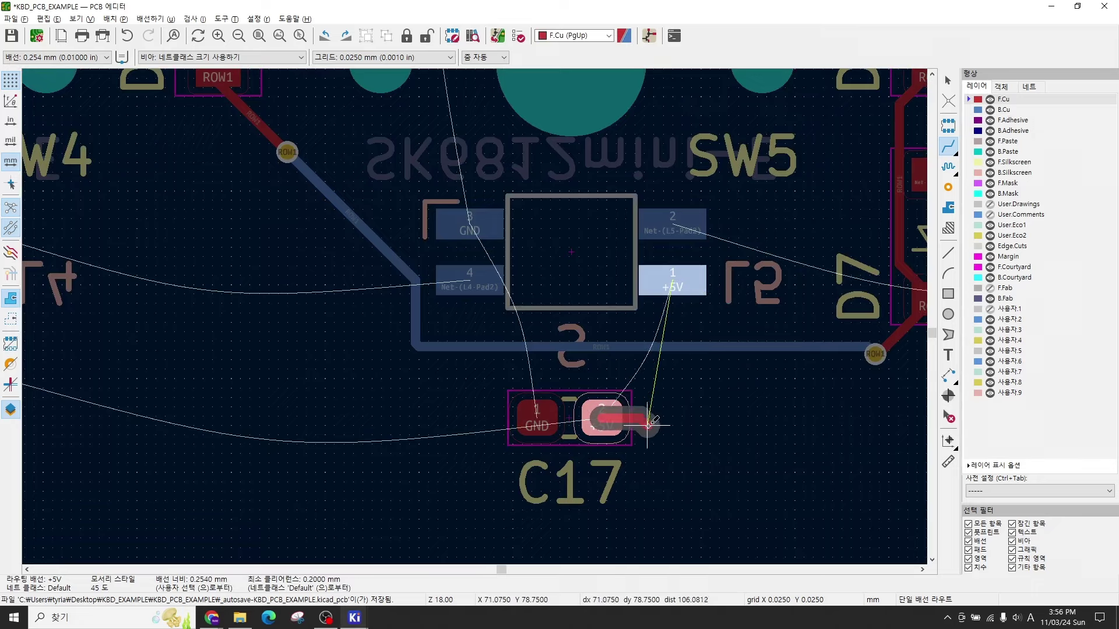
pyautogui.press('v')
pyautogui.click(699, 321)
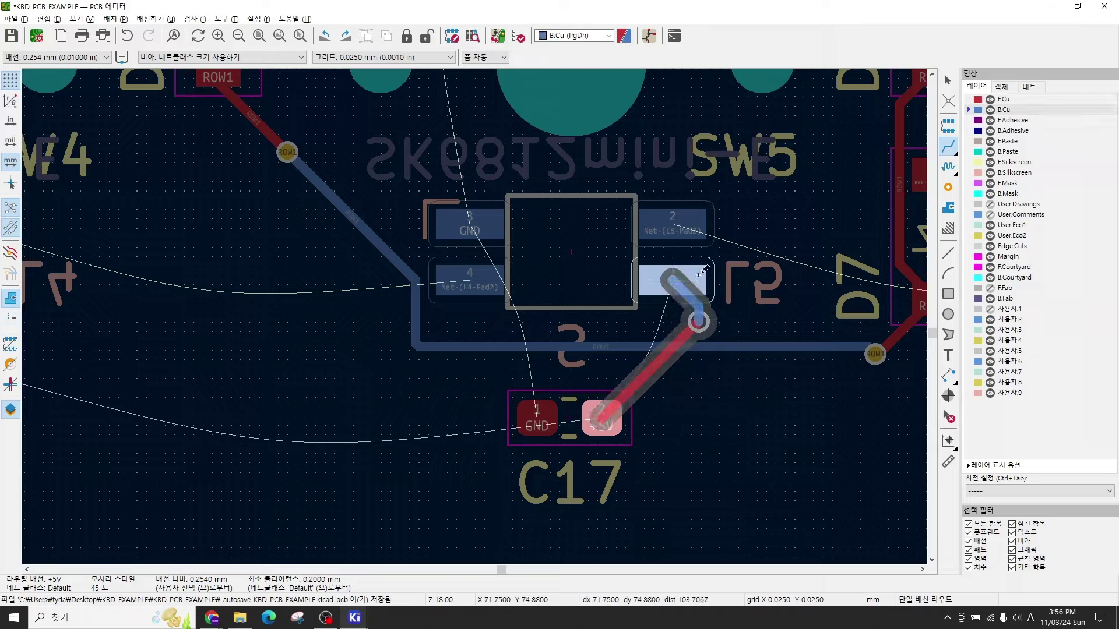
pyautogui.click(673, 280)
# Step: Route C18's +5V pad on the front copper through a via to L6's +5V pad on the back copper
pyautogui.scroll(-2, 670, 346)
pyautogui.moveTo(559, 327); pyautogui.dragTo(245, 394, button='middle')
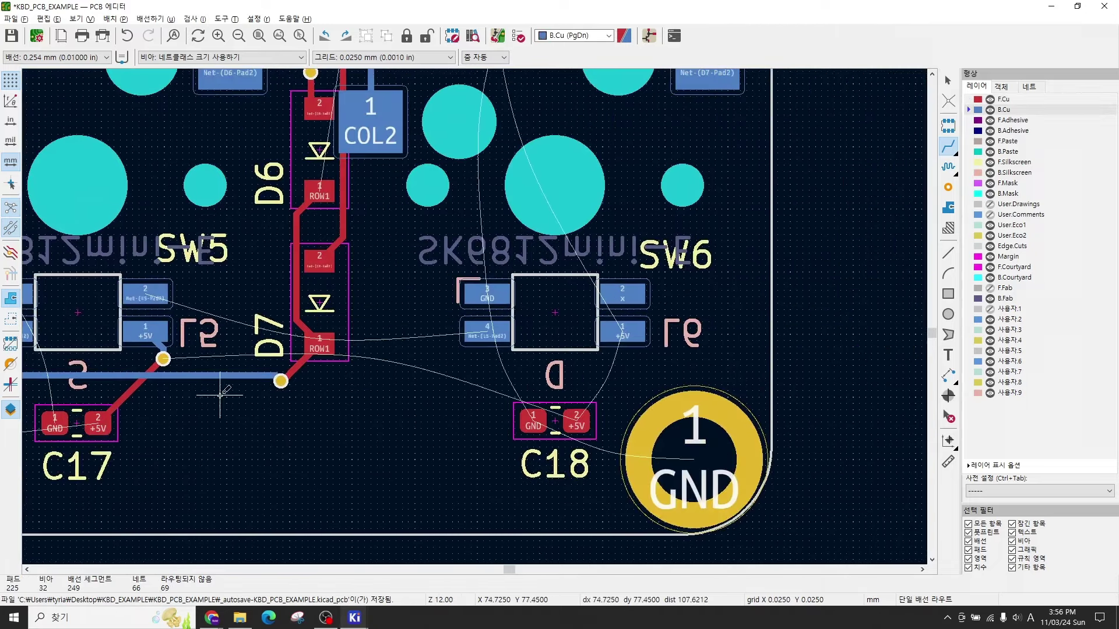
pyautogui.click(577, 418)
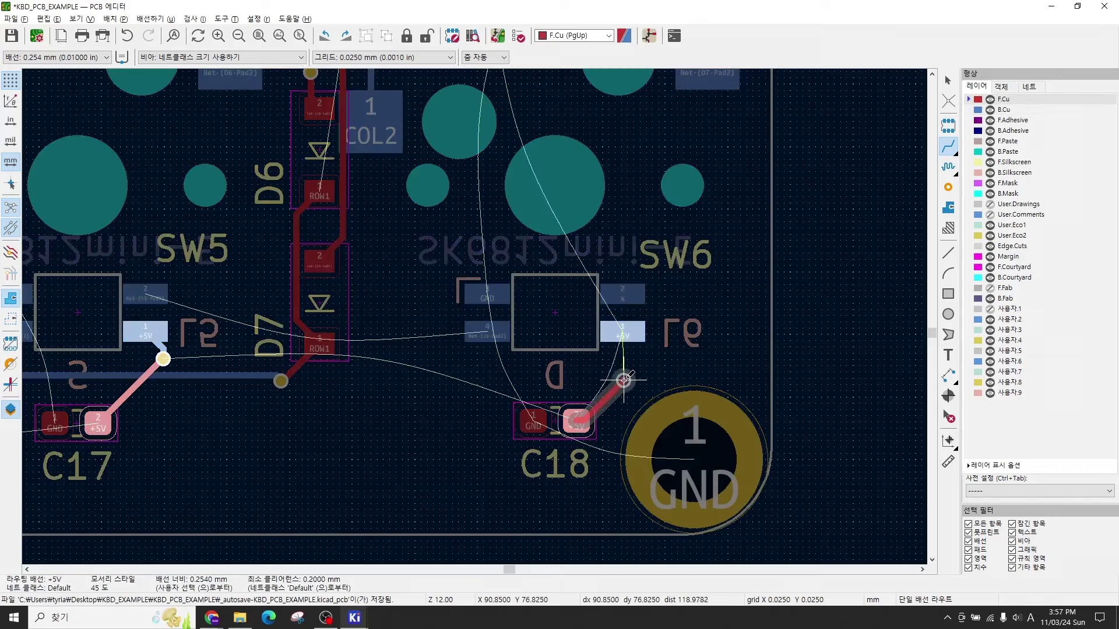
pyautogui.press('v')
pyautogui.click(623, 334)
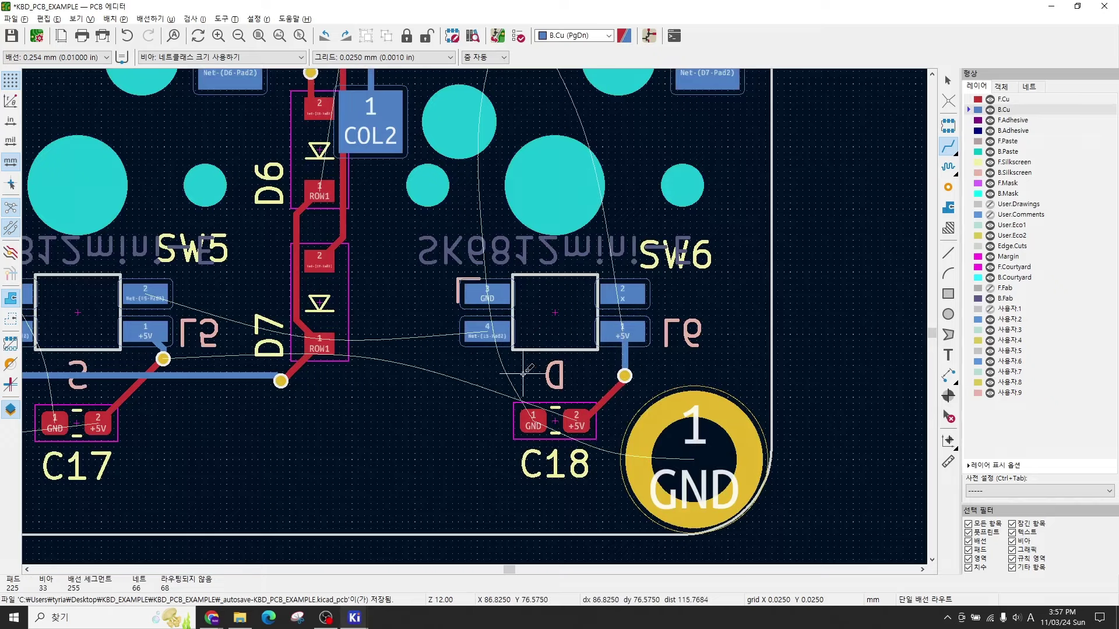
# Step: Examine the LED data path from U1's LEDPWM pin and resistor R4 along the RGB_DIN trace to L1's pad 4
pyautogui.scroll(-3, 525, 373)
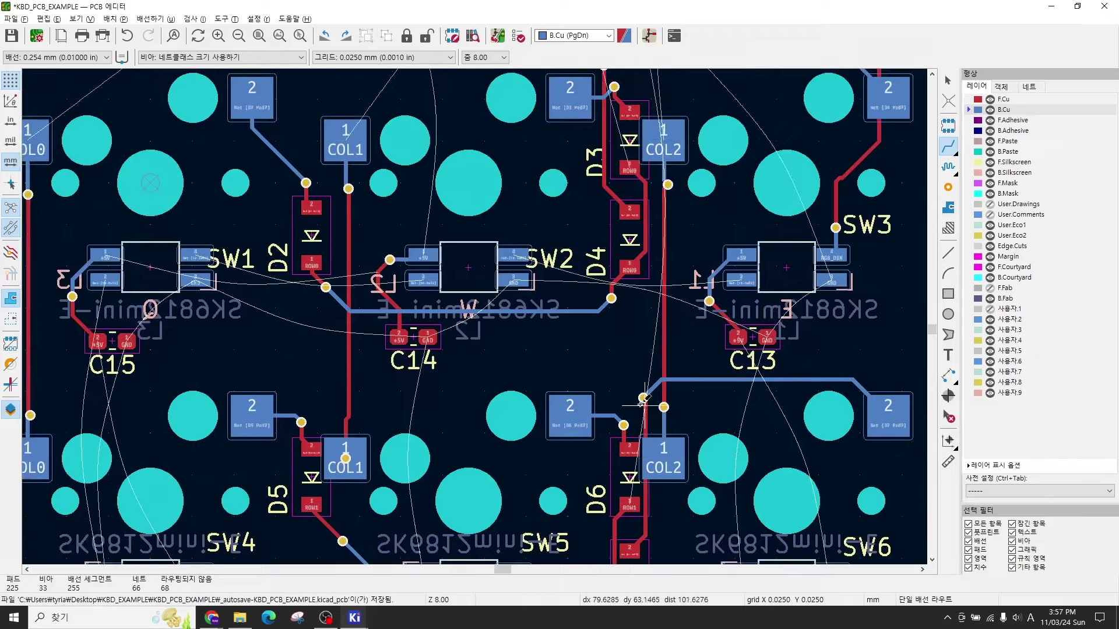
pyautogui.scroll(1, 742, 283)
pyautogui.scroll(1, 471, 312)
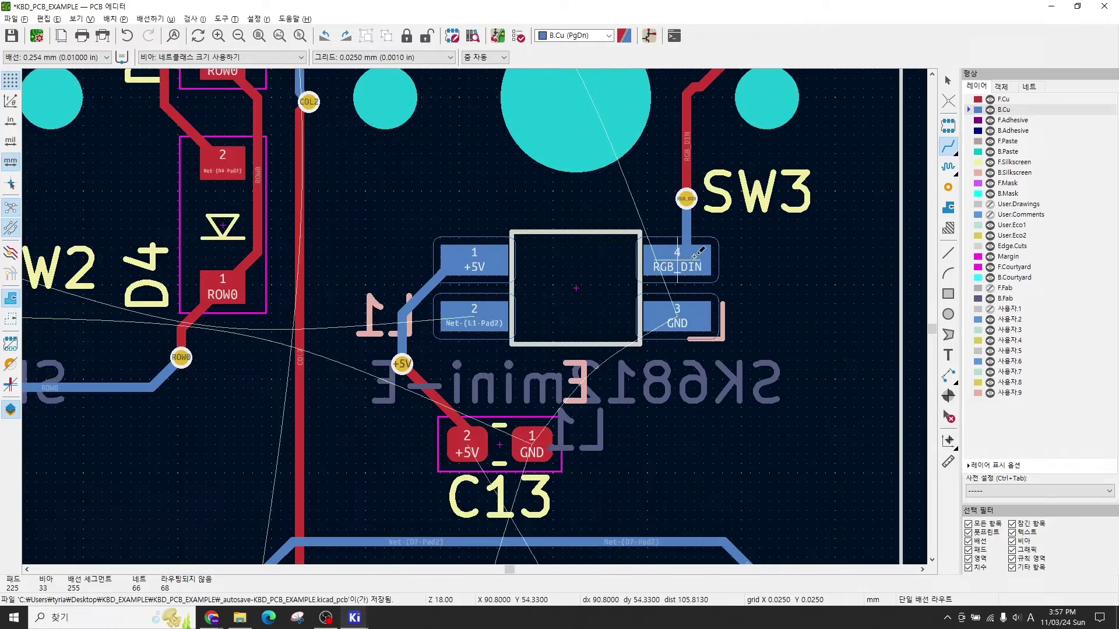
pyautogui.scroll(-1, 712, 211)
pyautogui.scroll(-1, 457, 342)
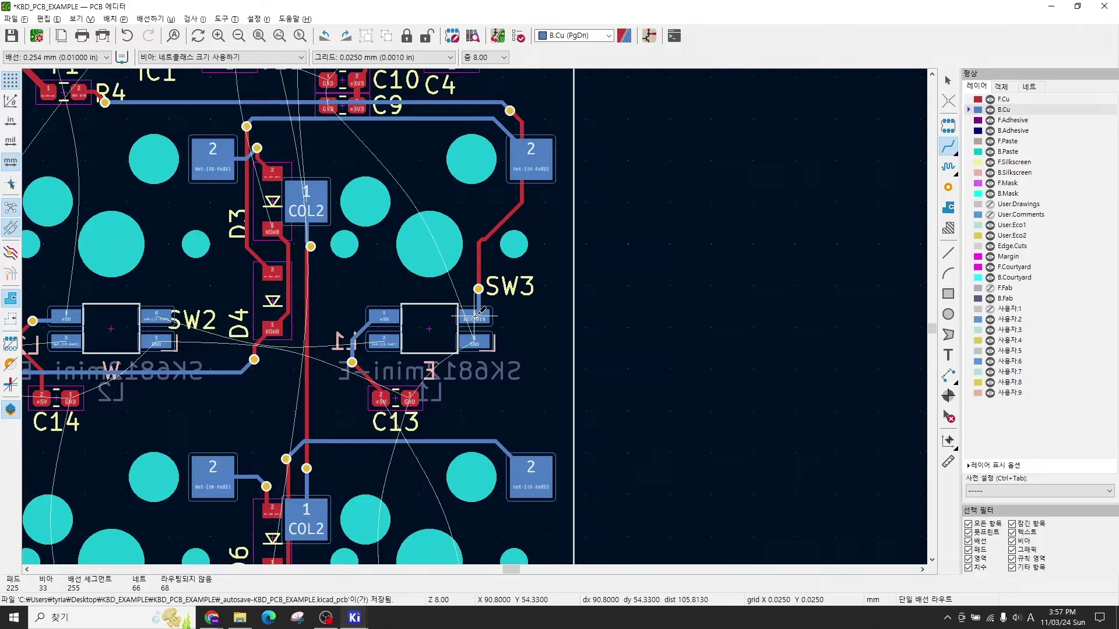
pyautogui.scroll(-2, 476, 316)
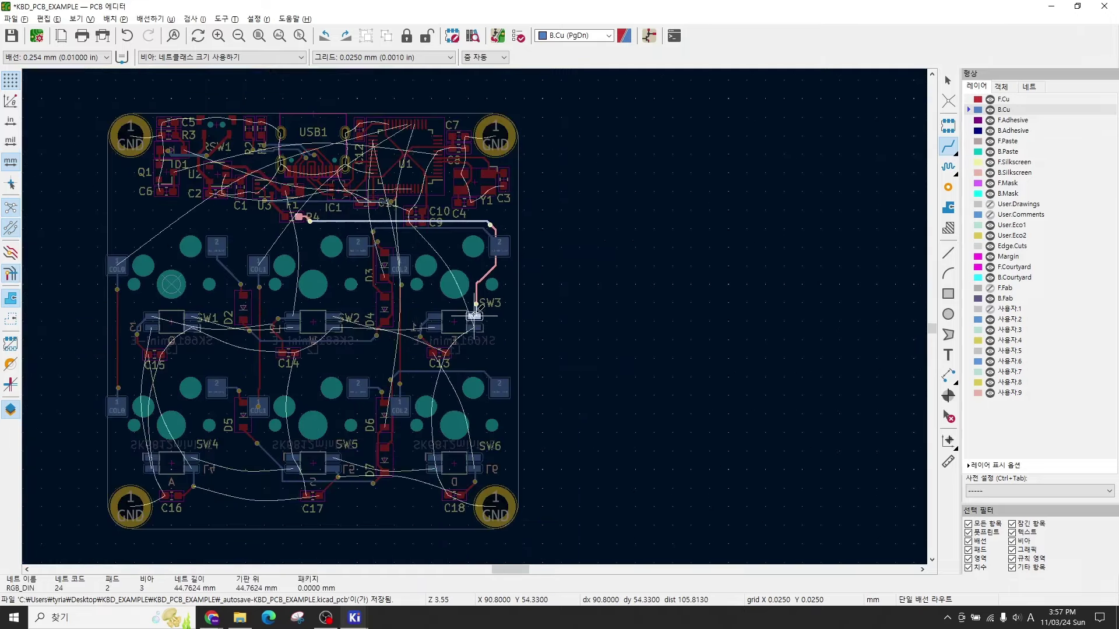
pyautogui.scroll(2, 315, 256)
pyautogui.scroll(1, 475, 315)
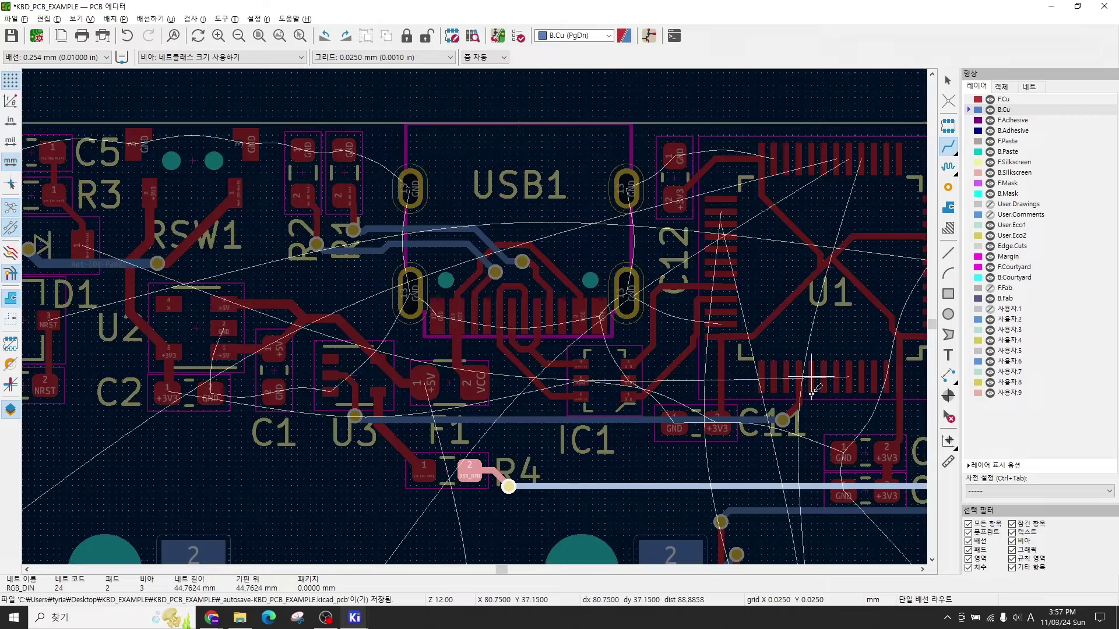
pyautogui.scroll(2, 798, 383)
pyautogui.scroll(2, 475, 315)
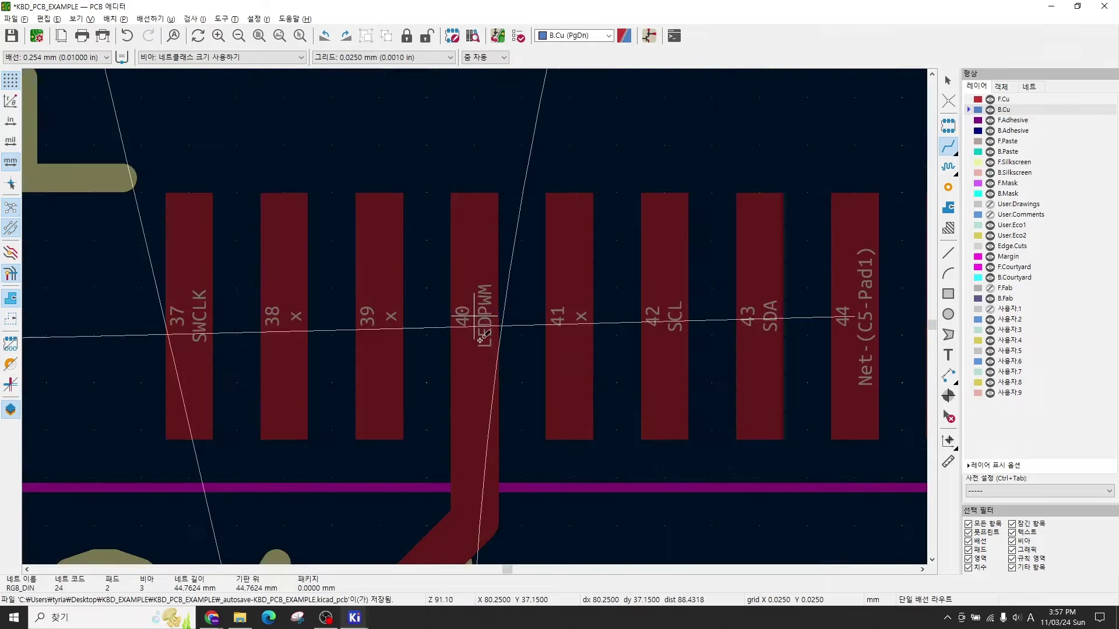
pyautogui.scroll(-5, 475, 315)
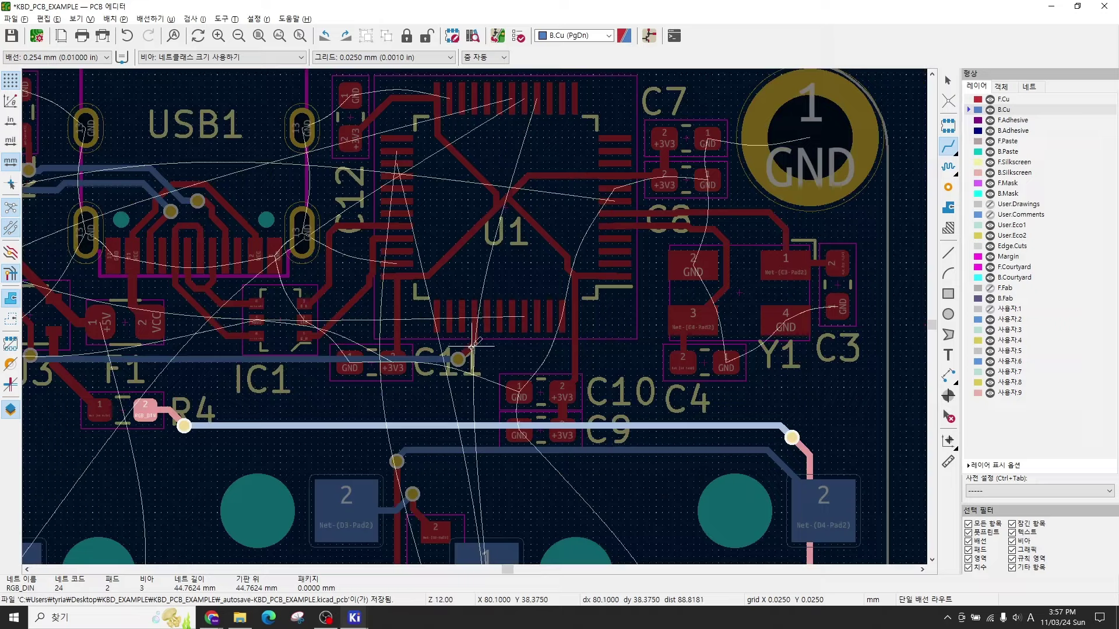
pyautogui.keyDown('ctrl'); pyautogui.hscroll(-6, 475, 336); pyautogui.keyUp('ctrl')
pyautogui.keyDown('shift'); pyautogui.scroll(-2, 460, 303); pyautogui.keyUp('shift')
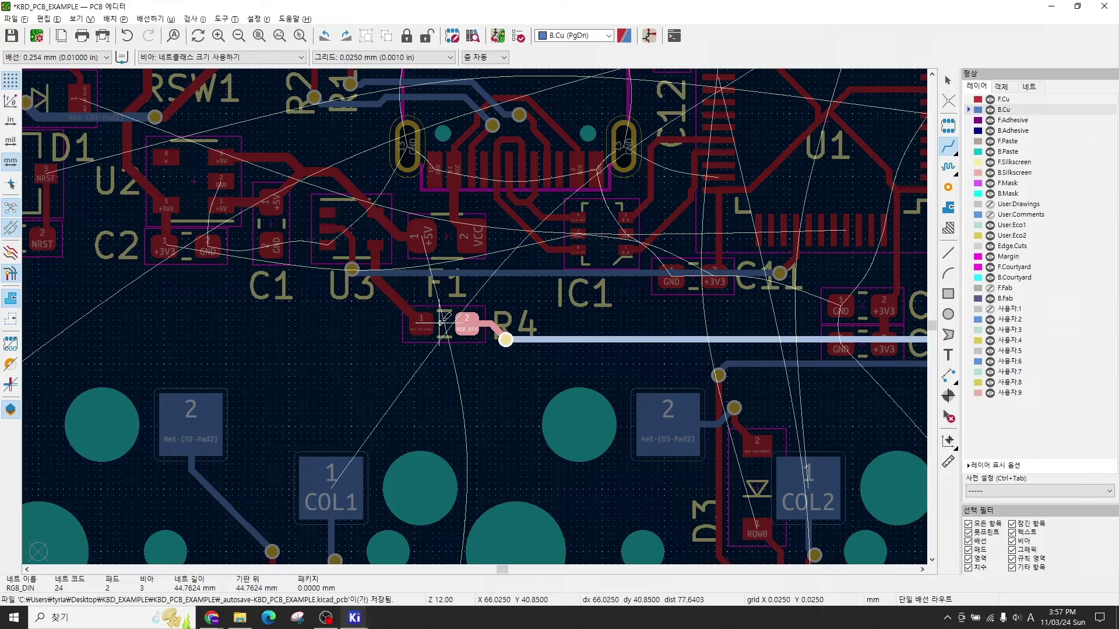
pyautogui.moveTo(529, 342); pyautogui.dragTo(233, 285, button='middle')
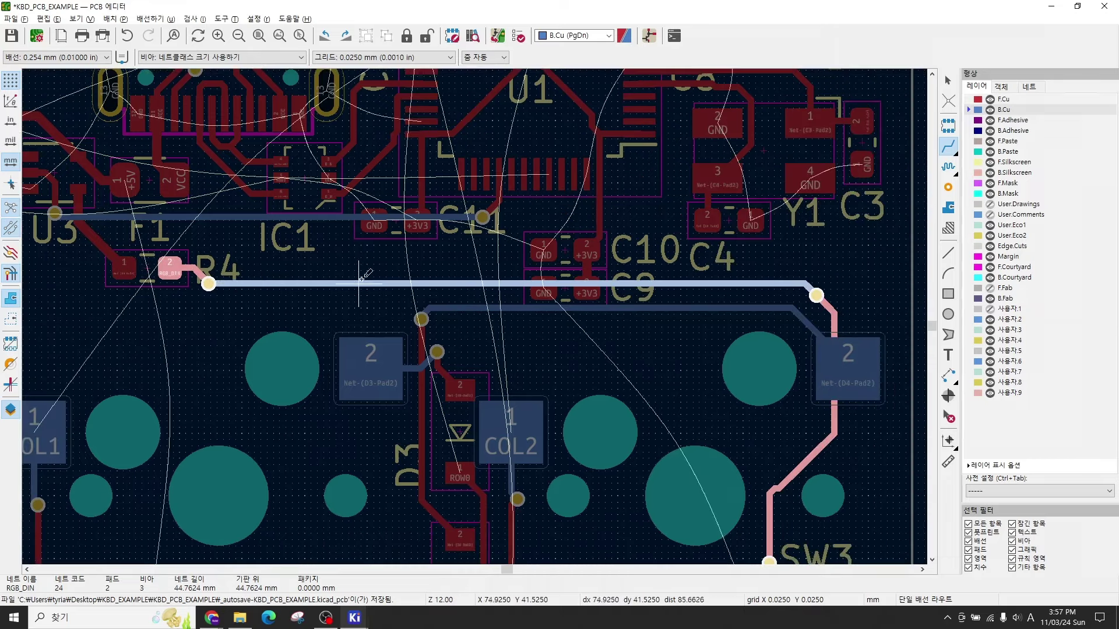
pyautogui.moveTo(771, 559); pyautogui.dragTo(750, 319, button='middle')
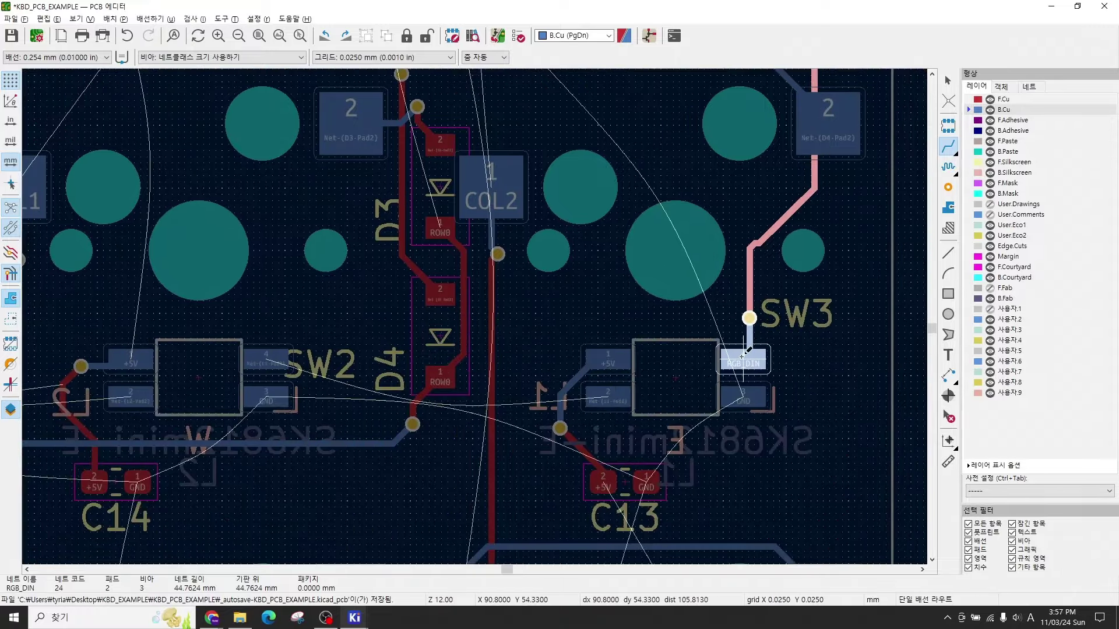
# Step: Route the LED data traces on B.Cu from L1's pad 2 to L2's pad 4 and from L2's pad 2 to L3's pad 4
pyautogui.click(608, 396)
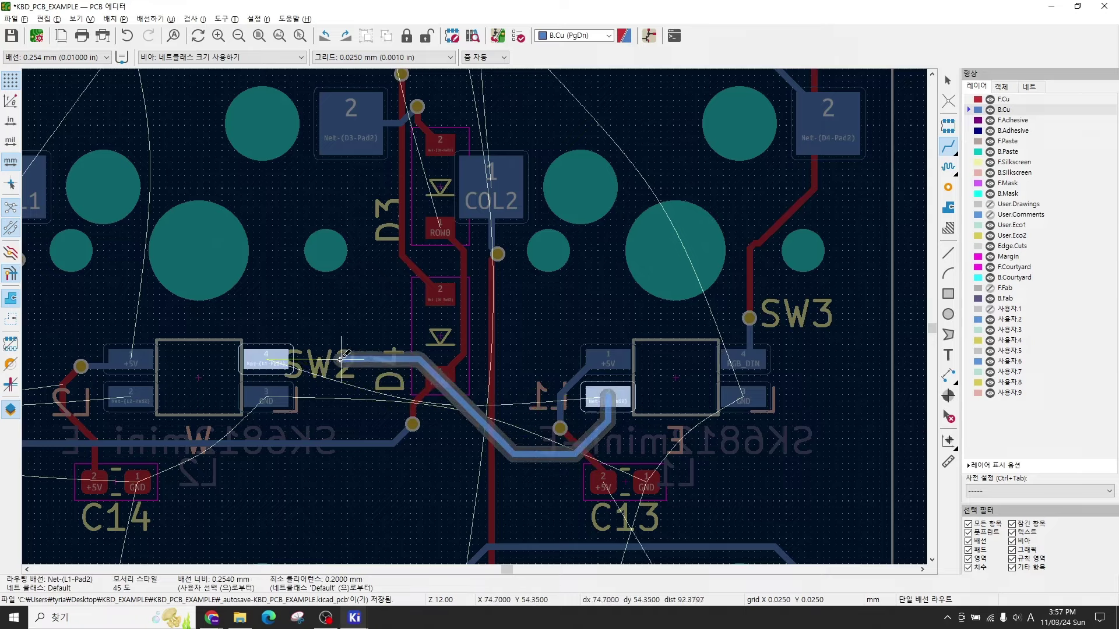
pyautogui.click(266, 358)
pyautogui.moveTo(326, 321); pyautogui.dragTo(723, 233, button='middle')
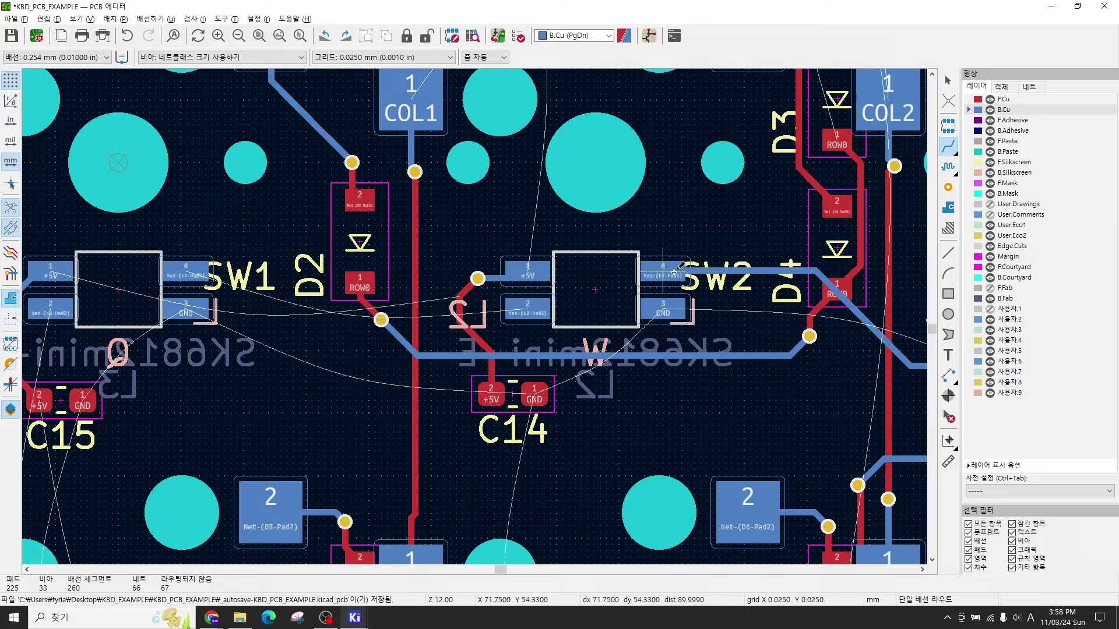
pyautogui.click(530, 306)
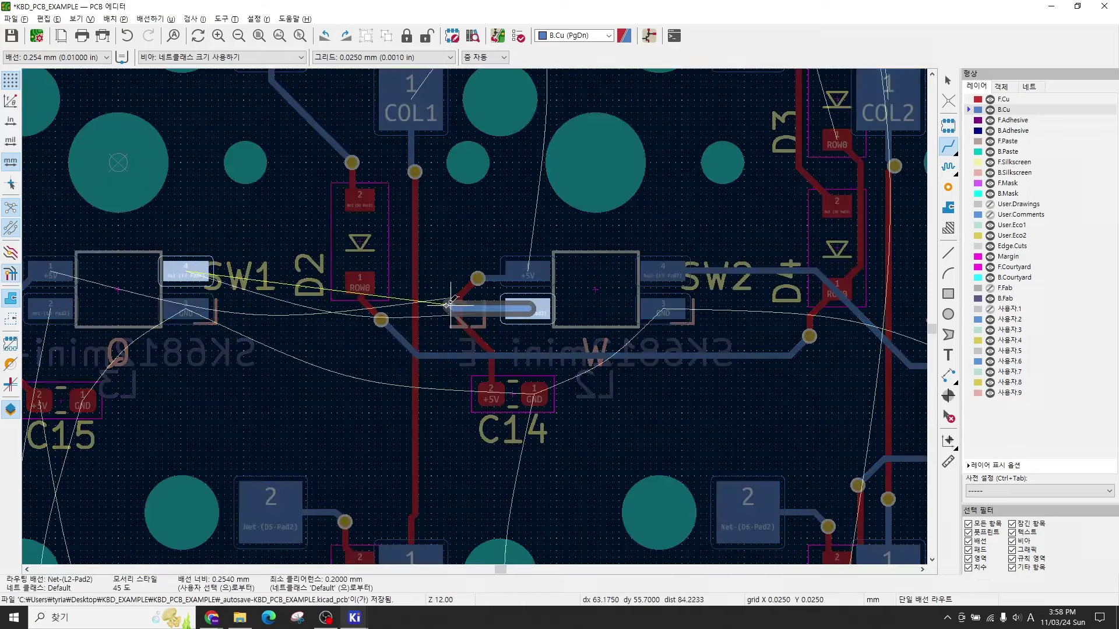
pyautogui.click(205, 273)
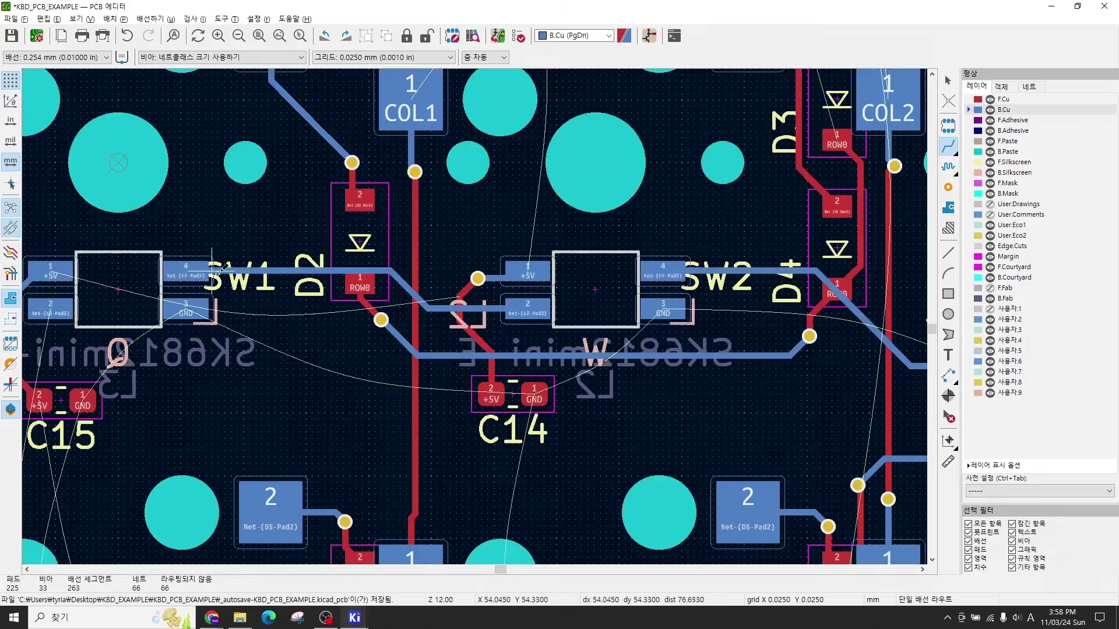
# Step: Route L3's pad 2 to L4's pad 4, using vias to run the long middle section on F.Cu past the COL0 pad
pyautogui.moveTo(245, 272); pyautogui.dragTo(571, 274, button='middle')
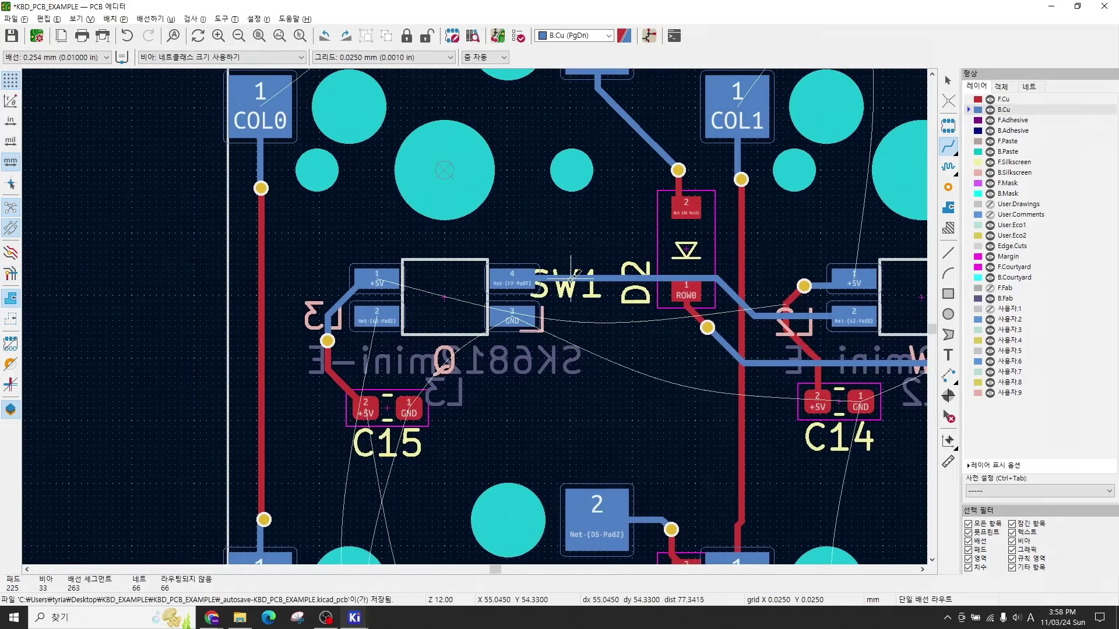
pyautogui.click(377, 315)
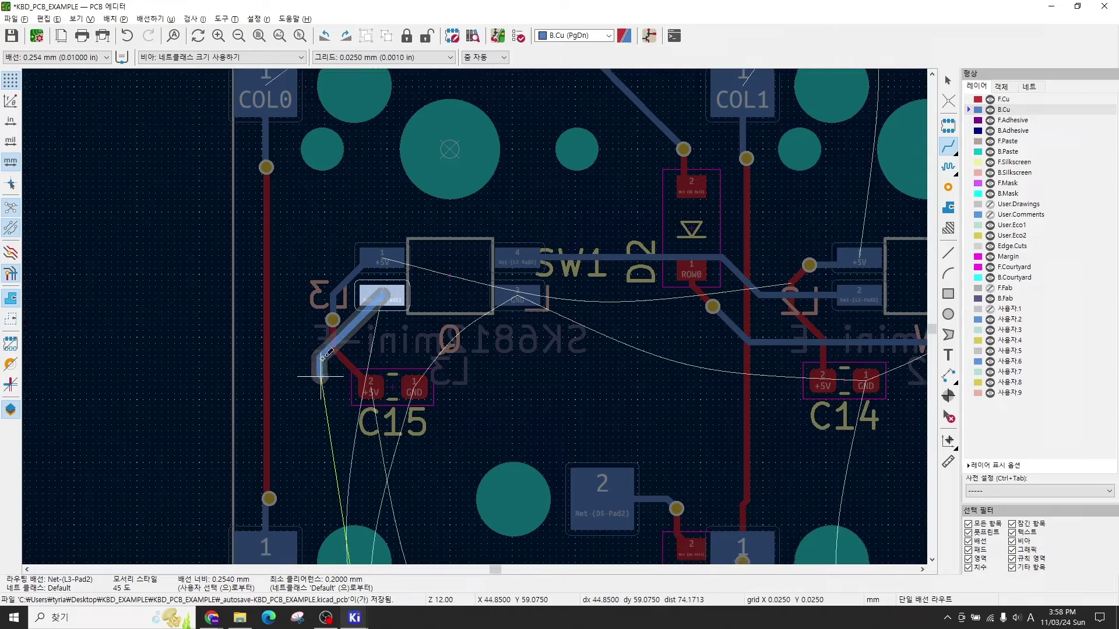
pyautogui.scroll(-2, 330, 370)
pyautogui.keyDown('shift'); pyautogui.scroll(-2, 479, 297); pyautogui.keyUp('shift')
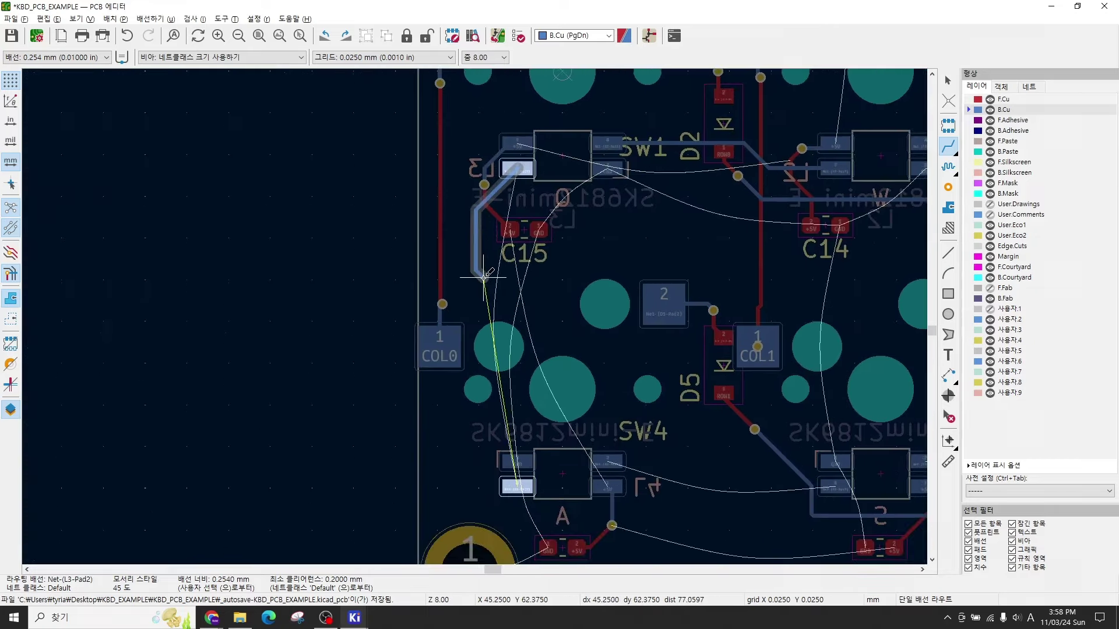
pyautogui.click(472, 225)
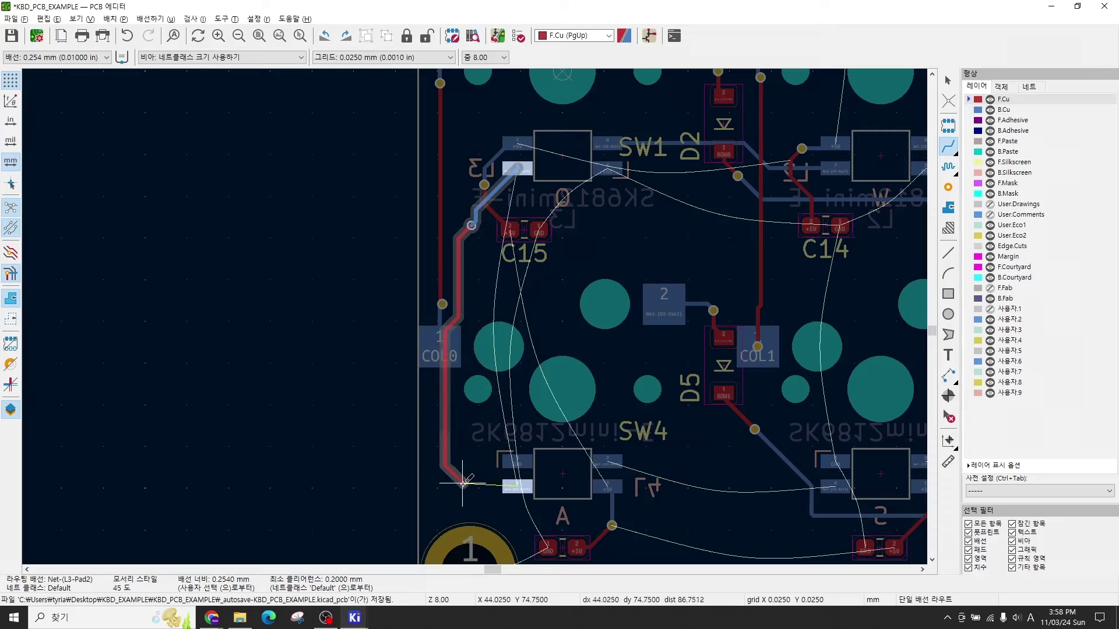
pyautogui.press('v')
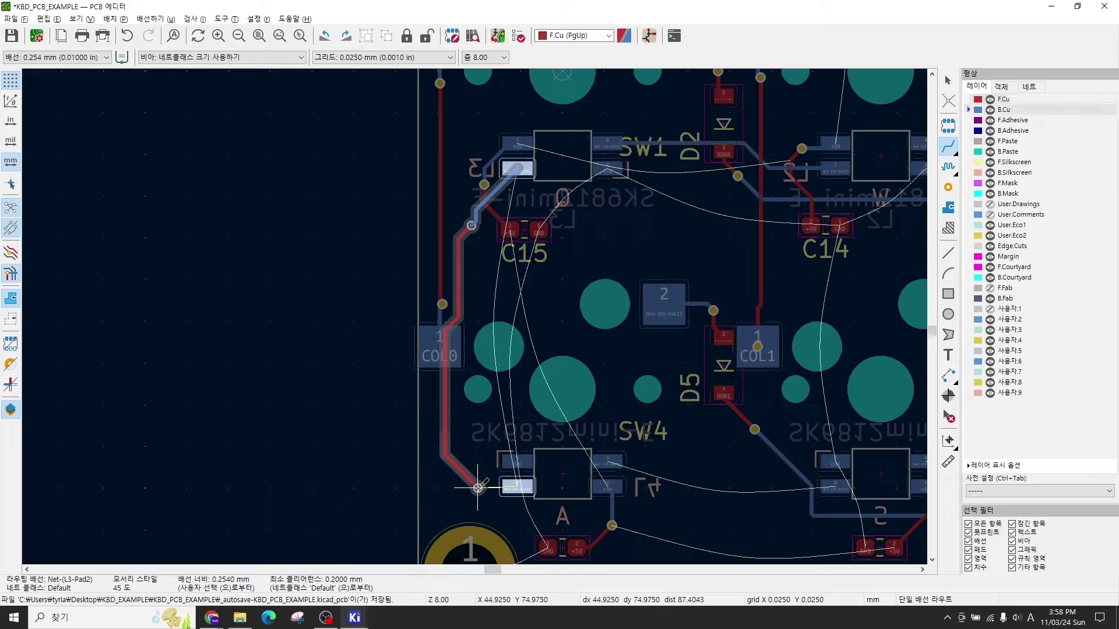
pyautogui.scroll(4, 514, 491)
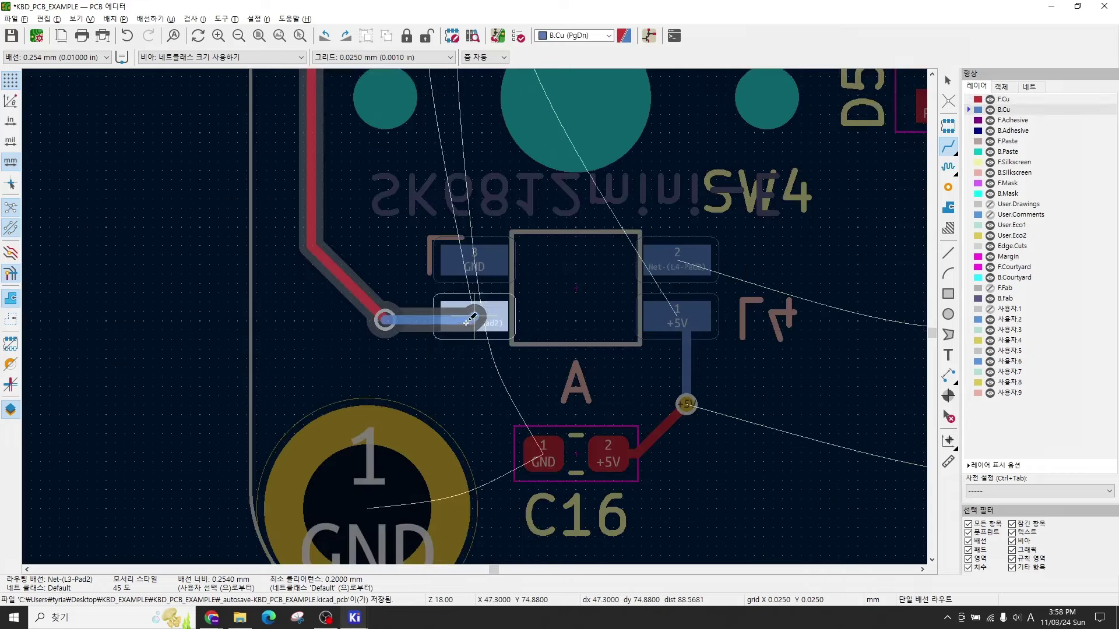
pyautogui.click(474, 312)
# Step: Route a partial B.Cu trace from L4's pad 2 toward L5's pad 4, ending before the diagonal ROW1 trace
pyautogui.scroll(-4, 475, 312)
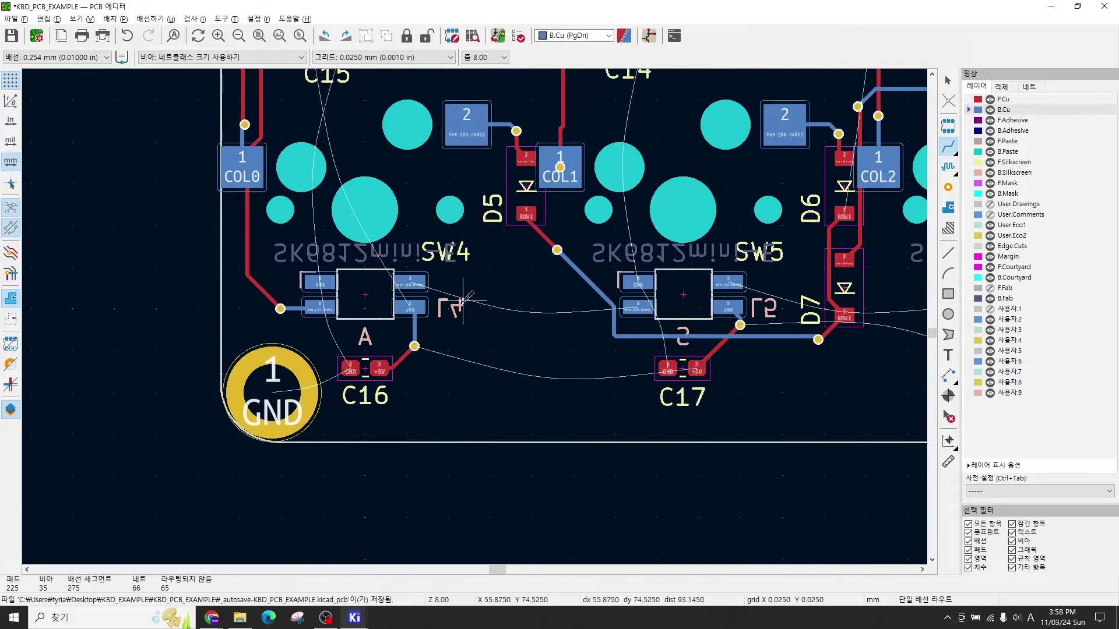
pyautogui.click(414, 279)
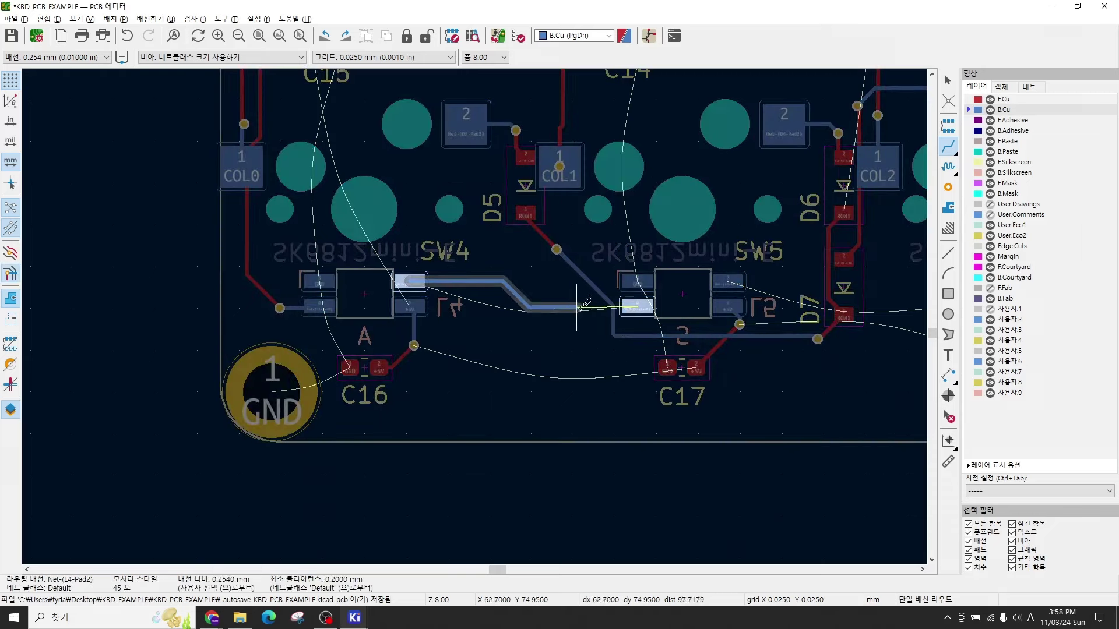
pyautogui.click(634, 306)
pyautogui.scroll(3, 577, 315)
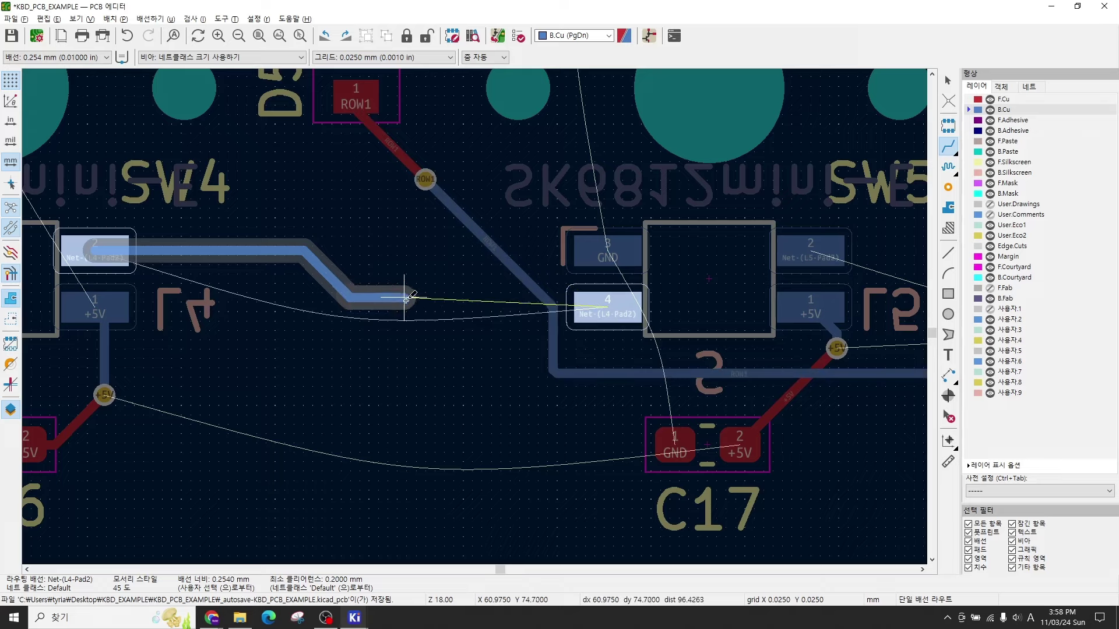
pyautogui.press('Escape')
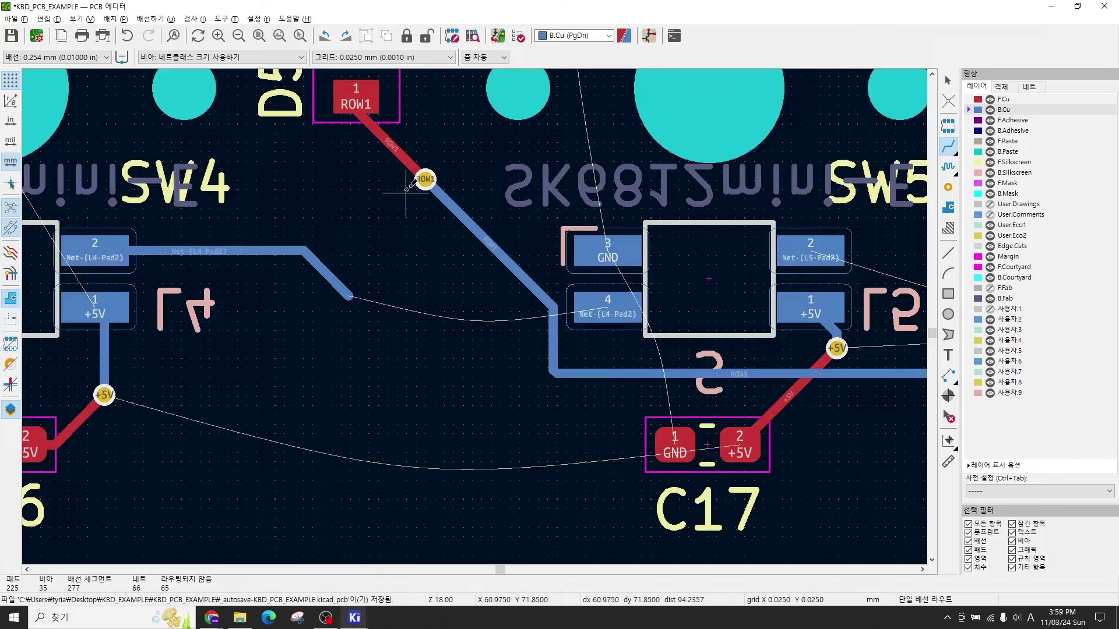
# Step: Delete the ROW1 connection from D5's pad 1, including its front segments, via and diagonal back segment toward L5
pyautogui.scroll(-3, 425, 180)
pyautogui.scroll(2, 473, 313)
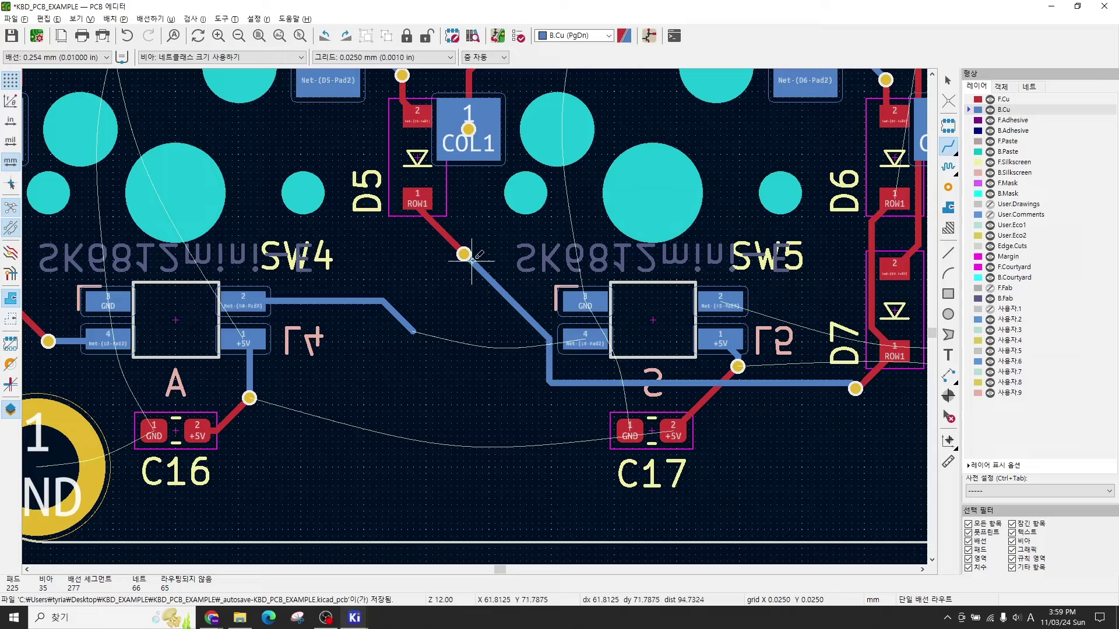
pyautogui.moveTo(490, 308); pyautogui.dragTo(518, 242, button='middle')
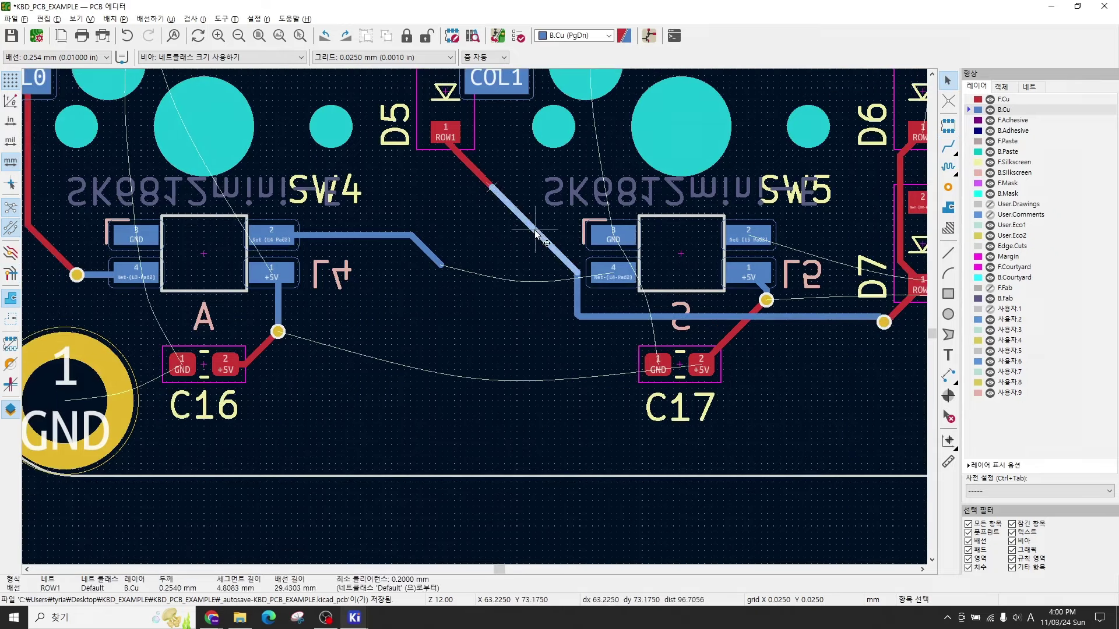
pyautogui.press('Escape')
pyautogui.hotkey('ctrl', 'z')
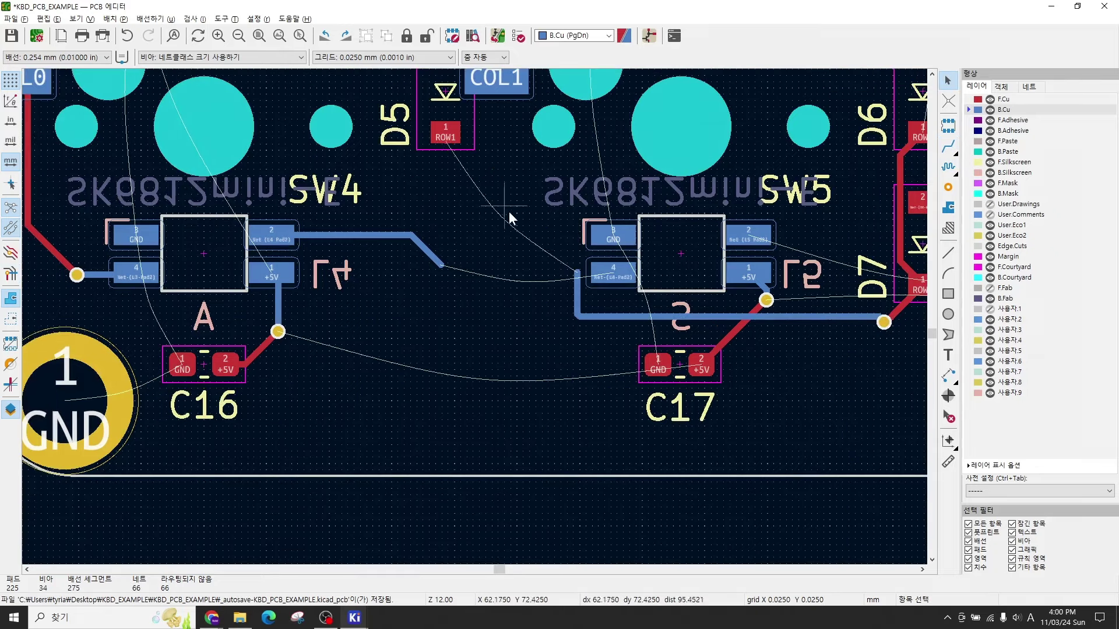
pyautogui.click(446, 140)
pyautogui.scroll(5, 445, 146)
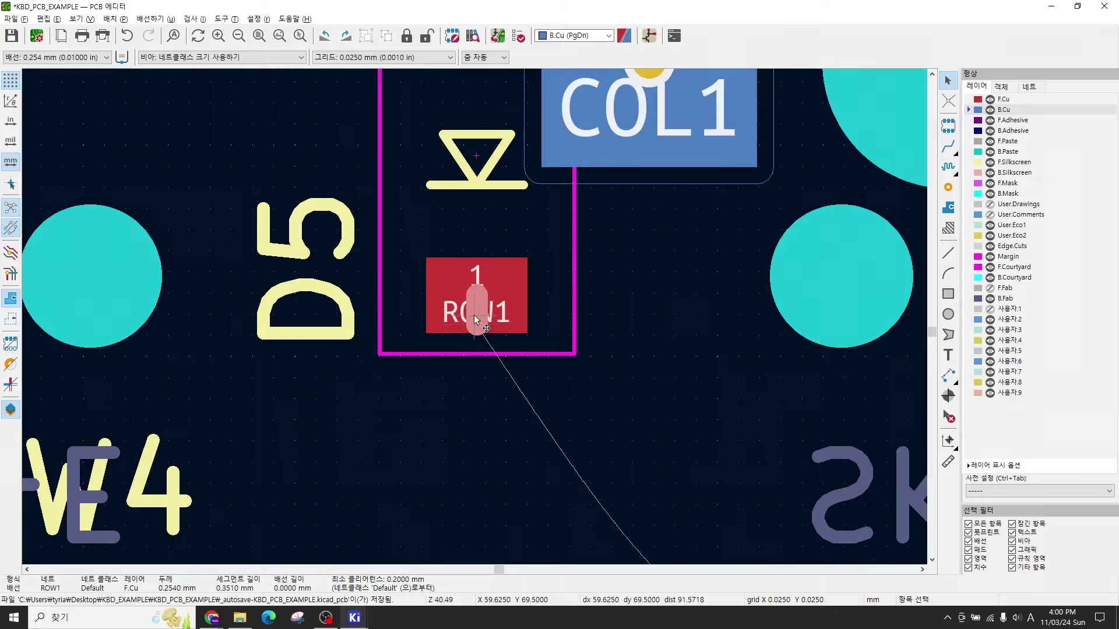
pyautogui.press('Delete')
pyautogui.scroll(-5, 477, 323)
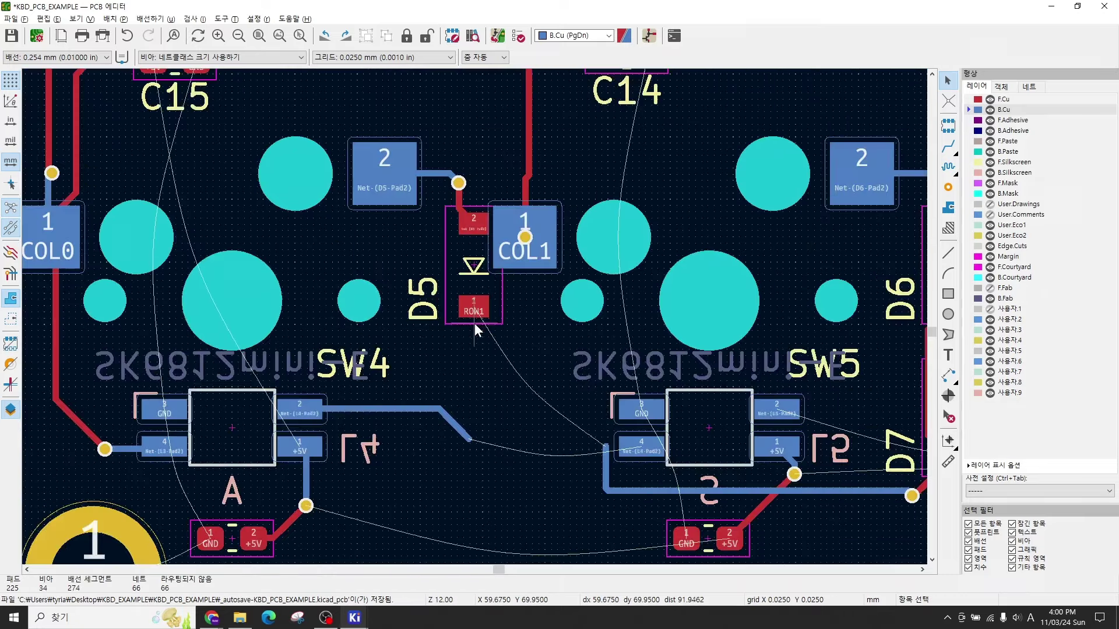
# Step: Route ROW1 from D5's pad 1 down on F.Cu, through a via, to the existing horizontal B.Cu trace below L5
pyautogui.press('x')
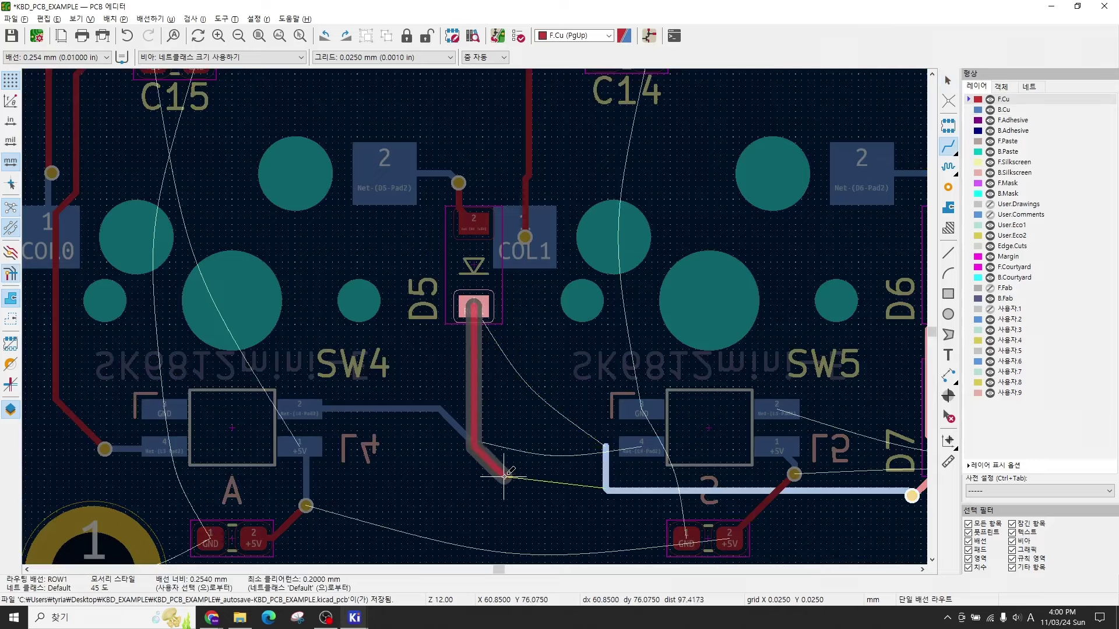
pyautogui.press('v')
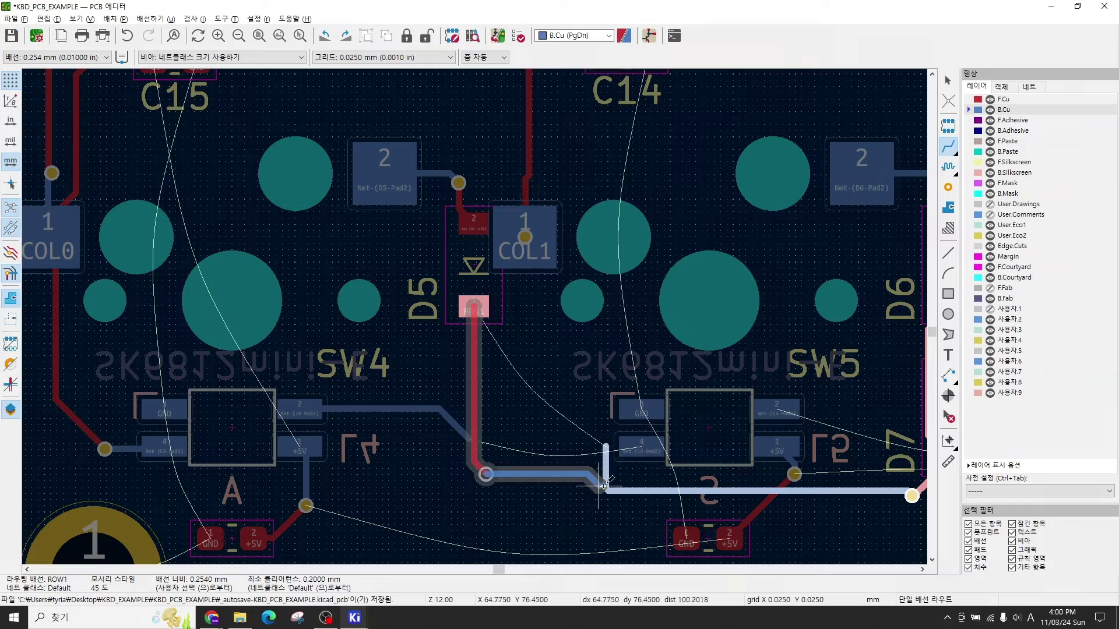
pyautogui.scroll(1, 588, 493)
pyautogui.scroll(-3, 474, 315)
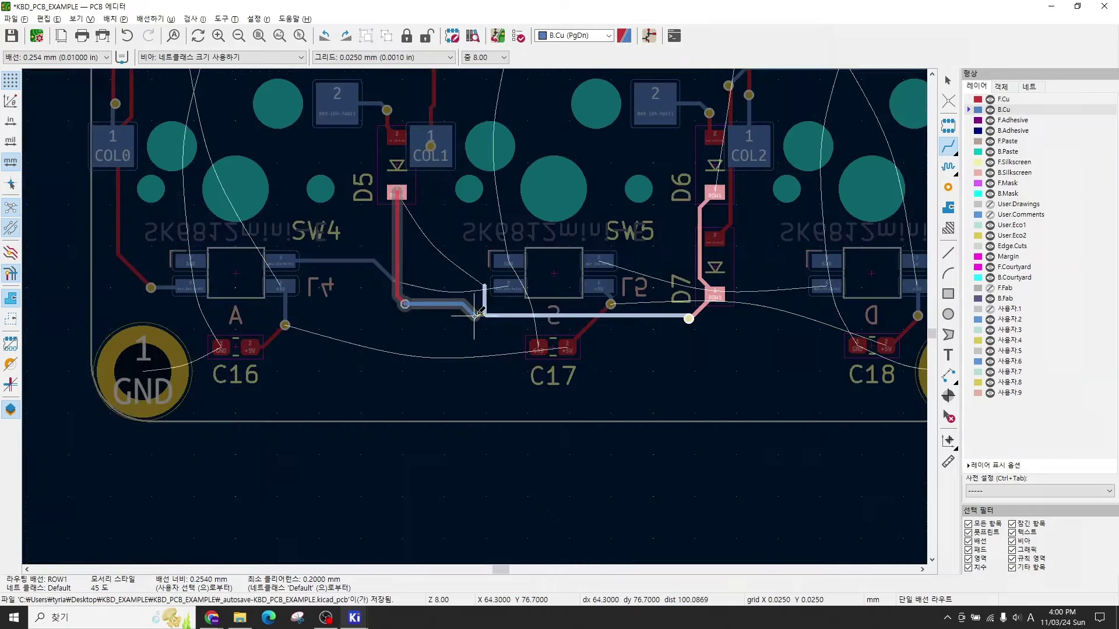
pyautogui.scroll(3, 474, 315)
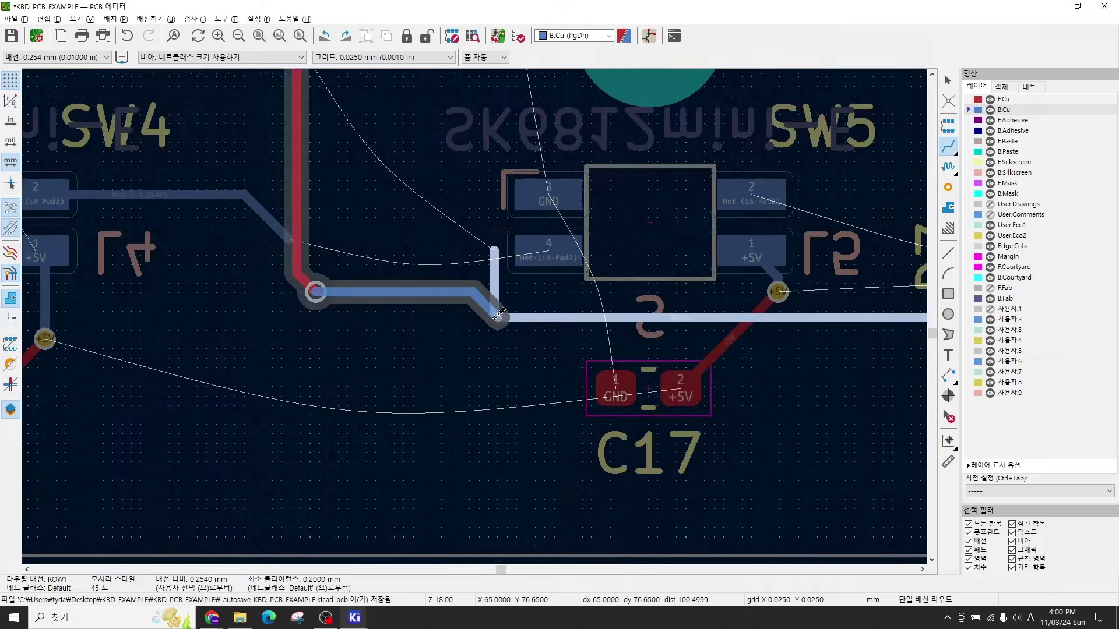
pyautogui.click(505, 320)
pyautogui.press('Escape')
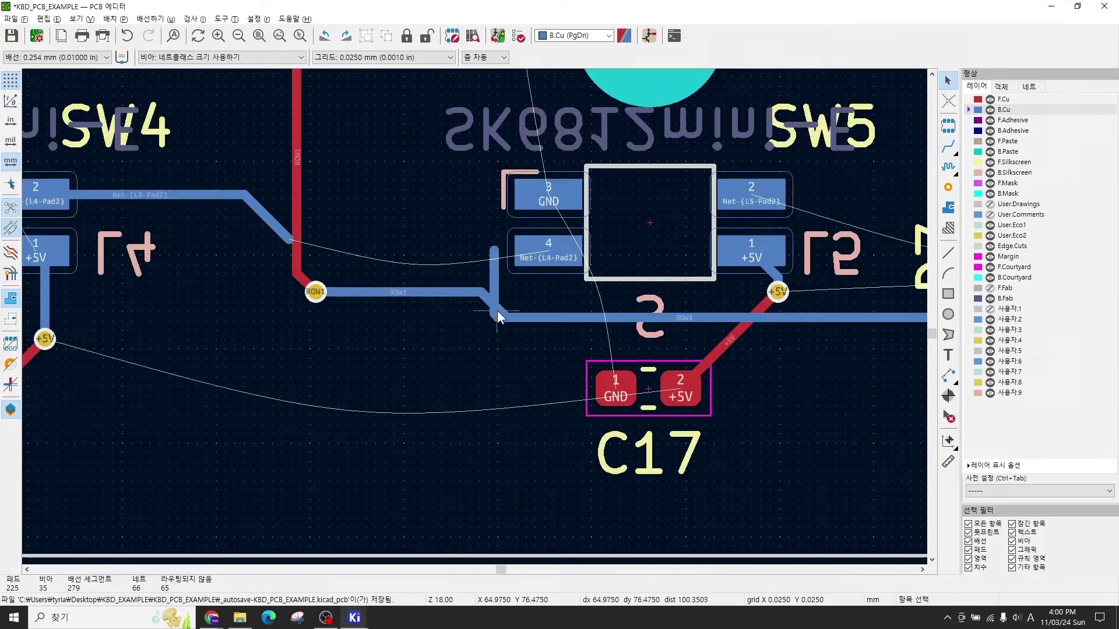
# Step: Delete the leftover vertical ROW1 segment beside L5's pad 4 and the short stub at the new trace junction
pyautogui.click(495, 280)
pyautogui.press('Delete')
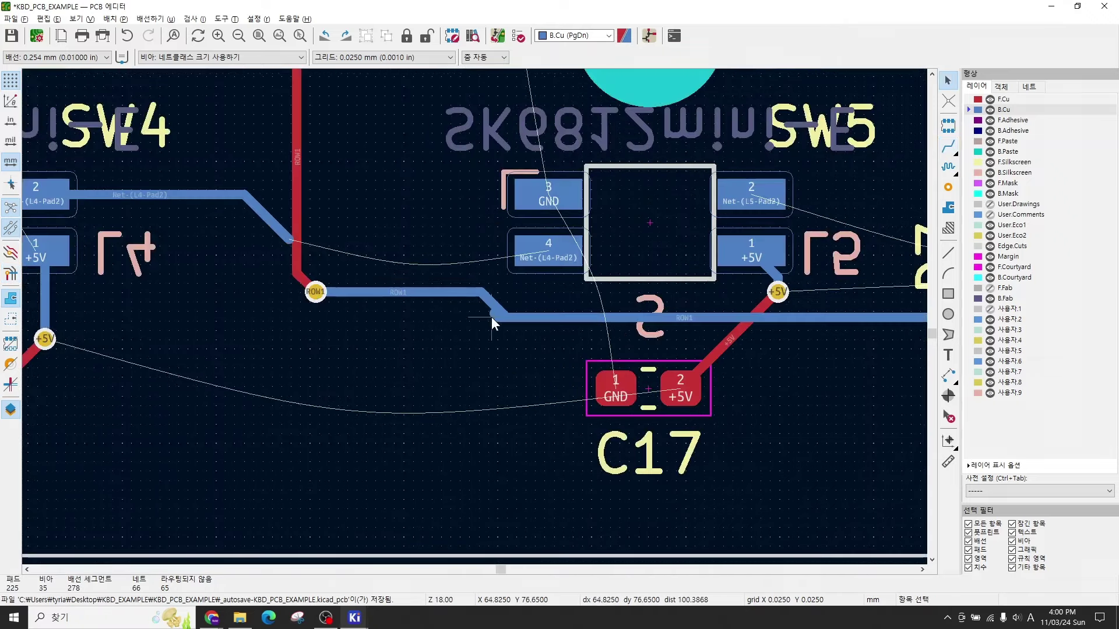
pyautogui.click(493, 317)
pyautogui.press('Escape')
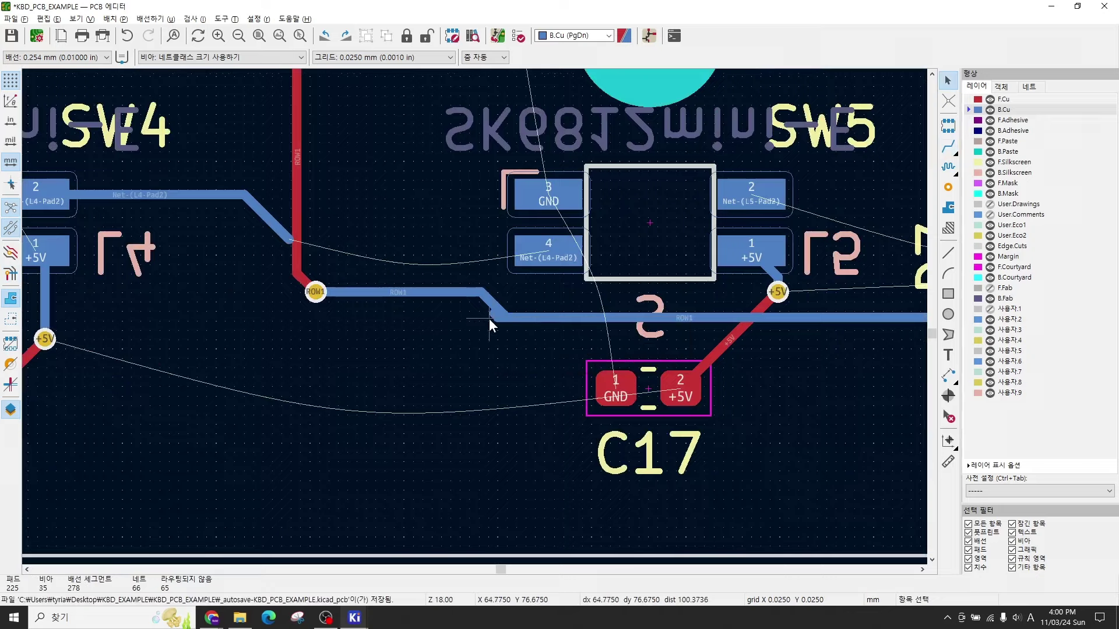
pyautogui.scroll(5, 492, 315)
pyautogui.click(491, 329)
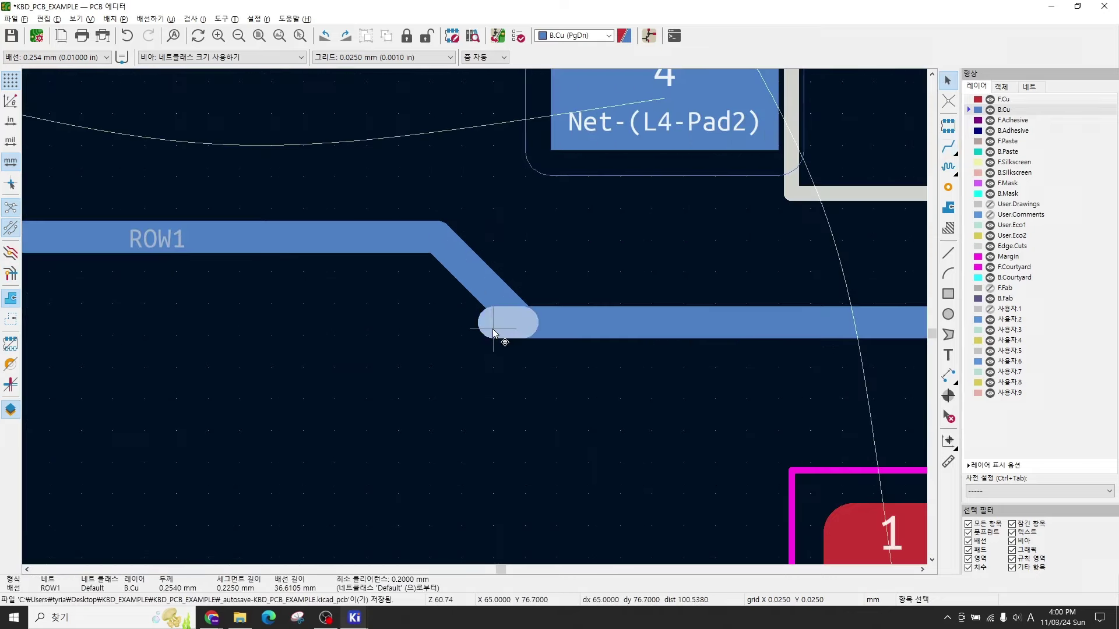
pyautogui.press('Delete')
pyautogui.scroll(-6, 515, 321)
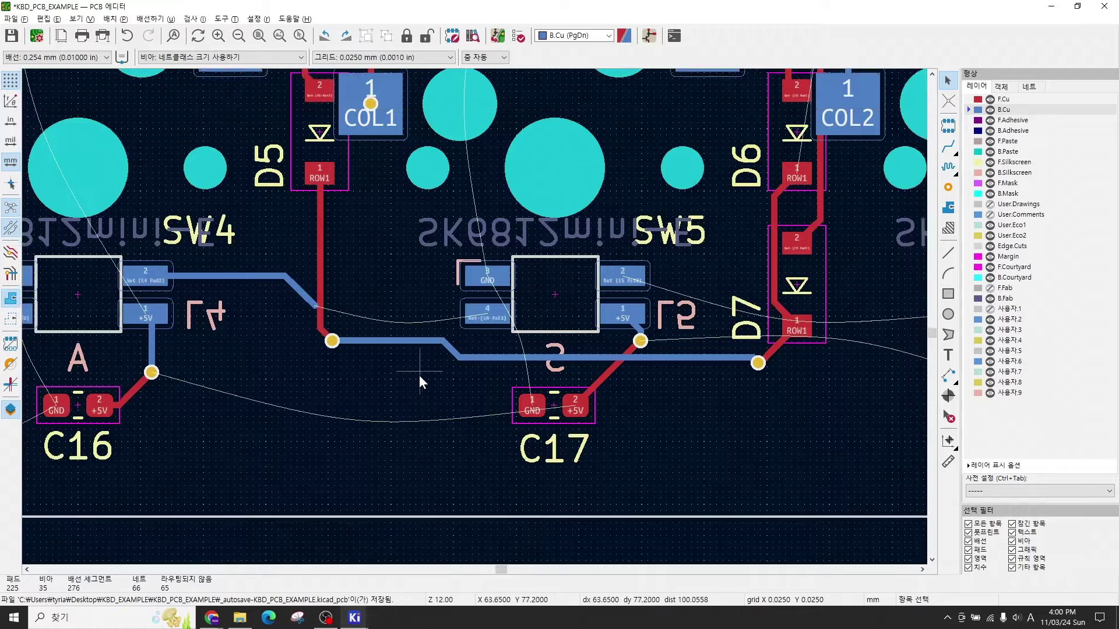
# Step: Complete the B.Cu LED data trace from L4's pad 2 to L5's pad 4, and route L5's pad 2 to L6's pad 4
pyautogui.click(315, 313)
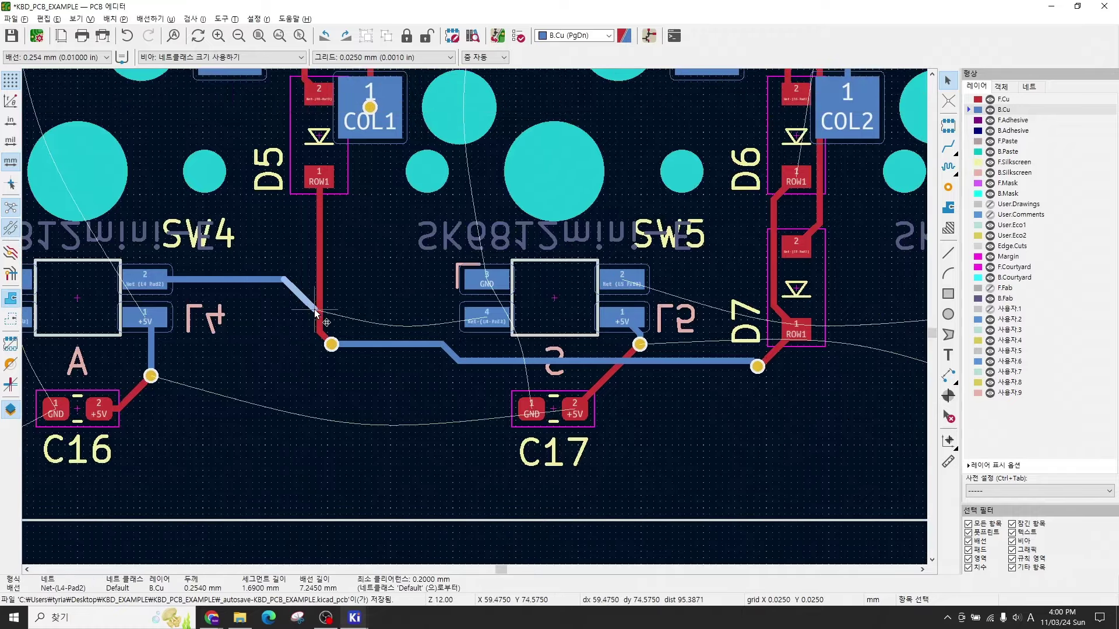
pyautogui.press('x')
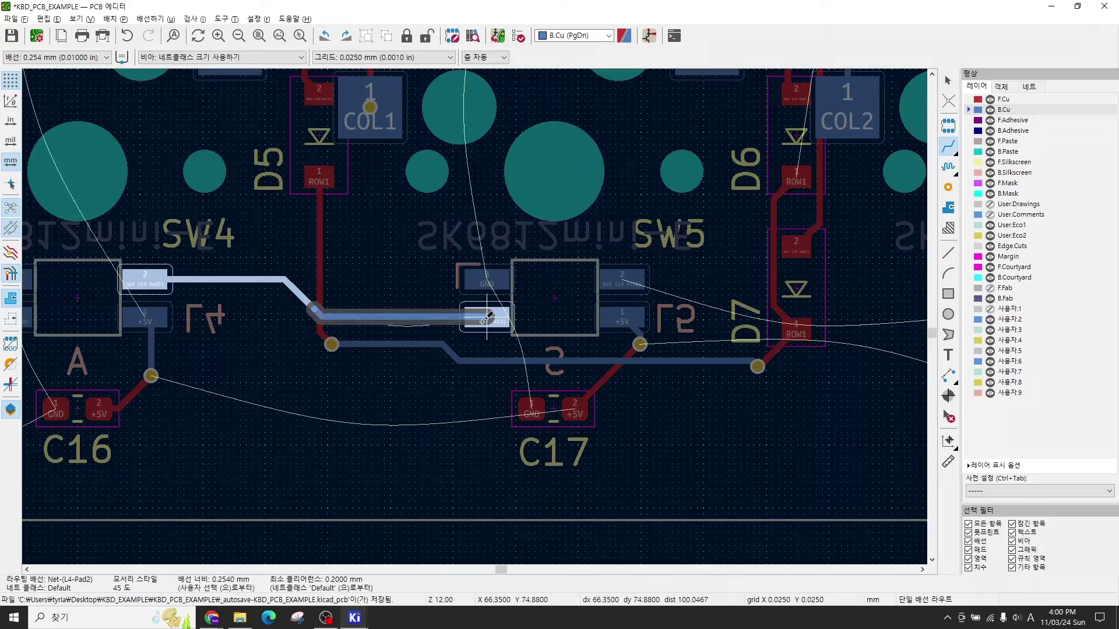
pyautogui.click(486, 319)
pyautogui.scroll(-2, 430, 312)
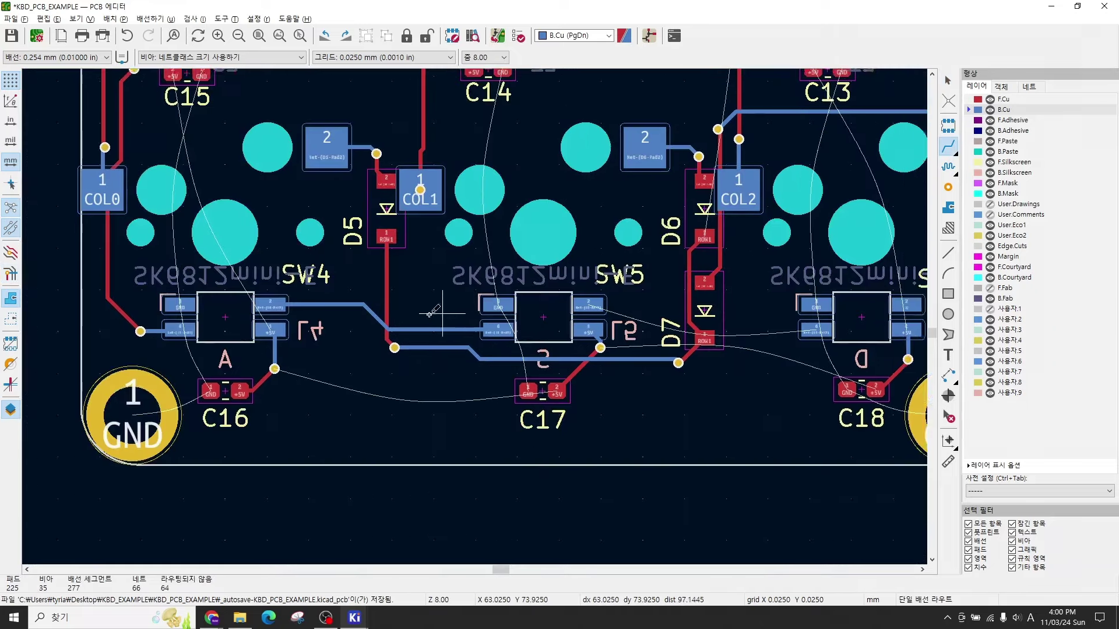
pyautogui.hscroll(3, 436, 320)
pyautogui.click(462, 300)
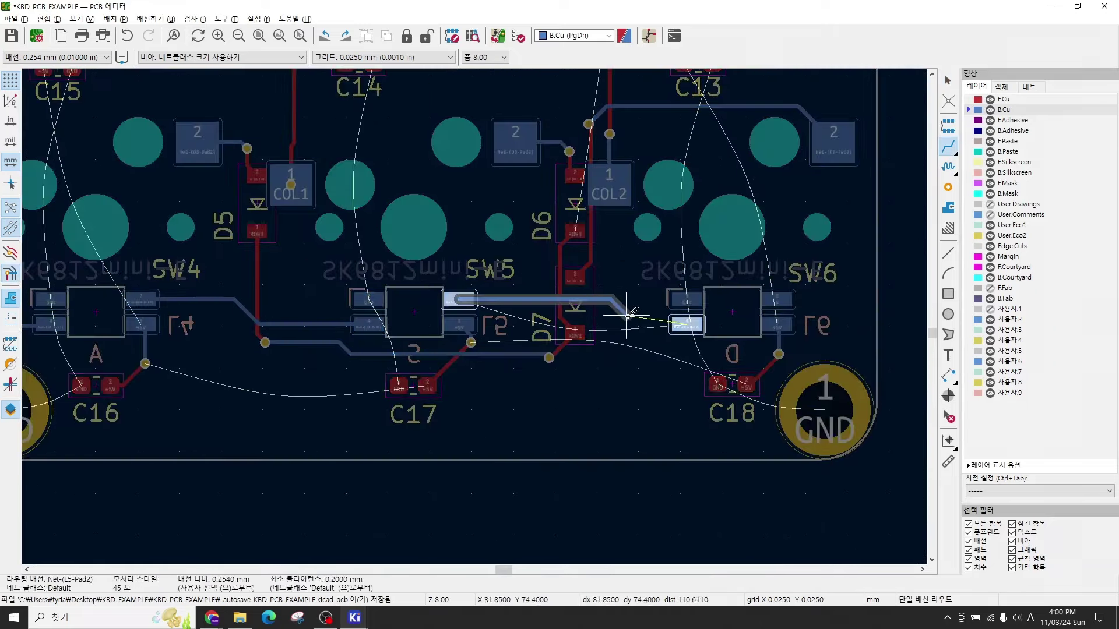
pyautogui.click(691, 325)
pyautogui.scroll(-1, 691, 326)
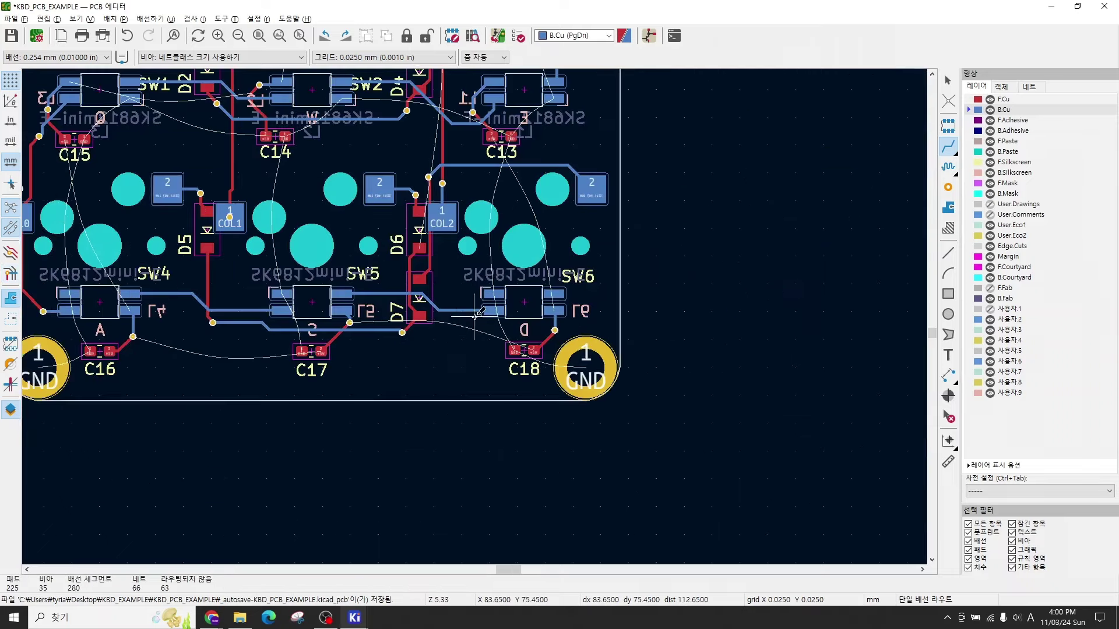
# Step: Highlight the +5V net and examine its unrouted connections between fuse F1 and the upper row of LEDs
pyautogui.hscroll(-3, 325, 387)
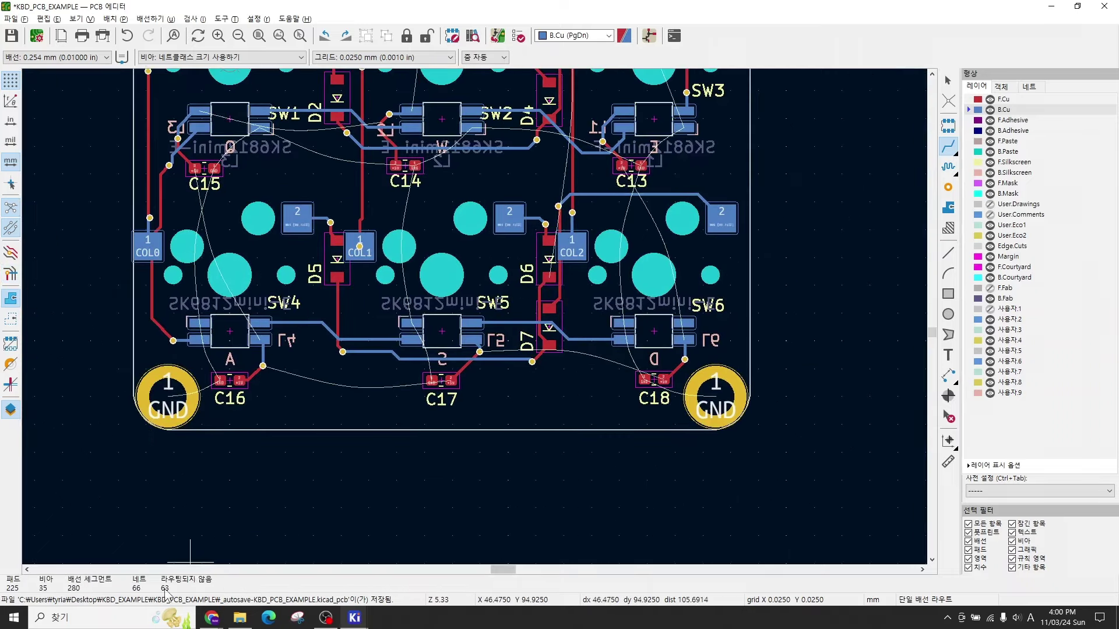
pyautogui.scroll(2, 214, 170)
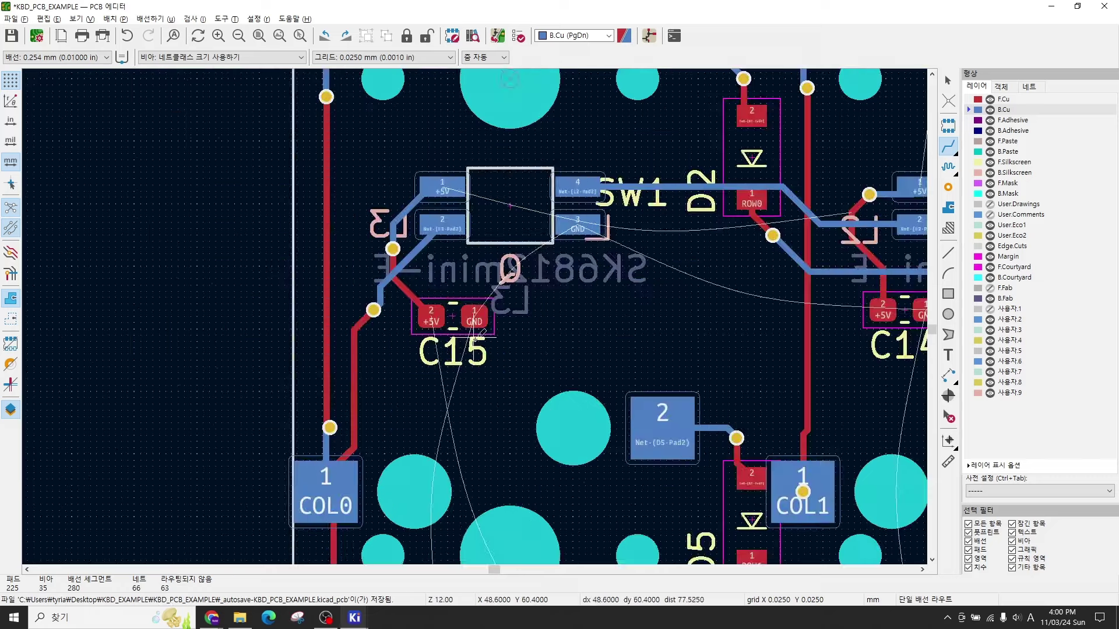
pyautogui.scroll(-2, 575, 332)
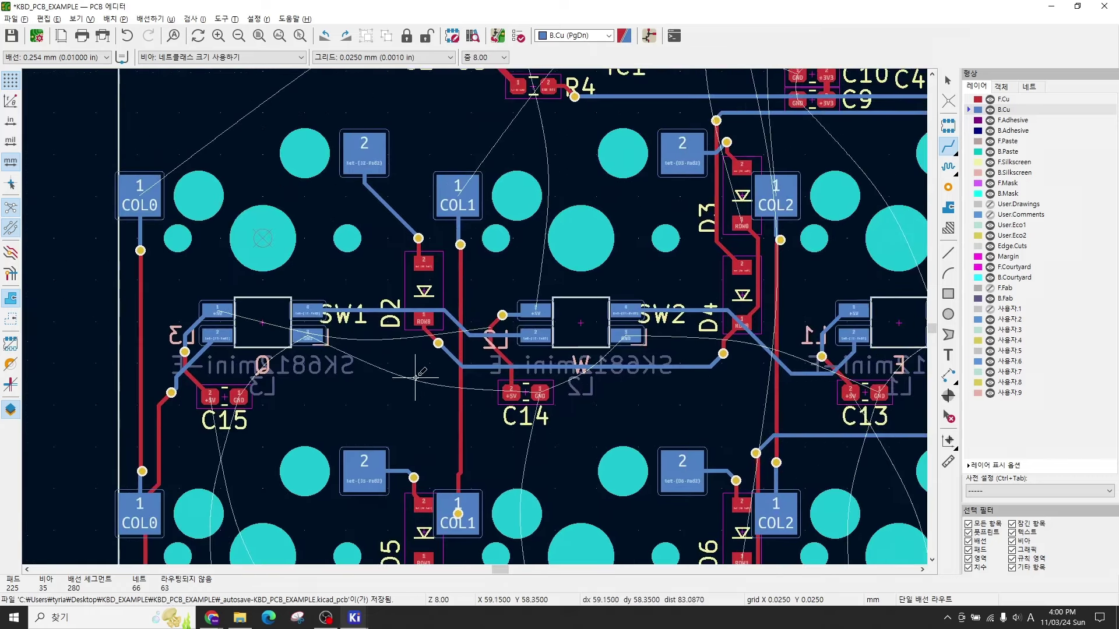
pyautogui.scroll(-1, 529, 386)
pyautogui.scroll(2, 243, 324)
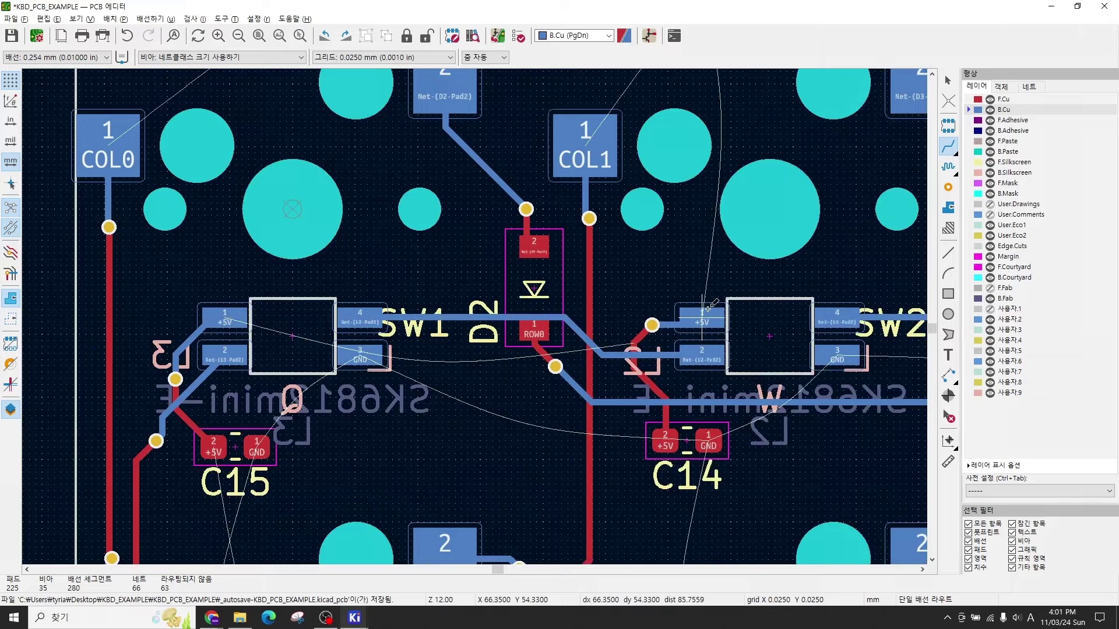
pyautogui.moveTo(643, 305); pyautogui.dragTo(398, 353, button='middle')
pyautogui.click(434, 357)
pyautogui.scroll(-3, 434, 354)
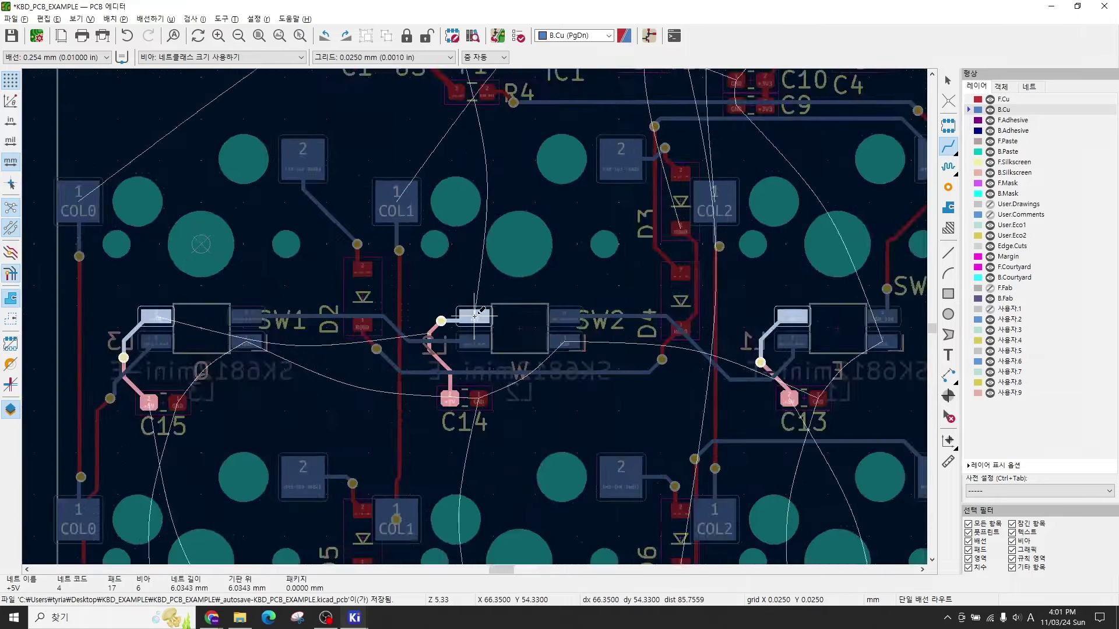
pyautogui.scroll(3, 489, 339)
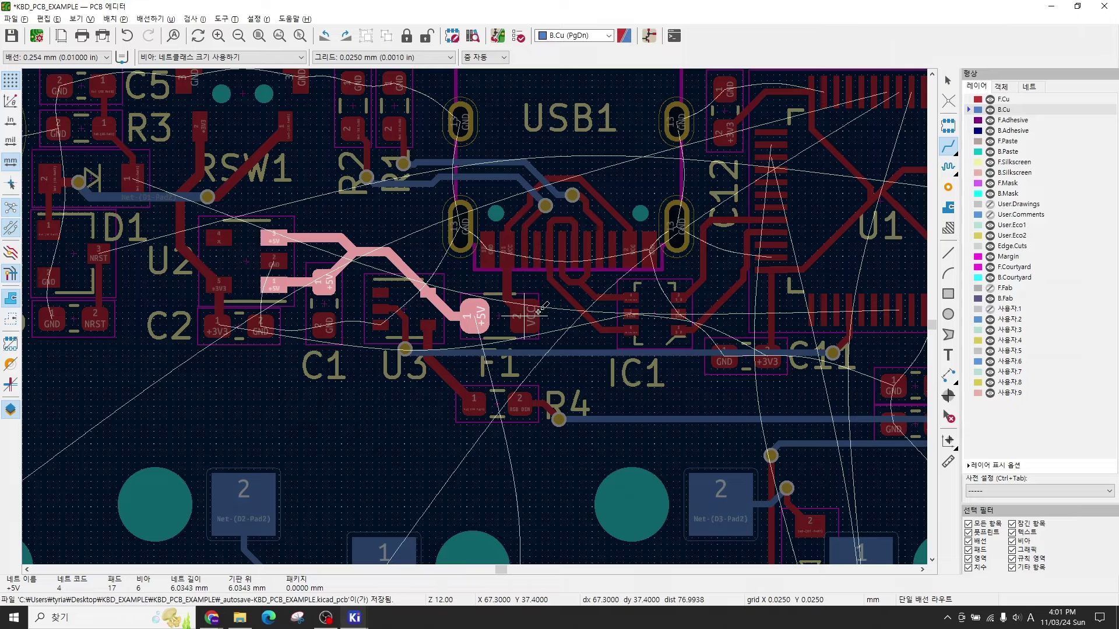
pyautogui.scroll(-3, 479, 377)
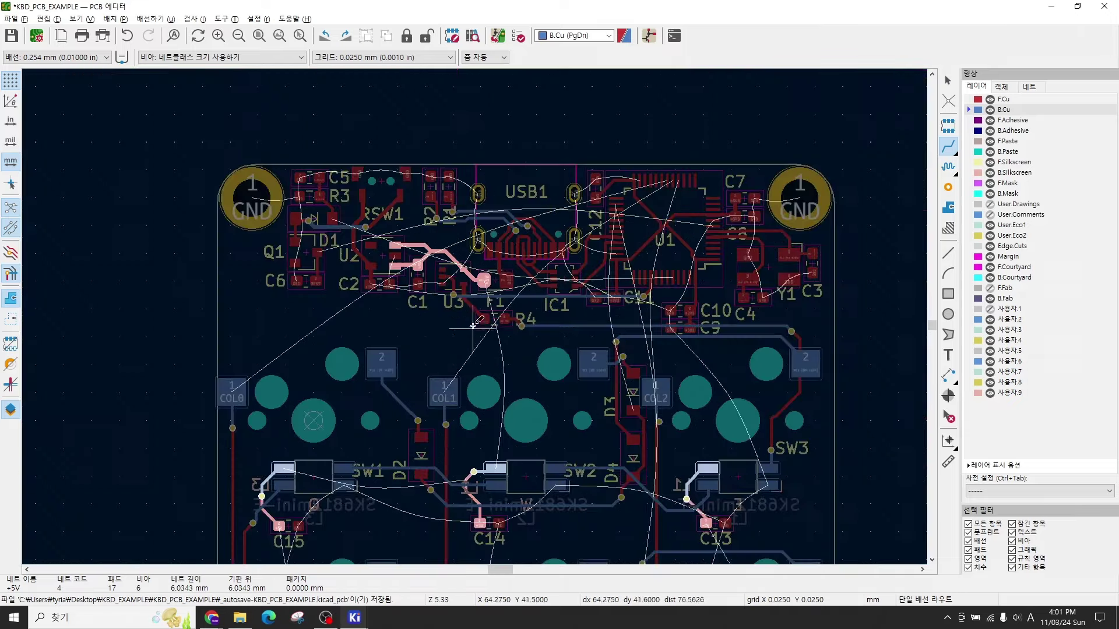
pyautogui.scroll(3, 498, 273)
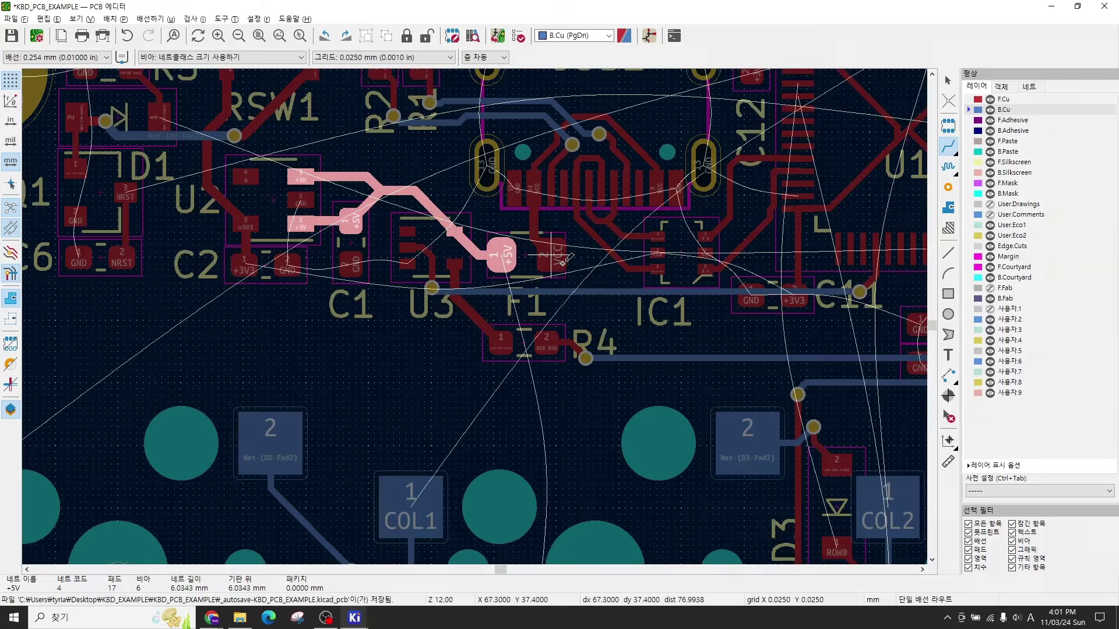
pyautogui.scroll(5, 552, 250)
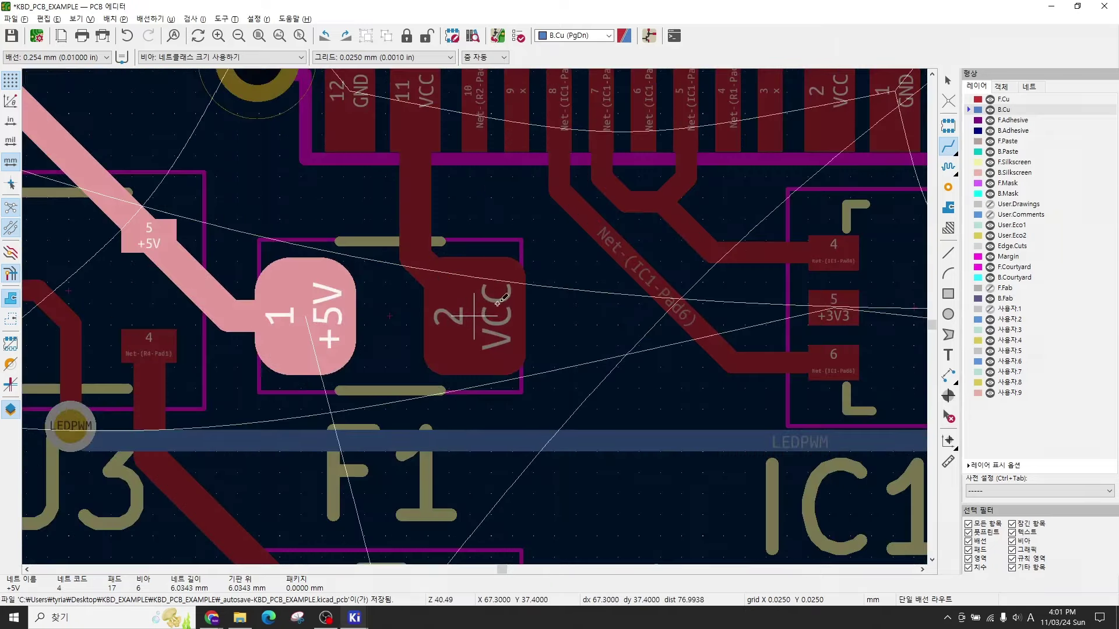
pyautogui.scroll(-4, 498, 303)
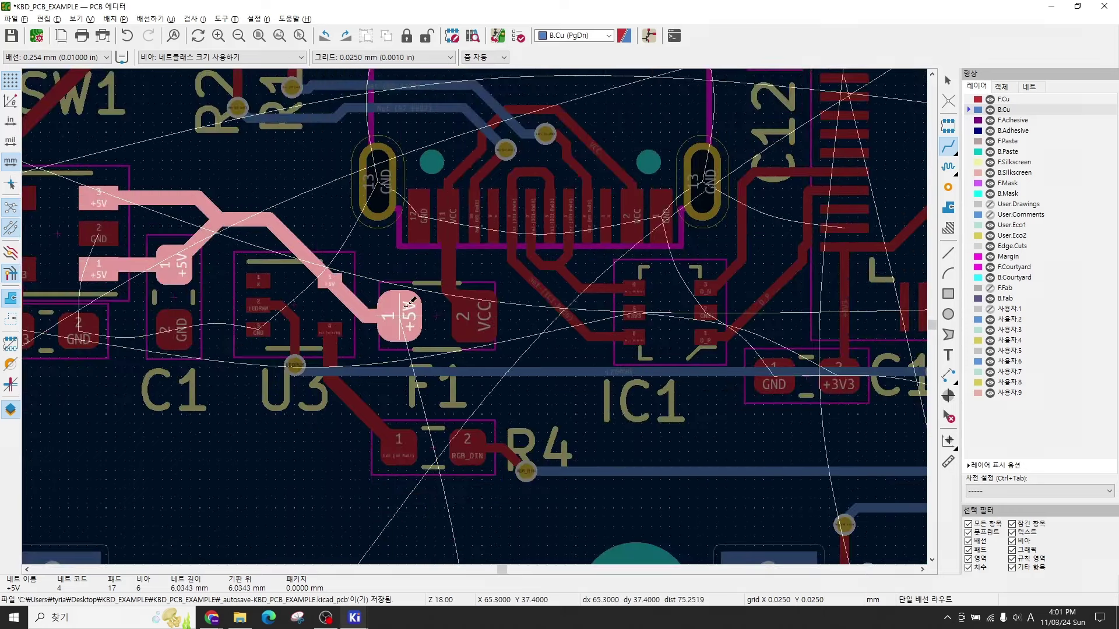
pyautogui.scroll(-3, 411, 303)
pyautogui.keyDown('shift'); pyautogui.scroll(-2, 473, 288); pyautogui.keyUp('shift')
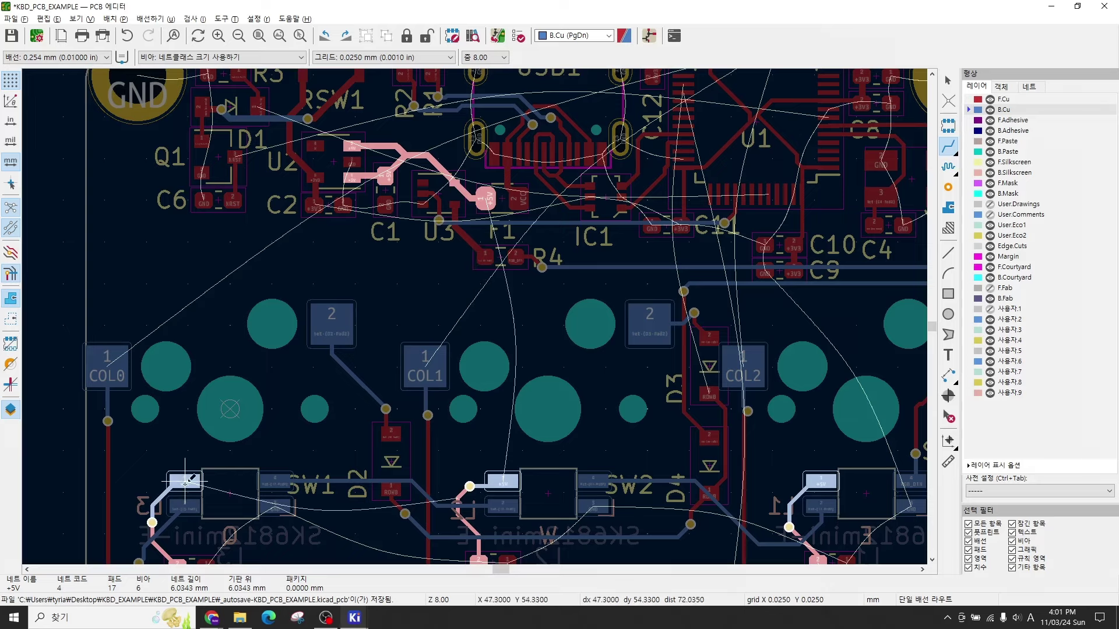
pyautogui.press('Escape')
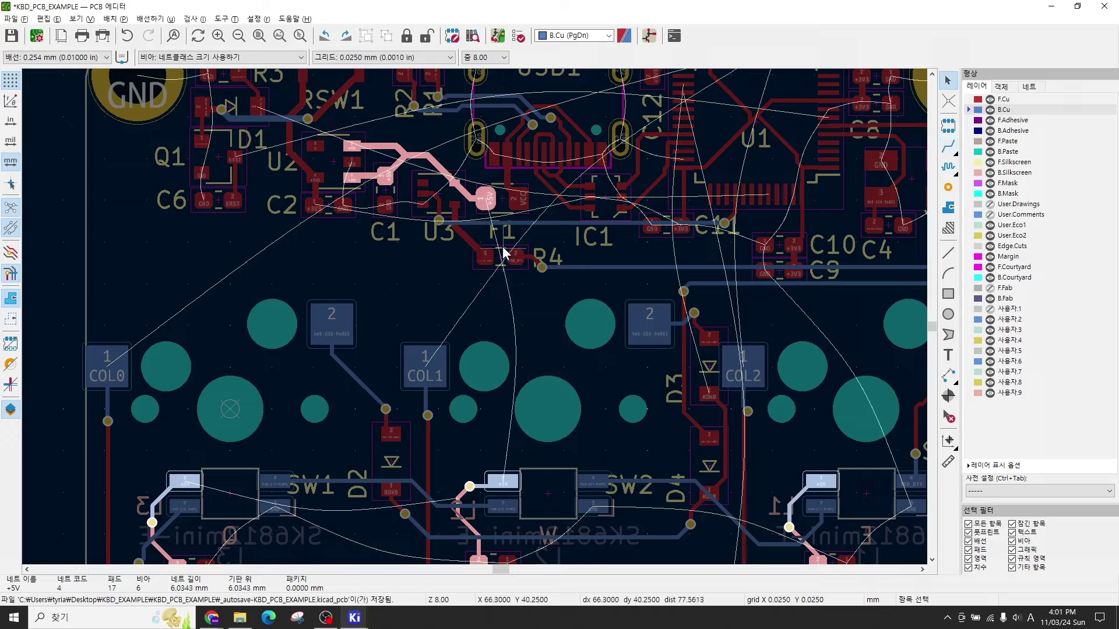
# Step: Route a 0.381 mm wide +5V trace from F1's pad 1 on F.Cu, through a via above L2, to L2's pad 1 on B.Cu
pyautogui.press('x')
pyautogui.scroll(2, 487, 208)
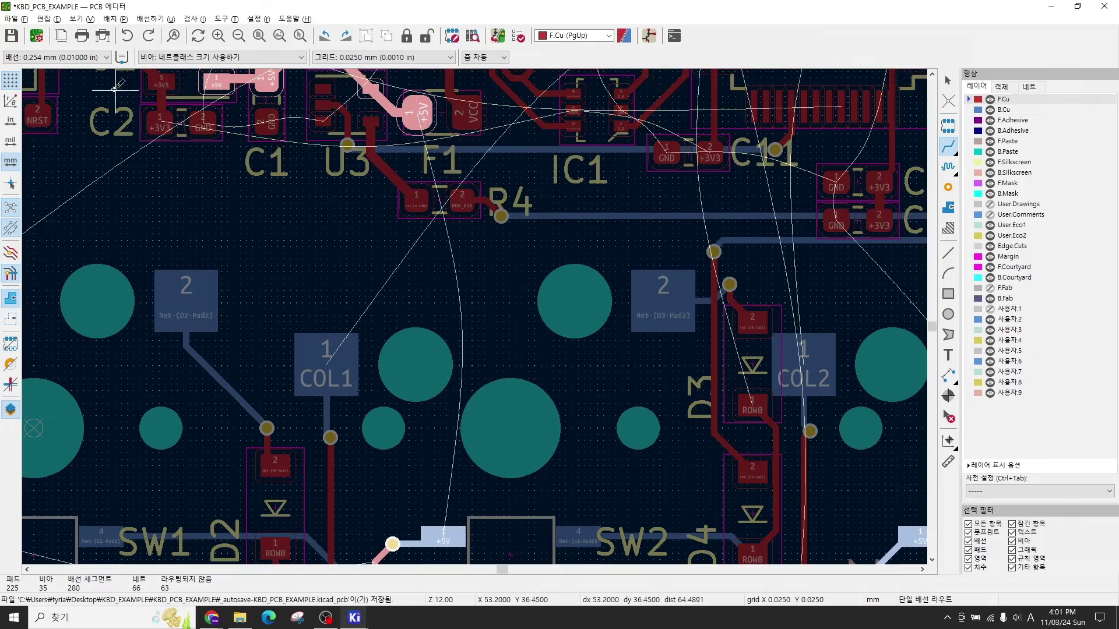
pyautogui.click(92, 58)
pyautogui.click(90, 89)
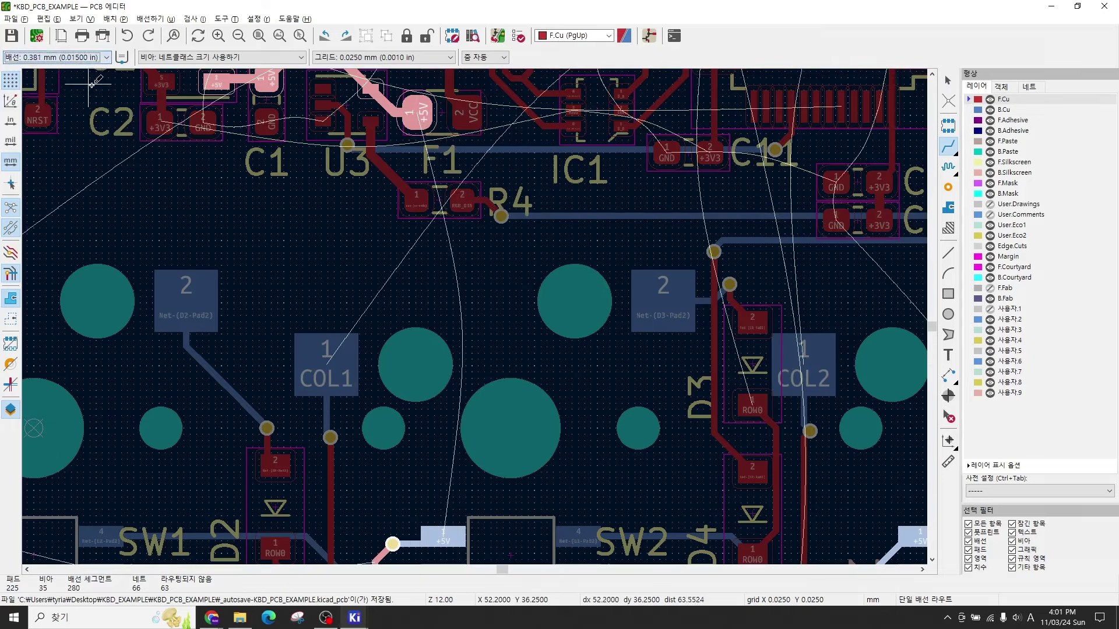
pyautogui.click(426, 115)
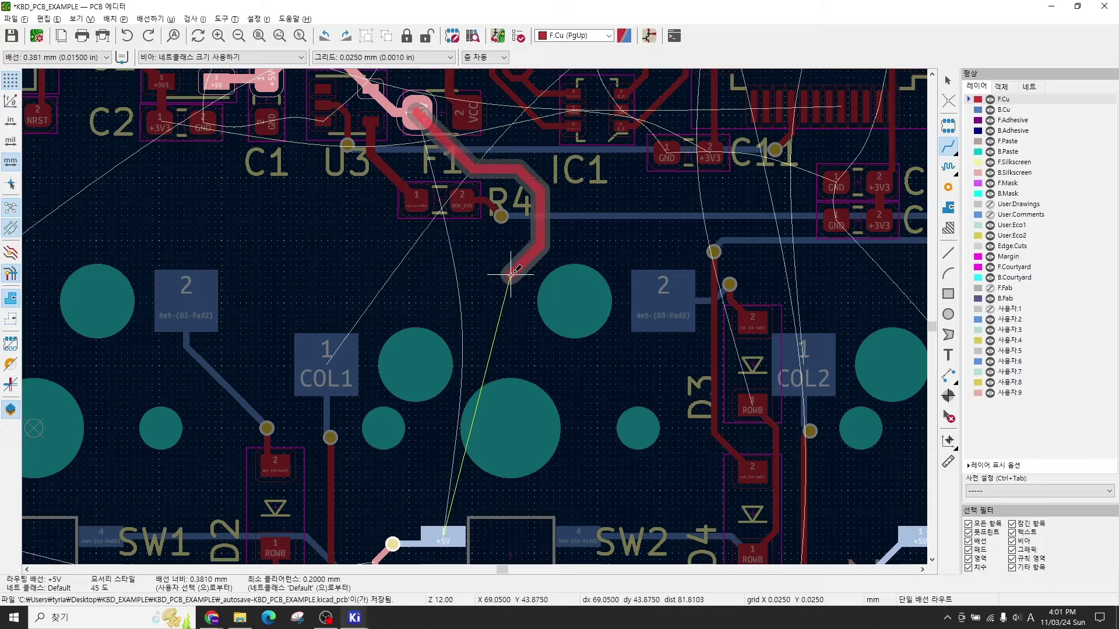
pyautogui.moveTo(505, 287); pyautogui.dragTo(547, 173, button='middle')
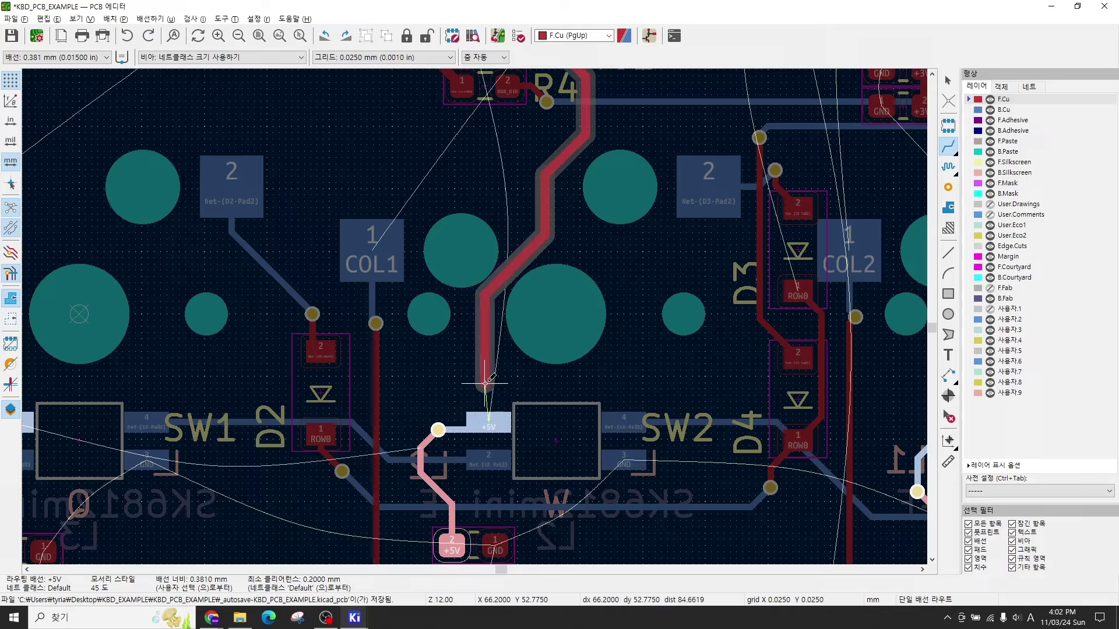
pyautogui.press('pagedown')
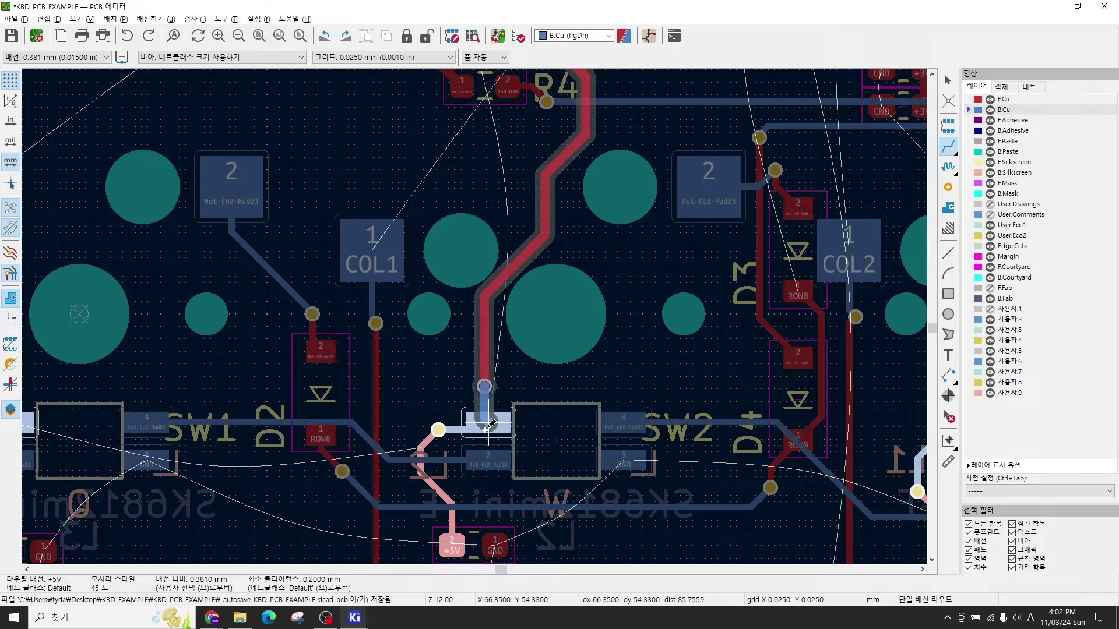
pyautogui.click(490, 425)
# Step: Route the +5V trace on B.Cu from the via above L2 to L3's pad 1
pyautogui.scroll(-3, 490, 425)
pyautogui.moveTo(429, 321); pyautogui.dragTo(486, 319, button='middle')
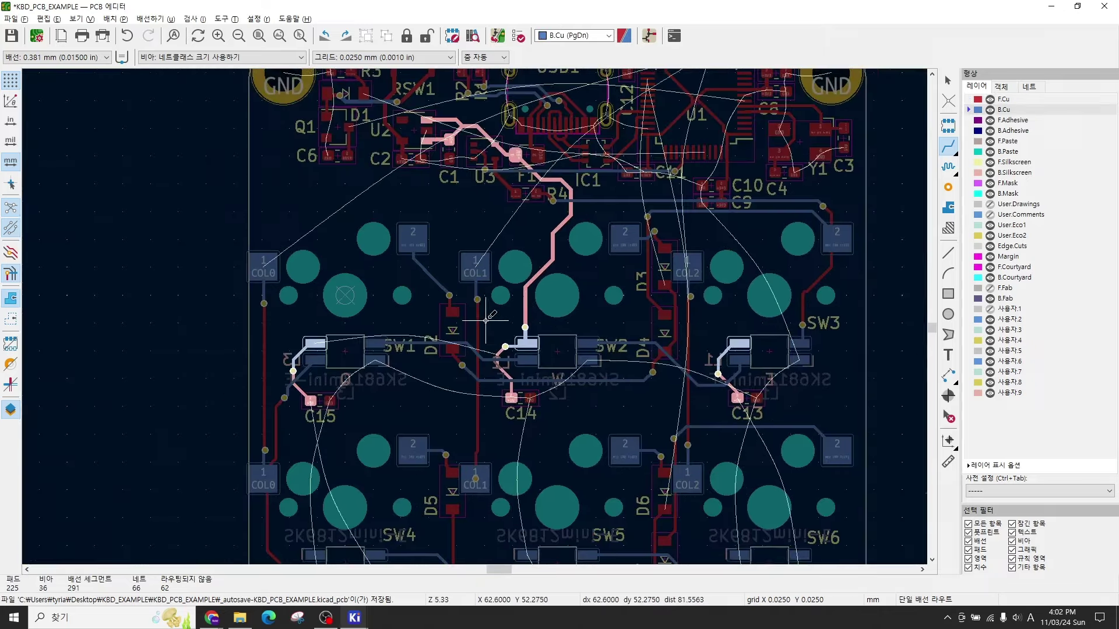
pyautogui.scroll(3, 485, 320)
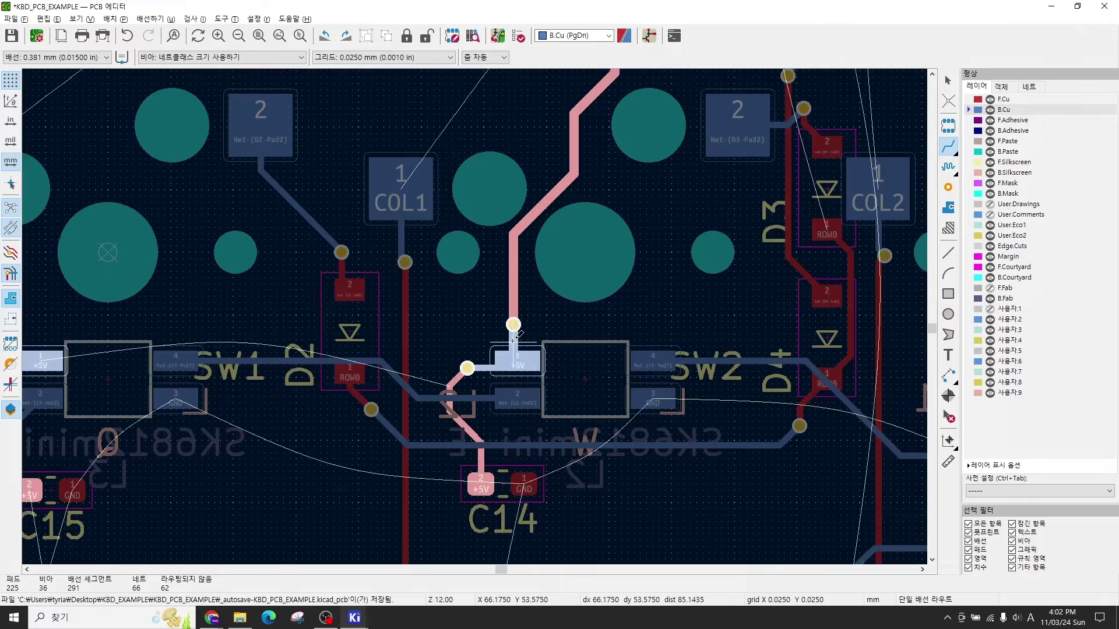
pyautogui.click(512, 327)
pyautogui.moveTo(299, 322); pyautogui.dragTo(435, 330, button='middle')
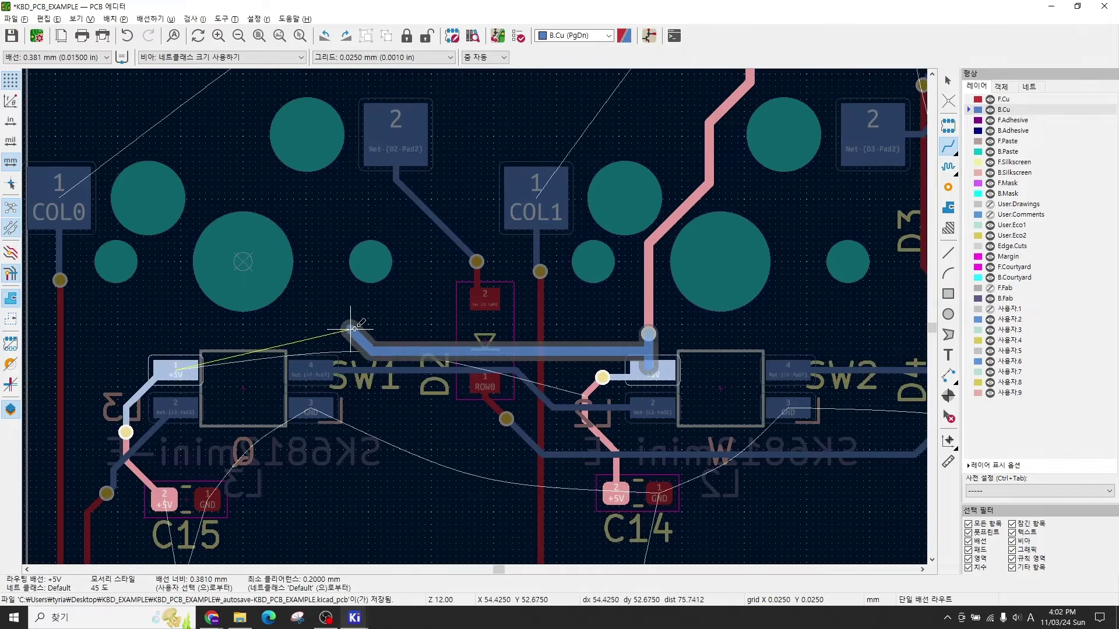
pyautogui.click(175, 366)
pyautogui.moveTo(605, 352); pyautogui.dragTo(300, 313, button='middle')
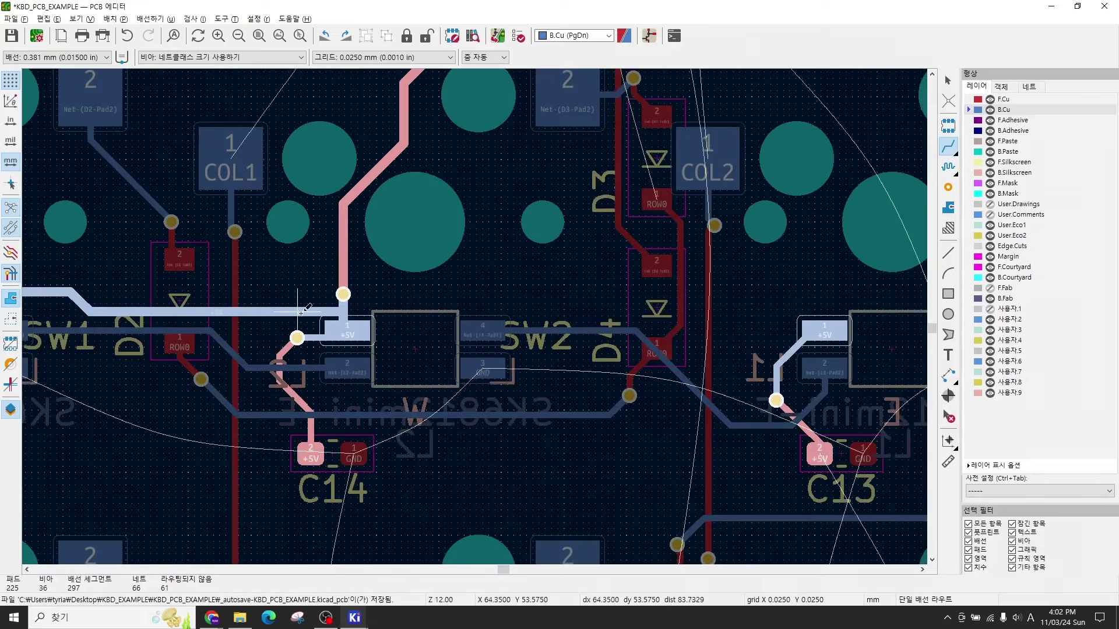
# Step: Route a 0.381 mm +5V trace on B.Cu from the trace above L2's pad 1 to L1's pad 1
pyautogui.click(344, 309)
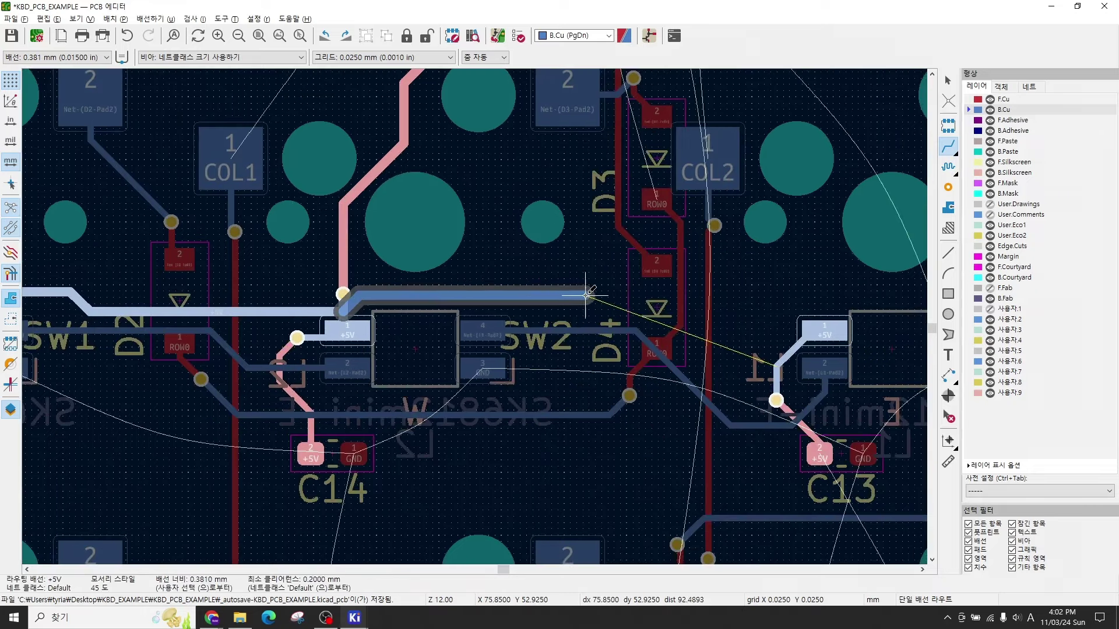
pyautogui.press('f')
pyautogui.press('F2')
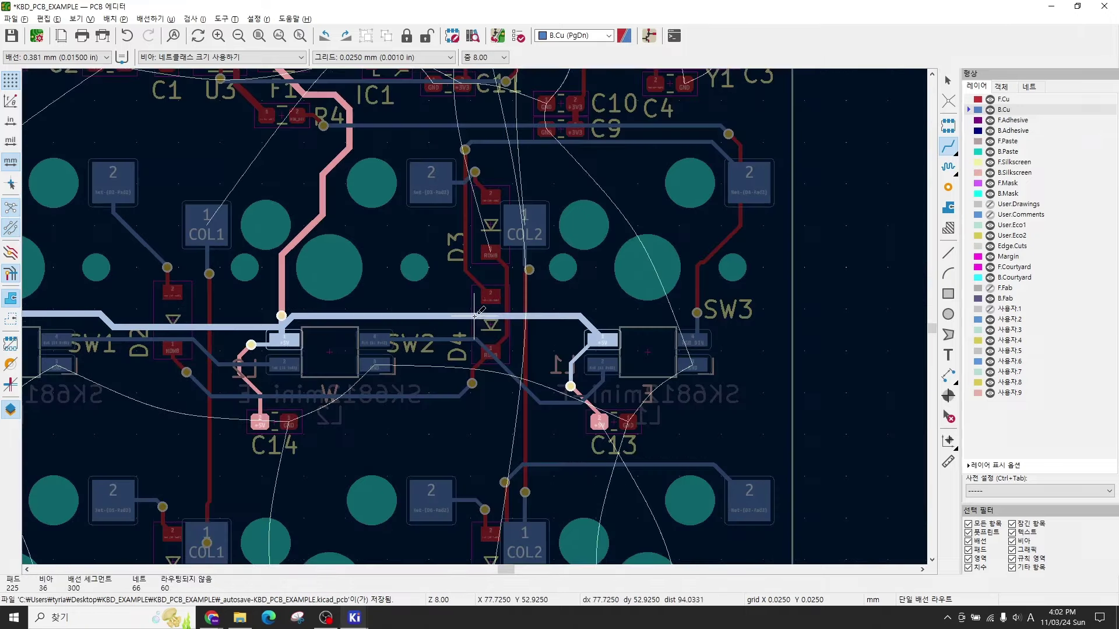
# Step: Route a 0.381 mm +5V trace on B.Cu from L4's +5V pad to L5's +5V pad, passing below L5's data pads
pyautogui.press('F2')
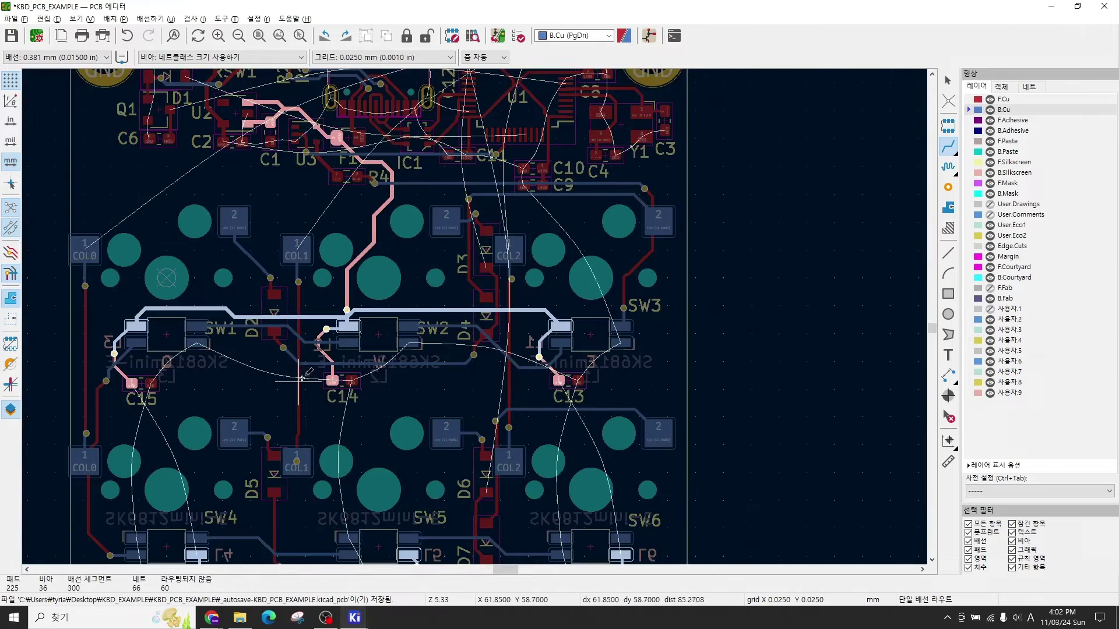
pyautogui.press('F2')
pyautogui.press('F1')
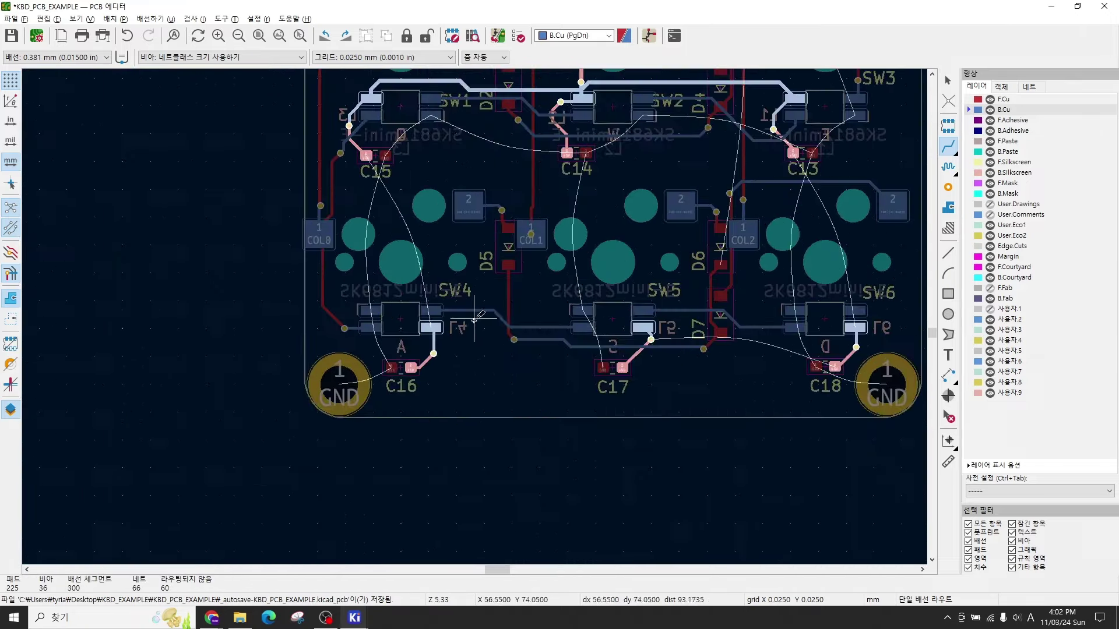
pyautogui.press('F1')
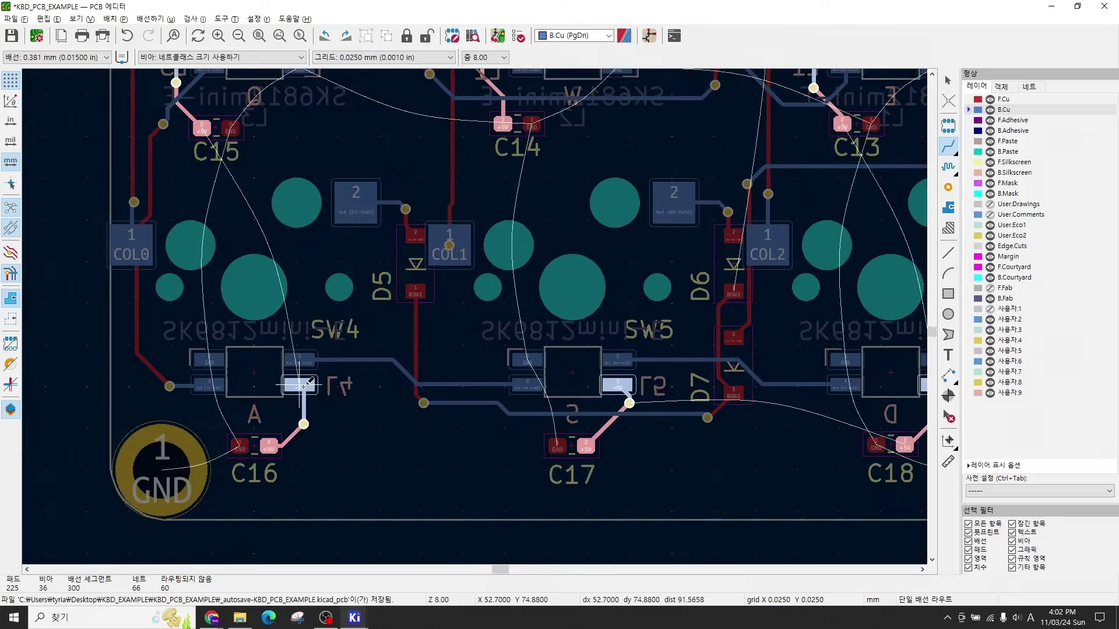
pyautogui.click(302, 386)
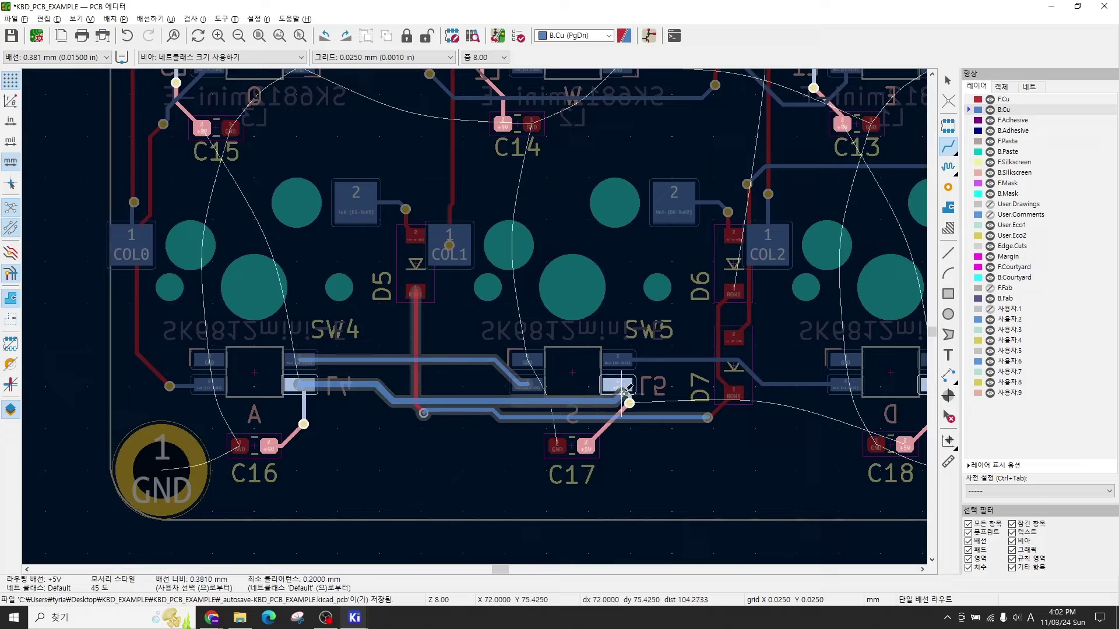
pyautogui.click(621, 385)
# Step: Extend the B.Cu +5V line from L5's +5V pad to L6's +5V pad
pyautogui.keyDown('ctrl'); pyautogui.hscroll(3, 509, 391); pyautogui.keyUp('ctrl')
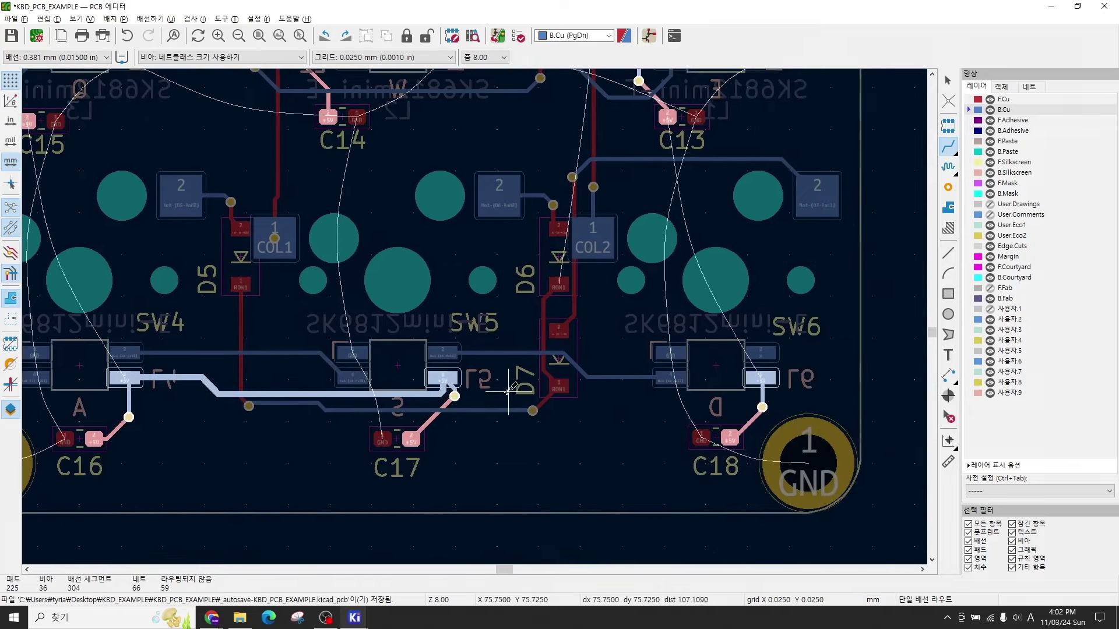
pyautogui.click(454, 377)
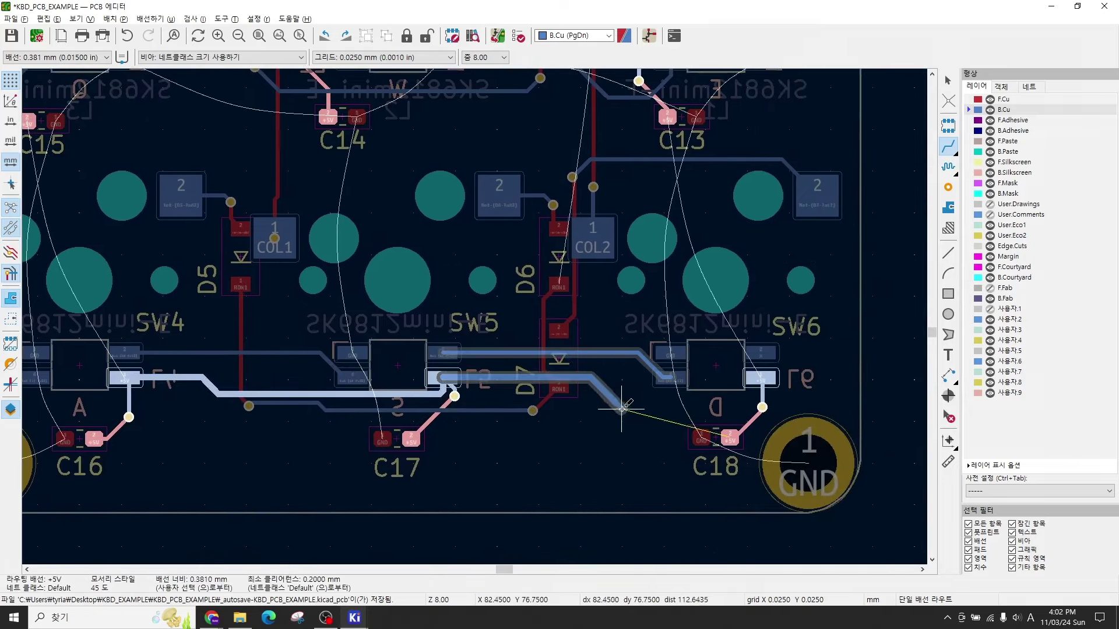
pyautogui.click(761, 379)
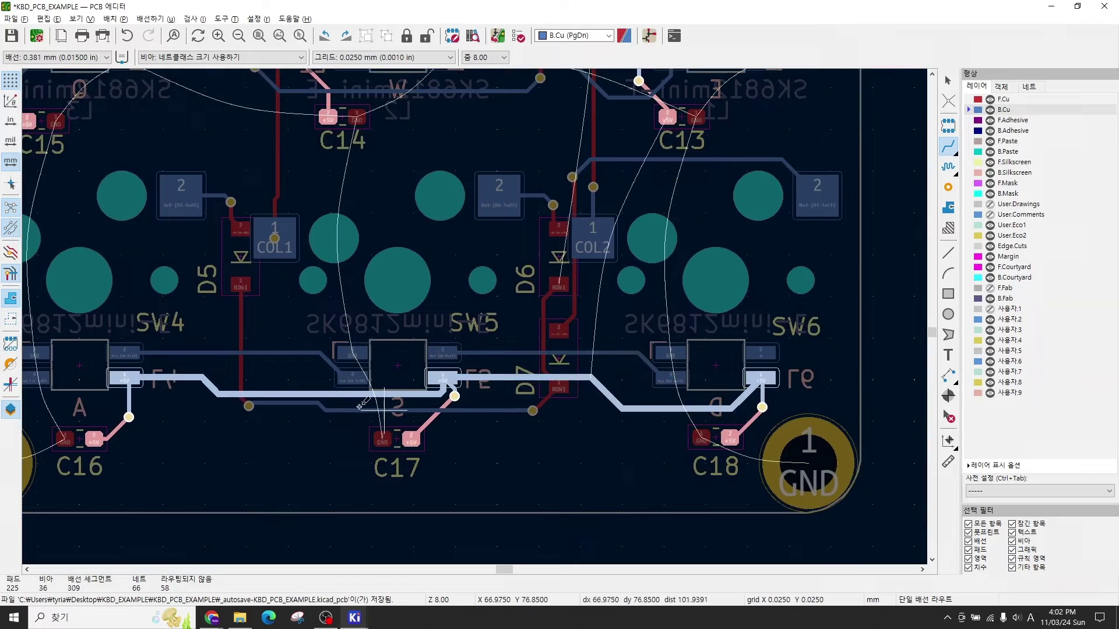
# Step: Route a 0.381 mm +5V trace on F.Cu from the L3–C15 trace along the board's left side to C16's pad 2, and clear the net highlight
pyautogui.keyDown('shift'); pyautogui.scroll(3, 361, 402); pyautogui.keyUp('shift')
pyautogui.keyDown('ctrl'); pyautogui.hscroll(-4, 361, 402); pyautogui.keyUp('ctrl')
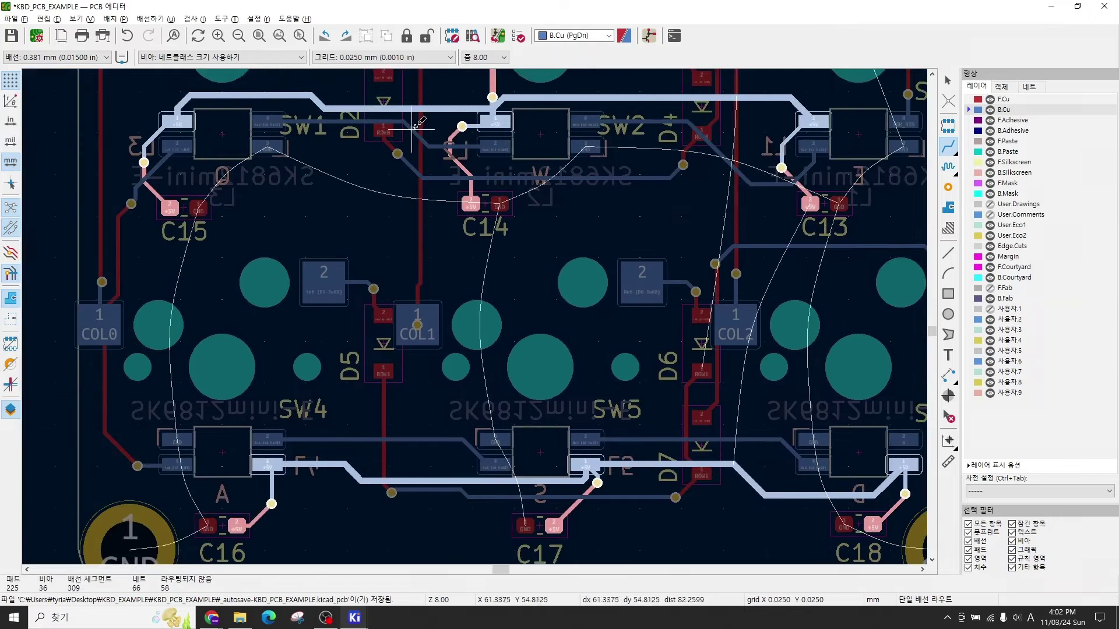
pyautogui.moveTo(544, 365); pyautogui.dragTo(482, 387, button='middle')
pyautogui.keyDown('ctrl'); pyautogui.hscroll(-4, 421, 370); pyautogui.keyUp('ctrl')
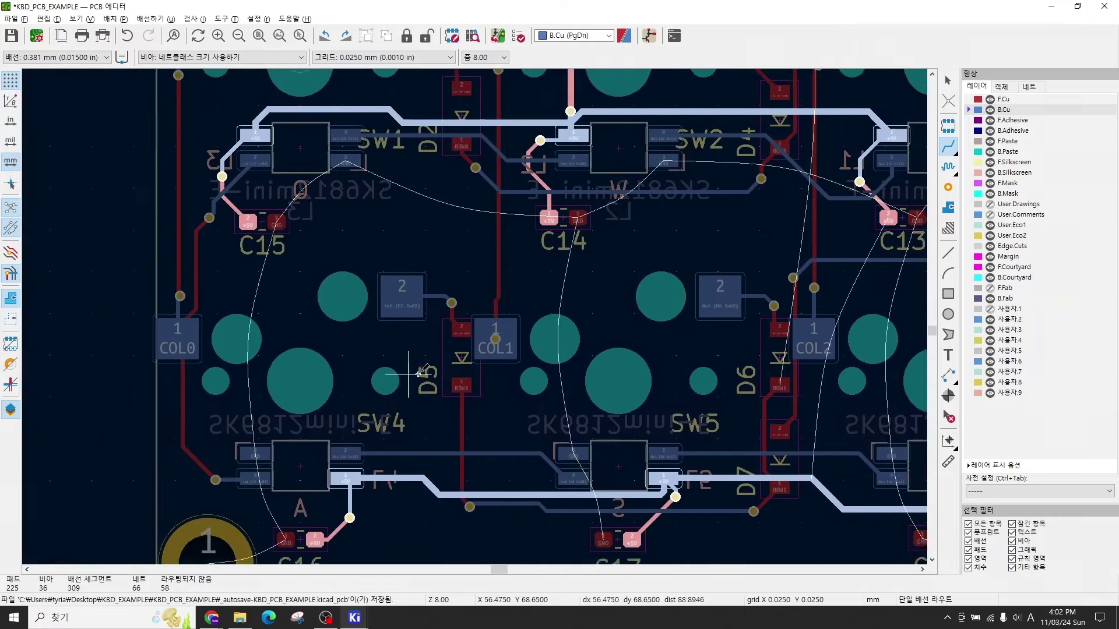
pyautogui.keyDown('ctrl'); pyautogui.hscroll(-1, 408, 374); pyautogui.keyUp('ctrl')
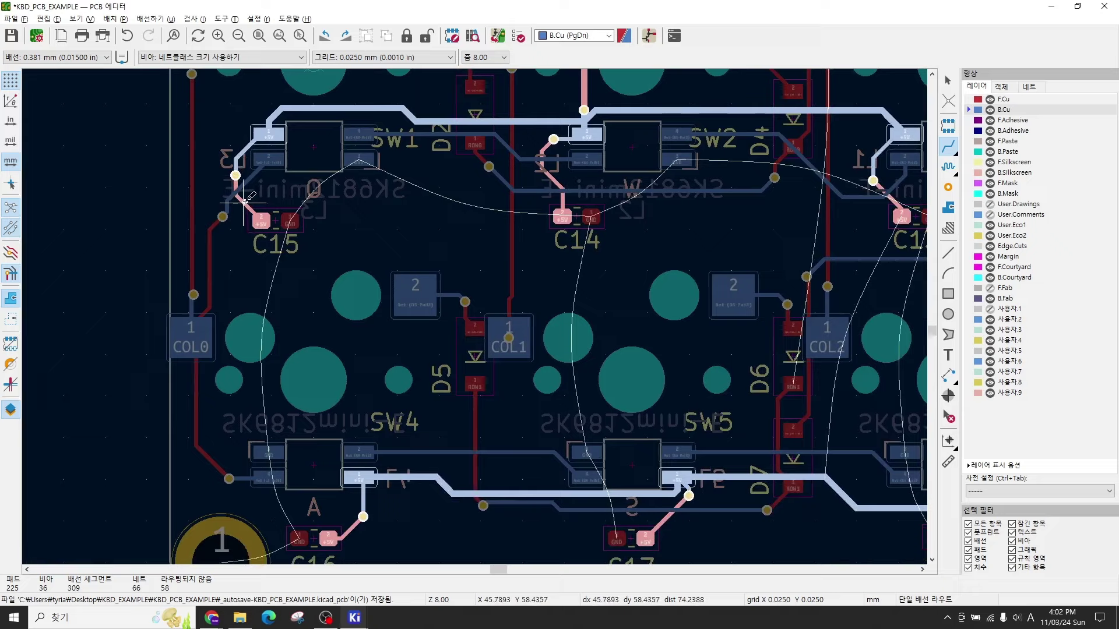
pyautogui.click(243, 199)
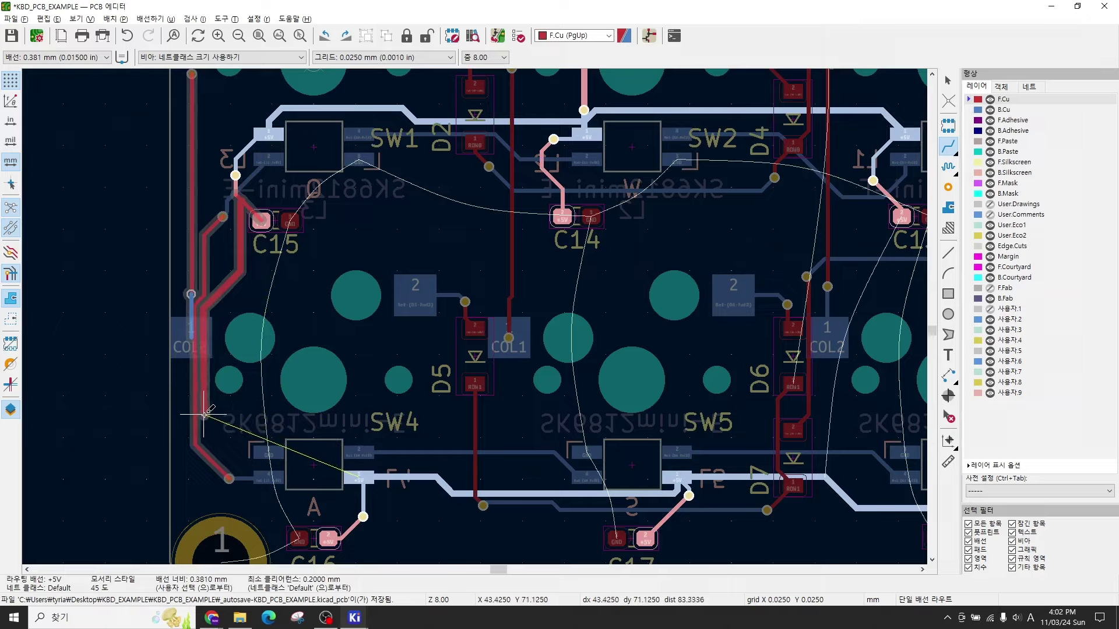
pyautogui.scroll(5, 235, 182)
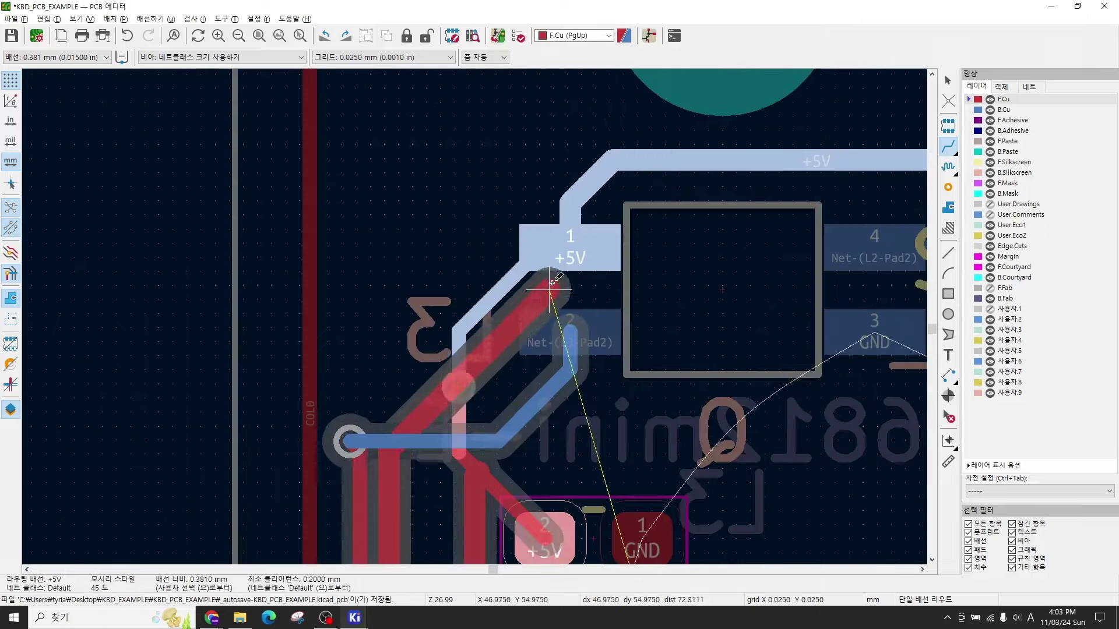
pyautogui.scroll(-6, 496, 322)
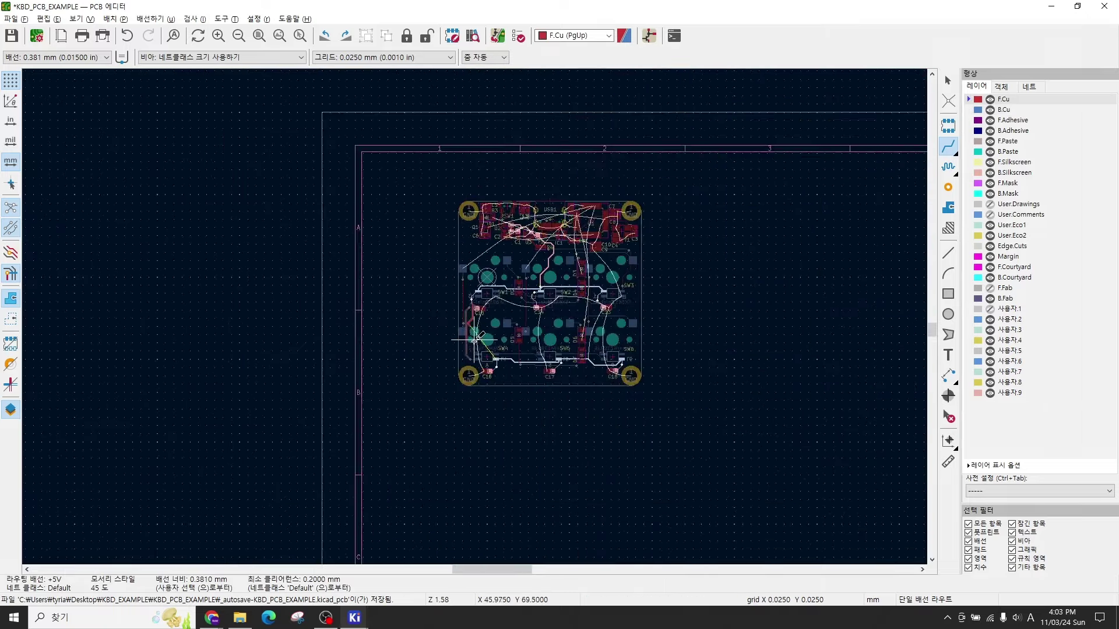
pyautogui.scroll(3, 475, 317)
pyautogui.scroll(4, 475, 318)
pyautogui.scroll(-4, 460, 315)
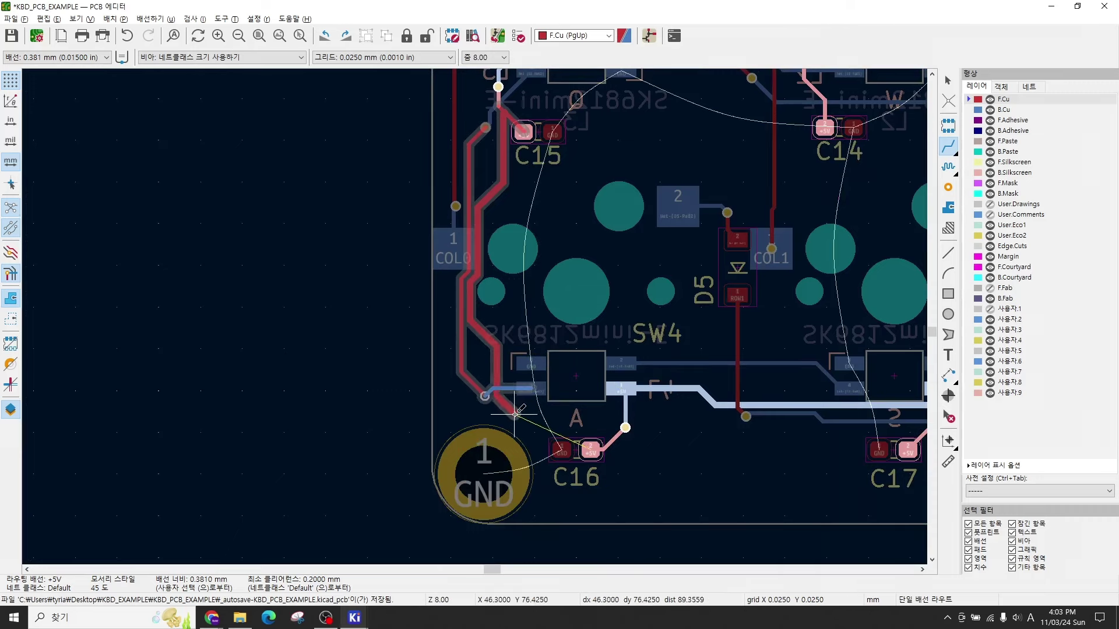
pyautogui.click(592, 450)
pyautogui.scroll(-2, 591, 450)
pyautogui.scroll(1, 445, 445)
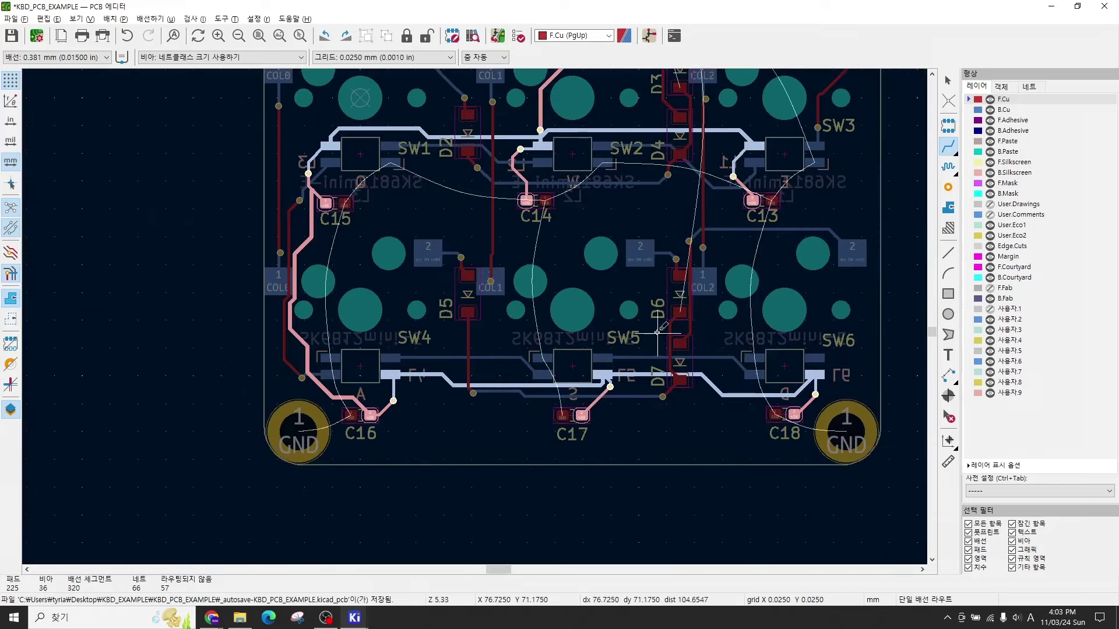
pyautogui.scroll(5, 657, 332)
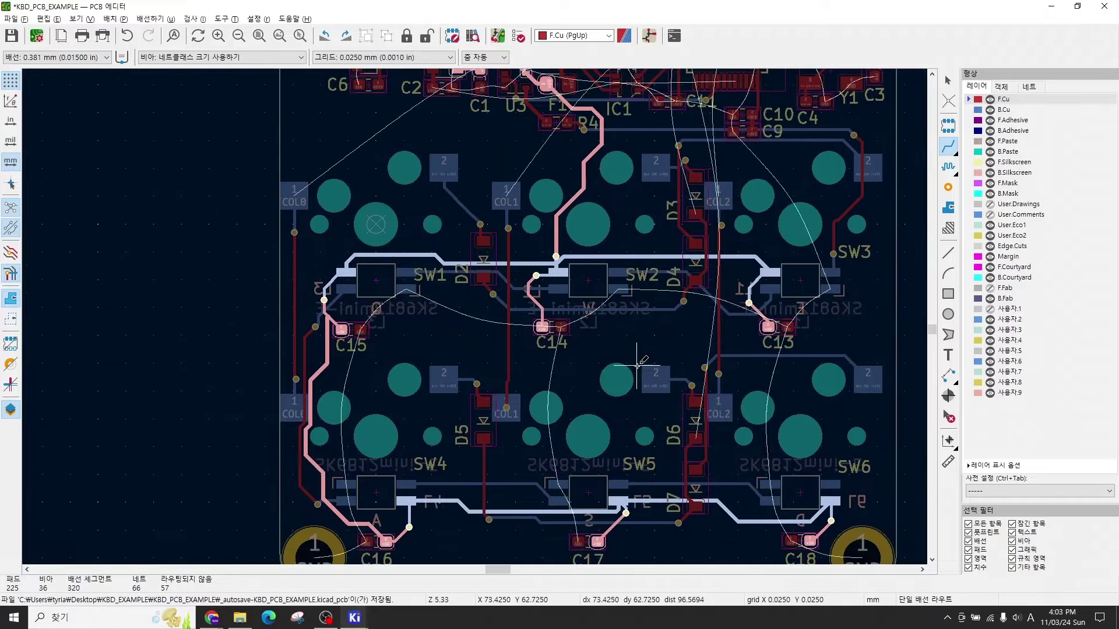
pyautogui.press('Escape')
# Step: Examine the remaining unrouted connections around U1's ROW0 and ROW1 pads, the switch matrix, D1, Q1, USB1 and IC1
pyautogui.scroll(5, 260, 344)
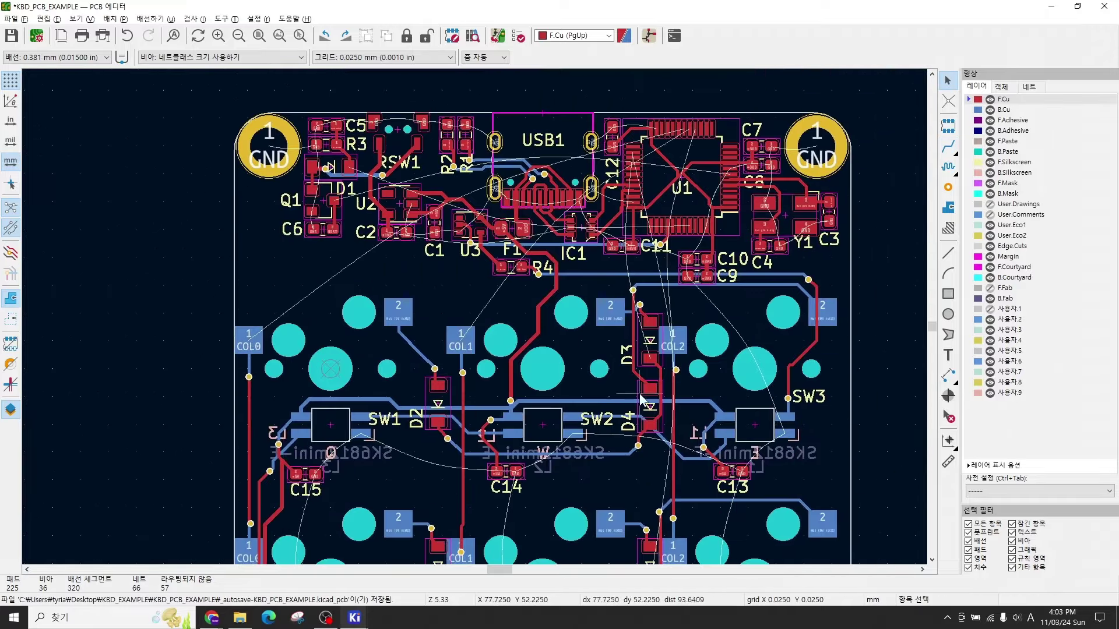
pyautogui.scroll(6, 677, 135)
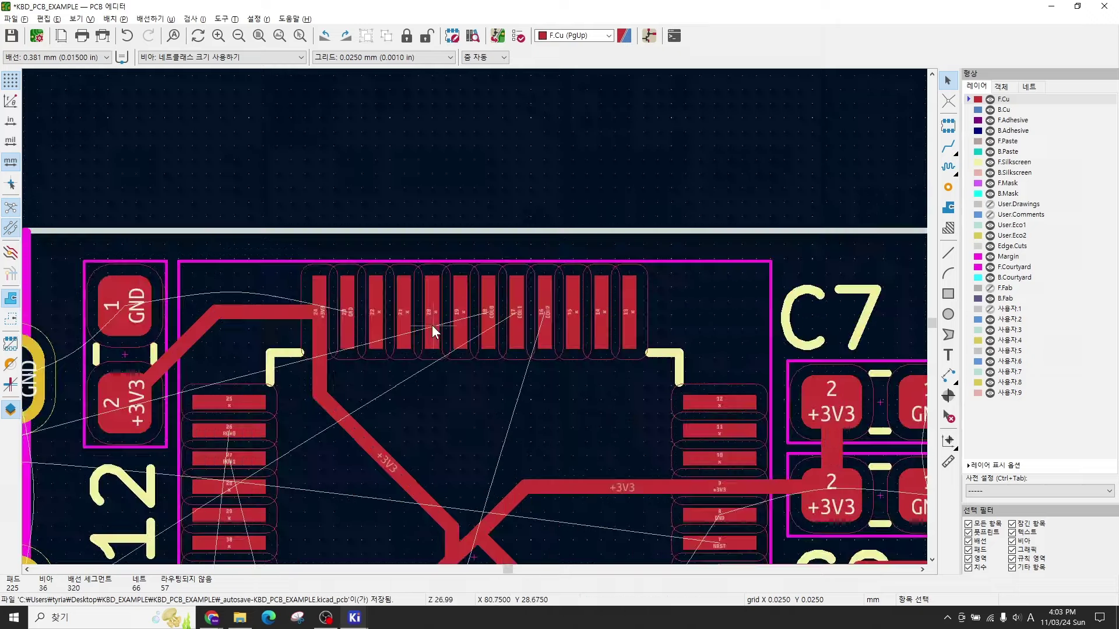
pyautogui.scroll(-3, 495, 316)
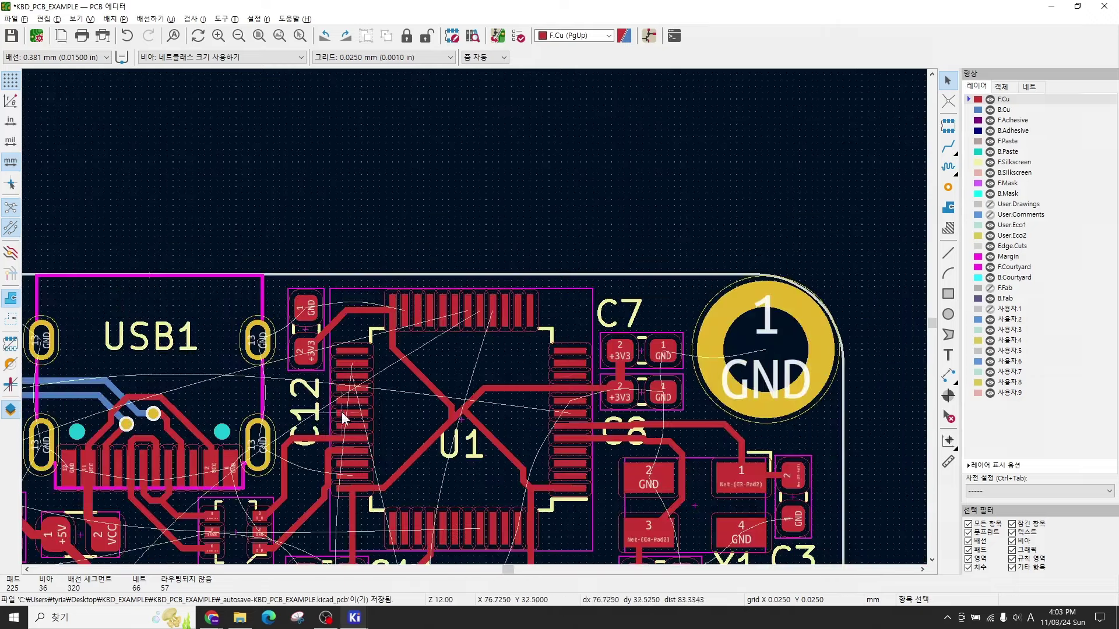
pyautogui.scroll(5, 341, 416)
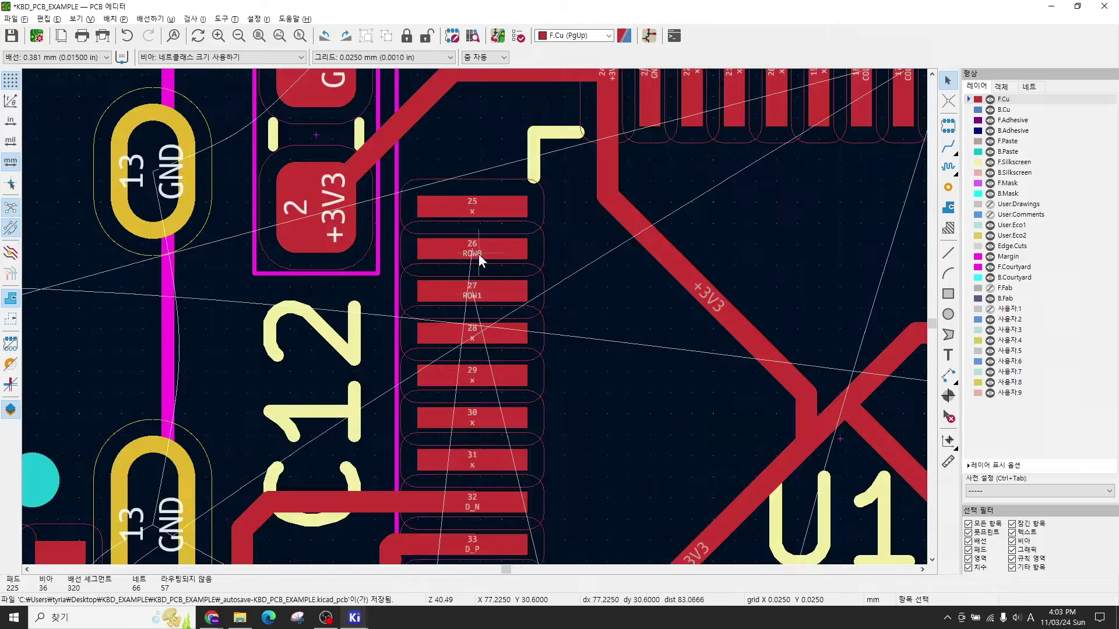
pyautogui.scroll(-8, 481, 288)
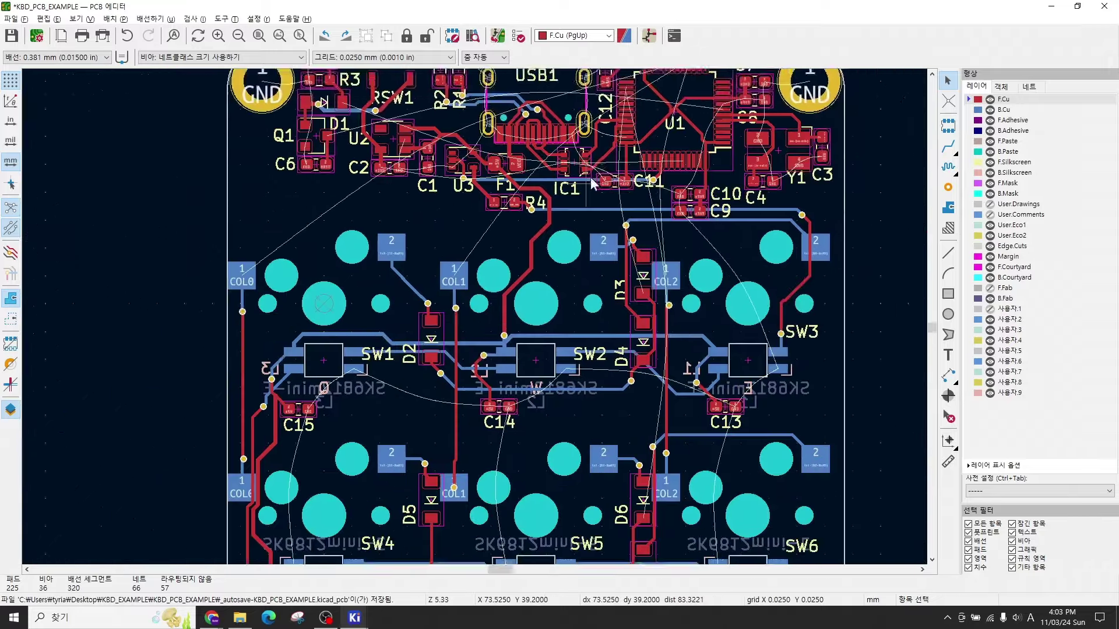
pyautogui.keyDown('shift'); pyautogui.scroll(-2, 570, 367); pyautogui.keyUp('shift')
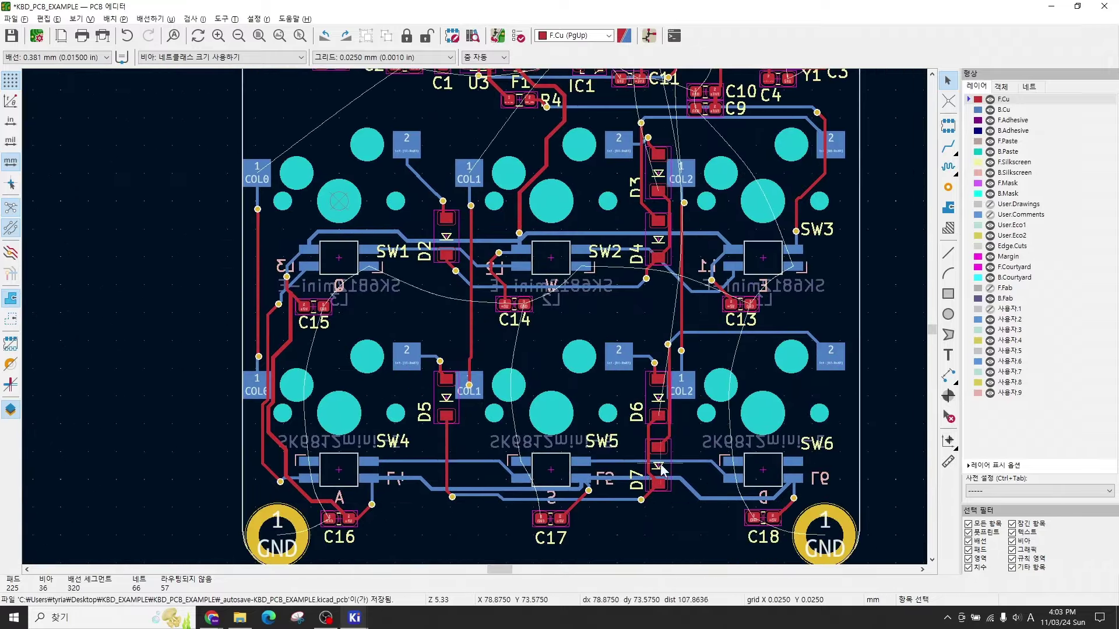
pyautogui.keyDown('ctrl'); pyautogui.scroll(6, 538, 387); pyautogui.keyUp('ctrl')
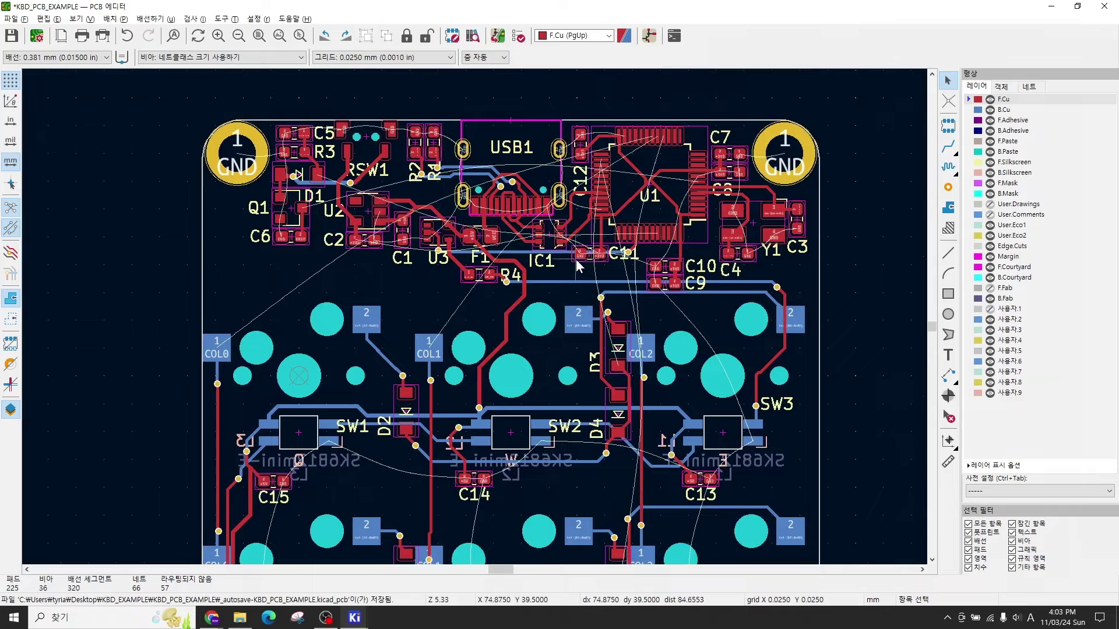
pyautogui.scroll(5, 327, 198)
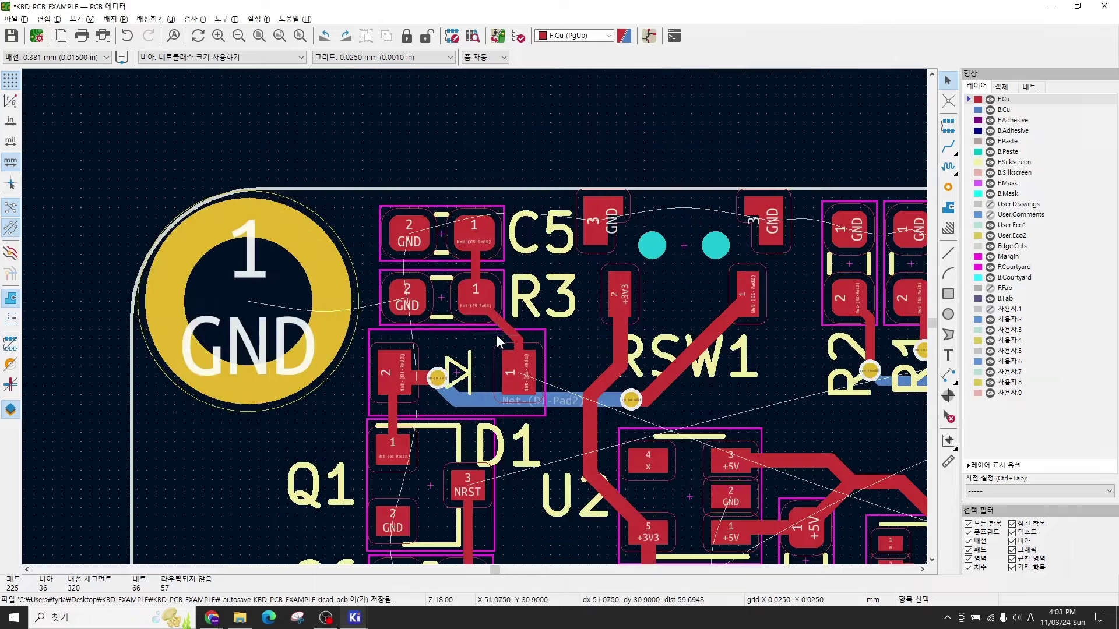
pyautogui.scroll(-2, 522, 299)
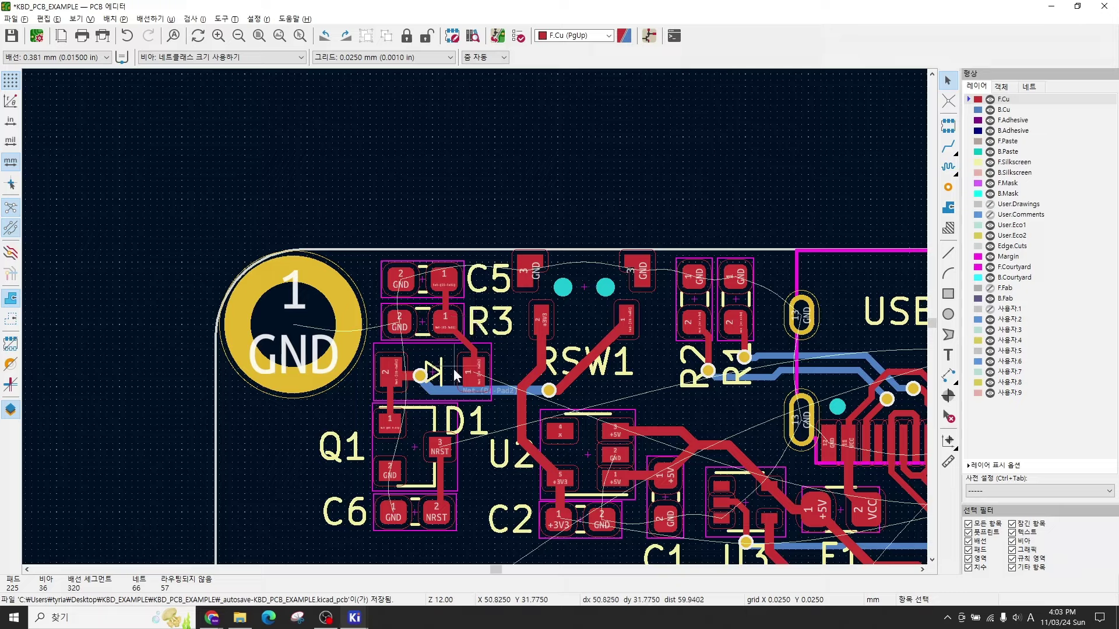
pyautogui.moveTo(478, 446); pyautogui.dragTo(618, 335, button='middle')
pyautogui.moveTo(785, 353); pyautogui.dragTo(323, 230, button='middle')
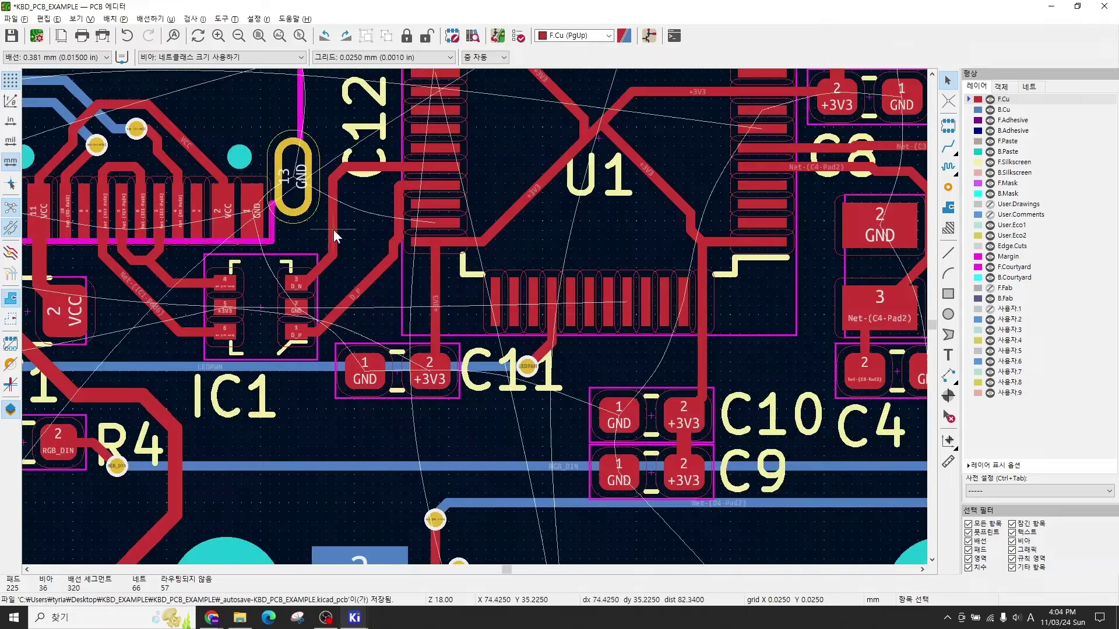
pyautogui.scroll(3, 474, 313)
pyautogui.scroll(-4, 481, 306)
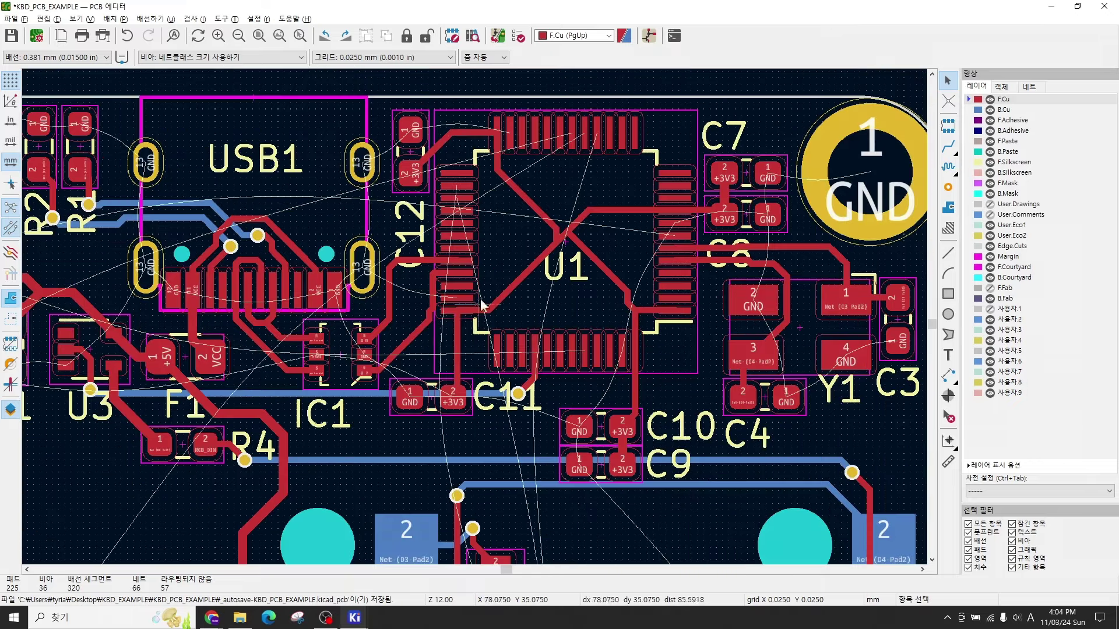
# Step: Select U1's pad 18 and highlight its COL0 net to examine the unrouted connection to the COL0 switch pads
pyautogui.moveTo(507, 245); pyautogui.dragTo(531, 300, button='middle')
pyautogui.scroll(3, 477, 309)
pyautogui.scroll(3, 477, 308)
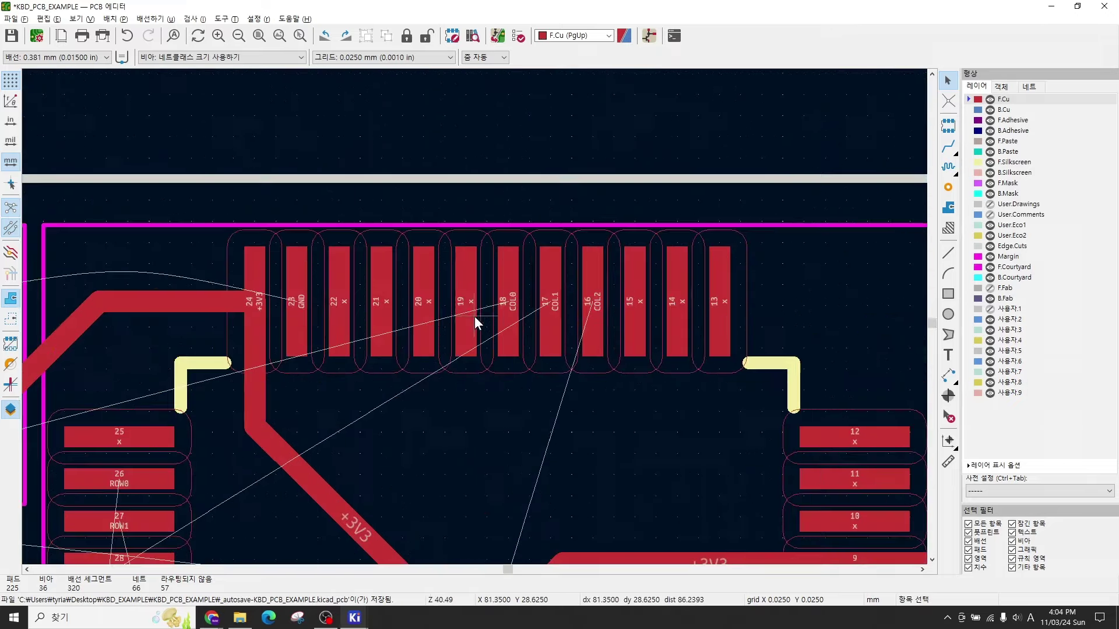
pyautogui.click(512, 311)
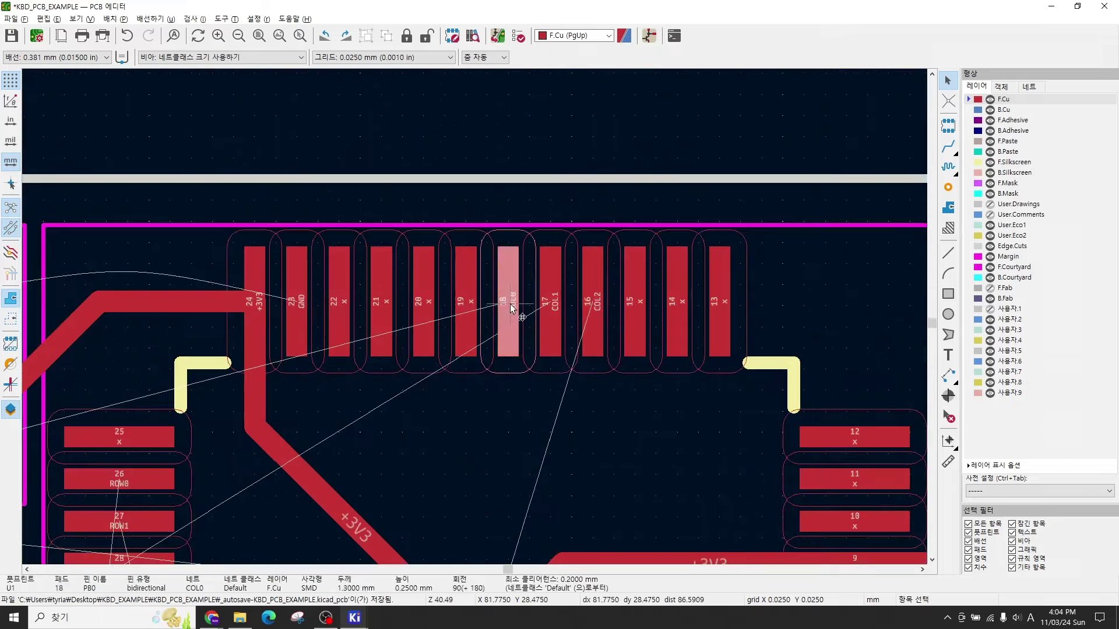
pyautogui.scroll(-5, 475, 320)
pyautogui.scroll(-5, 460, 348)
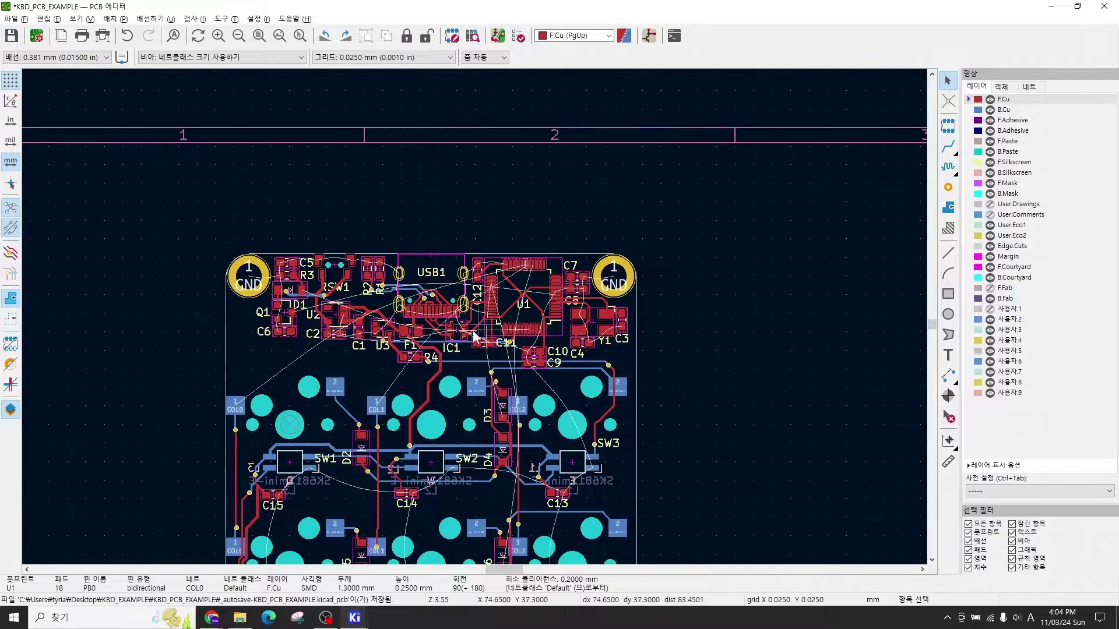
pyautogui.scroll(-2, 309, 397)
pyautogui.scroll(4, 599, 231)
pyautogui.moveTo(599, 231); pyautogui.dragTo(394, 372, button='middle')
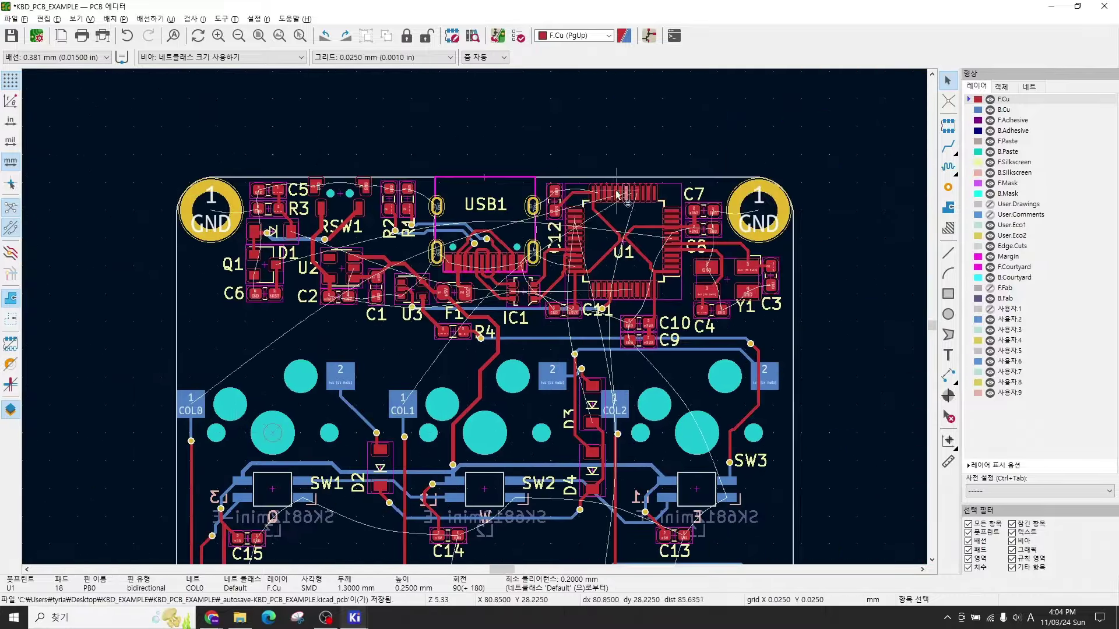
pyautogui.scroll(6, 617, 196)
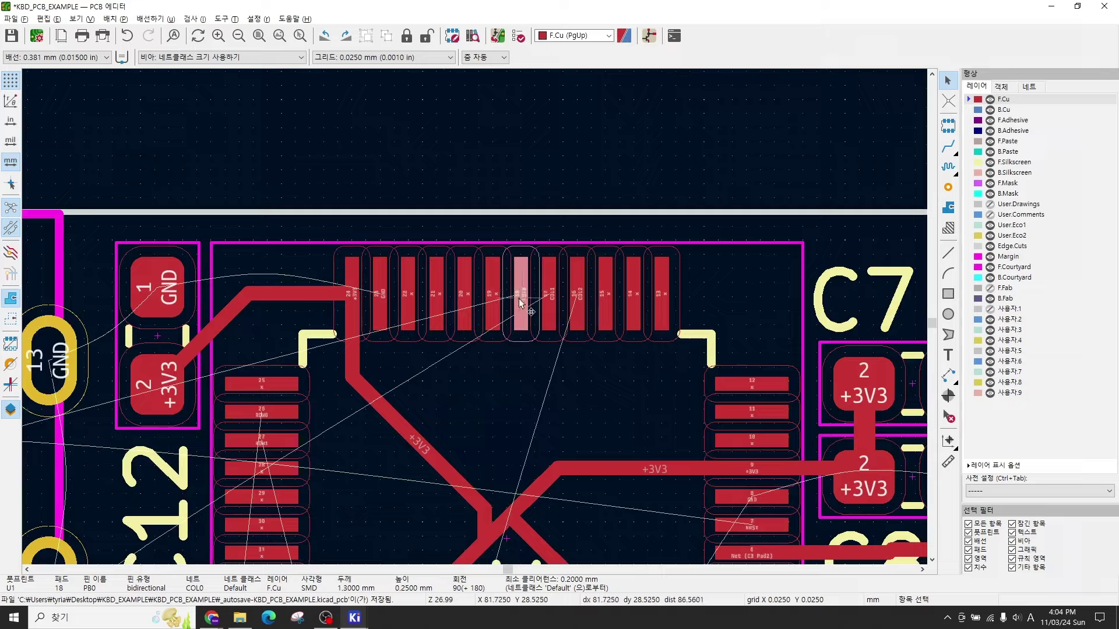
pyautogui.scroll(-6, 473, 330)
pyautogui.press('`')
pyautogui.scroll(-2, 474, 316)
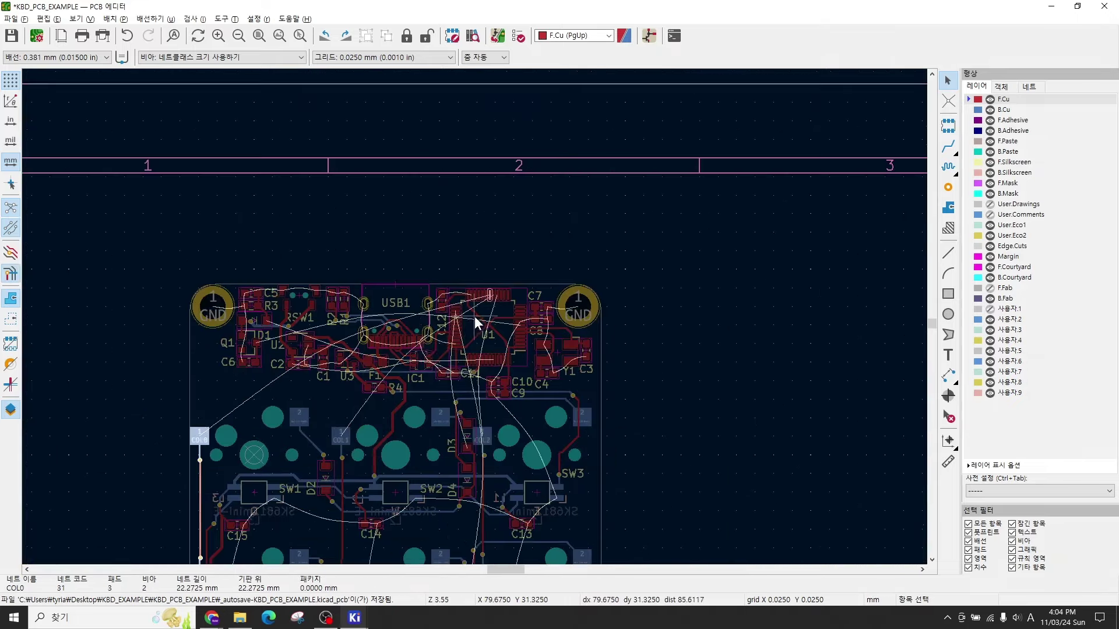
# Step: Try to start routing the COL0 net from U1's COL0 pad on F.Cu with a 0.381 mm trace
pyautogui.scroll(2, 398, 358)
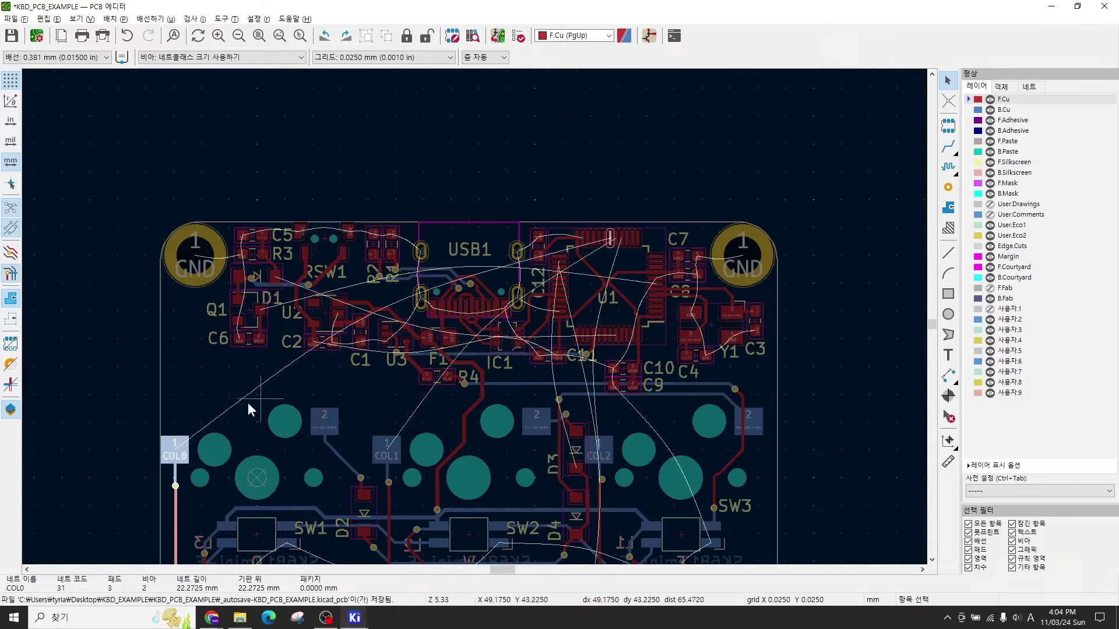
pyautogui.moveTo(272, 412); pyautogui.dragTo(344, 338, button='middle')
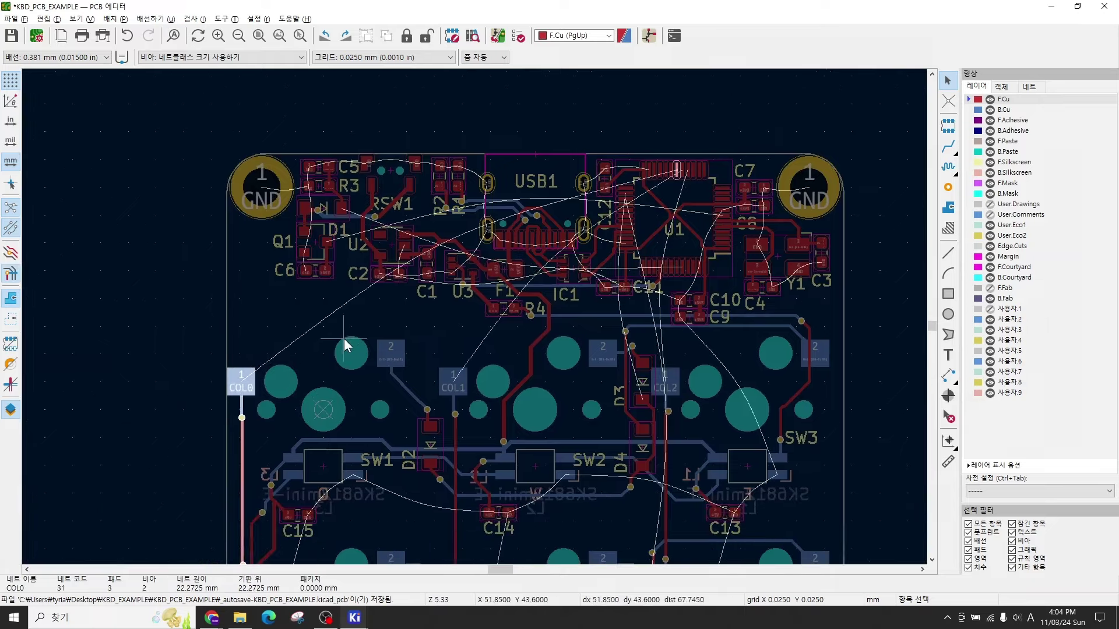
pyautogui.scroll(1, 530, 256)
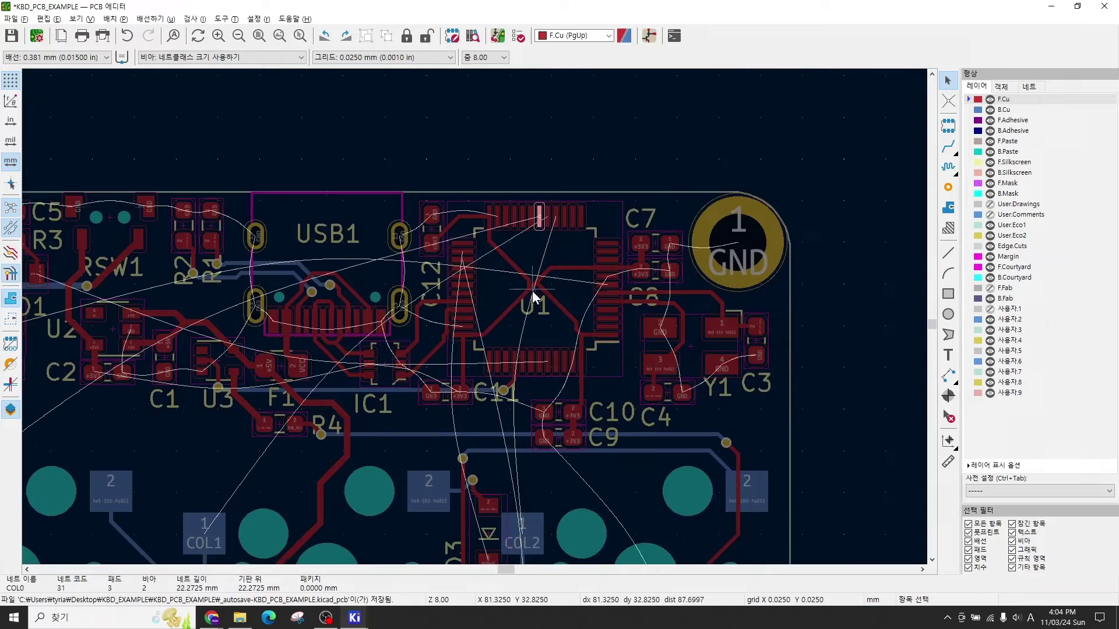
pyautogui.scroll(1, 534, 320)
pyautogui.scroll(-1, 477, 320)
pyautogui.moveTo(475, 313); pyautogui.dragTo(499, 302, button='middle')
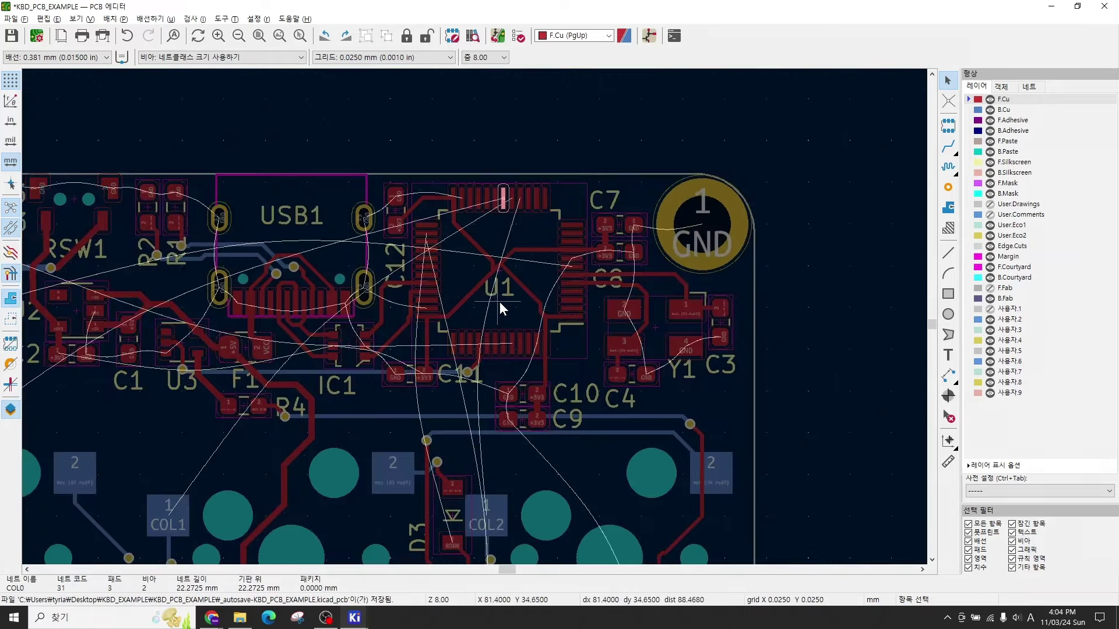
pyautogui.scroll(1, 498, 302)
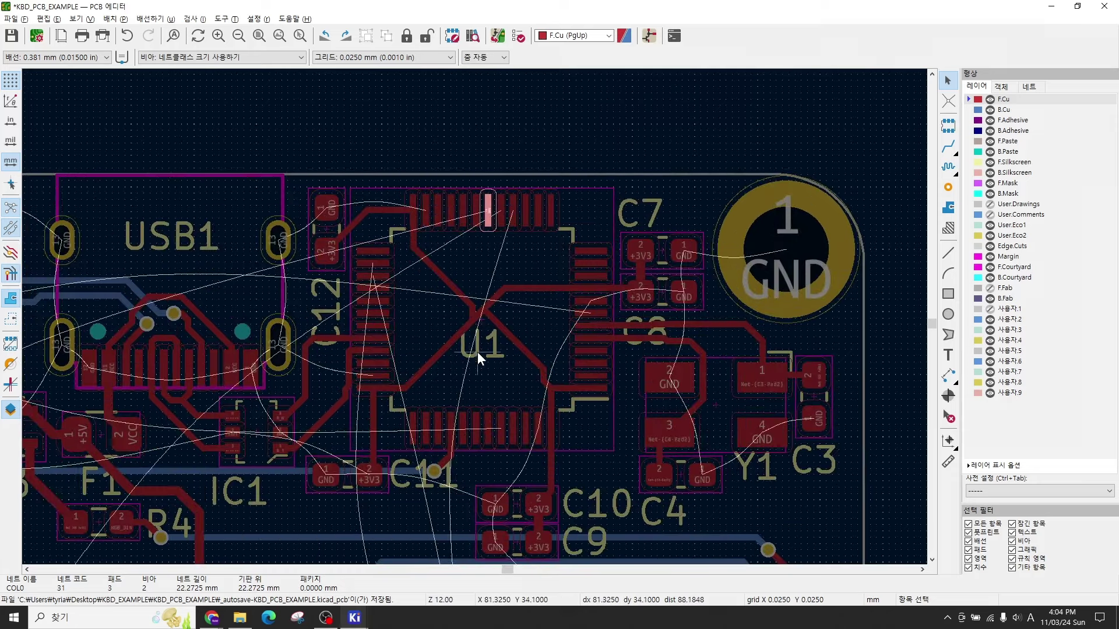
pyautogui.moveTo(477, 352); pyautogui.dragTo(529, 247, button='middle')
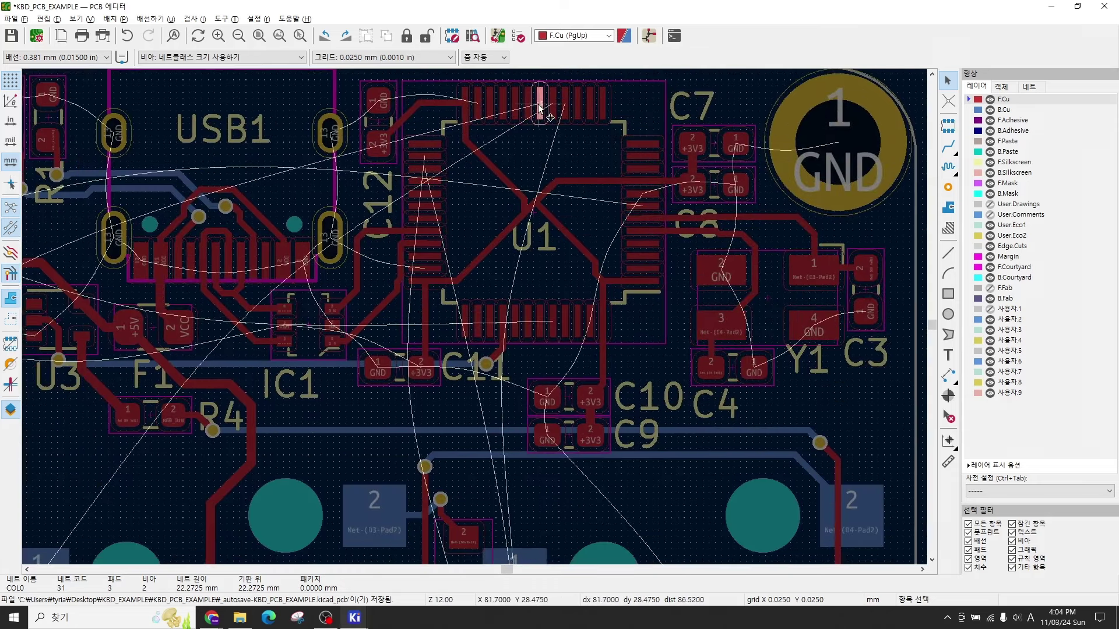
pyautogui.press('x')
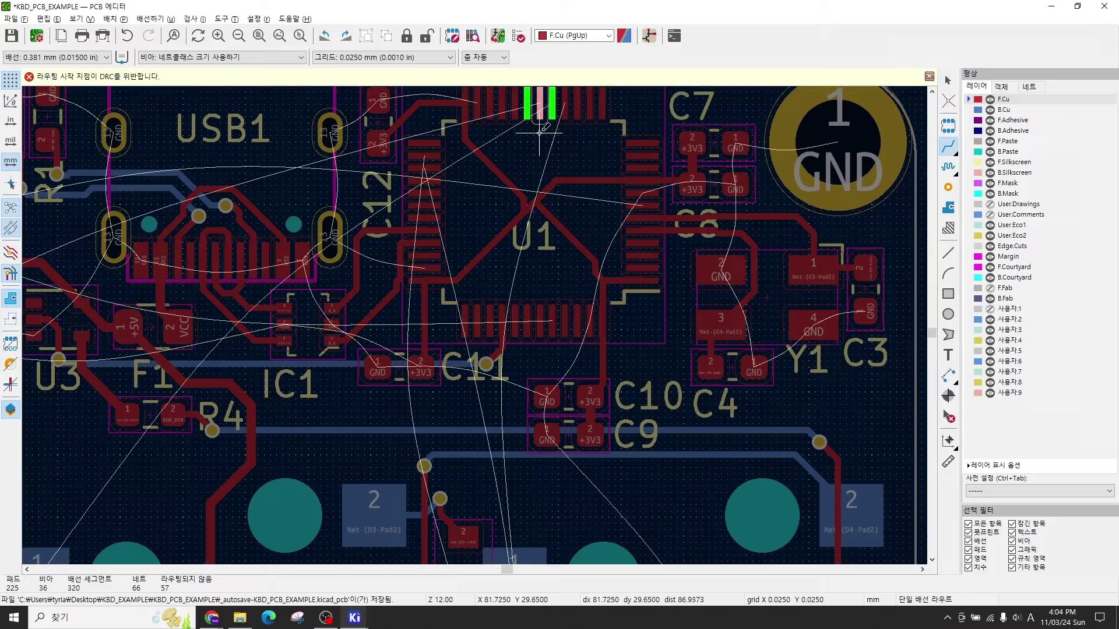
pyautogui.press('Escape')
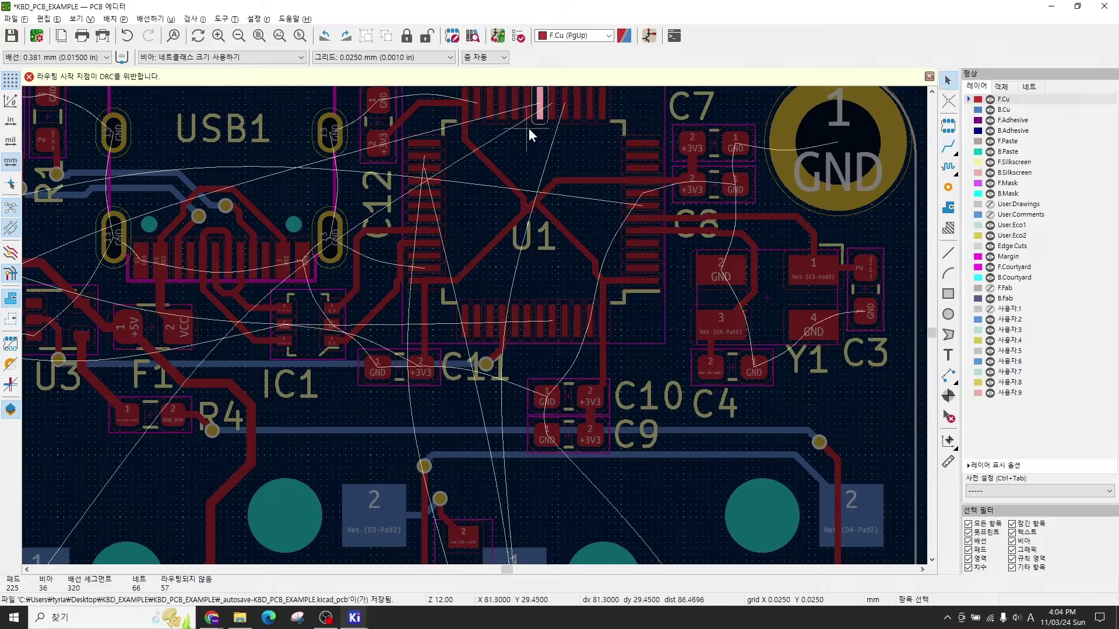
# Step: Set the track width to 0.254 mm and route COL0 from U1 through a via to B.Cu and on to SW1's COL0 pad
pyautogui.click(74, 58)
pyautogui.click(75, 84)
pyautogui.press('x')
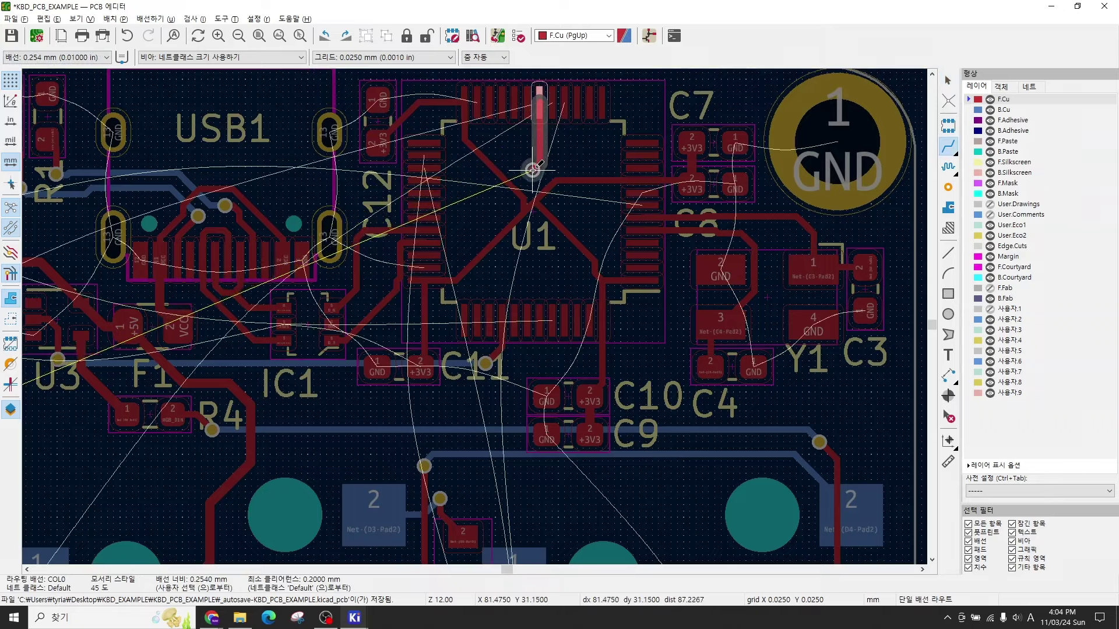
pyautogui.press('v')
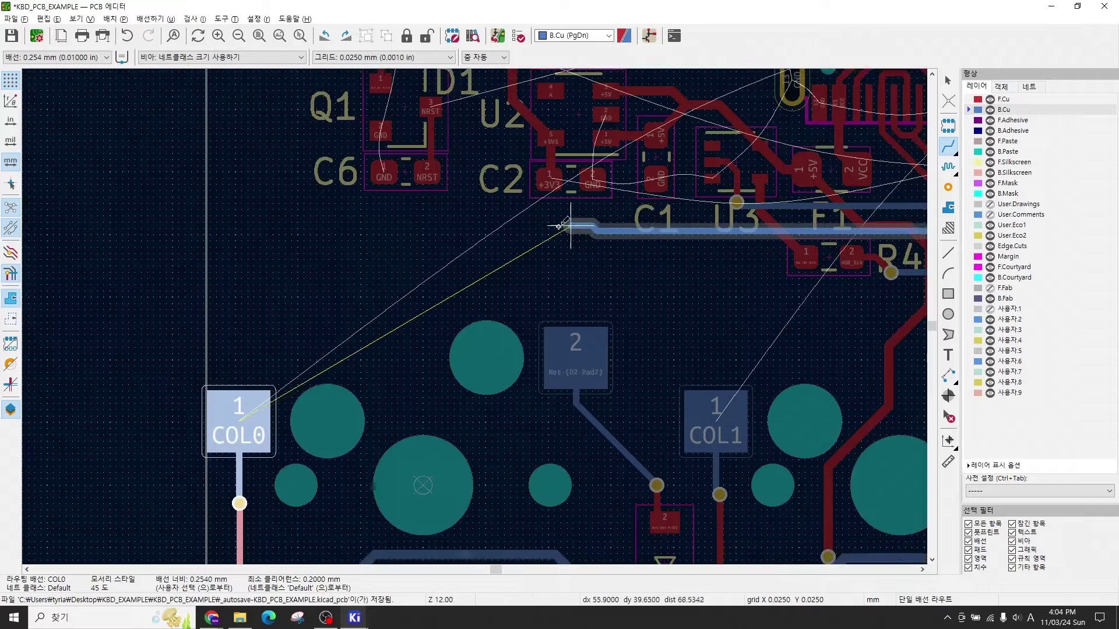
pyautogui.click(237, 400)
pyautogui.scroll(-2, 376, 324)
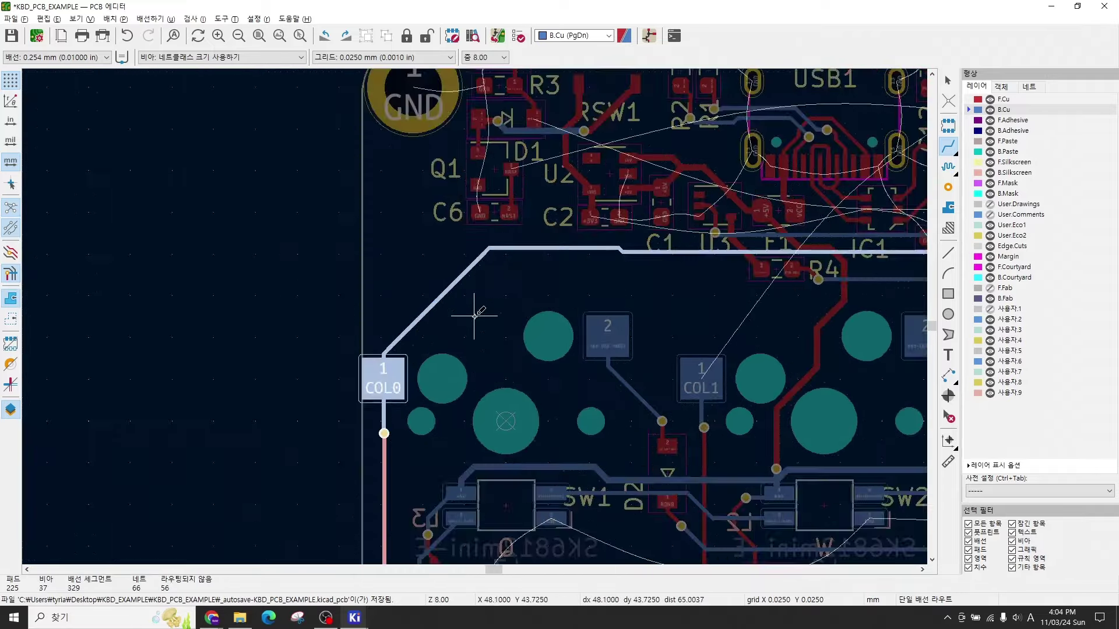
pyautogui.scroll(-2, 475, 315)
pyautogui.scroll(-1, 474, 315)
pyautogui.scroll(1, 475, 315)
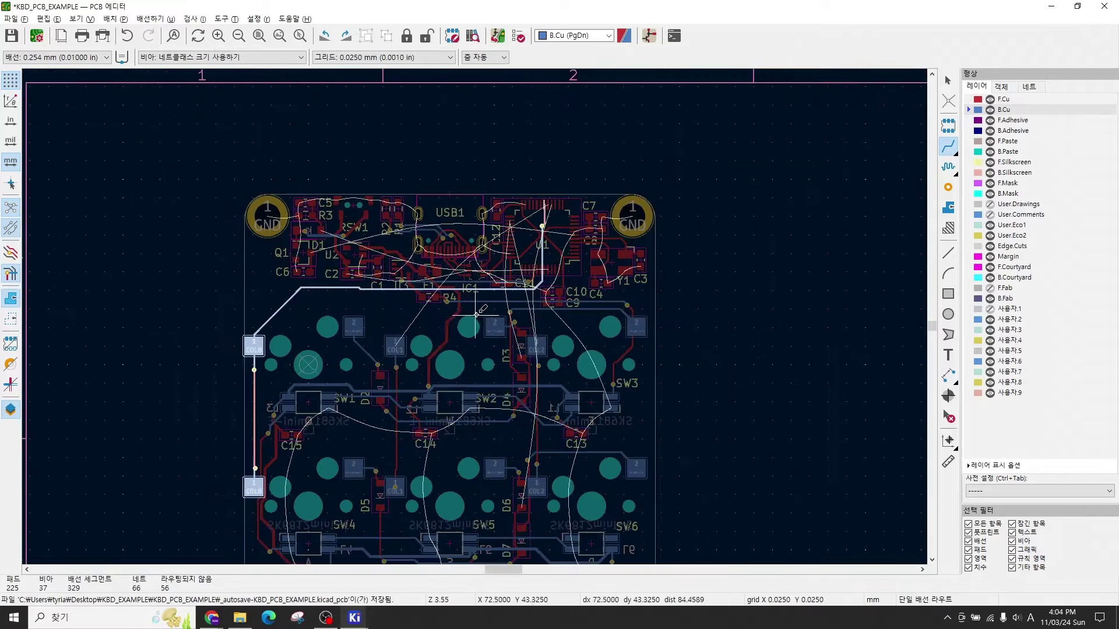
pyautogui.scroll(5, 475, 315)
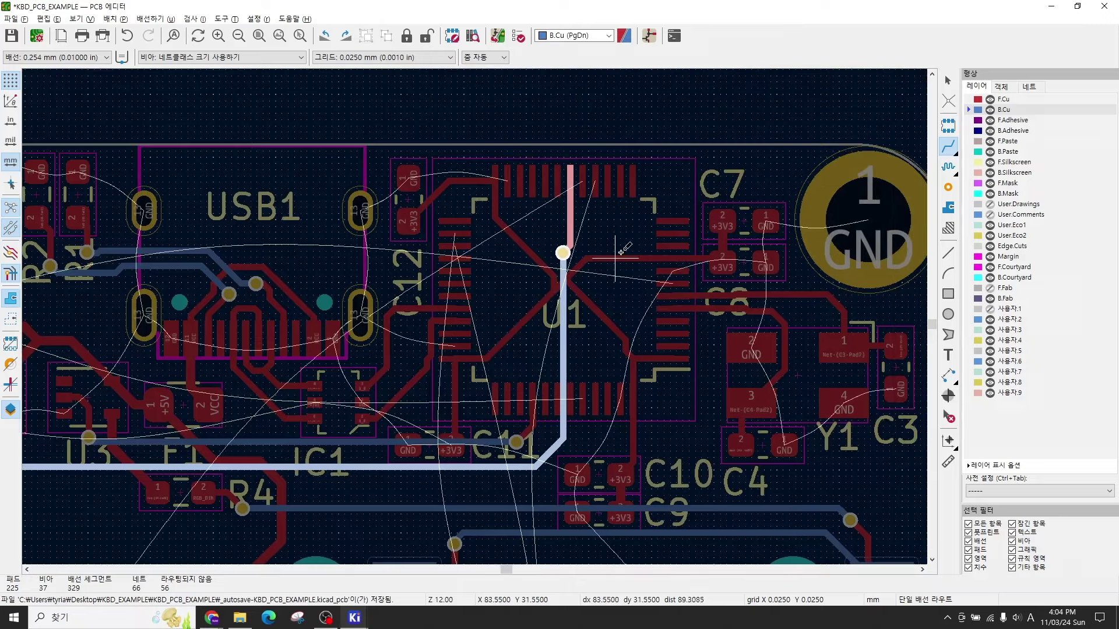
pyautogui.press('Escape')
# Step: Route COL1 at 0.254 mm from U1's pad 17 through a via, following the COL0 line on B.Cu toward SW2's COL1 pad
pyautogui.scroll(3, 602, 205)
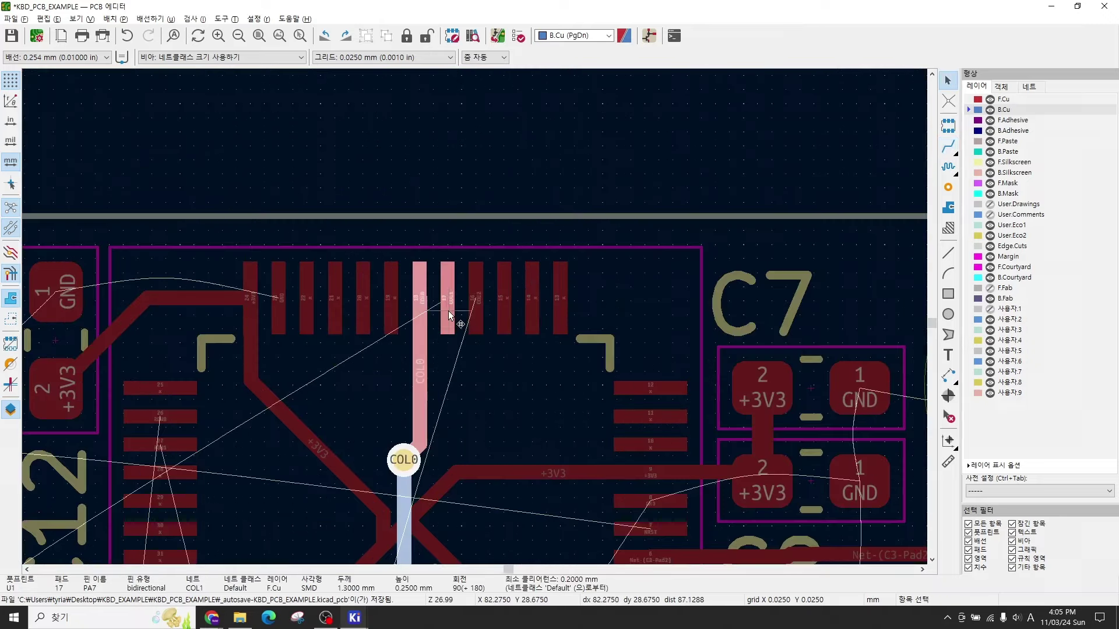
pyautogui.press('x')
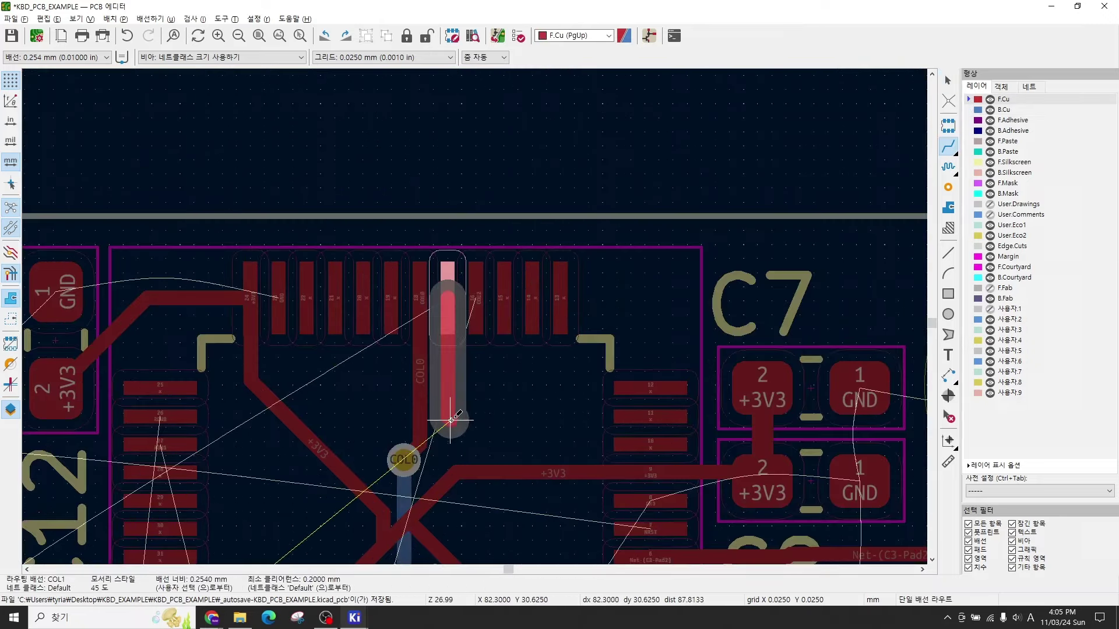
pyautogui.press('v')
pyautogui.click(449, 434)
pyautogui.scroll(-3, 449, 434)
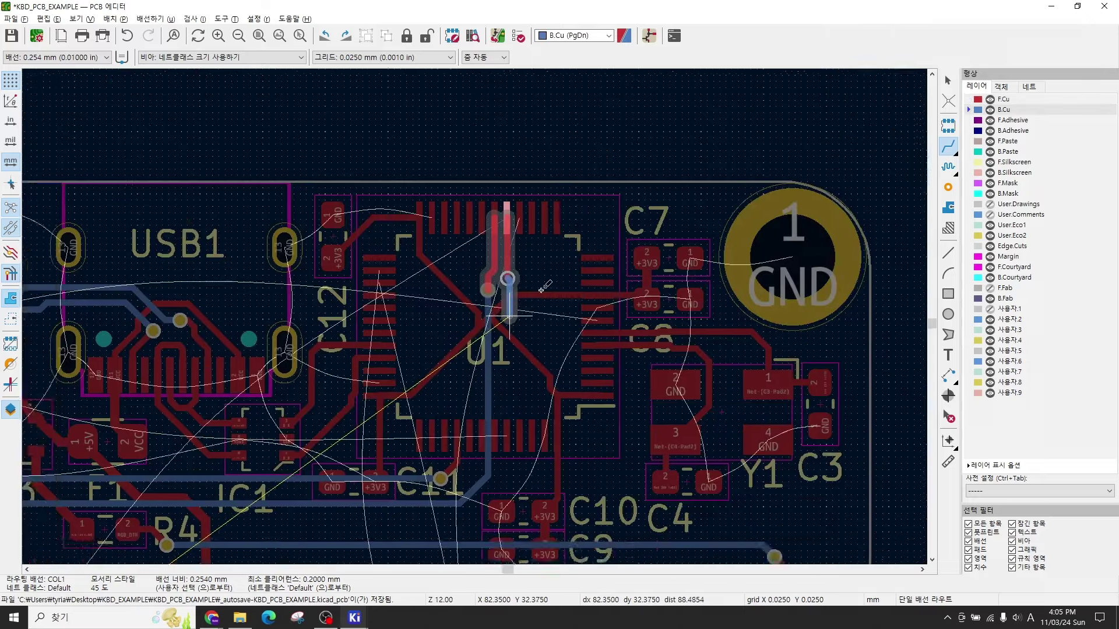
pyautogui.moveTo(462, 464); pyautogui.dragTo(674, 243, button='middle')
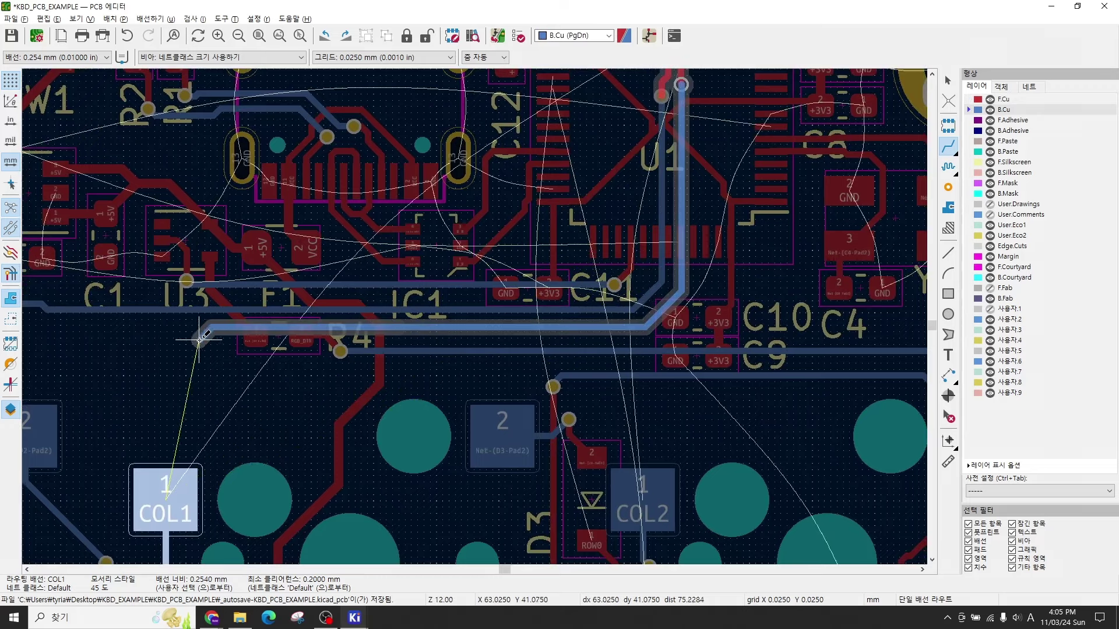
pyautogui.press('v')
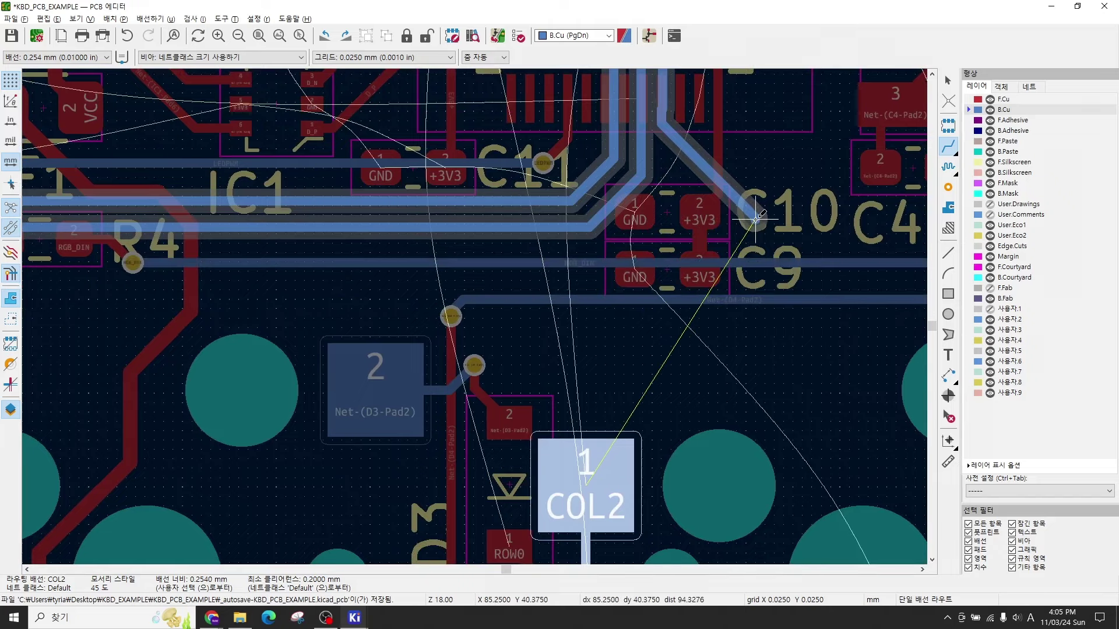
# Step: Carry COL2 across the RGB_DIN and Net-(D4-Pad2) lines on F.Cu between two vias, finishing on B.Cu at SW3's COL2 pad
pyautogui.press('v')
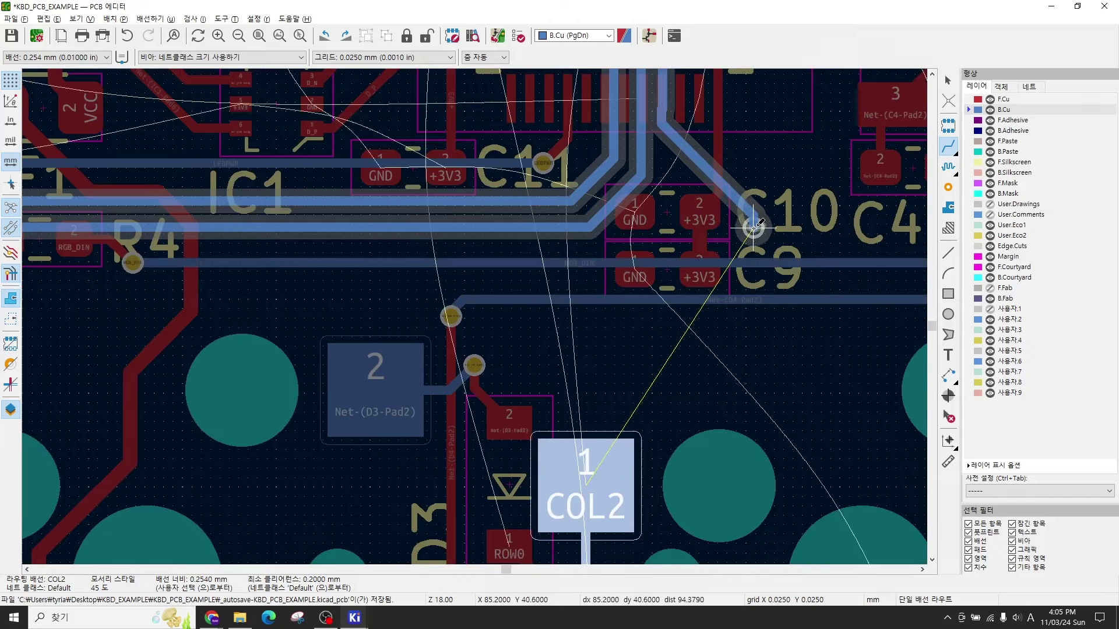
pyautogui.click(753, 227)
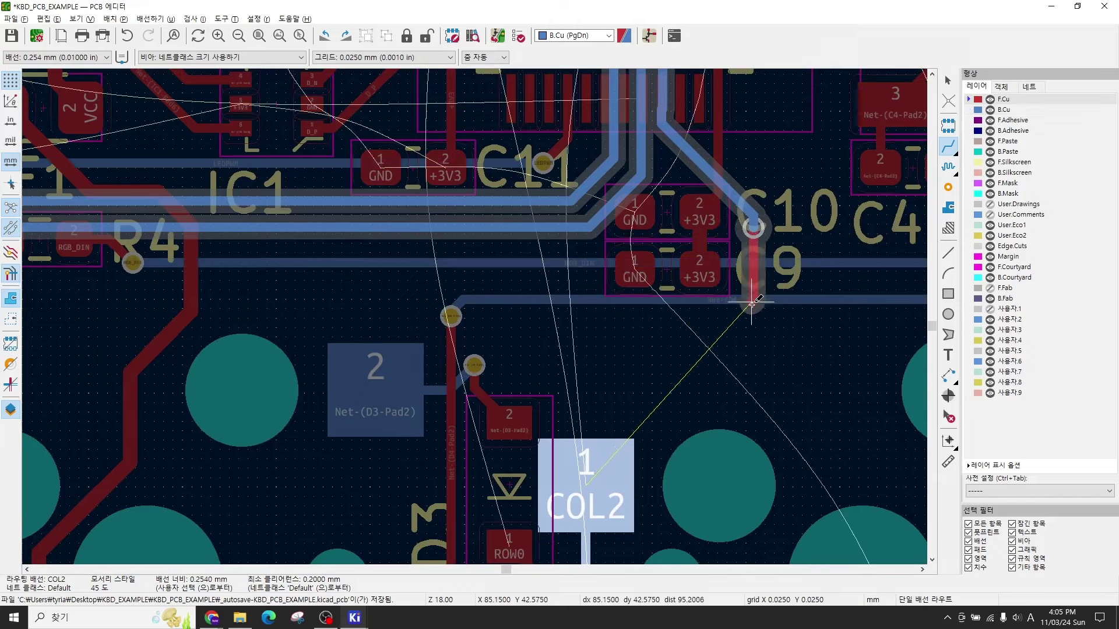
pyautogui.press('v')
pyautogui.click(717, 345)
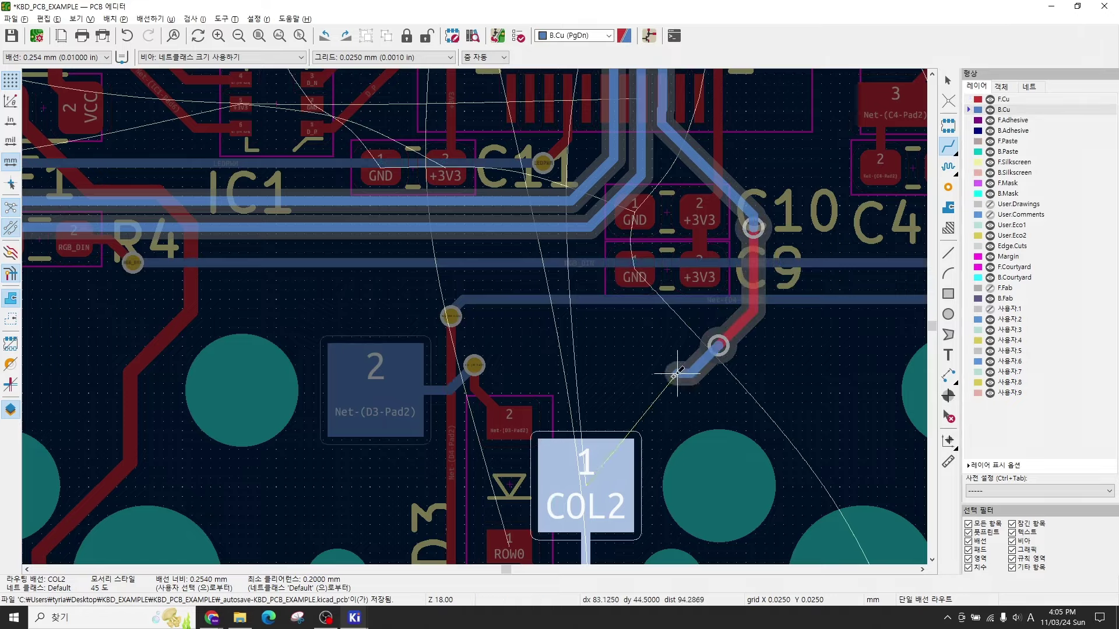
pyautogui.click(586, 460)
# Step: Examine the remaining unrouted connections around U1, Y1 and USB1, including U1's NRST, ROW0 and ROW1 pads
pyautogui.scroll(-3, 602, 367)
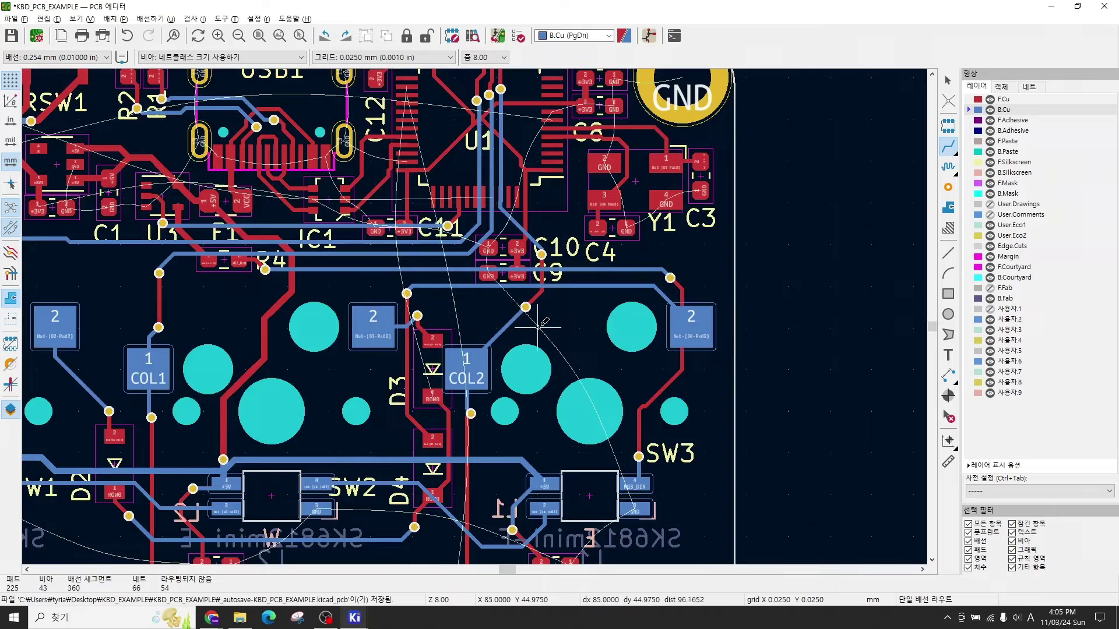
pyautogui.scroll(4, 624, 216)
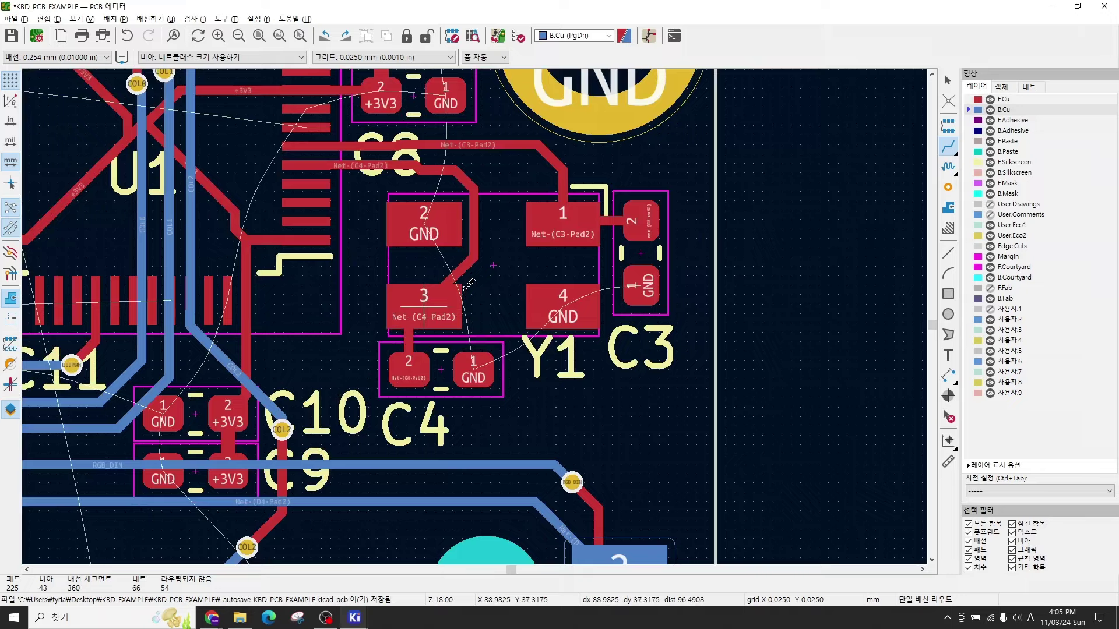
pyautogui.moveTo(356, 186); pyautogui.dragTo(530, 243, button='middle')
pyautogui.scroll(4, 529, 243)
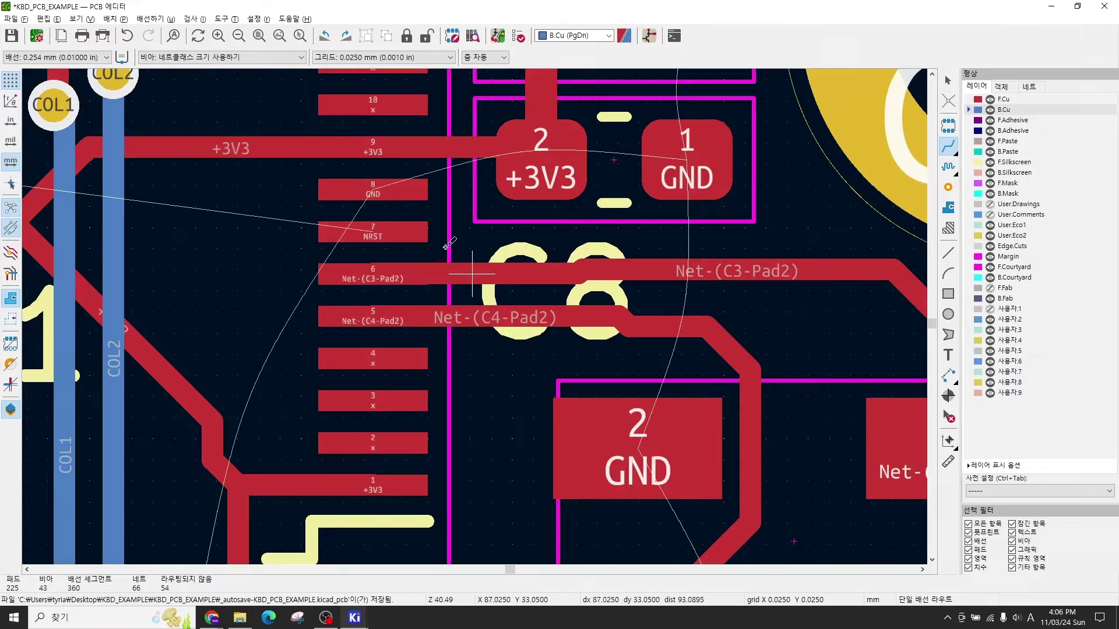
pyautogui.scroll(-4, 446, 246)
pyautogui.scroll(2, 349, 292)
pyautogui.scroll(-3, 292, 307)
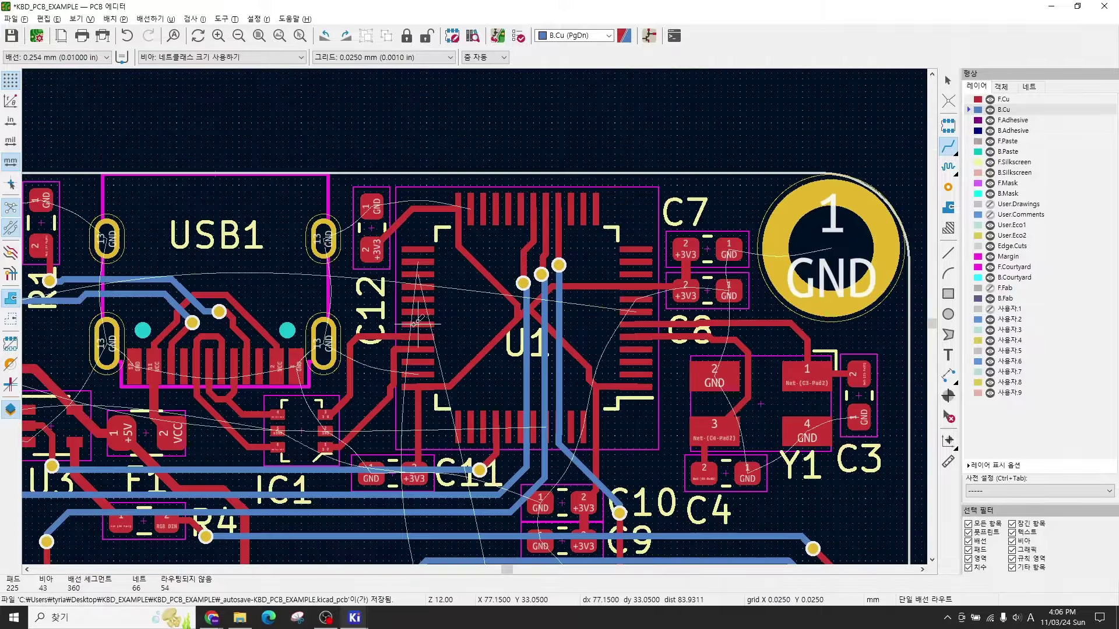
pyautogui.scroll(2, 466, 318)
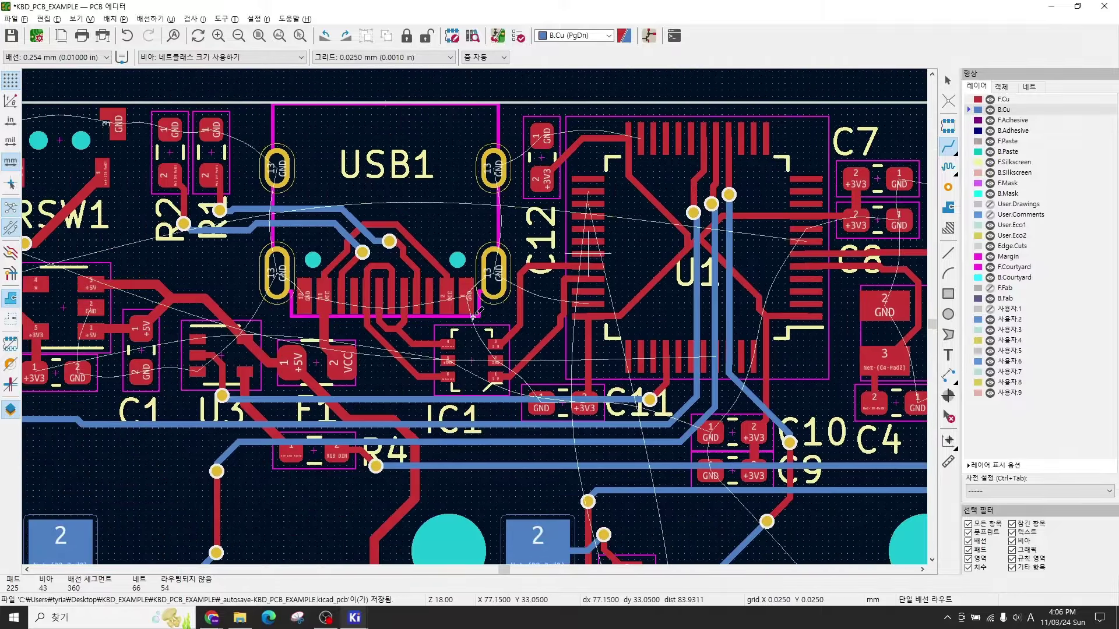
pyautogui.scroll(5, 473, 316)
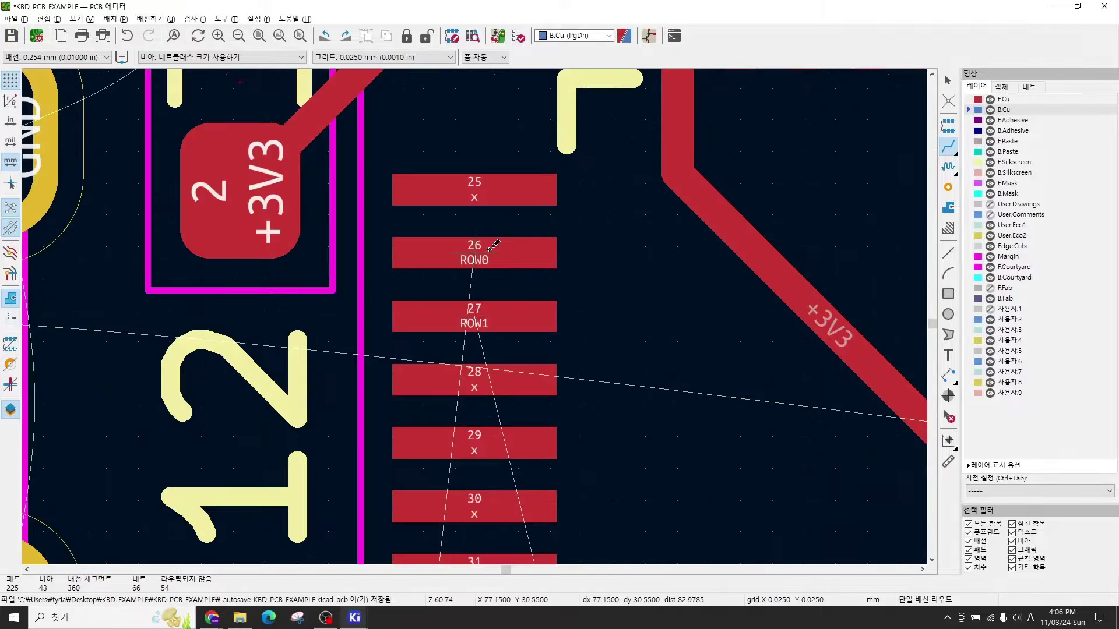
# Step: Highlight the ROW0 net at U1's pad 26 and examine the path to the ROW0 pads of D2, D3 and D4
pyautogui.click(489, 249)
pyautogui.scroll(-10, 484, 279)
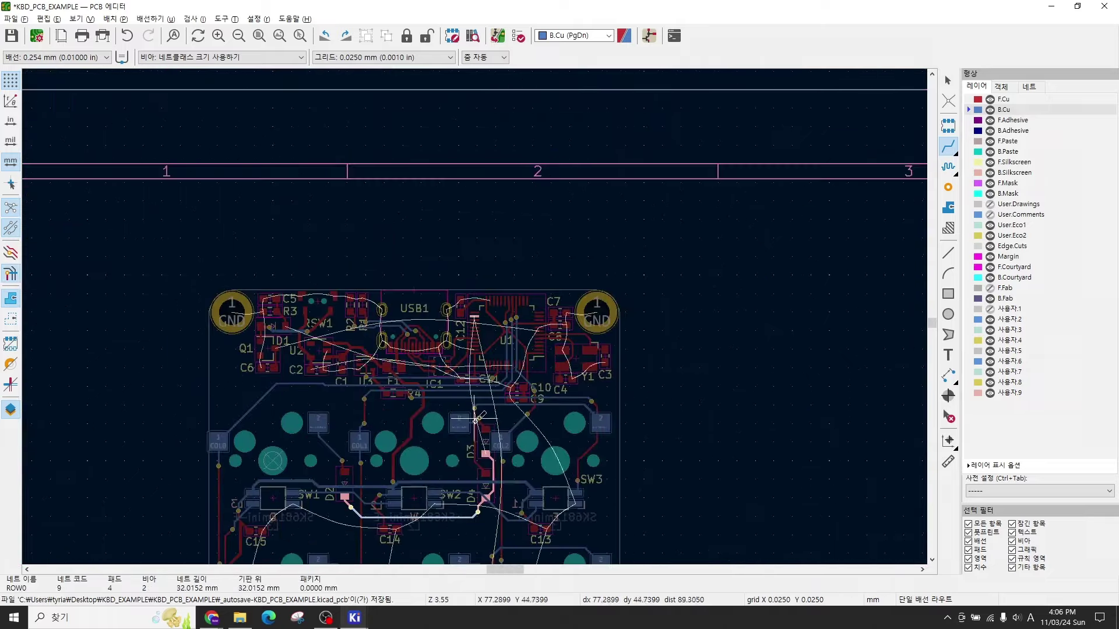
pyautogui.scroll(2, 470, 478)
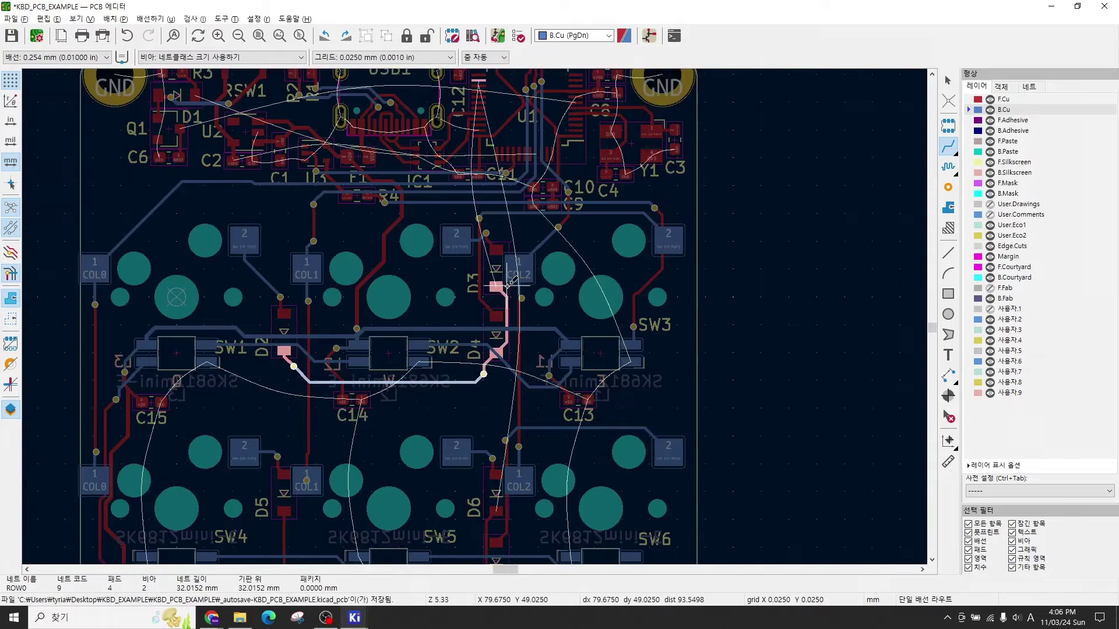
pyautogui.scroll(1, 506, 251)
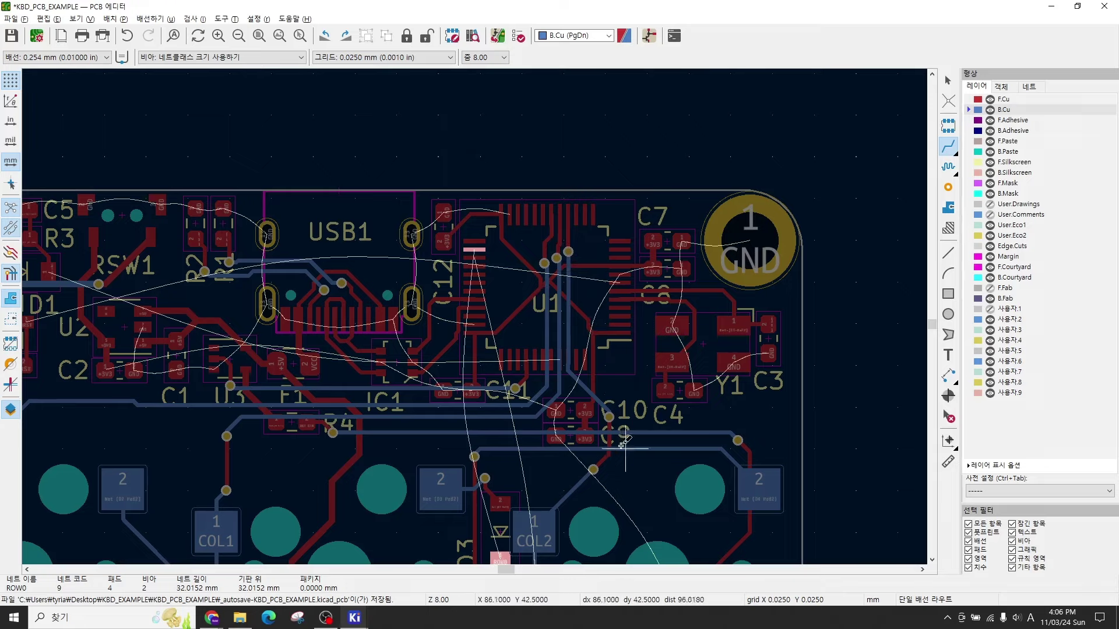
pyautogui.scroll(-2, 621, 419)
pyautogui.scroll(1, 408, 269)
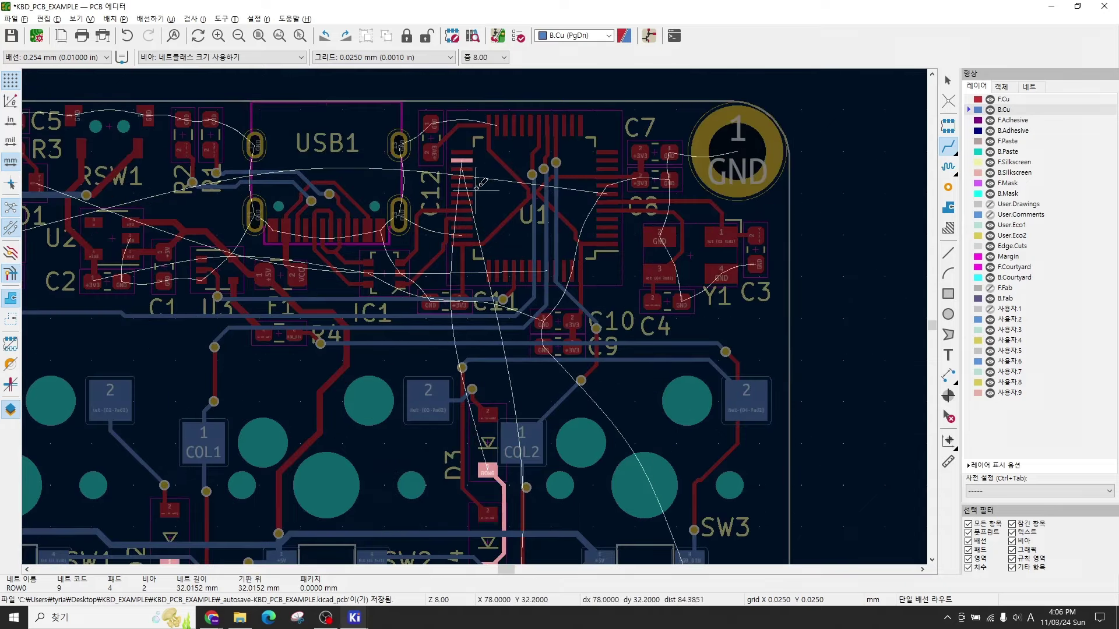
# Step: Route ROW0 at 0.254 mm from U1's pad 26 through a via to B.Cu, returning to F.Cu near C11 and ending at D3's ROW0 pad
pyautogui.click(461, 160)
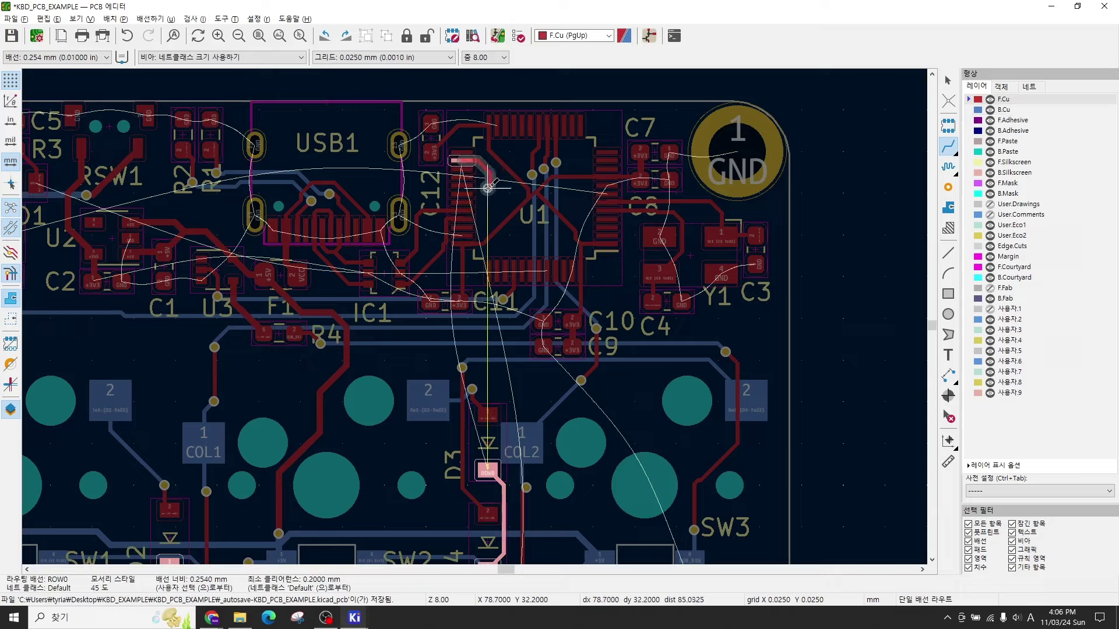
pyautogui.press('pagedown')
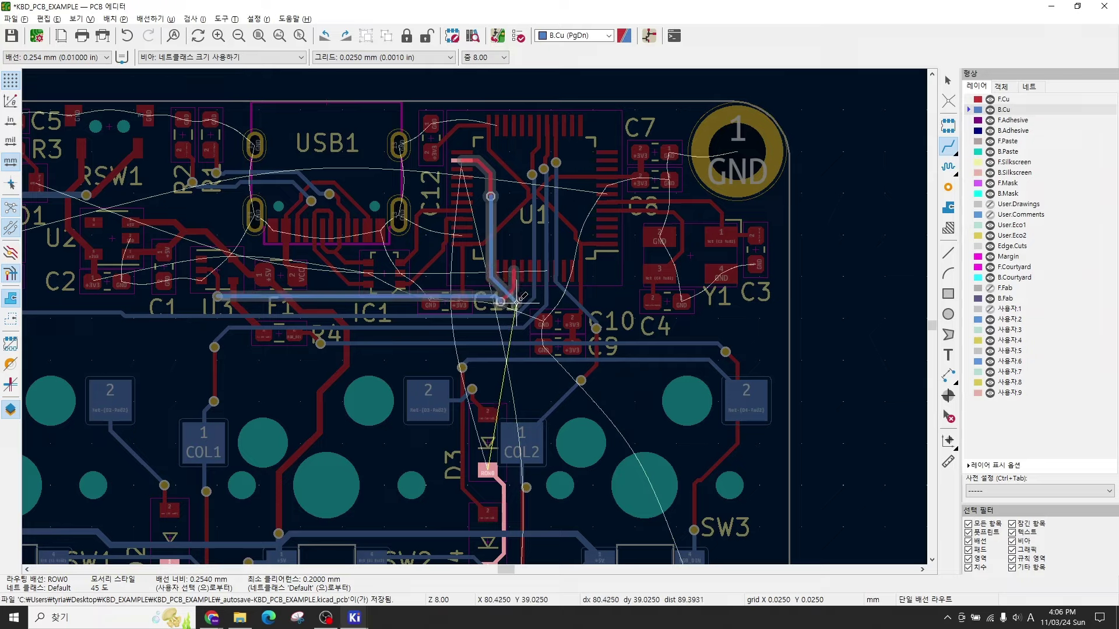
pyautogui.scroll(5, 518, 308)
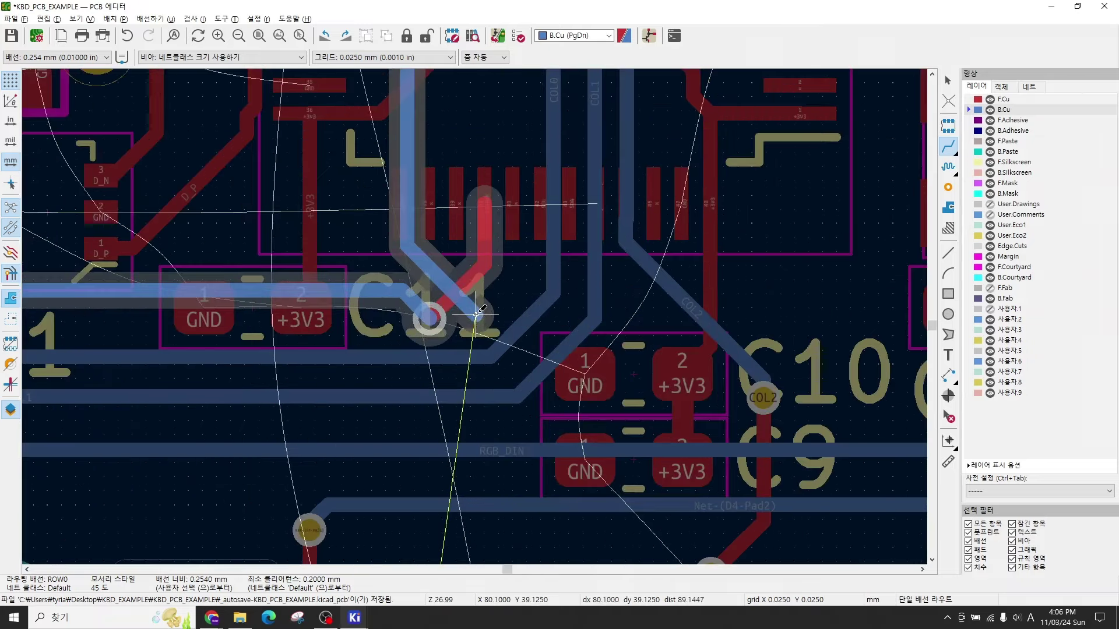
pyautogui.press('v')
pyautogui.click(476, 317)
pyautogui.scroll(-3, 474, 365)
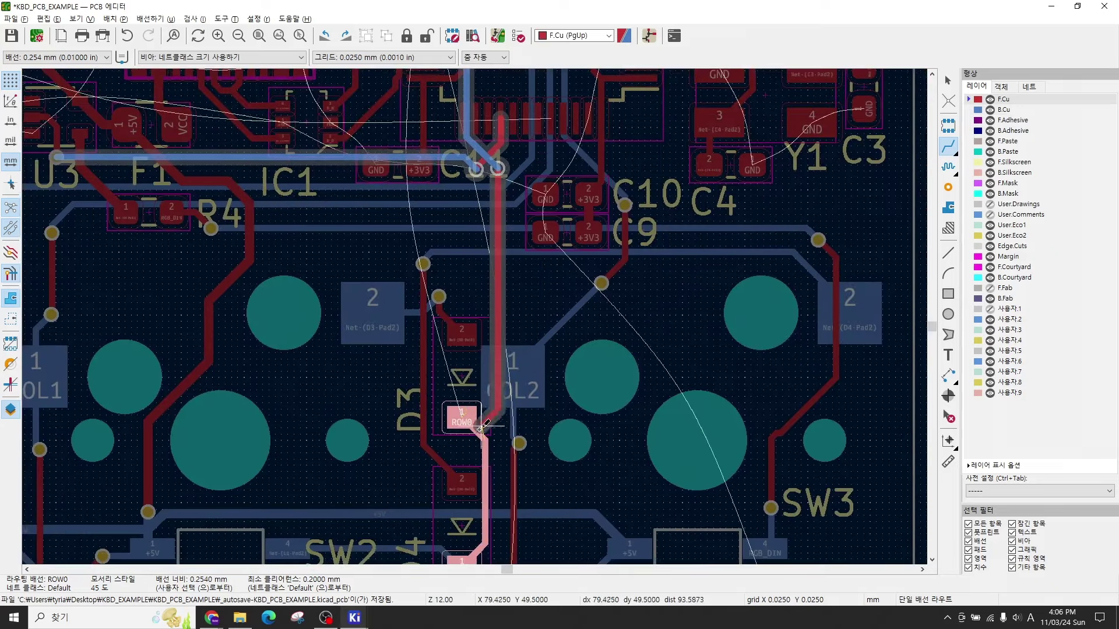
pyautogui.click(443, 545)
pyautogui.scroll(-5, 515, 353)
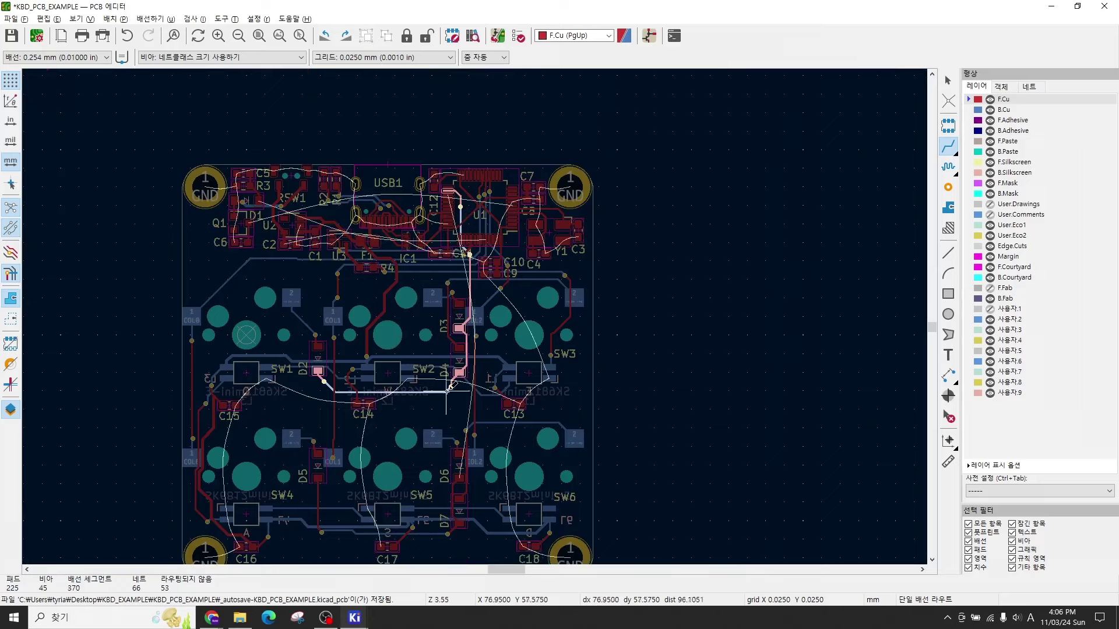
# Step: Highlight the ROW1 net at U1's pad 27 and examine the path to the ROW1 pads of D5, D6 and D7
pyautogui.scroll(2, 465, 292)
pyautogui.scroll(4, 464, 300)
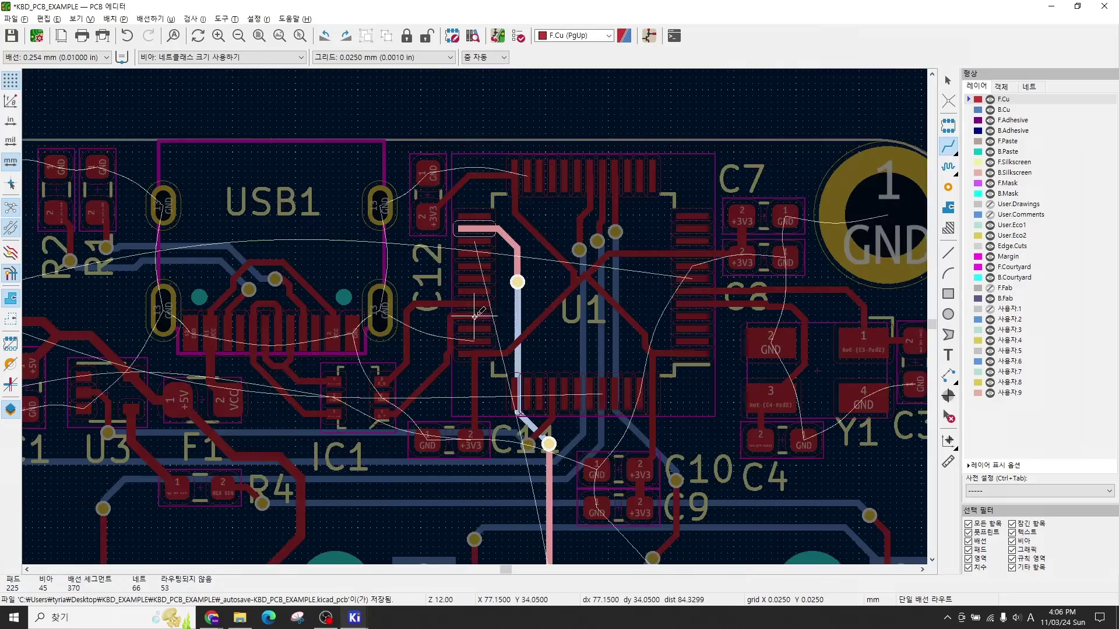
pyautogui.press('Escape')
pyautogui.click(484, 251)
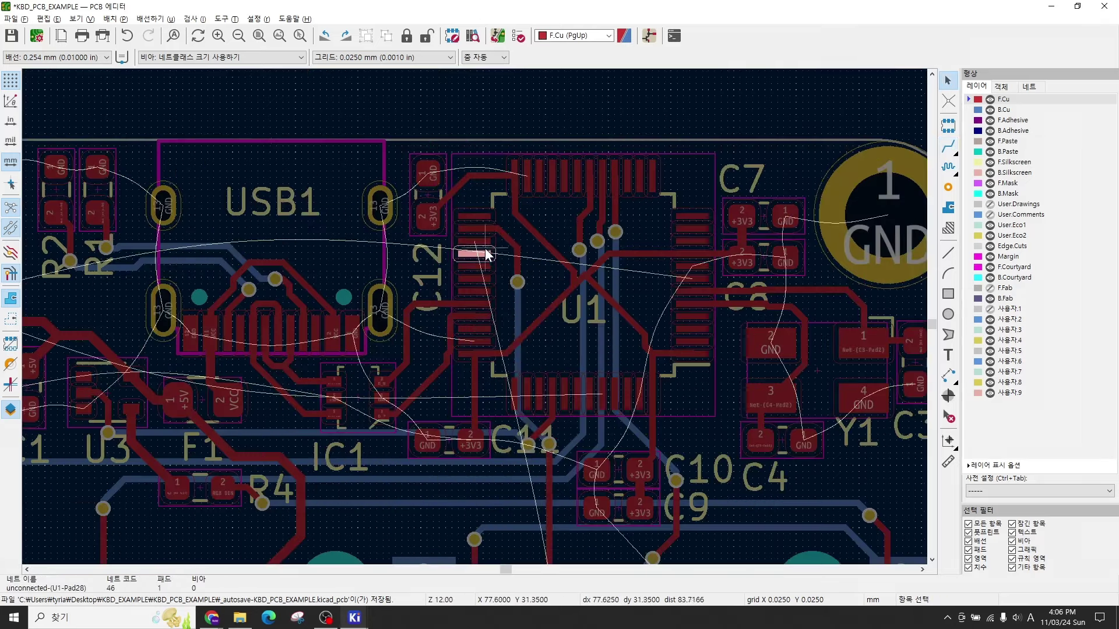
pyautogui.scroll(4, 485, 247)
pyautogui.click(464, 307)
pyautogui.scroll(-12, 474, 317)
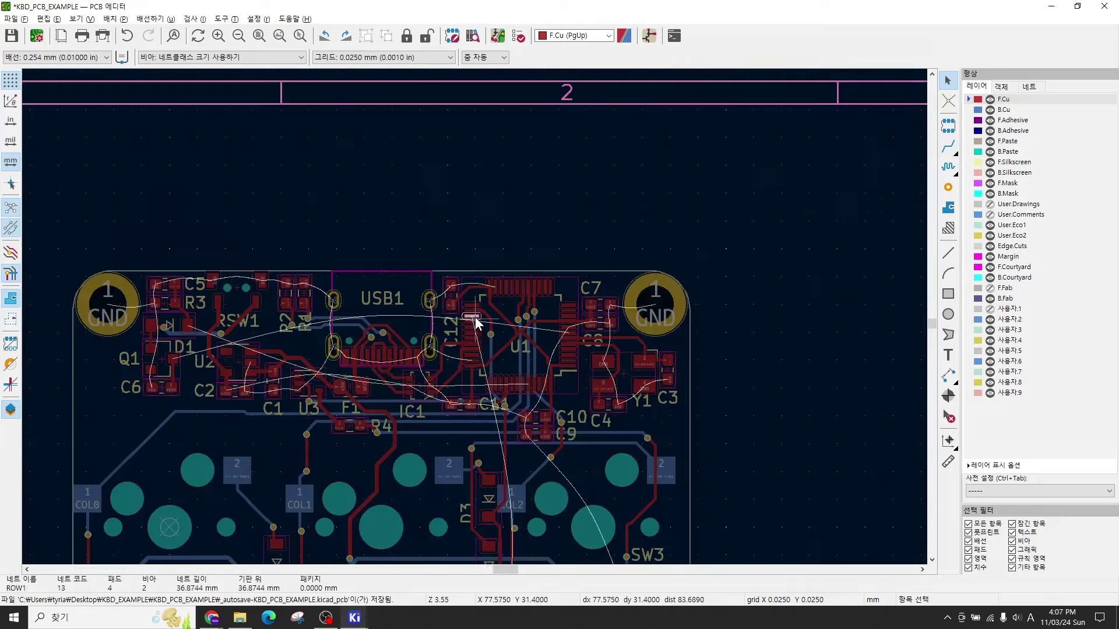
pyautogui.scroll(4, 481, 533)
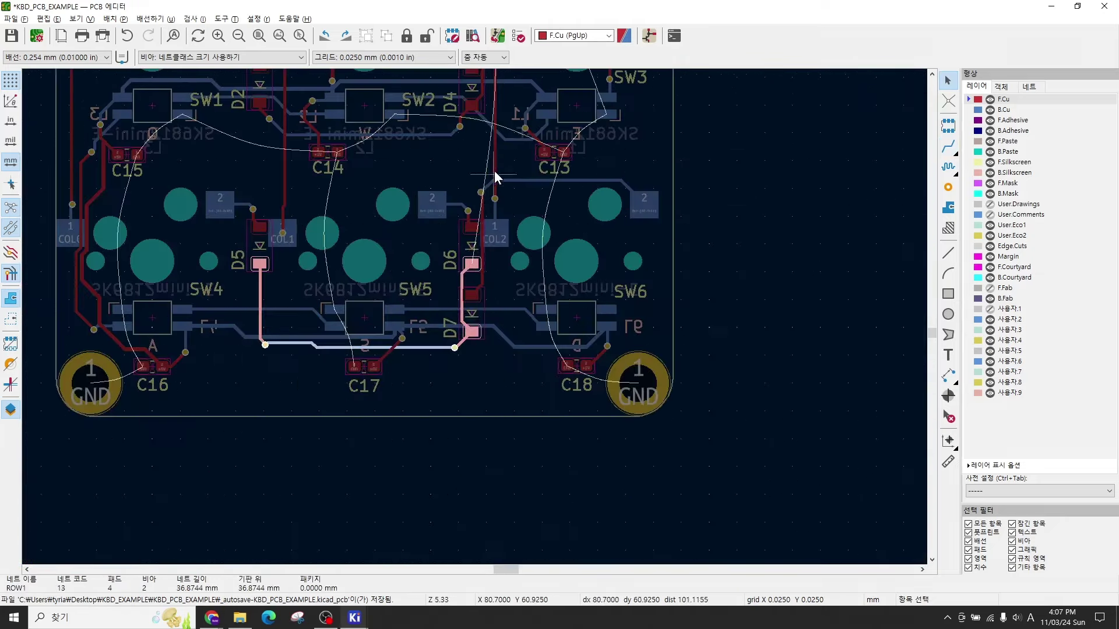
pyautogui.moveTo(494, 170); pyautogui.dragTo(489, 239, button='middle')
pyautogui.scroll(4, 475, 322)
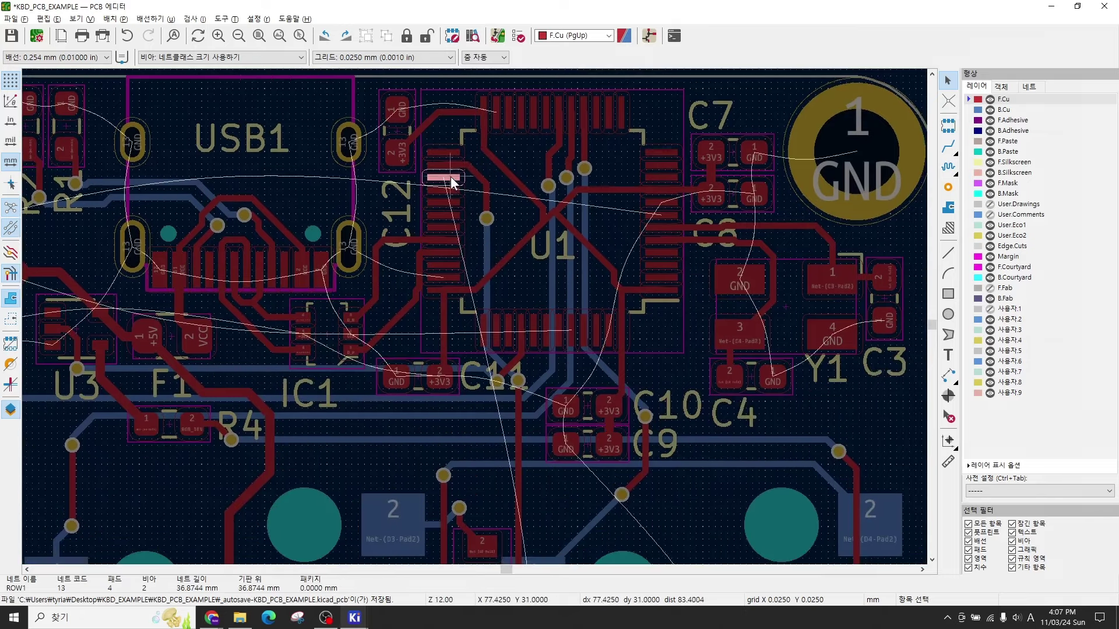
# Step: Route ROW1 at 0.254 mm from U1's pad 27 through a via onto B.Cu, ending at a second via beside C11 between its neighbouring vias
pyautogui.press('x')
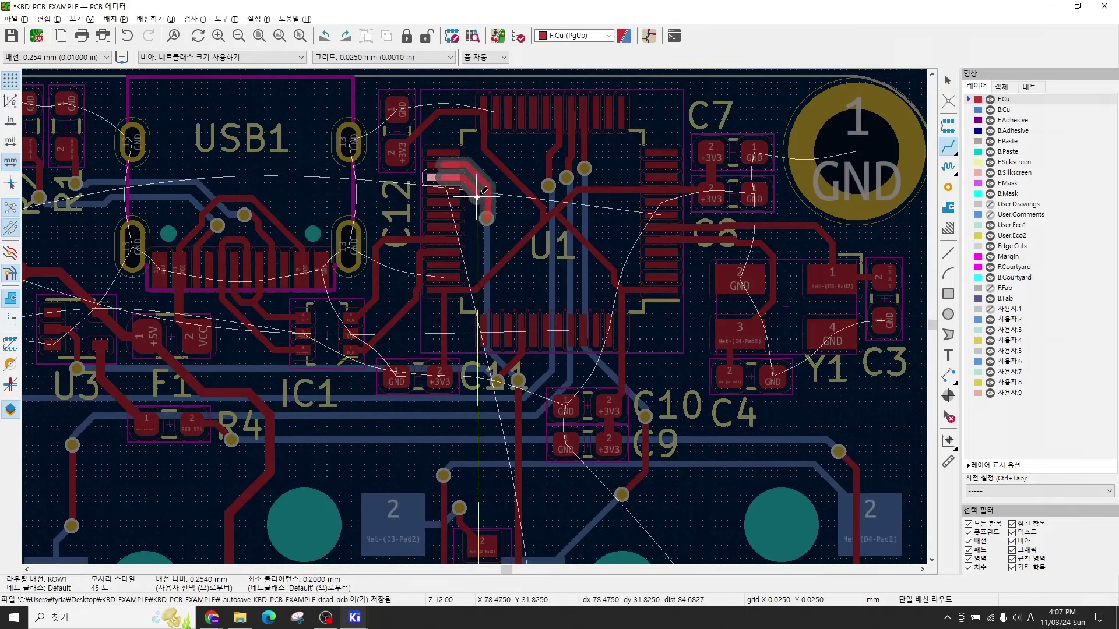
pyautogui.press('v')
pyautogui.click(477, 196)
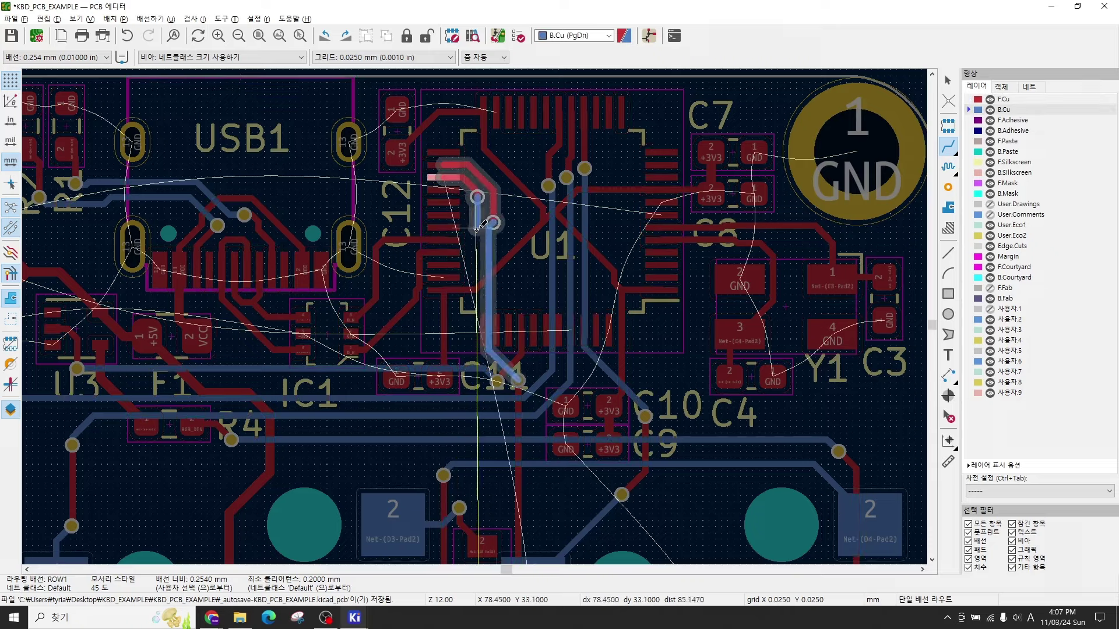
pyautogui.click(481, 296)
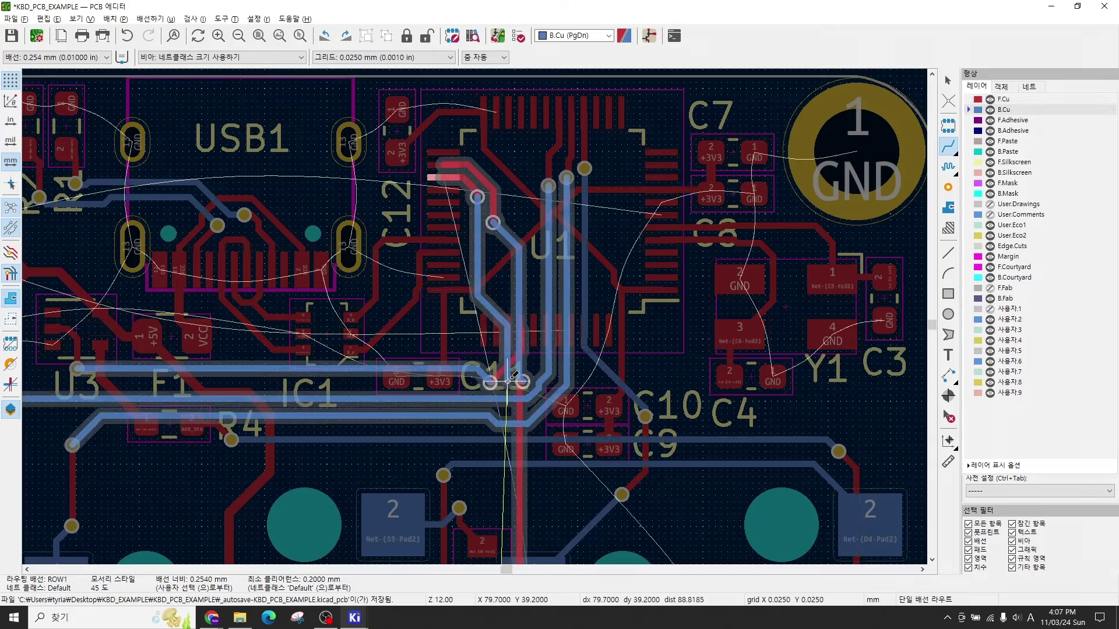
pyautogui.scroll(5, 512, 371)
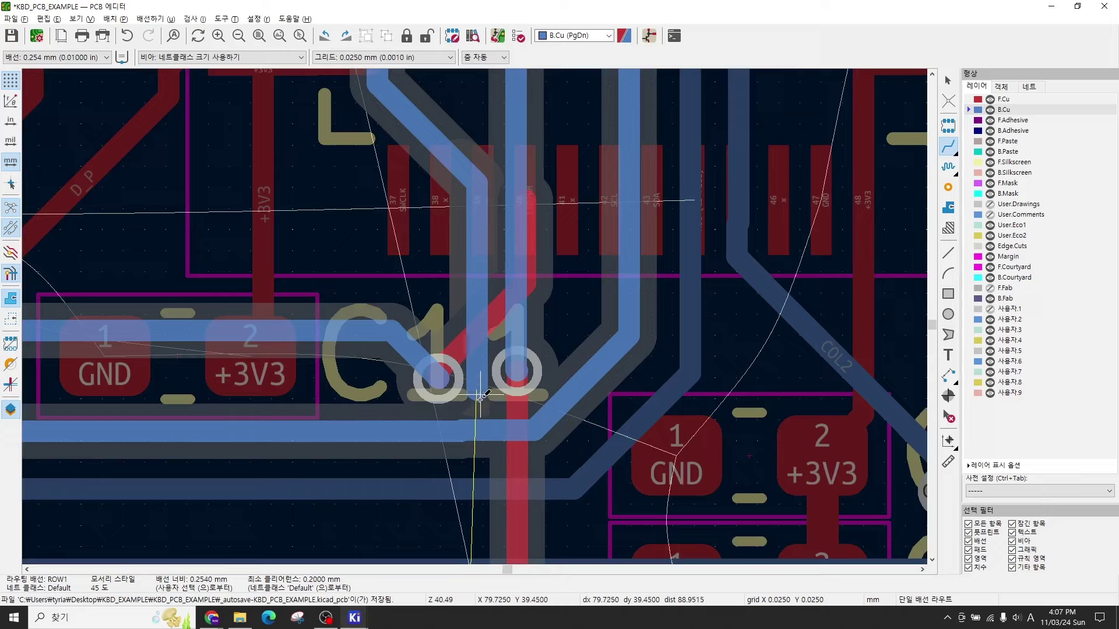
pyautogui.press('v')
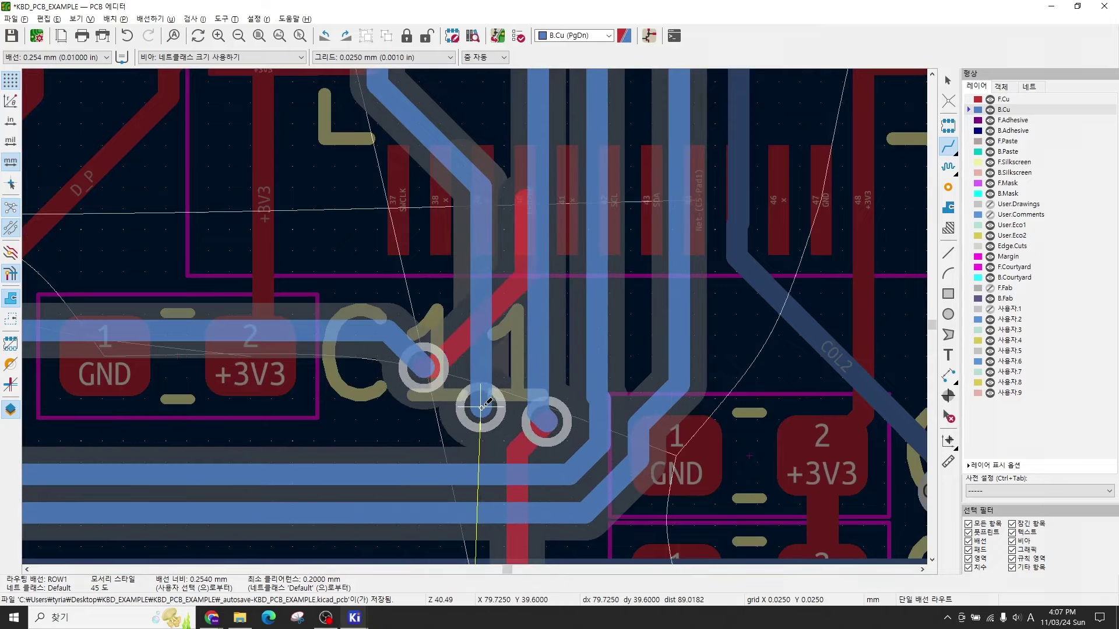
pyautogui.press('pageup')
# Step: Continue ROW1 on F.Cu from the via beside C11 past D3 and D4, finishing at D6's ROW1 pad
pyautogui.scroll(-5, 481, 406)
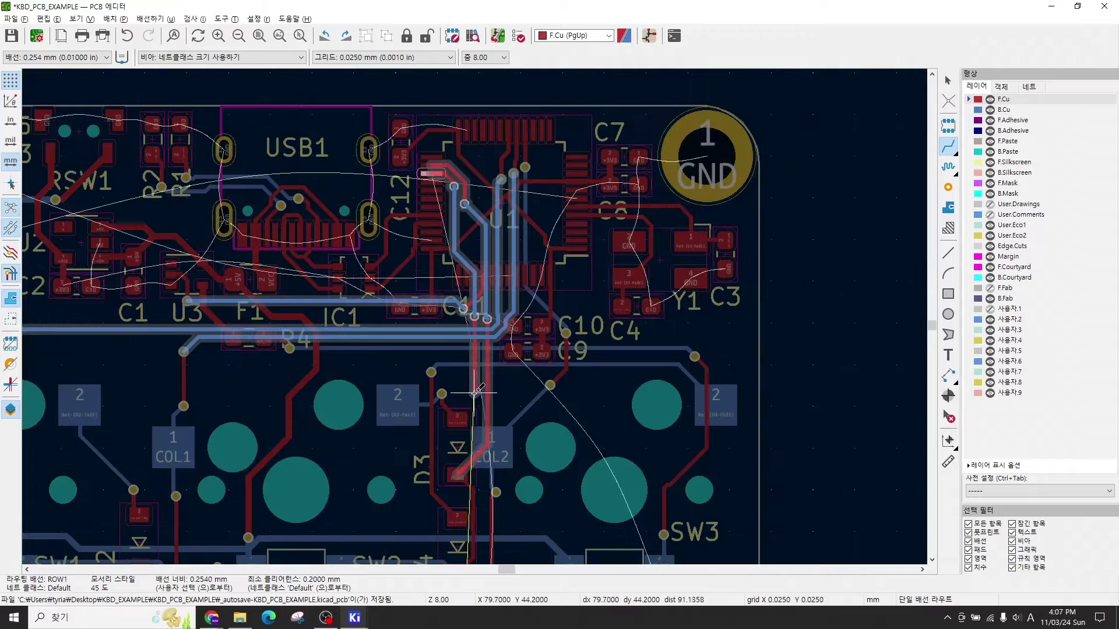
pyautogui.moveTo(468, 418); pyautogui.dragTo(492, 236, button='middle')
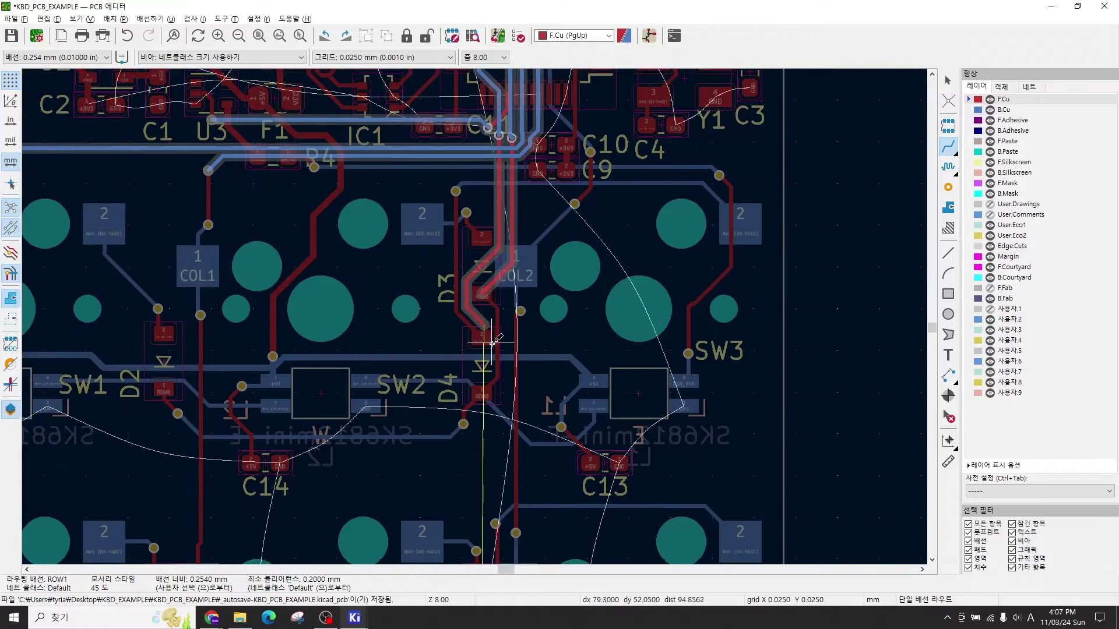
pyautogui.keyDown('shift'); pyautogui.scroll(-3, 470, 383); pyautogui.keyUp('shift')
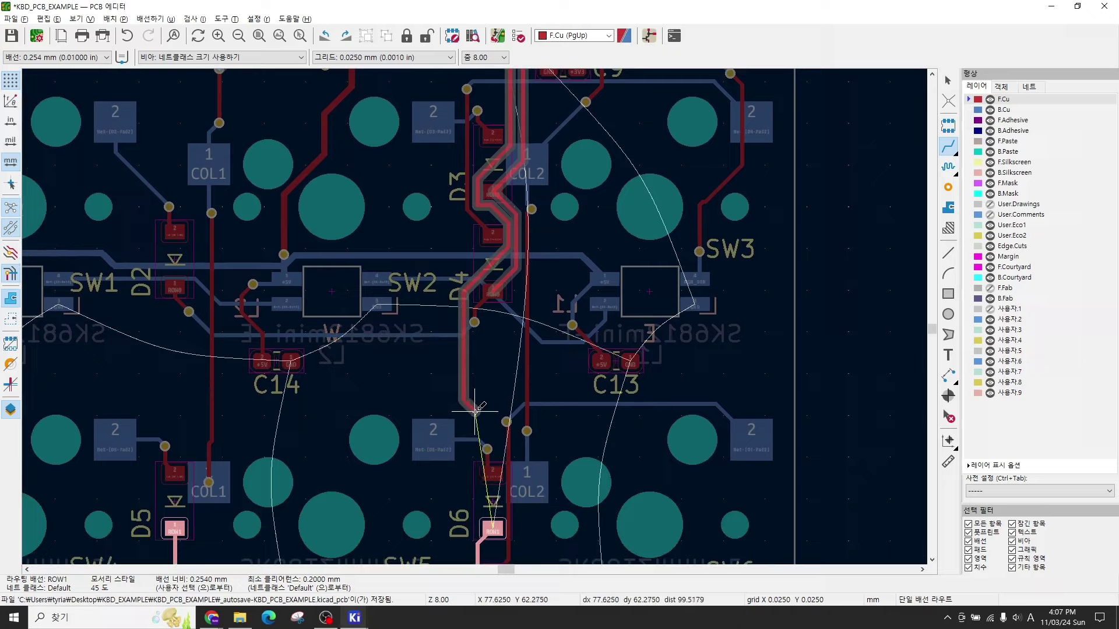
pyautogui.click(493, 529)
# Step: Review the ROW1 route from U1 to D6 across the board and clear the net highlight
pyautogui.press('Home')
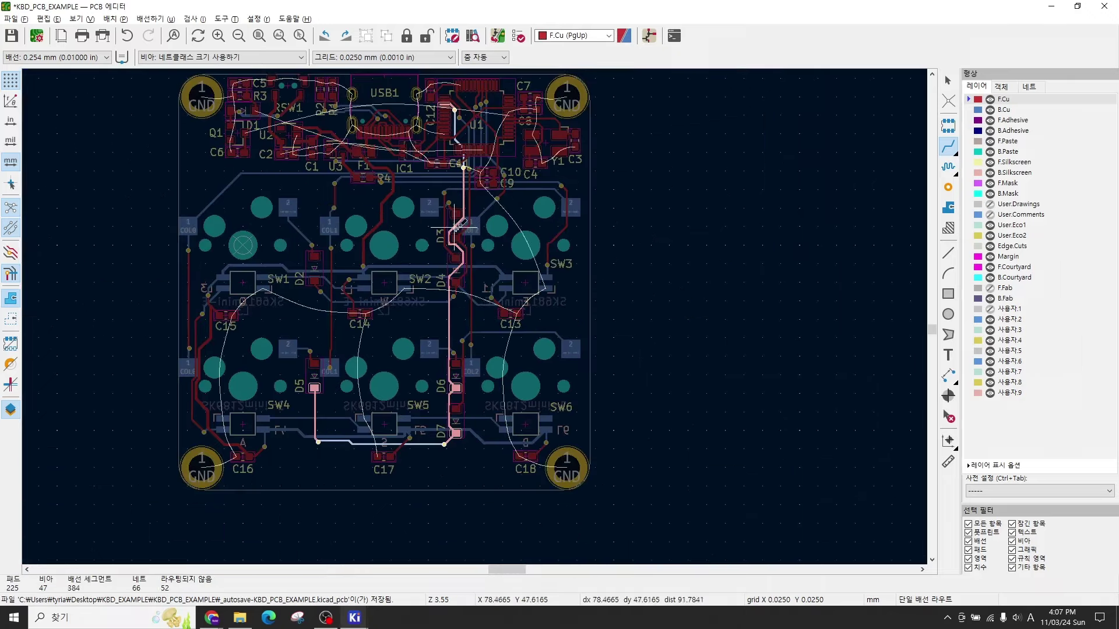
pyautogui.scroll(1, 468, 296)
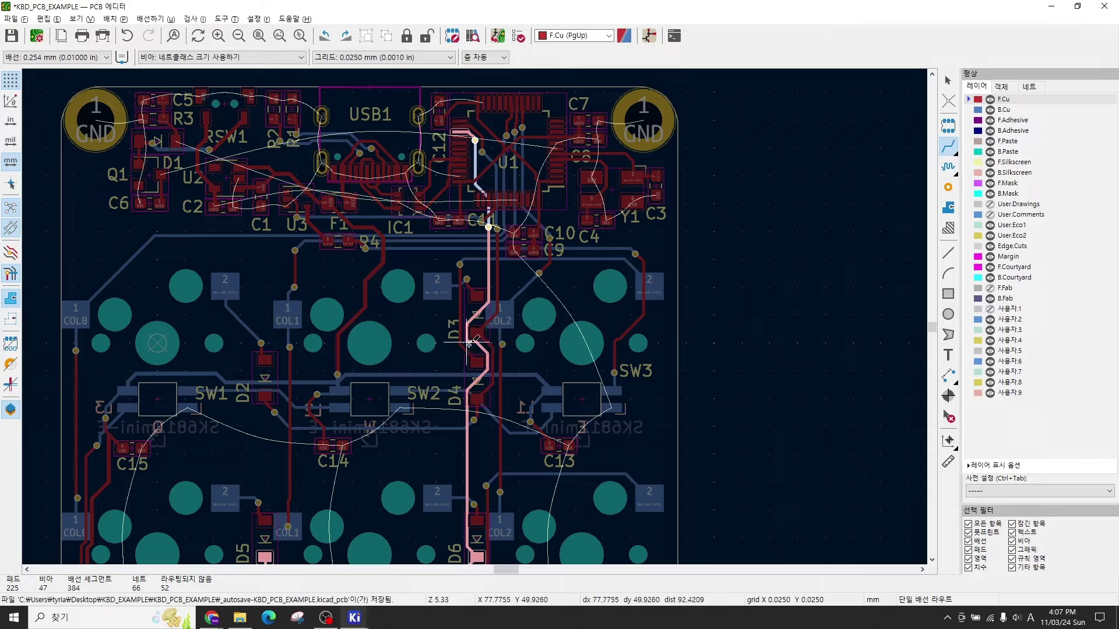
pyautogui.scroll(4, 484, 268)
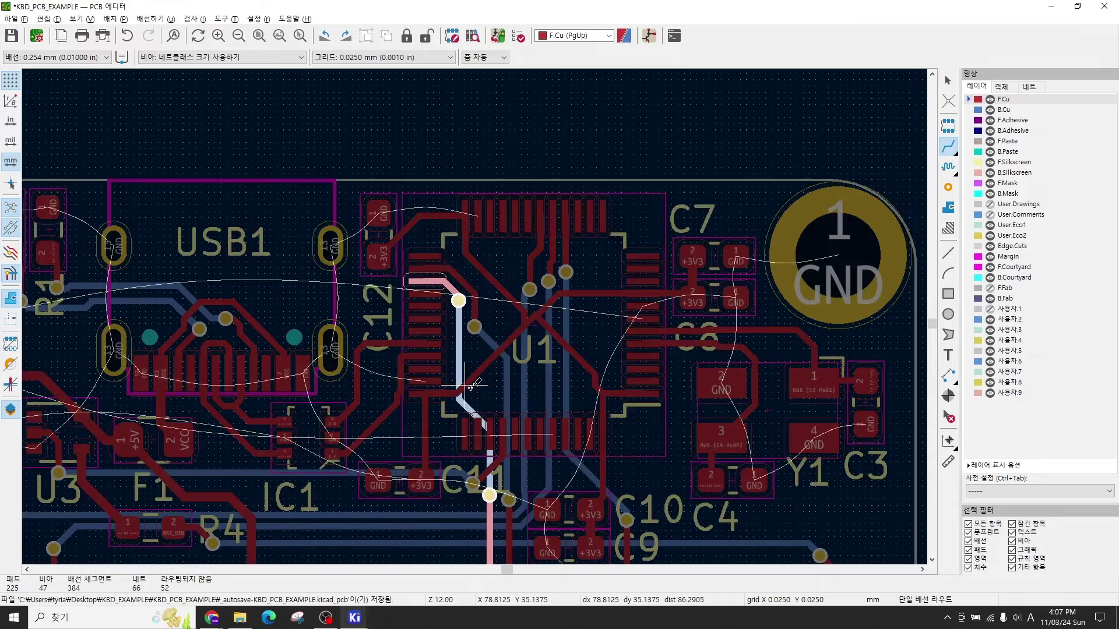
pyautogui.scroll(-5, 470, 387)
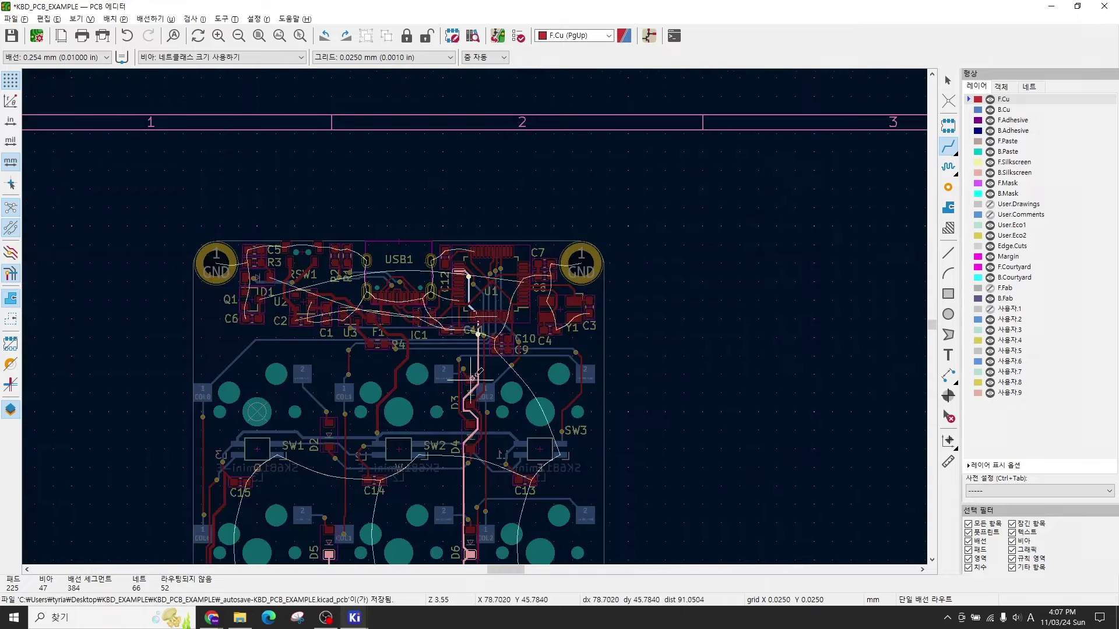
pyautogui.scroll(4, 472, 378)
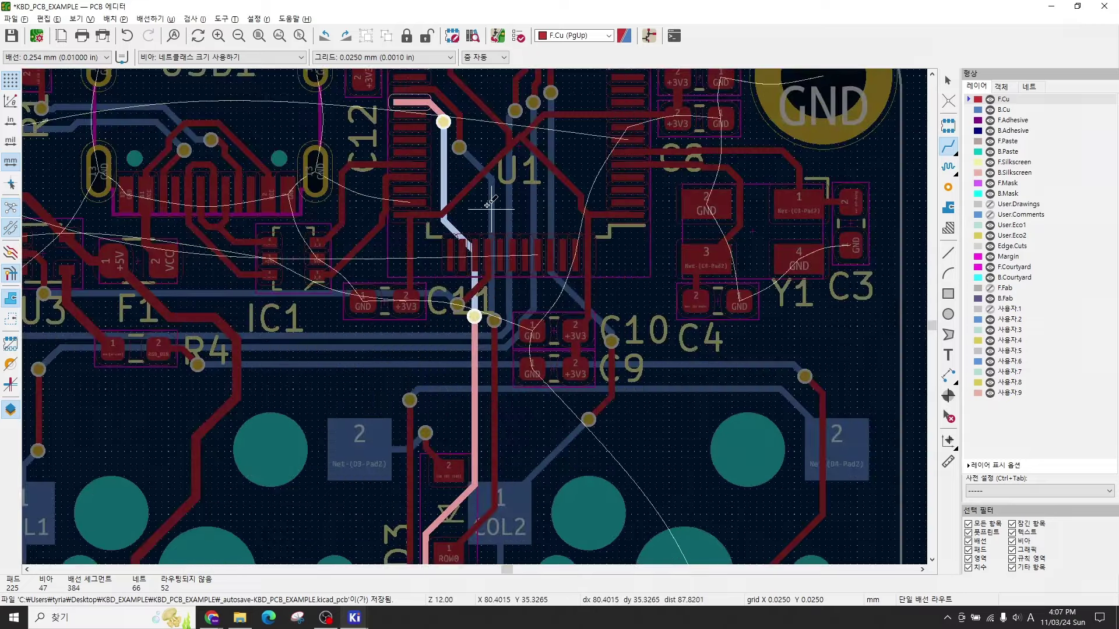
pyautogui.press('Escape')
pyautogui.press('Escape')
# Step: Find Q1's NRST pad on the board, check the NRST connections around Q1, C6 and U1 in the schematic editor, and return to the PCB editor
pyautogui.scroll(-2, 487, 204)
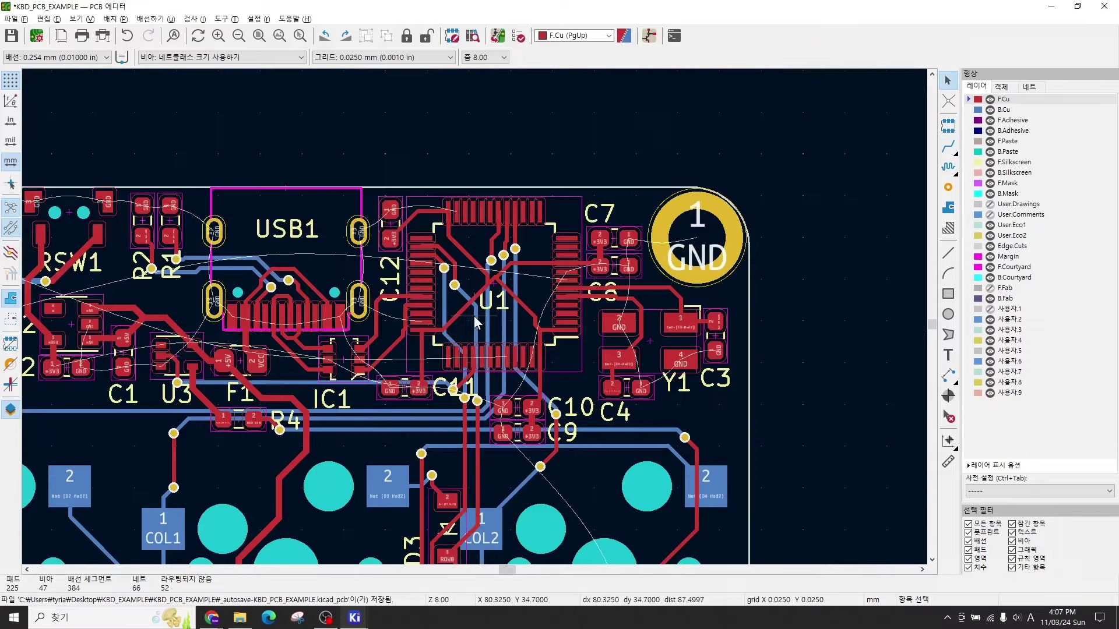
pyautogui.moveTo(464, 331); pyautogui.dragTo(610, 209, button='middle')
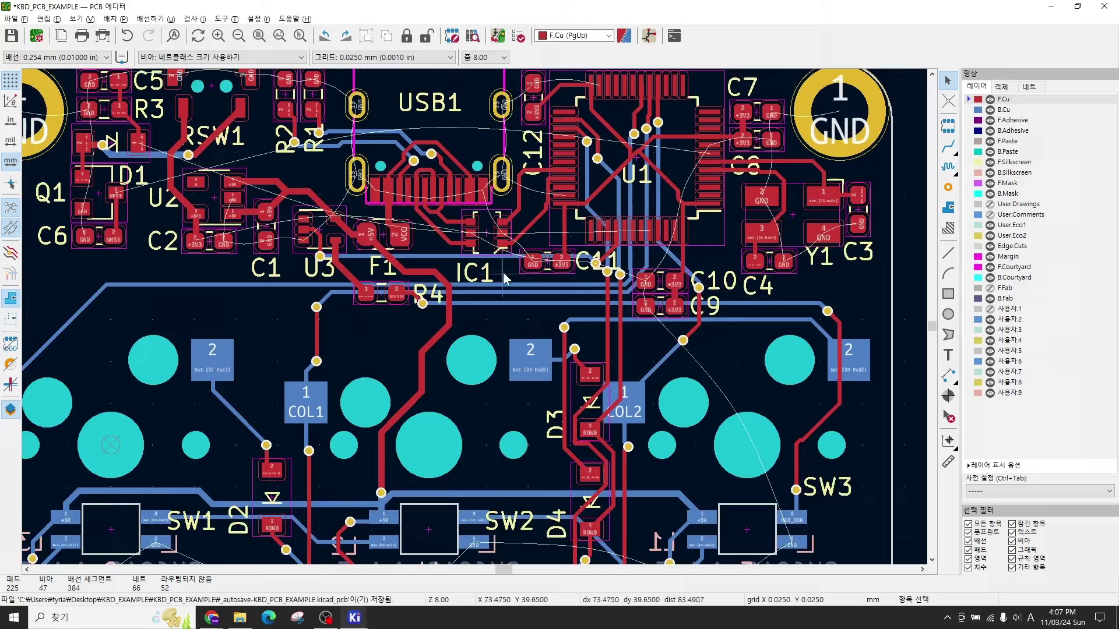
pyautogui.scroll(3, 475, 361)
pyautogui.moveTo(475, 362); pyautogui.dragTo(304, 317, button='middle')
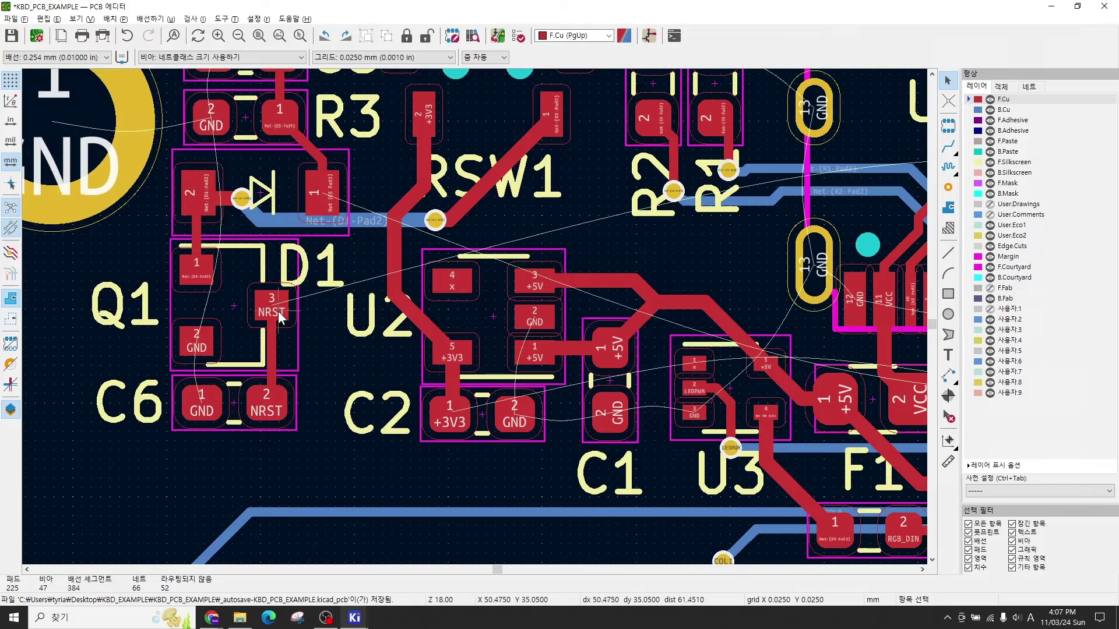
pyautogui.moveTo(354, 617)
pyautogui.click(460, 562)
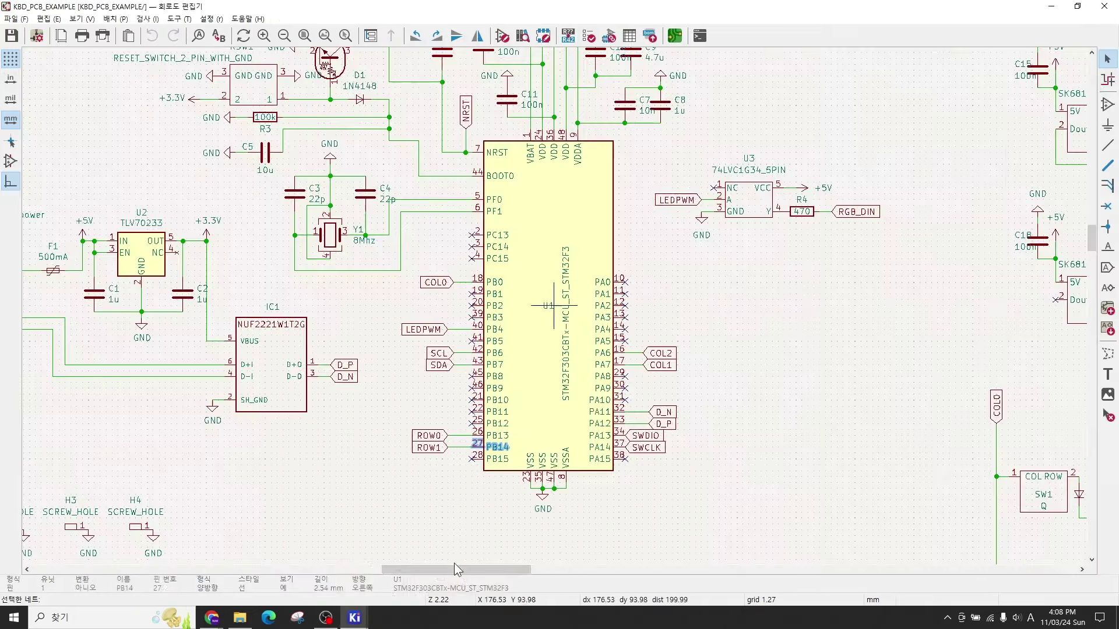
pyautogui.moveTo(418, 318); pyautogui.dragTo(582, 429, button='middle')
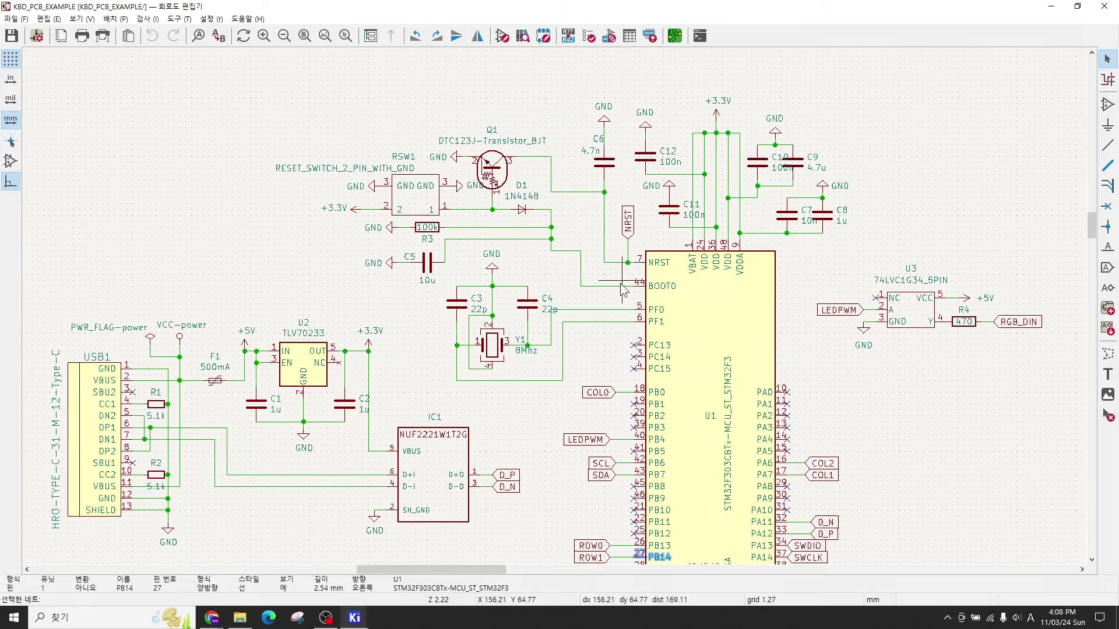
pyautogui.click(628, 240)
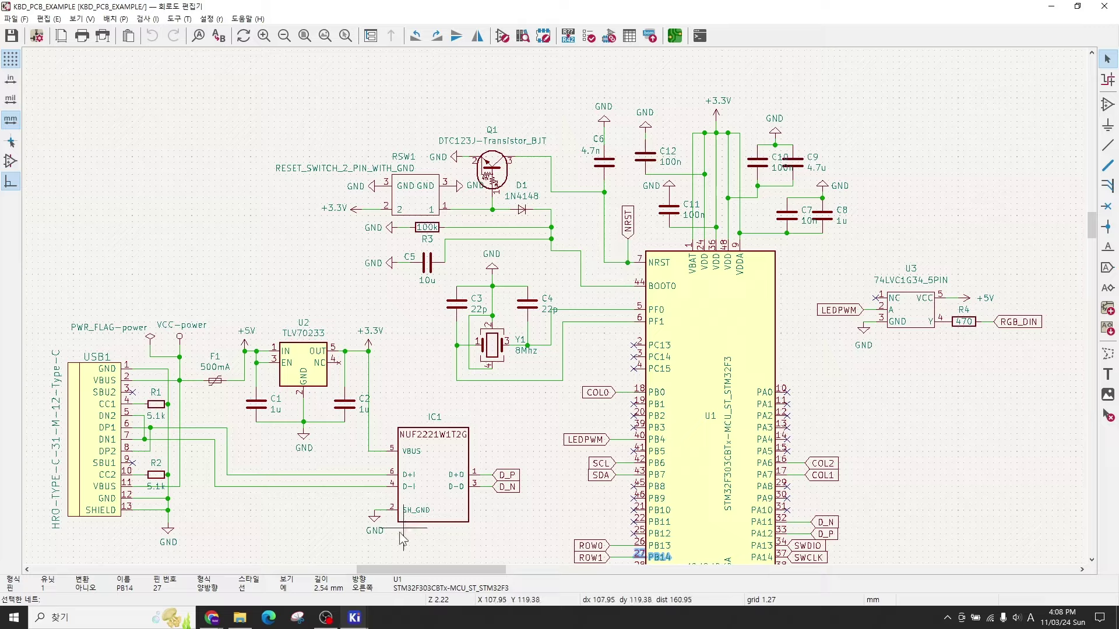
pyautogui.moveTo(355, 620)
pyautogui.click(344, 568)
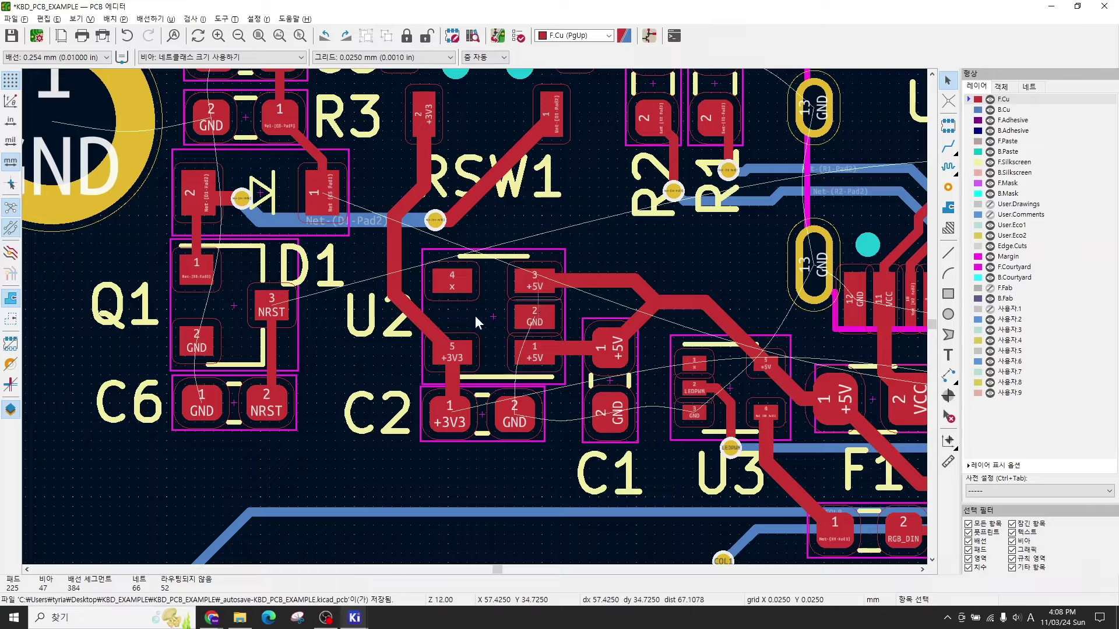
# Step: Highlight the NRST net at Q1's pad 3 and examine the path to U1's NRST pad
pyautogui.scroll(-2, 474, 316)
pyautogui.scroll(2, 474, 315)
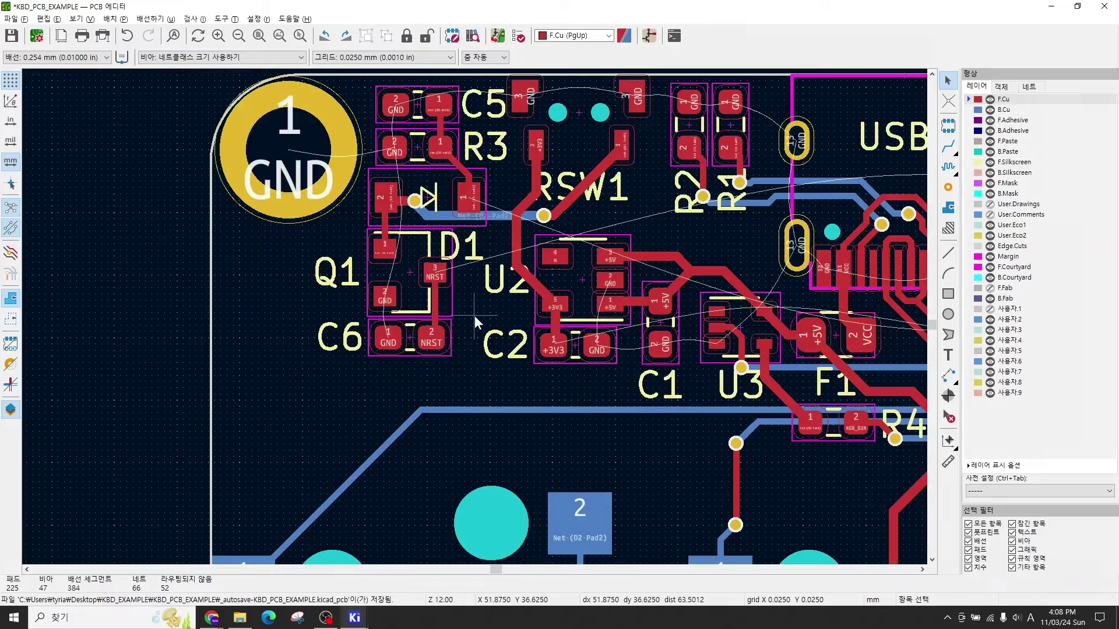
pyautogui.keyDown('ctrl'); pyautogui.click(435, 278); pyautogui.keyUp('ctrl')
pyautogui.scroll(-2, 525, 297)
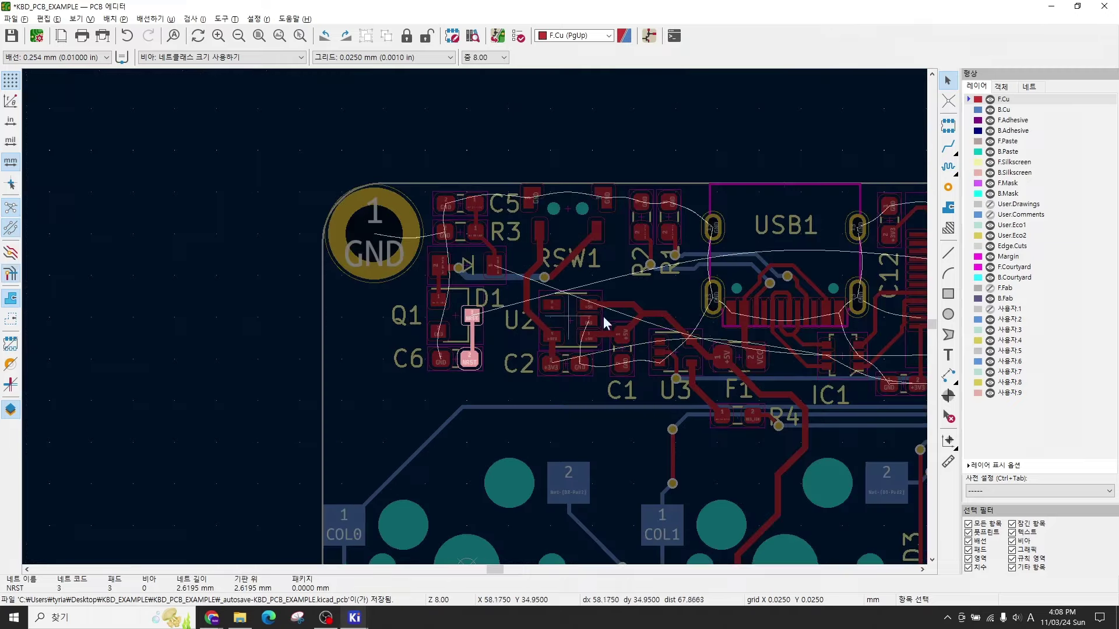
pyautogui.moveTo(603, 315); pyautogui.dragTo(392, 324, button='middle')
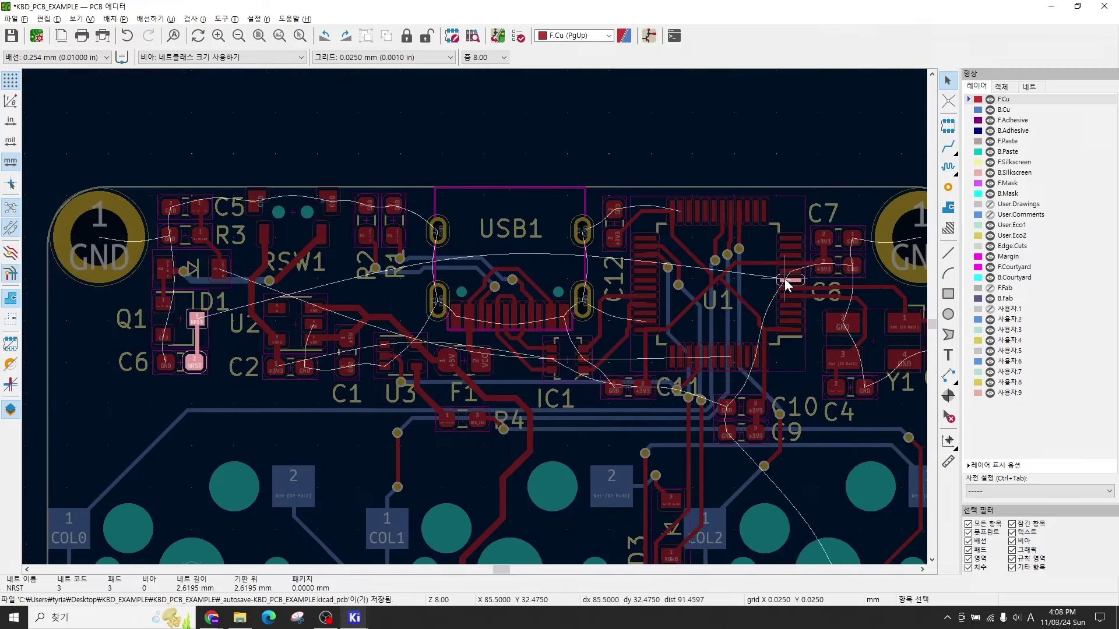
pyautogui.scroll(1, 786, 281)
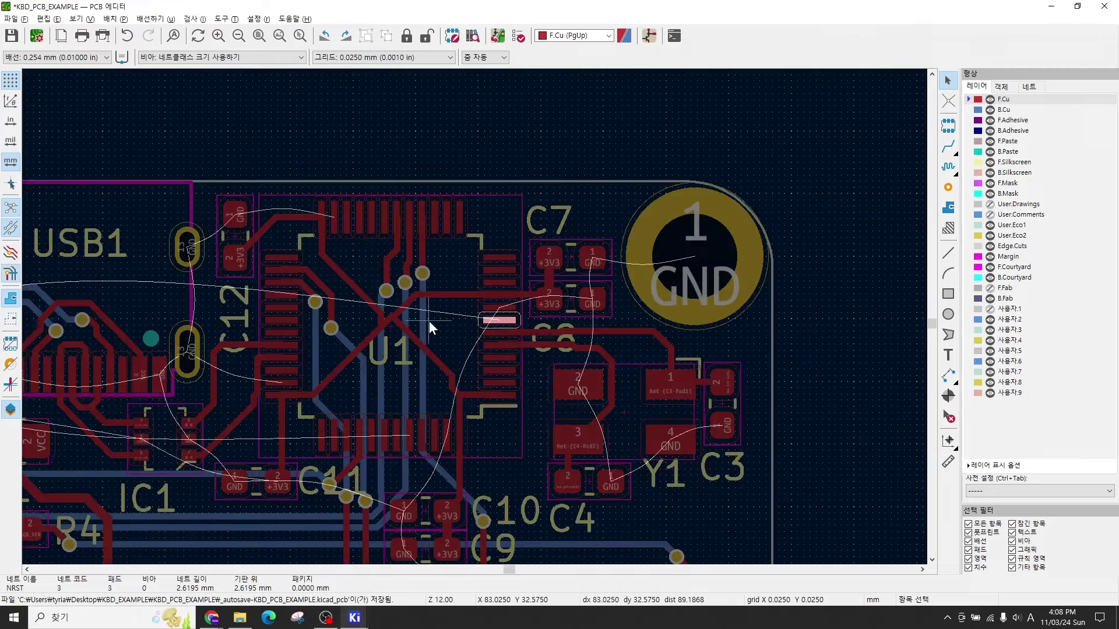
pyautogui.moveTo(429, 320); pyautogui.dragTo(782, 278, button='middle')
pyautogui.scroll(-1, 782, 278)
pyautogui.moveTo(466, 320); pyautogui.dragTo(752, 264, button='middle')
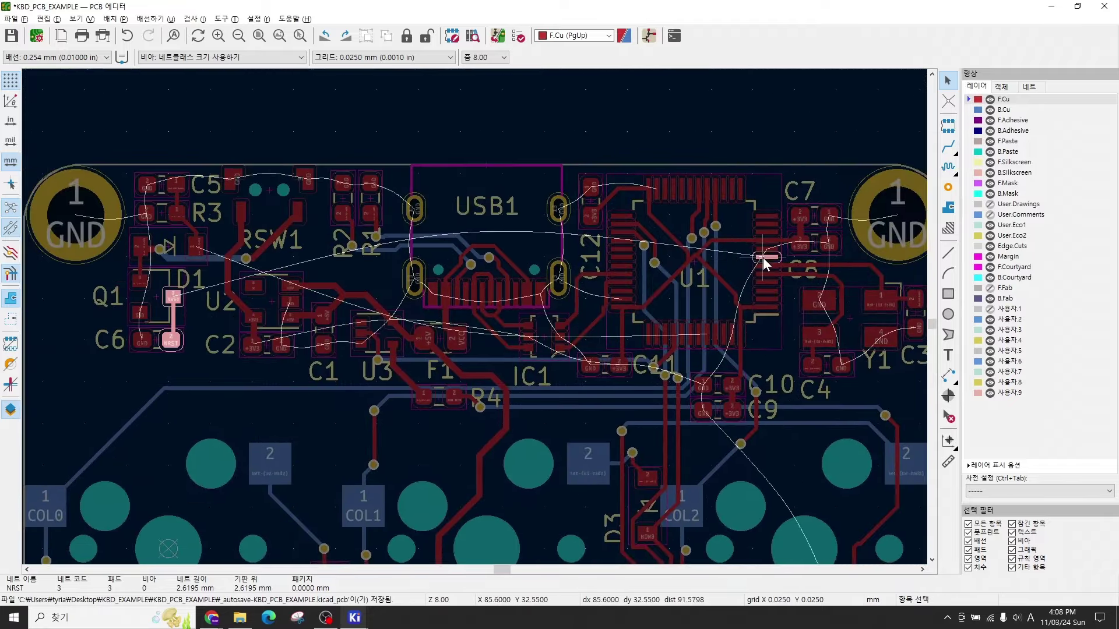
# Step: Route NRST from U1's pad through a via onto B.Cu, across USB1, and through a via beside Q1 to its pad 3 on F.Cu
pyautogui.press('x')
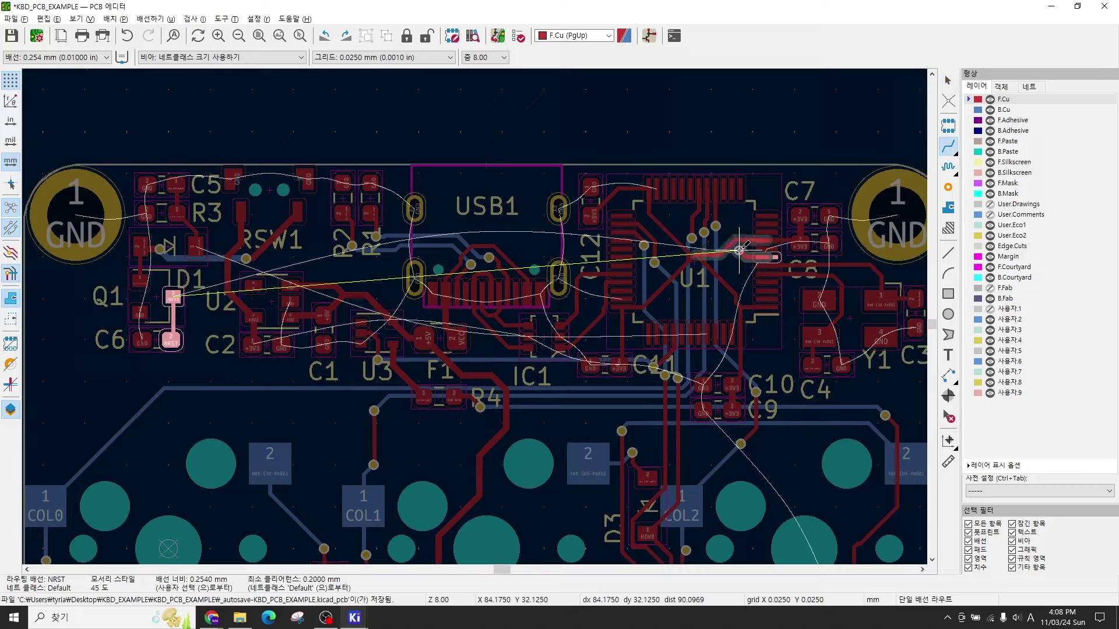
pyautogui.press('v')
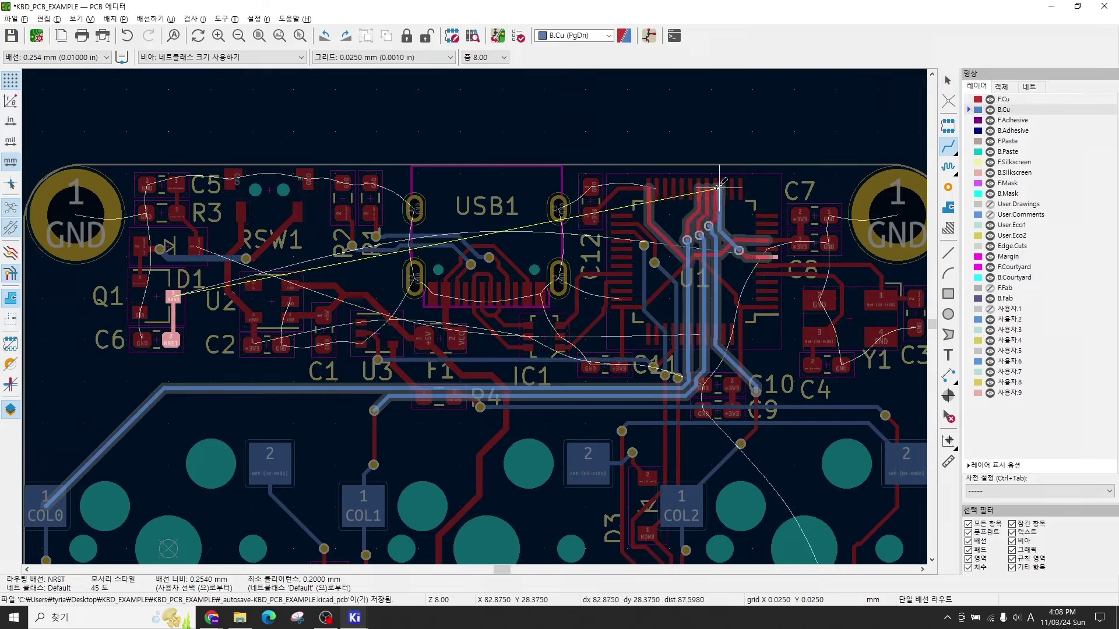
pyautogui.click(735, 201)
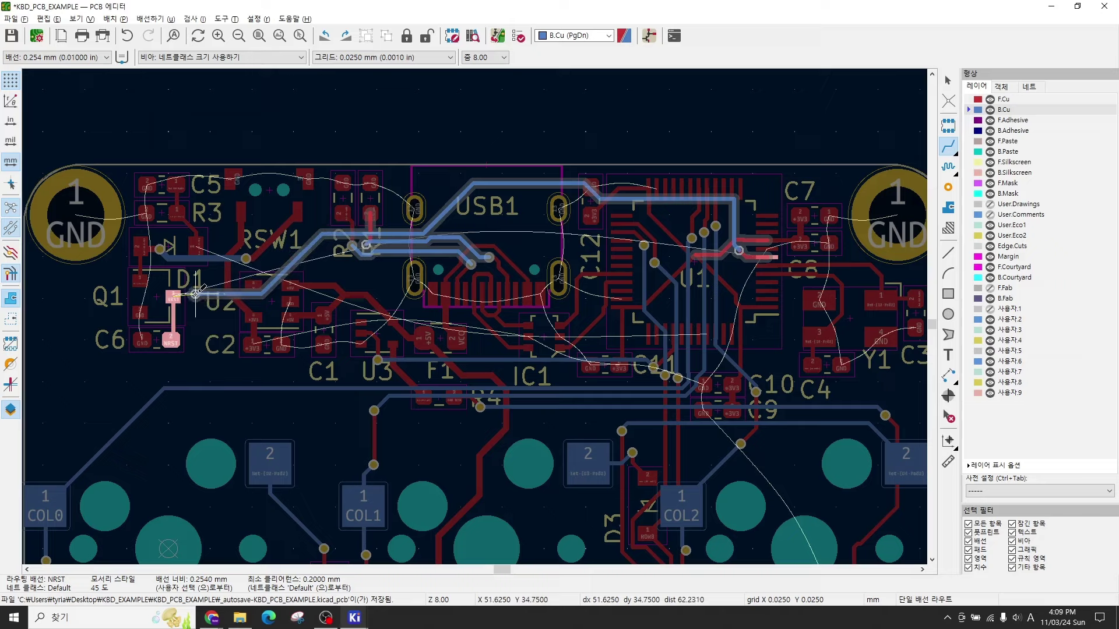
pyautogui.press('pageup')
pyautogui.click(174, 298)
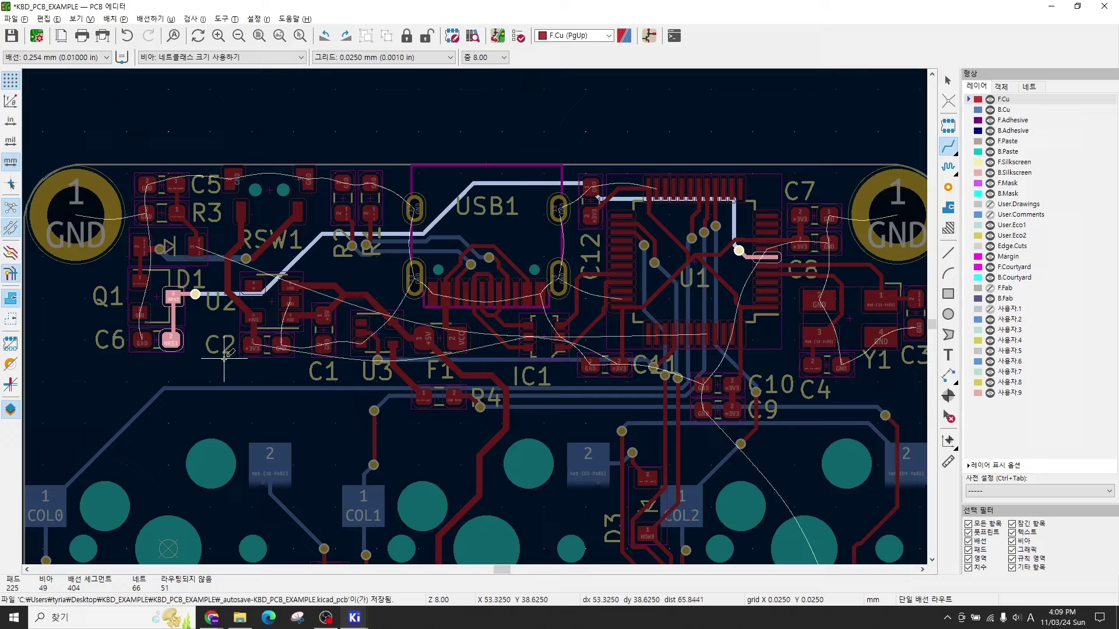
pyautogui.press('Escape')
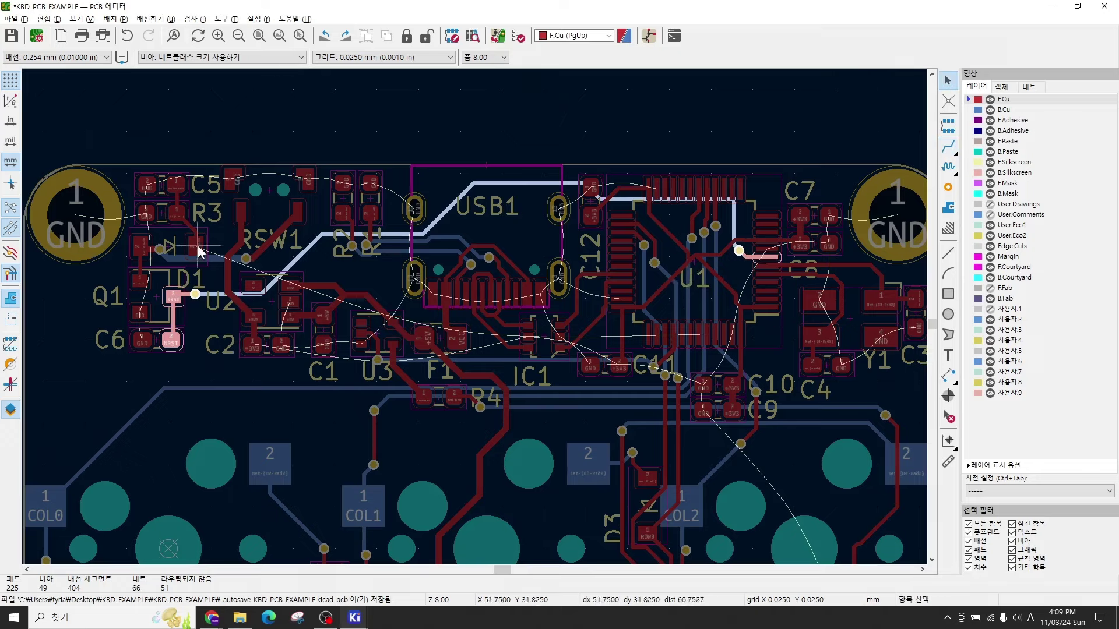
# Step: Highlight the net at D1's pad 1, check in the schematic editor which U1 pin it connects to, and return to the PCB editor
pyautogui.scroll(5, 199, 256)
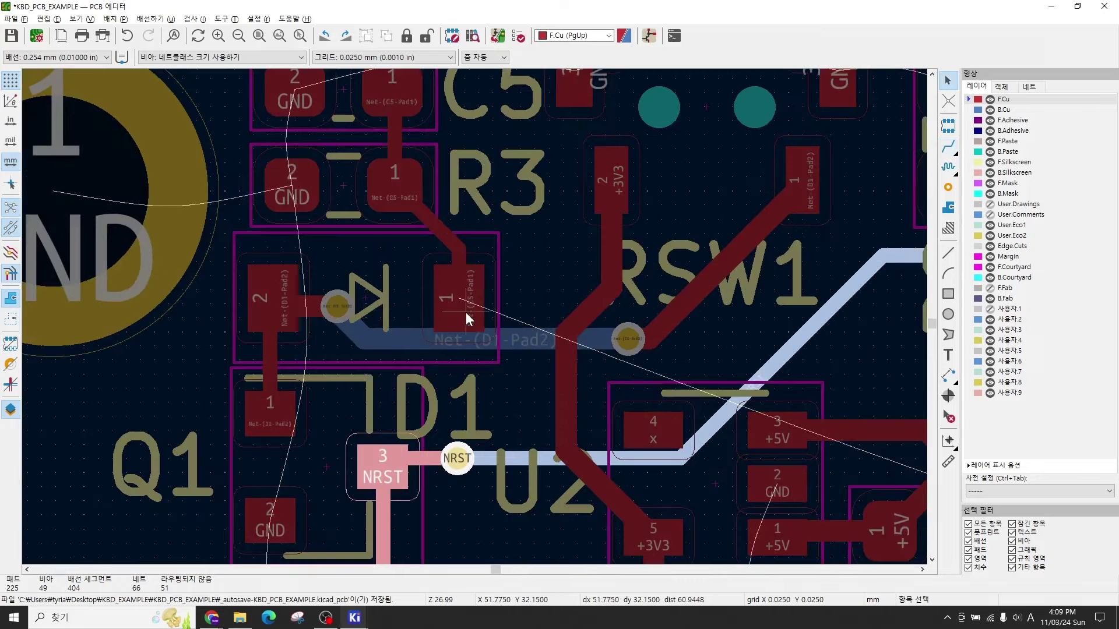
pyautogui.press('`')
pyautogui.scroll(-3, 474, 316)
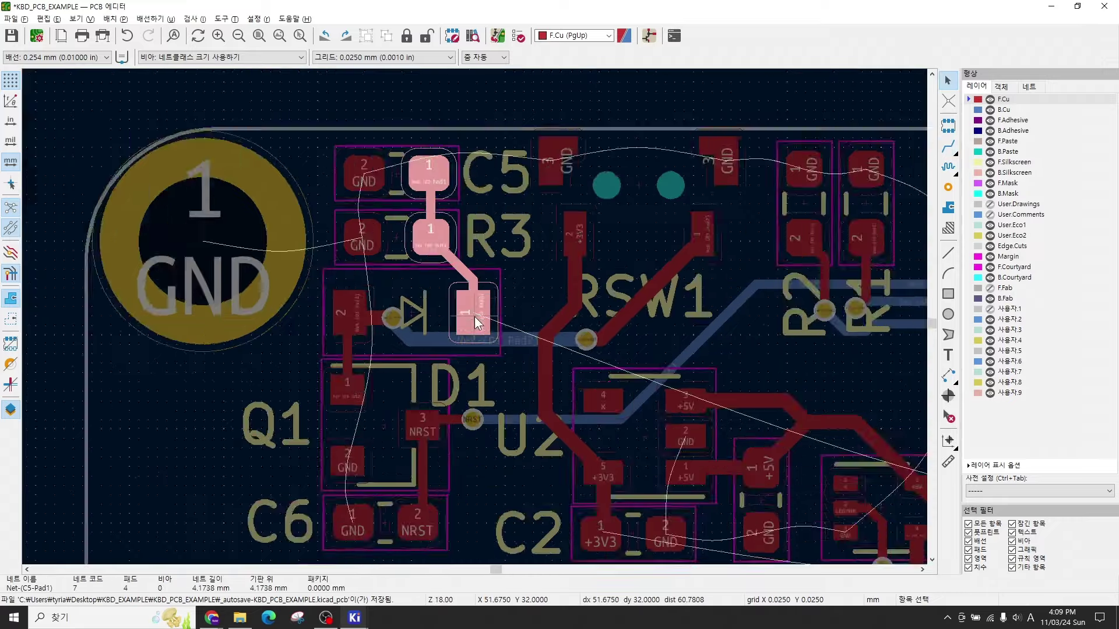
pyautogui.scroll(3, 474, 316)
pyautogui.scroll(-5, 474, 316)
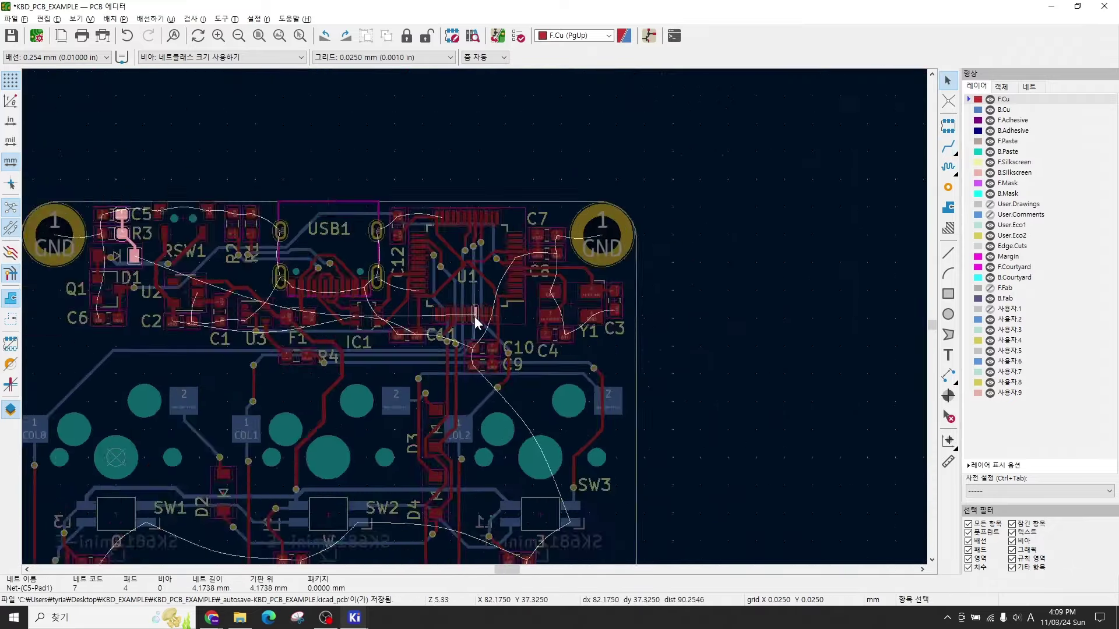
pyautogui.scroll(5, 245, 278)
pyautogui.scroll(2, 475, 316)
pyautogui.scroll(-2, 474, 316)
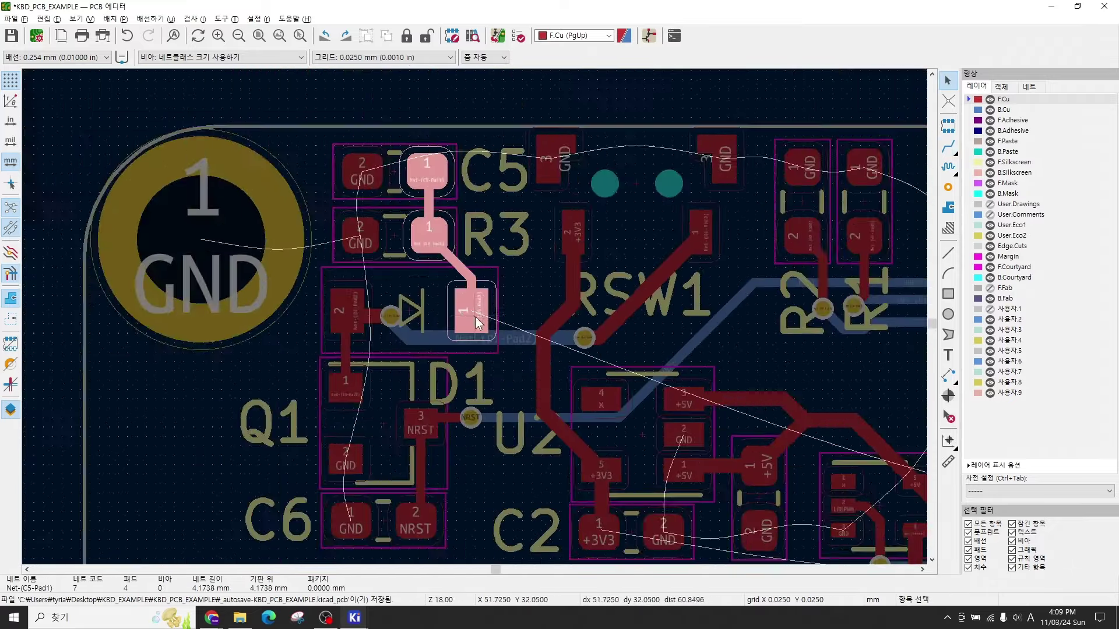
pyautogui.scroll(-3, 509, 313)
pyautogui.hotkey('alt', 'Tab')
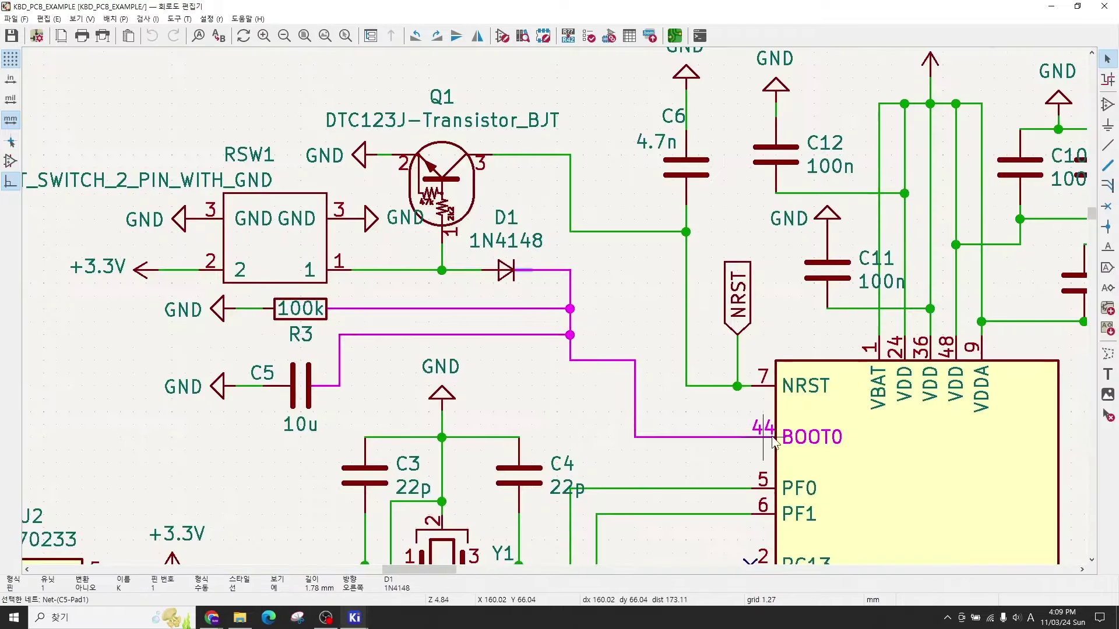
pyautogui.hotkey('alt', 'Tab')
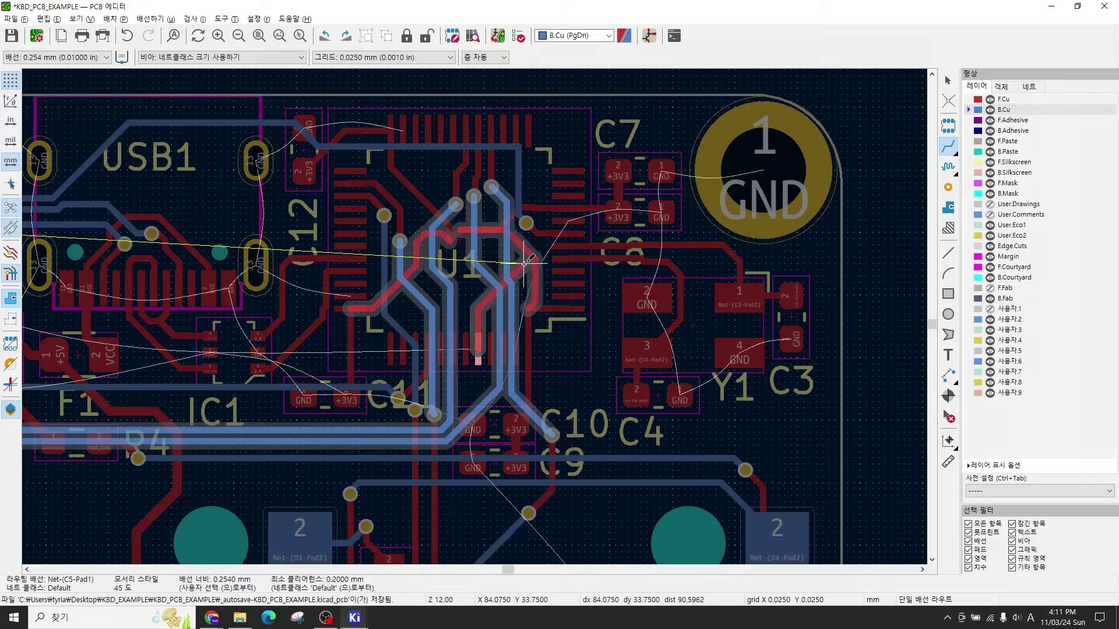
# Step: Route Net-(C5-Pad1) on B.Cu from the via inside U1 past USB1 and RSW1, and through a via to D1's pad 1 on F.Cu
pyautogui.click(520, 267)
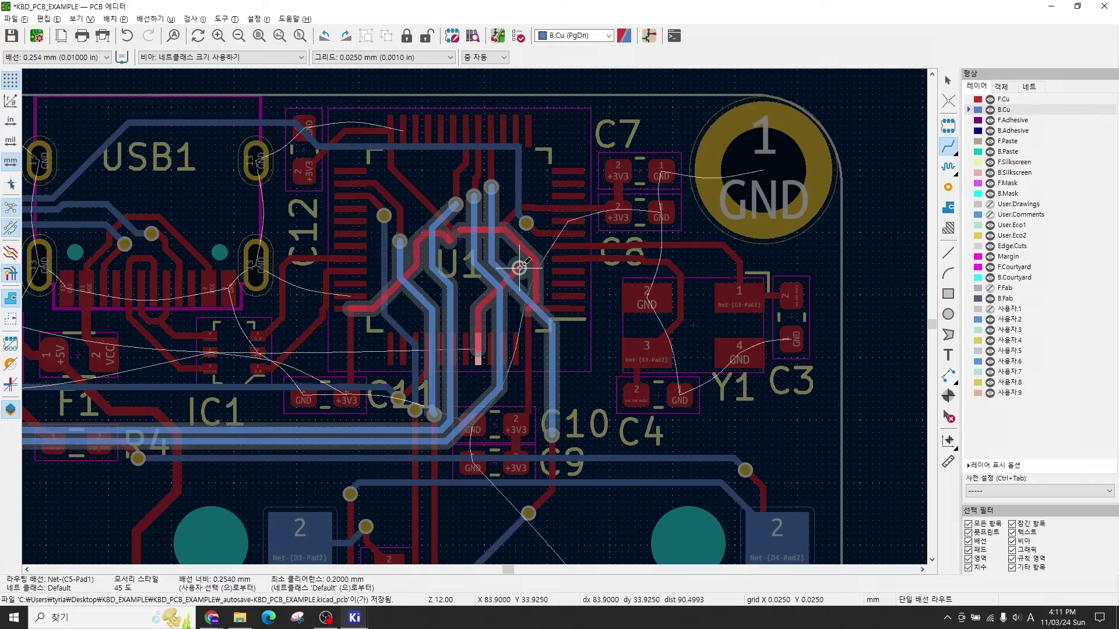
pyautogui.click(524, 223)
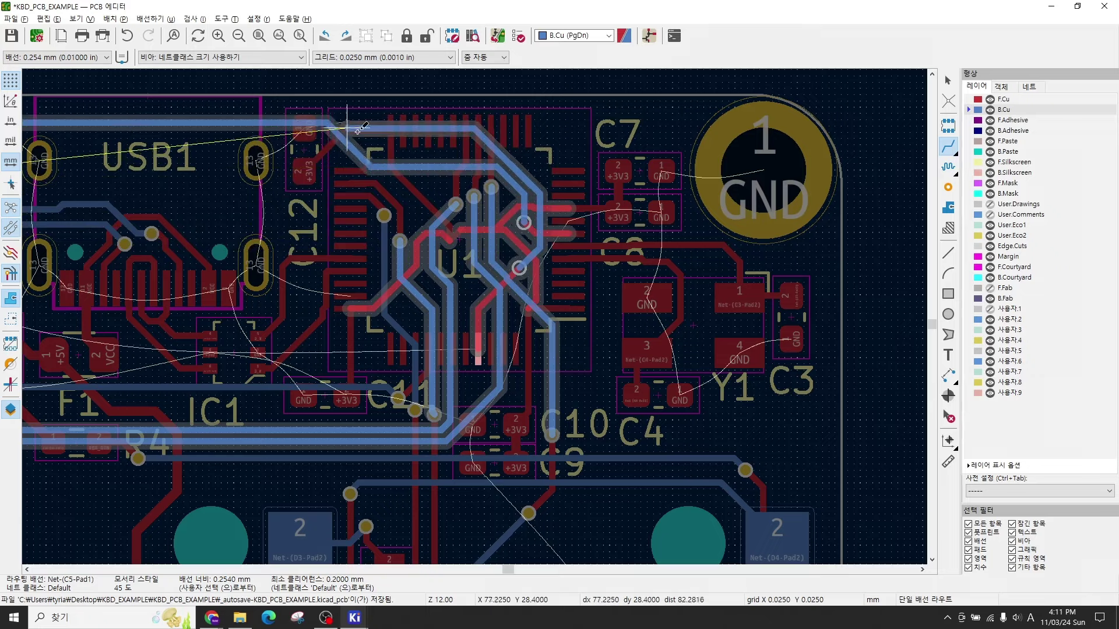
pyautogui.keyDown('ctrl'); pyautogui.hscroll(-5, 623, 107); pyautogui.keyUp('ctrl')
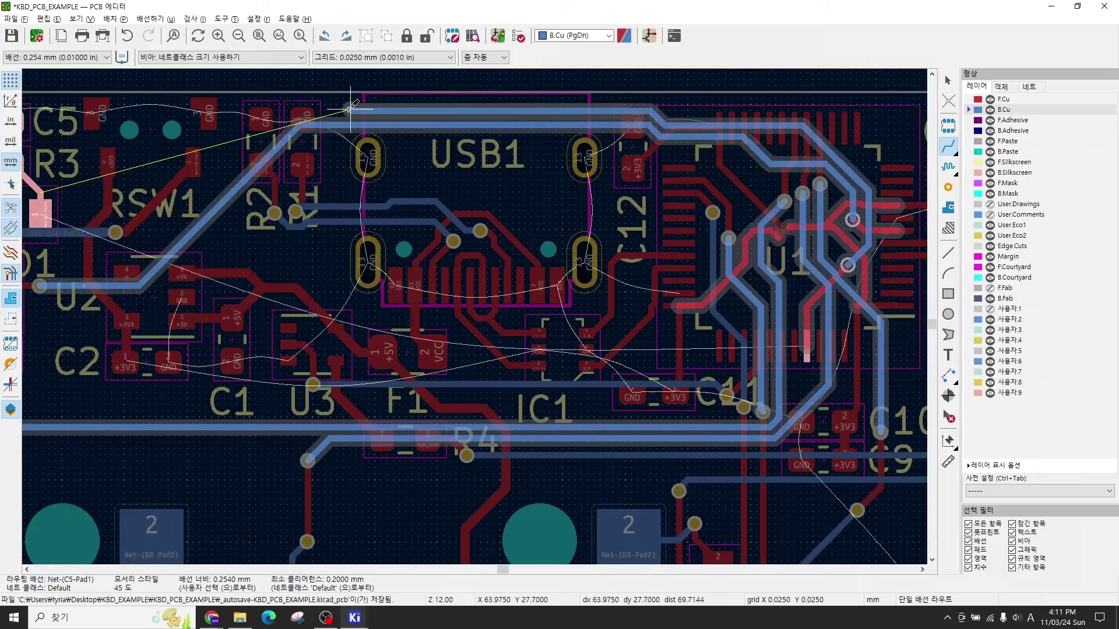
pyautogui.keyDown('ctrl'); pyautogui.hscroll(-3, 344, 110); pyautogui.keyUp('ctrl')
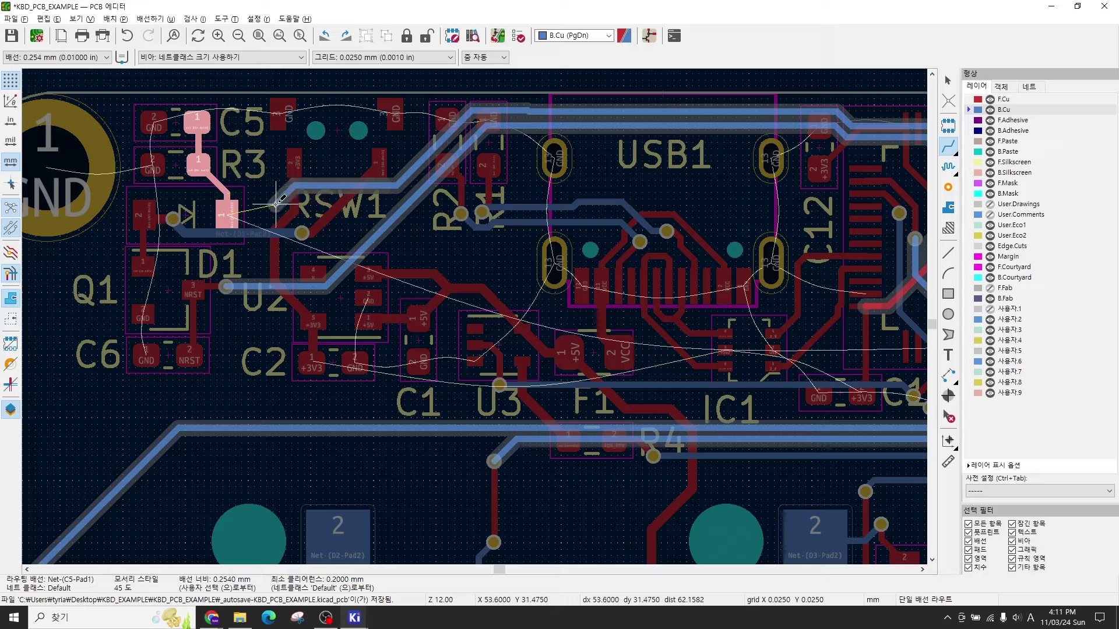
pyautogui.press('v')
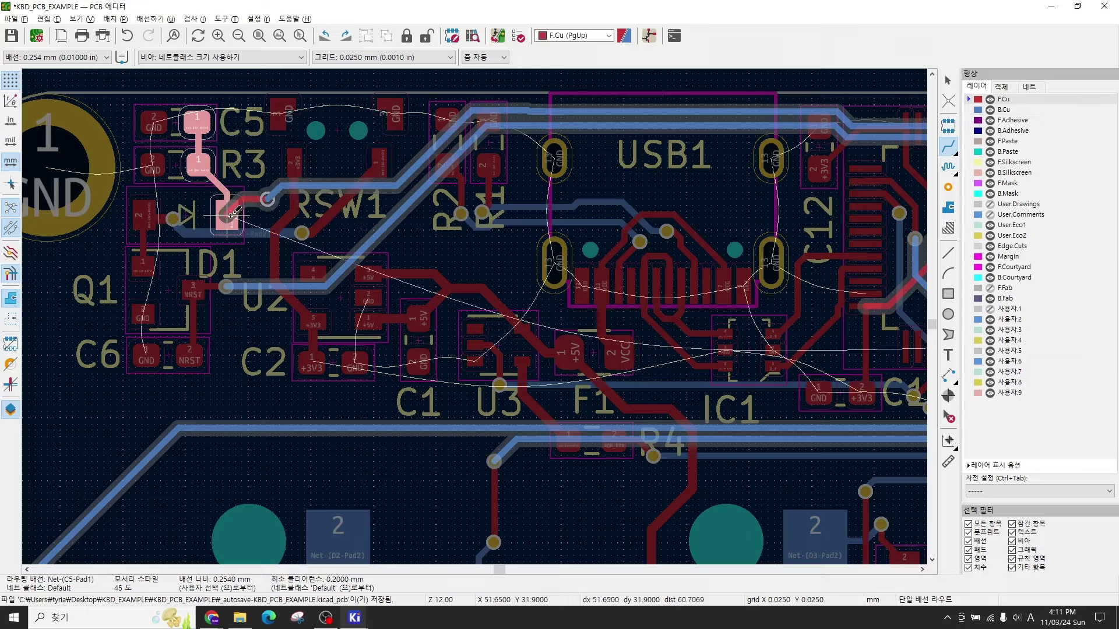
pyautogui.click(236, 217)
pyautogui.press('Escape')
# Step: Review the routed tracks and remaining unrouted connections across the whole board, with the net highlight cleared
pyautogui.scroll(-5, 265, 221)
pyautogui.scroll(3, 559, 343)
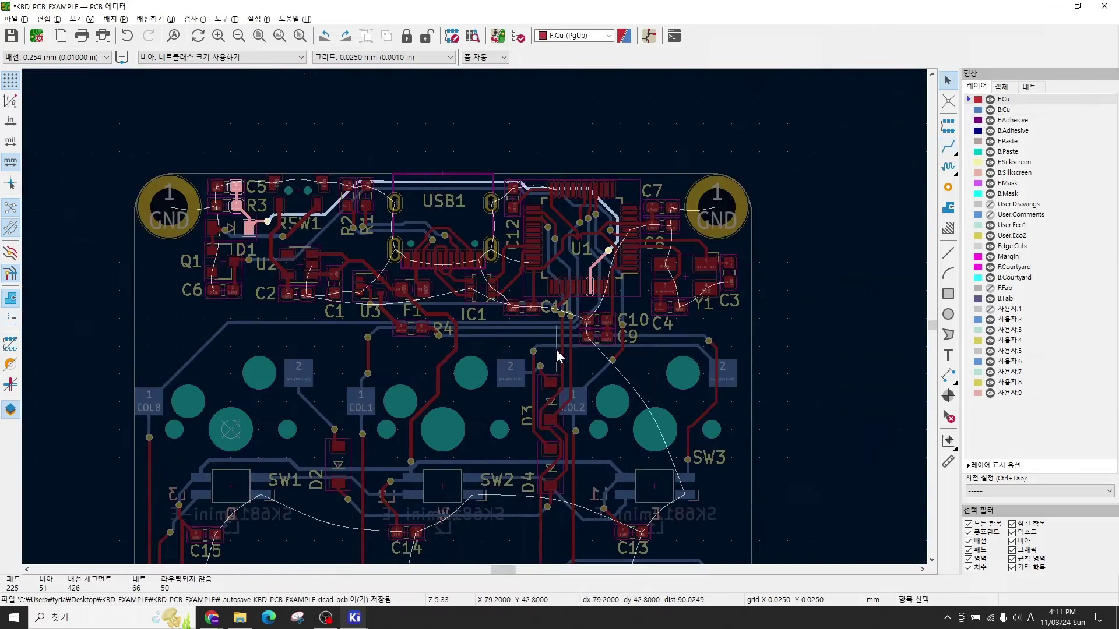
pyautogui.moveTo(432, 449); pyautogui.dragTo(456, 327, button='middle')
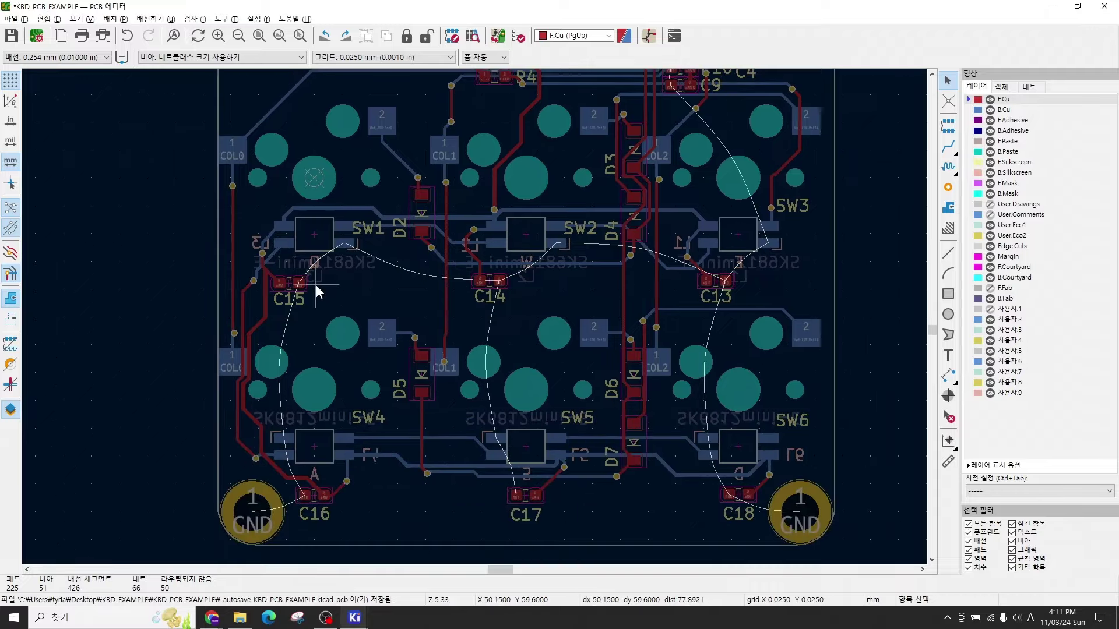
pyautogui.scroll(2, 315, 285)
pyautogui.scroll(-4, 508, 274)
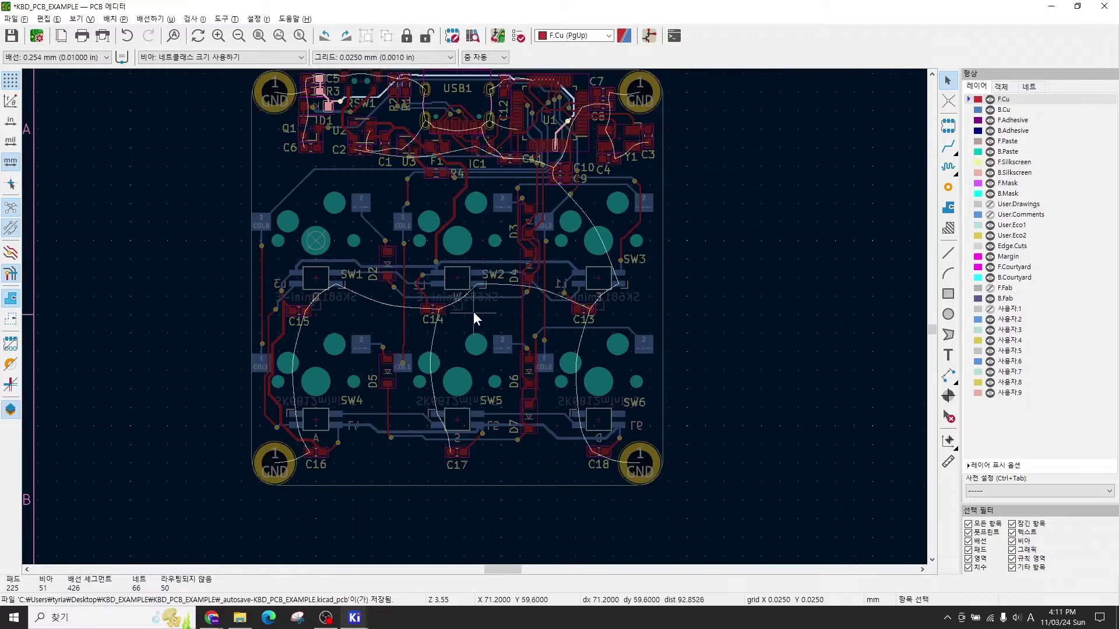
pyautogui.scroll(2, 491, 205)
pyautogui.scroll(-2, 466, 337)
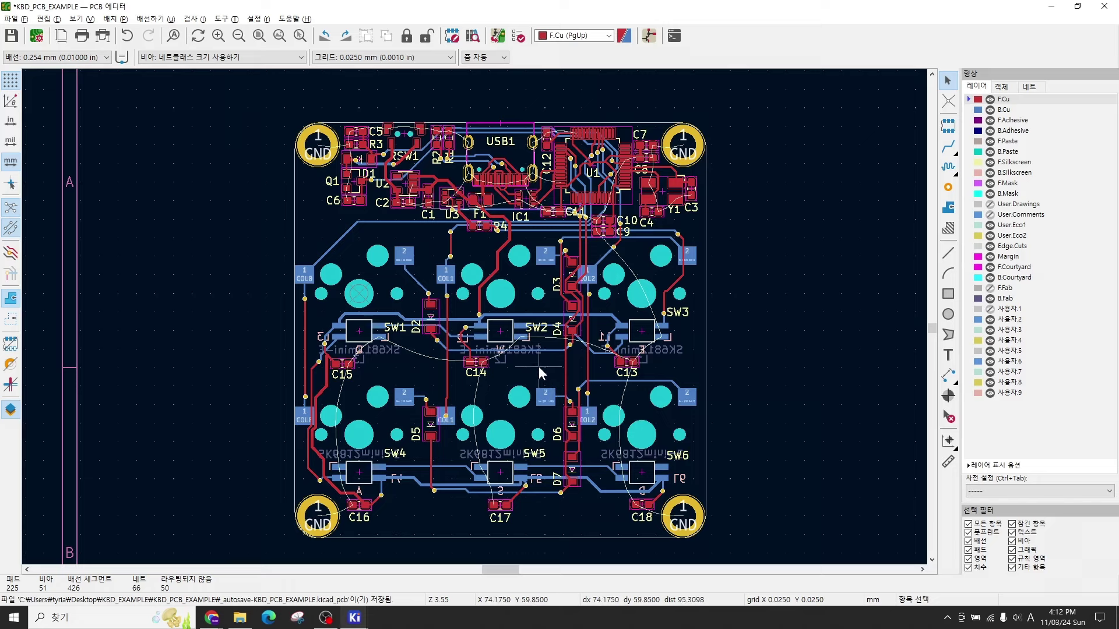
pyautogui.scroll(3, 363, 348)
pyautogui.scroll(-3, 475, 316)
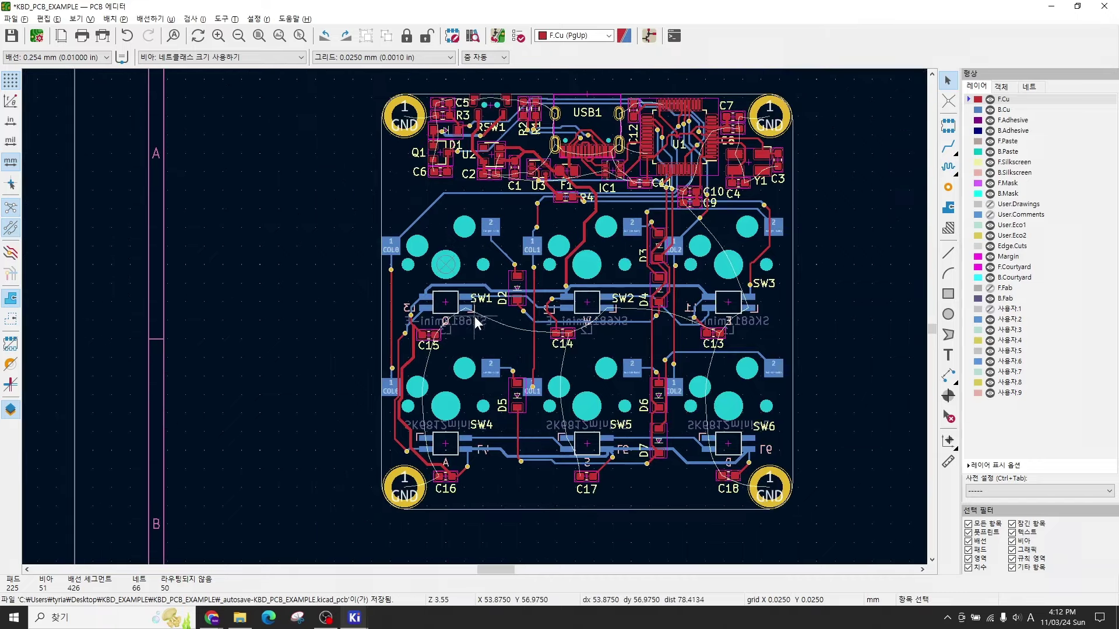
pyautogui.moveTo(627, 326); pyautogui.dragTo(617, 348, button='middle')
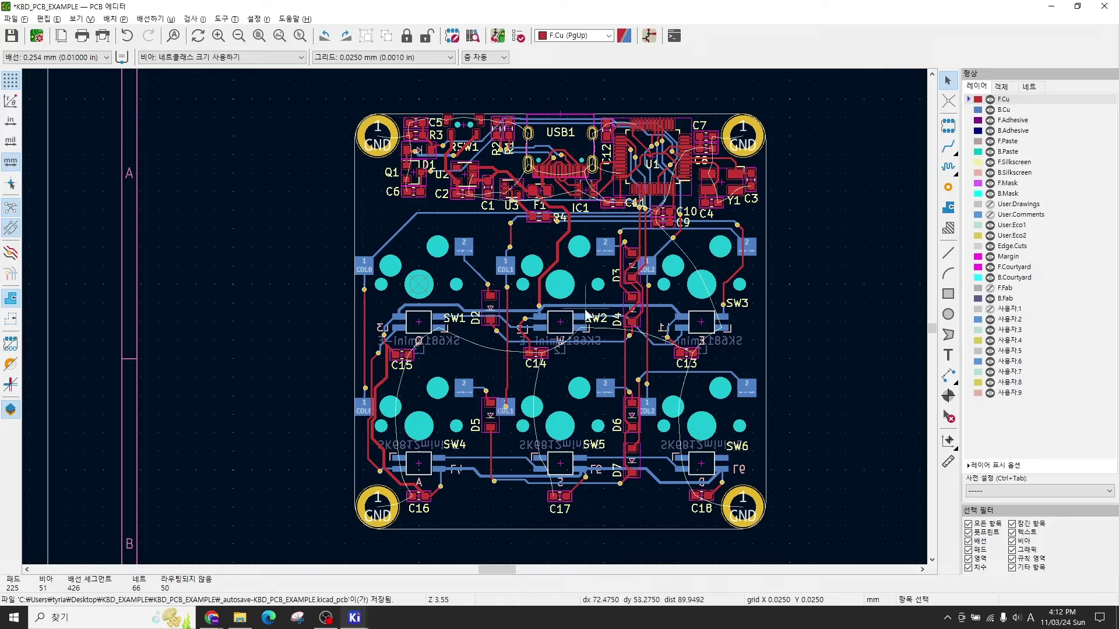
pyautogui.scroll(3, 556, 315)
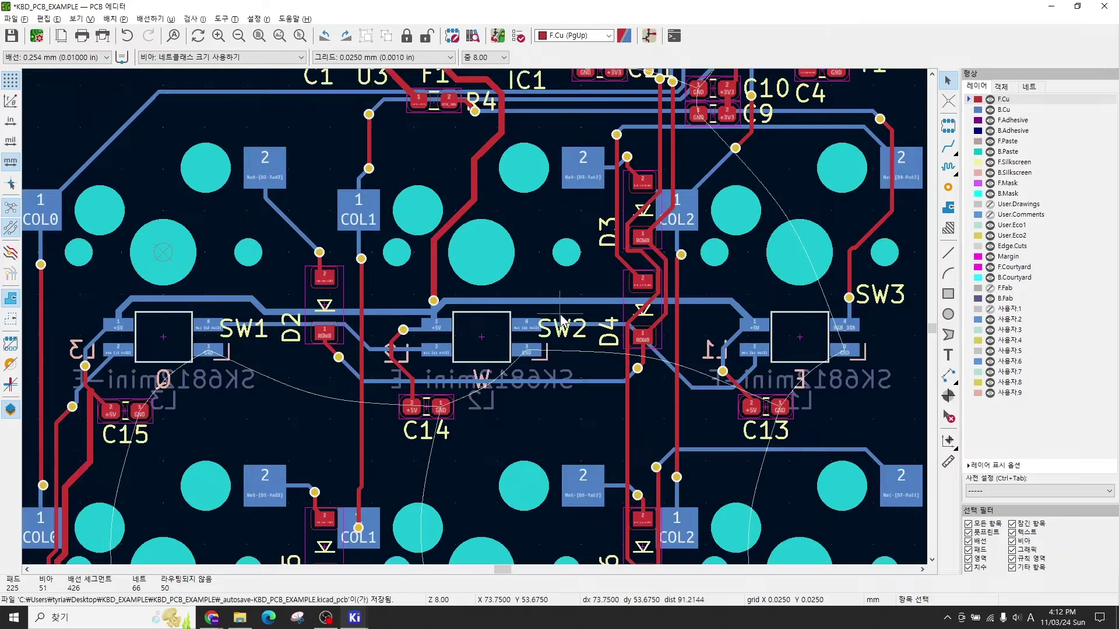
pyautogui.scroll(-1, 577, 315)
pyautogui.scroll(-4, 474, 320)
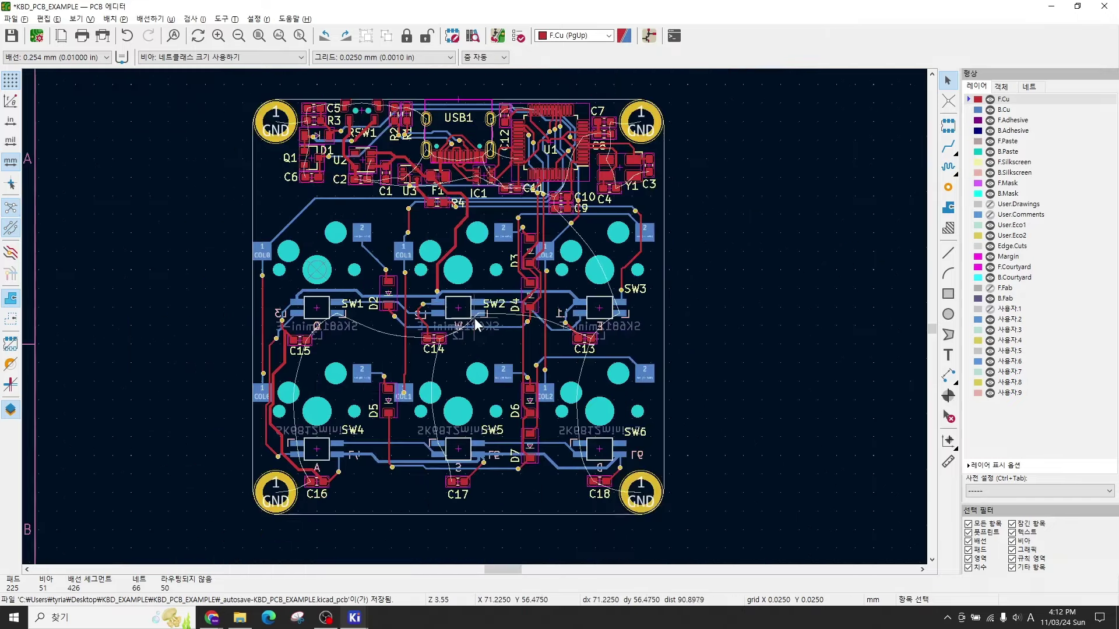
pyautogui.scroll(5, 475, 316)
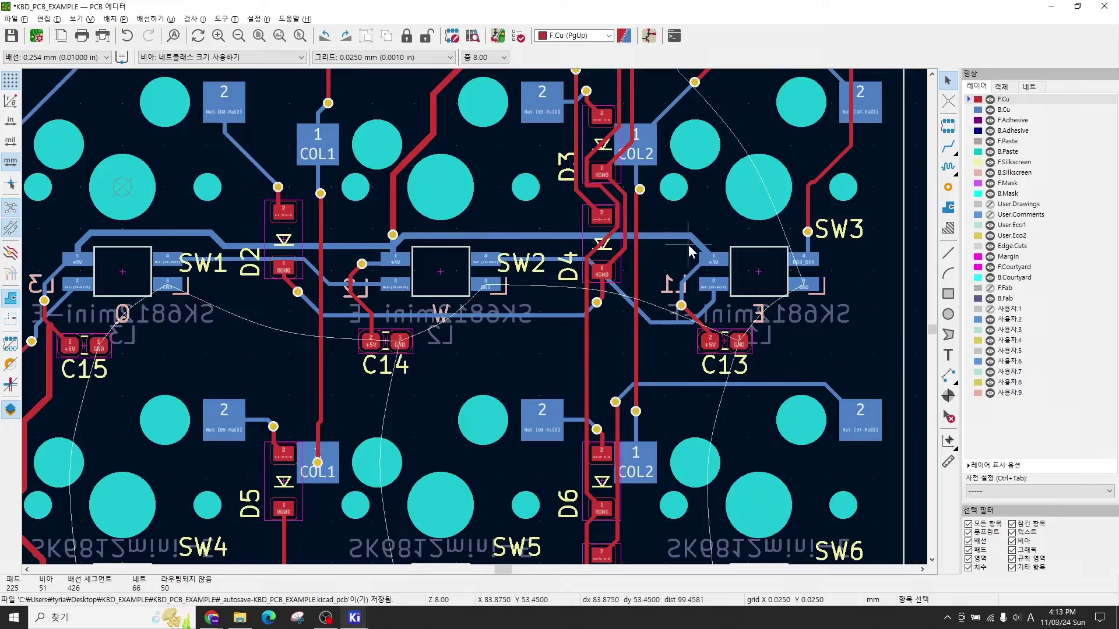
# Step: Inspect the +5V track on B.Cu running from SW2 to SW3 and clear its selection
pyautogui.click(531, 233)
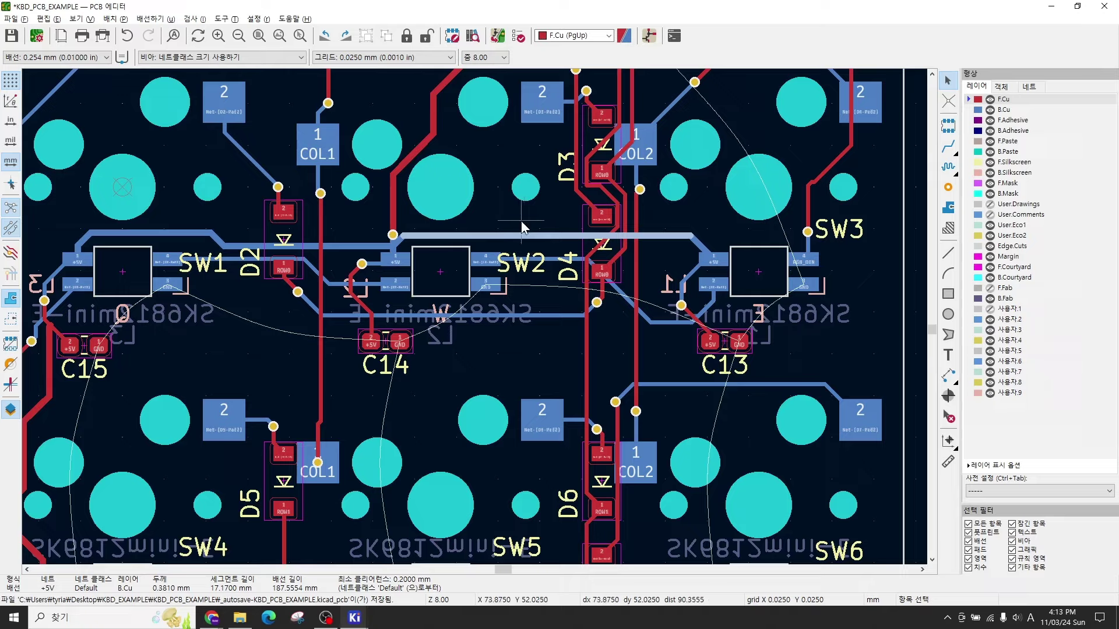
pyautogui.press('Home')
pyautogui.scroll(5, 474, 316)
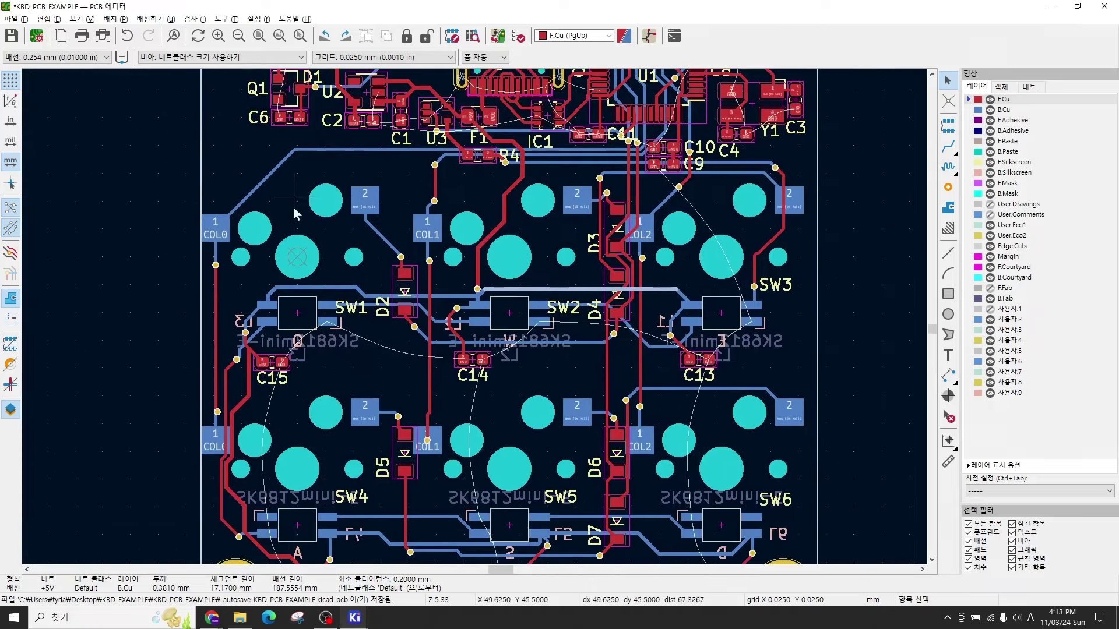
pyautogui.click(580, 279)
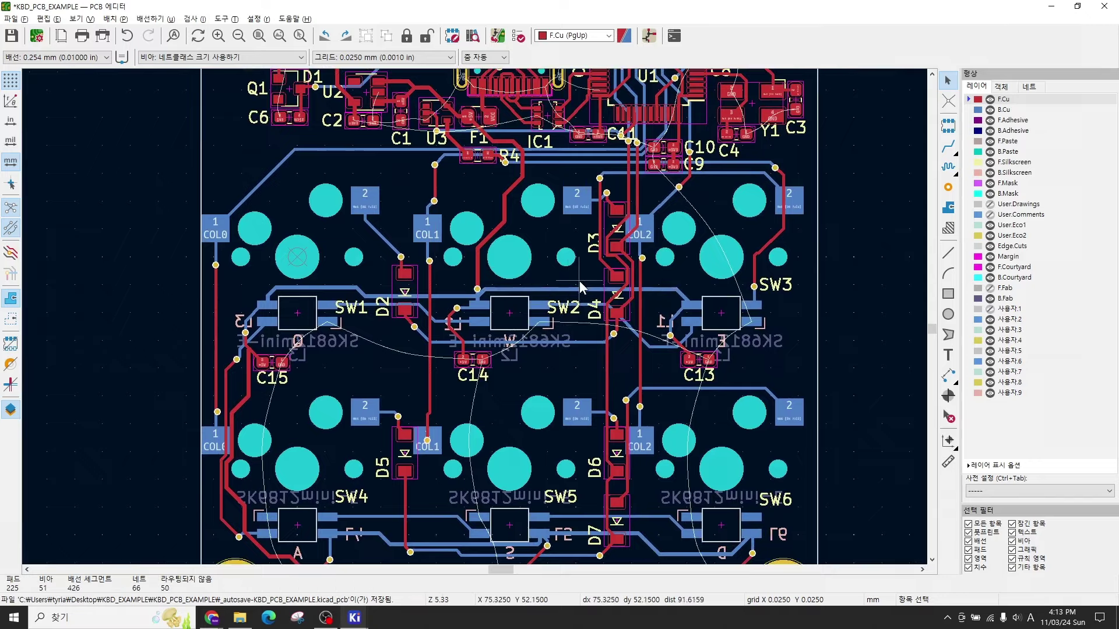
# Step: Open the 3D viewer and examine the front-side traces, vias and components of the board from tilted angles
pyautogui.hotkey('alt', '3')
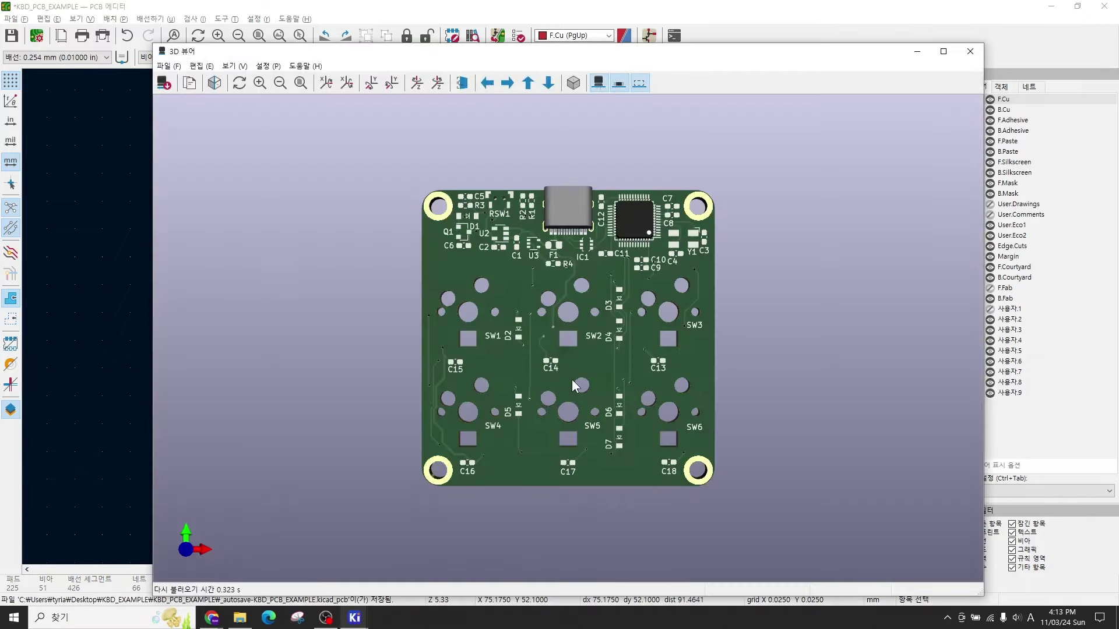
pyautogui.scroll(5, 589, 371)
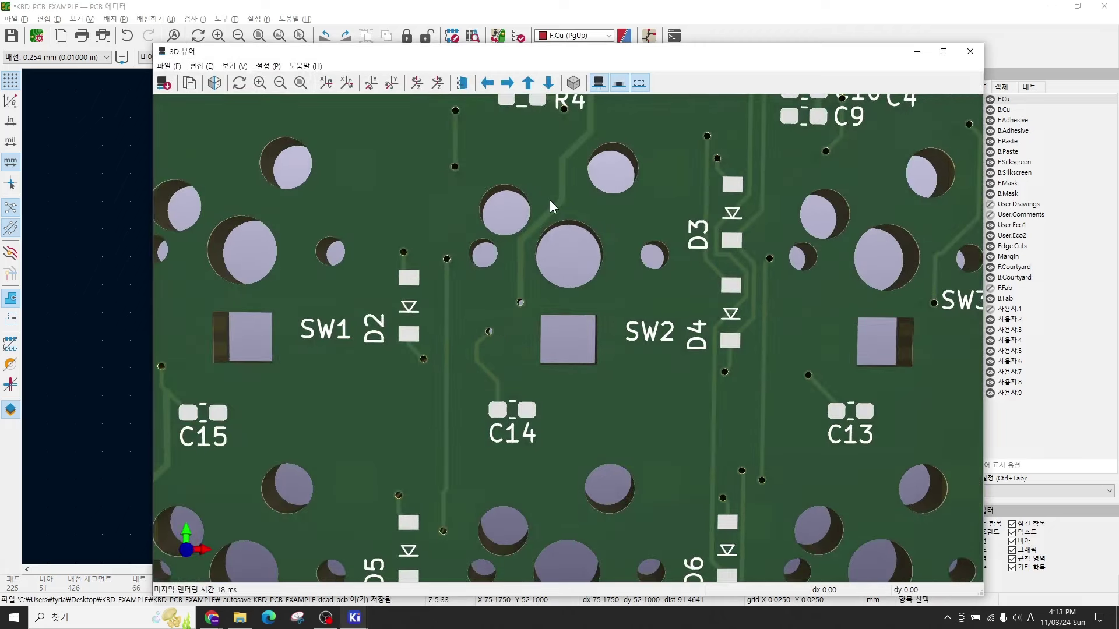
pyautogui.scroll(-2, 592, 253)
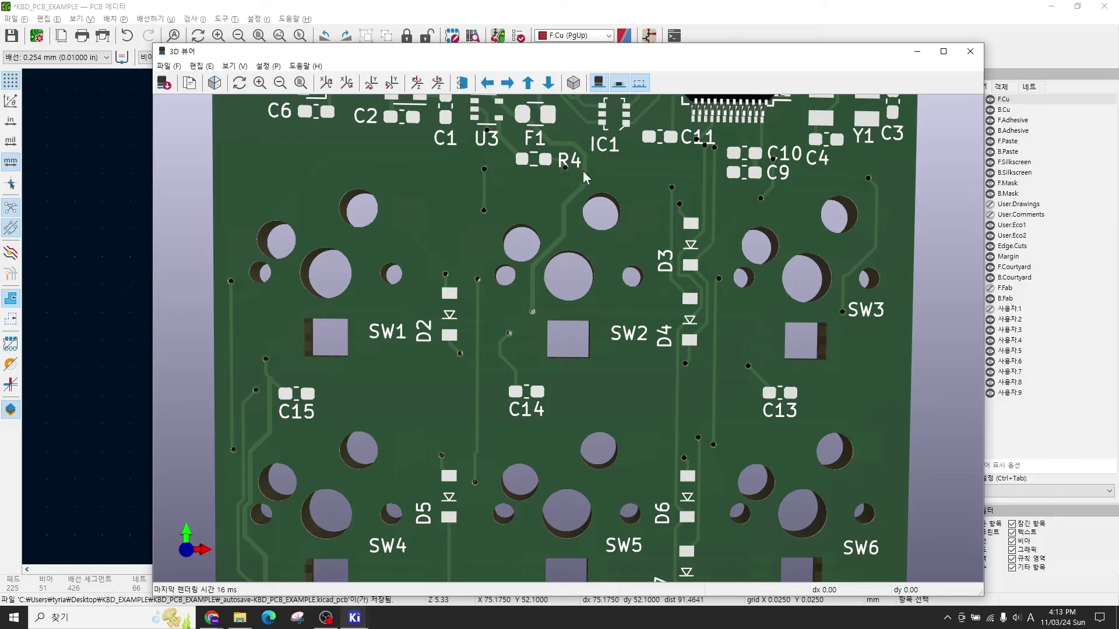
pyautogui.moveTo(633, 367); pyautogui.dragTo(635, 299)
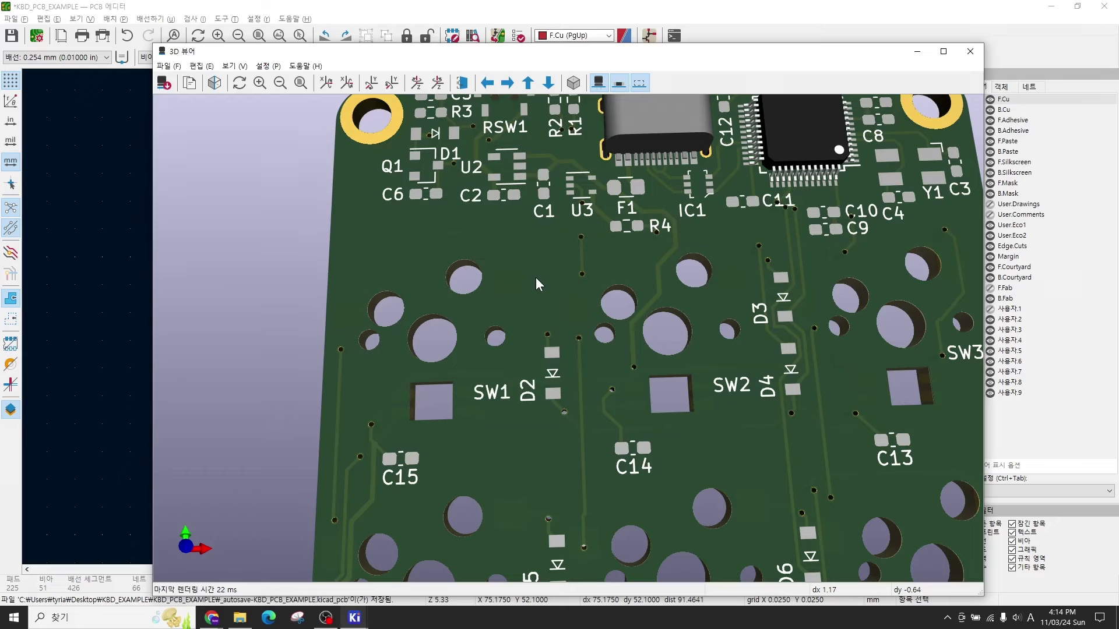
pyautogui.scroll(-2, 536, 279)
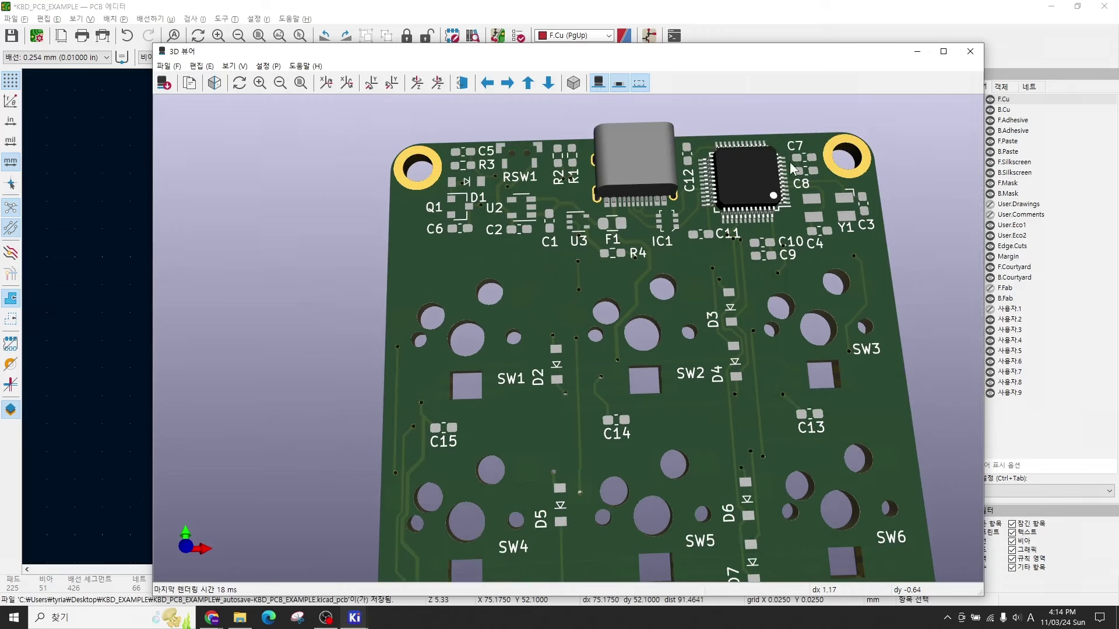
pyautogui.scroll(1, 536, 267)
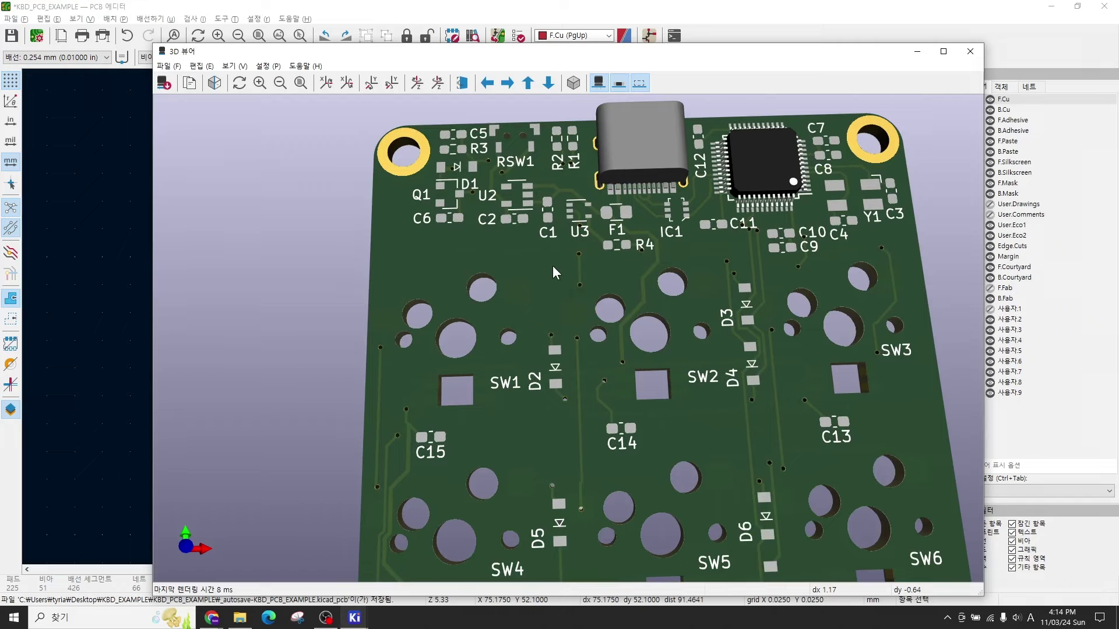
pyautogui.moveTo(552, 273); pyautogui.dragTo(551, 303)
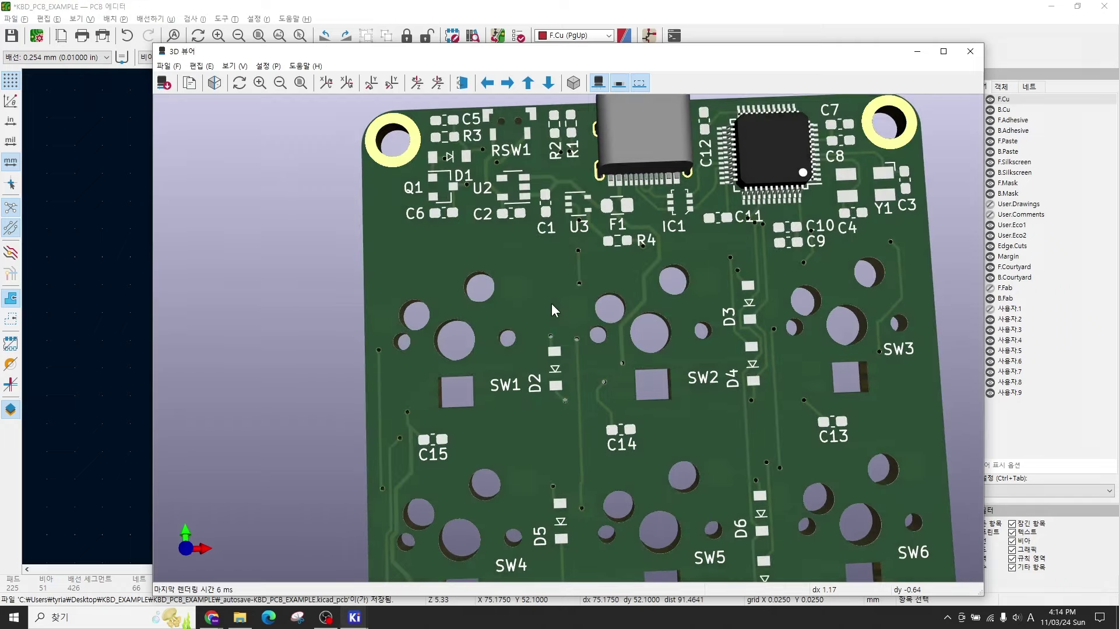
# Step: Examine the whole front side of the board in the 3D viewer and return to the PCB layout
pyautogui.scroll(-2, 547, 274)
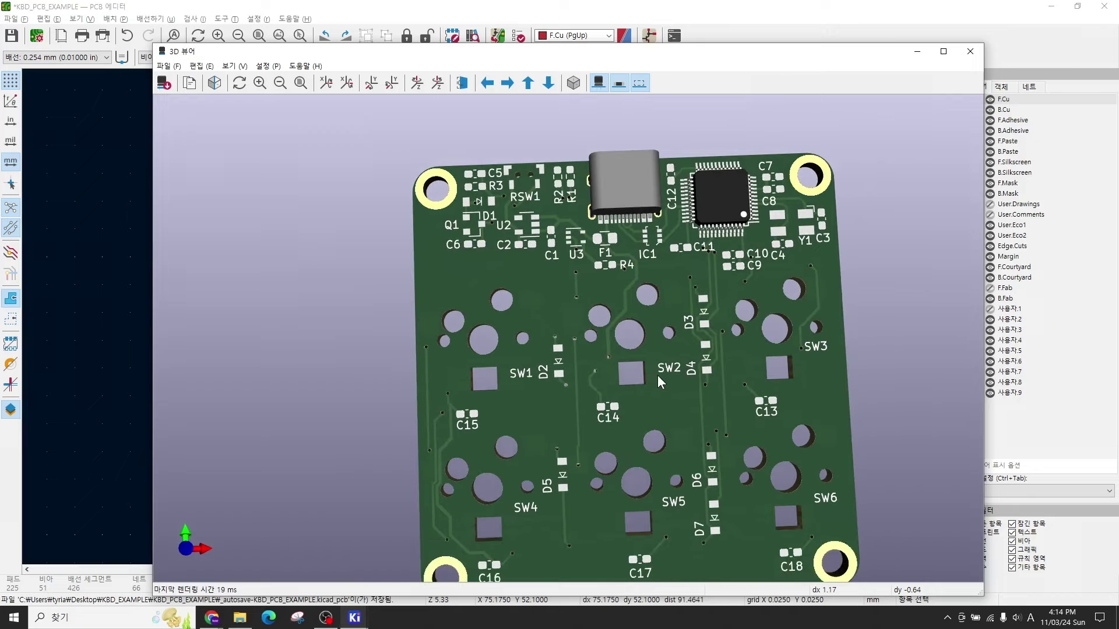
pyautogui.moveTo(658, 373); pyautogui.dragTo(600, 336, button='middle')
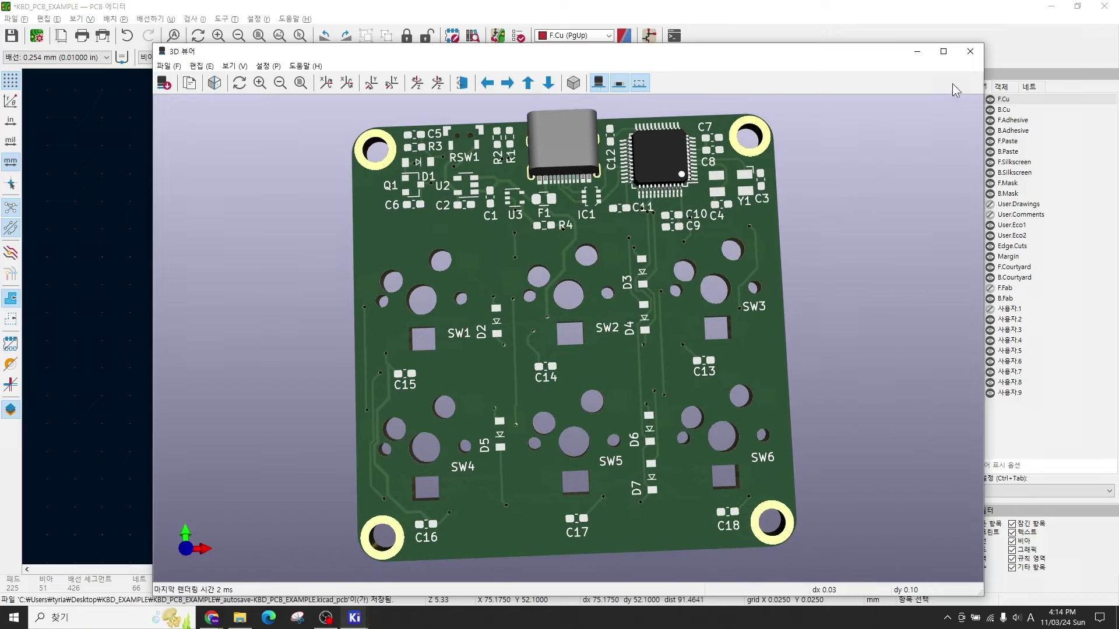
pyautogui.click(971, 51)
# Step: Start a filled copper zone at the board's upper-left corner, on layers F.Cu and B.Cu, assigned to net GND
pyautogui.scroll(-2, 474, 317)
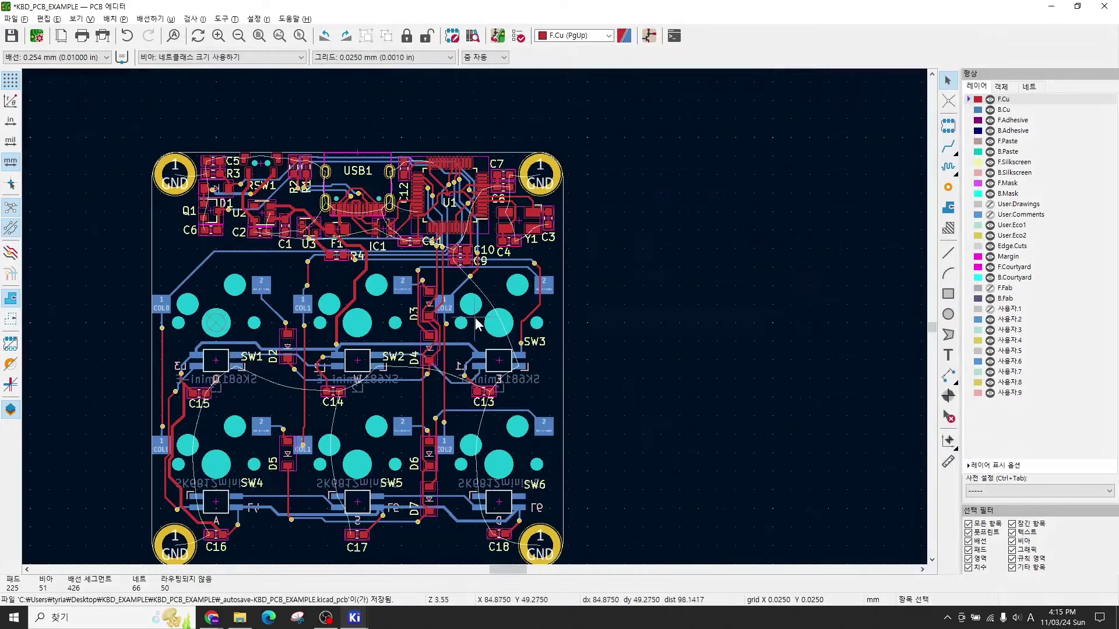
pyautogui.moveTo(404, 369); pyautogui.dragTo(509, 342, button='middle')
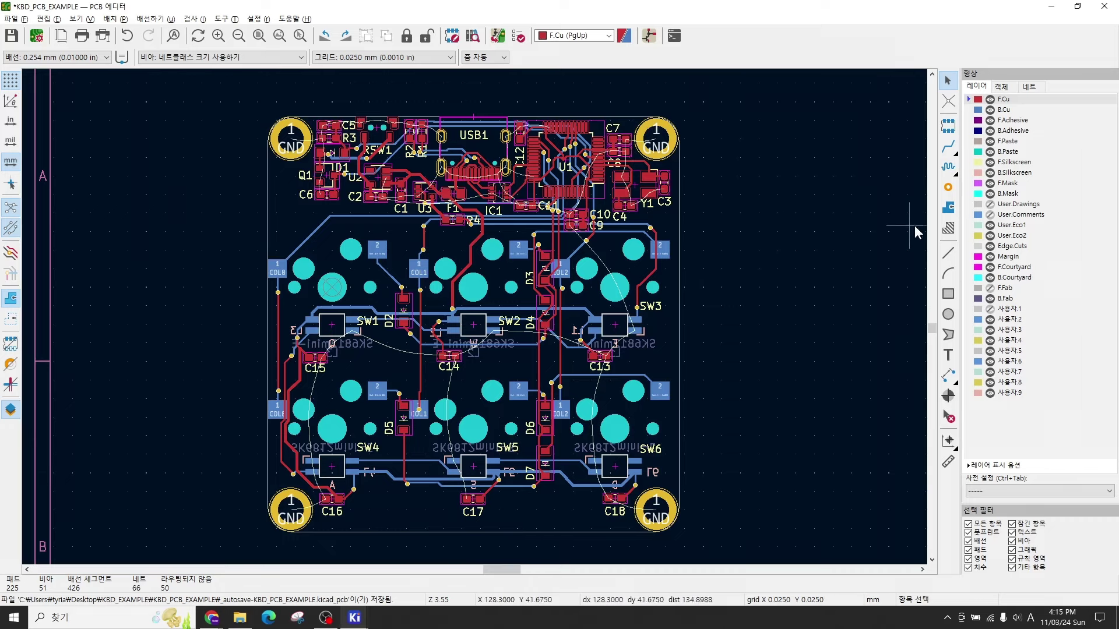
pyautogui.click(948, 210)
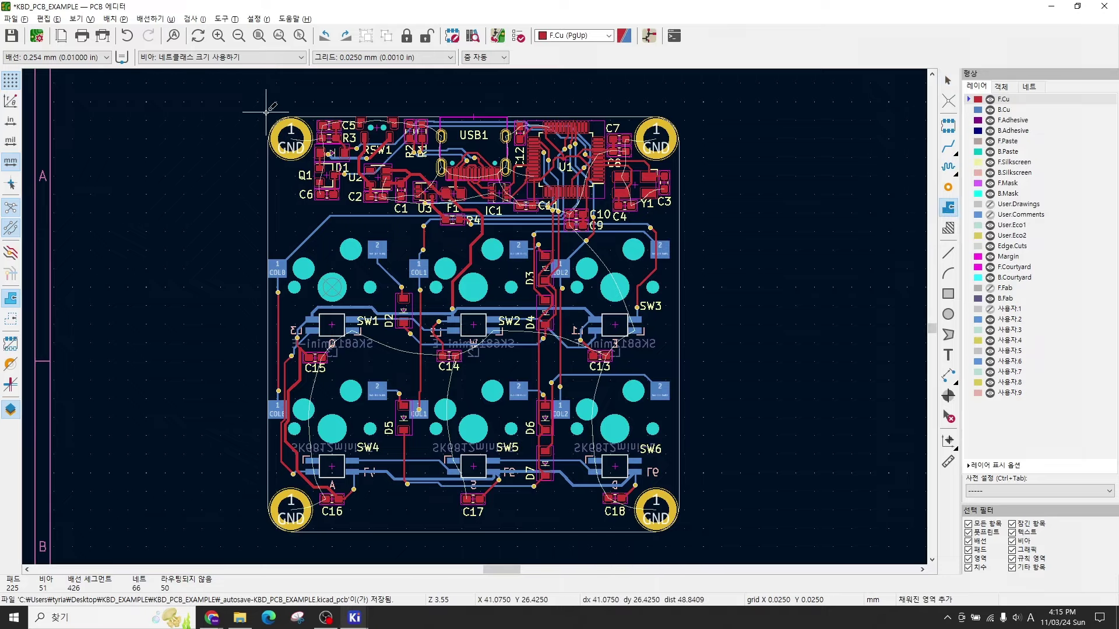
pyautogui.scroll(3, 268, 117)
pyautogui.scroll(4, 474, 318)
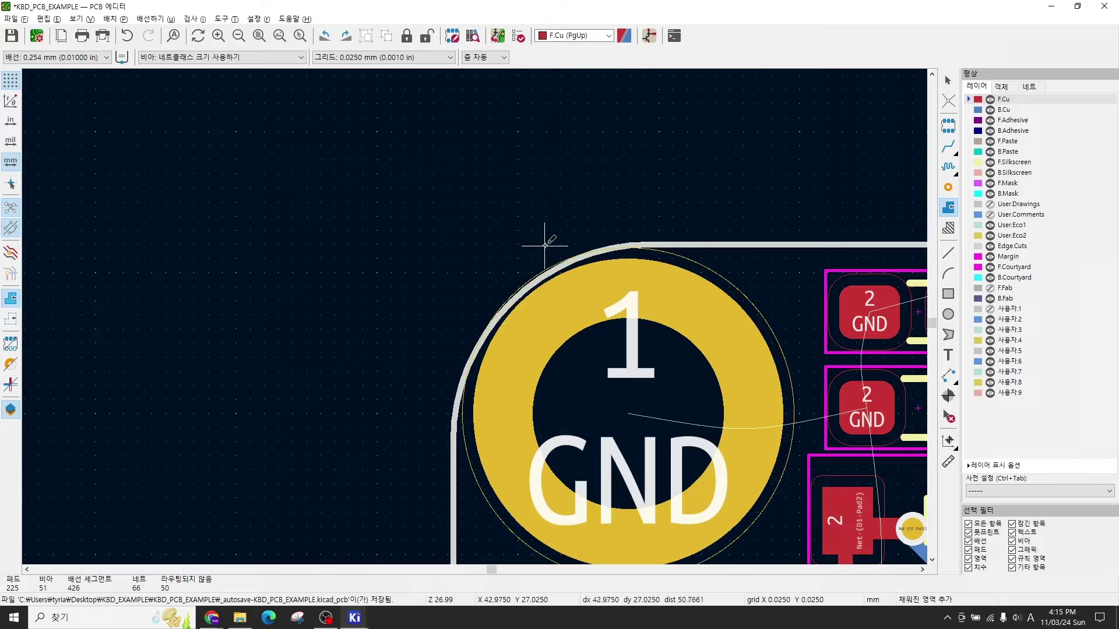
pyautogui.click(455, 248)
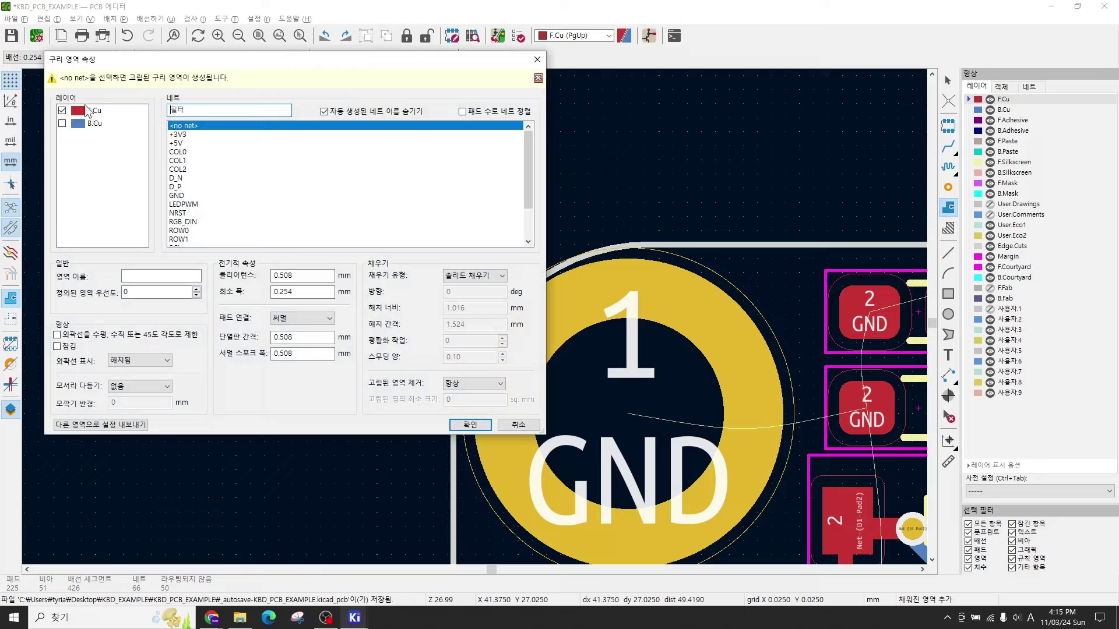
pyautogui.click(61, 124)
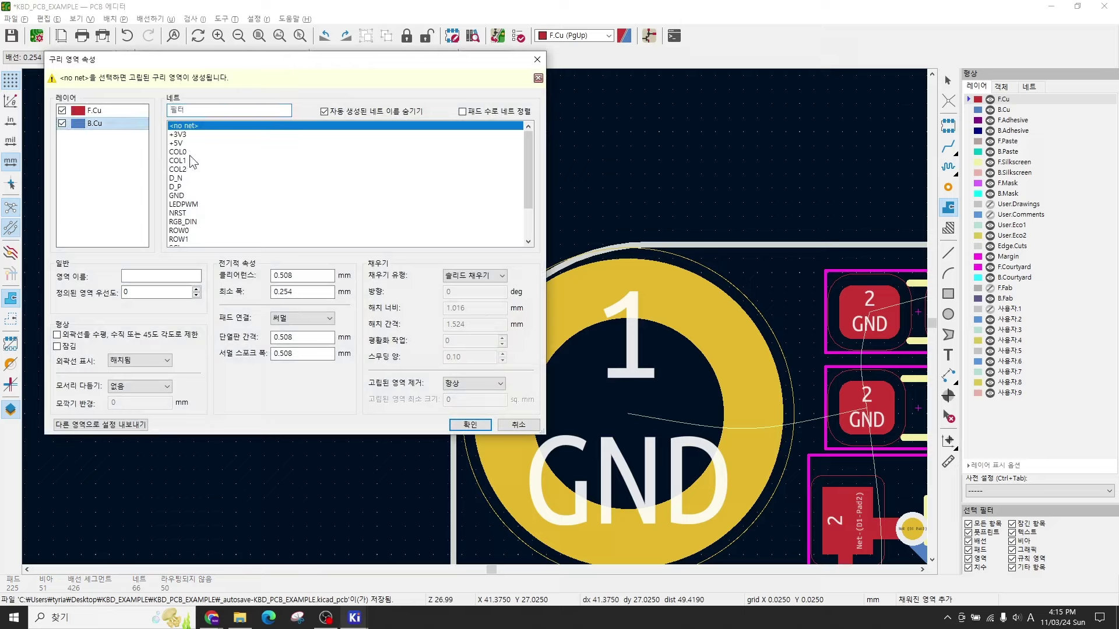
pyautogui.click(189, 195)
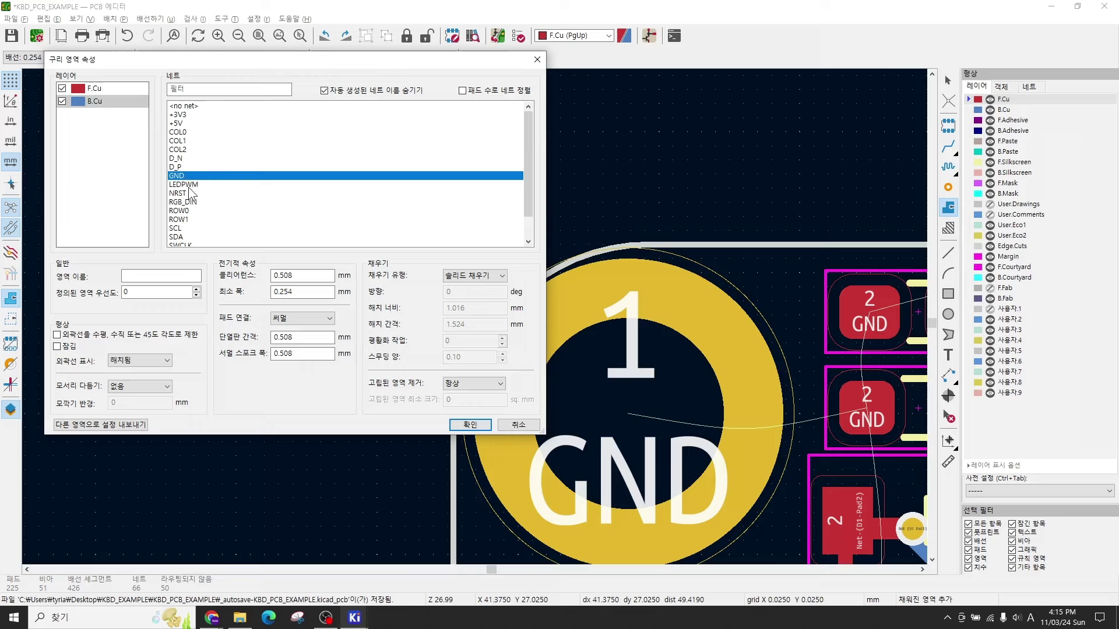
pyautogui.scroll(-1, 187, 211)
pyautogui.scroll(1, 183, 233)
pyautogui.click(468, 424)
# Step: Place the GND zone outline's lower-left corner just outside the rounded board edge, at about X 41.3, Y 83.0 mm
pyautogui.scroll(-6, 461, 245)
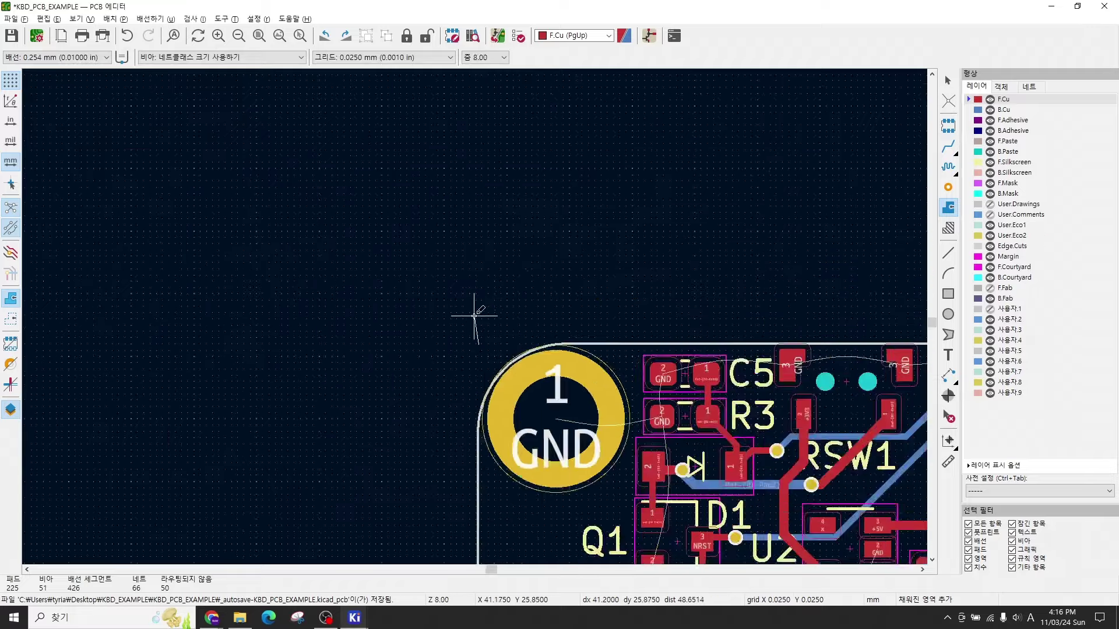
pyautogui.scroll(2, 475, 365)
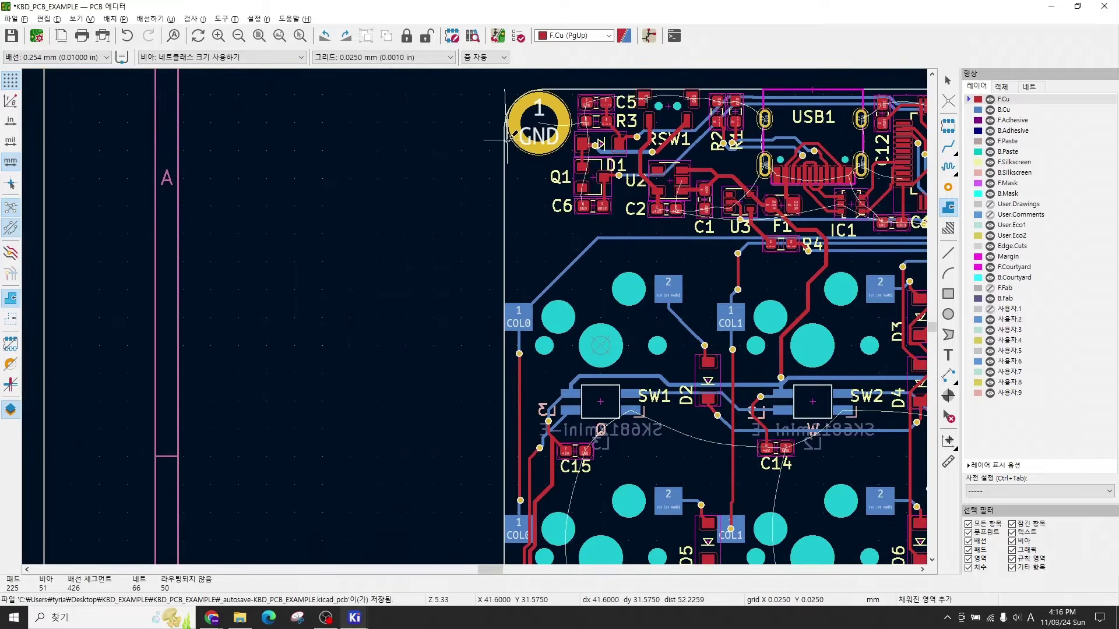
pyautogui.scroll(2, 477, 117)
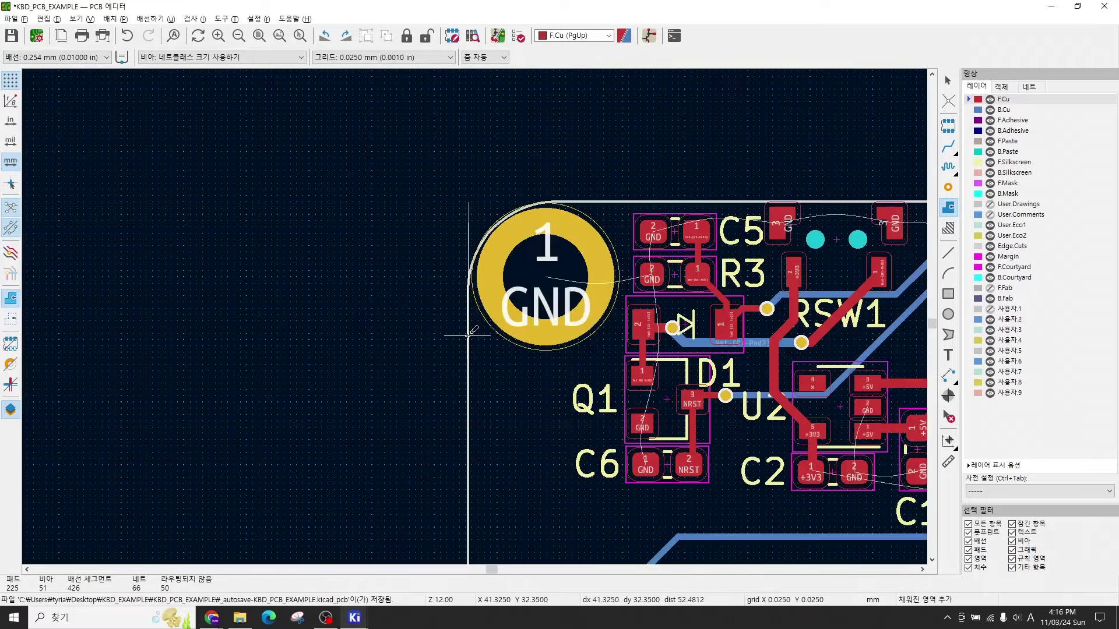
pyautogui.scroll(4, 469, 332)
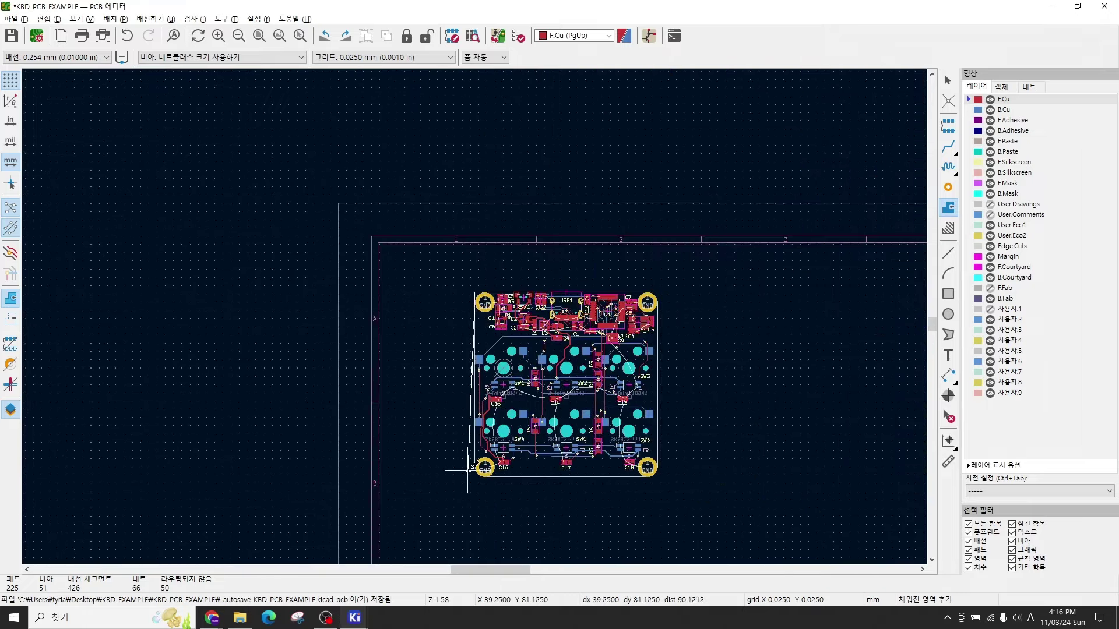
pyautogui.scroll(5, 475, 465)
pyautogui.scroll(5, 498, 337)
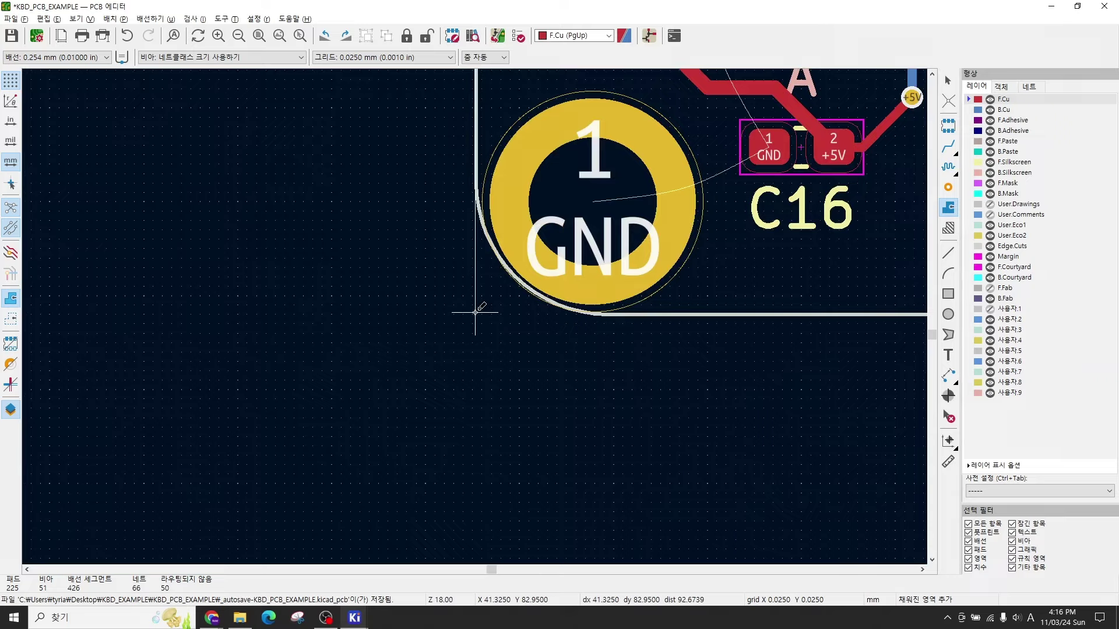
pyautogui.click(476, 312)
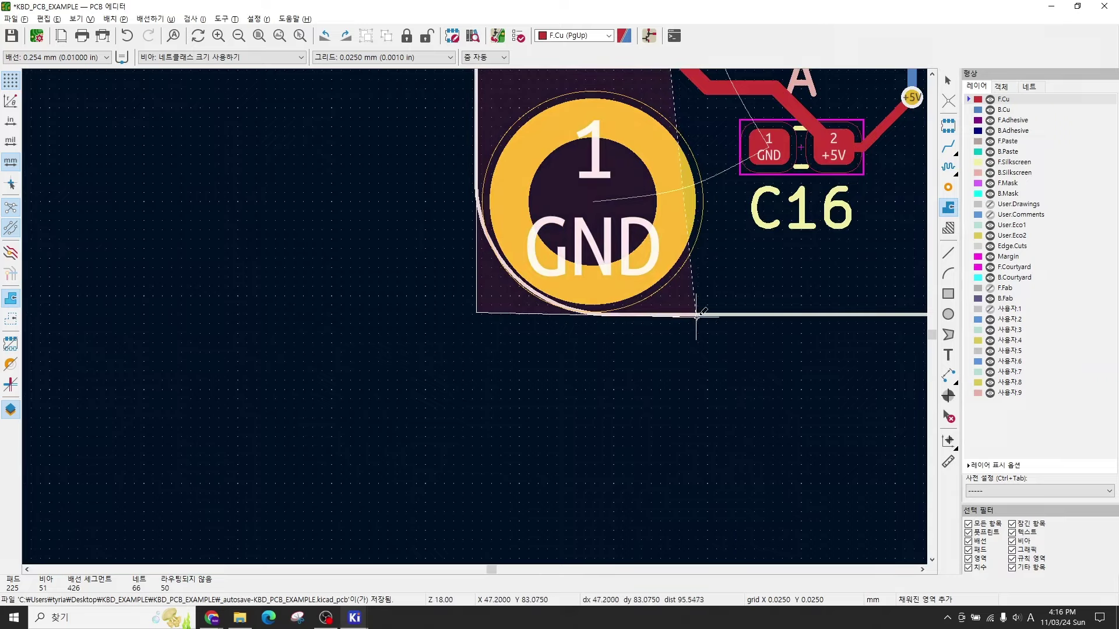
# Step: Extend the GND zone outline to the board's lower-right corner at about X 96.8, Y 83.0 mm and upper-right corner at about X 96.8, Y 27.0 mm
pyautogui.scroll(-8, 694, 312)
pyautogui.scroll(3, 684, 338)
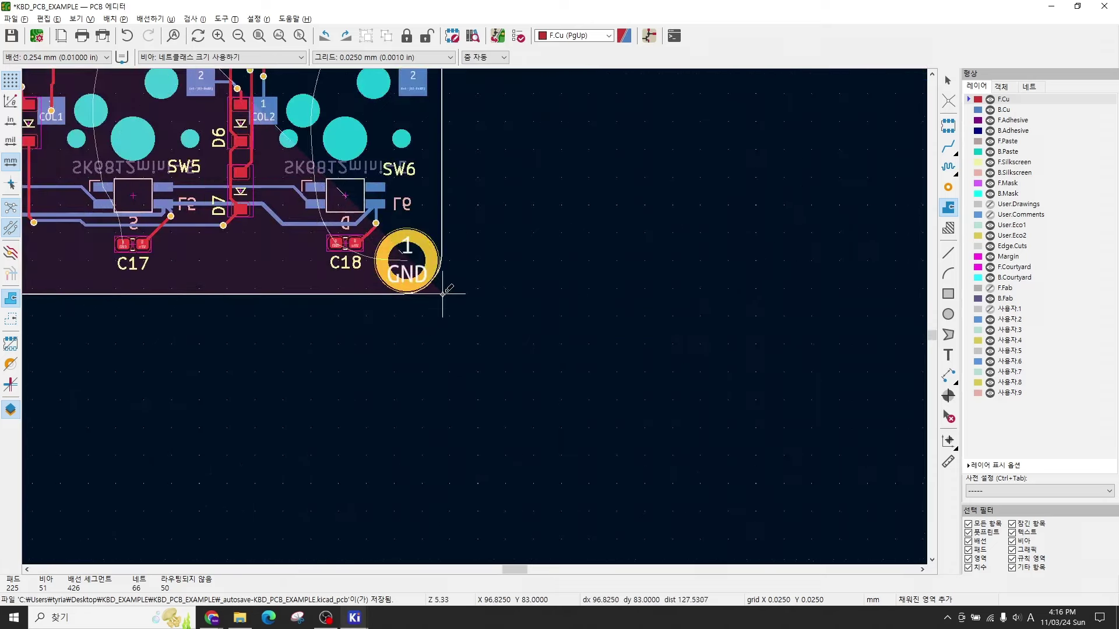
pyautogui.scroll(4, 443, 294)
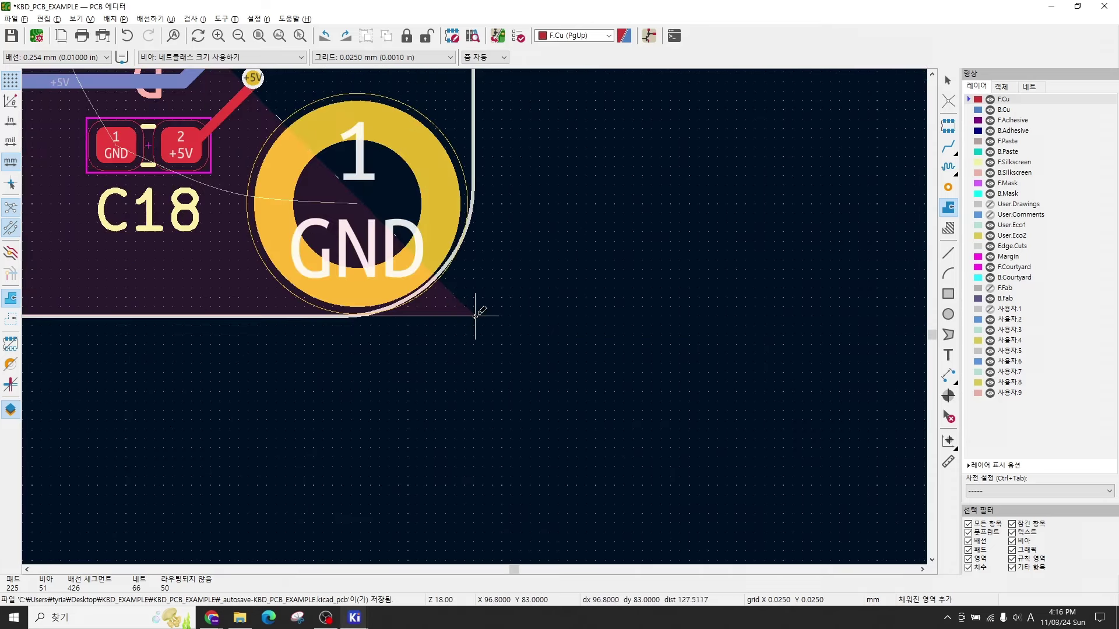
pyautogui.scroll(-5, 474, 315)
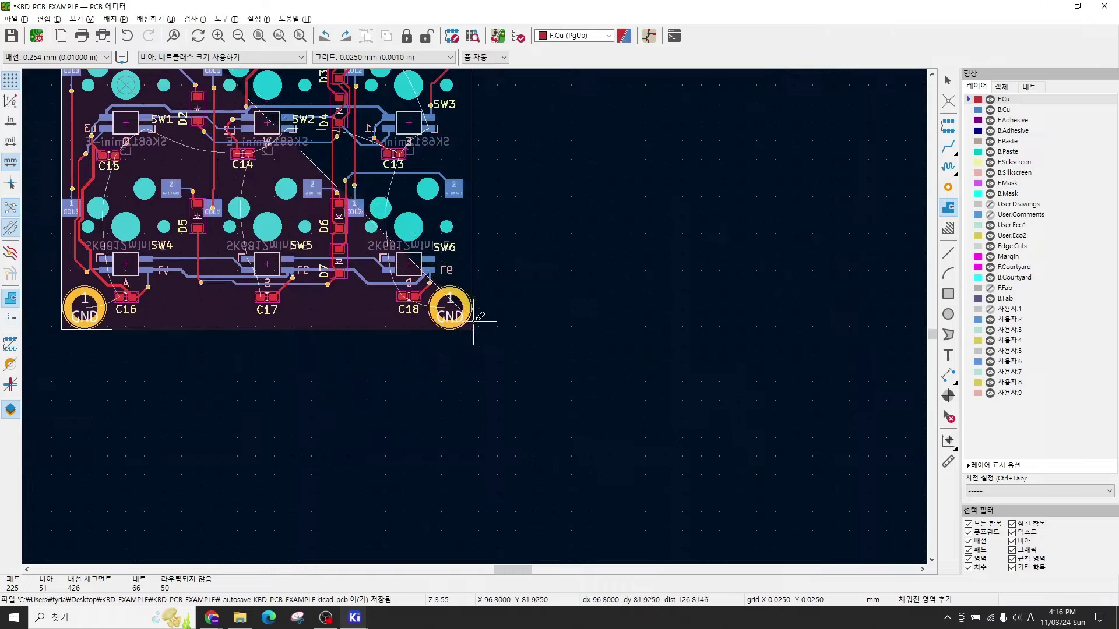
pyautogui.scroll(-1, 542, 291)
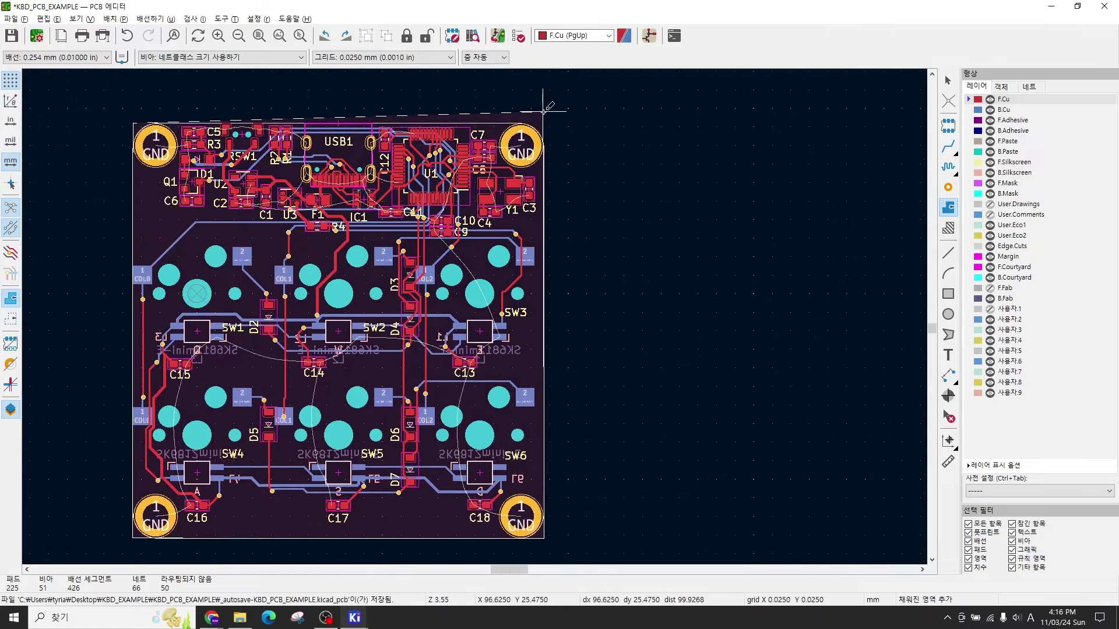
pyautogui.scroll(1, 543, 111)
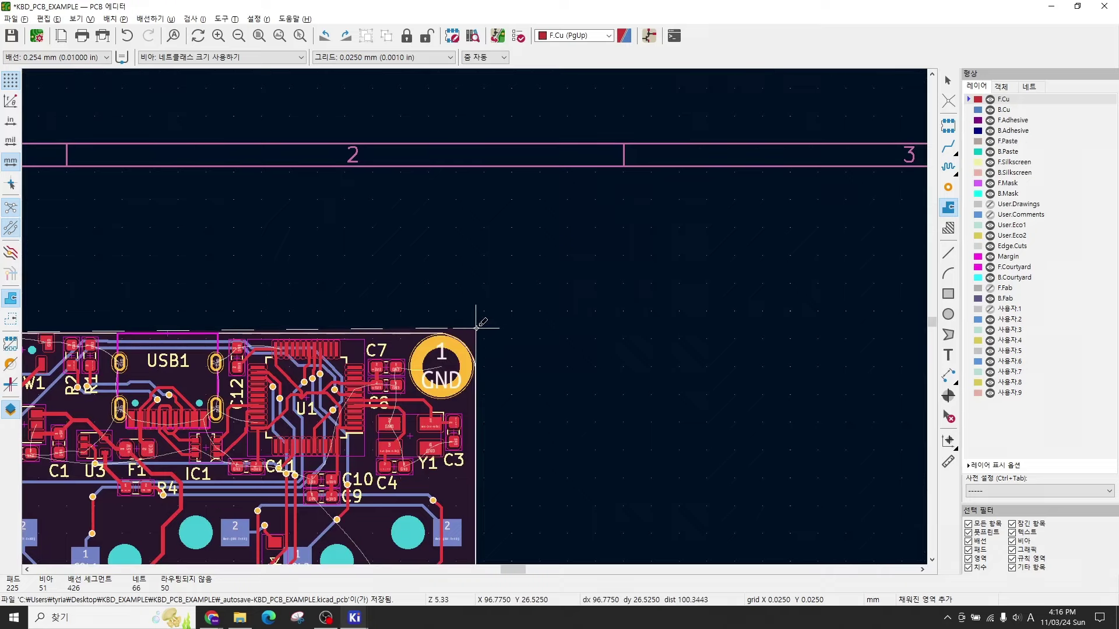
pyautogui.scroll(2, 477, 327)
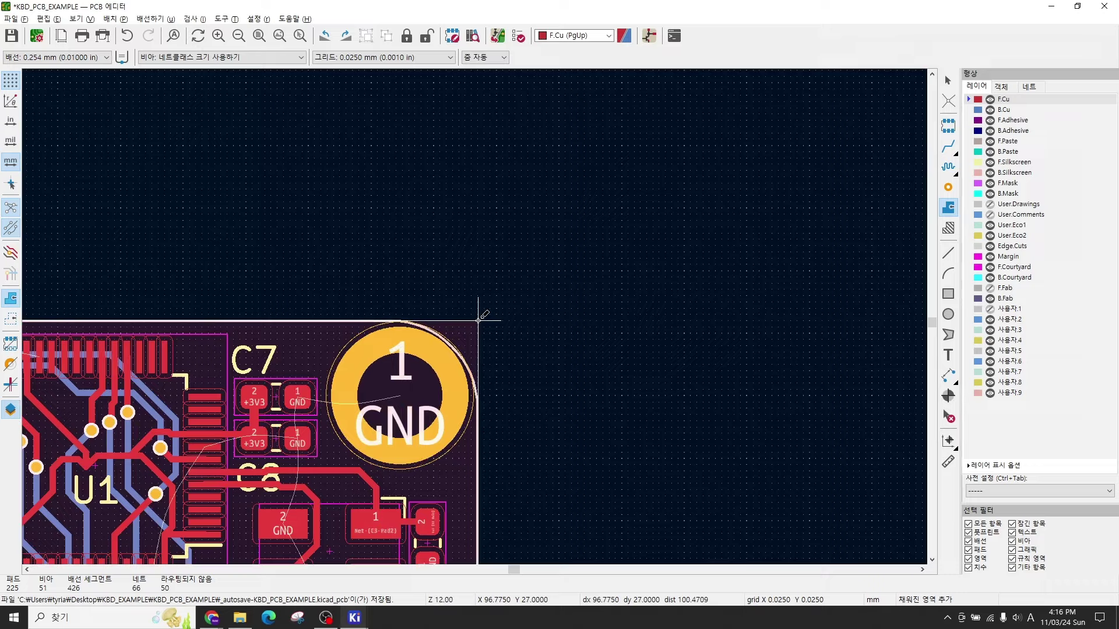
pyautogui.click(477, 320)
# Step: Bring the GND zone outline back to the board's upper-left corner, close the outline, and leave the zone tool
pyautogui.scroll(-3, 482, 312)
pyautogui.keyDown('ctrl'); pyautogui.hscroll(-3, 305, 274); pyautogui.keyUp('ctrl')
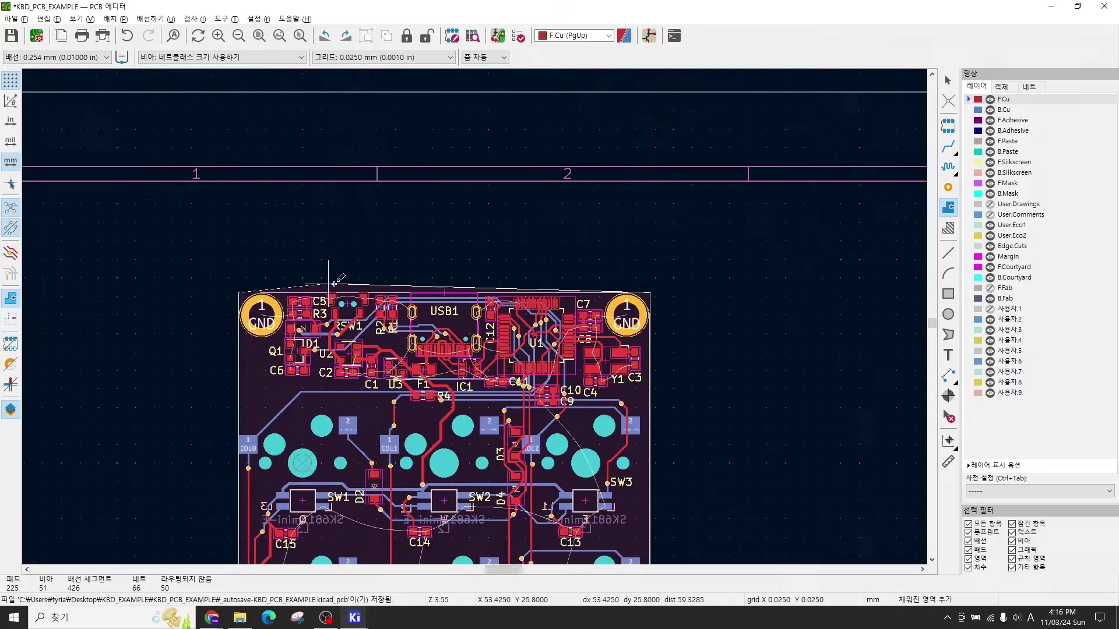
pyautogui.scroll(2, 287, 284)
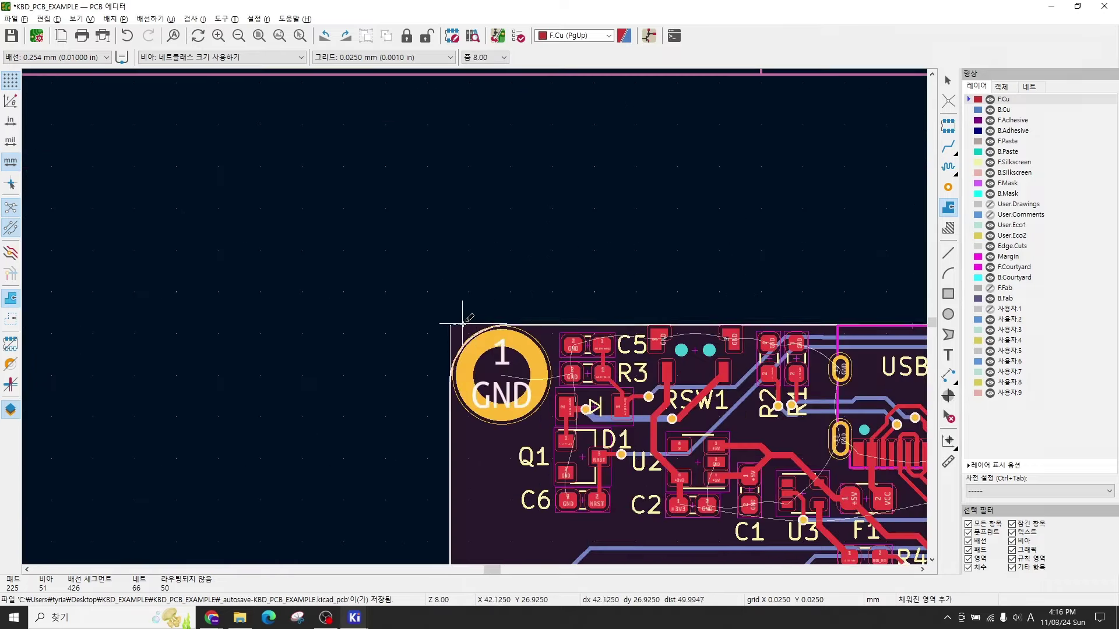
pyautogui.click(450, 324)
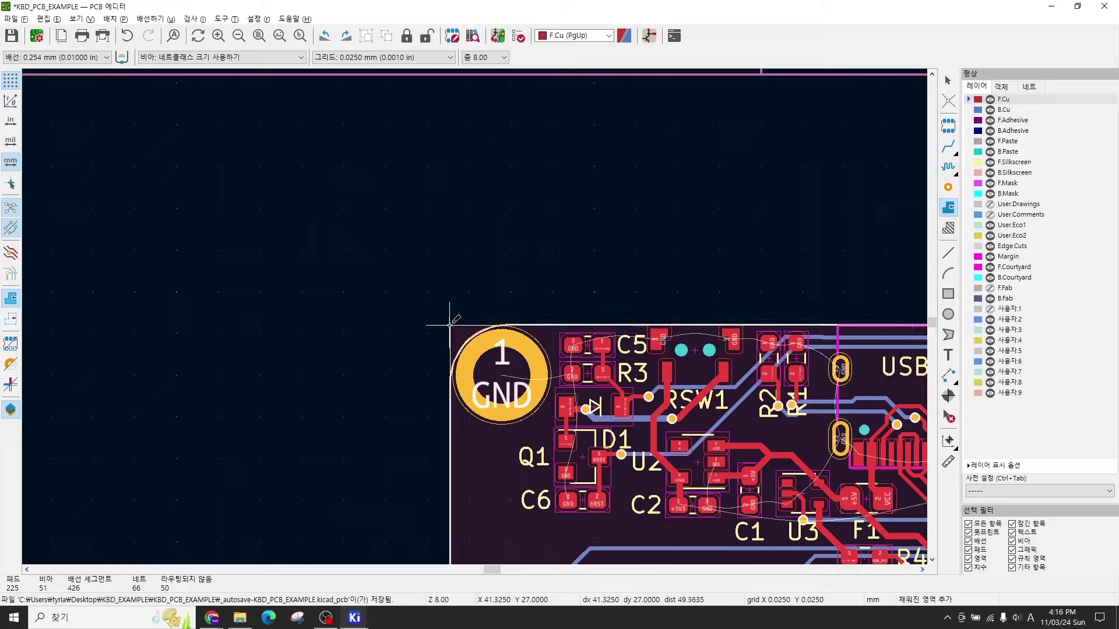
pyautogui.rightClick(508, 301)
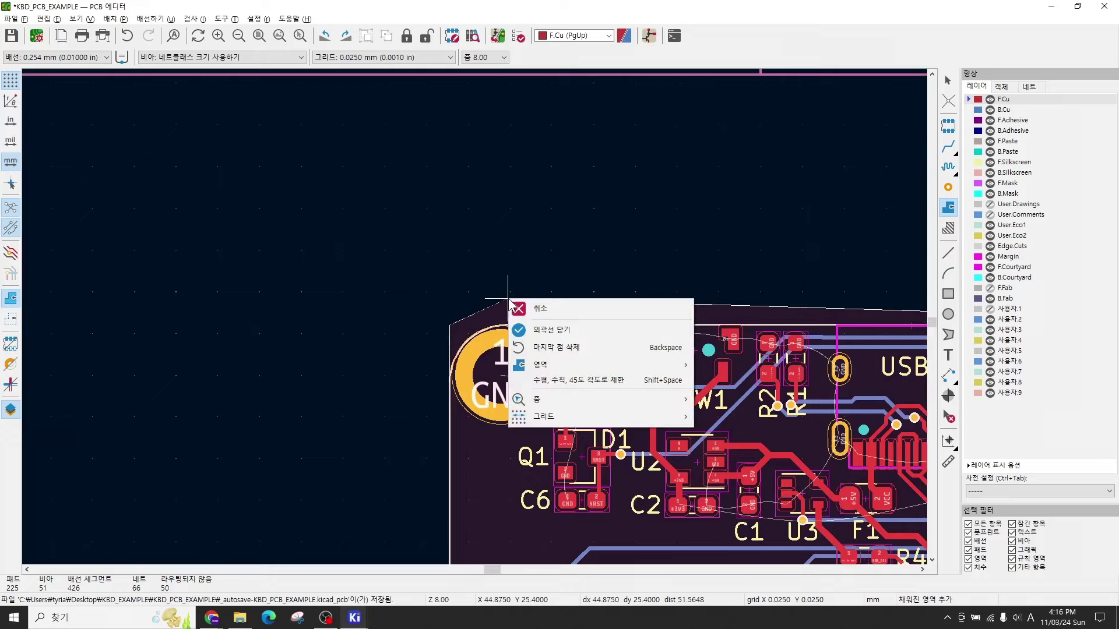
pyautogui.click(556, 337)
pyautogui.scroll(-2, 475, 306)
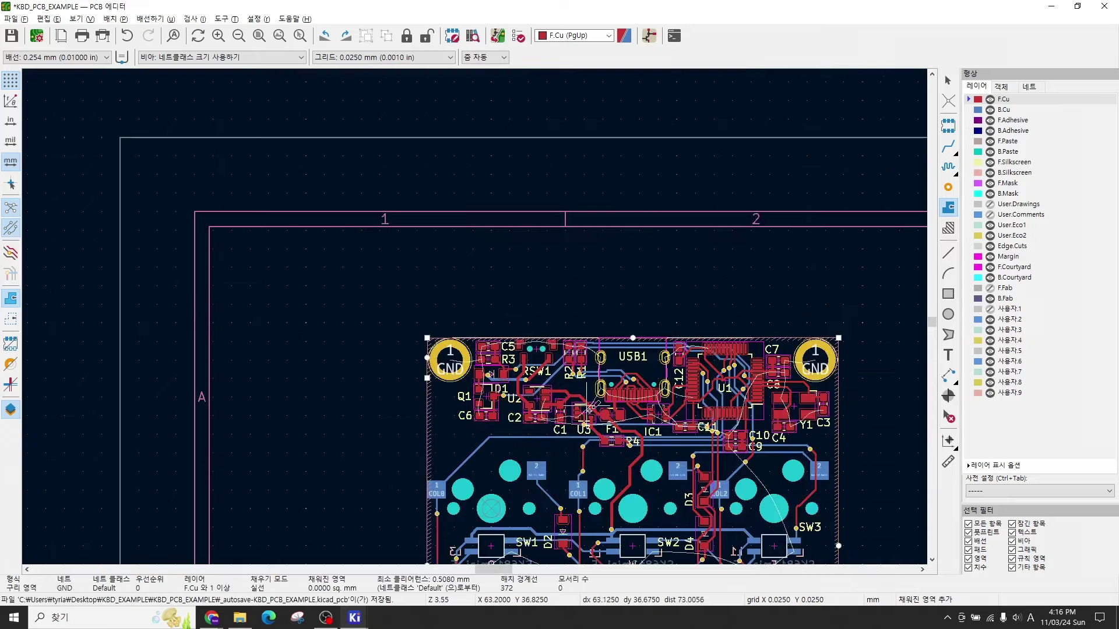
pyautogui.moveTo(475, 306); pyautogui.dragTo(444, 272, button='middle')
pyautogui.scroll(-1, 444, 272)
pyautogui.moveTo(478, 400); pyautogui.dragTo(477, 356, button='middle')
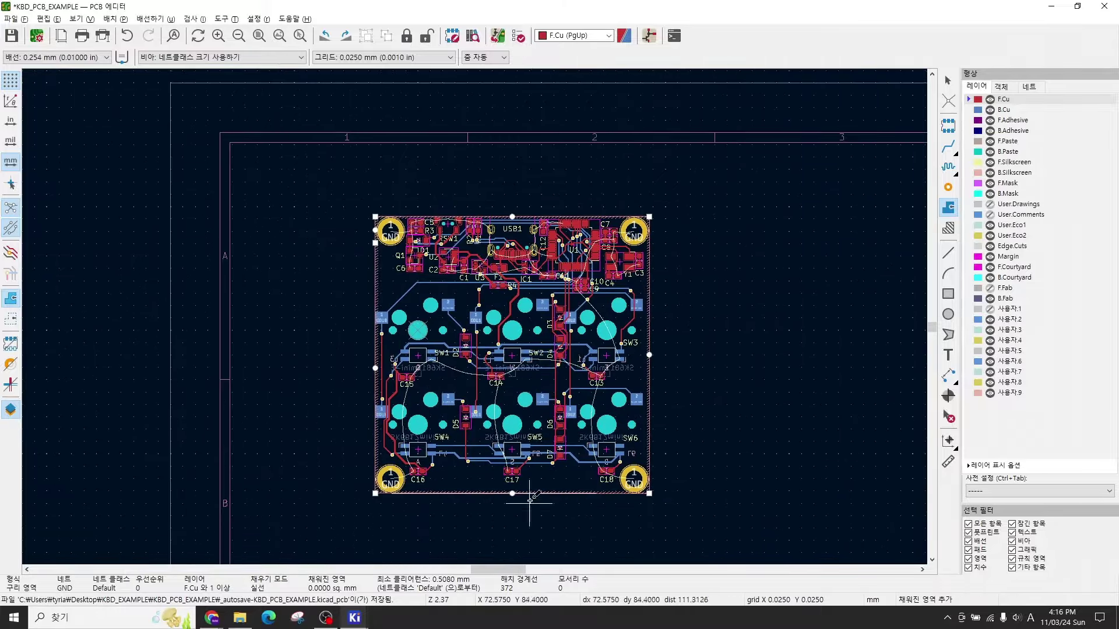
pyautogui.click(706, 465)
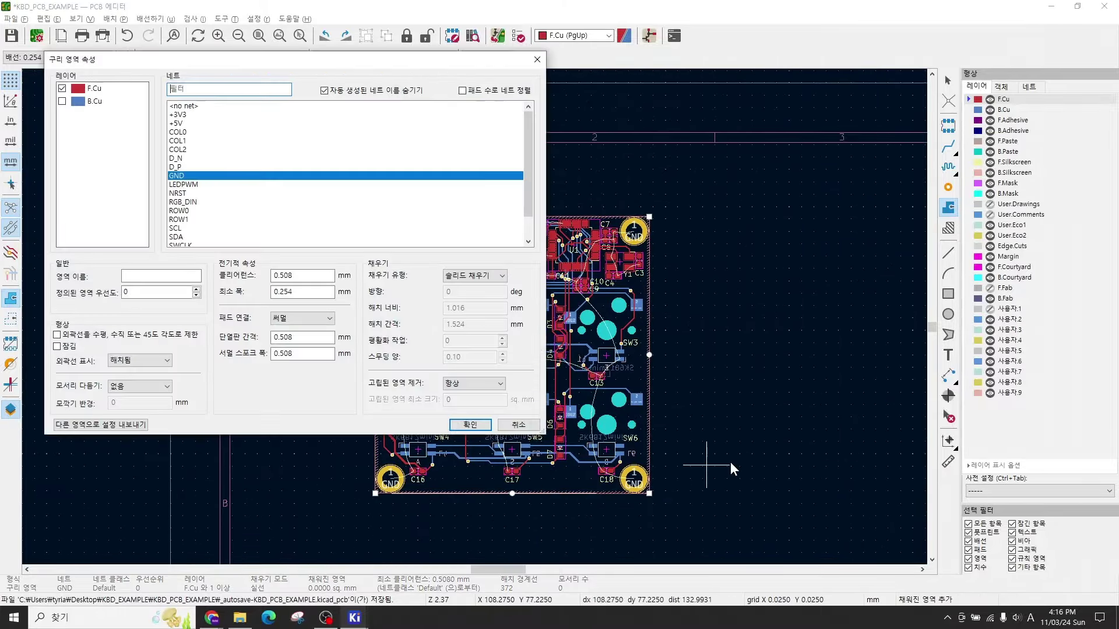
pyautogui.press('Return')
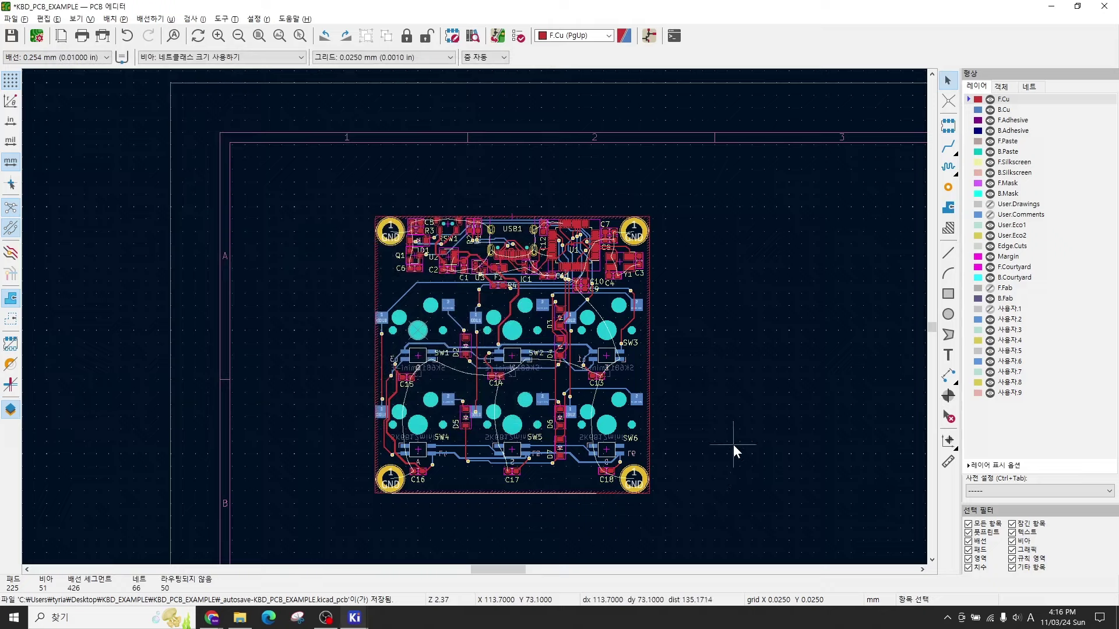
# Step: Inspect the GND zone border along the board edges and the available zone fill commands, and open the 3D viewer
pyautogui.scroll(6, 478, 322)
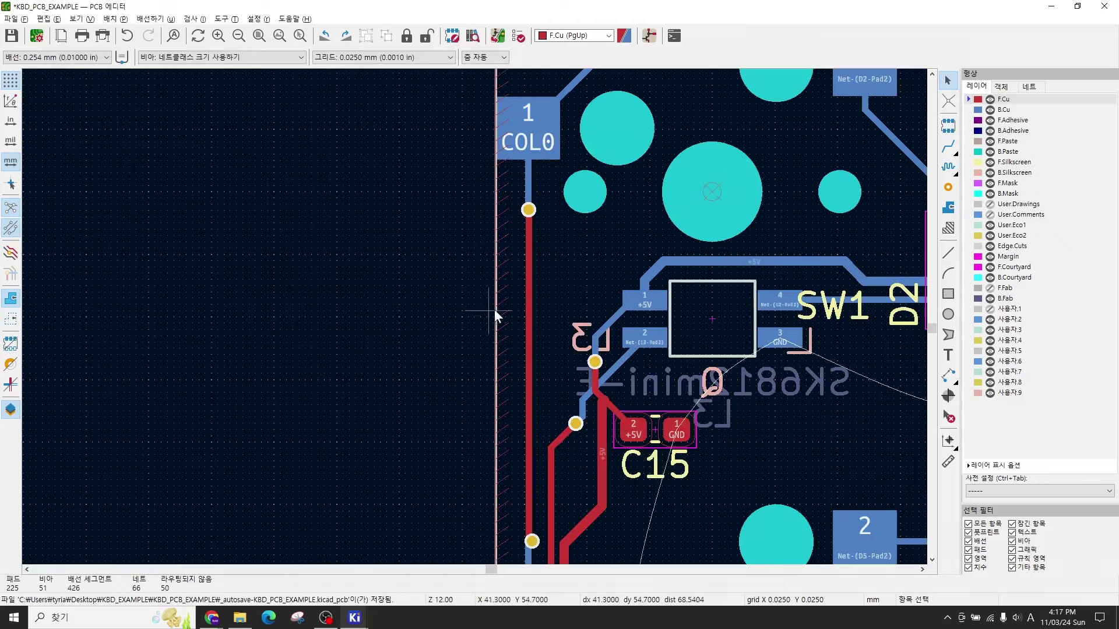
pyautogui.scroll(-4, 511, 361)
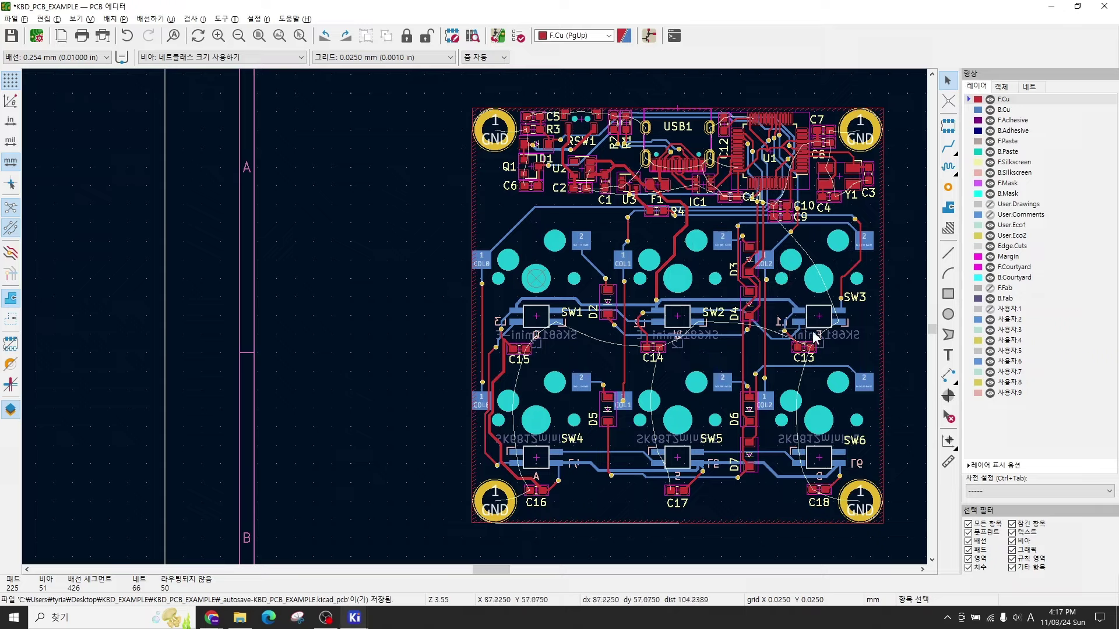
pyautogui.moveTo(897, 337); pyautogui.dragTo(793, 312, button='middle')
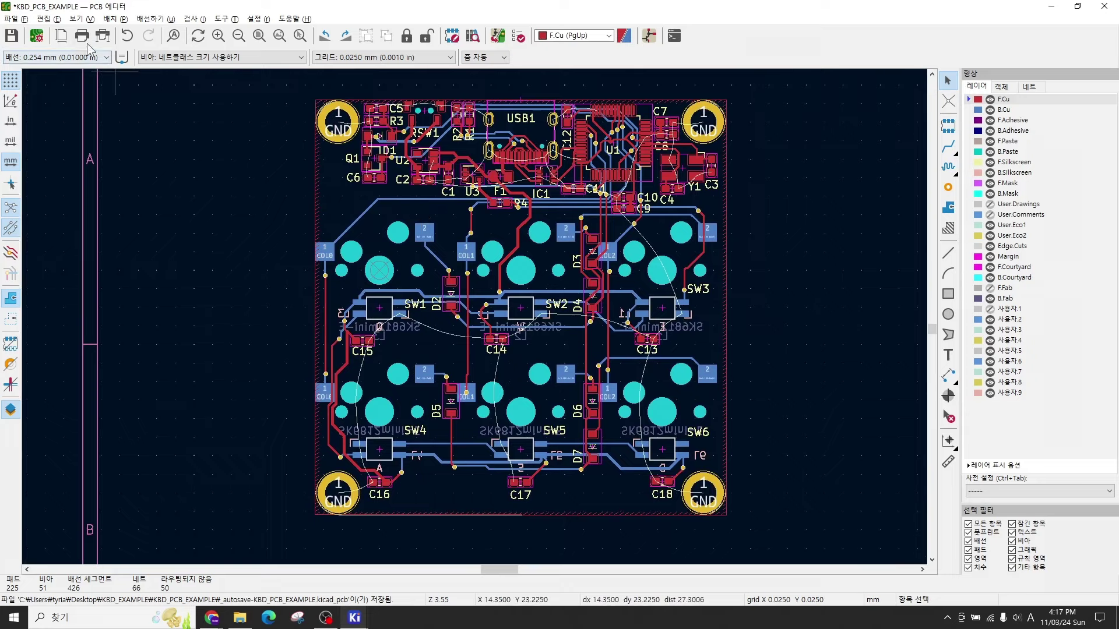
pyautogui.click(48, 19)
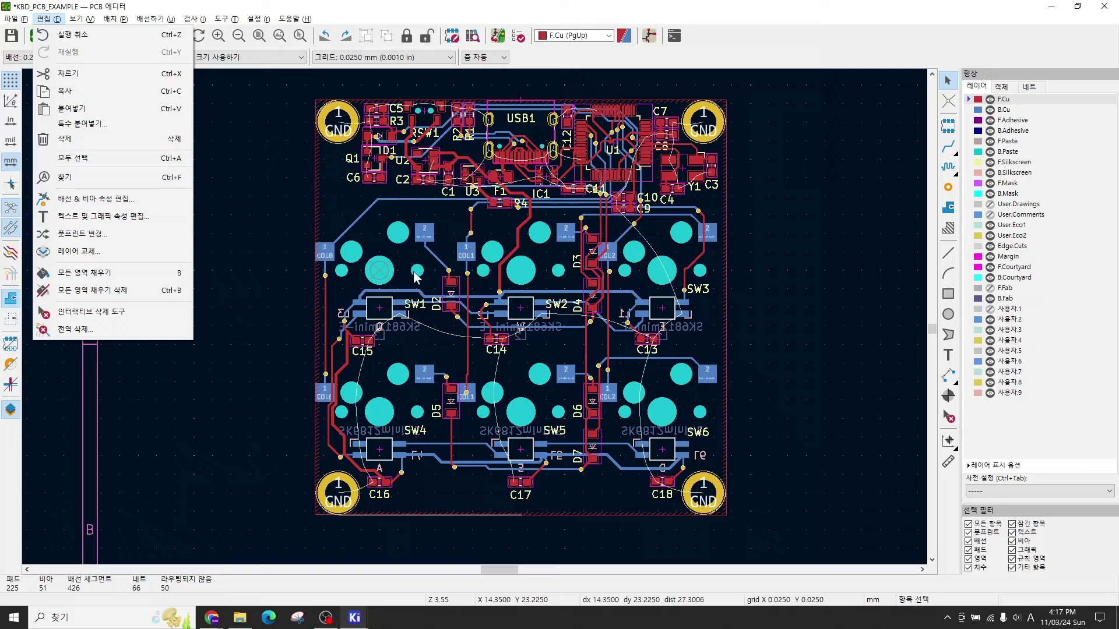
pyautogui.click(285, 418)
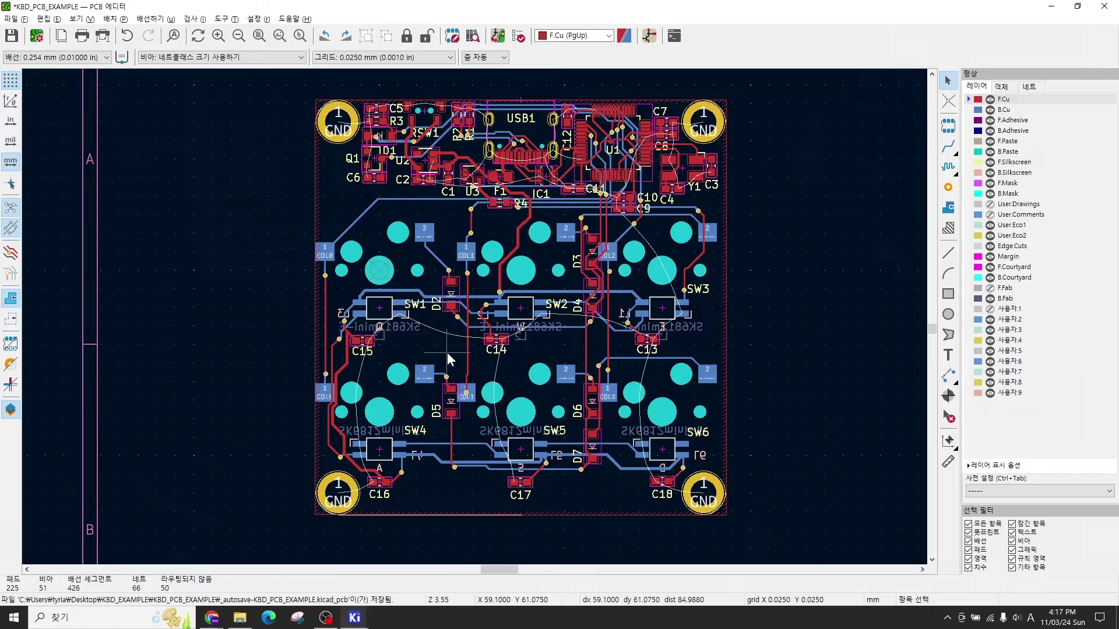
pyautogui.hotkey('alt', '3')
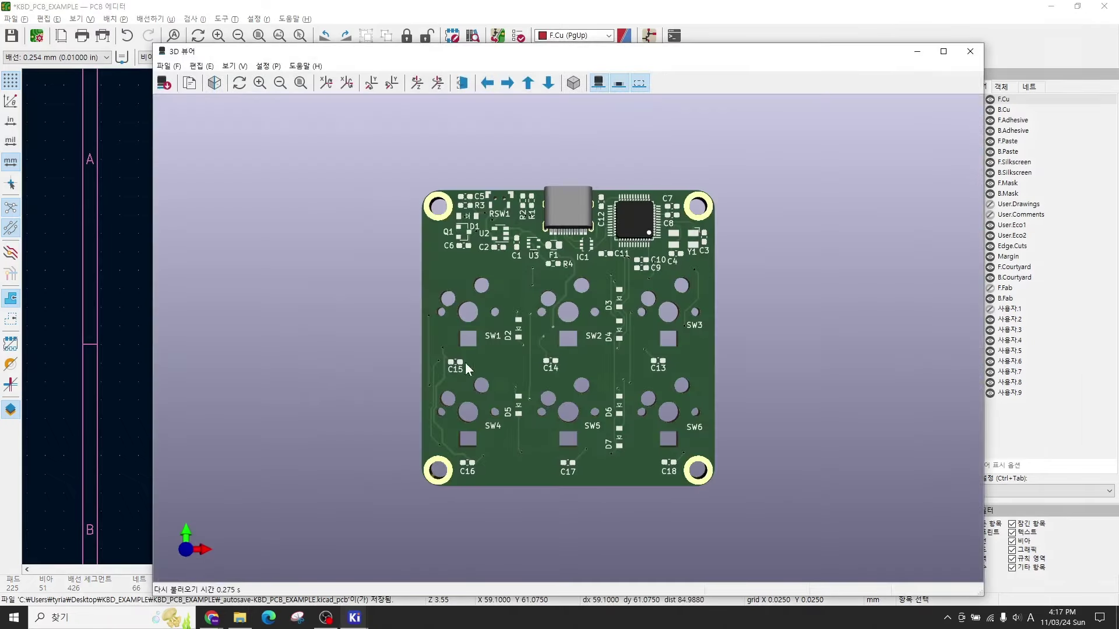
# Step: Hide the solder mask layers in the 3D viewer's display preferences and inspect the board's exposed copper
pyautogui.moveTo(465, 363); pyautogui.dragTo(544, 389)
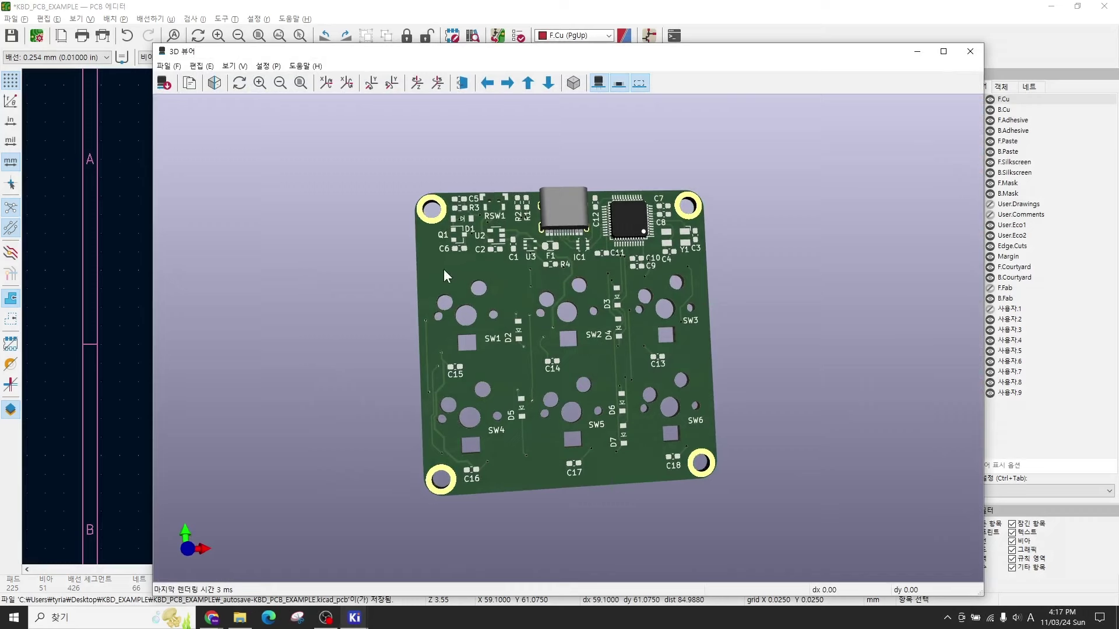
pyautogui.moveTo(544, 410); pyautogui.dragTo(555, 387)
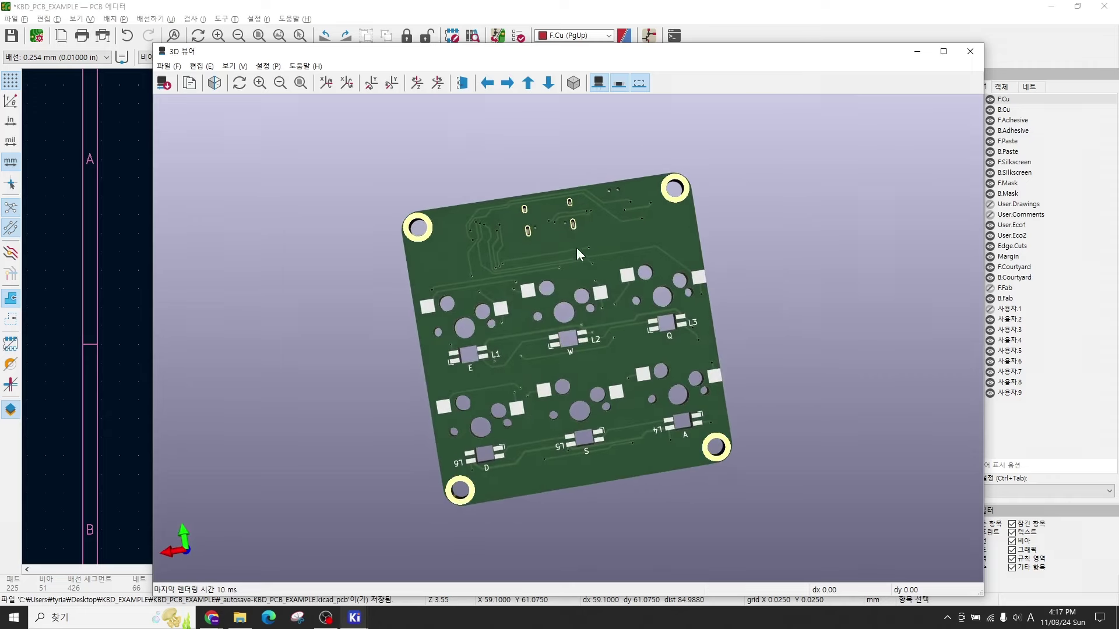
pyautogui.moveTo(652, 334); pyautogui.dragTo(550, 286)
pyautogui.scroll(5, 492, 263)
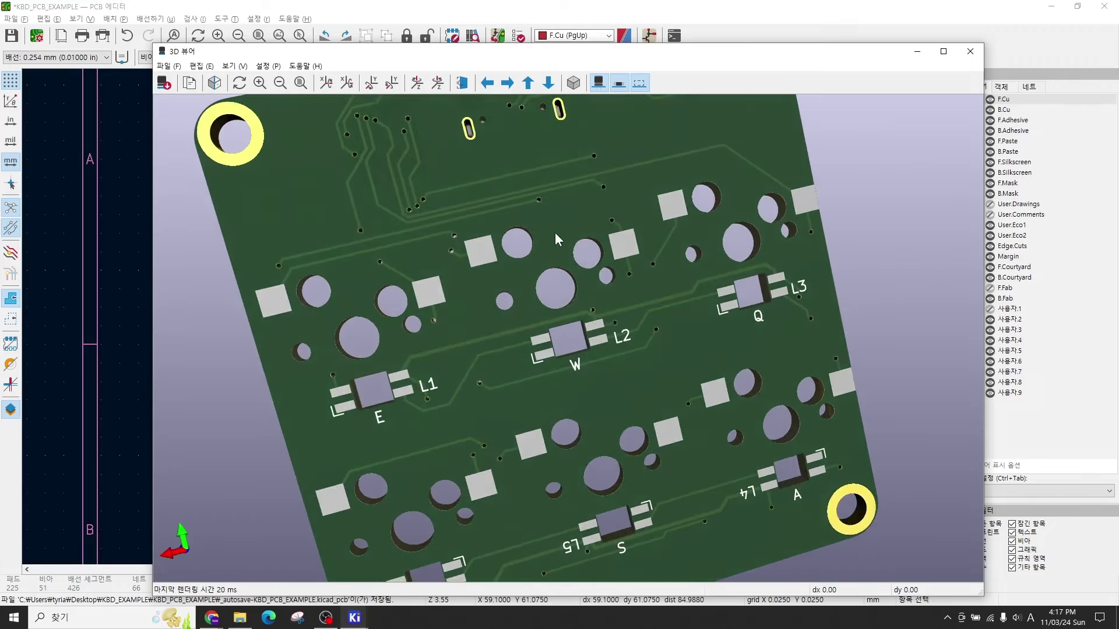
pyautogui.click(267, 65)
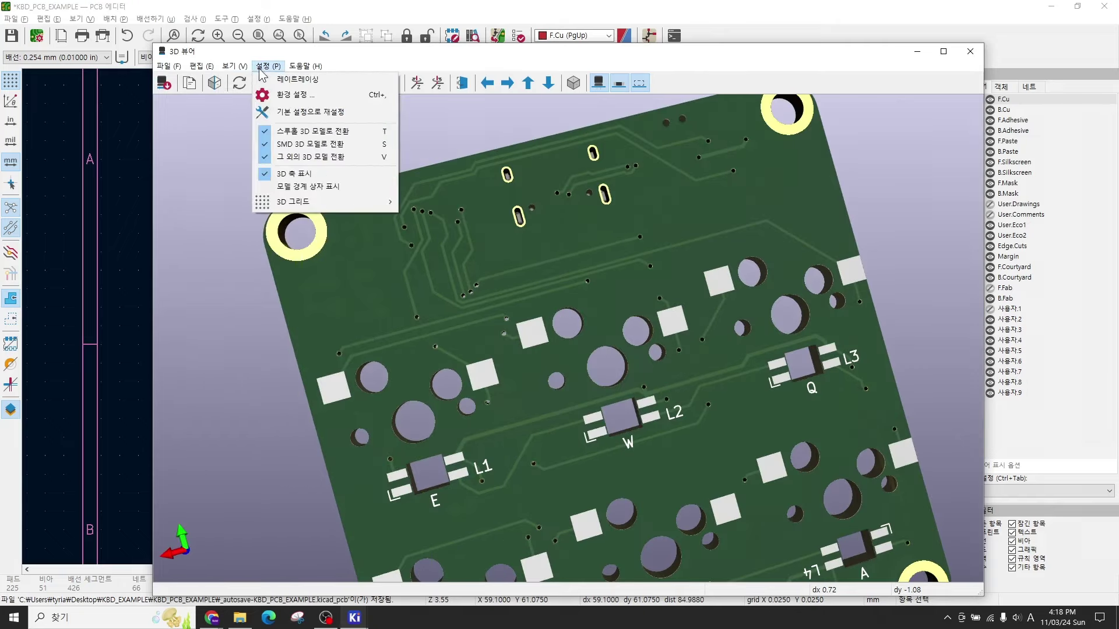
pyautogui.click(299, 135)
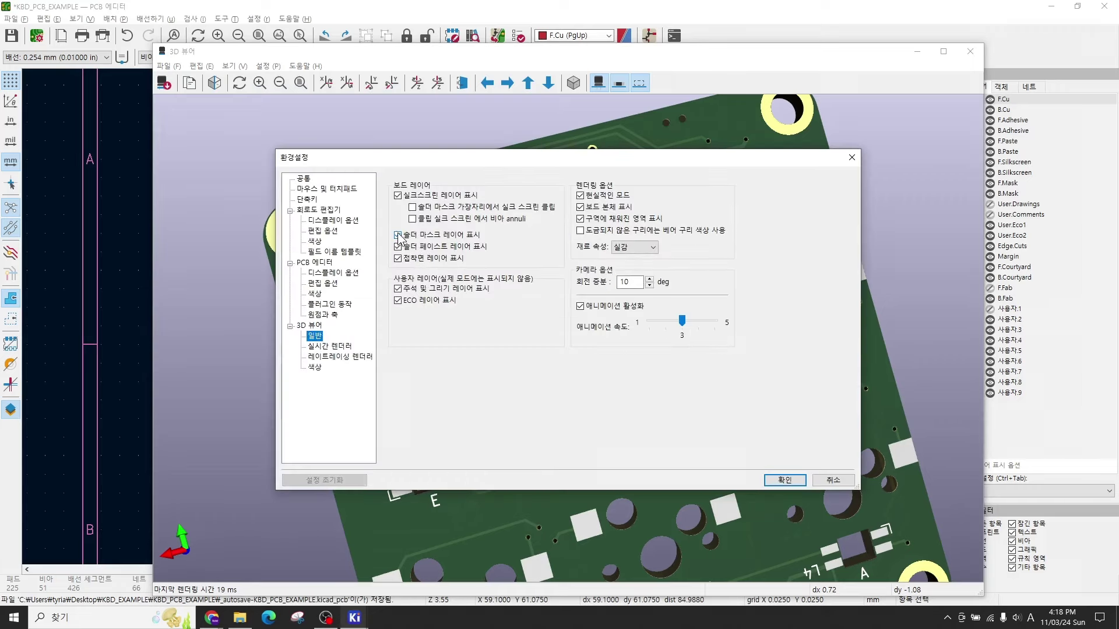
pyautogui.click(399, 236)
pyautogui.click(785, 480)
pyautogui.hotkey('ctrl', 'f')
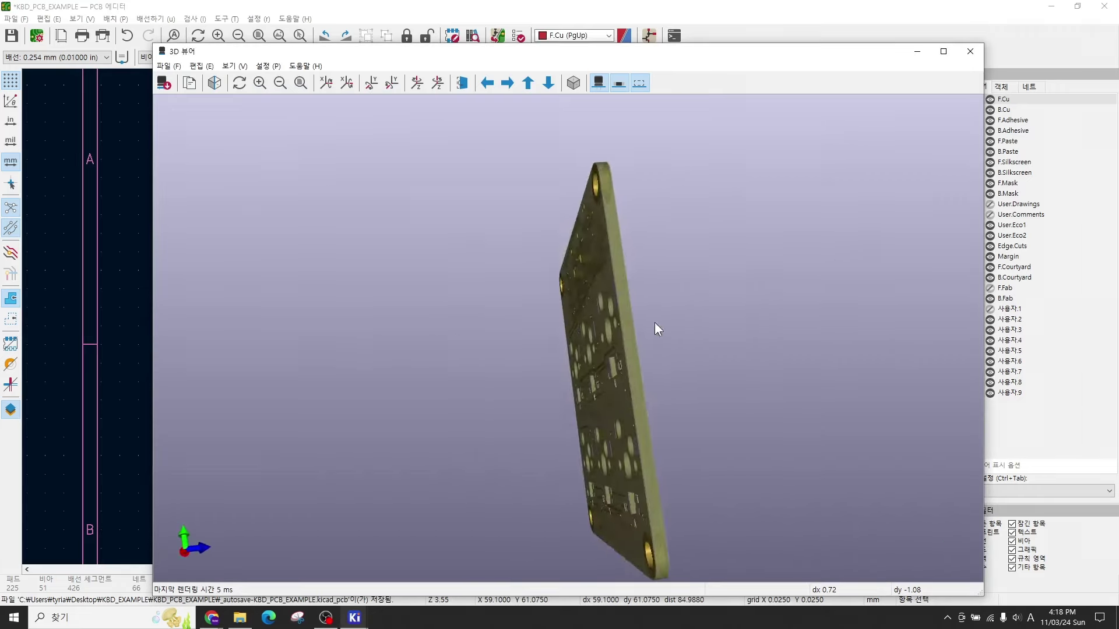
pyautogui.moveTo(592, 394); pyautogui.dragTo(593, 424)
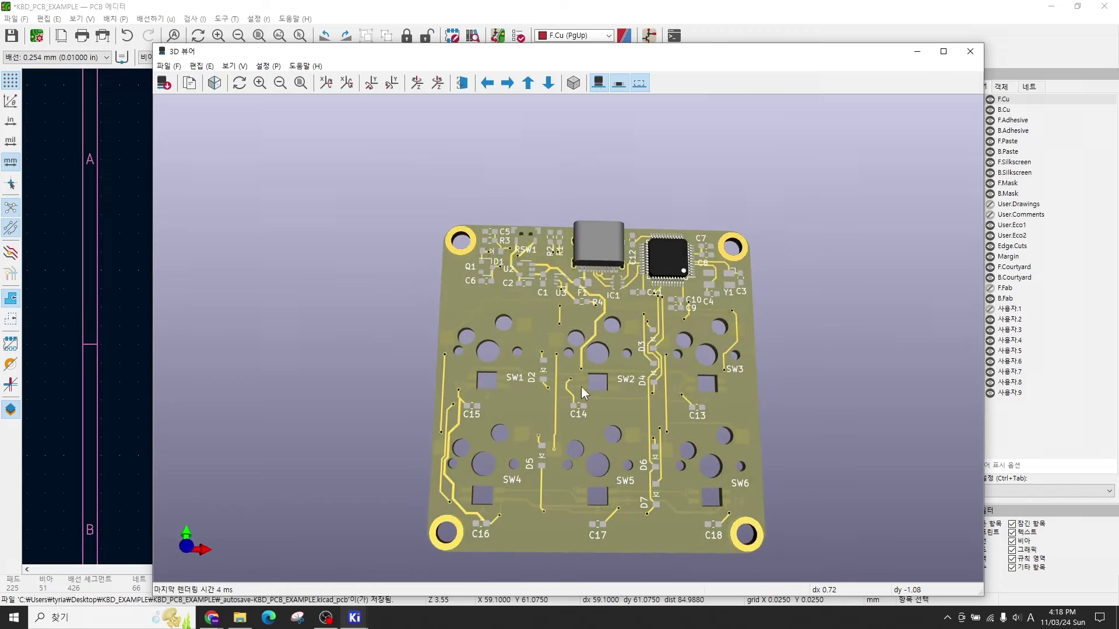
pyautogui.moveTo(586, 363); pyautogui.dragTo(598, 413)
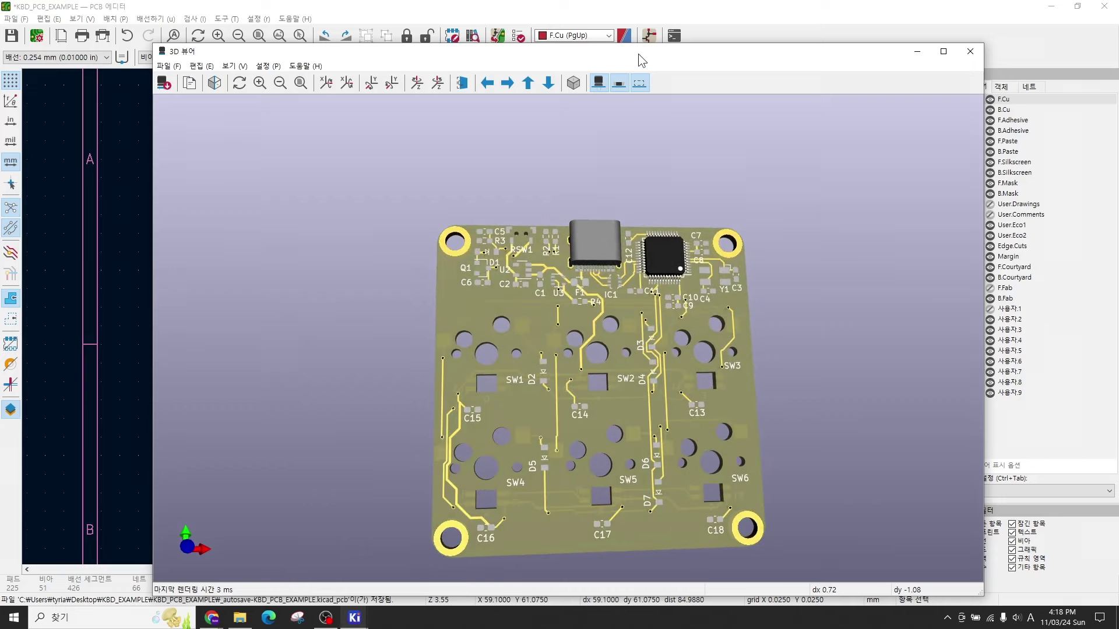
# Step: Return to the PCB editor, fill all zones, and examine the poured GND copper in the 3D viewer
pyautogui.click(639, 9)
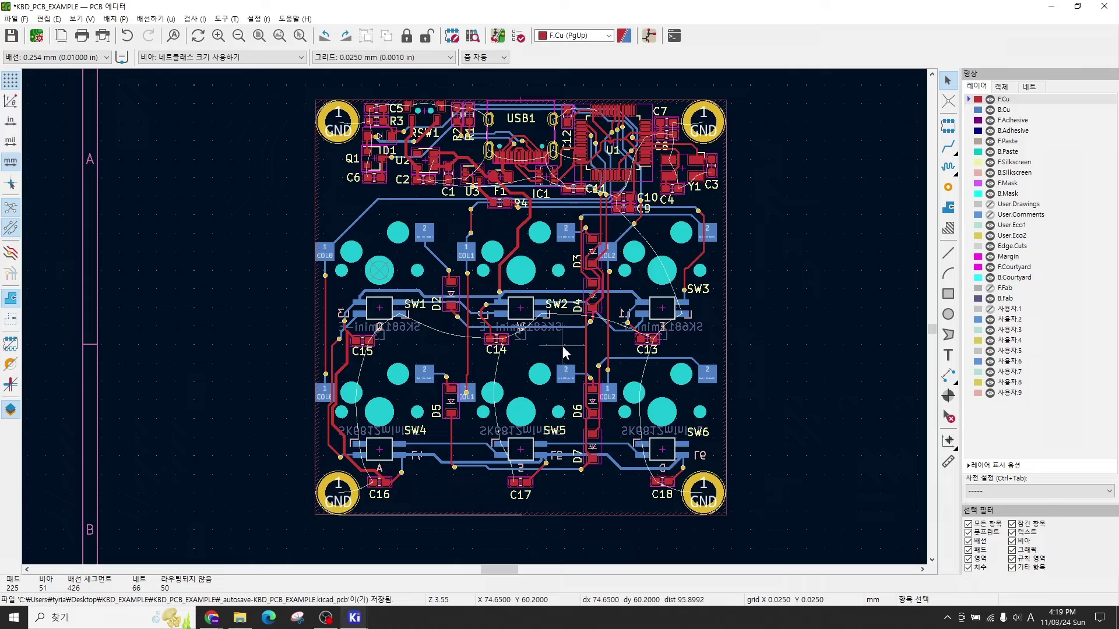
pyautogui.press('b')
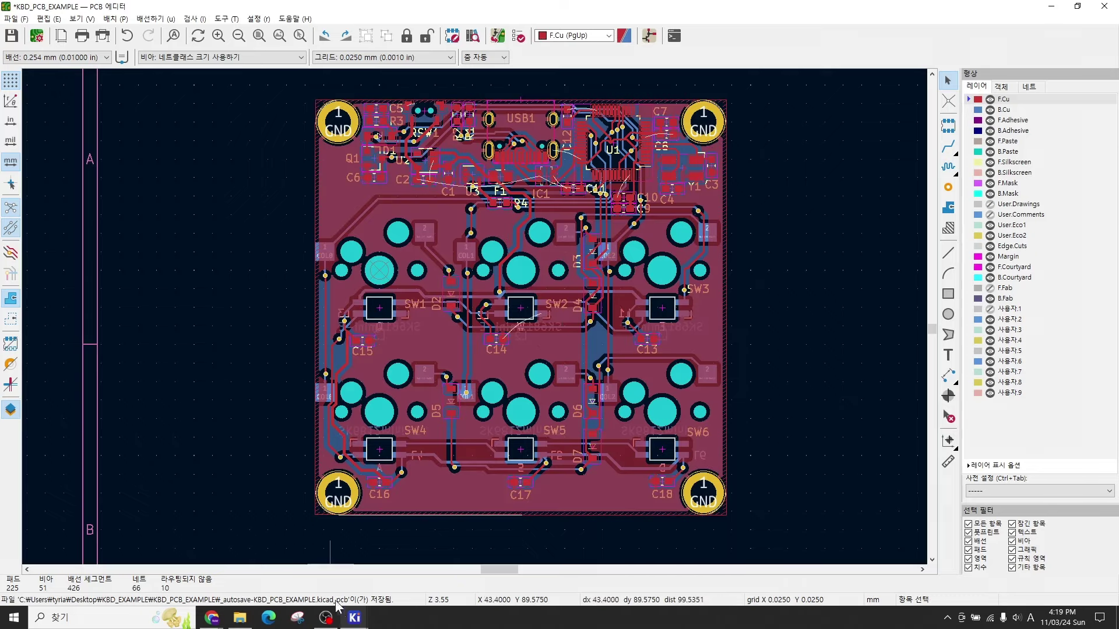
pyautogui.hotkey('alt', '3')
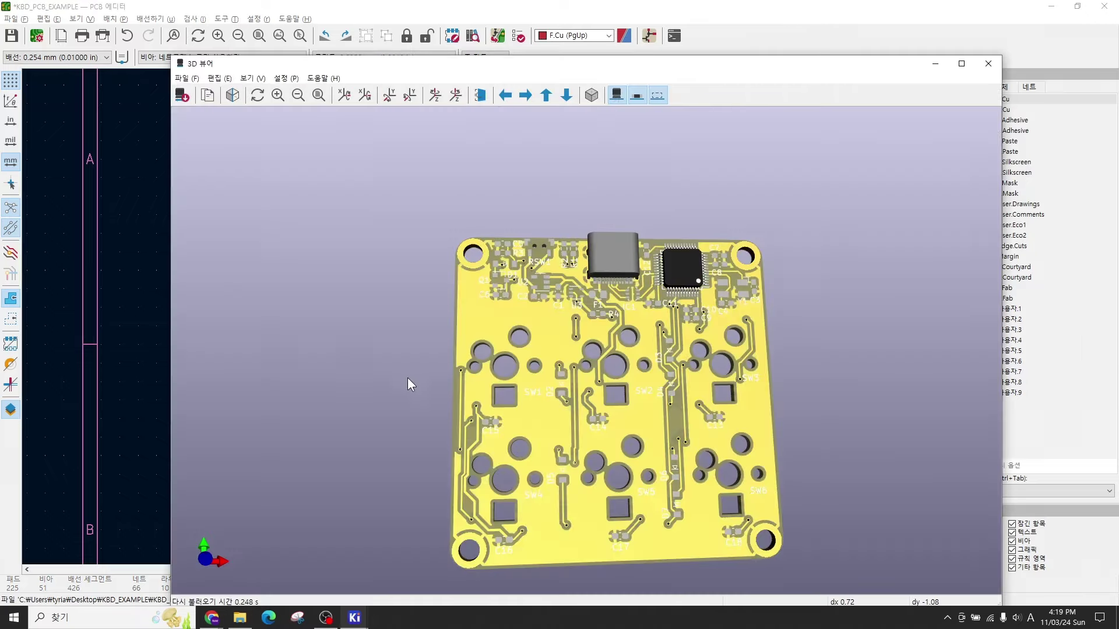
pyautogui.moveTo(668, 418)
pyautogui.mouseDown()
pyautogui.moveTo(454, 400)
pyautogui.moveTo(547, 369)
pyautogui.moveTo(630, 309)
pyautogui.moveTo(578, 323)
pyautogui.moveTo(503, 418)
pyautogui.moveTo(733, 383)
pyautogui.moveTo(711, 378)
pyautogui.moveTo(733, 353)
pyautogui.moveTo(691, 355)
pyautogui.moveTo(698, 391)
pyautogui.mouseUp()
pyautogui.scroll(5, 698, 390)
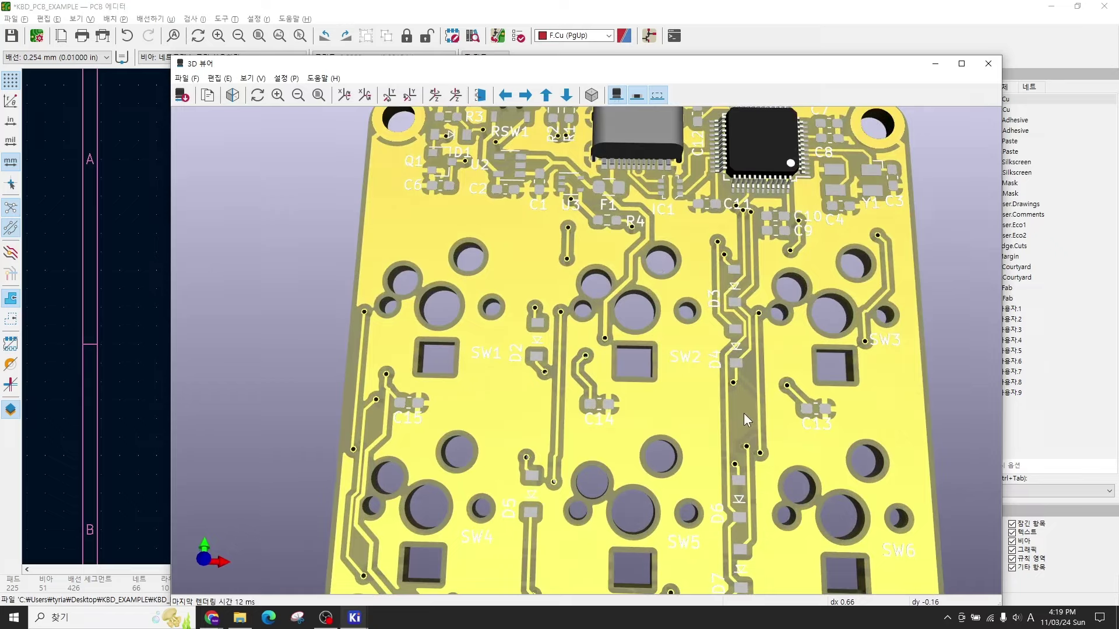
pyautogui.click(559, 18)
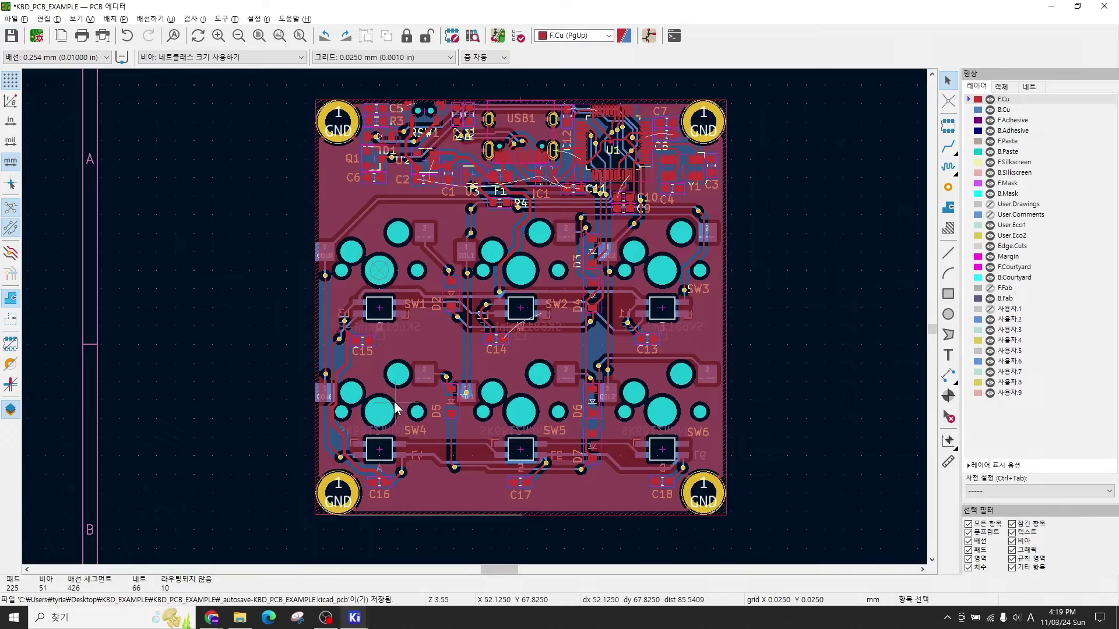
# Step: Examine the remaining unrouted connections around IC1, U2, C2, C11 and U1 in the PCB editor
pyautogui.scroll(10, 465, 192)
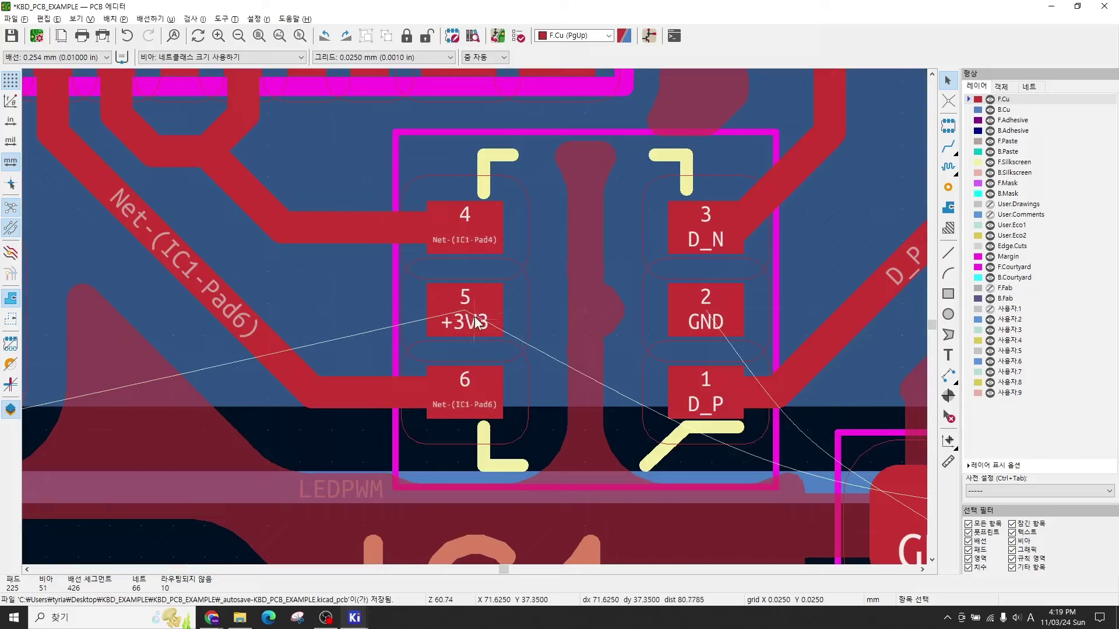
pyautogui.scroll(-5, 474, 320)
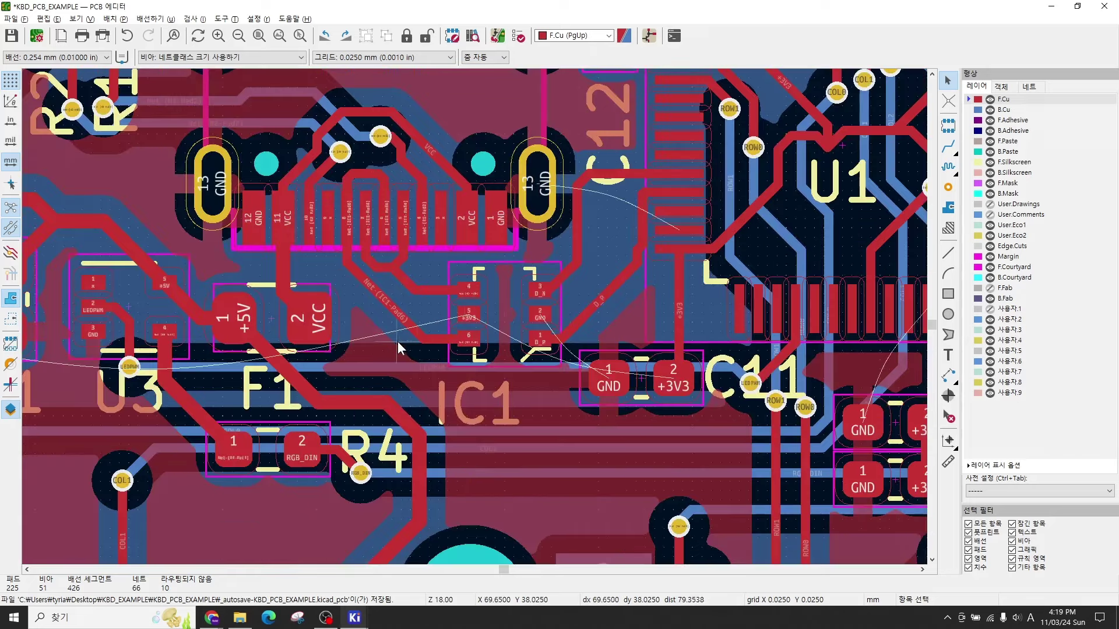
pyautogui.moveTo(396, 341); pyautogui.dragTo(620, 275, button='middle')
pyautogui.moveTo(281, 336); pyautogui.dragTo(403, 355, button='middle')
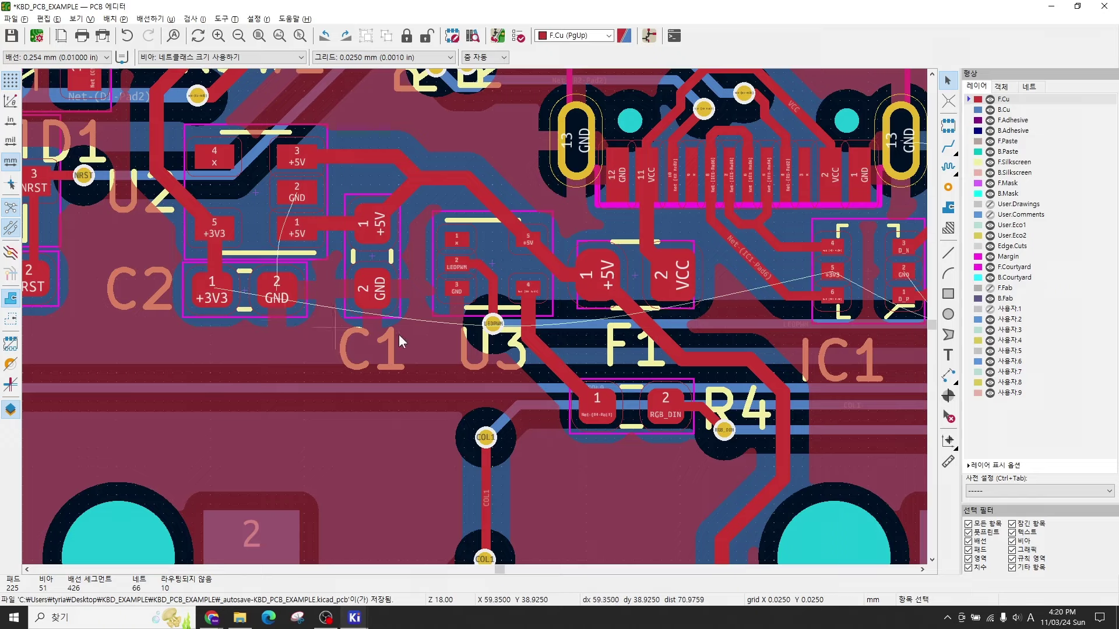
pyautogui.hscroll(2, 399, 335)
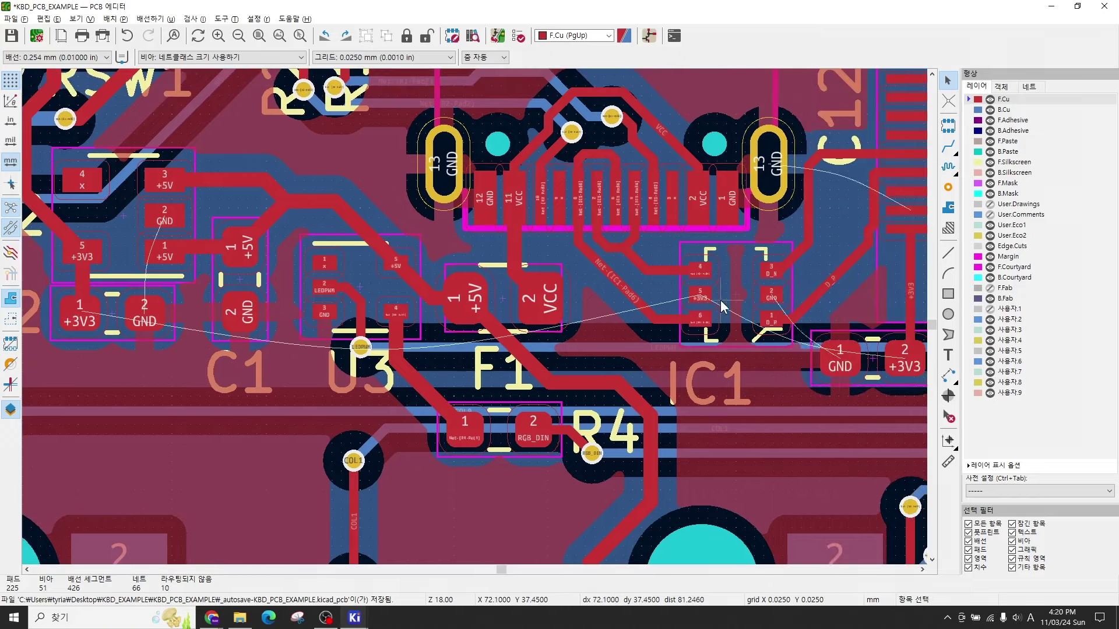
pyautogui.hscroll(3, 717, 334)
pyautogui.scroll(2, 600, 373)
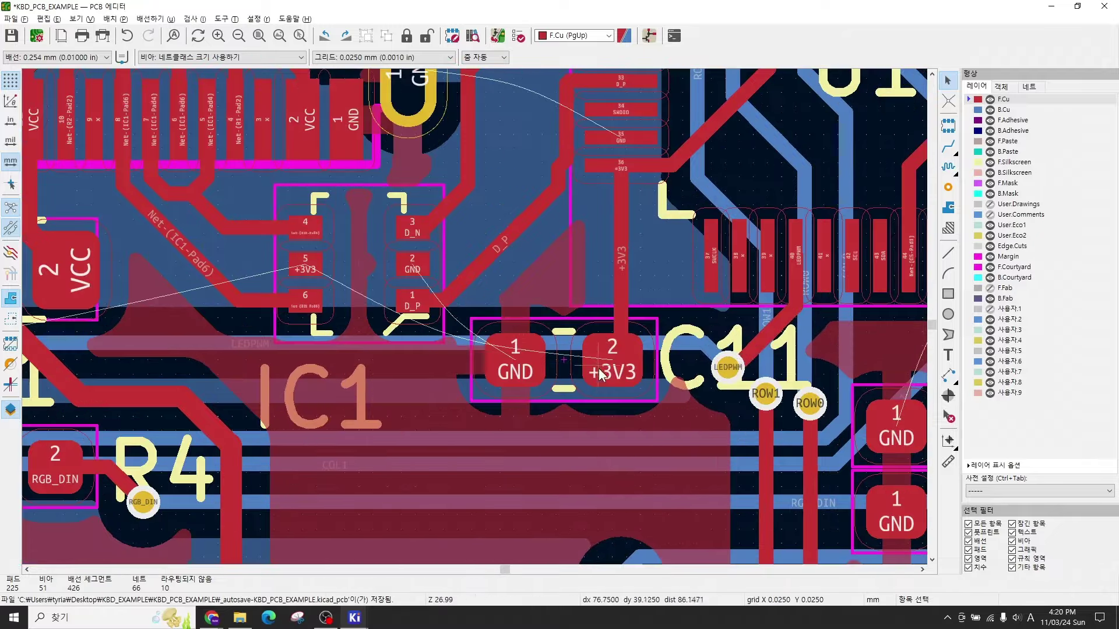
pyautogui.scroll(-3, 606, 365)
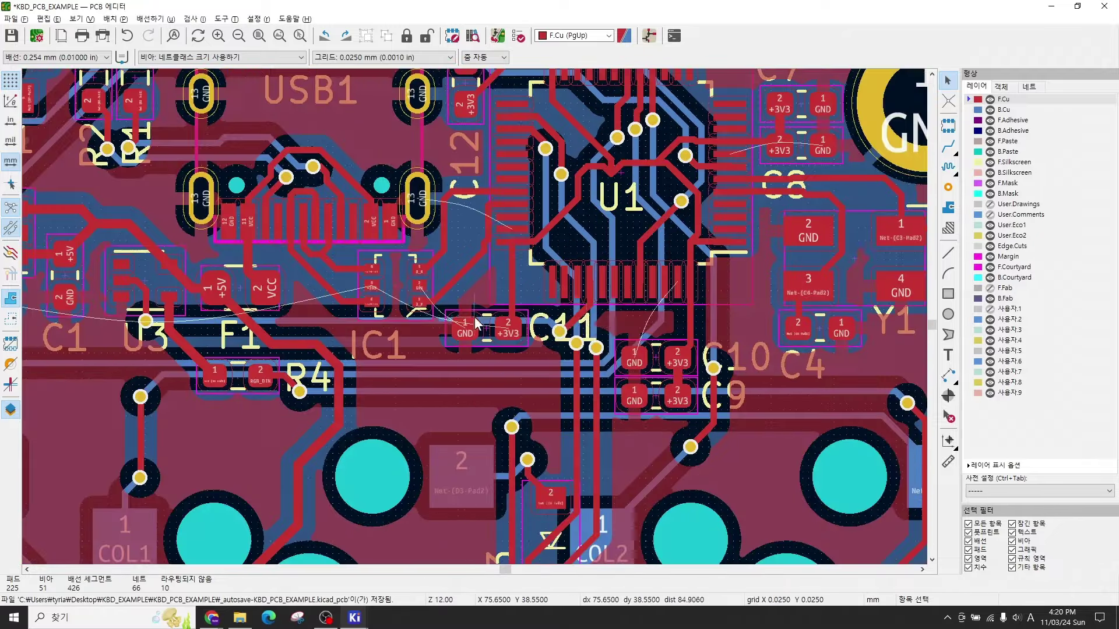
pyautogui.scroll(-1, 604, 313)
# Step: Route a 0.254 mm GND track on F.Cu from U1 pad 47 to C10 pad 1 and refill all zones
pyautogui.scroll(4, 475, 317)
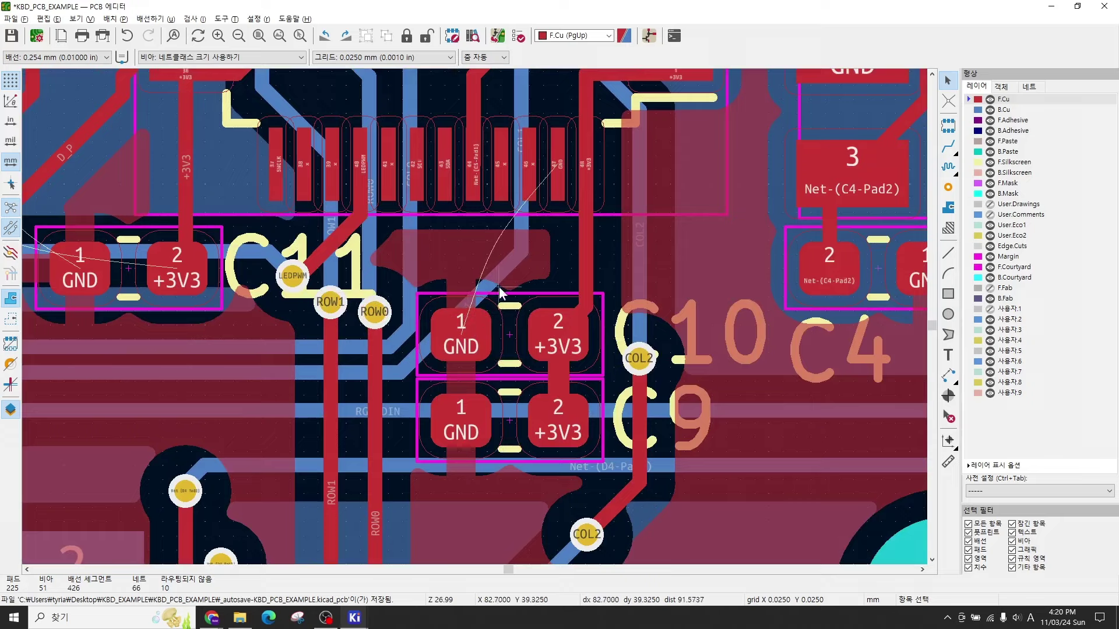
pyautogui.scroll(2, 526, 256)
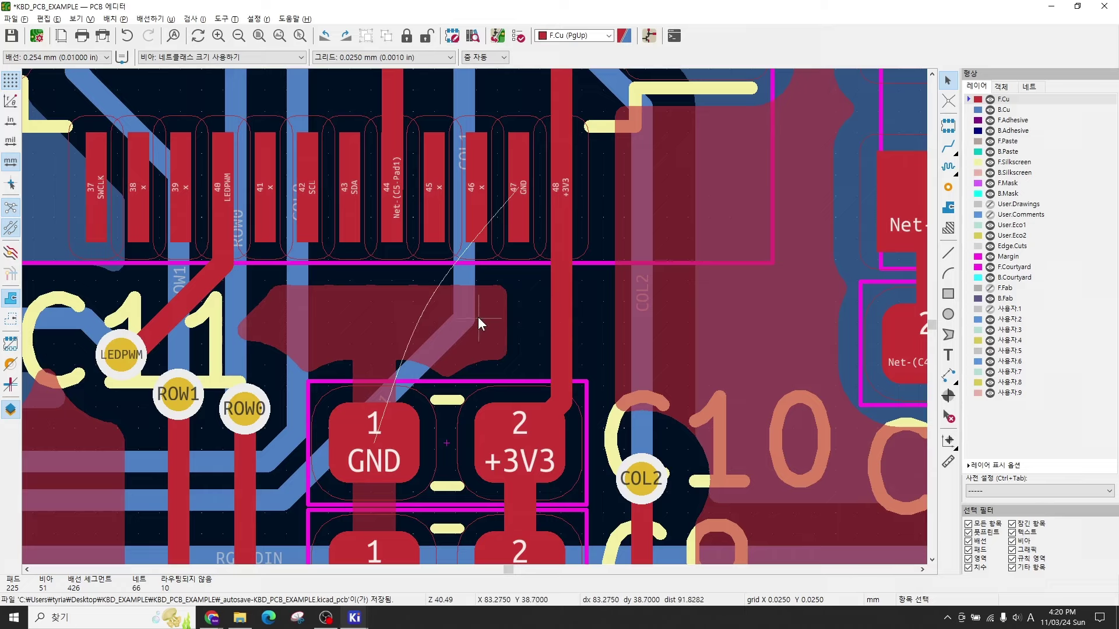
pyautogui.click(384, 441)
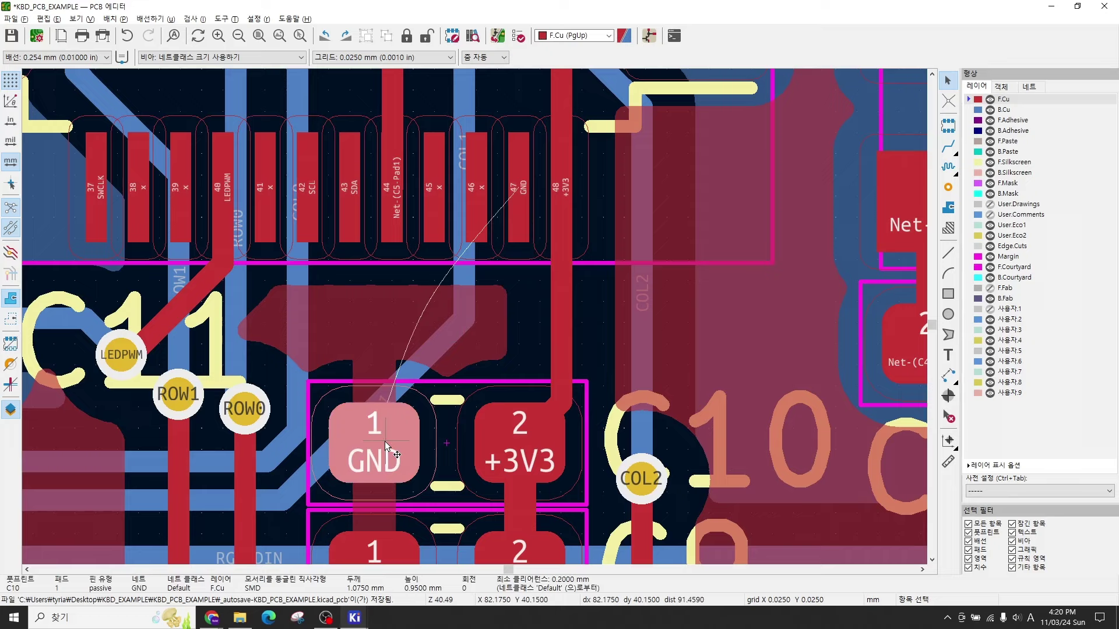
pyautogui.click(520, 201)
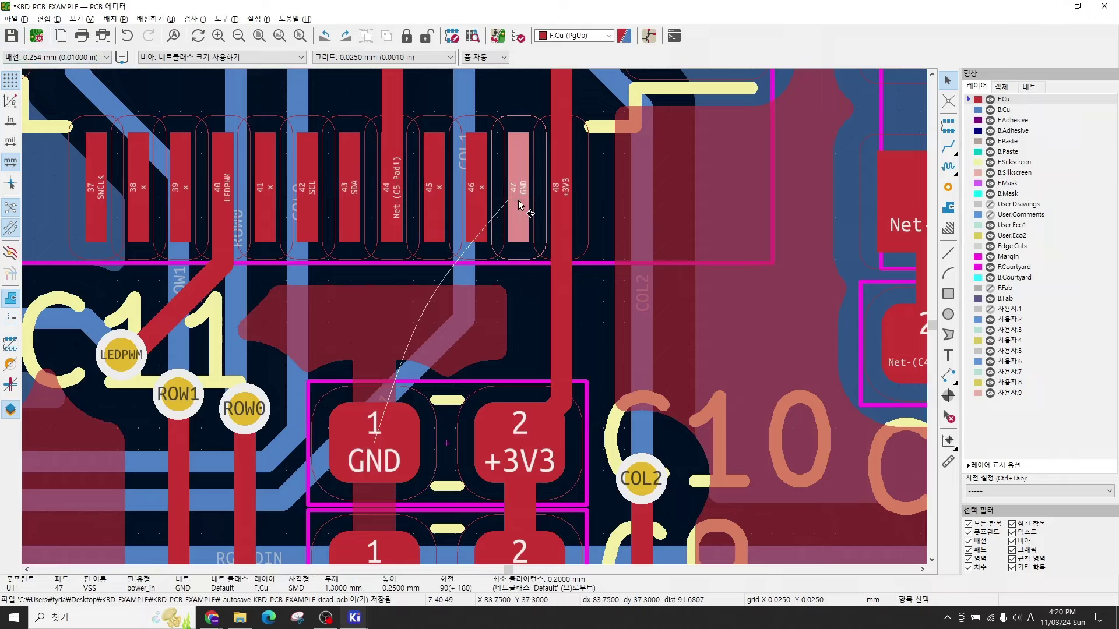
pyautogui.press('x')
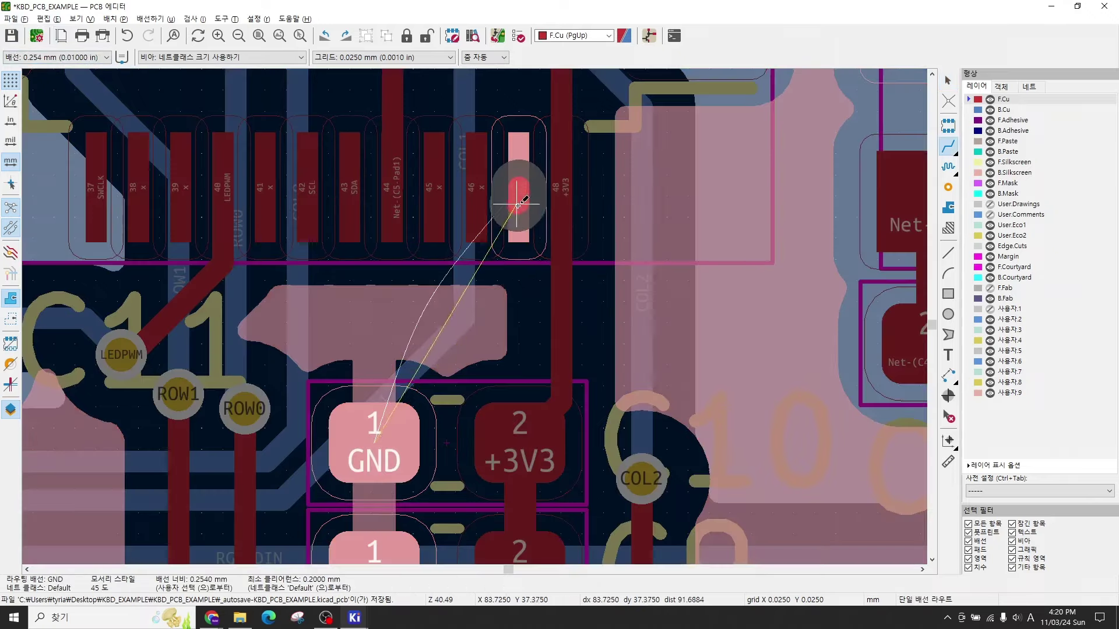
pyautogui.click(351, 404)
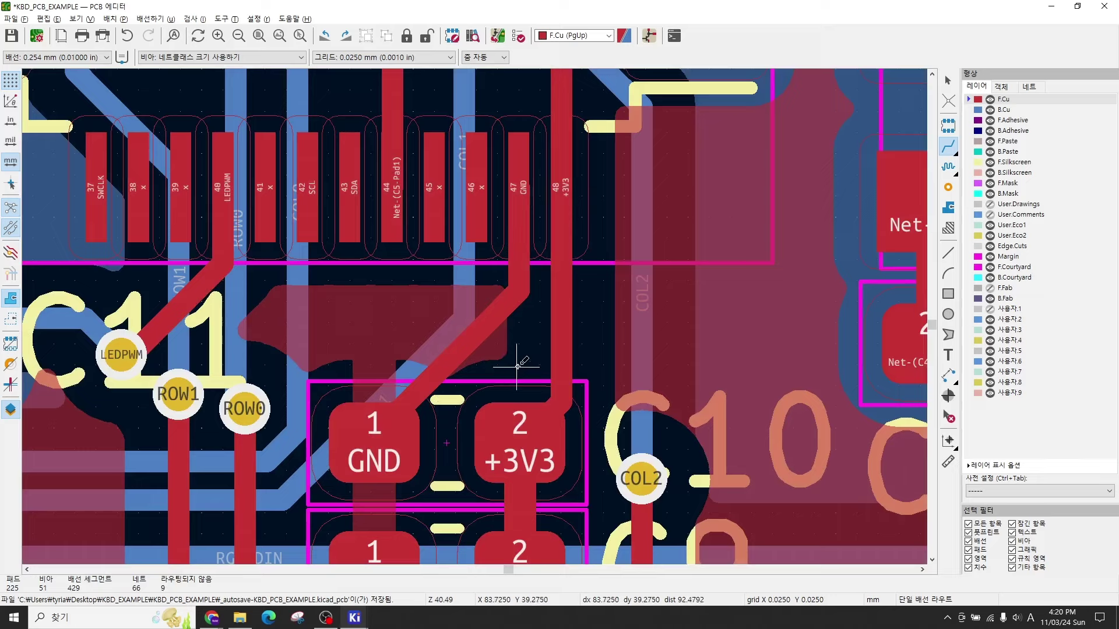
pyautogui.press('b')
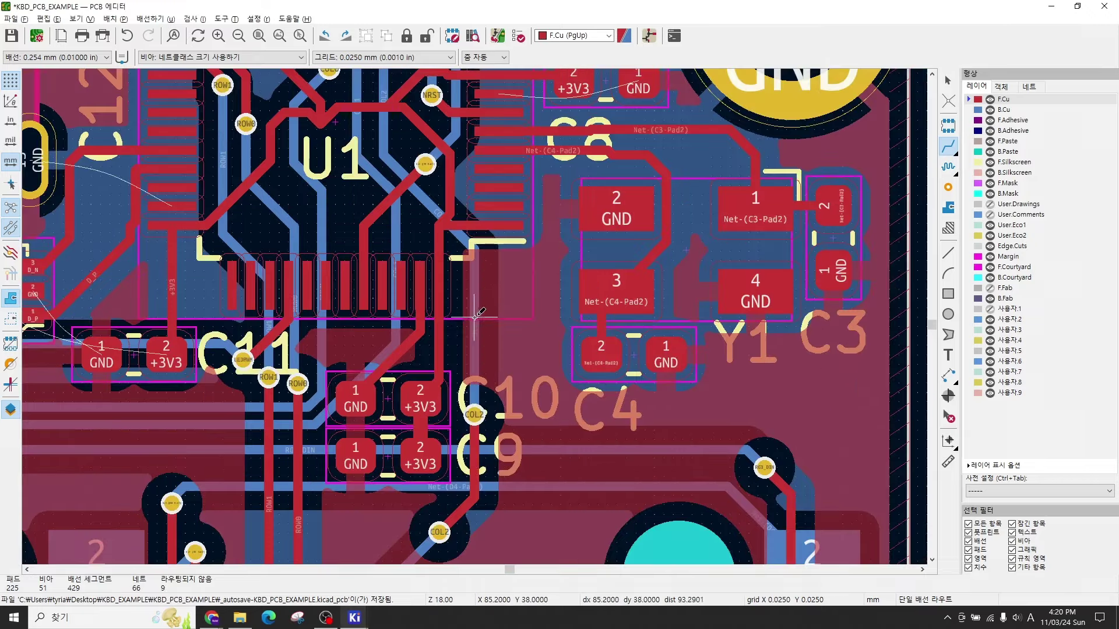
# Step: Route a 0.254 mm GND track on F.Cu from U1 pad 8 to C8 pad 1
pyautogui.scroll(-3, 598, 308)
pyautogui.moveTo(647, 268); pyautogui.dragTo(711, 483, button='middle')
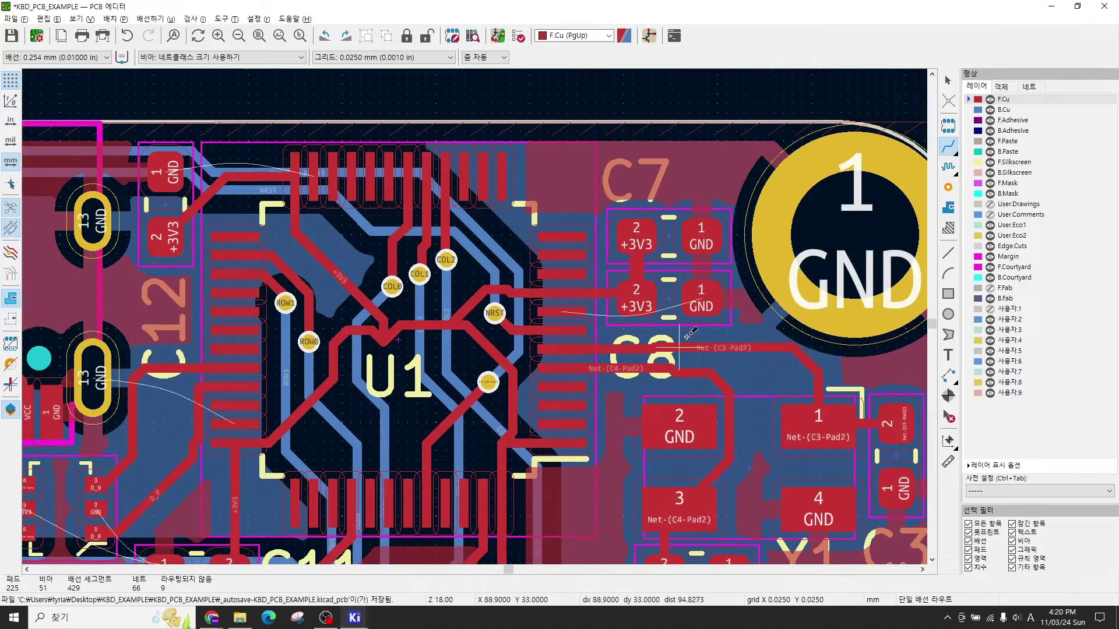
pyautogui.scroll(2, 702, 297)
pyautogui.scroll(-2, 475, 318)
pyautogui.scroll(1, 477, 319)
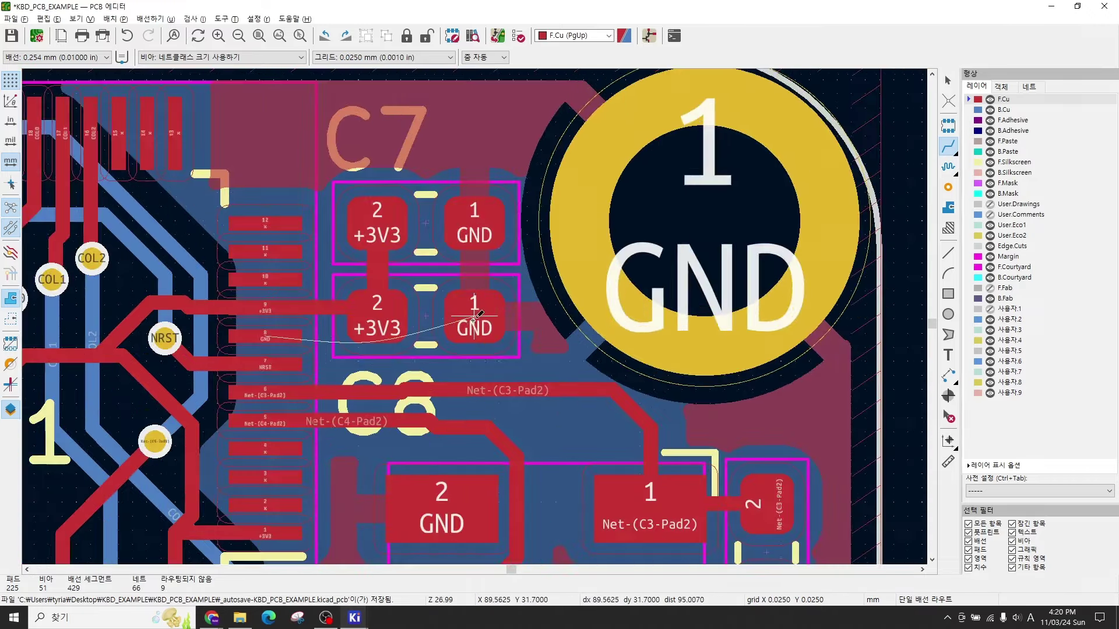
pyautogui.scroll(-1, 504, 313)
pyautogui.scroll(2, 486, 272)
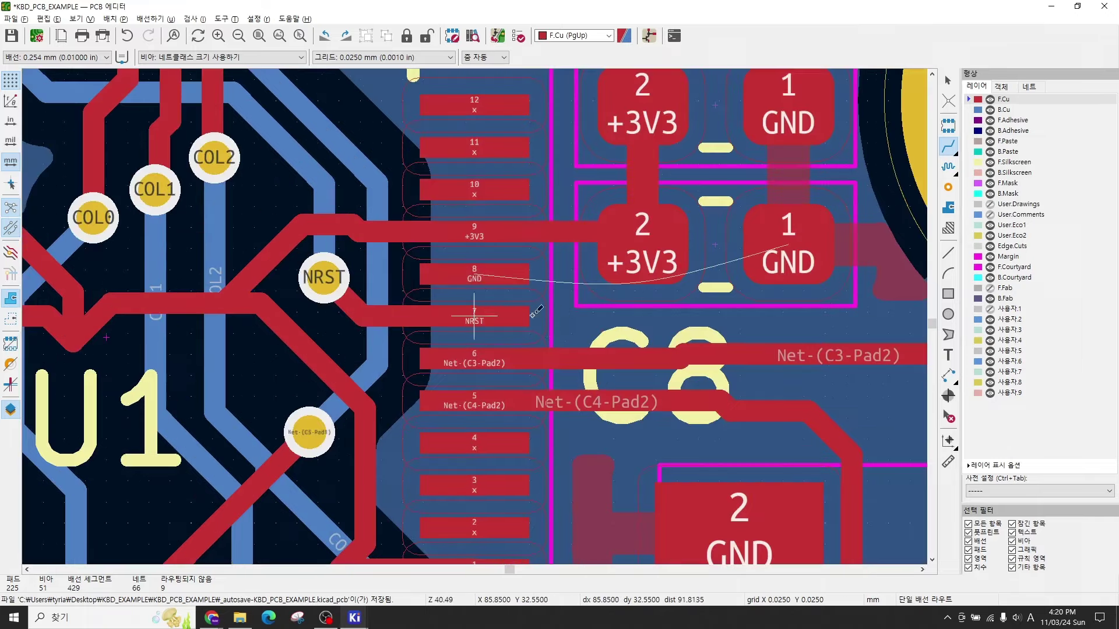
pyautogui.click(488, 273)
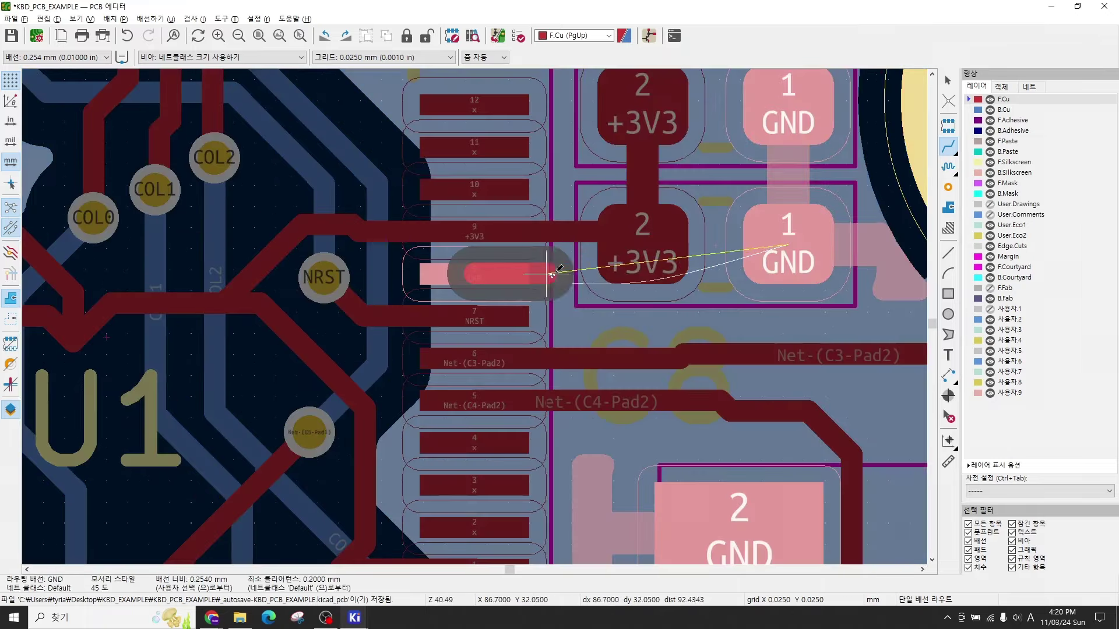
pyautogui.click(788, 242)
pyautogui.scroll(-2, 788, 241)
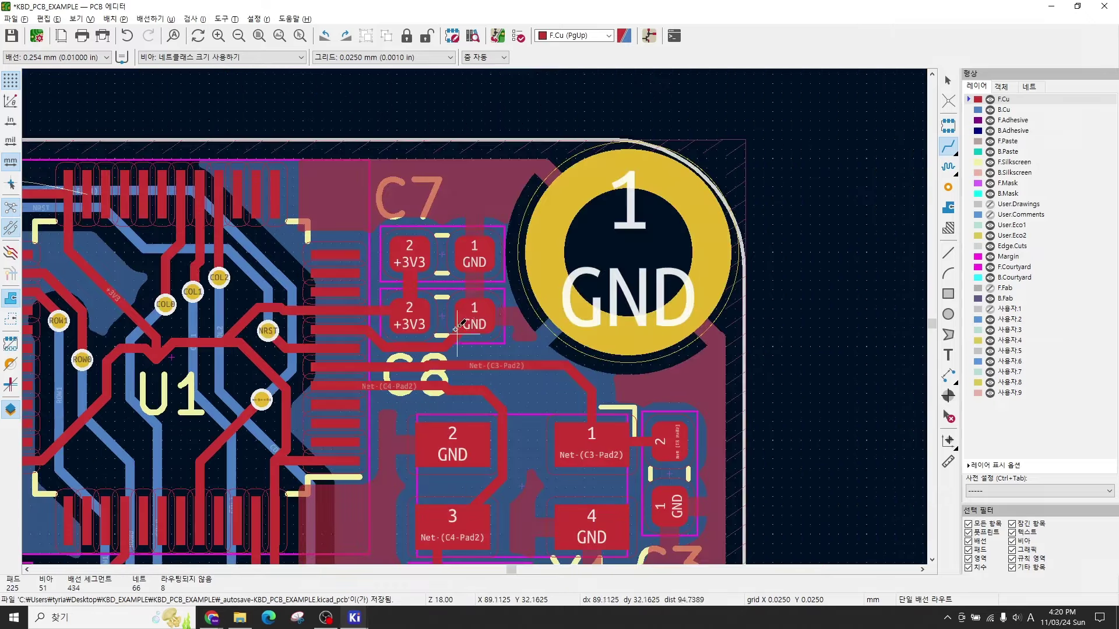
# Step: Route a 0.254 mm GND track from IC1 pad 2 to C11 pad 1, crossing the D_P track on B.Cu between two vias
pyautogui.scroll(-2, 474, 316)
pyautogui.hscroll(-3, 389, 358)
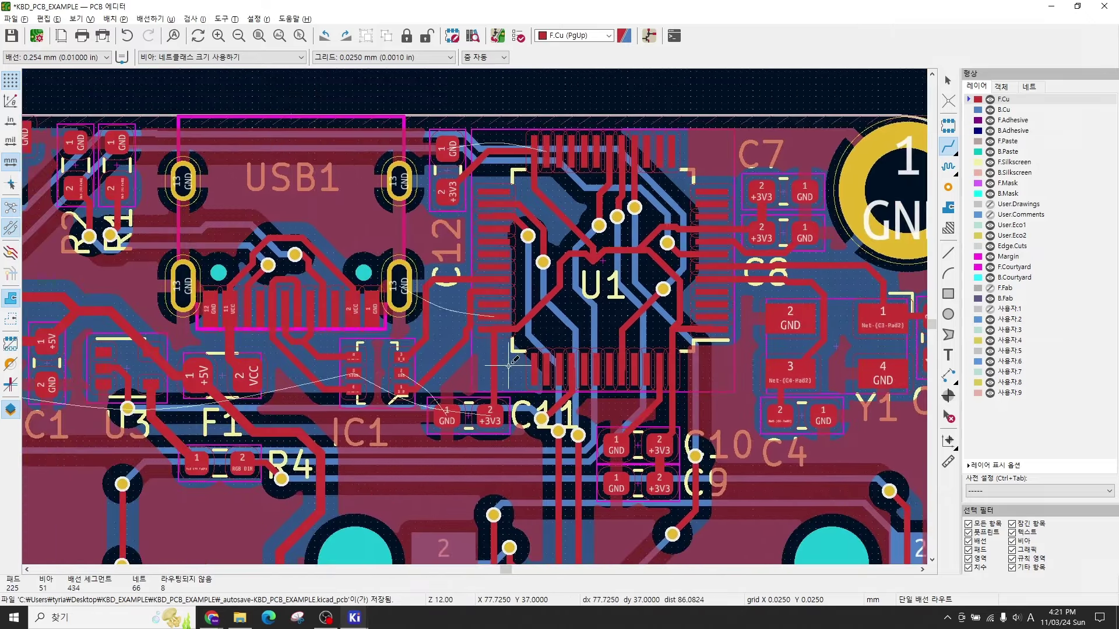
pyautogui.hscroll(-3, 473, 389)
pyautogui.scroll(3, 473, 389)
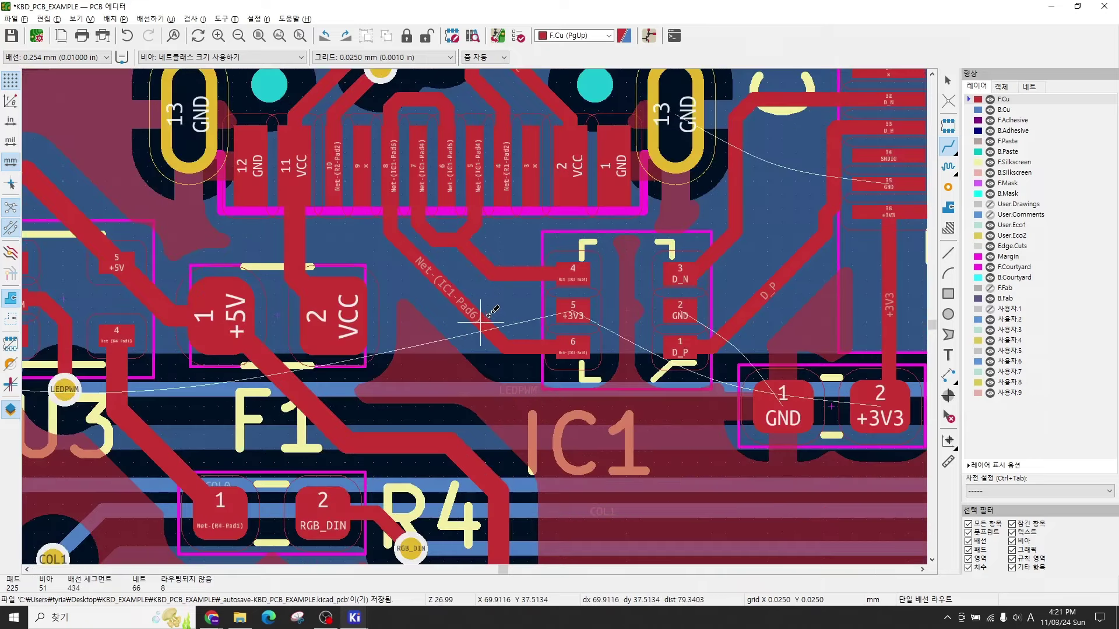
pyautogui.scroll(1, 644, 355)
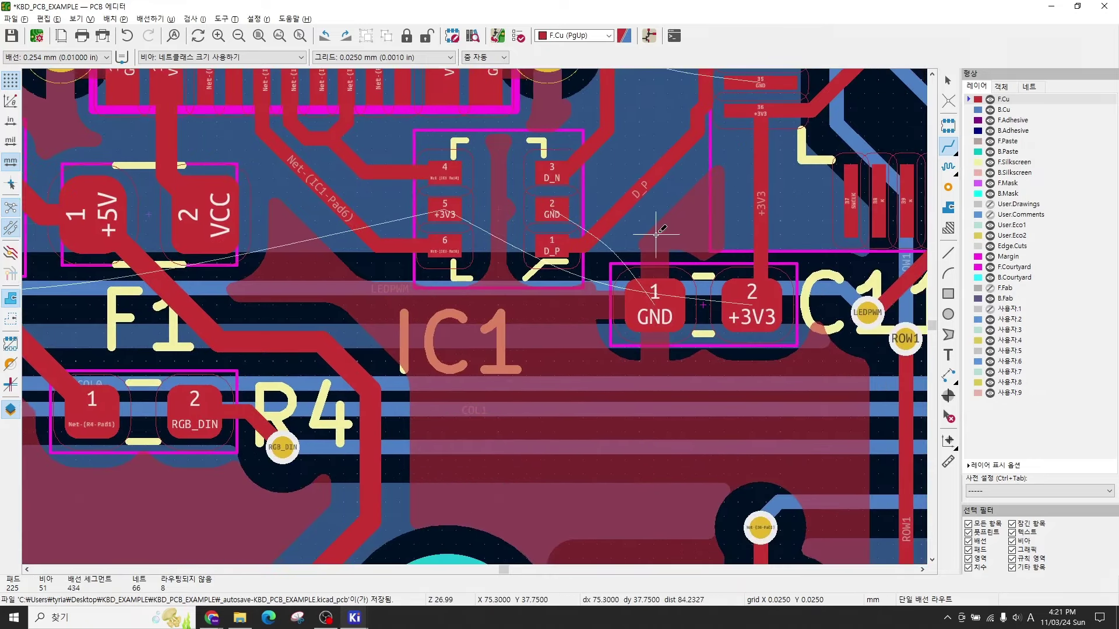
pyautogui.click(557, 209)
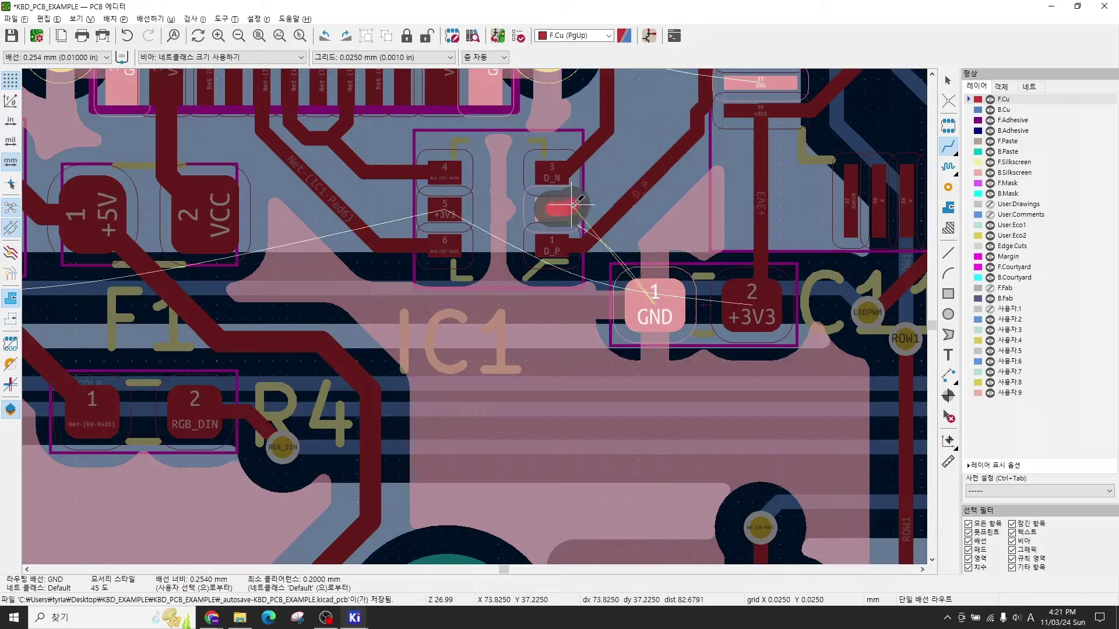
pyautogui.press('v')
pyautogui.click(623, 172)
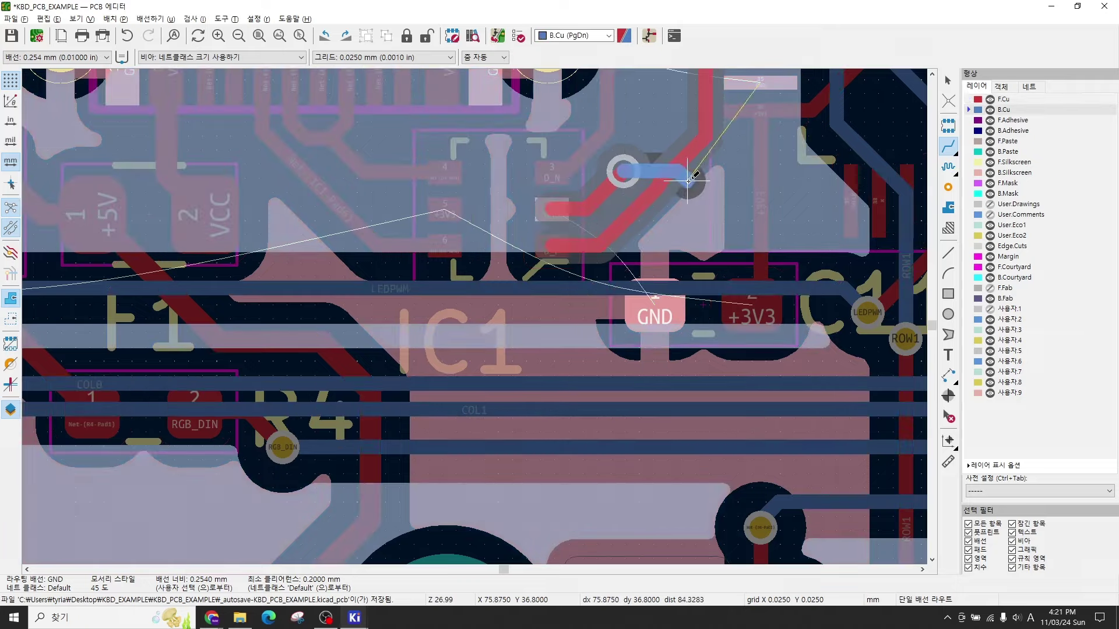
pyautogui.press('v')
pyautogui.click(698, 213)
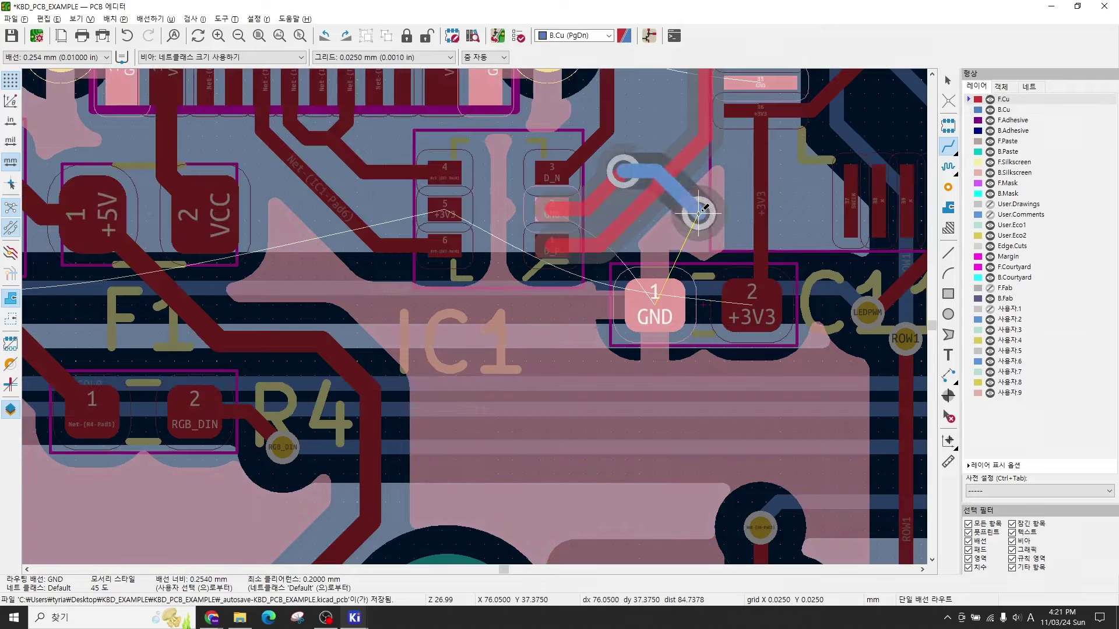
pyautogui.click(654, 294)
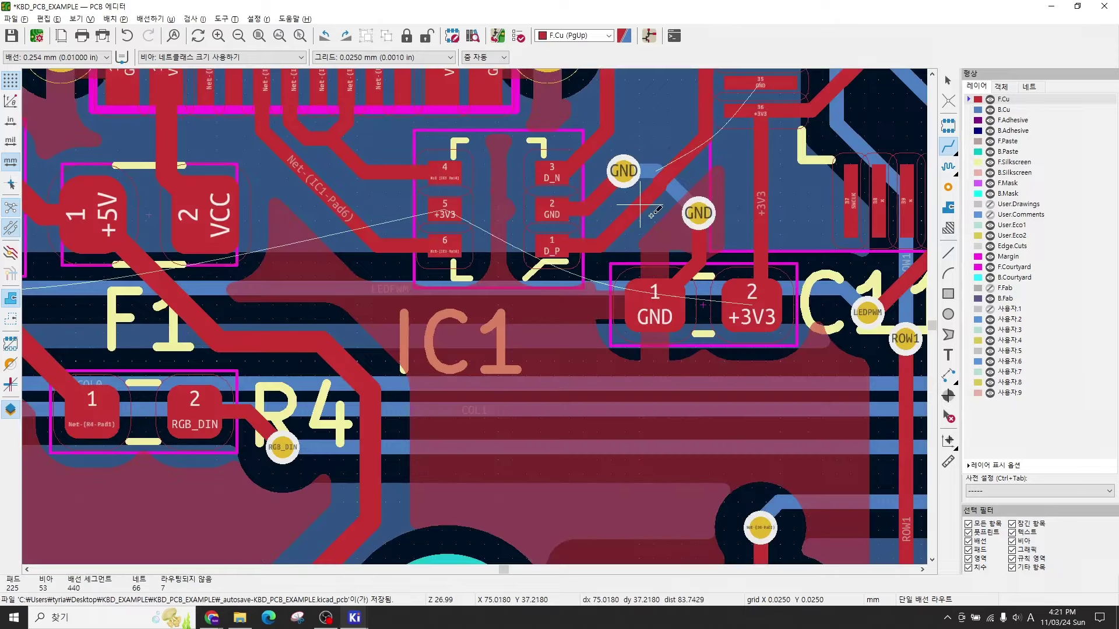
# Step: Examine the remaining unrouted connections around C2, U2, RSW1 and C5
pyautogui.scroll(-1, 633, 214)
pyautogui.scroll(-3, 472, 327)
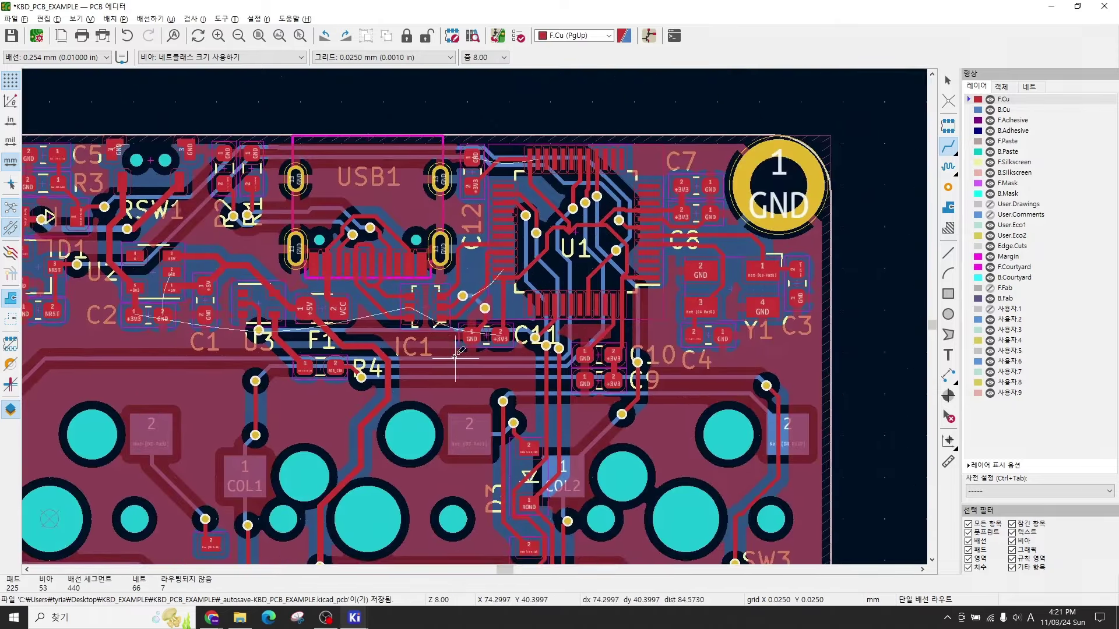
pyautogui.scroll(1, 348, 375)
pyautogui.moveTo(200, 254); pyautogui.dragTo(520, 271, button='middle')
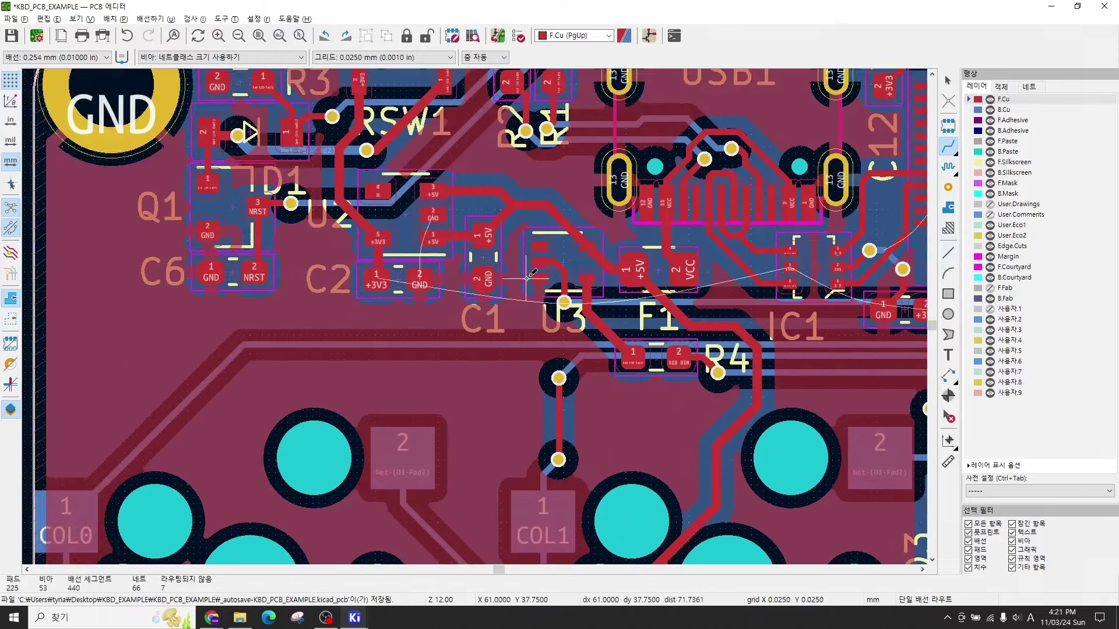
pyautogui.scroll(1, 353, 304)
pyautogui.scroll(-4, 467, 306)
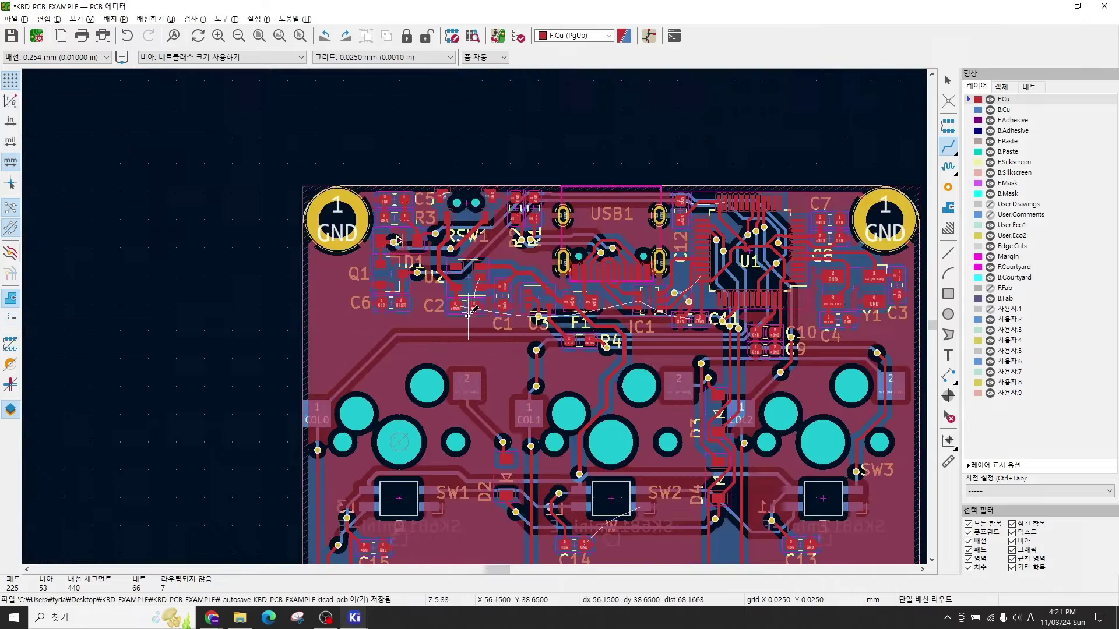
pyautogui.scroll(3, 461, 215)
pyautogui.moveTo(461, 215); pyautogui.dragTo(522, 436, button='middle')
pyautogui.scroll(2, 469, 290)
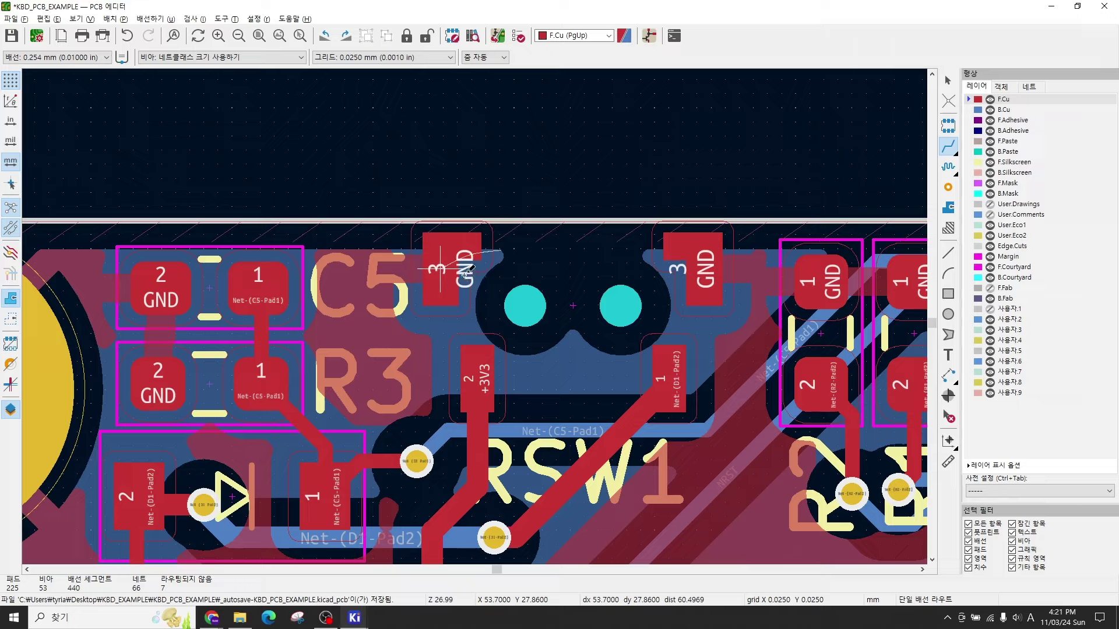
pyautogui.scroll(-1, 444, 270)
pyautogui.moveTo(477, 338); pyautogui.dragTo(470, 226, button='middle')
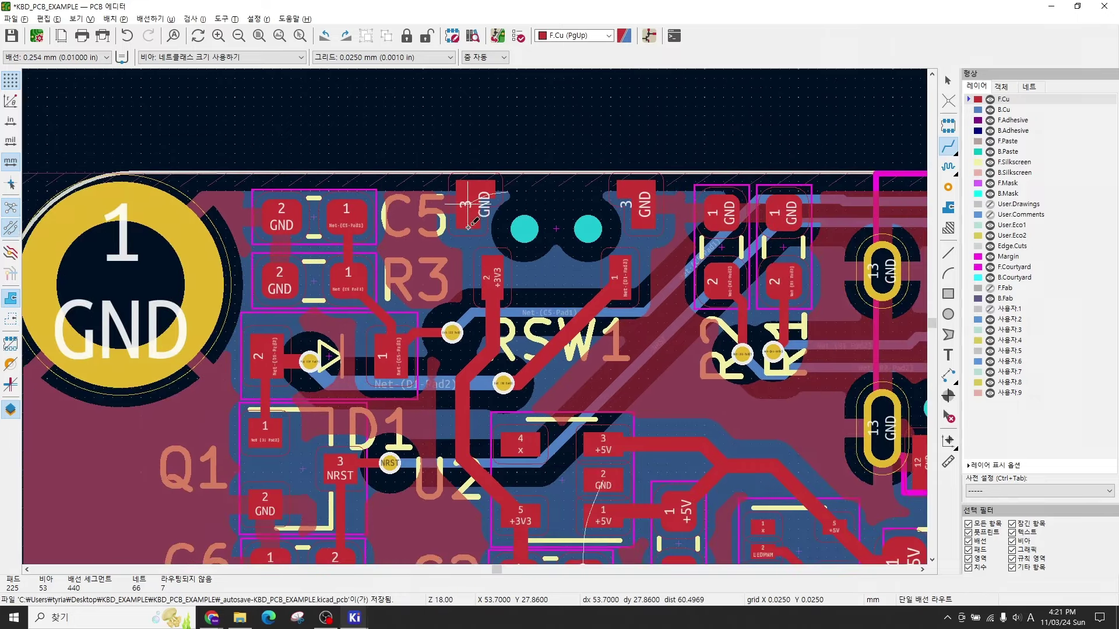
pyautogui.scroll(-1, 479, 230)
pyautogui.moveTo(456, 334); pyautogui.dragTo(456, 249, button='middle')
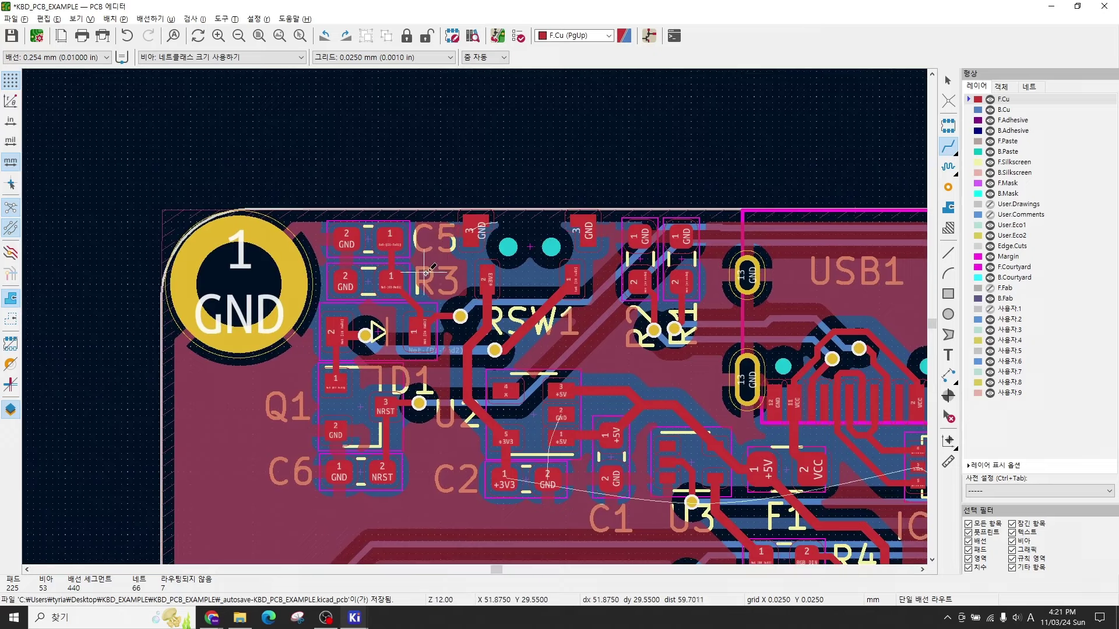
pyautogui.scroll(1, 490, 269)
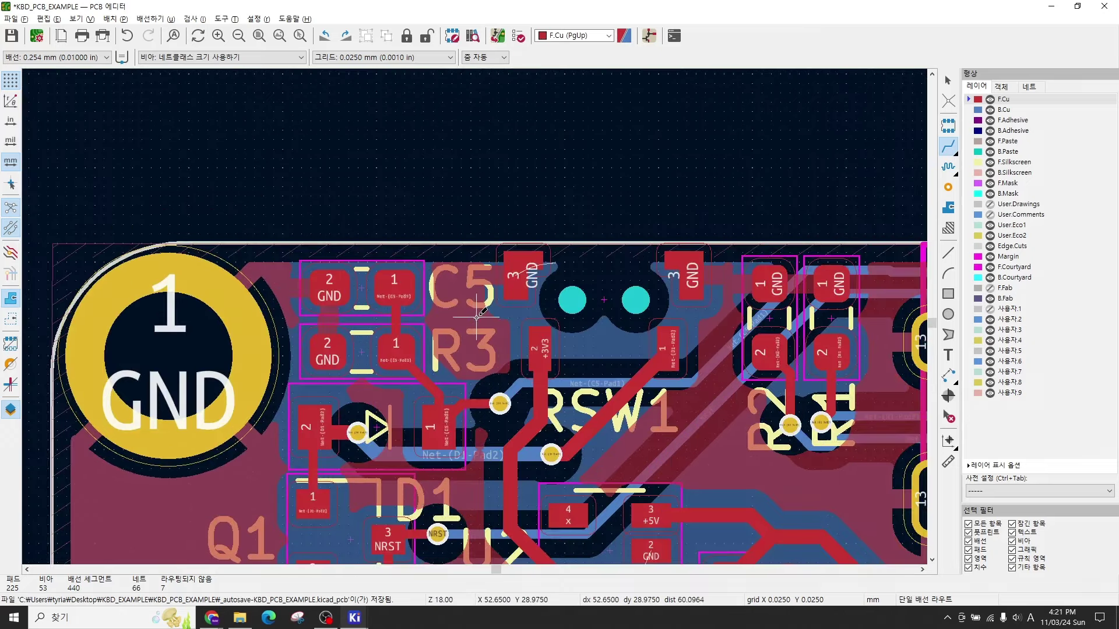
pyautogui.scroll(-4, 477, 318)
pyautogui.scroll(-1, 477, 317)
# Step: Route a 0.381 mm +3V3 track from C2 pad 1 to C11 pad 2, running on B.Cu between two vias
pyautogui.scroll(5, 507, 408)
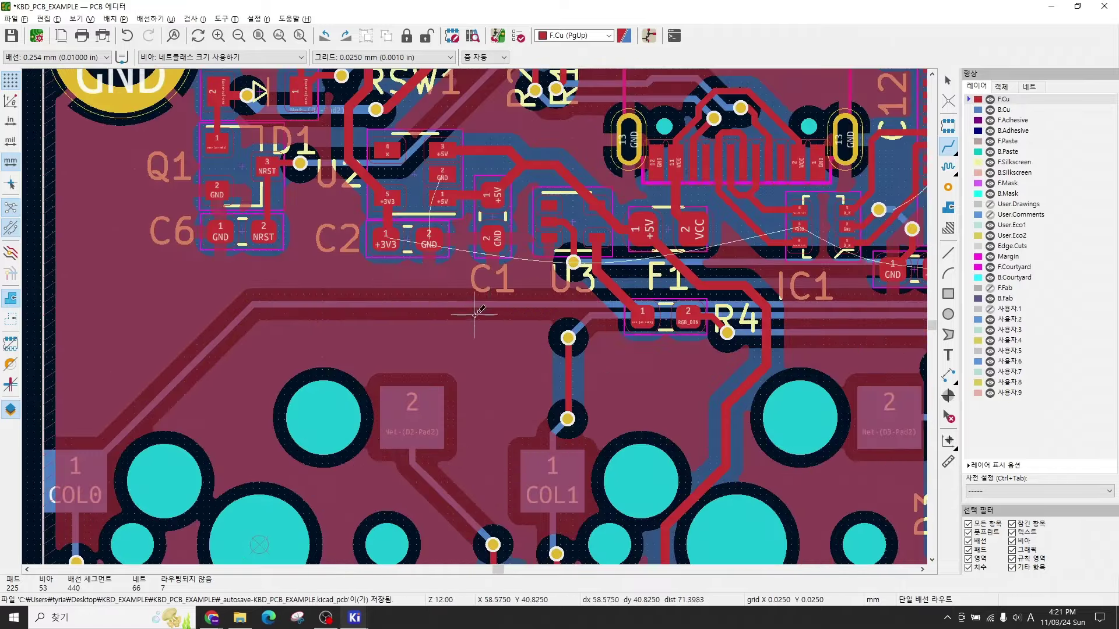
pyautogui.hscroll(3, 475, 297)
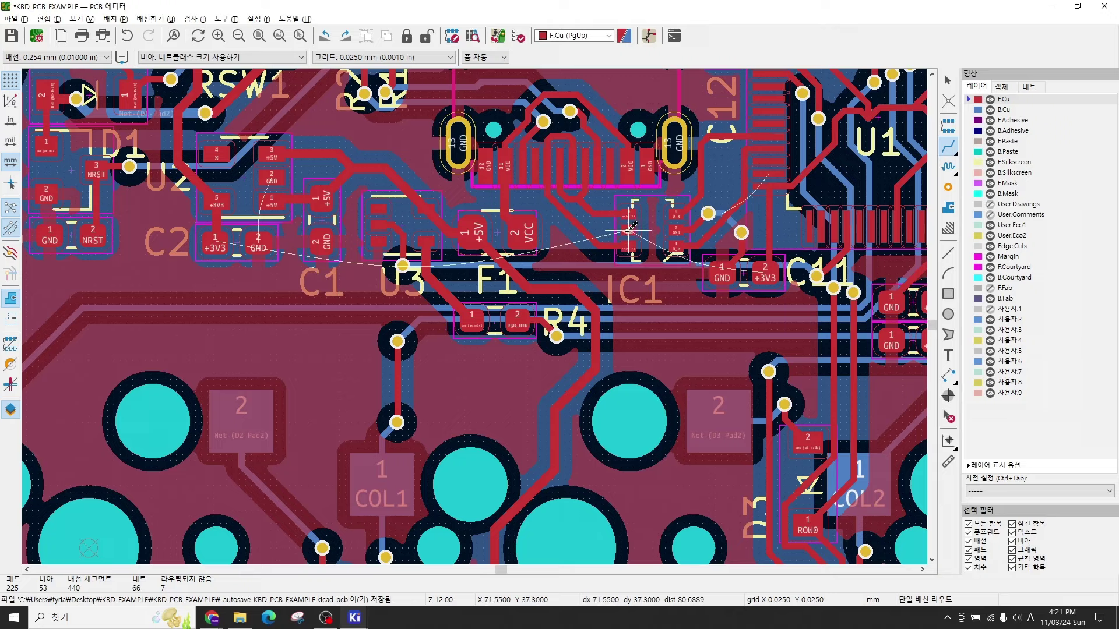
pyautogui.click(75, 57)
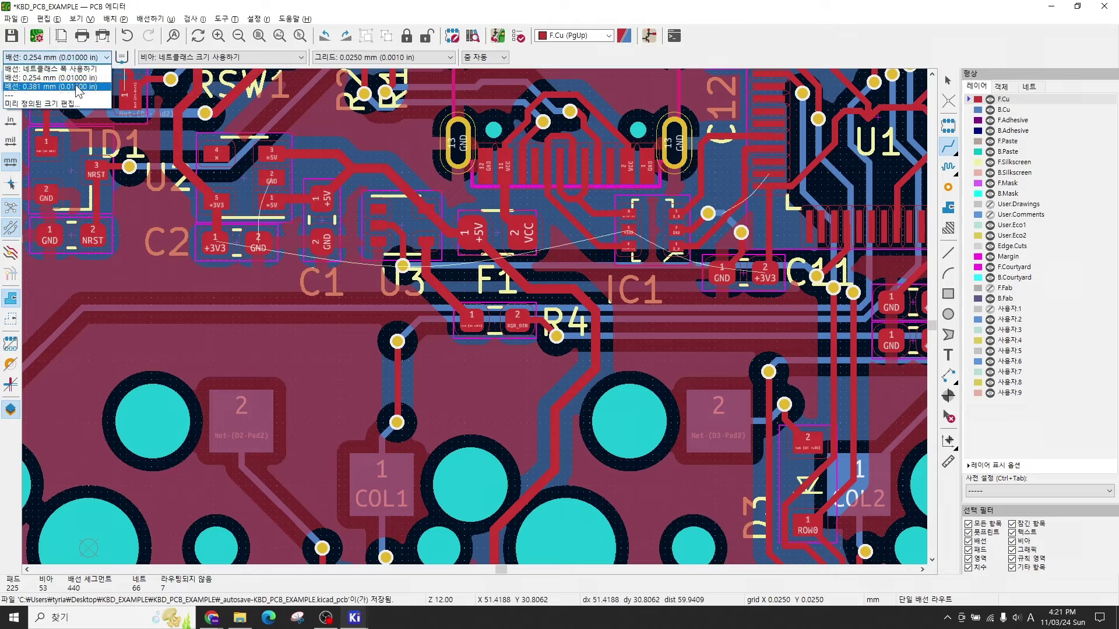
pyautogui.click(79, 87)
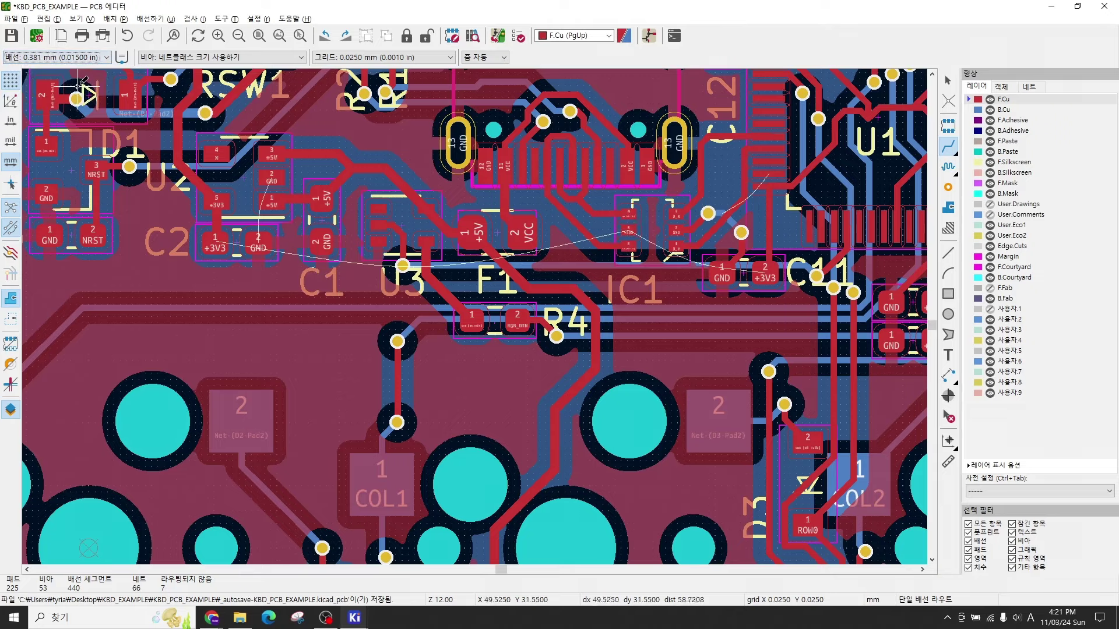
pyautogui.click(222, 241)
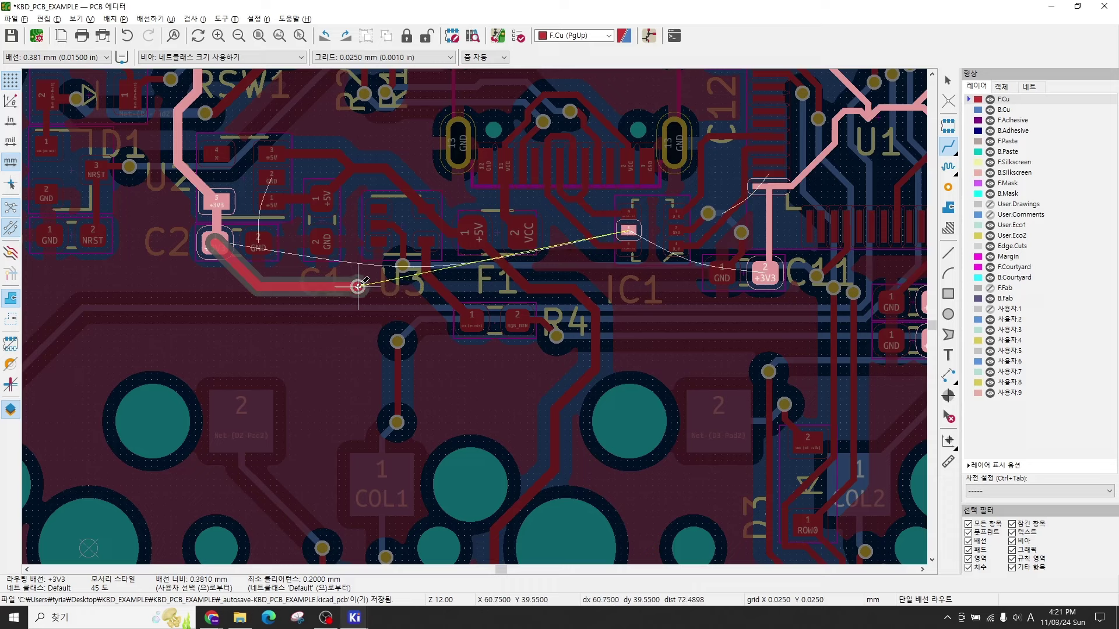
pyautogui.press('v')
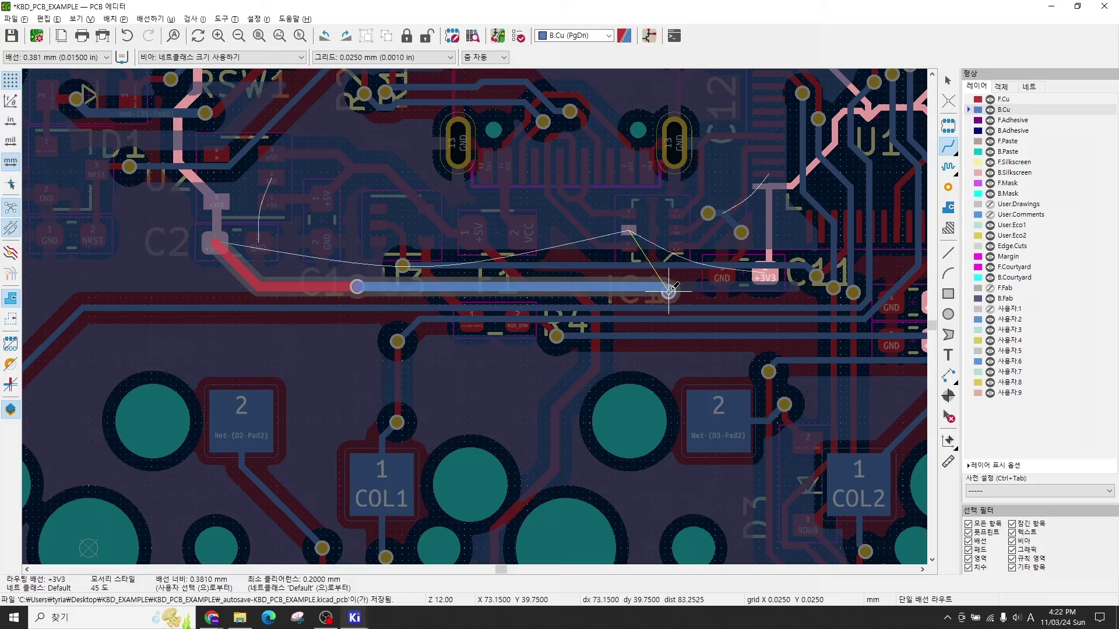
pyautogui.press('v')
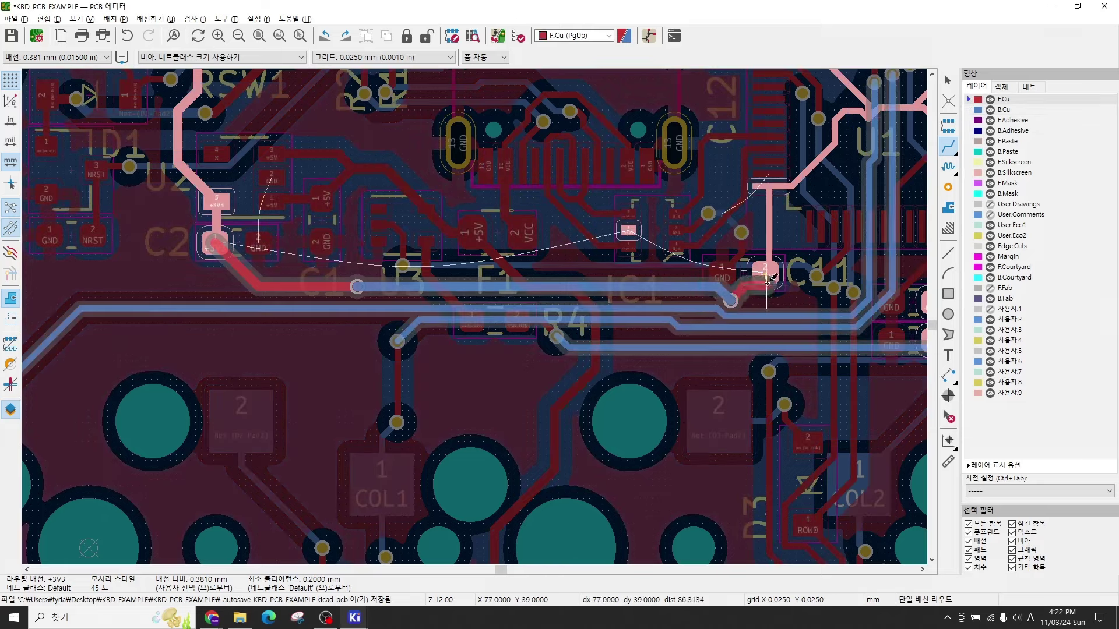
pyautogui.click(765, 274)
# Step: Route a 0.381 mm +3V3 track on F.Cu from IC1 pad 5 around the +3V3 via to C11 pad 2
pyautogui.scroll(3, 765, 274)
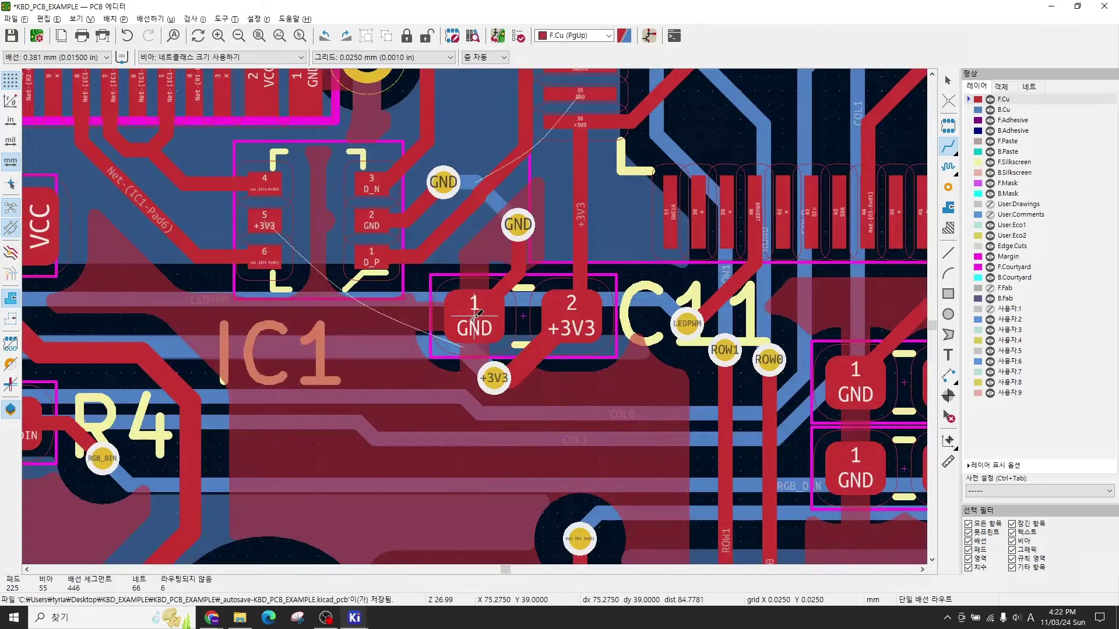
pyautogui.scroll(-1, 478, 311)
pyautogui.scroll(2, 543, 192)
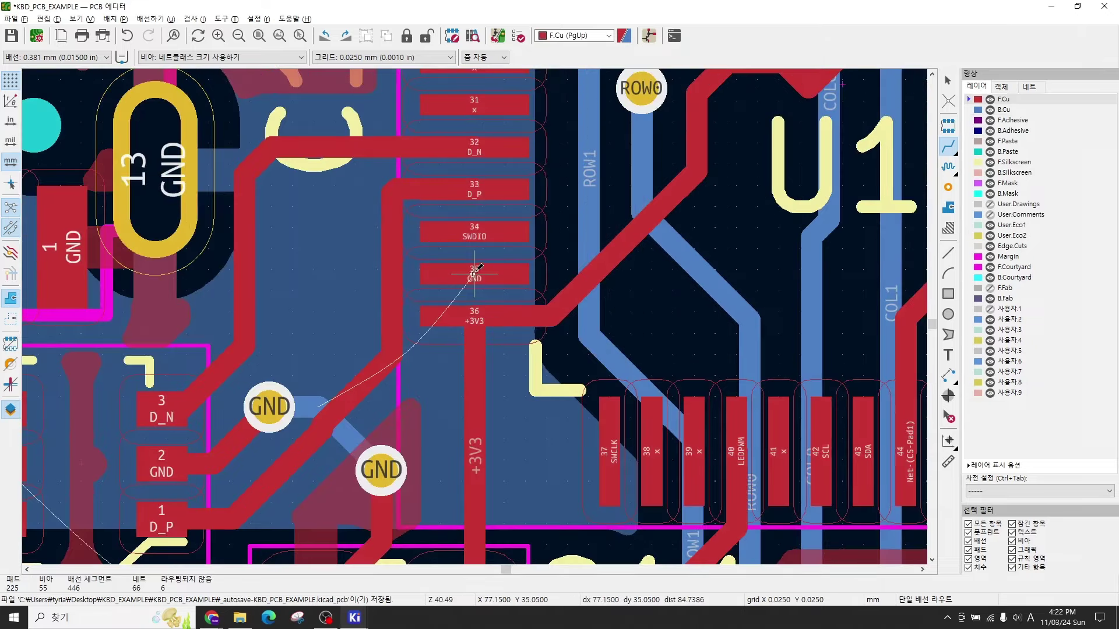
pyautogui.scroll(-3, 479, 311)
pyautogui.scroll(2, 475, 318)
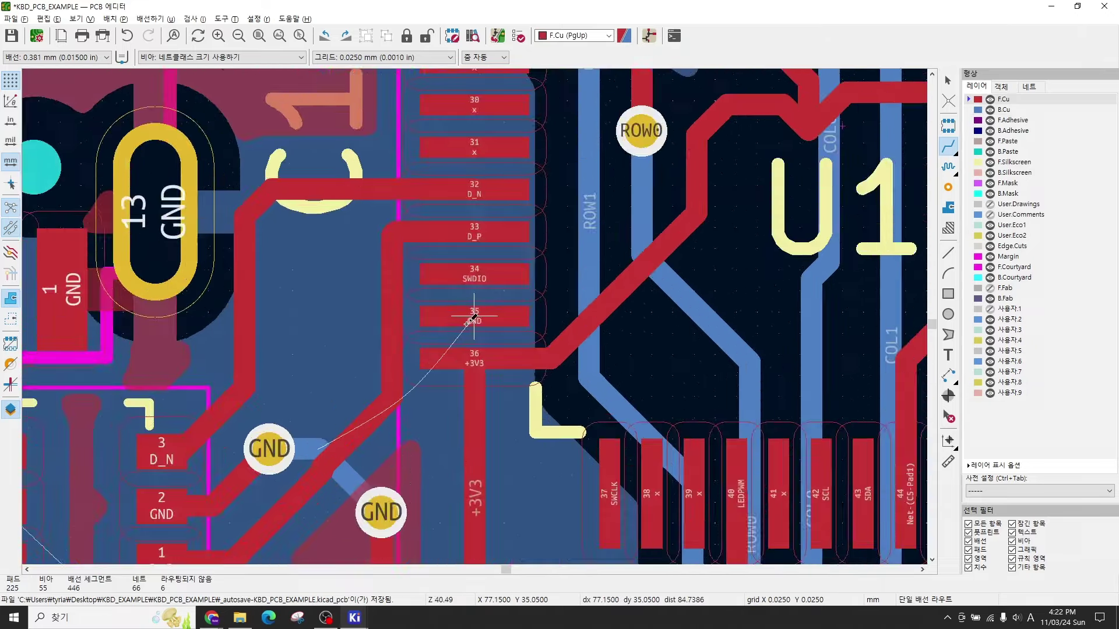
pyautogui.scroll(-2, 475, 318)
pyautogui.scroll(1, 517, 421)
pyautogui.scroll(2, 434, 417)
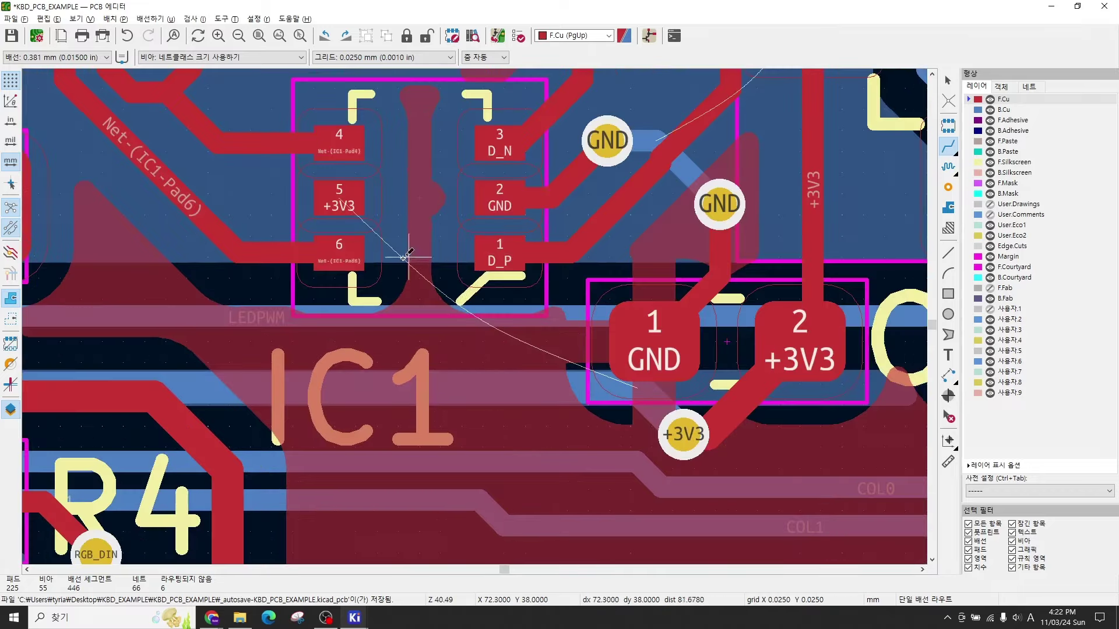
pyautogui.click(340, 198)
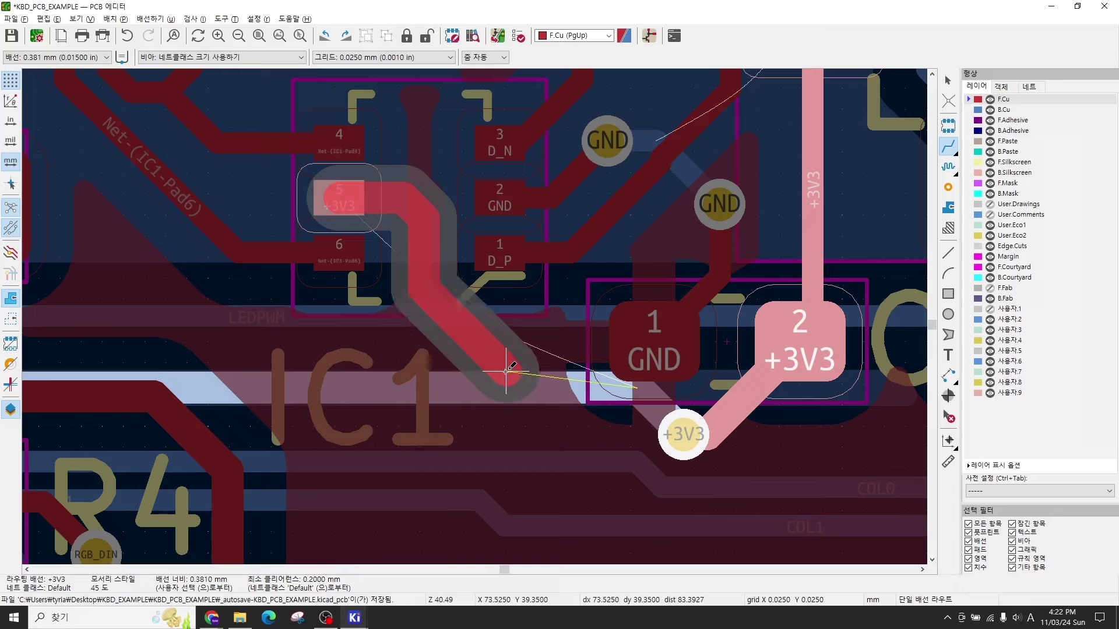
pyautogui.click(760, 416)
# Step: Route a 0.254 mm GND track from U1 pad 35 through a via to the B.Cu GND track between IC1 and C11
pyautogui.scroll(-3, 760, 417)
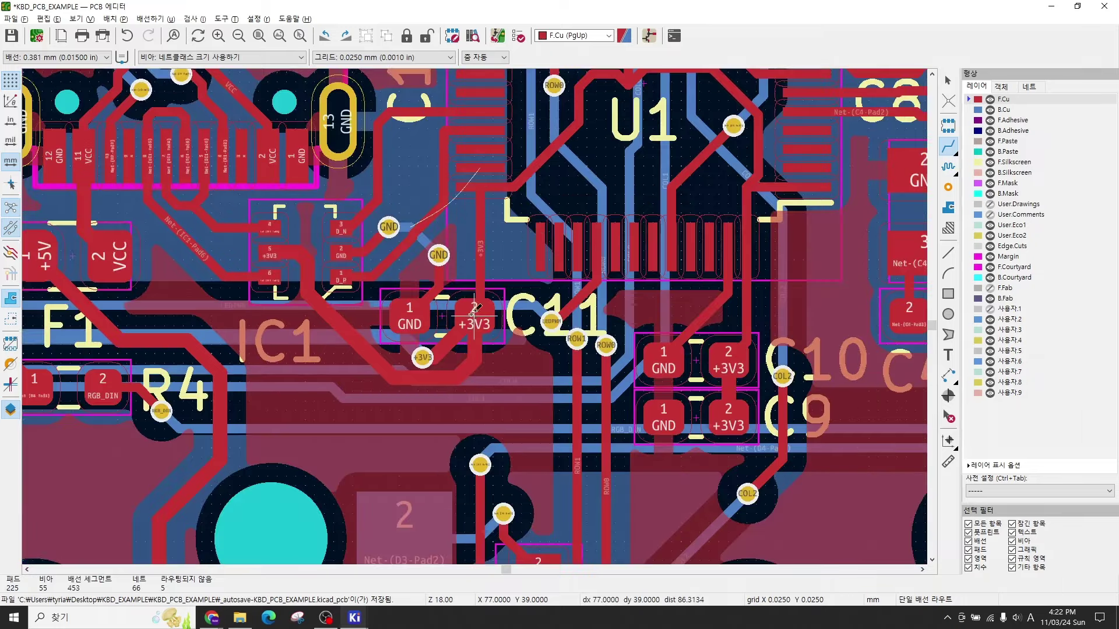
pyautogui.scroll(-2, 473, 313)
pyautogui.scroll(6, 482, 349)
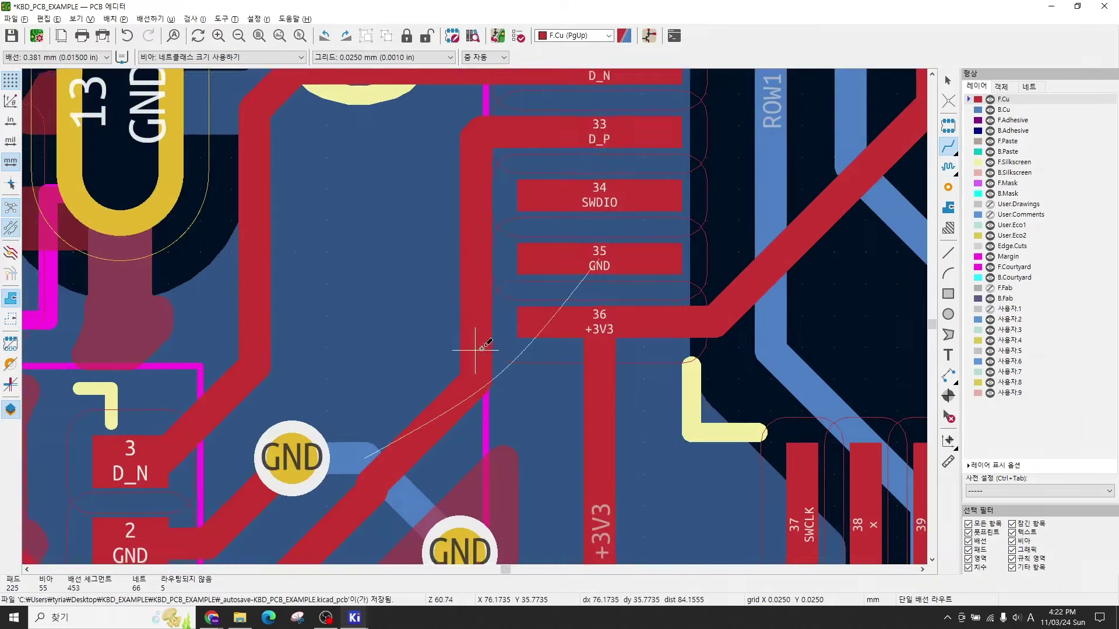
pyautogui.moveTo(482, 349); pyautogui.dragTo(525, 286, button='middle')
pyautogui.scroll(-3, 478, 312)
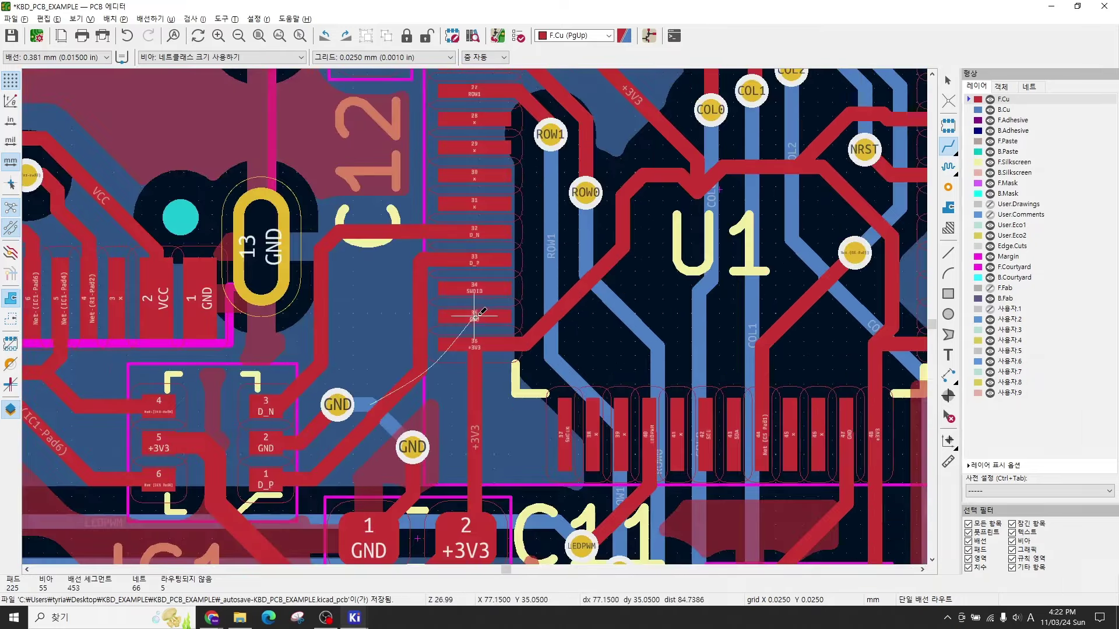
pyautogui.click(475, 317)
pyautogui.press('Escape')
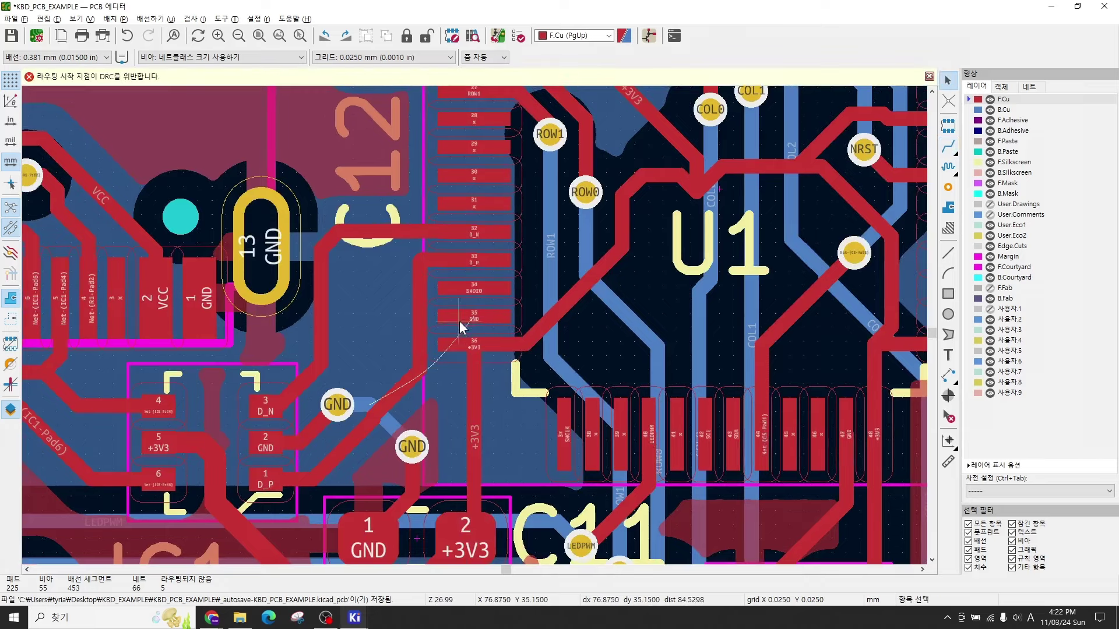
pyautogui.click(56, 56)
pyautogui.click(53, 80)
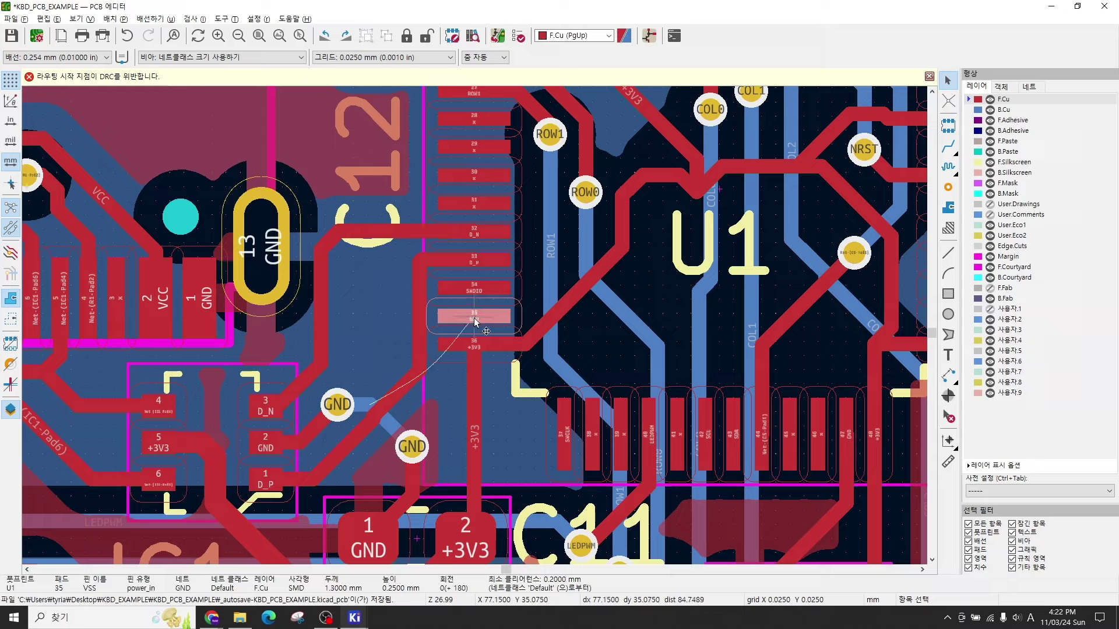
pyautogui.press('x')
pyautogui.press('v')
pyautogui.click(388, 410)
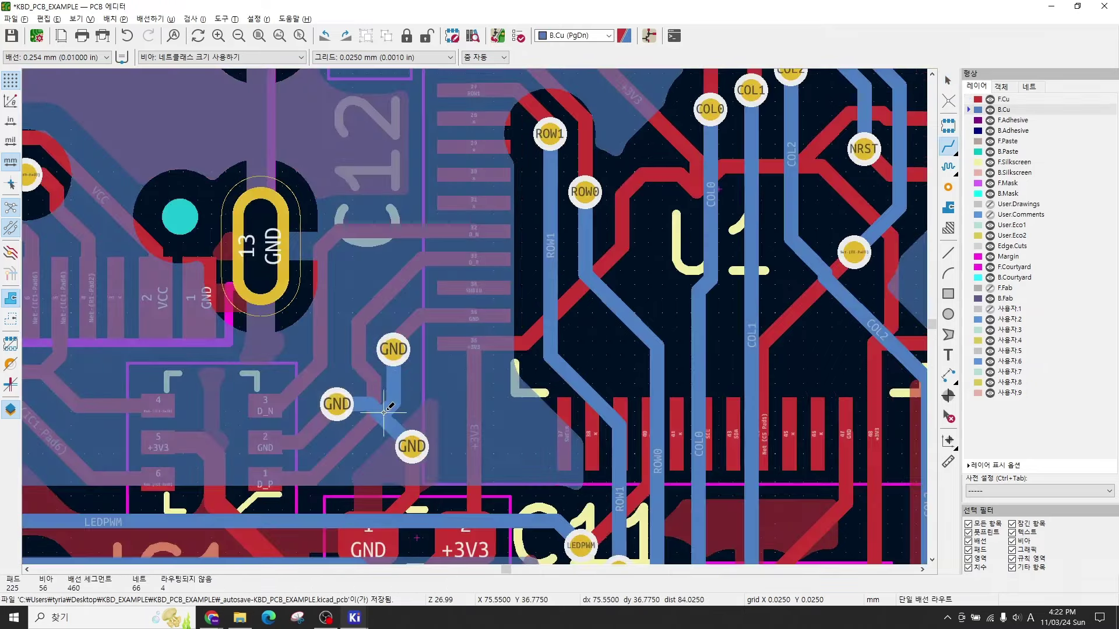
# Step: Make F.Cu the active layer
pyautogui.scroll(-3, 414, 337)
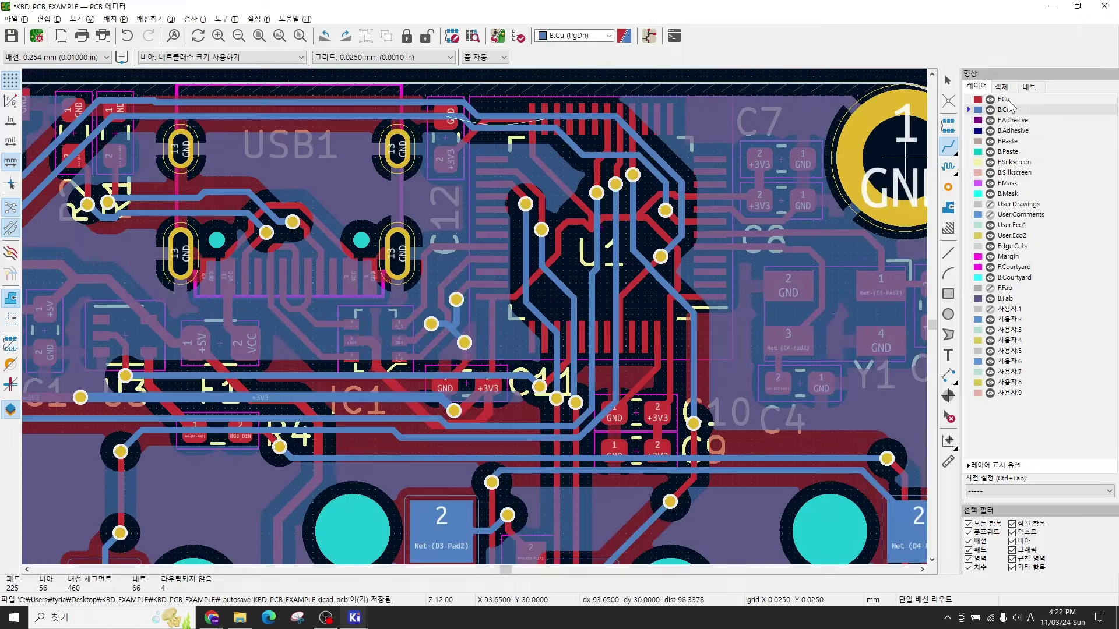
pyautogui.click(1008, 100)
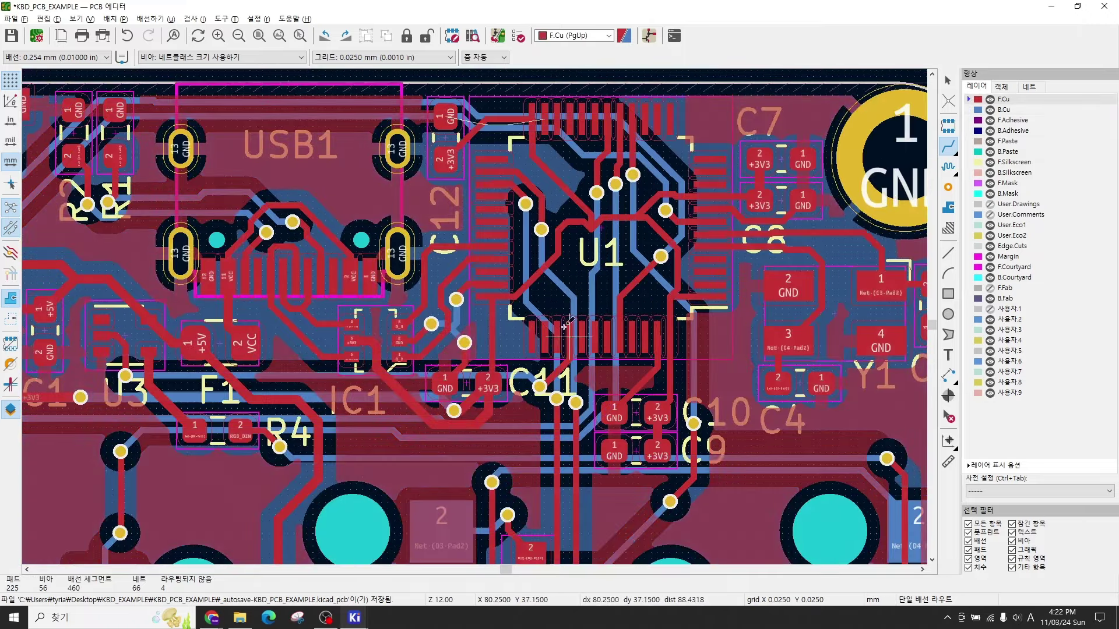
pyautogui.scroll(-2, 492, 360)
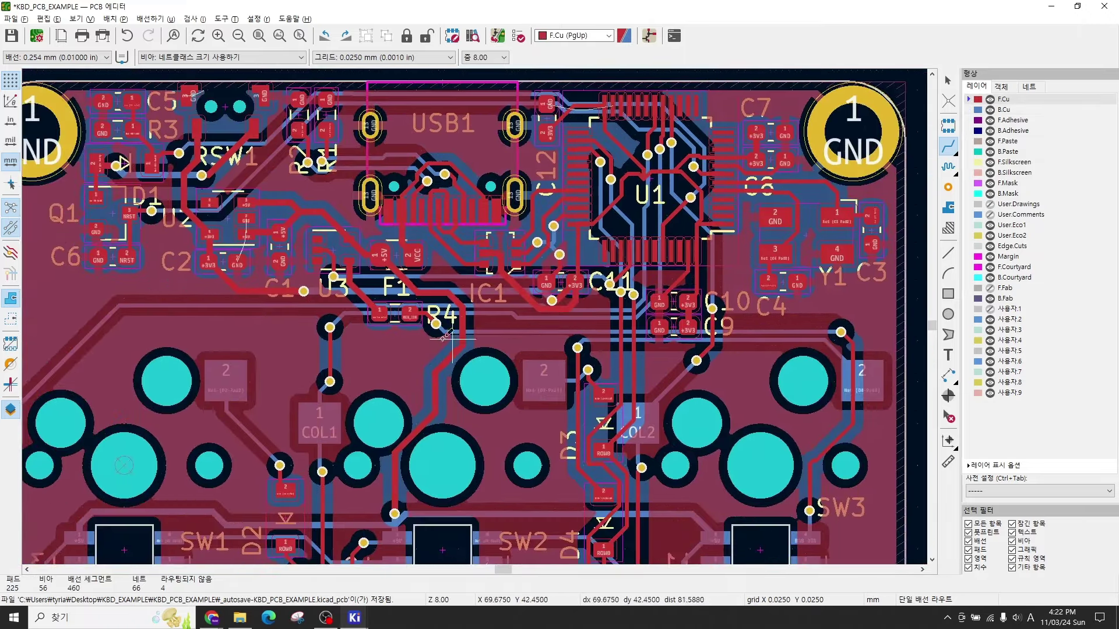
# Step: Refill all copper zones so the GND fills follow the newly routed tracks
pyautogui.moveTo(417, 341); pyautogui.dragTo(508, 325, button='middle')
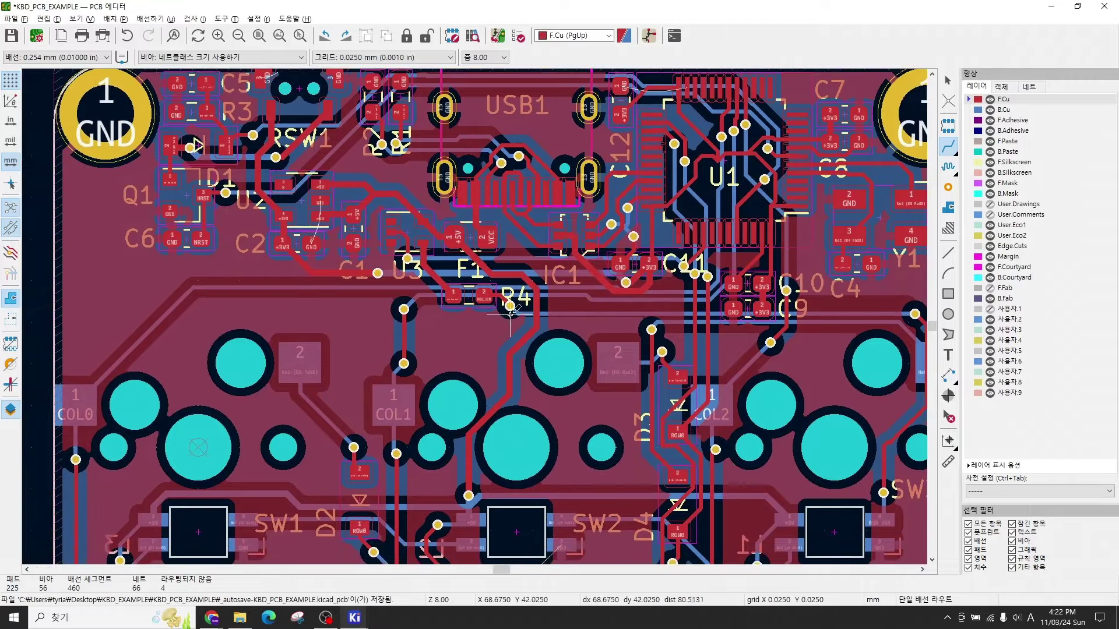
pyautogui.press('b')
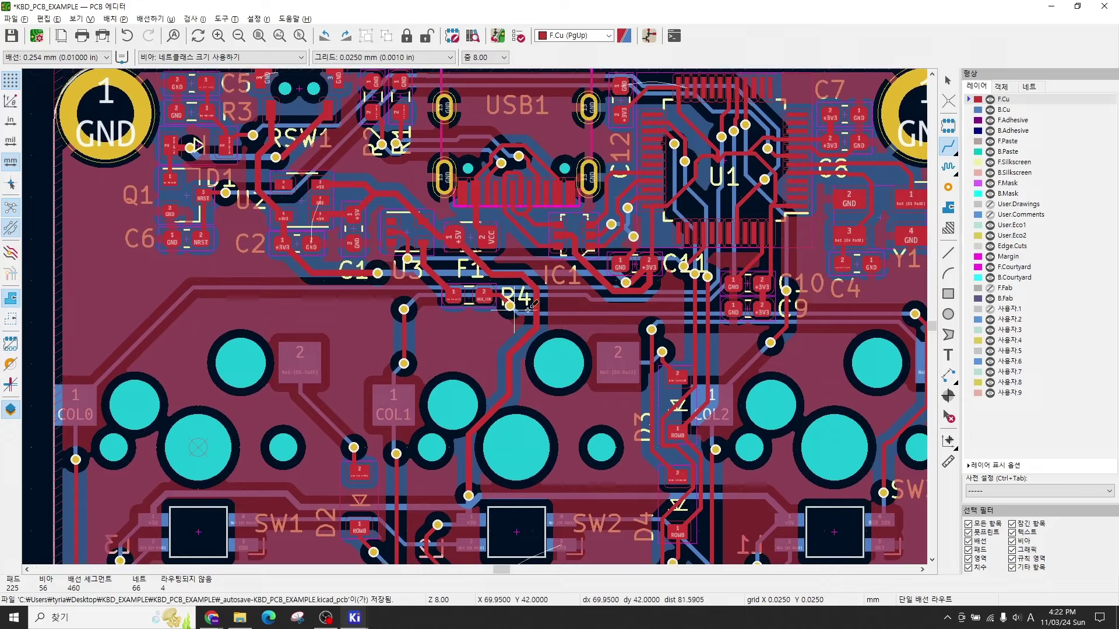
# Step: Examine the area around C1, C2, USB1, C5 and RSW1 for the remaining unrouted GND connections
pyautogui.moveTo(510, 306); pyautogui.dragTo(434, 332, button='middle')
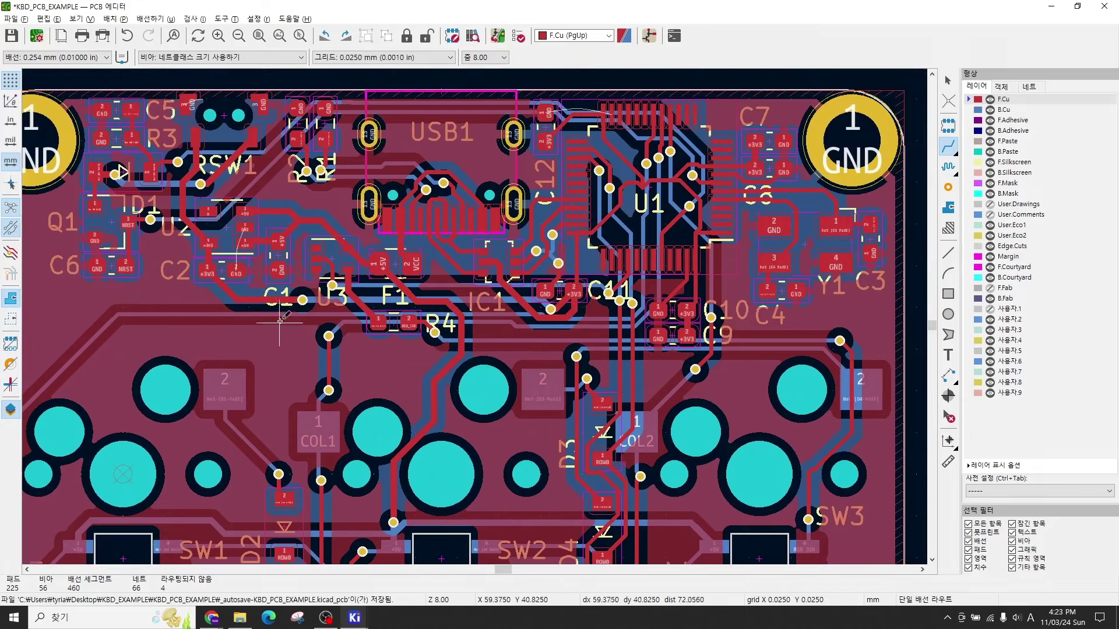
pyautogui.scroll(1, 303, 300)
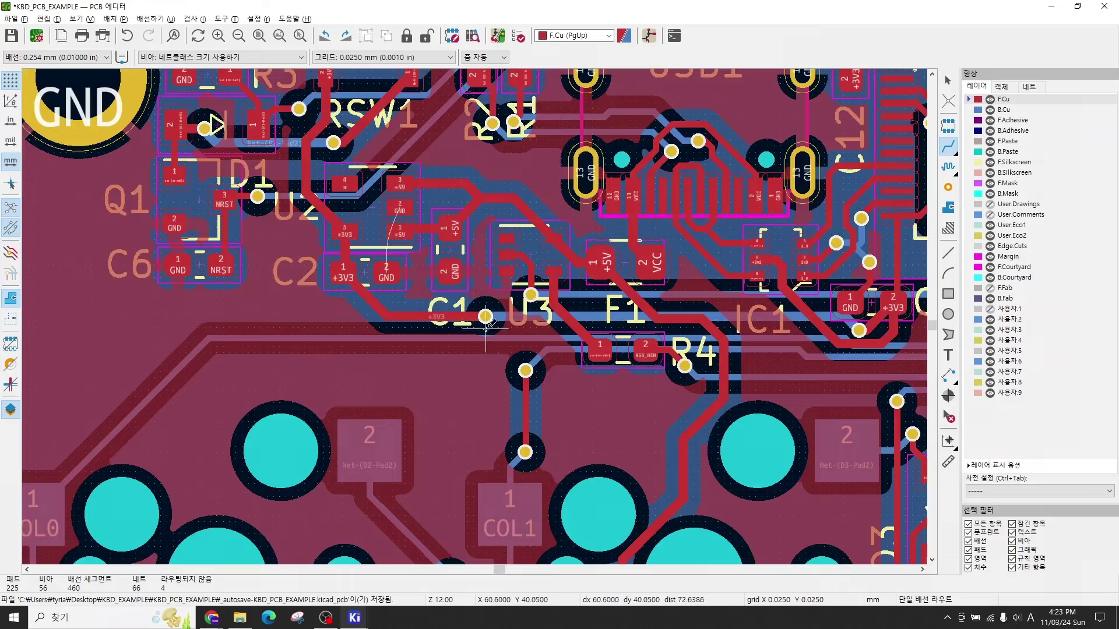
pyautogui.moveTo(494, 339); pyautogui.dragTo(407, 400, button='middle')
pyautogui.scroll(-1, 570, 322)
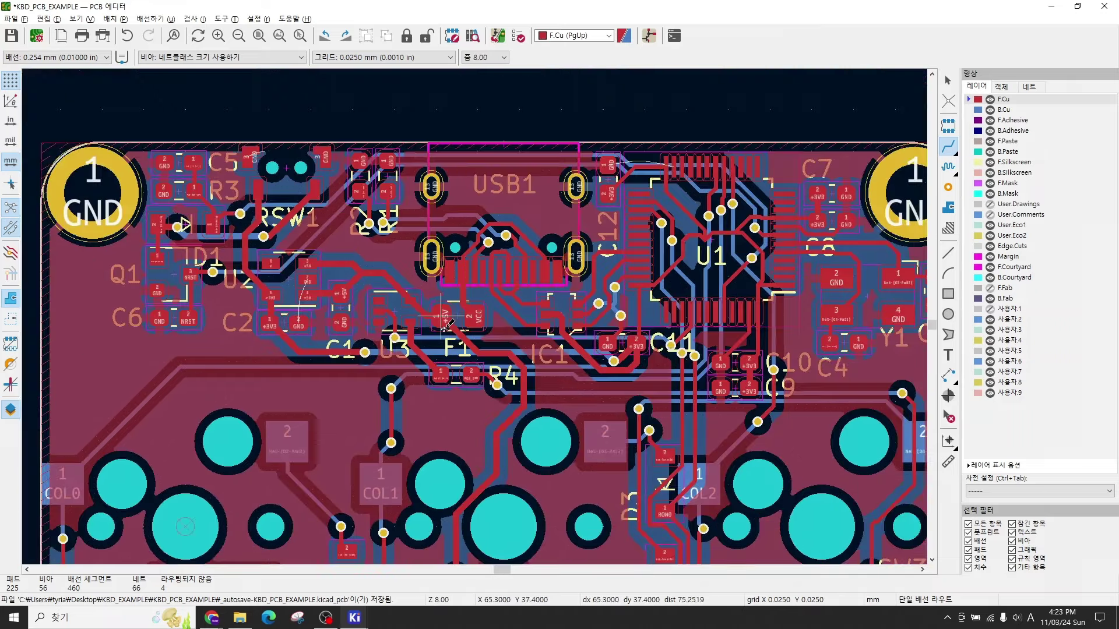
pyautogui.click(373, 420)
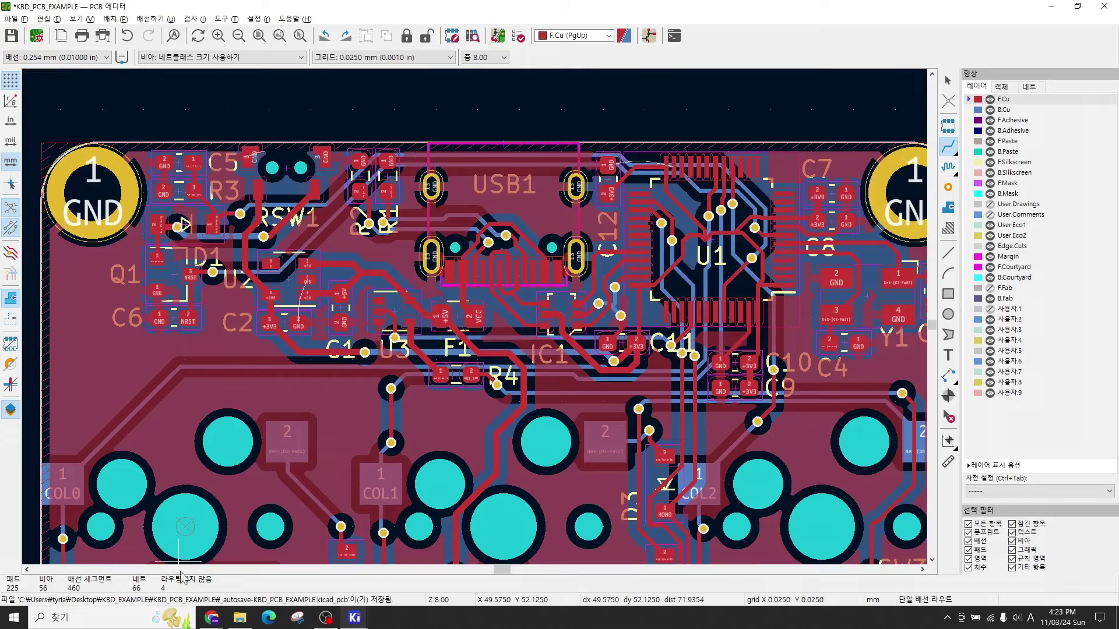
pyautogui.moveTo(338, 363); pyautogui.dragTo(371, 376, button='middle')
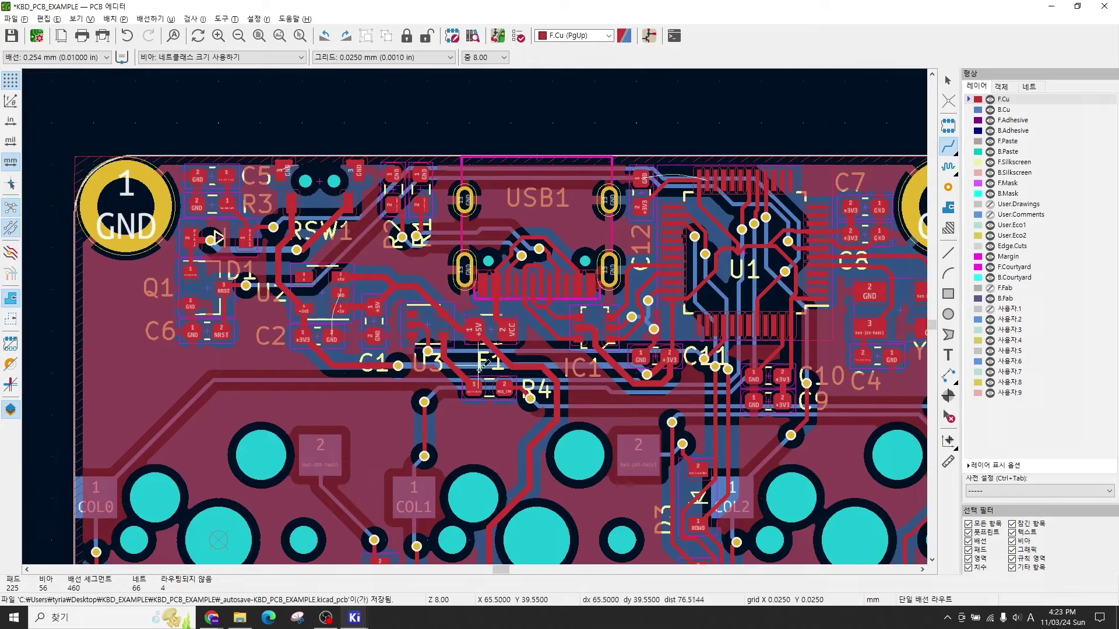
pyautogui.hscroll(3, 499, 412)
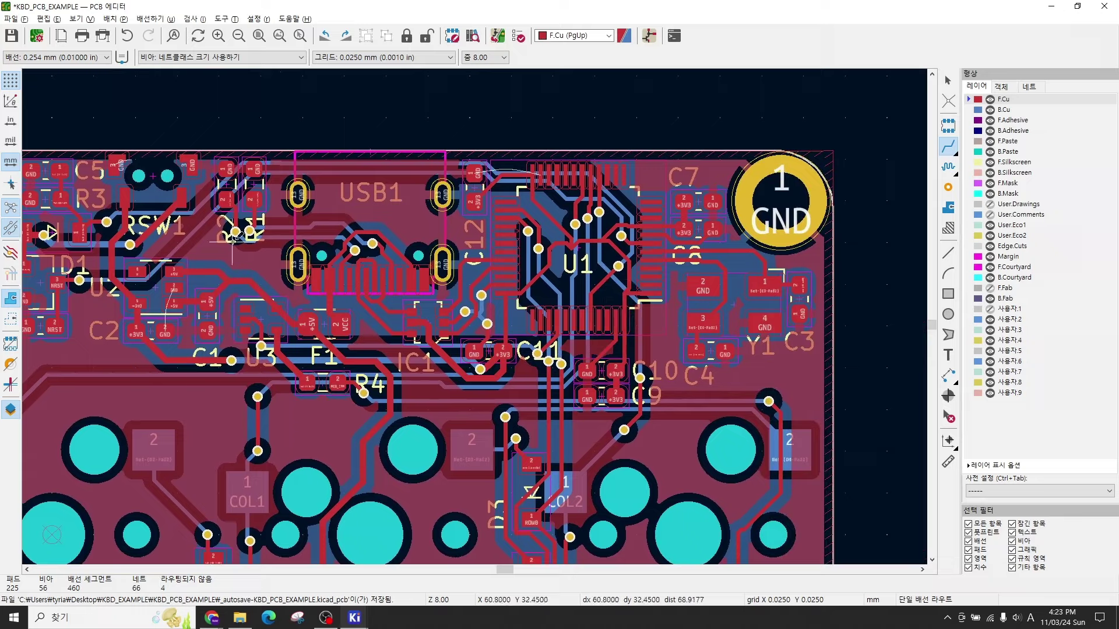
pyautogui.scroll(5, 113, 164)
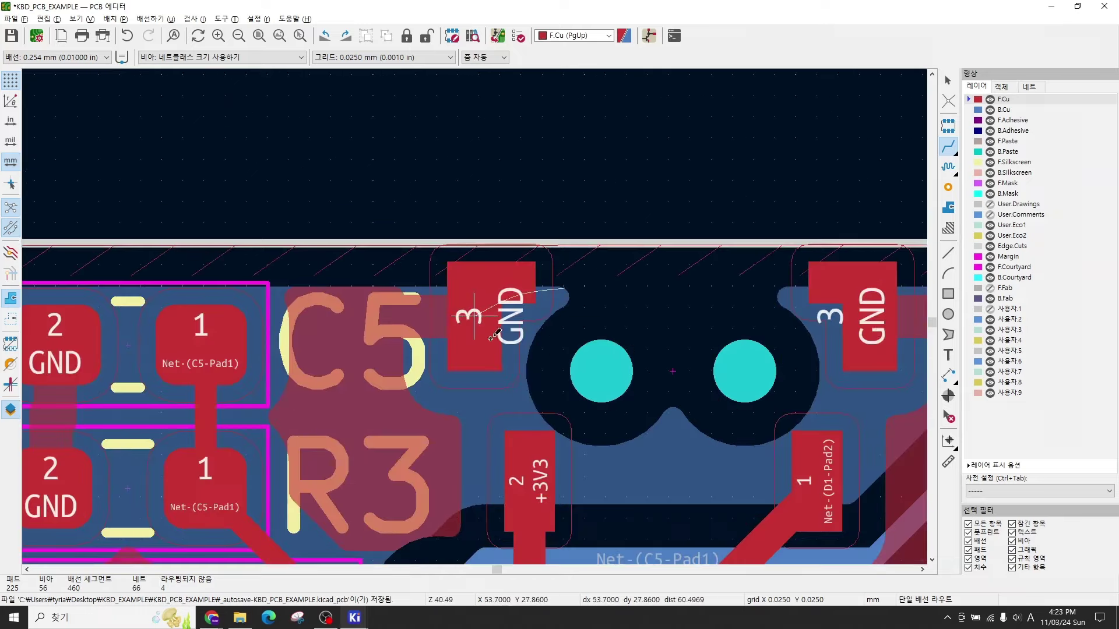
pyautogui.scroll(-1, 494, 335)
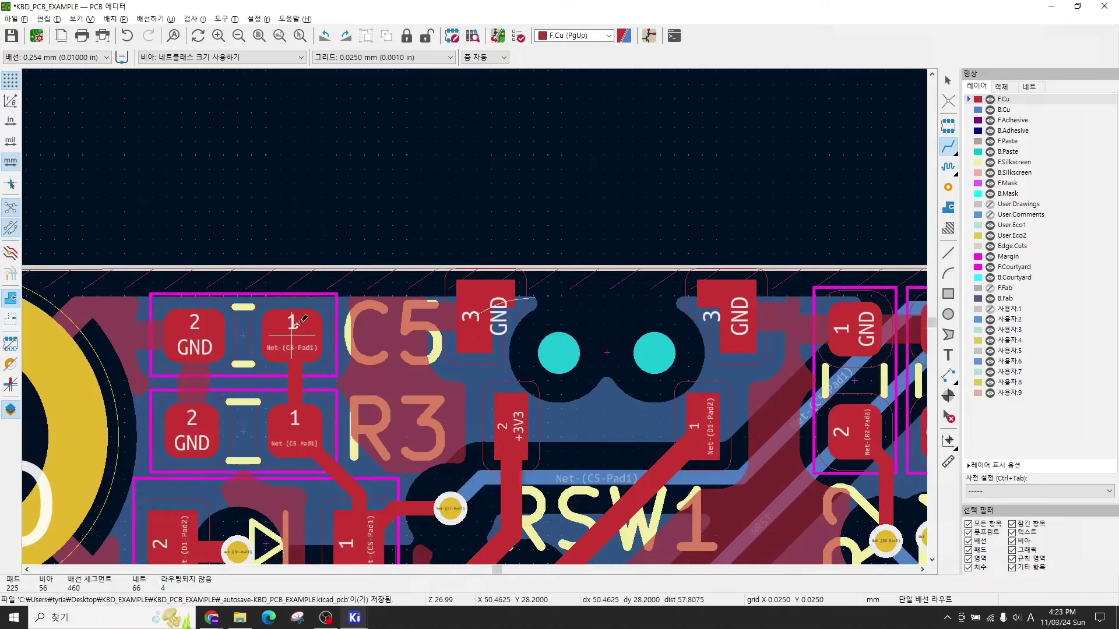
pyautogui.scroll(-1, 583, 397)
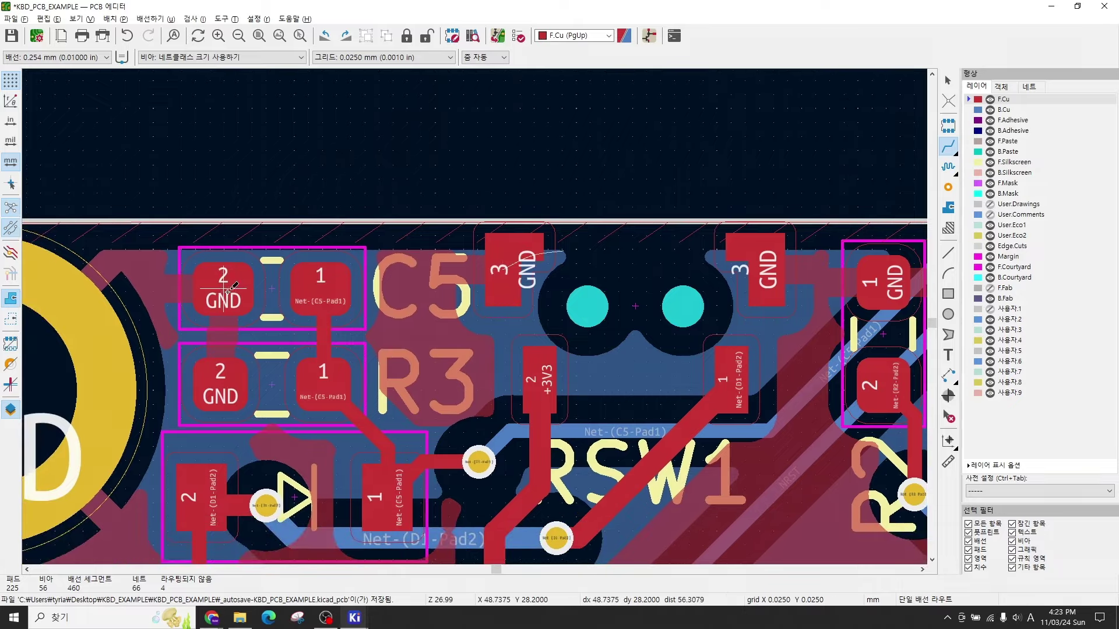
# Step: Leave track routing and place a GND via in the copper zones between the C5 and R3 labels, beside RSW1
pyautogui.click(500, 340)
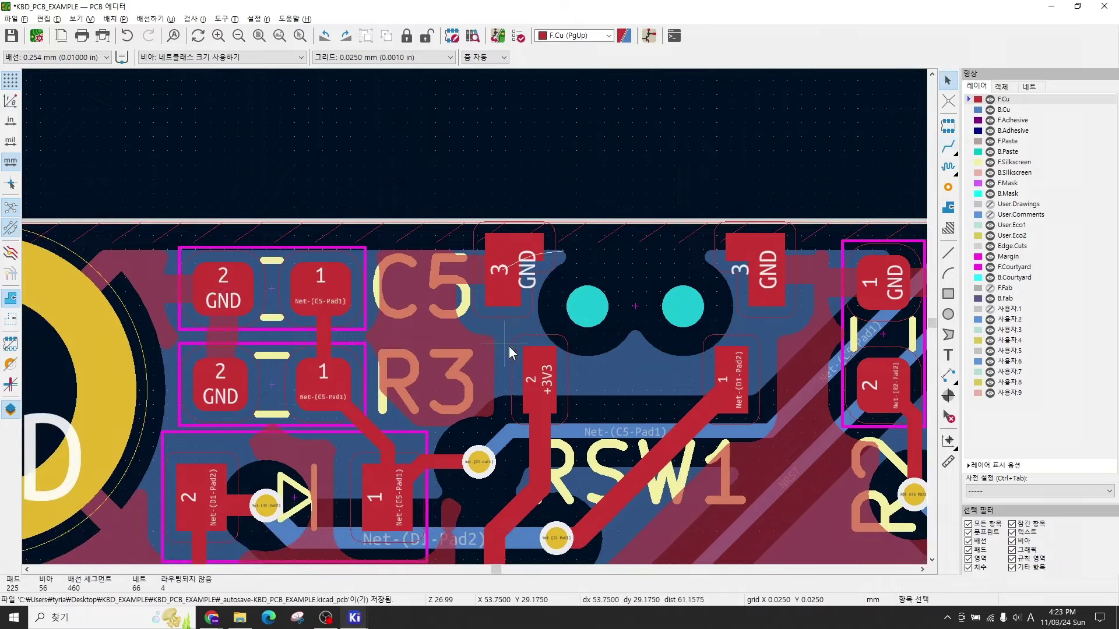
pyautogui.press('Escape')
pyautogui.press('Escape')
pyautogui.click(634, 375)
pyautogui.press('Escape')
pyautogui.click(948, 188)
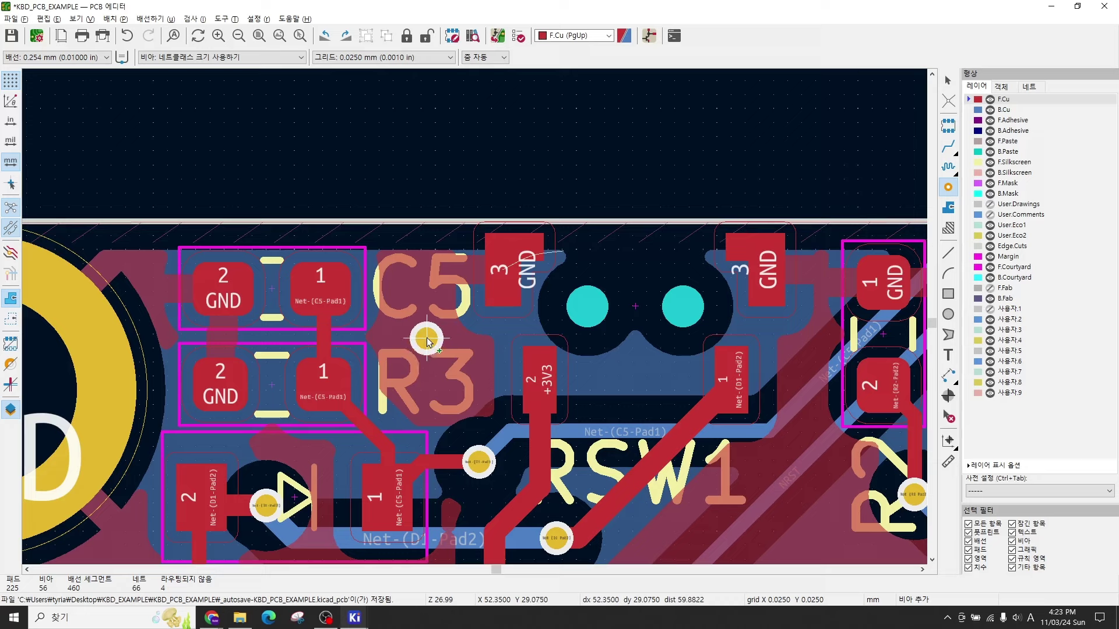
pyautogui.click(426, 340)
pyautogui.press('Escape')
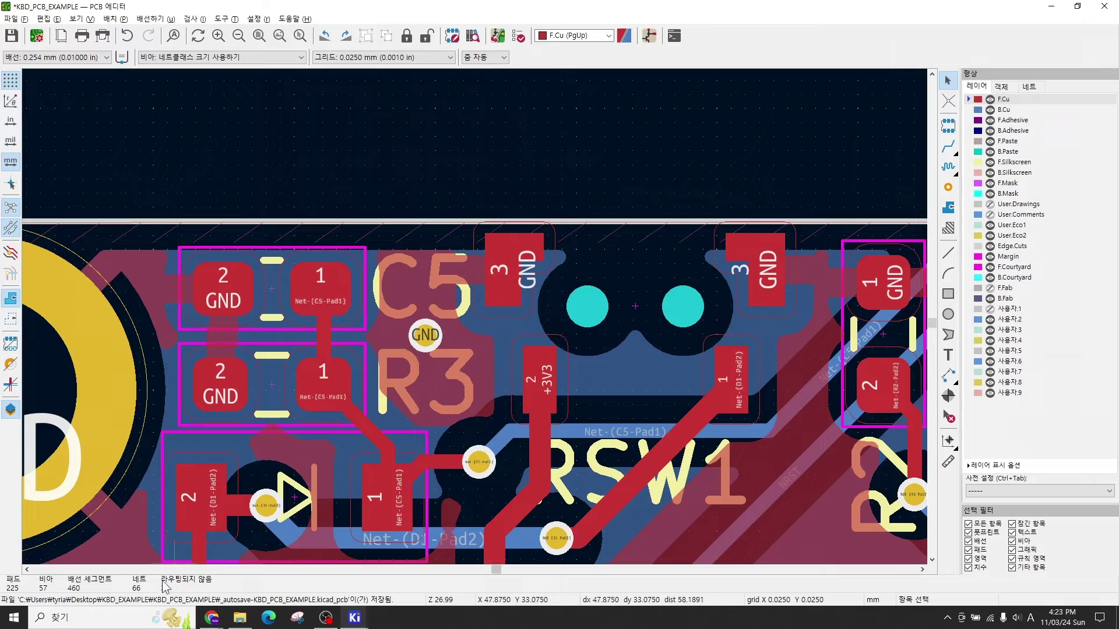
# Step: Place a GND via in the copper zones between GND pad 3 of the LED at SW2 and diode D4
pyautogui.press('F2')
pyautogui.press('F2')
pyautogui.press('F2')
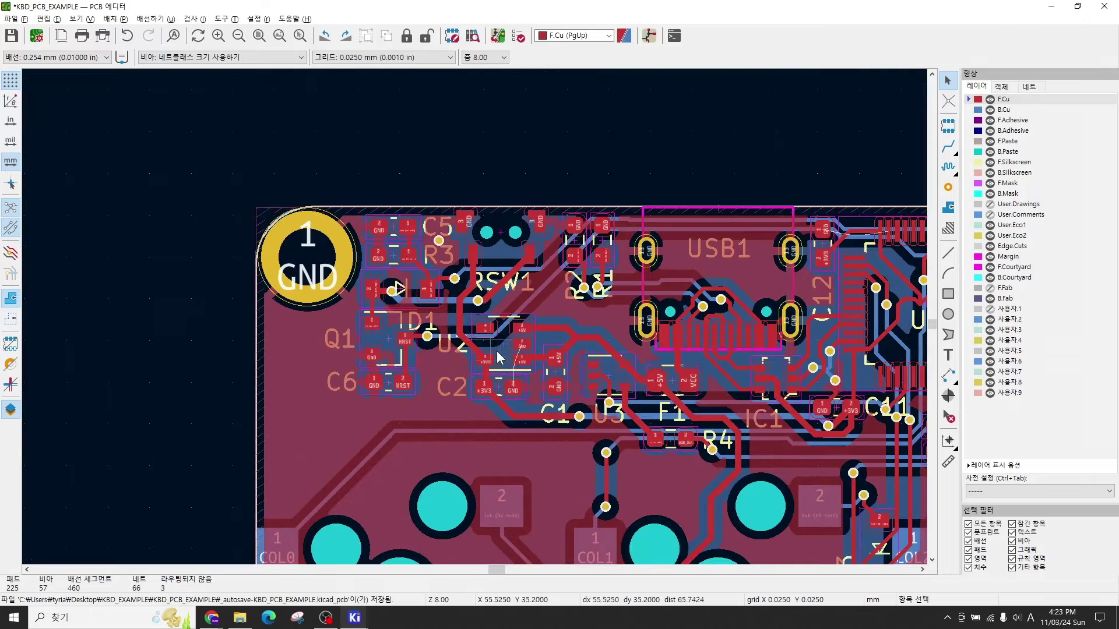
pyautogui.moveTo(516, 375); pyautogui.dragTo(401, 345, button='middle')
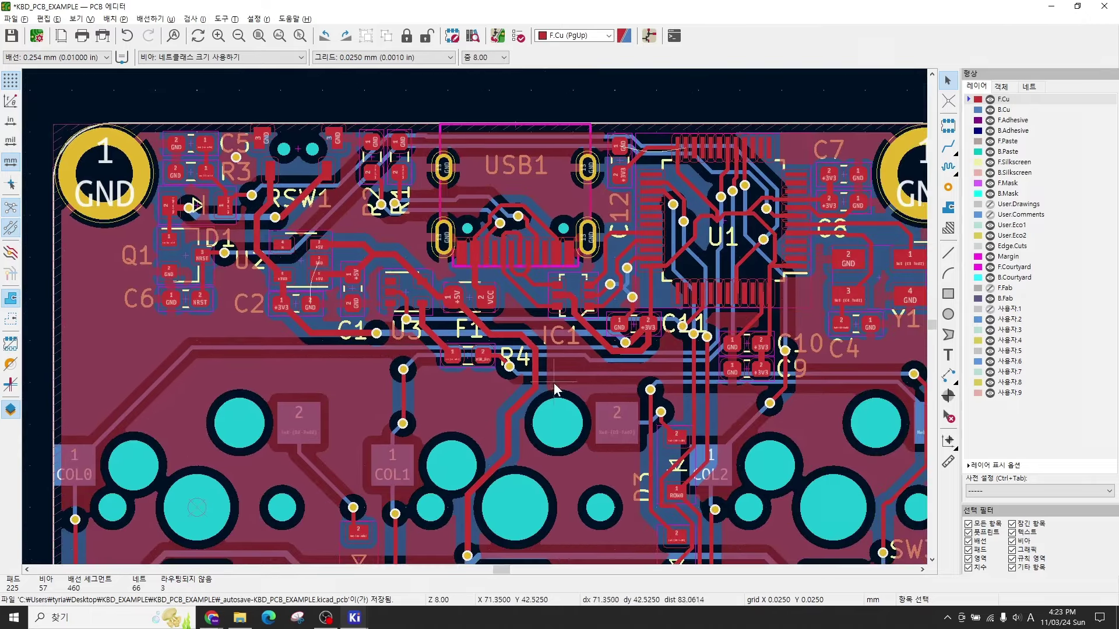
pyautogui.moveTo(554, 382); pyautogui.dragTo(497, 313, button='middle')
pyautogui.moveTo(312, 517); pyautogui.dragTo(450, 411, button='middle')
pyautogui.press('F1')
pyautogui.press('F1')
pyautogui.press('F1')
pyautogui.press('F1')
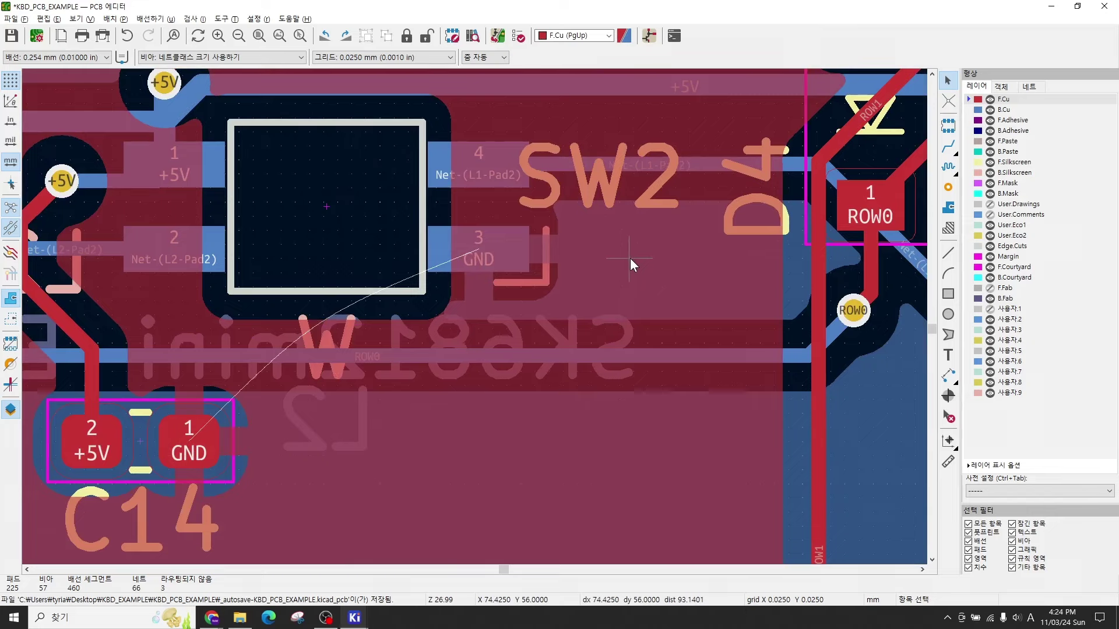
pyautogui.click(948, 187)
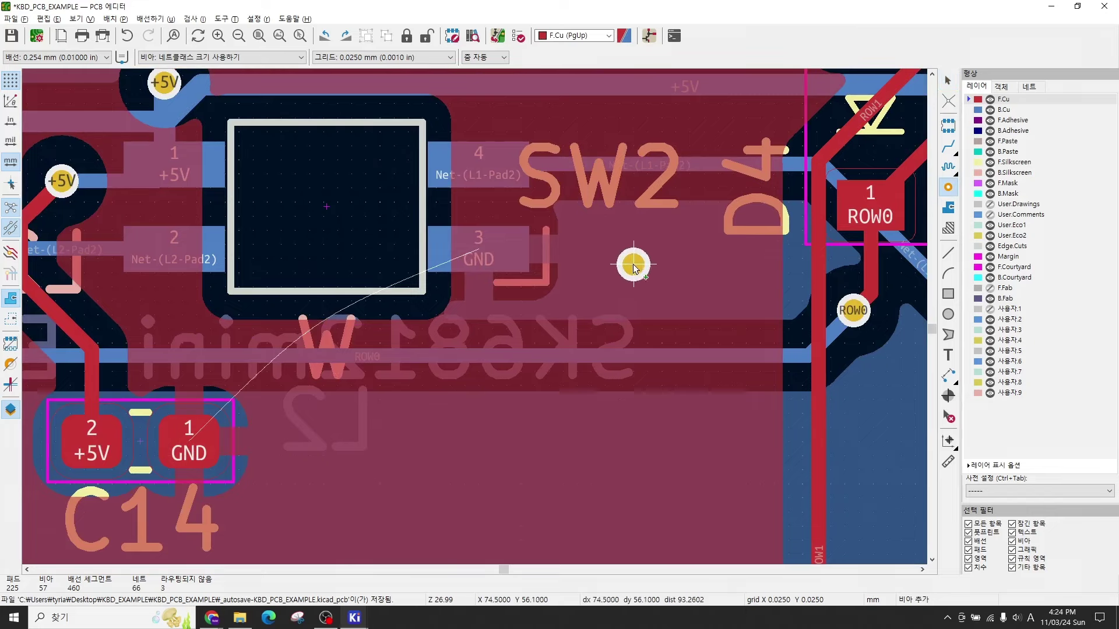
pyautogui.click(629, 260)
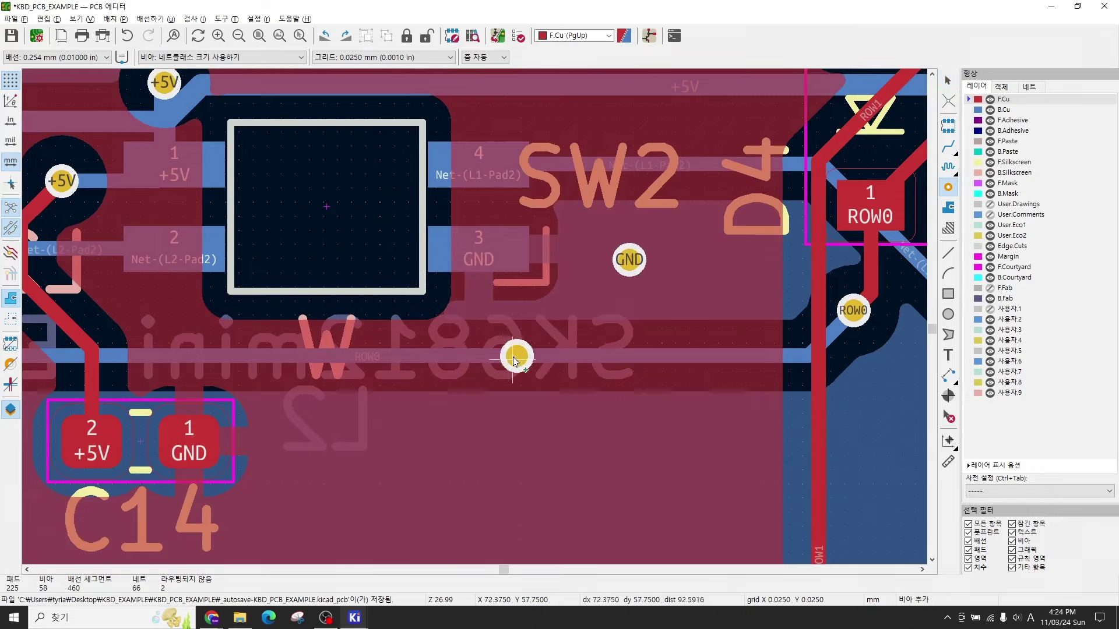
# Step: Place a GND via in the copper zones just below the USB1 label, near USB1 pad 13
pyautogui.scroll(-4, 449, 315)
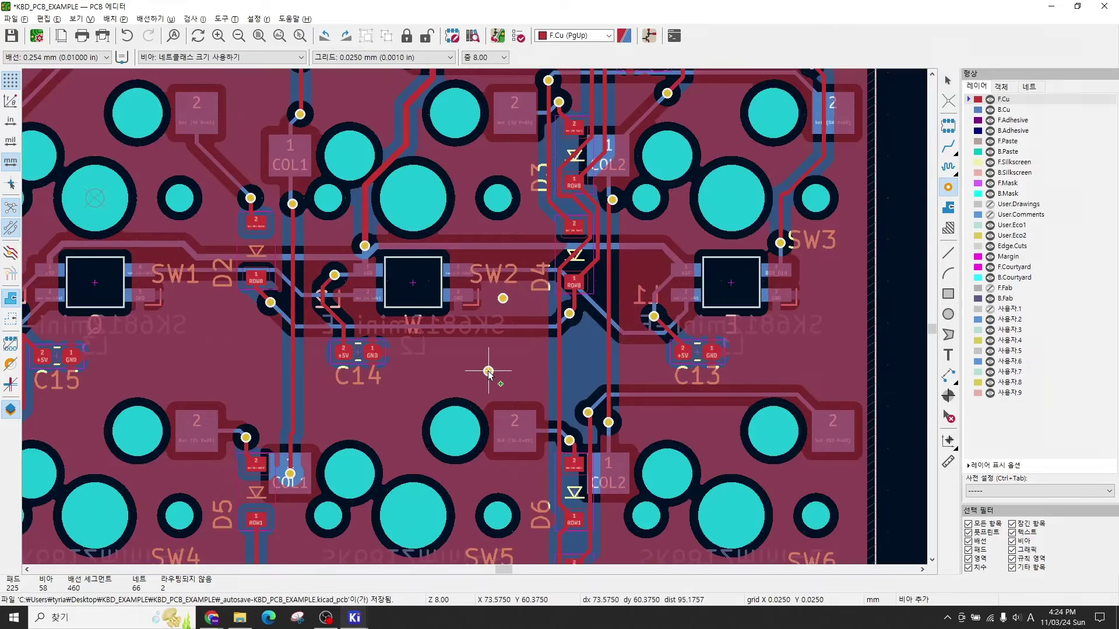
pyautogui.moveTo(477, 365); pyautogui.dragTo(402, 380, button='middle')
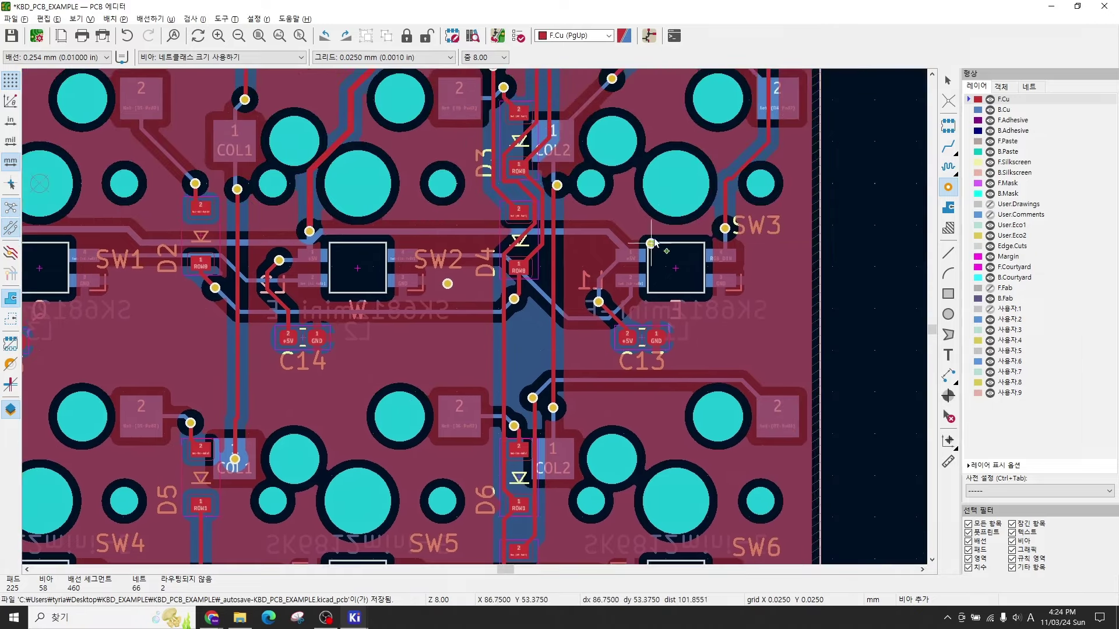
pyautogui.moveTo(648, 253); pyautogui.dragTo(576, 361, button='middle')
pyautogui.scroll(5, 589, 332)
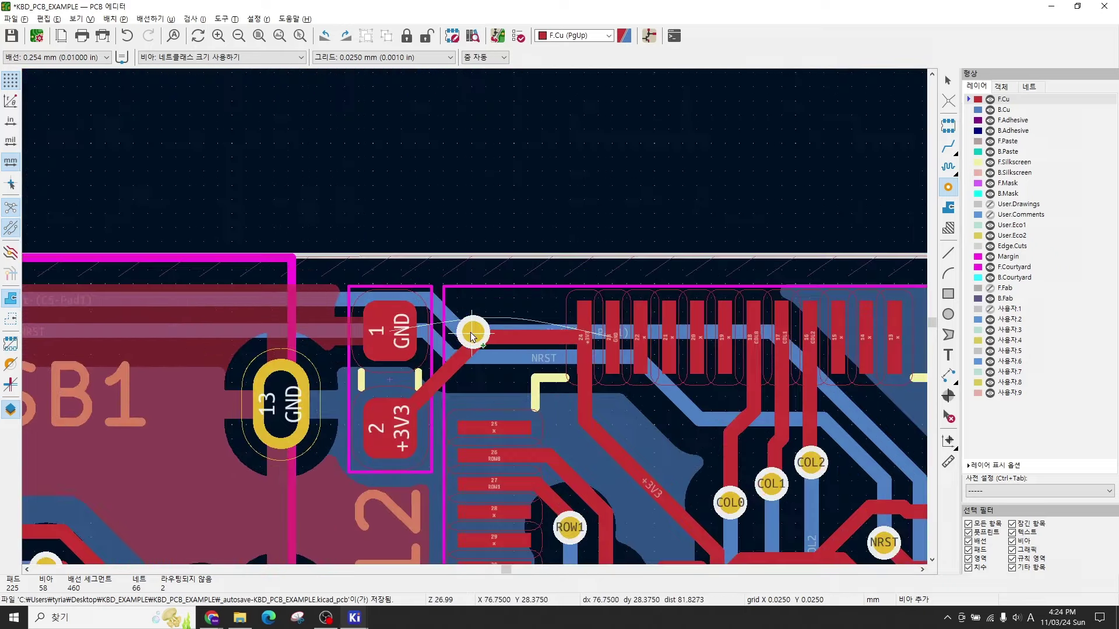
pyautogui.moveTo(330, 380); pyautogui.dragTo(520, 319, button='middle')
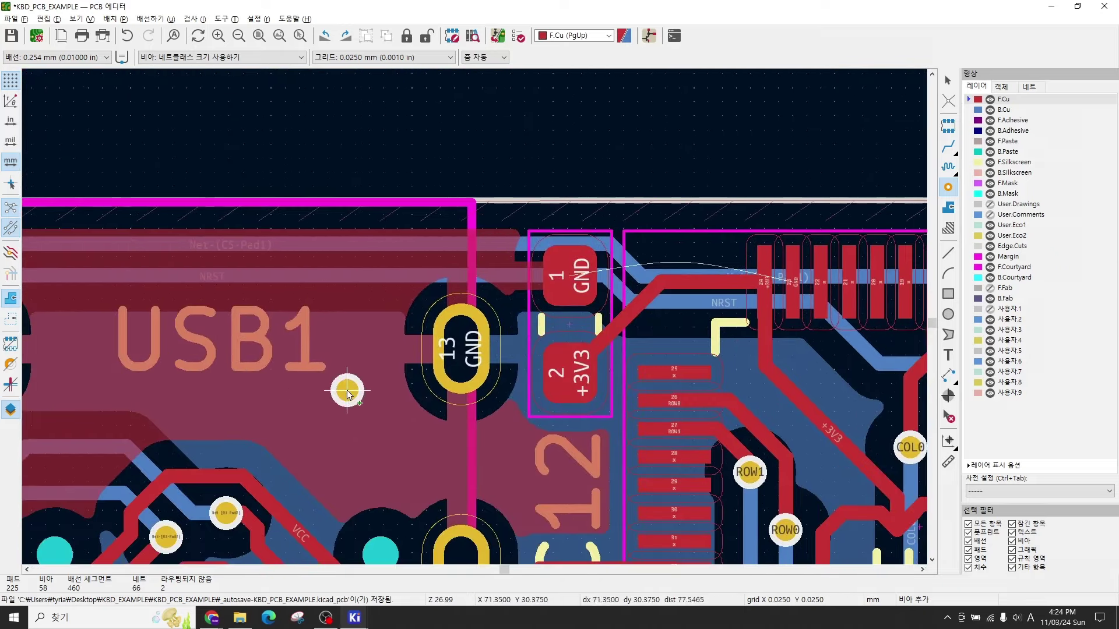
pyautogui.click(325, 402)
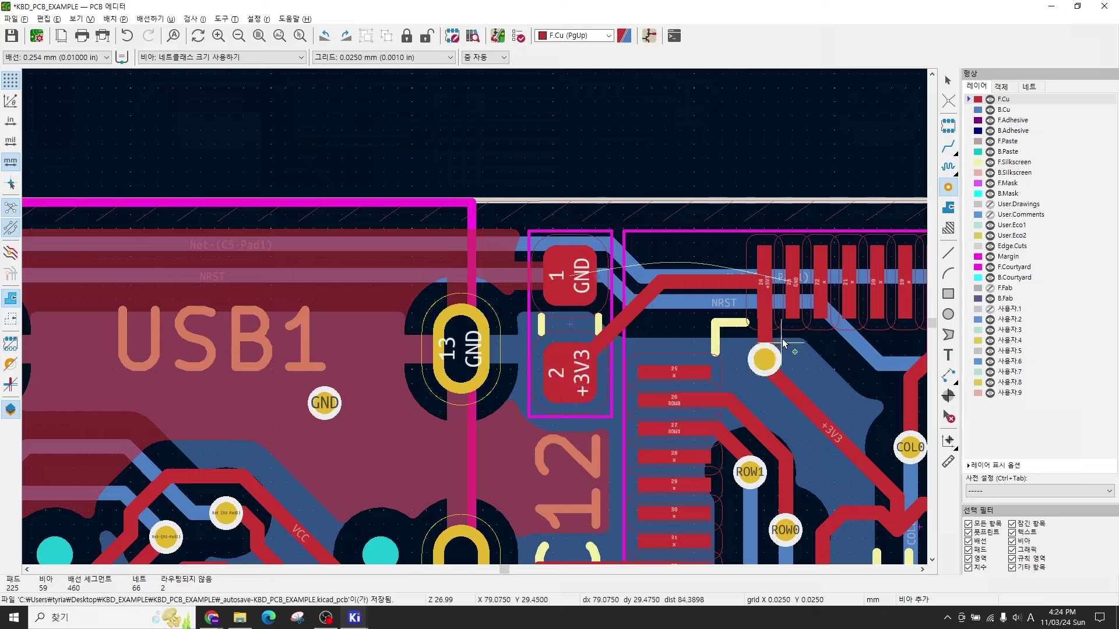
pyautogui.press('Escape')
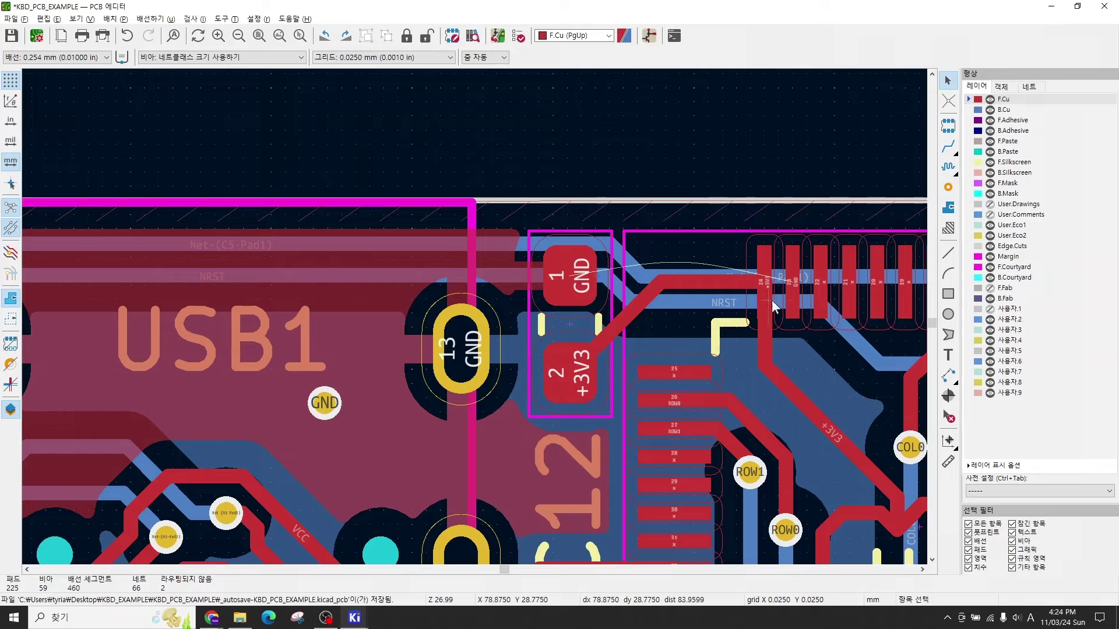
# Step: Examine the unrouted GND connection between C12 pad 1 and U1 pad 23
pyautogui.scroll(2, 798, 278)
pyautogui.scroll(2, 474, 316)
pyautogui.scroll(-4, 463, 331)
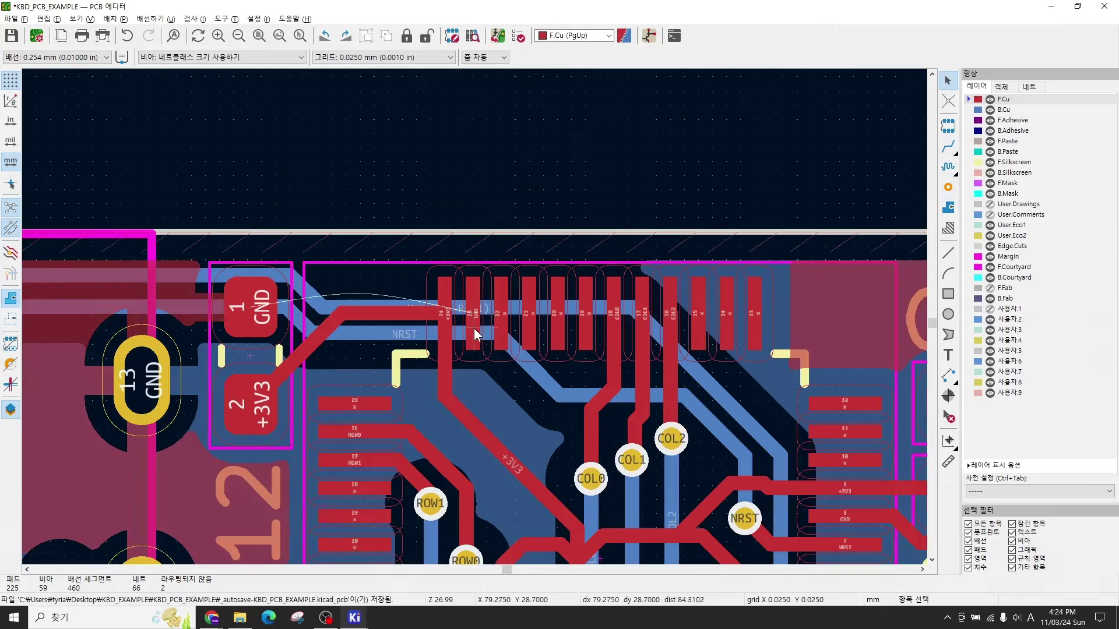
# Step: Route a short F.Cu track from U1's GND pad beside the upper +3V3 pad and end it with a via at about X 79.55, Y 30.30
pyautogui.moveTo(471, 327); pyautogui.dragTo(500, 285, button='middle')
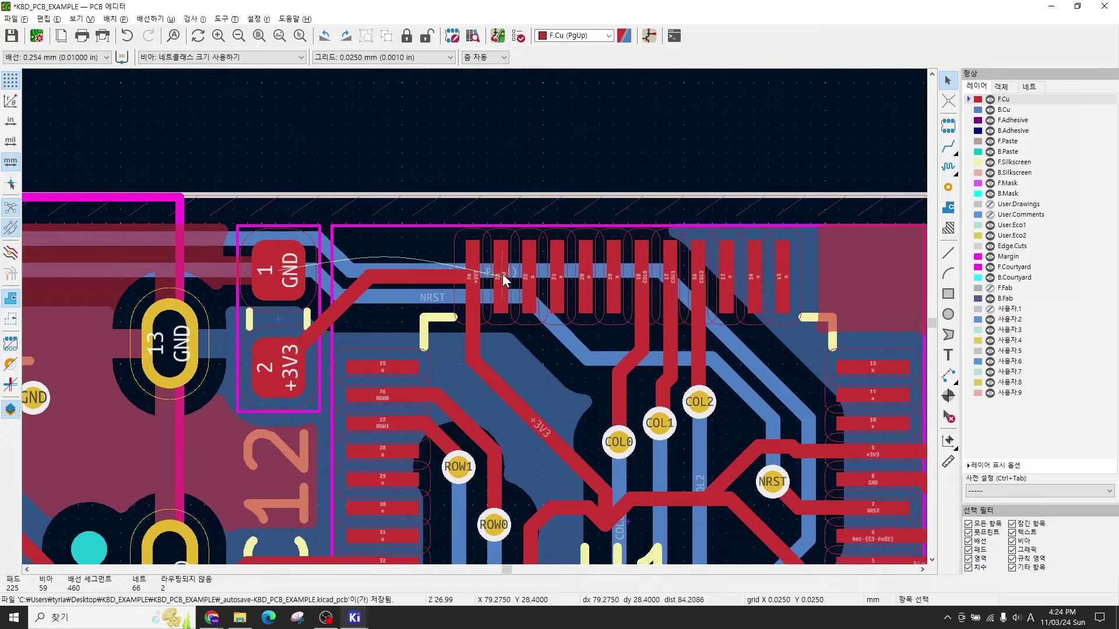
pyautogui.press('x')
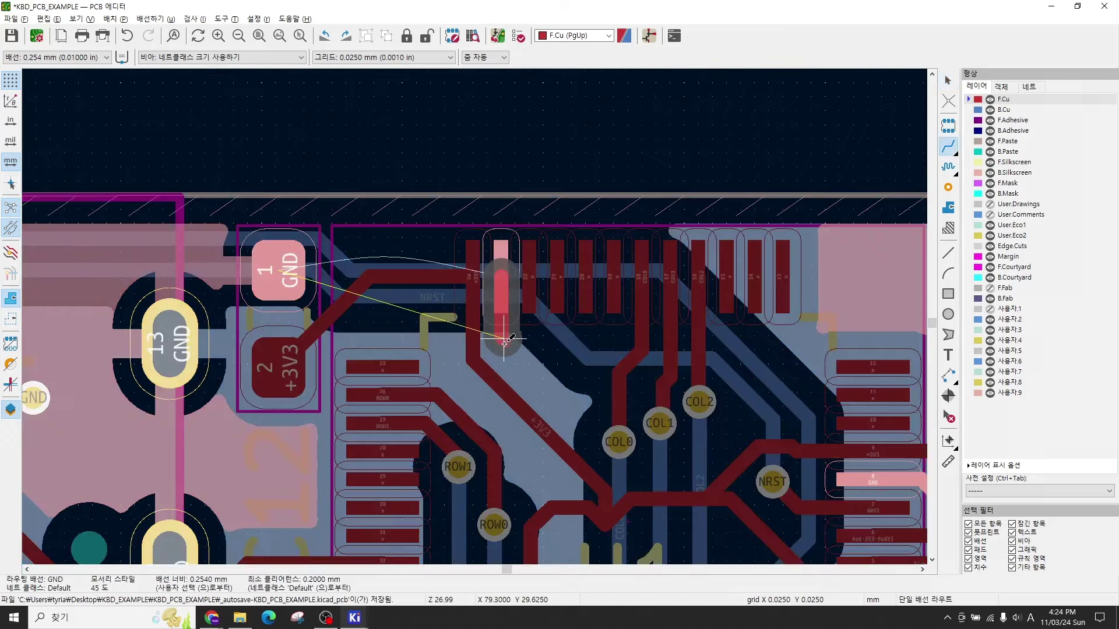
pyautogui.press('v')
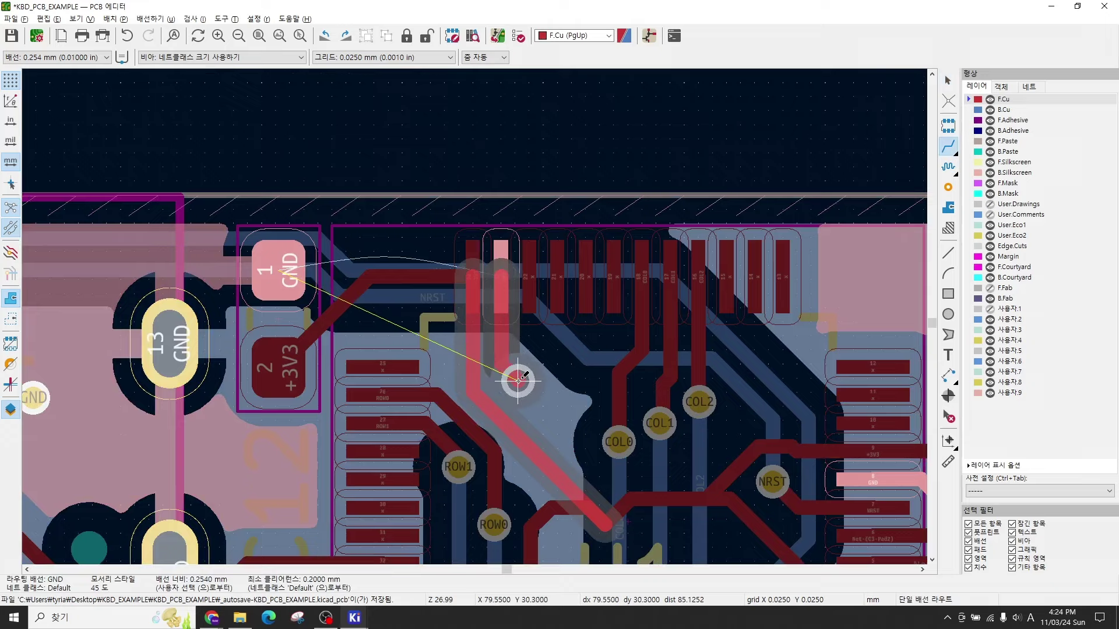
pyautogui.click(518, 380)
pyautogui.press('Escape')
pyautogui.press('Escape')
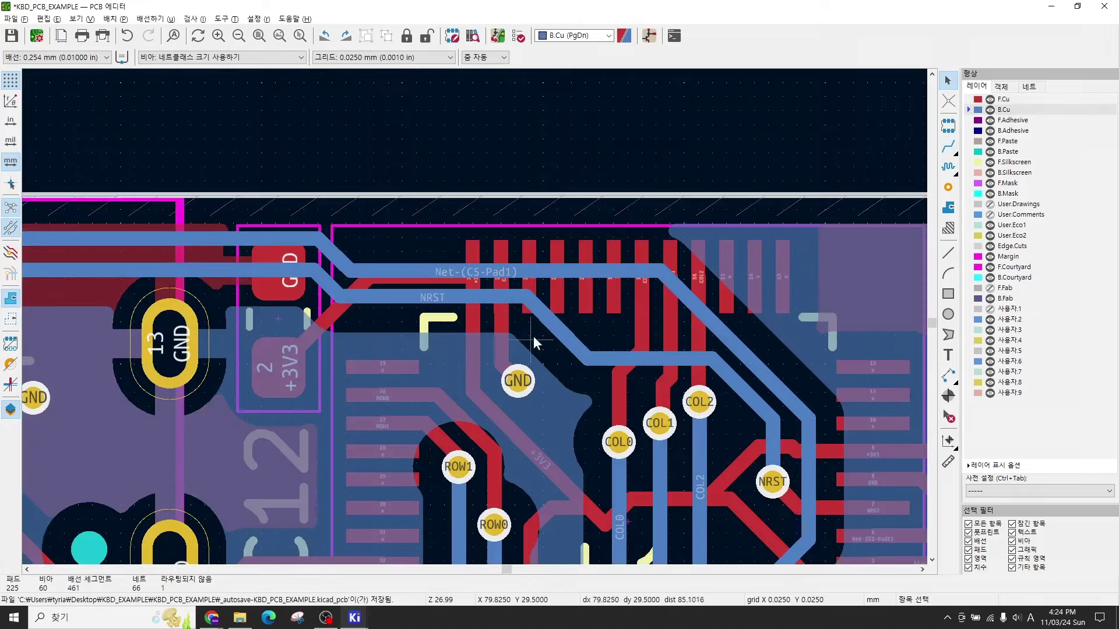
# Step: Route a short F.Cu track from GND pad 2 of U2 toward C1 and end it with a via to the back copper
pyautogui.scroll(-2, 543, 362)
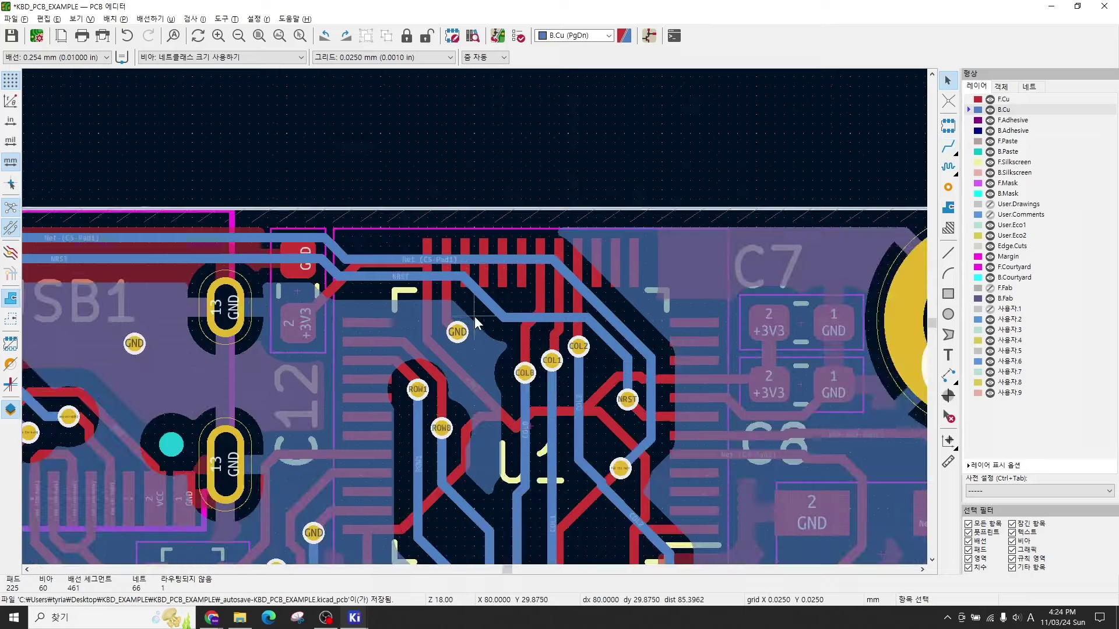
pyautogui.scroll(-2, 474, 316)
pyautogui.moveTo(378, 367); pyautogui.dragTo(546, 222, button='middle')
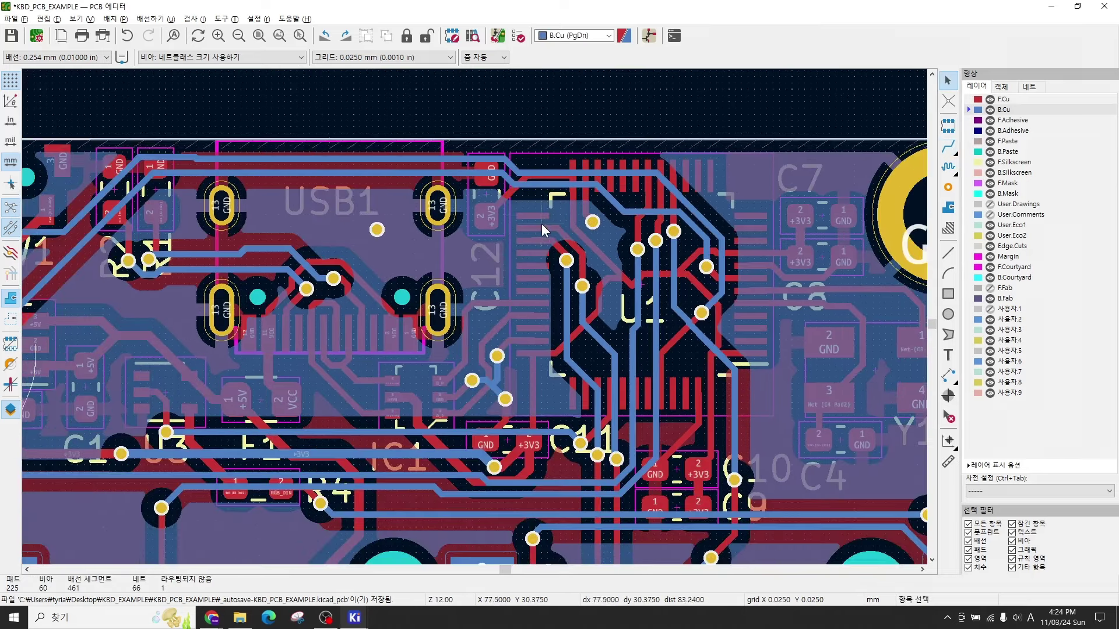
pyautogui.scroll(-1, 561, 294)
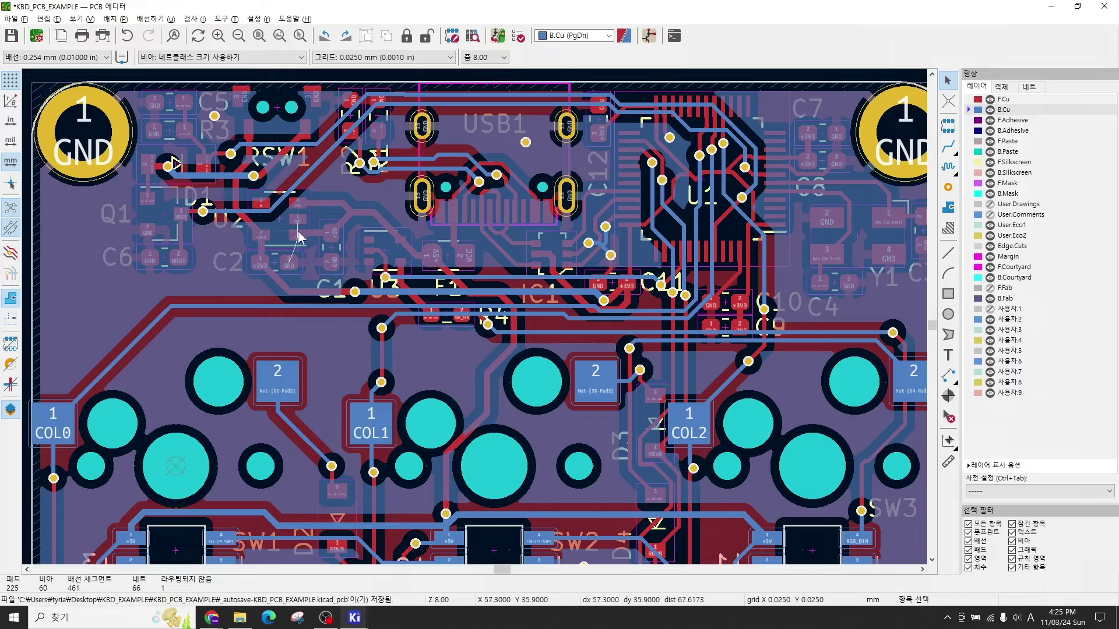
pyautogui.scroll(4, 299, 231)
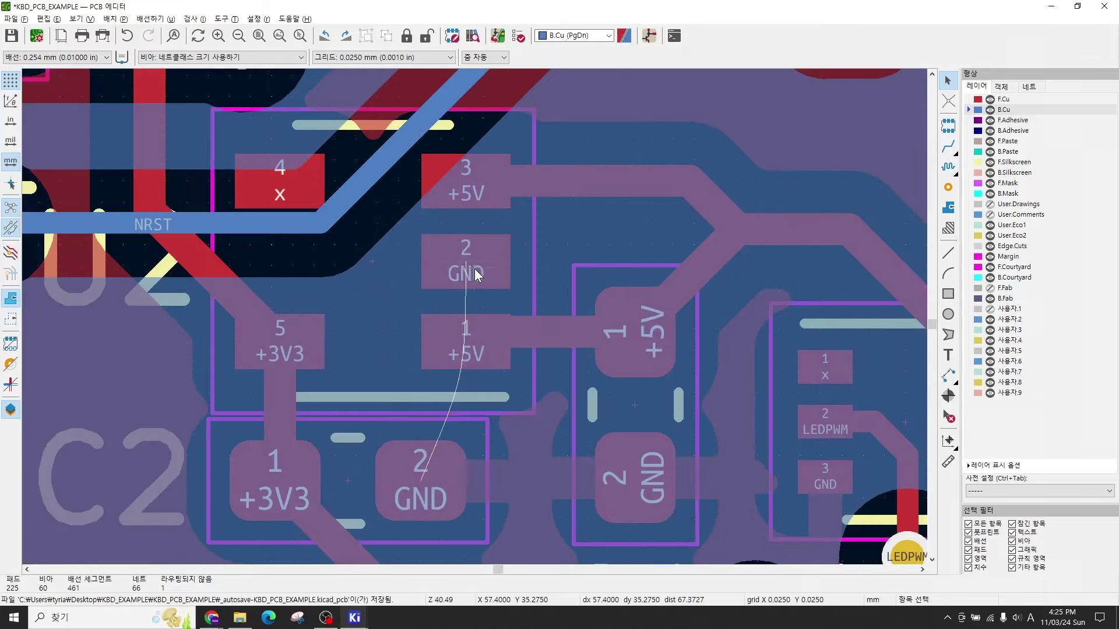
pyautogui.scroll(-2, 475, 274)
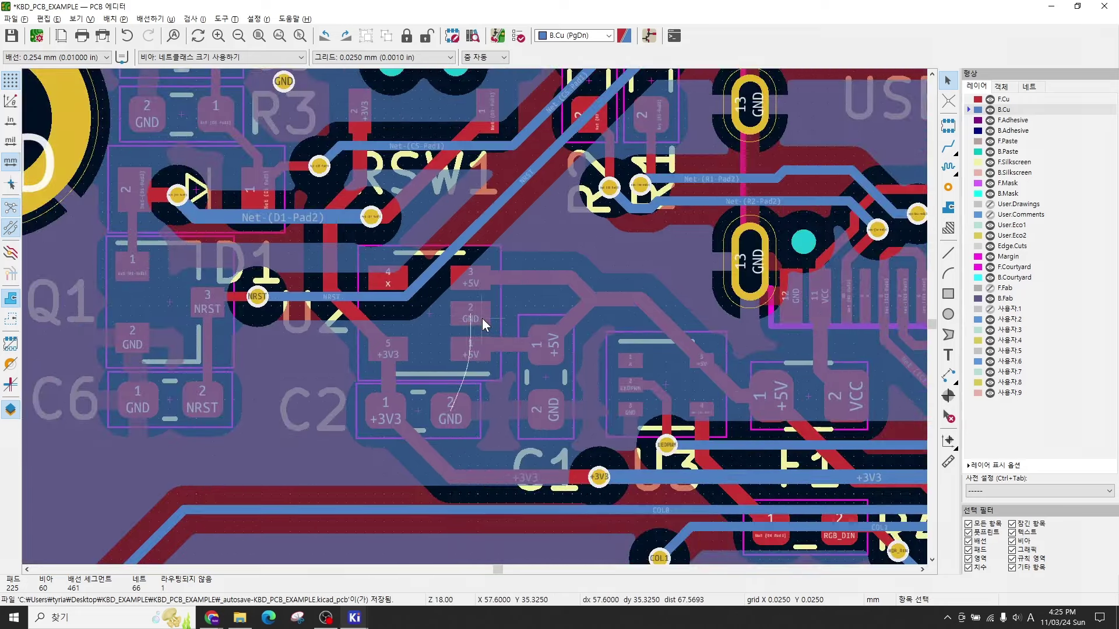
pyautogui.scroll(1, 481, 318)
pyautogui.press('x')
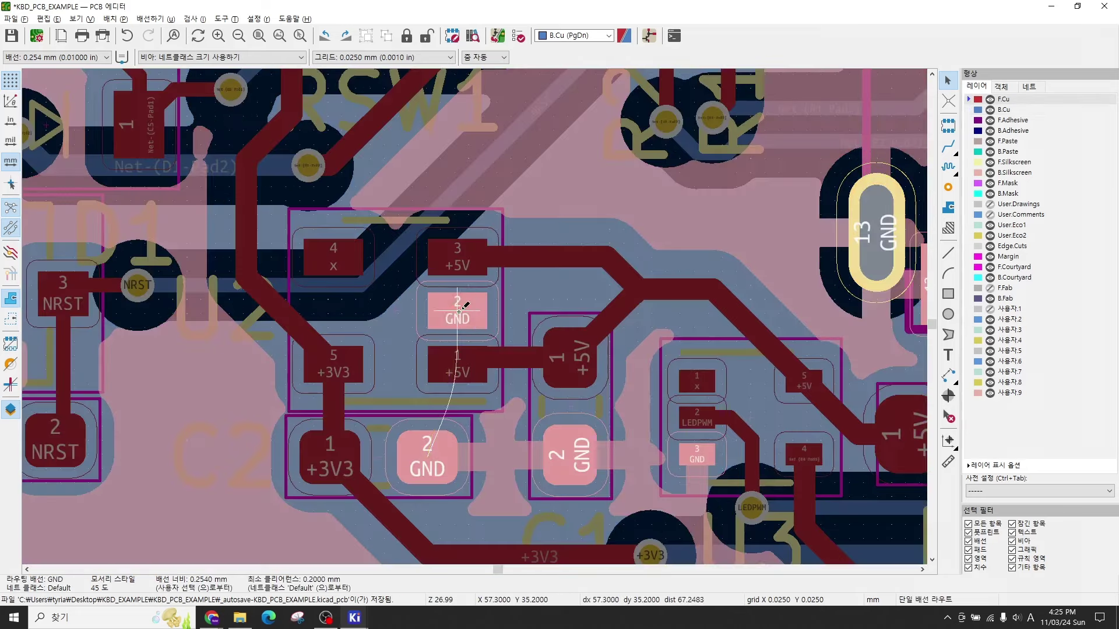
pyautogui.press('v')
pyautogui.click(551, 297)
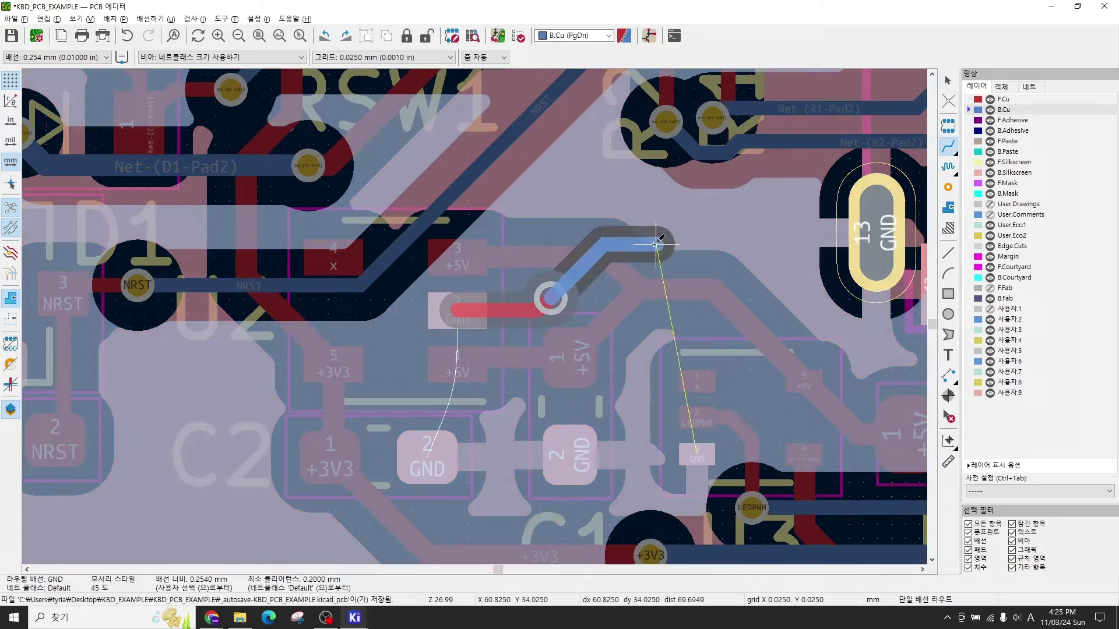
pyautogui.press('Escape')
pyautogui.press('Escape')
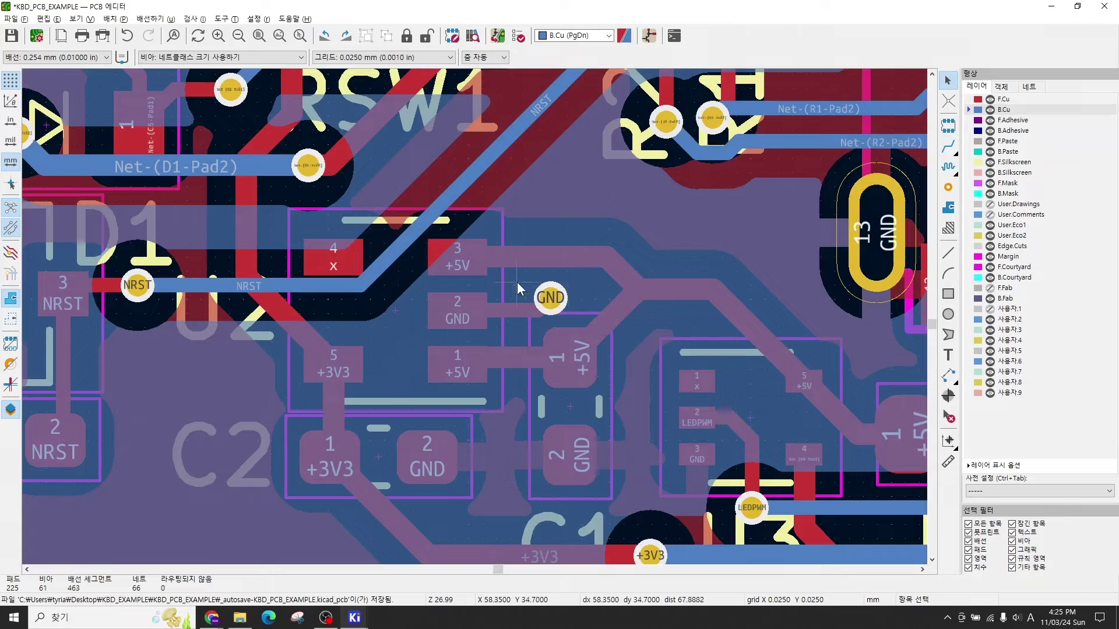
# Step: Refill all copper zones on the board
pyautogui.scroll(-3, 516, 282)
pyautogui.scroll(-2, 490, 344)
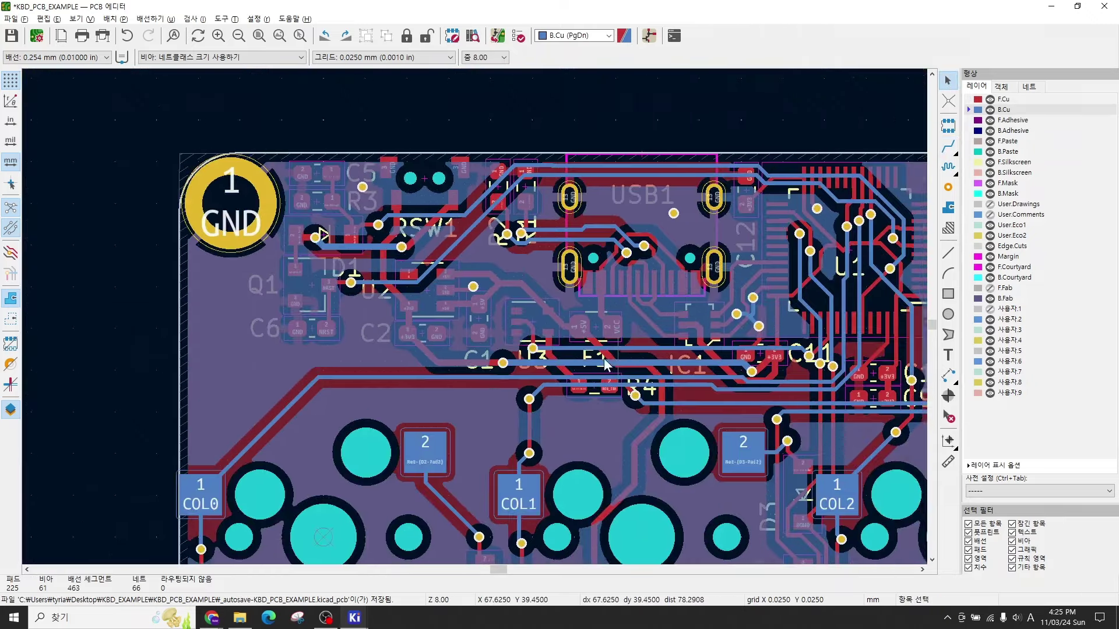
pyautogui.moveTo(643, 365); pyautogui.dragTo(505, 314, button='middle')
pyautogui.scroll(-1, 475, 316)
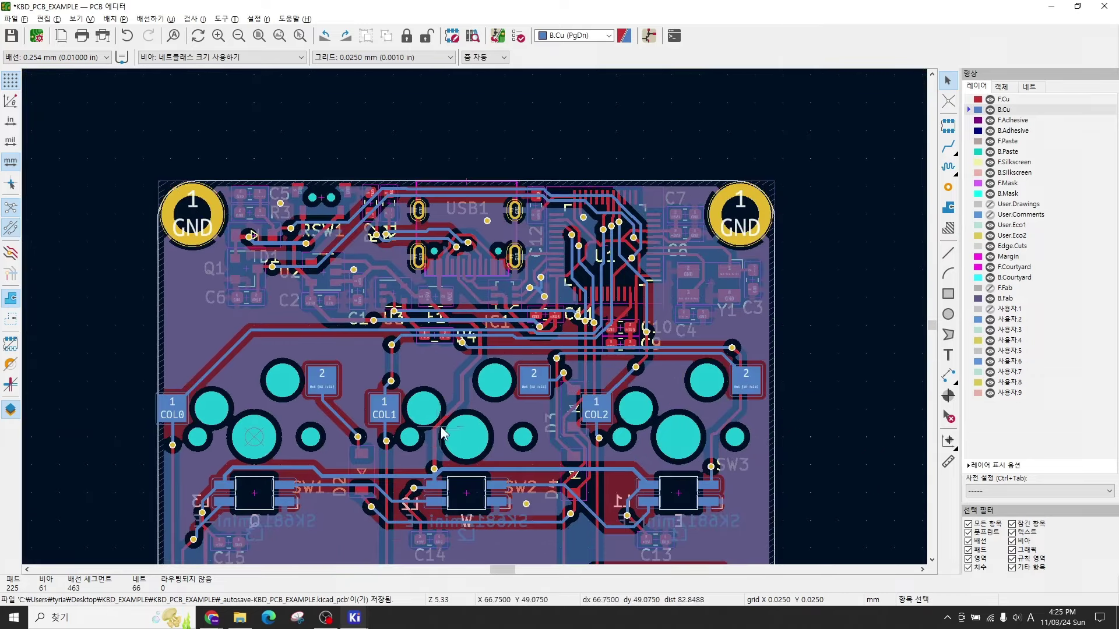
pyautogui.scroll(-1, 442, 433)
pyautogui.moveTo(487, 348); pyautogui.dragTo(513, 302, button='middle')
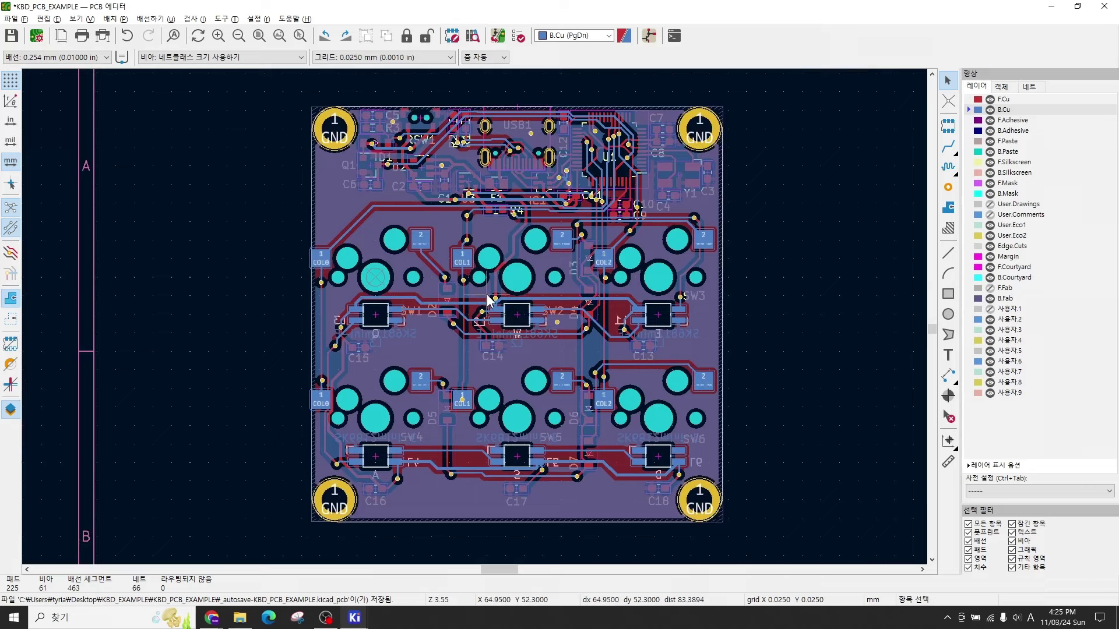
pyautogui.press('b')
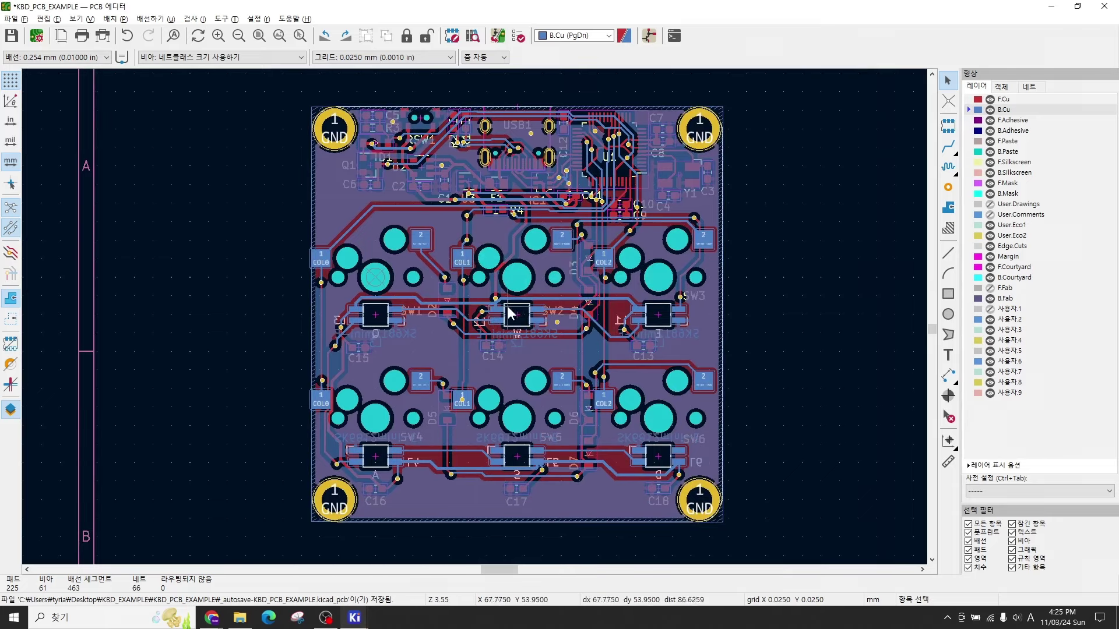
# Step: Inspect the board's back side in the 3D viewer for isolated ground copper areas, and return to the PCB layout
pyautogui.hotkey('alt', '3')
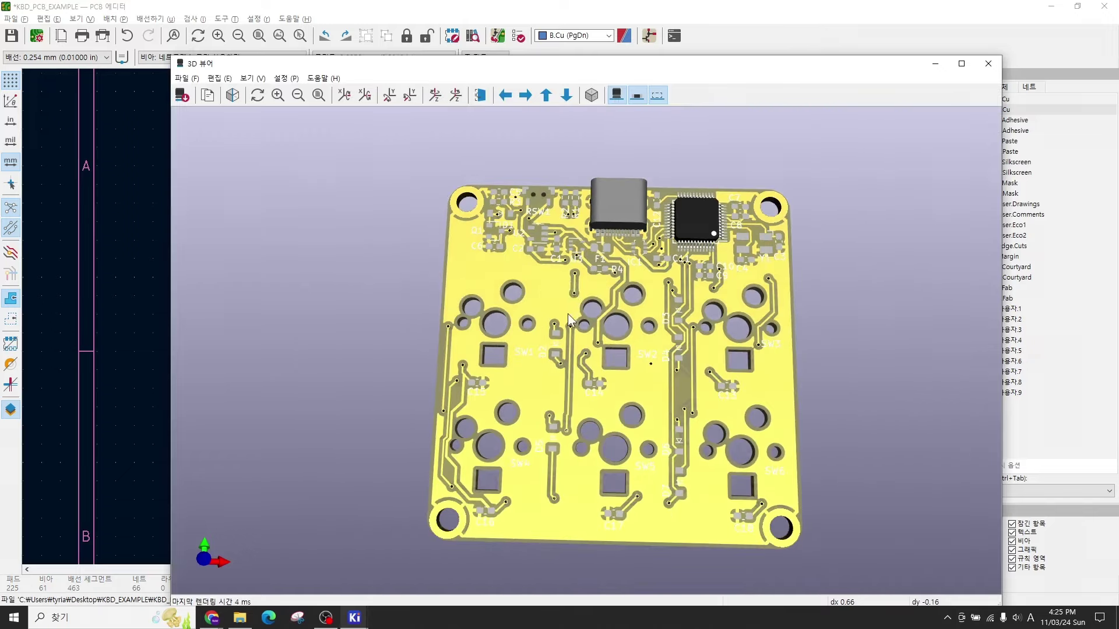
pyautogui.moveTo(544, 330); pyautogui.dragTo(615, 318)
pyautogui.scroll(5, 516, 263)
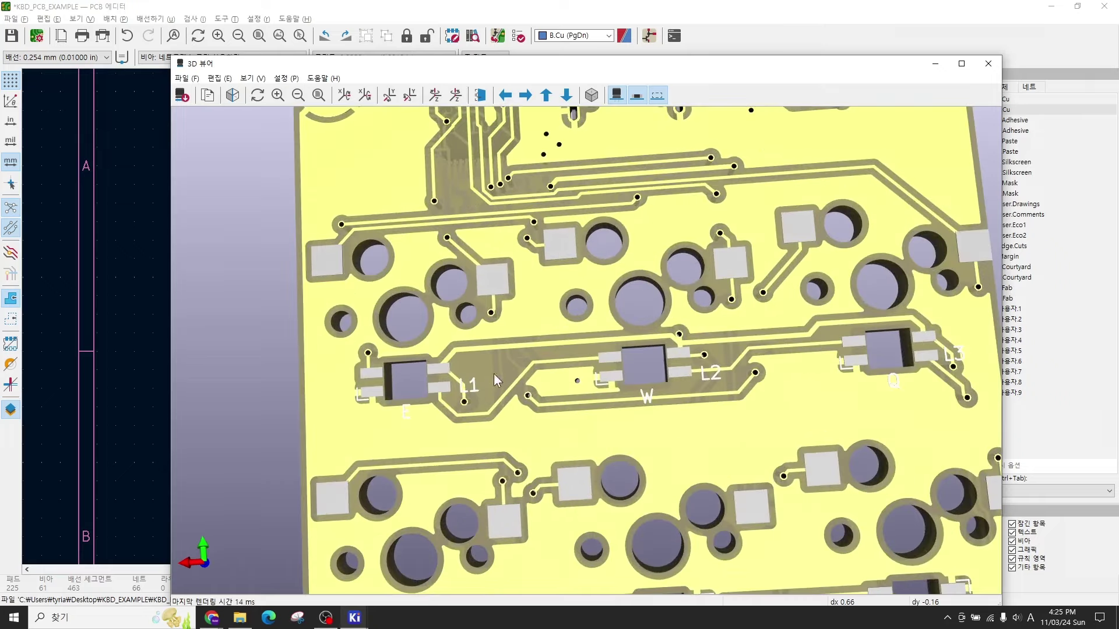
pyautogui.scroll(-4, 635, 341)
pyautogui.scroll(3, 667, 484)
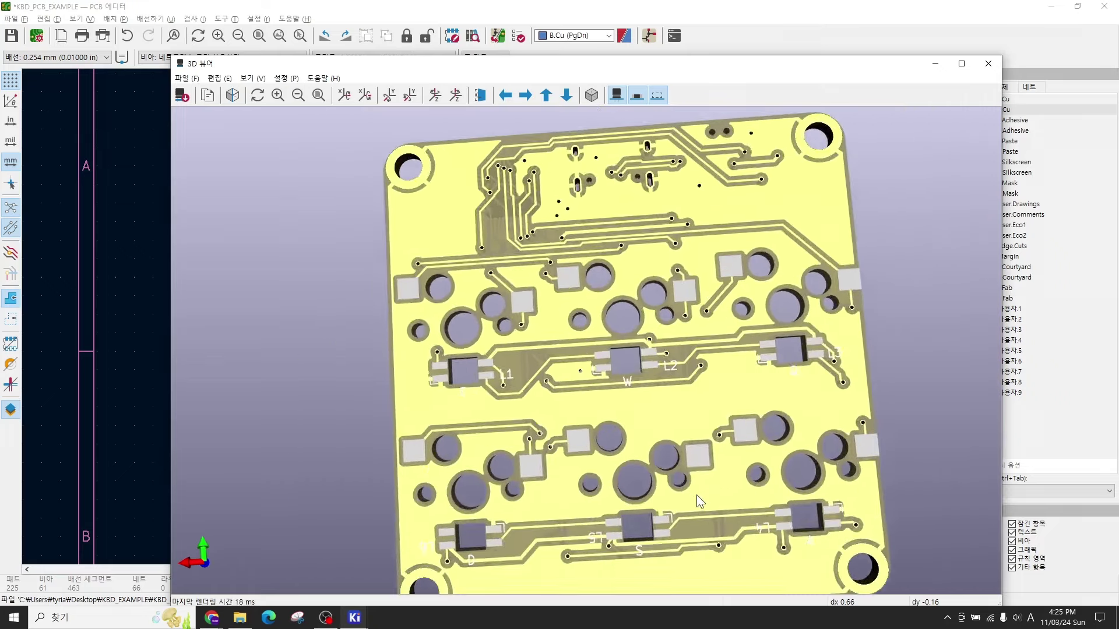
pyautogui.scroll(-1, 693, 490)
pyautogui.moveTo(683, 366); pyautogui.dragTo(624, 287)
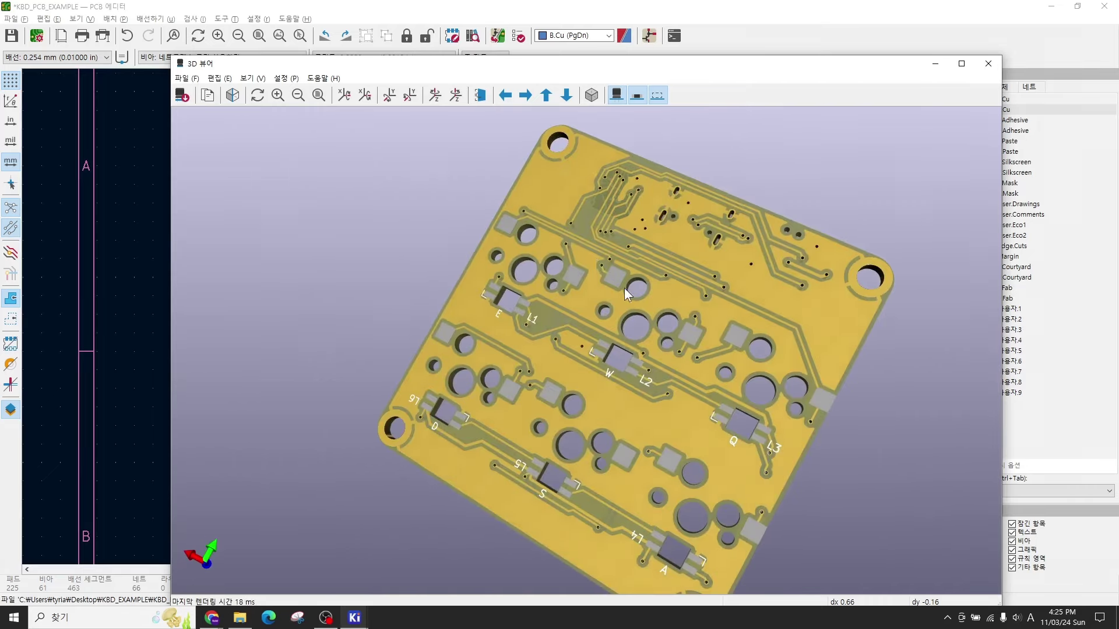
pyautogui.scroll(2, 616, 179)
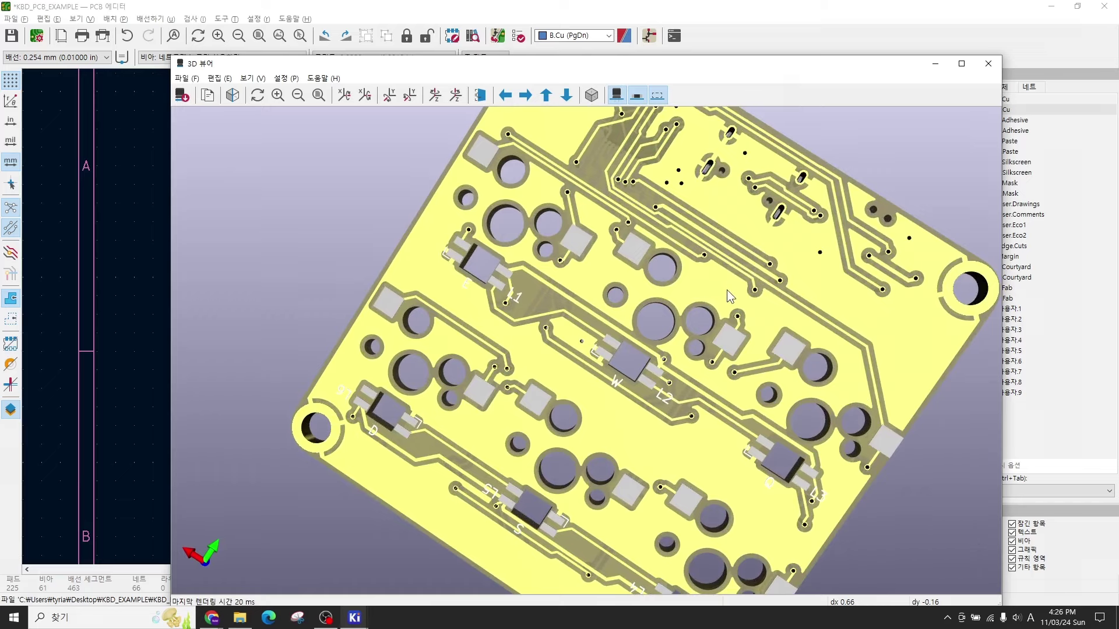
pyautogui.moveTo(657, 311); pyautogui.dragTo(731, 263)
pyautogui.click(579, 17)
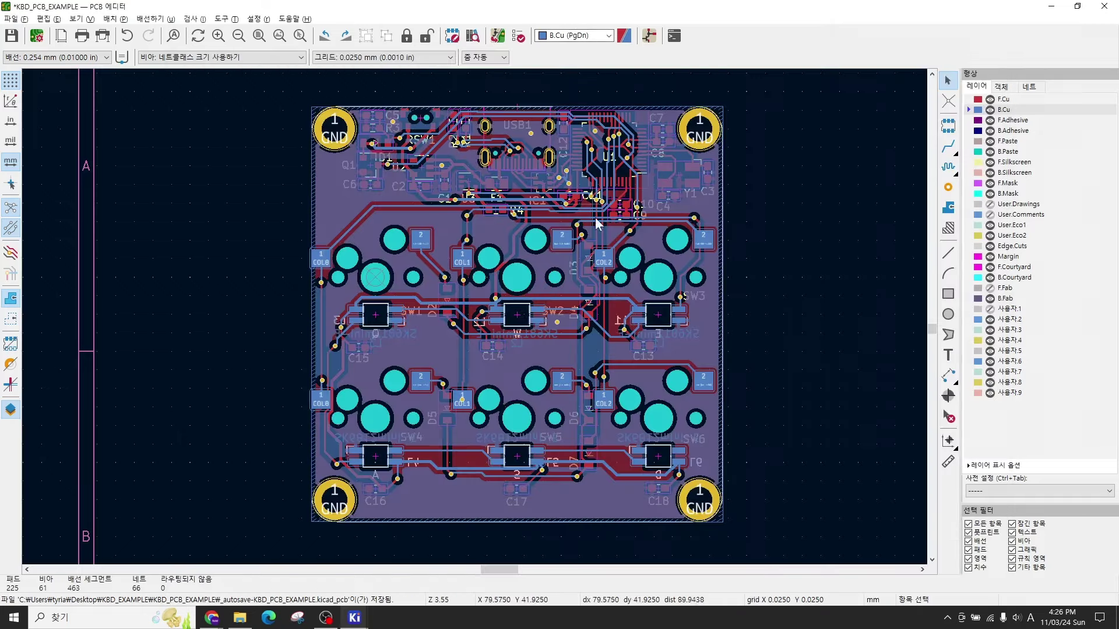
# Step: Place a GND via in the copper area between D4 and LED L1, check its net highlighting, and refill the zones
pyautogui.scroll(5, 627, 314)
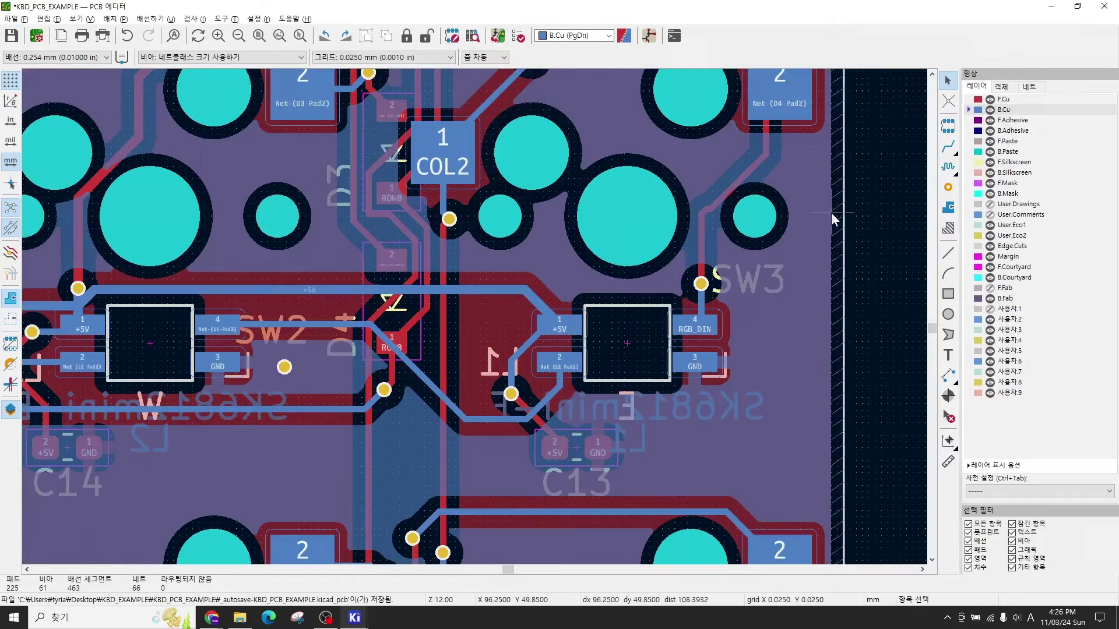
pyautogui.click(948, 187)
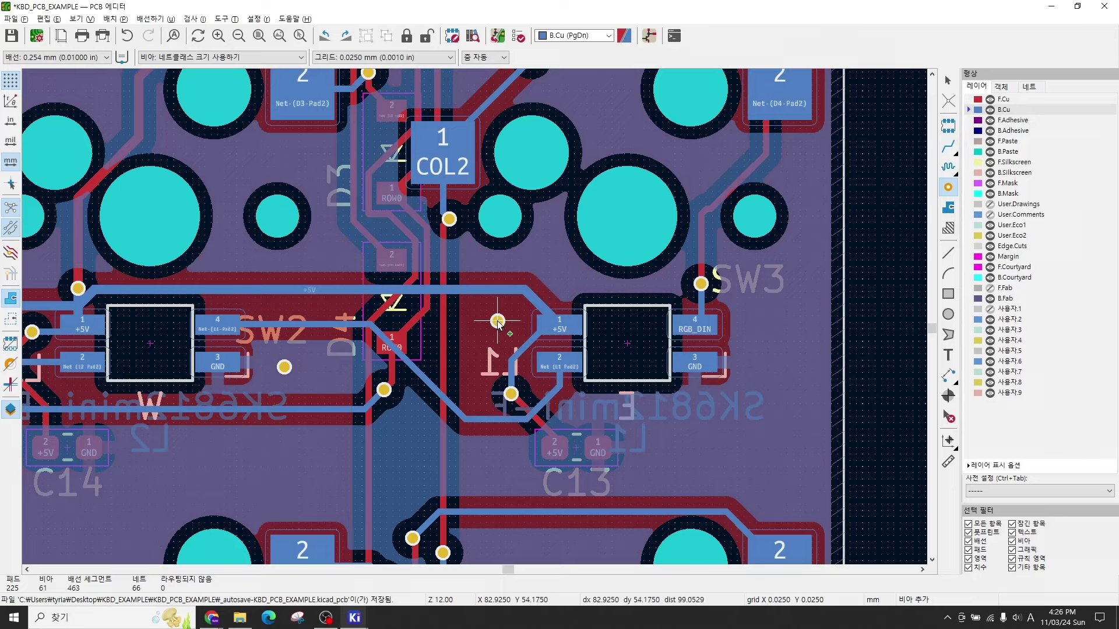
pyautogui.click(491, 331)
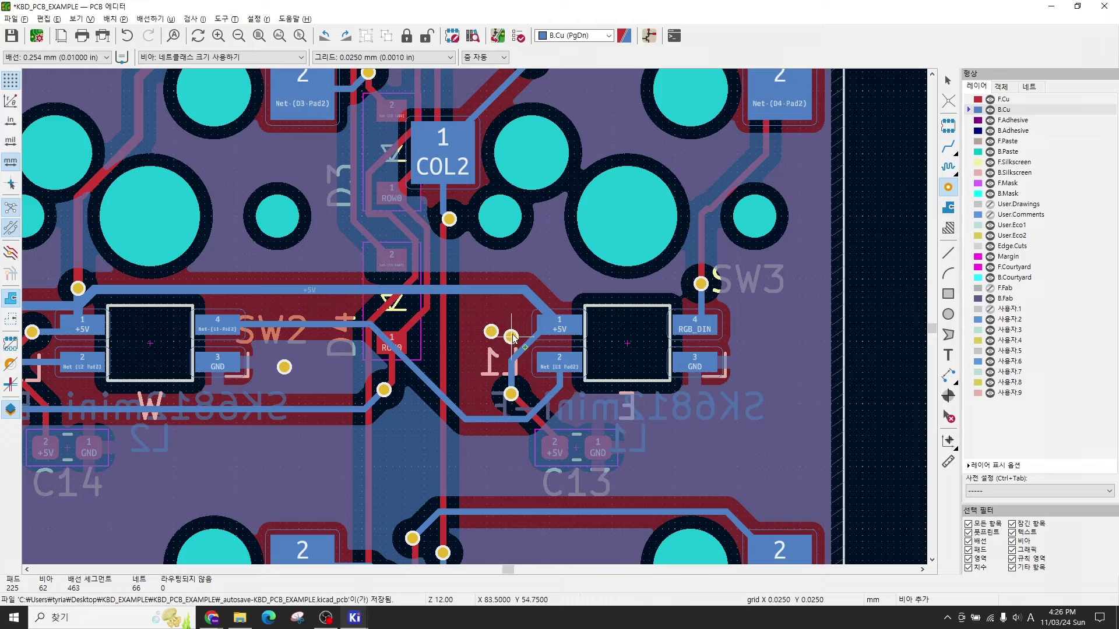
pyautogui.press('Escape')
pyautogui.press('`')
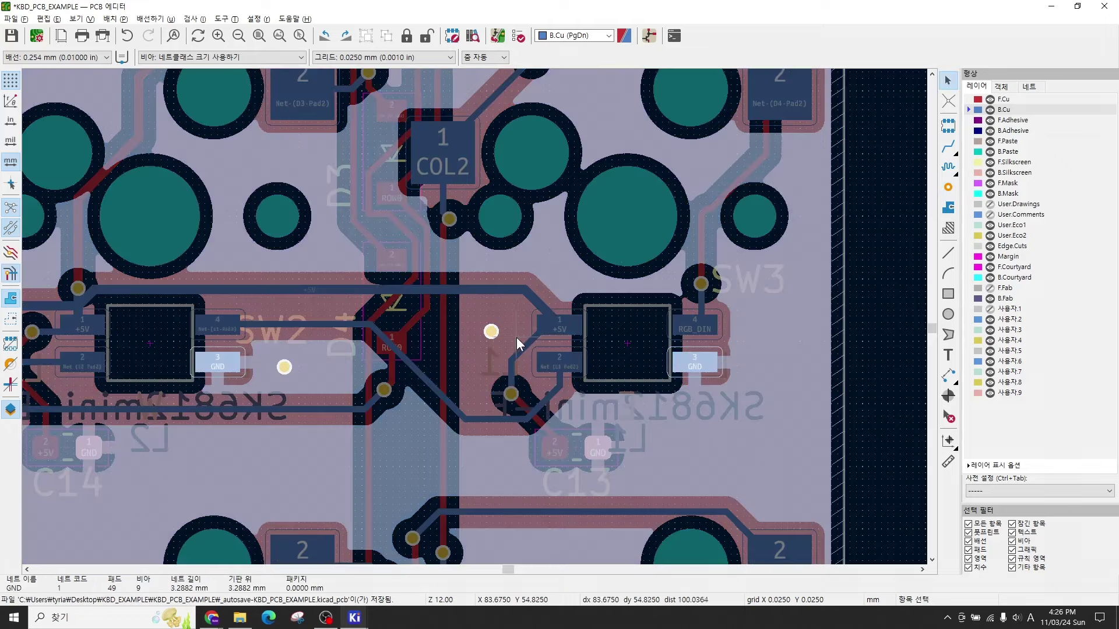
pyautogui.press('`')
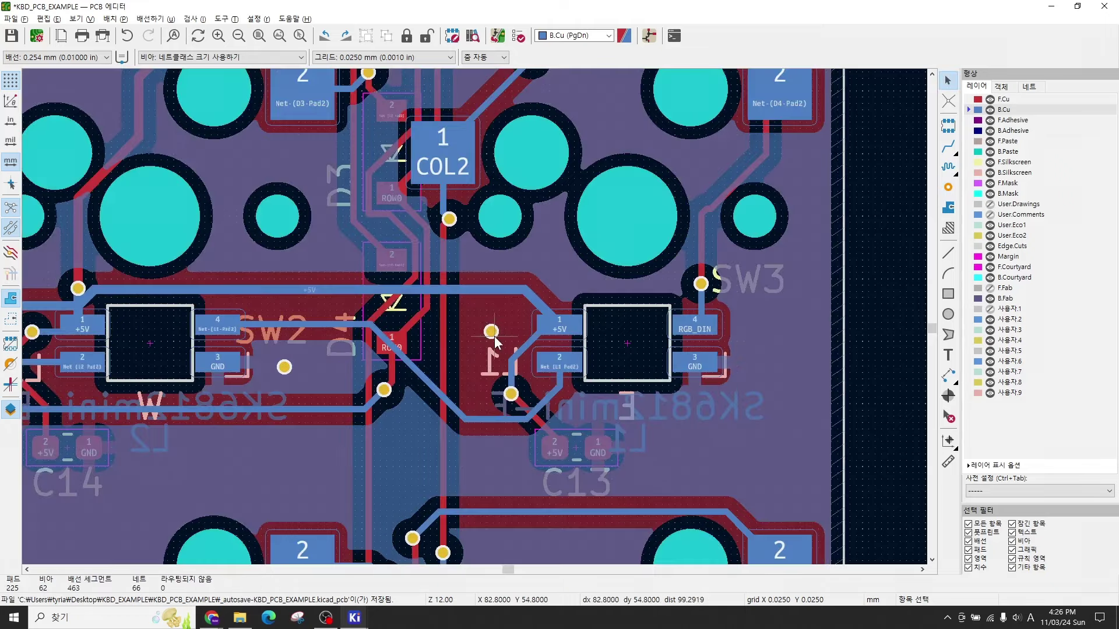
pyautogui.press('b')
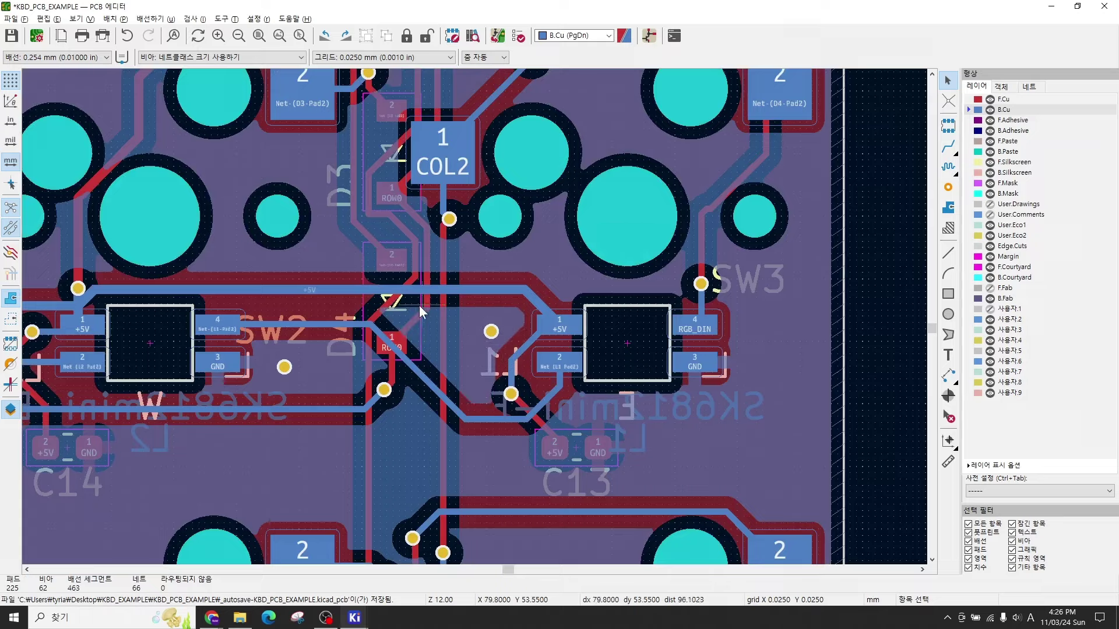
# Step: Place GND vias in the copper areas between LEDs L4 and L5 and between L5 and L6, and refill the zones
pyautogui.scroll(-6, 482, 328)
pyautogui.scroll(2, 541, 247)
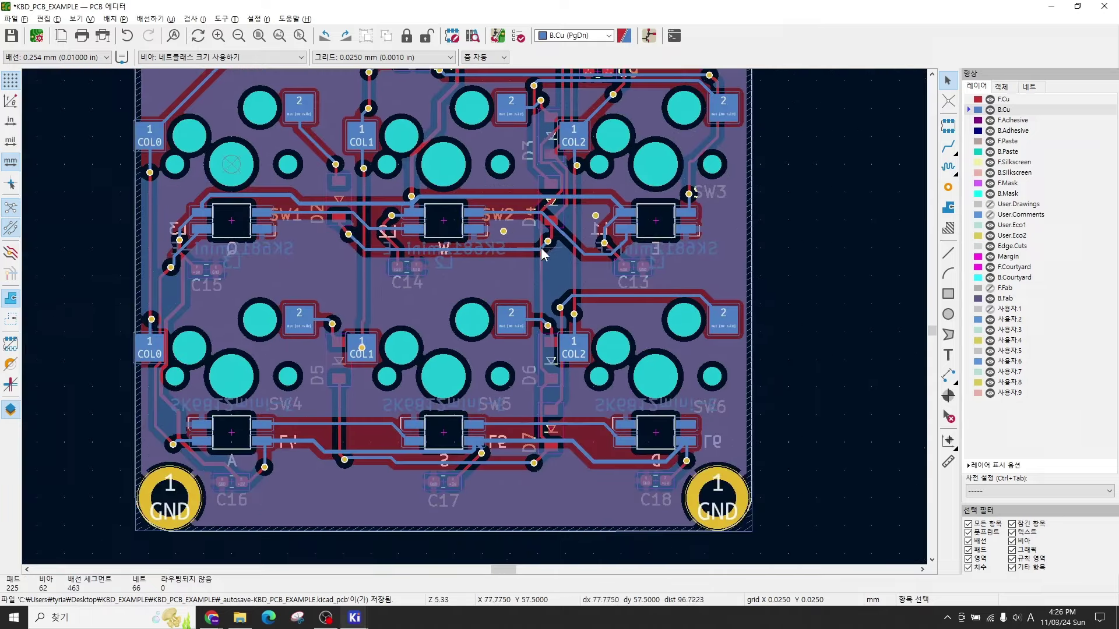
pyautogui.scroll(3, 375, 447)
pyautogui.click(948, 187)
pyautogui.click(467, 312)
pyautogui.moveTo(695, 323); pyautogui.dragTo(461, 325, button='middle')
pyautogui.click(740, 323)
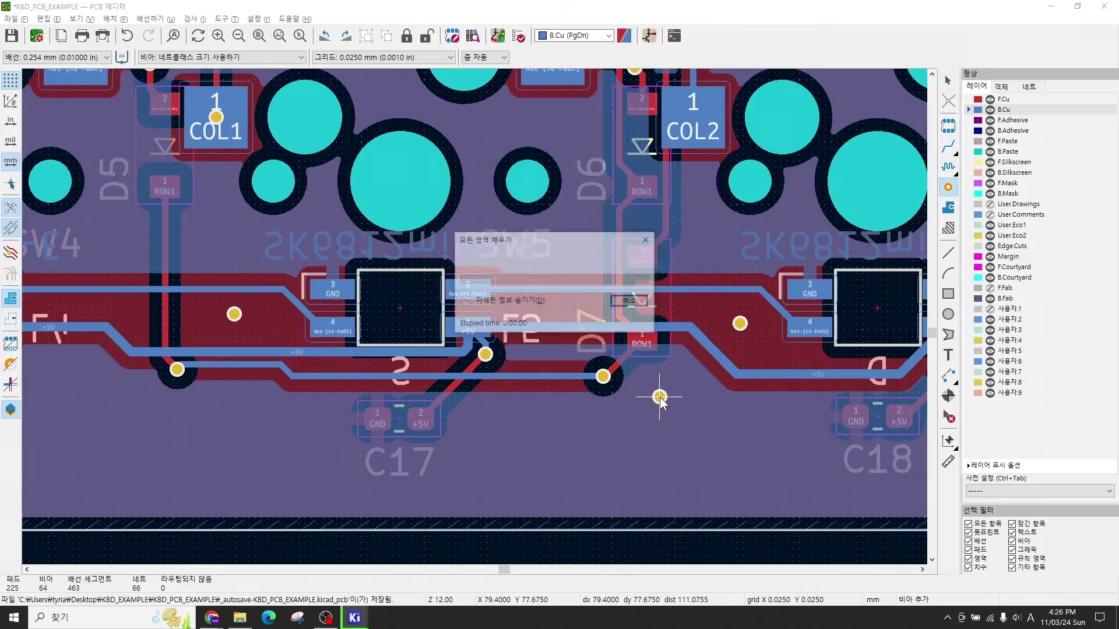
# Step: Examine the copper pours around the switches, LEDs and U1 for further spots that need a GND via
pyautogui.hscroll(-5, 426, 330)
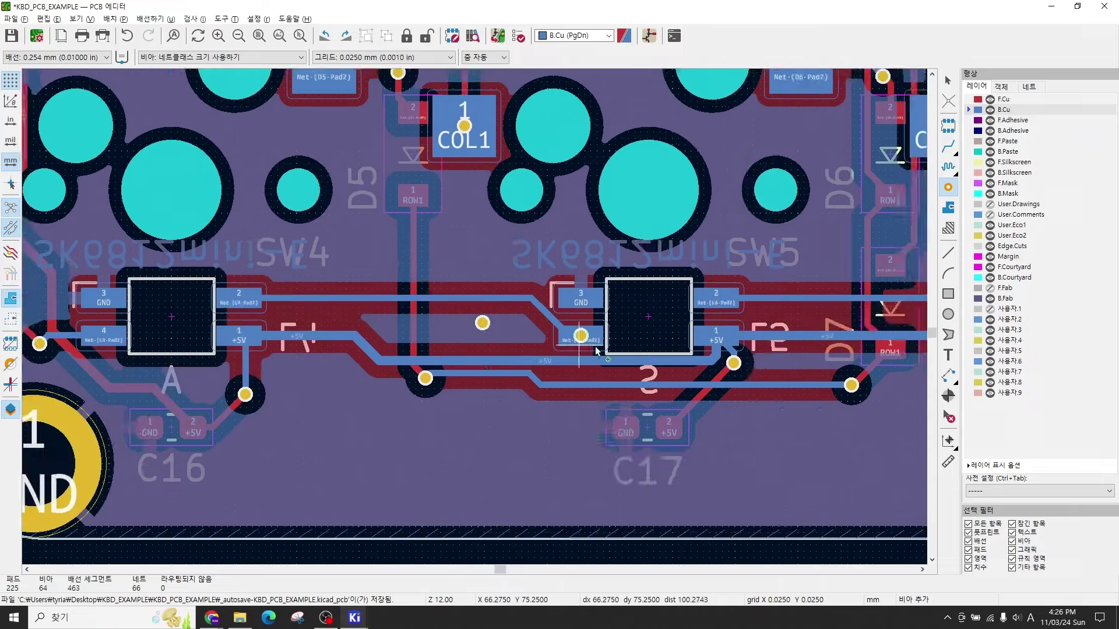
pyautogui.scroll(5, 532, 274)
pyautogui.hscroll(2, 537, 348)
pyautogui.scroll(5, 536, 348)
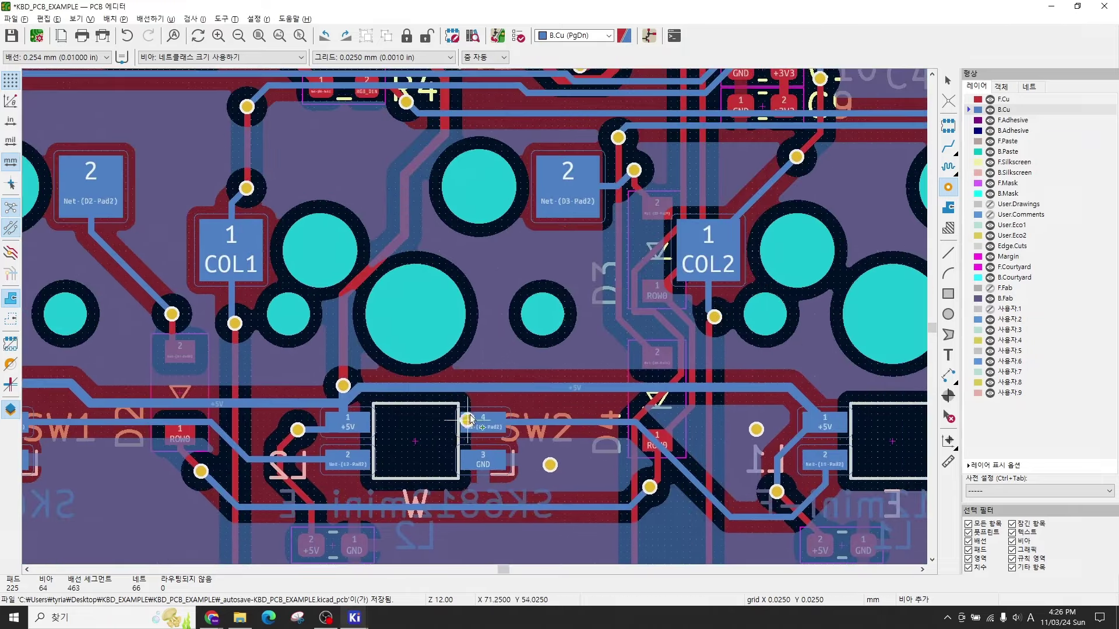
pyautogui.scroll(-2, 536, 291)
pyautogui.scroll(5, 536, 244)
pyautogui.scroll(4, 536, 205)
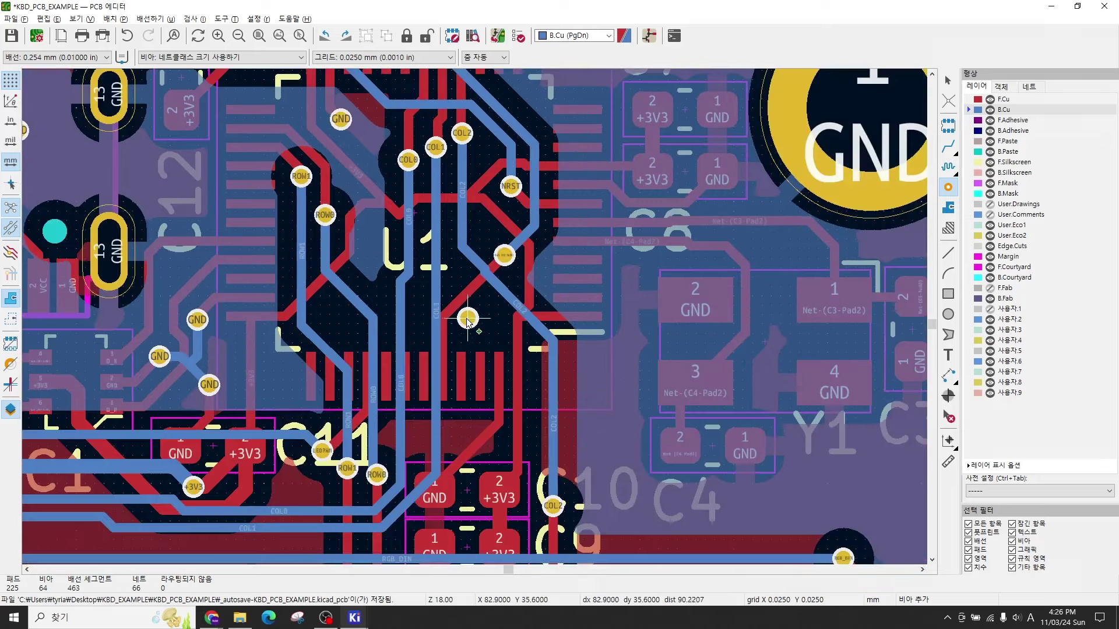
pyautogui.scroll(2, 402, 280)
pyautogui.hscroll(-1, 402, 280)
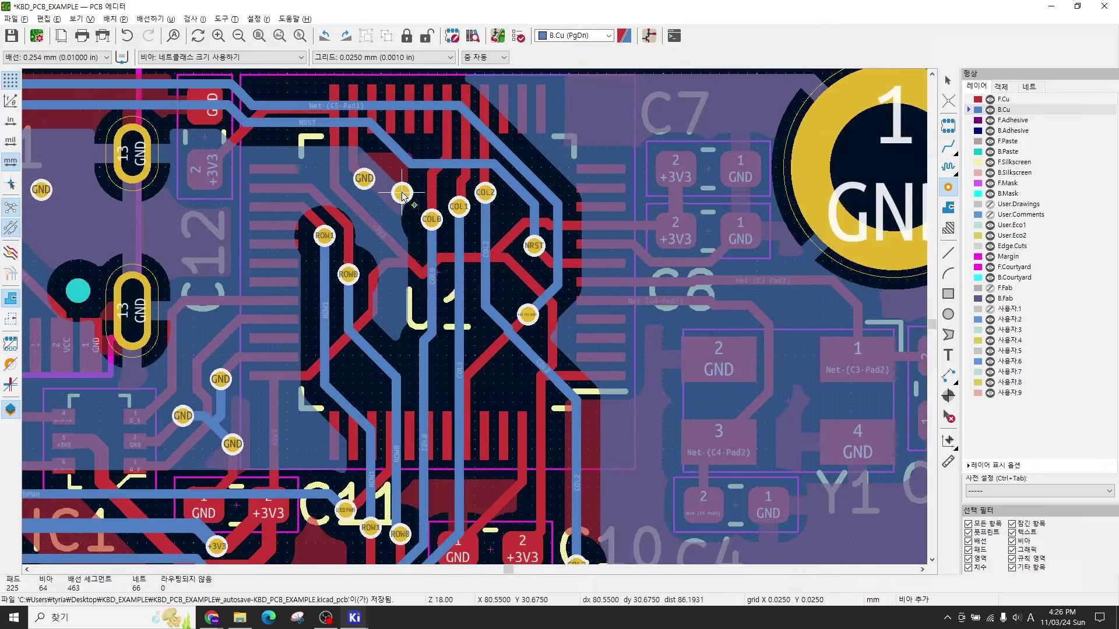
pyautogui.scroll(3, 411, 263)
pyautogui.scroll(-4, 485, 344)
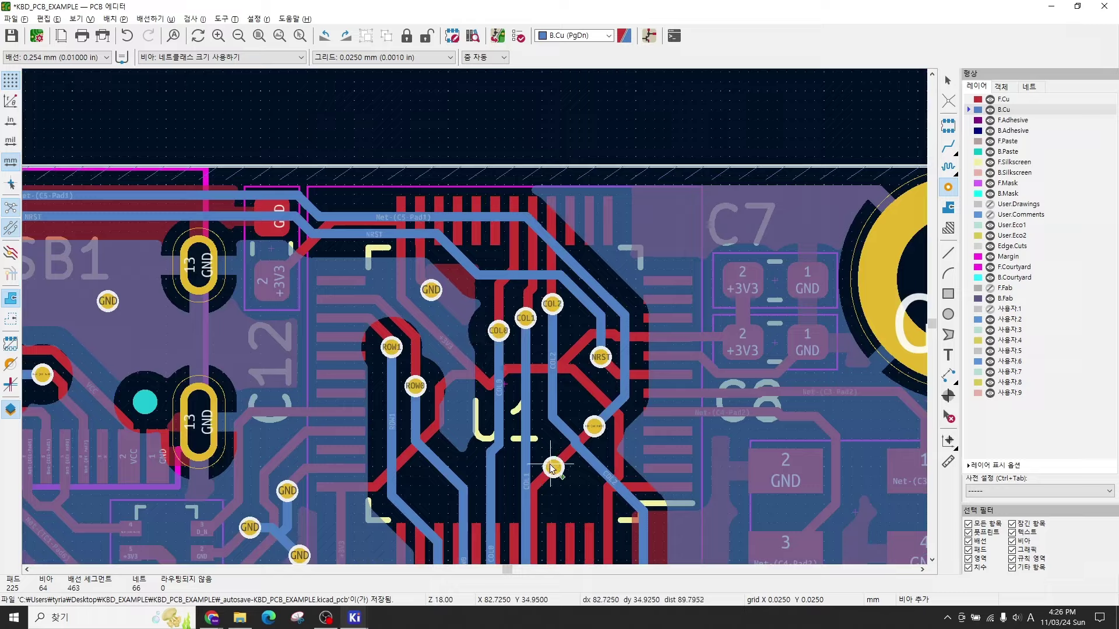
# Step: Move the COL2 via beside C10 upward along its track to make room for ground copper, and refill the zones
pyautogui.scroll(3, 485, 312)
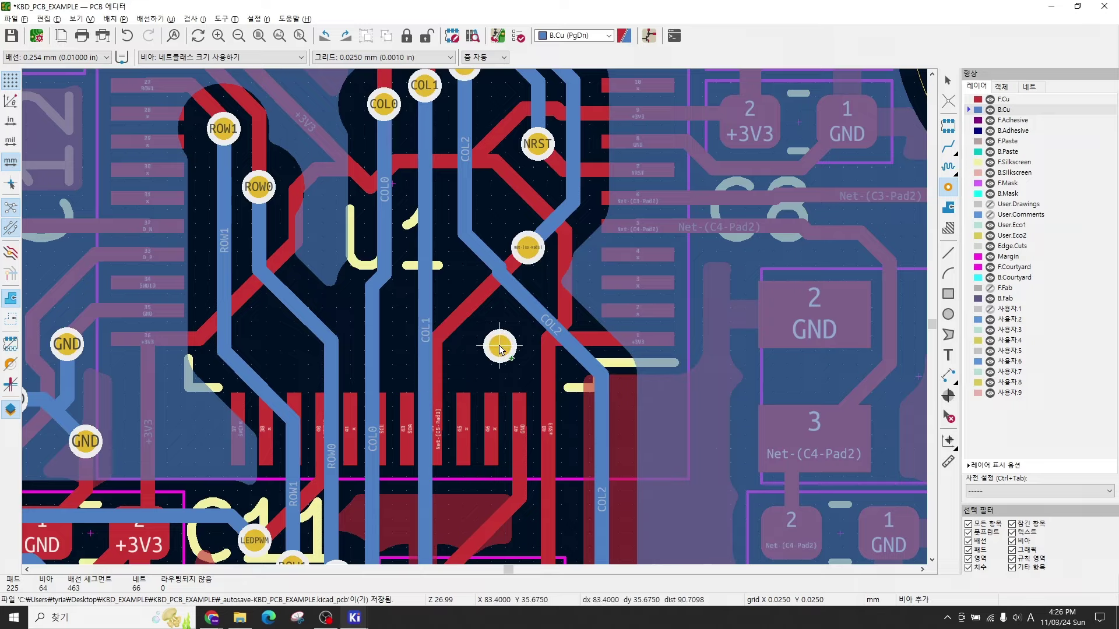
pyautogui.scroll(-1, 475, 320)
pyautogui.scroll(-2, 474, 319)
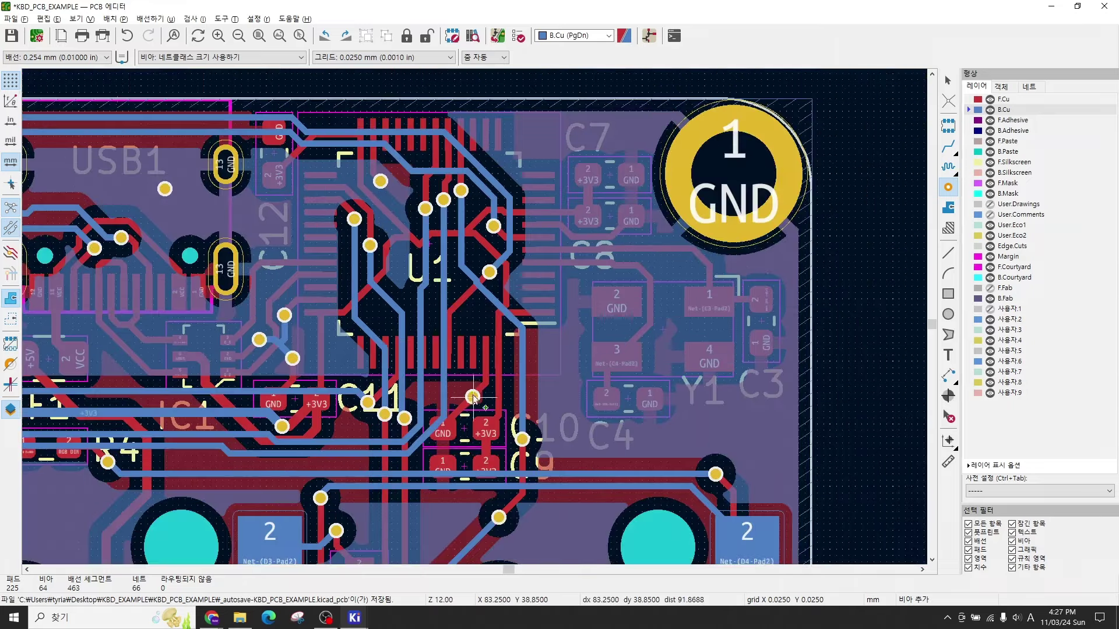
pyautogui.scroll(4, 495, 431)
pyautogui.scroll(-2, 437, 240)
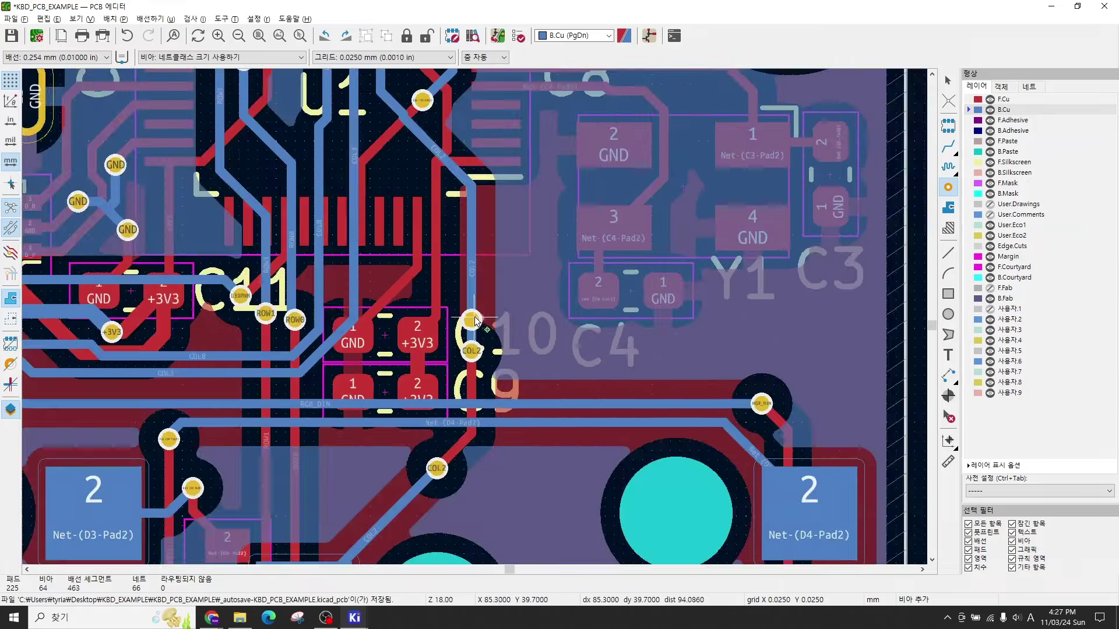
pyautogui.press('Escape')
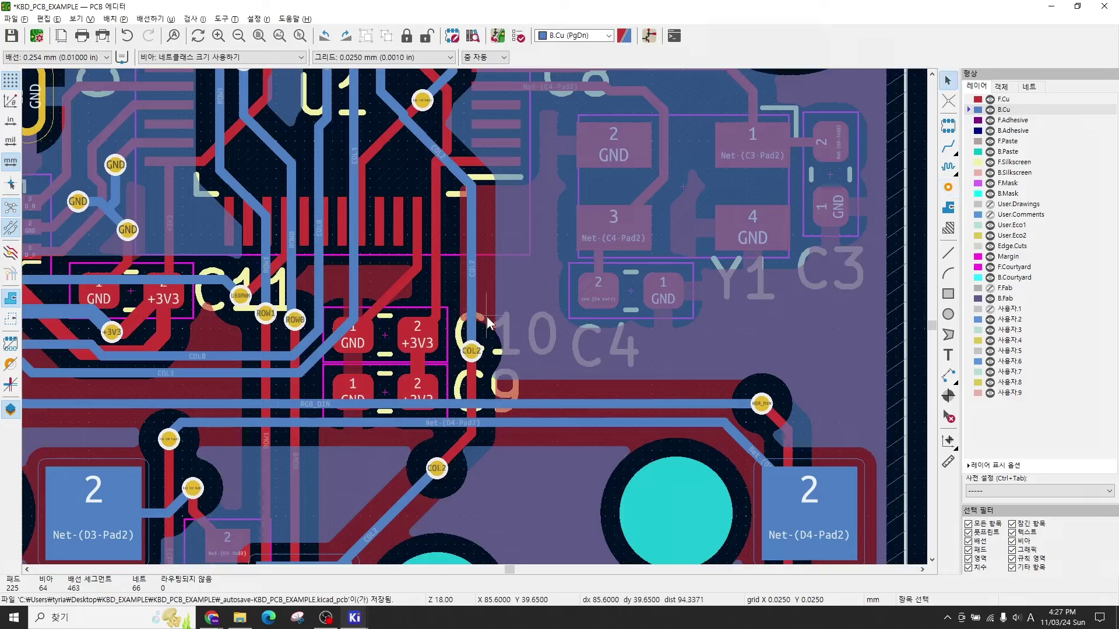
pyautogui.click(471, 353)
pyautogui.click(473, 357)
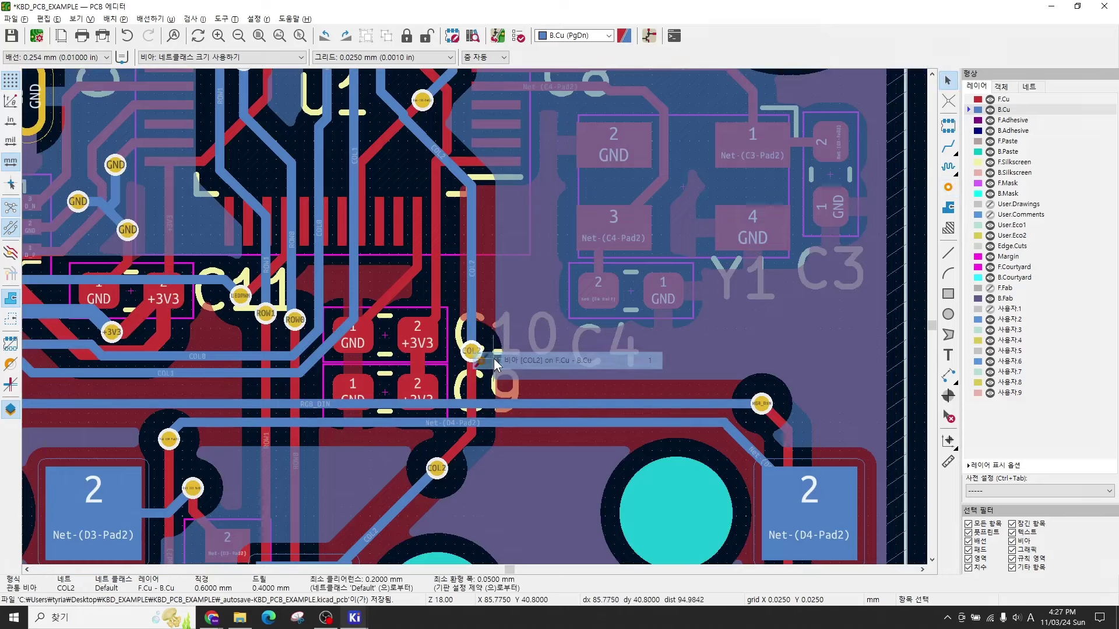
pyautogui.keyDown('ctrl'); pyautogui.click(473, 352); pyautogui.keyUp('ctrl')
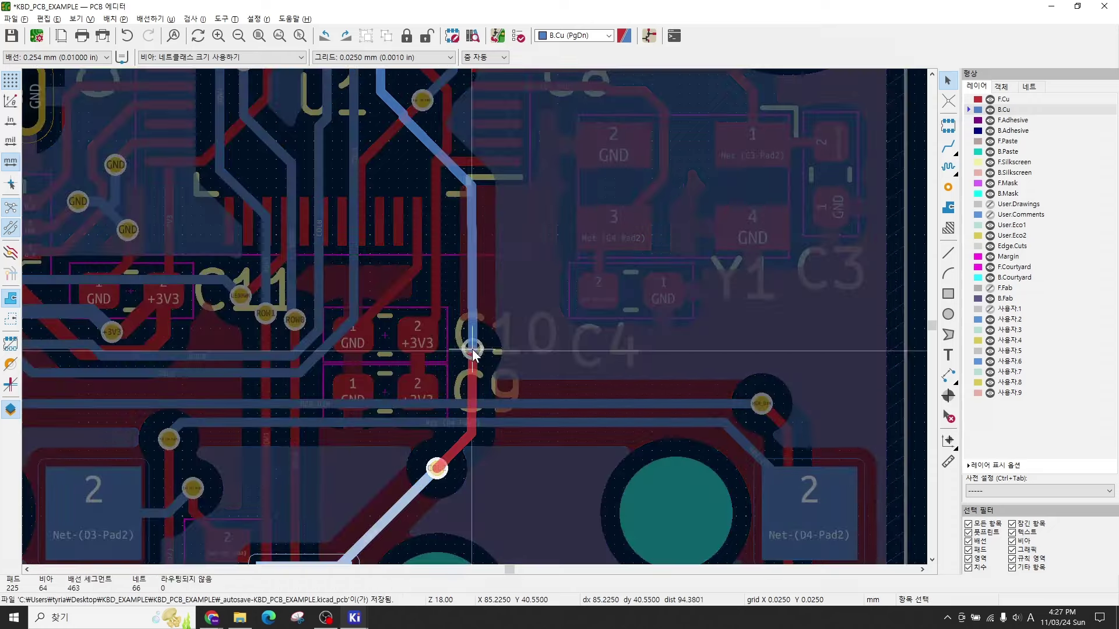
pyautogui.click(471, 306)
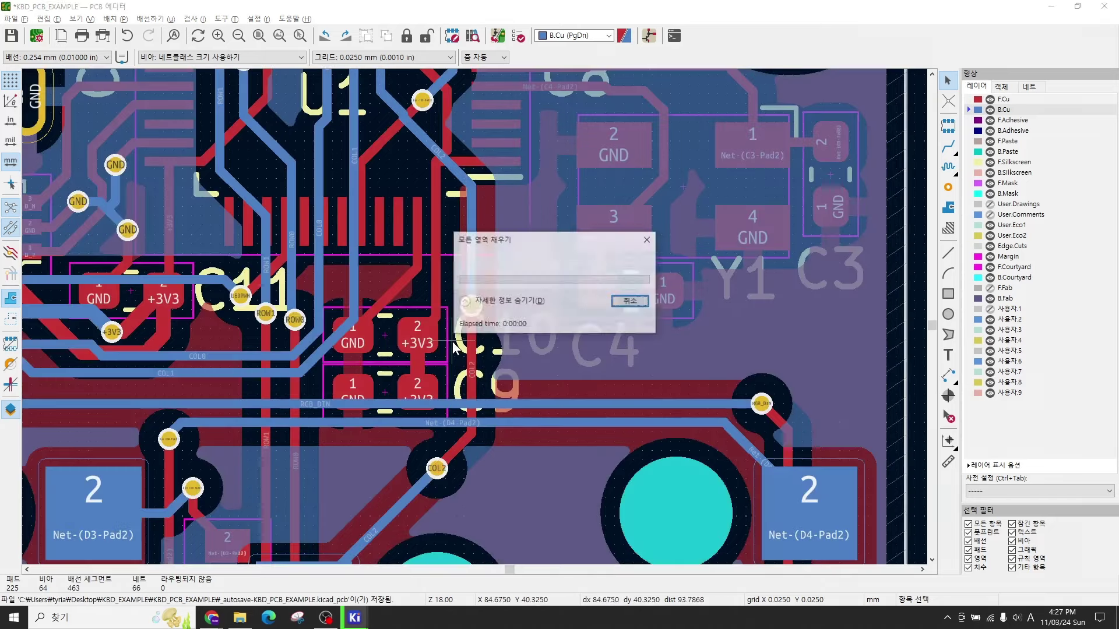
# Step: Place GND vias in the two copper pockets inside U1's pad outline, and refill the zones
pyautogui.scroll(-2, 520, 276)
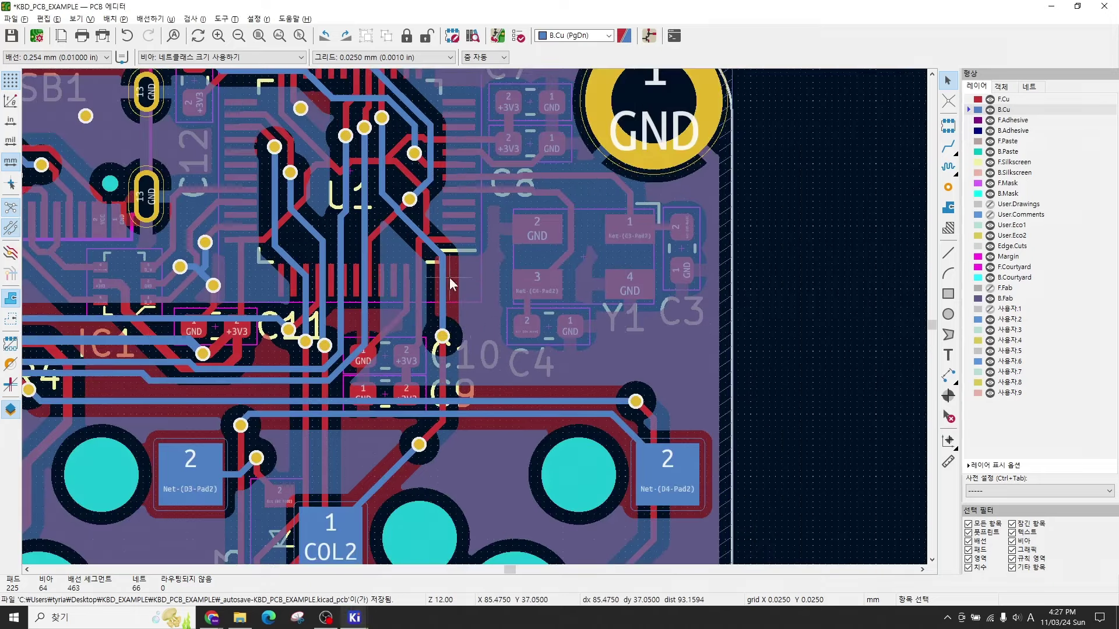
pyautogui.scroll(-1, 512, 295)
pyautogui.scroll(4, 477, 288)
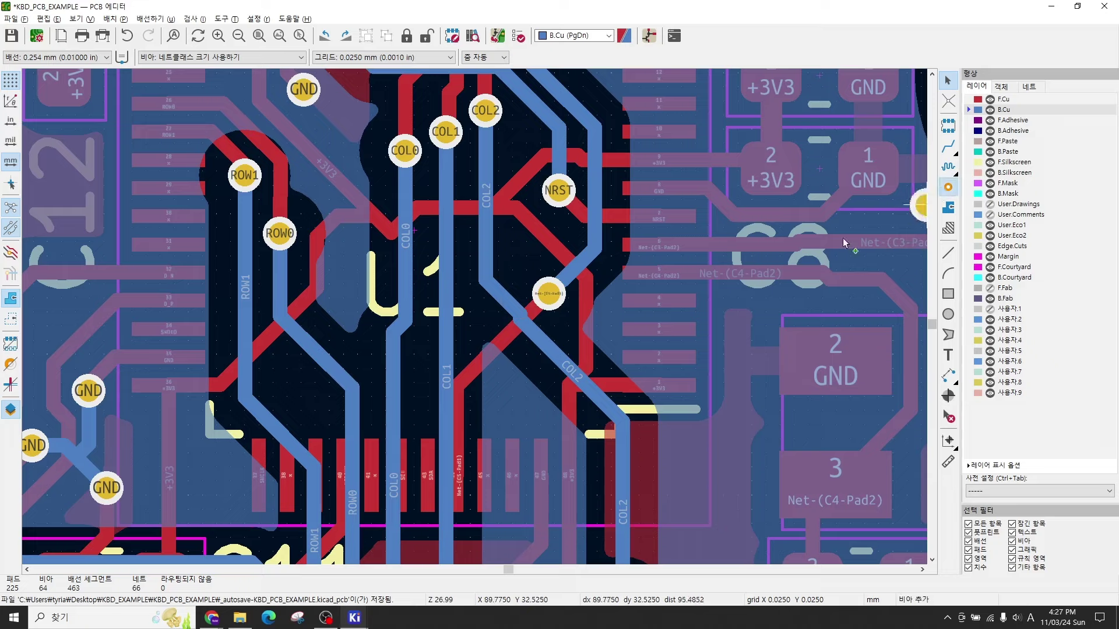
pyautogui.click(515, 392)
pyautogui.press('Escape')
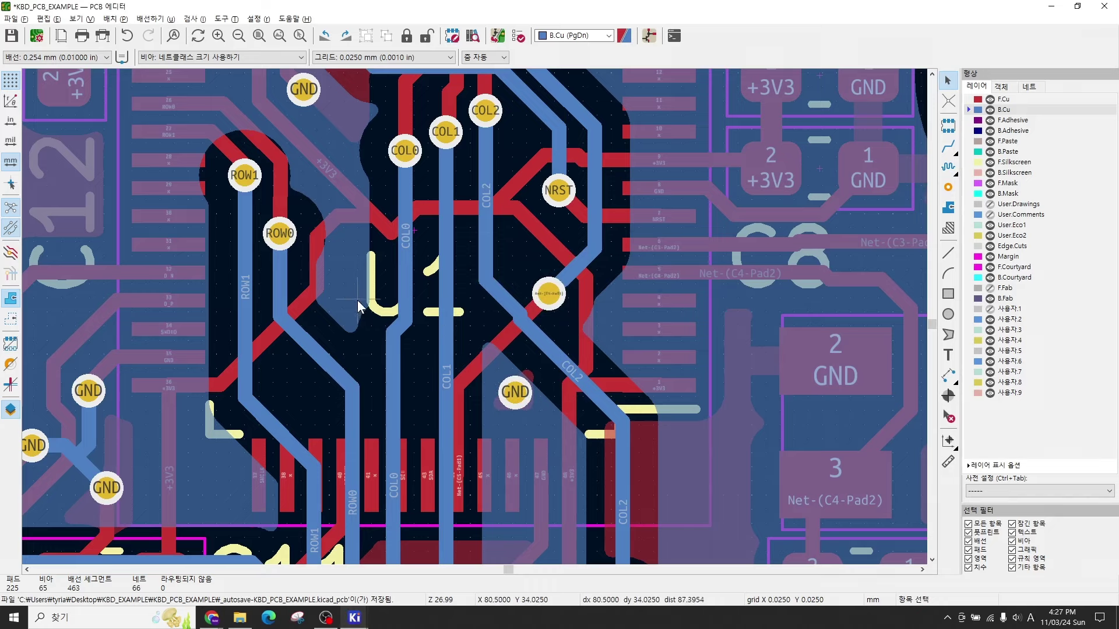
pyautogui.click(950, 187)
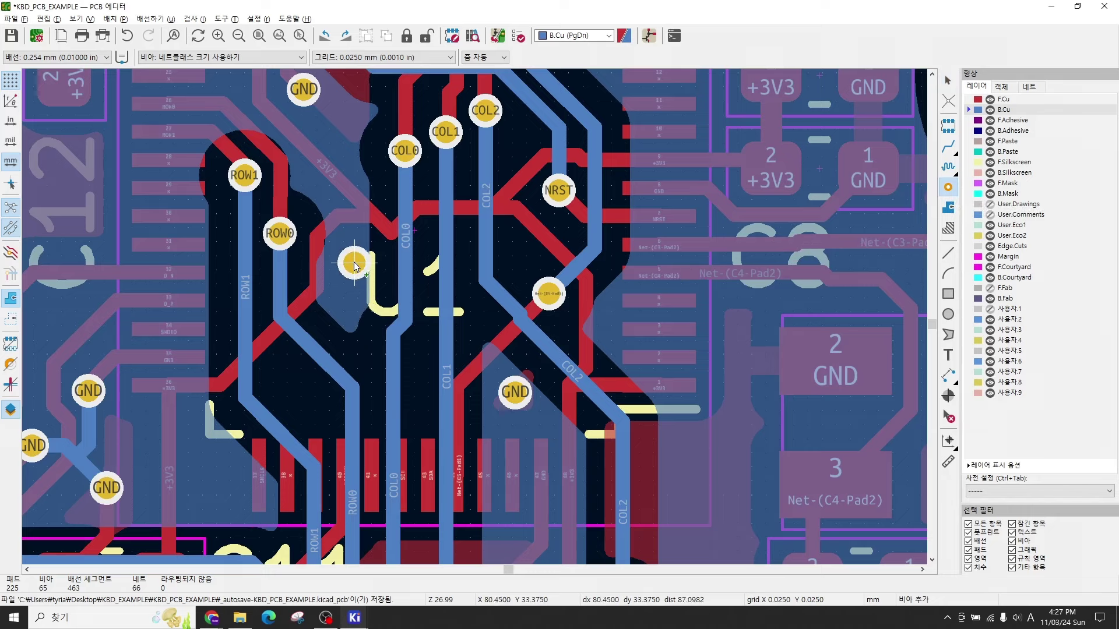
pyautogui.press('b')
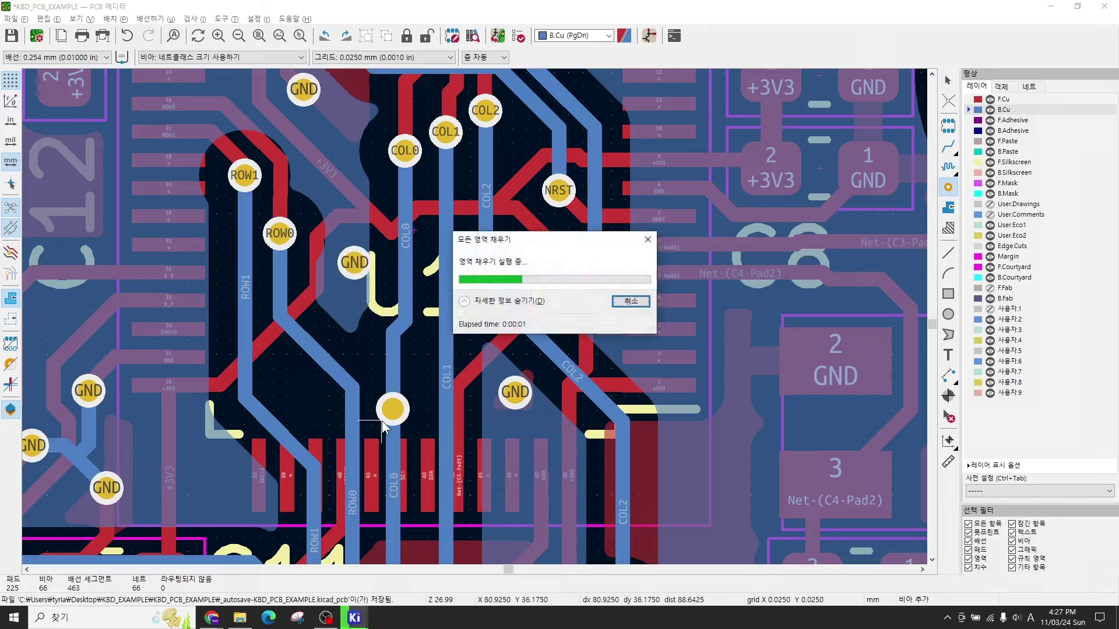
pyautogui.press('Escape')
# Step: Inspect the whole board's component side in the 3D viewer for ground areas lacking vias, and return to the PCB layout
pyautogui.scroll(-5, 600, 434)
pyautogui.scroll(-3, 426, 384)
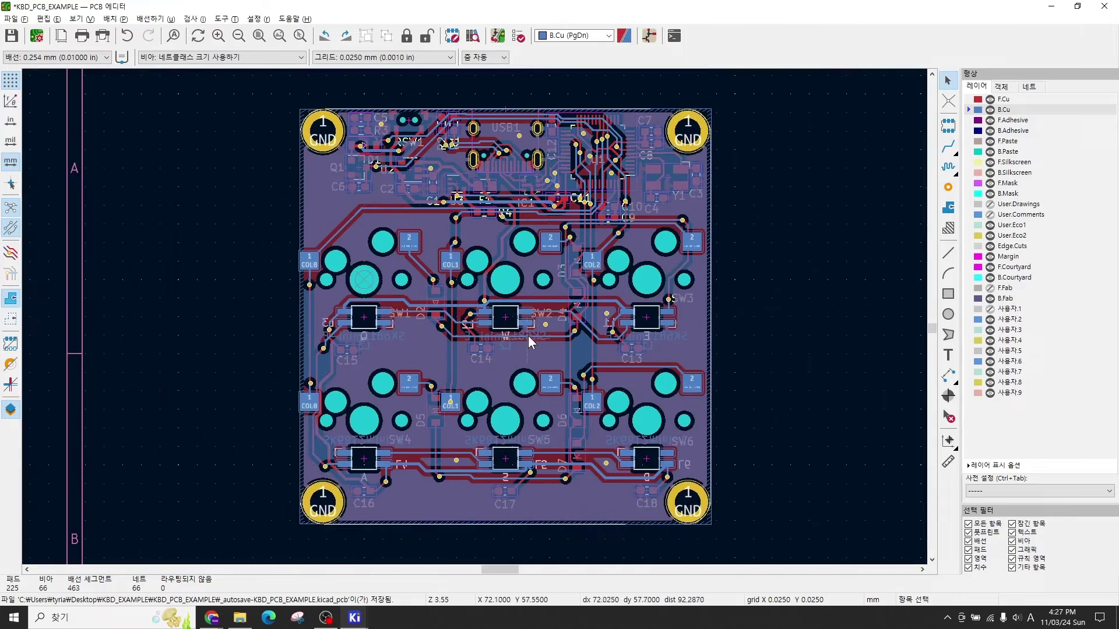
pyautogui.moveTo(526, 341); pyautogui.dragTo(566, 344, button='middle')
pyautogui.hotkey('alt', '3')
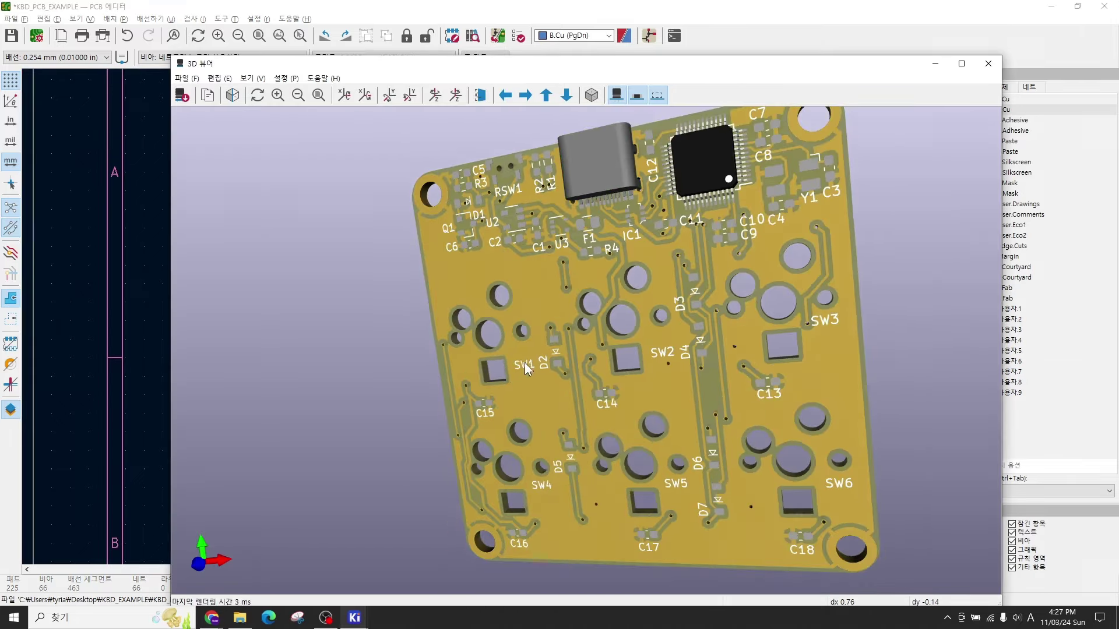
pyautogui.moveTo(524, 368); pyautogui.dragTo(728, 408)
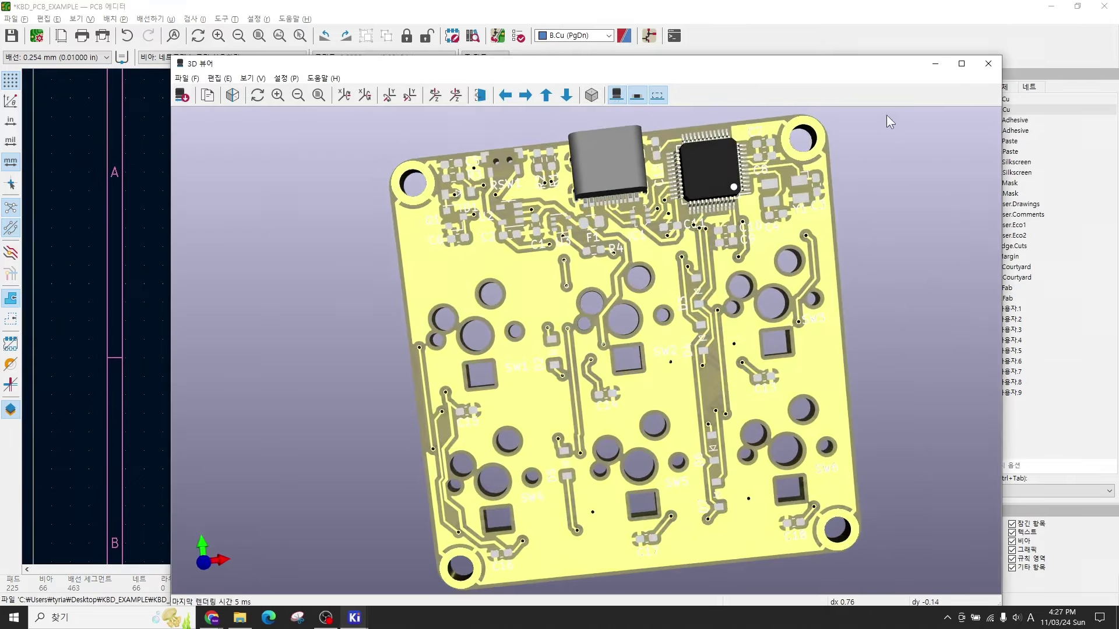
pyautogui.click(988, 64)
# Step: Place a GND via in the copper area between D4 and D6, and refill the zones
pyautogui.scroll(3, 634, 354)
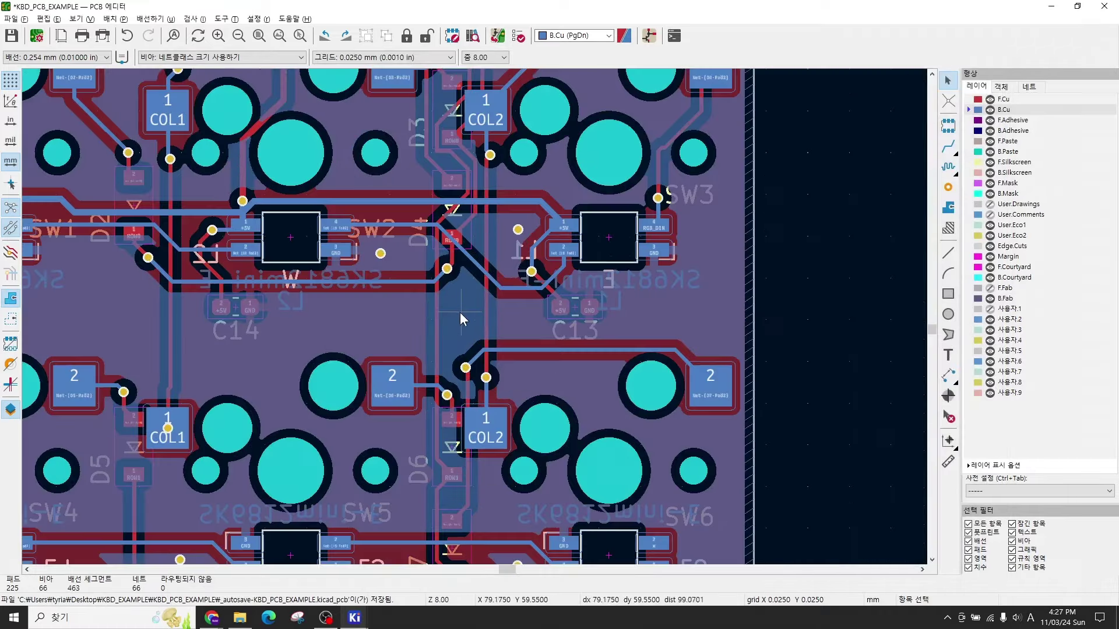
pyautogui.scroll(2, 460, 318)
pyautogui.click(948, 187)
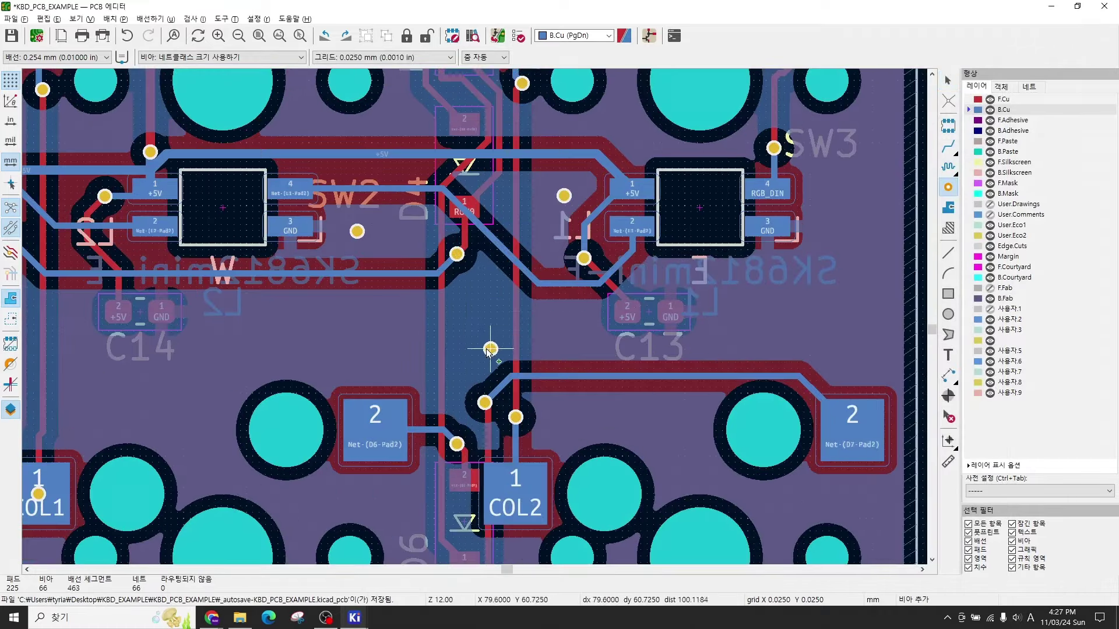
pyautogui.click(479, 326)
pyautogui.press('Escape')
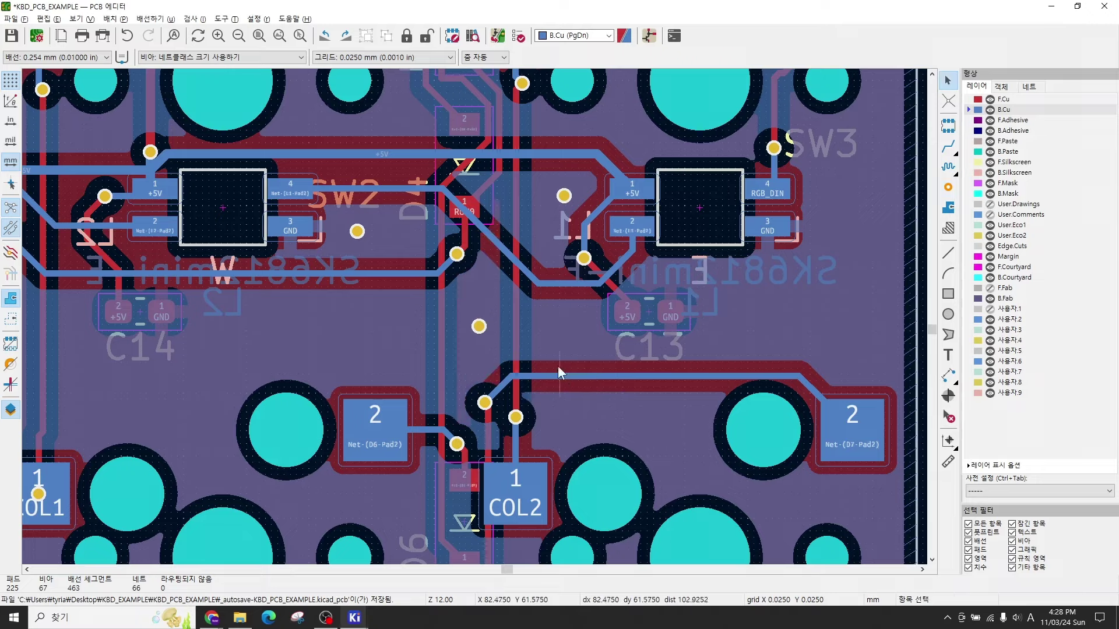
# Step: Enable the display of the solder mask layers in the 3D viewer's preferences
pyautogui.scroll(-6, 490, 324)
pyautogui.moveTo(634, 269); pyautogui.dragTo(740, 310, button='middle')
pyautogui.hotkey('alt', '3')
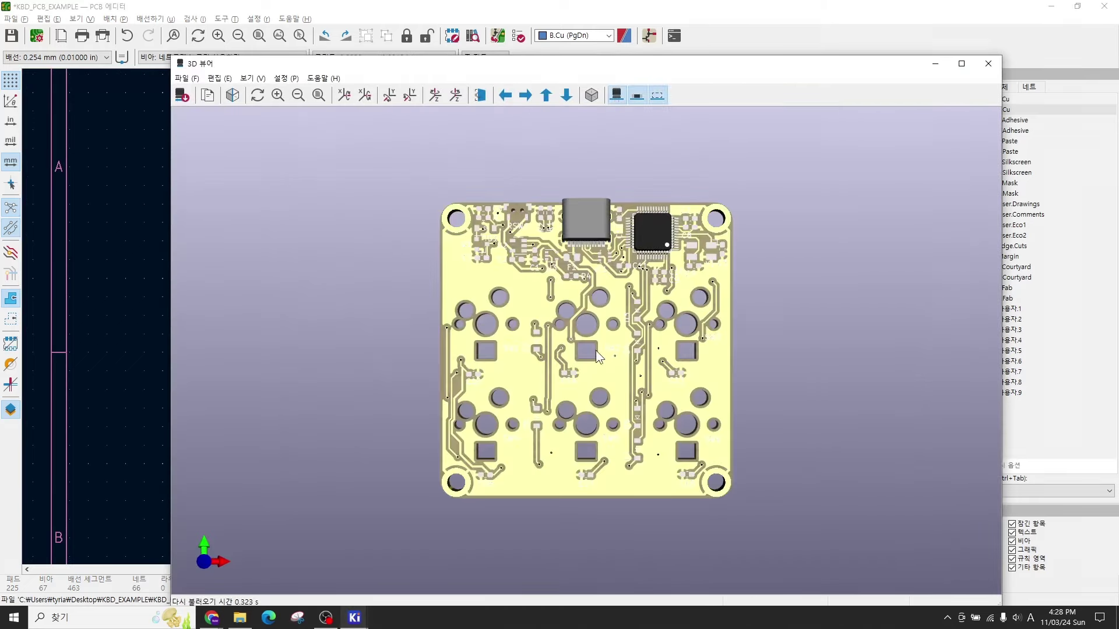
pyautogui.moveTo(595, 351); pyautogui.dragTo(522, 366)
pyautogui.hotkey('ctrl', ',')
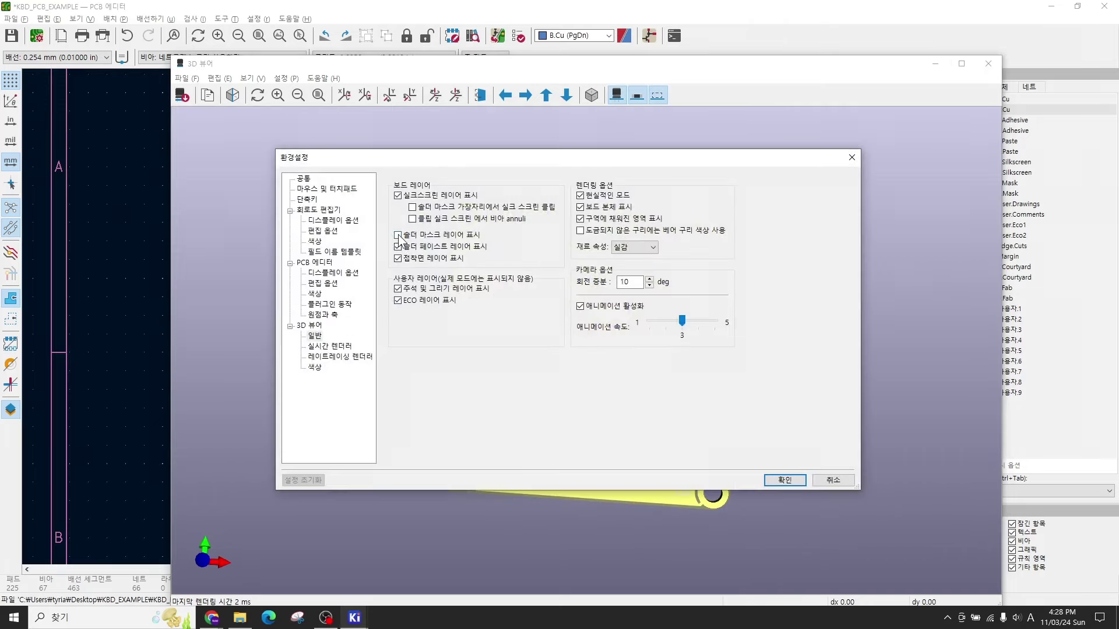
pyautogui.click(784, 480)
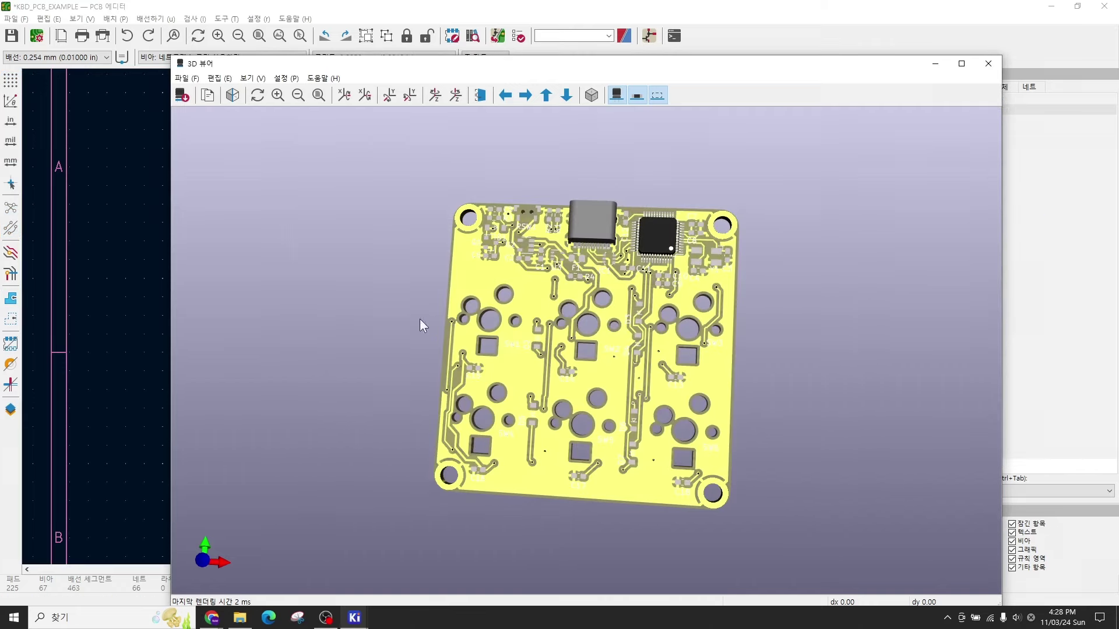
# Step: Examine the solder-masked board and its silkscreen reference designators from several angles in the 3D viewer
pyautogui.moveTo(418, 348); pyautogui.dragTo(511, 329)
pyautogui.scroll(5, 594, 385)
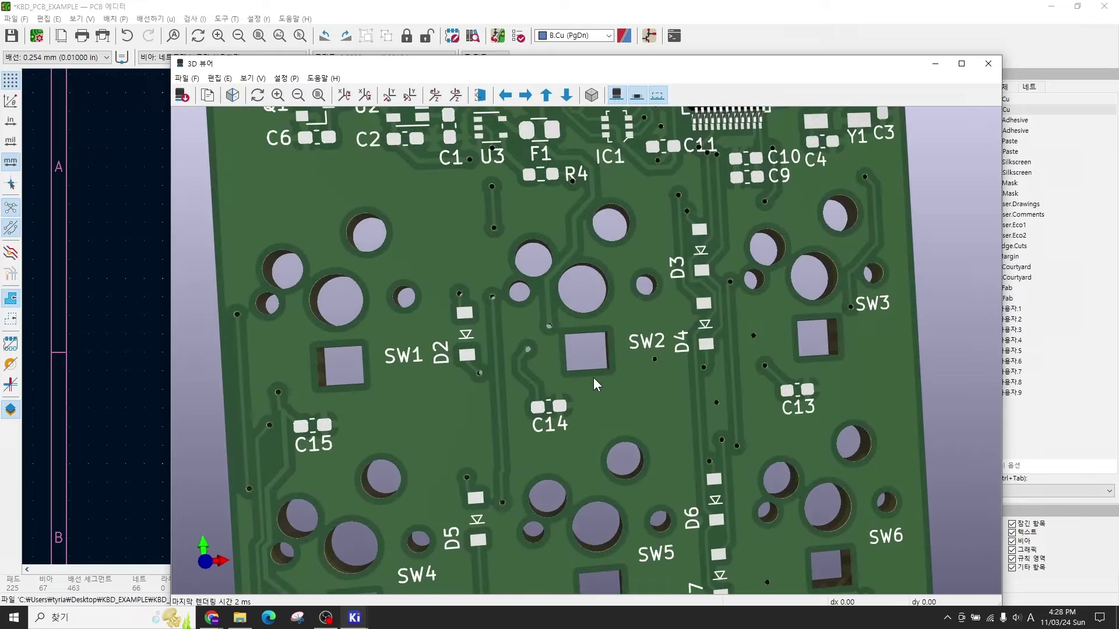
pyautogui.scroll(-4, 593, 378)
pyautogui.moveTo(618, 369); pyautogui.dragTo(586, 303)
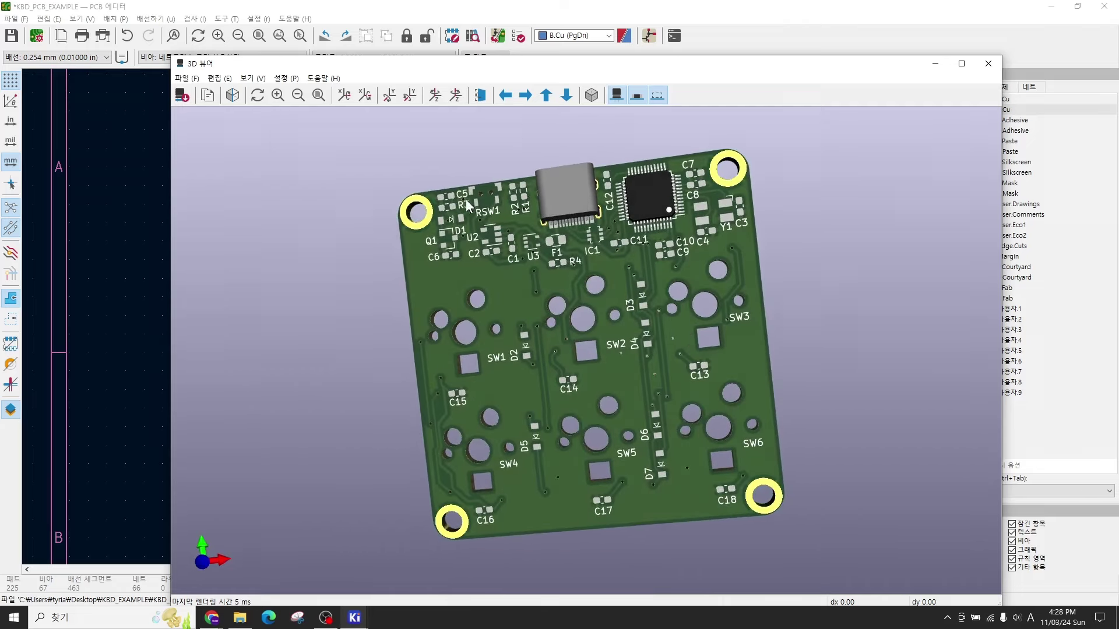
pyautogui.scroll(2, 466, 199)
pyautogui.moveTo(548, 261); pyautogui.dragTo(480, 212)
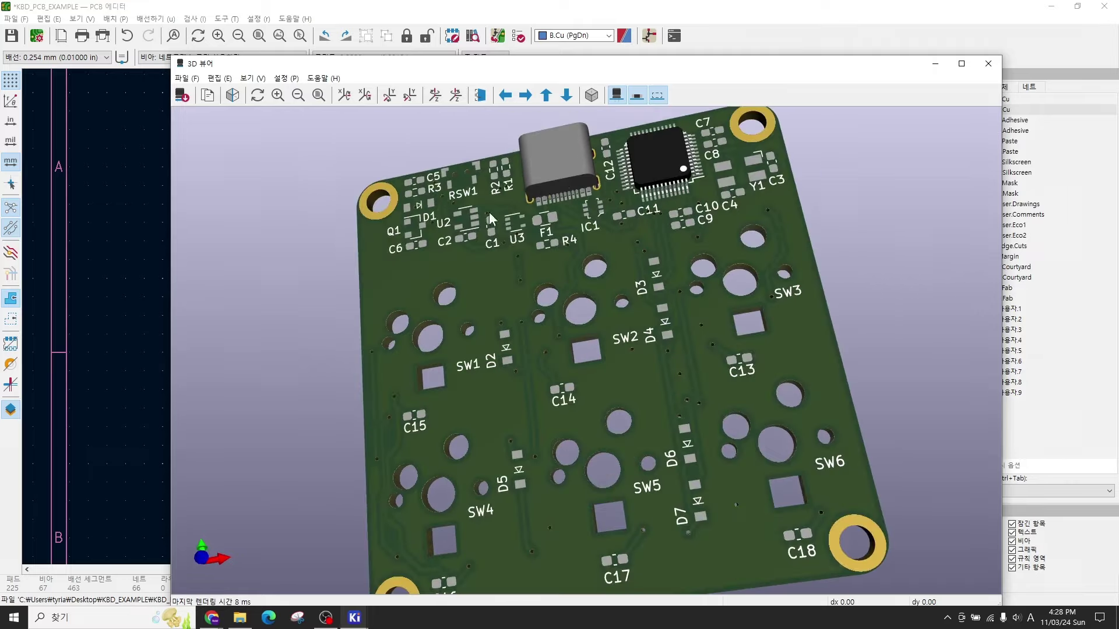
# Step: Return to the PCB layout, compare the F.Silkscreen and B.Silkscreen layers, and make F.Silkscreen the active layer
pyautogui.moveTo(617, 71); pyautogui.dragTo(627, 292)
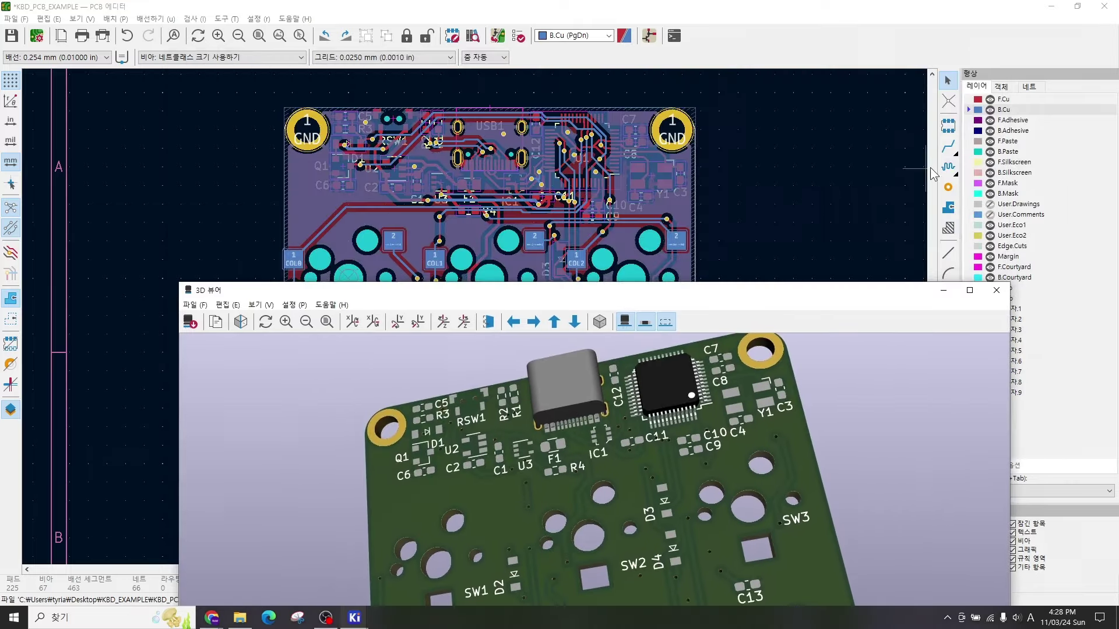
pyautogui.click(1017, 166)
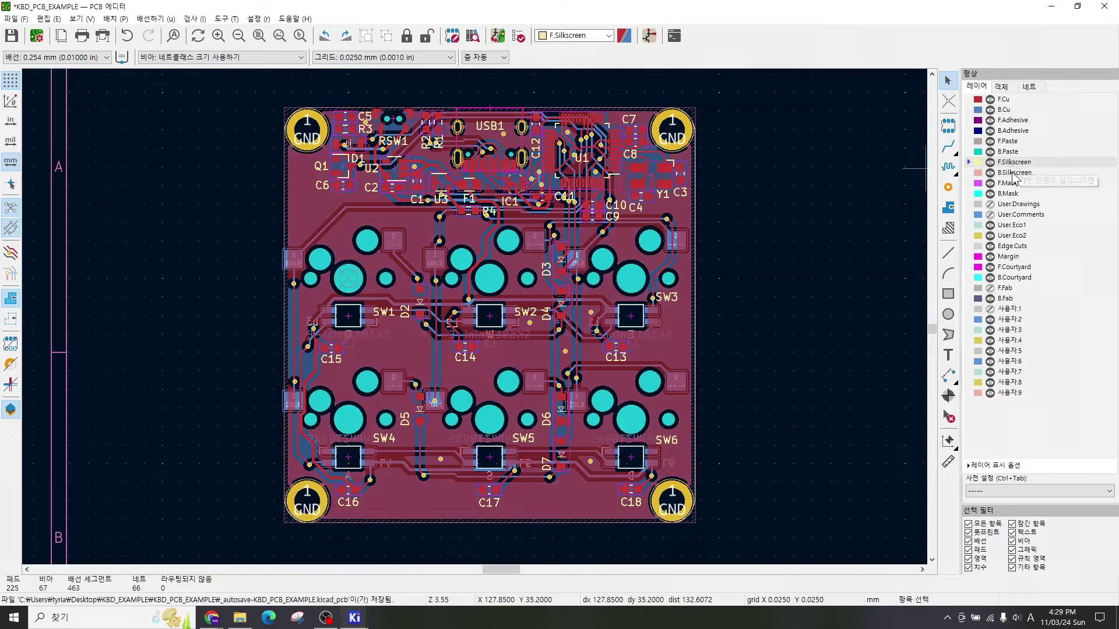
pyautogui.click(1011, 173)
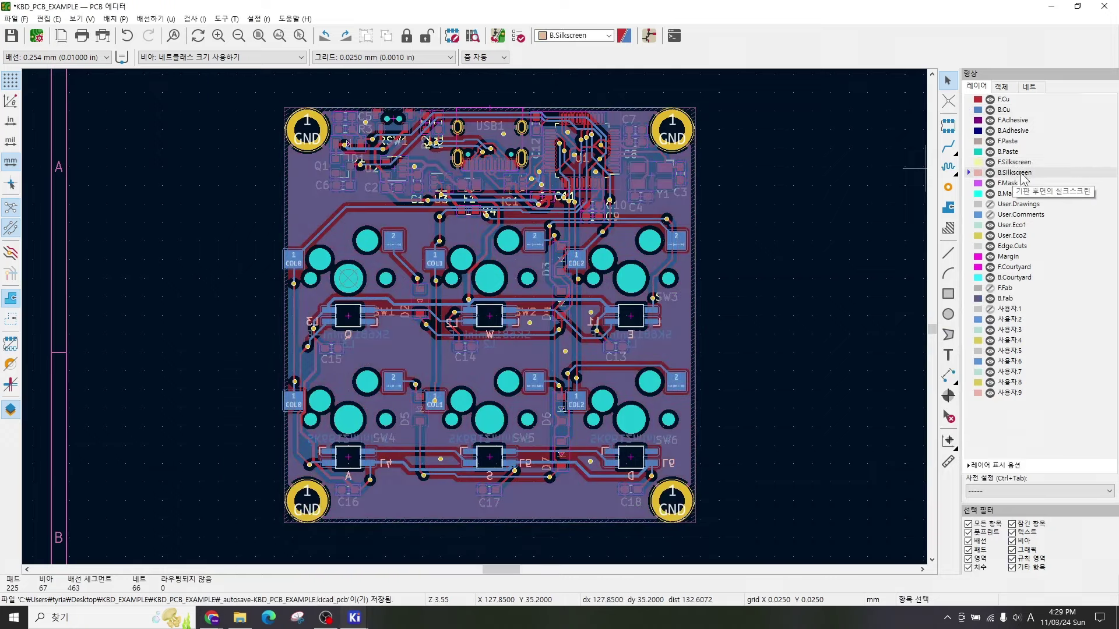
pyautogui.click(1014, 162)
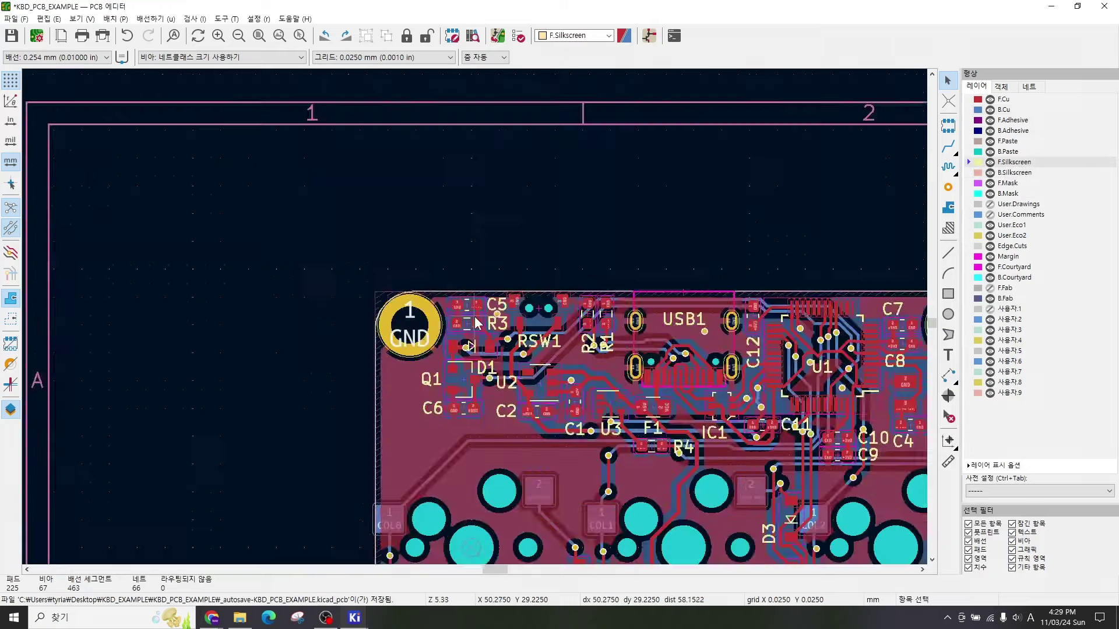
# Step: Reposition the C5 reference text on the front silkscreen, placing it just beside the capacitor and above the R3 label
pyautogui.scroll(5, 350, 131)
pyautogui.scroll(2, 484, 319)
pyautogui.click(522, 281)
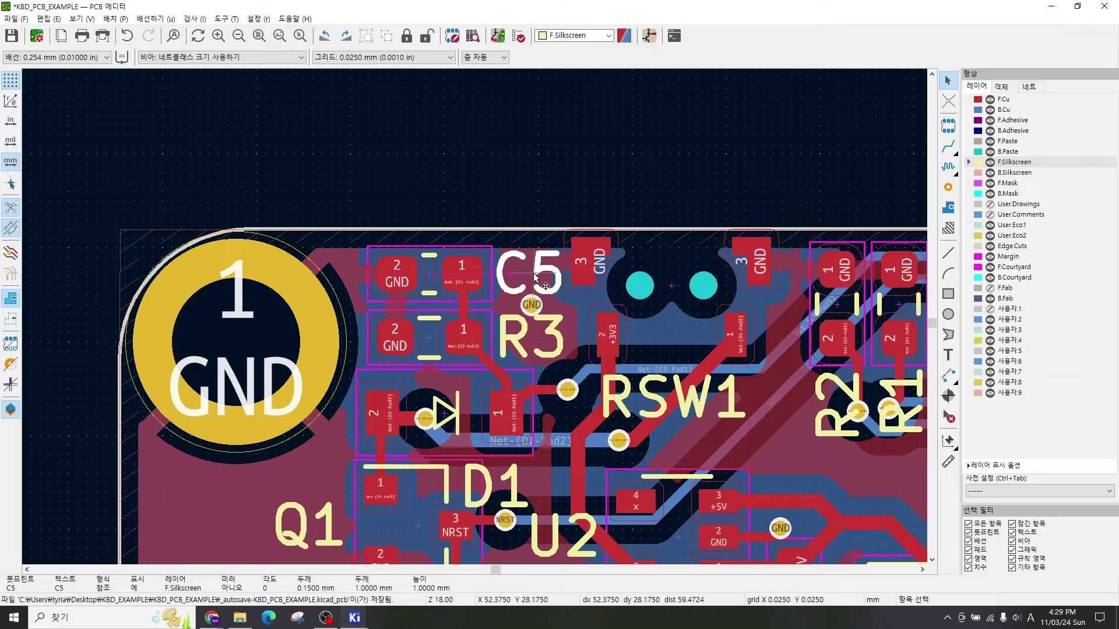
pyautogui.press('m')
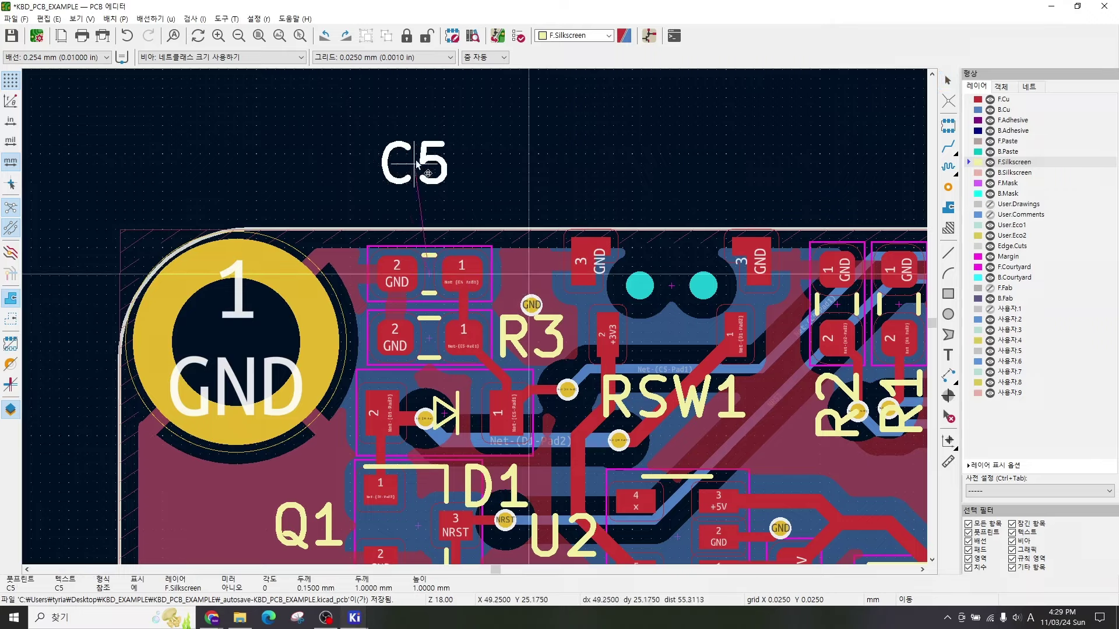
pyautogui.click(530, 272)
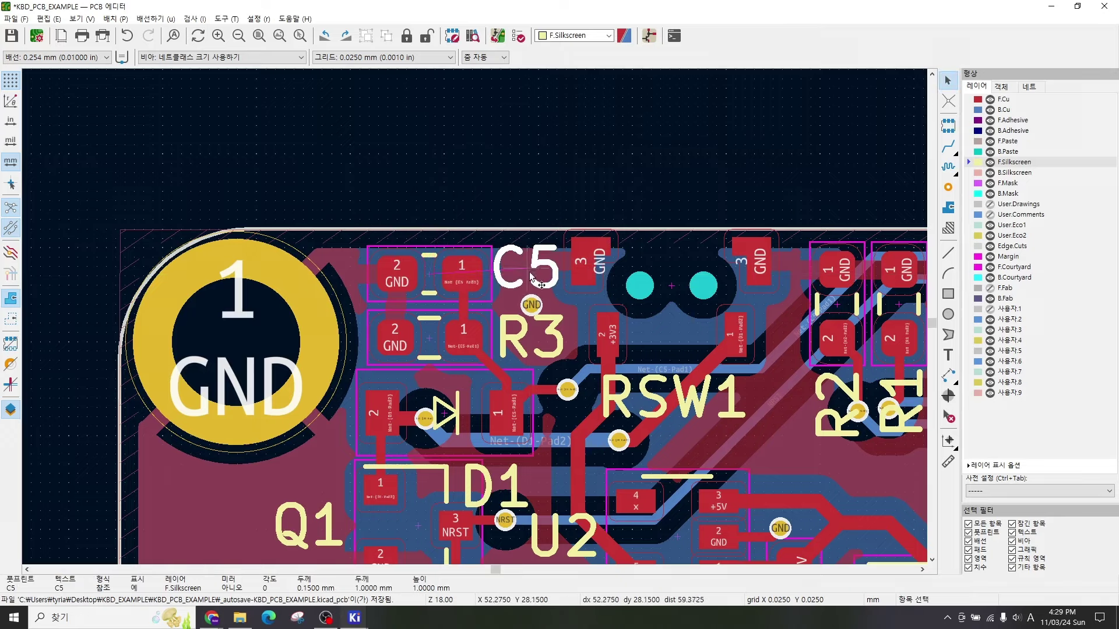
# Step: Switch the Q1 reference text from the front silkscreen to the B.Silkscreen layer in its properties
pyautogui.scroll(-3, 415, 380)
pyautogui.scroll(2, 491, 274)
pyautogui.click(490, 283)
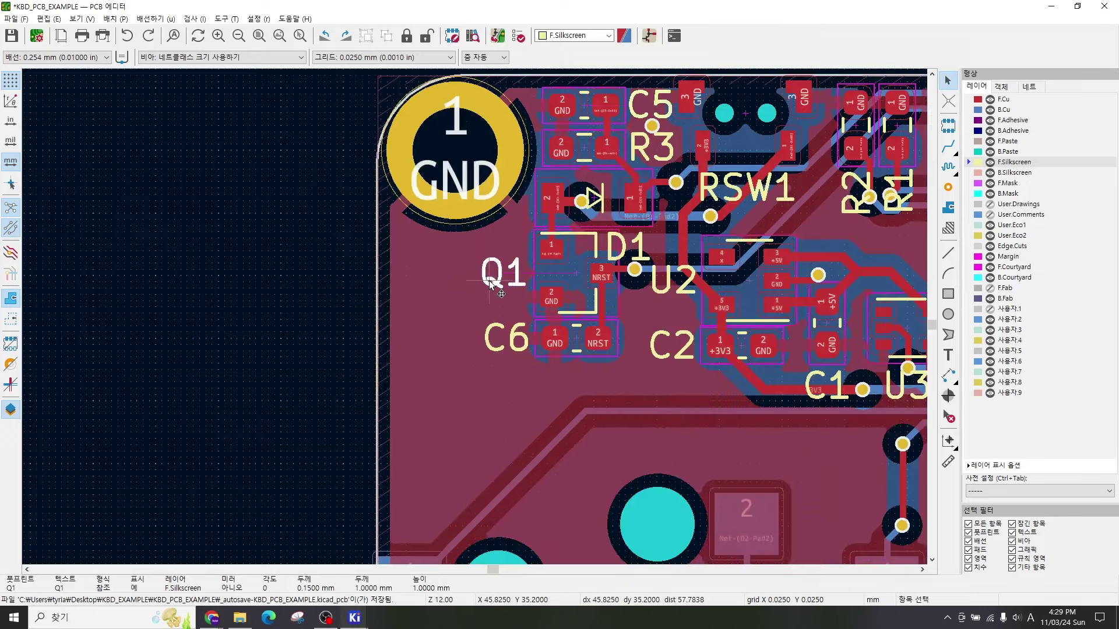
pyautogui.doubleClick(490, 275)
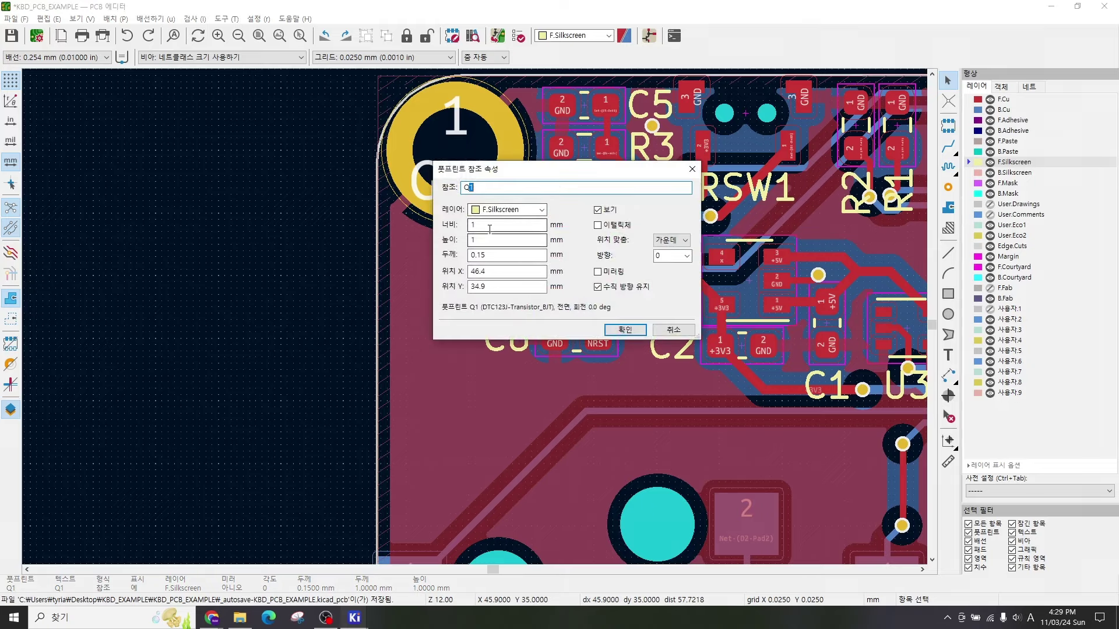
pyautogui.moveTo(514, 175); pyautogui.dragTo(580, 294)
pyautogui.click(609, 330)
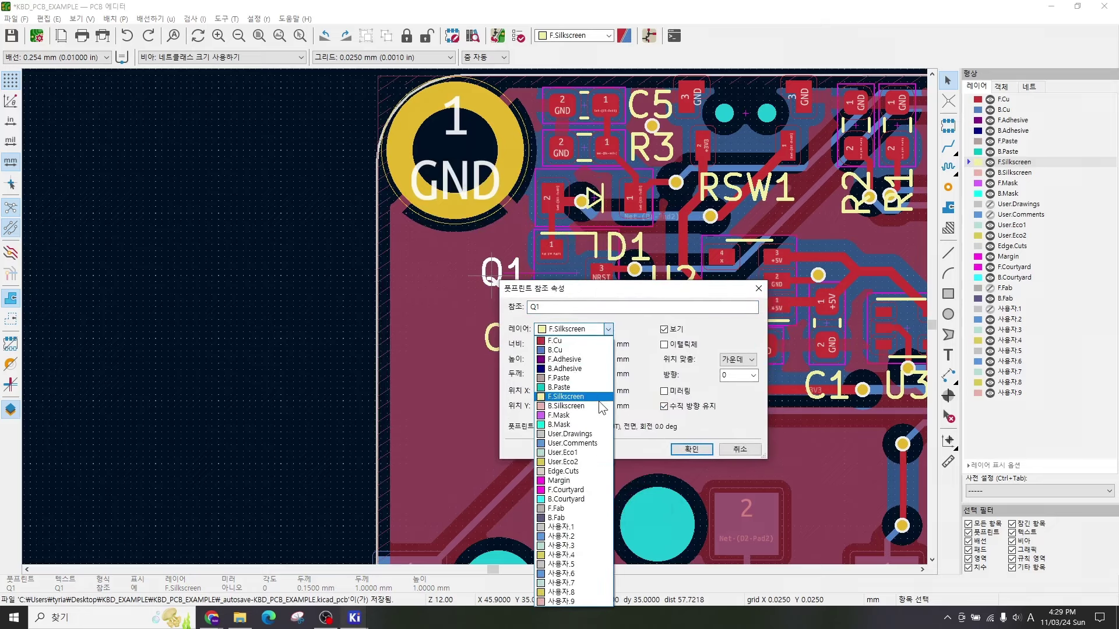
pyautogui.click(599, 403)
pyautogui.moveTo(610, 288); pyautogui.dragTo(230, 247)
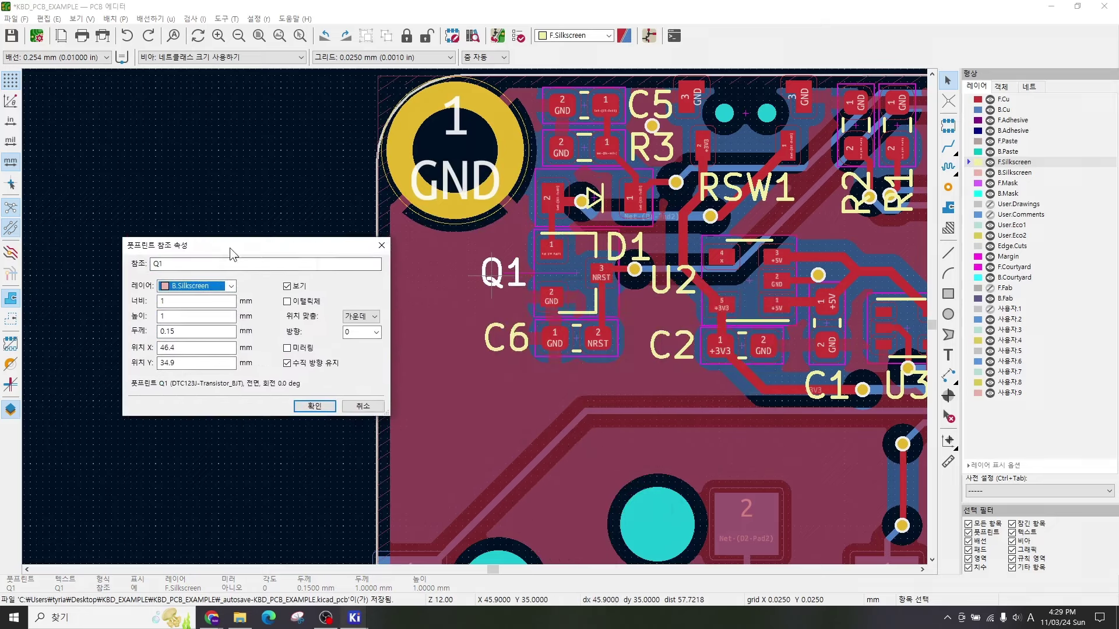
pyautogui.click(314, 406)
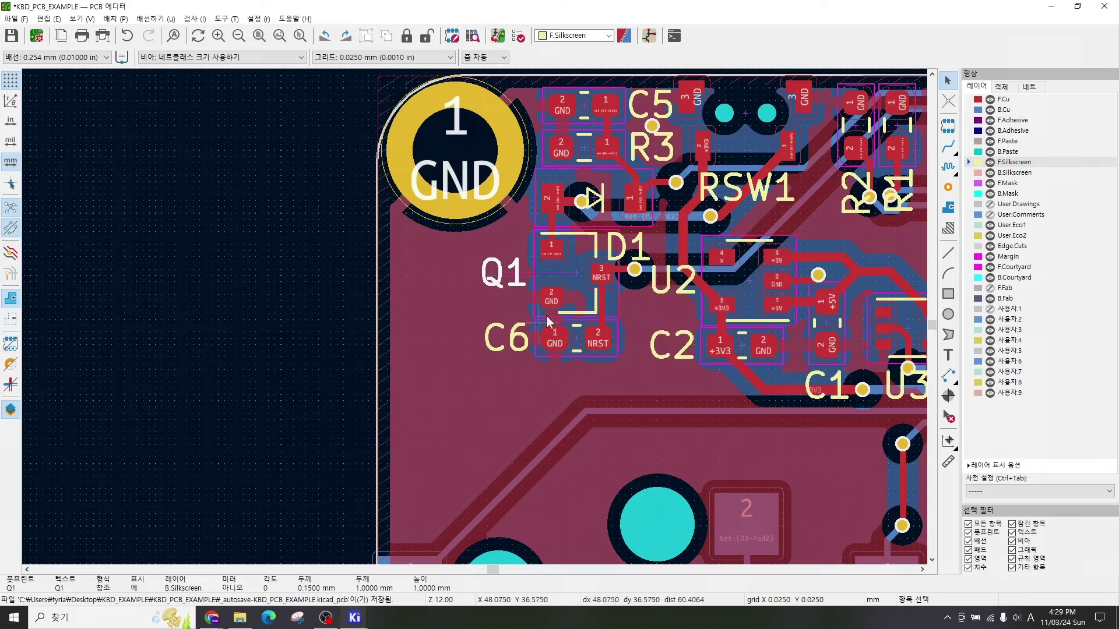
# Step: Turn on mirroring for the Q1 reference text on the back silkscreen
pyautogui.doubleClick(498, 275)
pyautogui.click(286, 348)
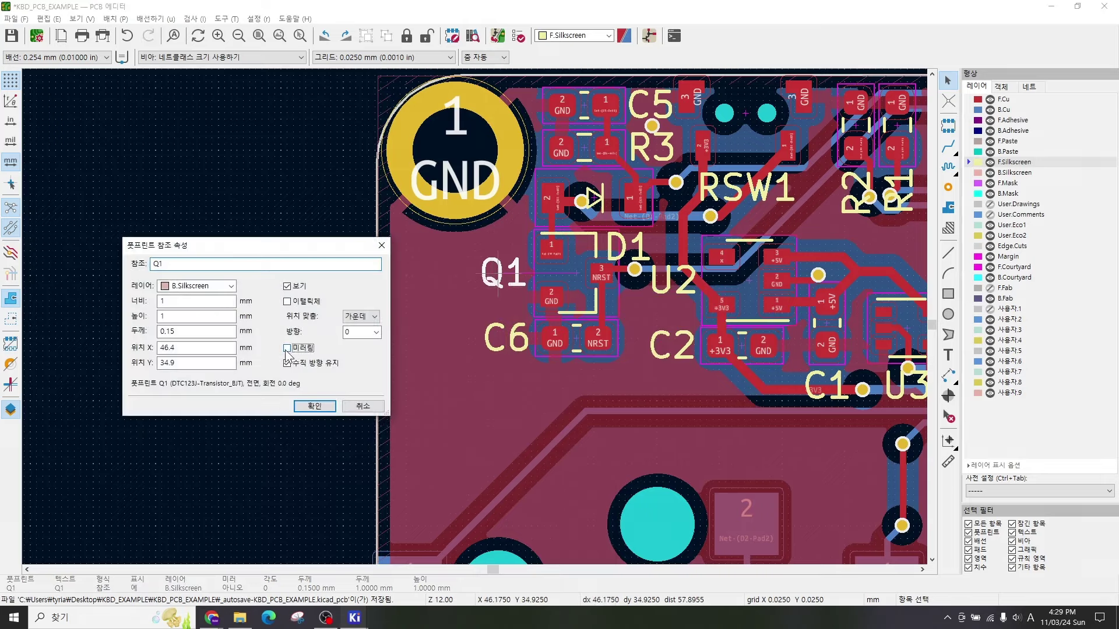
pyautogui.click(312, 410)
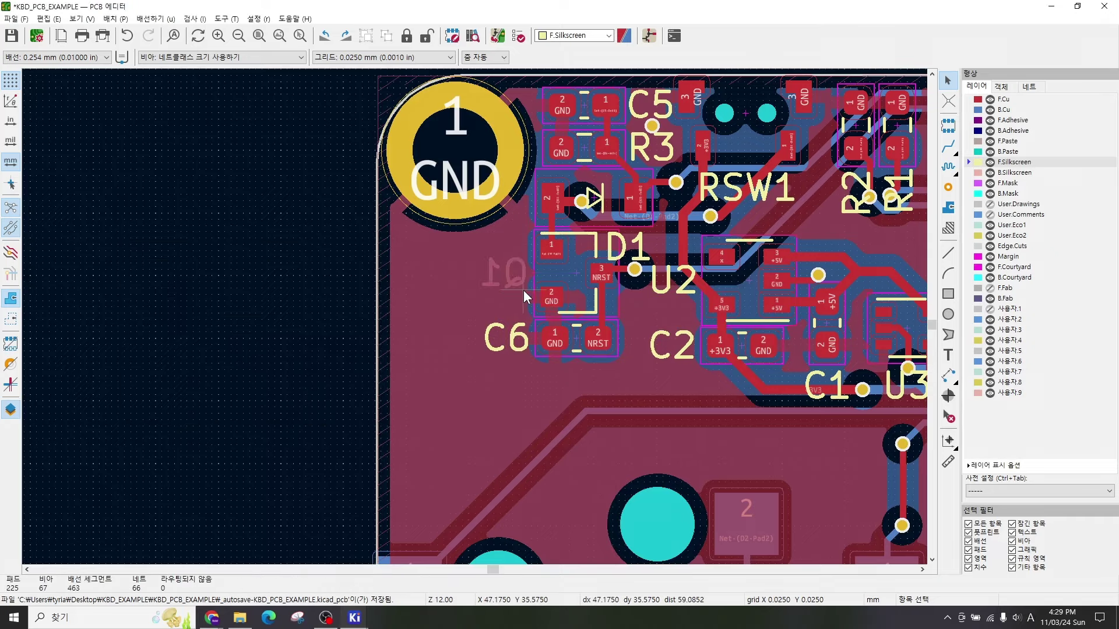
# Step: Inspect the Q1 text on the underside of the board in the 3D viewer, and close the viewer
pyautogui.hotkey('alt', '3')
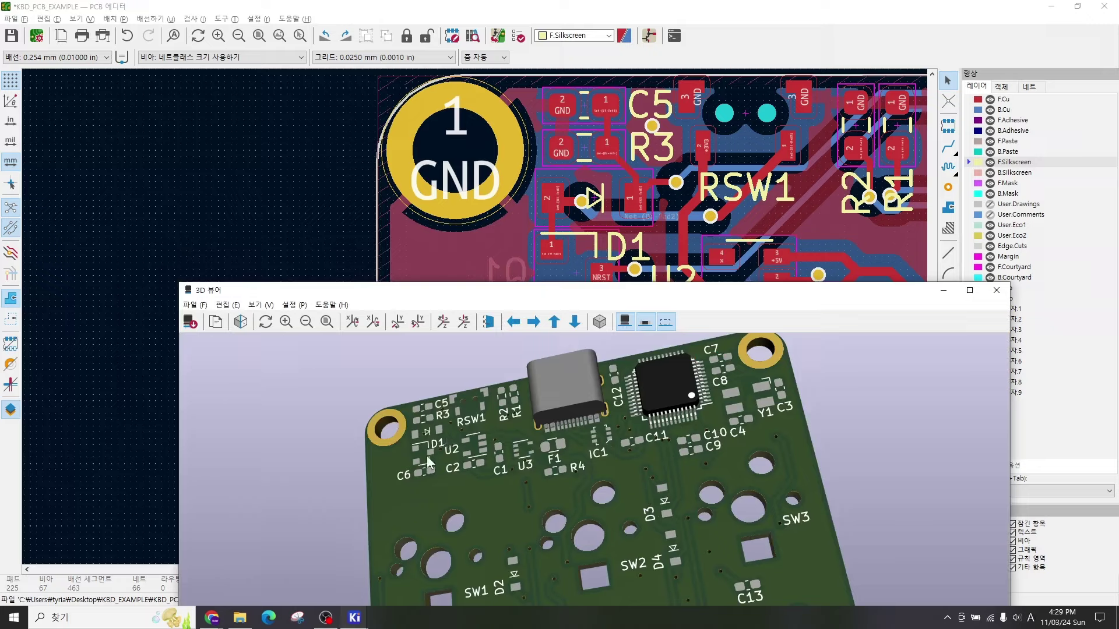
pyautogui.moveTo(402, 451); pyautogui.dragTo(623, 606)
pyautogui.moveTo(809, 483); pyautogui.dragTo(851, 505)
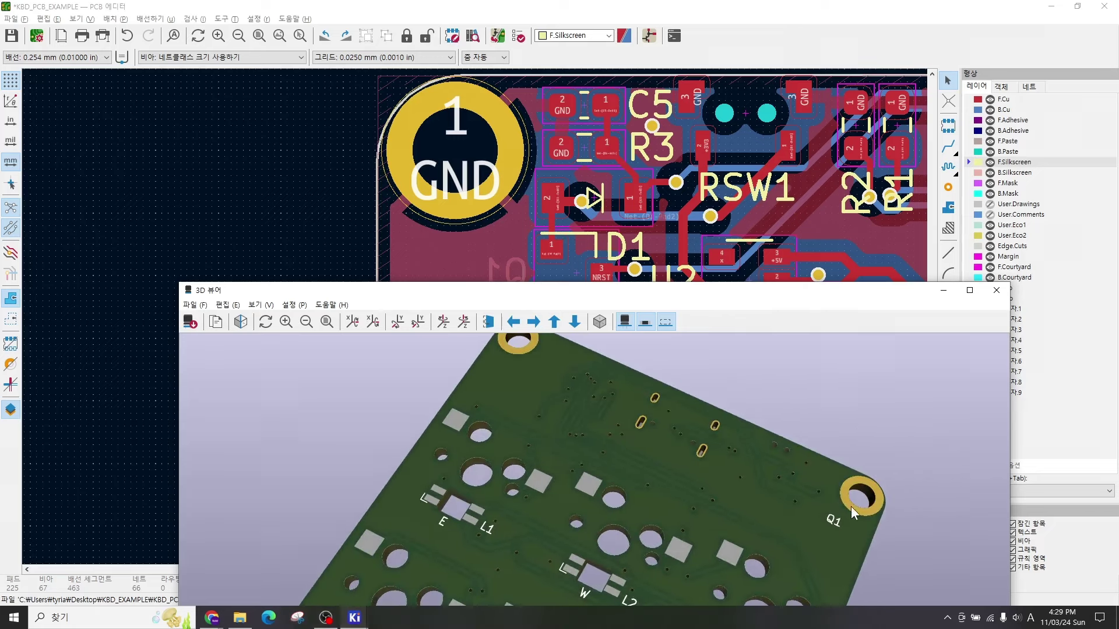
pyautogui.click(1006, 290)
# Step: Open the design rules checker and run DRC on the whole keyboard PCB
pyautogui.scroll(-4, 477, 321)
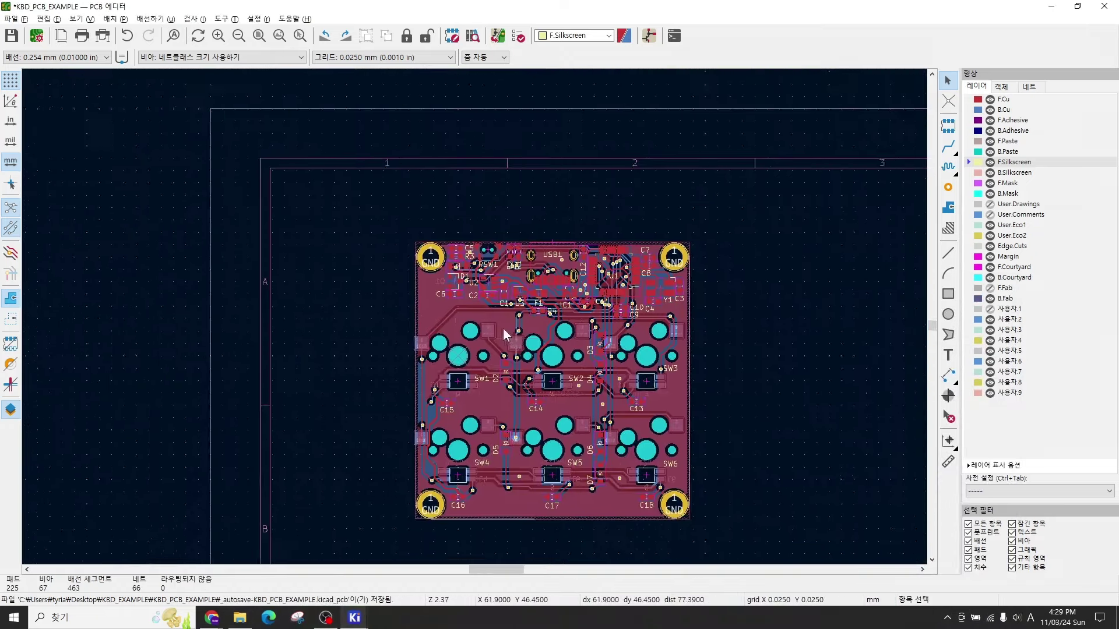
pyautogui.scroll(3, 504, 334)
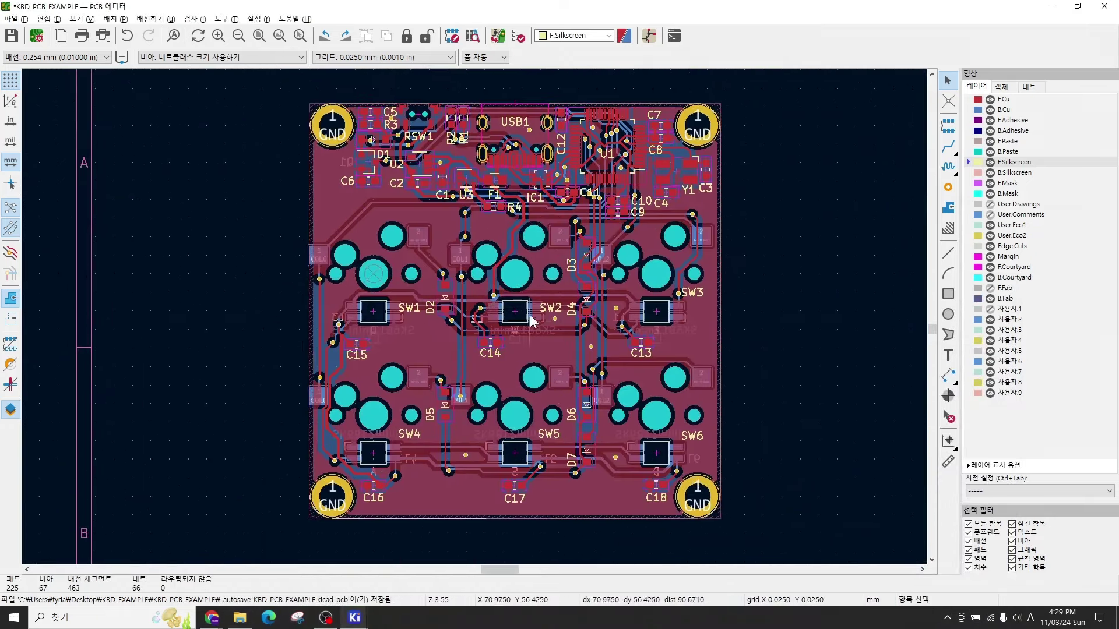
pyautogui.click(255, 19)
pyautogui.click(221, 20)
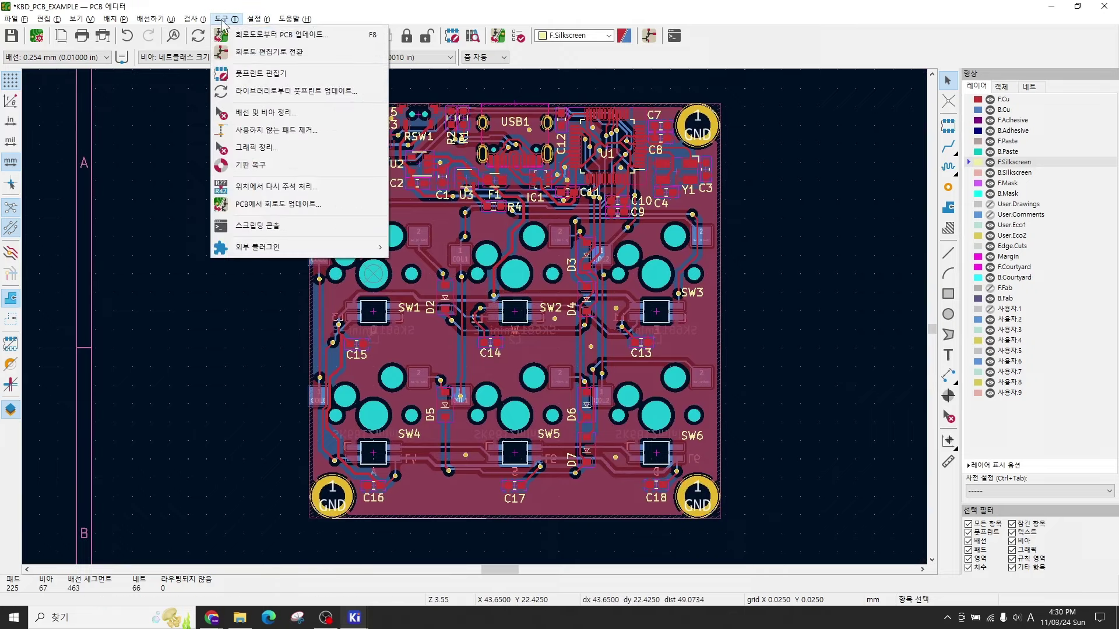
pyautogui.click(389, 7)
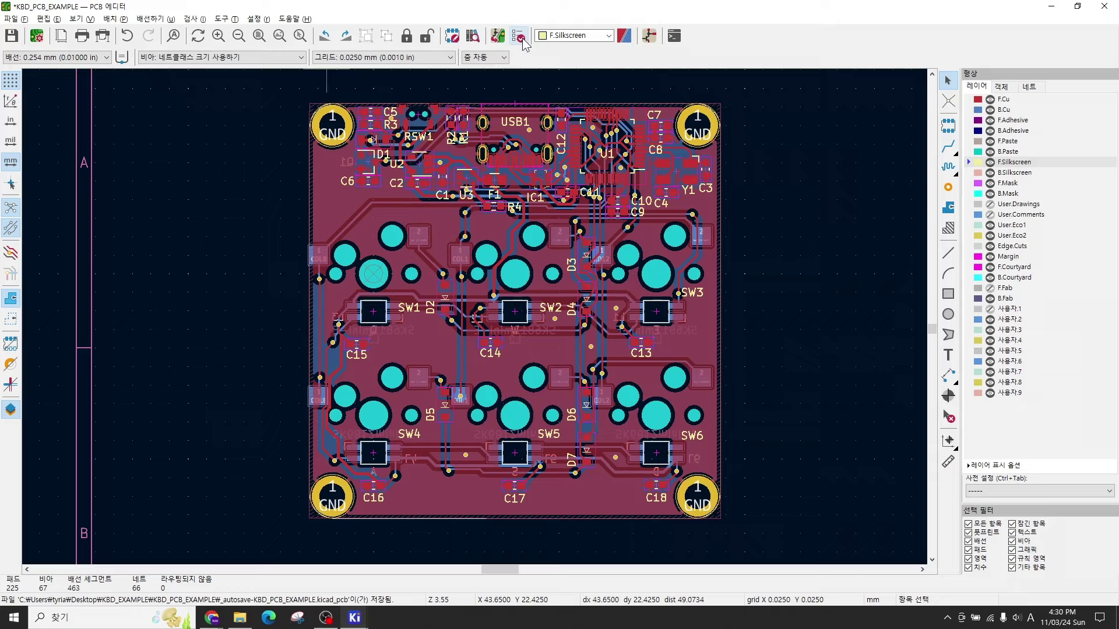
pyautogui.click(519, 38)
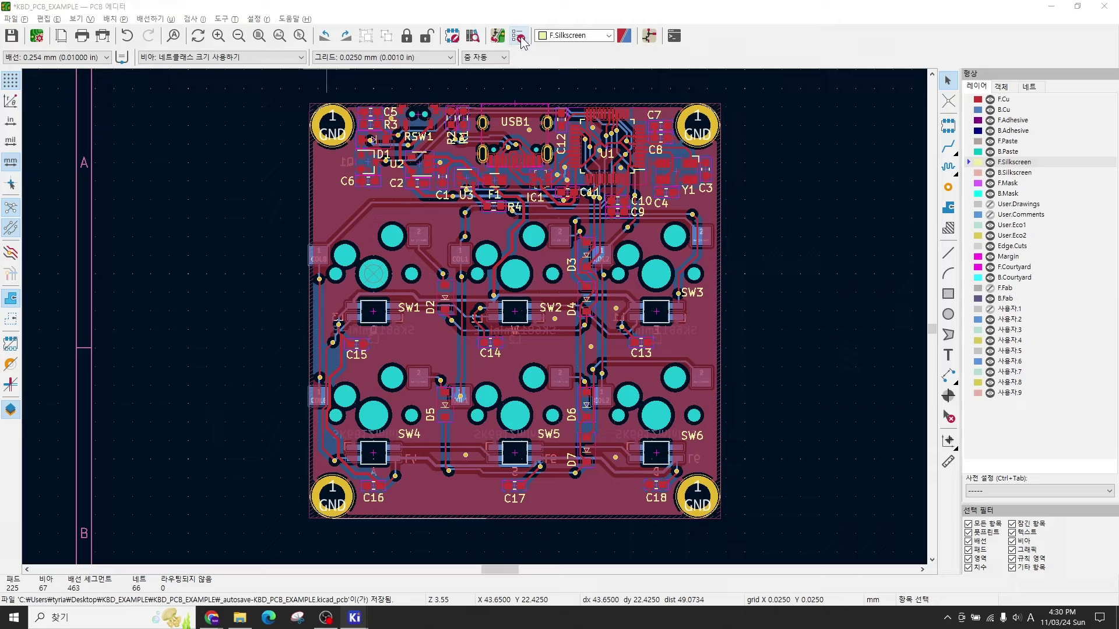
pyautogui.moveTo(230, 63); pyautogui.dragTo(314, 135)
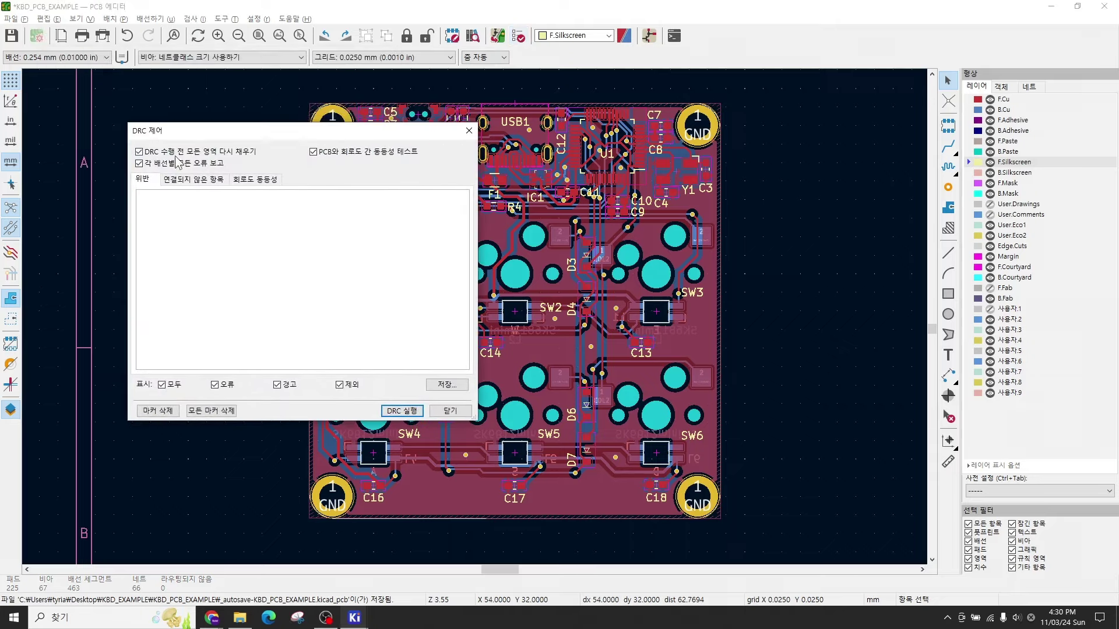
pyautogui.click(402, 412)
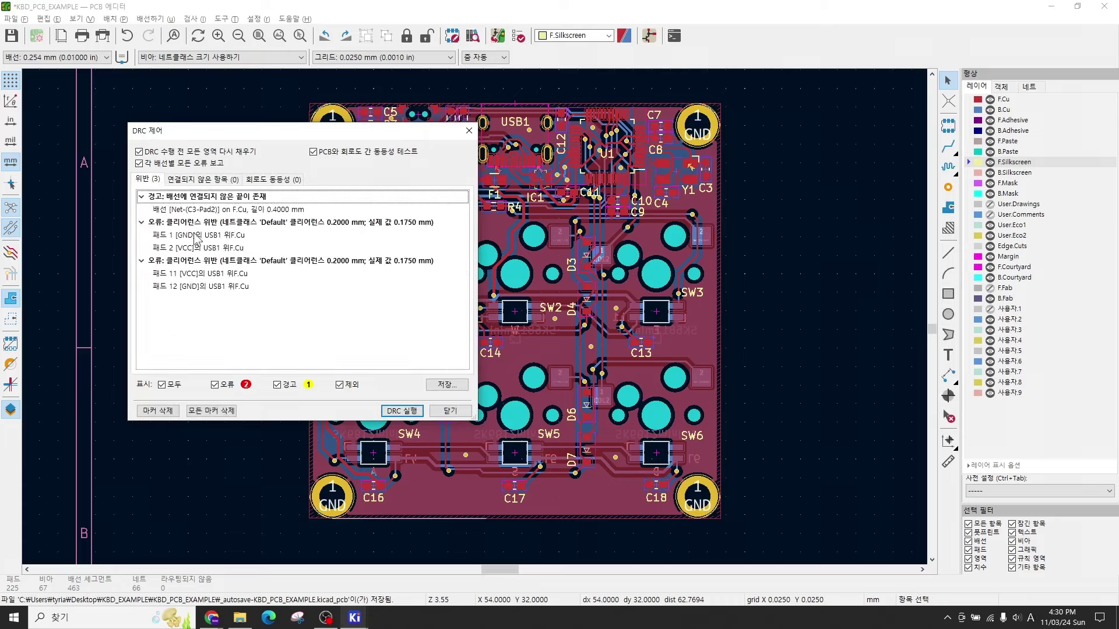
# Step: Examine the DRC violations for the USB1 pad clearances and the unconnected Net-(C3-Pad2) track end, locating each on the board
pyautogui.click(202, 242)
pyautogui.click(211, 274)
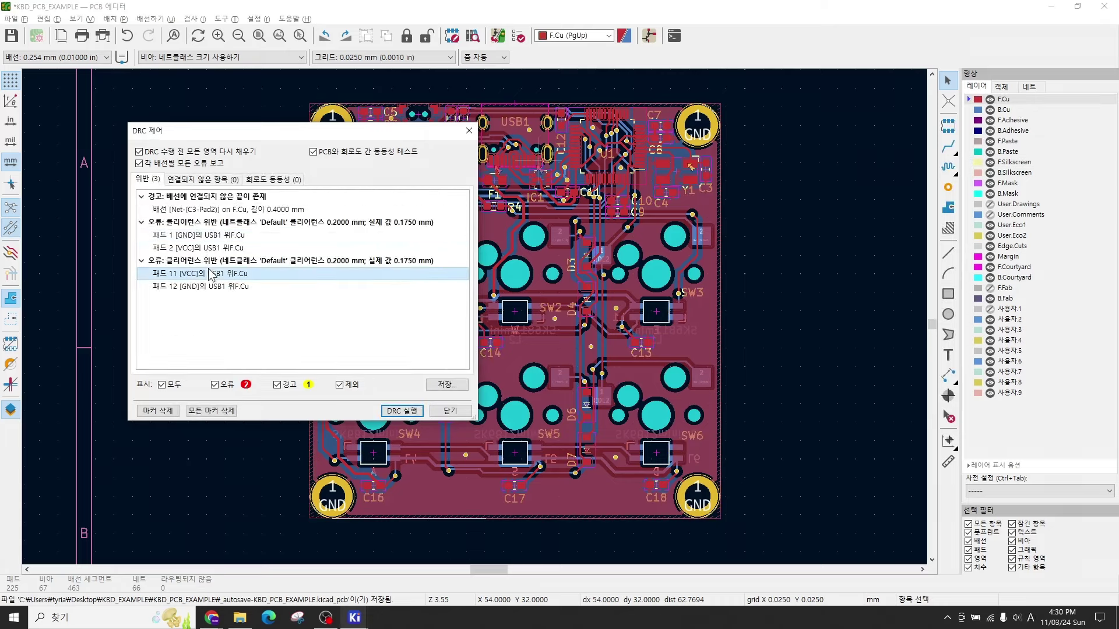
pyautogui.click(208, 236)
pyautogui.click(211, 274)
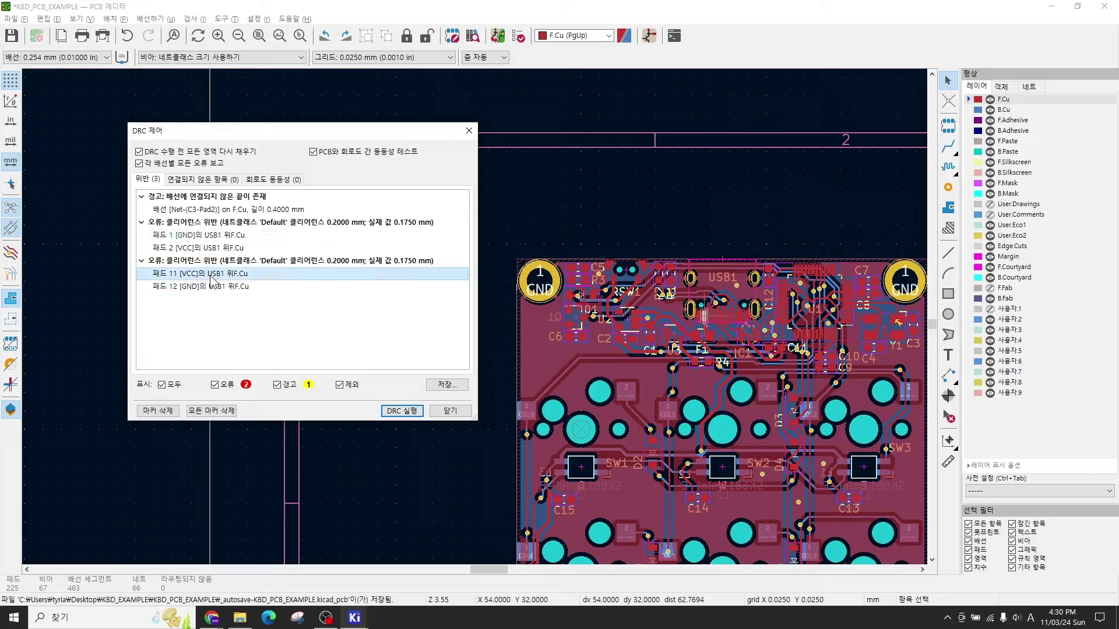
pyautogui.click(208, 235)
pyautogui.click(209, 274)
pyautogui.click(197, 209)
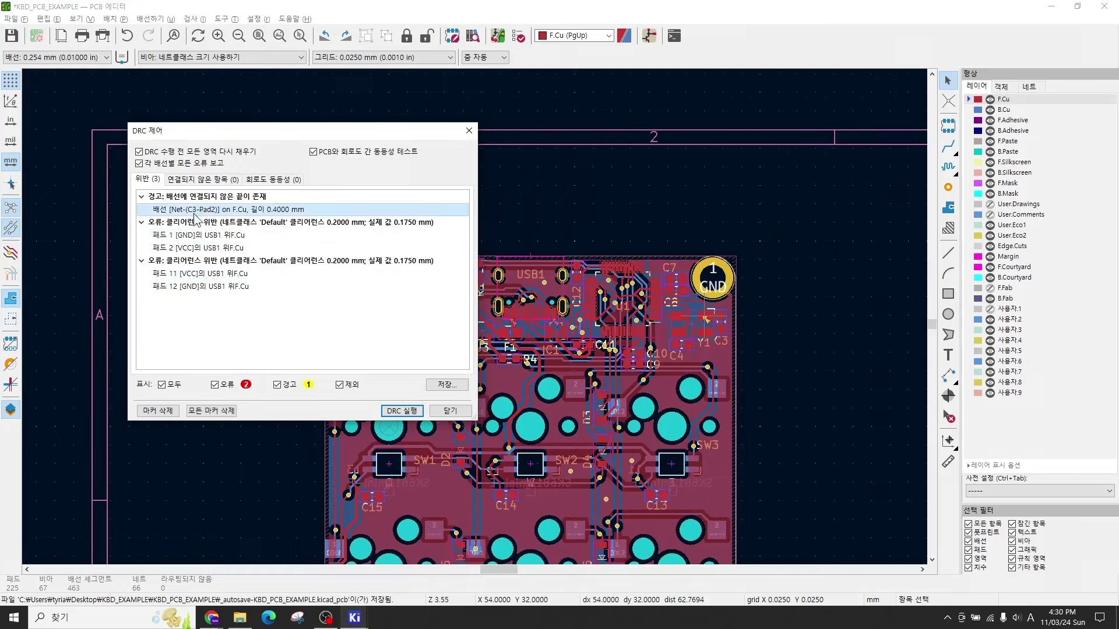
pyautogui.click(202, 238)
pyautogui.click(204, 274)
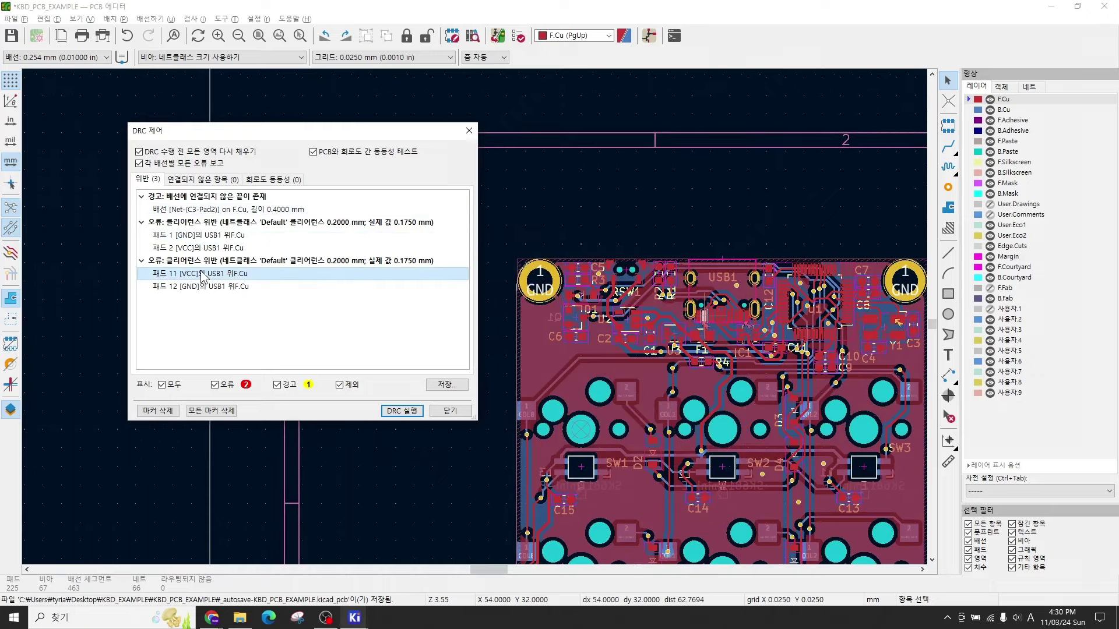
pyautogui.click(204, 238)
pyautogui.click(204, 274)
pyautogui.click(204, 238)
pyautogui.click(205, 275)
pyautogui.click(204, 238)
pyautogui.click(205, 275)
pyautogui.click(204, 238)
pyautogui.click(204, 277)
pyautogui.click(204, 237)
pyautogui.click(204, 278)
pyautogui.click(204, 248)
pyautogui.click(202, 285)
pyautogui.click(202, 244)
pyautogui.click(198, 201)
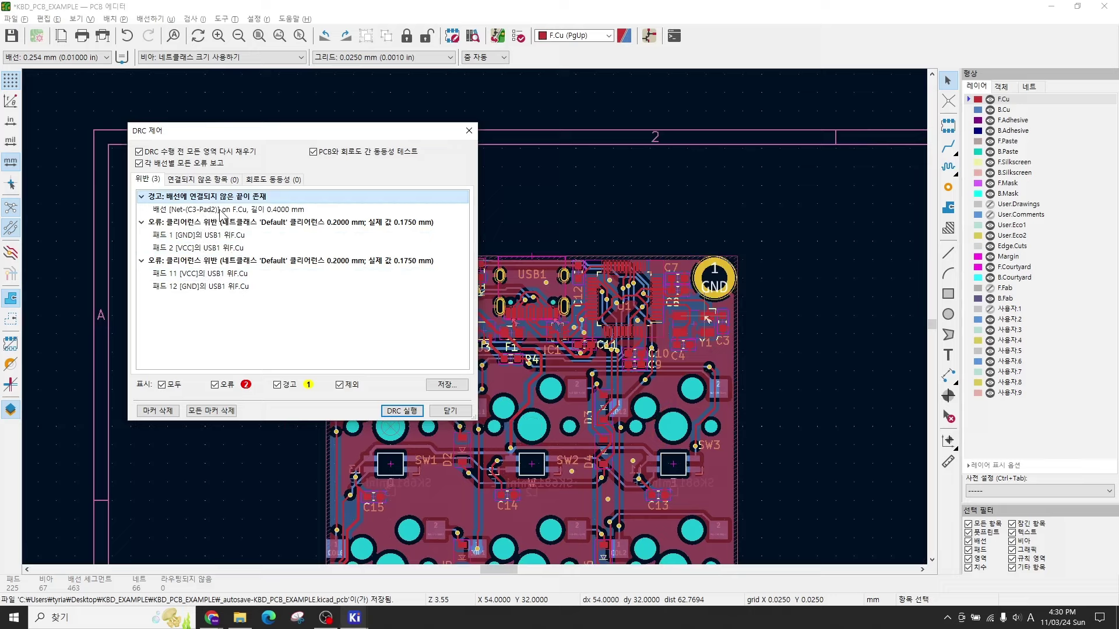
# Step: Review the DRC lists of unconnected items and schematic parity, and return to the violations list
pyautogui.click(203, 180)
pyautogui.click(264, 180)
pyautogui.click(158, 180)
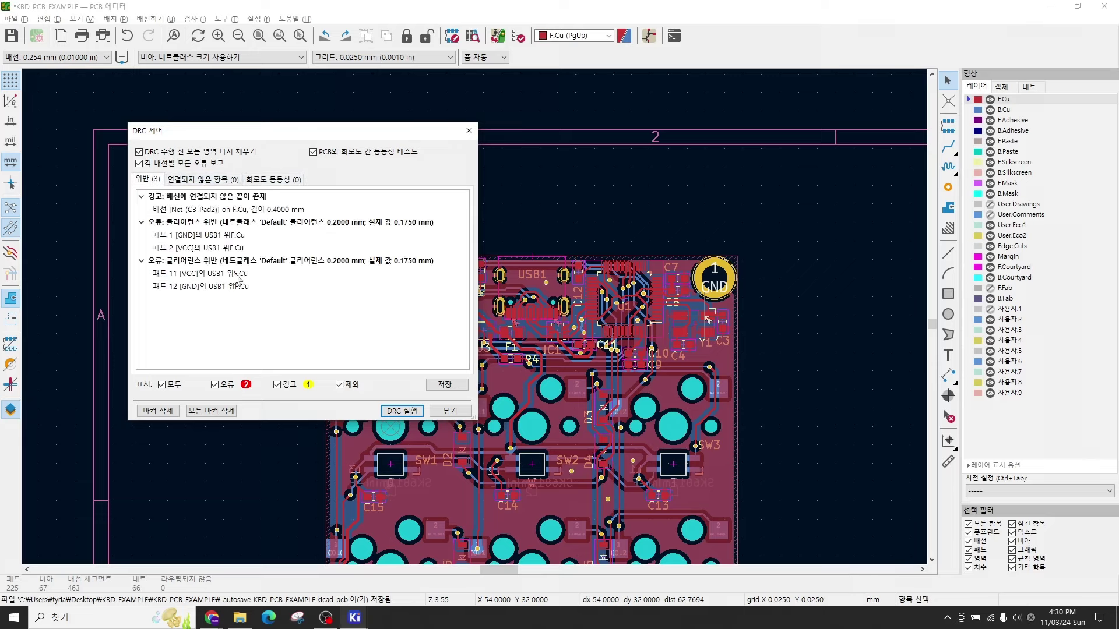
# Step: Locate the dangling Net-(C3-Pad2) track segment inside pad 1 of Y1 on F.Cu and delete it
pyautogui.click(212, 211)
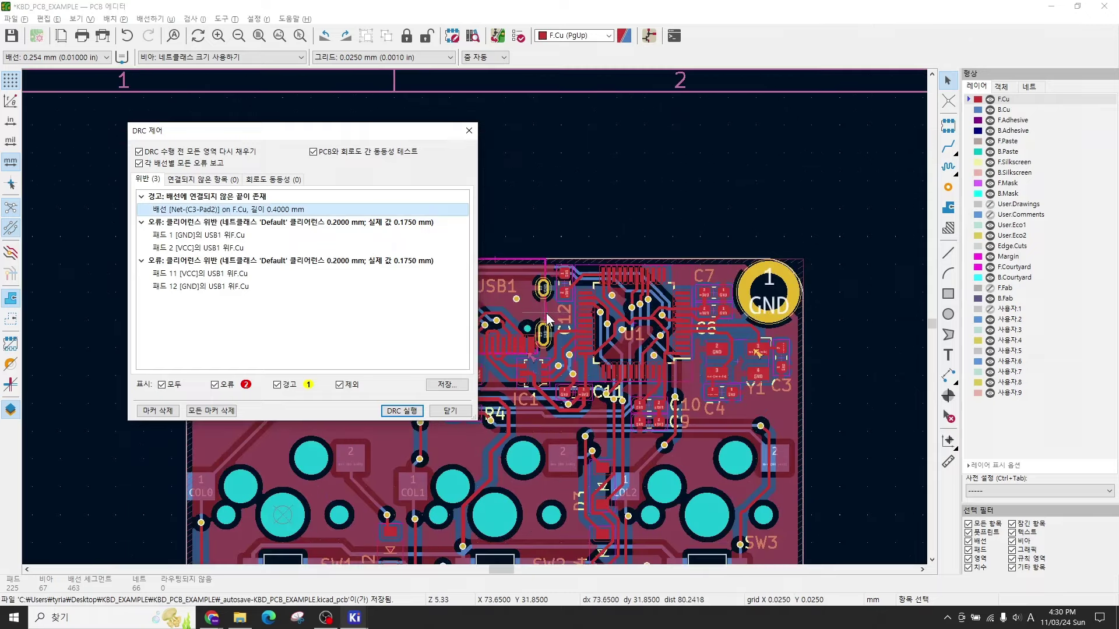
pyautogui.scroll(5, 547, 313)
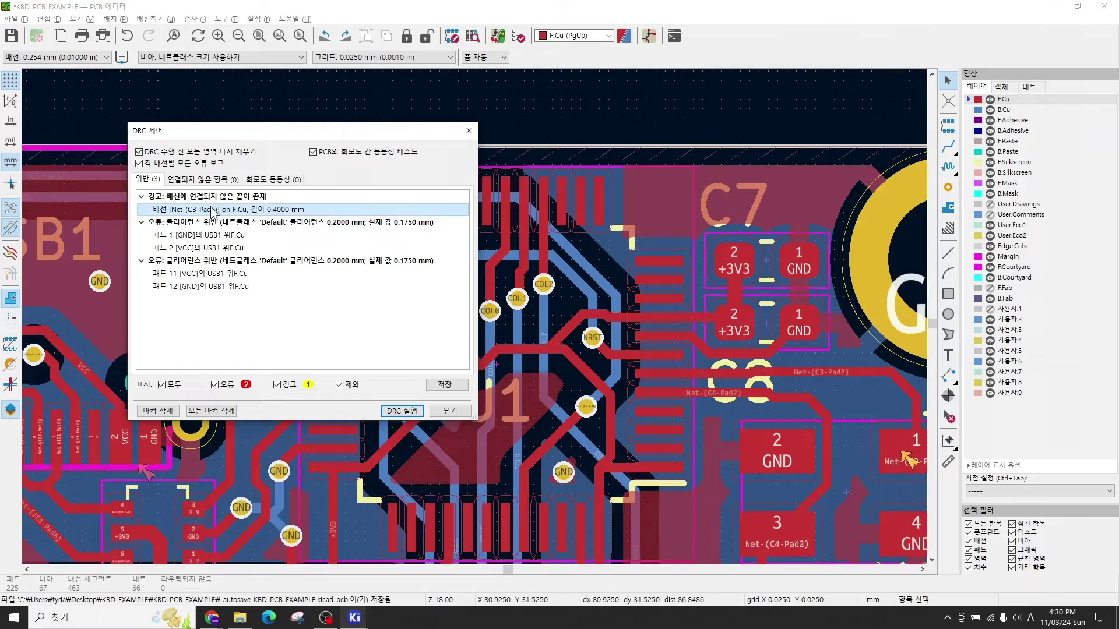
pyautogui.click(212, 211)
pyautogui.click(209, 236)
pyautogui.click(220, 210)
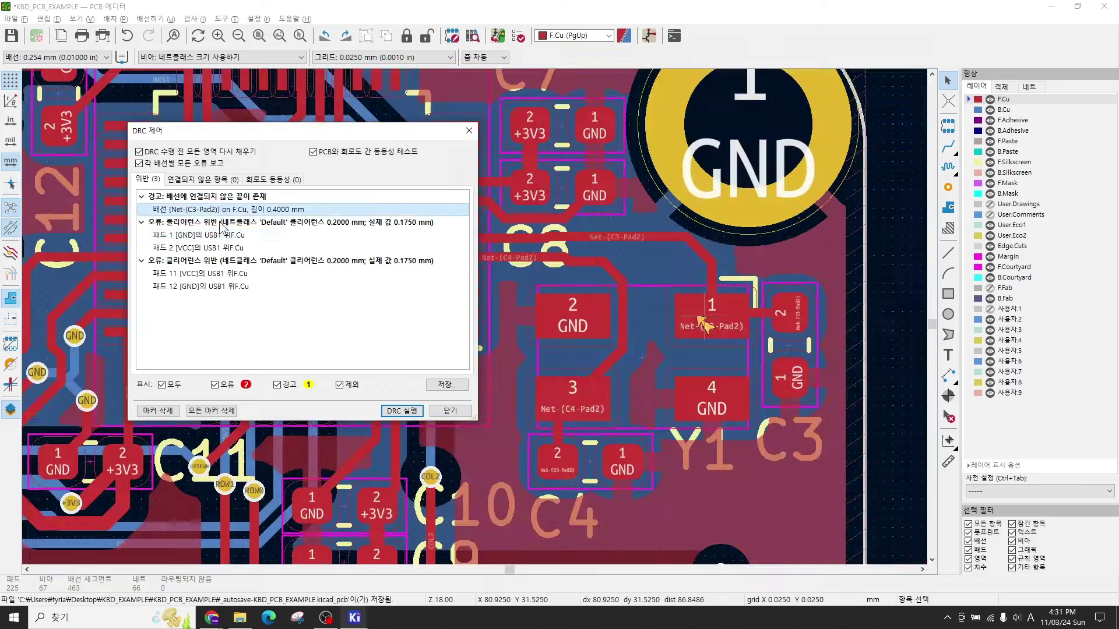
pyautogui.scroll(2, 711, 329)
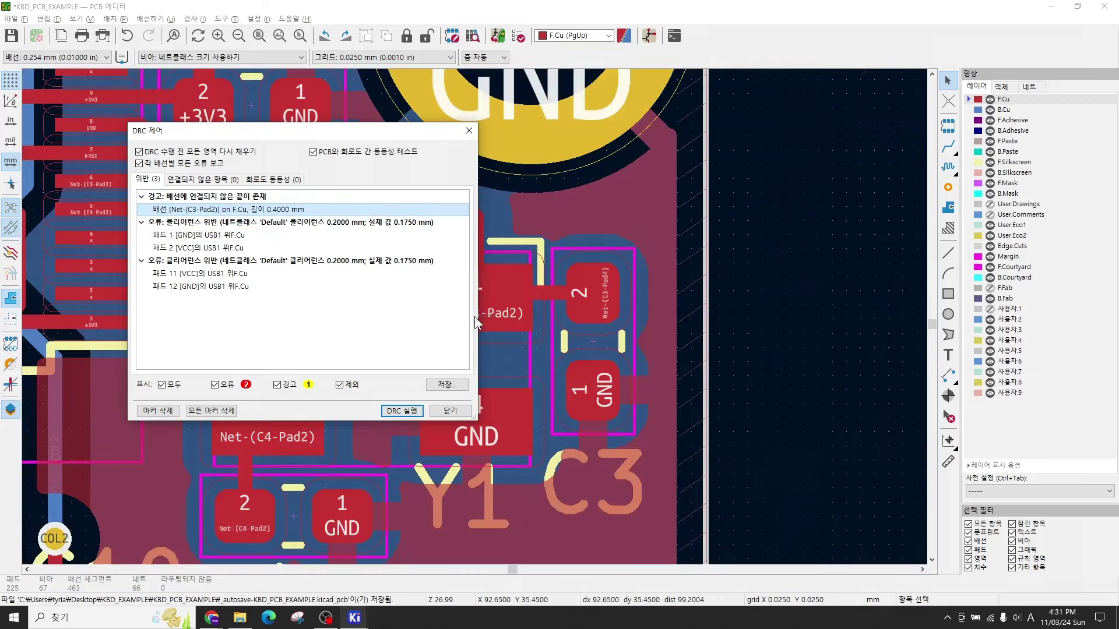
pyautogui.scroll(-3, 544, 296)
pyautogui.scroll(2, 544, 295)
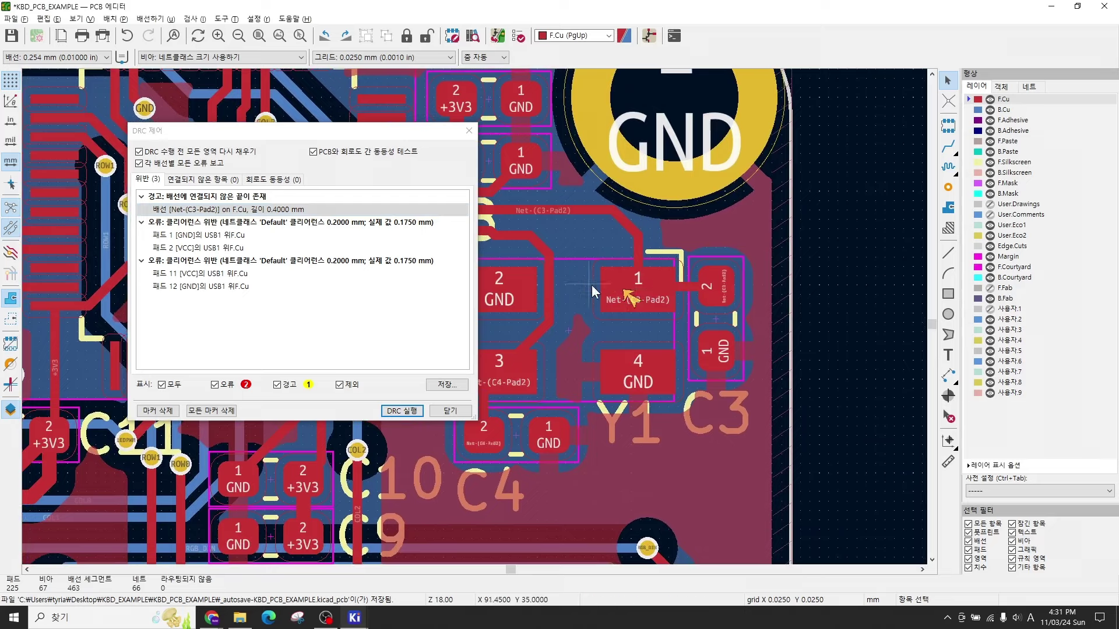
pyautogui.click(628, 291)
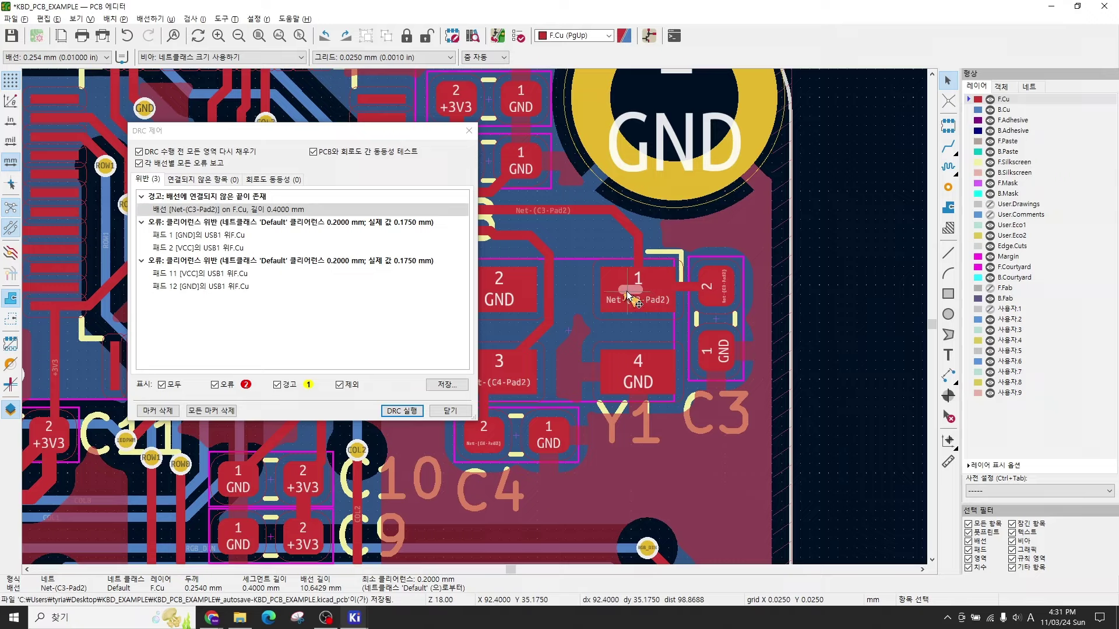
pyautogui.moveTo(627, 292); pyautogui.dragTo(850, 277, button='middle')
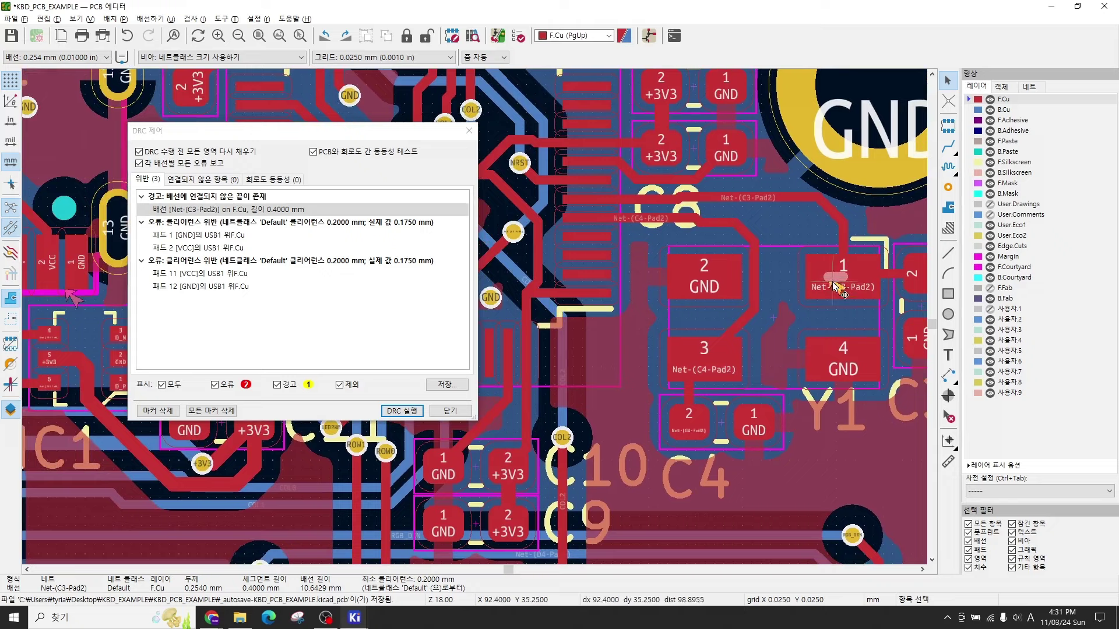
pyautogui.press('Escape')
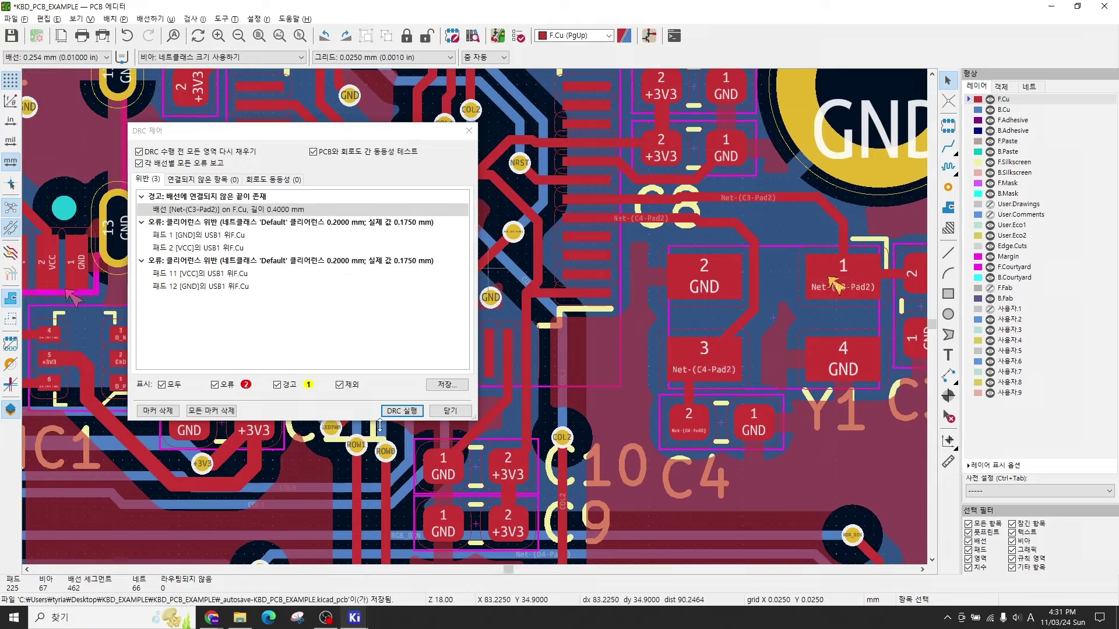
# Step: Rerun DRC and examine the clearance errors between the GND and VCC pads of the USB1 connector
pyautogui.click(400, 412)
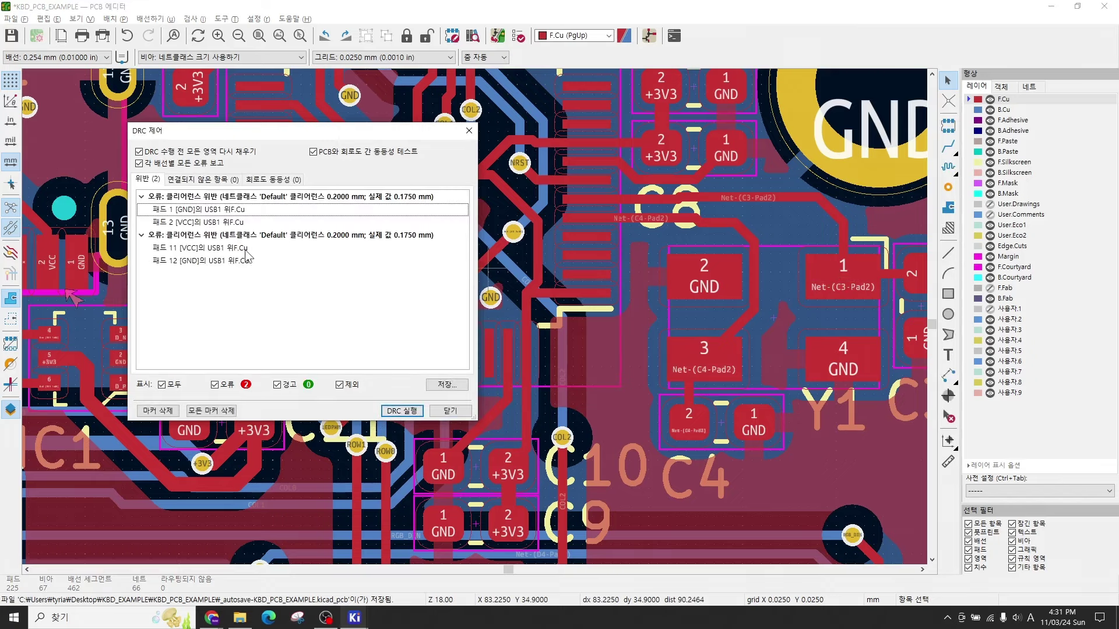
pyautogui.scroll(-2, 477, 317)
pyautogui.moveTo(526, 337); pyautogui.dragTo(809, 285, button='middle')
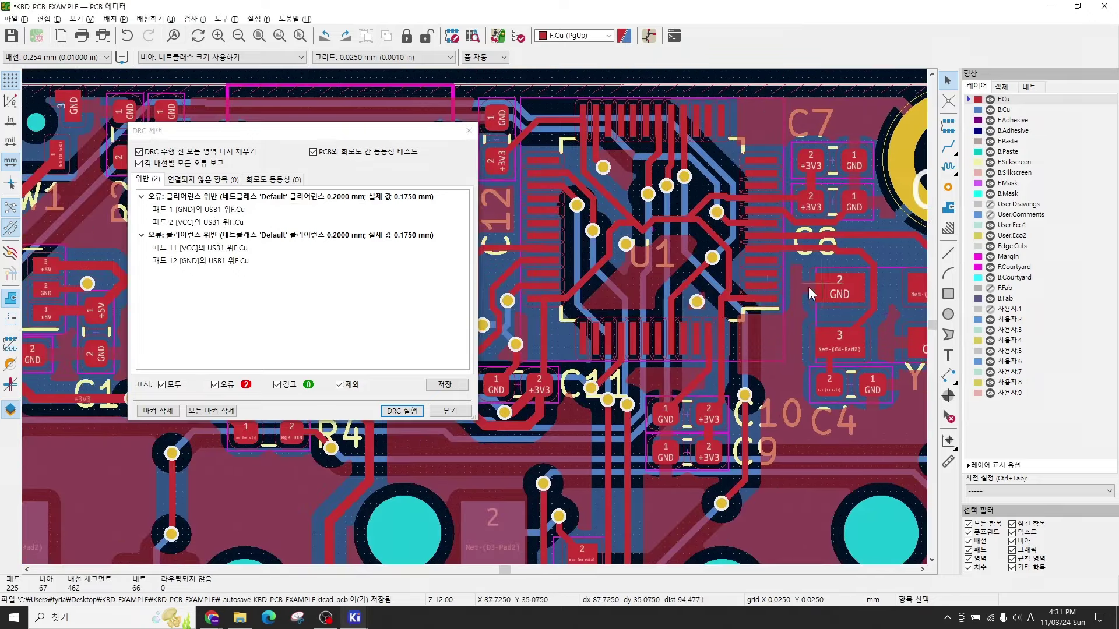
pyautogui.moveTo(614, 308); pyautogui.dragTo(757, 307, button='middle')
pyautogui.moveTo(648, 313); pyautogui.dragTo(782, 309, button='middle')
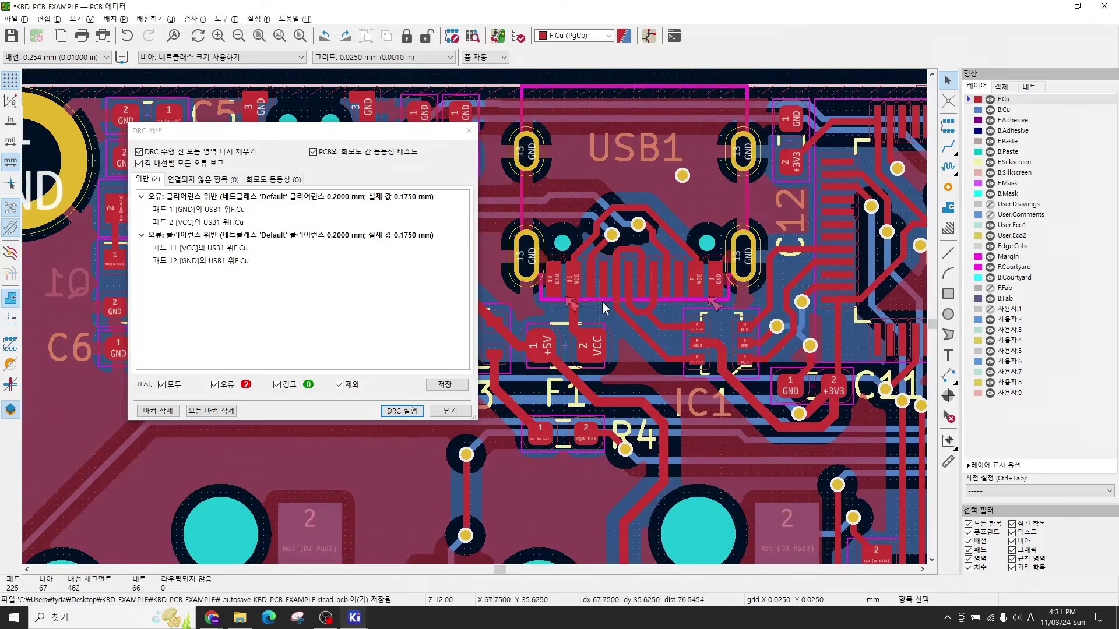
pyautogui.scroll(3, 603, 302)
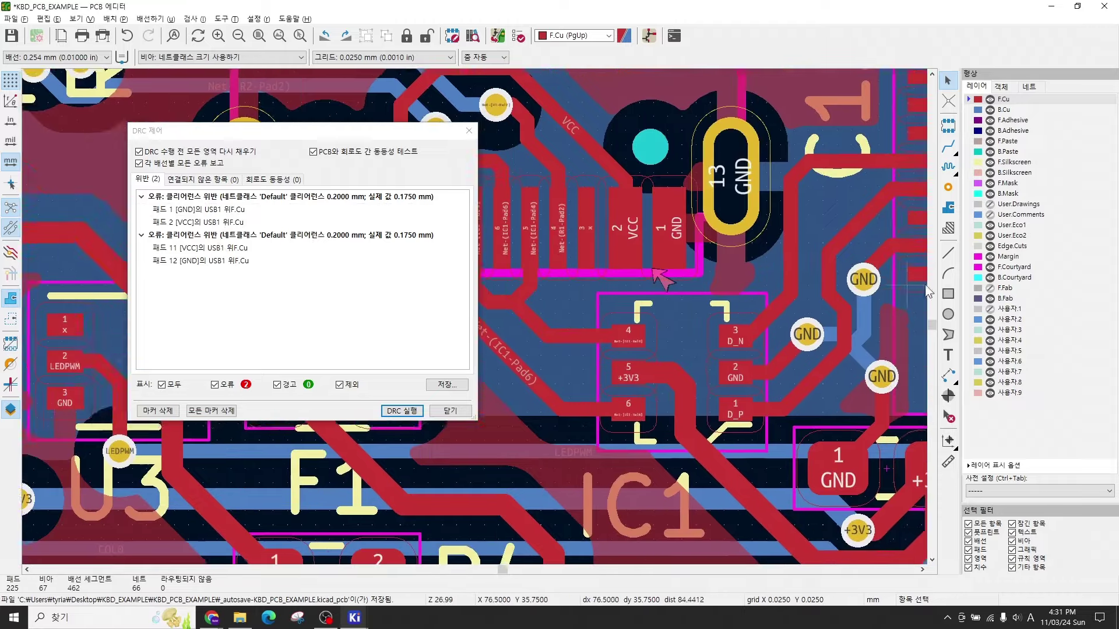
pyautogui.click(198, 199)
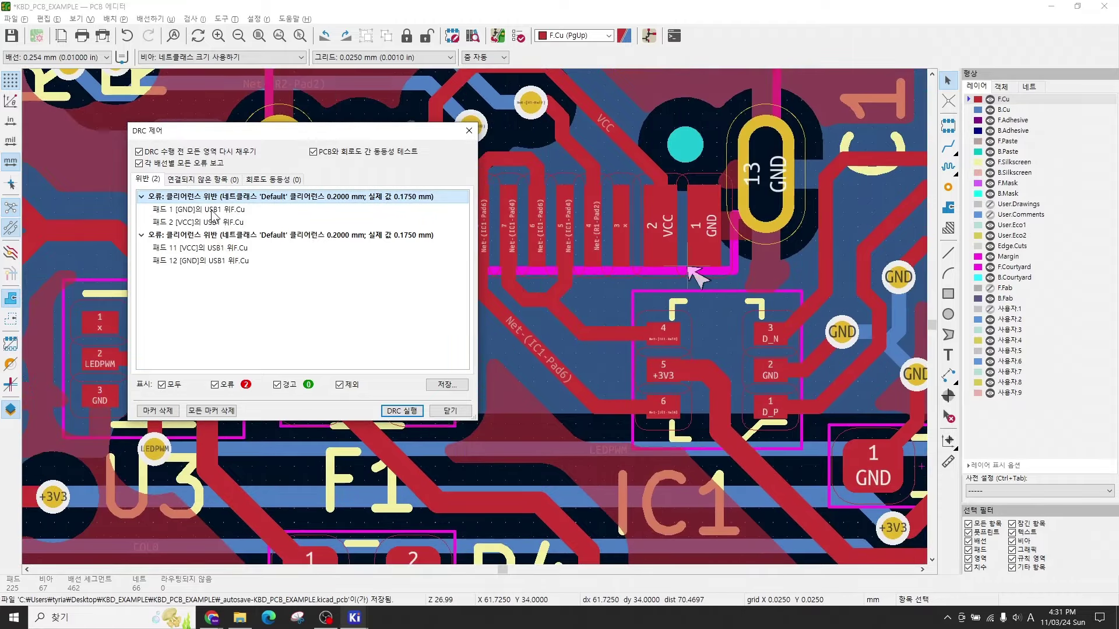
# Step: Examine the gaps between the GND and VCC pads at both ends of the USB1 connector footprint
pyautogui.moveTo(665, 281); pyautogui.dragTo(852, 287, button='middle')
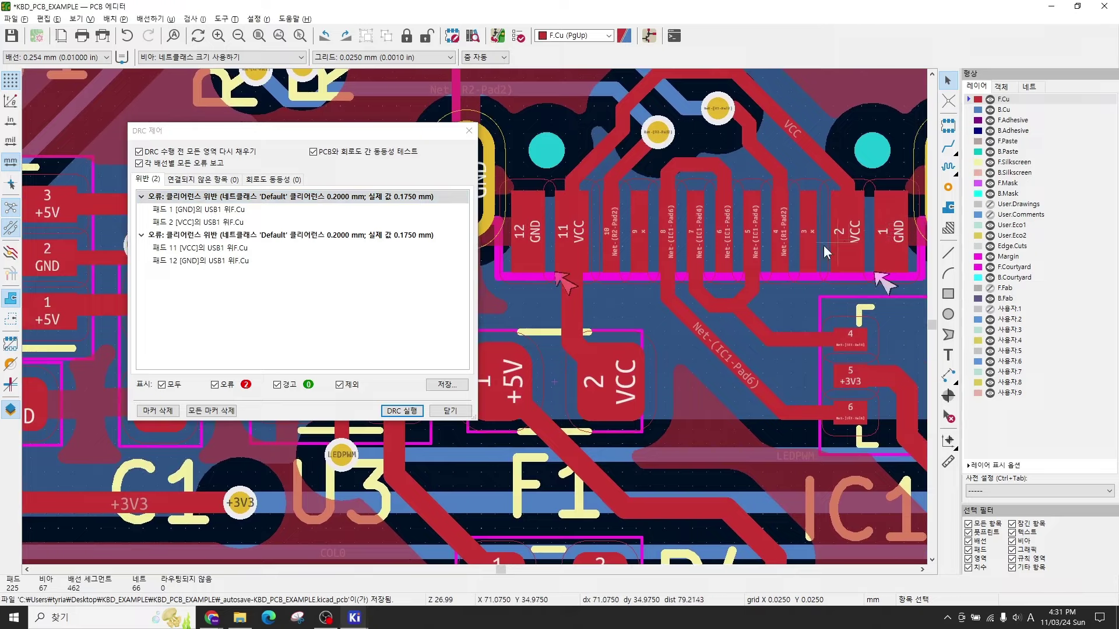
pyautogui.scroll(2, 545, 249)
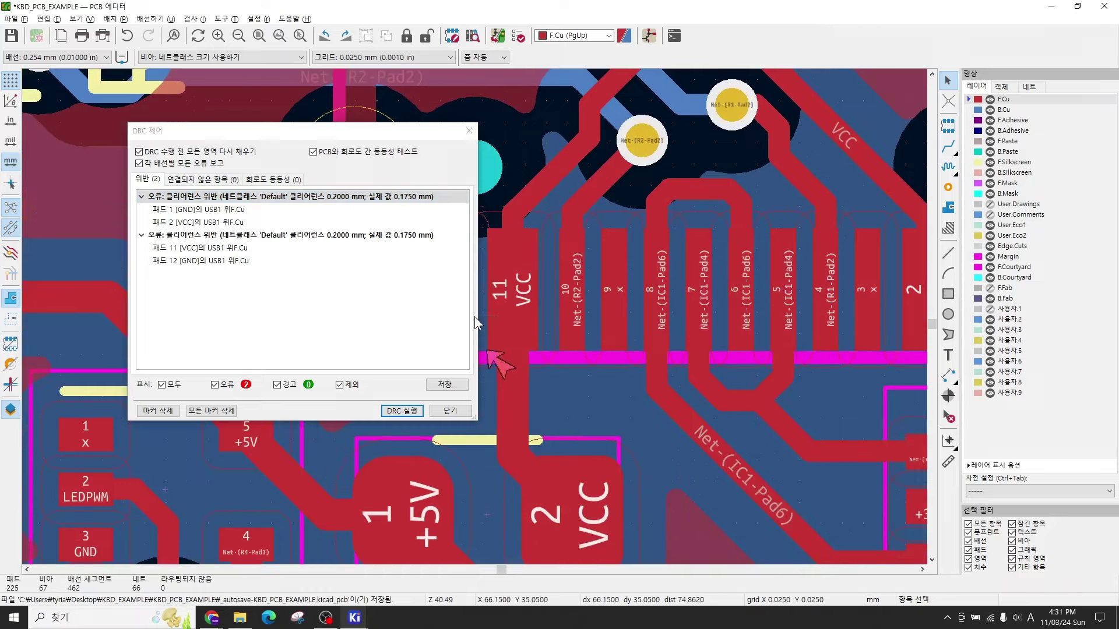
pyautogui.moveTo(608, 307); pyautogui.dragTo(406, 317, button='middle')
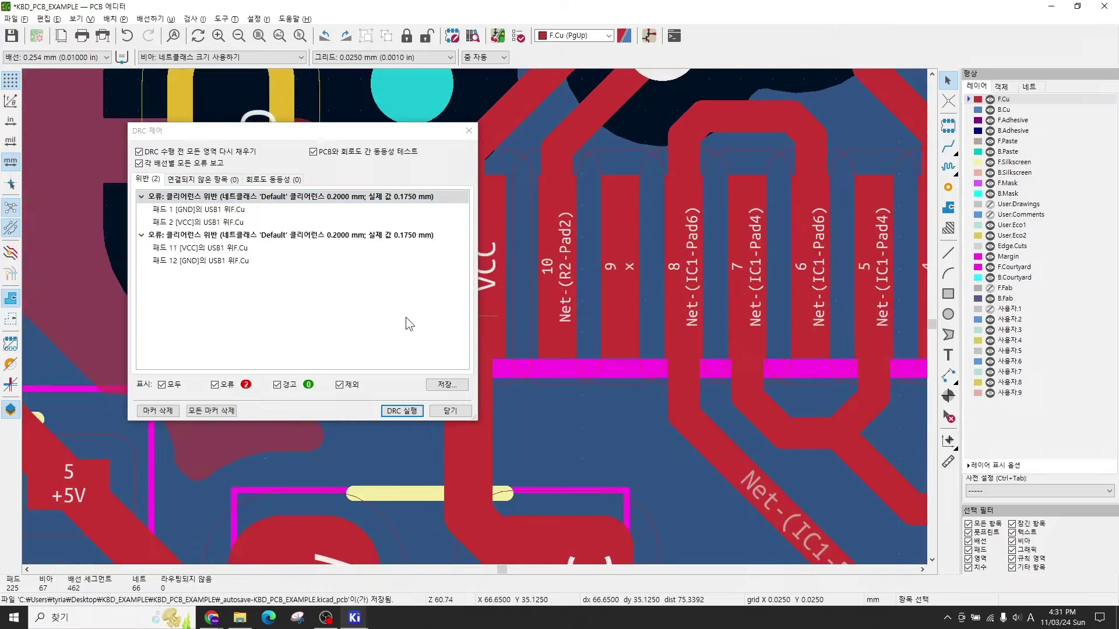
pyautogui.scroll(3, 487, 316)
pyautogui.moveTo(487, 316); pyautogui.dragTo(743, 282, button='middle')
pyautogui.moveTo(629, 298); pyautogui.dragTo(869, 356, button='middle')
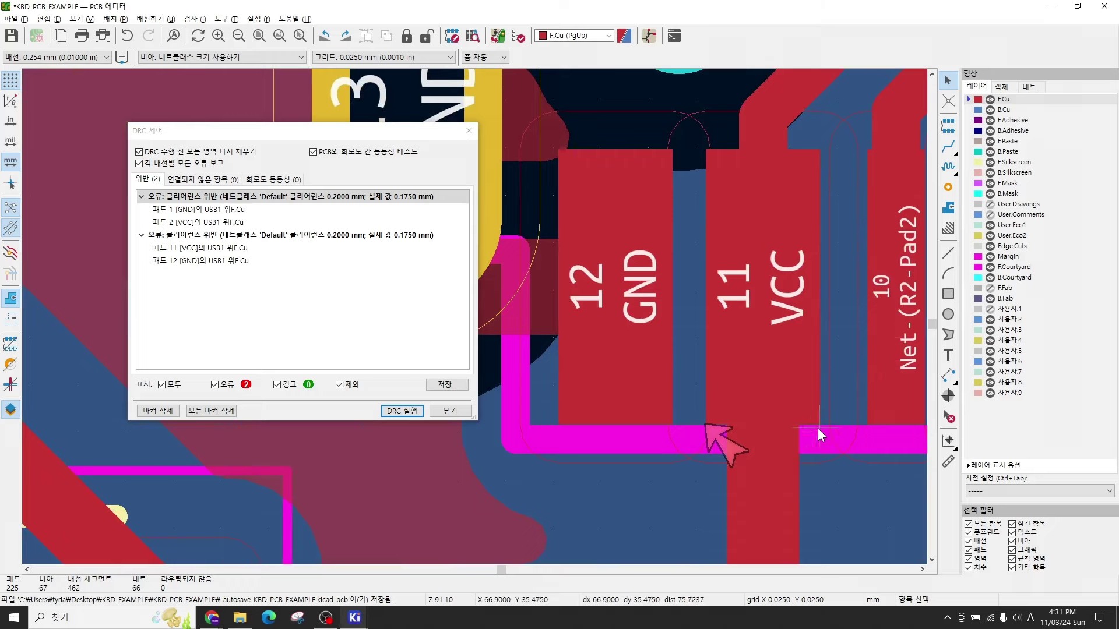
pyautogui.moveTo(810, 233); pyautogui.dragTo(765, 221, button='middle')
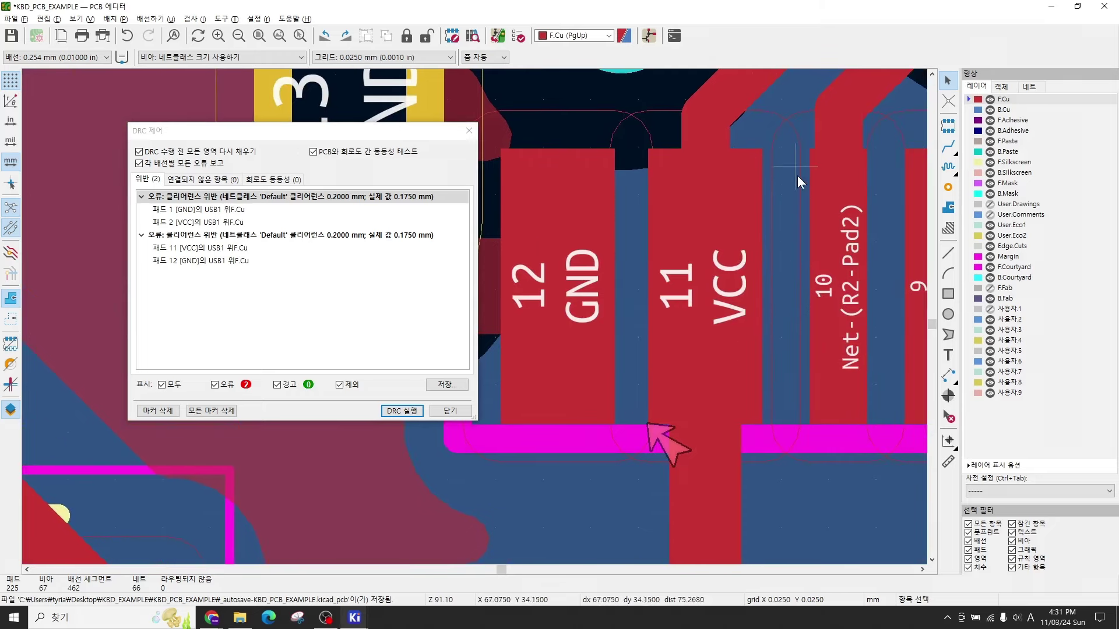
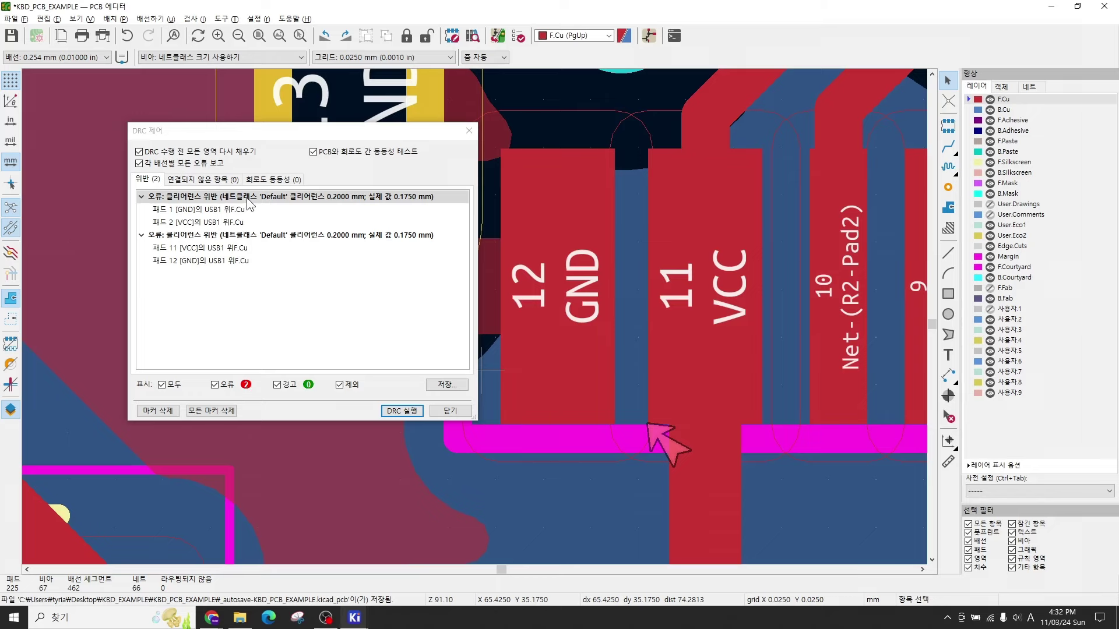
pyautogui.scroll(-3, 475, 317)
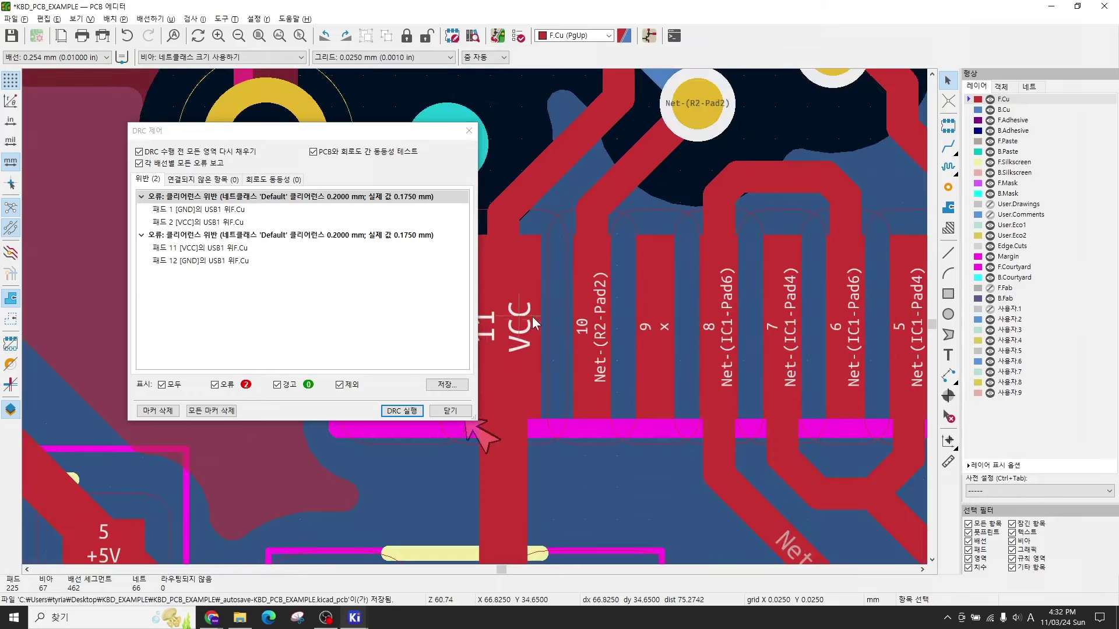
pyautogui.scroll(2, 641, 265)
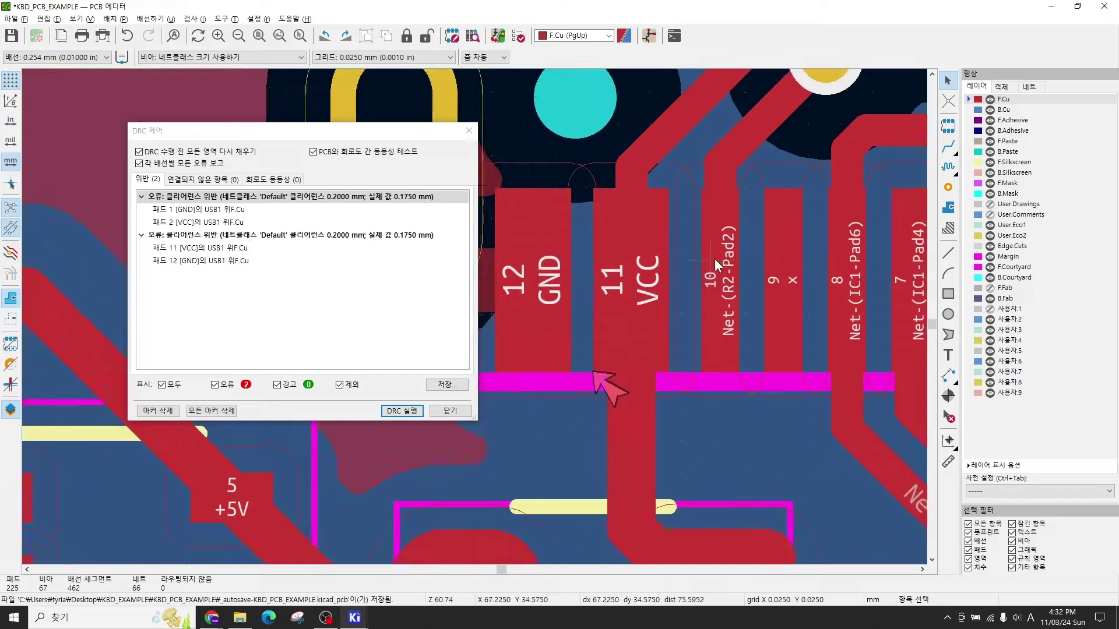
# Step: Move the DRC window clear of the connector and compare where the two USB1 clearance violations lie on the board
pyautogui.click(256, 198)
pyautogui.click(260, 236)
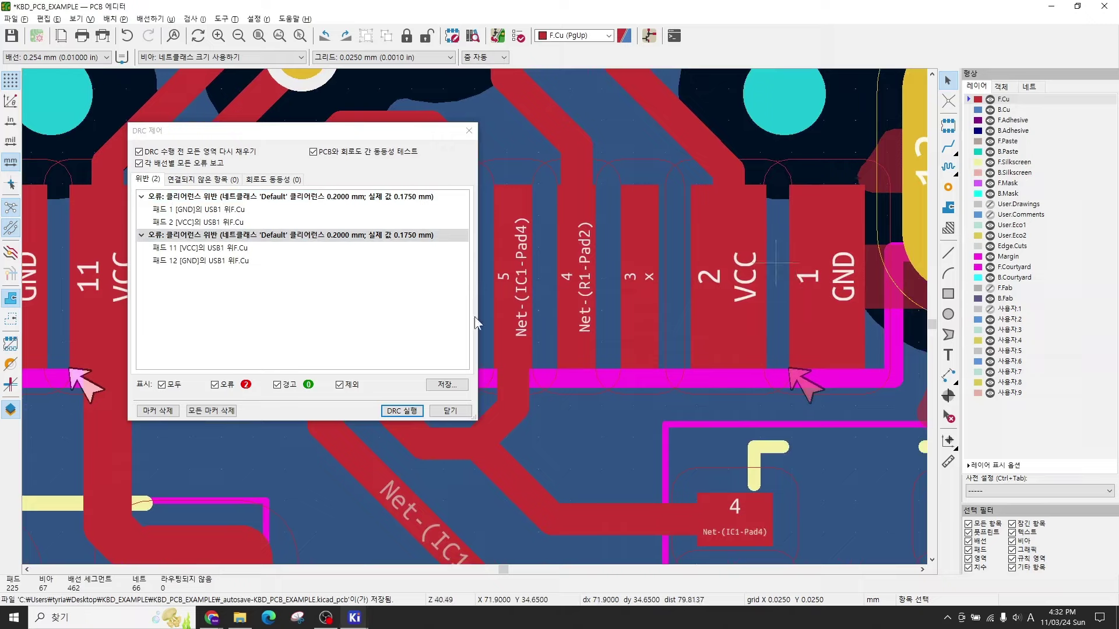
pyautogui.scroll(-2, 776, 265)
pyautogui.moveTo(356, 130); pyautogui.dragTo(959, 80)
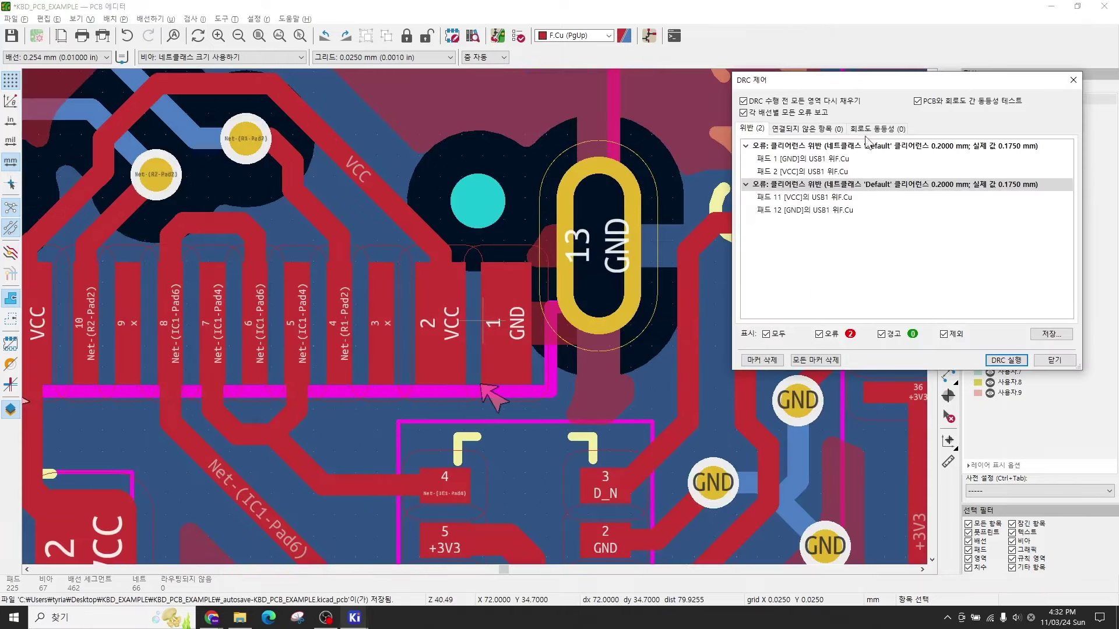
pyautogui.click(912, 146)
pyautogui.click(908, 185)
pyautogui.click(898, 150)
pyautogui.click(899, 184)
pyautogui.click(897, 151)
pyautogui.click(892, 185)
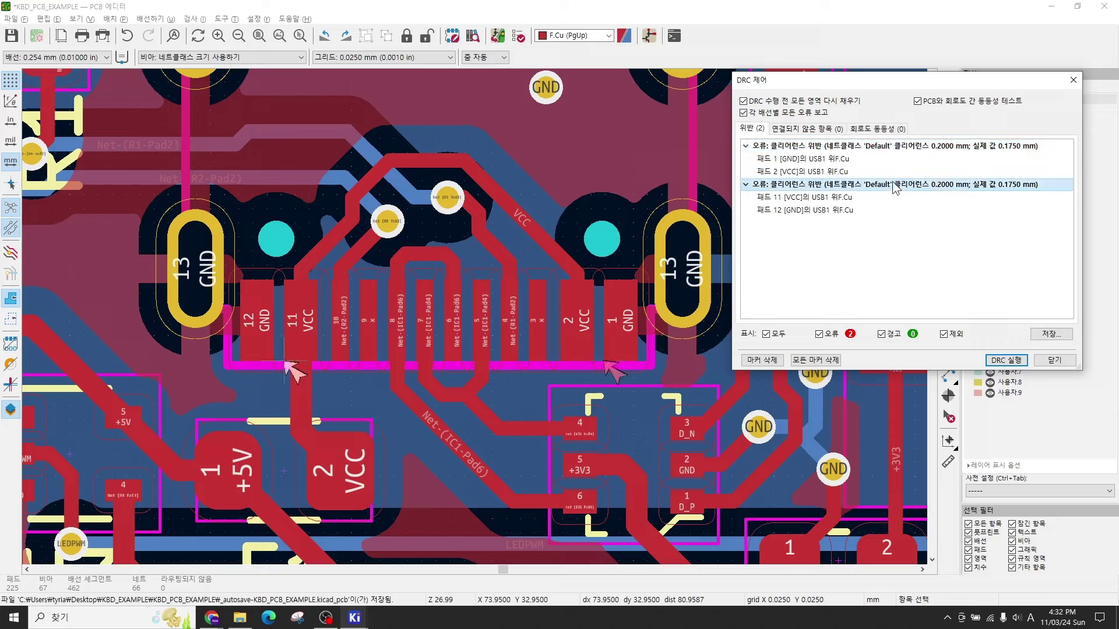
# Step: Exclude both USB1 pad clearance violations from the DRC results, rerun the check, and close DRC
pyautogui.click(882, 153)
pyautogui.rightClick(880, 150)
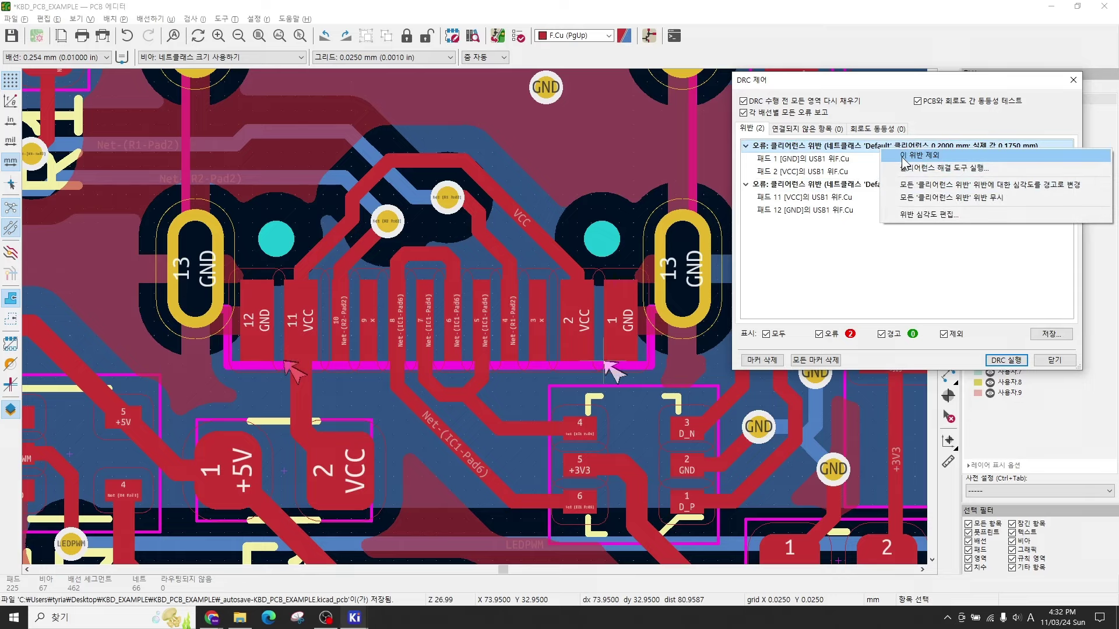
pyautogui.click(903, 155)
pyautogui.rightClick(874, 184)
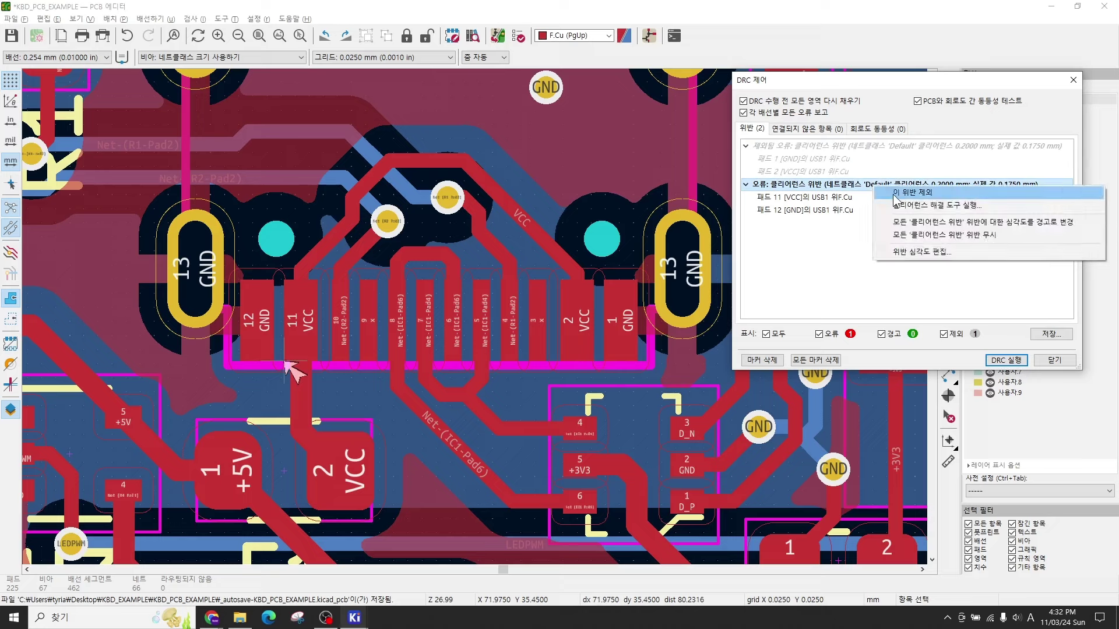
pyautogui.click(897, 191)
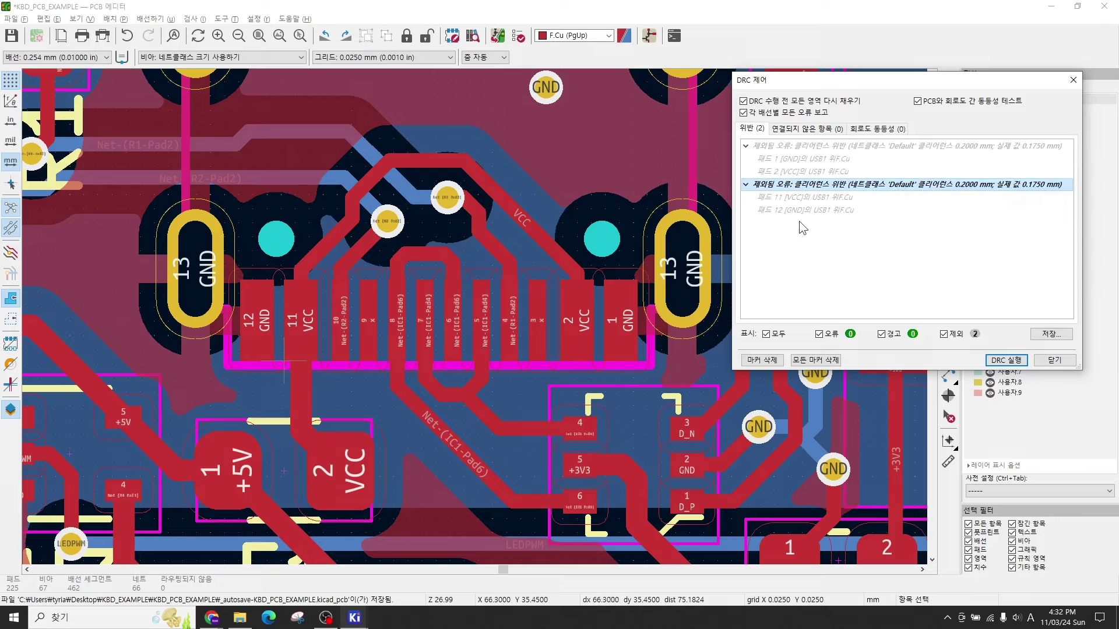
pyautogui.click(1003, 361)
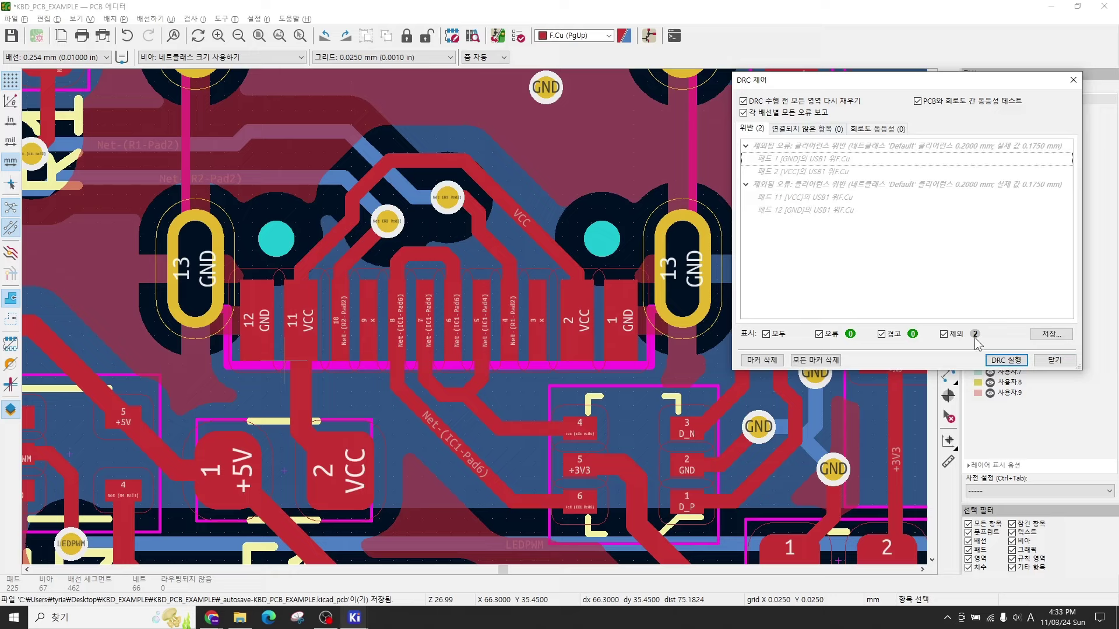
pyautogui.click(1055, 360)
# Step: Move the C6 silkscreen reference text so it overlaps pad 1 of capacitor C6
pyautogui.scroll(-5, 653, 288)
pyautogui.scroll(5, 474, 317)
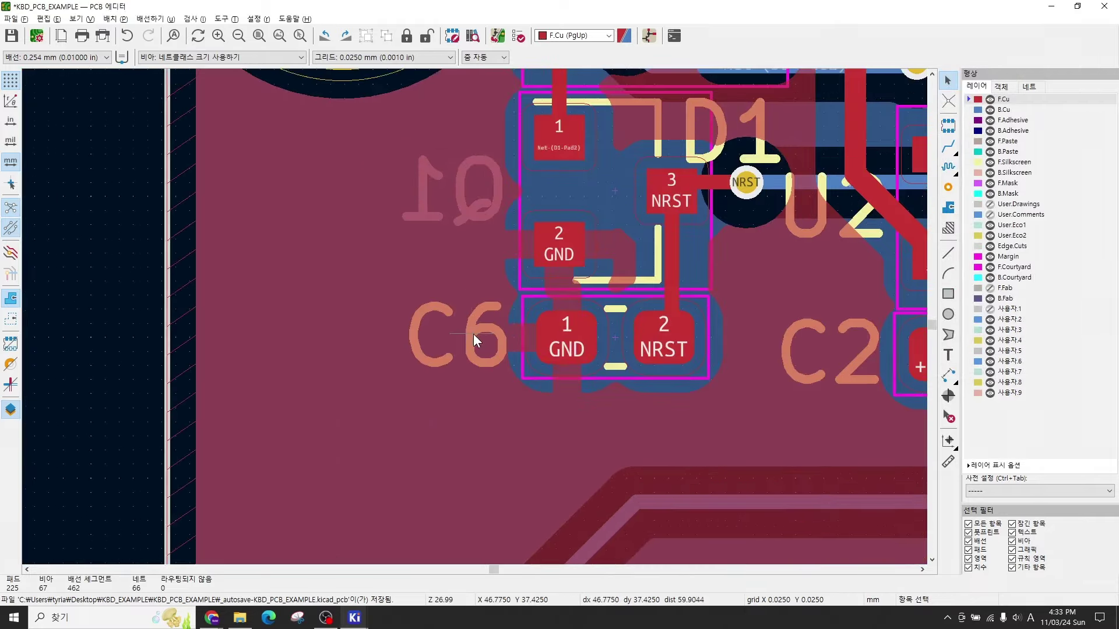
pyautogui.click(473, 333)
pyautogui.press('m')
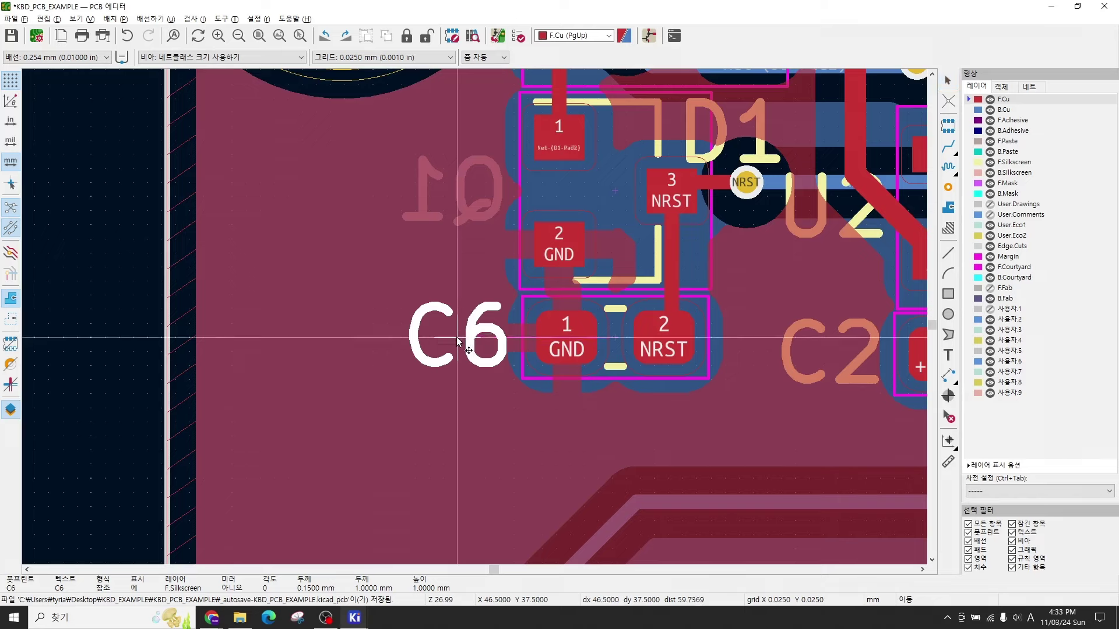
pyautogui.click(531, 340)
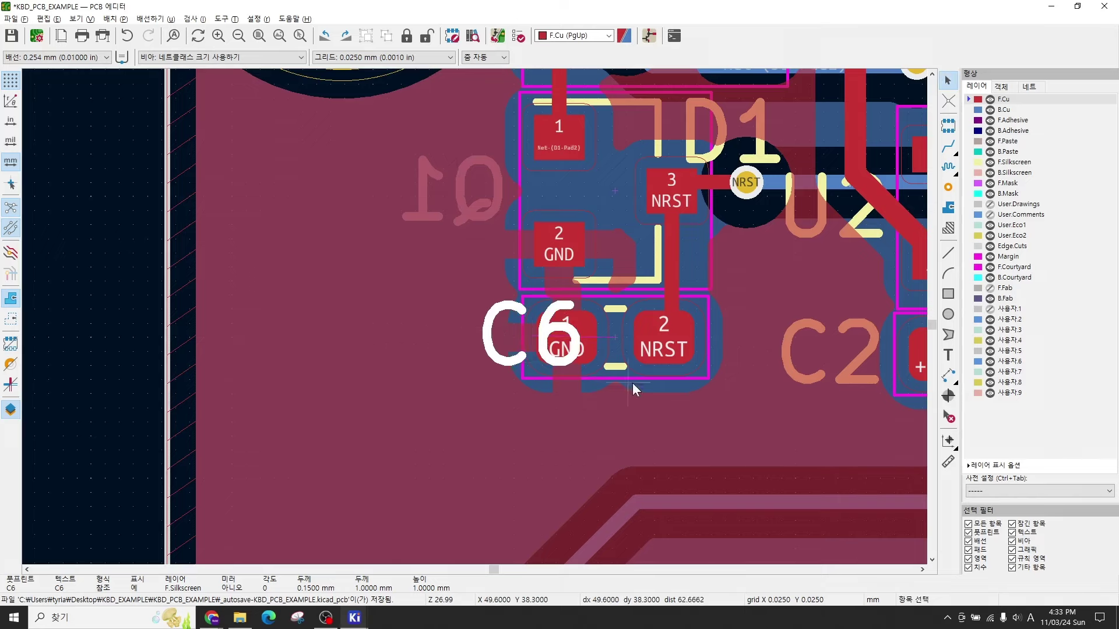
# Step: Inspect the C6 reference text overlapping its pad in the 3D viewer
pyautogui.hotkey('alt', '3')
pyautogui.scroll(3, 477, 376)
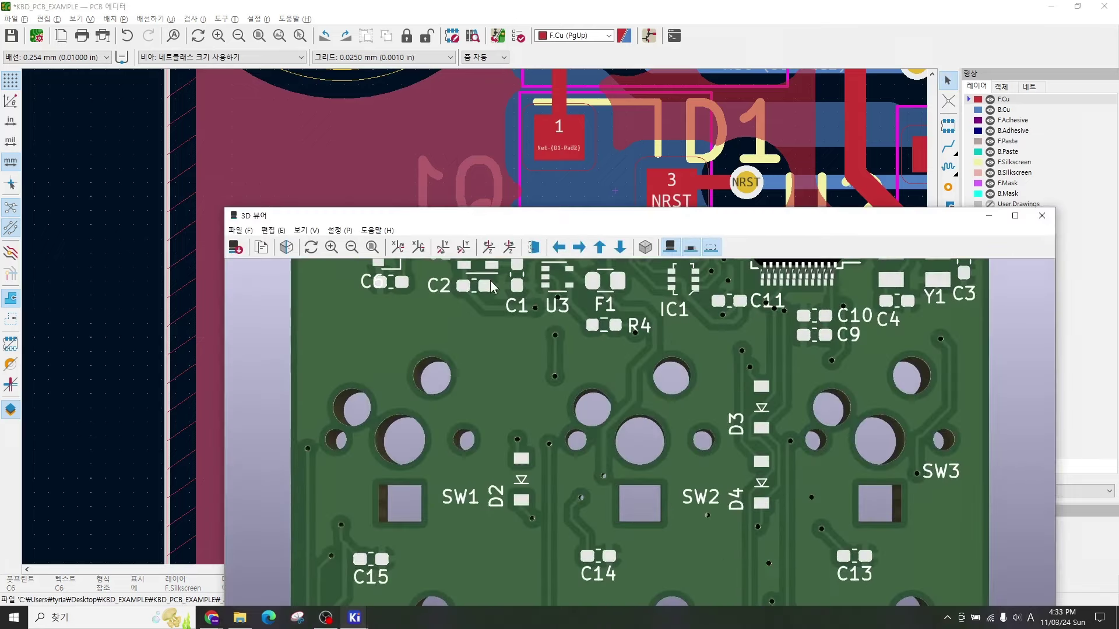
pyautogui.moveTo(521, 223); pyautogui.dragTo(571, 122)
pyautogui.moveTo(527, 220); pyautogui.dragTo(604, 375, button='middle')
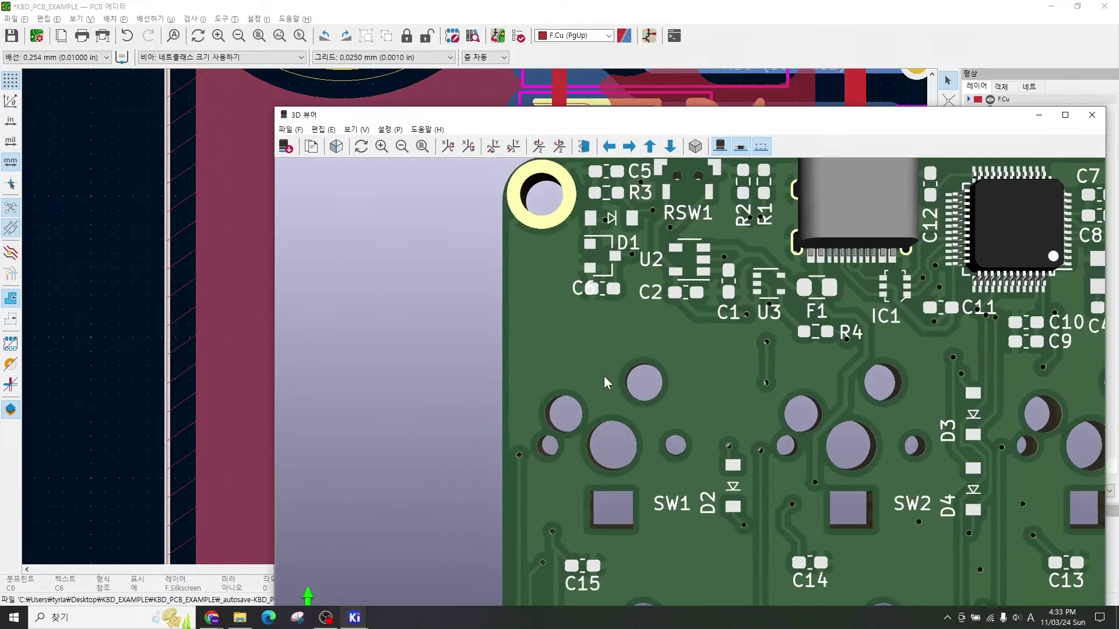
pyautogui.scroll(1, 601, 286)
pyautogui.scroll(2, 600, 286)
pyautogui.moveTo(549, 300); pyautogui.dragTo(649, 387, button='middle')
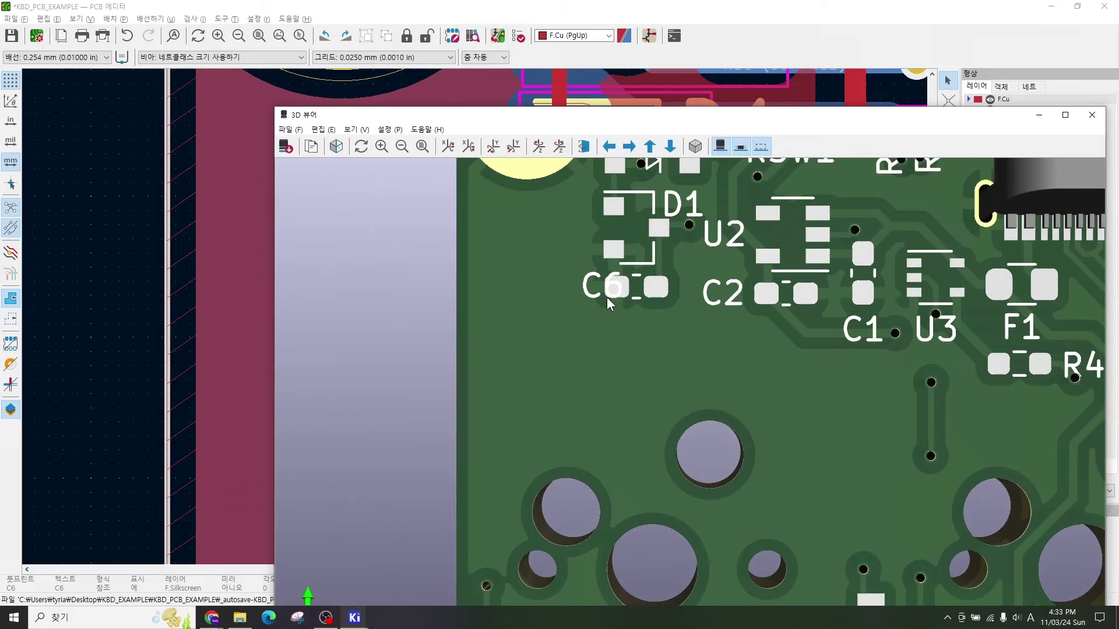
pyautogui.scroll(-3, 616, 286)
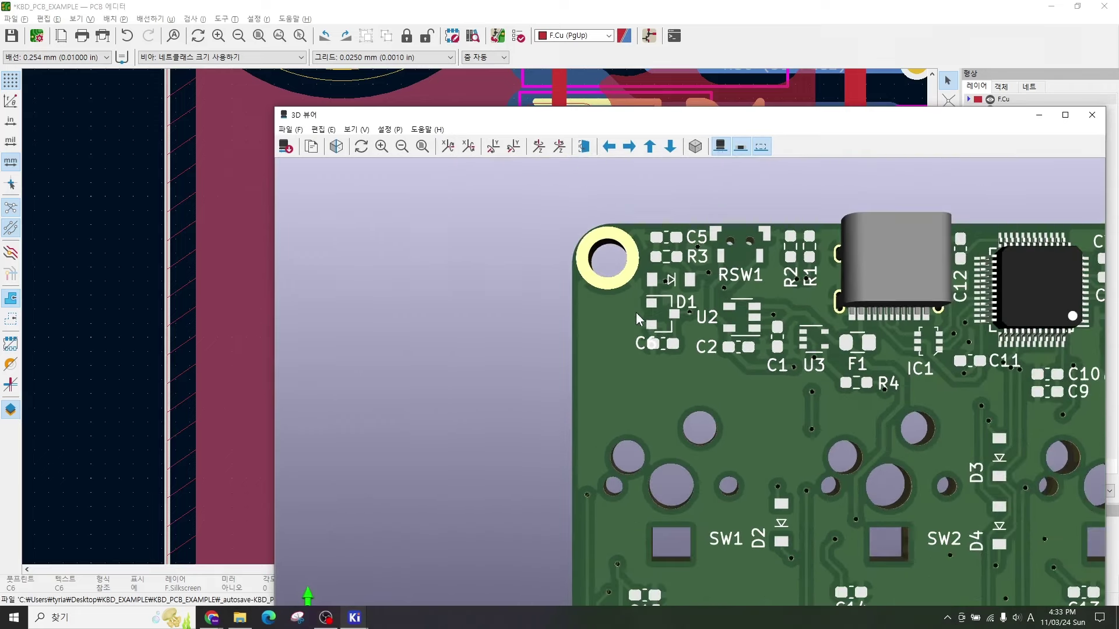
pyautogui.moveTo(814, 124); pyautogui.dragTo(706, 157)
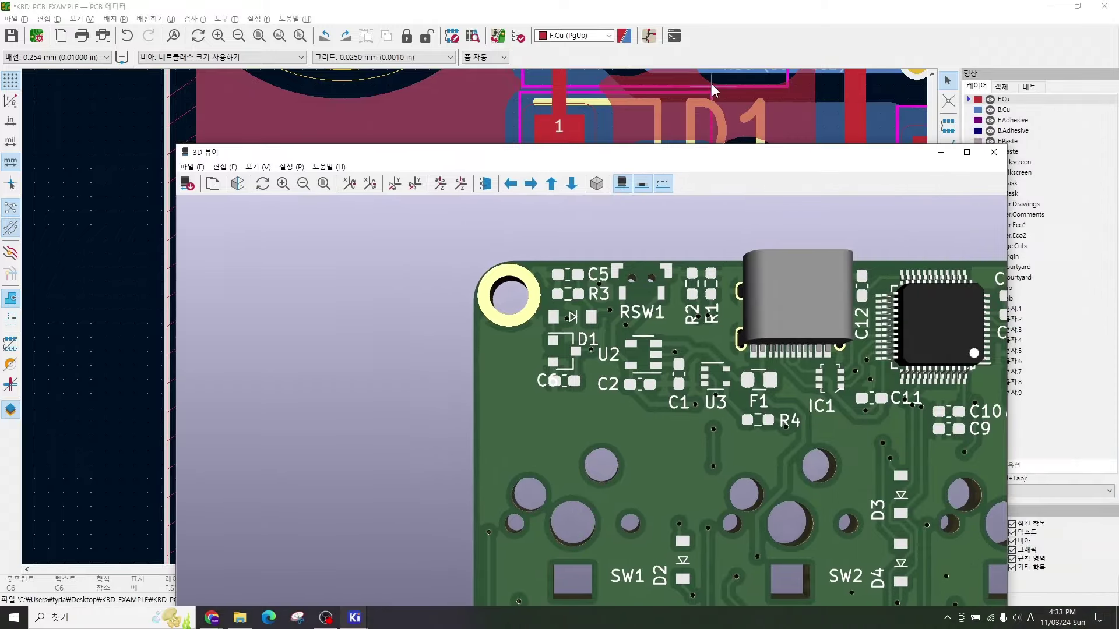
# Step: Return to the PCB editor, rerun DRC, and locate the C6 reference named in the silkscreen clipped by solder mask warning
pyautogui.click(718, 17)
pyautogui.click(518, 36)
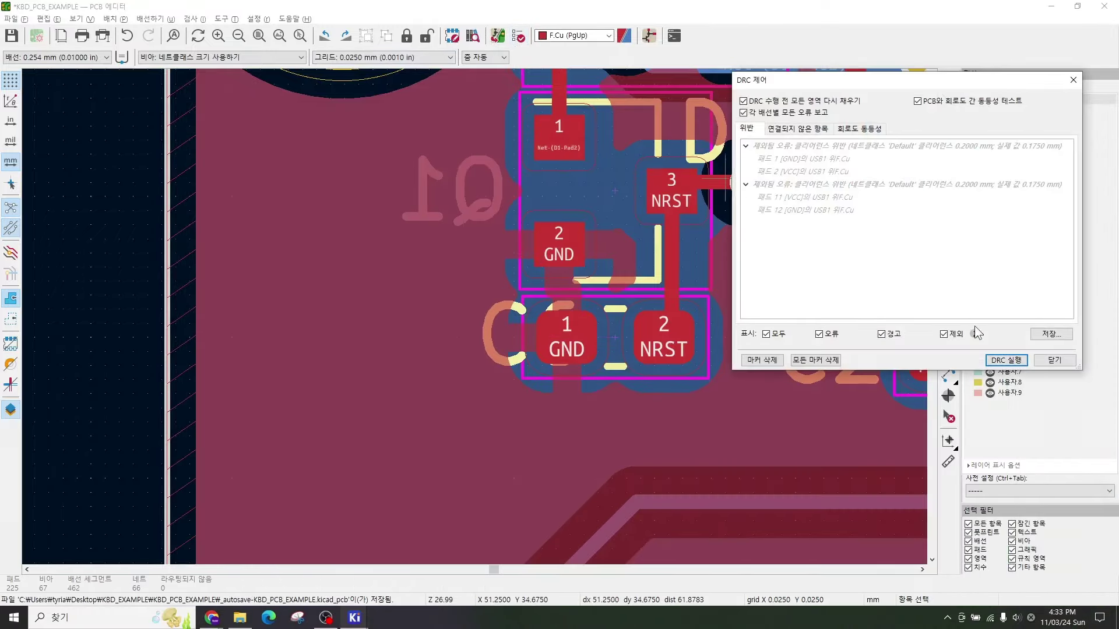
pyautogui.click(1007, 360)
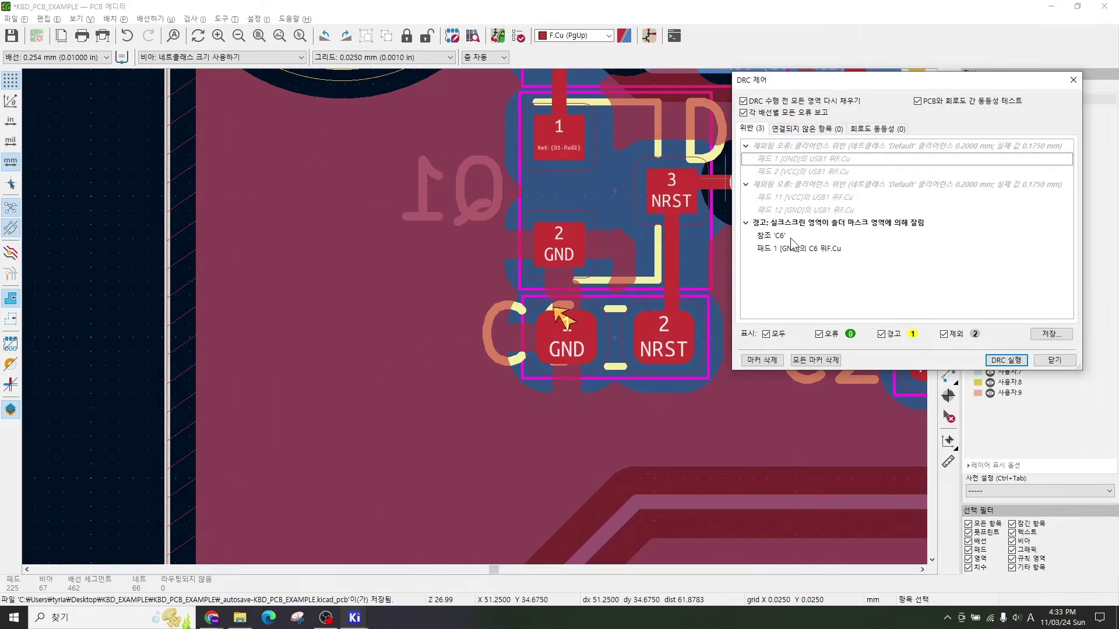
pyautogui.click(789, 234)
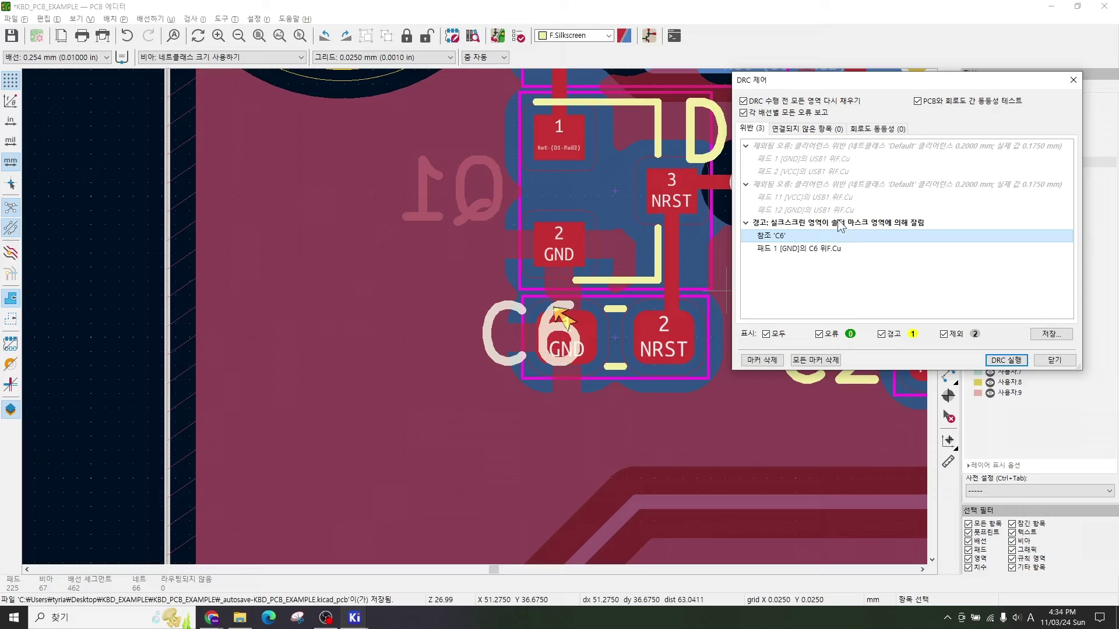
# Step: Move the C6 reference text off pad 1 to the free area left of the capacitor, rerun DRC, and close it
pyautogui.click(488, 341)
pyautogui.moveTo(488, 341); pyautogui.dragTo(444, 336)
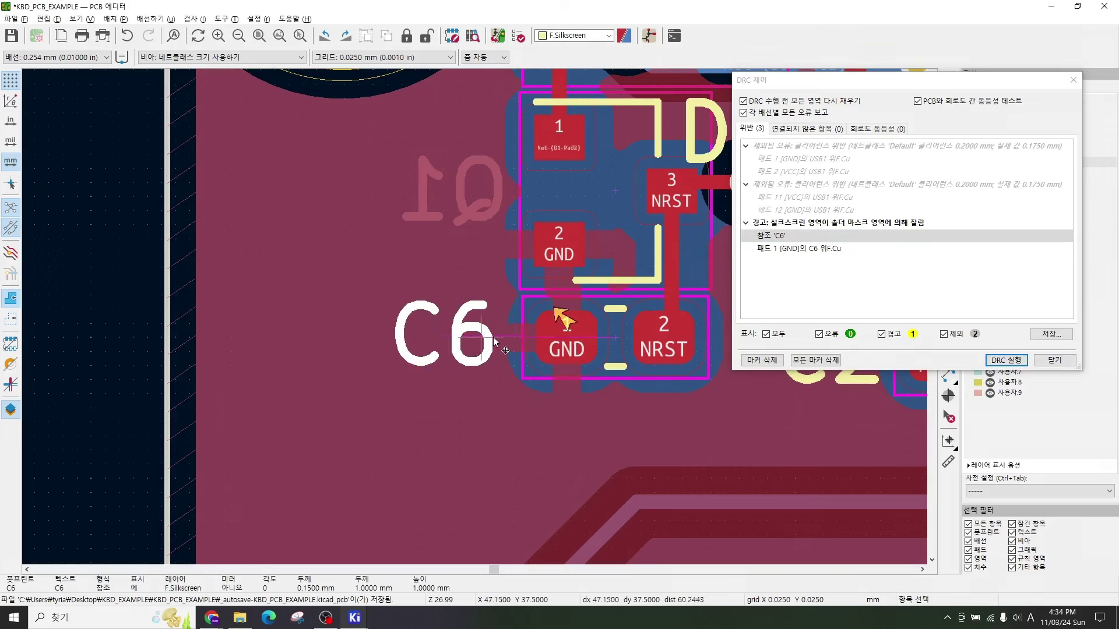
pyautogui.click(1009, 361)
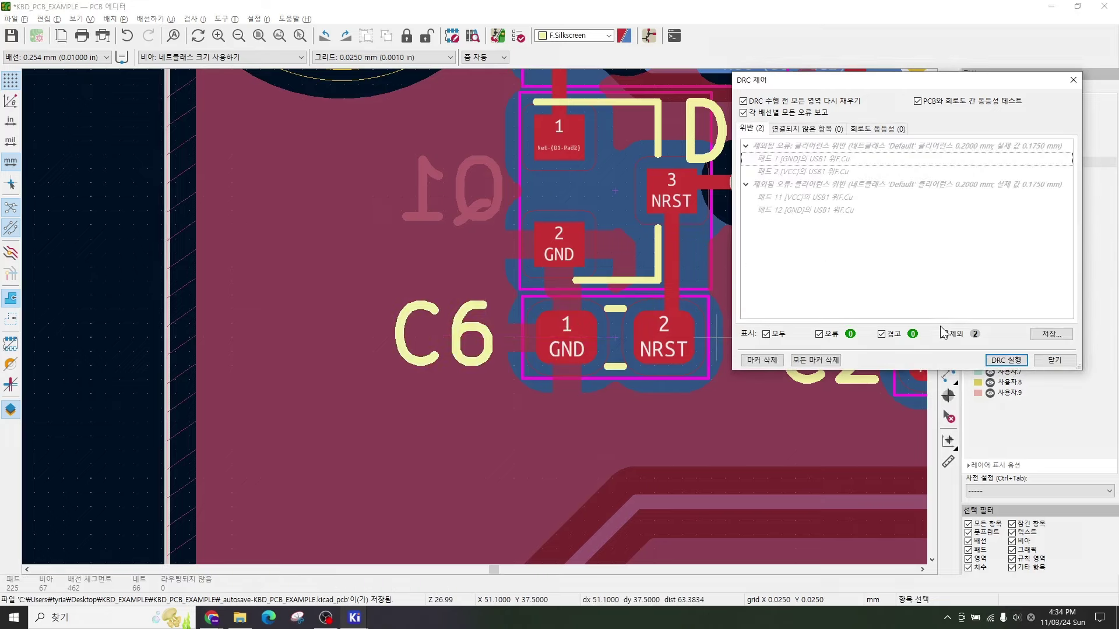
pyautogui.click(1054, 361)
# Step: Open the Gerber plot settings for the board's fabrication outputs
pyautogui.scroll(-10, 493, 347)
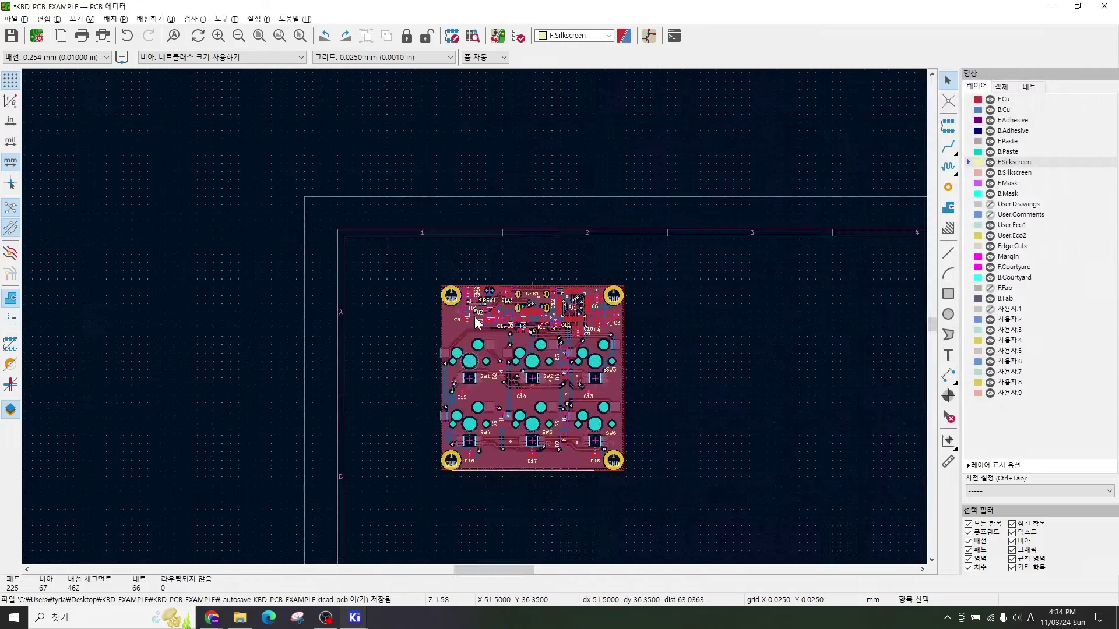
pyautogui.scroll(2, 475, 316)
pyautogui.moveTo(477, 315); pyautogui.dragTo(510, 330, button='middle')
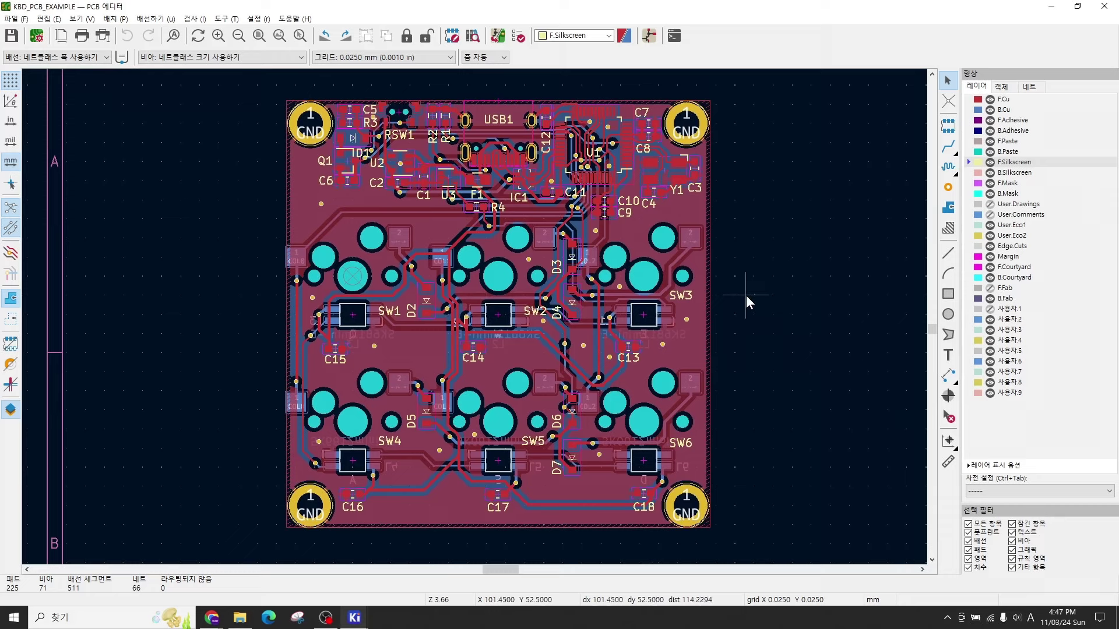
pyautogui.scroll(1, 750, 297)
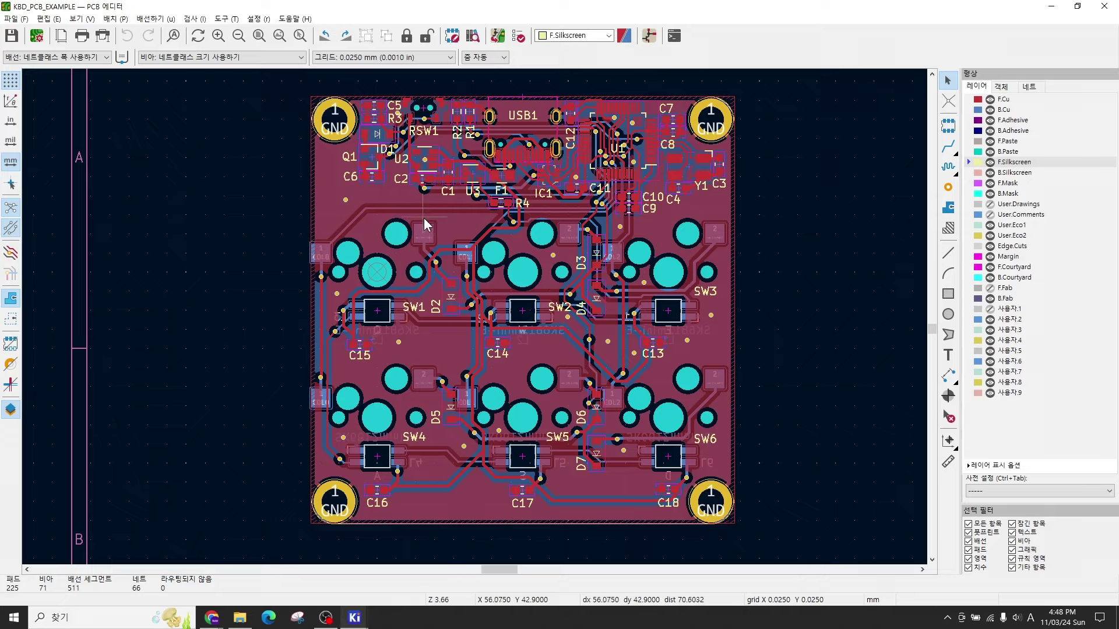
pyautogui.moveTo(775, 257)
pyautogui.mouseDown(button='middle')
pyautogui.moveTo(743, 264)
pyautogui.moveTo(778, 238)
pyautogui.moveTo(770, 255)
pyautogui.mouseUp(button='middle')
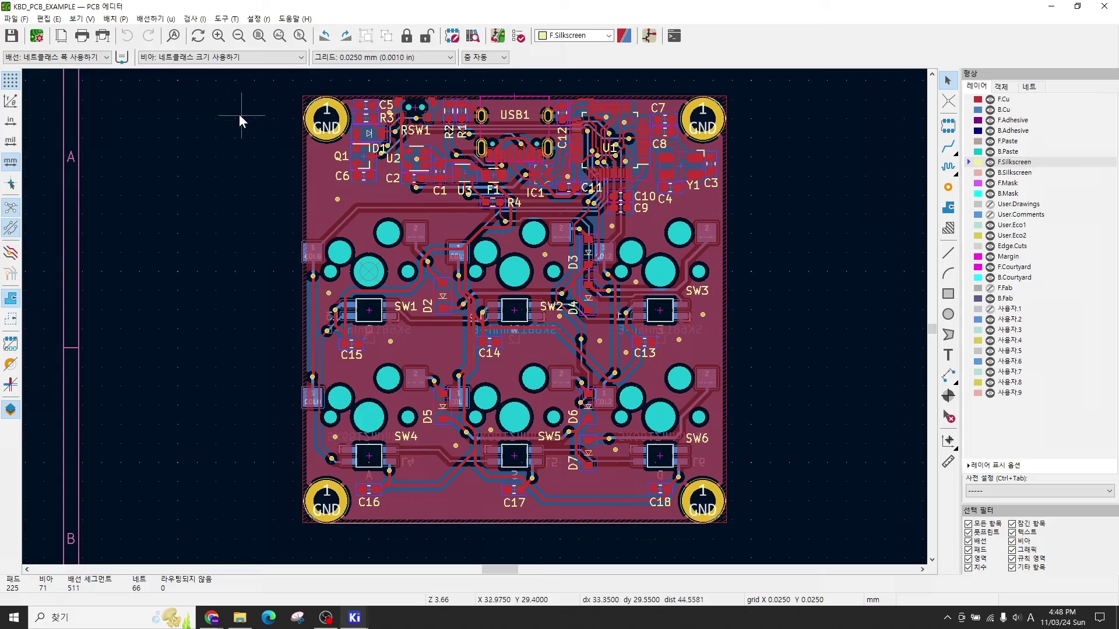
pyautogui.click(13, 19)
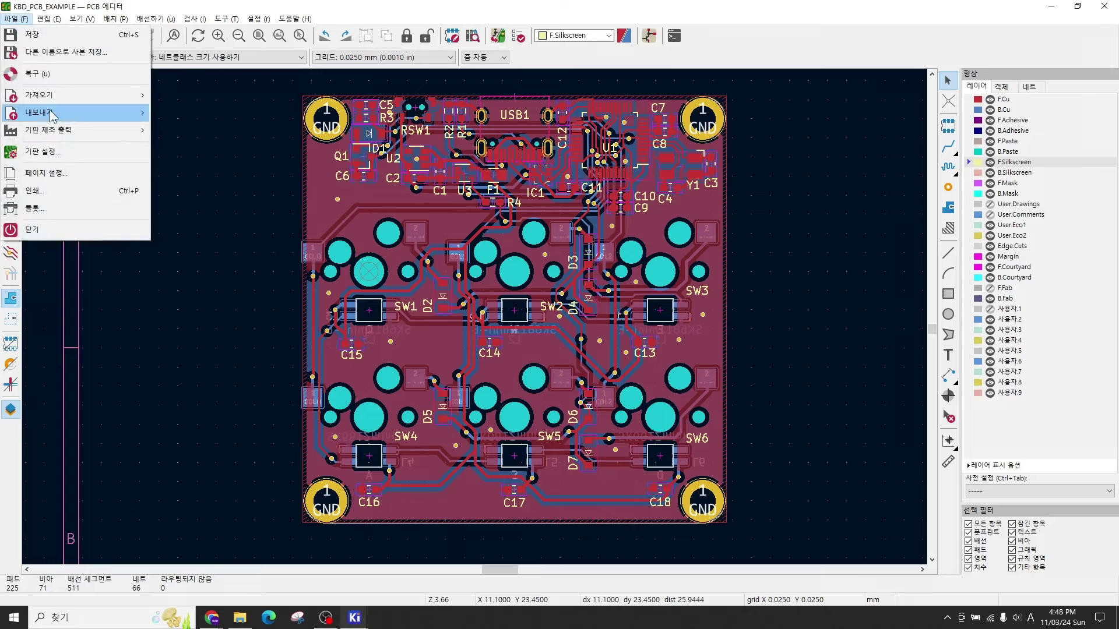
pyautogui.moveTo(72, 132)
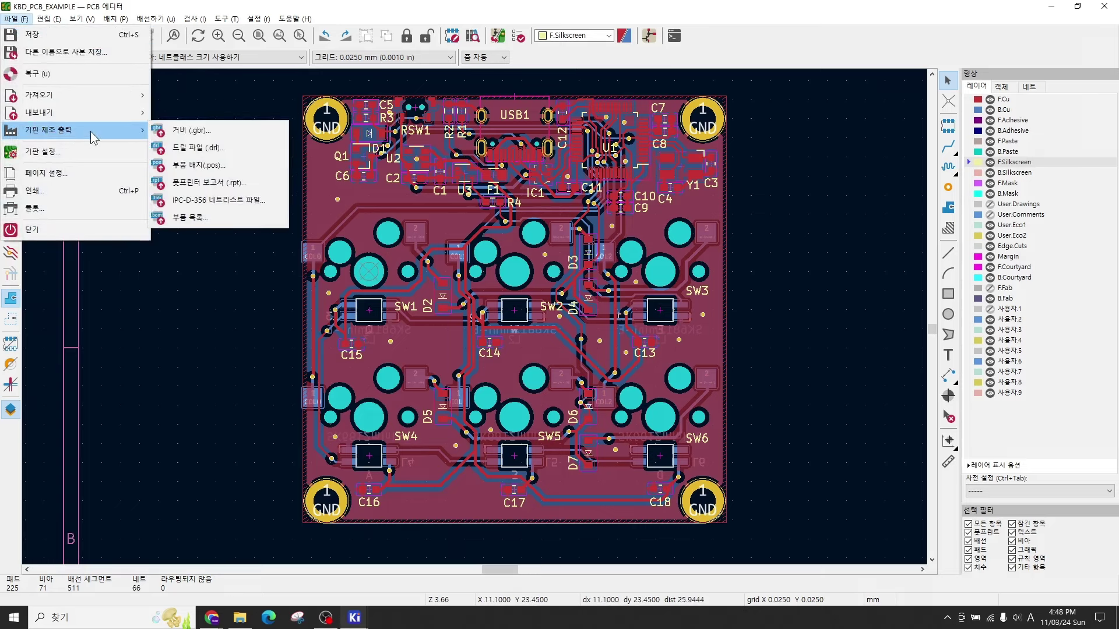
pyautogui.click(207, 131)
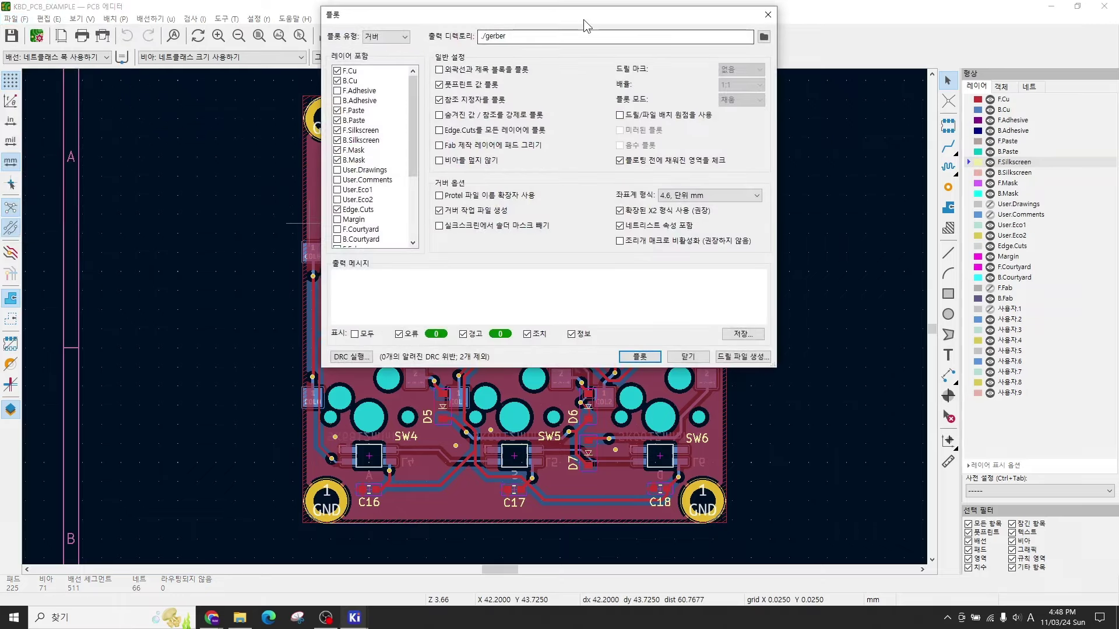
# Step: Set the plot output directory to the project's gerber folder, using a relative path
pyautogui.moveTo(583, 19); pyautogui.dragTo(529, 111)
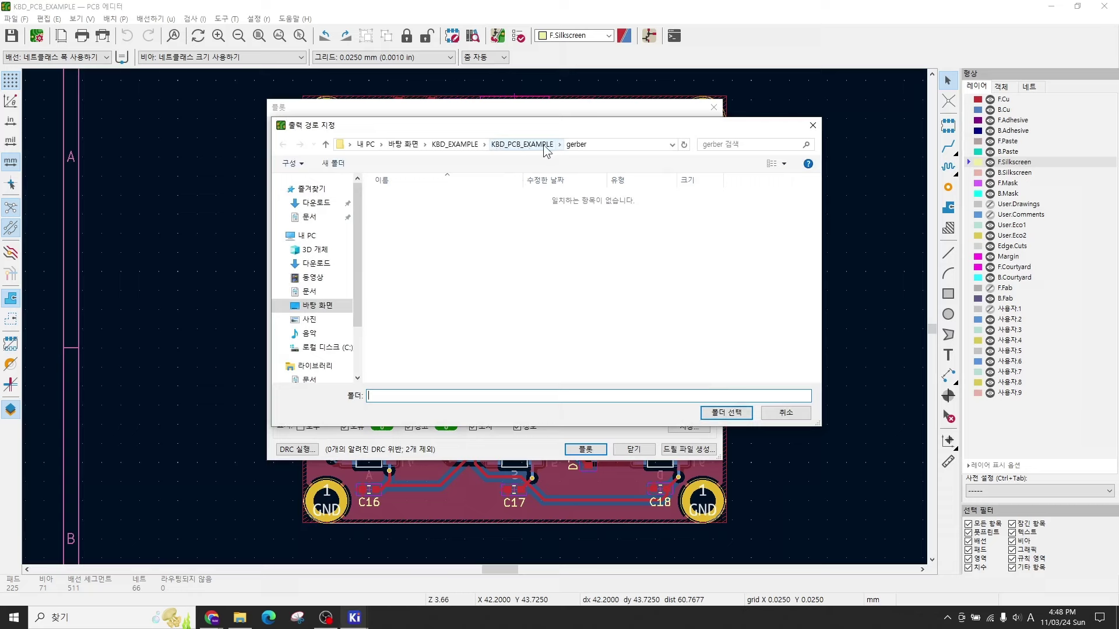
pyautogui.click(750, 414)
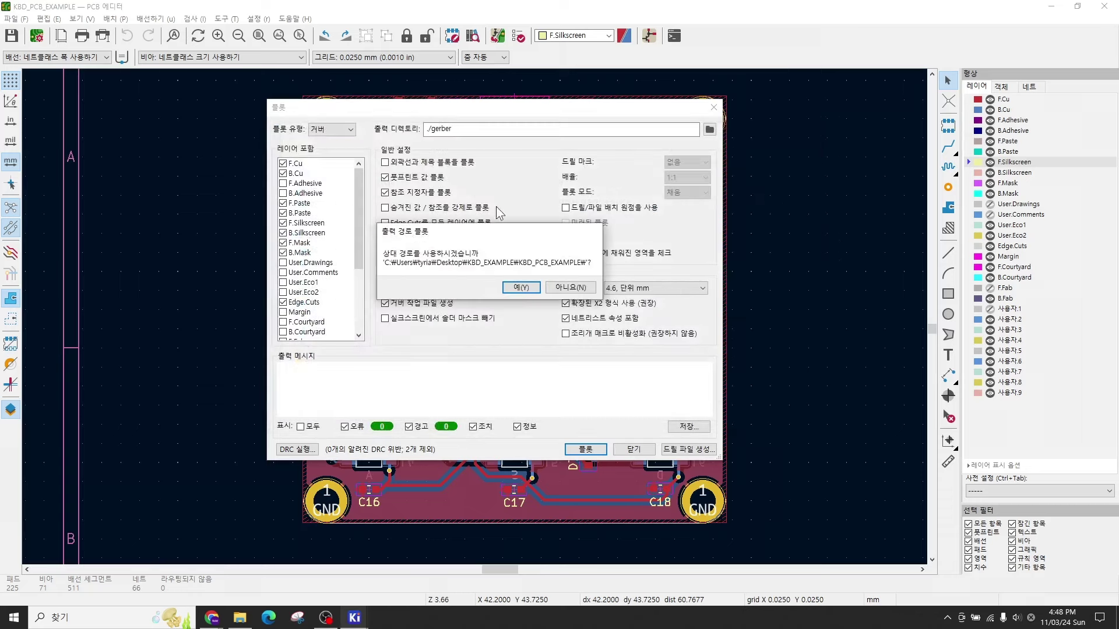
pyautogui.click(521, 287)
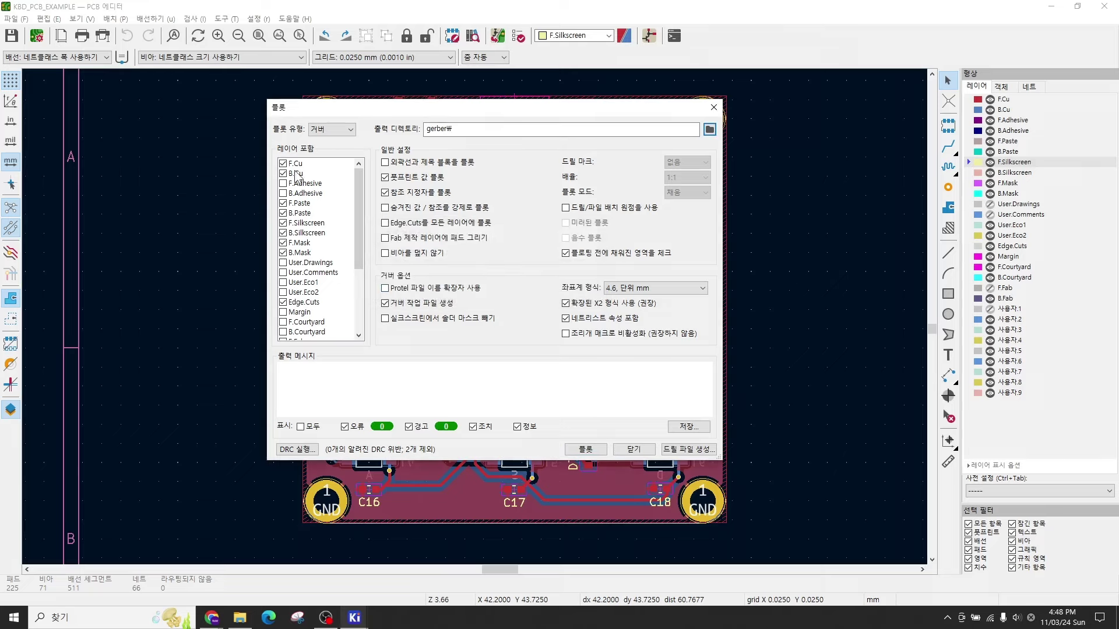
# Step: Review which layers are included in the Gerber plot, including copper, paste, silkscreen, mask, and Edge.Cuts
pyautogui.scroll(-4, 299, 291)
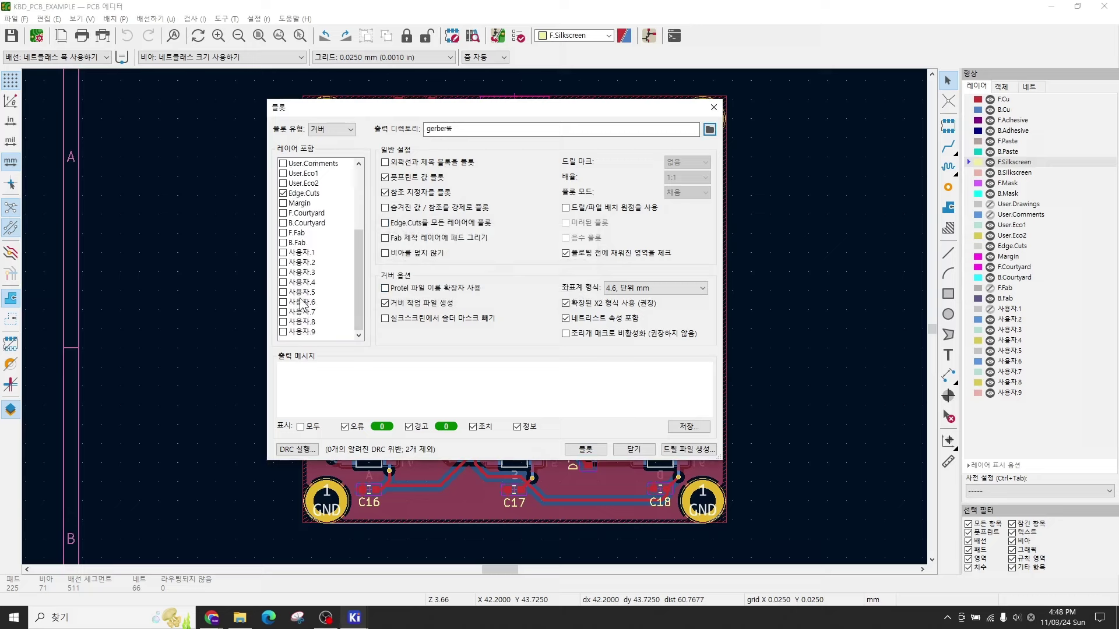
pyautogui.scroll(4, 302, 303)
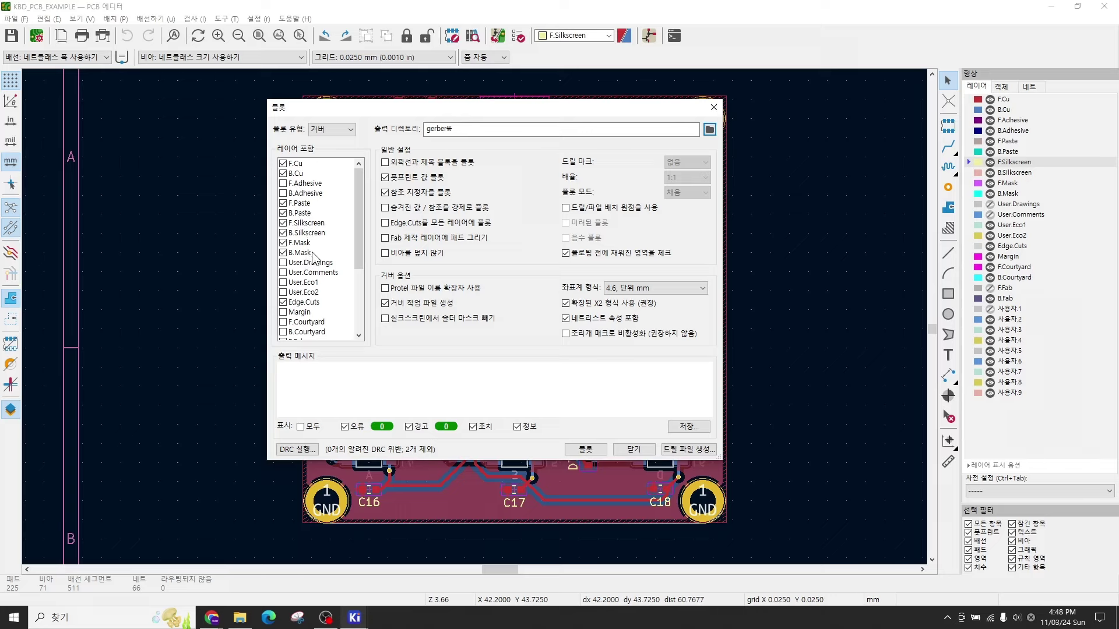
pyautogui.scroll(-4, 313, 258)
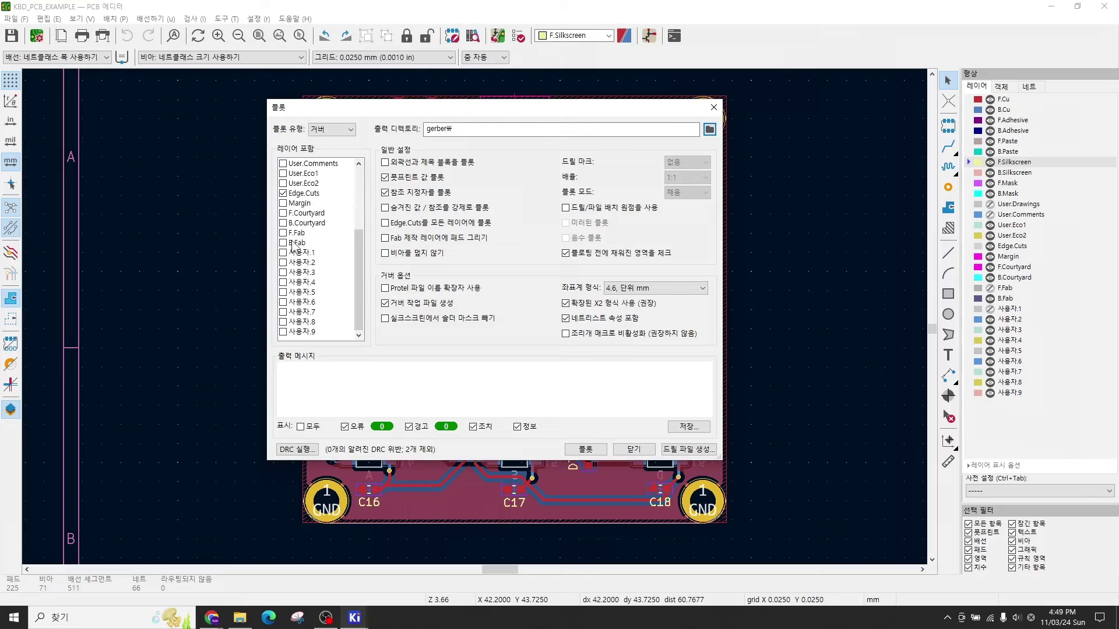
pyautogui.scroll(2, 293, 248)
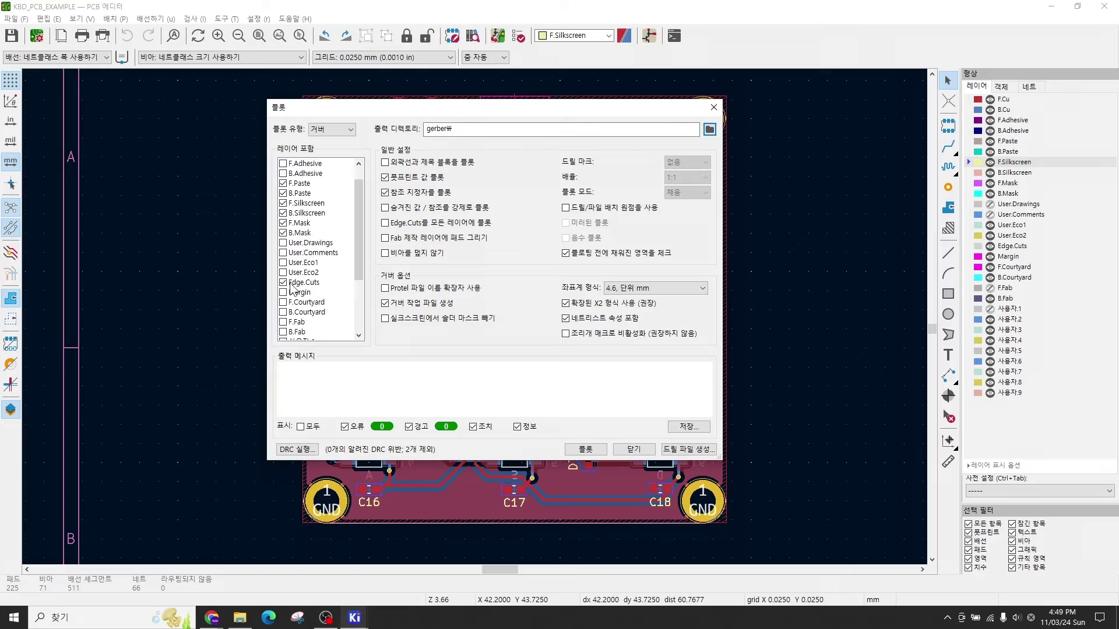
pyautogui.scroll(2, 294, 285)
pyautogui.scroll(1, 290, 257)
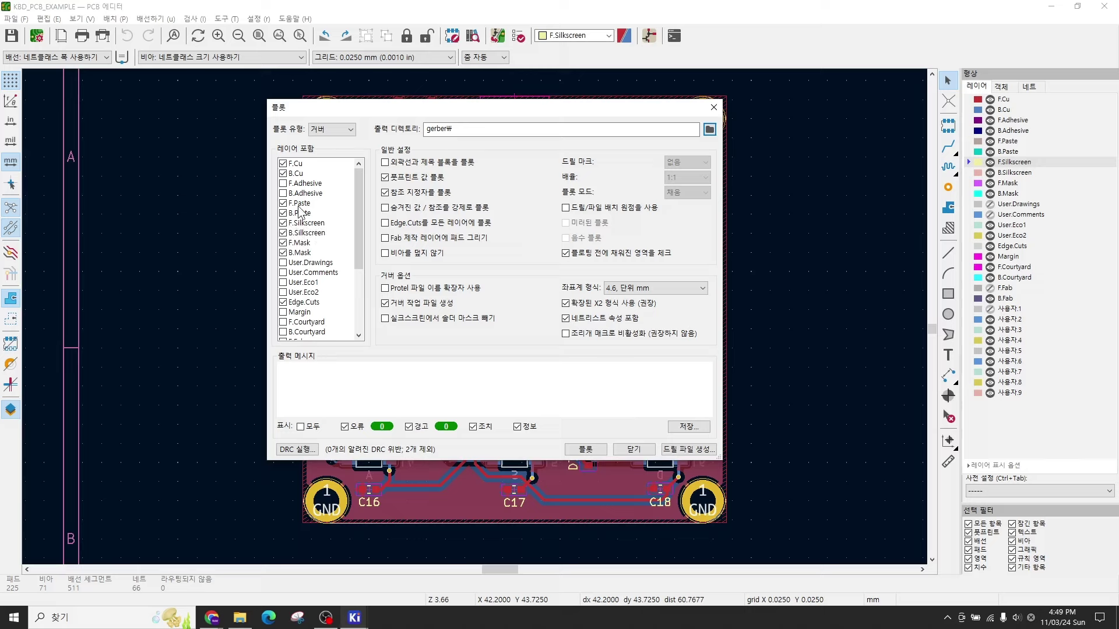
pyautogui.click(302, 212)
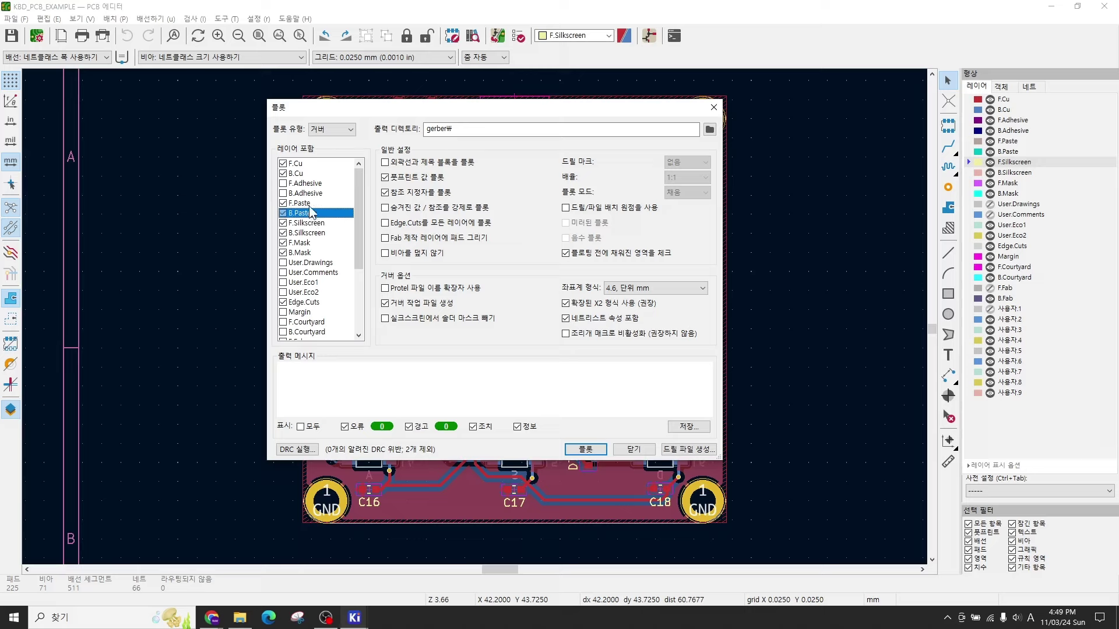
pyautogui.press('Up')
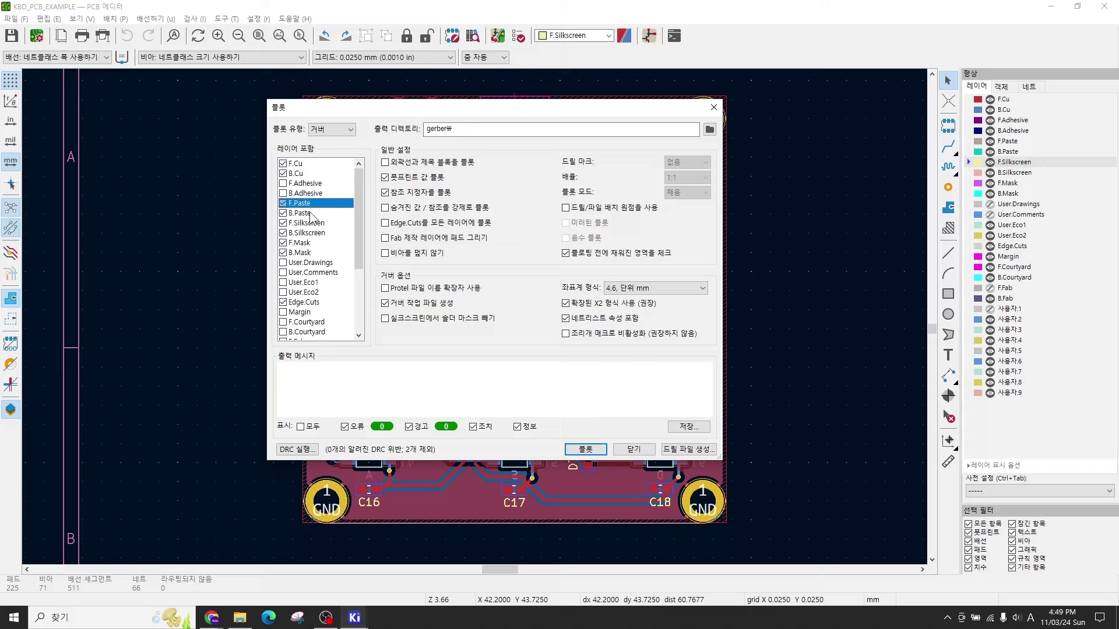
pyautogui.press('Down')
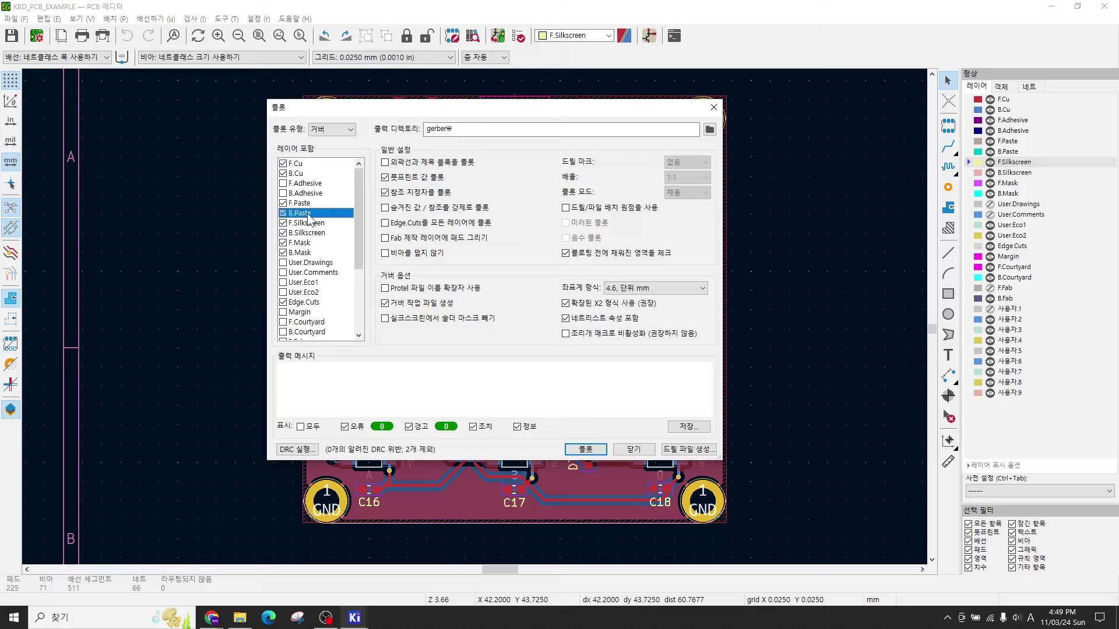
pyautogui.press('Up')
pyautogui.press('Up')
pyautogui.press('Up')
pyautogui.press('Up')
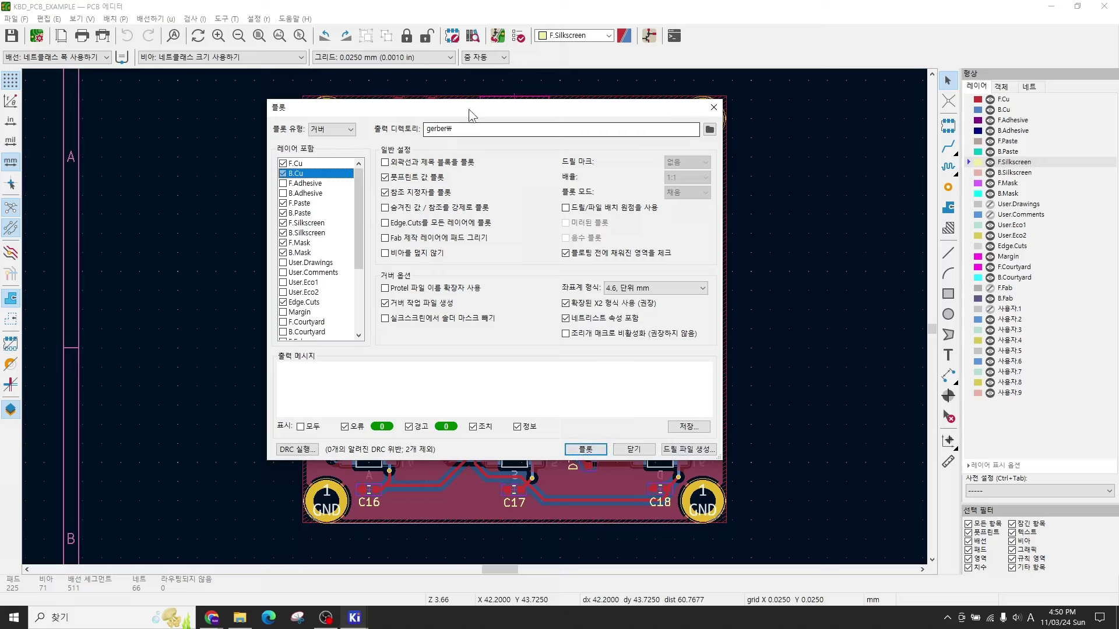
# Step: Move the plot settings aside and examine the board's corners, switches, and copper traces
pyautogui.moveTo(491, 108); pyautogui.dragTo(409, 192)
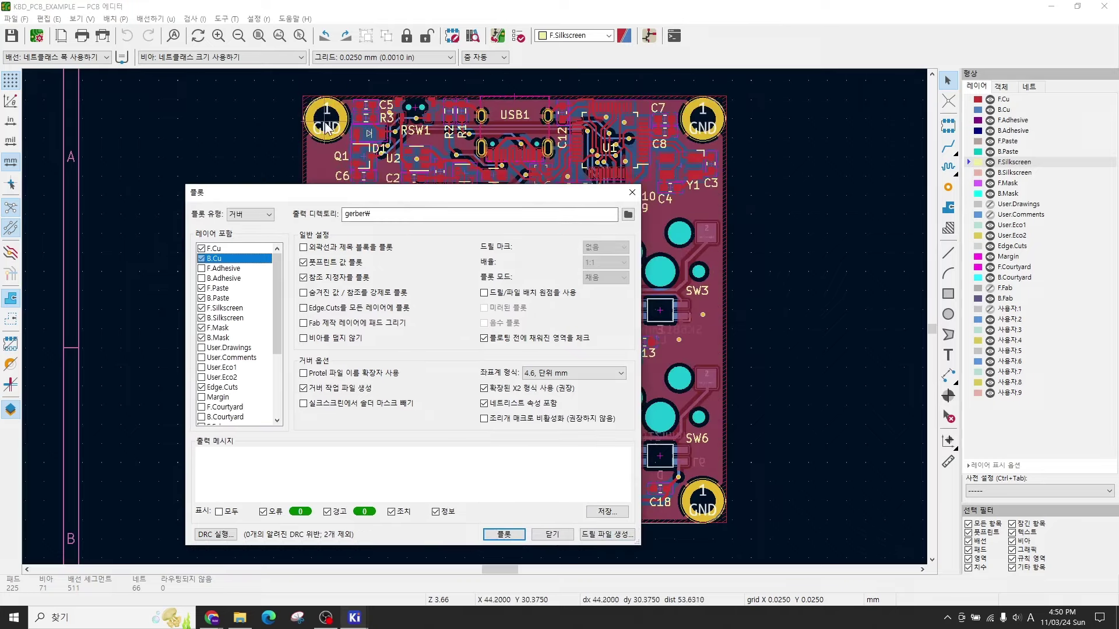
pyautogui.moveTo(531, 201); pyautogui.dragTo(560, 323)
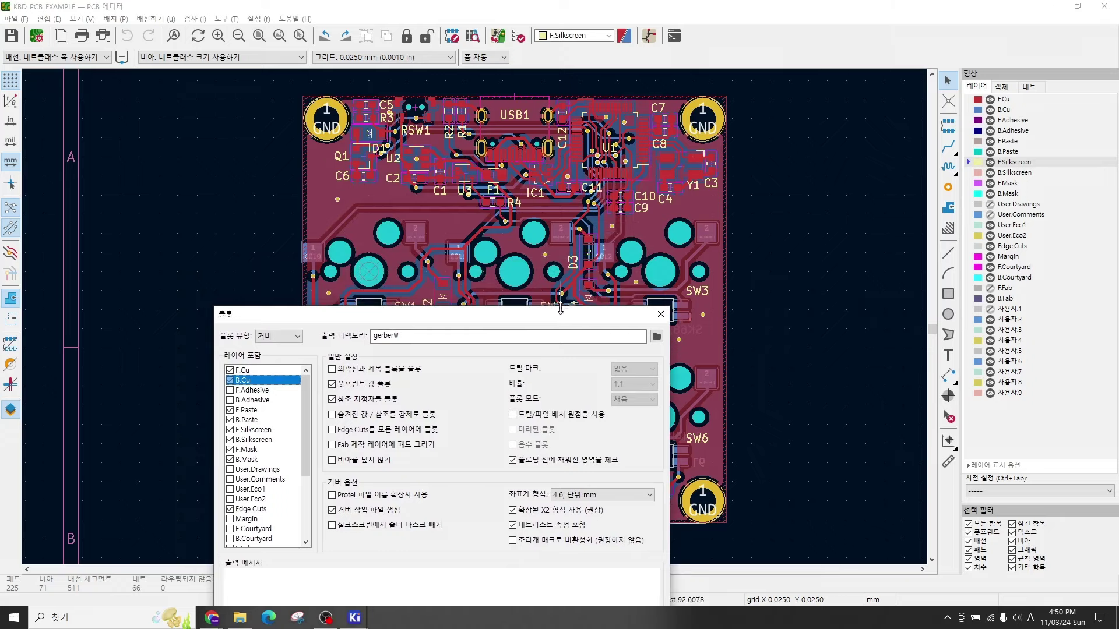
pyautogui.moveTo(554, 317); pyautogui.dragTo(555, 367)
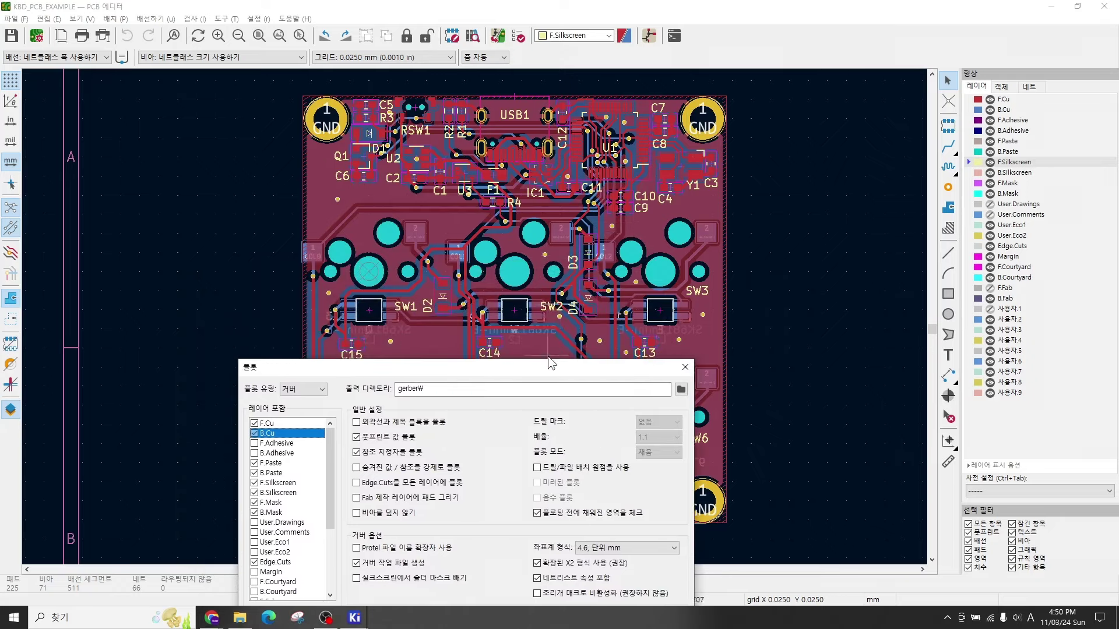
pyautogui.moveTo(554, 367); pyautogui.dragTo(586, 187)
pyautogui.scroll(2, 478, 323)
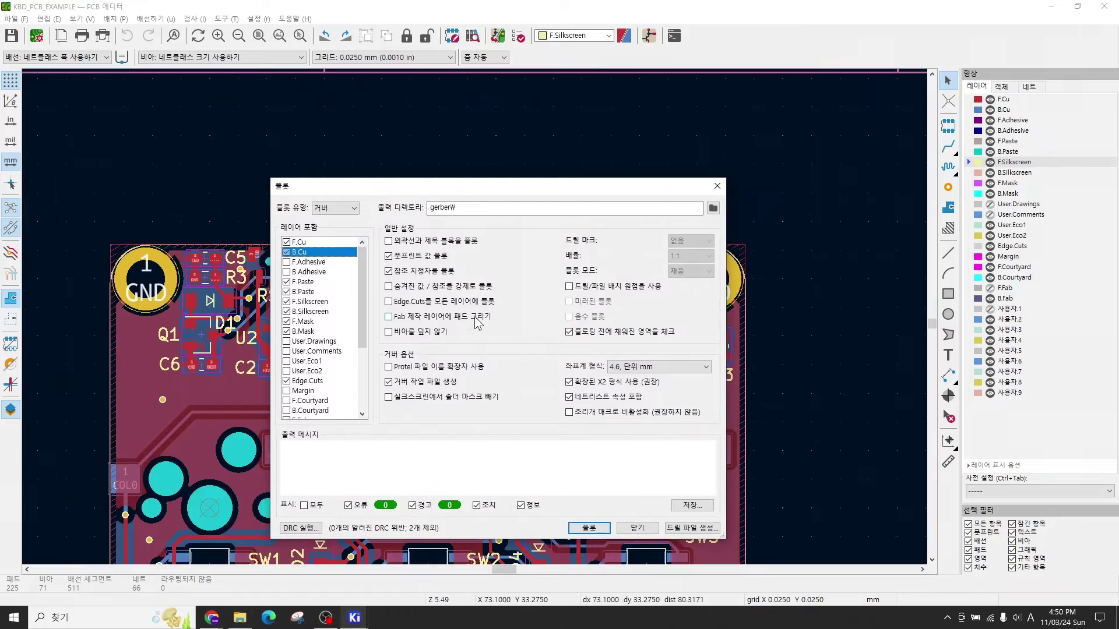
pyautogui.moveTo(423, 185); pyautogui.dragTo(617, 148)
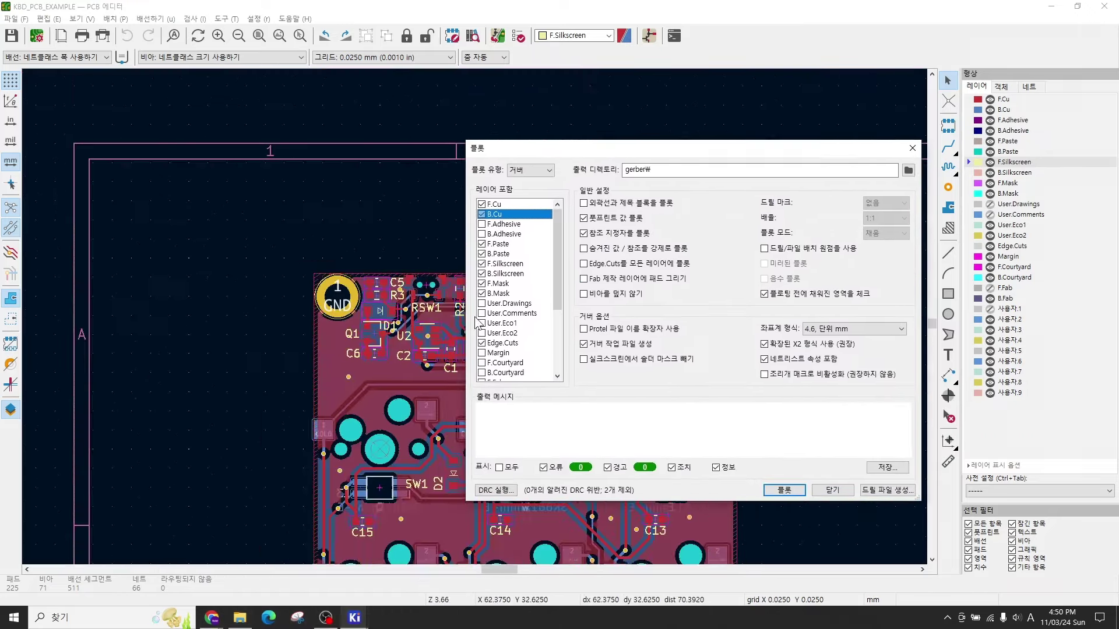
pyautogui.moveTo(475, 315); pyautogui.dragTo(236, 318, button='middle')
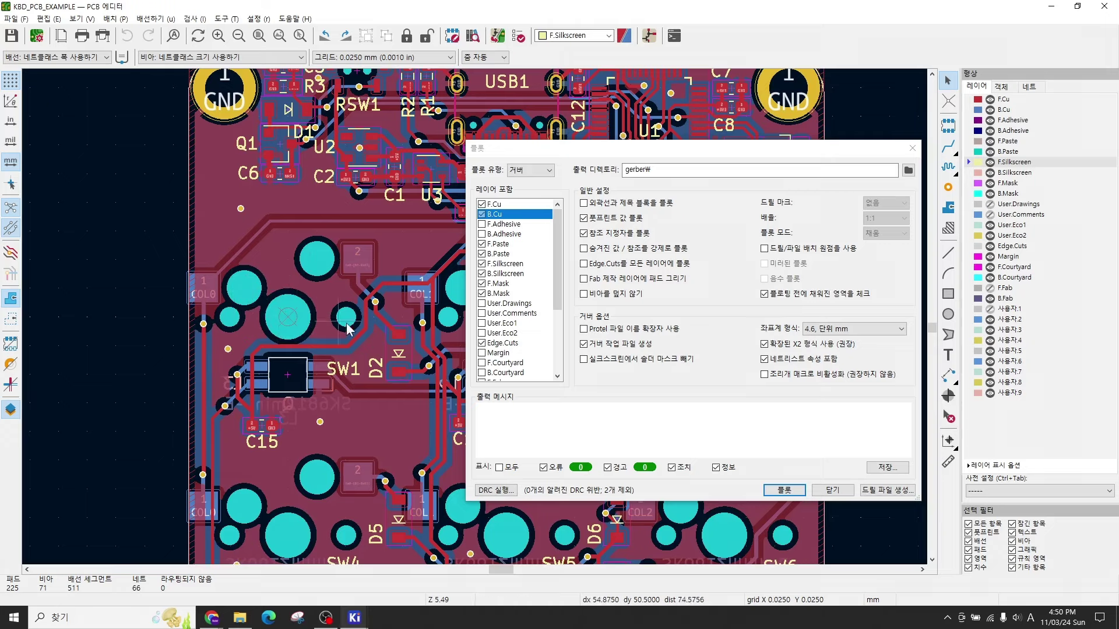
pyautogui.moveTo(323, 320); pyautogui.dragTo(237, 284, button='middle')
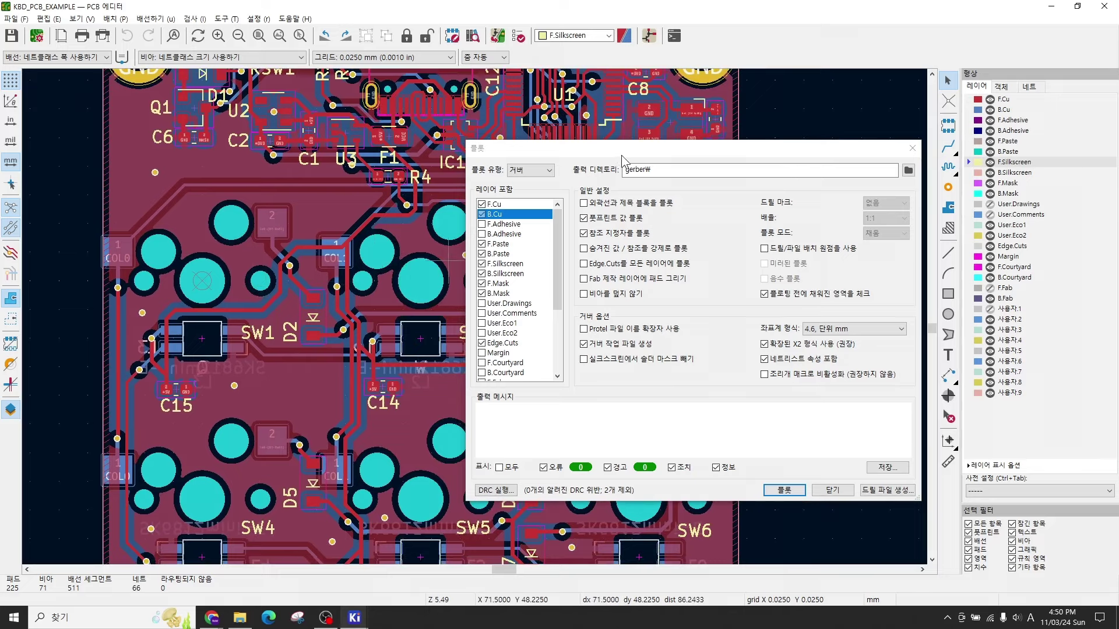
pyautogui.moveTo(621, 154); pyautogui.dragTo(493, 160)
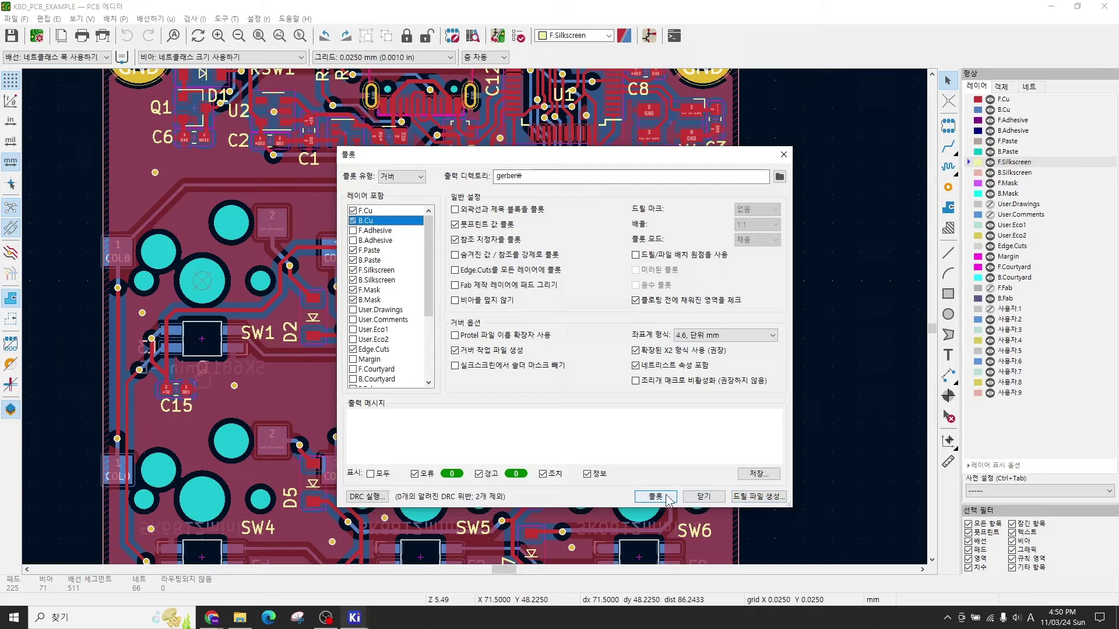
# Step: Generate Excellon drill files in millimetres into the gerber folder, check the listed .drl files, and close the drill settings
pyautogui.click(758, 497)
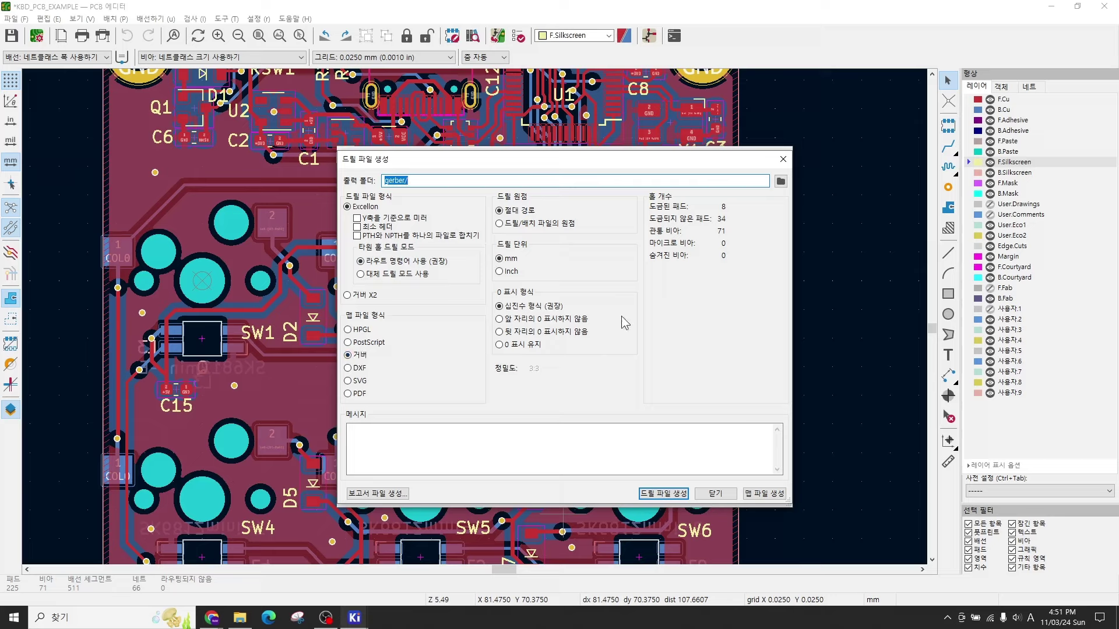
pyautogui.click(670, 495)
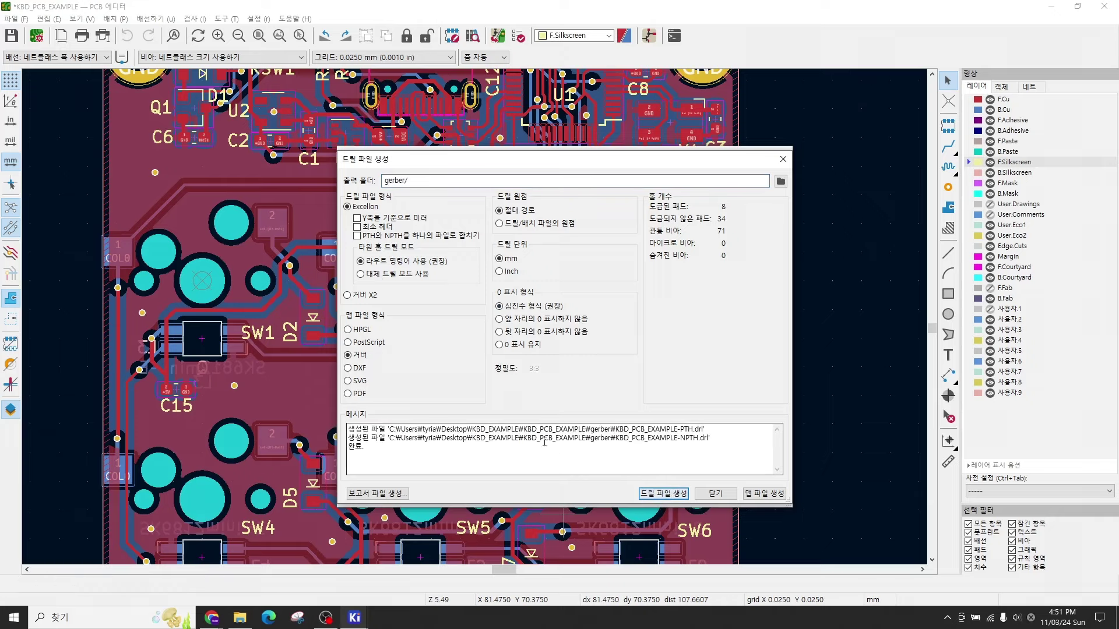
pyautogui.doubleClick(697, 428)
pyautogui.doubleClick(703, 438)
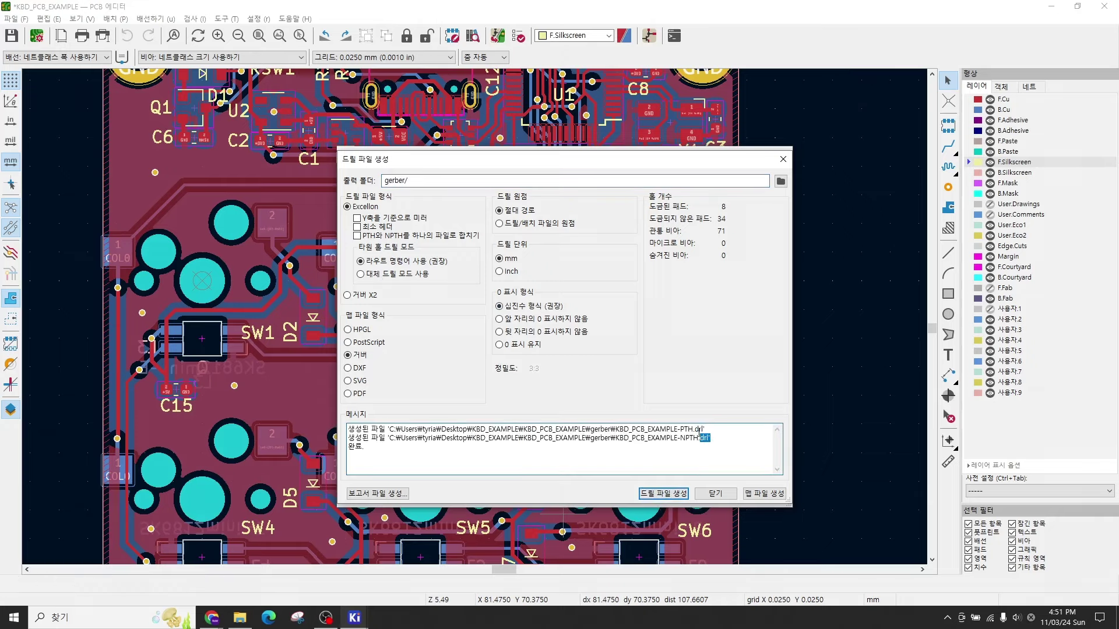
pyautogui.doubleClick(705, 438)
pyautogui.click(715, 494)
# Step: Plot the included layers as Gerber files into the gerber folder and recheck the layer list
pyautogui.click(656, 499)
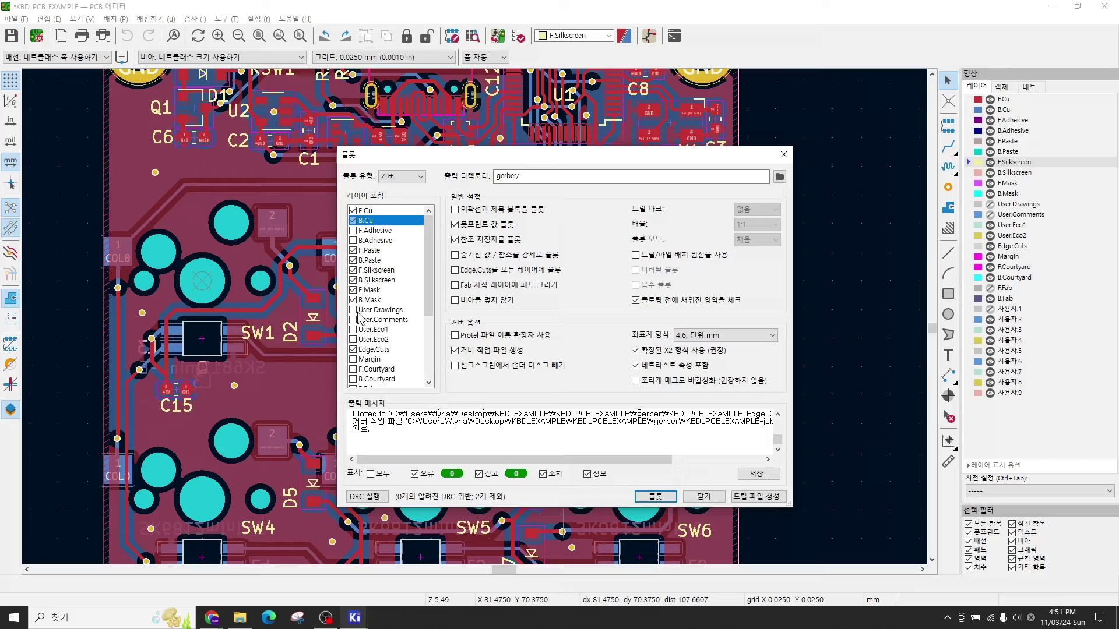
pyautogui.scroll(-3, 368, 326)
pyautogui.scroll(3, 373, 336)
pyautogui.click(402, 176)
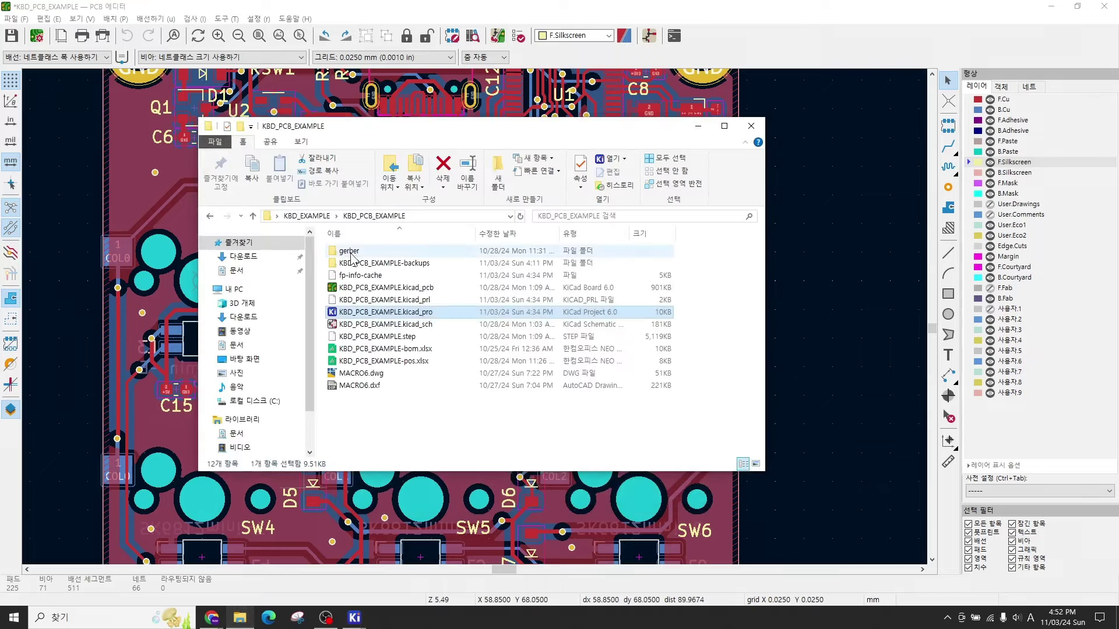
# Step: Switch to File Explorer, open the project's gerber folder, and check the Gerber files, drill files, and gerber.zip
pyautogui.doubleClick(350, 251)
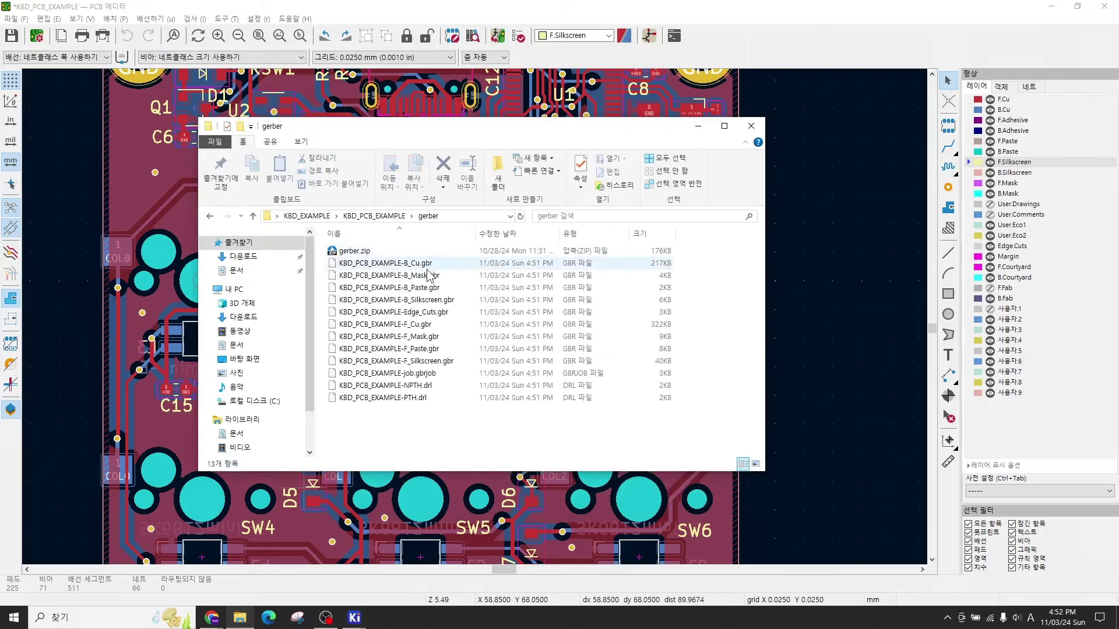
pyautogui.click(402, 251)
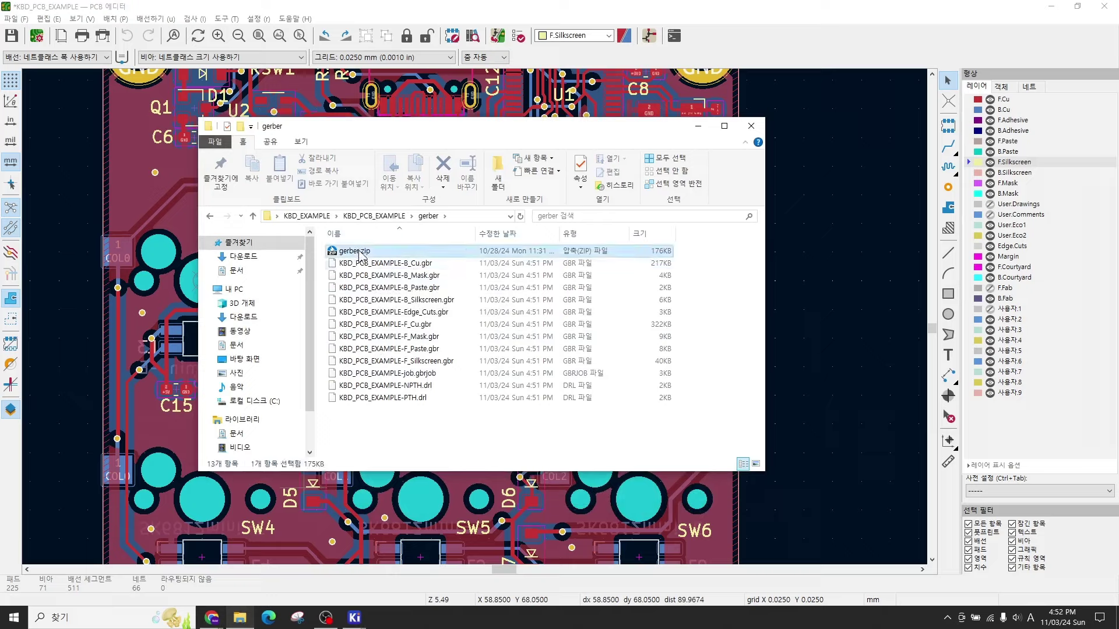
pyautogui.click(404, 264)
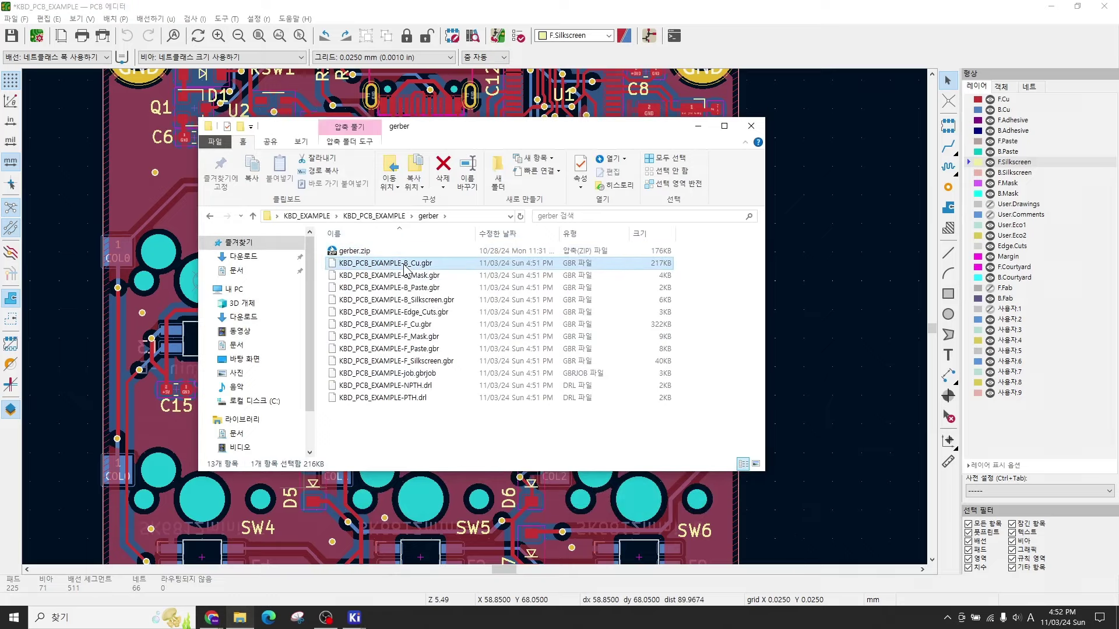
pyautogui.keyDown('shift'); pyautogui.click(405, 399); pyautogui.keyUp('shift')
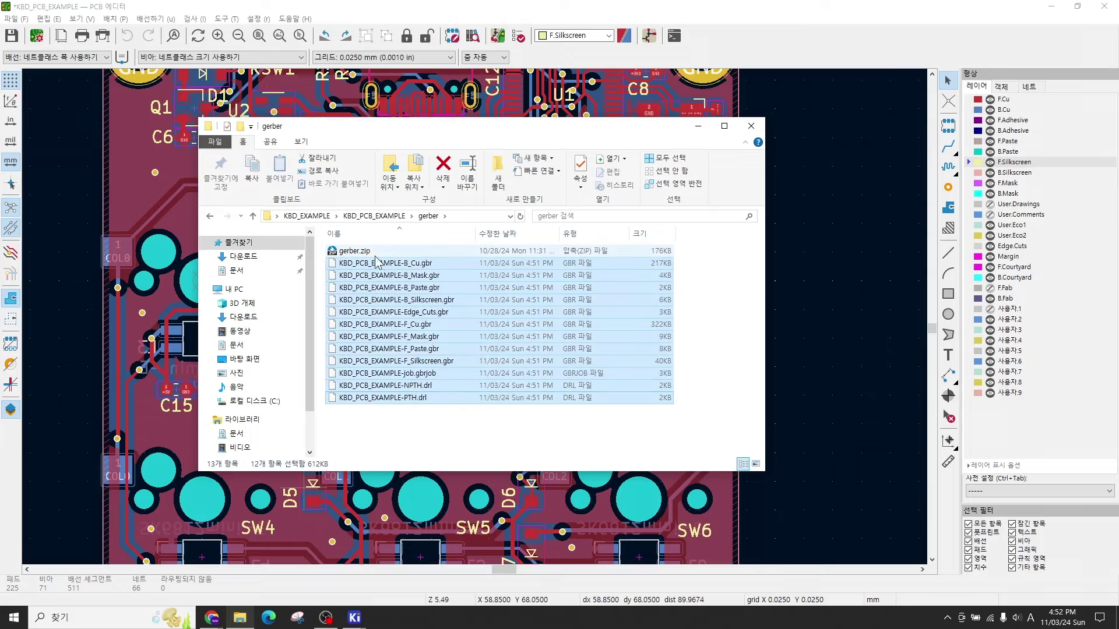
pyautogui.click(361, 253)
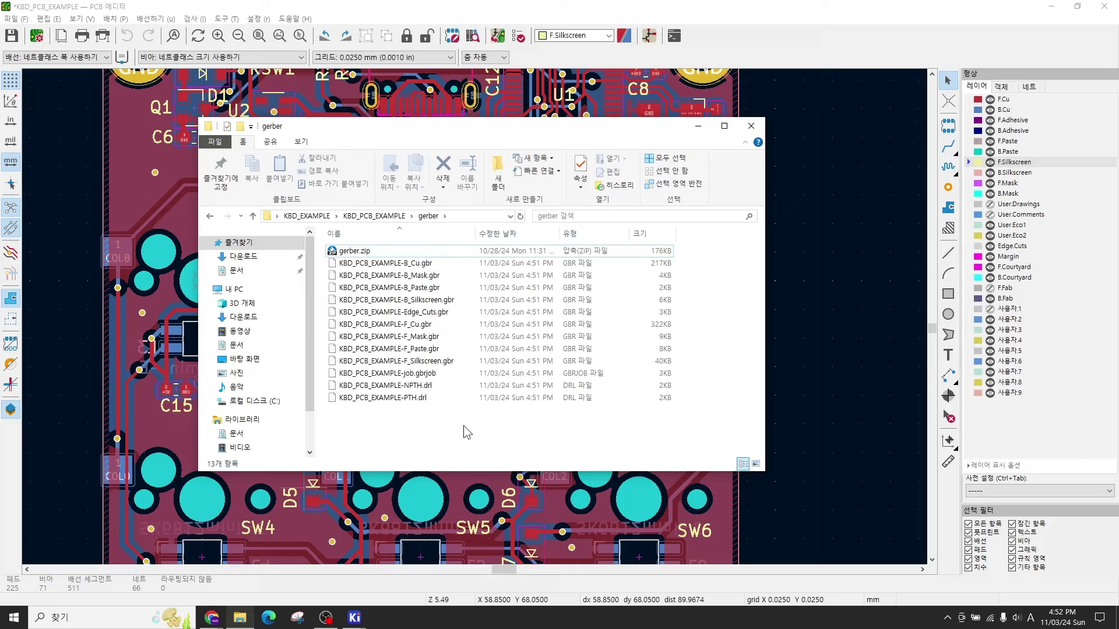
# Step: Switch to the JLCPCB site in Chrome and upload gerber.zip from the gerber folder as the Gerber file
pyautogui.click(211, 618)
pyautogui.click(186, 558)
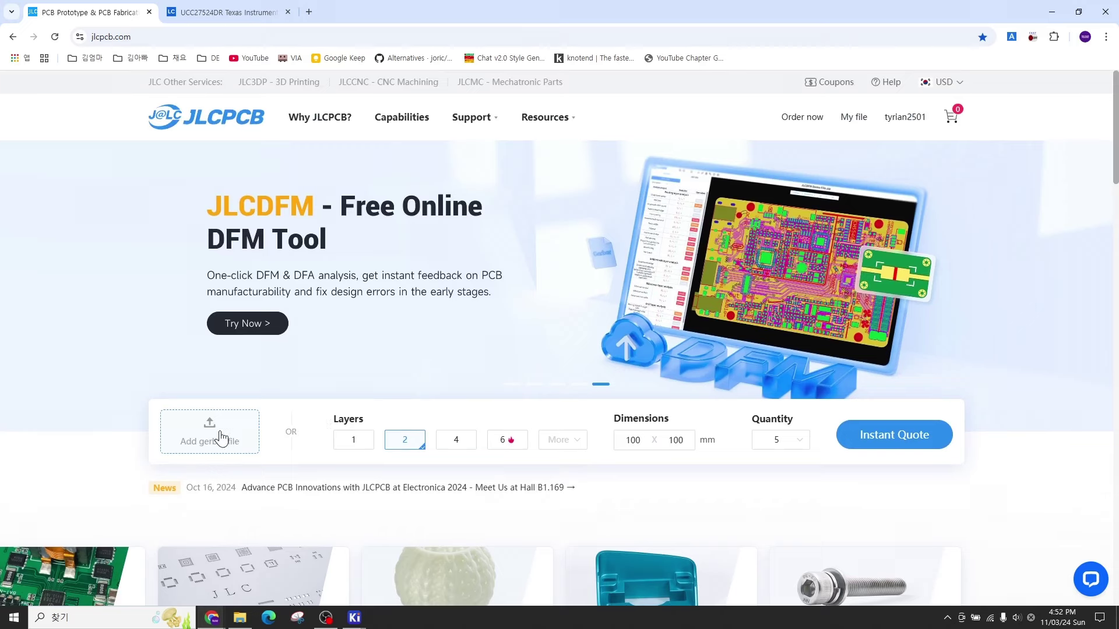
pyautogui.moveTo(369, 129); pyautogui.dragTo(716, 126)
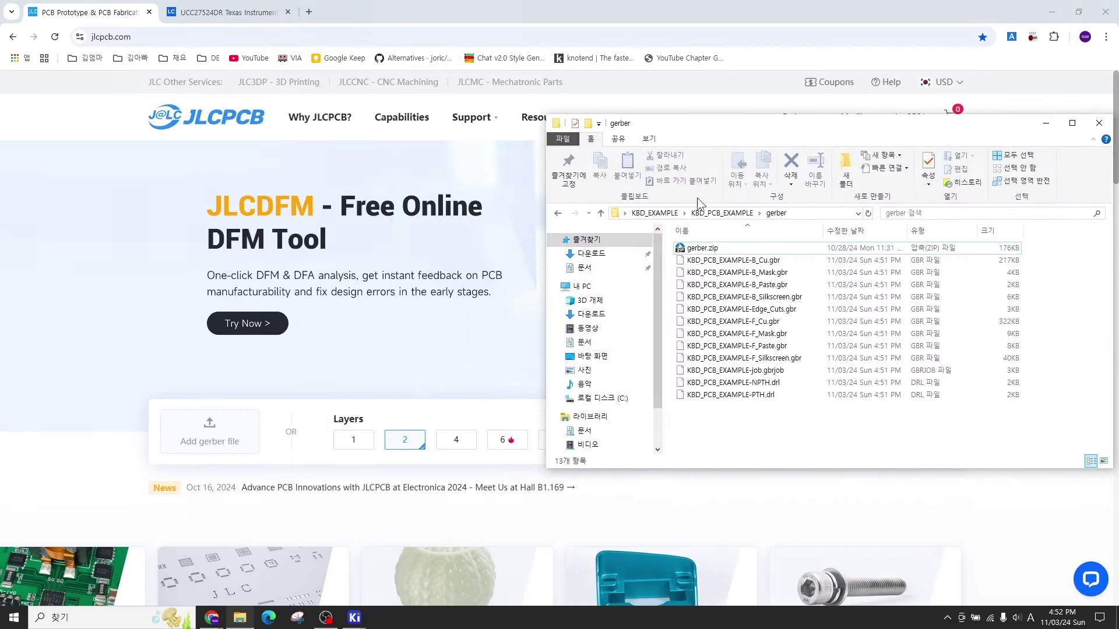
pyautogui.moveTo(702, 248); pyautogui.dragTo(219, 445)
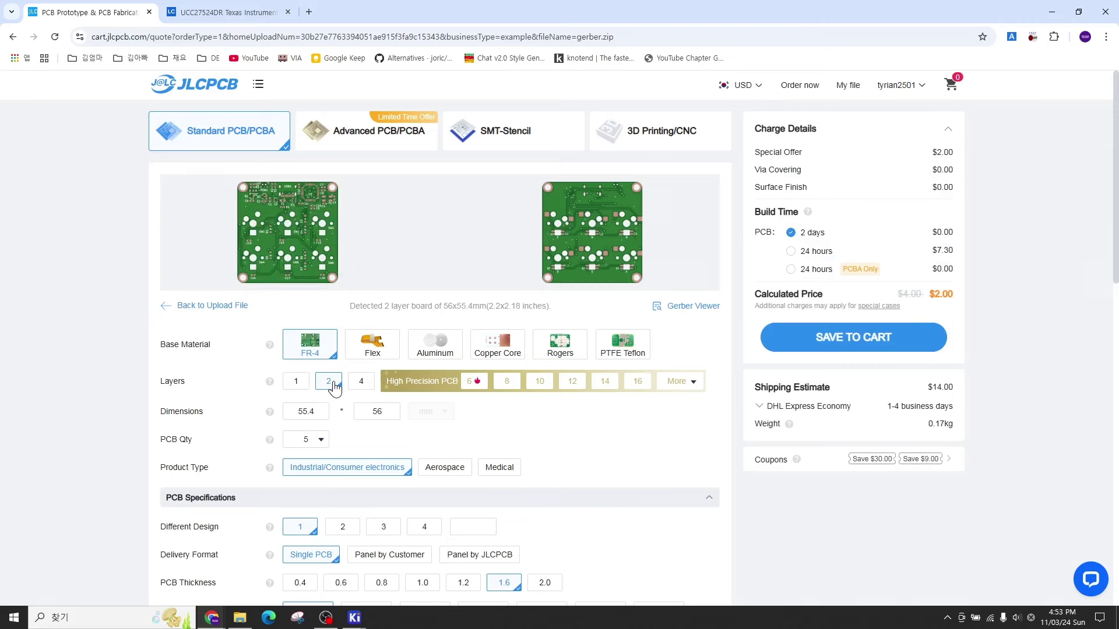
# Step: Review the detected board dimensions and the selectable PCB quantities, keeping the quantity at 5
pyautogui.scroll(-2, 334, 387)
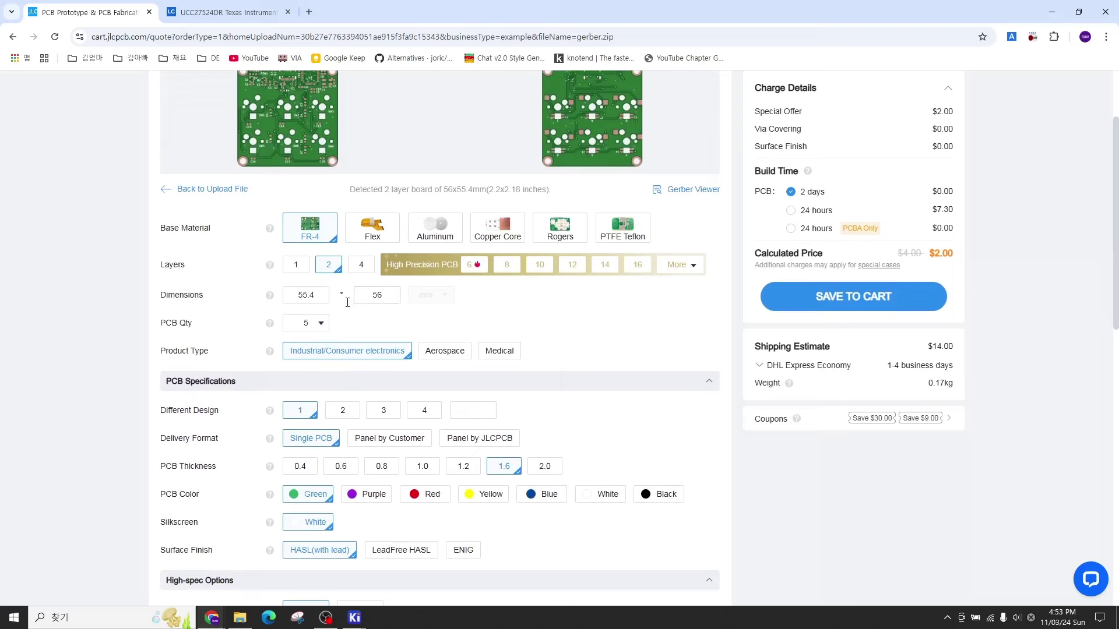
pyautogui.scroll(1, 348, 303)
pyautogui.moveTo(370, 282)
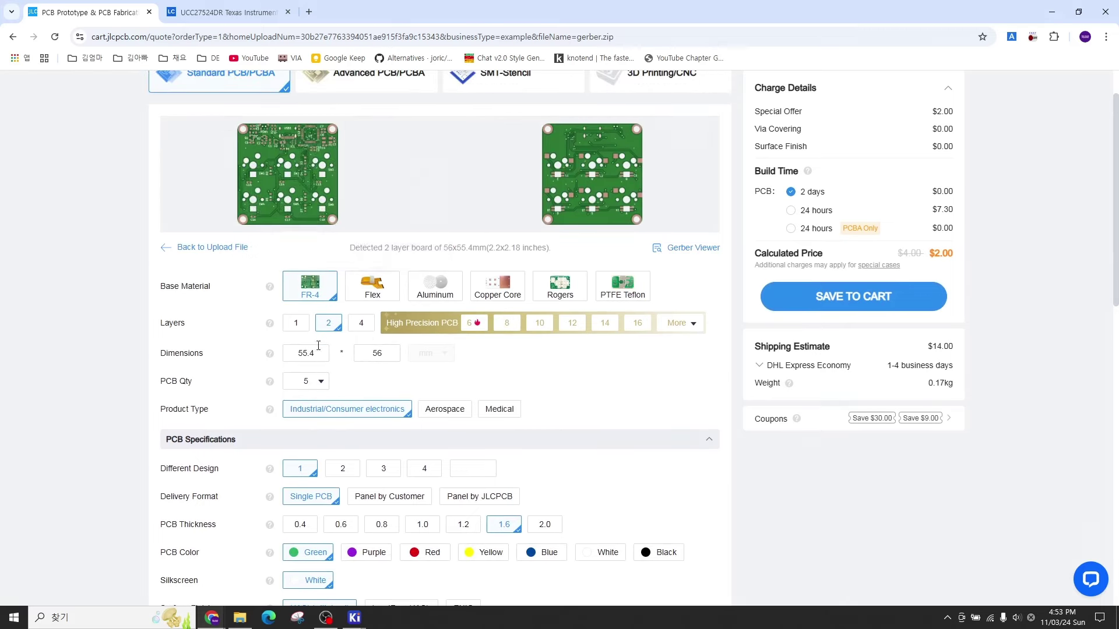
pyautogui.click(301, 356)
pyautogui.doubleClick(300, 355)
pyautogui.press('Tab')
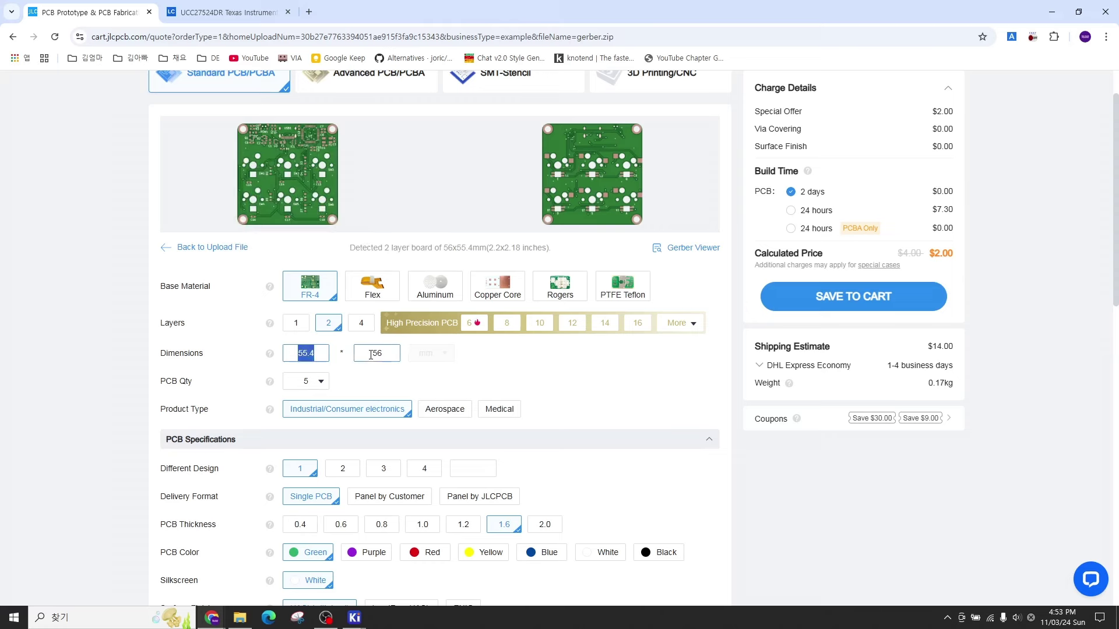
pyautogui.click(468, 373)
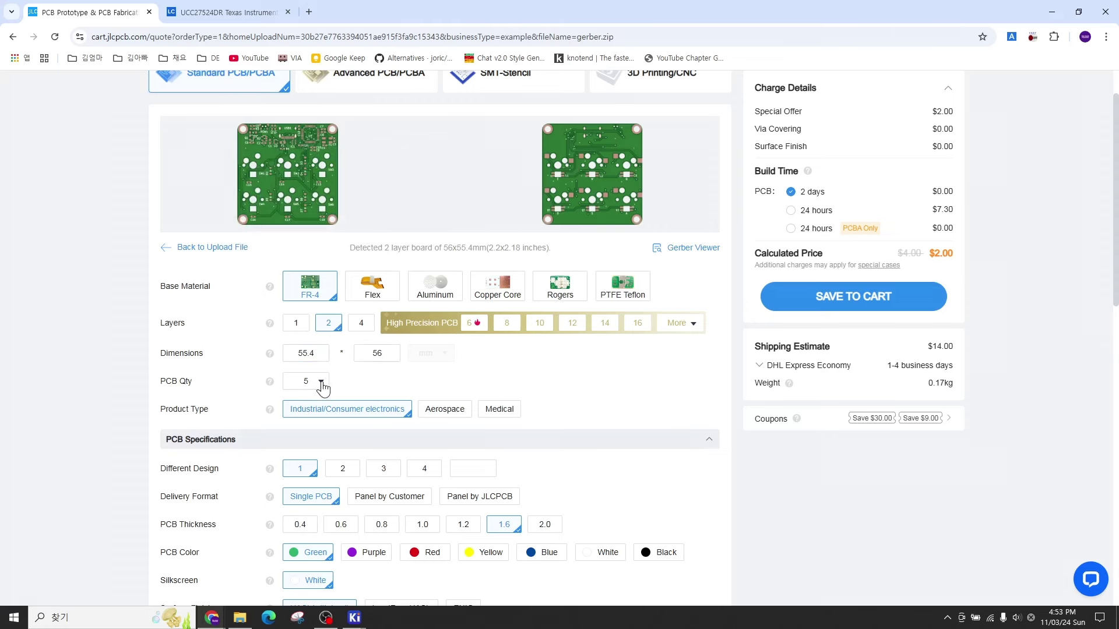
pyautogui.click(322, 382)
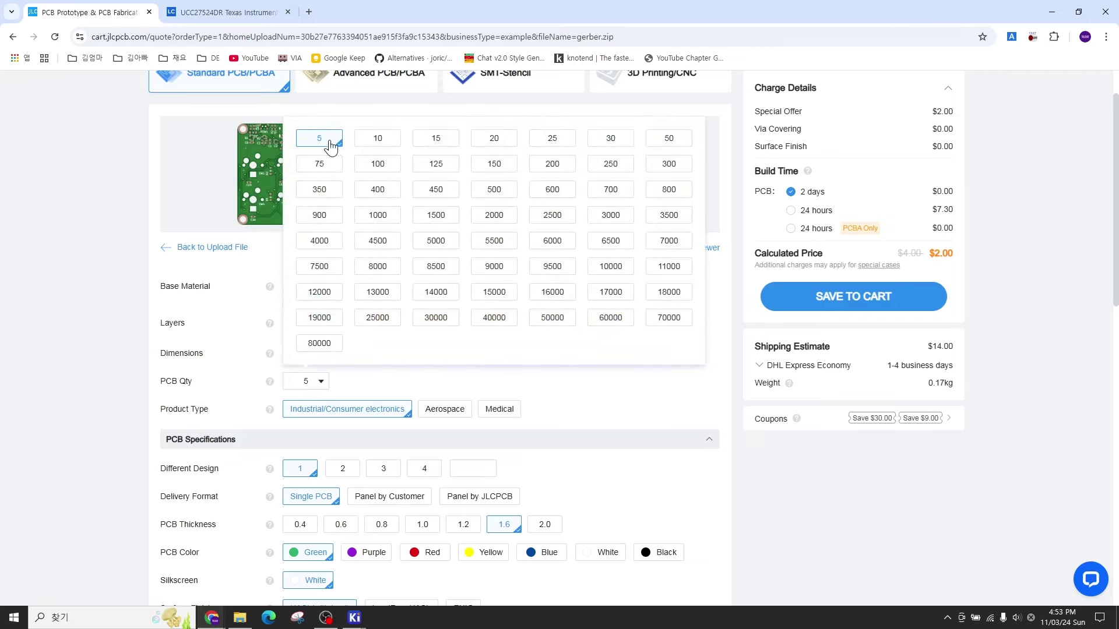
pyautogui.click(554, 384)
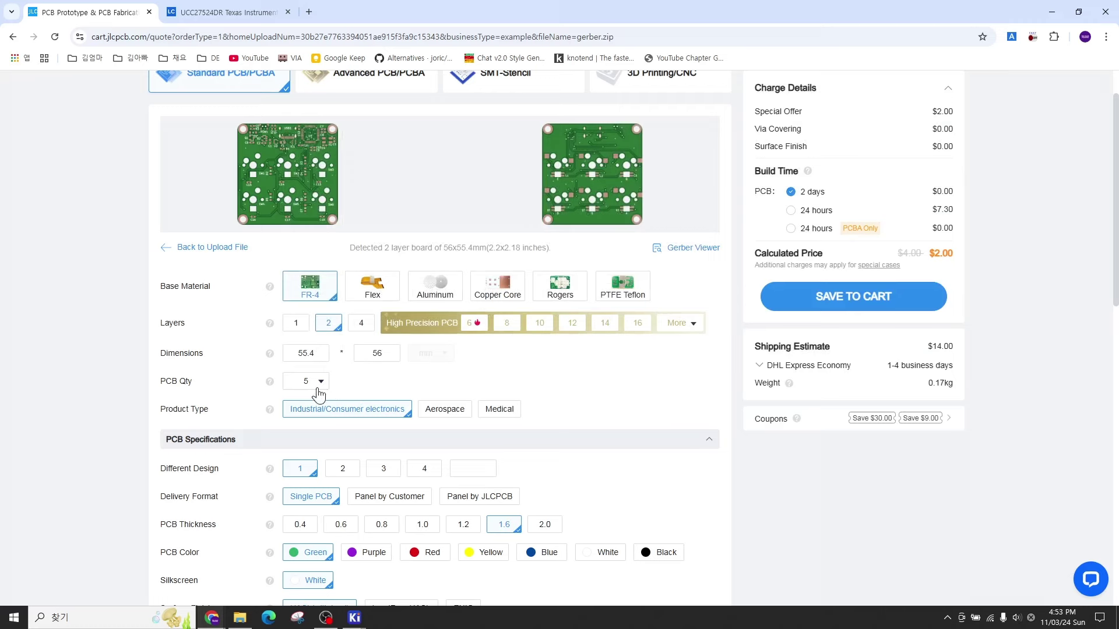
# Step: Try a PCB thickness of 1.2 and return it to 1.6
pyautogui.scroll(-1, 349, 382)
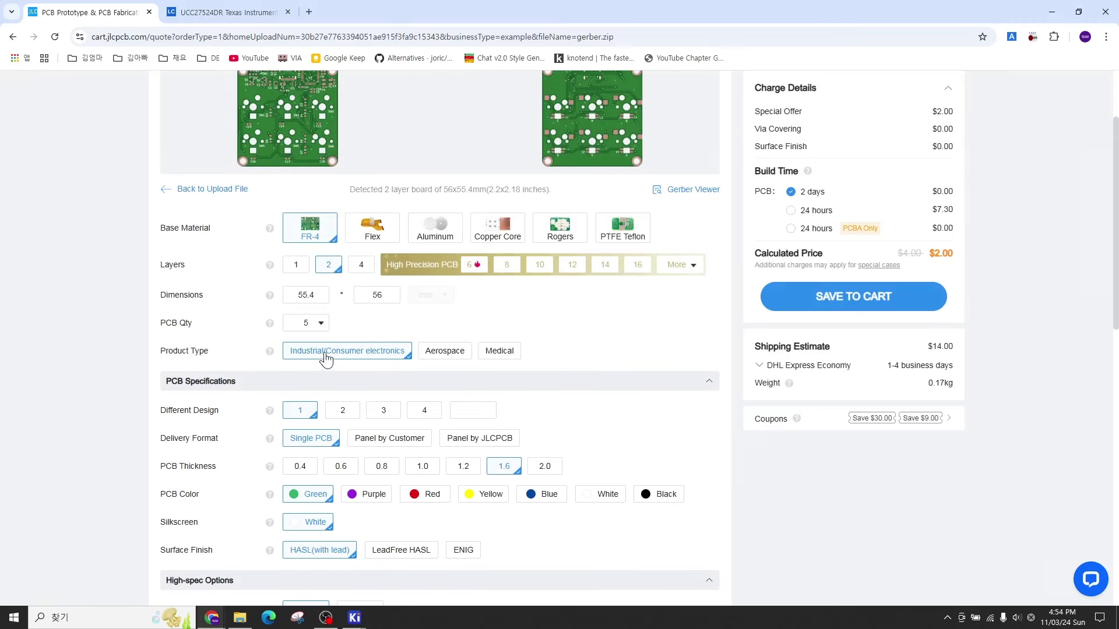
pyautogui.scroll(-2, 362, 356)
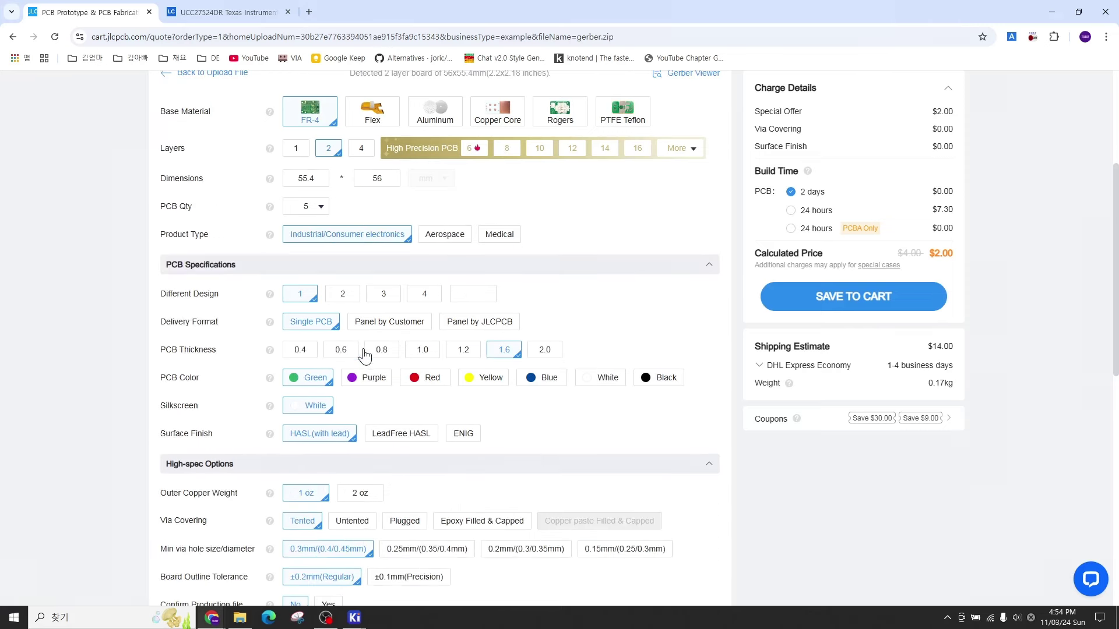
pyautogui.scroll(1, 331, 313)
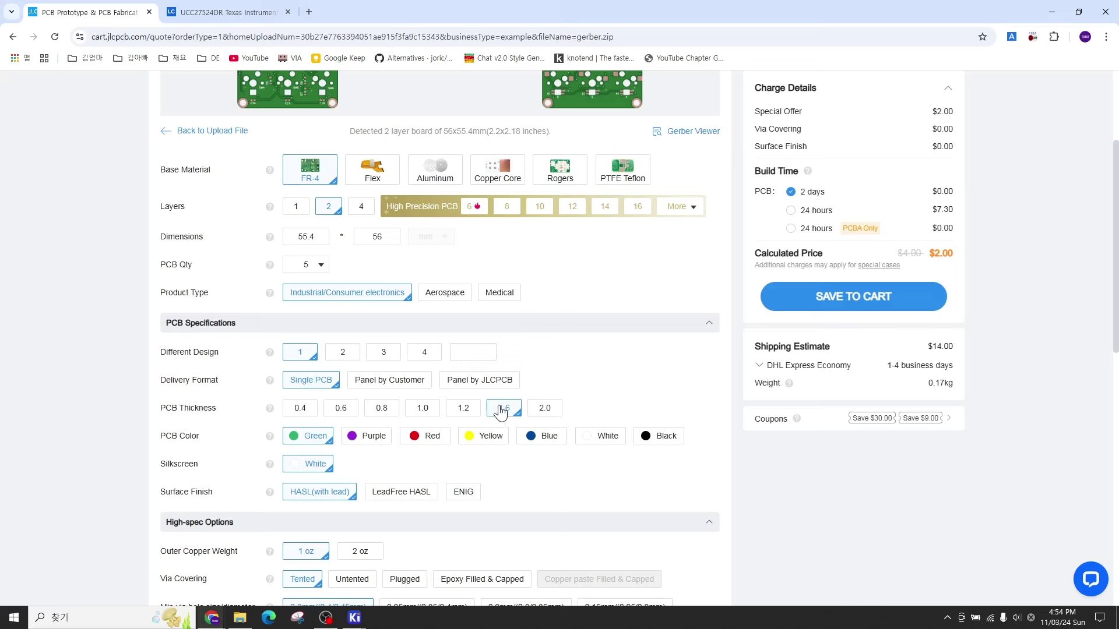
pyautogui.click(464, 409)
pyautogui.click(504, 414)
# Step: Preview the board in red, yellow, blue, white, and black, and return the PCB color to green
pyautogui.click(425, 440)
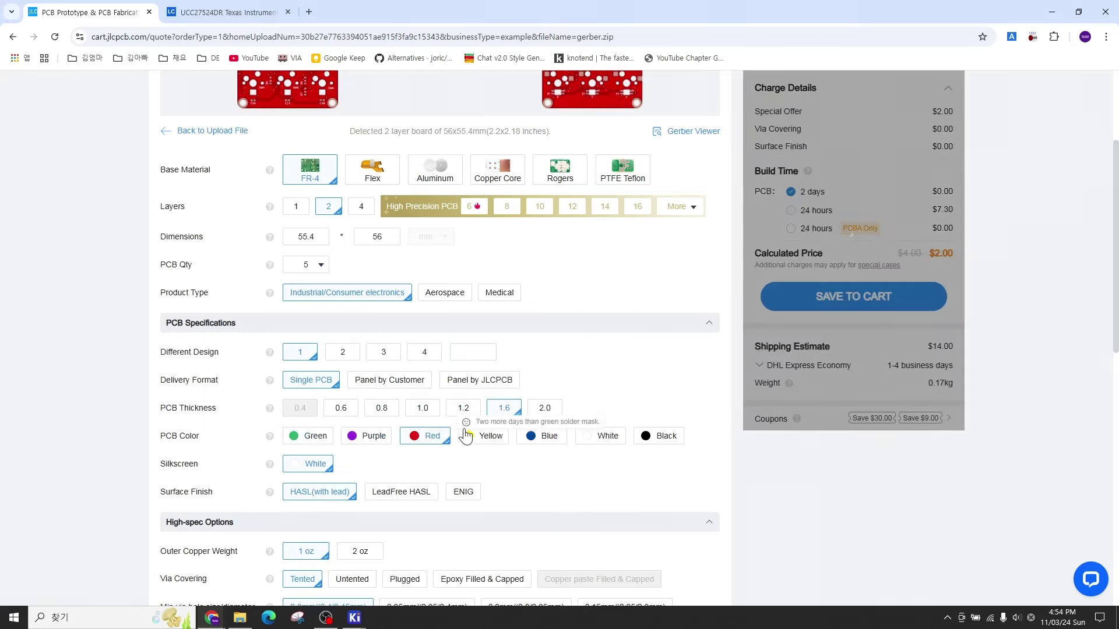
pyautogui.scroll(2, 315, 218)
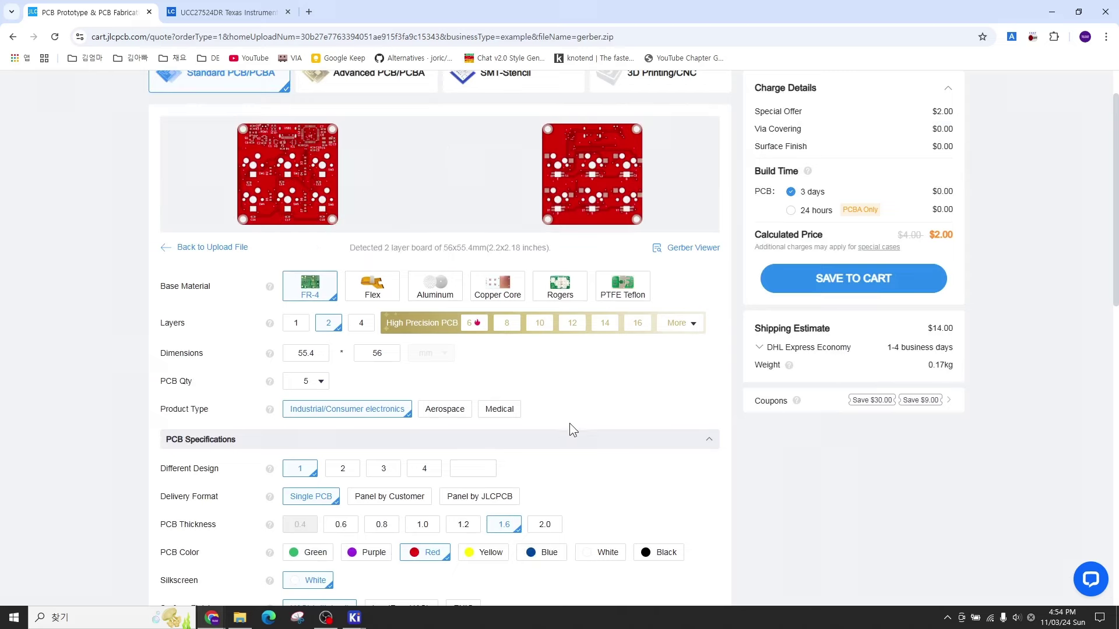
pyautogui.scroll(-1, 571, 422)
pyautogui.scroll(-1, 571, 422)
pyautogui.click(502, 500)
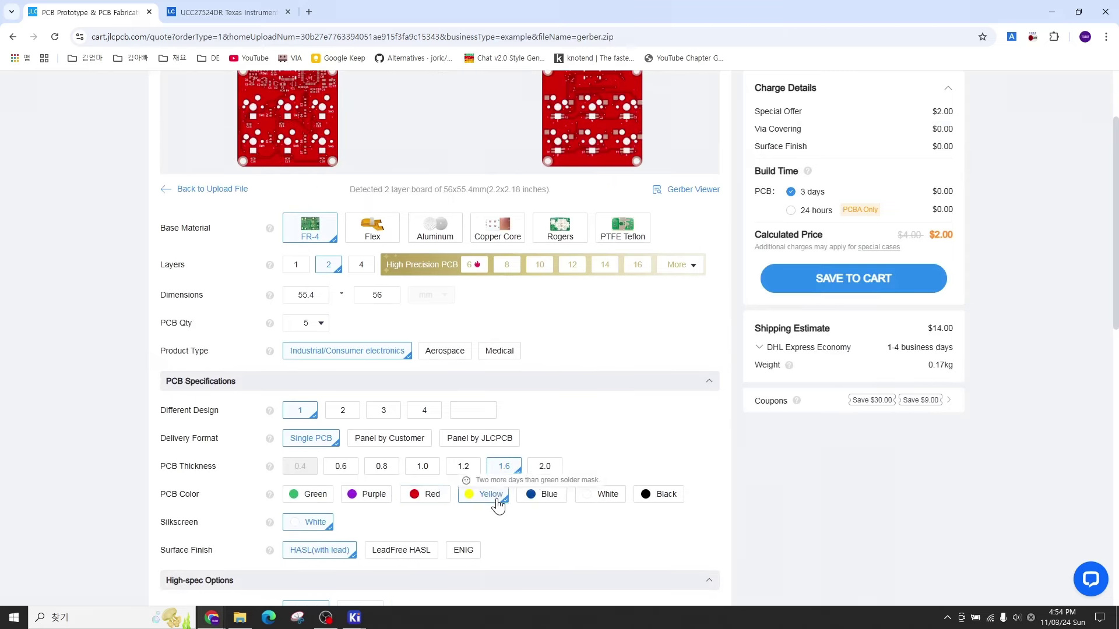
pyautogui.click(548, 499)
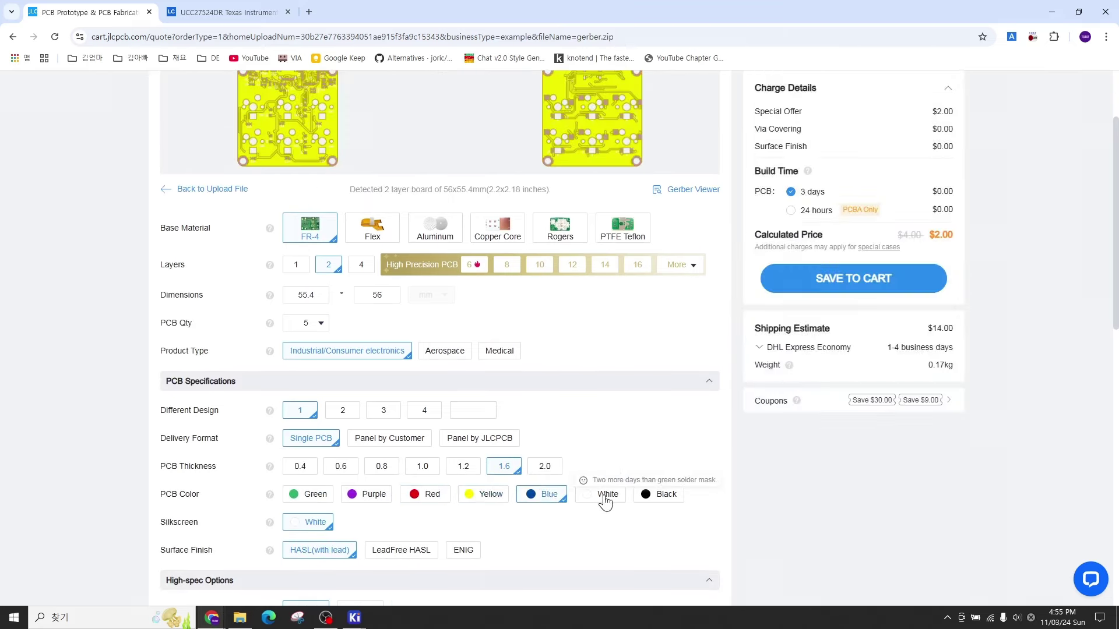
pyautogui.click(605, 500)
pyautogui.click(660, 500)
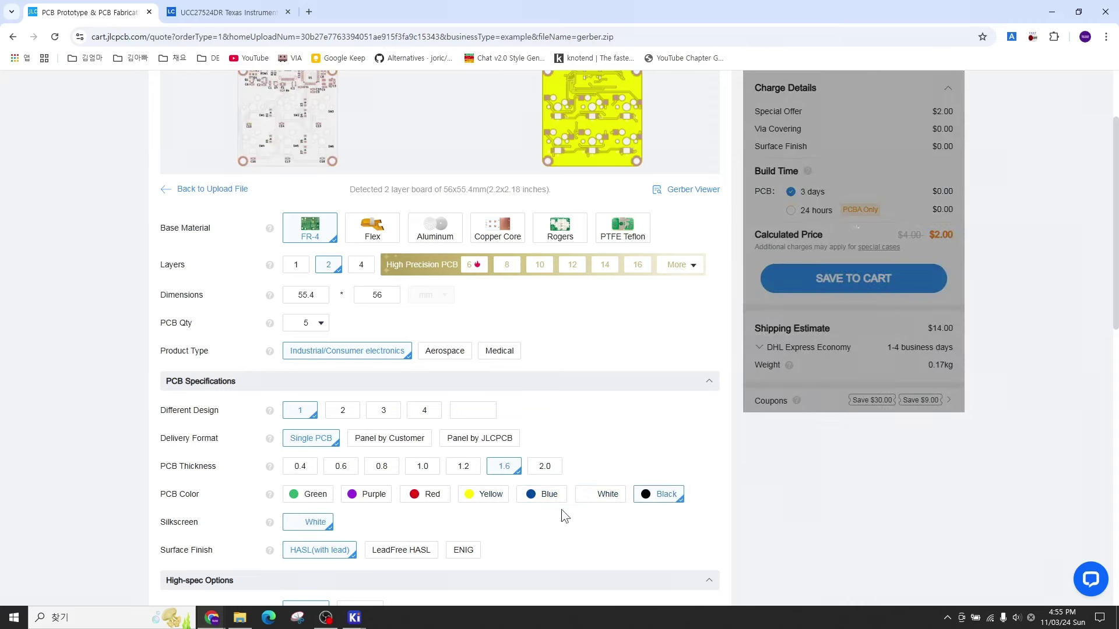
pyautogui.scroll(1, 653, 420)
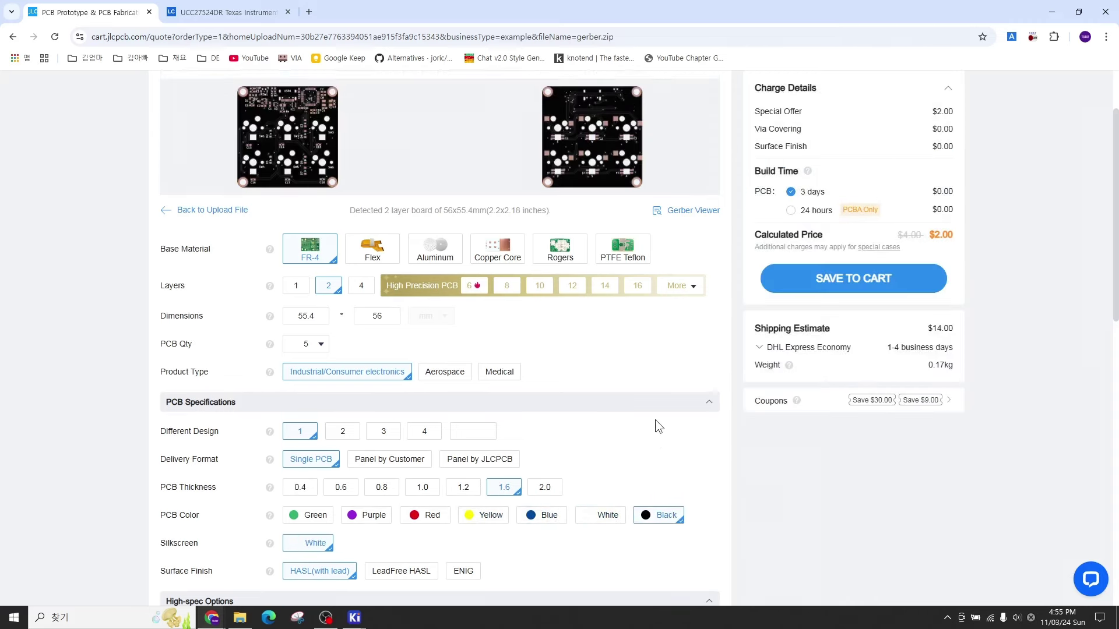
pyautogui.click(312, 552)
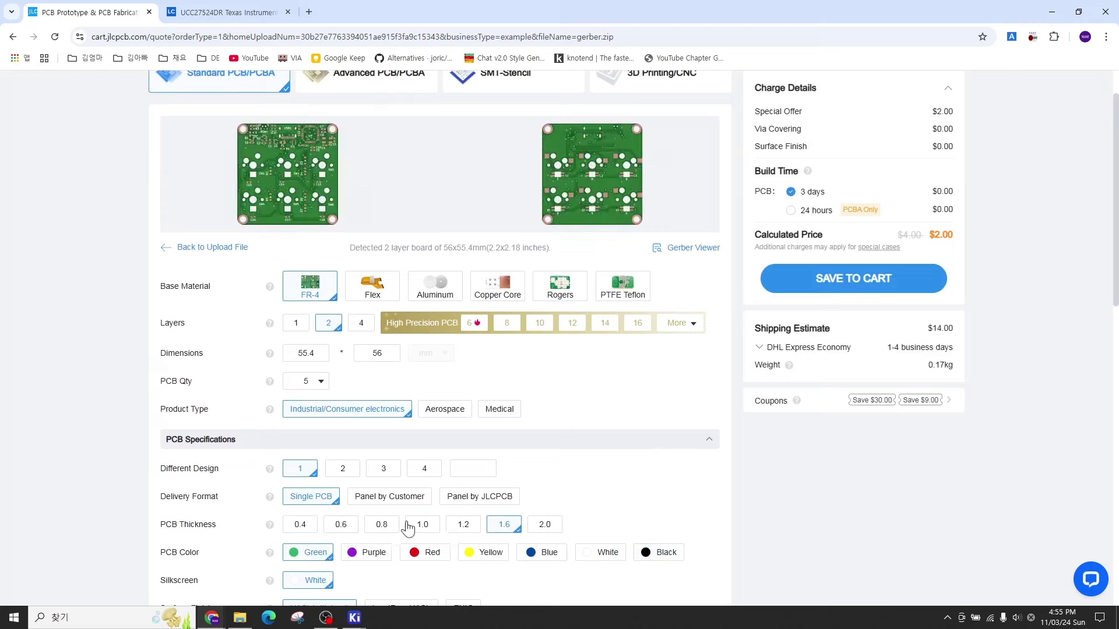
# Step: Compare the silkscreen color and board preview for black, green, purple, yellow, and white PCB colors
pyautogui.scroll(-1, 394, 523)
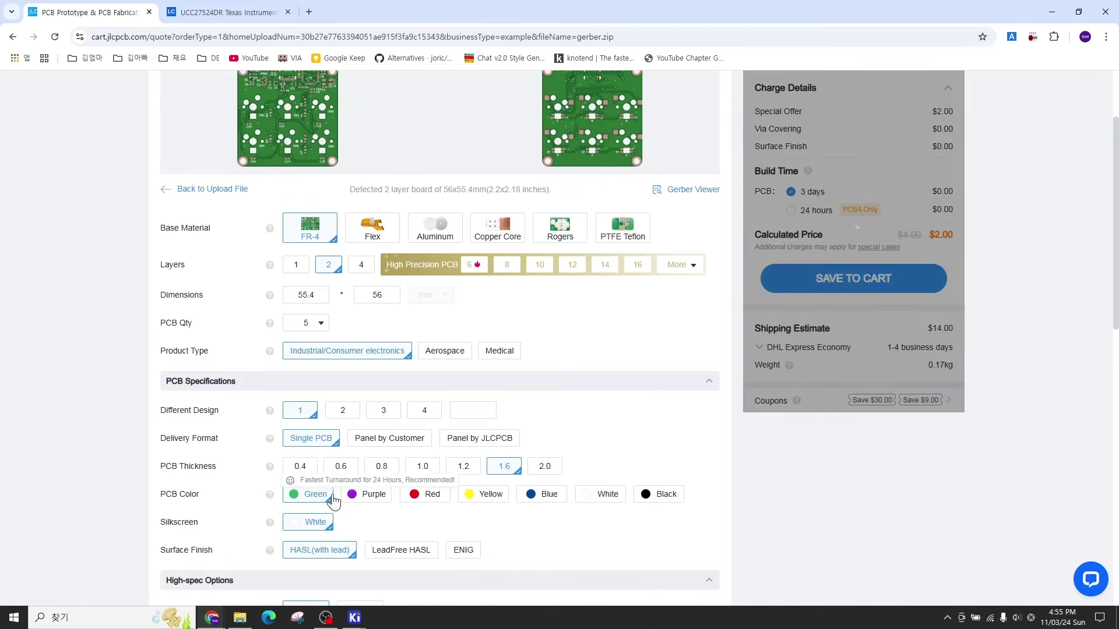
pyautogui.scroll(-1, 483, 507)
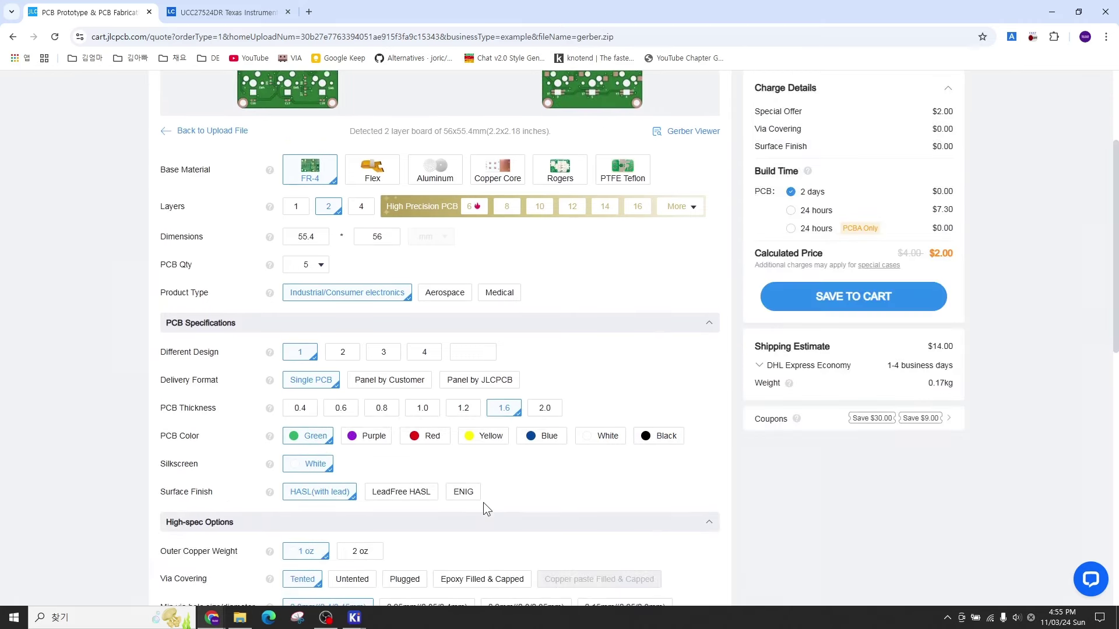
pyautogui.scroll(1, 480, 499)
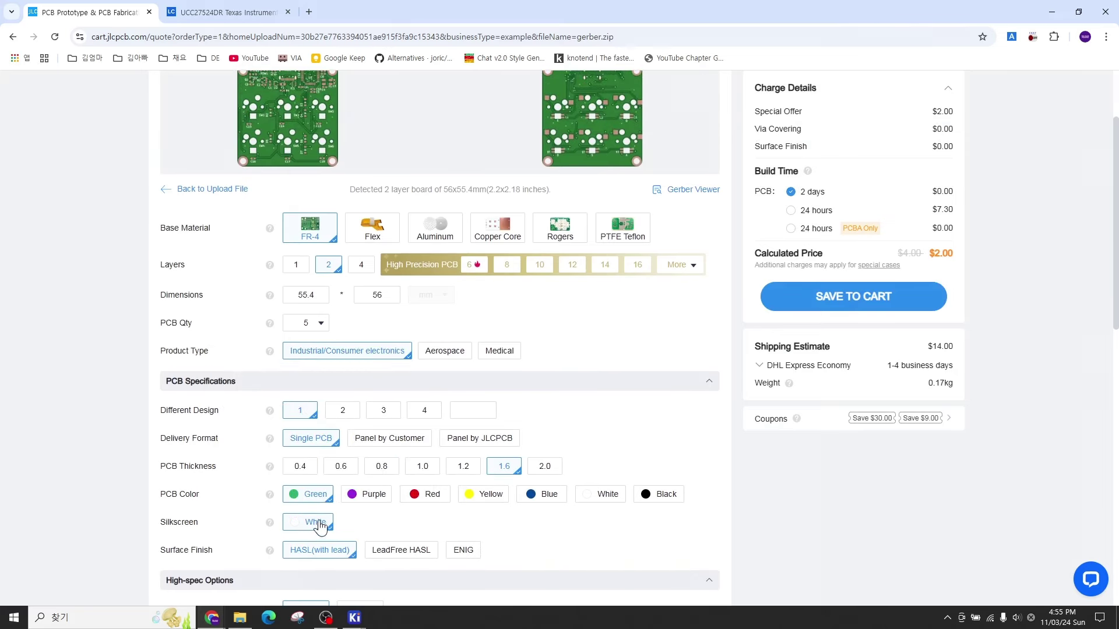
pyautogui.click(646, 494)
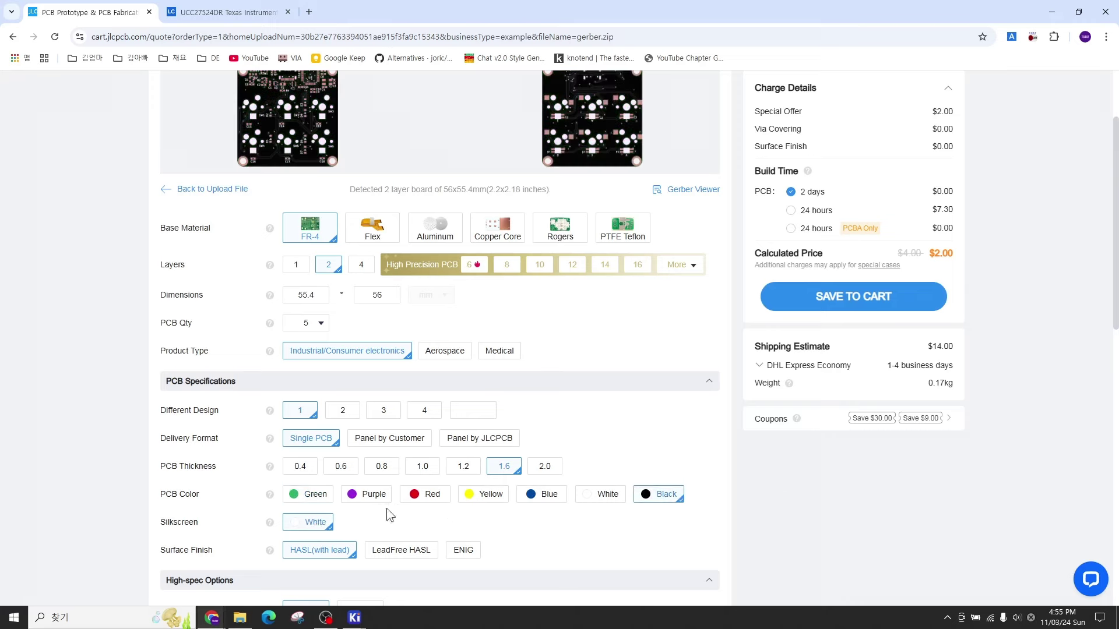
pyautogui.click(321, 501)
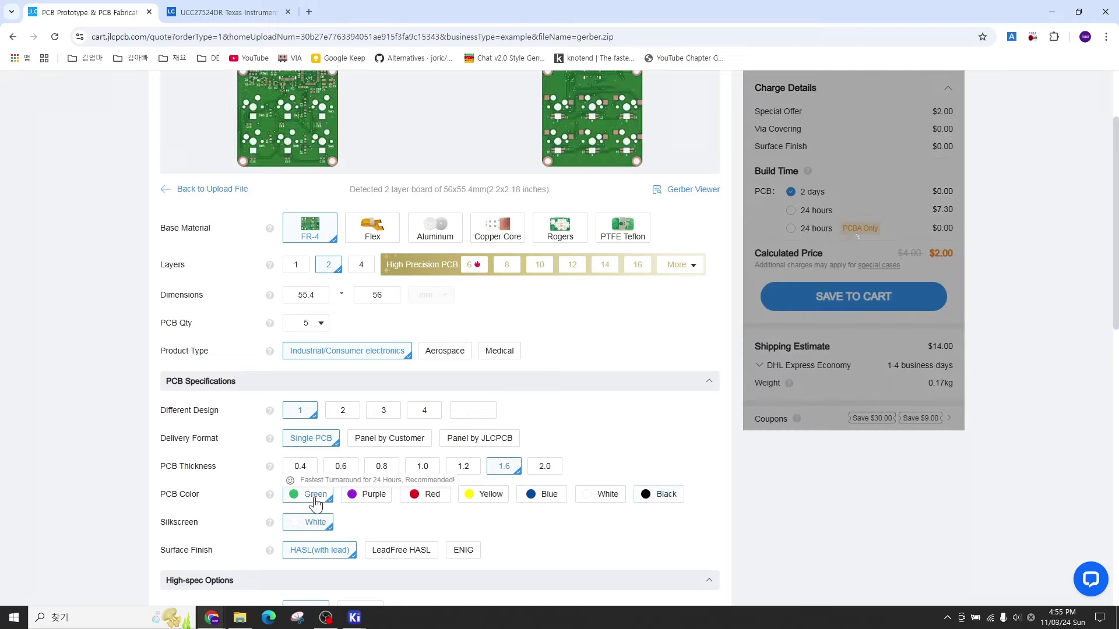
pyautogui.click(373, 495)
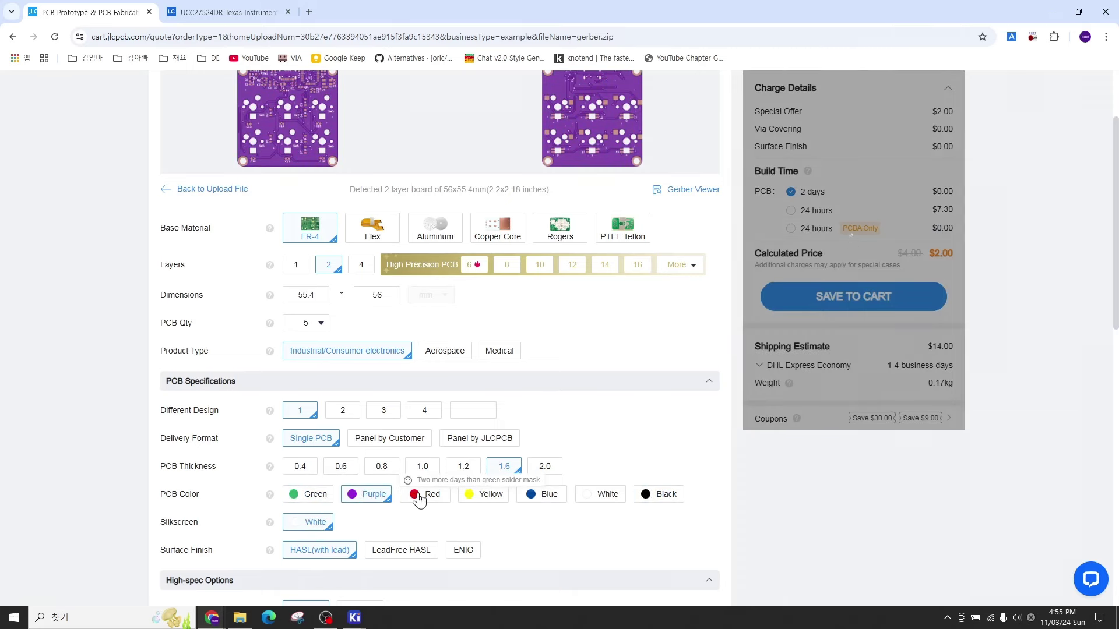
pyautogui.click(483, 495)
pyautogui.click(594, 495)
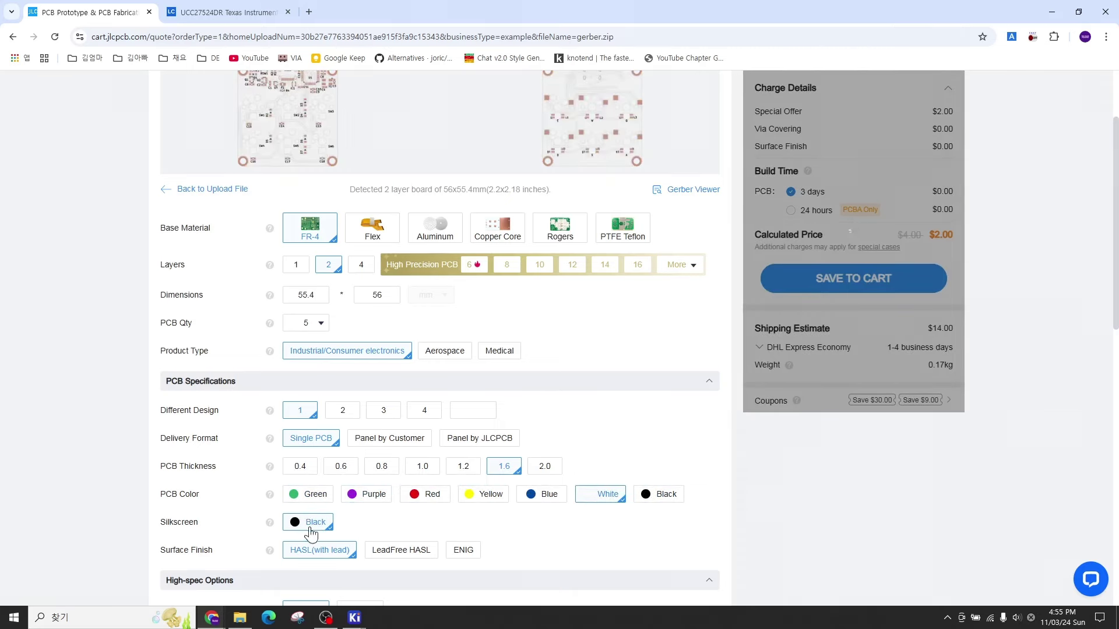
pyautogui.scroll(2, 536, 411)
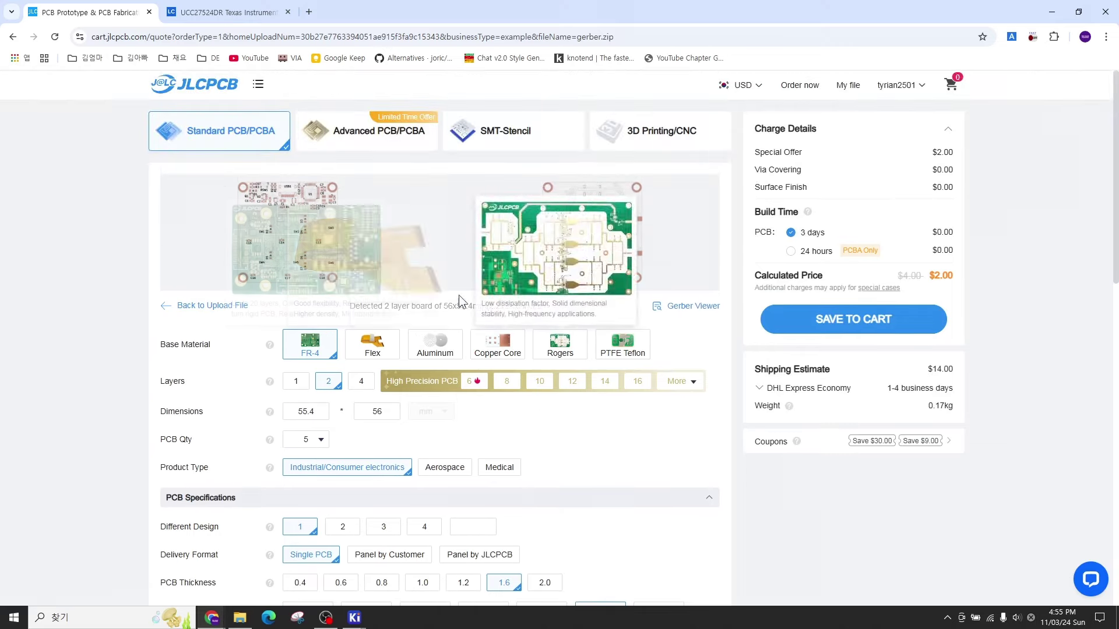
pyautogui.scroll(-2, 518, 408)
# Step: Set the PCB color to purple and check the board preview
pyautogui.click(366, 494)
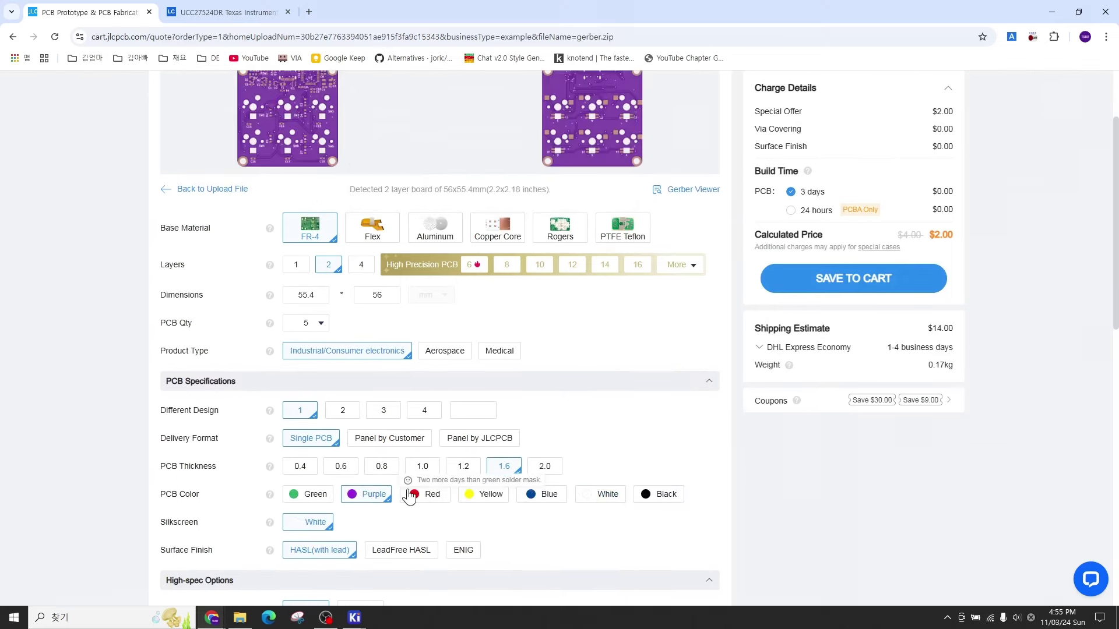
pyautogui.scroll(2, 583, 286)
pyautogui.scroll(-3, 484, 300)
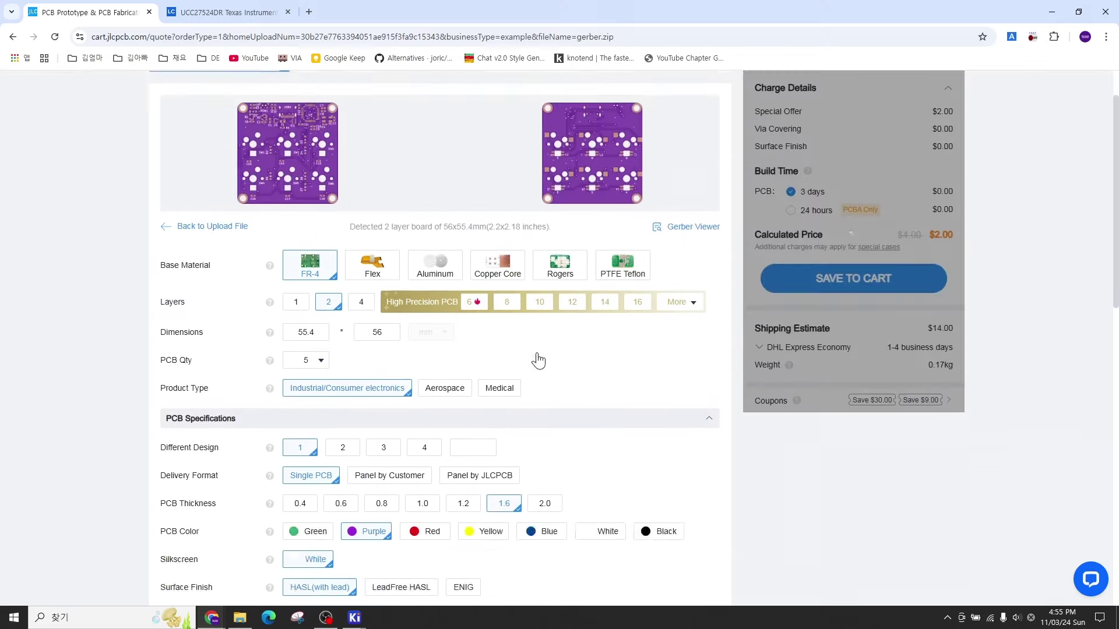
# Step: Read the surface finish explanation, set the finish to ENIG, and point out the gold thickness option
pyautogui.scroll(-1, 348, 397)
pyautogui.scroll(-1, 349, 398)
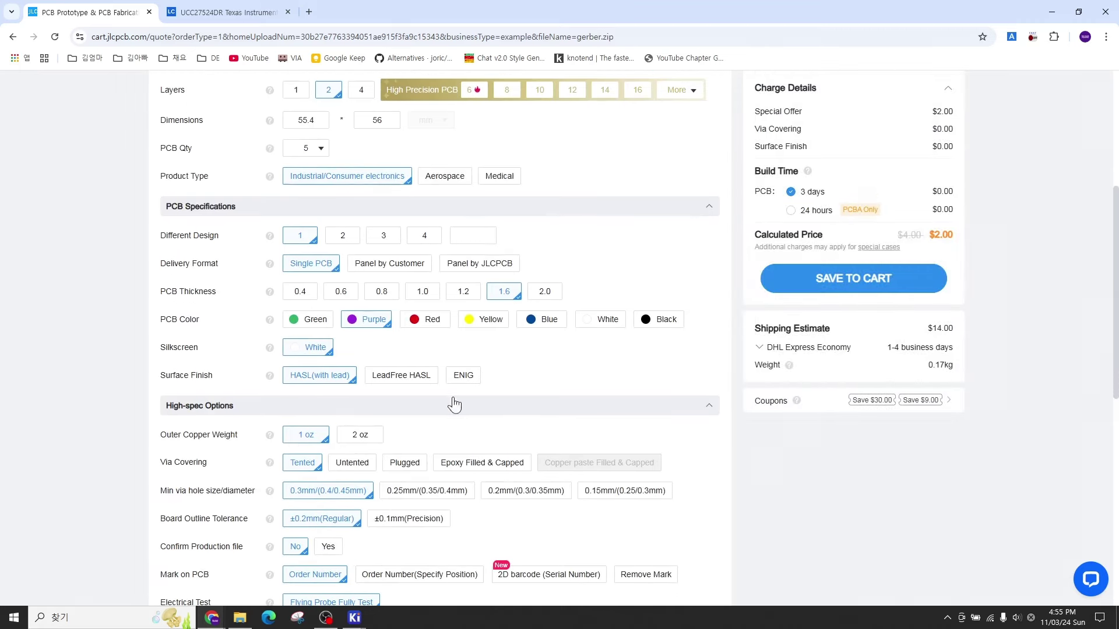
pyautogui.moveTo(270, 377)
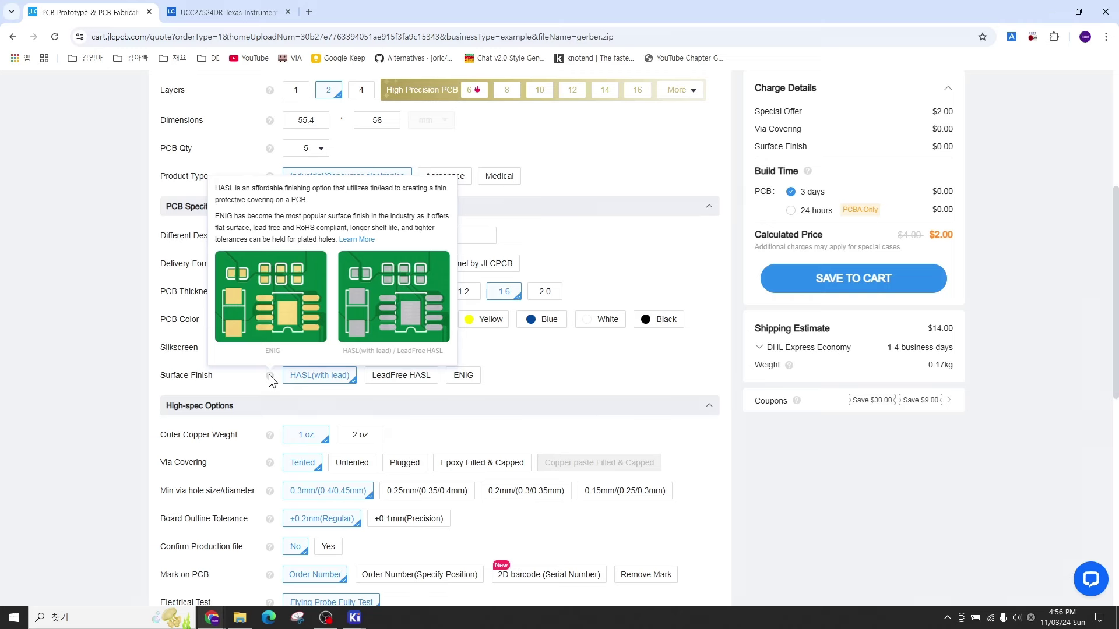
pyautogui.click(467, 378)
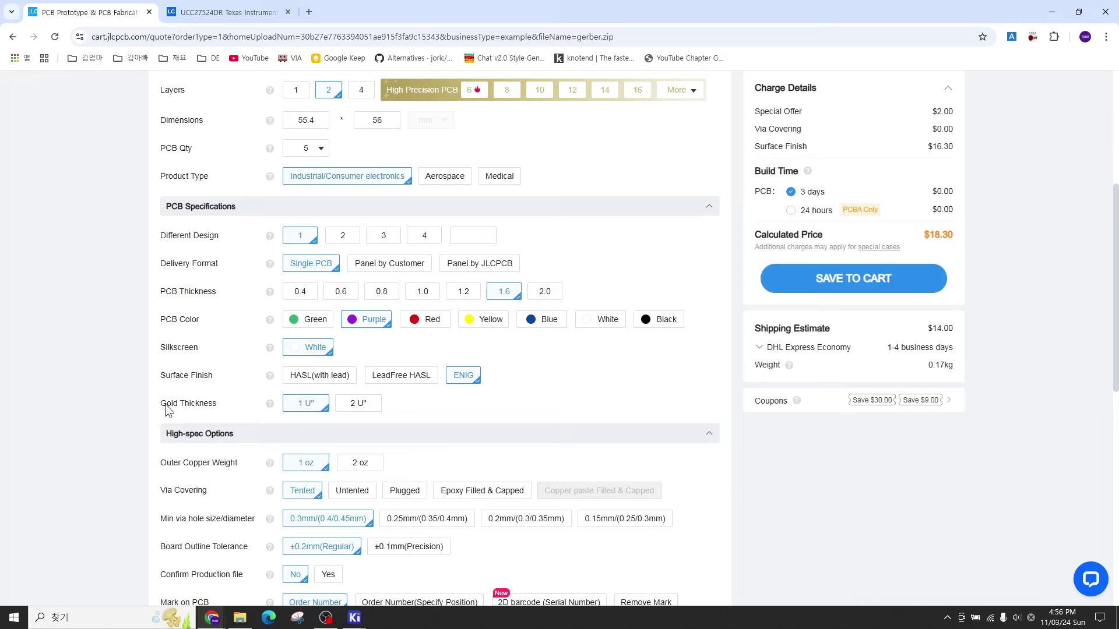
pyautogui.moveTo(166, 403); pyautogui.dragTo(203, 404)
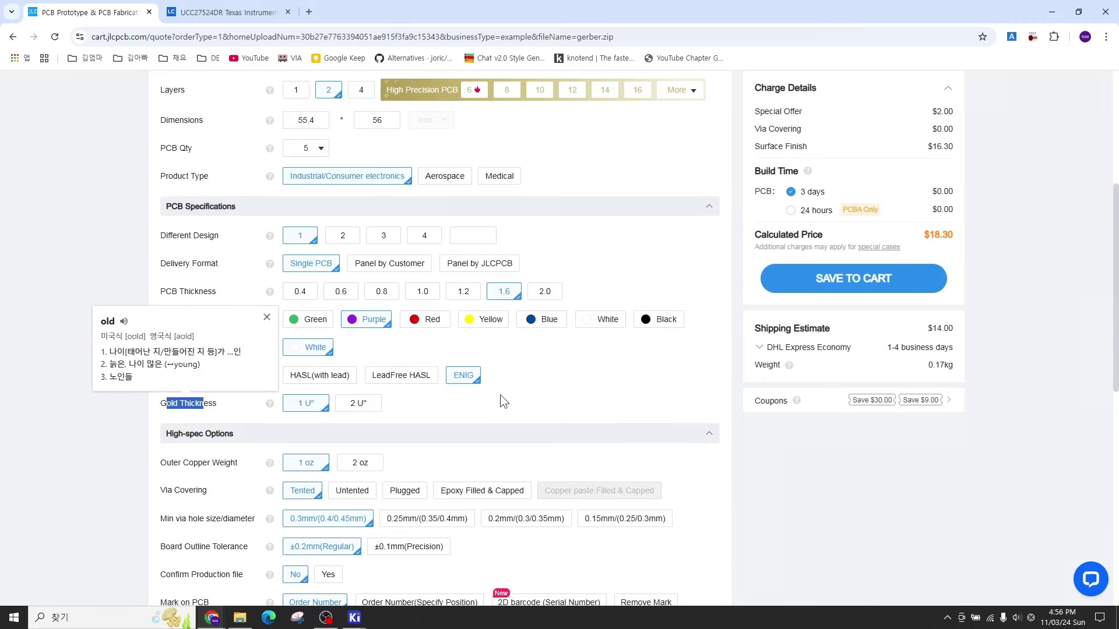
# Step: Check the via covering explanation and set the minimum via hole size/diameter to 0.15mm/(0.25/0.3mm)
pyautogui.scroll(-2, 500, 394)
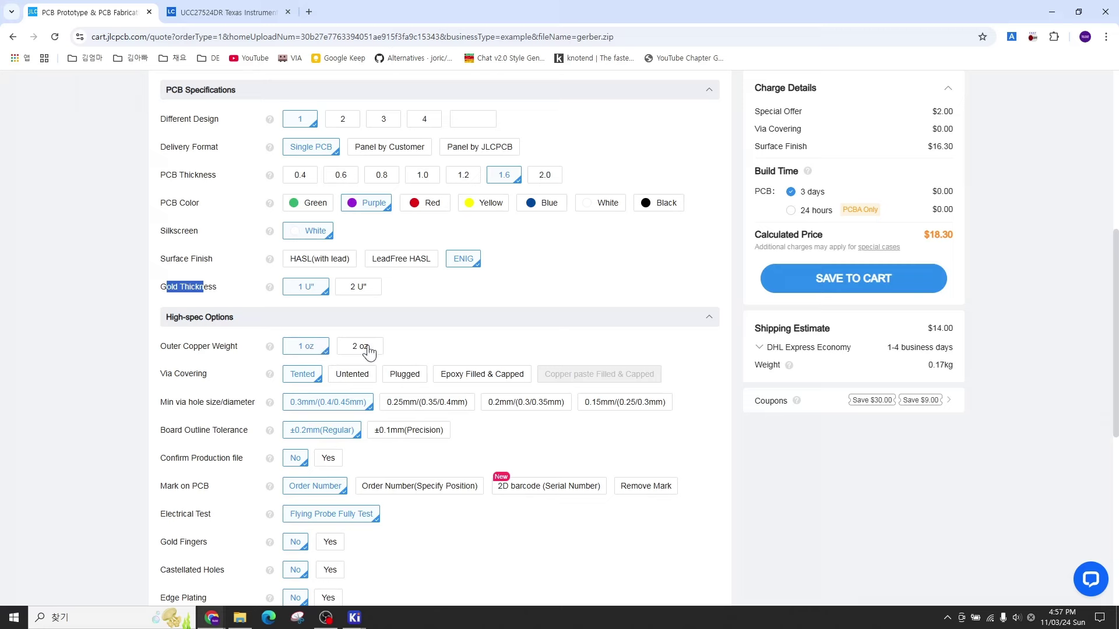
pyautogui.scroll(-1, 297, 354)
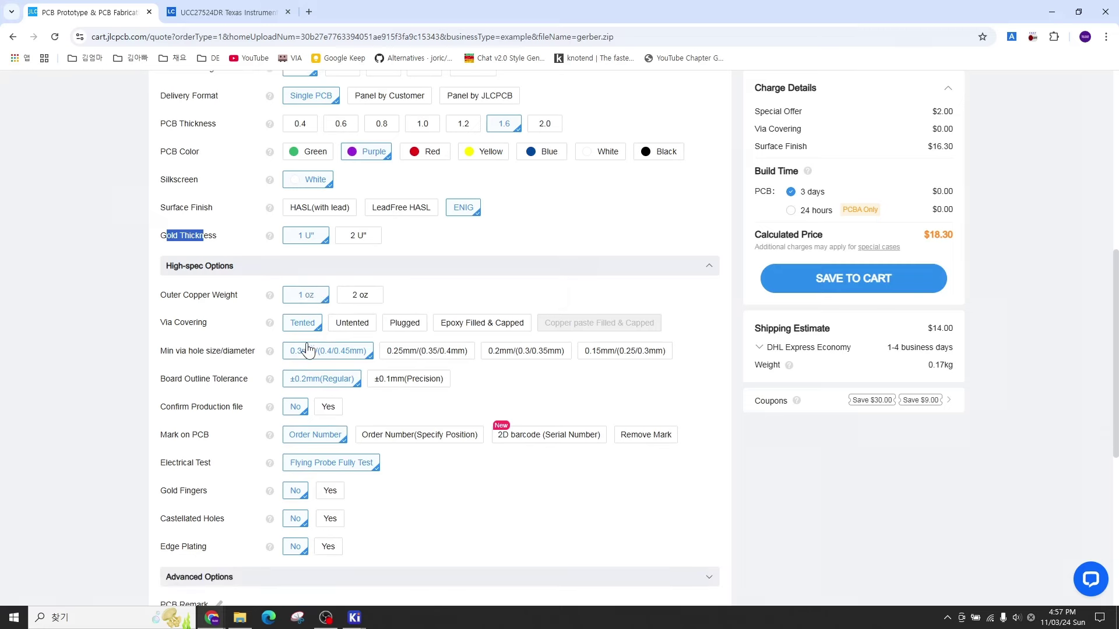
pyautogui.moveTo(270, 318)
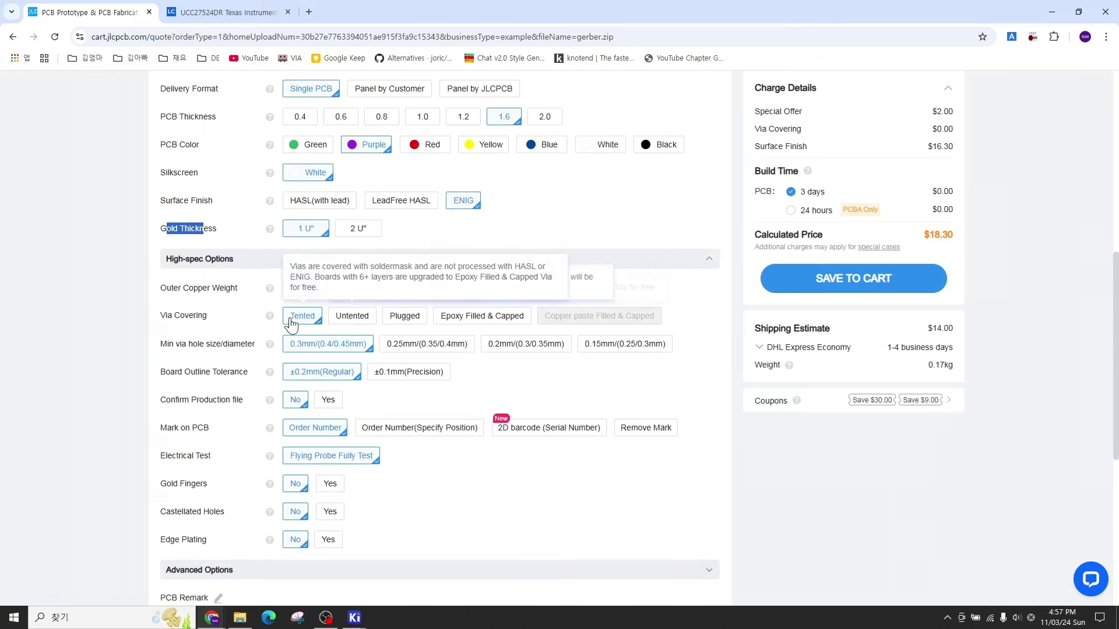
pyautogui.scroll(-1, 324, 352)
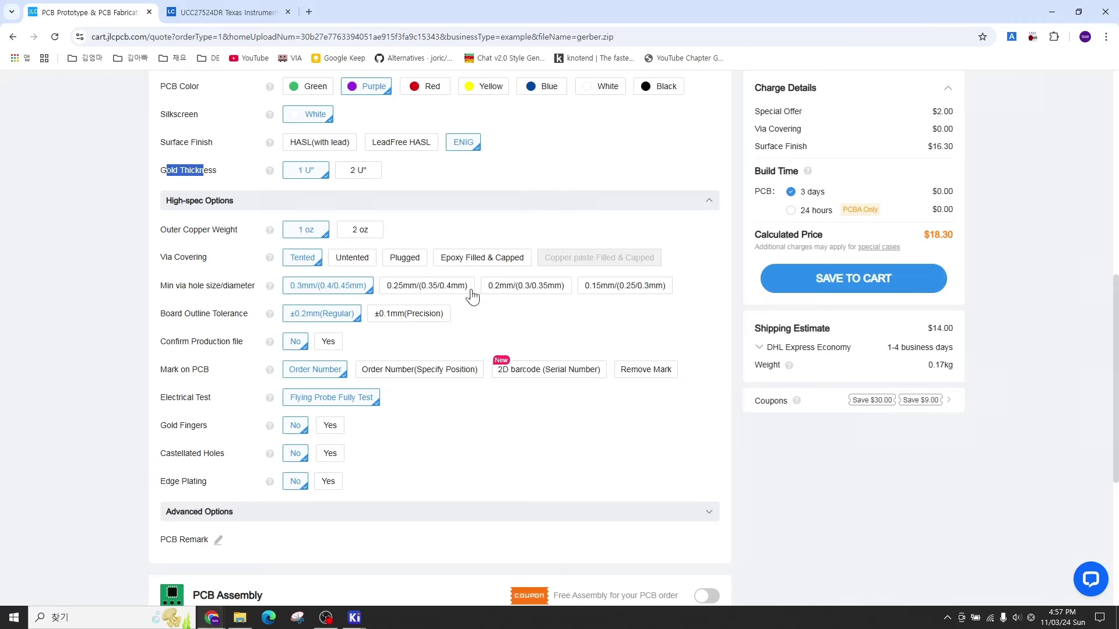
pyautogui.click(609, 288)
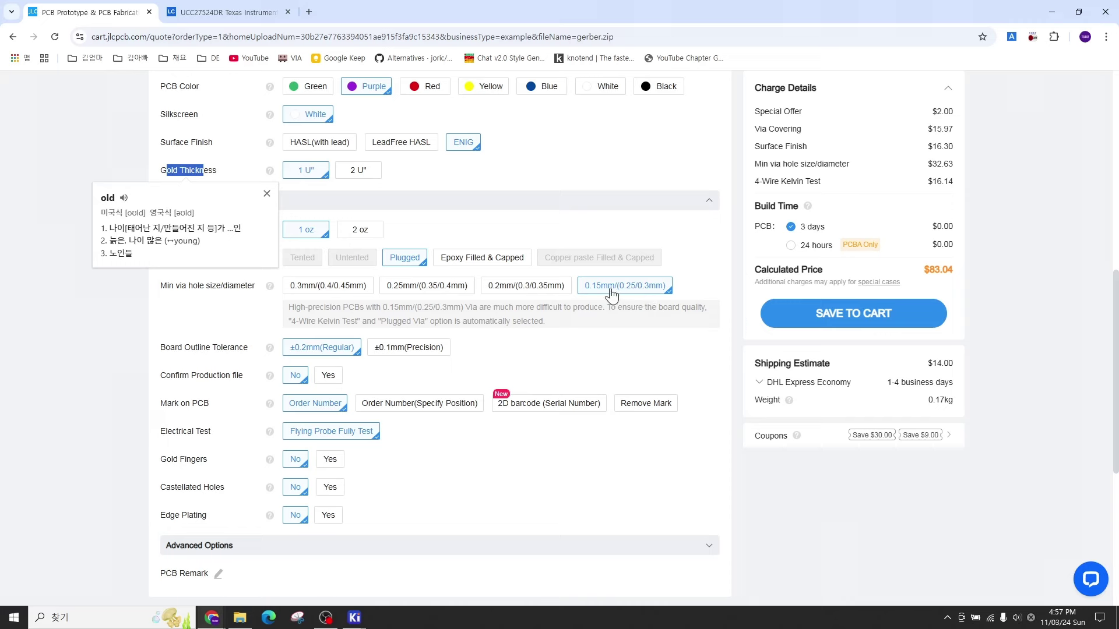
# Step: Set the minimum via hole size/diameter to 0.3mm/(0.4/0.45mm) and read the castellated holes and edge plating explanations
pyautogui.click(314, 290)
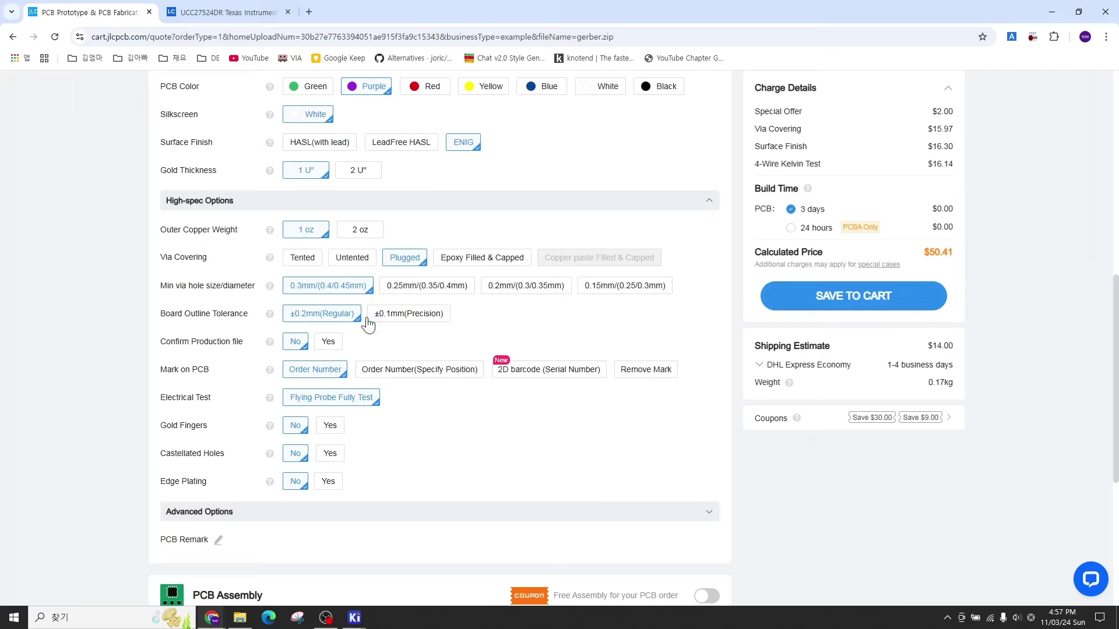
pyautogui.moveTo(424, 322)
pyautogui.scroll(-1, 315, 321)
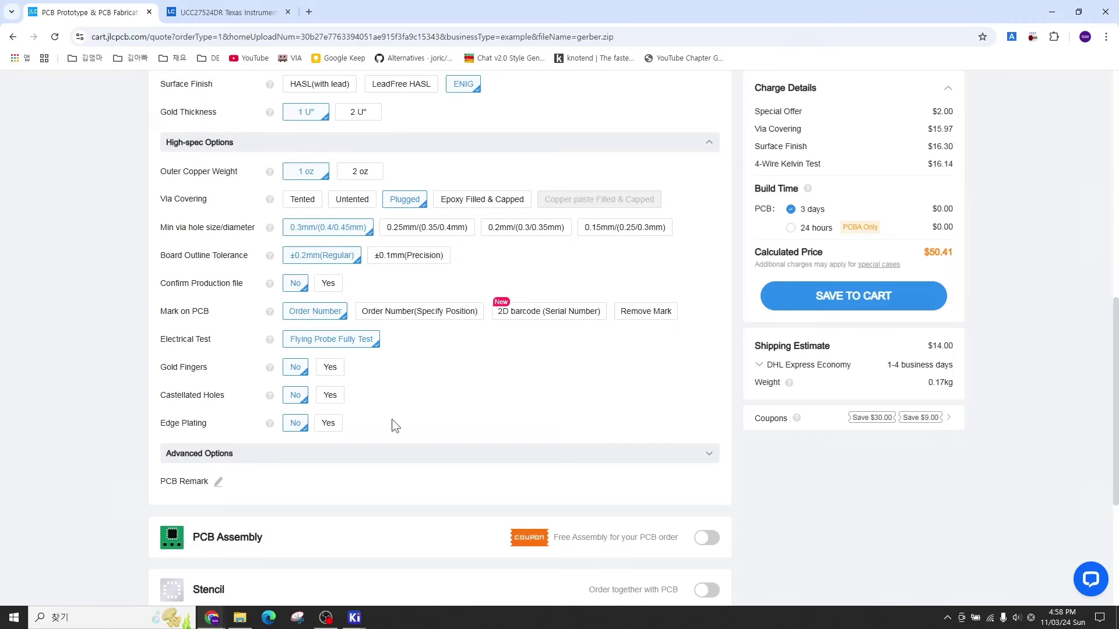
pyautogui.scroll(-1, 374, 320)
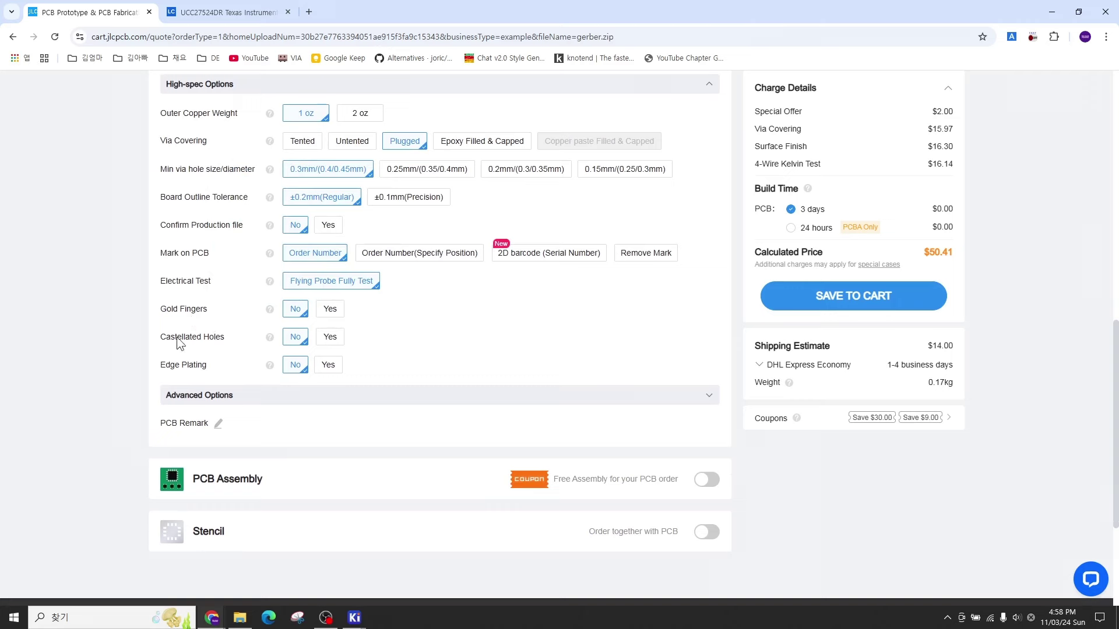
pyautogui.moveTo(270, 338)
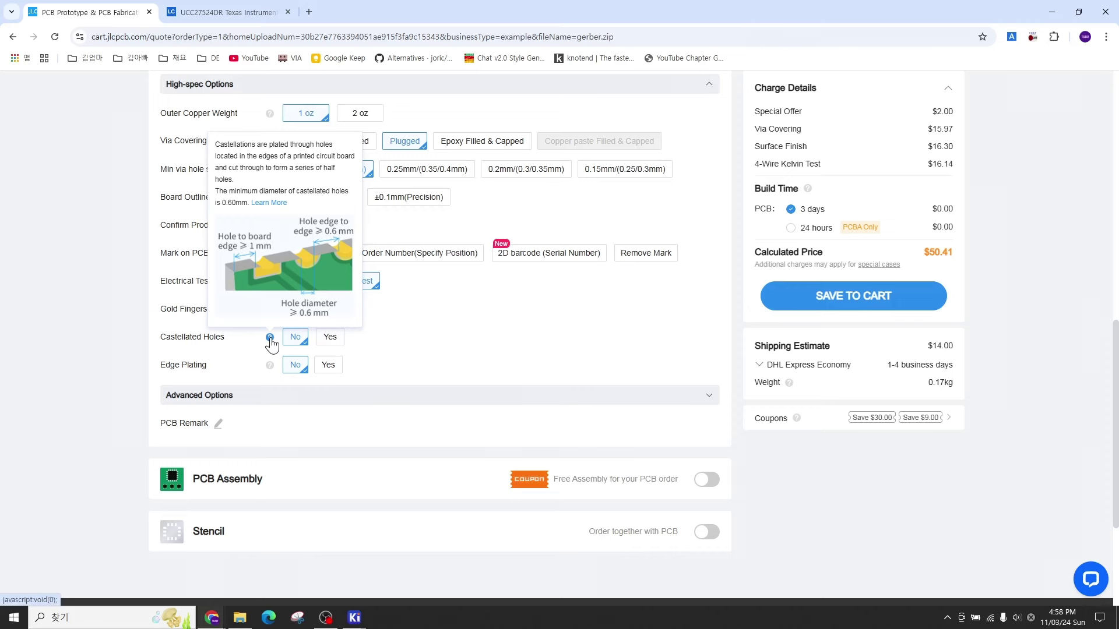
pyautogui.moveTo(268, 363)
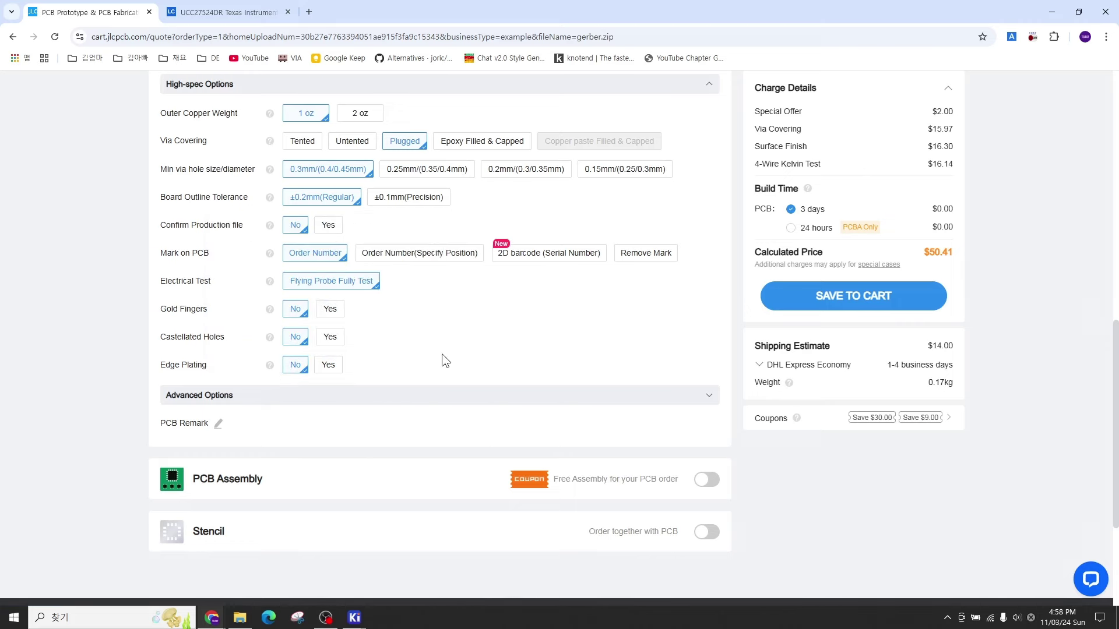
# Step: Save the configured purple ENIG board order to the cart and open the shopping cart
pyautogui.scroll(-1, 442, 354)
pyautogui.scroll(2, 472, 339)
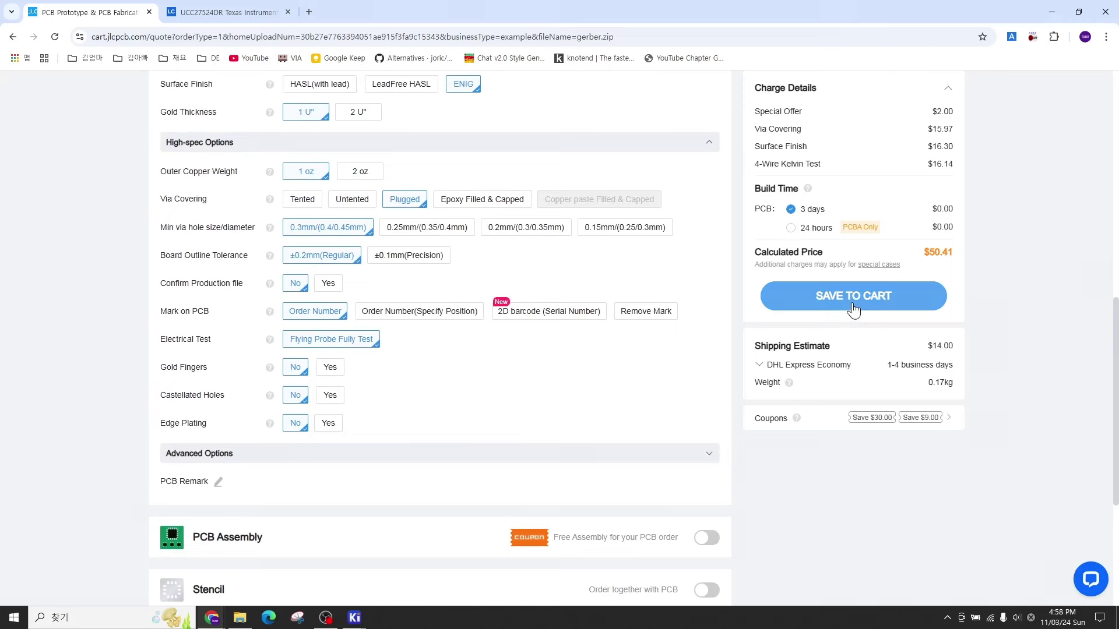
pyautogui.scroll(2, 854, 308)
pyautogui.scroll(5, 742, 253)
pyautogui.scroll(3, 750, 245)
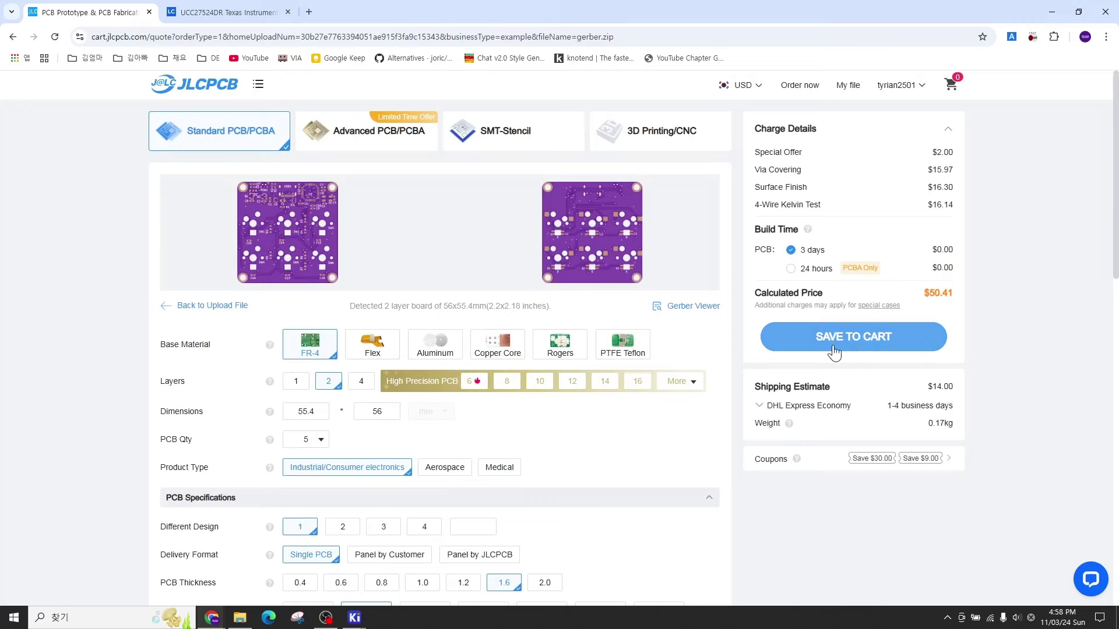
pyautogui.click(833, 345)
pyautogui.click(874, 197)
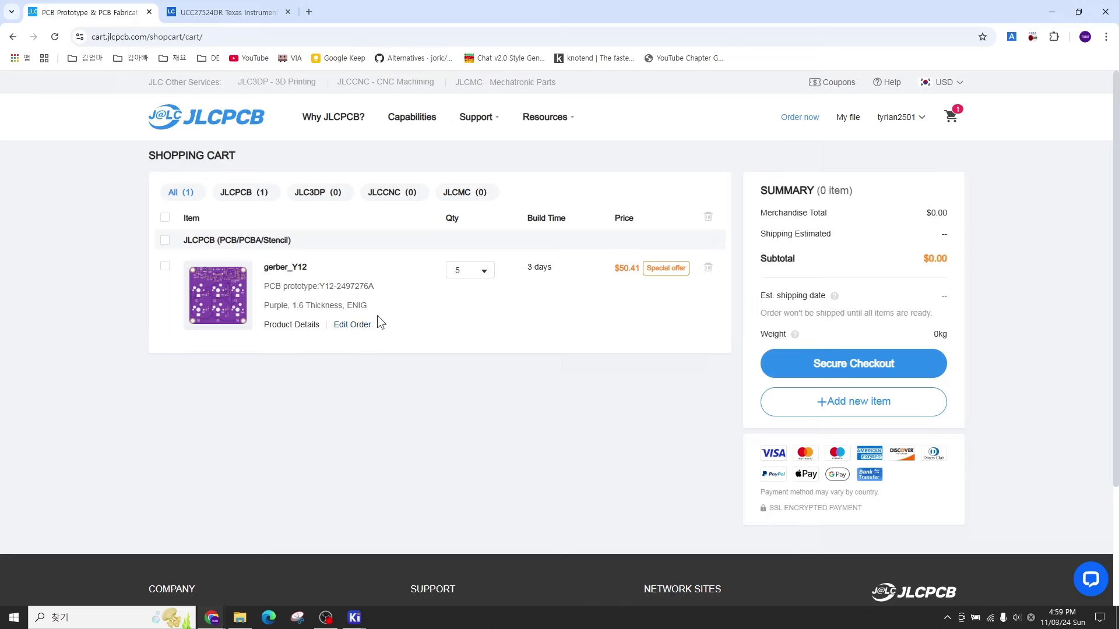
# Step: Reopen the cart item for editing, review its high-spec and advanced options, and save it back to the cart
pyautogui.click(353, 324)
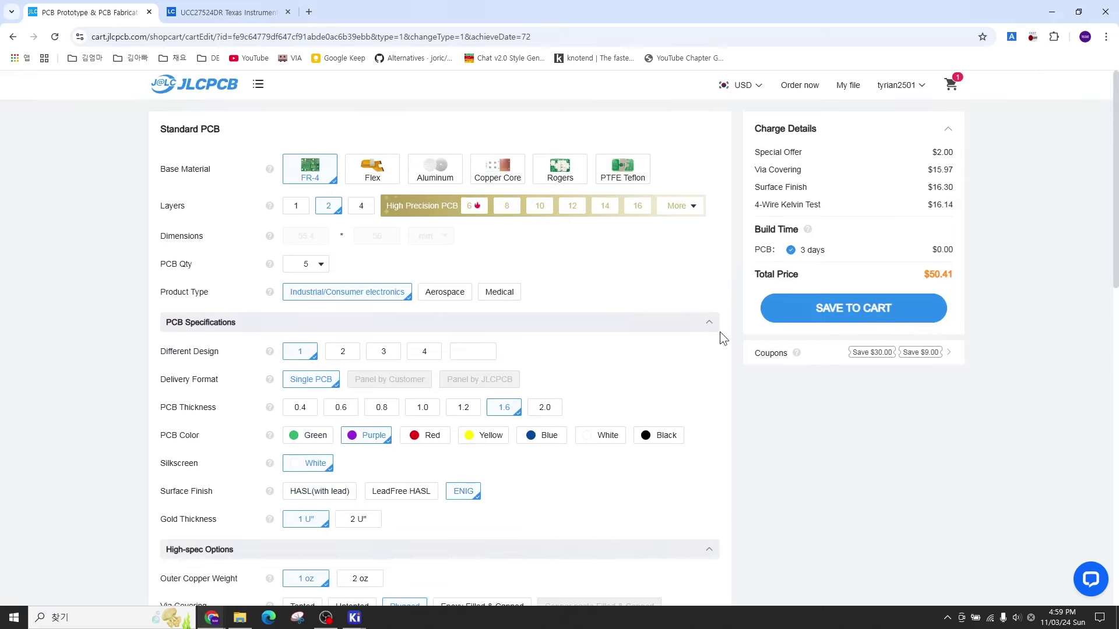
pyautogui.scroll(-10, 719, 332)
pyautogui.scroll(5, 719, 331)
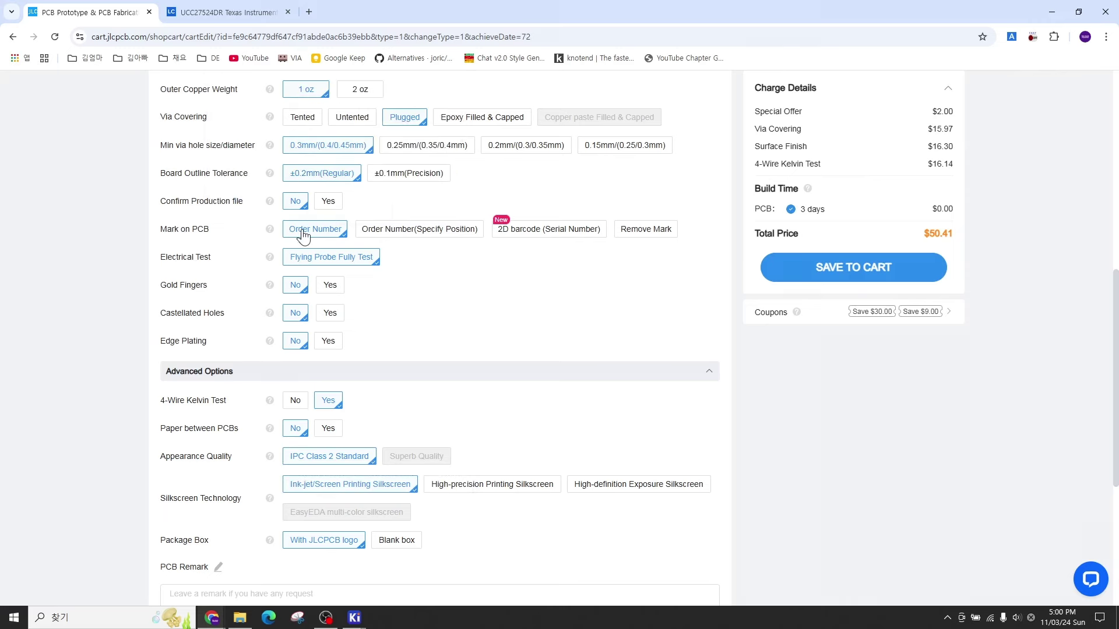
pyautogui.moveTo(270, 231)
pyautogui.scroll(-5, 629, 323)
pyautogui.scroll(7, 652, 326)
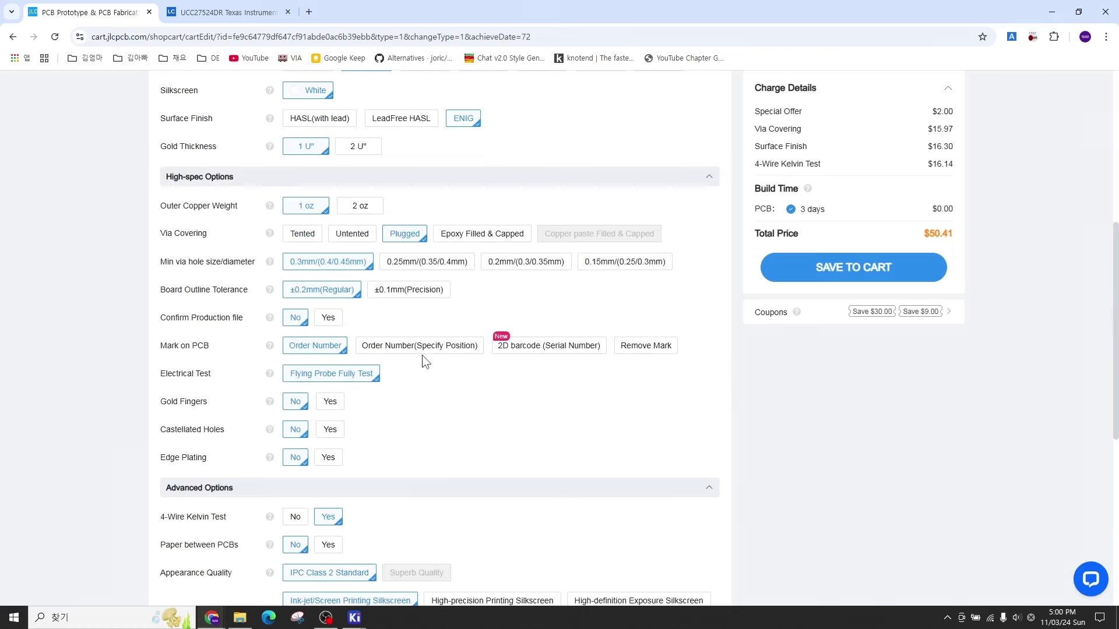
pyautogui.scroll(-3, 574, 382)
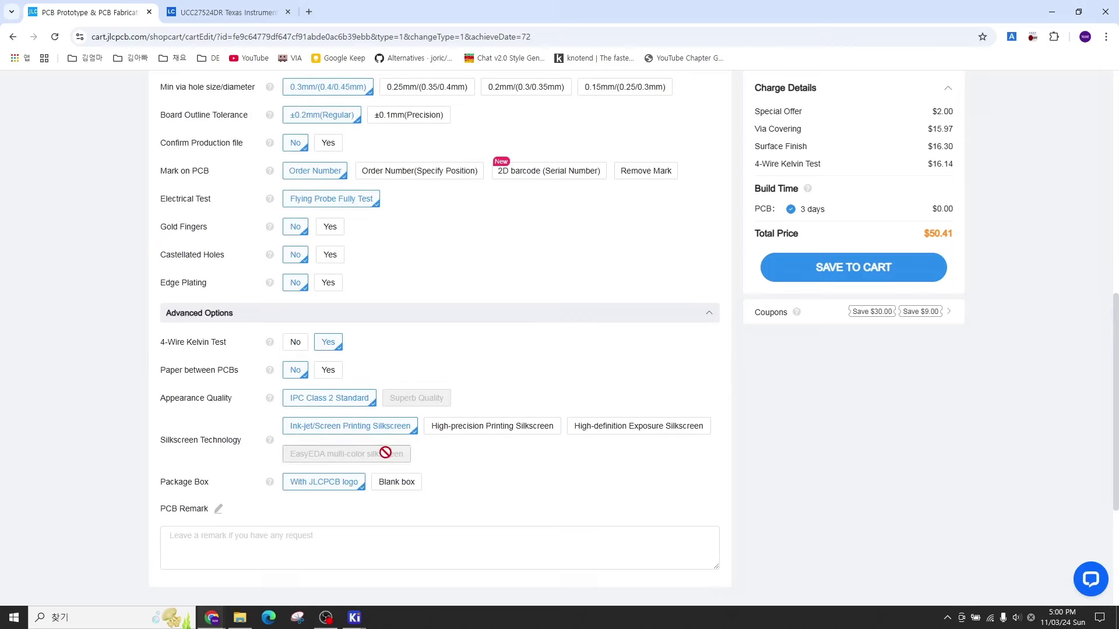
pyautogui.scroll(-2, 641, 388)
pyautogui.scroll(10, 673, 390)
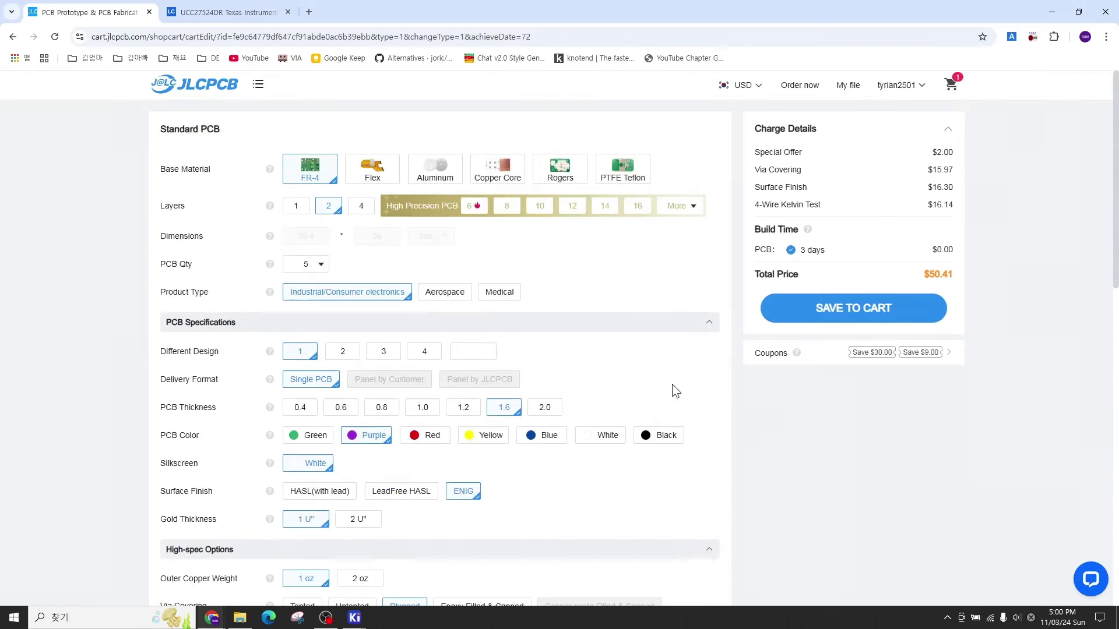
pyautogui.click(853, 307)
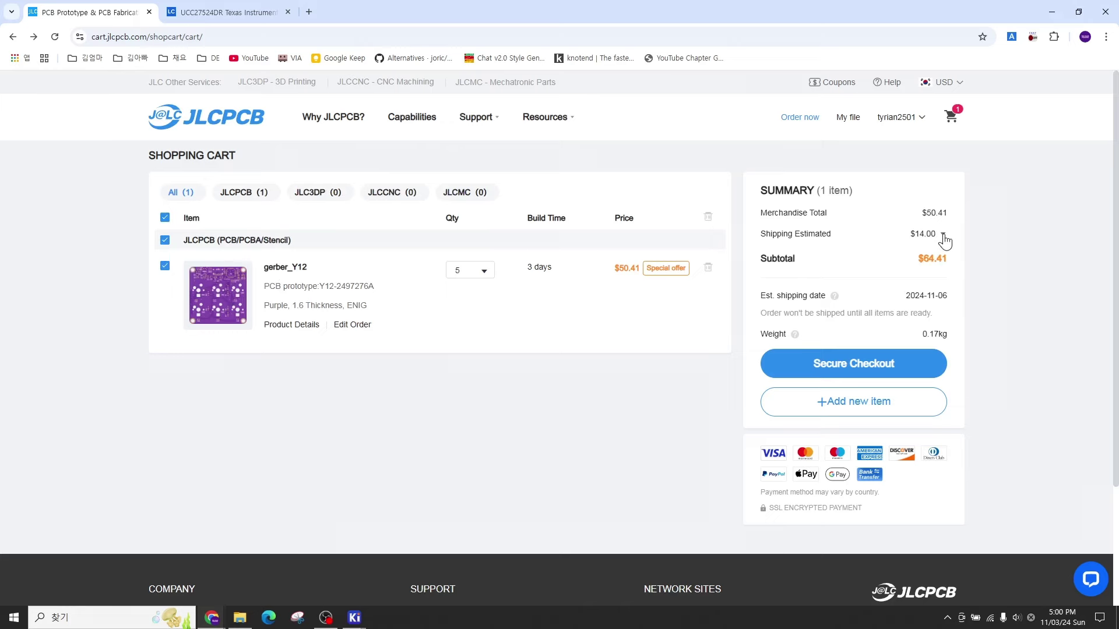
# Step: Compare the shipping methods to South Korea and select E-POST, highlighting its delivery time
pyautogui.click(945, 235)
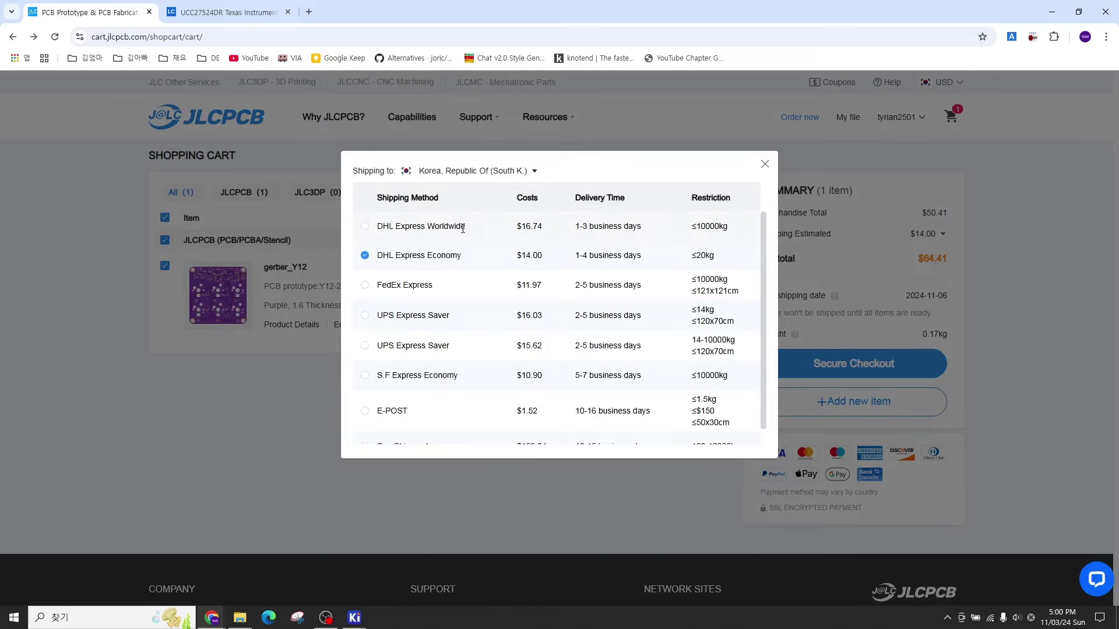
pyautogui.scroll(-1, 455, 287)
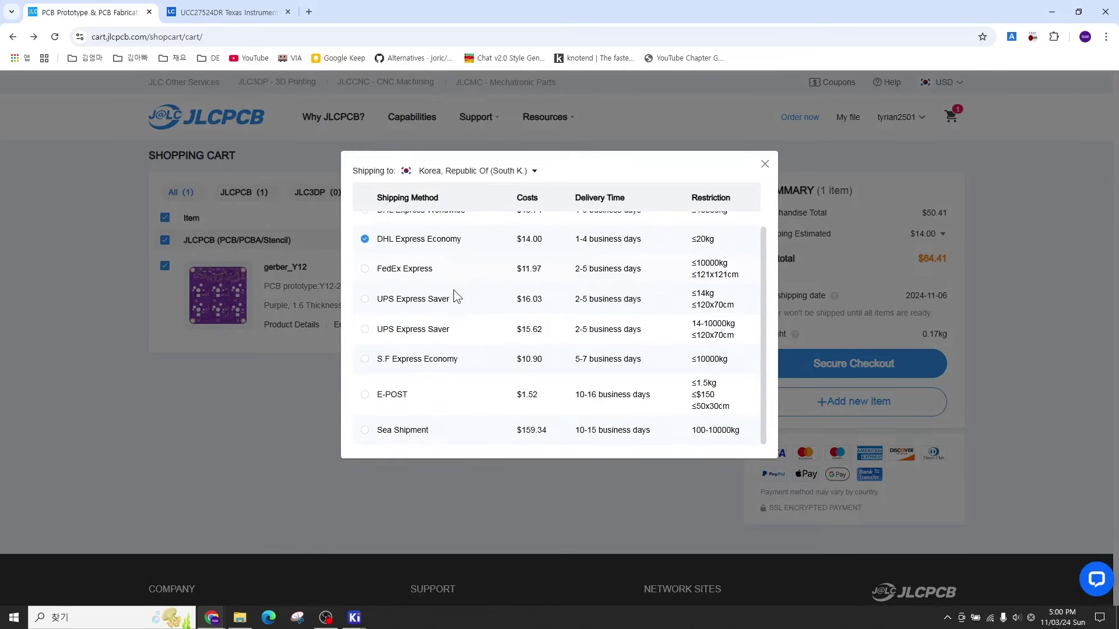
pyautogui.moveTo(575, 395); pyautogui.dragTo(644, 395)
pyautogui.click(579, 394)
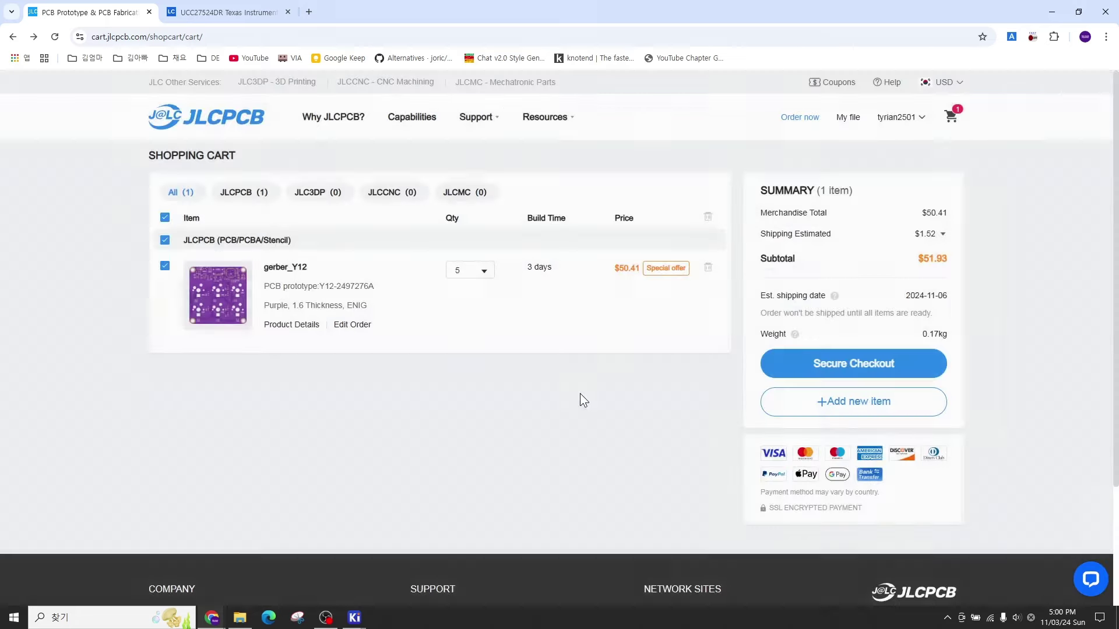
# Step: Review the shipping methods again and change the shipping to DHL Express Economy
pyautogui.click(942, 233)
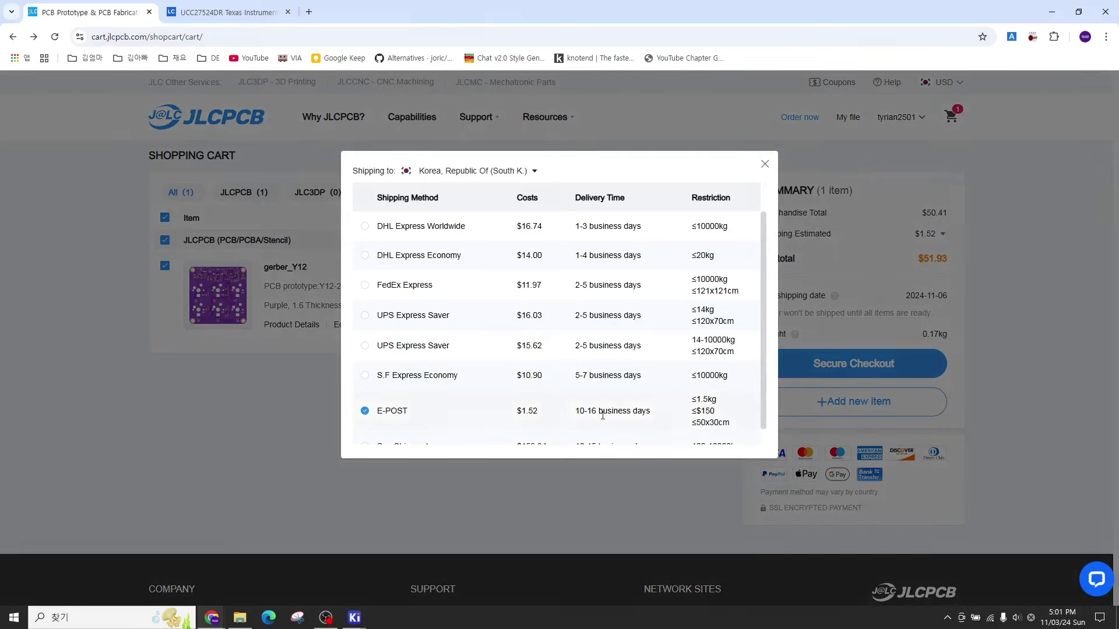
pyautogui.scroll(-1, 628, 398)
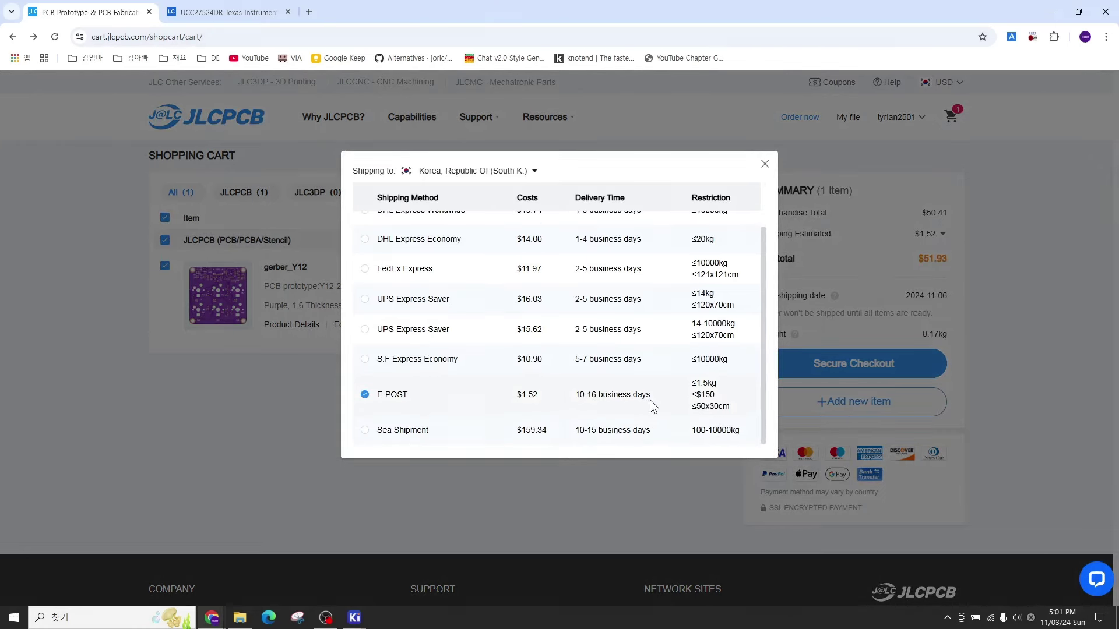
pyautogui.scroll(1, 648, 402)
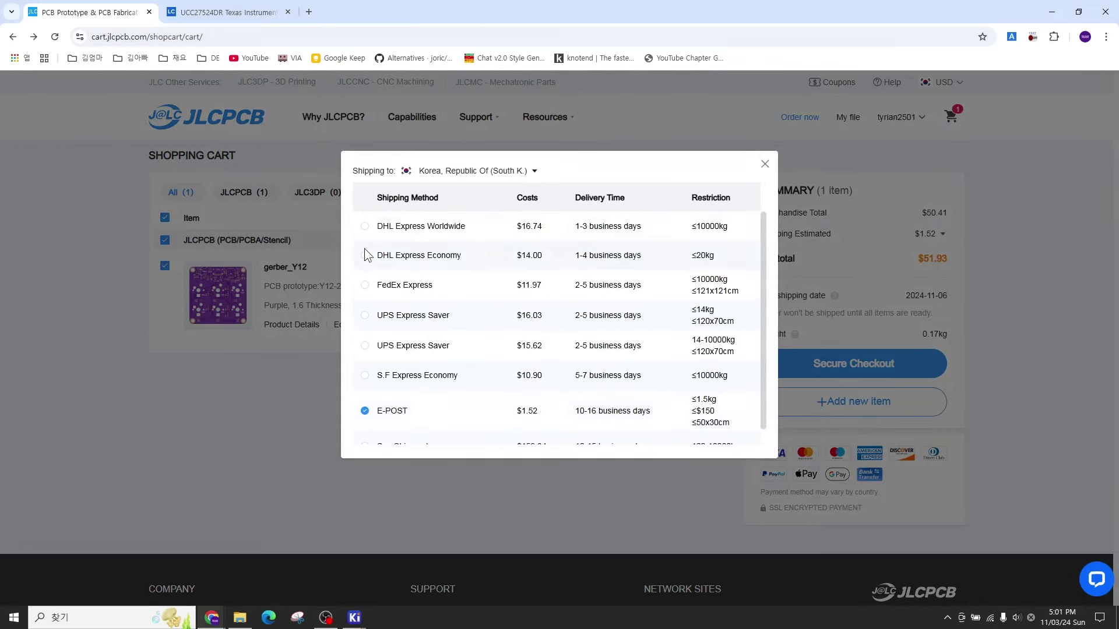
pyautogui.click(366, 227)
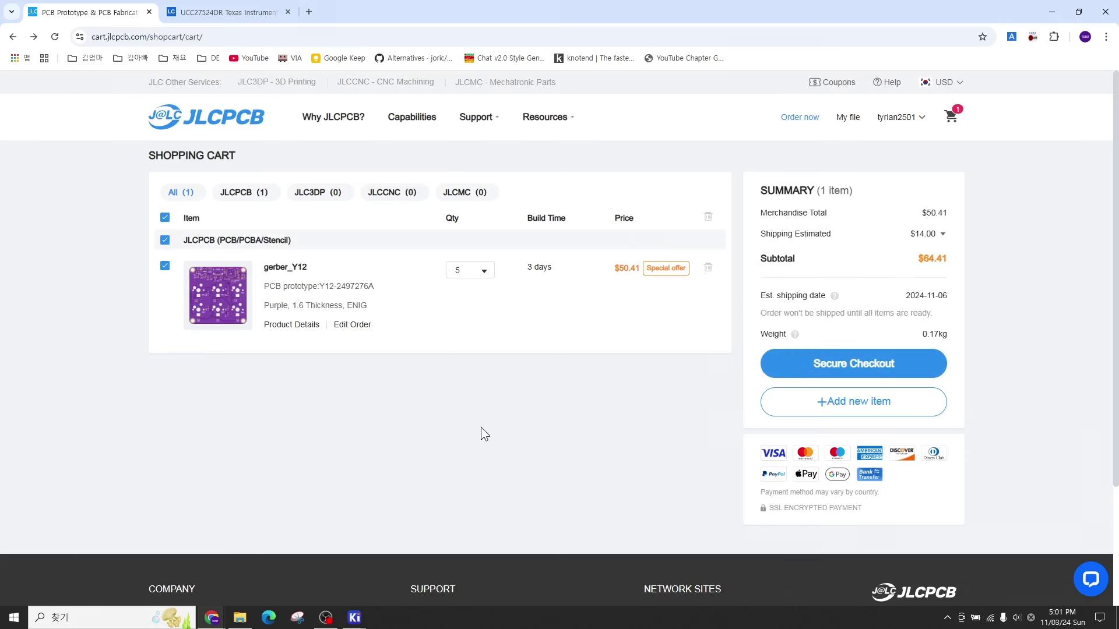
# Step: Toggle the selection of the cart items and return to a fresh Standard PCB quote page
pyautogui.click(165, 266)
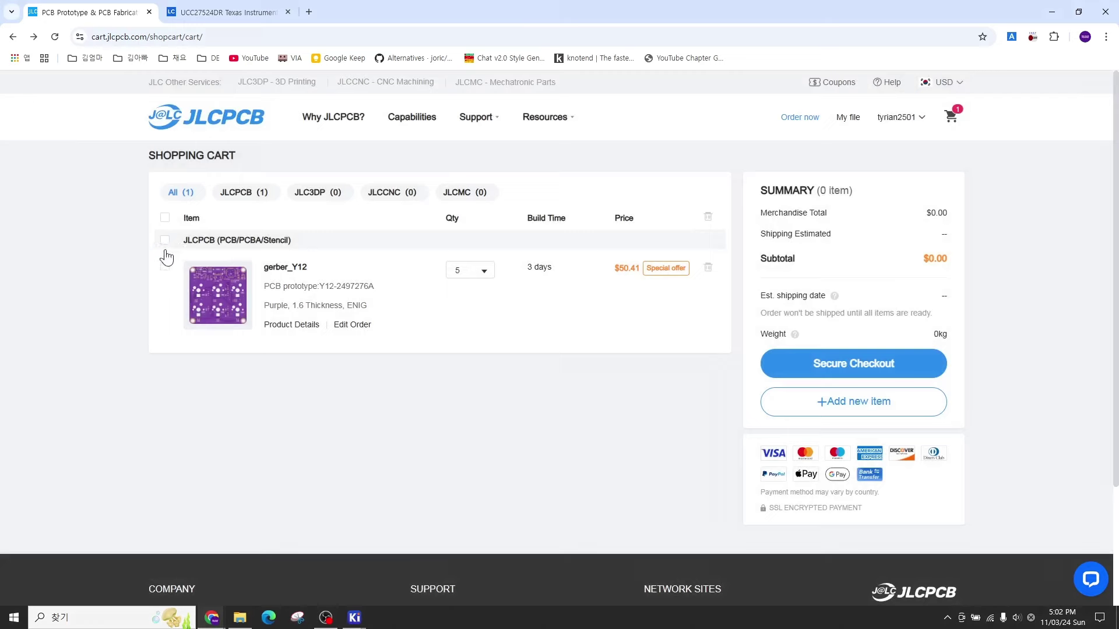
pyautogui.click(165, 218)
pyautogui.hotkey('alt', 'Left')
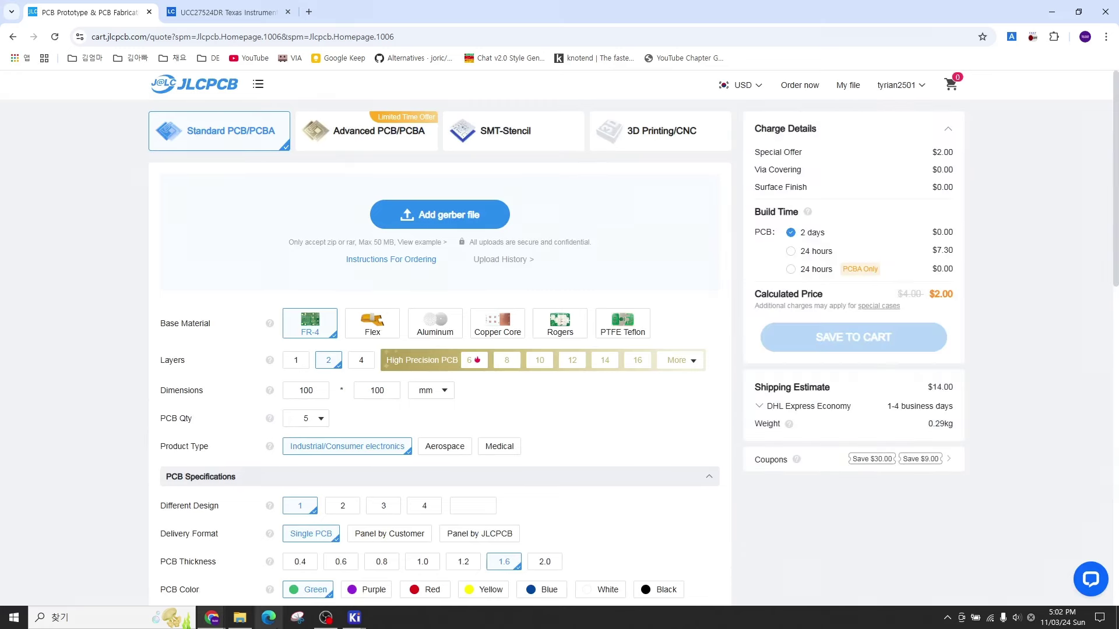
# Step: Upload the keyboard's gerber zip file for a new quote and set the PCB color to purple
pyautogui.click(239, 617)
pyautogui.moveTo(696, 249); pyautogui.dragTo(453, 219)
pyautogui.scroll(-2, 488, 302)
pyautogui.click(369, 494)
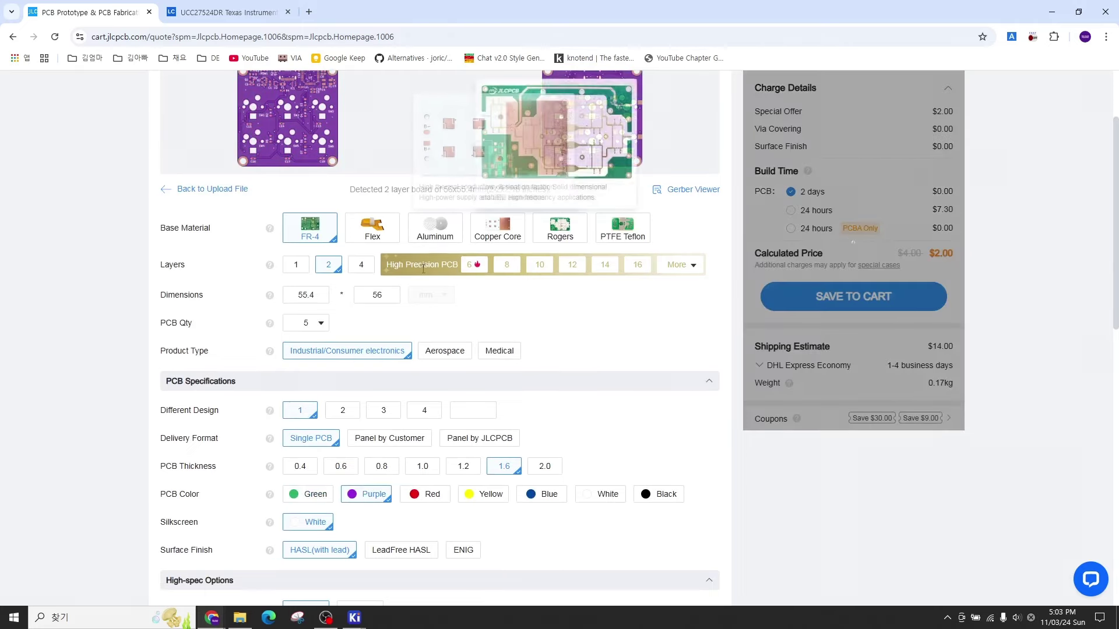
# Step: Enable PCB Assembly for the new board order, leaving the other board options at their defaults
pyautogui.scroll(-2, 421, 289)
pyautogui.scroll(-6, 369, 381)
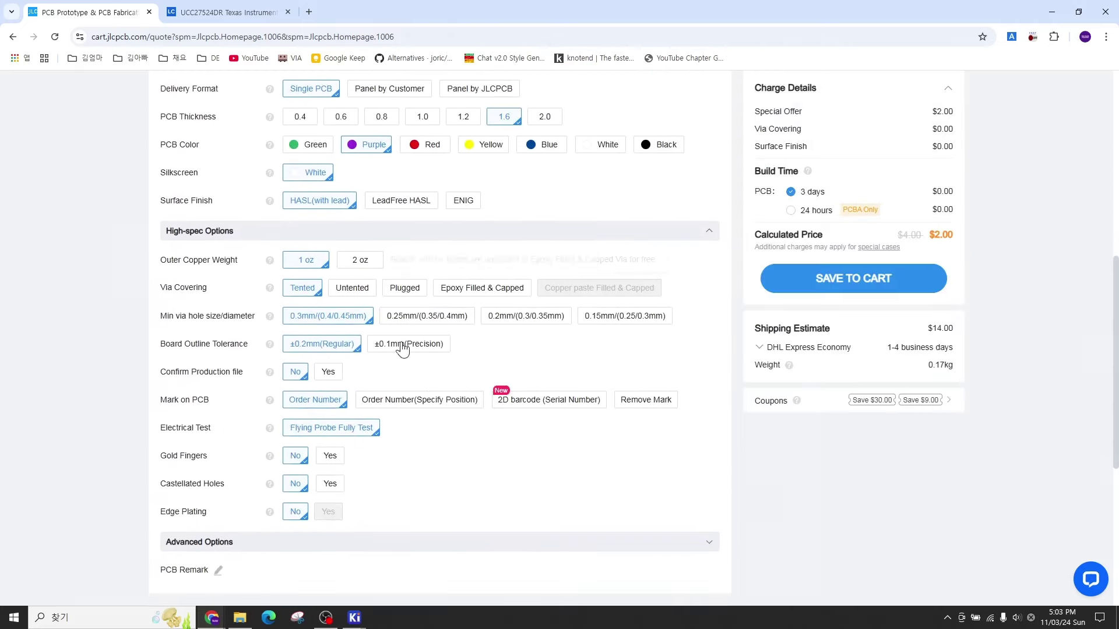
pyautogui.scroll(-3, 348, 304)
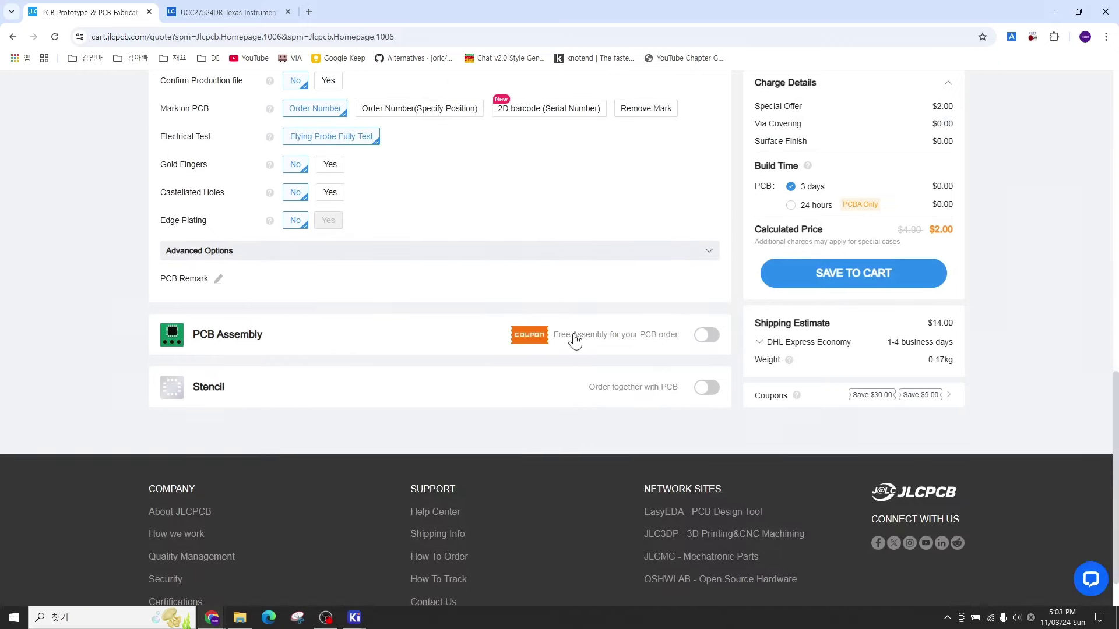
pyautogui.click(707, 338)
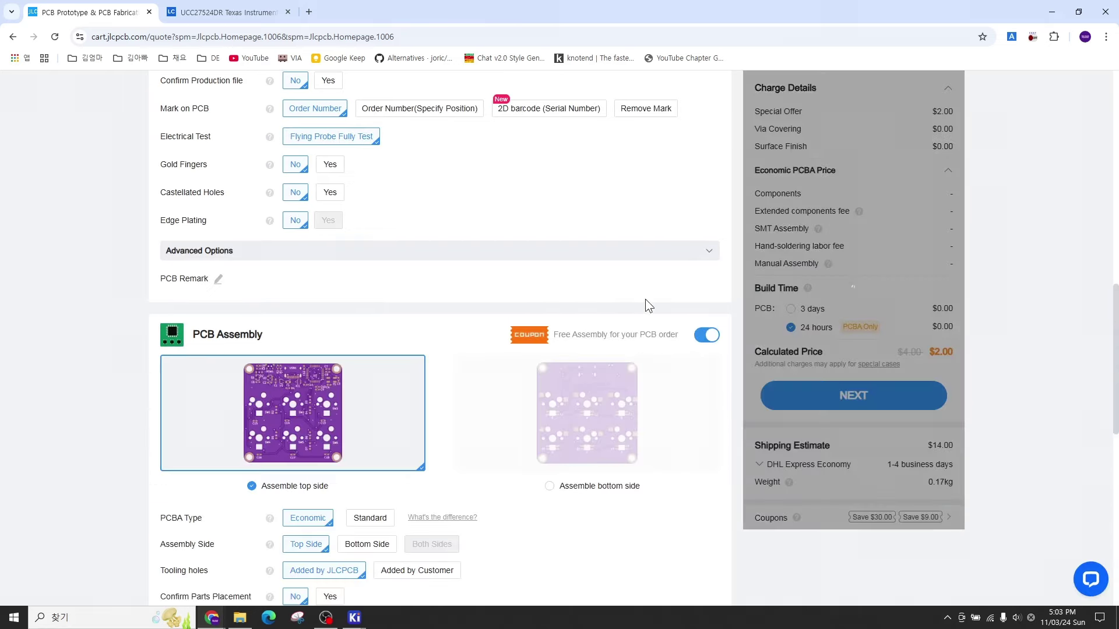
# Step: Try bottom-side assembly, and switch the assembly side back to the top
pyautogui.scroll(-3, 646, 303)
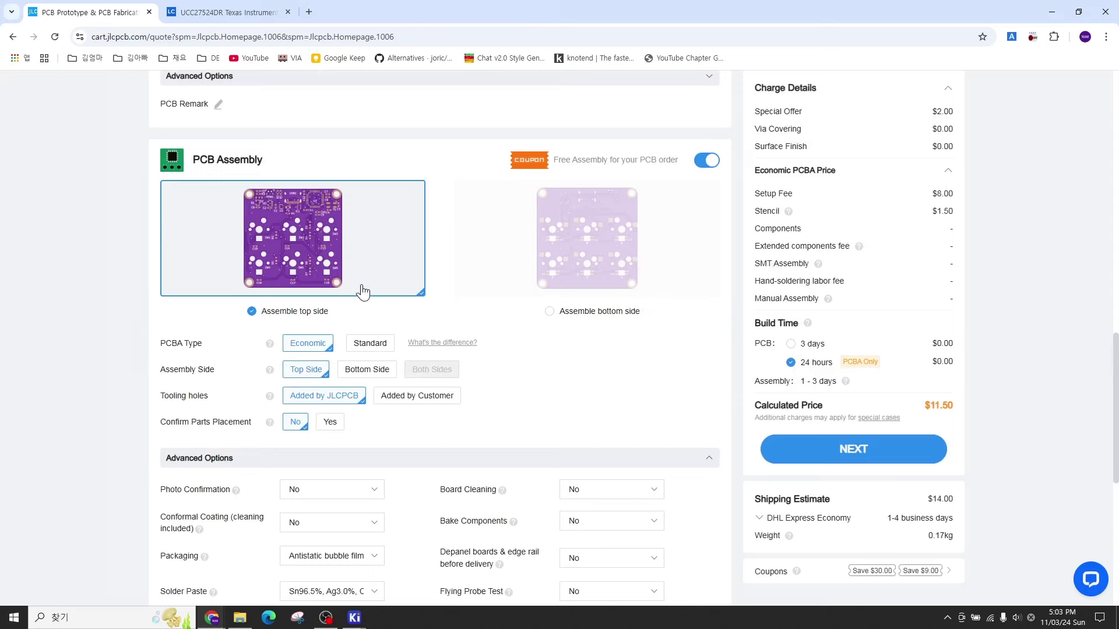
pyautogui.click(578, 266)
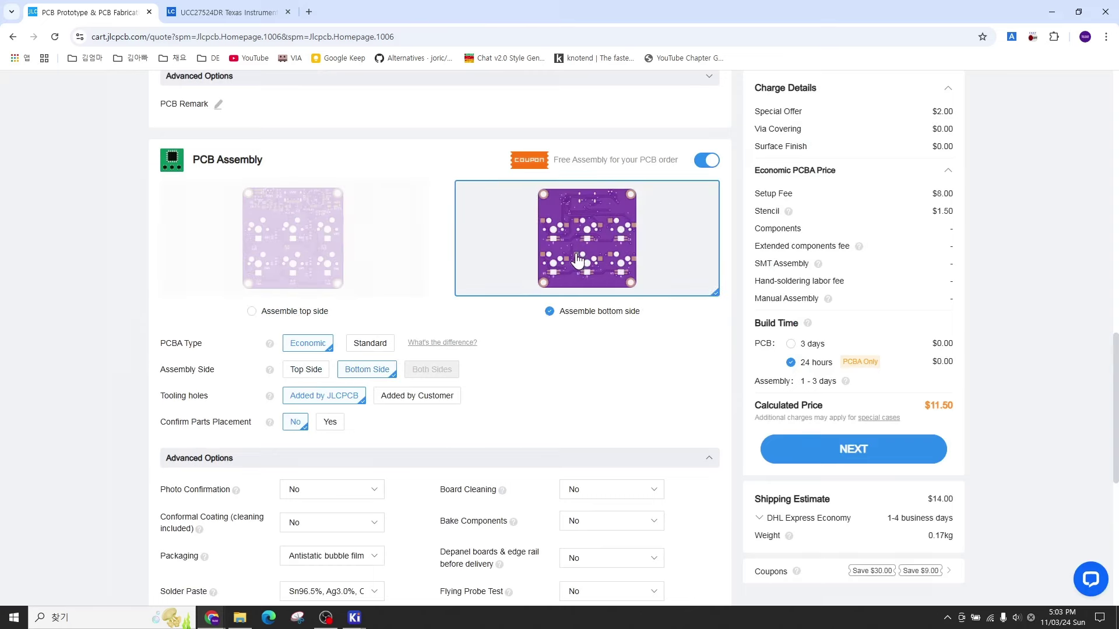
pyautogui.click(309, 248)
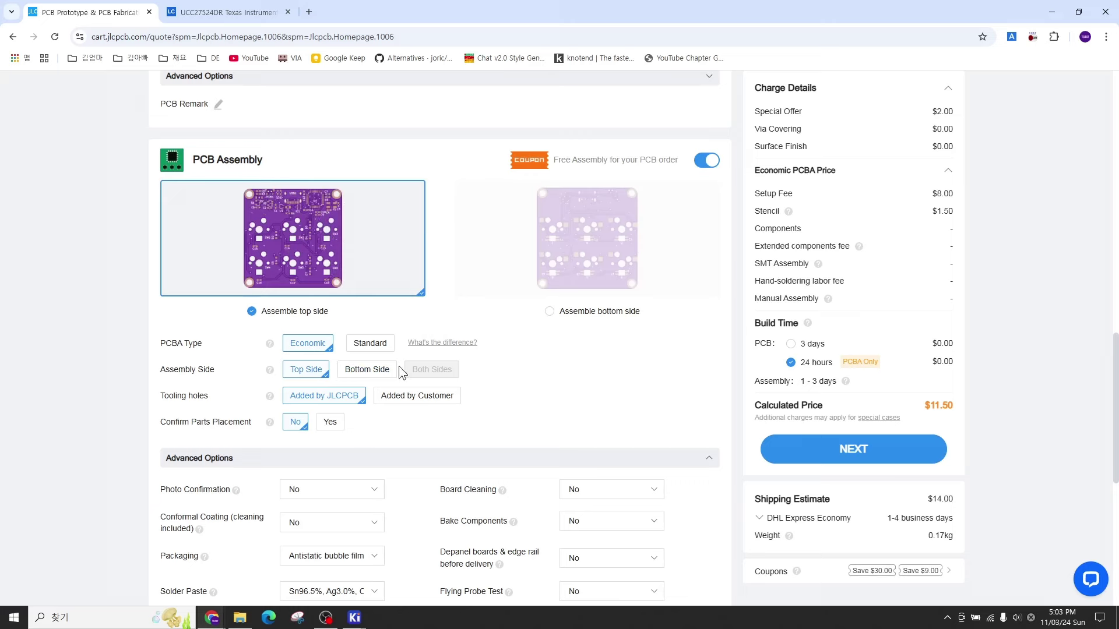
# Step: Set the PCBA type to Standard with assembly on both sides, and highlight the setup fee in the charge details
pyautogui.click(377, 346)
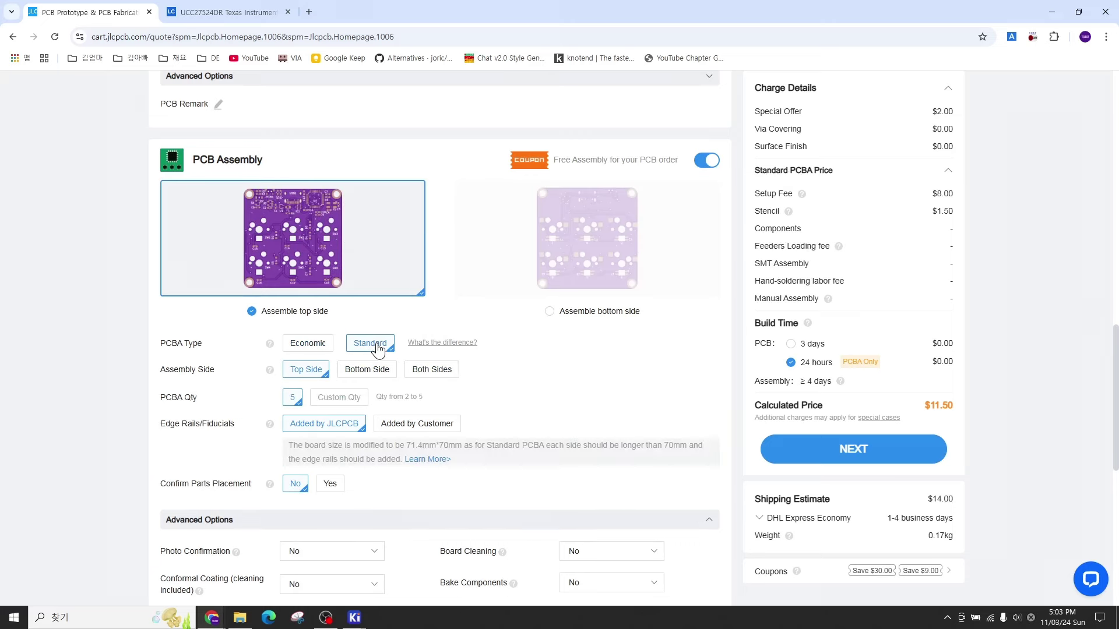
pyautogui.click(432, 369)
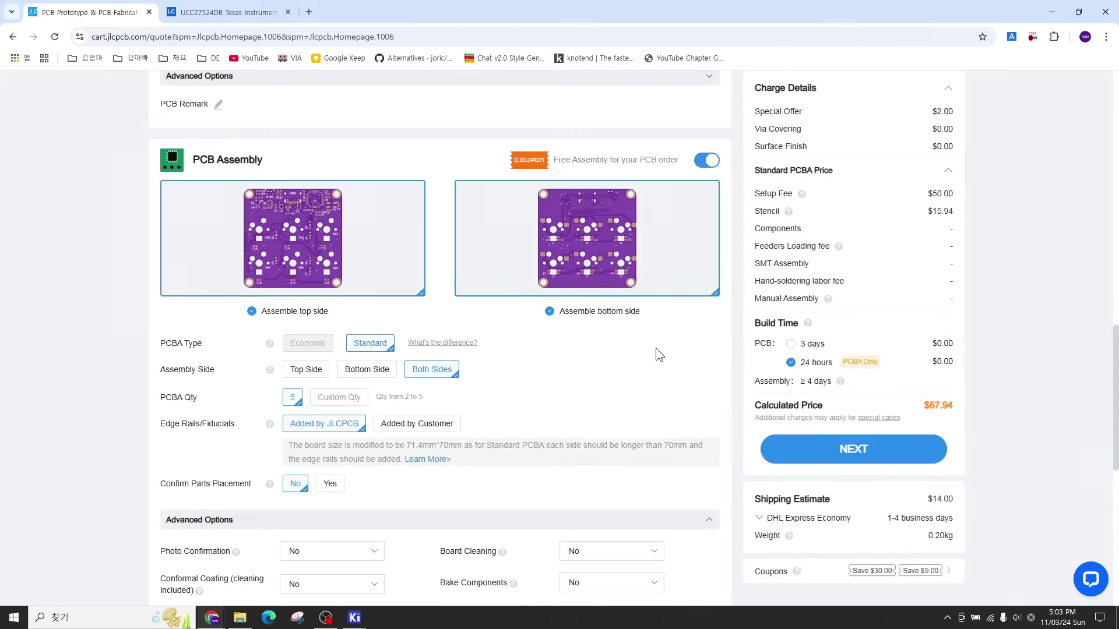
pyautogui.moveTo(761, 190); pyautogui.dragTo(788, 192)
pyautogui.click(775, 192)
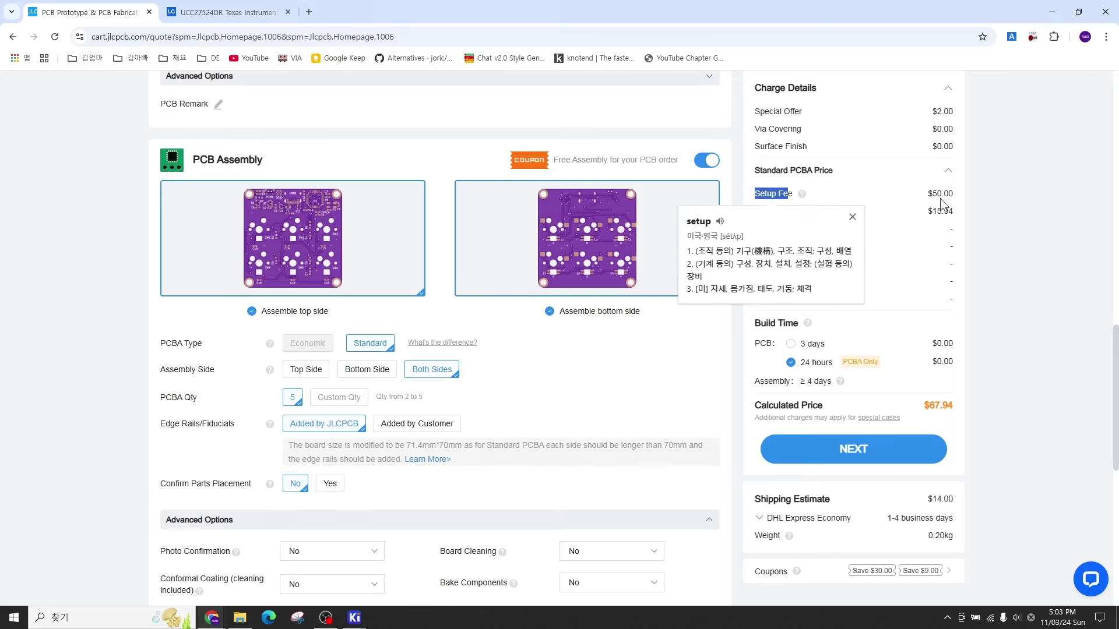
# Step: Switch the assembly to the bottom side only, and change it to the top side
pyautogui.click(551, 314)
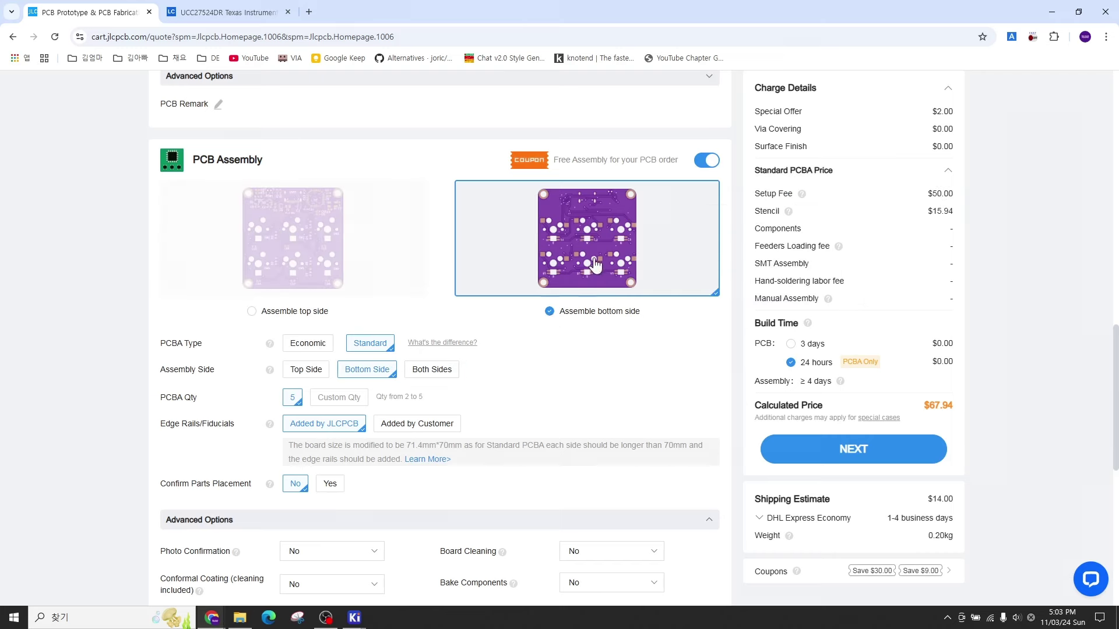
pyautogui.click(315, 257)
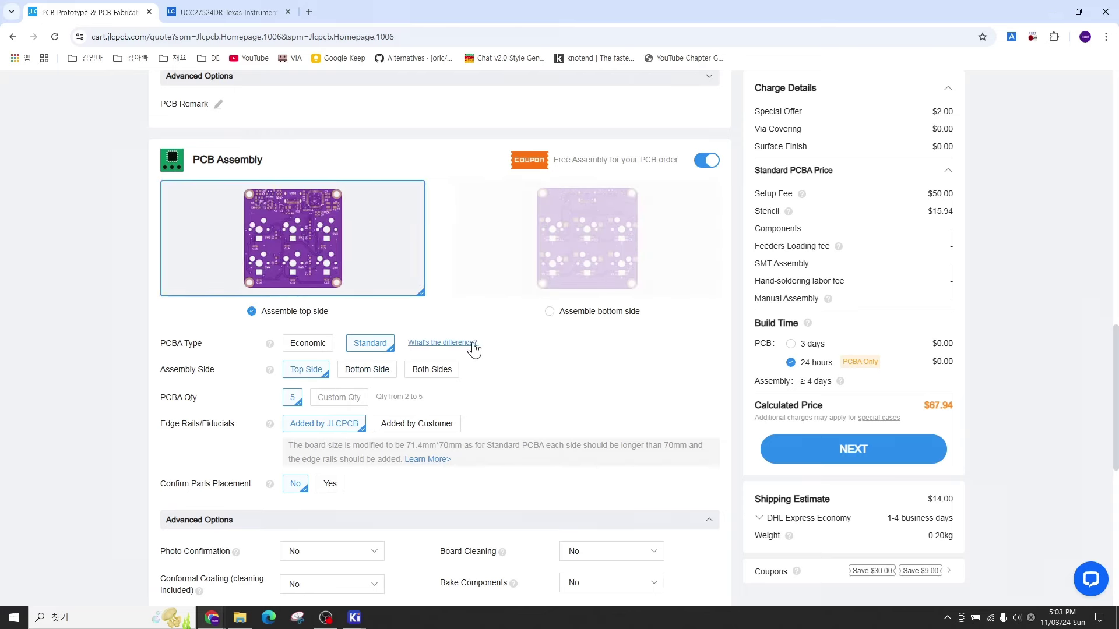
# Step: Set the PCBA type to Economic with top-side assembly, and highlight the Confirm Parts Placement option
pyautogui.click(304, 347)
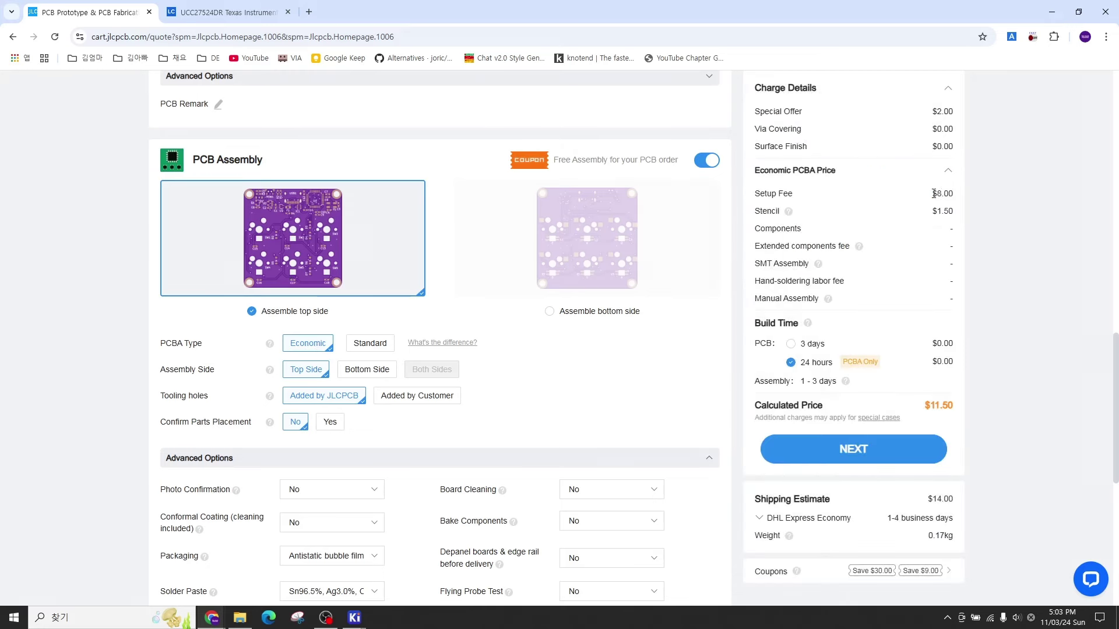
pyautogui.scroll(-1, 503, 330)
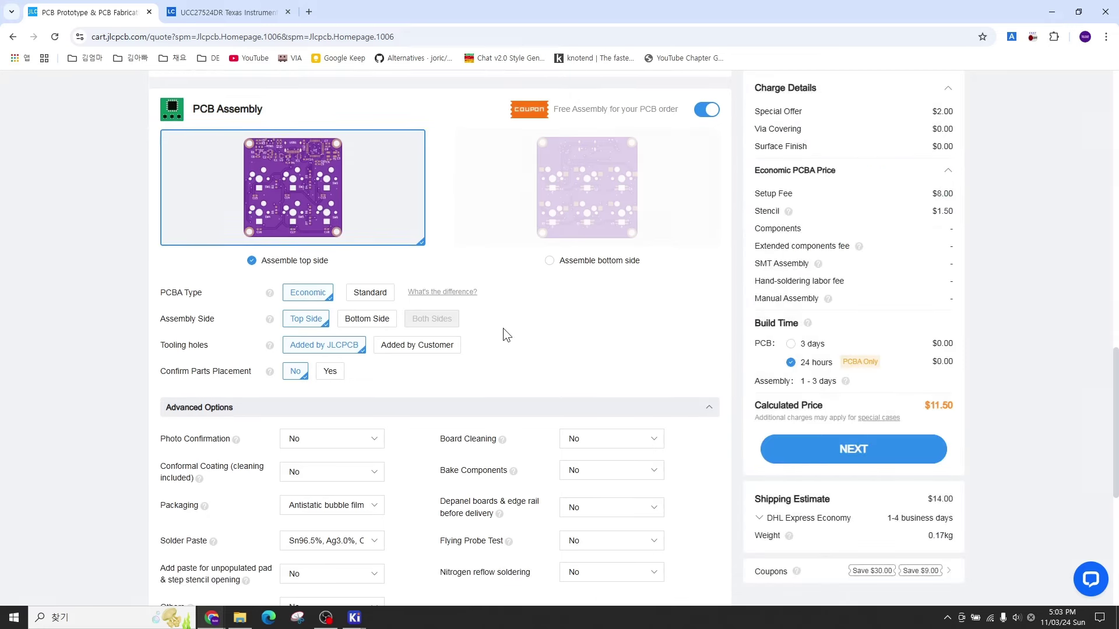
pyautogui.scroll(-1, 503, 328)
pyautogui.moveTo(162, 307); pyautogui.dragTo(239, 309)
pyautogui.click(249, 310)
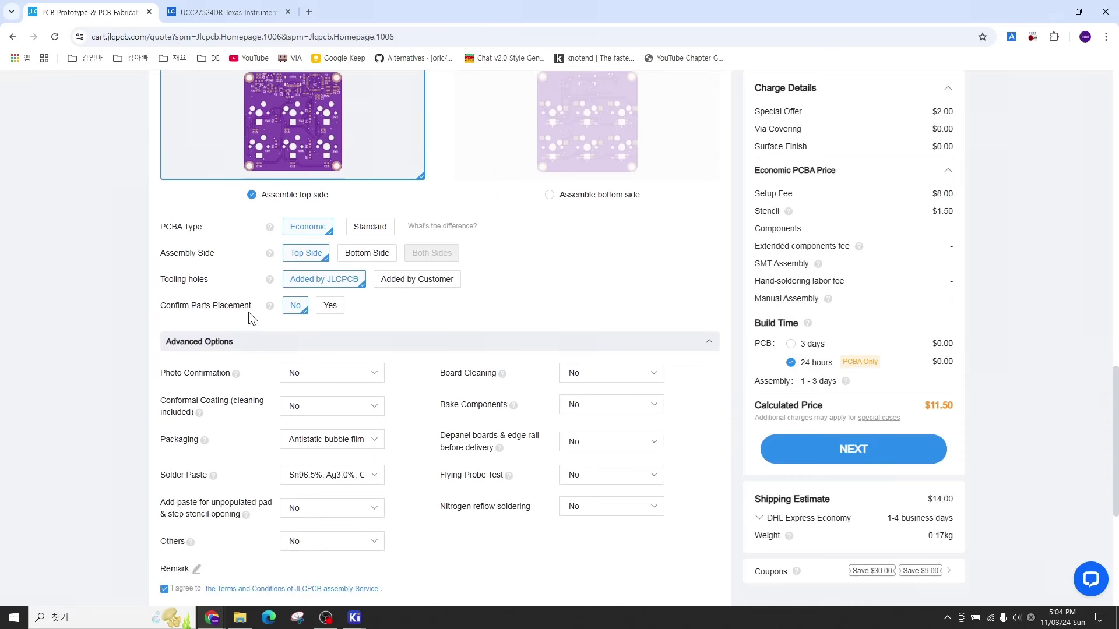
pyautogui.moveTo(171, 307); pyautogui.dragTo(251, 309)
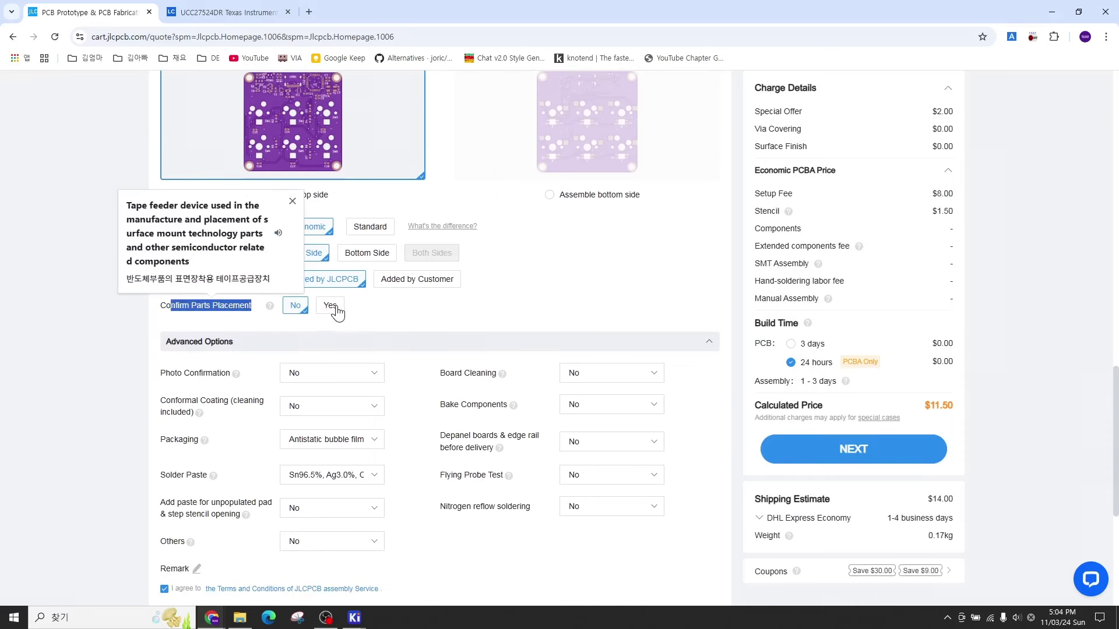
pyautogui.click(276, 306)
pyautogui.scroll(2, 482, 313)
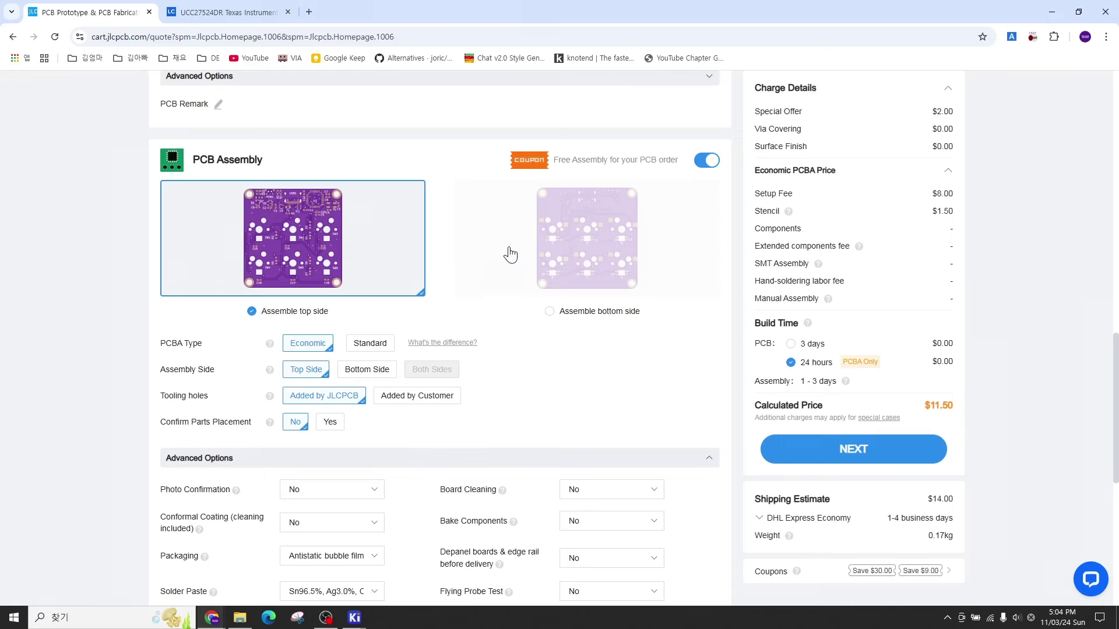
pyautogui.scroll(-1, 502, 265)
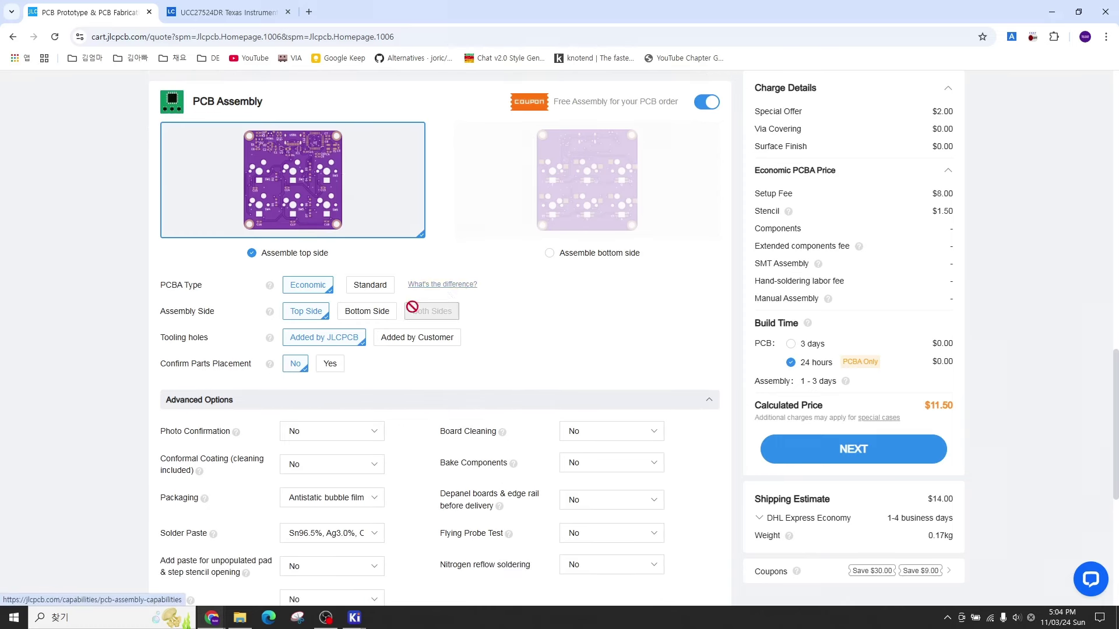
# Step: Set Confirm Parts Placement to Yes with "Do not confirm automatically" enabled, and confirm the choice
pyautogui.moveTo(269, 367)
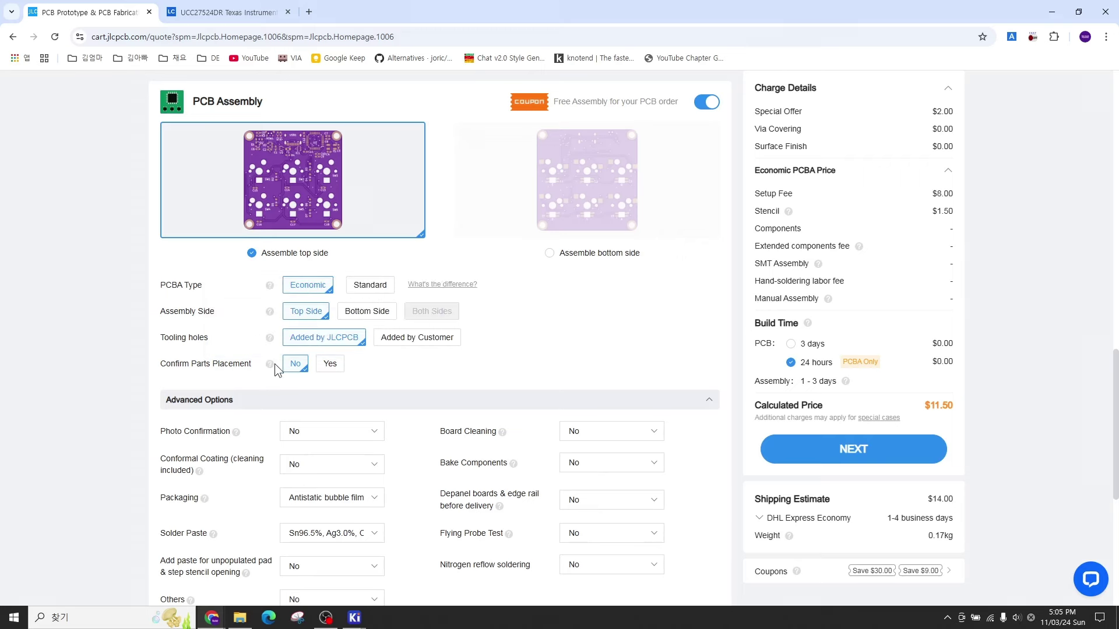
pyautogui.click(329, 364)
pyautogui.moveTo(515, 200); pyautogui.dragTo(571, 199)
pyautogui.moveTo(464, 230)
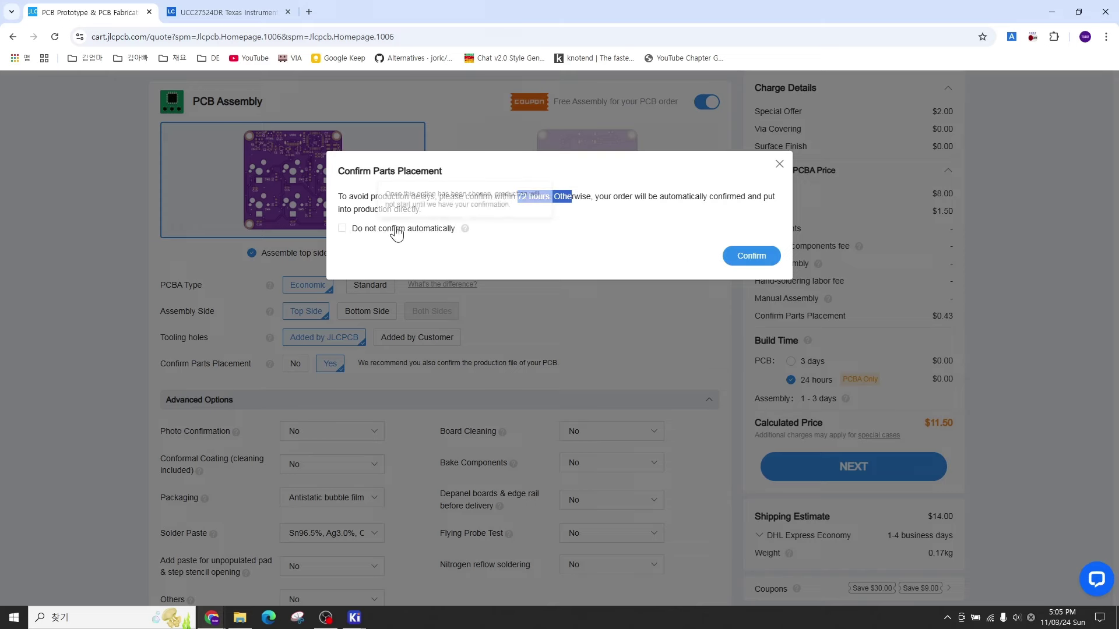
pyautogui.click(342, 228)
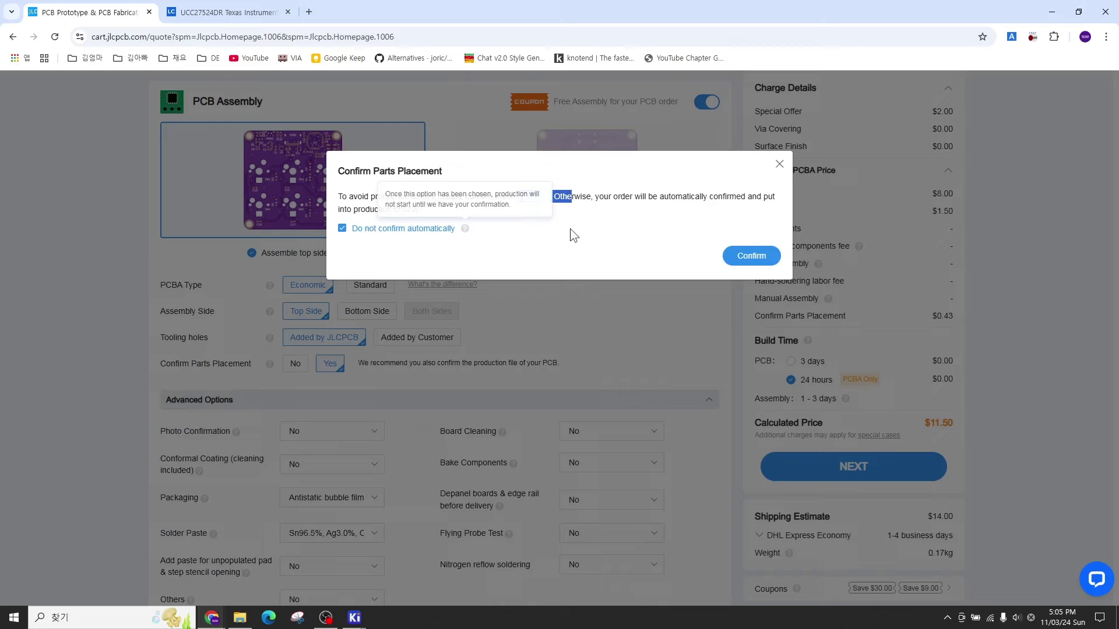
pyautogui.click(755, 257)
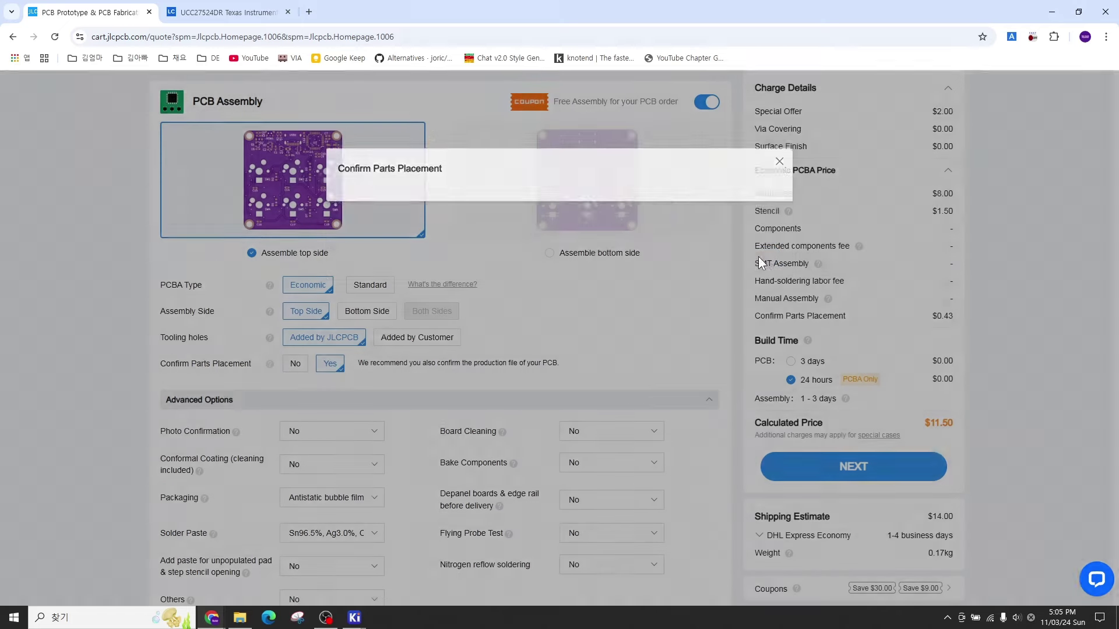
# Step: Leave the advanced assembly options at their defaults and proceed to the assembly order's PCB page
pyautogui.scroll(-2, 522, 349)
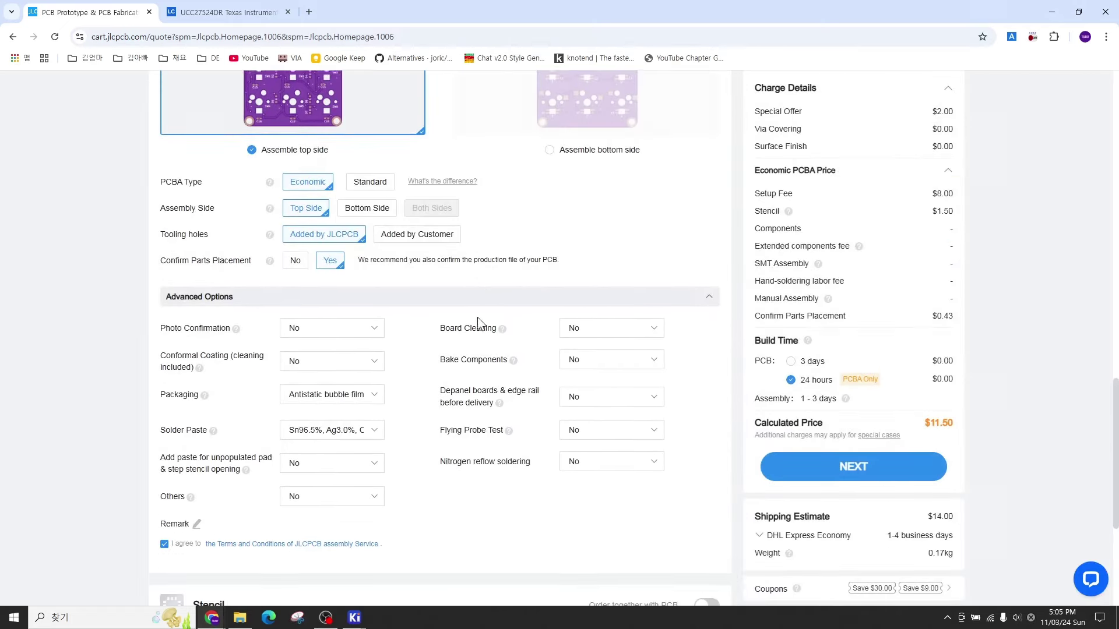
pyautogui.moveTo(246, 456)
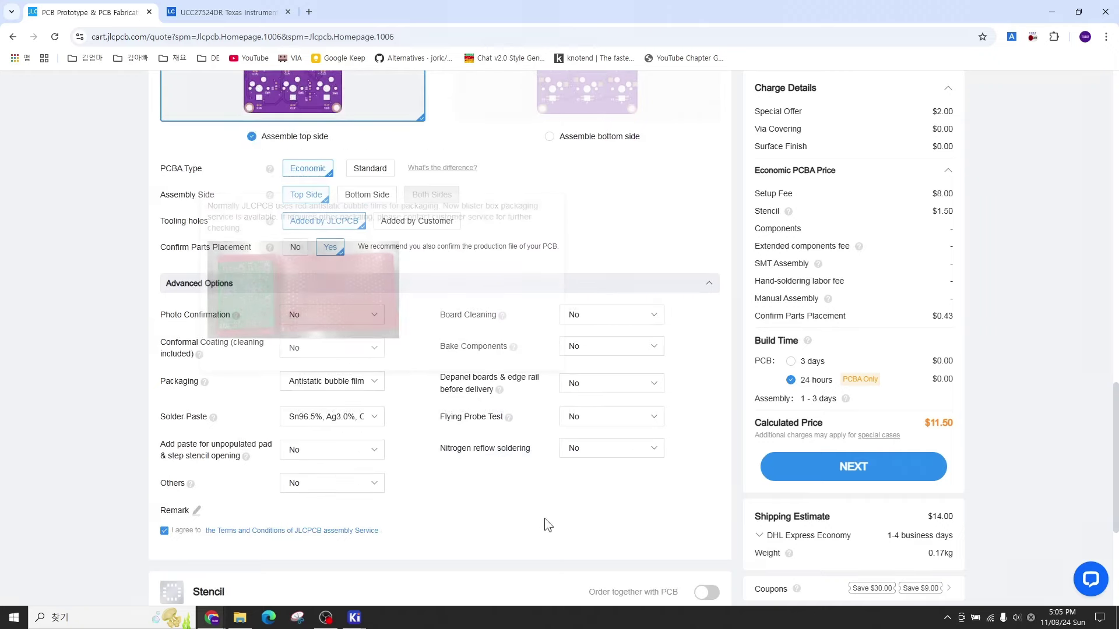
pyautogui.scroll(-2, 514, 492)
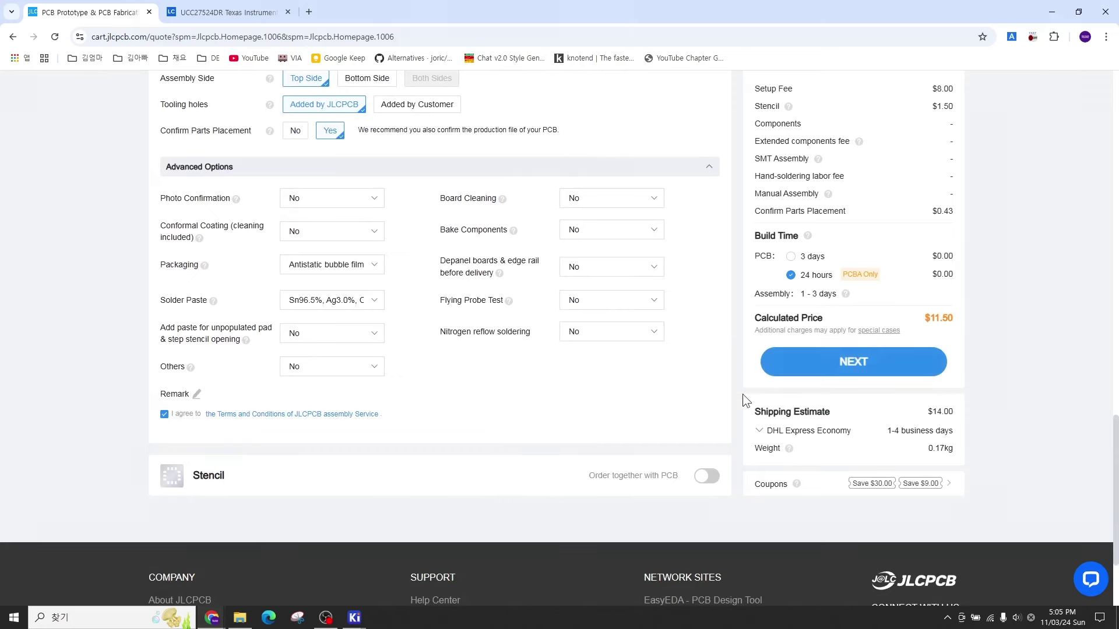
pyautogui.scroll(2, 732, 403)
pyautogui.scroll(-3, 734, 406)
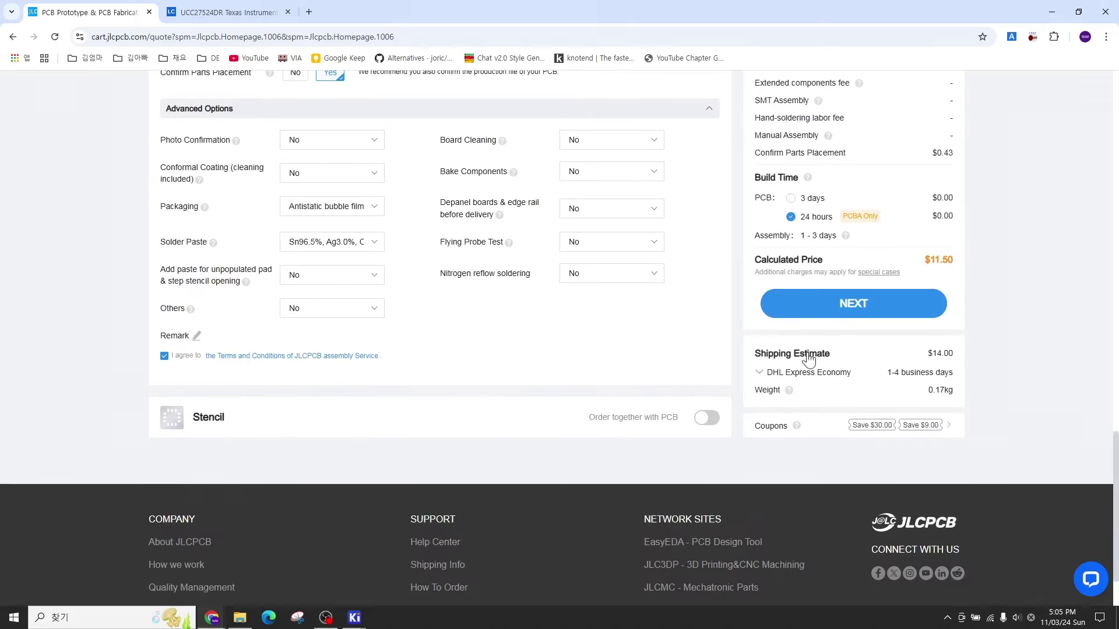
pyautogui.click(835, 317)
# Step: Check the board preview from the bottom and the top, and continue to the Bill of Materials stage
pyautogui.scroll(-2, 733, 320)
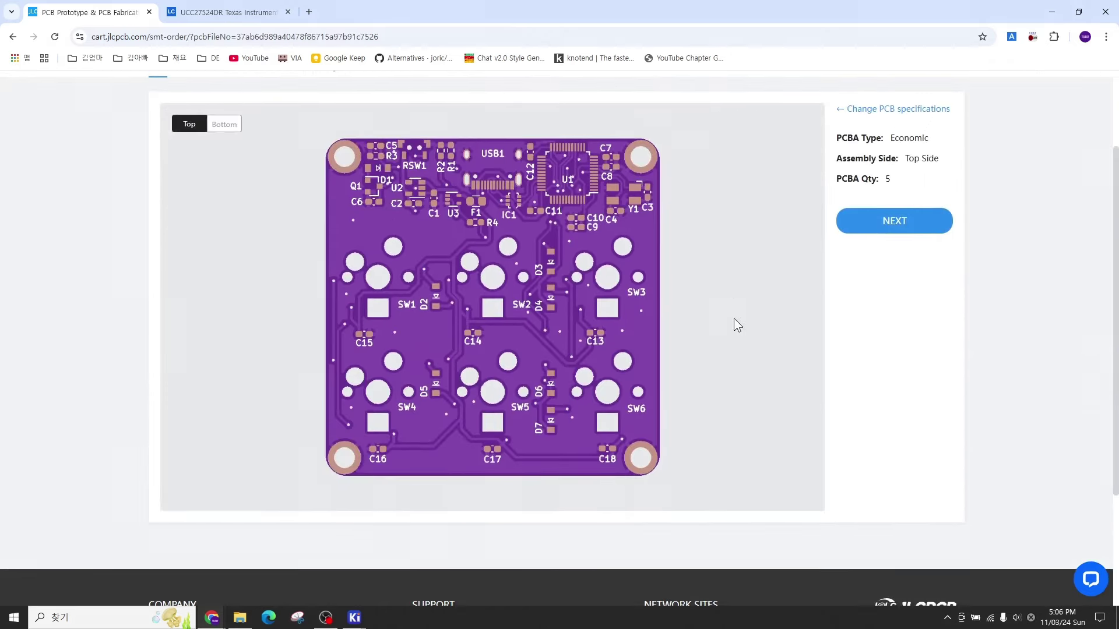
pyautogui.scroll(1, 734, 319)
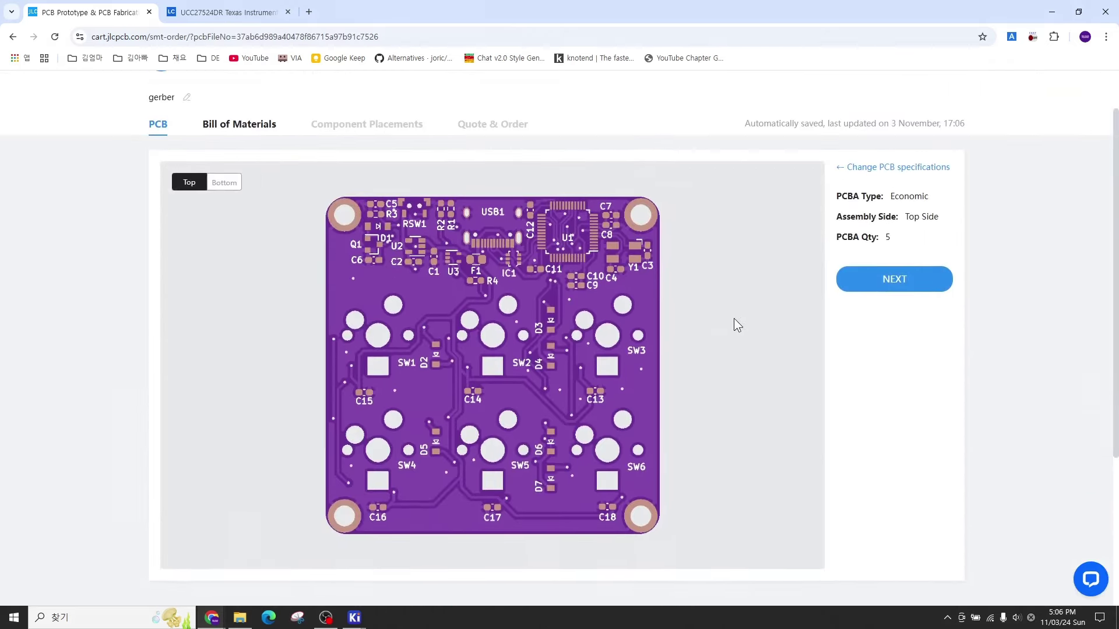
pyautogui.click(232, 184)
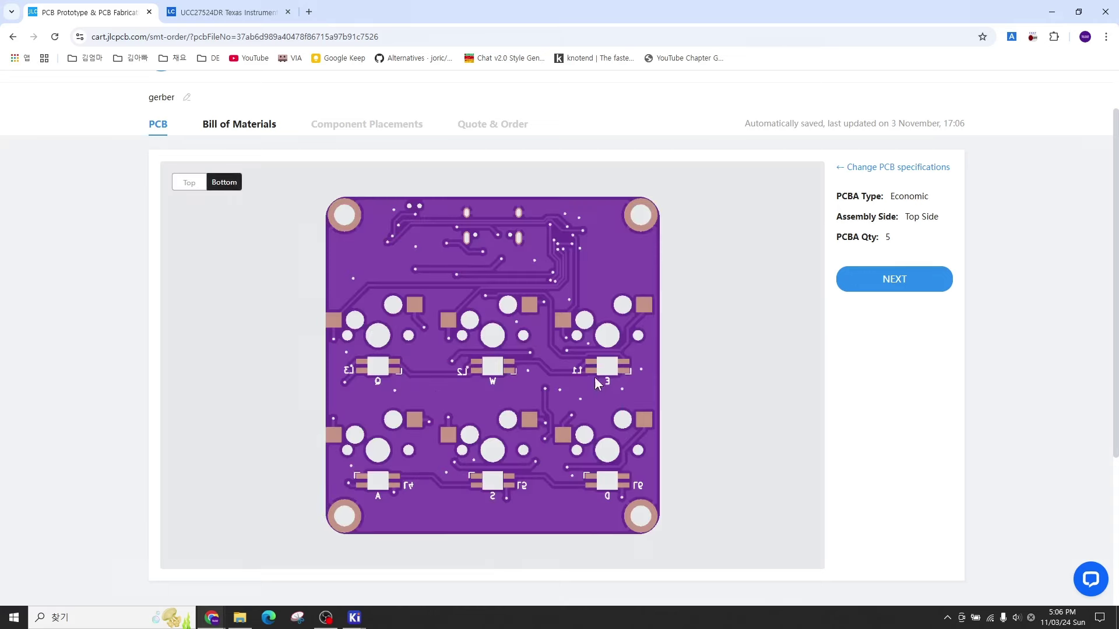
pyautogui.click(185, 185)
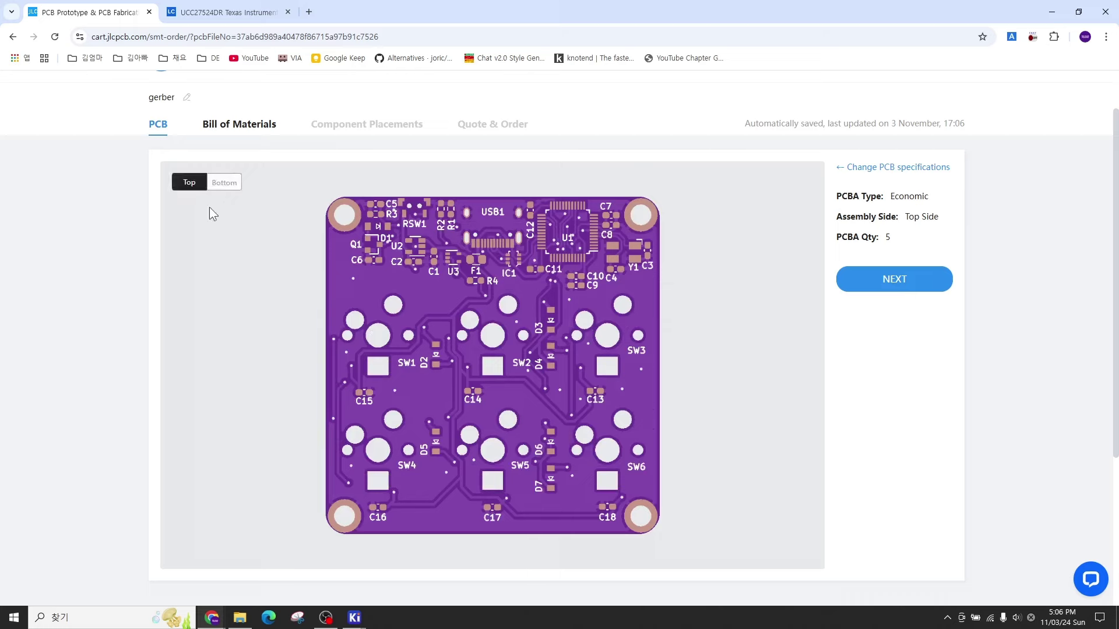
pyautogui.click(908, 279)
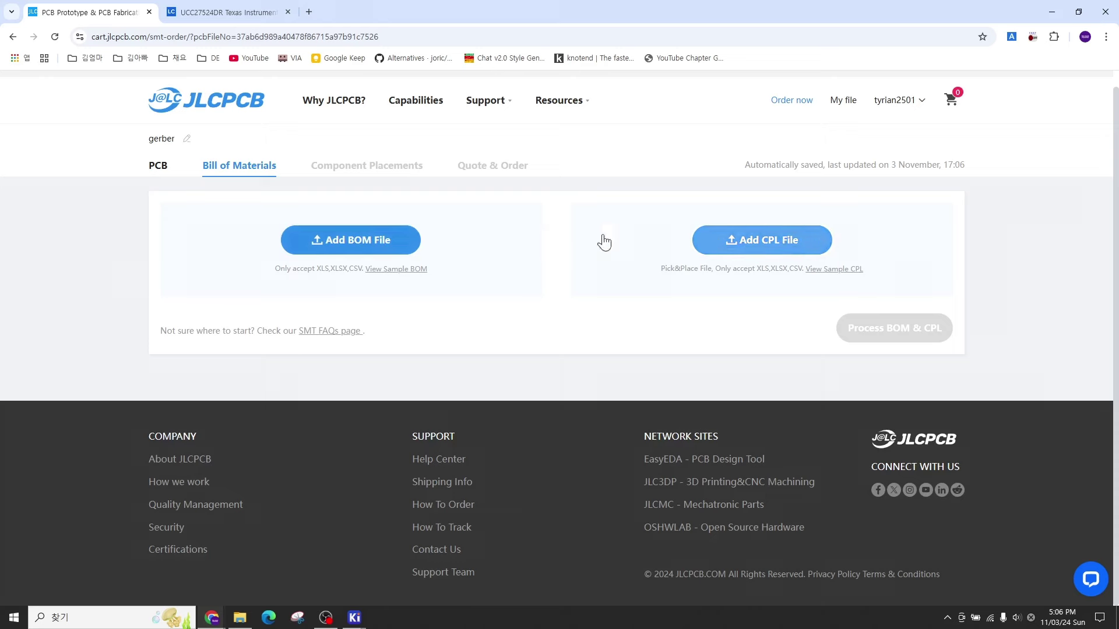
# Step: Switch to File Explorer and open KBD_PCB_EXAMPLE-bom.xlsx from the KBD_PCB_EXAMPLE project folder
pyautogui.rightClick(346, 246)
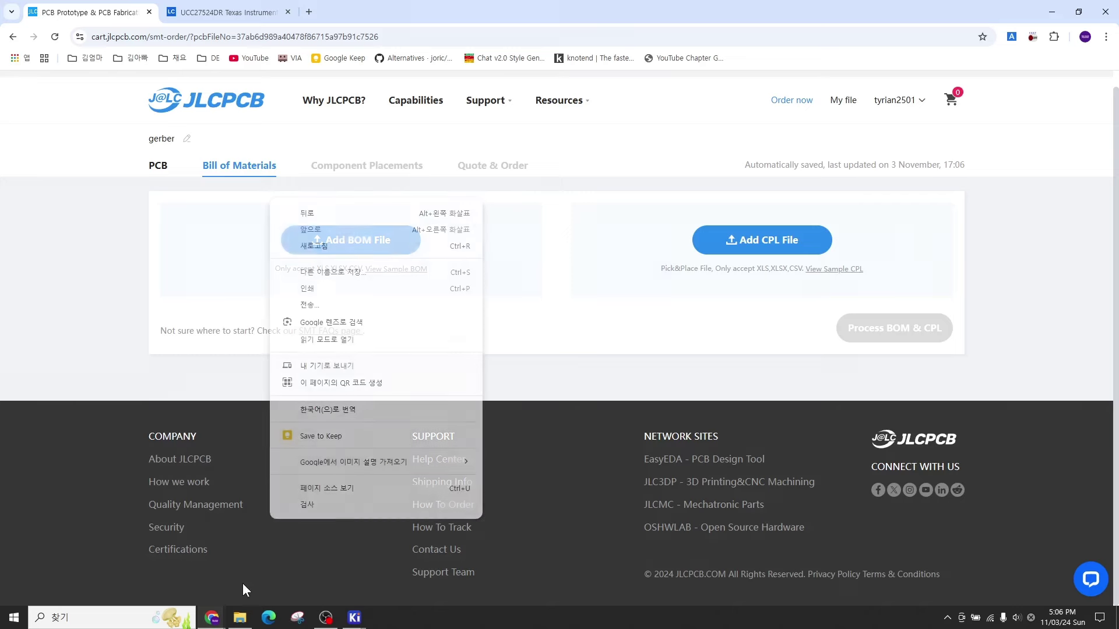
pyautogui.click(239, 618)
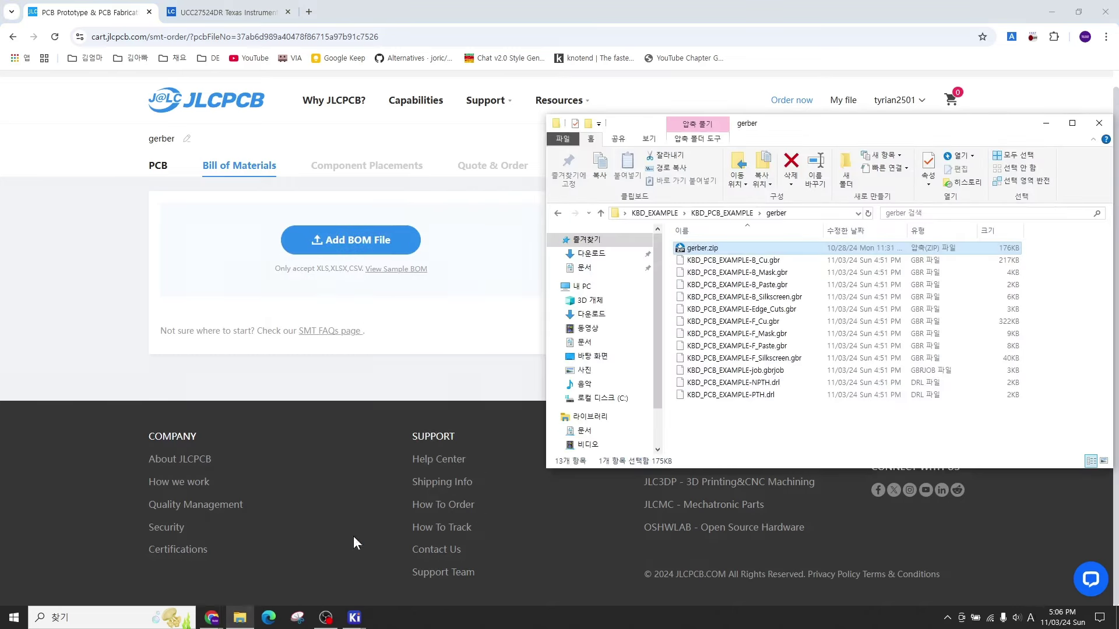
pyautogui.click(722, 213)
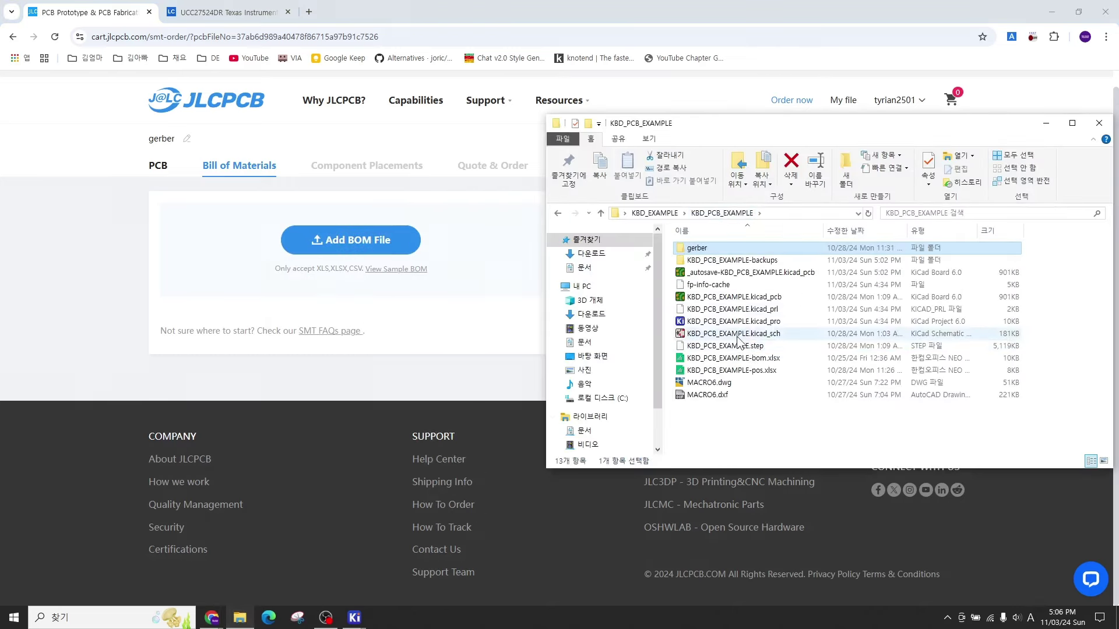
pyautogui.click(757, 358)
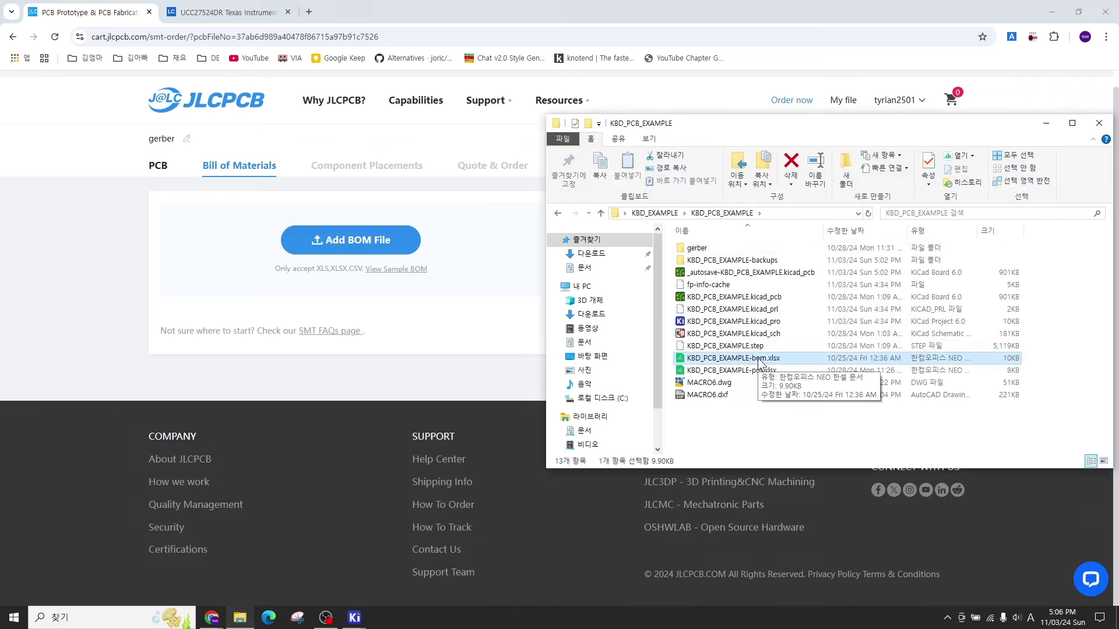
pyautogui.doubleClick(762, 359)
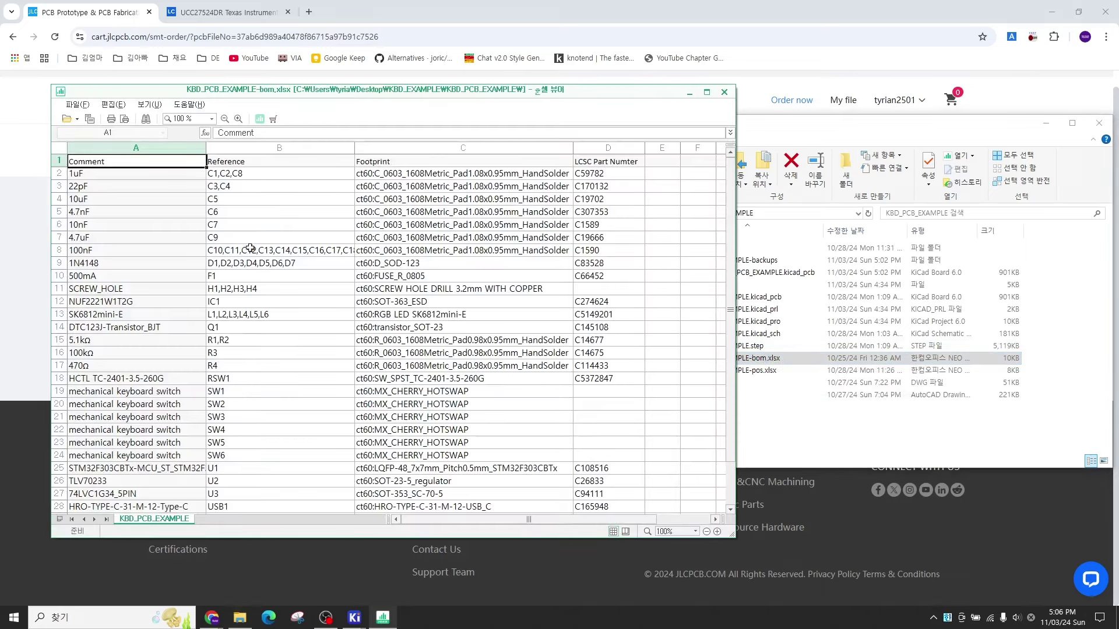
# Step: Examine the reference, comment, footprint and LCSC part number cells of the 1uF capacitor row in the BOM
pyautogui.click(242, 176)
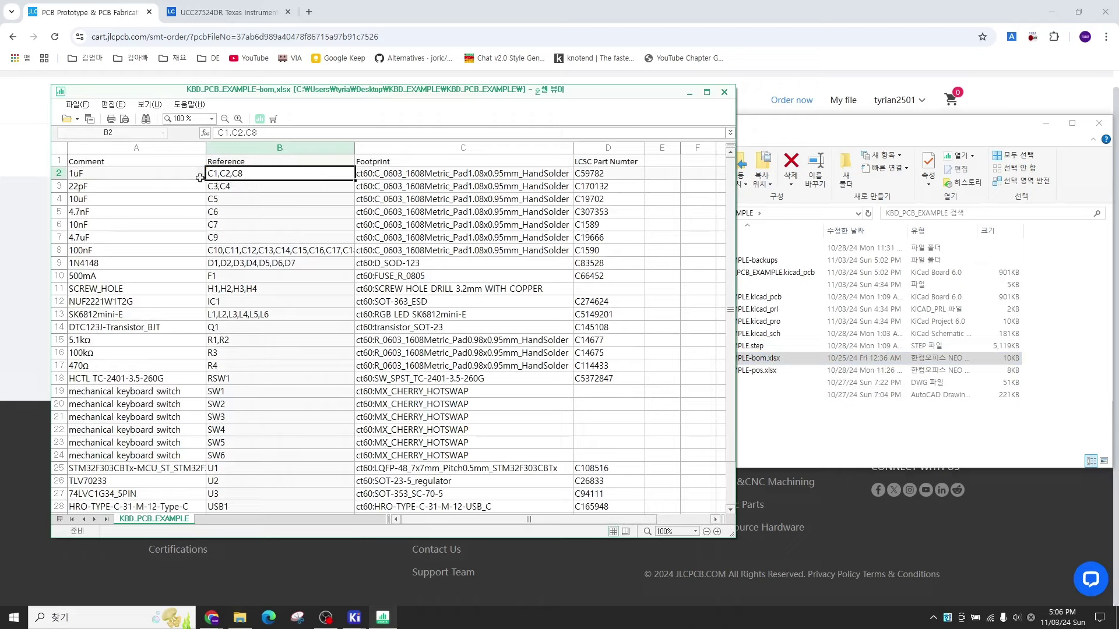
pyautogui.click(71, 176)
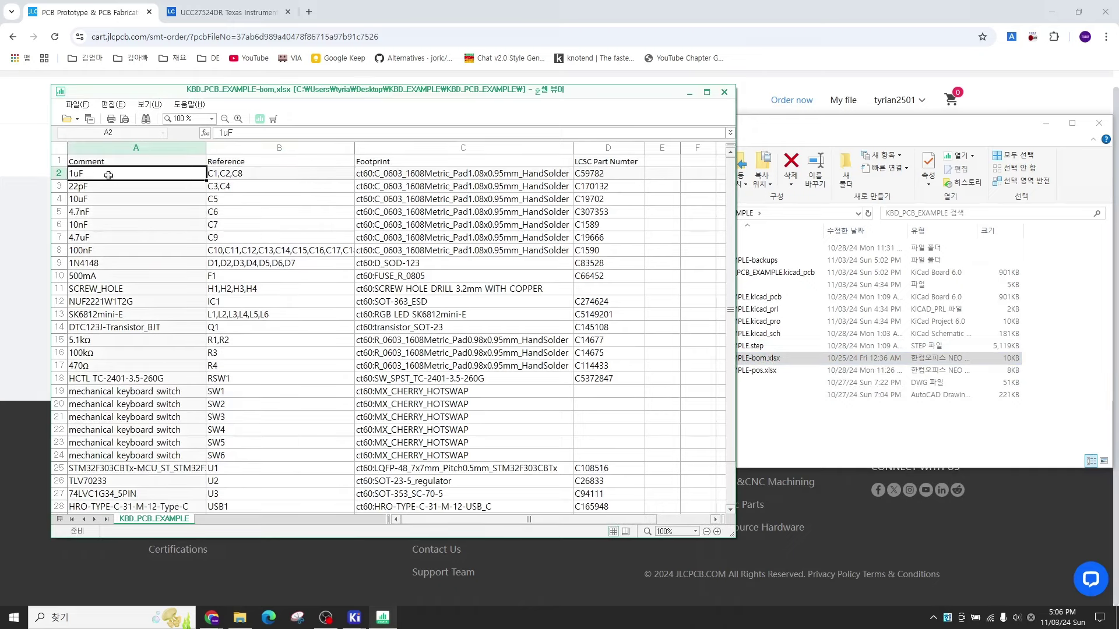
pyautogui.click(428, 175)
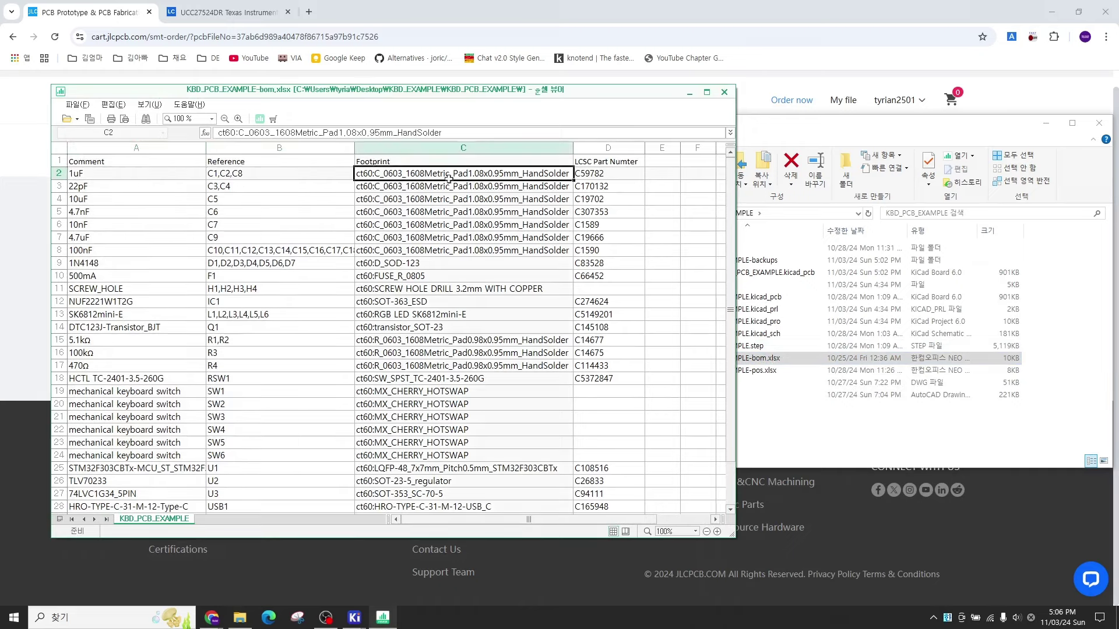
pyautogui.click(600, 162)
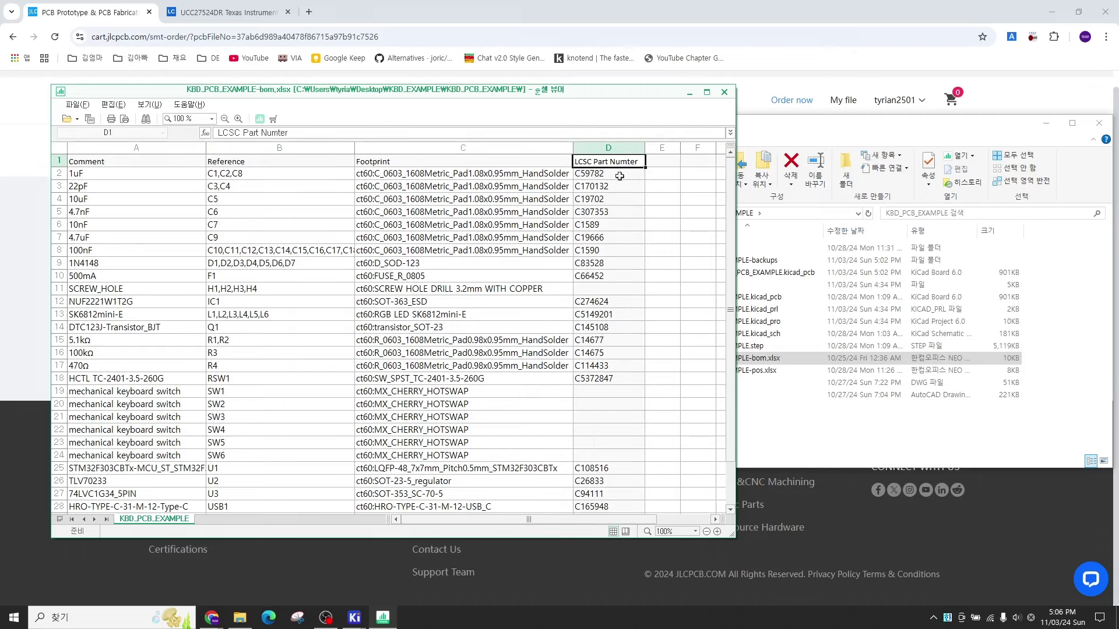
pyautogui.click(619, 176)
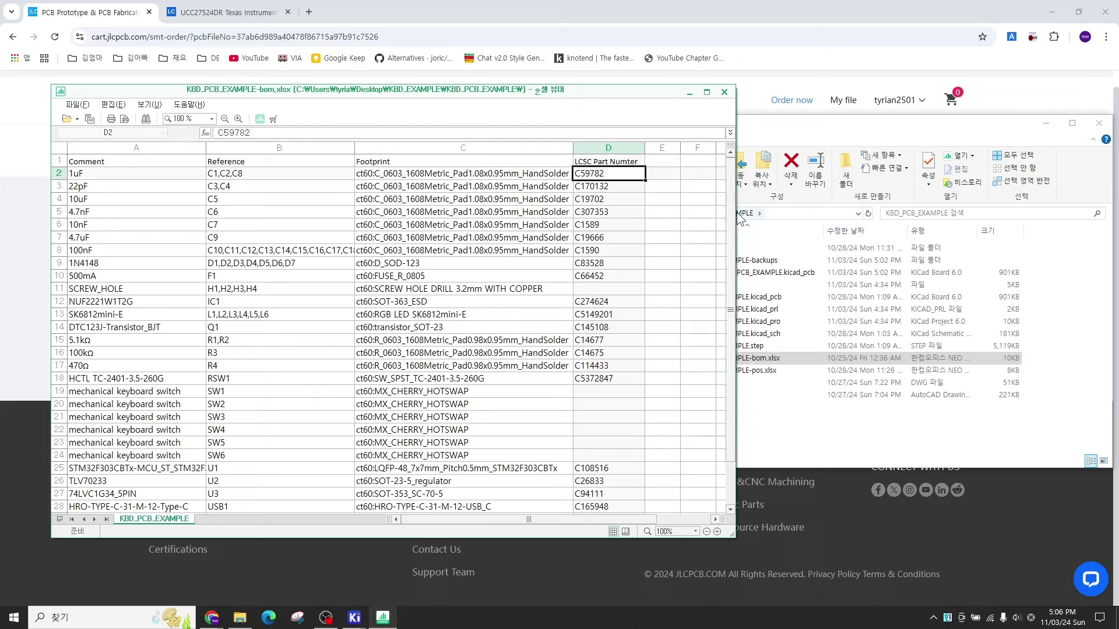
# Step: Widen the spreadsheet window and look through the whole BOM parts list for its LCSC part numbers
pyautogui.click(740, 222)
pyautogui.click(571, 94)
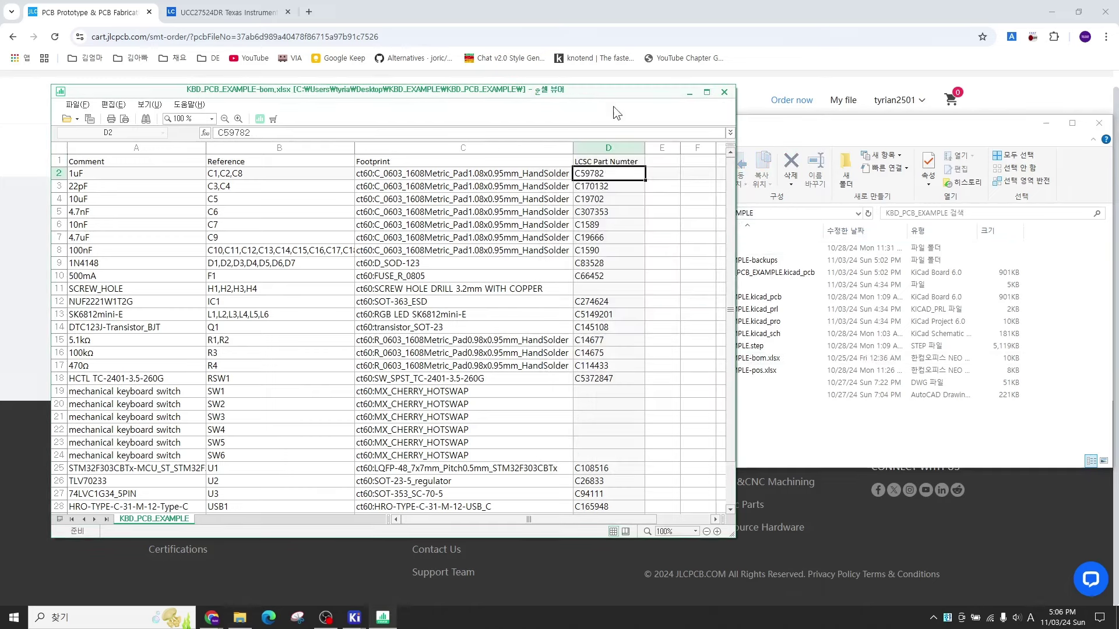
pyautogui.moveTo(739, 213); pyautogui.dragTo(902, 213)
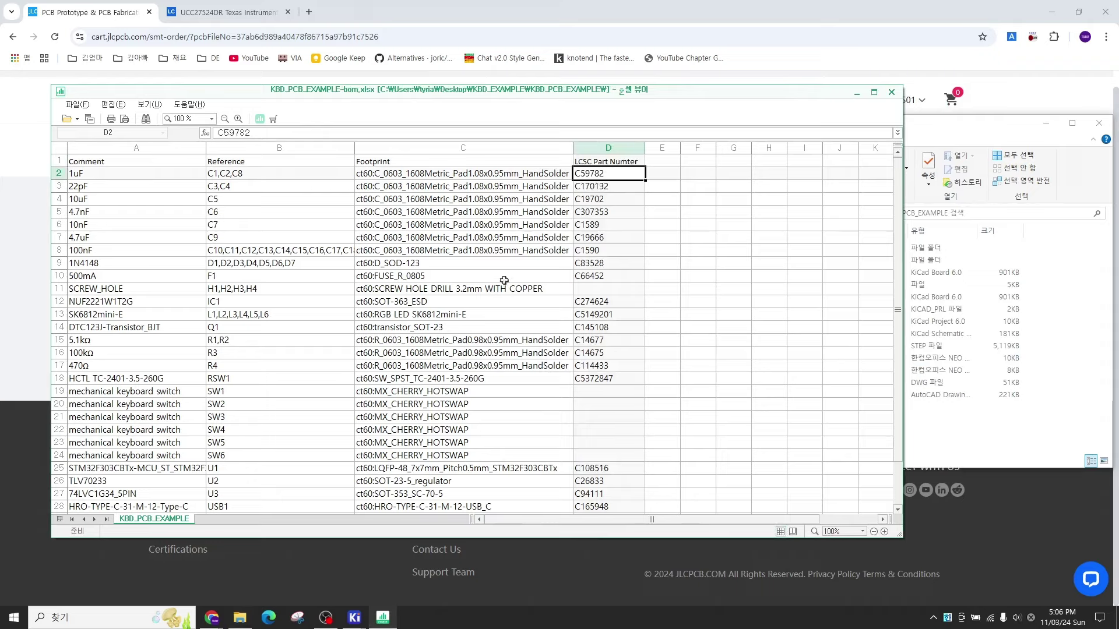
pyautogui.scroll(-2, 473, 421)
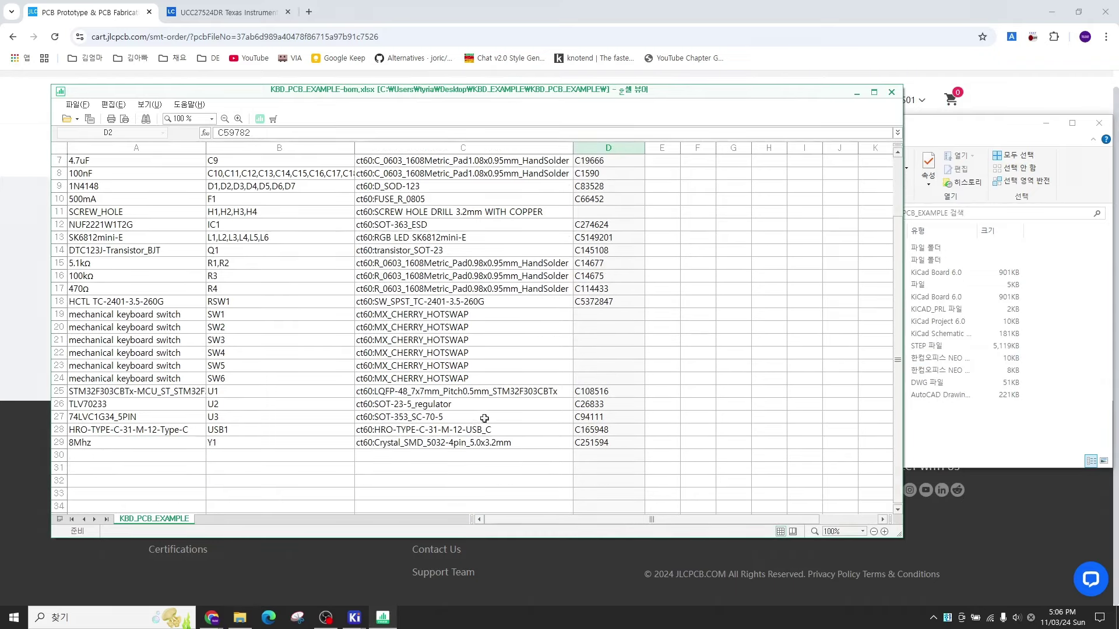
pyautogui.scroll(2, 592, 434)
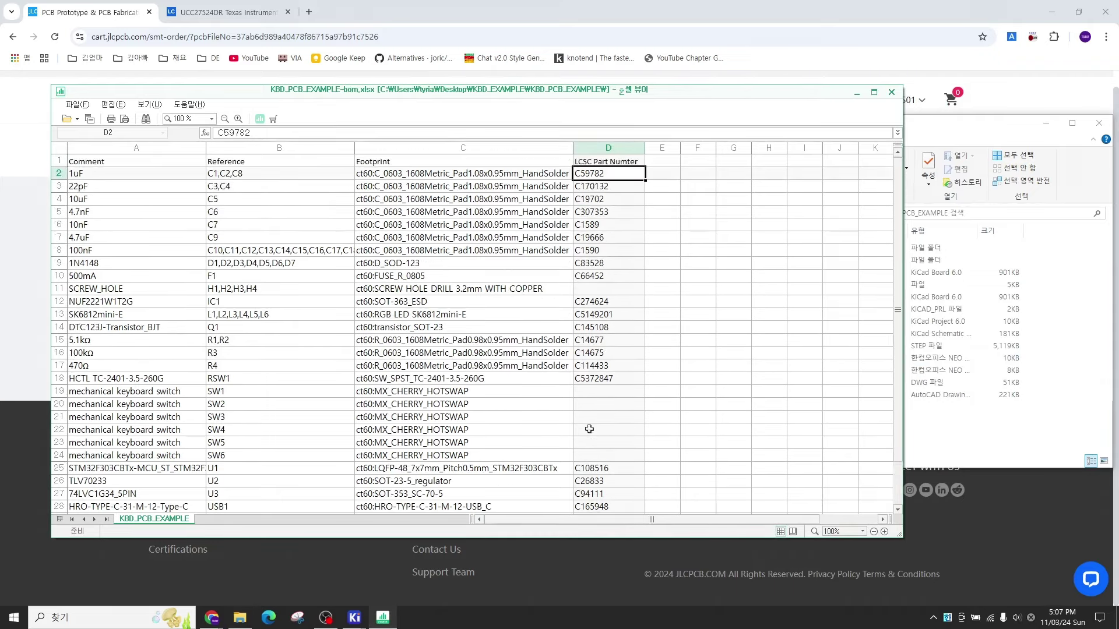
pyautogui.scroll(-1, 618, 483)
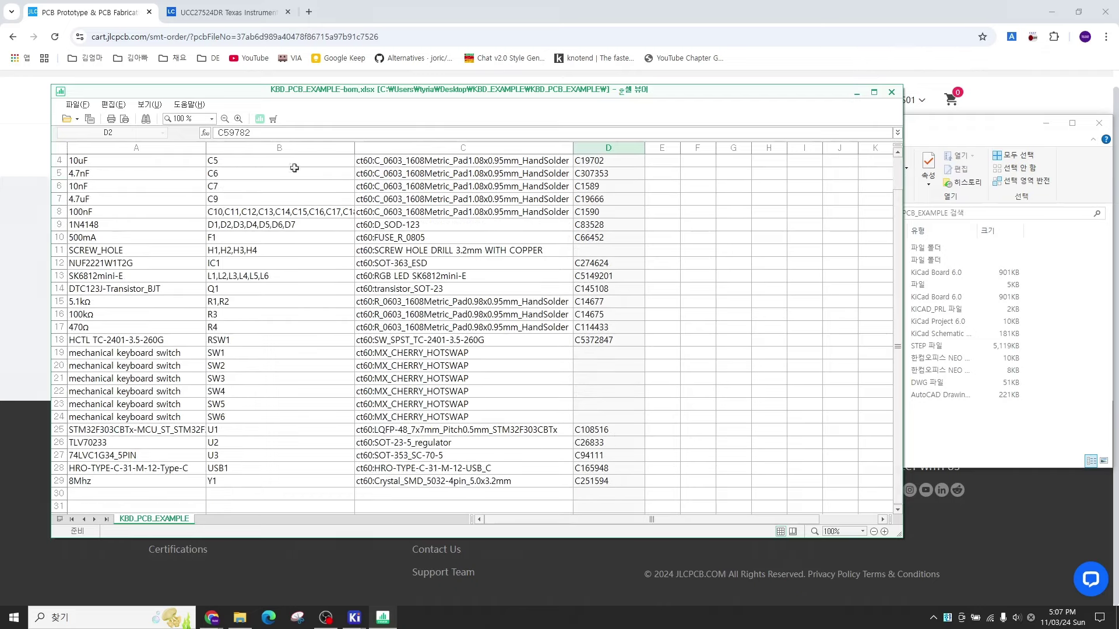
pyautogui.scroll(1, 552, 265)
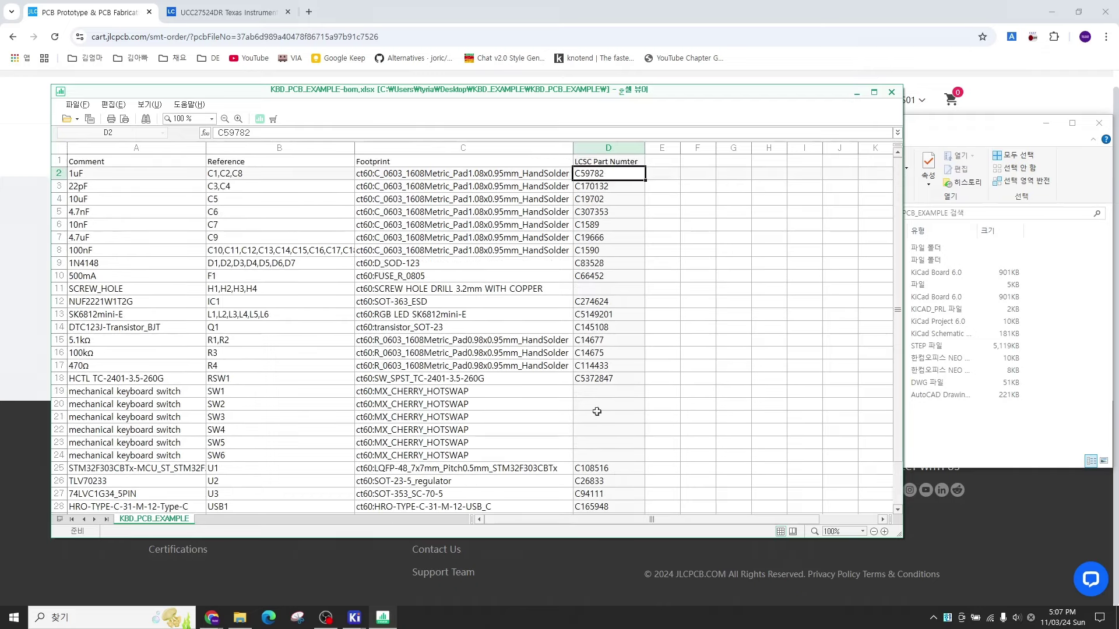
# Step: Examine the reference, footprint and LCSC part number cells of the mechanical keyboard switch rows SW1 to SW6 in the BOM
pyautogui.moveTo(592, 391); pyautogui.dragTo(589, 457)
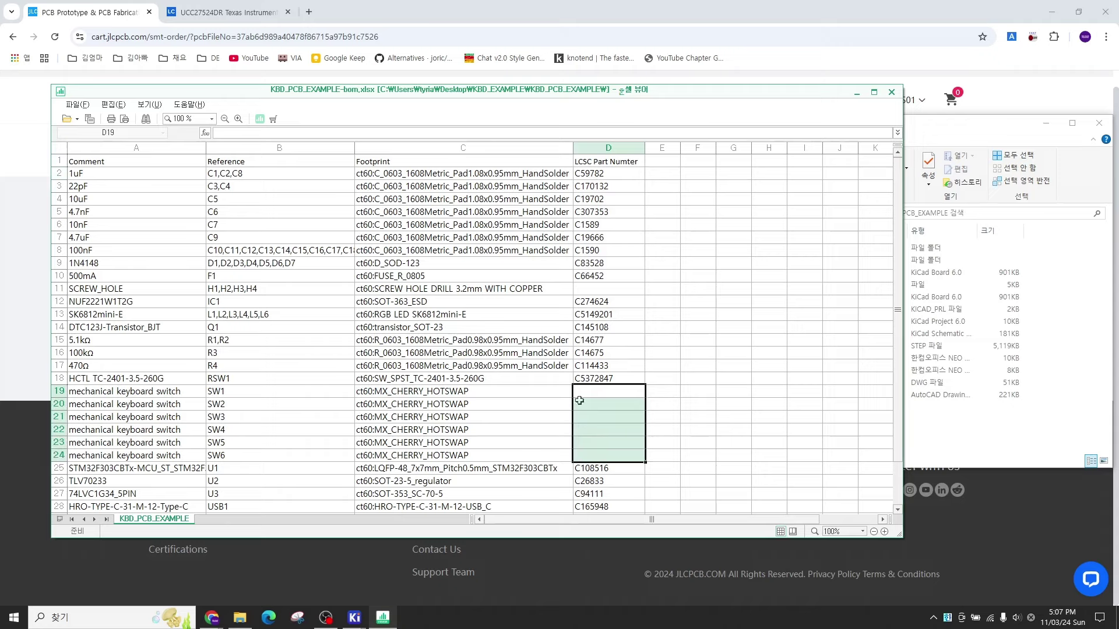
pyautogui.click(255, 414)
pyautogui.click(262, 391)
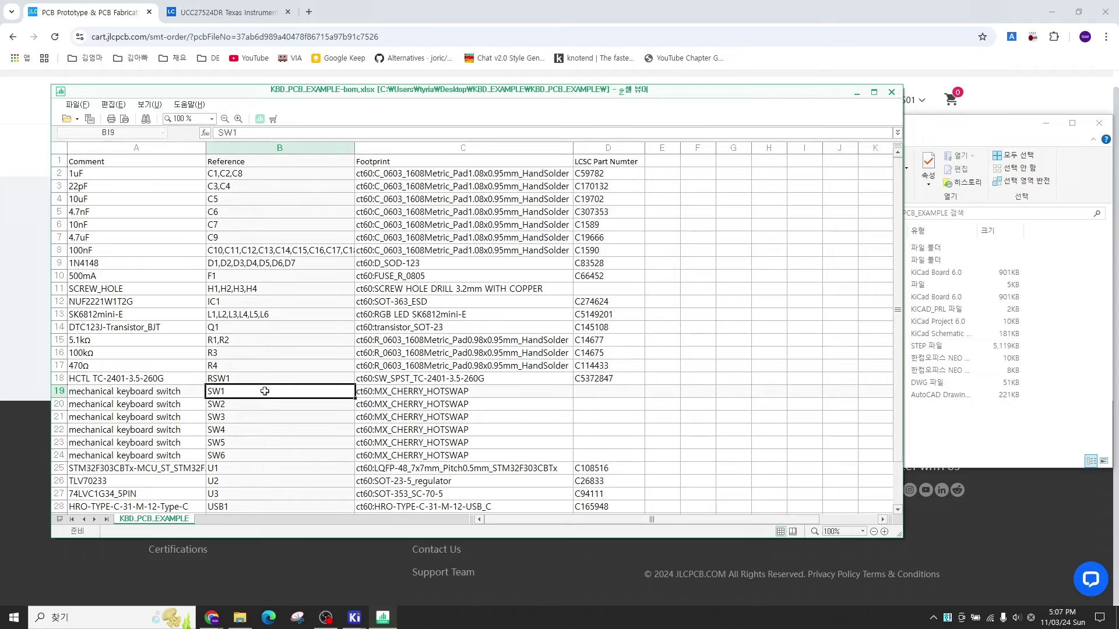
pyautogui.scroll(-1, 266, 406)
pyautogui.moveTo(235, 355); pyautogui.dragTo(240, 418)
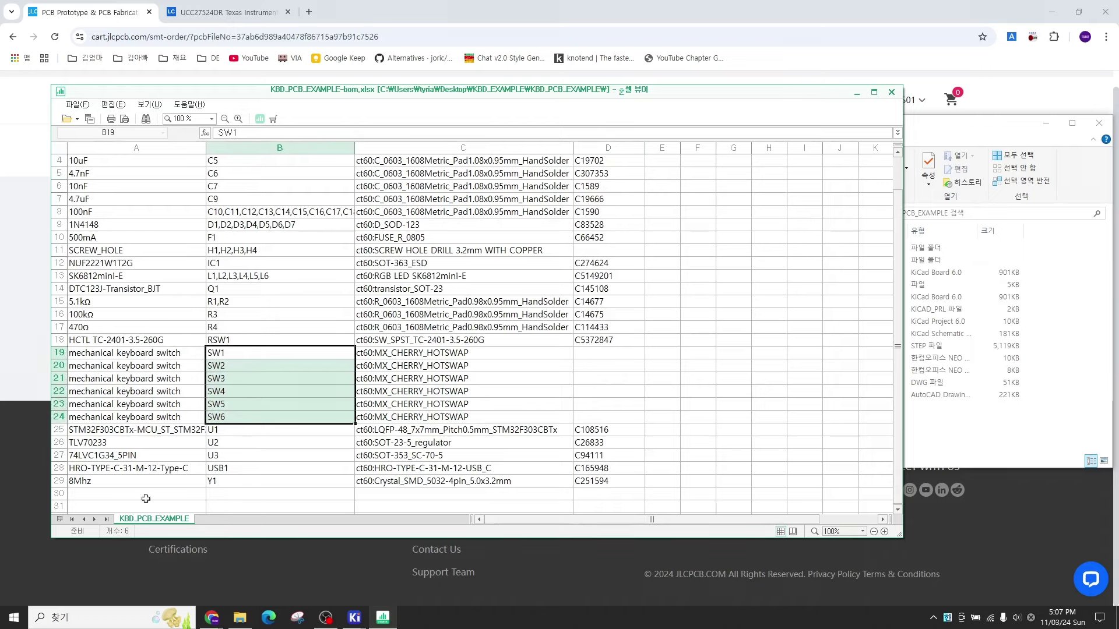
pyautogui.moveTo(415, 353); pyautogui.dragTo(420, 415)
pyautogui.moveTo(596, 352); pyautogui.dragTo(138, 416)
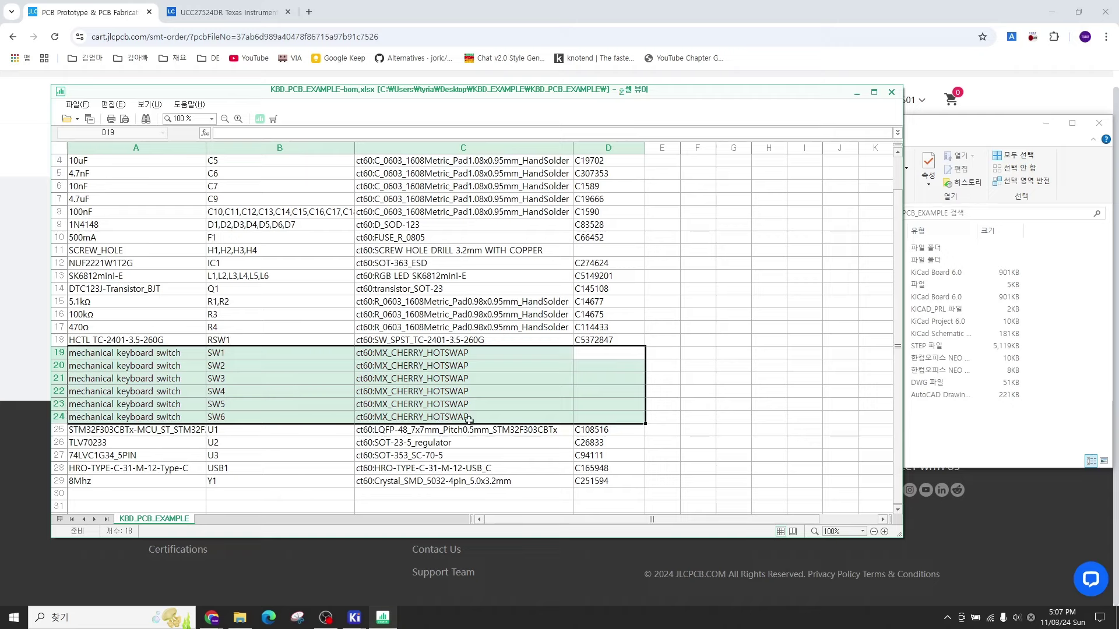
pyautogui.moveTo(609, 417); pyautogui.dragTo(141, 353)
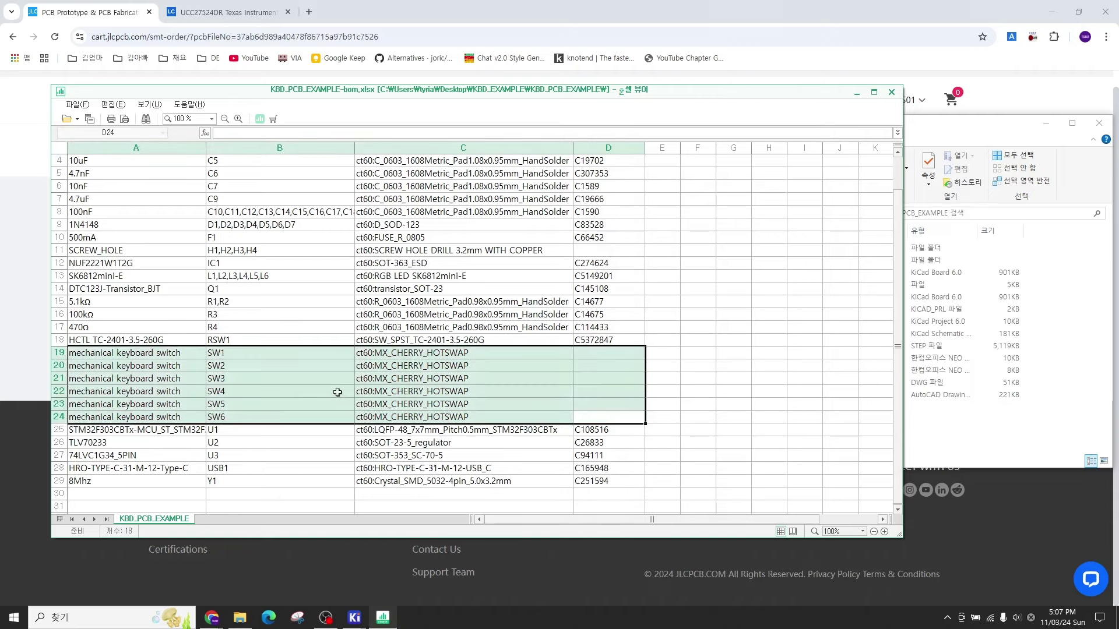
# Step: Check the reference designators of the capacitor rows from 1uF to 100nF, and the comment of the 1uF row
pyautogui.scroll(1, 337, 392)
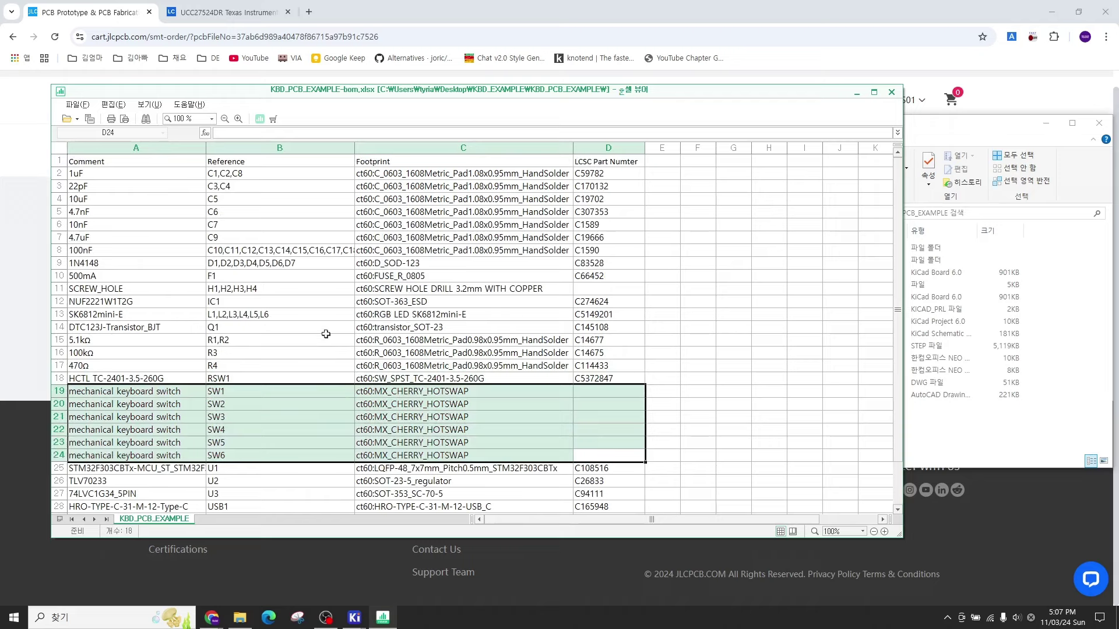
pyautogui.click(216, 175)
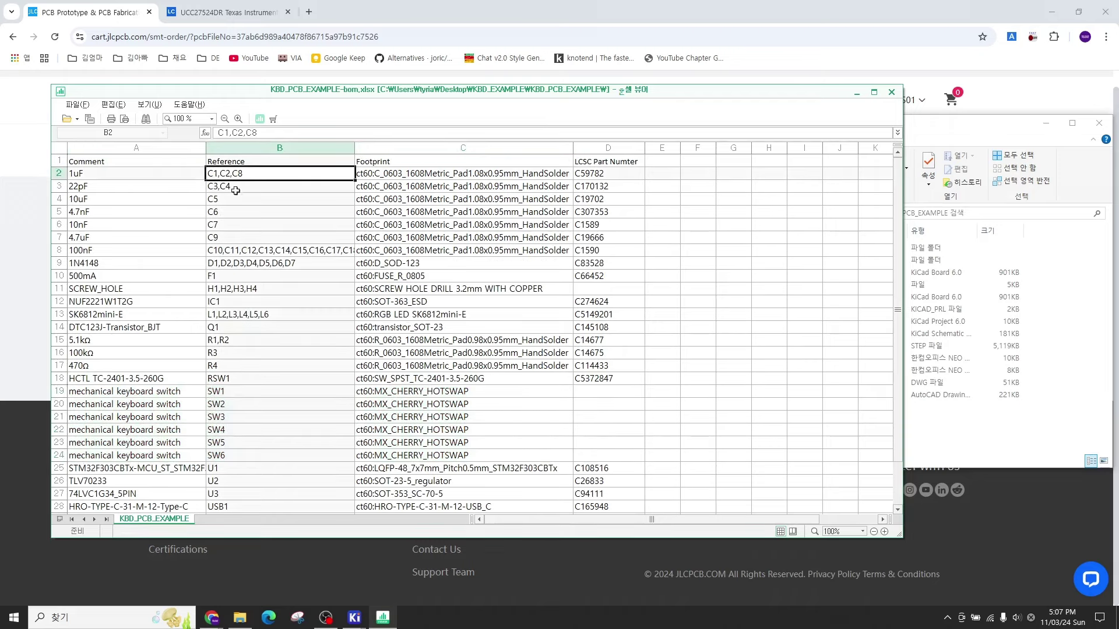
pyautogui.click(236, 190)
pyautogui.click(233, 199)
pyautogui.click(235, 213)
pyautogui.click(239, 229)
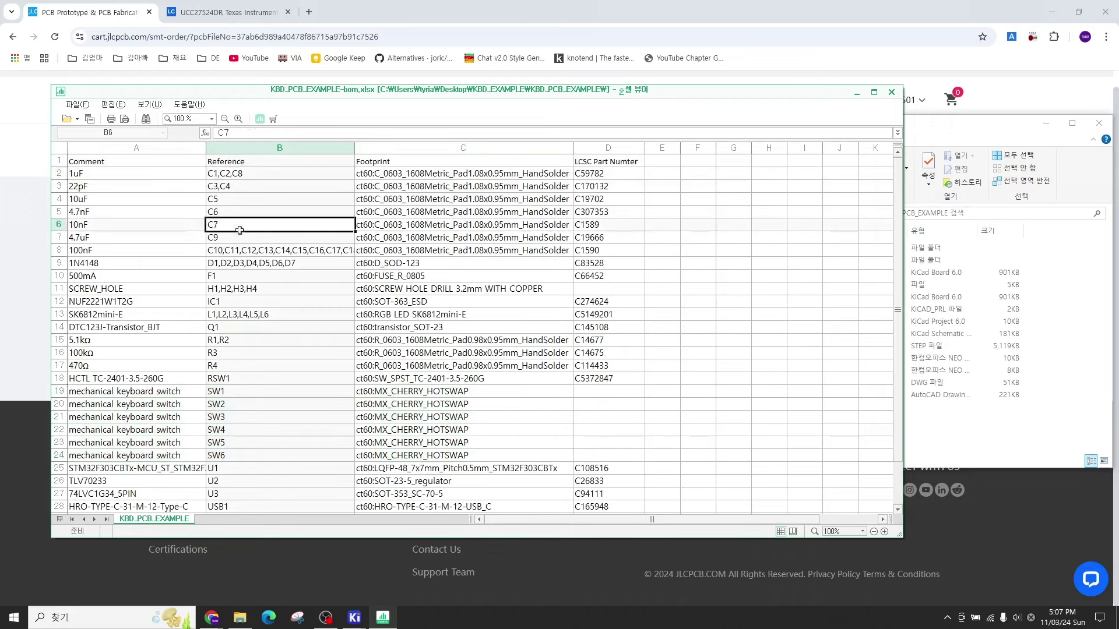
pyautogui.click(241, 239)
pyautogui.click(249, 264)
pyautogui.click(253, 252)
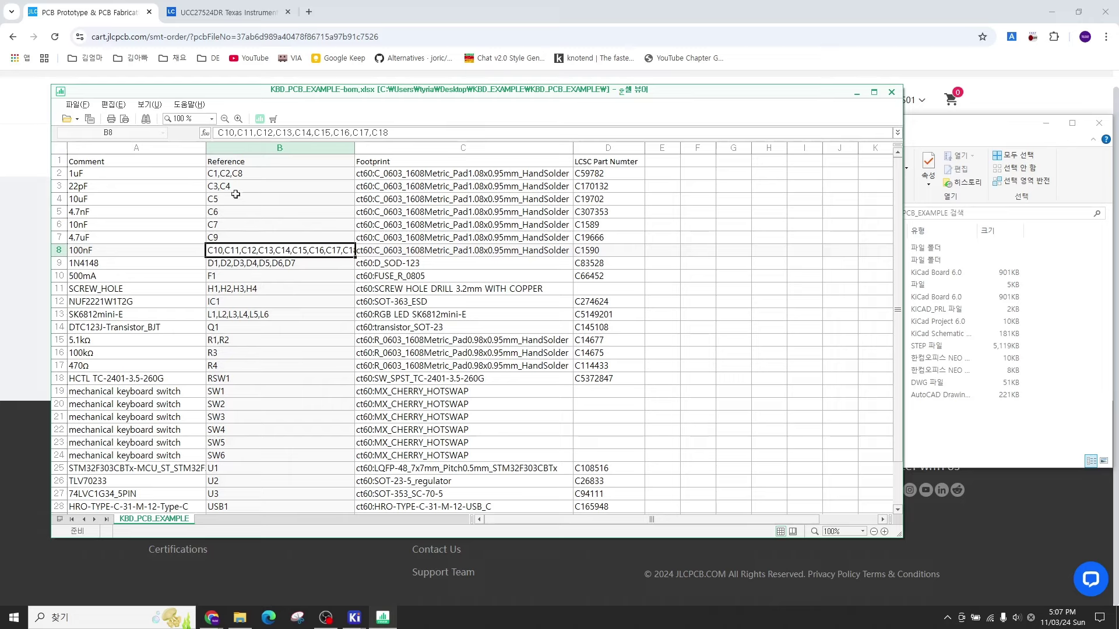
pyautogui.click(219, 175)
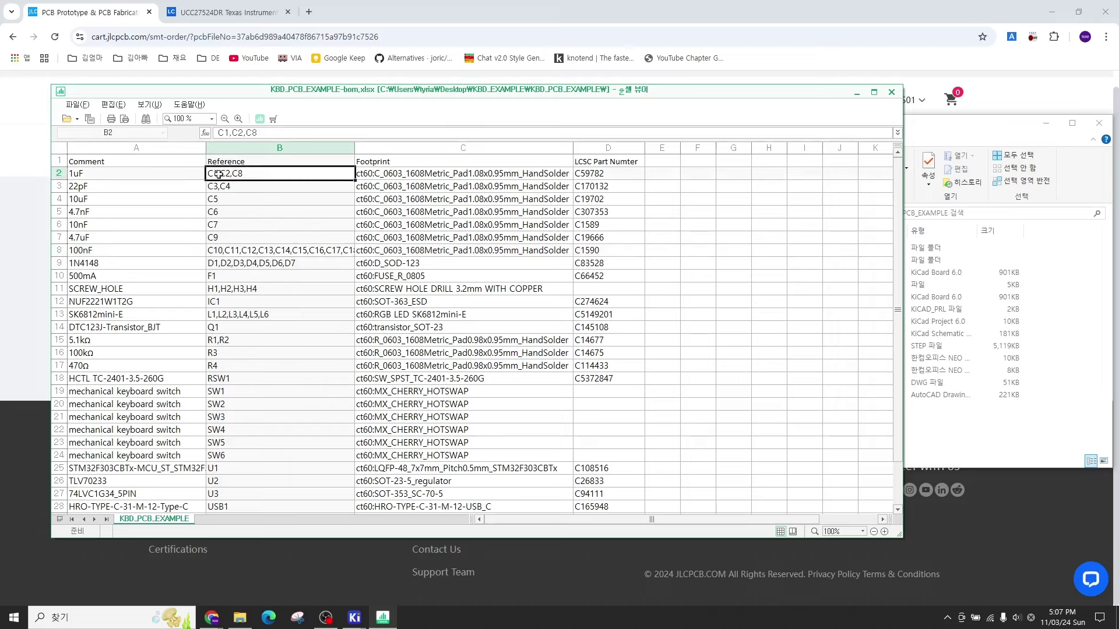
pyautogui.click(111, 173)
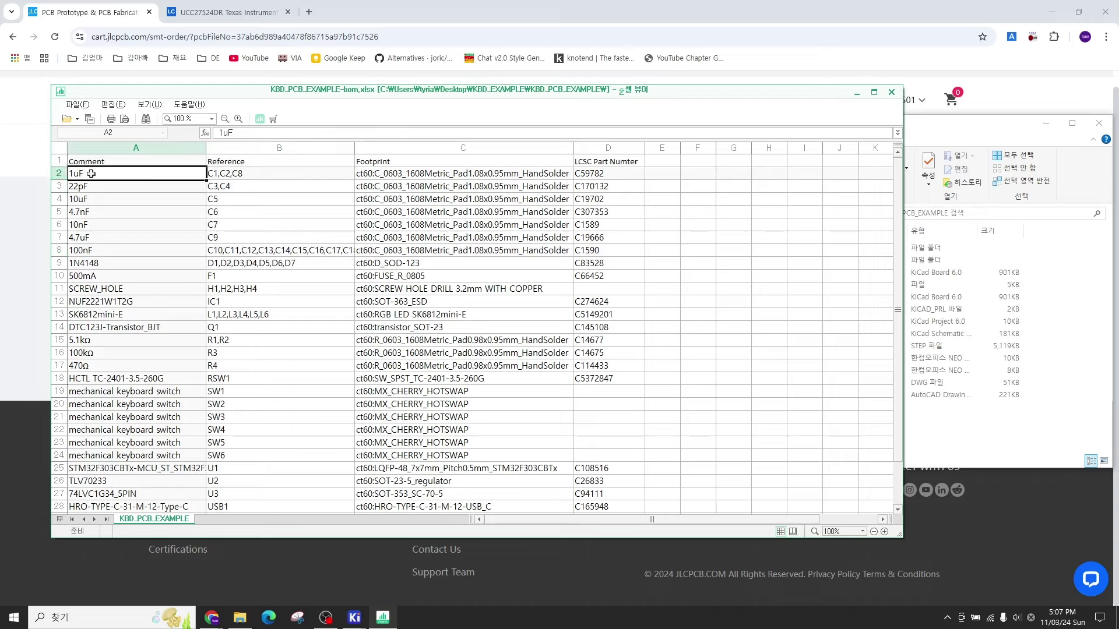
# Step: Examine the comments and references of the 1N4148 diode, fuse, screw hole and NUF2221W1T2G rows in the BOM
pyautogui.click(223, 262)
pyautogui.click(168, 268)
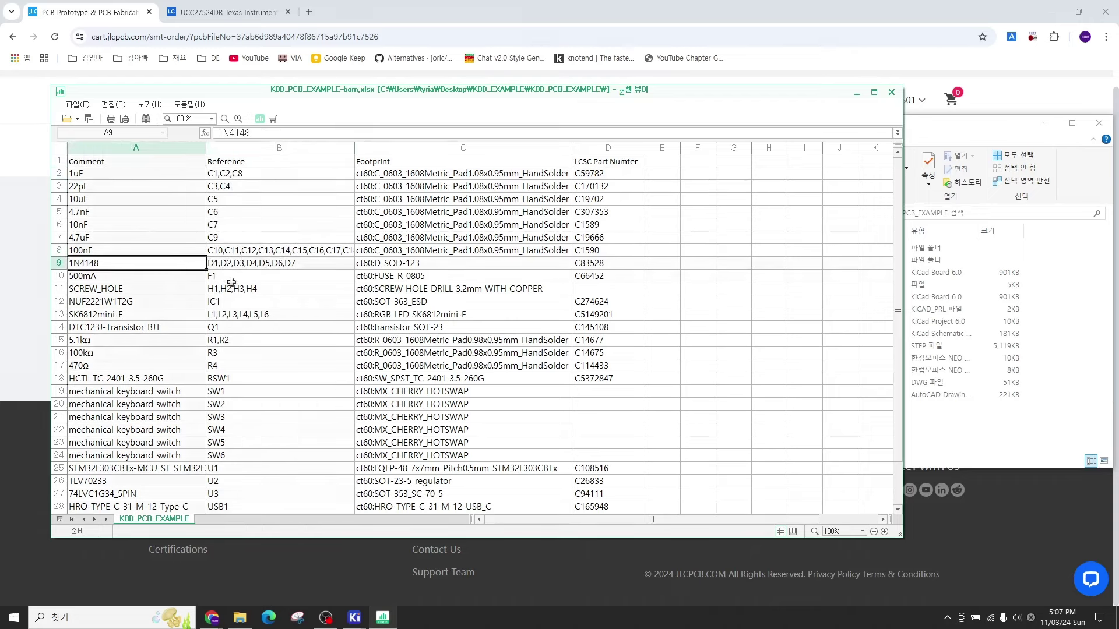
pyautogui.press('Down')
pyautogui.press('Down')
pyautogui.press('Down')
pyautogui.click(236, 307)
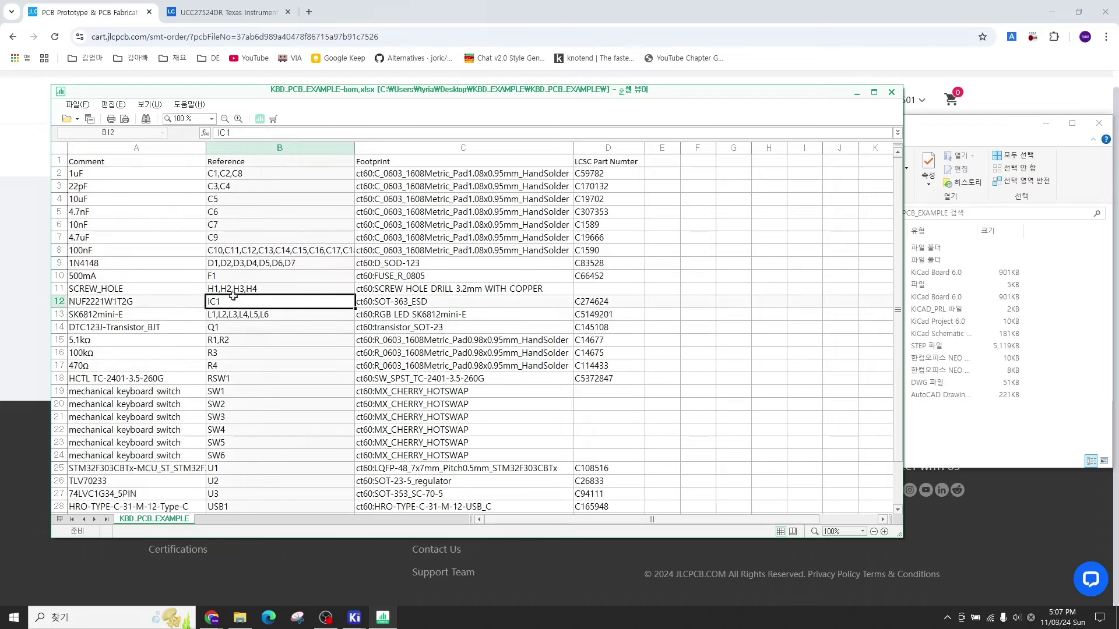
pyautogui.click(228, 289)
pyautogui.press('Left')
pyautogui.press('Down')
pyautogui.click(237, 303)
pyautogui.click(233, 289)
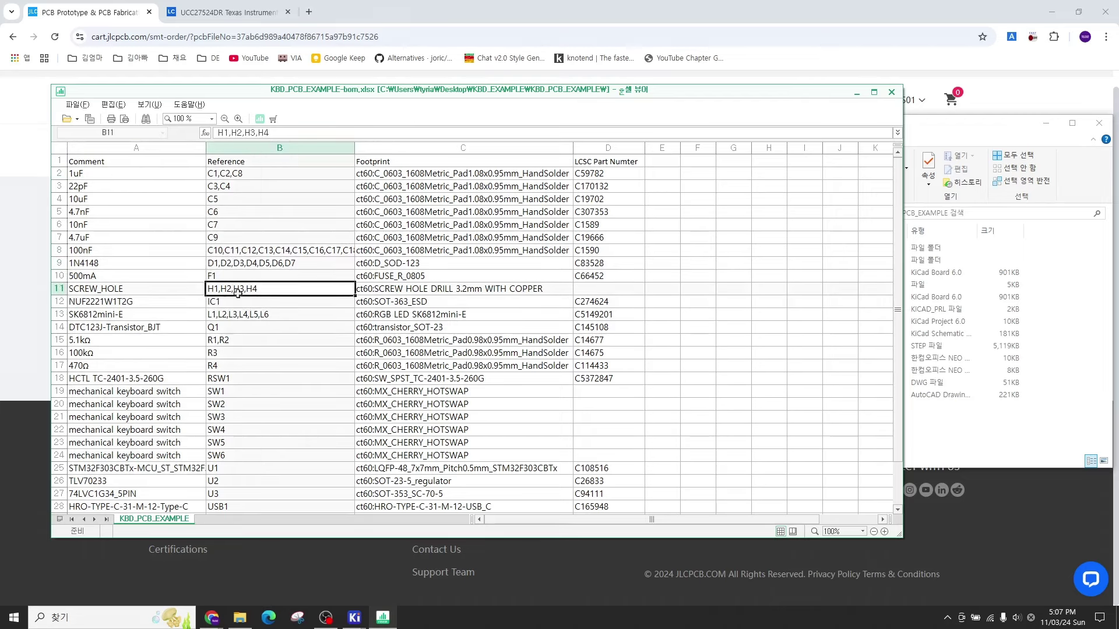
# Step: Review the BOM's Reference column from the capacitors through the reset switch RSW1 and key switches SW1 to SW6
pyautogui.moveTo(233, 175); pyautogui.dragTo(244, 380)
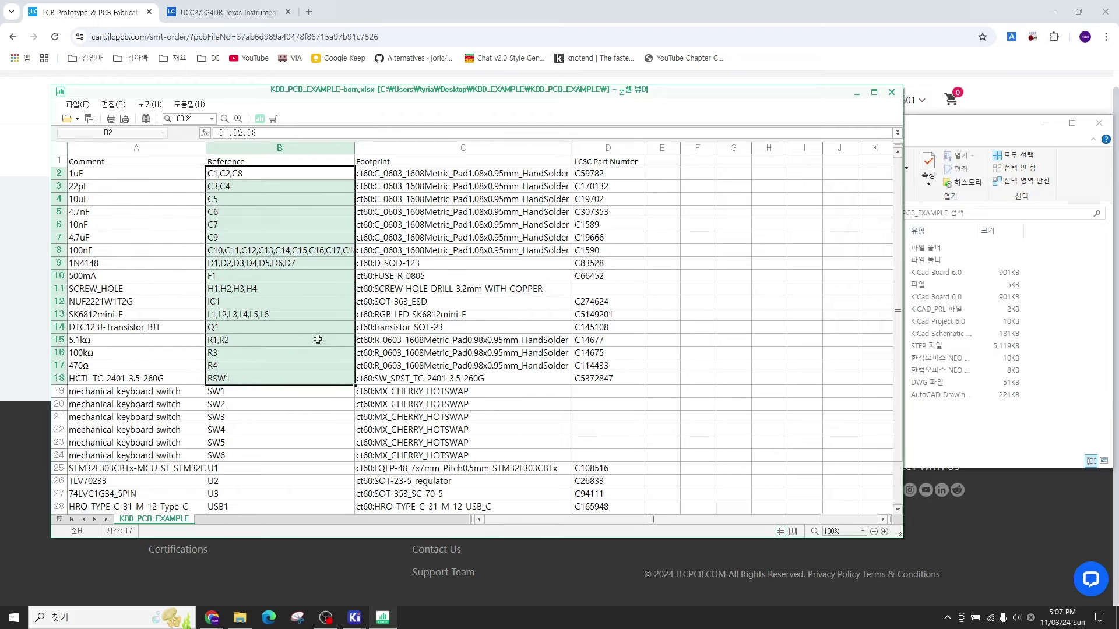
pyautogui.scroll(-2, 317, 339)
pyautogui.moveTo(243, 315); pyautogui.dragTo(243, 377)
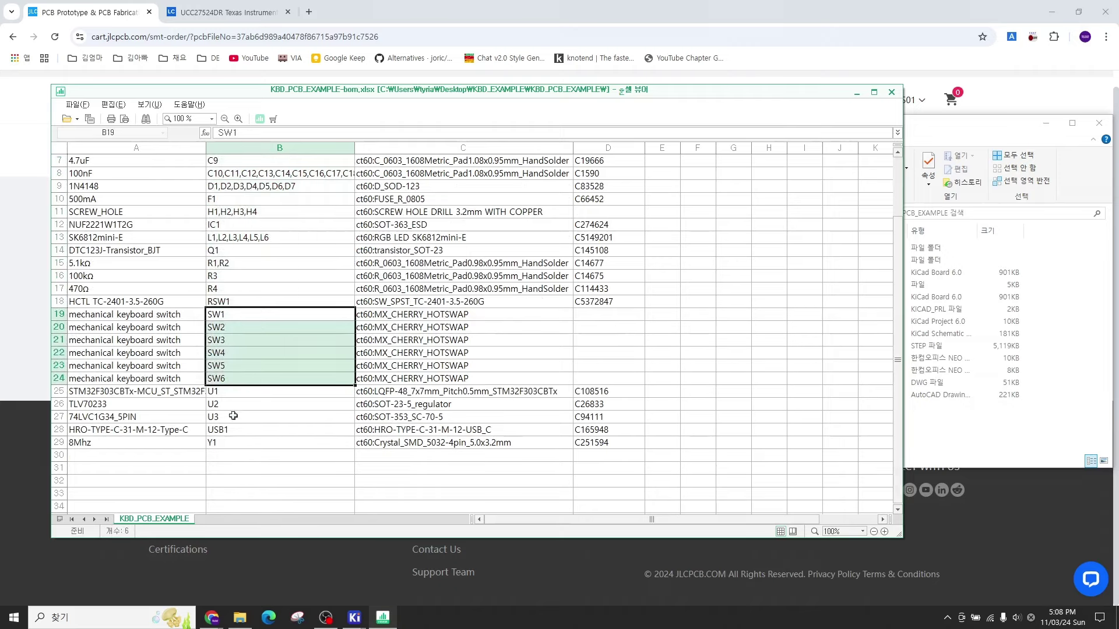
pyautogui.scroll(2, 315, 367)
pyautogui.scroll(-1, 322, 295)
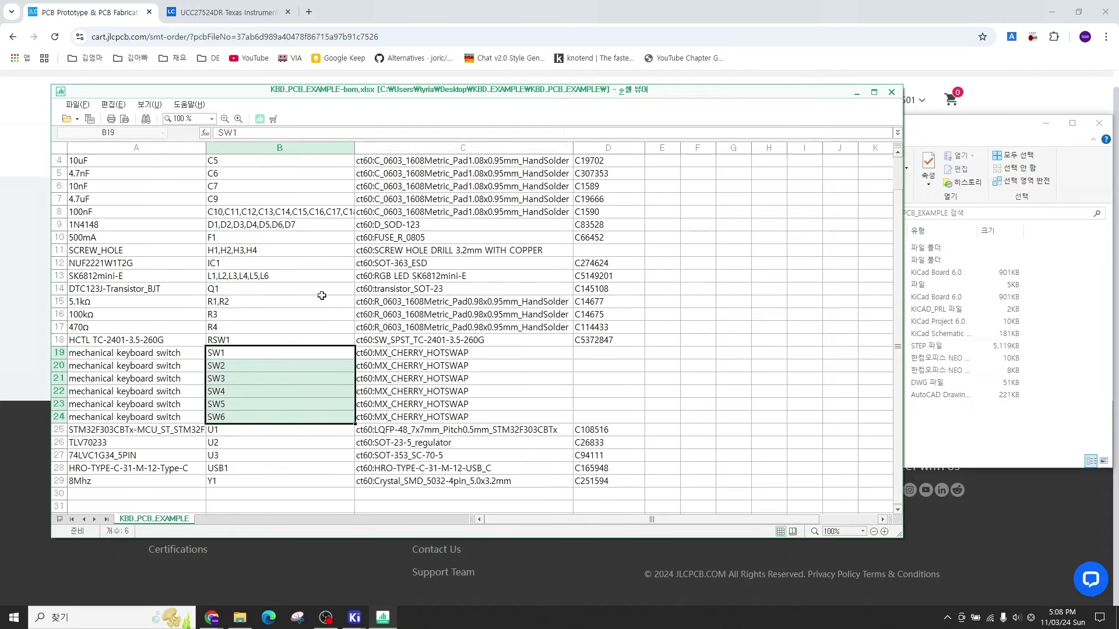
pyautogui.scroll(1, 399, 368)
# Step: Close the BOM spreadsheet and upload KBD_PCB_EXAMPLE-bom.xlsx from the project folder as the order's BOM file
pyautogui.hotkey('alt', 'F4')
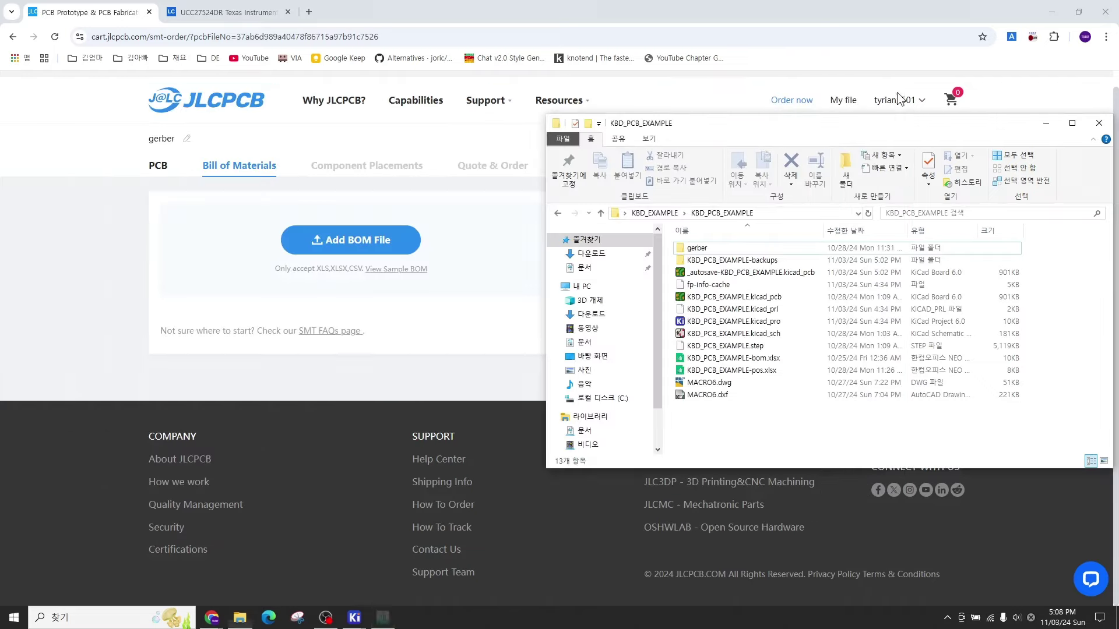
pyautogui.click(749, 360)
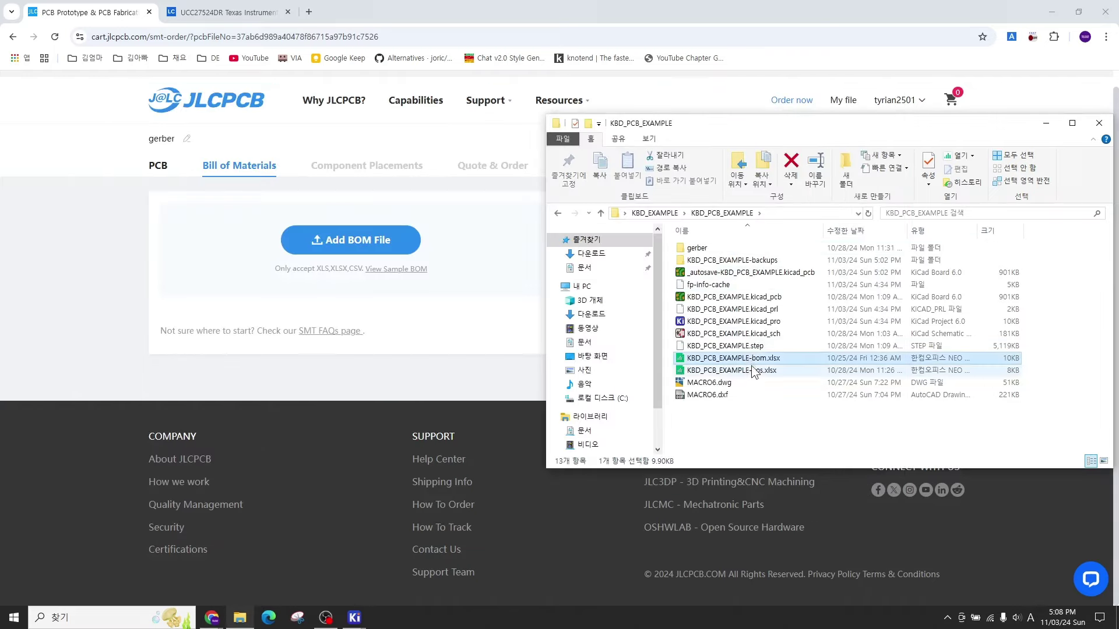
pyautogui.moveTo(752, 364); pyautogui.dragTo(359, 245)
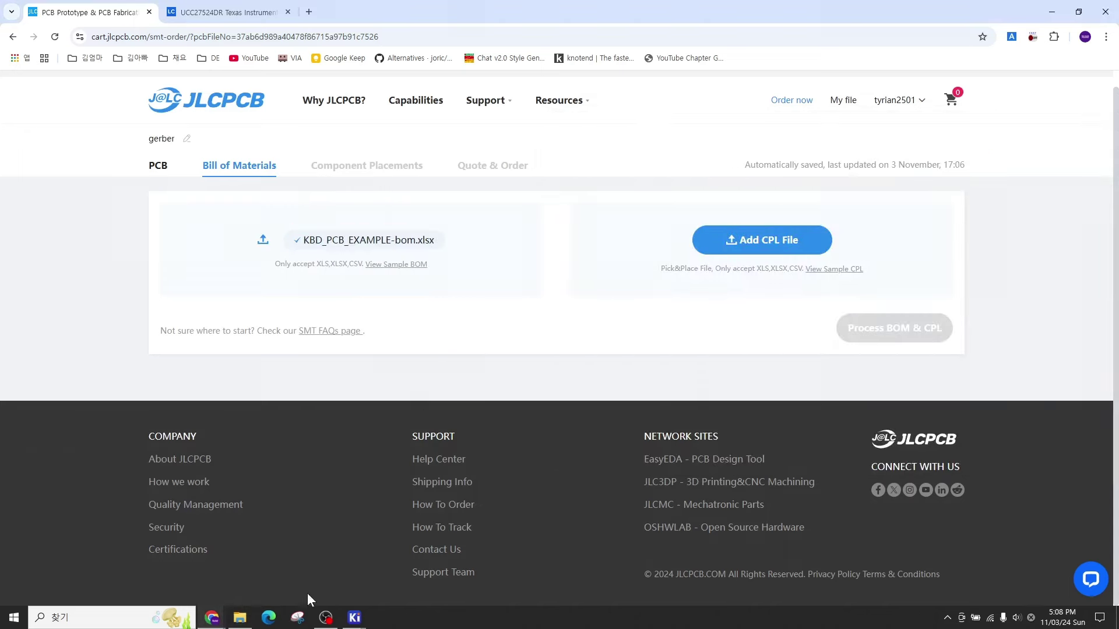
# Step: Switch back to File Explorer, reposition its window, and open KBD_PCB_EXAMPLE-pos.xlsx from the project folder
pyautogui.click(240, 617)
pyautogui.moveTo(786, 126); pyautogui.dragTo(401, 339)
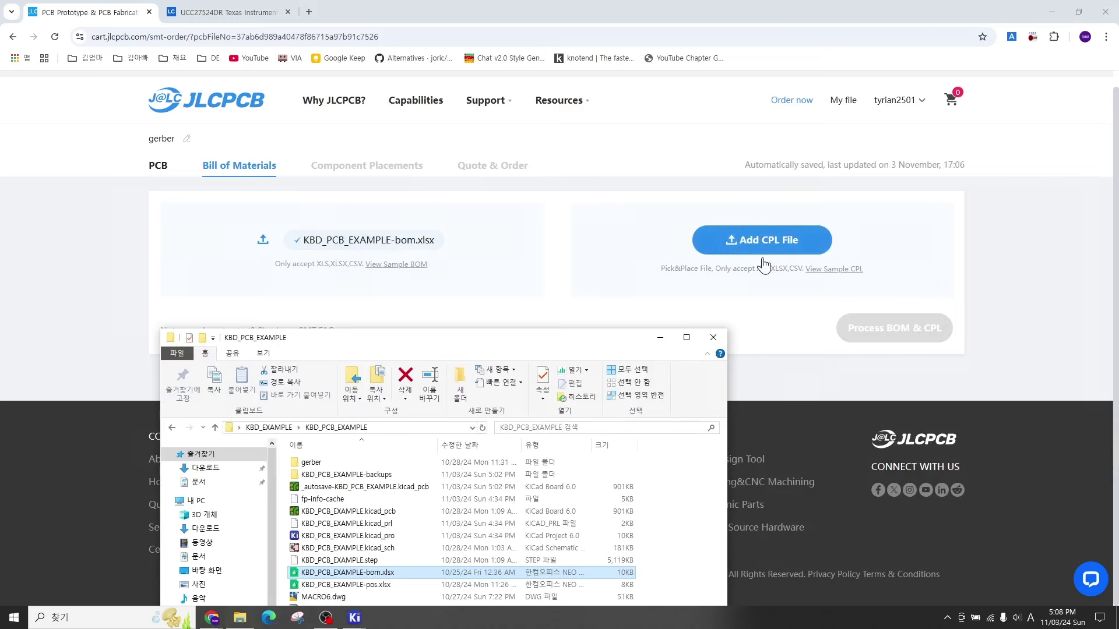
pyautogui.moveTo(588, 337); pyautogui.dragTo(541, 203)
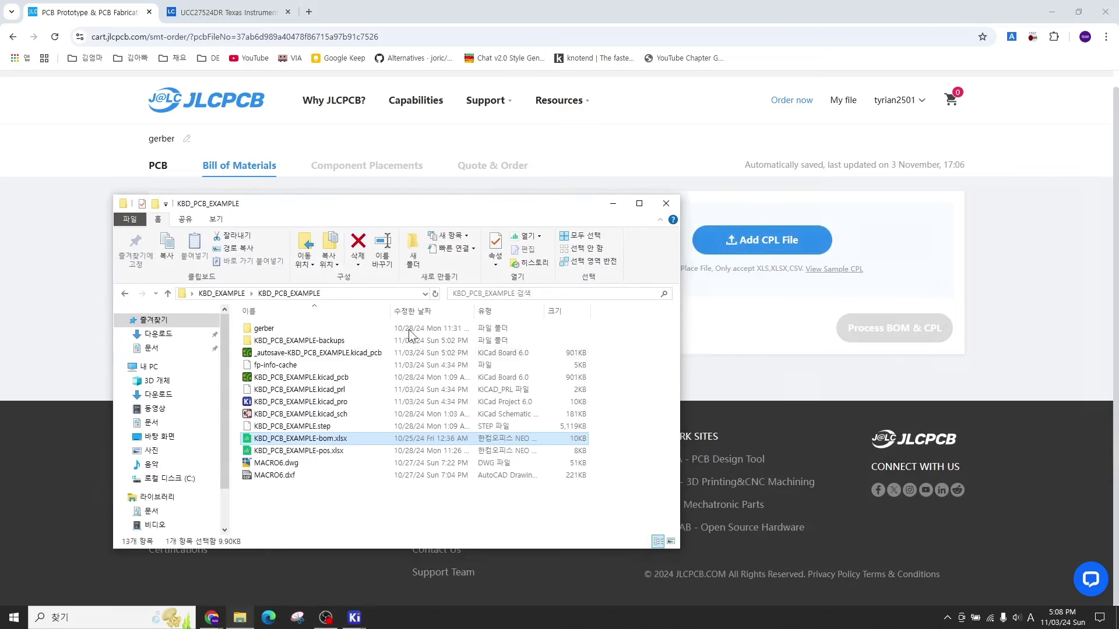
pyautogui.click(332, 453)
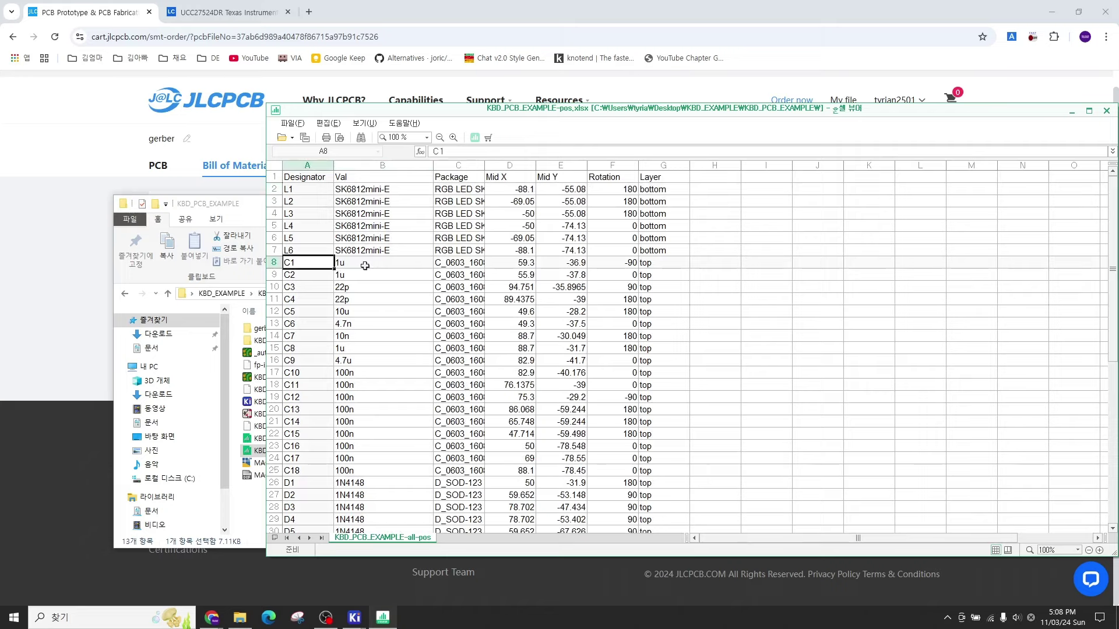
# Step: Examine the value, package, Mid X, Mid Y, rotation and layer cells of capacitor C1 in the placement file
pyautogui.click(382, 266)
pyautogui.click(451, 270)
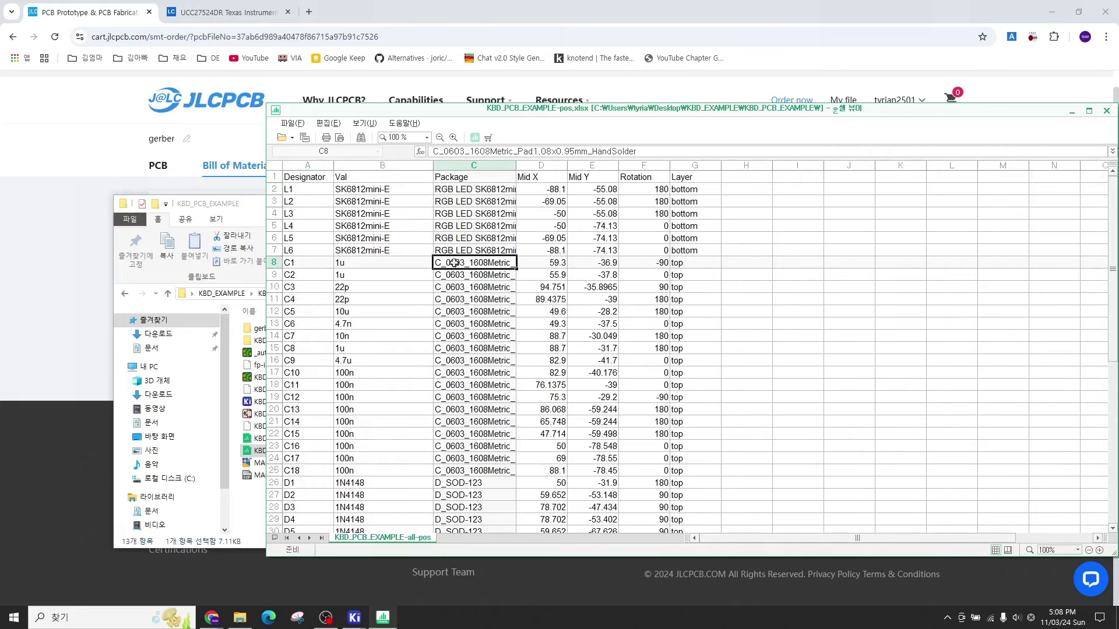
pyautogui.click(553, 262)
pyautogui.click(592, 264)
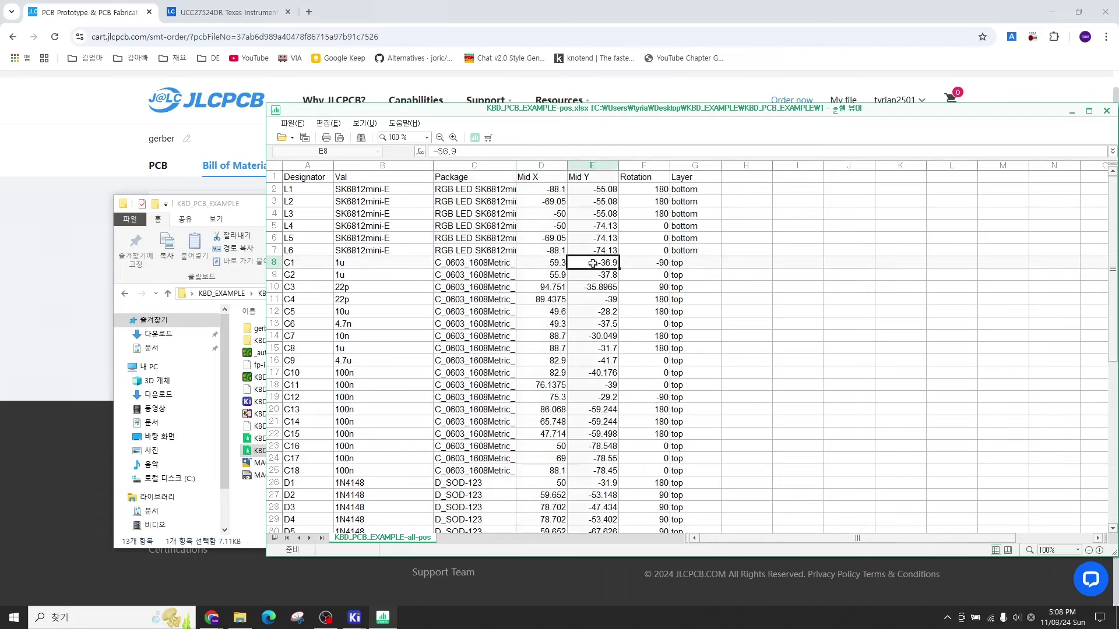
pyautogui.click(642, 263)
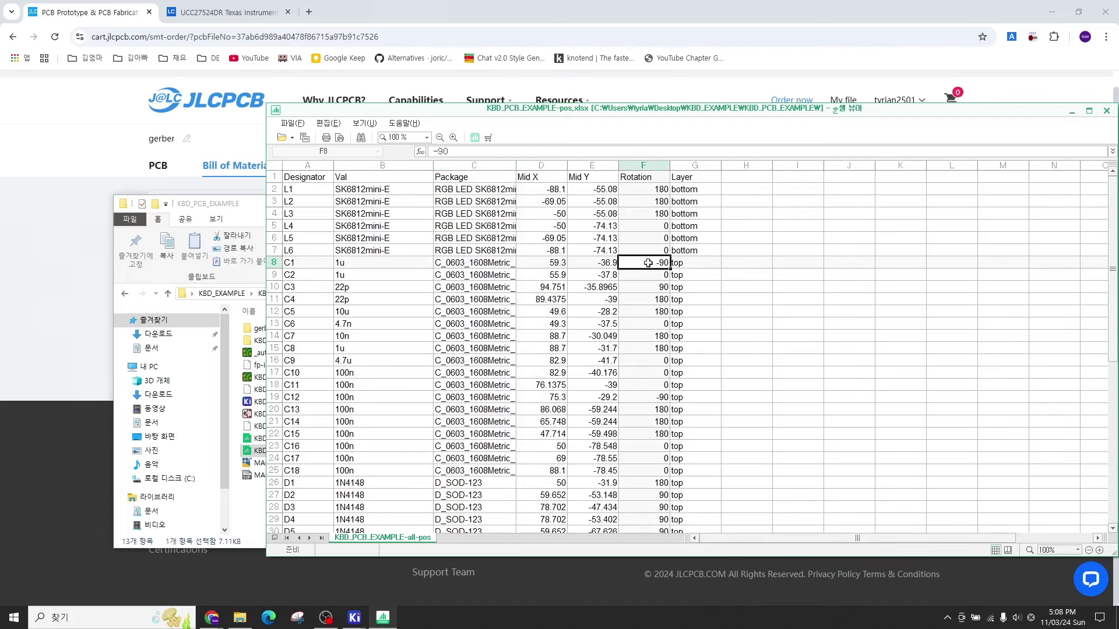
pyautogui.click(688, 263)
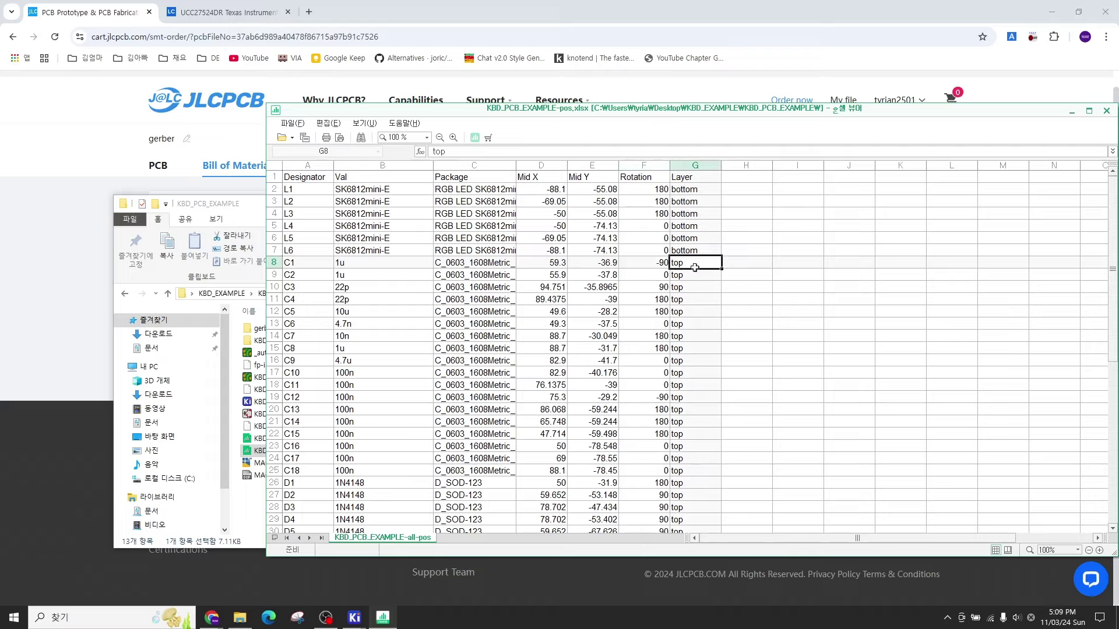
# Step: Look through the whole placement list and highlight its Mid X, Mid Y and Rotation columns
pyautogui.scroll(-12, 694, 283)
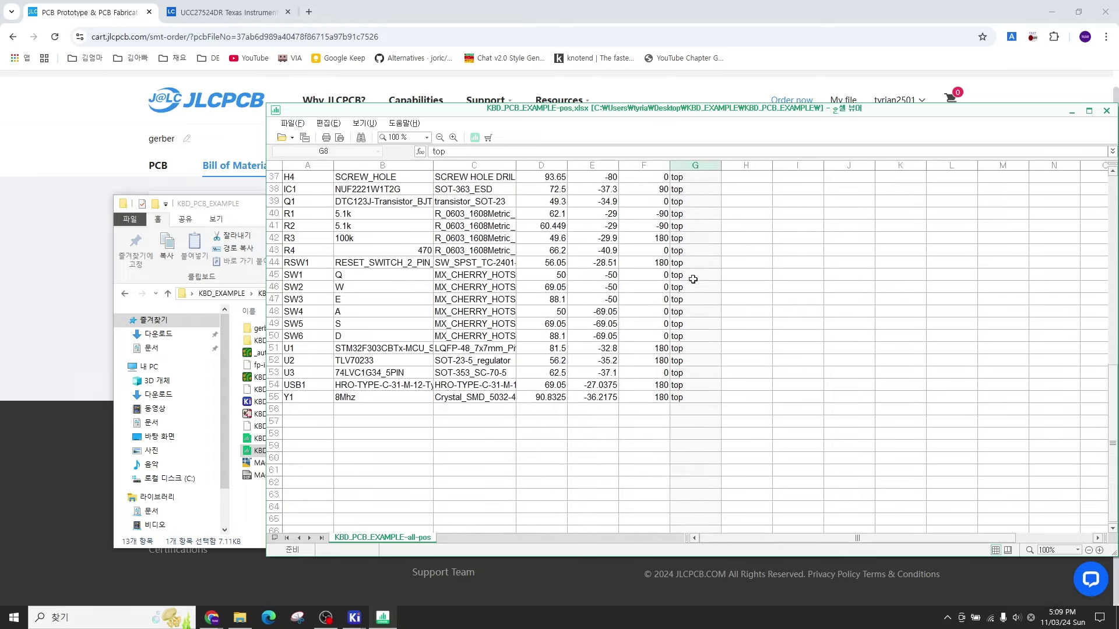
pyautogui.scroll(12, 693, 280)
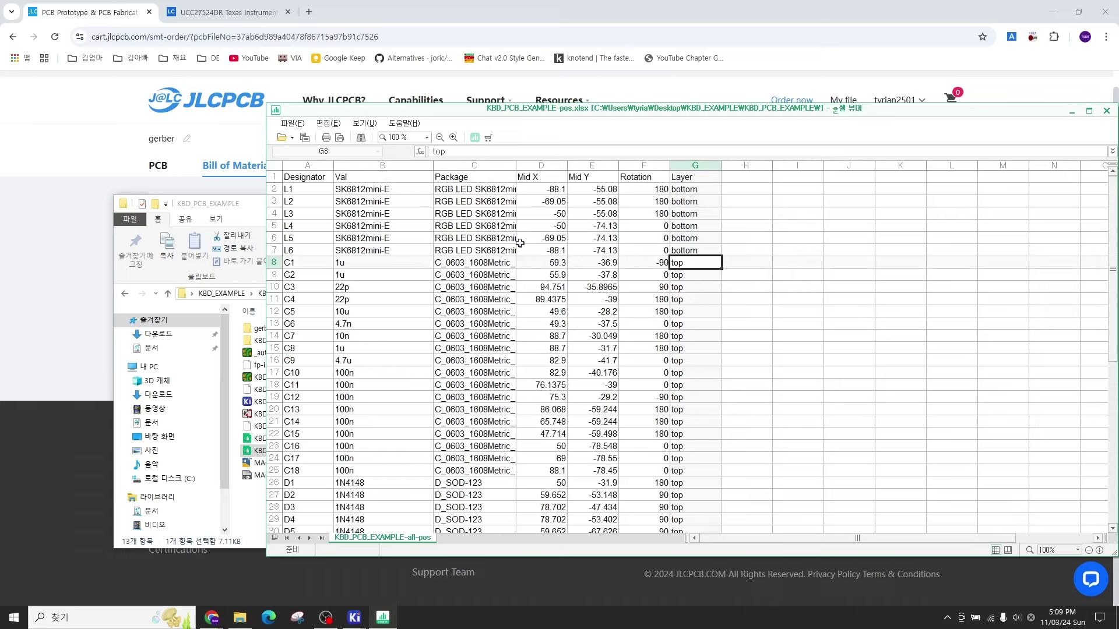
pyautogui.click(543, 179)
pyautogui.hotkey('ctrl', 'shift', 'Down')
pyautogui.hotkey('shift', 'Right')
pyautogui.hotkey('shift', 'Right')
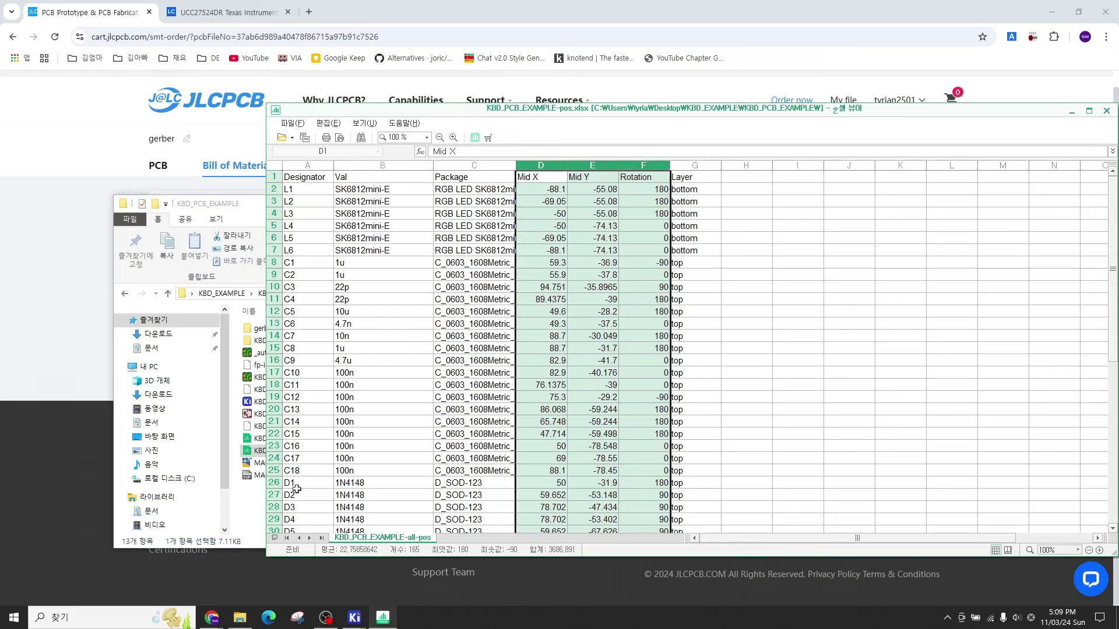
pyautogui.click(542, 265)
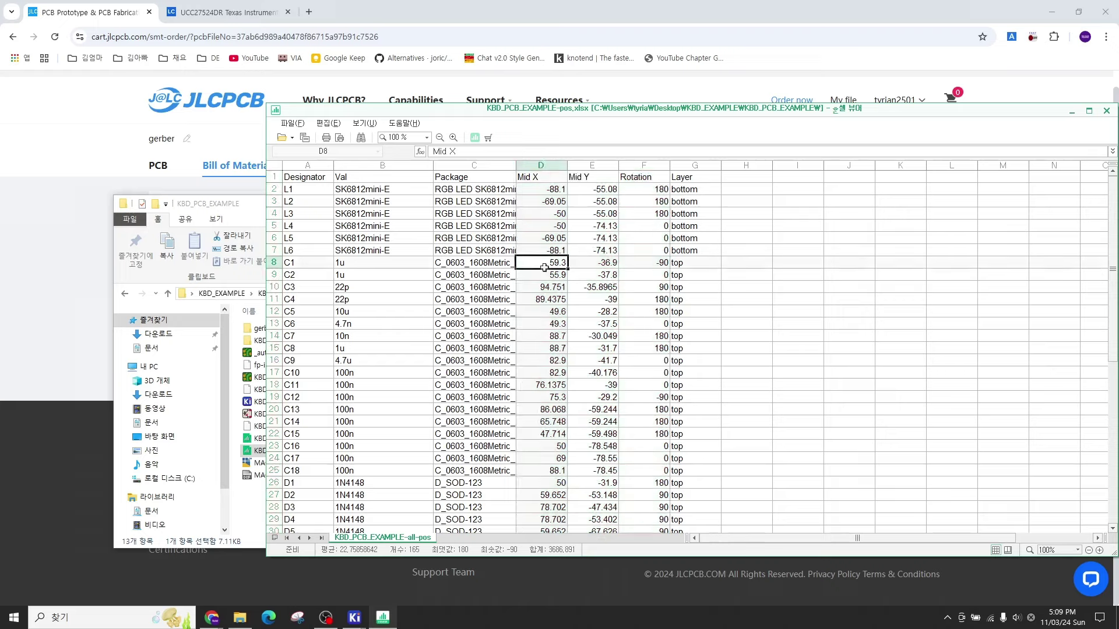
# Step: Open KBD_PCB_EXAMPLE.kicad_pro from the project folder and open the component placement (.pos) export settings in the KiCad PCB editor
pyautogui.click(240, 614)
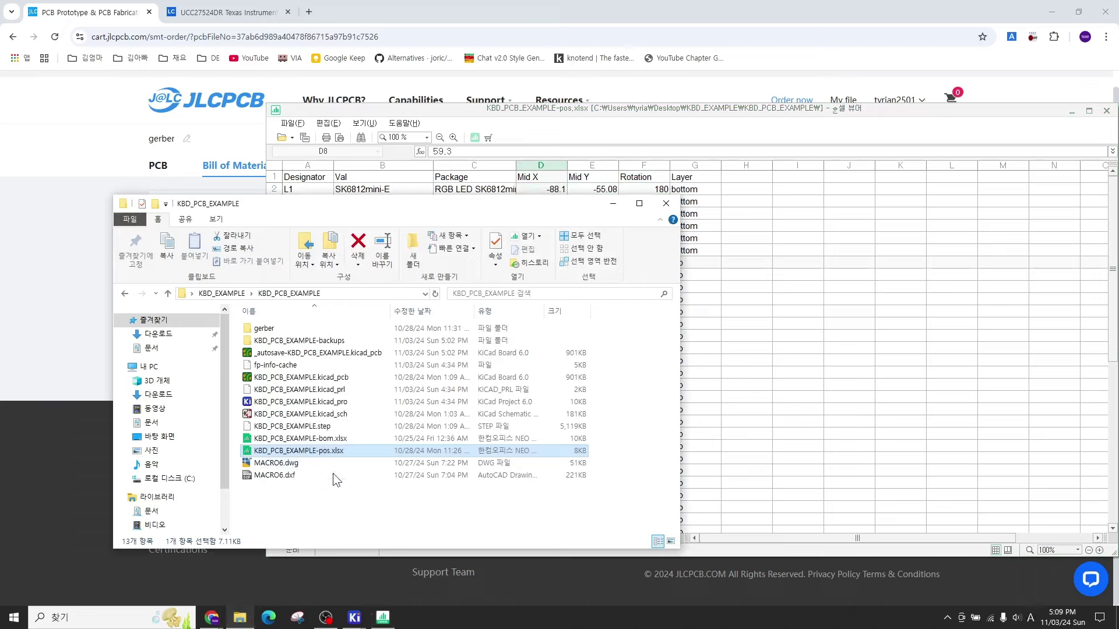
pyautogui.doubleClick(309, 401)
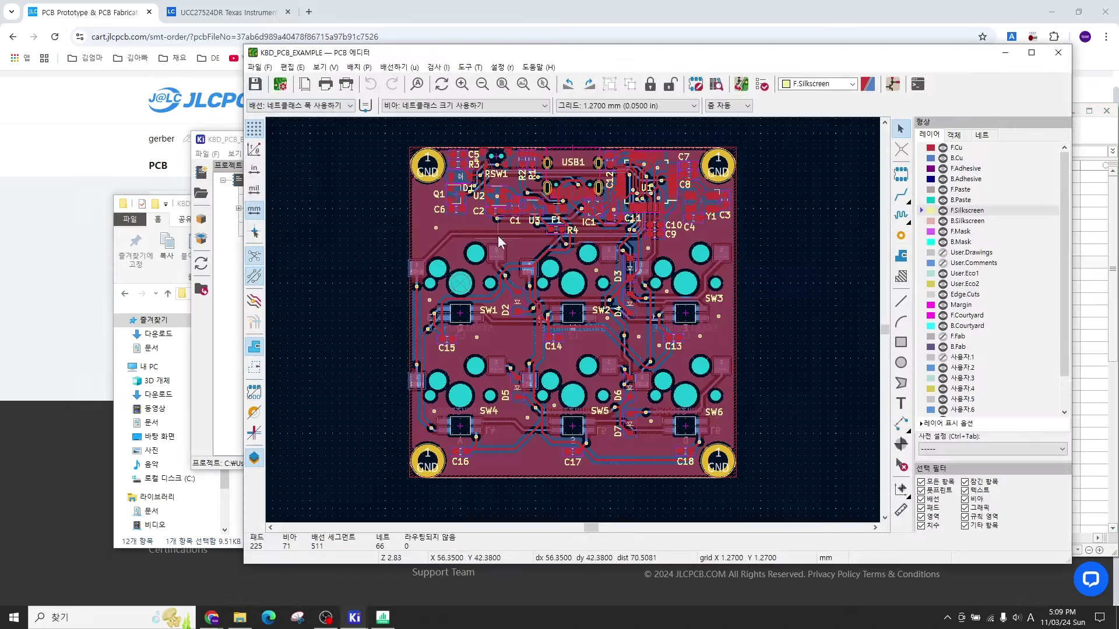
pyautogui.click(259, 67)
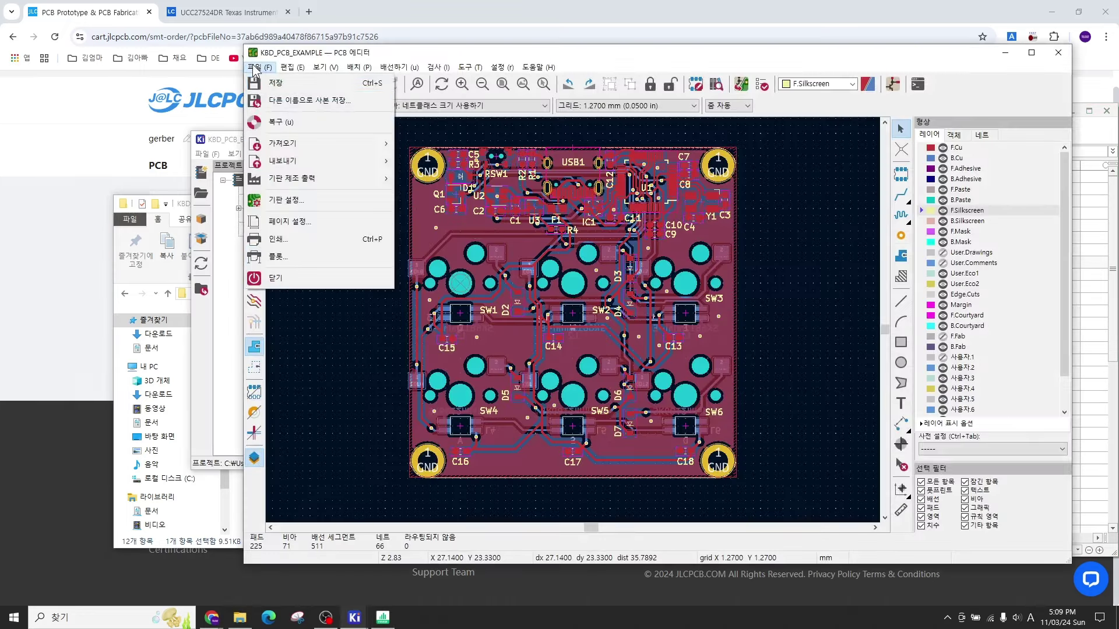
pyautogui.moveTo(327, 186)
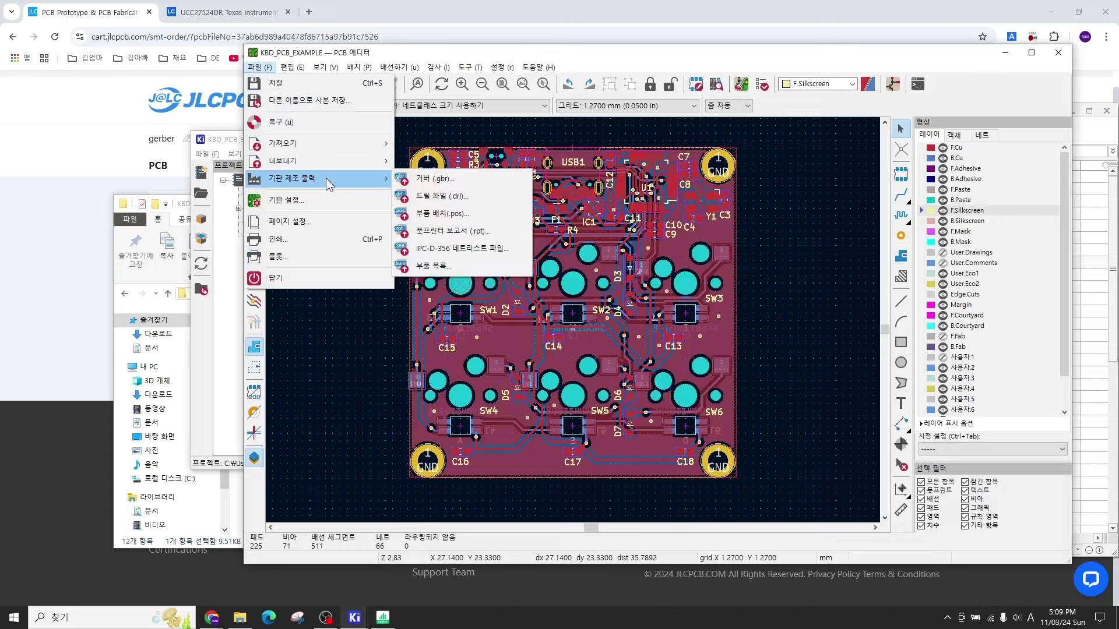
pyautogui.click(473, 215)
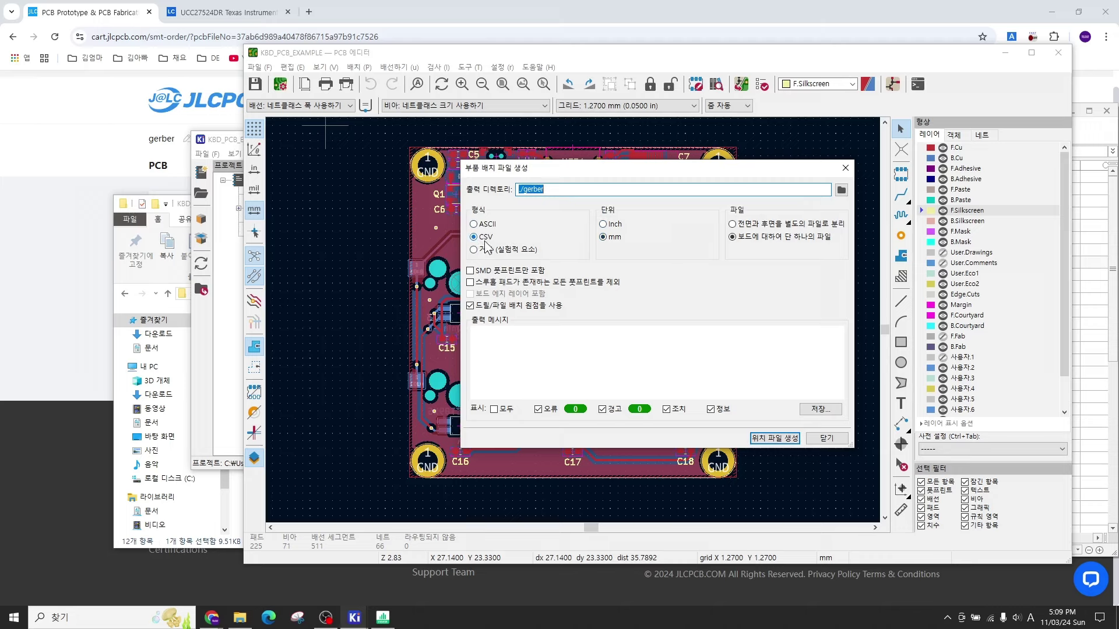
pyautogui.click(395, 20)
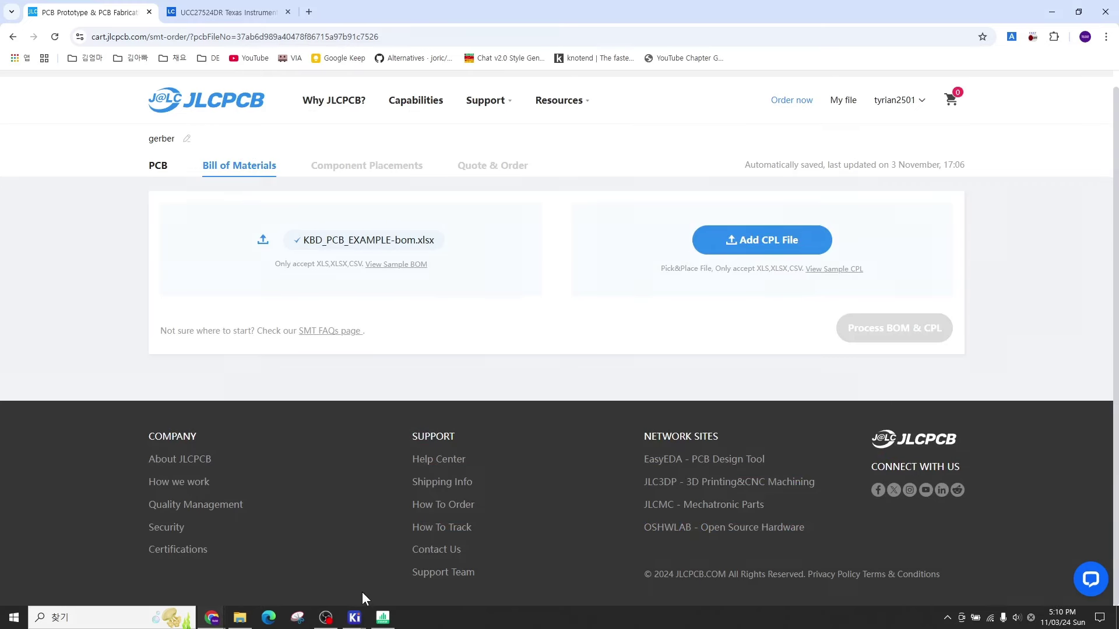
pyautogui.click(239, 617)
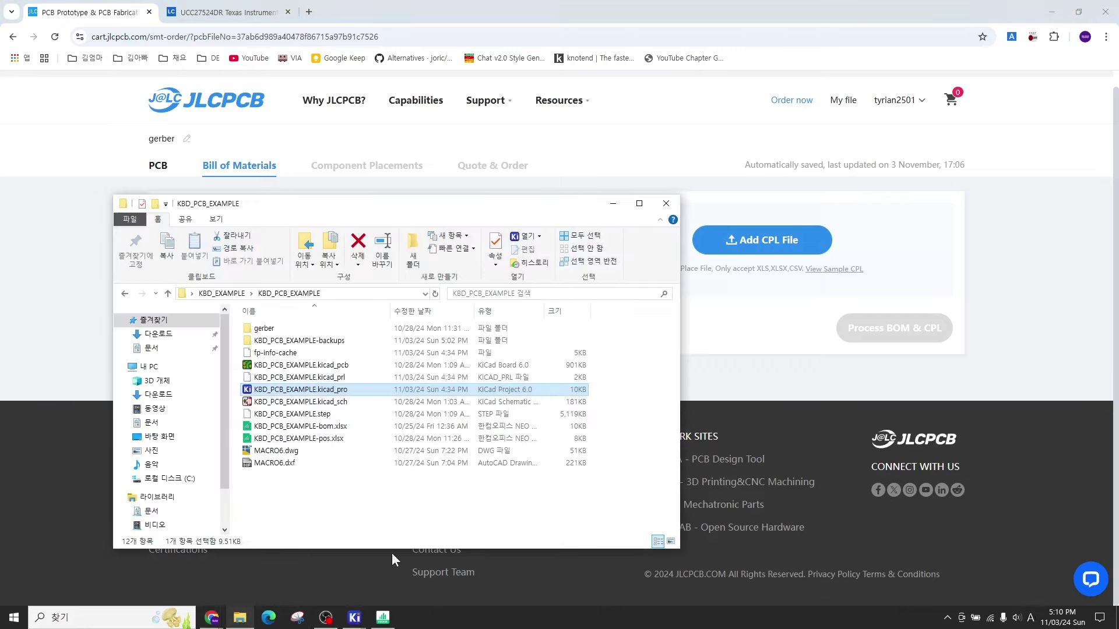
pyautogui.click(382, 618)
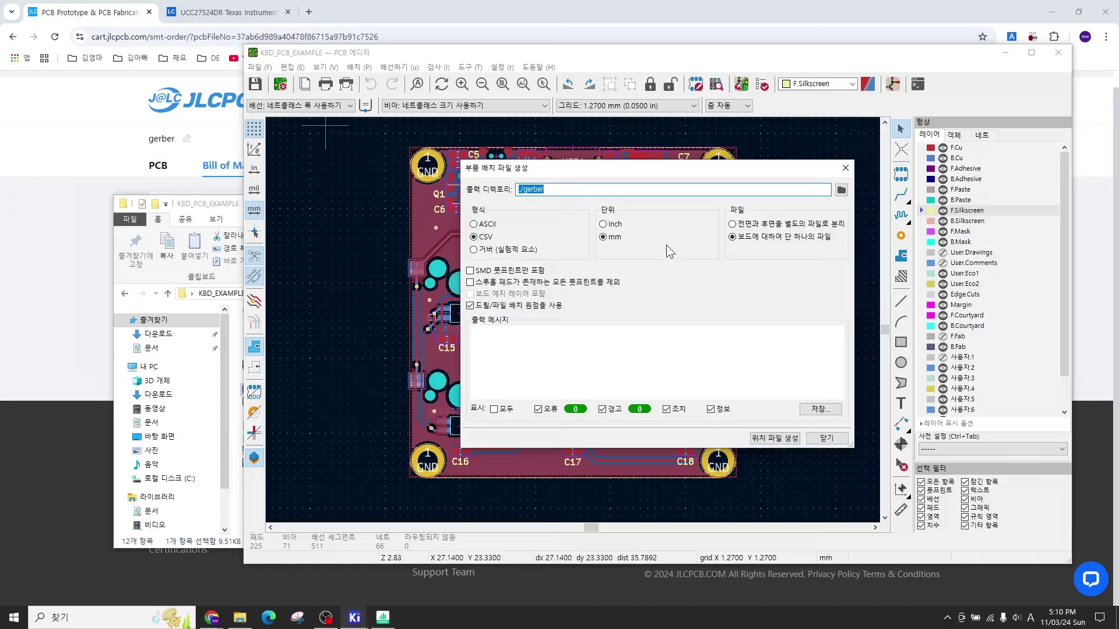
# Step: Set the placement file's output directory to the Desktop as a relative path and generate the placement file in CSV format
pyautogui.click(841, 191)
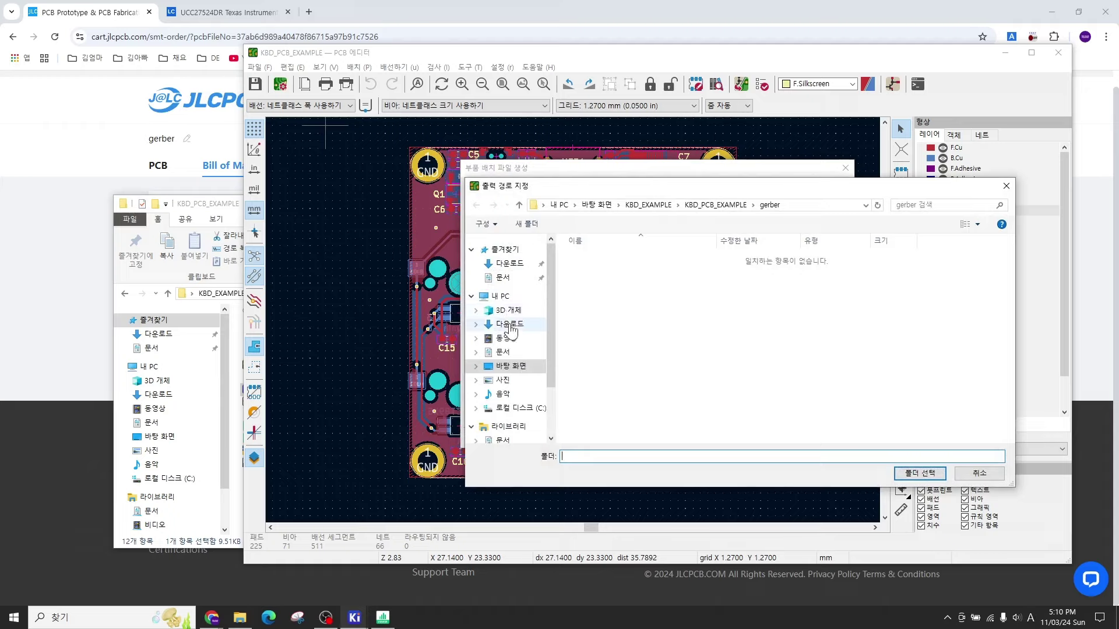
pyautogui.click(512, 366)
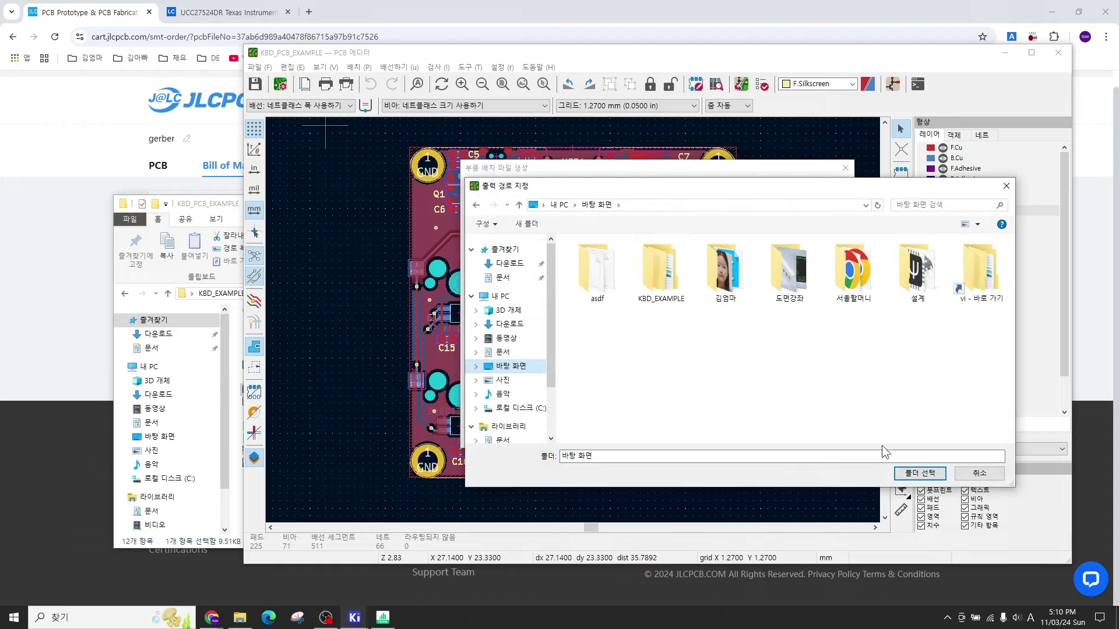
pyautogui.click(920, 474)
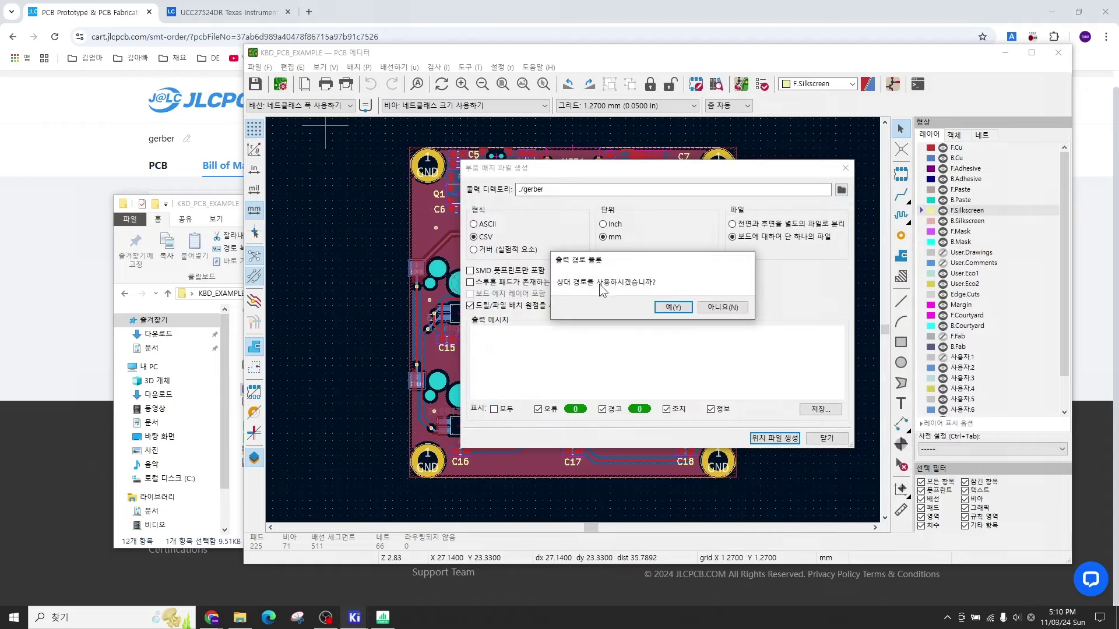
pyautogui.click(672, 308)
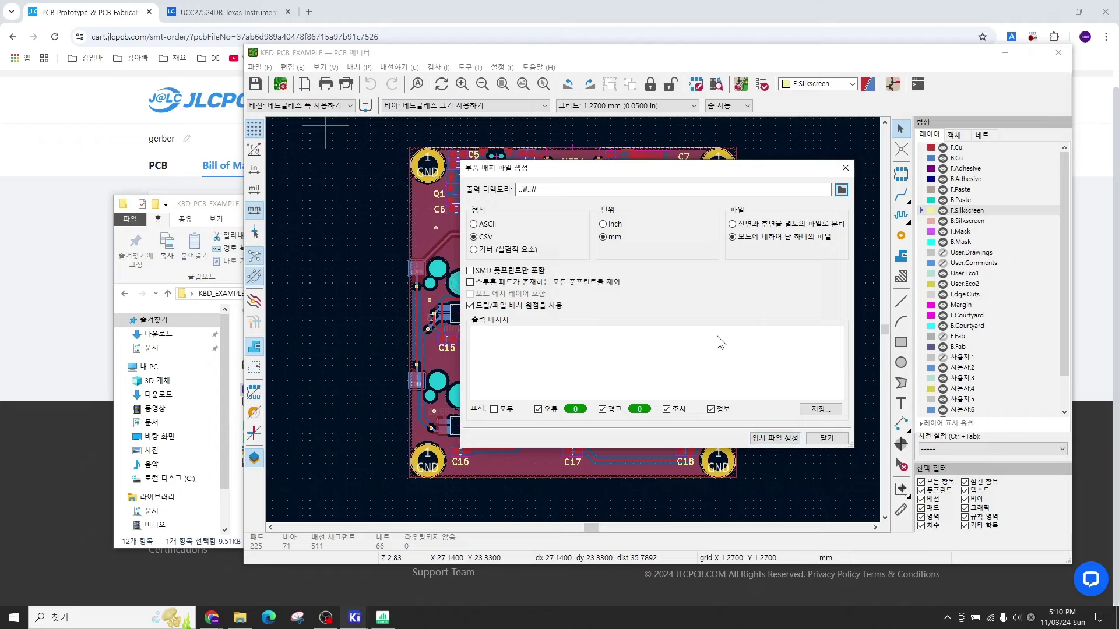
pyautogui.click(772, 439)
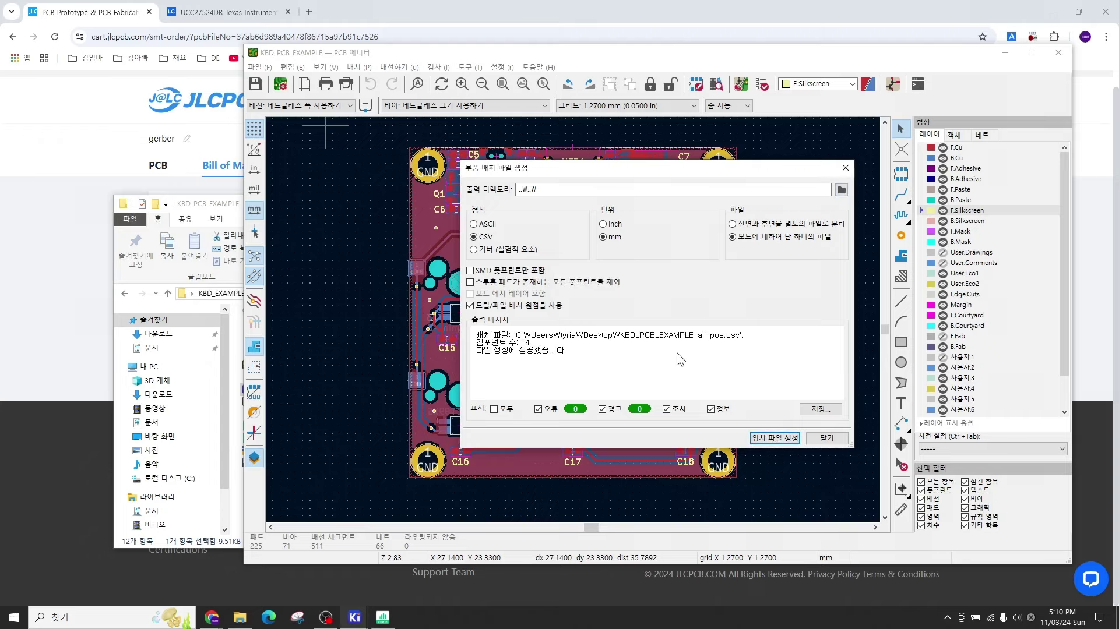
# Step: Show the desktop and move KBD_PCB_EXAMPLE-all-pos.csv to an empty area away from the other icons
pyautogui.press('super+d')
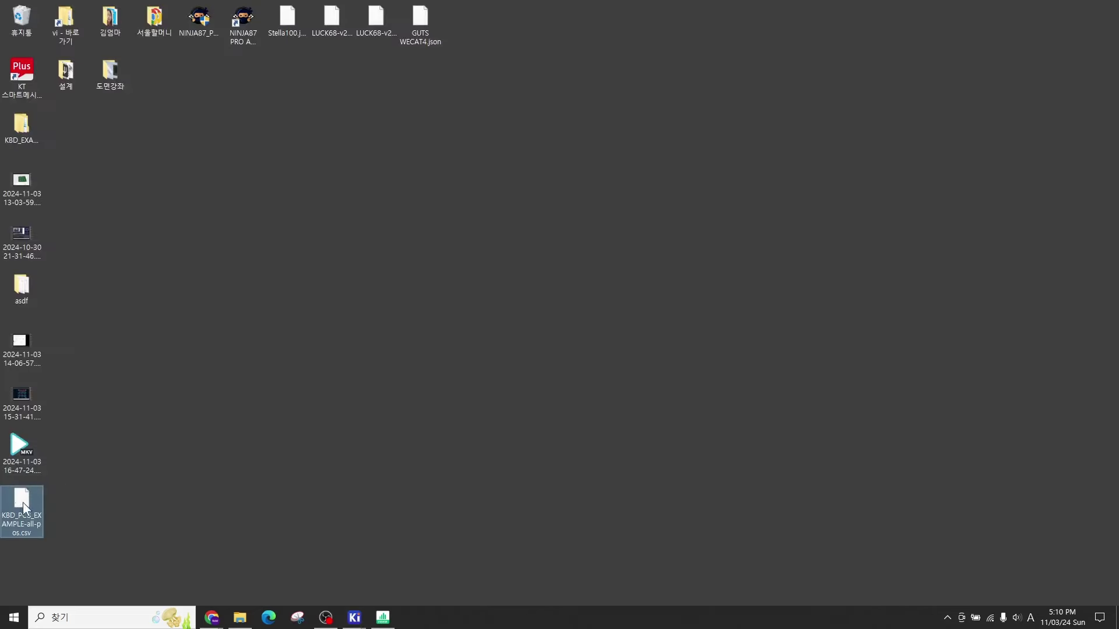
pyautogui.moveTo(23, 502); pyautogui.dragTo(289, 234)
pyautogui.click(311, 271)
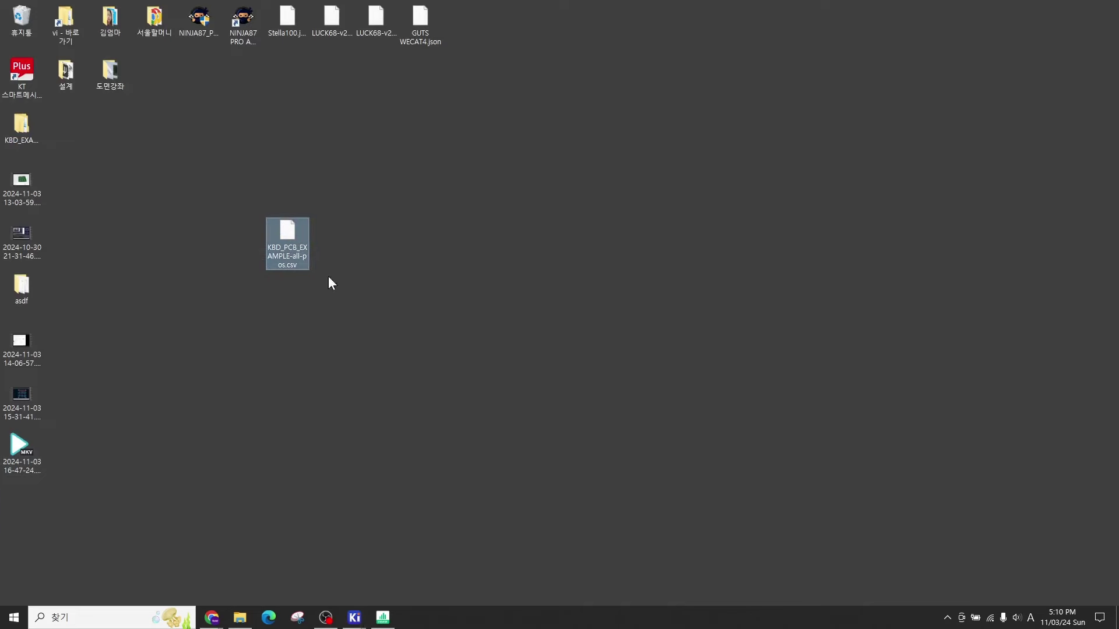
# Step: Switch to Chrome and import KBD_PCB_EXAMPLE-all-pos.csv from the Desktop into a Google Sheets spreadsheet
pyautogui.click(211, 617)
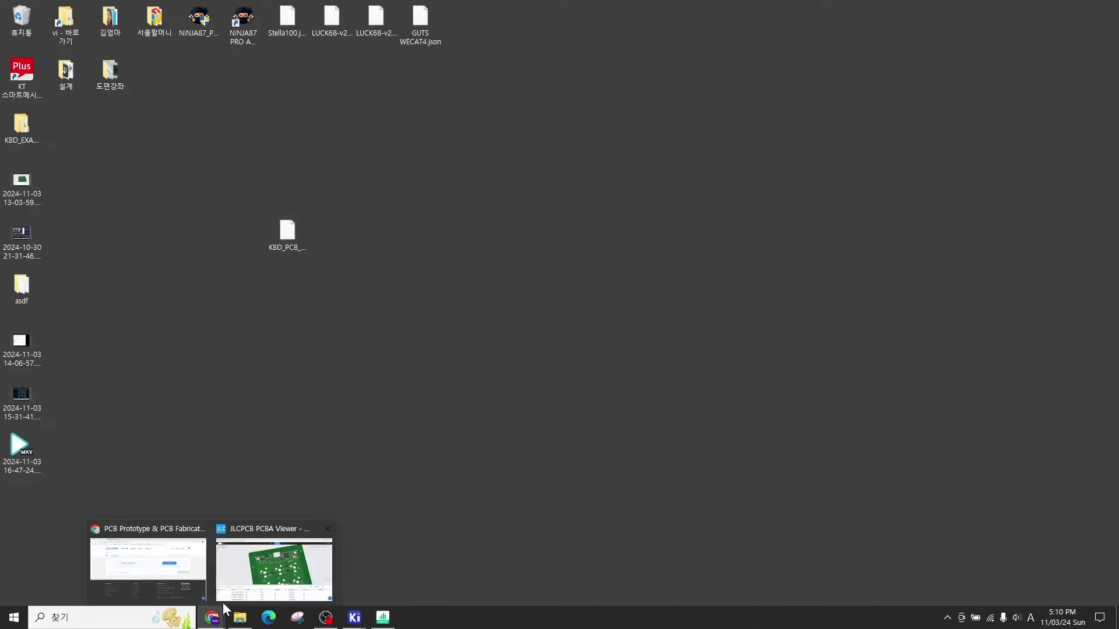
pyautogui.click(262, 562)
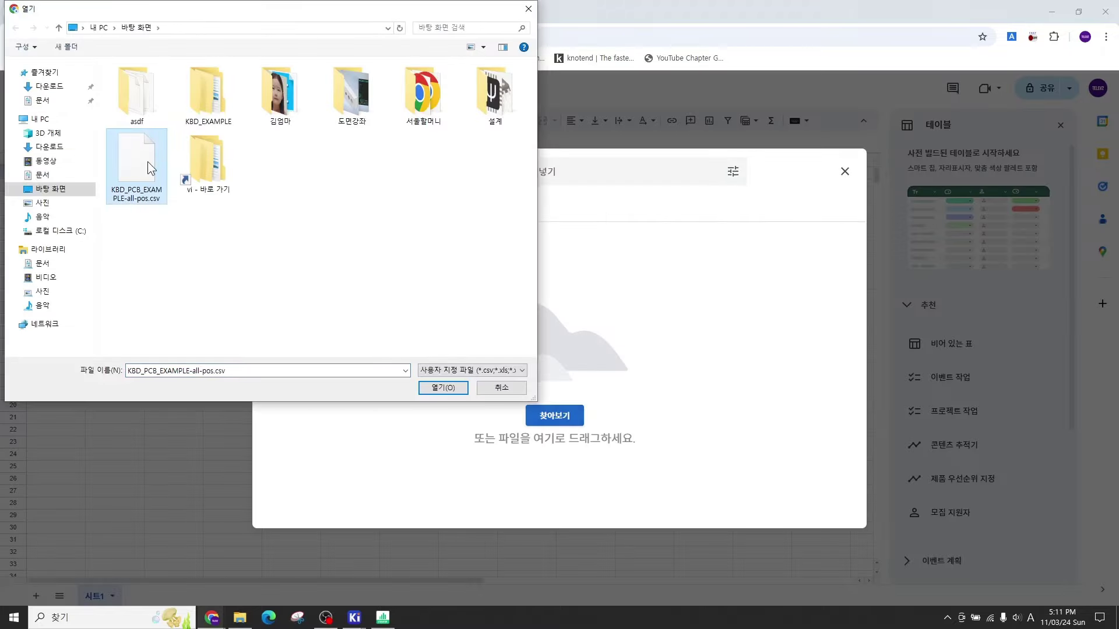
pyautogui.doubleClick(147, 160)
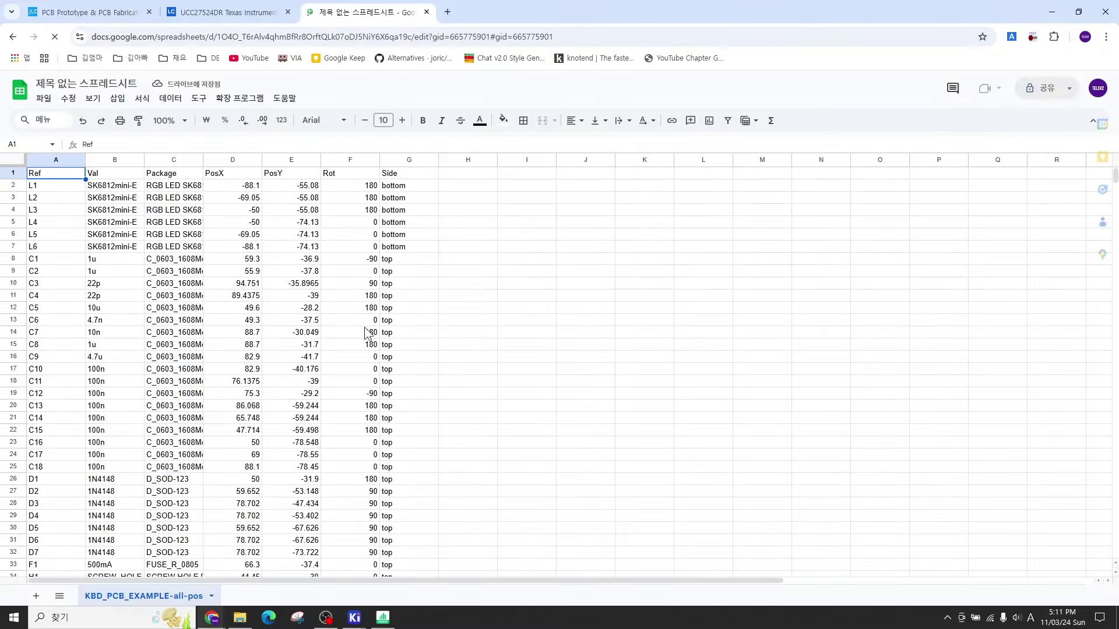
# Step: Look through the imported placement list and examine its header cells from Ref through Side
pyautogui.scroll(-10, 238, 282)
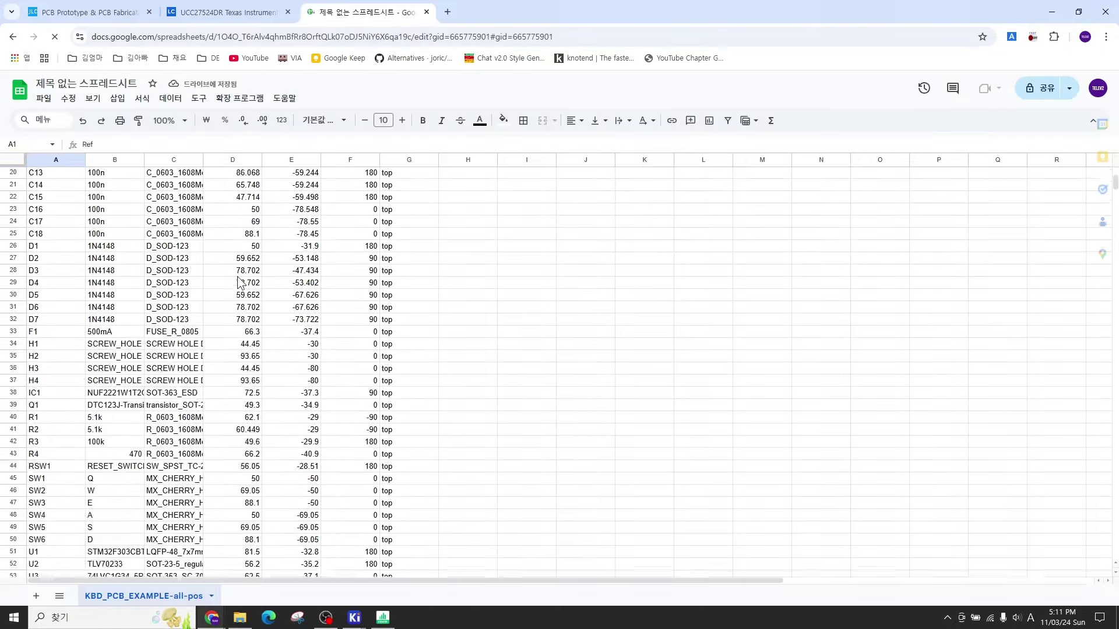
pyautogui.scroll(10, 236, 277)
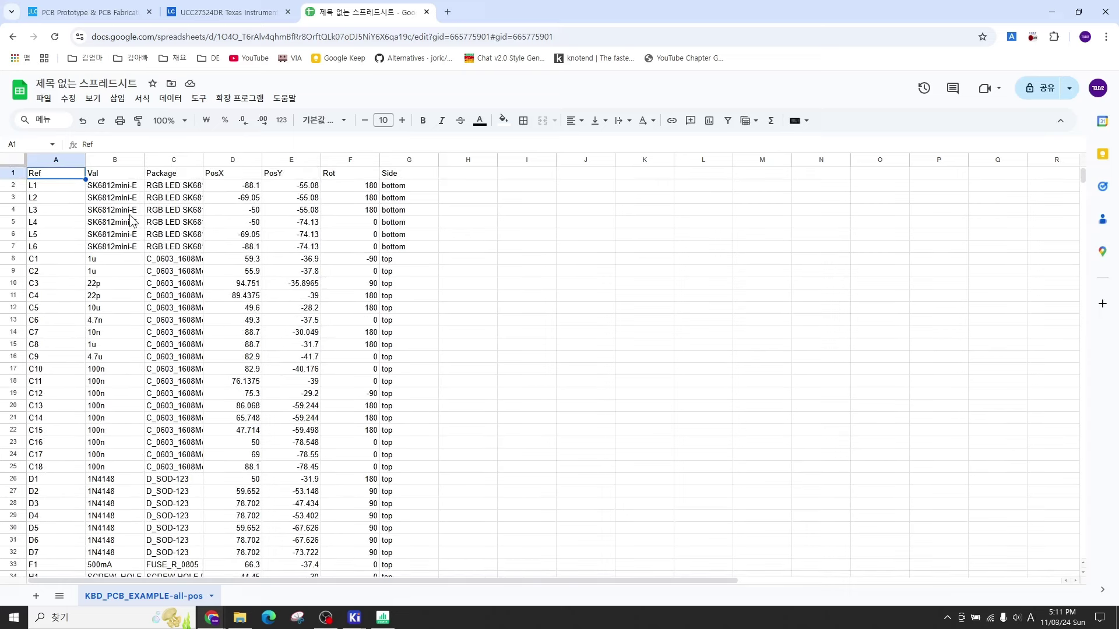
pyautogui.moveTo(122, 173); pyautogui.dragTo(53, 173)
pyautogui.click(403, 172)
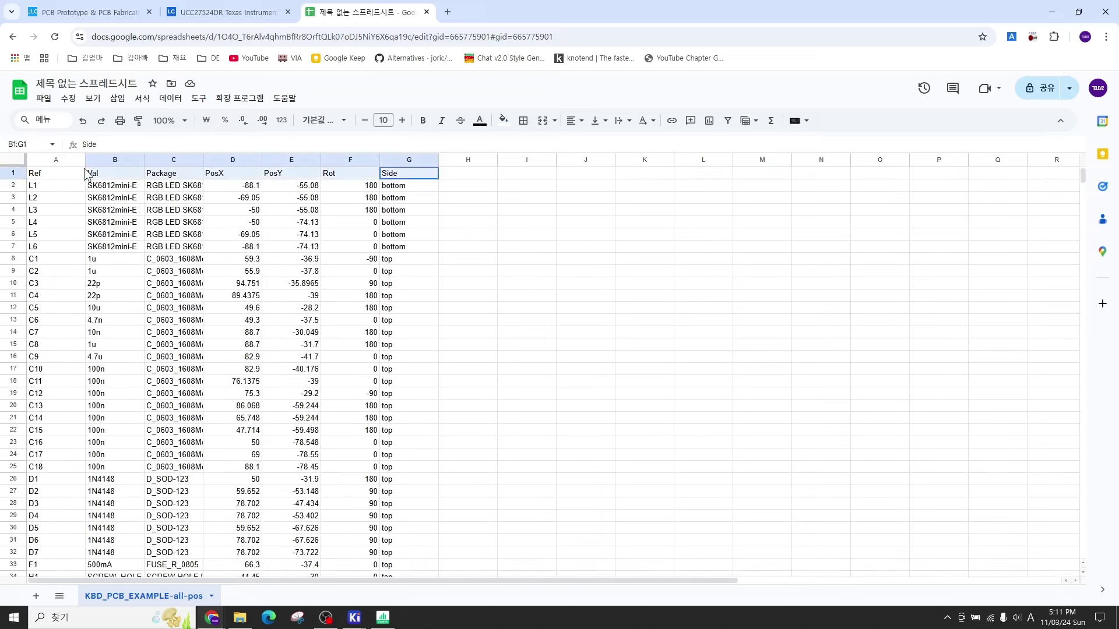
pyautogui.click(50, 177)
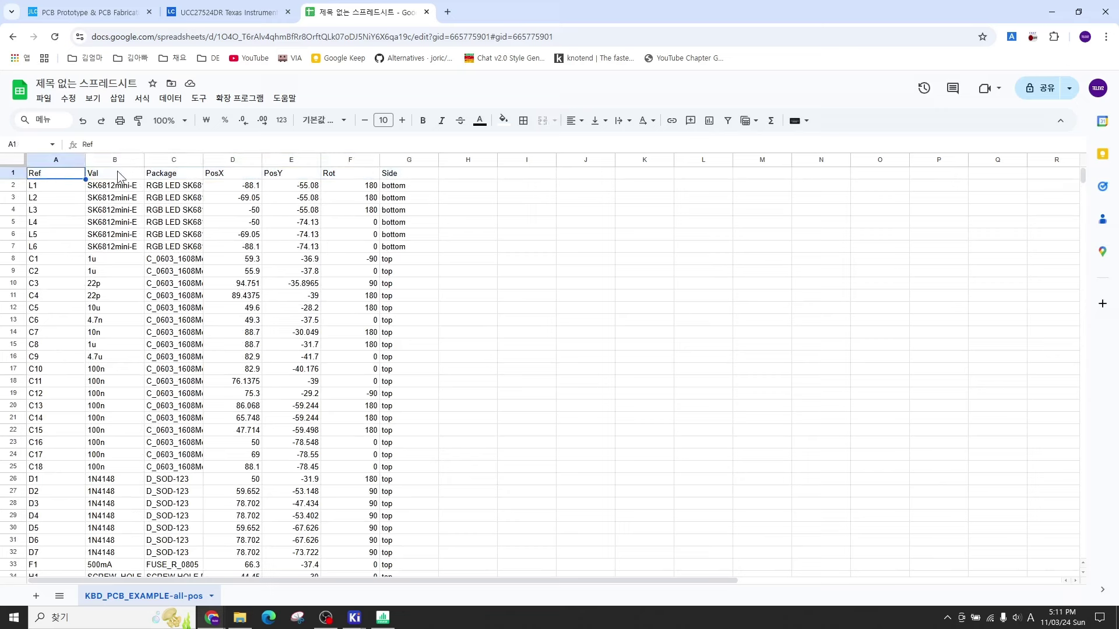
pyautogui.click(175, 173)
pyautogui.click(239, 173)
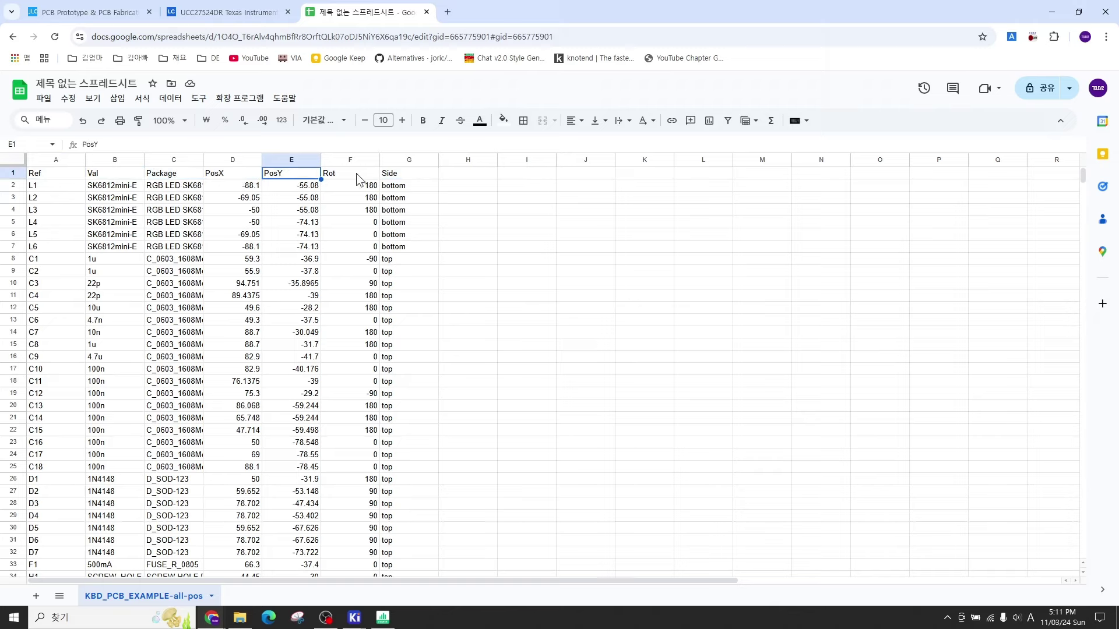
pyautogui.press('Right')
pyautogui.press('Right')
pyautogui.press('Right')
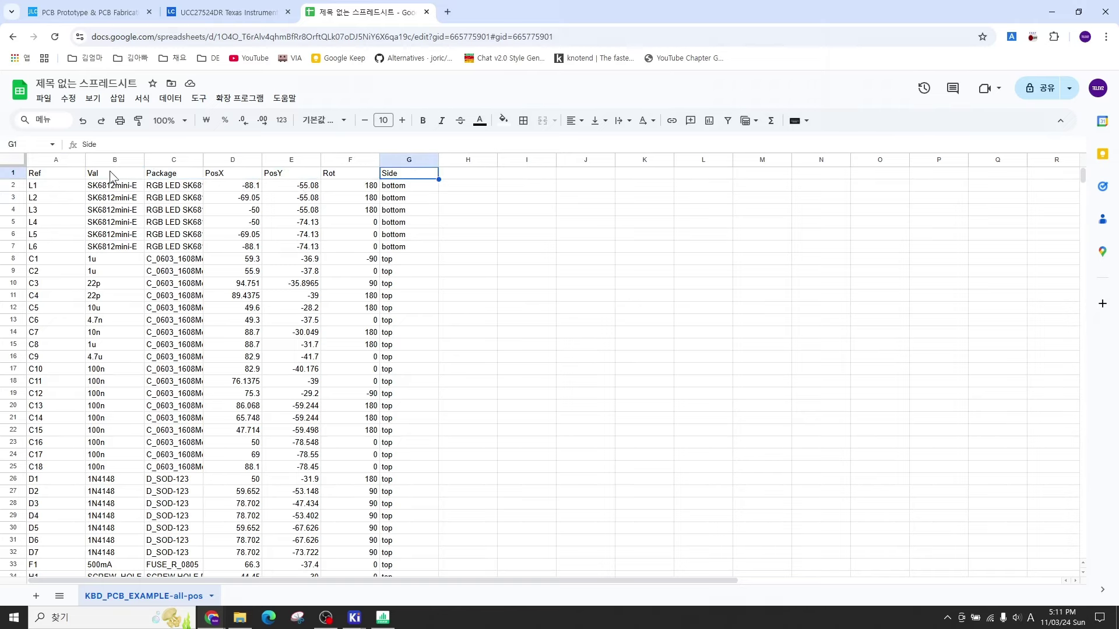
# Step: Bring up KBD_PCB_EXAMPLE-pos.xlsx below the Google Sheets header row and compare its column headers, starting with Ref against Designator
pyautogui.click(382, 618)
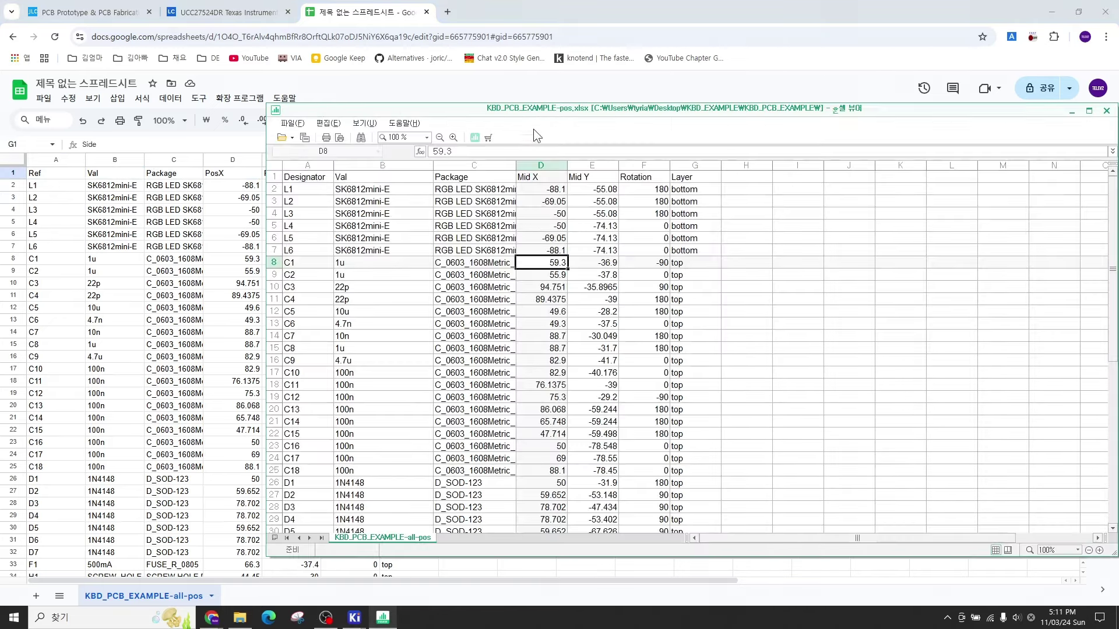
pyautogui.moveTo(533, 110); pyautogui.dragTo(329, 198)
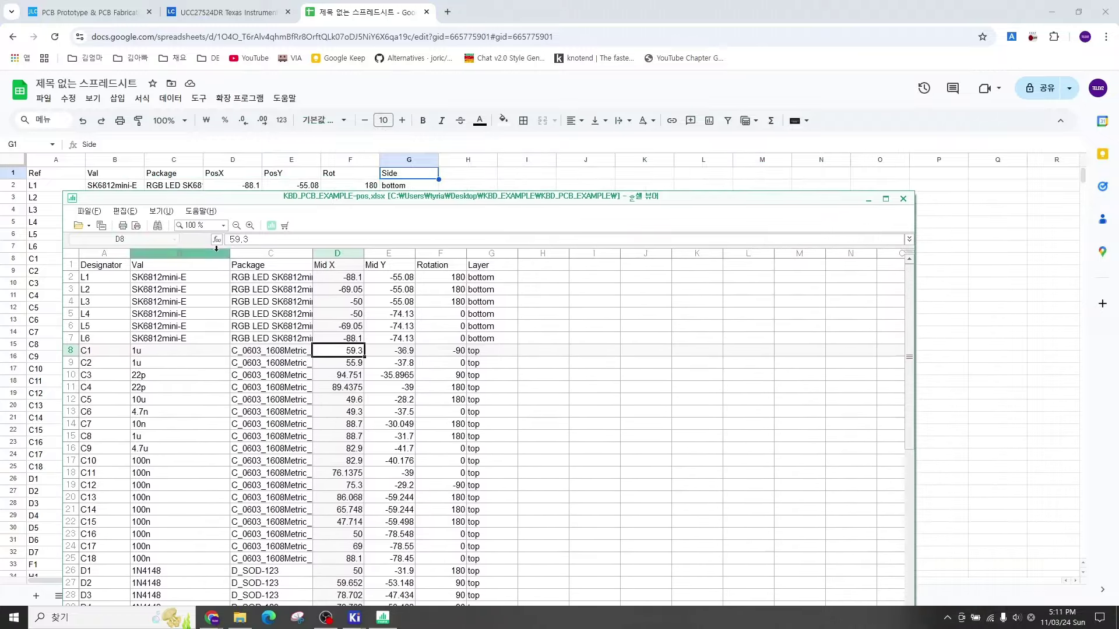
pyautogui.click(47, 174)
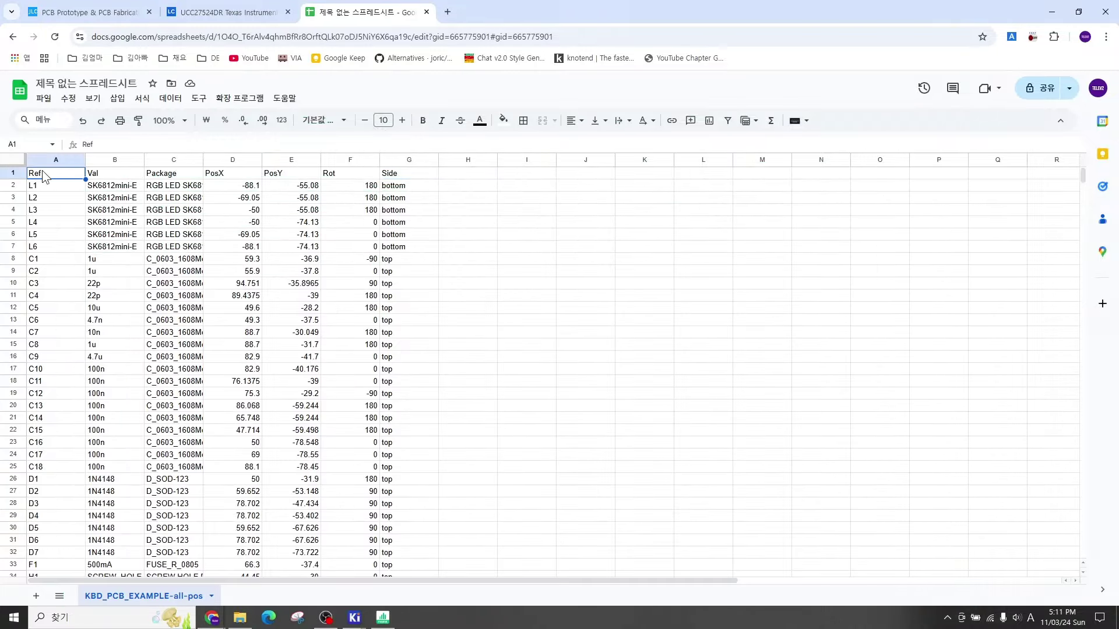
pyautogui.click(382, 619)
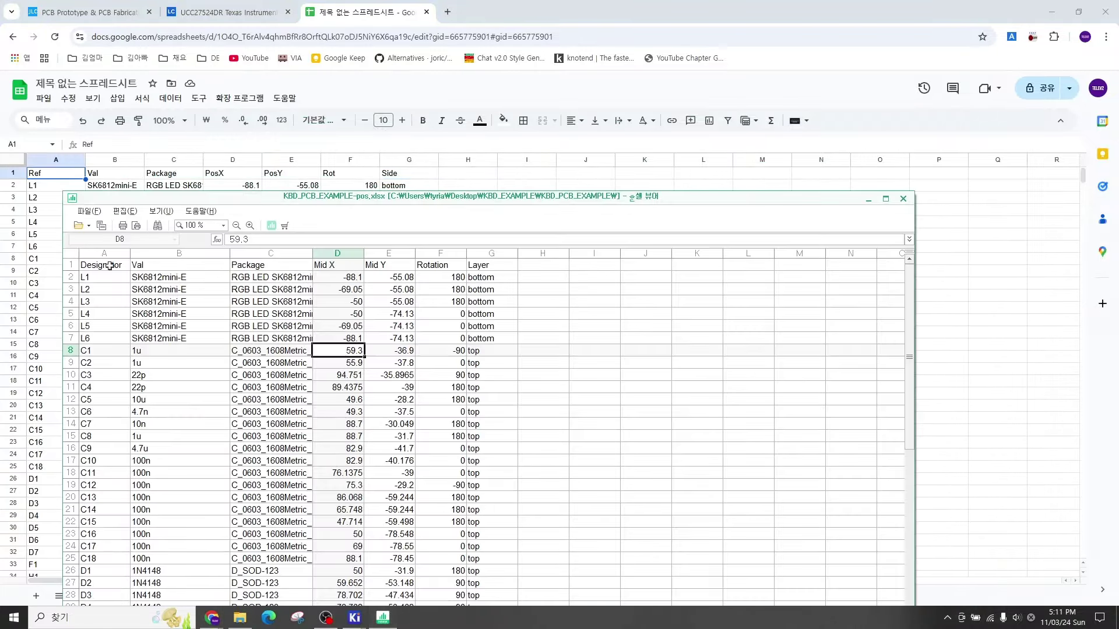